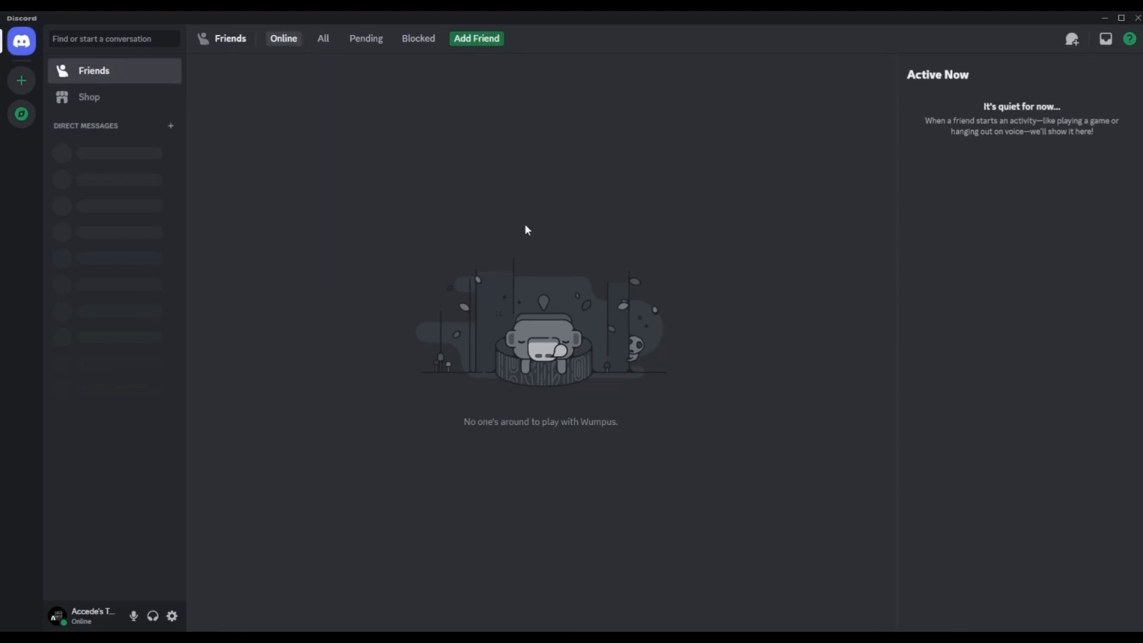
click(75, 615)
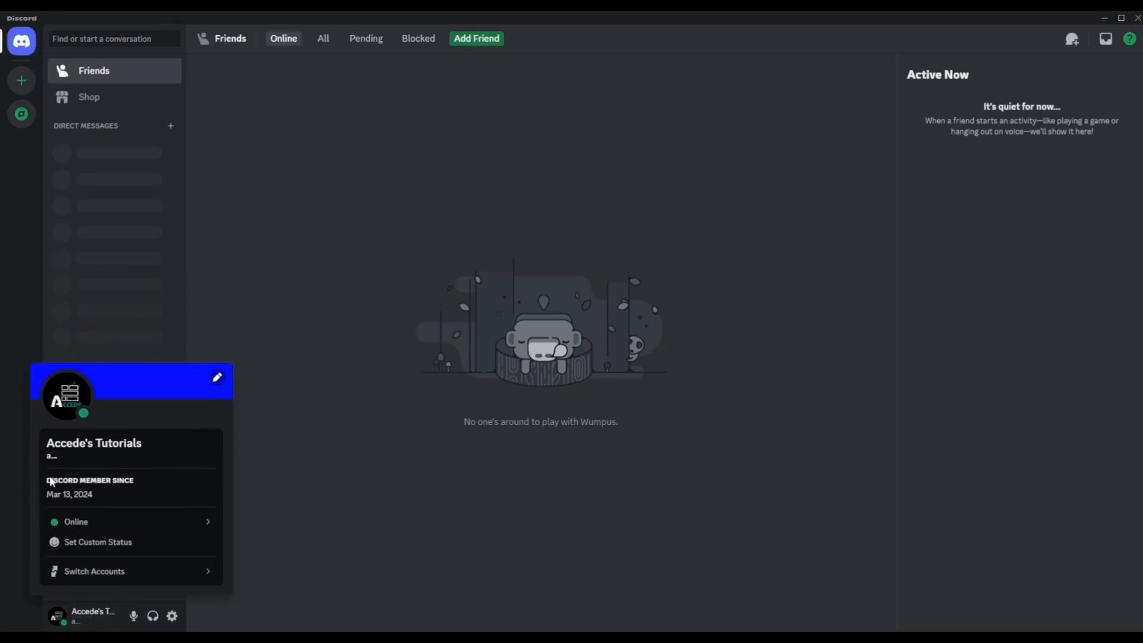
click(371, 247)
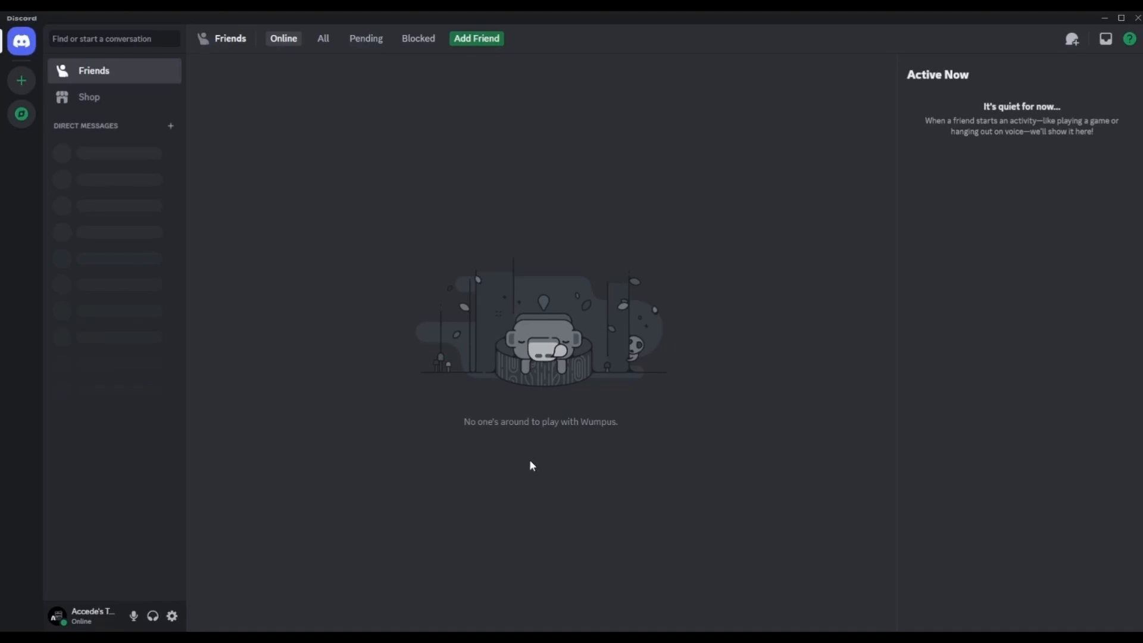
- Start a new server without a template and choose that it is for a club or community
click(21, 81)
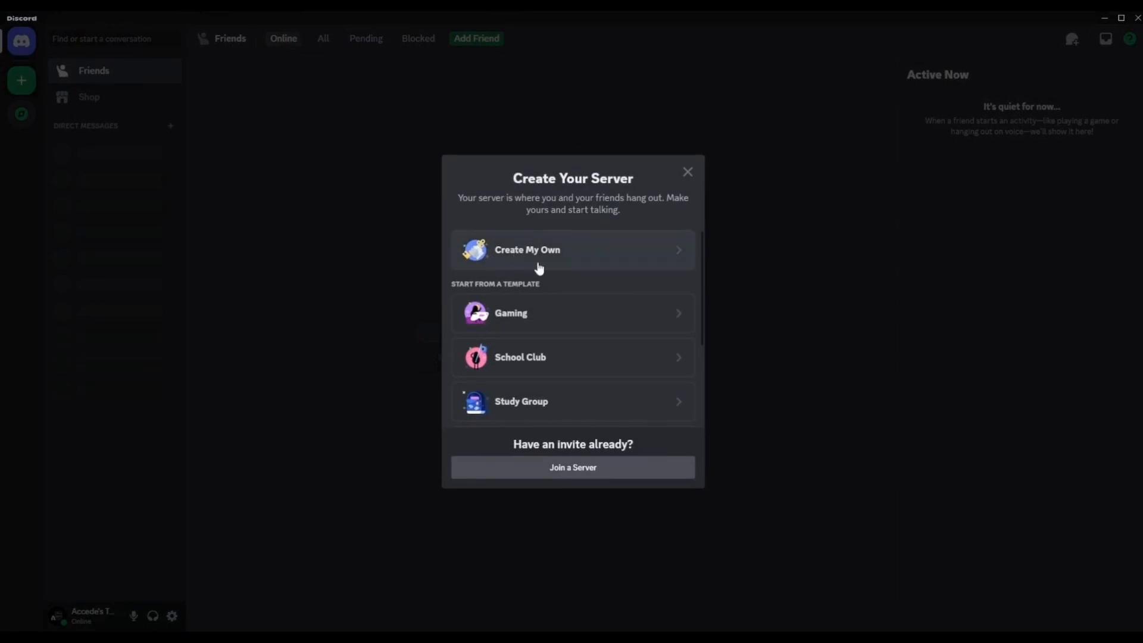
scroll(536, 301, down, 3)
scroll(536, 309, up, 3)
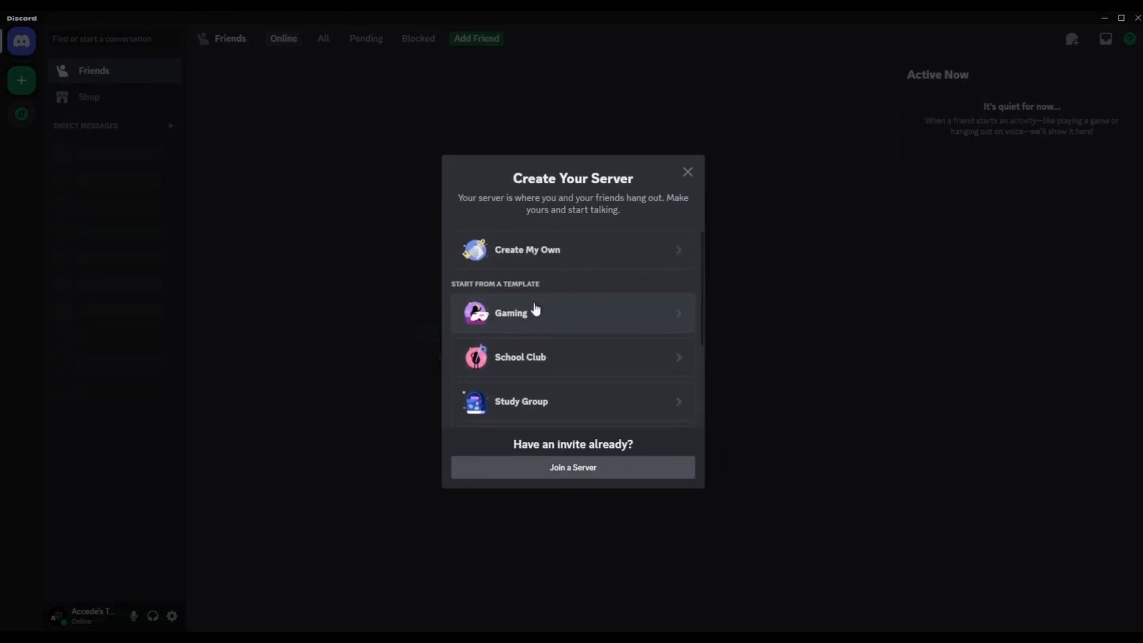
scroll(534, 308, down, 3)
scroll(536, 310, up, 3)
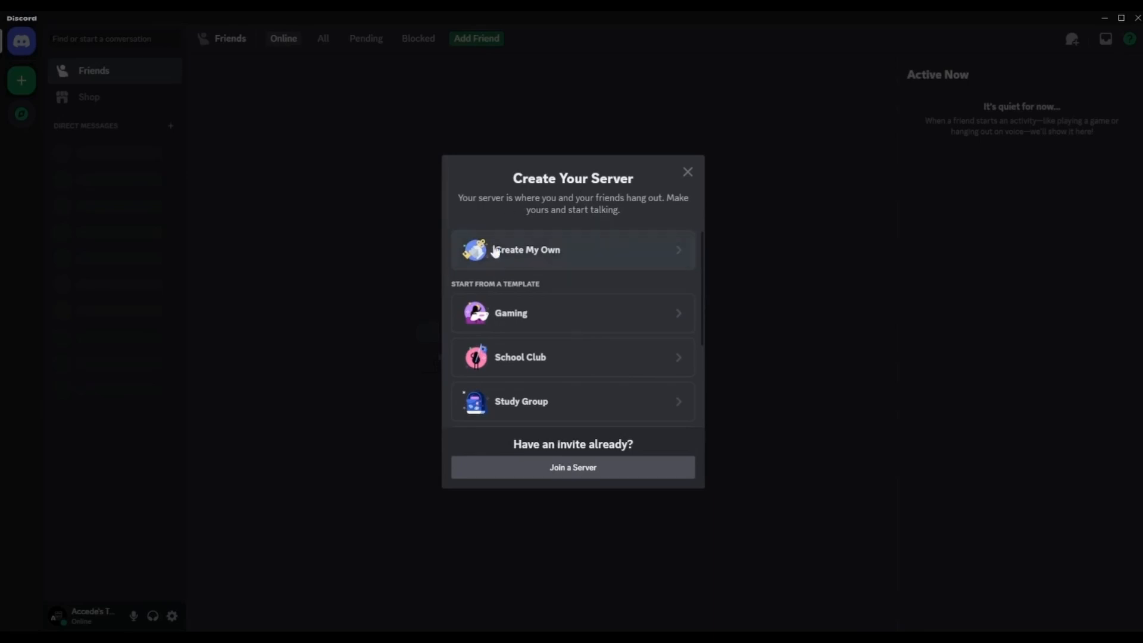
click(594, 254)
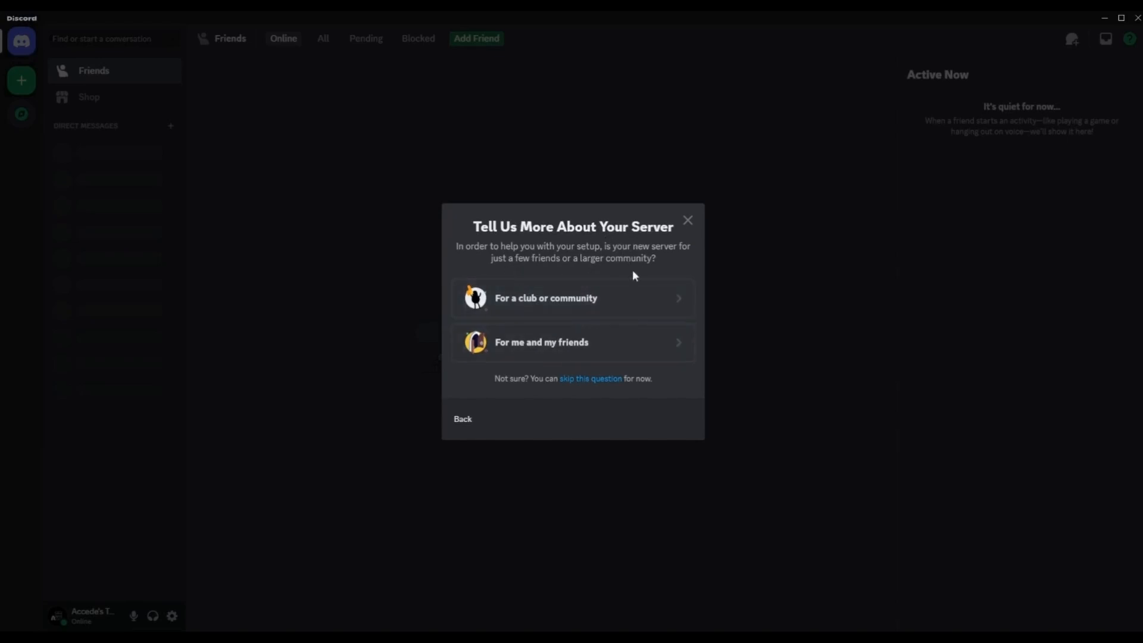
click(613, 303)
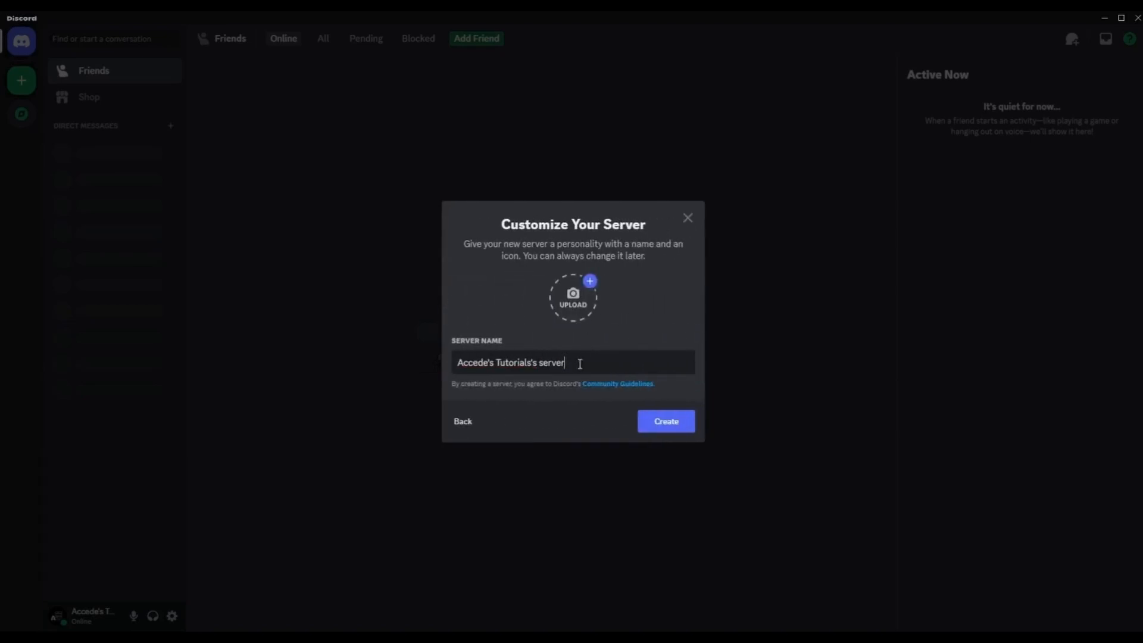
drag(580, 362, 516, 341)
click(632, 316)
click(613, 362)
drag(613, 362, 523, 351)
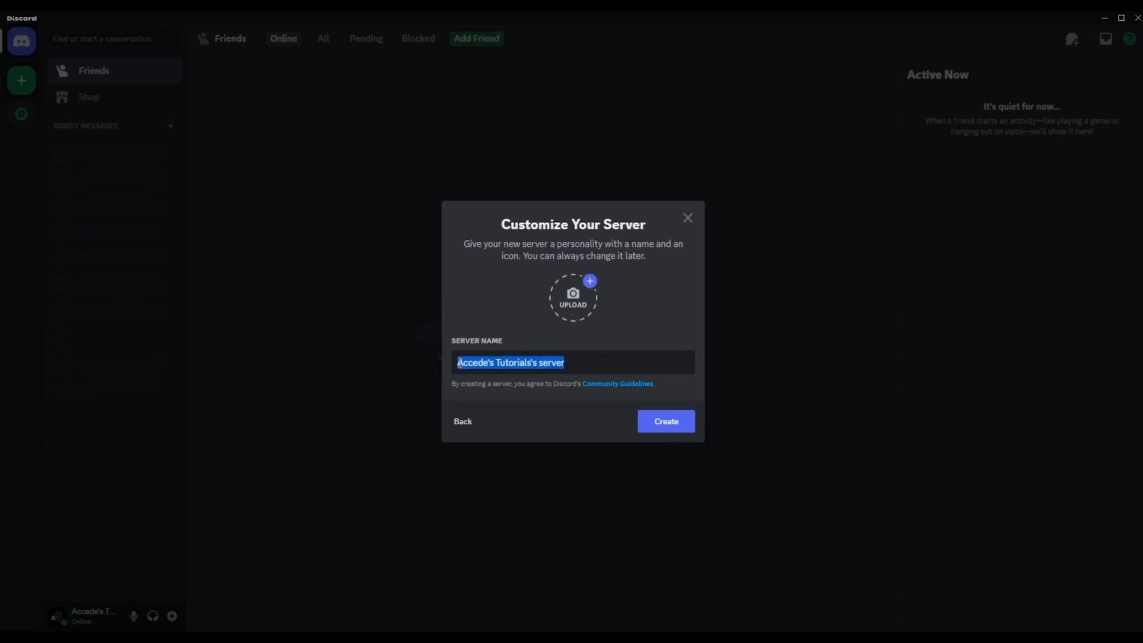
click(529, 349)
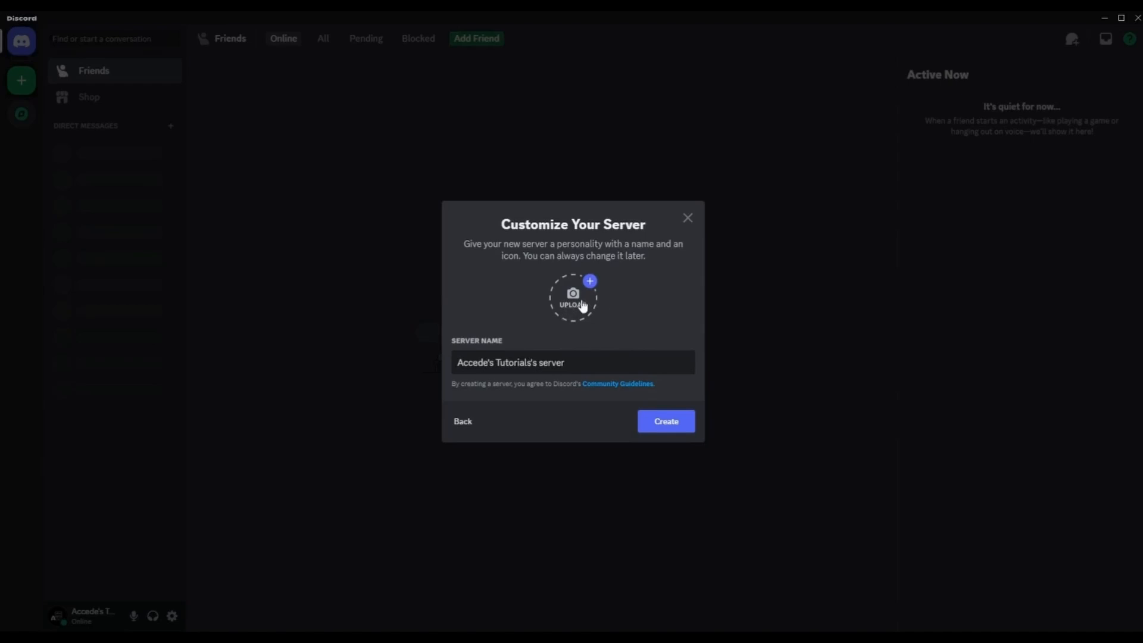
click(657, 422)
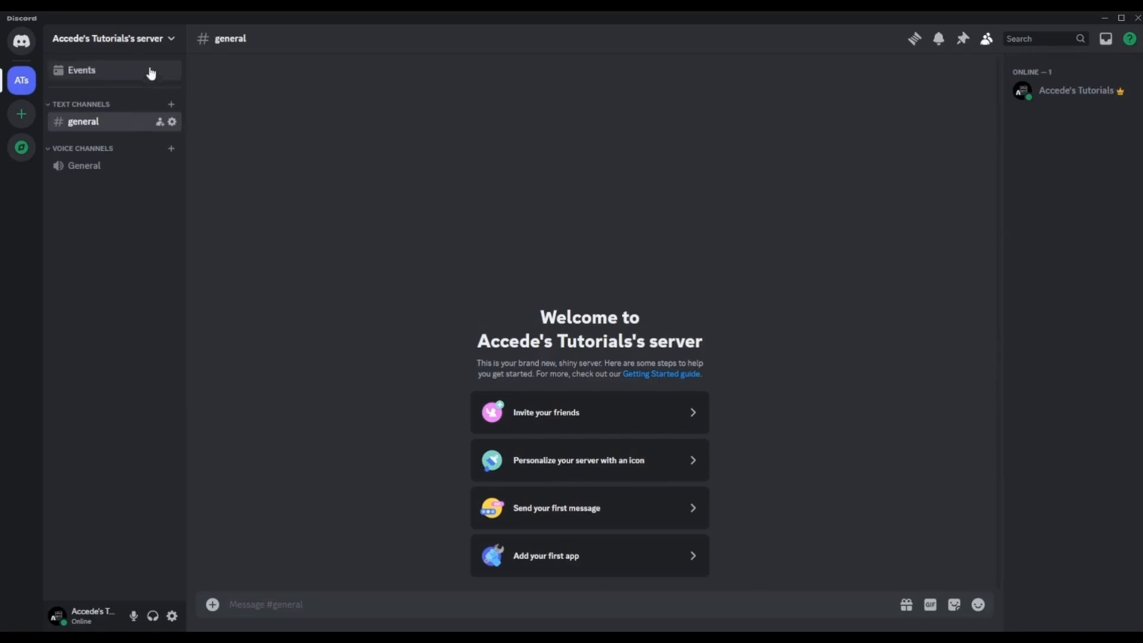
- Open the overview page of the new server's settings
click(130, 41)
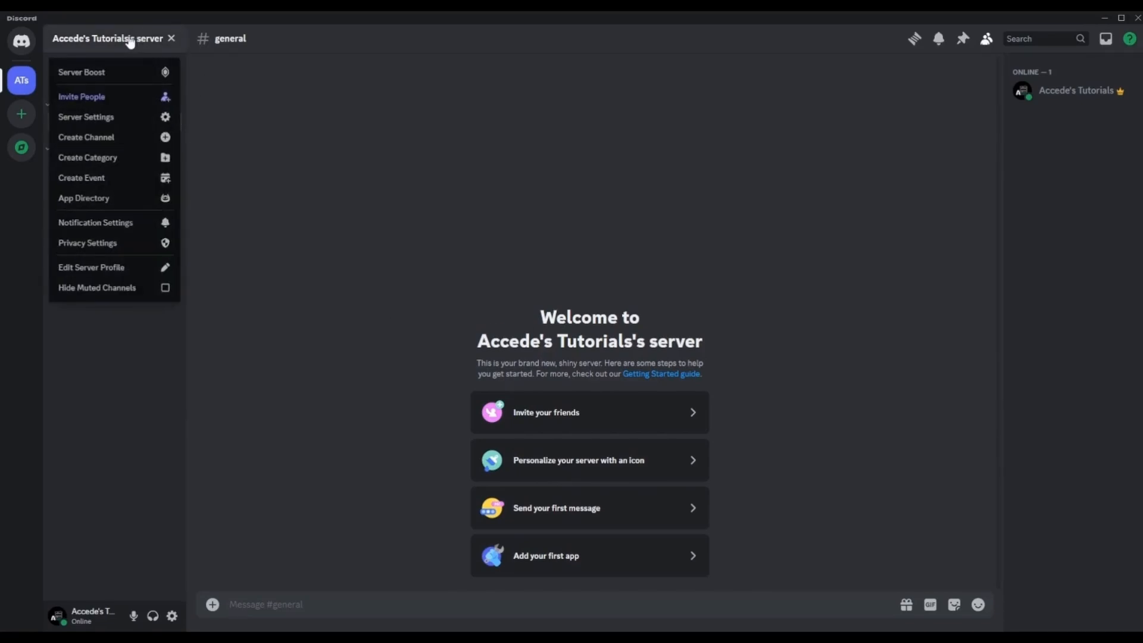
click(103, 38)
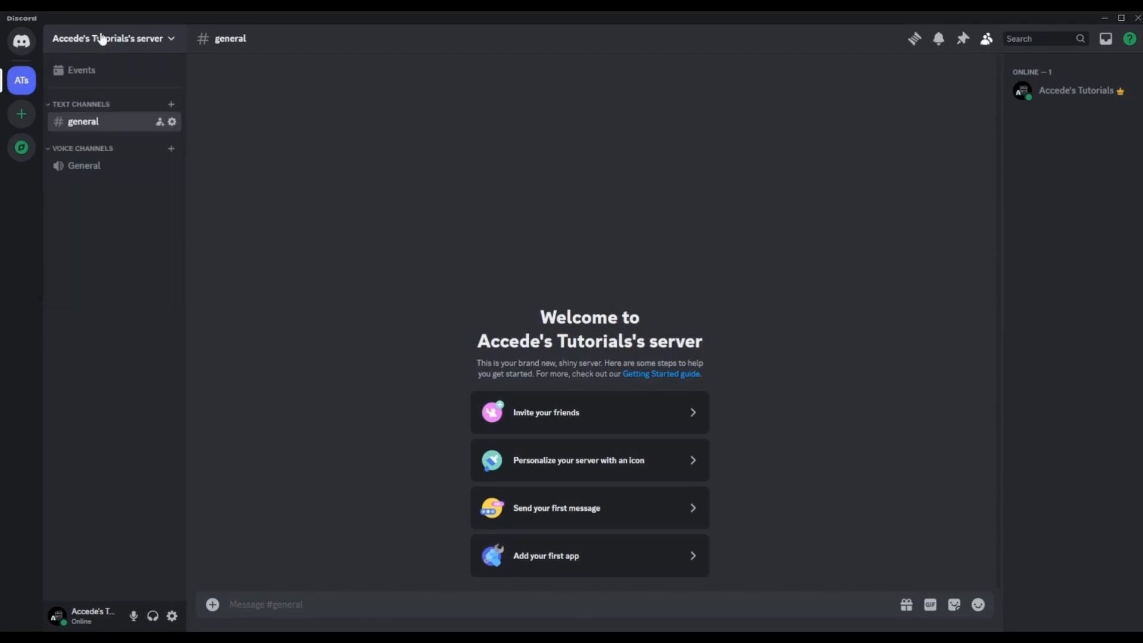
right_click(27, 85)
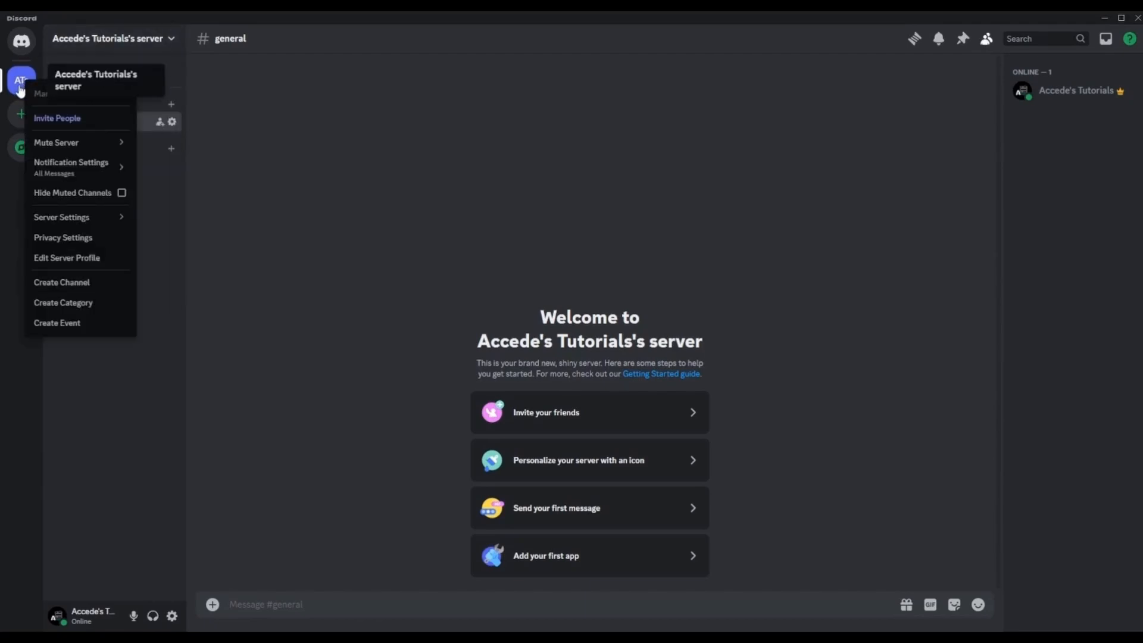
mouse_move(66, 222)
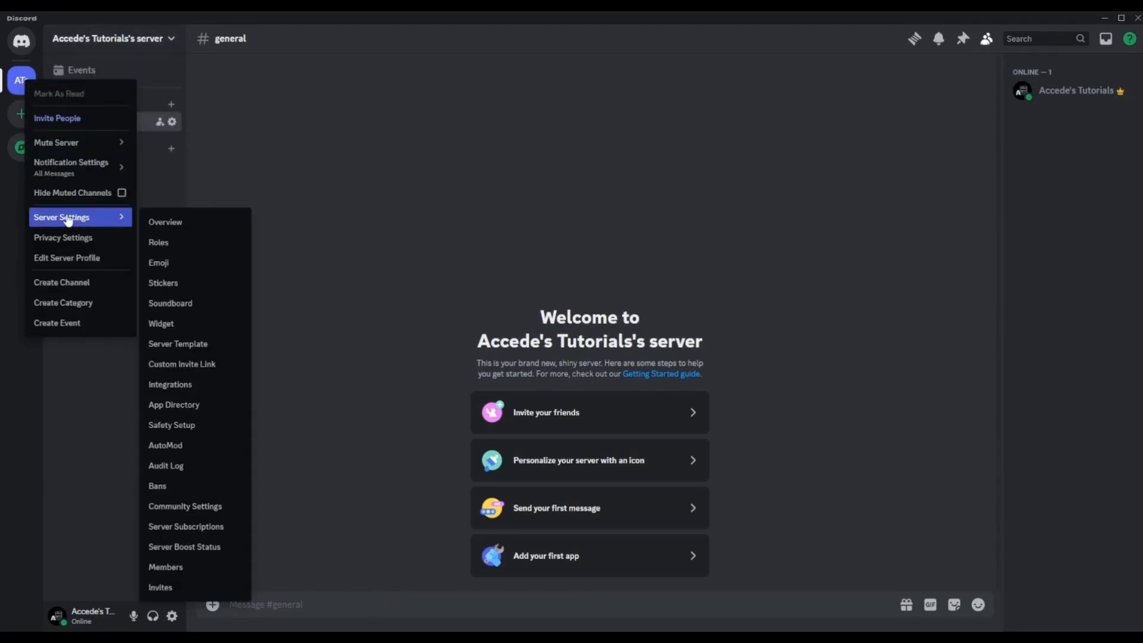
click(194, 227)
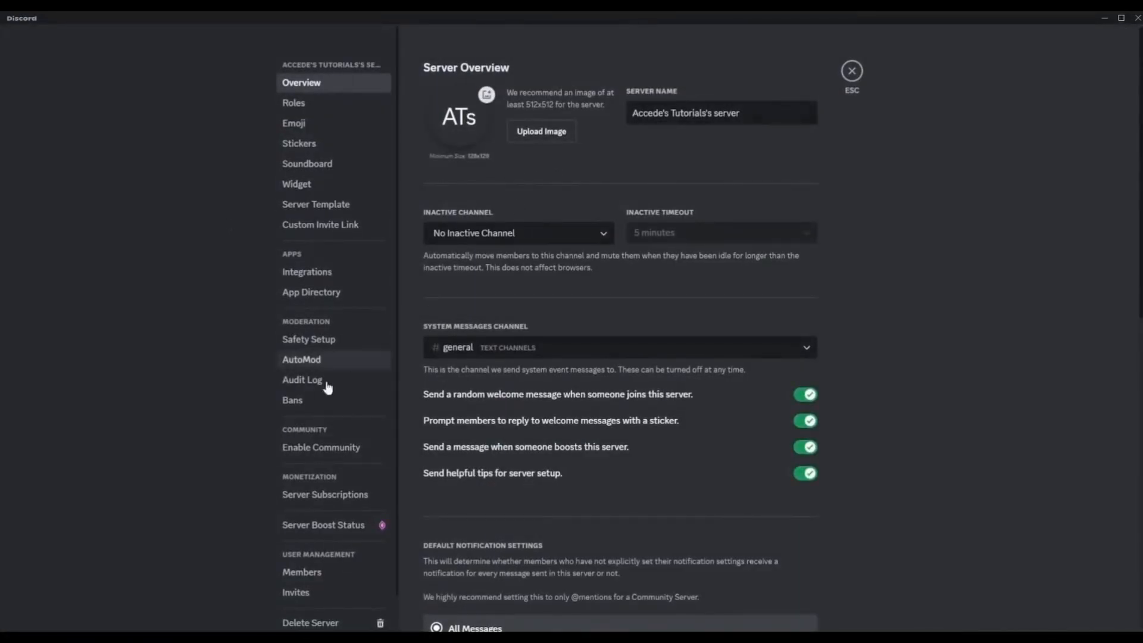
- Look through the server settings categories and the overview options for name, icon, system messages, notifications and display
scroll(334, 351, down, 1)
scroll(310, 310, up, 1)
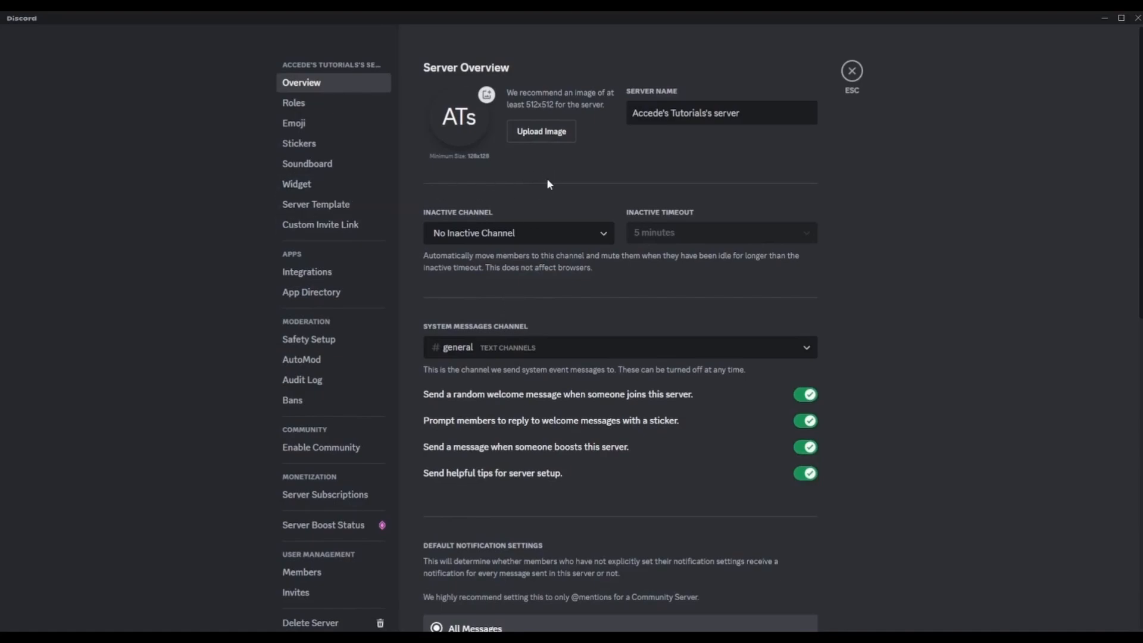
scroll(321, 119, down, 1)
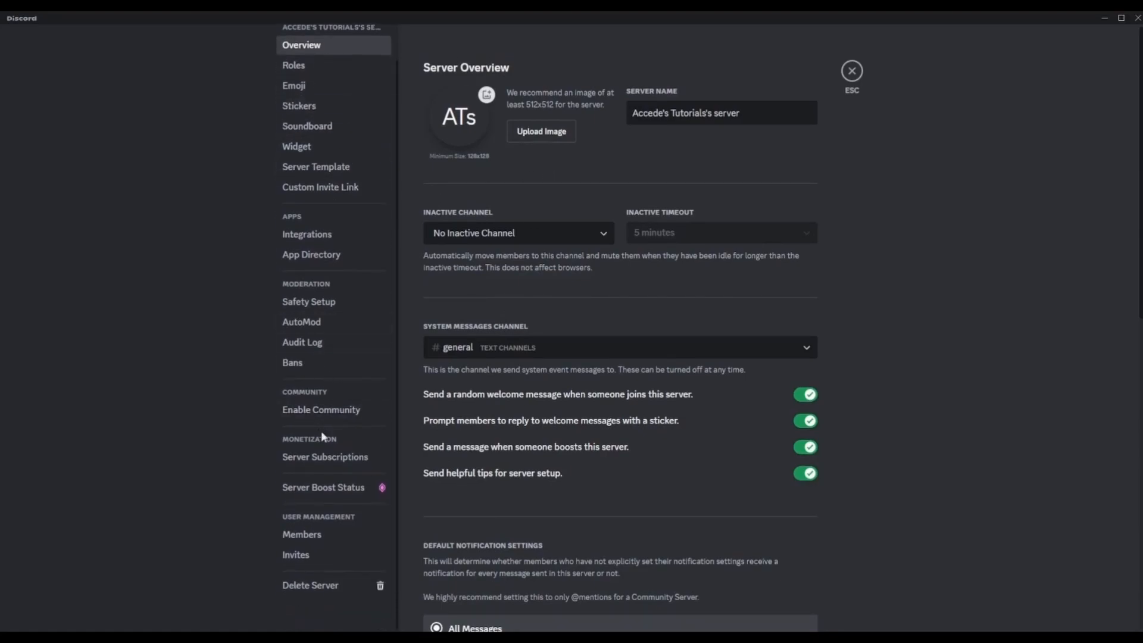
scroll(323, 388, up, 1)
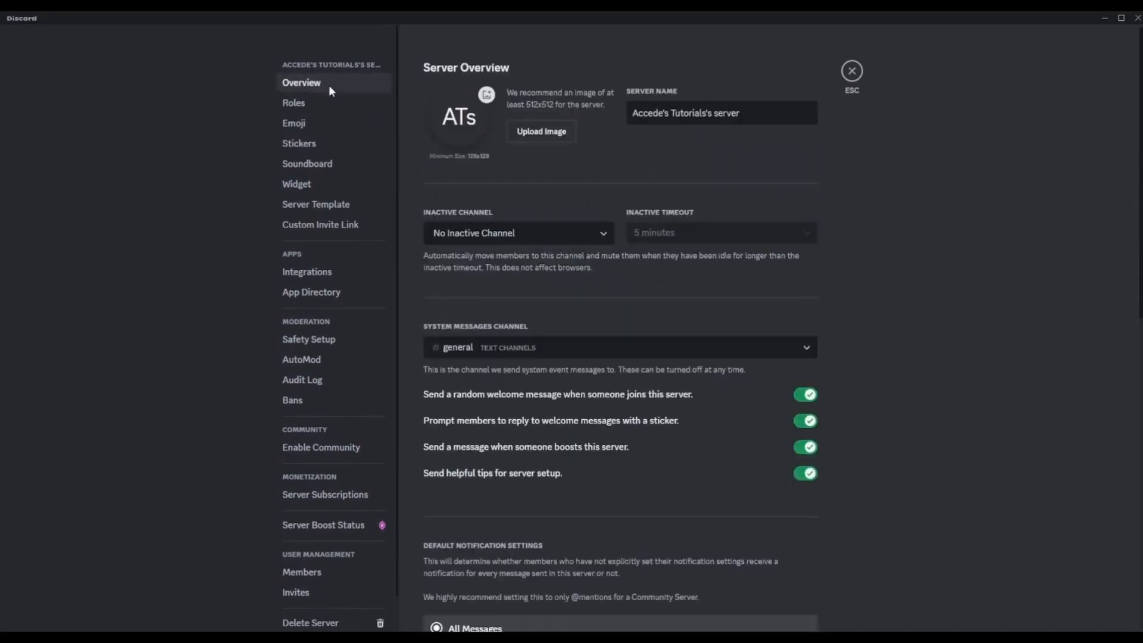
scroll(350, 366, down, 1)
scroll(350, 369, up, 1)
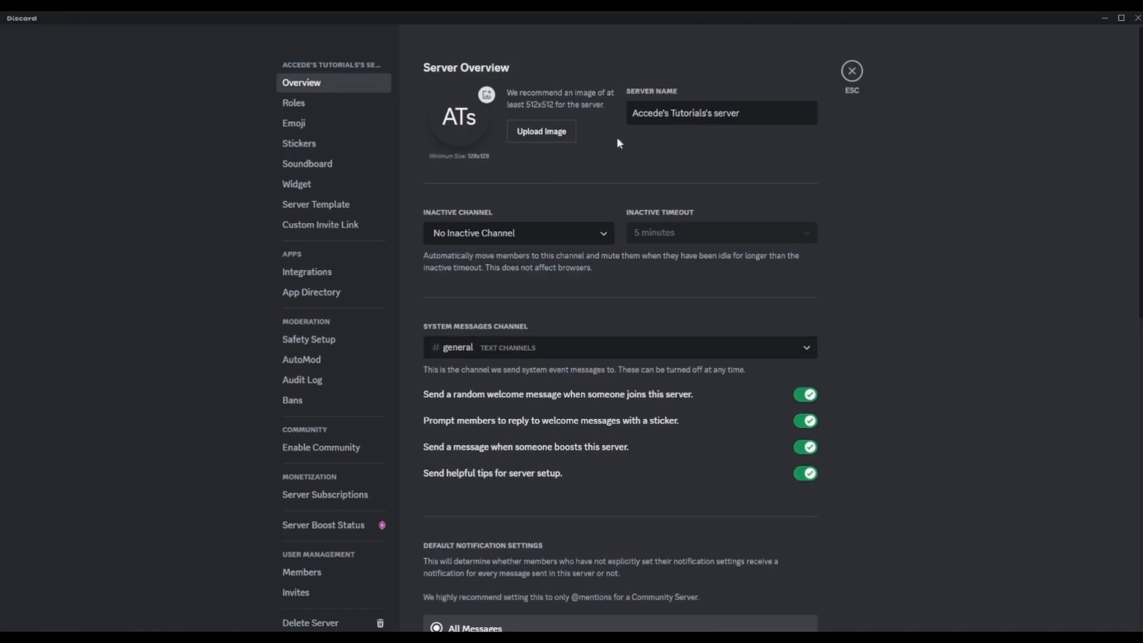
scroll(849, 208, down, 4)
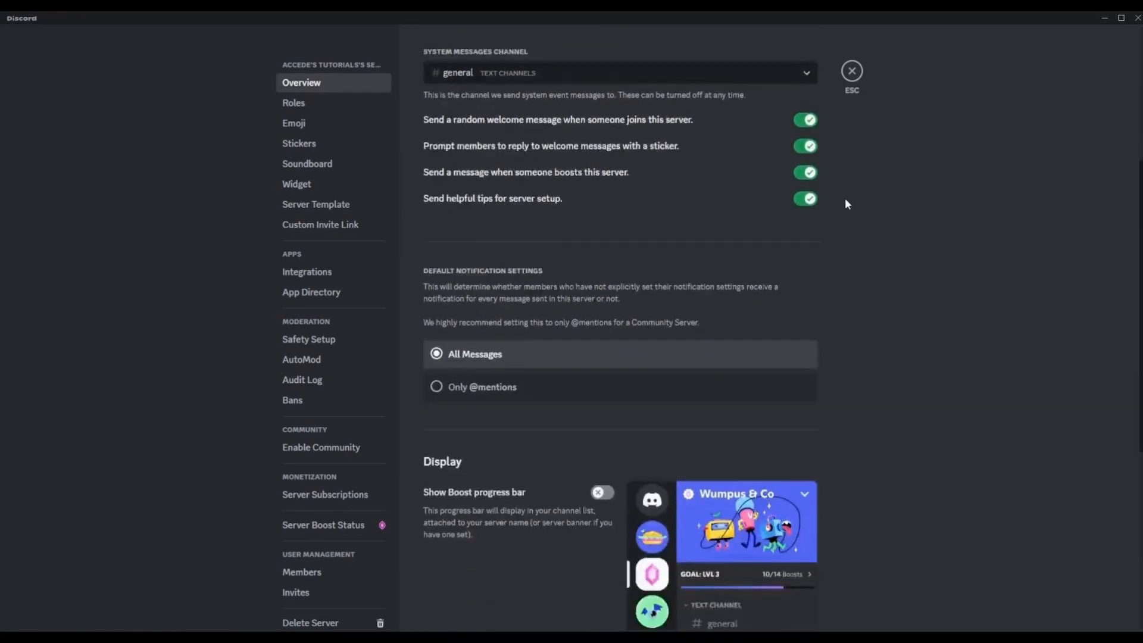
scroll(845, 199, up, 4)
scroll(852, 209, down, 7)
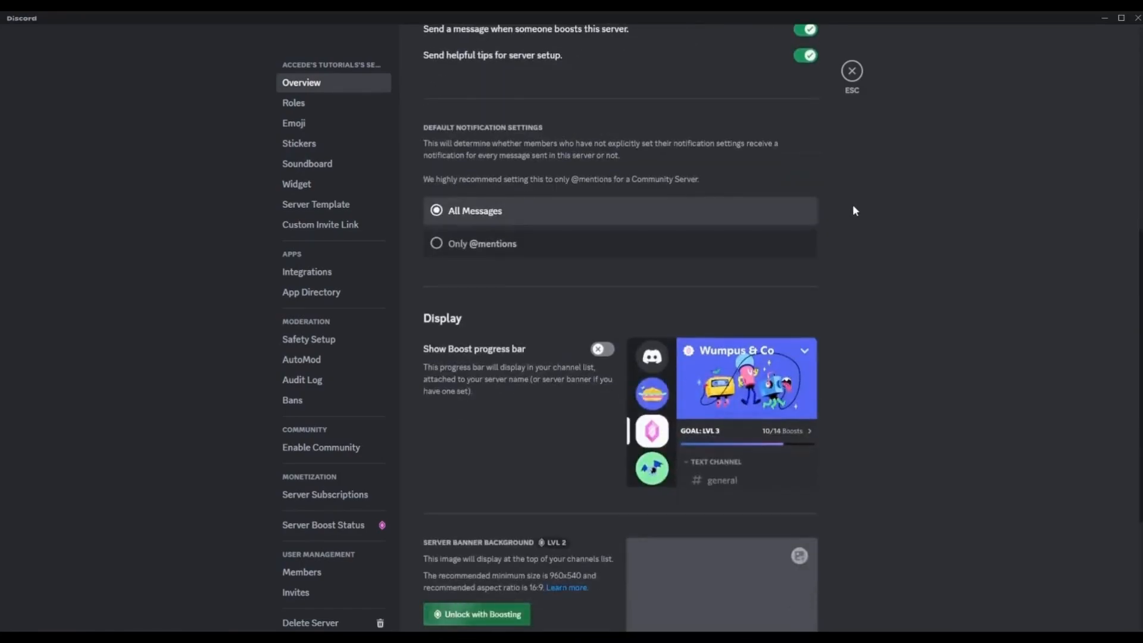
scroll(858, 207, up, 6)
scroll(861, 202, up, 1)
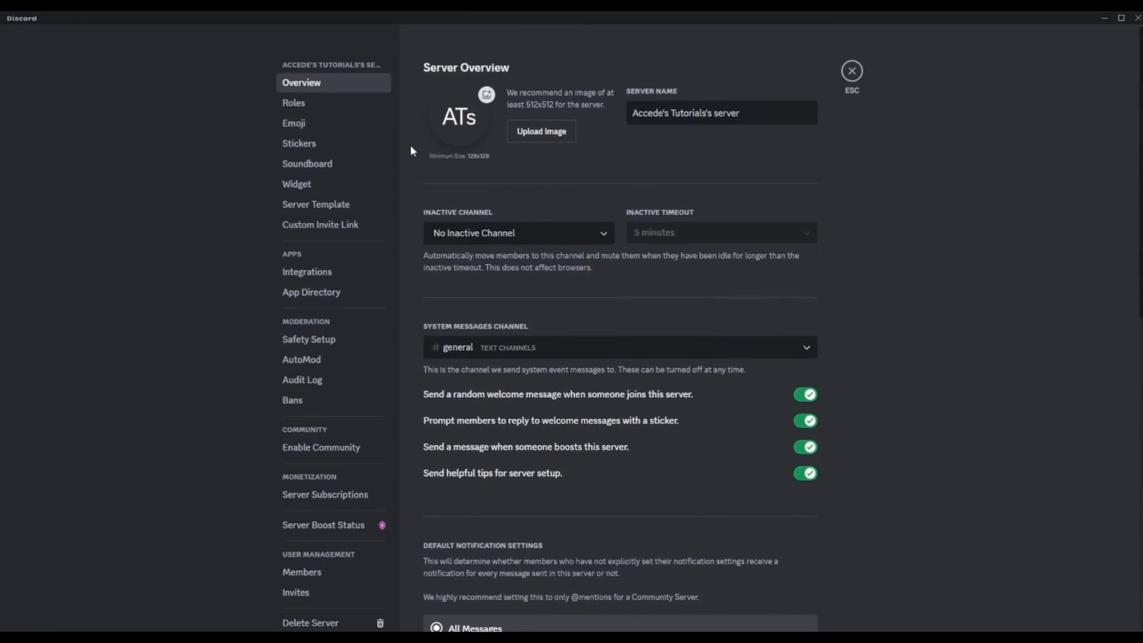
triple_click(774, 115)
click(802, 161)
scroll(792, 146, down, 1)
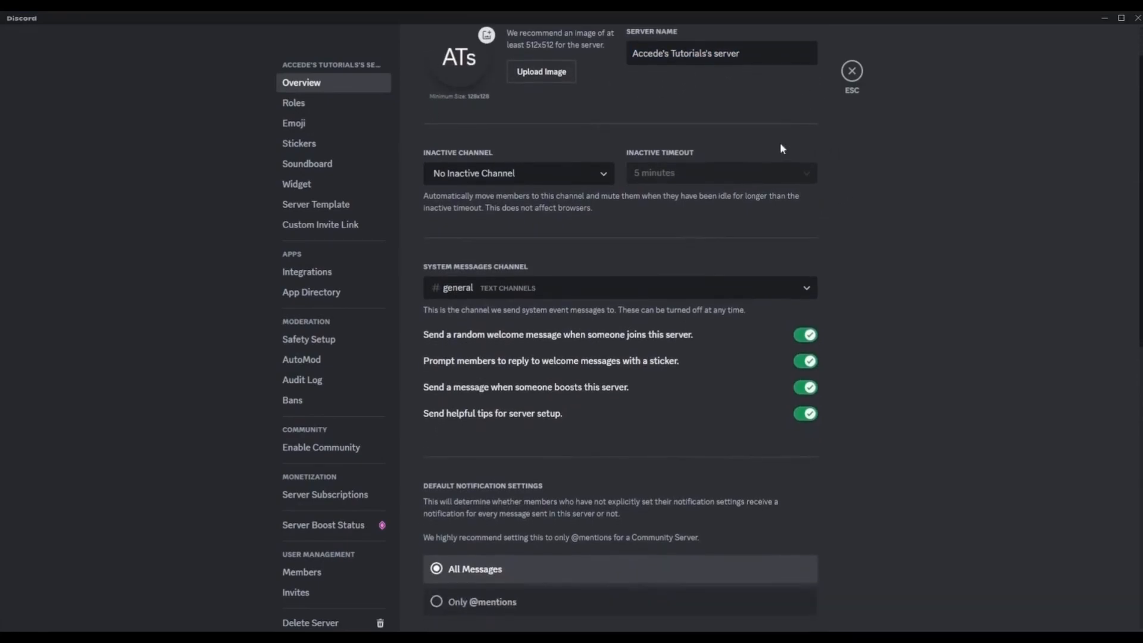
scroll(610, 120, down, 1)
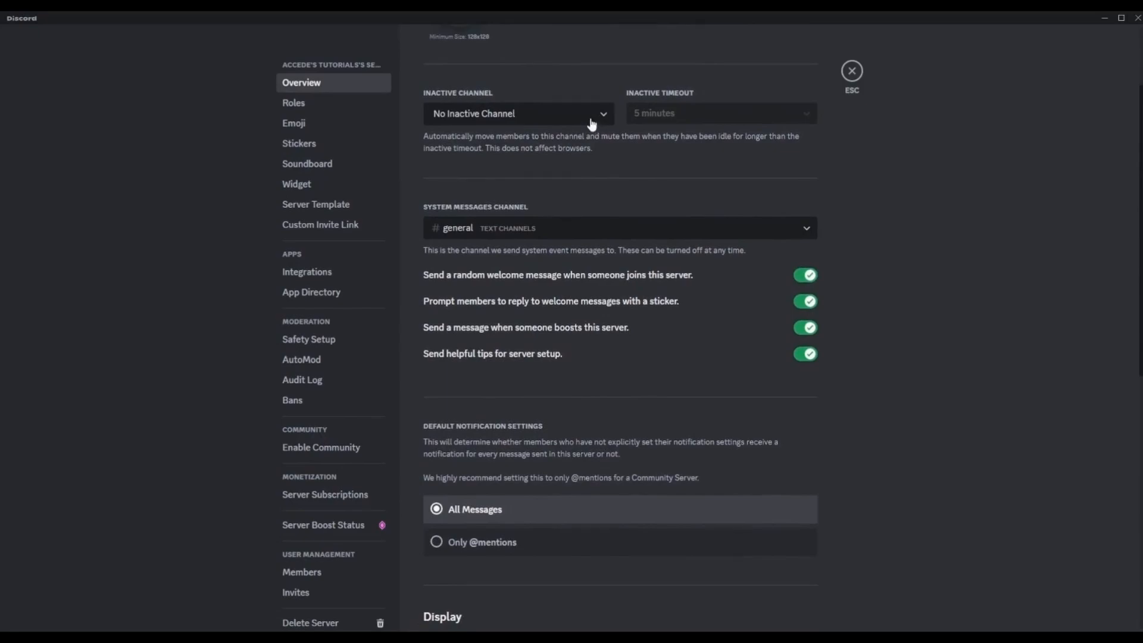
- Examine which channels can be chosen as the server's inactive channel, leaving the selection as it is
click(591, 121)
click(592, 118)
click(584, 114)
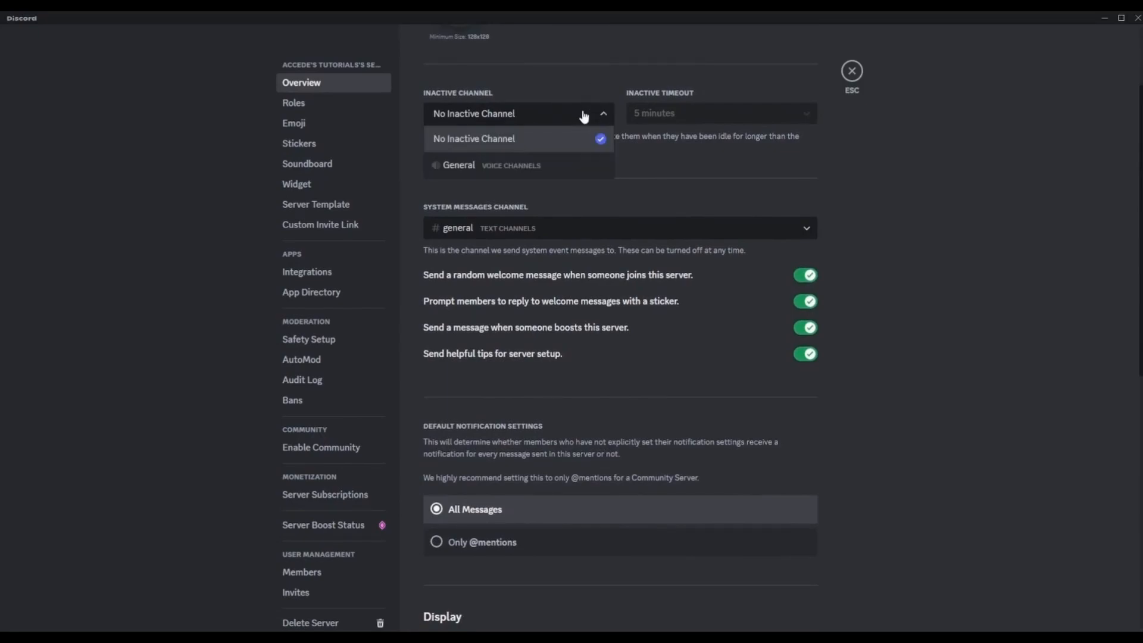
click(582, 114)
click(577, 113)
click(580, 112)
scroll(581, 105, up, 1)
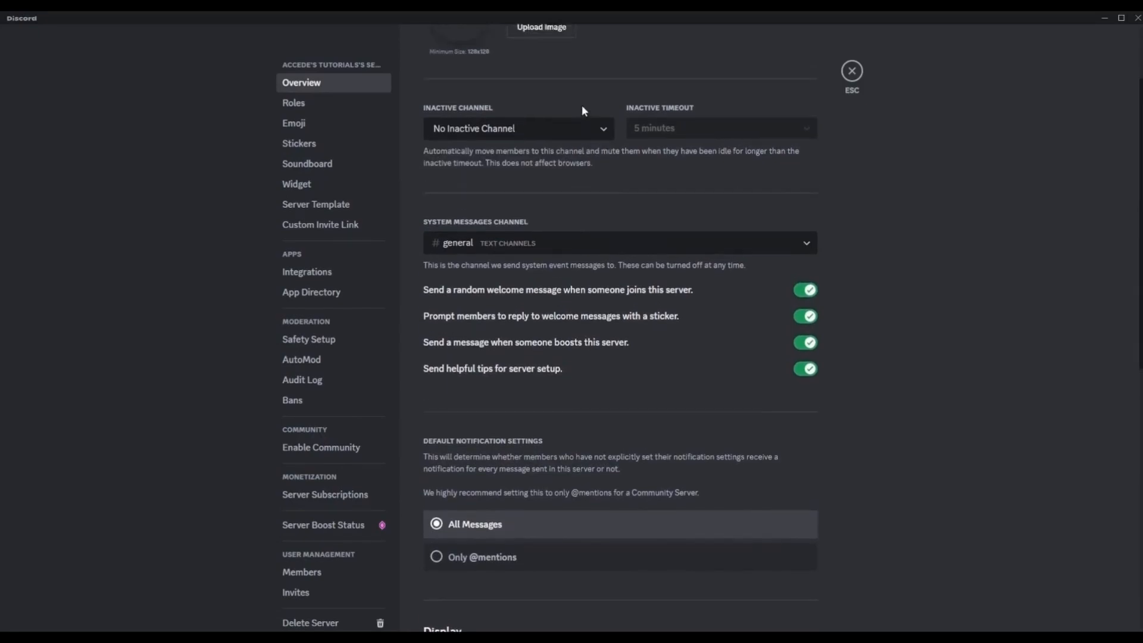
scroll(577, 131, up, 2)
scroll(573, 167, down, 2)
scroll(565, 181, up, 2)
click(543, 234)
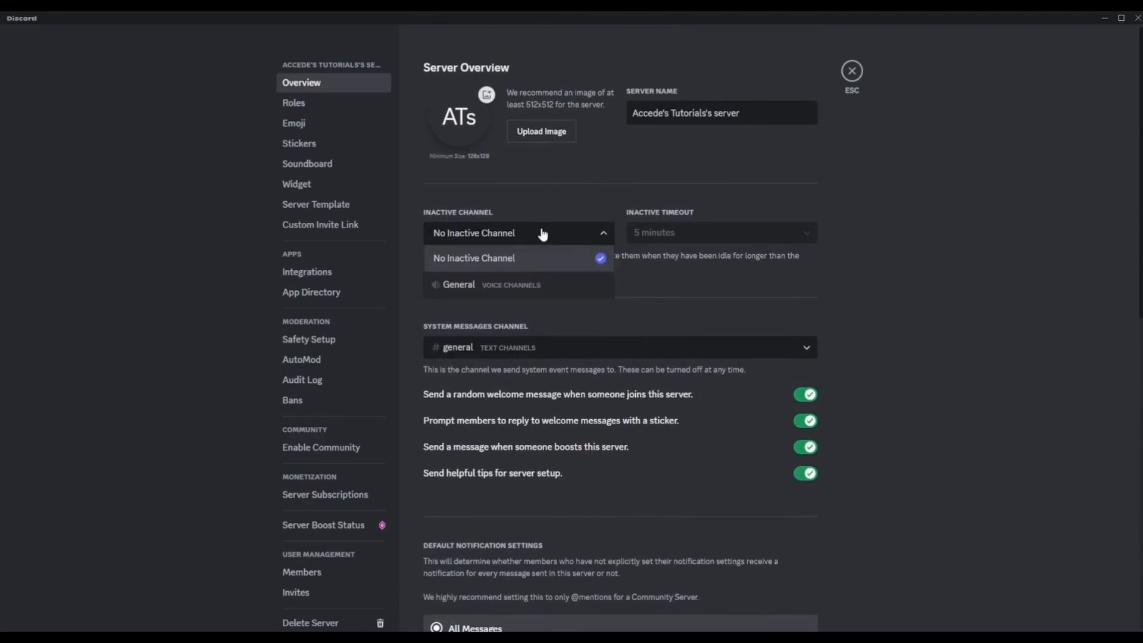
click(543, 232)
click(554, 237)
click(555, 236)
click(557, 232)
click(560, 229)
click(561, 227)
click(569, 236)
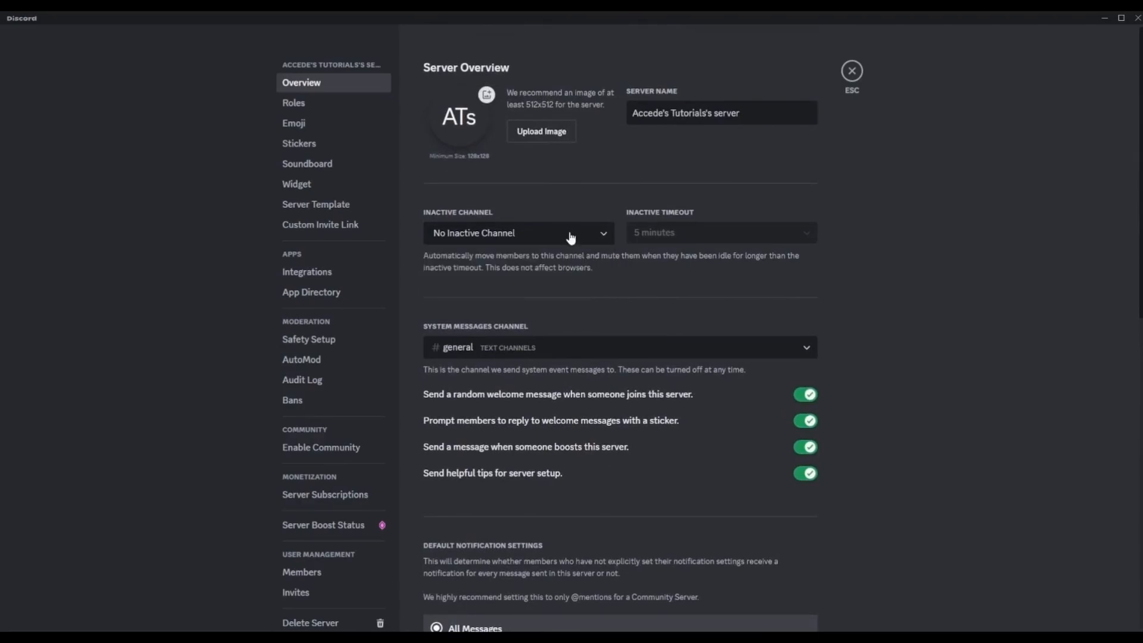
click(571, 236)
click(575, 234)
click(579, 235)
click(581, 235)
click(581, 234)
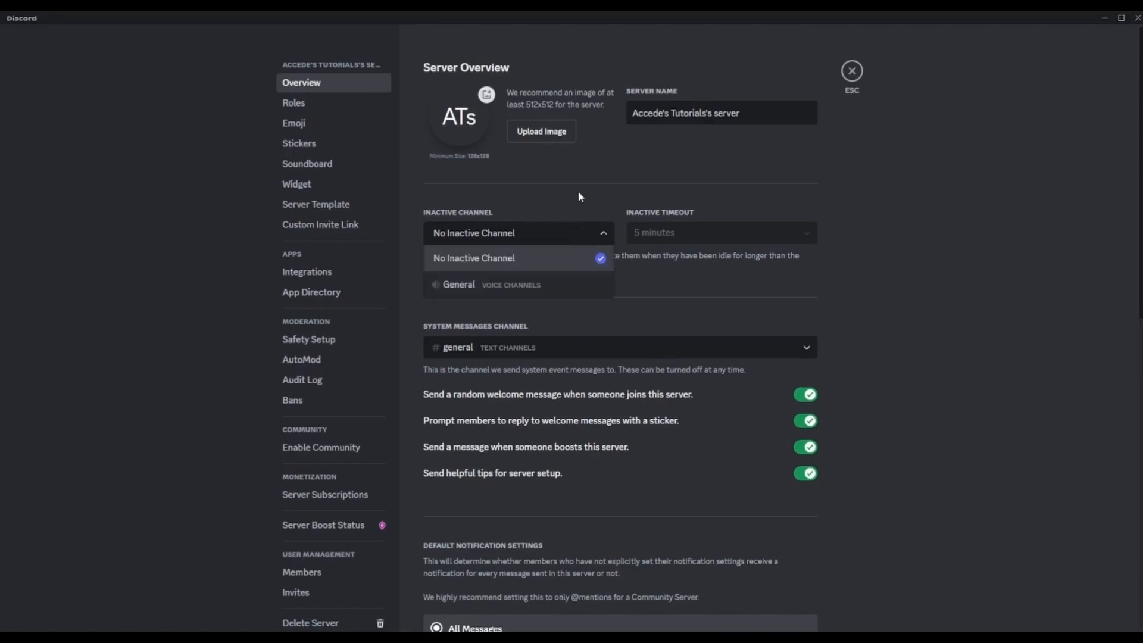
click(574, 234)
click(577, 234)
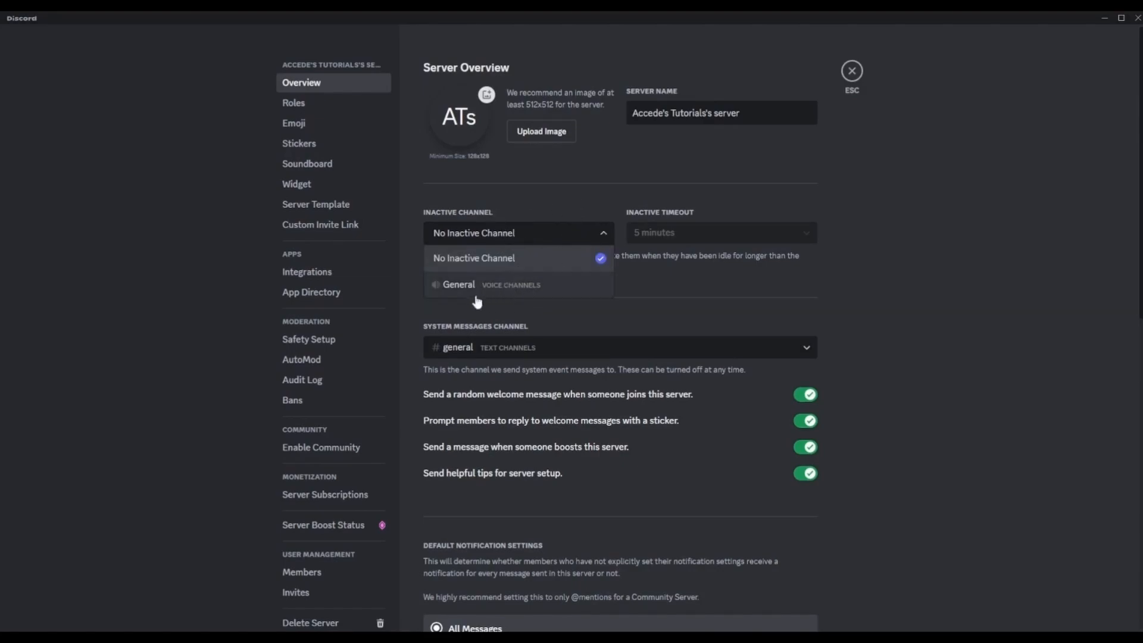
click(542, 237)
click(545, 238)
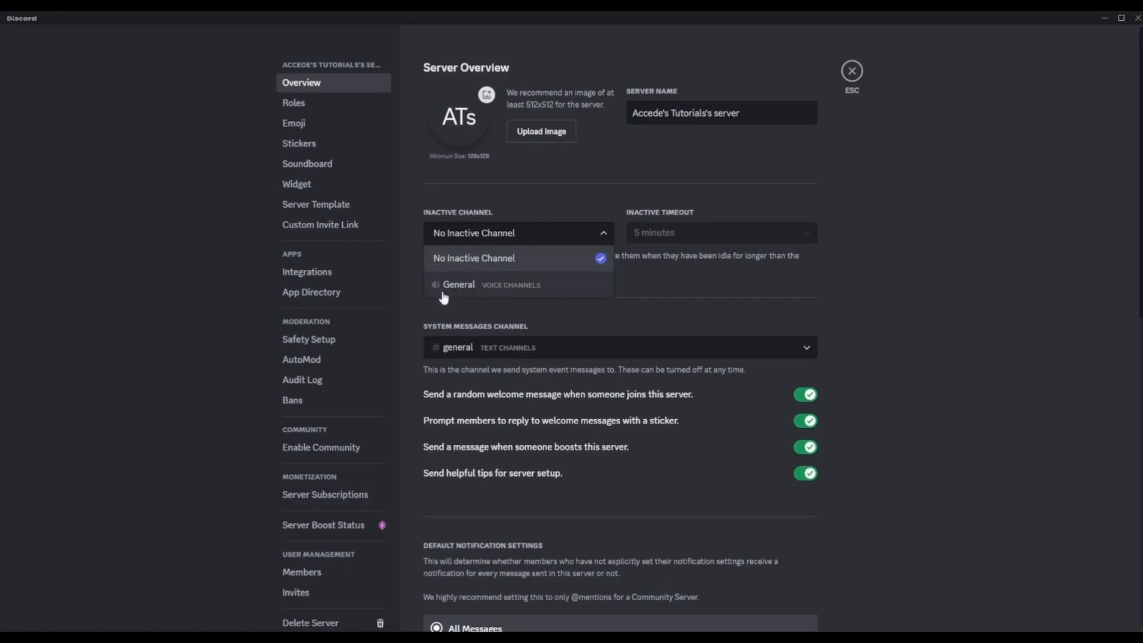
click(542, 241)
- Set the system messages channel to No System Messages and save the changes
scroll(584, 252, down, 3)
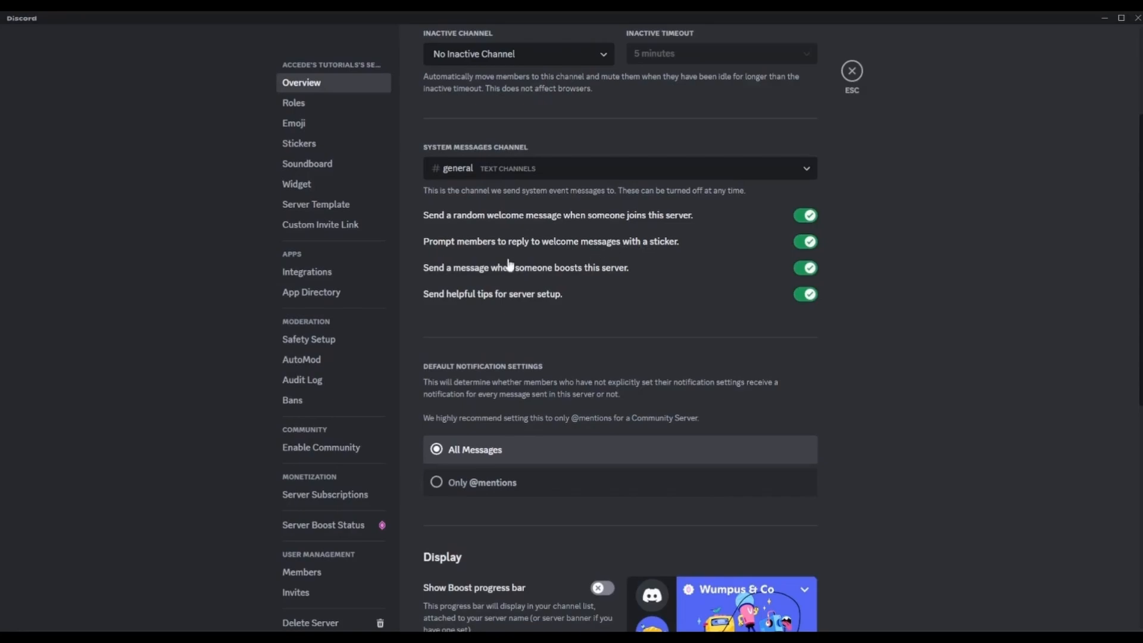
scroll(590, 280, up, 1)
click(481, 237)
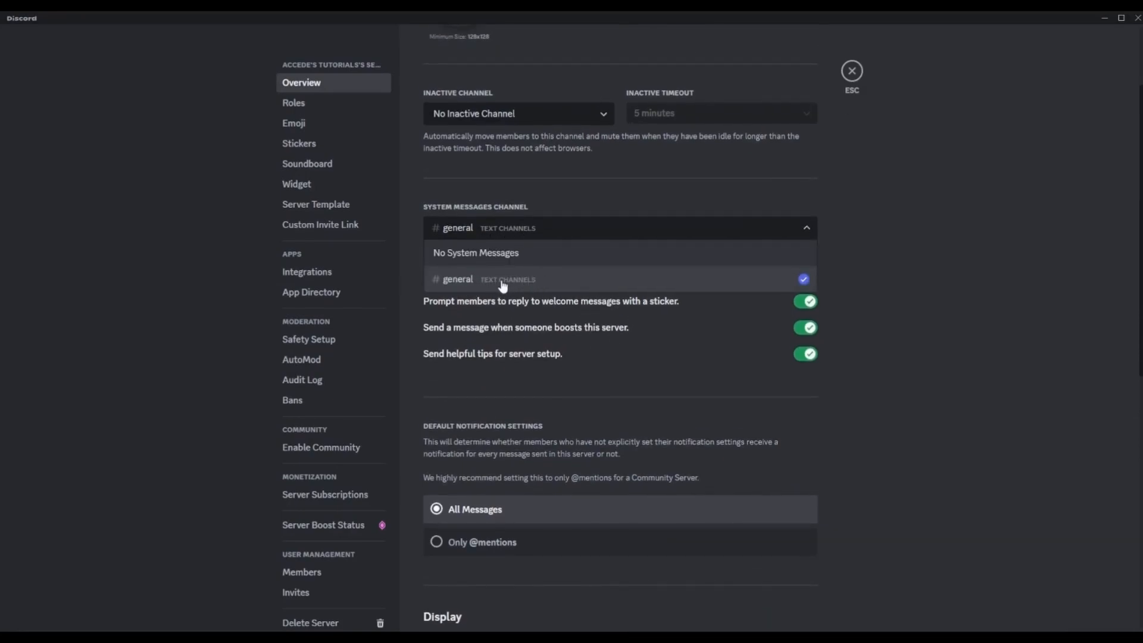
click(512, 231)
click(515, 228)
click(506, 252)
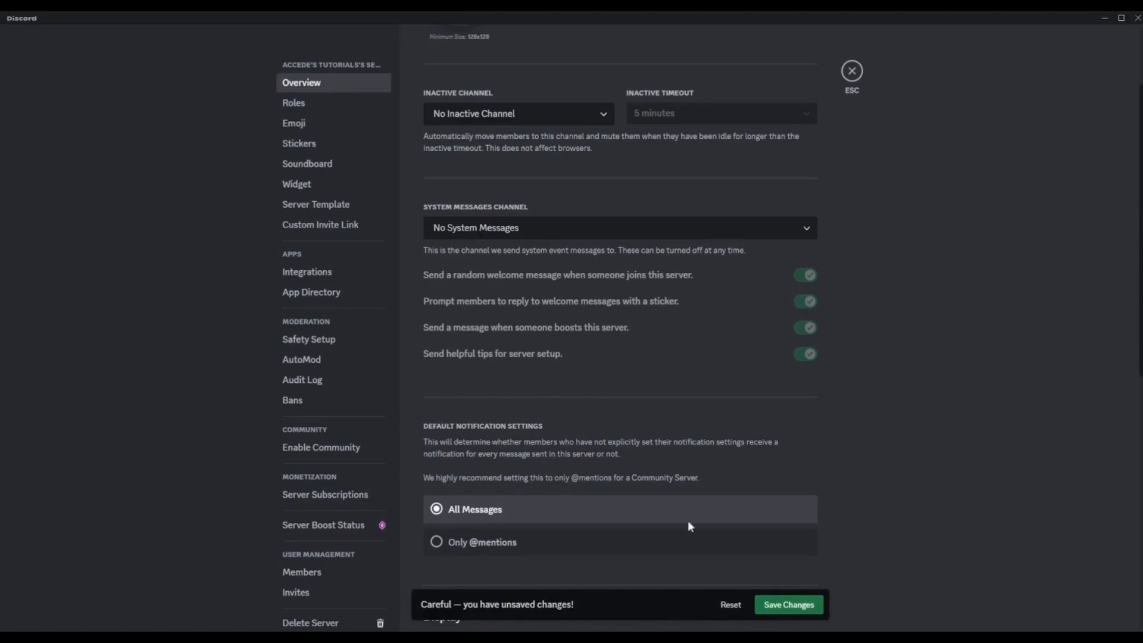
click(772, 604)
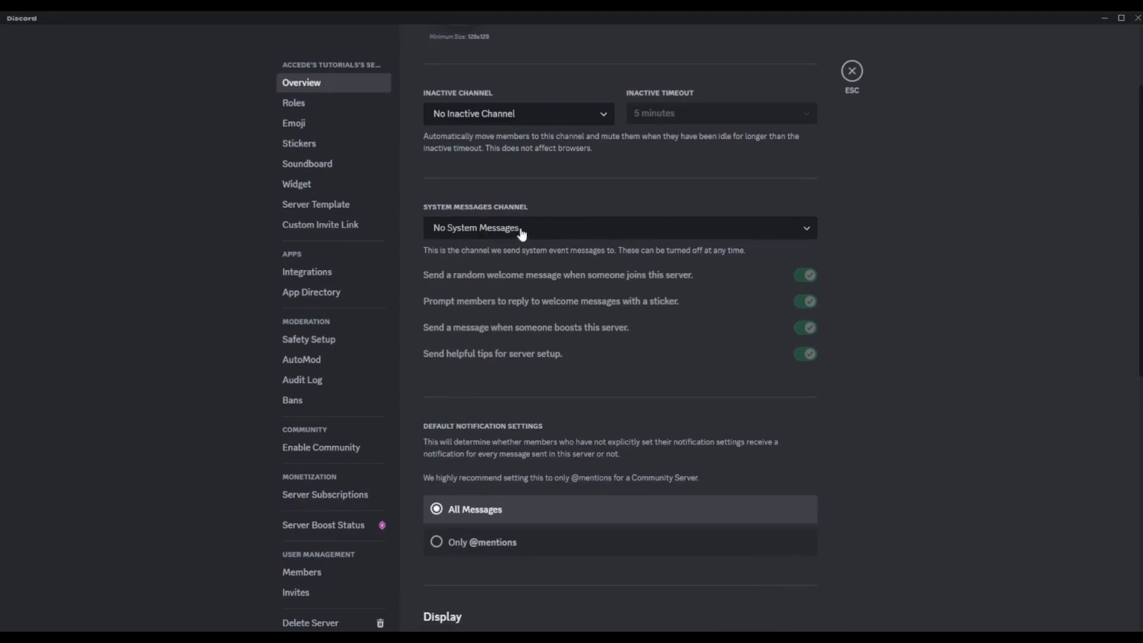
scroll(505, 339, up, 2)
scroll(508, 327, down, 5)
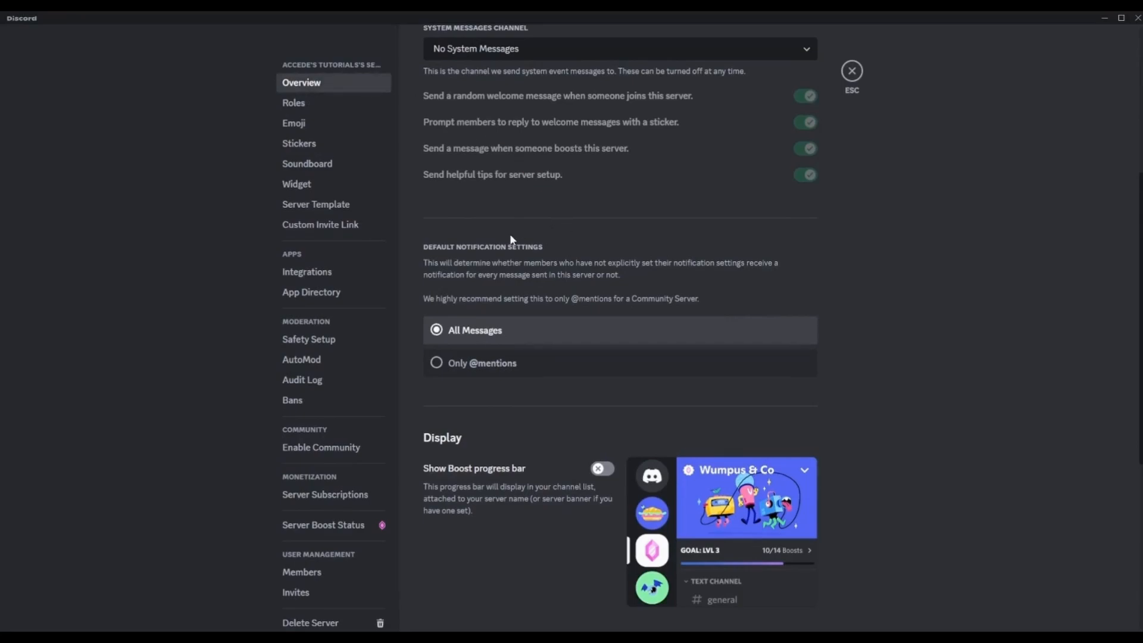
scroll(500, 243, down, 1)
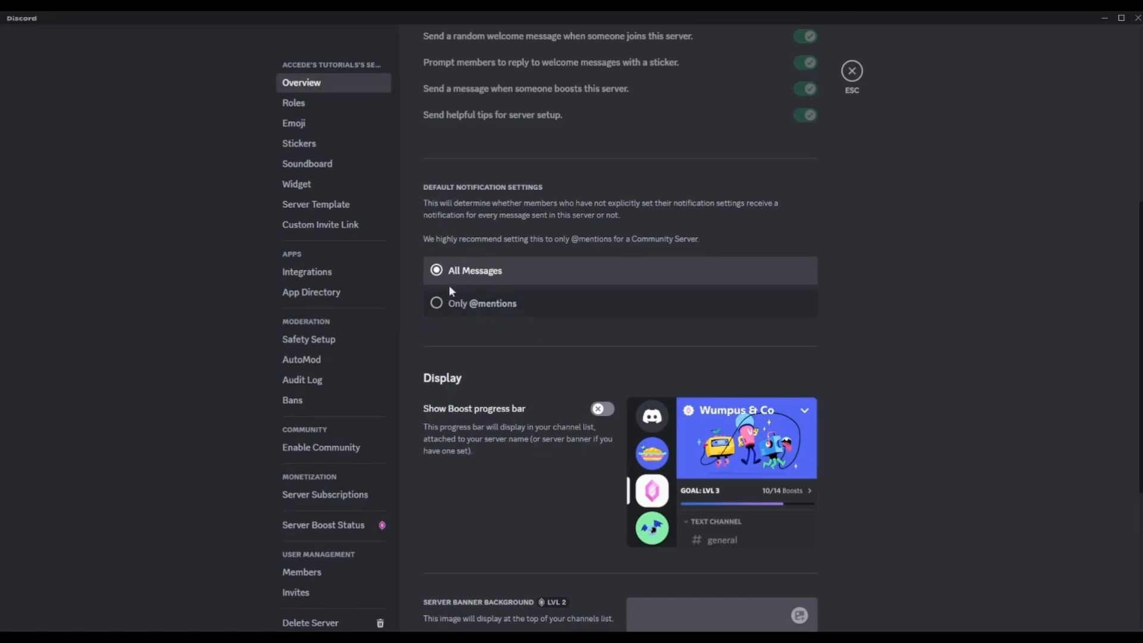
click(470, 308)
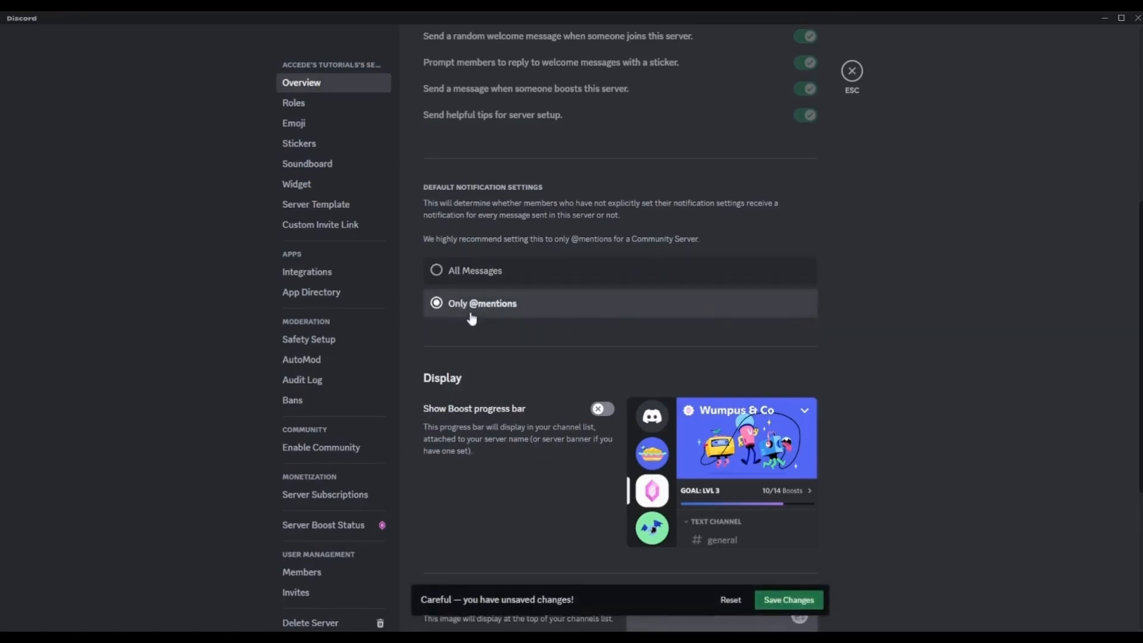
click(774, 606)
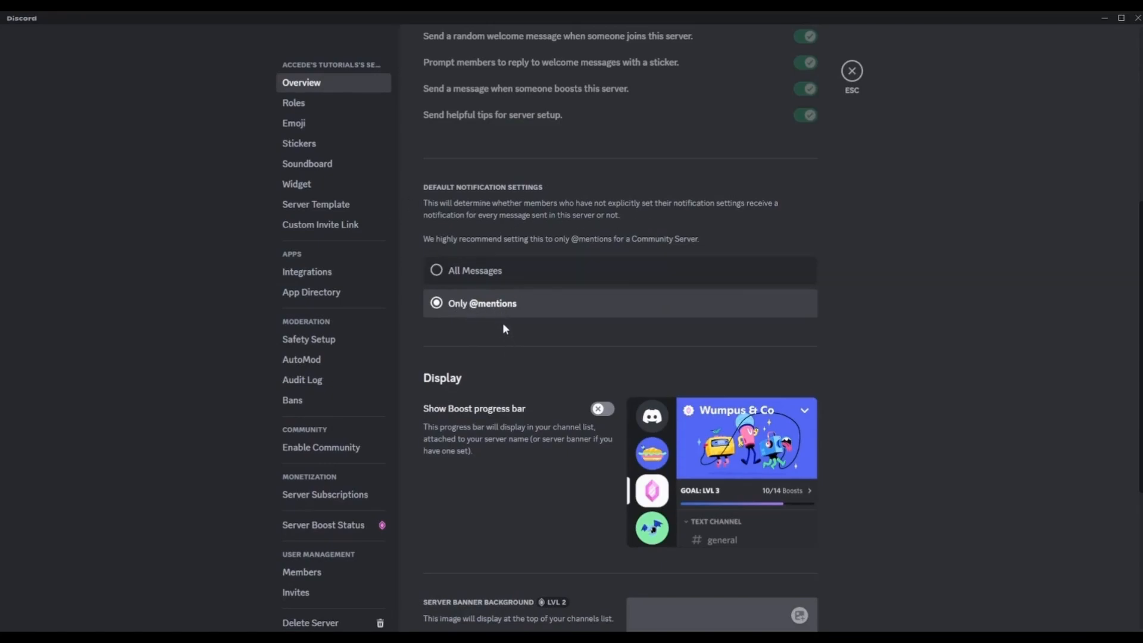
- Review the display, banner and invite background options, recheck the notification, system messages and inactive channel settings, and leave the server settings
scroll(510, 318, down, 3)
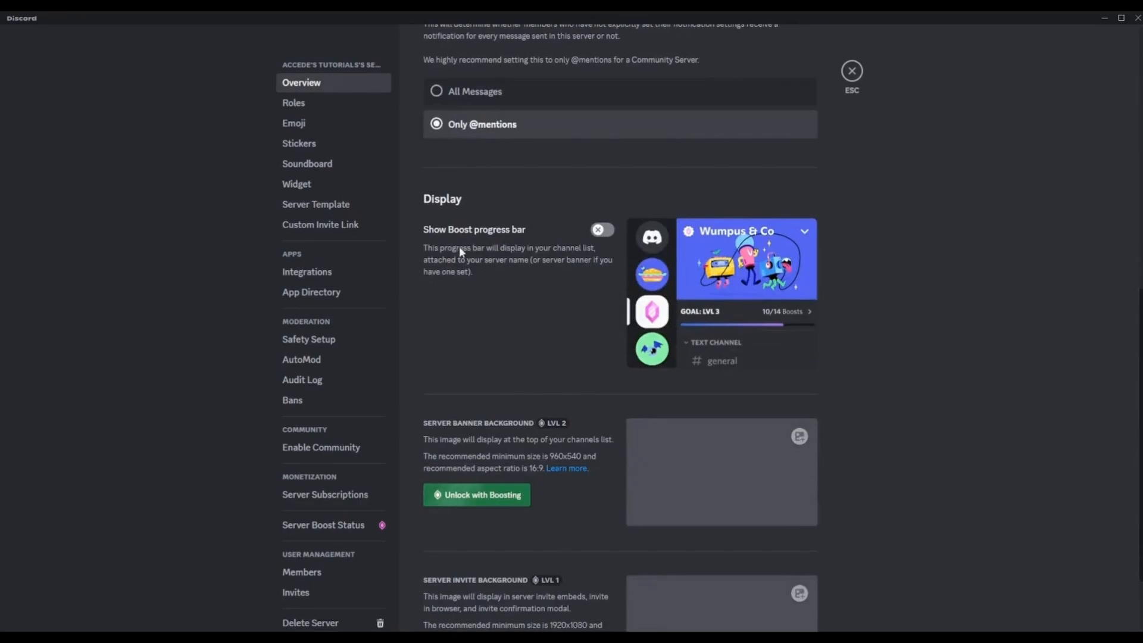
scroll(476, 253, down, 2)
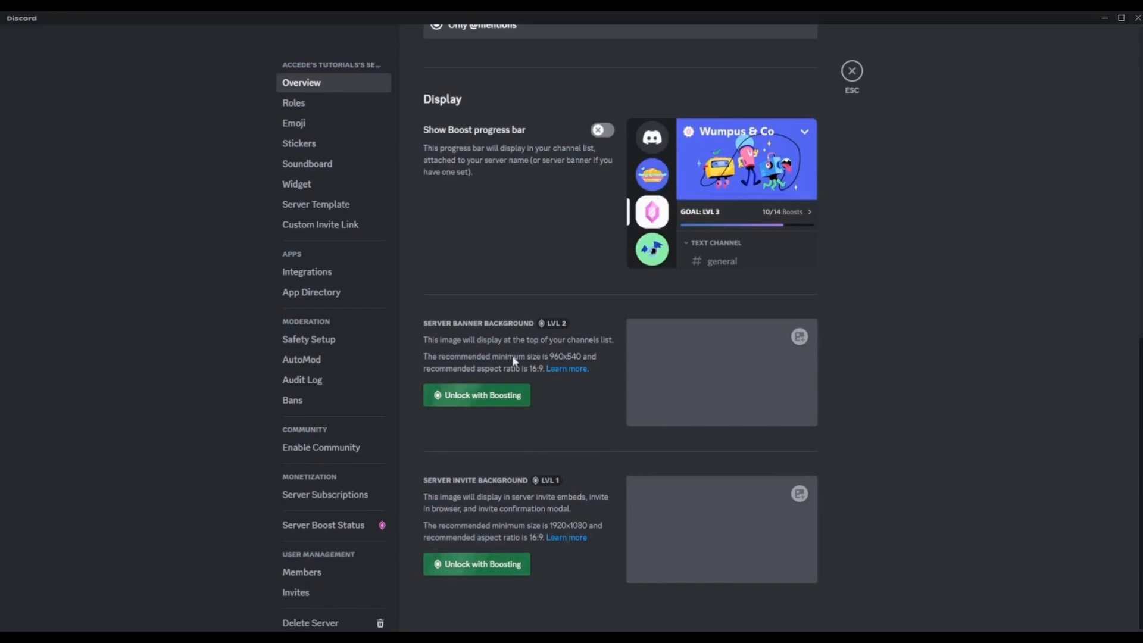
scroll(682, 403, up, 2)
scroll(719, 508, down, 2)
scroll(613, 458, up, 5)
scroll(573, 558, up, 6)
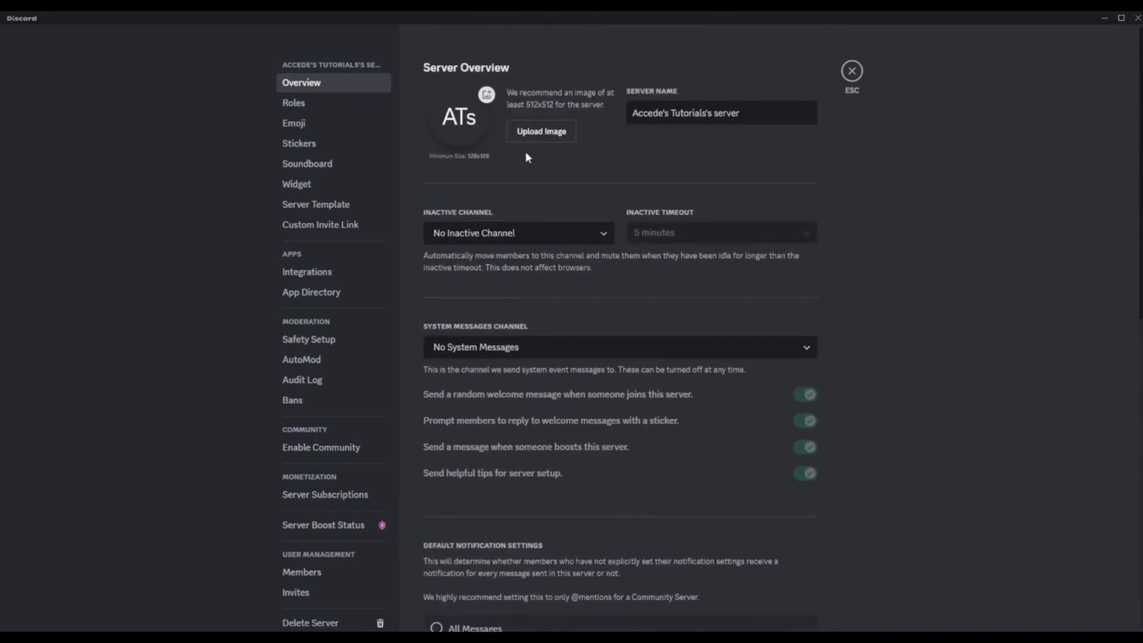
scroll(522, 373, down, 5)
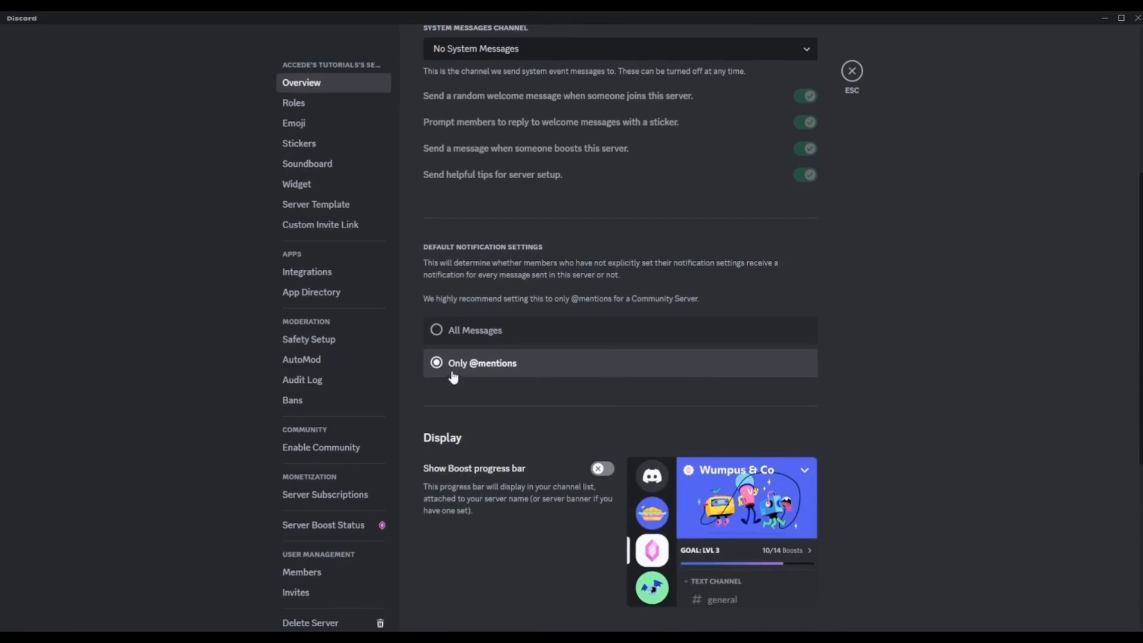
scroll(532, 203, up, 5)
click(484, 352)
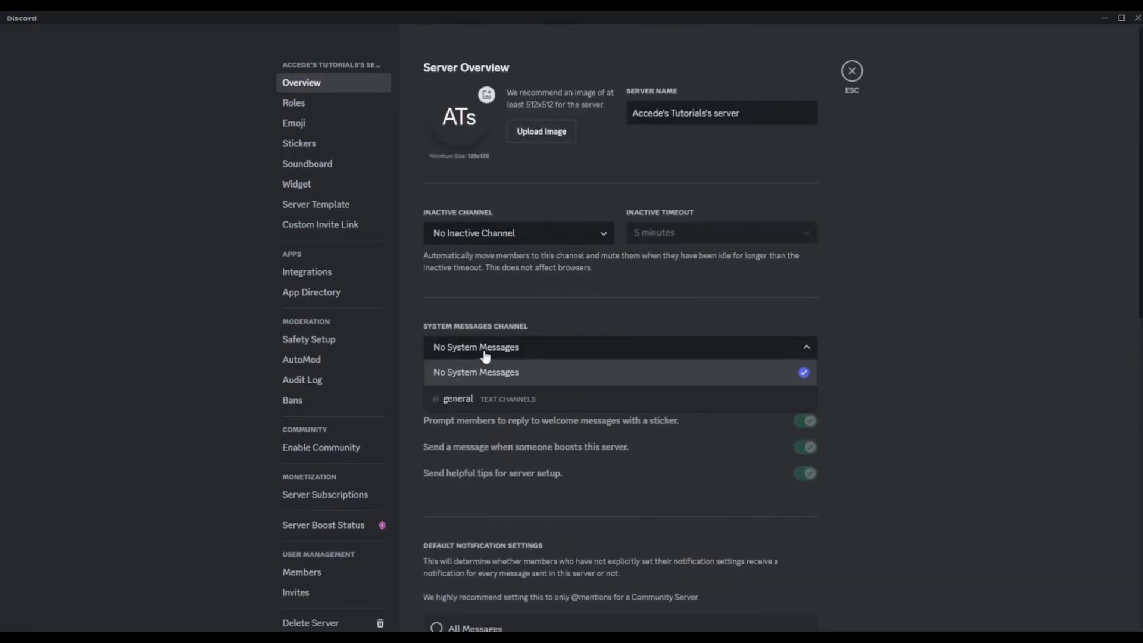
click(485, 366)
click(497, 235)
click(503, 235)
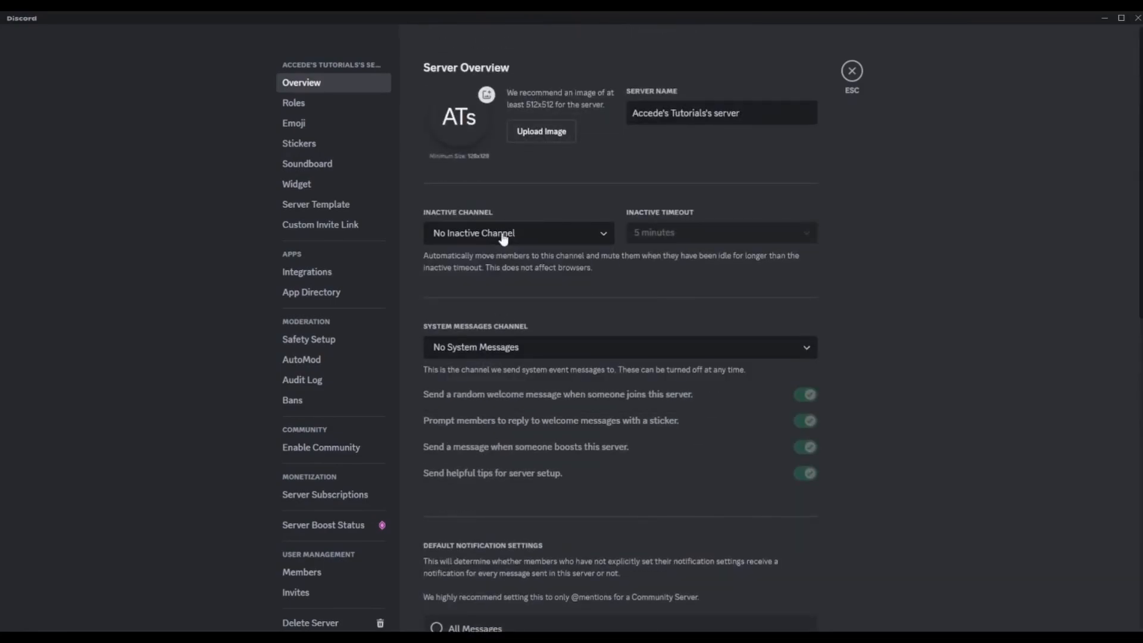
click(505, 236)
click(505, 236)
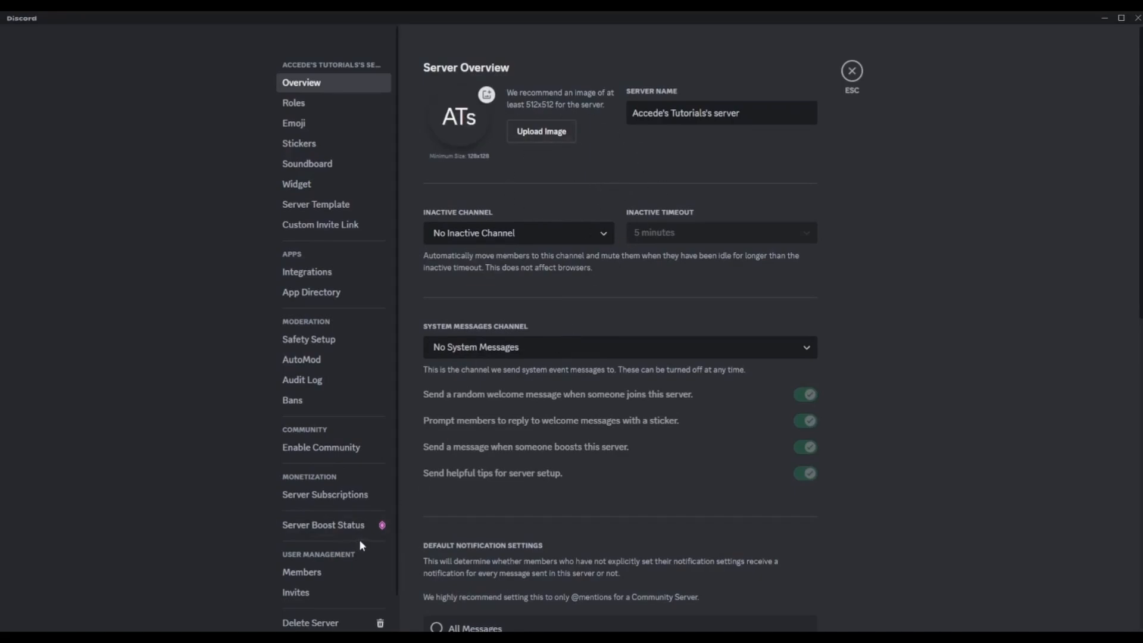
key(Escape)
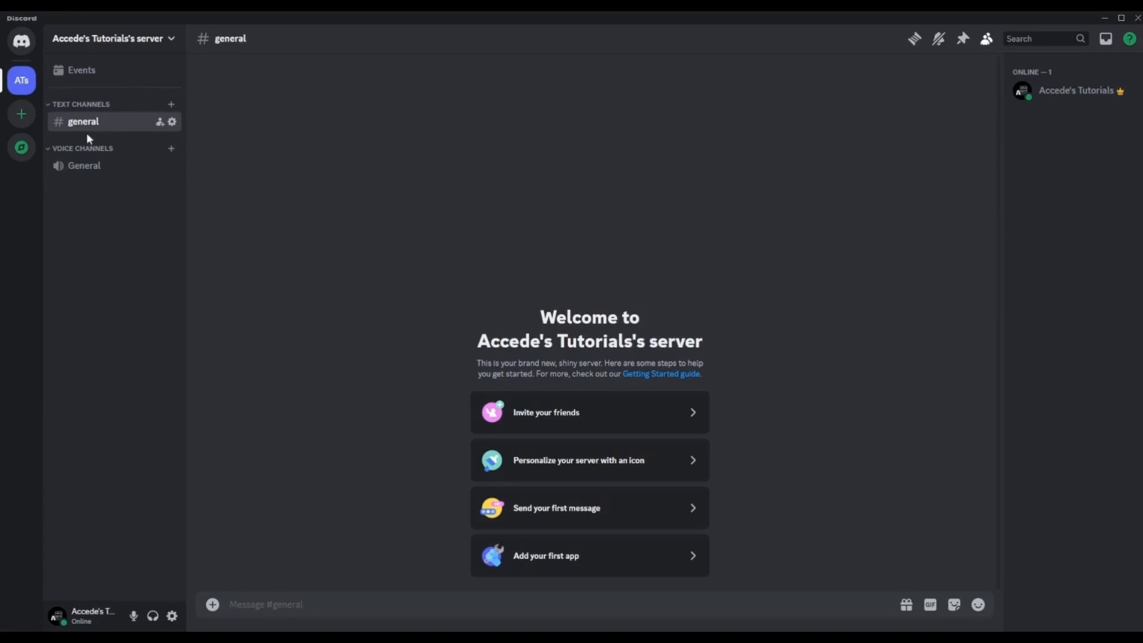
right_click(111, 213)
click(219, 194)
right_click(105, 195)
click(257, 180)
- Create a non-private category named ---Information--- and move it above the Text Channels category
right_click(104, 228)
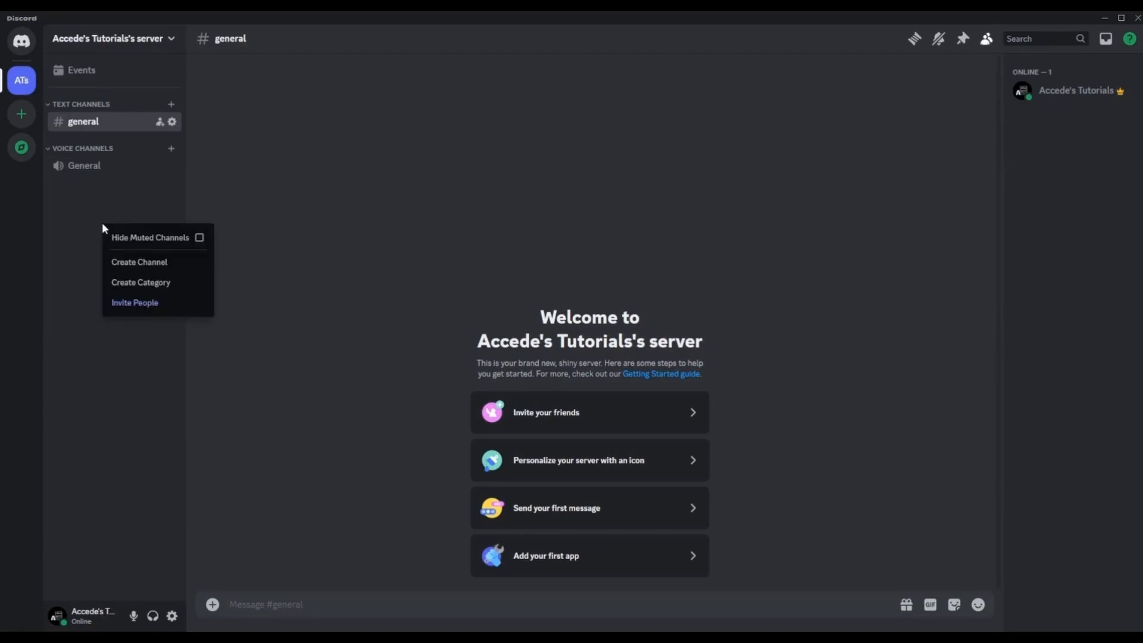
click(148, 288)
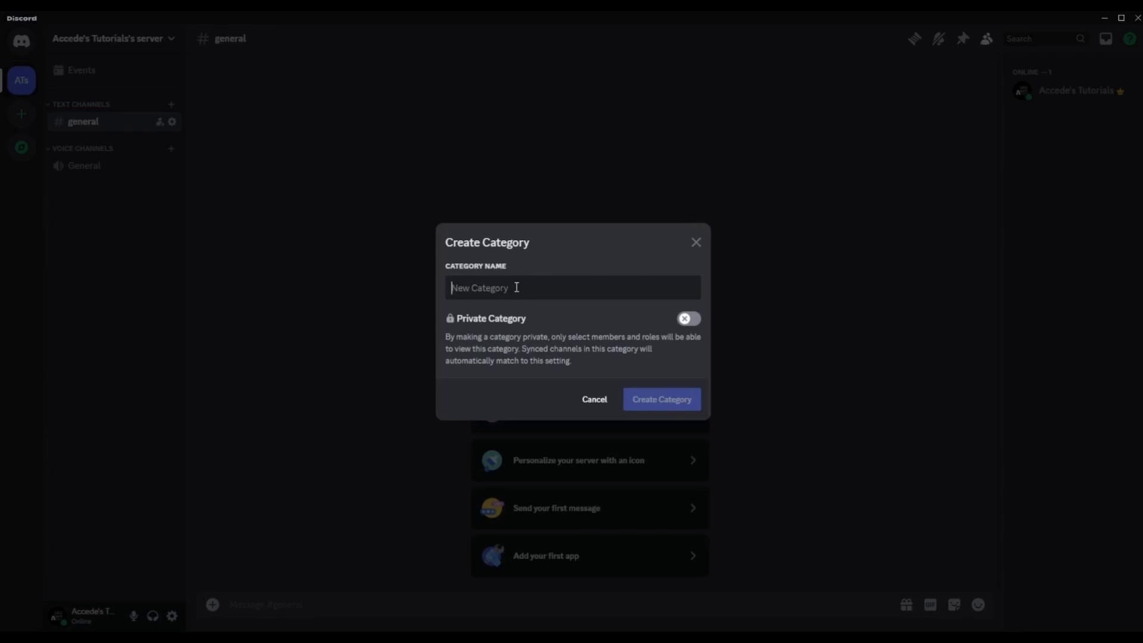
text(D)
text(o)
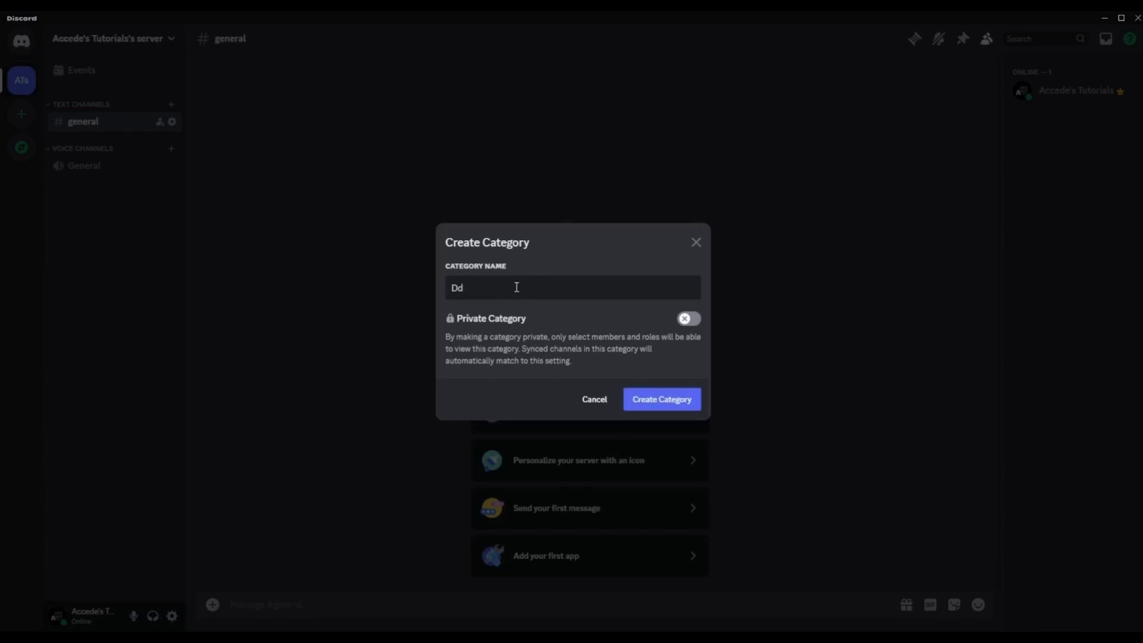
key(BackSpace)
key(BackSpace)
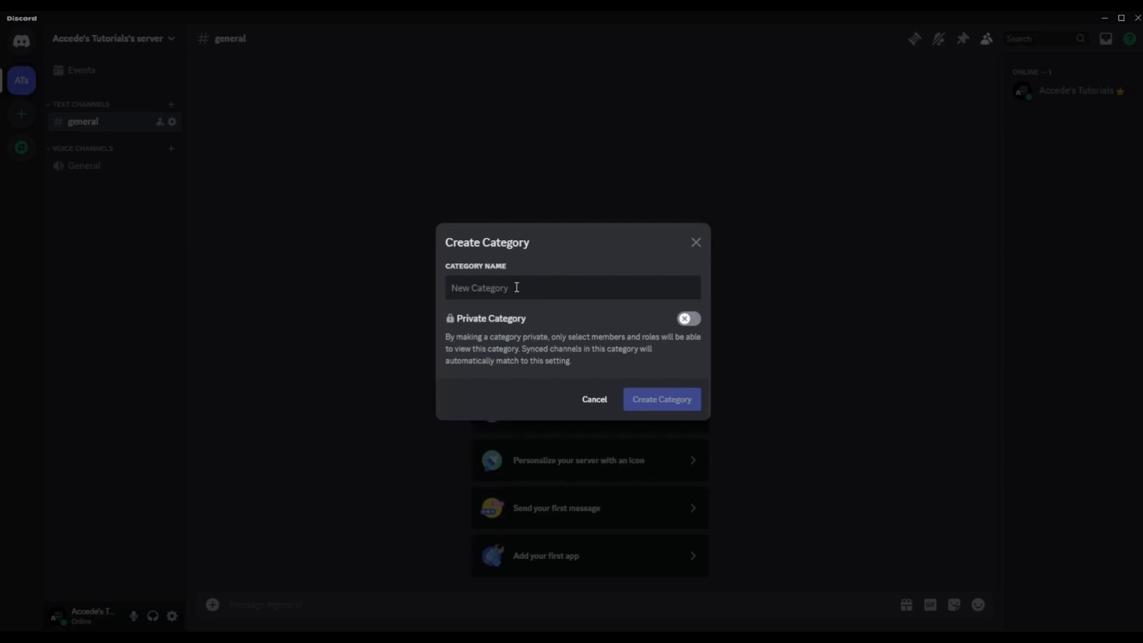
text((nformation)
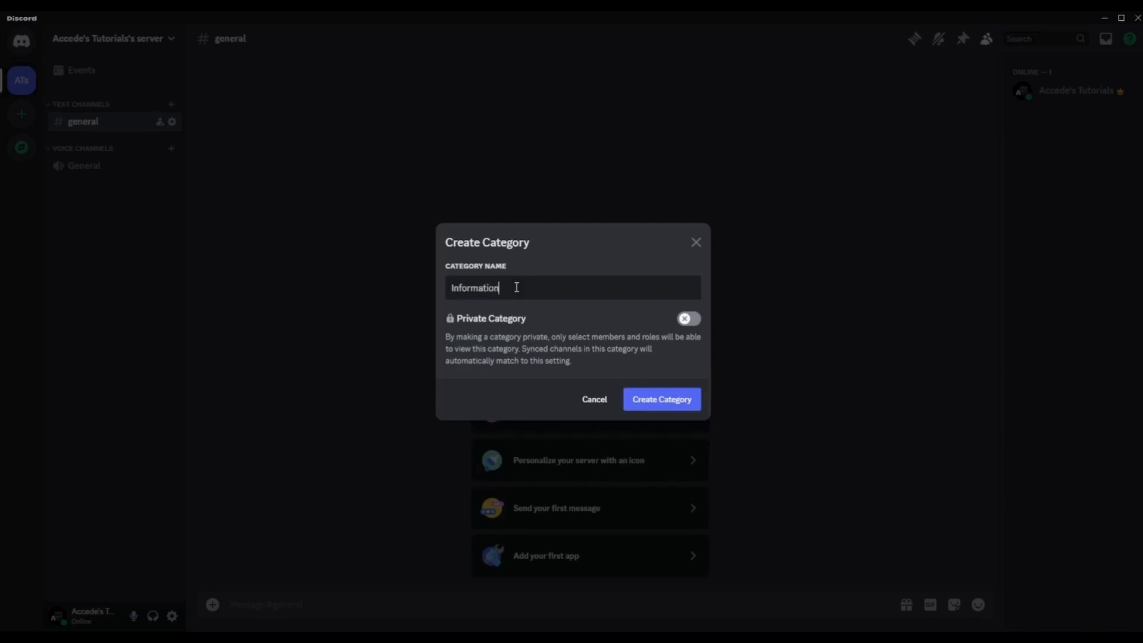
click(450, 287)
text(---)
click(557, 282)
text(---)
click(673, 400)
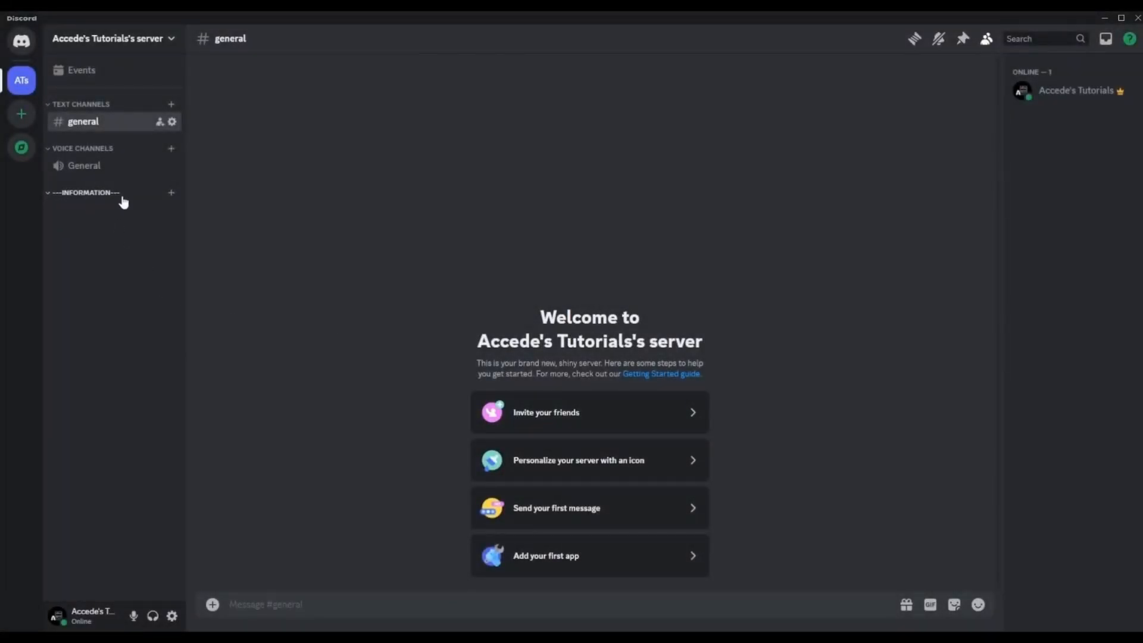
drag(73, 191, 80, 107)
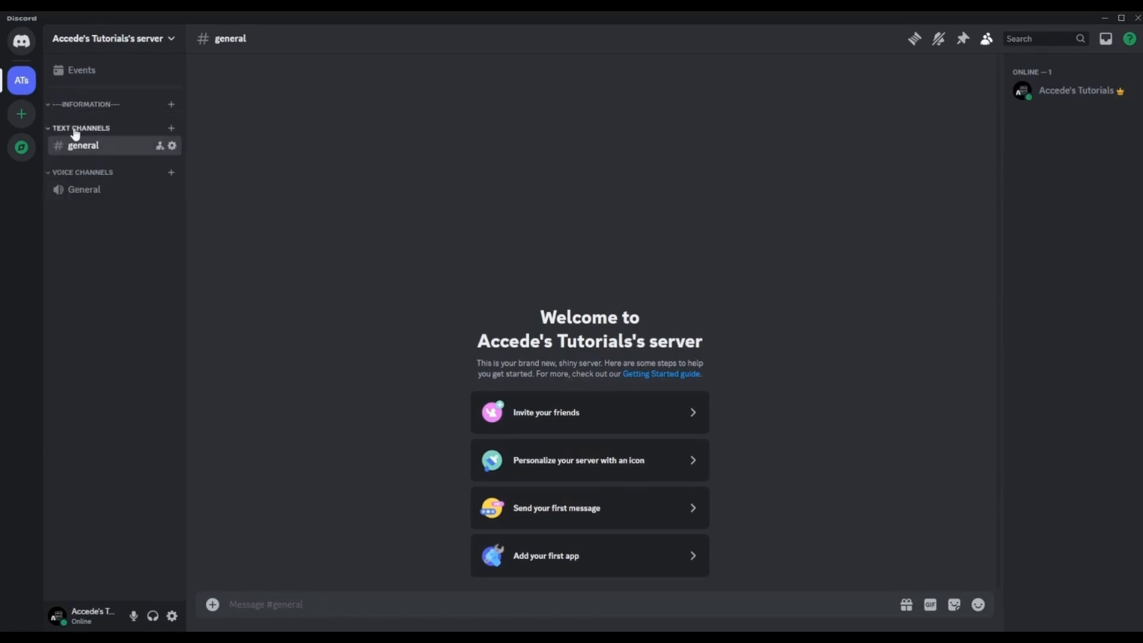
click(75, 129)
right_click(86, 131)
mouse_move(141, 238)
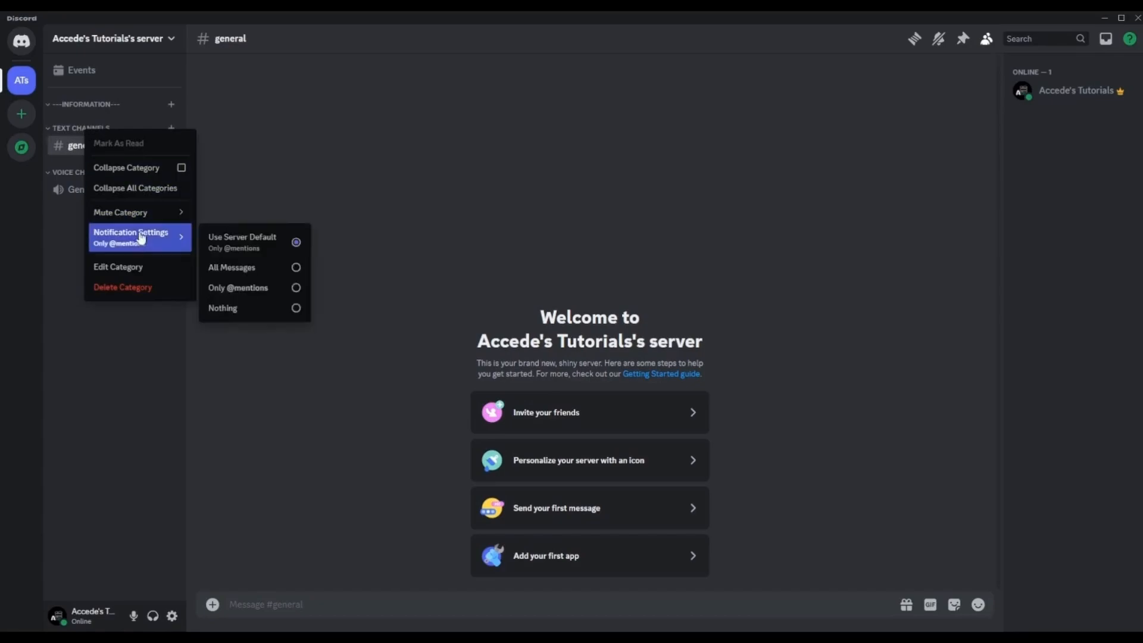
click(128, 267)
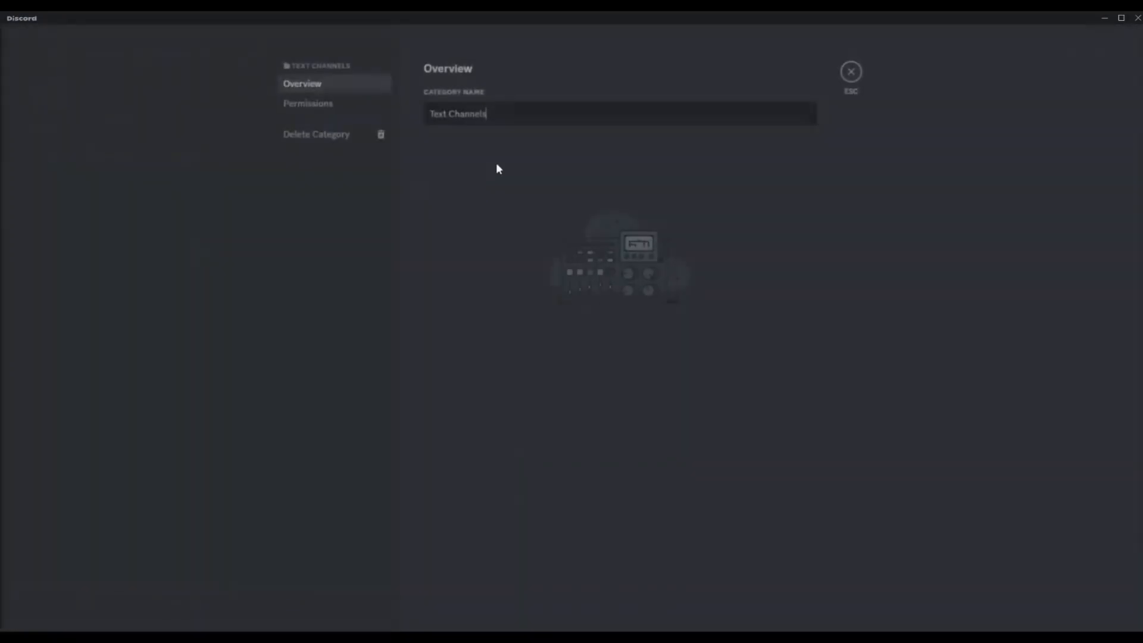
click(860, 78)
- Rename the Text Channels category as ---MAIN CHANNELS---, save the change and leave the category settings
right_click(87, 128)
mouse_move(135, 232)
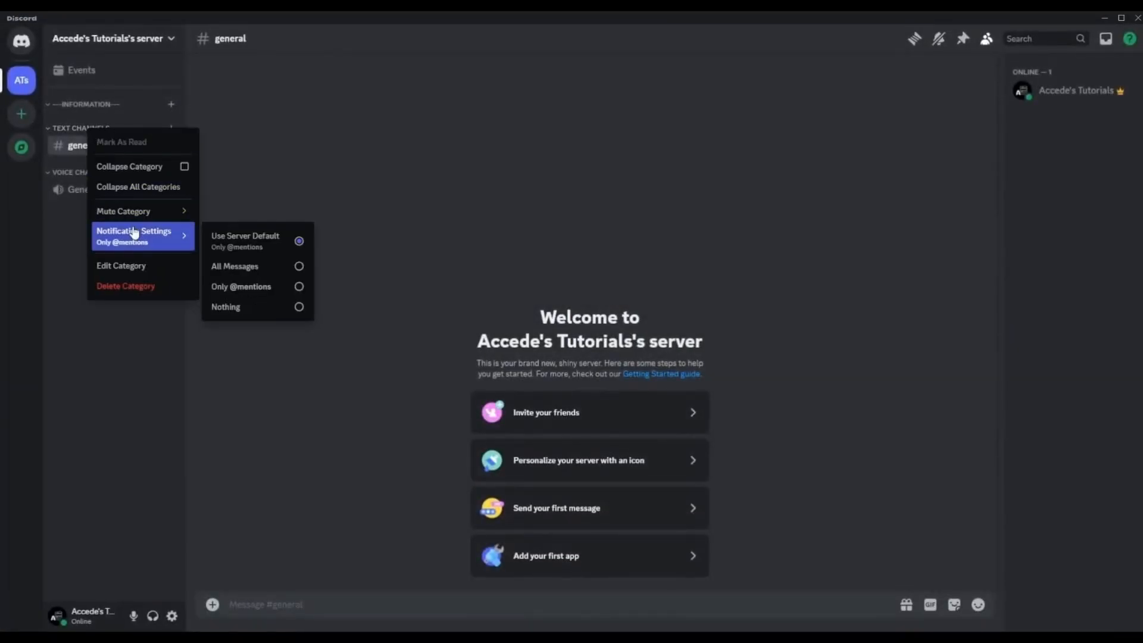
click(142, 269)
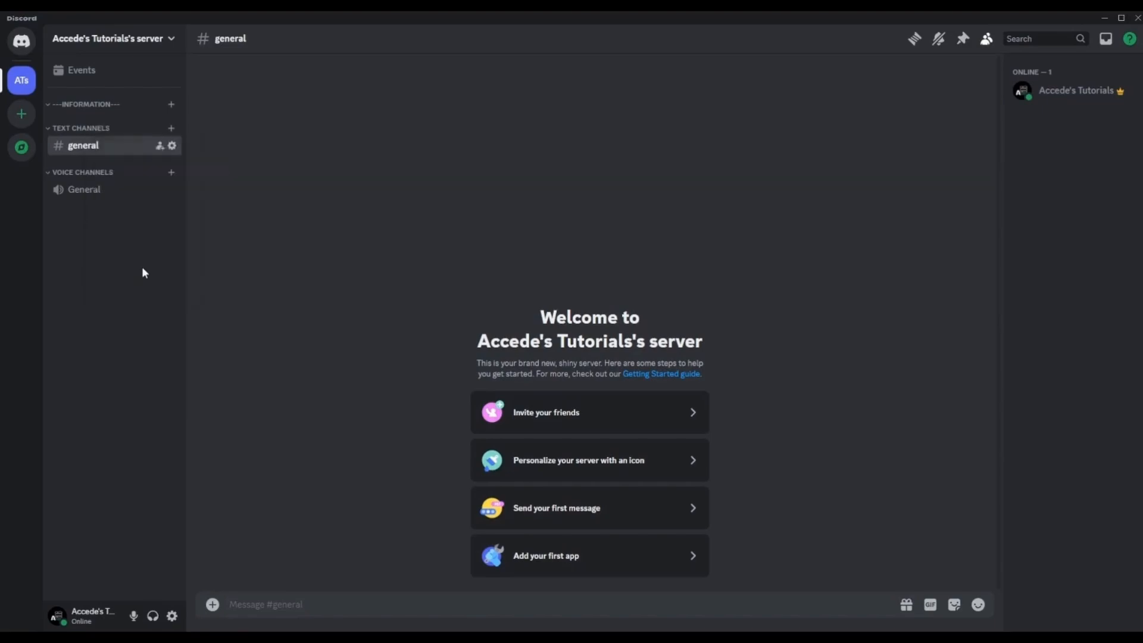
drag(536, 113, 333, 118)
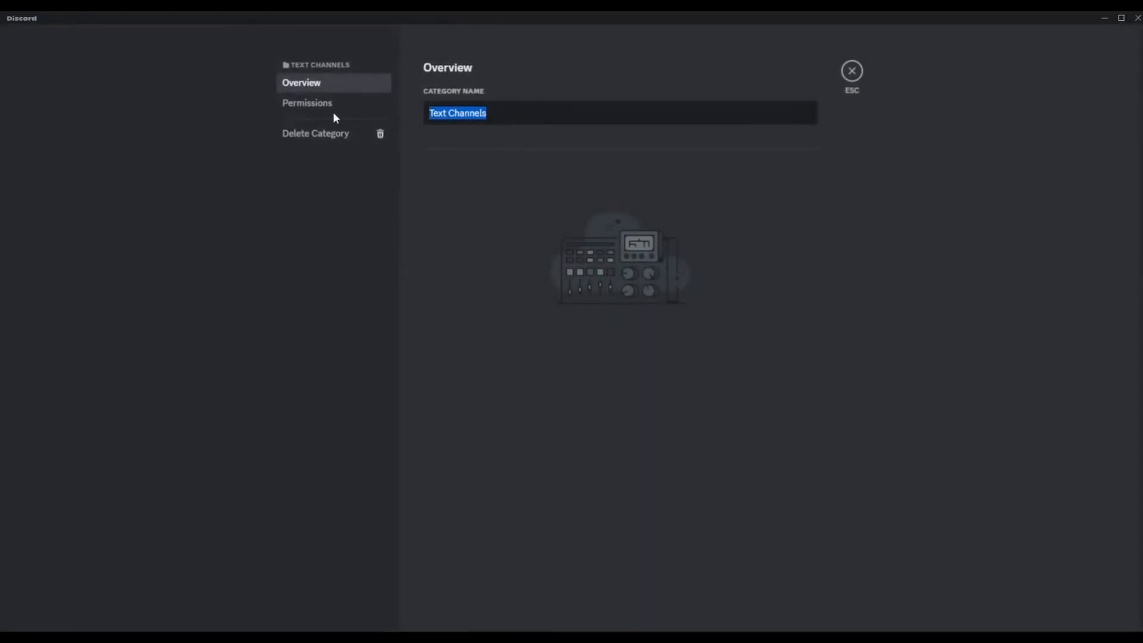
key(BackSpace)
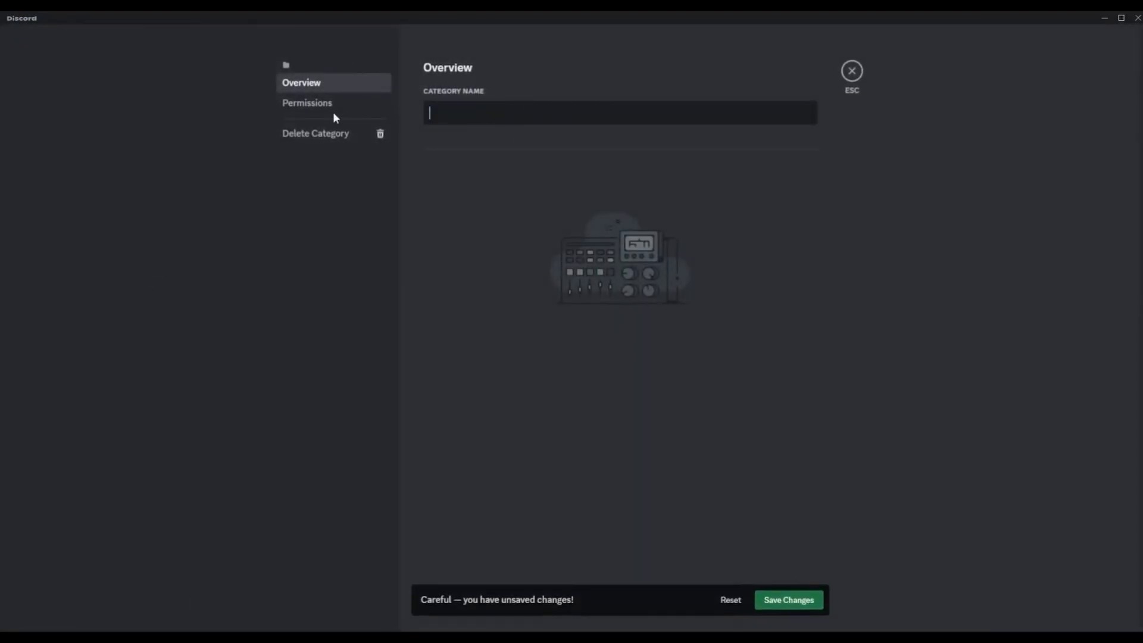
text(---)
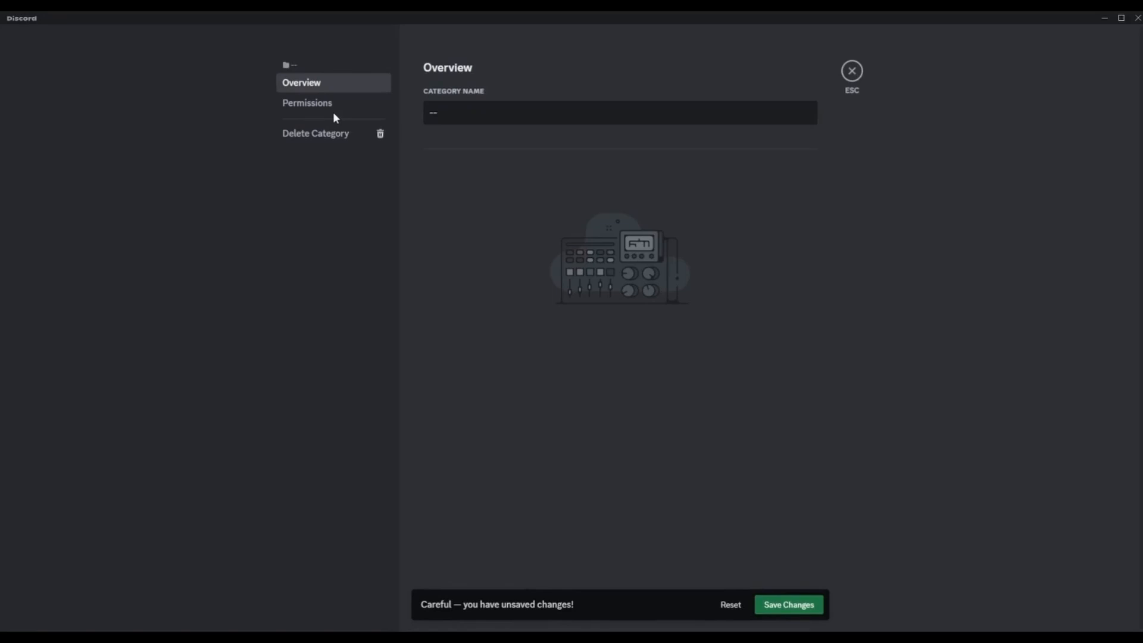
key(BackSpace)
key(BackSpace)
key(BackSpace)
text(===)
key(BackSpace)
key(BackSpace)
key(BackSpace)
text(_)
text(-)
key(BackSpace)
text(---)
text(MAIN CHANNELS)
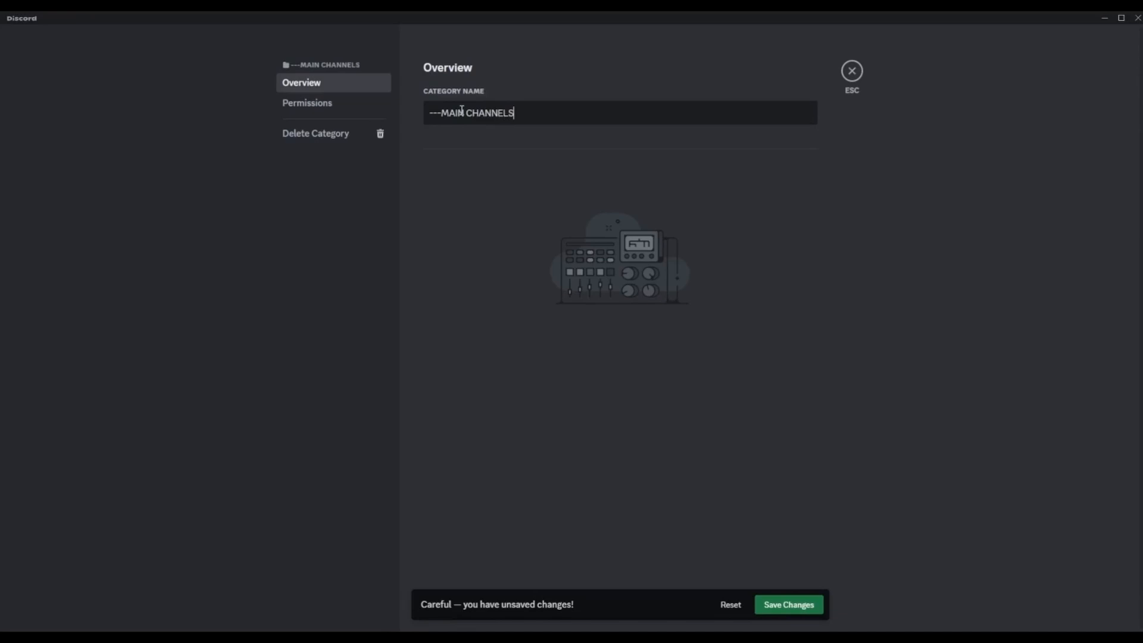
text(---)
click(792, 612)
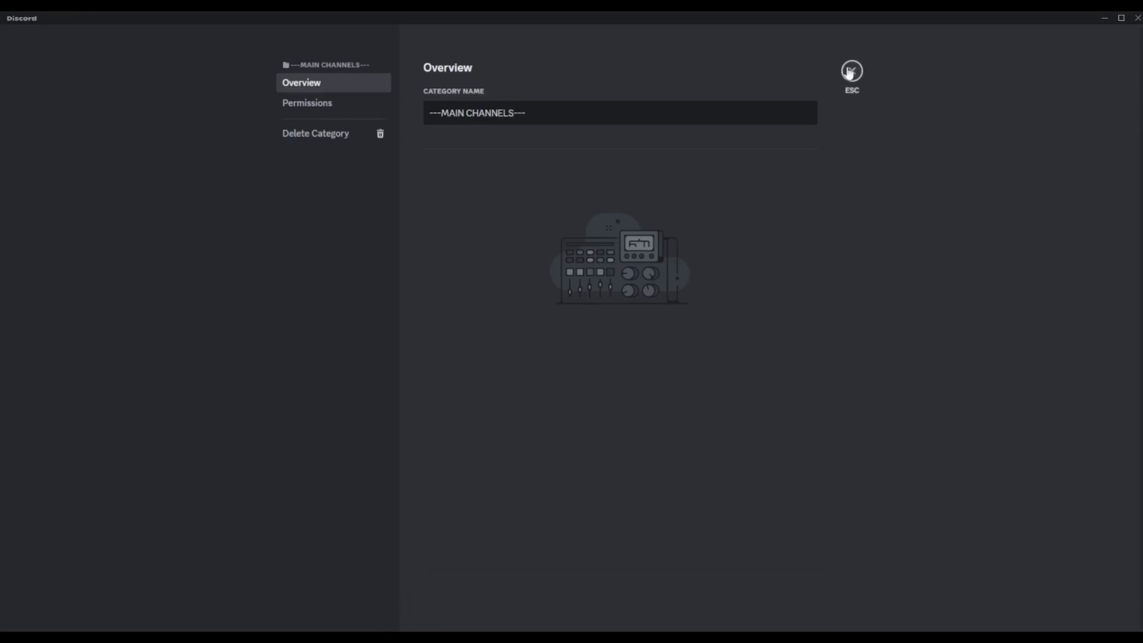
click(852, 71)
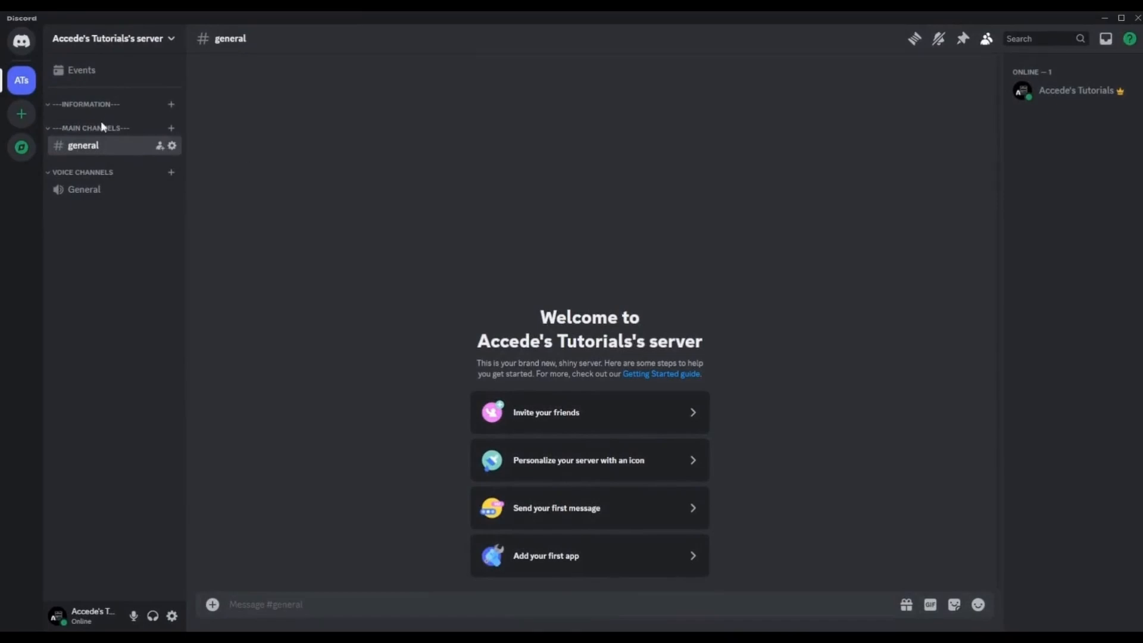
- Rename the Voice Channels category as ---Voice Channels---, save the change and leave the category settings
right_click(93, 178)
click(136, 310)
text(---Voice Channels)
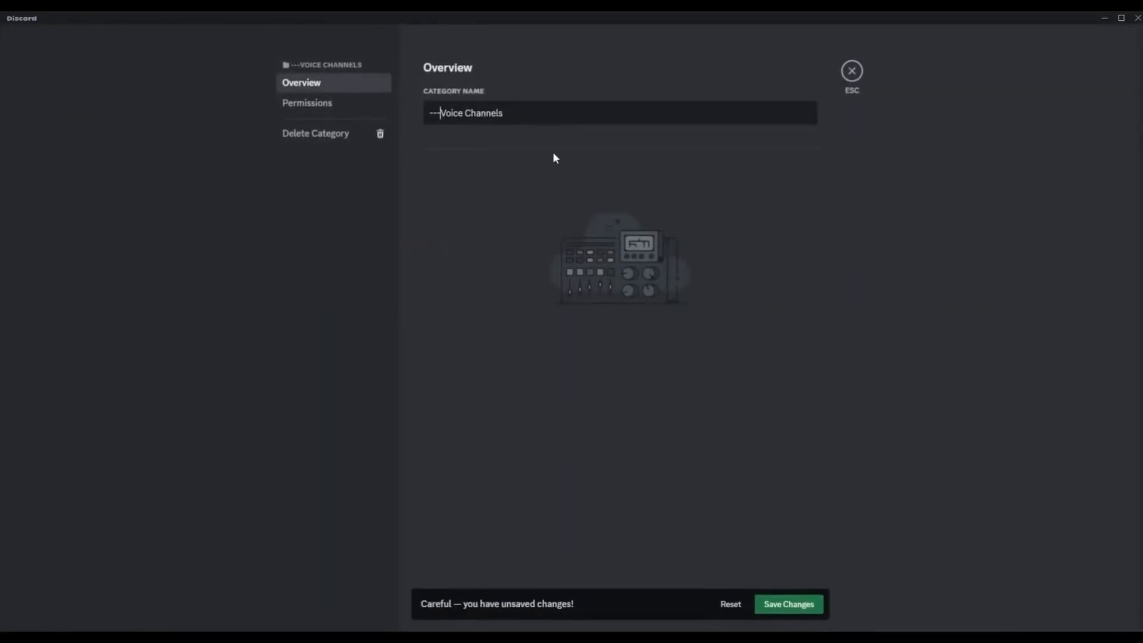
click(576, 112)
text(---)
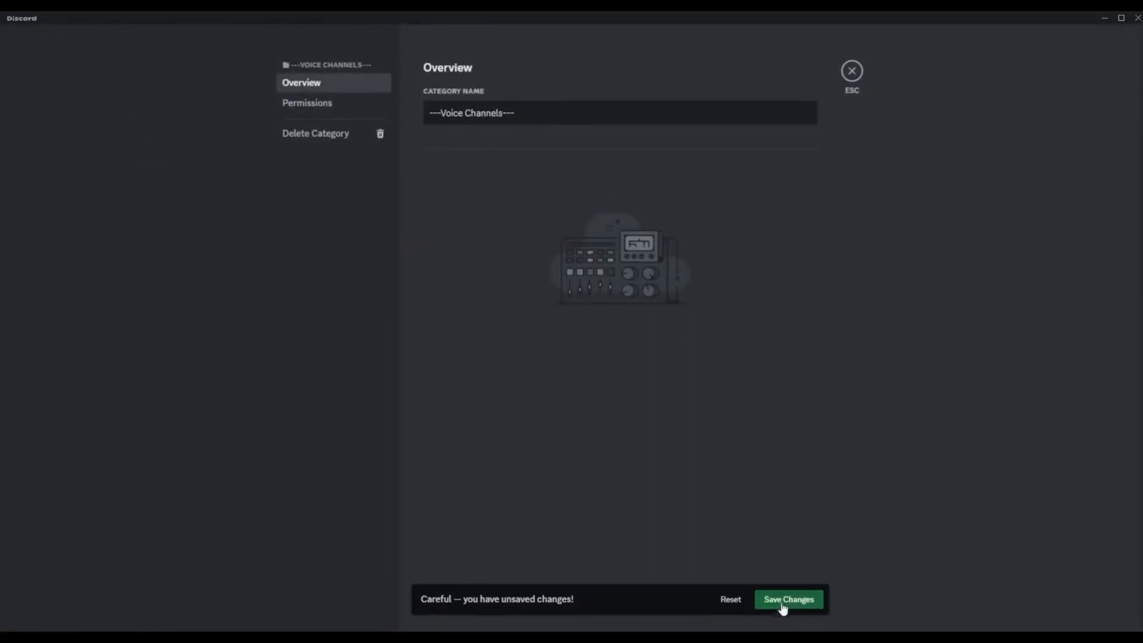
click(783, 605)
drag(434, 113, 481, 113)
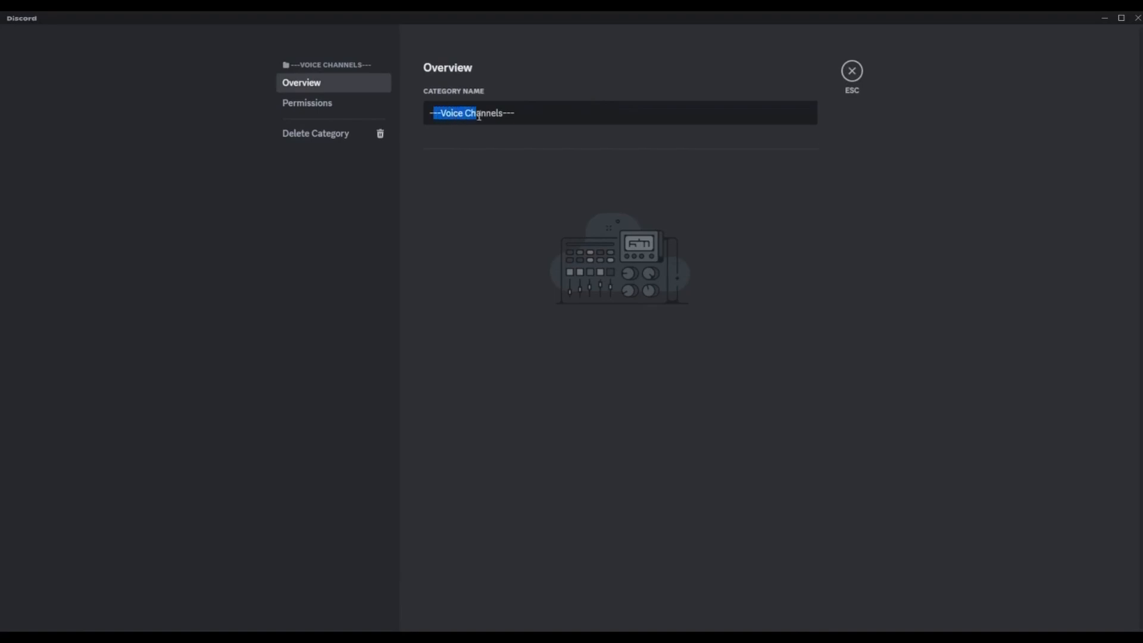
click(486, 113)
click(846, 82)
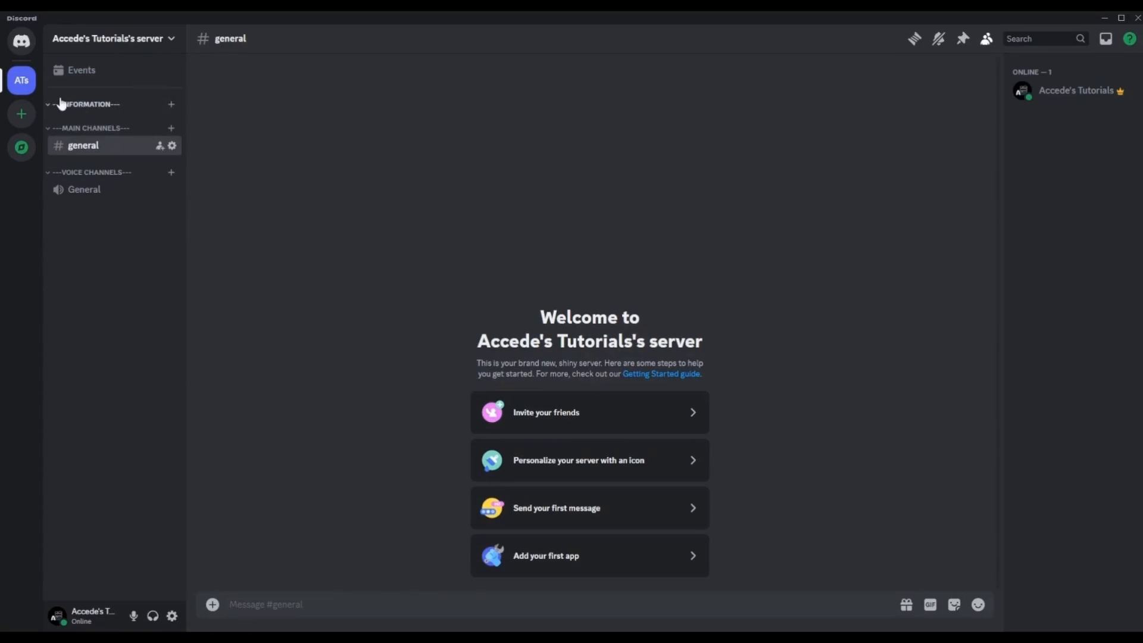
- Create a non-private text channel named announcements in the ---Information--- category
click(171, 105)
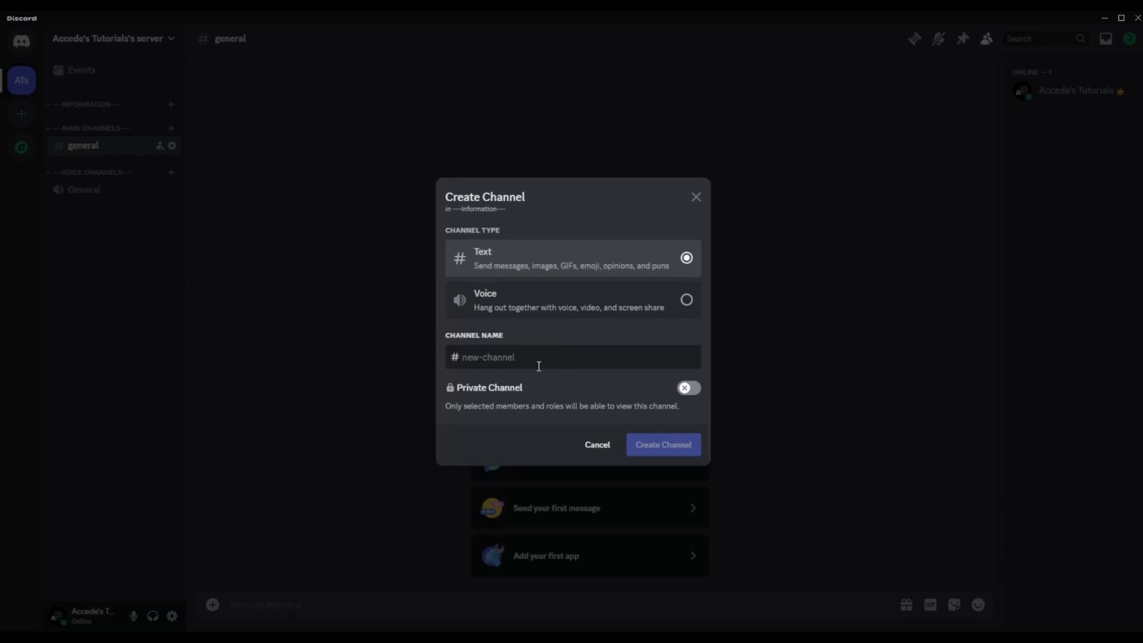
text(a)
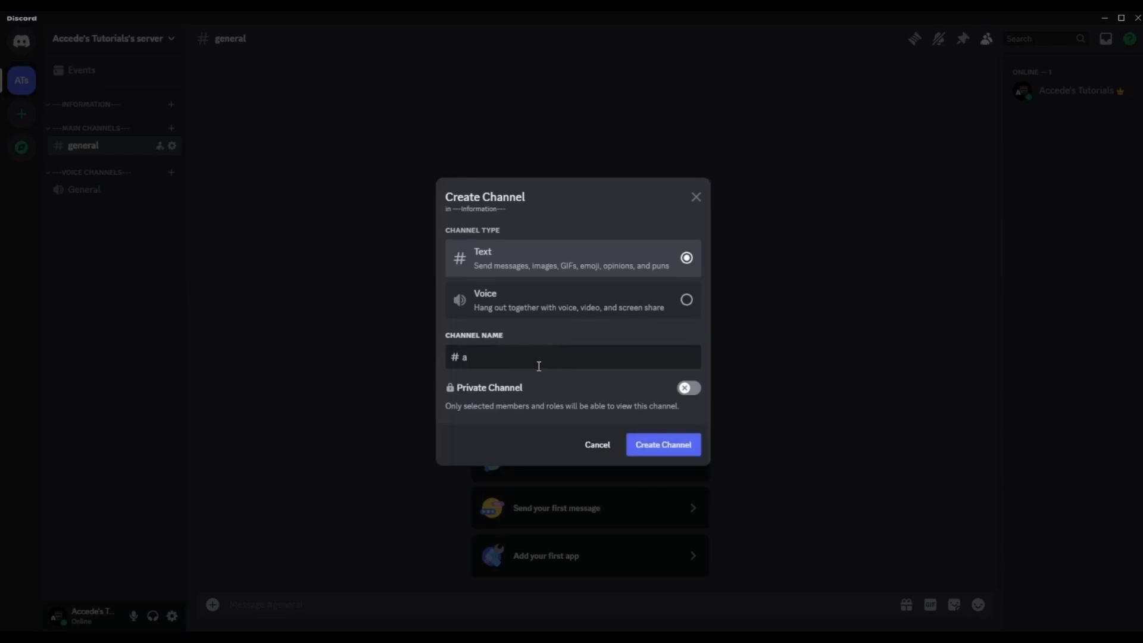
text(nnouncements)
click(669, 446)
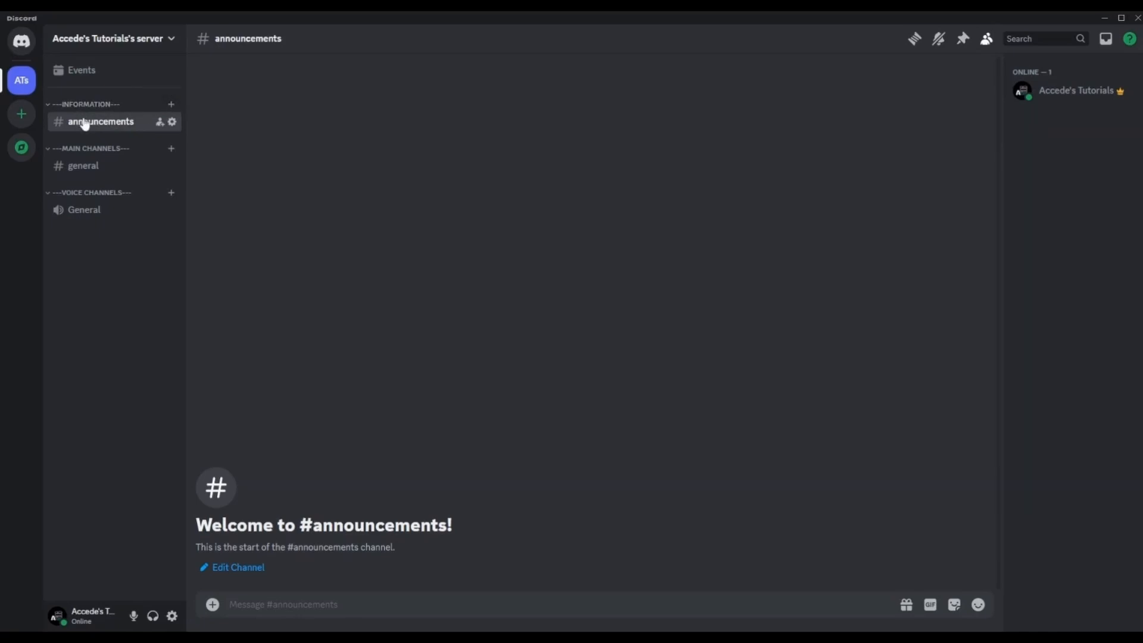
- Create a non-private text channel named info in the ---Information--- category
click(170, 105)
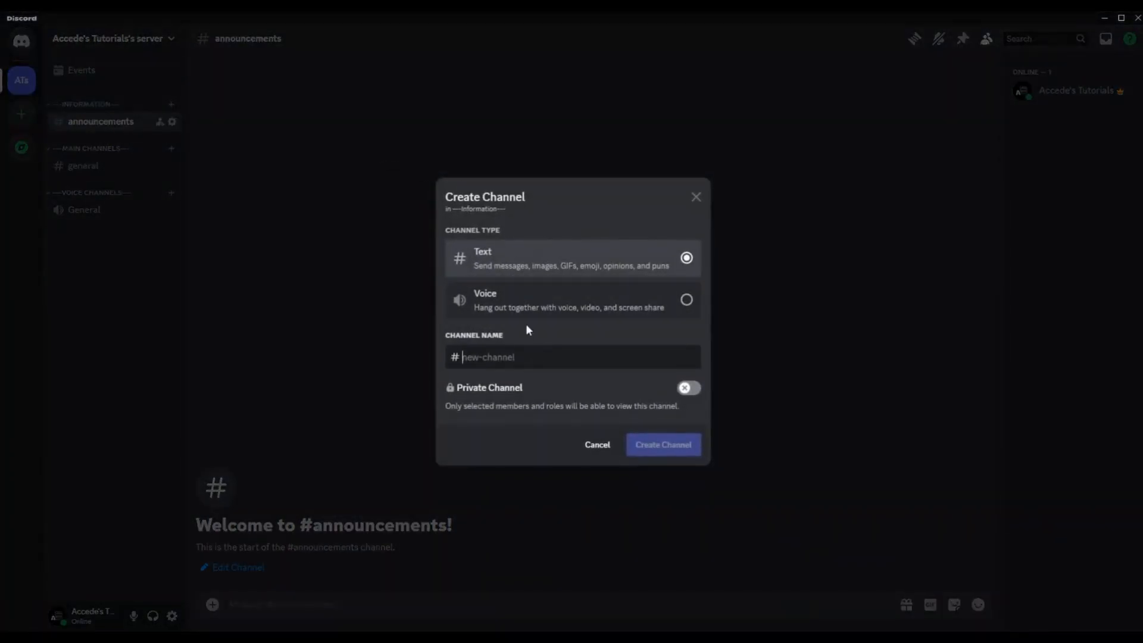
text(info)
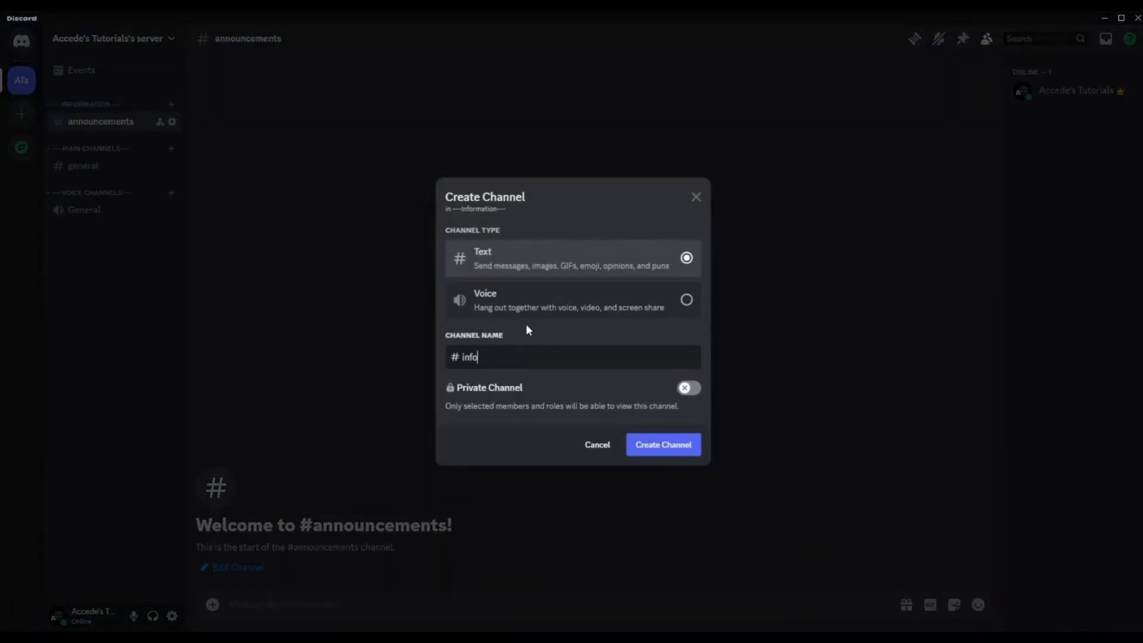
click(663, 445)
drag(77, 130, 94, 152)
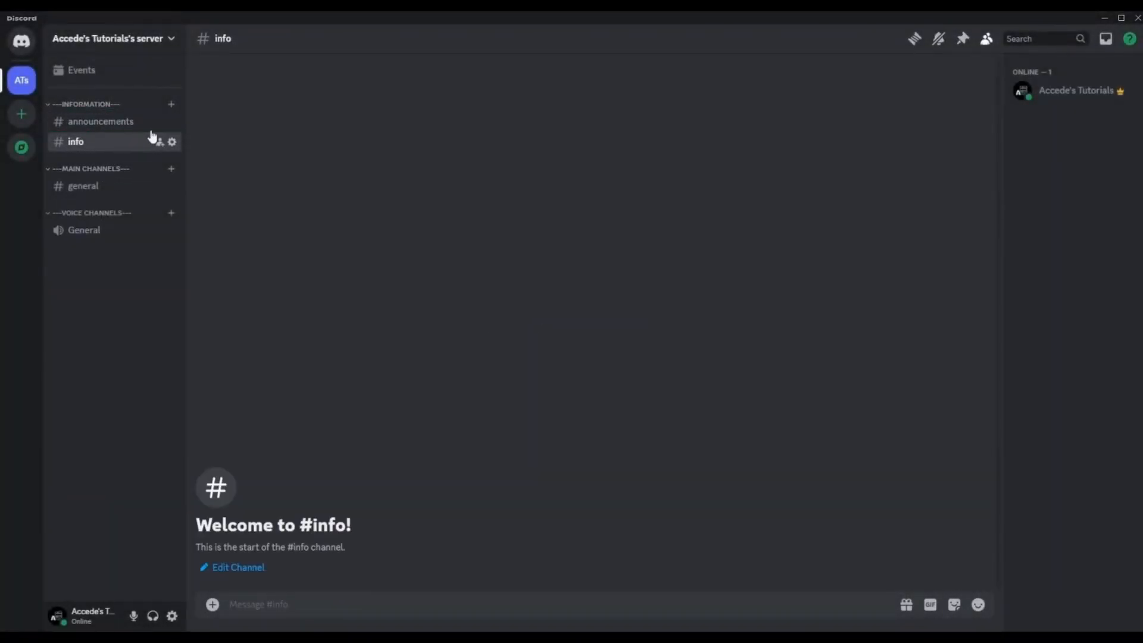
- Create a non-private text channel named faq in the ---Information--- category
click(172, 106)
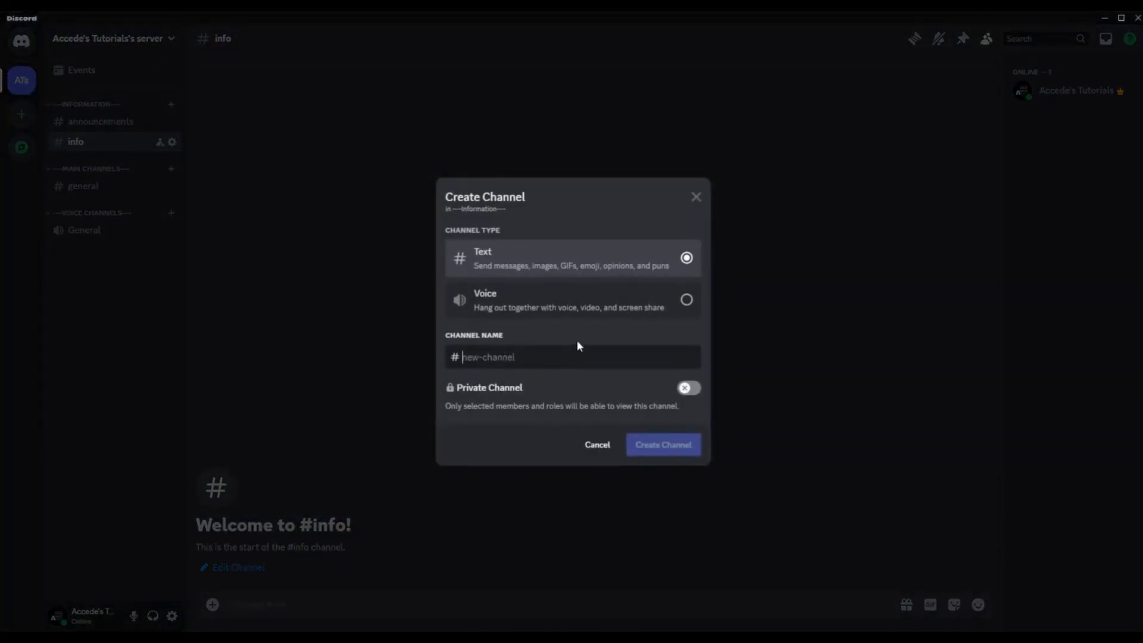
text(faq)
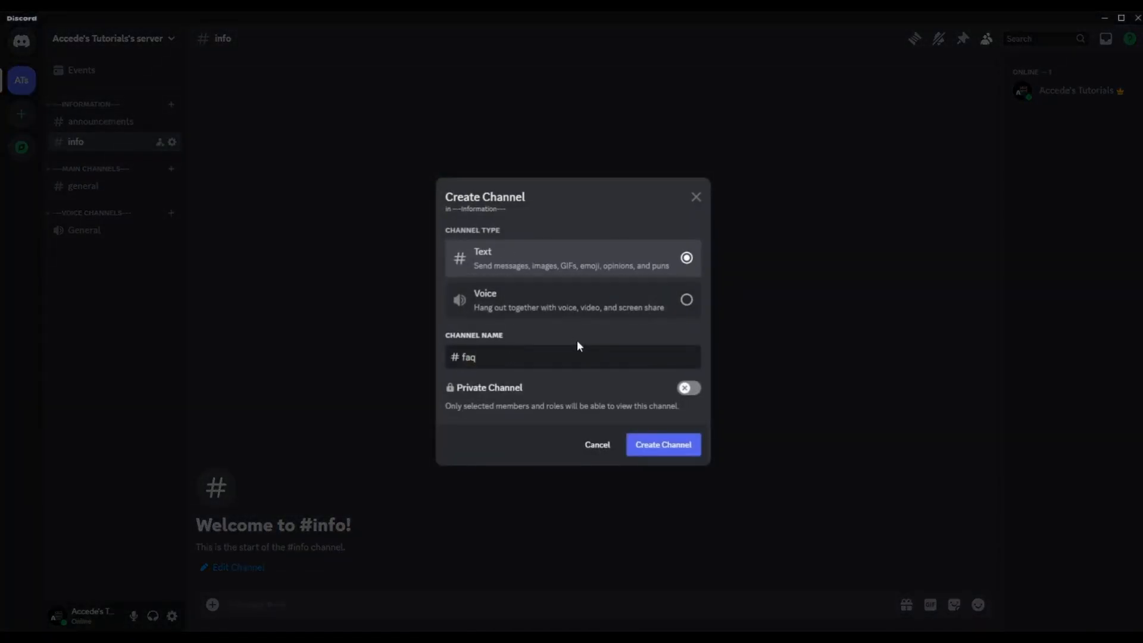
key(Return)
mouse_move(104, 162)
mouse_down()
mouse_move(128, 189)
mouse_move(97, 140)
mouse_move(108, 173)
mouse_up()
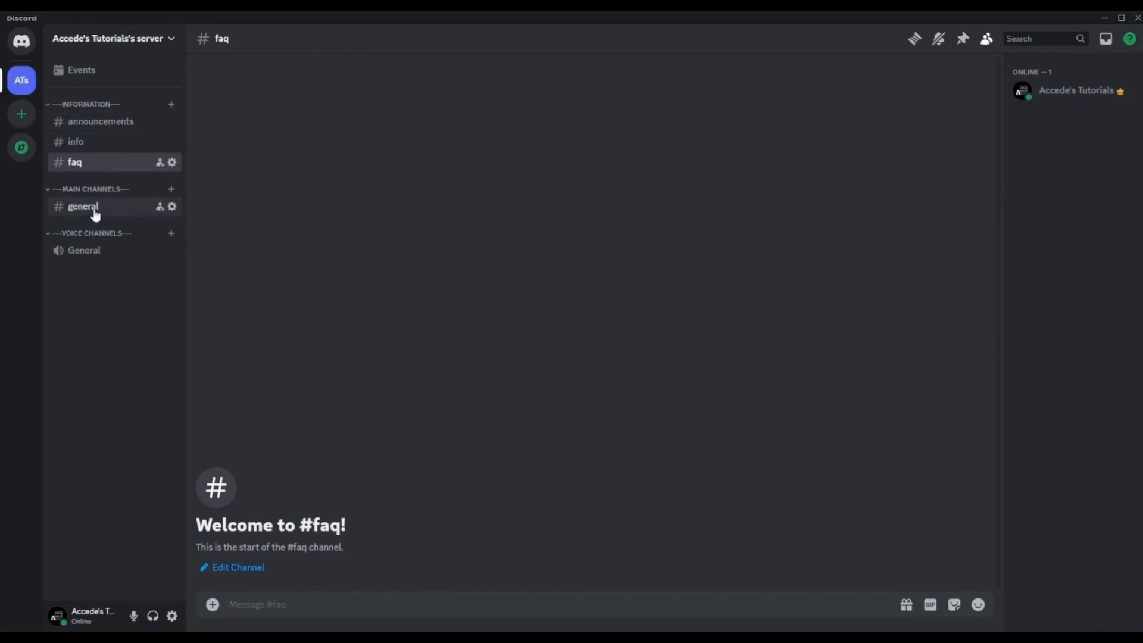
- Create a non-private text channel named memes in the ---MAIN CHANNELS--- category
click(172, 190)
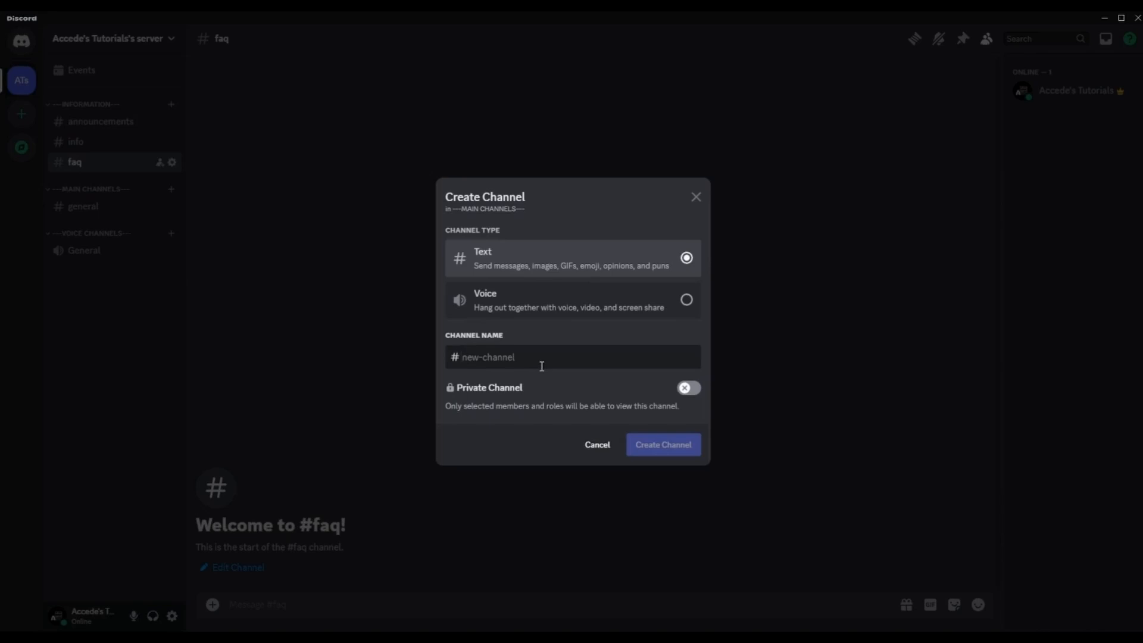
text(memes)
key(Return)
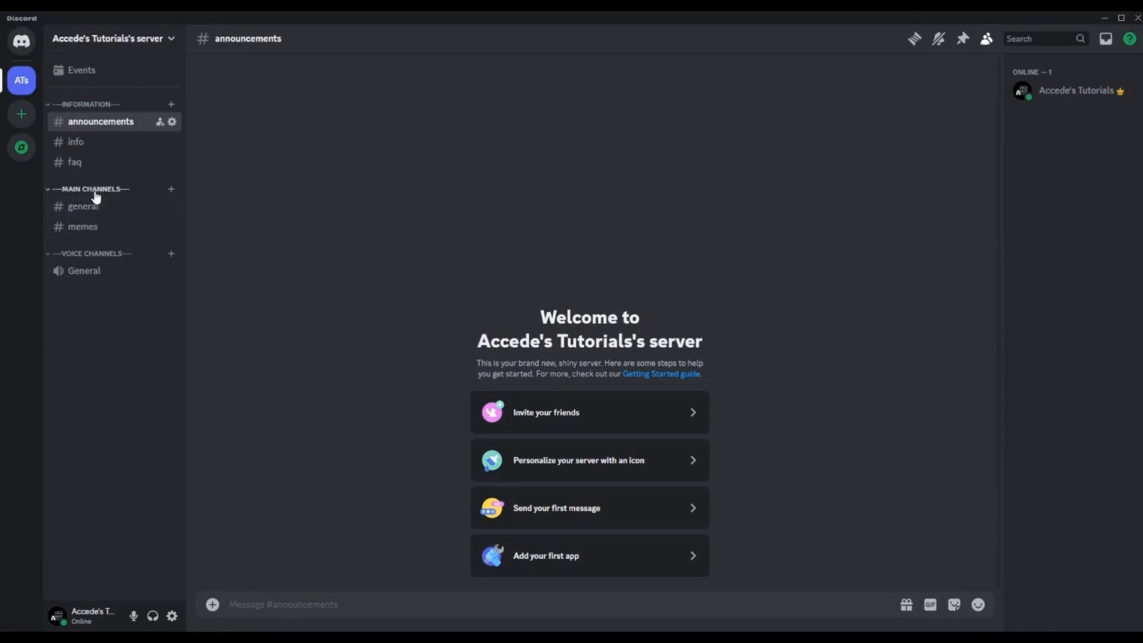
- Create a non-private text channel named counting in the ---MAIN CHANNELS--- category
click(172, 188)
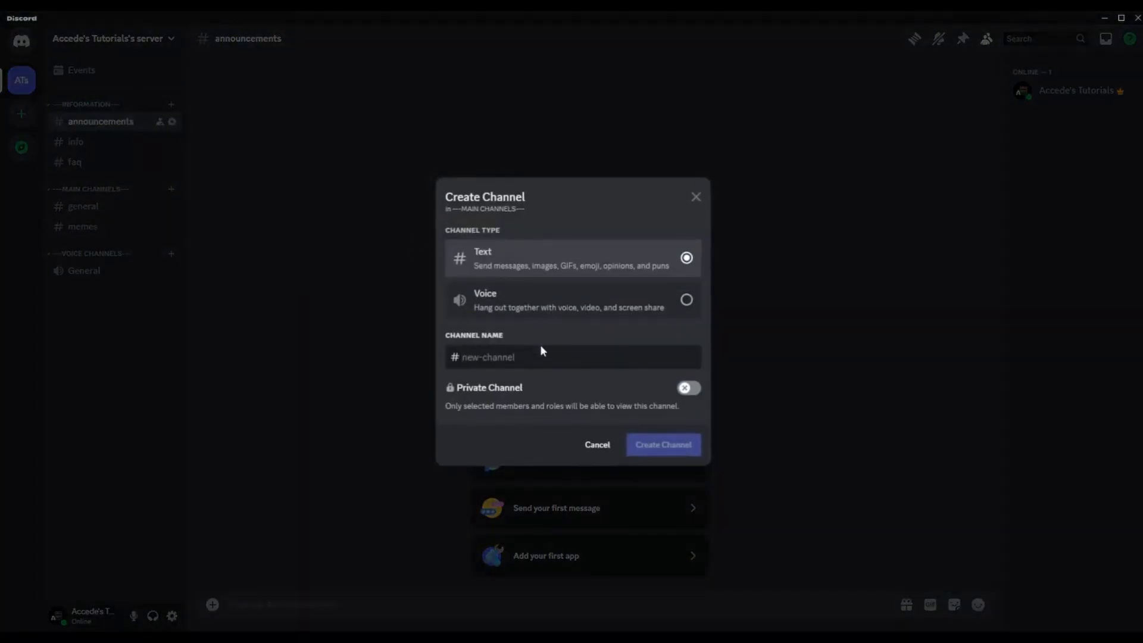
text(counting)
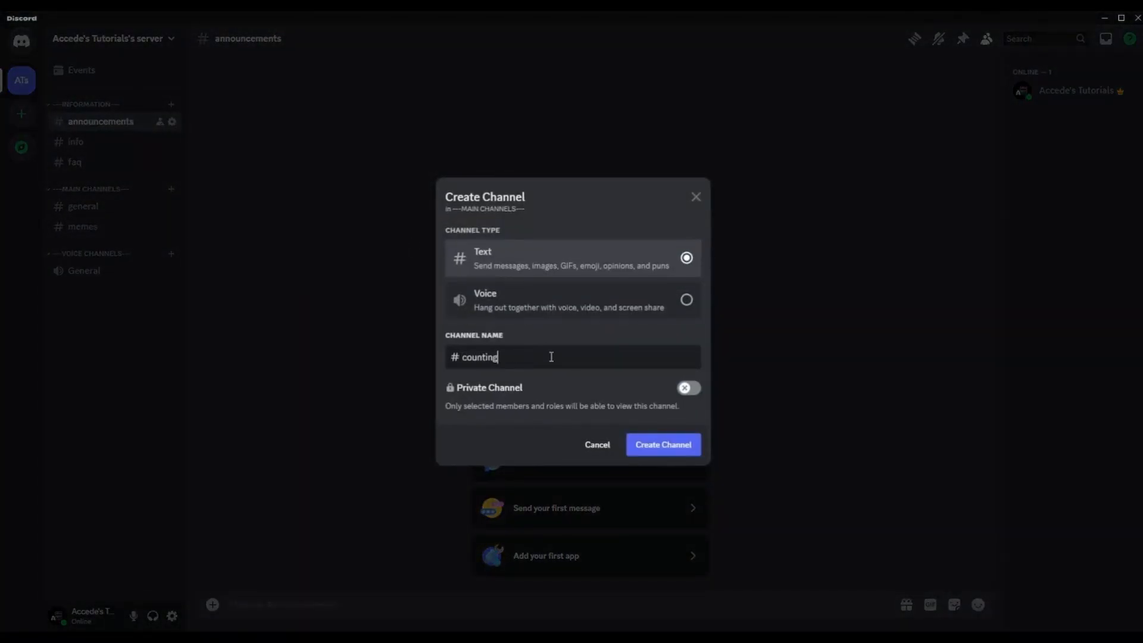
key(Return)
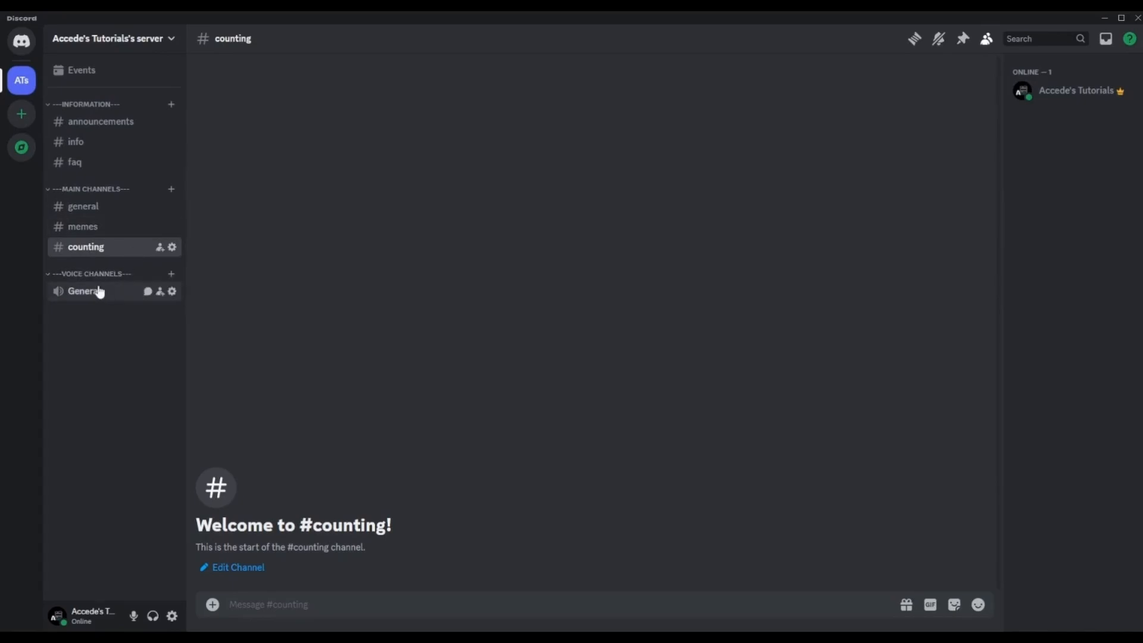
- Create a non-private voice channel named Gaming in the ---Voice Channels--- category
click(171, 276)
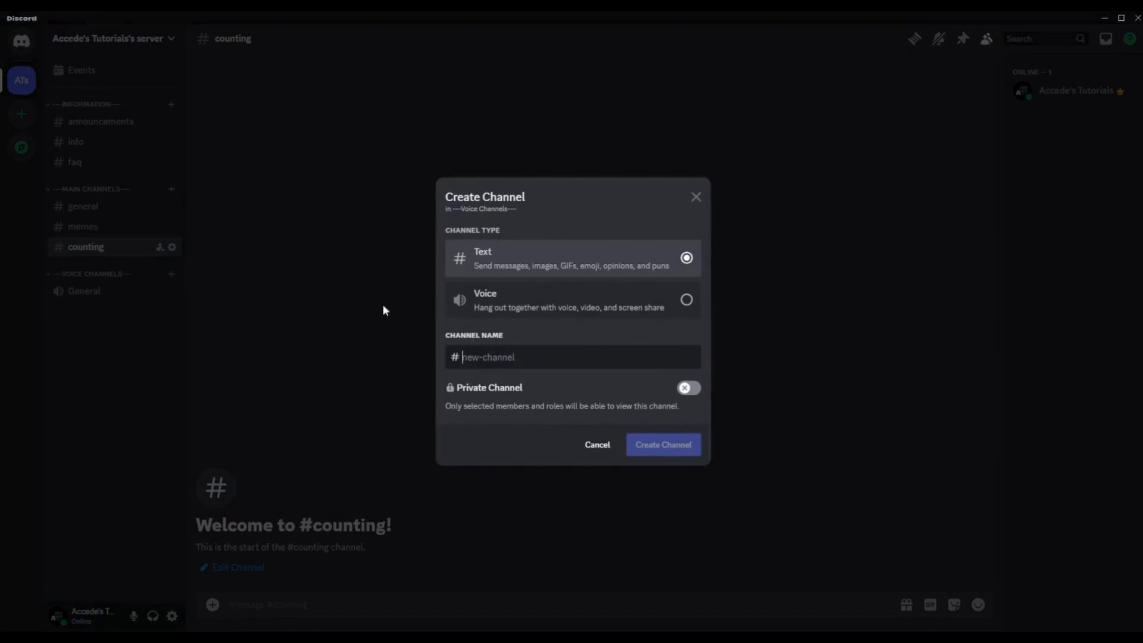
click(523, 306)
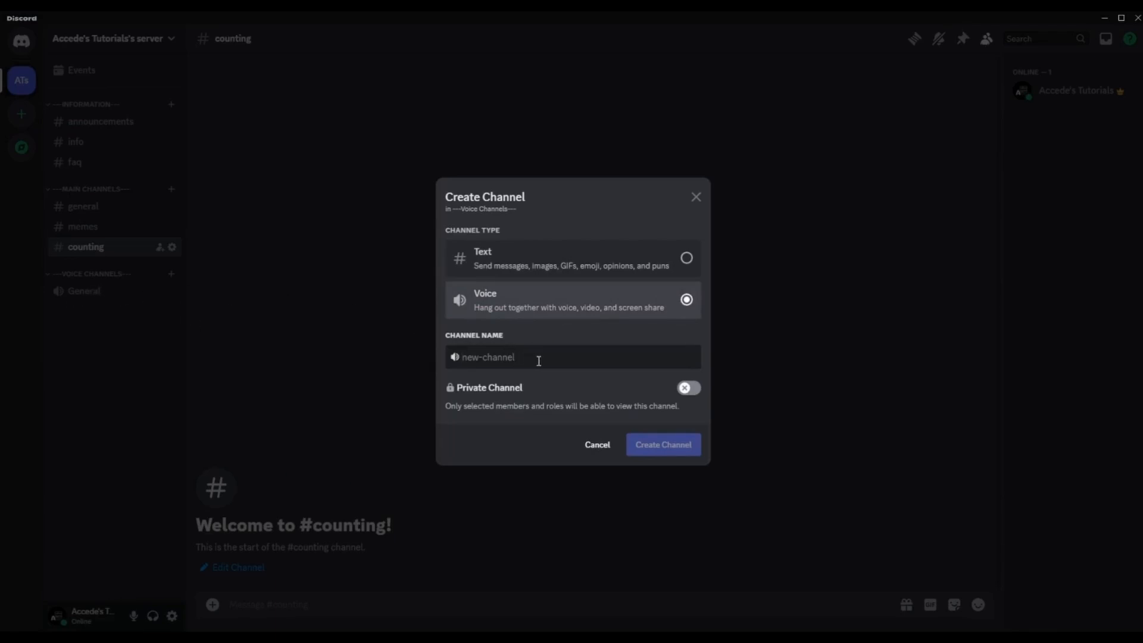
text(gAMING)
key(BackSpace)
key(BackSpace)
key(BackSpace)
key(BackSpace)
key(BackSpace)
key(BackSpace)
text(Gaming)
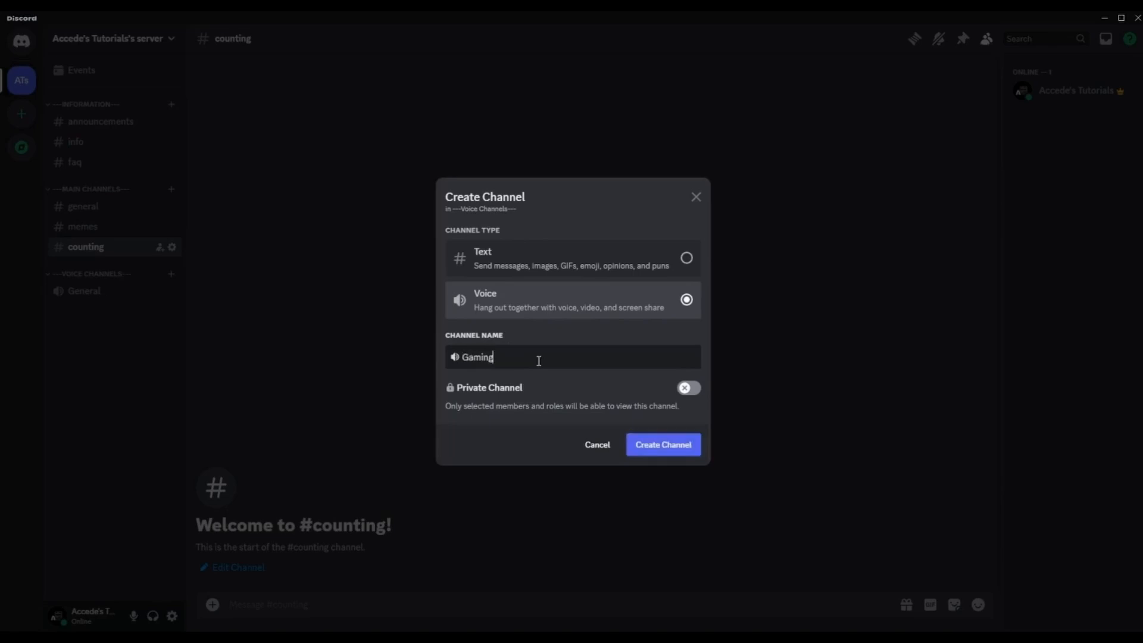
key(BackSpace)
key(BackSpace)
key(BackSpace)
key(BackSpace)
key(BackSpace)
key(BackSpace)
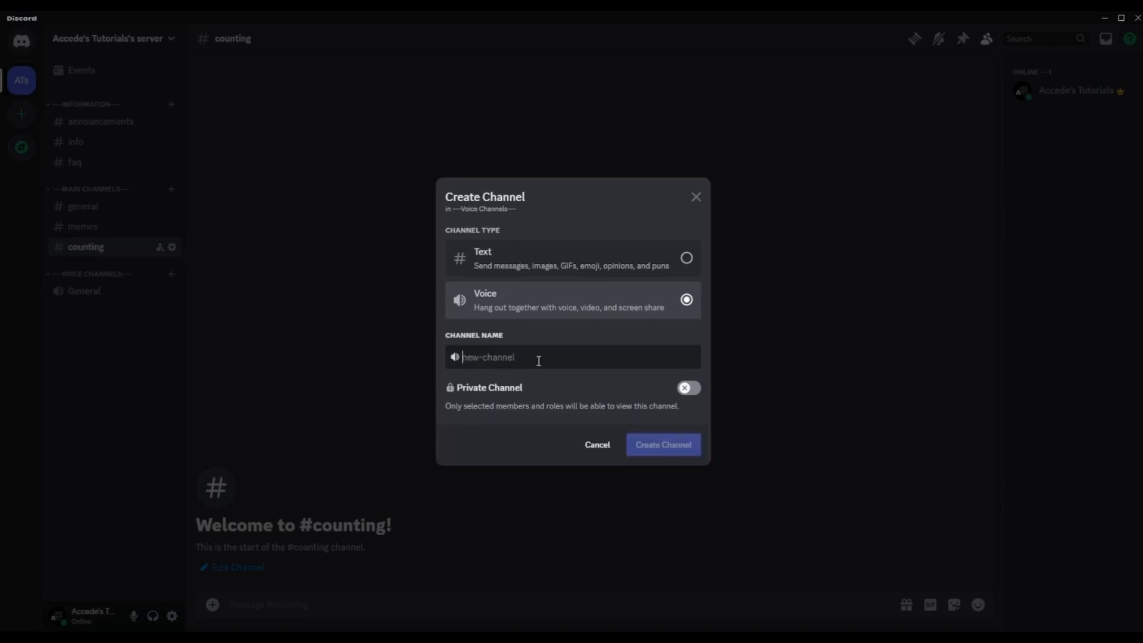
text(Gaming)
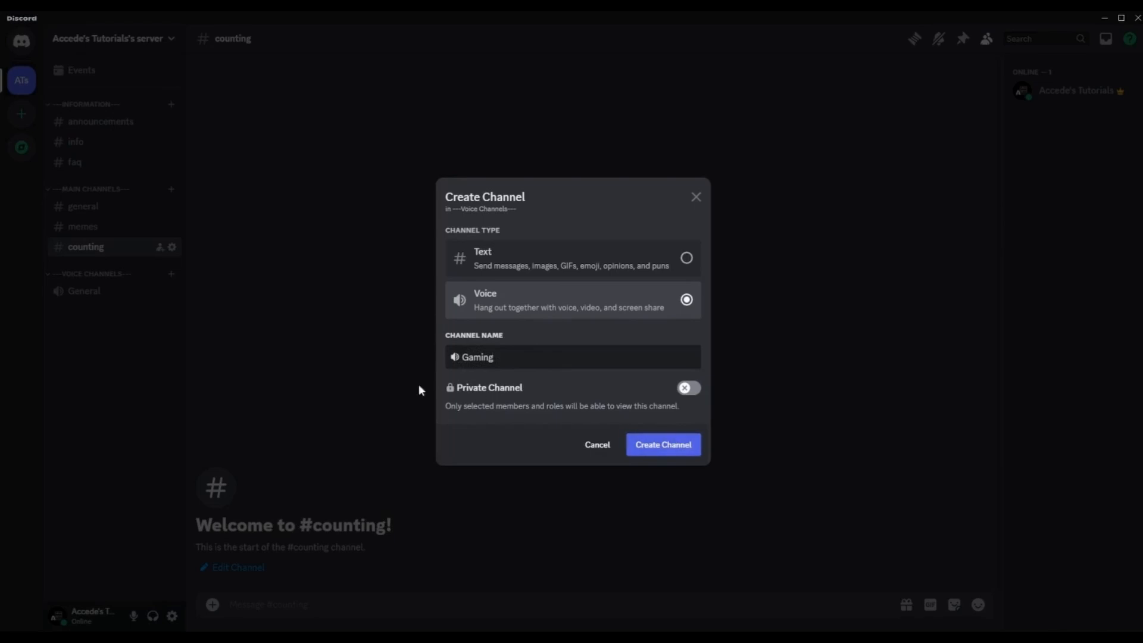
click(679, 451)
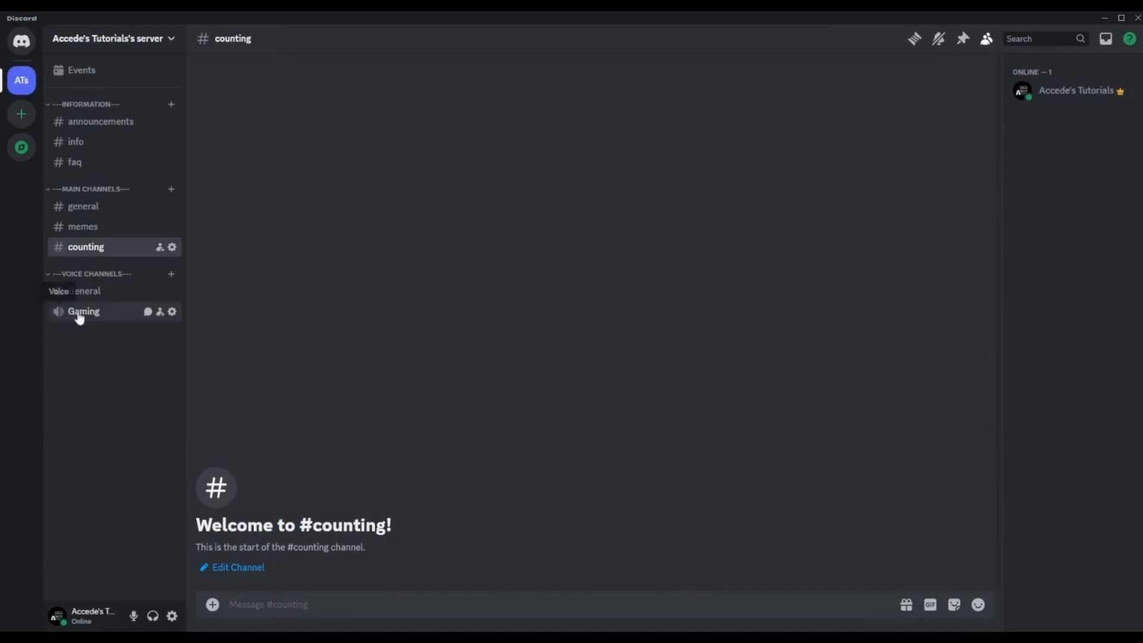
- View the memes and general text channels in turn
click(82, 226)
click(84, 207)
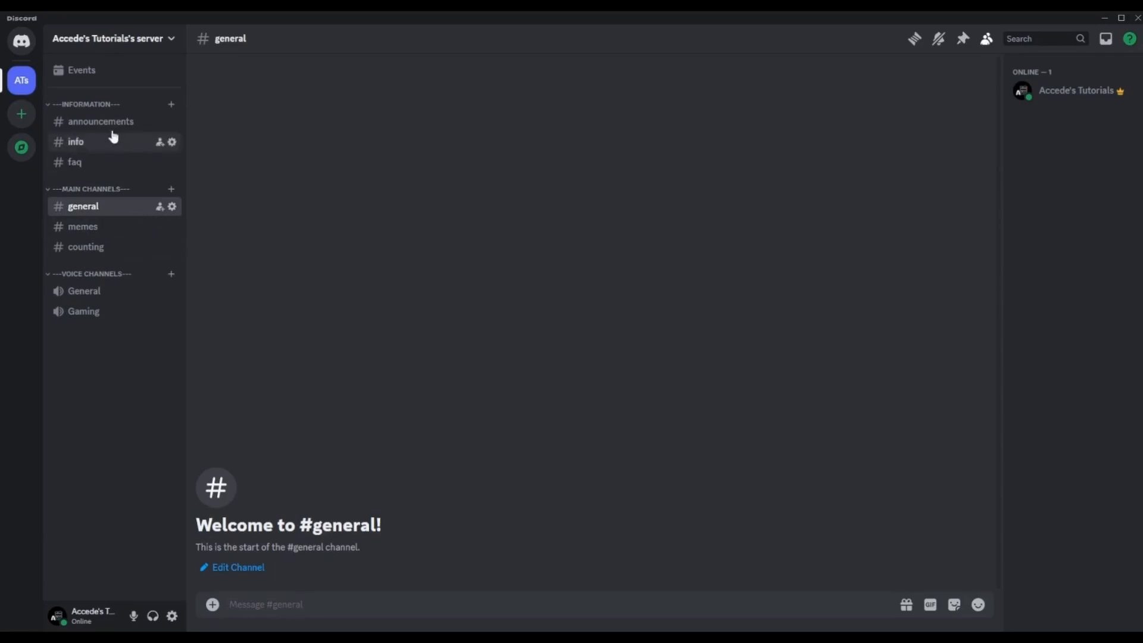
- Open the server's role settings and create a new role
right_click(22, 85)
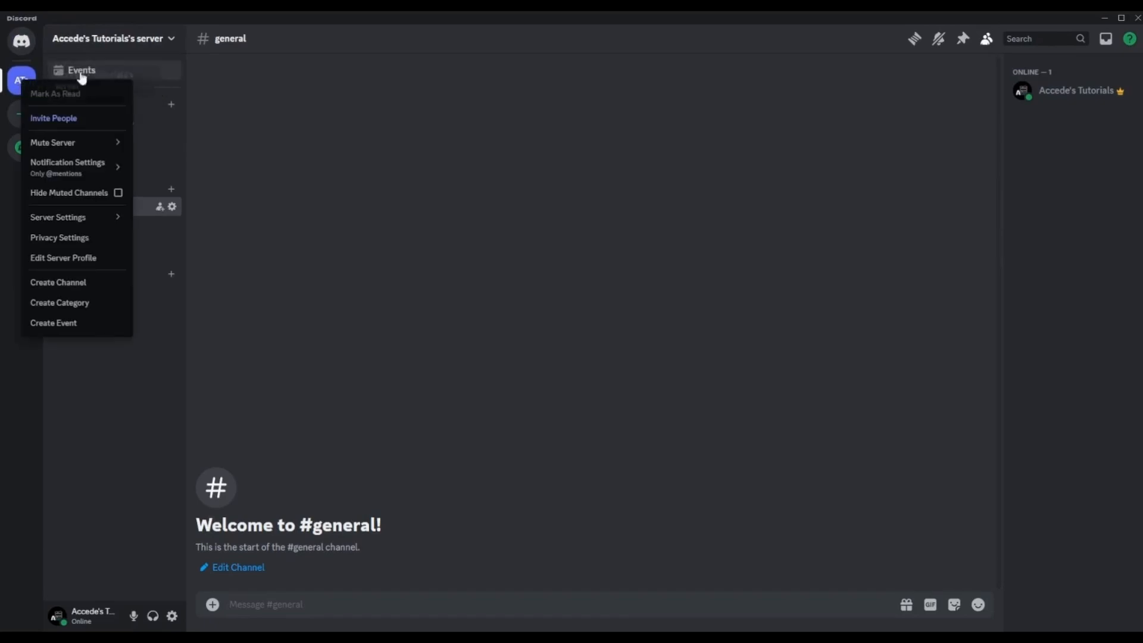
mouse_move(72, 220)
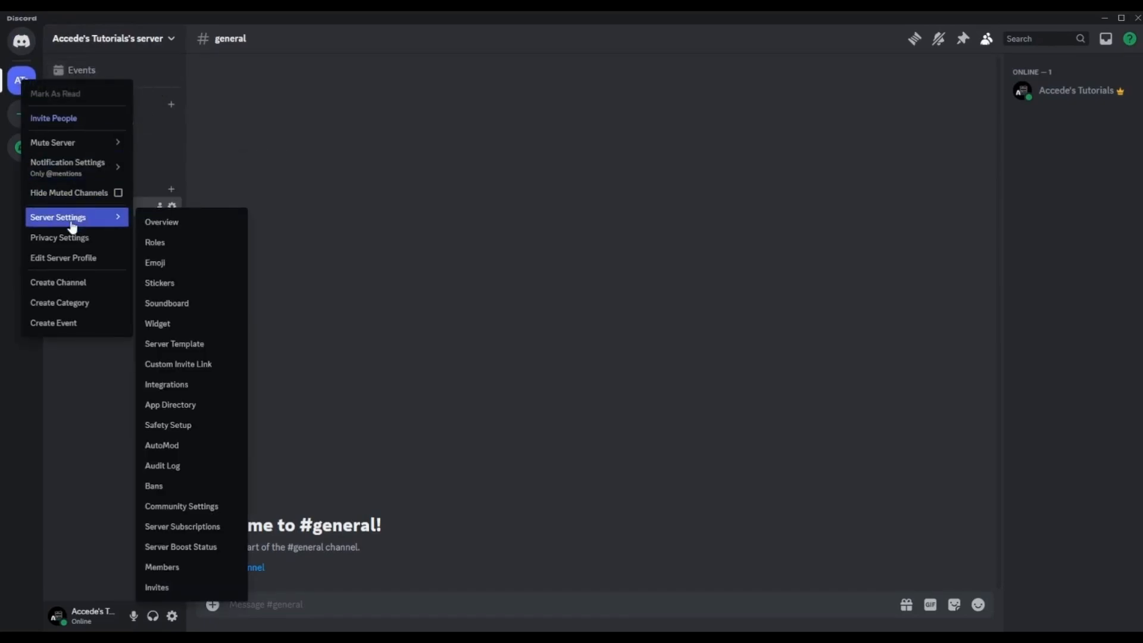
click(182, 245)
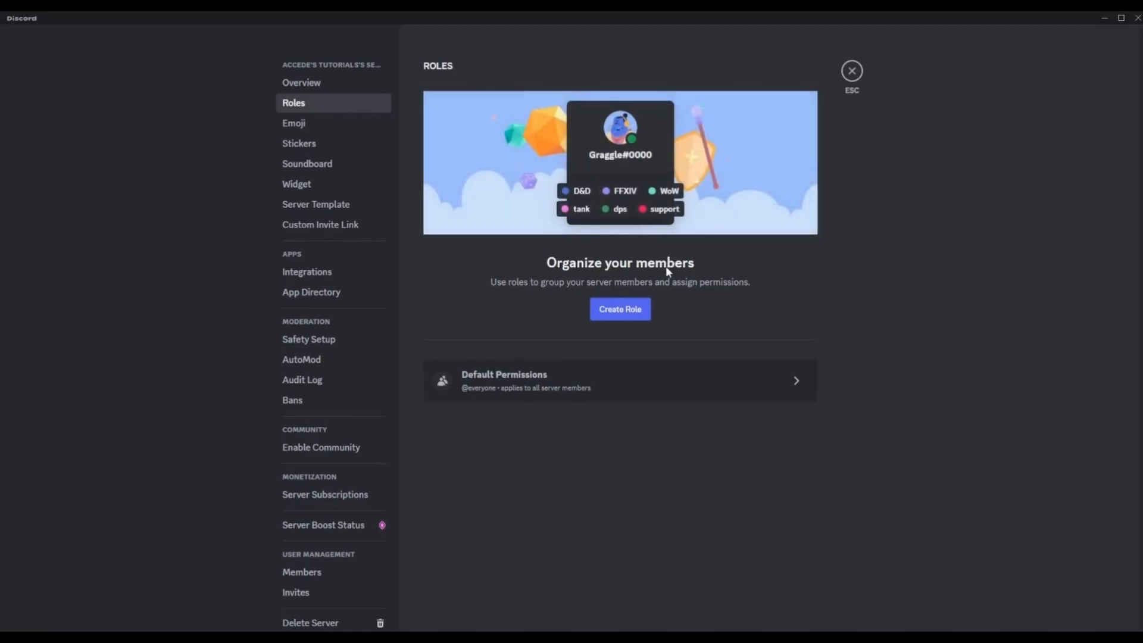
click(626, 318)
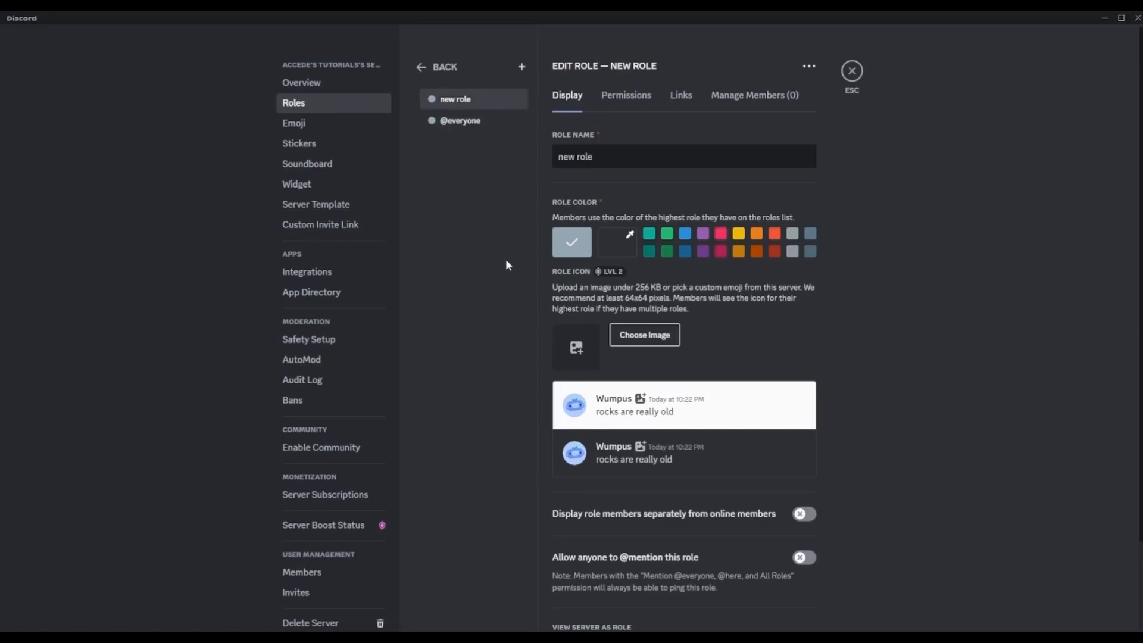
click(466, 122)
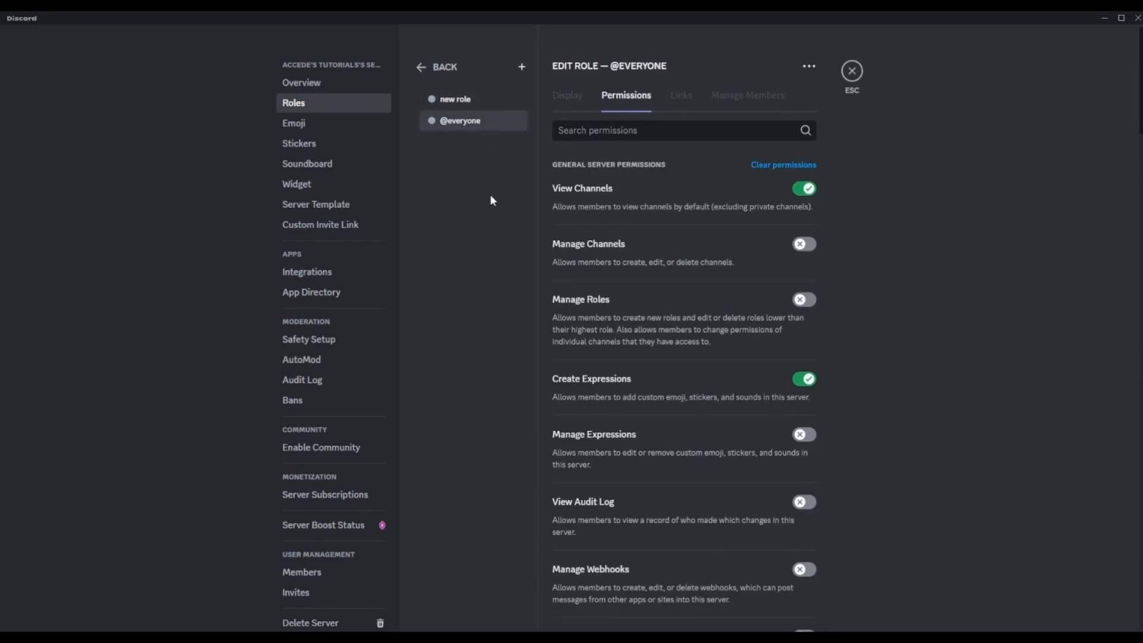
scroll(592, 237, down, 15)
scroll(641, 243, up, 10)
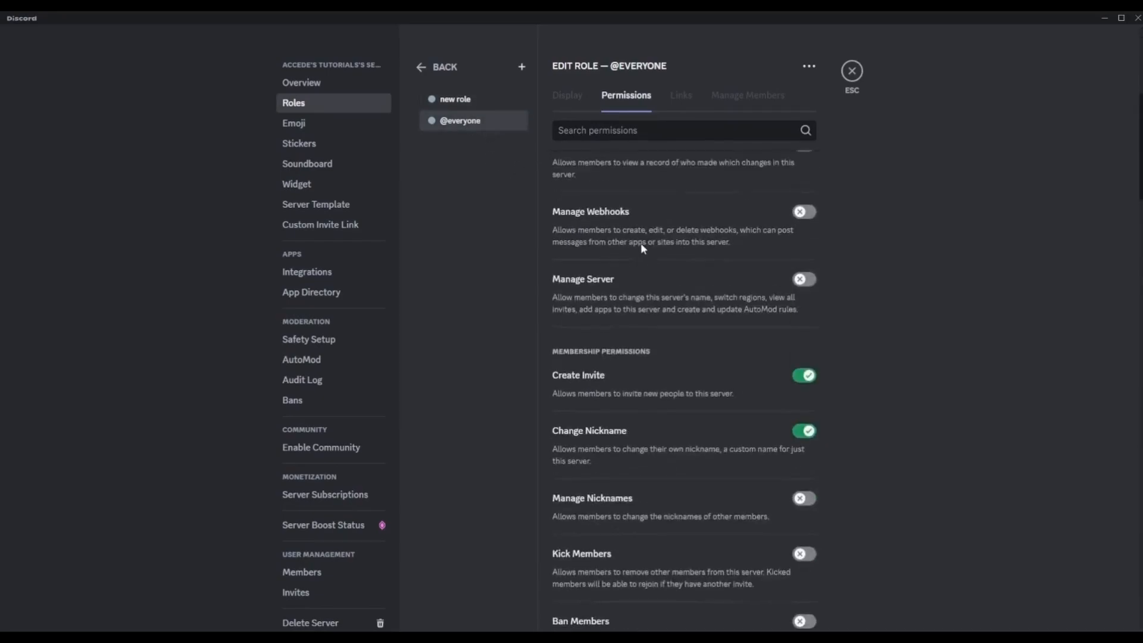
scroll(640, 243, up, 5)
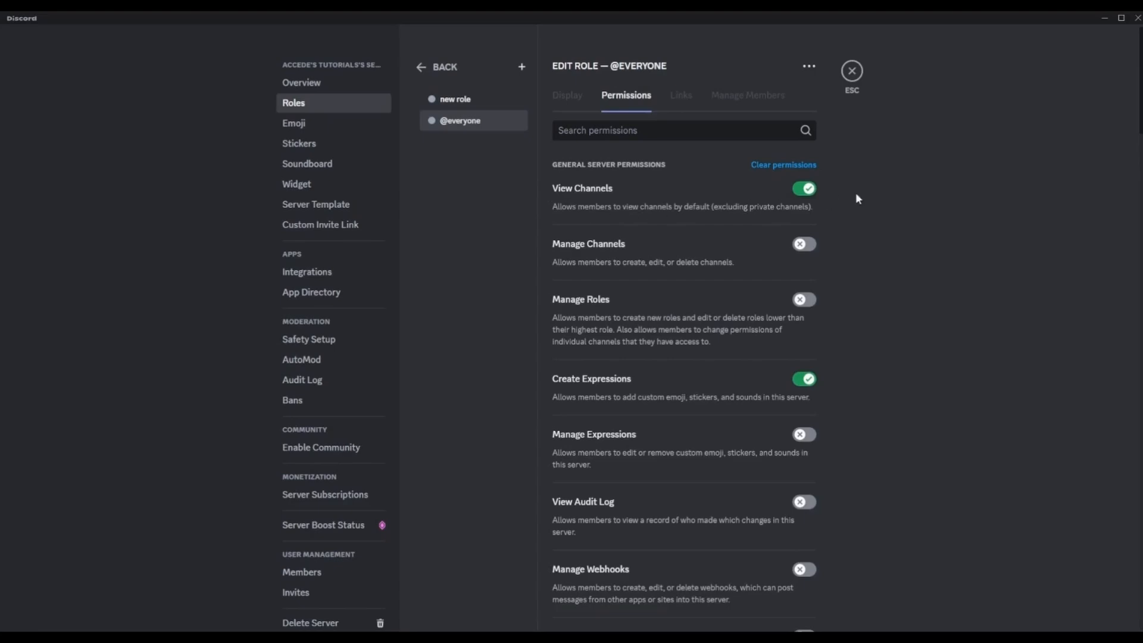
scroll(778, 184, down, 1)
scroll(694, 209, up, 1)
scroll(617, 224, down, 1)
scroll(721, 199, down, 1)
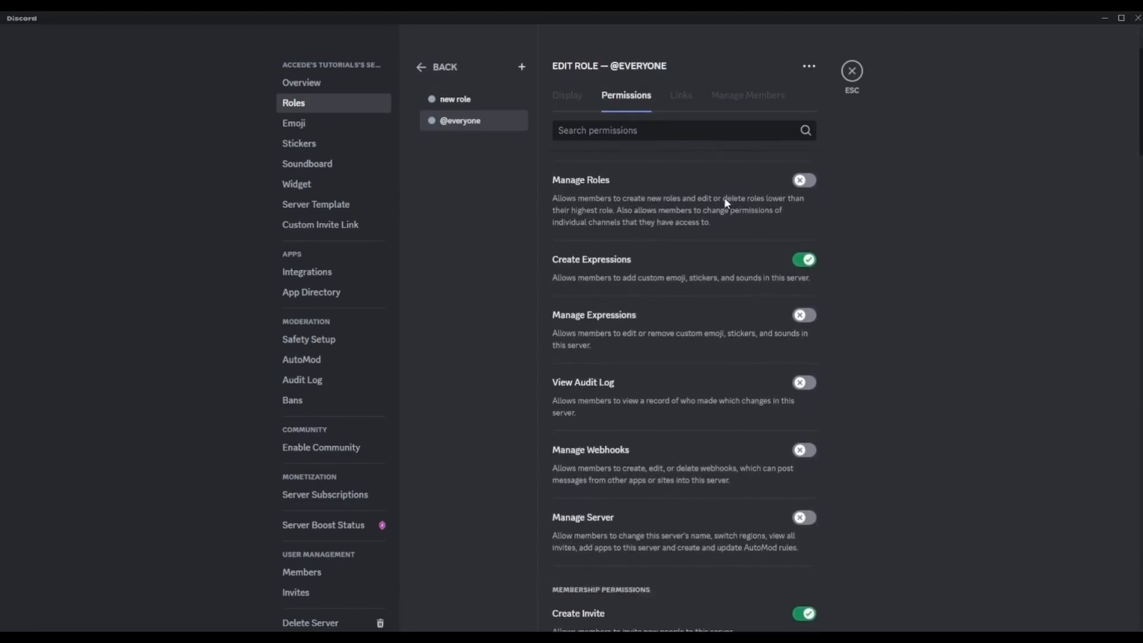
scroll(625, 192, up, 1)
scroll(607, 202, down, 1)
scroll(595, 196, down, 2)
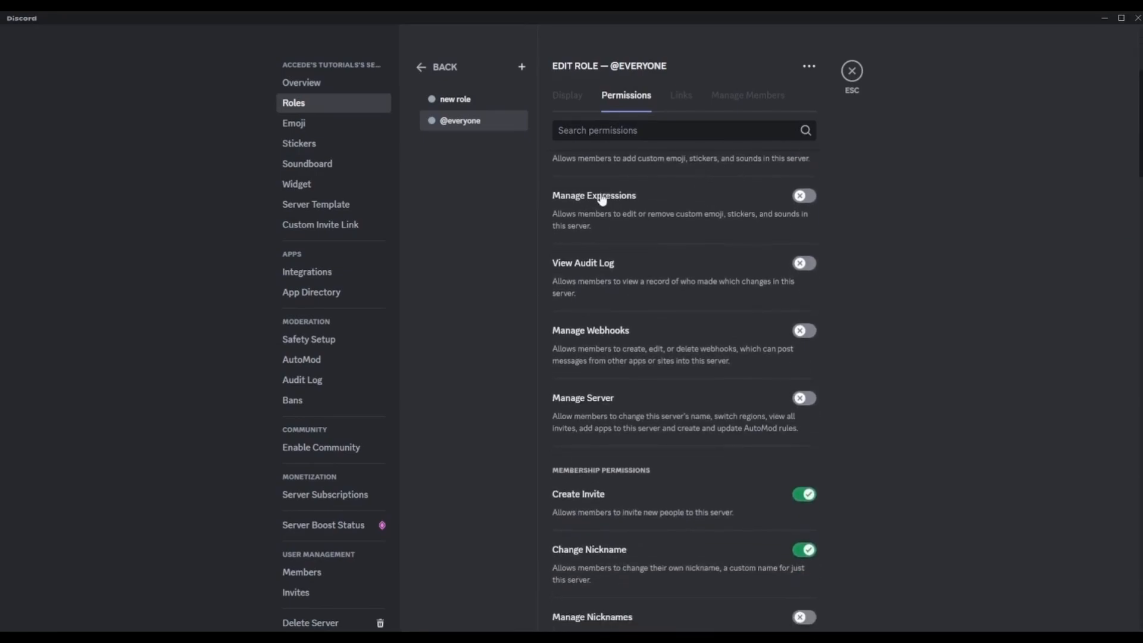
scroll(577, 211, up, 1)
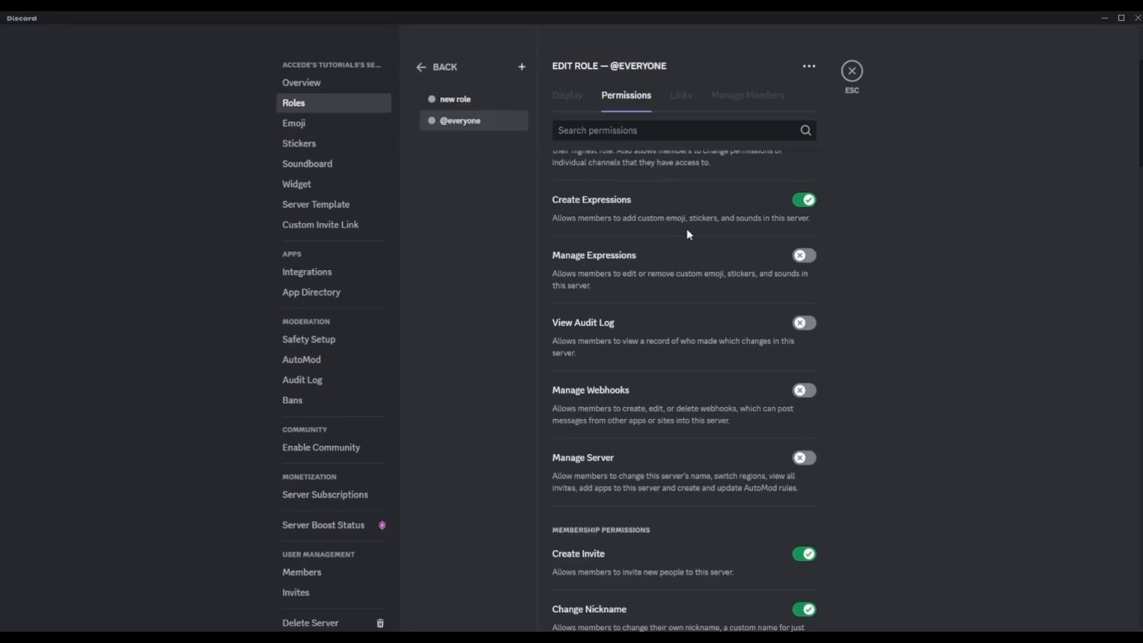
click(807, 201)
scroll(625, 343, down, 2)
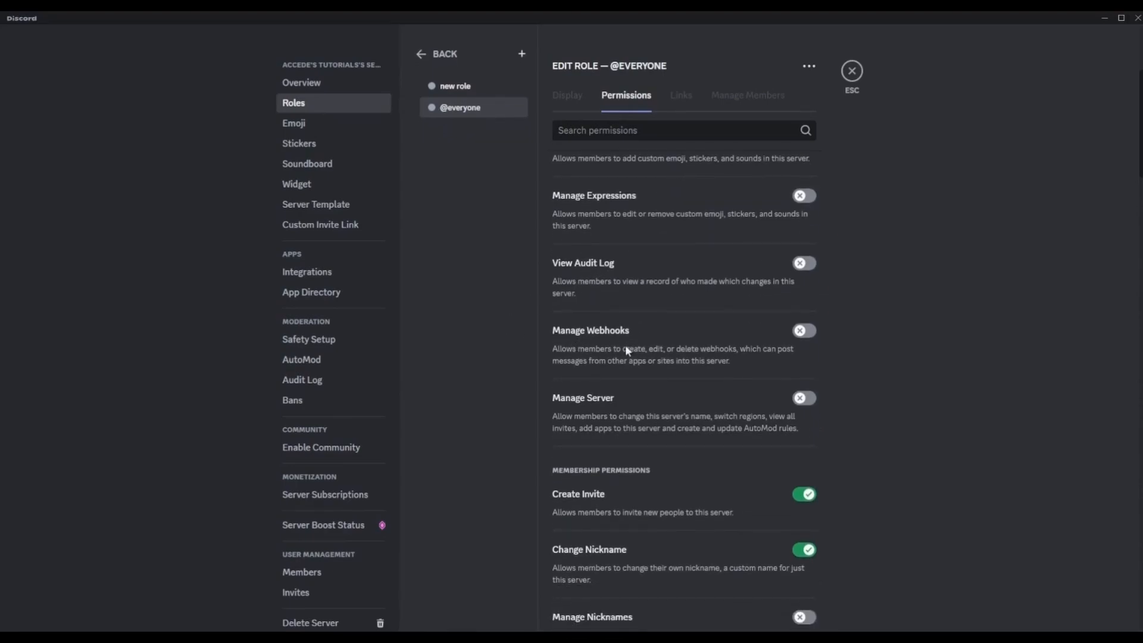
scroll(625, 344, down, 5)
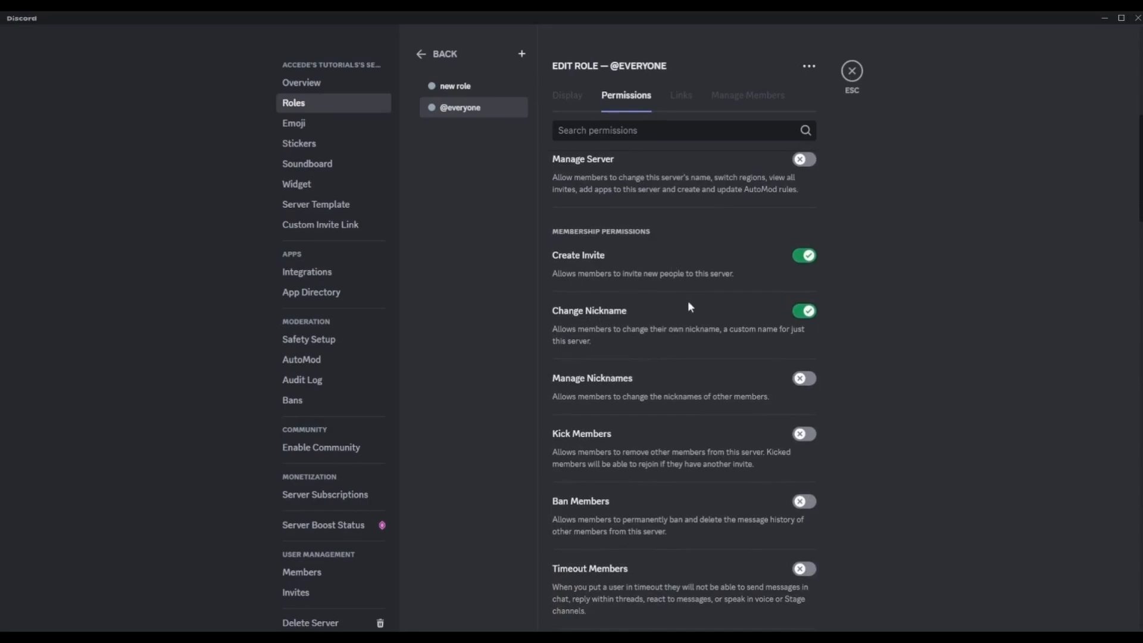
scroll(890, 317, down, 1)
scroll(887, 312, down, 3)
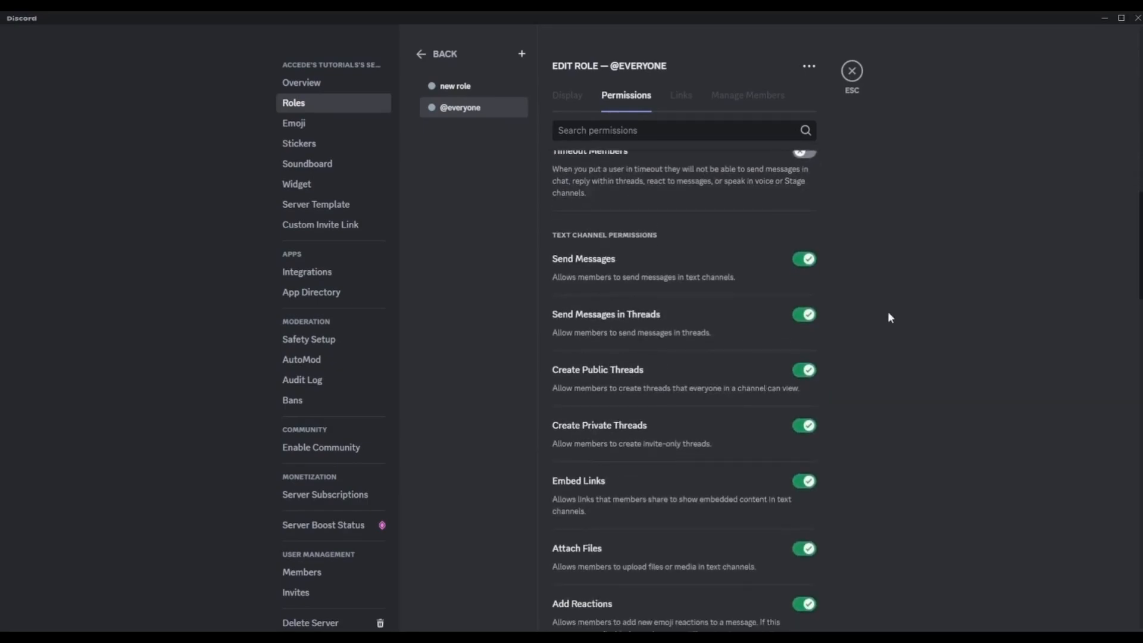
scroll(887, 312, up, 4)
scroll(888, 311, down, 4)
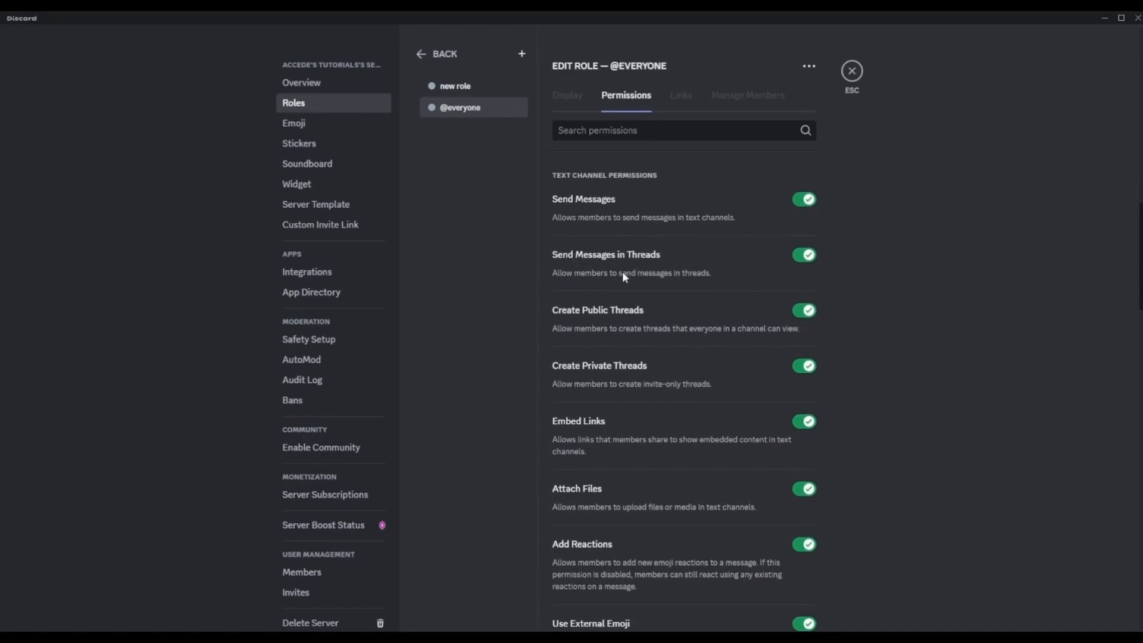
scroll(623, 275, down, 1)
scroll(648, 214, down, 1)
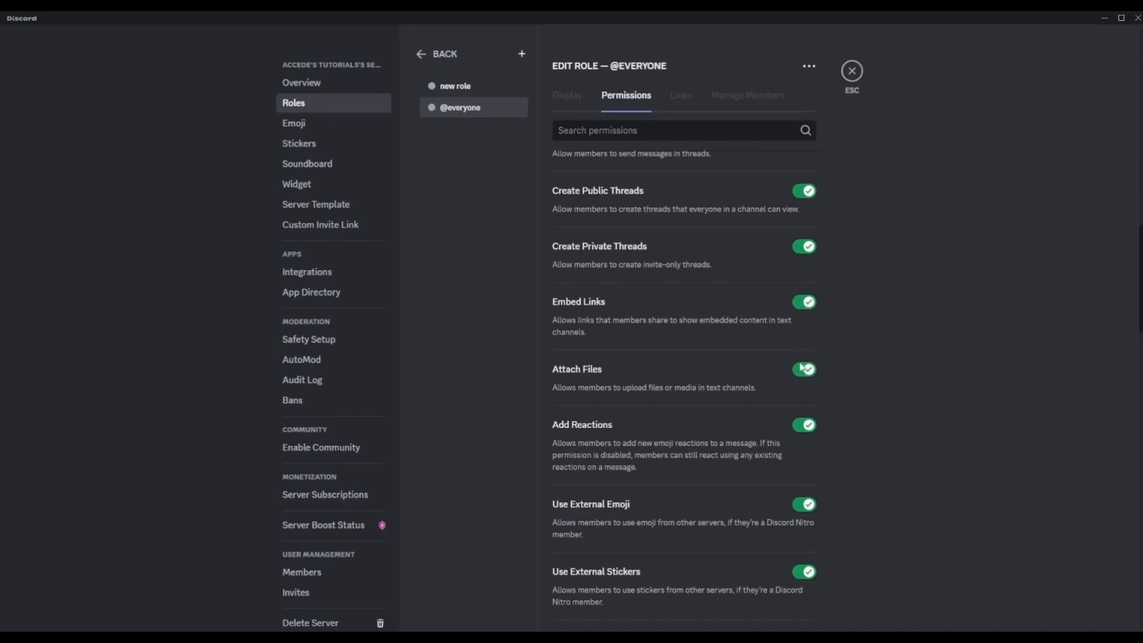
scroll(869, 327, down, 2)
scroll(879, 316, down, 1)
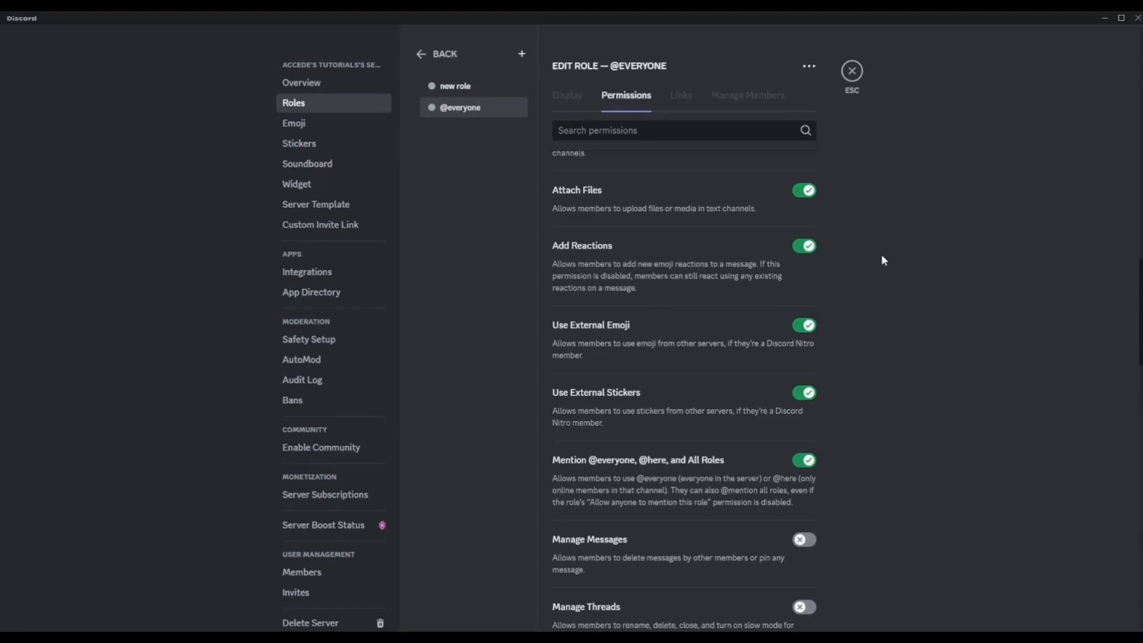
scroll(822, 230, up, 3)
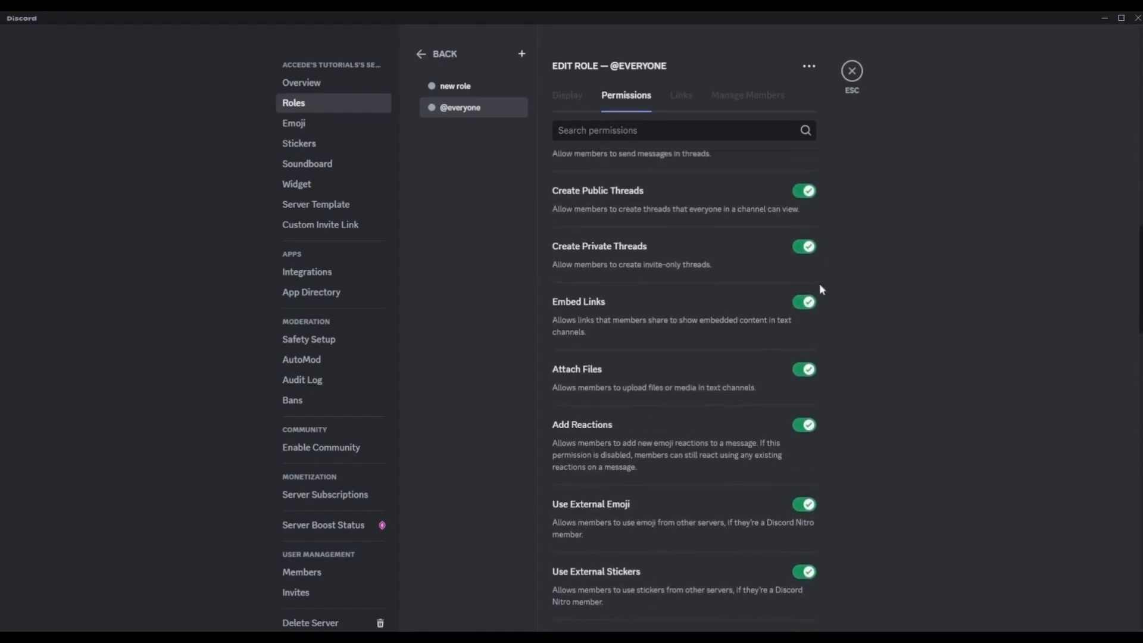
scroll(681, 324, down, 2)
scroll(631, 310, down, 1)
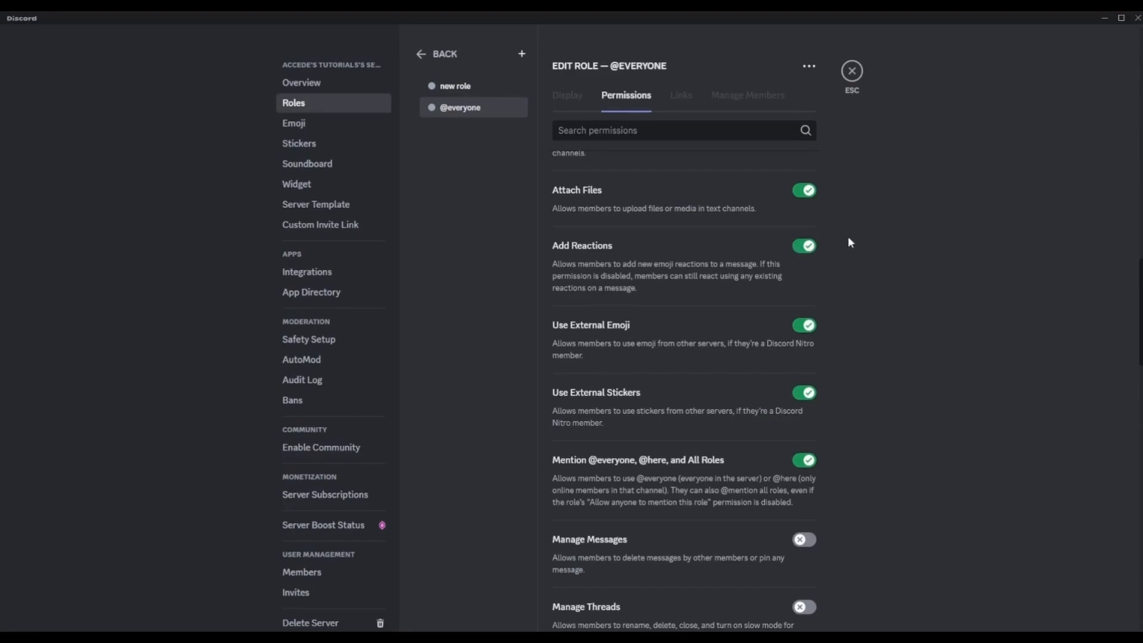
scroll(841, 244, down, 1)
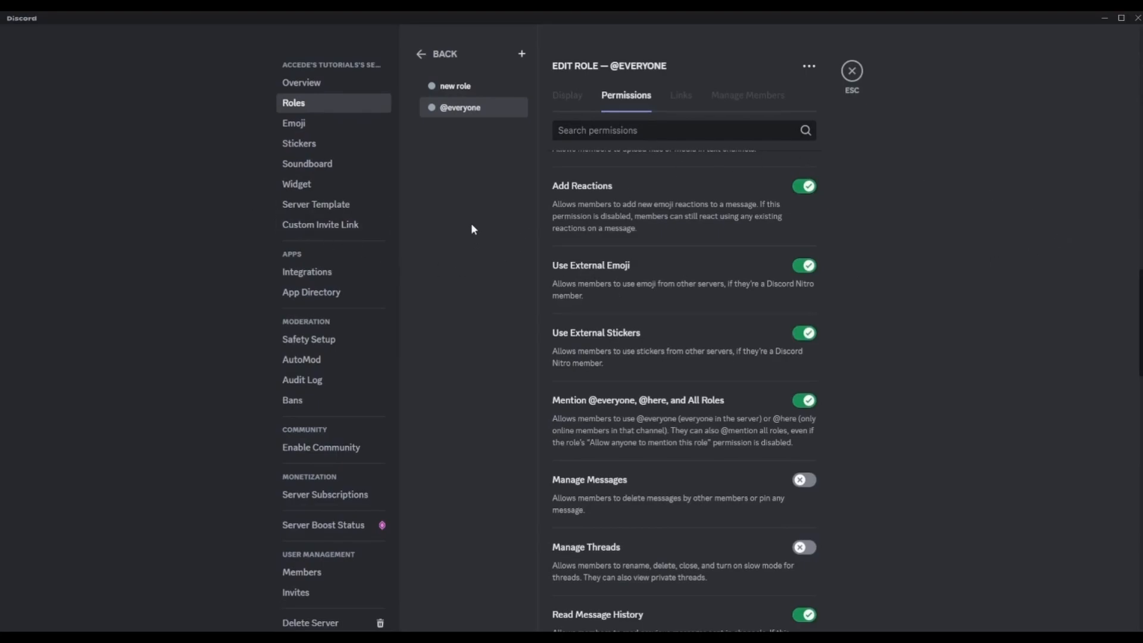
scroll(862, 280, up, 1)
scroll(860, 280, down, 1)
scroll(695, 409, down, 1)
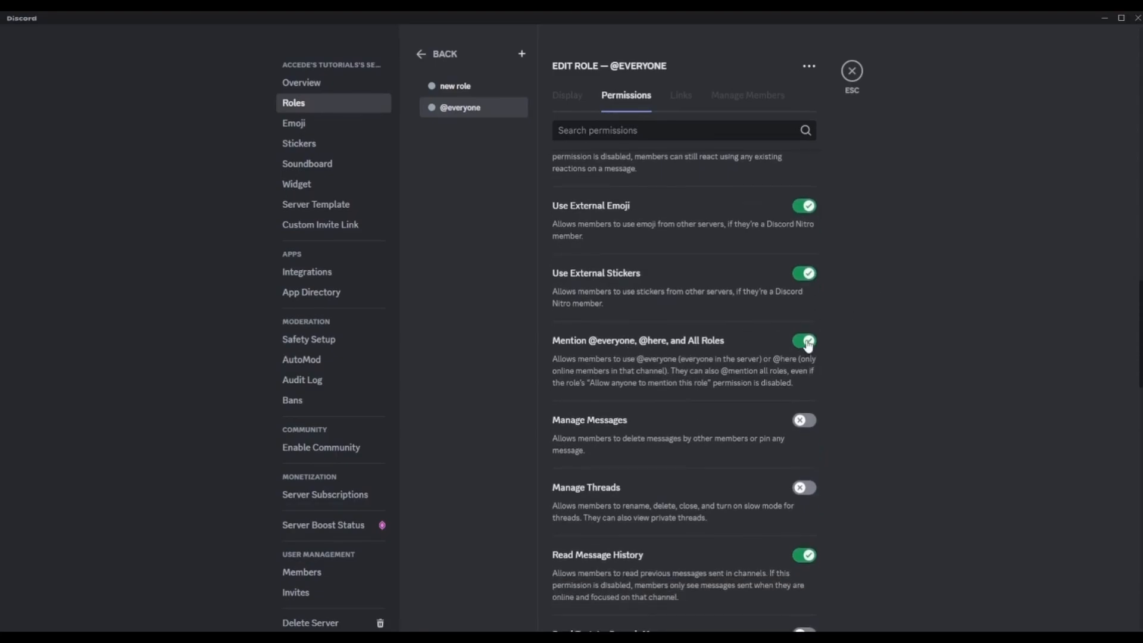
click(814, 349)
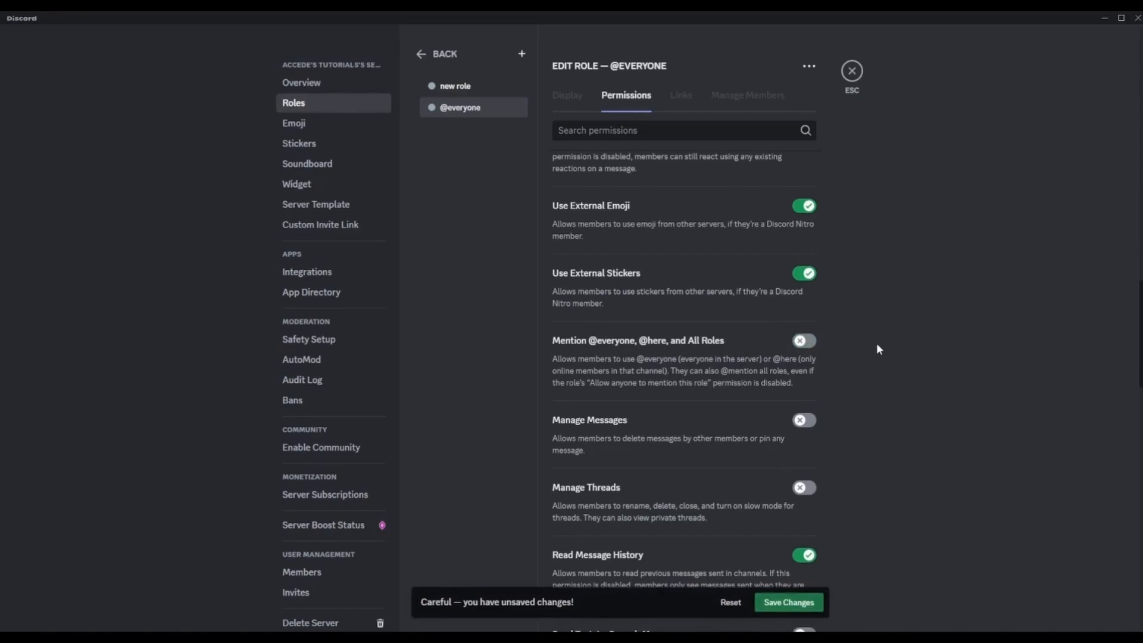
click(797, 604)
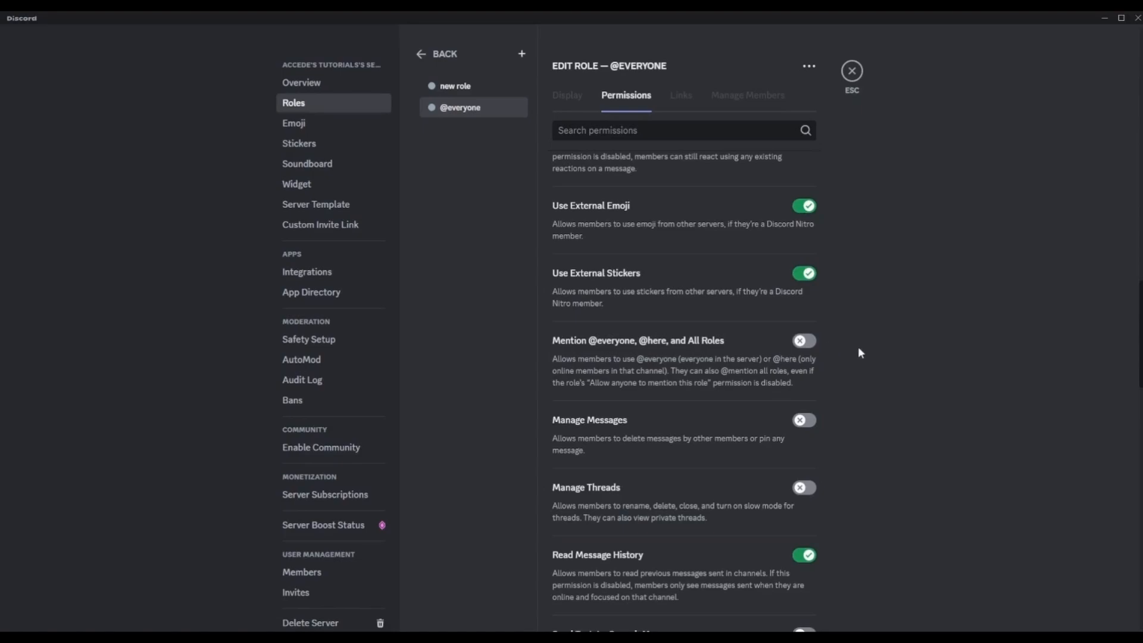
scroll(860, 352, down, 4)
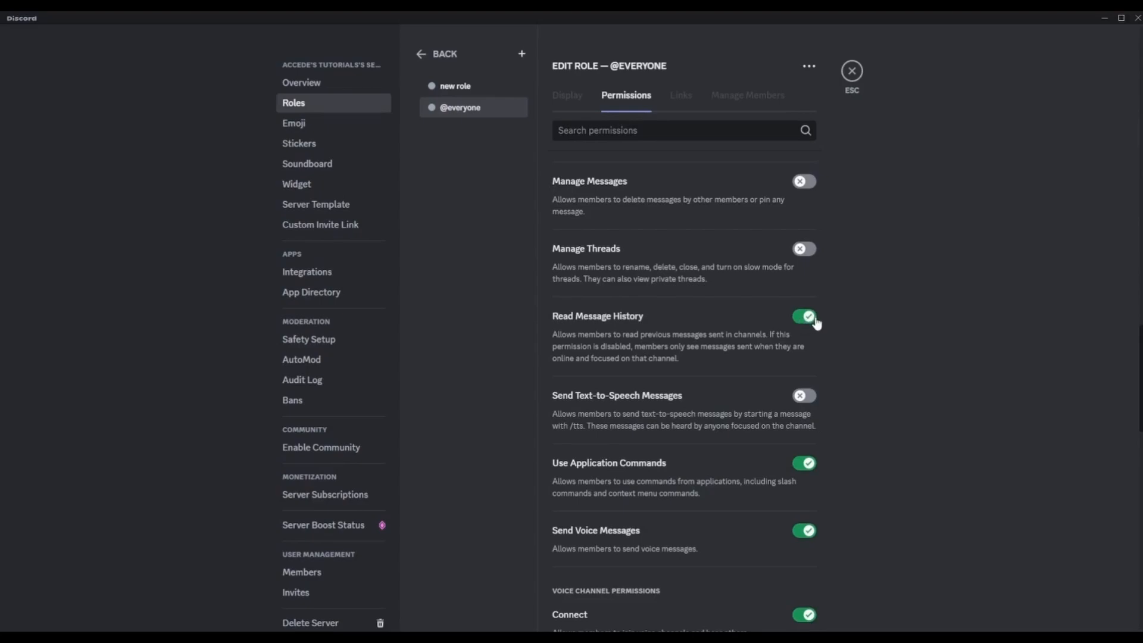
scroll(774, 321, down, 3)
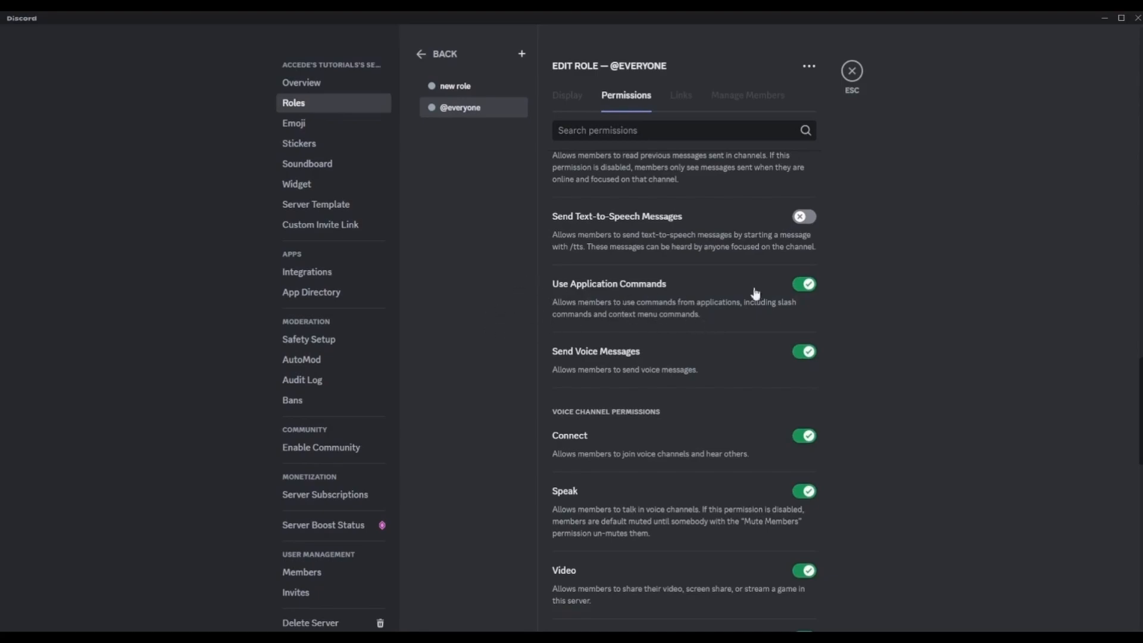
scroll(885, 278, down, 3)
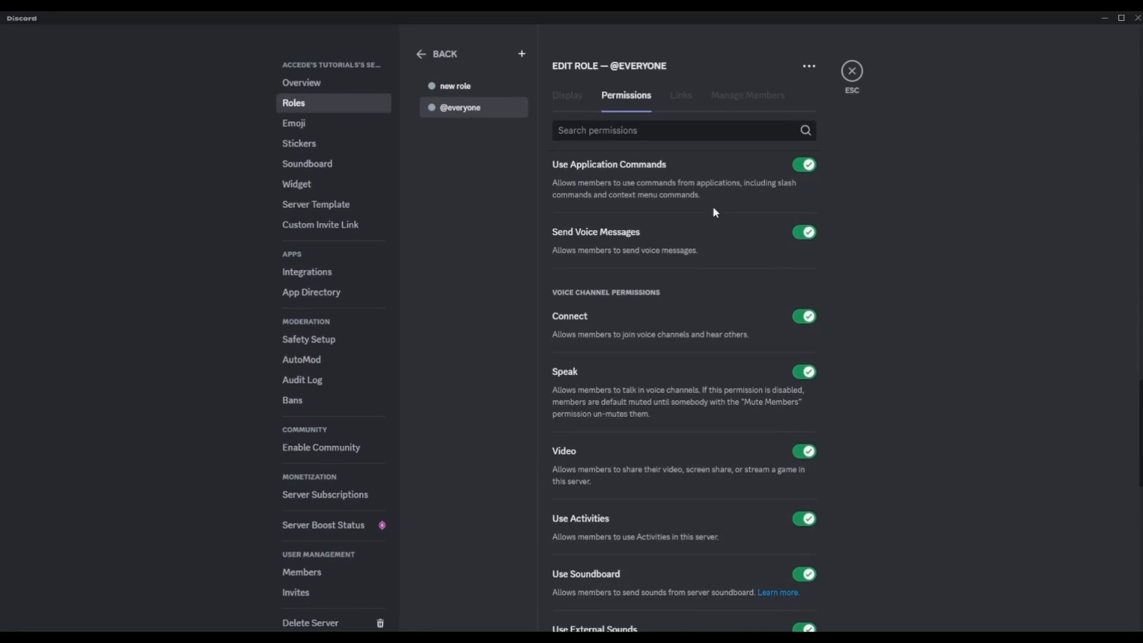
scroll(649, 213, down, 1)
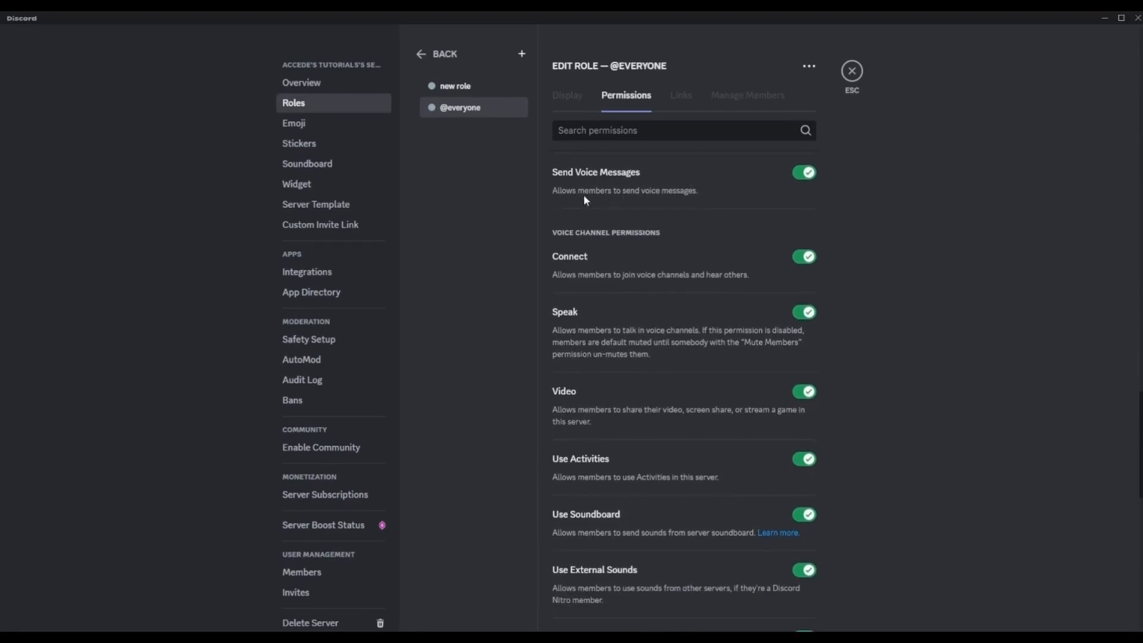
scroll(577, 198, down, 1)
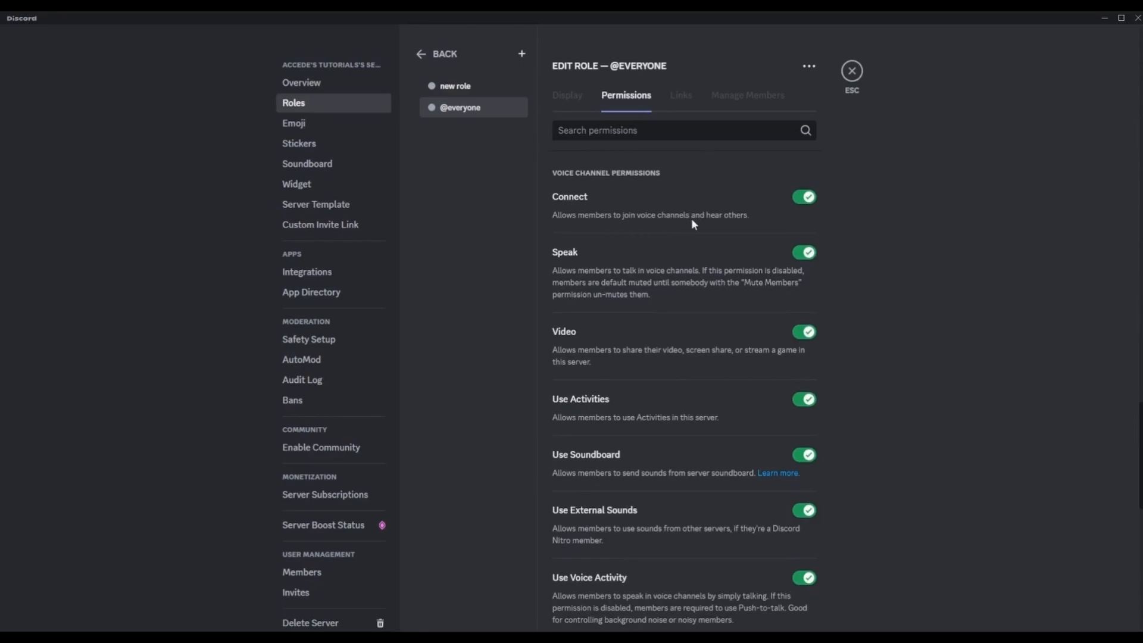
scroll(842, 276, down, 1)
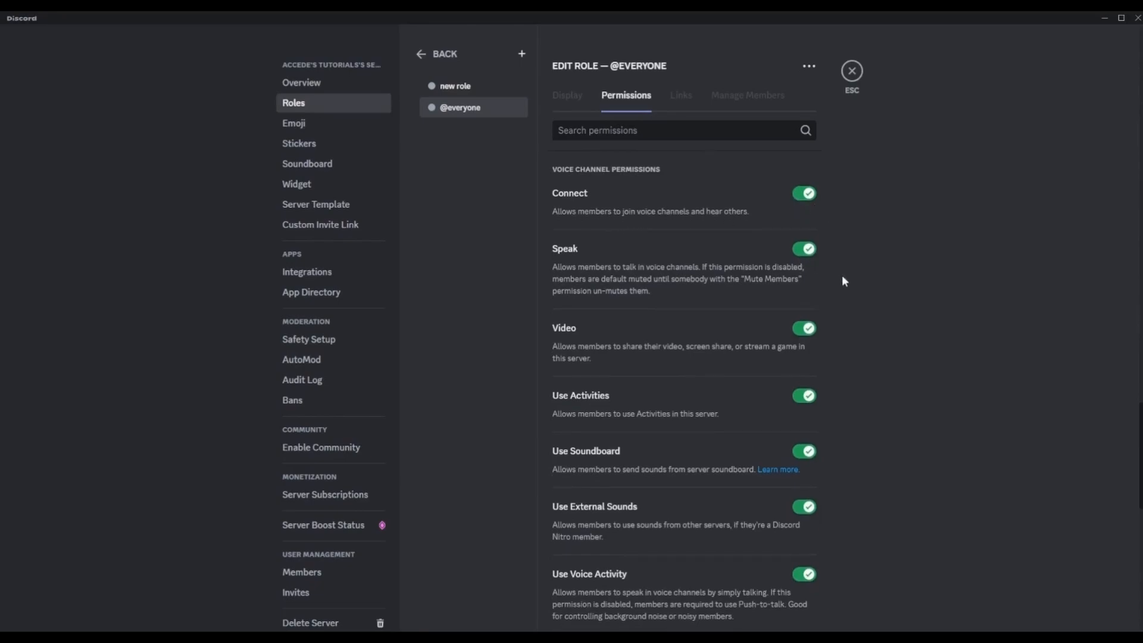
scroll(846, 284, down, 1)
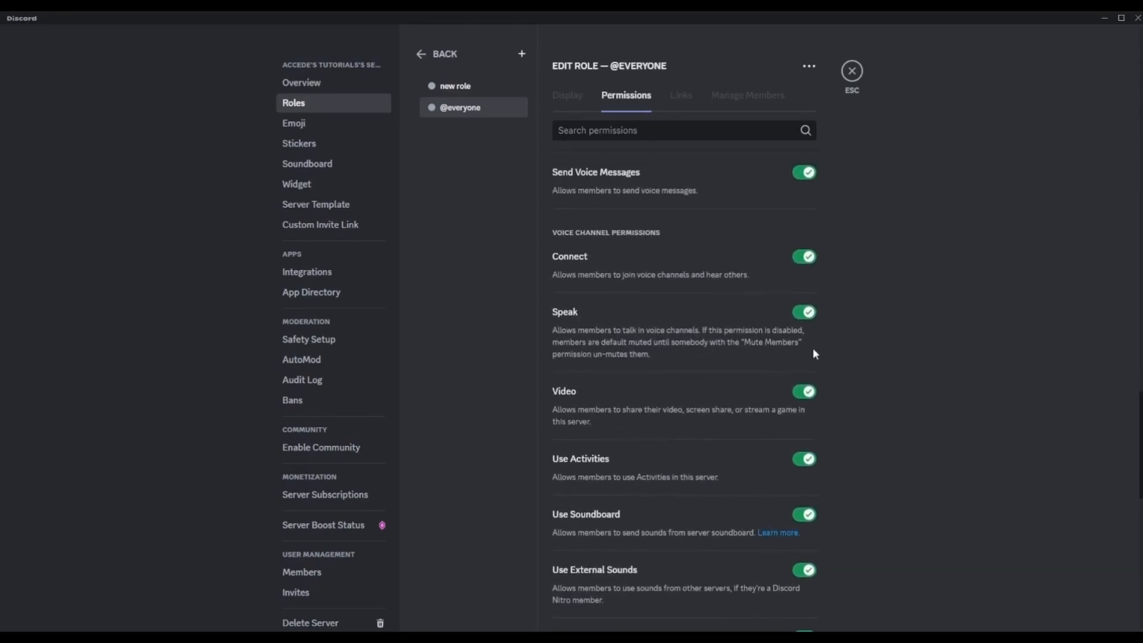
scroll(657, 235, down, 1)
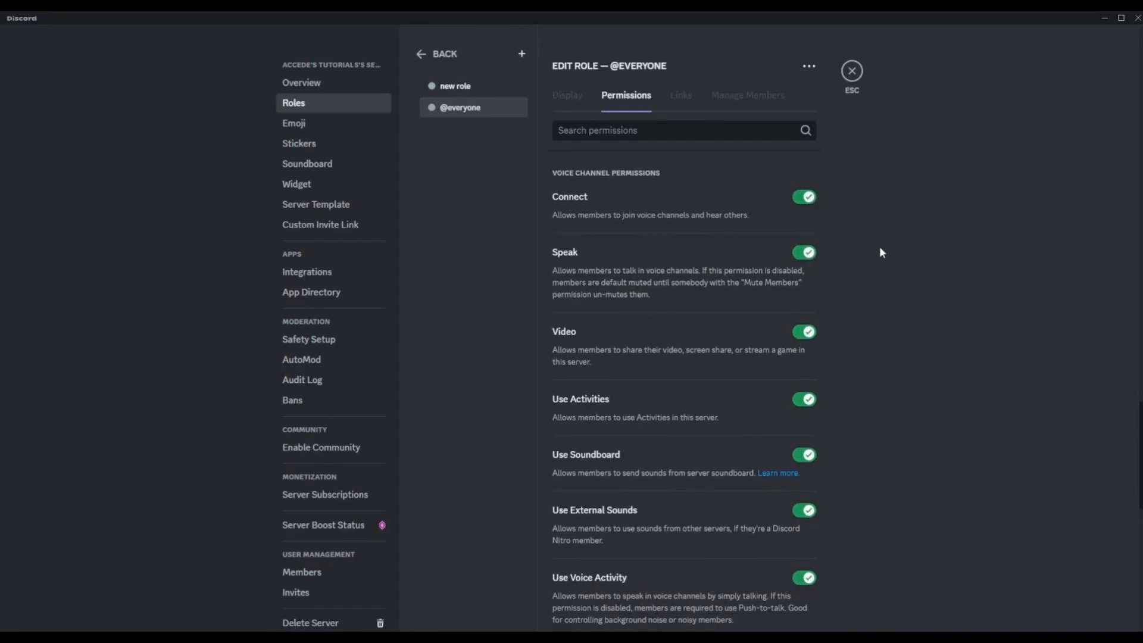
scroll(882, 252, down, 1)
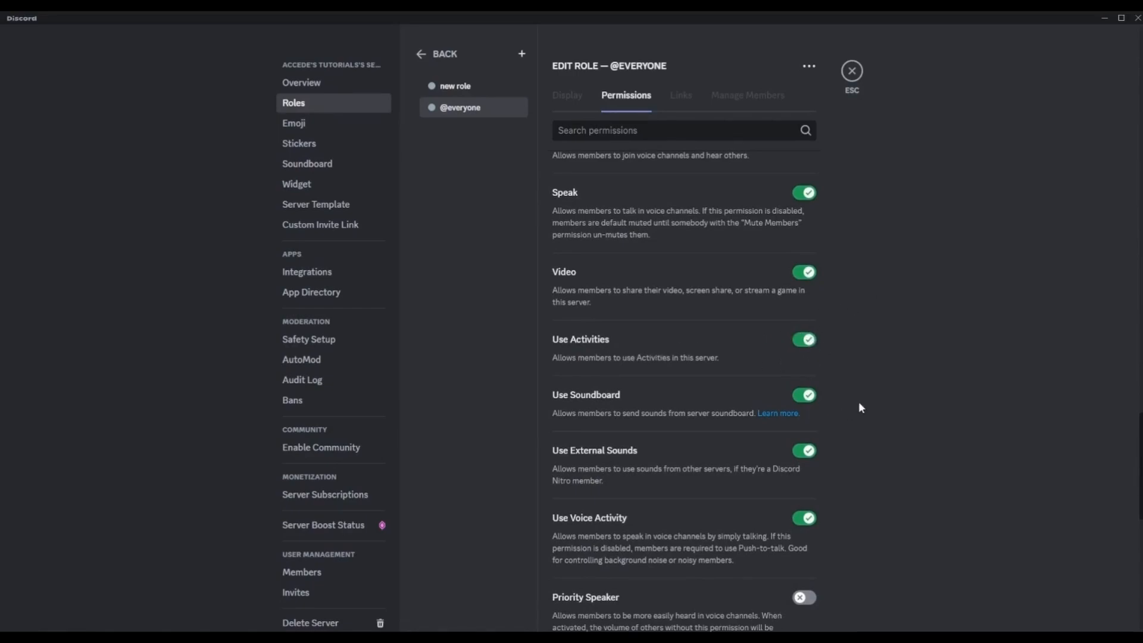
scroll(859, 407, down, 3)
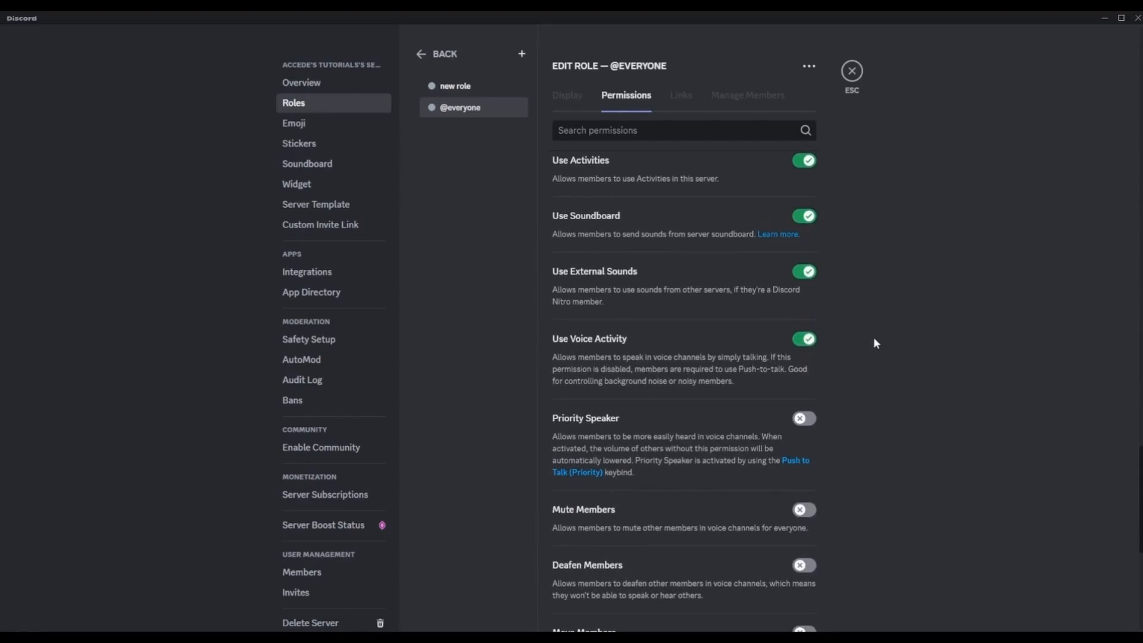
scroll(841, 326, down, 3)
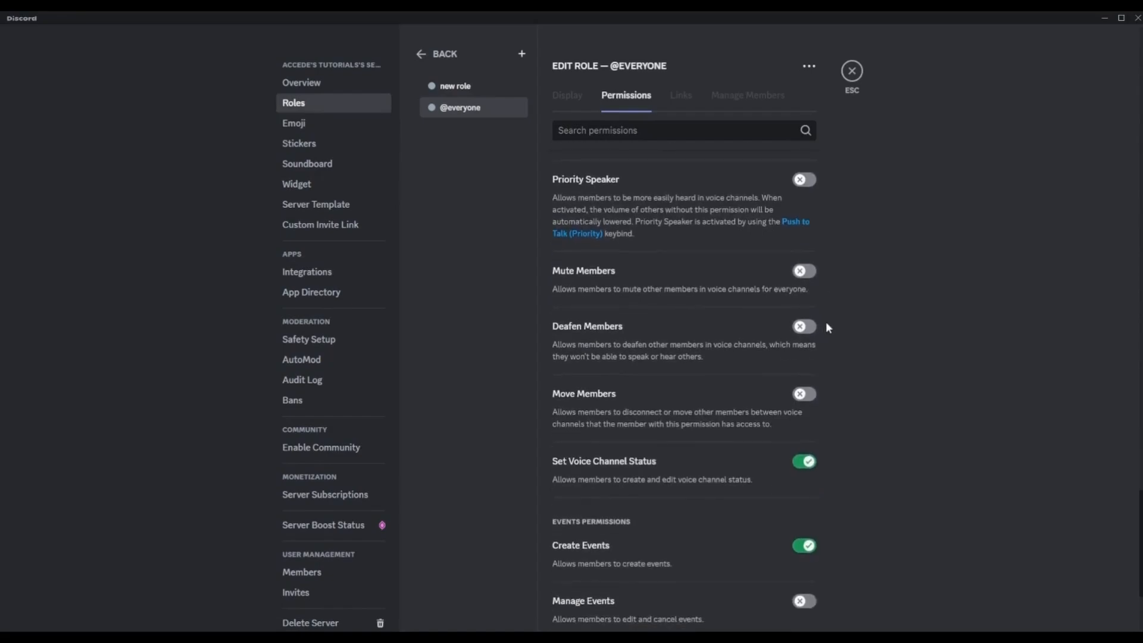
scroll(649, 340, down, 2)
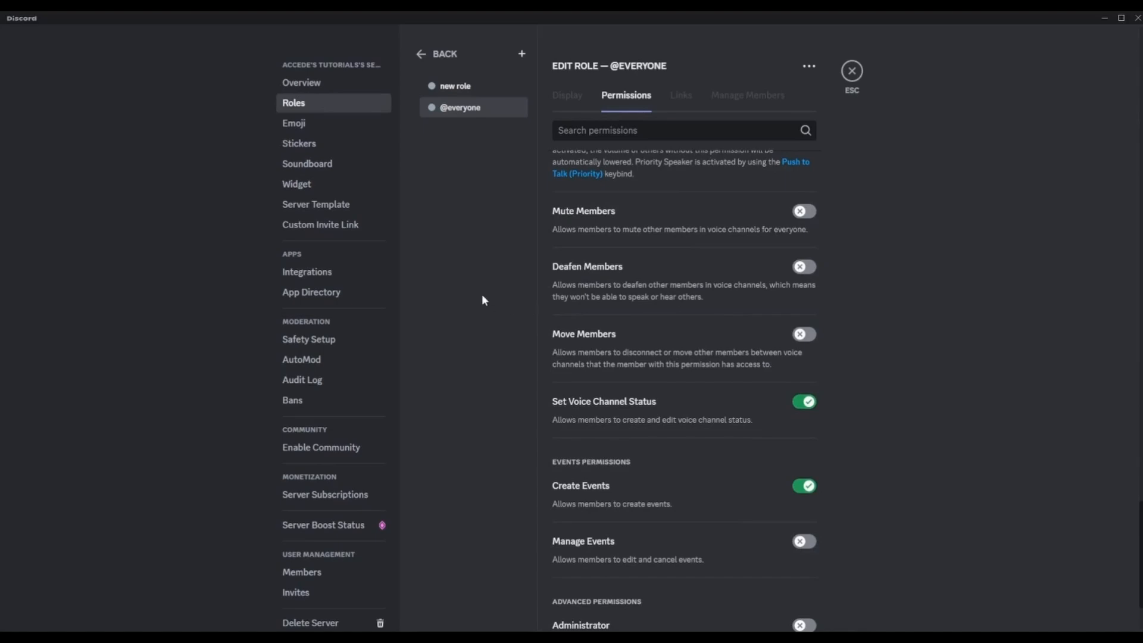
scroll(667, 486, down, 2)
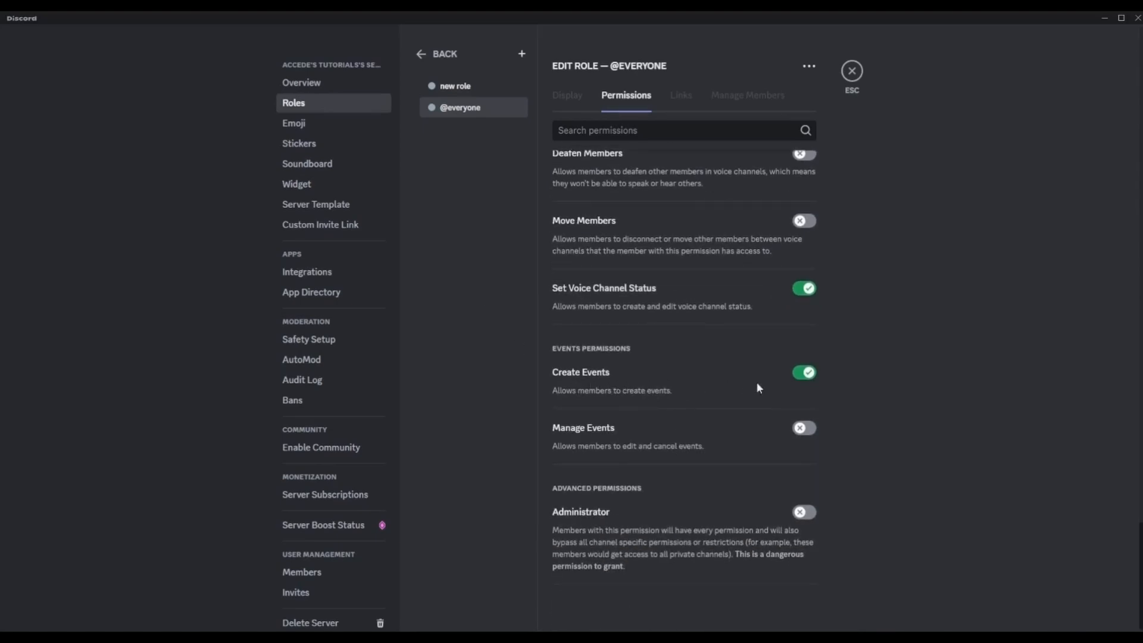
click(807, 376)
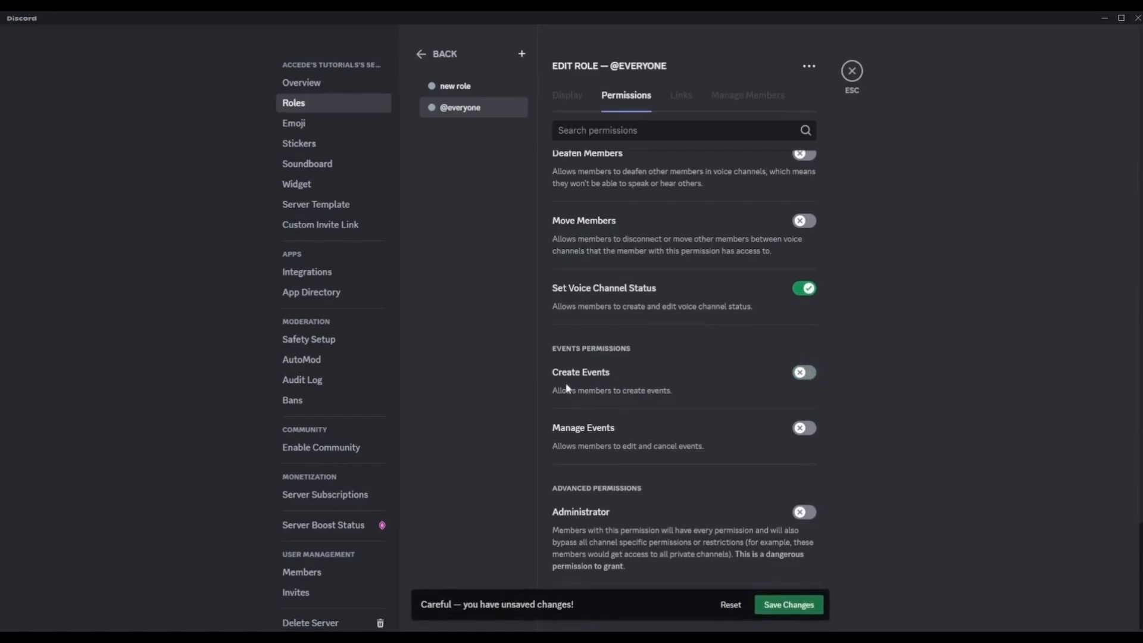
click(795, 607)
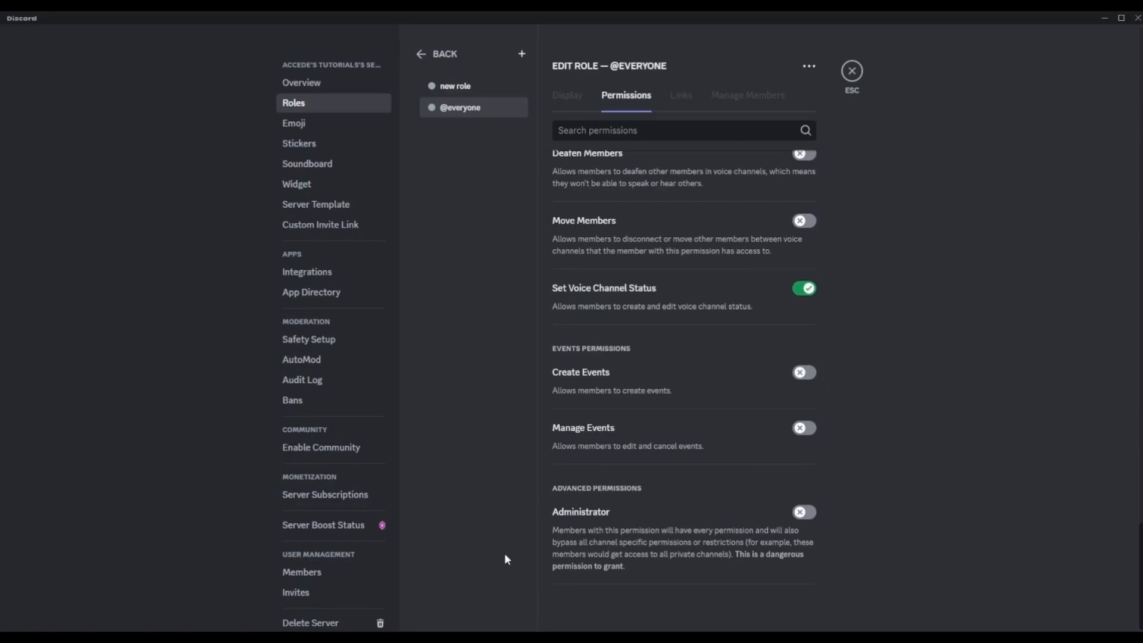
scroll(931, 387, up, 5)
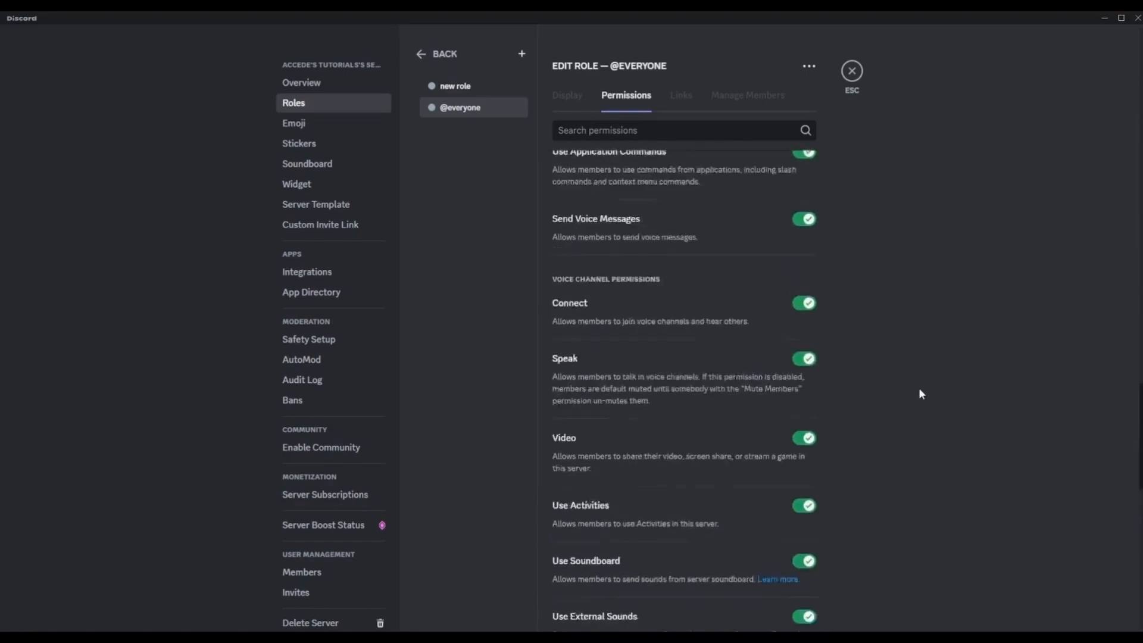
scroll(920, 393, up, 15)
scroll(920, 393, down, 3)
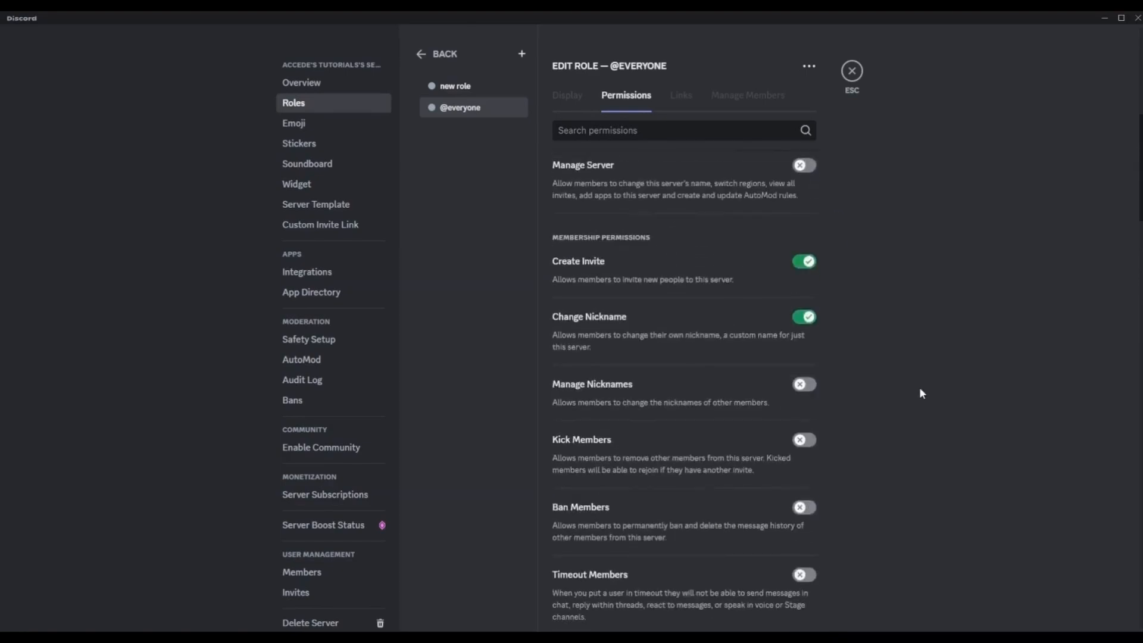
scroll(929, 396, down, 15)
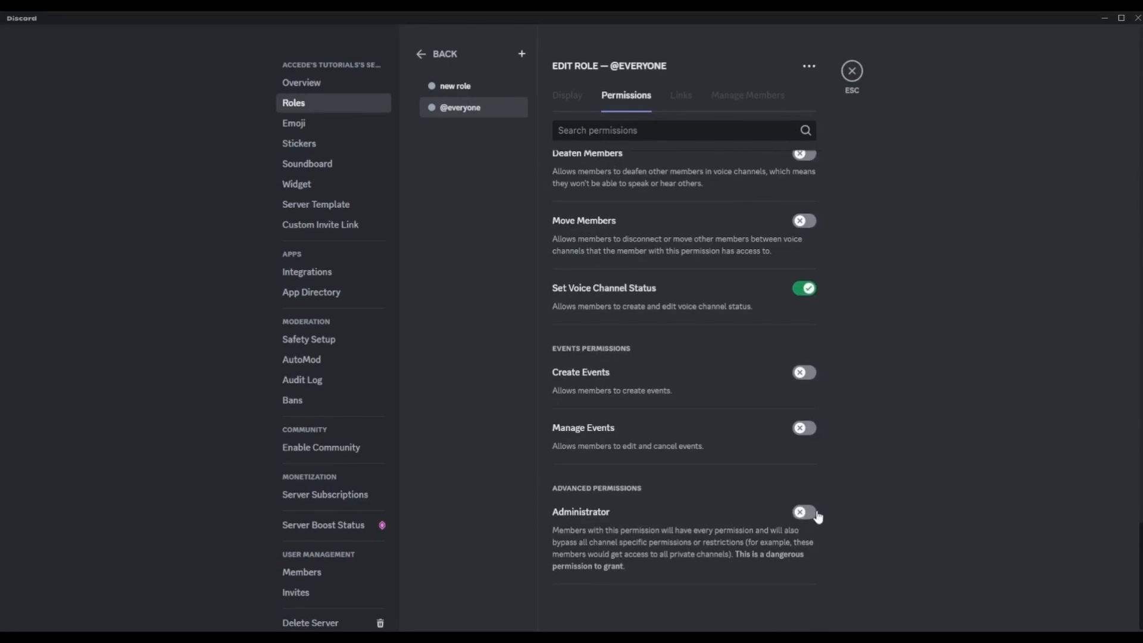
scroll(897, 410, up, 15)
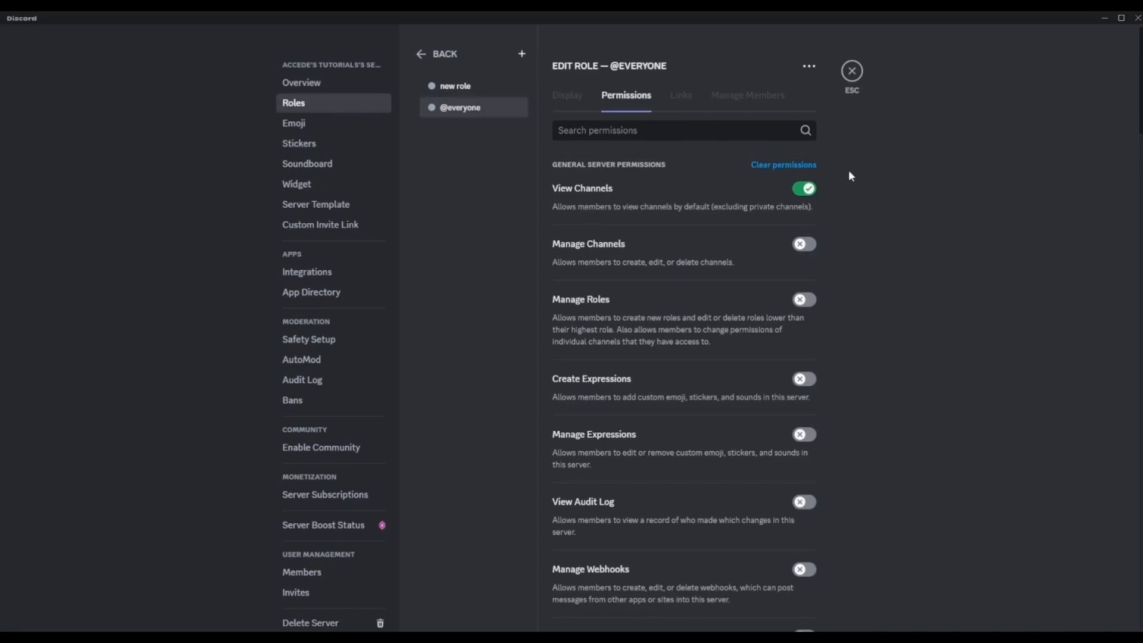
click(491, 89)
click(495, 108)
click(497, 90)
click(498, 105)
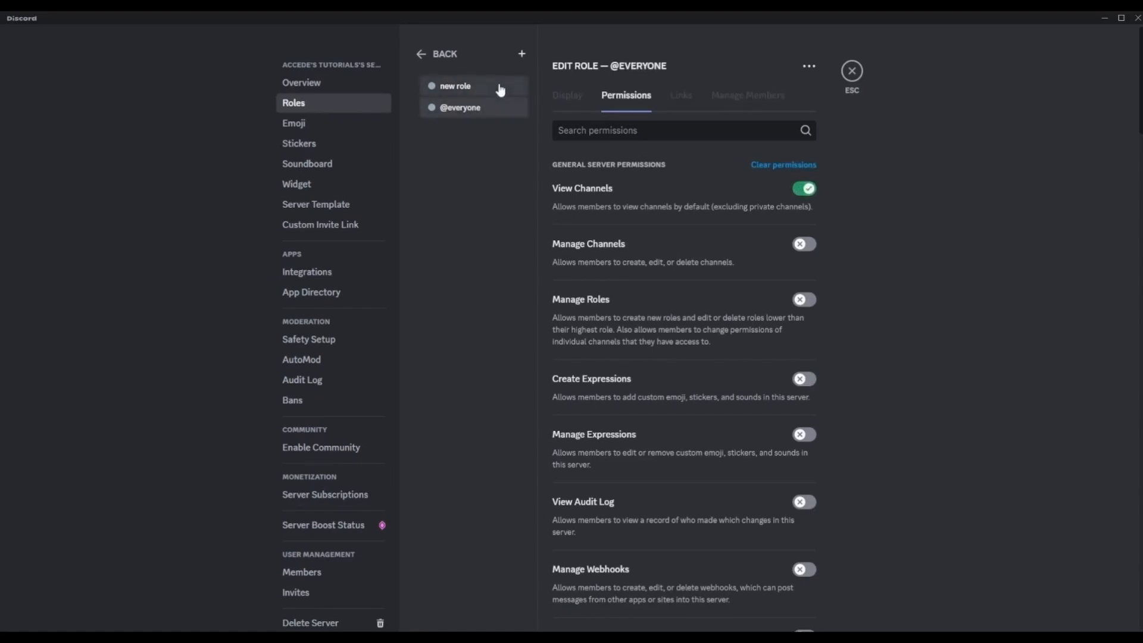
click(499, 89)
click(498, 104)
click(489, 87)
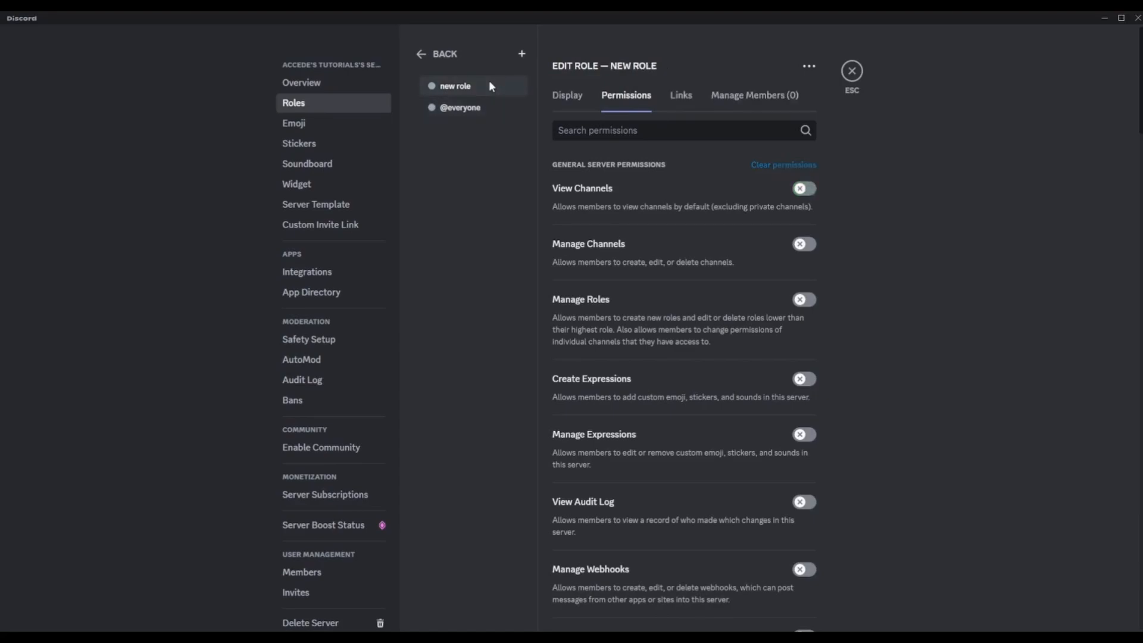
click(572, 97)
scroll(641, 164, down, 1)
scroll(641, 164, down, 1)
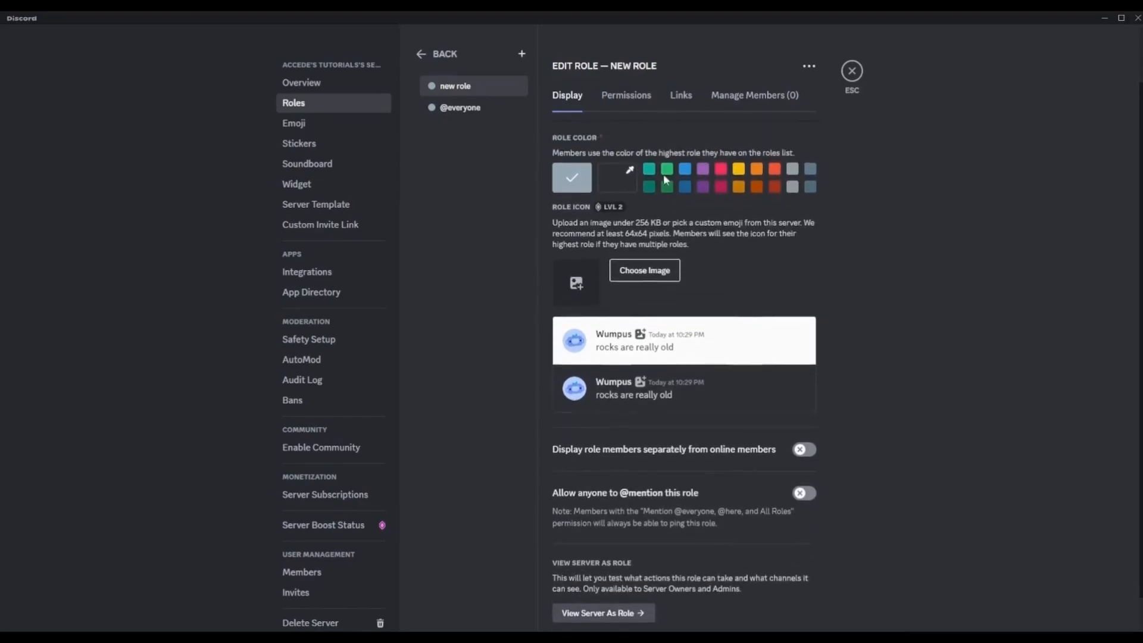
scroll(631, 173, up, 2)
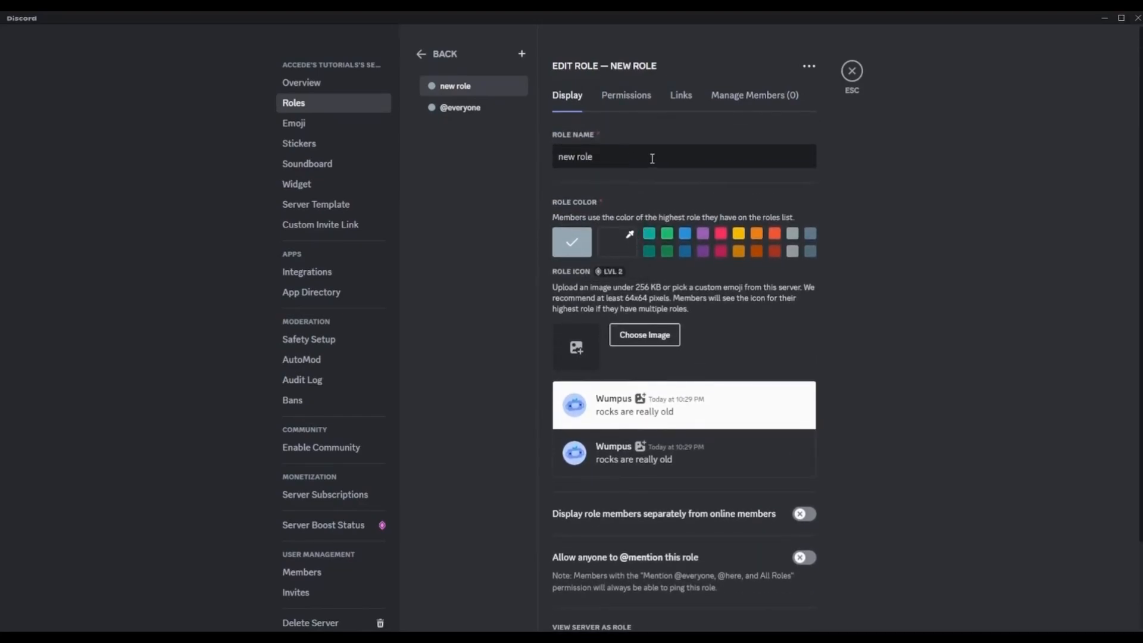
- Rename the new role as Member
drag(651, 155, 528, 161)
key(BackSpace)
text(Member)
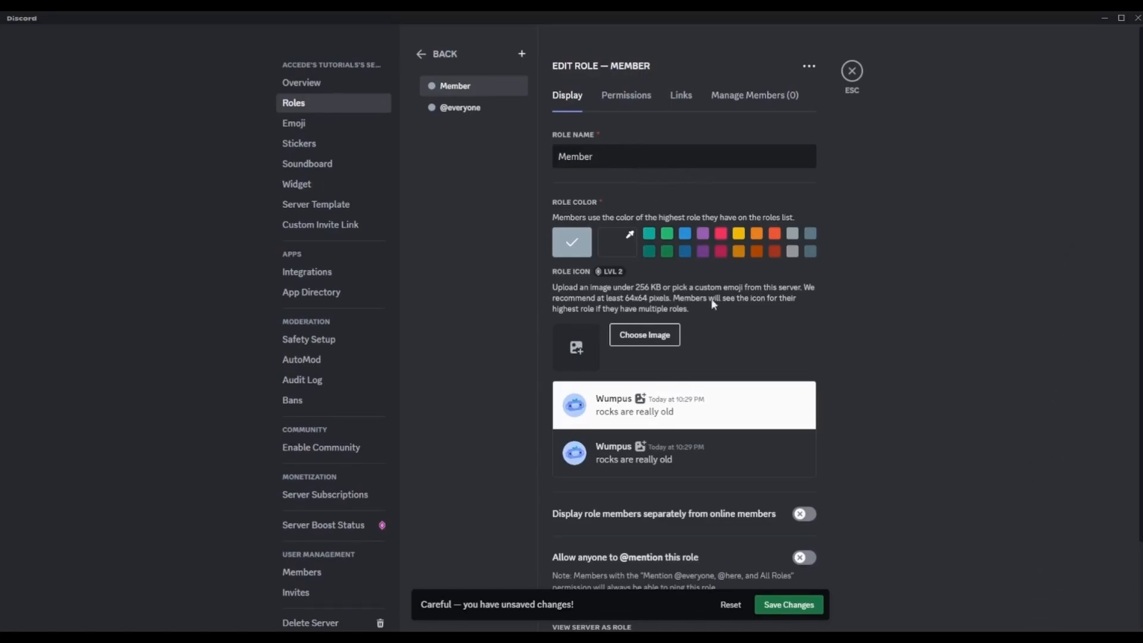
- Give the Member role a custom bright green color and save the changes
click(622, 239)
drag(698, 307, 753, 272)
drag(711, 336, 695, 334)
mouse_move(761, 261)
mouse_down()
mouse_move(772, 246)
mouse_move(789, 251)
mouse_move(774, 244)
mouse_up()
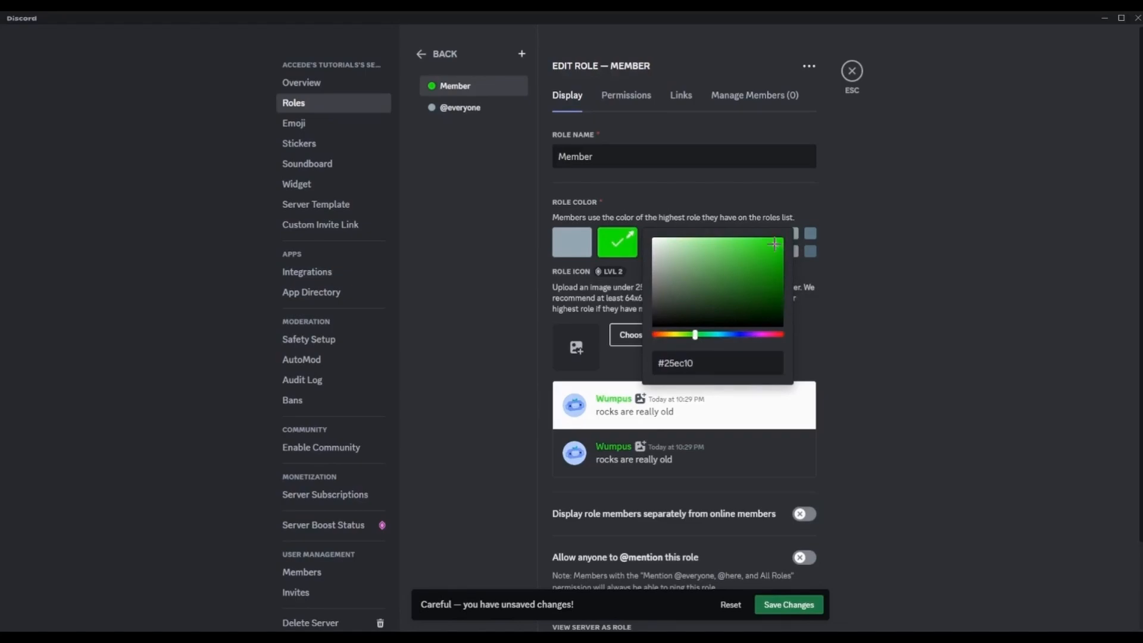
click(792, 605)
- Turn on separate display of the Member role's members from online members
scroll(912, 477, down, 2)
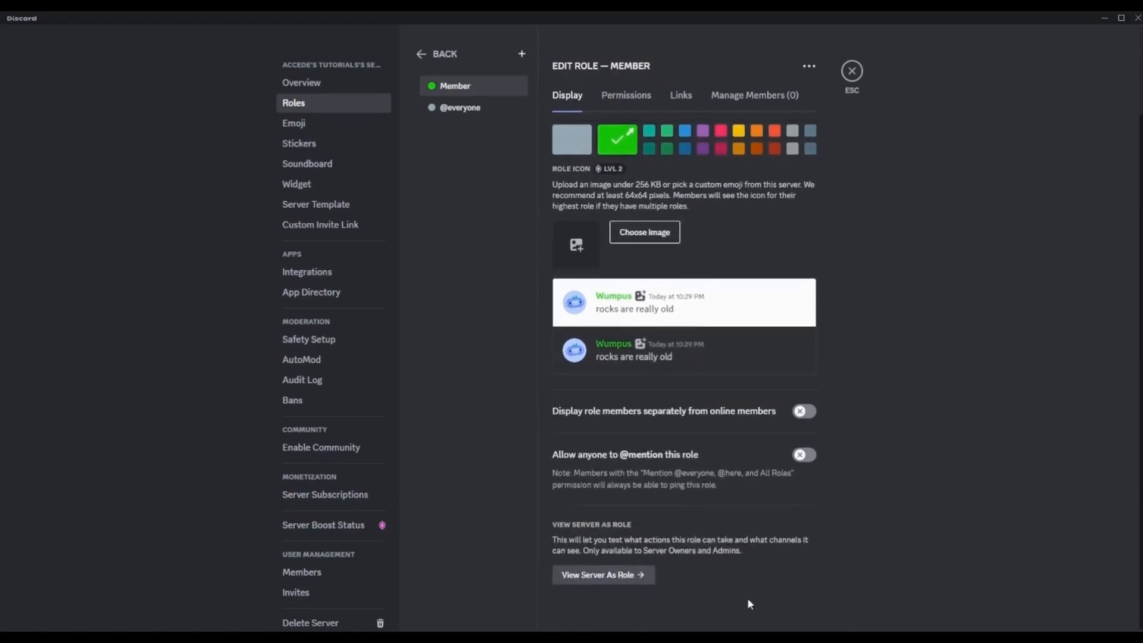
scroll(886, 543, up, 1)
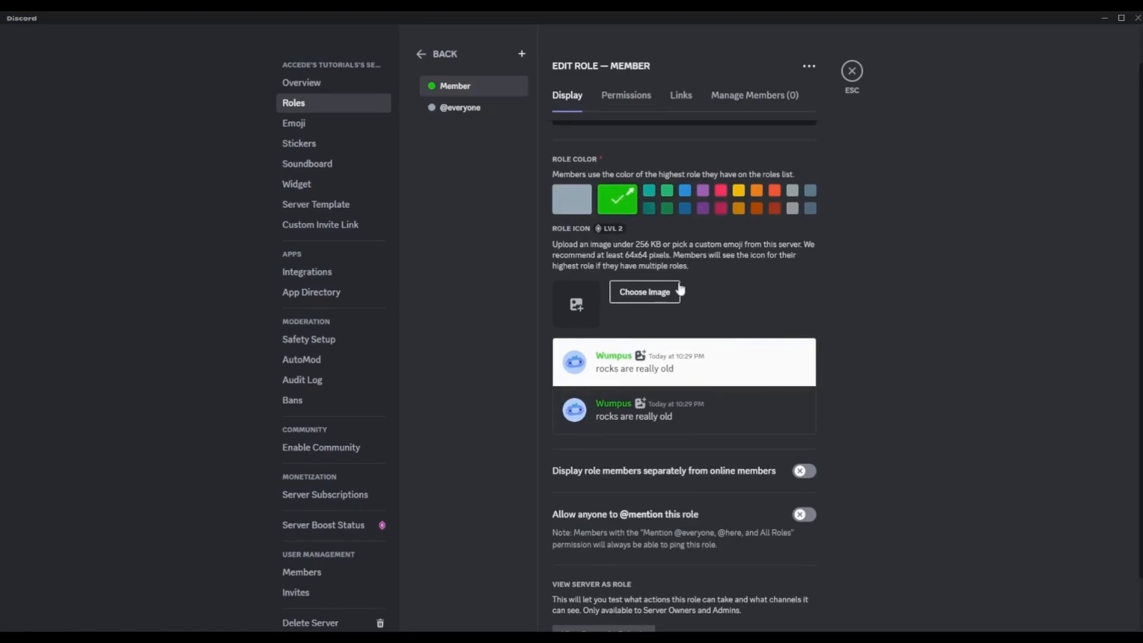
scroll(714, 321, down, 2)
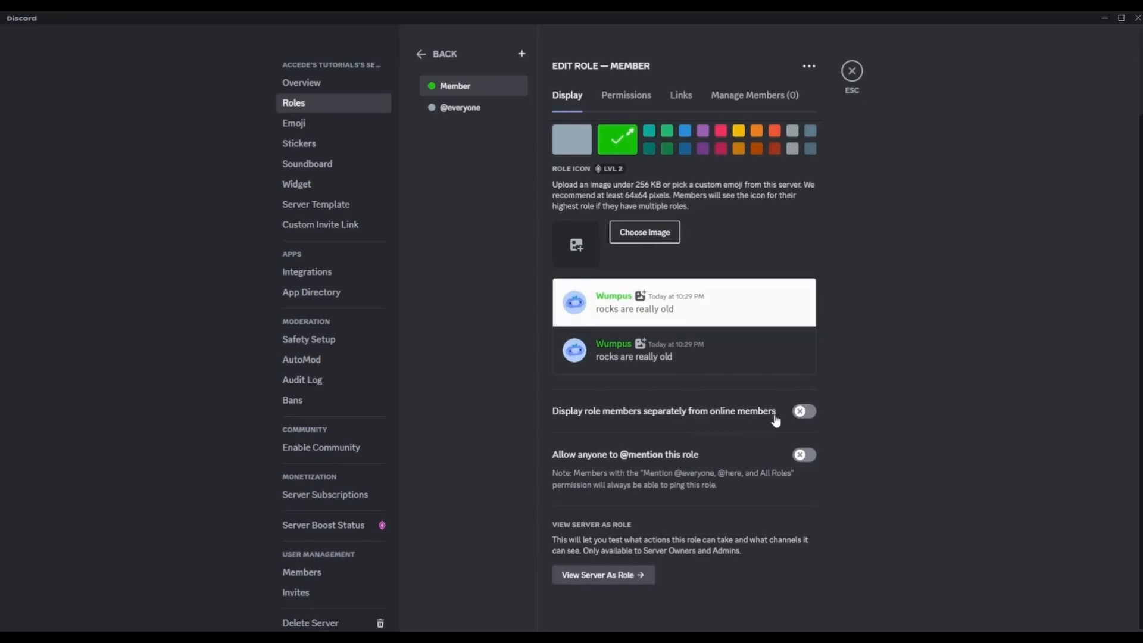
scroll(621, 277, up, 2)
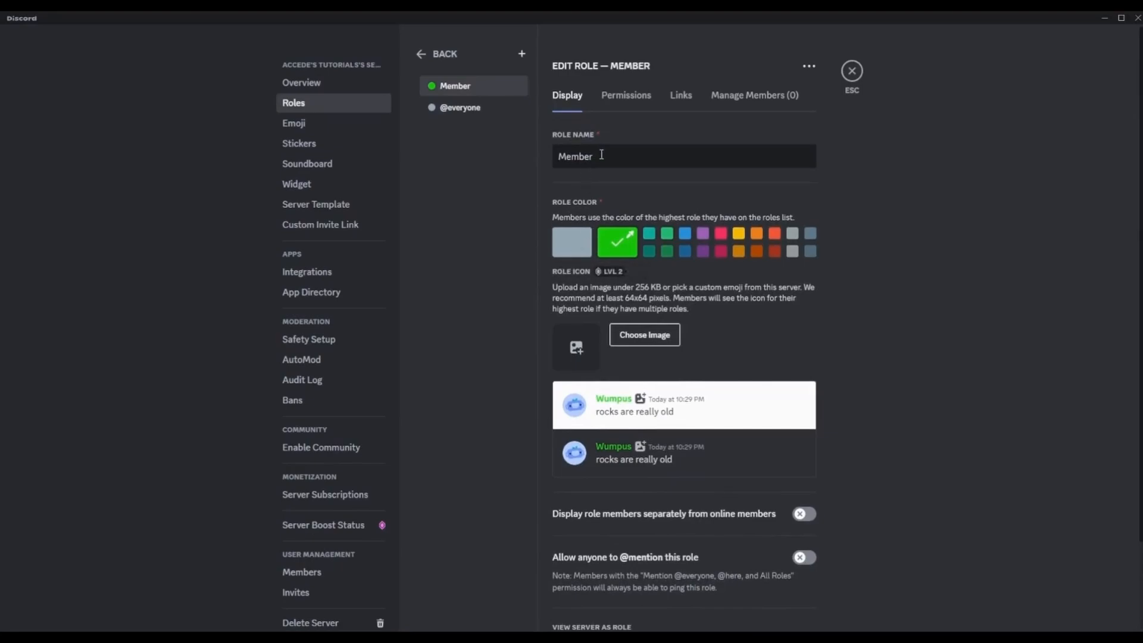
click(631, 156)
scroll(802, 241, down, 2)
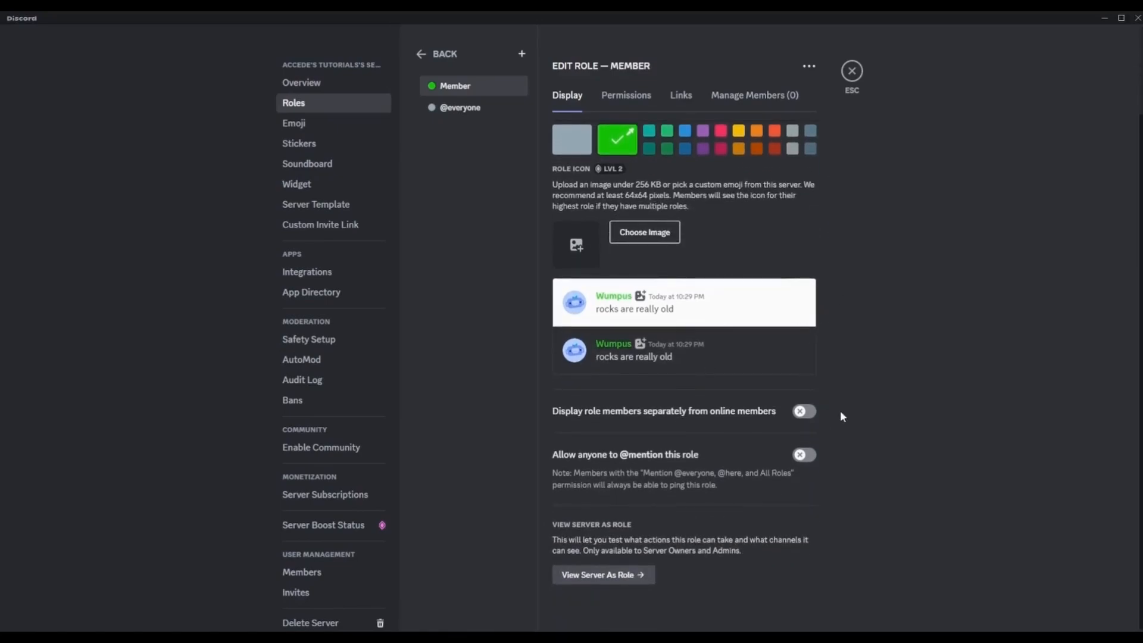
click(804, 411)
double_click(650, 415)
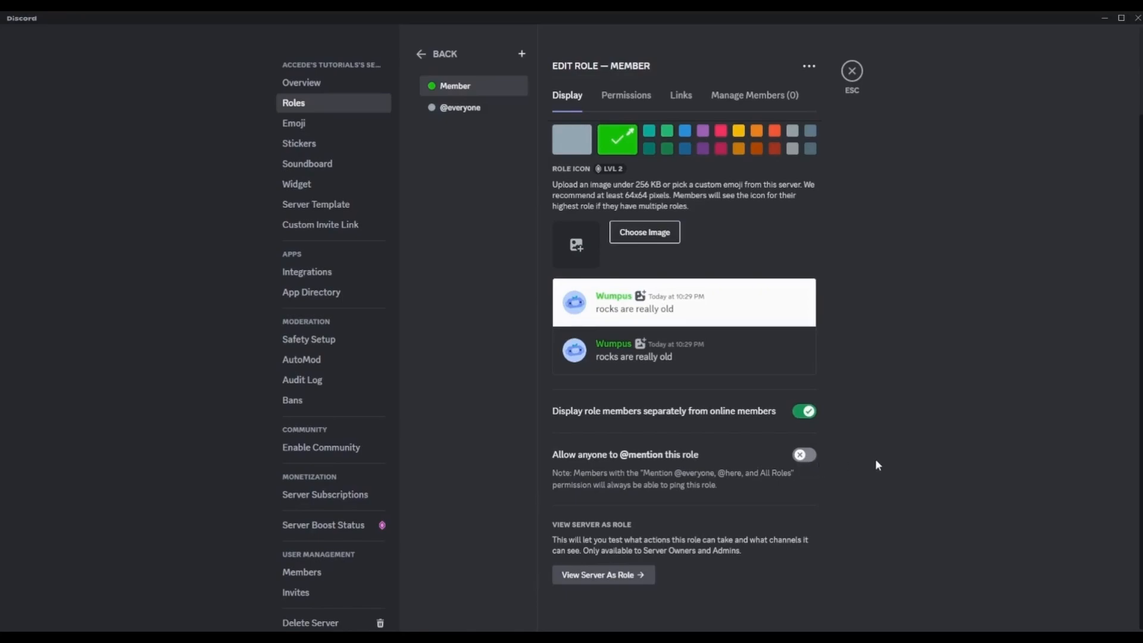
- View the server as the Member role, taking that role out of the preview and adding it again
scroll(898, 451, up, 2)
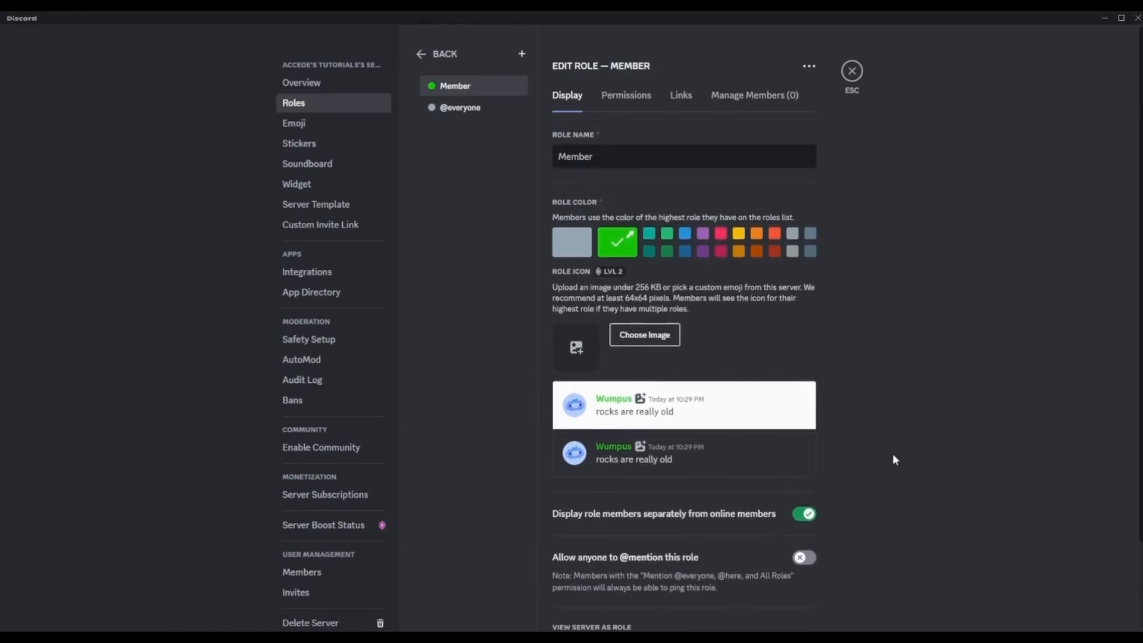
scroll(631, 172, down, 2)
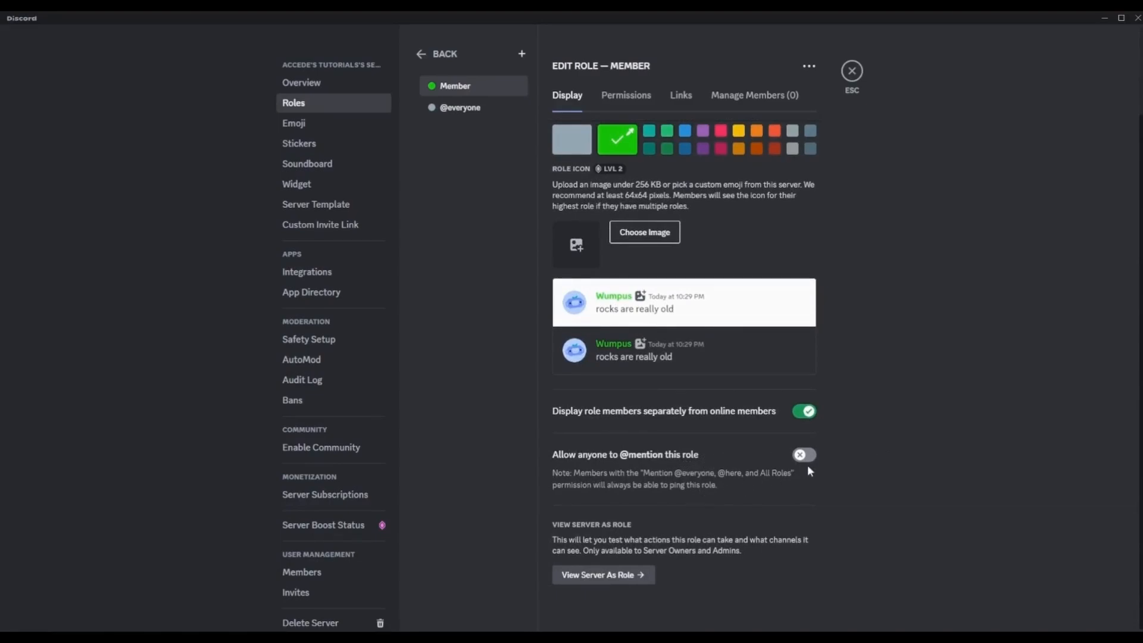
scroll(877, 443, up, 2)
scroll(877, 443, down, 2)
scroll(774, 381, up, 2)
scroll(760, 516, down, 2)
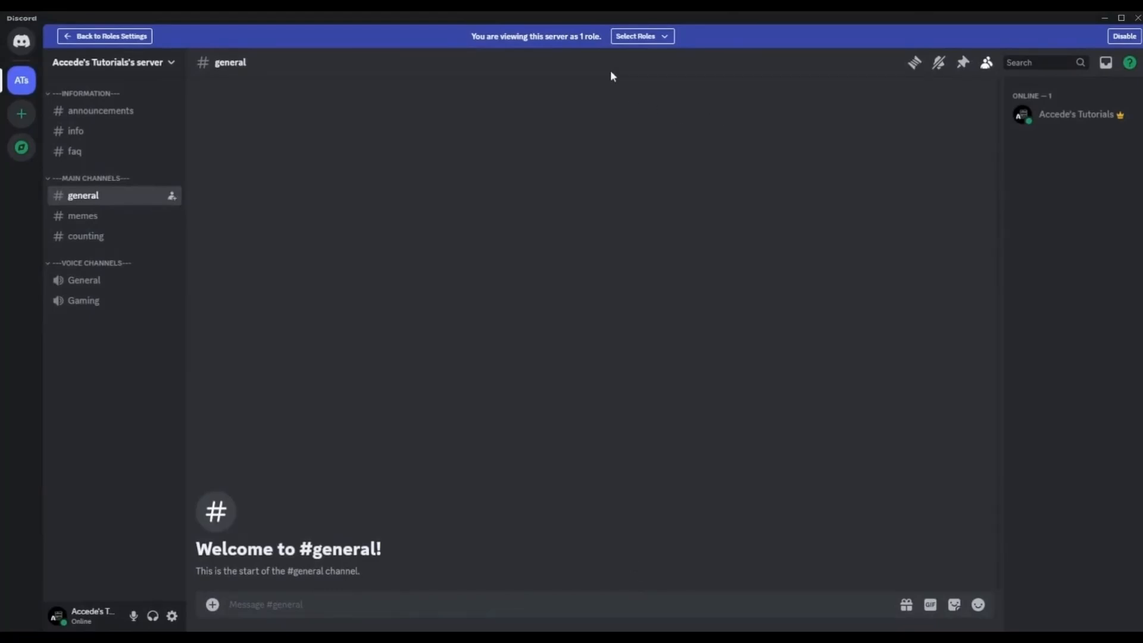
click(637, 36)
click(698, 94)
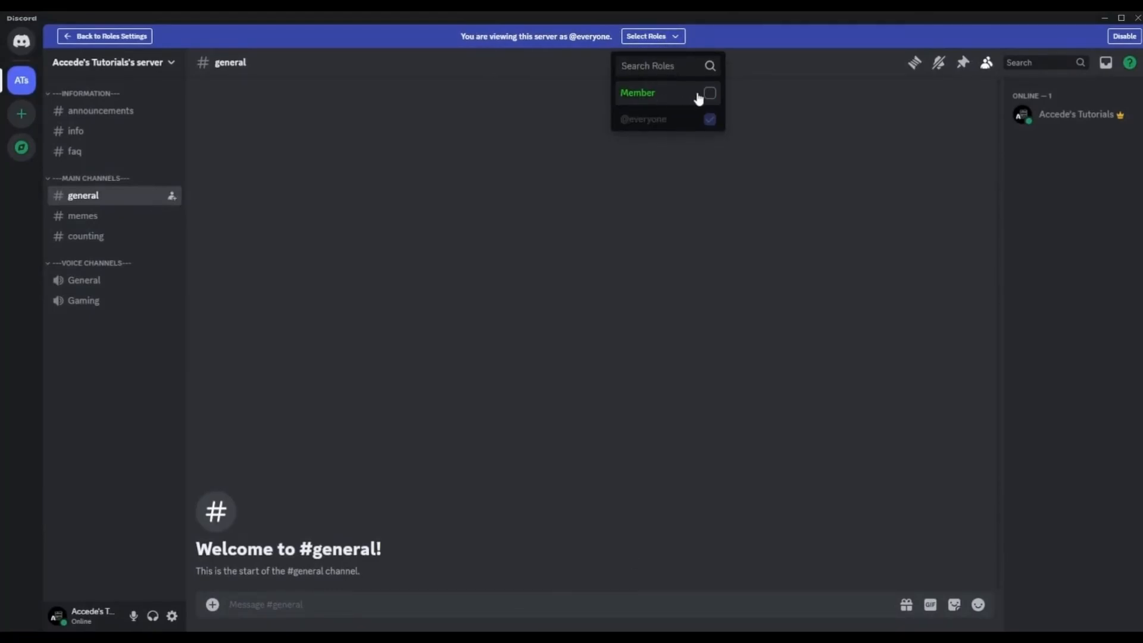
click(699, 95)
click(775, 164)
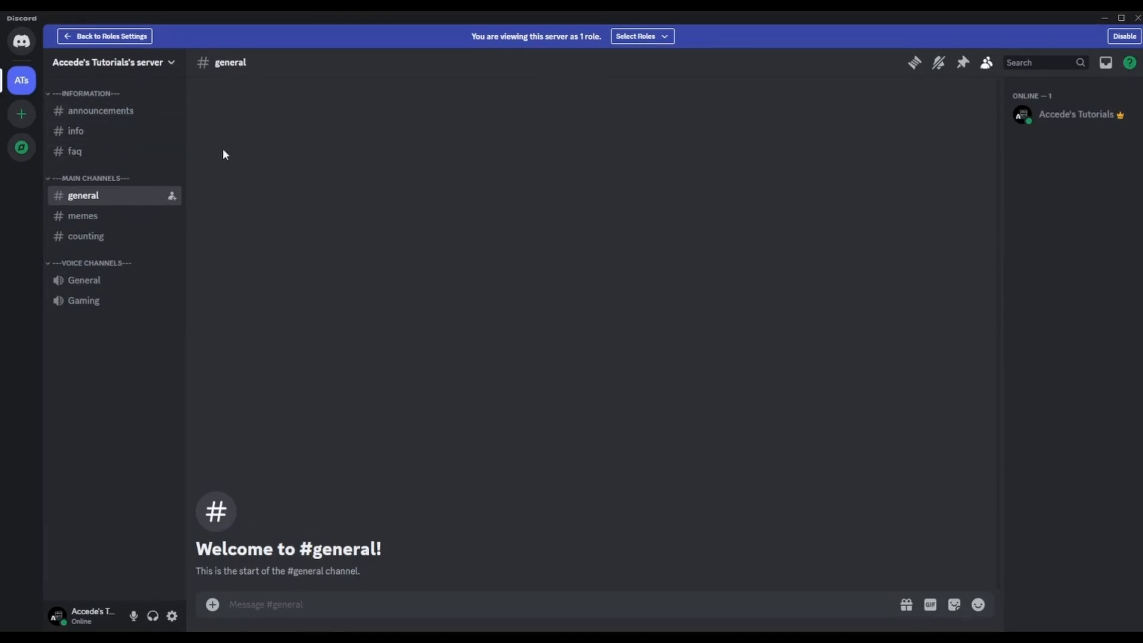
- Check the roles selectable for the server preview once more and leave the preview
click(648, 40)
click(653, 39)
click(653, 39)
click(837, 146)
click(1125, 36)
- Reopen the Member role in the server settings and look through its permission list
click(164, 41)
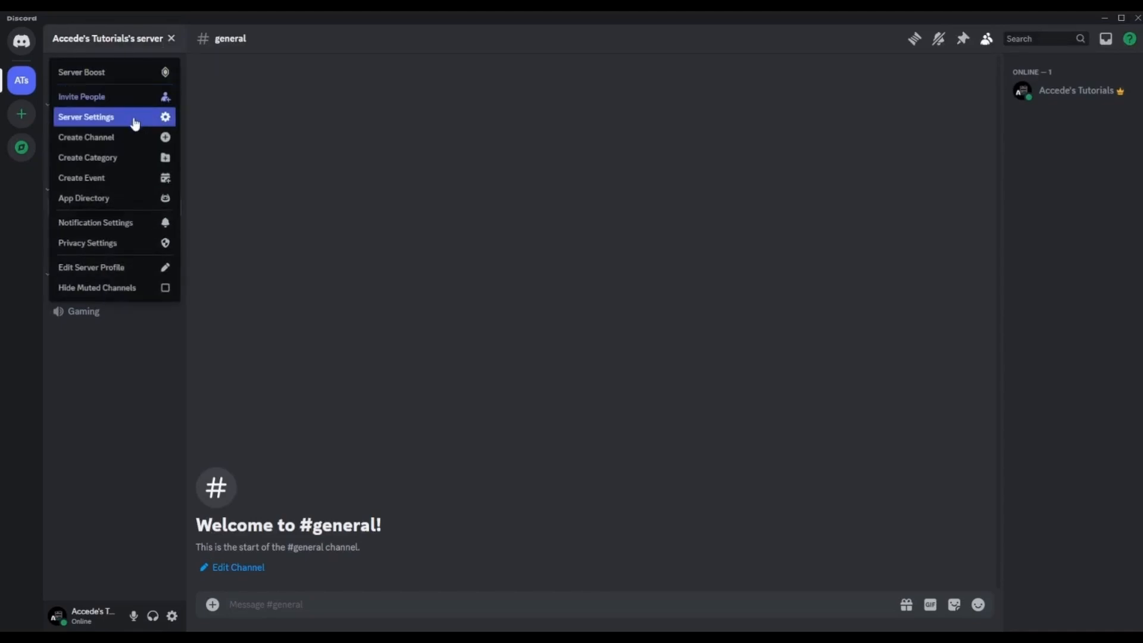
click(133, 117)
click(323, 106)
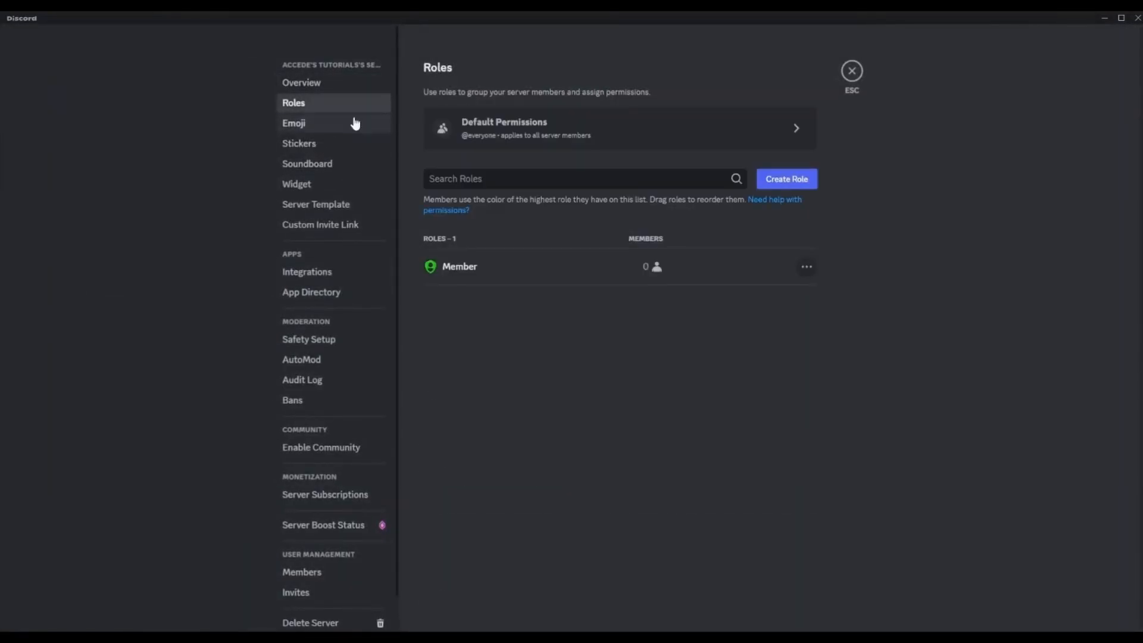
click(534, 271)
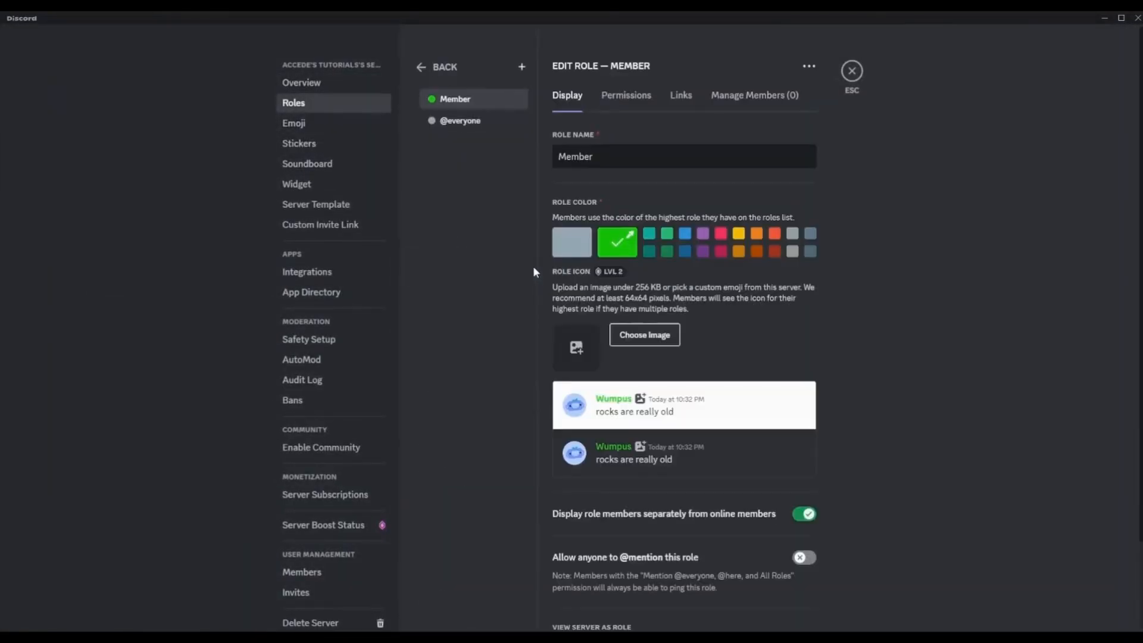
click(629, 100)
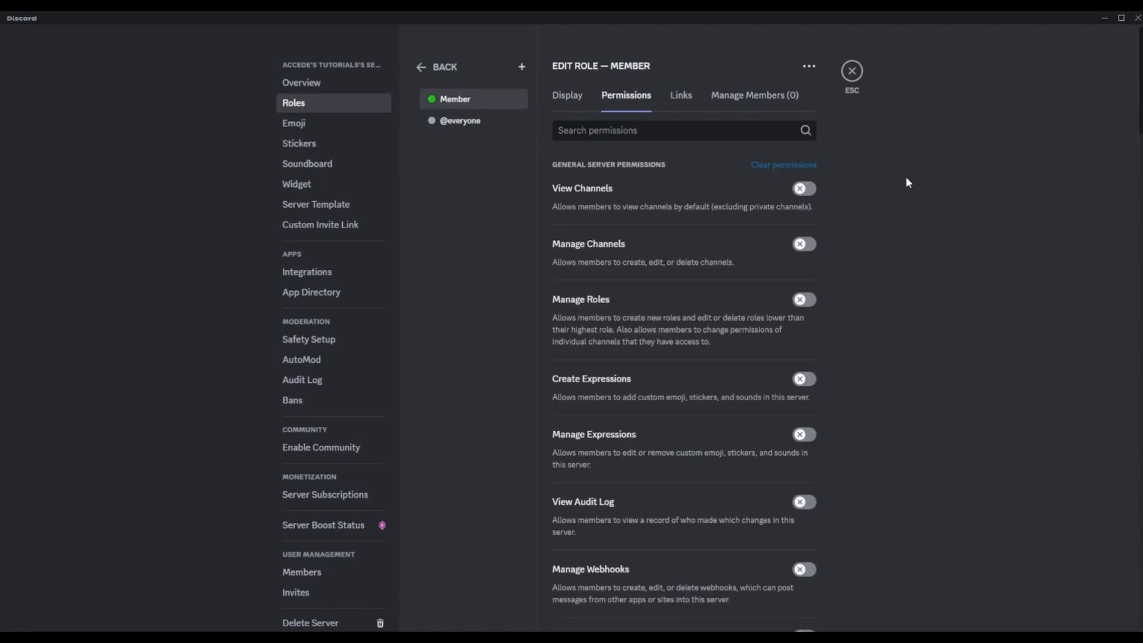
scroll(725, 213, down, 15)
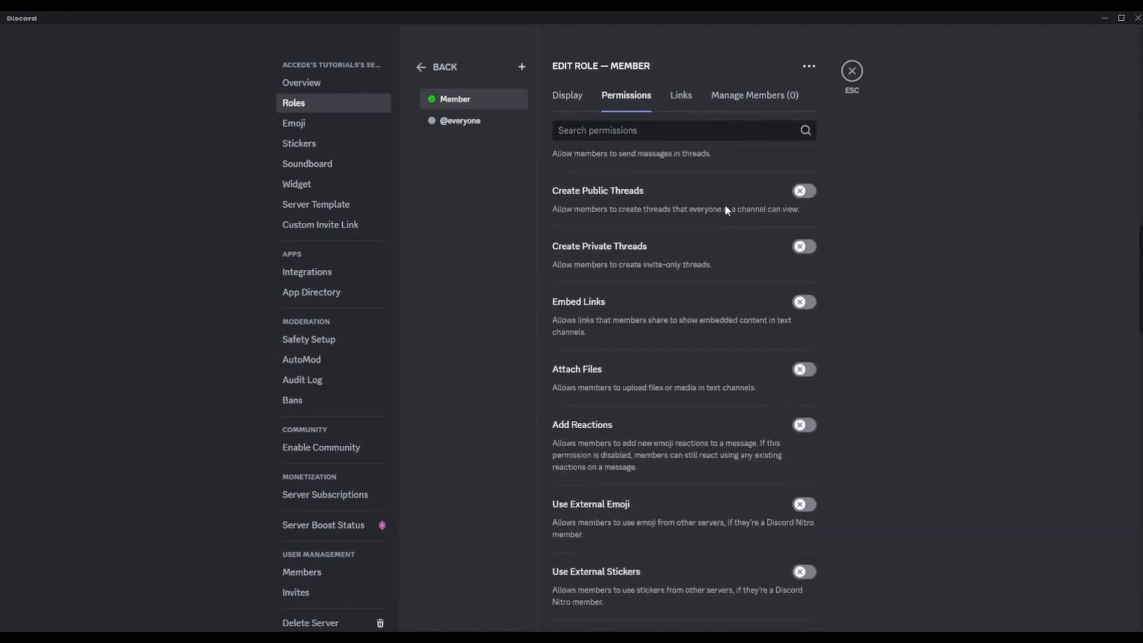
scroll(722, 214, down, 8)
scroll(725, 230, up, 20)
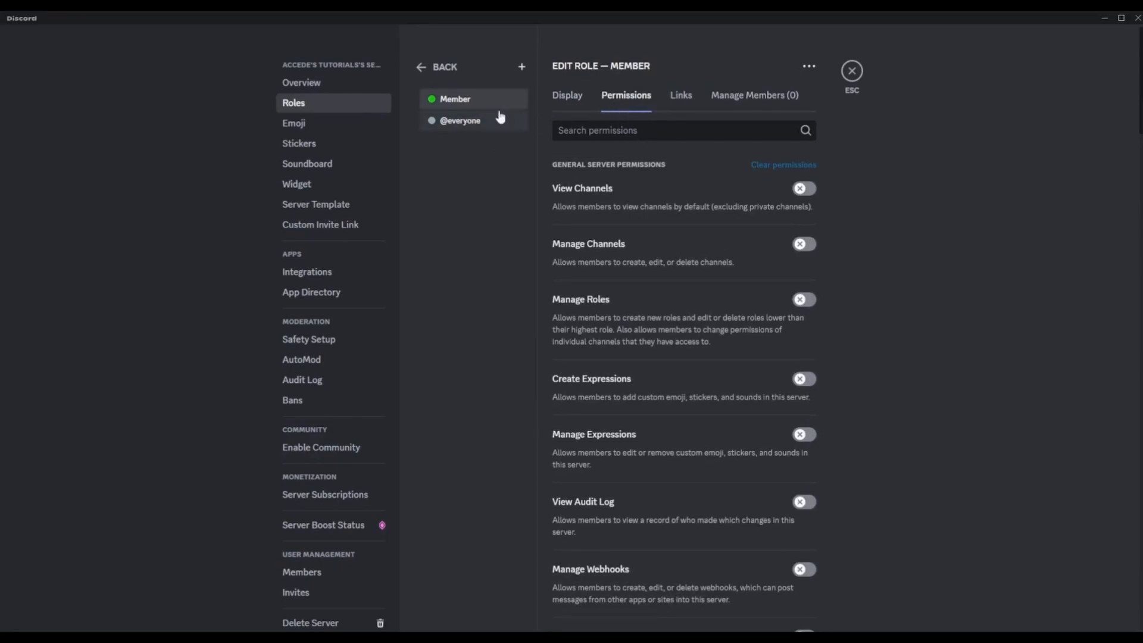
click(474, 120)
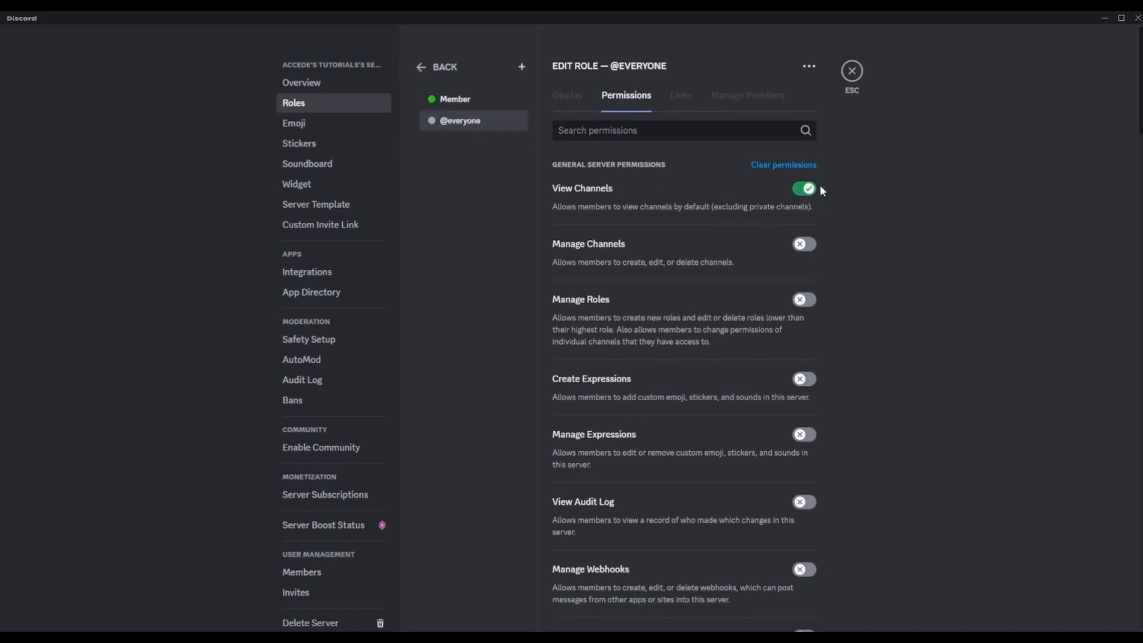
scroll(821, 192, down, 8)
scroll(831, 275, down, 15)
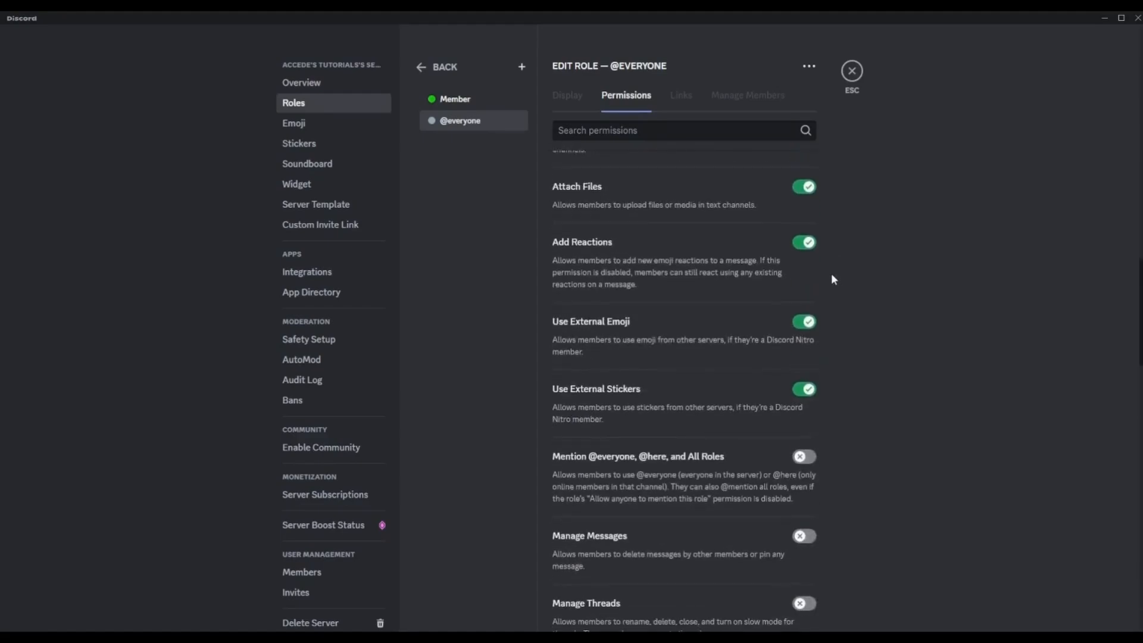
scroll(831, 273, down, 5)
click(473, 99)
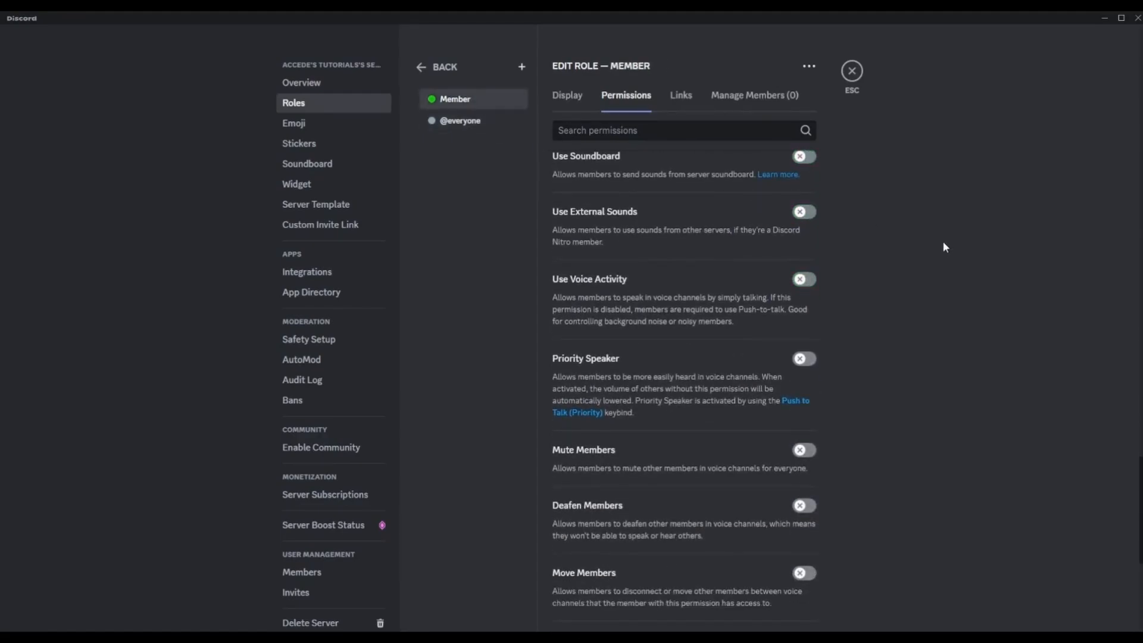
scroll(892, 286, down, 6)
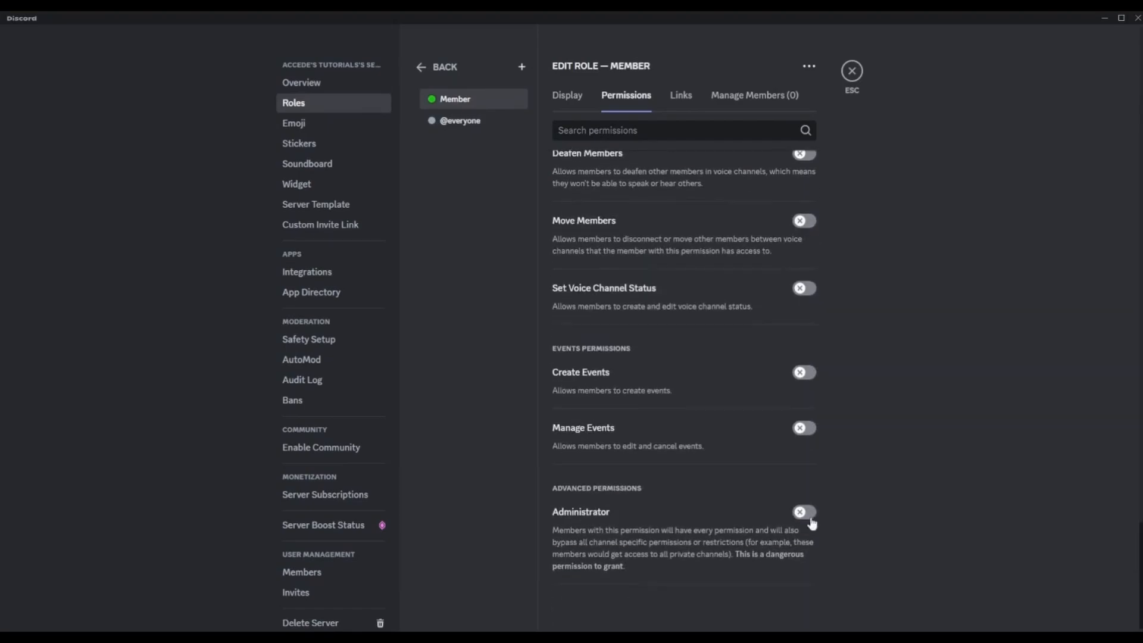
scroll(887, 294, up, 12)
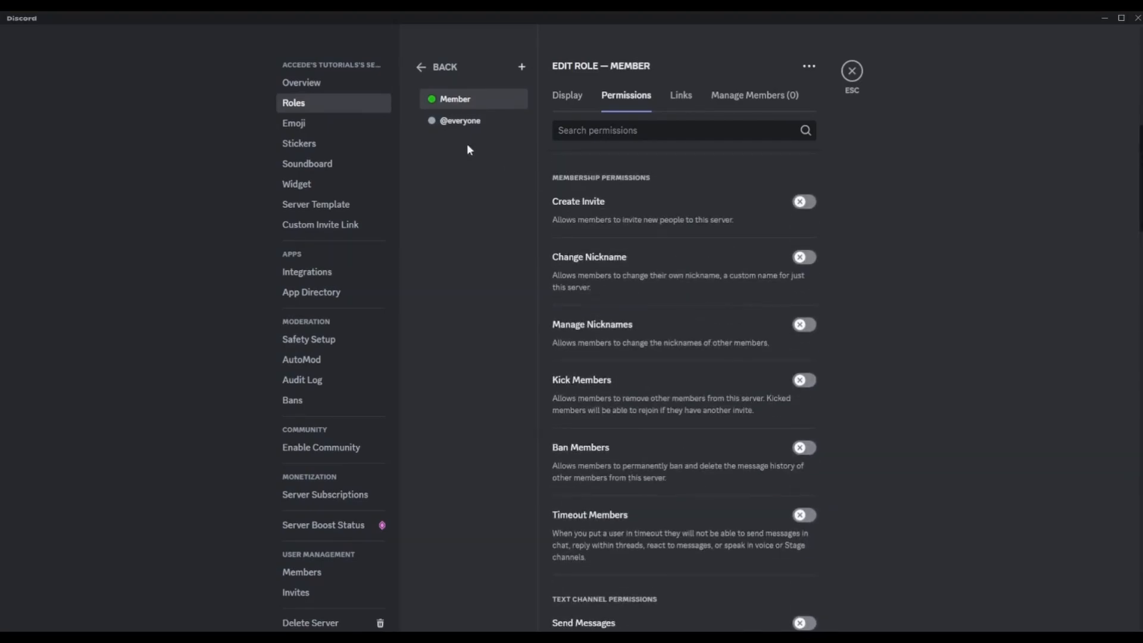
click(484, 124)
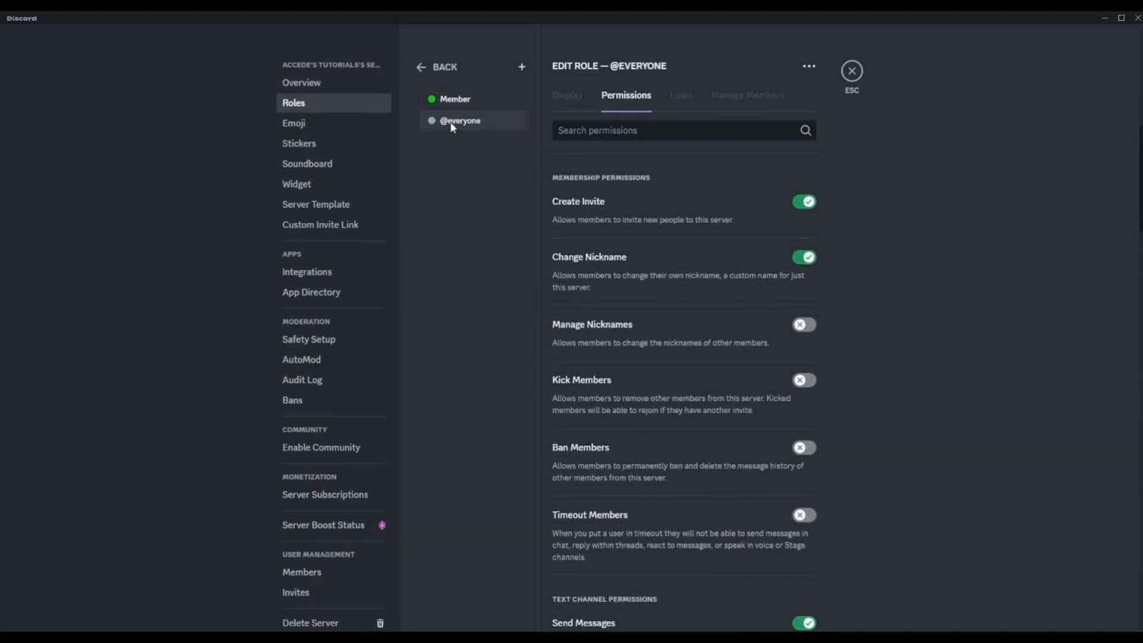
scroll(841, 266, up, 8)
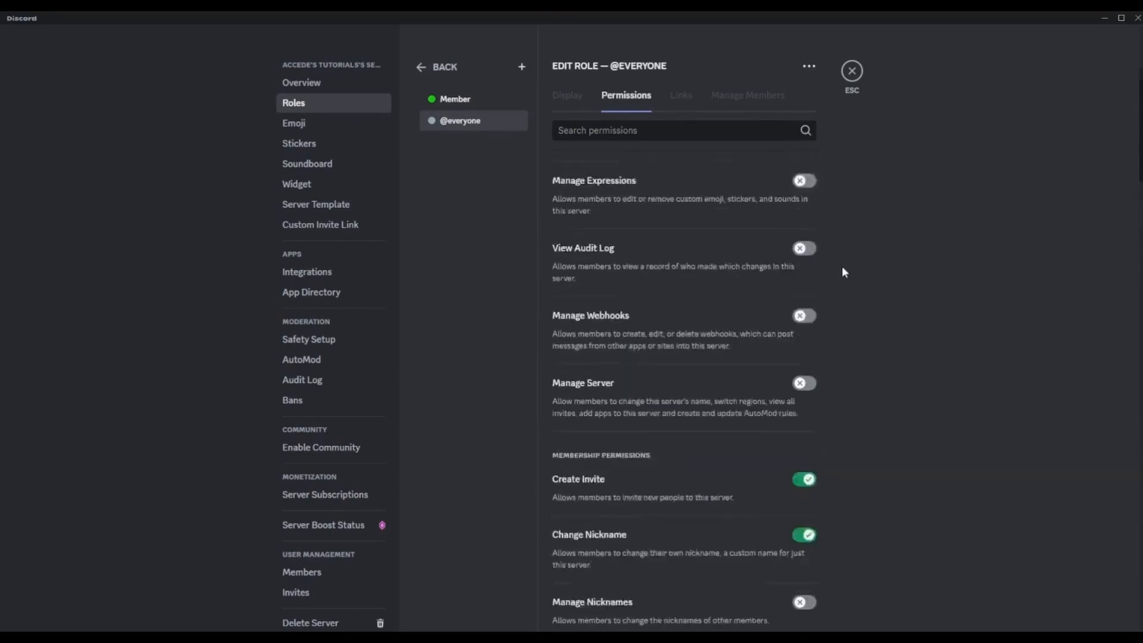
click(452, 100)
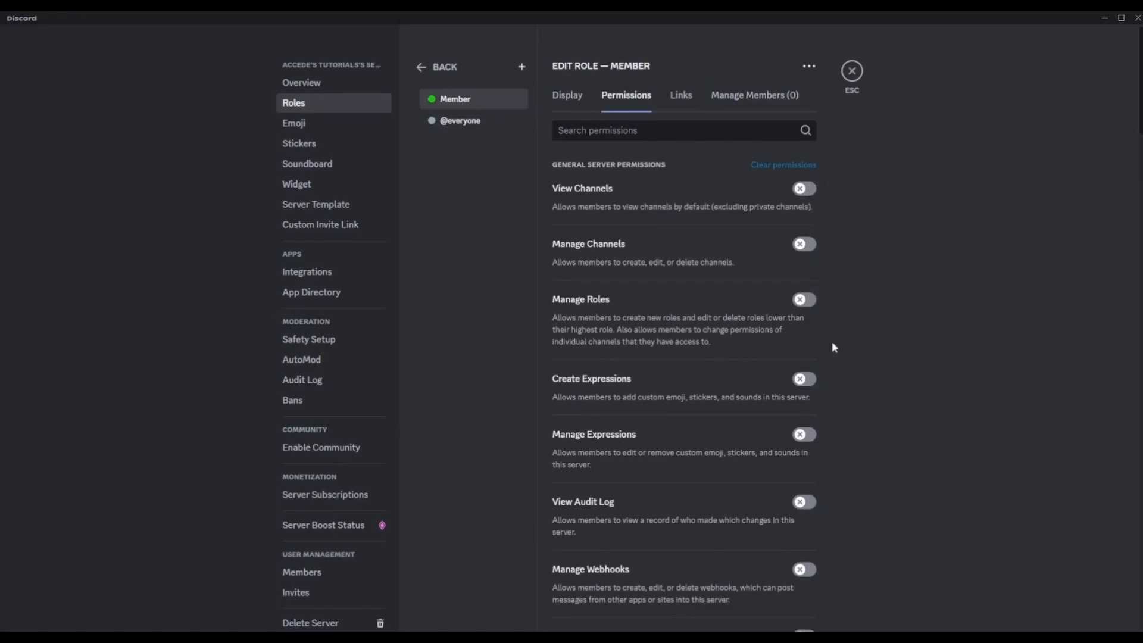
scroll(831, 342, down, 8)
scroll(827, 309, up, 8)
- Look over the Member role's display settings, permissions, linked-role requirements and member management
click(569, 98)
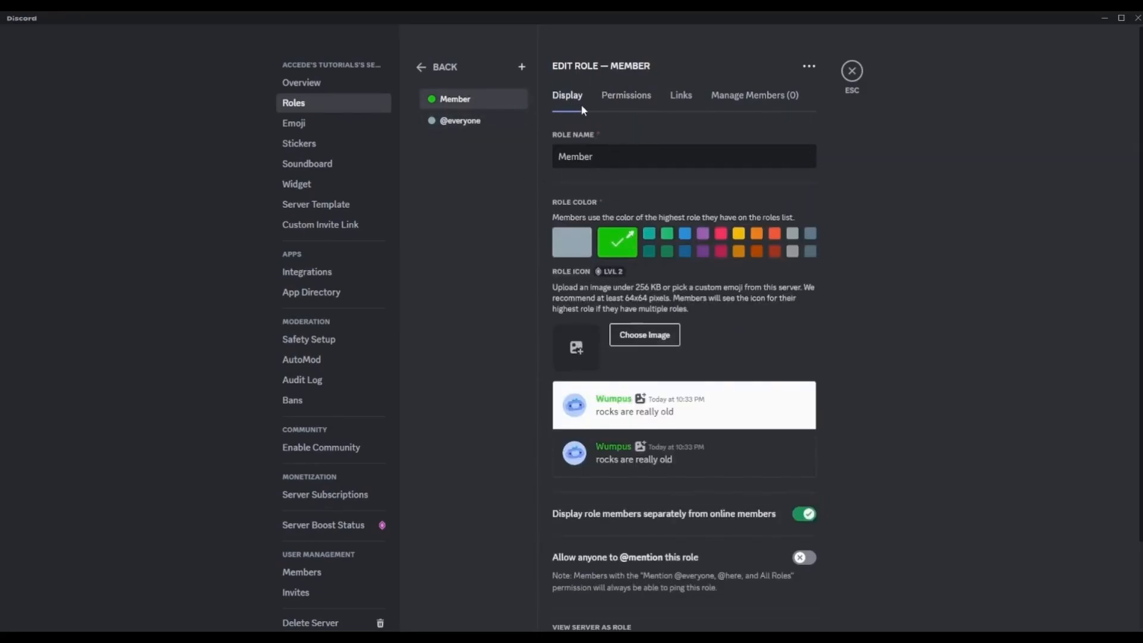
click(626, 97)
click(430, 123)
click(479, 98)
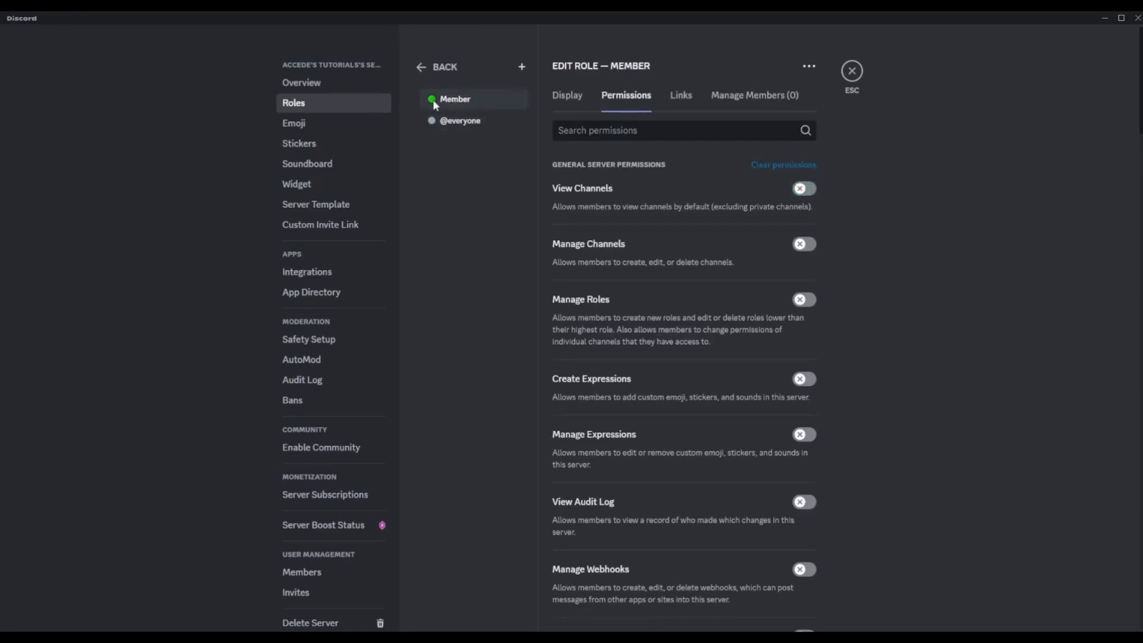
click(683, 97)
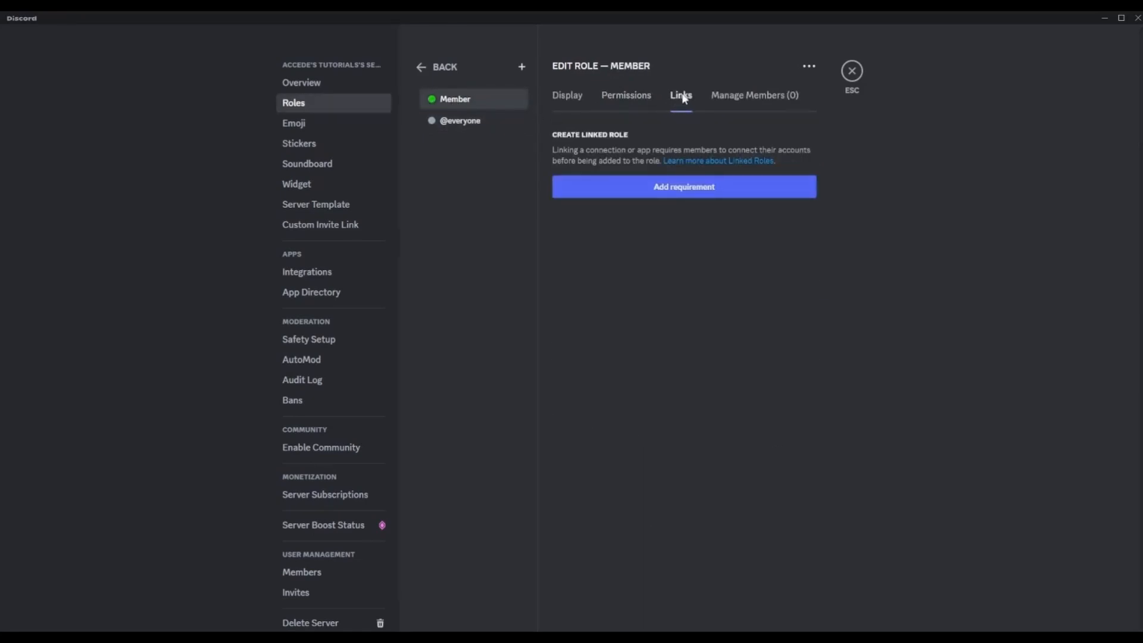
click(752, 96)
click(625, 97)
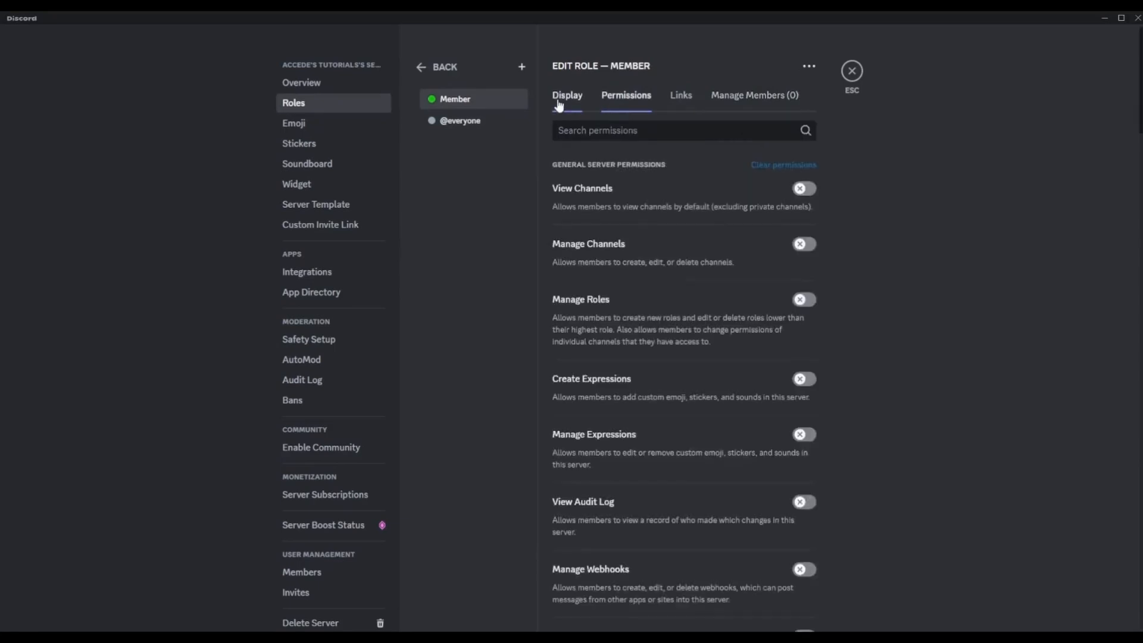
click(566, 97)
click(480, 121)
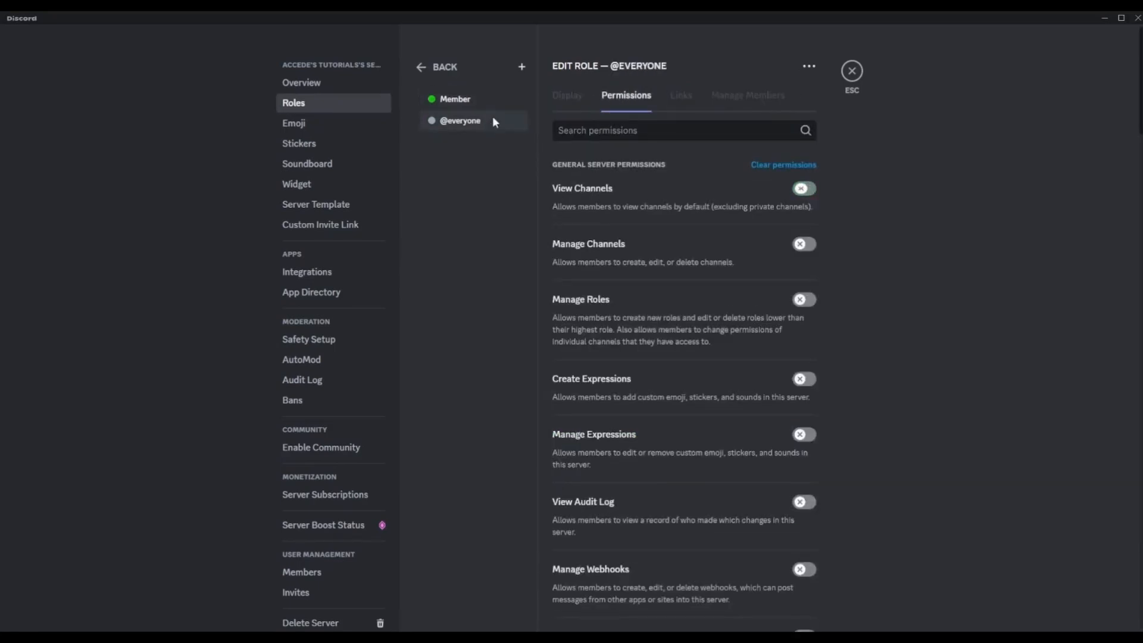
click(492, 102)
click(492, 122)
click(493, 106)
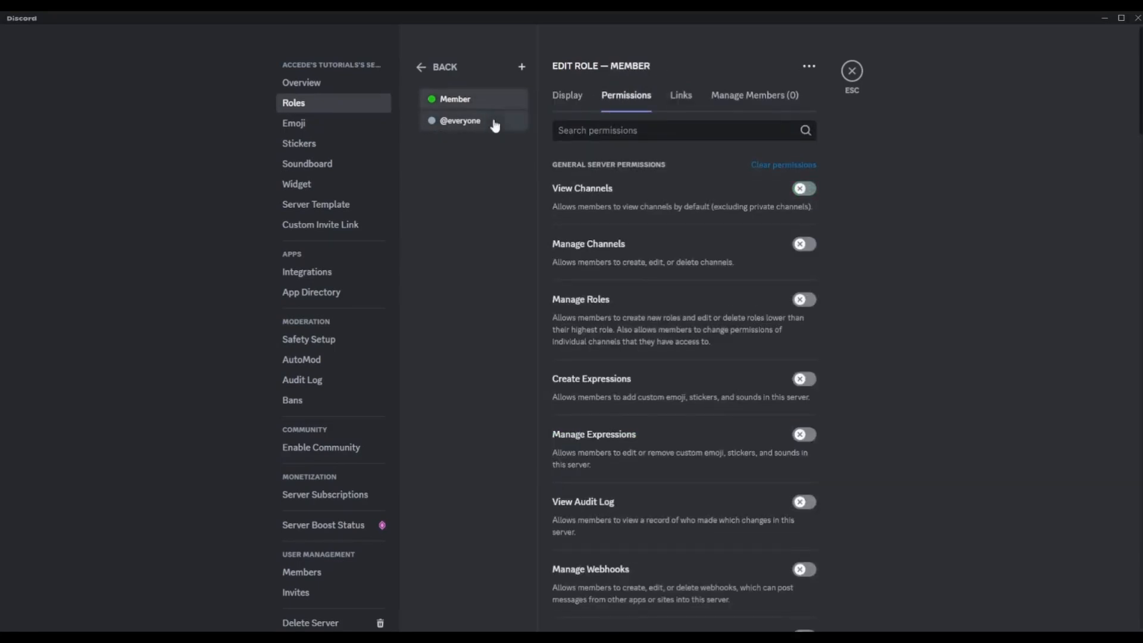
click(492, 121)
click(493, 107)
click(494, 121)
click(492, 107)
click(492, 121)
click(487, 99)
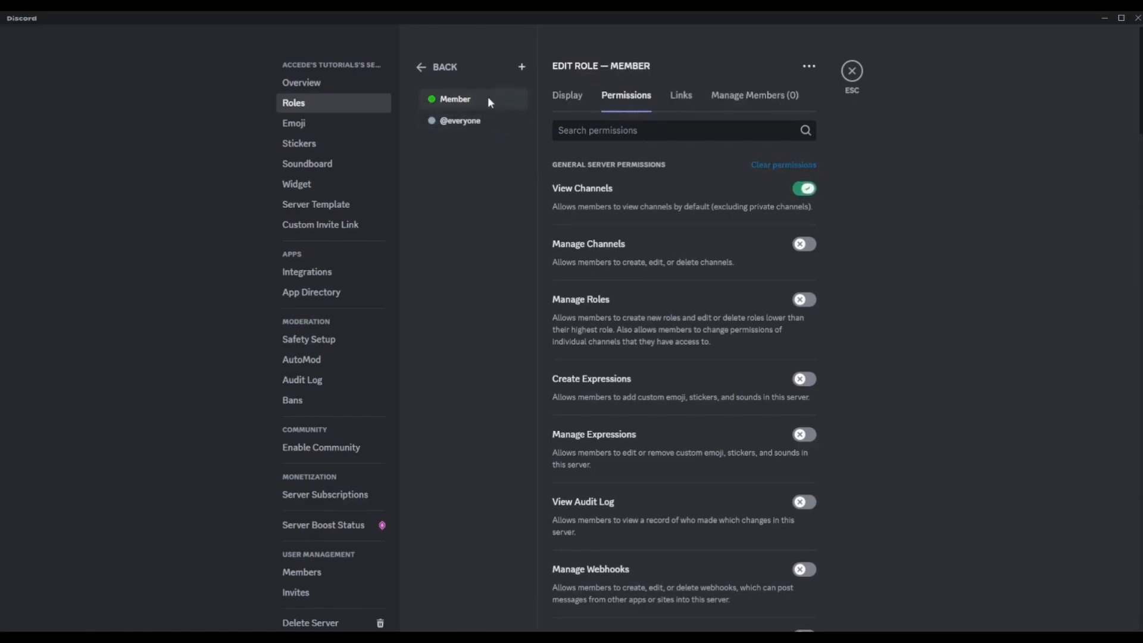
click(492, 119)
click(503, 100)
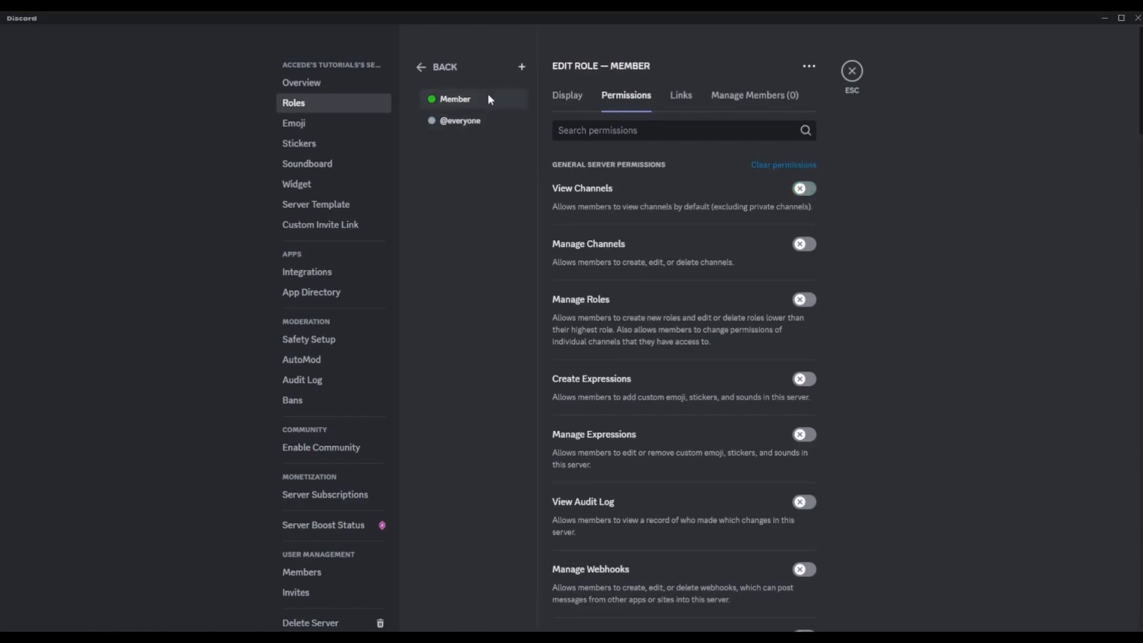
- Create a new server role named Moderator and save it
click(522, 68)
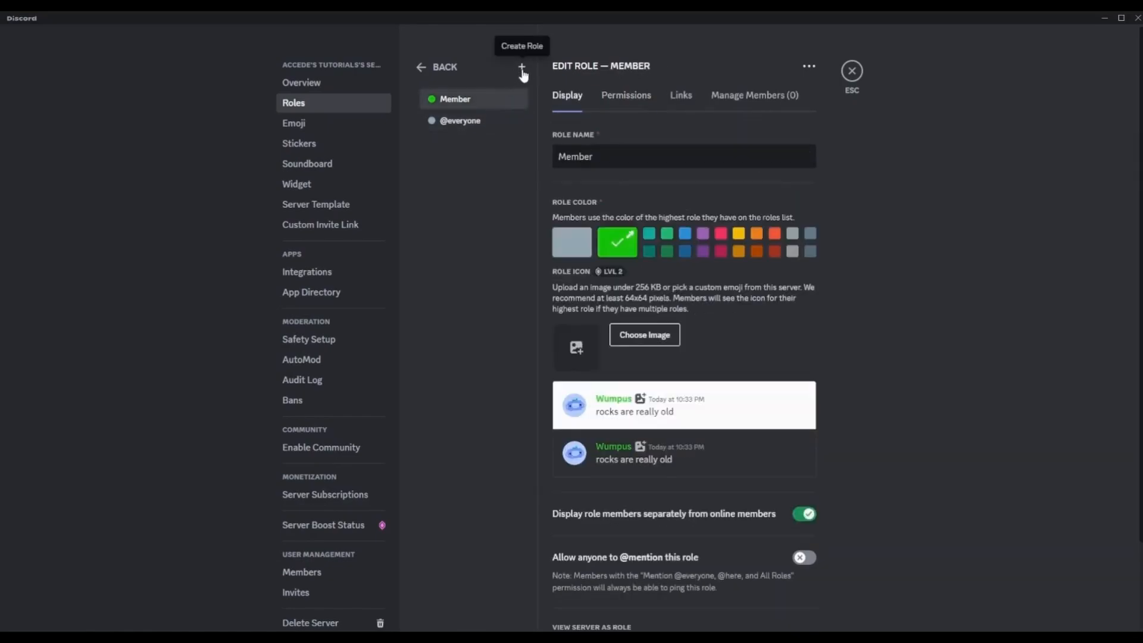
drag(586, 161, 501, 161)
key(BackSpace)
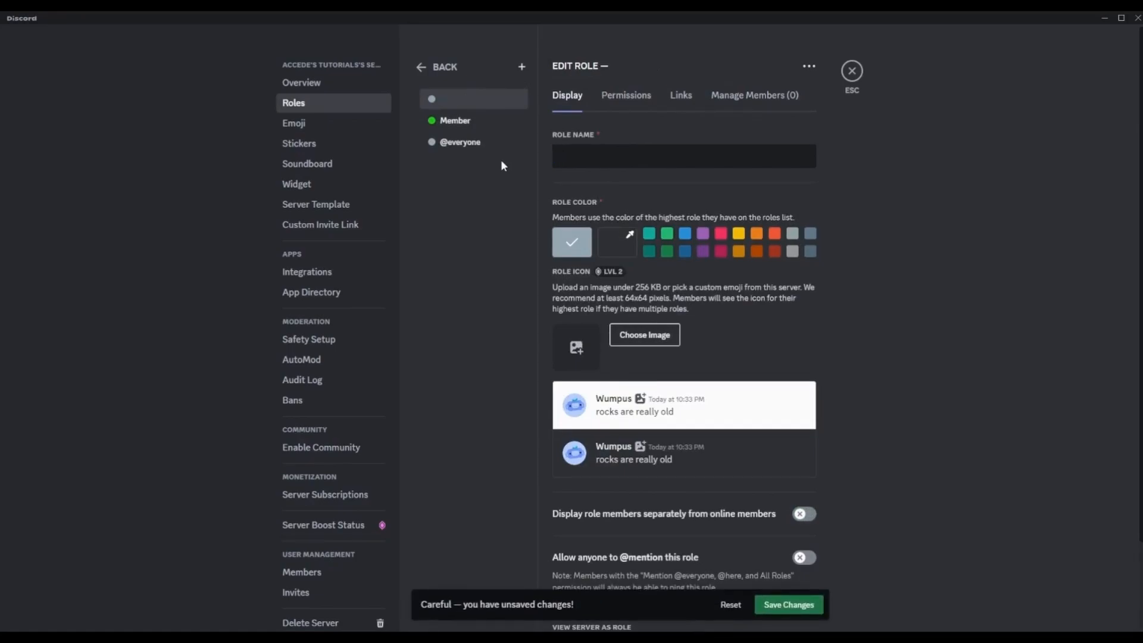
text(Moderator)
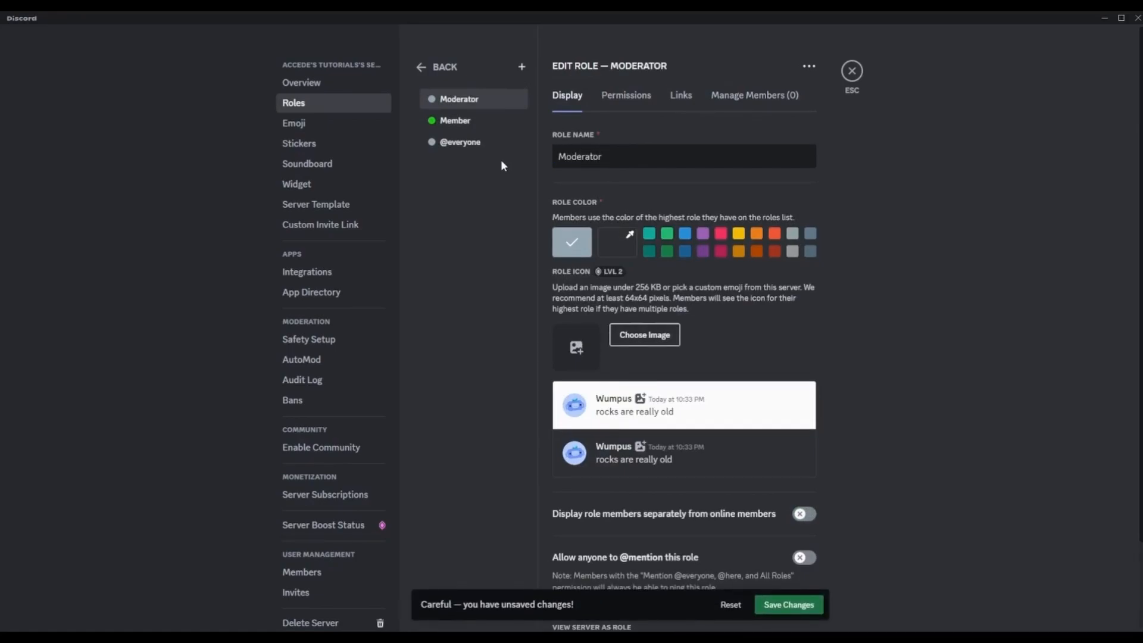
click(789, 612)
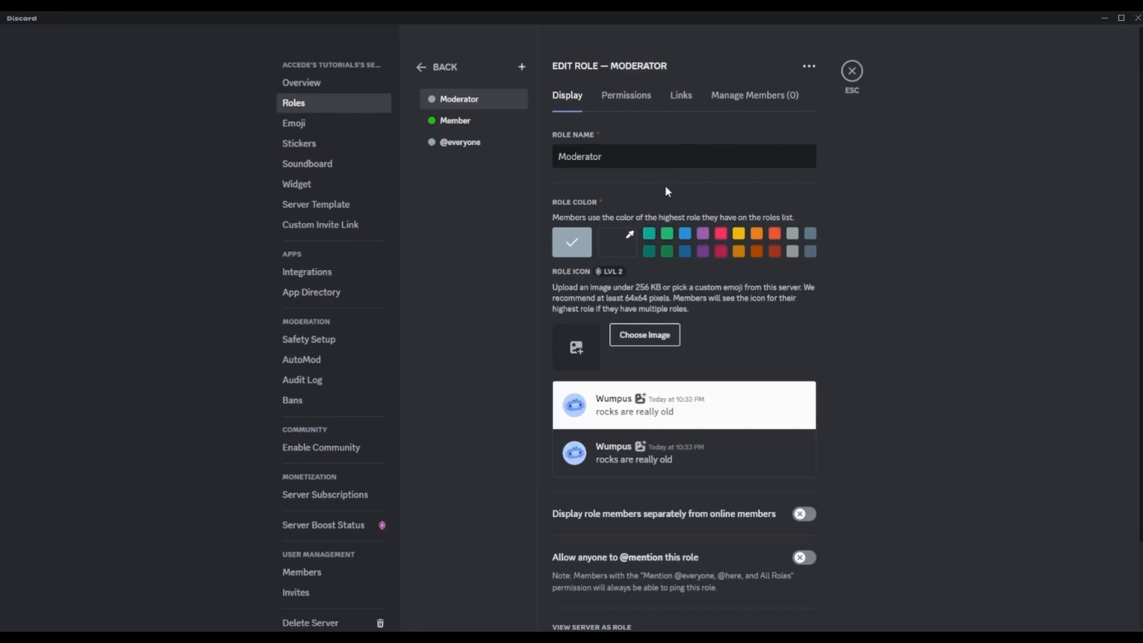
- Give the Moderator role the custom red colour #ff0000
click(626, 95)
click(566, 95)
click(622, 239)
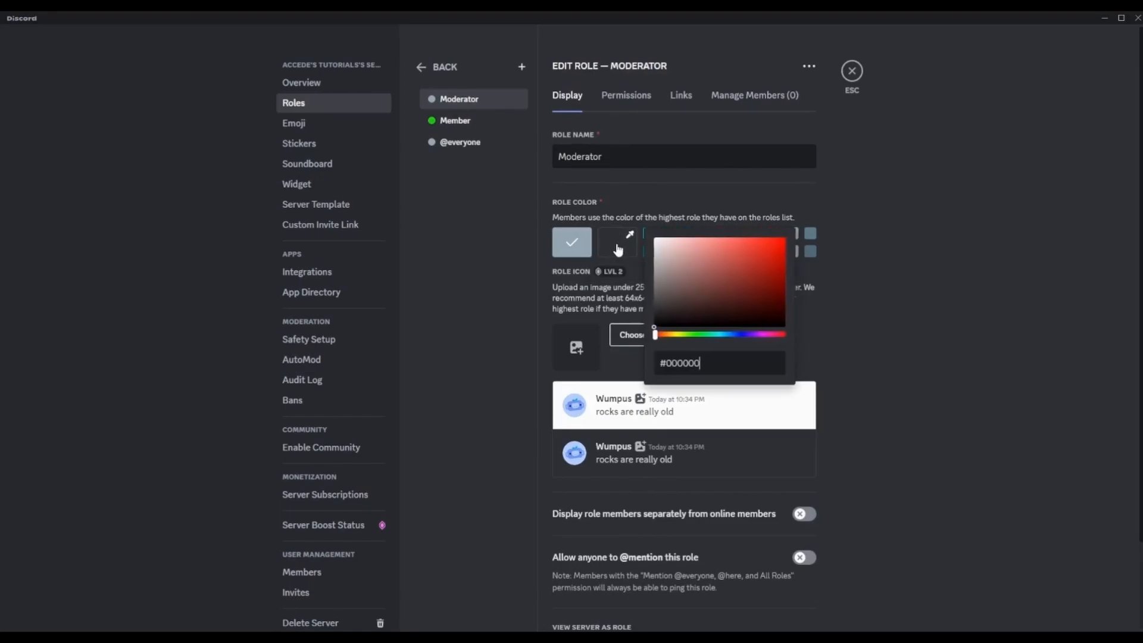
drag(705, 311, 790, 234)
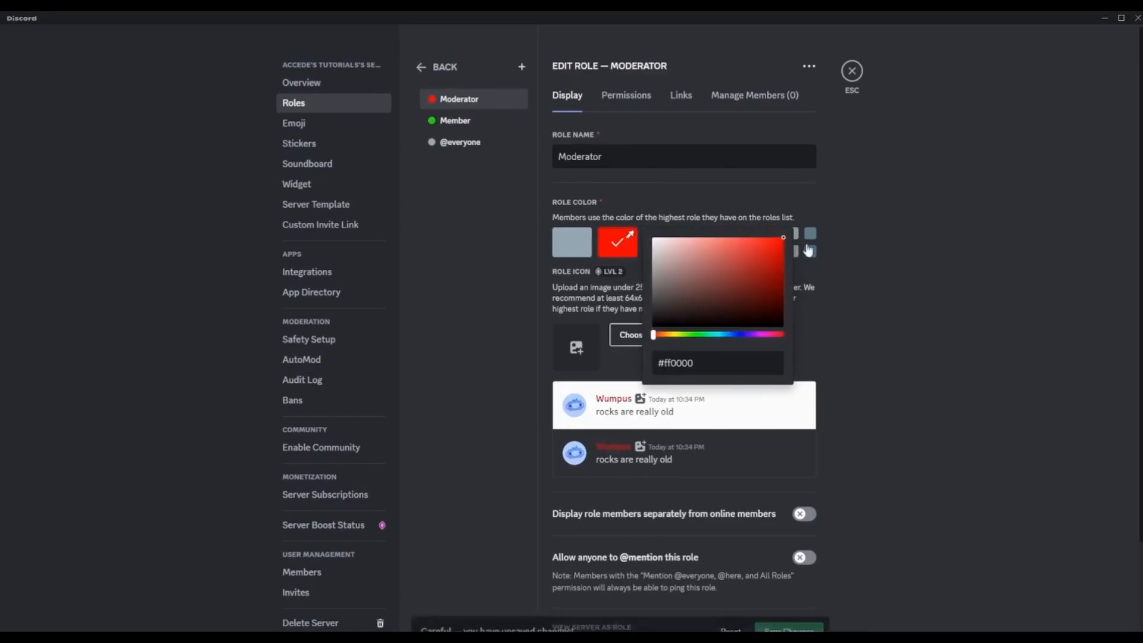
click(866, 406)
- Display Moderator role members separately from online members and save the role's display changes
scroll(839, 429, down, 2)
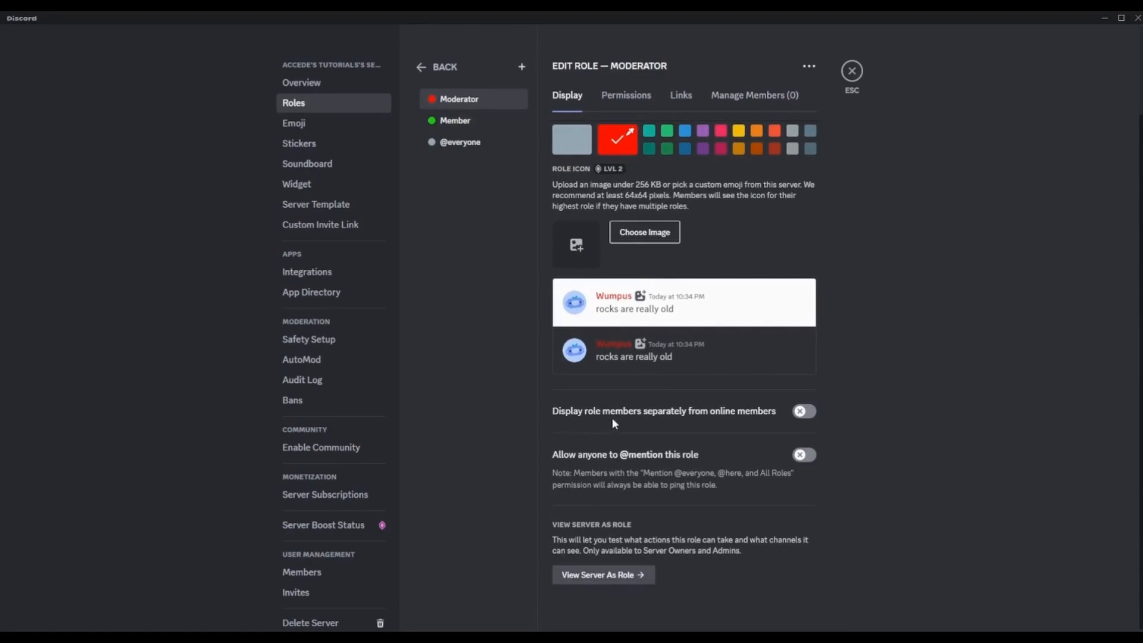
click(807, 415)
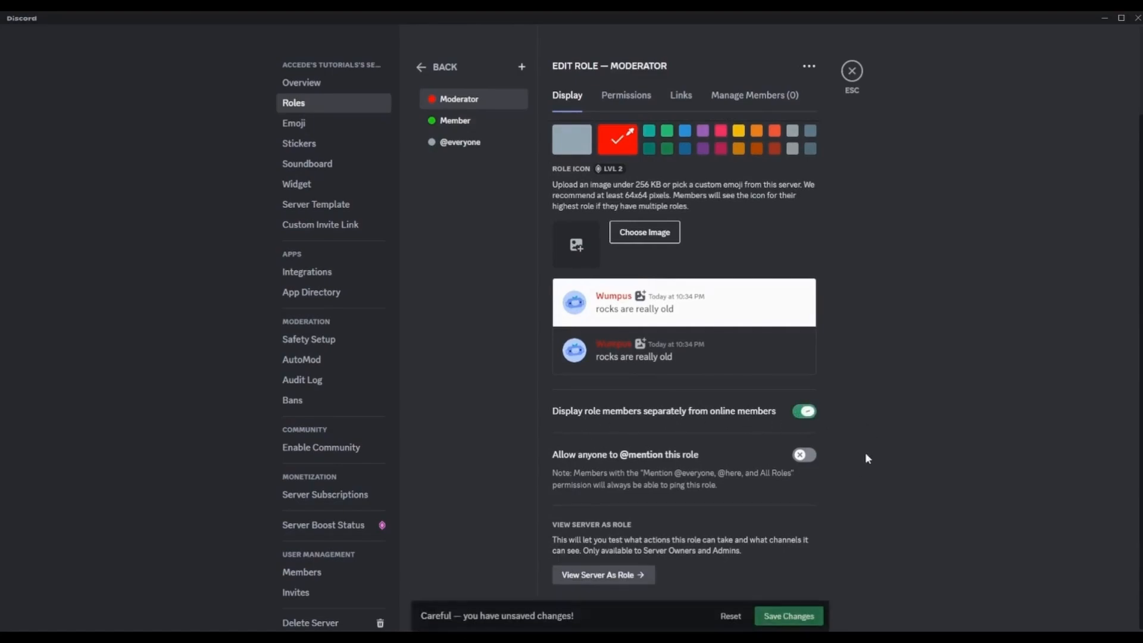
click(789, 615)
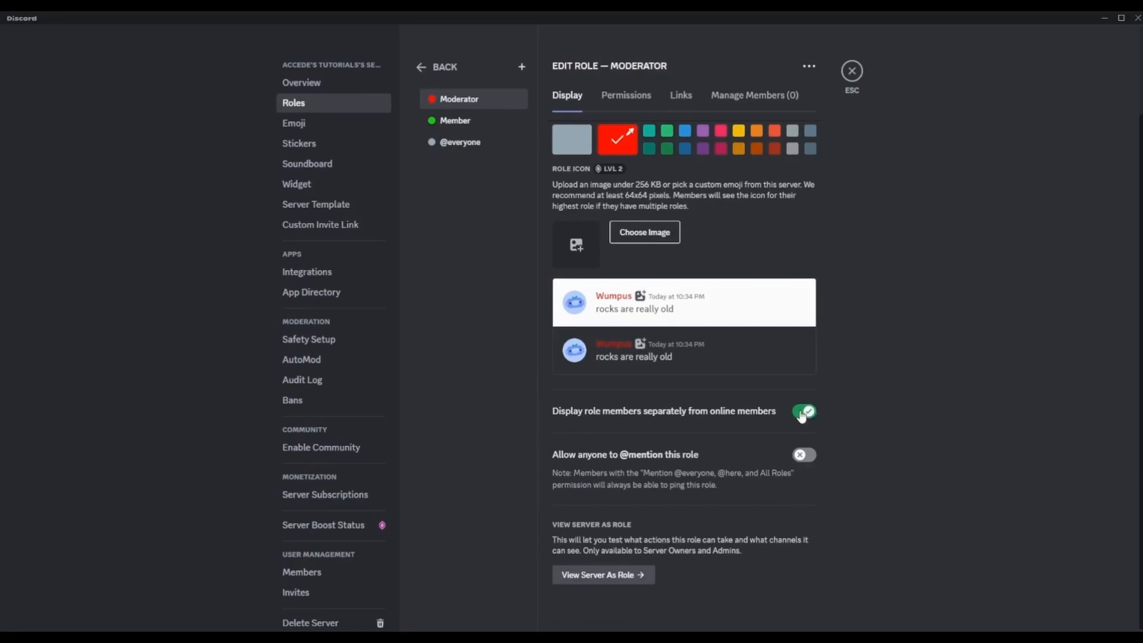
scroll(764, 419, up, 3)
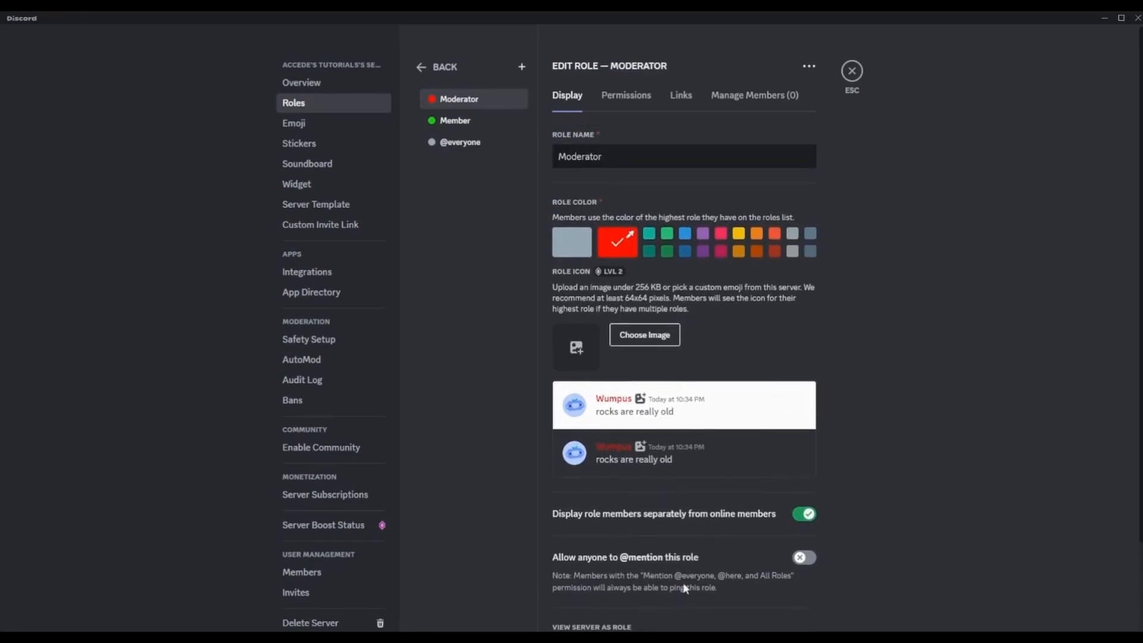
click(623, 98)
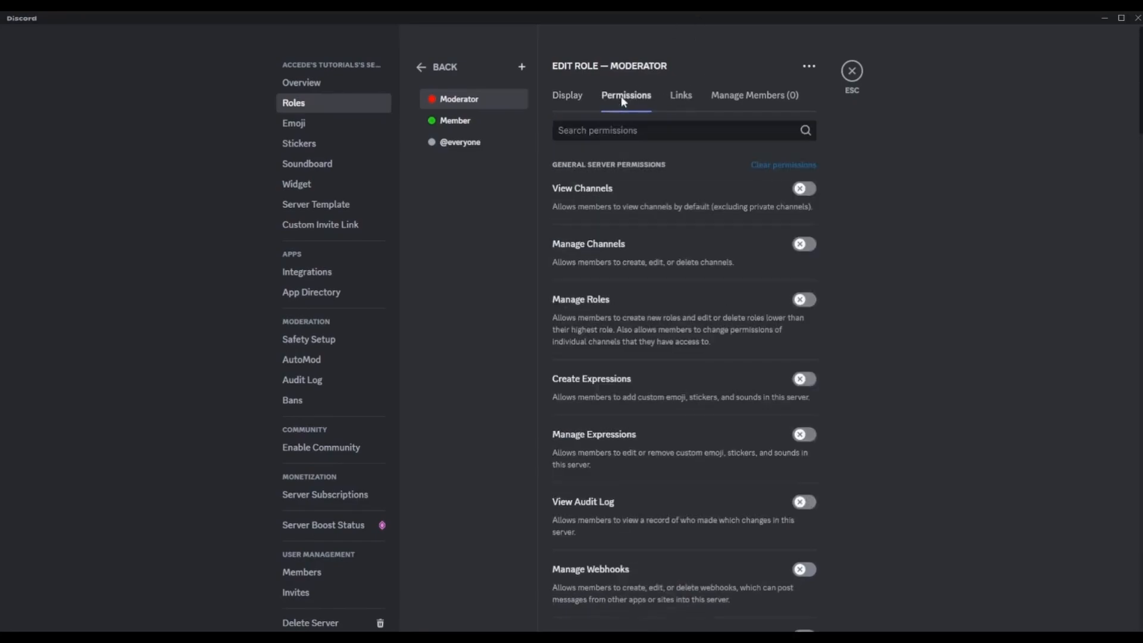
click(479, 118)
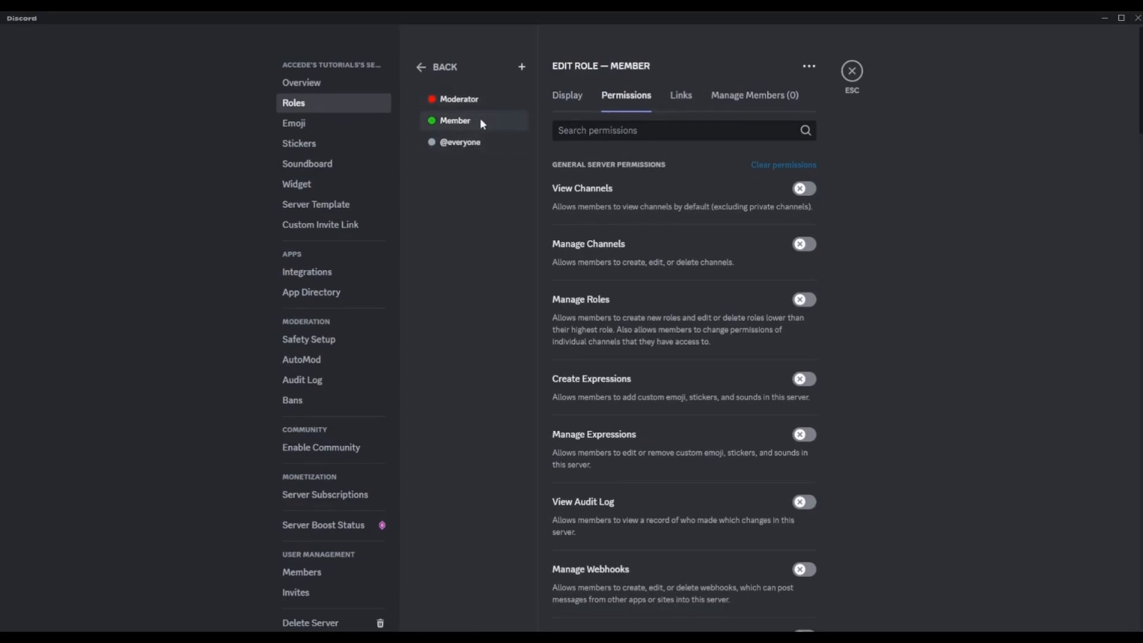
click(479, 143)
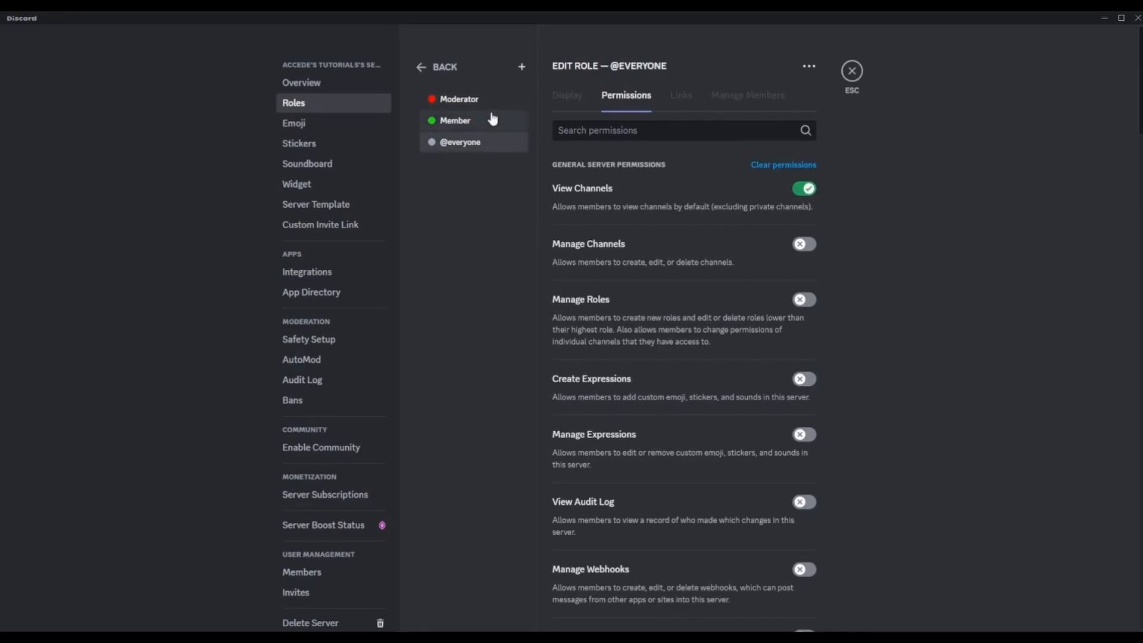
click(493, 118)
click(806, 190)
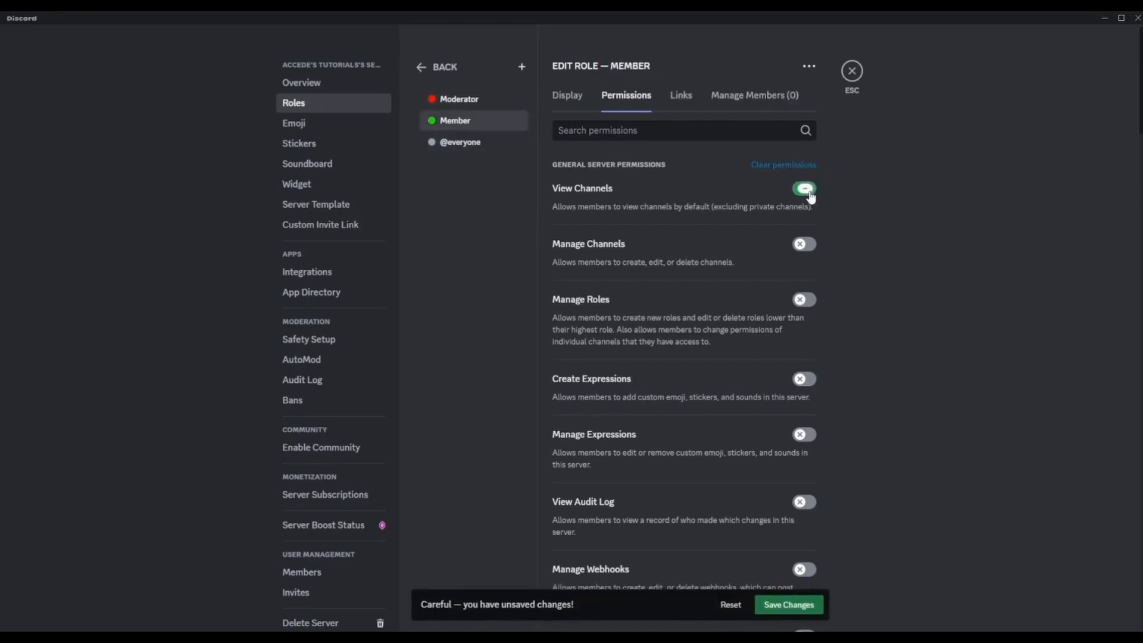
click(805, 189)
click(789, 587)
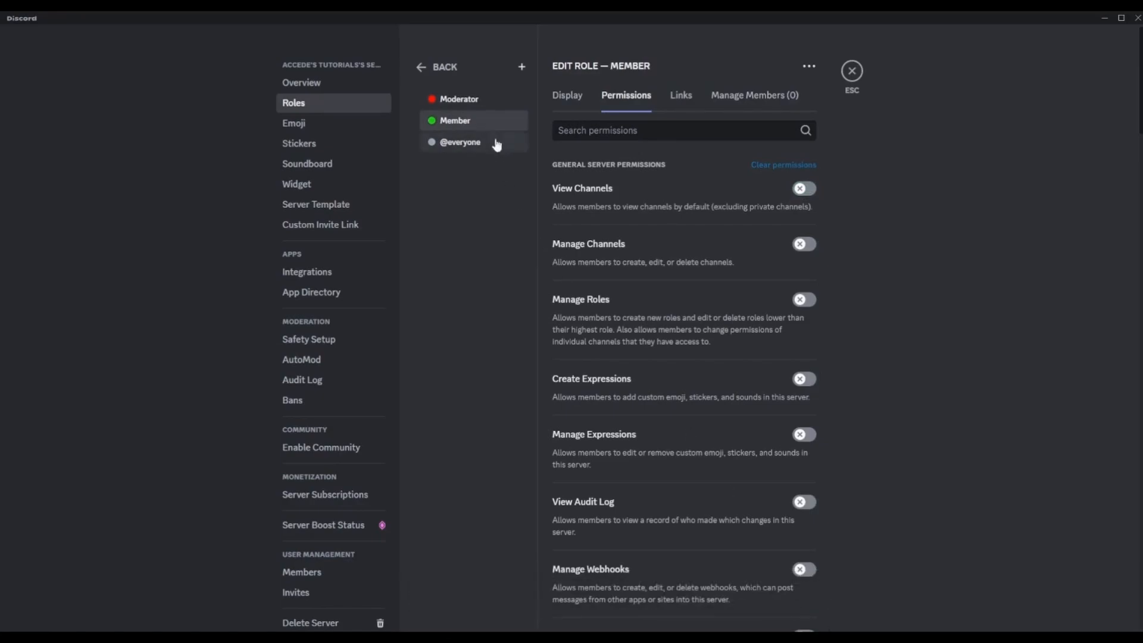
click(481, 140)
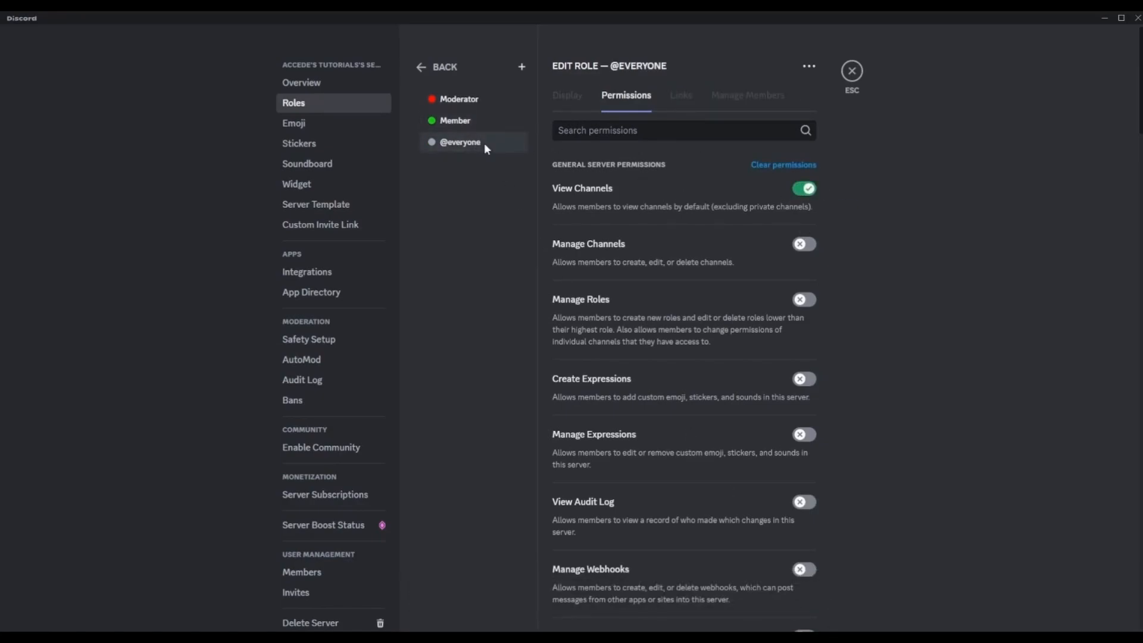
scroll(794, 209, down, 5)
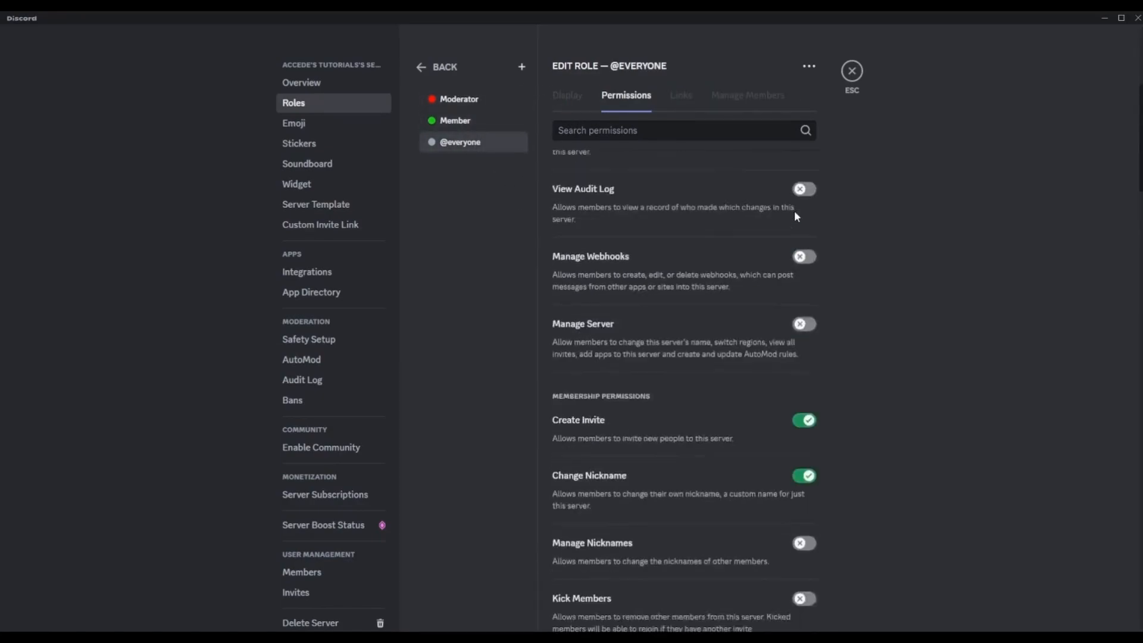
scroll(795, 210, up, 5)
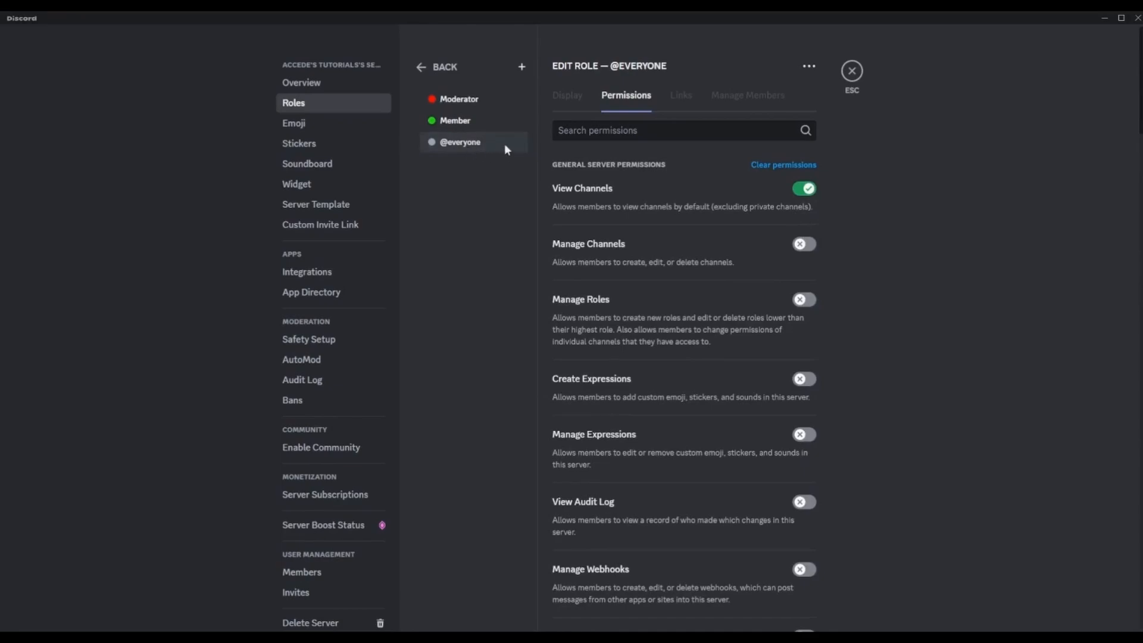
scroll(847, 219, down, 8)
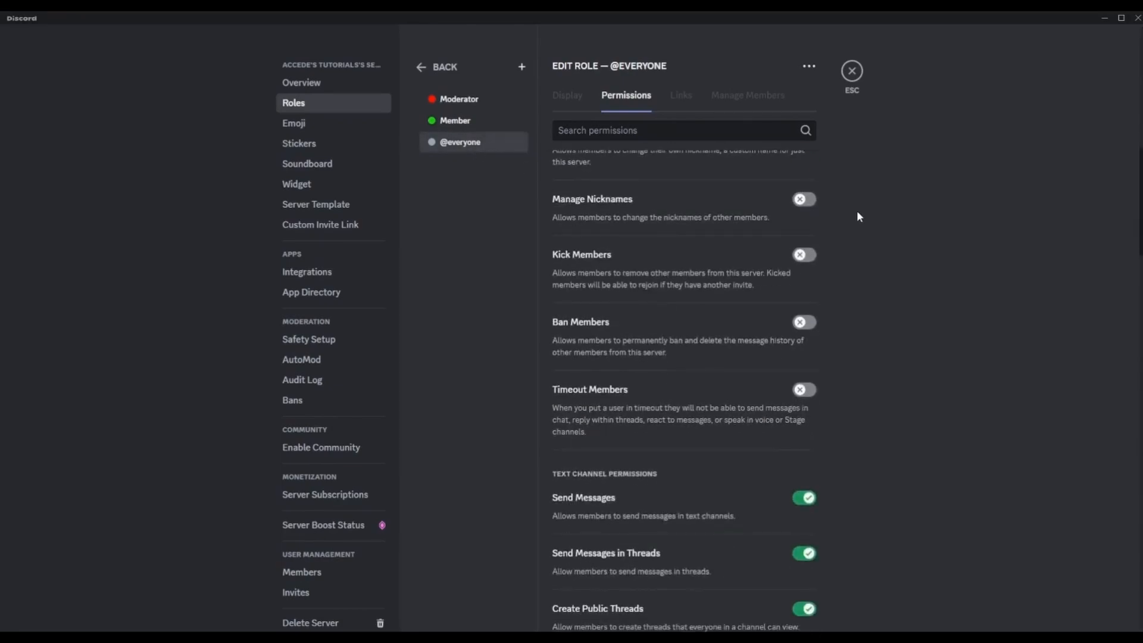
scroll(857, 214, up, 8)
click(454, 100)
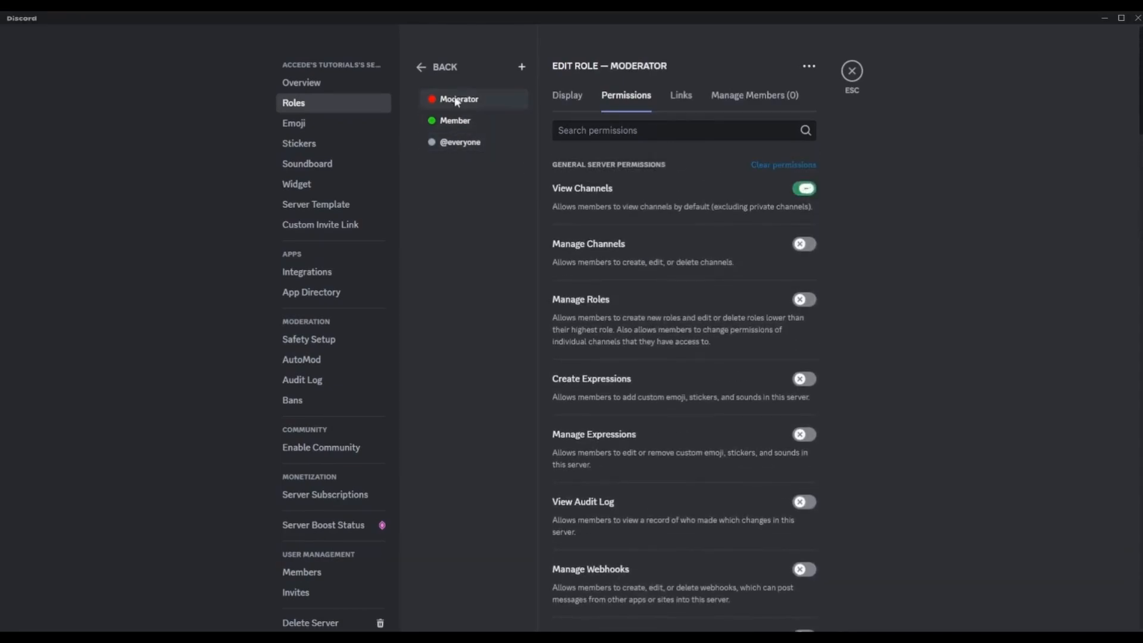
click(488, 141)
click(488, 101)
click(494, 143)
click(480, 99)
click(484, 143)
click(483, 100)
click(481, 143)
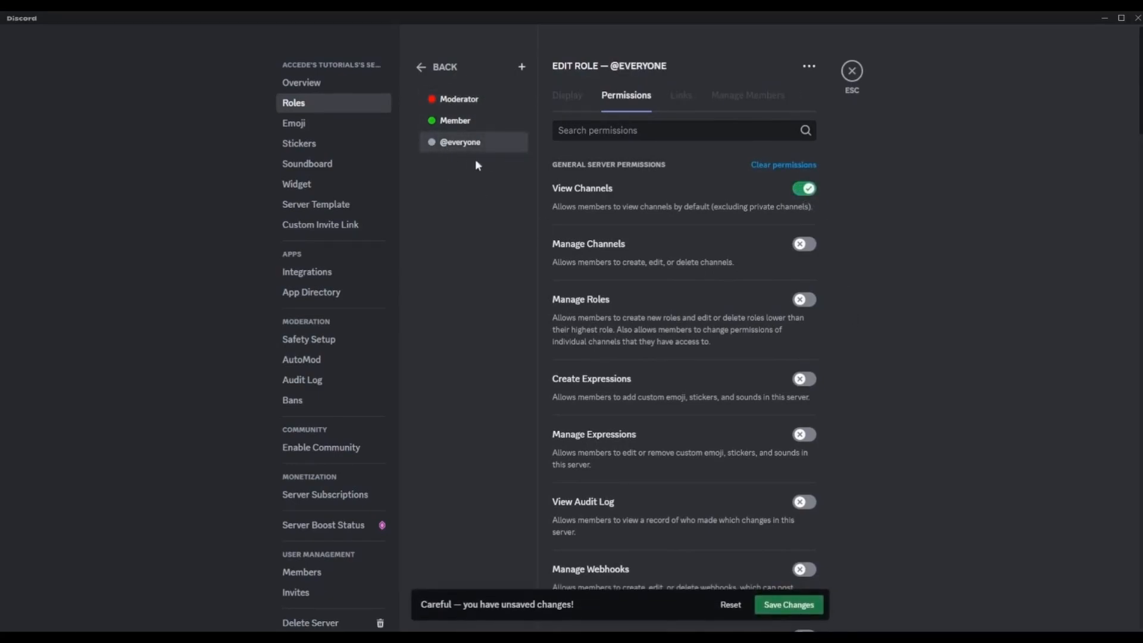
click(484, 99)
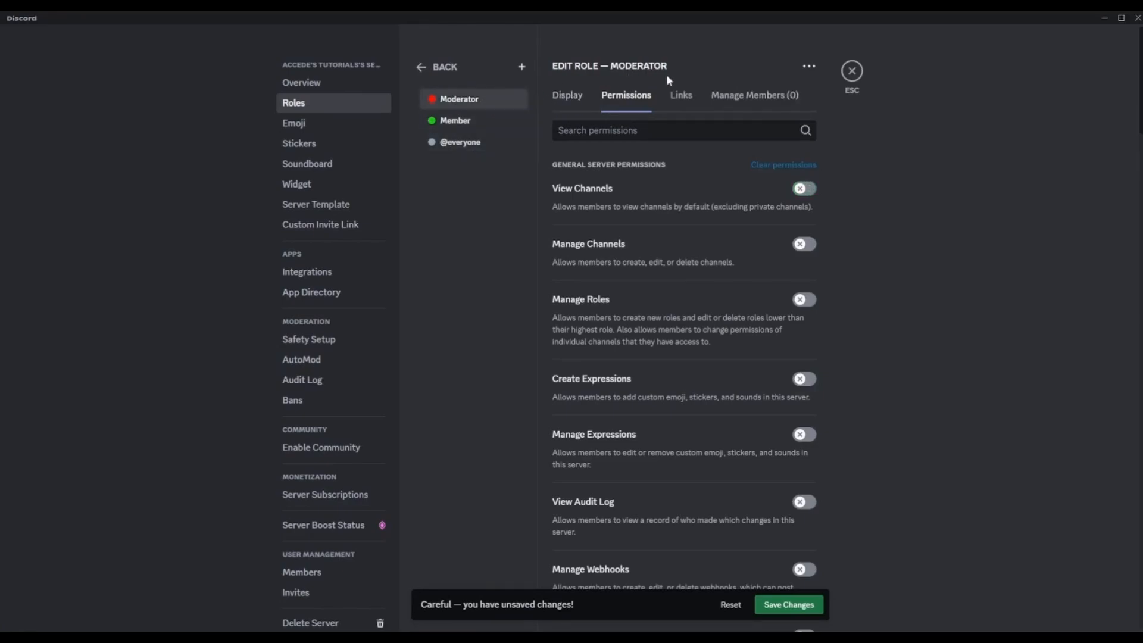
click(500, 144)
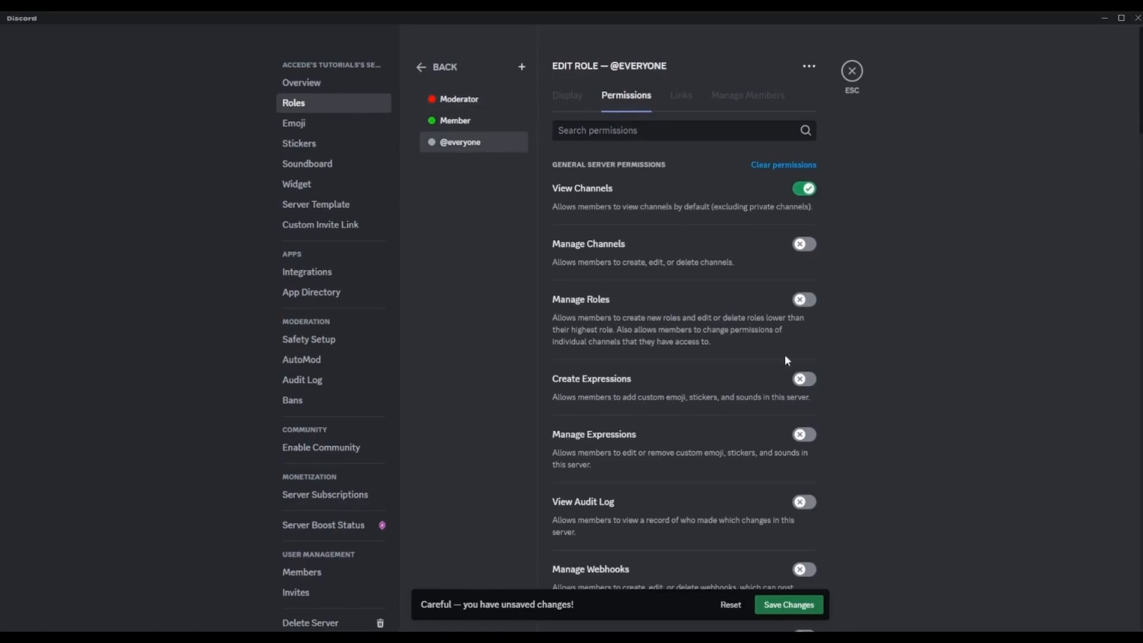
click(503, 101)
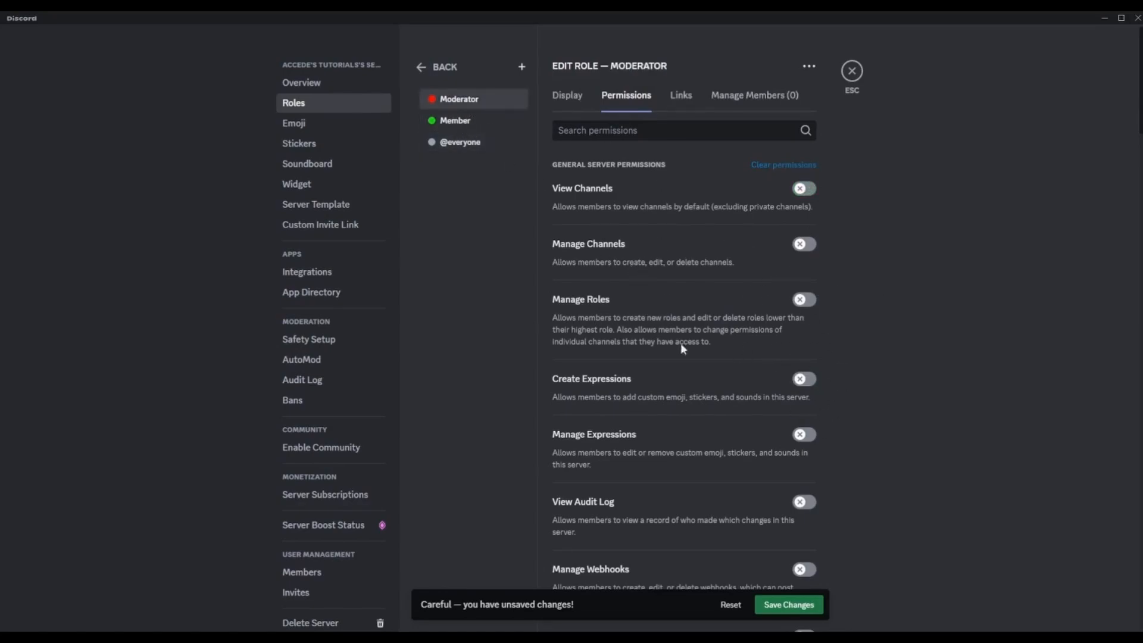
click(801, 606)
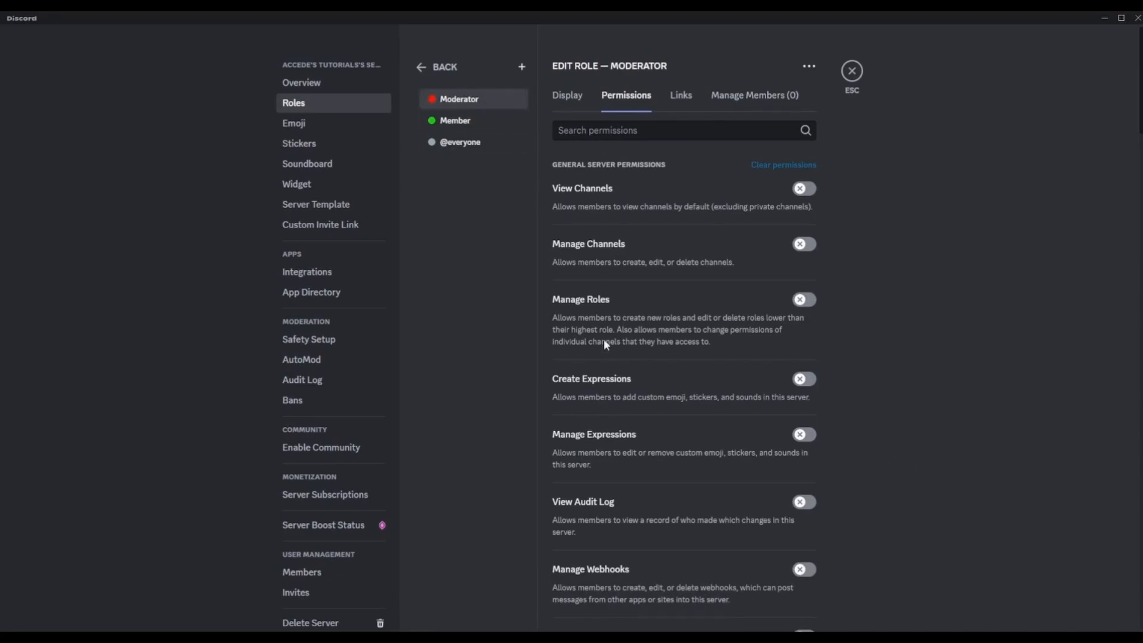
- Review the Moderator role's general server permissions, from View Channels down to Manage Server
scroll(875, 372, down, 2)
scroll(883, 370, up, 2)
scroll(468, 455, down, 1)
scroll(867, 458, down, 2)
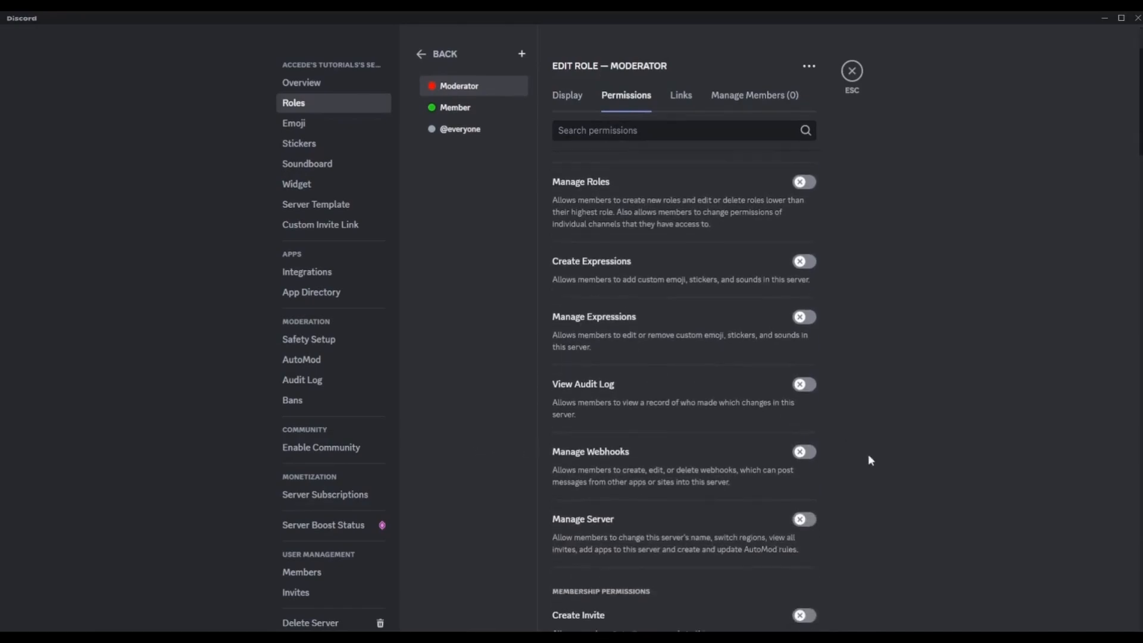
scroll(891, 448, up, 2)
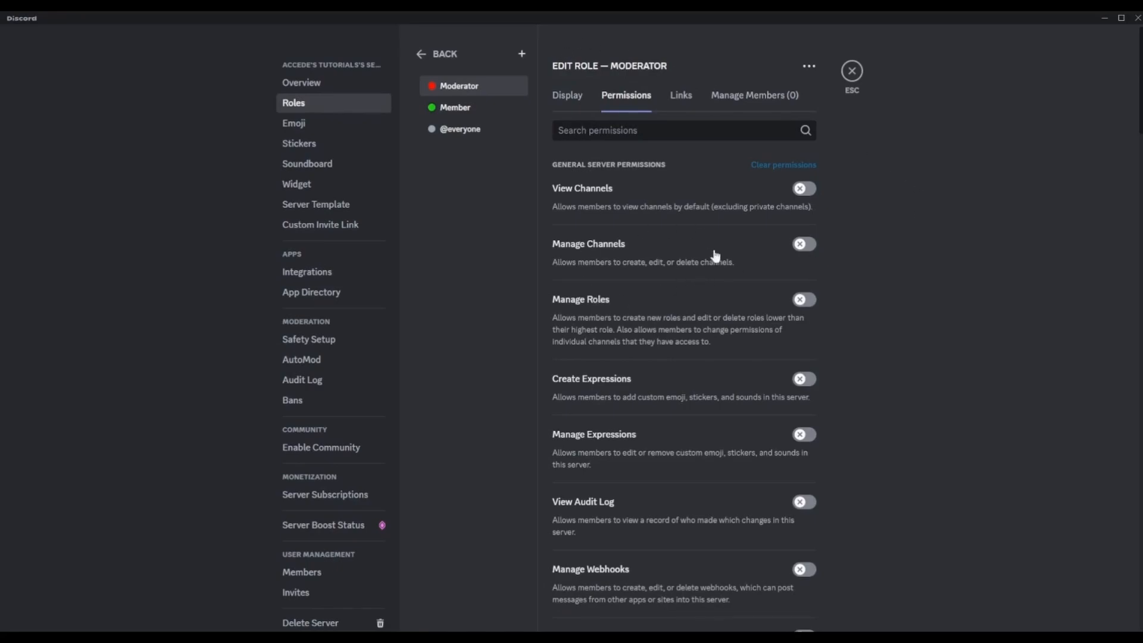
scroll(631, 289, down, 2)
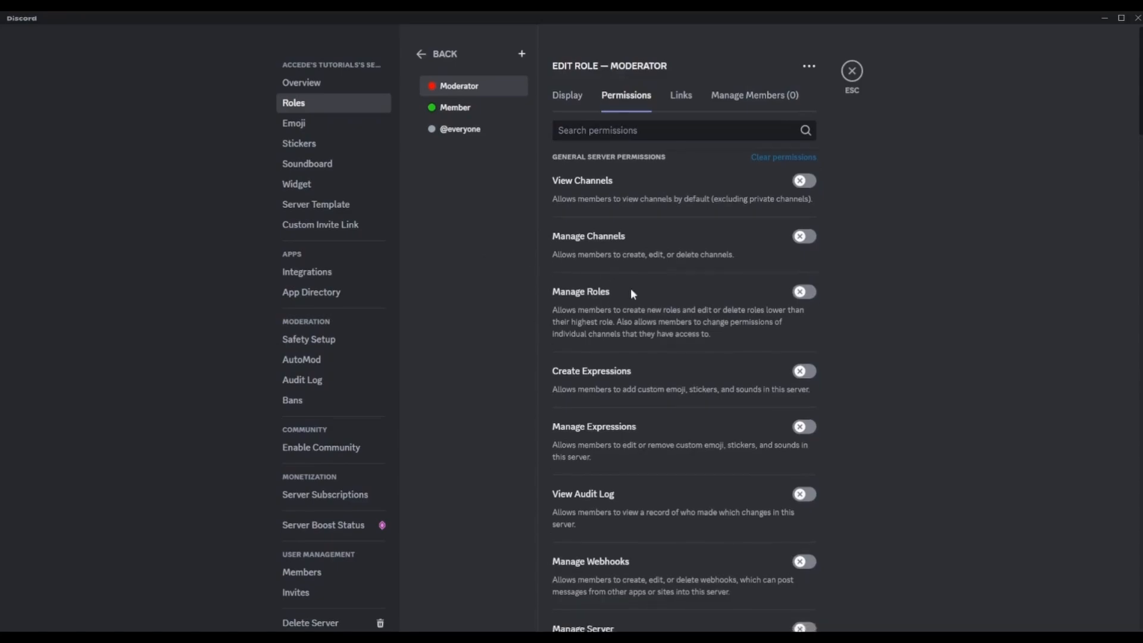
scroll(606, 251, up, 1)
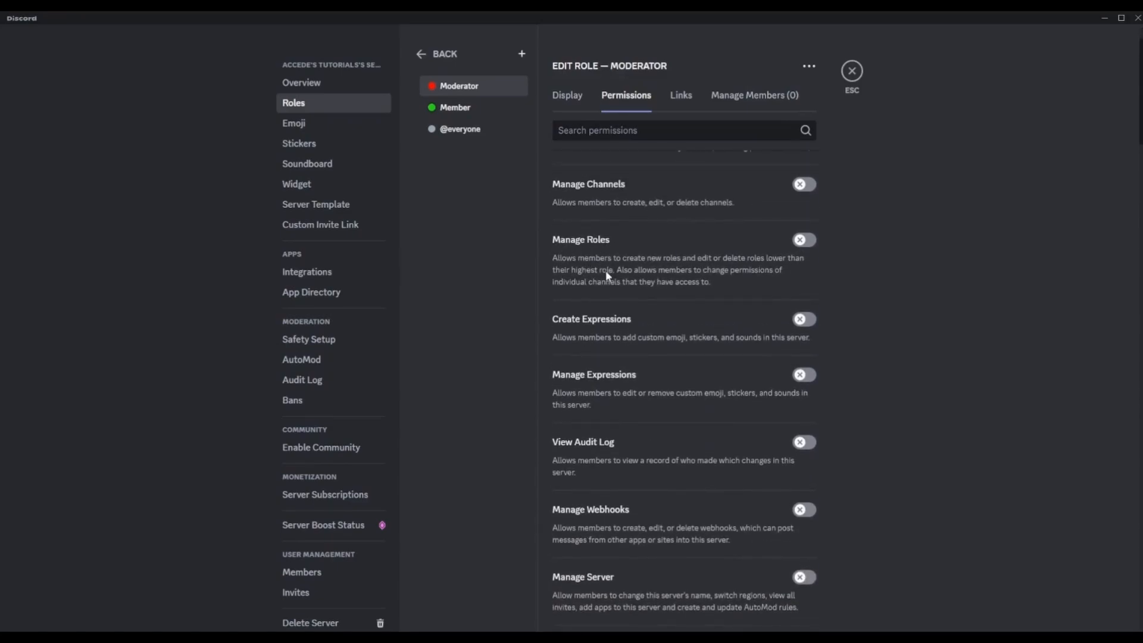
- Grant the Moderator role the Manage Expressions permission and save the change
scroll(626, 319, down, 2)
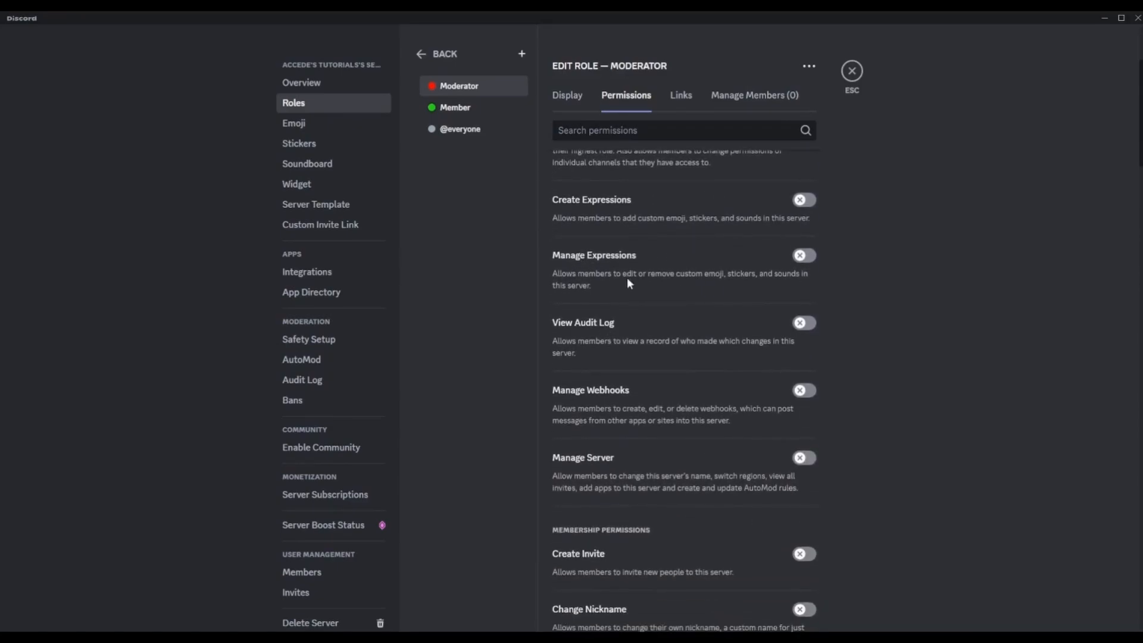
click(804, 256)
scroll(744, 248, up, 1)
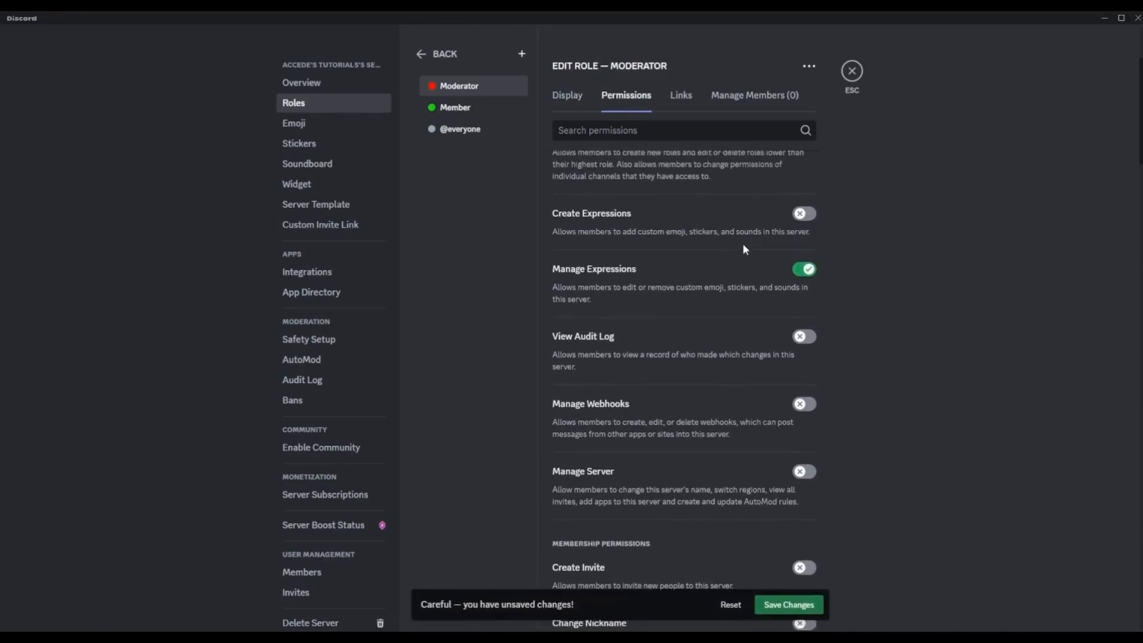
scroll(745, 249, up, 1)
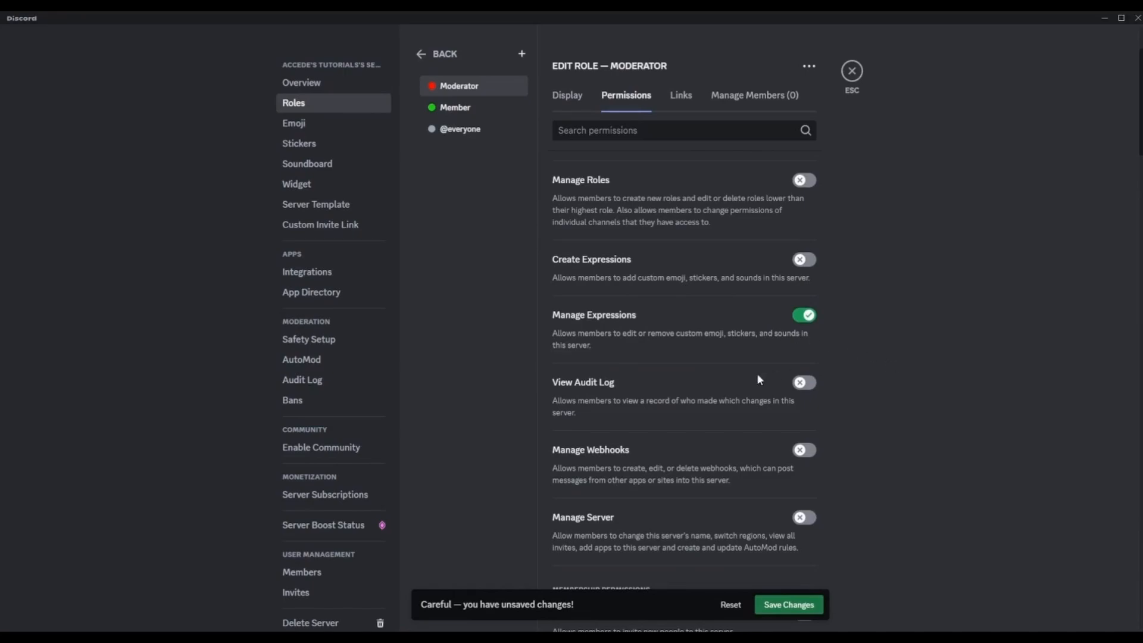
scroll(737, 403, down, 2)
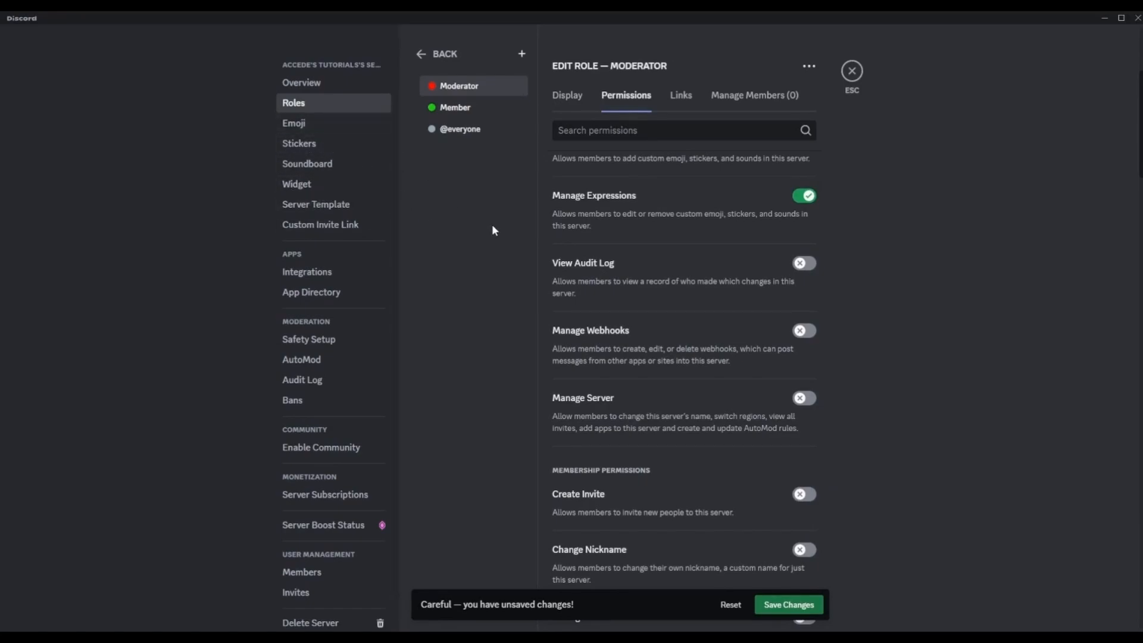
click(318, 385)
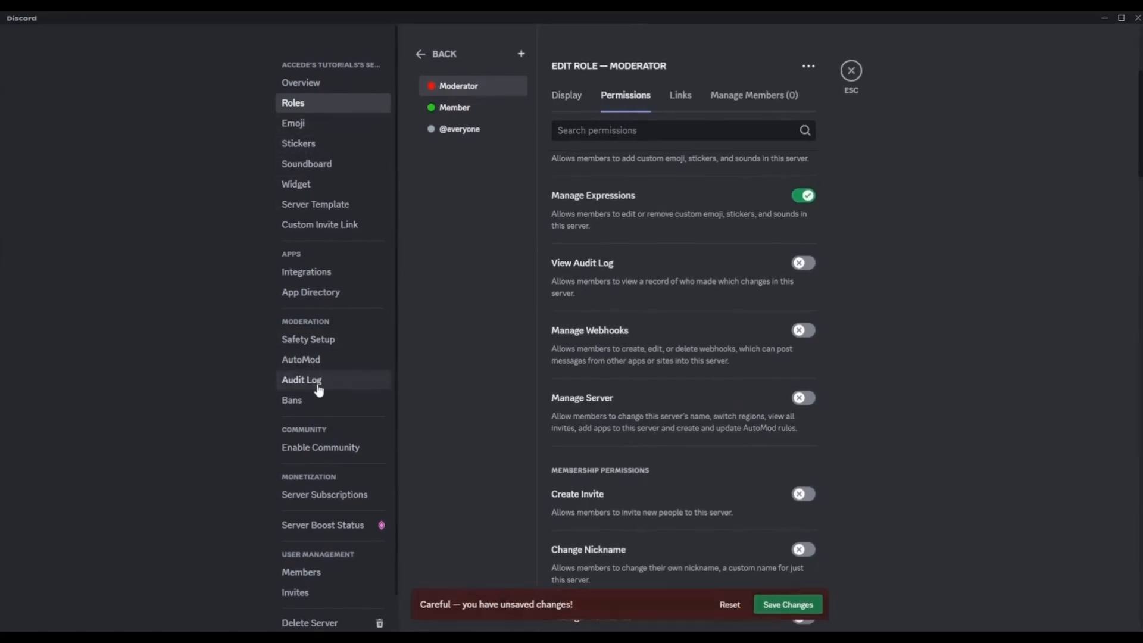
click(788, 604)
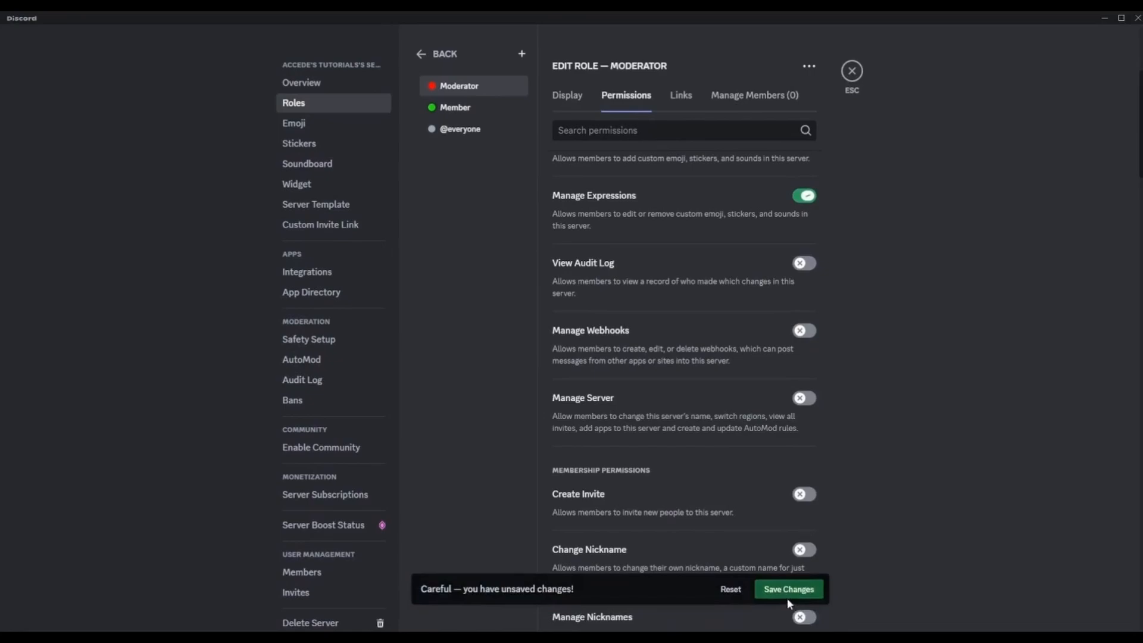
- Open the server's audit log page, and return to the Moderator role's general server permissions to look them over
click(301, 380)
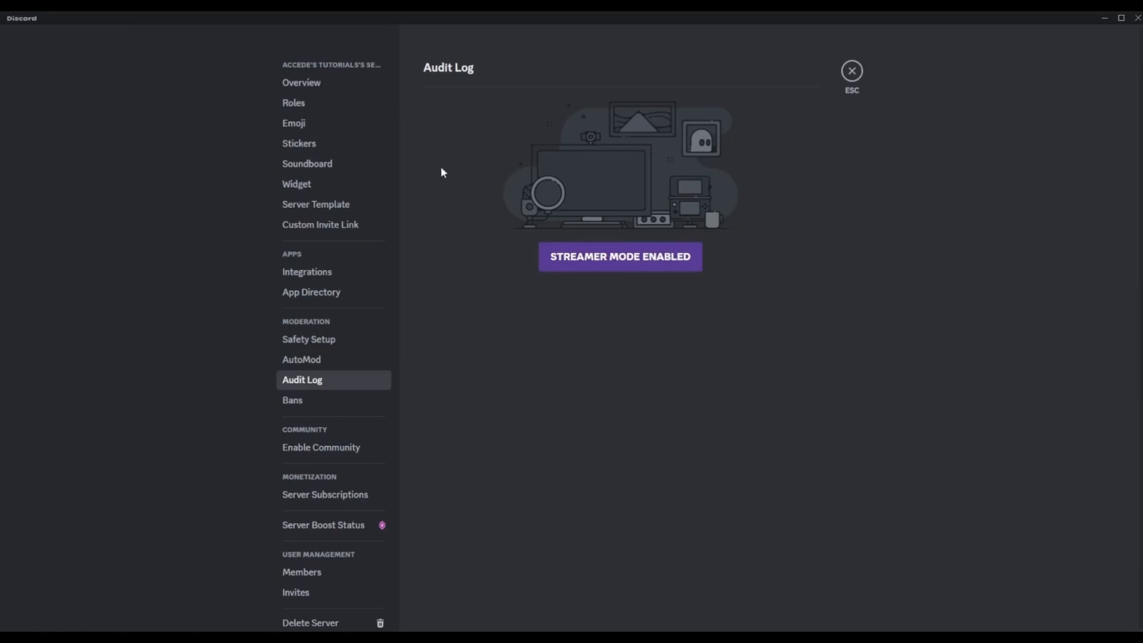
click(352, 109)
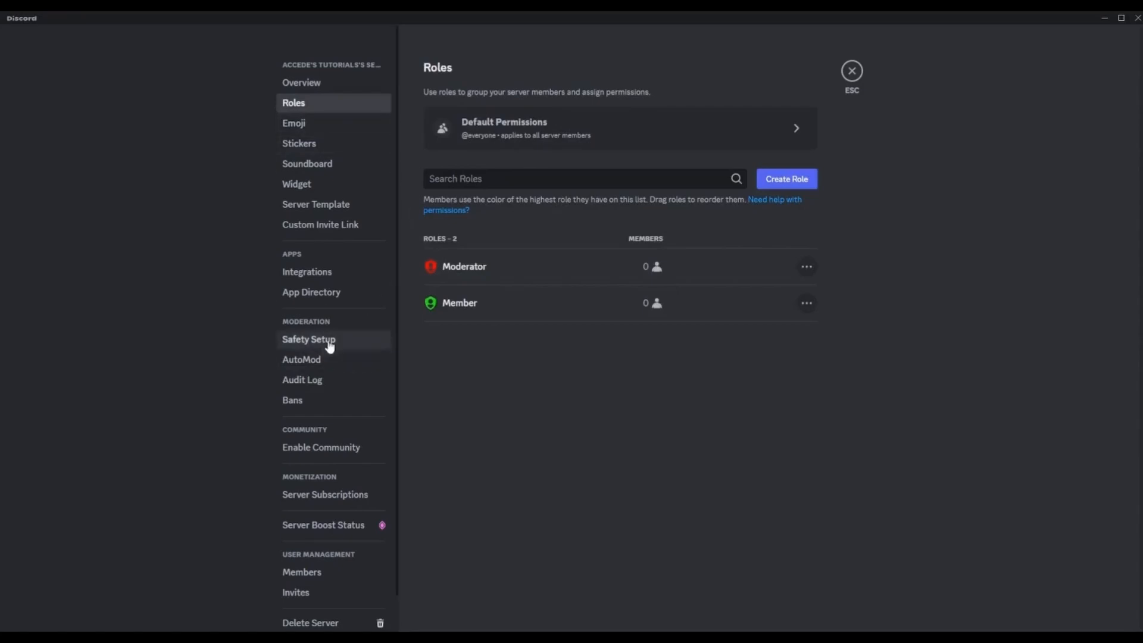
click(507, 274)
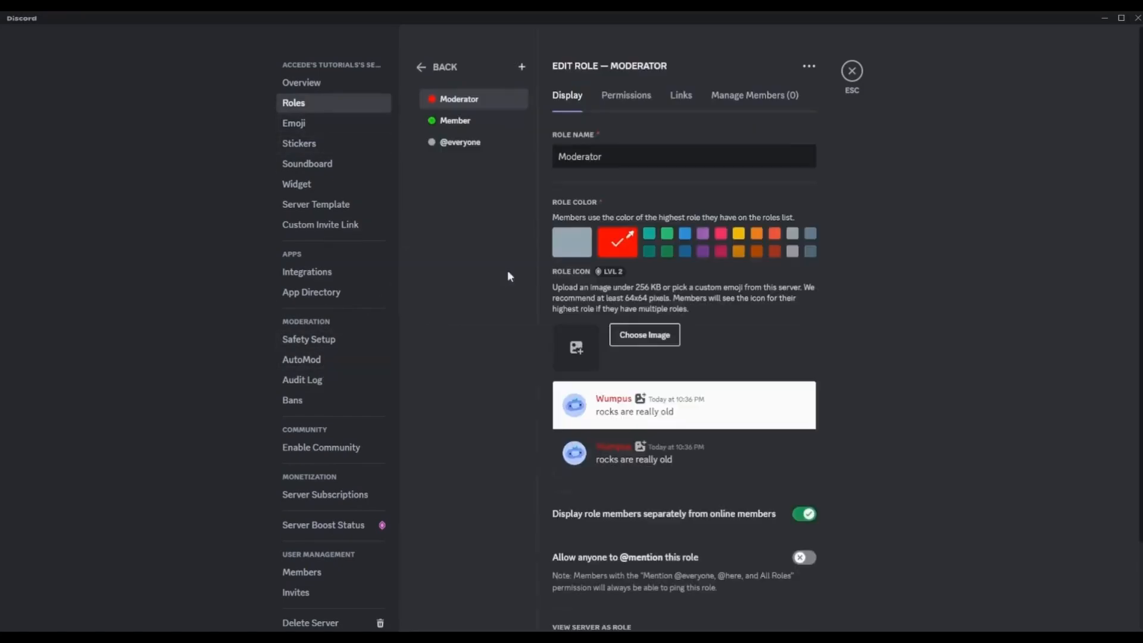
click(626, 96)
scroll(714, 328, down, 4)
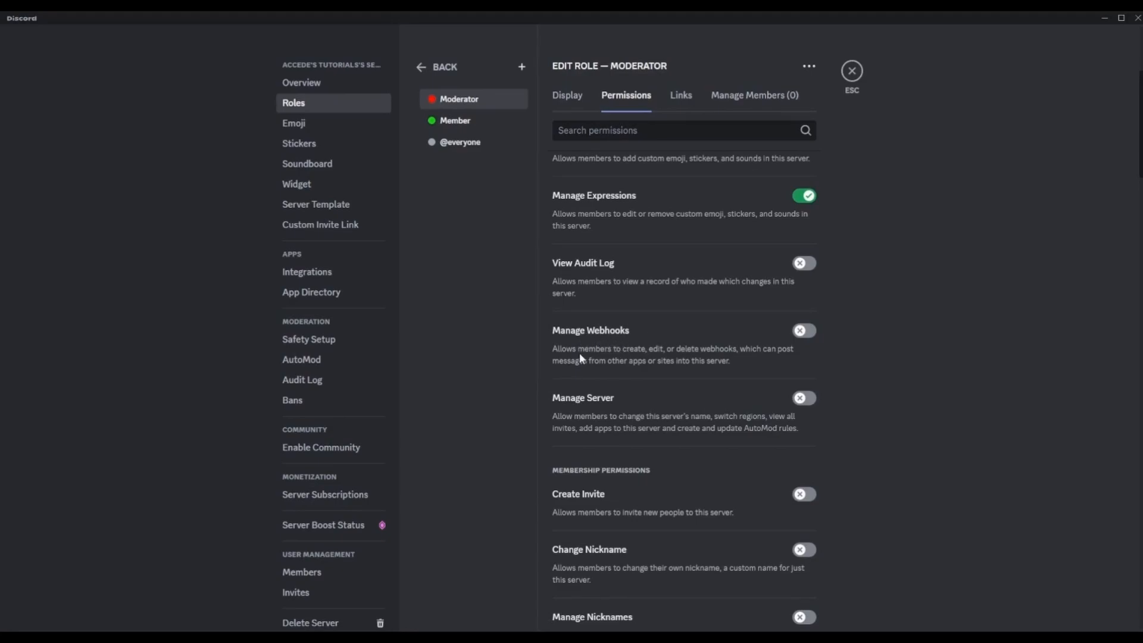
scroll(577, 352, down, 1)
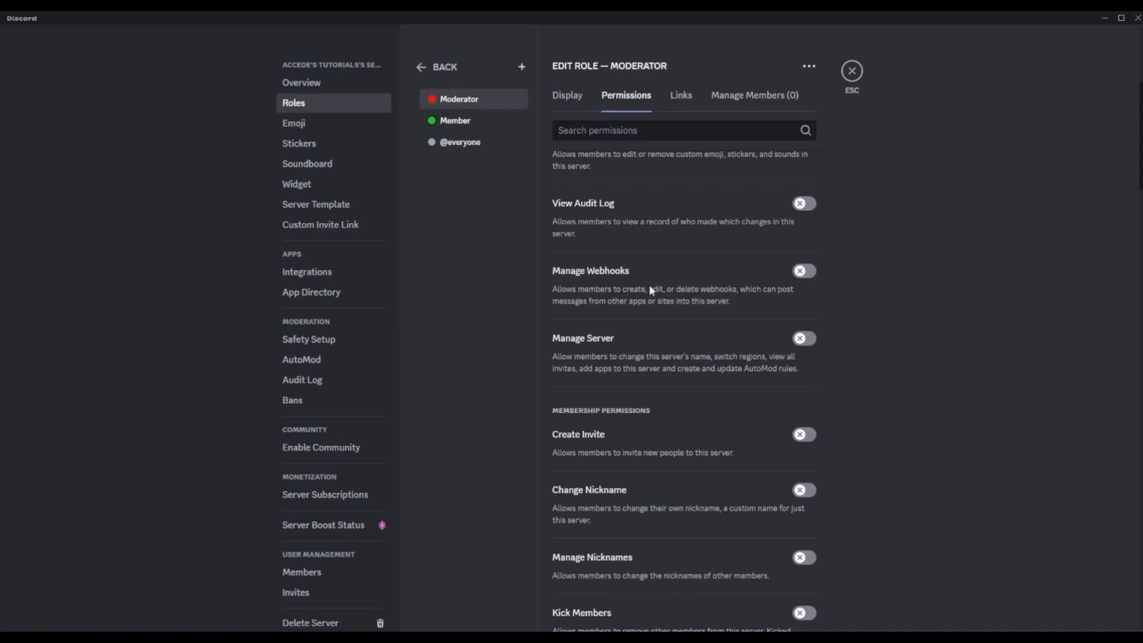
scroll(696, 280, up, 2)
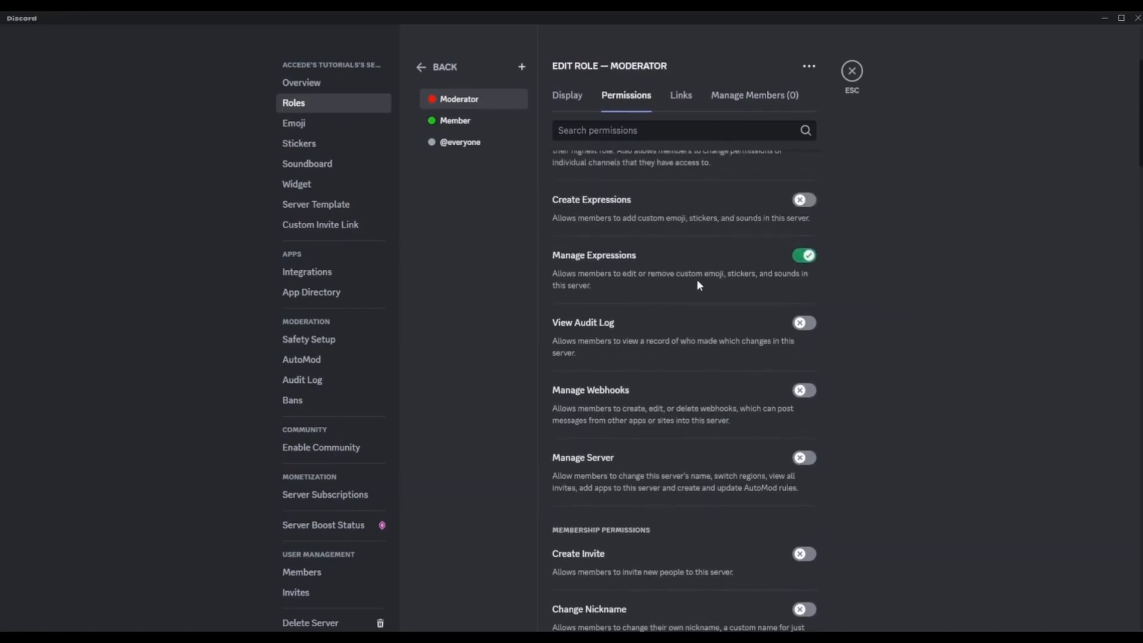
scroll(949, 291, down, 2)
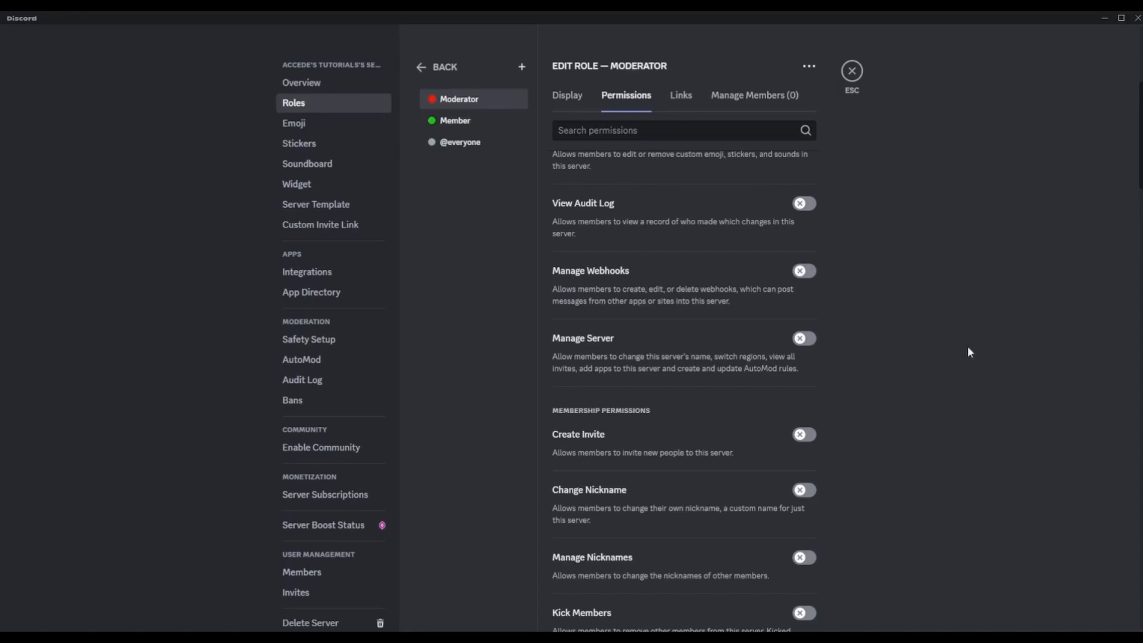
- Grant the Moderator role the Manage Nicknames, Kick Members and Ban Members permissions, and save the changes
scroll(916, 353, down, 3)
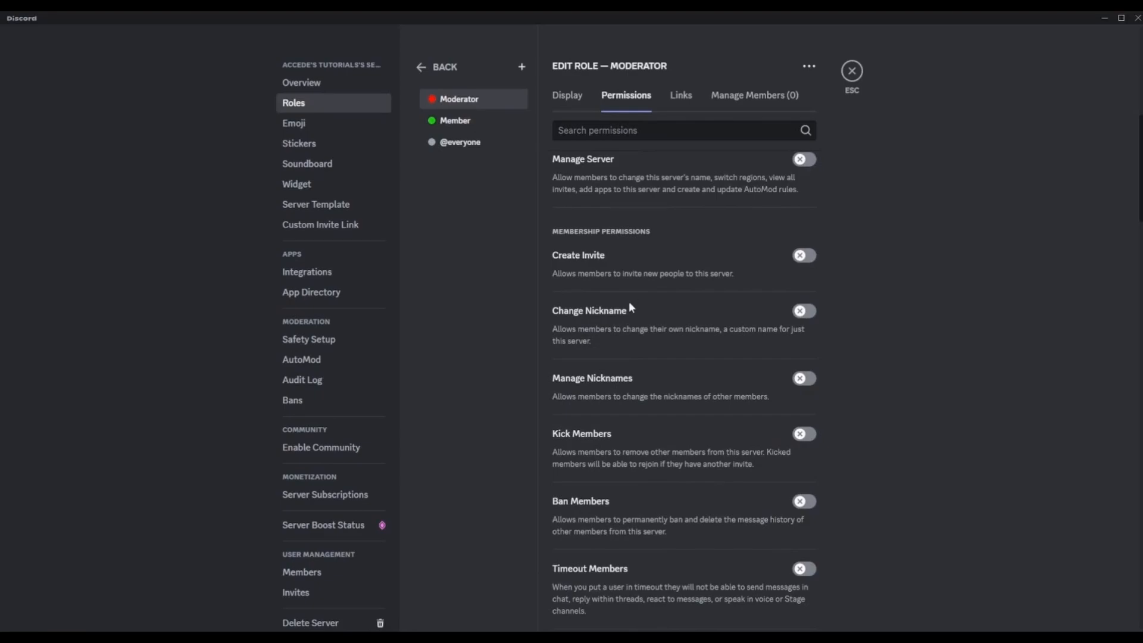
scroll(630, 299, down, 2)
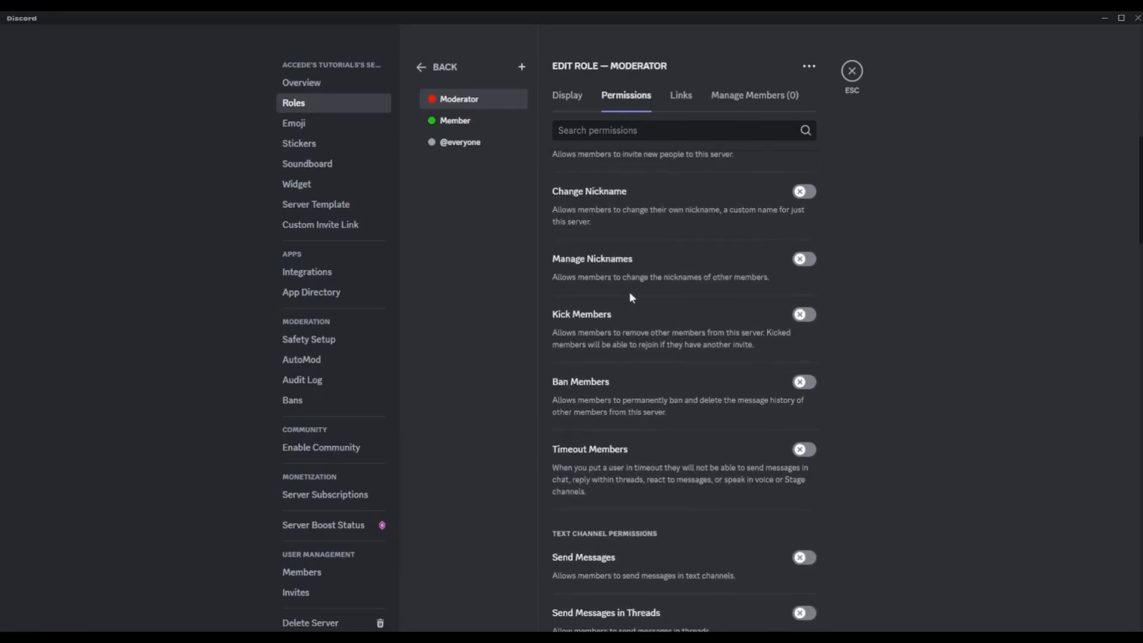
scroll(605, 209, down, 1)
scroll(600, 262, up, 2)
scroll(602, 256, down, 1)
click(804, 259)
scroll(673, 269, down, 1)
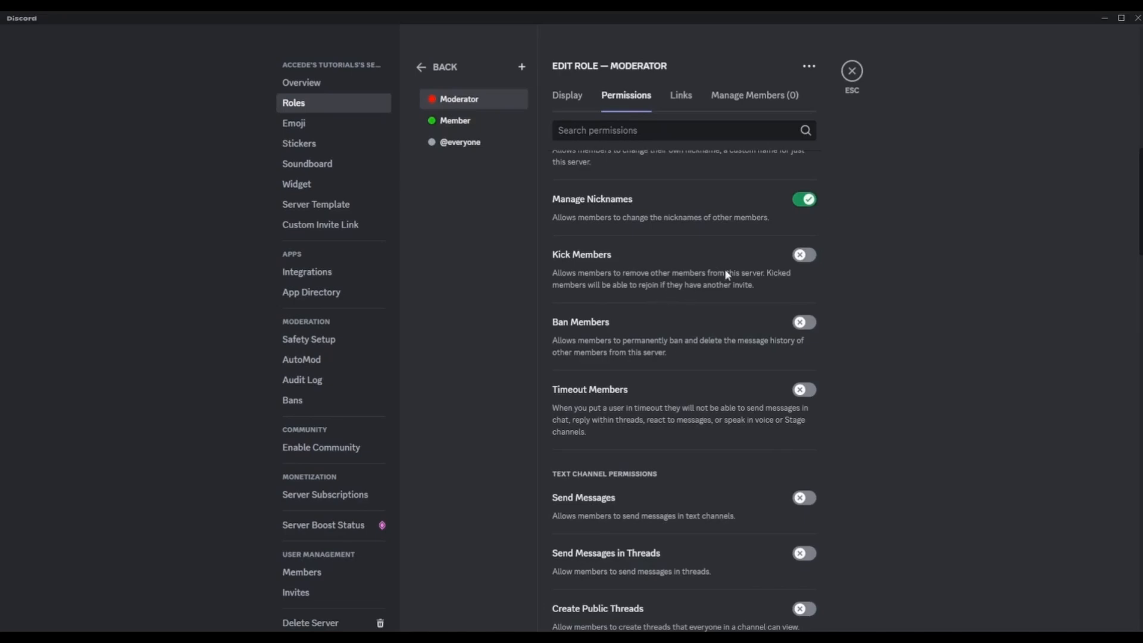
click(804, 255)
click(805, 322)
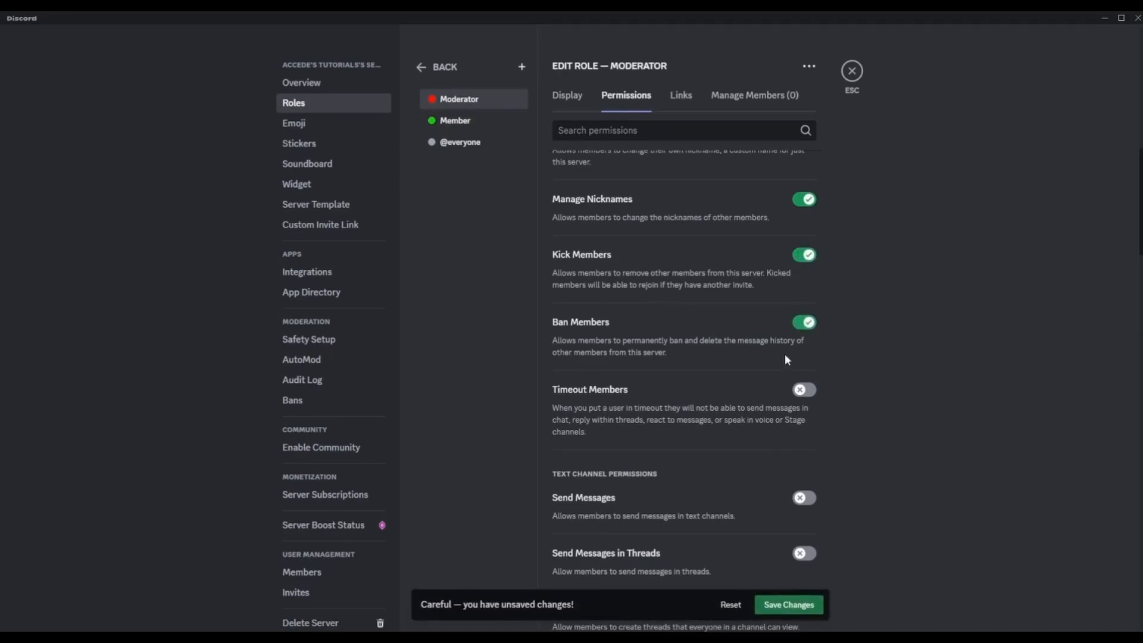
click(789, 605)
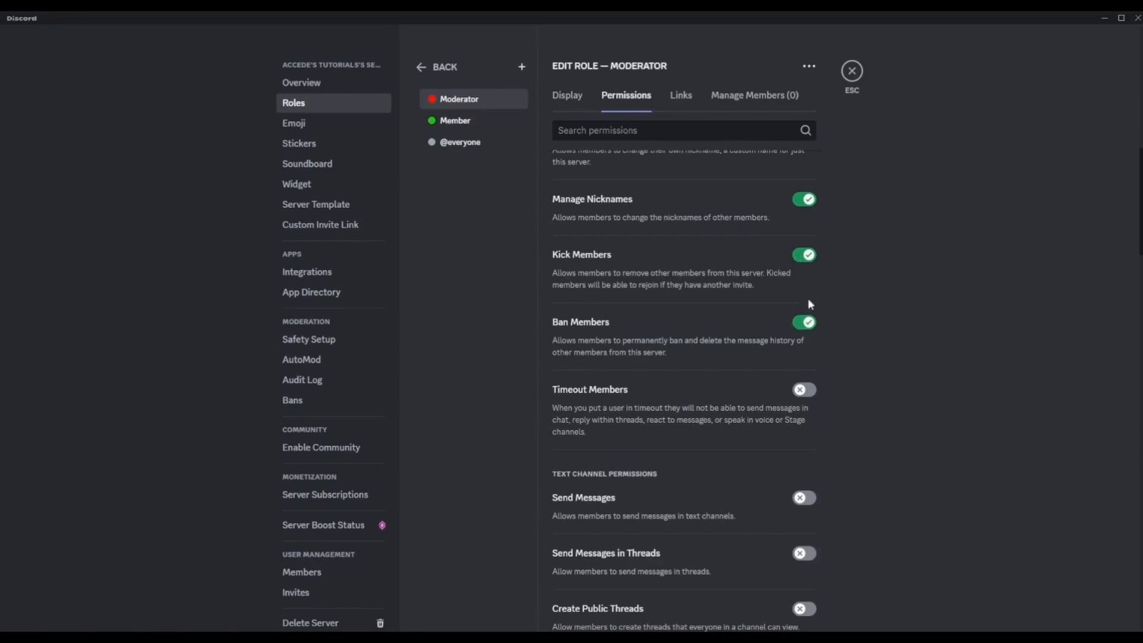
- Grant the Moderator role the Timeout Members permission and save the change
scroll(939, 315, down, 2)
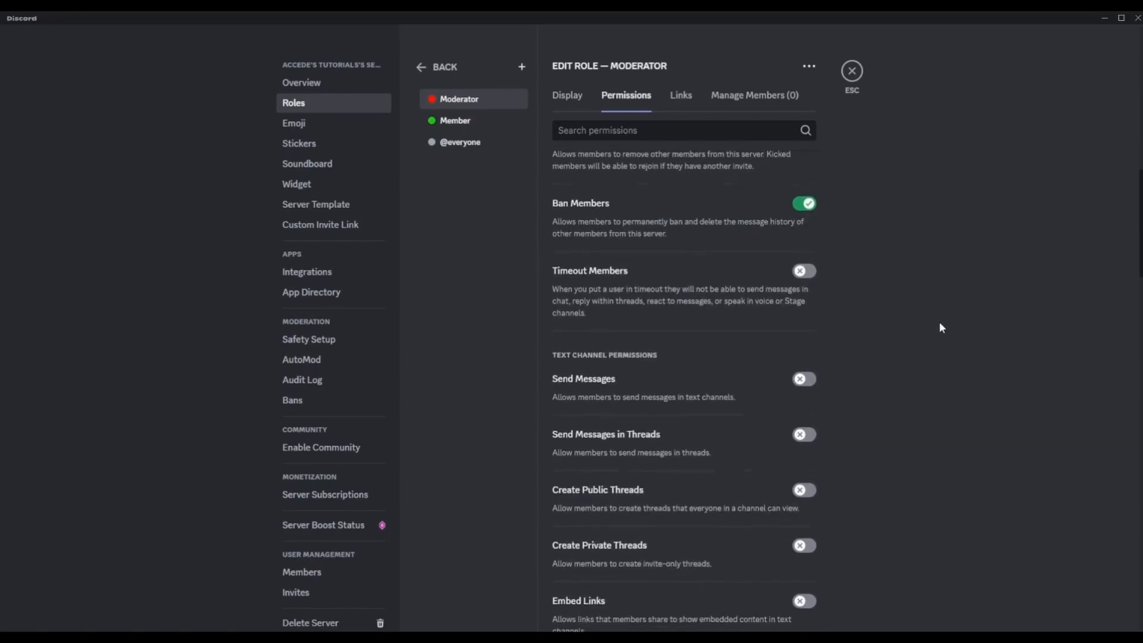
scroll(931, 320, down, 1)
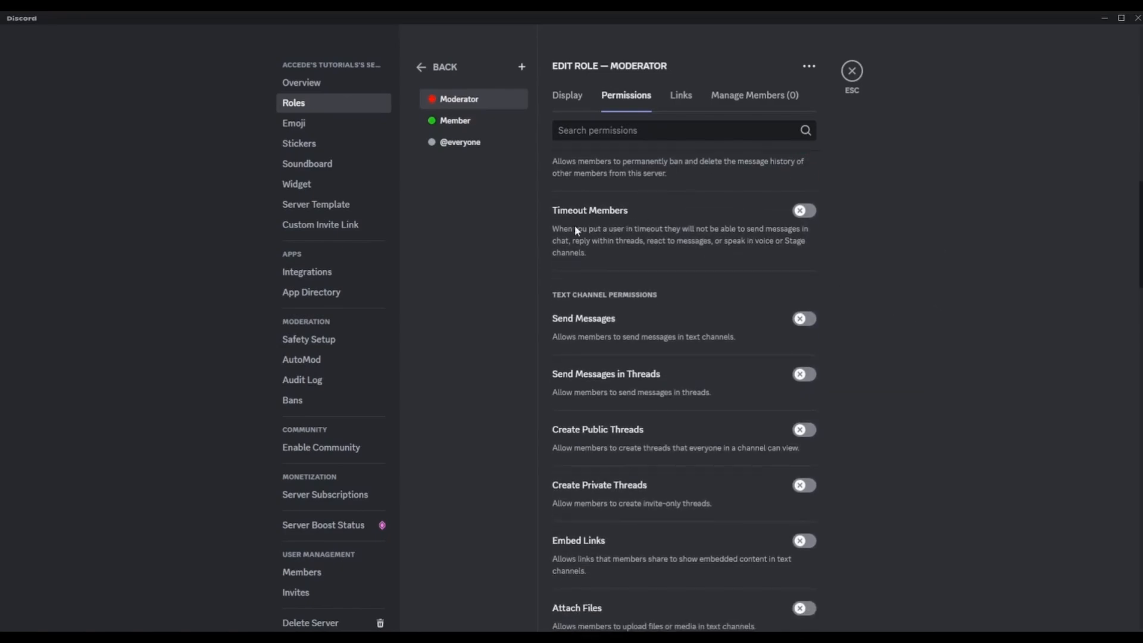
click(804, 211)
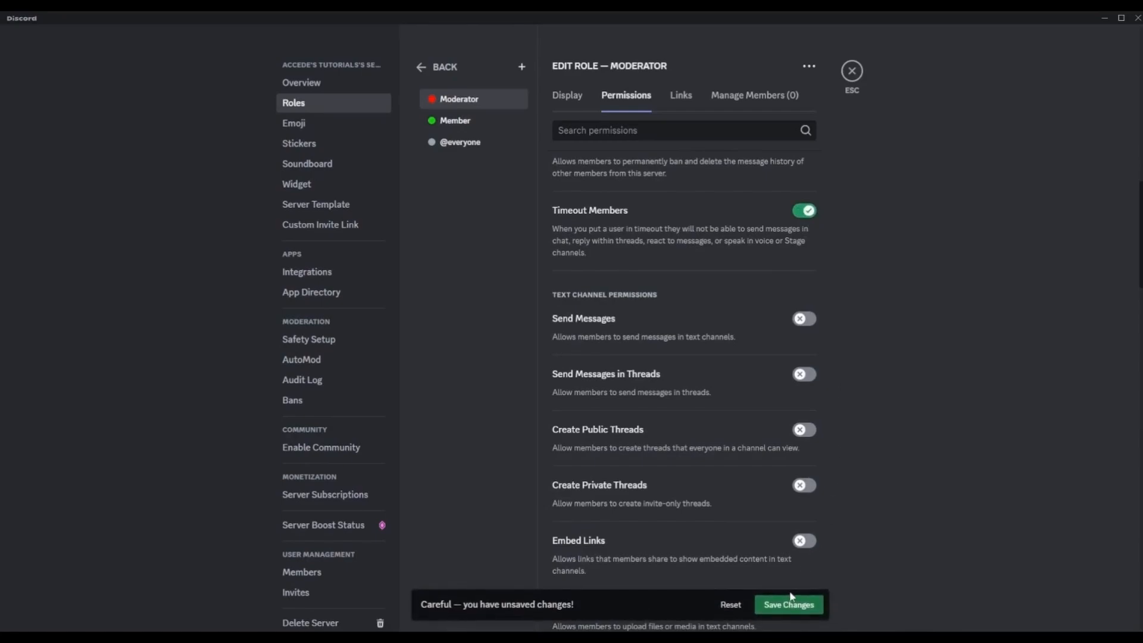
click(792, 600)
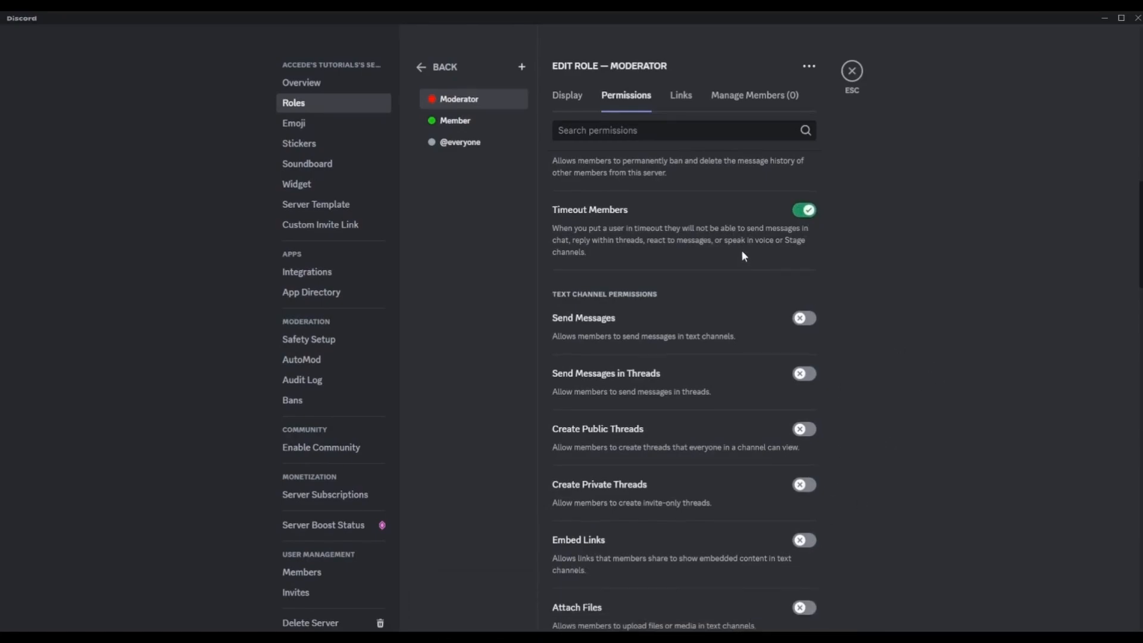
scroll(738, 256, down, 2)
scroll(655, 250, up, 1)
scroll(619, 268, down, 5)
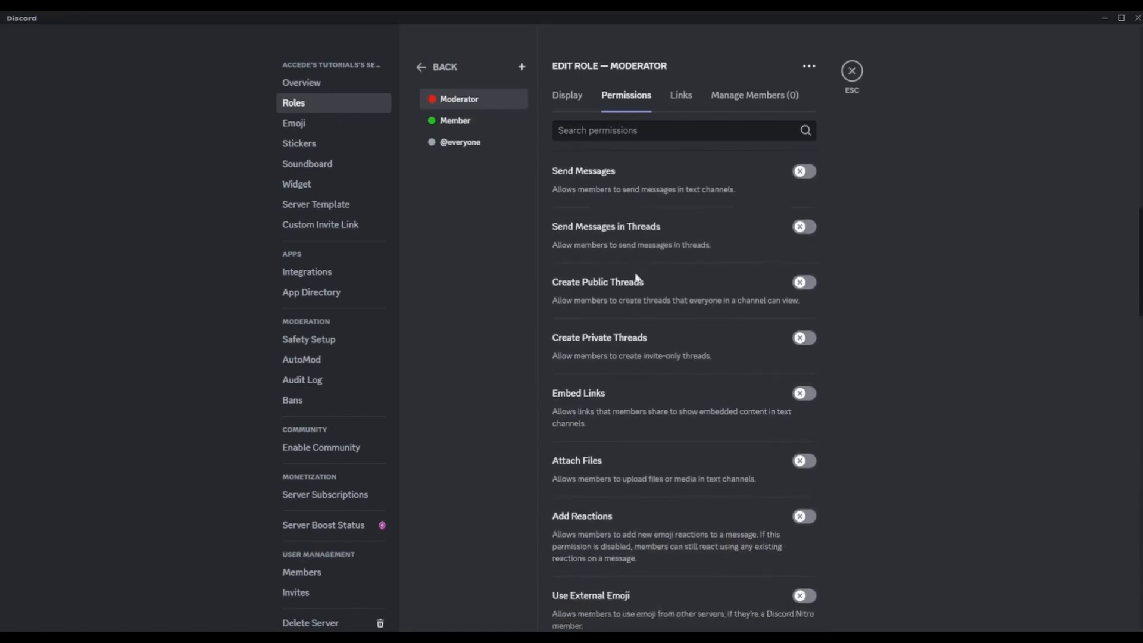
scroll(634, 298, down, 2)
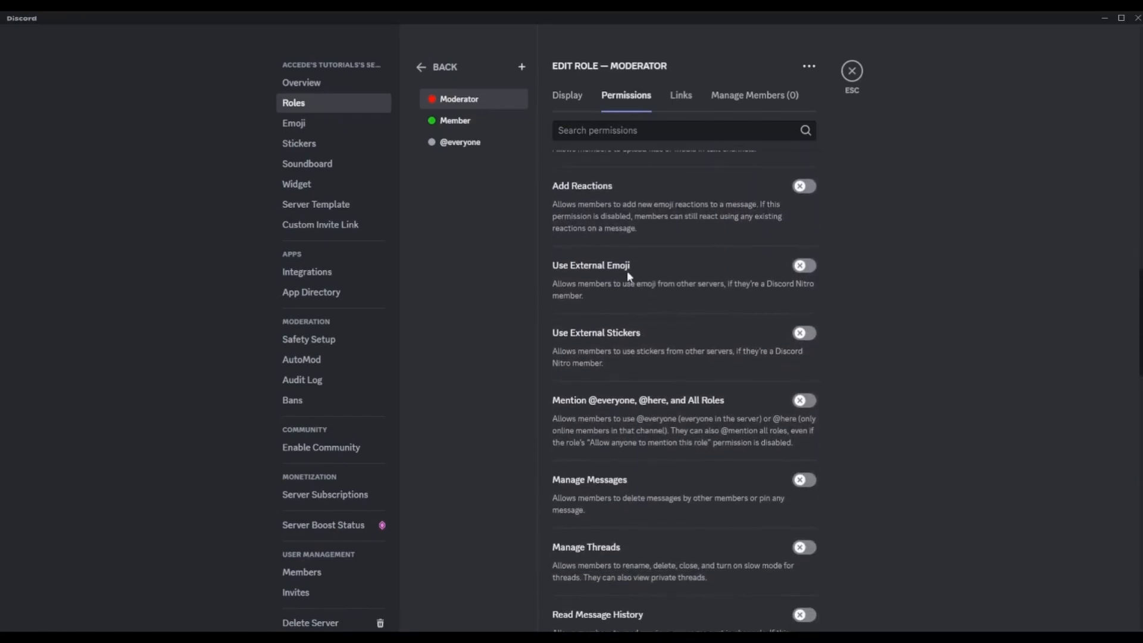
scroll(631, 270, down, 1)
scroll(625, 275, down, 1)
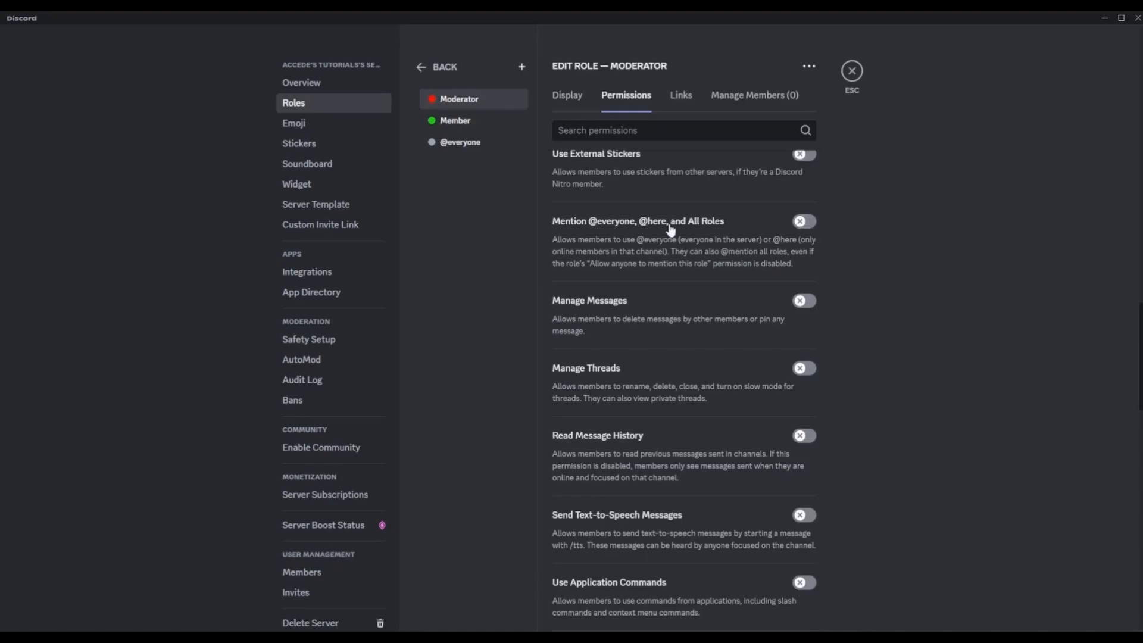
click(804, 222)
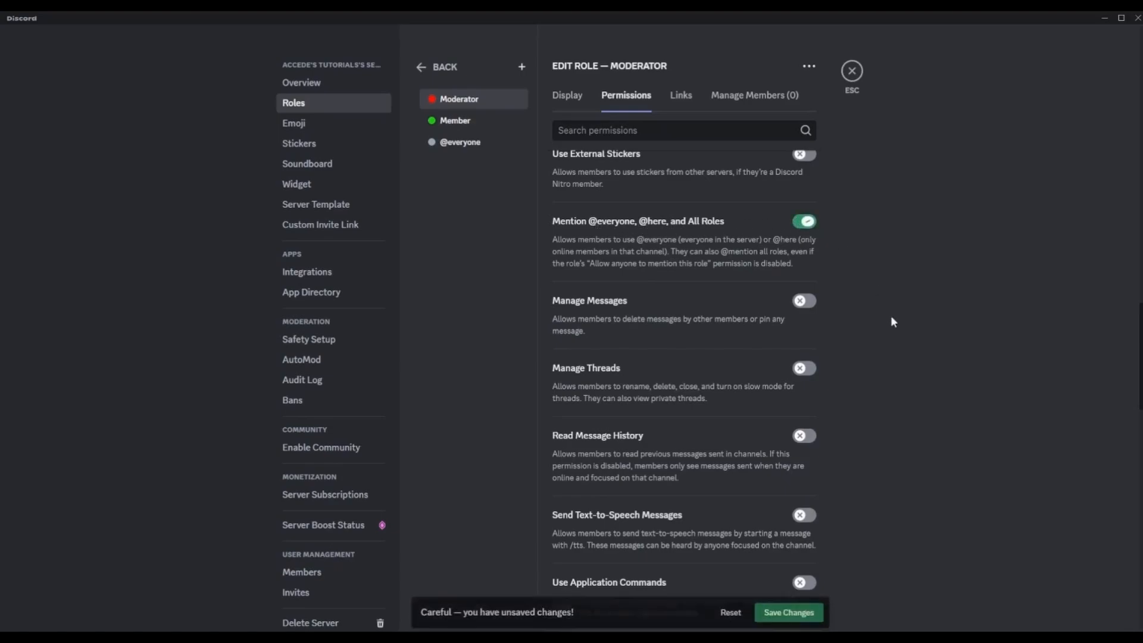
click(784, 605)
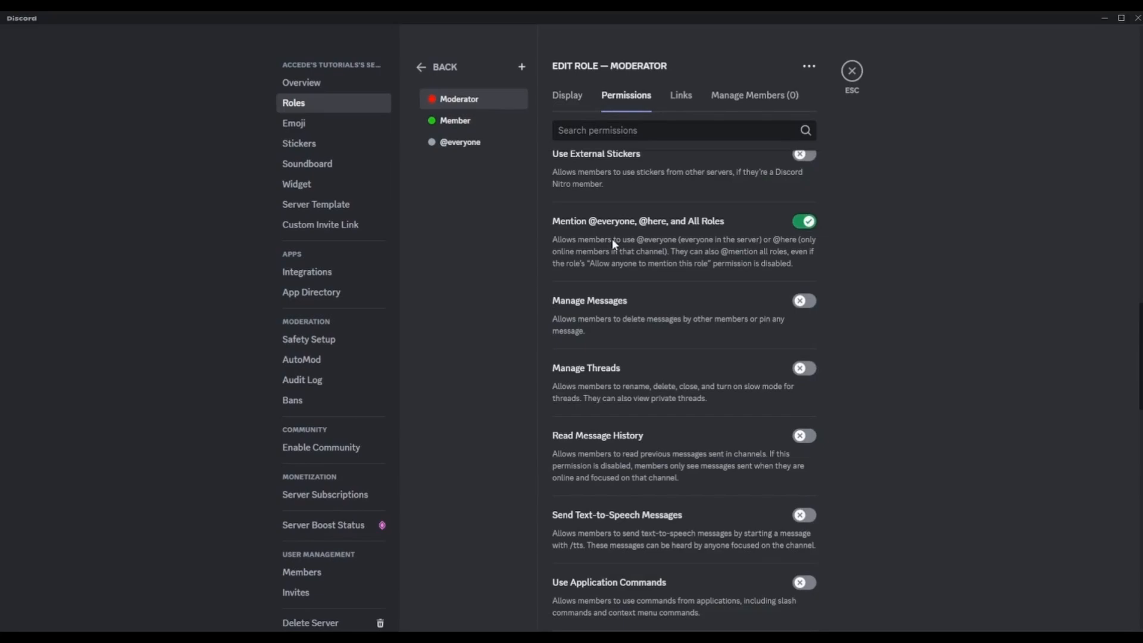
- Grant the Moderator role the Manage Messages and Manage Threads permissions, saving after each one
scroll(612, 241, down, 1)
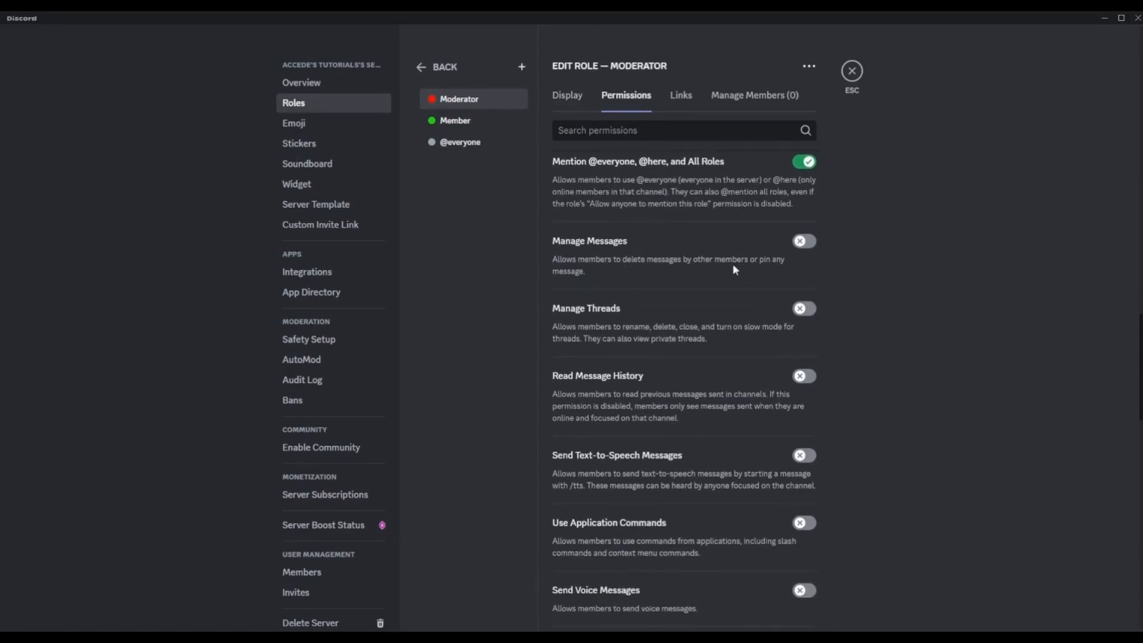
click(813, 242)
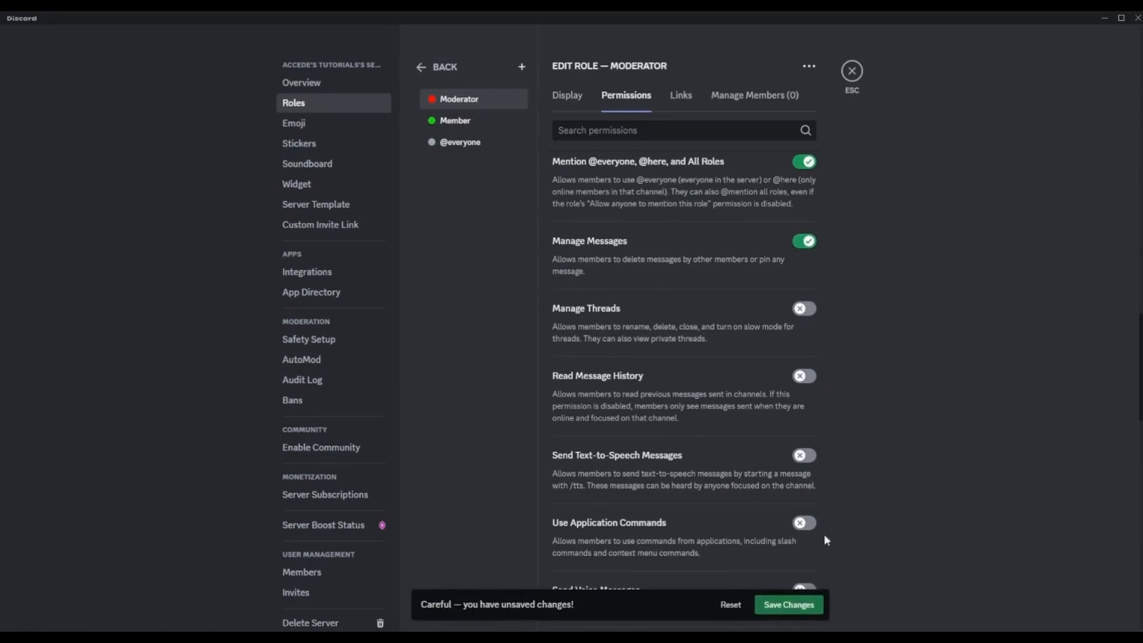
click(789, 605)
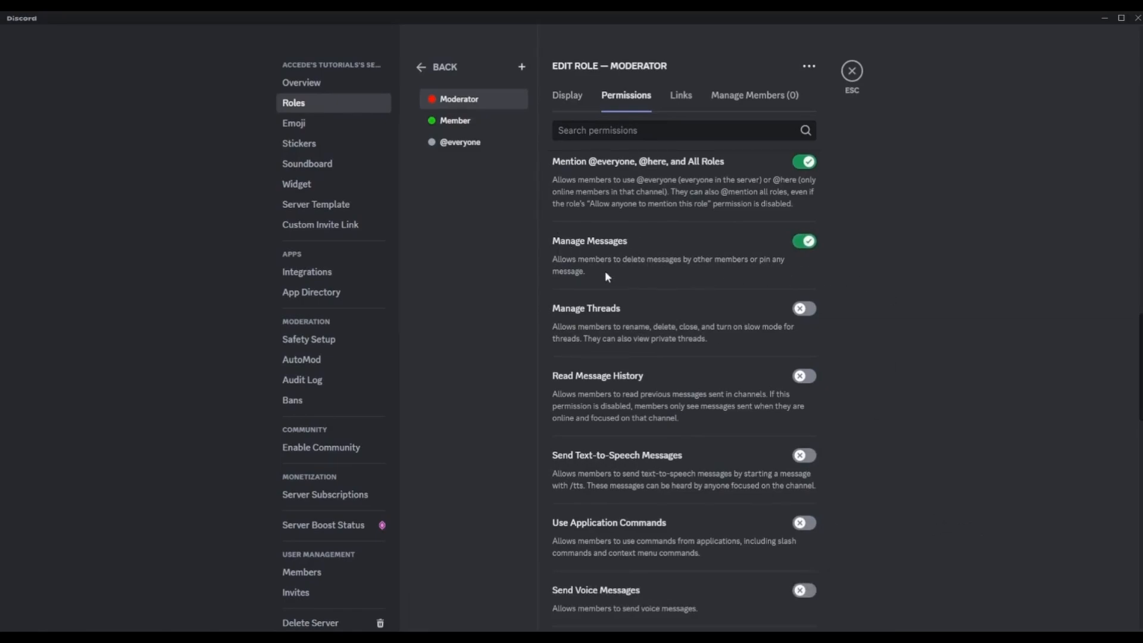
scroll(592, 251, down, 1)
click(805, 249)
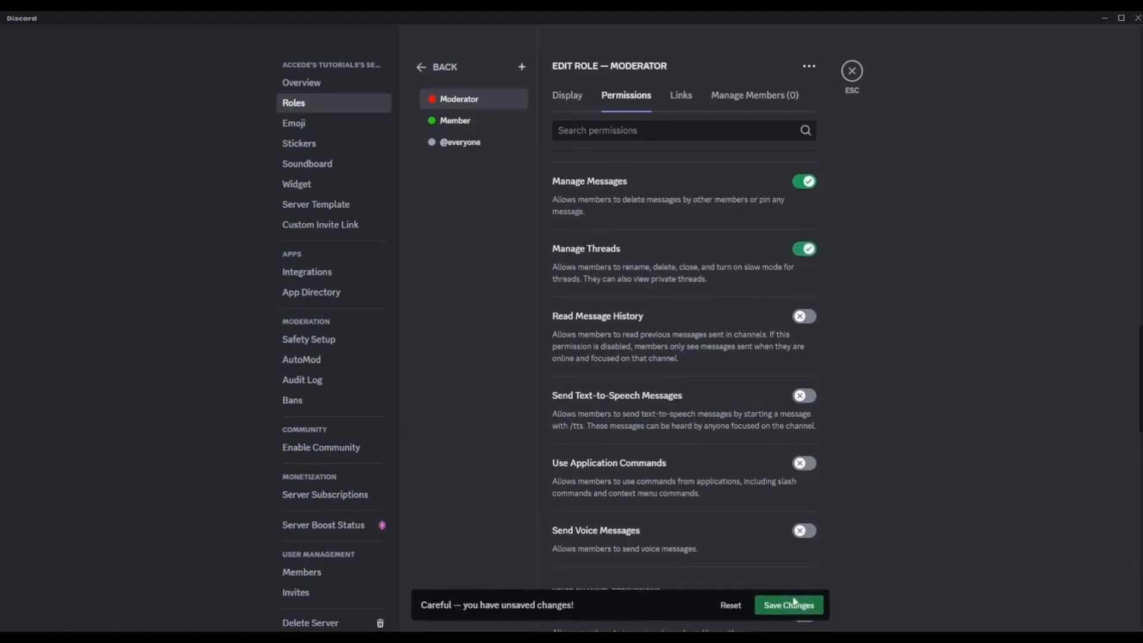
click(789, 604)
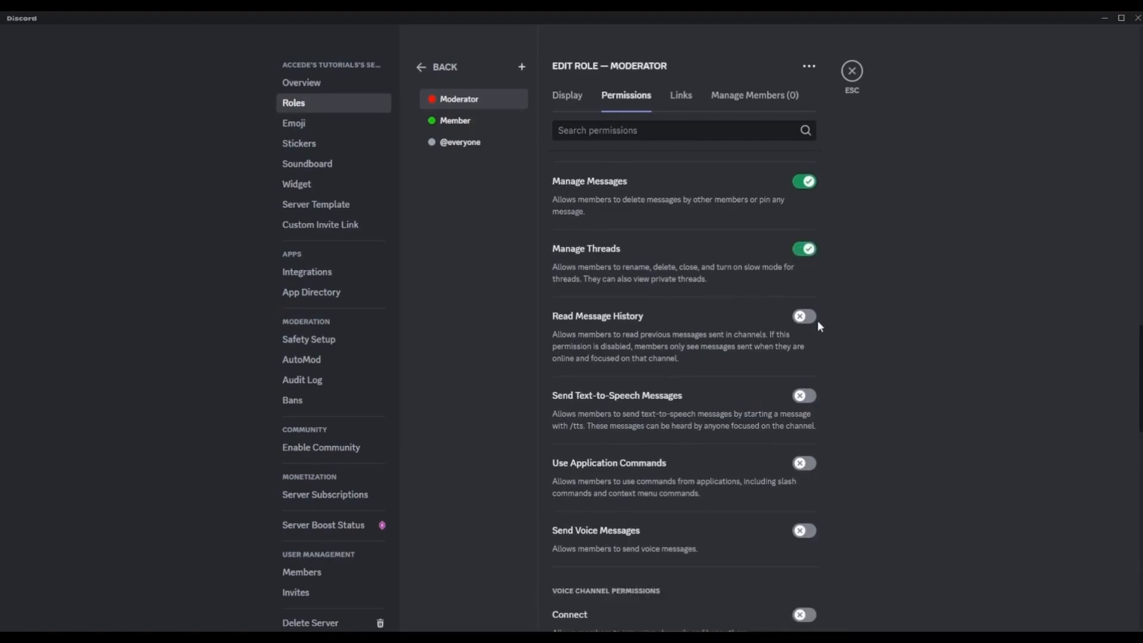
- Grant the Moderator role the Mute Members, Deafen Members and Move Members voice permissions, and save the changes
scroll(656, 312, down, 3)
scroll(635, 268, up, 3)
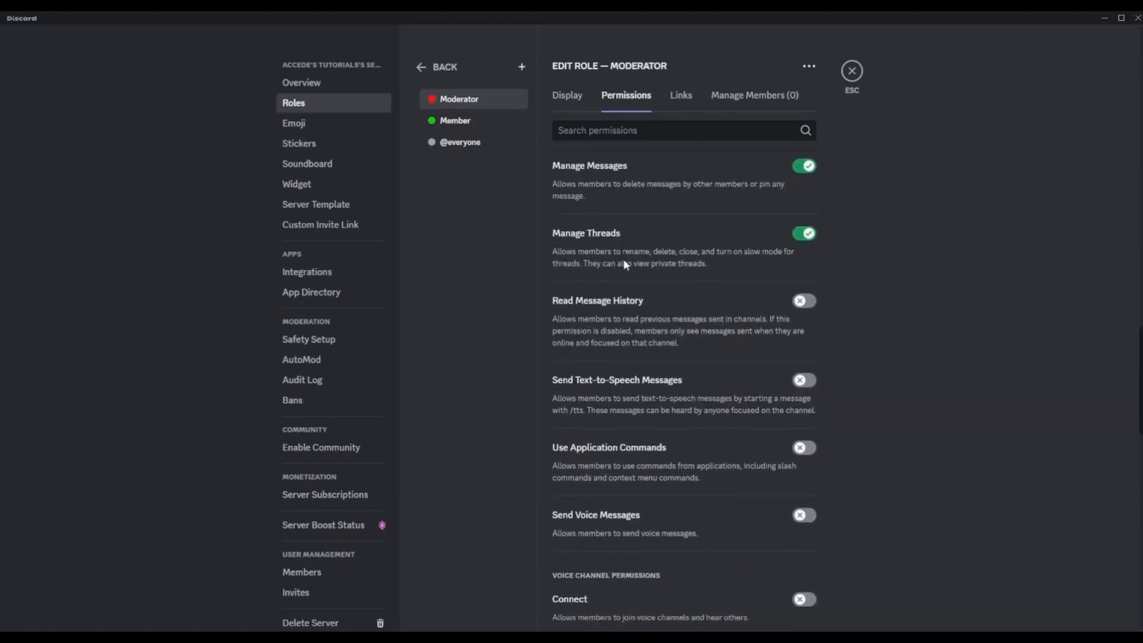
scroll(624, 263, down, 4)
scroll(595, 307, down, 6)
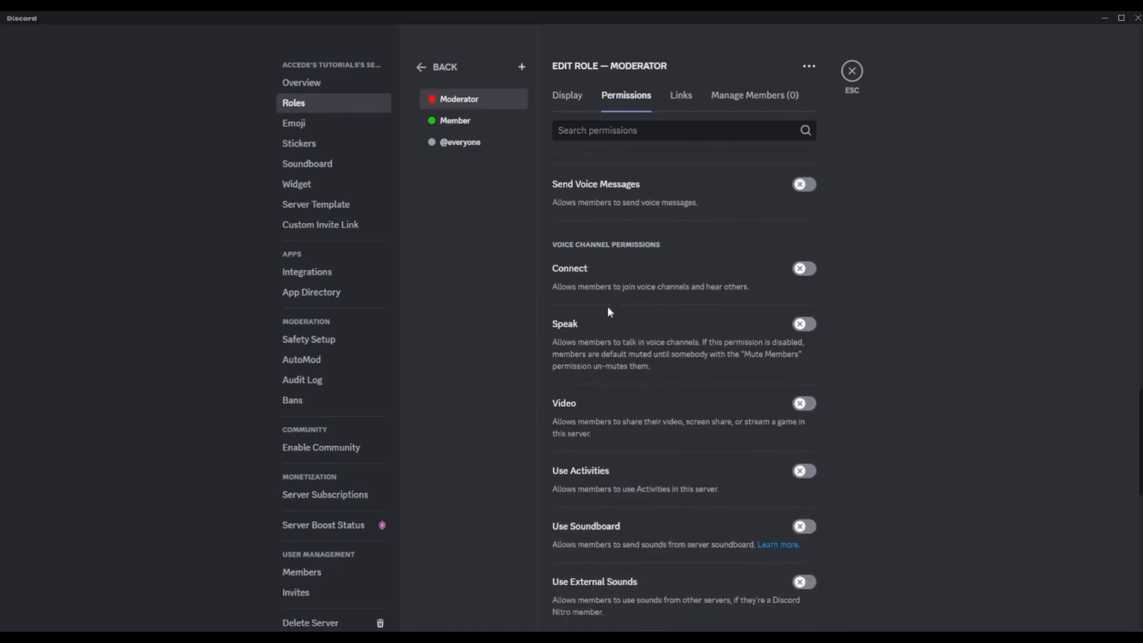
scroll(605, 341, down, 2)
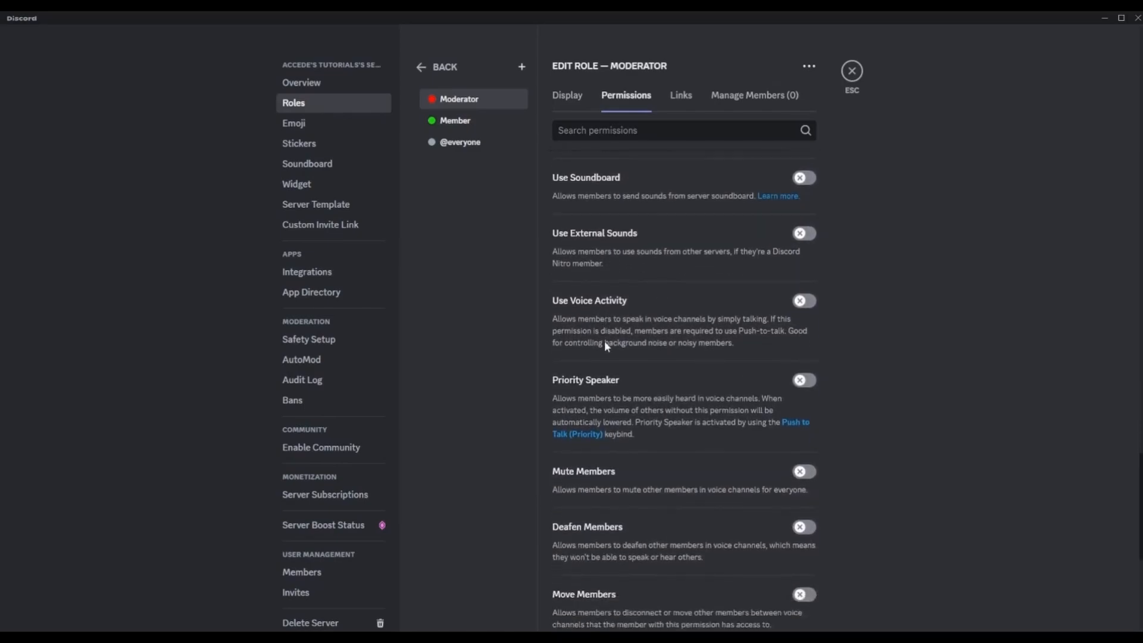
scroll(602, 340, up, 6)
scroll(597, 257, down, 13)
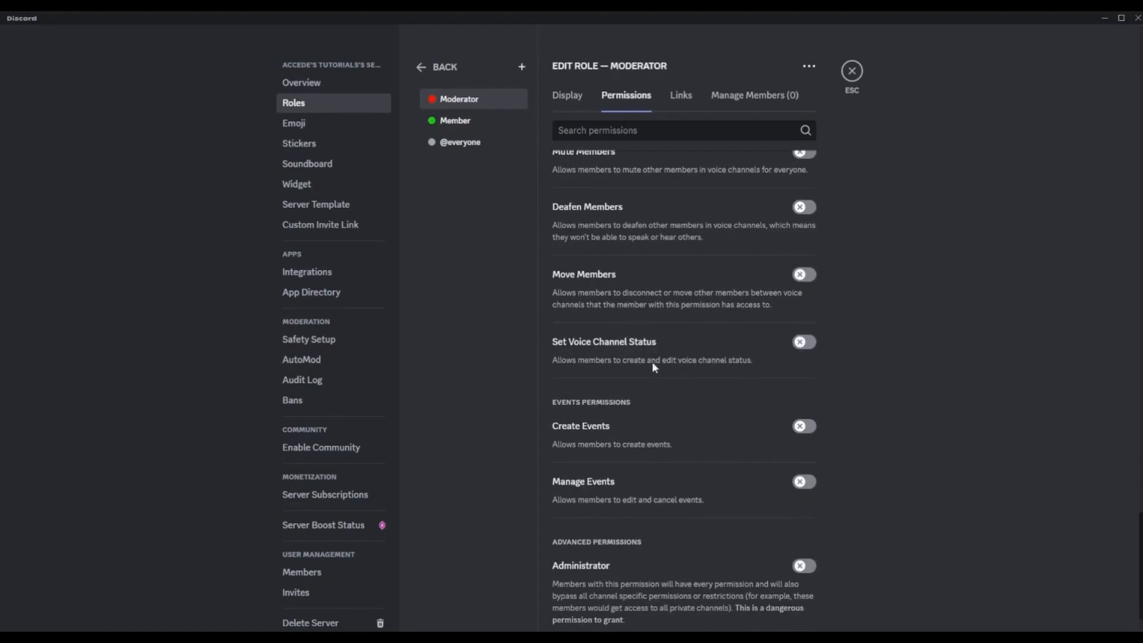
scroll(623, 439, down, 1)
scroll(626, 405, up, 3)
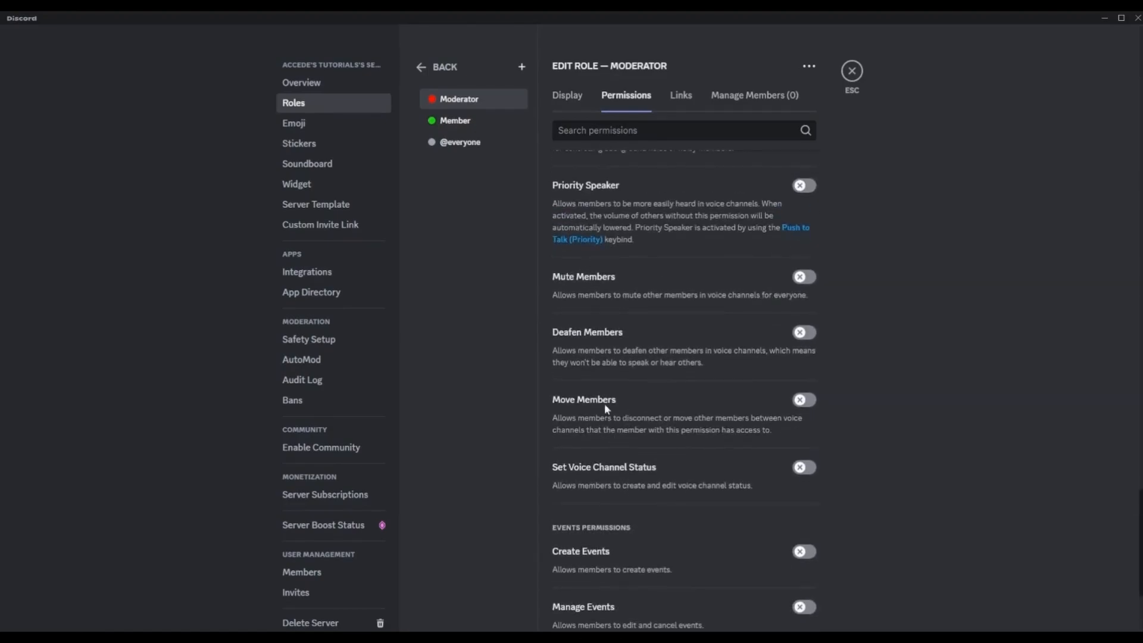
click(804, 277)
click(805, 332)
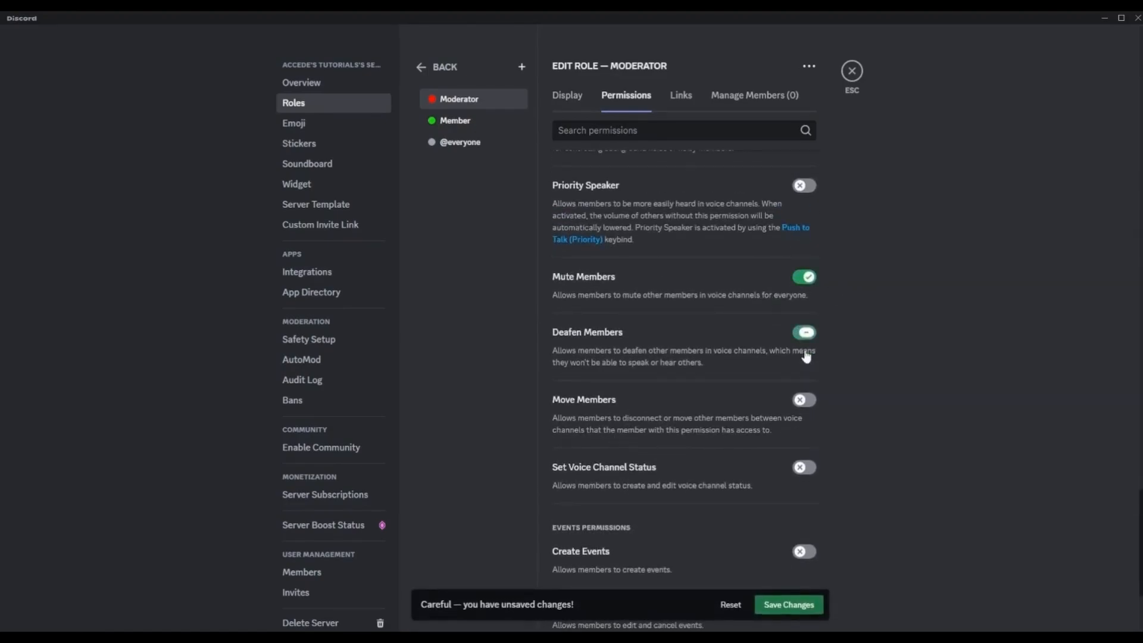
click(804, 399)
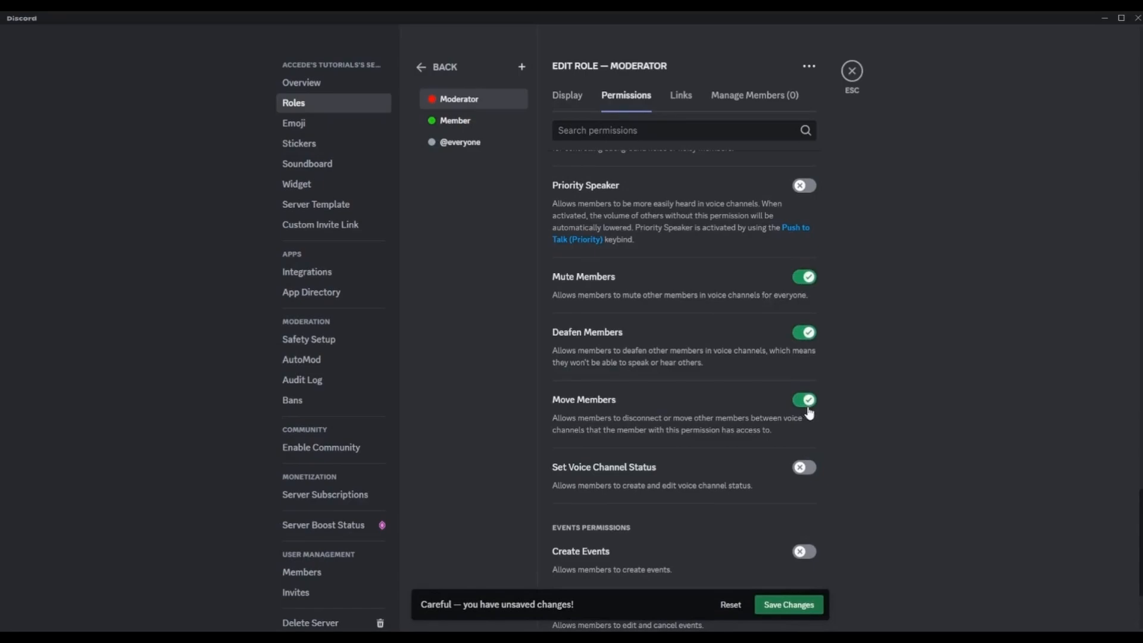
click(789, 605)
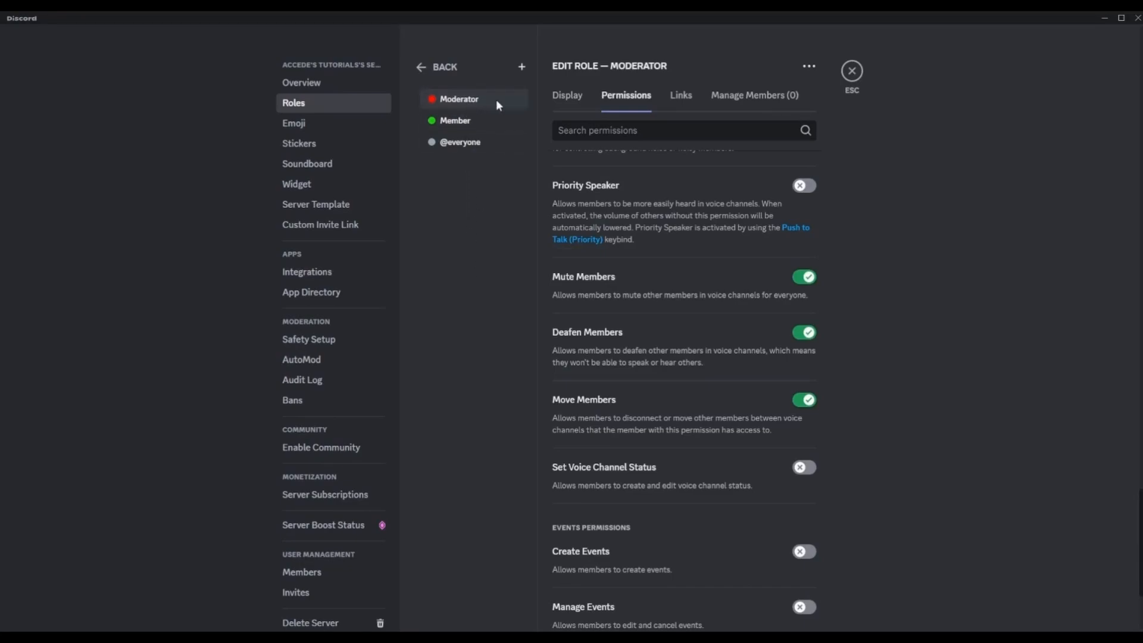
- Create a new role named Admin and save it
click(521, 67)
key(ctrl+a)
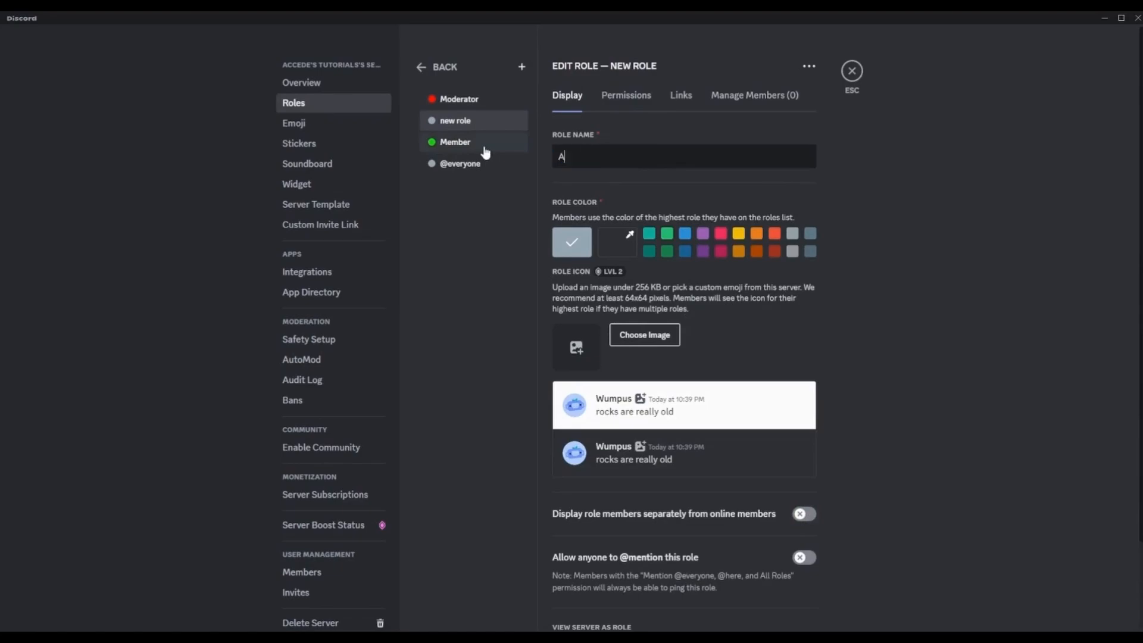
text(Admin)
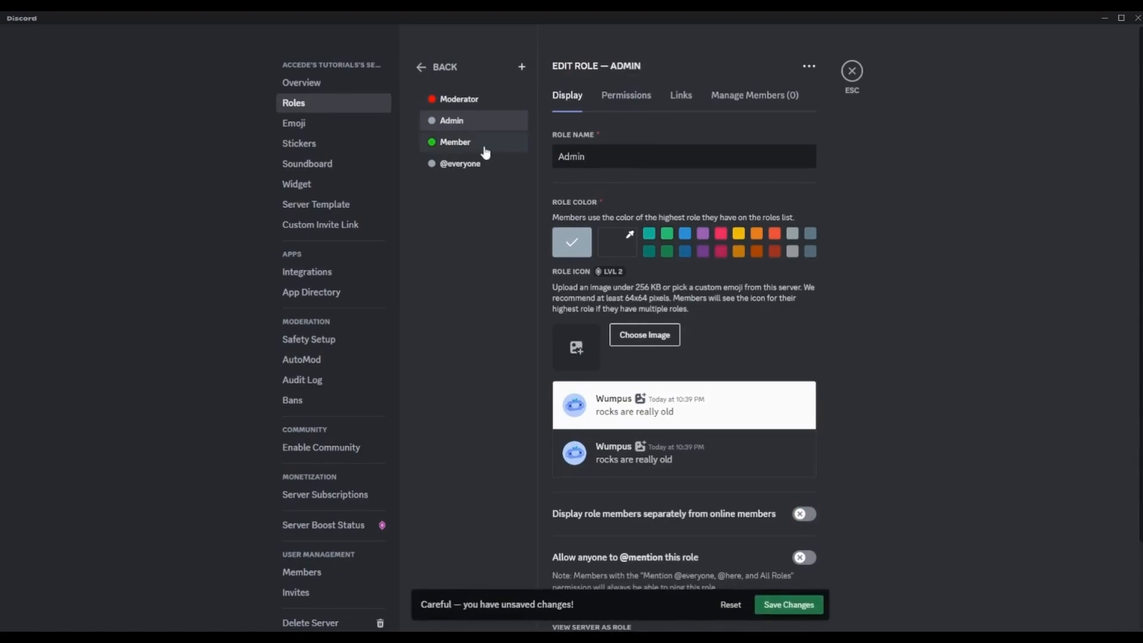
click(782, 603)
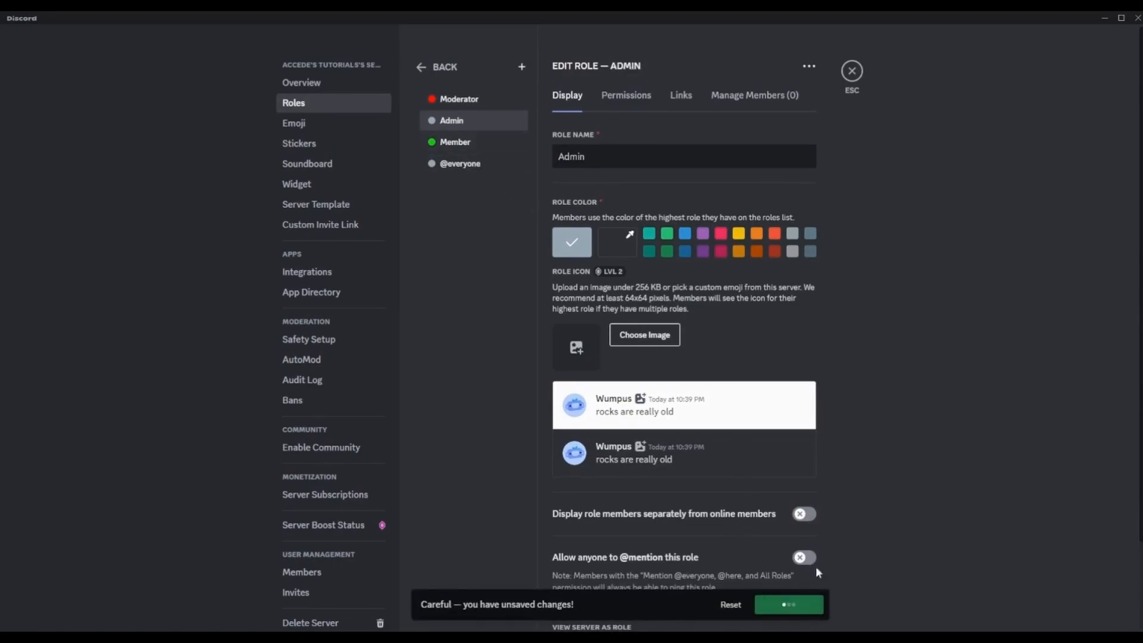
- Give the Admin role the custom colour #00eeff and save the change
click(619, 242)
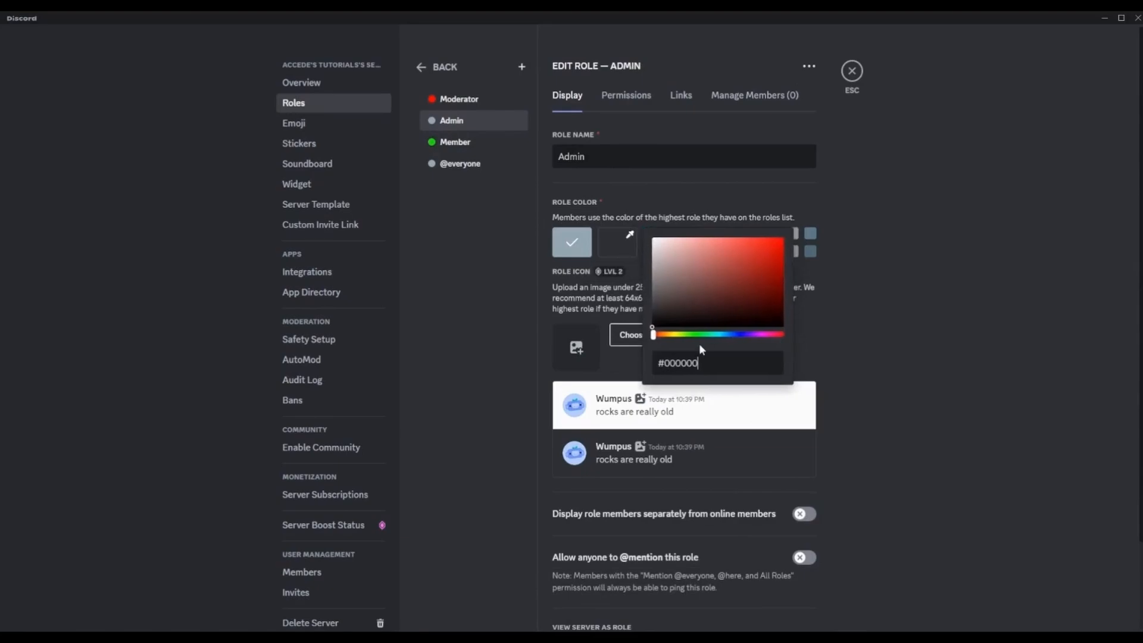
click(719, 335)
drag(726, 300, 784, 237)
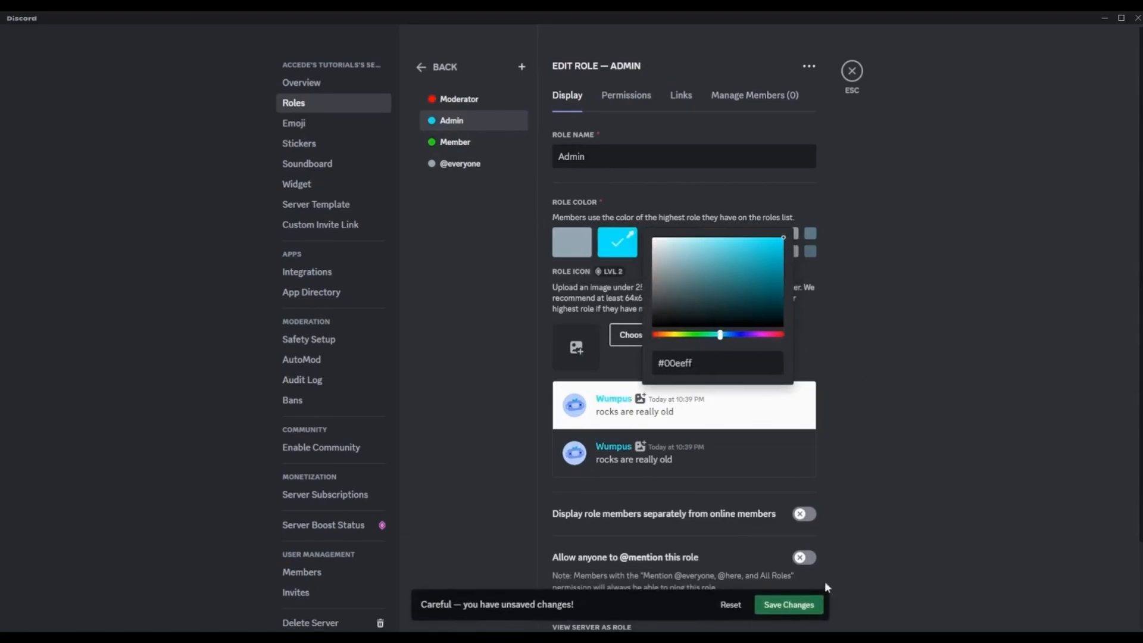
click(803, 607)
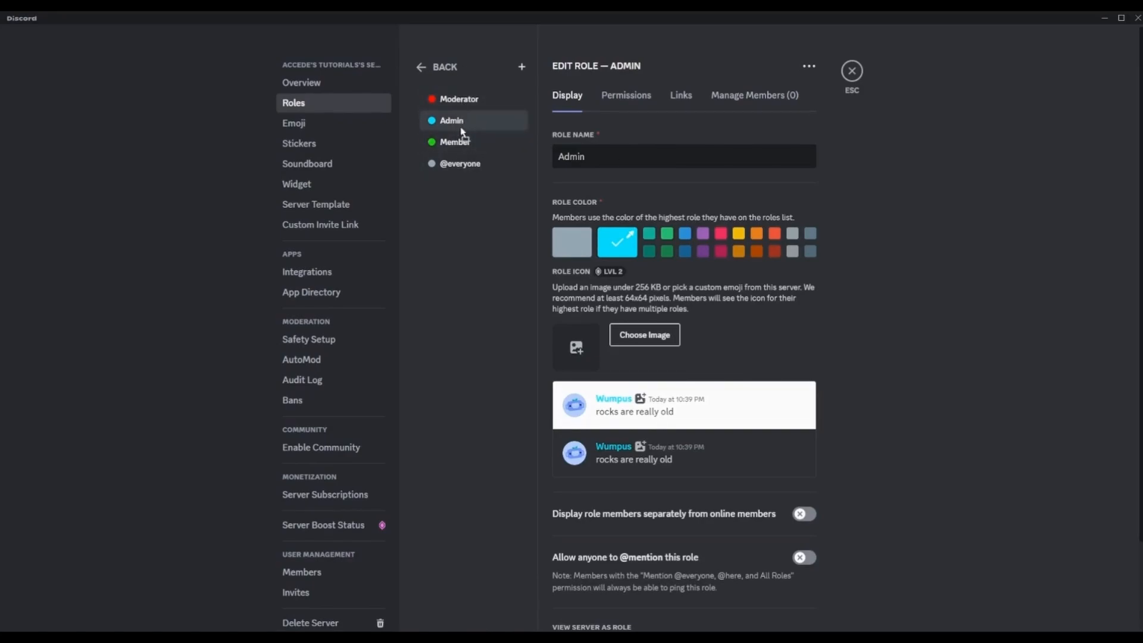
- Move the Admin role above Moderator and display its members separately from online members, saving each change
drag(468, 135, 466, 102)
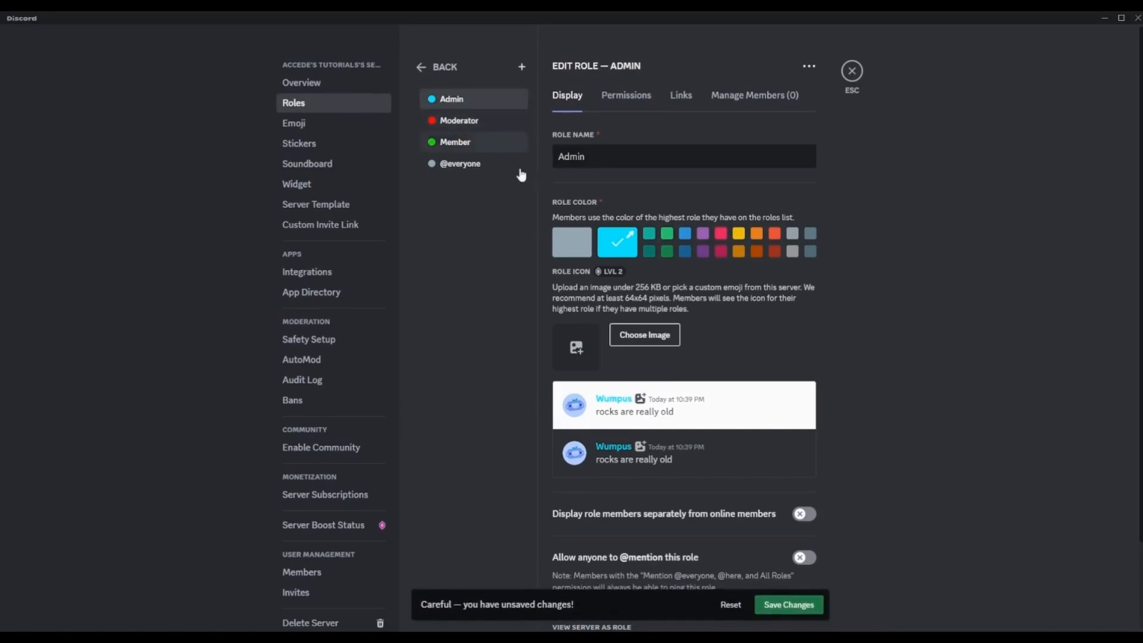
click(788, 604)
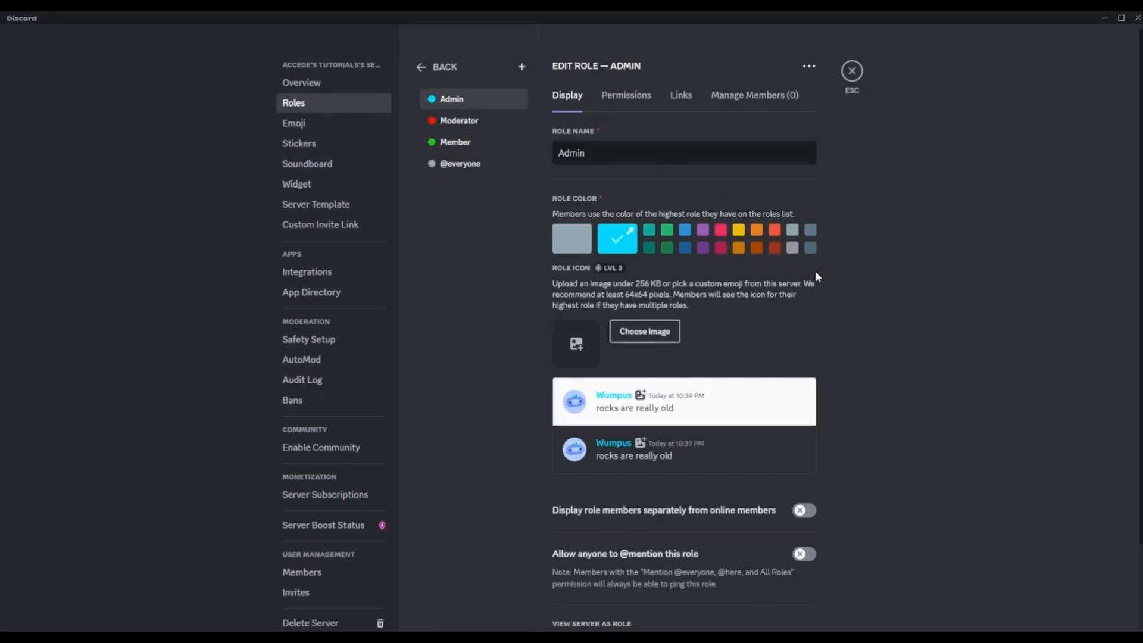
scroll(827, 310, down, 2)
click(794, 414)
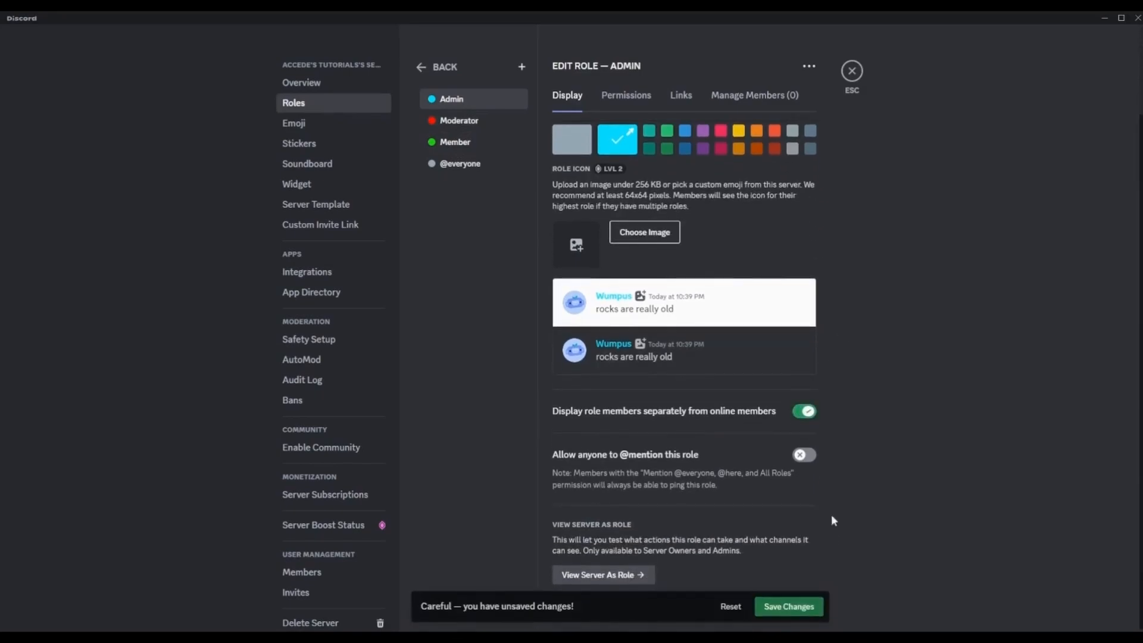
click(796, 605)
scroll(831, 446, up, 2)
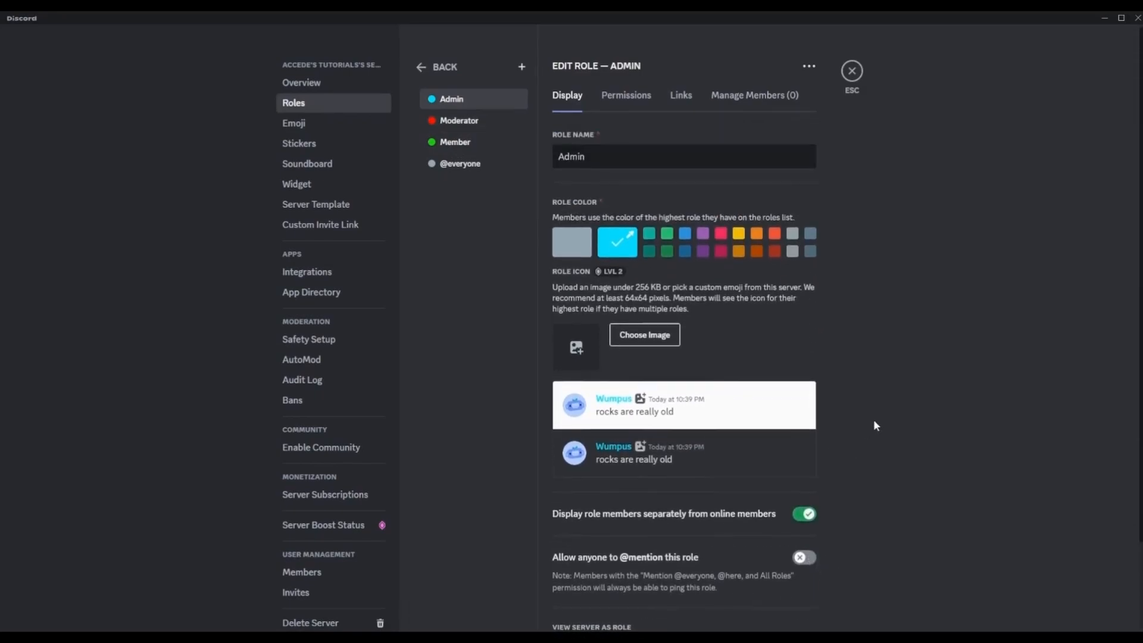
- Grant the Admin role the Administrator permission under the advanced permissions
click(626, 104)
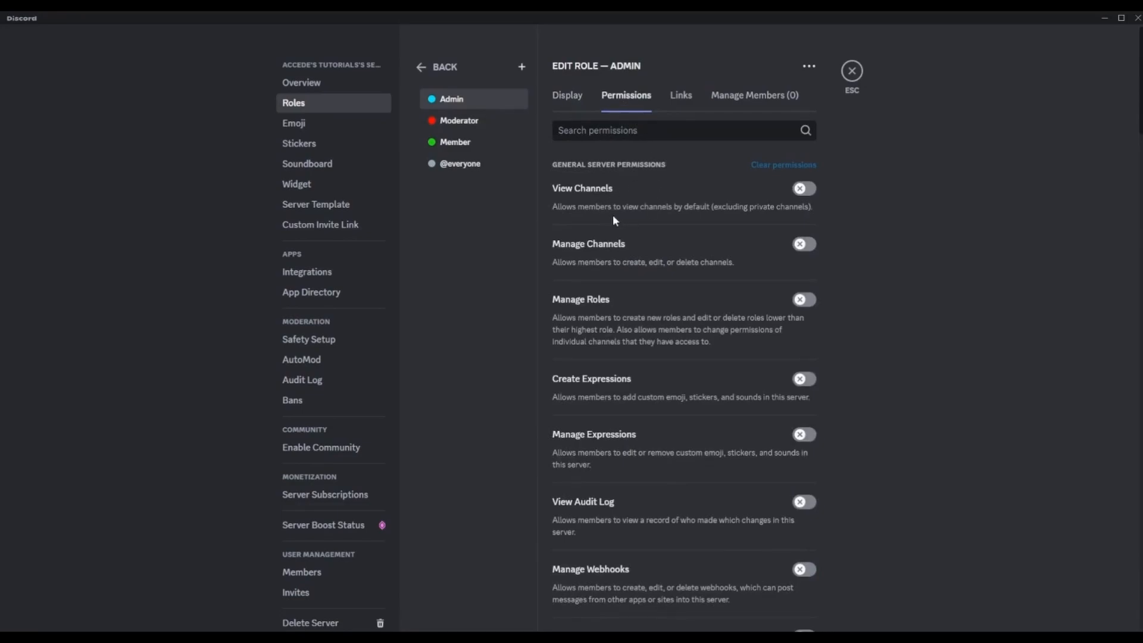
scroll(658, 225, down, 3)
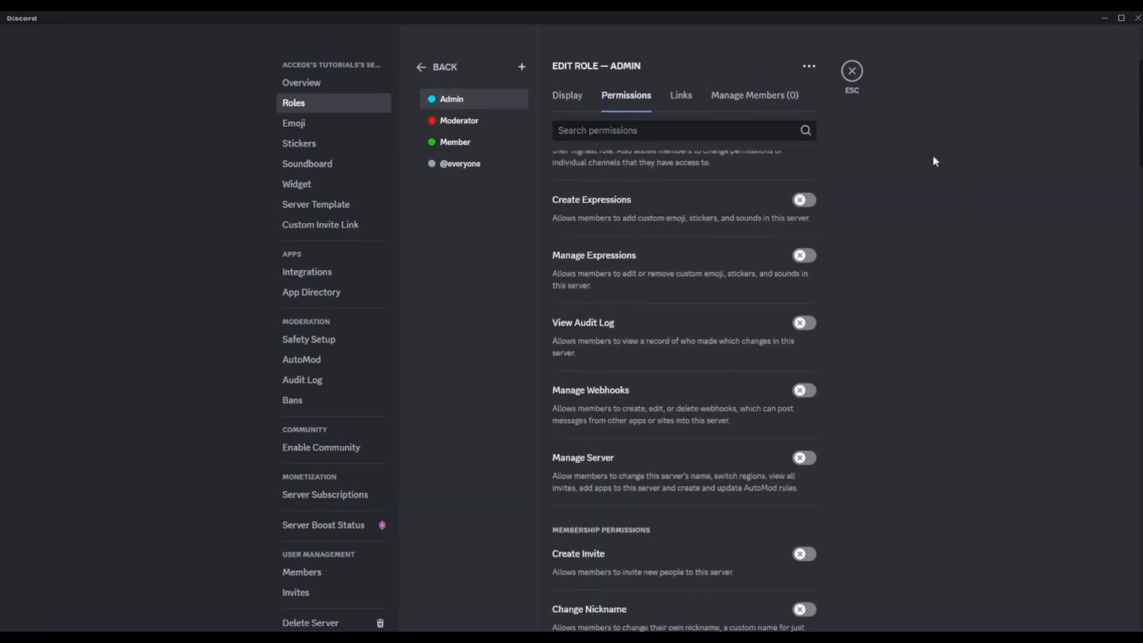
scroll(934, 160, up, 3)
scroll(895, 584, down, 15)
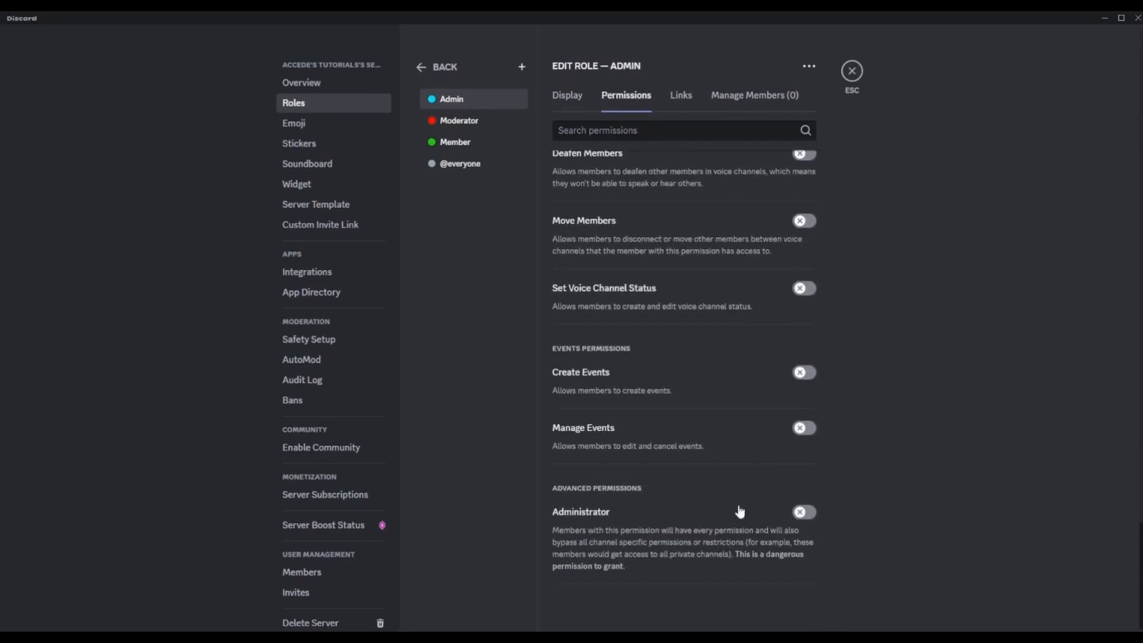
click(802, 512)
scroll(670, 256, up, 10)
scroll(670, 258, down, 10)
scroll(870, 508, up, 15)
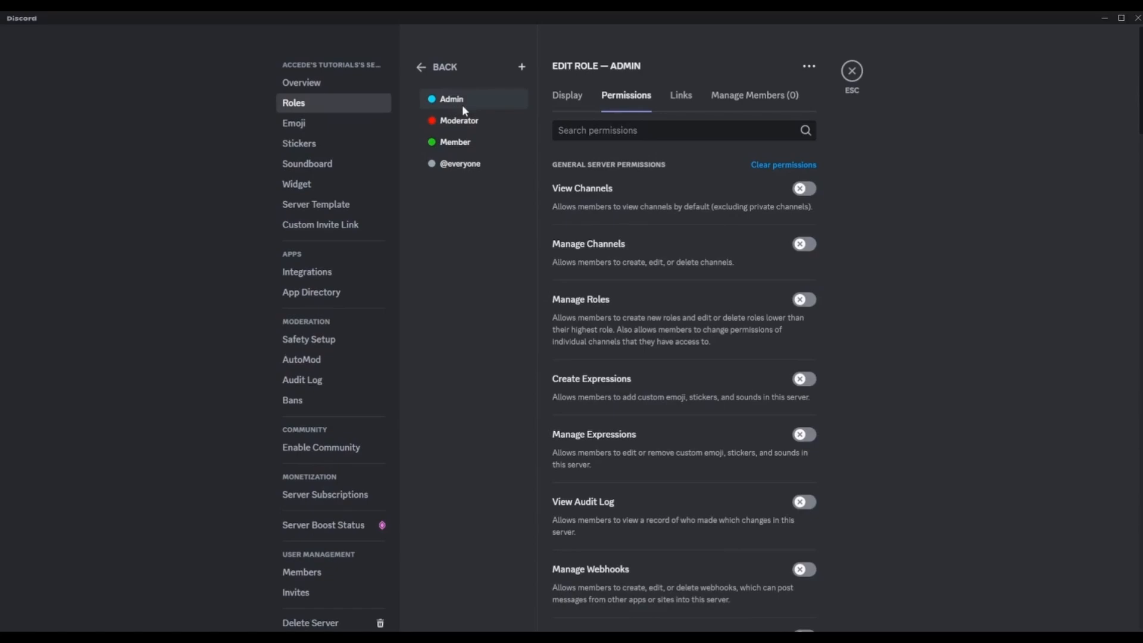
- Examine the Admin role's linked-role requirements and member management, and return to its display settings
click(679, 100)
click(730, 101)
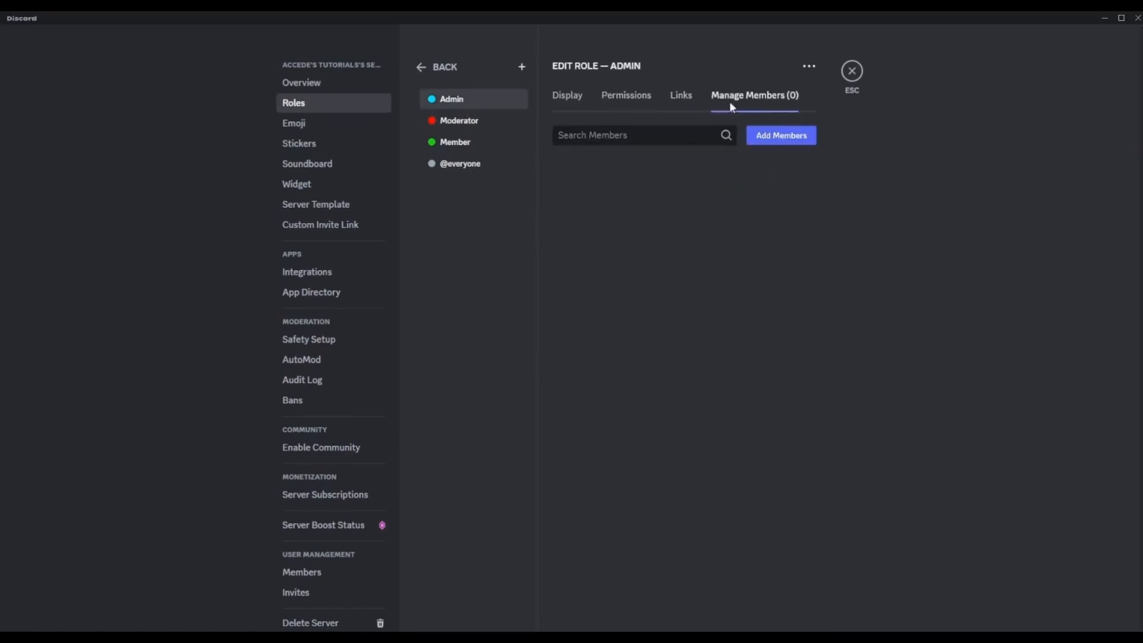
click(685, 103)
click(725, 105)
click(686, 106)
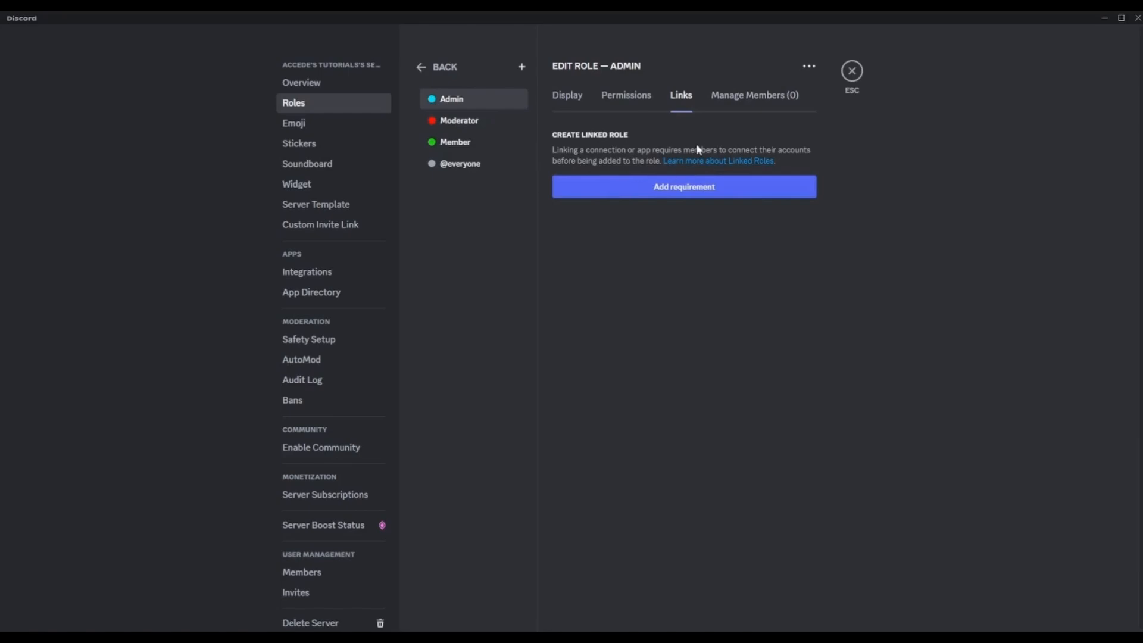
click(754, 108)
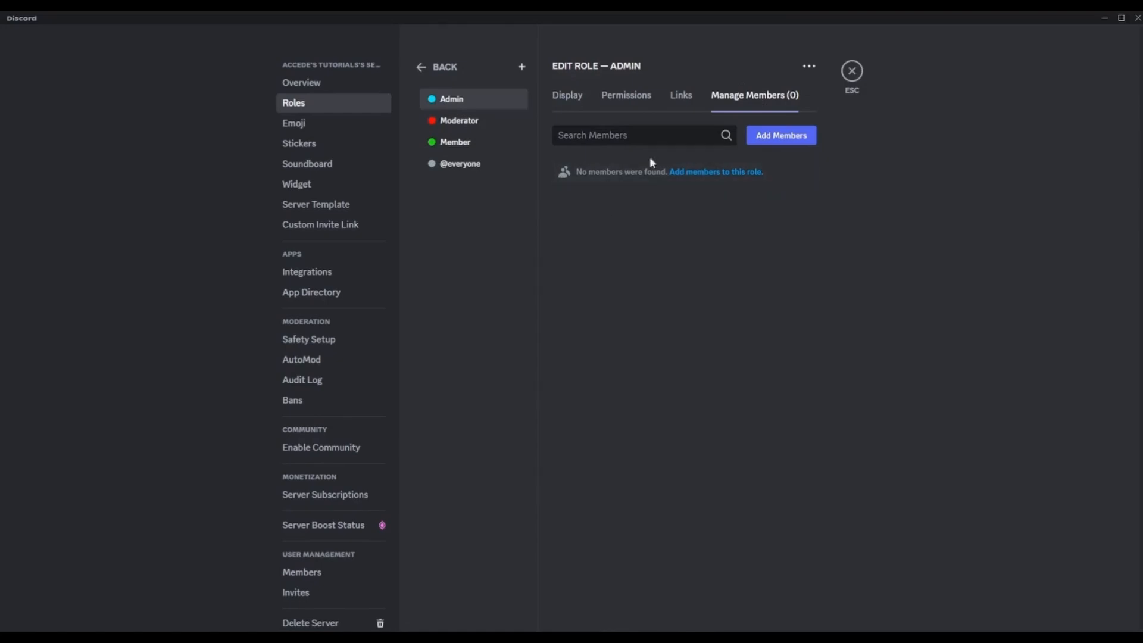
click(572, 95)
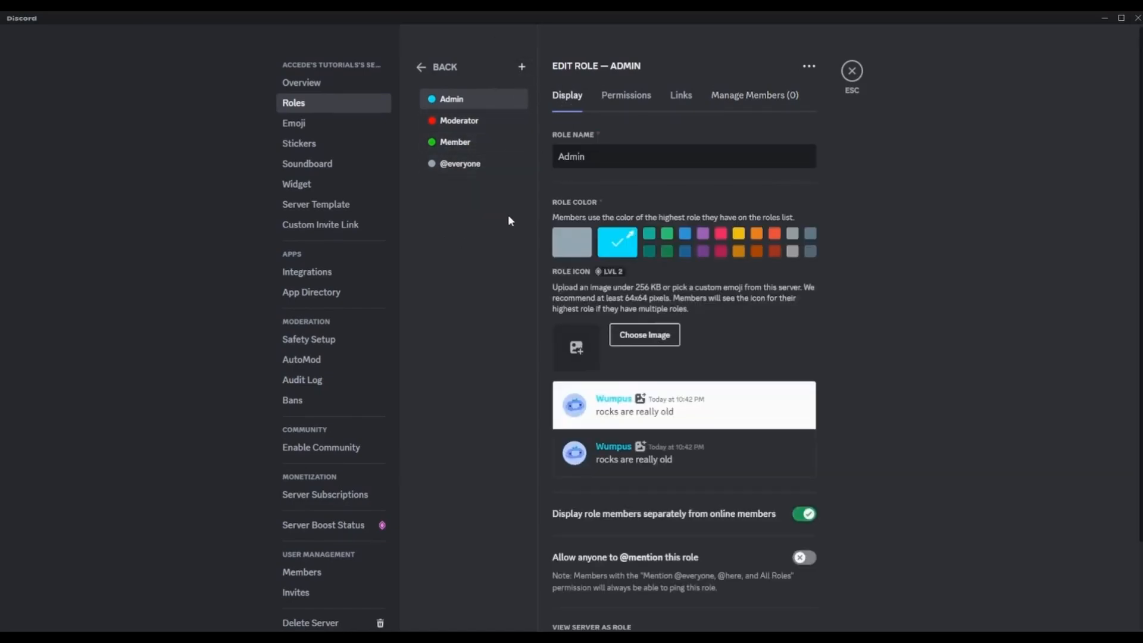
- Create a new role named Meme Access and save it
click(520, 69)
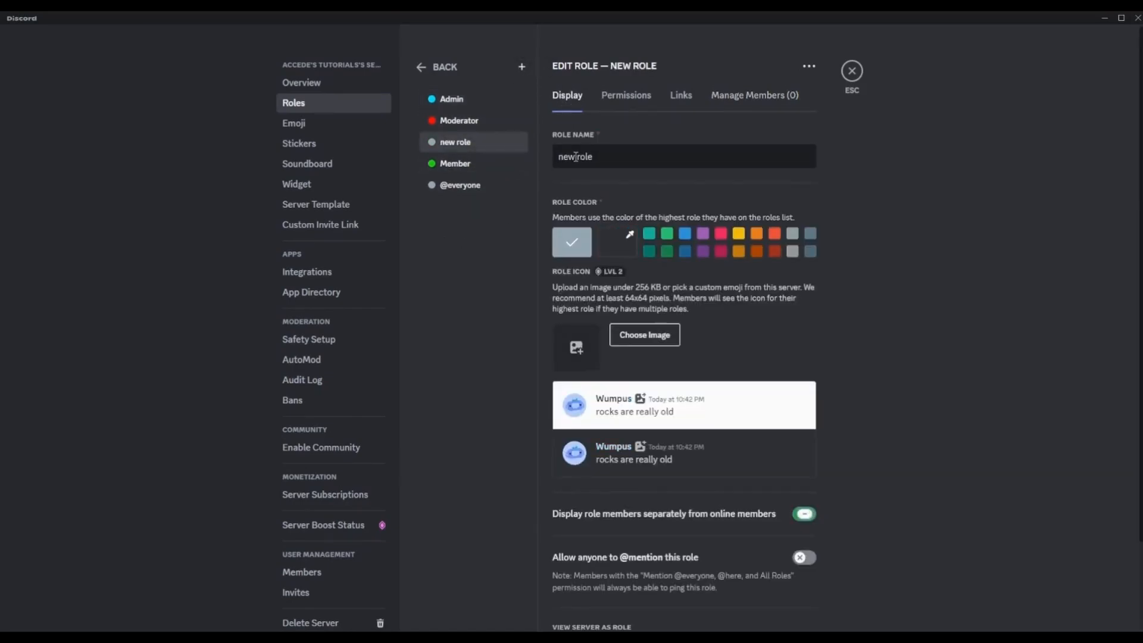
triple_click(678, 155)
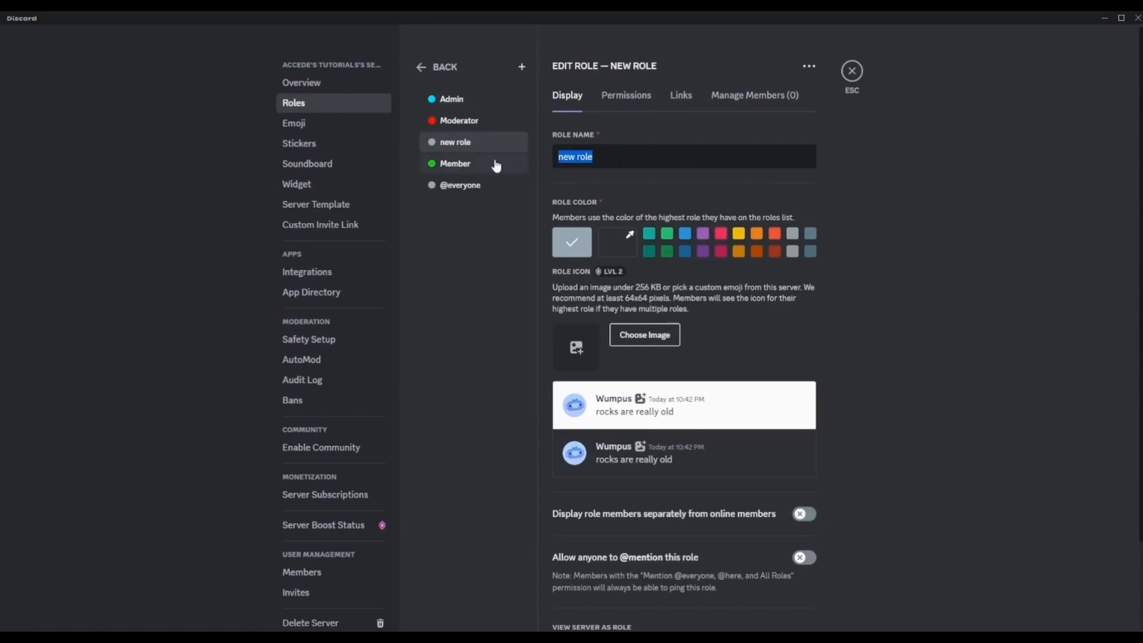
text(Meme)
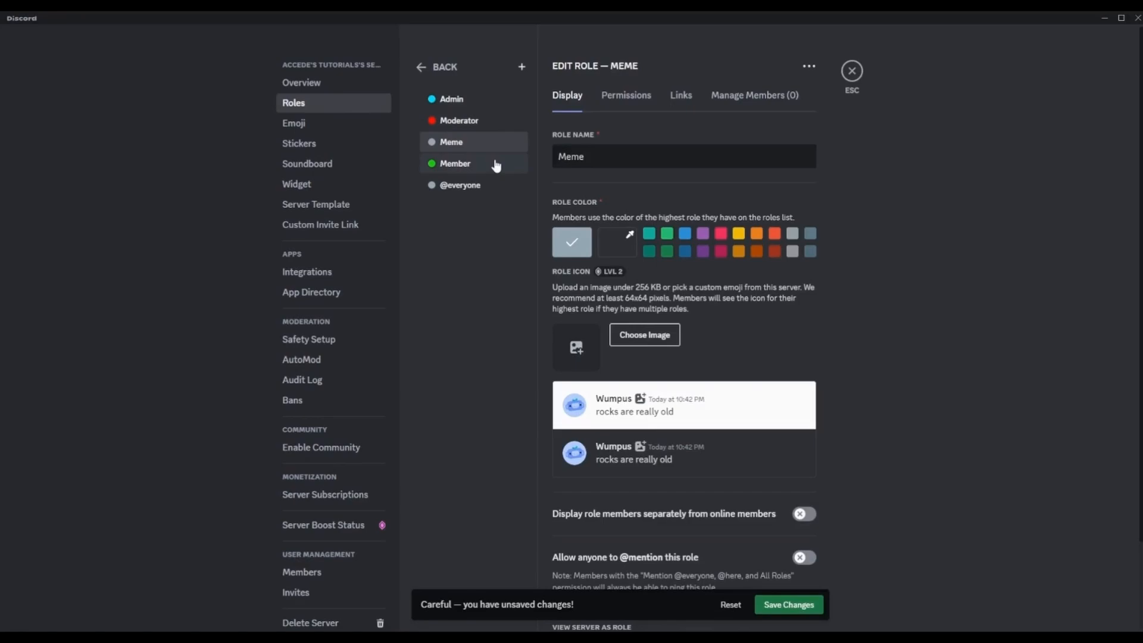
text( Access)
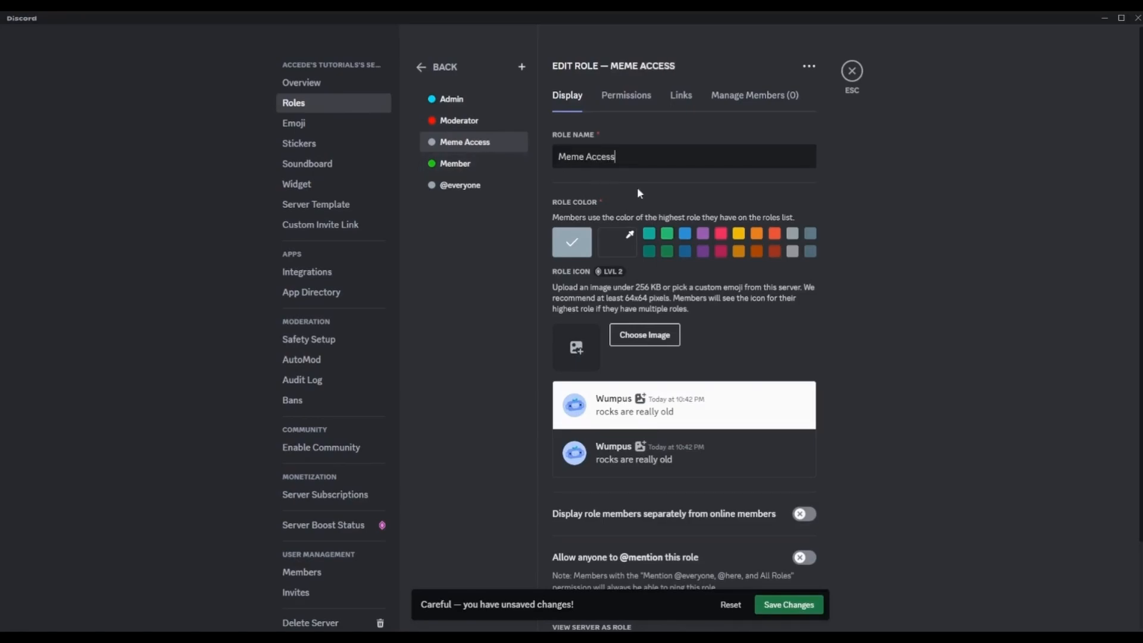
click(782, 605)
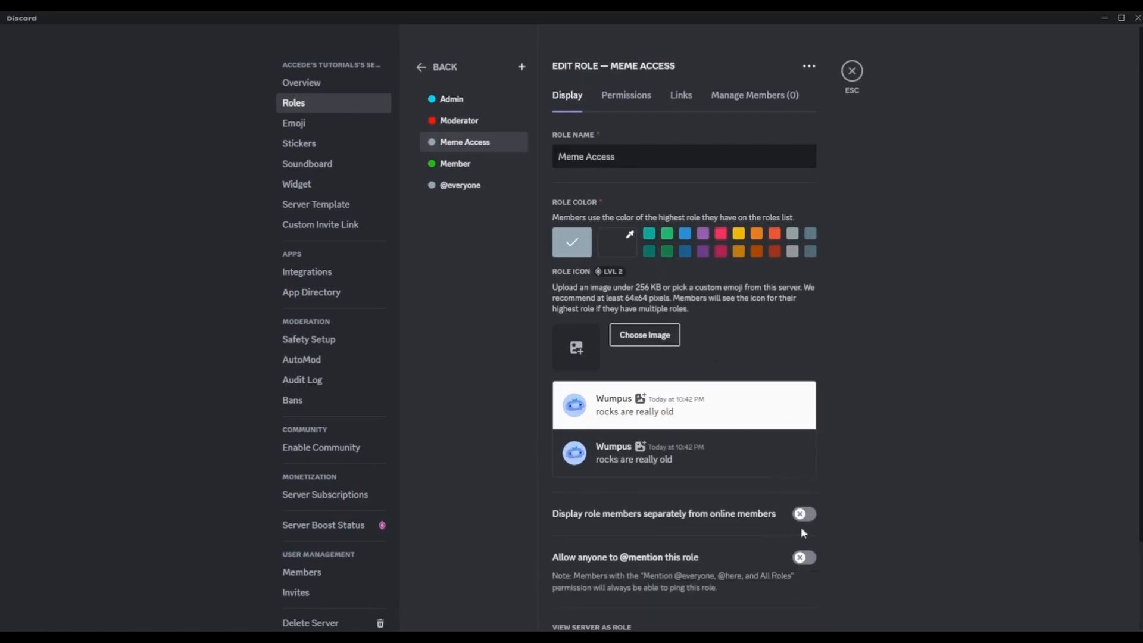
- Give the Meme Access role the custom colour #2b14eb and save the change
click(612, 238)
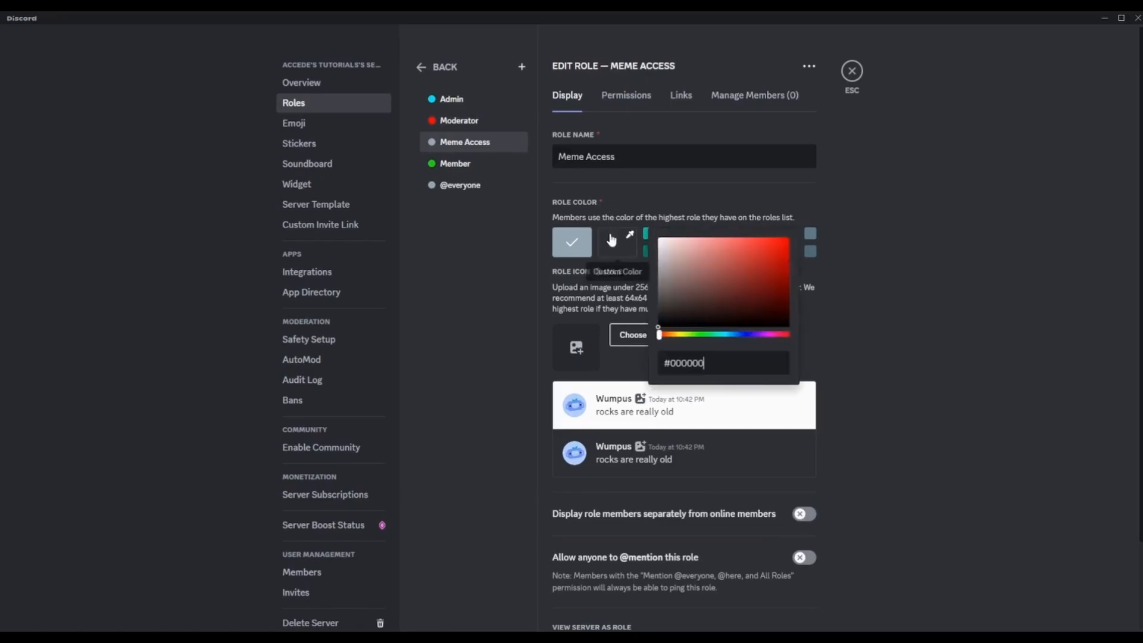
click(697, 301)
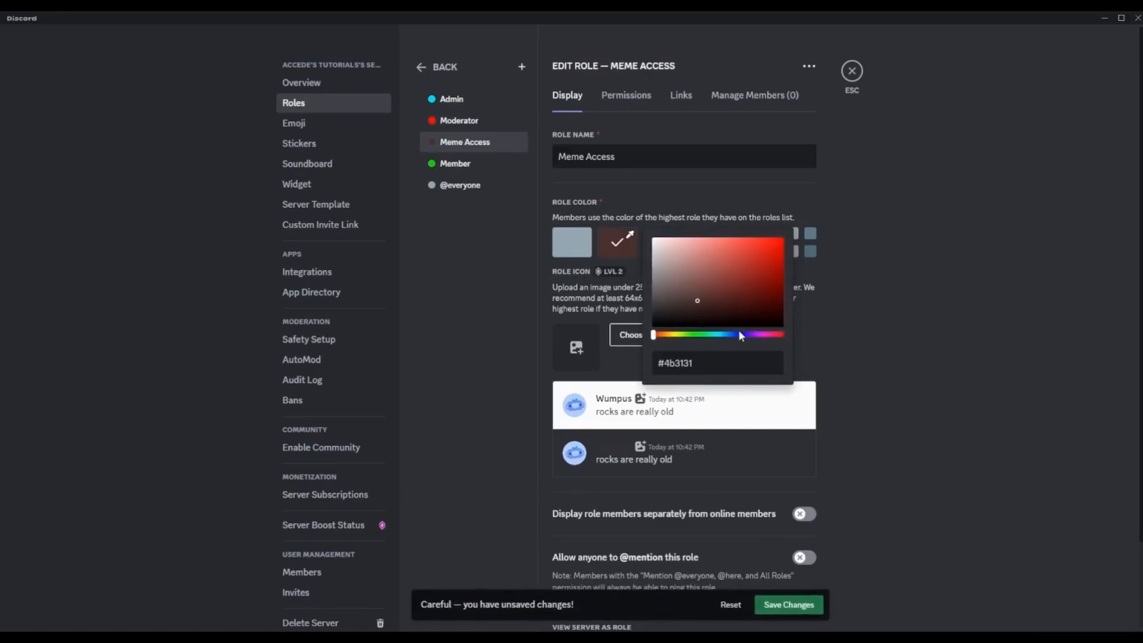
click(742, 335)
click(758, 267)
click(772, 244)
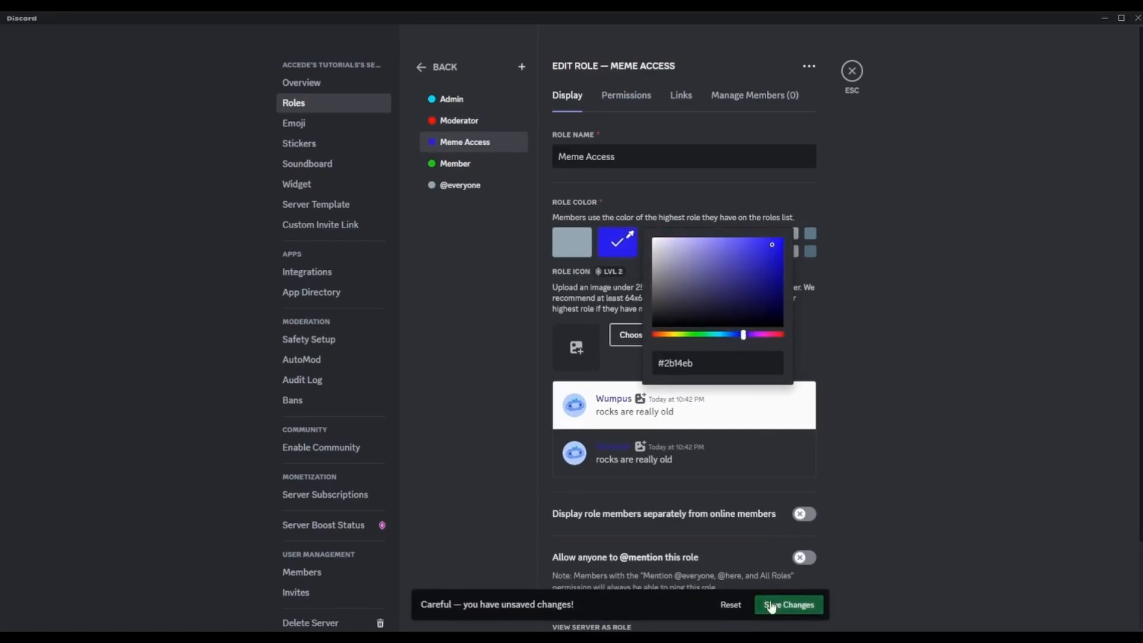
click(938, 449)
scroll(851, 367, down, 2)
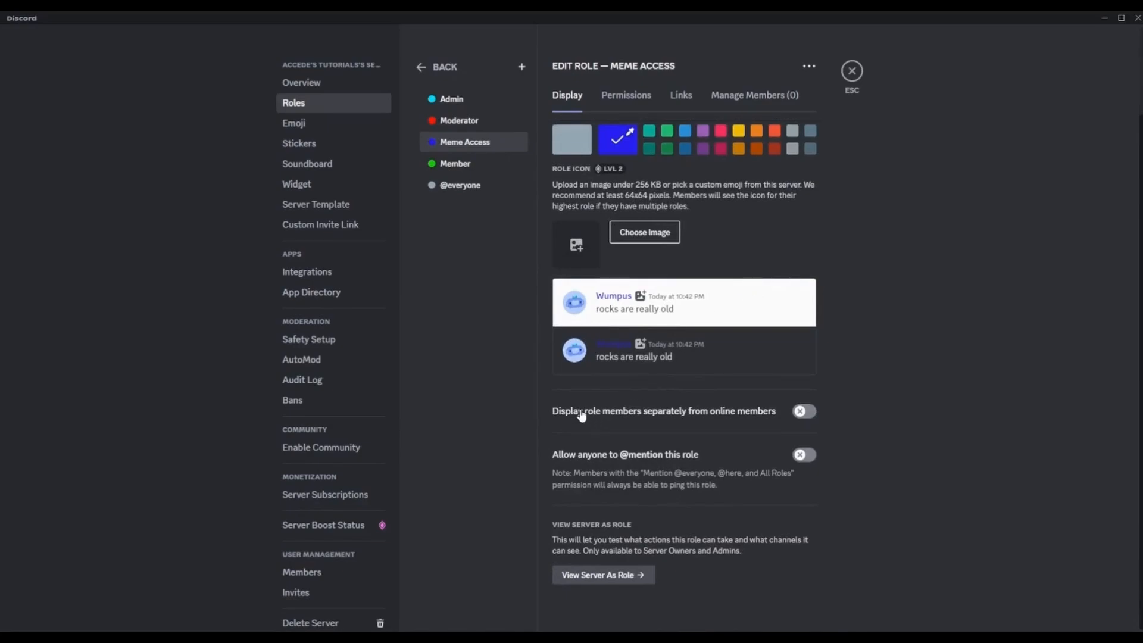
scroll(601, 394, up, 2)
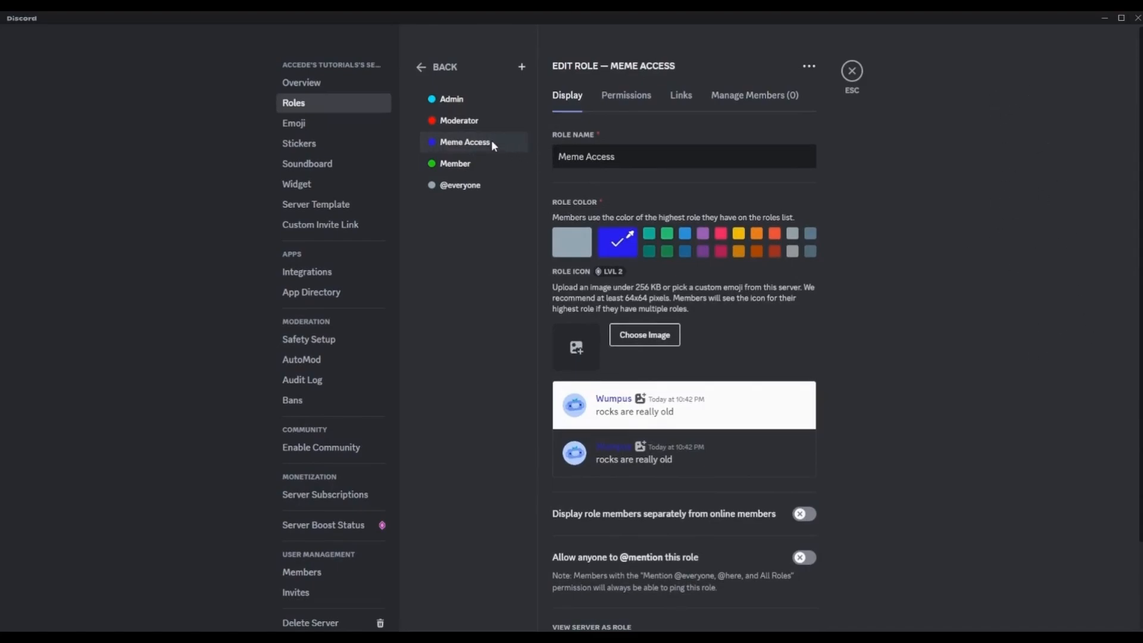
scroll(831, 467, down, 1)
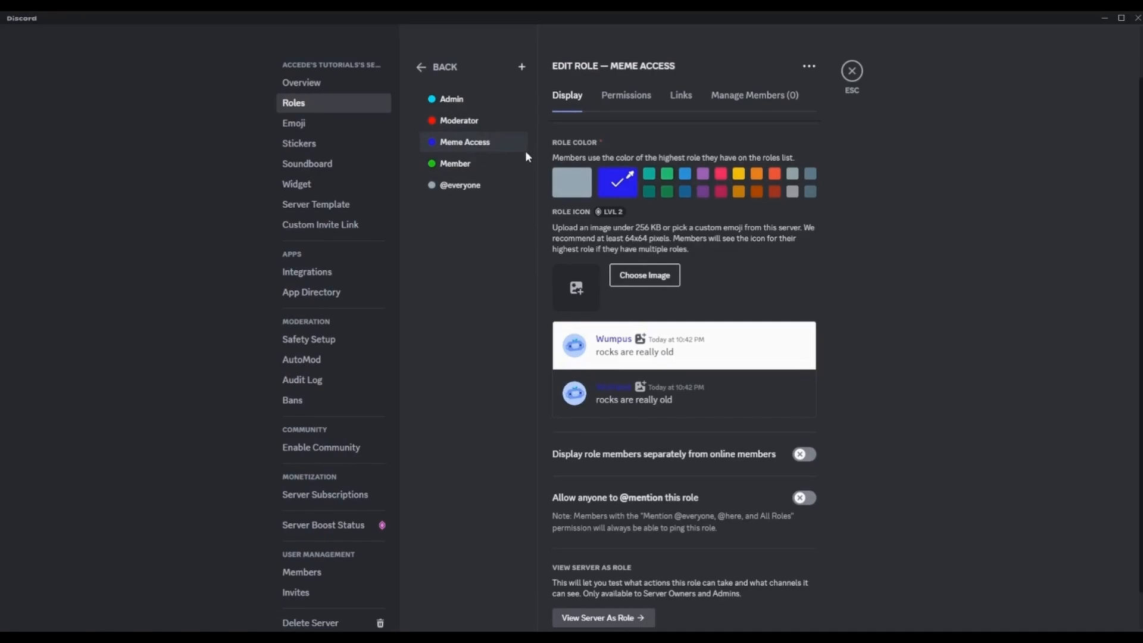
scroll(905, 322, up, 1)
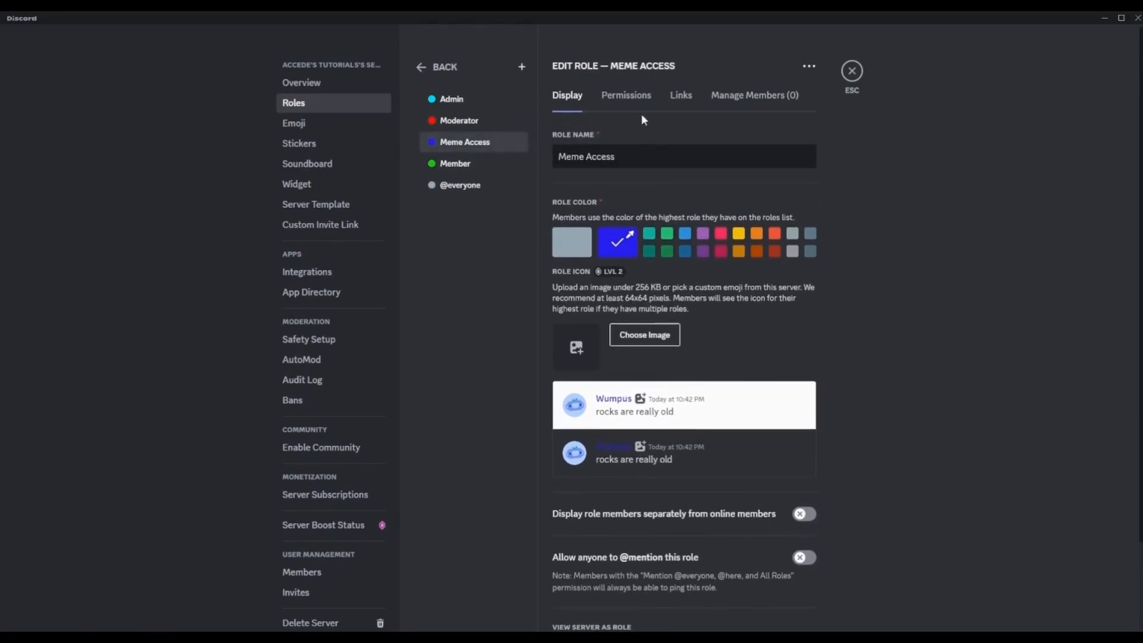
click(632, 97)
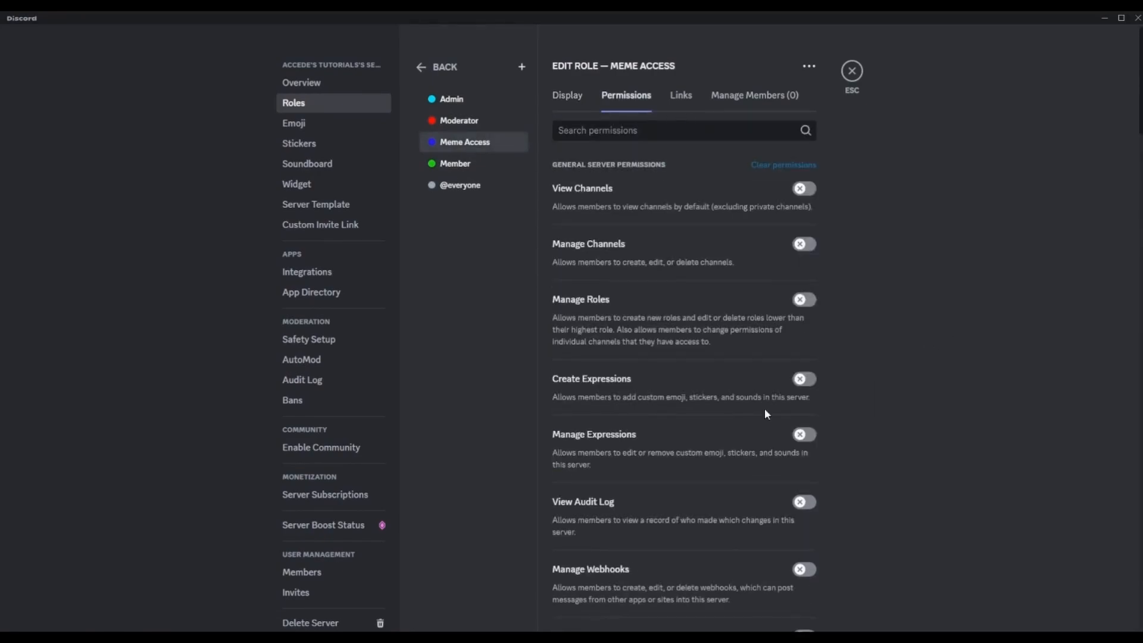
click(455, 185)
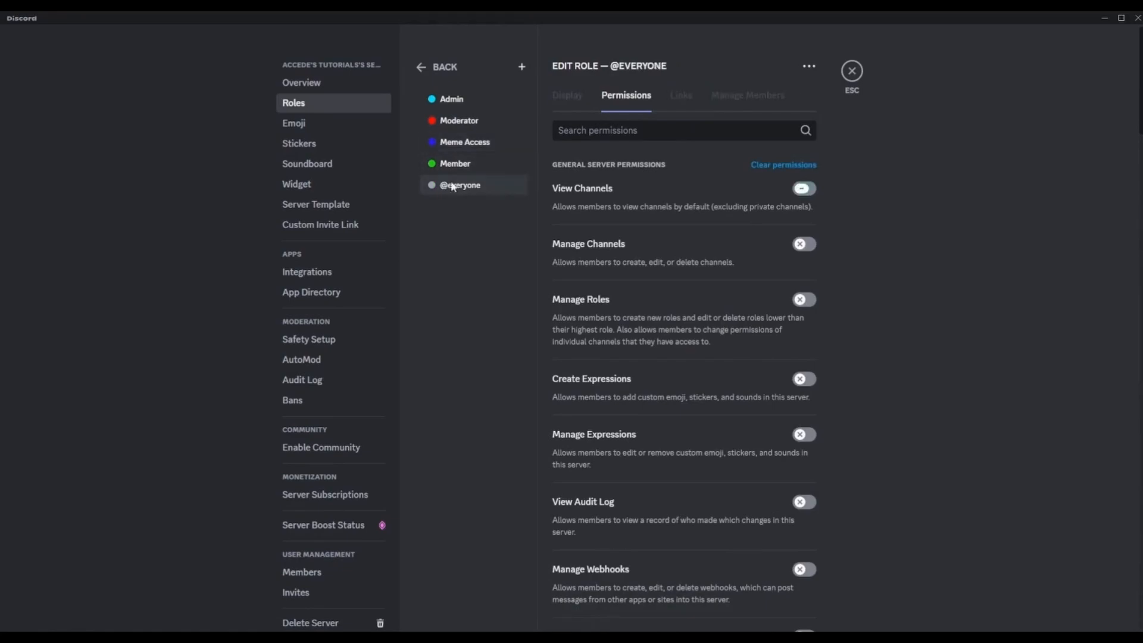
click(477, 156)
click(476, 148)
click(480, 185)
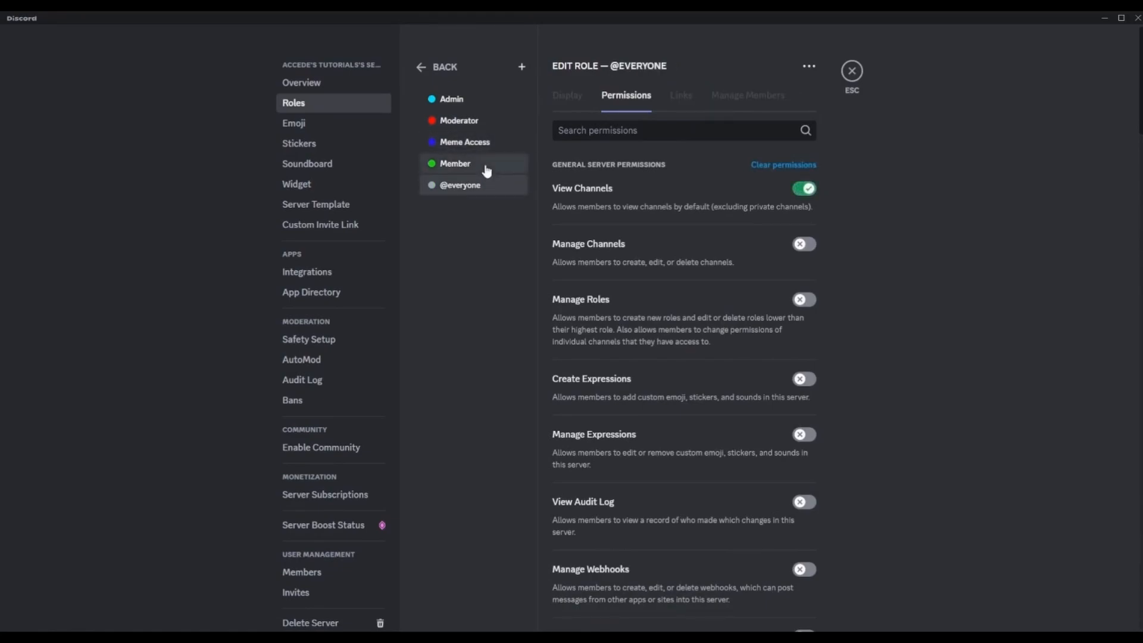
click(484, 169)
click(485, 189)
click(461, 144)
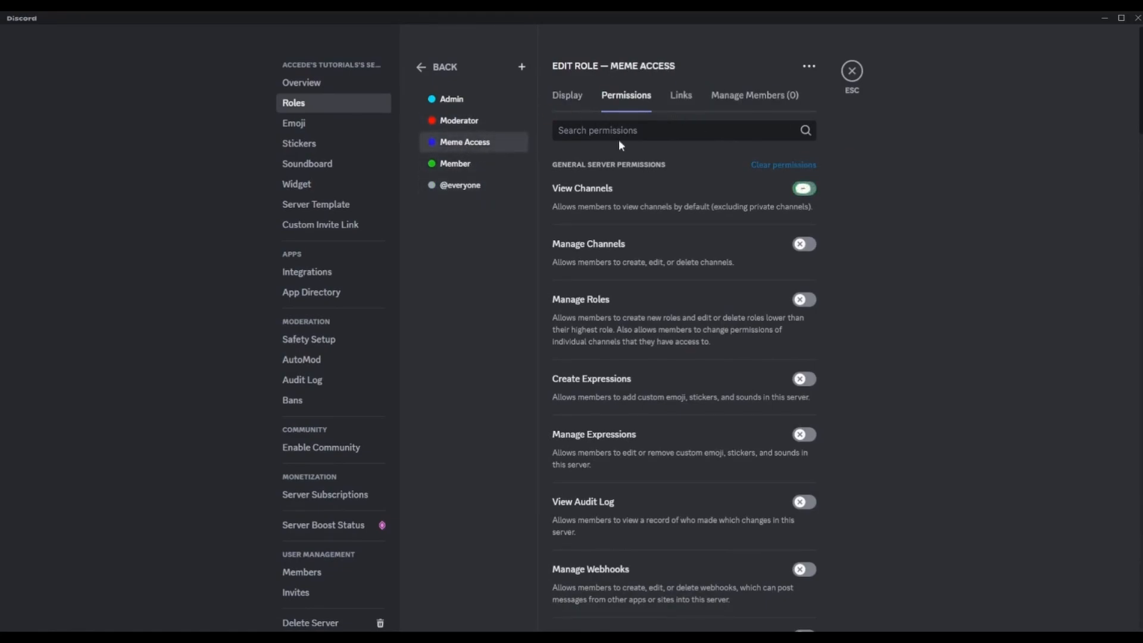
click(681, 96)
click(738, 97)
click(631, 97)
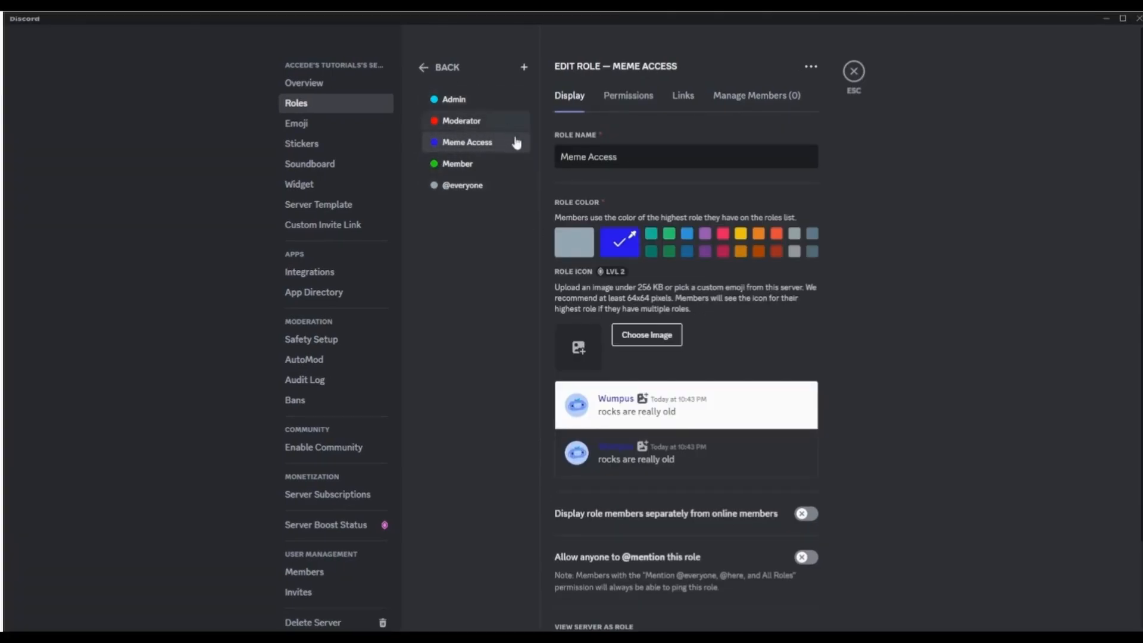
- Set the announcements channel's topic to "This is where announcements are made", save it, and view the topic in the channel
click(854, 72)
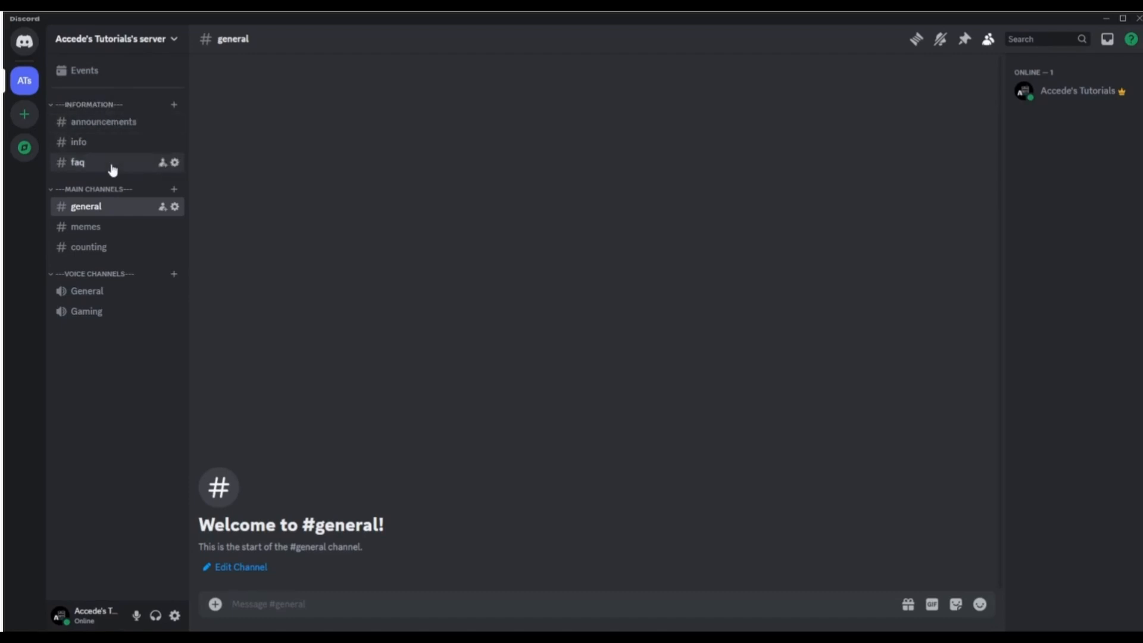
right_click(116, 126)
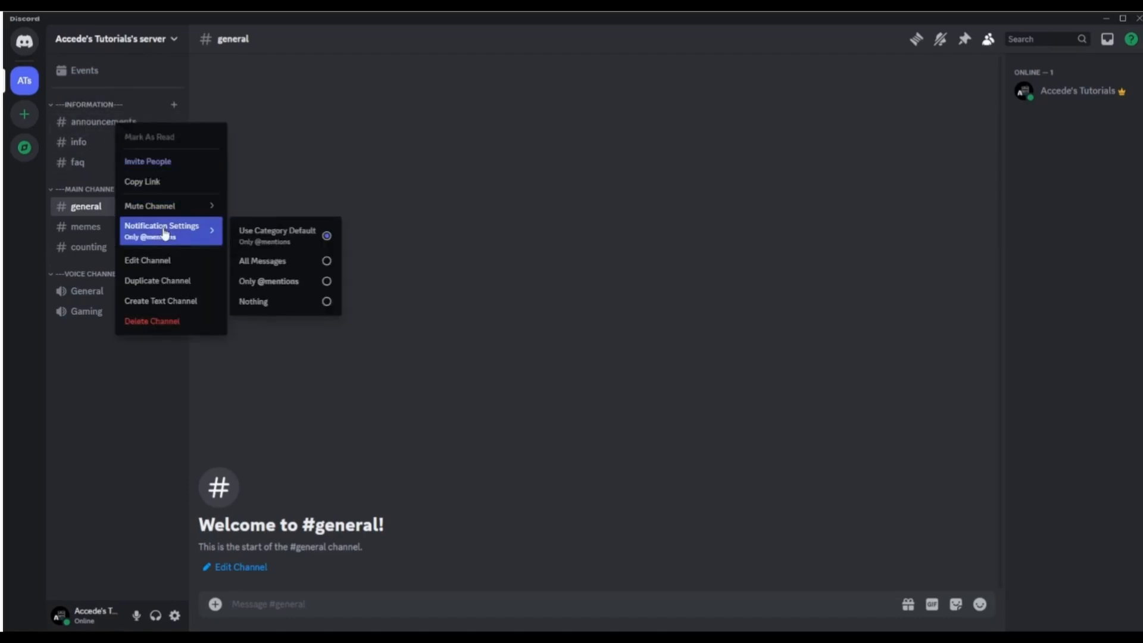
click(163, 259)
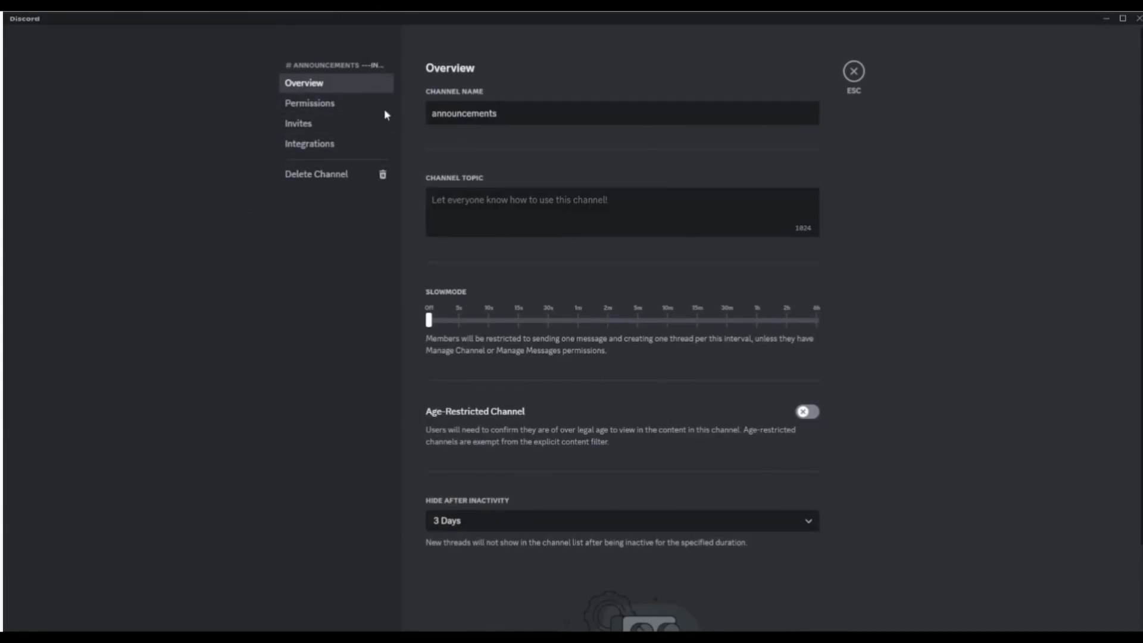
double_click(496, 114)
click(501, 115)
click(513, 208)
text(This )
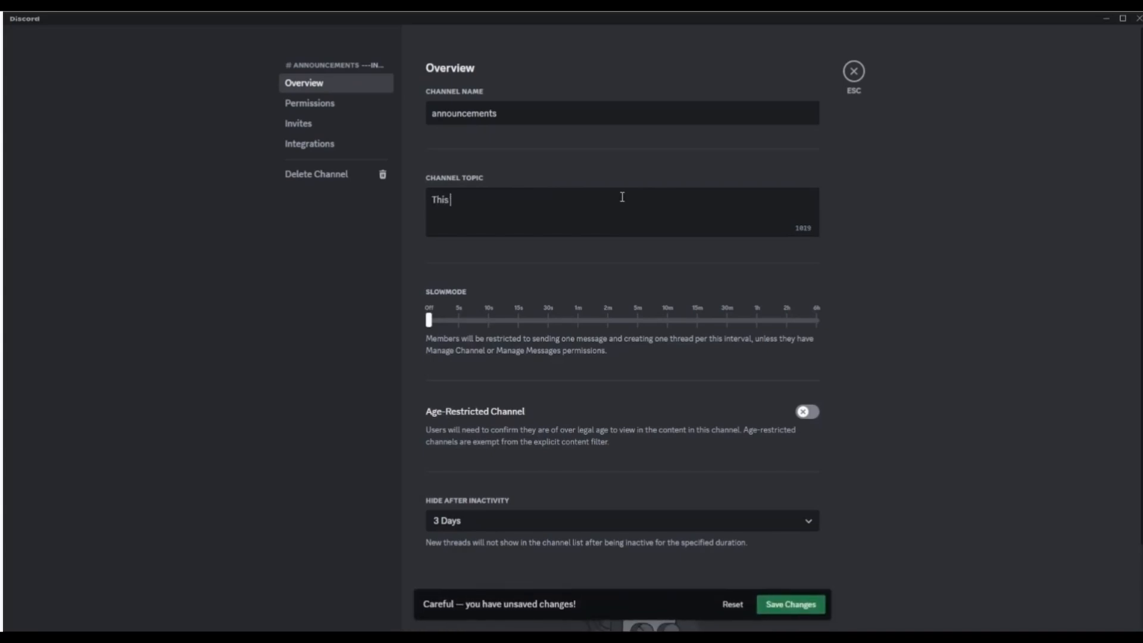
text(is where announcements are made)
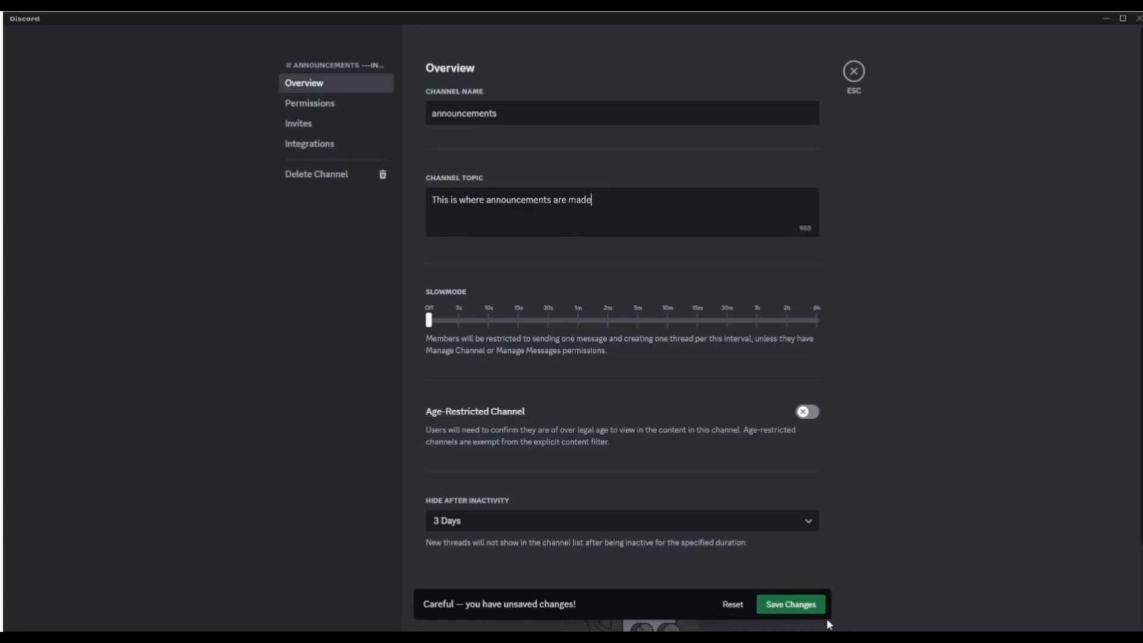
click(798, 605)
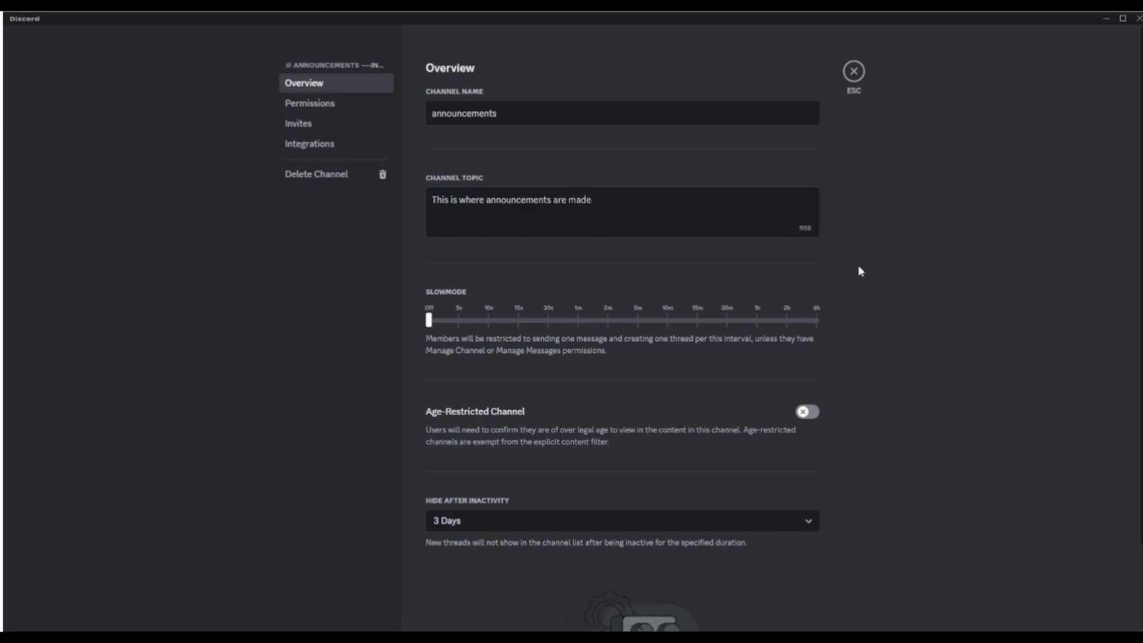
click(853, 72)
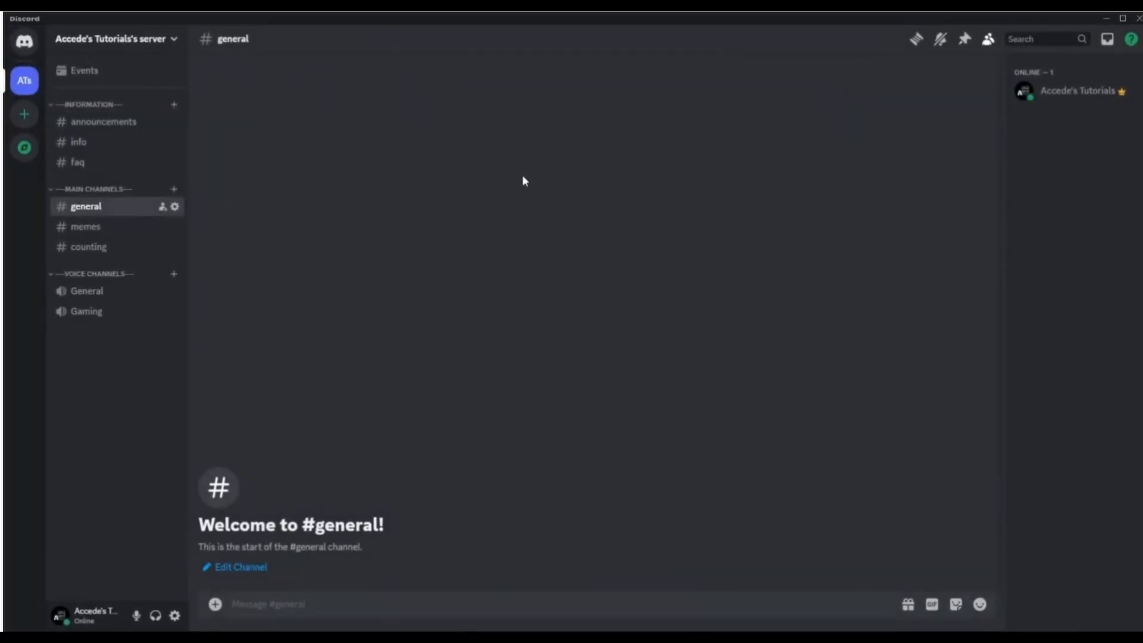
click(102, 123)
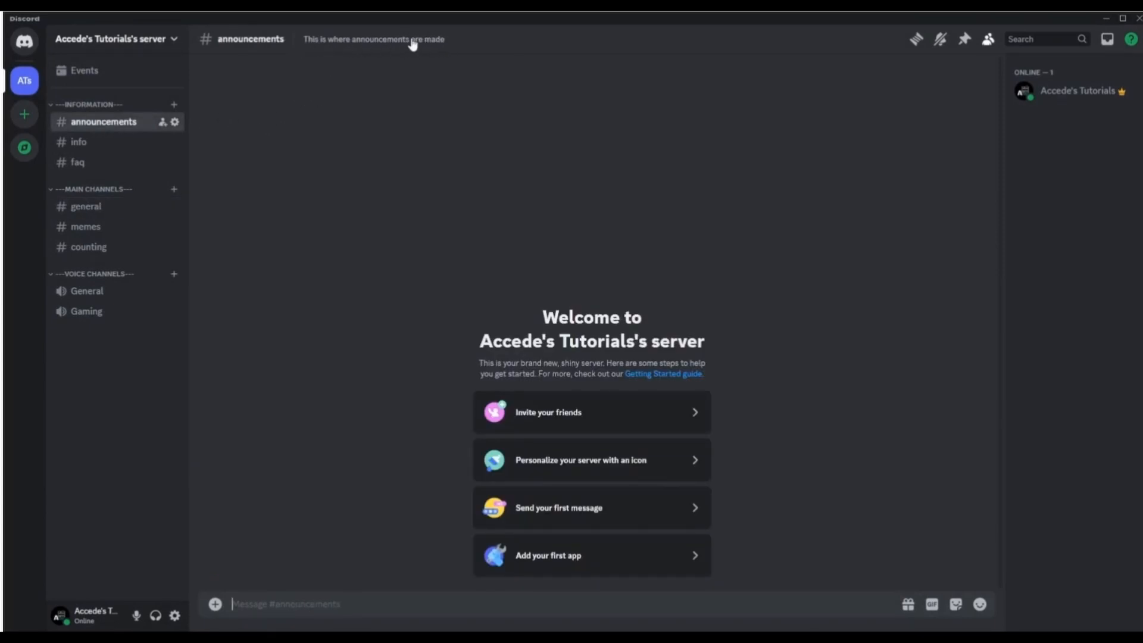
- Try a 1-minute slowmode in the announcements channel's settings, set it back to Off and save
right_click(104, 124)
click(165, 260)
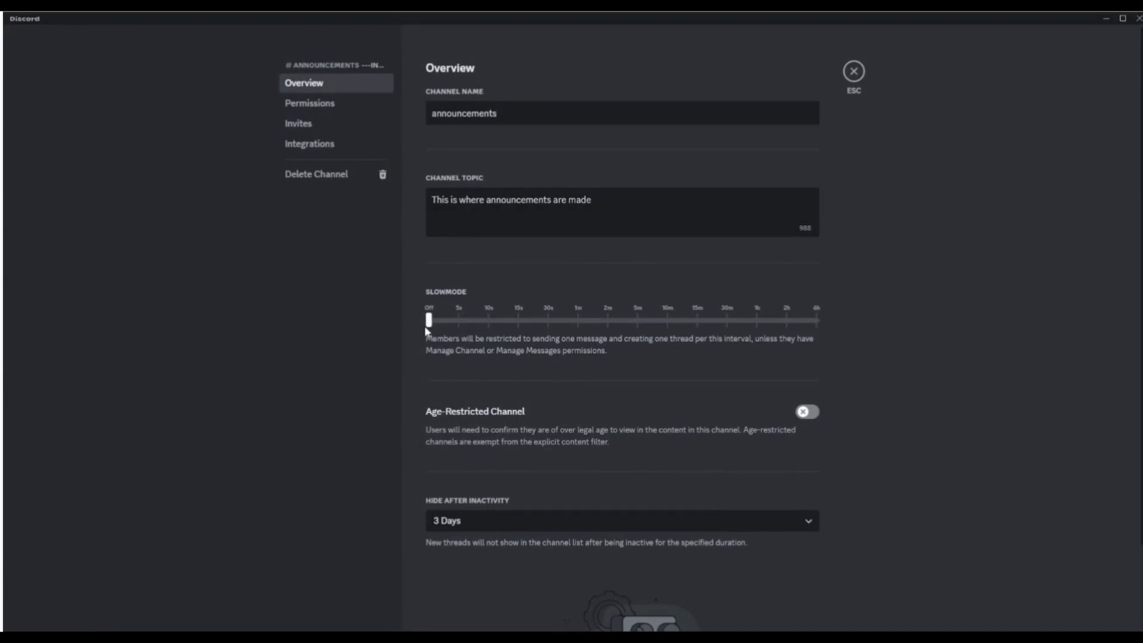
drag(429, 320, 582, 312)
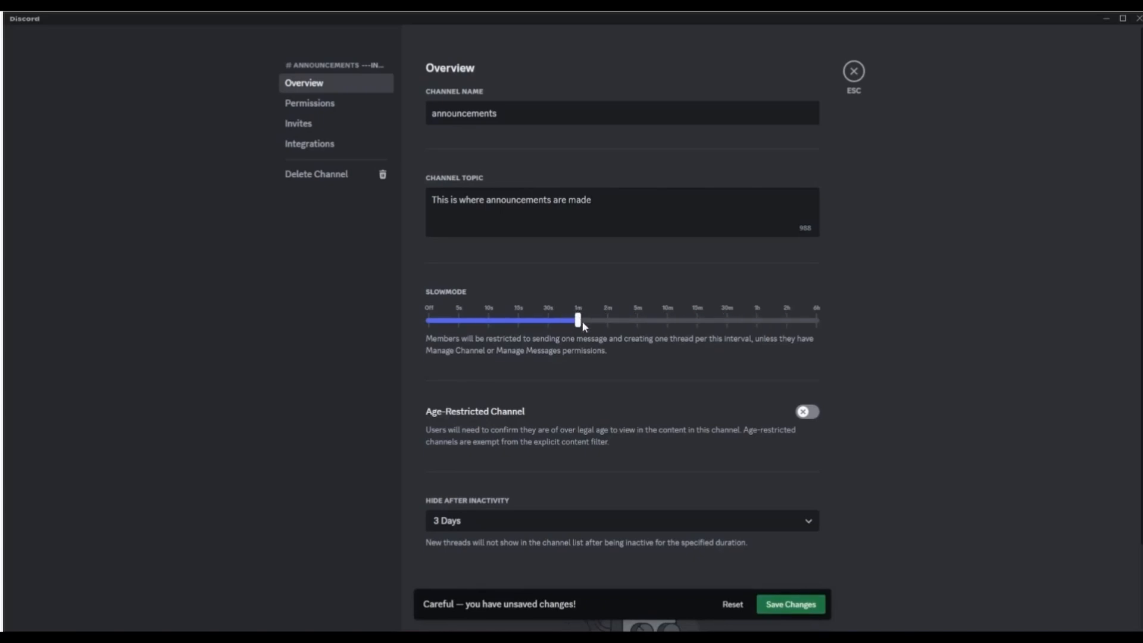
drag(579, 316, 414, 319)
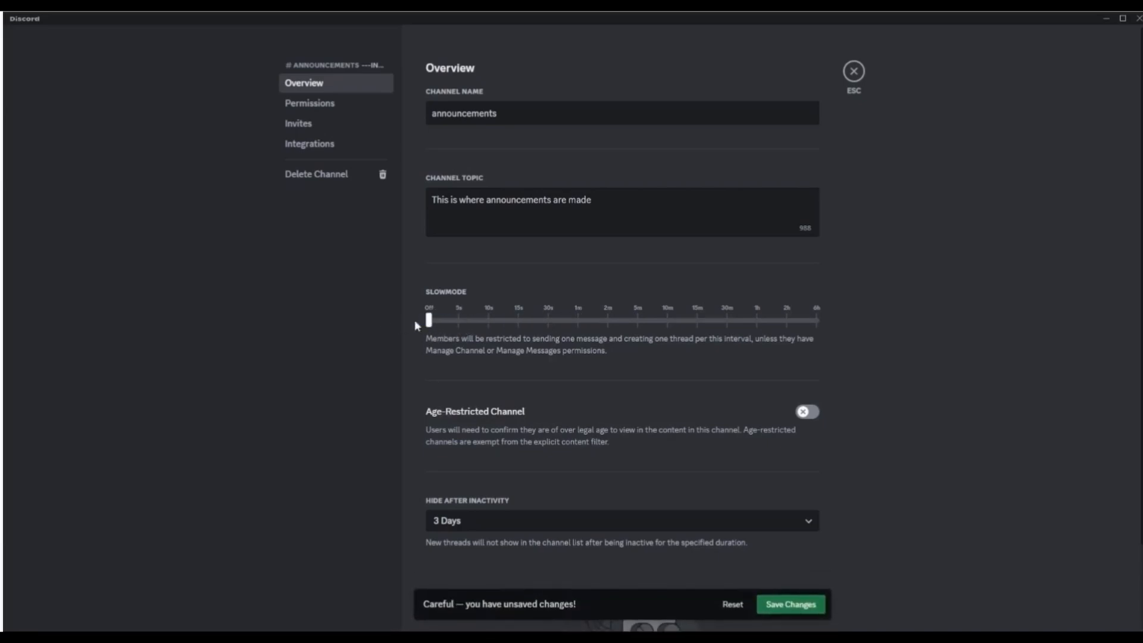
click(773, 602)
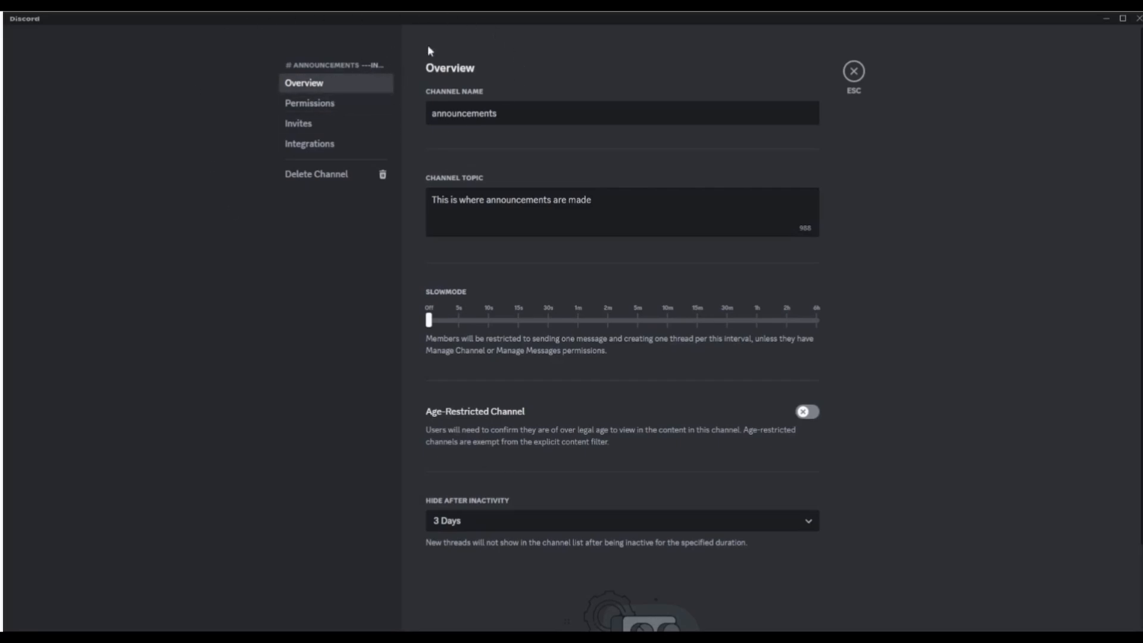
click(356, 110)
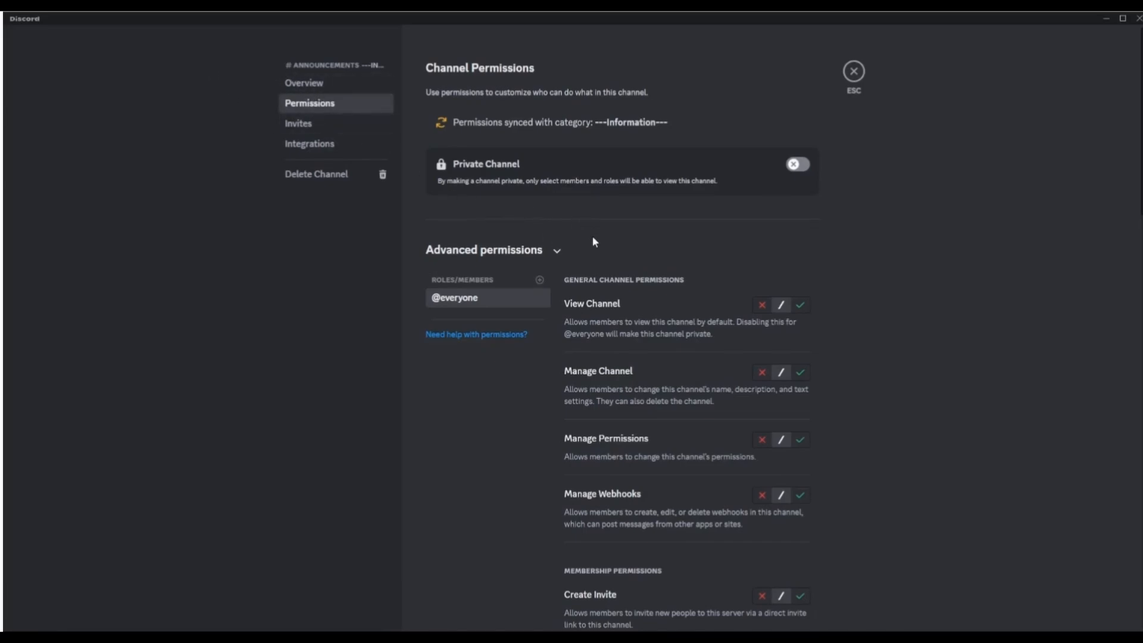
scroll(787, 303, down, 10)
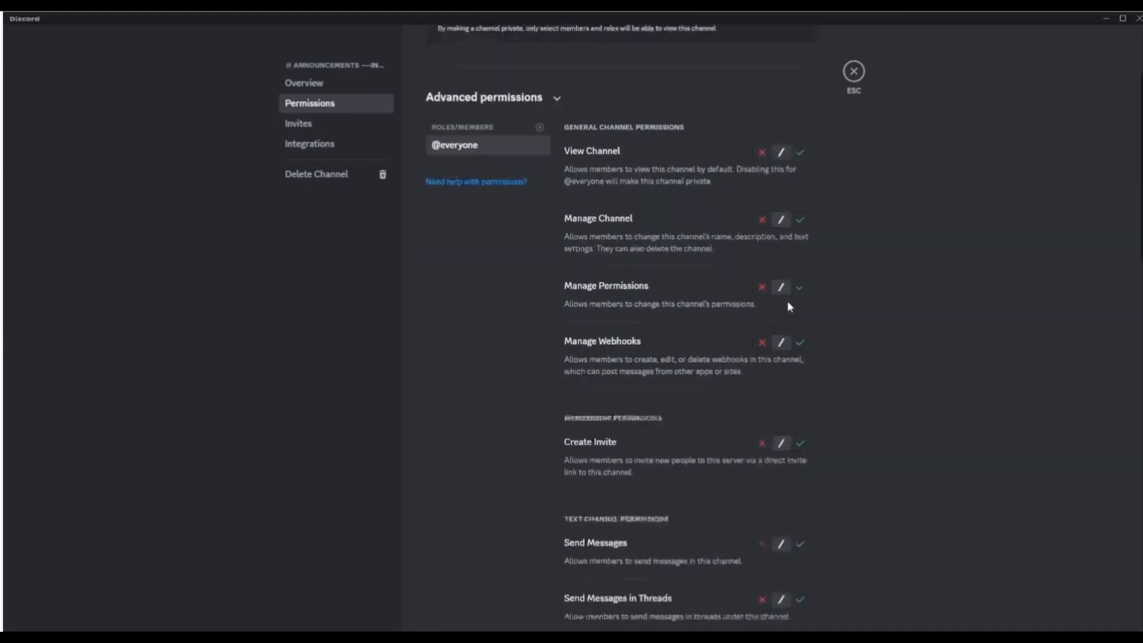
scroll(820, 411, up, 12)
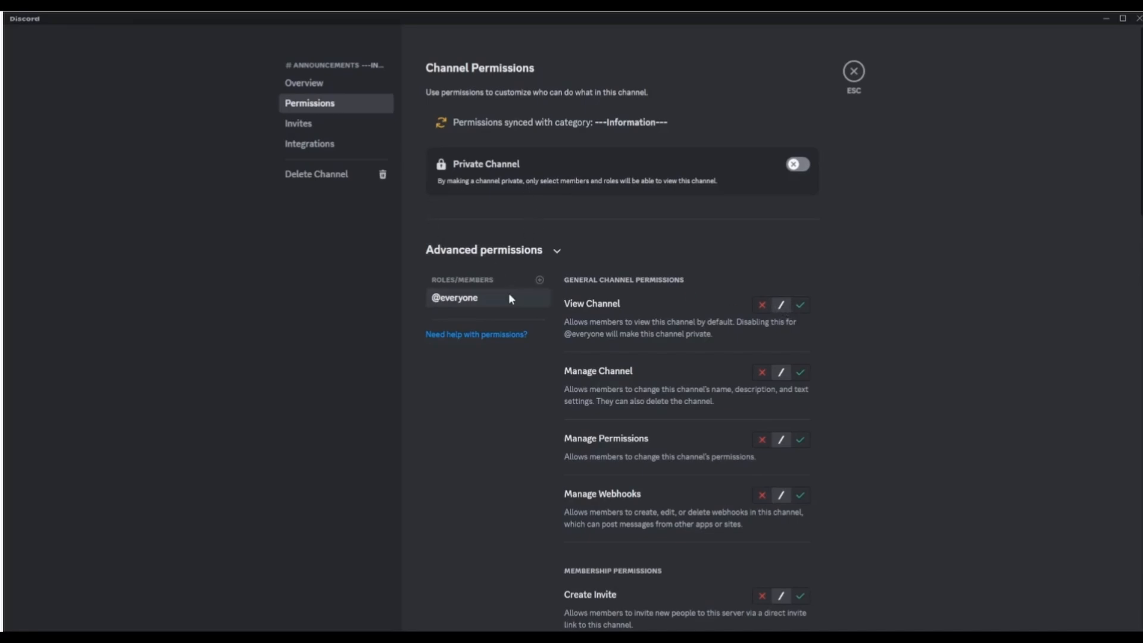
click(767, 303)
scroll(821, 409, down, 1)
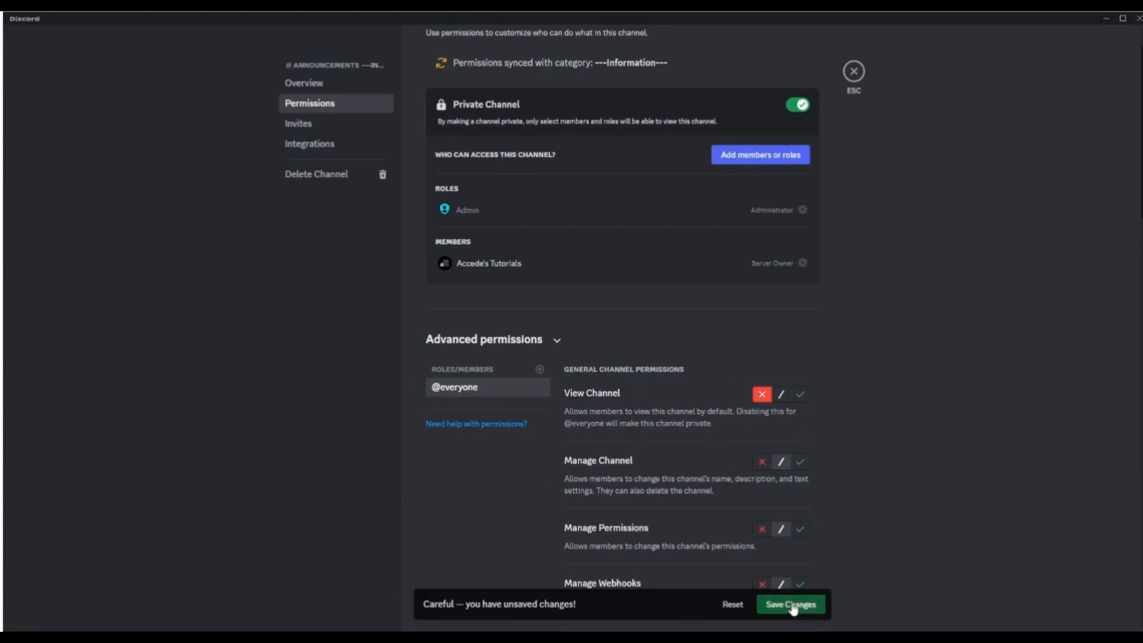
click(782, 395)
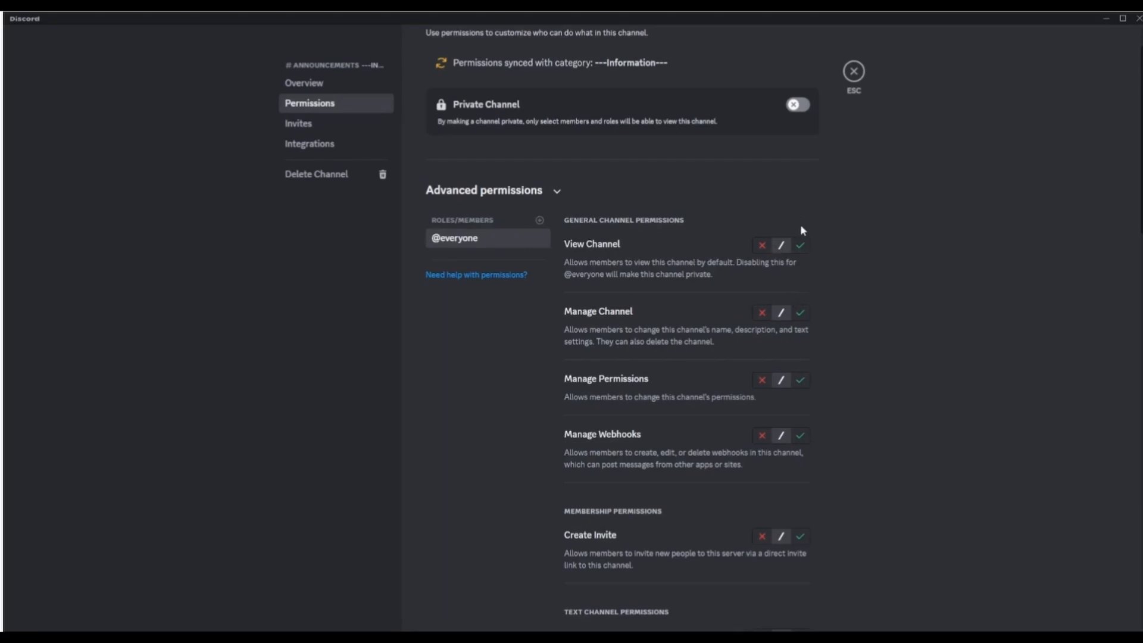
scroll(844, 234, down, 5)
scroll(842, 235, up, 4)
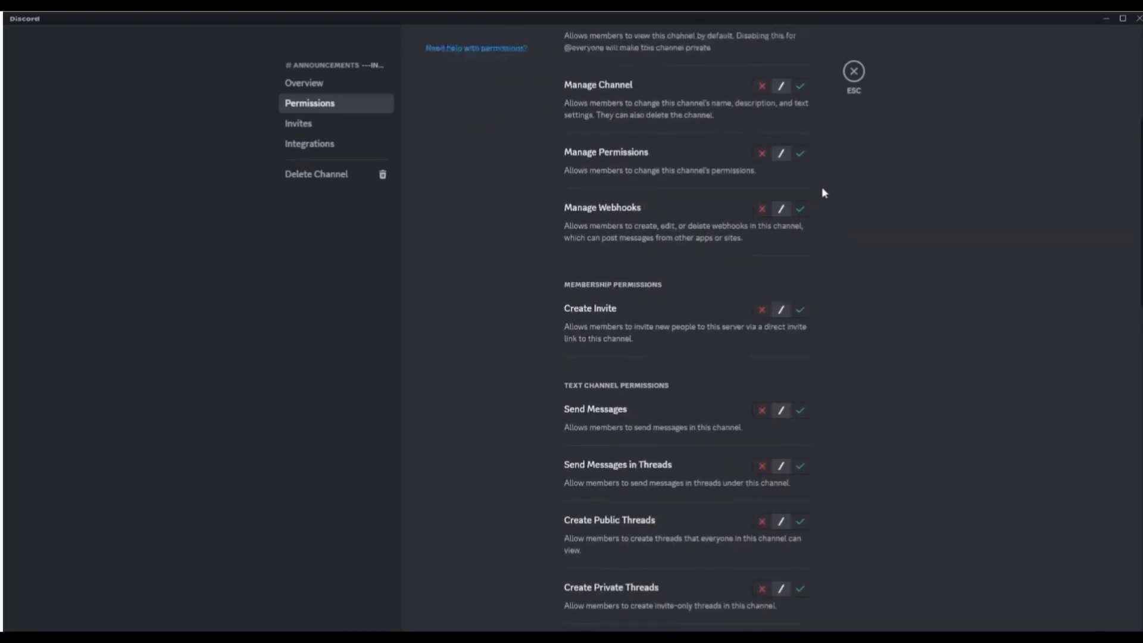
scroll(834, 172, down, 7)
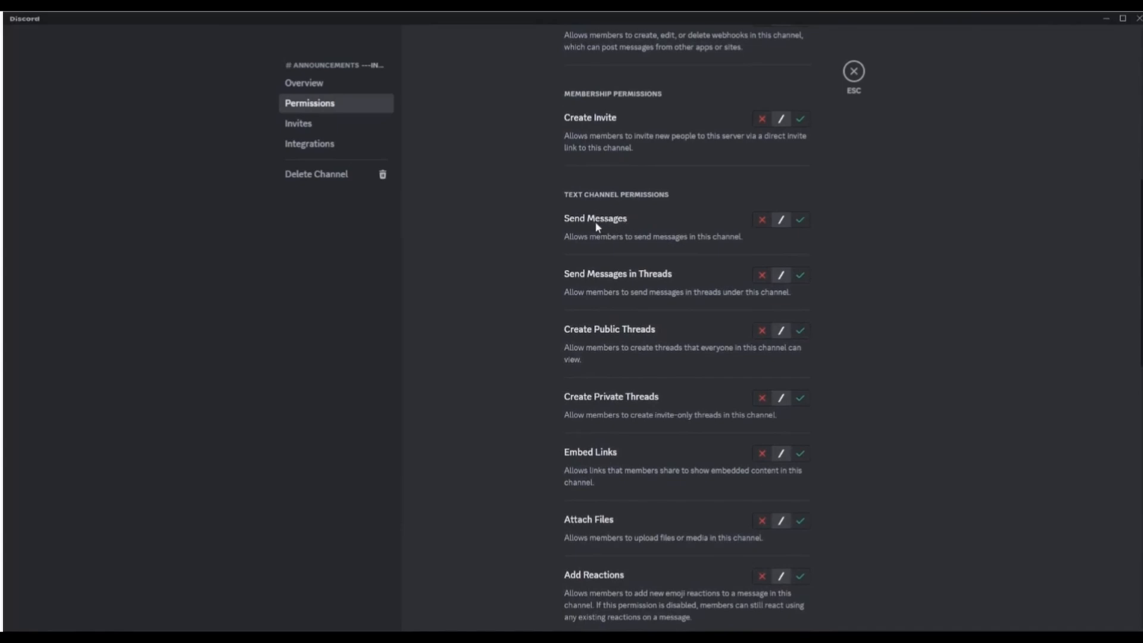
click(761, 220)
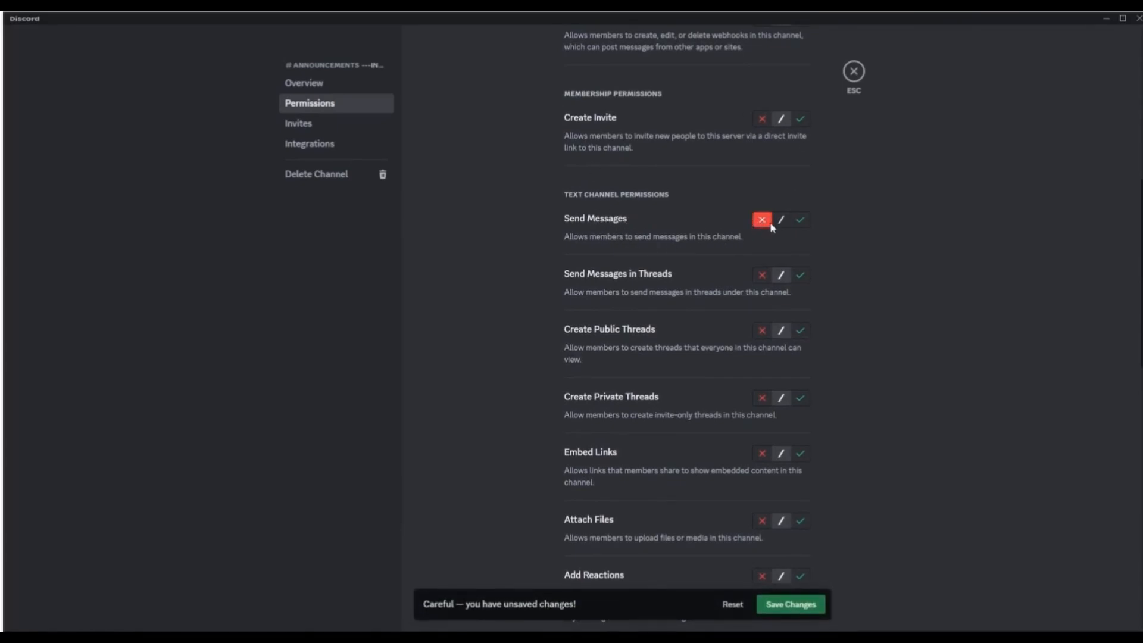
scroll(762, 279, up, 2)
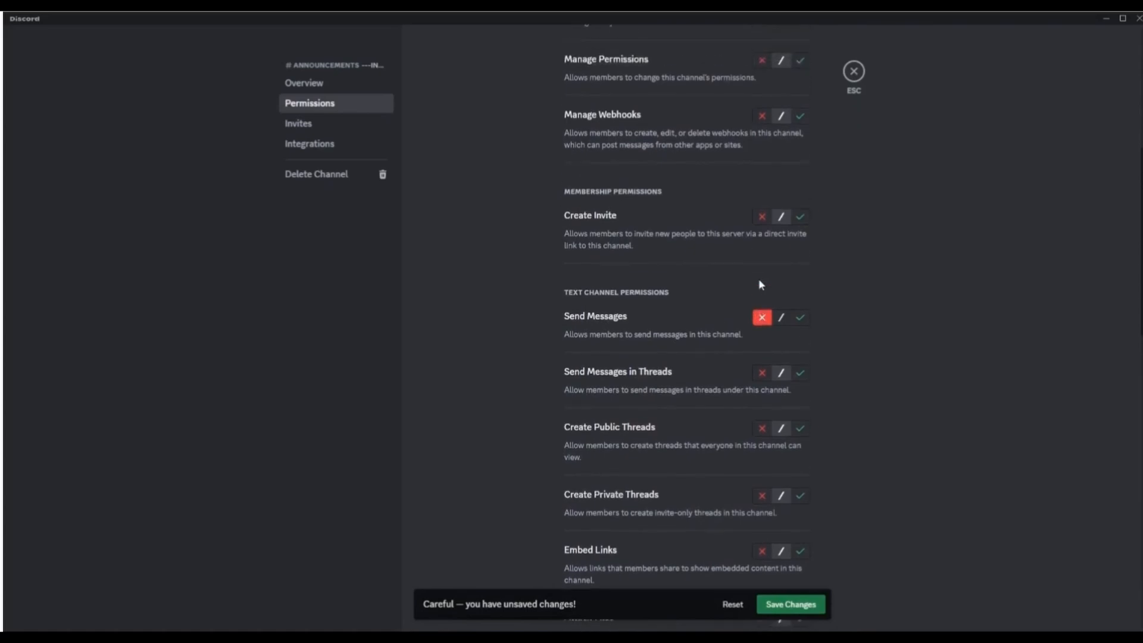
scroll(759, 281, up, 4)
scroll(759, 281, down, 5)
click(781, 276)
scroll(821, 279, up, 2)
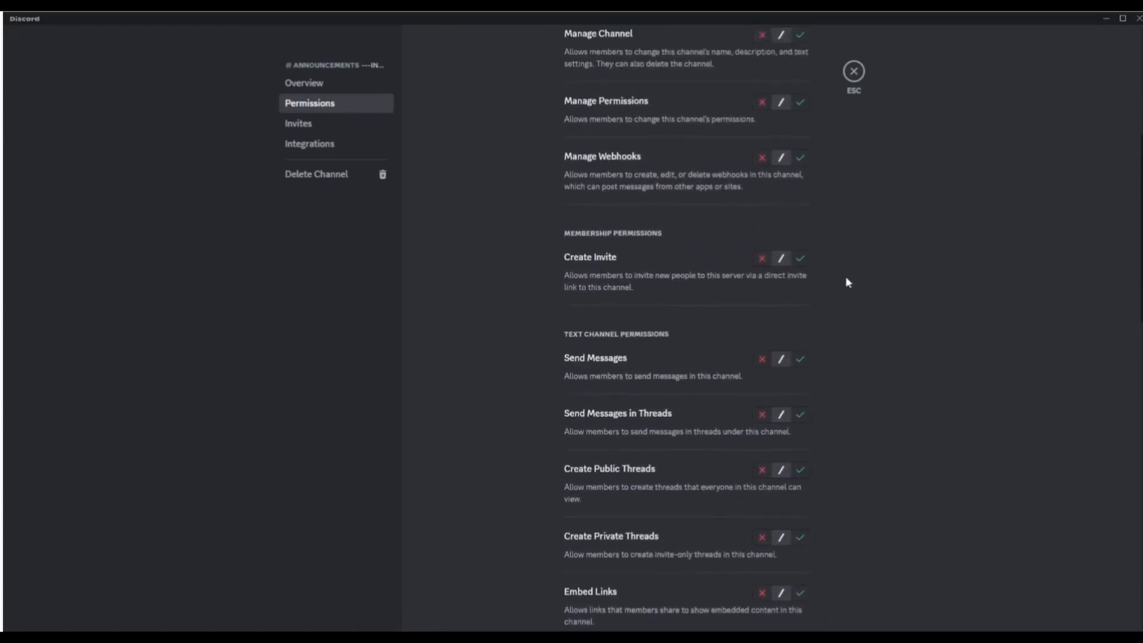
scroll(847, 282, up, 1)
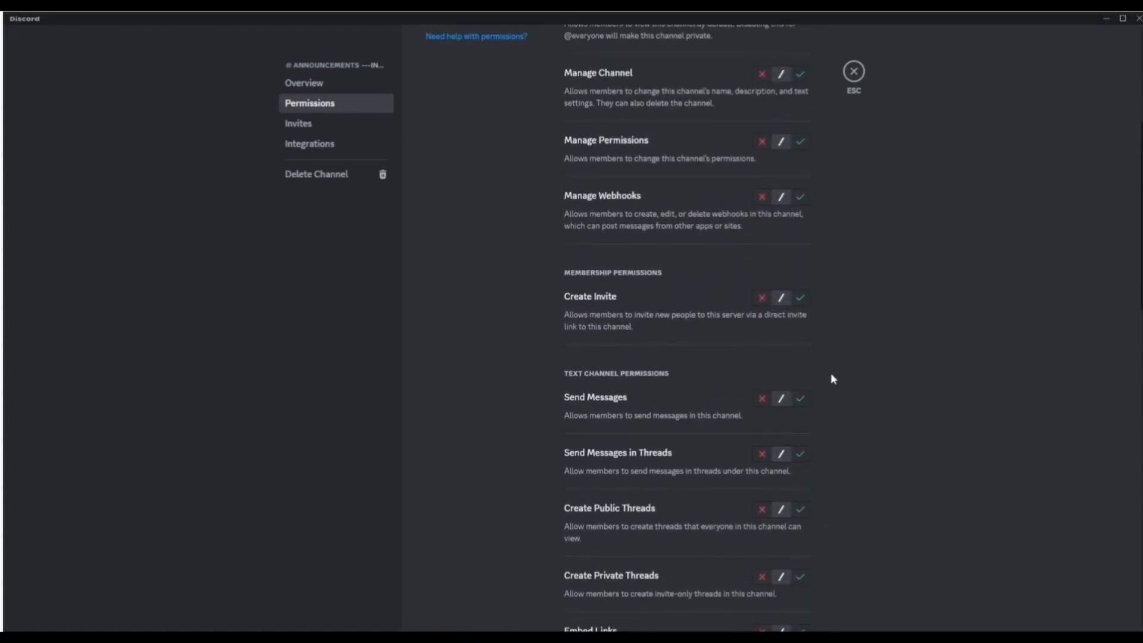
scroll(830, 373, up, 2)
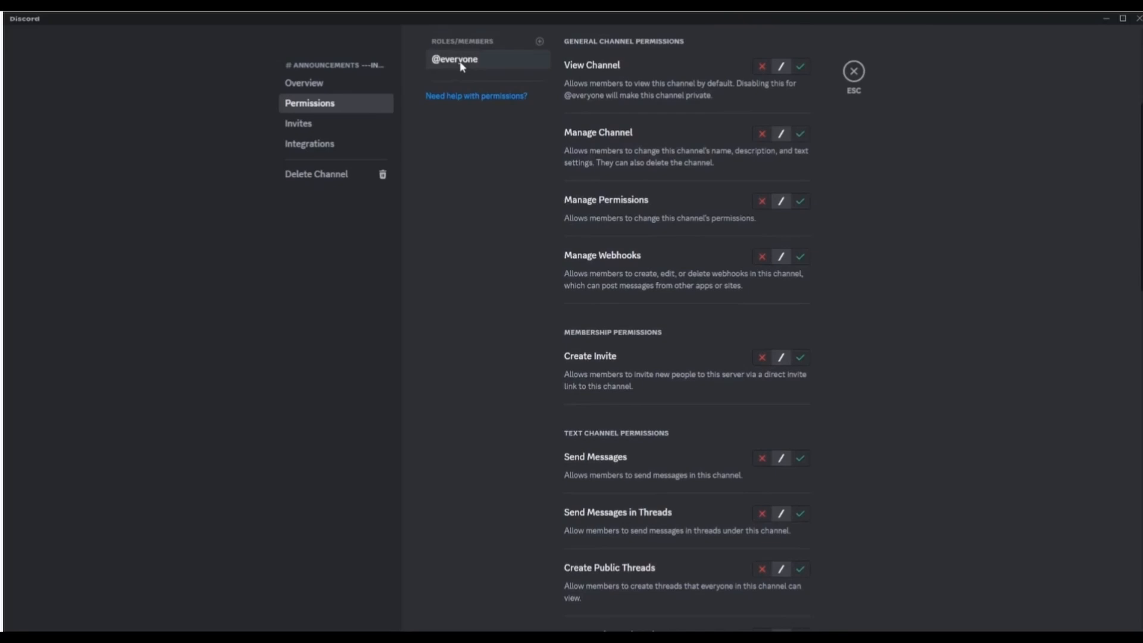
scroll(530, 232, down, 2)
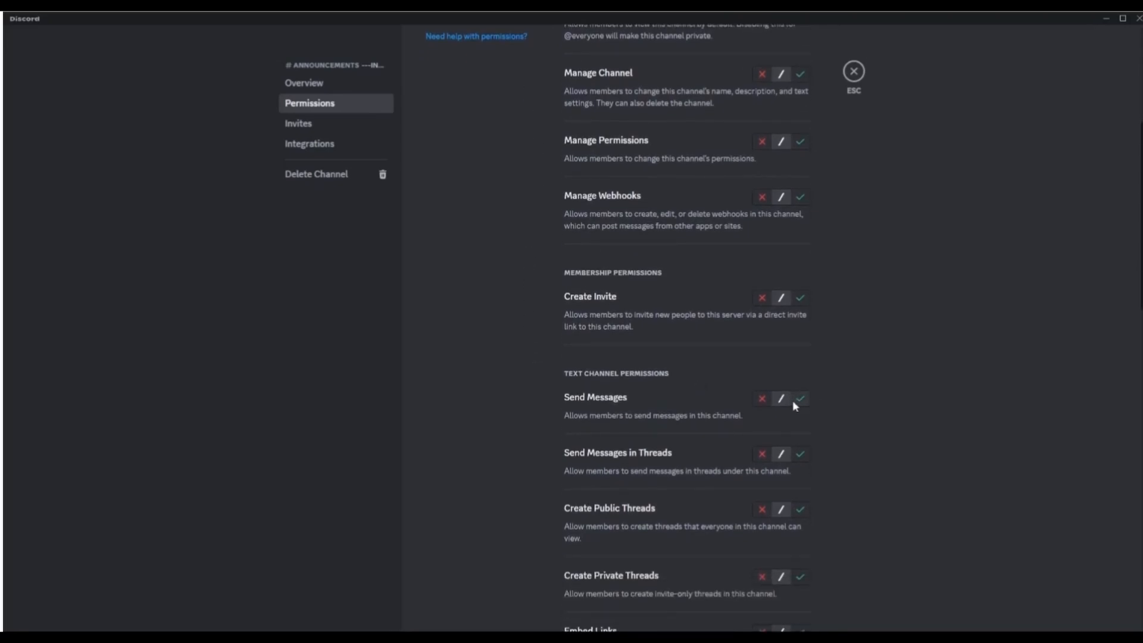
click(760, 398)
click(795, 603)
scroll(727, 374, down, 5)
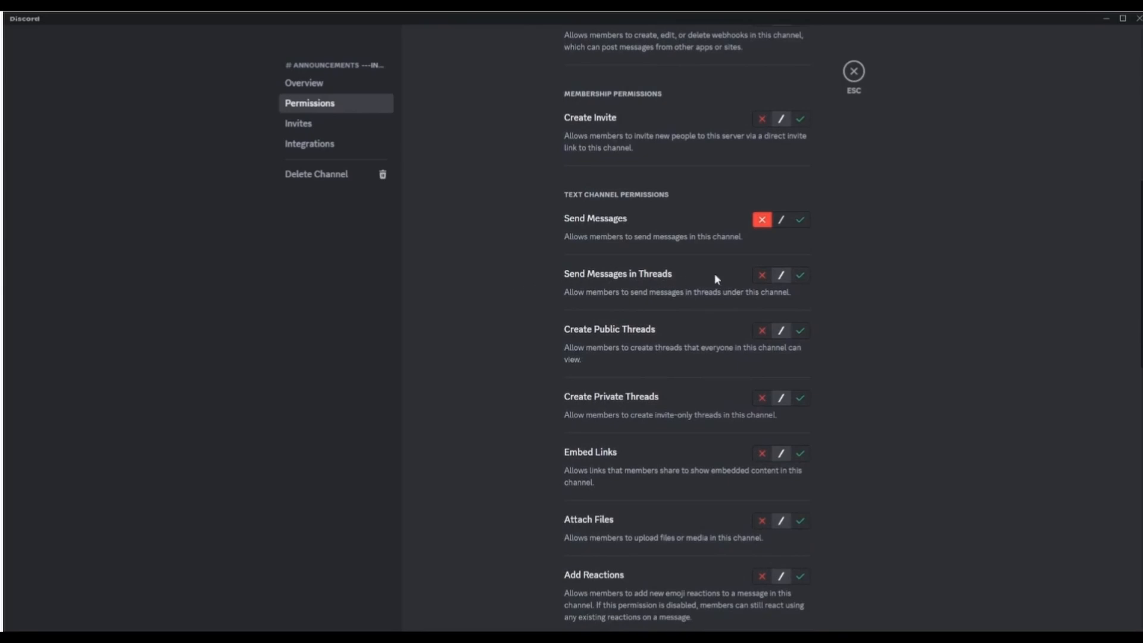
scroll(688, 395, down, 3)
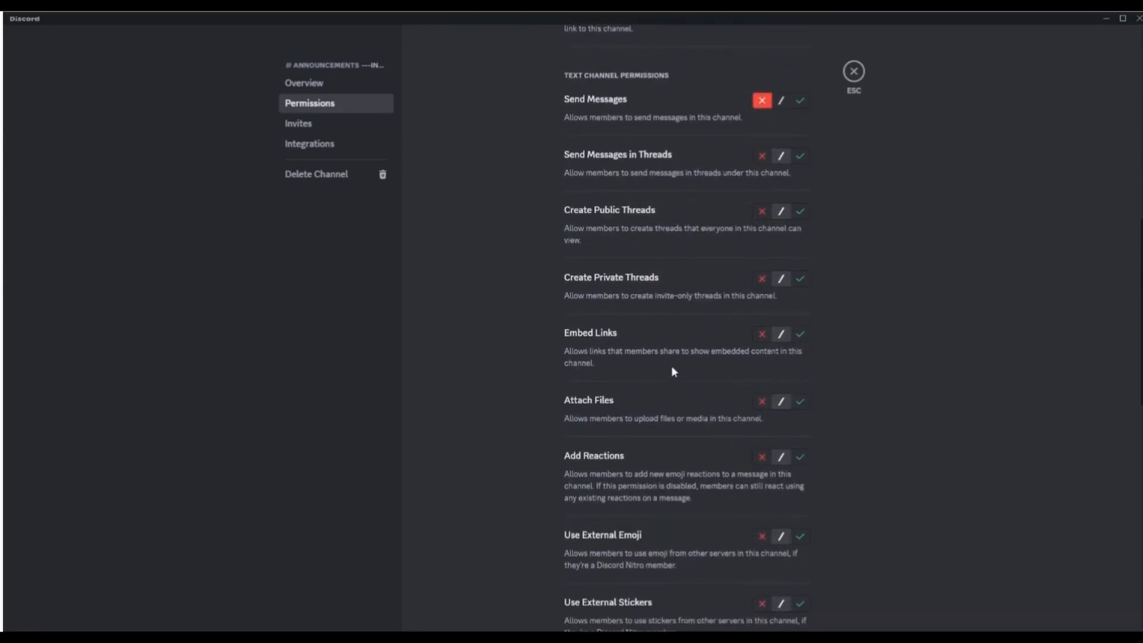
scroll(673, 371, up, 3)
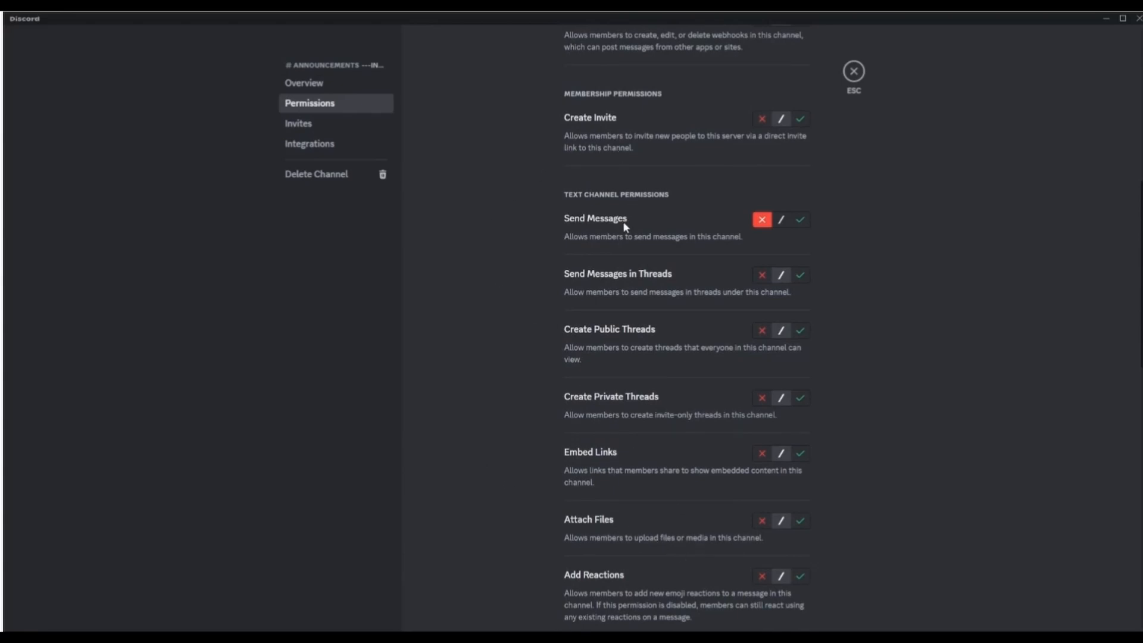
scroll(528, 222, down, 3)
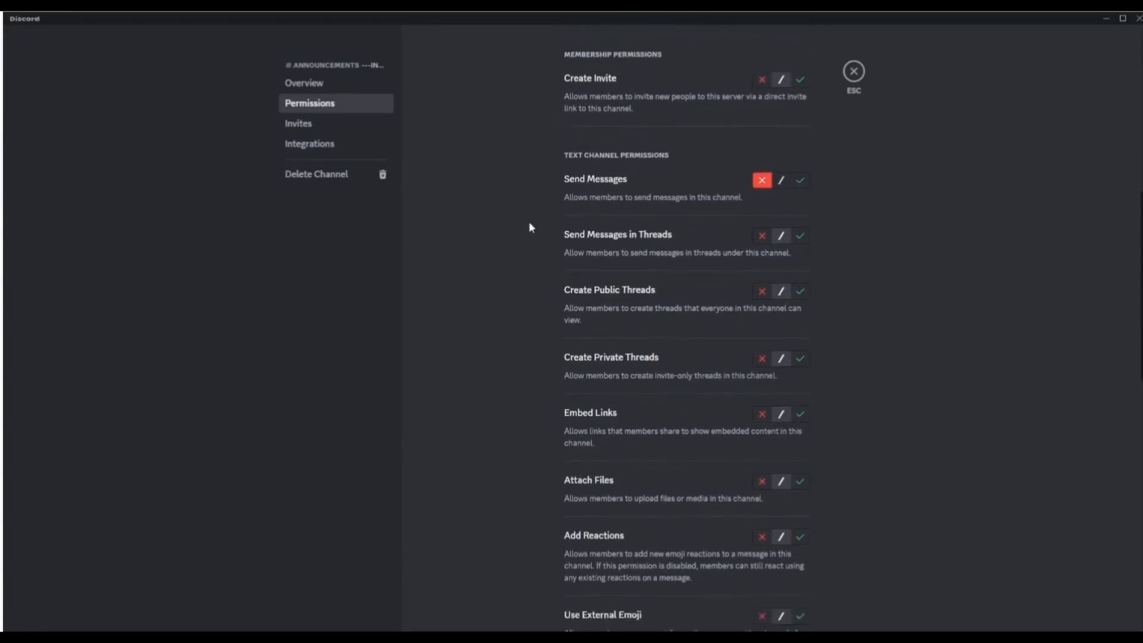
scroll(616, 431, up, 4)
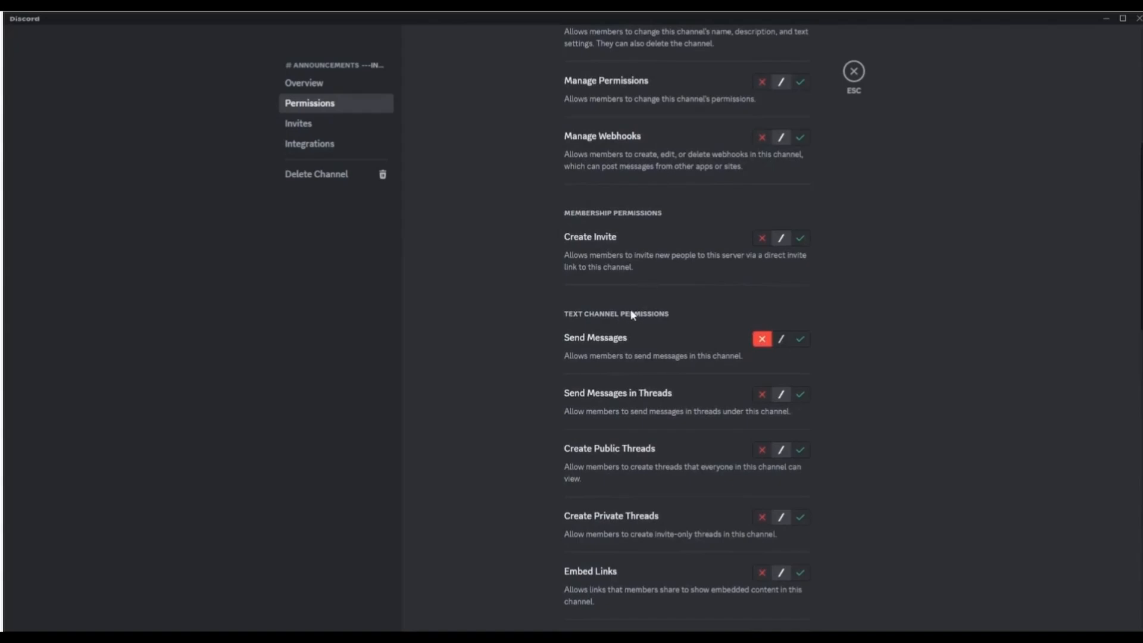
scroll(553, 452, down, 4)
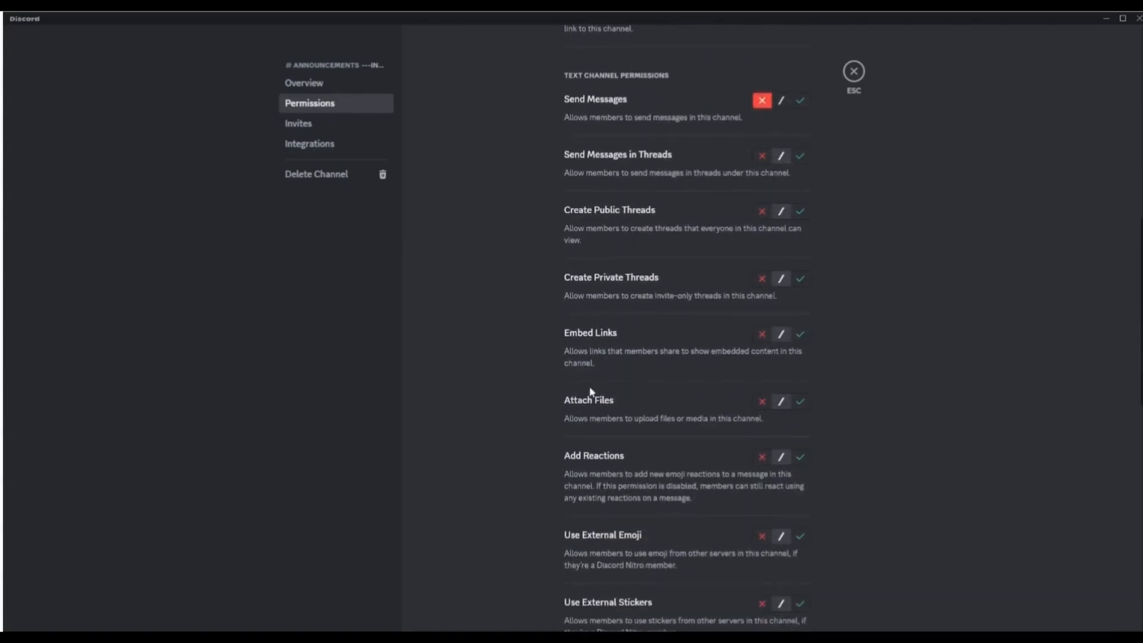
scroll(536, 339, up, 3)
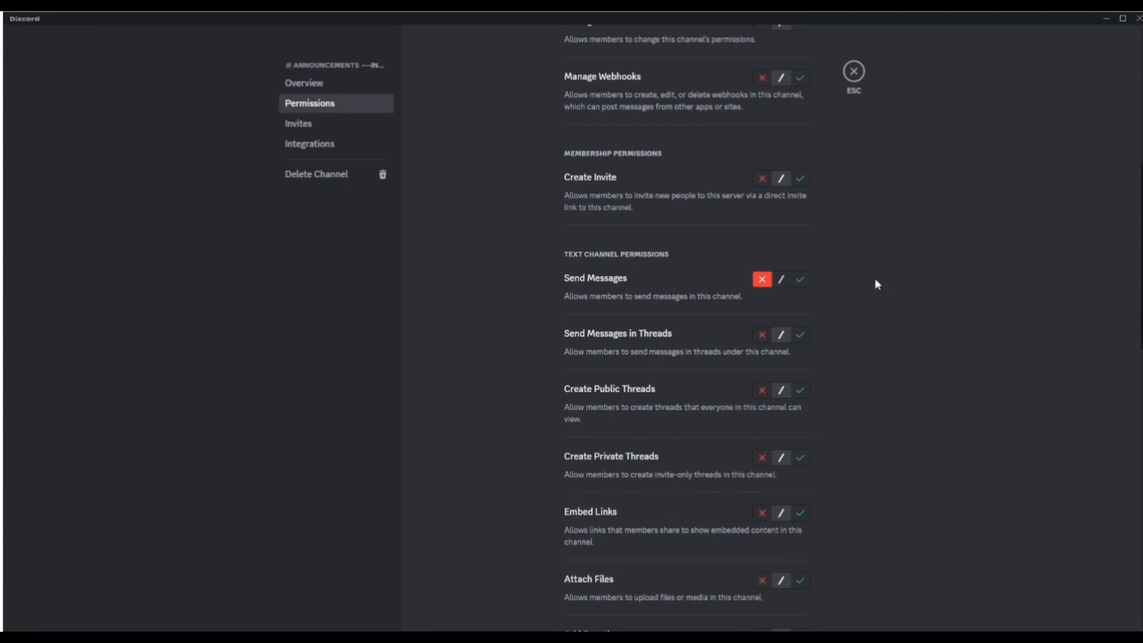
scroll(866, 292, down, 3)
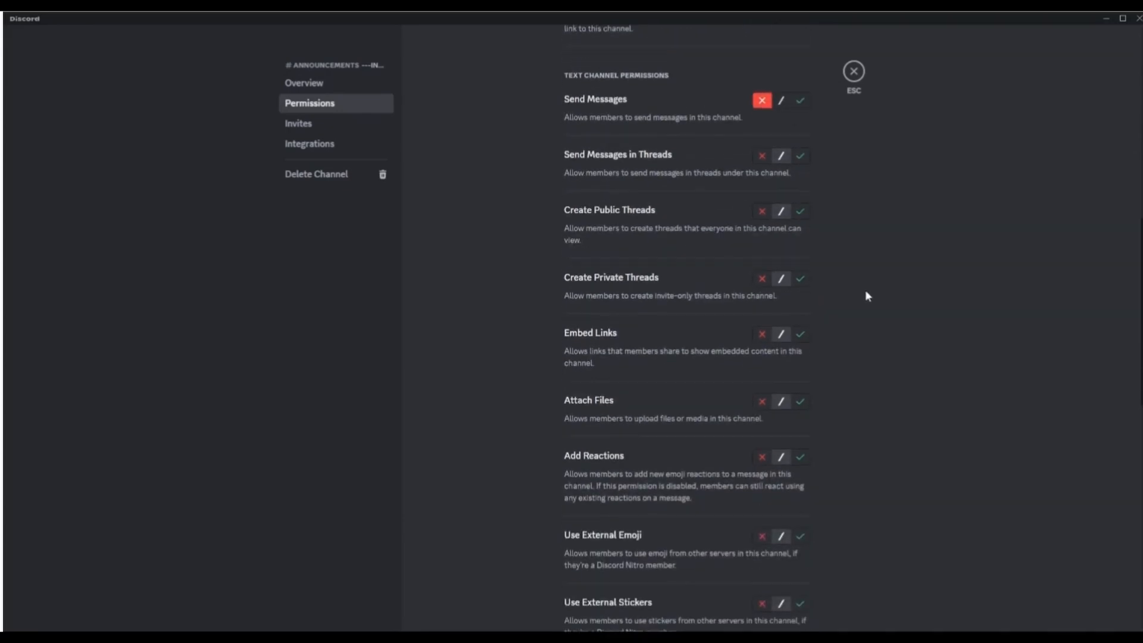
scroll(848, 302, down, 2)
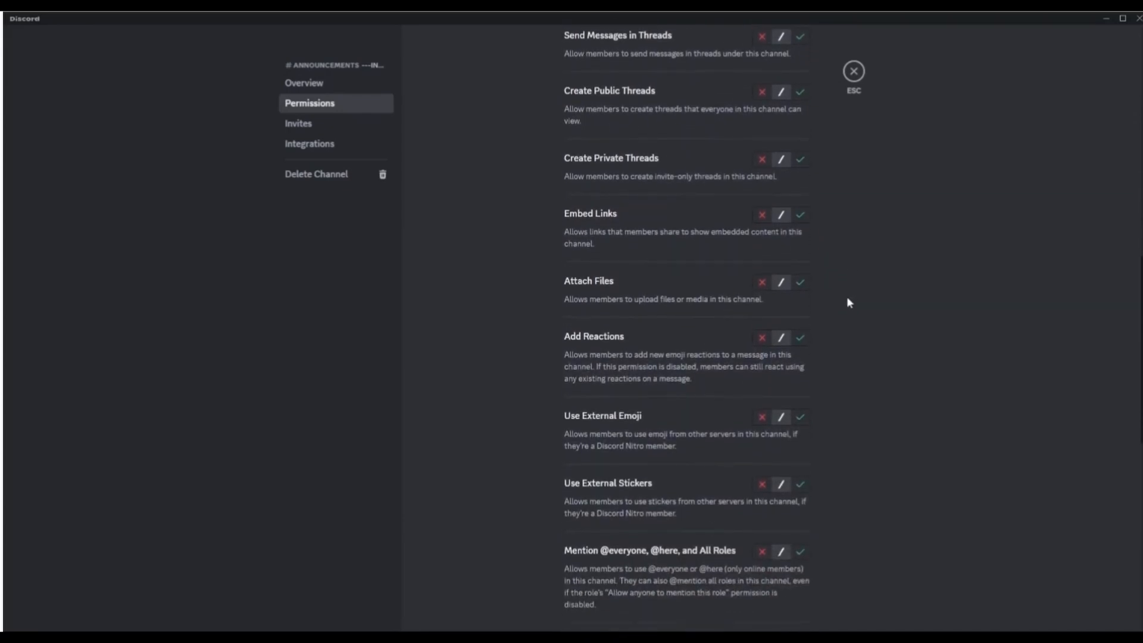
scroll(846, 238, up, 2)
scroll(769, 228, up, 2)
scroll(852, 298, down, 4)
click(799, 339)
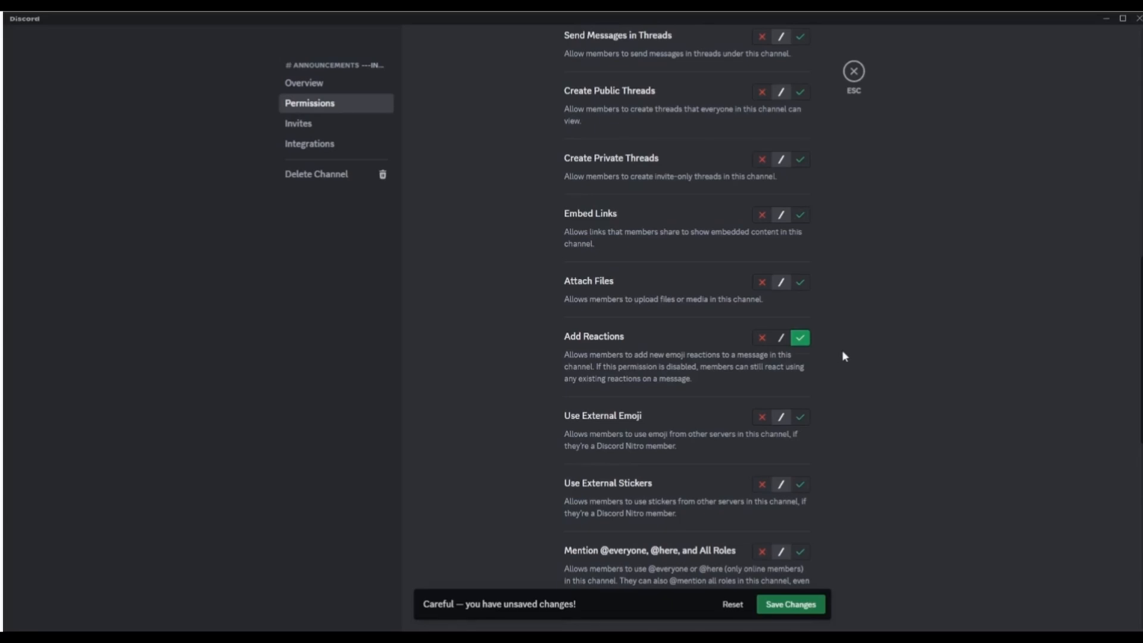
click(762, 339)
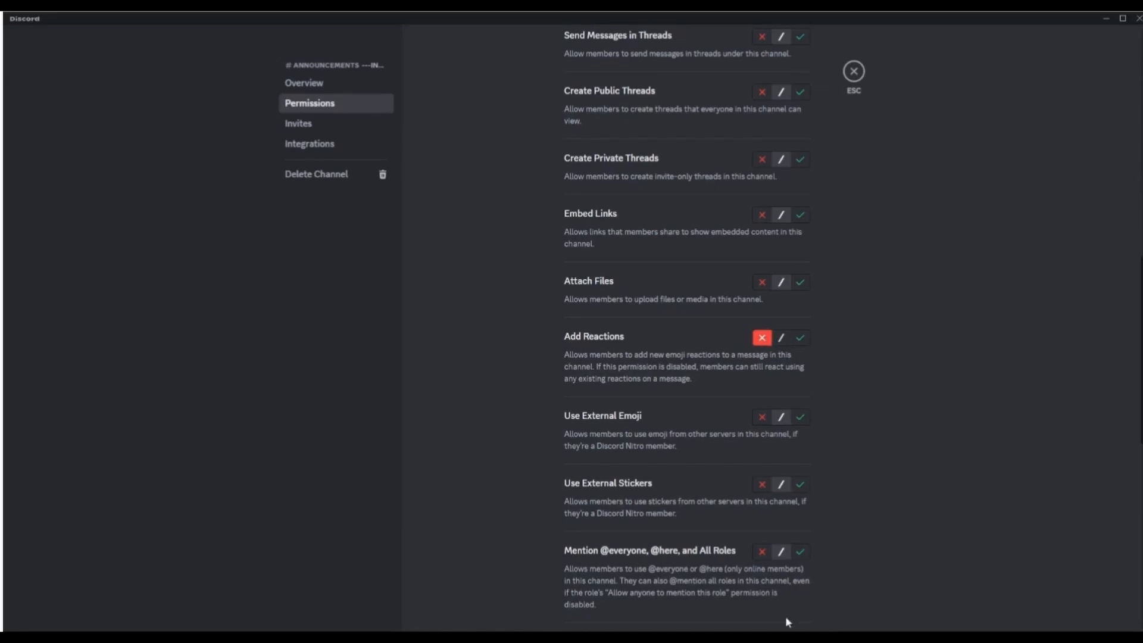
click(822, 612)
scroll(888, 322, down, 5)
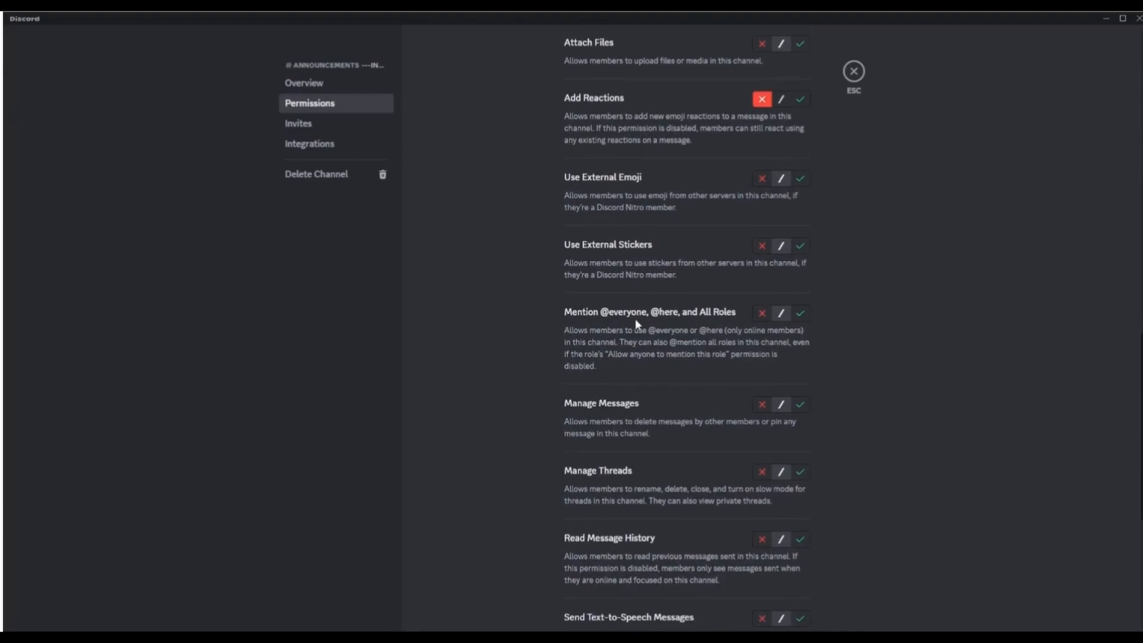
scroll(640, 315, up, 12)
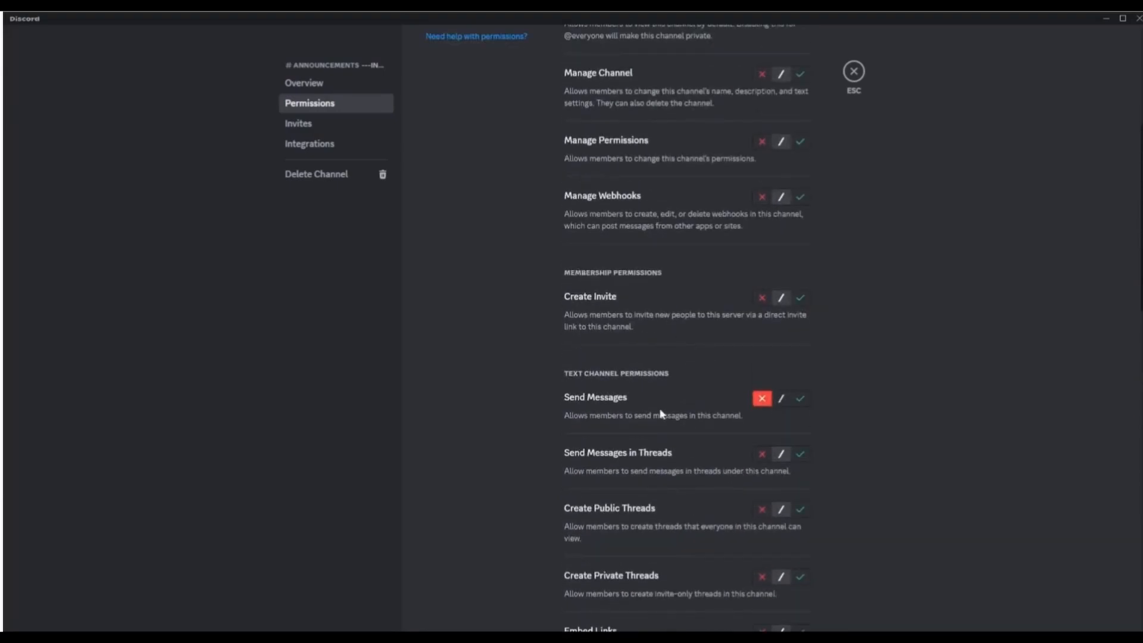
scroll(646, 405, down, 9)
scroll(649, 408, down, 5)
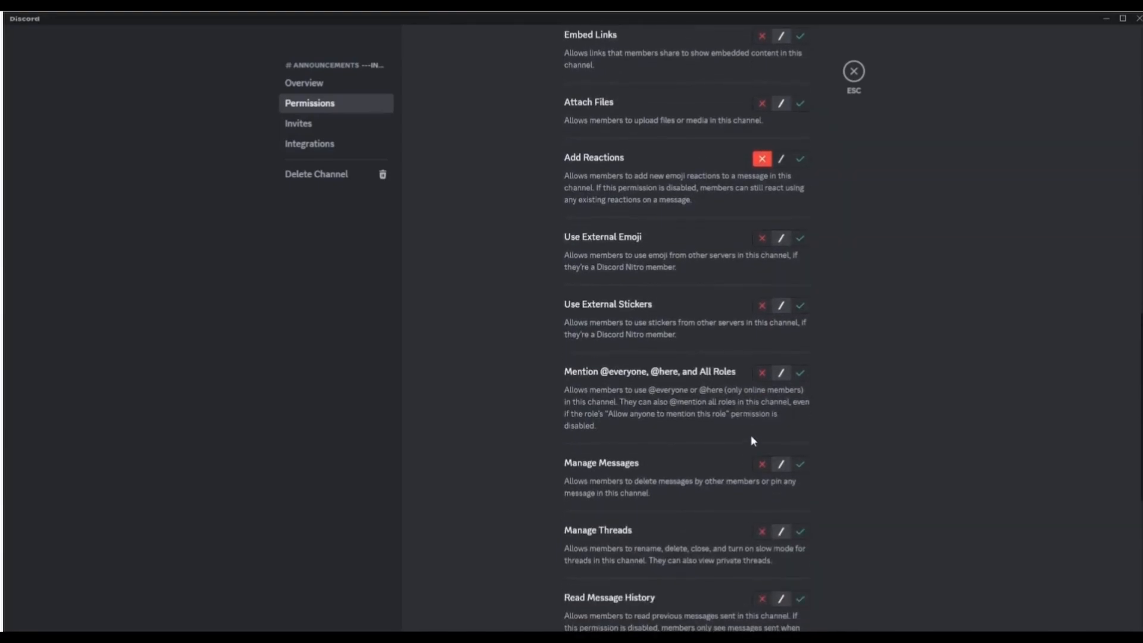
scroll(778, 226, up, 9)
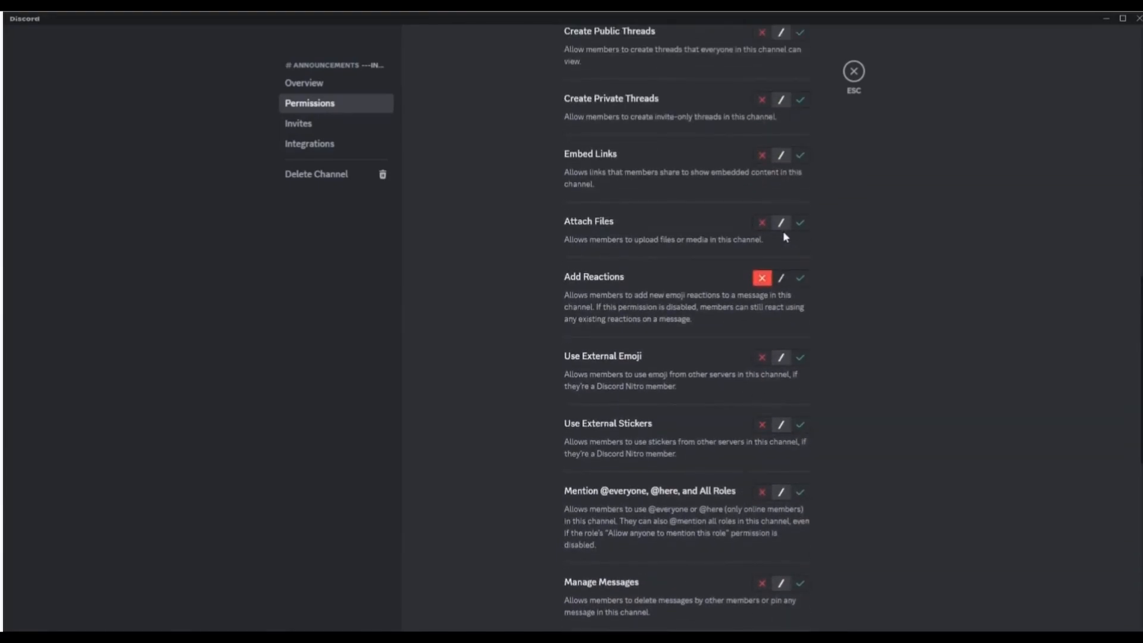
scroll(863, 205, down, 3)
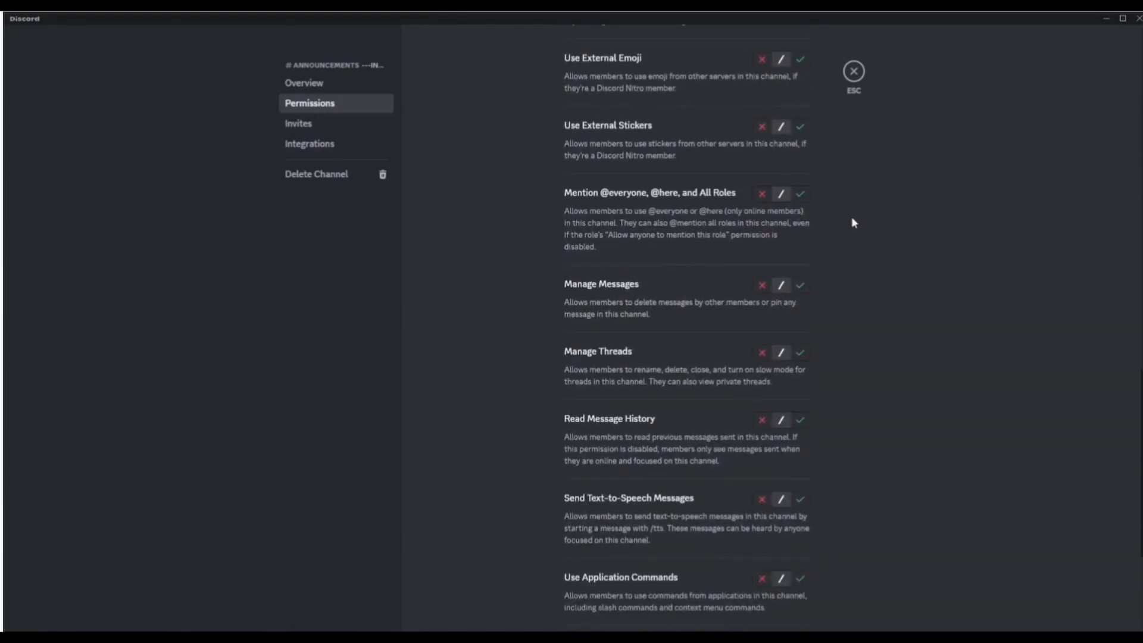
scroll(849, 246, down, 4)
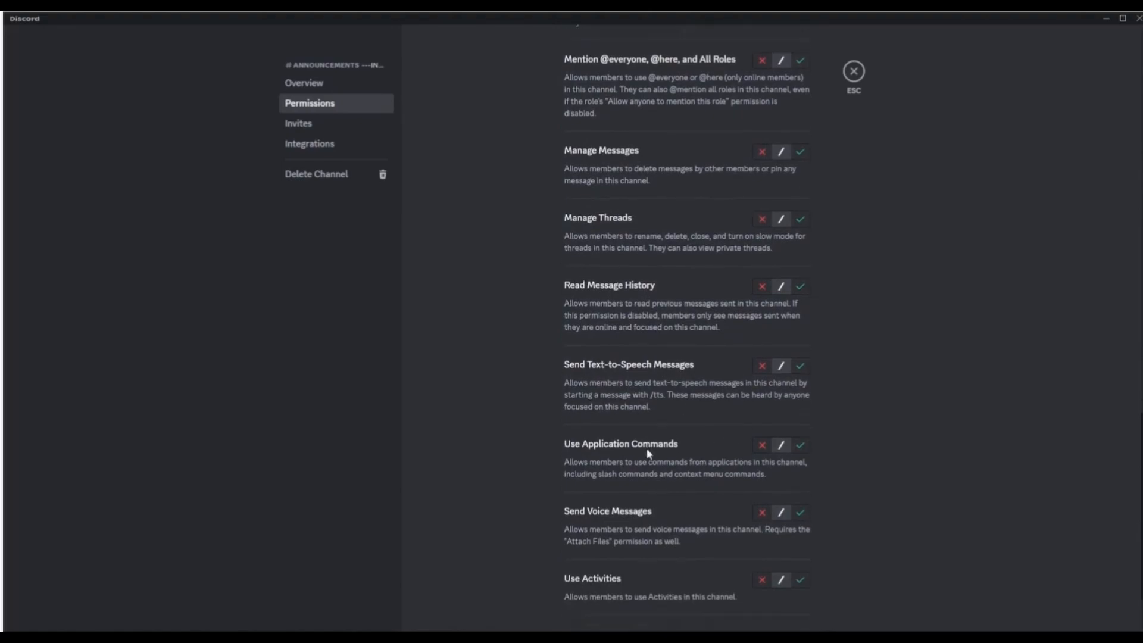
scroll(672, 481, up, 6)
scroll(621, 122, down, 5)
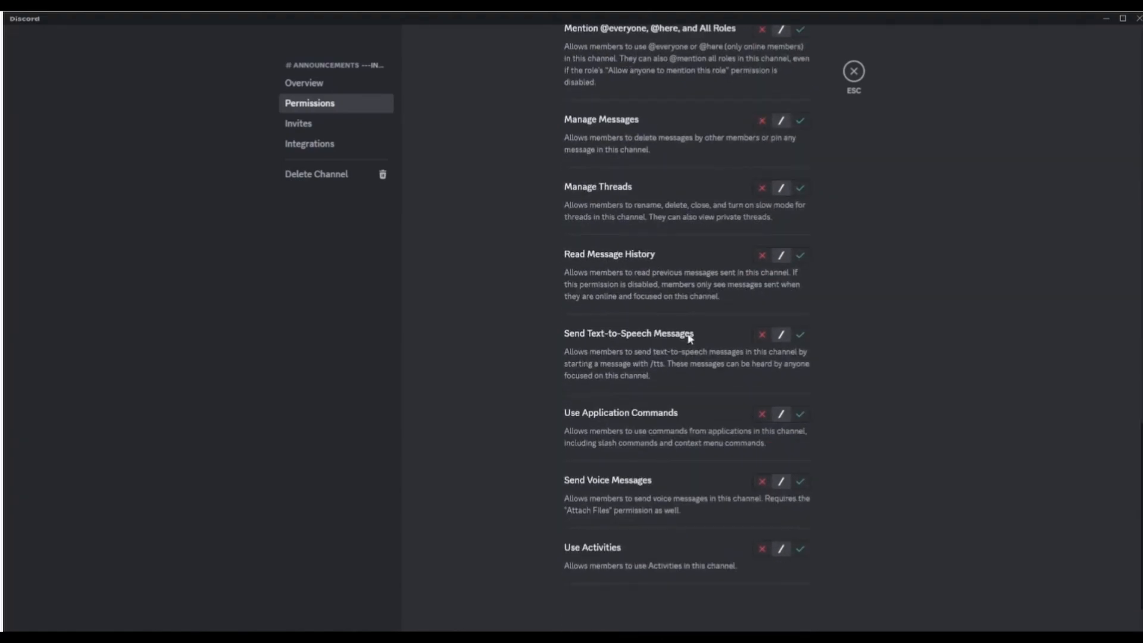
scroll(691, 298, up, 20)
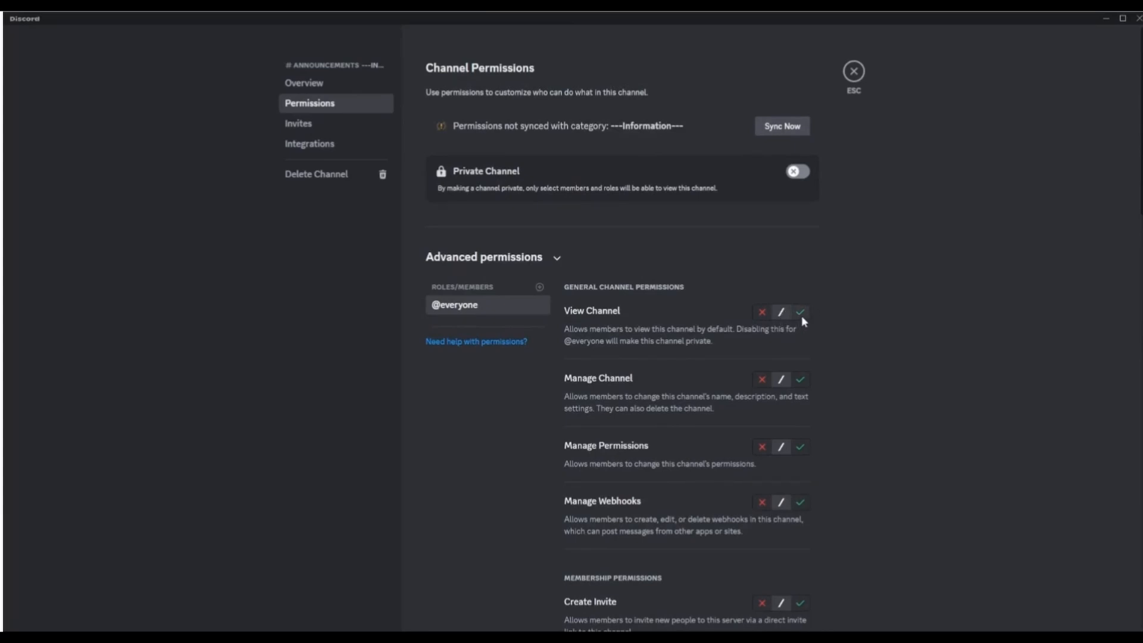
click(800, 313)
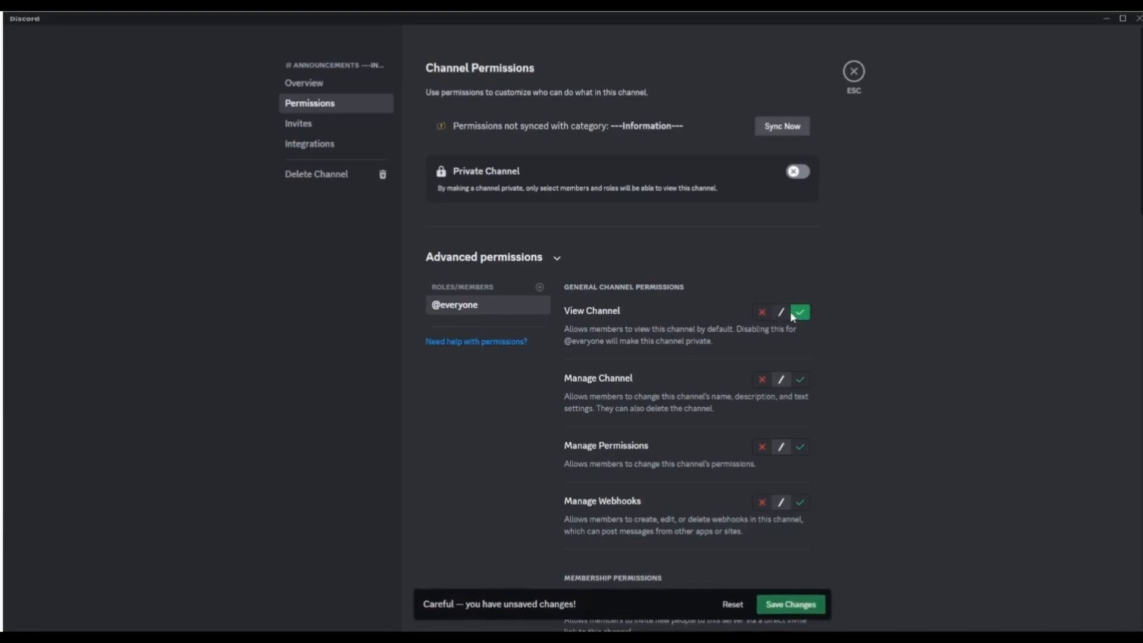
click(793, 605)
scroll(858, 571, down, 15)
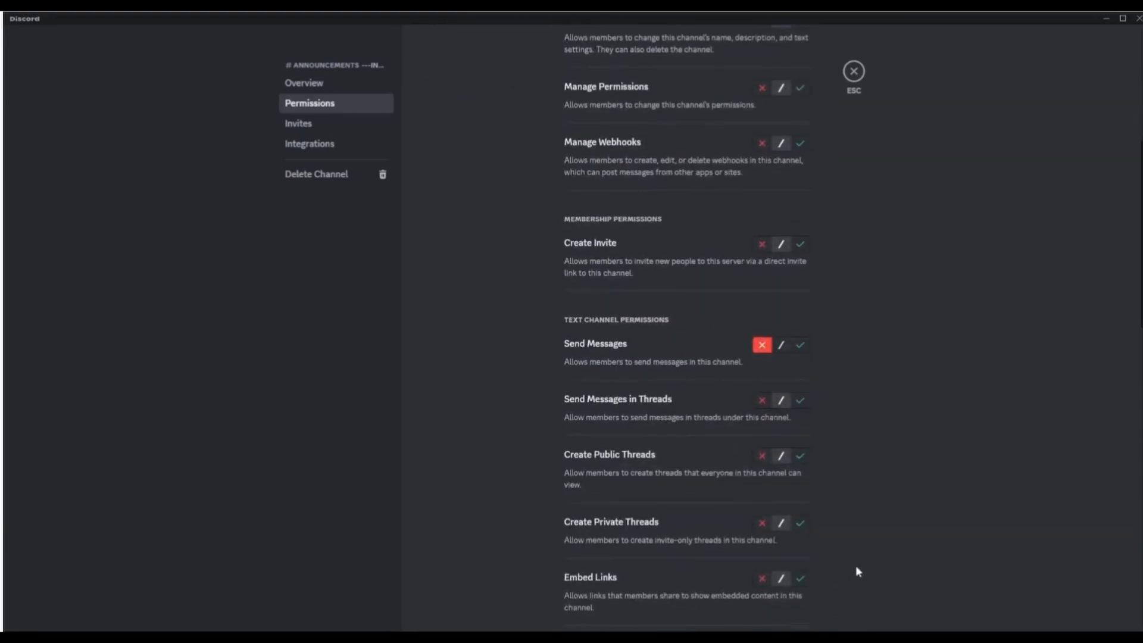
scroll(846, 576, down, 2)
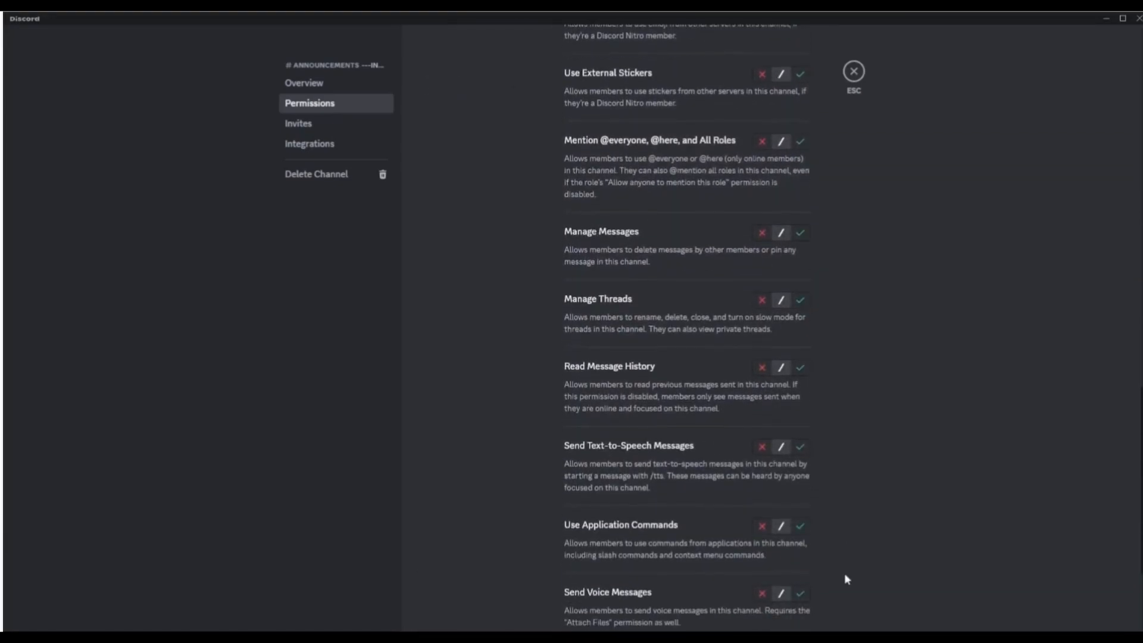
scroll(706, 384, down, 2)
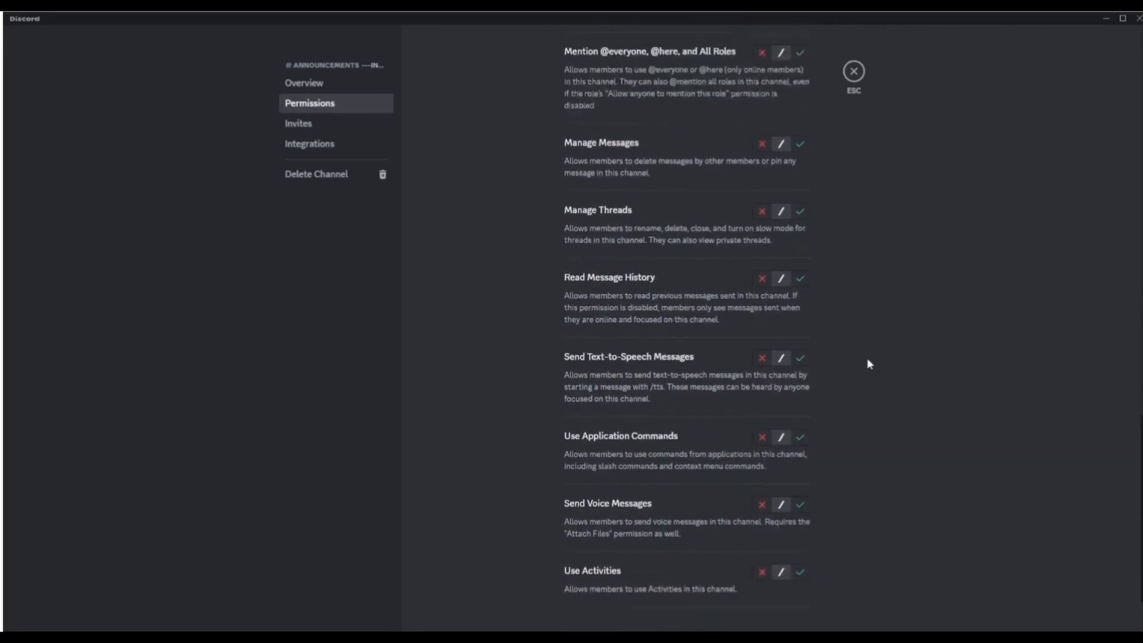
scroll(866, 359, up, 2)
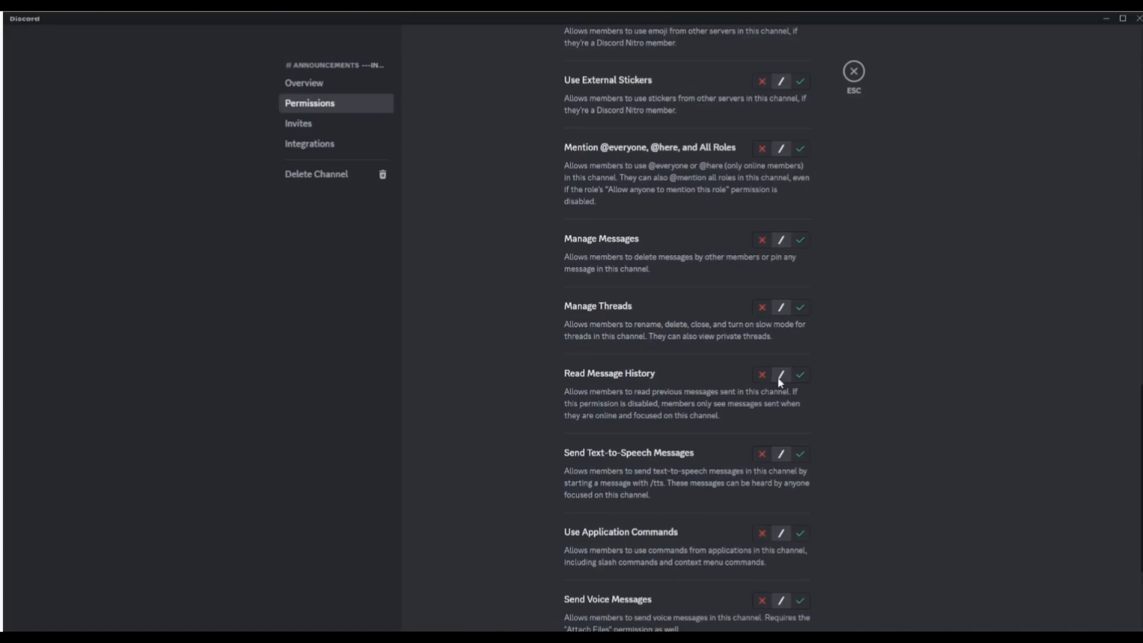
scroll(824, 354, up, 15)
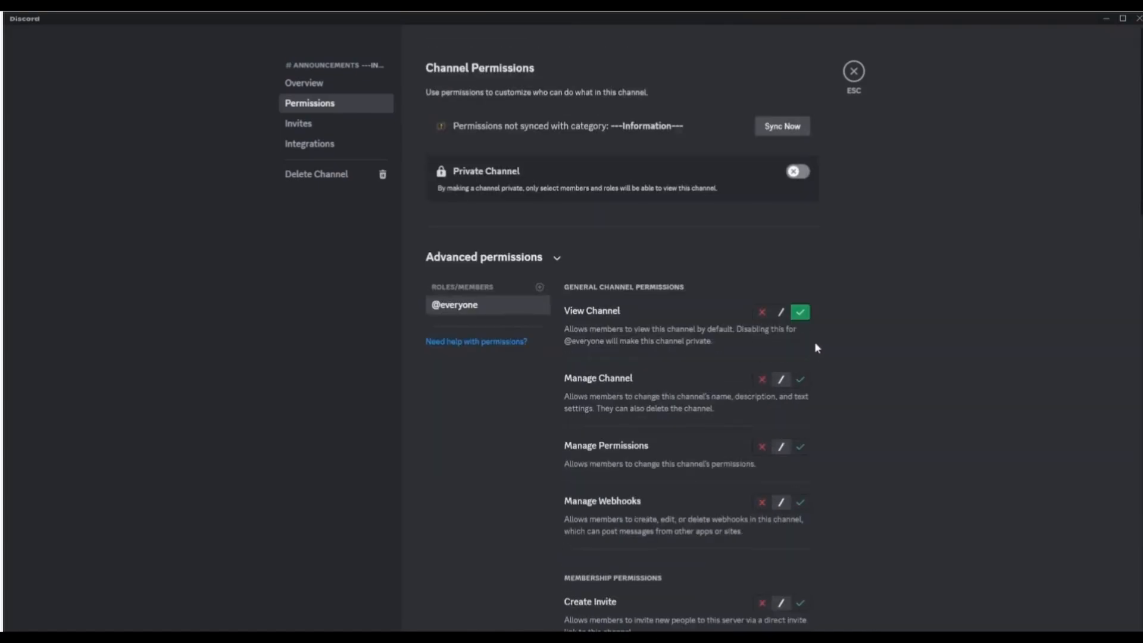
scroll(863, 327, down, 15)
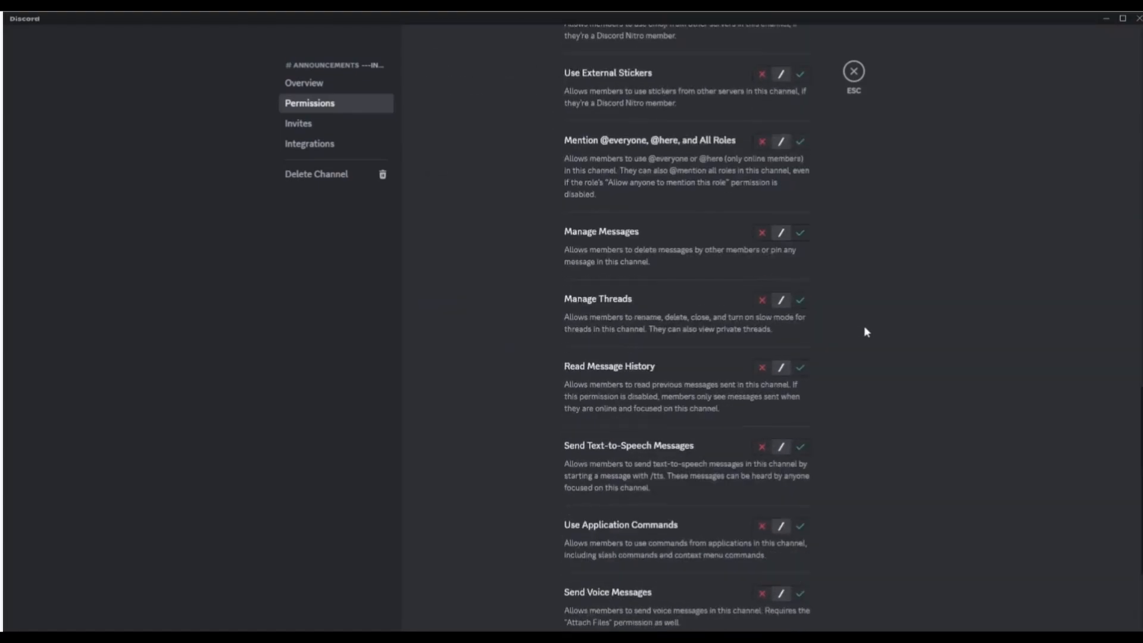
click(800, 249)
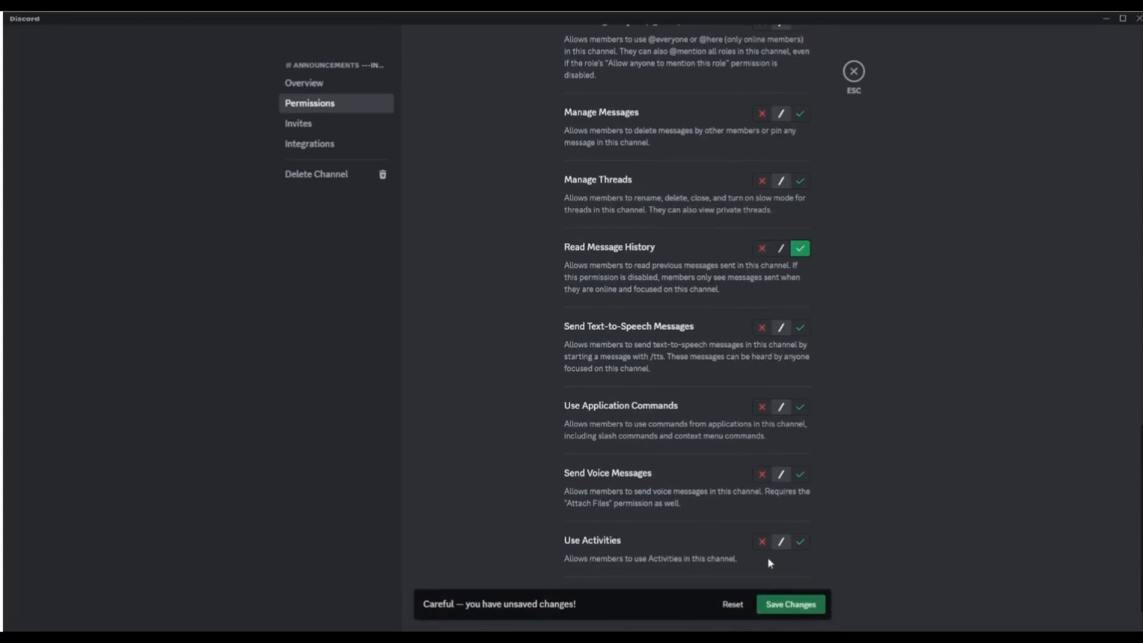
click(783, 606)
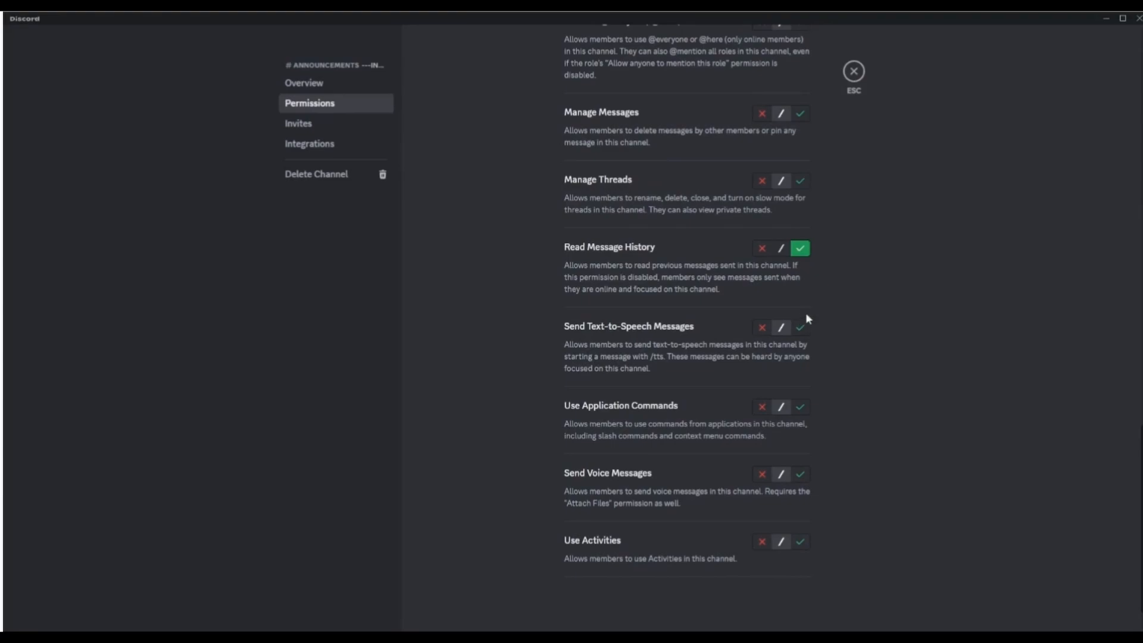
scroll(805, 312, up, 15)
scroll(809, 395, up, 6)
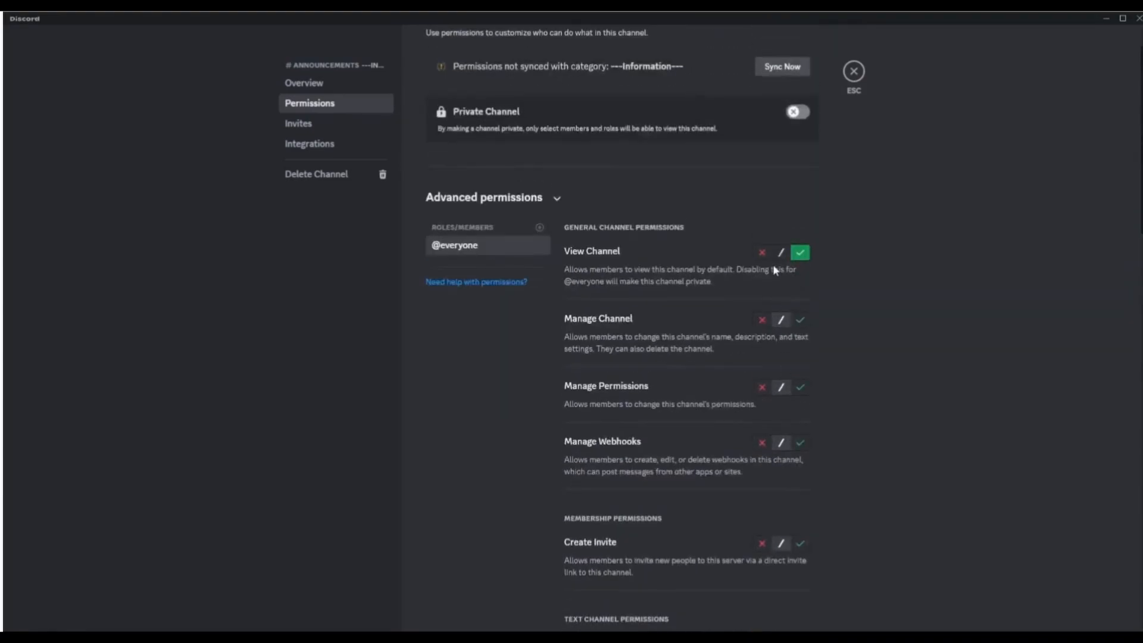
scroll(812, 275, down, 11)
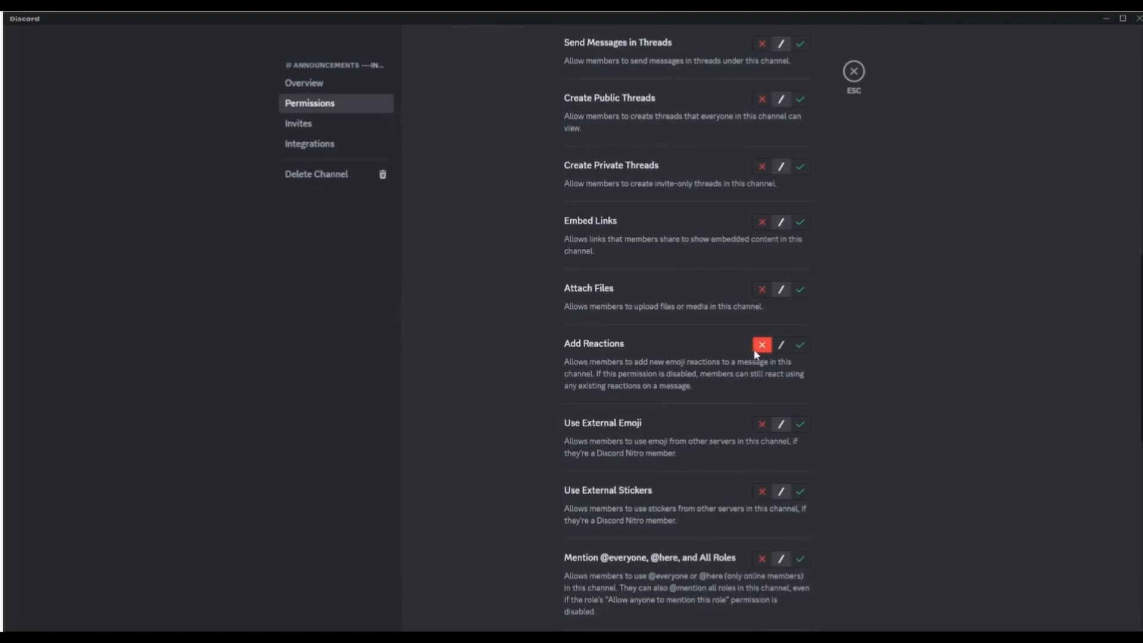
scroll(756, 341, up, 5)
scroll(745, 382, down, 4)
scroll(765, 410, up, 1)
scroll(756, 408, up, 5)
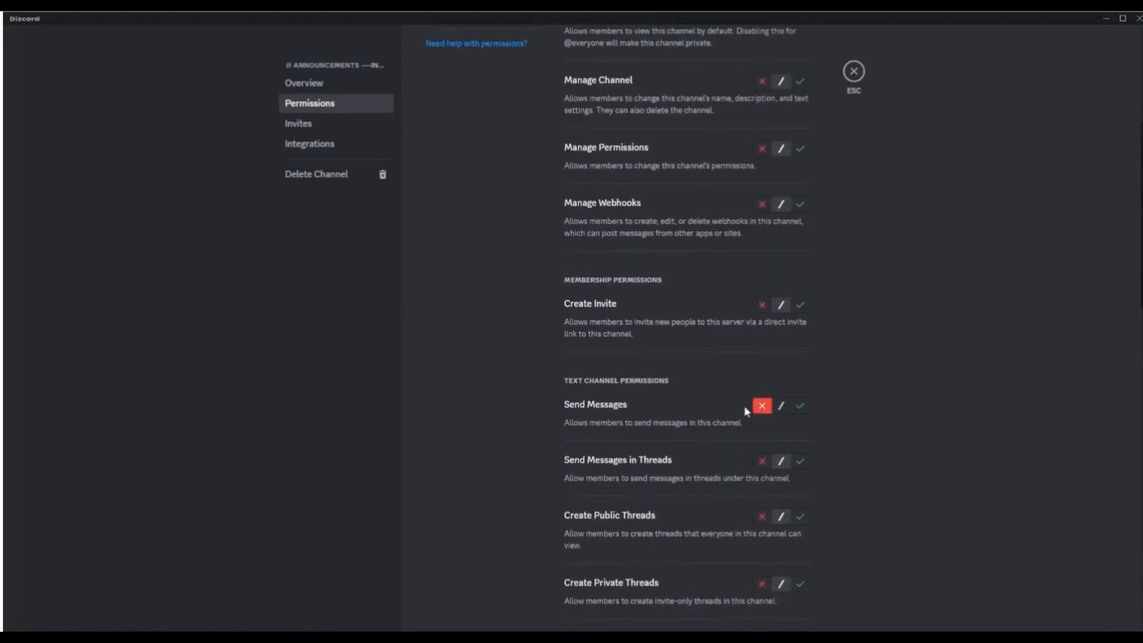
scroll(763, 405, down, 6)
scroll(801, 417, down, 6)
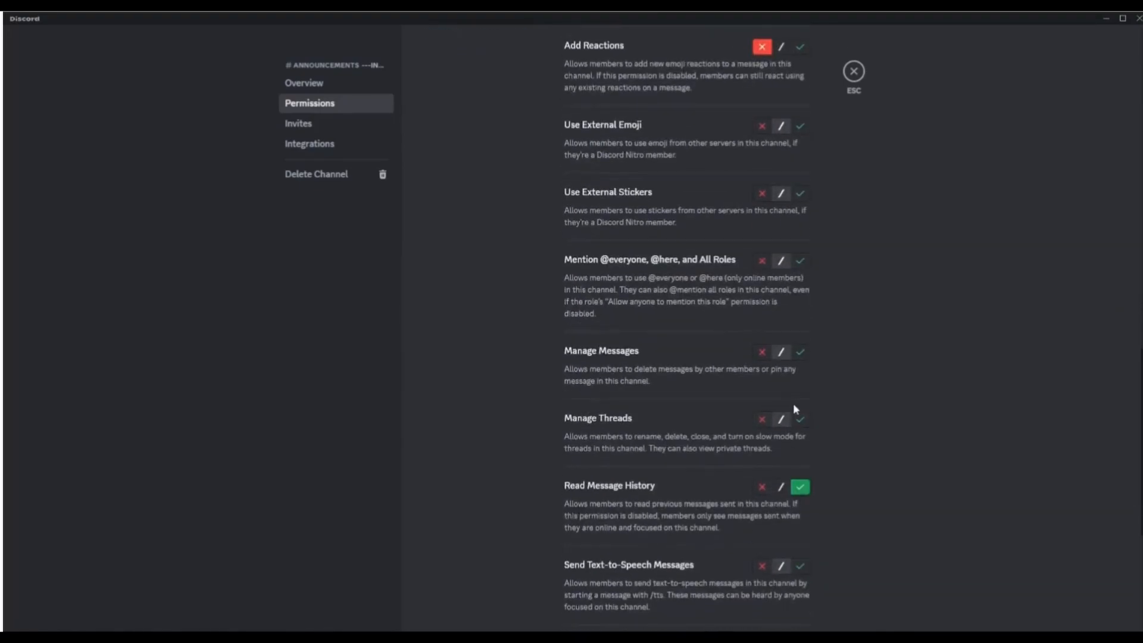
scroll(859, 311, up, 15)
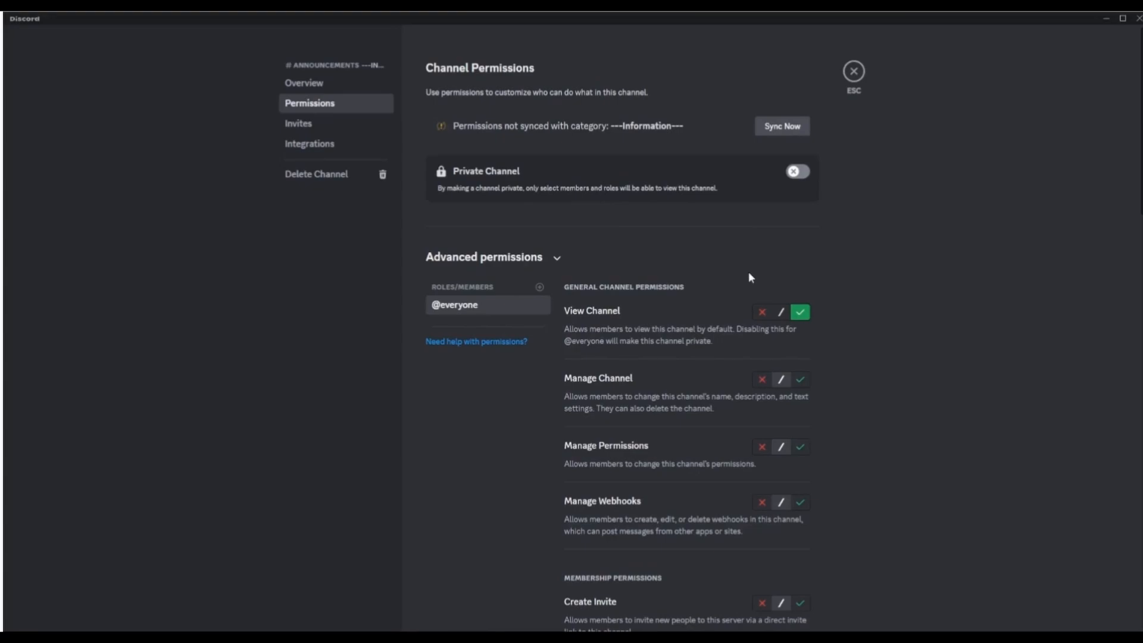
scroll(749, 277, down, 8)
scroll(749, 284, up, 5)
scroll(672, 238, up, 1)
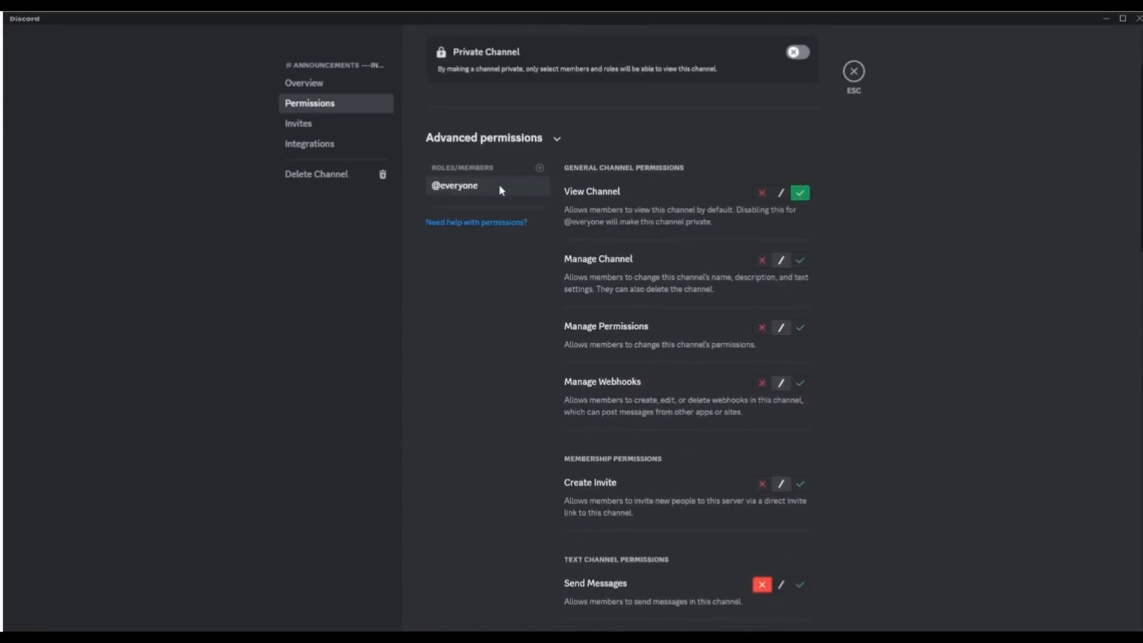
click(540, 167)
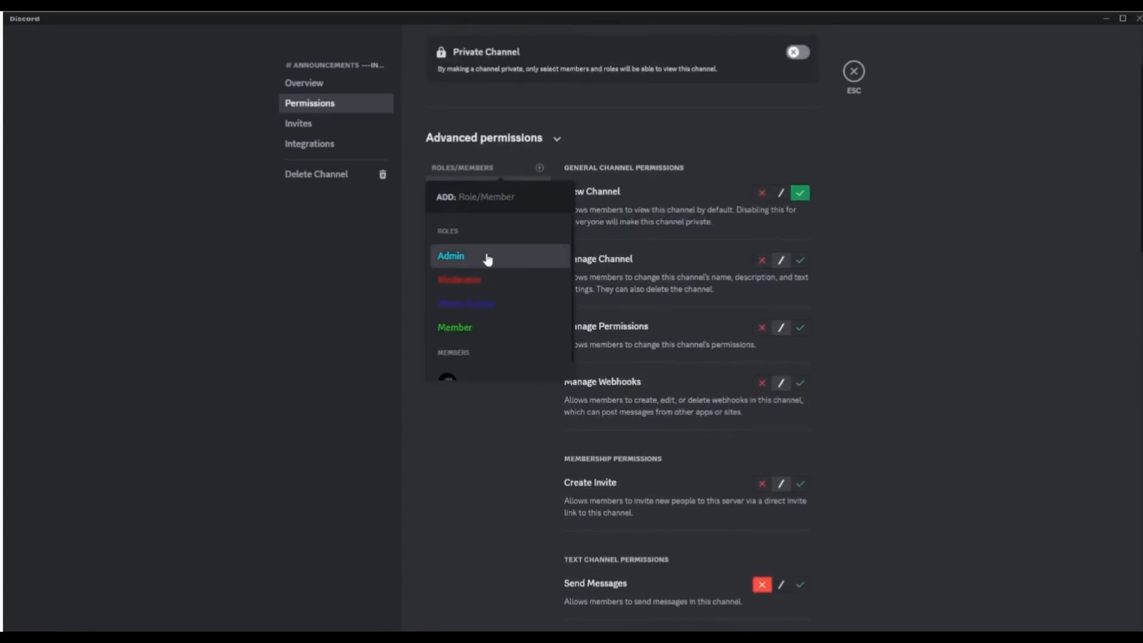
click(357, 248)
scroll(563, 314, down, 3)
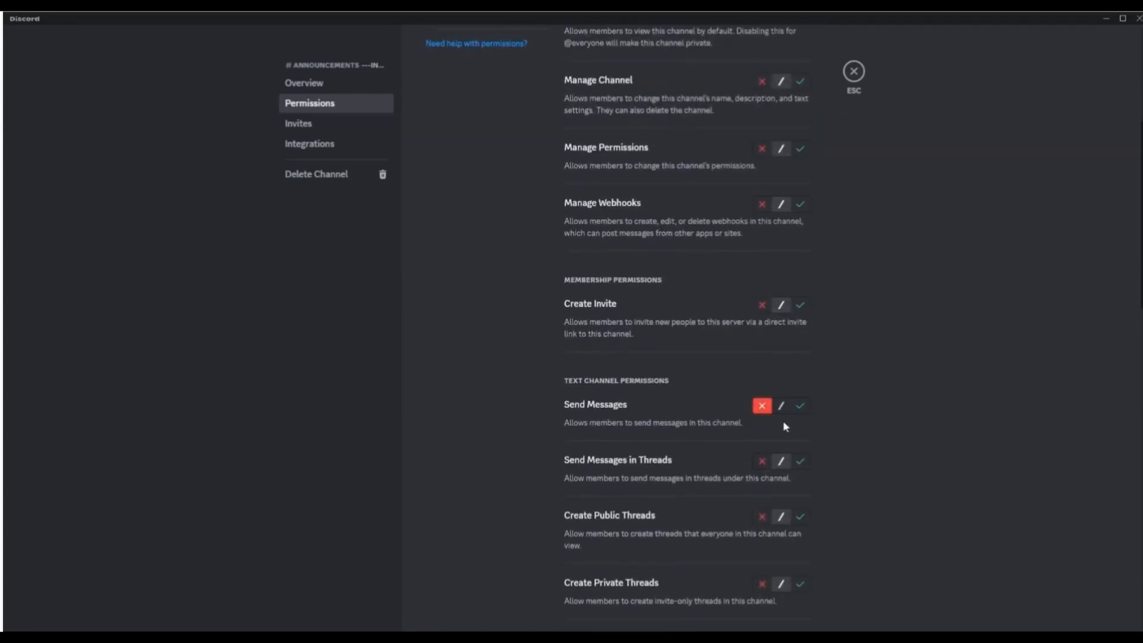
scroll(807, 407, up, 5)
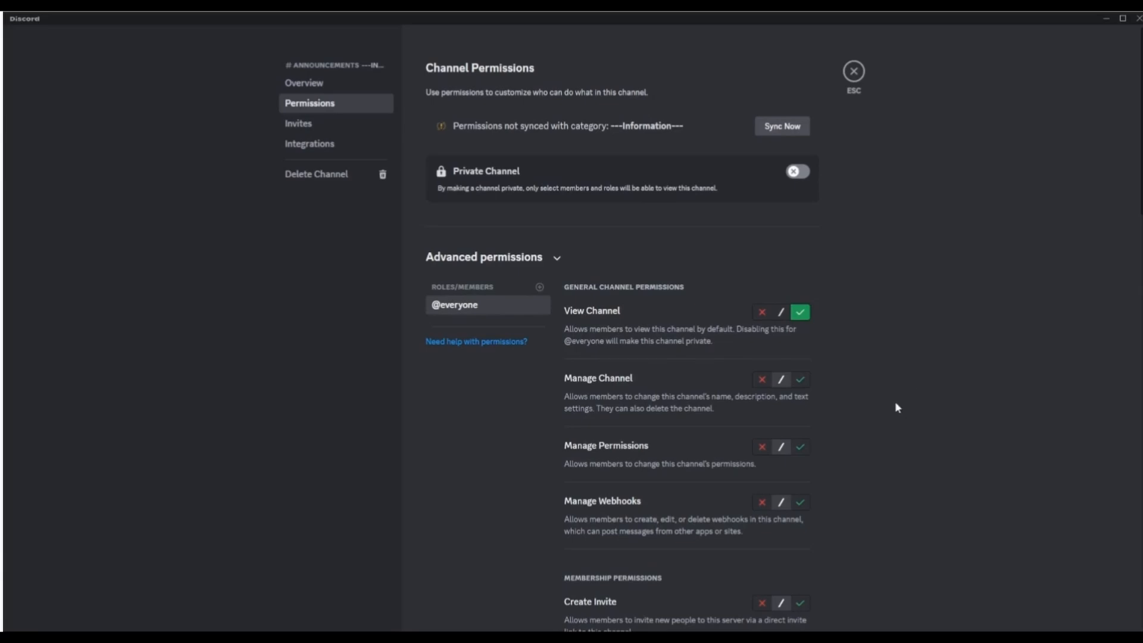
scroll(881, 387, down, 4)
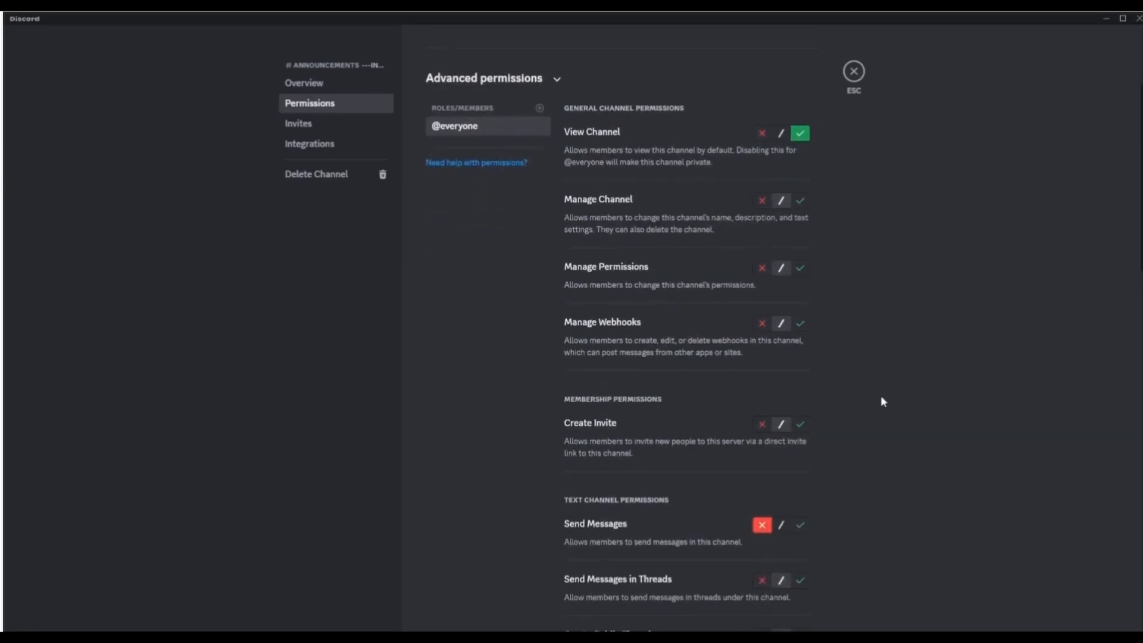
scroll(855, 410, up, 3)
scroll(836, 465, up, 2)
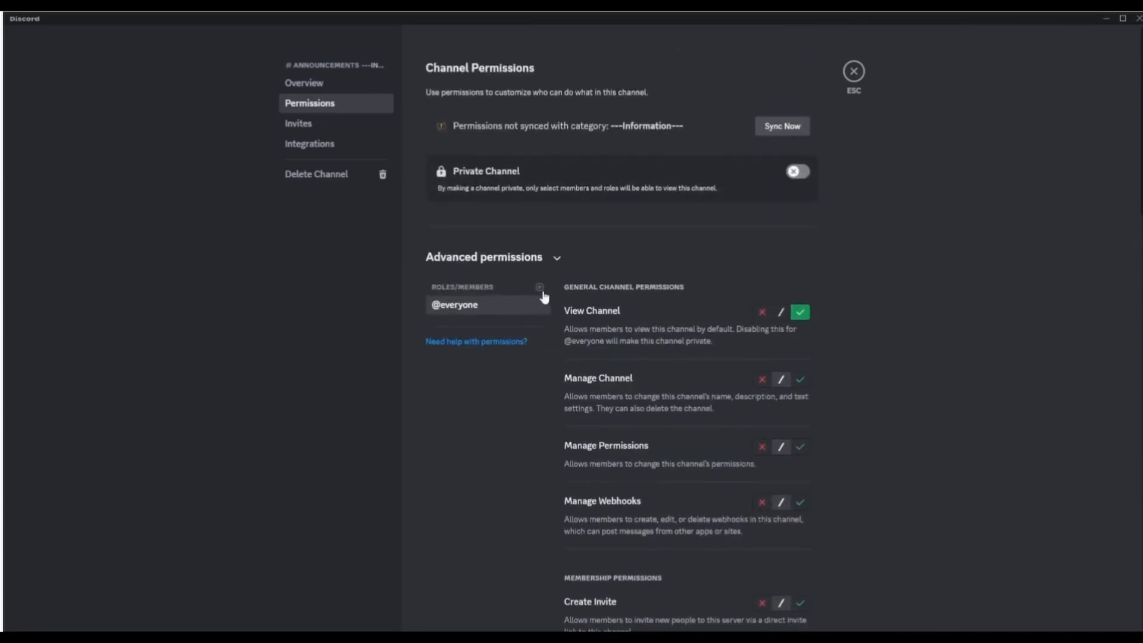
- Add the Admin and Moderator roles to the announcements channel's advanced permissions
click(540, 288)
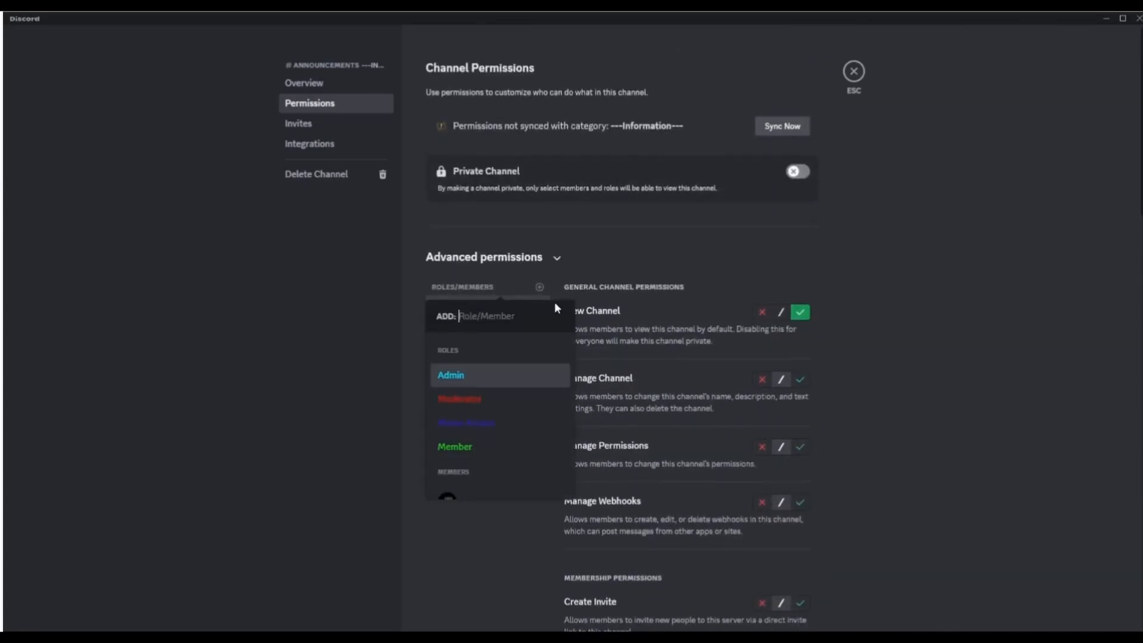
click(477, 376)
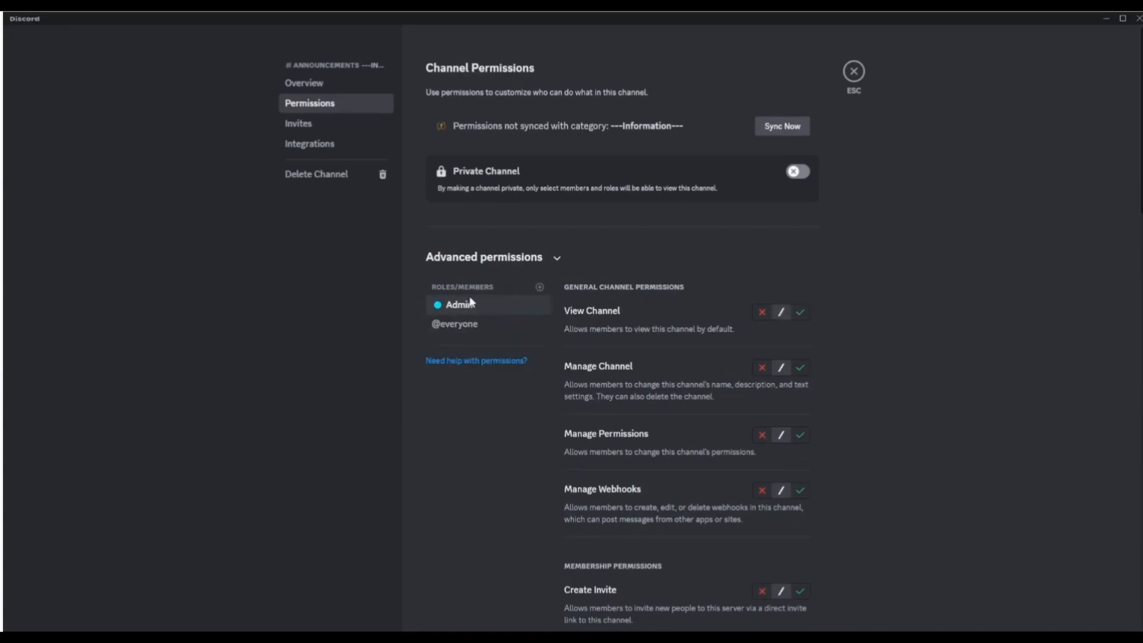
click(539, 288)
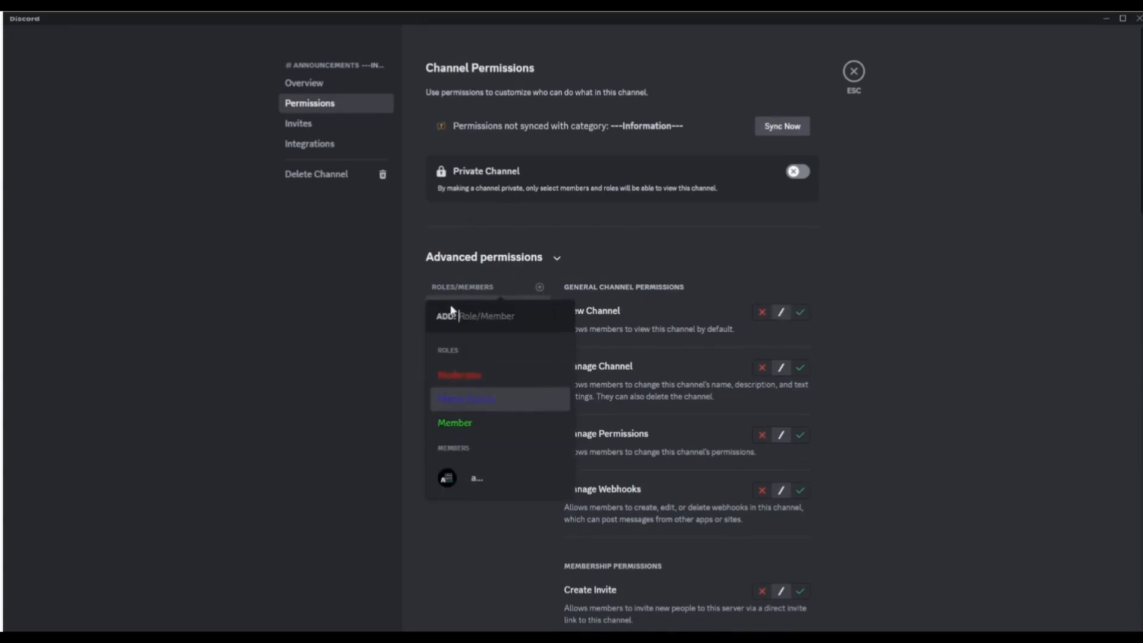
click(493, 378)
click(522, 311)
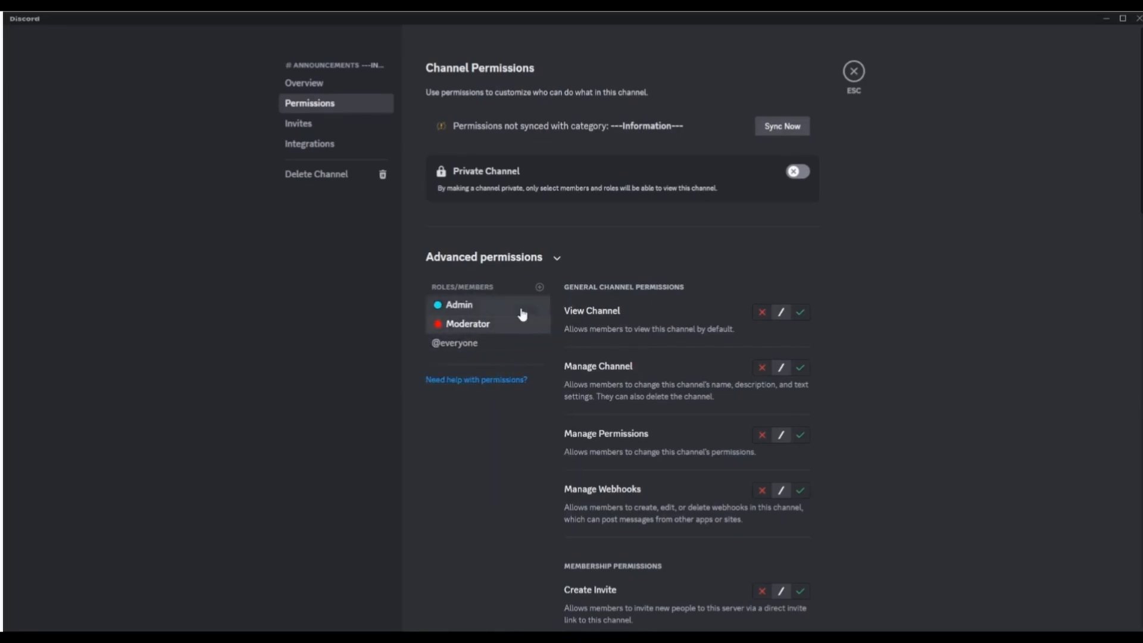
click(513, 324)
click(521, 312)
click(517, 322)
click(516, 309)
click(514, 325)
click(514, 308)
click(513, 325)
click(513, 306)
click(503, 342)
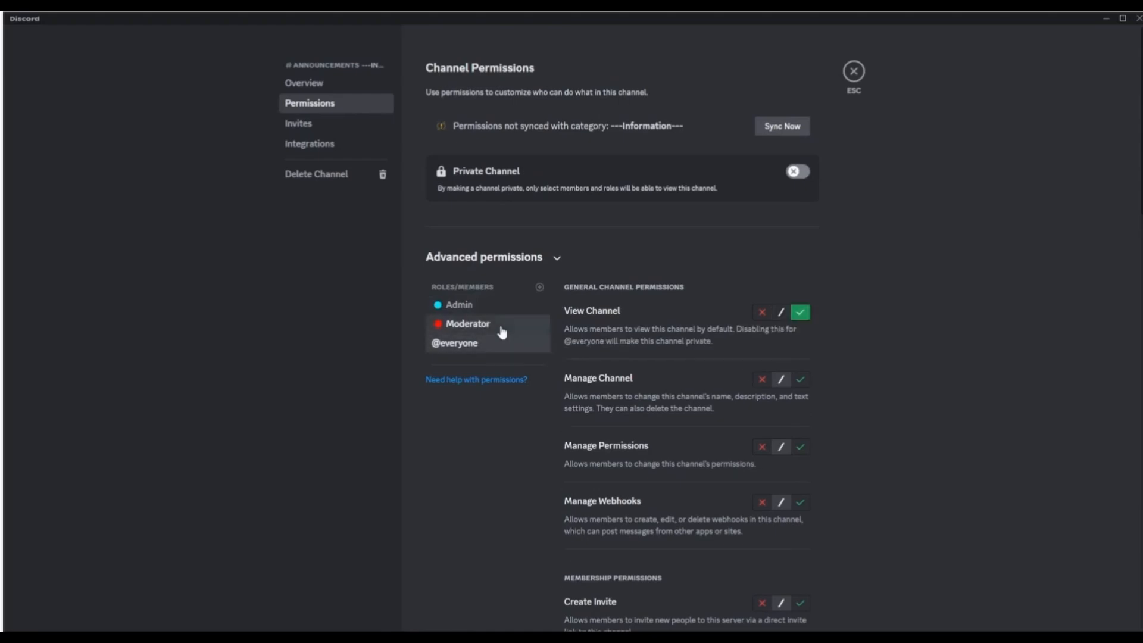
click(502, 306)
click(496, 344)
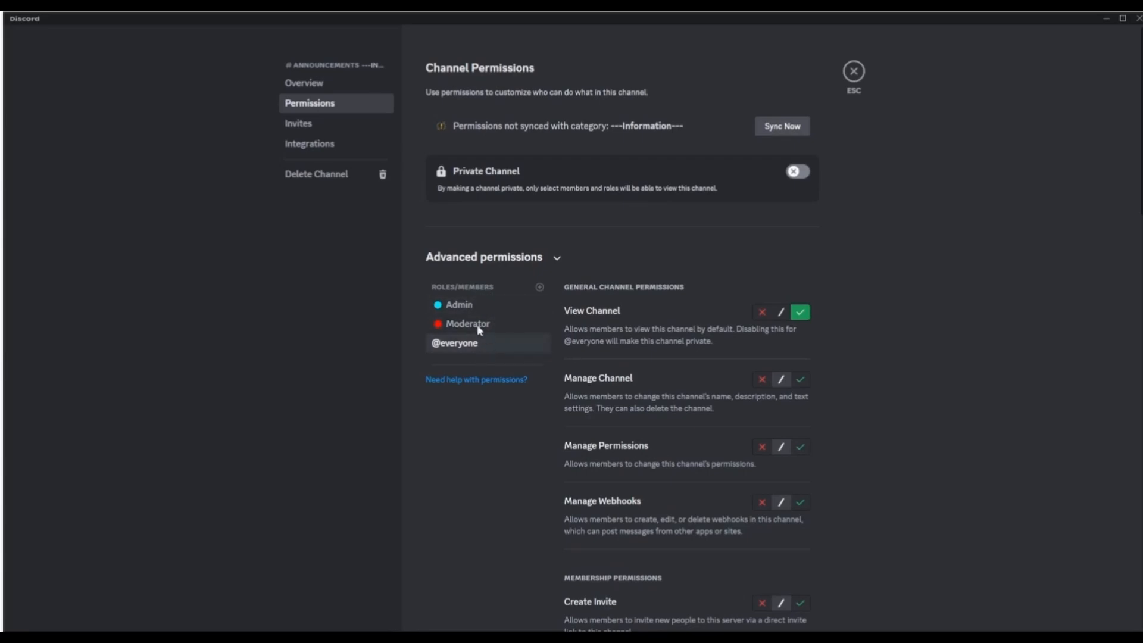
click(511, 321)
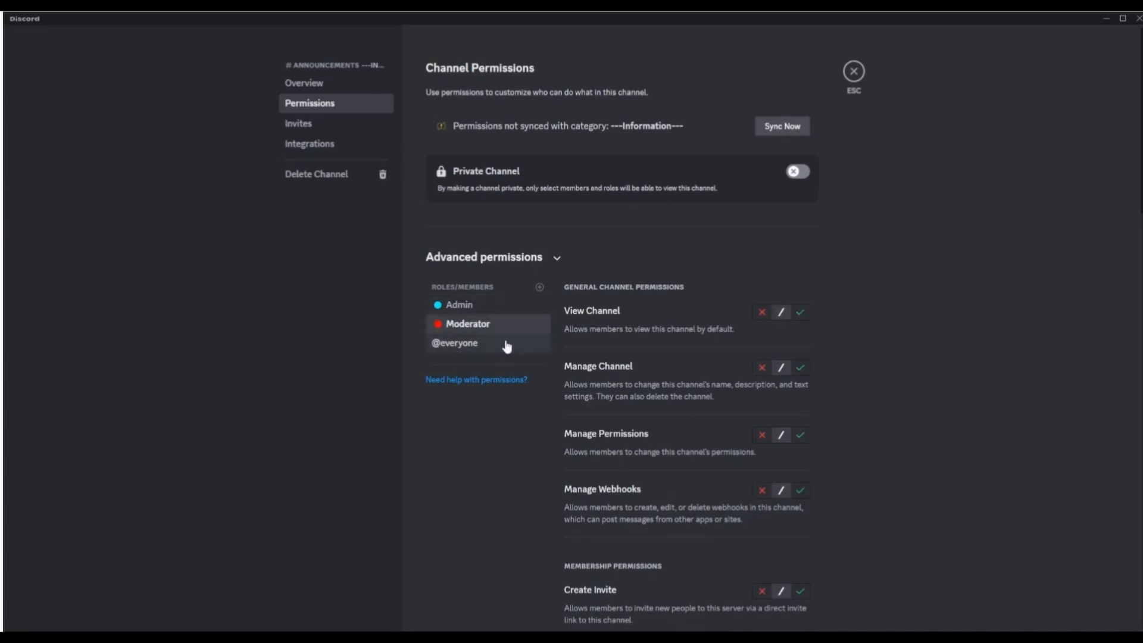
click(505, 342)
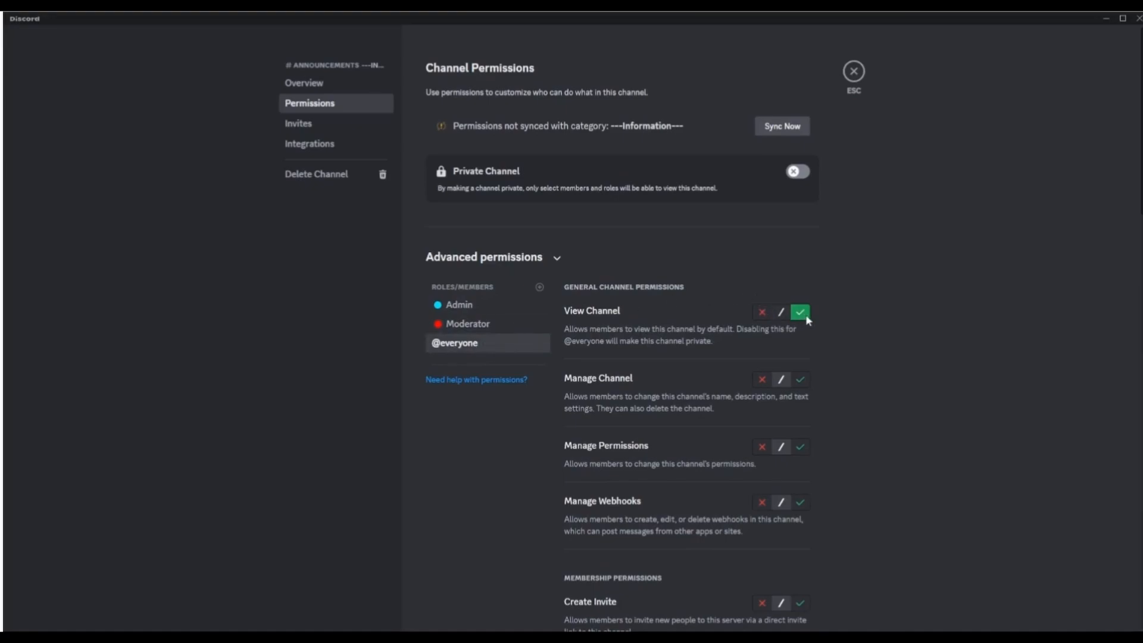
scroll(843, 324, down, 7)
scroll(844, 322, down, 11)
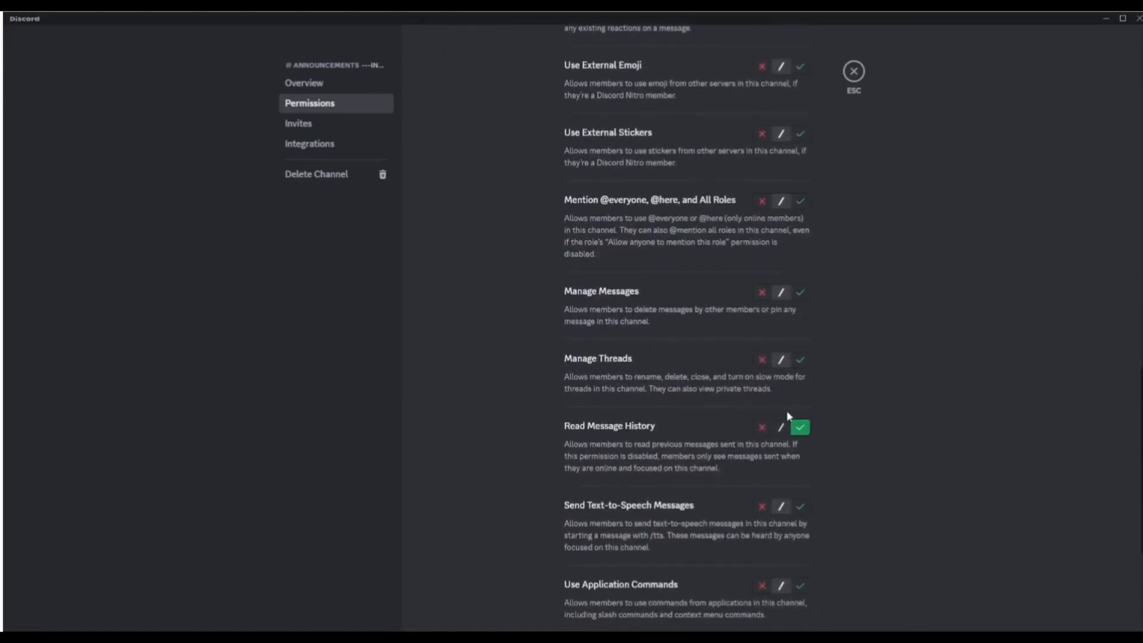
scroll(845, 398, up, 18)
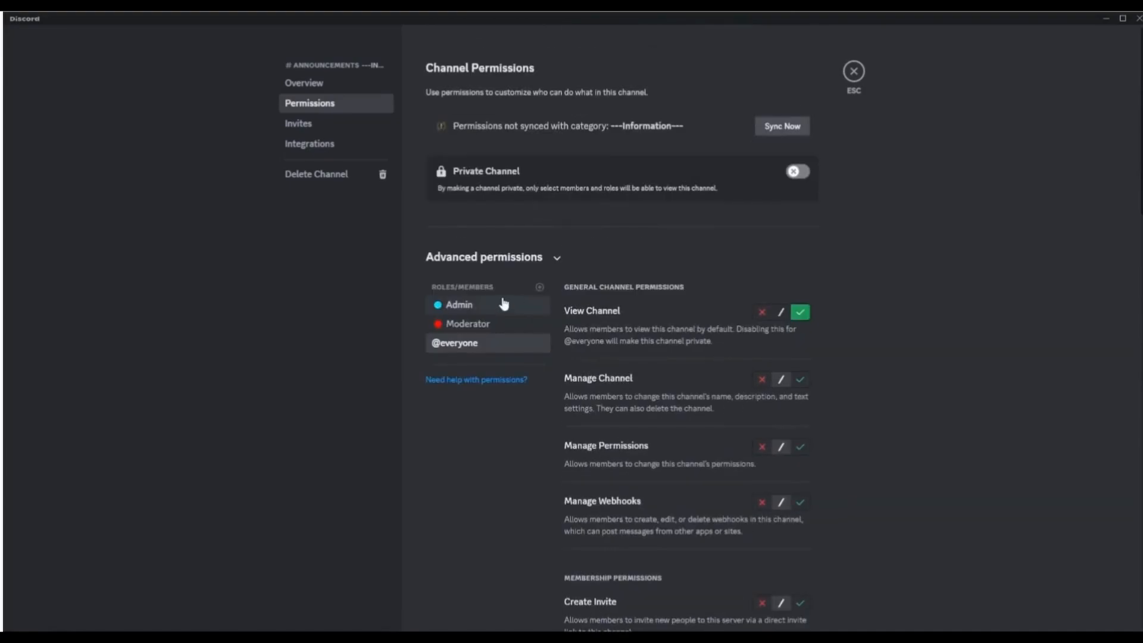
click(490, 324)
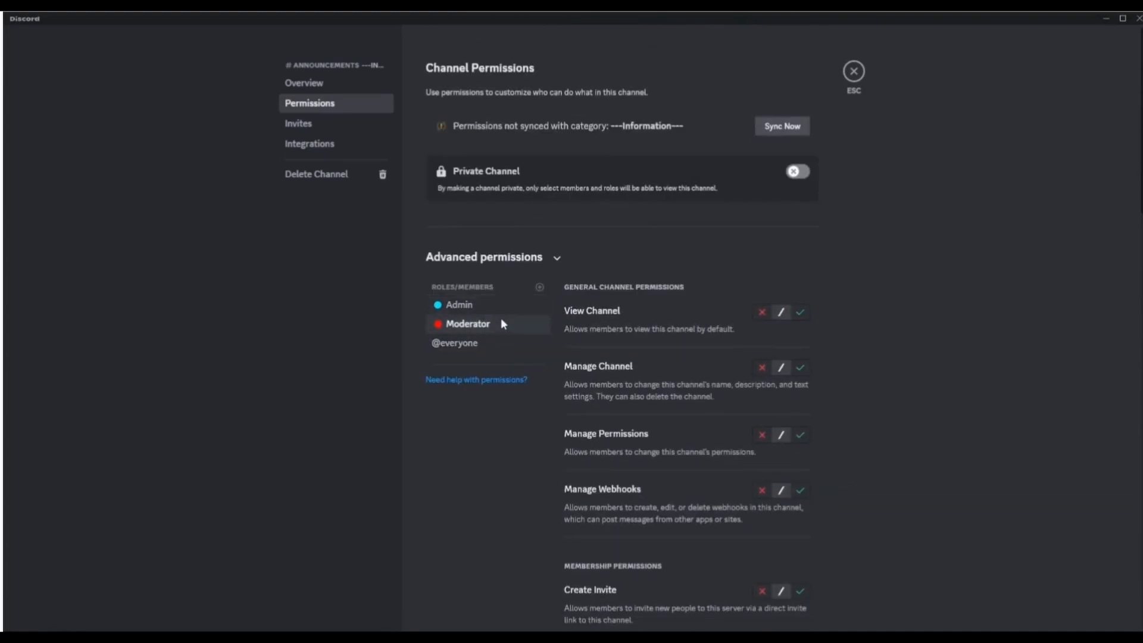
click(506, 308)
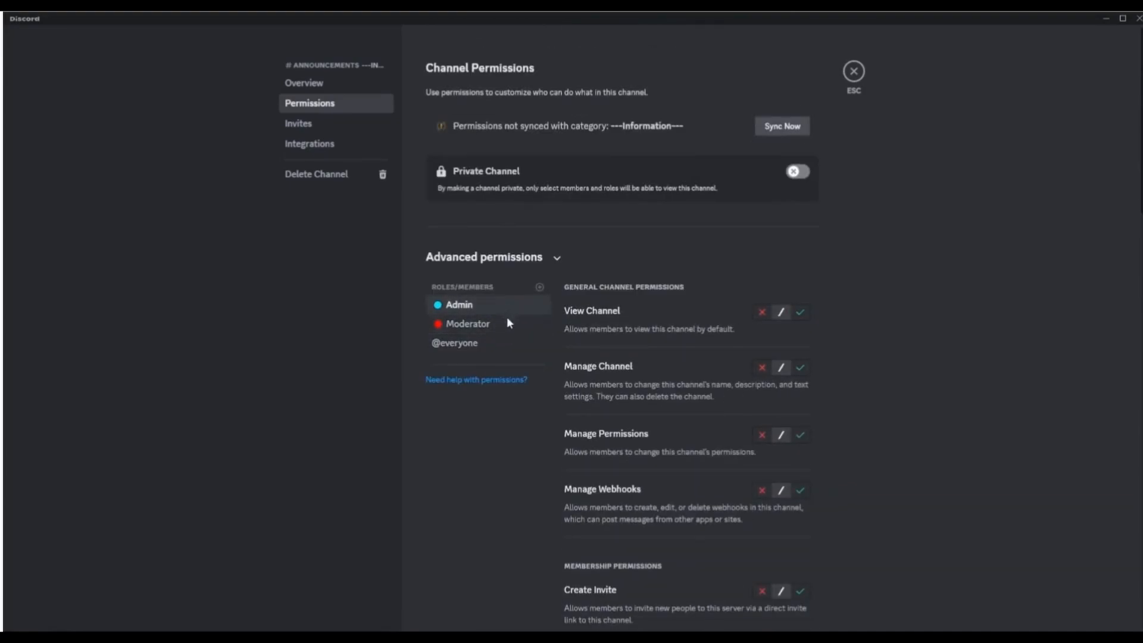
click(501, 335)
click(508, 309)
click(506, 321)
click(470, 343)
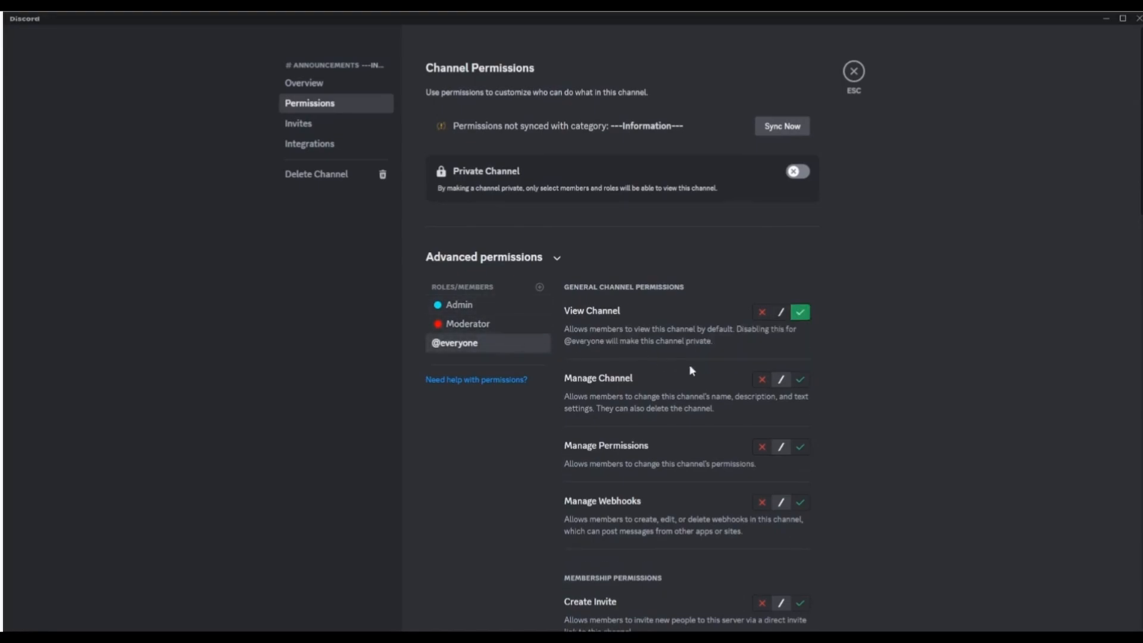
scroll(705, 372, down, 5)
scroll(706, 371, down, 2)
scroll(712, 317, up, 8)
scroll(708, 315, down, 7)
scroll(707, 298, down, 2)
scroll(727, 464, up, 10)
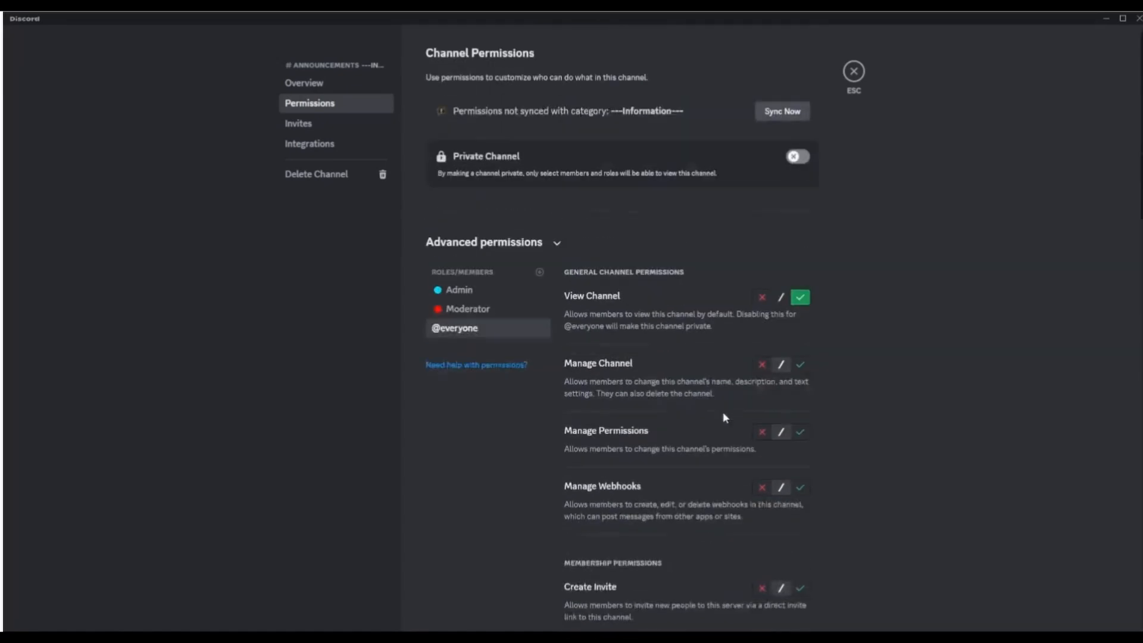
- Allow the Moderator role the Send Messages and Add Reactions permissions in the announcements channel
click(472, 324)
scroll(732, 387, down, 5)
scroll(773, 352, down, 1)
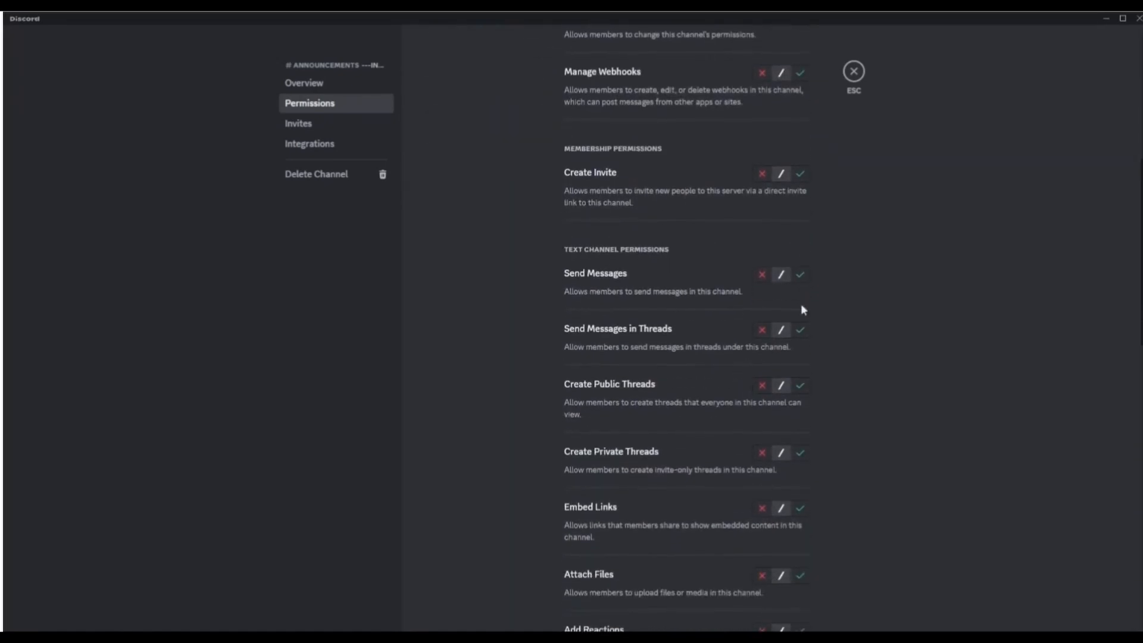
click(803, 275)
scroll(682, 401, down, 3)
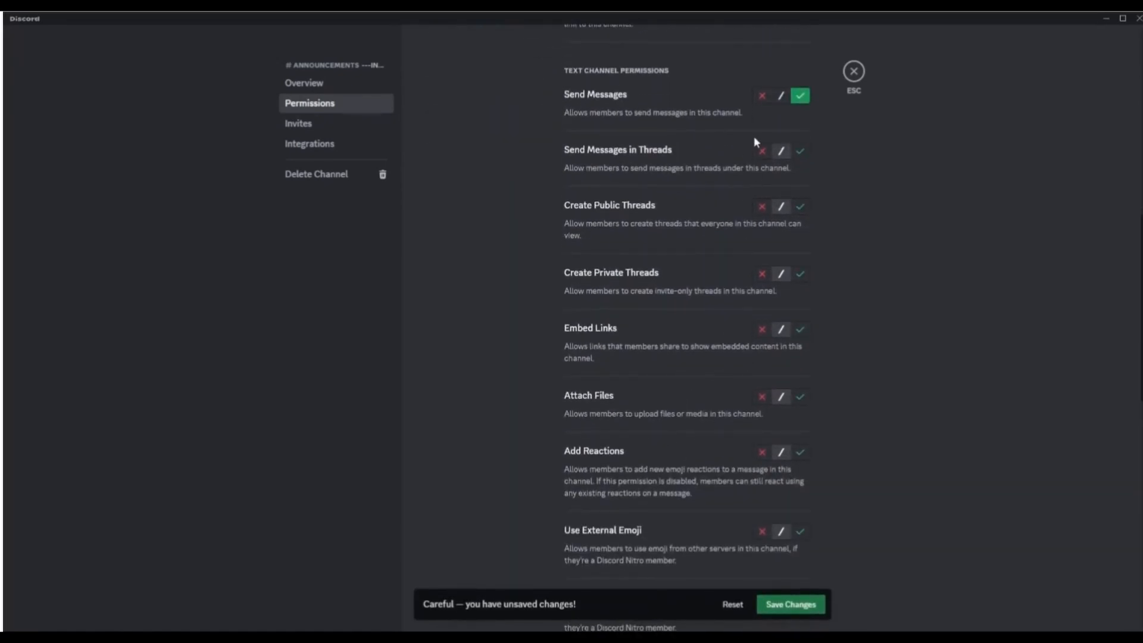
scroll(763, 313, down, 1)
scroll(802, 390, up, 12)
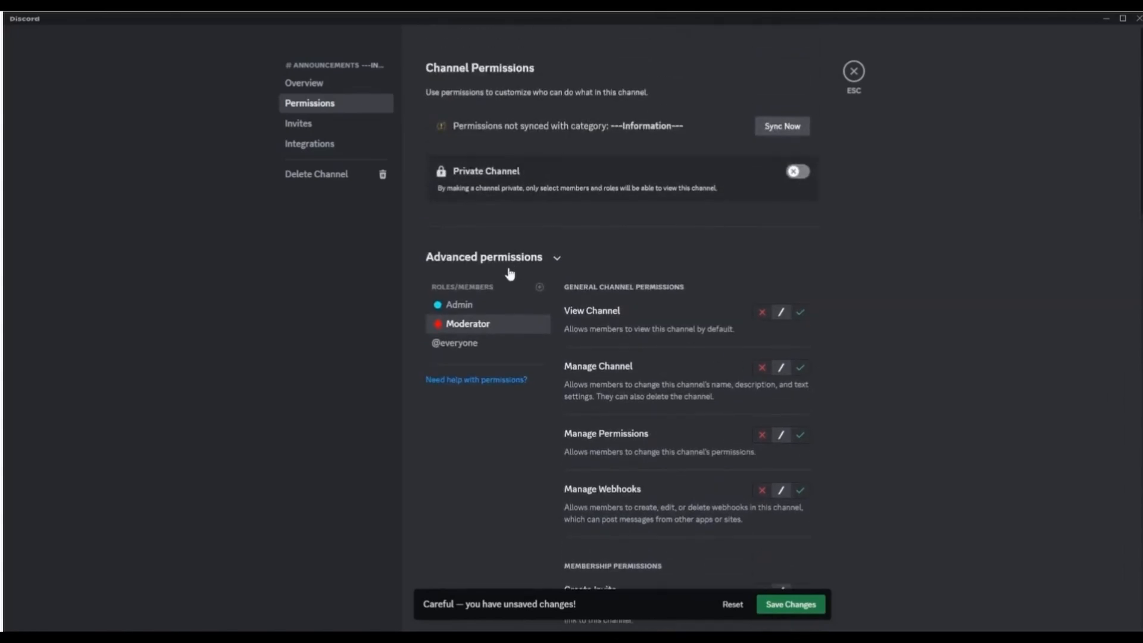
- Allow the Admin role the Send Messages and Add Reactions permissions in the announcements channel and save the changes
click(519, 306)
scroll(786, 375, down, 1)
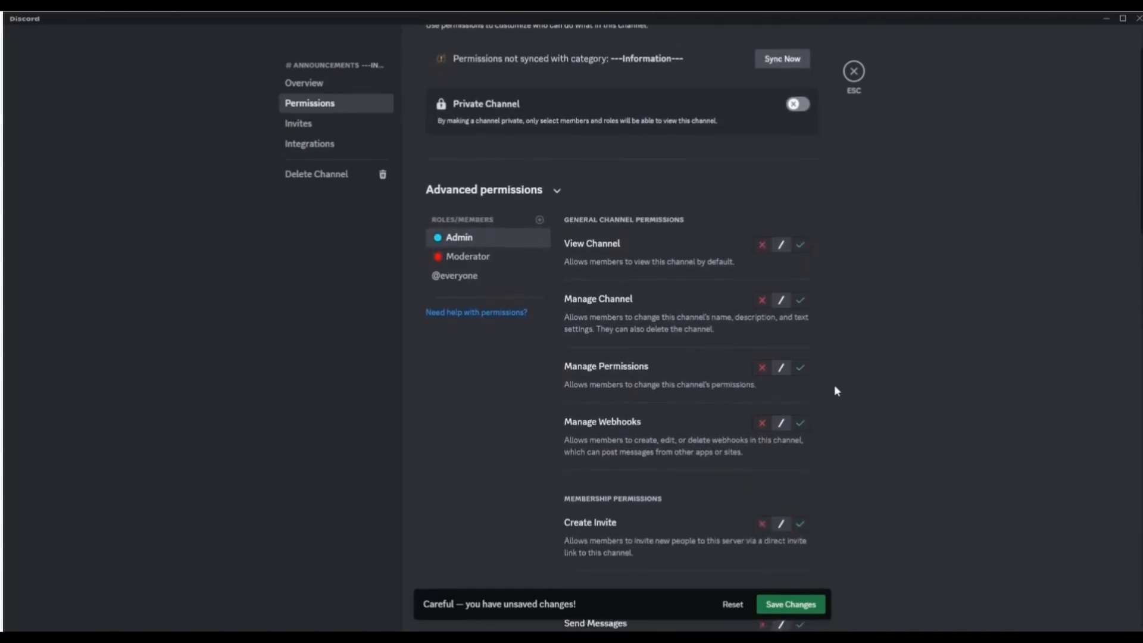
scroll(834, 386, down, 4)
scroll(825, 353, down, 3)
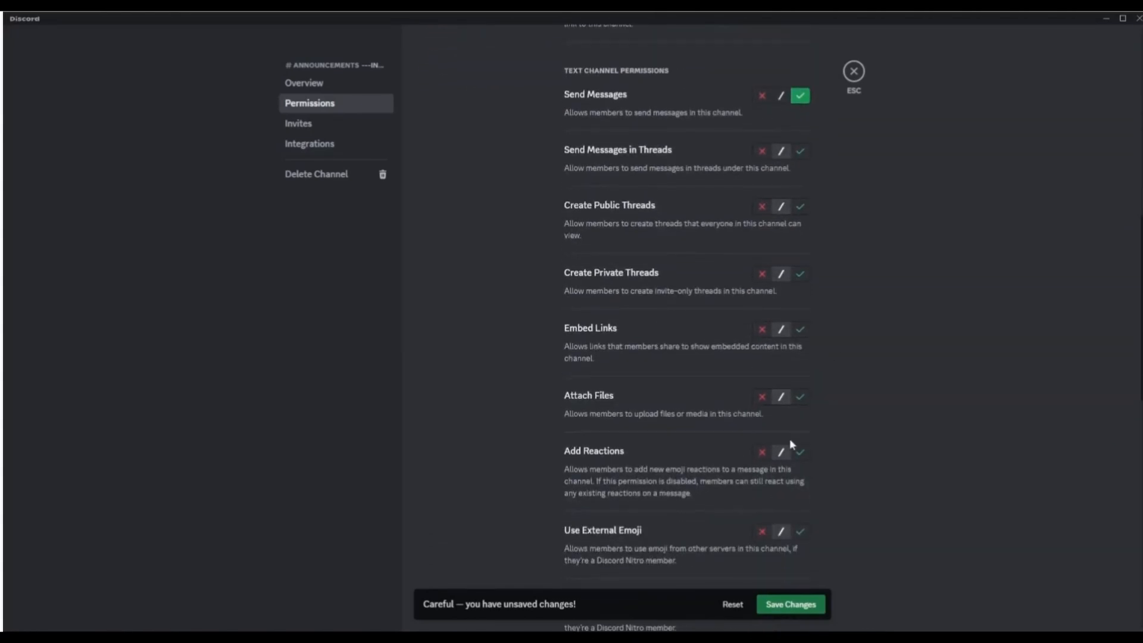
click(801, 452)
click(795, 604)
scroll(939, 476, up, 8)
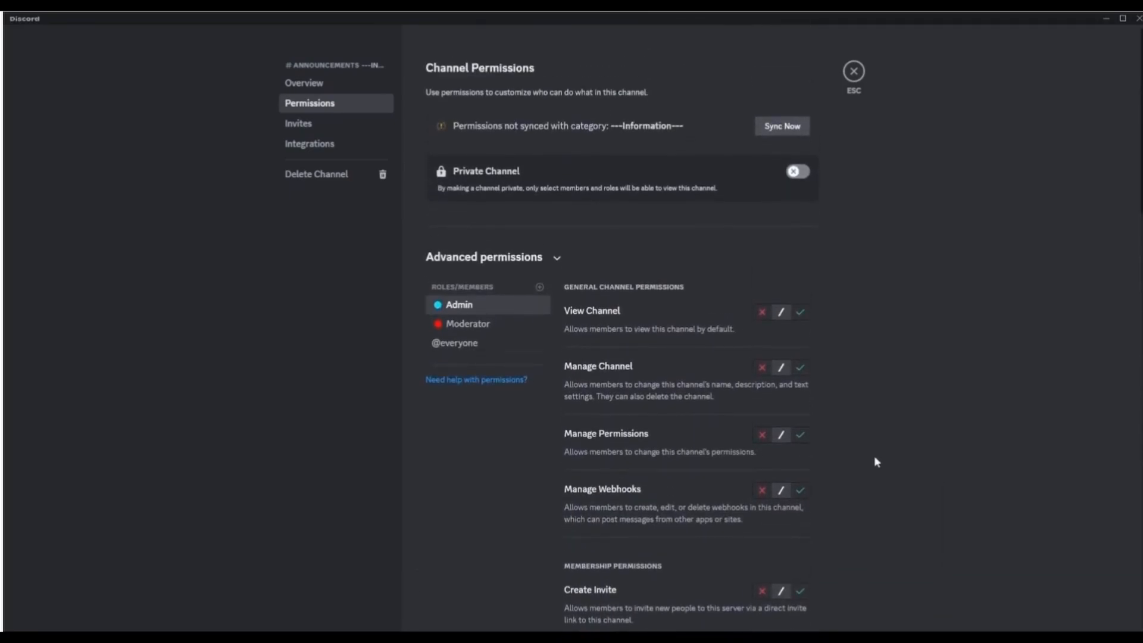
click(524, 326)
scroll(882, 424, down, 6)
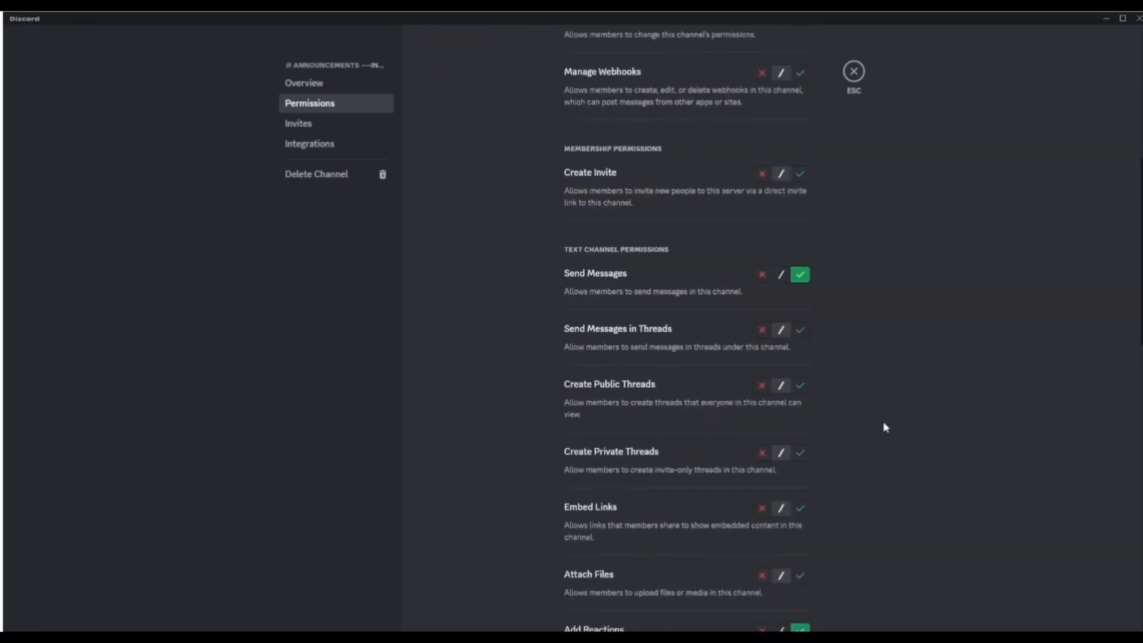
scroll(747, 464, down, 2)
scroll(773, 448, up, 9)
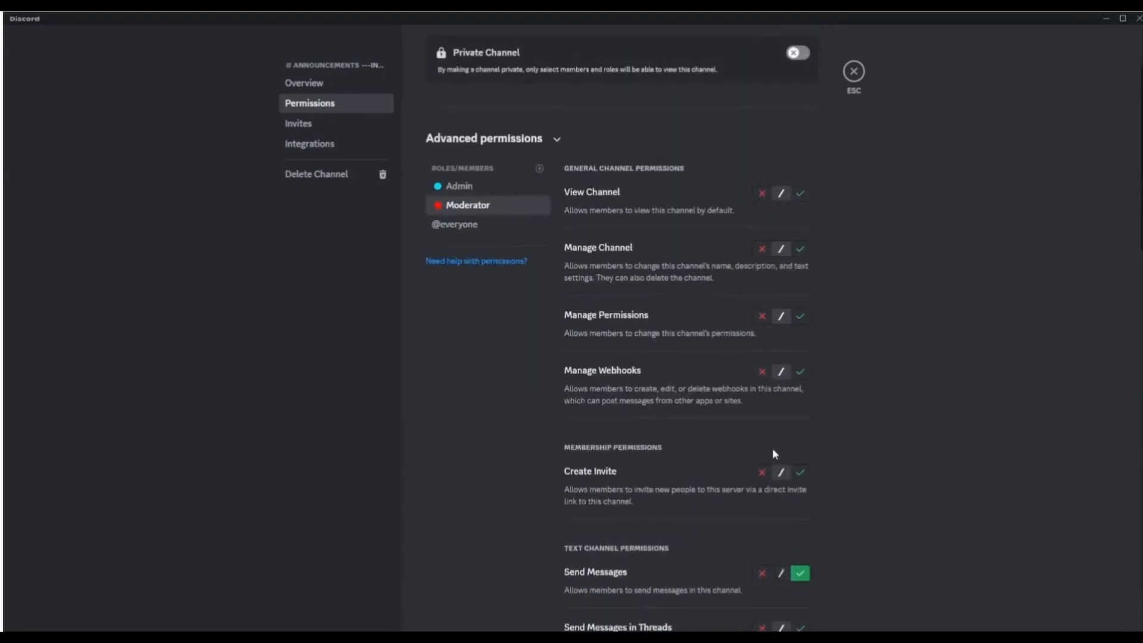
click(536, 345)
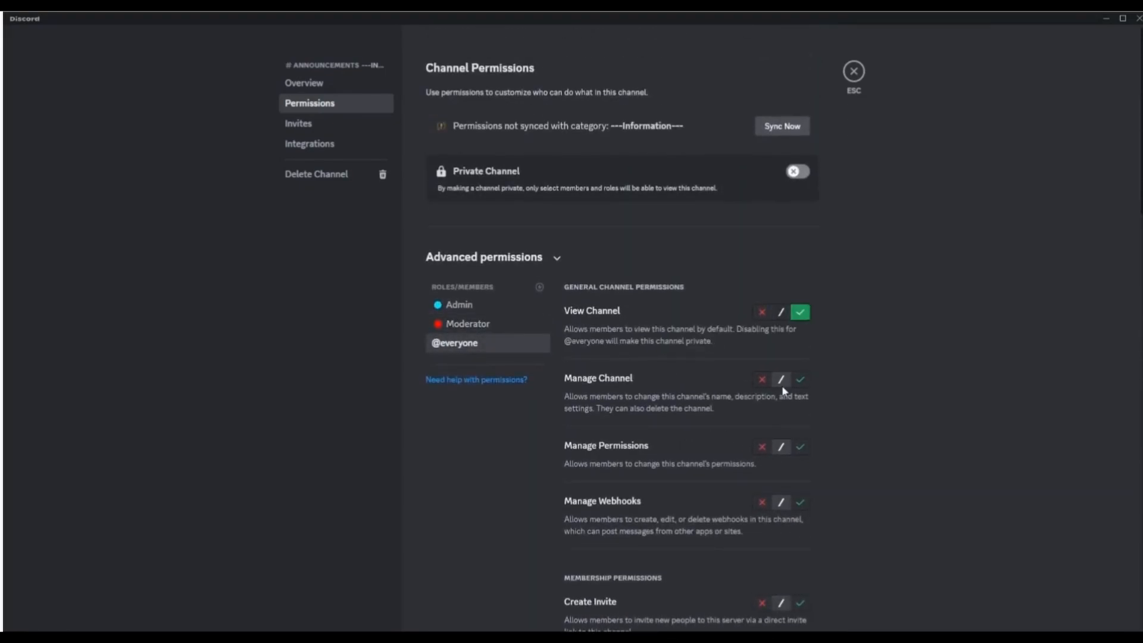
scroll(830, 381, down, 5)
scroll(829, 387, down, 1)
scroll(827, 390, up, 6)
click(458, 325)
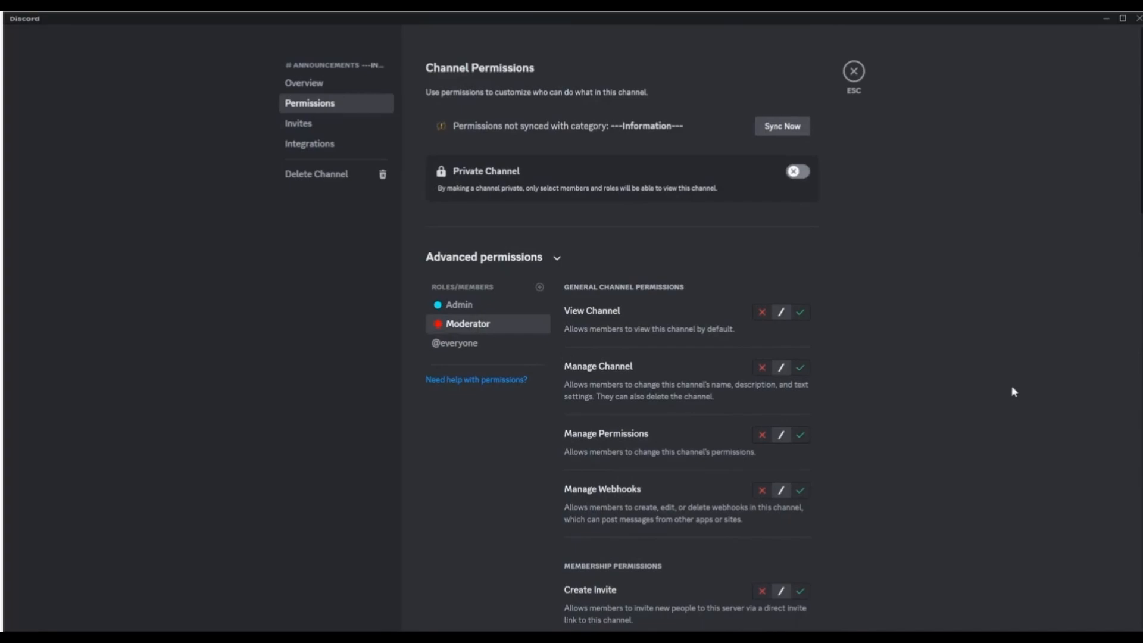
scroll(901, 366, down, 6)
scroll(893, 381, down, 5)
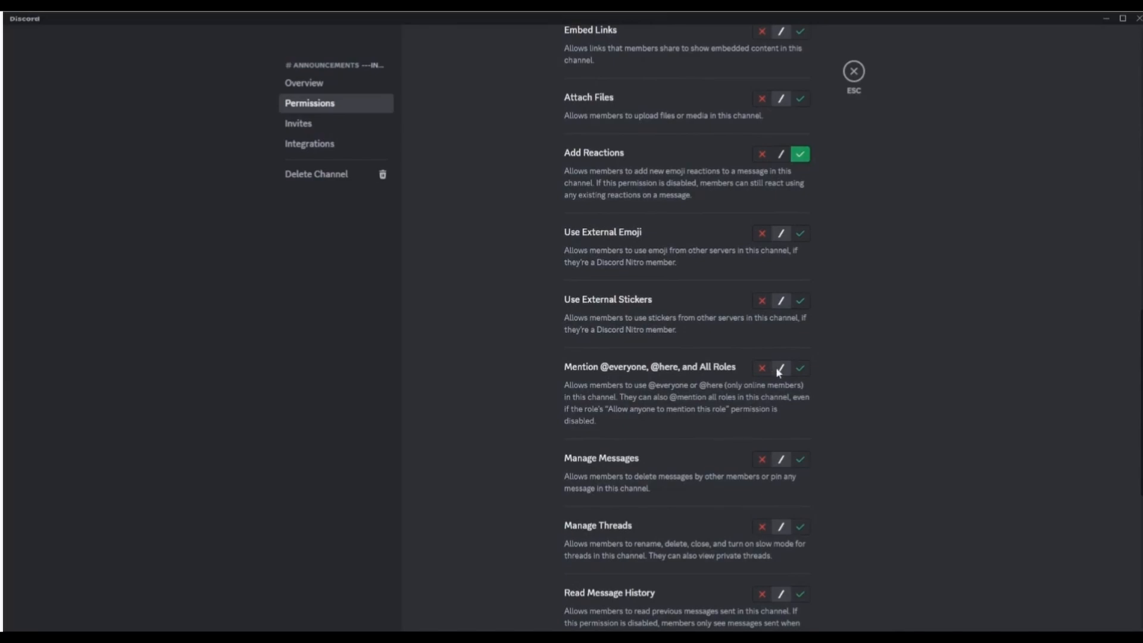
scroll(656, 288, up, 15)
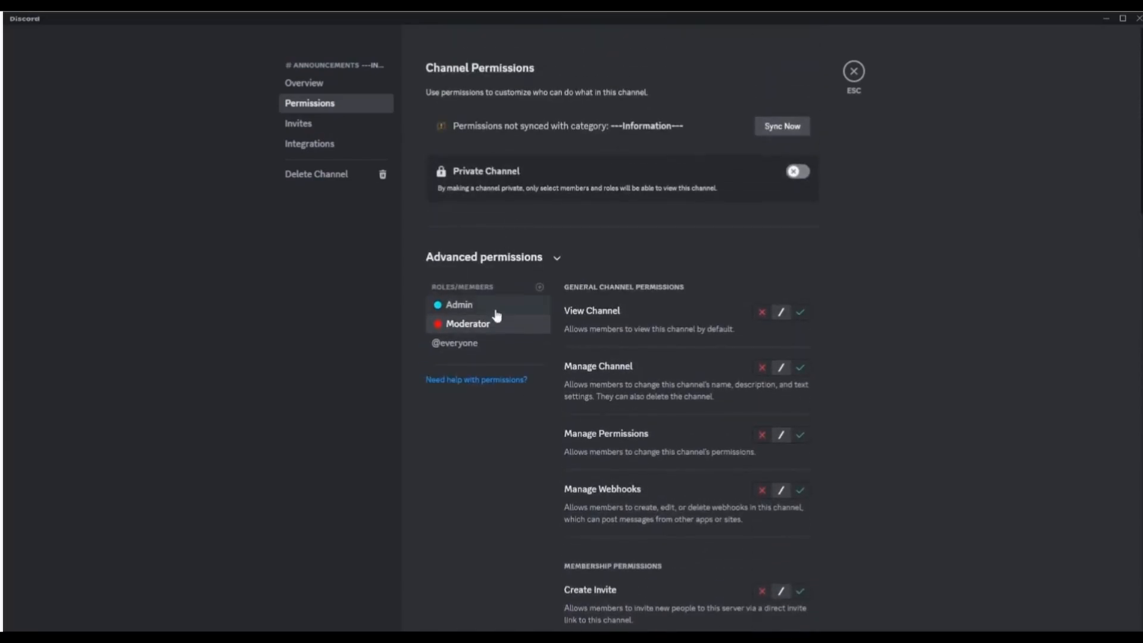
scroll(756, 340, down, 9)
scroll(760, 335, down, 8)
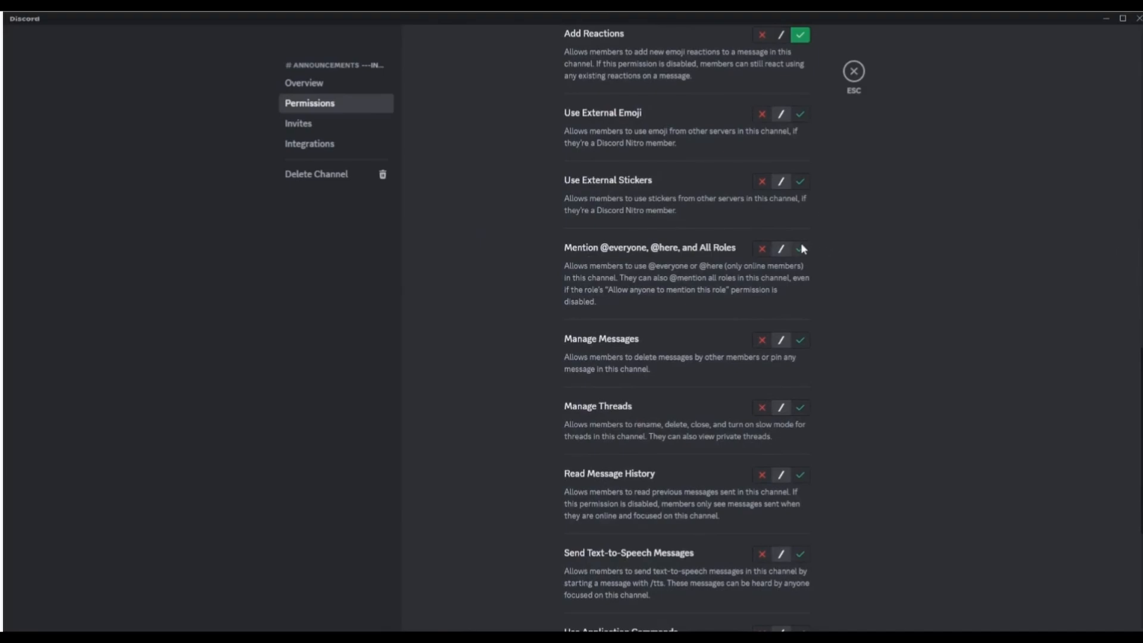
scroll(810, 343, up, 2)
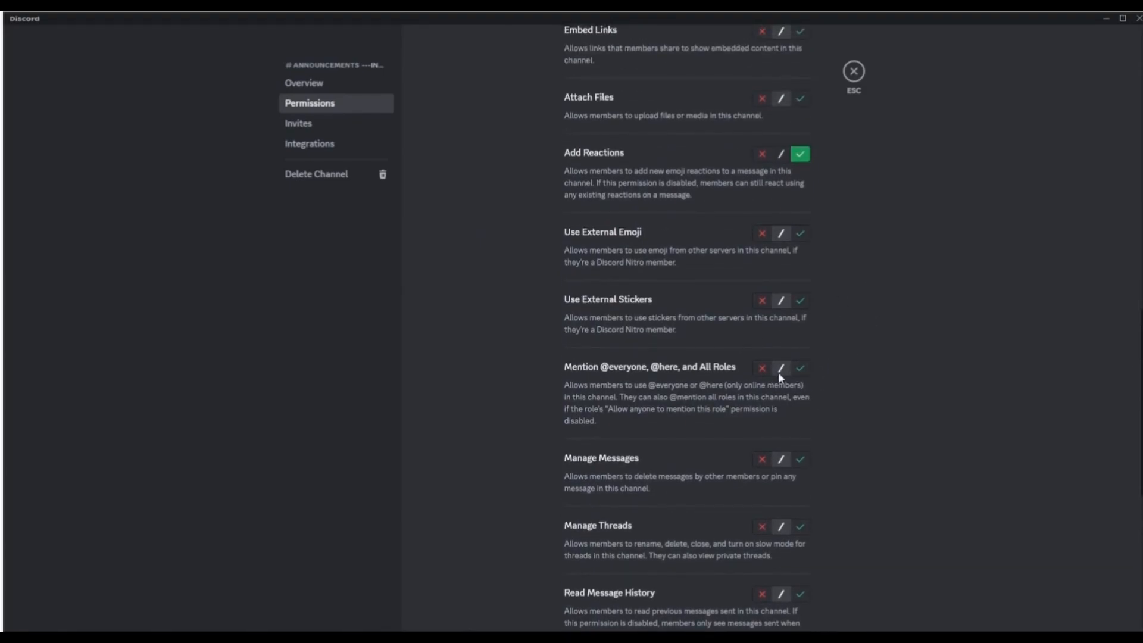
scroll(776, 299, up, 5)
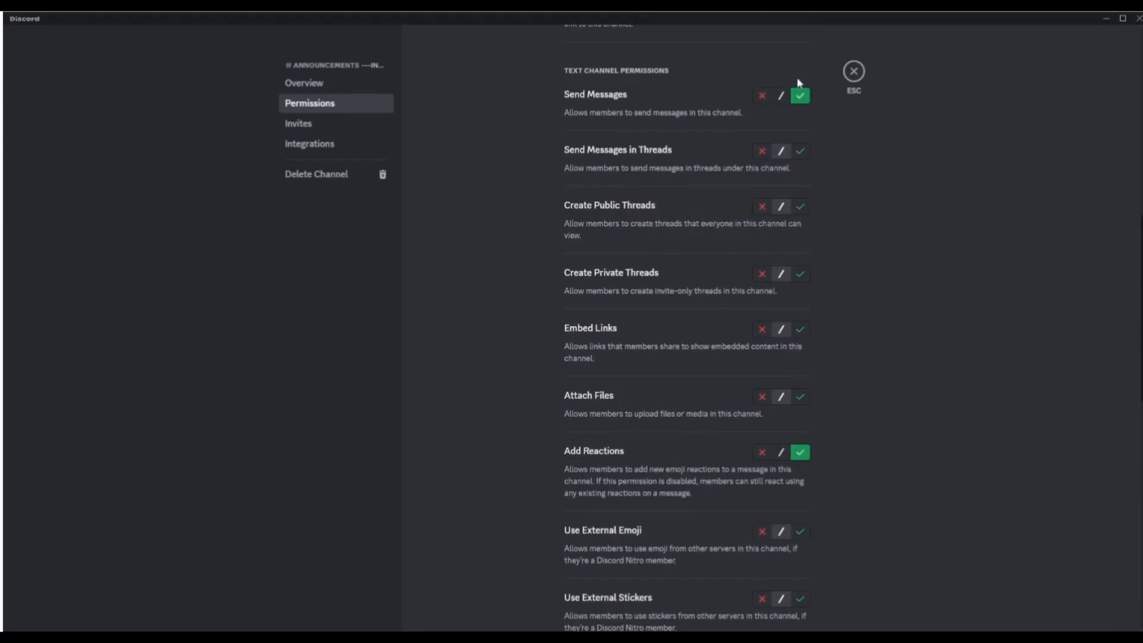
scroll(912, 302, down, 5)
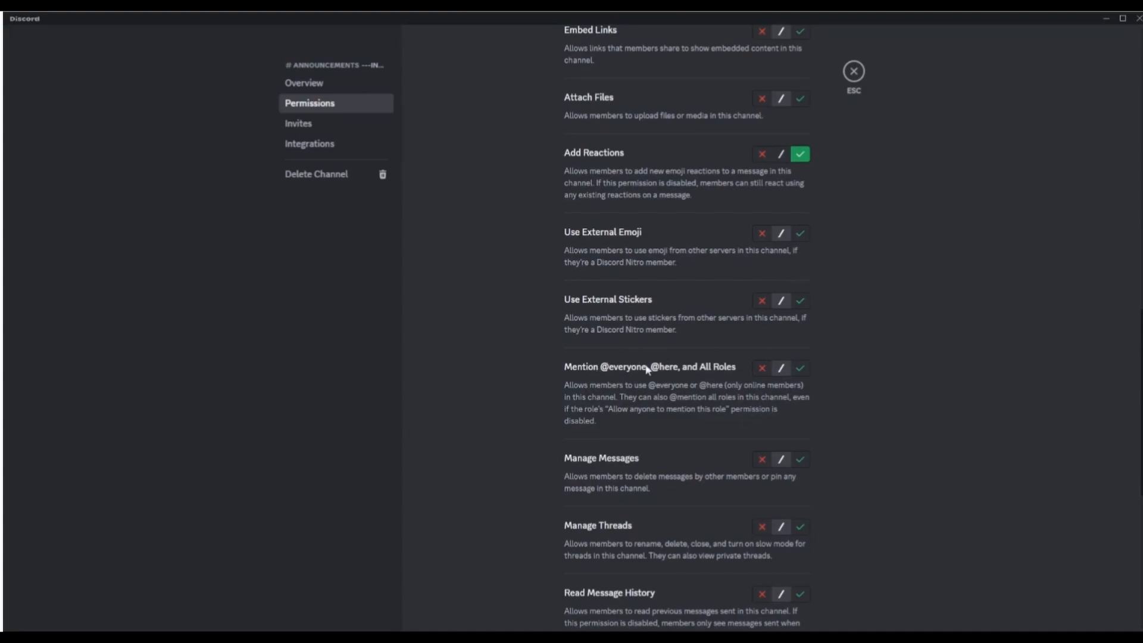
scroll(913, 299, up, 10)
scroll(832, 329, down, 8)
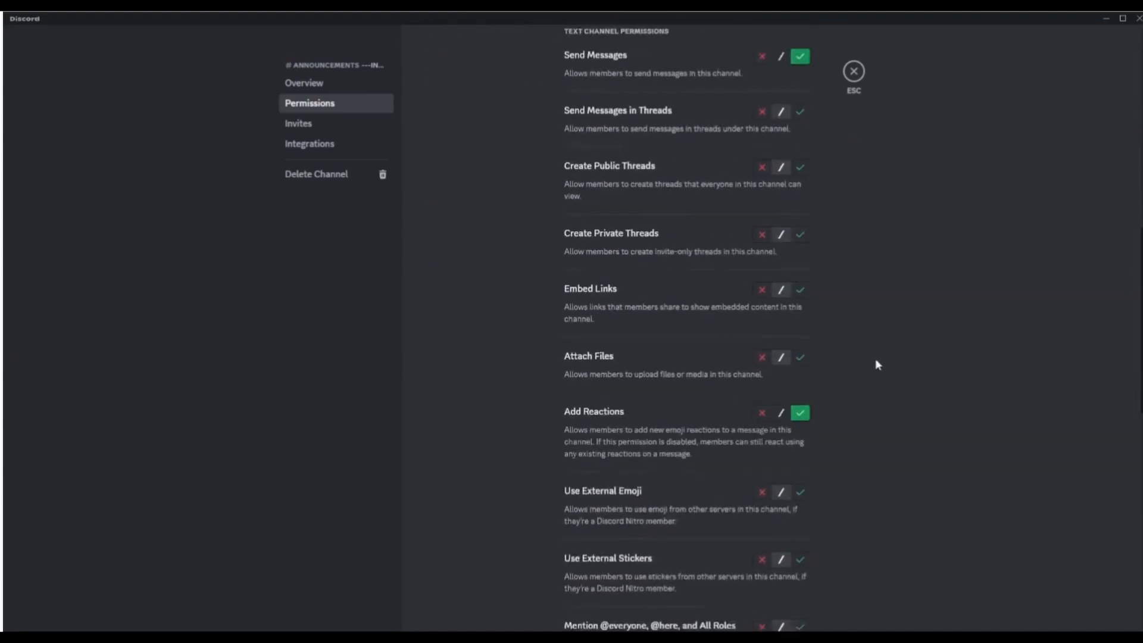
scroll(768, 345, up, 4)
scroll(625, 214, down, 2)
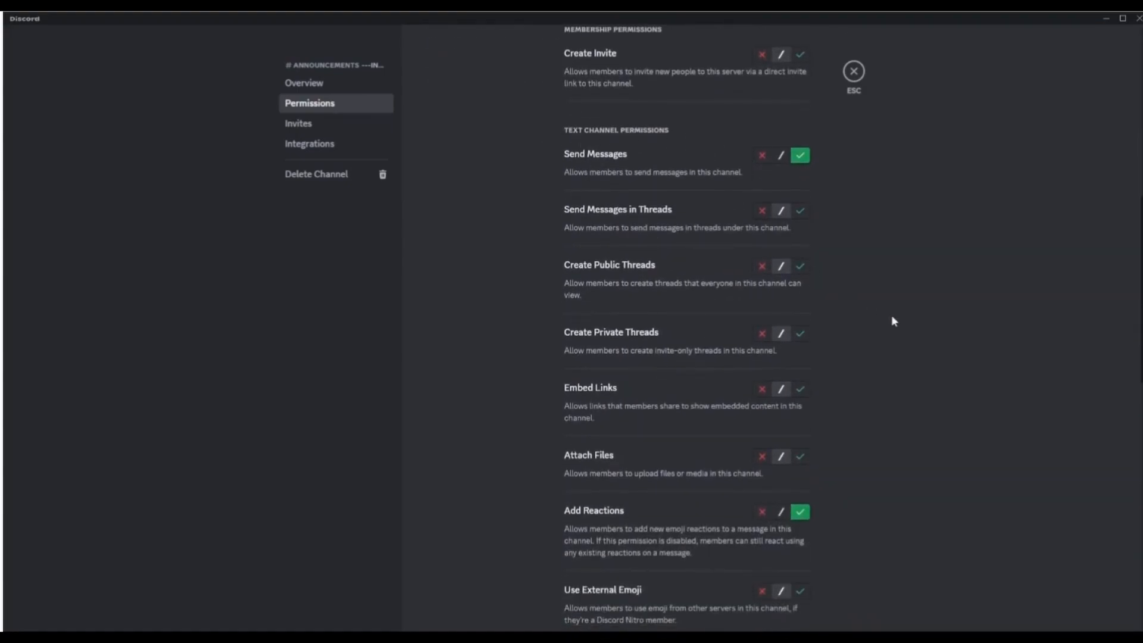
scroll(893, 321, up, 7)
click(471, 224)
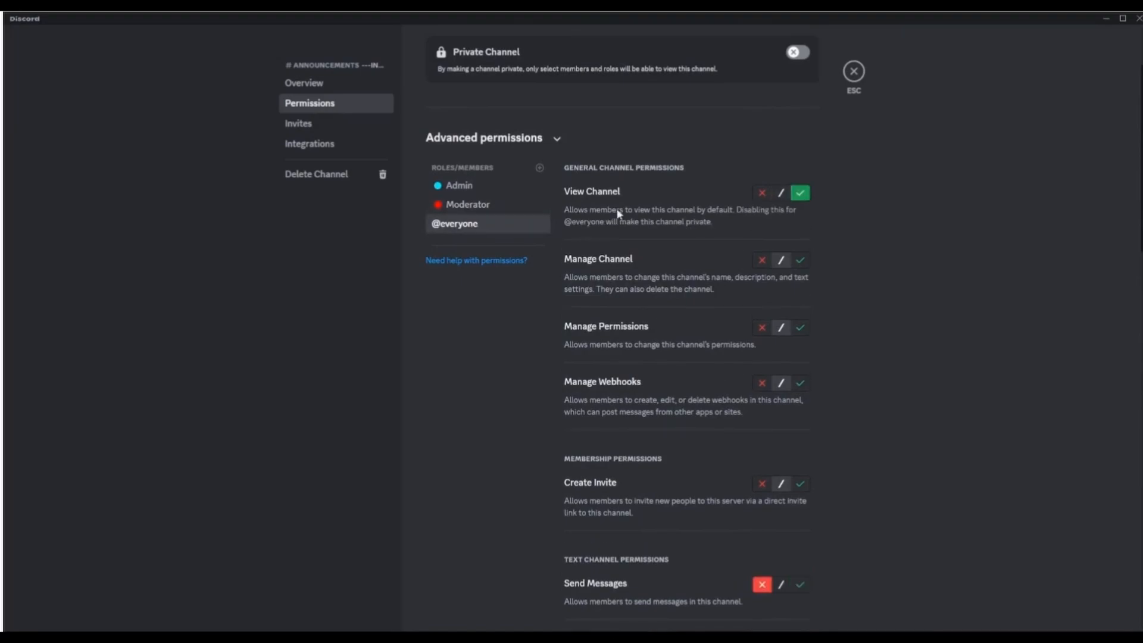
scroll(809, 258, down, 7)
scroll(808, 258, up, 10)
click(448, 306)
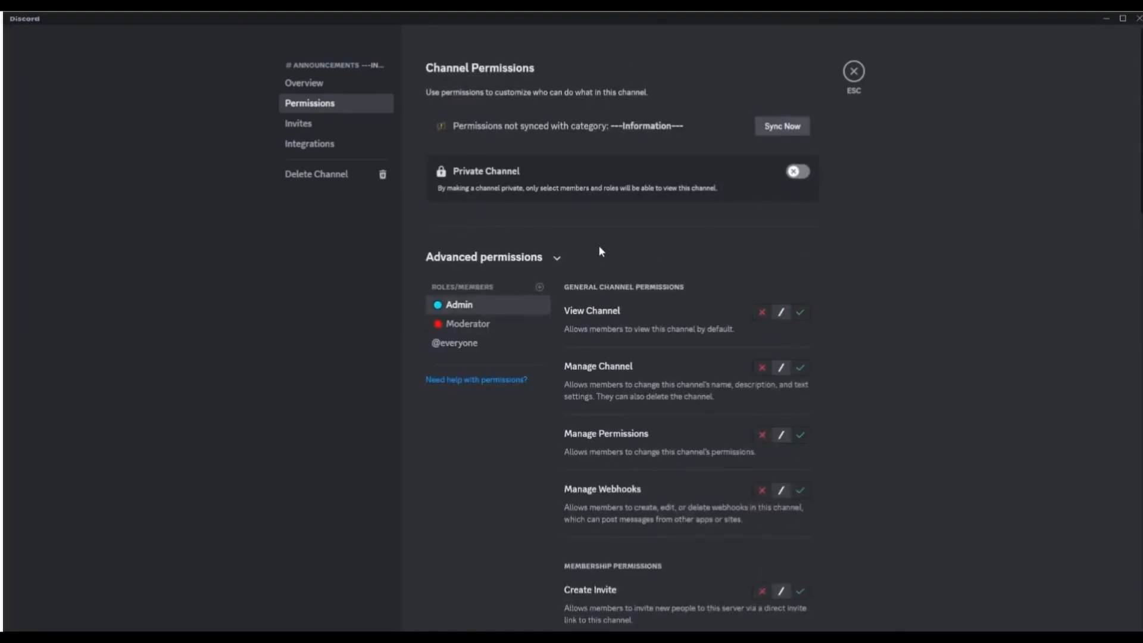
- Check the announcements channel's invites and overview settings, and close the channel settings
click(343, 124)
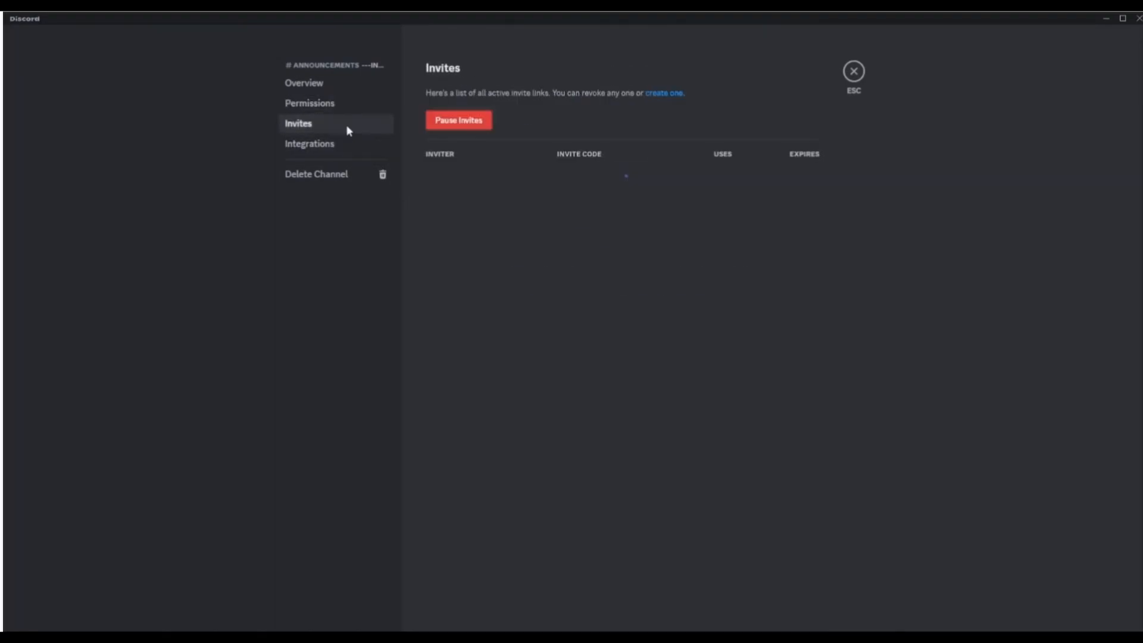
click(340, 87)
click(854, 71)
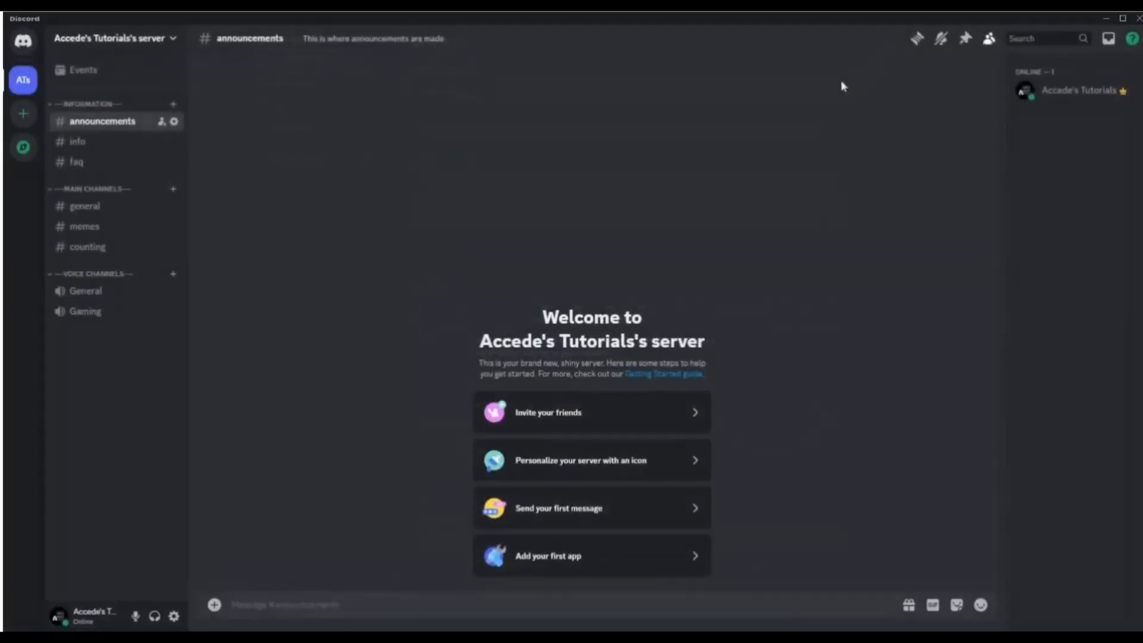
right_click(126, 150)
click(168, 283)
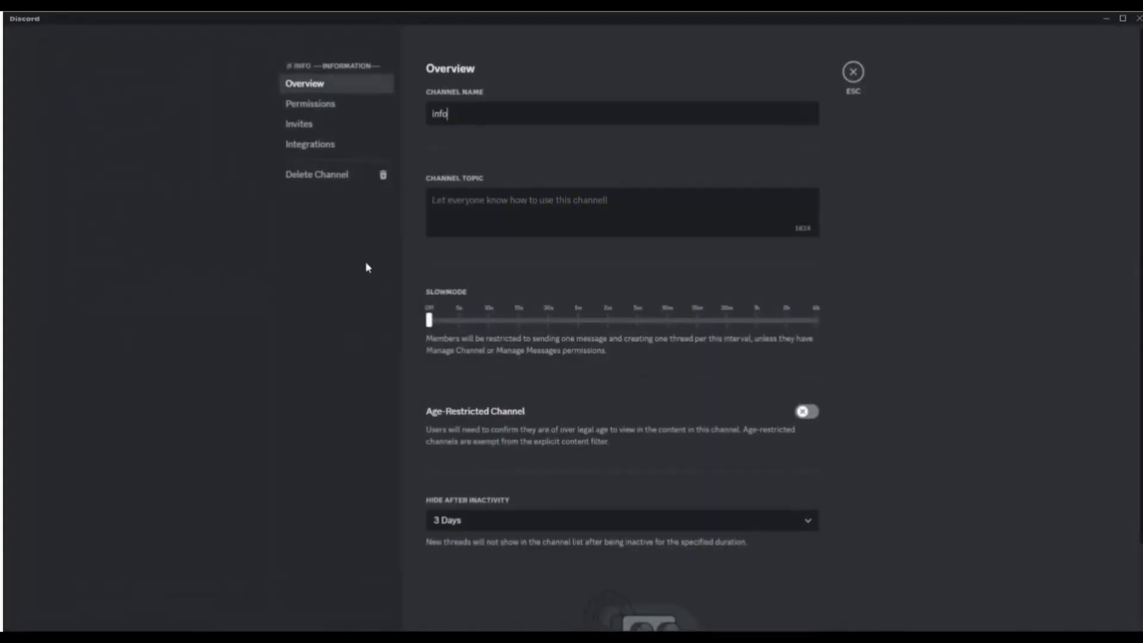
click(350, 107)
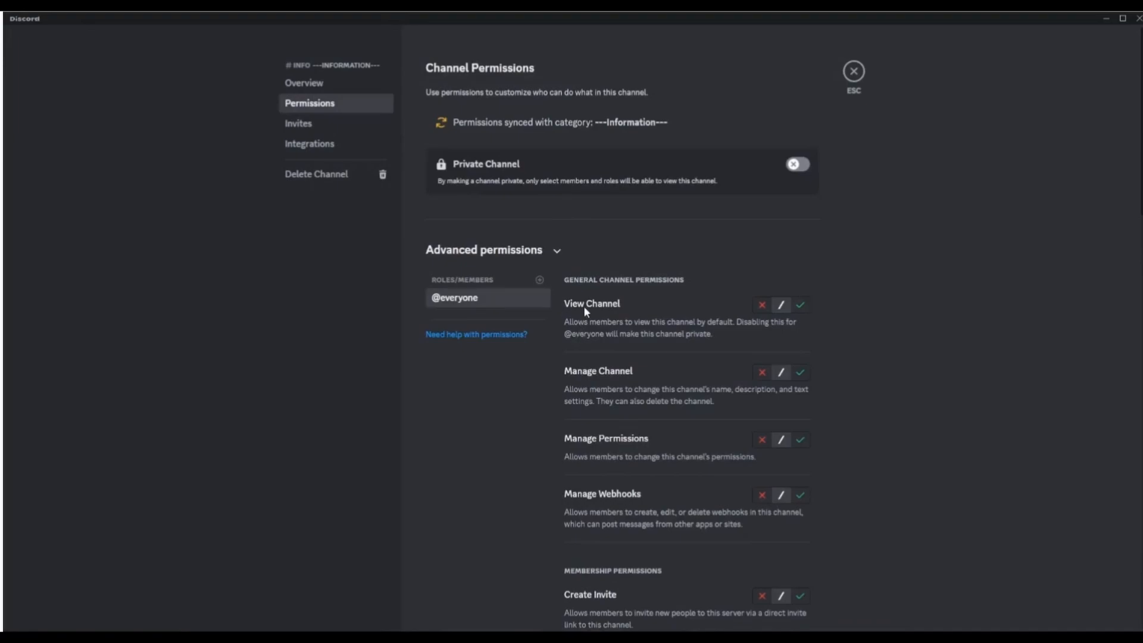
click(800, 305)
scroll(860, 352, down, 5)
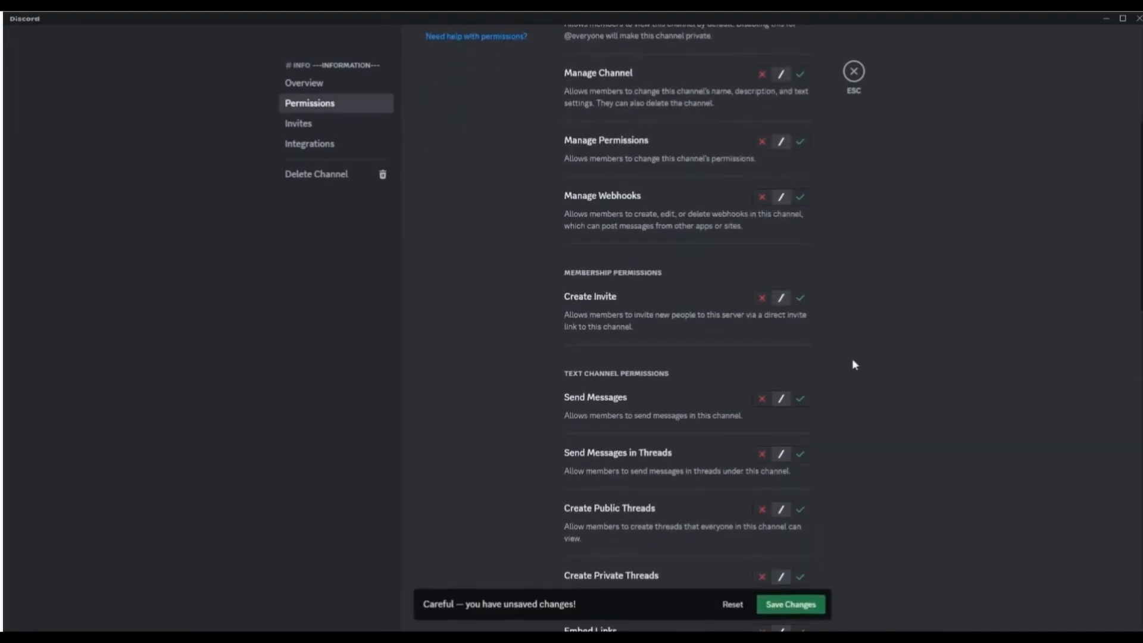
click(762, 399)
scroll(863, 391, down, 7)
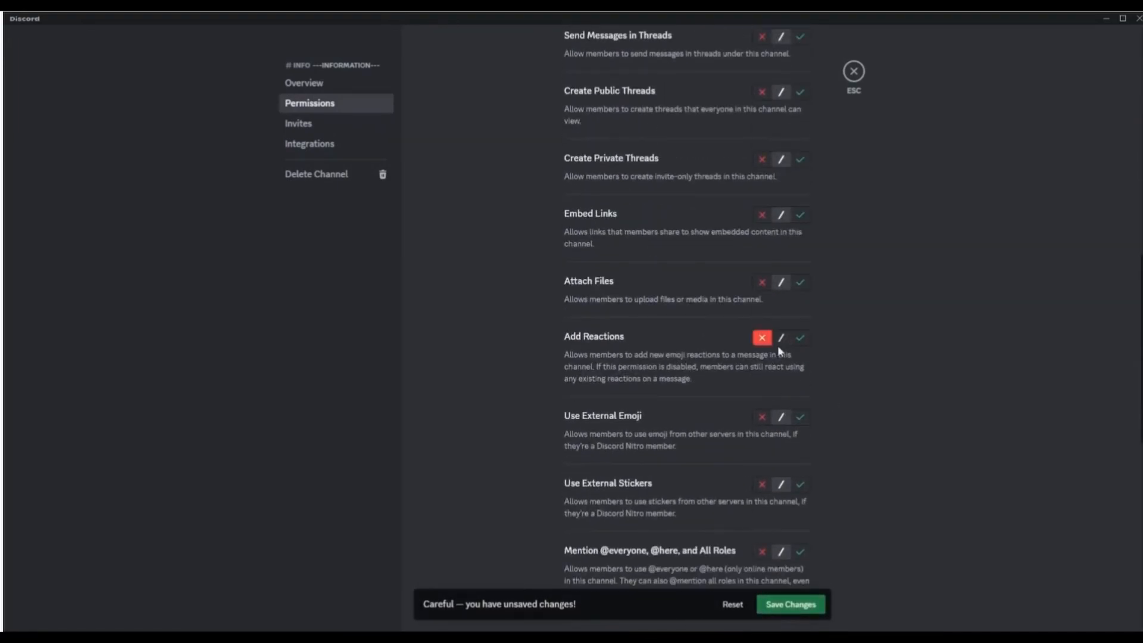
scroll(857, 383, down, 5)
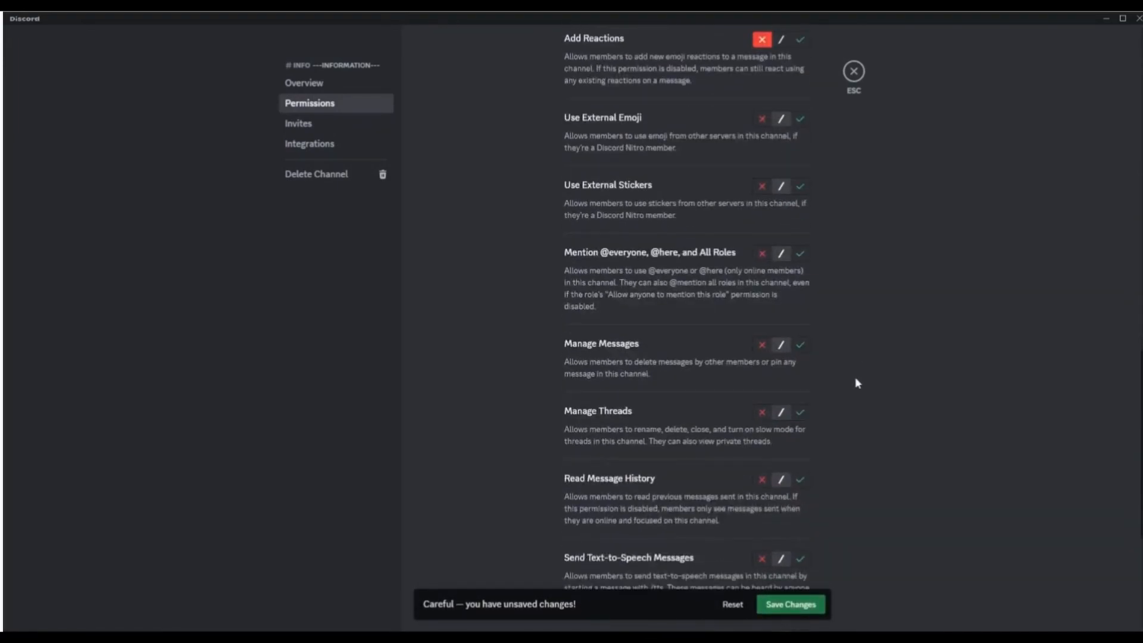
click(817, 603)
- Add the Moderator and Admin roles to the info channel's advanced permissions
scroll(857, 381, up, 15)
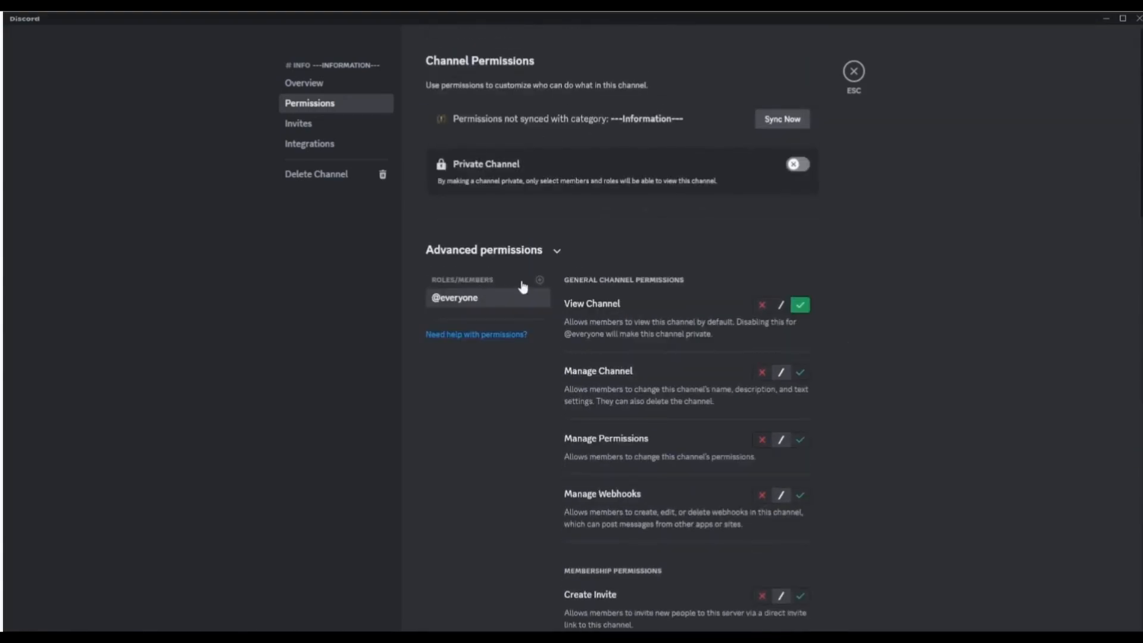
click(539, 279)
click(516, 384)
click(539, 287)
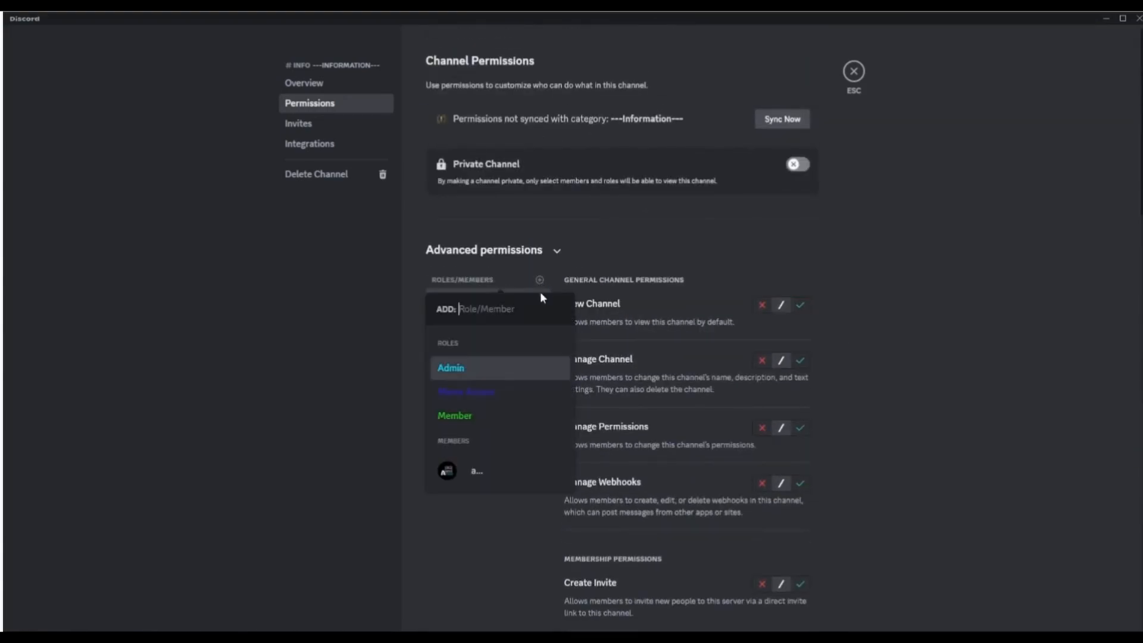
click(511, 368)
- Allow the Moderator role View Channel, Send Messages, Add Reactions and Read Message History in the info channel
click(505, 317)
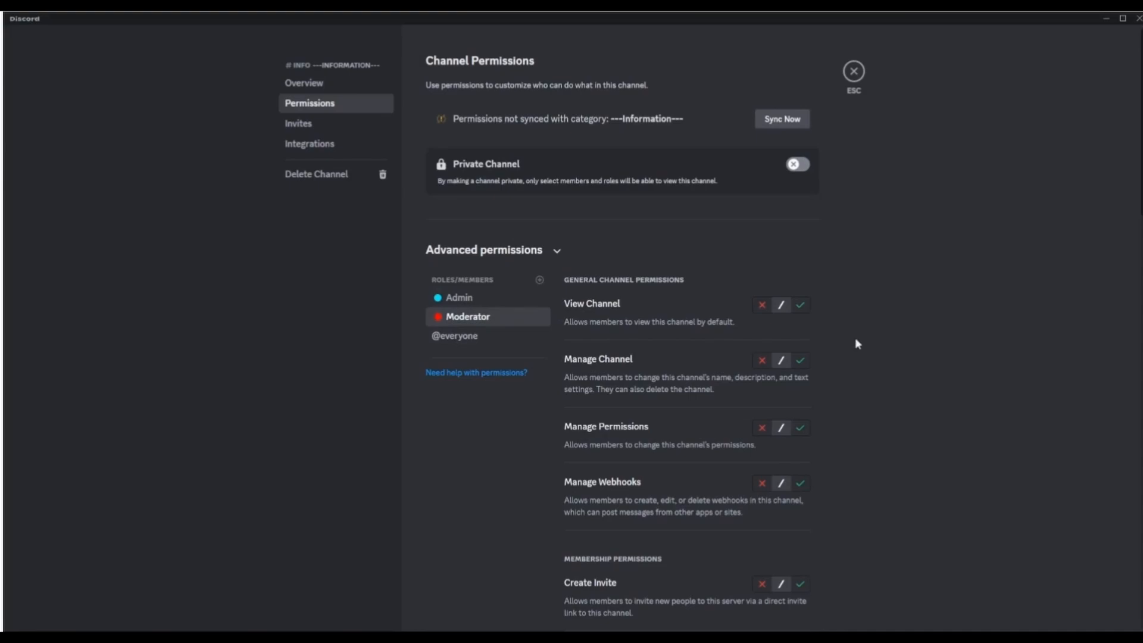
click(800, 305)
scroll(834, 392, down, 6)
scroll(822, 346, down, 6)
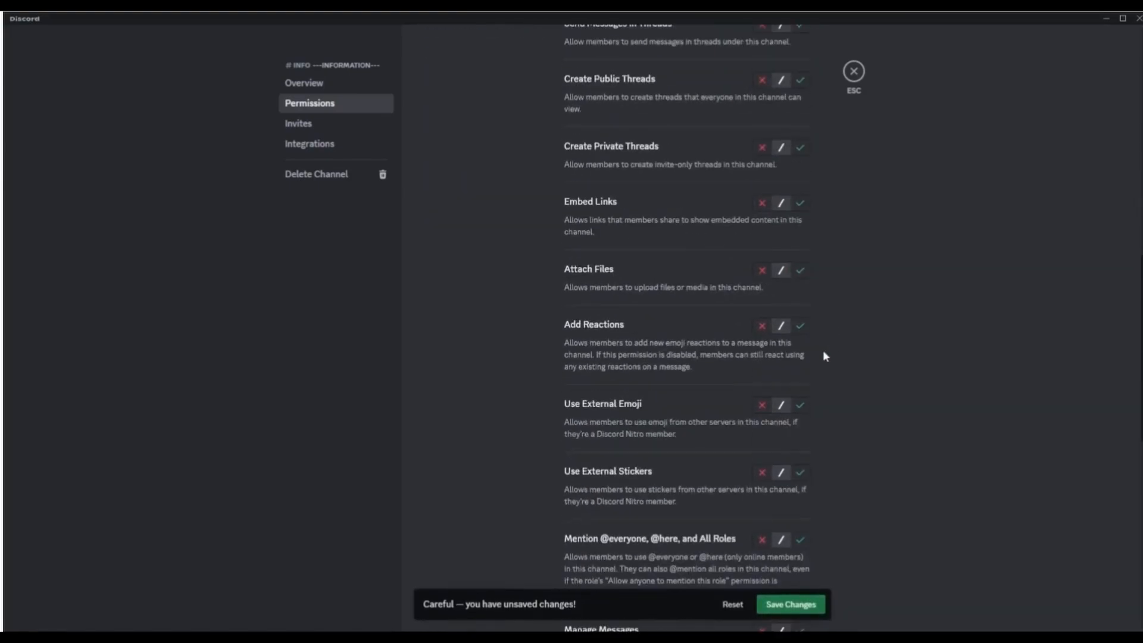
click(799, 326)
scroll(827, 357, down, 5)
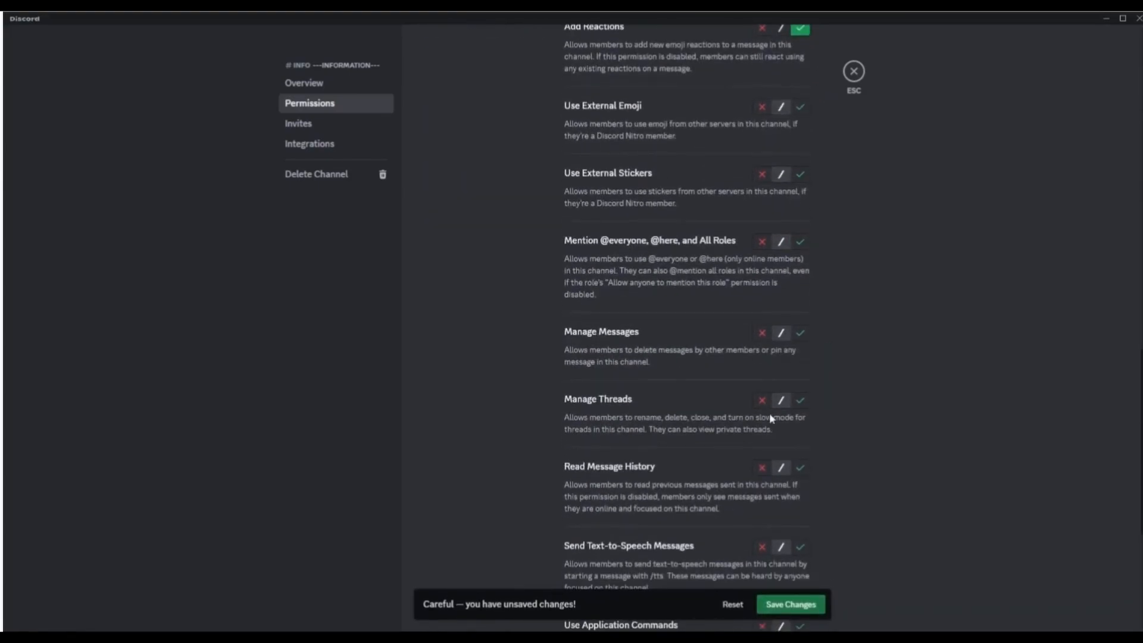
click(800, 466)
- Allow the Admin role View Channel, Send Messages, Add Reactions and Read Message History in info, save the changes and leave its settings
scroll(837, 408, up, 15)
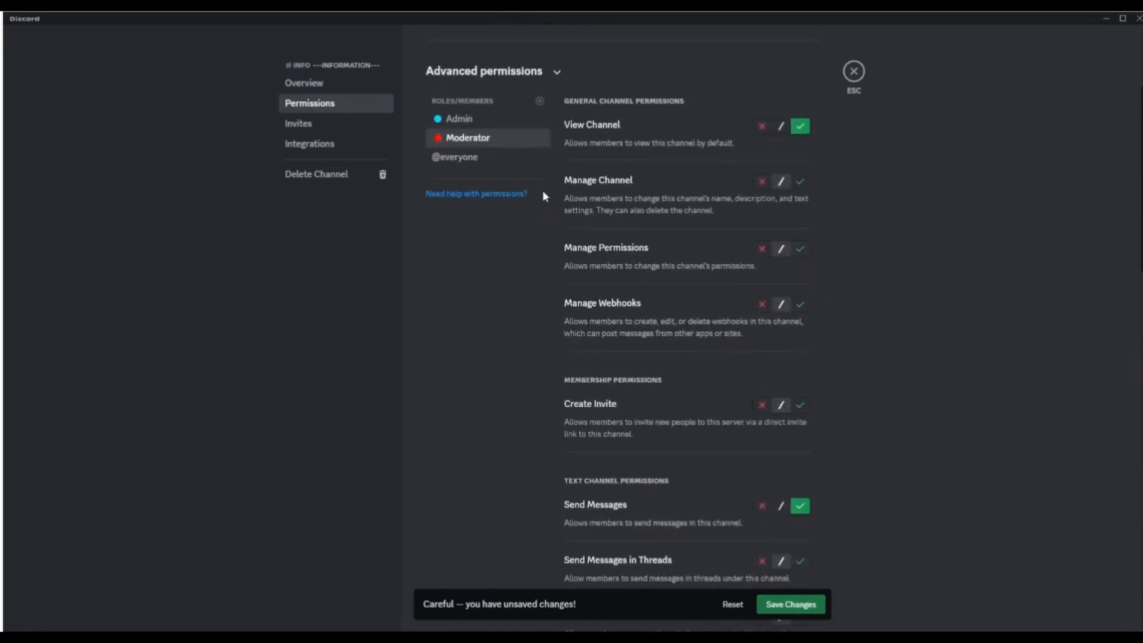
click(503, 126)
click(800, 127)
scroll(801, 346, down, 3)
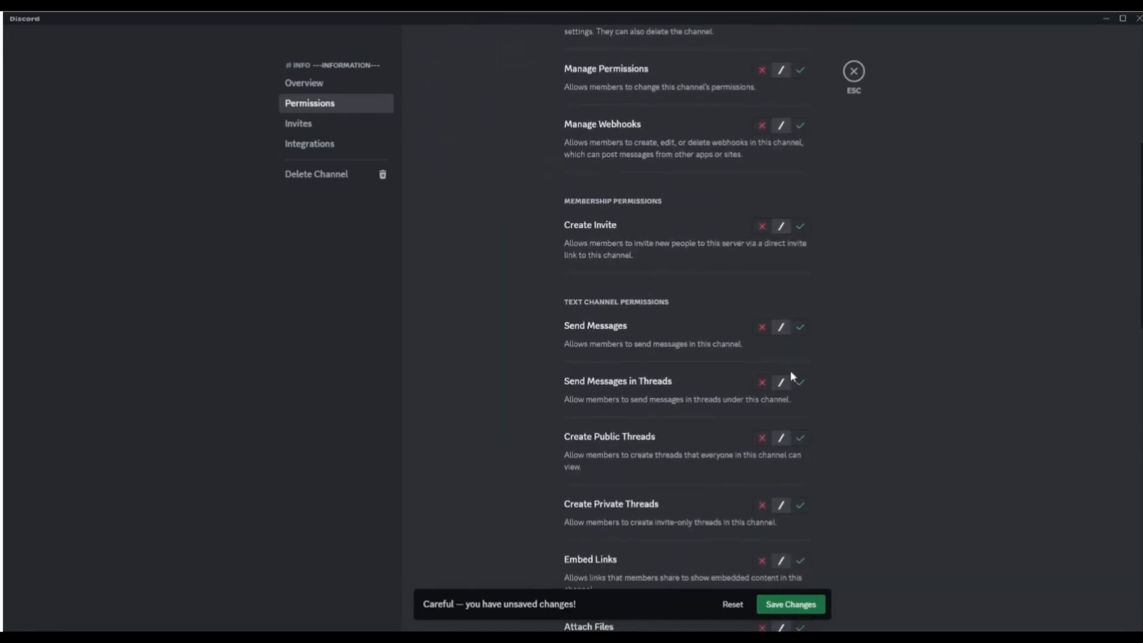
click(800, 327)
scroll(815, 357, down, 5)
click(801, 385)
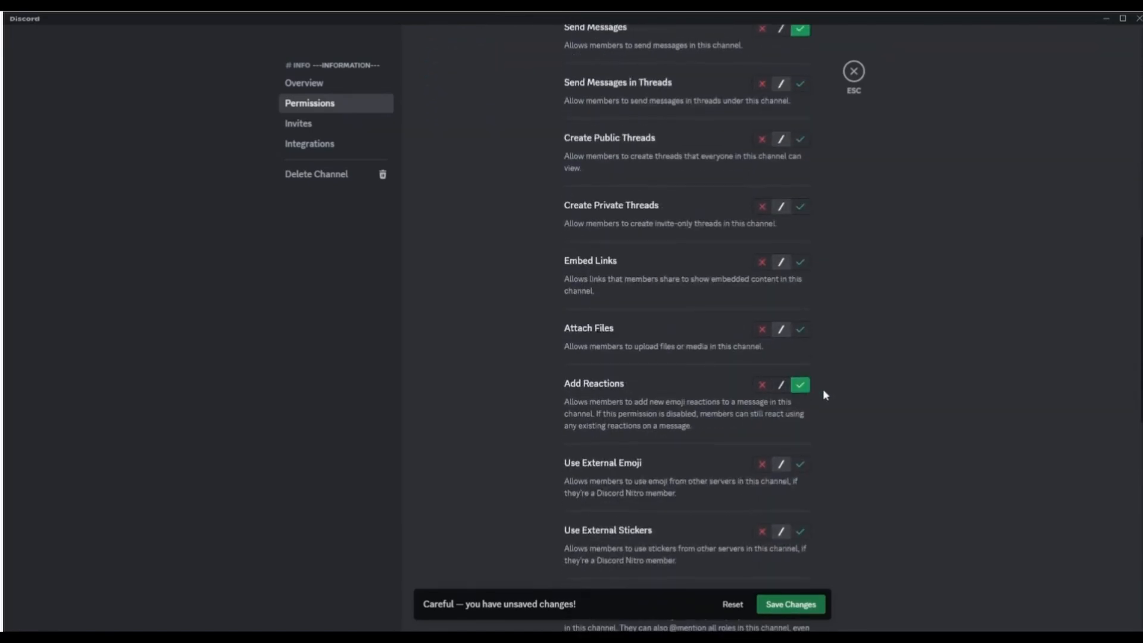
scroll(803, 399, down, 5)
click(809, 604)
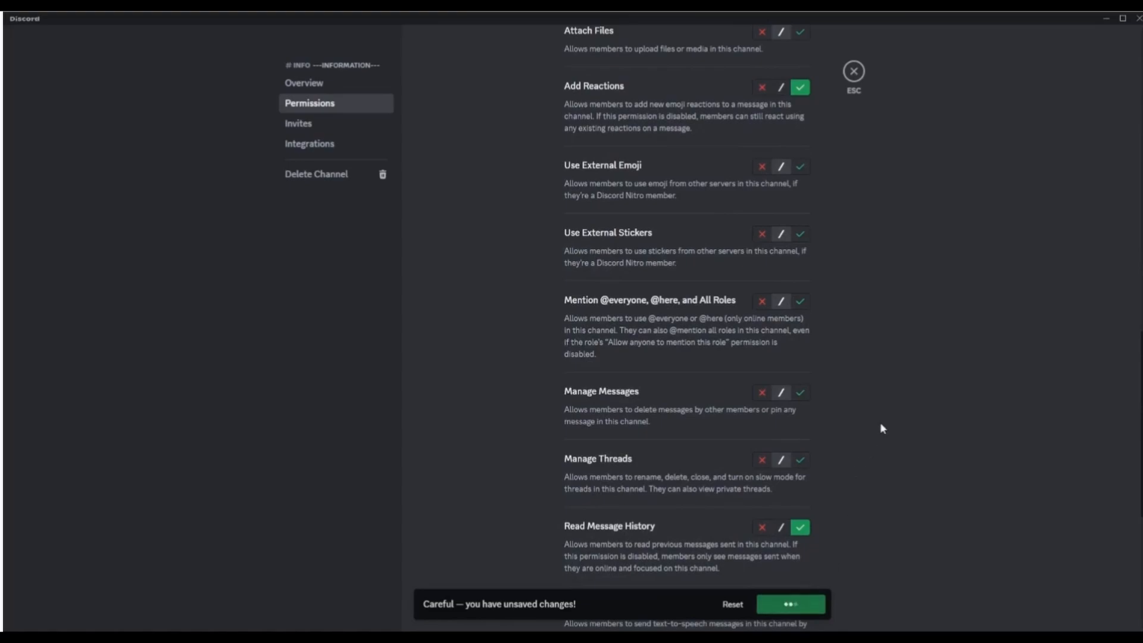
scroll(898, 391, up, 15)
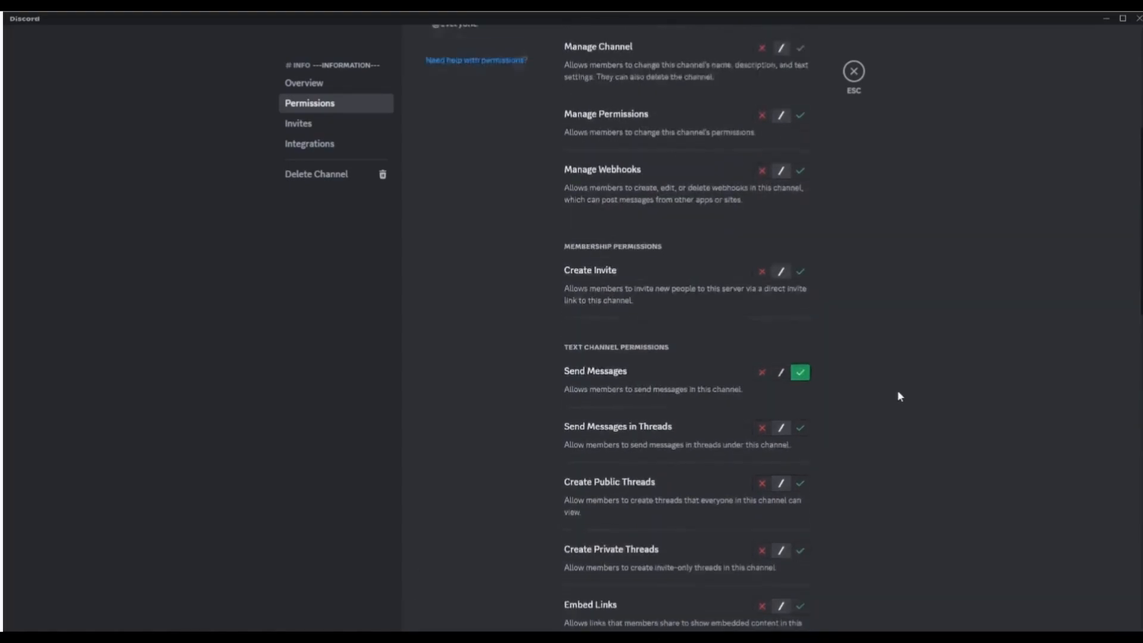
click(853, 71)
right_click(86, 167)
mouse_move(165, 240)
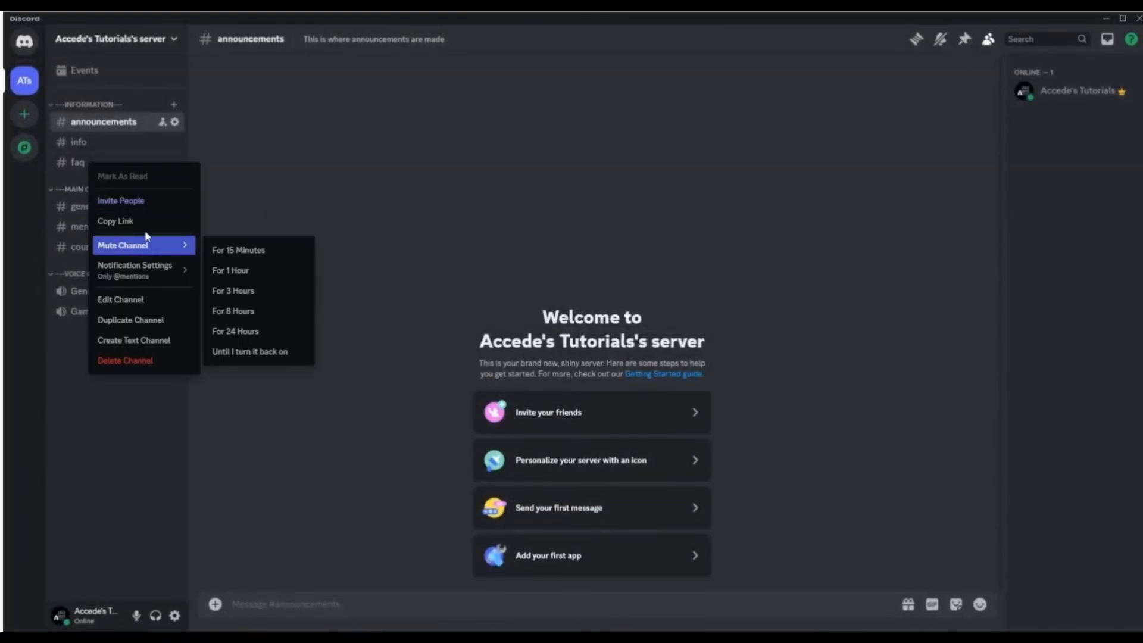
click(146, 300)
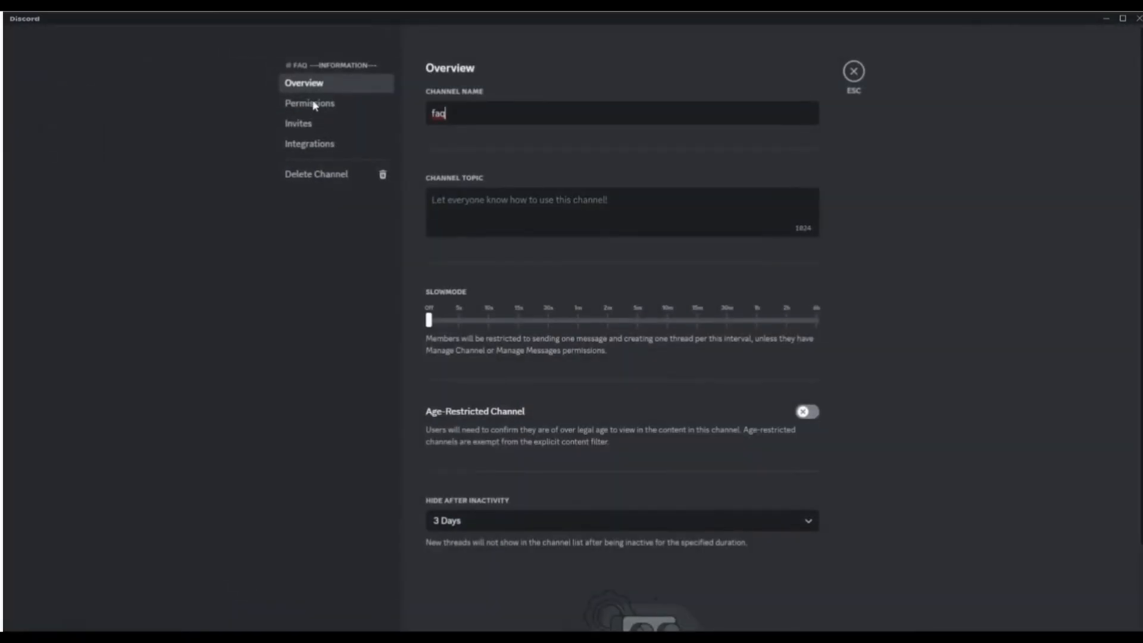
click(313, 104)
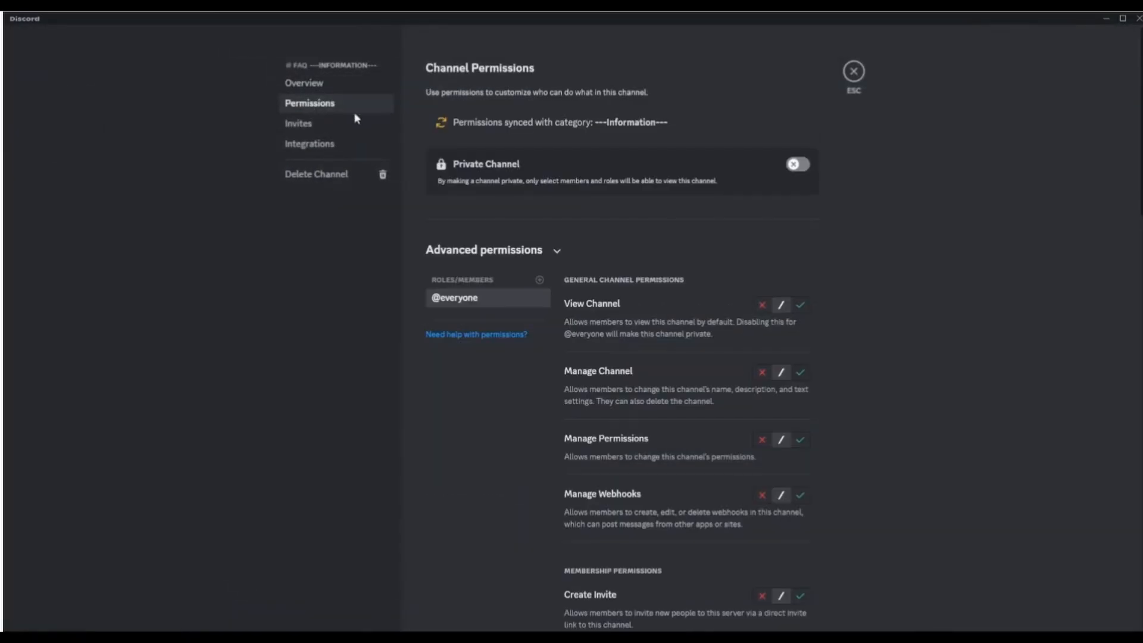
click(799, 304)
scroll(785, 398, down, 7)
scroll(757, 401, down, 6)
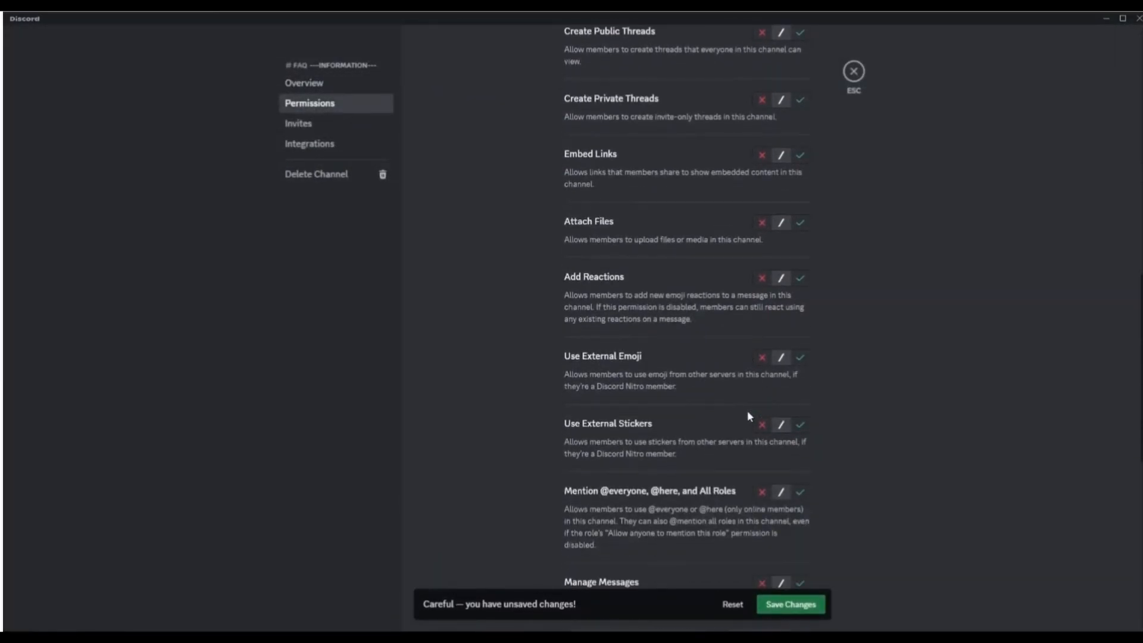
scroll(748, 409, up, 6)
click(762, 279)
scroll(798, 333, down, 6)
scroll(774, 315, down, 5)
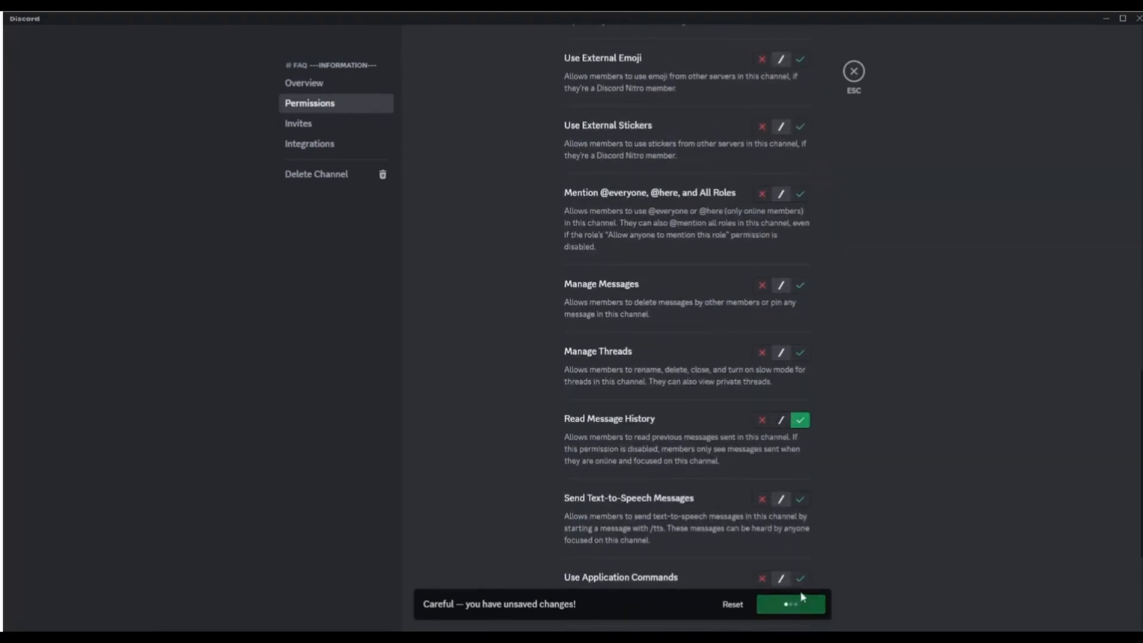
click(792, 605)
- Add the Moderator and Admin roles to the faq channel's advanced permissions
scroll(842, 395, up, 15)
click(542, 288)
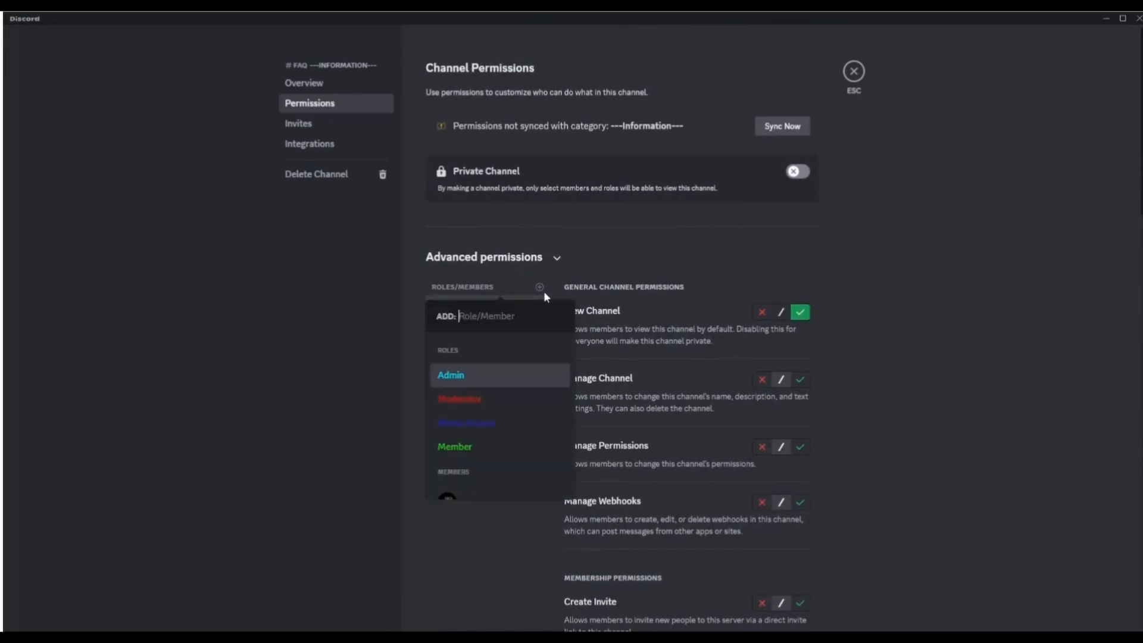
click(485, 402)
click(539, 287)
click(499, 383)
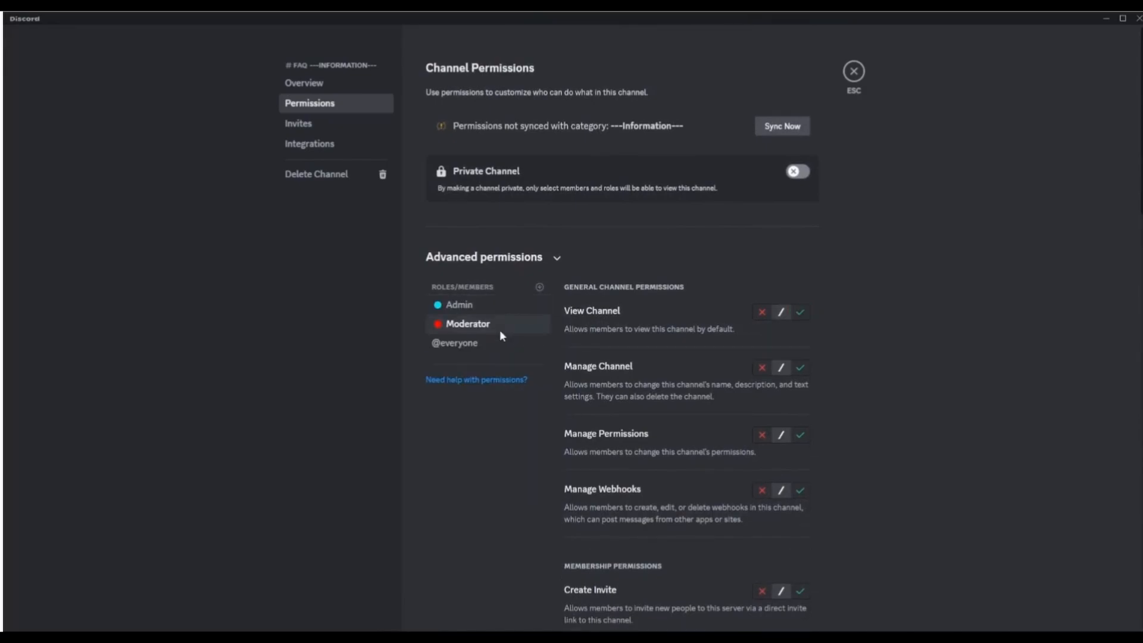
- Allow the Moderator role View Channel and Read Message History in the faq channel
click(804, 314)
scroll(808, 334, down, 7)
scroll(843, 350, down, 10)
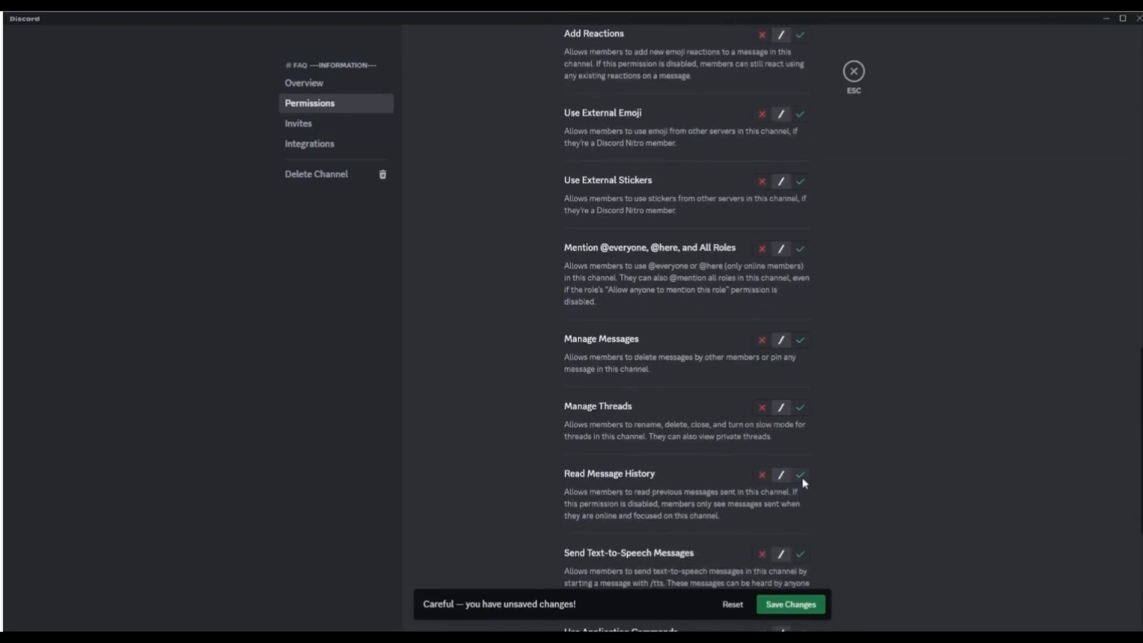
click(801, 474)
- Allow the Admin role View Channel, Send Messages, Add Reactions and Read Message History in the faq channel, and save the changes
scroll(800, 417, up, 3)
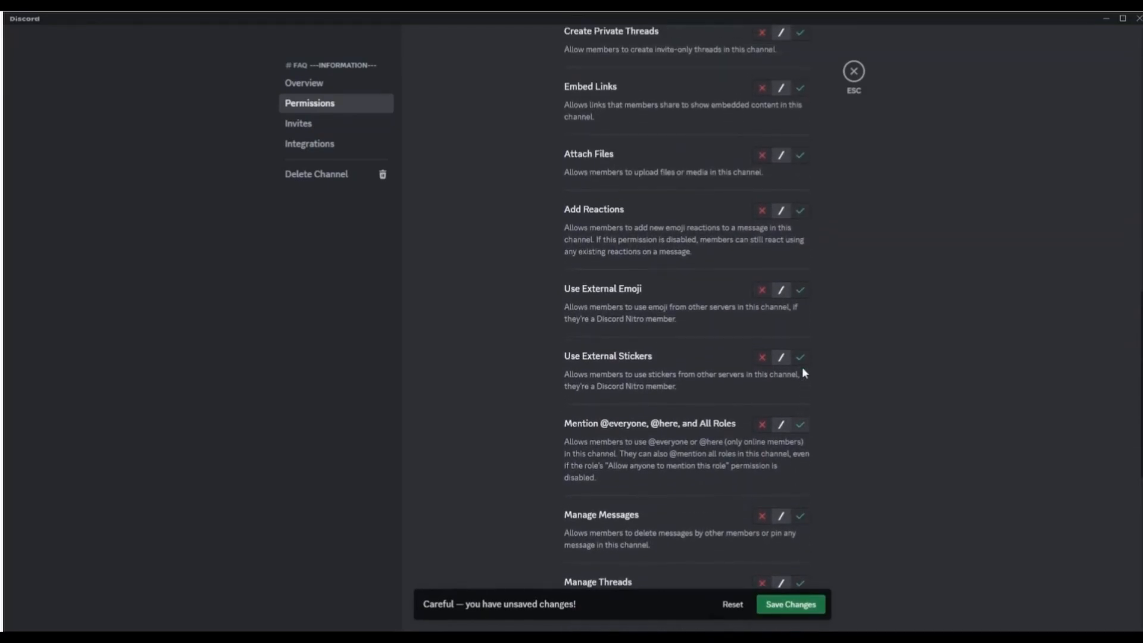
scroll(830, 227, up, 10)
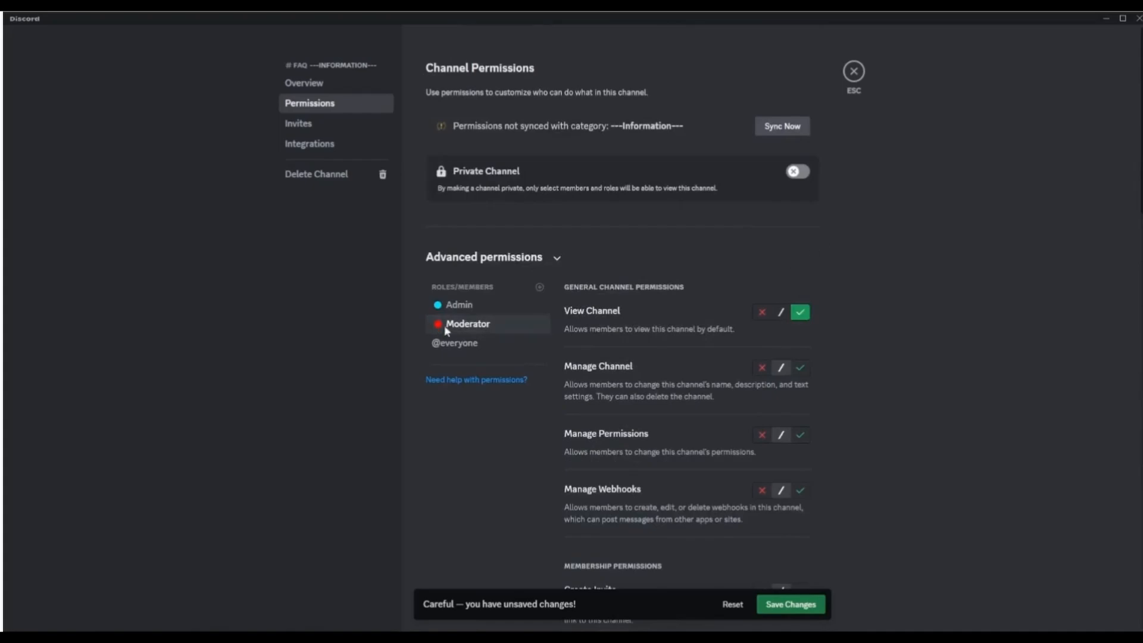
click(467, 304)
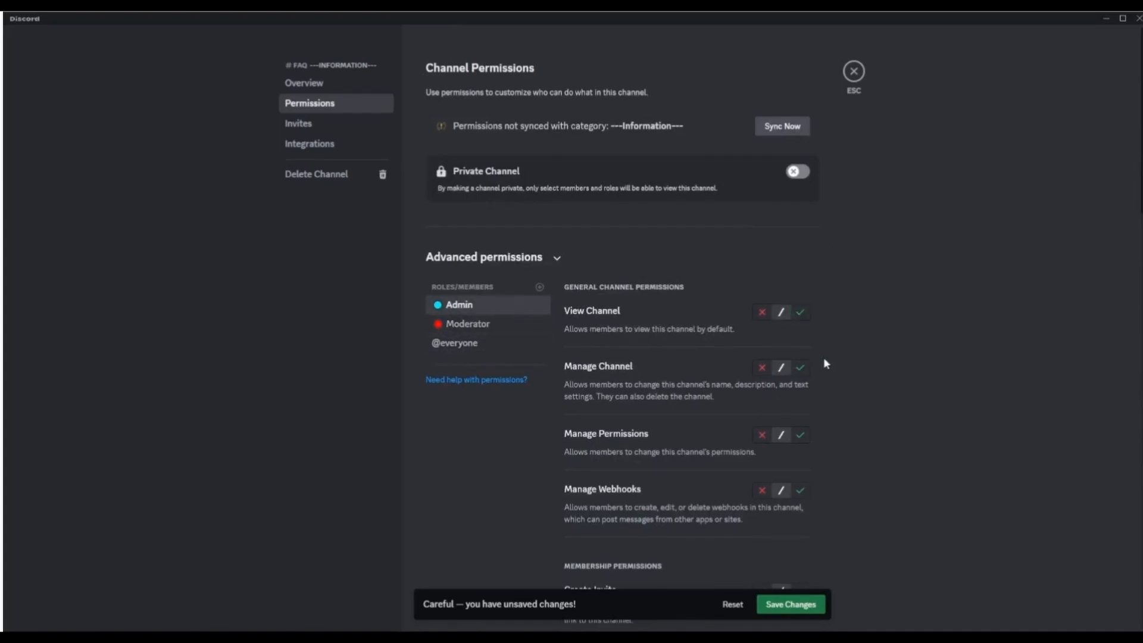
click(800, 312)
scroll(844, 362, down, 5)
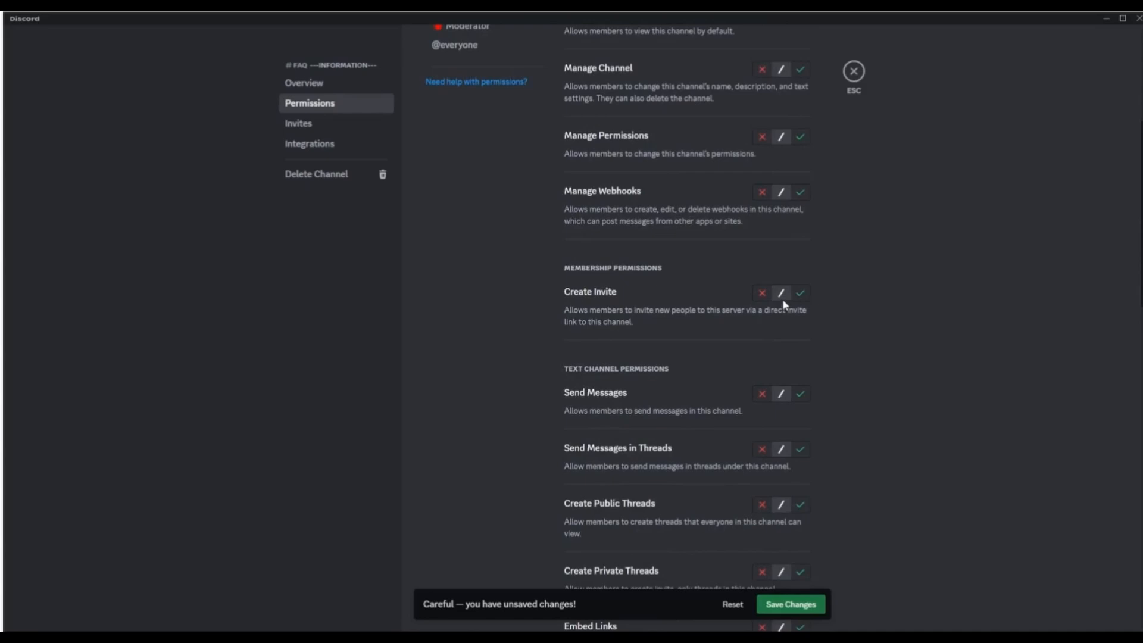
scroll(813, 389, down, 2)
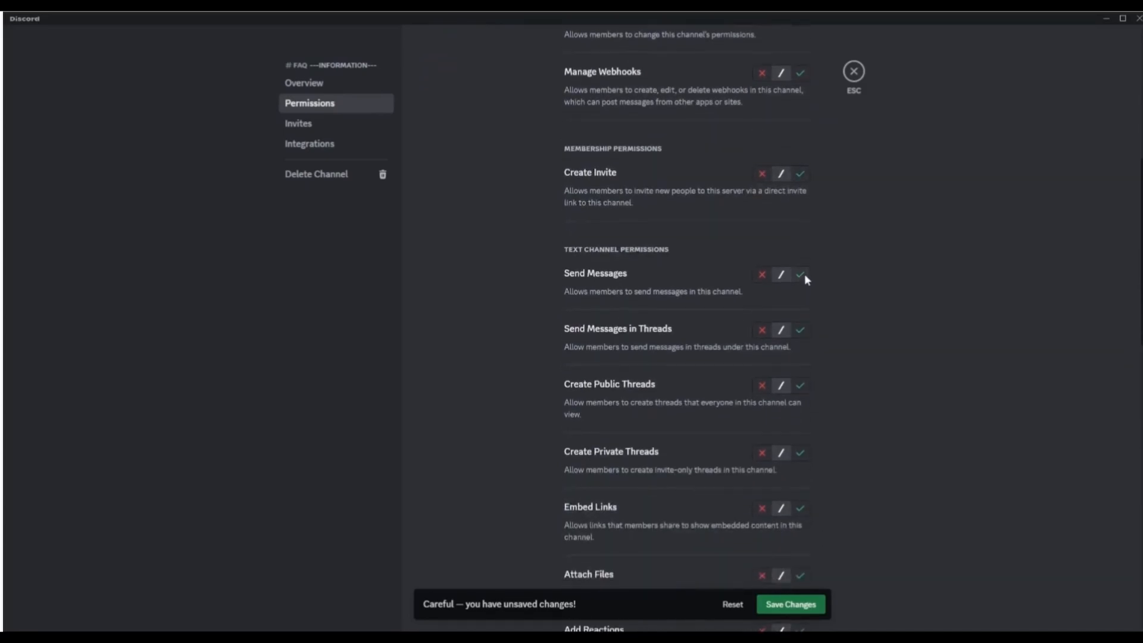
scroll(838, 313, down, 3)
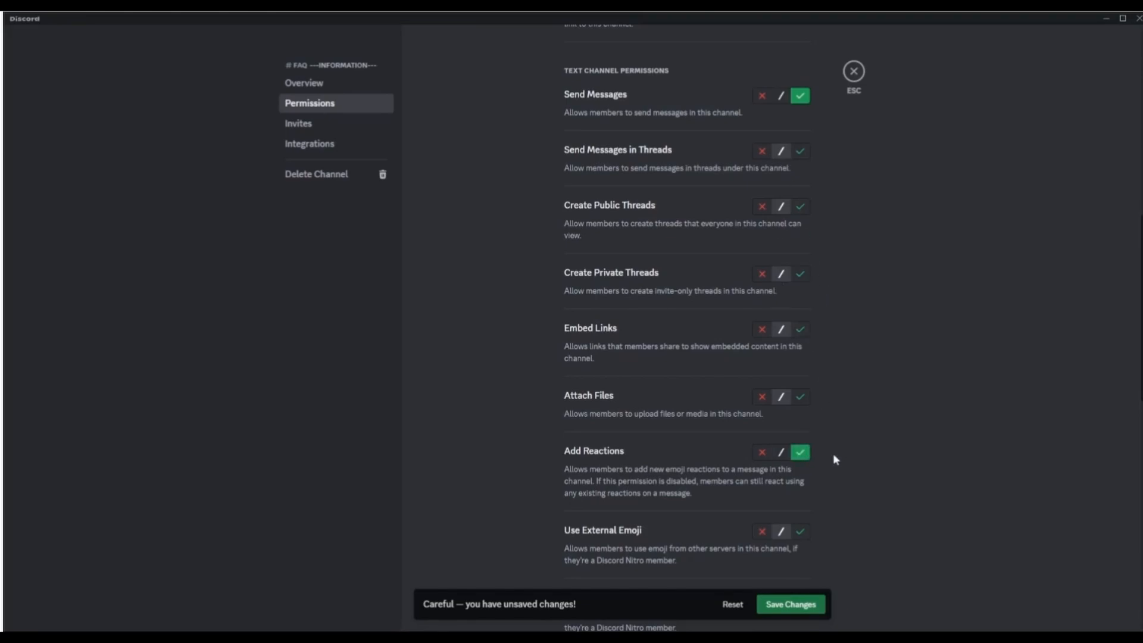
scroll(803, 559, down, 5)
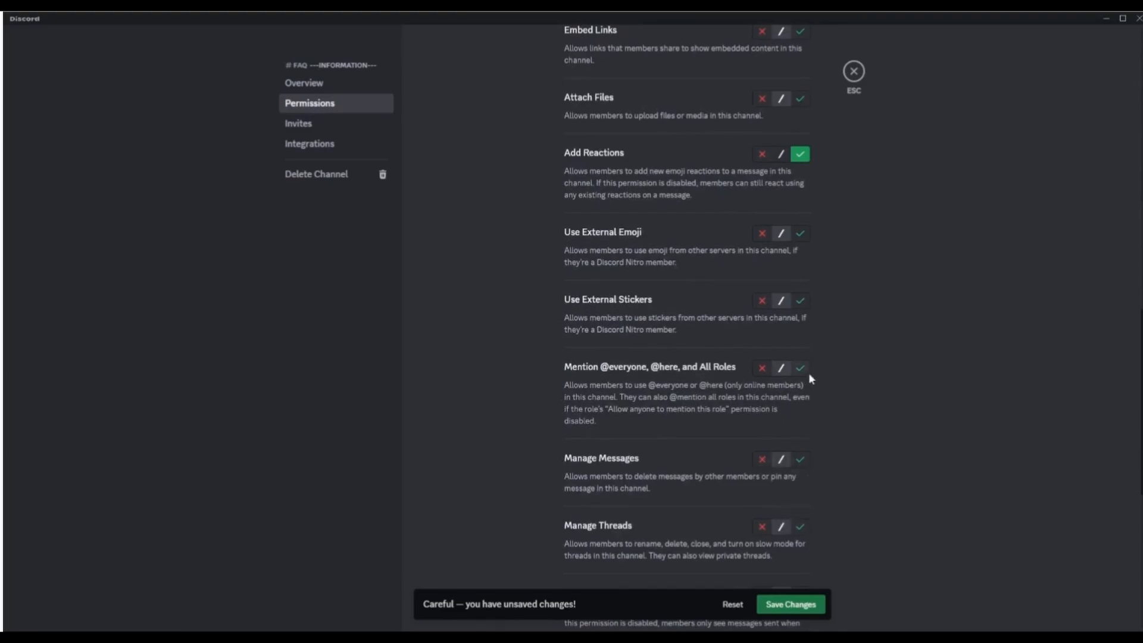
scroll(773, 366, down, 2)
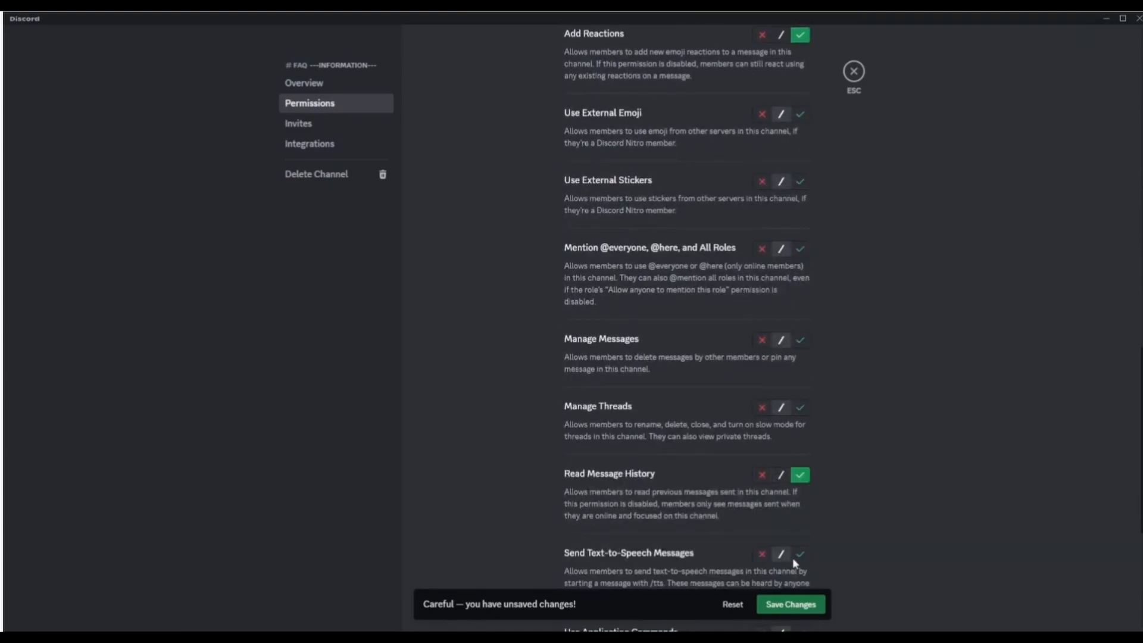
scroll(813, 381, up, 16)
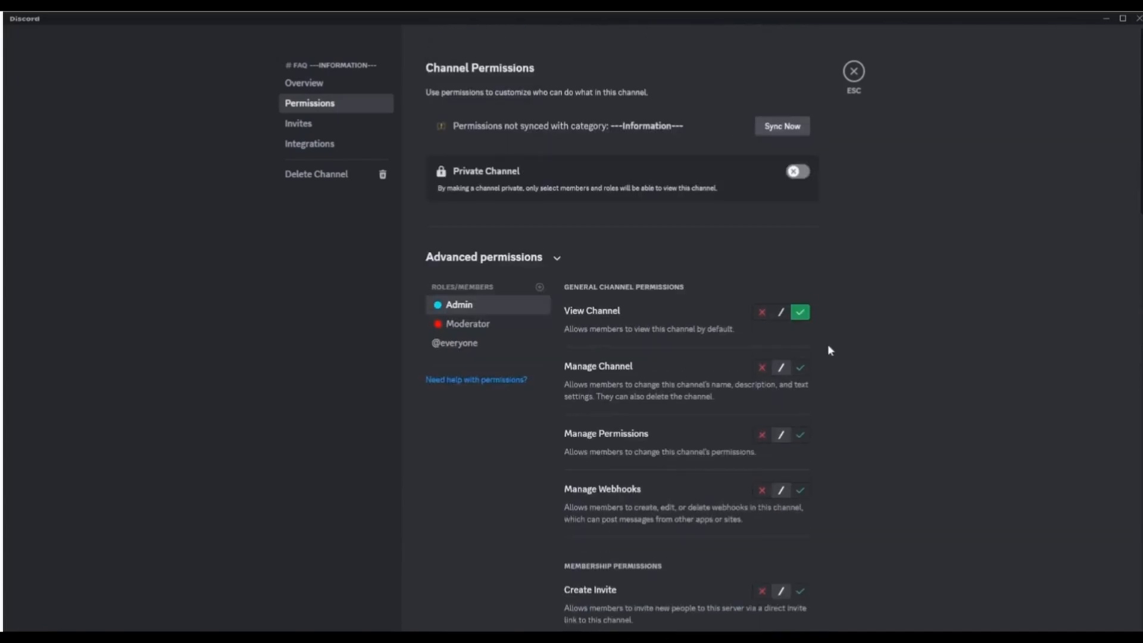
click(471, 325)
click(481, 345)
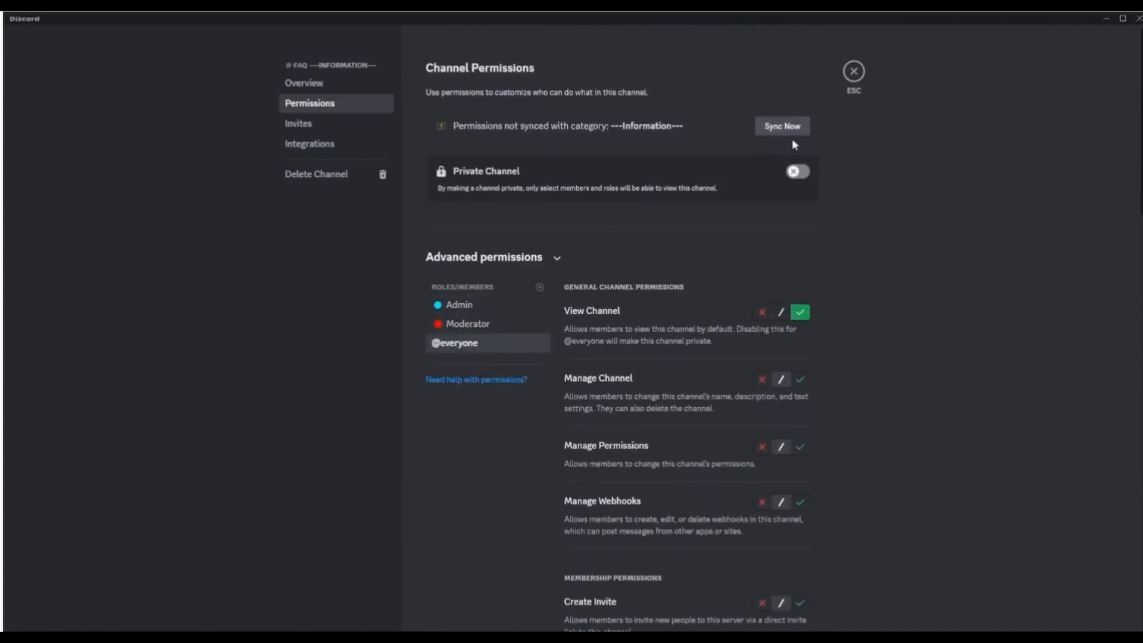
click(853, 72)
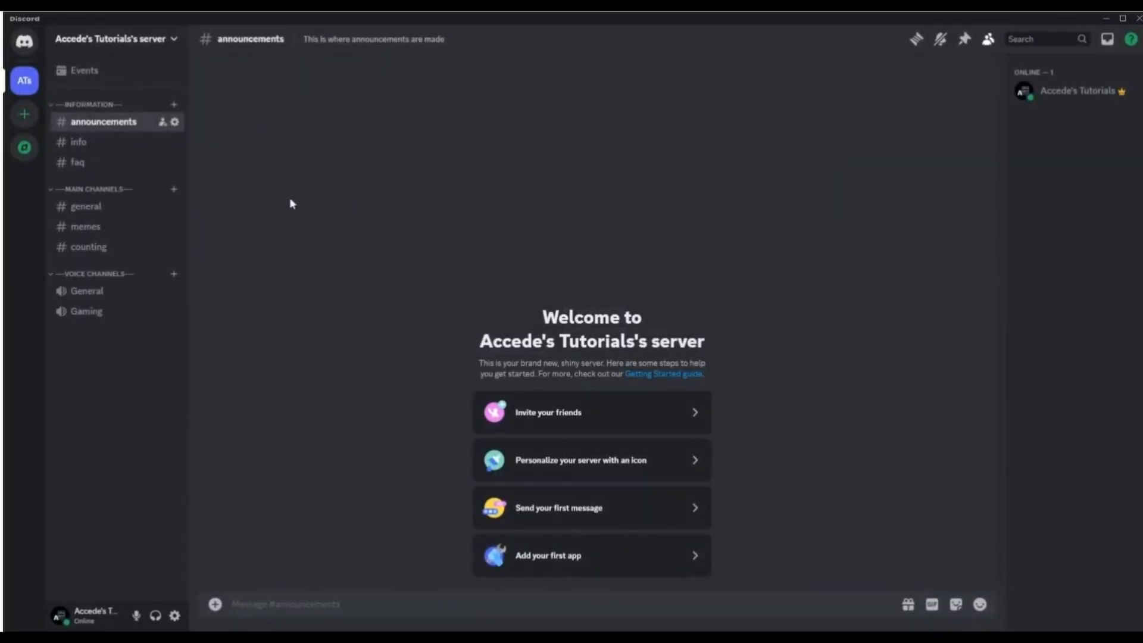
- Open the Member role in the server's role settings and view the server as that role
click(90, 144)
click(108, 124)
right_click(24, 80)
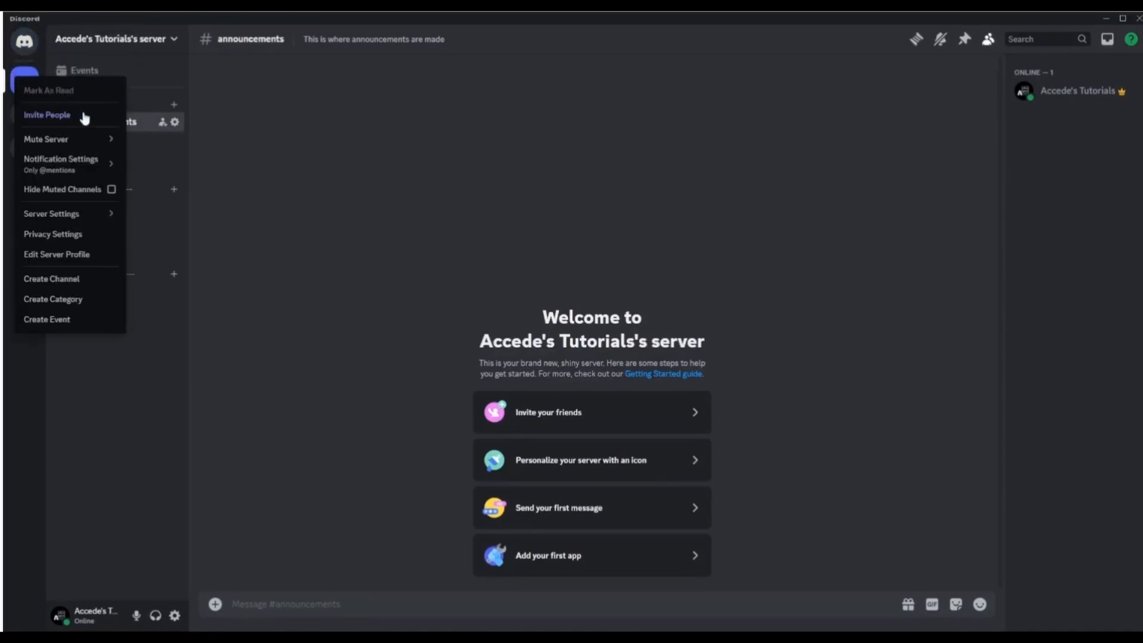
mouse_move(44, 225)
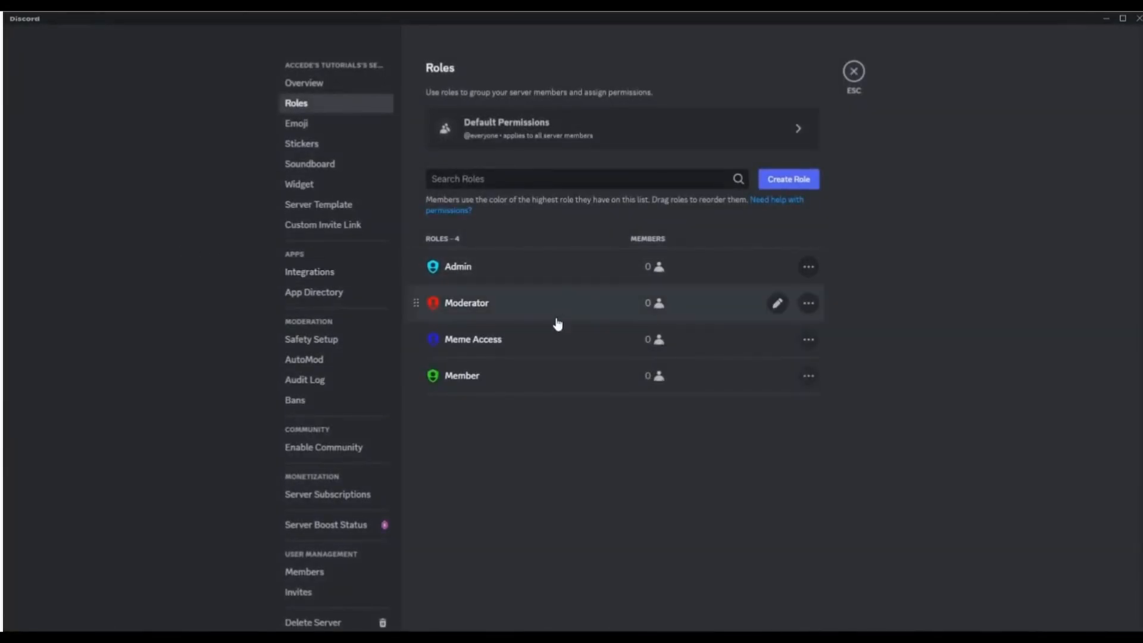
click(554, 383)
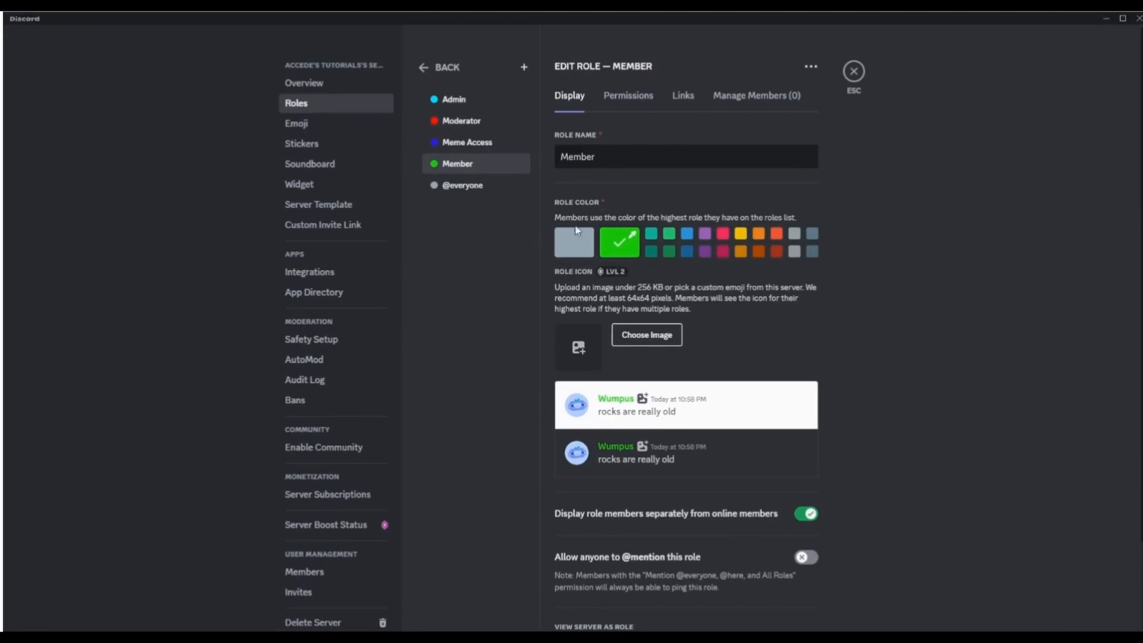
scroll(658, 255, down, 3)
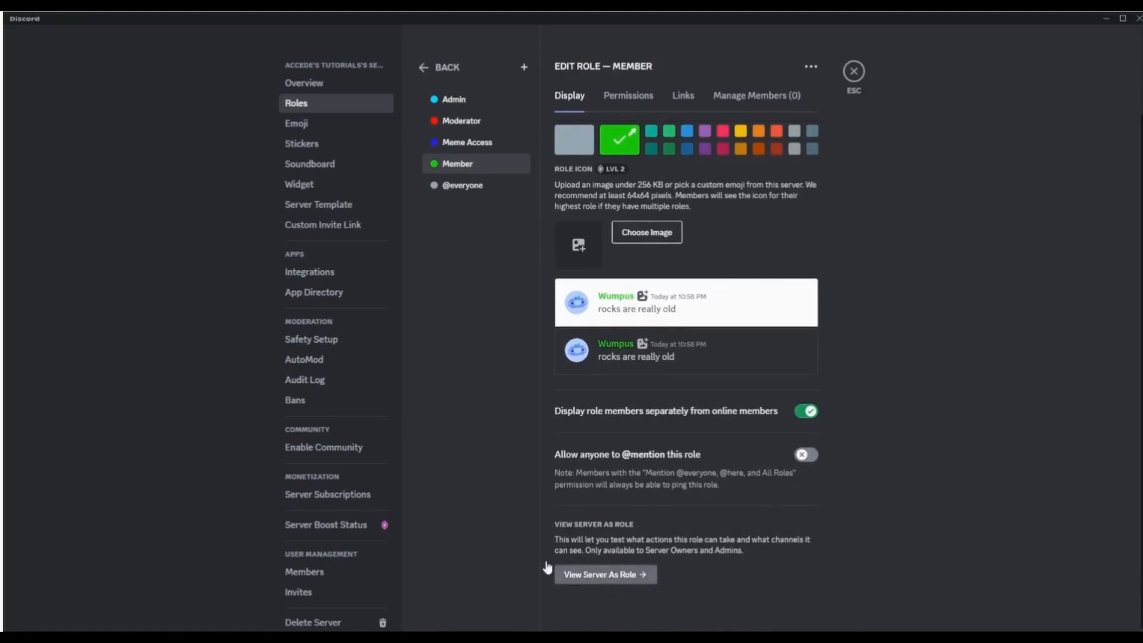
scroll(694, 485, up, 3)
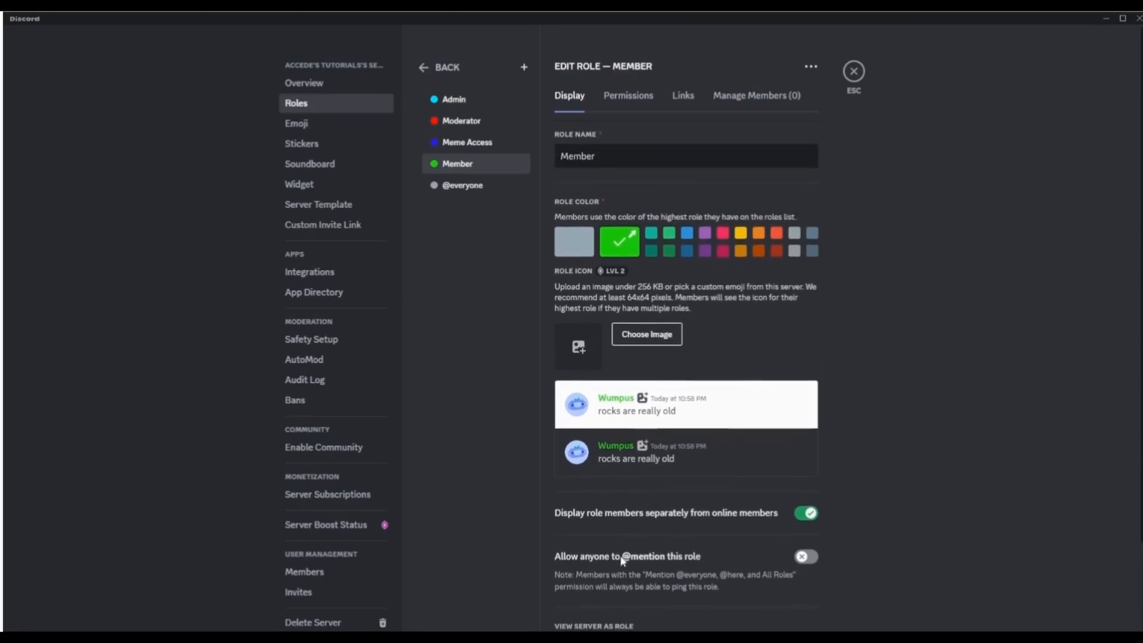
scroll(646, 439, down, 3)
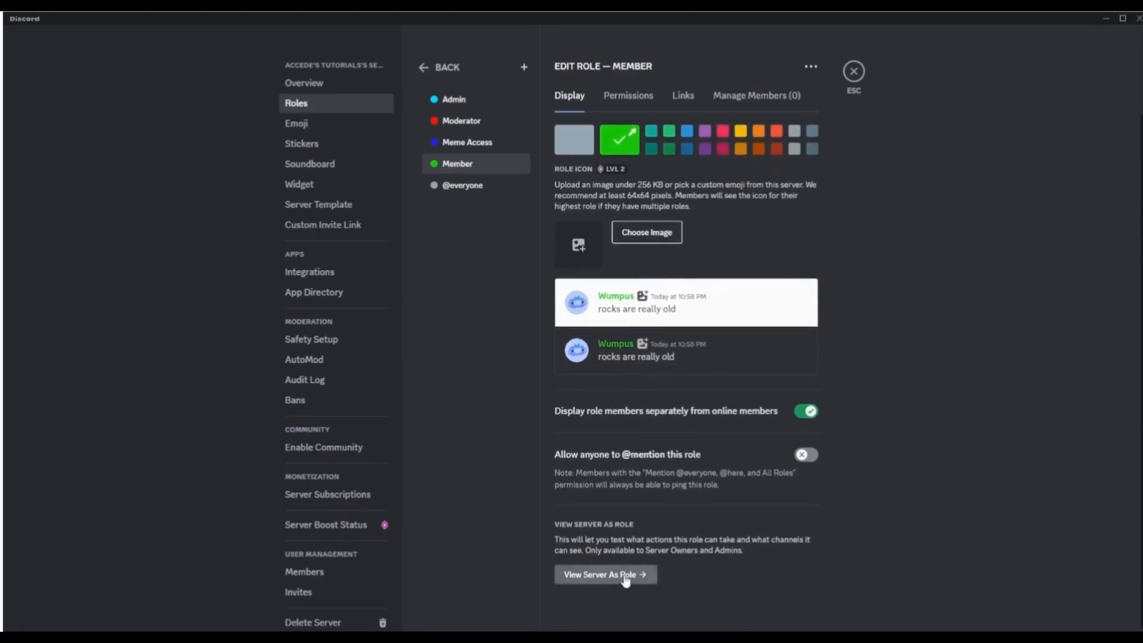
click(621, 573)
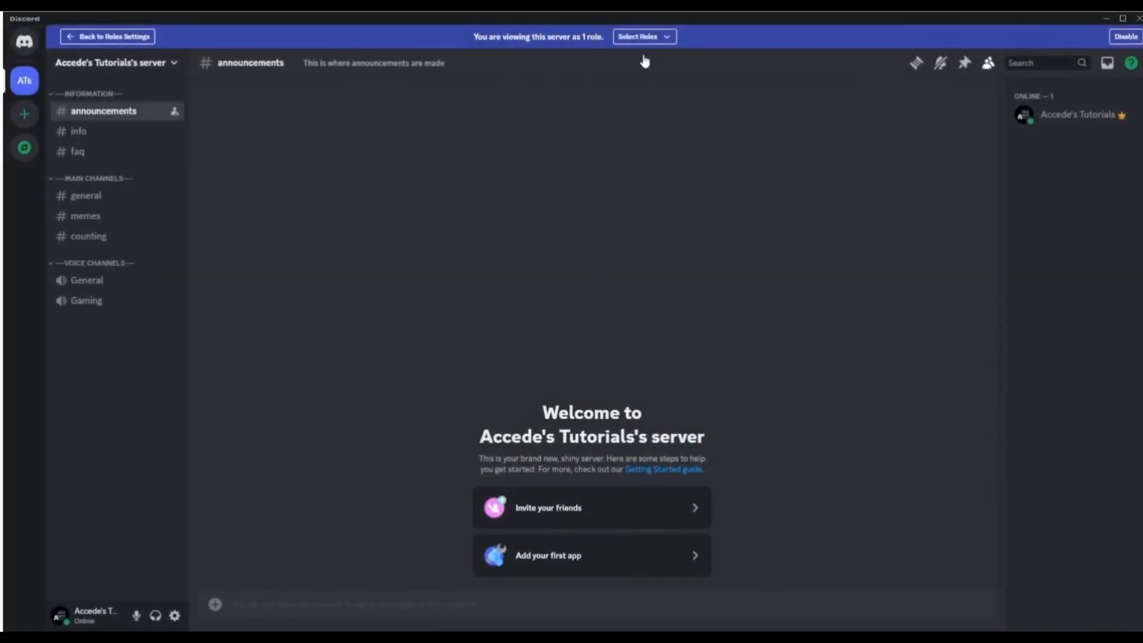
click(643, 38)
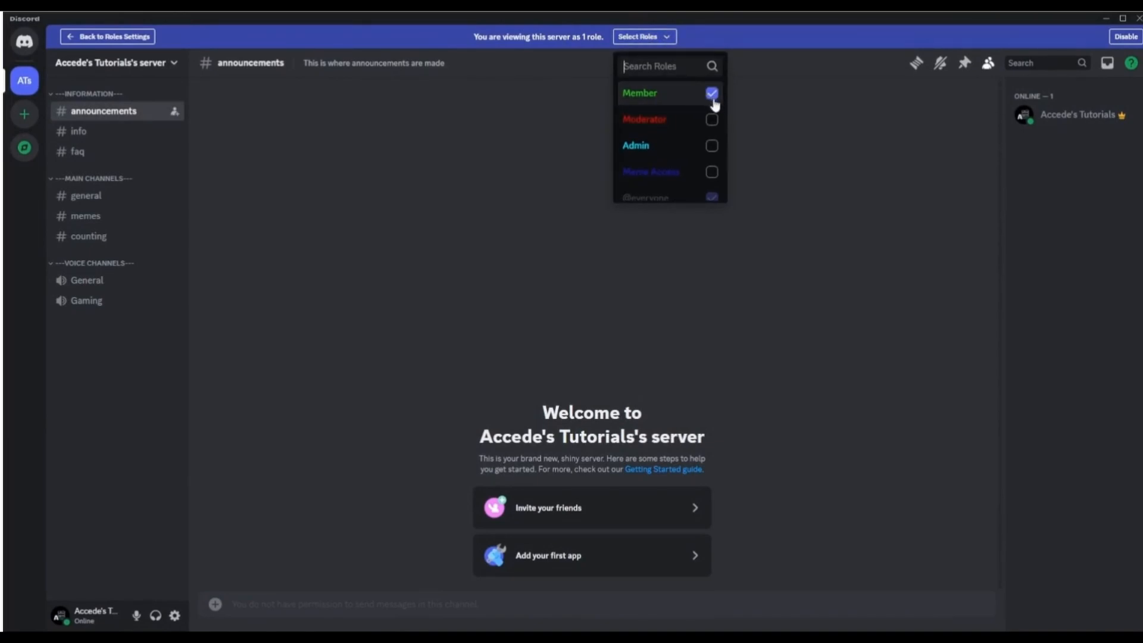
click(796, 117)
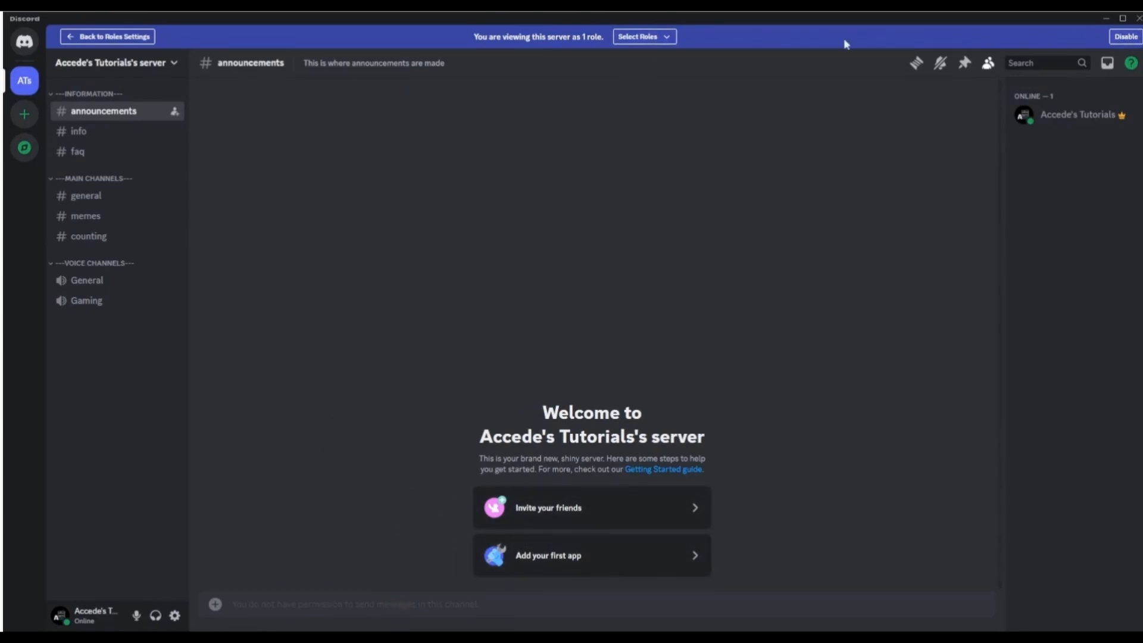
click(645, 37)
click(712, 92)
click(810, 272)
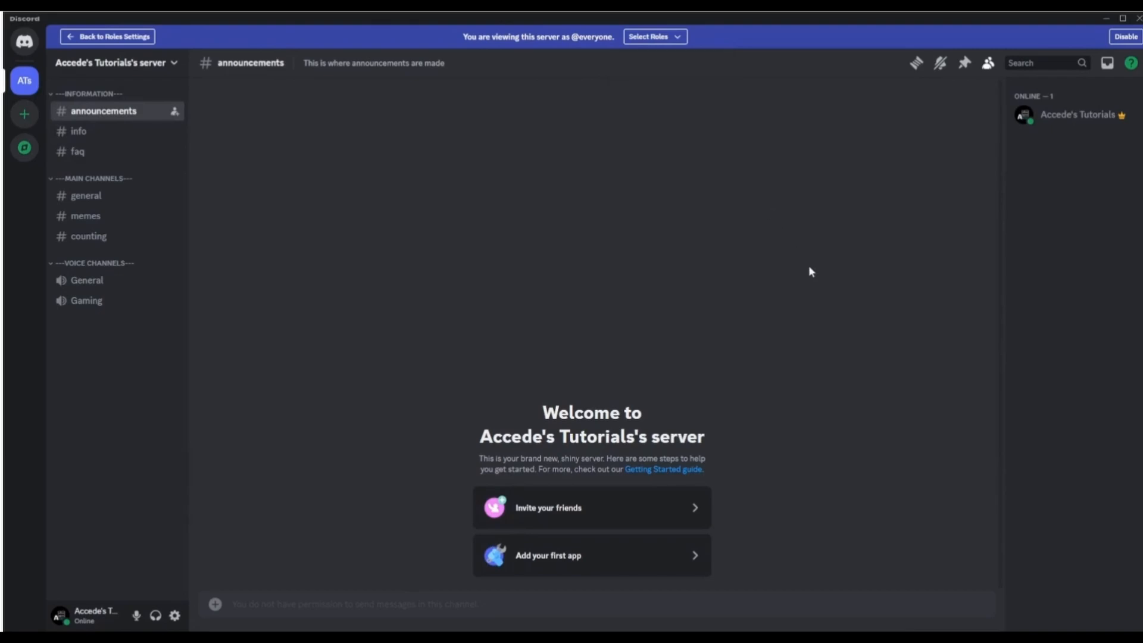
click(667, 37)
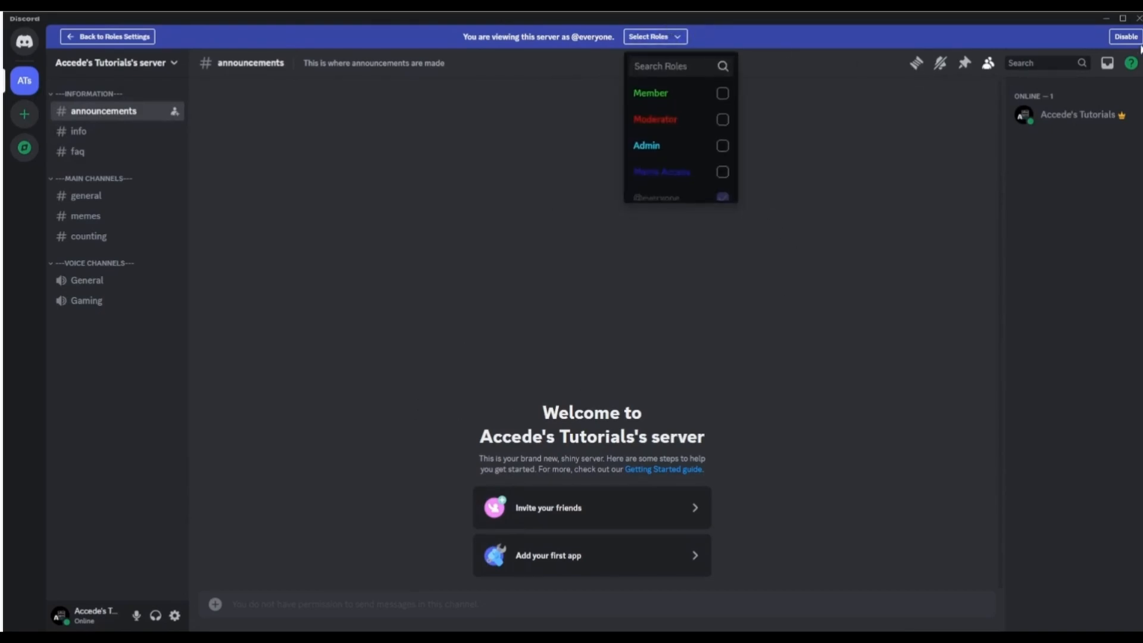
click(1125, 36)
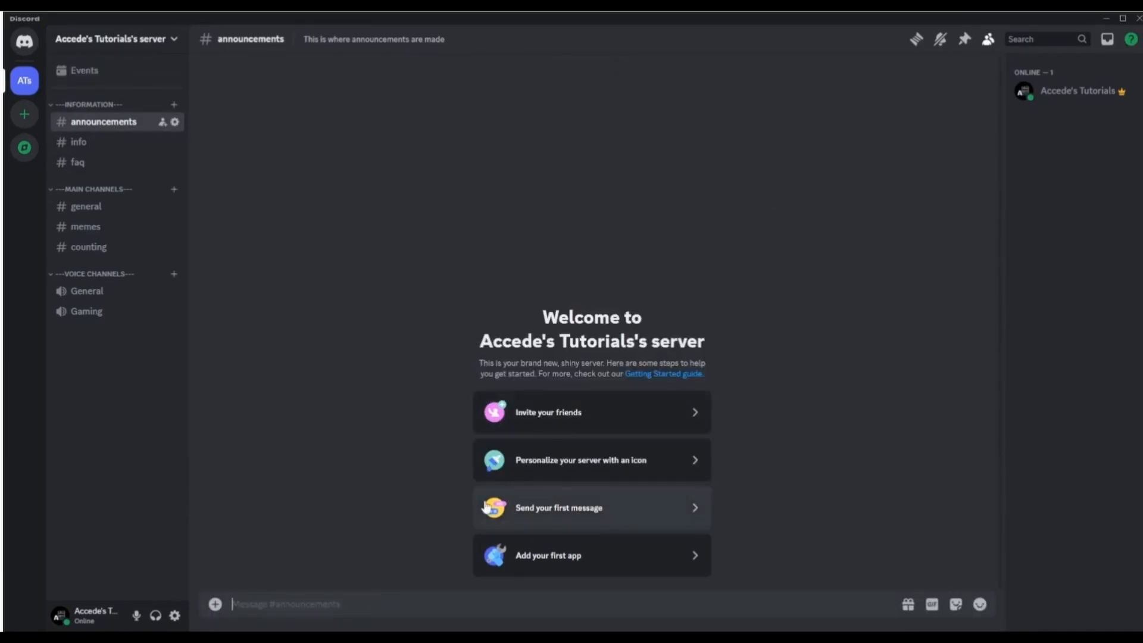
text(@everyone )
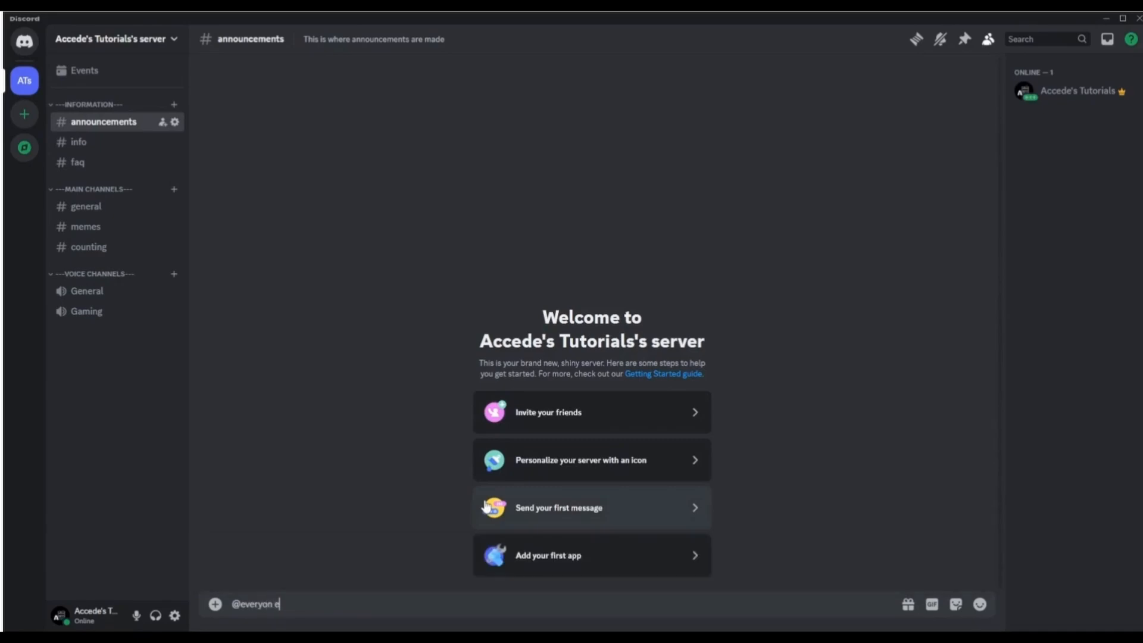
text(Hello world!)
key(Return)
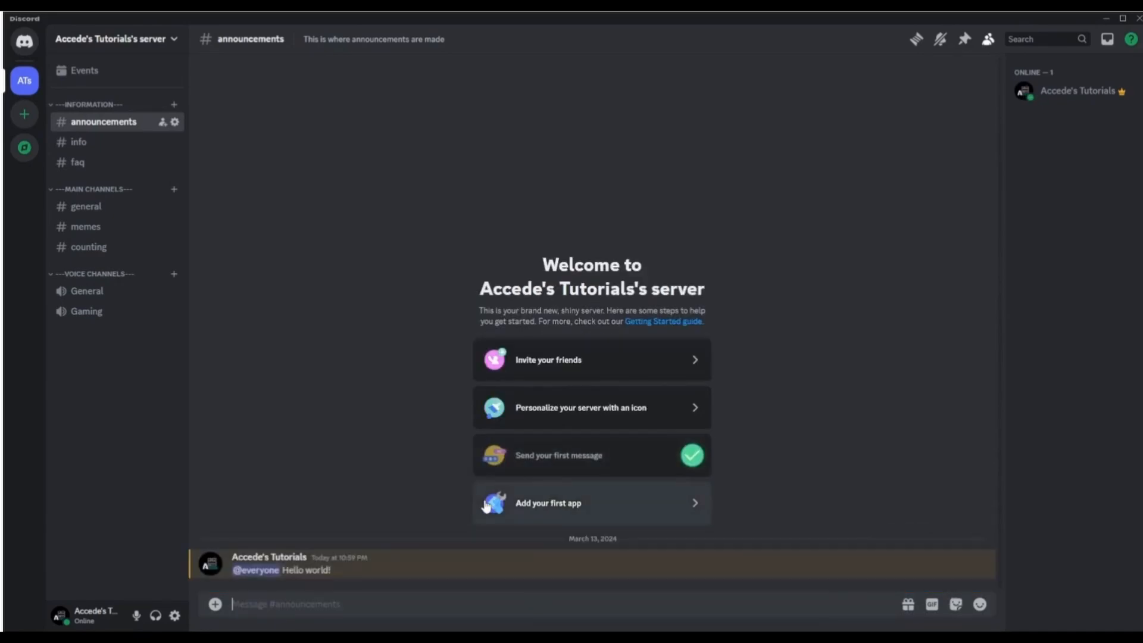
triple_click(315, 571)
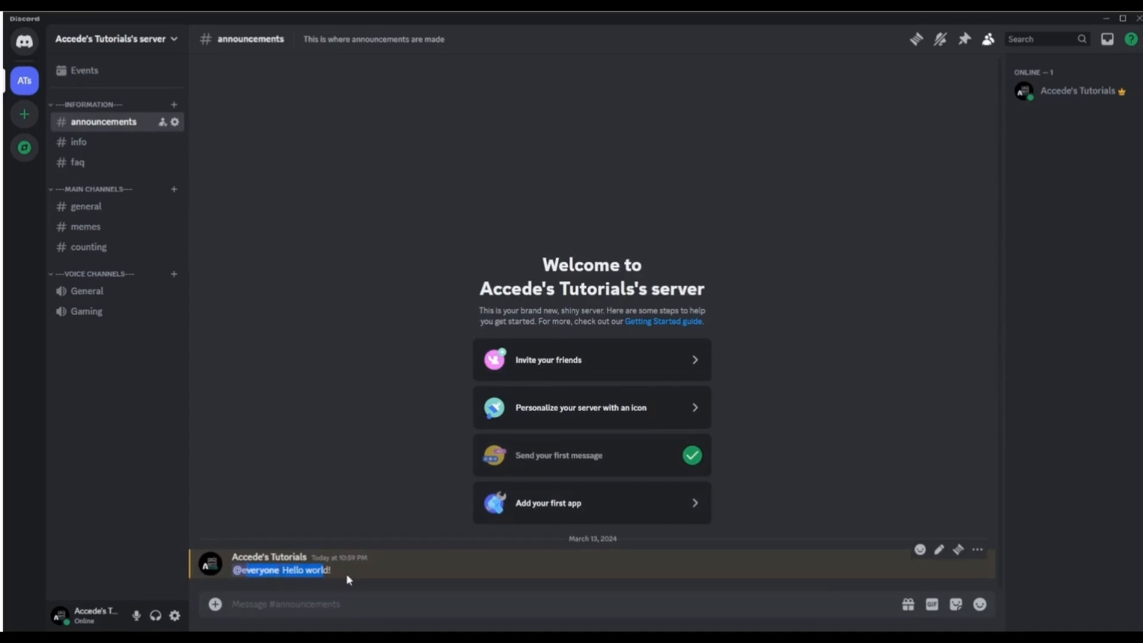
click(348, 573)
- View the server as the Member role again and check which roles are selected for the preview
click(137, 39)
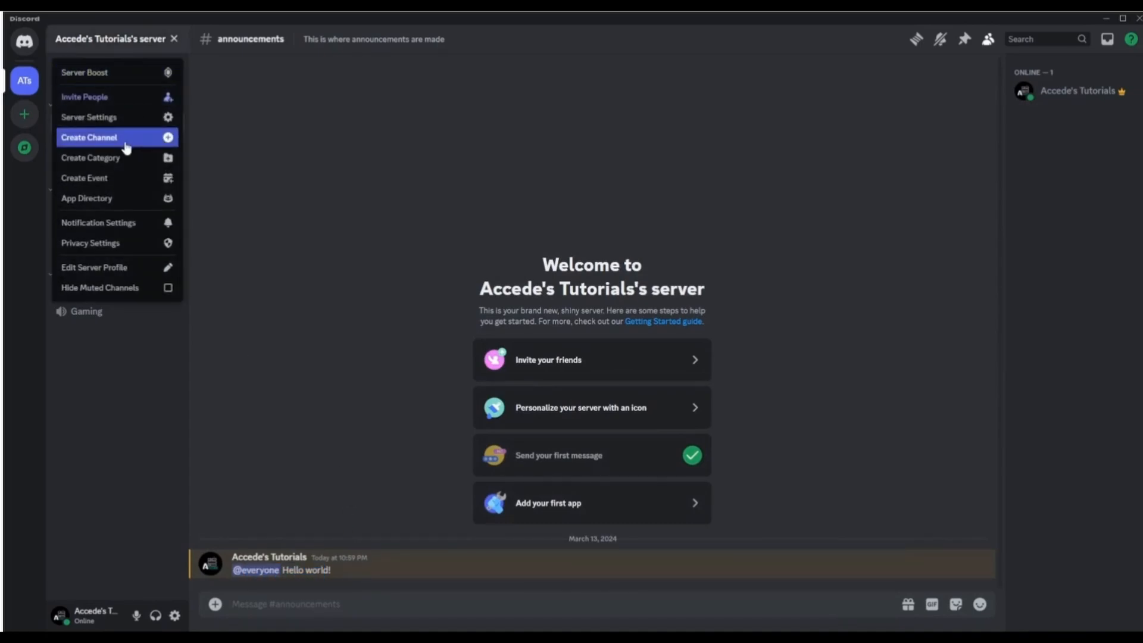
click(119, 115)
click(316, 99)
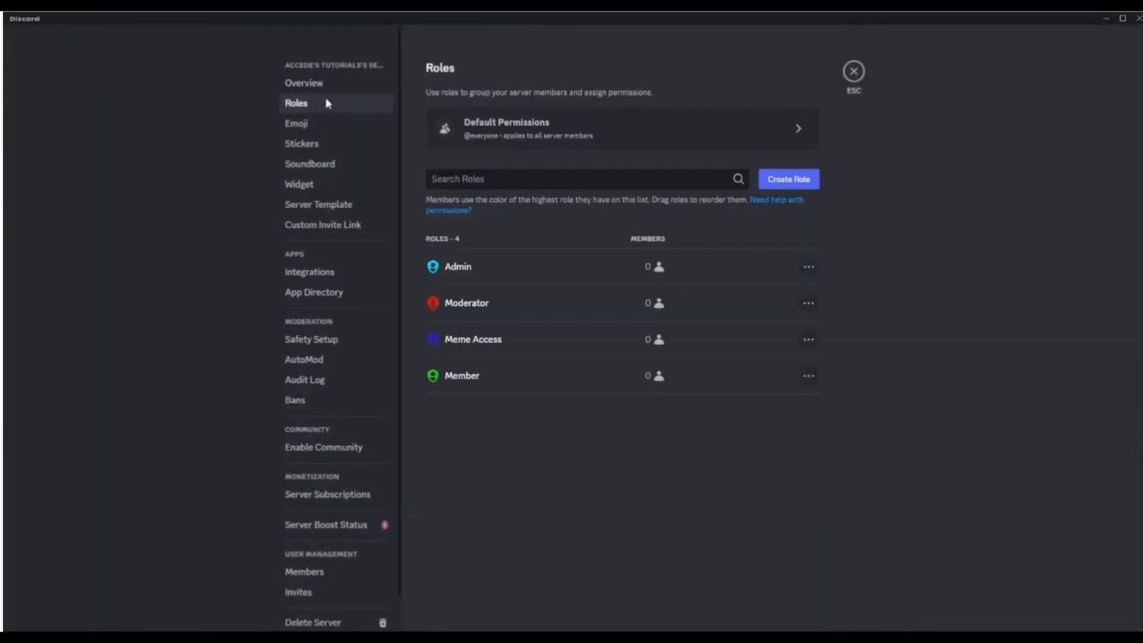
click(566, 384)
scroll(625, 332, down, 2)
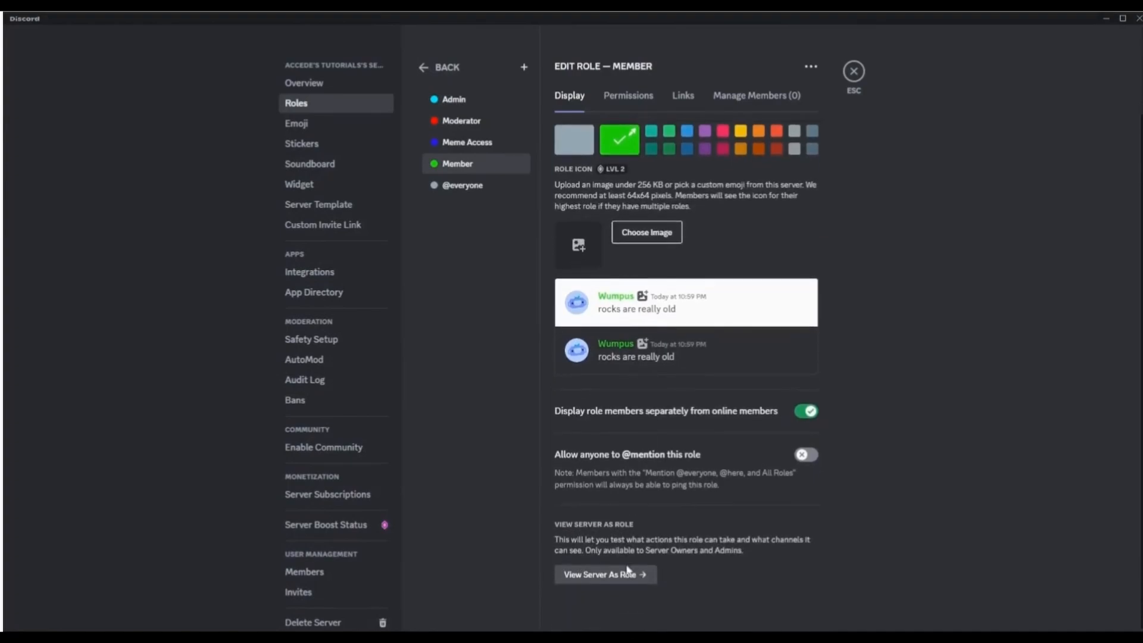
click(625, 573)
click(630, 41)
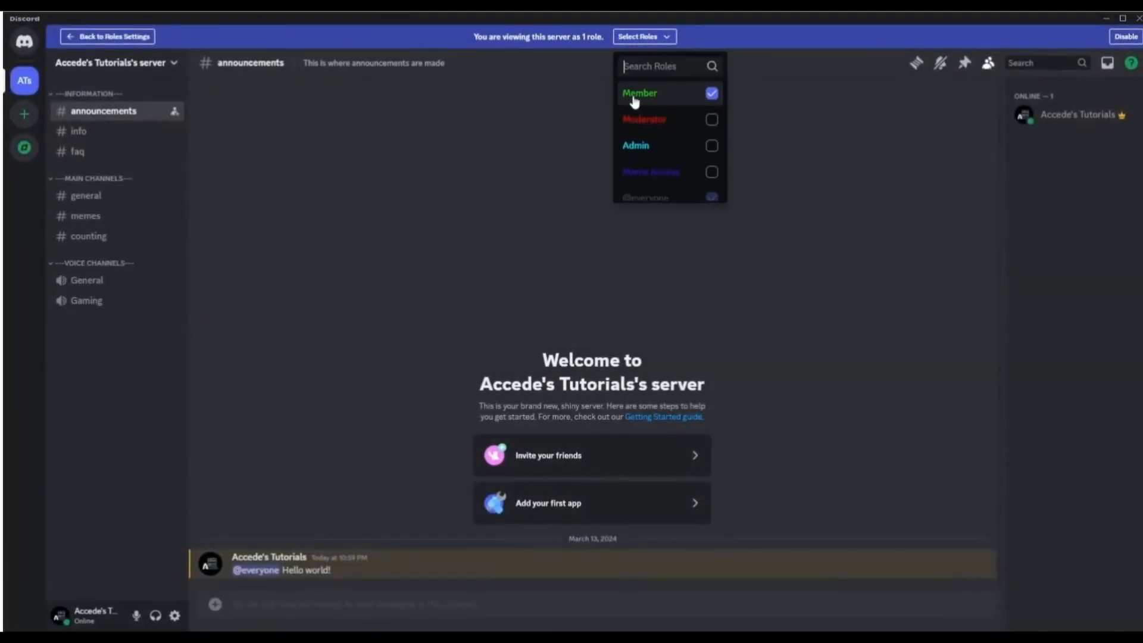
click(788, 372)
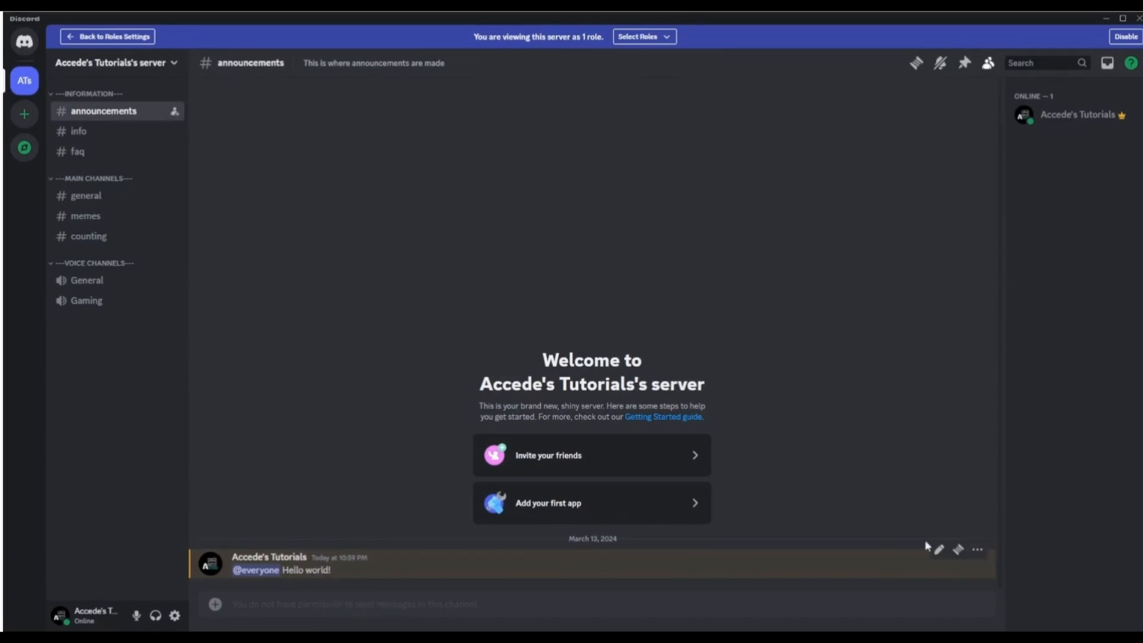
- Examine the options available on the Hello world! announcement as a Member, and leave the role preview
click(974, 558)
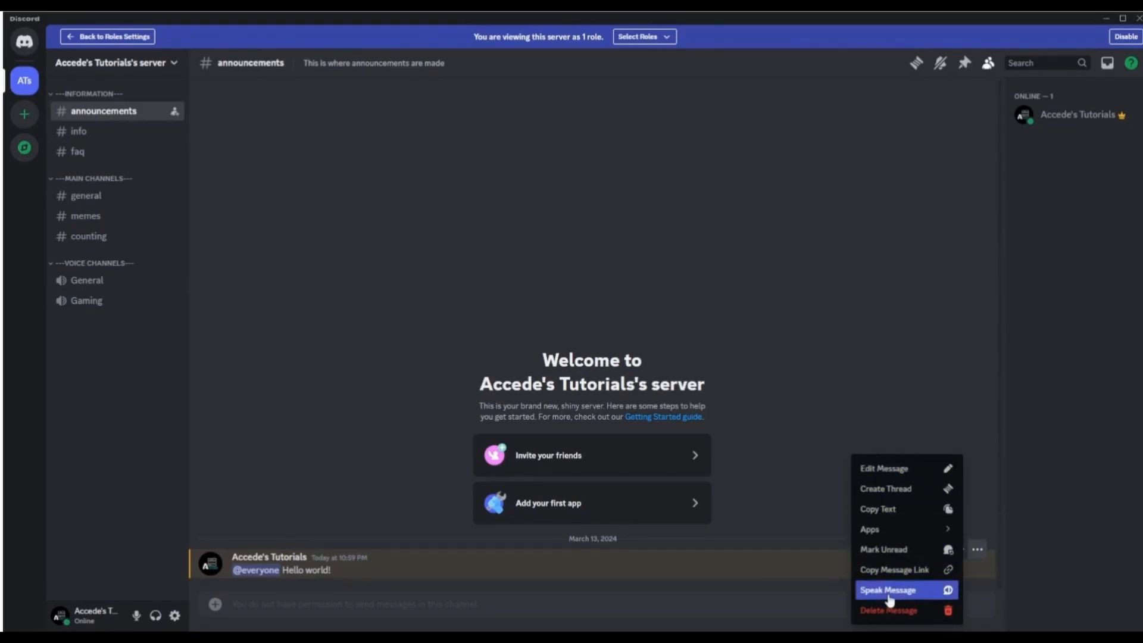
click(836, 348)
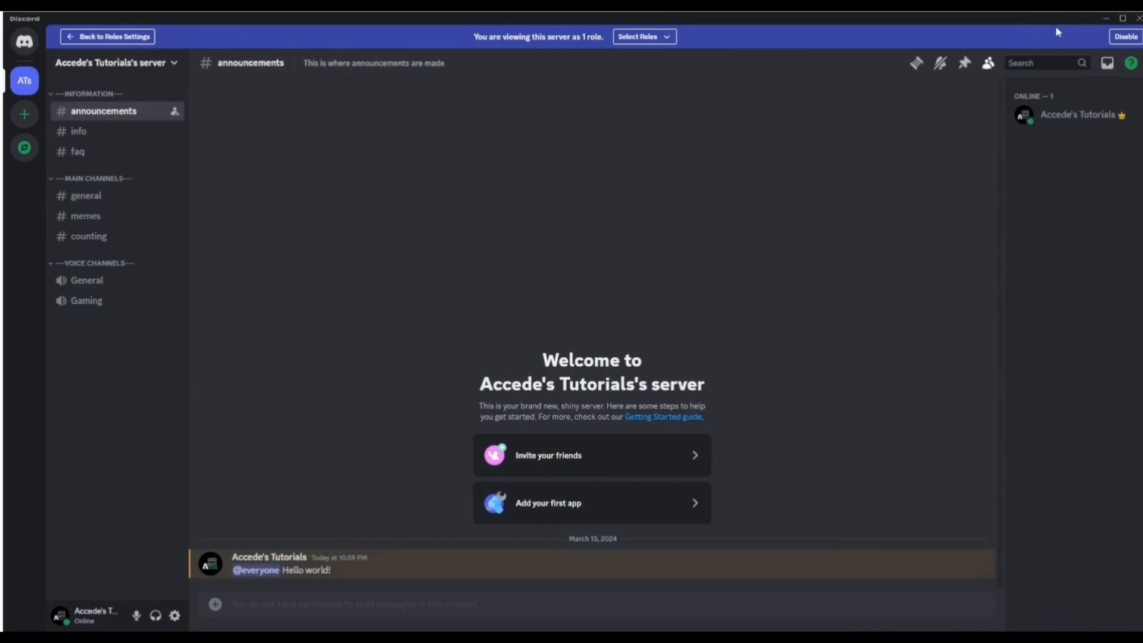
click(1112, 37)
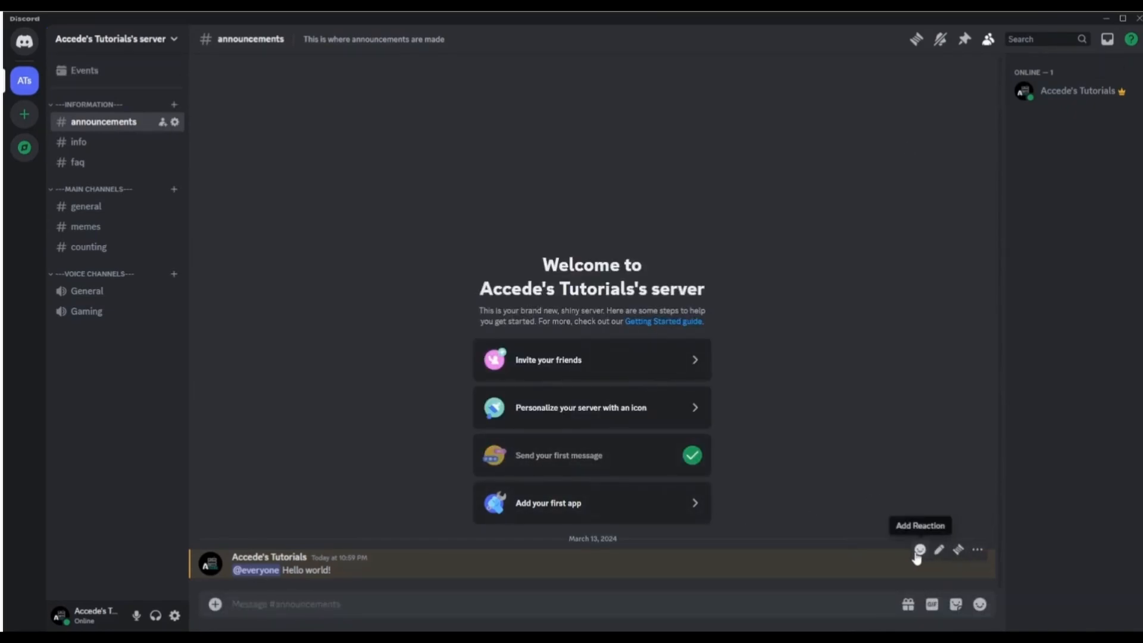
- Add a grinning face reaction to the Hello world! message in the announcements channel
click(919, 551)
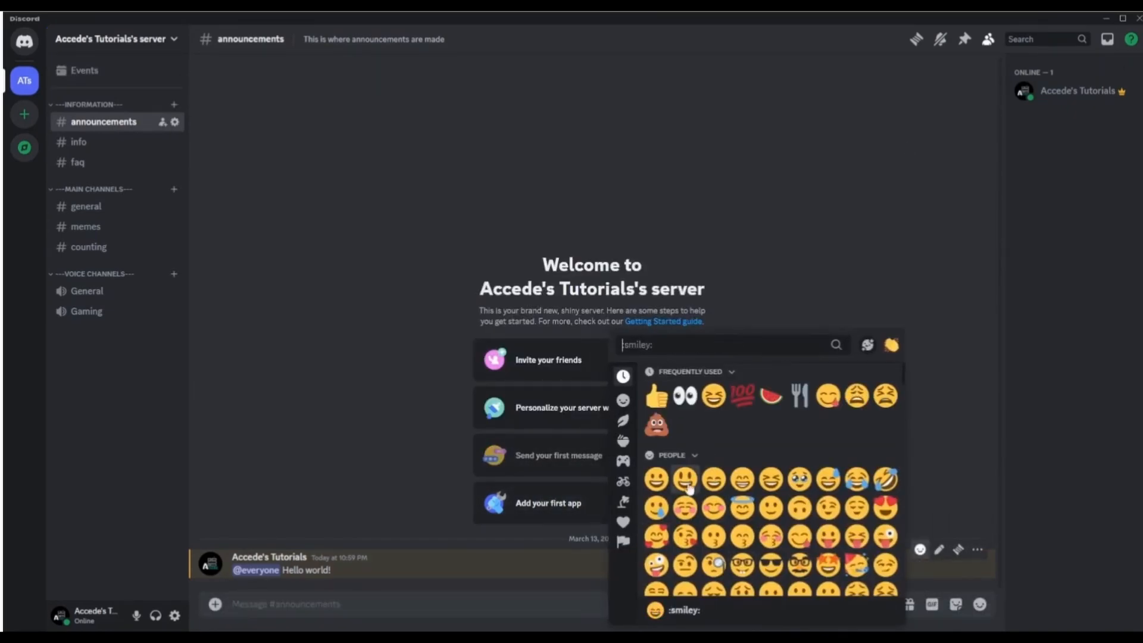
click(656, 479)
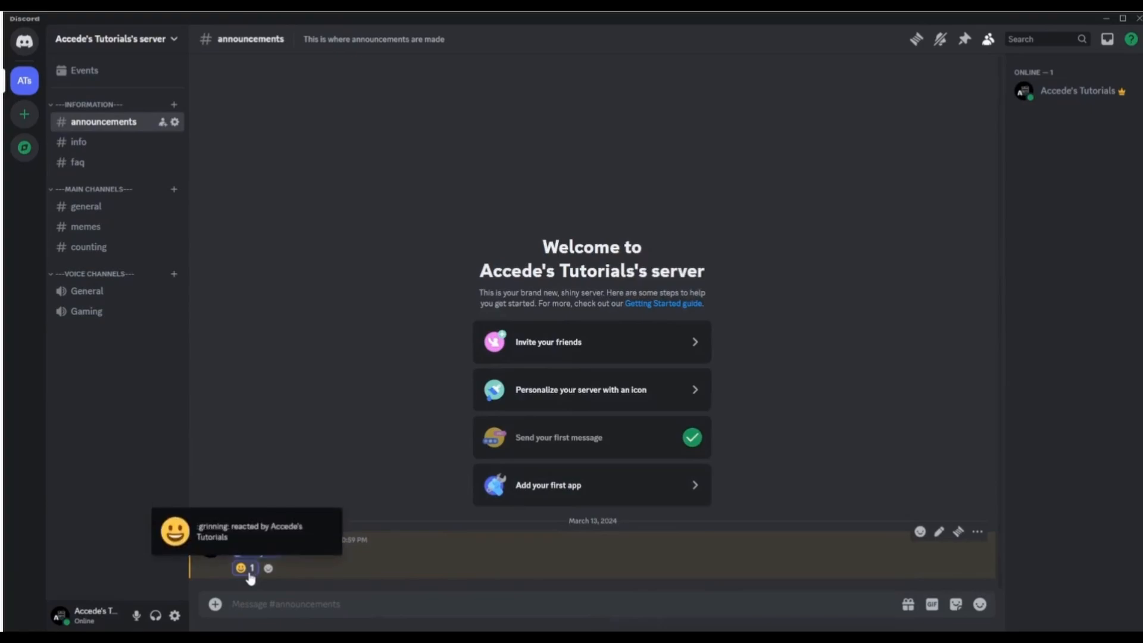
- Return to the Member role's settings and preview the server as that role to inspect the grinning reaction
click(103, 43)
click(102, 101)
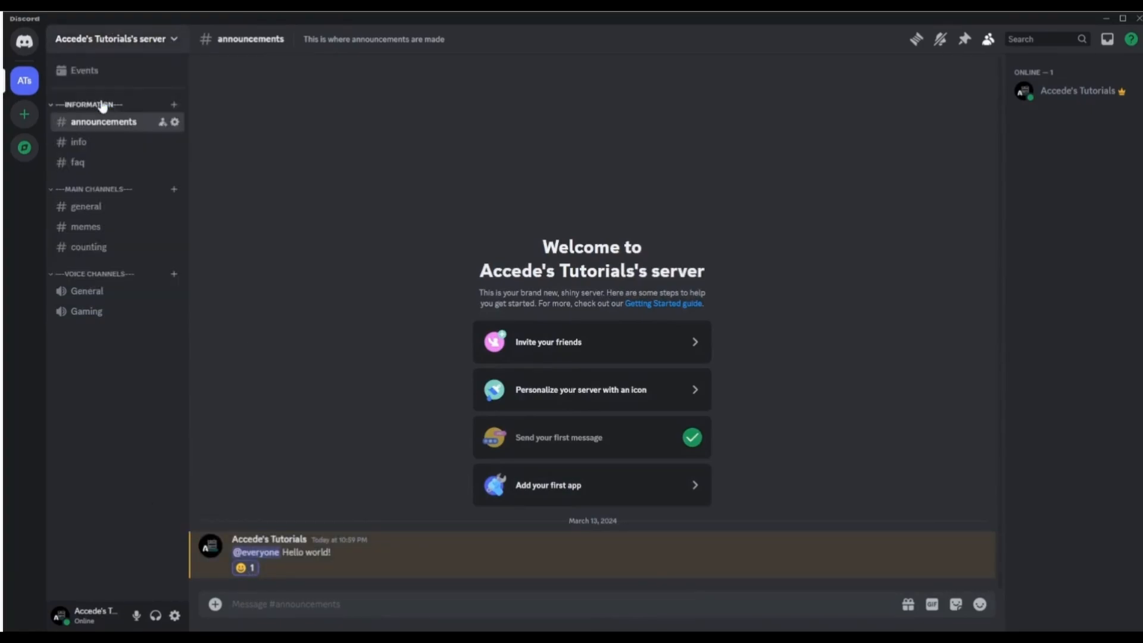
click(199, 134)
click(127, 40)
click(107, 116)
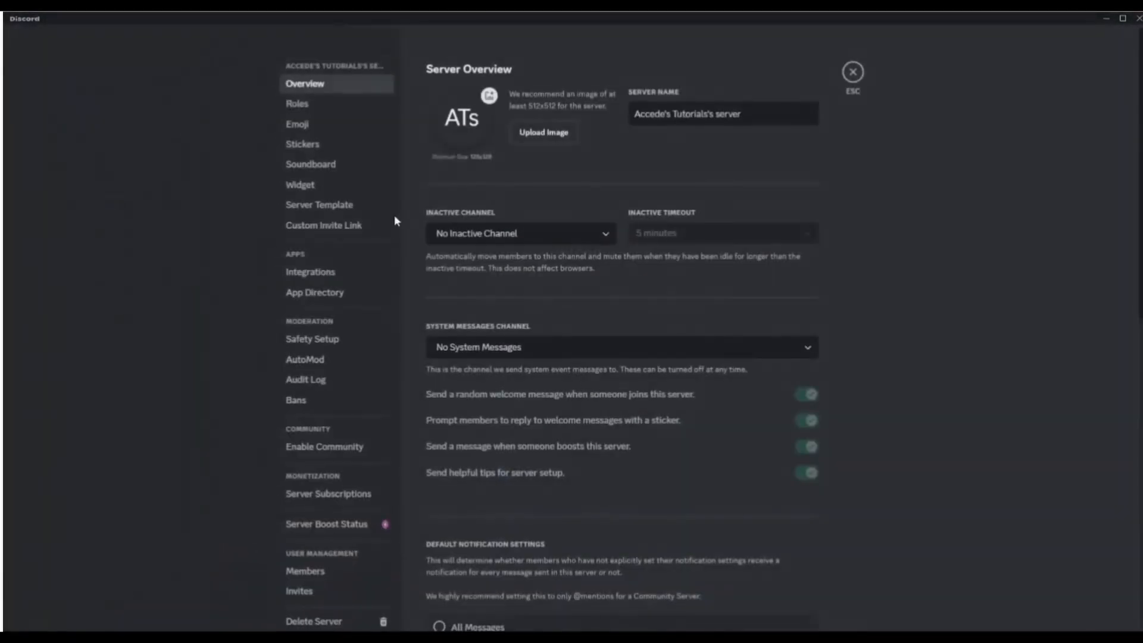
click(332, 106)
click(569, 373)
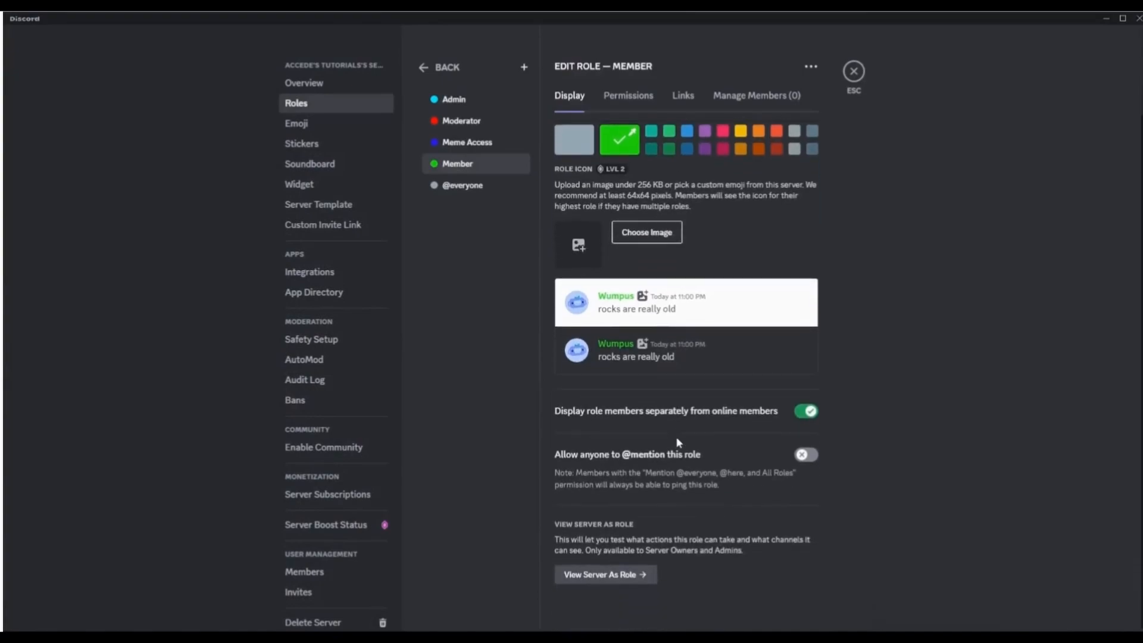
key(Escape)
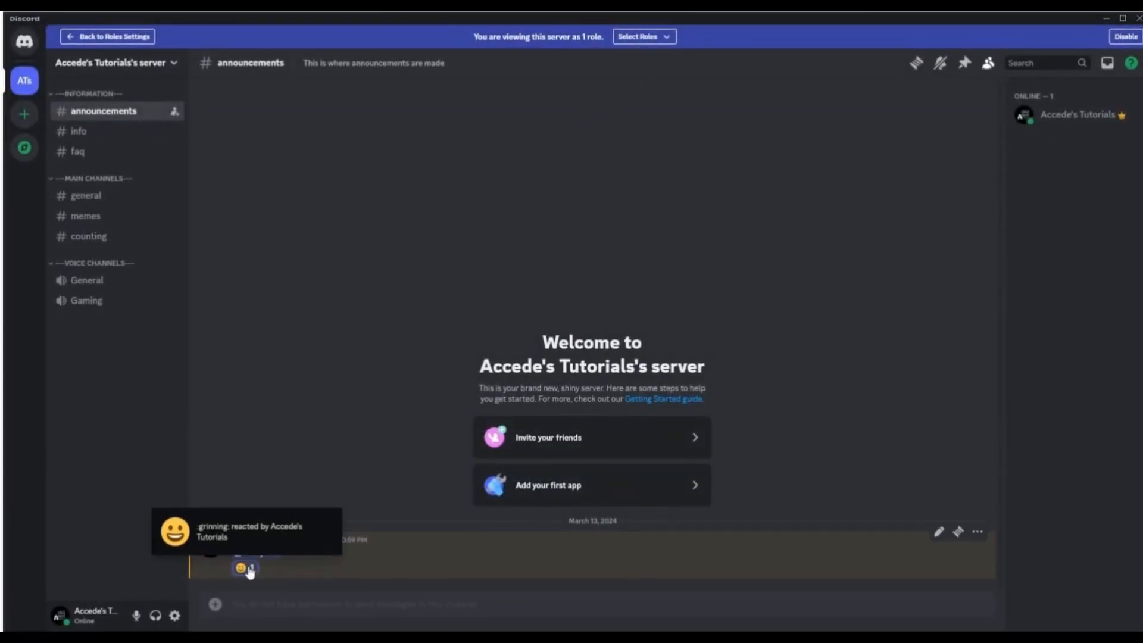
mouse_move(244, 580)
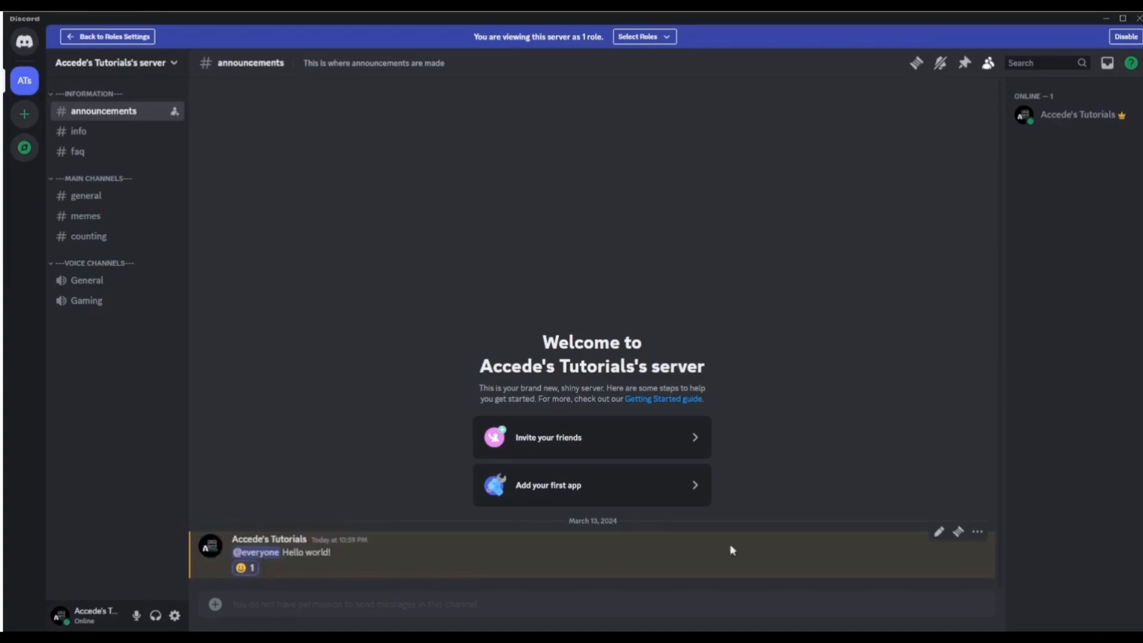
- View the announcement's reactions and message options as a Member, and exit the role preview
click(978, 531)
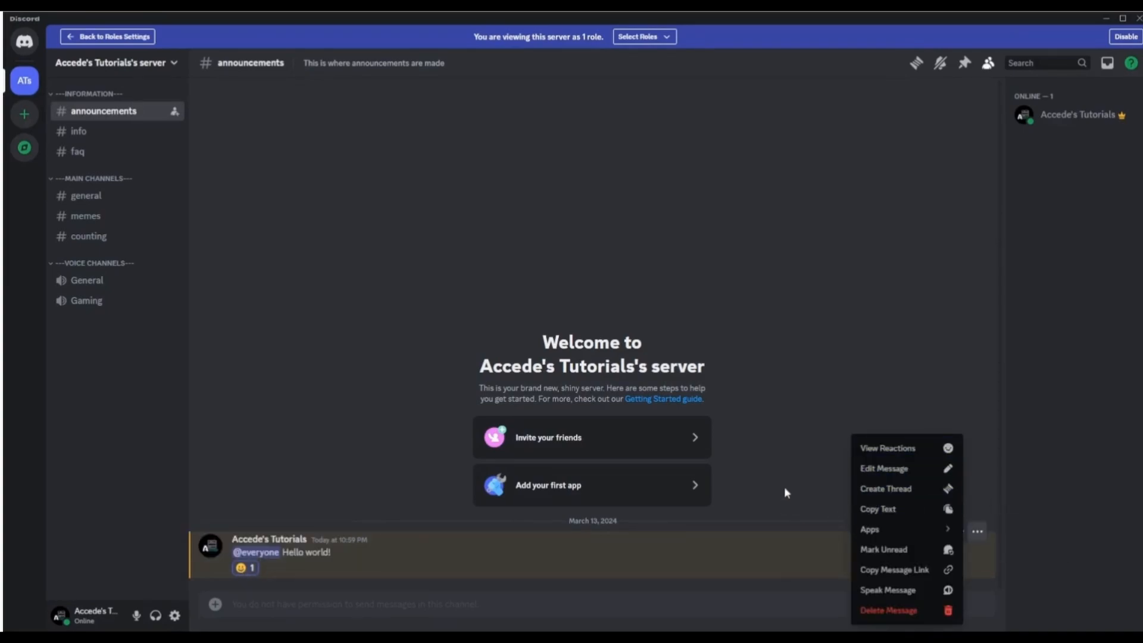
click(927, 449)
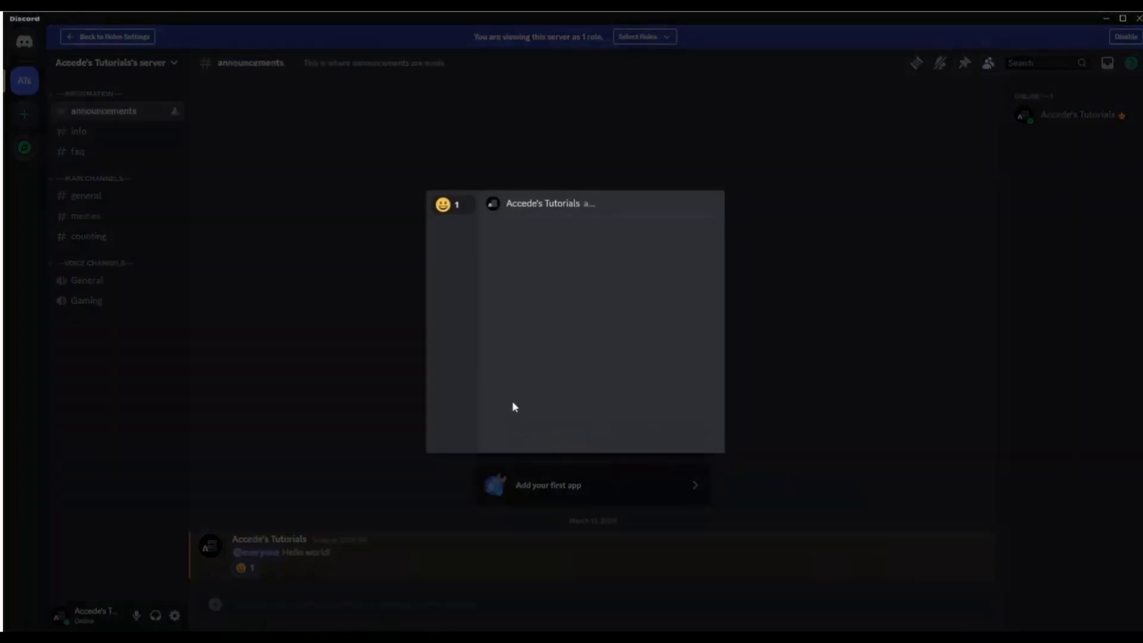
click(980, 352)
click(977, 531)
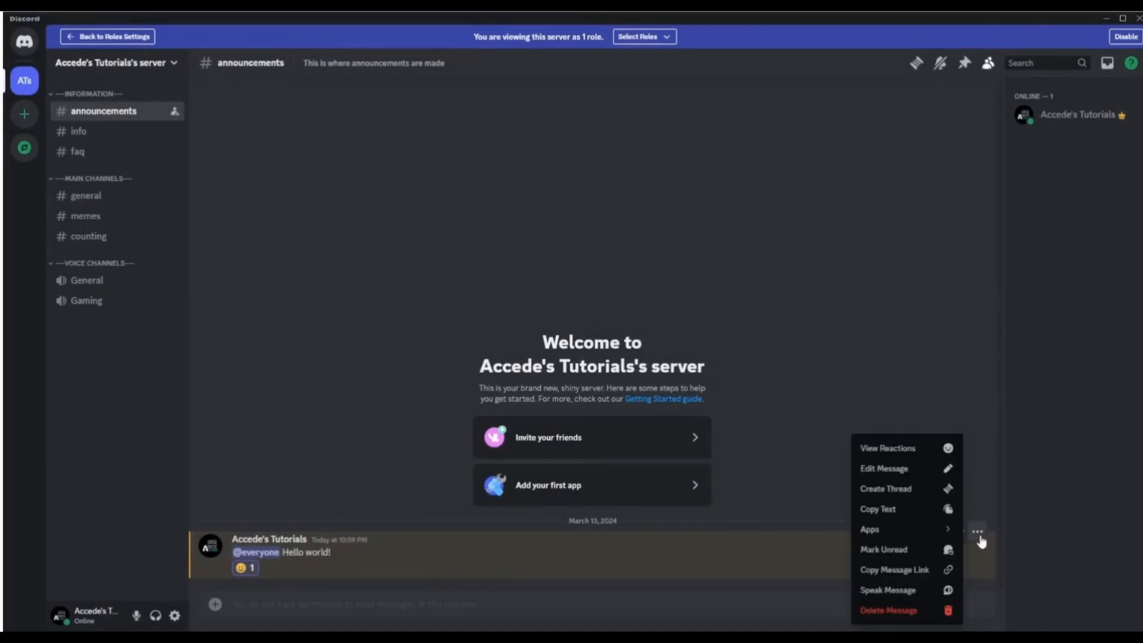
click(806, 433)
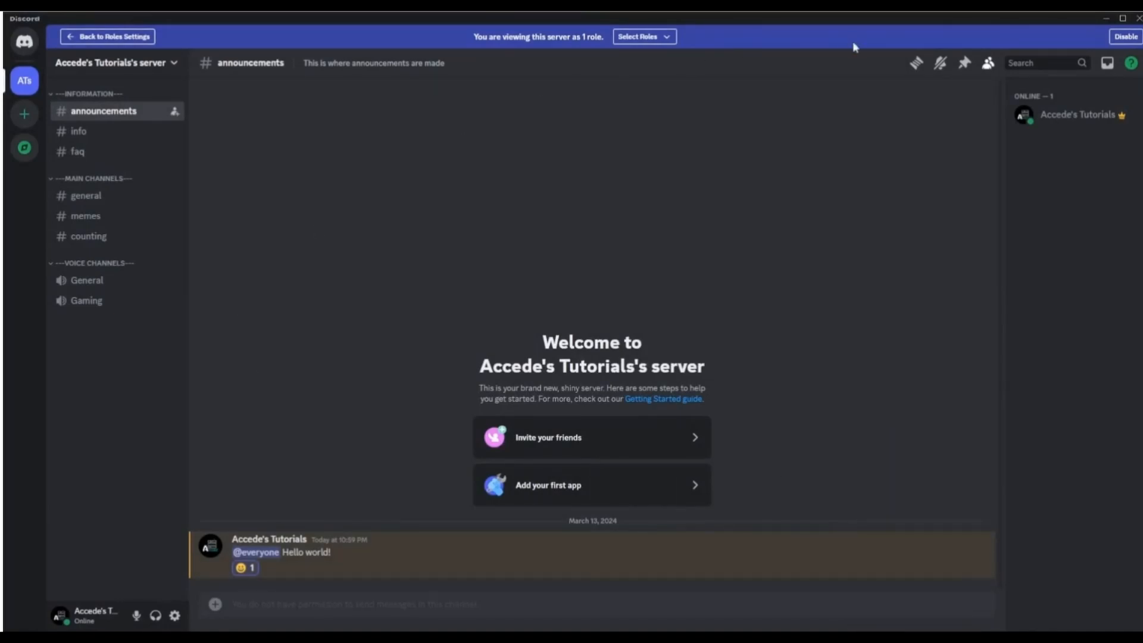
click(1125, 37)
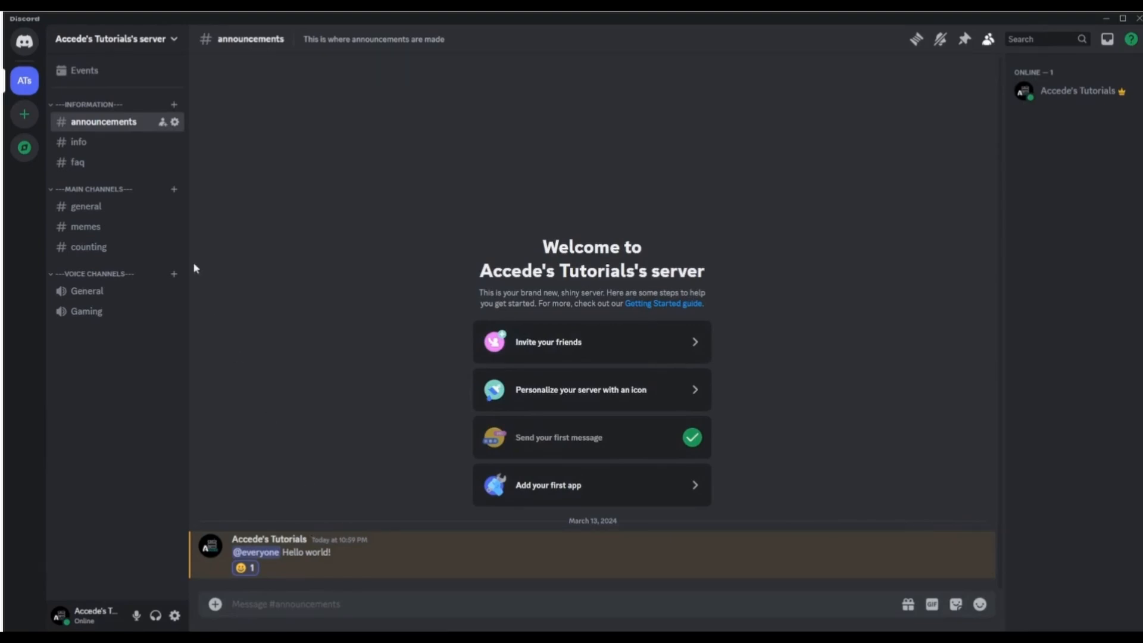
- Look through the information channels and the main channels general, memes and counting
click(83, 142)
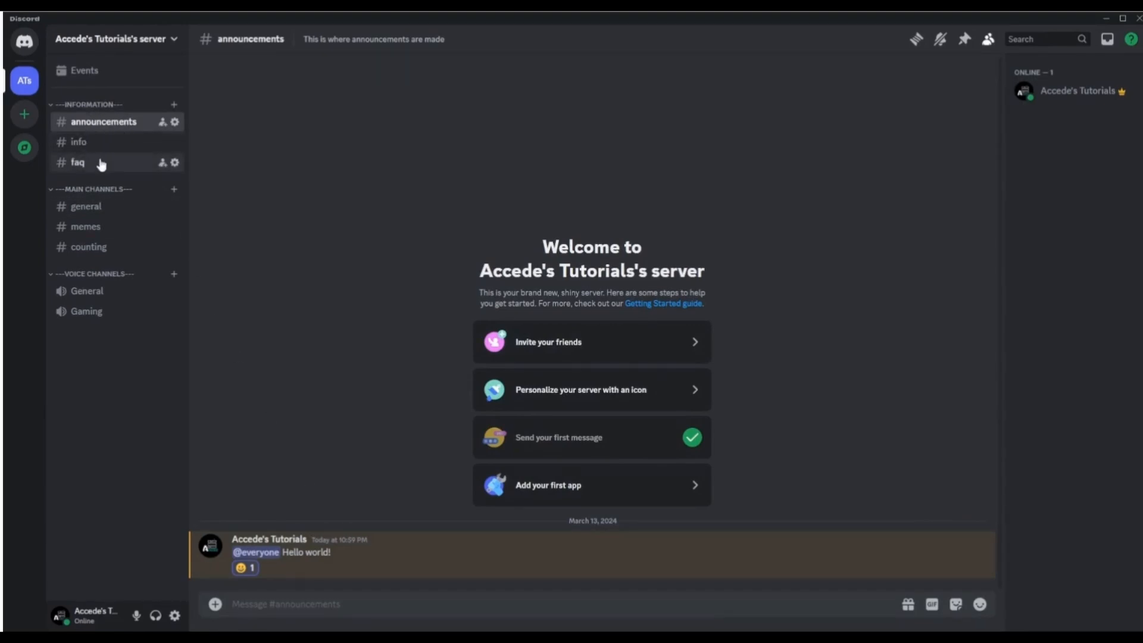
click(97, 162)
click(104, 122)
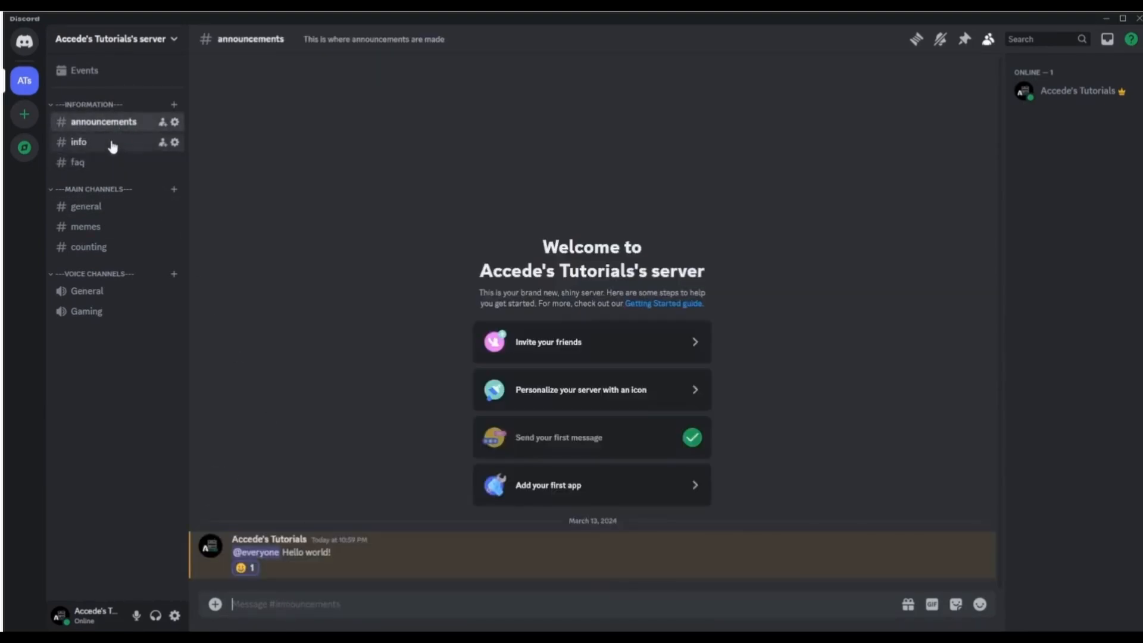
click(108, 143)
click(109, 165)
click(103, 205)
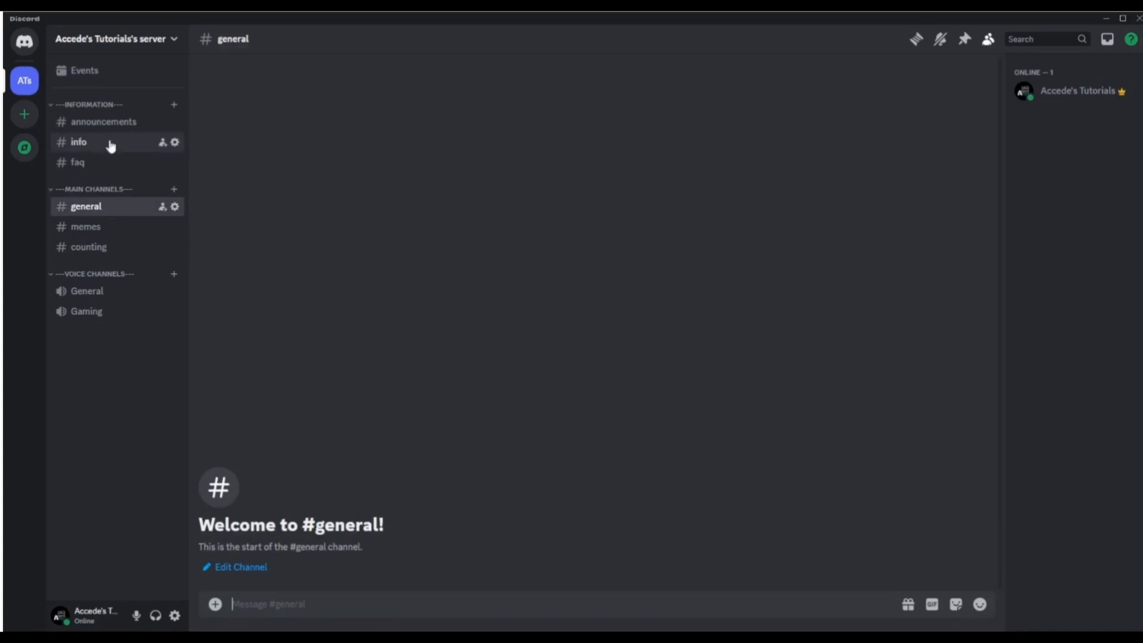
click(116, 226)
click(106, 246)
click(110, 206)
click(107, 248)
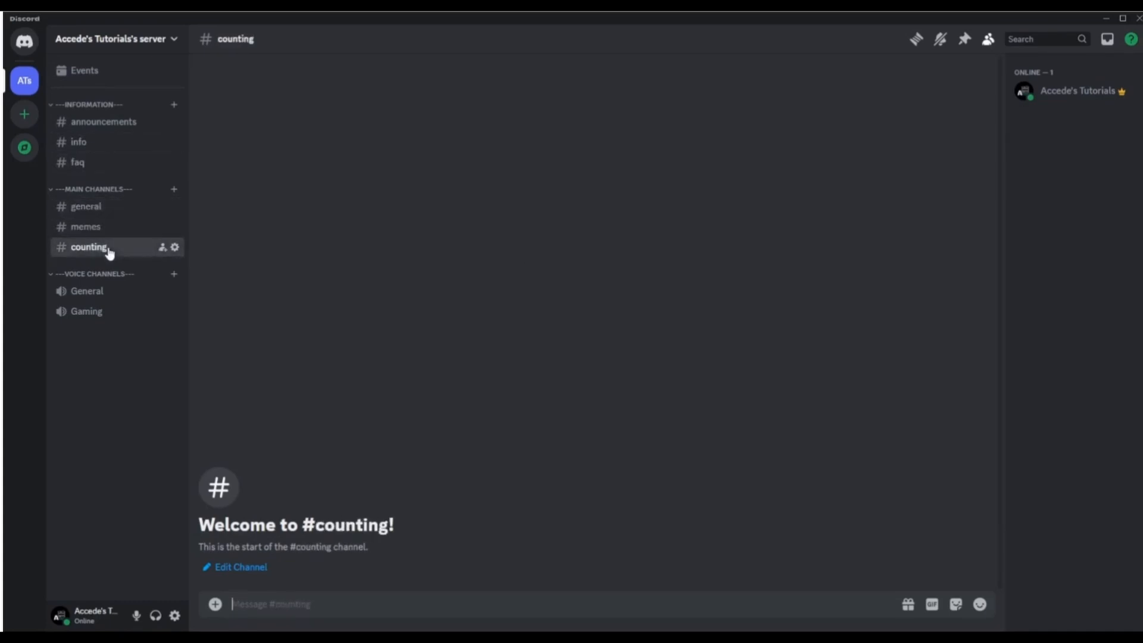
click(108, 227)
click(105, 245)
click(107, 225)
click(106, 206)
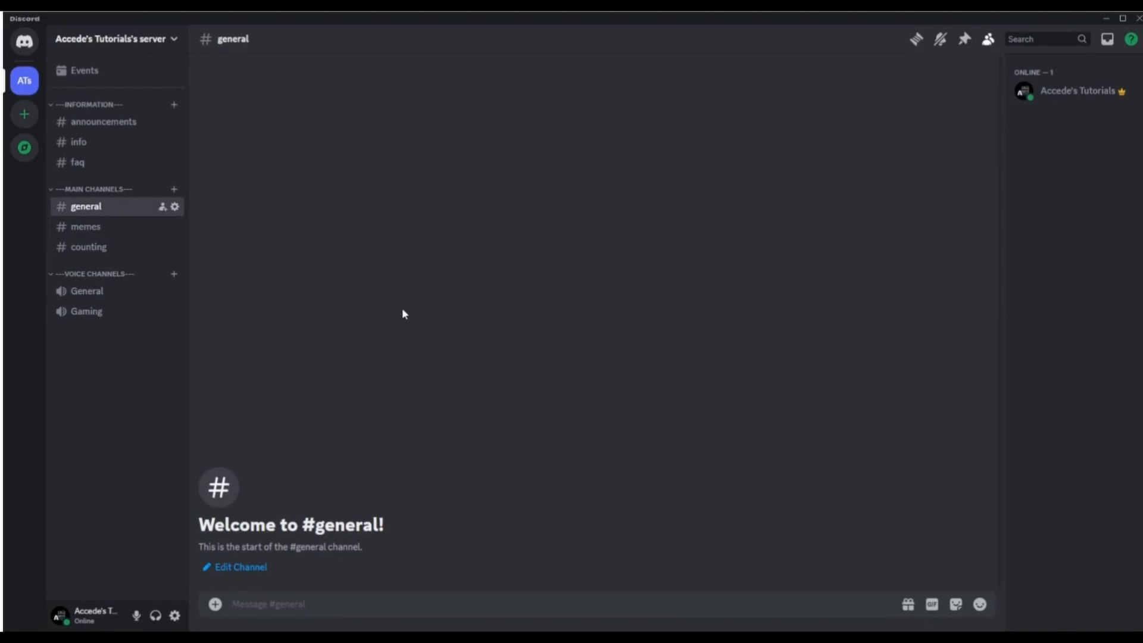
click(123, 242)
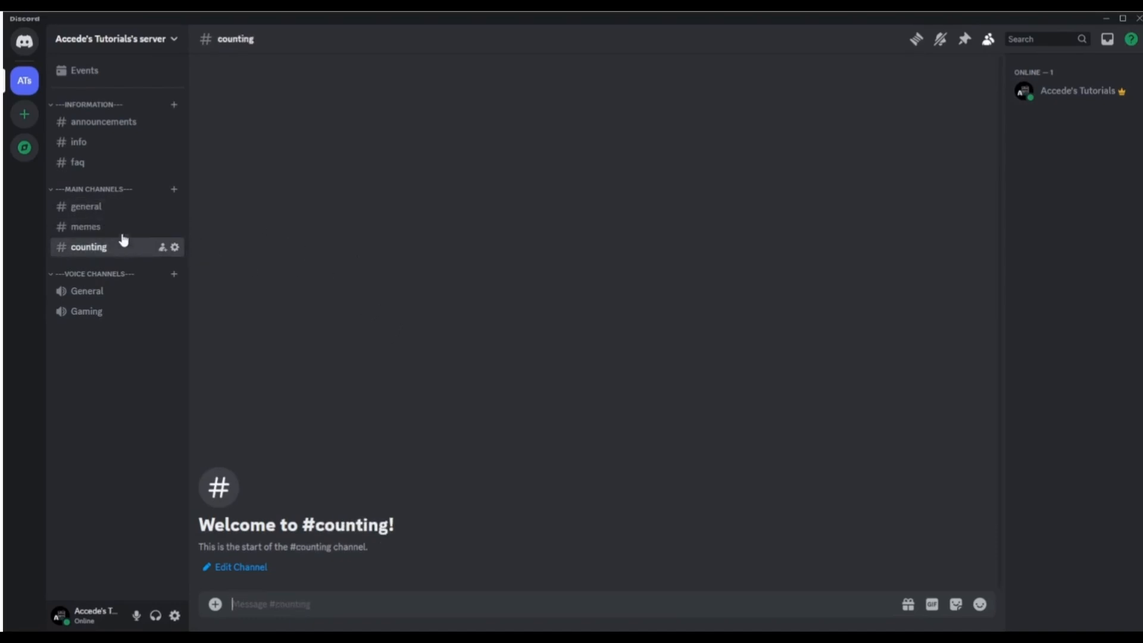
click(109, 206)
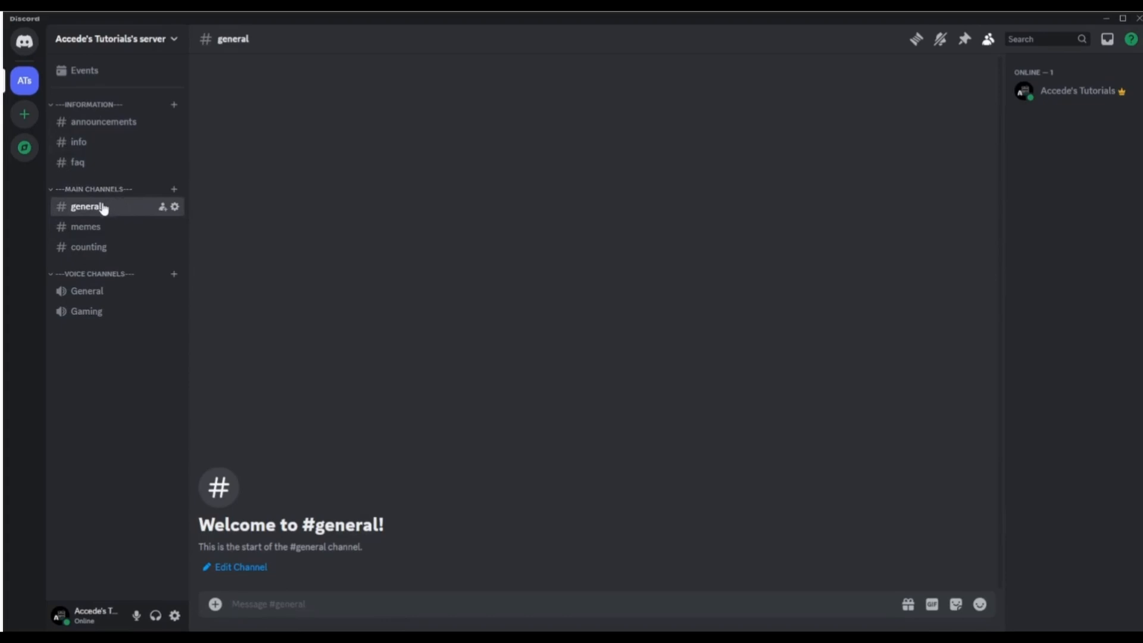
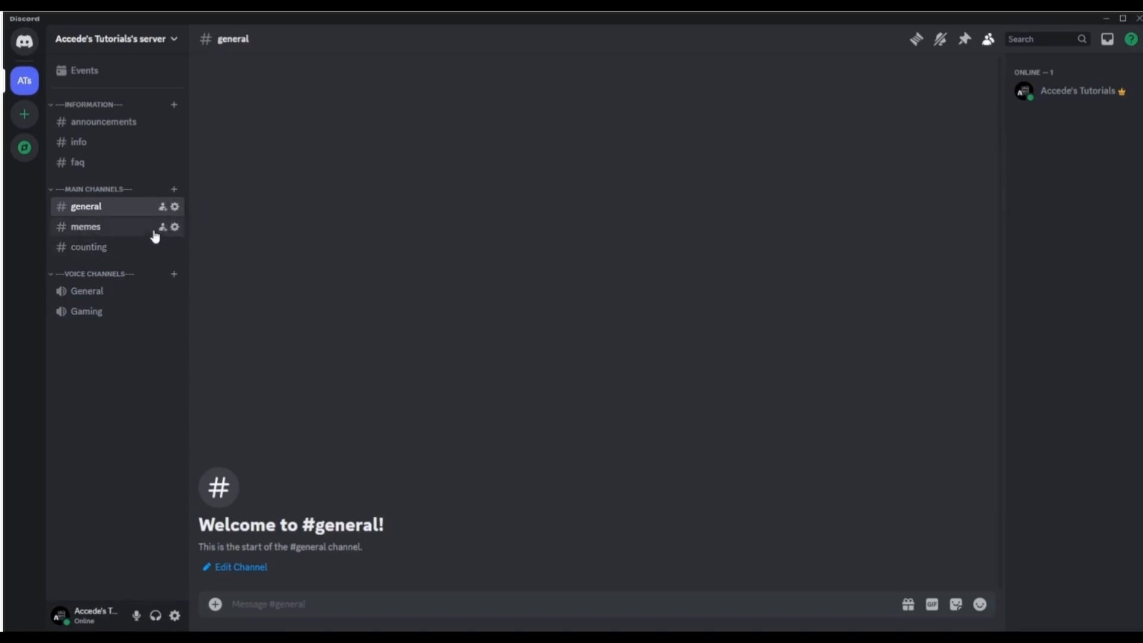
- Set the memes channel's topic to "This is where you post memes!" and its slowmode to 5s, saving the changes
click(105, 235)
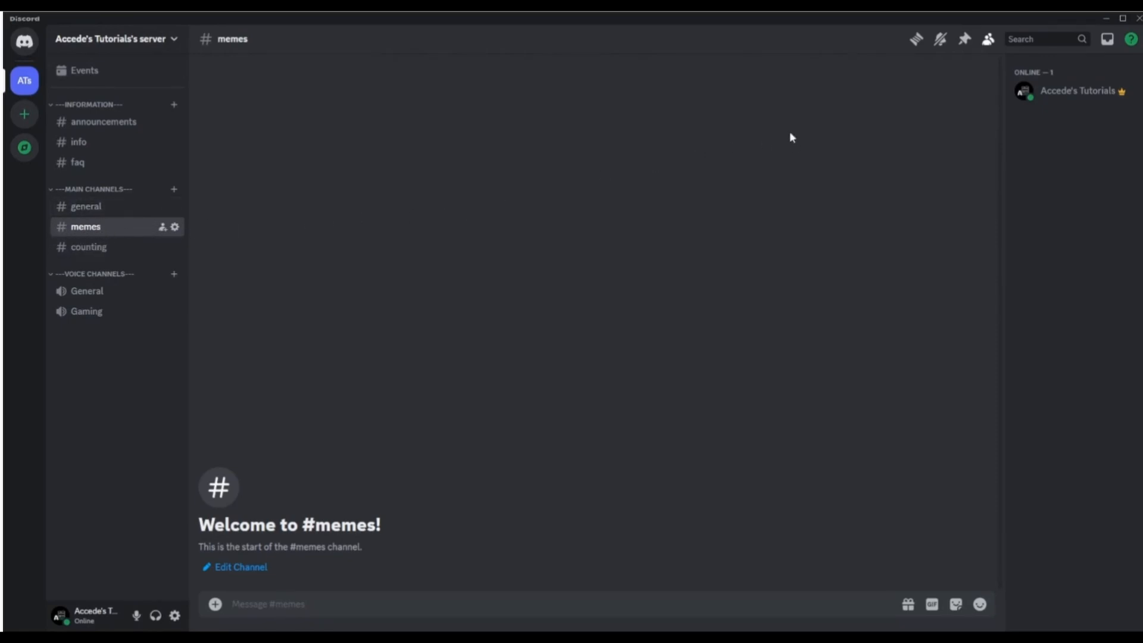
right_click(113, 233)
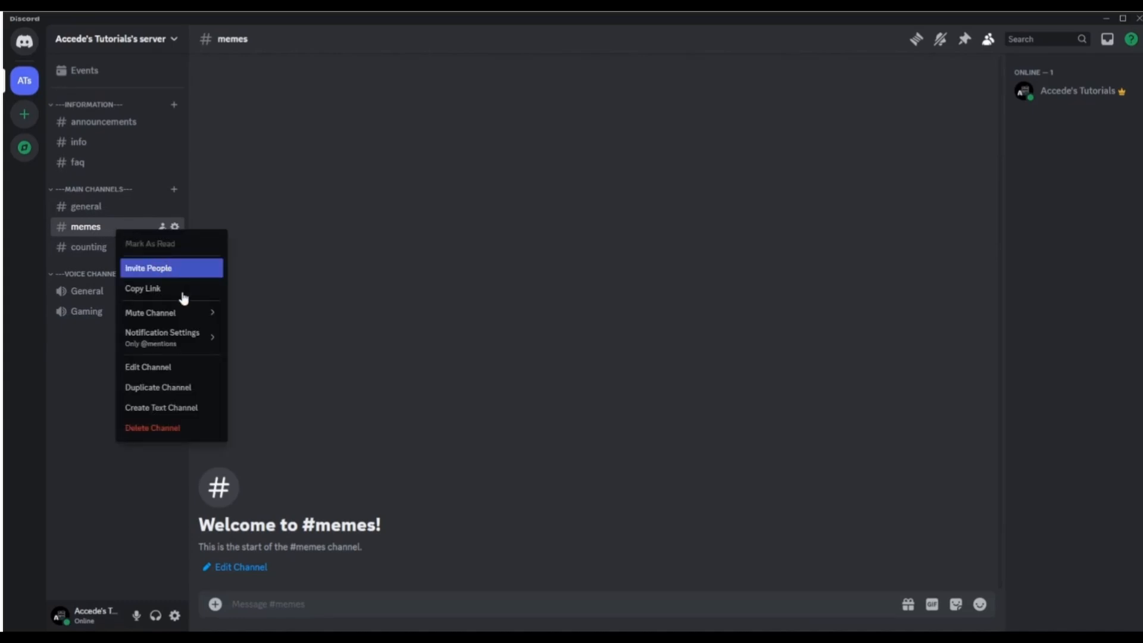
click(167, 367)
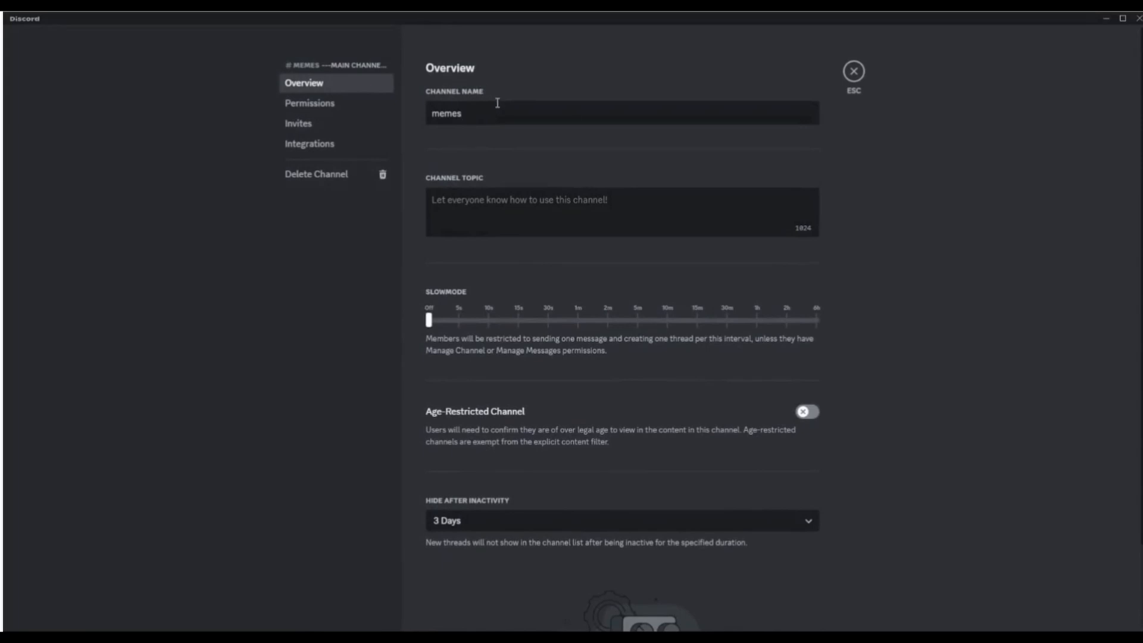
click(570, 116)
click(537, 201)
text(This is where )
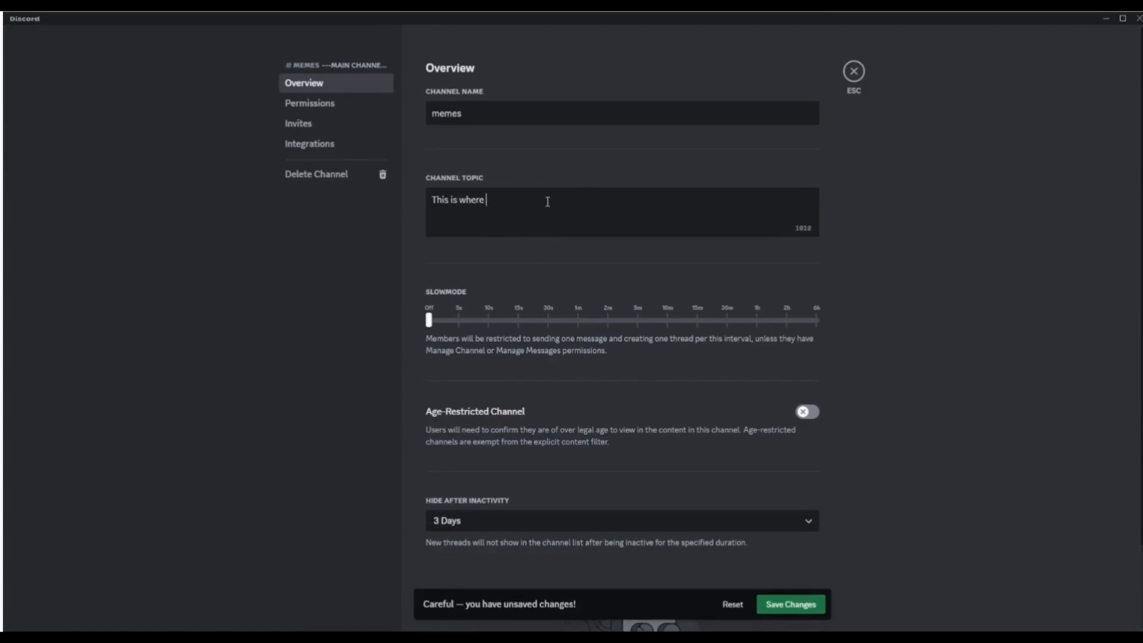
text(you post memes!)
click(810, 605)
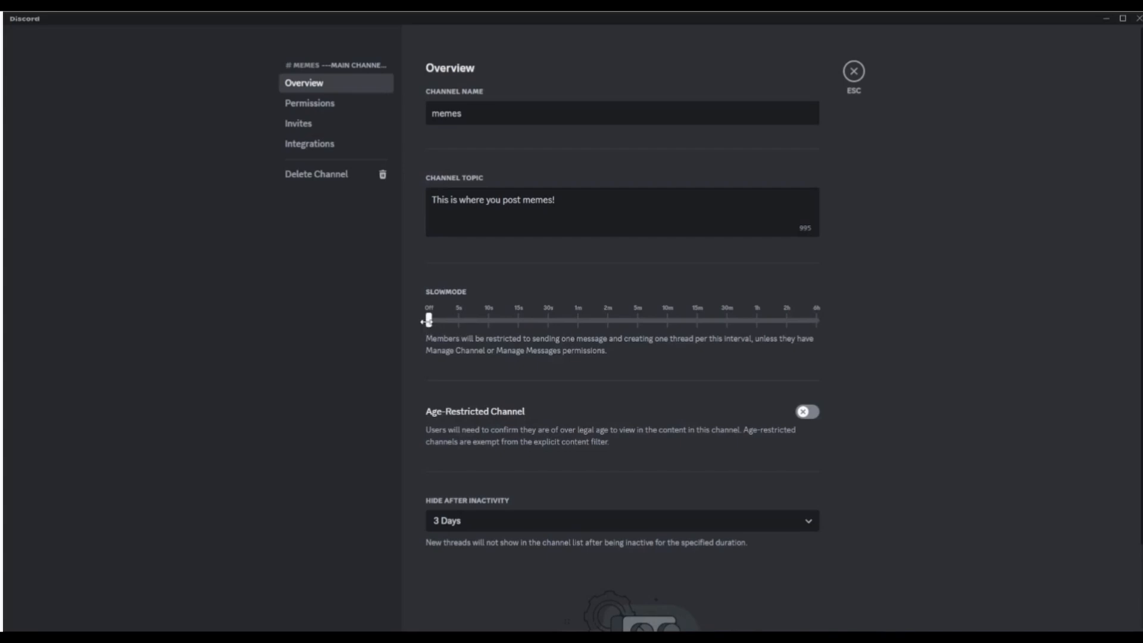
drag(458, 318, 458, 319)
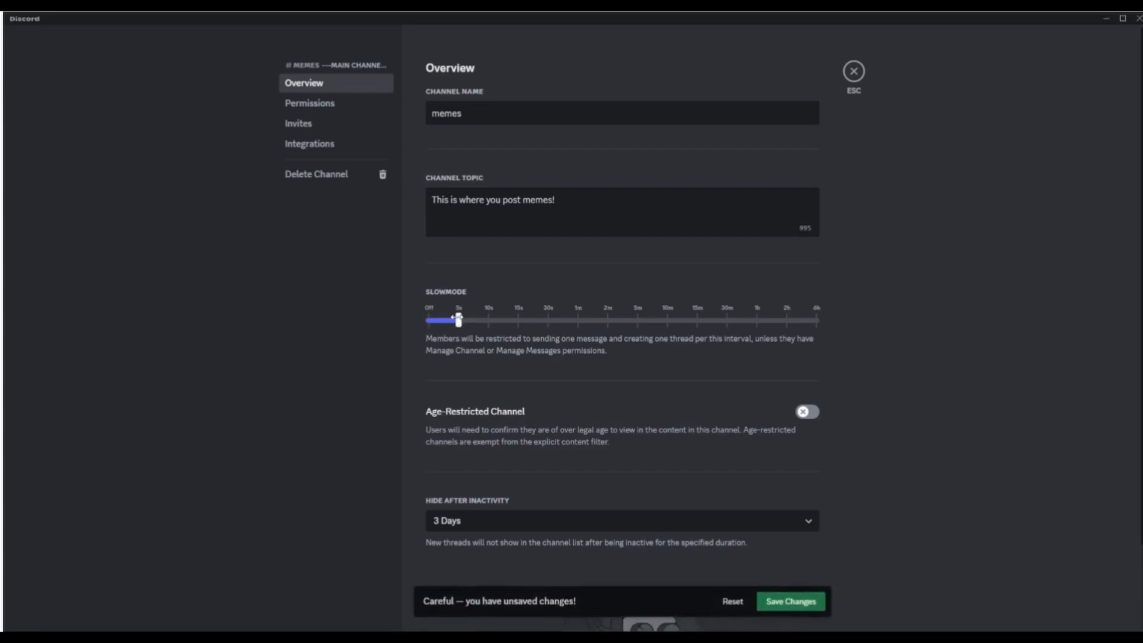
click(807, 604)
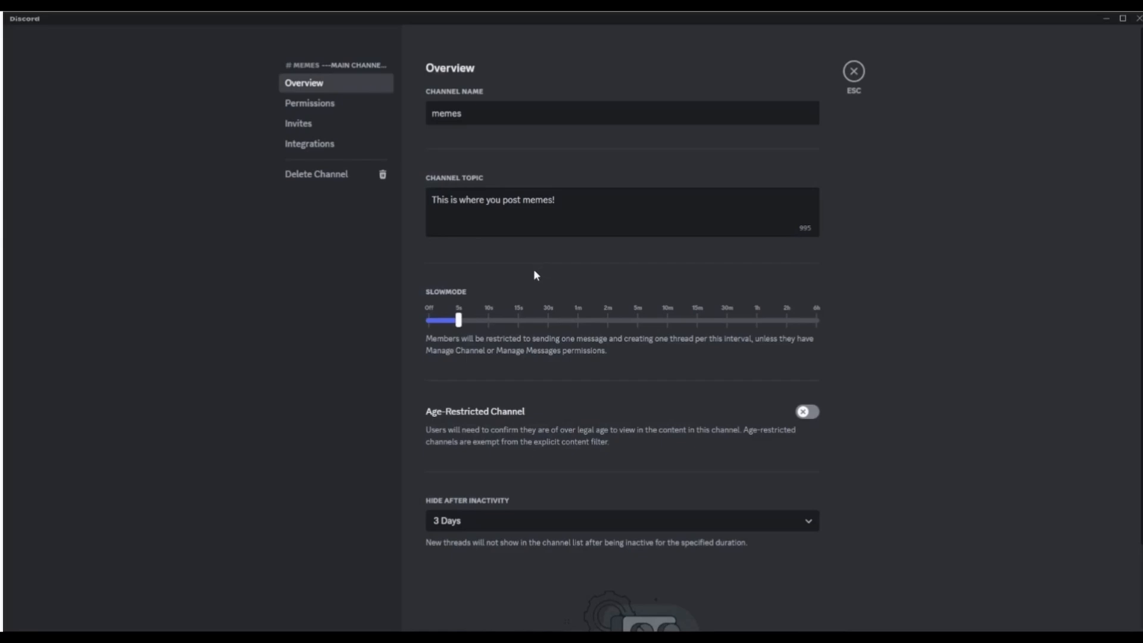
click(342, 105)
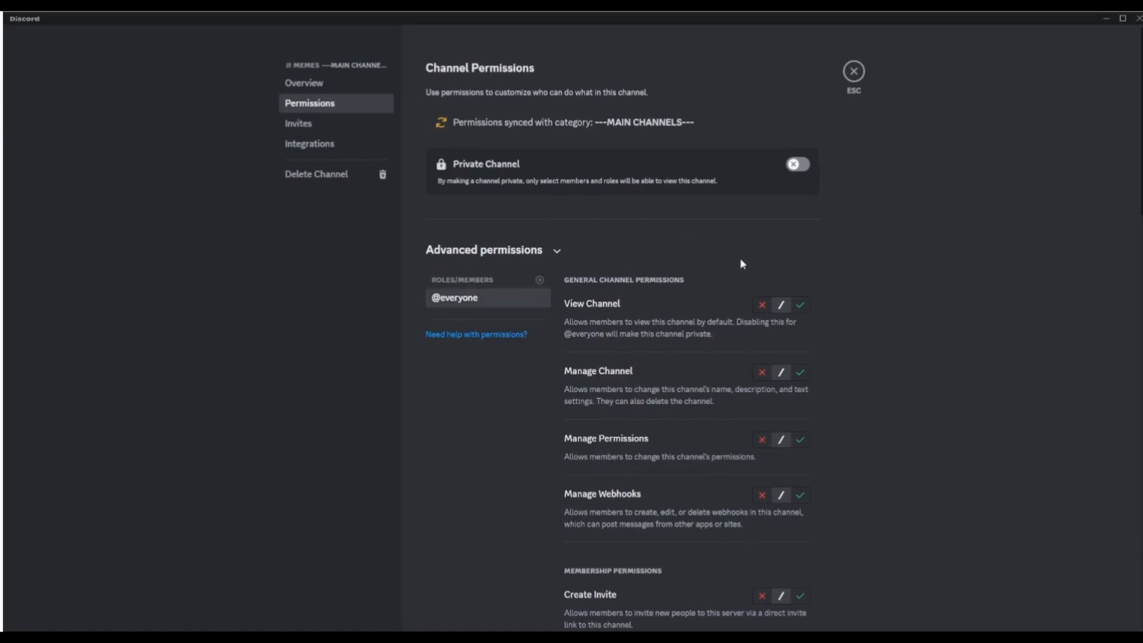
click(800, 306)
scroll(873, 334, down, 5)
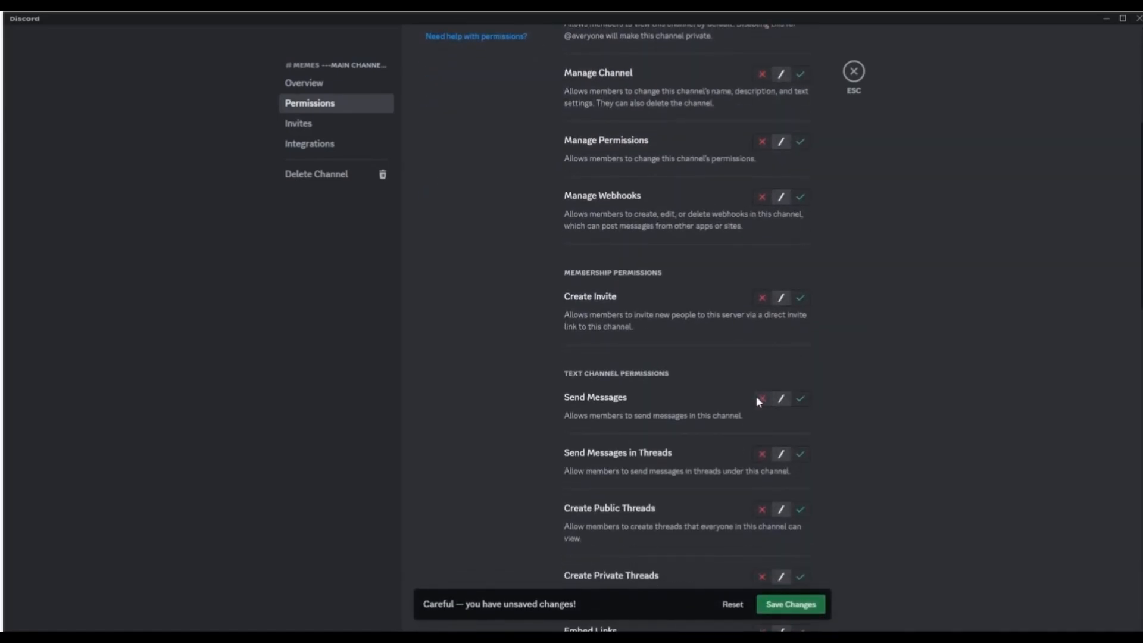
scroll(814, 442, down, 3)
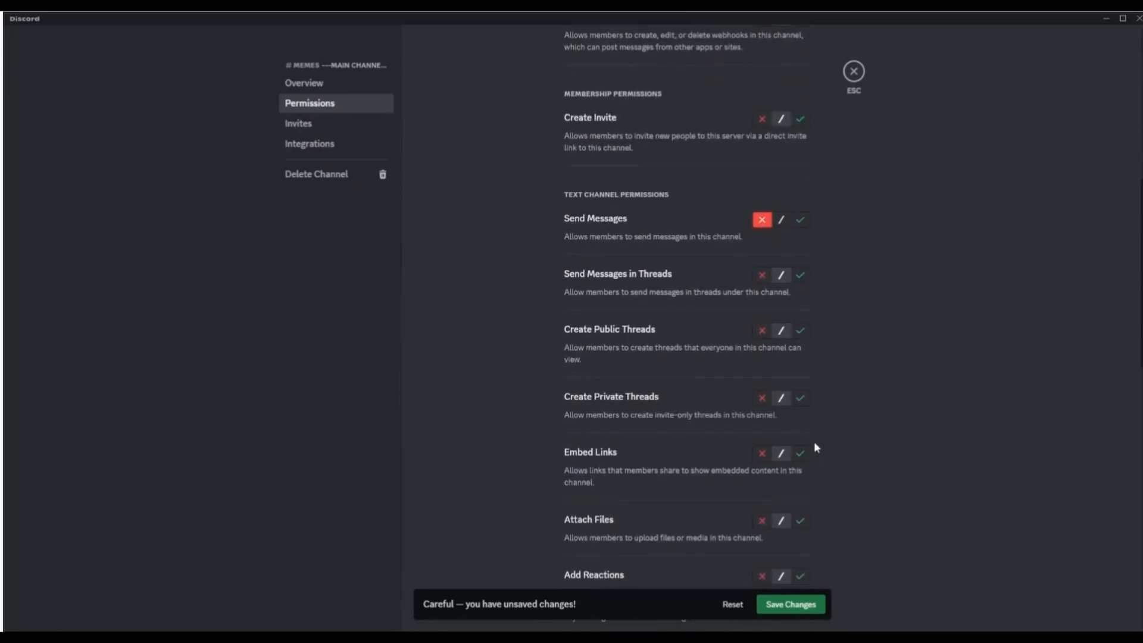
scroll(813, 442, down, 2)
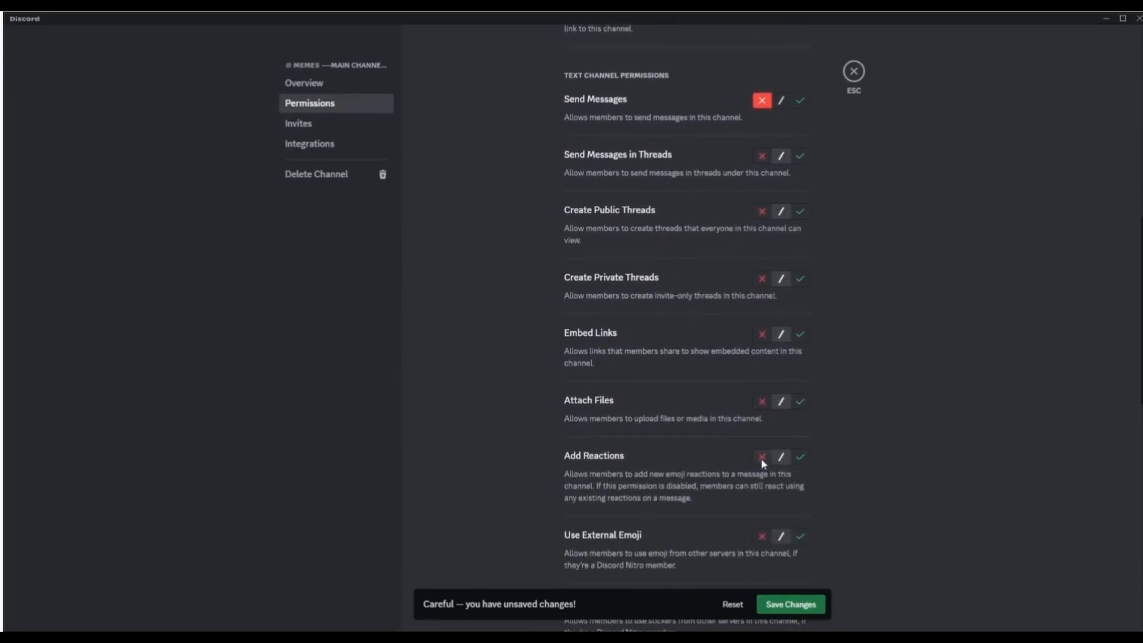
click(782, 458)
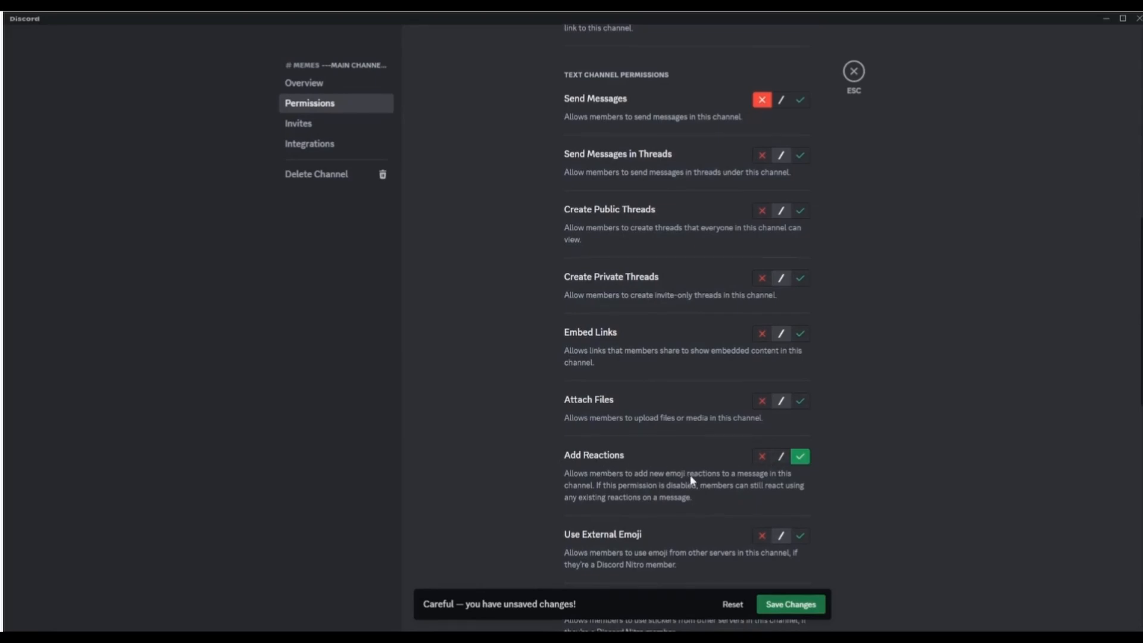
scroll(691, 481, down, 8)
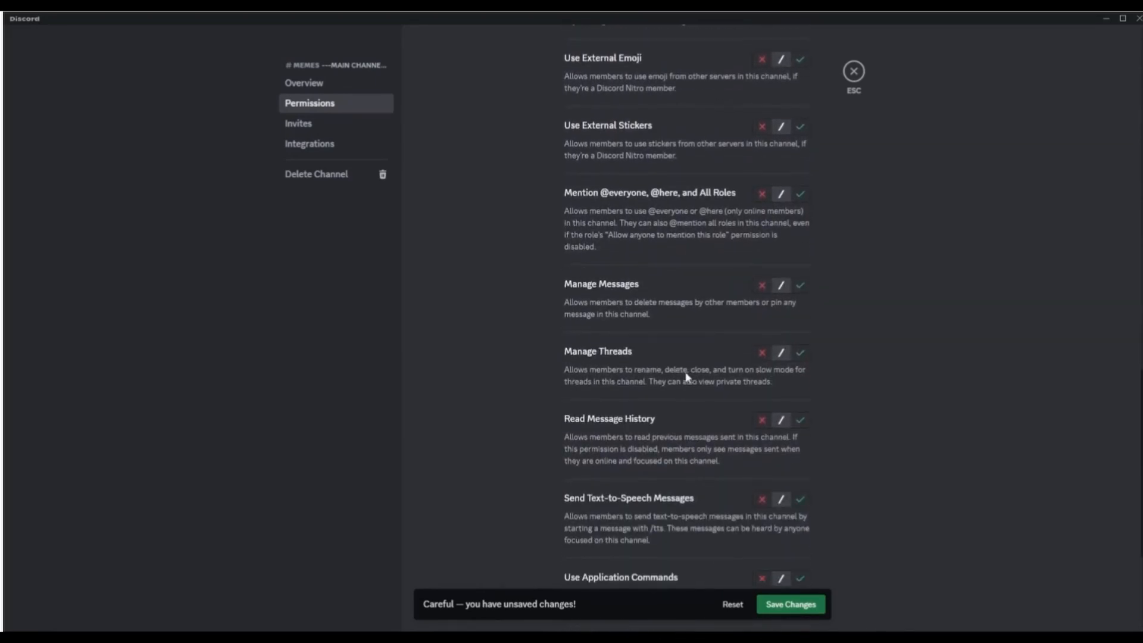
scroll(694, 359, up, 5)
scroll(694, 359, down, 3)
scroll(696, 365, down, 2)
click(791, 604)
- Add the Meme Access role to the memes channel's advanced permissions and select it for editing
scroll(861, 395, up, 10)
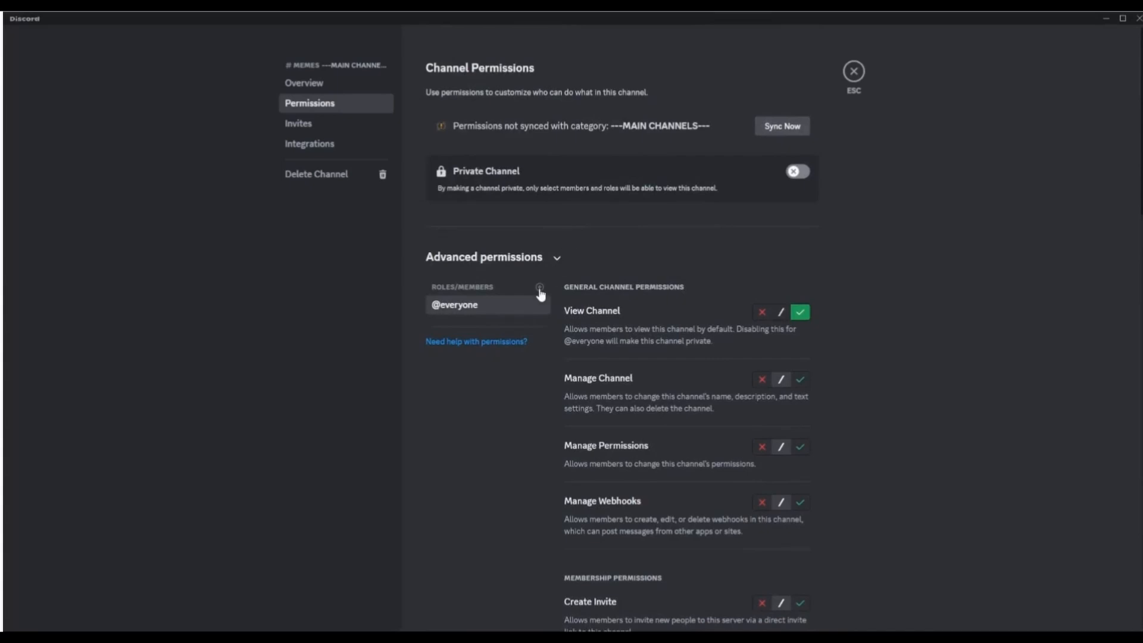
click(539, 288)
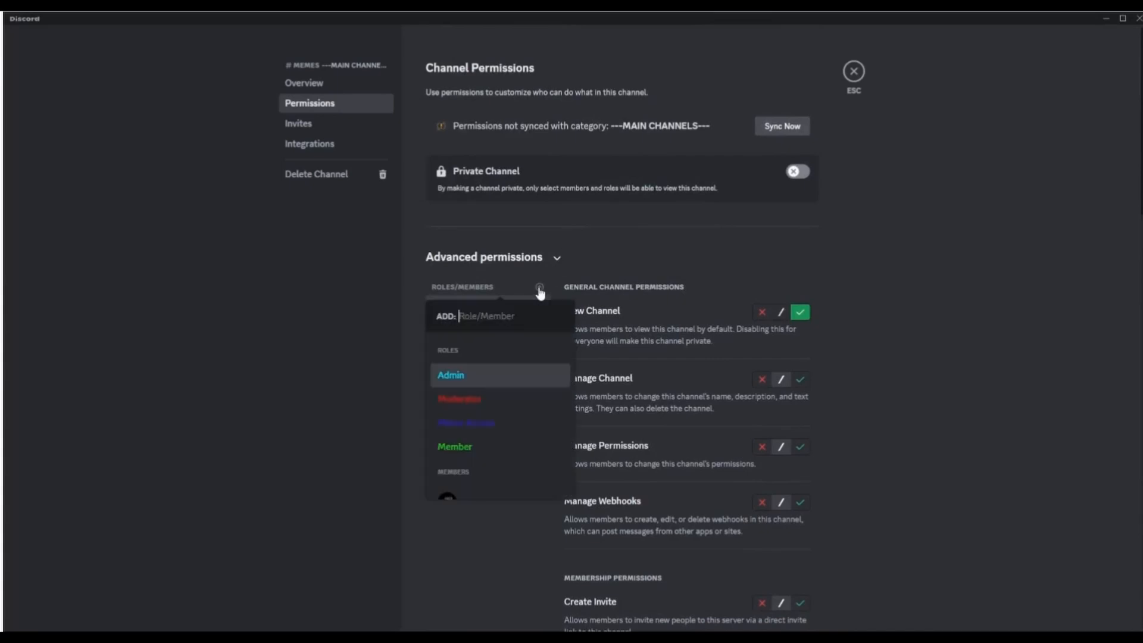
click(521, 425)
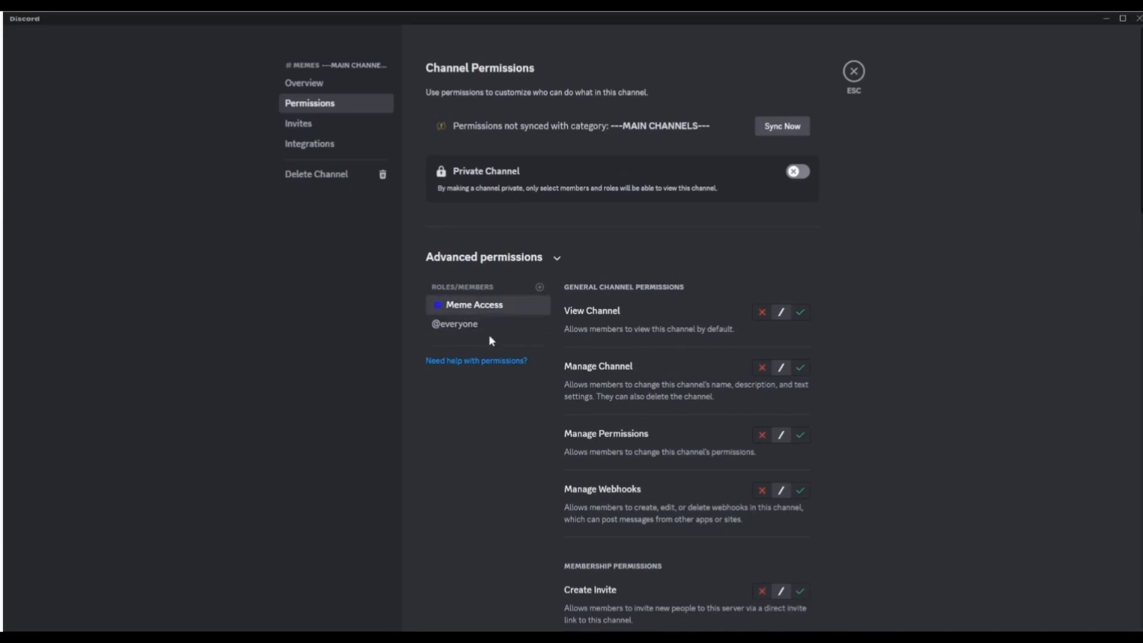
click(502, 323)
click(516, 312)
- Allow Meme Access to View Channel, Send Messages, Embed Links, Attach Files, Add Reactions and Read Message History, and save
click(801, 312)
scroll(748, 337, down, 6)
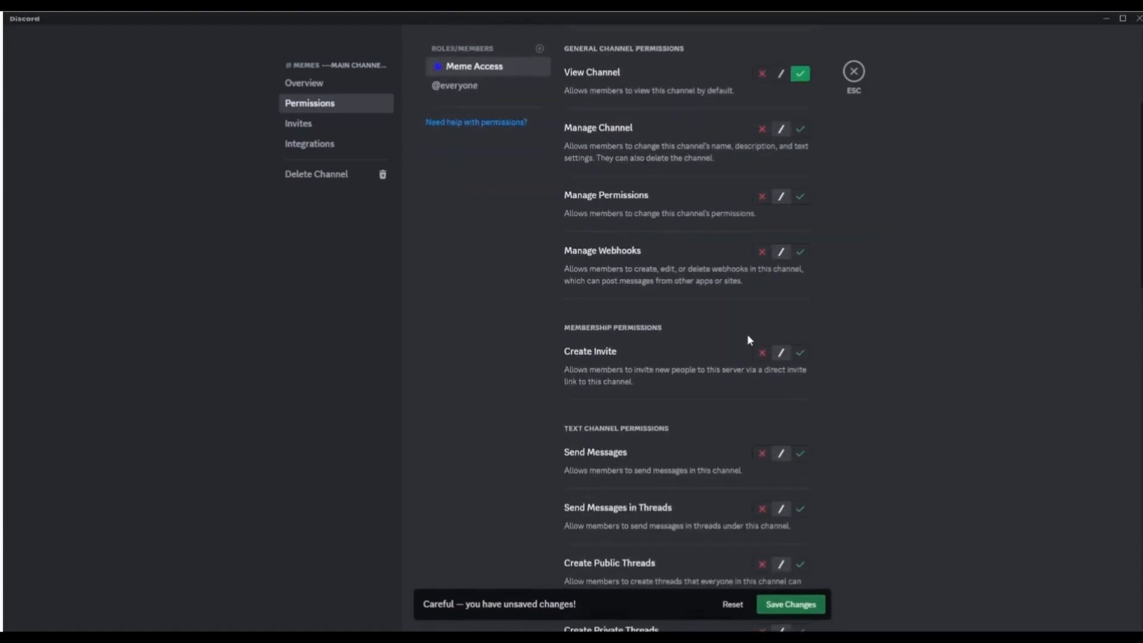
click(799, 333)
scroll(834, 357, down, 3)
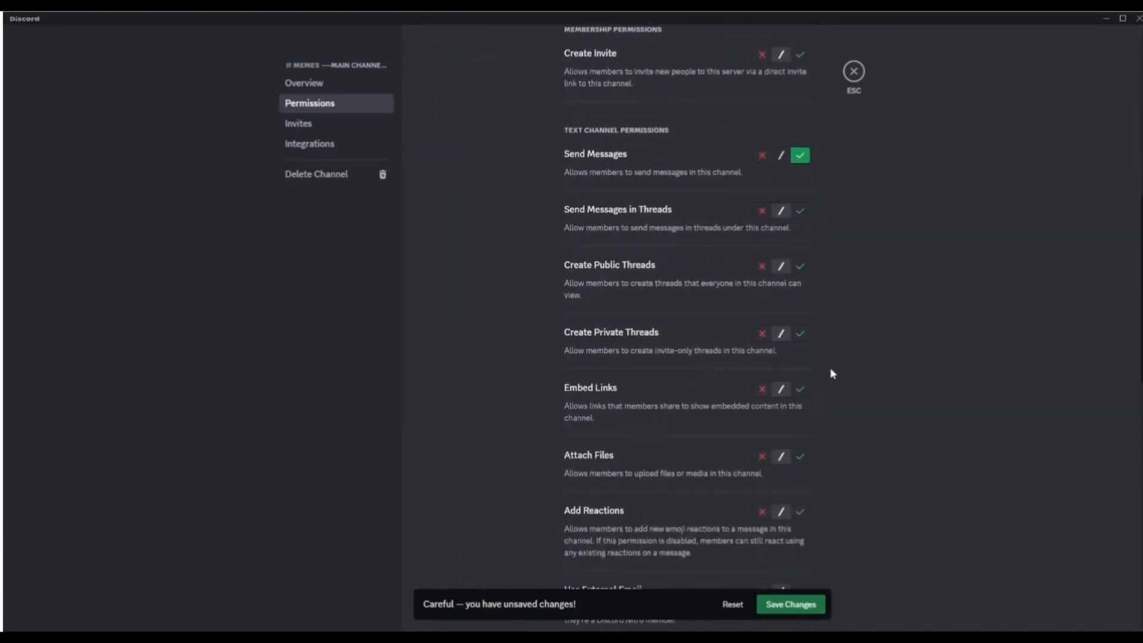
scroll(685, 471, down, 2)
scroll(777, 488, down, 2)
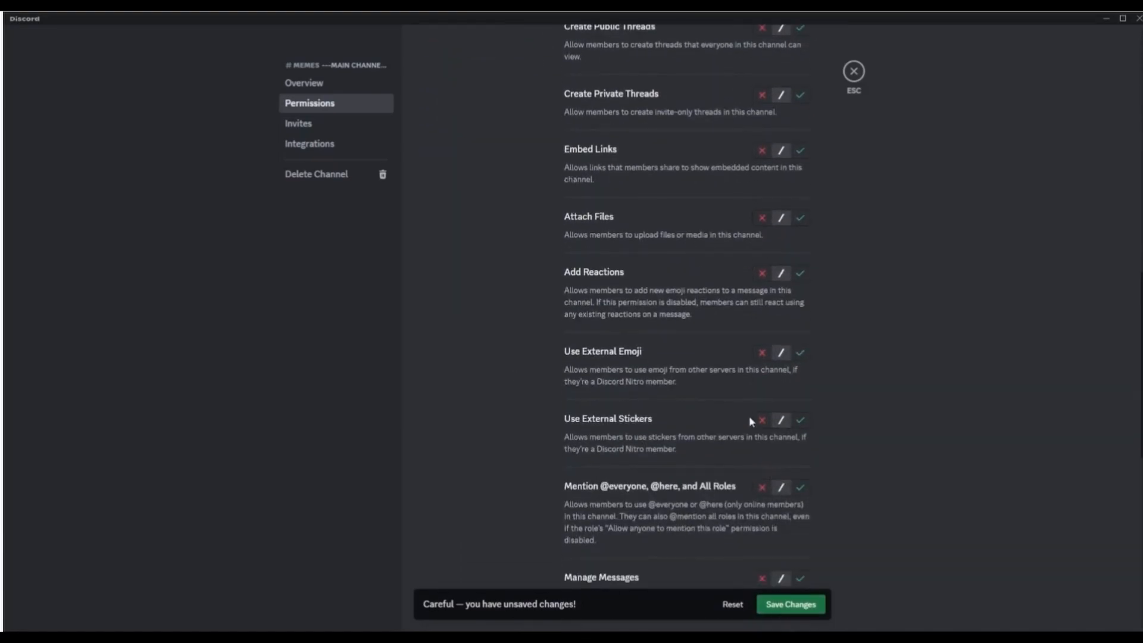
click(800, 273)
scroll(825, 304, up, 5)
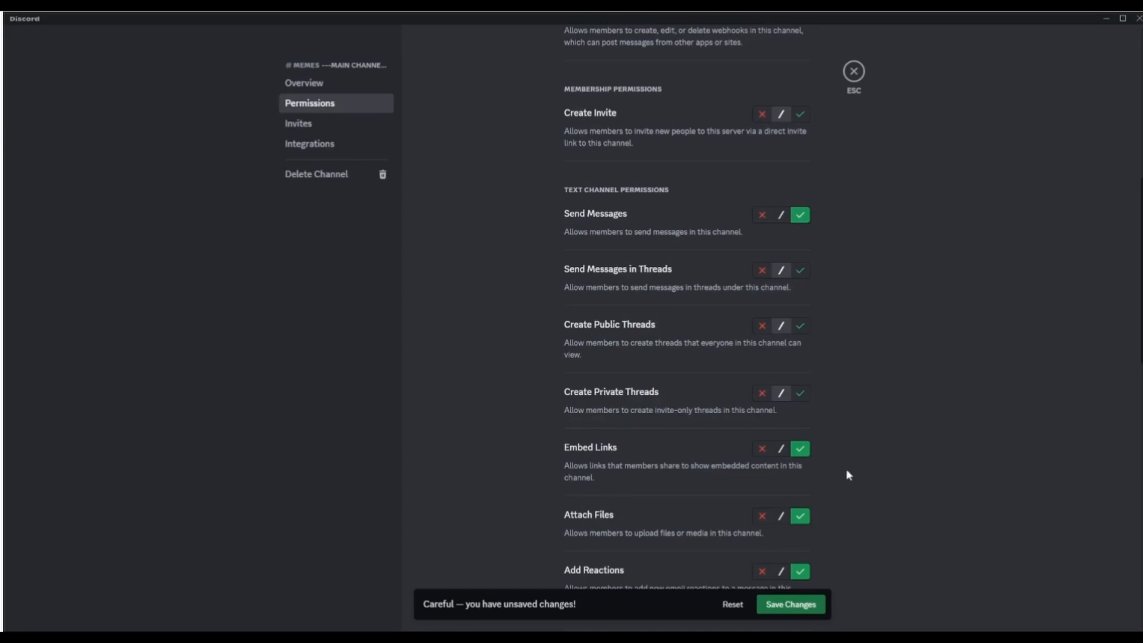
scroll(862, 382, down, 8)
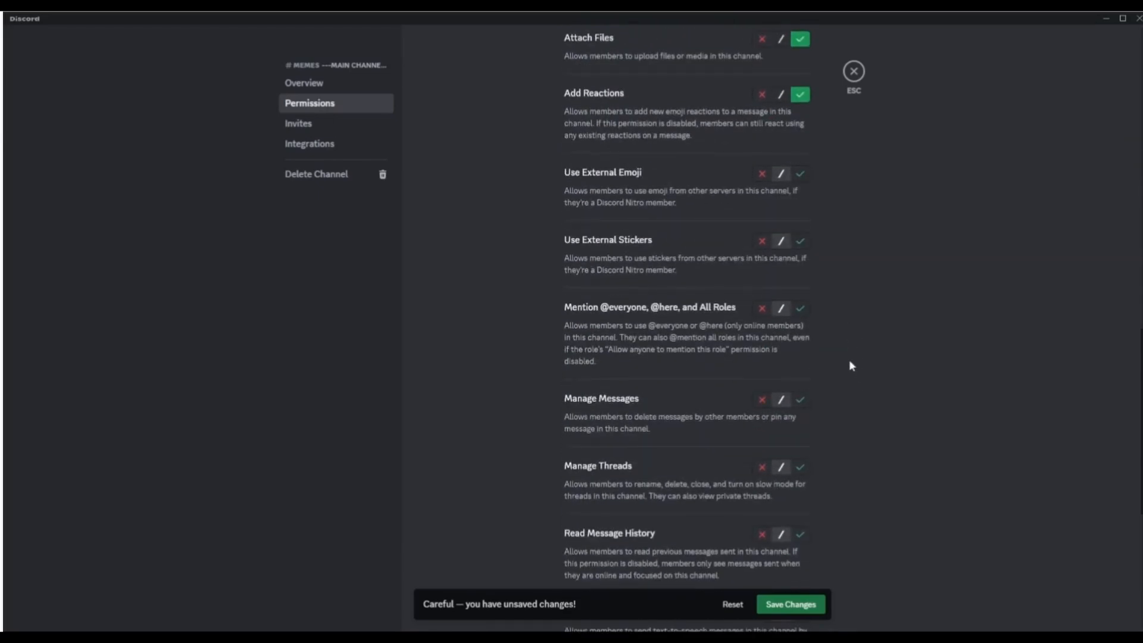
scroll(751, 268, down, 2)
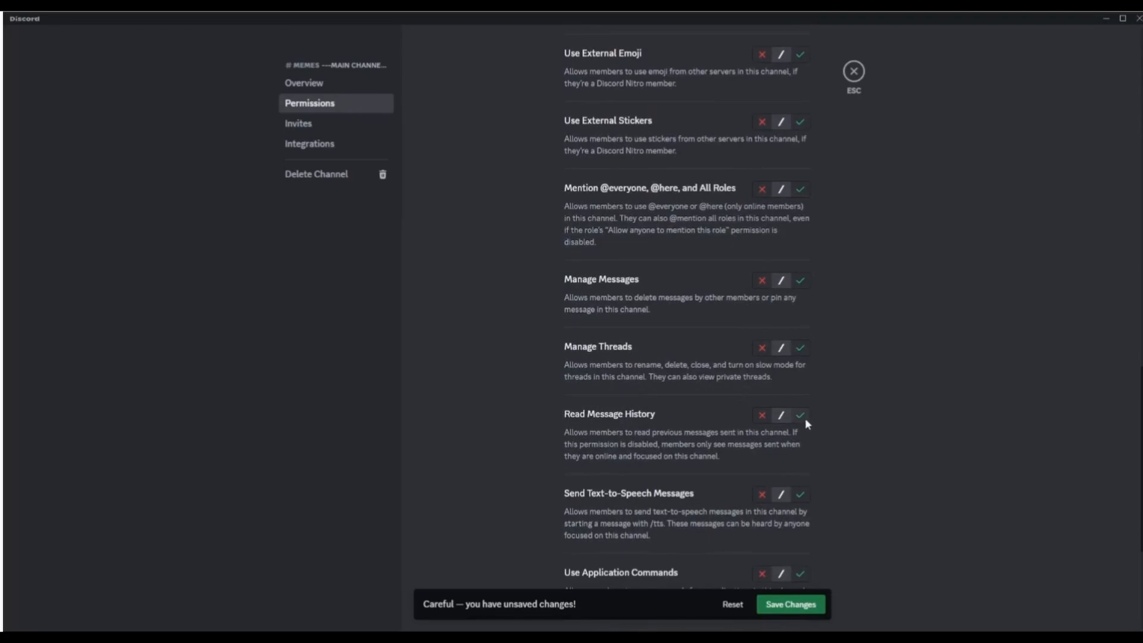
click(784, 598)
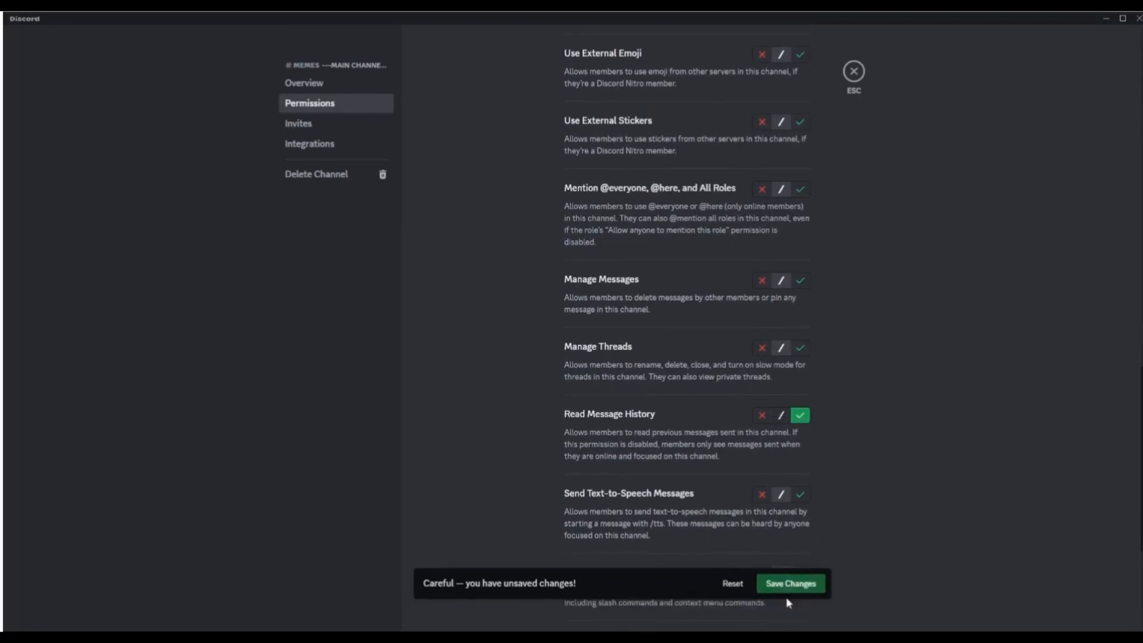
- Add the Moderator role to the memes channel's advanced permissions and select it for editing
scroll(770, 363, down, 4)
scroll(858, 366, up, 3)
scroll(806, 369, up, 20)
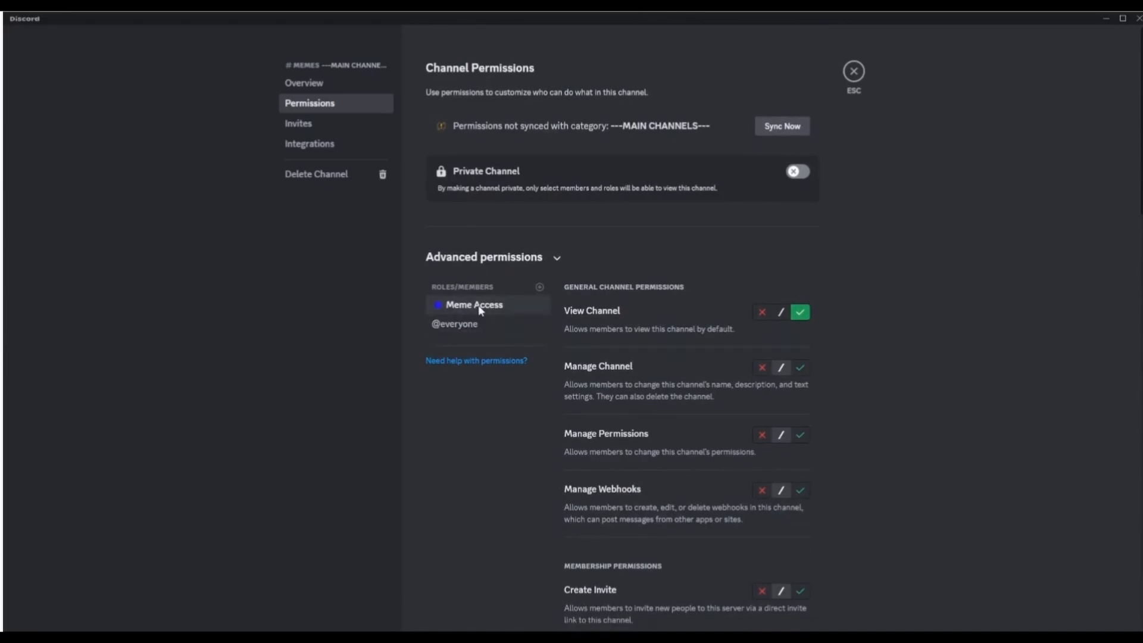
click(539, 288)
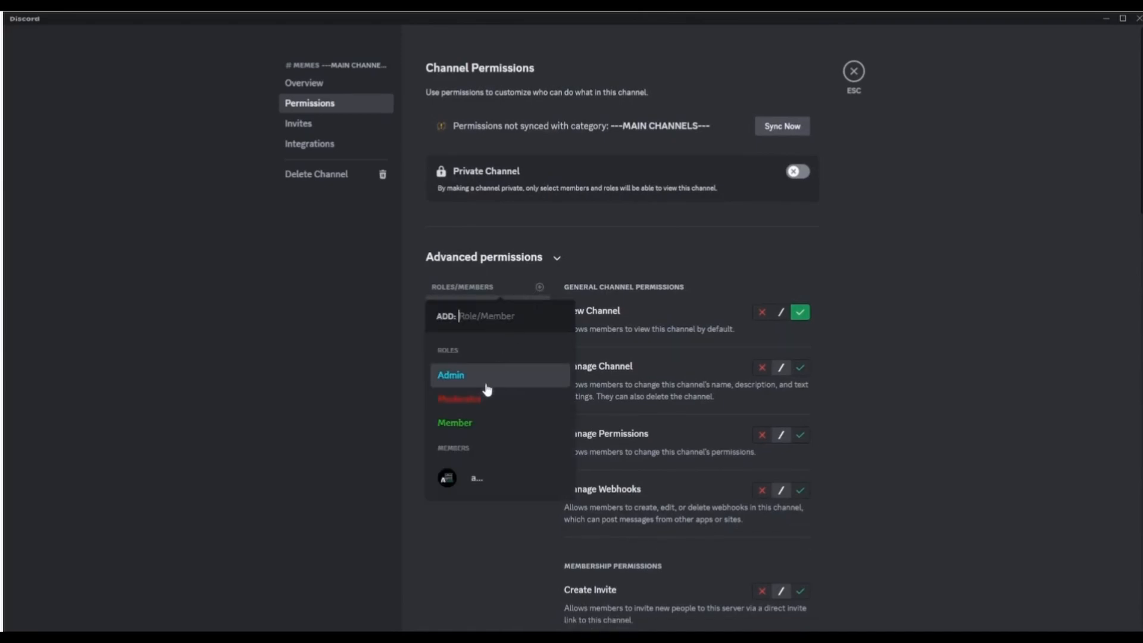
click(482, 405)
click(501, 322)
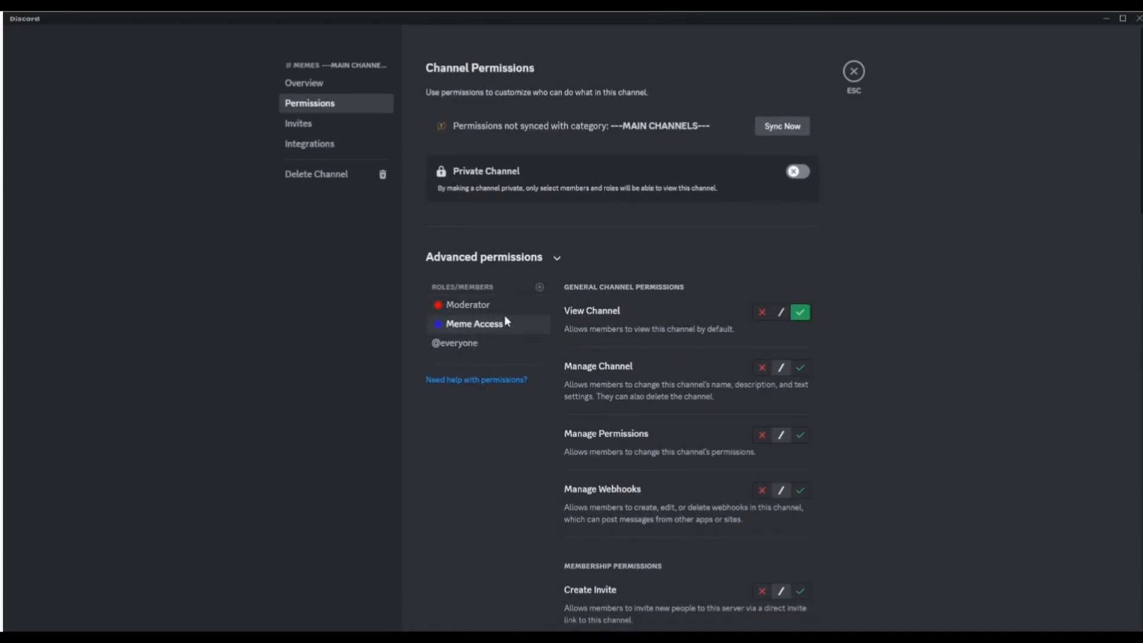
click(506, 307)
click(511, 322)
click(516, 306)
click(518, 324)
click(516, 308)
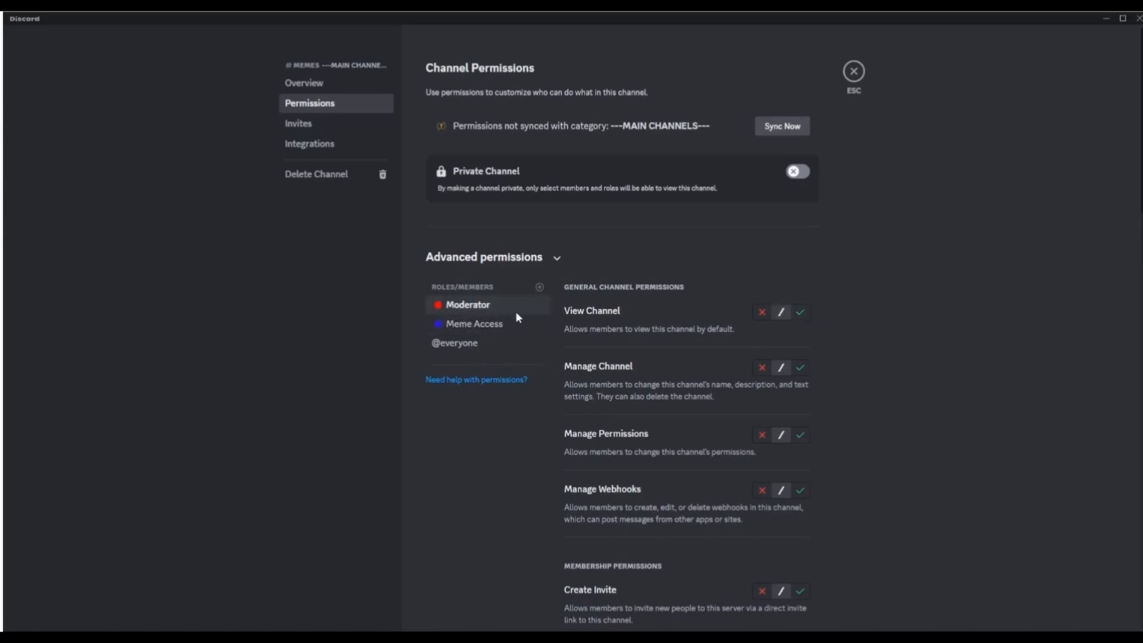
click(515, 323)
click(512, 305)
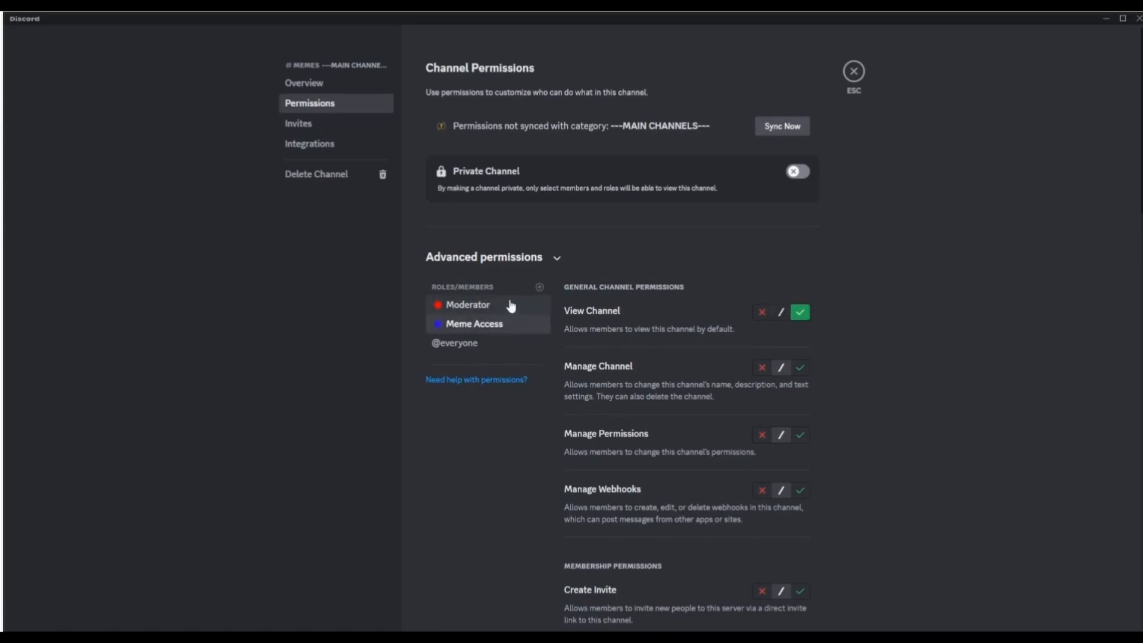
click(492, 346)
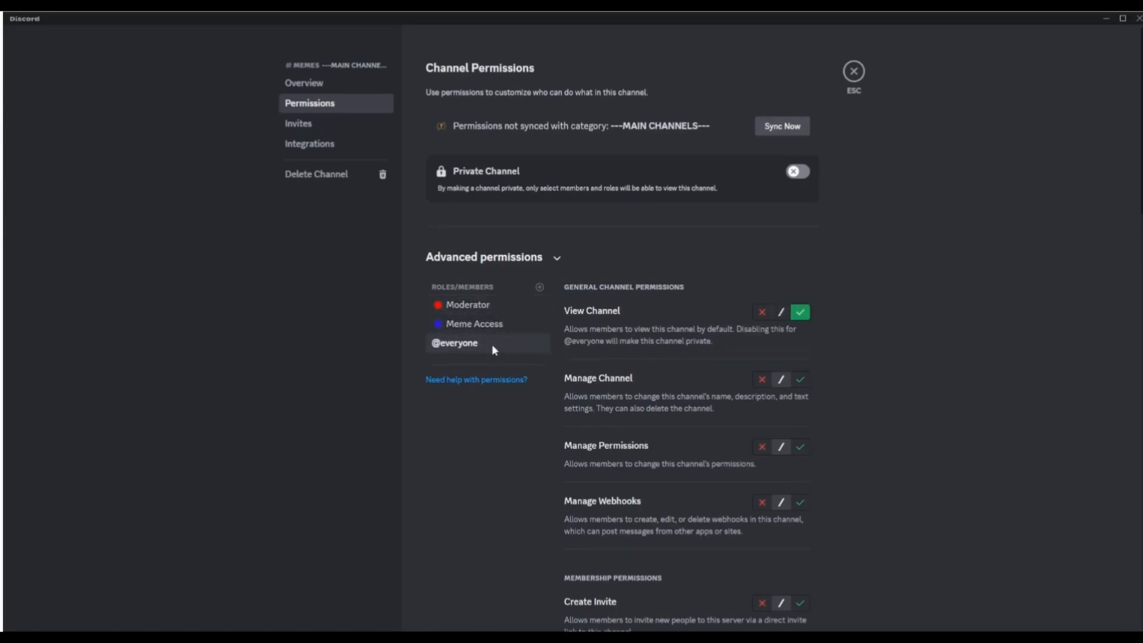
click(505, 304)
click(496, 344)
click(503, 307)
click(501, 342)
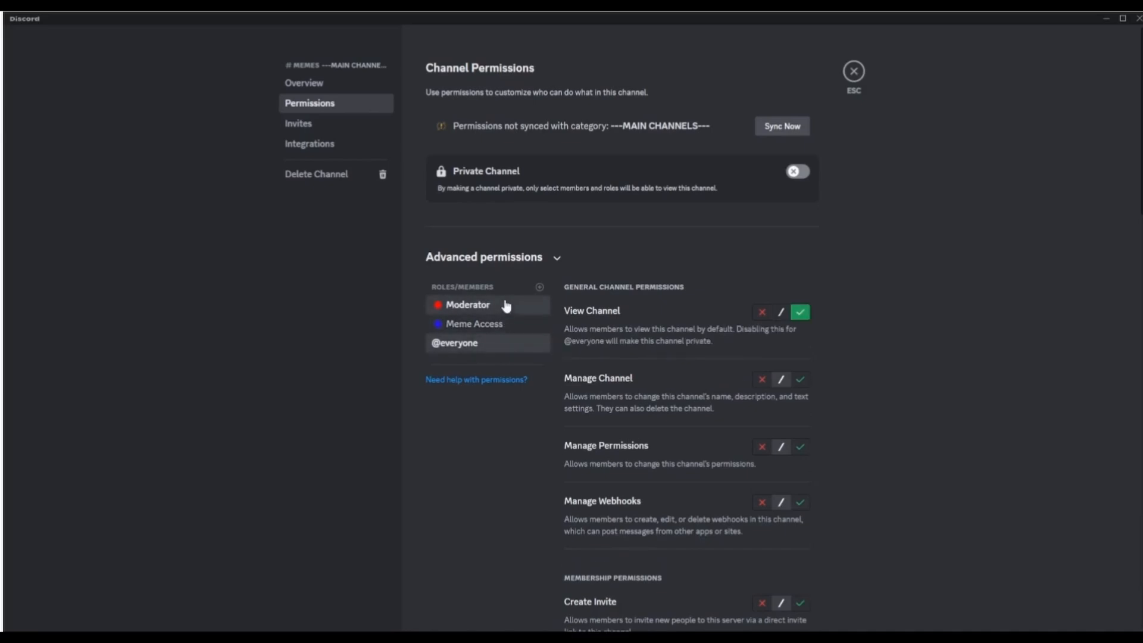
click(505, 306)
click(509, 323)
click(517, 305)
click(504, 342)
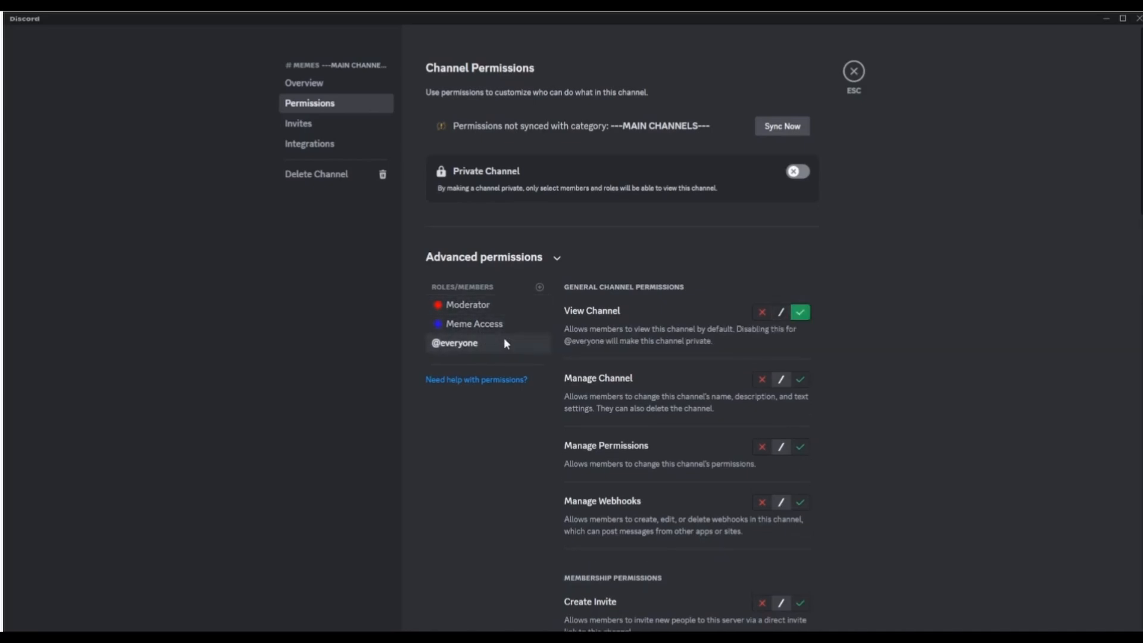
click(505, 305)
click(503, 343)
click(513, 306)
click(505, 343)
click(508, 306)
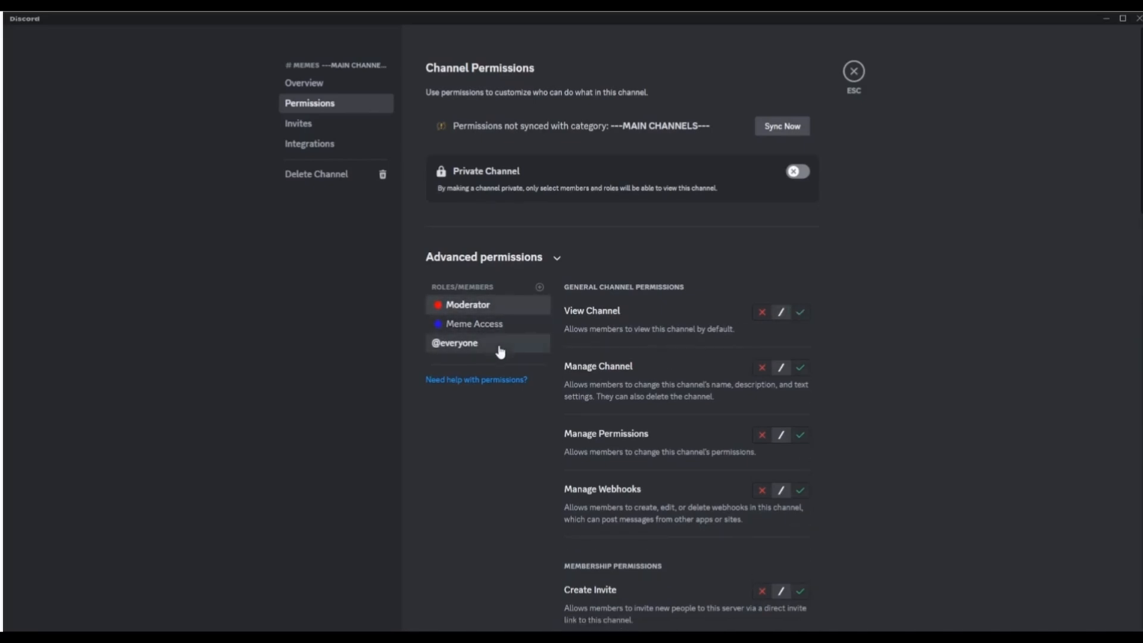
click(500, 345)
- Allow Moderator to View Channel, Send Messages, Add Reactions, Manage Messages and Read Message History in the memes channel, and save
click(504, 307)
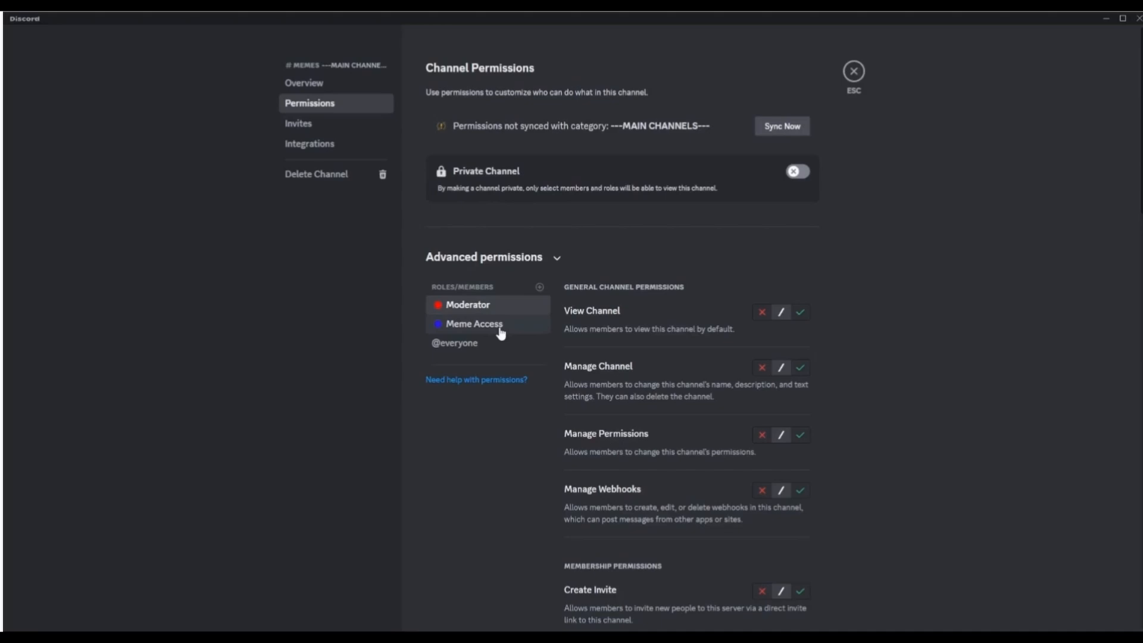
scroll(886, 334, down, 5)
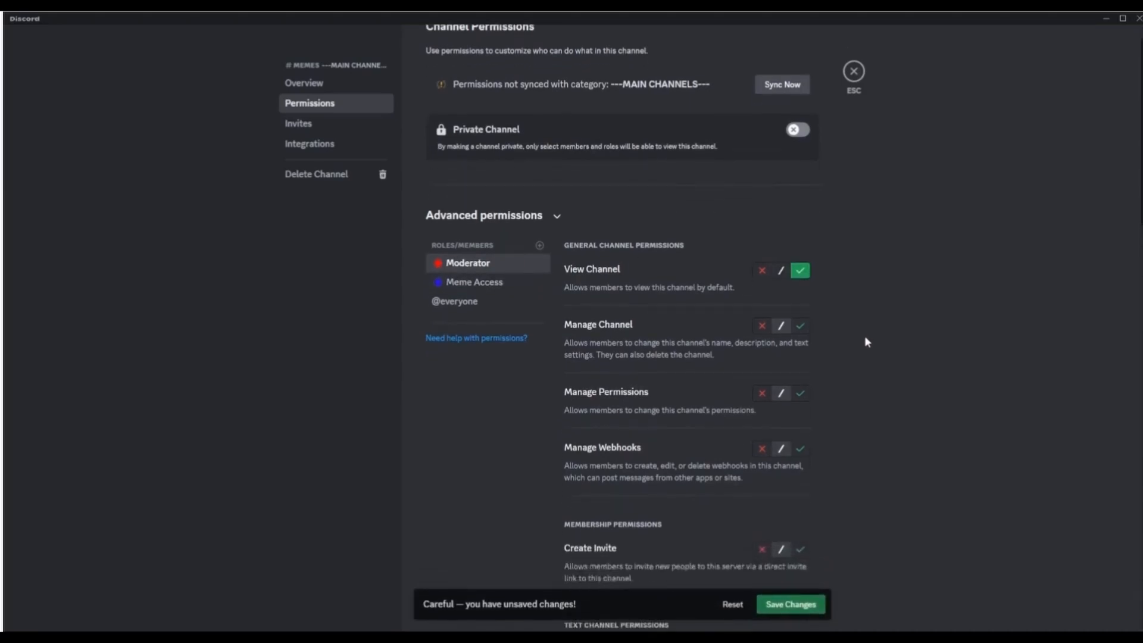
click(801, 396)
scroll(809, 408, down, 4)
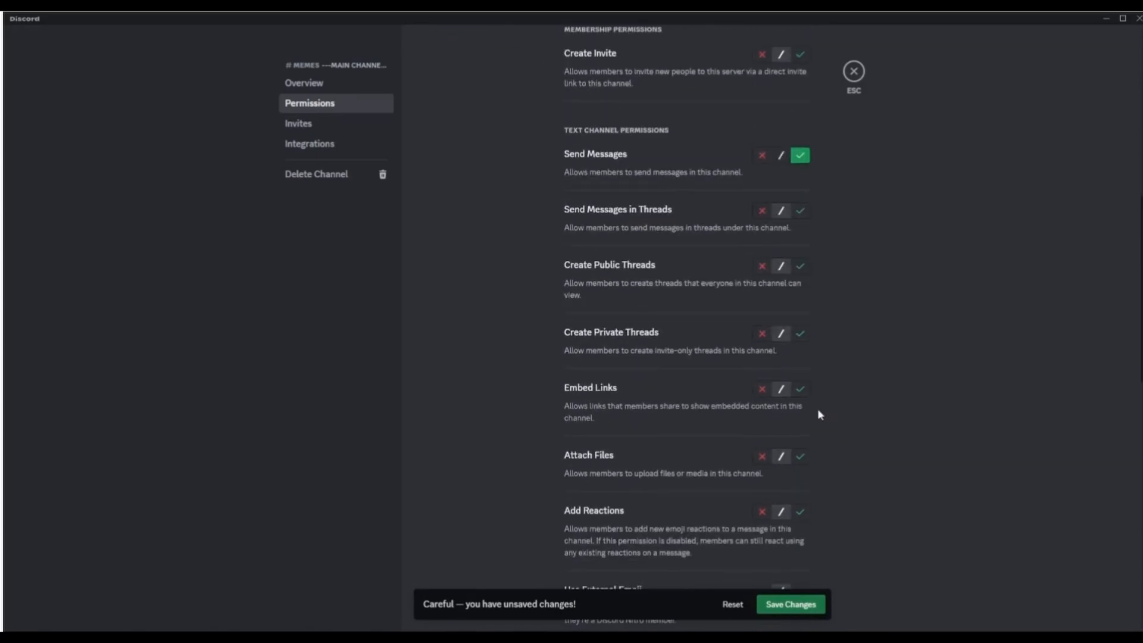
scroll(821, 334, down, 2)
click(800, 392)
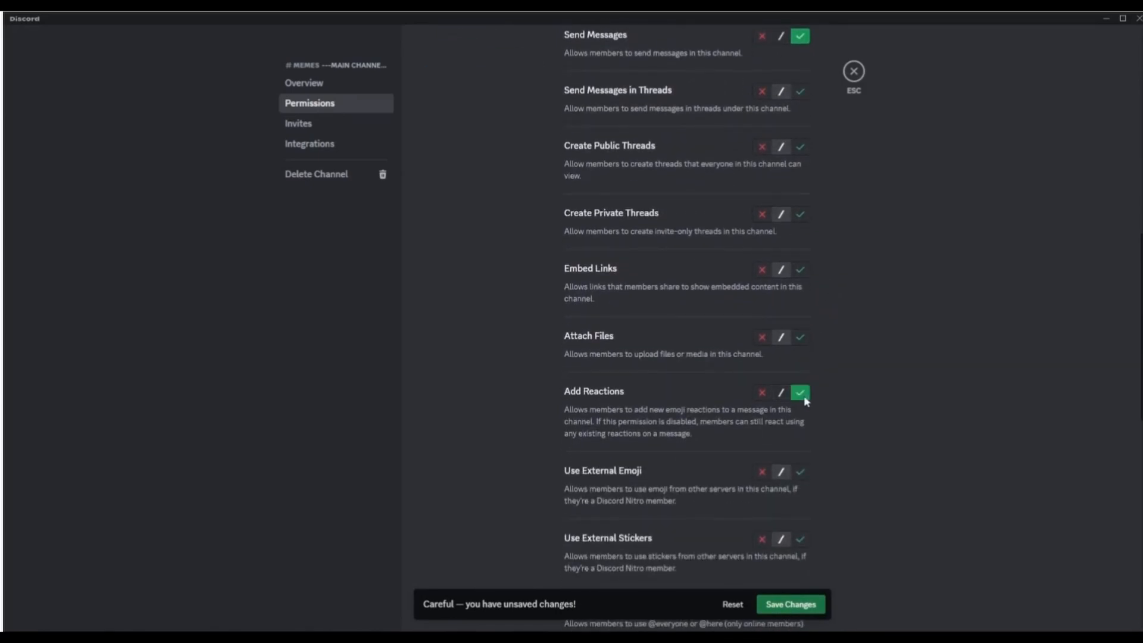
scroll(828, 395, down, 5)
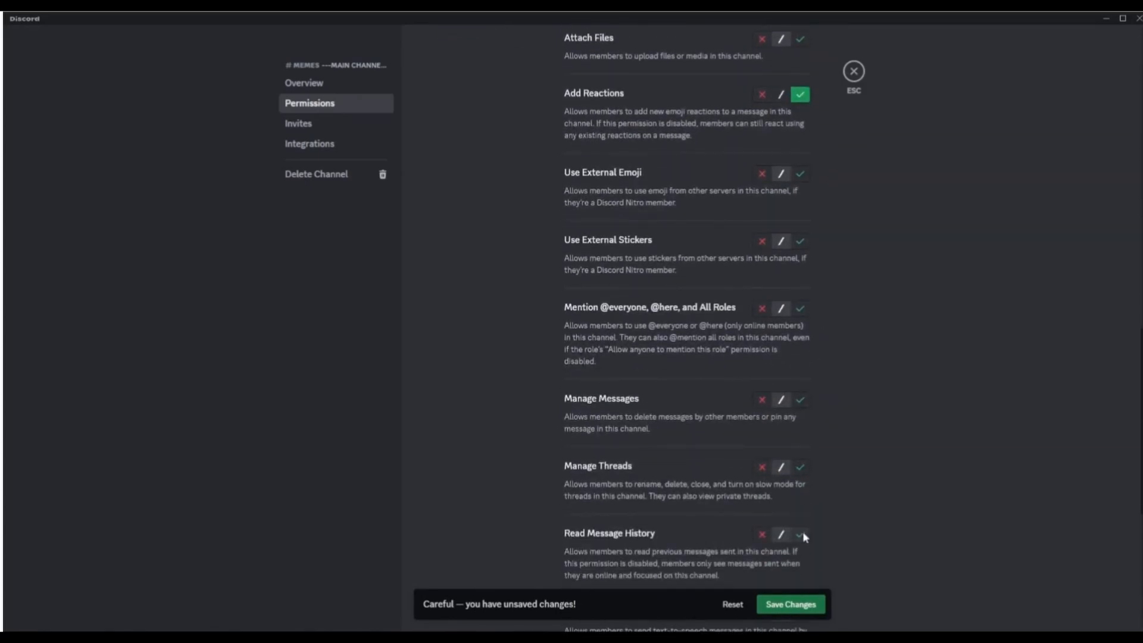
scroll(847, 429, down, 3)
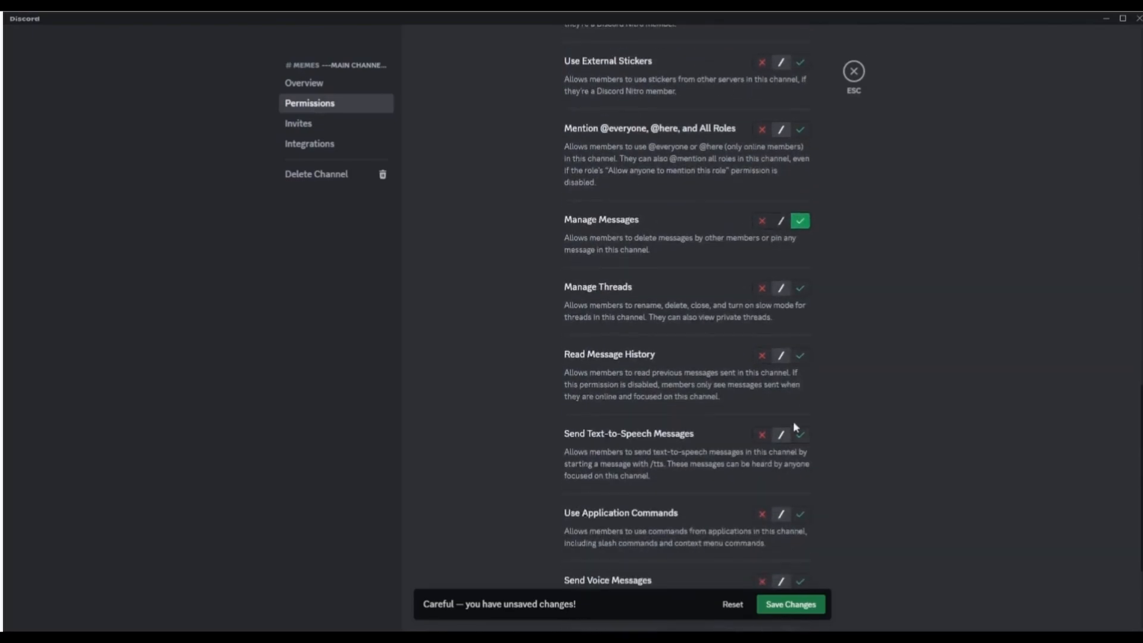
click(799, 356)
click(809, 599)
scroll(780, 395, up, 2)
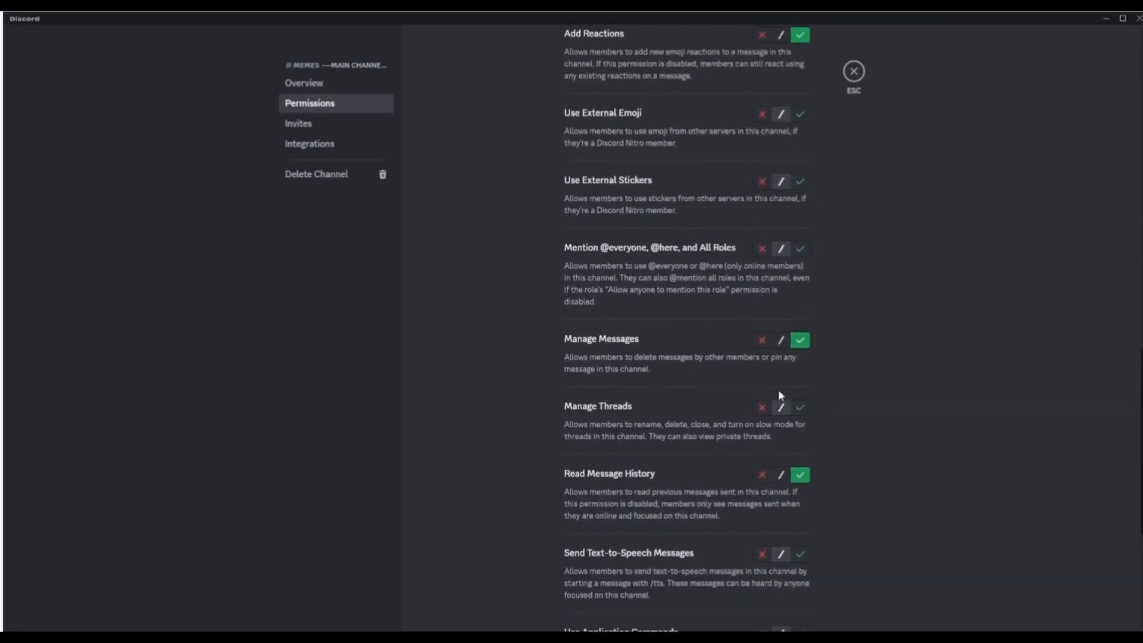
scroll(846, 362, up, 15)
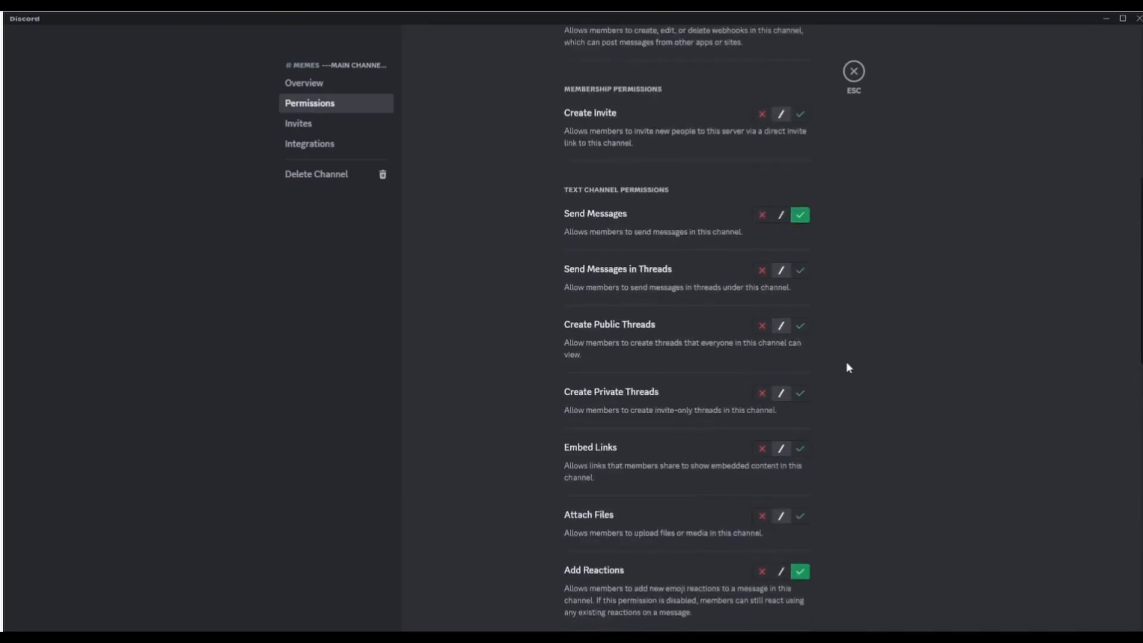
click(455, 343)
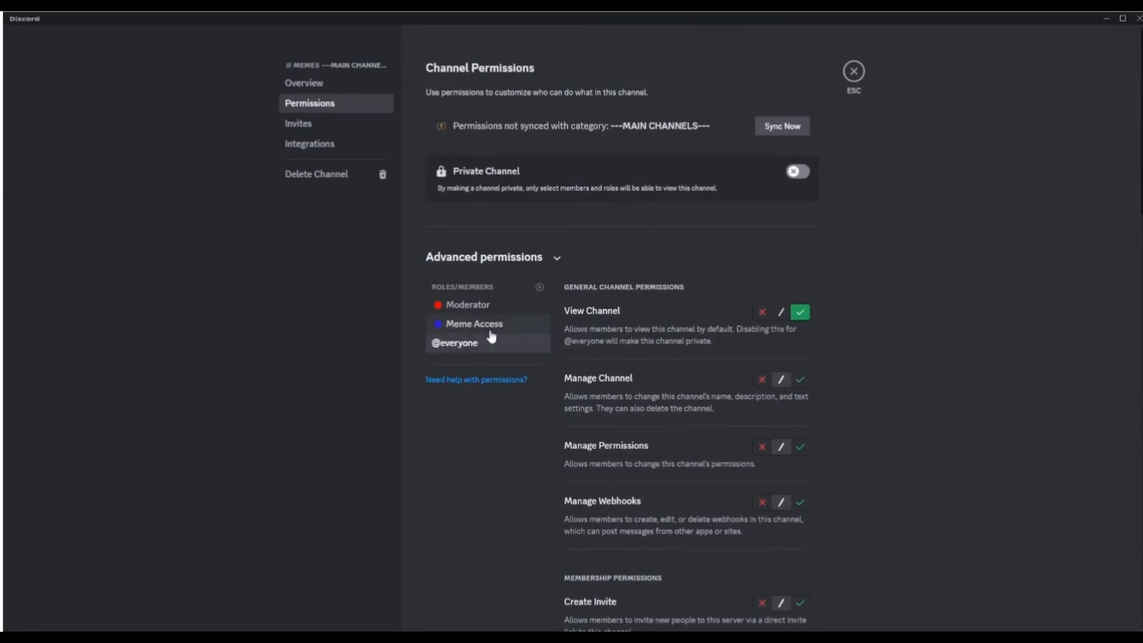
click(485, 306)
click(458, 343)
click(509, 309)
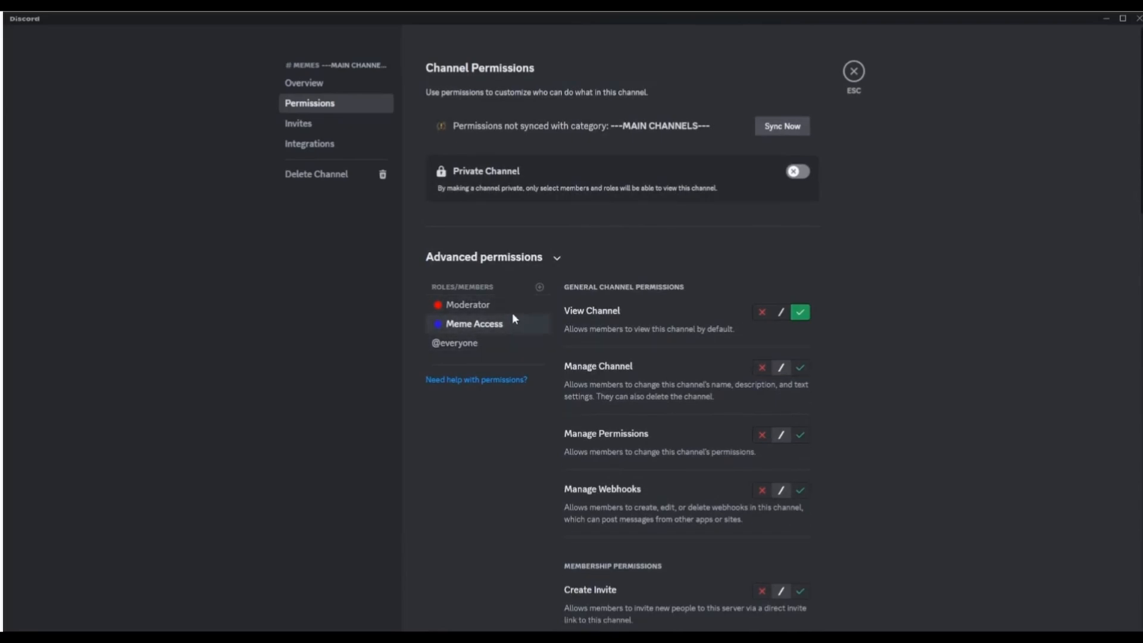
click(516, 341)
click(516, 327)
click(511, 311)
click(512, 319)
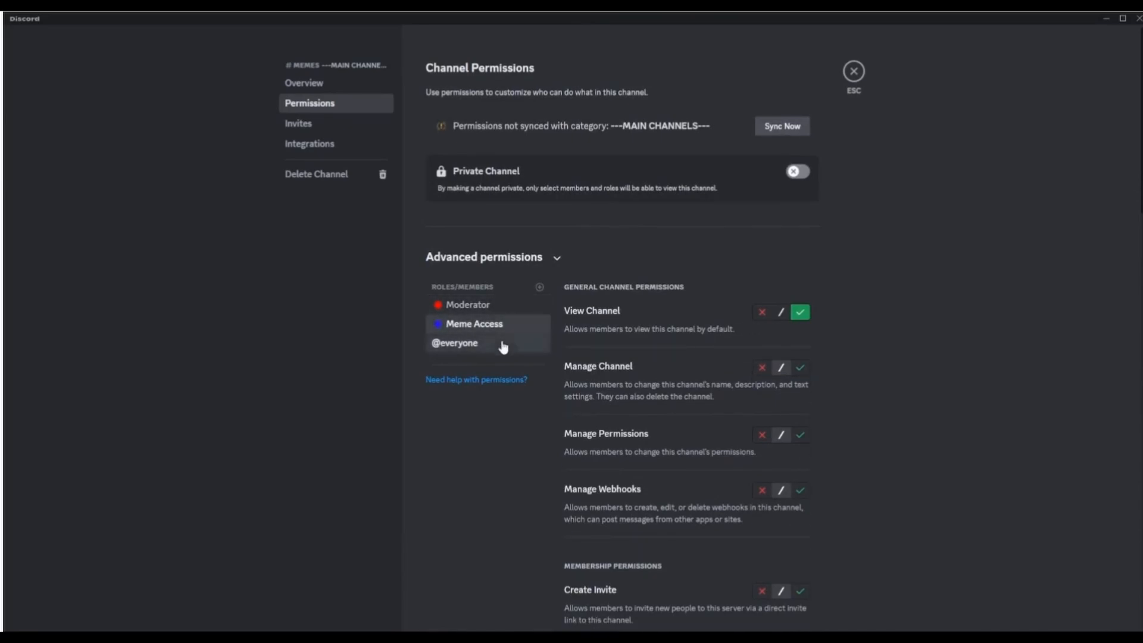
click(504, 342)
click(508, 323)
click(508, 310)
click(510, 324)
click(513, 341)
click(522, 324)
click(516, 311)
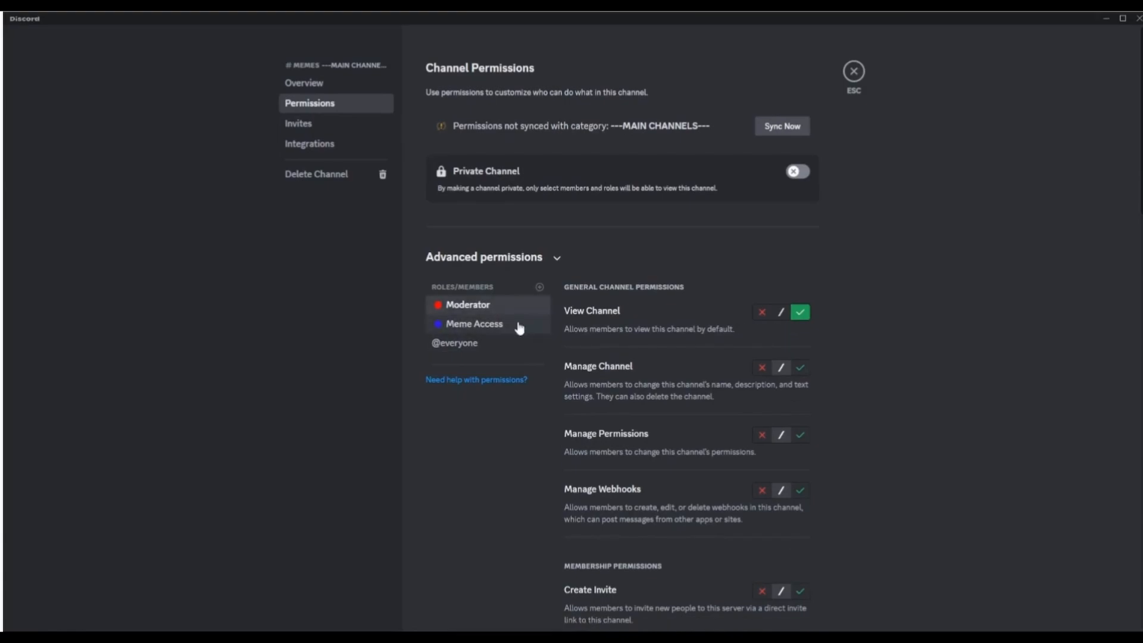
click(517, 326)
click(511, 345)
click(510, 325)
click(510, 311)
click(510, 326)
click(510, 343)
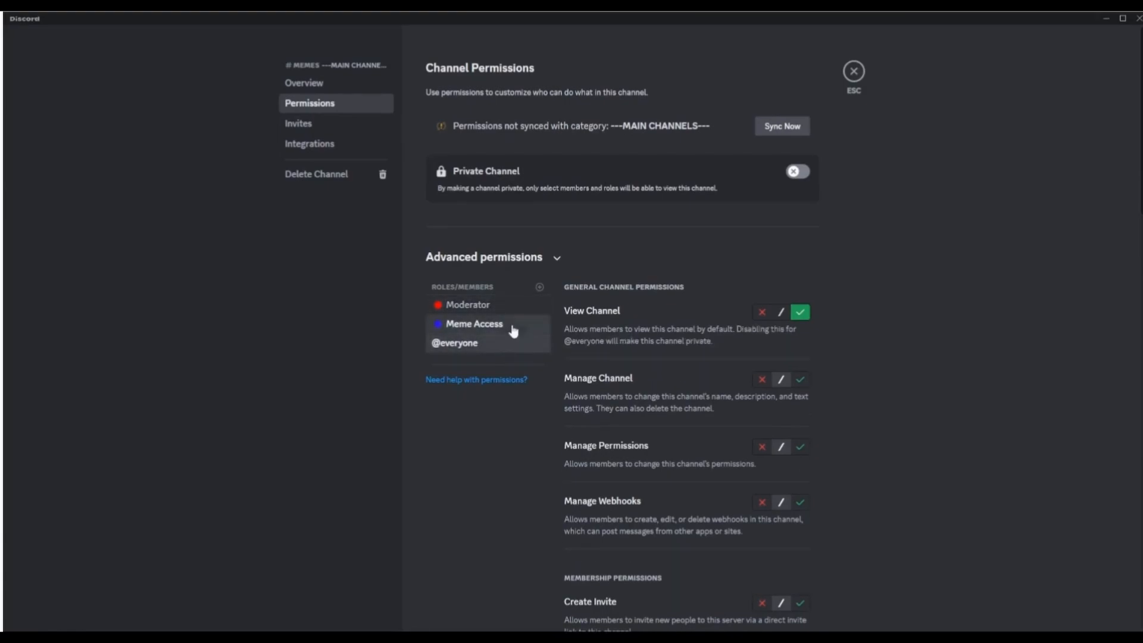
click(512, 328)
click(507, 312)
click(506, 326)
click(505, 346)
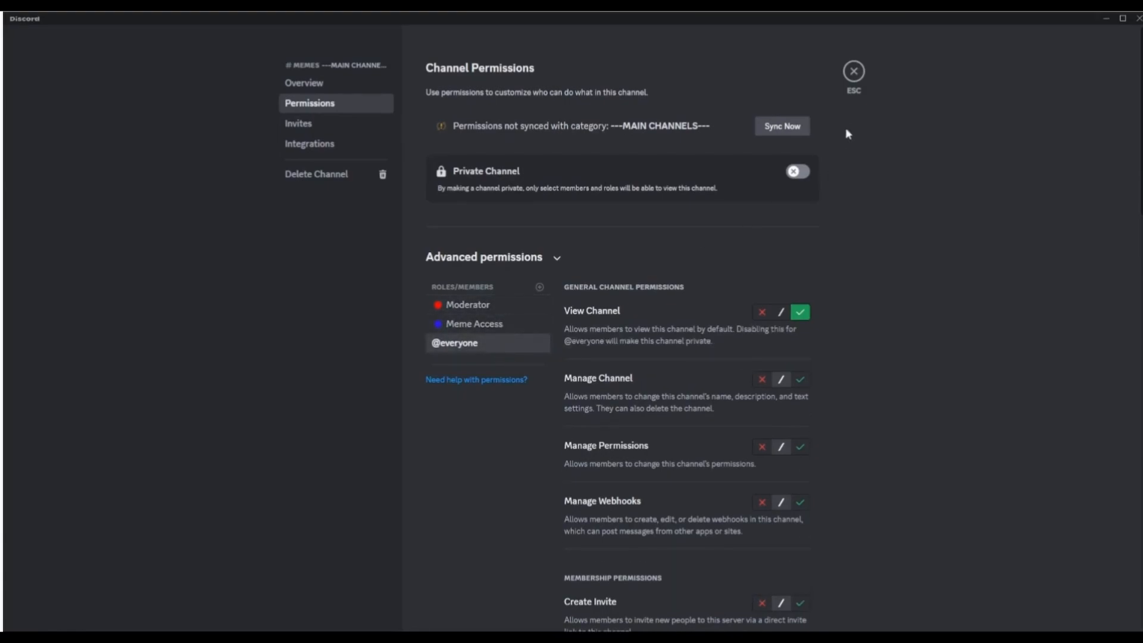
- Close the memes channel settings, look through the counting and general channels, and return to memes
click(854, 71)
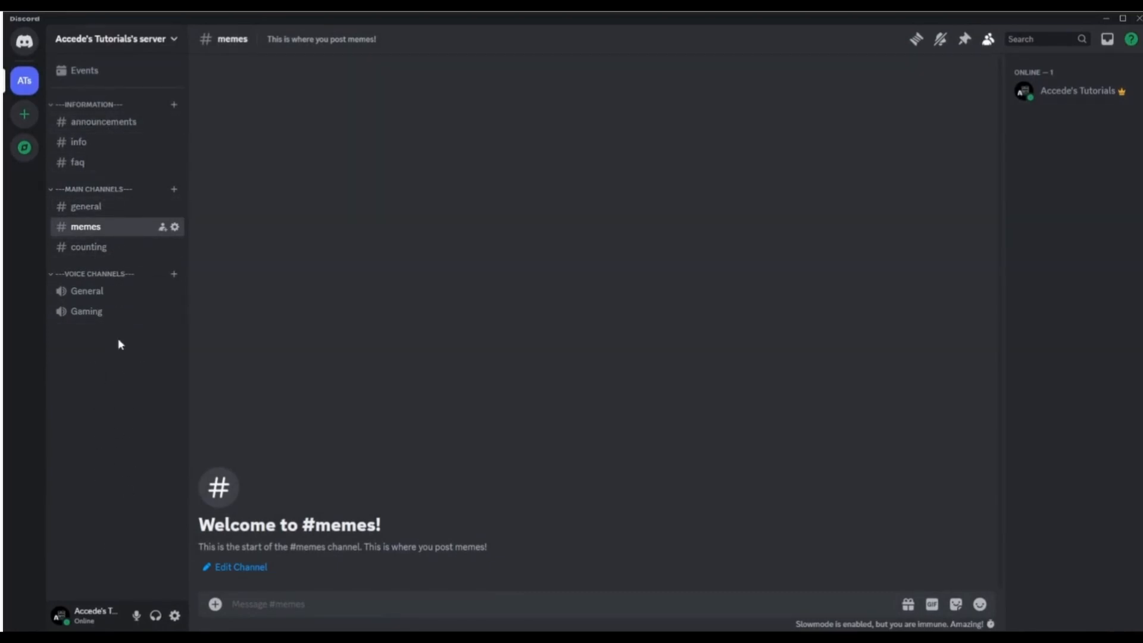
click(110, 250)
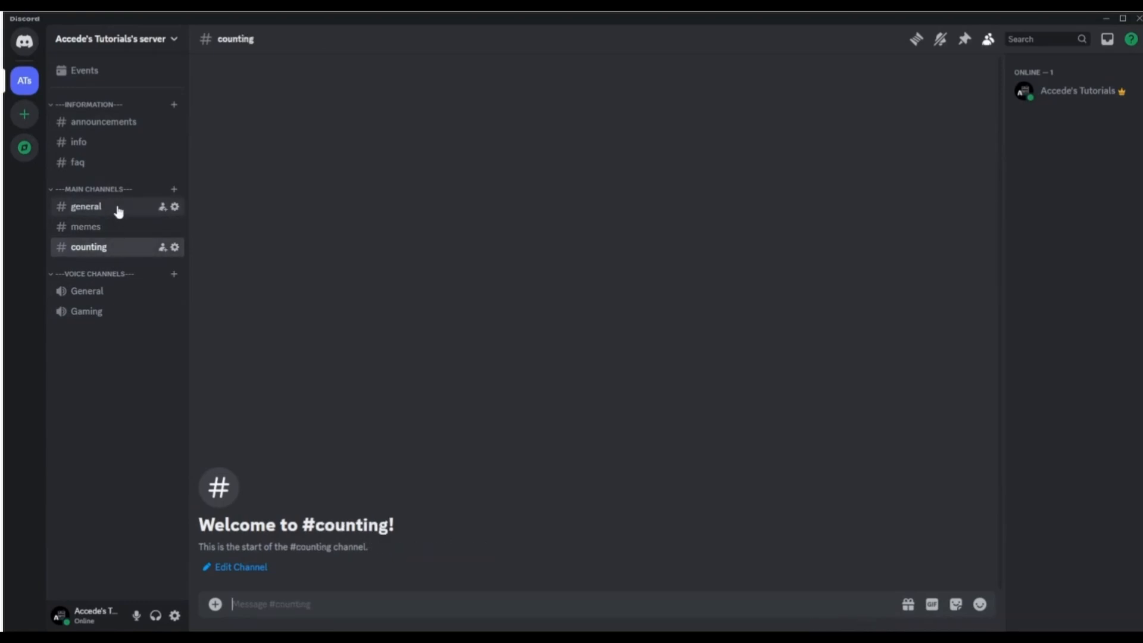
click(117, 209)
click(114, 247)
click(118, 228)
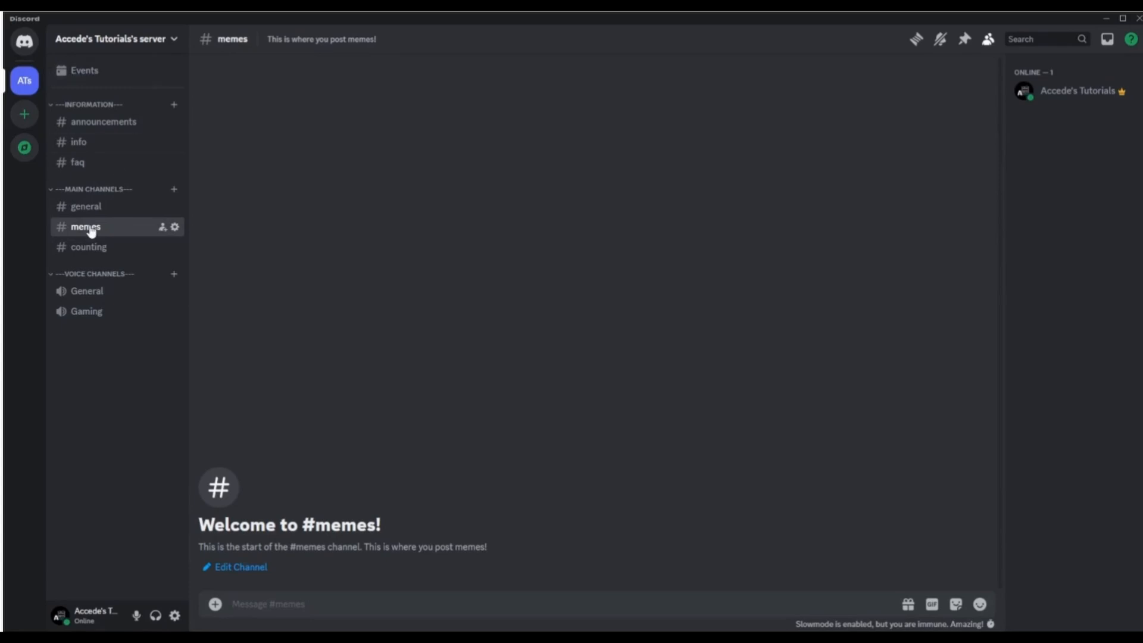
- Open the Member role in the server's role settings and view the server as that role
click(137, 38)
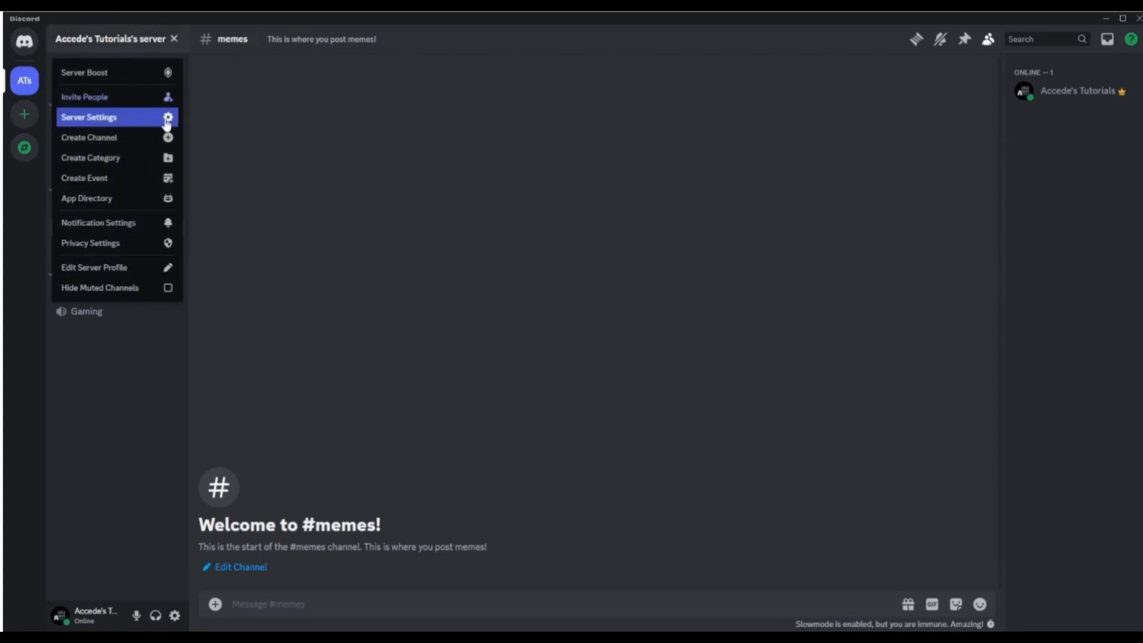
click(343, 239)
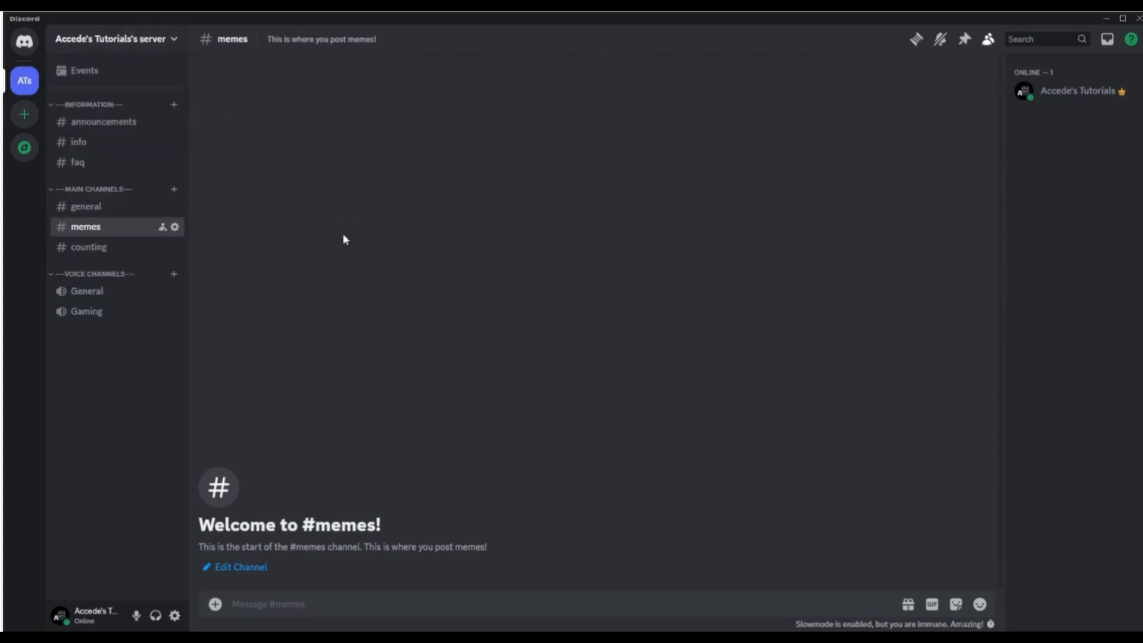
click(128, 39)
click(130, 118)
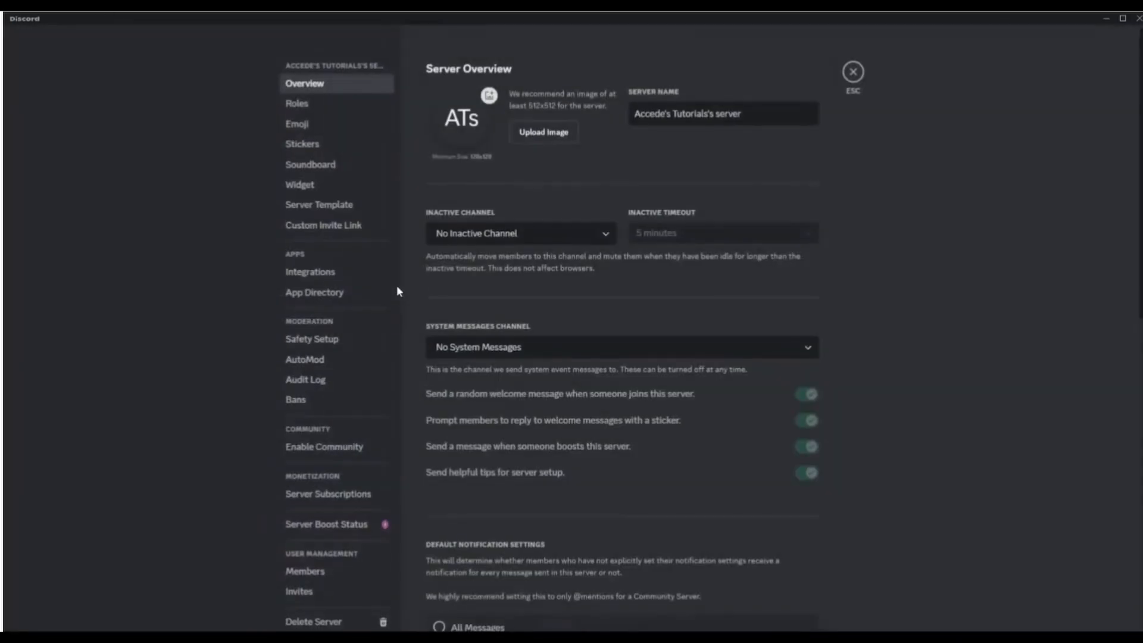
click(337, 104)
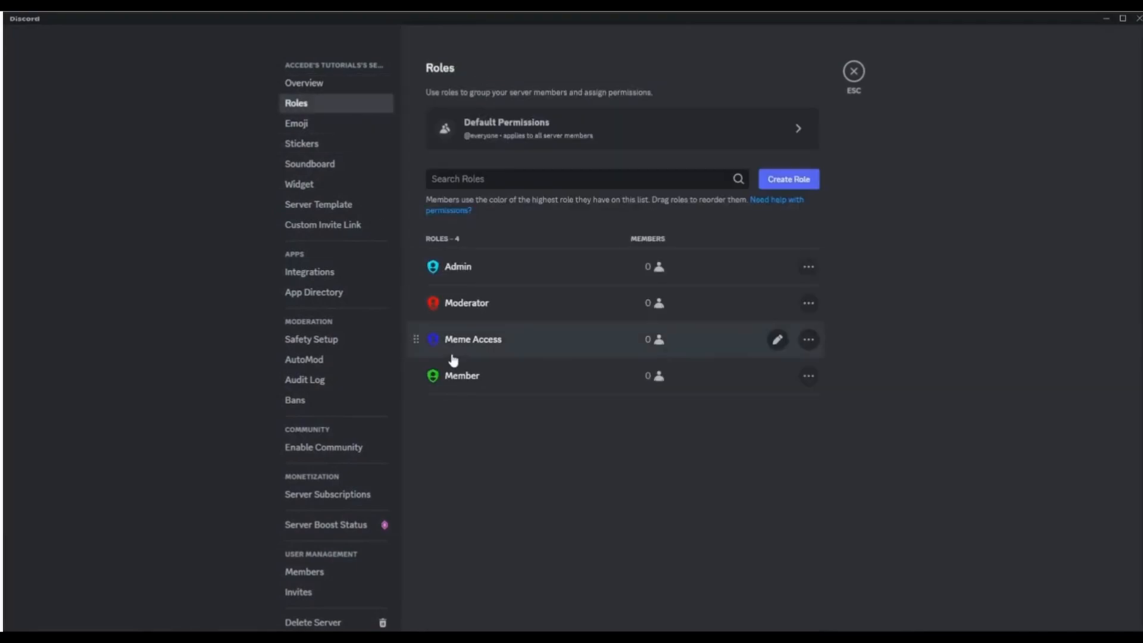
click(531, 382)
scroll(581, 471, down, 3)
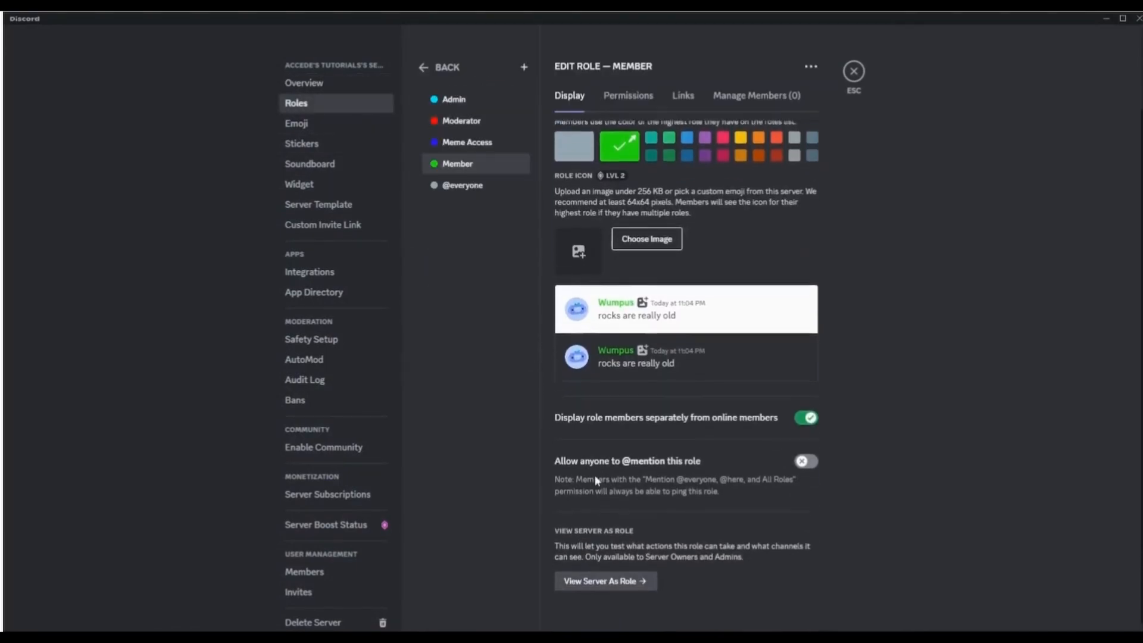
click(625, 576)
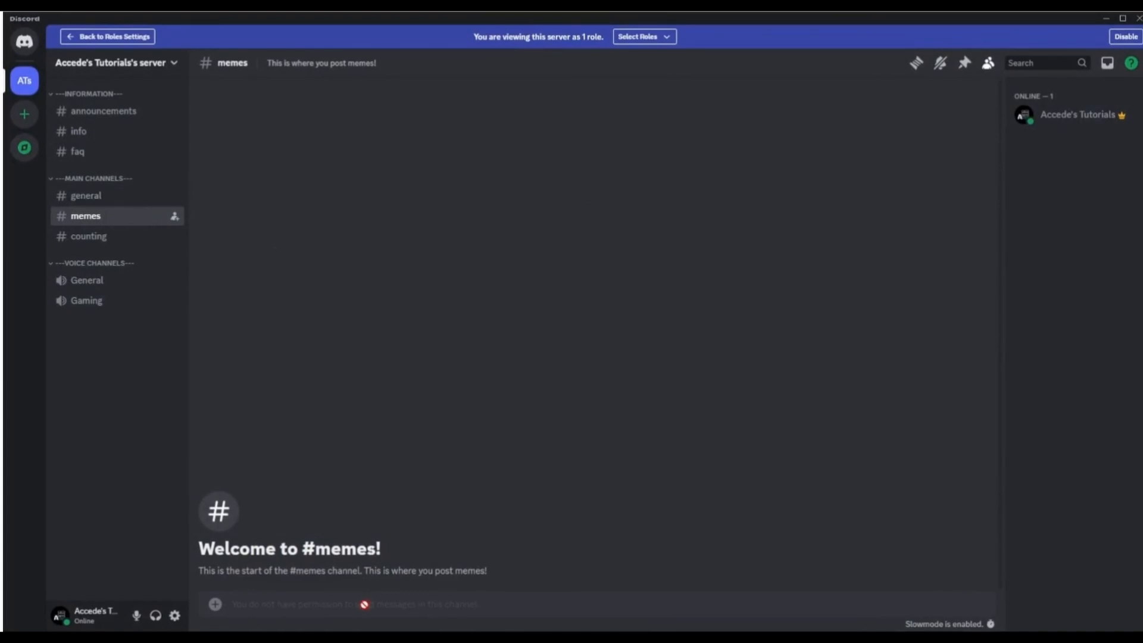
- Switch the server preview from Member to Meme Access only and send the test message "hello" in the memes channel
click(635, 36)
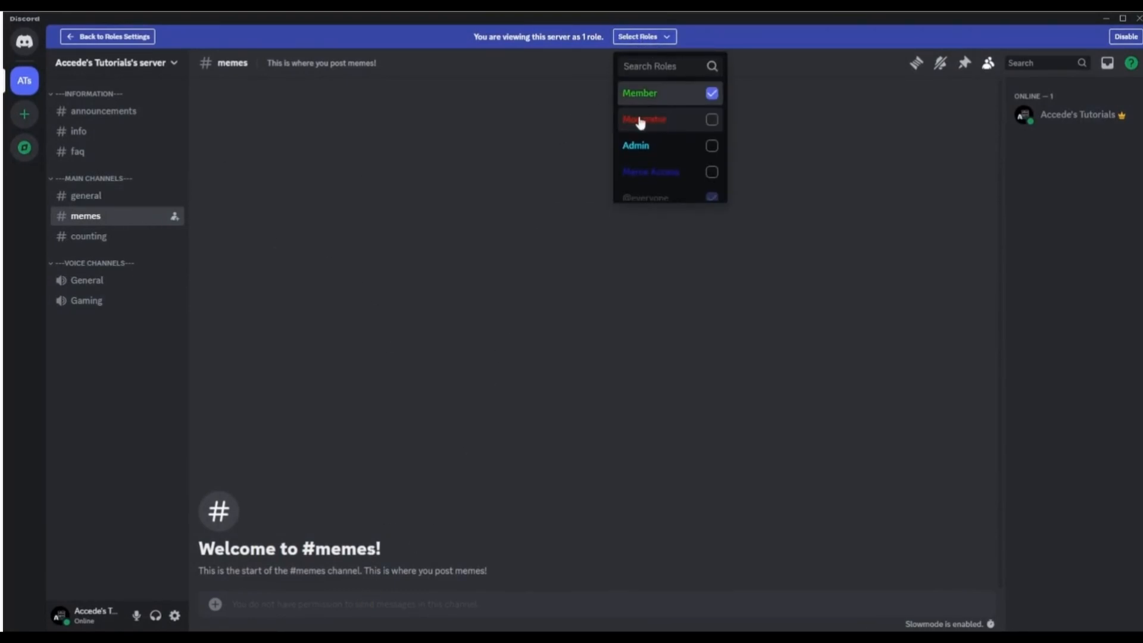
click(711, 94)
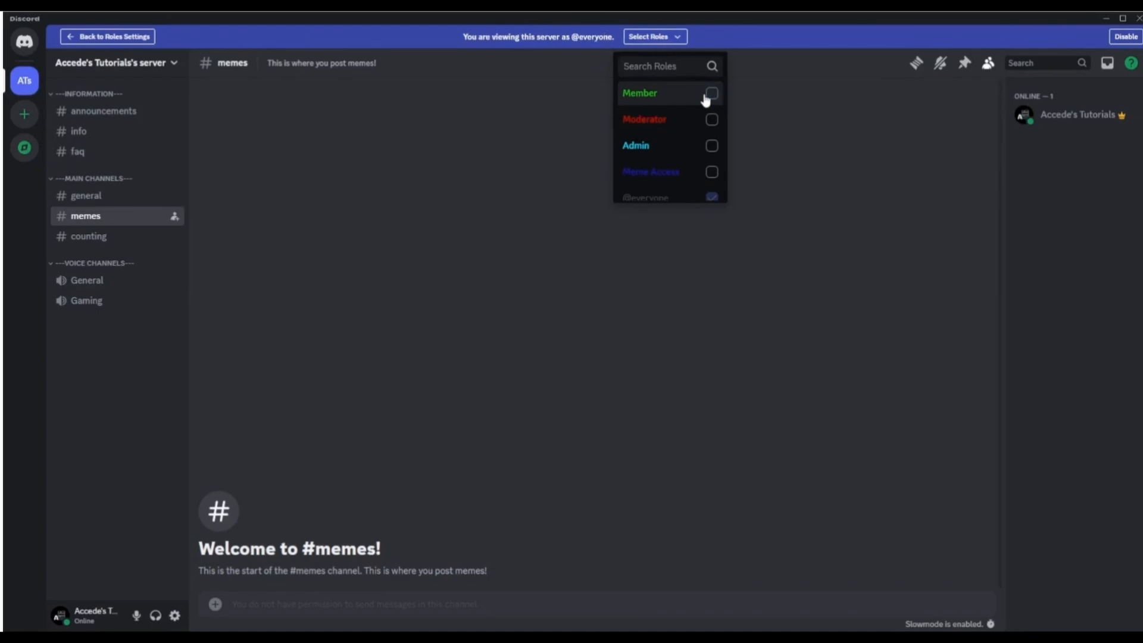
click(711, 174)
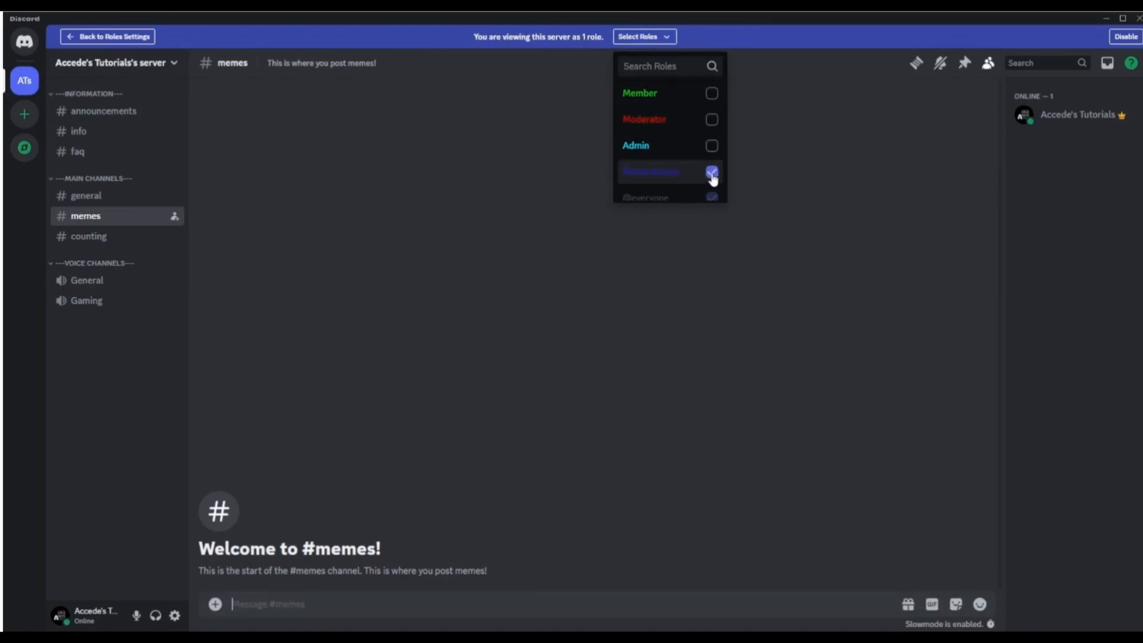
click(519, 268)
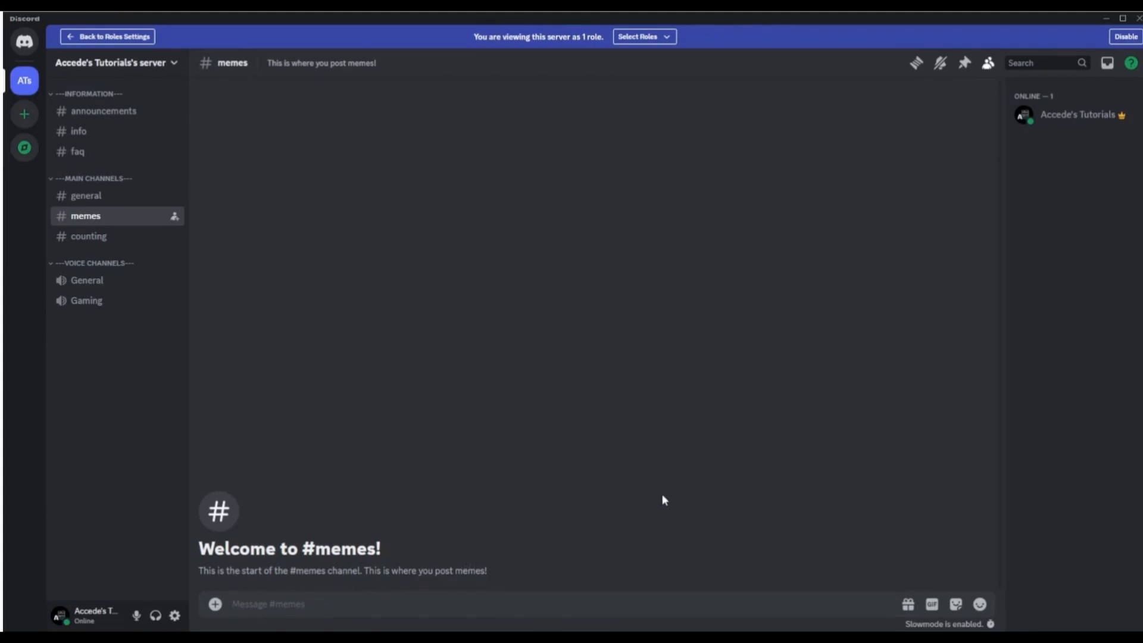
text(hello)
key(Return)
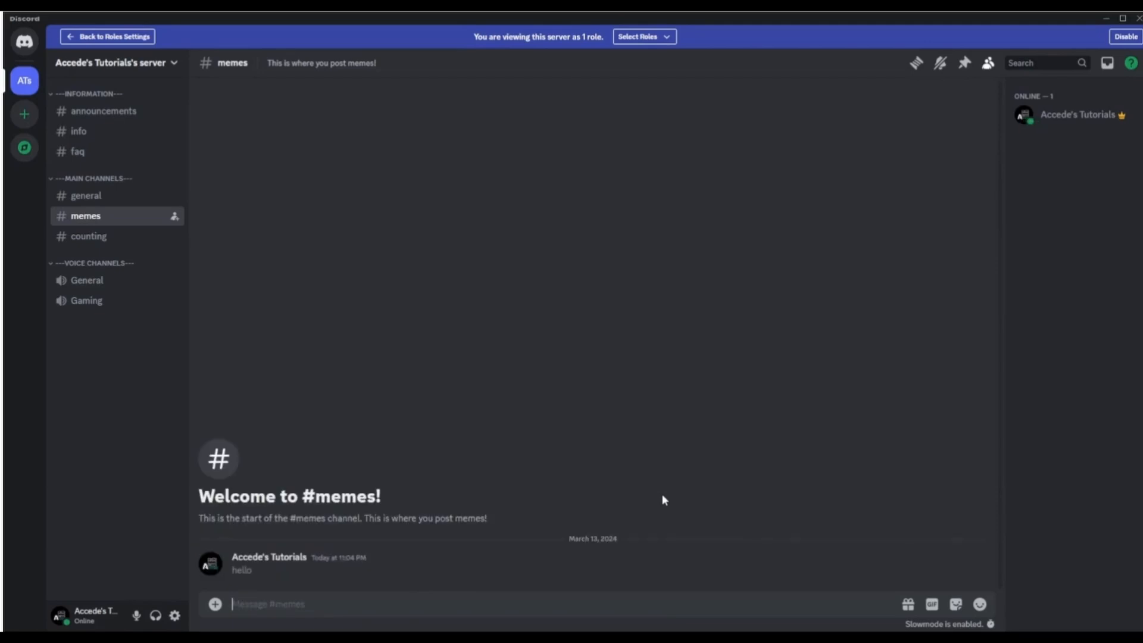
- Switch the server preview from Meme Access back to the Member role to check posting access in memes
click(645, 36)
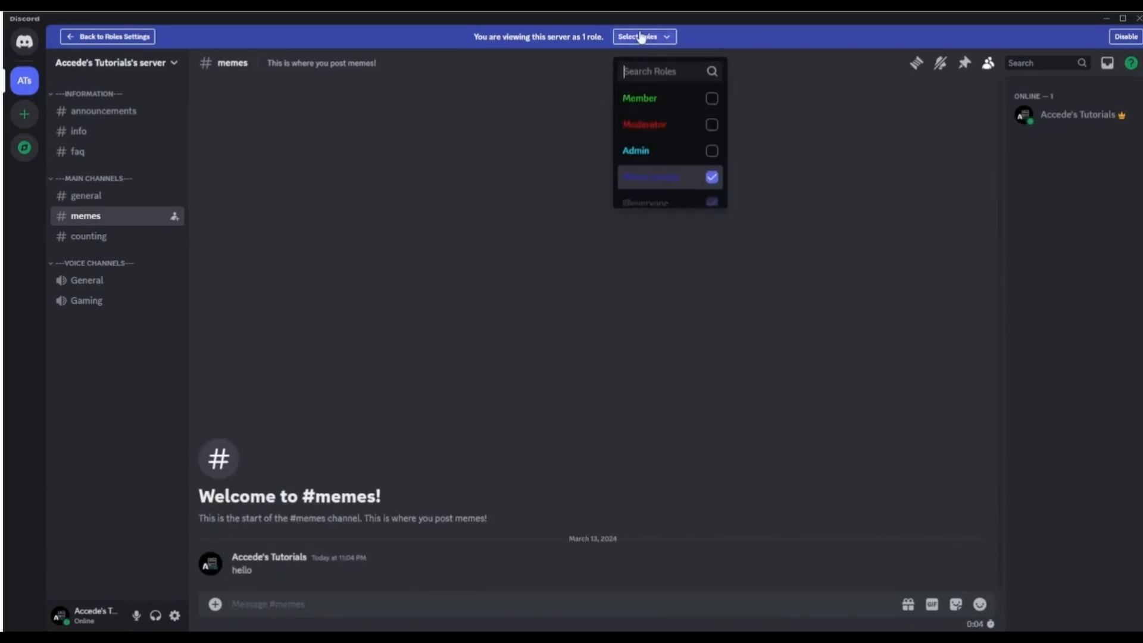
click(653, 172)
click(662, 95)
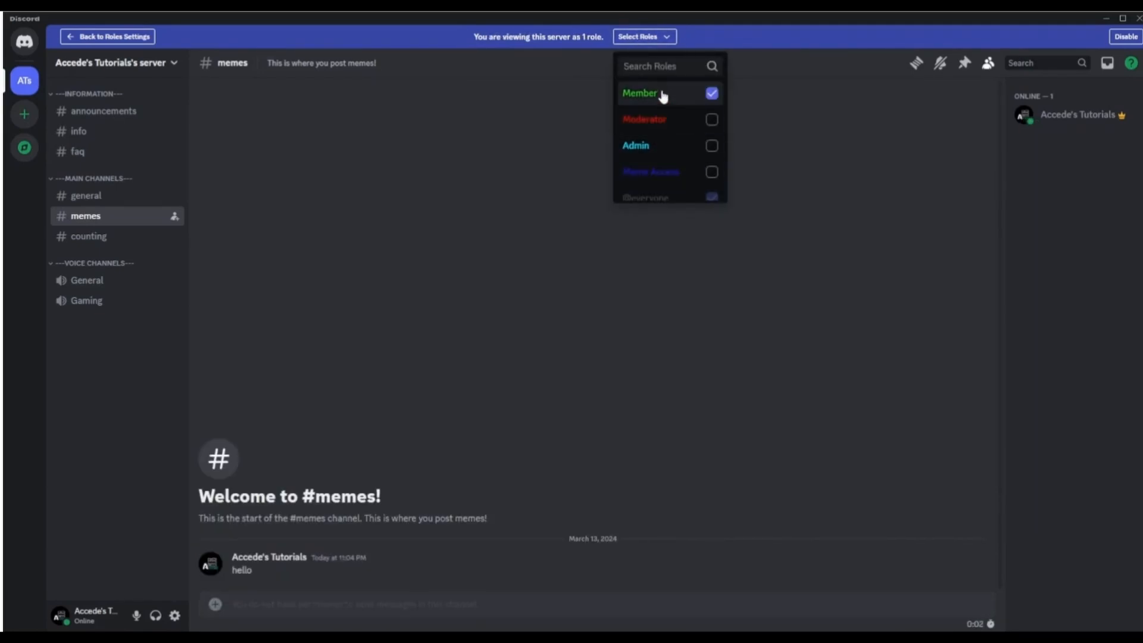
- Add a thumbs-up reaction to the "hello" message in memes while viewing as the Member role
click(398, 356)
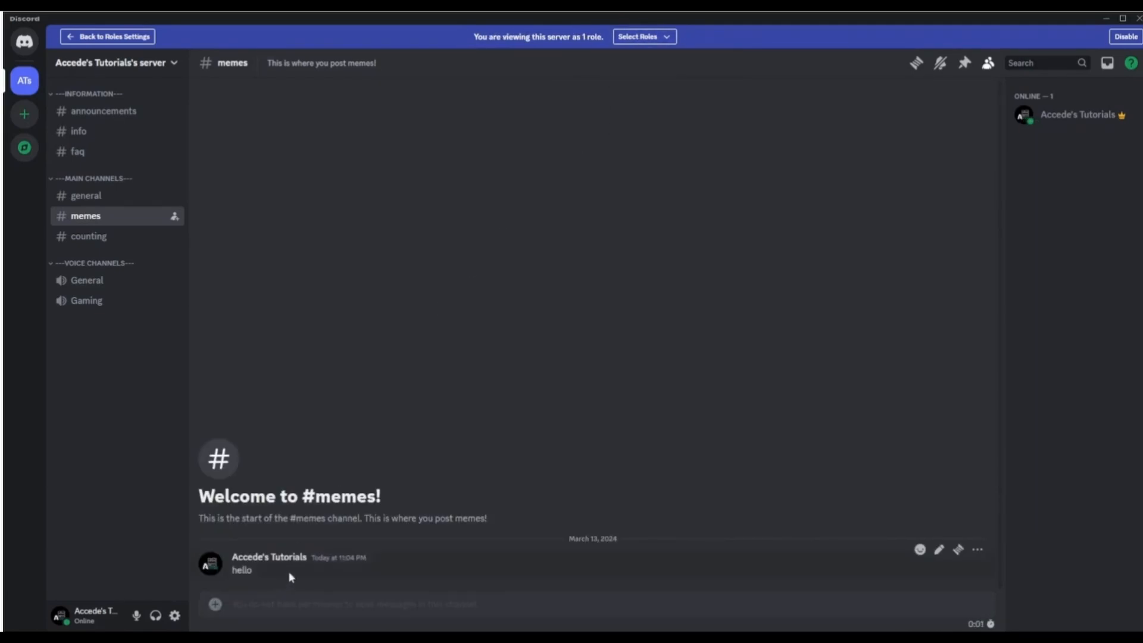
click(920, 548)
click(928, 513)
click(919, 549)
click(366, 530)
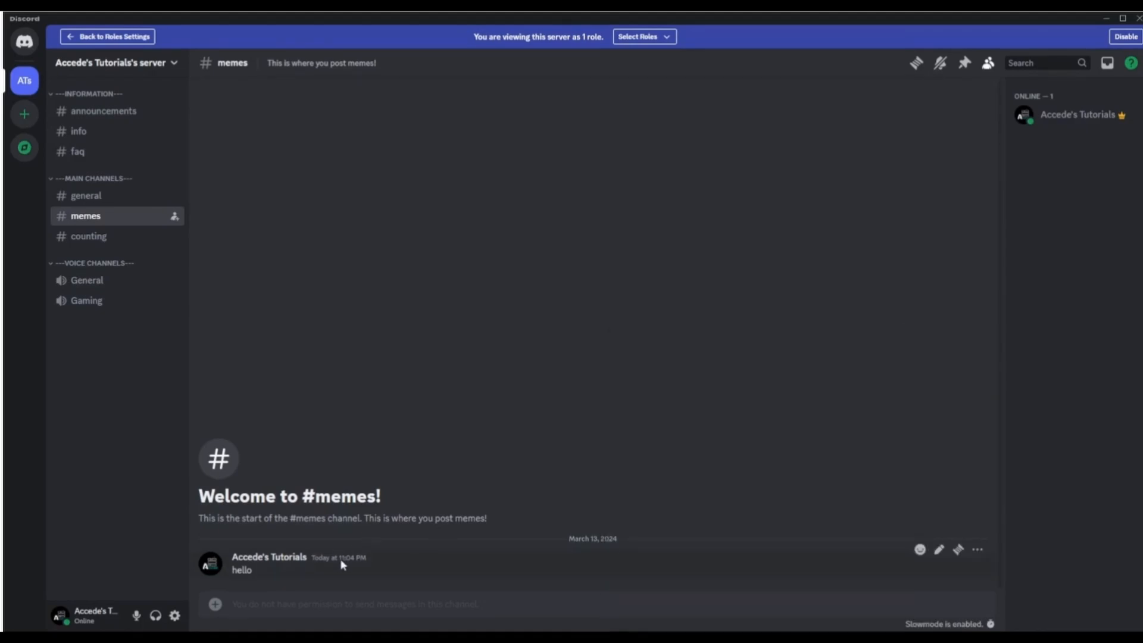
click(920, 549)
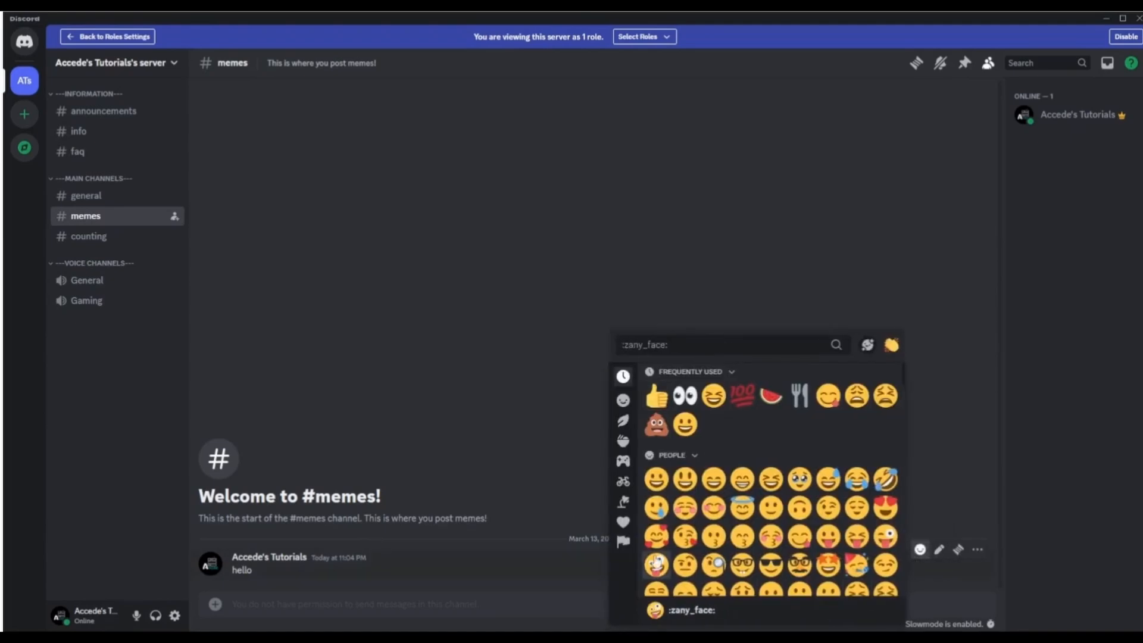
click(656, 395)
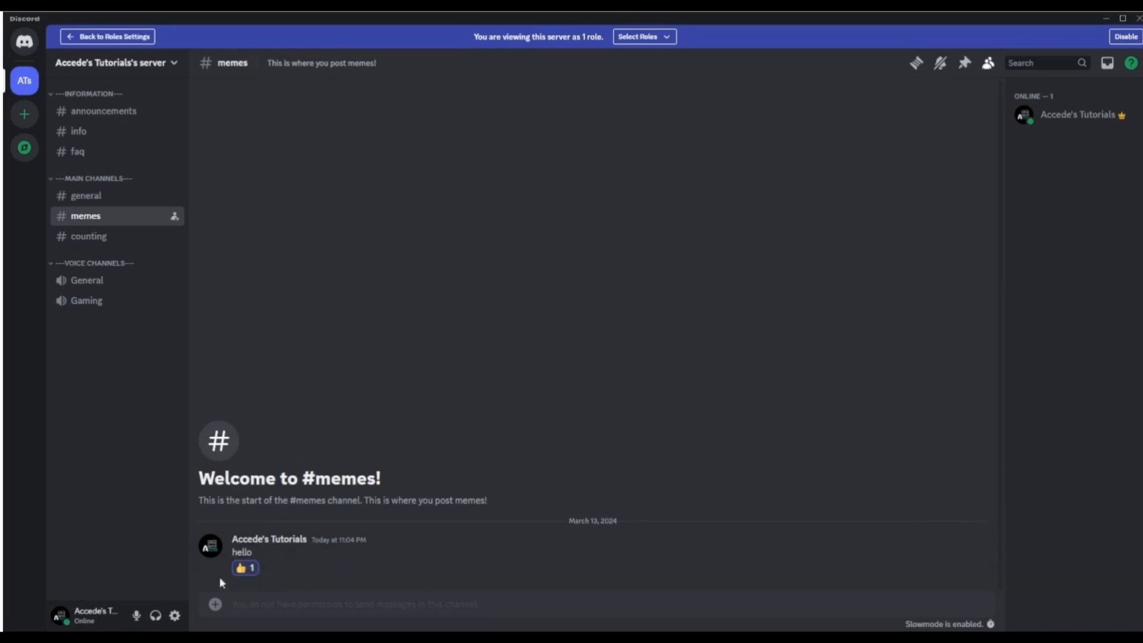
- Remove the Member role from the server preview and exit the role view
click(644, 37)
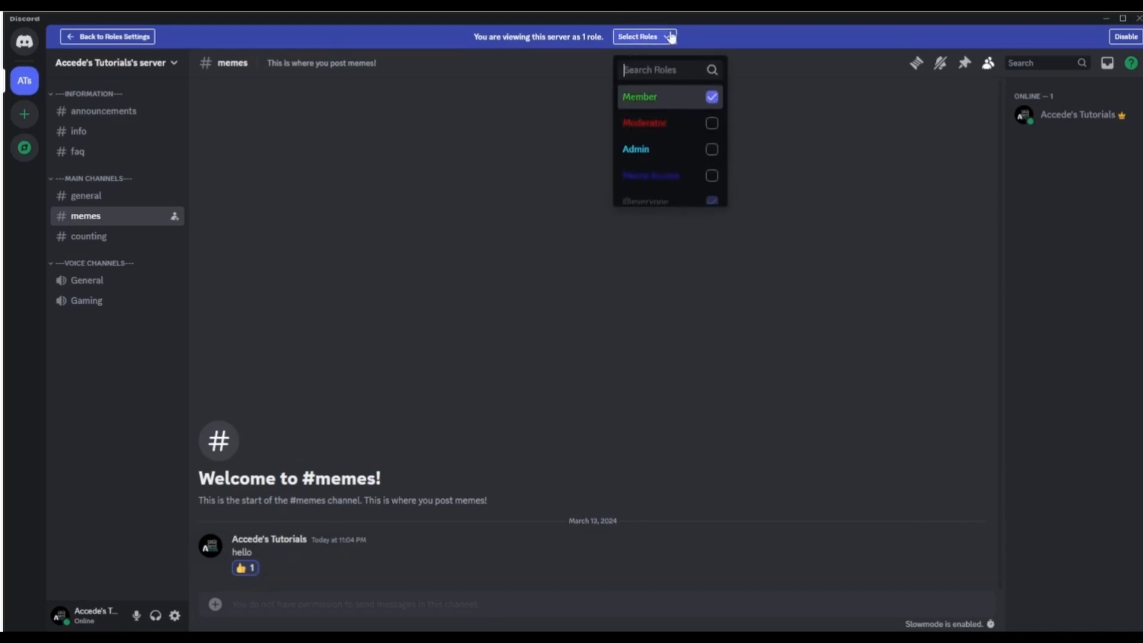
click(682, 97)
click(683, 99)
click(683, 99)
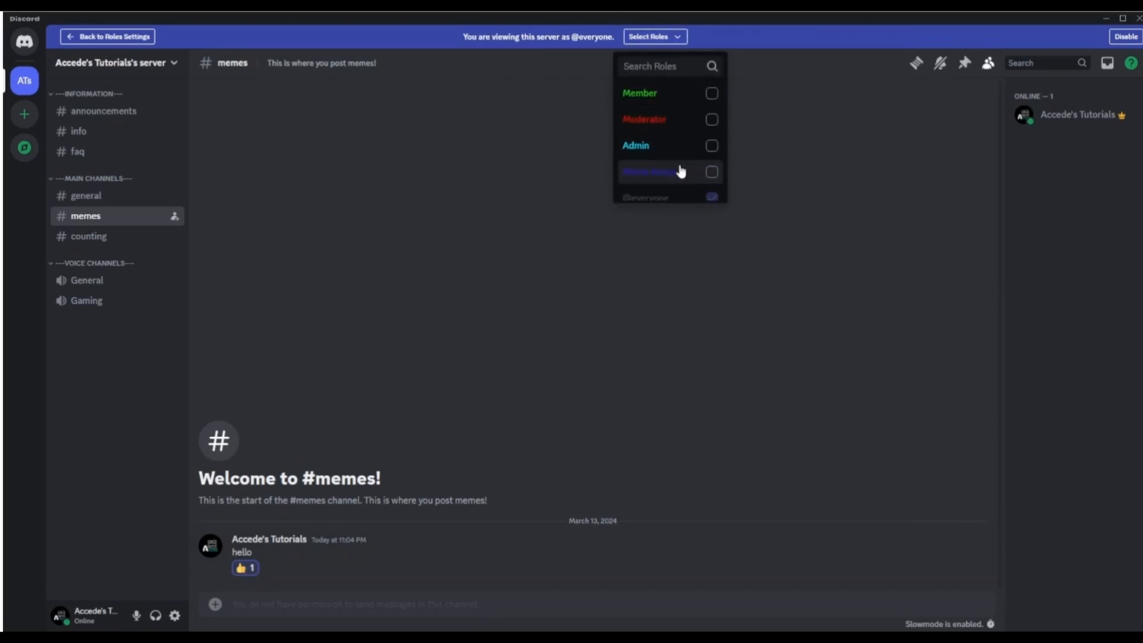
click(801, 149)
click(1126, 36)
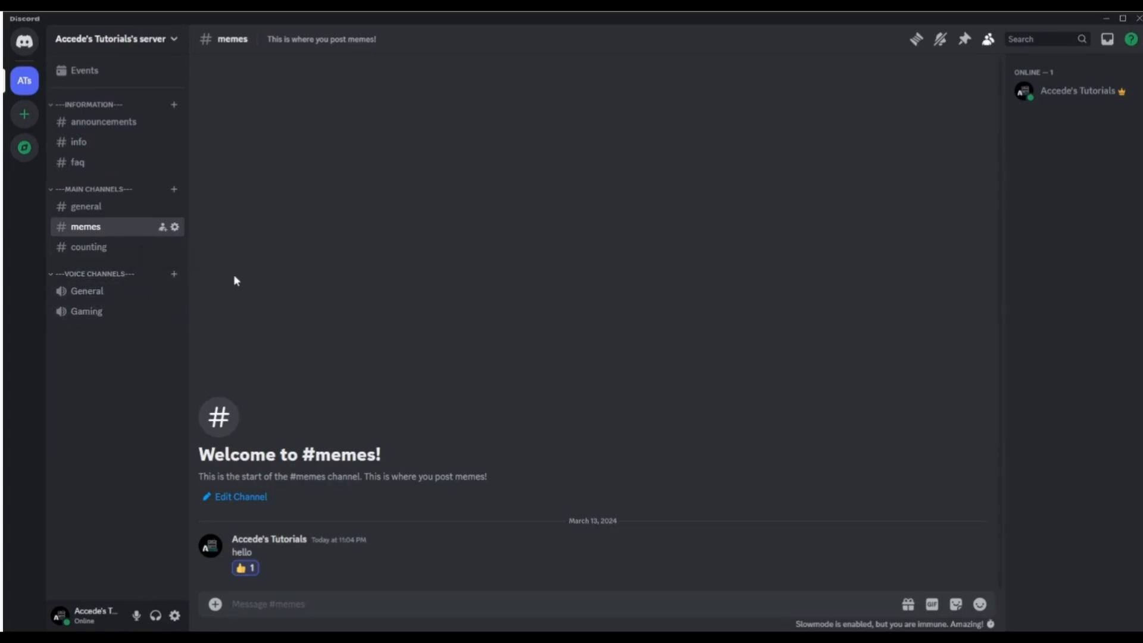
- Create a voice channel named Staff VC in the Voice Channels category
click(175, 275)
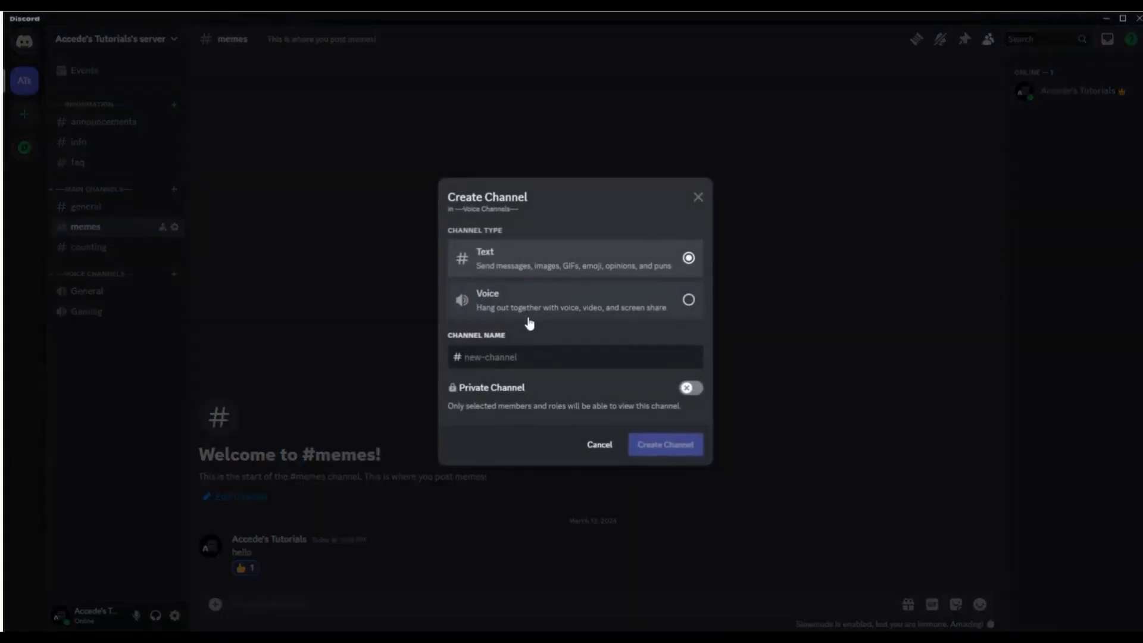
click(527, 311)
text(Staff VC)
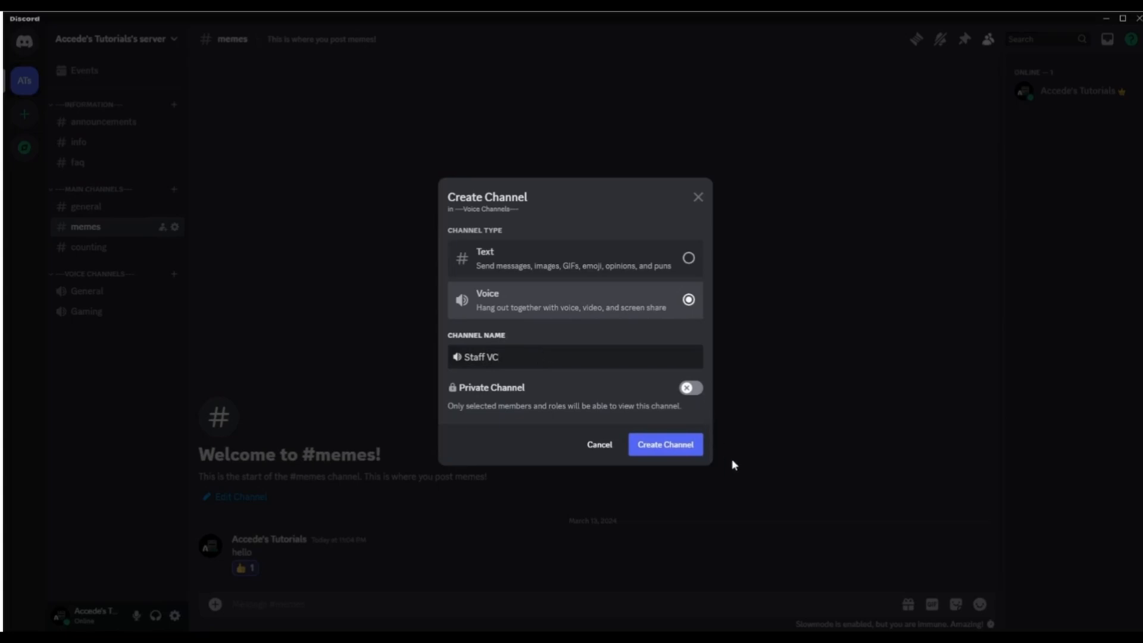
click(686, 451)
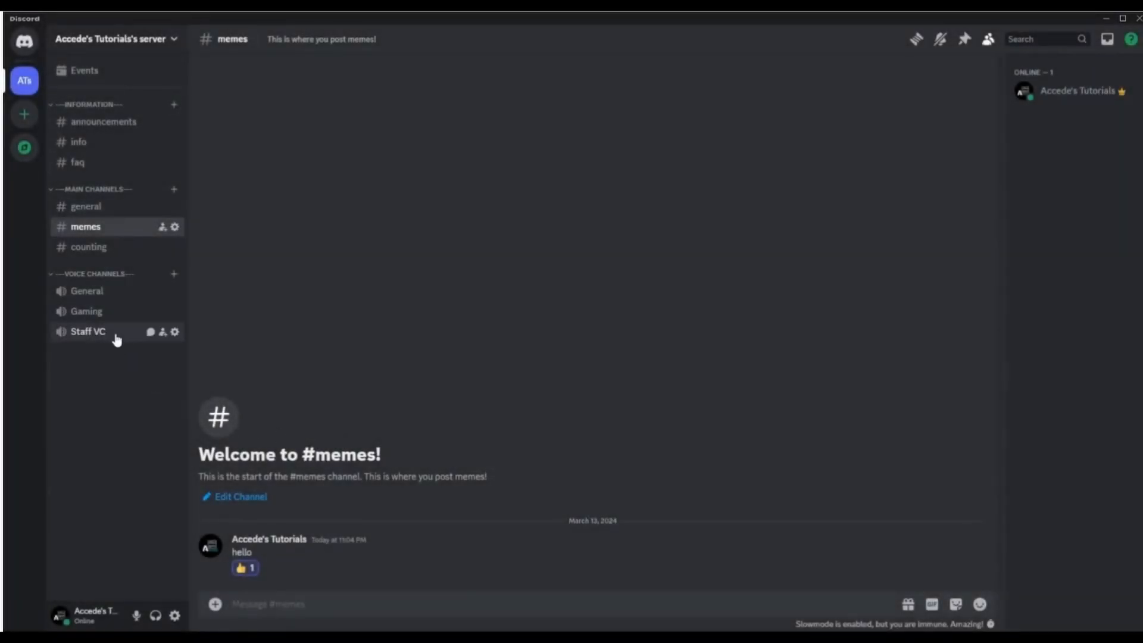
right_click(117, 339)
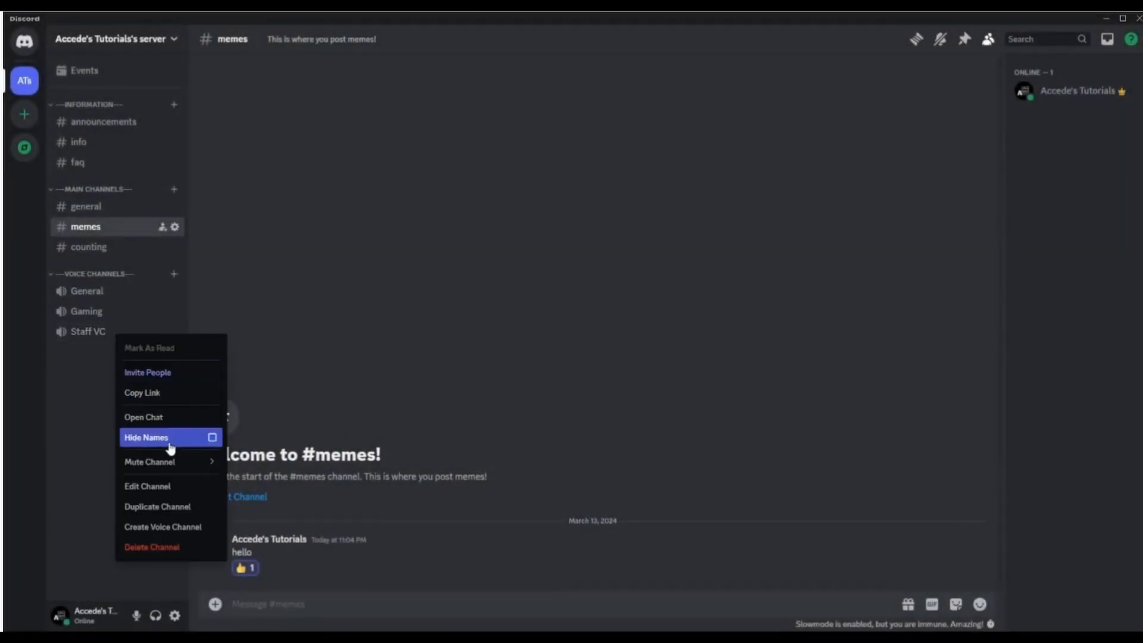
click(149, 483)
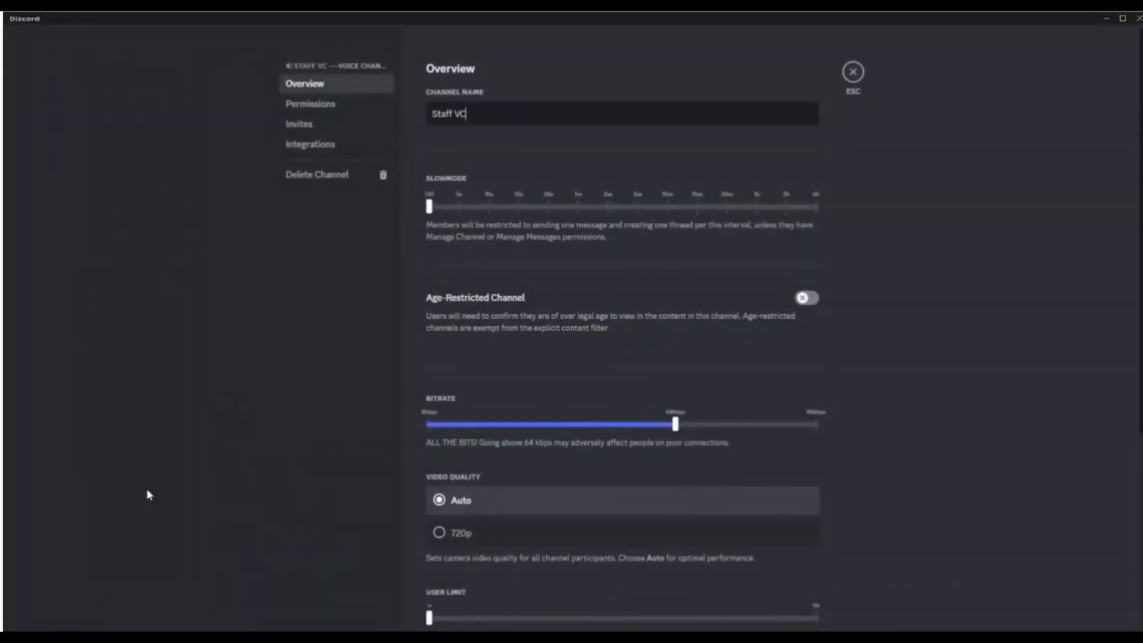
click(358, 111)
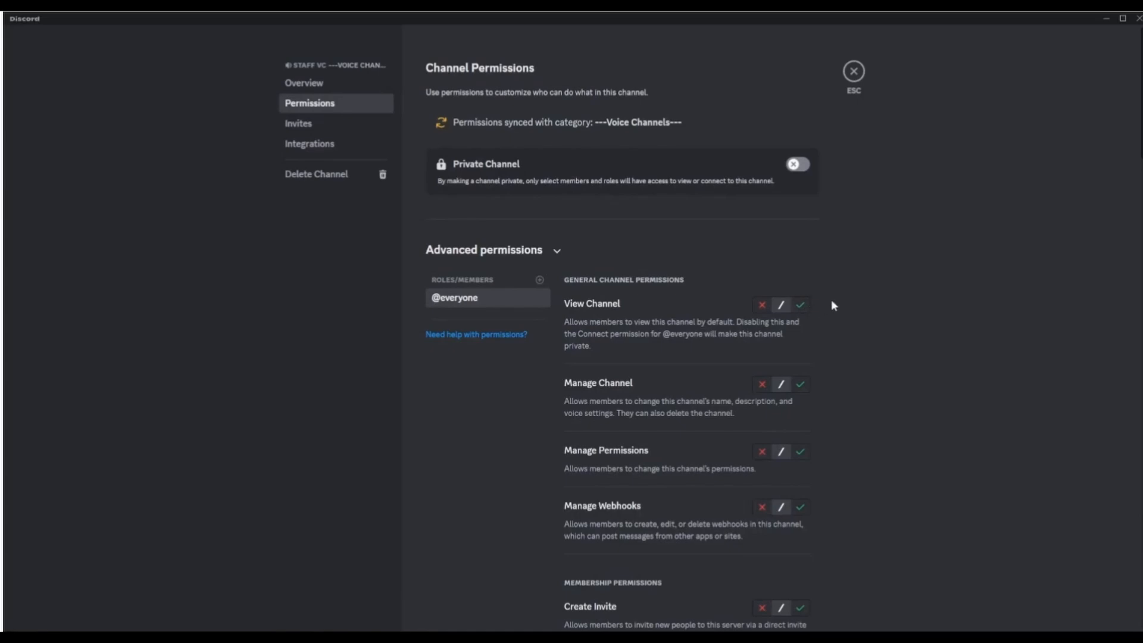
click(801, 304)
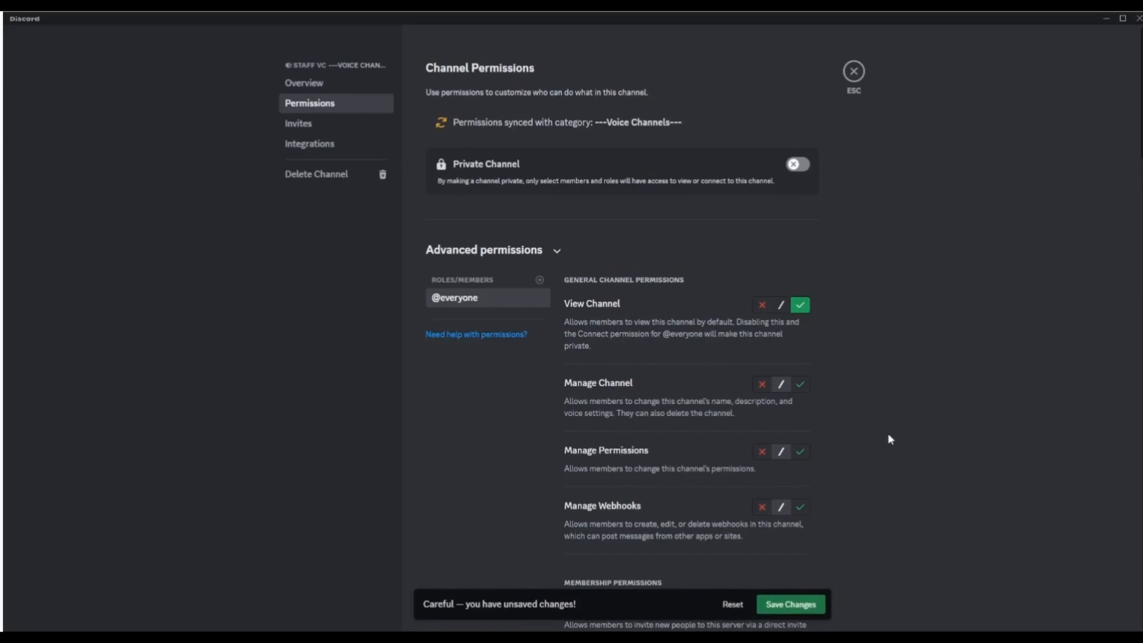
scroll(847, 376, down, 3)
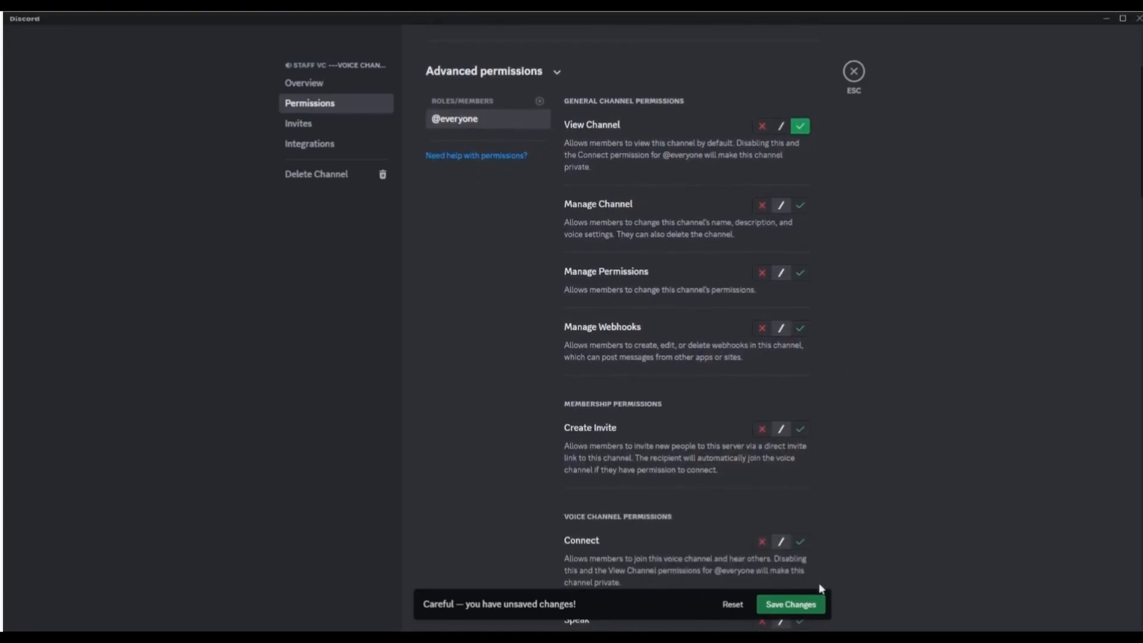
click(804, 599)
scroll(875, 485, up, 2)
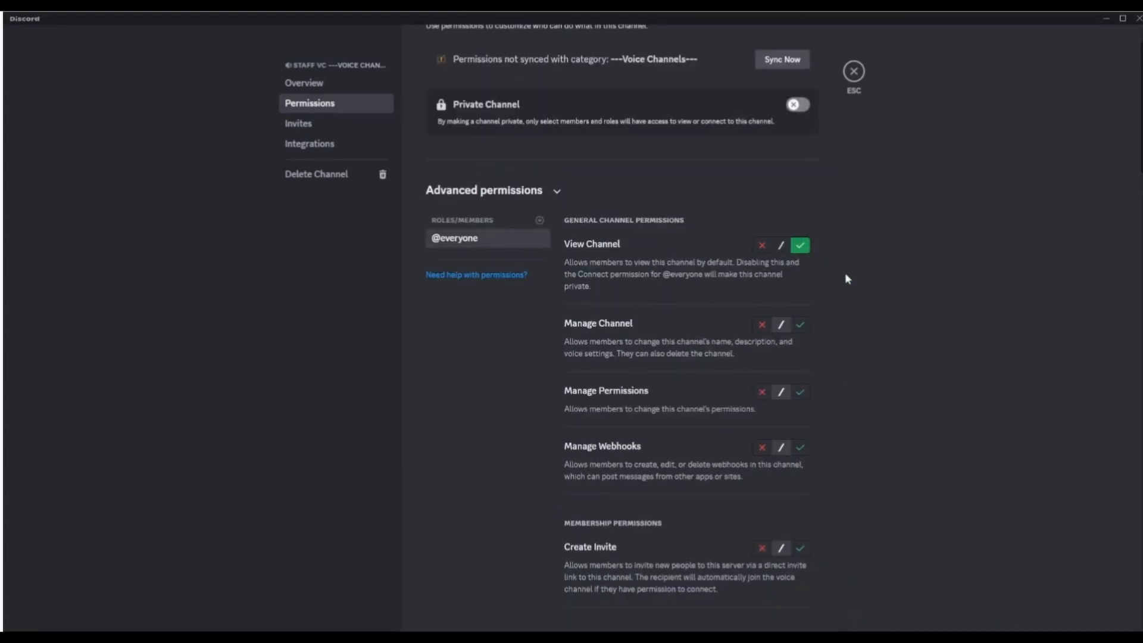
scroll(847, 279, down, 5)
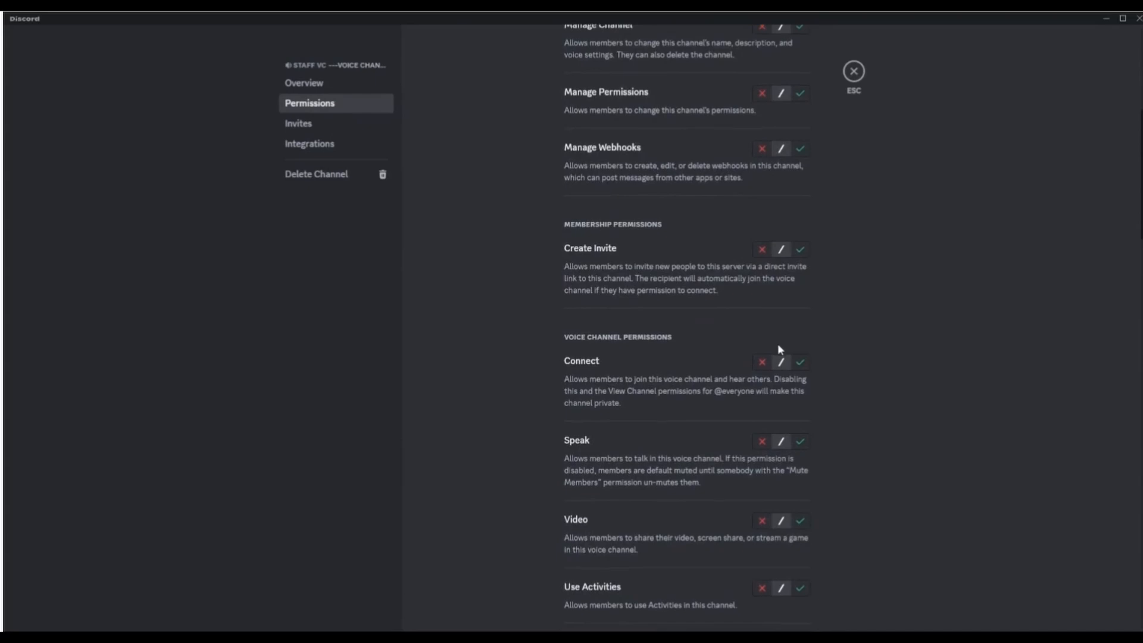
scroll(780, 349, down, 1)
click(761, 304)
scroll(803, 333, down, 1)
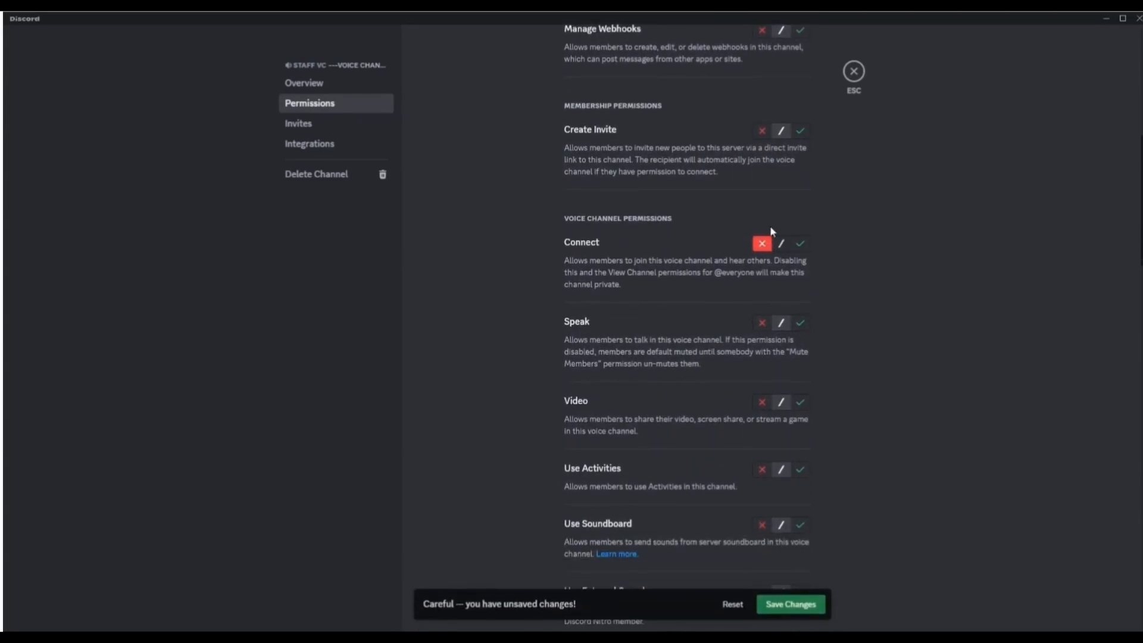
scroll(765, 331, down, 2)
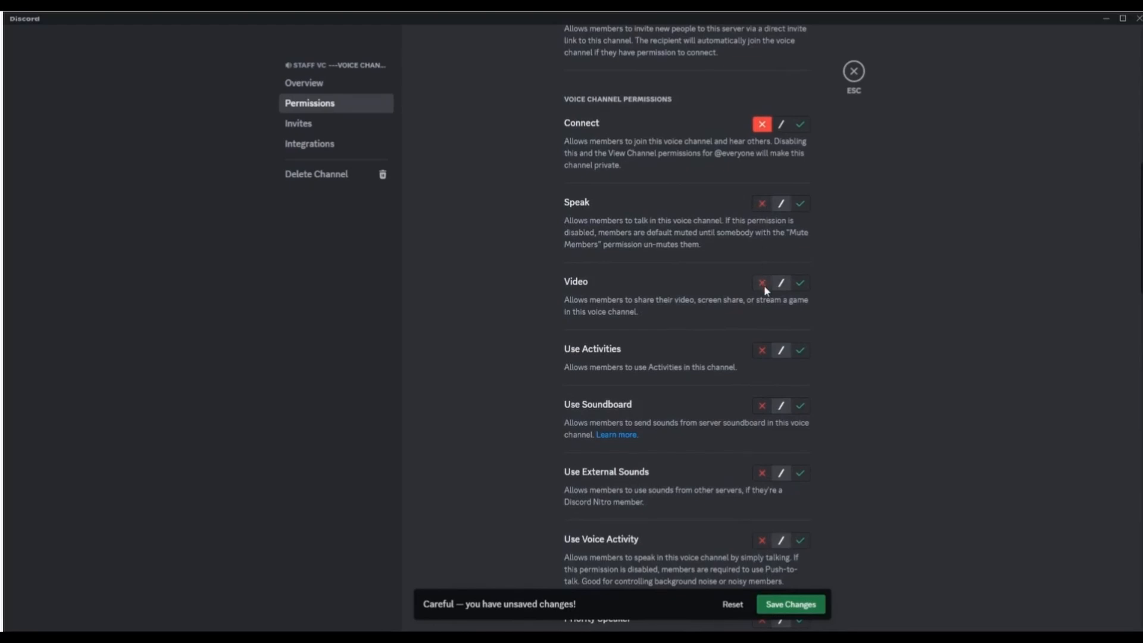
scroll(714, 226, up, 2)
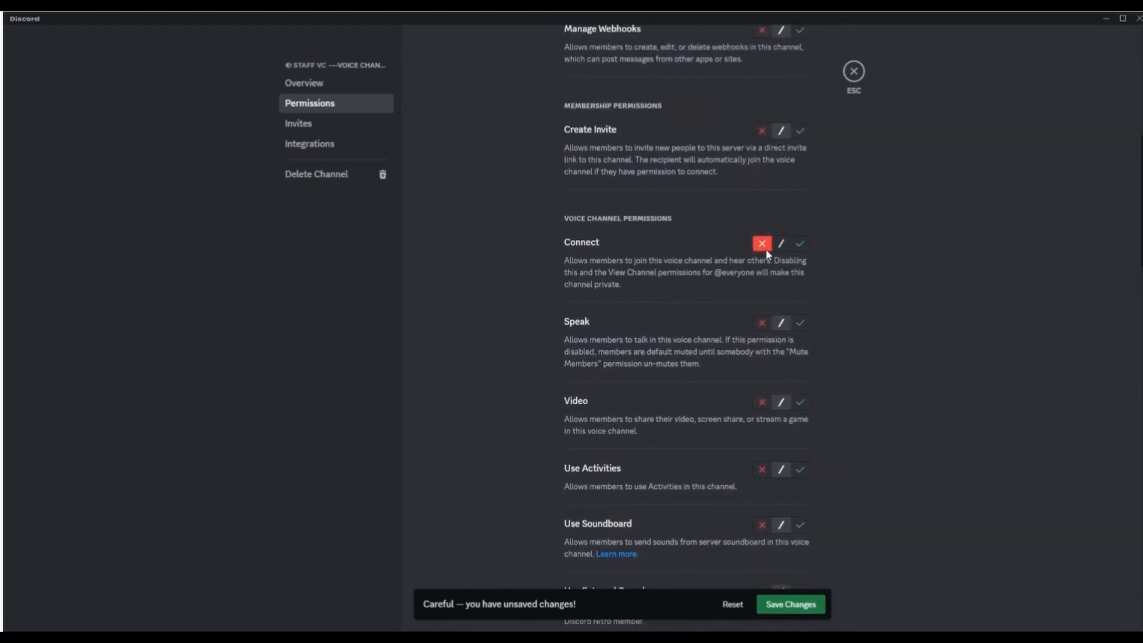
scroll(770, 247, up, 2)
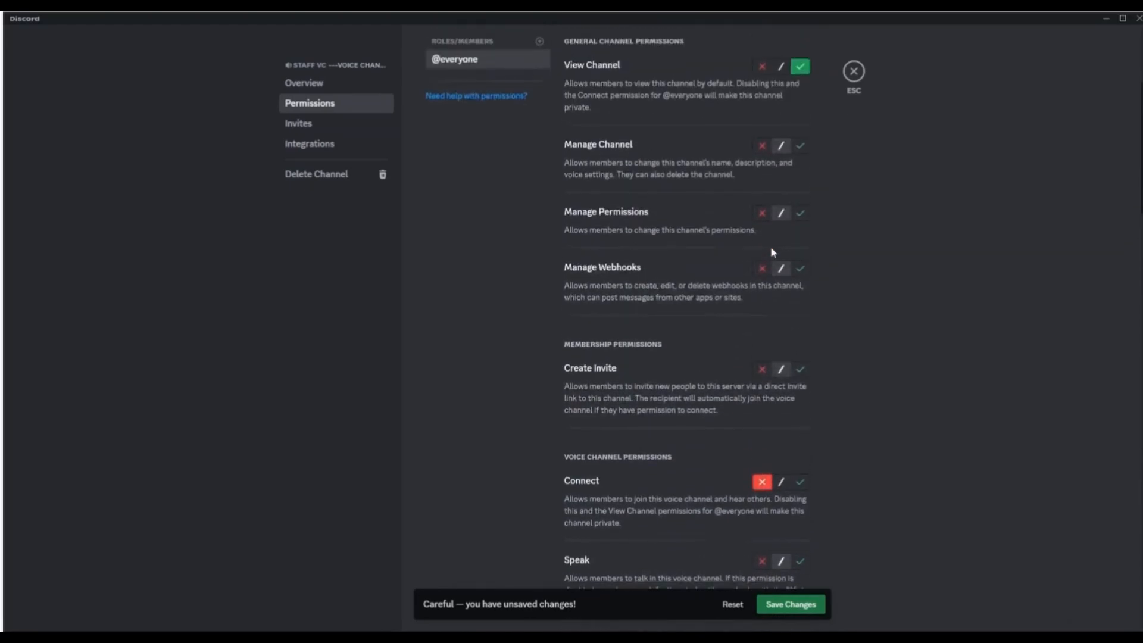
scroll(763, 364, down, 3)
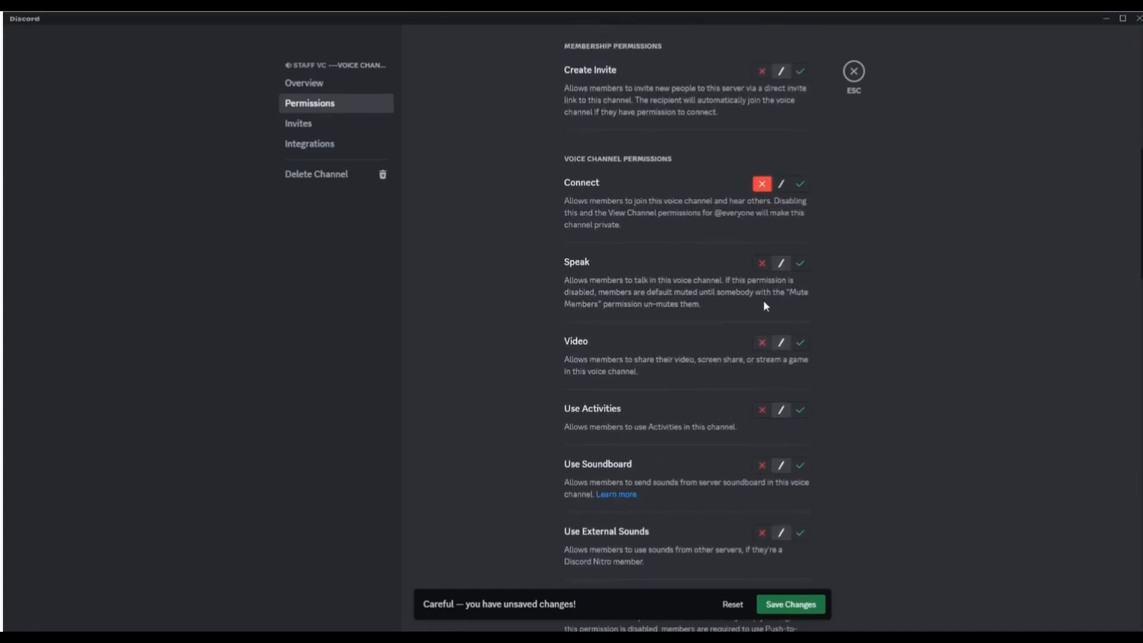
click(762, 343)
scroll(873, 372, down, 2)
scroll(873, 374, down, 1)
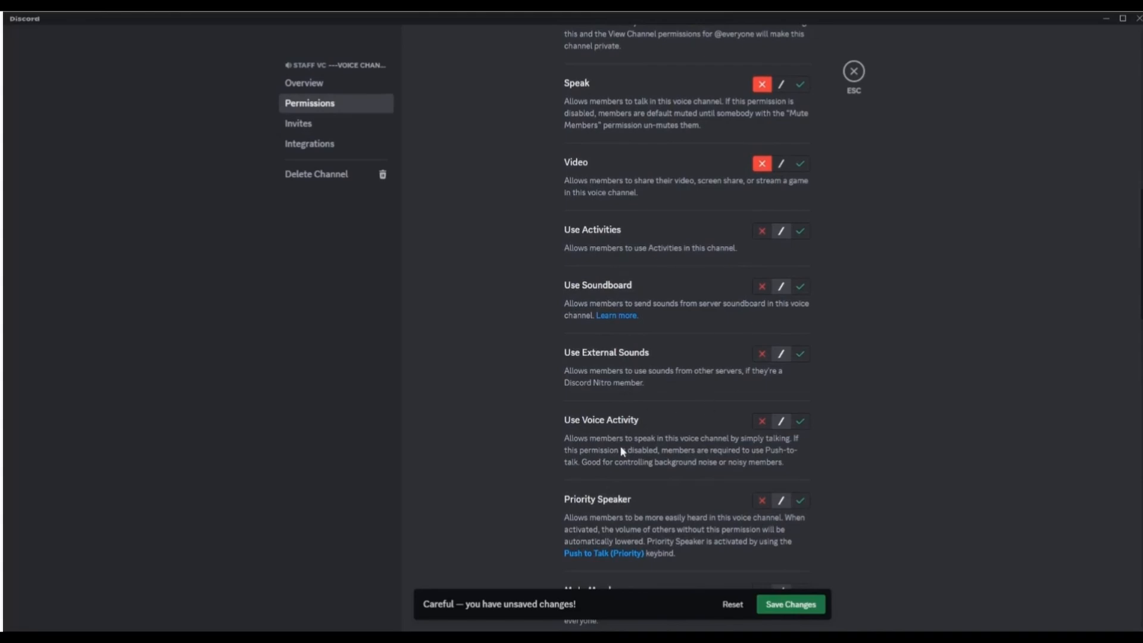
scroll(619, 446, down, 4)
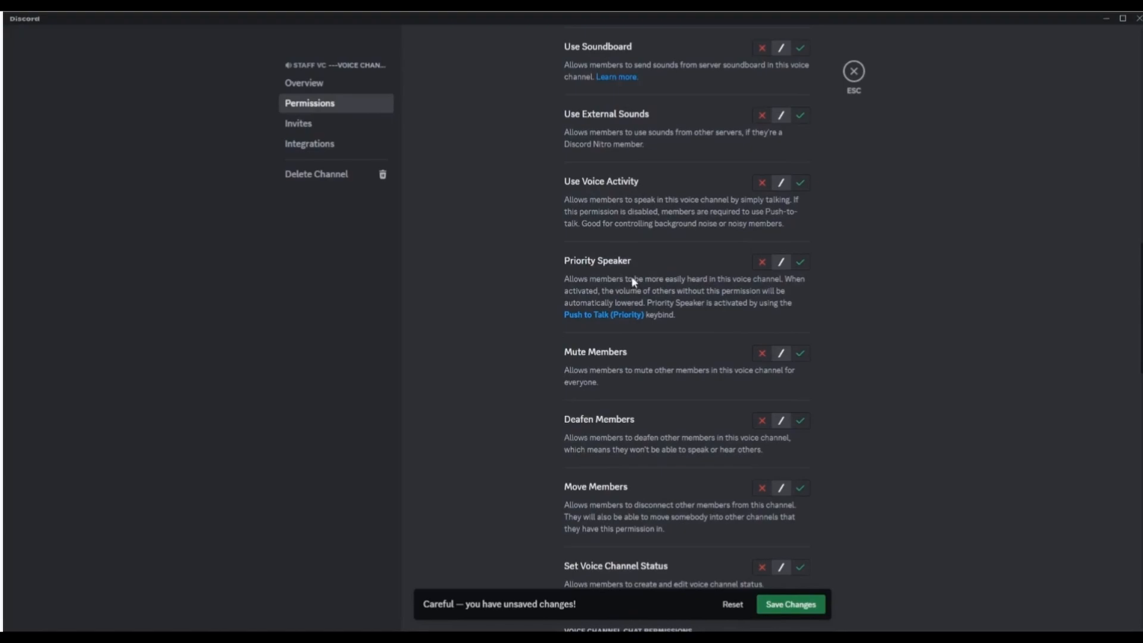
scroll(685, 304, down, 3)
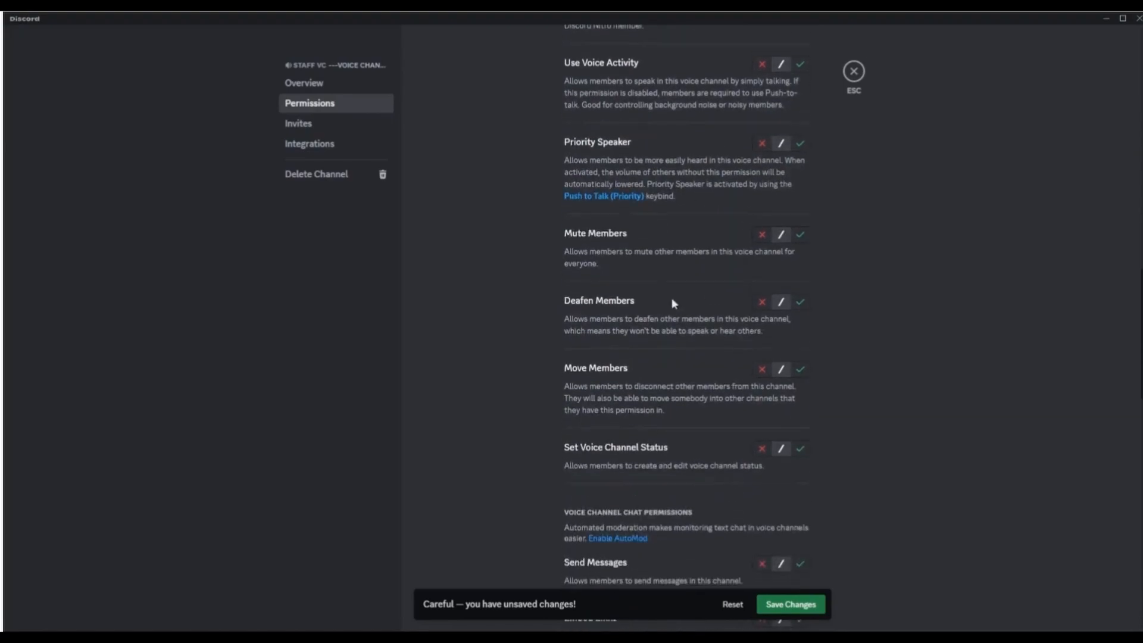
scroll(681, 217, down, 3)
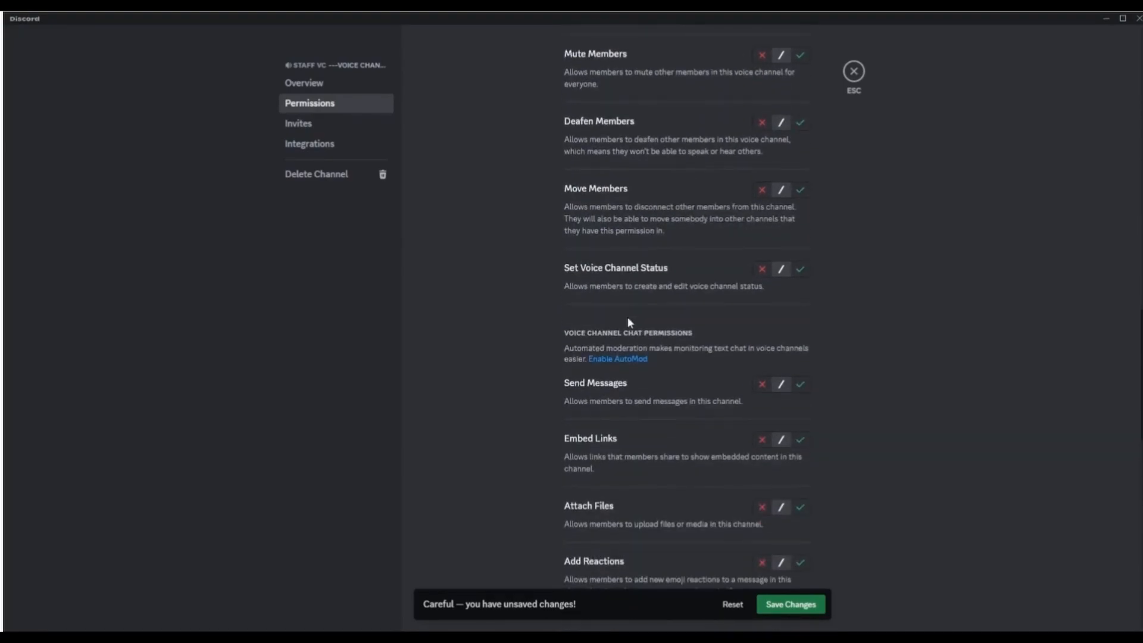
scroll(686, 340, down, 2)
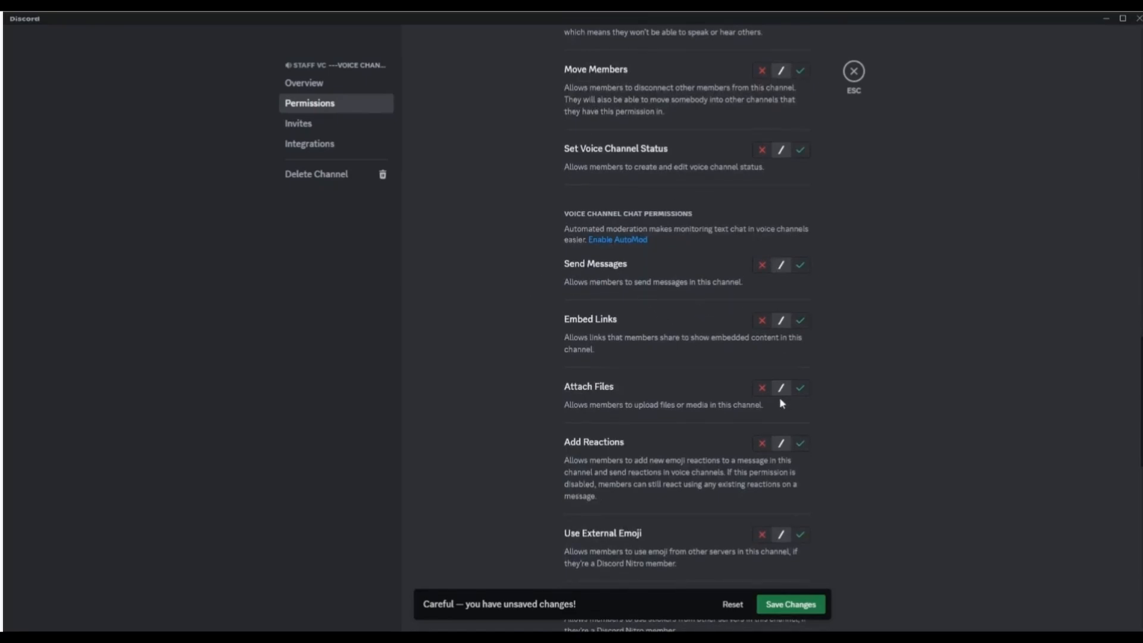
scroll(747, 331, down, 6)
scroll(795, 367, down, 6)
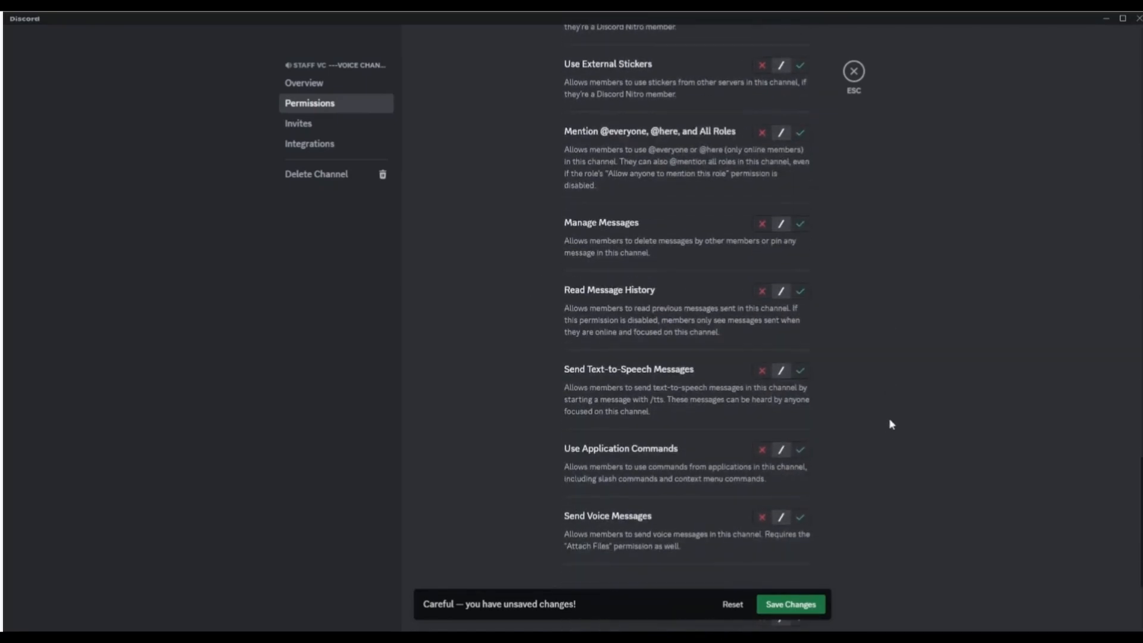
click(813, 603)
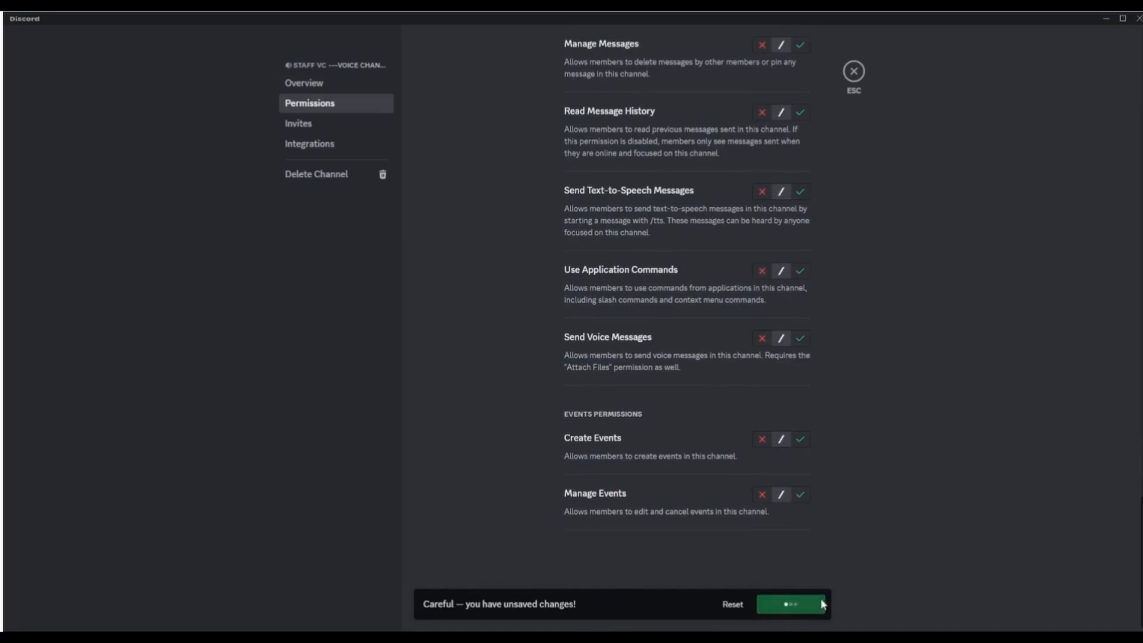
- Add the Admin and Moderator roles to the Staff VC advanced permissions
scroll(859, 451, up, 15)
scroll(592, 173, up, 12)
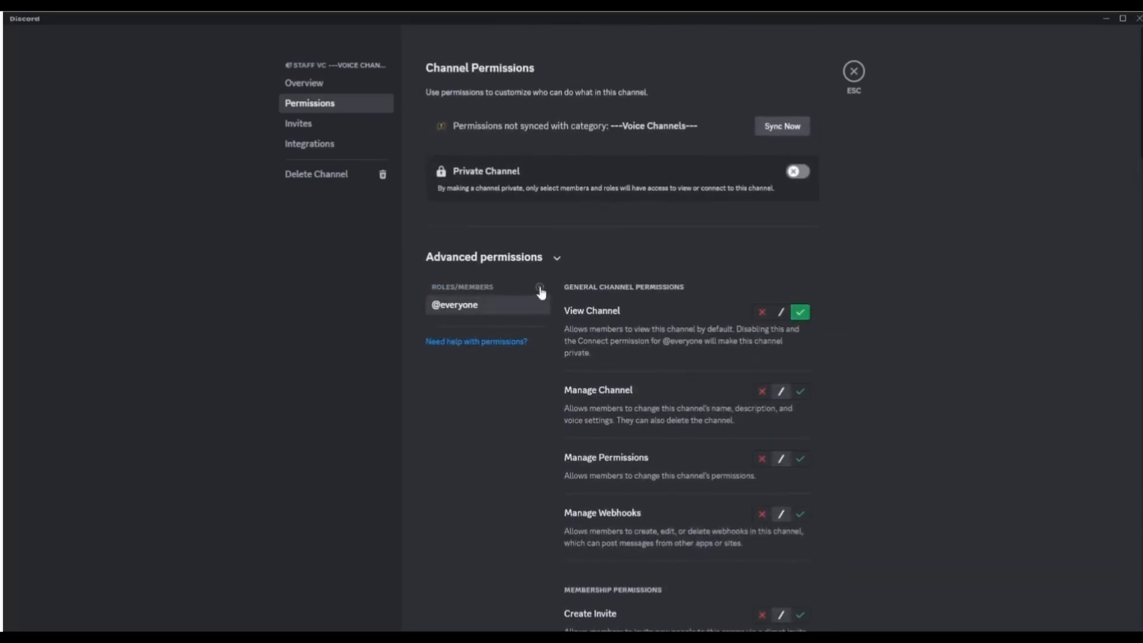
click(539, 288)
click(490, 370)
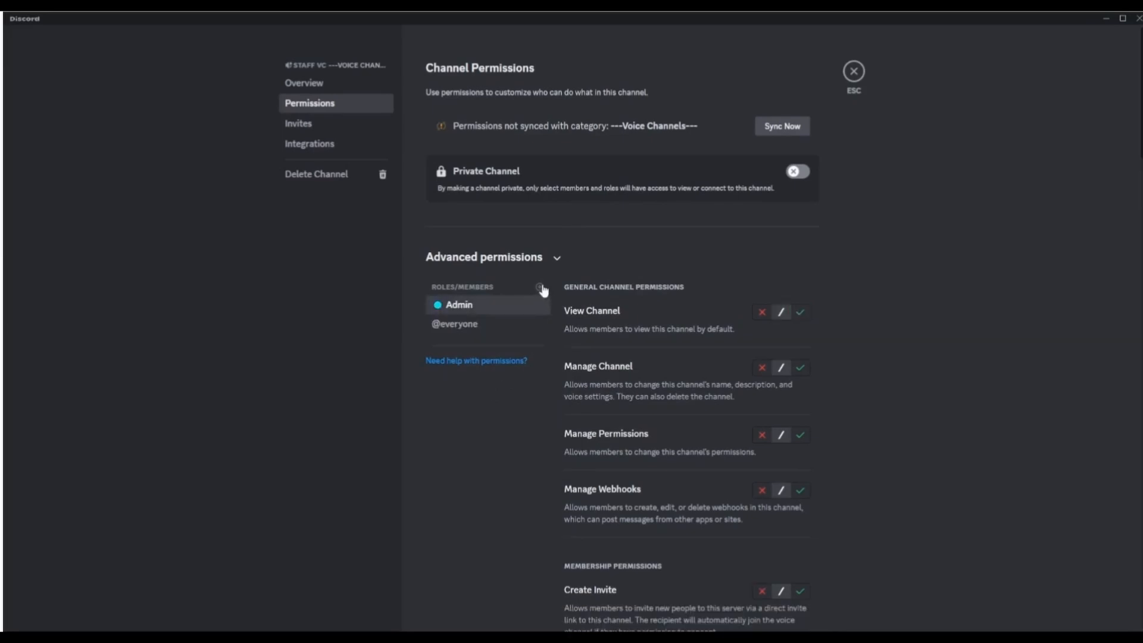
click(540, 288)
click(484, 379)
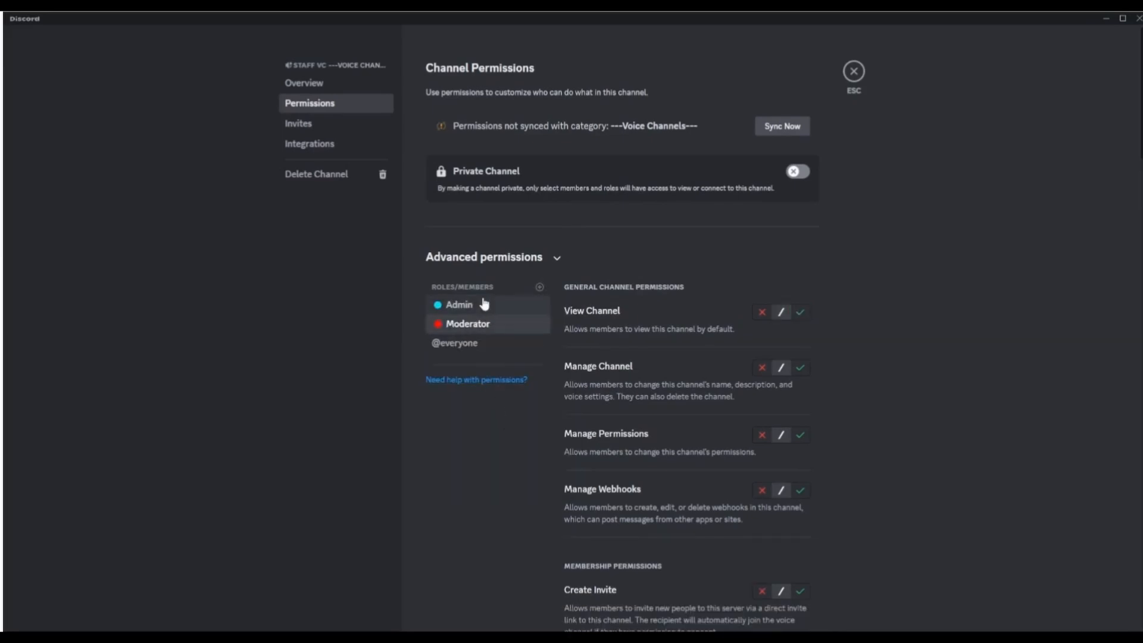
- Allow the Moderator role the View Channel and Connect permissions in Staff VC
click(518, 305)
click(505, 323)
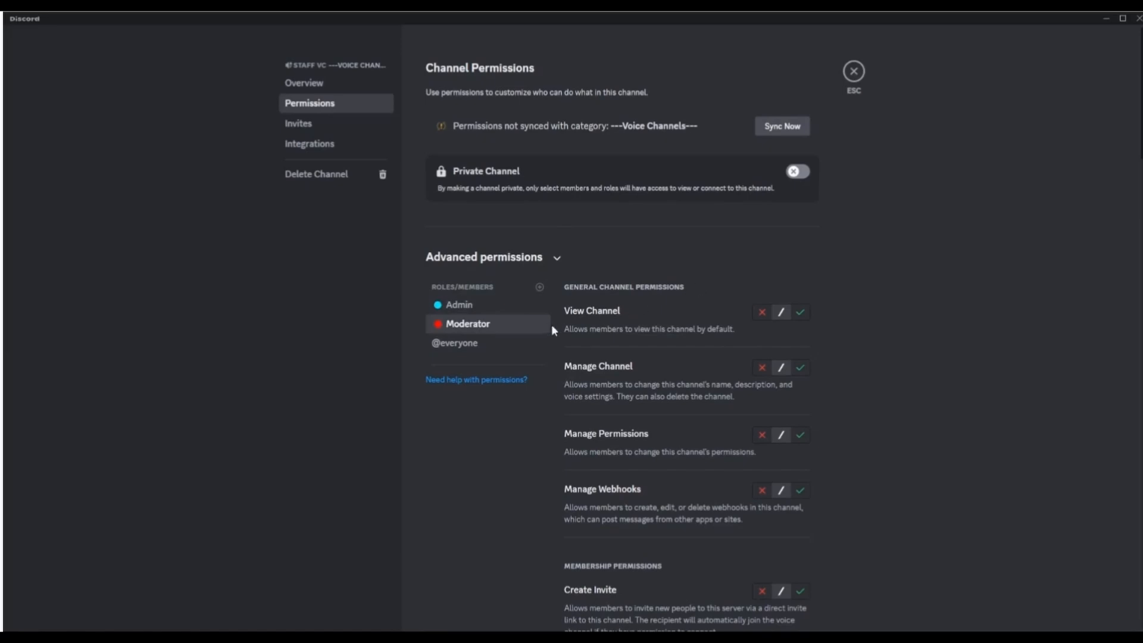
click(804, 314)
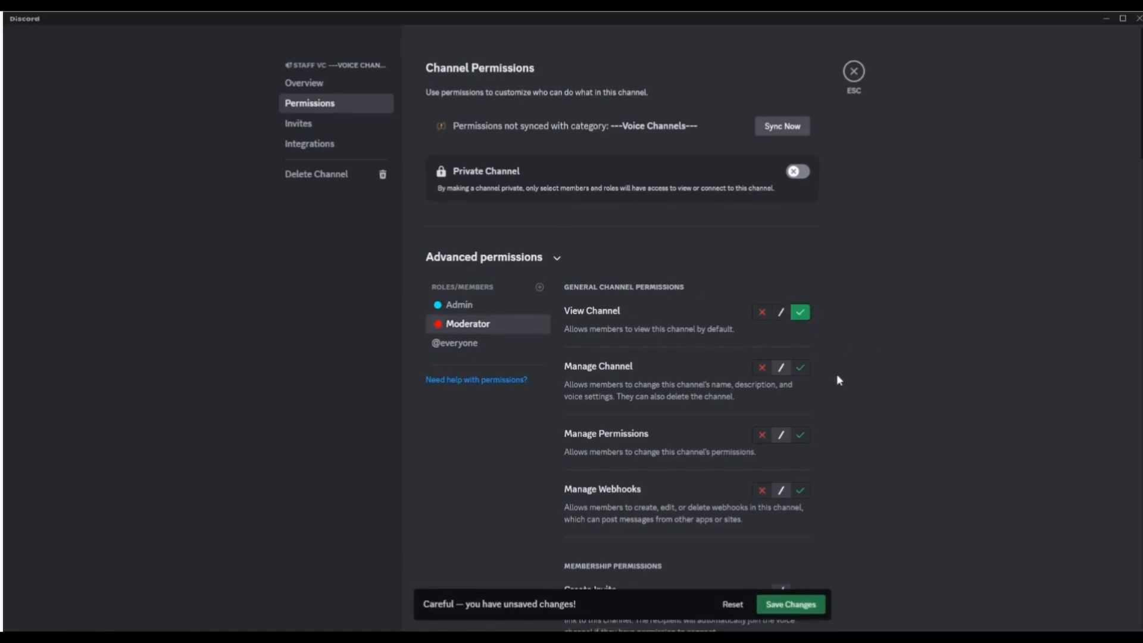
scroll(845, 362, down, 3)
scroll(801, 357, down, 3)
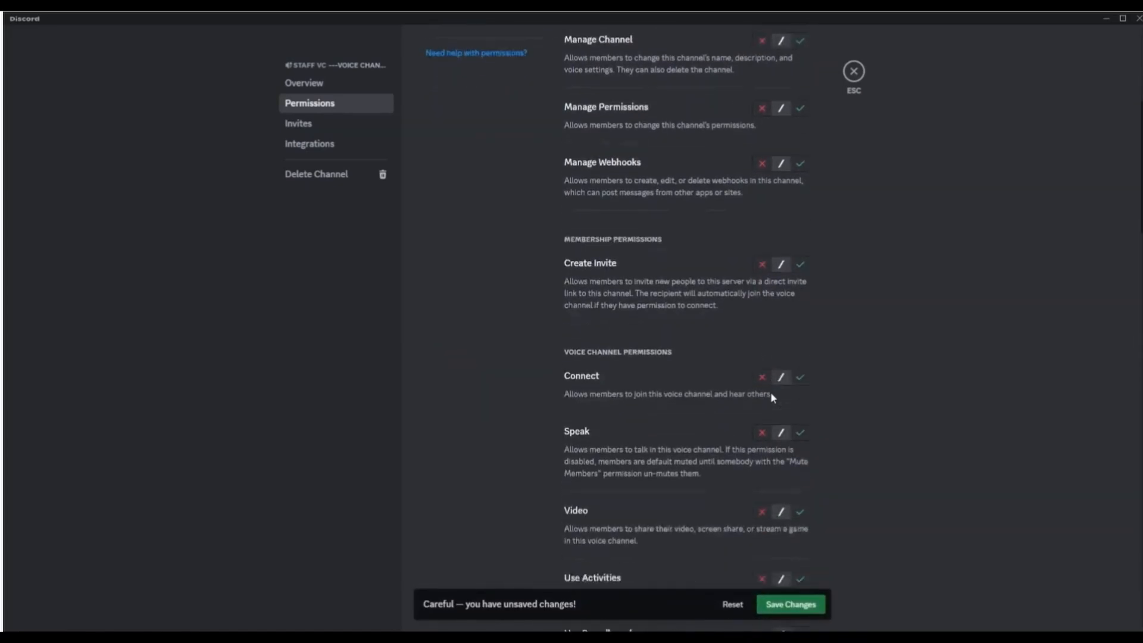
click(802, 347)
scroll(750, 366, up, 7)
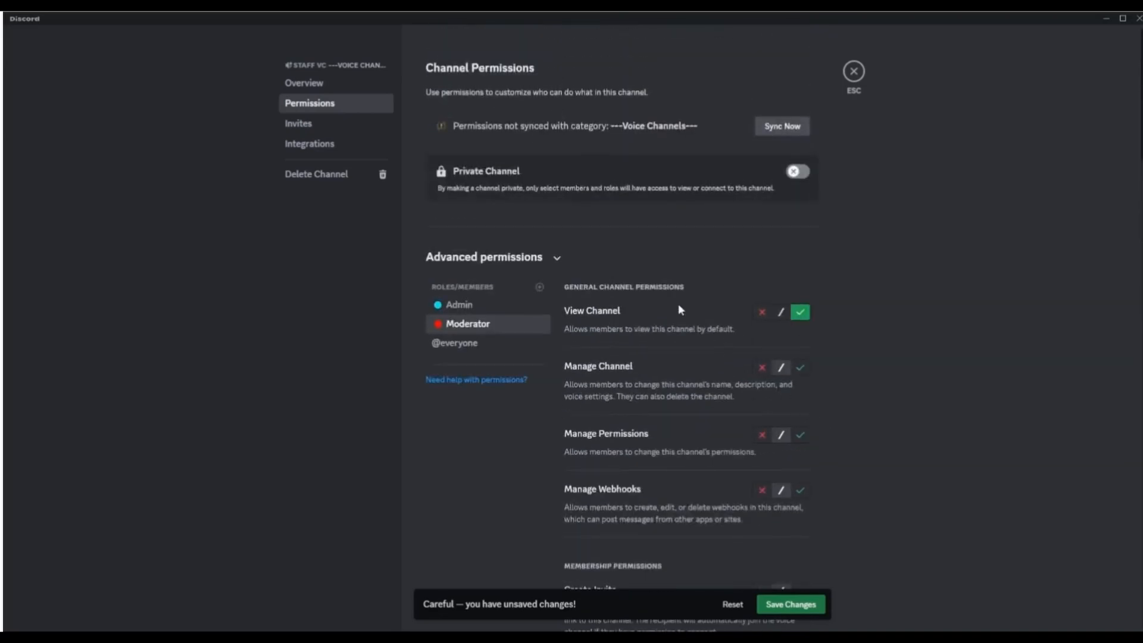
- Allow the Admin role View Channel and Connect in Staff VC, save the changes, and close the channel settings
scroll(655, 297, down, 3)
click(477, 185)
click(805, 194)
scroll(841, 244, down, 3)
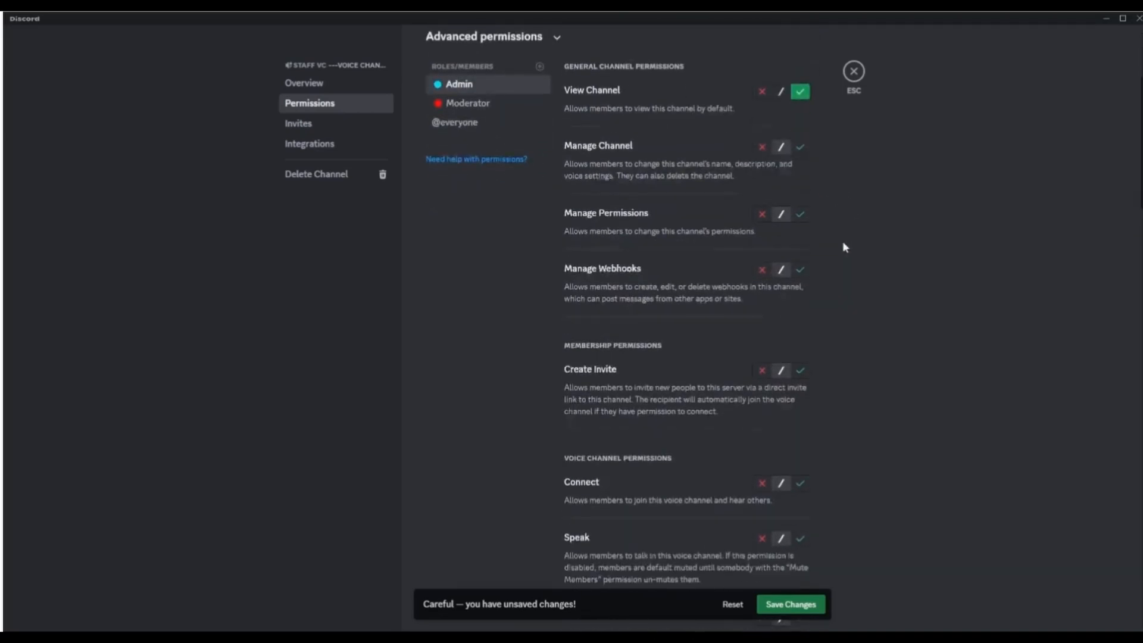
click(800, 406)
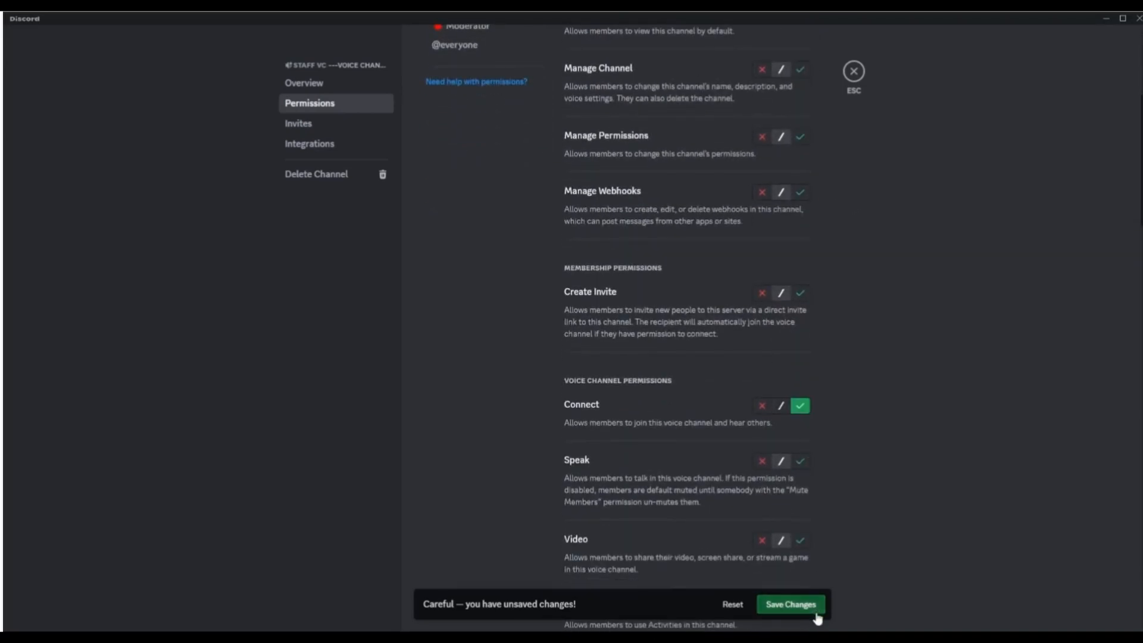
click(791, 604)
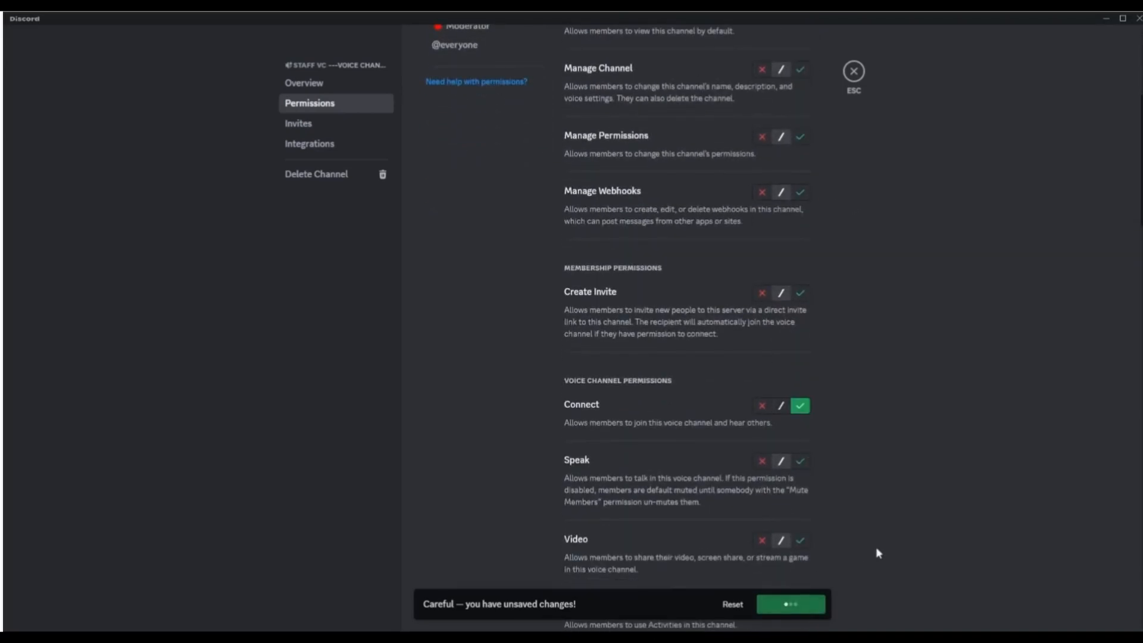
click(862, 69)
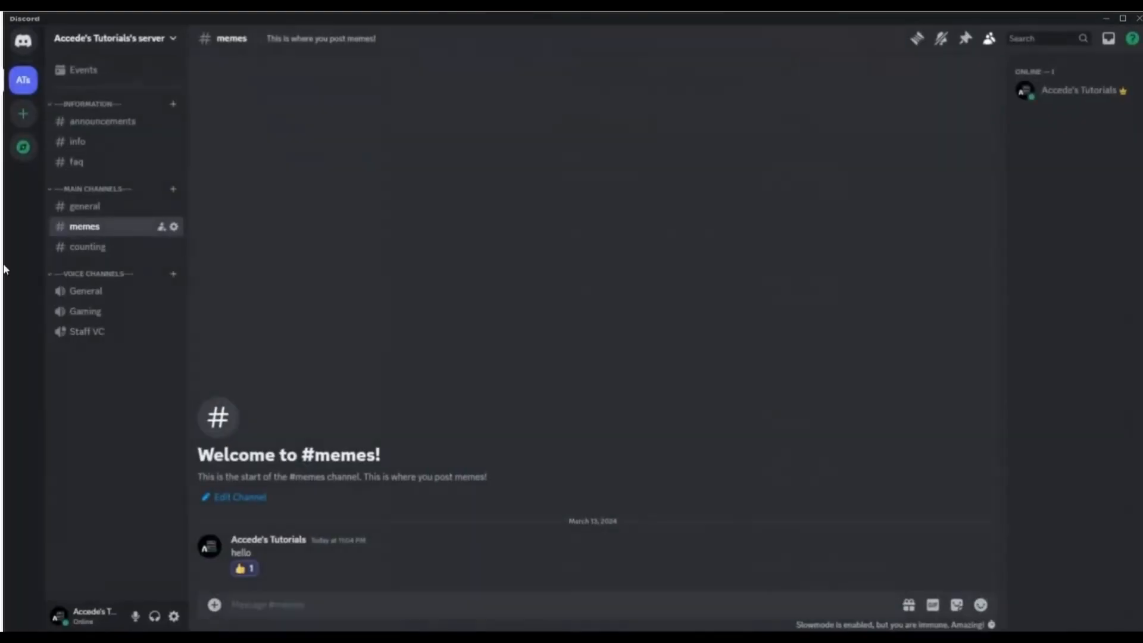
- View the server as the Member role from the server's role settings to check access to Staff VC
click(114, 50)
click(55, 395)
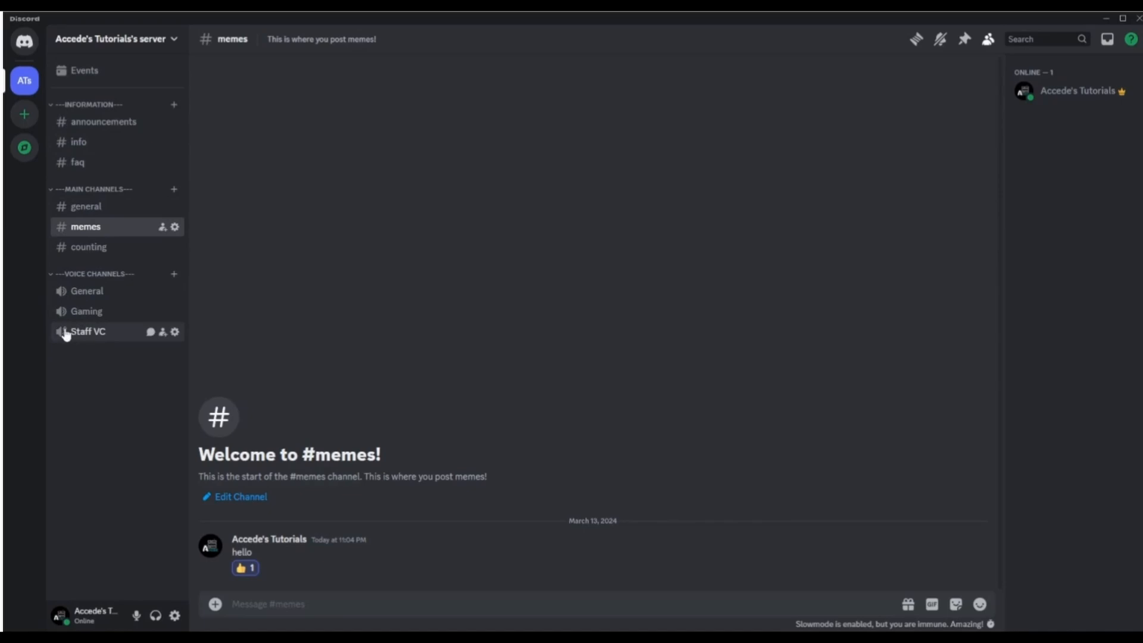
click(84, 33)
click(112, 116)
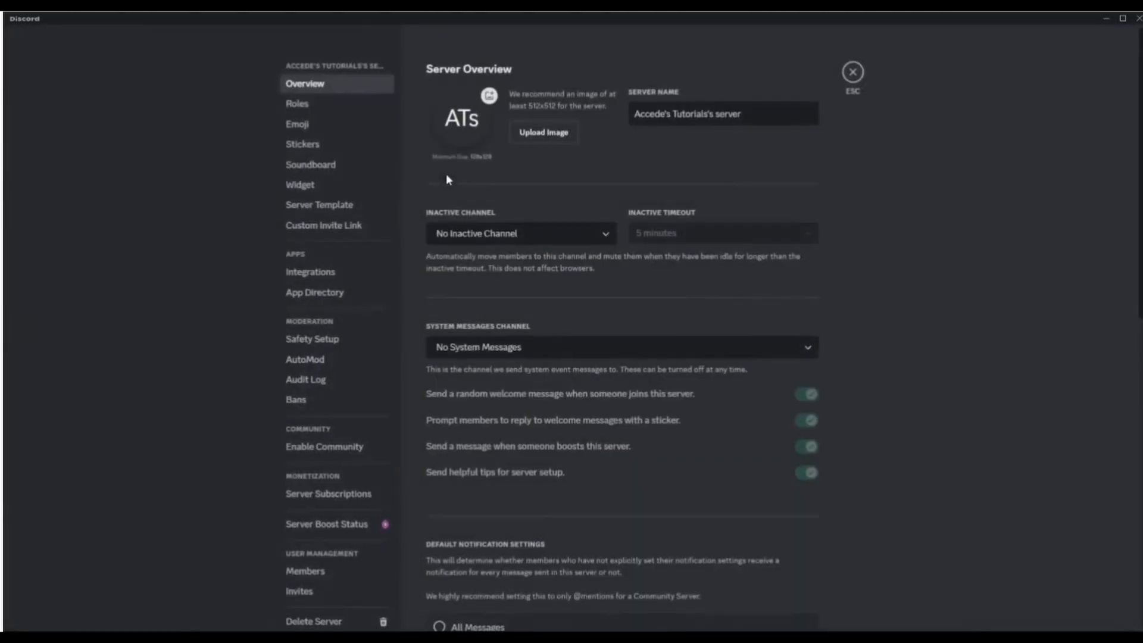
click(325, 101)
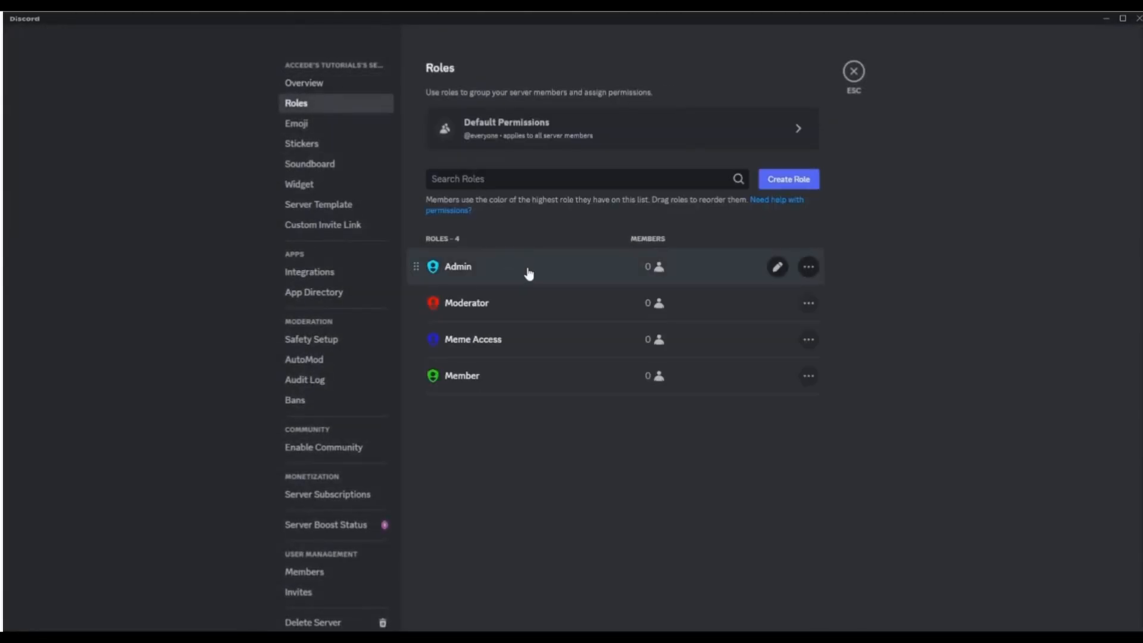
click(500, 378)
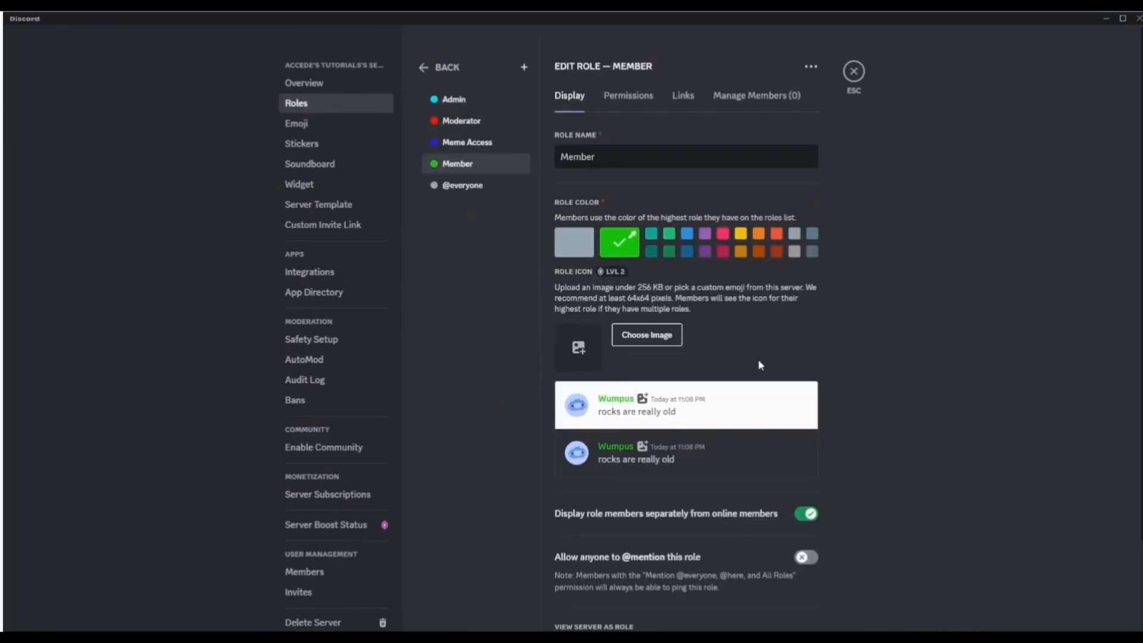
scroll(685, 274, down, 2)
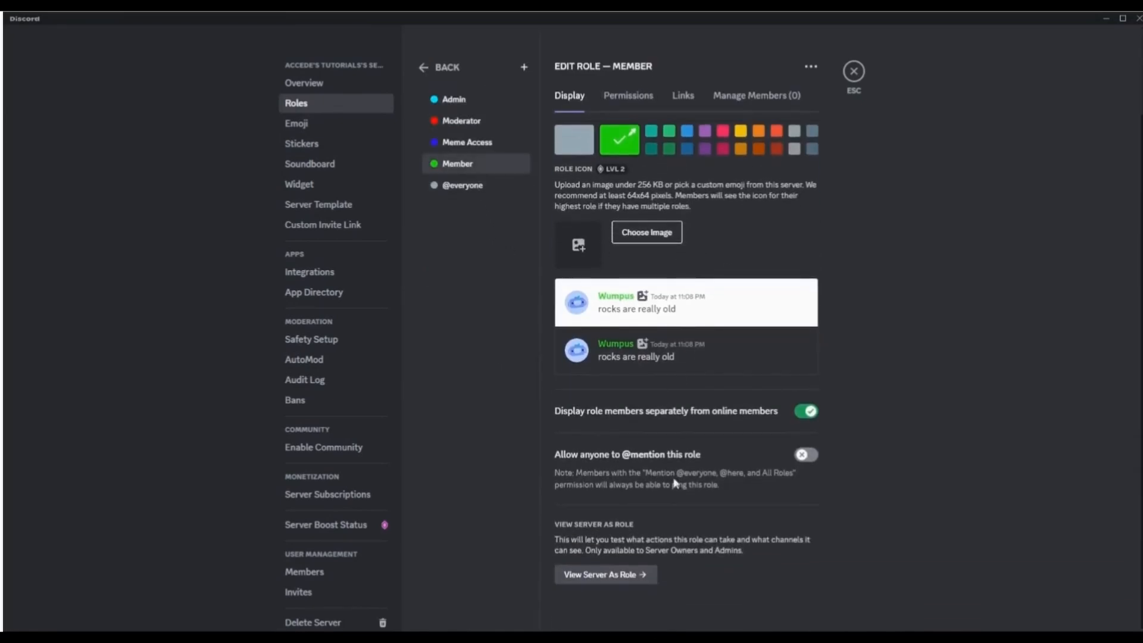
click(631, 581)
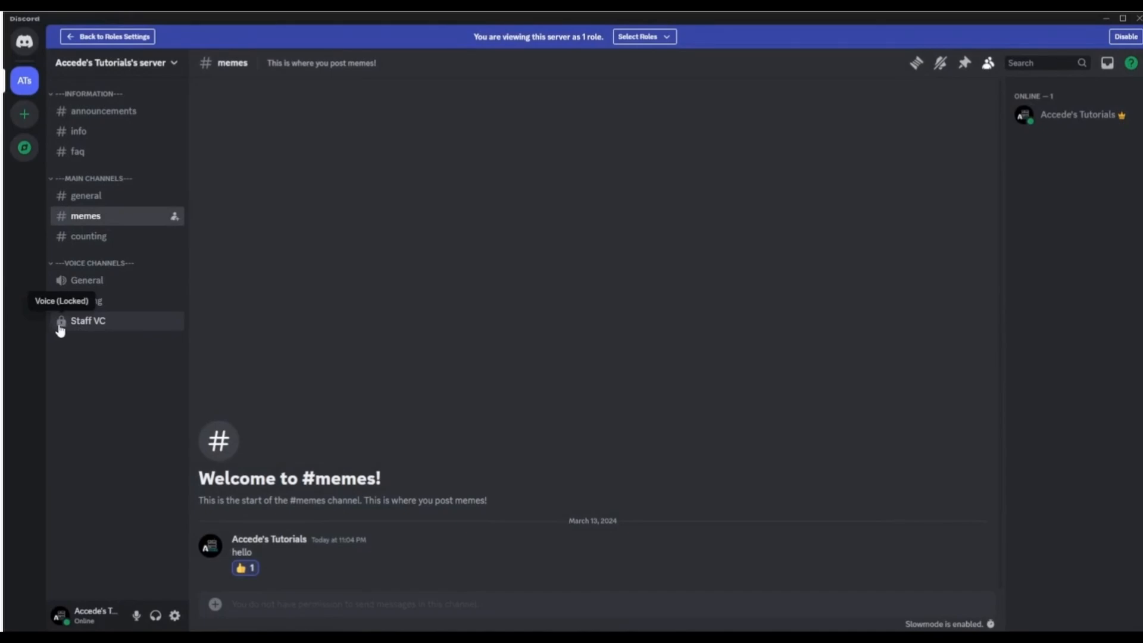
- Switch the role preview from Member to Moderator to check that role's access to Staff VC
click(643, 36)
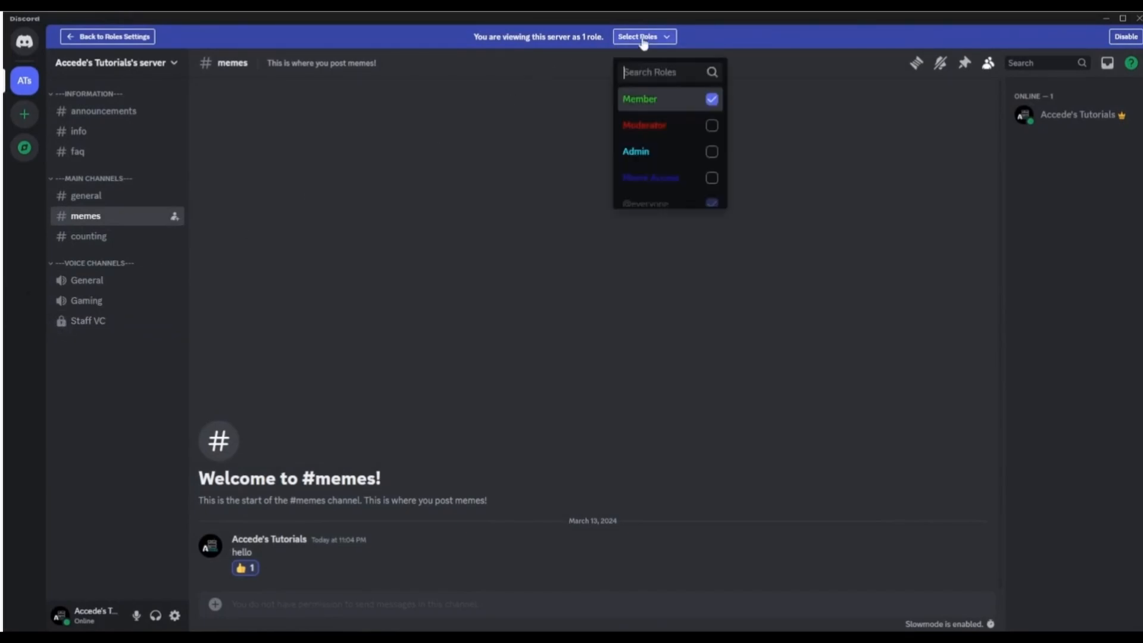
click(684, 93)
click(686, 121)
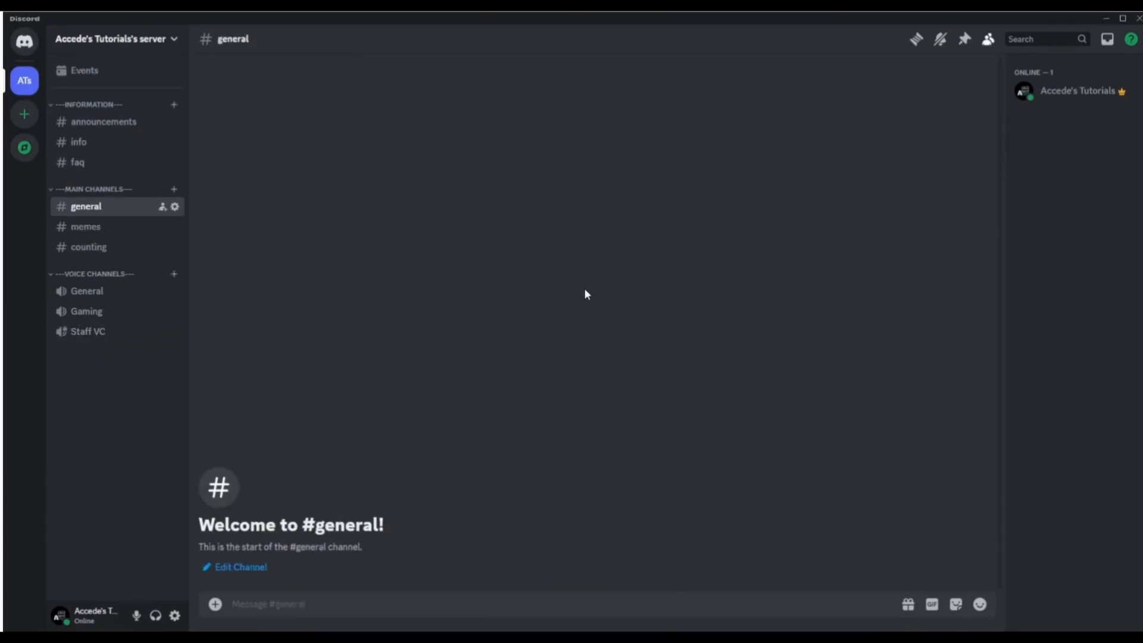
- Assign the Member, Moderator and Admin roles to the server owner from the member list
right_click(1074, 94)
mouse_move(1015, 237)
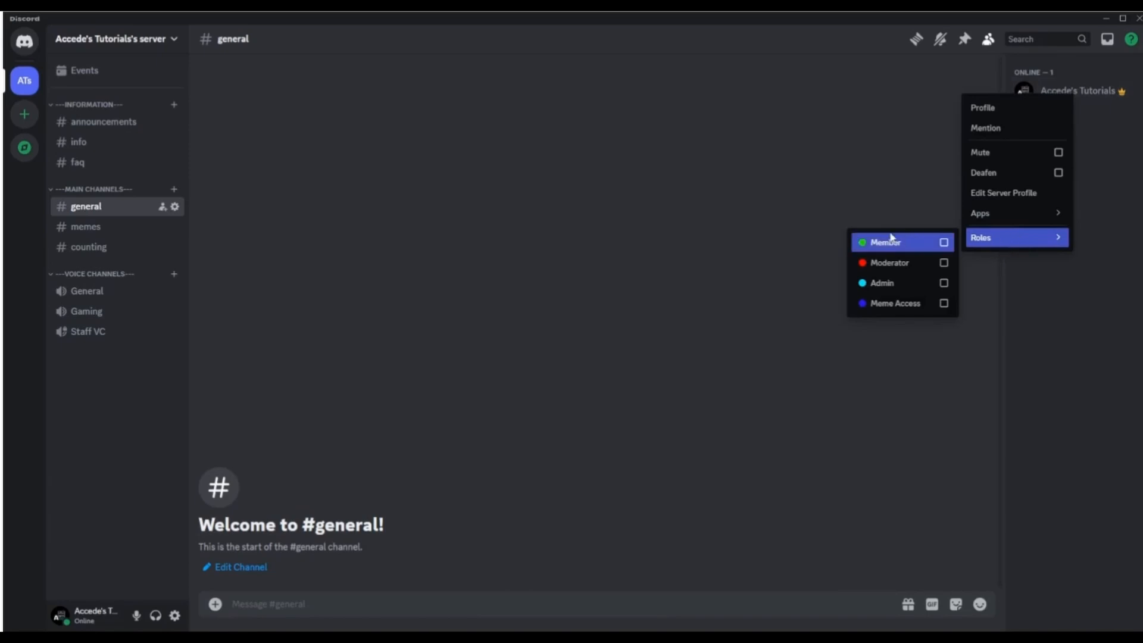
click(908, 254)
click(893, 263)
click(887, 283)
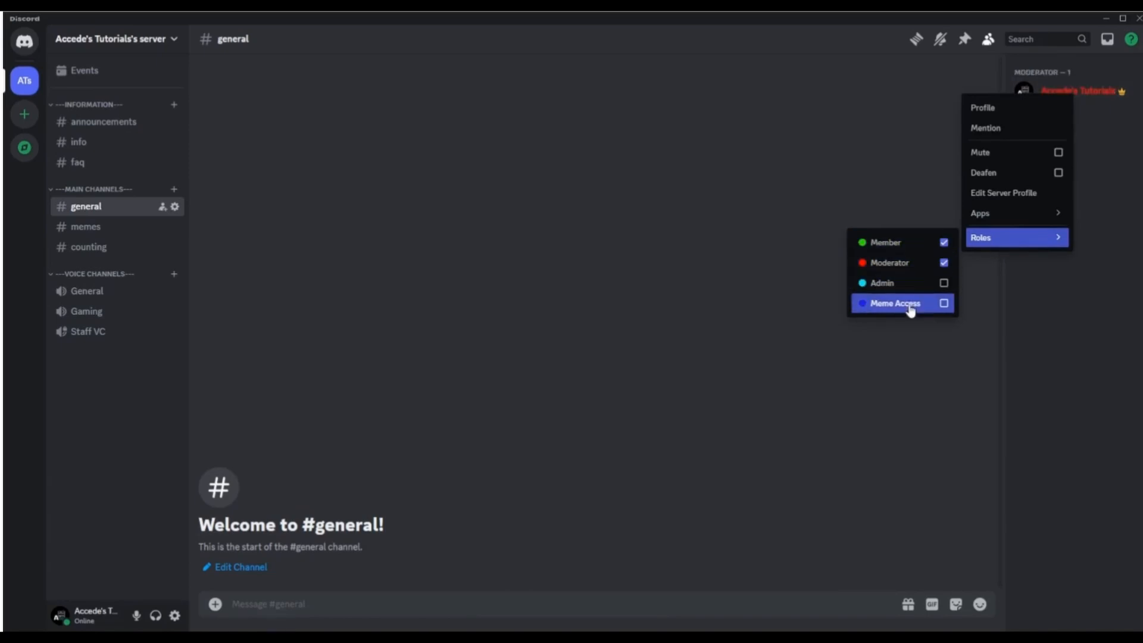
click(868, 321)
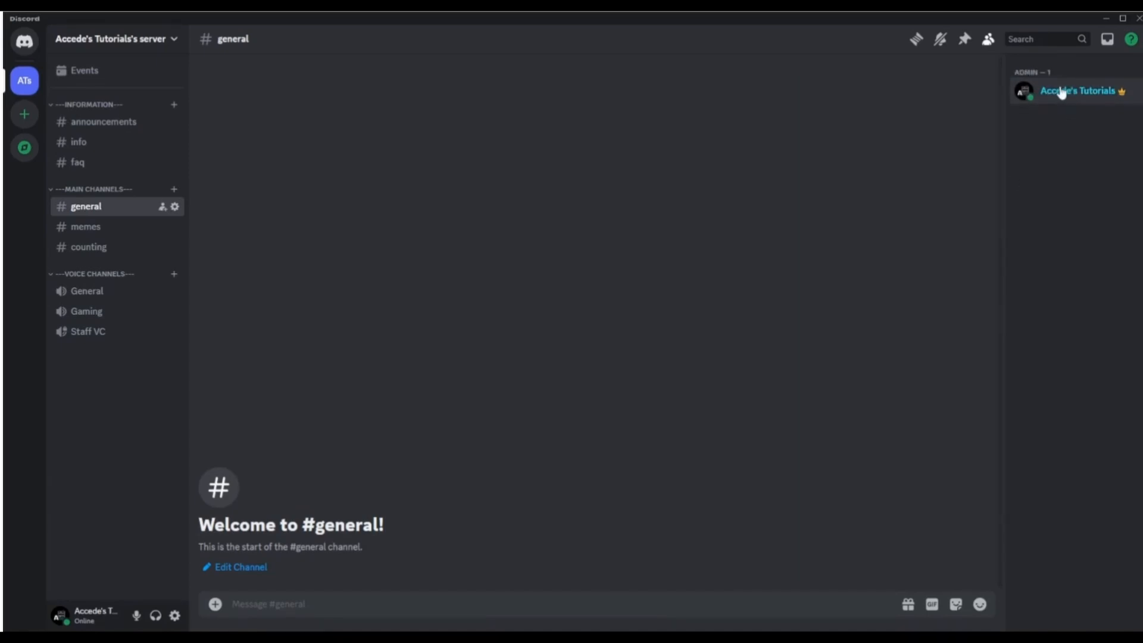
right_click(1034, 84)
click(958, 102)
key(Escape)
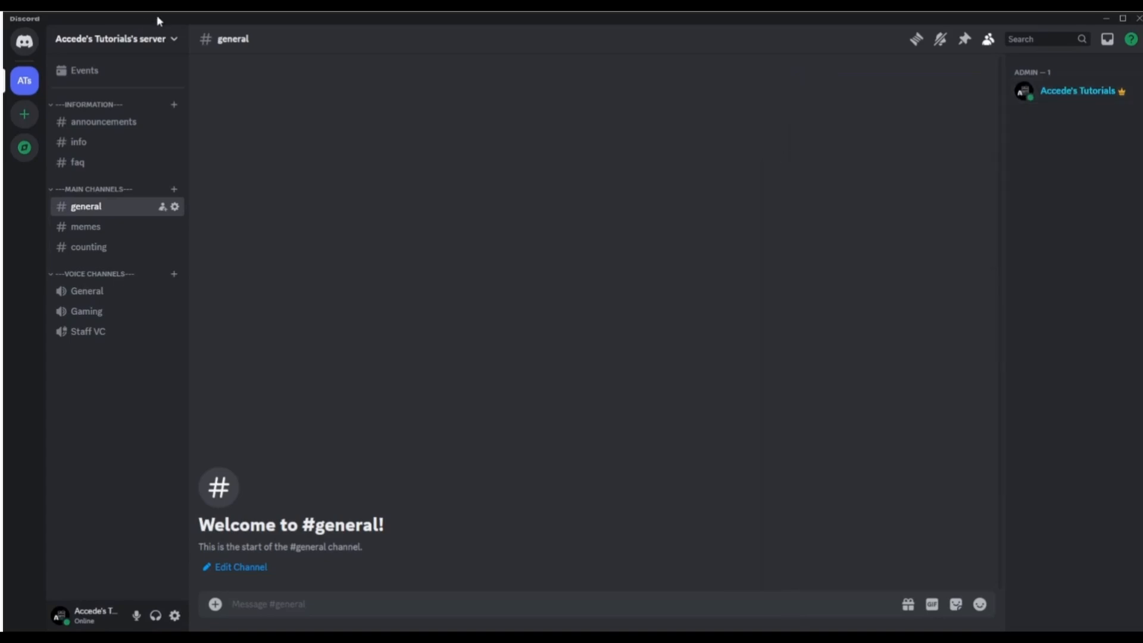
- Check how many members hold each role in the server's role settings, then return to the server
click(110, 39)
click(112, 117)
click(378, 104)
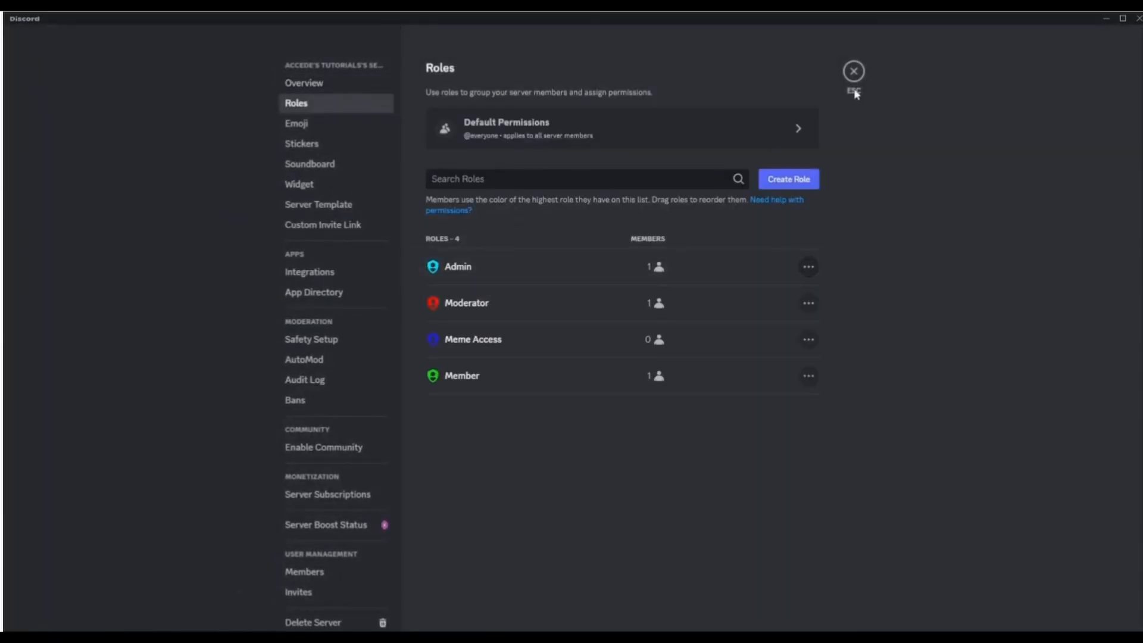
click(854, 73)
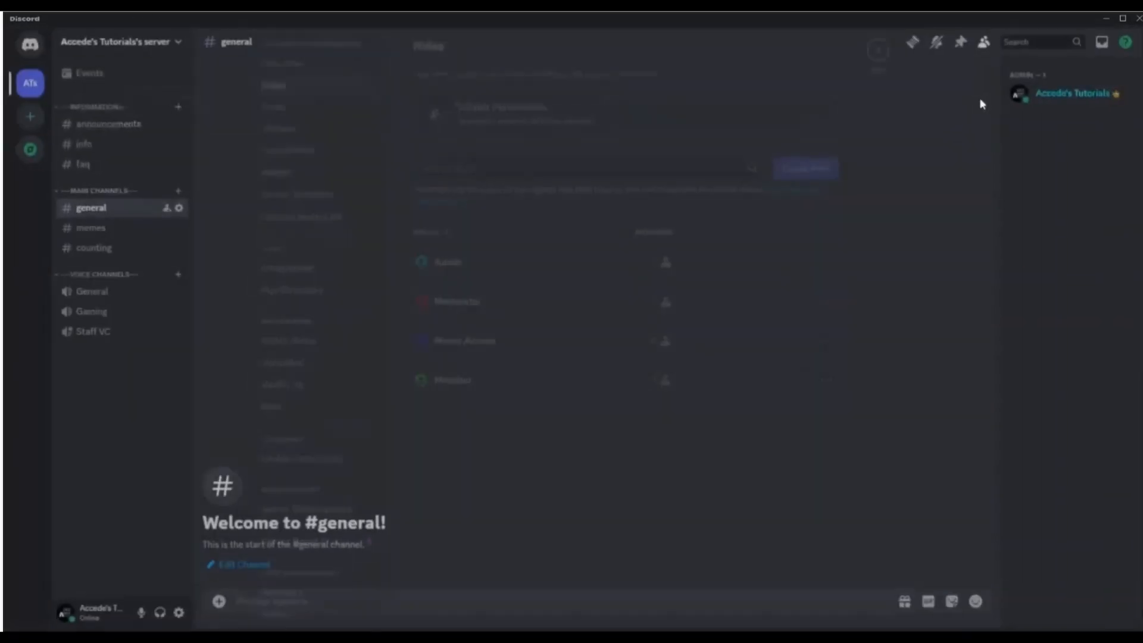
- Remove the Admin, Moderator and Member roles from the server owner and assign the Meme Access role
right_click(1062, 95)
mouse_move(997, 233)
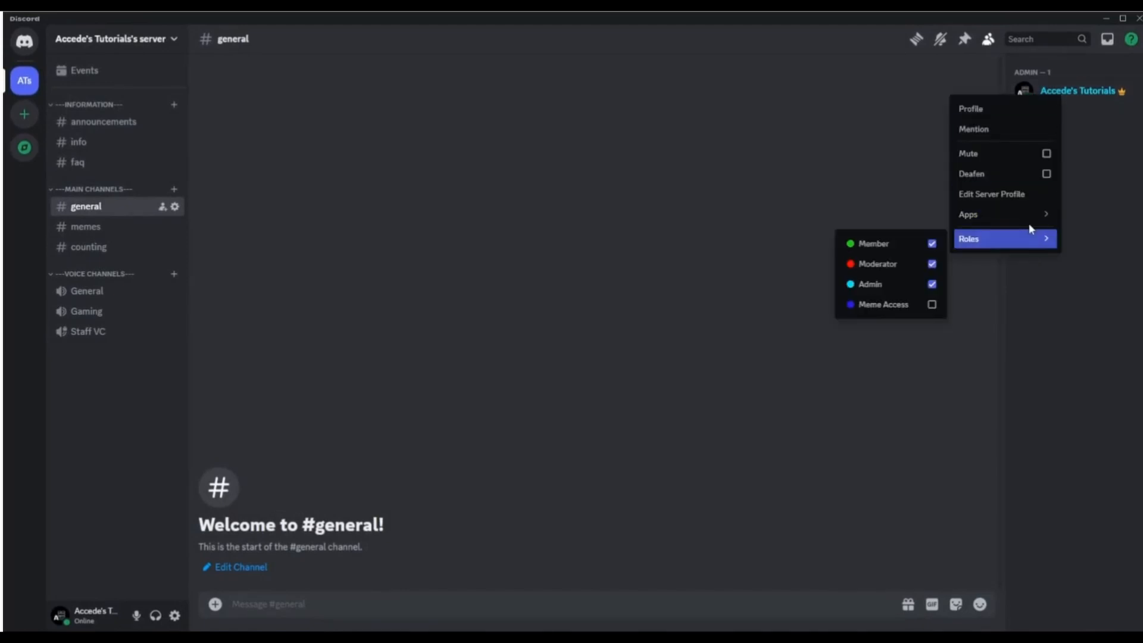
click(901, 286)
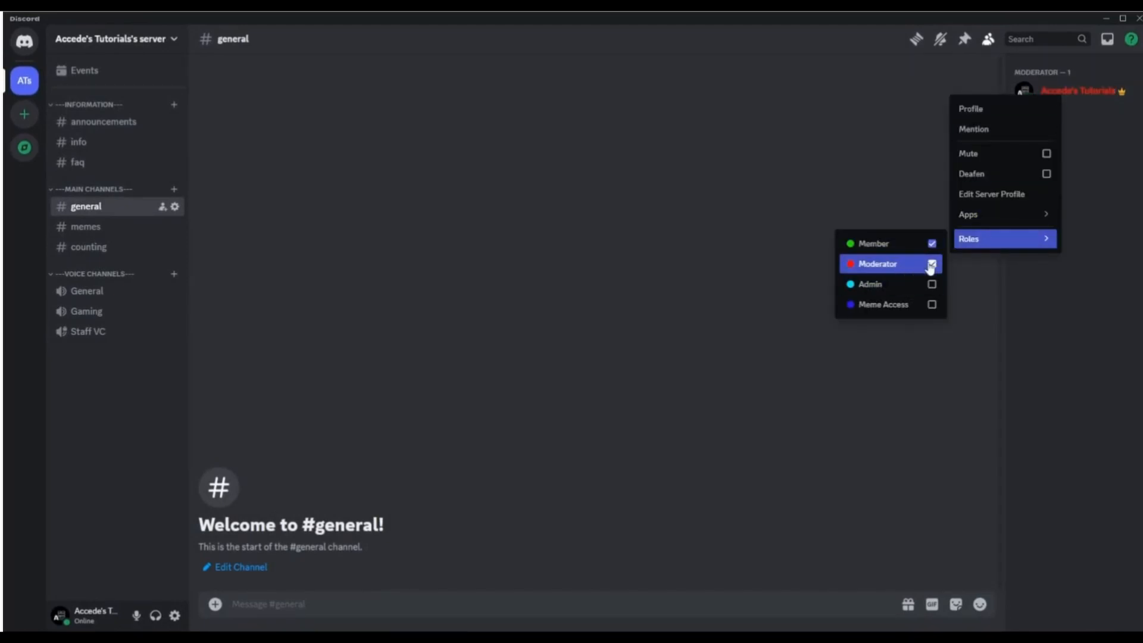
mouse_move(986, 223)
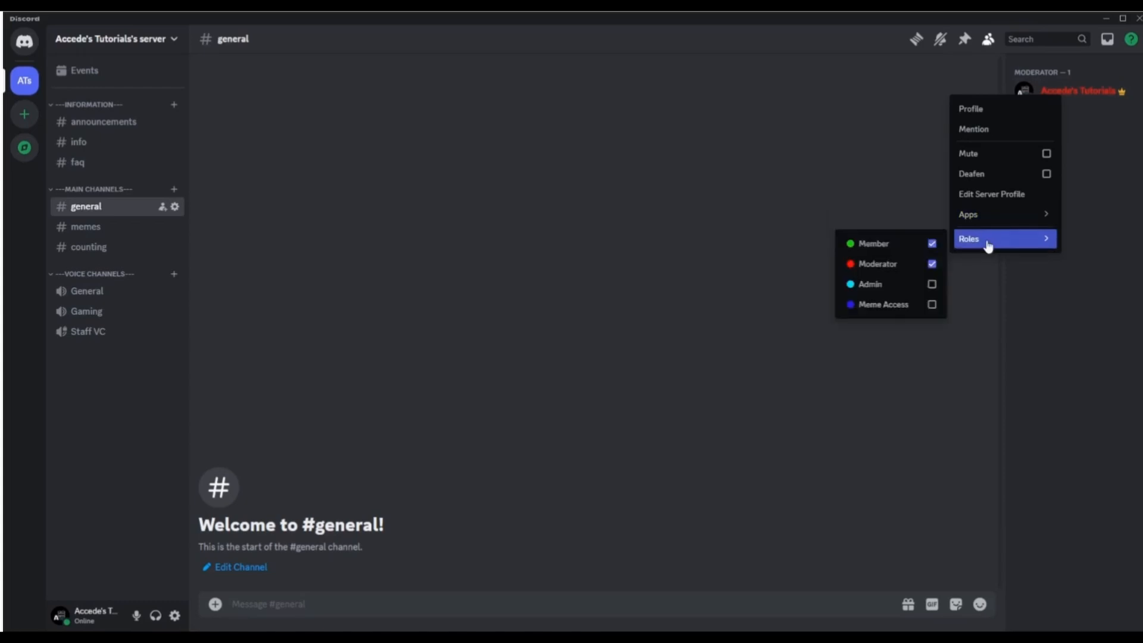
click(906, 306)
click(910, 265)
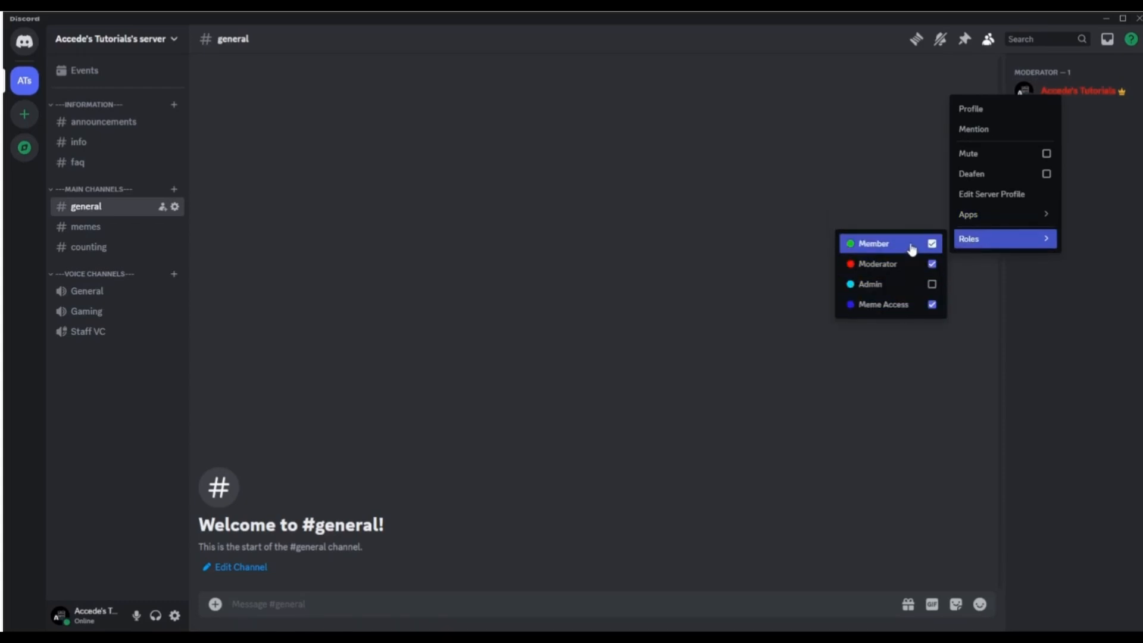
click(911, 246)
click(926, 191)
- Examine the roles listed on the server owner's profile card
click(1086, 97)
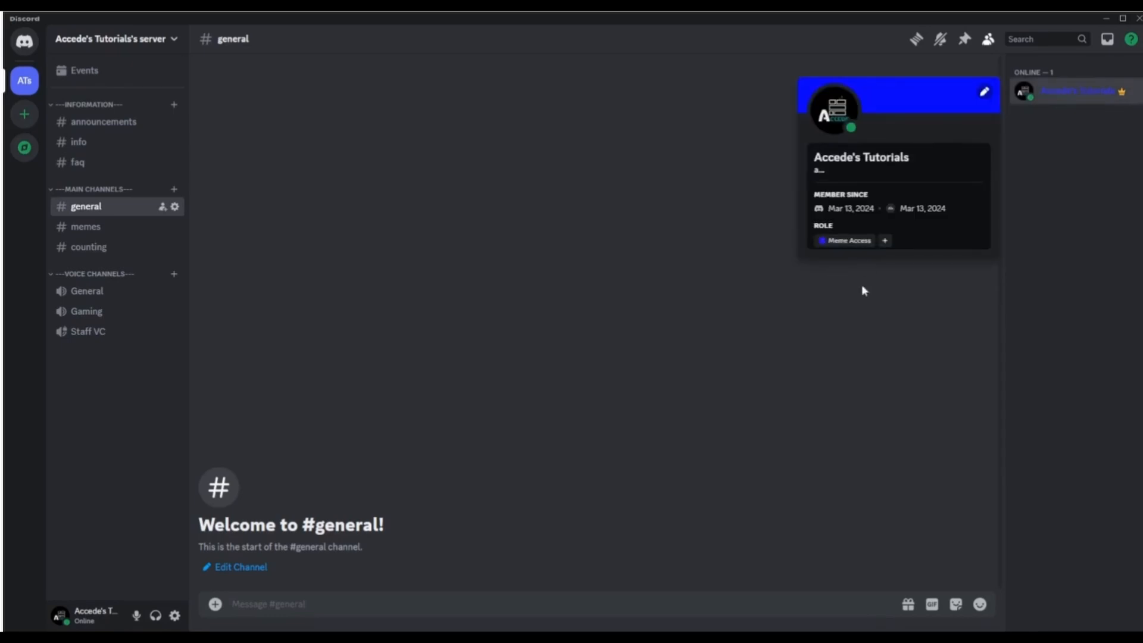
click(827, 365)
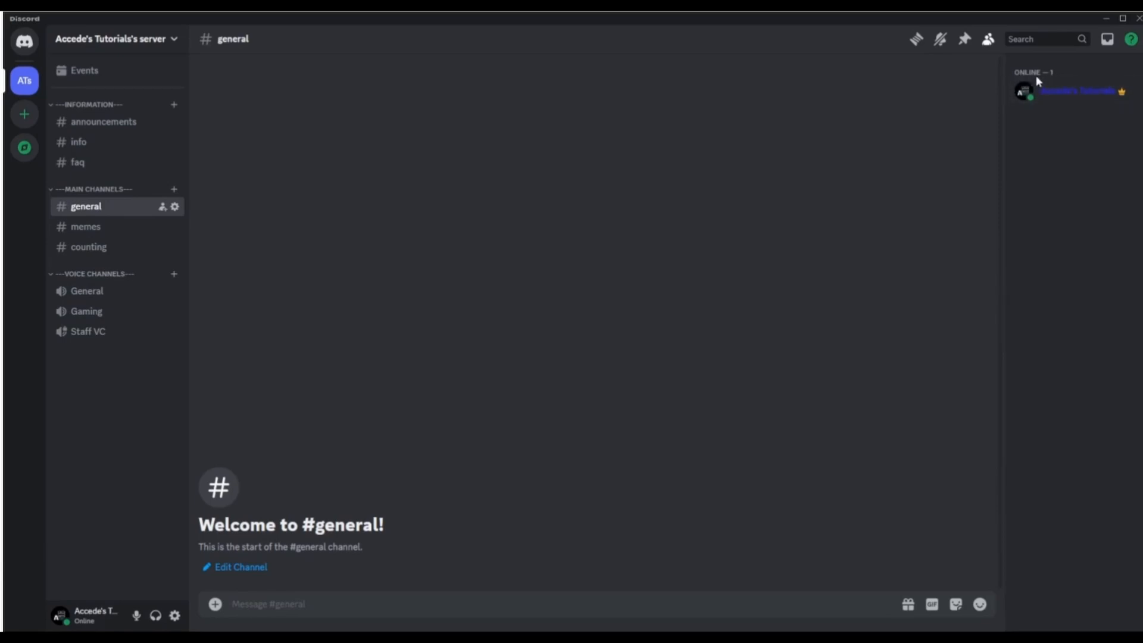
click(1048, 91)
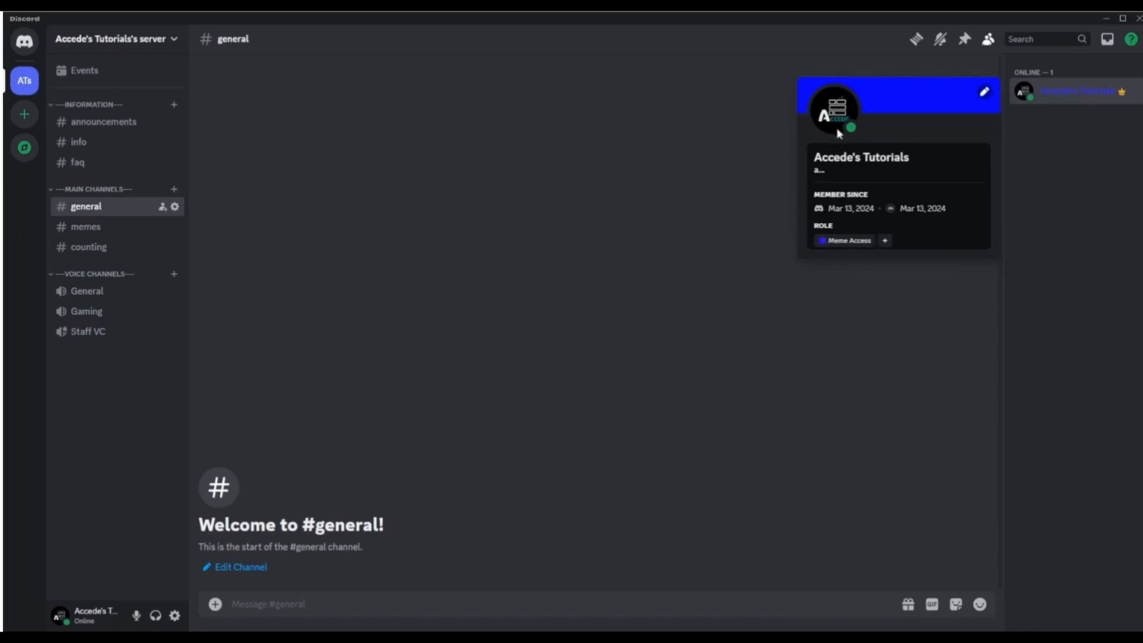
click(1034, 102)
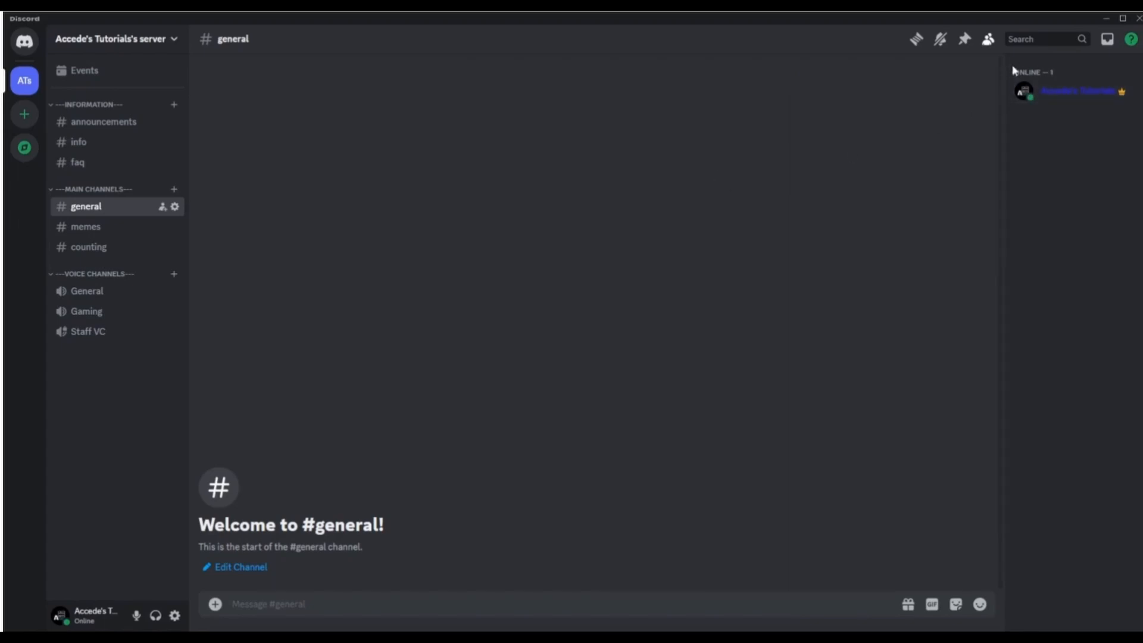
- Assign the Member role to the server owner alongside Meme Access
right_click(1072, 96)
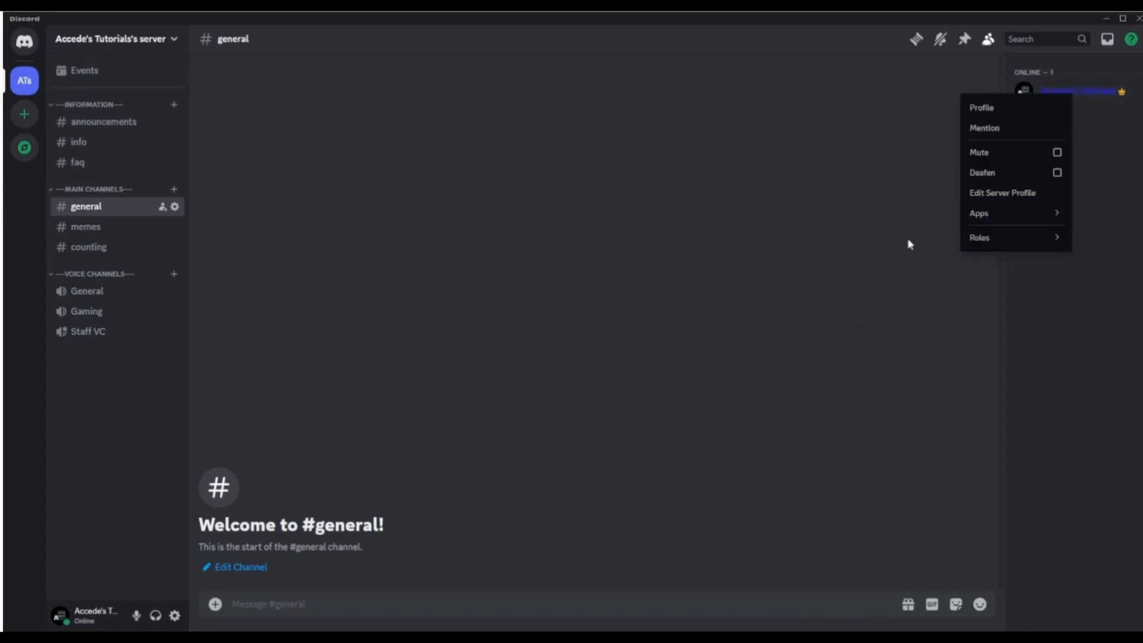
mouse_move(1006, 225)
click(912, 247)
click(837, 224)
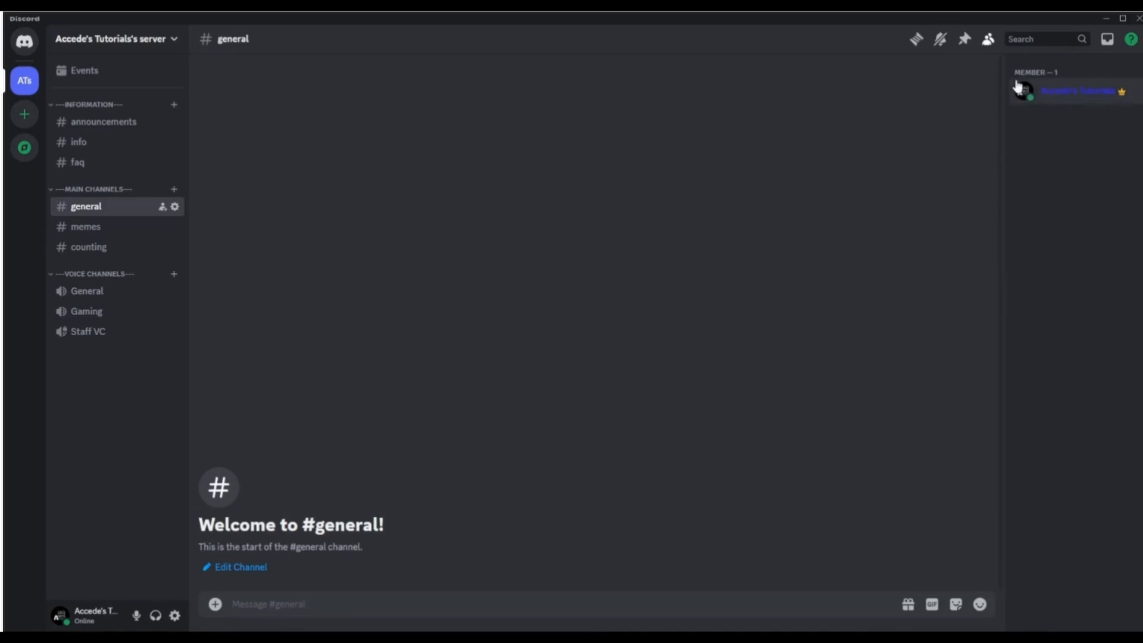
- Review the server owner's assigned roles in the role list and on the profile card
right_click(1055, 91)
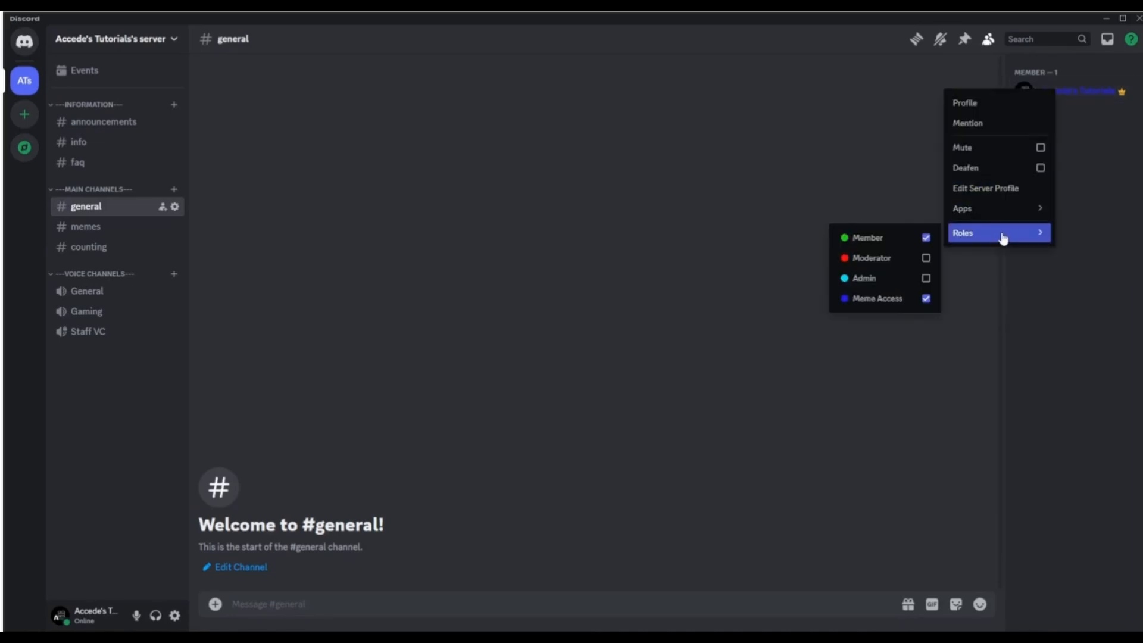
click(817, 133)
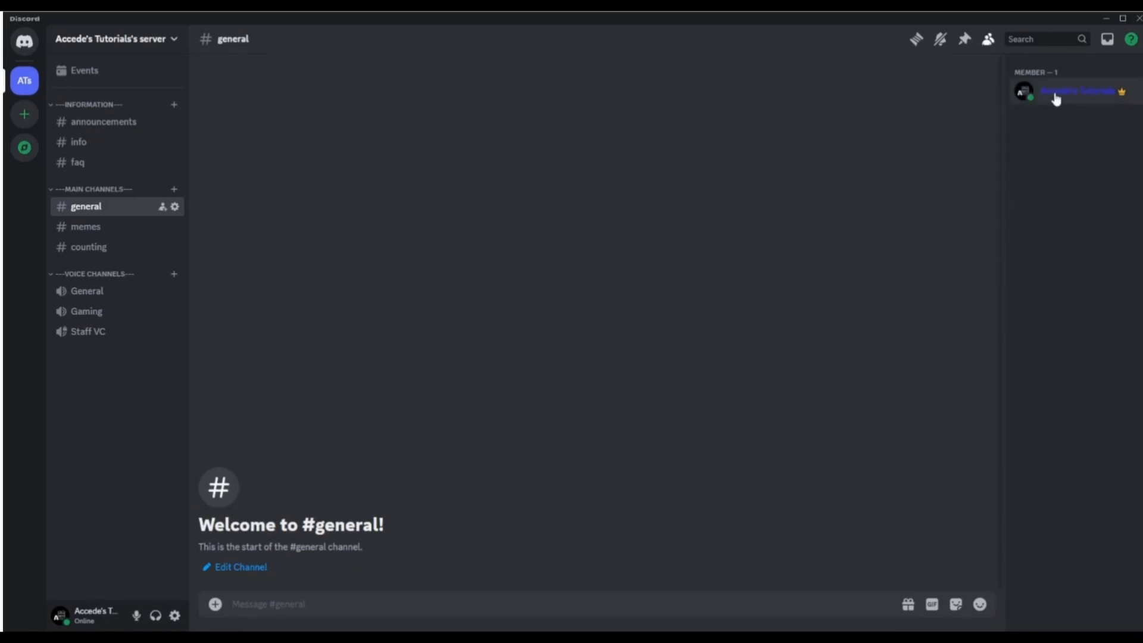
click(1054, 96)
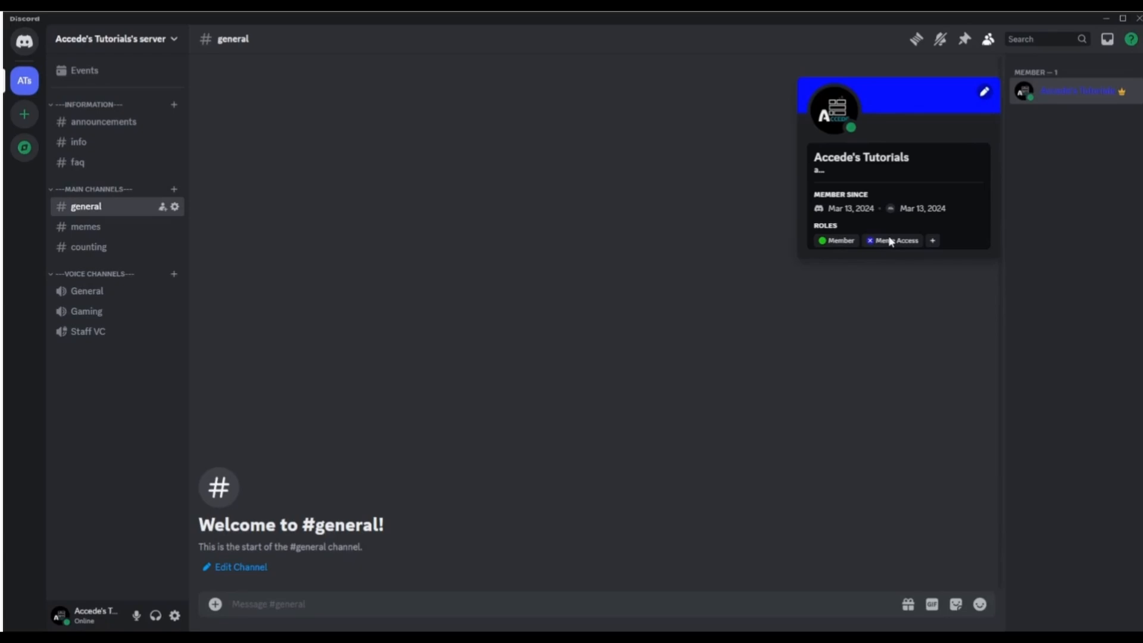
- Assign the Admin role to the server owner alongside Member and Meme Access
click(691, 242)
right_click(1066, 95)
mouse_move(1012, 237)
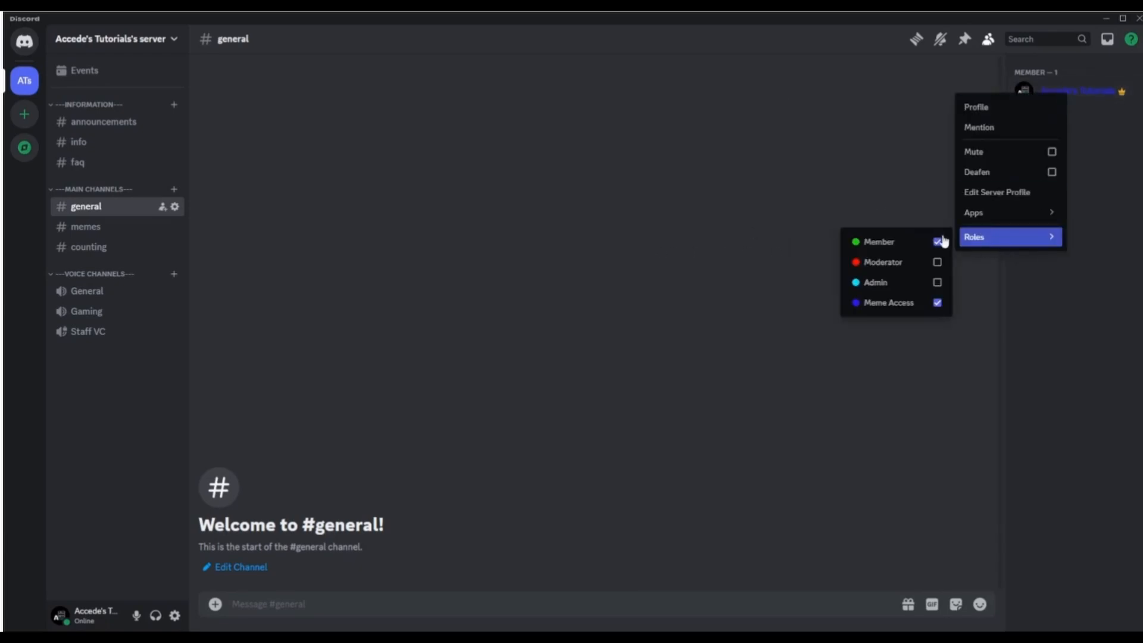
click(895, 282)
click(591, 249)
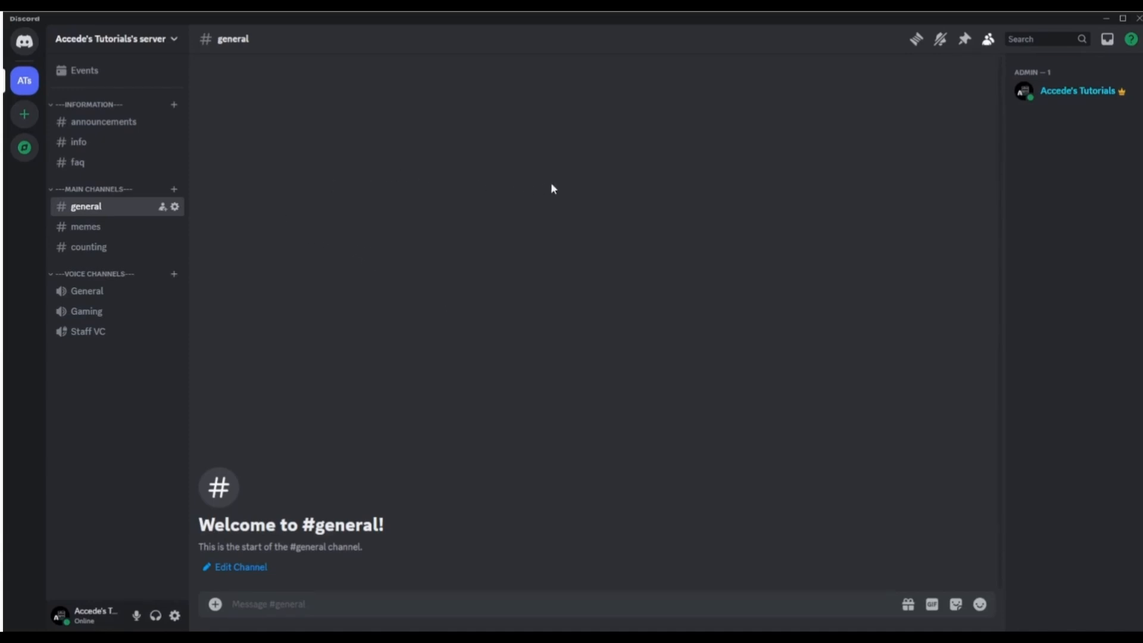
- Create a voice channel named AFK in the Voice Channels category
click(174, 274)
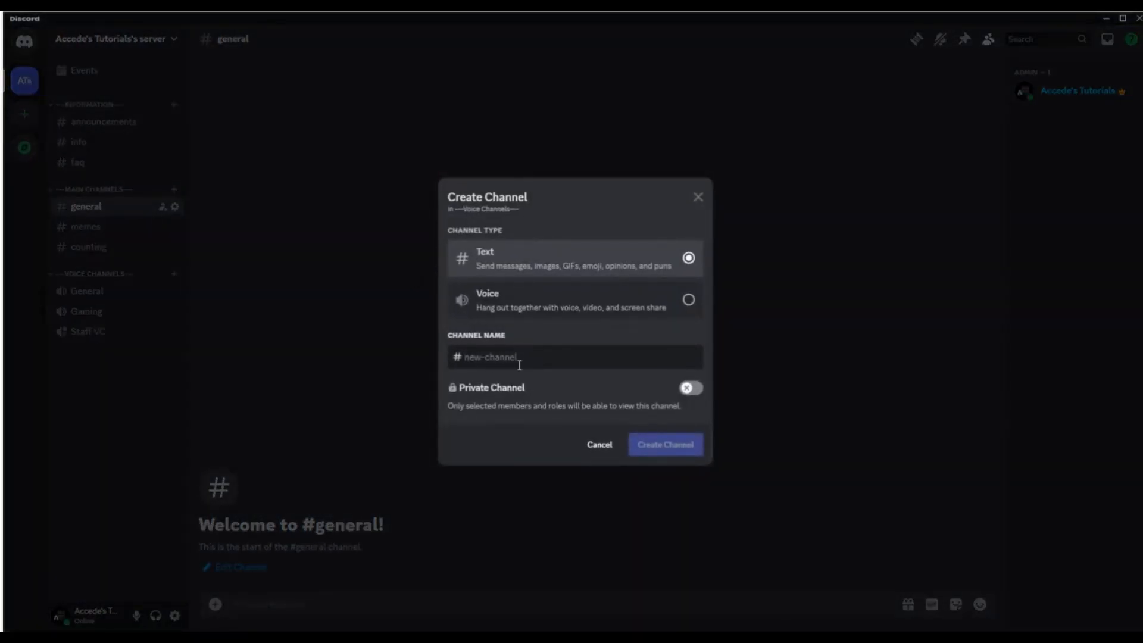
text(afk)
click(572, 310)
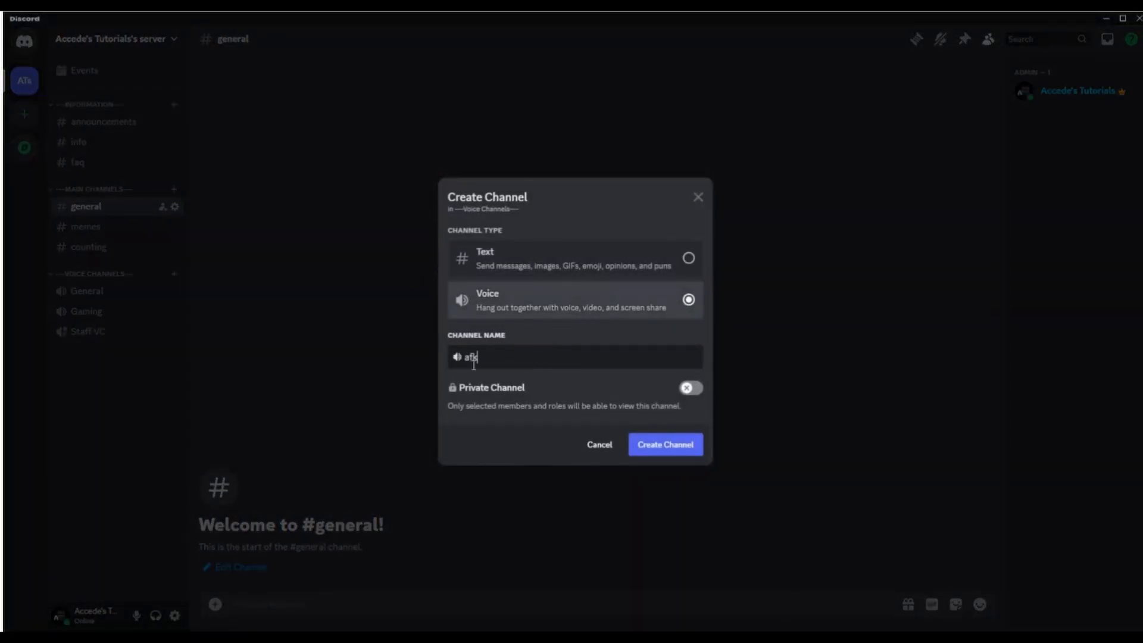
key(ctrl+a)
text(AFK)
click(685, 452)
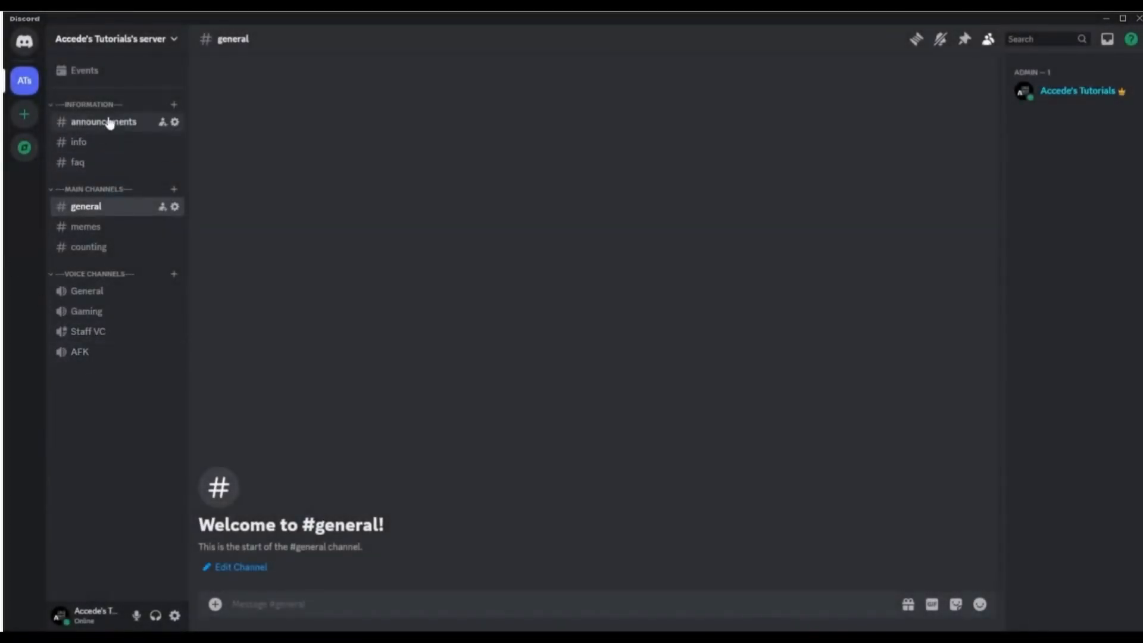
- Set the server's inactive channel to AFK in the server overview and save the change
click(146, 40)
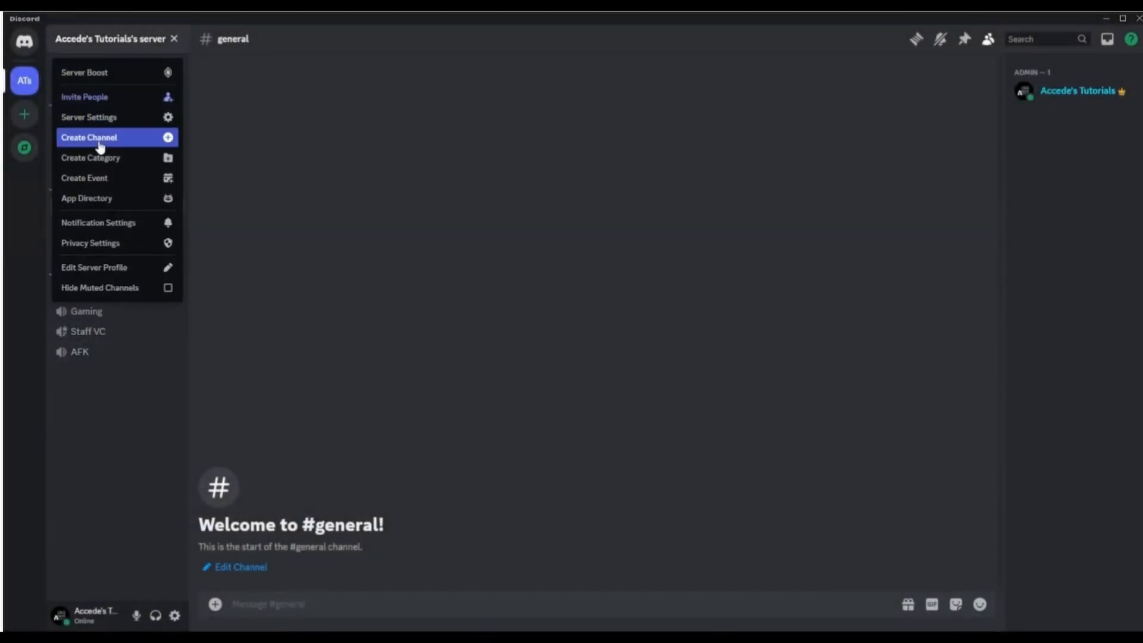
click(117, 118)
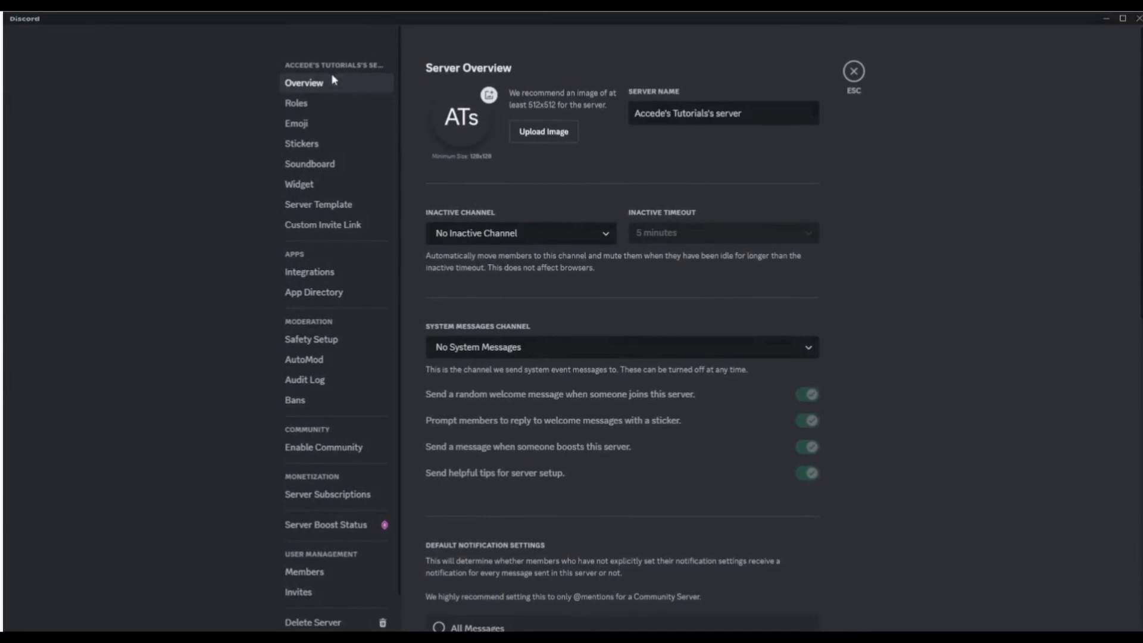
click(499, 238)
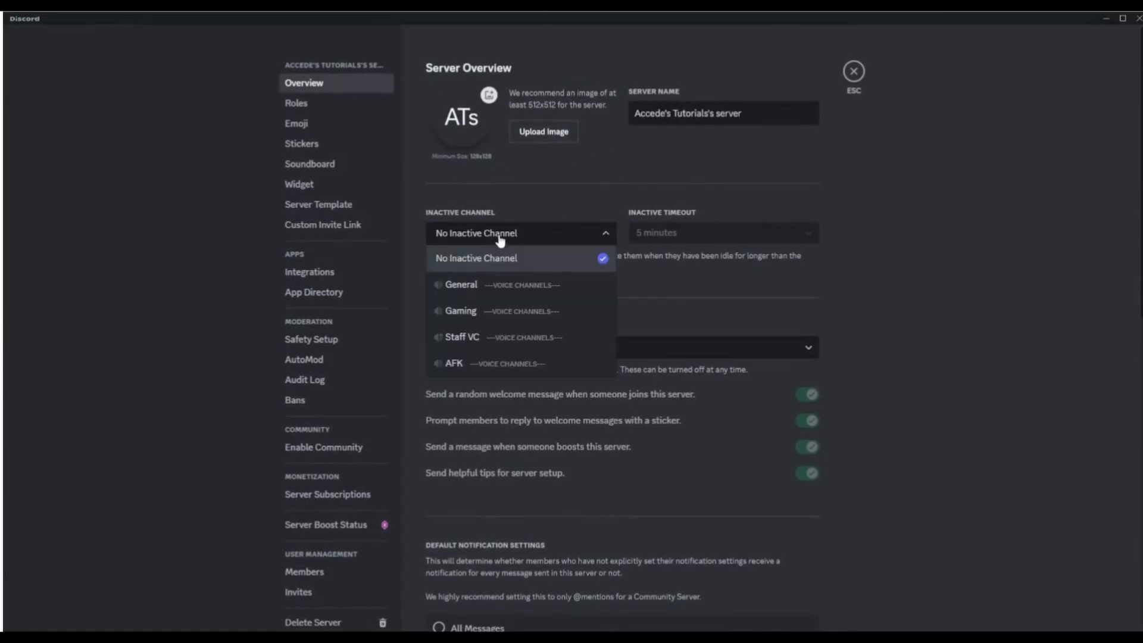
click(482, 362)
click(789, 605)
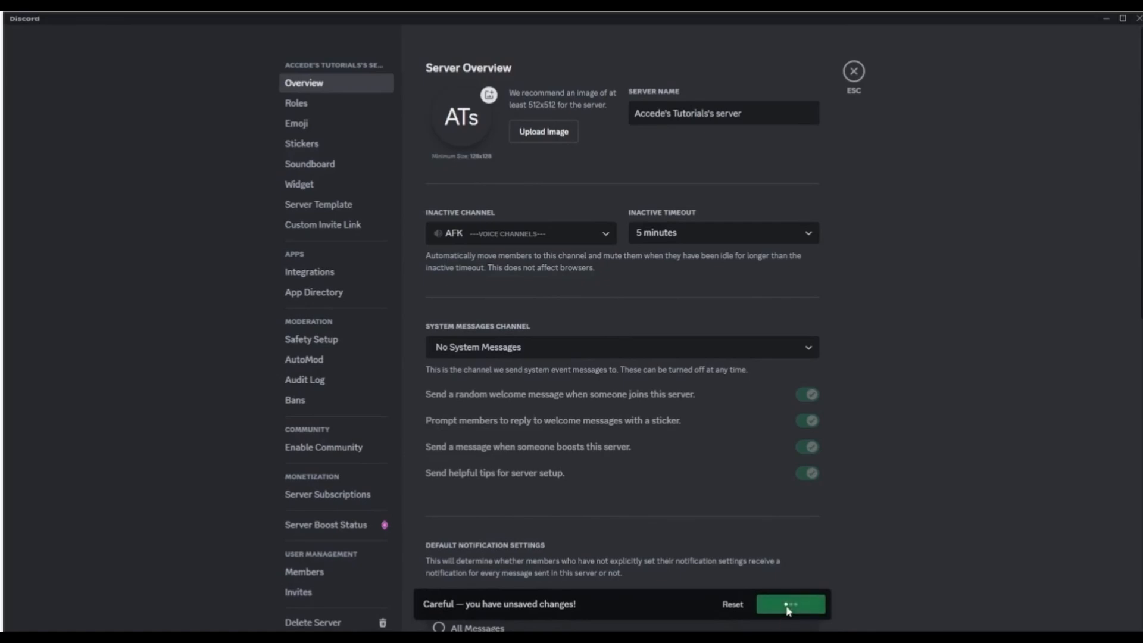
- Set the server's inactive timeout to 15 minutes, save it and leave the server settings
click(695, 232)
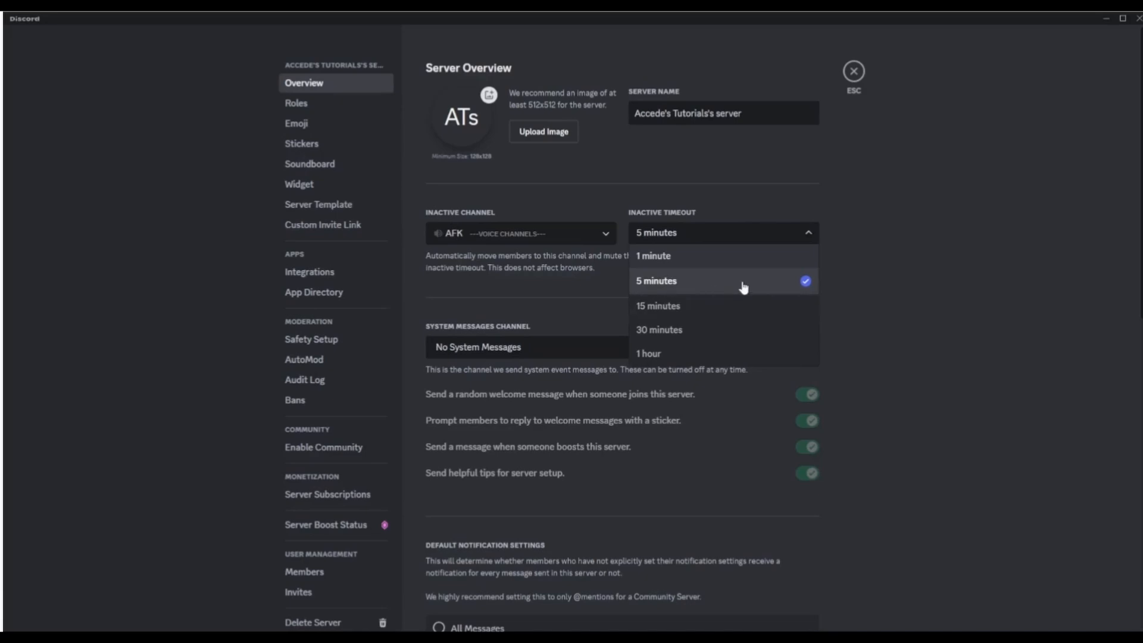
click(691, 309)
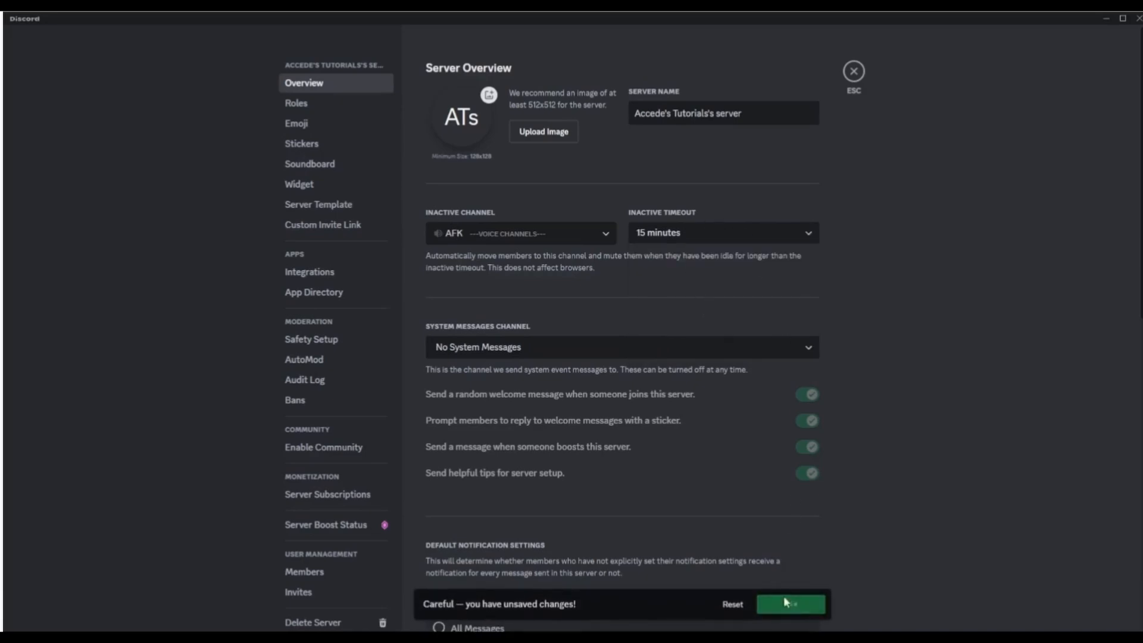
click(698, 238)
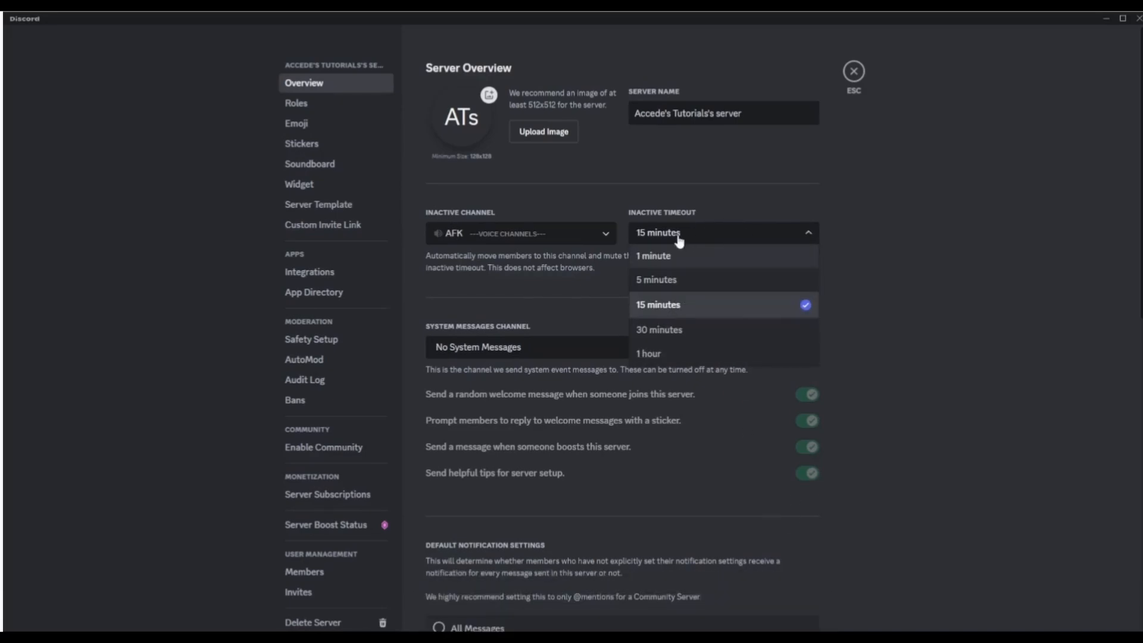
click(681, 239)
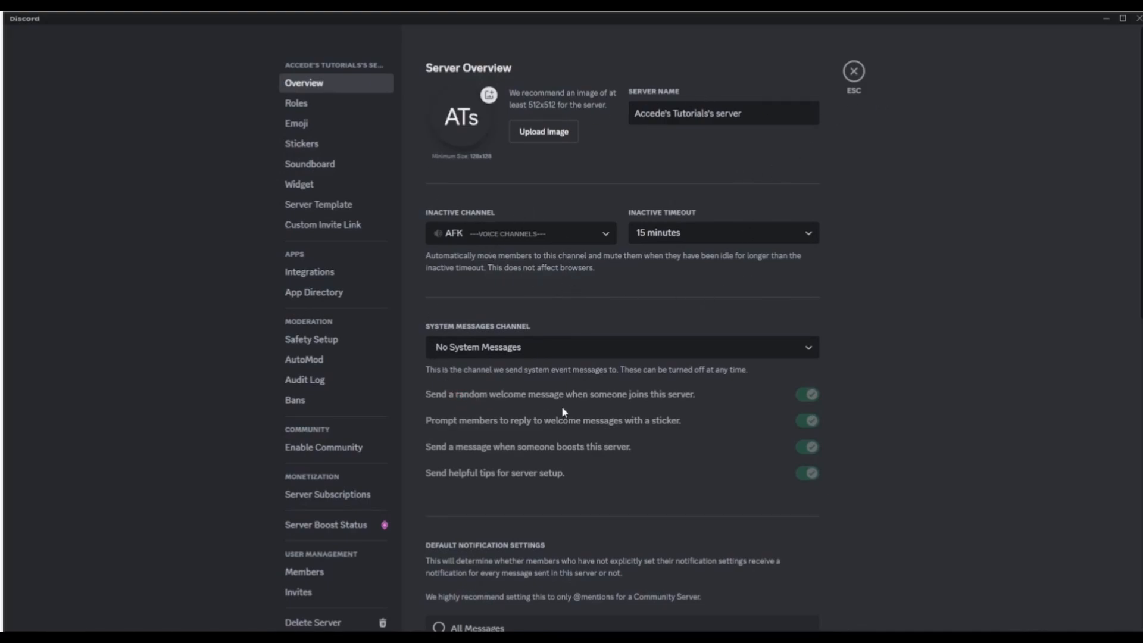
scroll(608, 313, down, 2)
scroll(730, 314, up, 2)
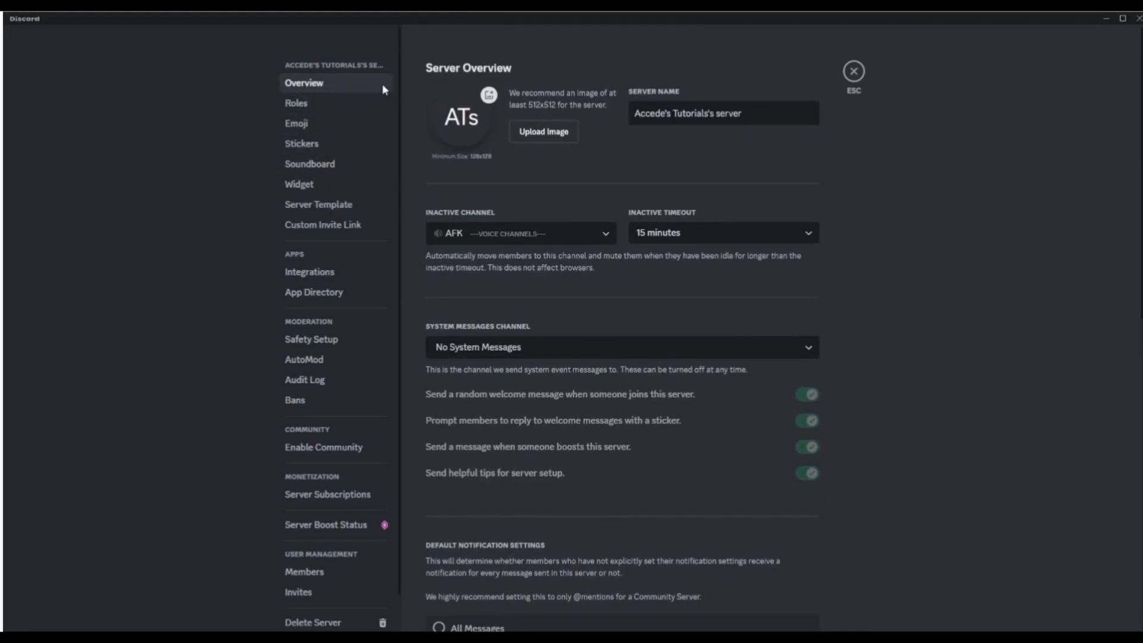
click(854, 71)
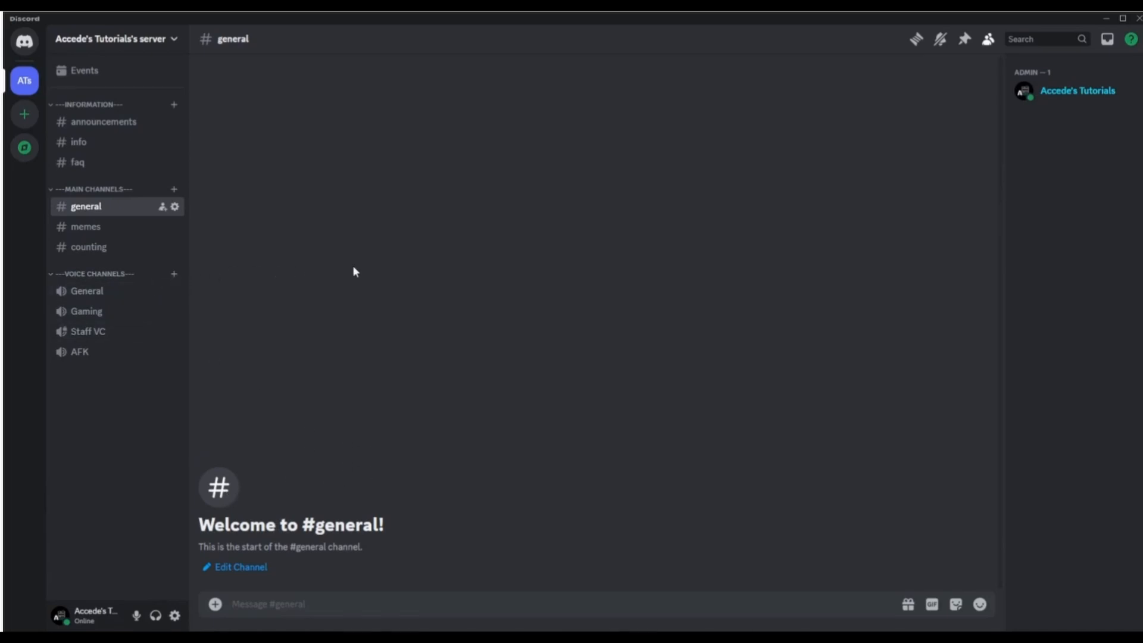
- Review the server's role list in the server settings and the own account's profile card
click(82, 40)
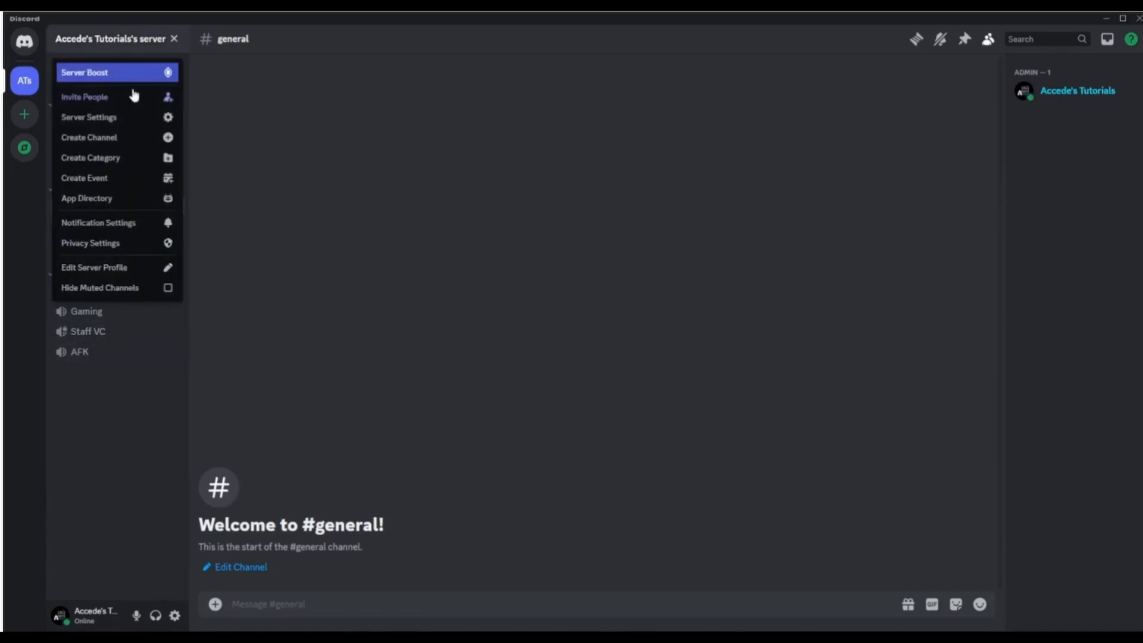
click(90, 116)
click(357, 104)
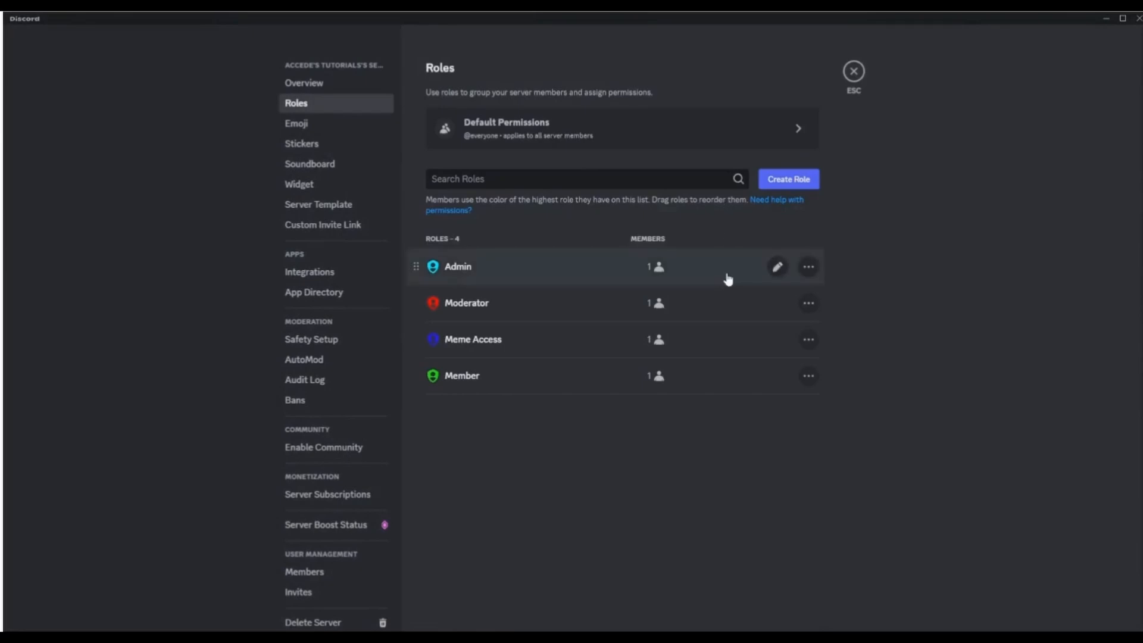
click(851, 72)
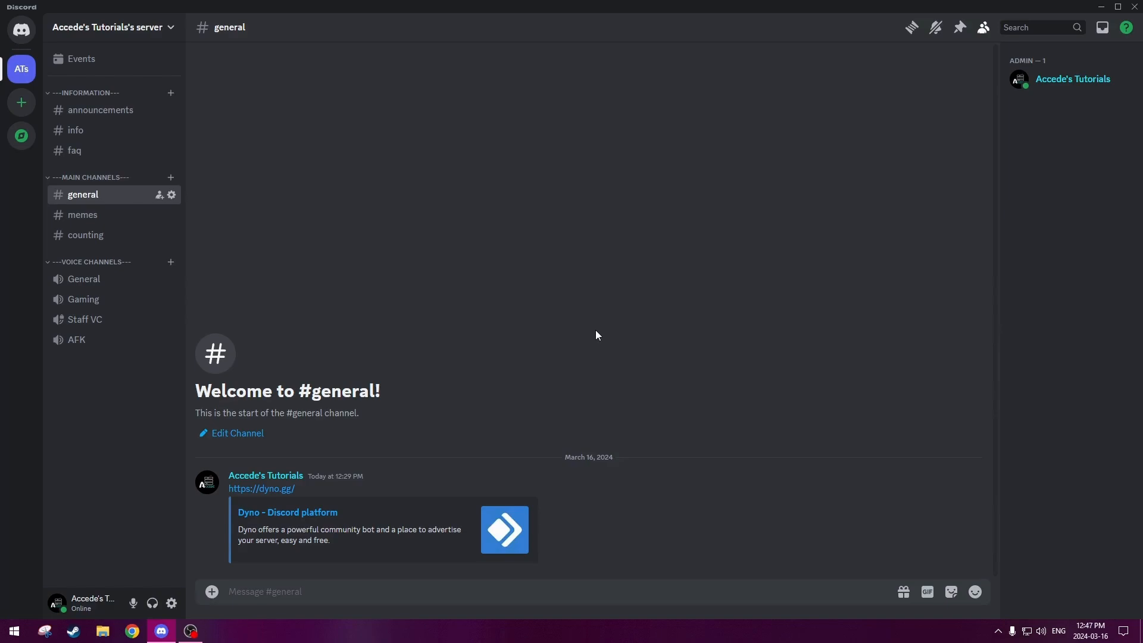
click(60, 598)
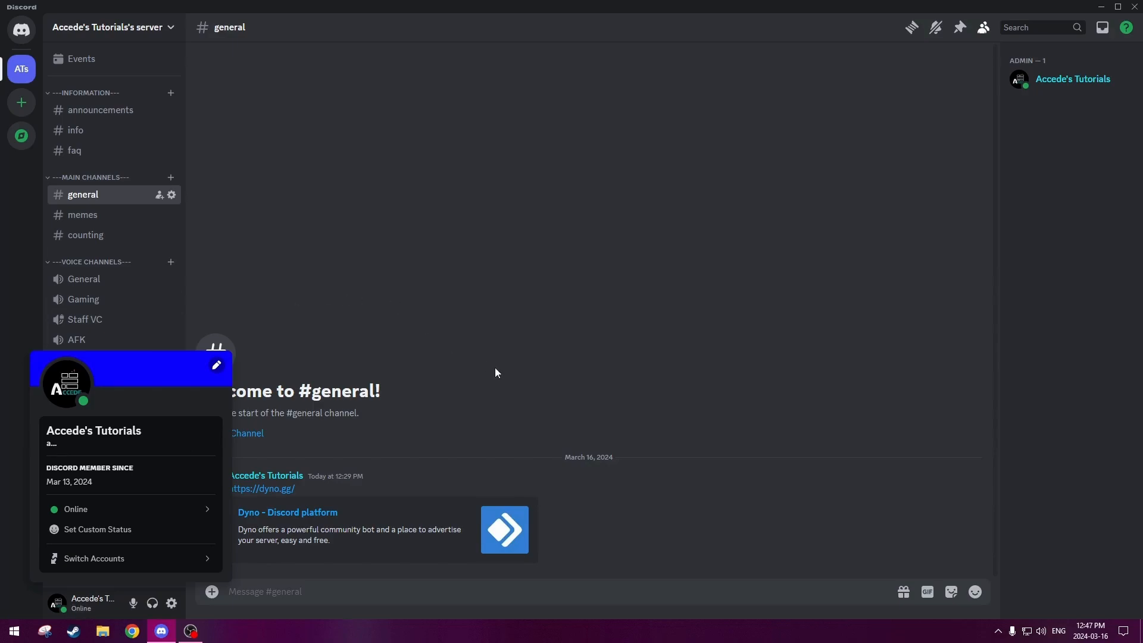
click(548, 331)
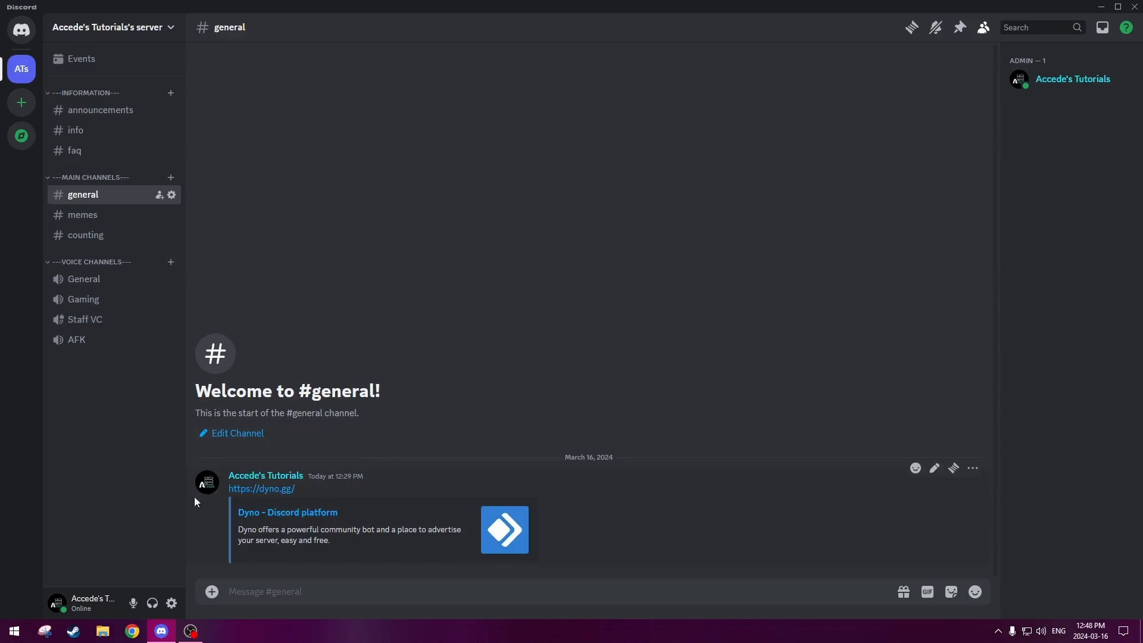
click(262, 490)
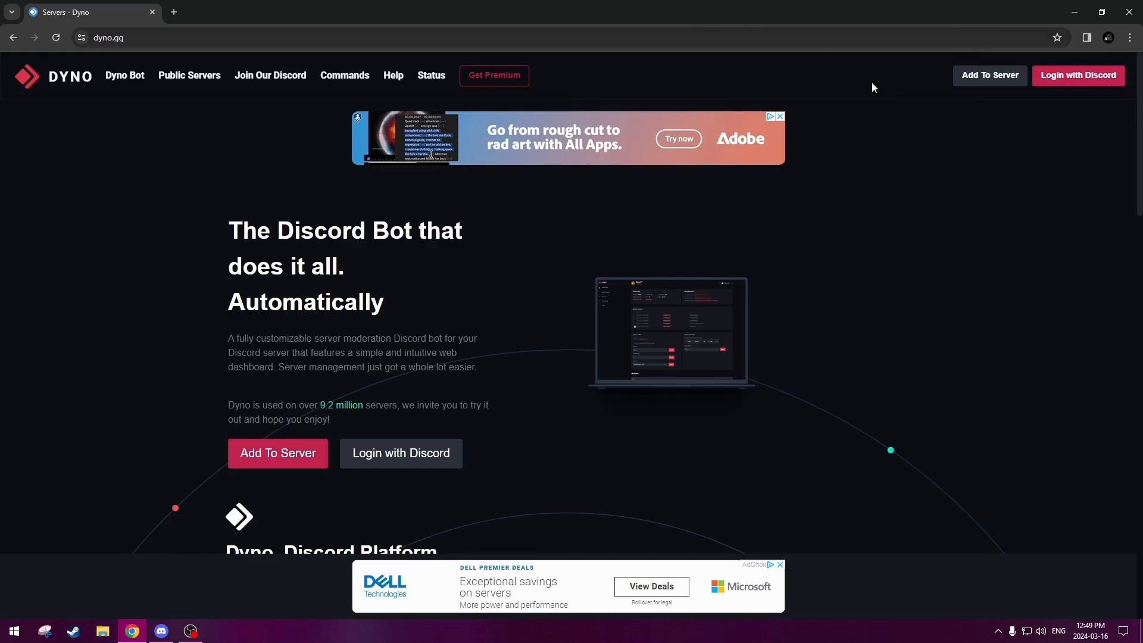
click(1079, 78)
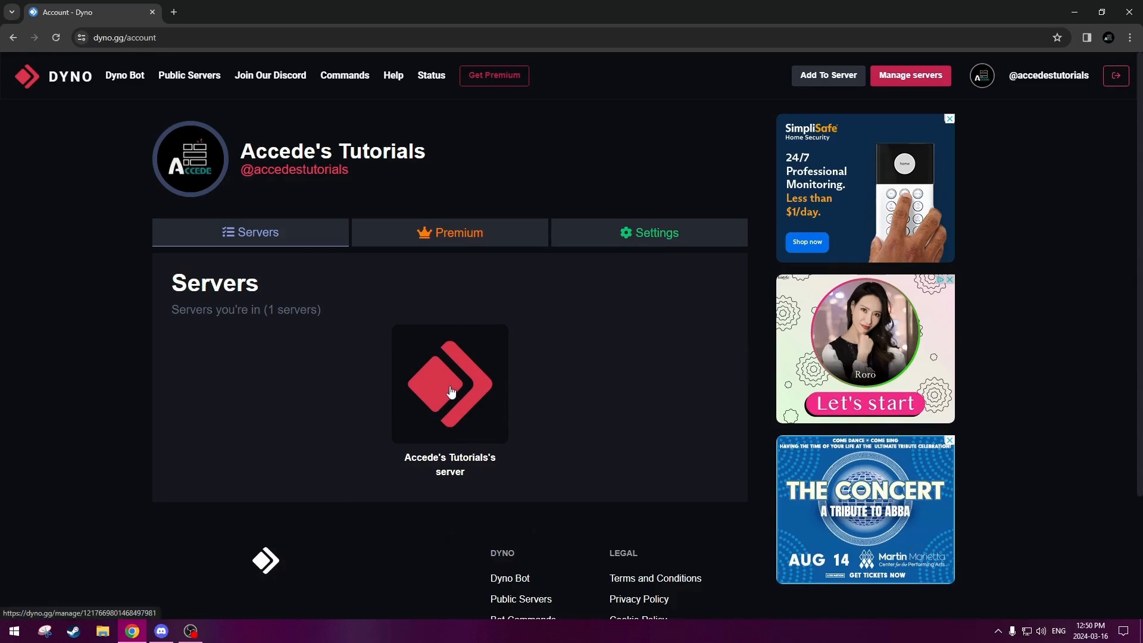
click(451, 391)
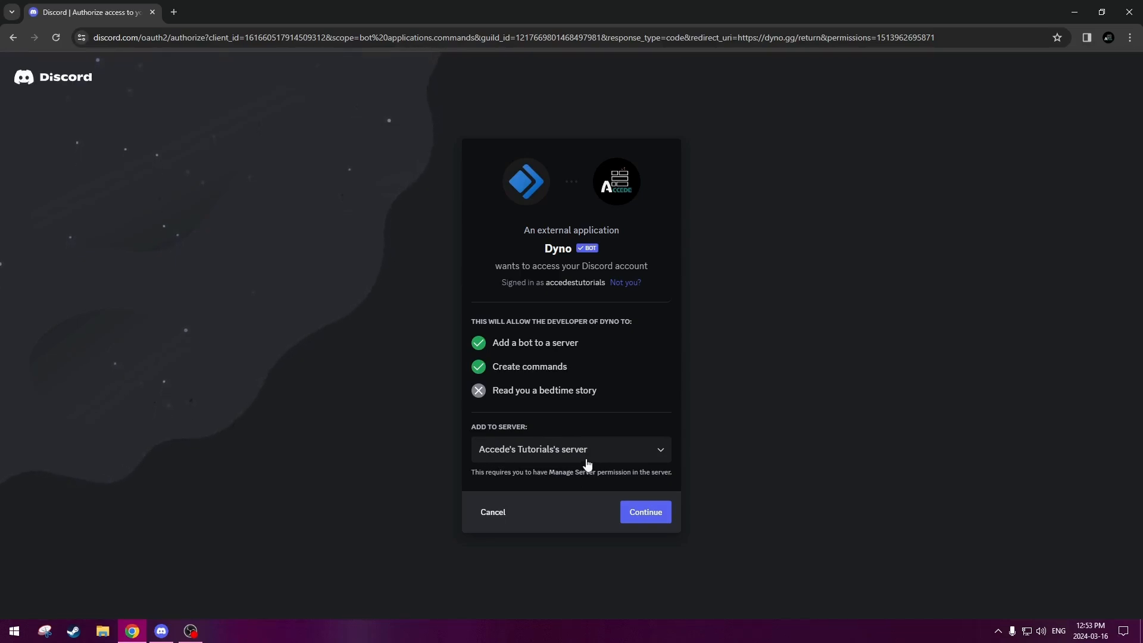
click(655, 522)
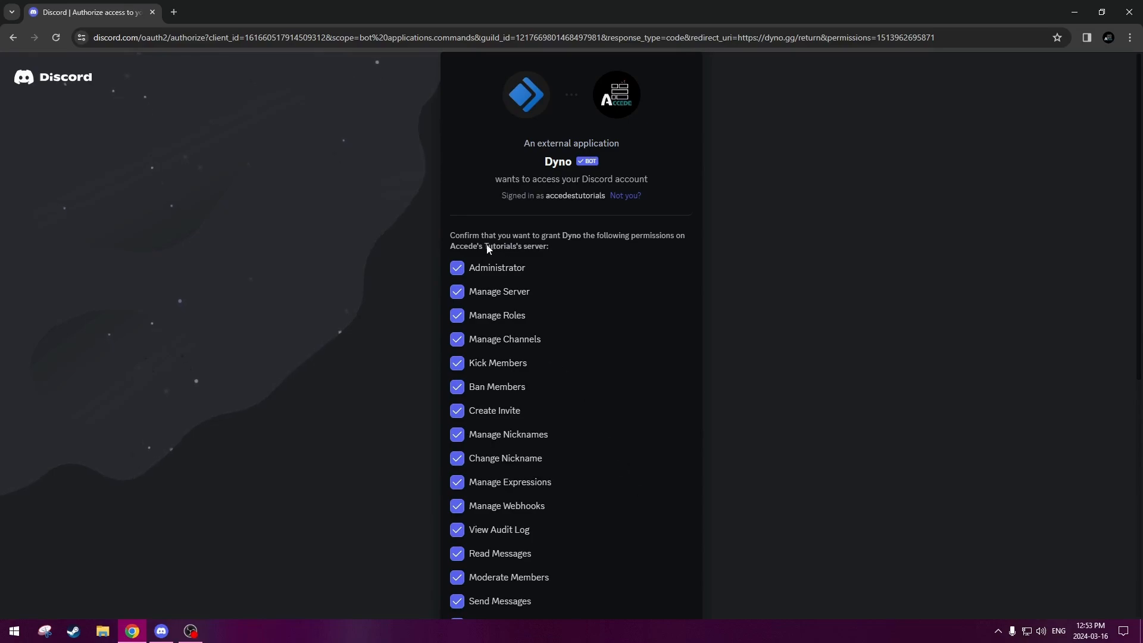
- Examine the full list of permissions that Dyno requests on the server
scroll(415, 489, down, 4)
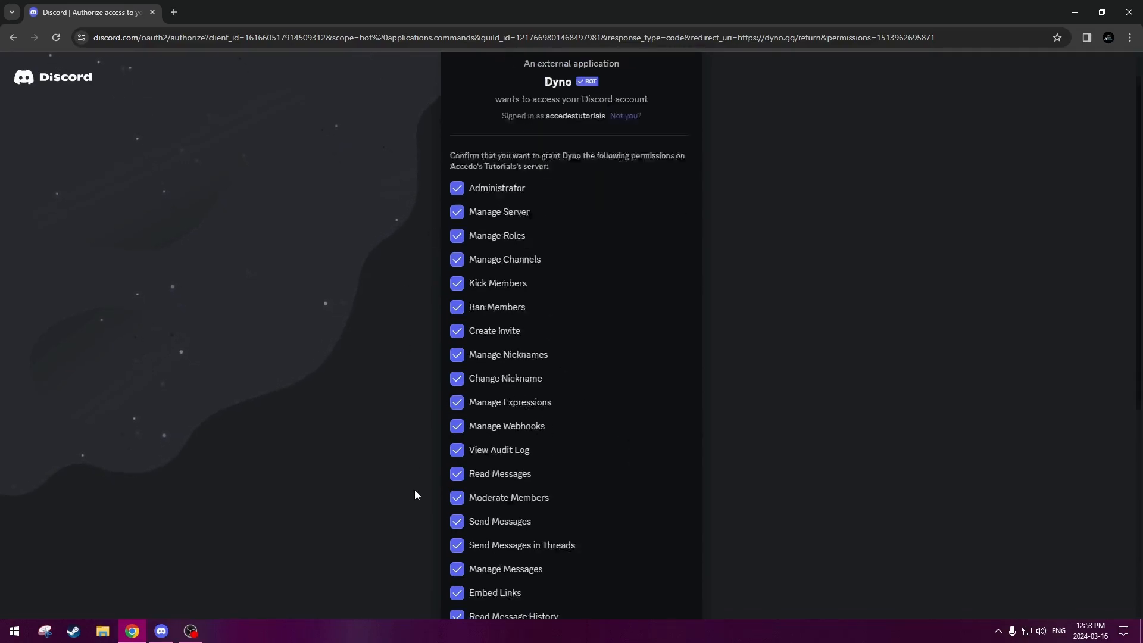
scroll(415, 487, up, 5)
scroll(415, 426, down, 5)
scroll(417, 415, up, 5)
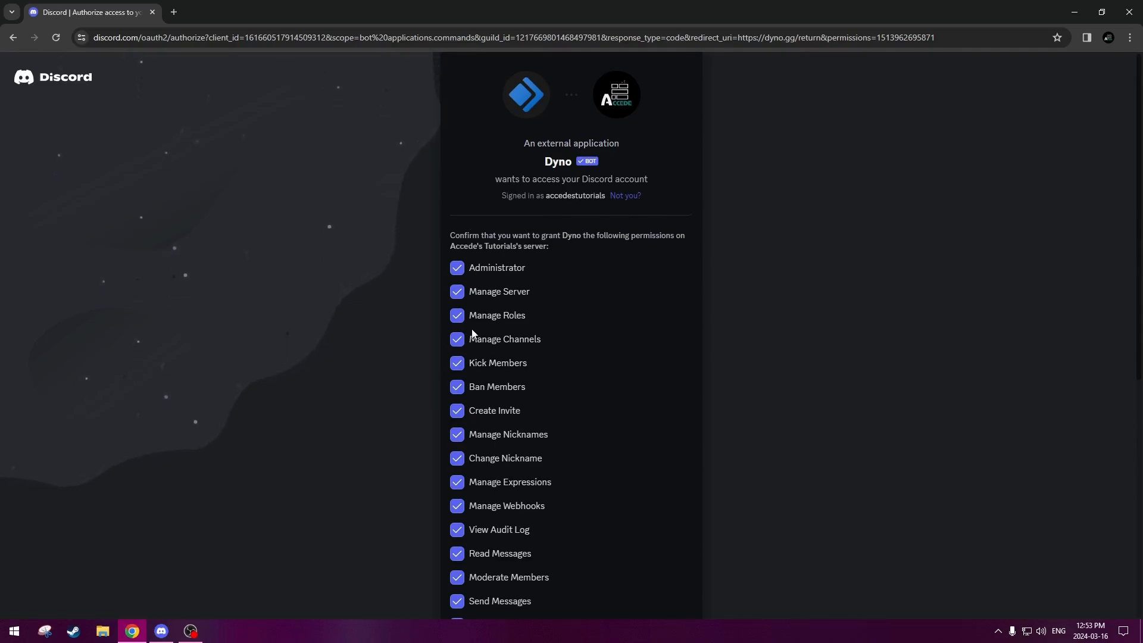
scroll(472, 333, down, 5)
scroll(472, 335, up, 5)
scroll(468, 352, down, 5)
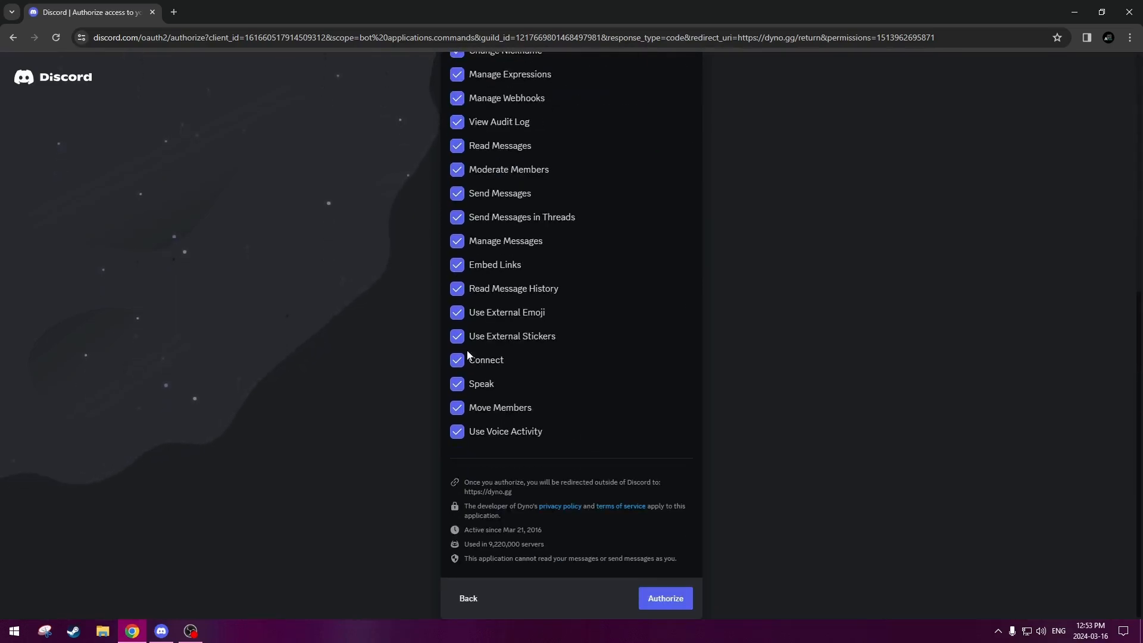
scroll(459, 409, up, 5)
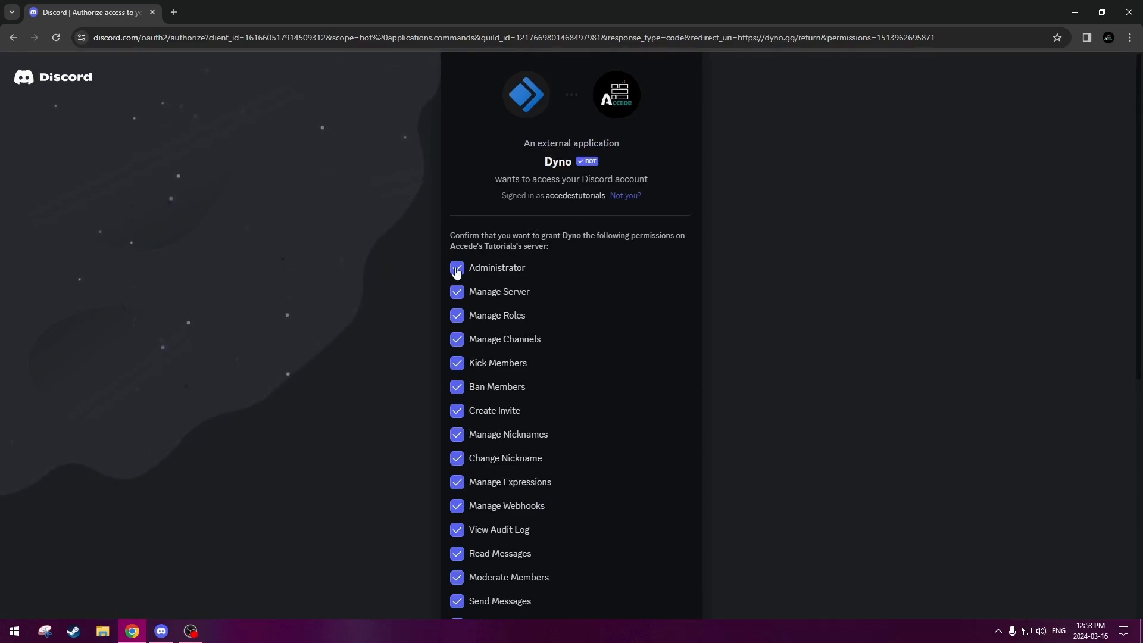
- Authorize Dyno with all requested permissions and complete the human verification
scroll(403, 264, down, 7)
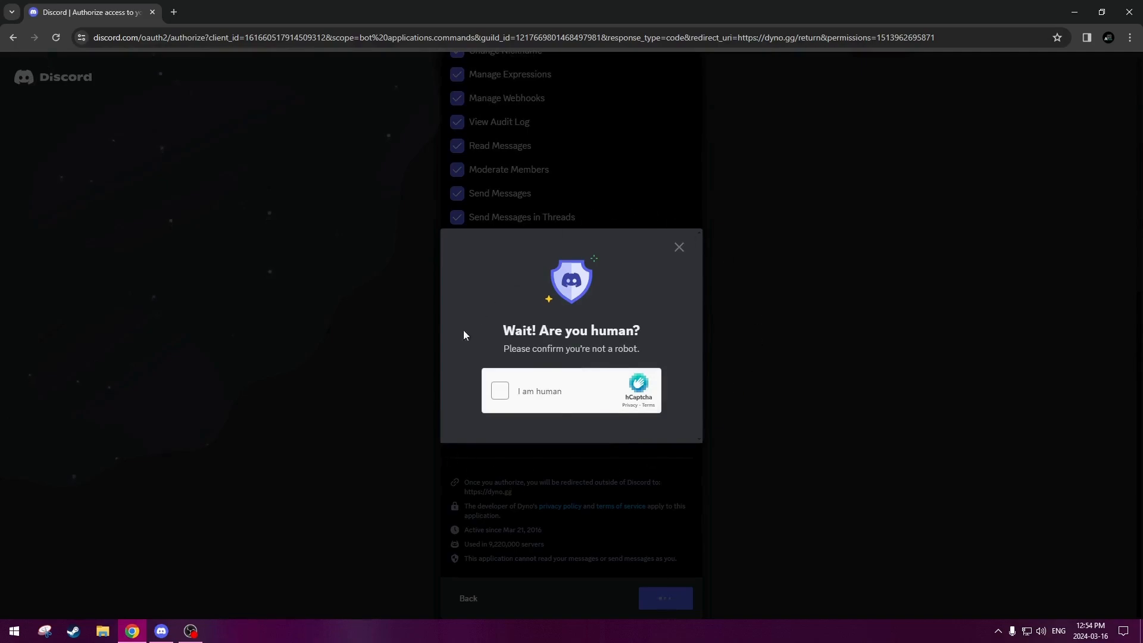
click(499, 391)
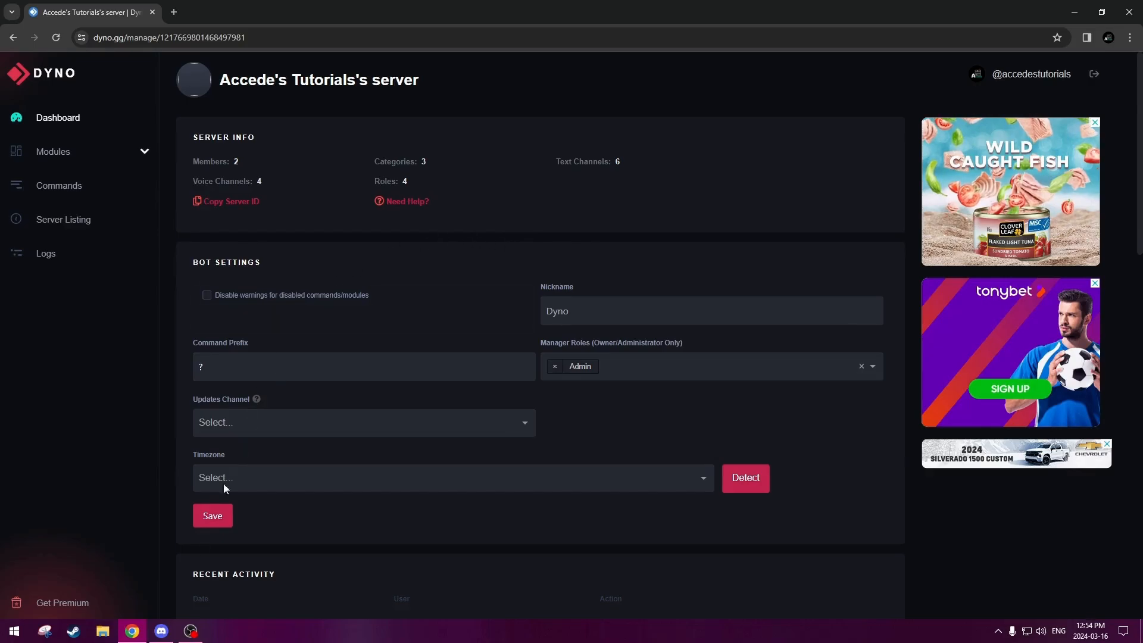
- Switch back to Discord and view the Dyno bot's profile card from the member list
click(166, 637)
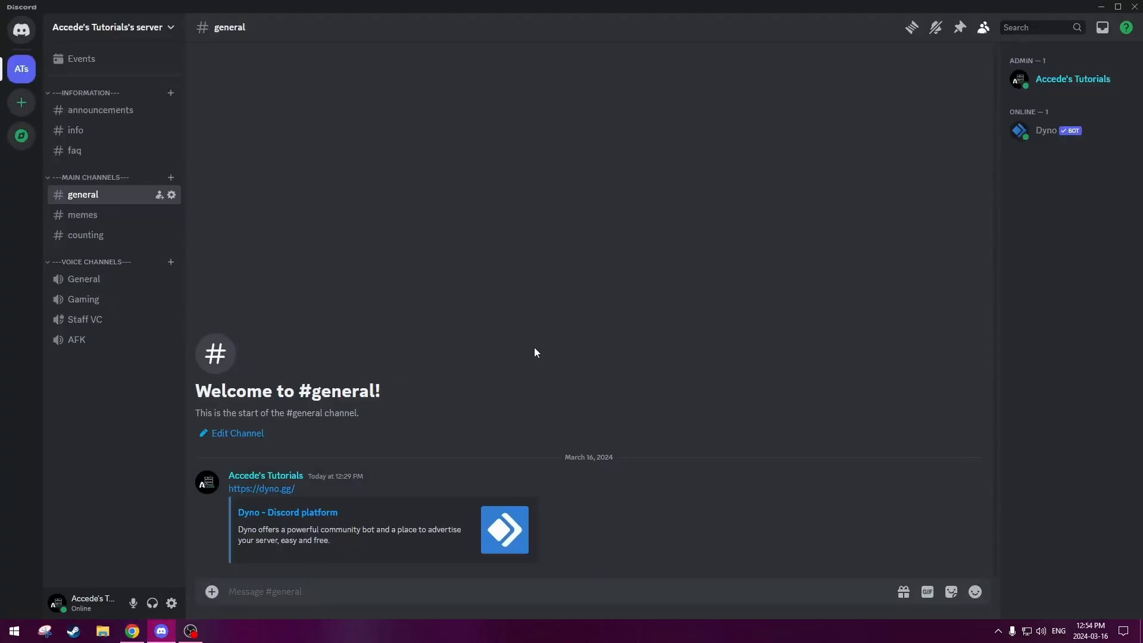
click(1051, 132)
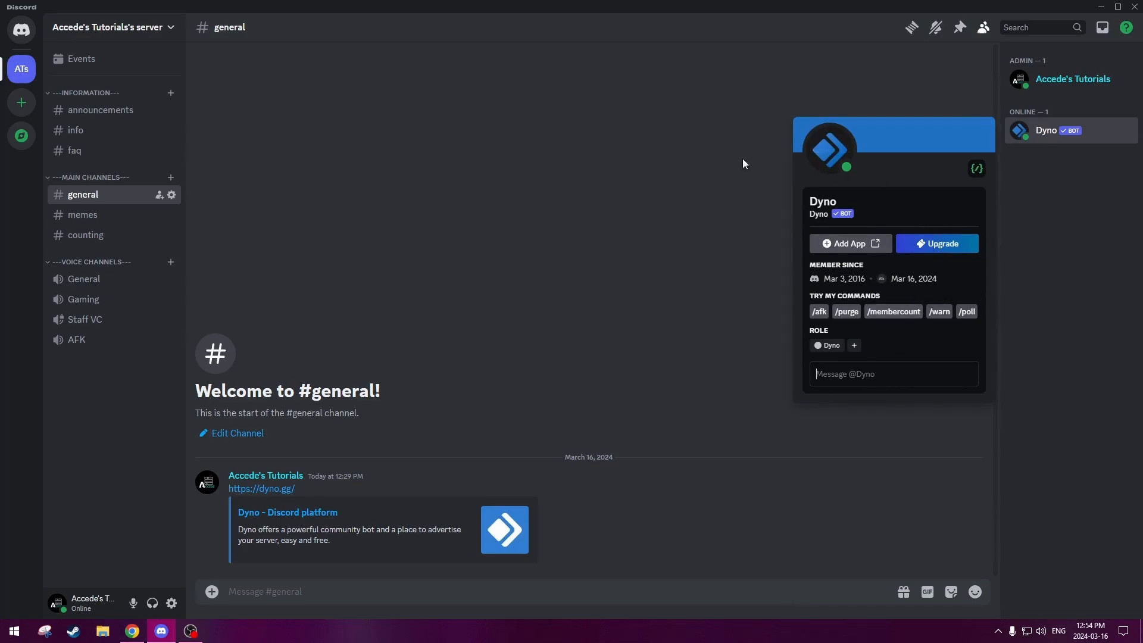
click(668, 172)
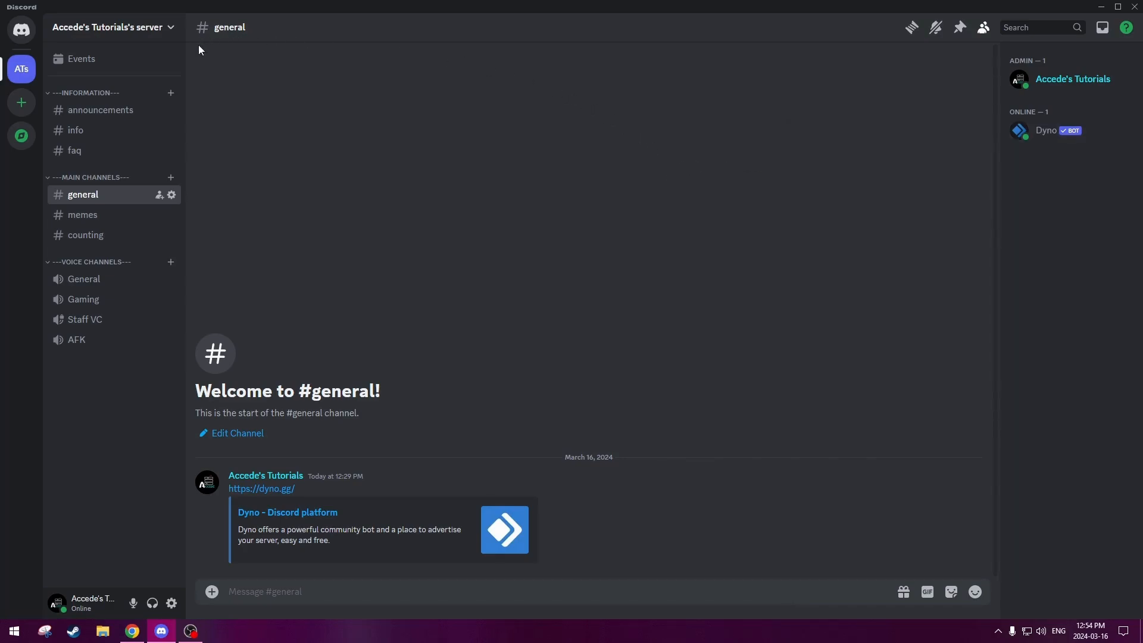
- Create a server role named Bots with the yellow colour, display its members separately from online members, and save it
click(148, 27)
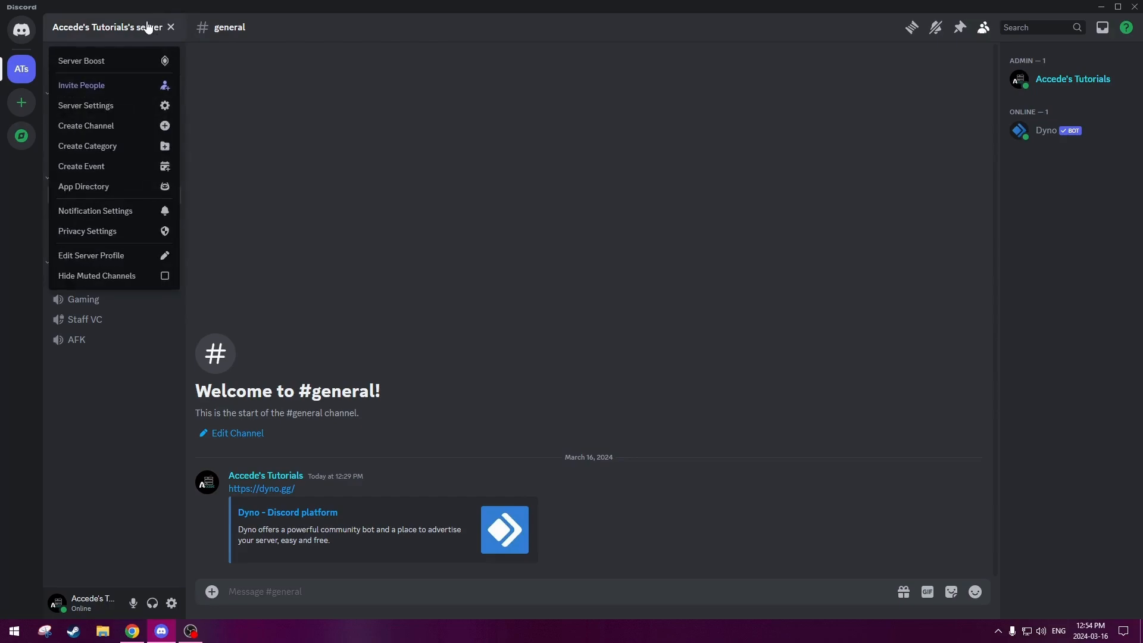
click(121, 108)
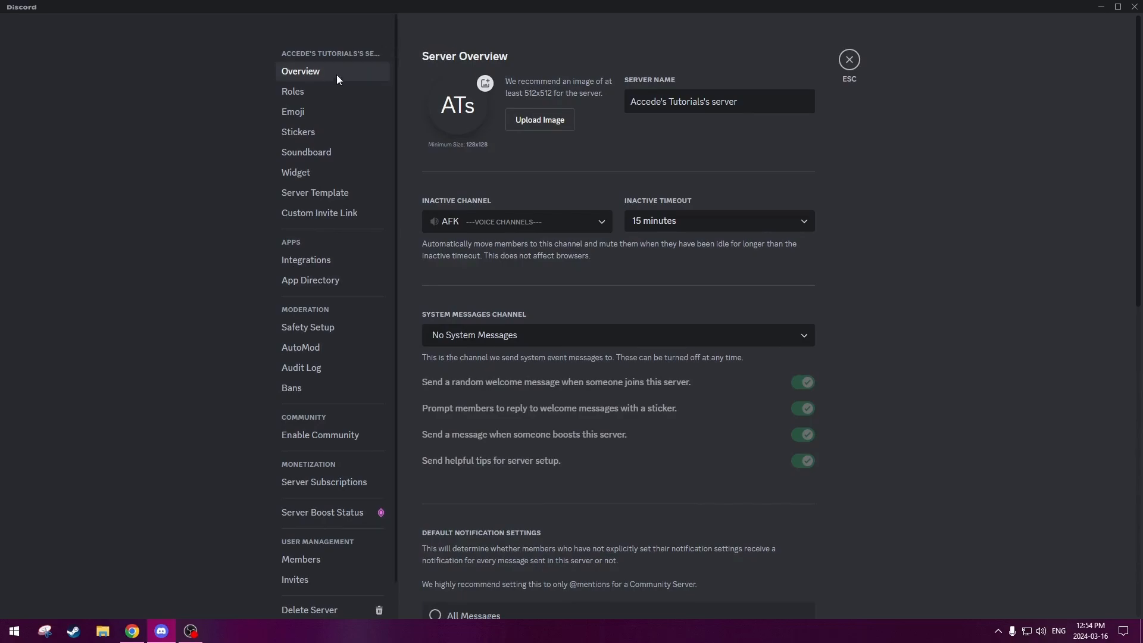
click(336, 94)
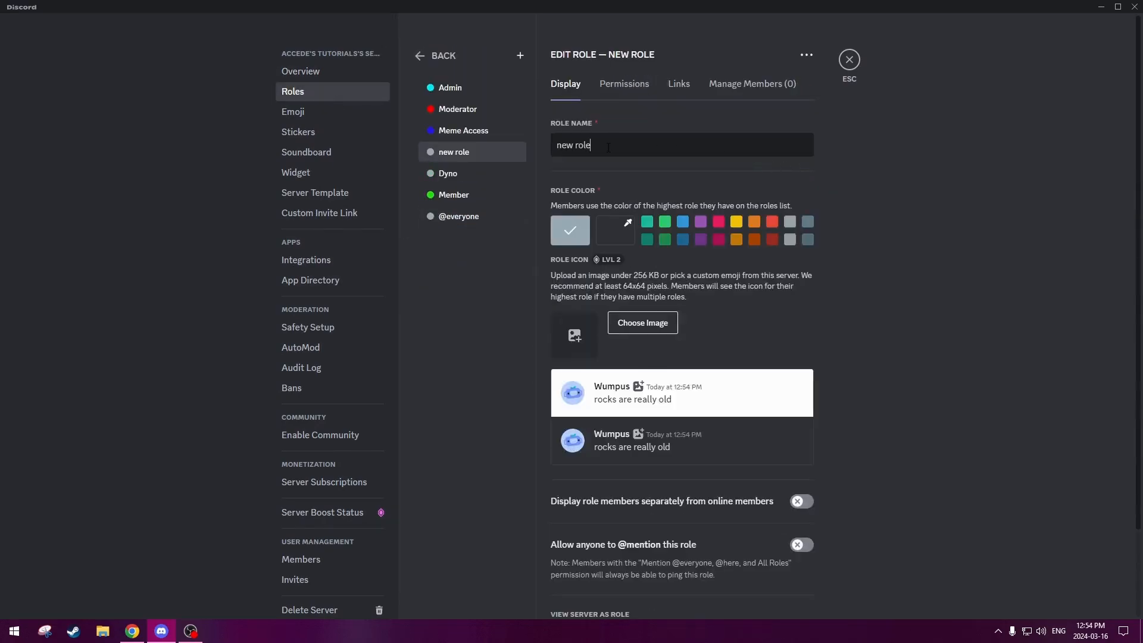
text(Bots)
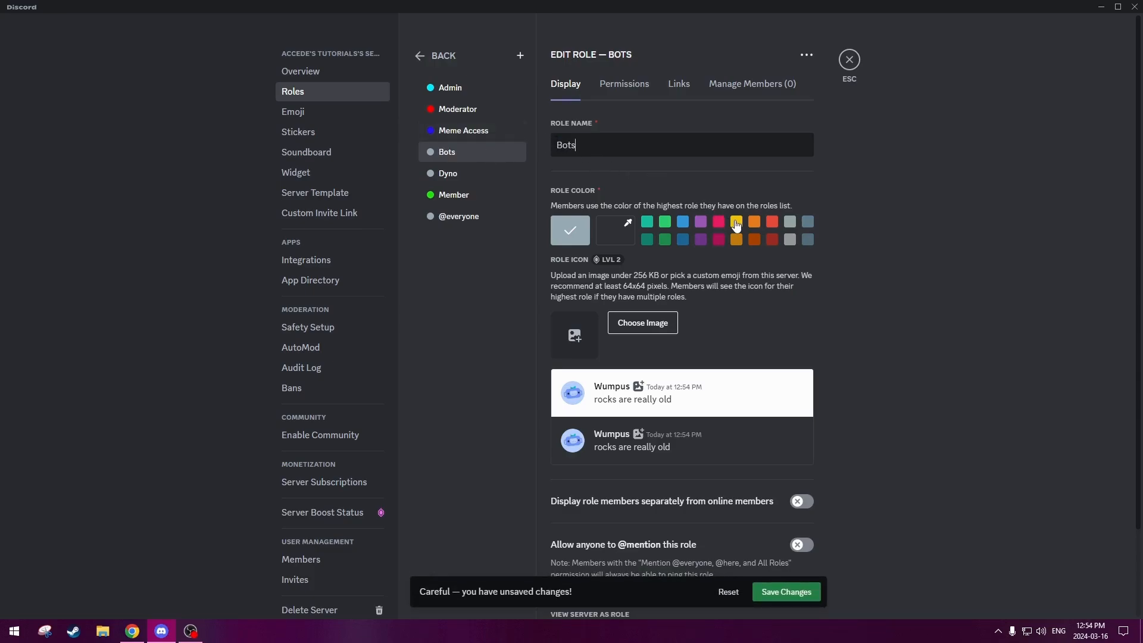
click(737, 223)
click(802, 506)
scroll(817, 476, down, 2)
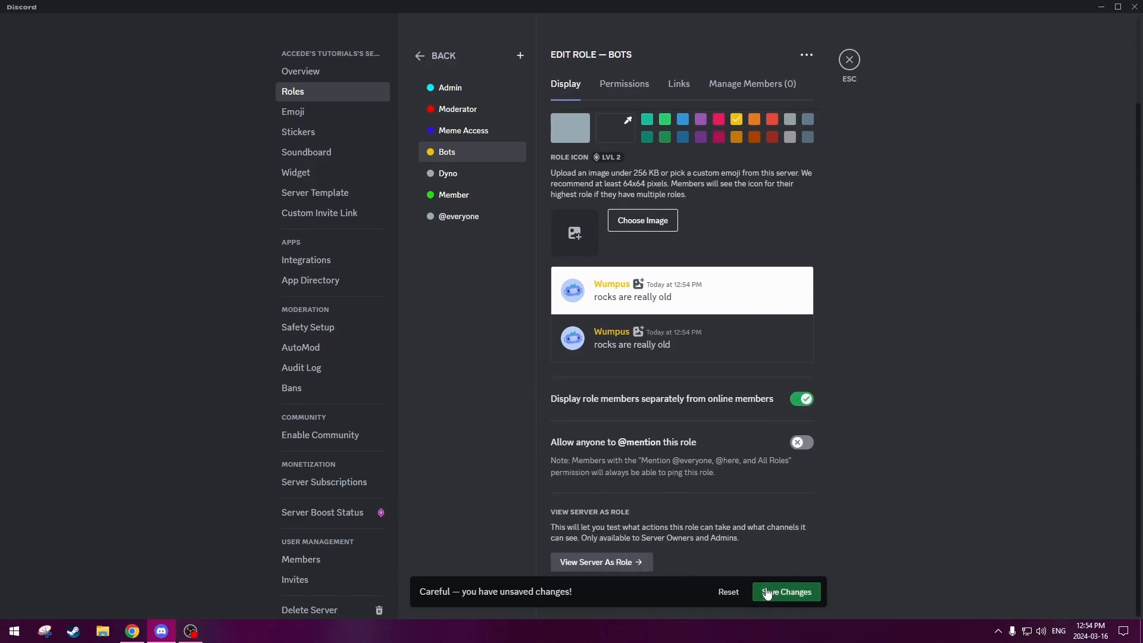
click(787, 592)
scroll(916, 336, up, 2)
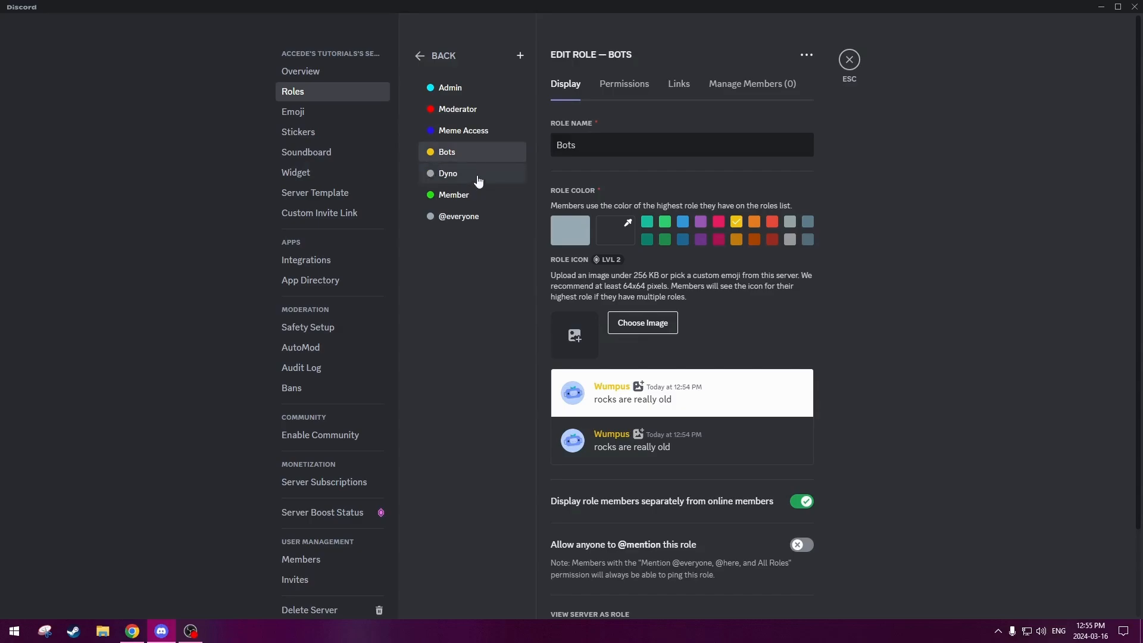
- Review the Dyno role's permissions, move the role above Admin to head the role hierarchy, and save the order
click(450, 176)
click(623, 137)
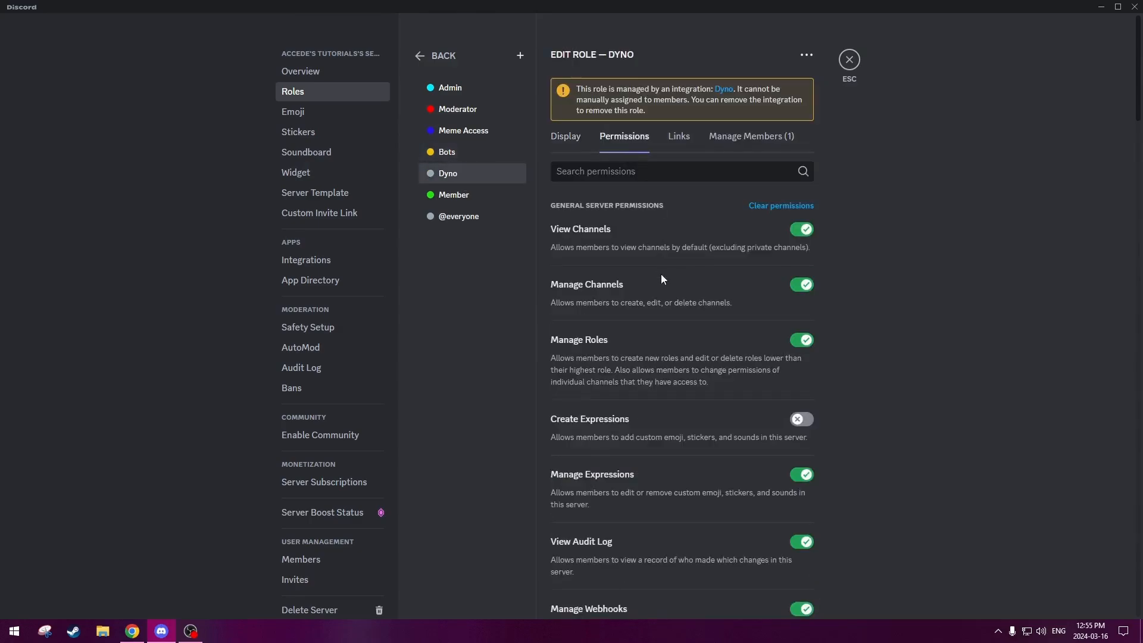
scroll(666, 295, down, 15)
scroll(671, 299, down, 15)
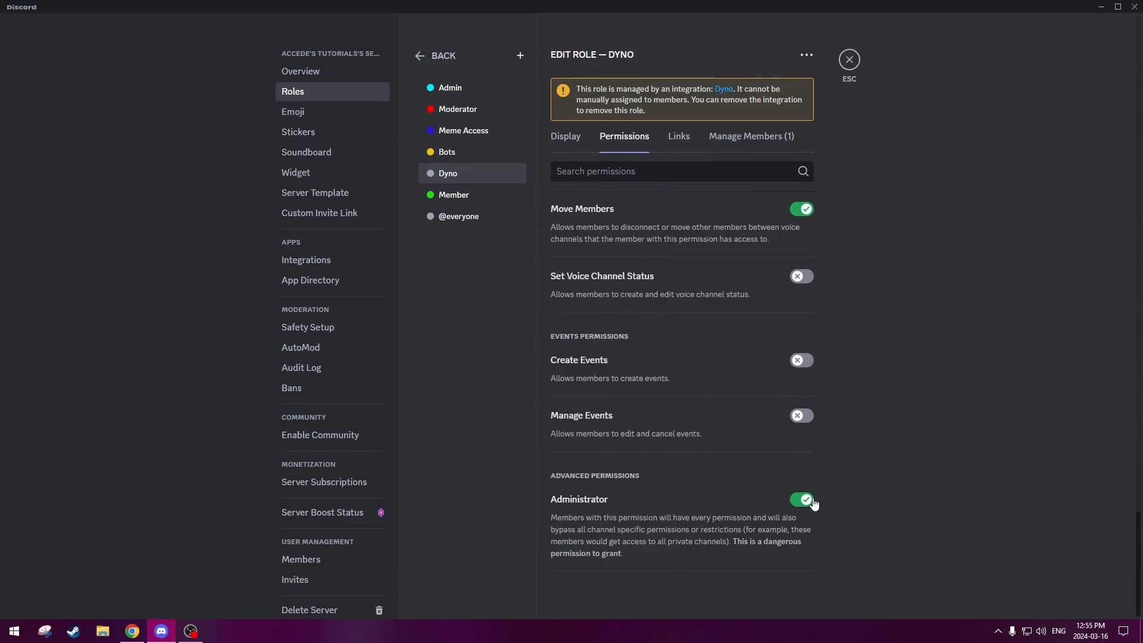
scroll(868, 351, up, 20)
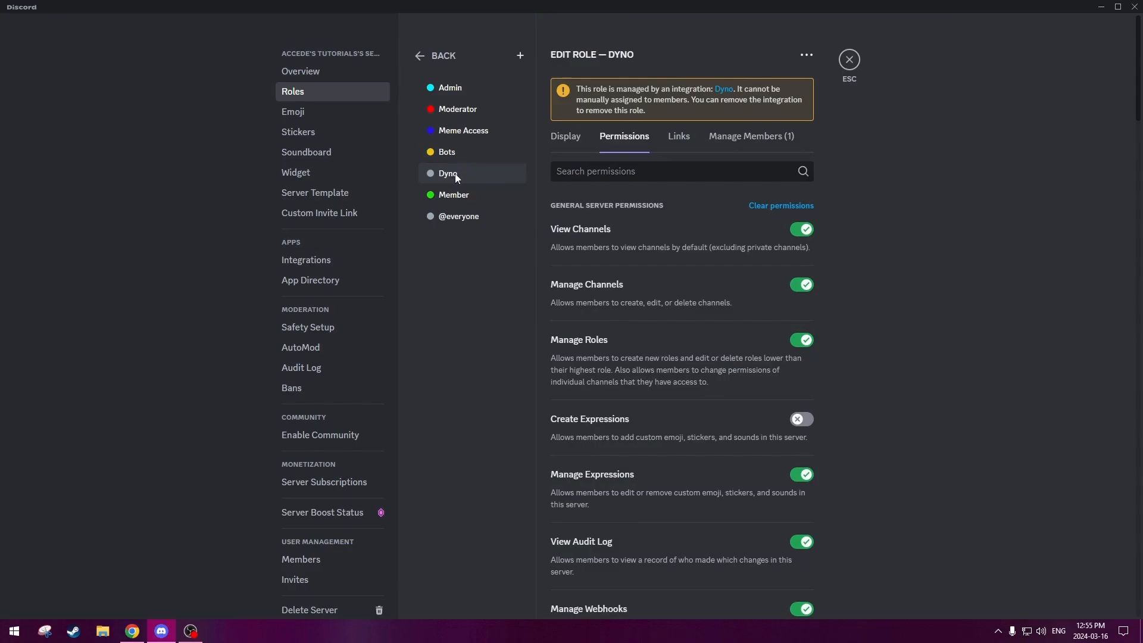
drag(454, 173, 460, 87)
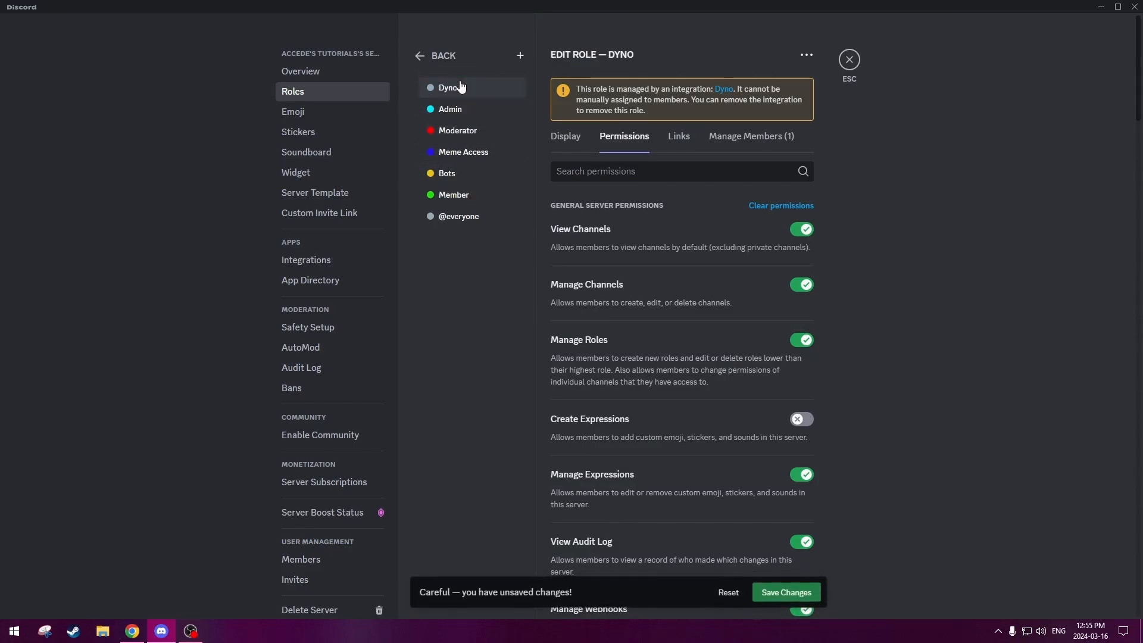
click(783, 593)
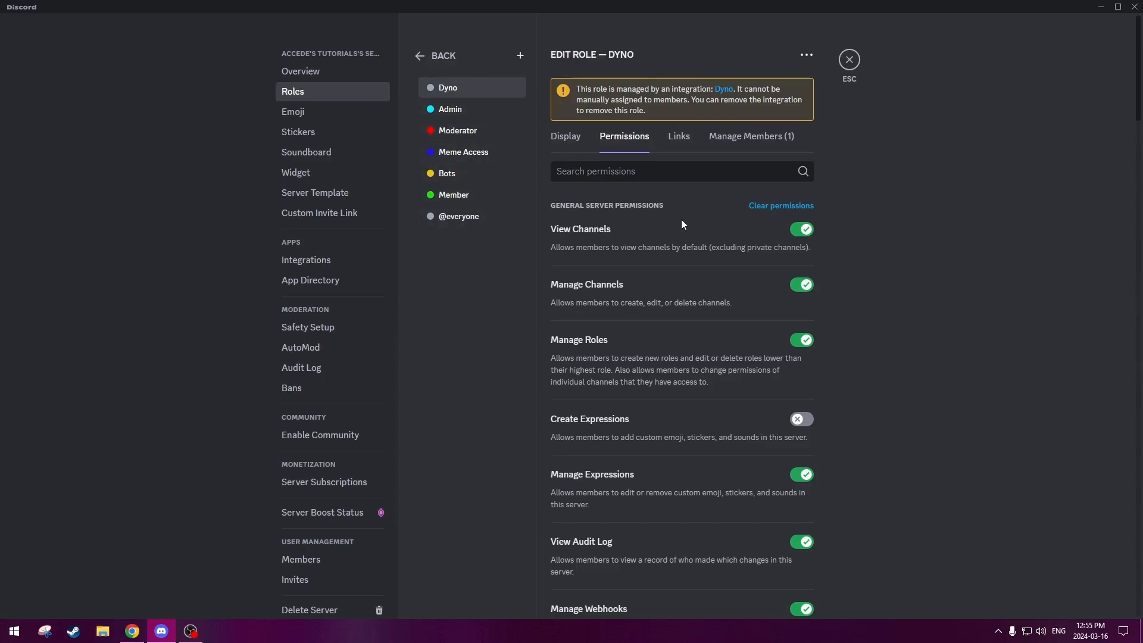
click(857, 60)
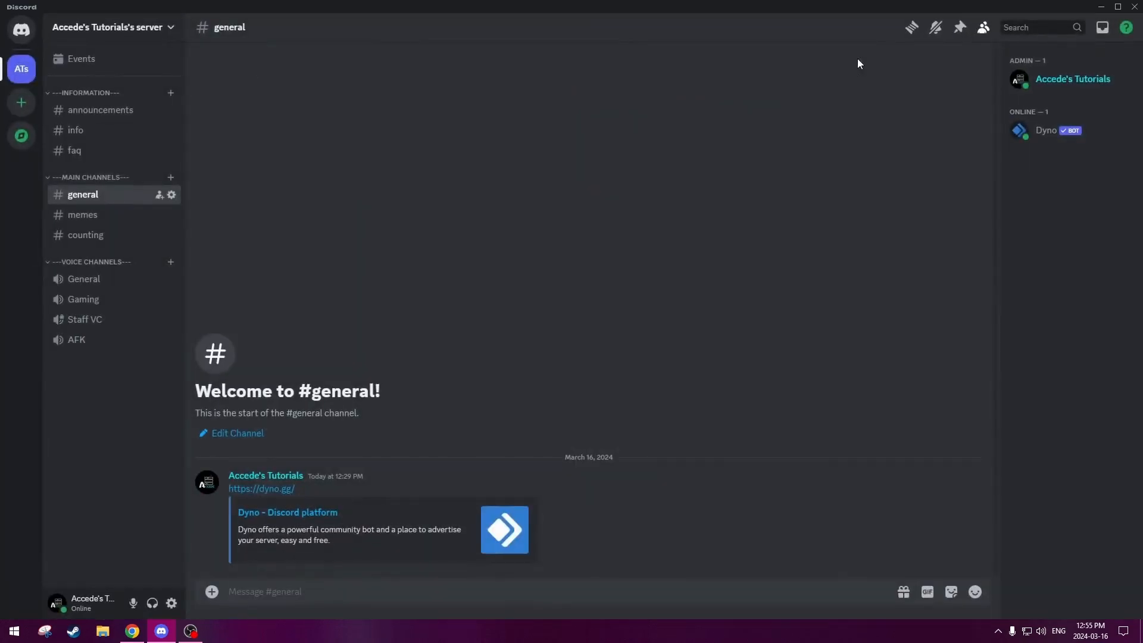
- Assign the Bots role to the Dyno bot and check the roles on its profile card
right_click(1049, 131)
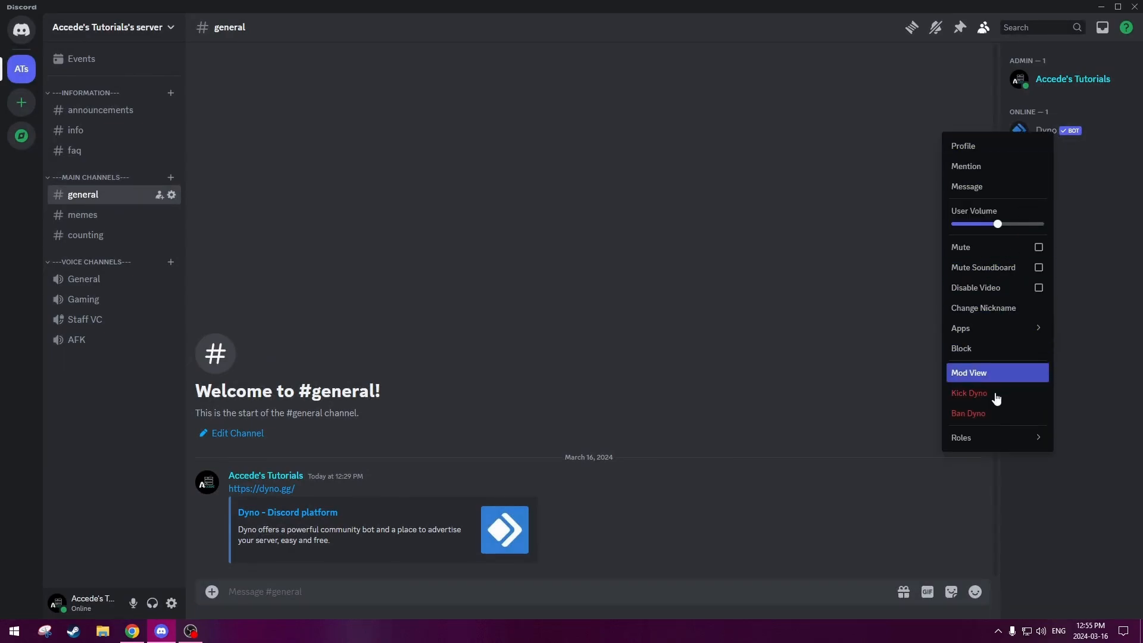
mouse_move(995, 447)
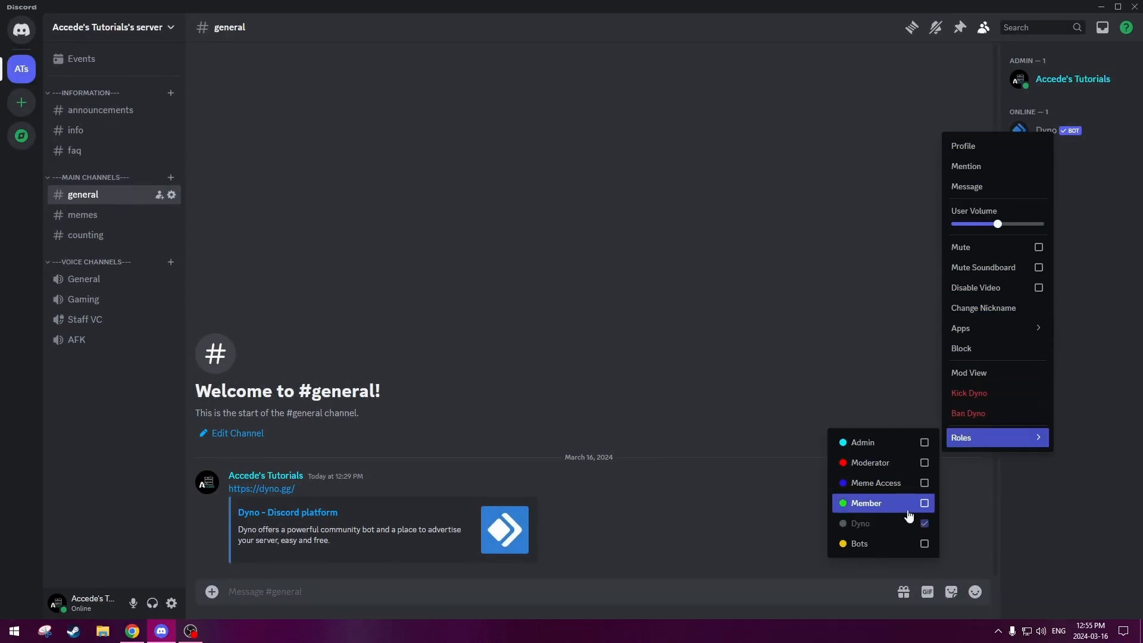
click(925, 544)
click(970, 519)
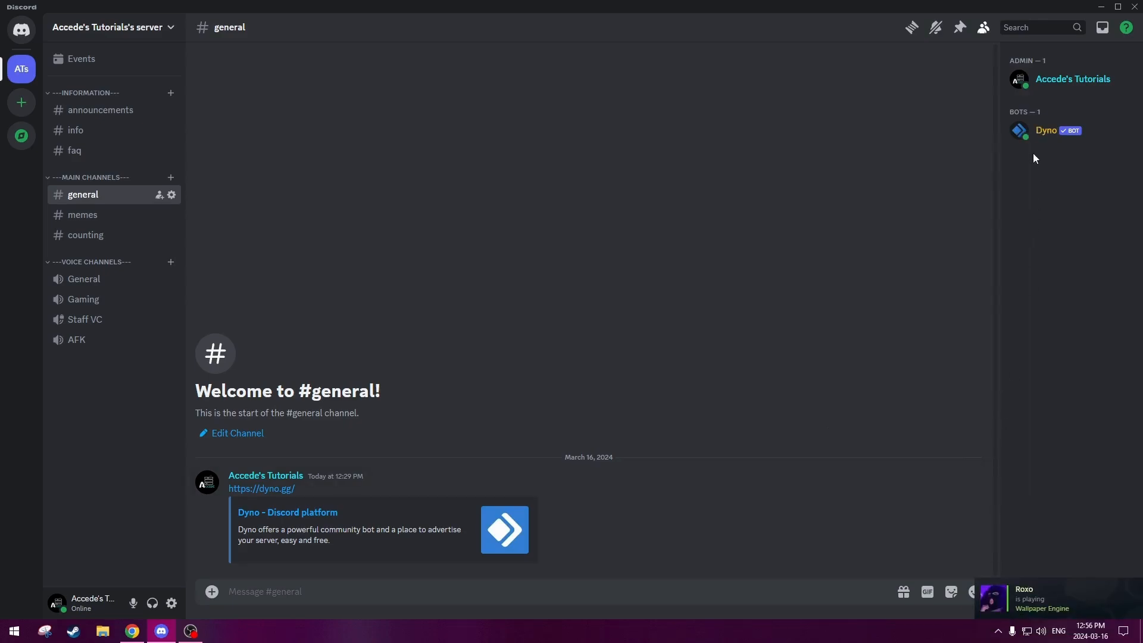
click(1045, 136)
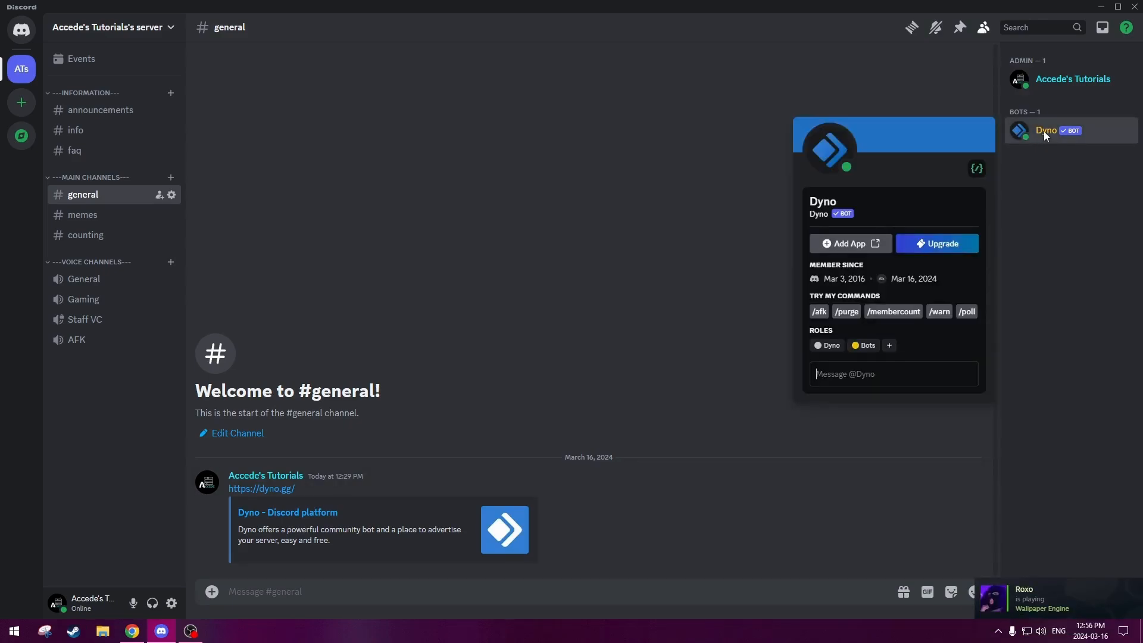
click(1045, 136)
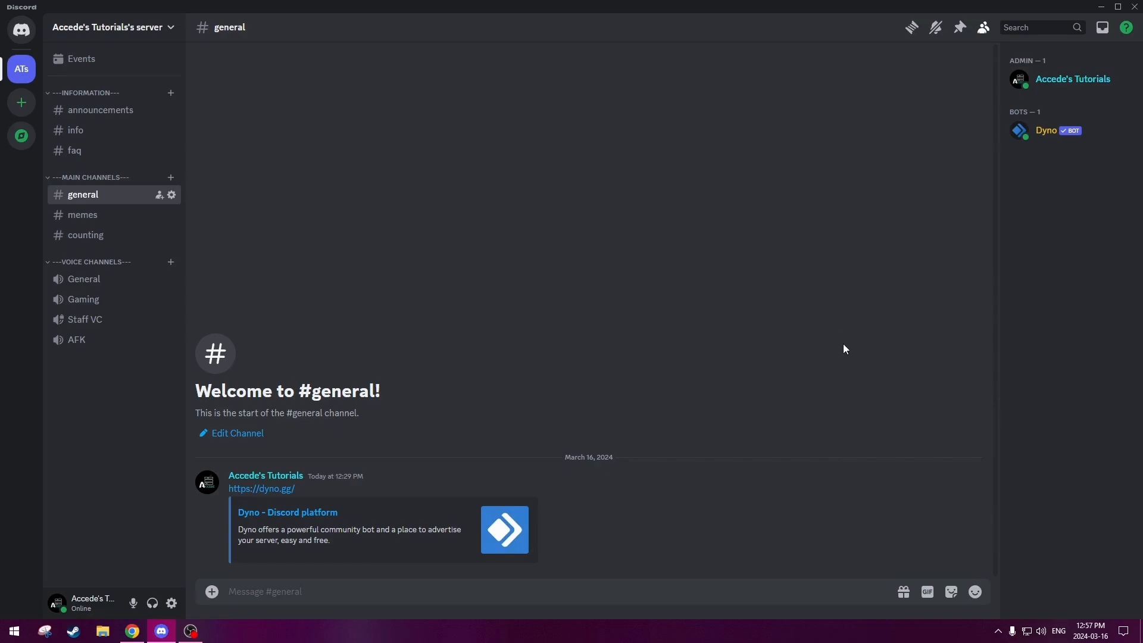
- Switch to the Dyno dashboard in Chrome and disable the premium Auto Purge and Slowmode modules
click(143, 630)
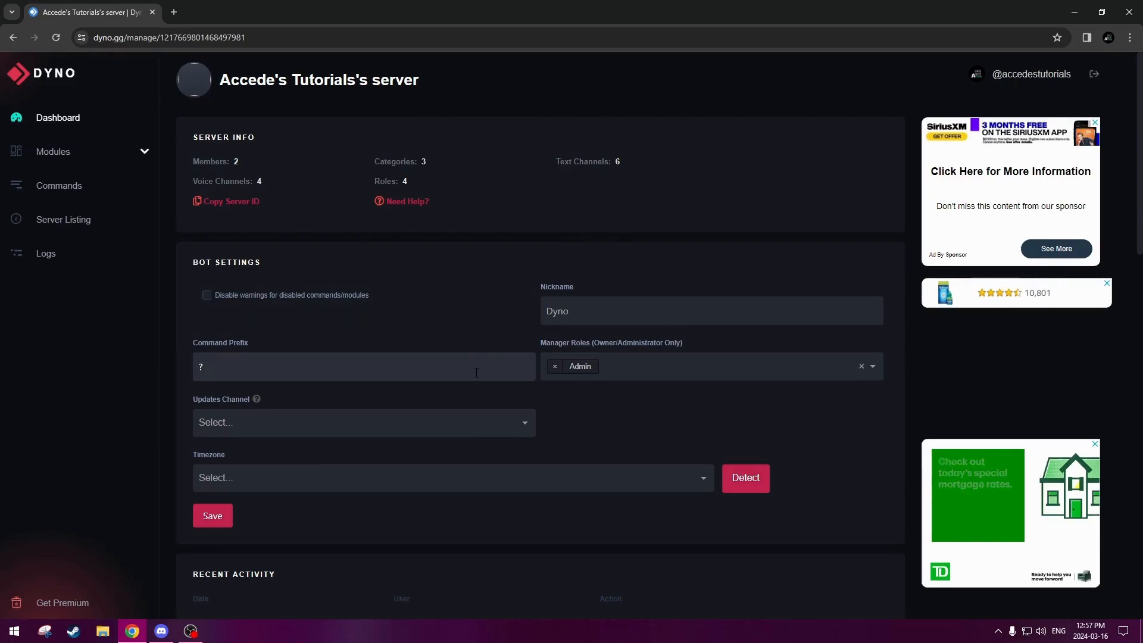
scroll(168, 313, down, 5)
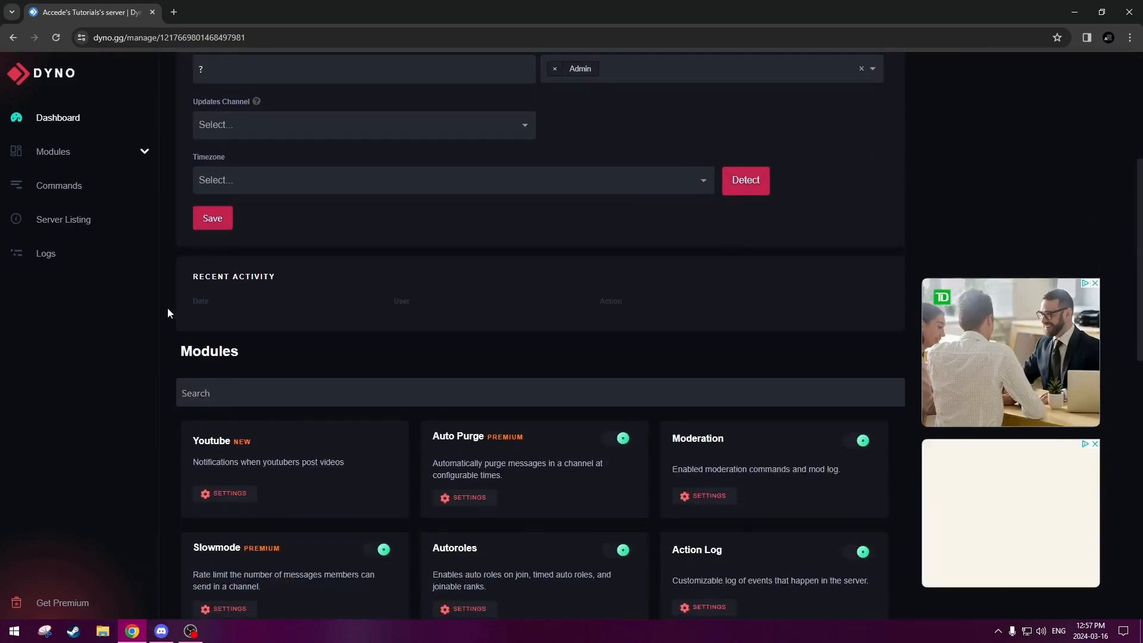
scroll(167, 308, down, 4)
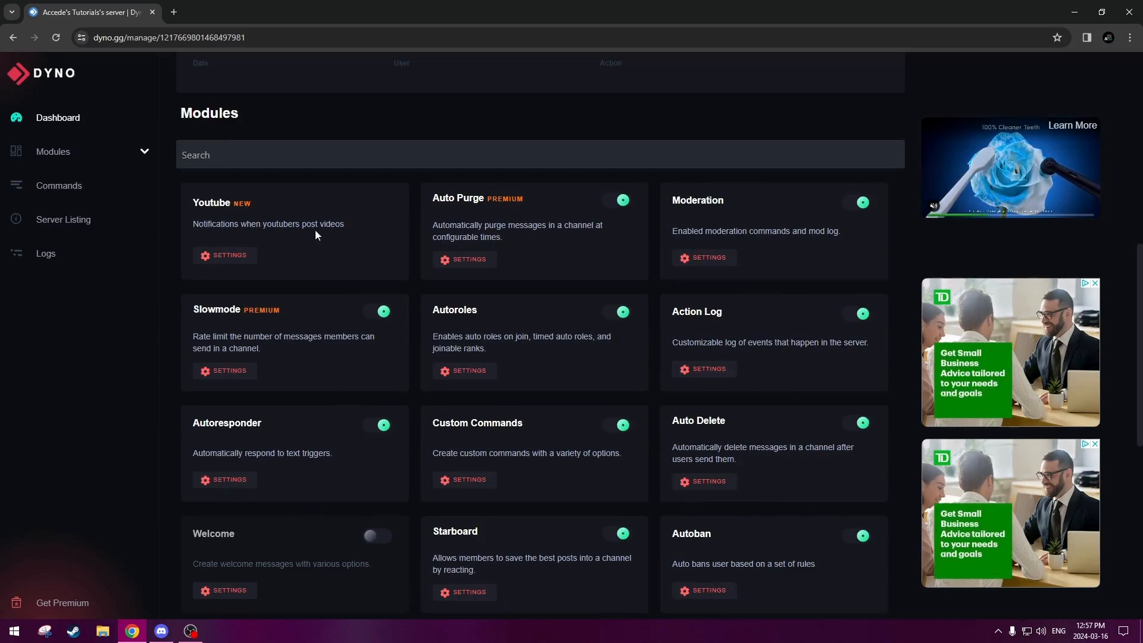
click(623, 202)
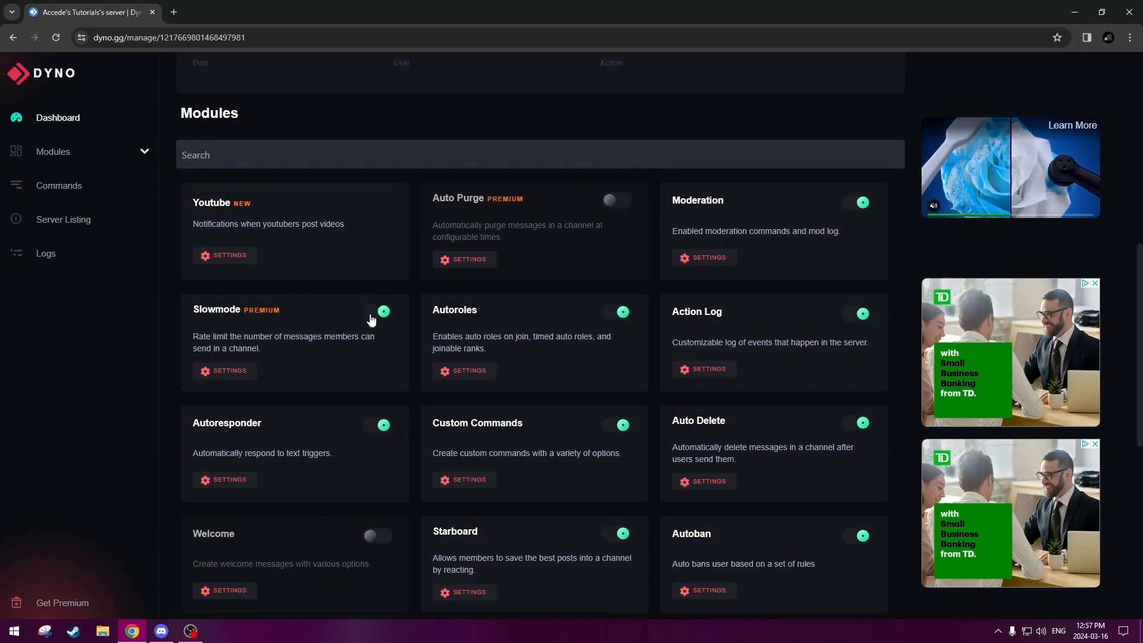
click(371, 317)
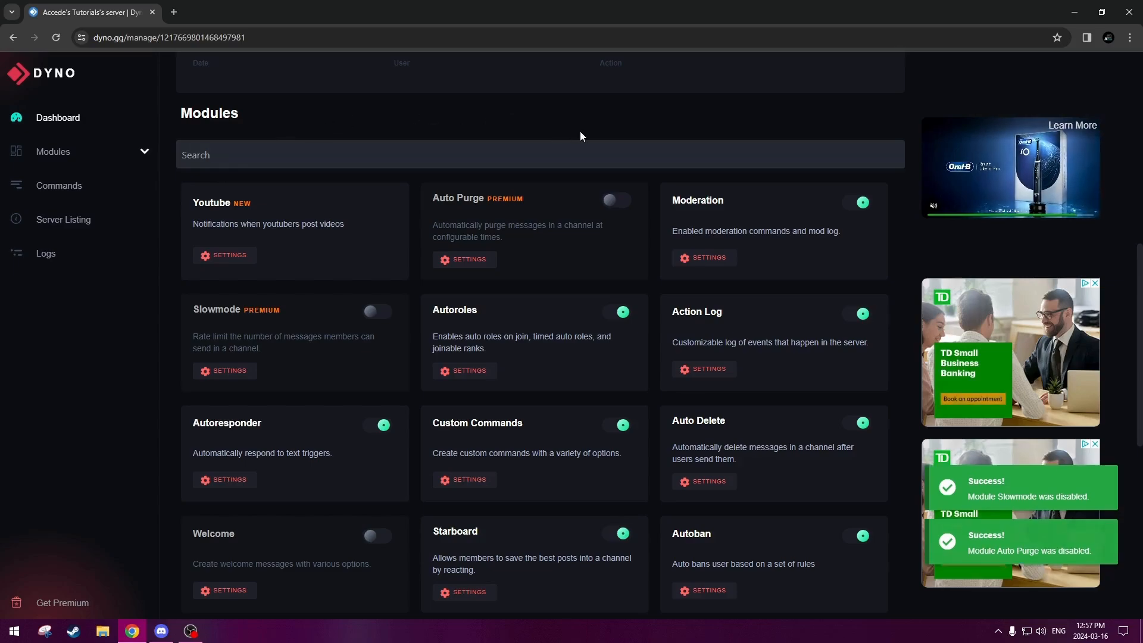
- Examine the descriptions of the Moderation, Autoroles and Action Log modules
scroll(580, 136, up, 1)
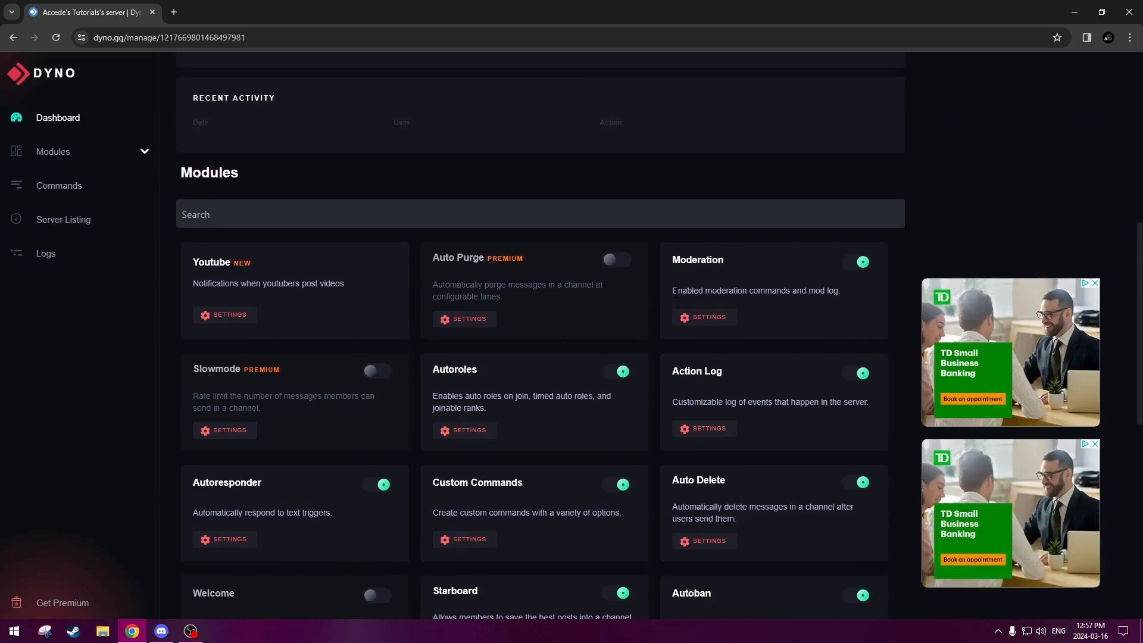
drag(672, 292, 809, 300)
click(856, 274)
scroll(837, 332, up, 1)
scroll(613, 232, down, 3)
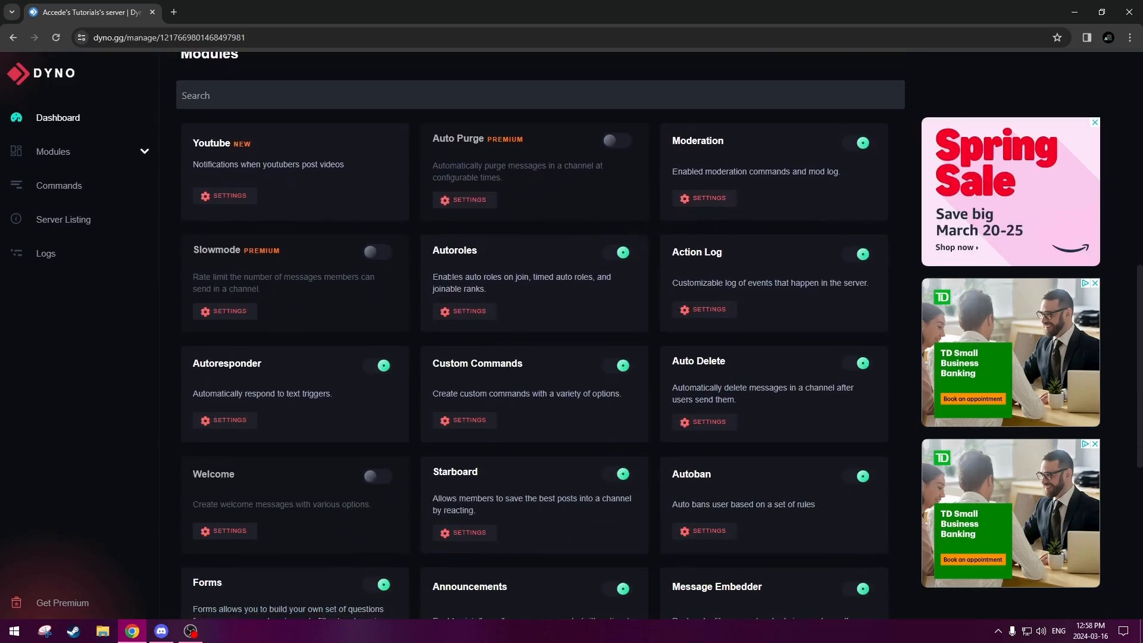
drag(431, 249, 500, 288)
click(503, 291)
mouse_move(431, 278)
mouse_down()
mouse_move(534, 279)
mouse_move(420, 272)
mouse_up()
click(533, 281)
click(481, 277)
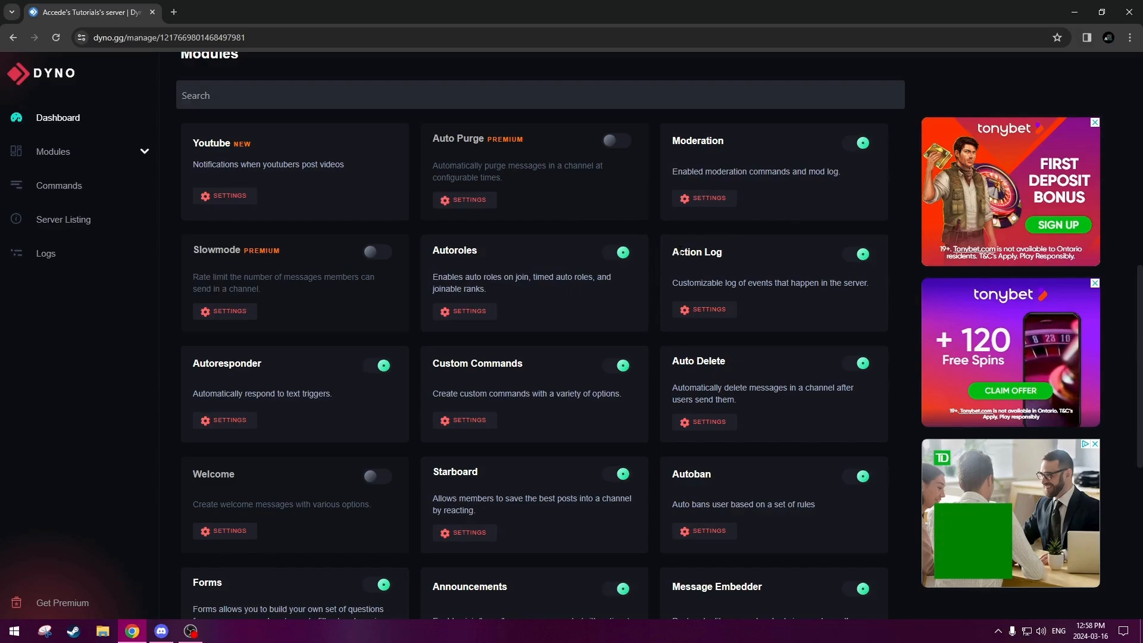
triple_click(736, 253)
click(721, 260)
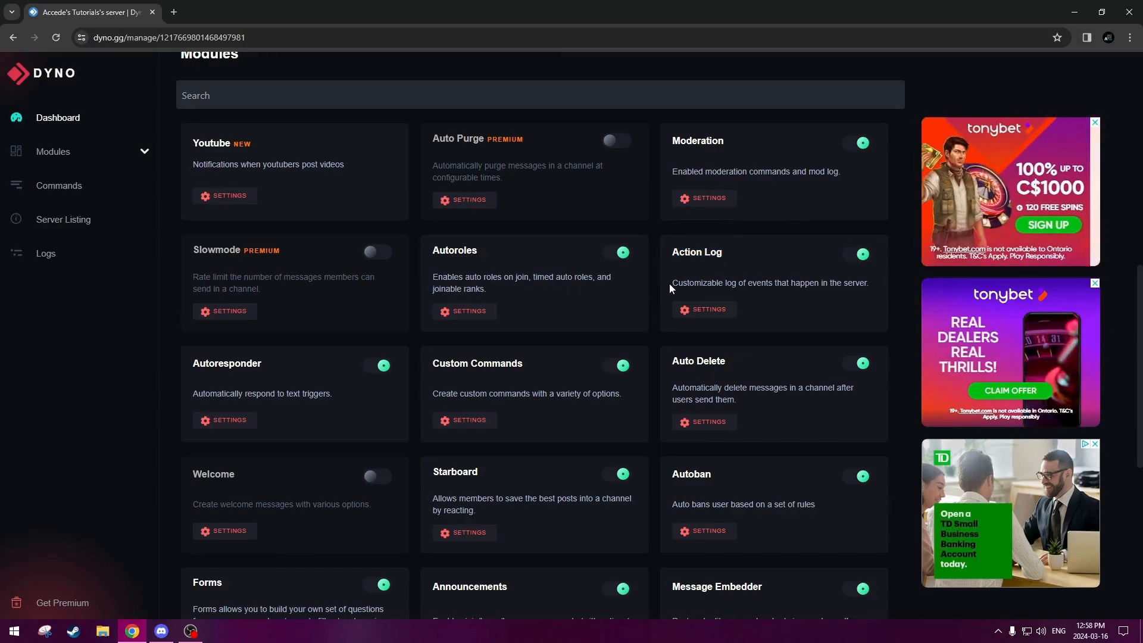
drag(671, 283, 877, 278)
click(877, 278)
triple_click(876, 281)
click(876, 281)
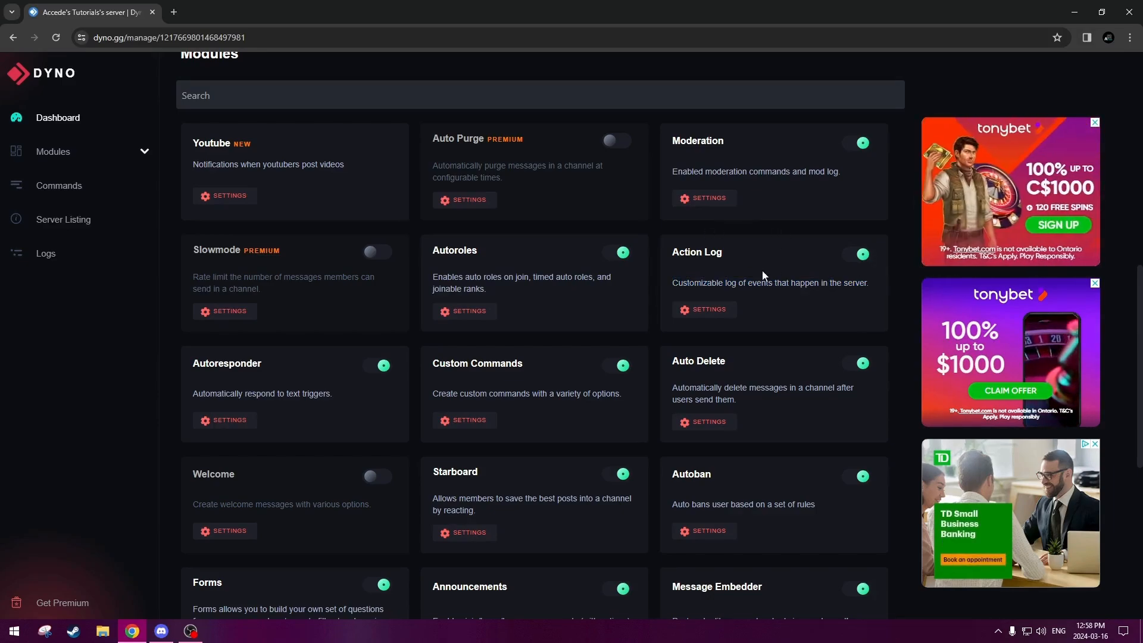
- Read the Autoresponder module's description and disable the module
scroll(759, 262, down, 2)
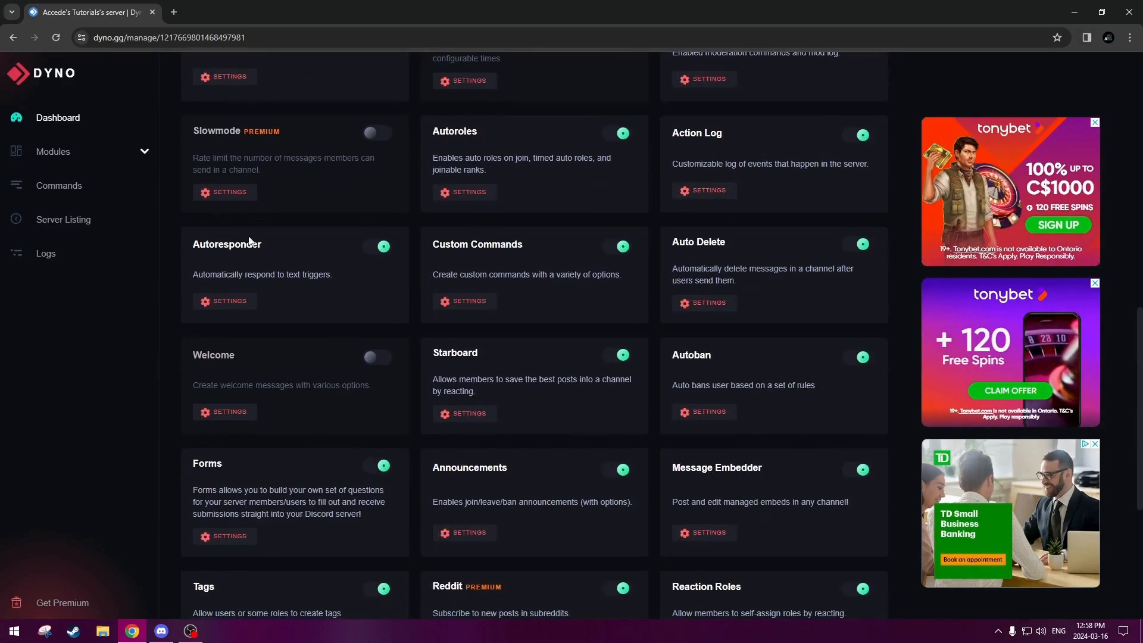
drag(191, 277, 341, 283)
click(339, 280)
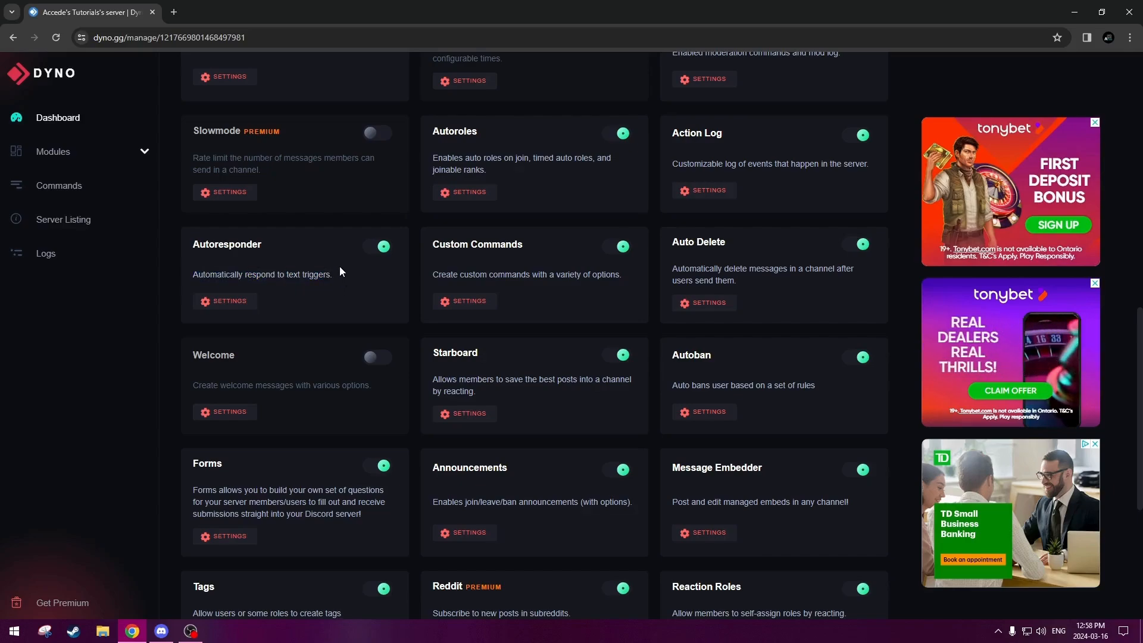
click(377, 249)
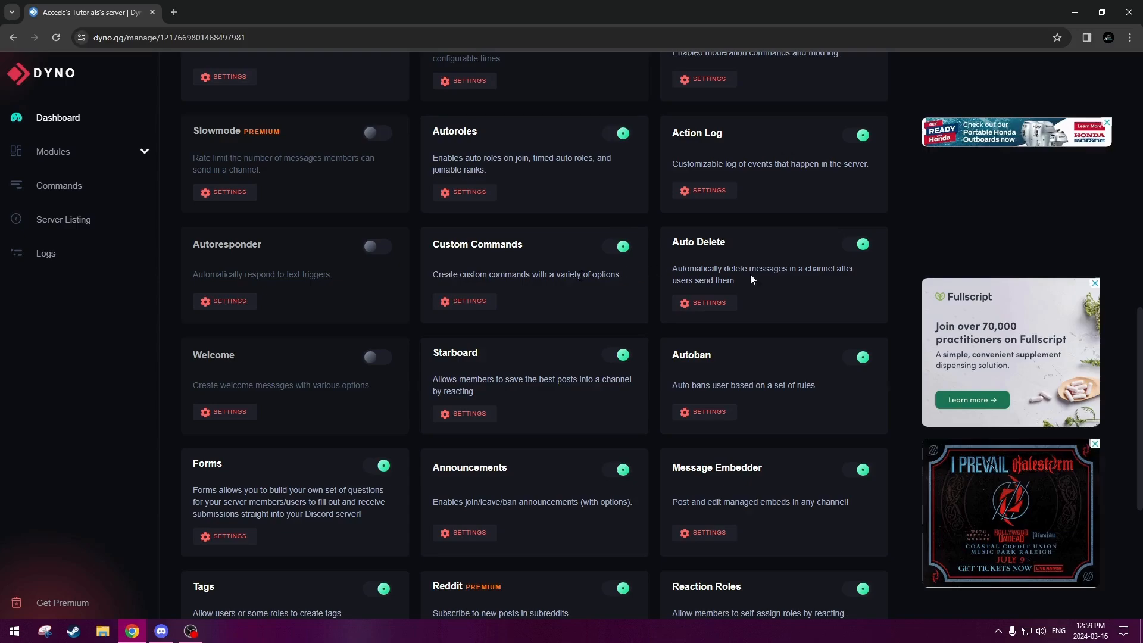
- Read the Auto Delete module's description, disable that module, and enable the Welcome module
drag(671, 268, 783, 284)
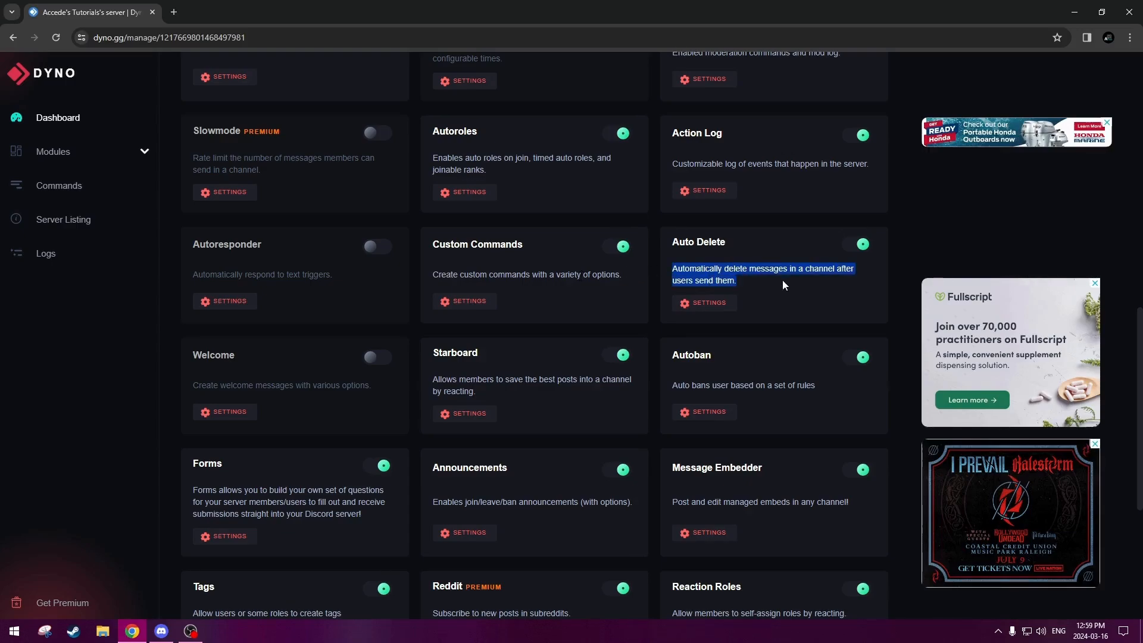
click(783, 285)
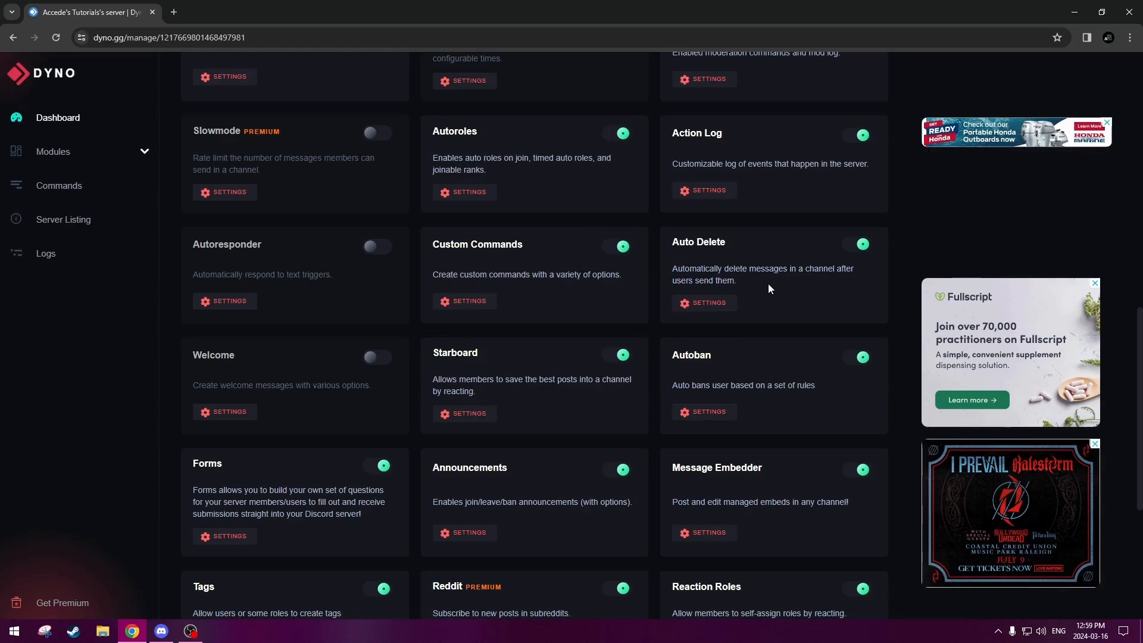
click(857, 244)
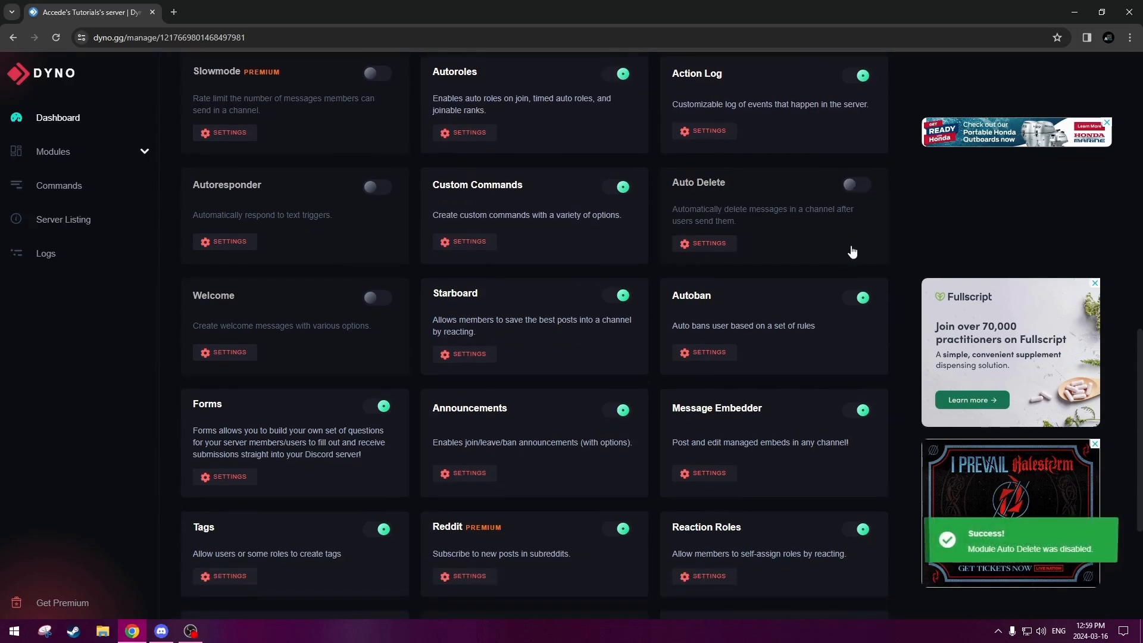
click(259, 356)
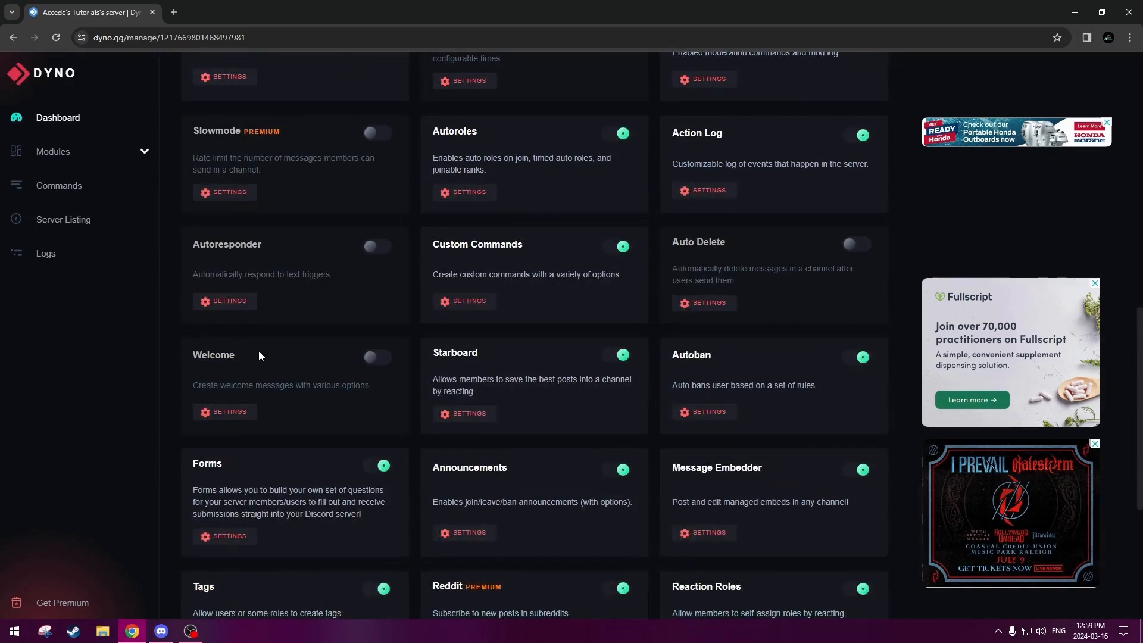
click(378, 359)
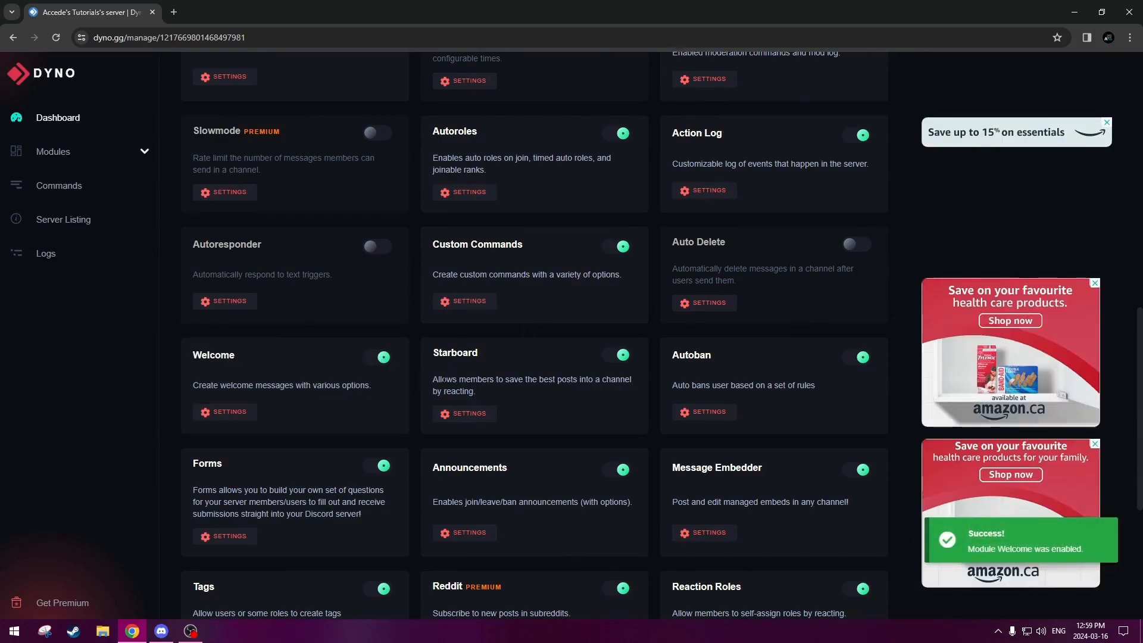
- Disable the Starboard, Autoban, Forms and Announcements modules
click(486, 390)
click(620, 357)
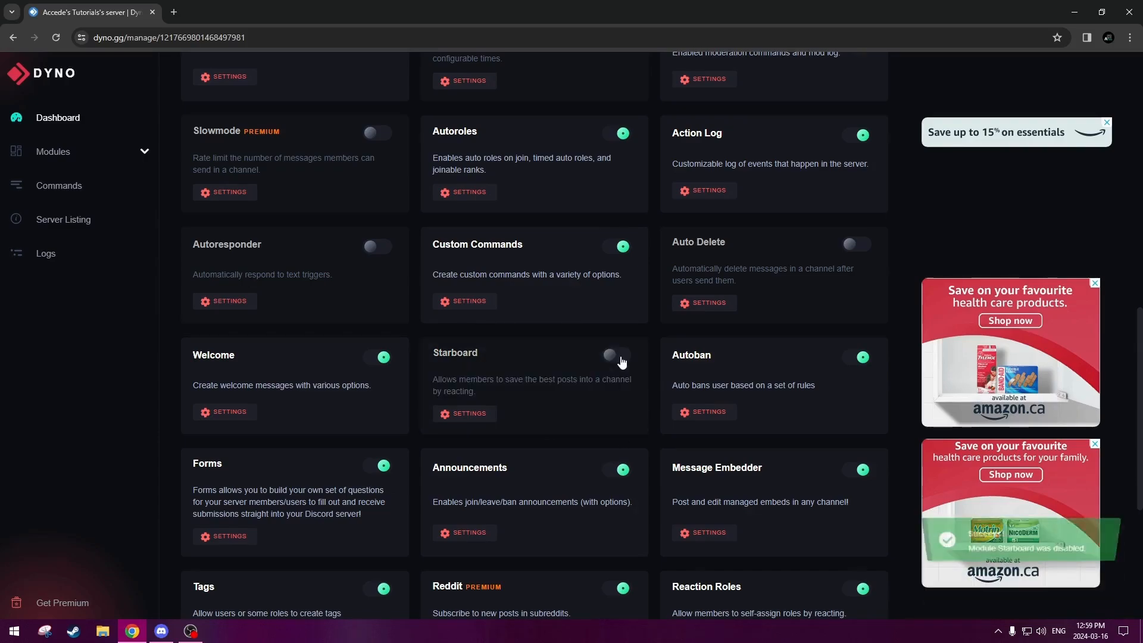
scroll(622, 361, down, 3)
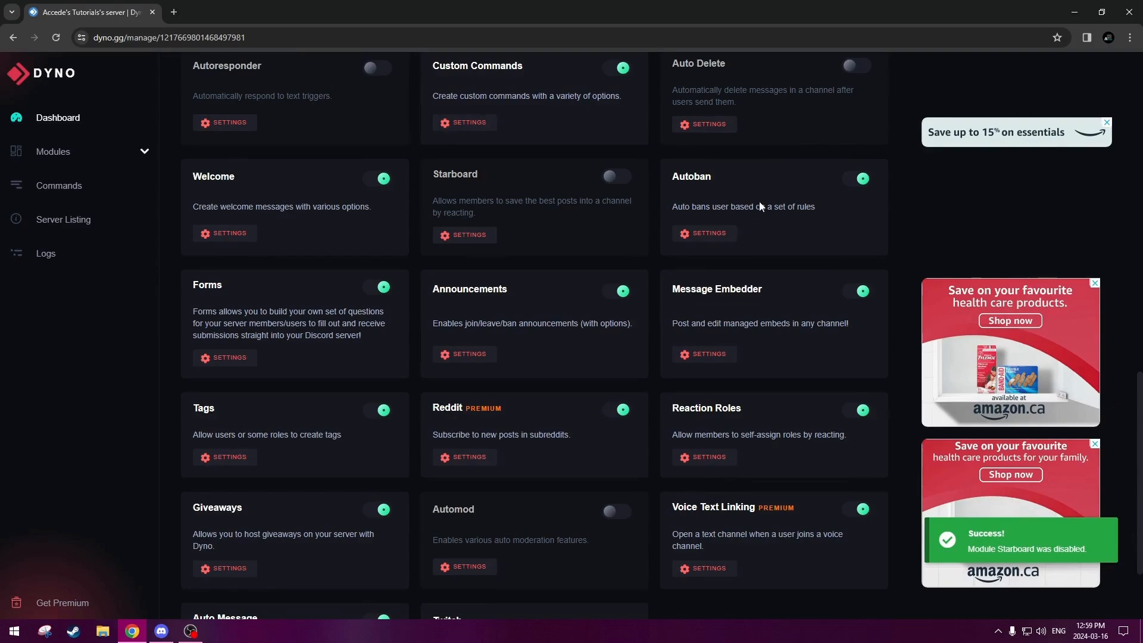
click(862, 181)
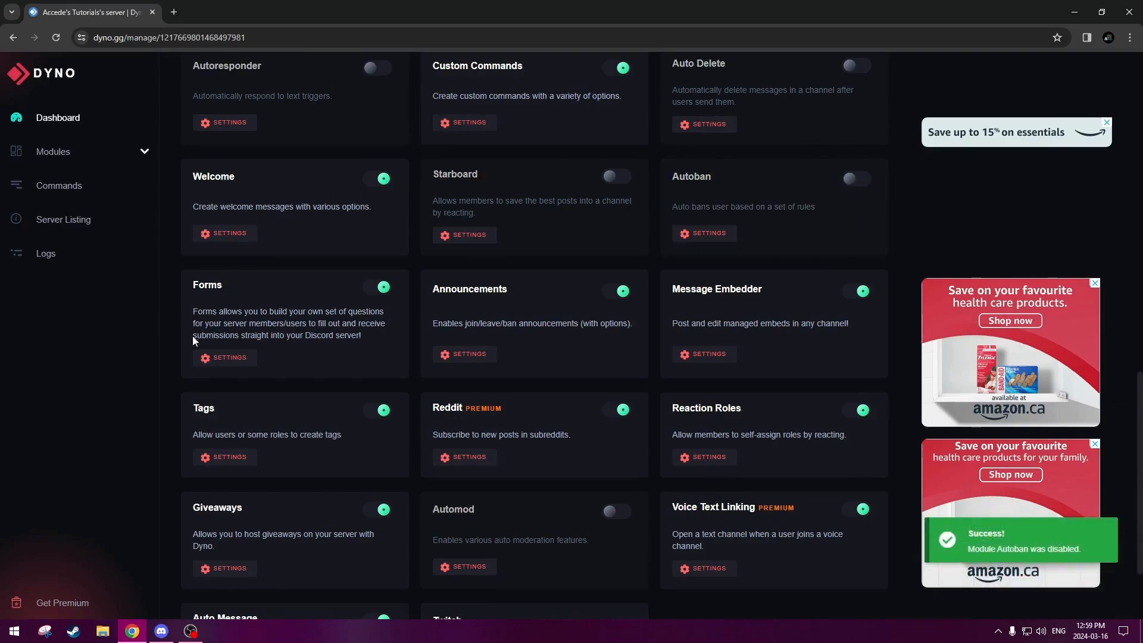
click(372, 293)
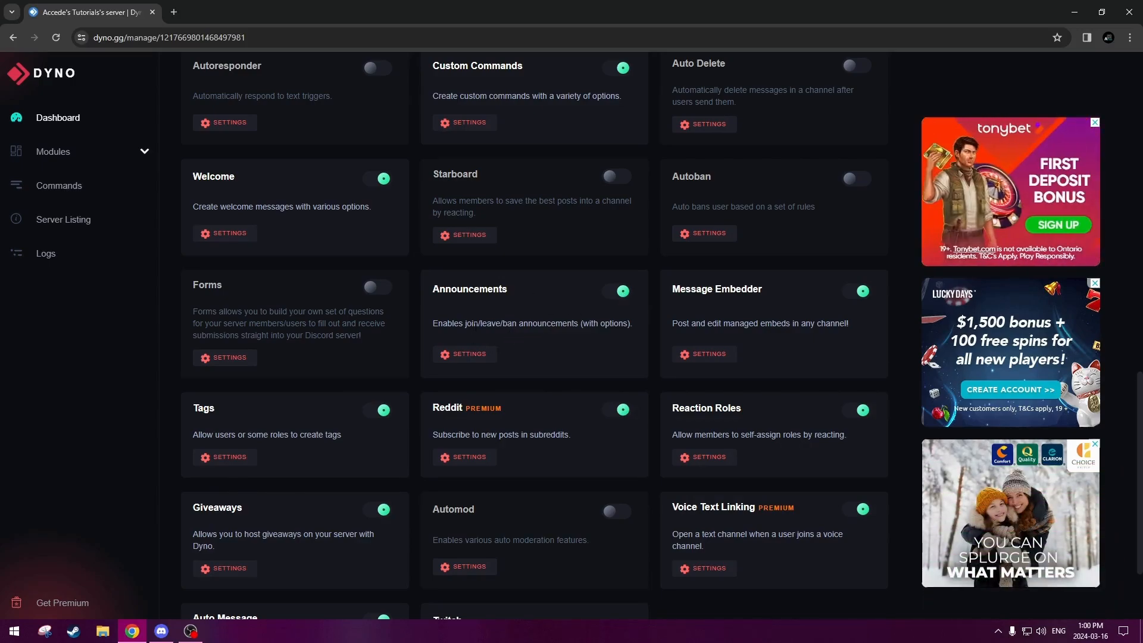
click(617, 292)
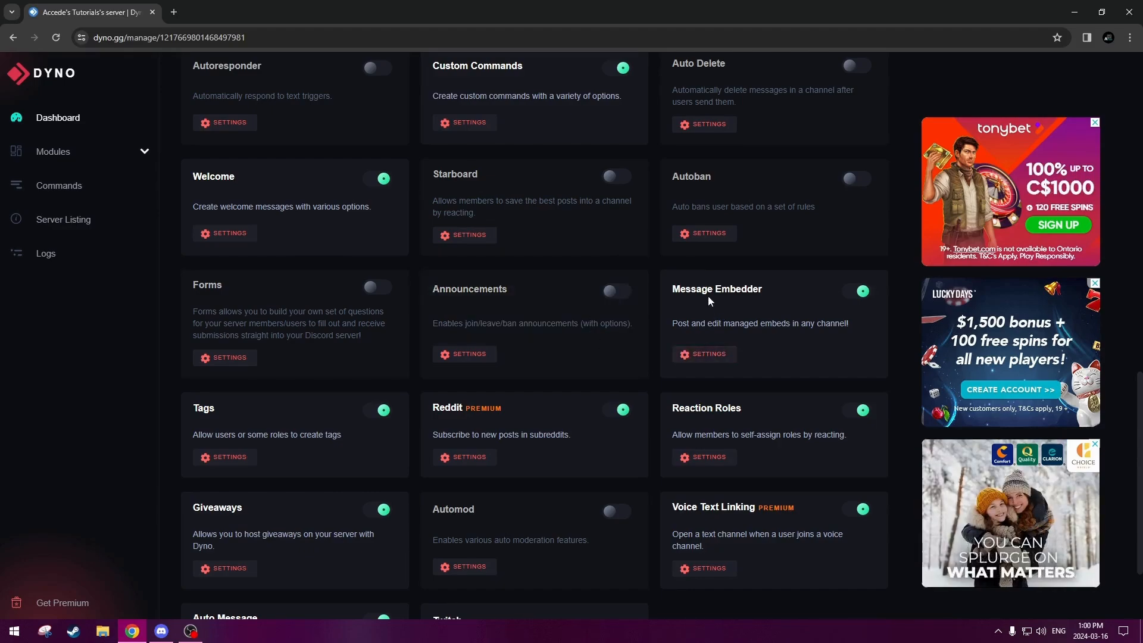
- Disable the Message Embedder, Tags, Reddit and Voice Text Linking modules
drag(672, 323, 757, 323)
click(853, 324)
click(862, 290)
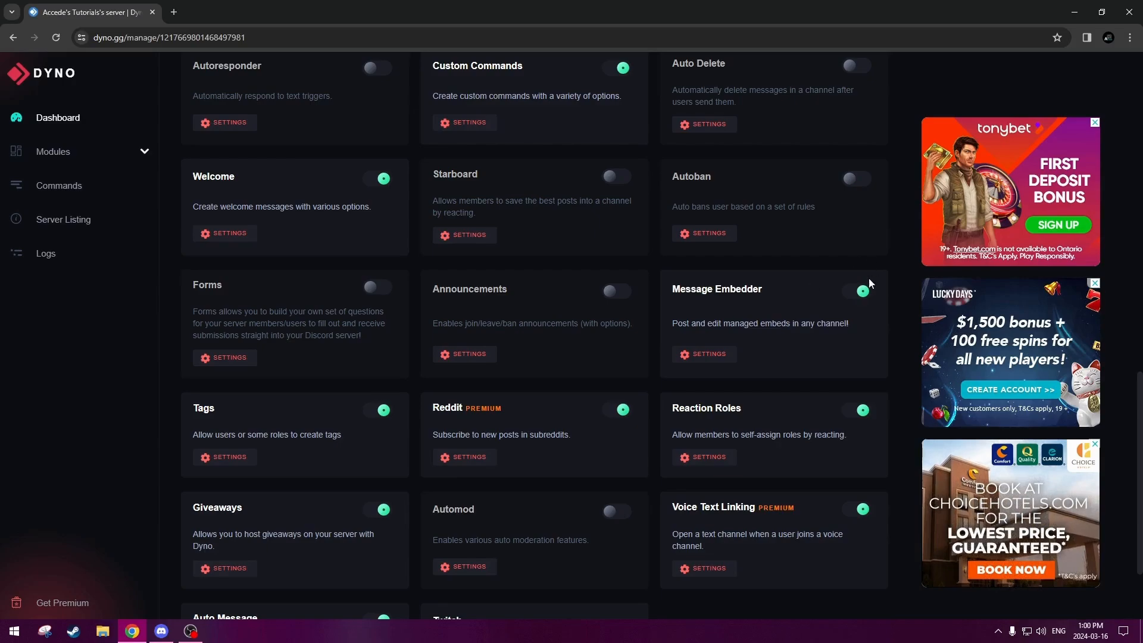
scroll(862, 286, down, 1)
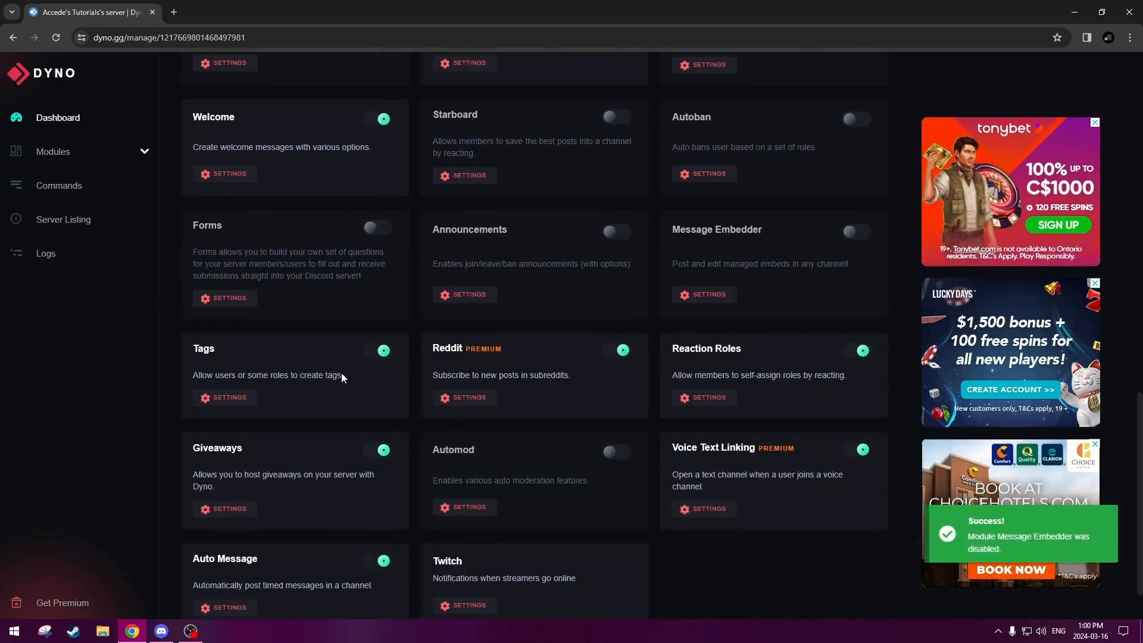
scroll(342, 371, down, 1)
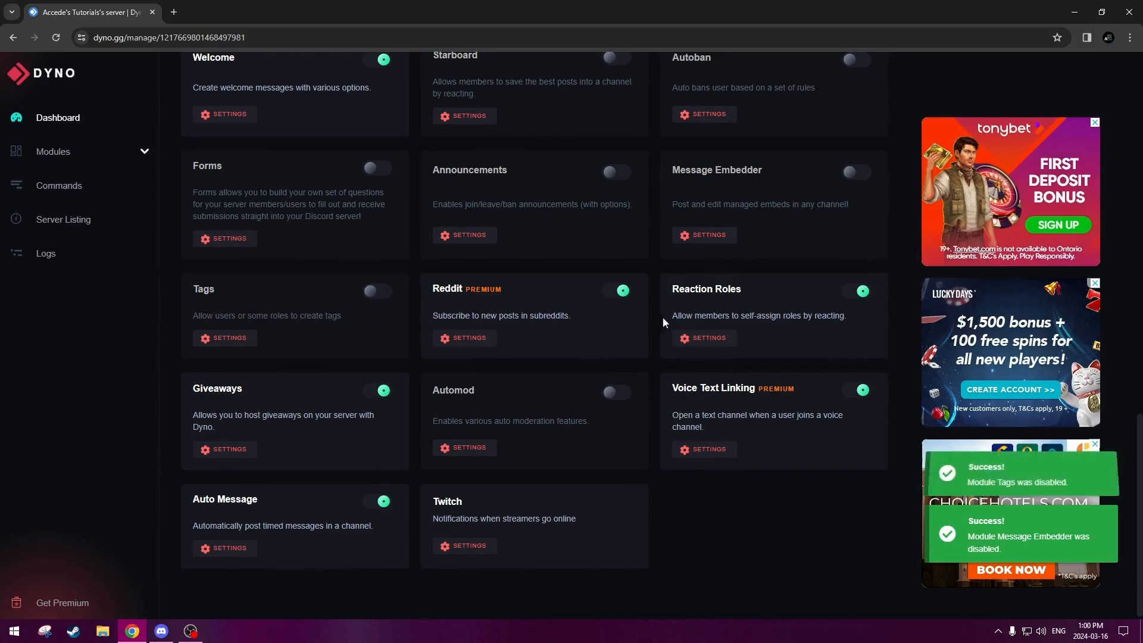
click(622, 292)
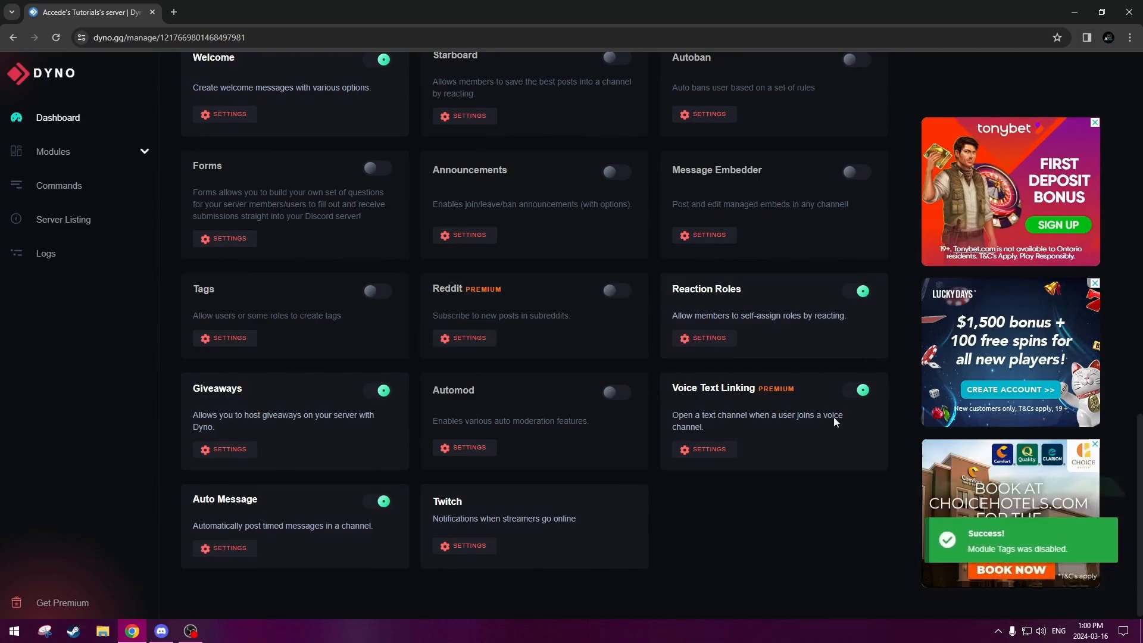
click(856, 391)
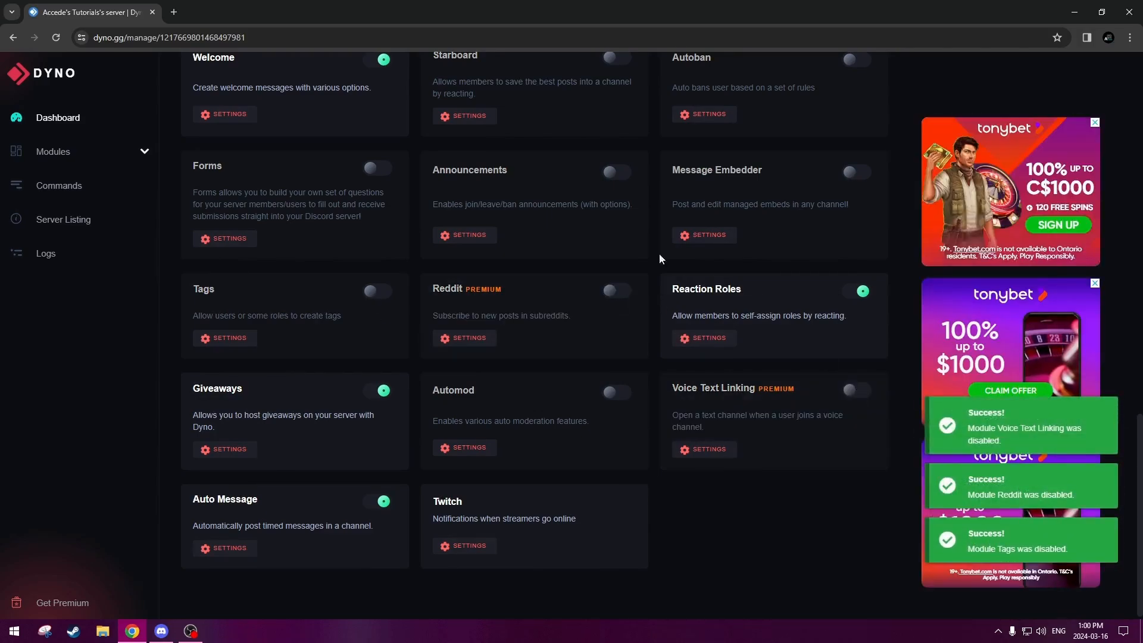
- Read the Reaction Roles module's description and disable the module
drag(660, 292, 847, 322)
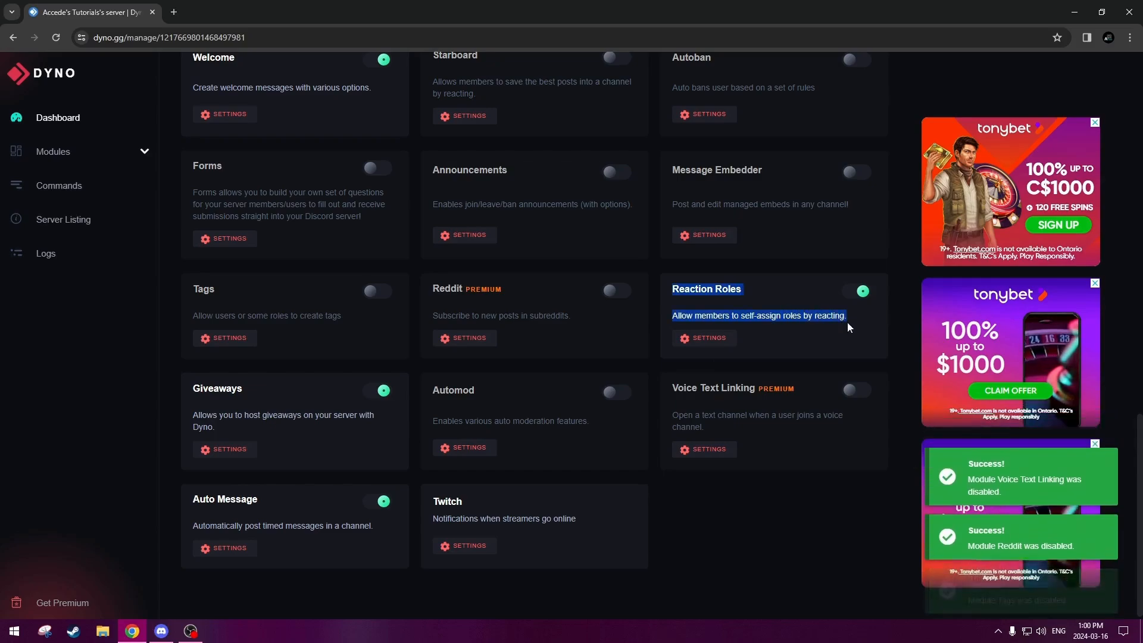
click(777, 295)
click(765, 305)
drag(673, 291, 856, 326)
click(766, 308)
drag(677, 299, 747, 307)
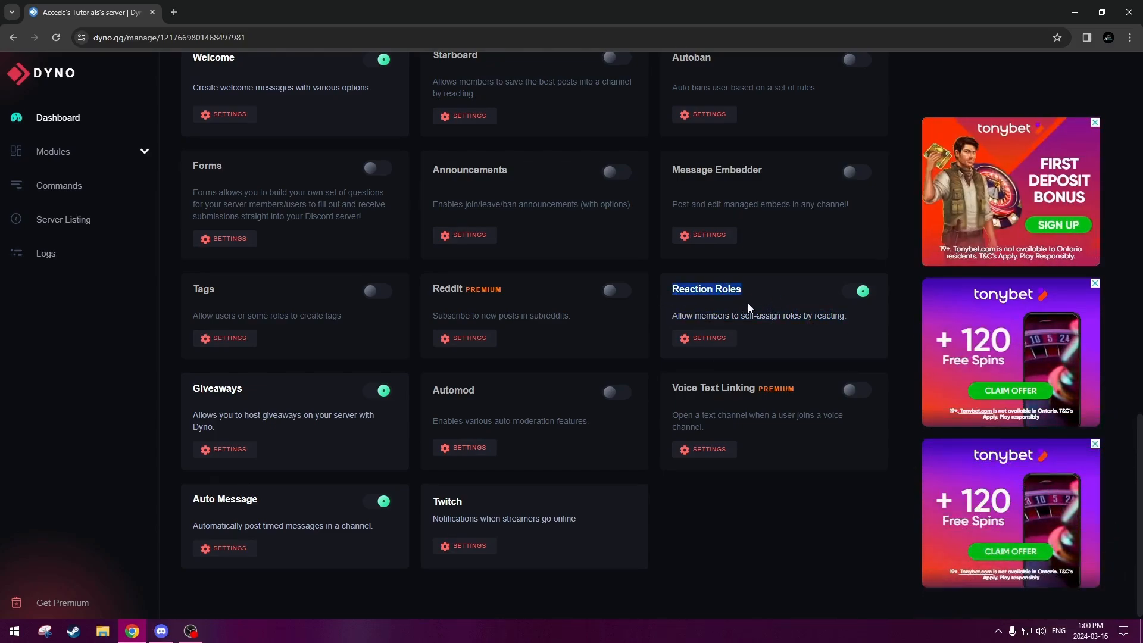
drag(673, 292, 829, 312)
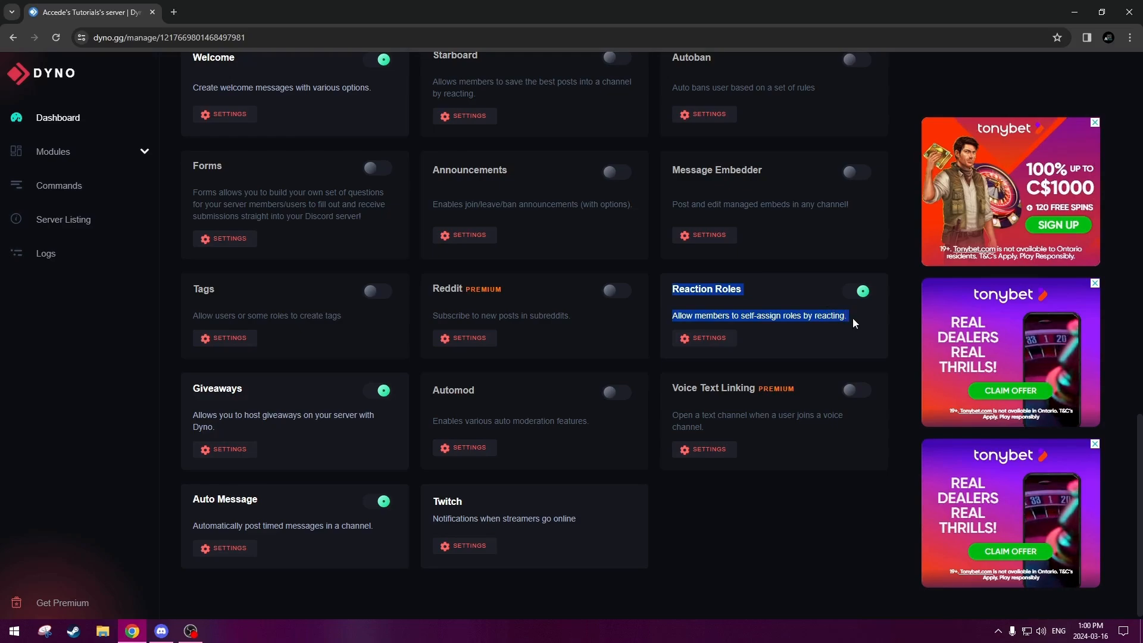
click(846, 316)
drag(663, 294, 849, 323)
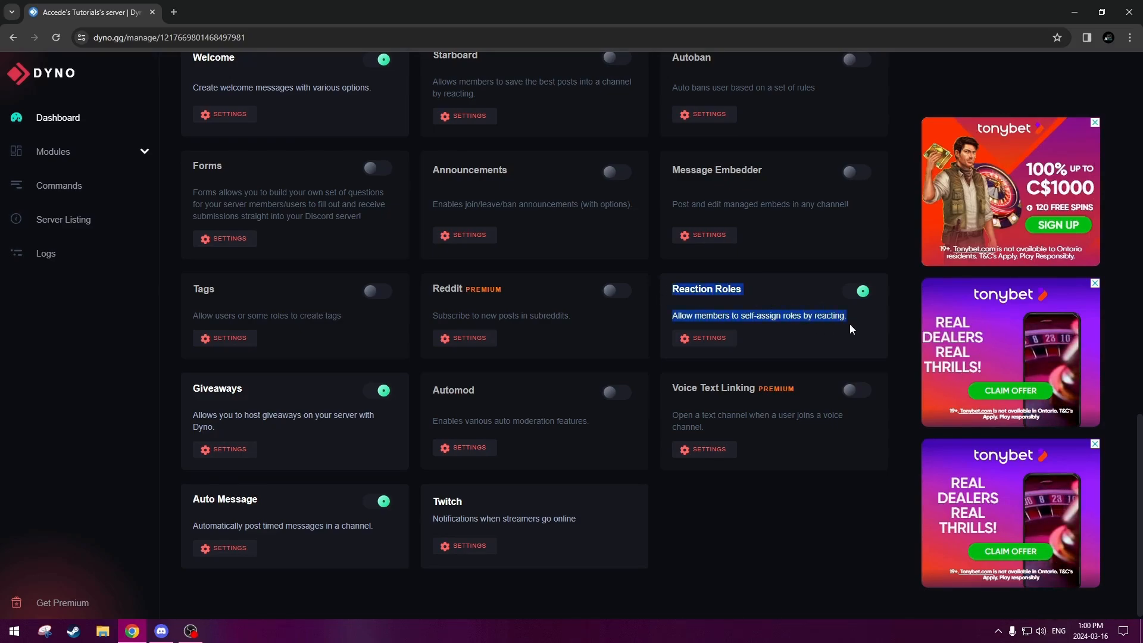
click(680, 290)
drag(673, 292, 821, 316)
click(849, 317)
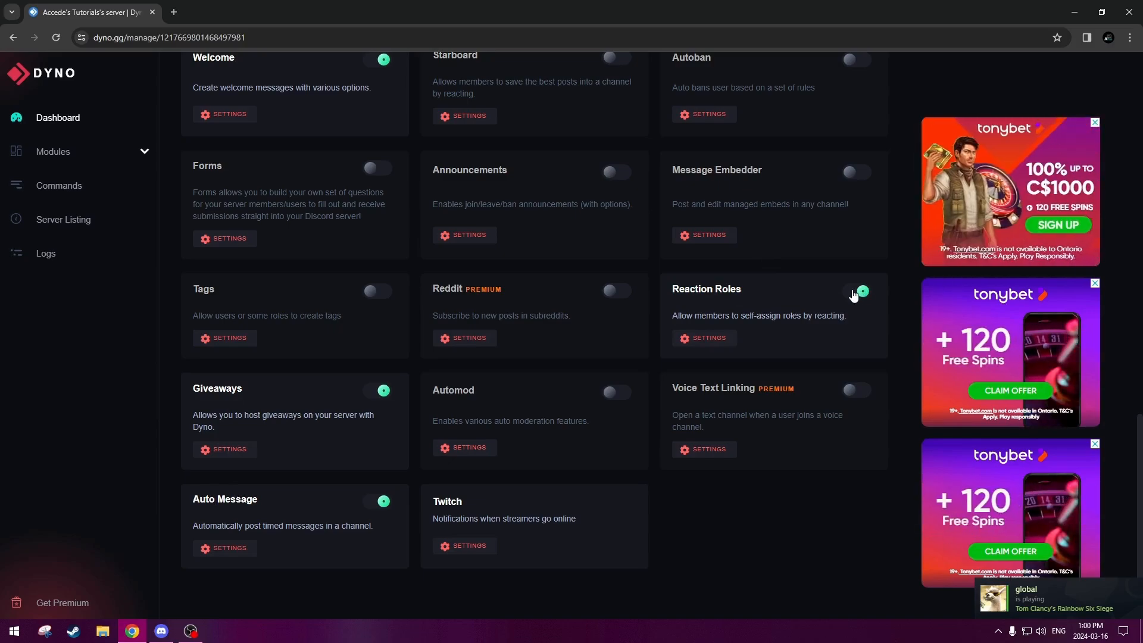
click(853, 292)
- Read the Auto Message module's description and disable the module
scroll(853, 296, down, 1)
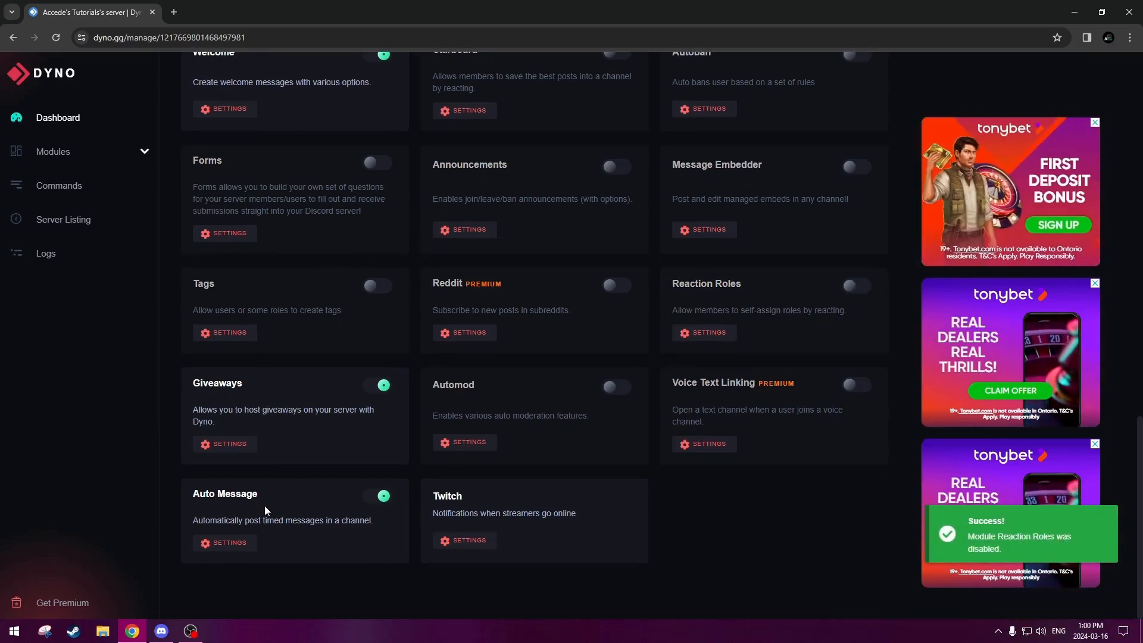
double_click(270, 522)
double_click(296, 522)
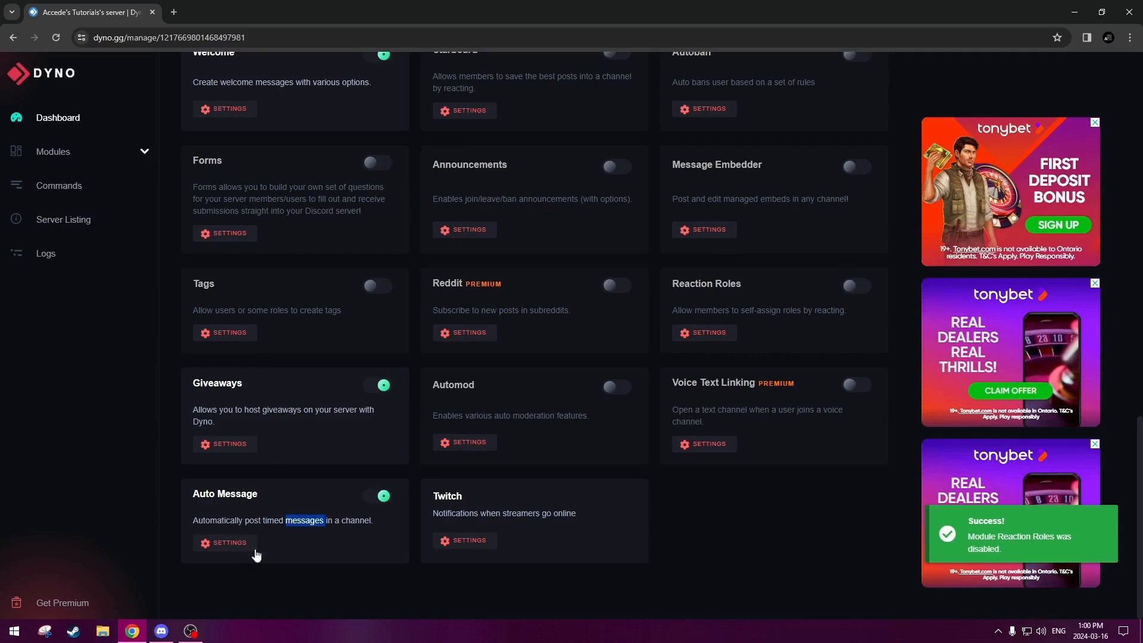
click(387, 539)
click(379, 497)
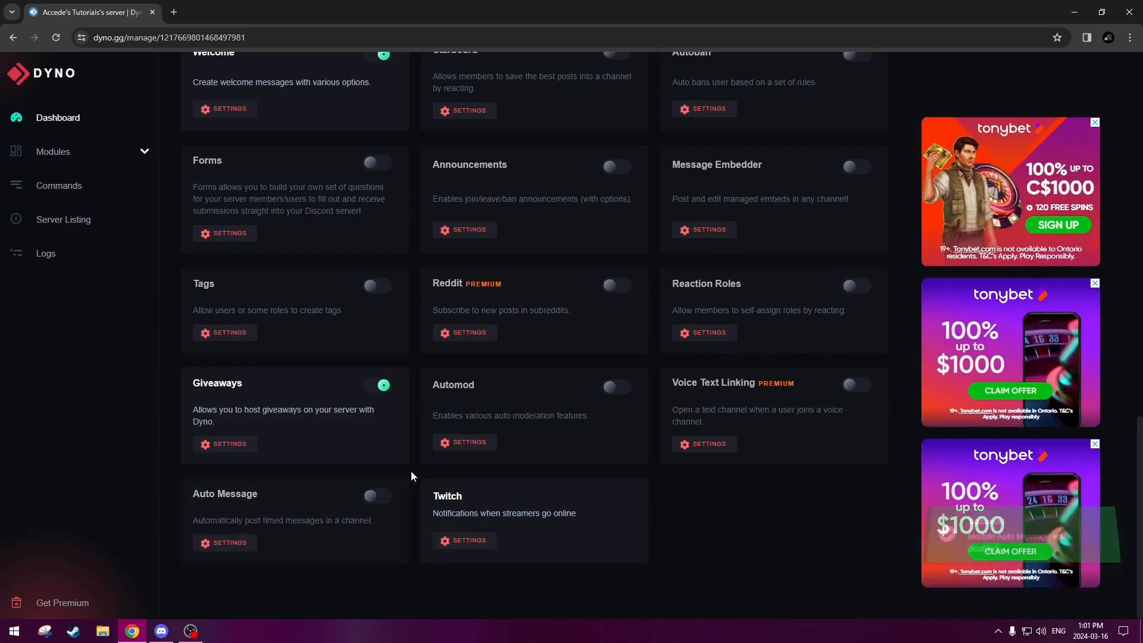
- Read the Giveaways module's description and disable the module
drag(191, 385, 235, 423)
click(234, 424)
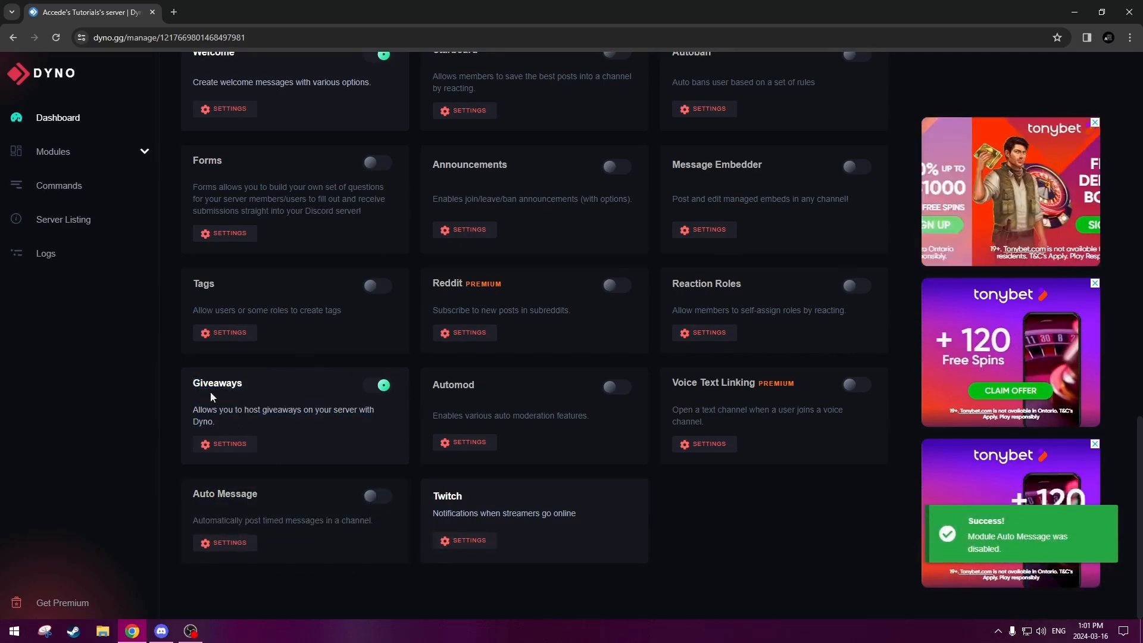
drag(193, 384, 245, 421)
click(245, 421)
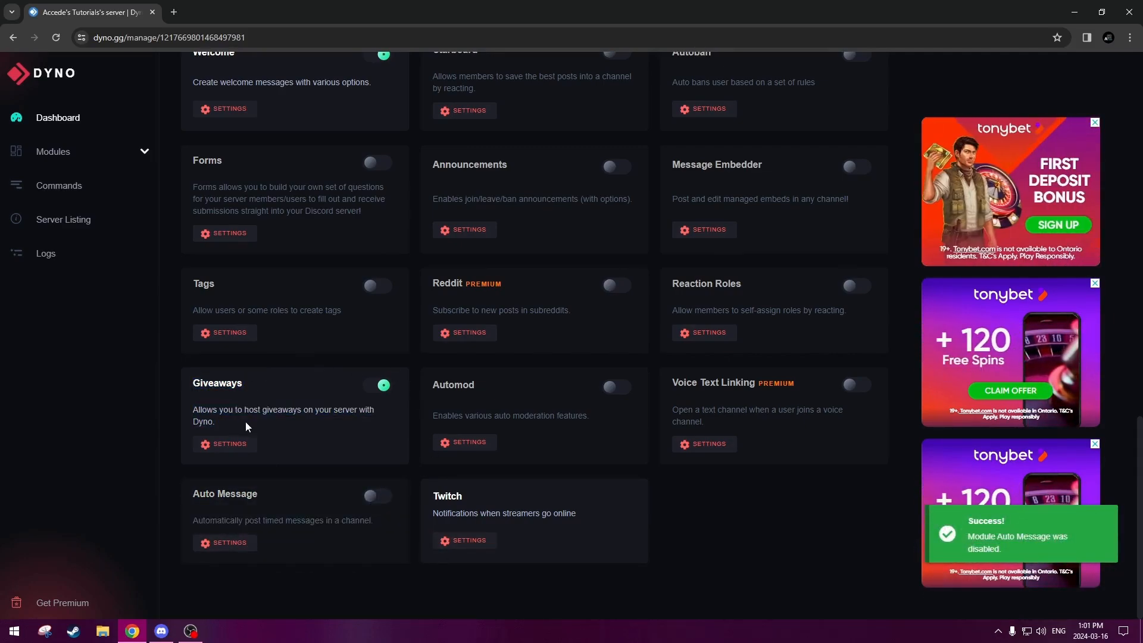
click(384, 388)
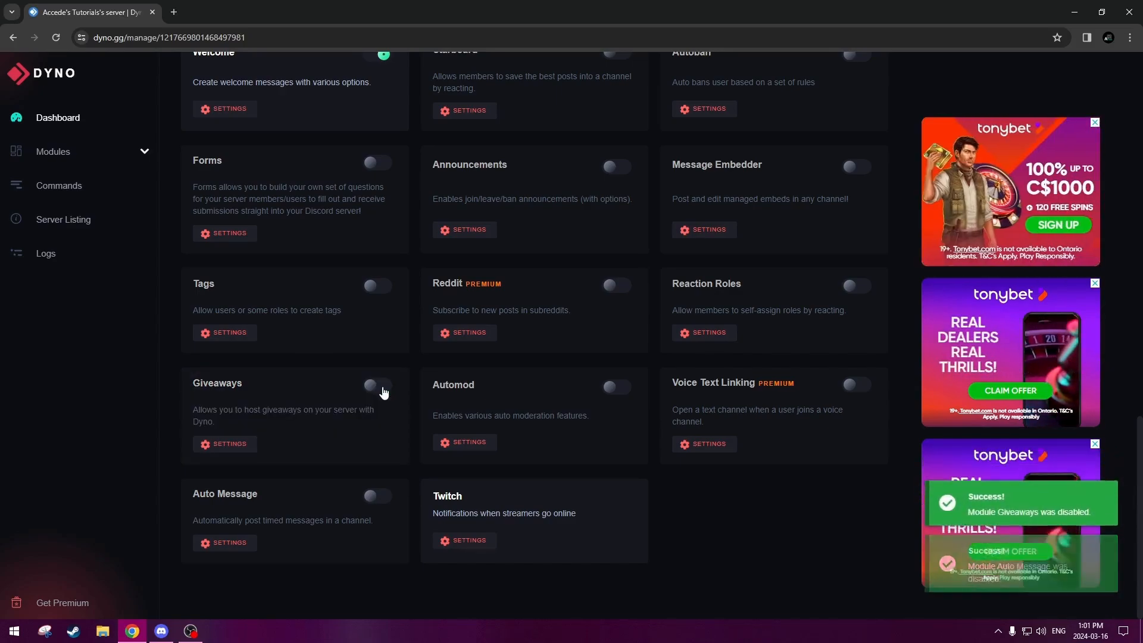
- Open the Moderation module's settings and look over its options
scroll(645, 356, up, 4)
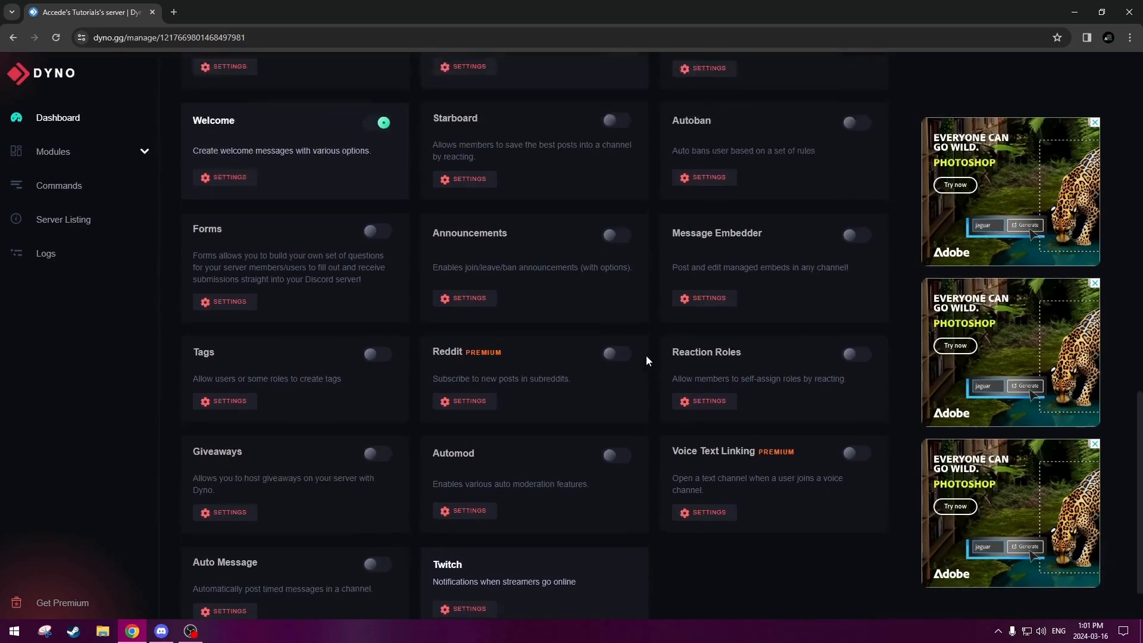
scroll(649, 354, up, 4)
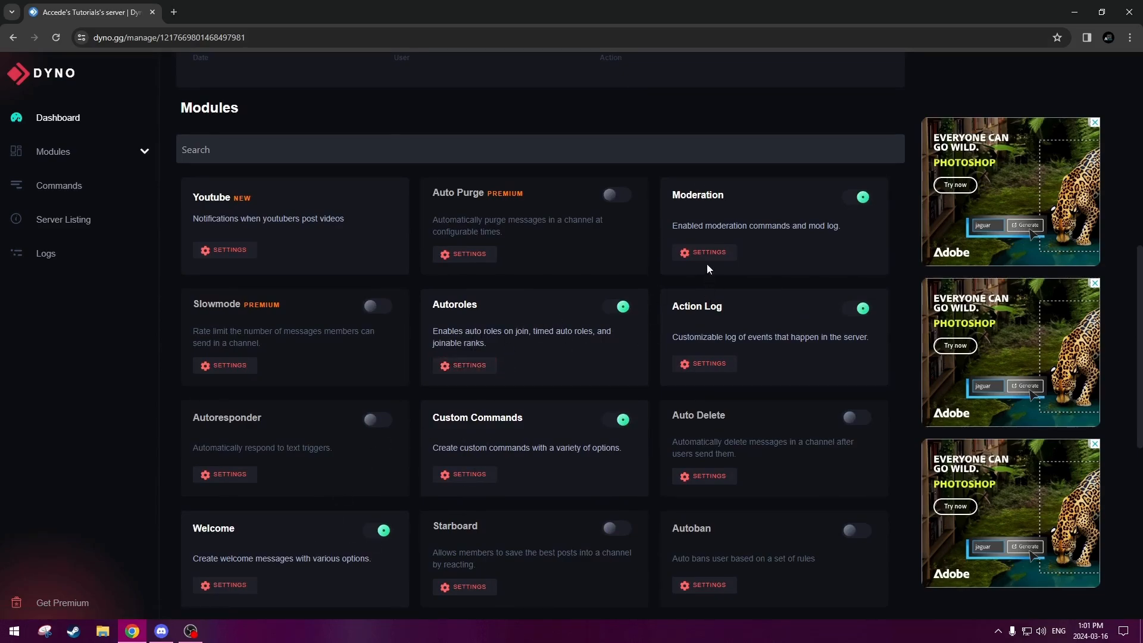
scroll(706, 263, up, 4)
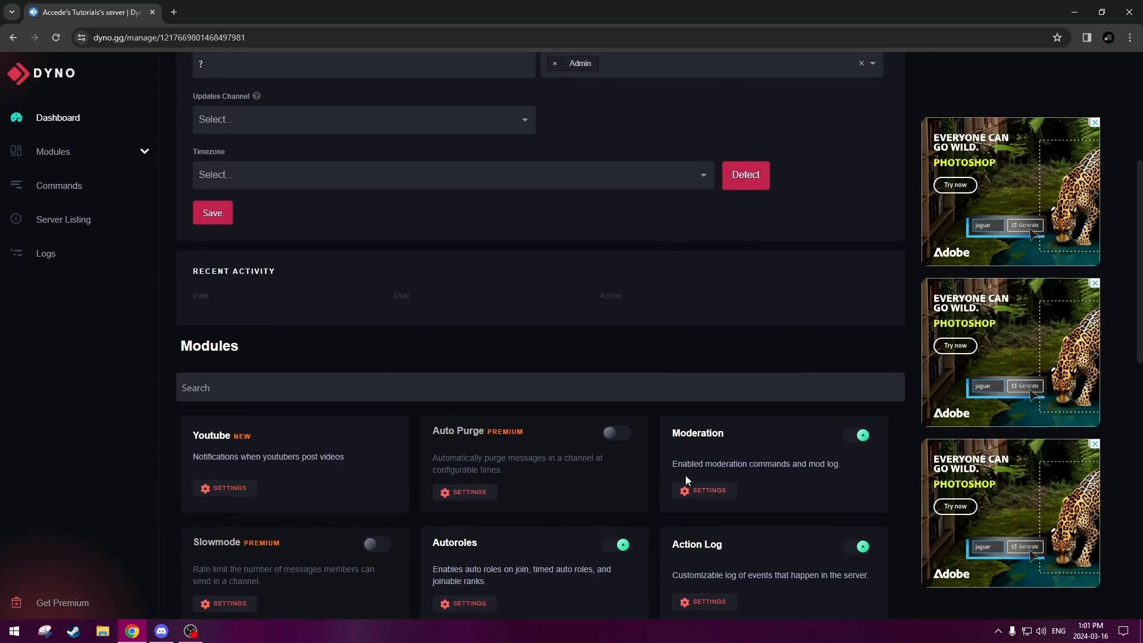
click(714, 492)
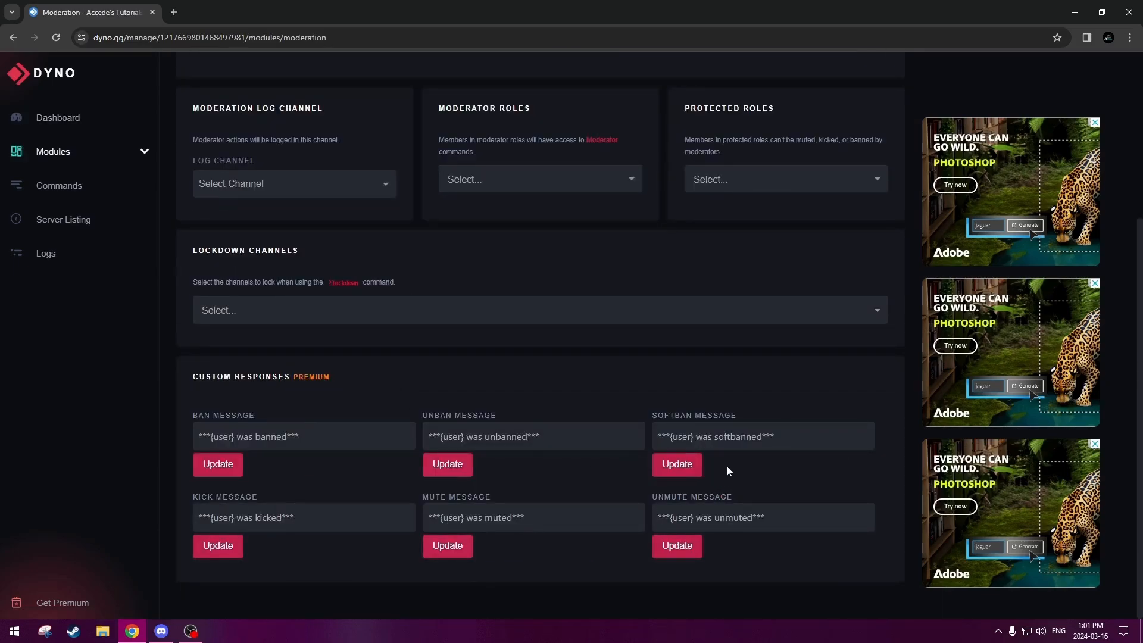
scroll(467, 263, up, 4)
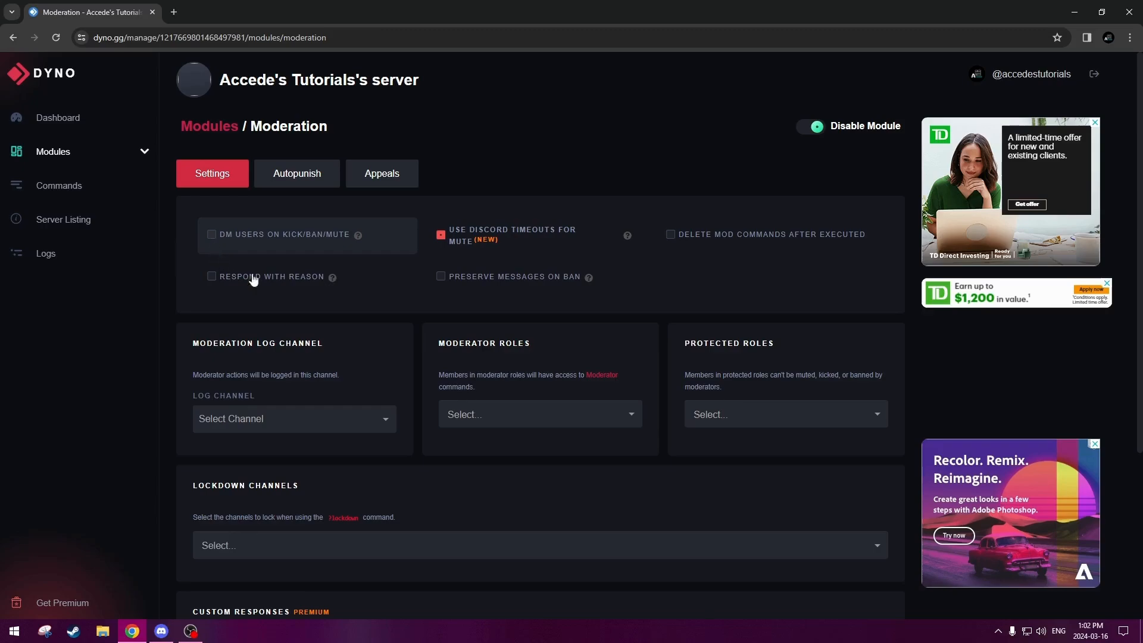
- Enable DMing users on kick/ban/mute, deleting mod commands after execution and responding with reason, and disable Discord timeouts for mute
click(212, 243)
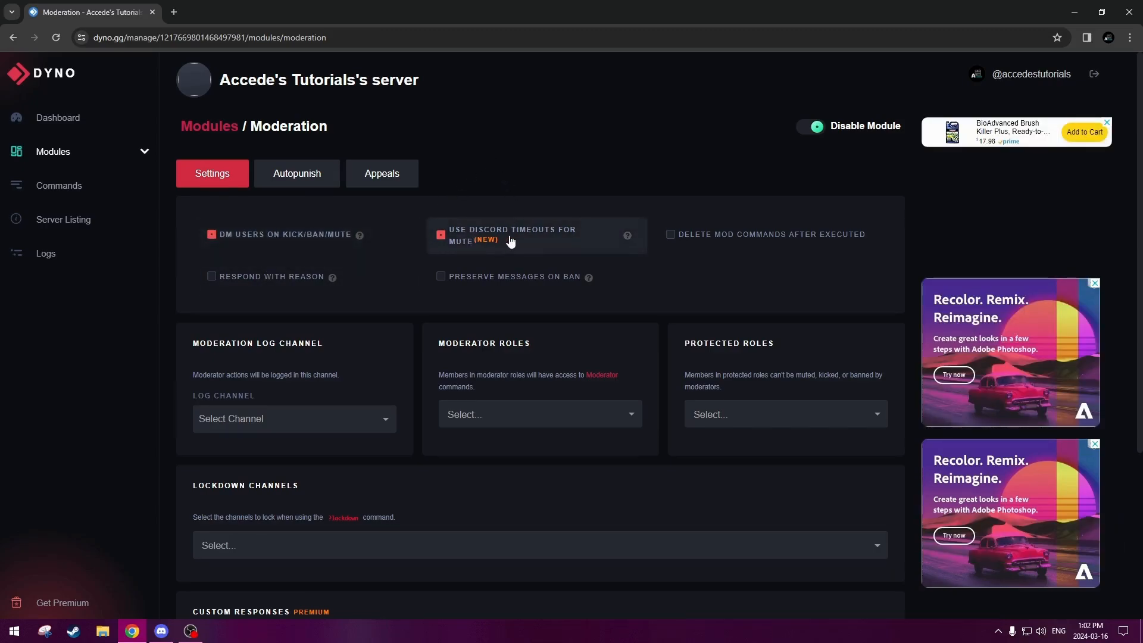
click(441, 236)
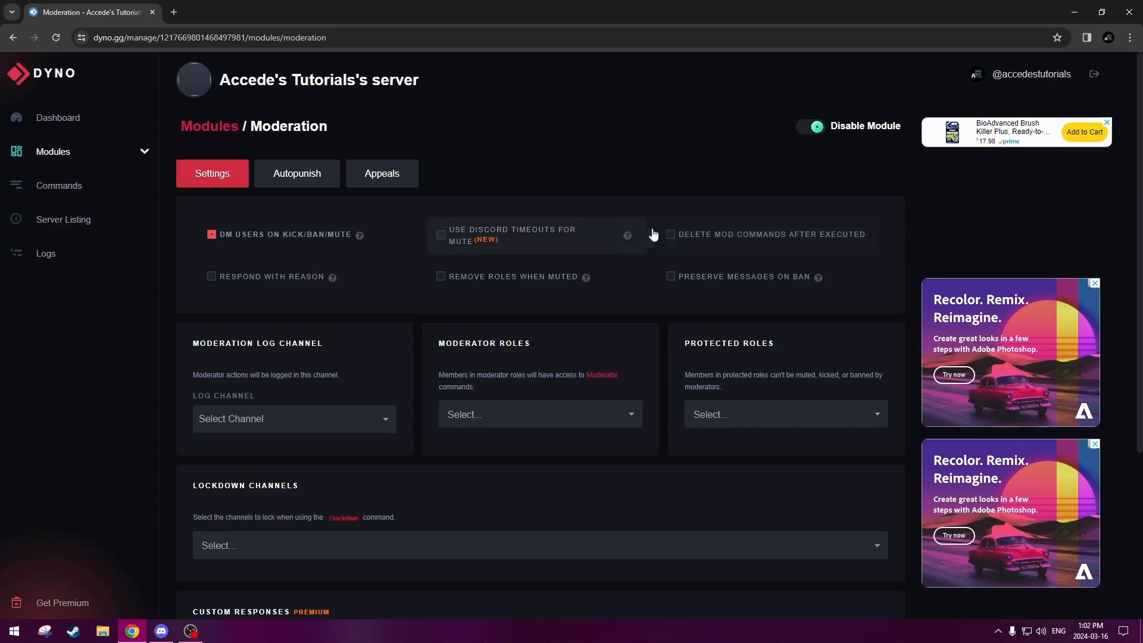
click(702, 235)
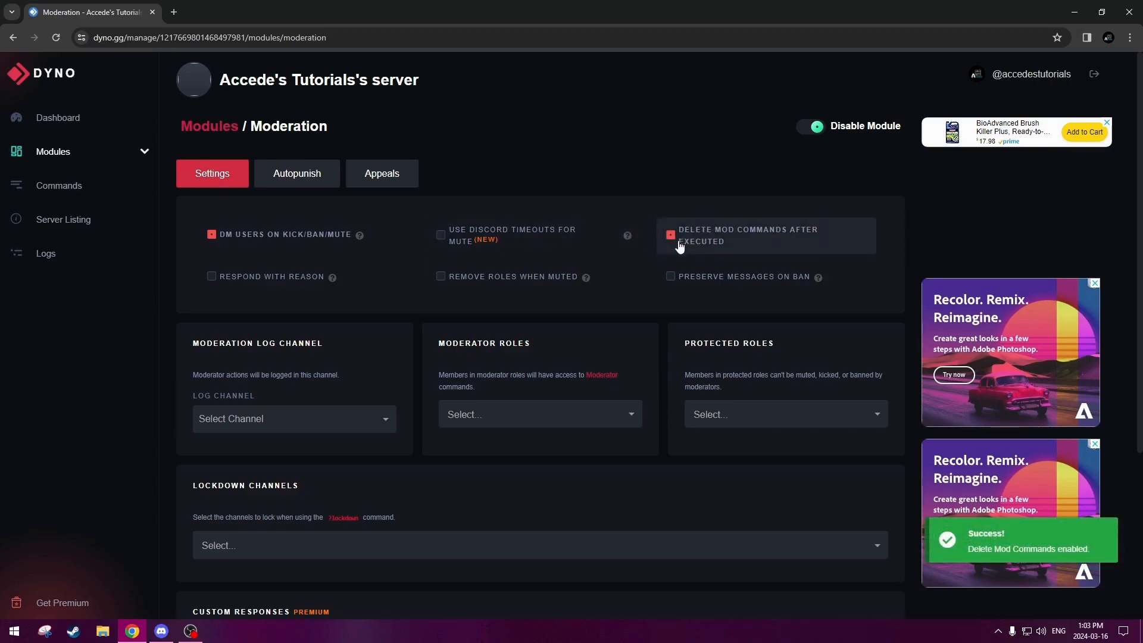
click(211, 279)
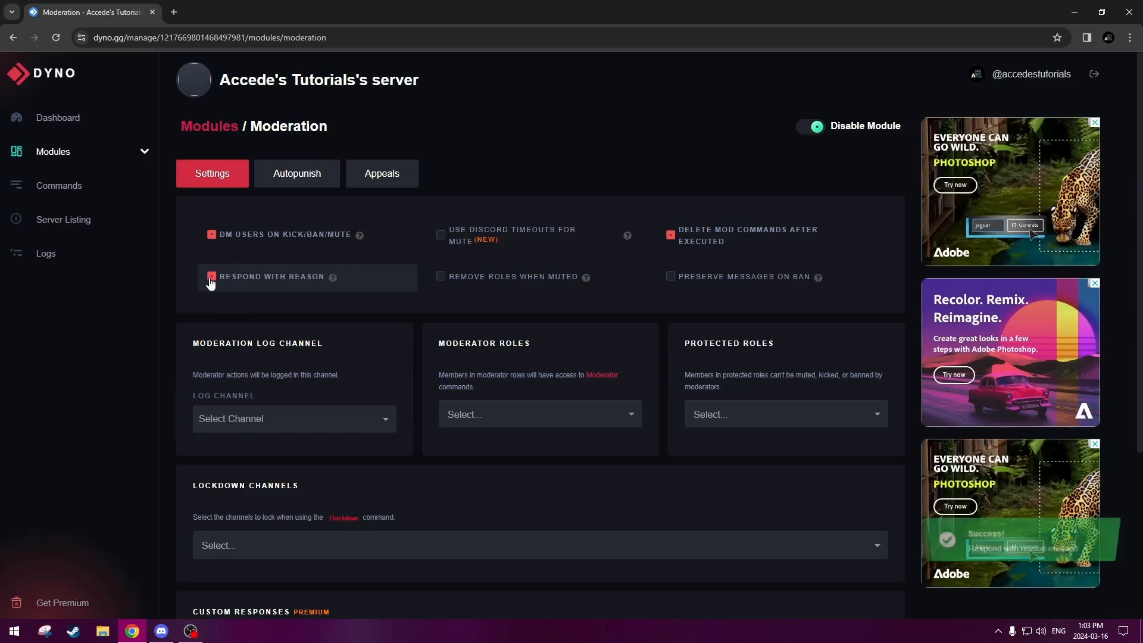
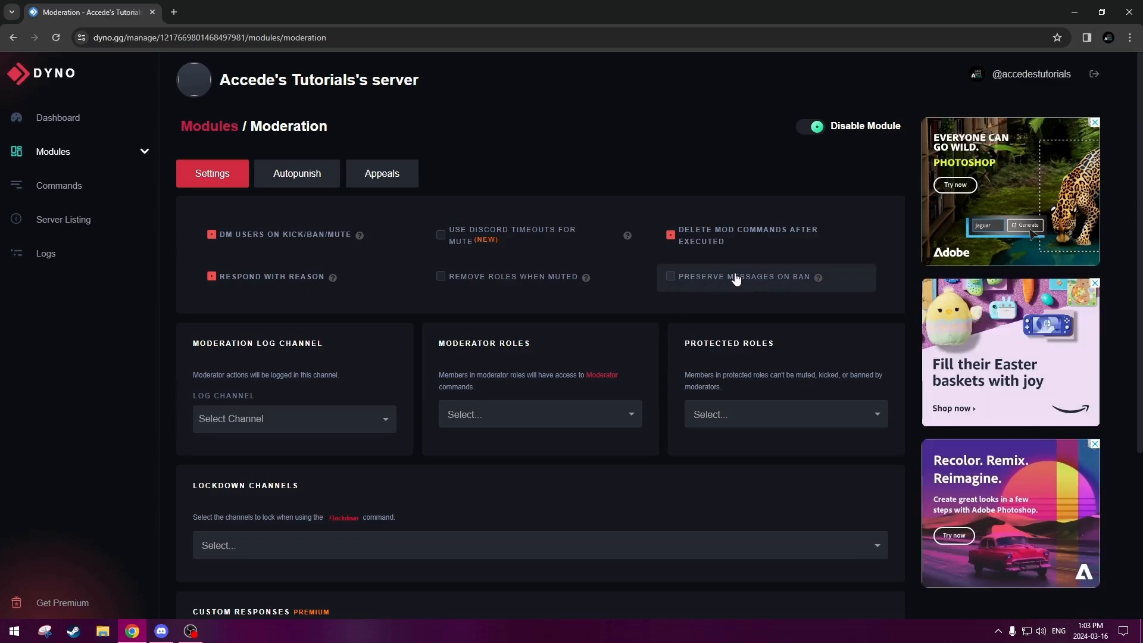
- Examine the Moderation Log Channel section of the Moderation settings
scroll(395, 191, down, 2)
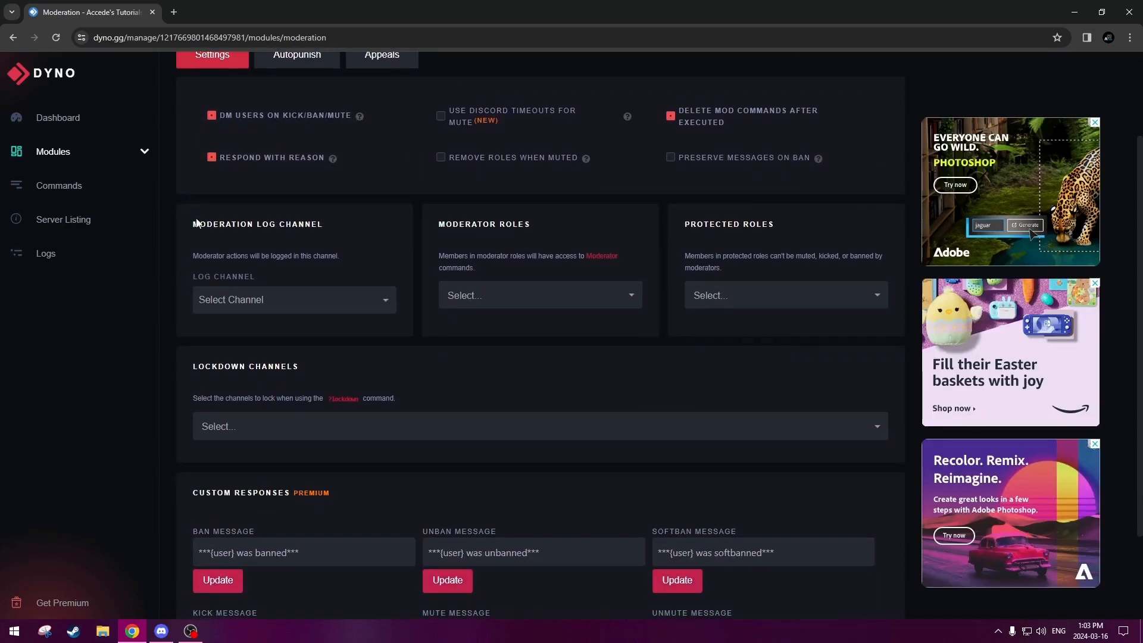
drag(195, 224, 334, 228)
click(309, 234)
drag(194, 224, 330, 231)
click(331, 231)
scroll(333, 234, up, 1)
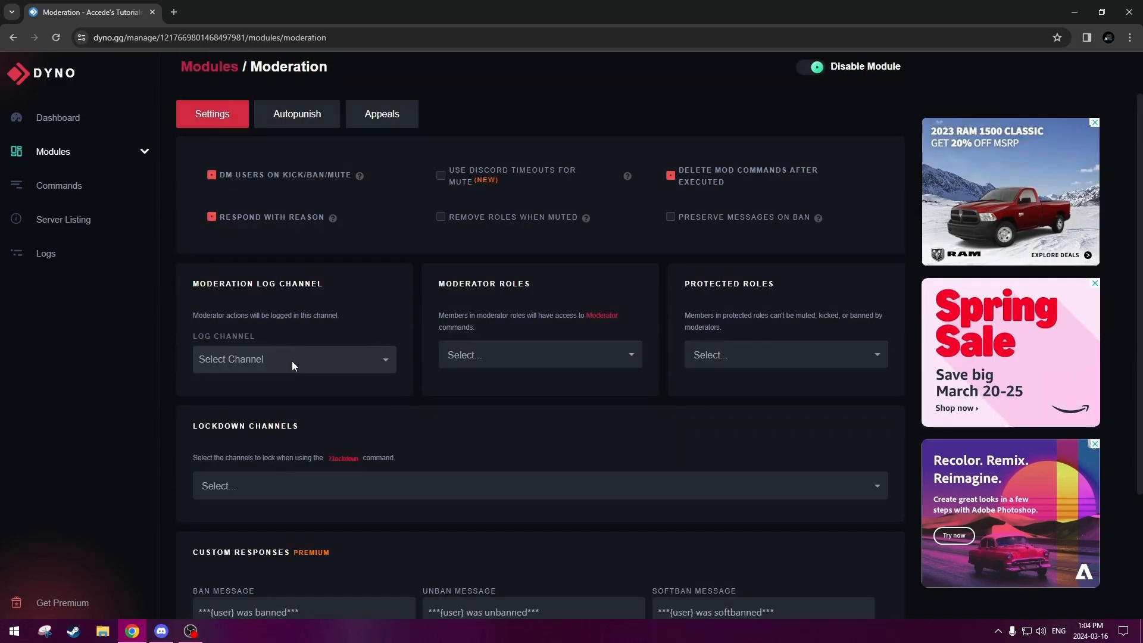
- Switch to Discord and create a non-private category named "---Staff Only---" on the server
click(161, 631)
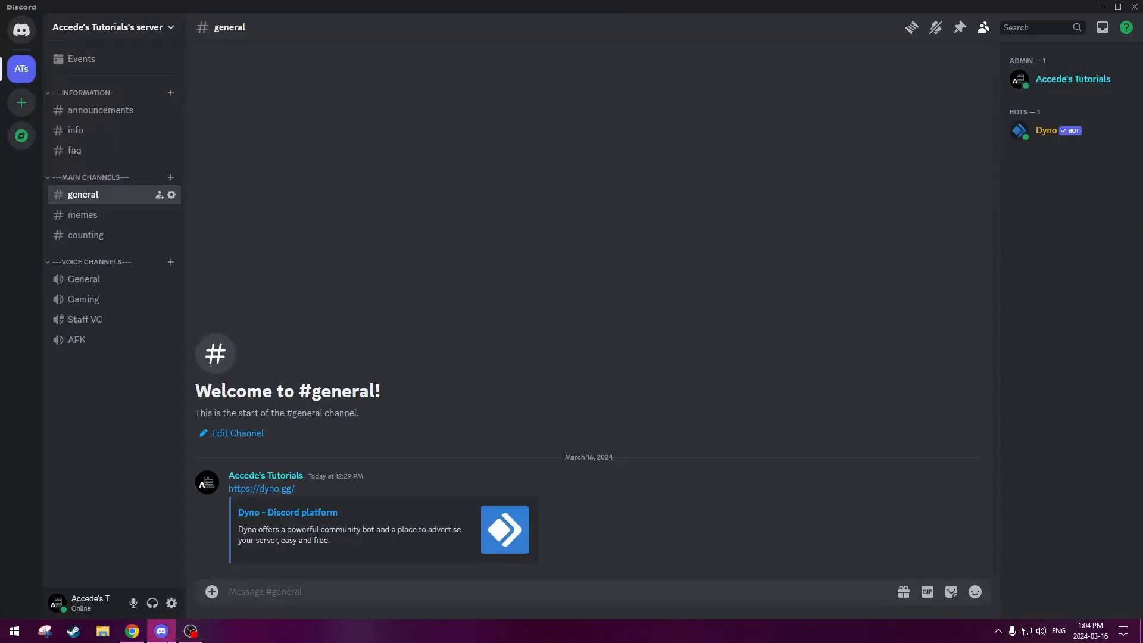
right_click(102, 394)
click(152, 453)
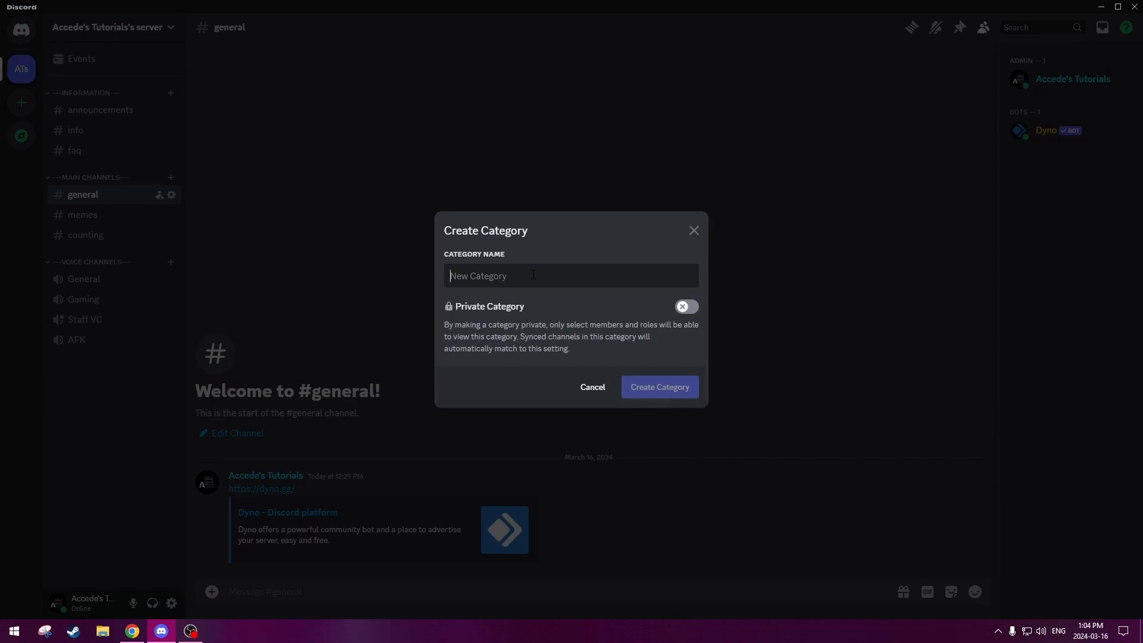
text(---Sta)
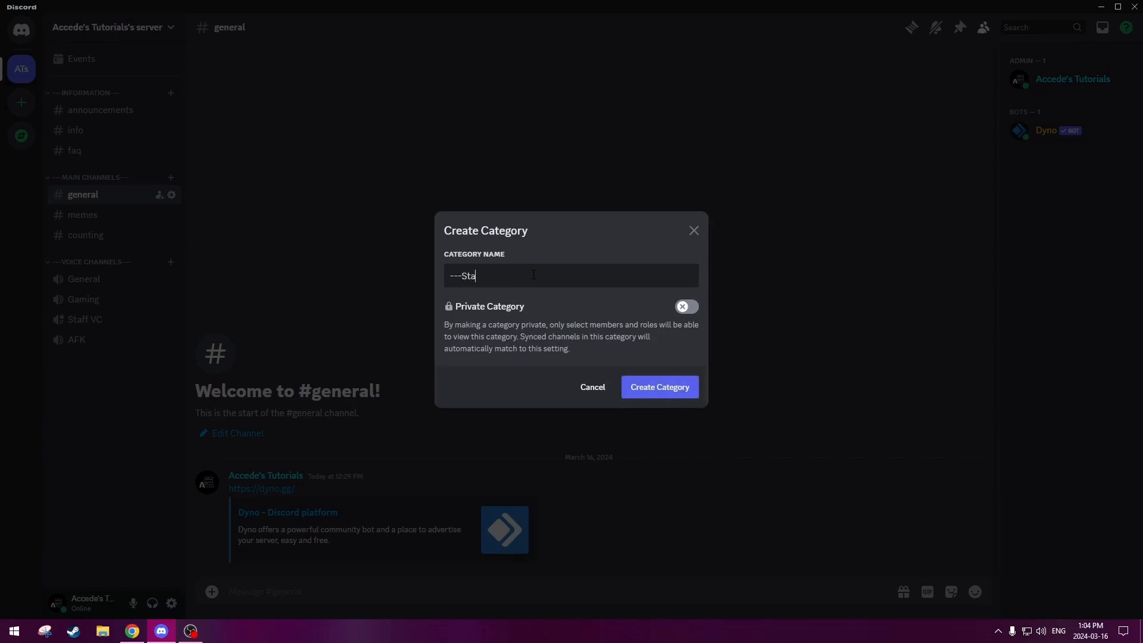
text(ff Only---)
drag(564, 276, 504, 276)
click(517, 278)
click(673, 389)
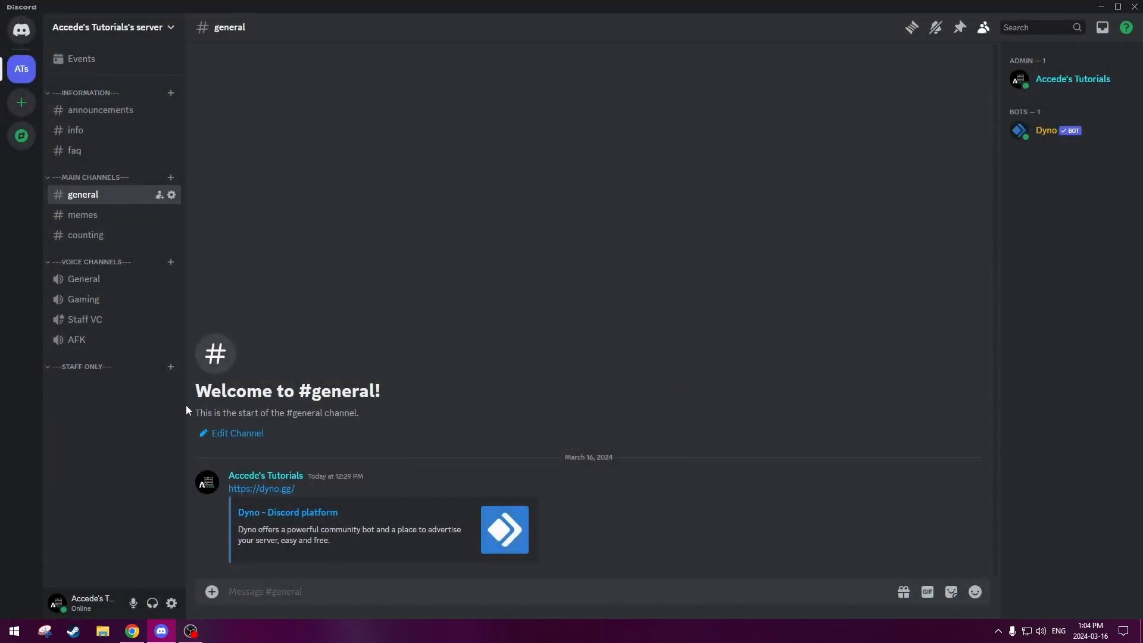
- Create a text channel named "logs" in the Staff Only category
click(171, 367)
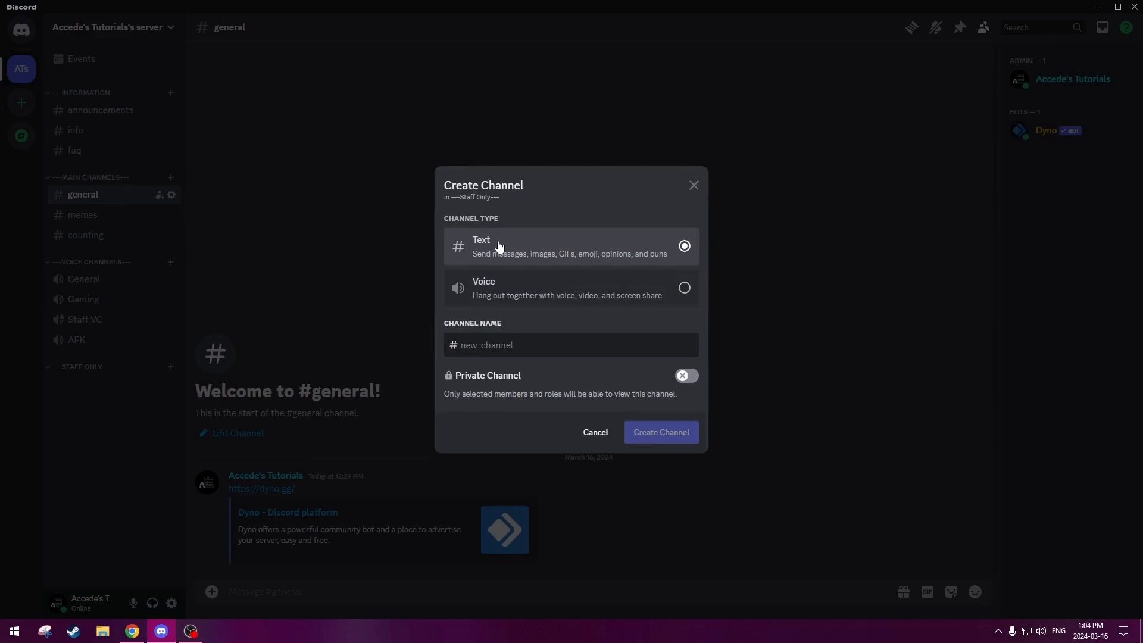
click(511, 339)
text(logs)
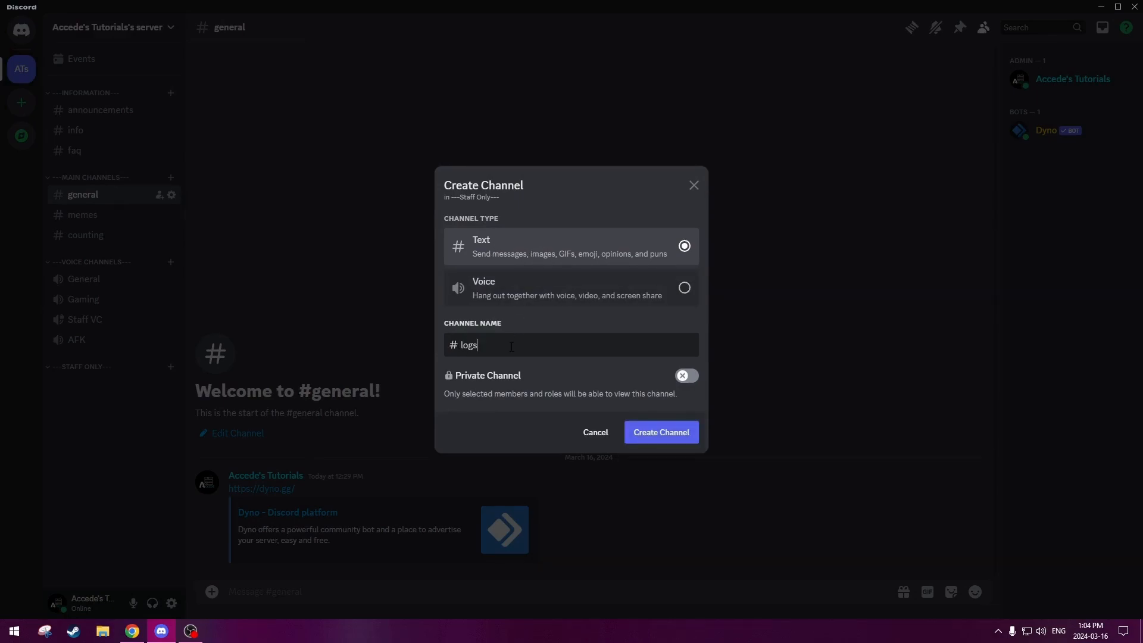
click(669, 435)
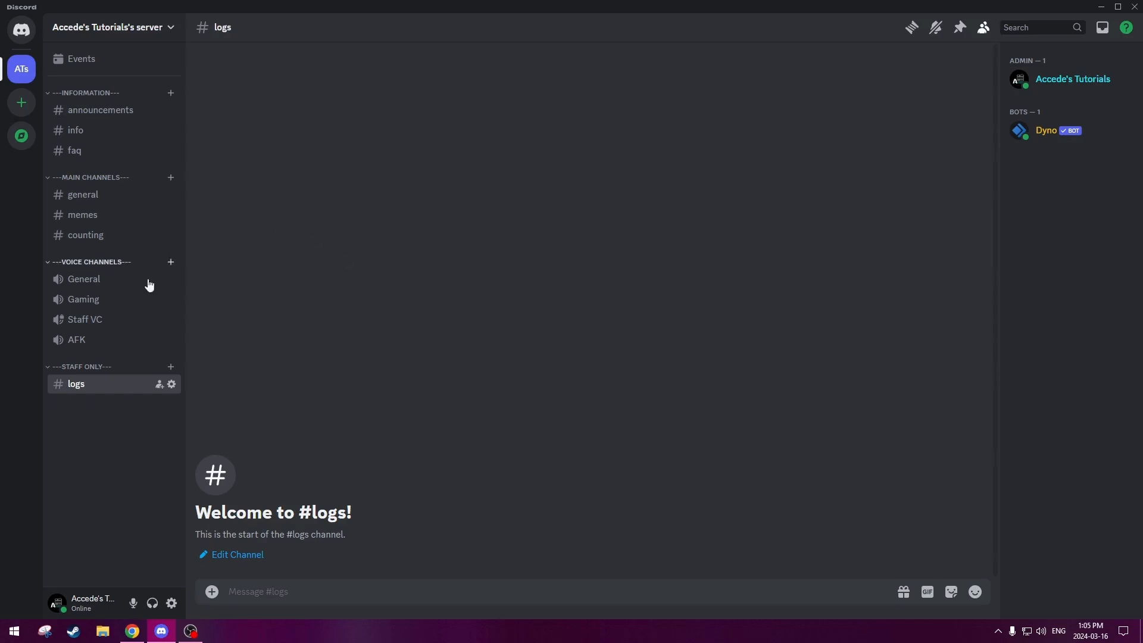
right_click(113, 387)
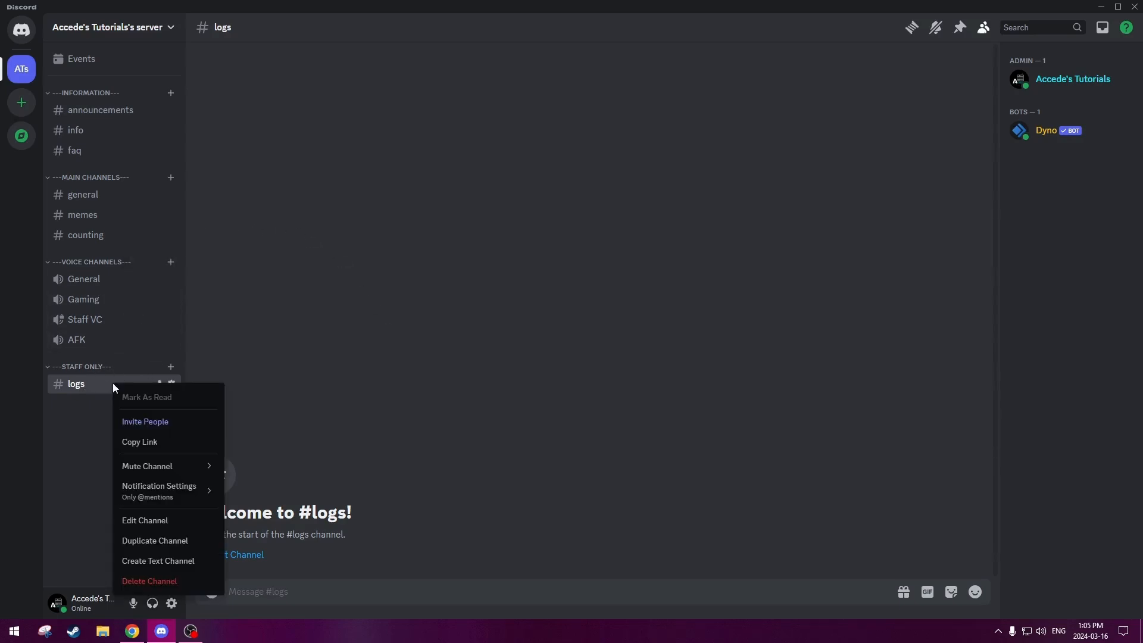
click(159, 521)
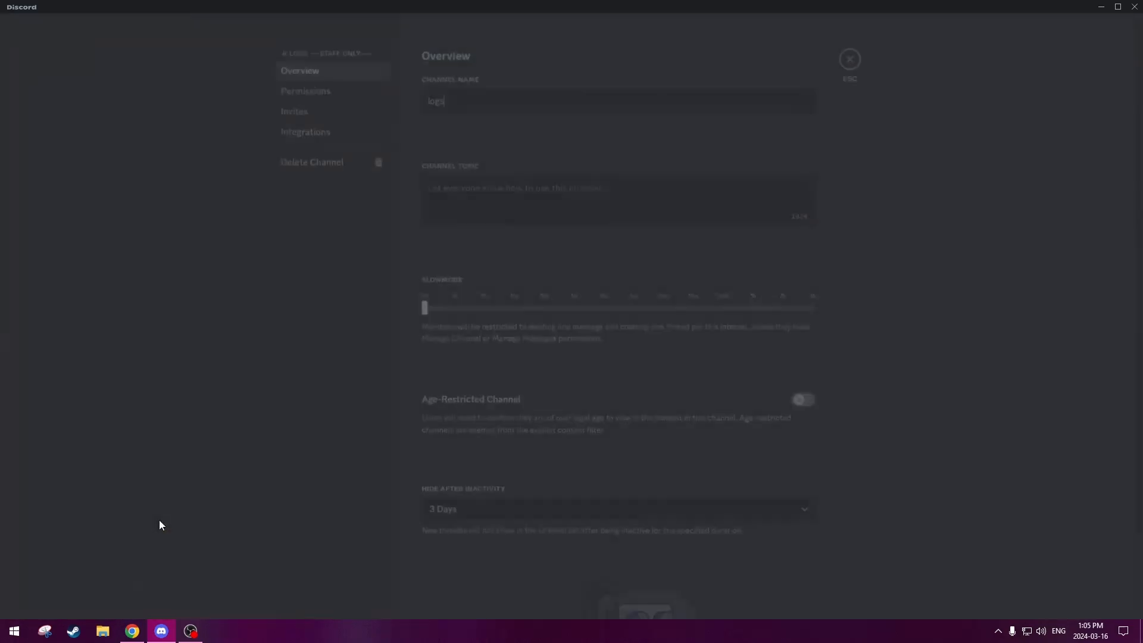
click(337, 91)
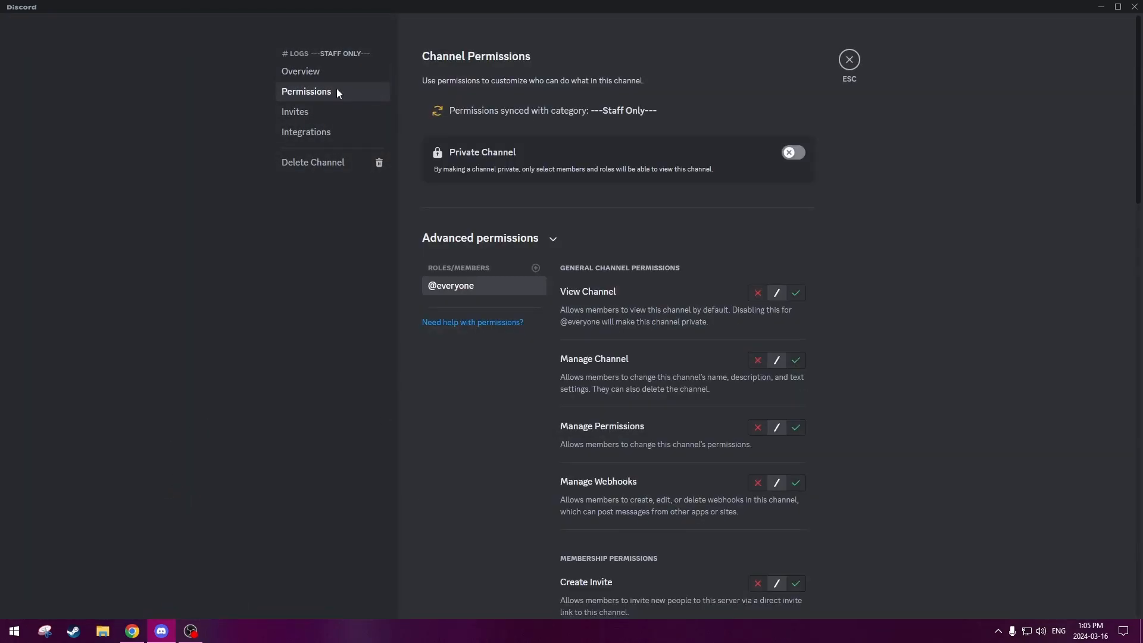
click(760, 293)
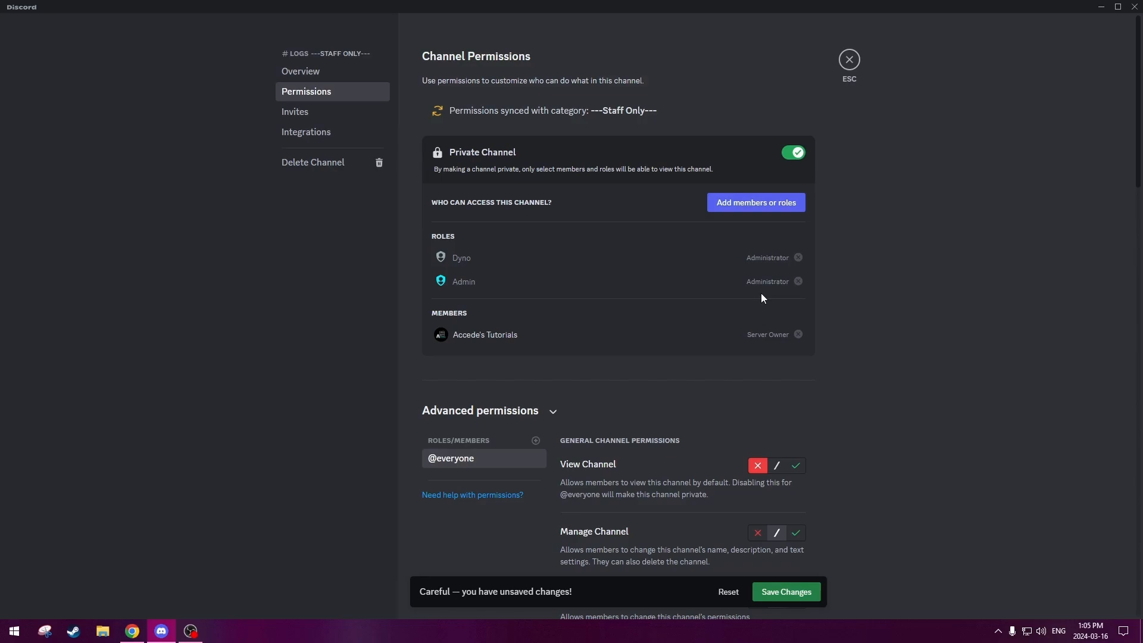
scroll(762, 297, down, 4)
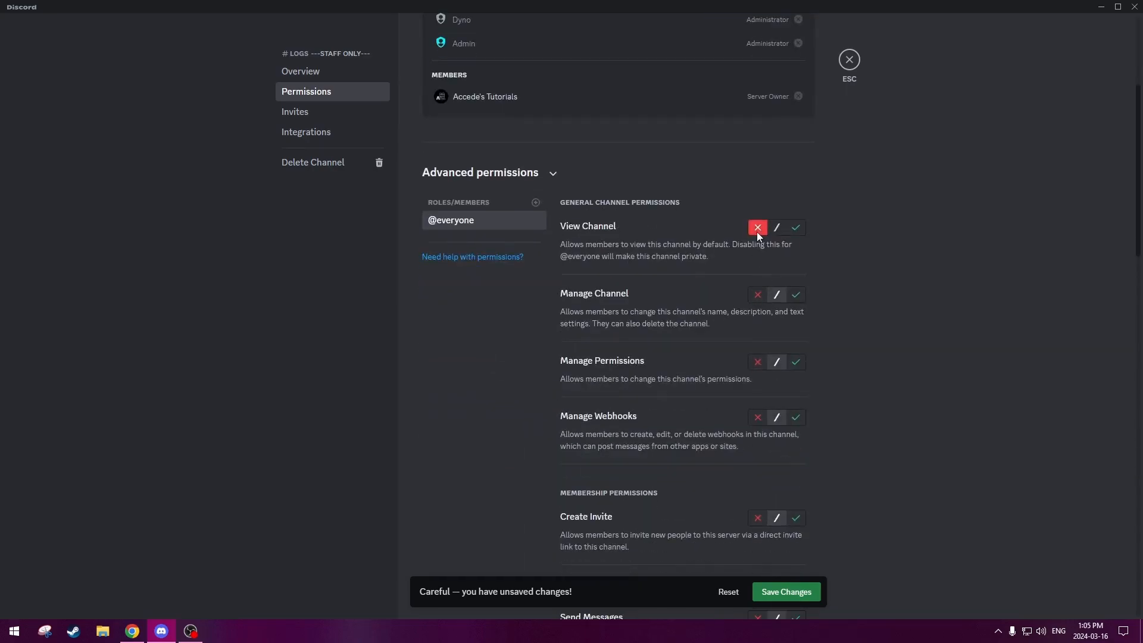
scroll(756, 231, down, 6)
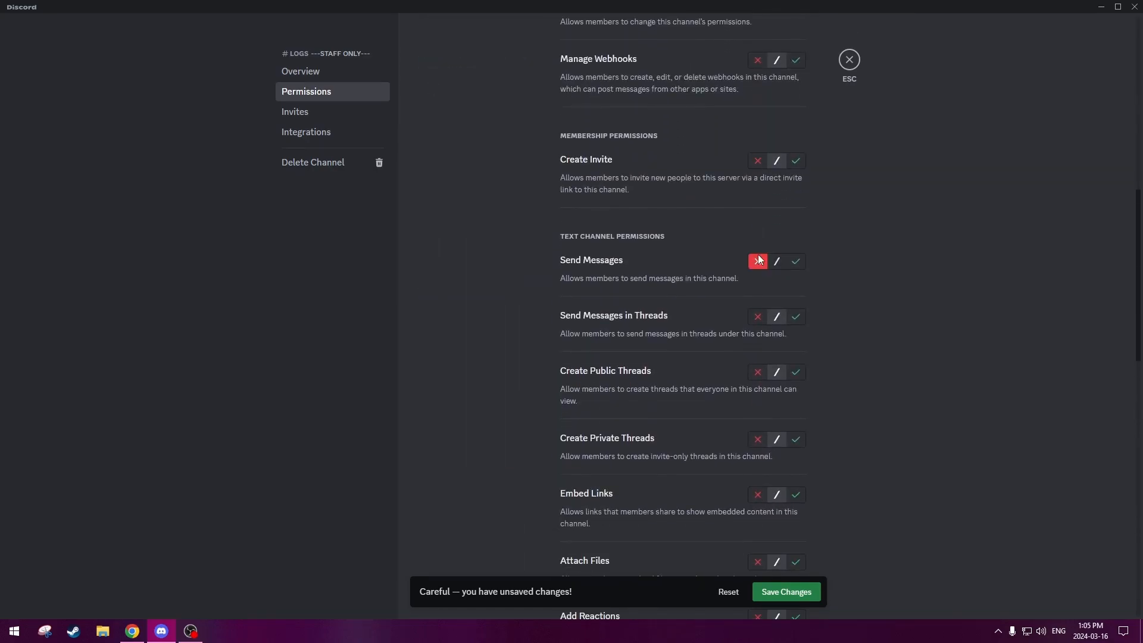
scroll(759, 260, down, 12)
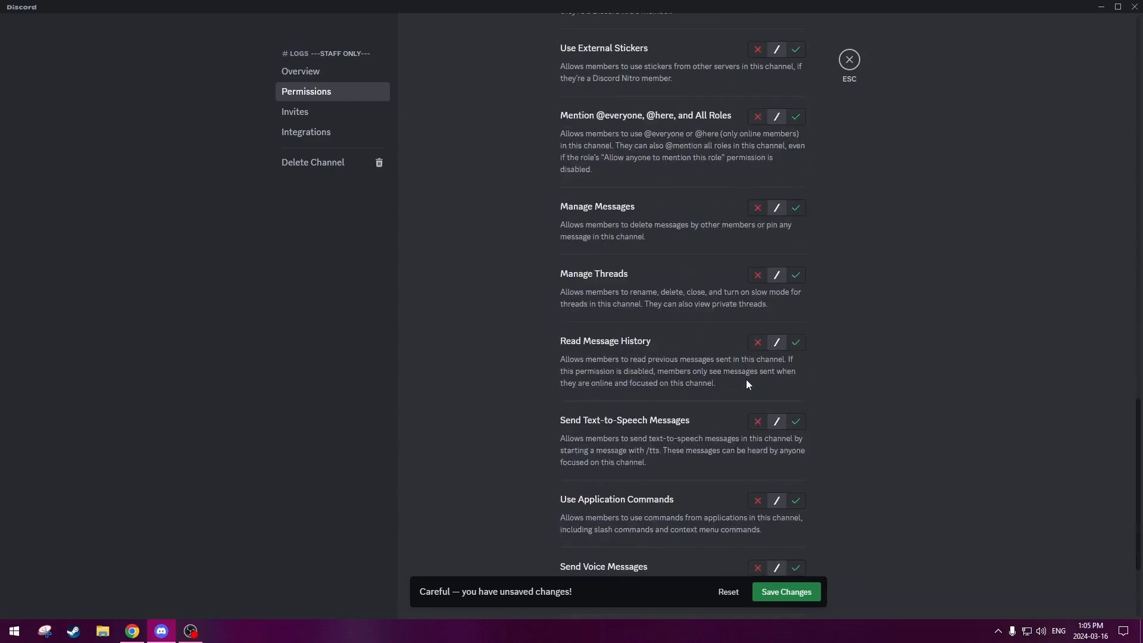
scroll(757, 318, up, 2)
scroll(758, 316, down, 5)
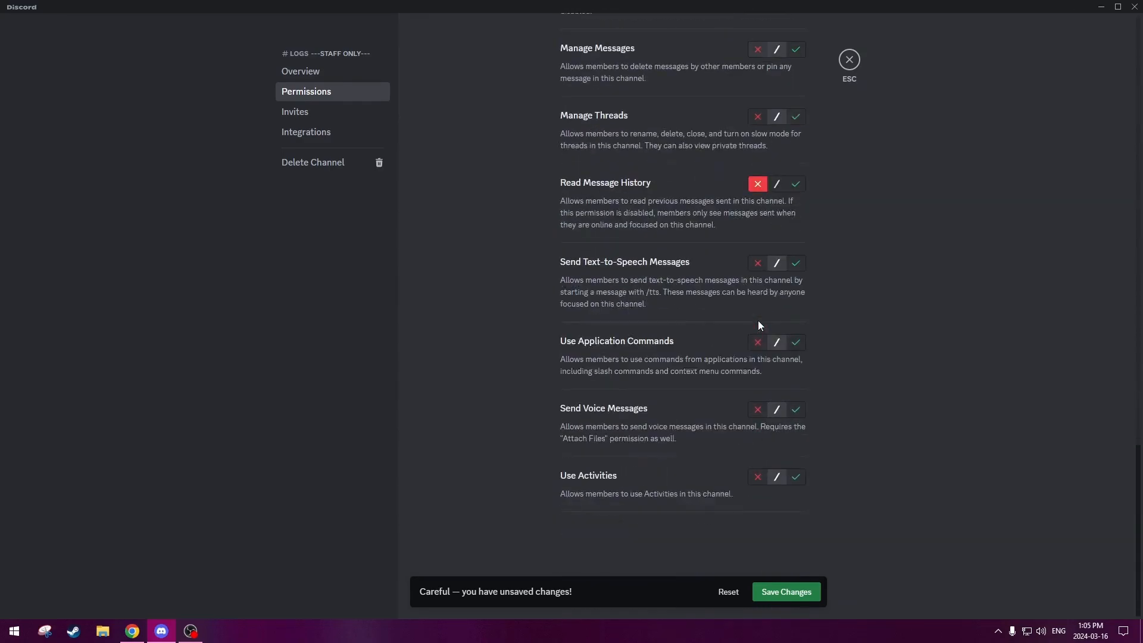
click(798, 590)
- Add the Moderator and Admin roles to the logs channel's permissions, allow View Channel for both, and save the changes
scroll(826, 349, up, 20)
scroll(845, 324, up, 3)
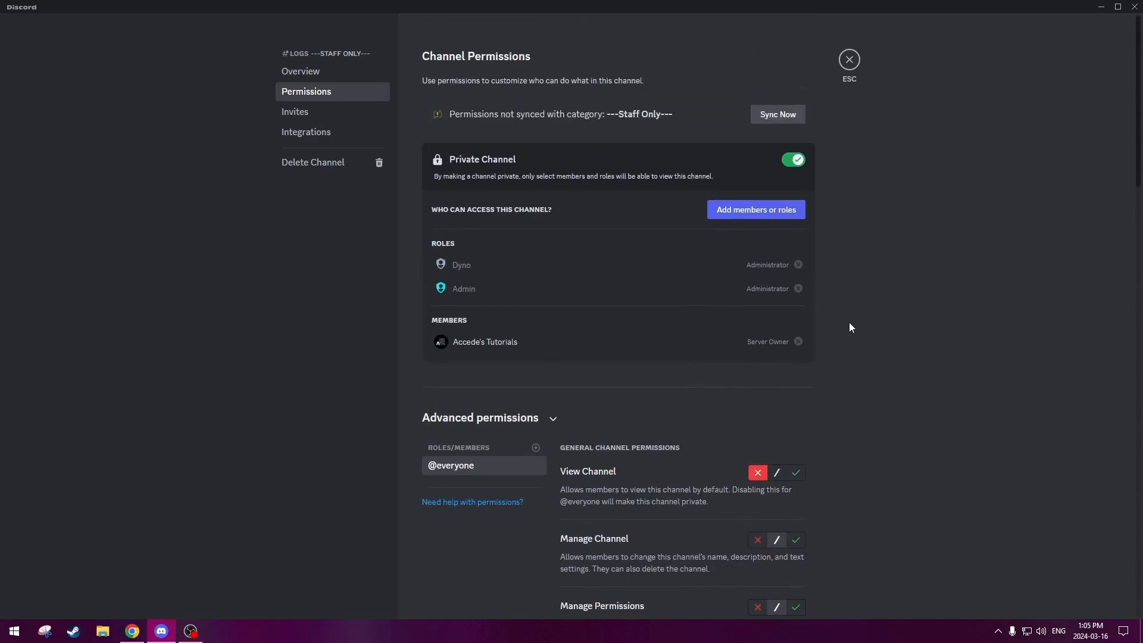
scroll(849, 323, down, 2)
click(536, 331)
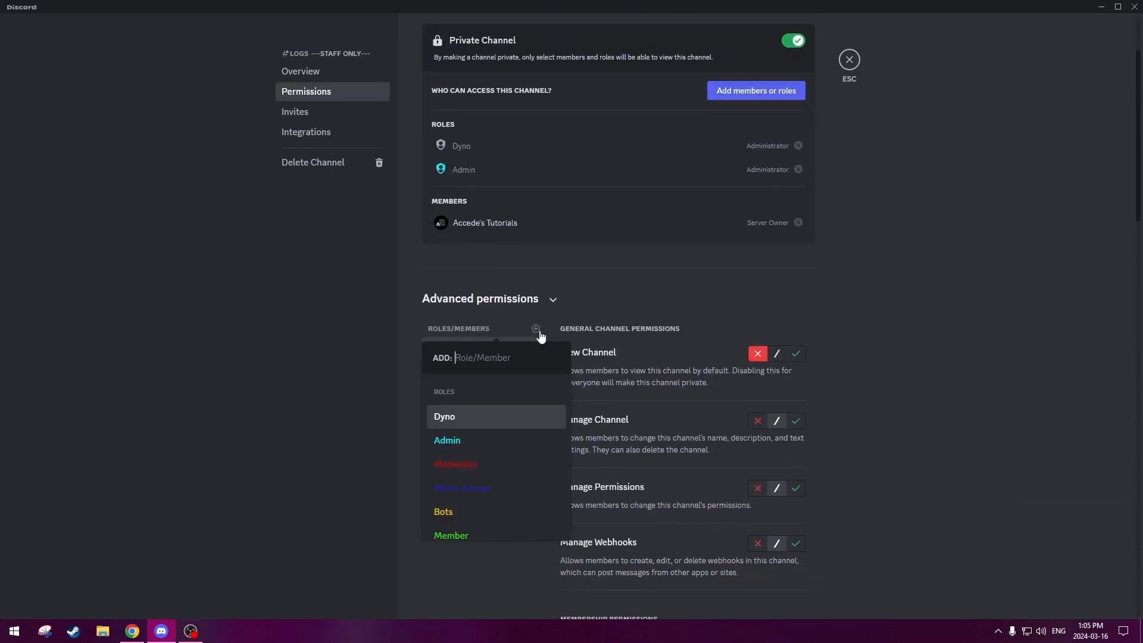
click(473, 465)
click(535, 331)
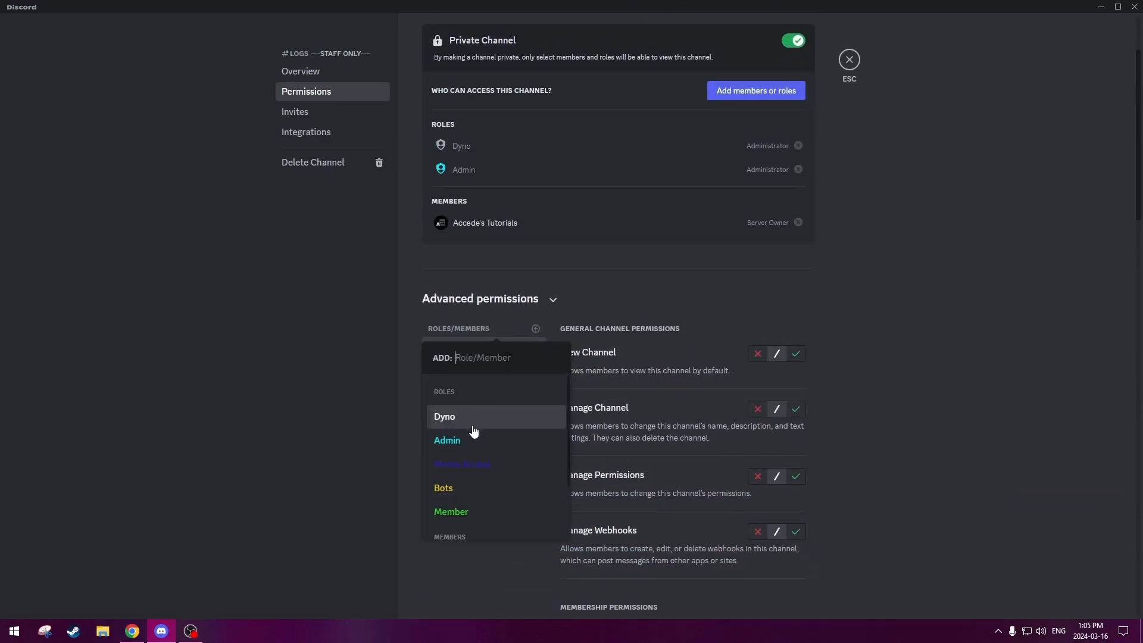
click(468, 439)
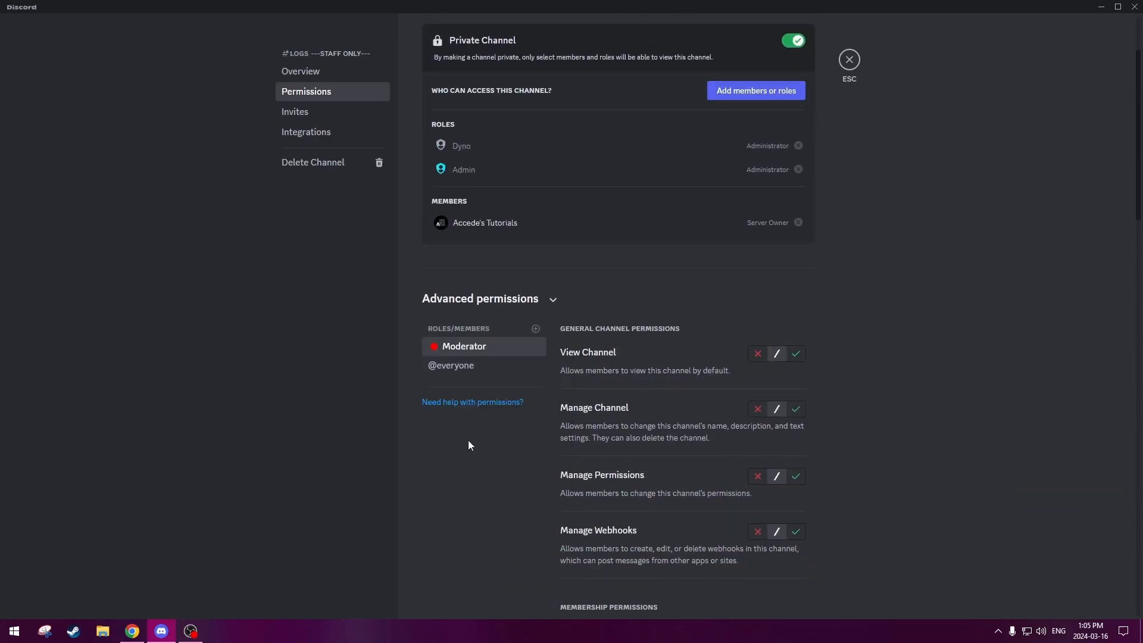
click(798, 355)
click(465, 365)
click(797, 354)
click(524, 369)
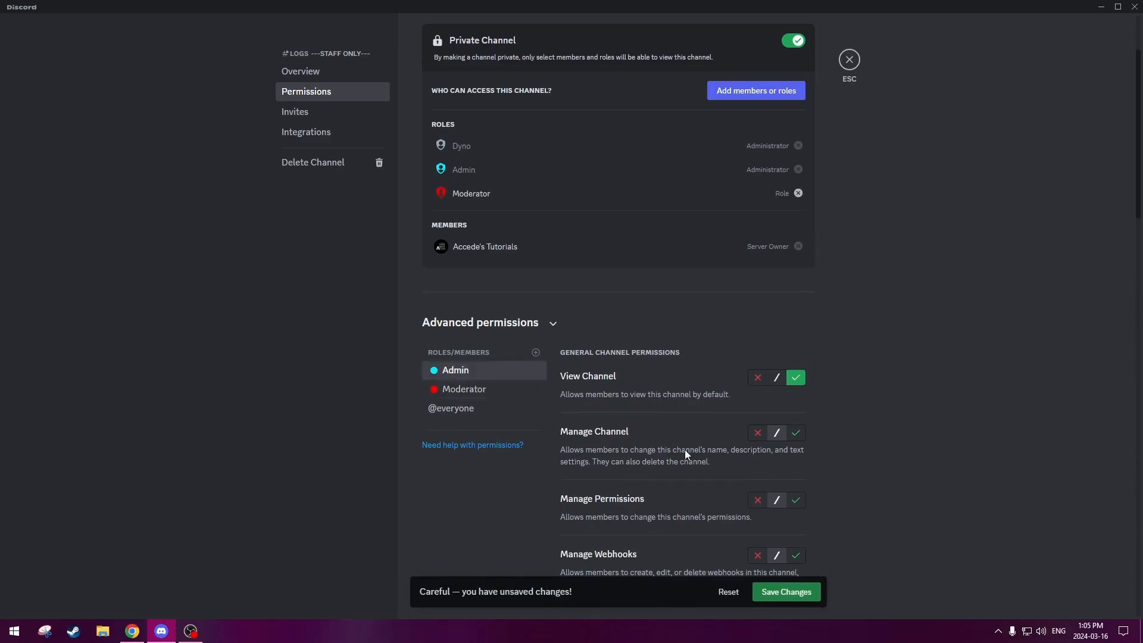
click(782, 592)
- Allow Read Message History for the Admin role in the logs channel and save the change
scroll(767, 406, down, 10)
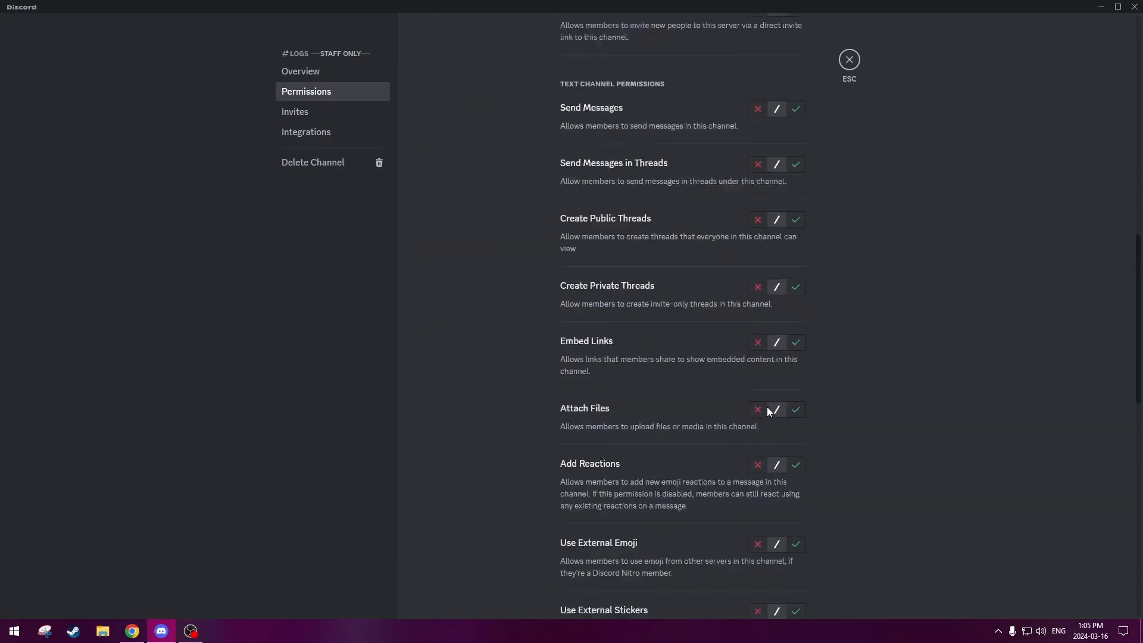
scroll(767, 410, up, 12)
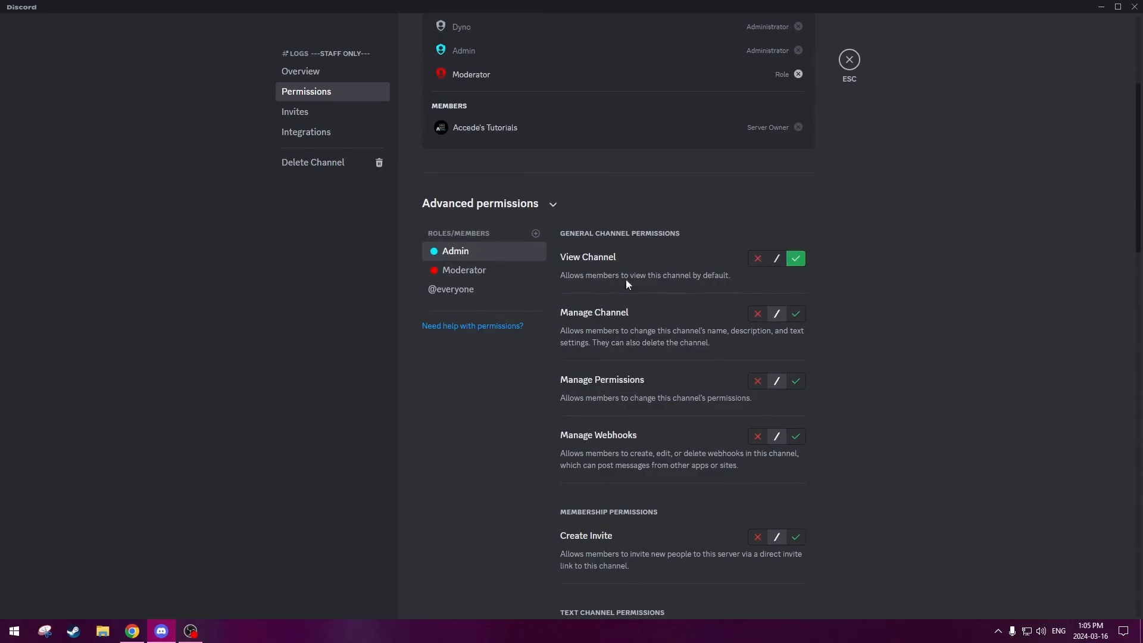
scroll(847, 361, down, 15)
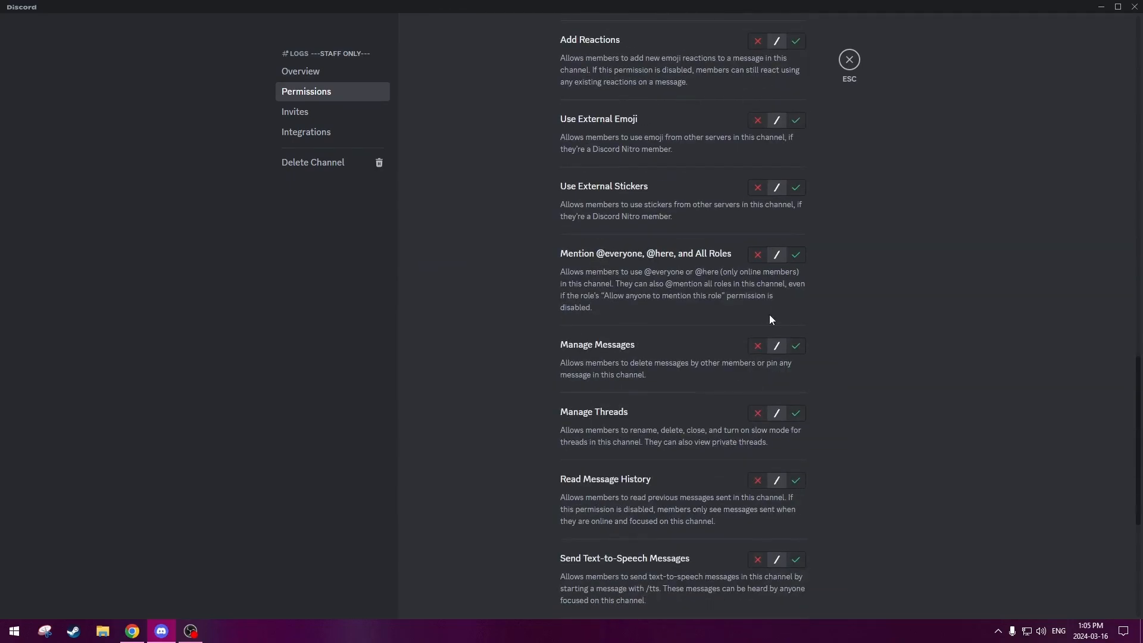
scroll(770, 327, down, 3)
scroll(770, 342, up, 3)
scroll(750, 339, down, 5)
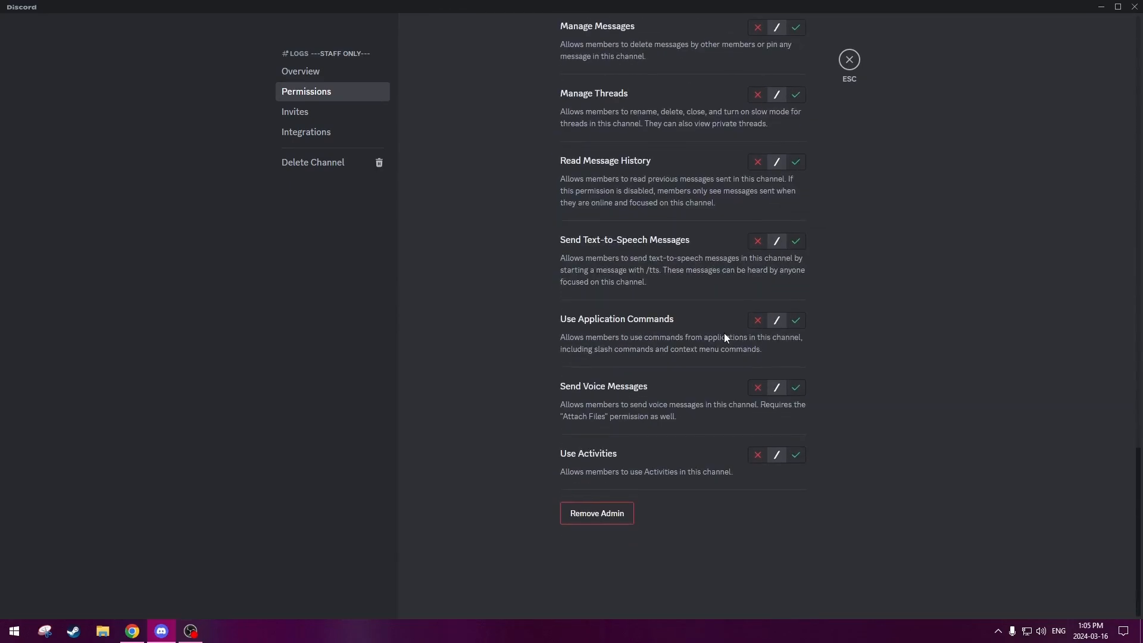
scroll(724, 340, up, 5)
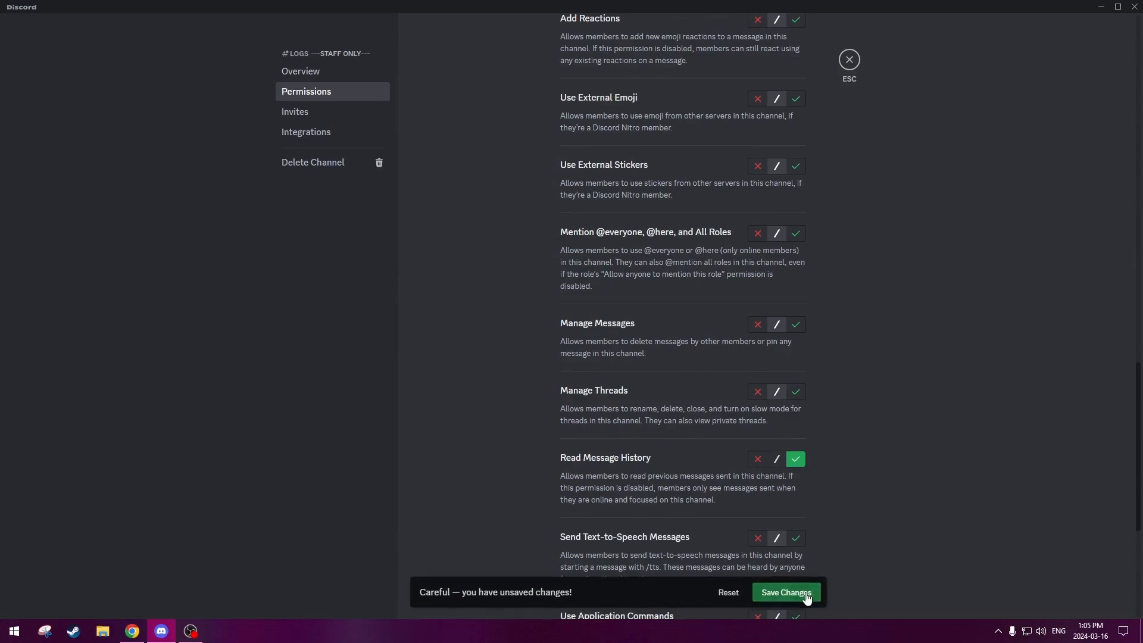
click(807, 591)
- Allow Read Message History for the Moderator role in the logs channel, save, and close the channel settings
scroll(850, 381, up, 8)
scroll(847, 366, up, 2)
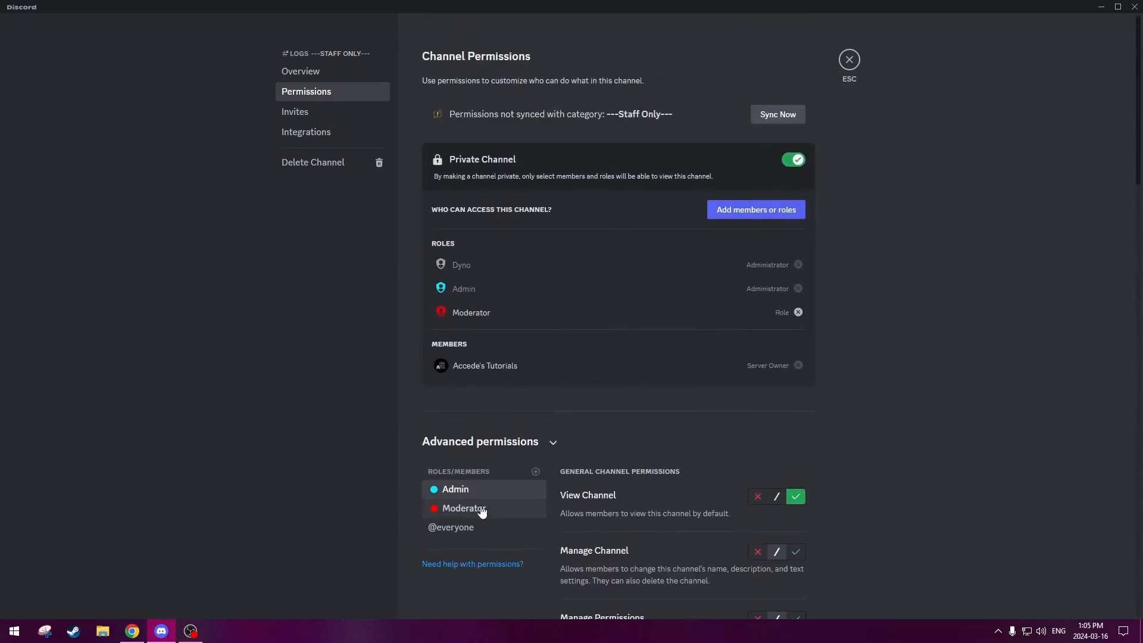
click(471, 508)
scroll(782, 459, down, 15)
scroll(782, 474, down, 2)
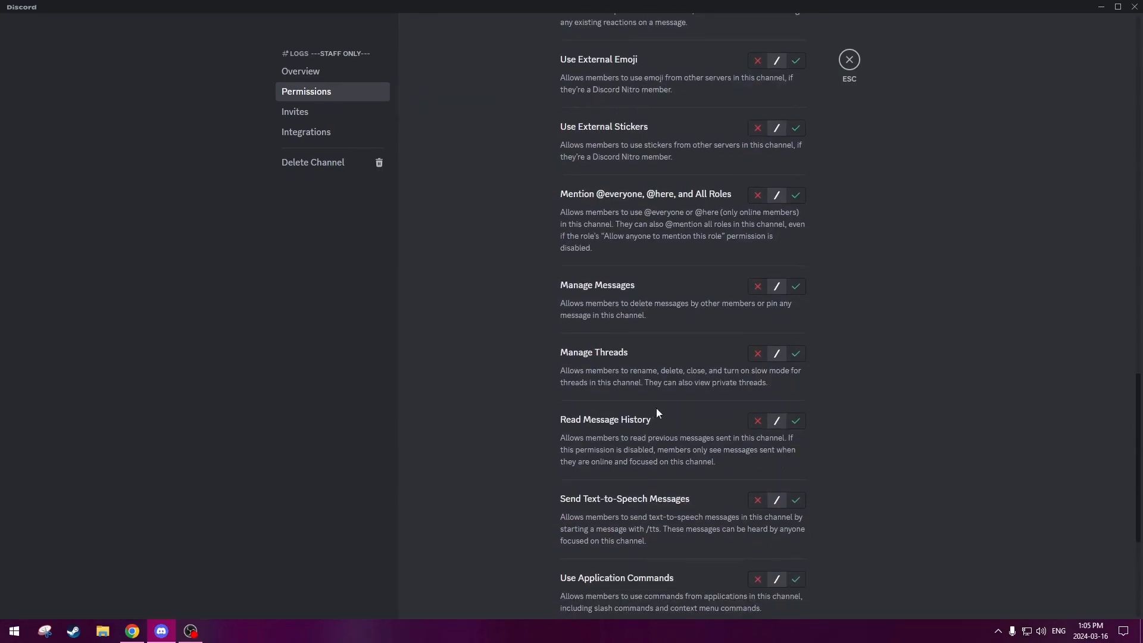
click(796, 421)
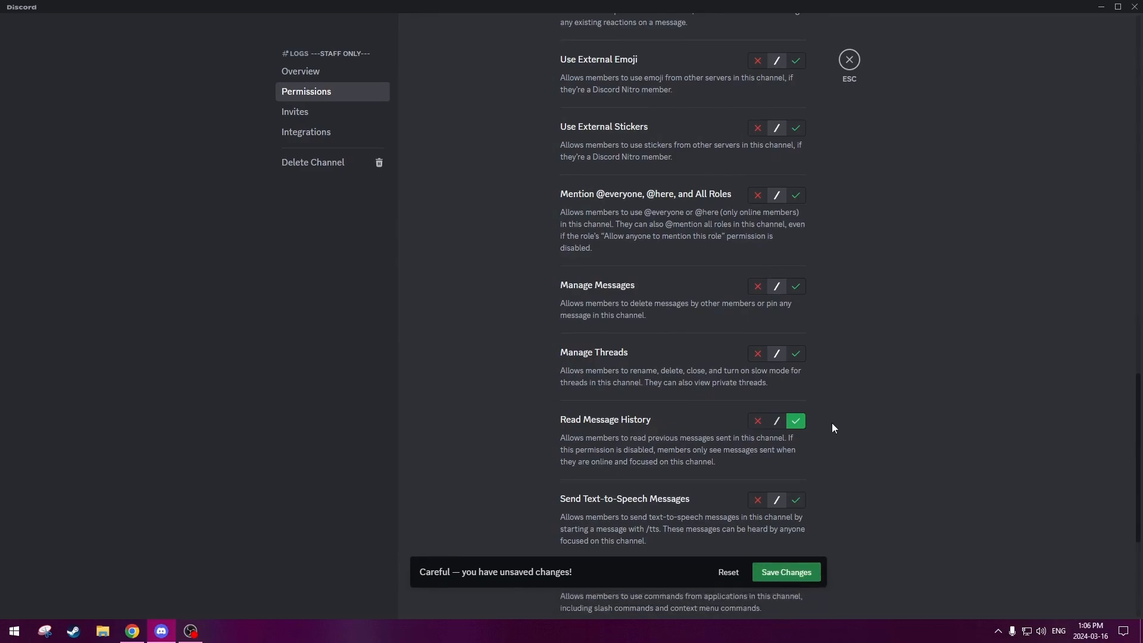
scroll(832, 422, up, 20)
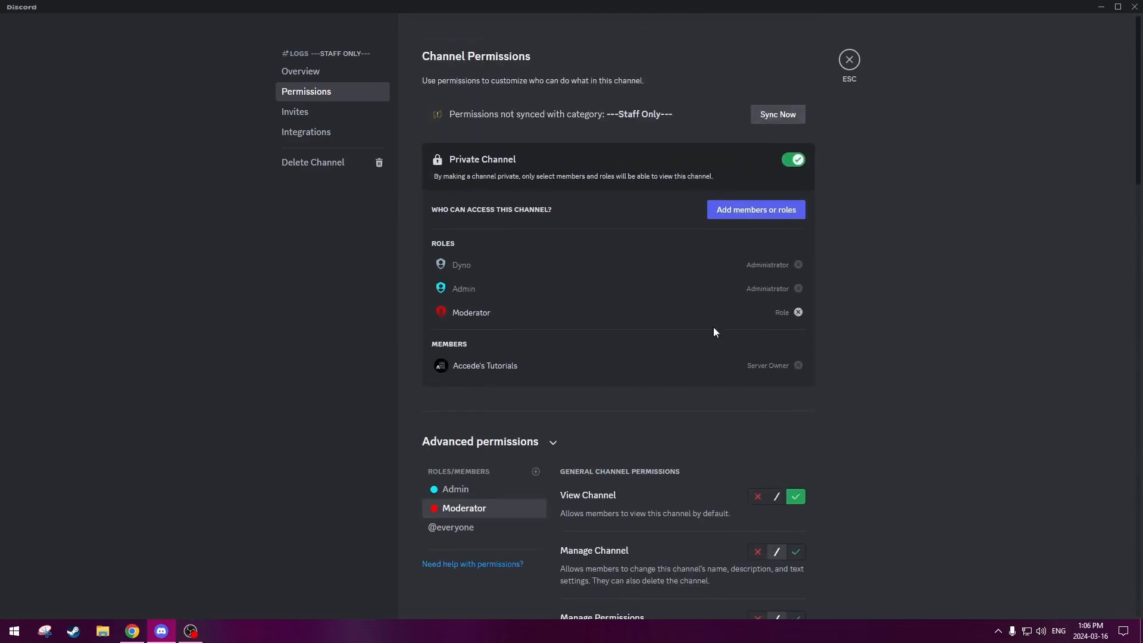
click(849, 60)
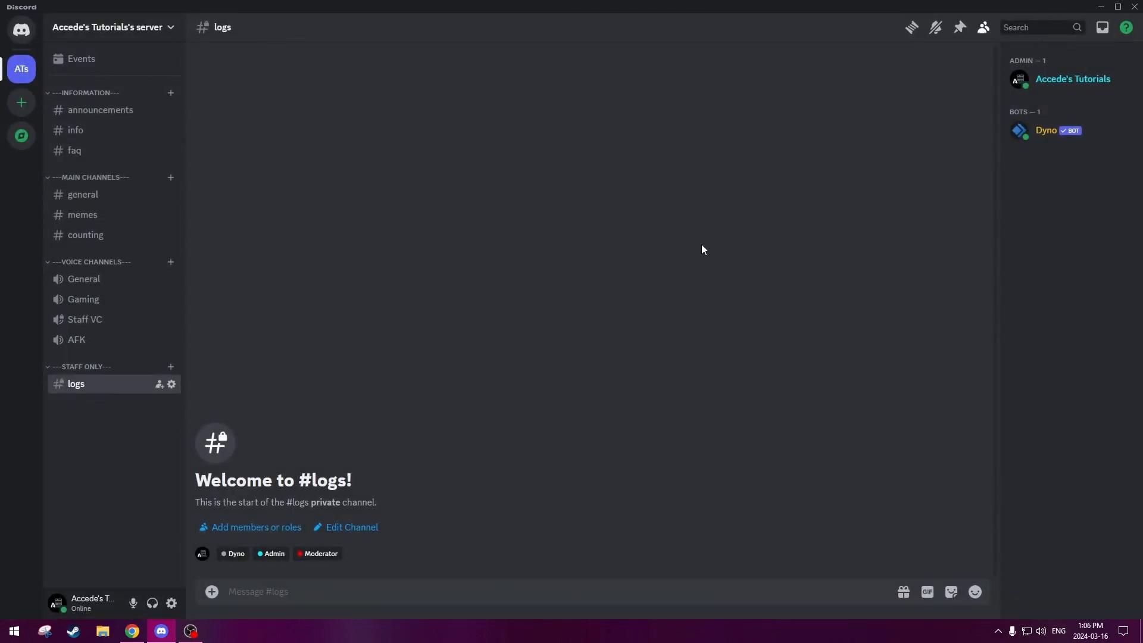
- Switch to the Dyno dashboard in Chrome, reload the Moderation page, and set the moderation log channel to logs
click(131, 632)
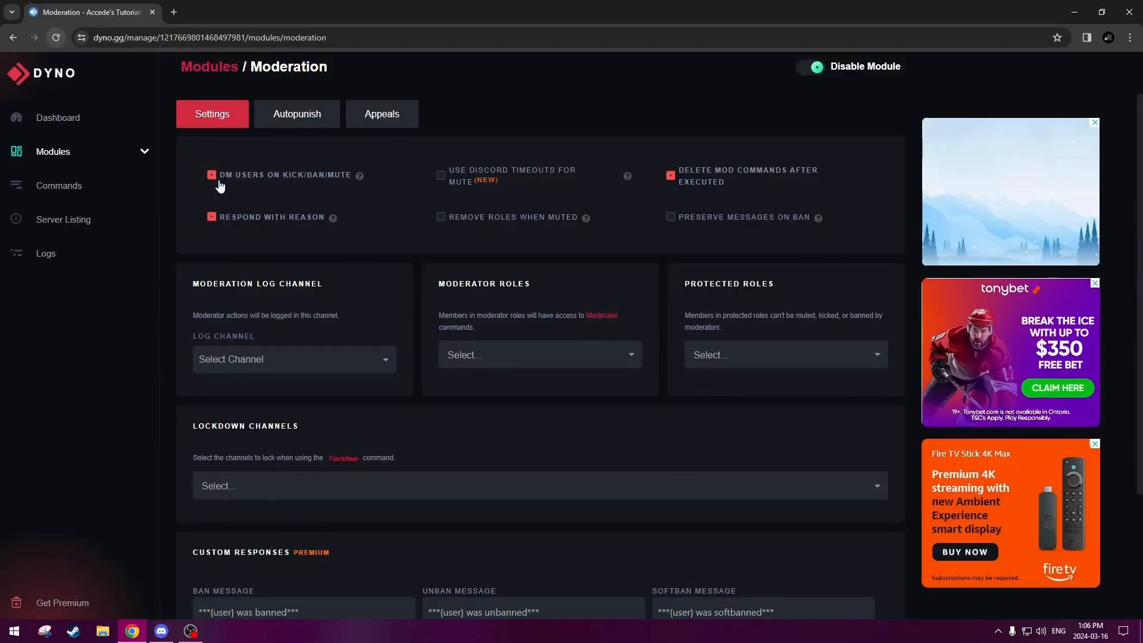
click(56, 38)
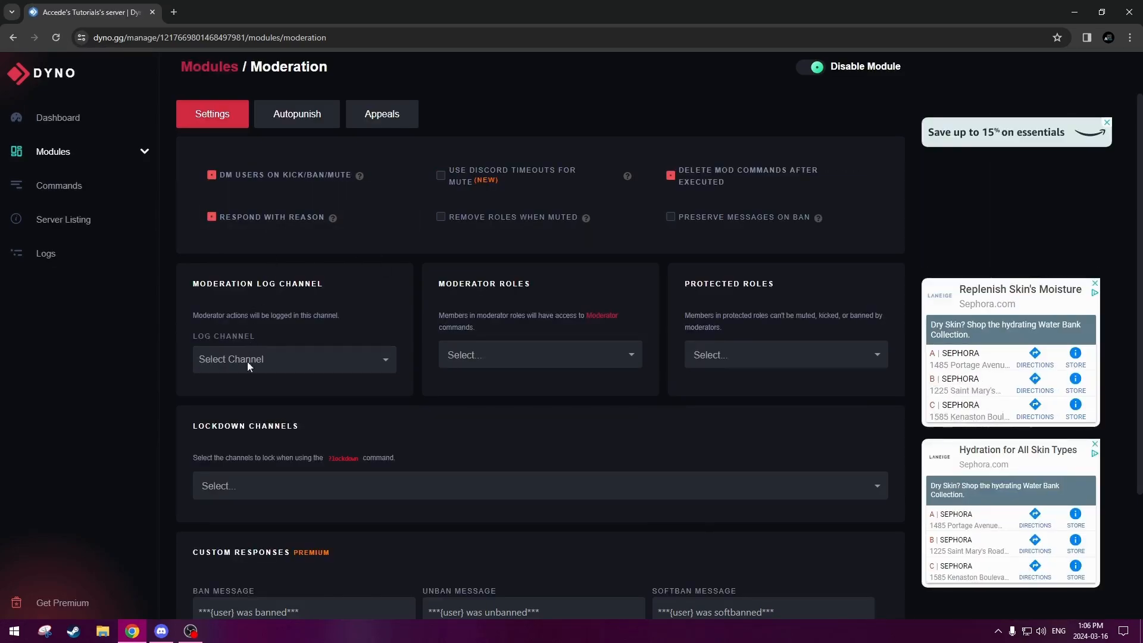
click(316, 364)
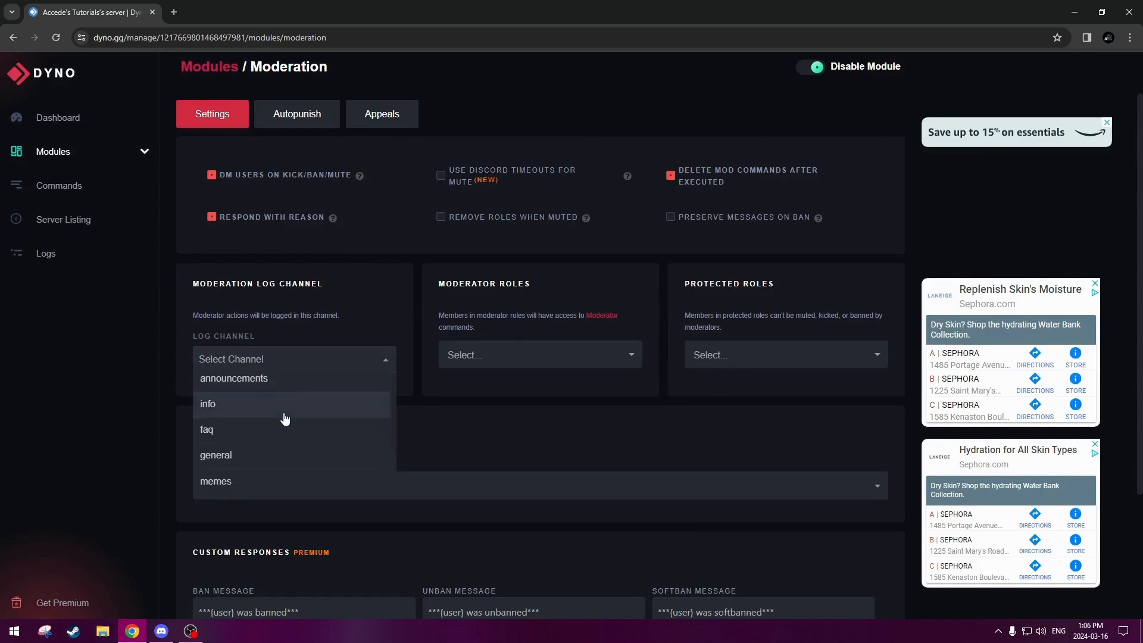
scroll(280, 416, down, 2)
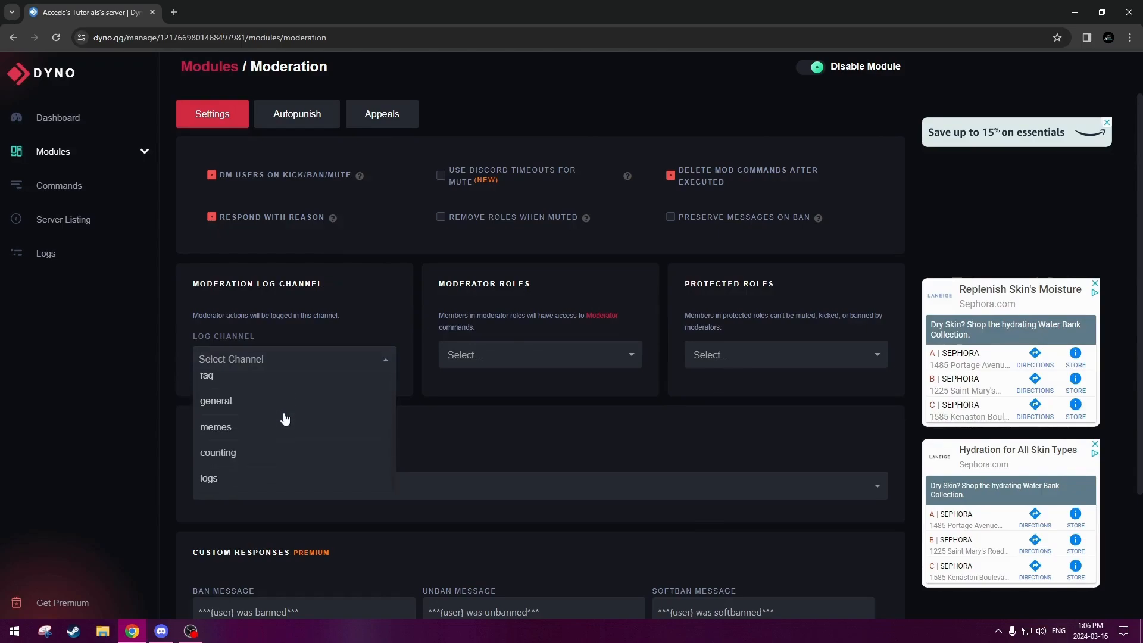
click(220, 483)
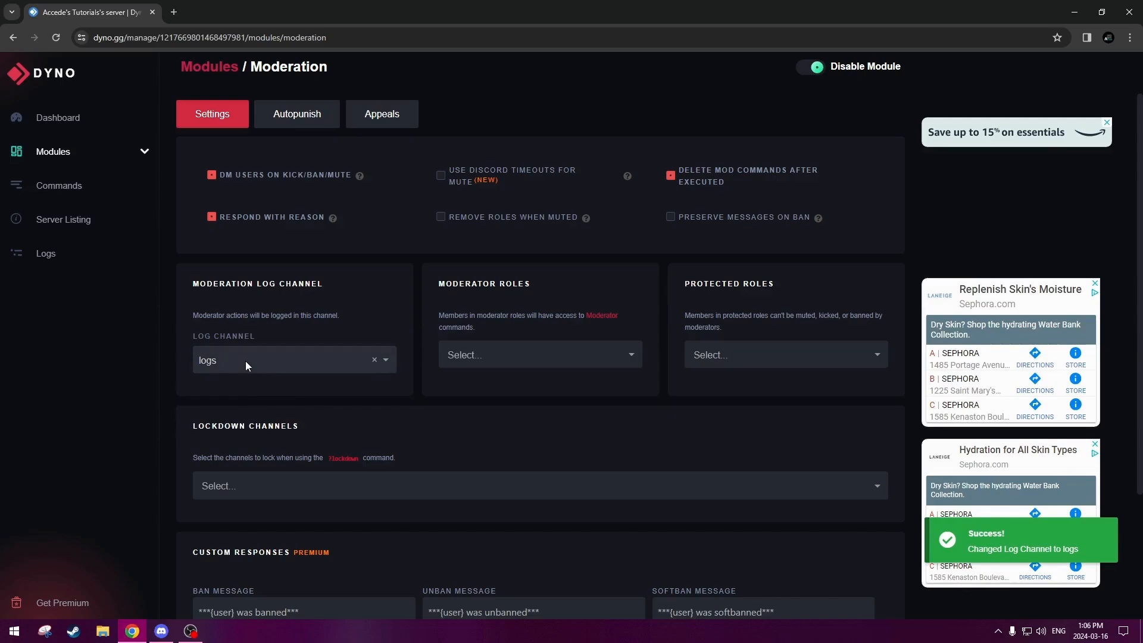
- Set the Moderation module's moderator roles to Moderator and Admin
drag(192, 315, 344, 319)
click(344, 319)
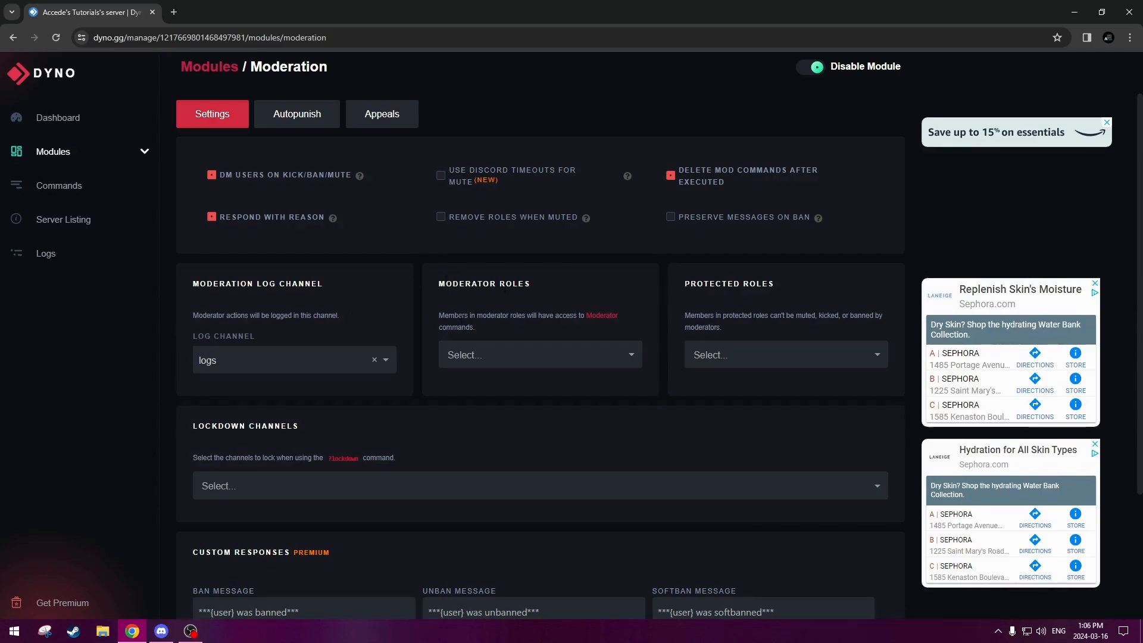
drag(470, 317, 510, 318)
click(510, 320)
drag(443, 327, 488, 327)
click(488, 326)
click(518, 356)
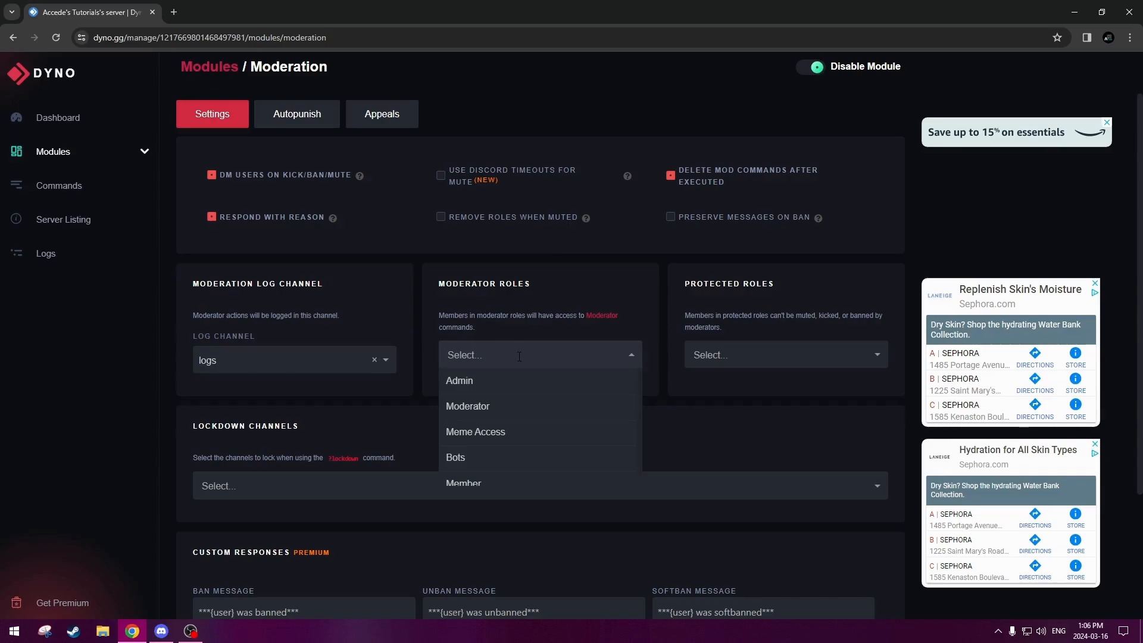
click(514, 406)
click(588, 353)
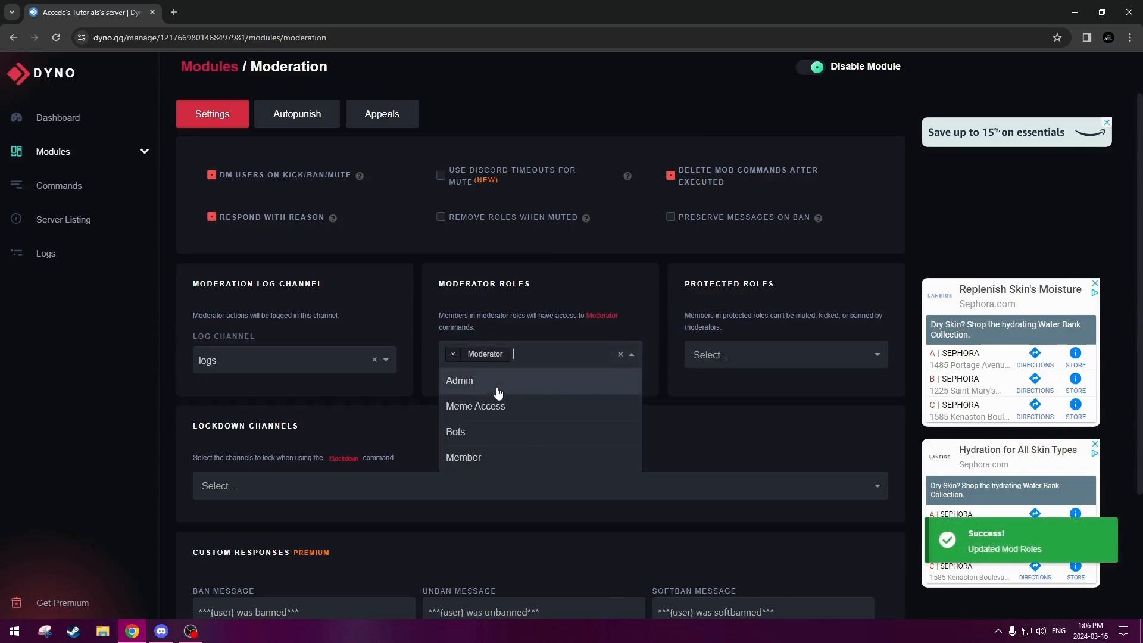
click(503, 382)
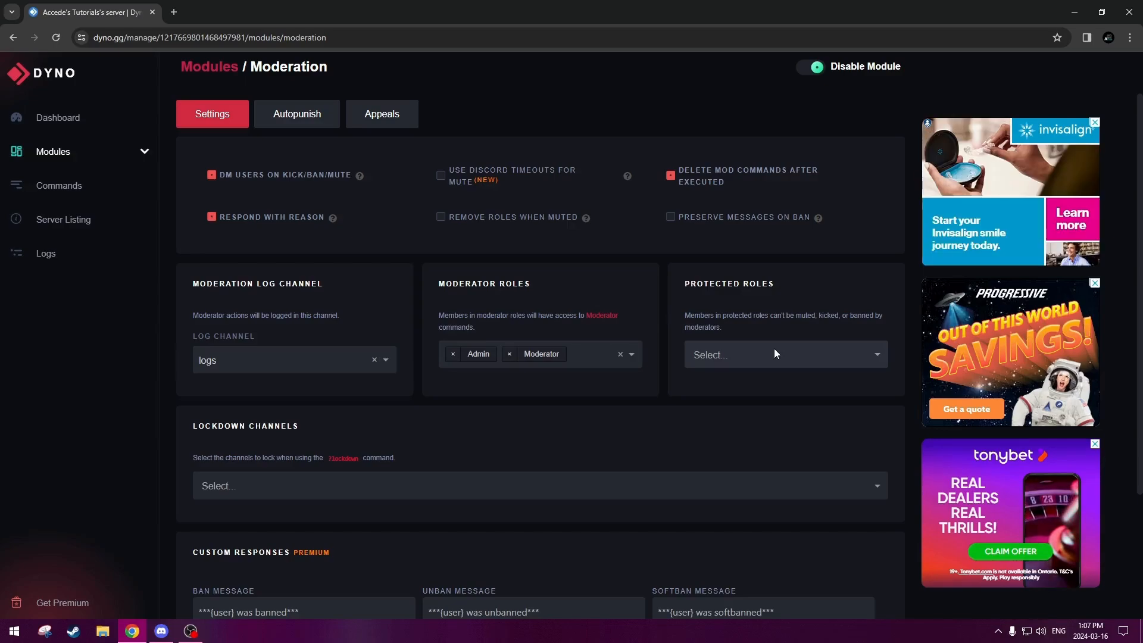
- Examine the Moderation module's Lockdown Channels setting and the premium Custom Responses section
scroll(774, 348, down, 2)
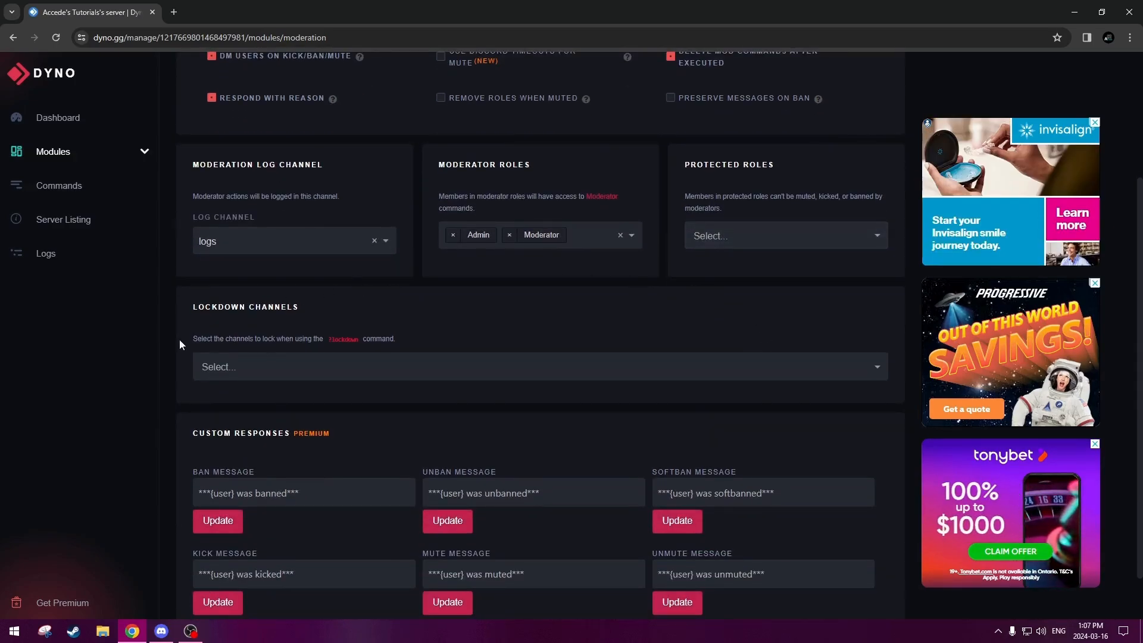
drag(180, 344, 319, 350)
click(319, 338)
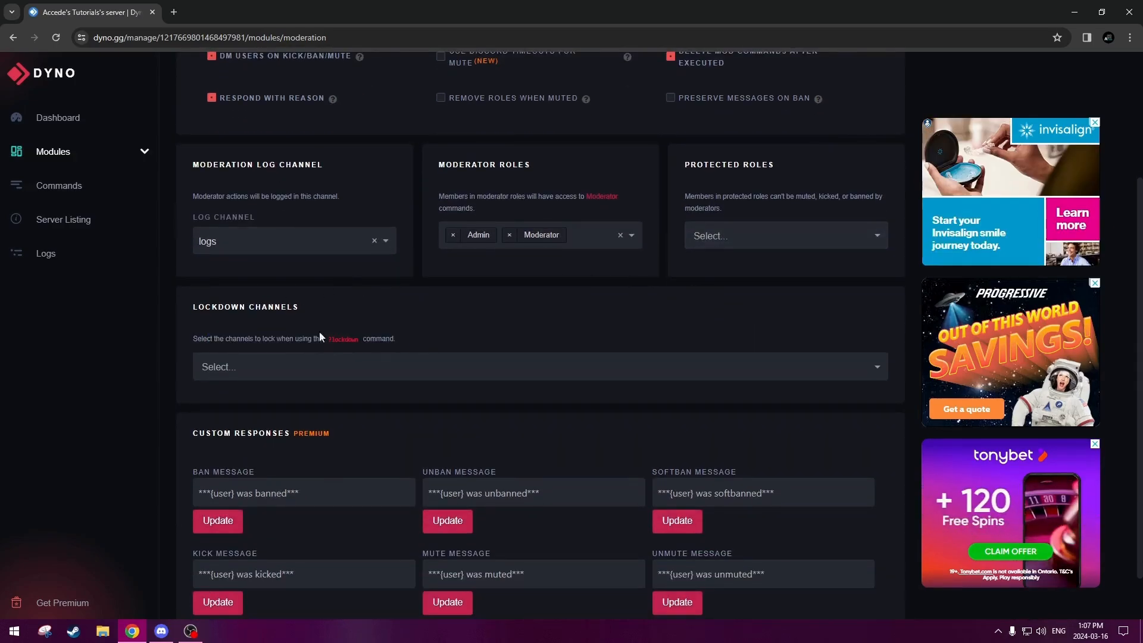
drag(192, 340, 422, 326)
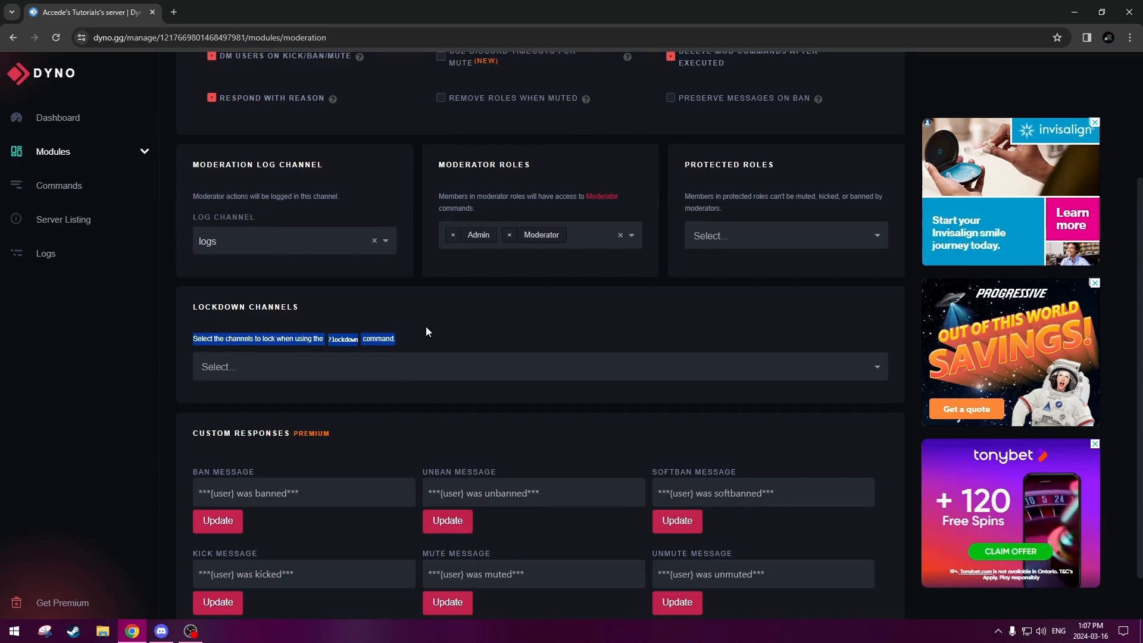
click(426, 326)
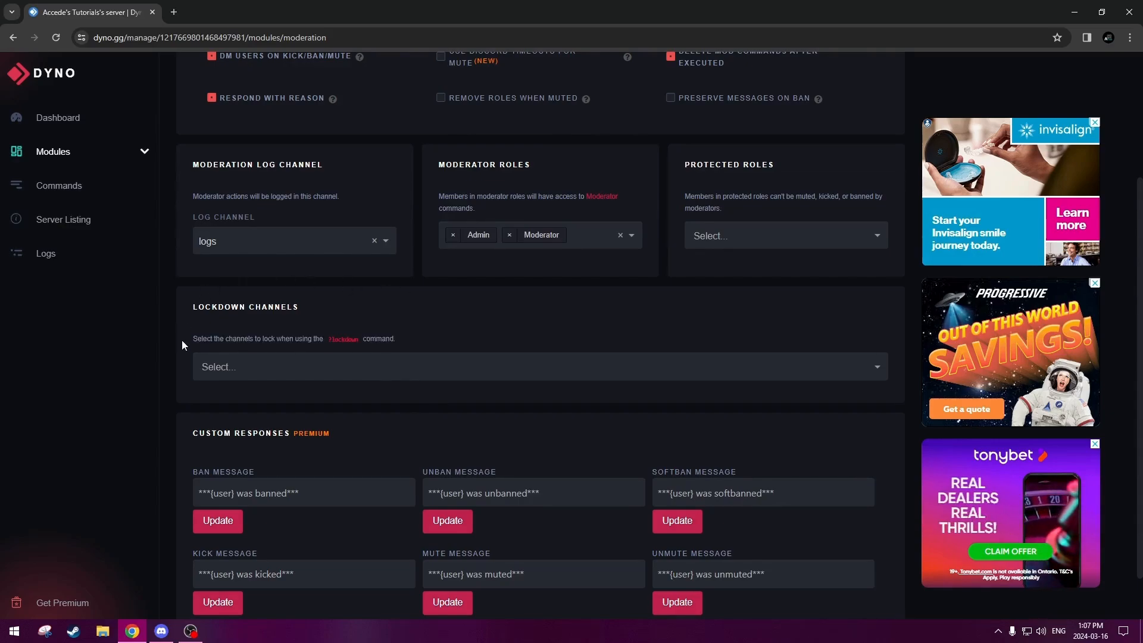
drag(181, 340, 403, 337)
click(410, 337)
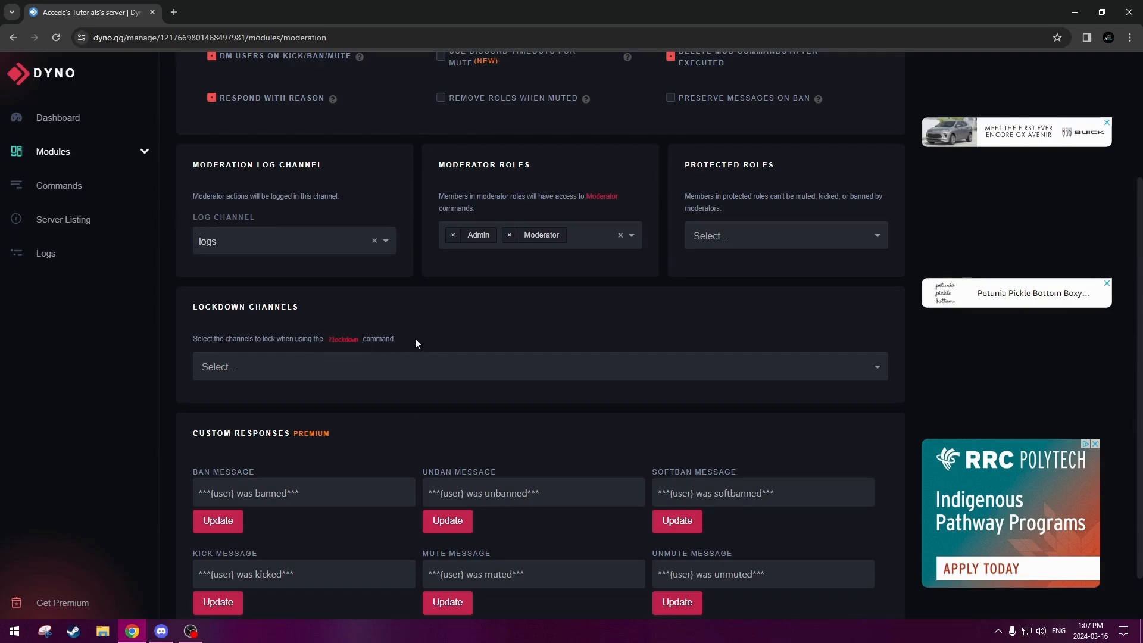
mouse_move(416, 338)
mouse_down()
mouse_move(198, 334)
mouse_move(407, 338)
mouse_up()
click(207, 337)
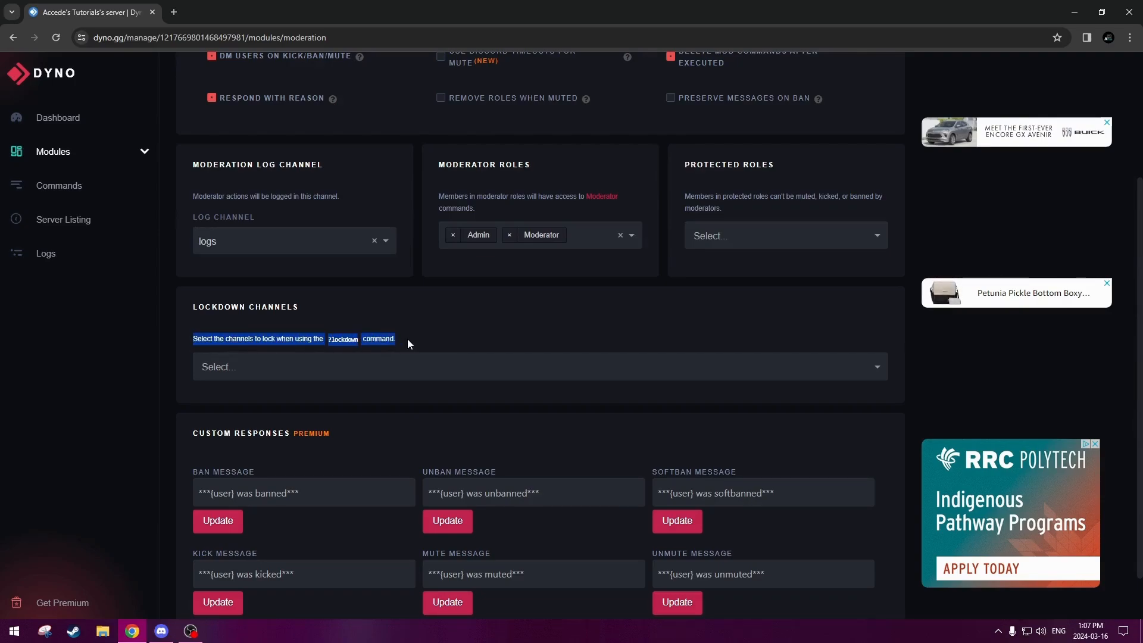
click(387, 350)
scroll(425, 355, down, 1)
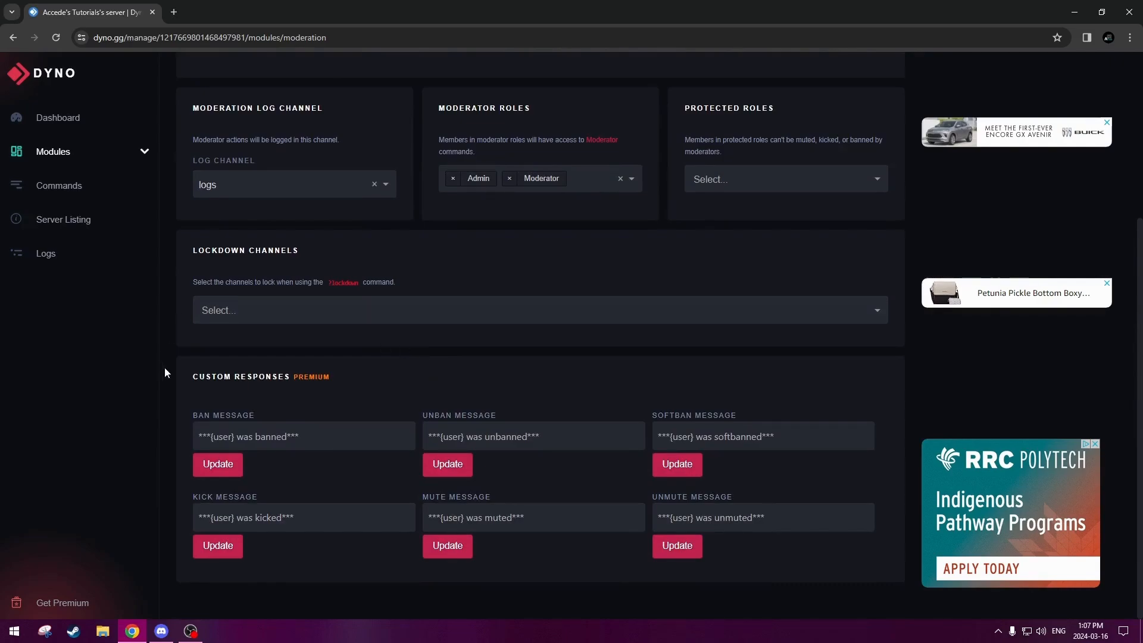
drag(205, 376, 296, 376)
click(337, 364)
click(344, 374)
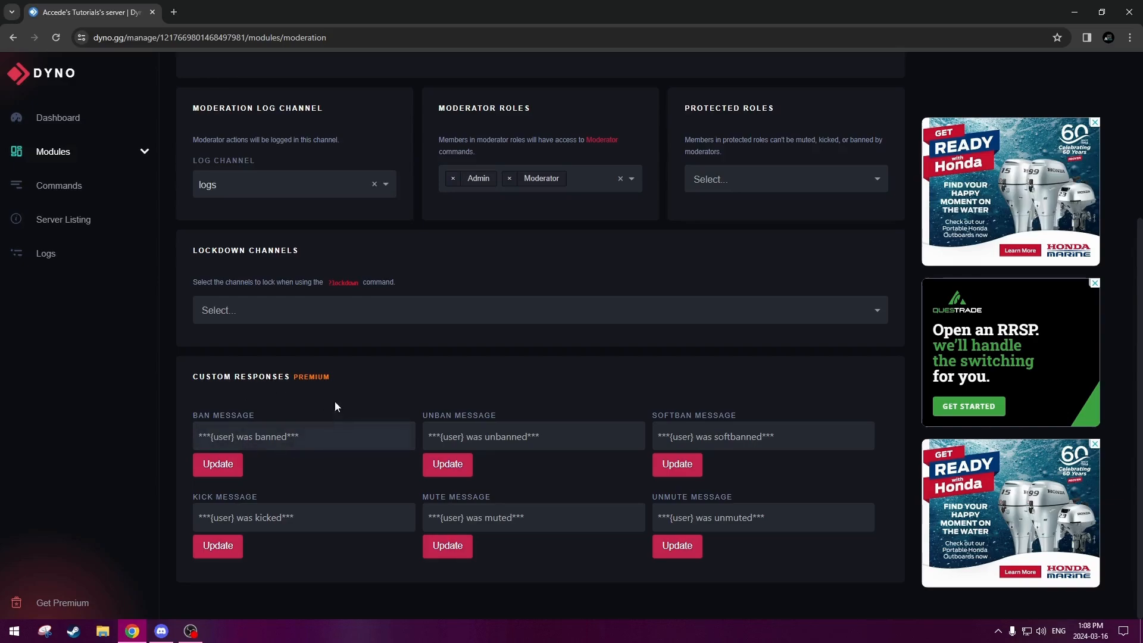
scroll(598, 349, up, 4)
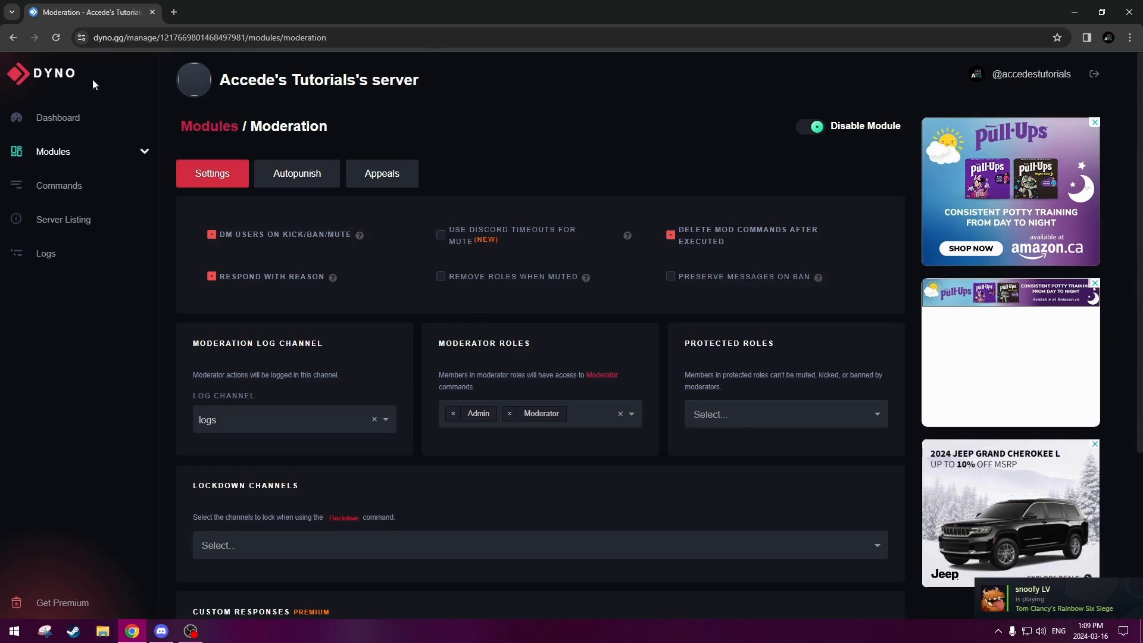
- Return to the list of all modules and disable the AFK module
click(49, 156)
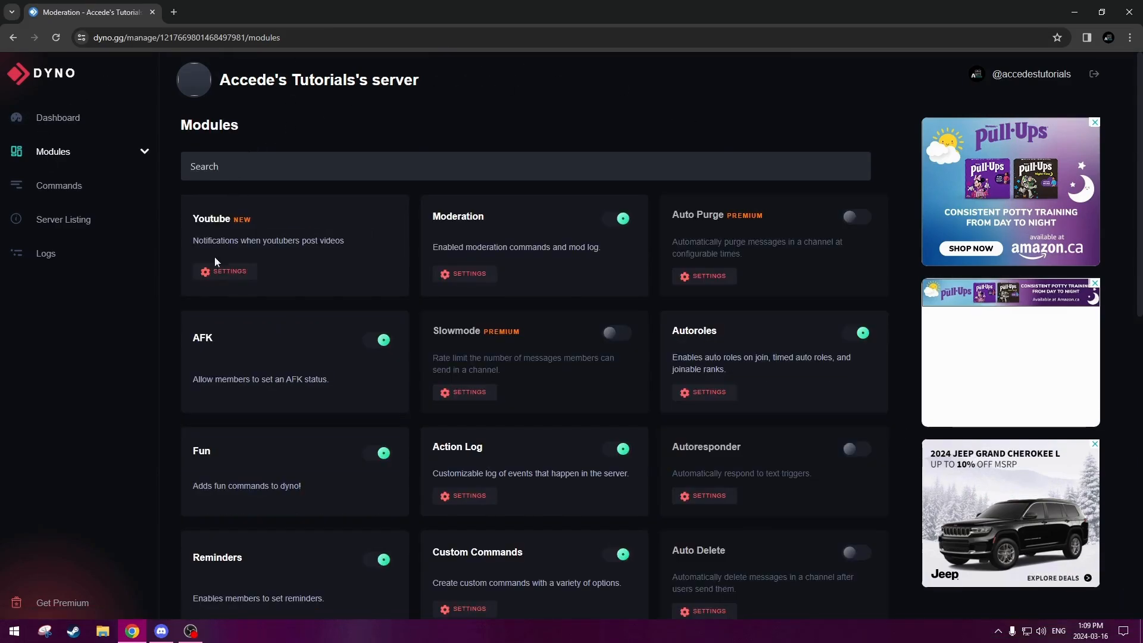
scroll(185, 314, down, 1)
scroll(177, 355, down, 1)
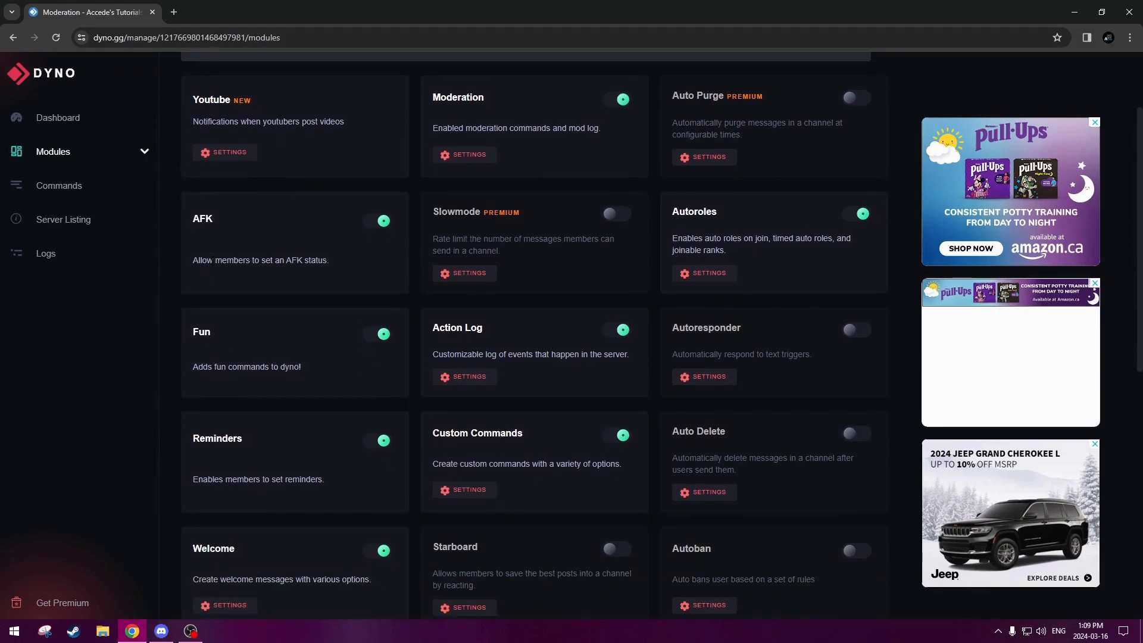
drag(212, 260, 281, 260)
click(245, 261)
drag(192, 260, 323, 260)
click(288, 260)
click(378, 224)
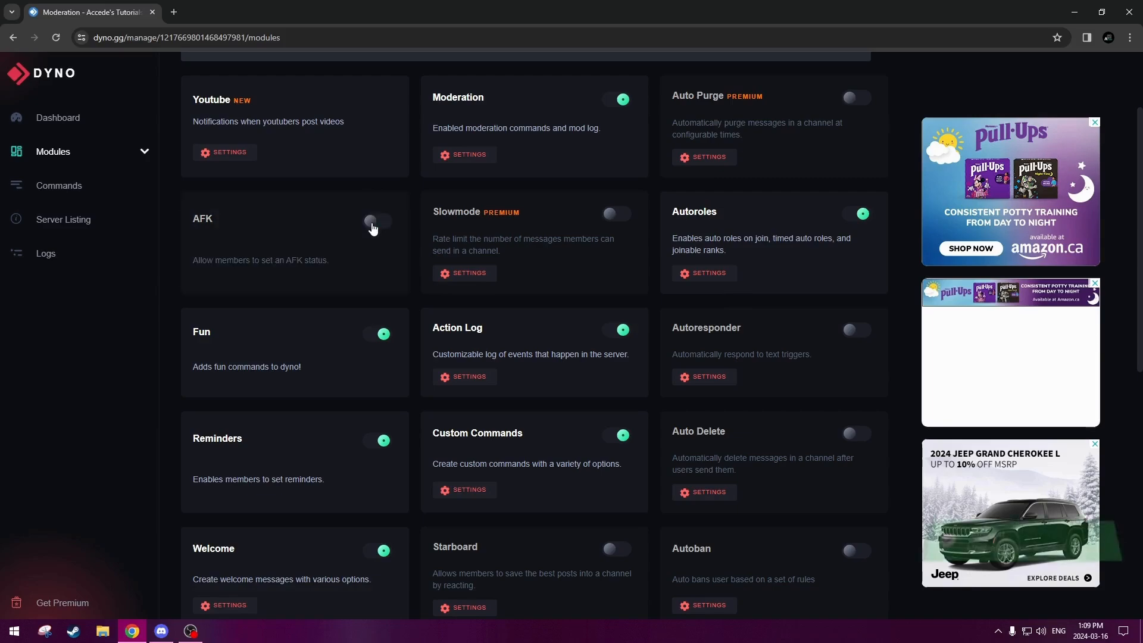
- Examine the descriptions of the Fun and Reminders modules in the module list
scroll(244, 258, down, 1)
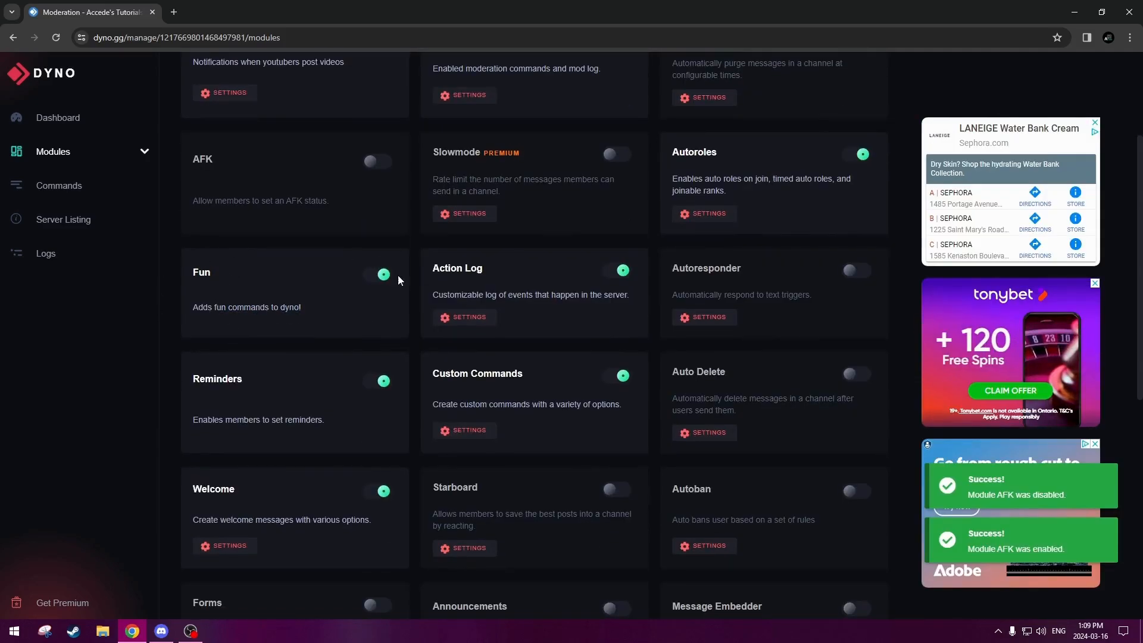
drag(198, 307, 288, 315)
click(260, 311)
click(321, 317)
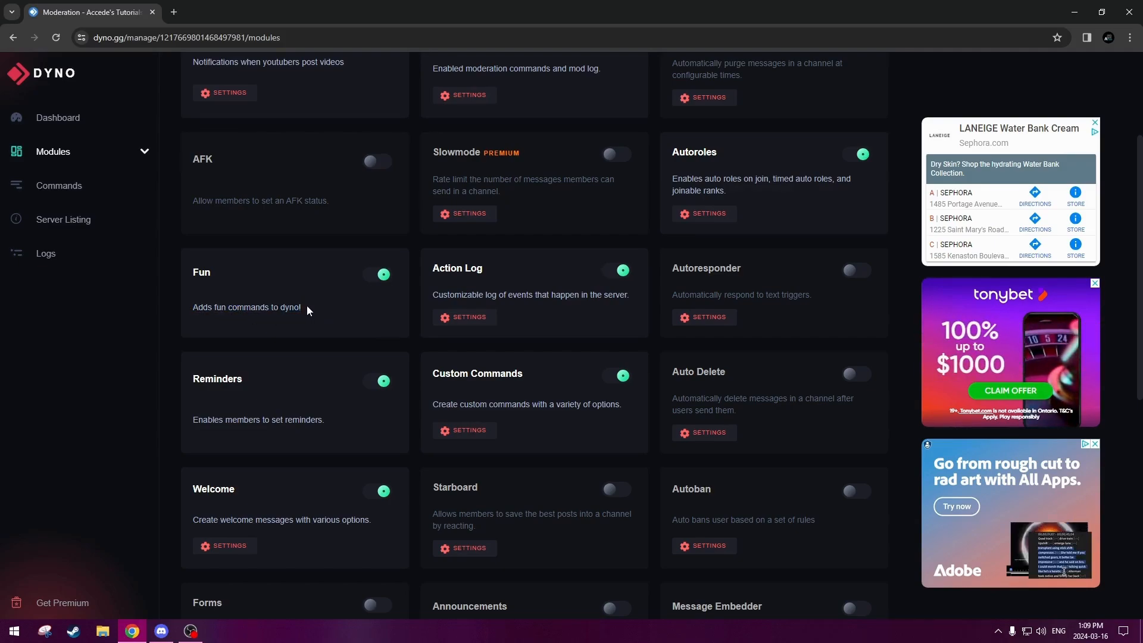
scroll(306, 305, down, 2)
drag(228, 301, 322, 309)
click(323, 308)
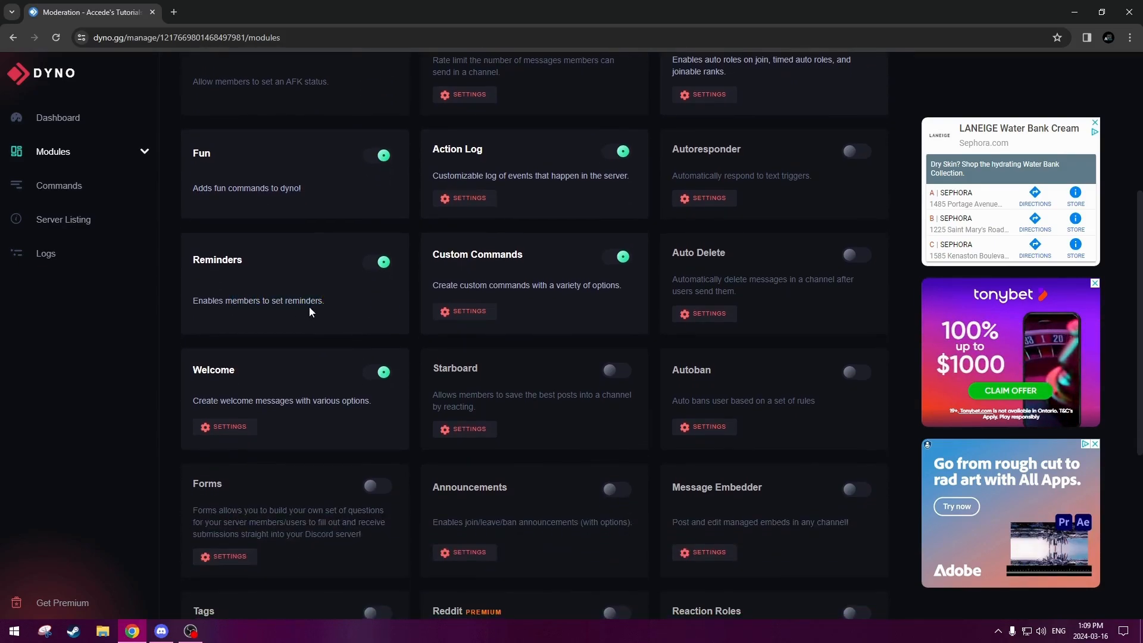
drag(194, 303, 293, 304)
click(258, 310)
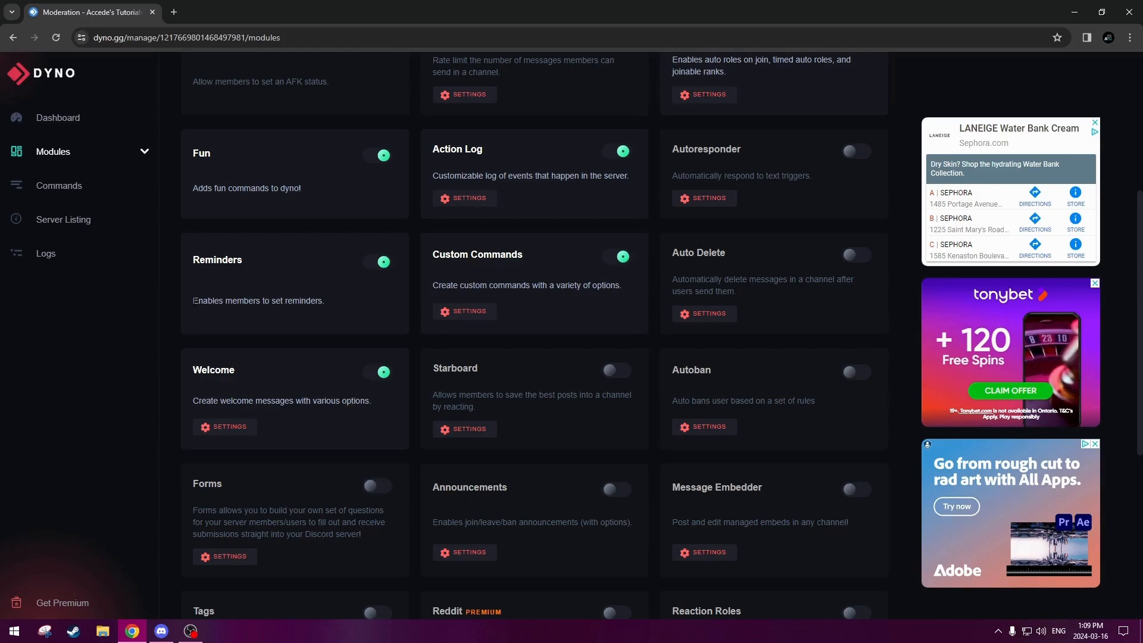
drag(194, 301, 332, 310)
click(332, 309)
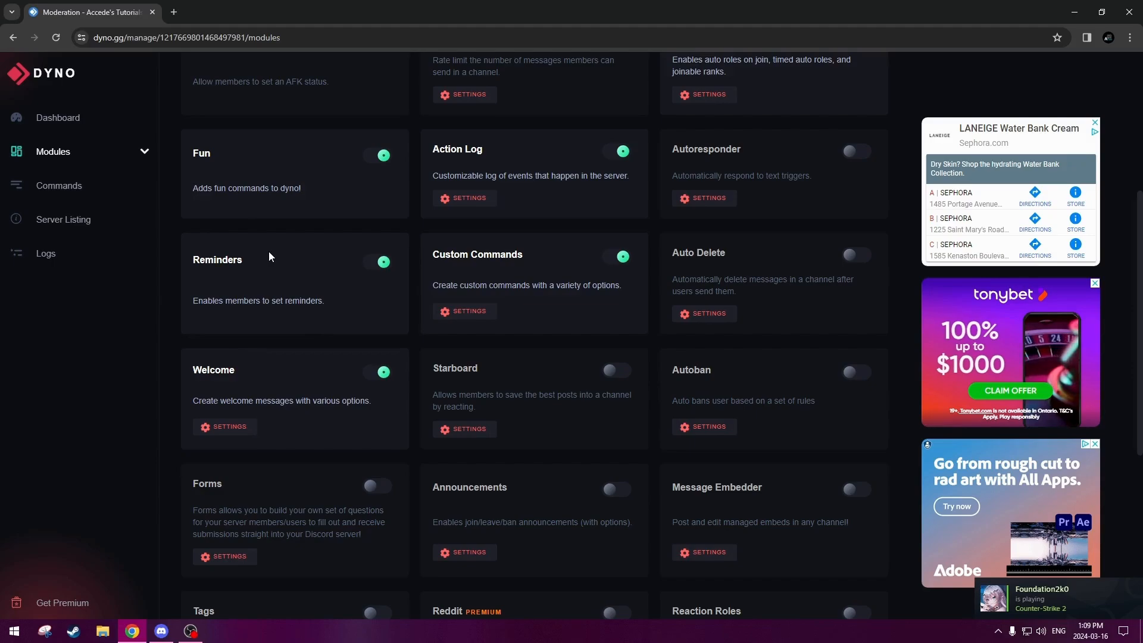
- Disable the Highlights module near the end of the module list
scroll(270, 258, down, 5)
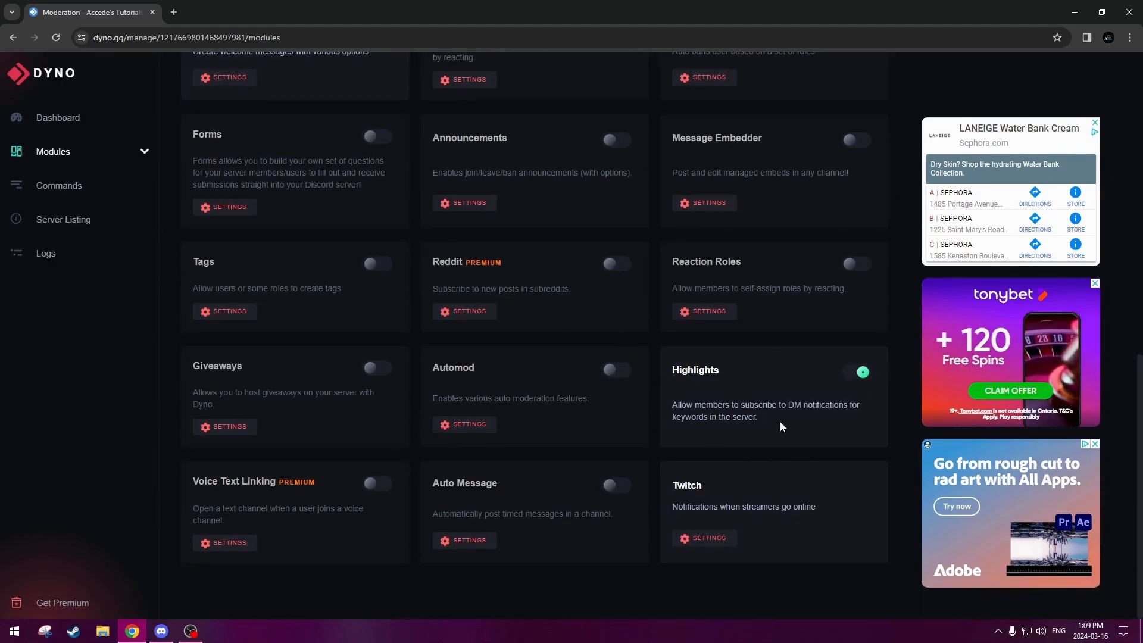
click(858, 373)
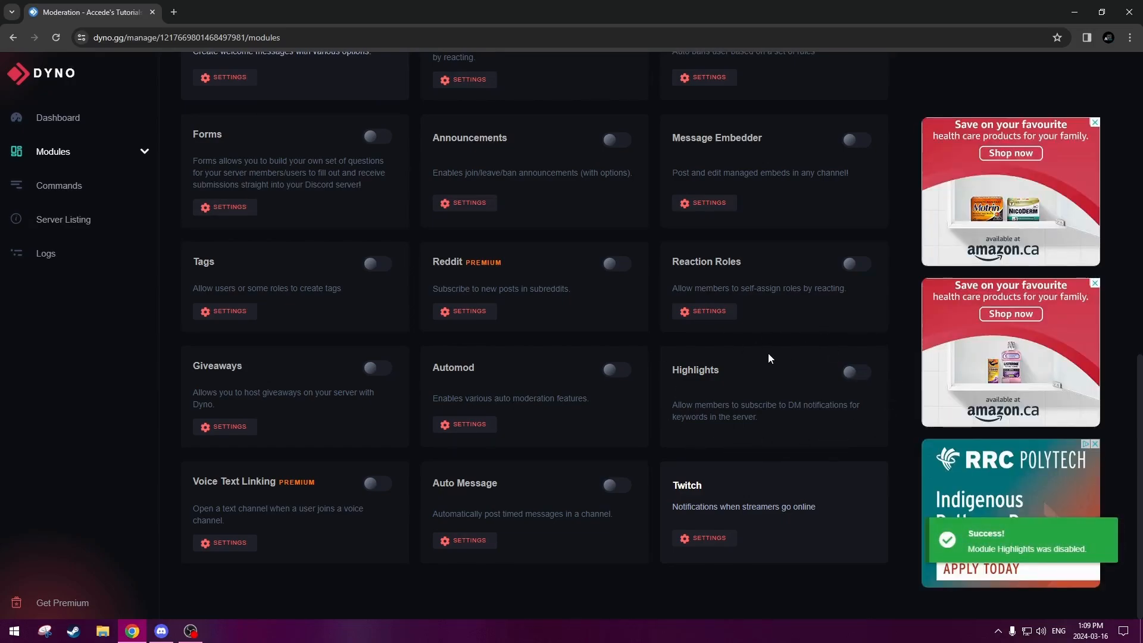
- Open the Autoroles module's settings and add an autorole that gives the Member role after a 5-minute delay
scroll(768, 357, up, 10)
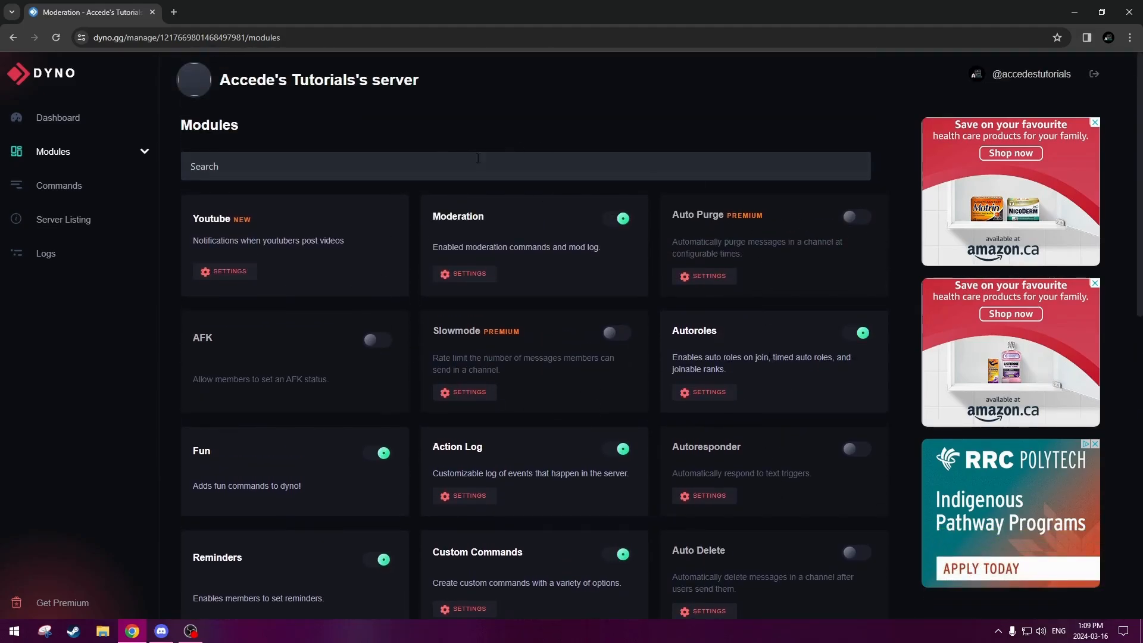
click(707, 396)
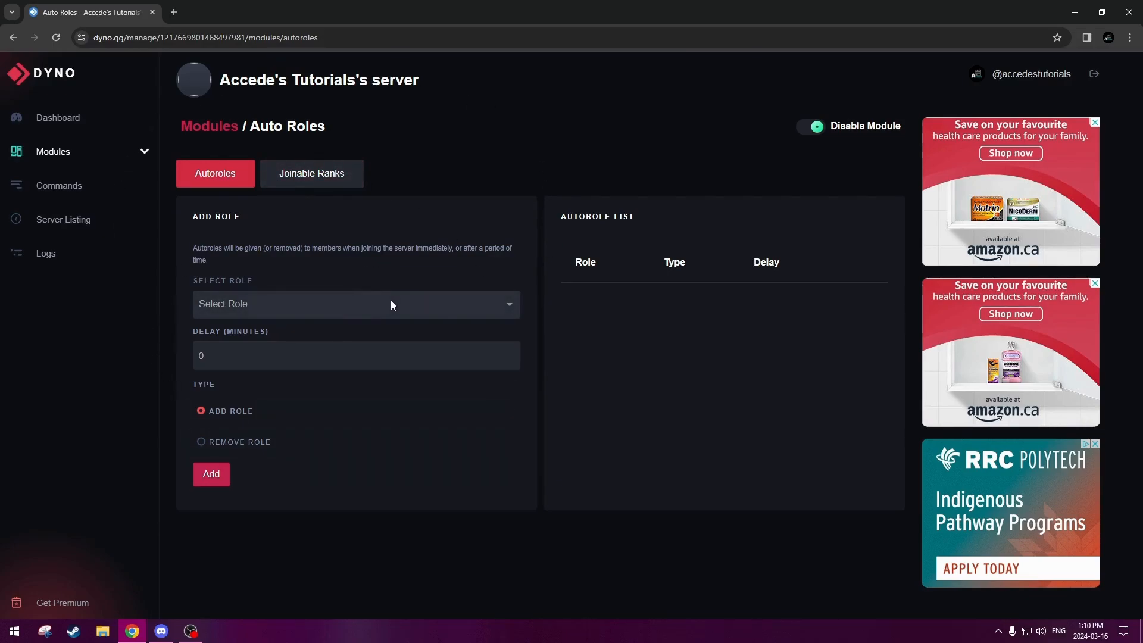
click(375, 298)
scroll(235, 393, down, 1)
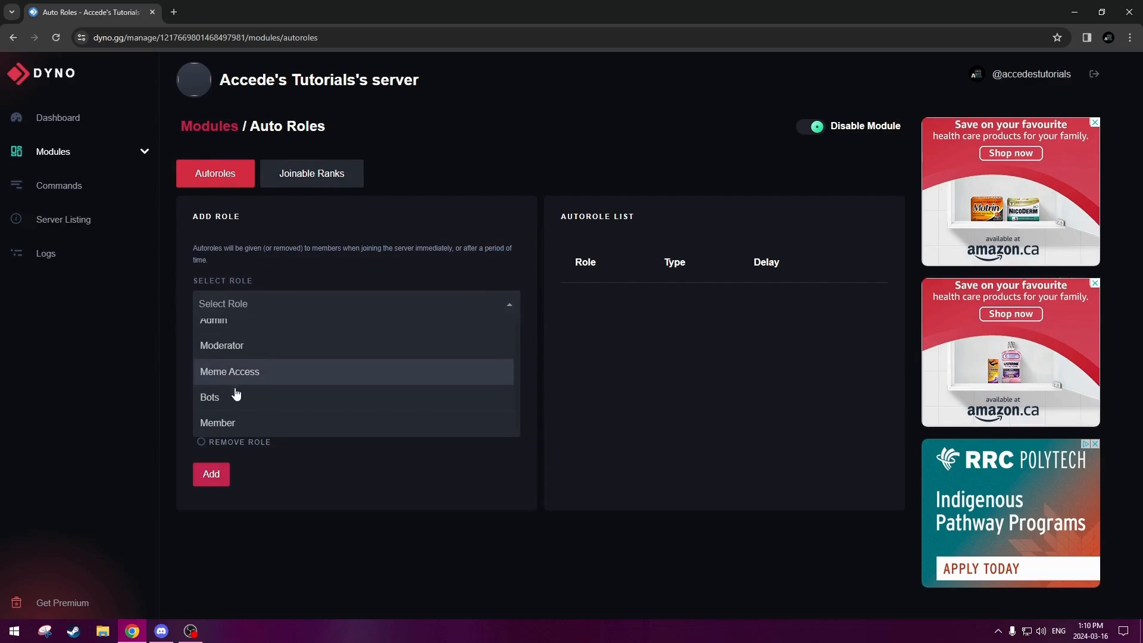
click(226, 424)
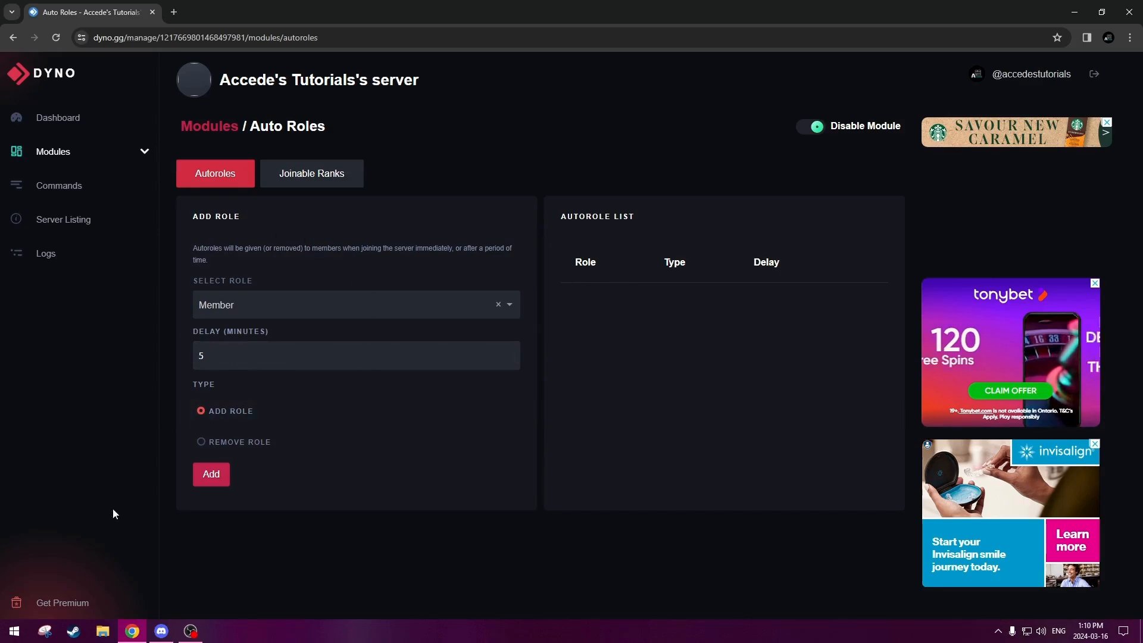
click(207, 477)
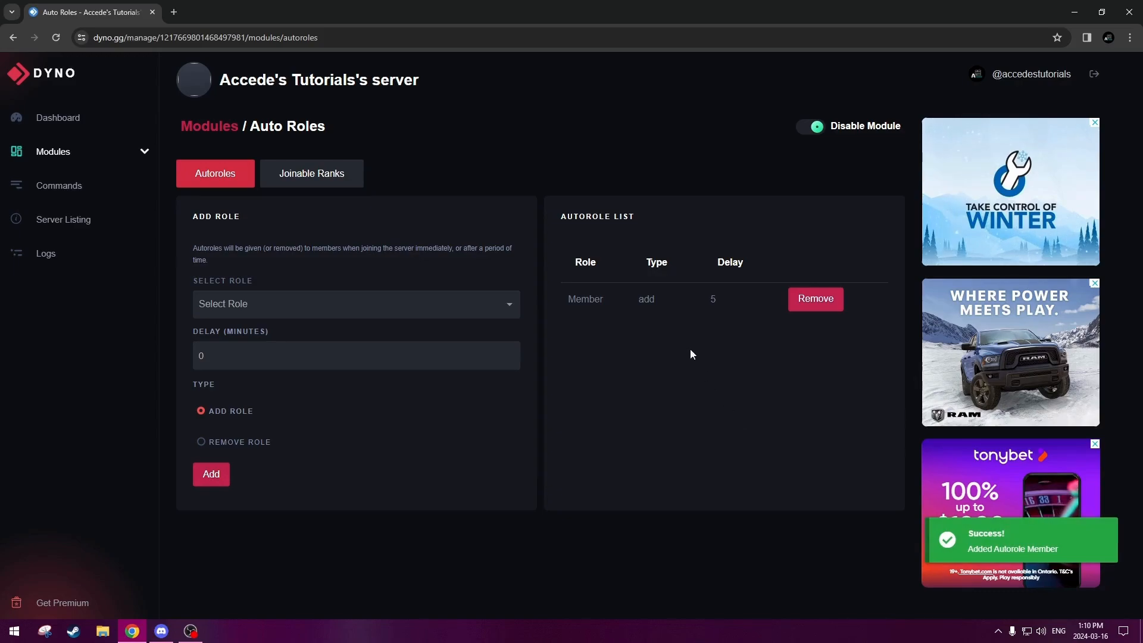
drag(574, 297, 732, 302)
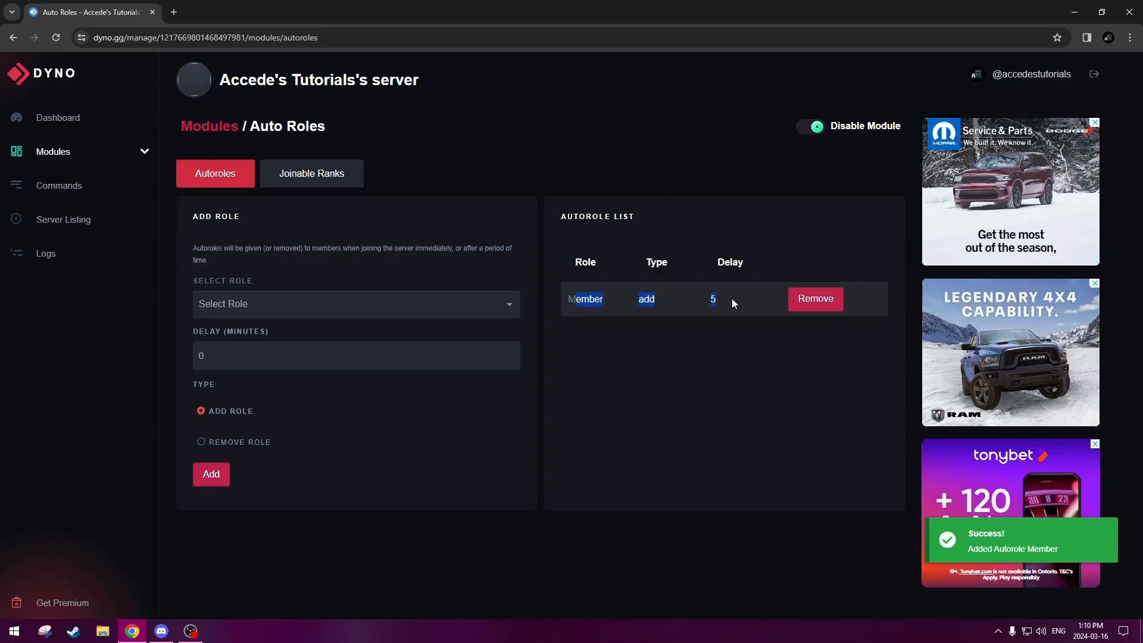
click(734, 298)
drag(566, 299, 716, 299)
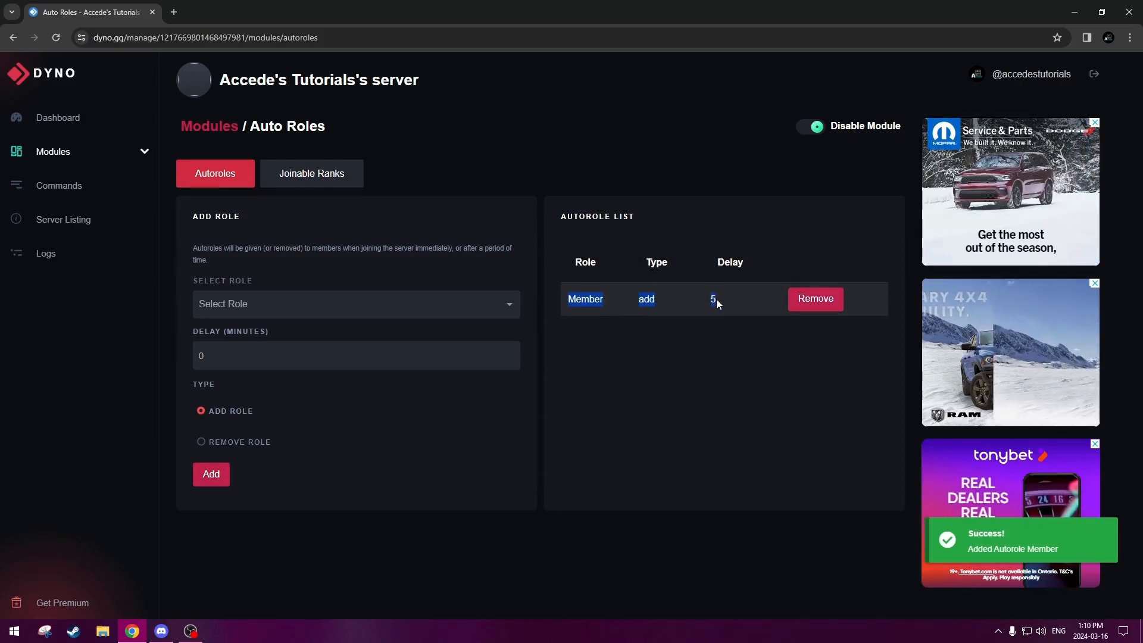
click(719, 299)
drag(570, 281, 673, 306)
click(714, 300)
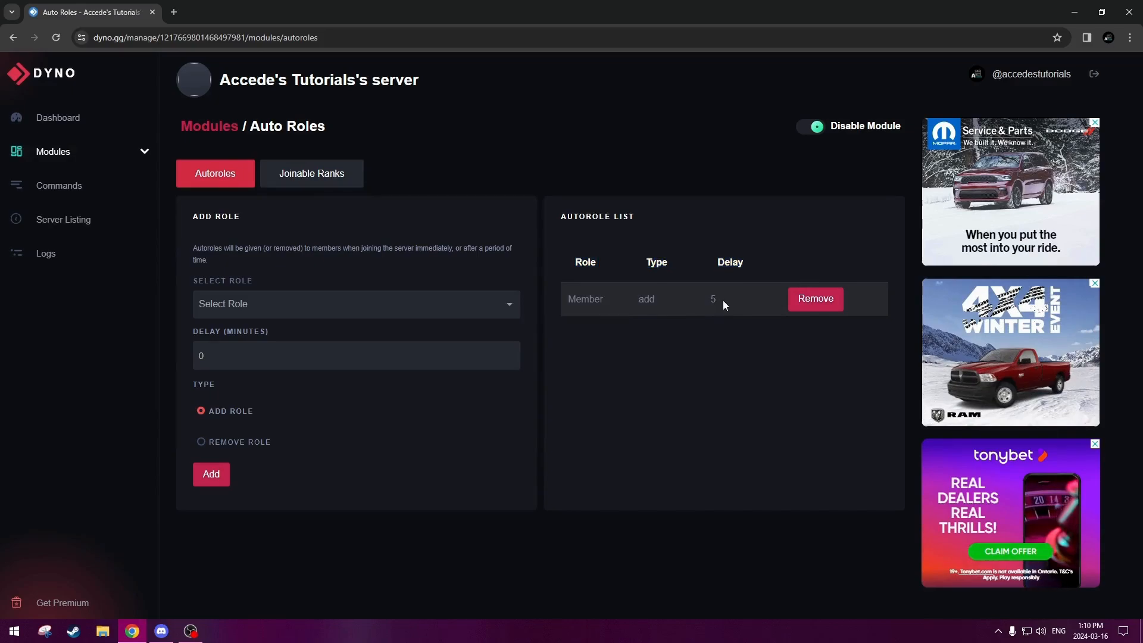
drag(581, 299, 567, 300)
click(755, 350)
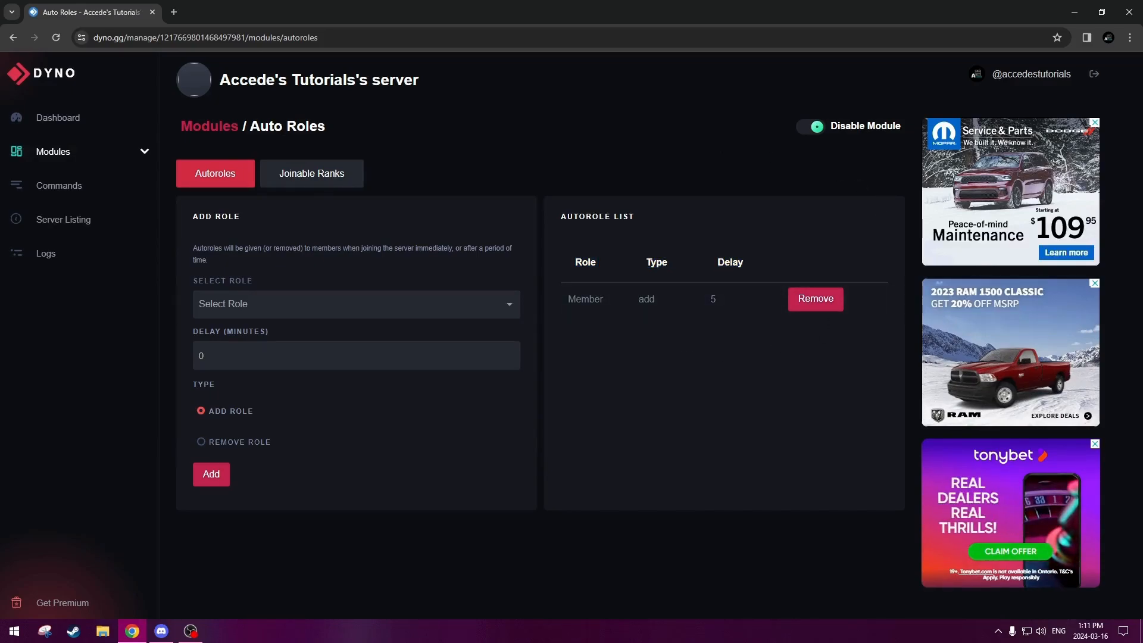
- Open the Action Log module's settings and set its log channel to logs
click(56, 156)
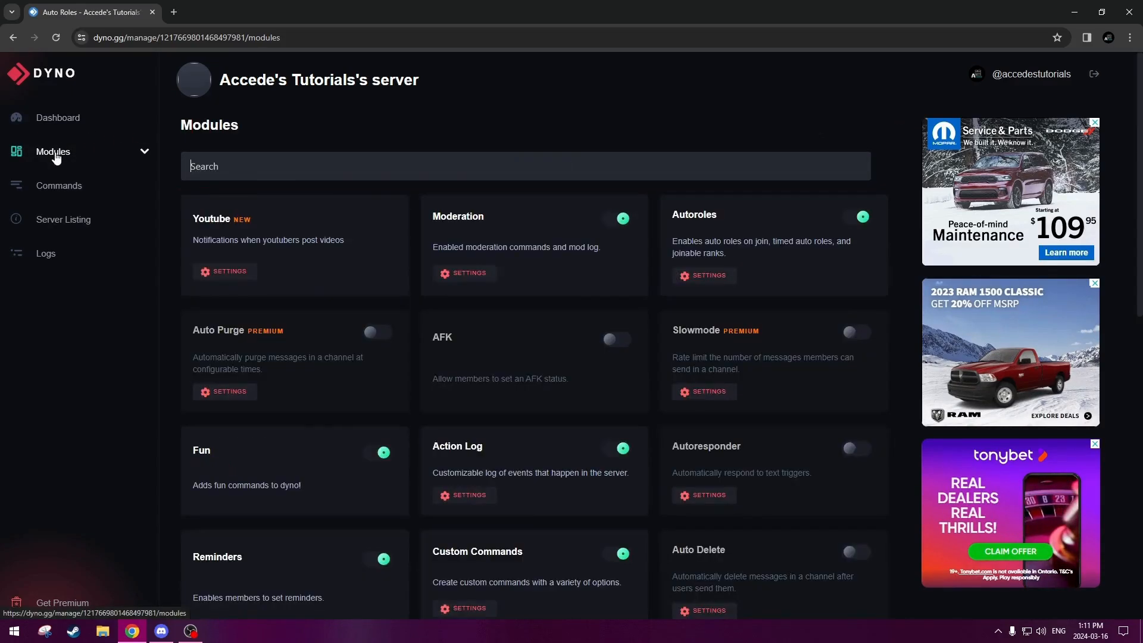
scroll(499, 328, down, 3)
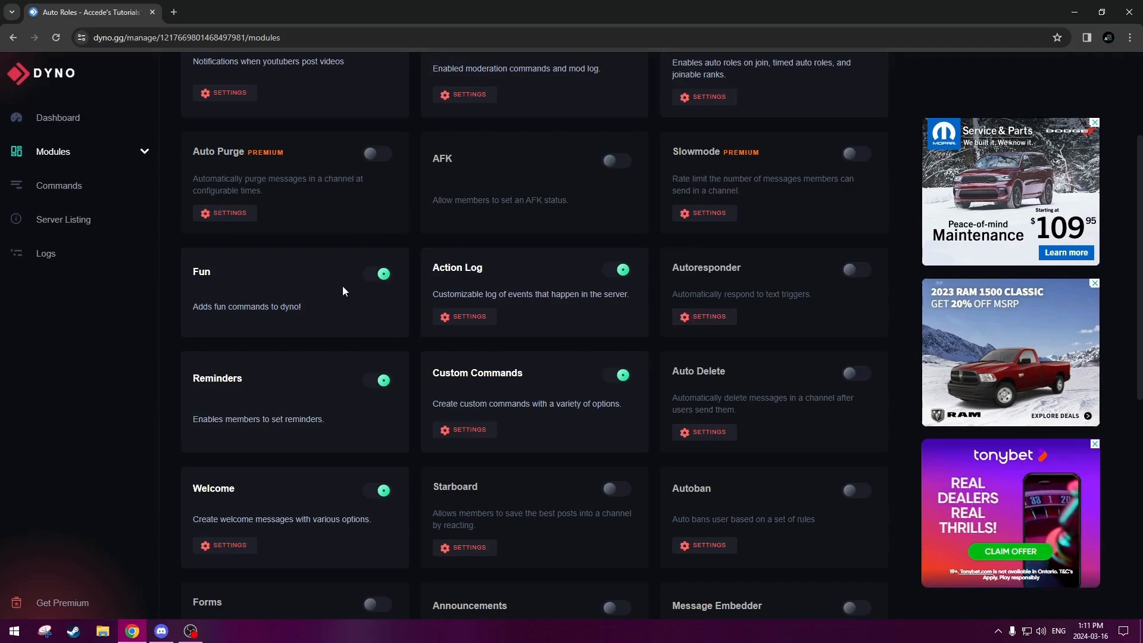
click(469, 317)
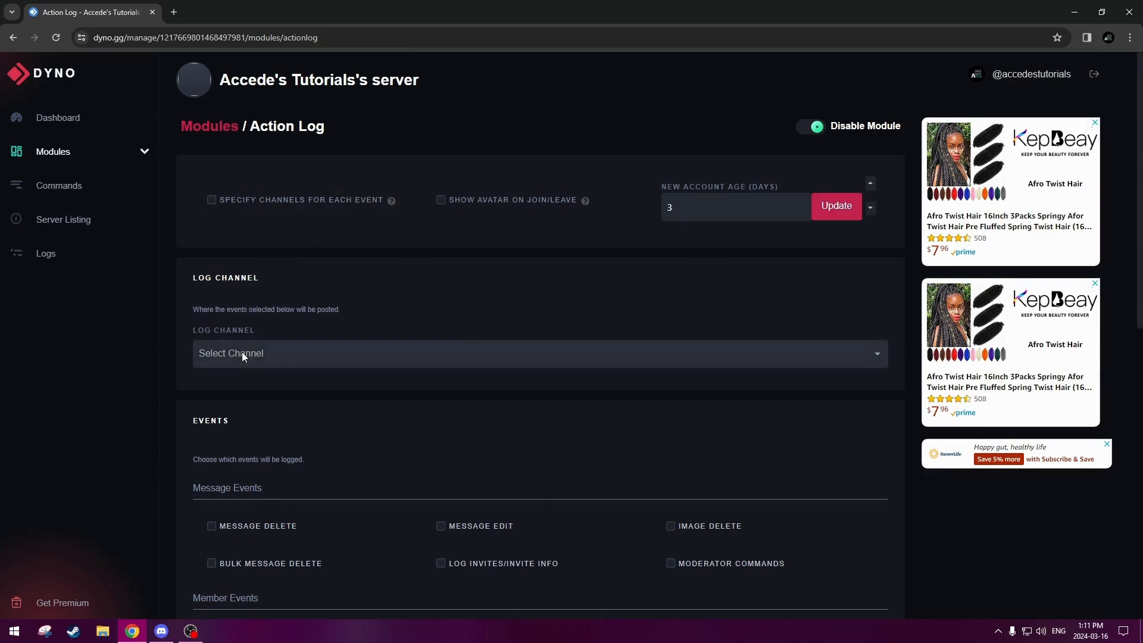
click(363, 351)
scroll(312, 436, down, 3)
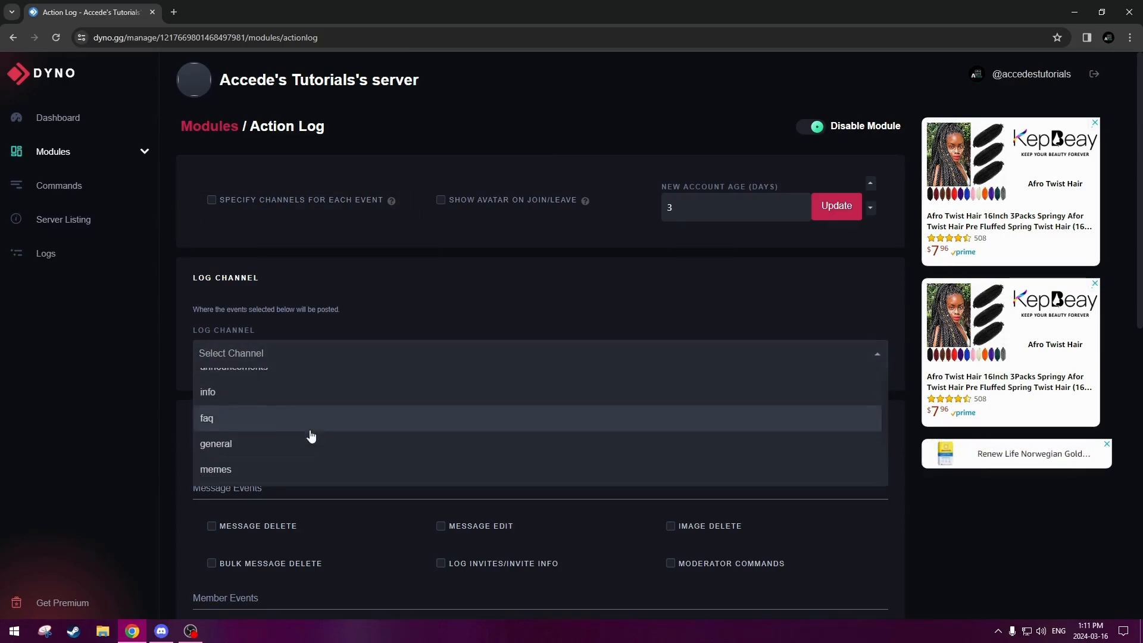
click(266, 470)
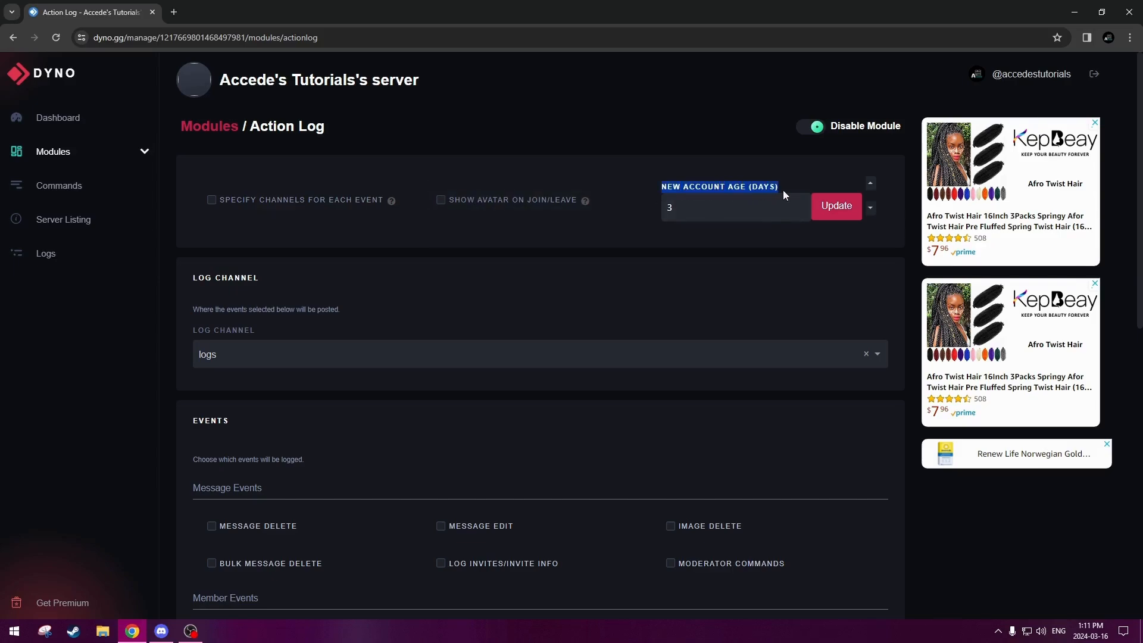
- Examine the Action Log's New Account Age setting and the categories of events that can be logged
drag(776, 186, 701, 187)
click(663, 185)
click(670, 191)
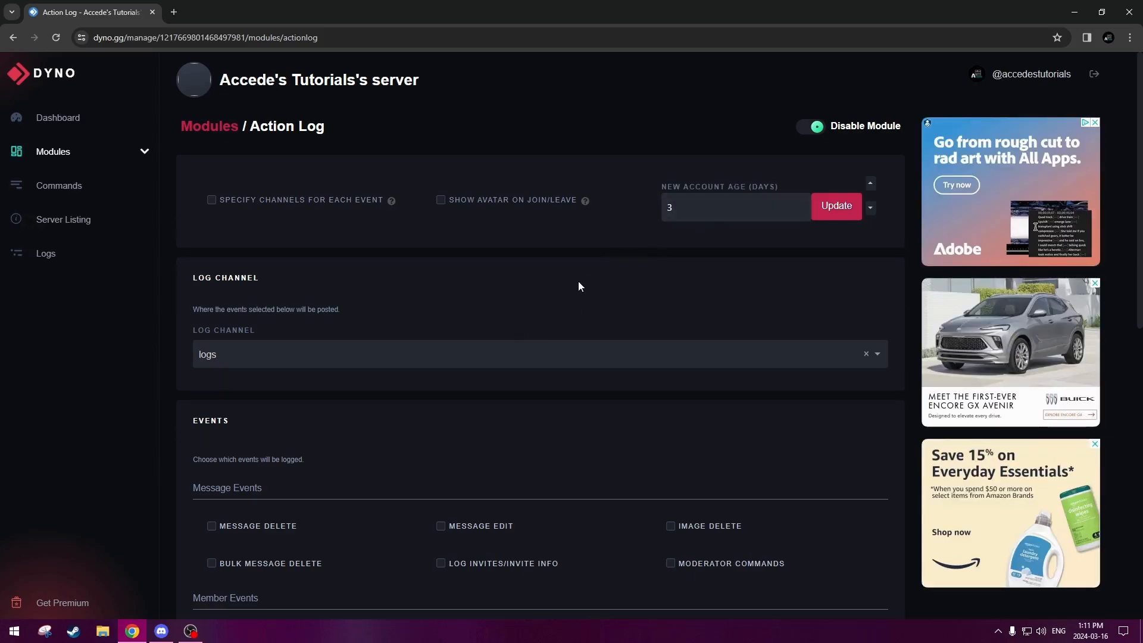
scroll(471, 217, down, 4)
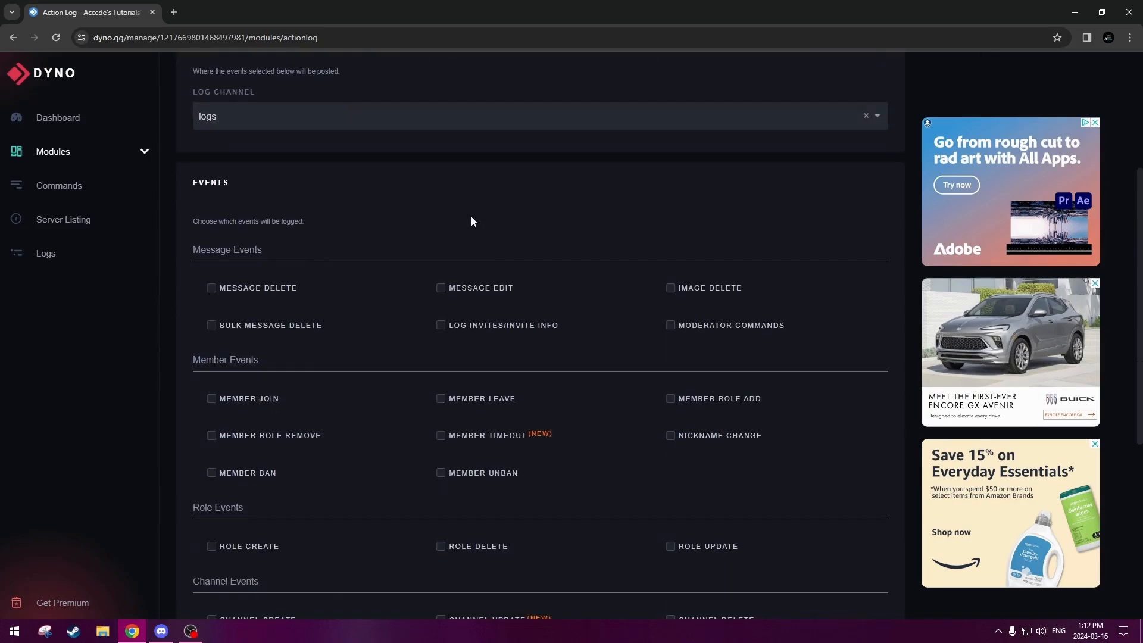
scroll(381, 199, down, 3)
scroll(366, 204, up, 4)
scroll(365, 208, down, 7)
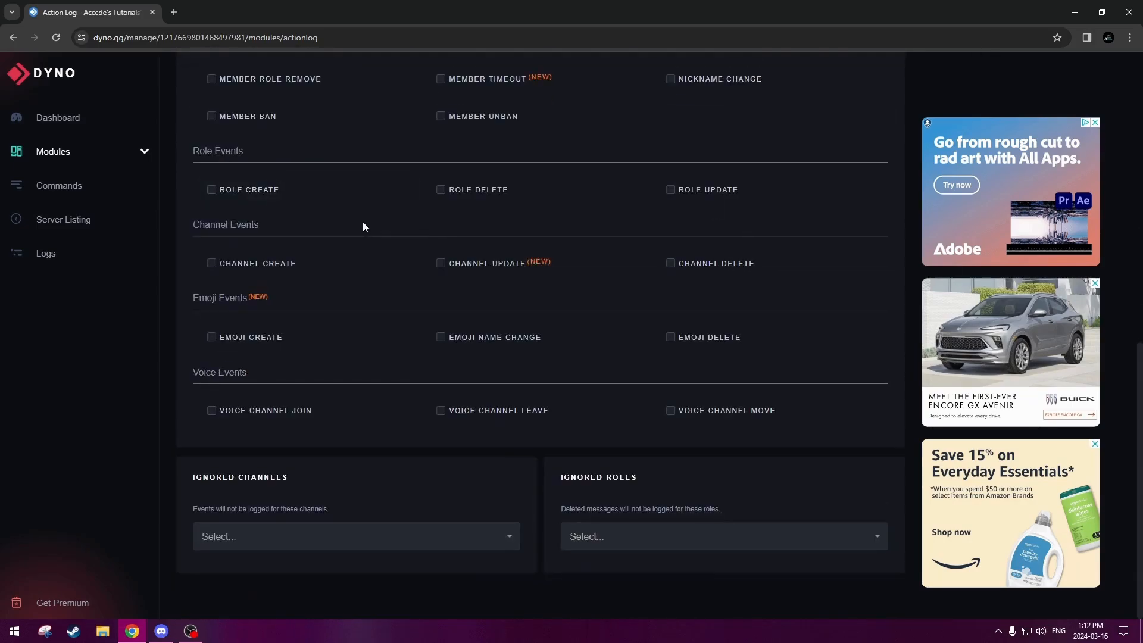
scroll(363, 226, up, 9)
- Enable logging of the Message Delete, Message Edit, Image Delete, Log Invites/Invite Info and Moderator Commands events
scroll(363, 248, down, 3)
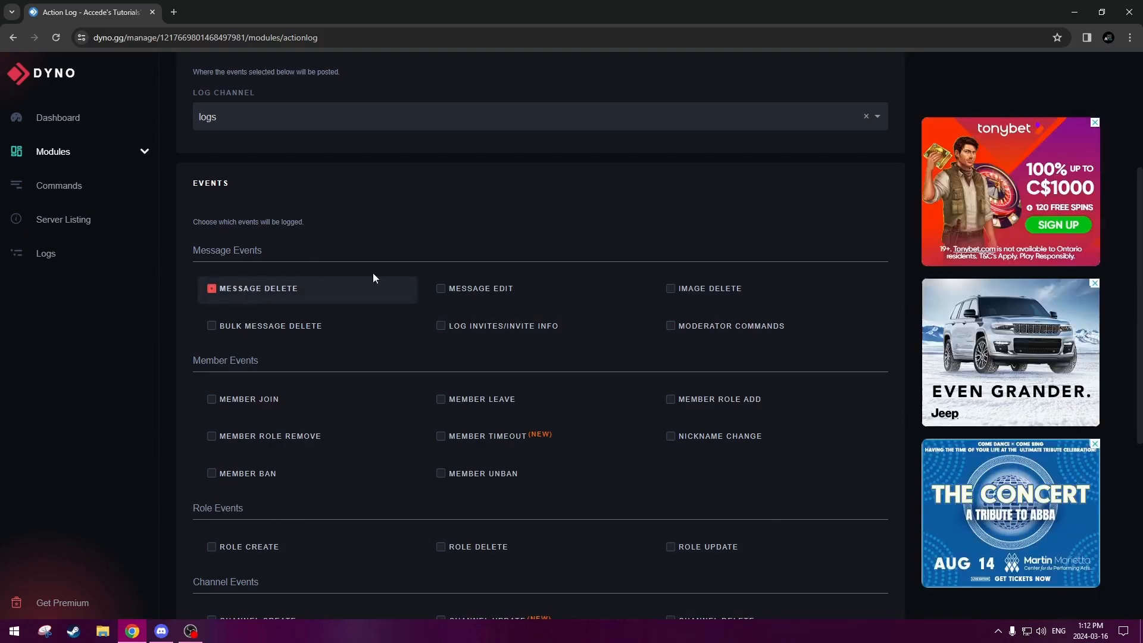
click(473, 292)
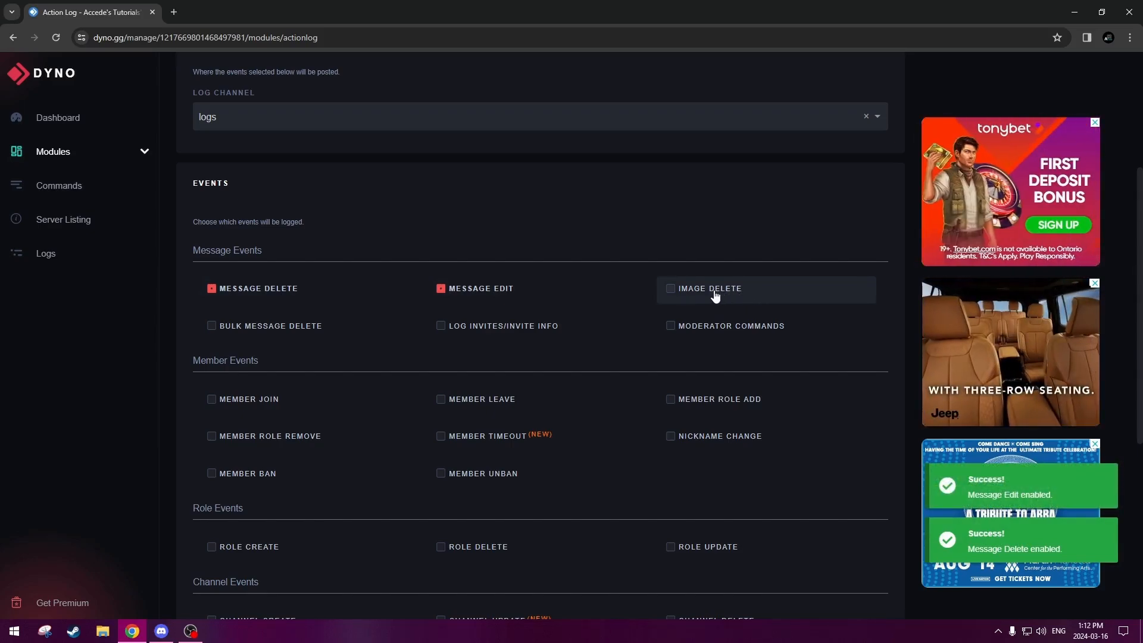
click(746, 292)
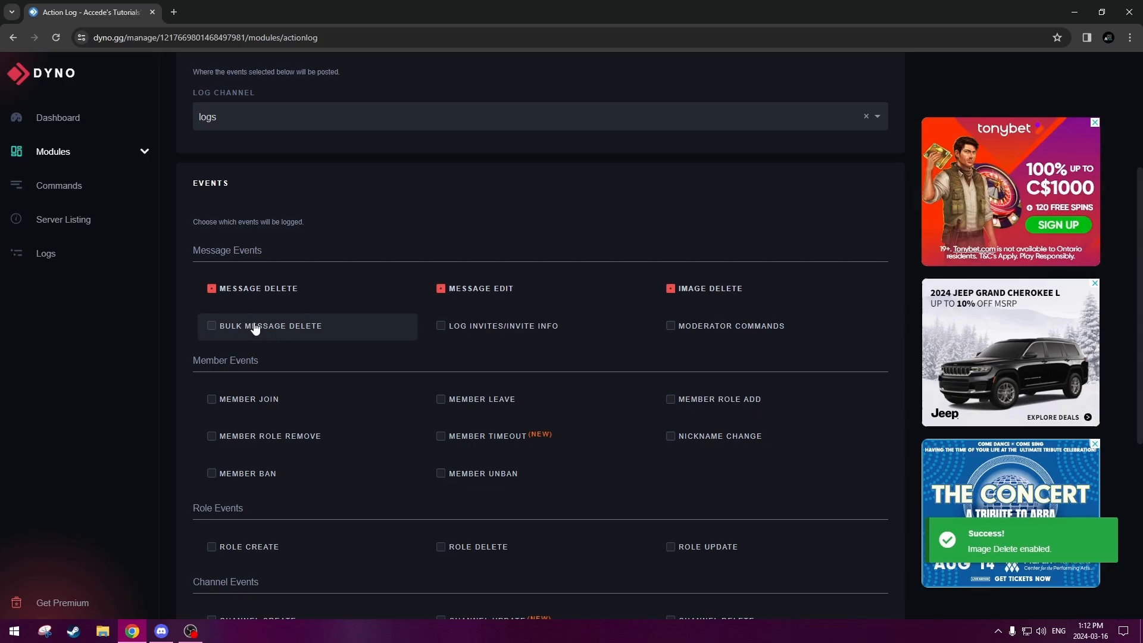
click(490, 331)
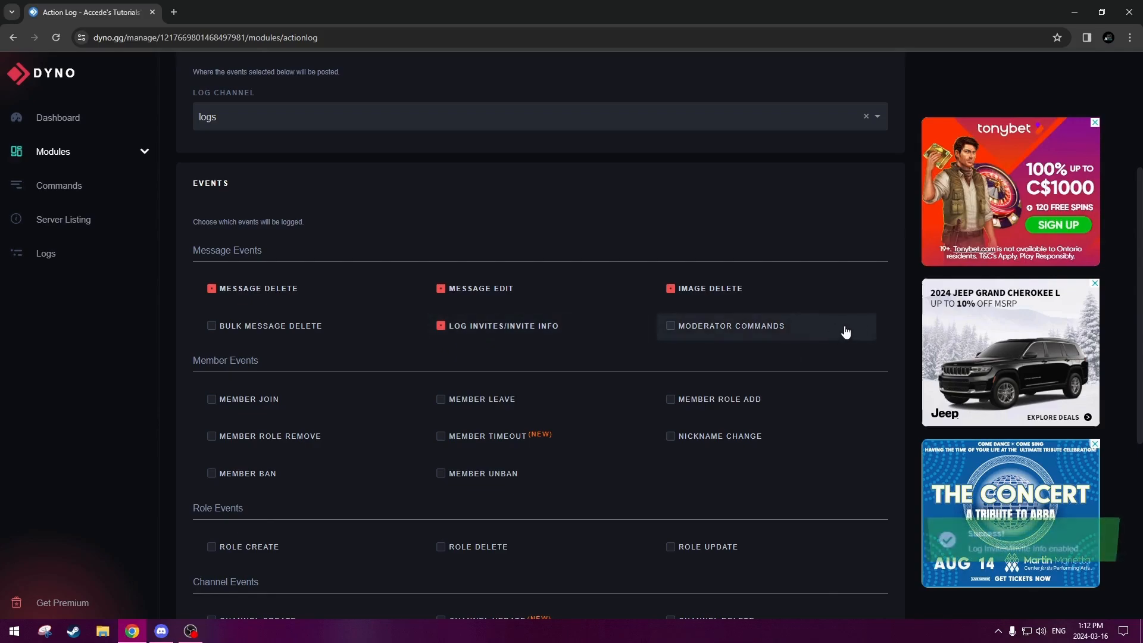
click(728, 327)
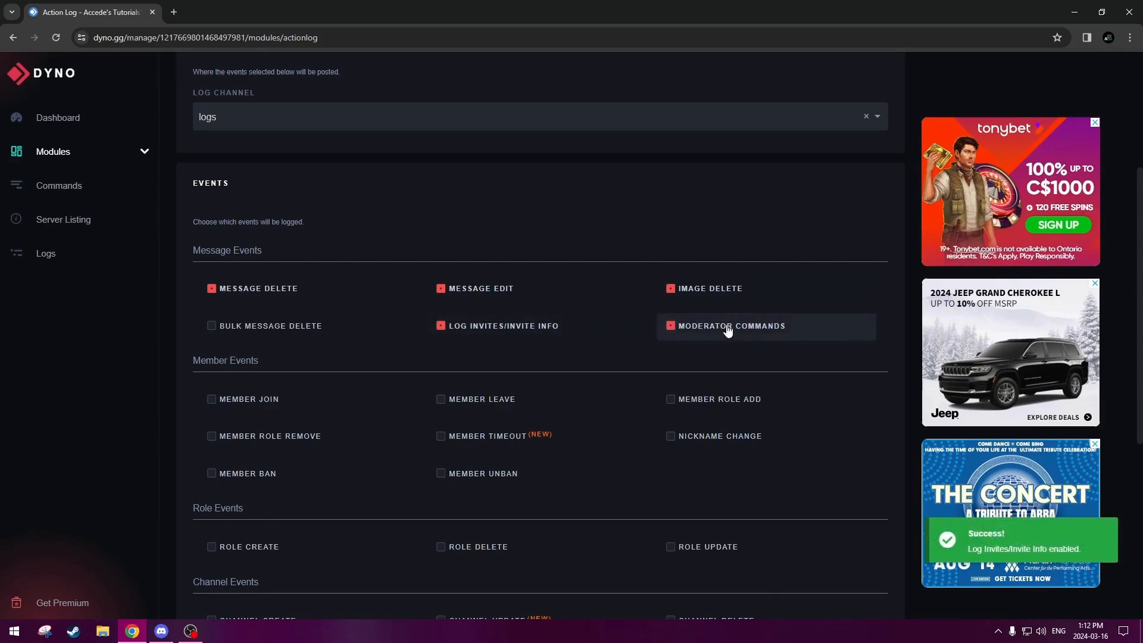
- Enable logging of all member events: join, leave, role add, role remove, timeout, nickname change, ban and unban
scroll(696, 216, down, 1)
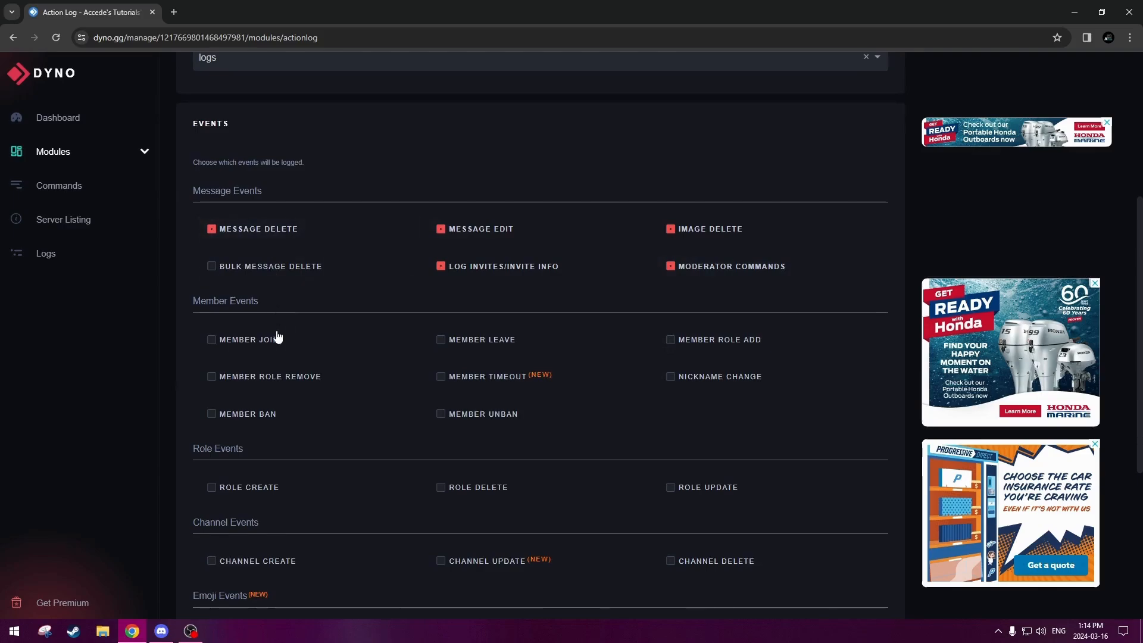
click(212, 340)
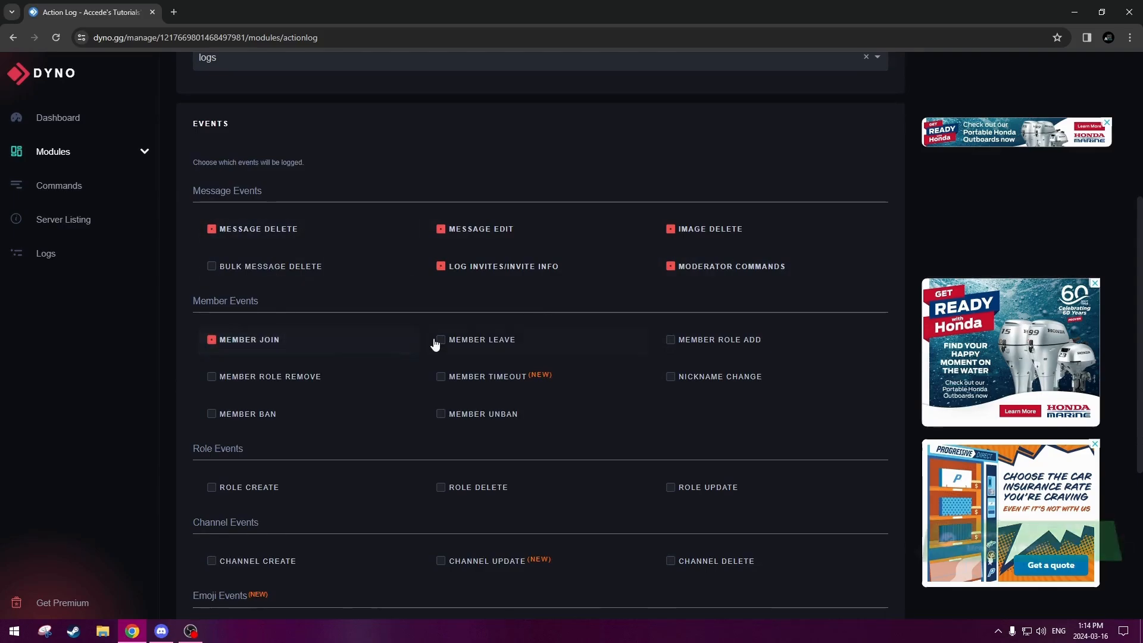
click(440, 340)
click(671, 340)
click(256, 376)
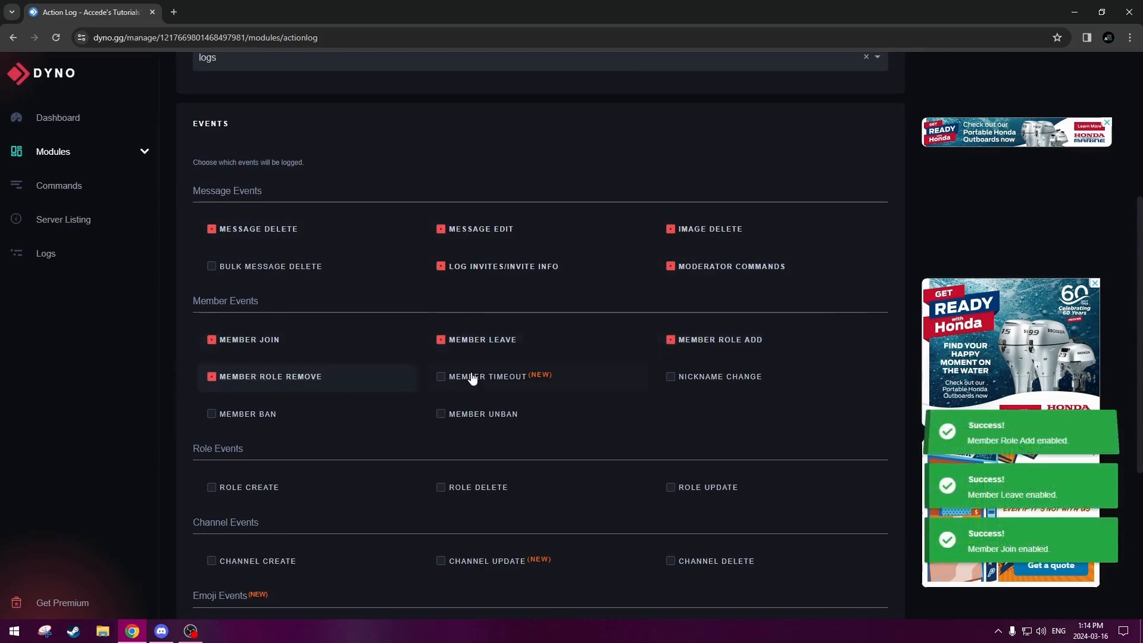
click(467, 376)
click(689, 377)
click(225, 414)
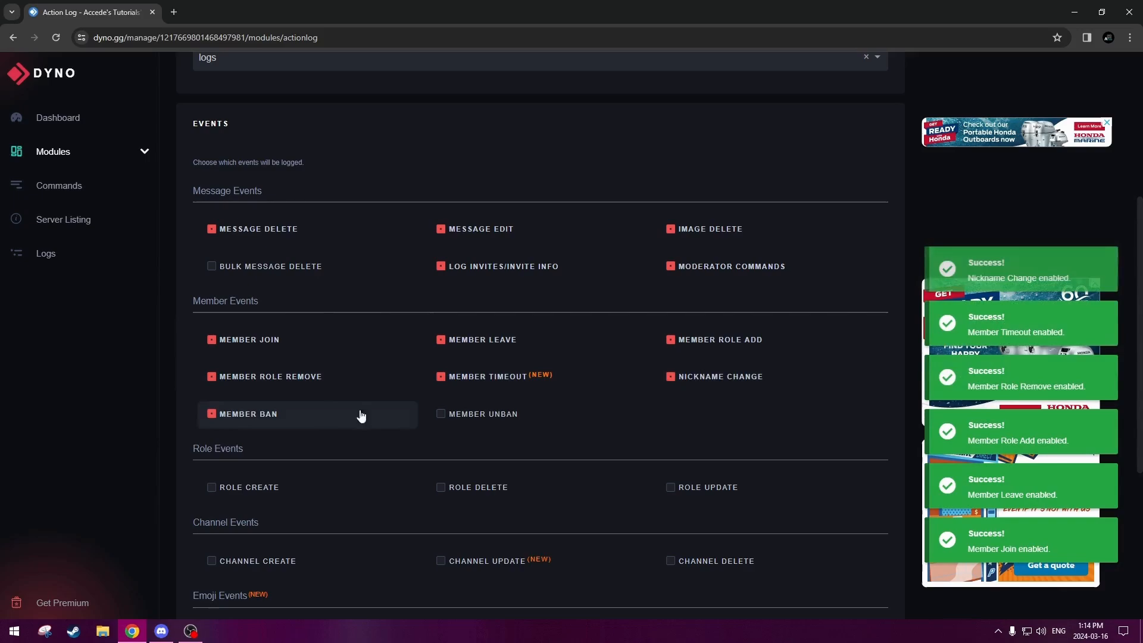
click(498, 414)
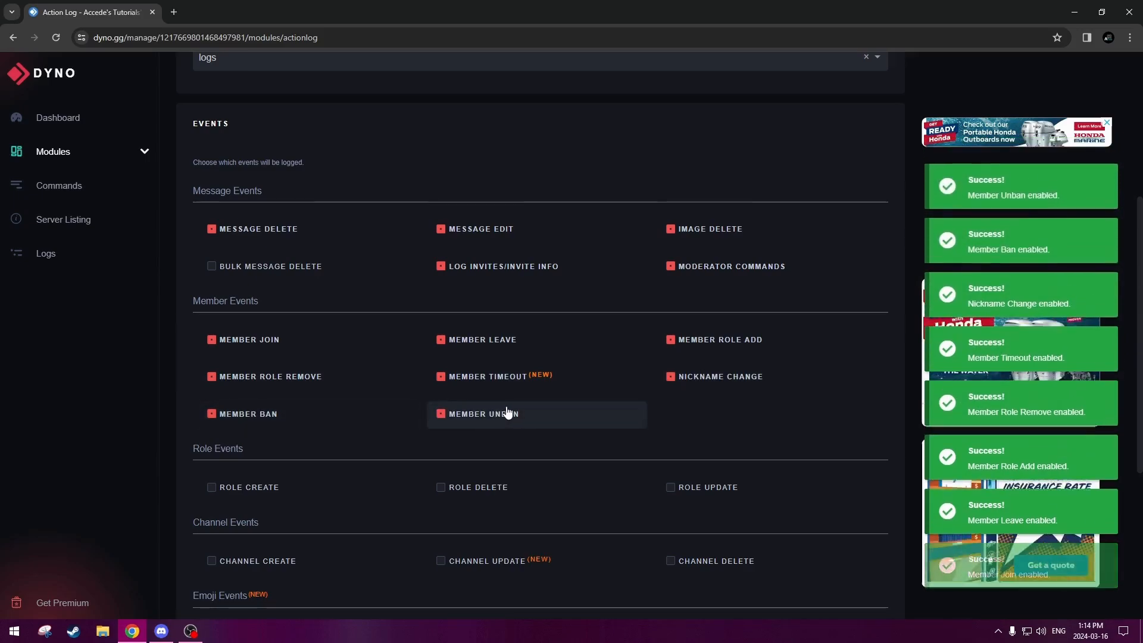
- Enable logging of role create, delete and update events, and of channel create, update and delete events
scroll(535, 387, down, 3)
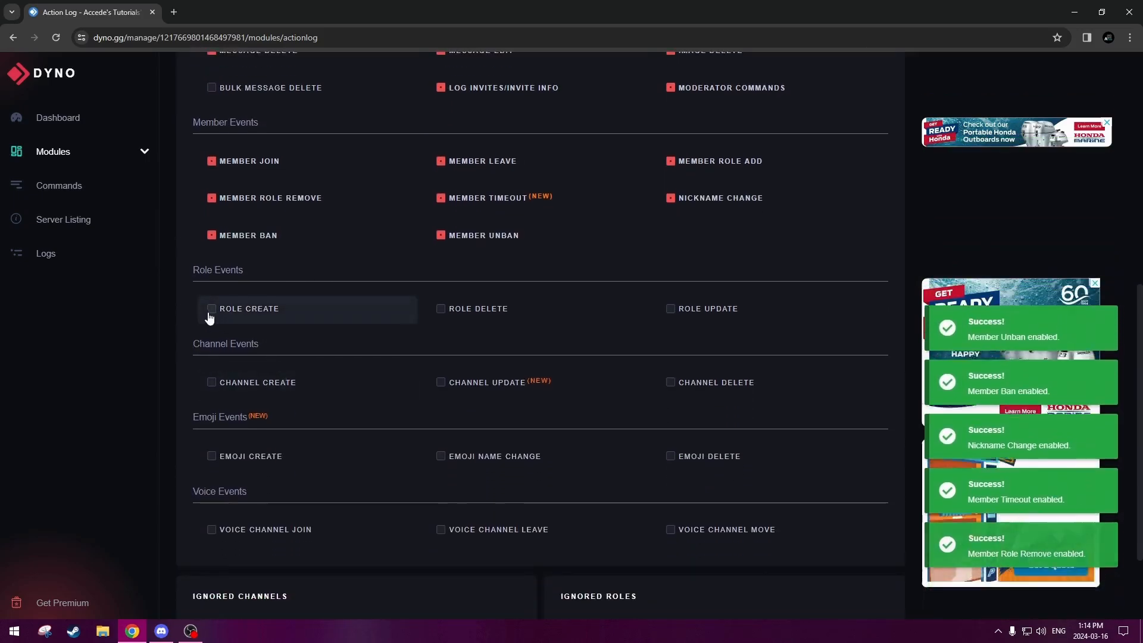
click(212, 310)
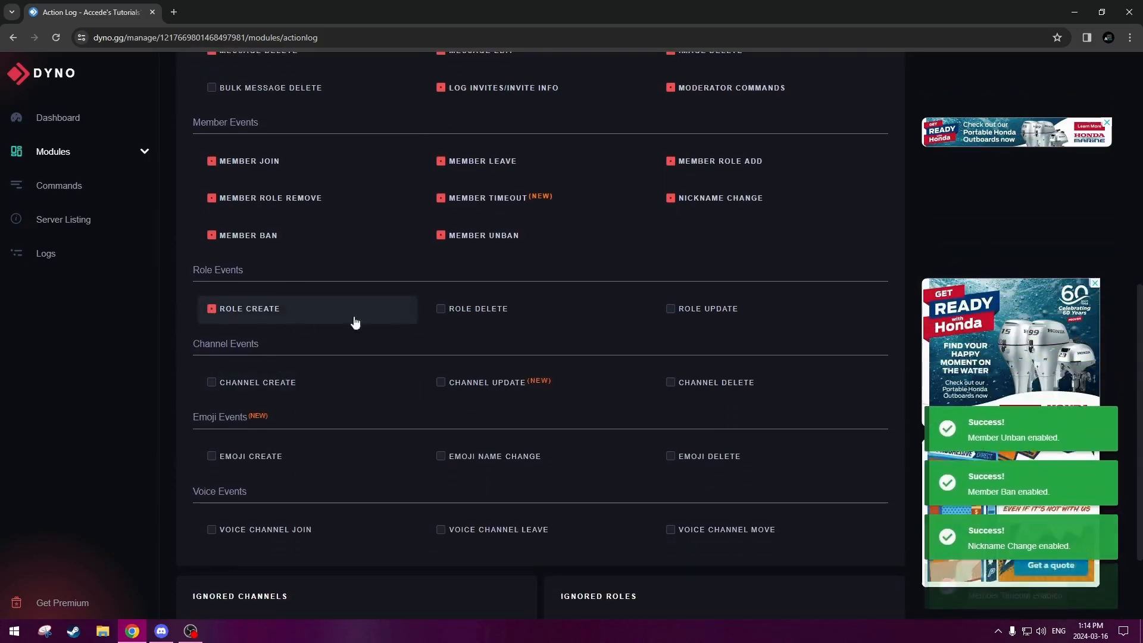
click(467, 322)
click(671, 310)
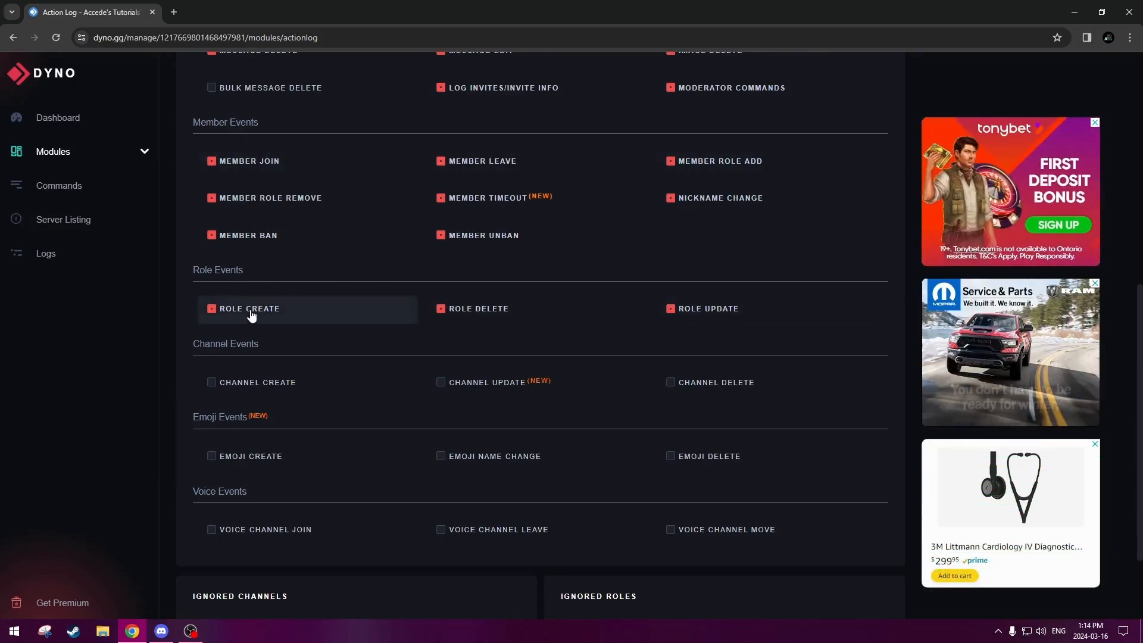
scroll(306, 344, down, 2)
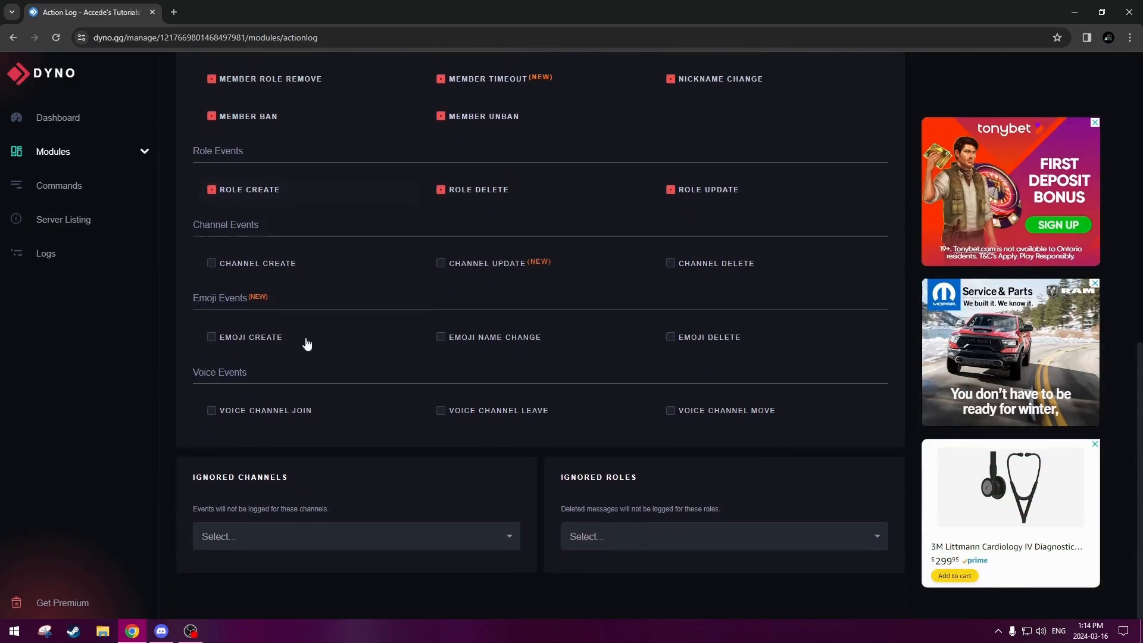
click(225, 267)
click(499, 280)
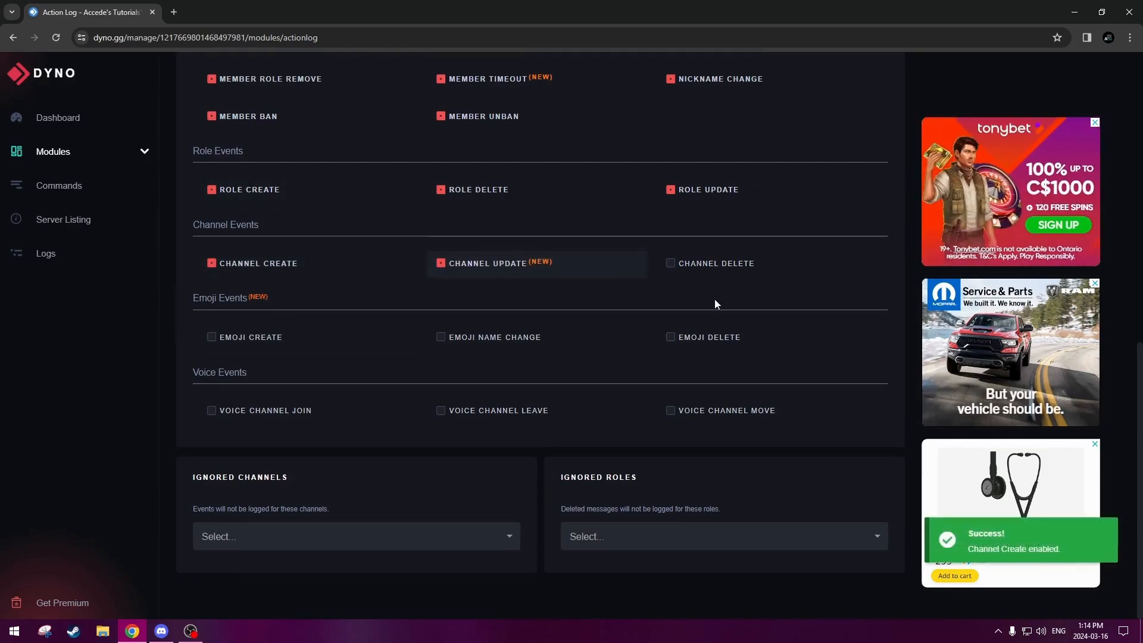
click(714, 272)
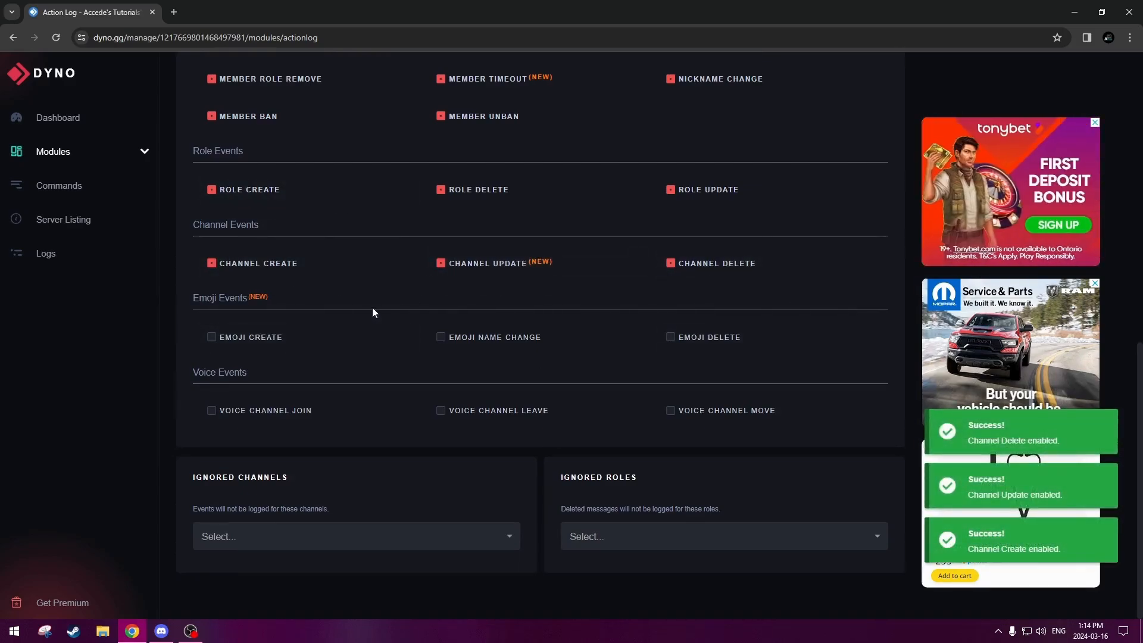
- Enable logging of emoji create, name change and delete events, and of voice channel join, leave and move events
click(291, 350)
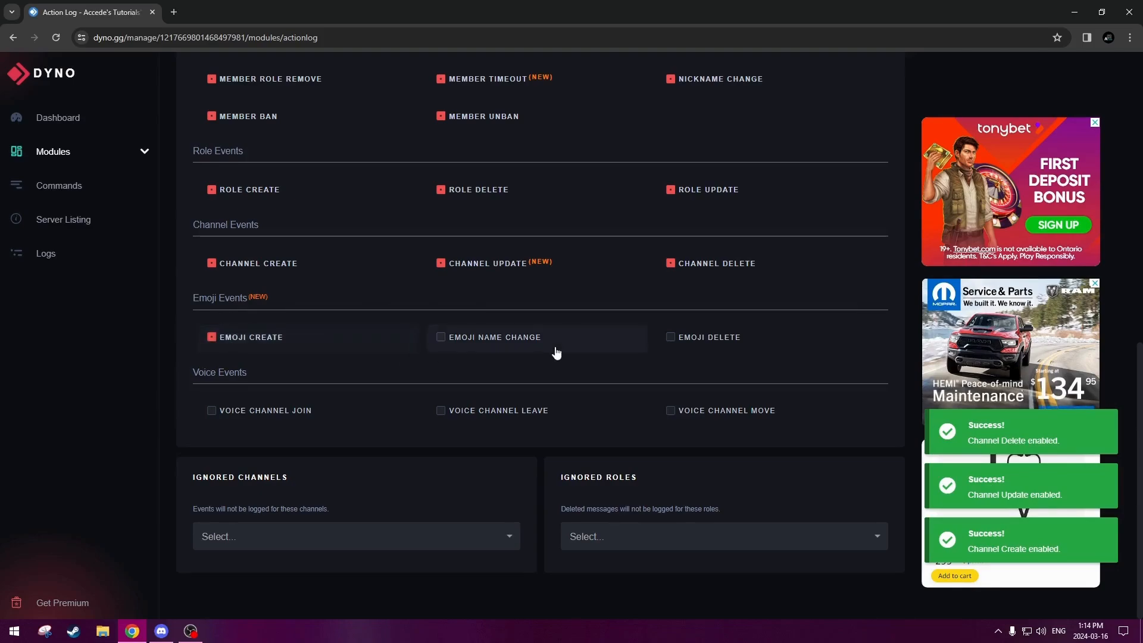
click(551, 348)
click(683, 335)
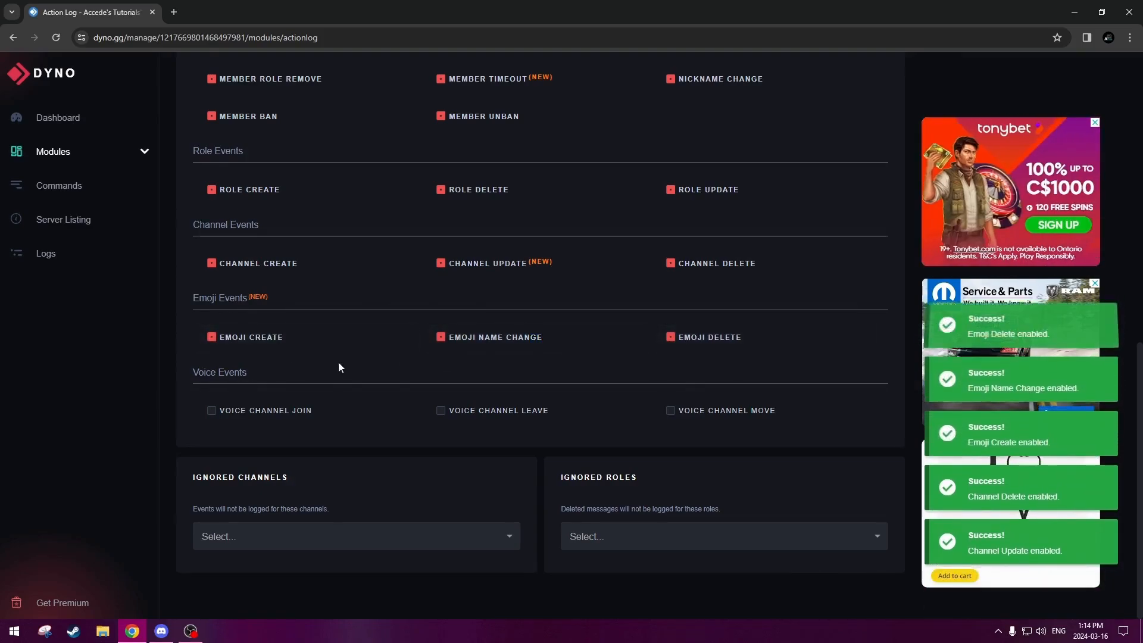
click(245, 410)
click(468, 416)
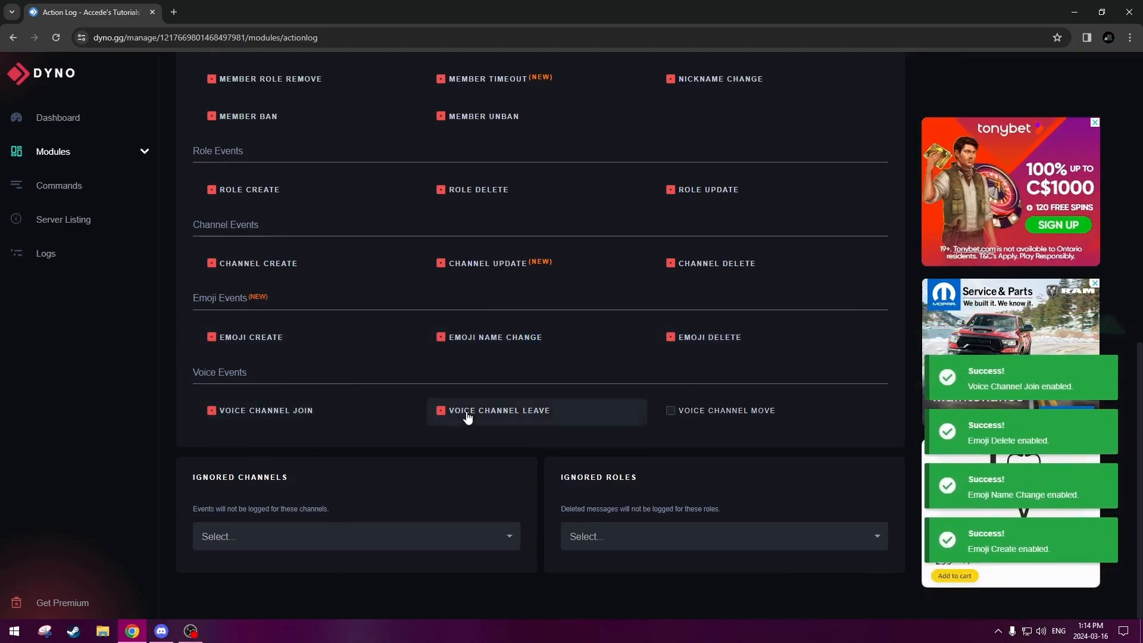
click(756, 416)
scroll(777, 373, up, 9)
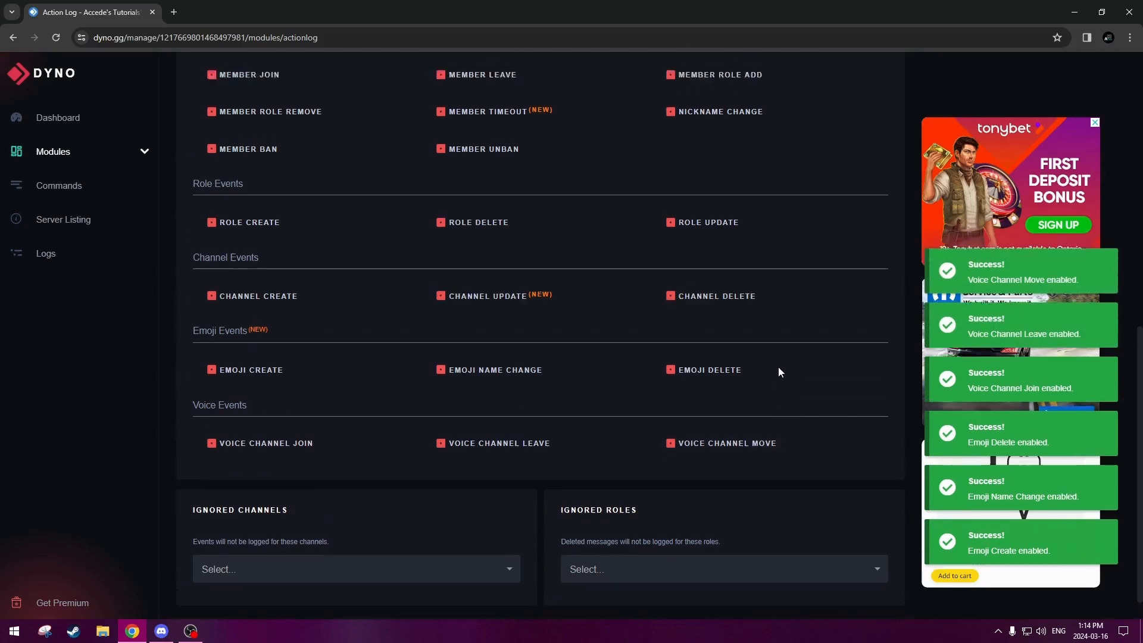
scroll(638, 371, down, 6)
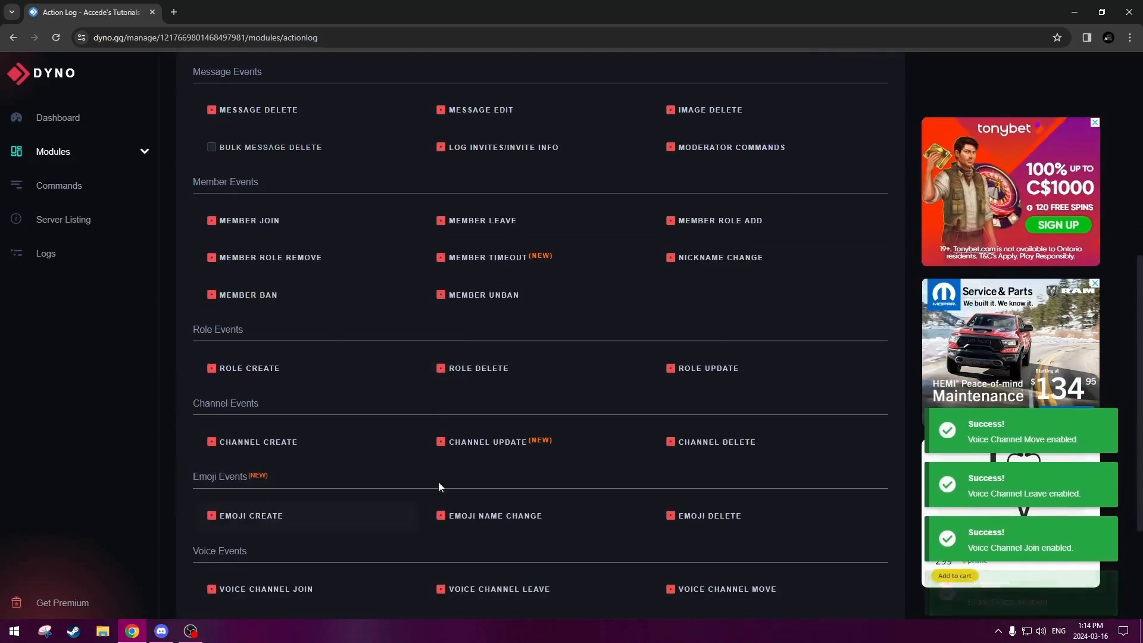
scroll(365, 331, down, 3)
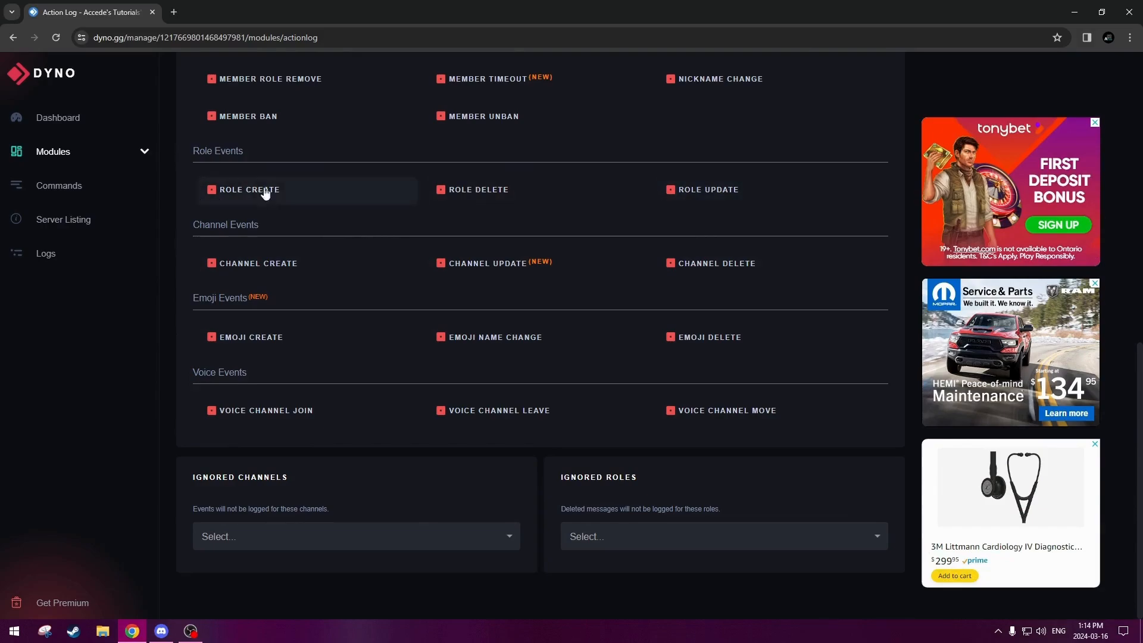
scroll(331, 214, up, 5)
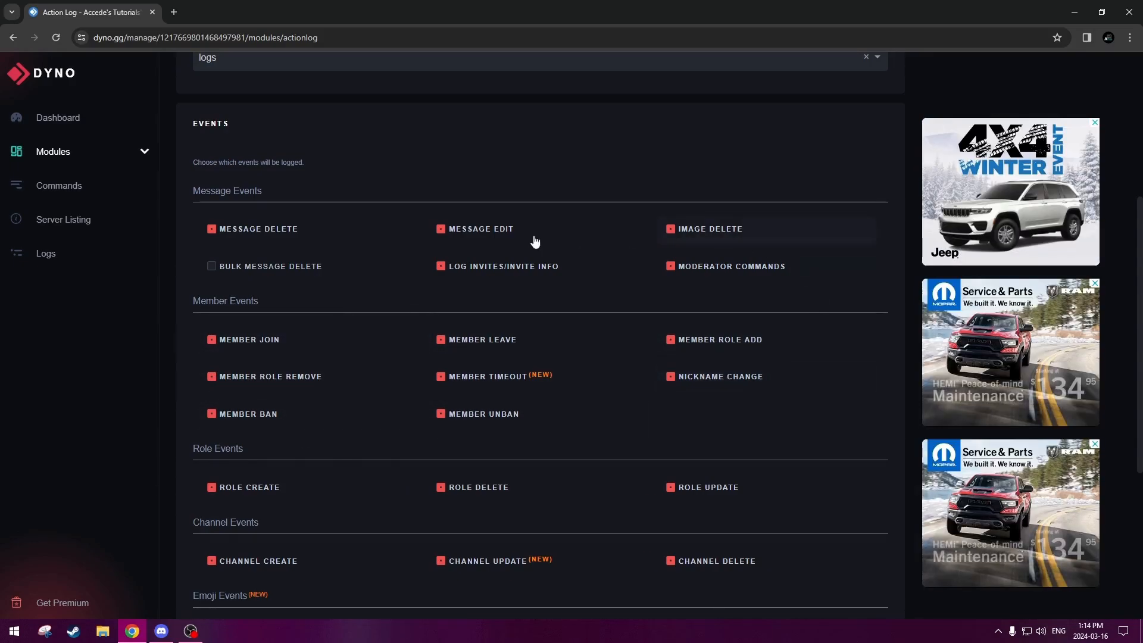
scroll(357, 475, down, 4)
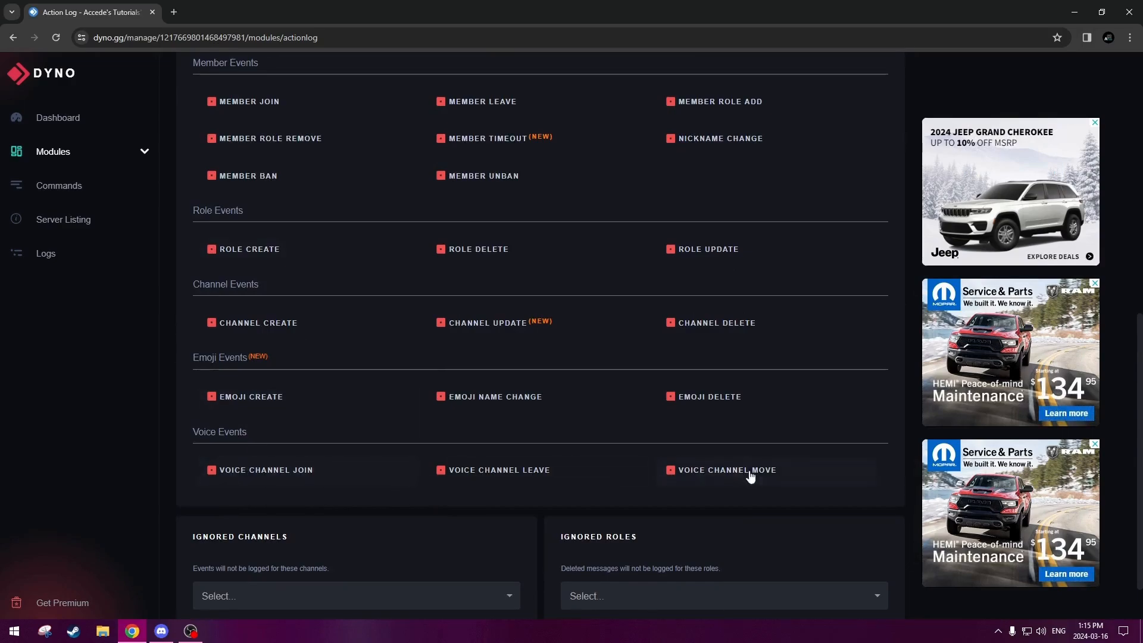
scroll(277, 248, up, 9)
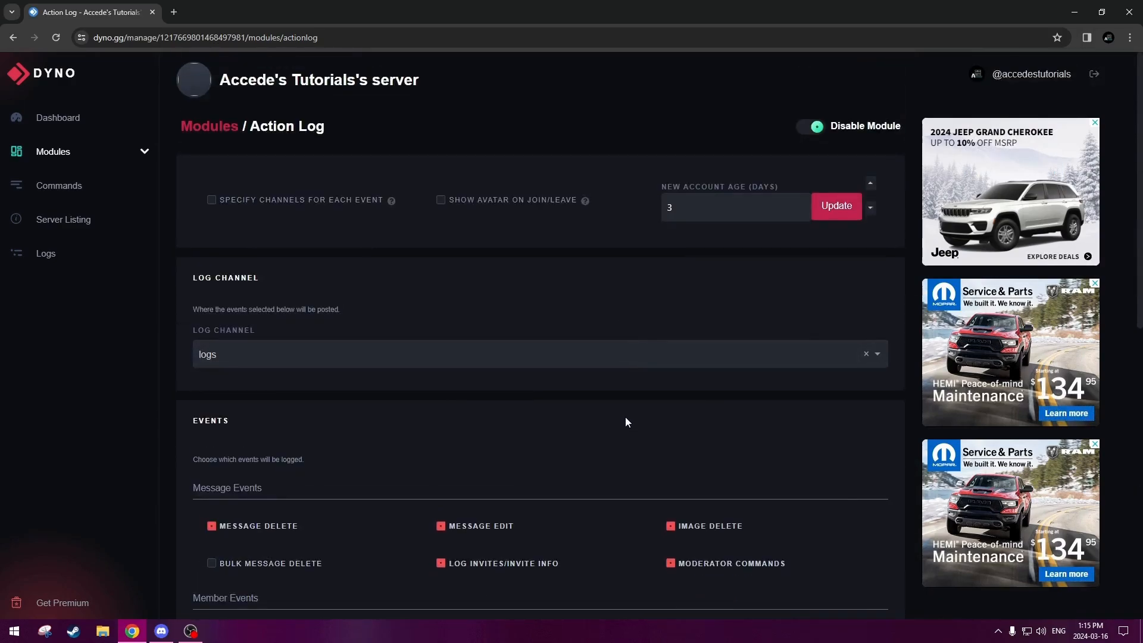
- Review the events selected for the Action Log and read the descriptions of the Ignored Channels and Ignored Roles settings
scroll(599, 429, down, 5)
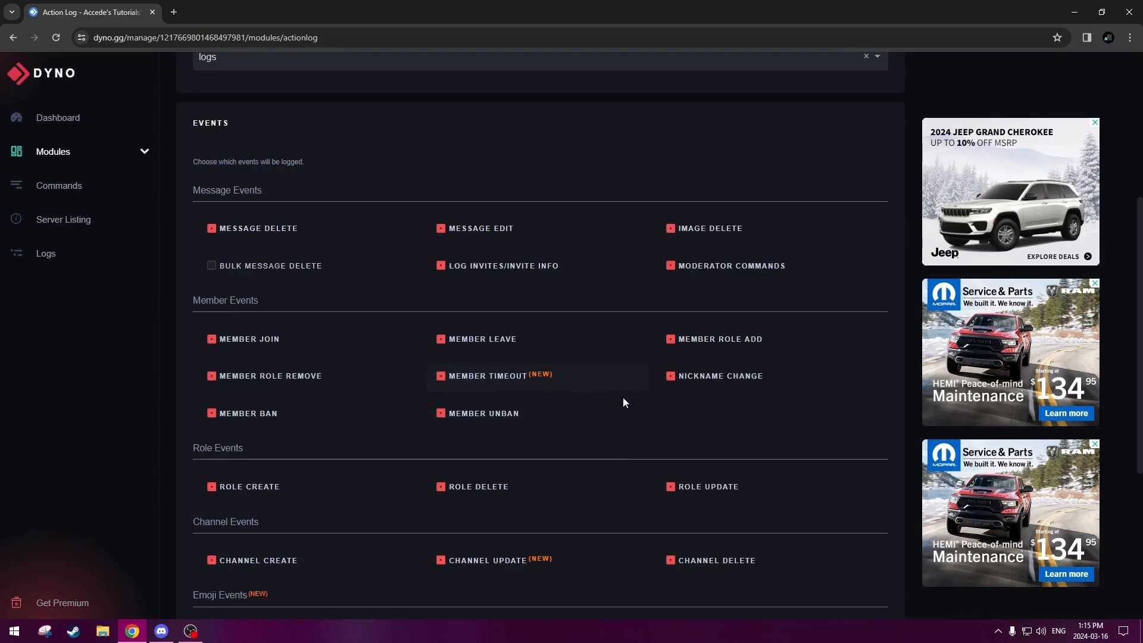
scroll(651, 401, down, 5)
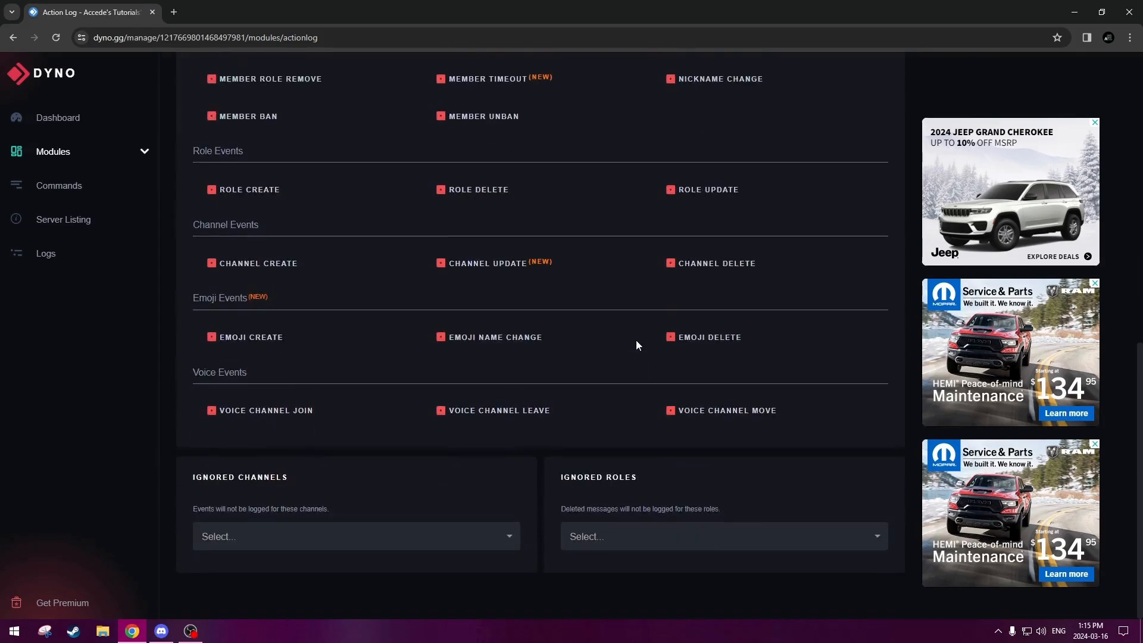
drag(194, 477, 302, 484)
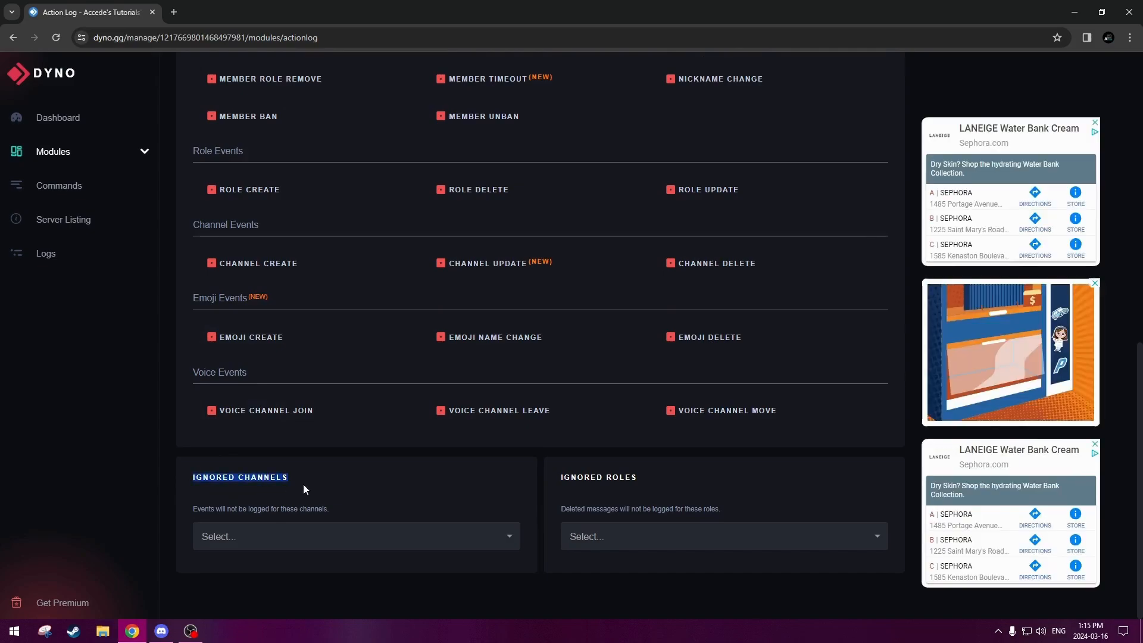
drag(560, 478, 630, 480)
click(629, 488)
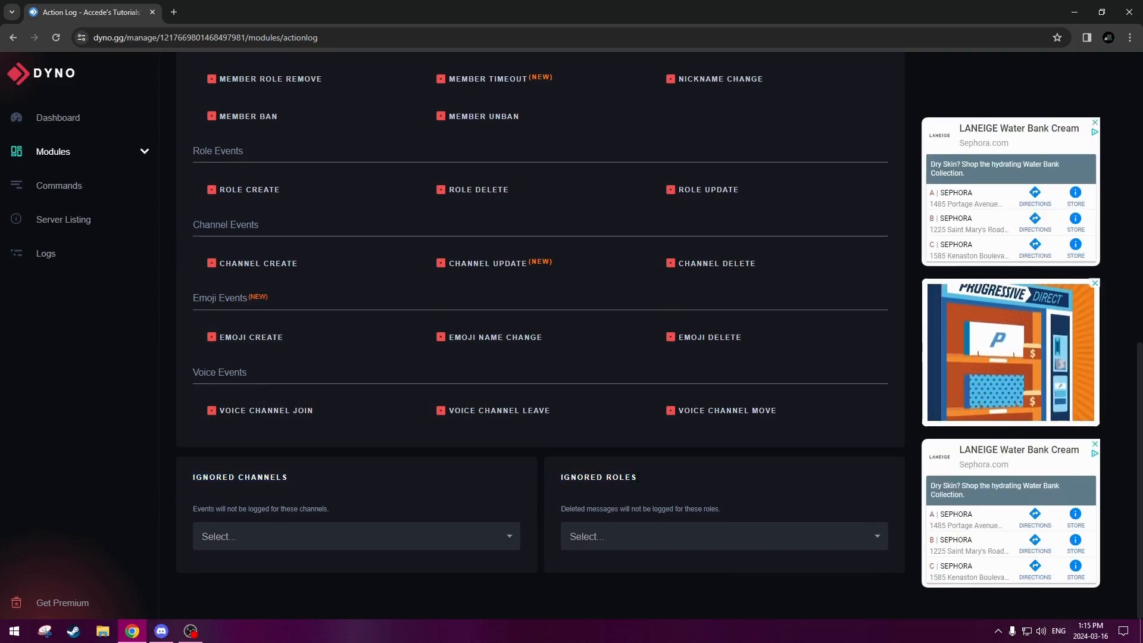
drag(193, 509, 332, 513)
click(297, 512)
click(331, 513)
drag(257, 510, 346, 518)
click(349, 517)
drag(585, 510, 726, 509)
click(662, 511)
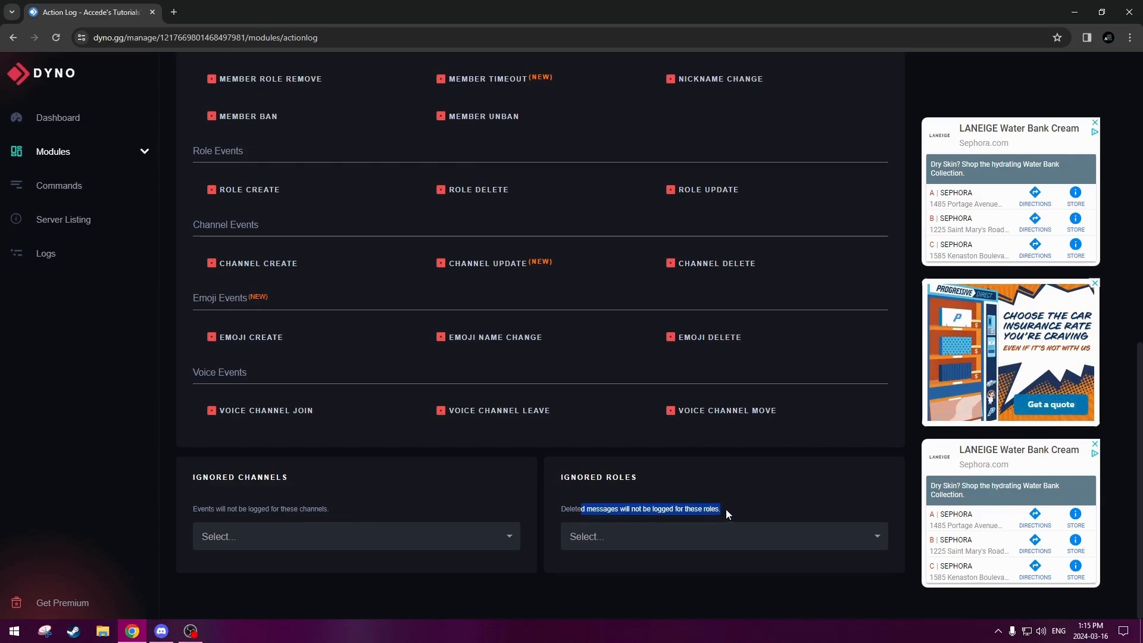
click(727, 509)
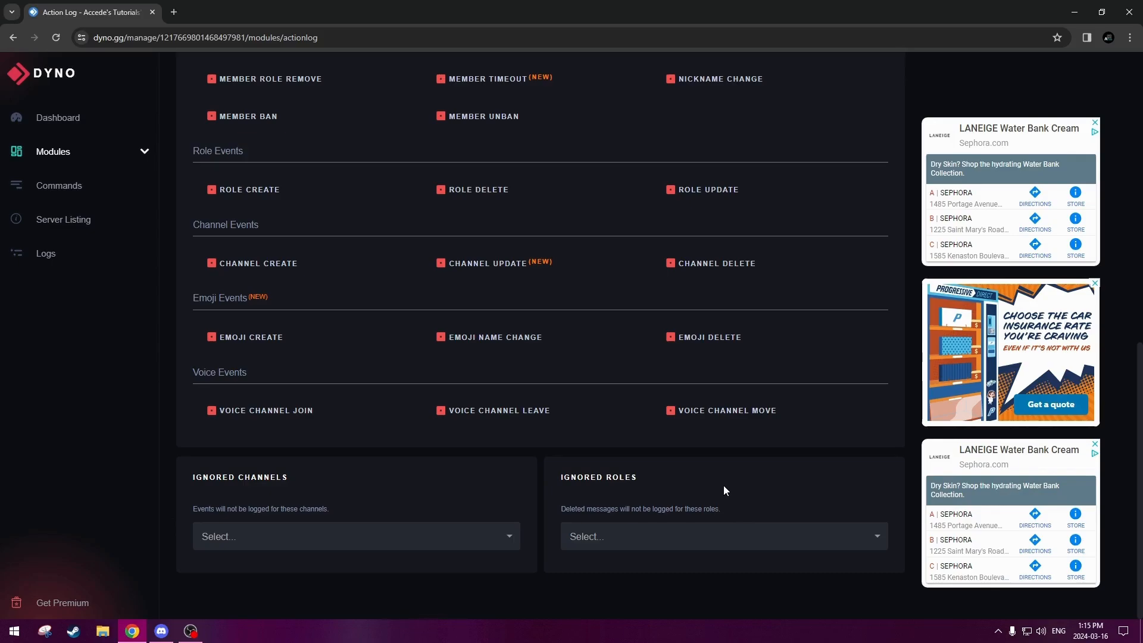
scroll(701, 449, up, 6)
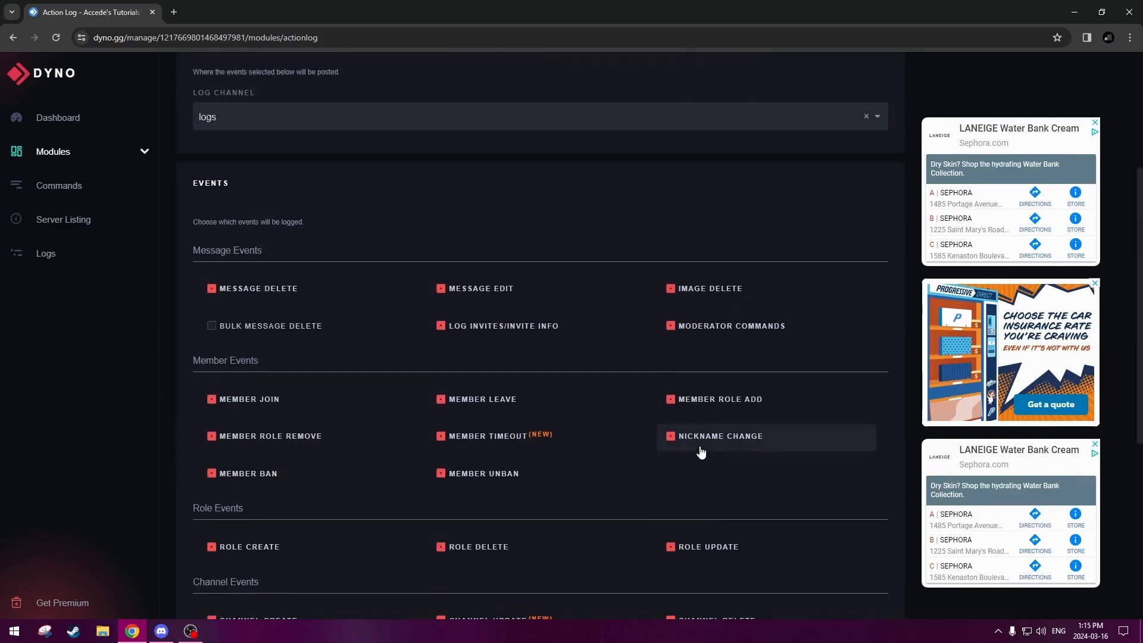
scroll(628, 446, up, 4)
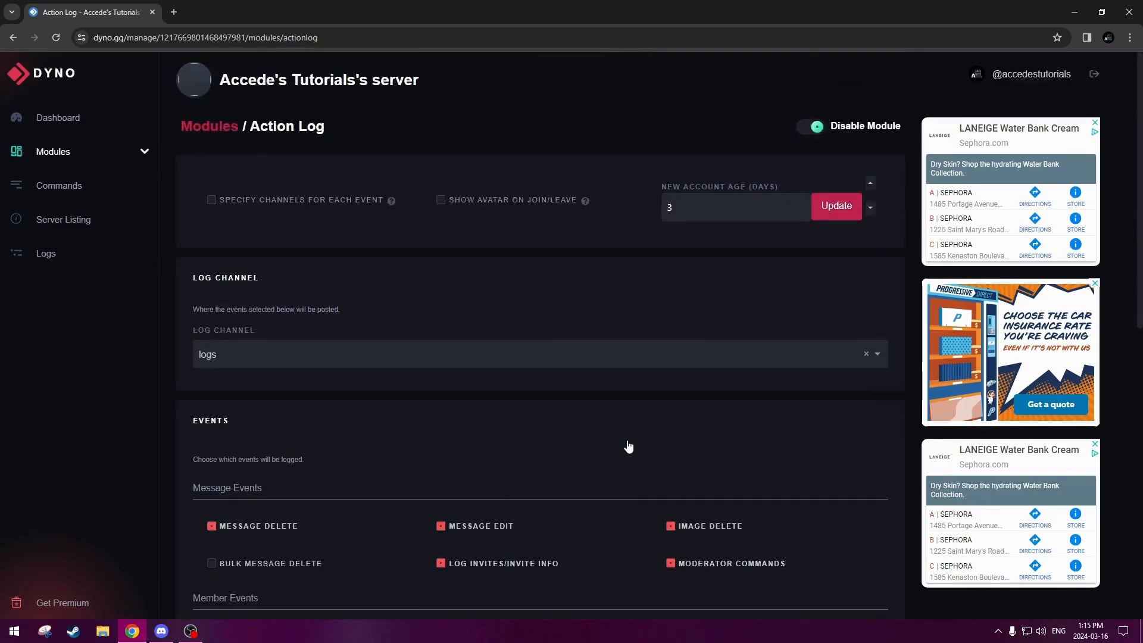
- Return to the modules overview, check the Custom Commands description and open that module's settings
click(52, 154)
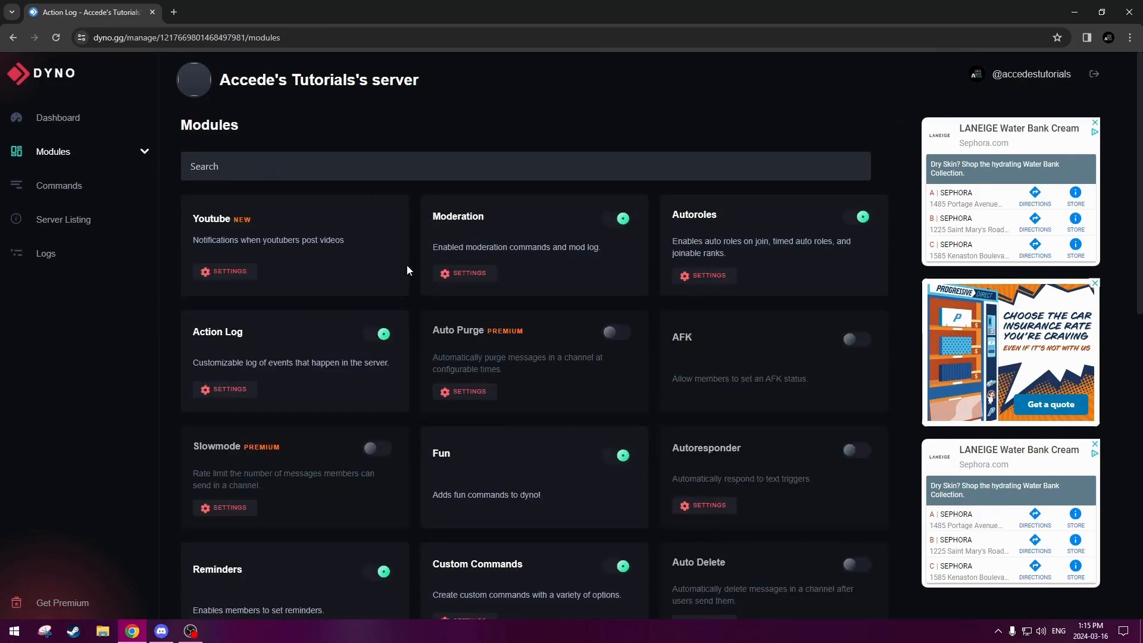
scroll(407, 265, down, 4)
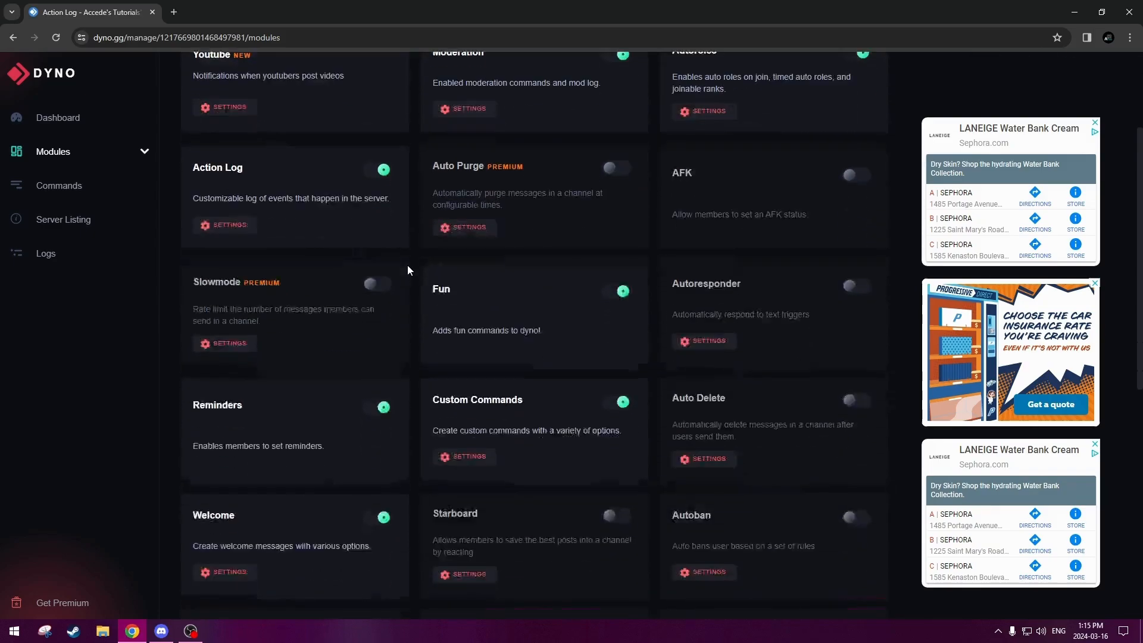
drag(435, 325, 542, 335)
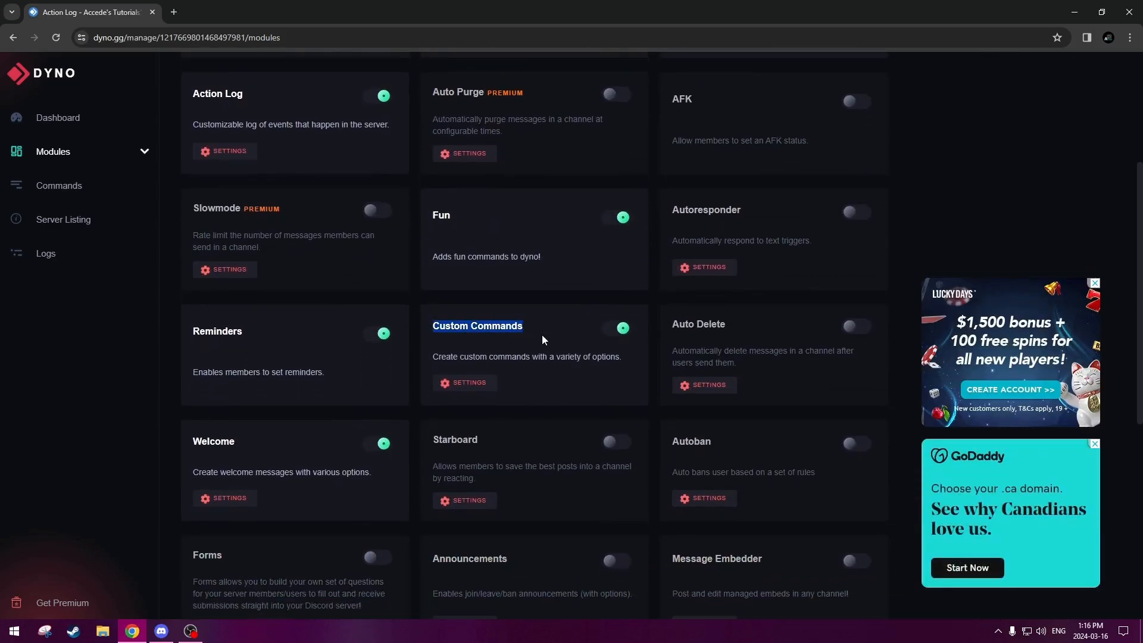
drag(439, 356, 581, 356)
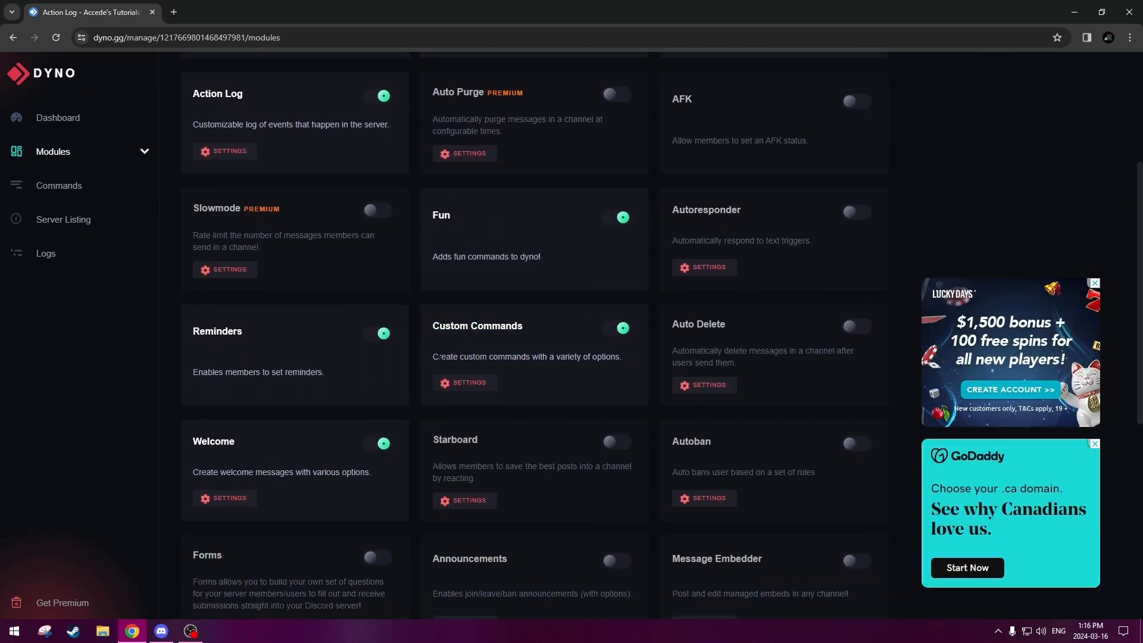
drag(432, 356, 632, 358)
click(630, 358)
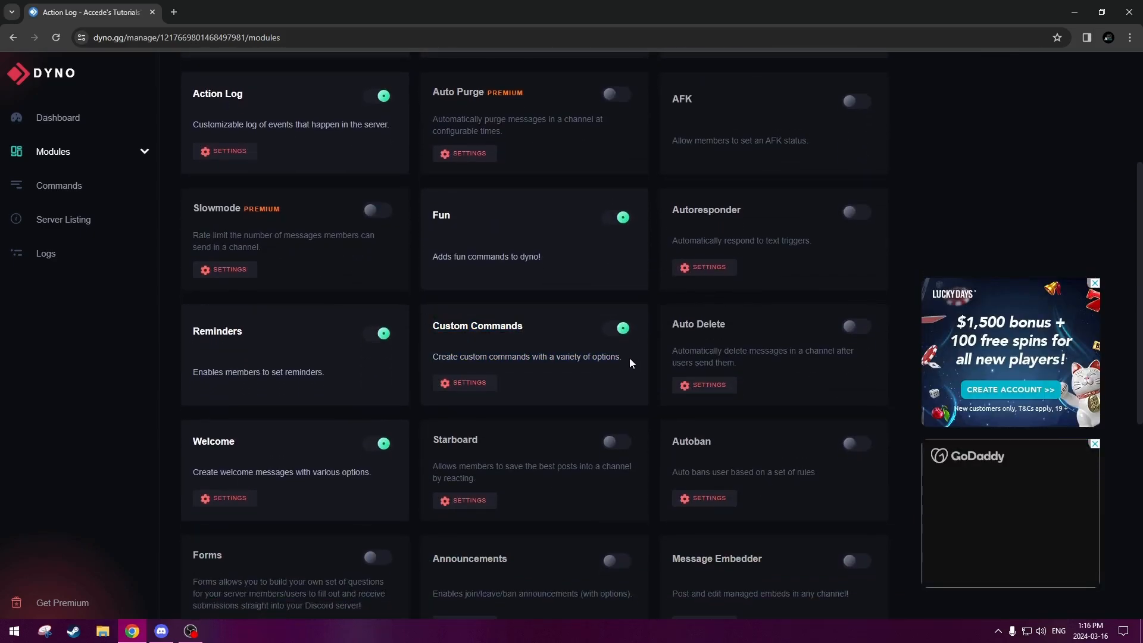
click(470, 386)
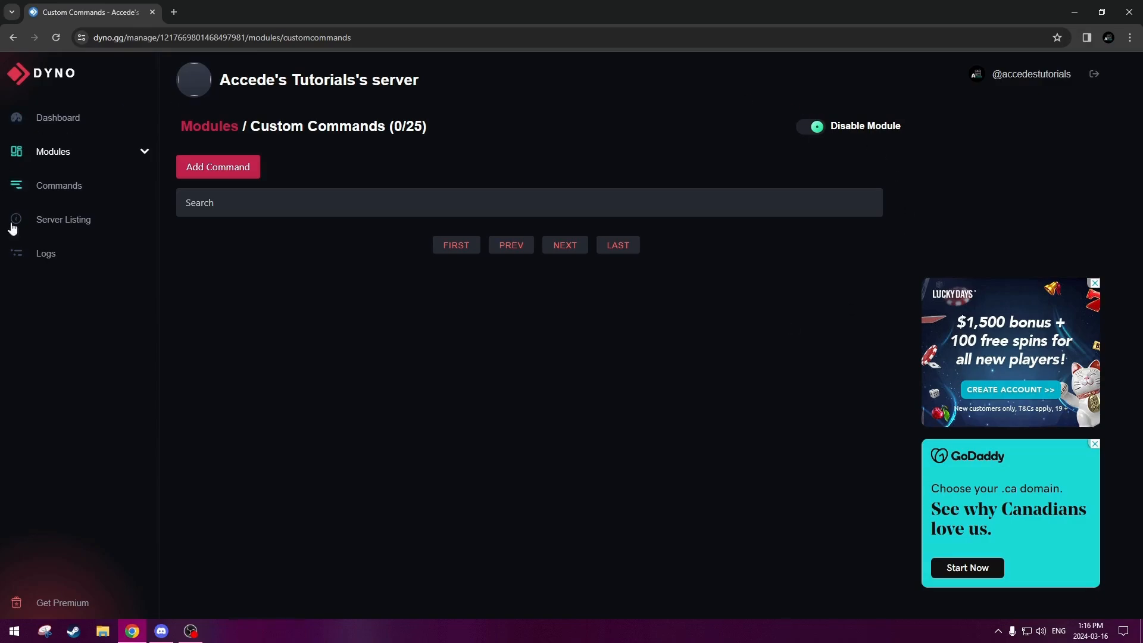
- Start a new custom command and expand its Permissions, Advanced Options, Additional Responses and Variable Reference sections
click(234, 179)
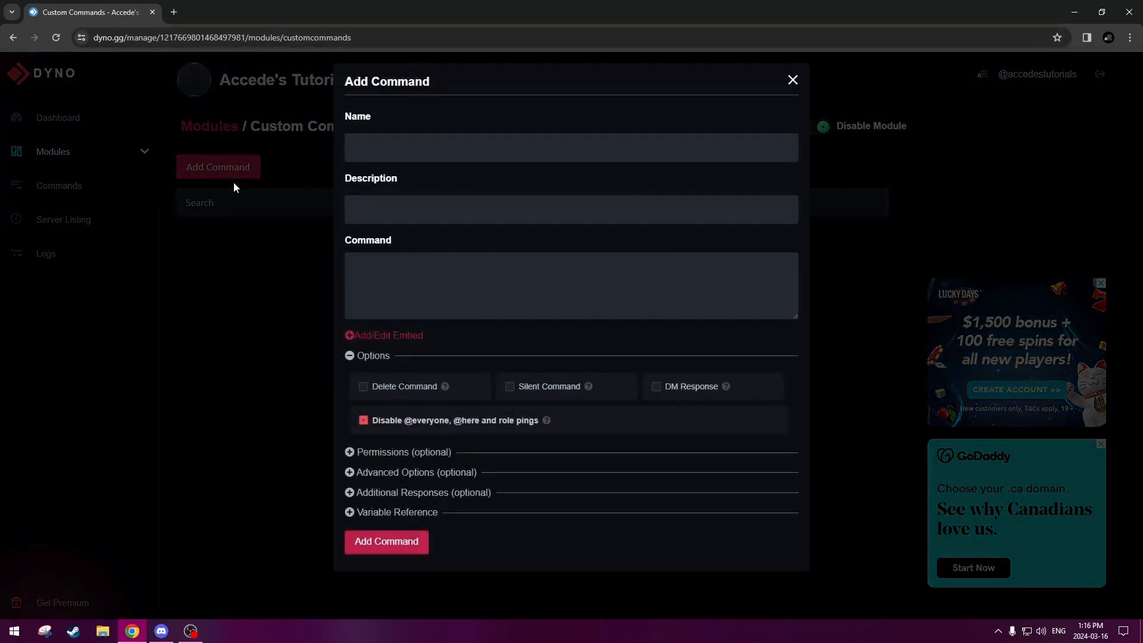
click(351, 453)
scroll(359, 495, down, 3)
click(349, 508)
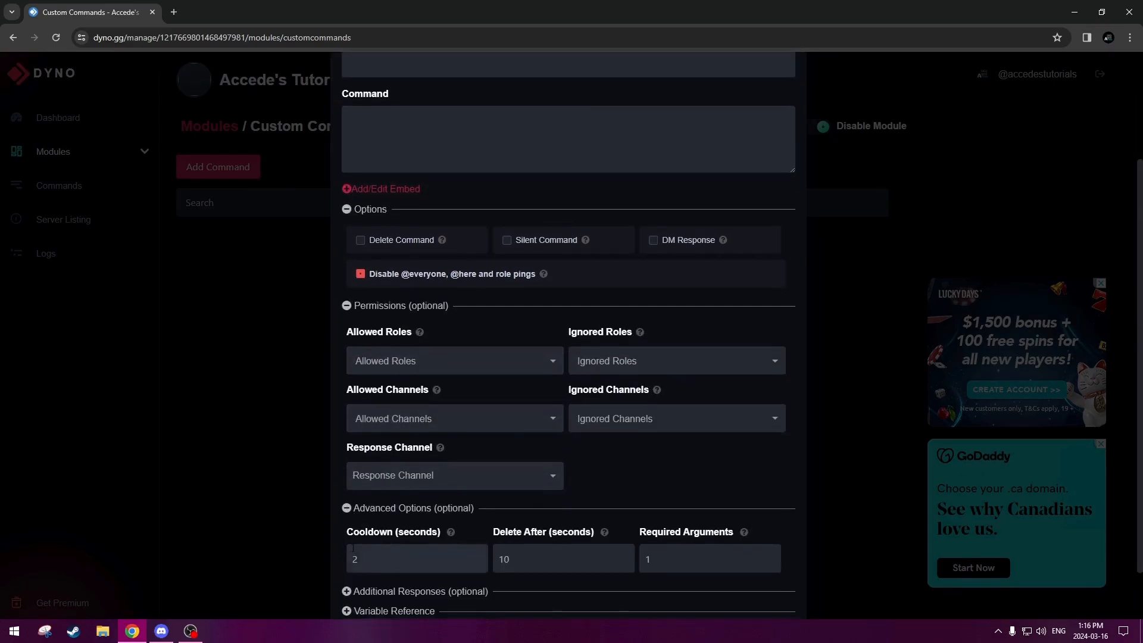
scroll(351, 545, down, 2)
click(347, 526)
click(347, 547)
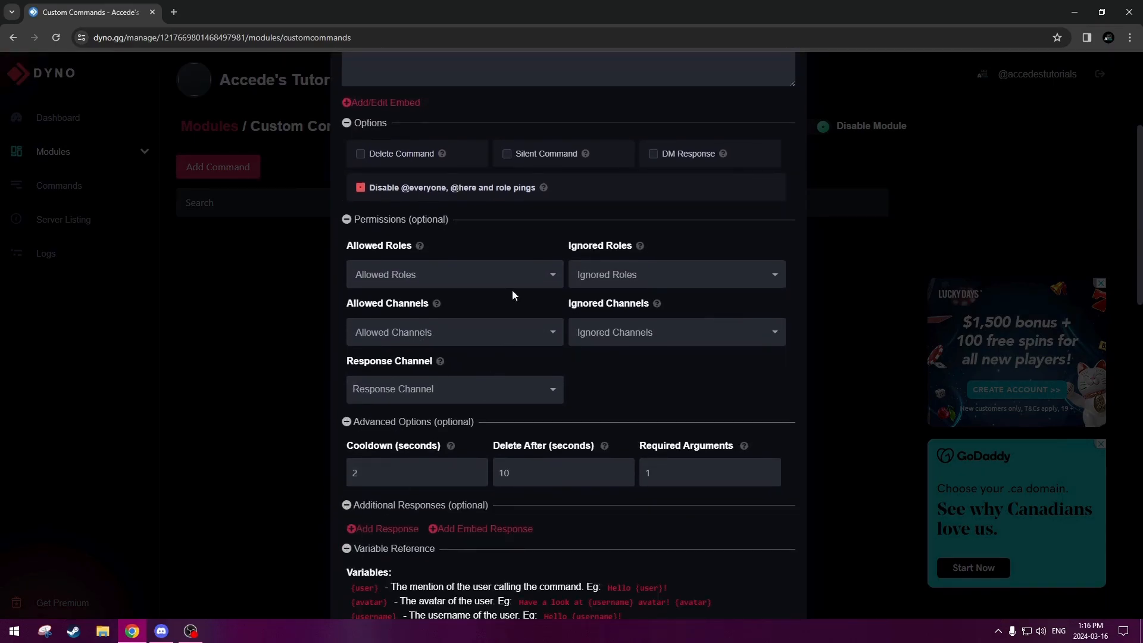
- Name the new command "boop" and give it the description "boops back"
scroll(512, 294, up, 4)
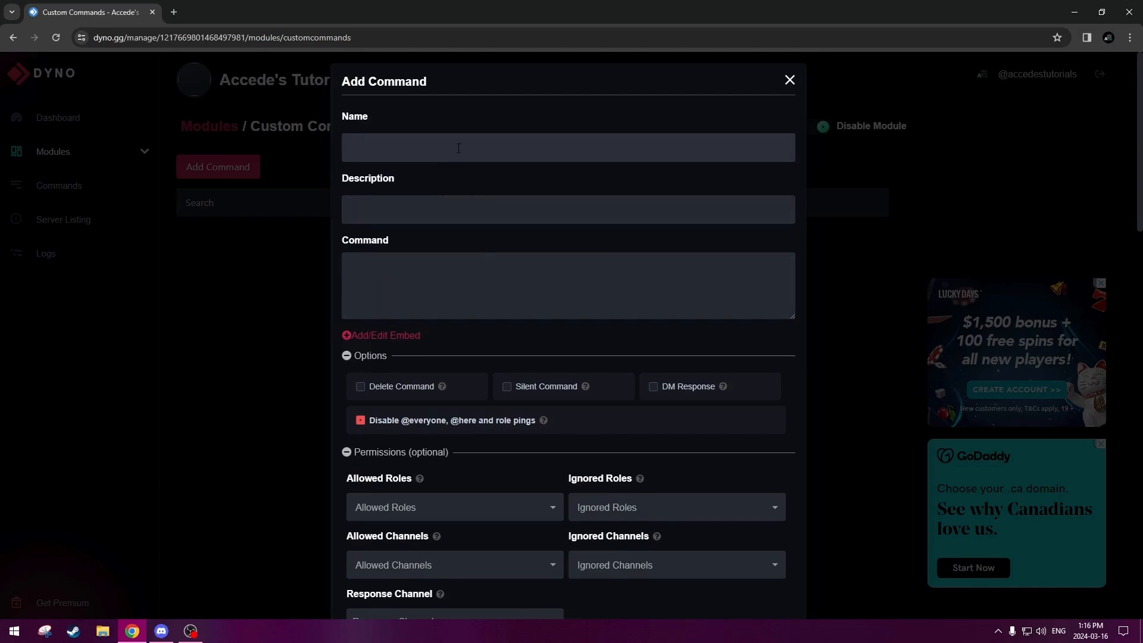
click(459, 148)
text(boop)
click(396, 207)
text(boops back)
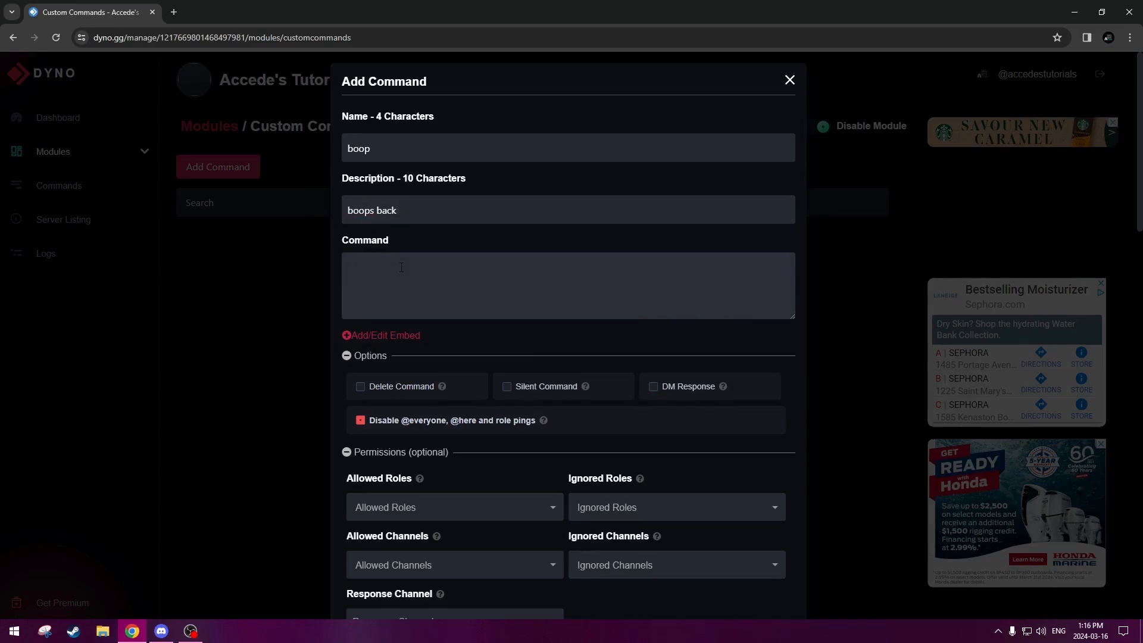
- Write "{user}, boop!" as the command's response, checking the meaning of {user} in the variable reference
click(407, 283)
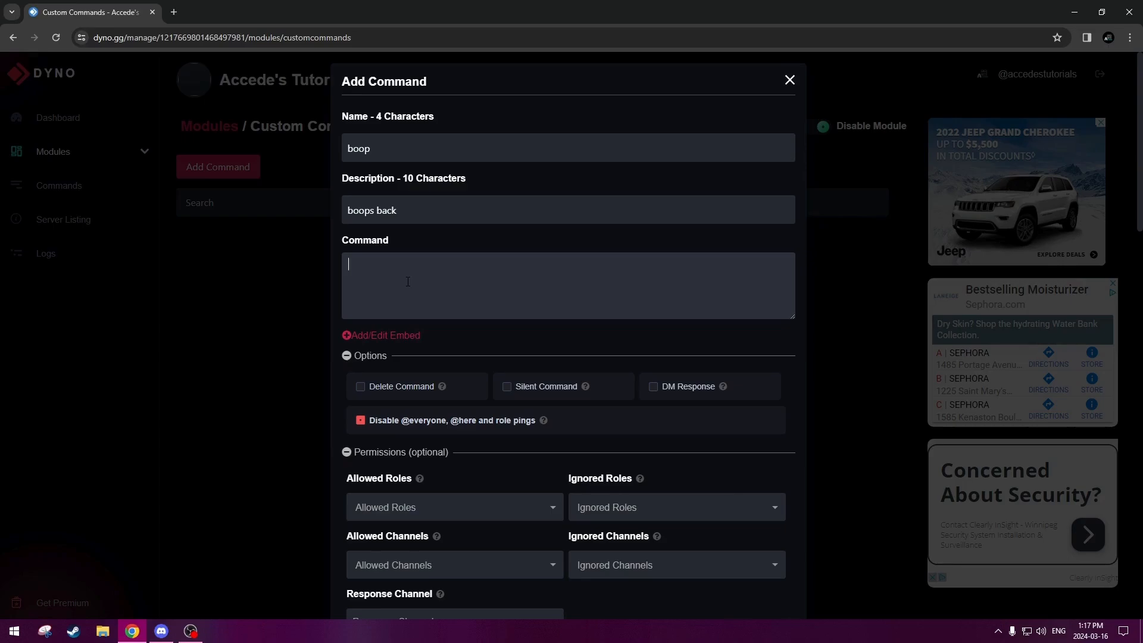
text({user})
scroll(383, 372, down, 10)
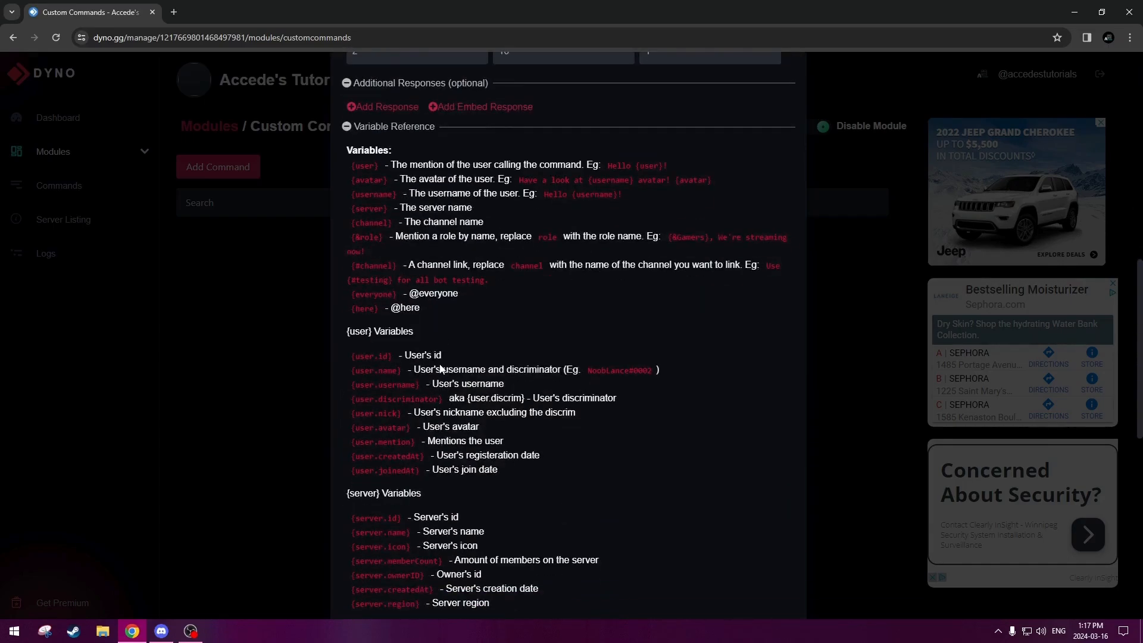
drag(392, 164, 604, 168)
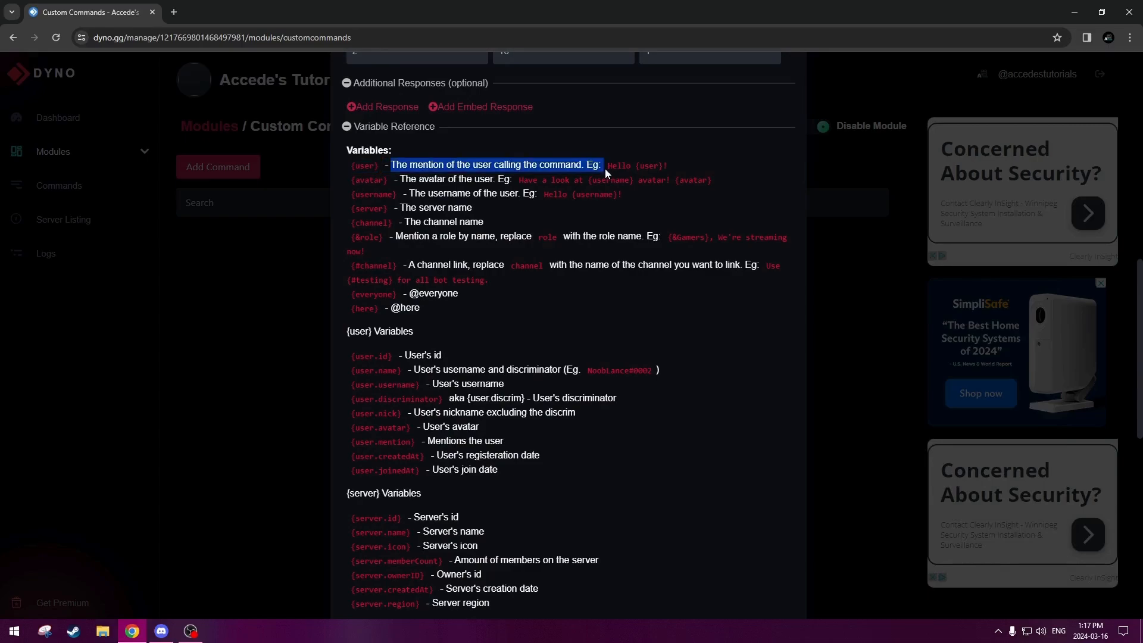
click(605, 168)
scroll(605, 168, up, 11)
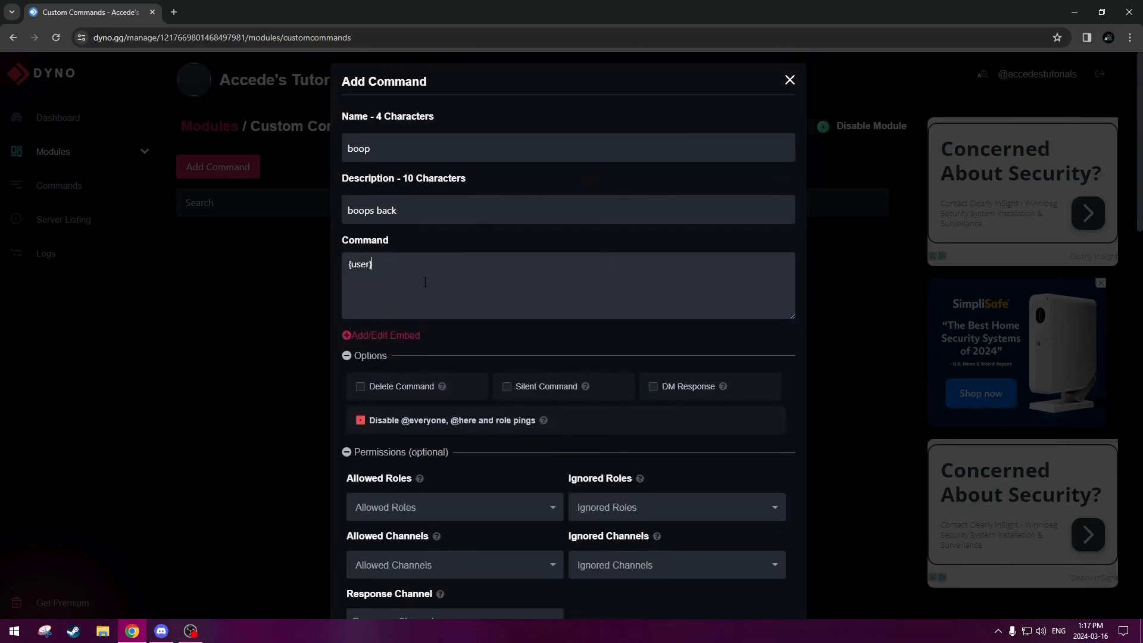
text(, boop!)
- Look over the boop command's optional settings and response text, and add the command to the server
scroll(502, 258, down, 5)
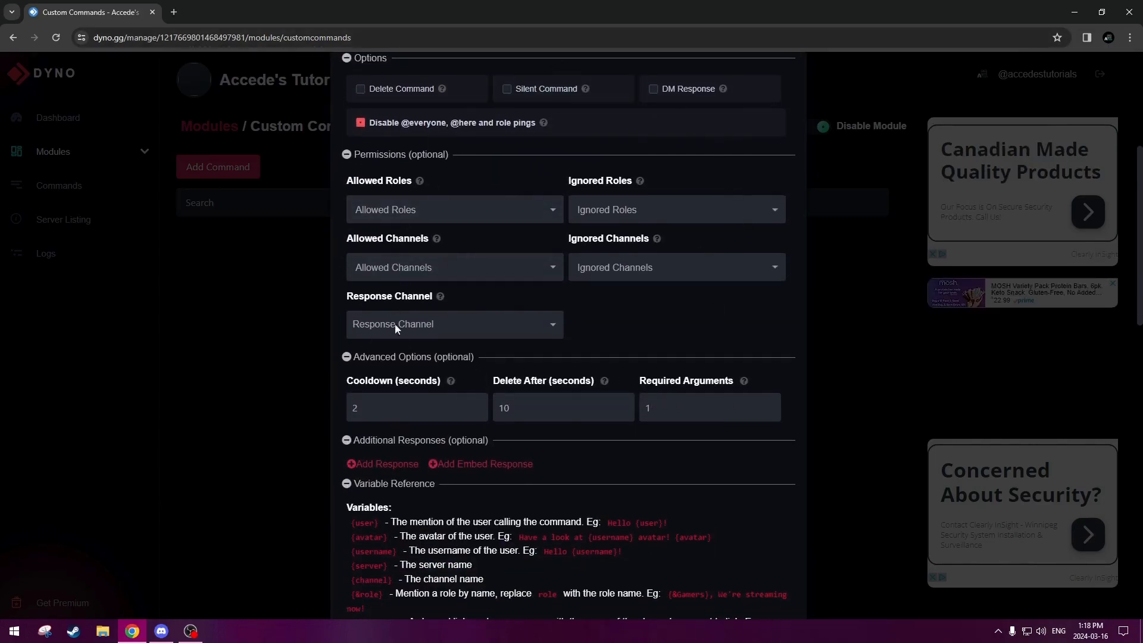
scroll(608, 260, up, 5)
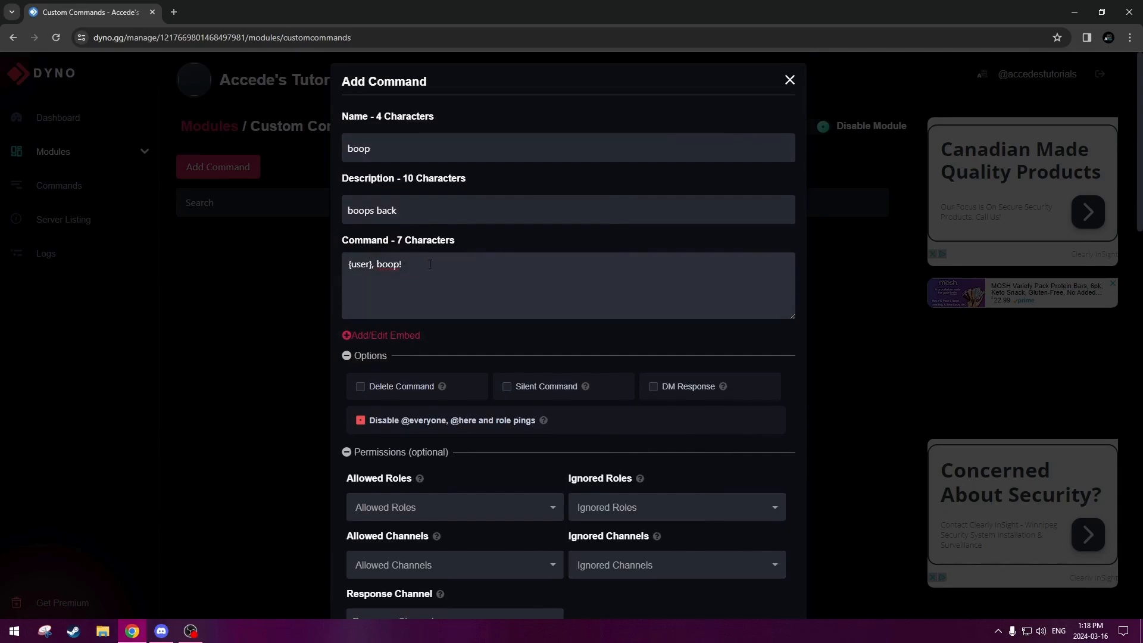
triple_click(419, 264)
scroll(432, 268, down, 15)
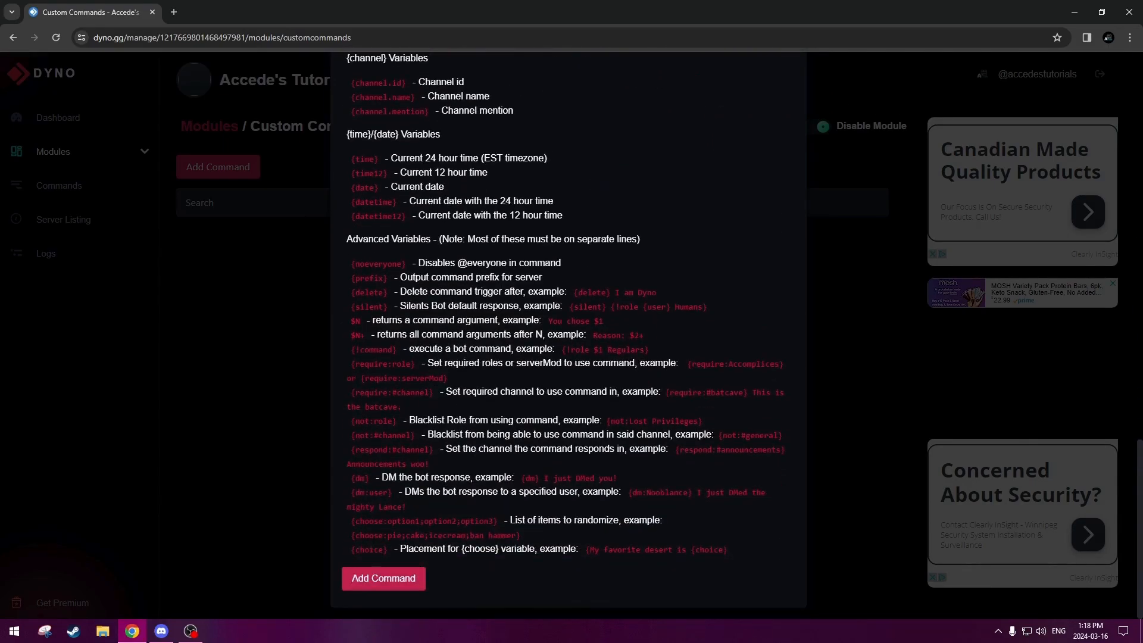
click(381, 579)
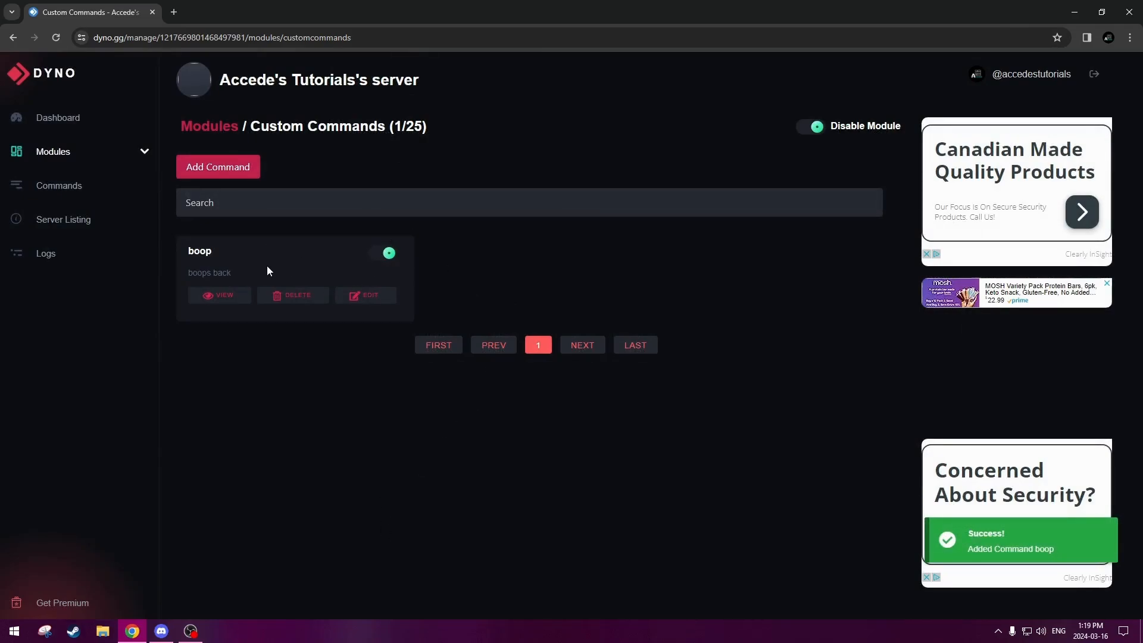
- Go back to the modules overview, look through the available modules and open the Welcome module's settings
click(51, 153)
scroll(454, 278, down, 5)
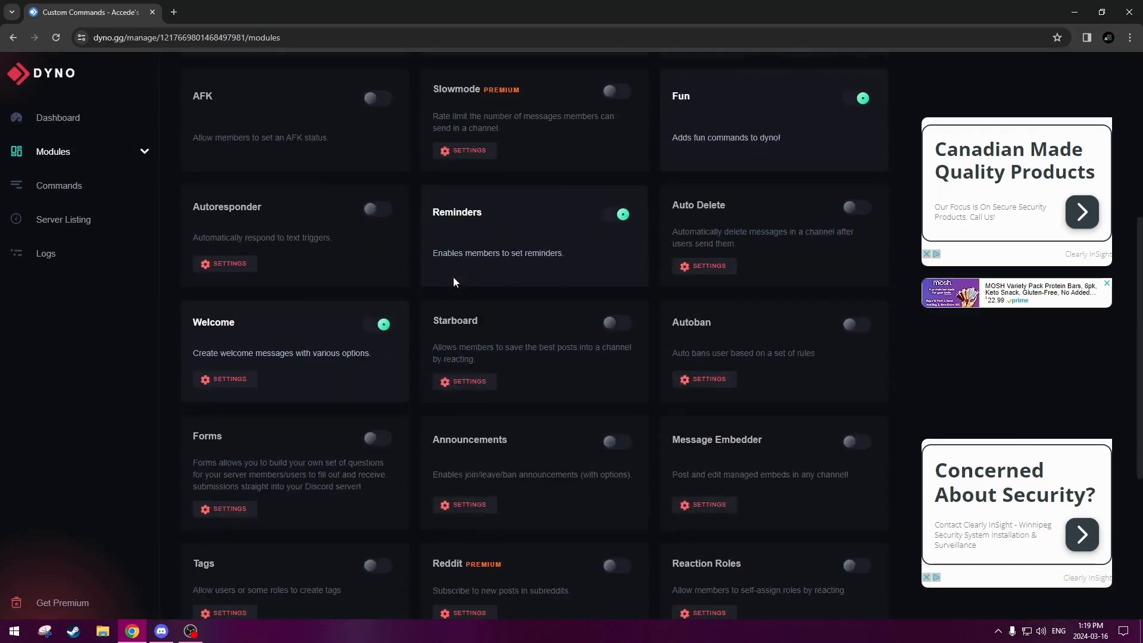
scroll(452, 276, down, 6)
scroll(453, 276, up, 7)
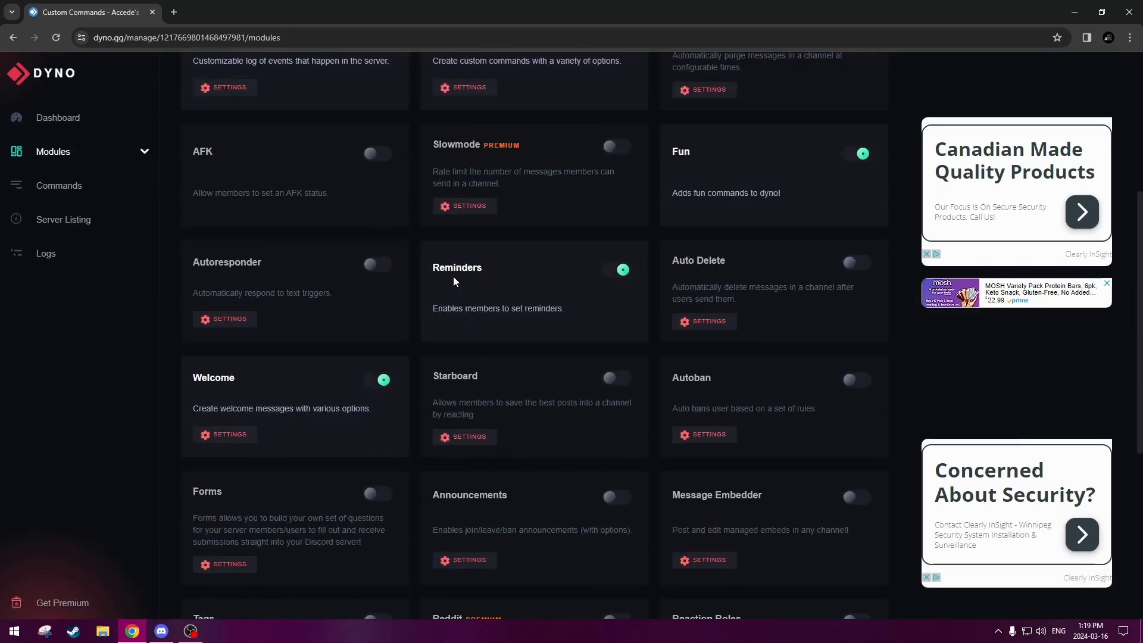
click(226, 435)
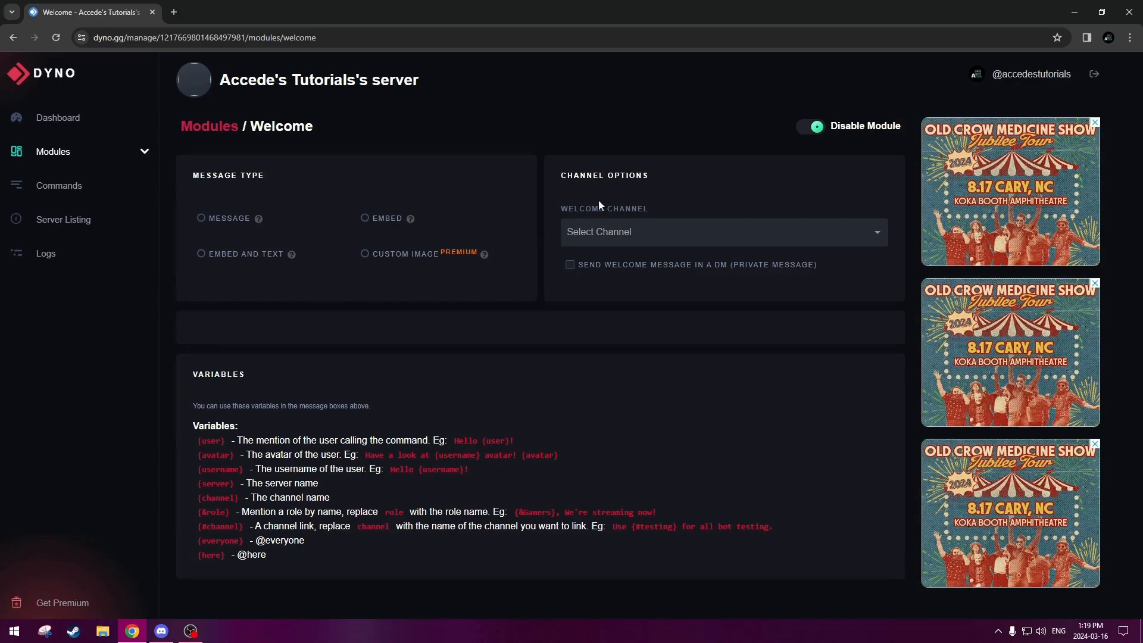
- Switch to Discord and create a public text channel named "welcome" above the INFORMATION category, outside any category
click(161, 630)
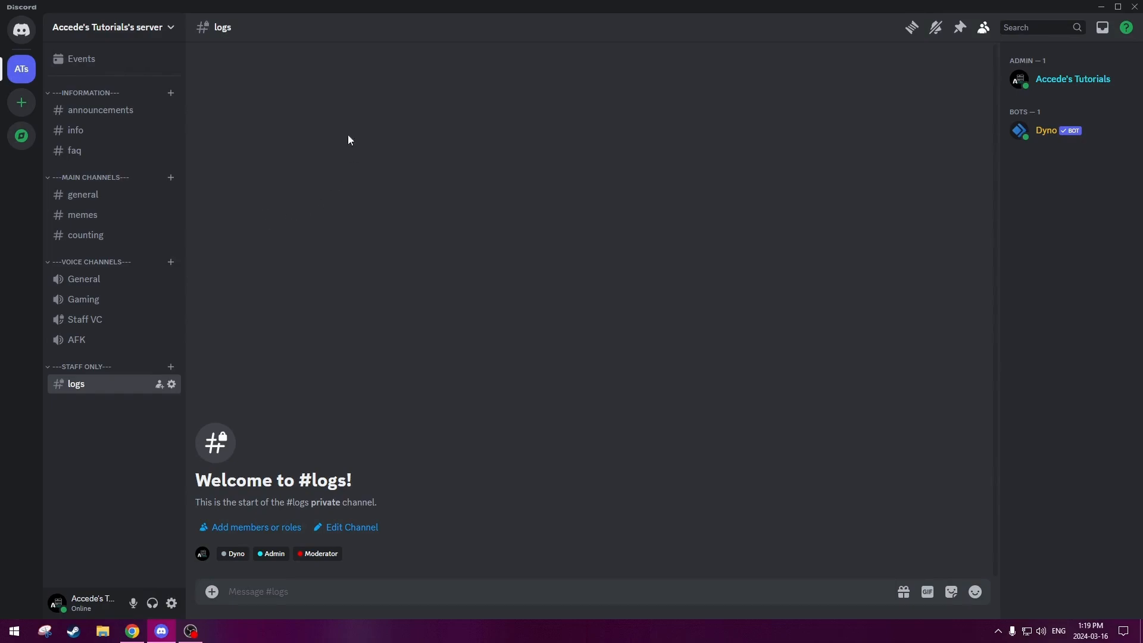
right_click(84, 80)
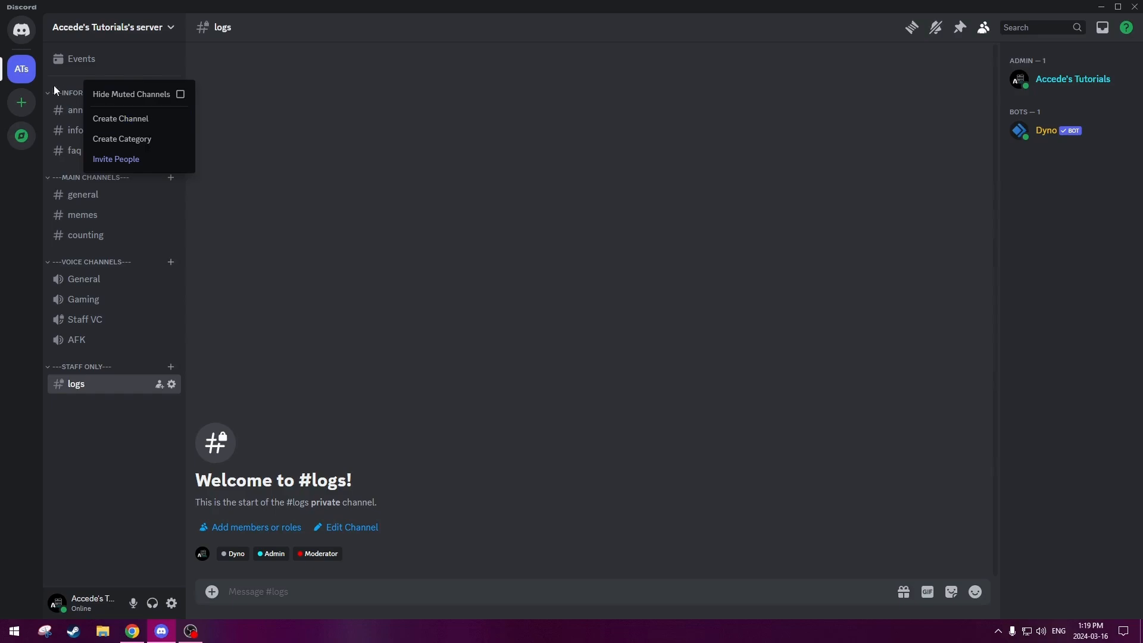
click(108, 123)
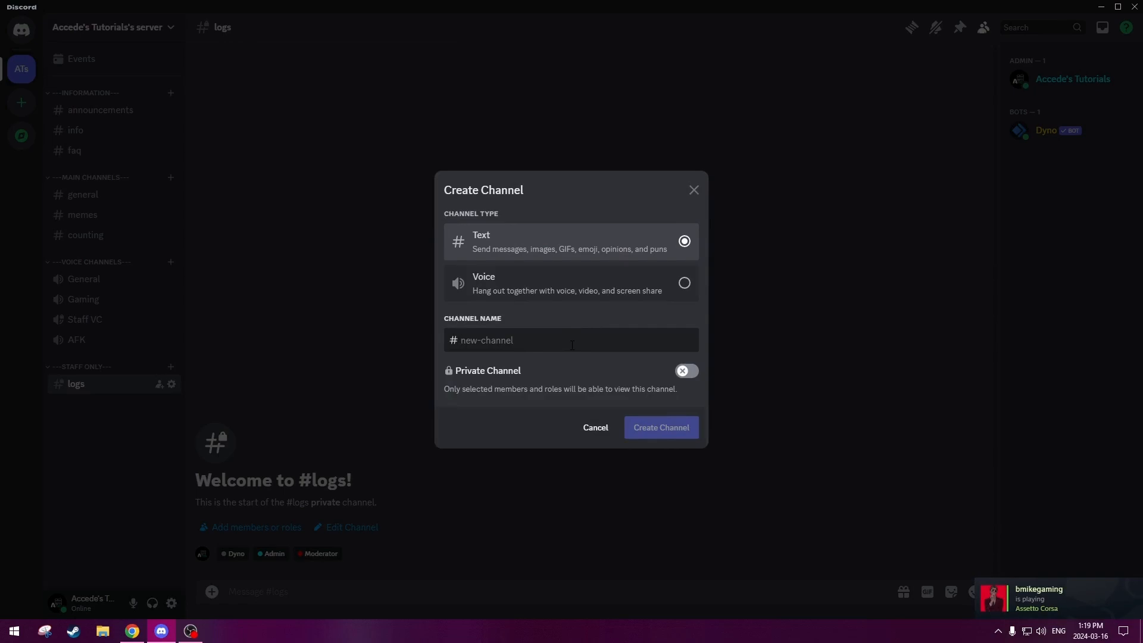
text(welcome)
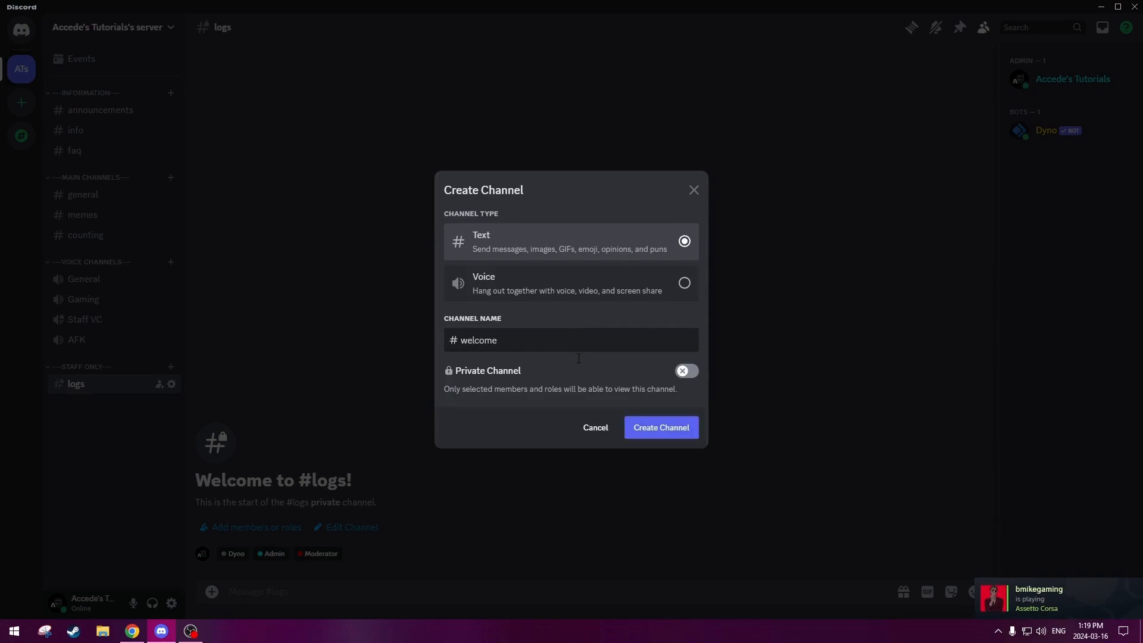
click(653, 425)
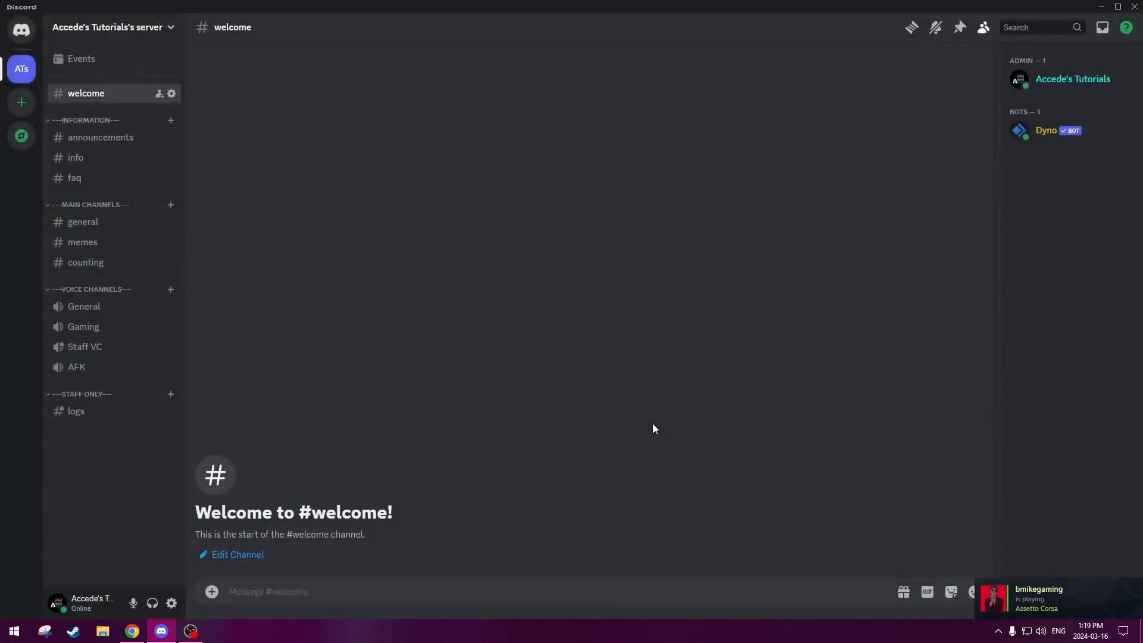
right_click(109, 93)
click(142, 226)
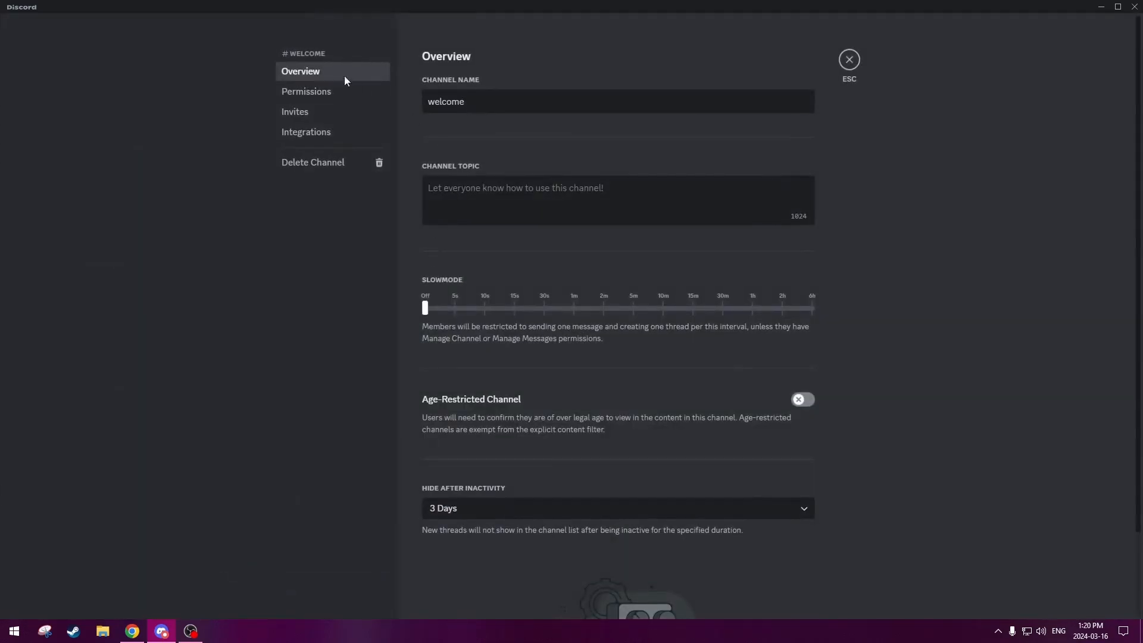
click(297, 90)
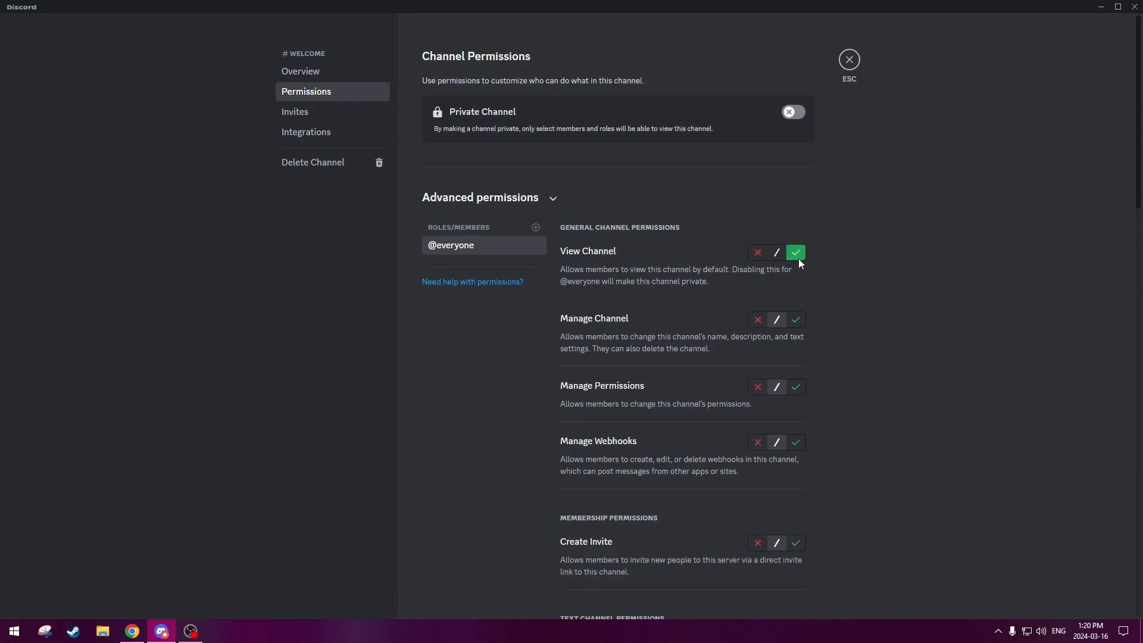
scroll(798, 259, down, 5)
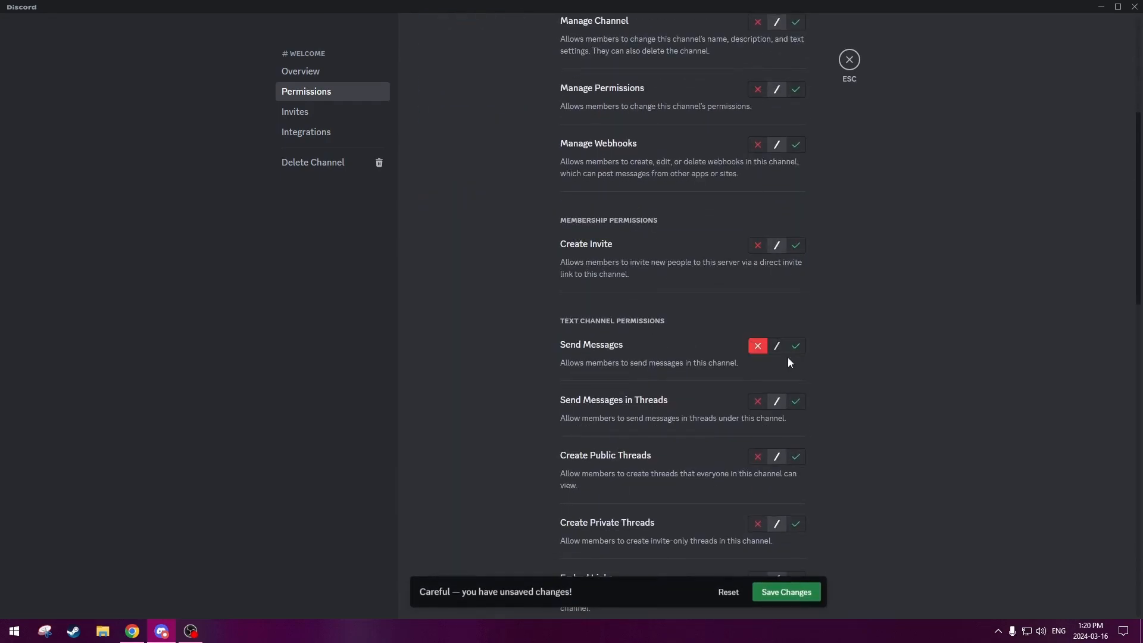
scroll(788, 362, down, 12)
scroll(773, 388, down, 4)
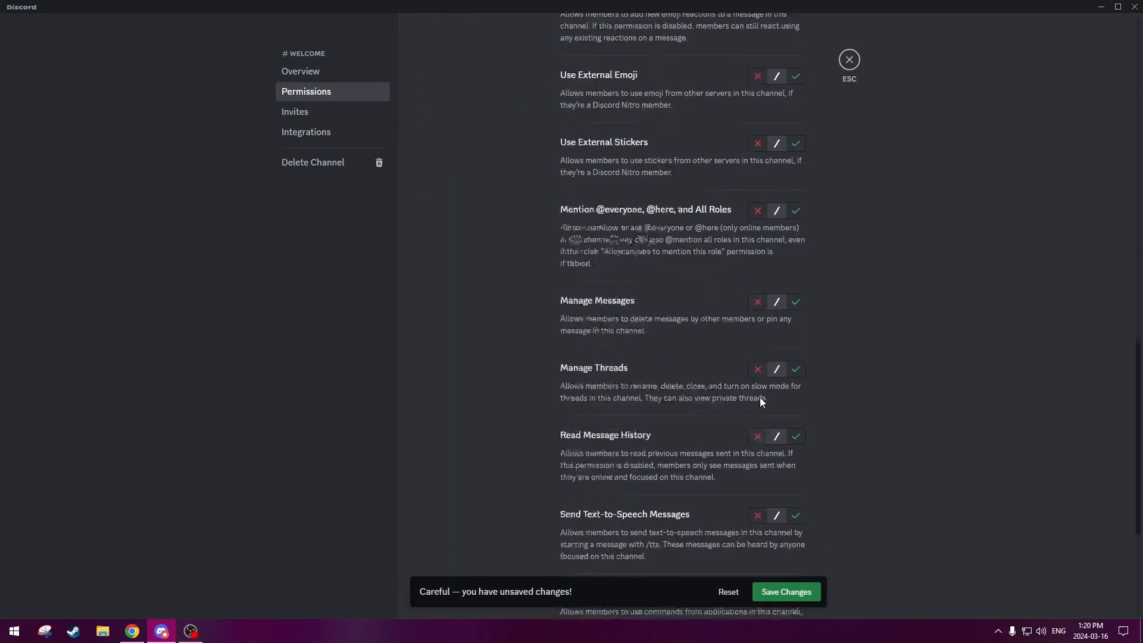
click(796, 367)
click(786, 592)
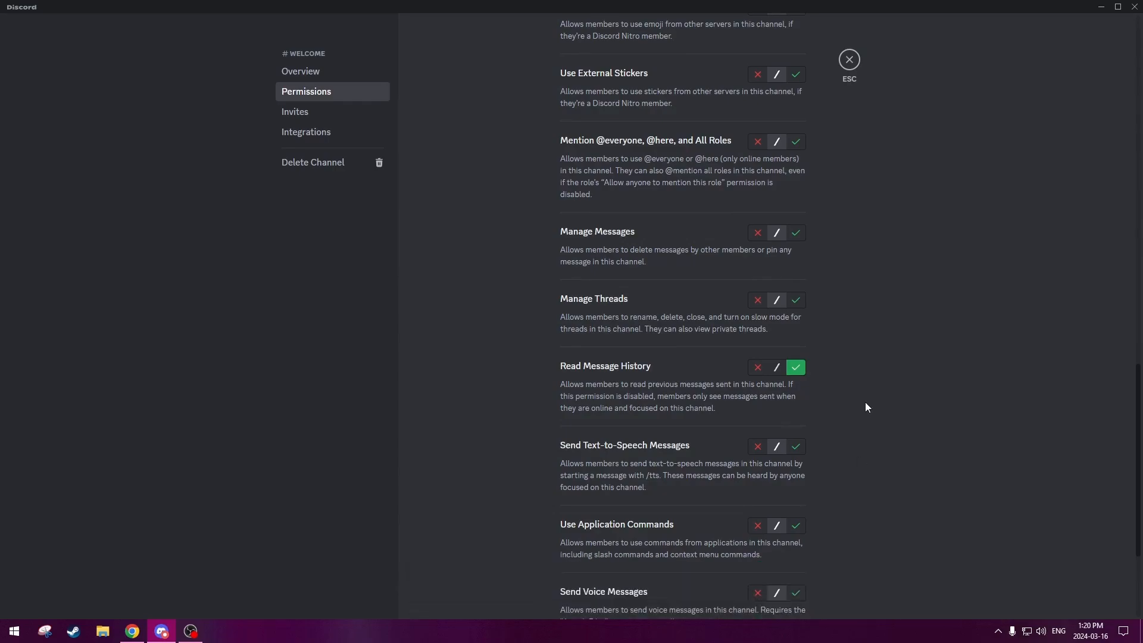
scroll(865, 407, up, 15)
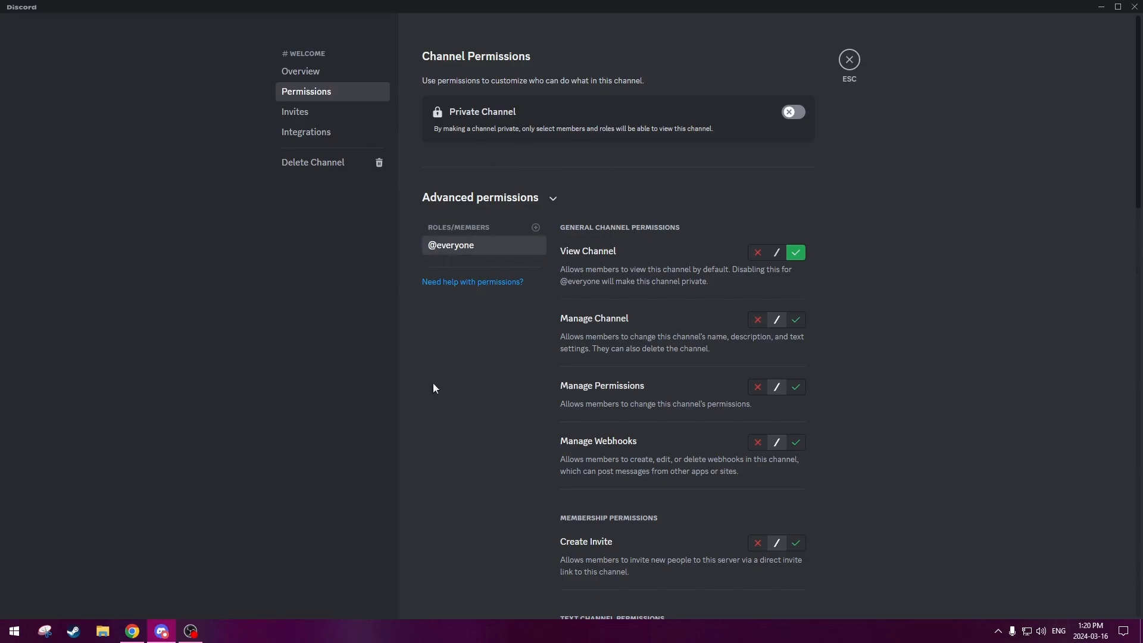
click(849, 60)
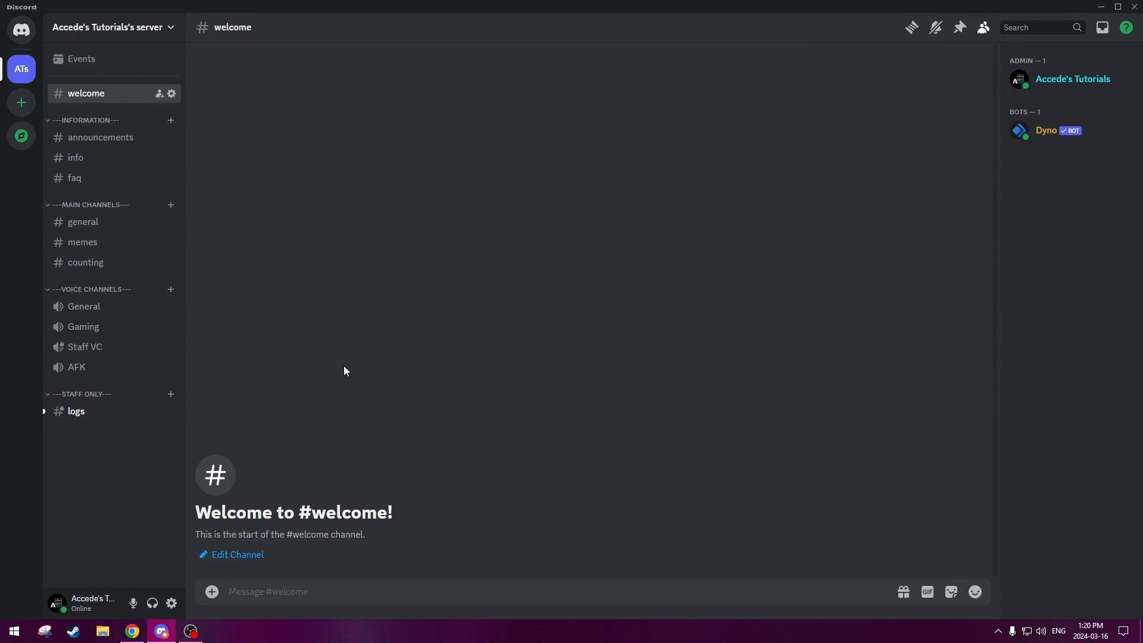
- Switch to the Dyno dashboard in Chrome, set the welcome channel to "welcome" and choose Message as the message type
click(129, 633)
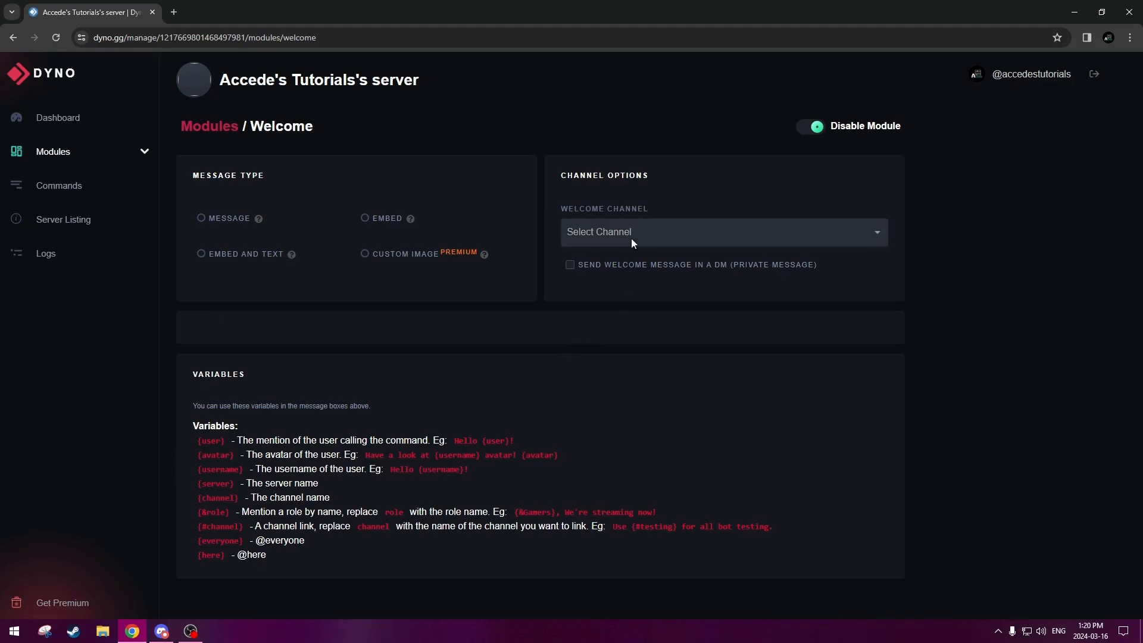
click(632, 237)
scroll(625, 293, down, 3)
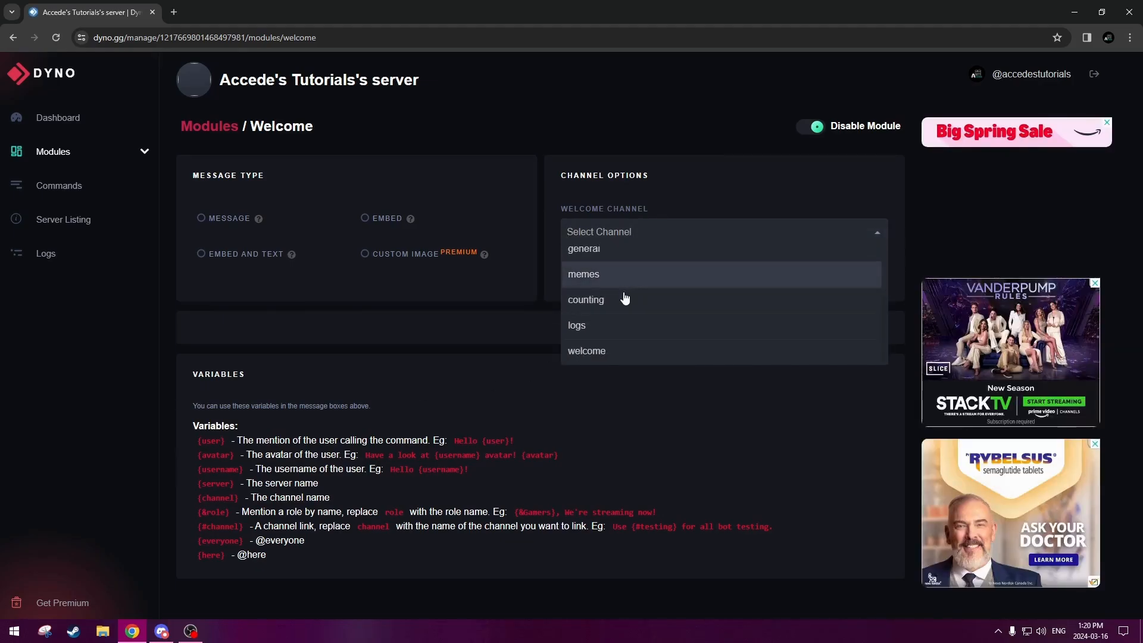
click(616, 356)
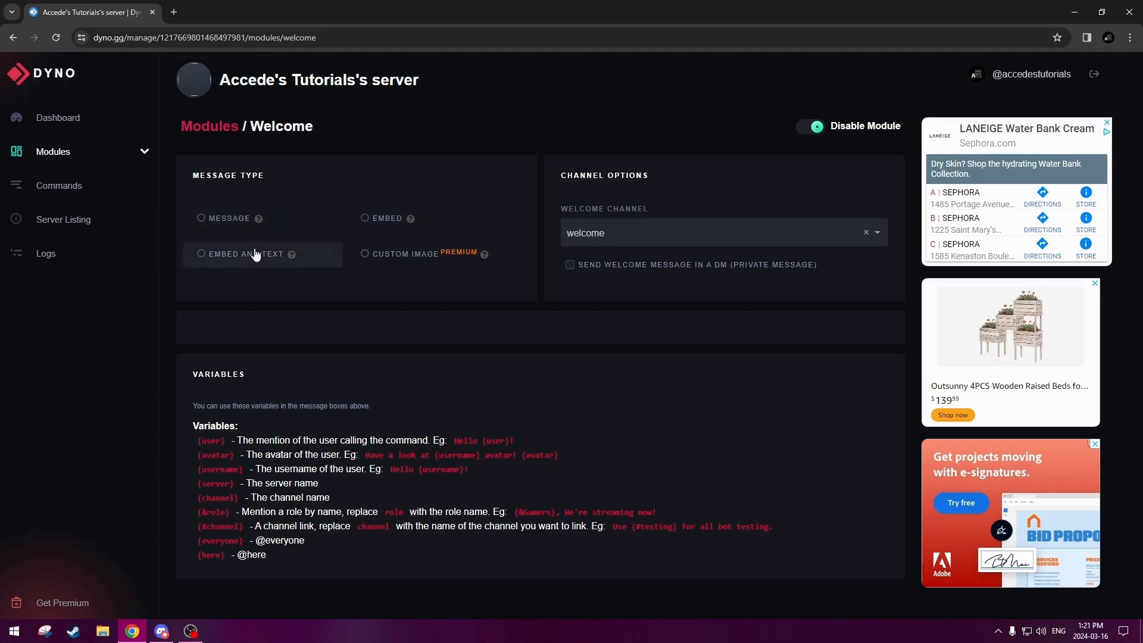
click(200, 219)
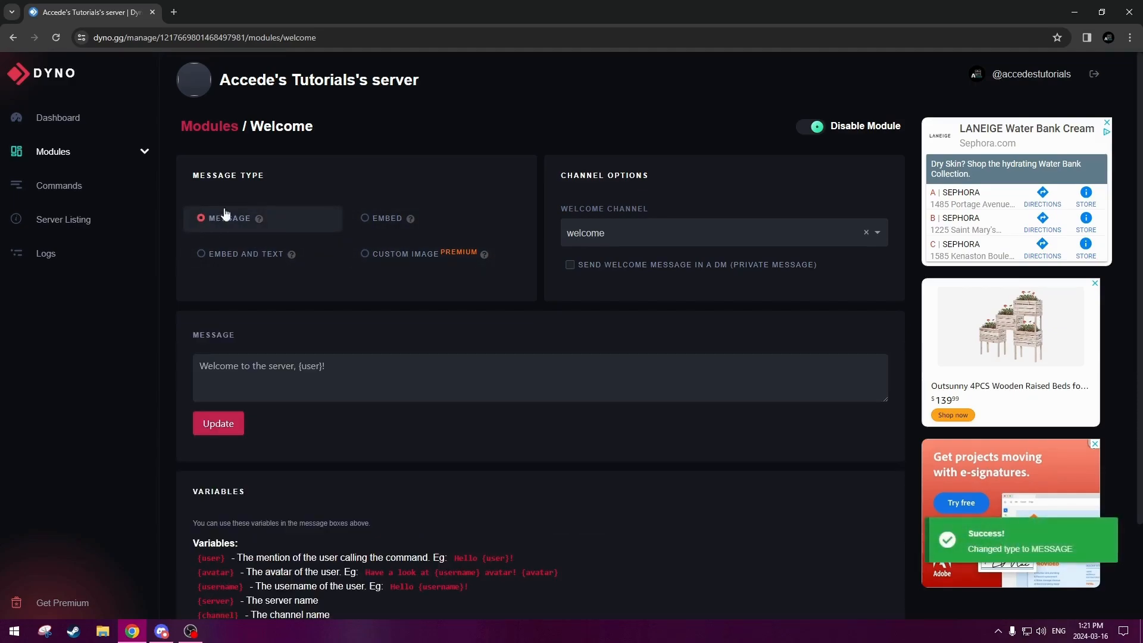
- Replace the welcome message text with "{user}, welcome to {server}!"
click(248, 366)
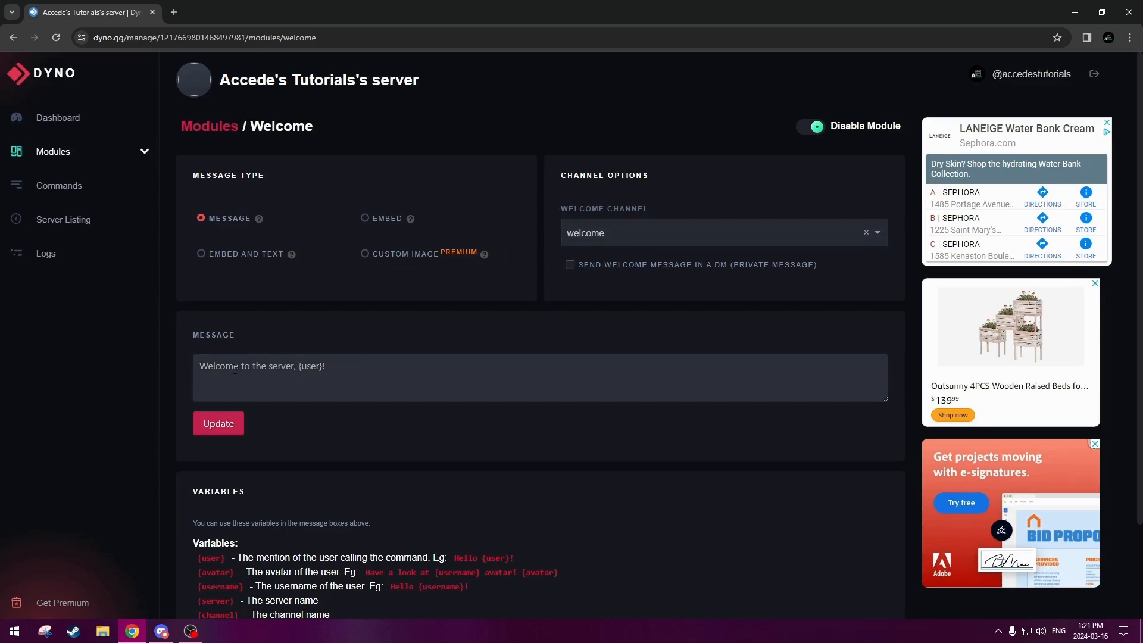
scroll(295, 368, down, 1)
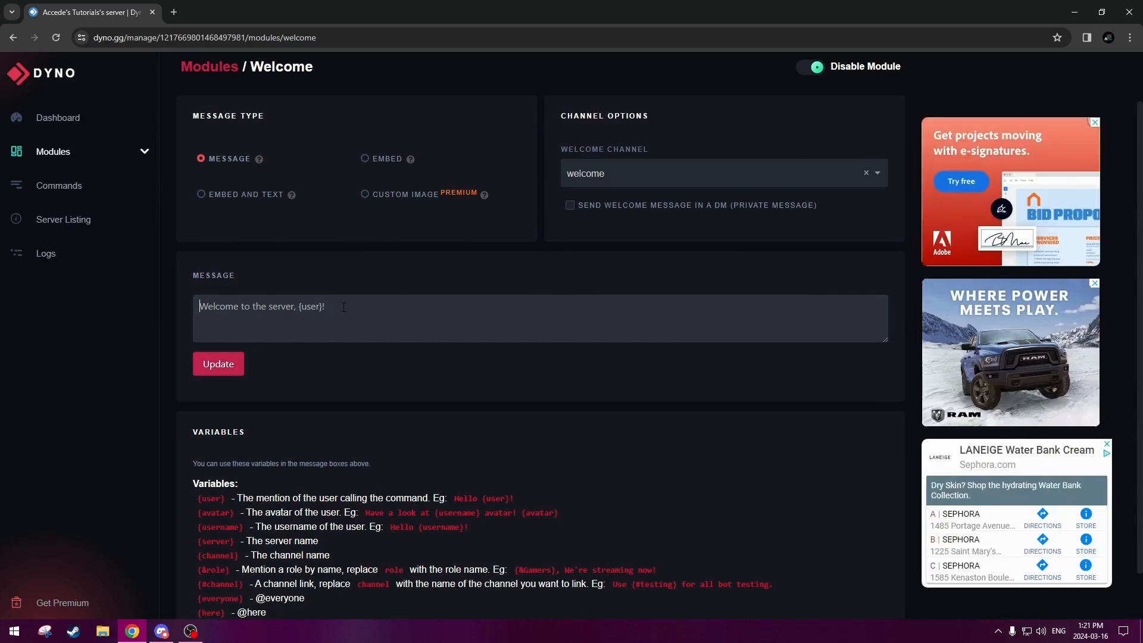
text({user)
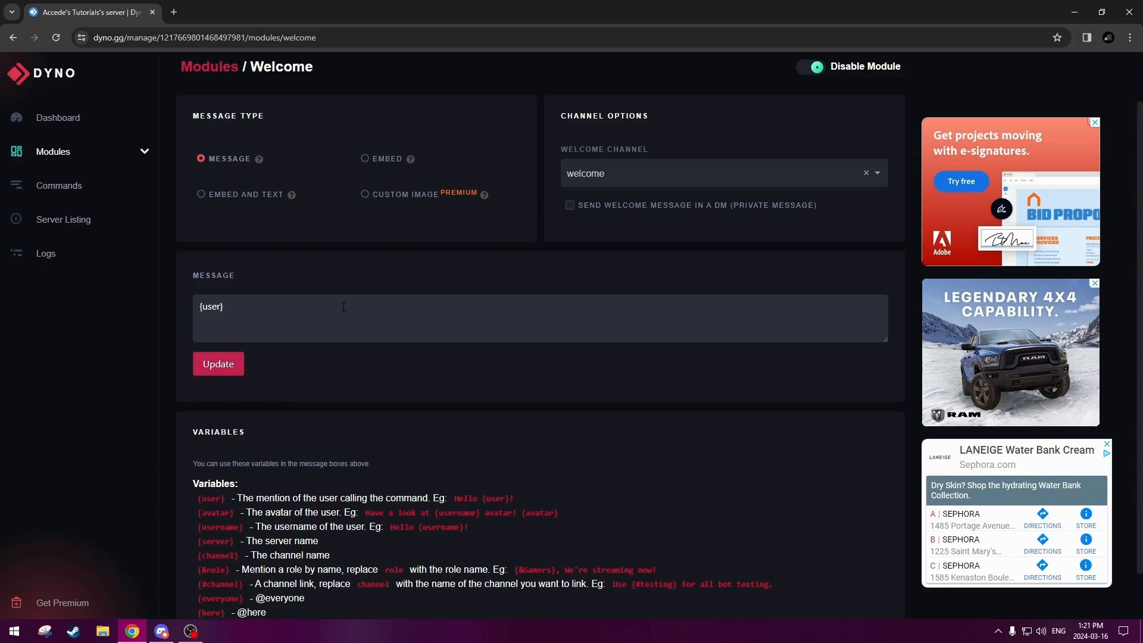
text(}, welcome to )
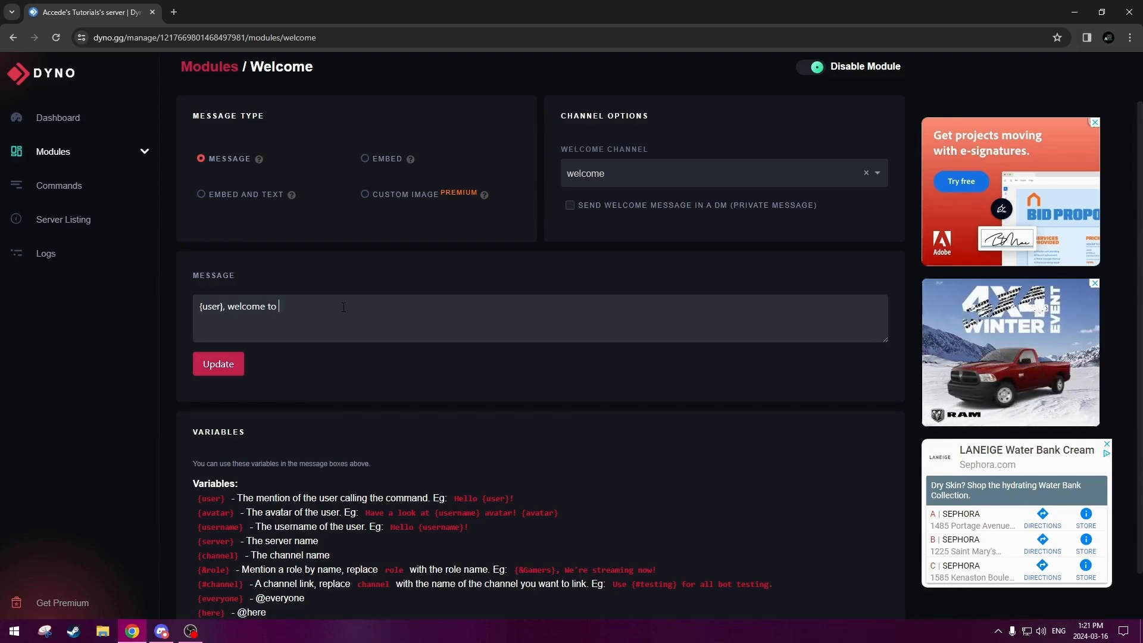
text({server)
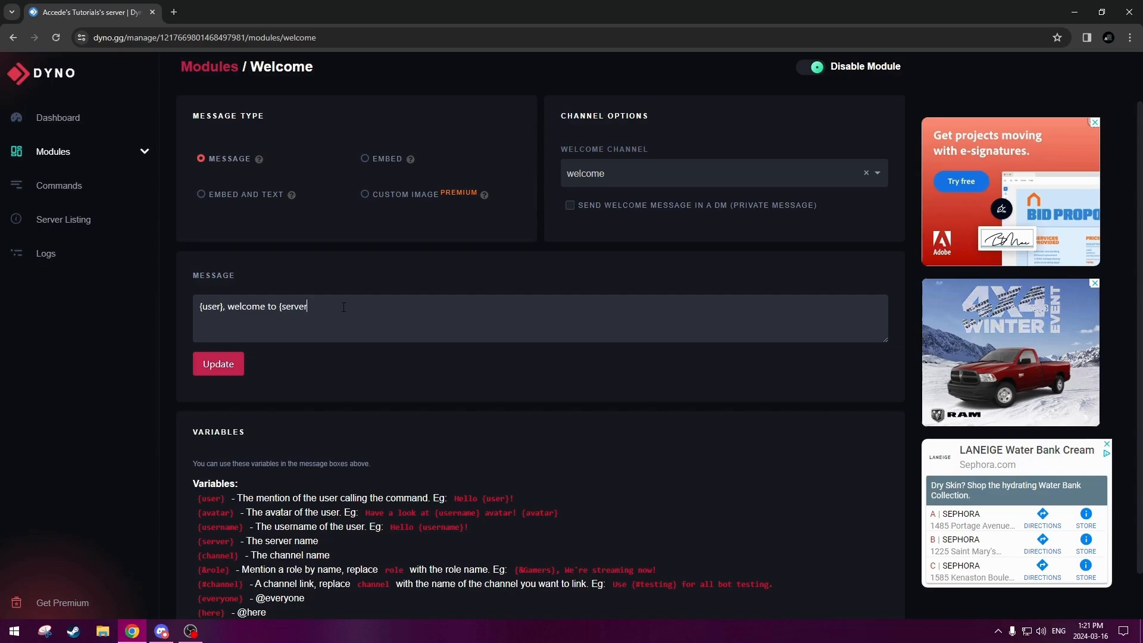
text(}!)
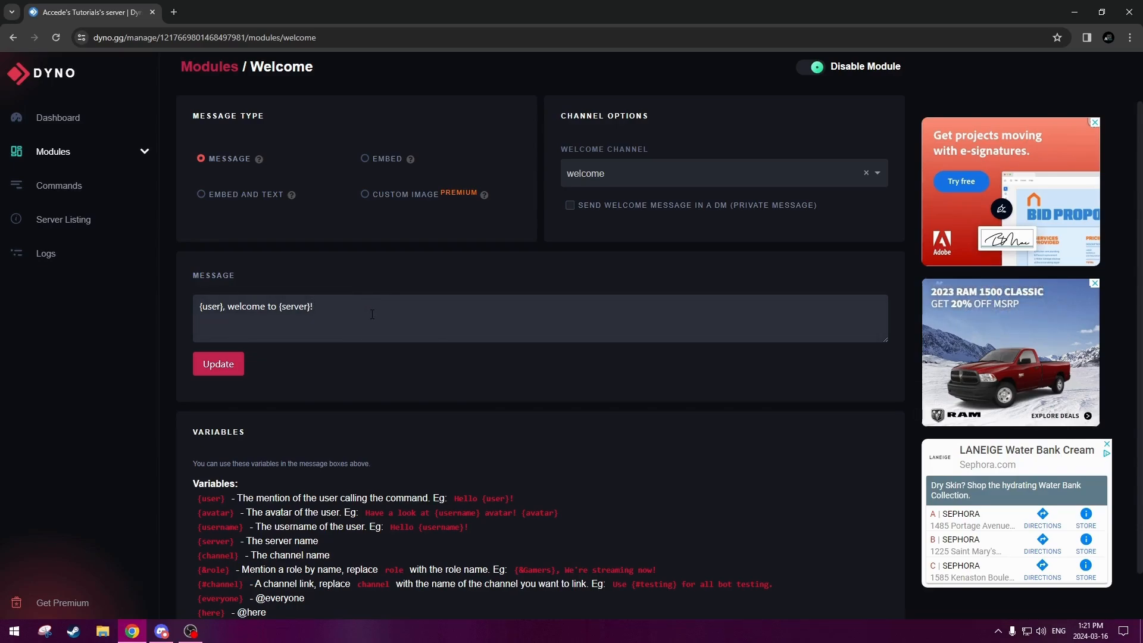
- Look over the list of available message variables and save the updated welcome message
scroll(270, 424, down, 1)
drag(185, 451, 288, 562)
click(288, 562)
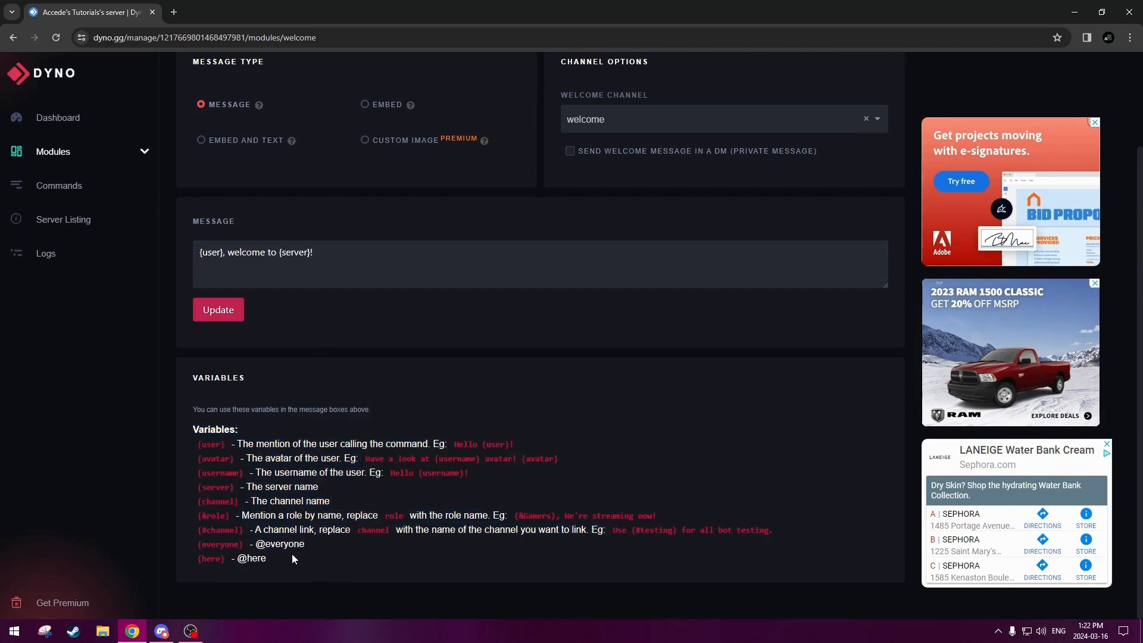
scroll(292, 556, up, 2)
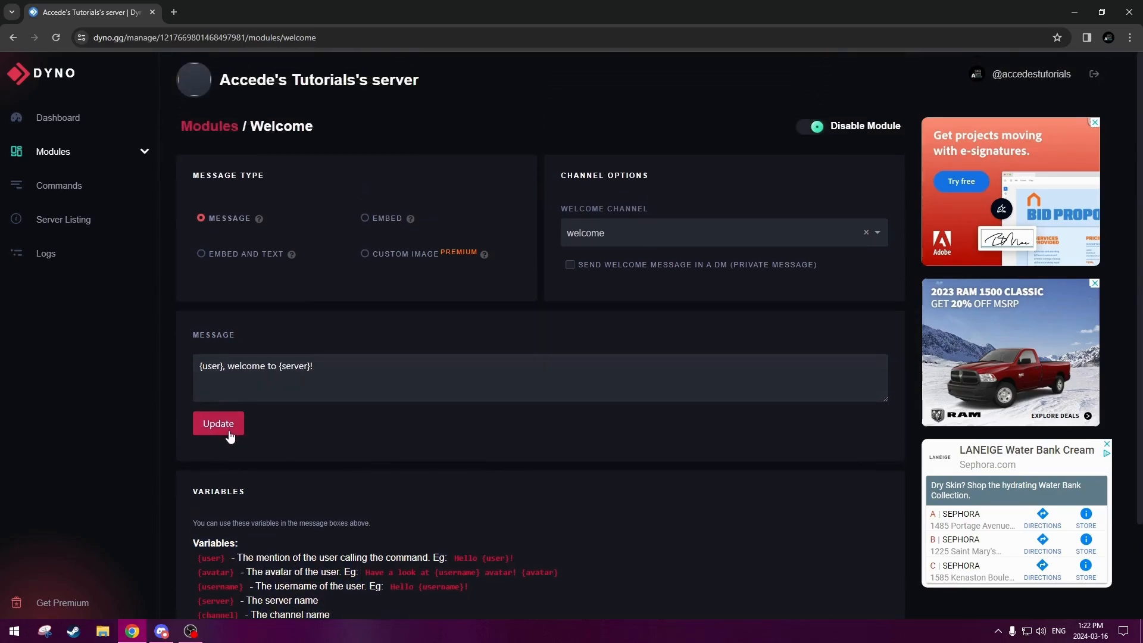
click(230, 435)
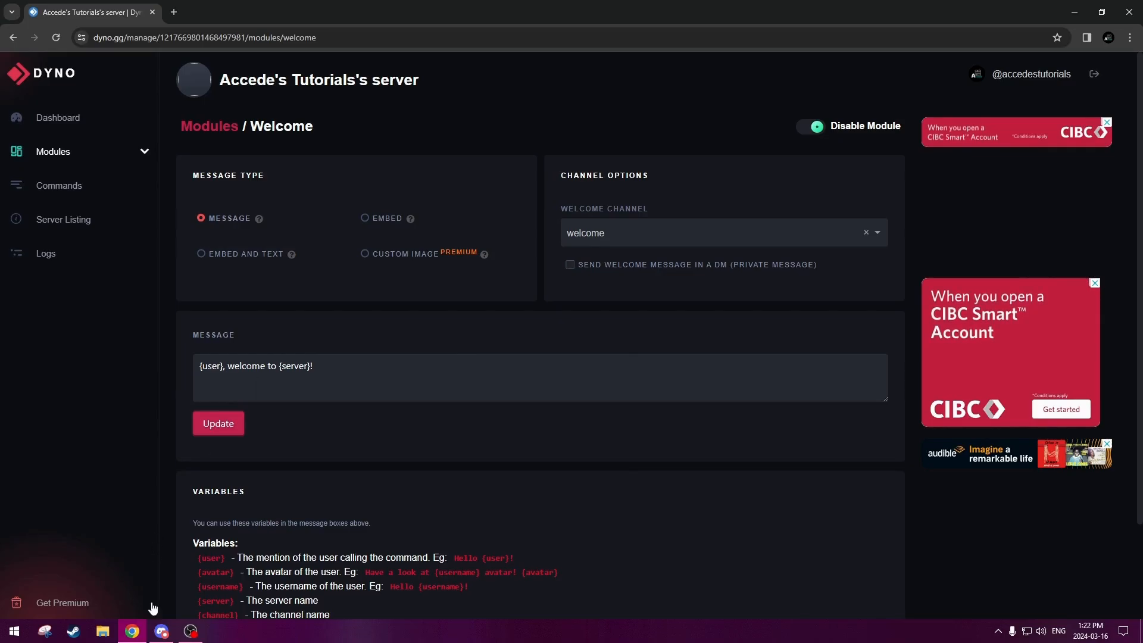
click(161, 631)
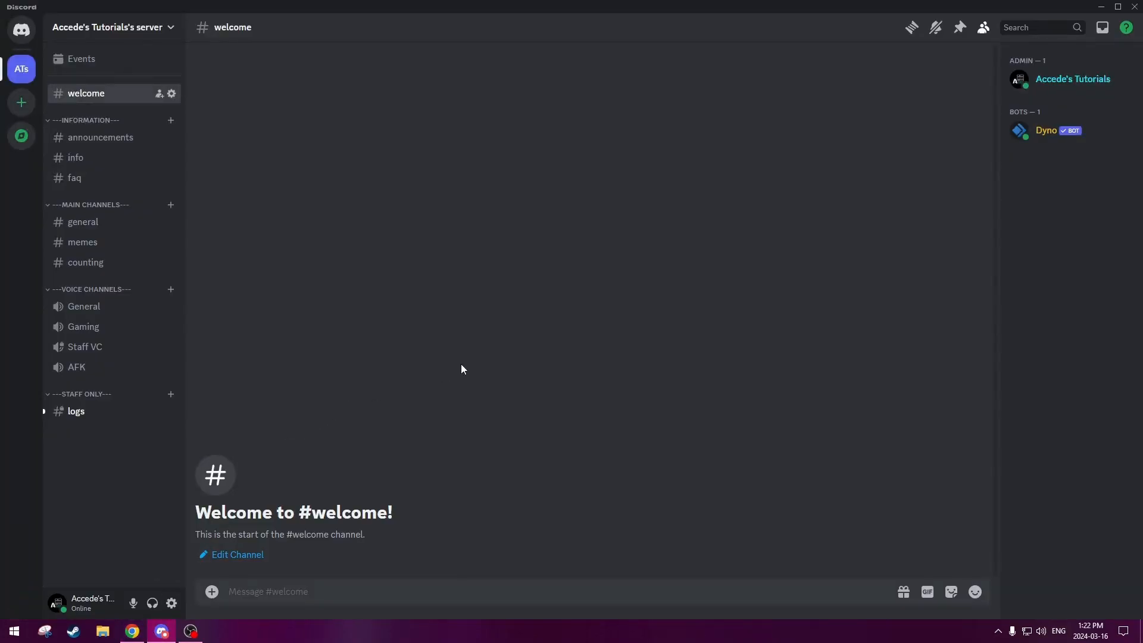
click(117, 226)
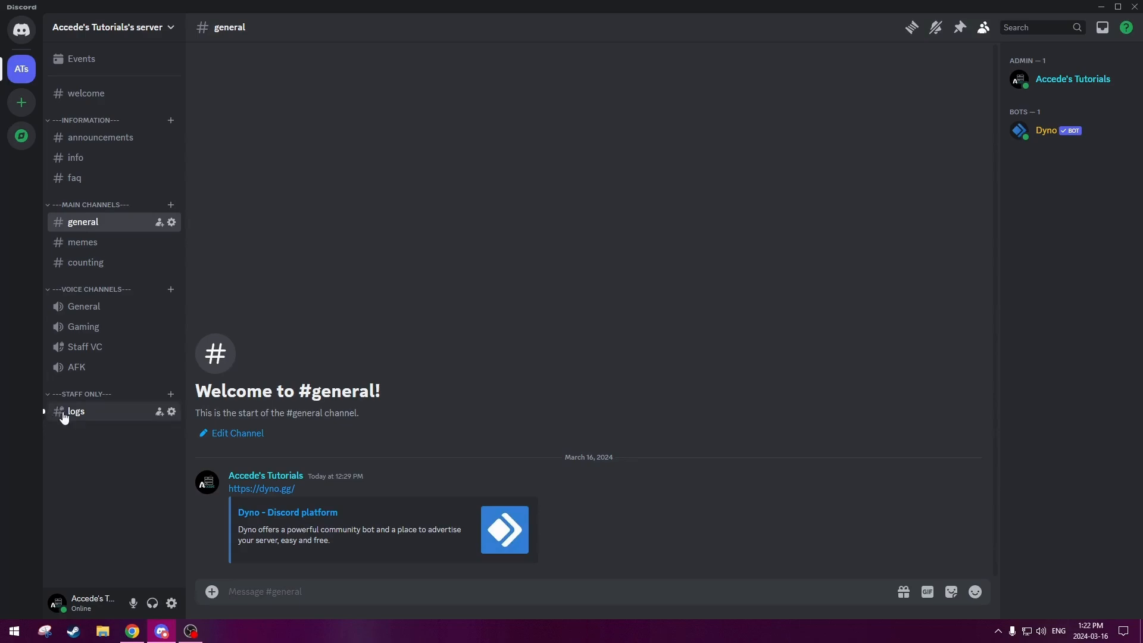
click(92, 415)
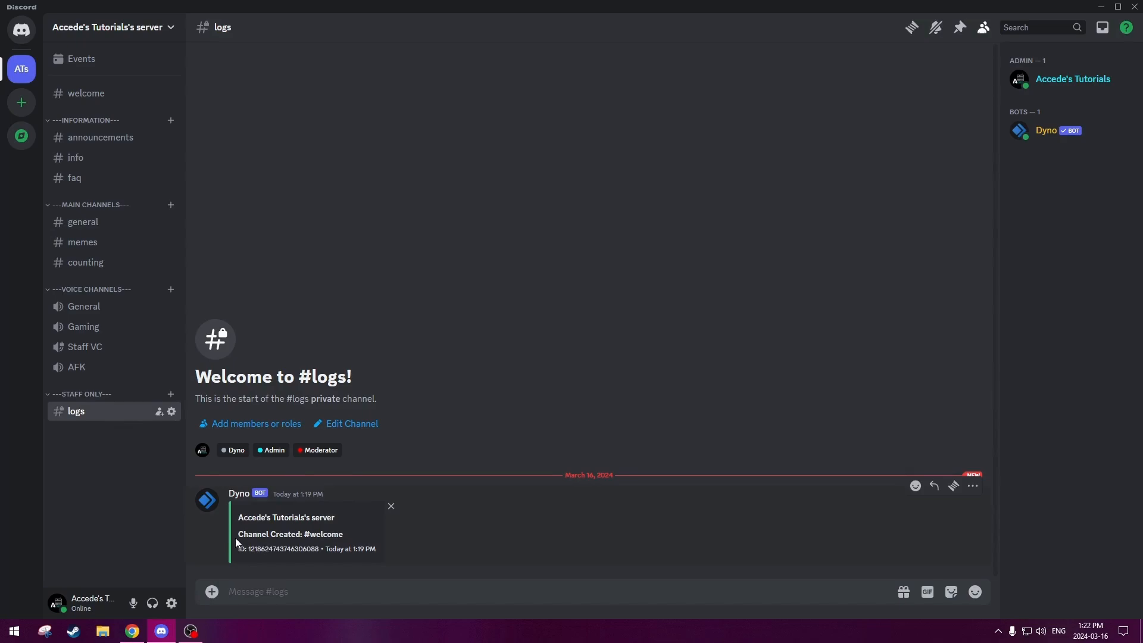
drag(237, 539, 350, 536)
click(349, 533)
- Create a new server role named "test" in the server settings and save it
click(126, 30)
click(122, 106)
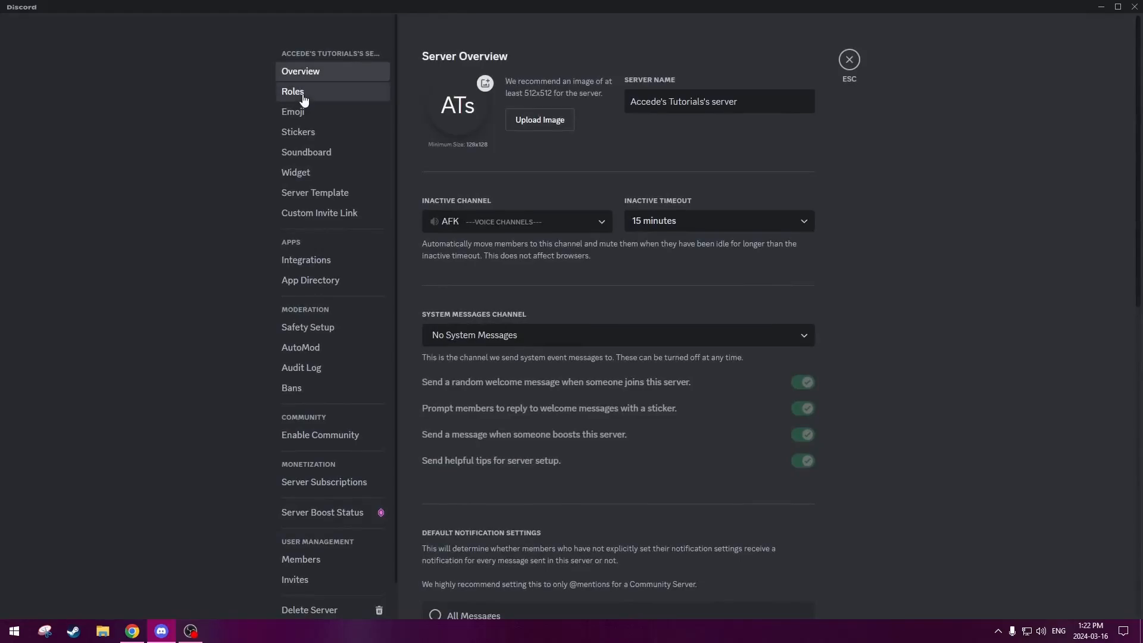
click(304, 94)
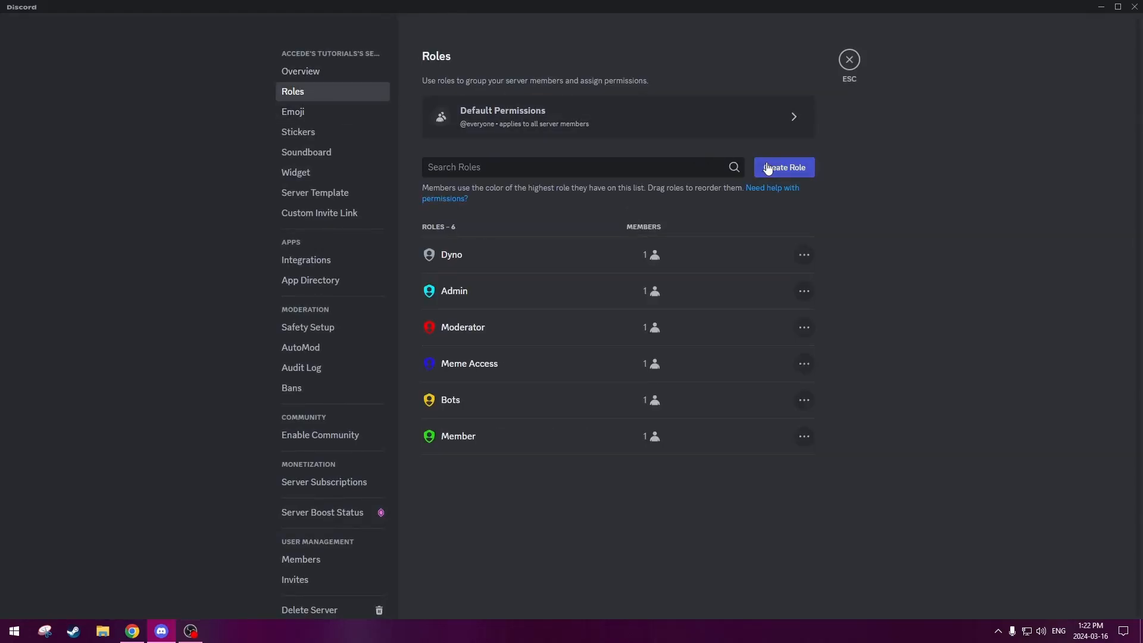
click(790, 169)
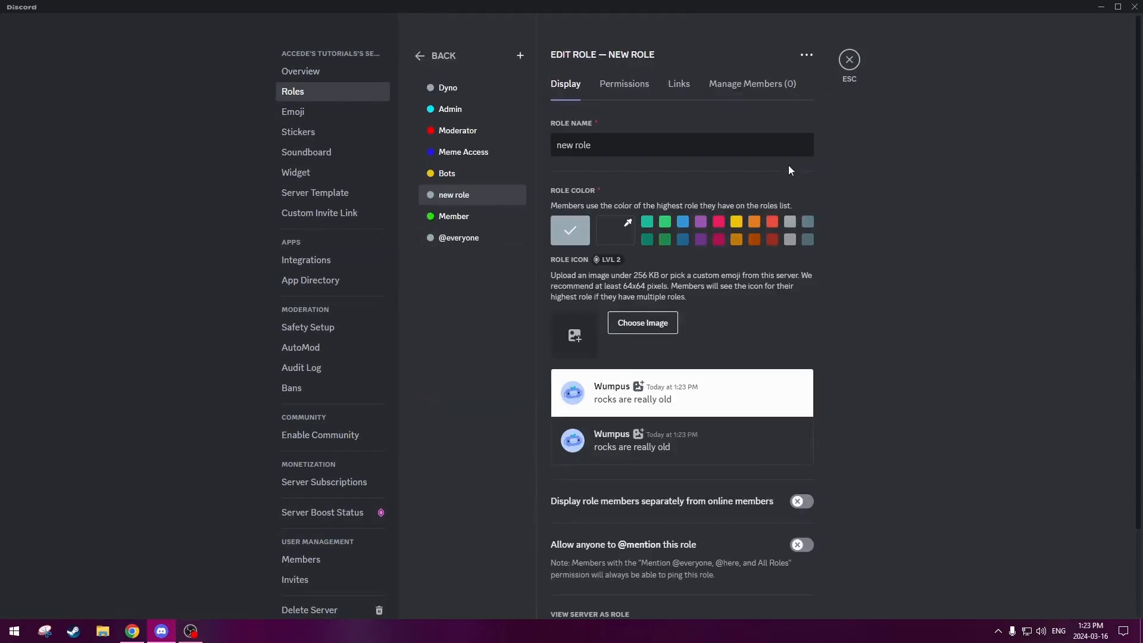
drag(614, 145, 498, 146)
text(test)
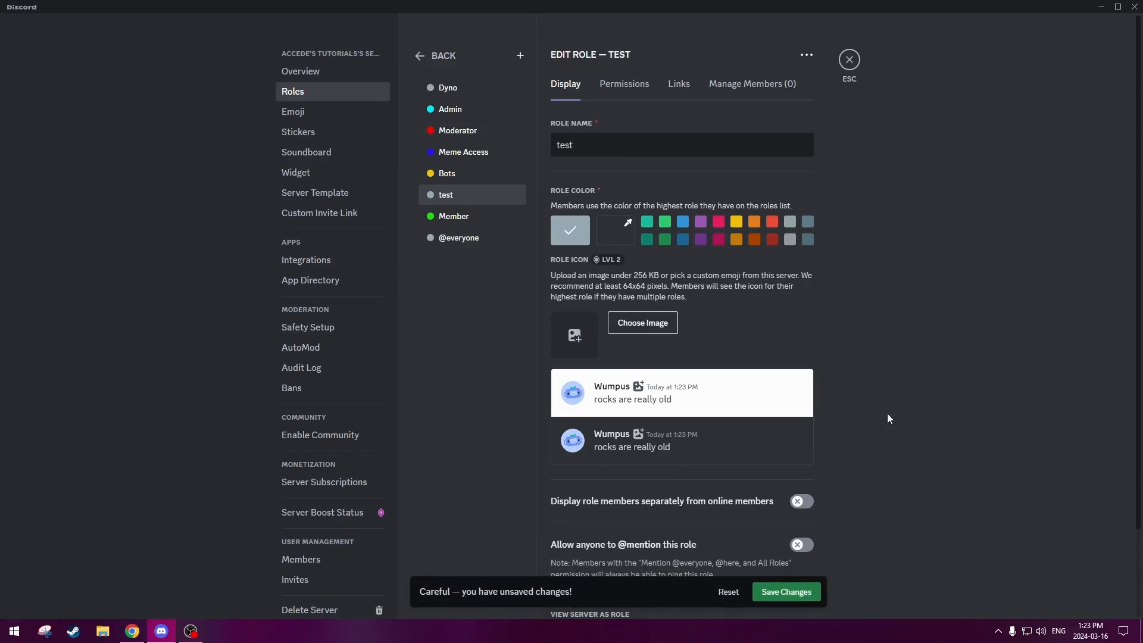
click(787, 591)
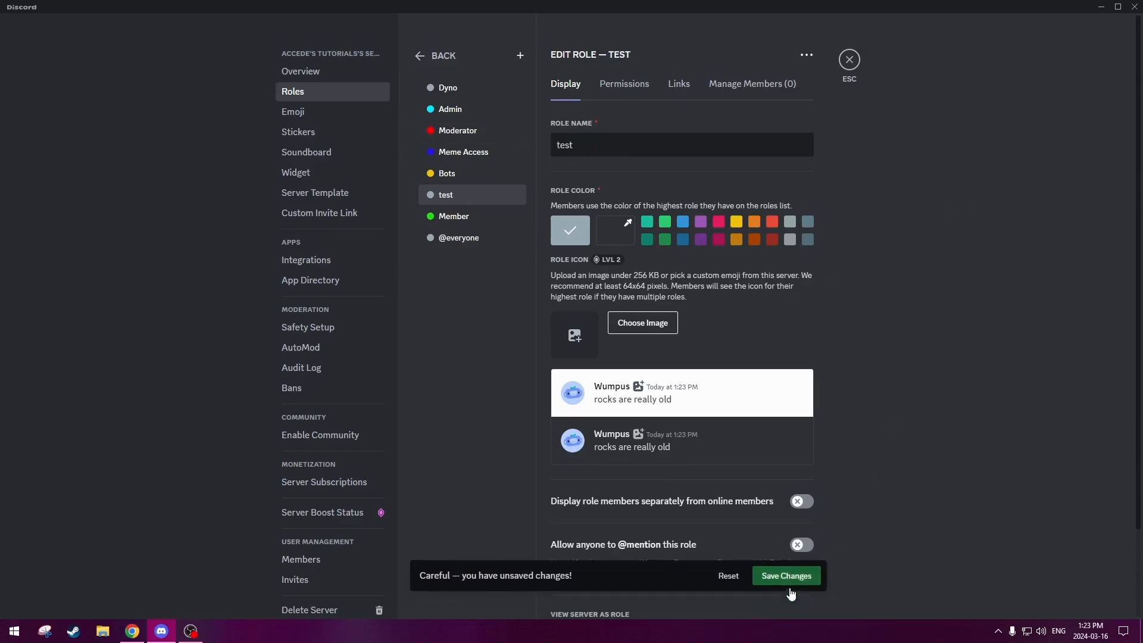
- Delete the "test" role and leave the server settings
right_click(474, 199)
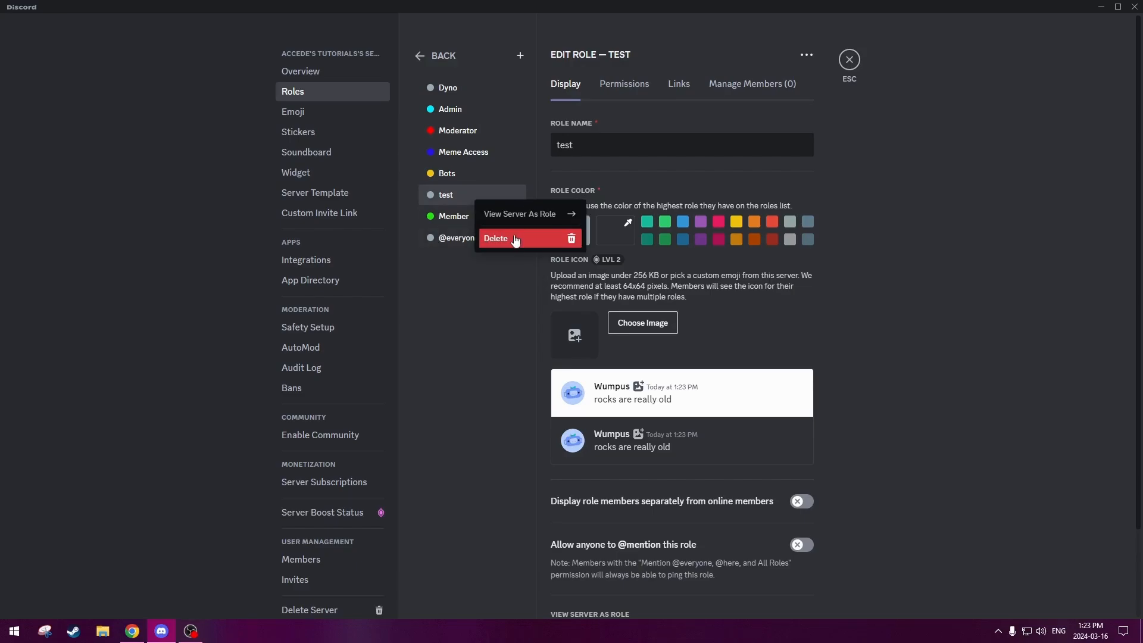
click(518, 238)
click(665, 354)
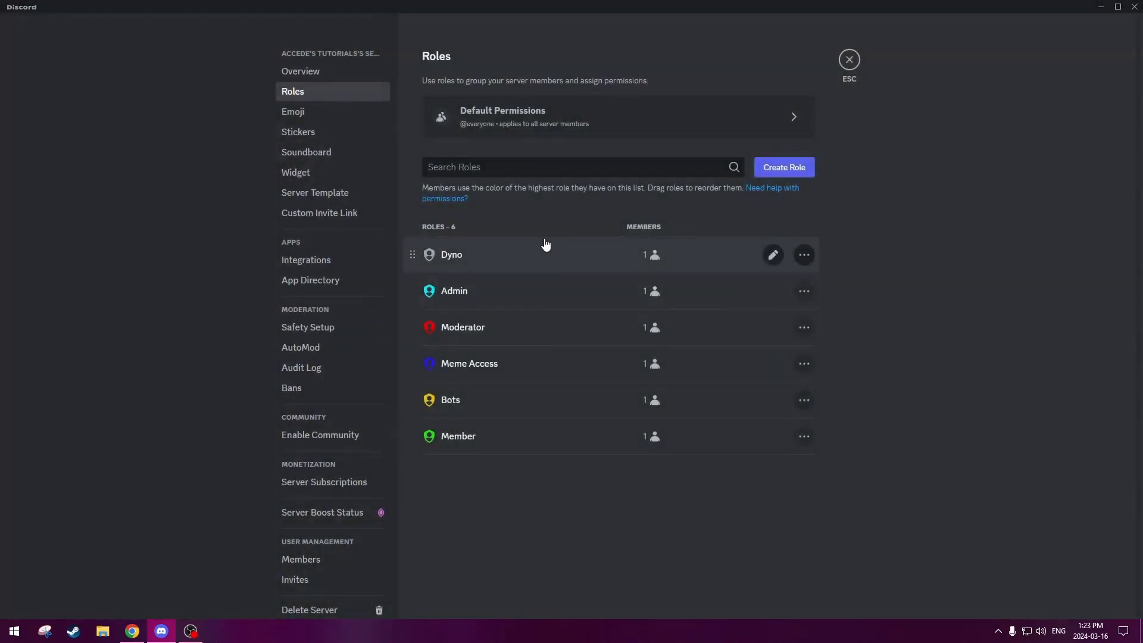
click(850, 63)
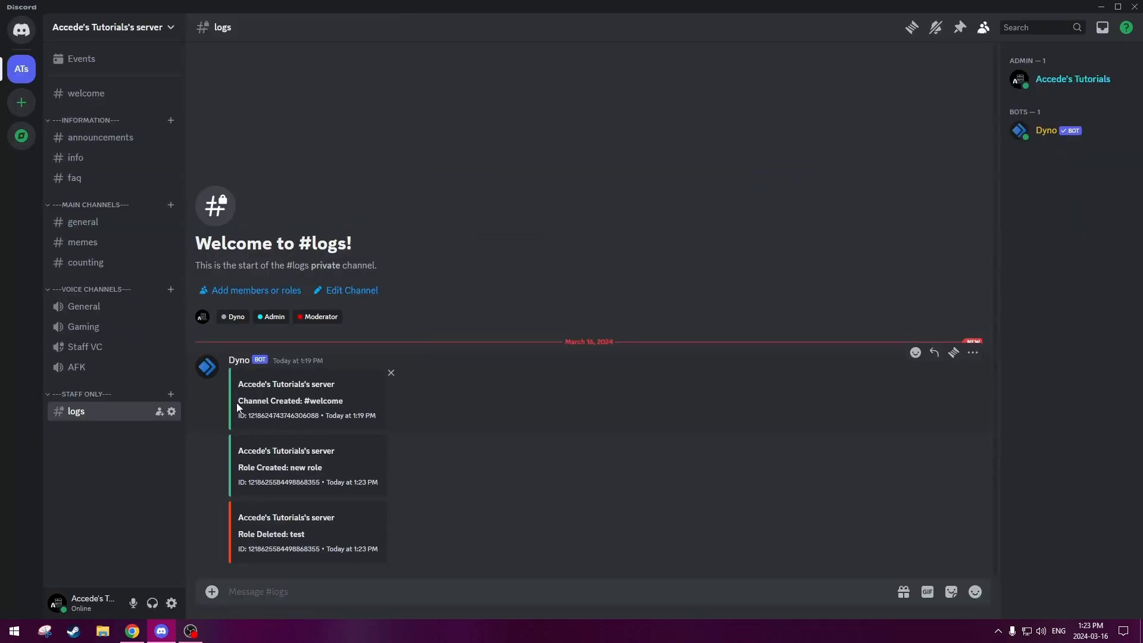
- Examine Dyno's role creation and role deletion entries in the logs channel
drag(234, 458, 331, 467)
click(331, 463)
drag(235, 517, 322, 539)
click(323, 540)
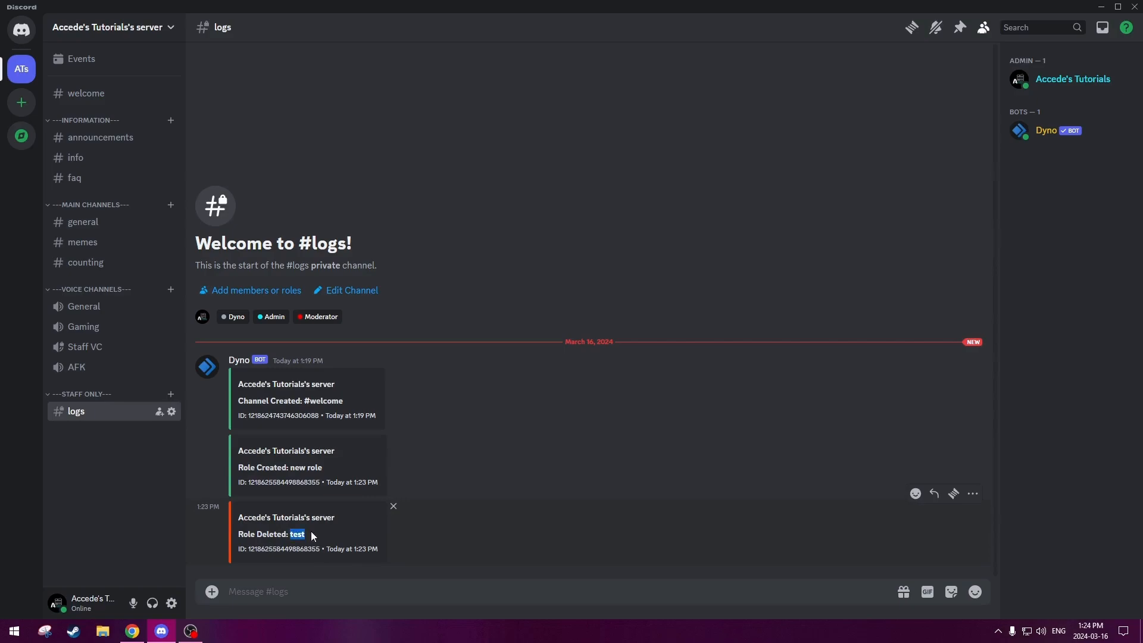
drag(238, 534, 314, 539)
click(314, 537)
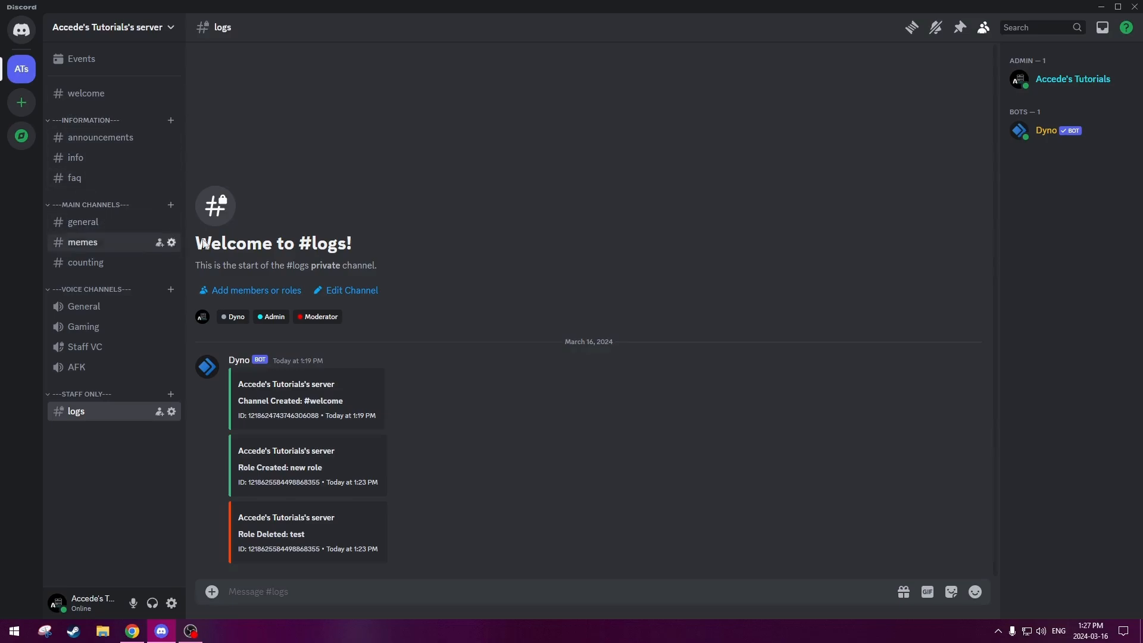
- Create a text channel named "bot-commands" in the MAIN CHANNELS category
click(171, 206)
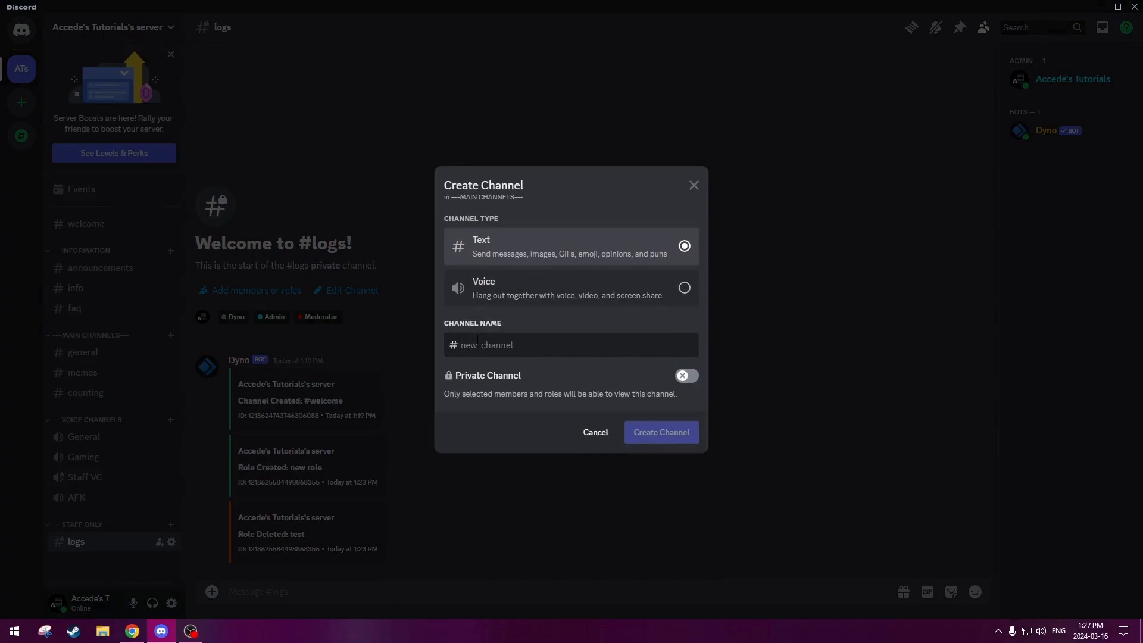
text(bot-commands)
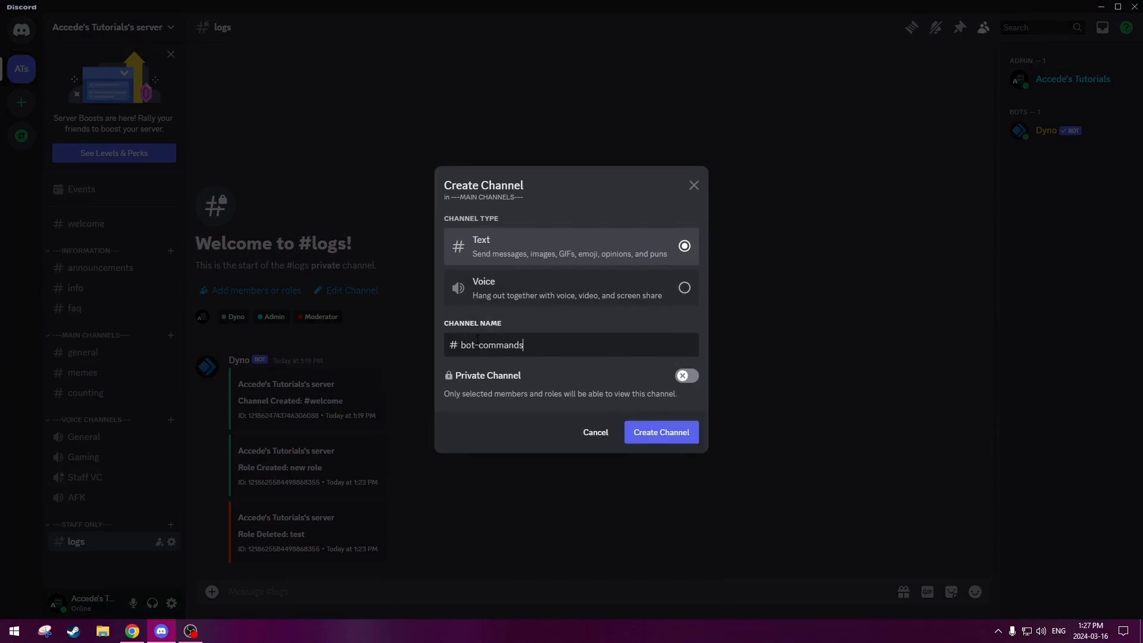
click(676, 433)
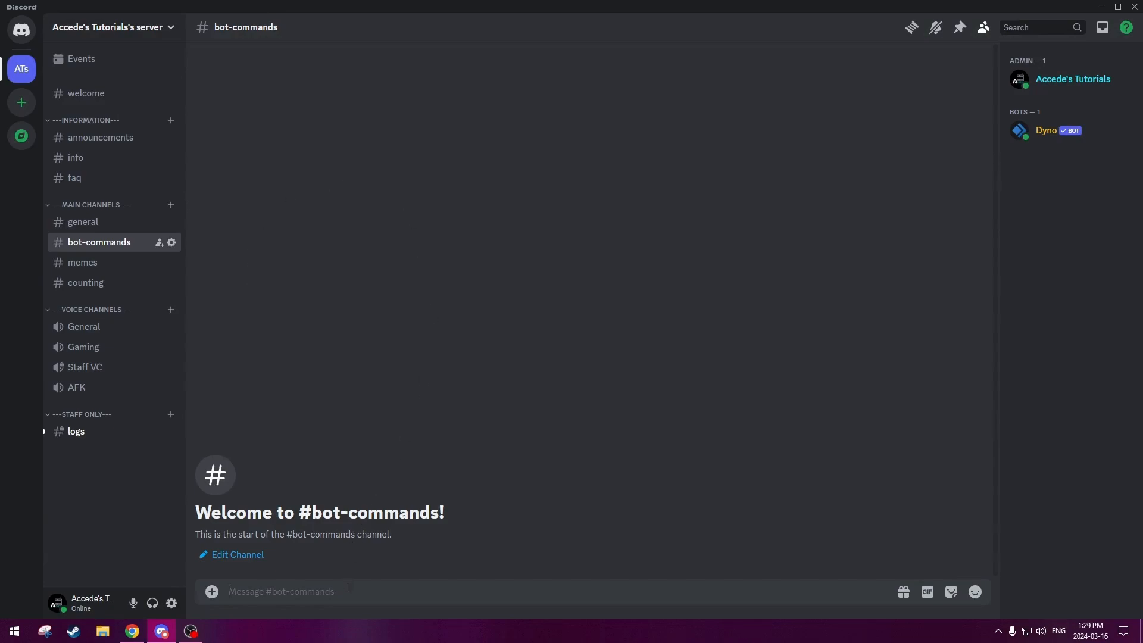
- Run Dyno's /customs list command in the bot-commands channel
text(/)
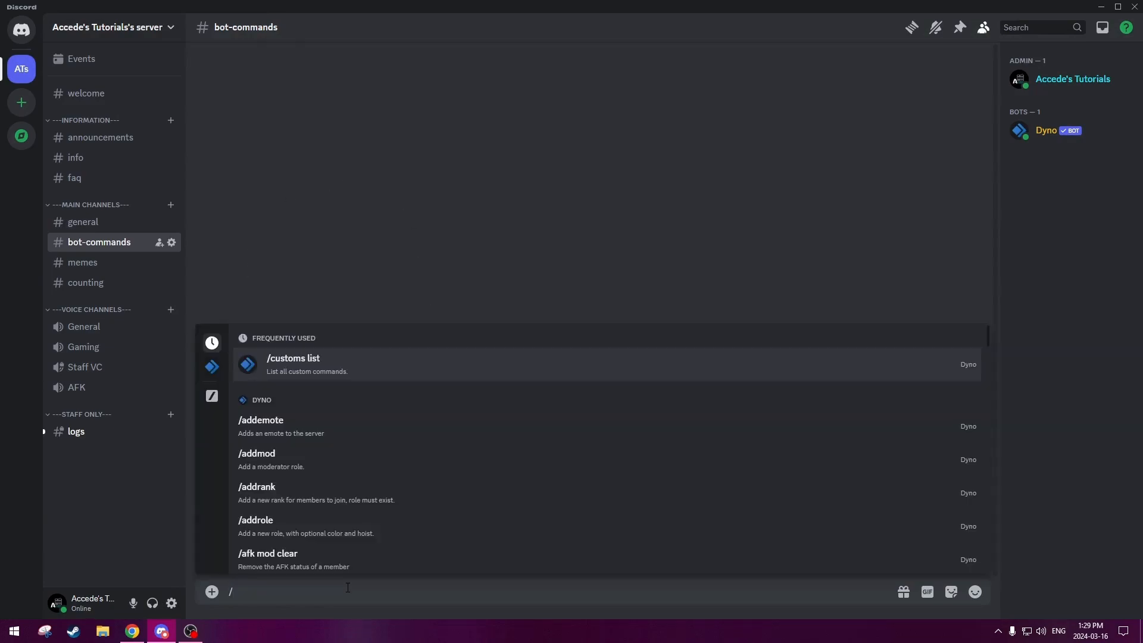
text(customs list)
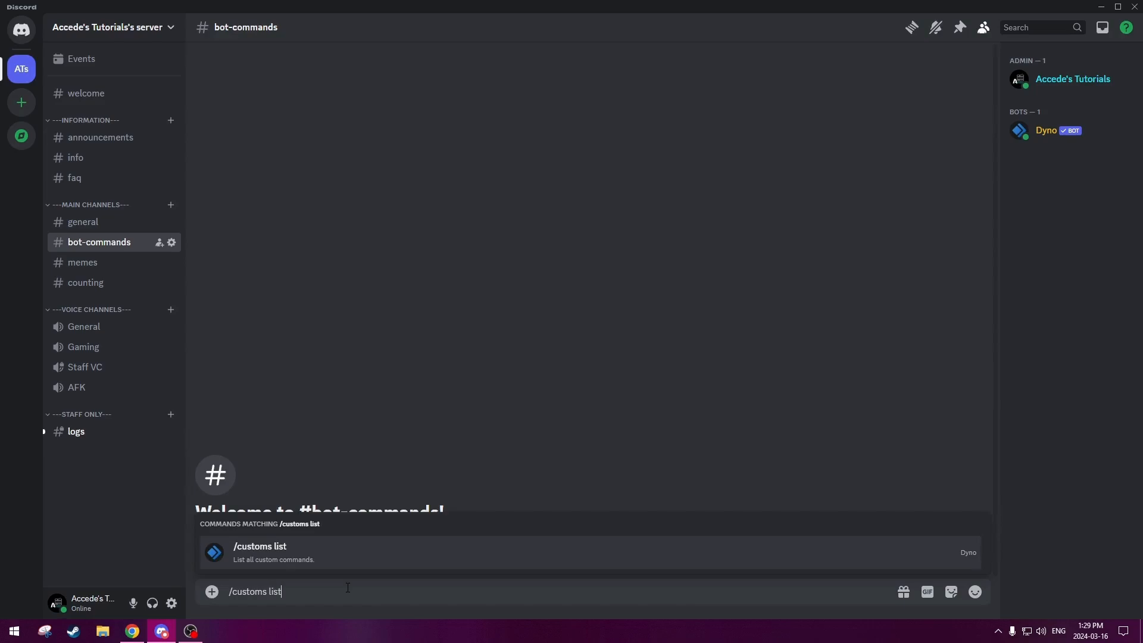
key(Return)
key(Return)
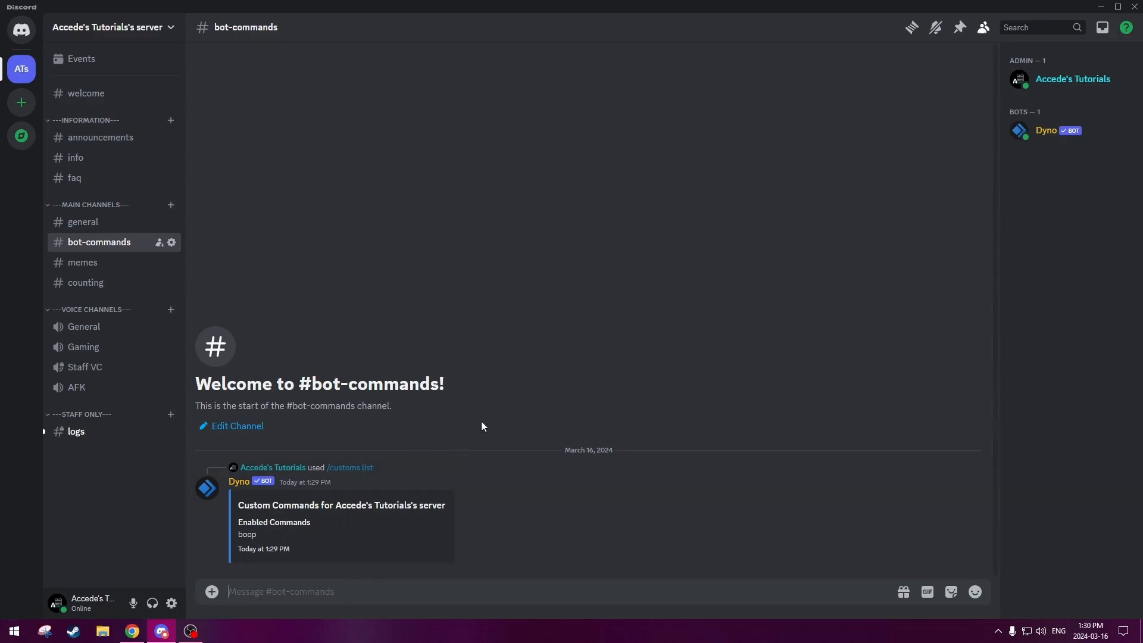
- Test the custom command by sending "?boop" in bot-commands, and review the custom commands list
text(?boop)
key(Return)
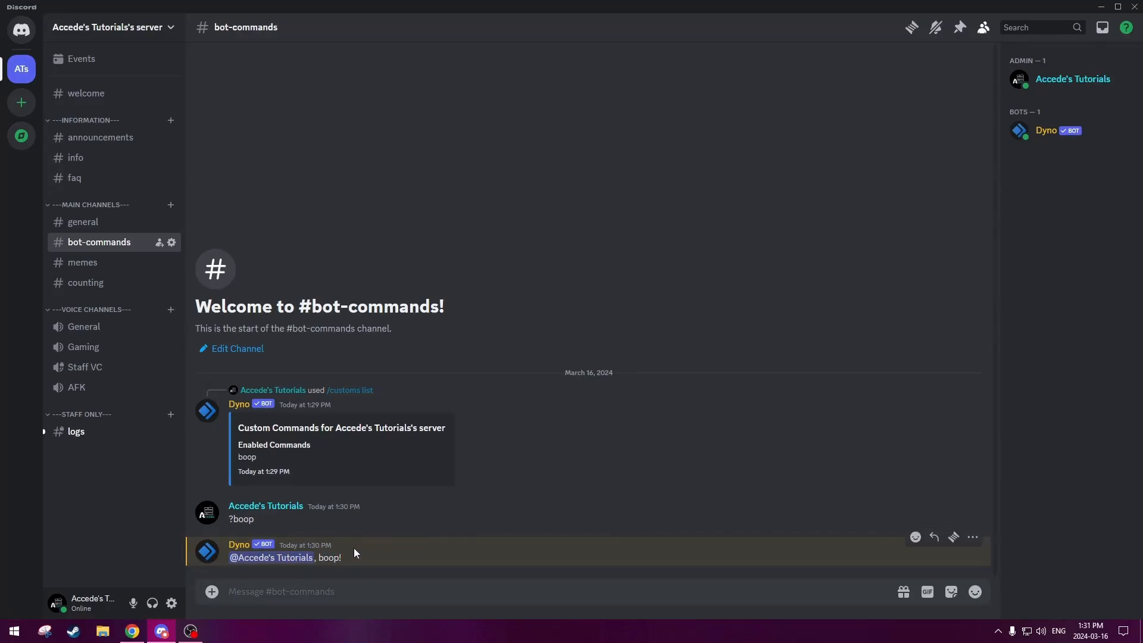
drag(242, 429, 340, 445)
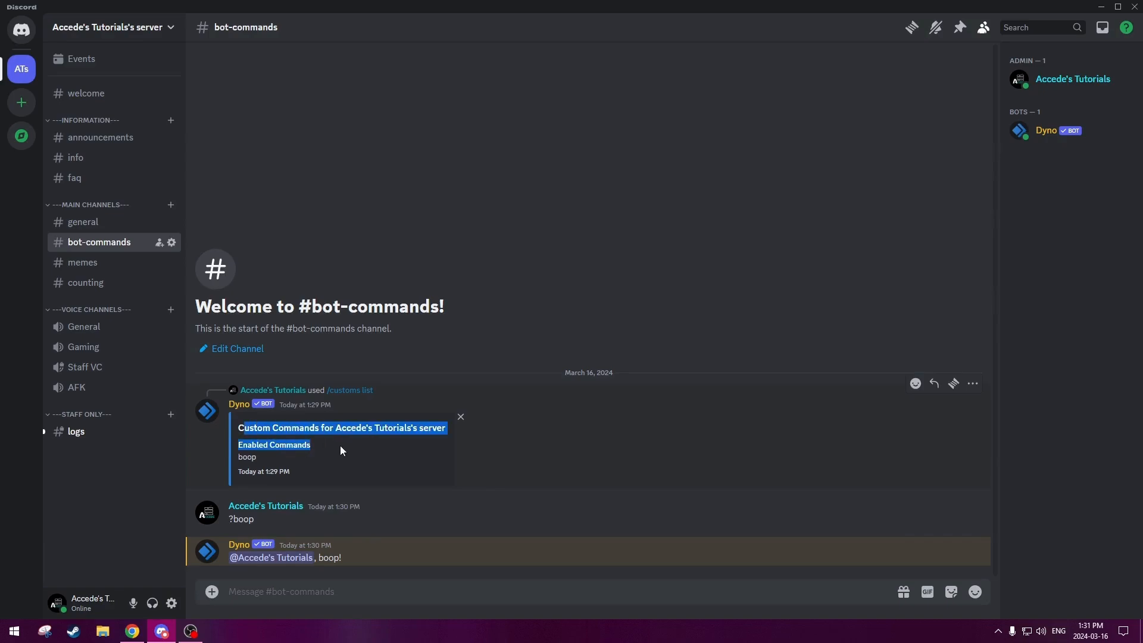
click(340, 450)
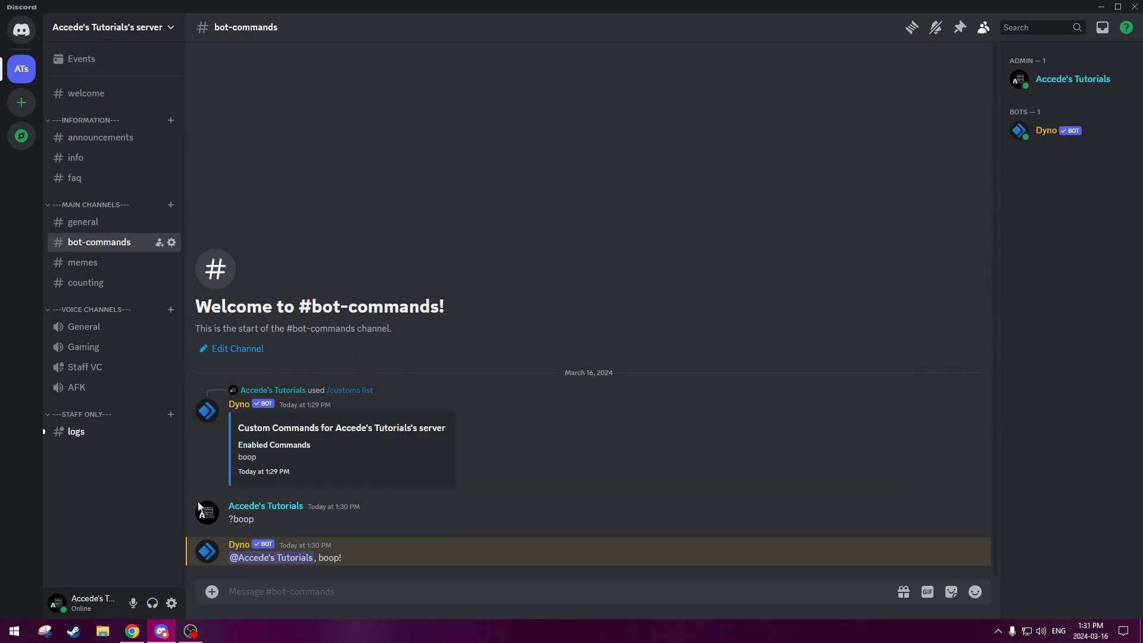
- Look through the available Dyno and built-in slash commands, leaving the message box empty
mouse_move(125, 637)
text(/)
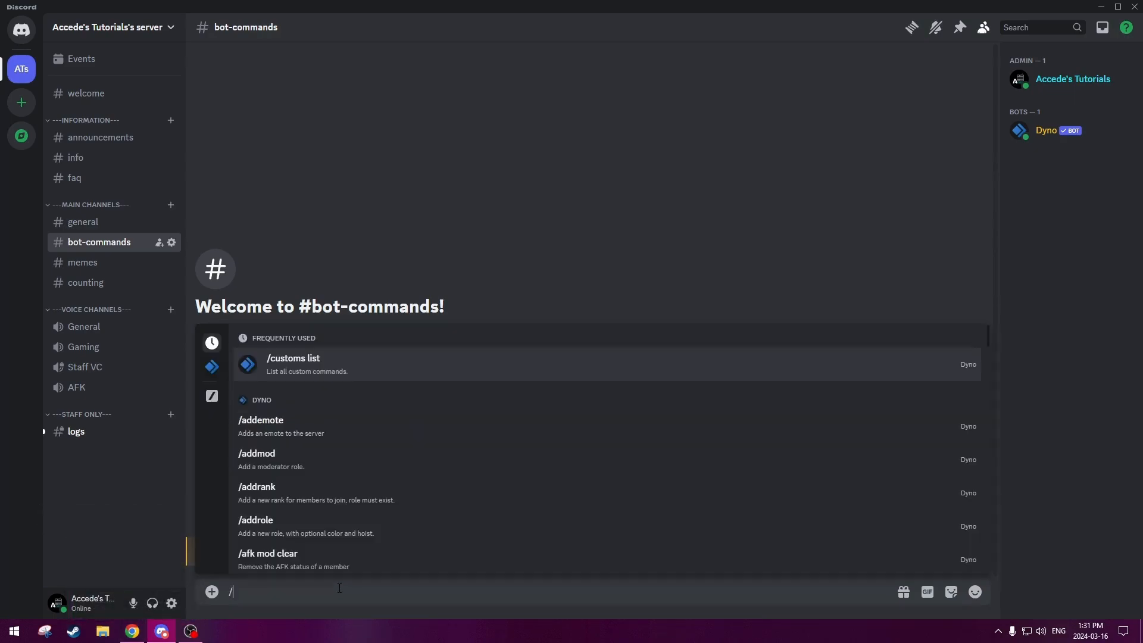
scroll(363, 500, down, 3)
scroll(369, 485, down, 15)
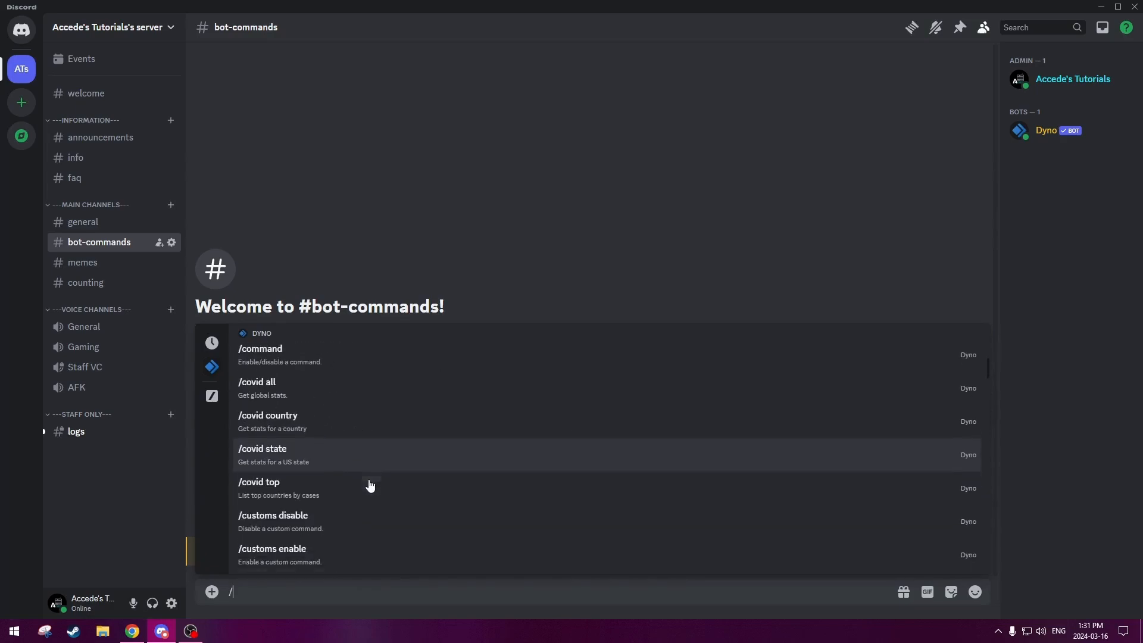
scroll(374, 480, down, 15)
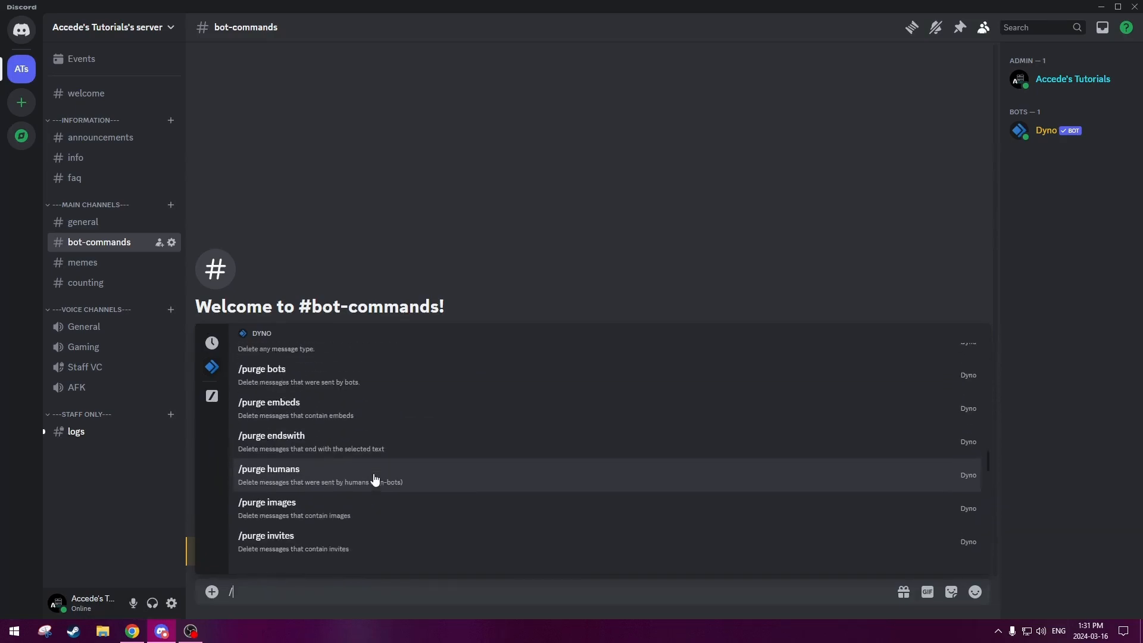
scroll(381, 479, up, 4)
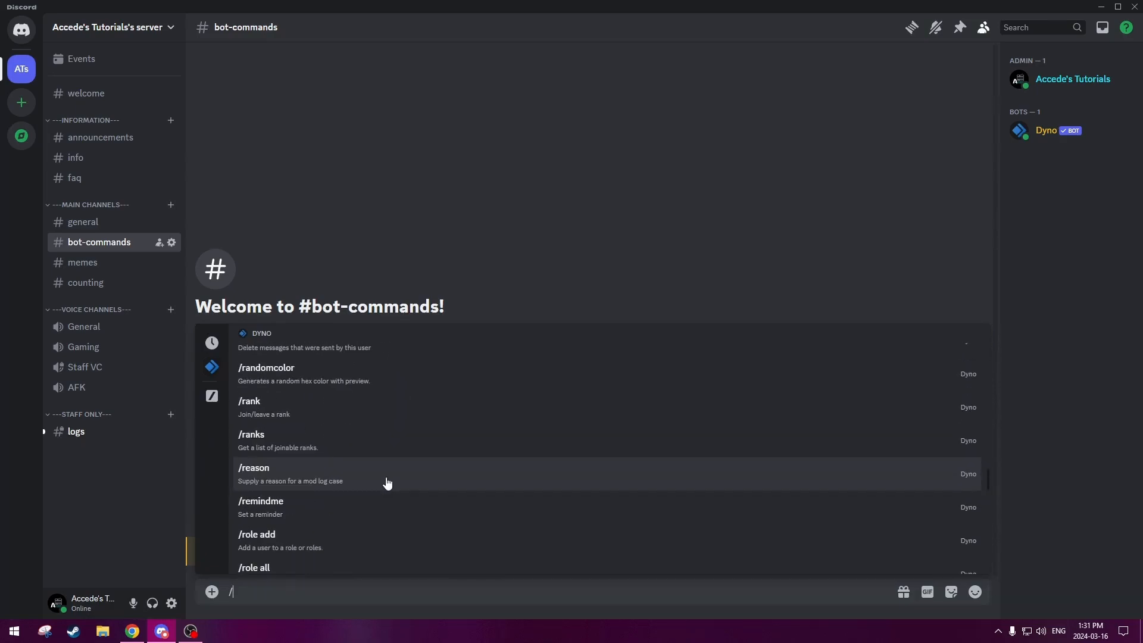
scroll(387, 483, down, 15)
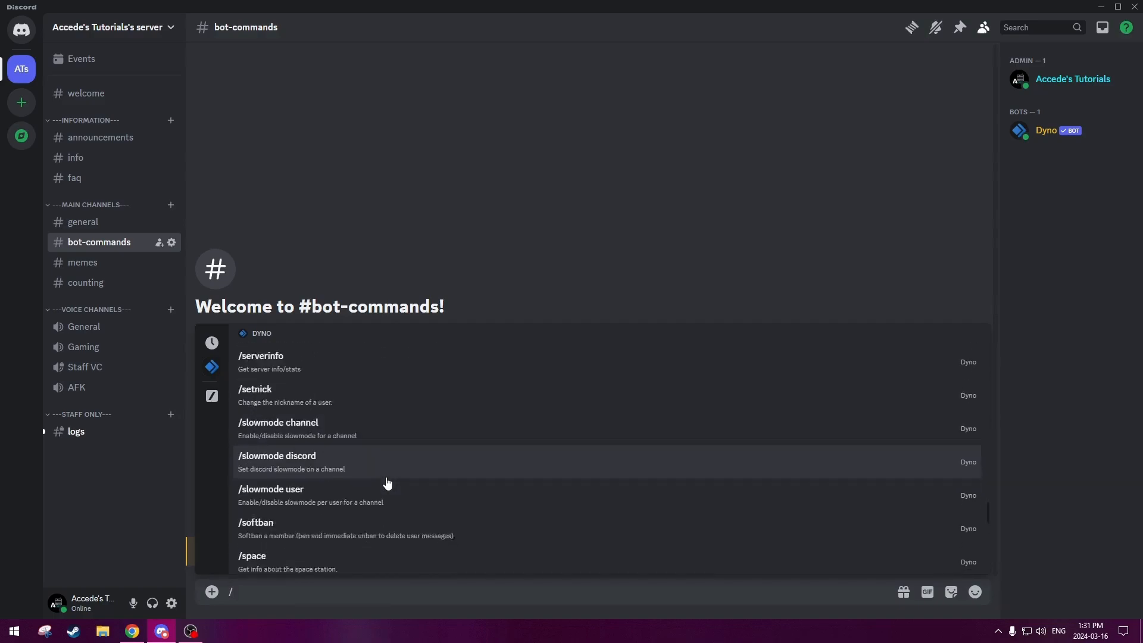
scroll(385, 484, down, 10)
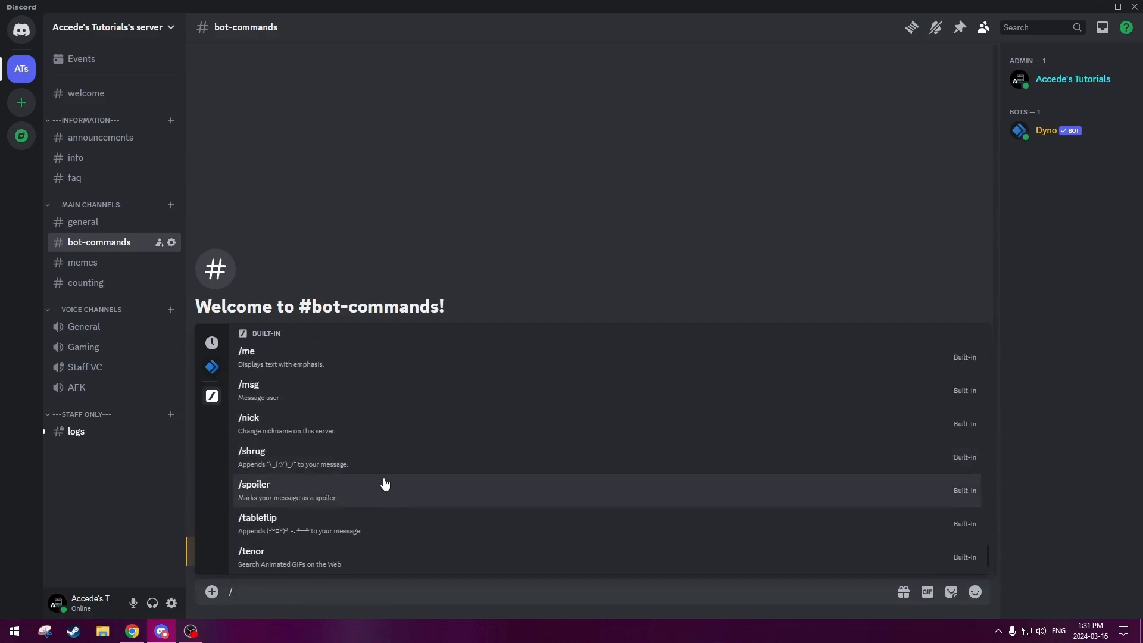
click(355, 199)
click(317, 589)
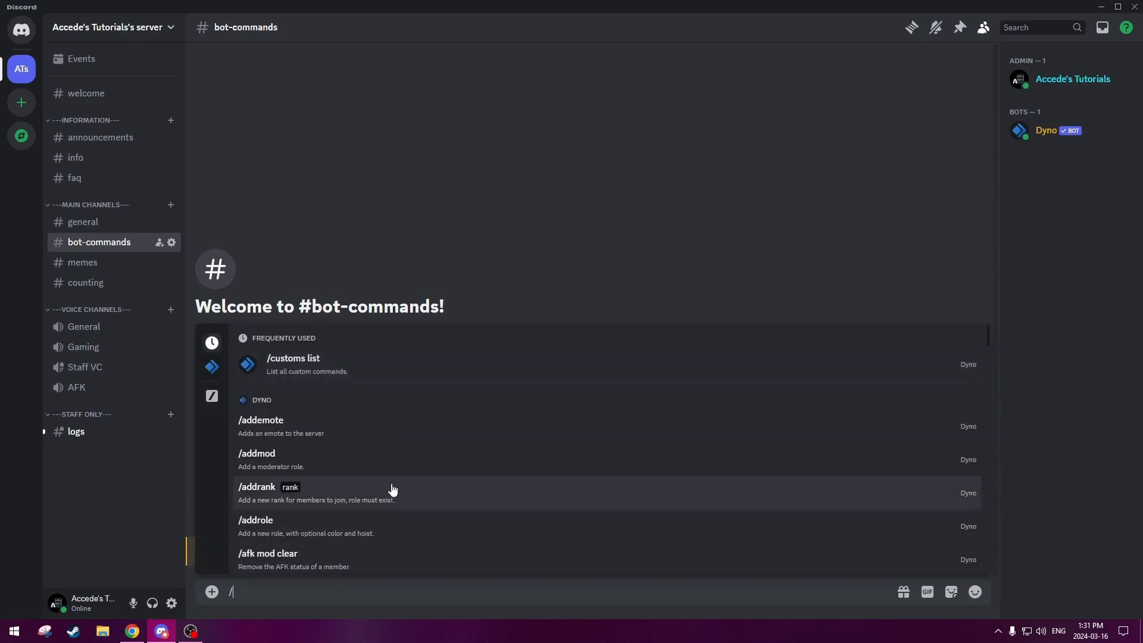
key(BackSpace)
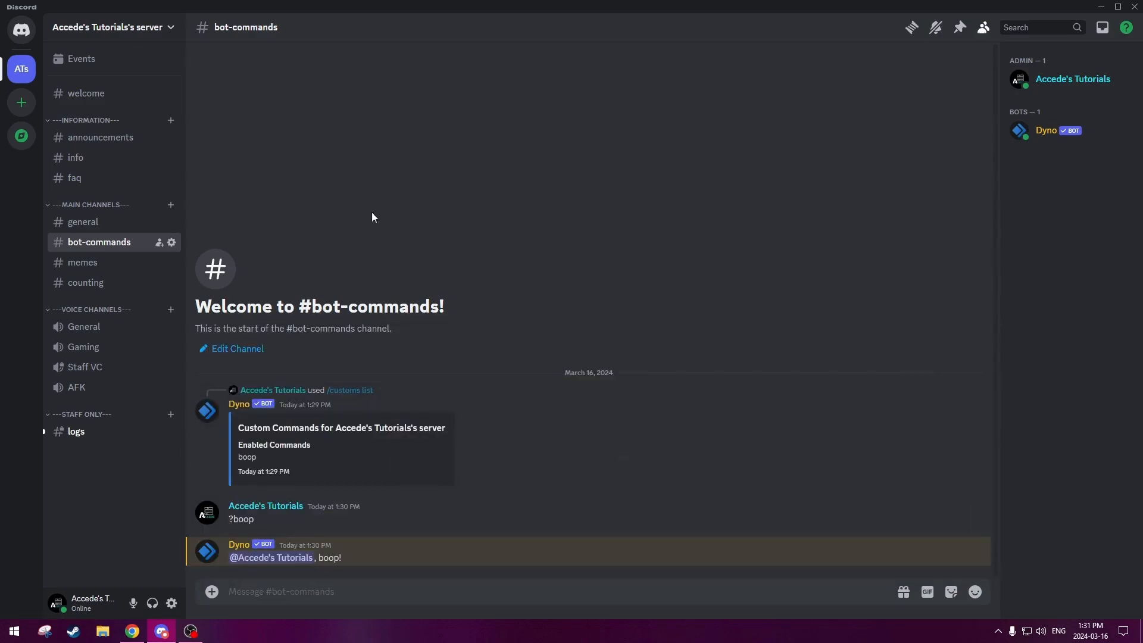
- Switch to the Dyno dashboard in Chrome and look through the command categories from Fun to Game
click(135, 634)
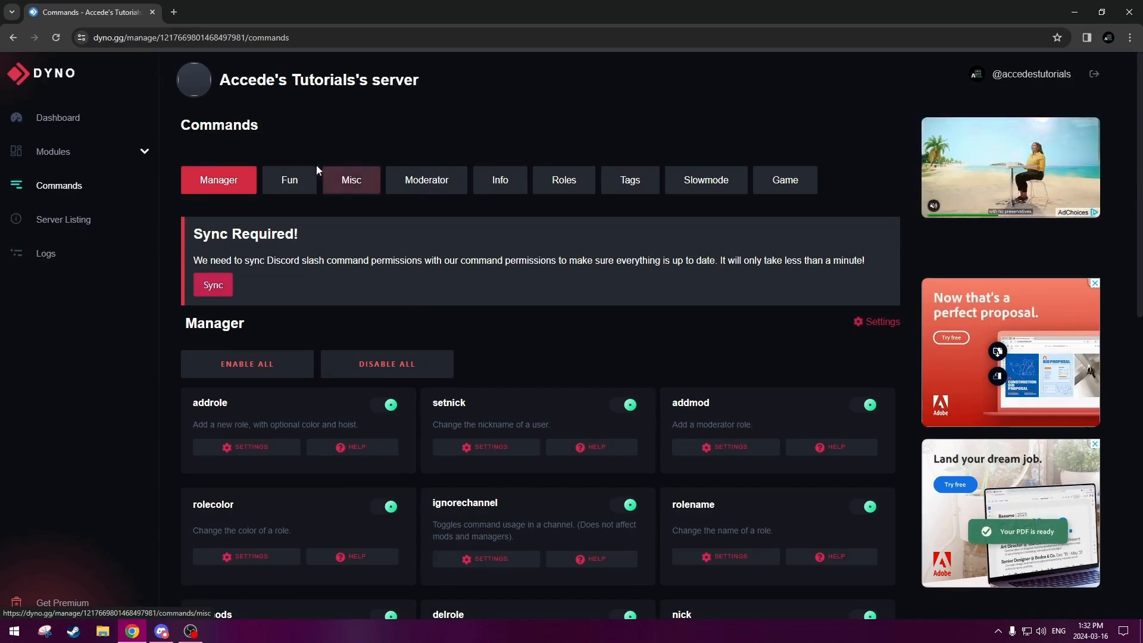
click(278, 182)
click(350, 180)
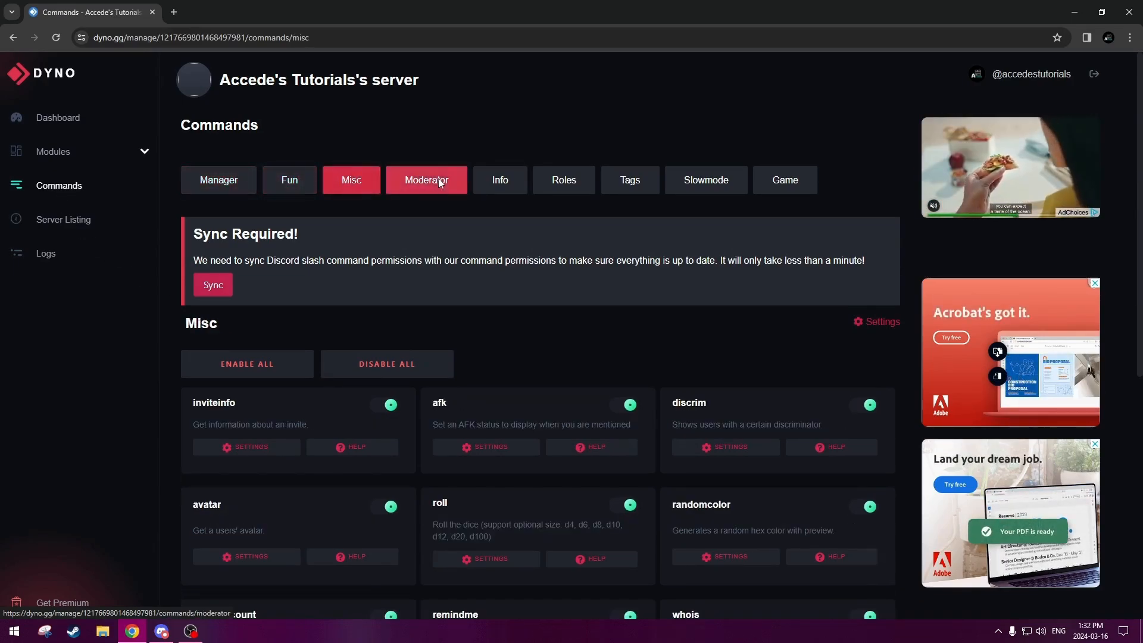
click(424, 180)
click(502, 180)
click(563, 180)
click(655, 179)
click(706, 180)
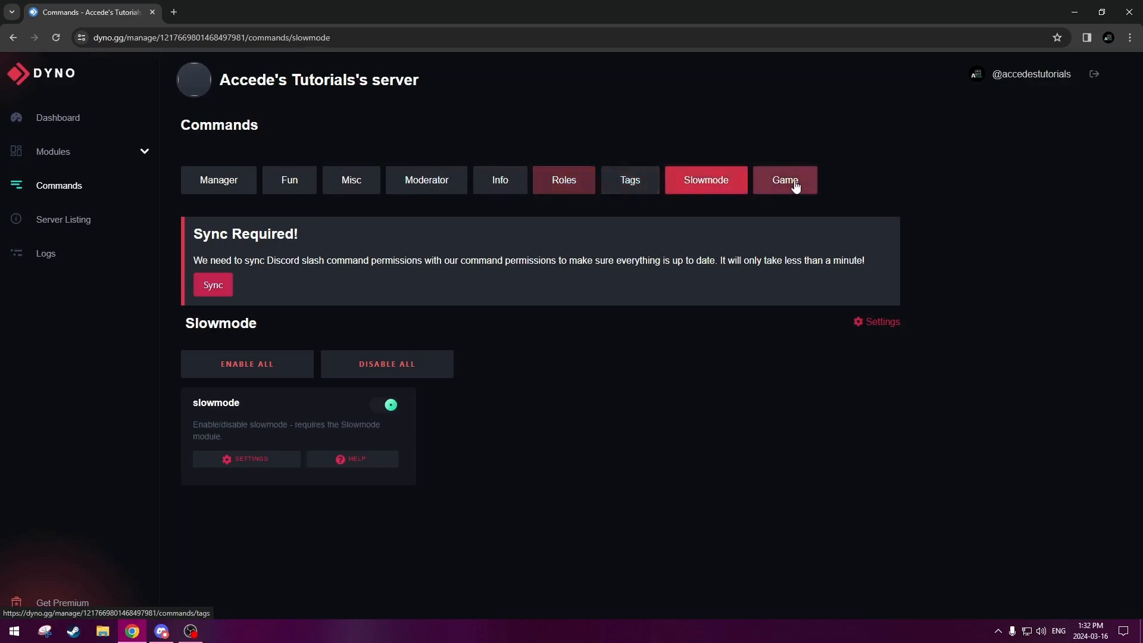
click(785, 180)
- Review the Manager commands, including the addrole description, and disable the ignorechannel command
click(221, 188)
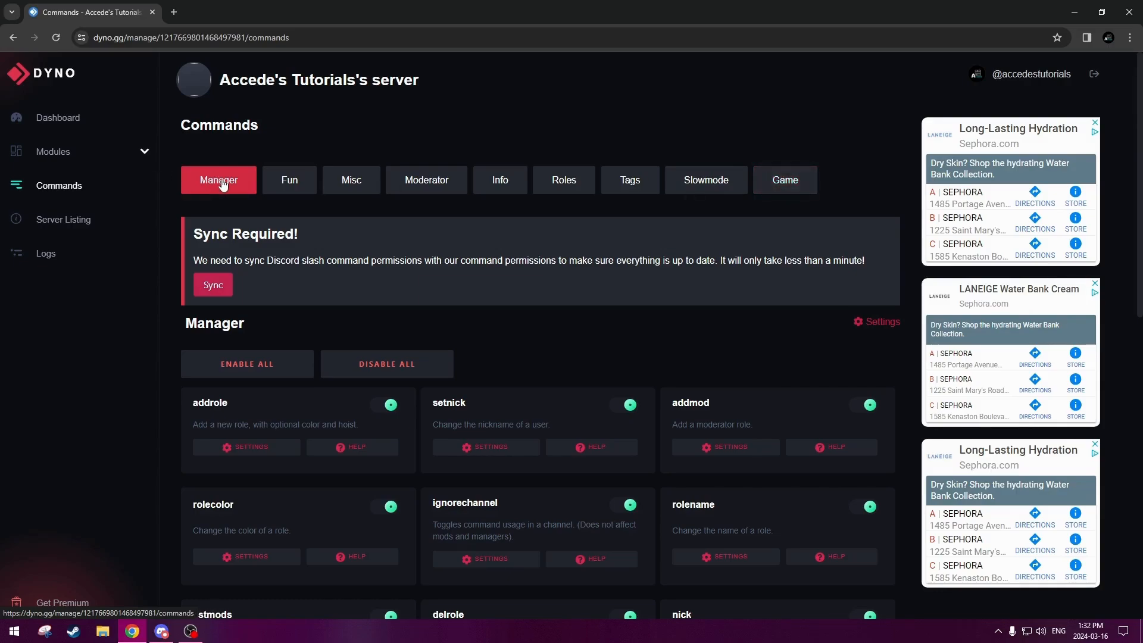
scroll(222, 185, down, 3)
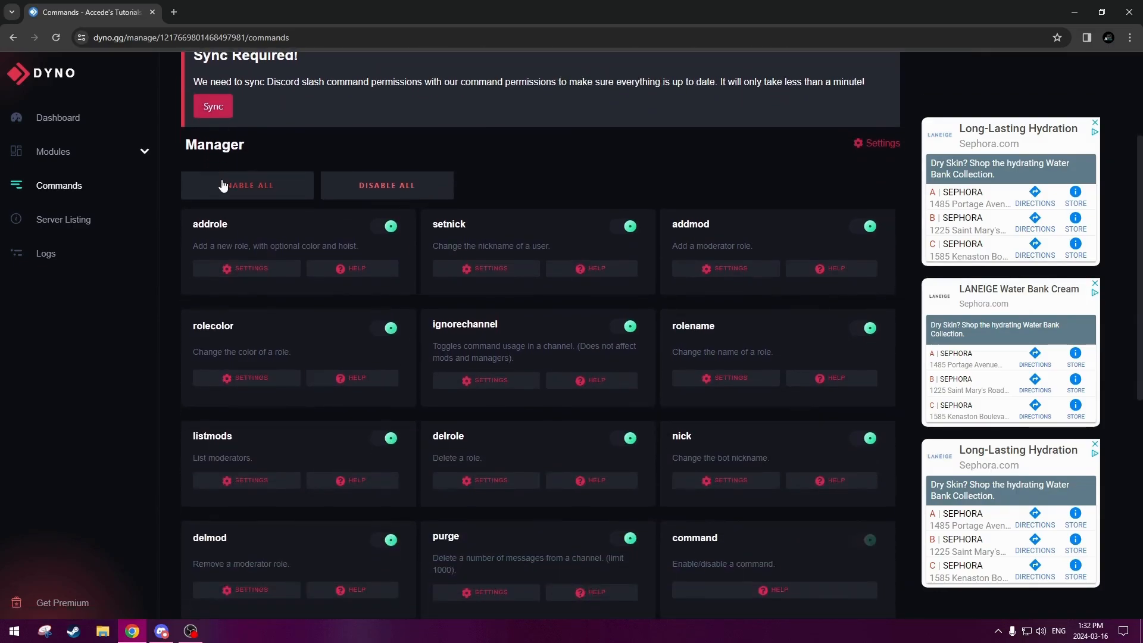
scroll(224, 189, down, 1)
drag(199, 187, 363, 188)
click(302, 187)
click(371, 189)
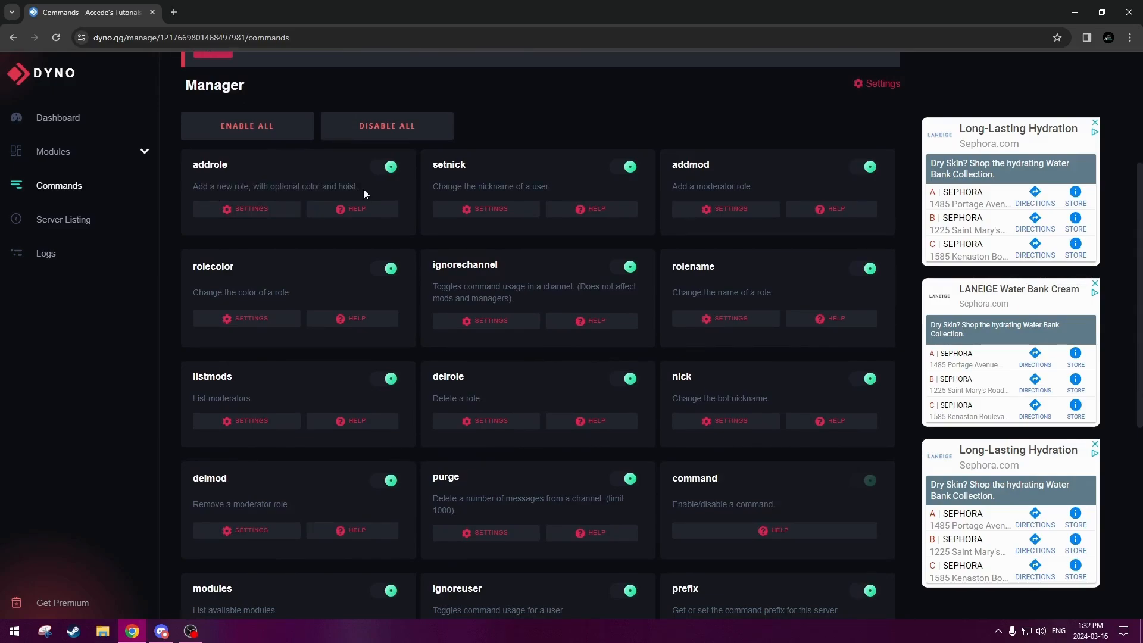
scroll(417, 373, up, 3)
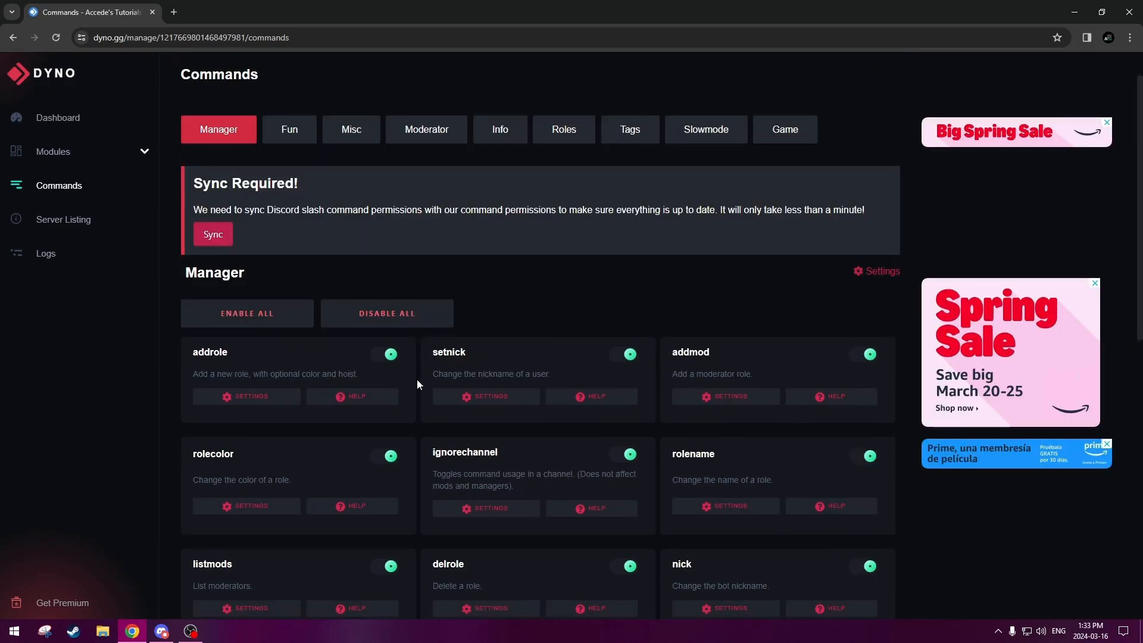
scroll(419, 375, down, 2)
click(629, 337)
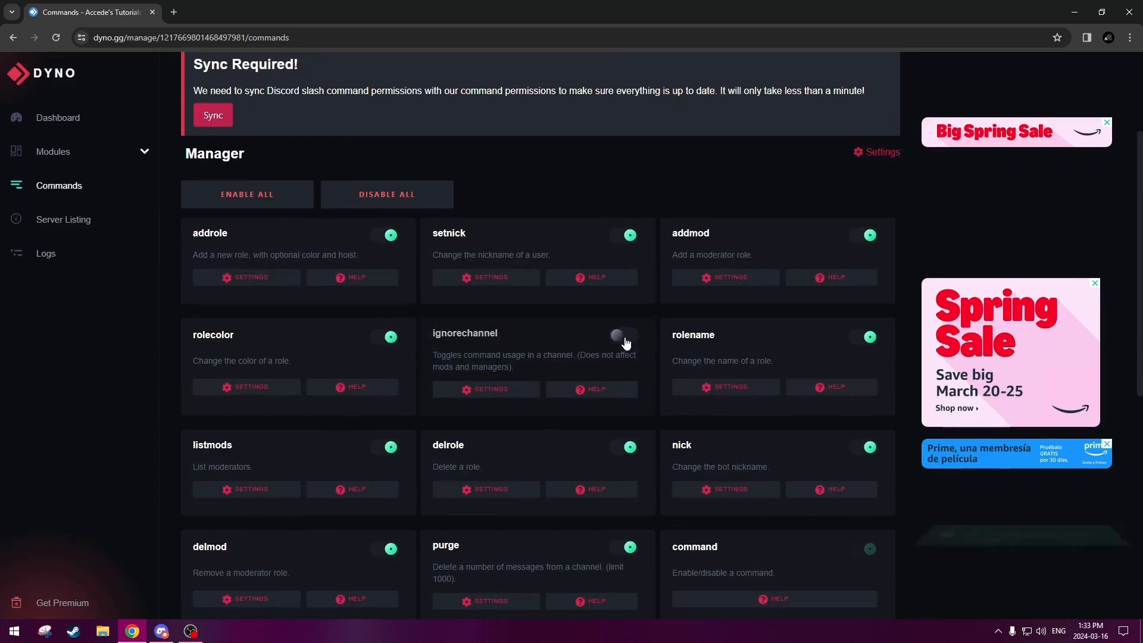
- Examine the remaining Manager commands and the commands in the Fun category
scroll(612, 510, down, 7)
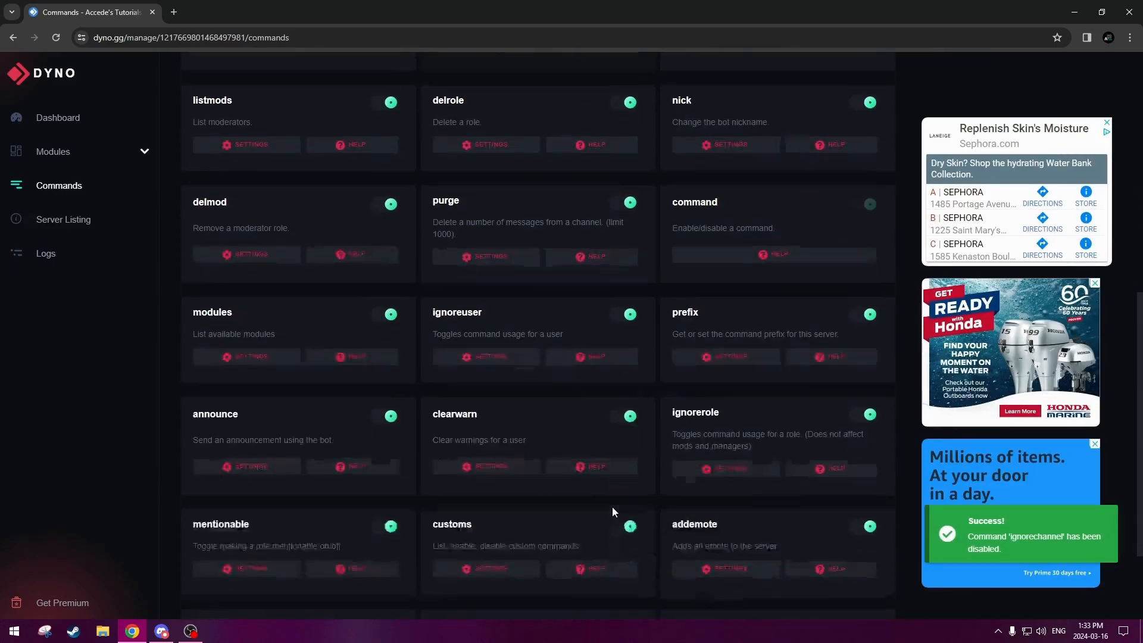
scroll(623, 481, up, 10)
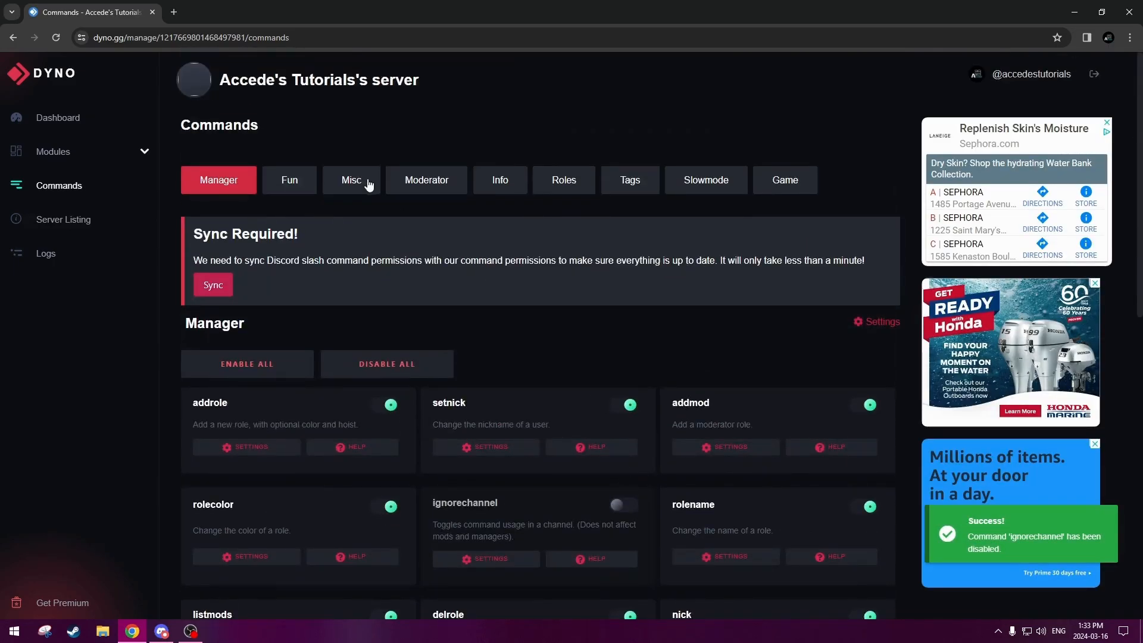
click(292, 180)
scroll(438, 381, down, 4)
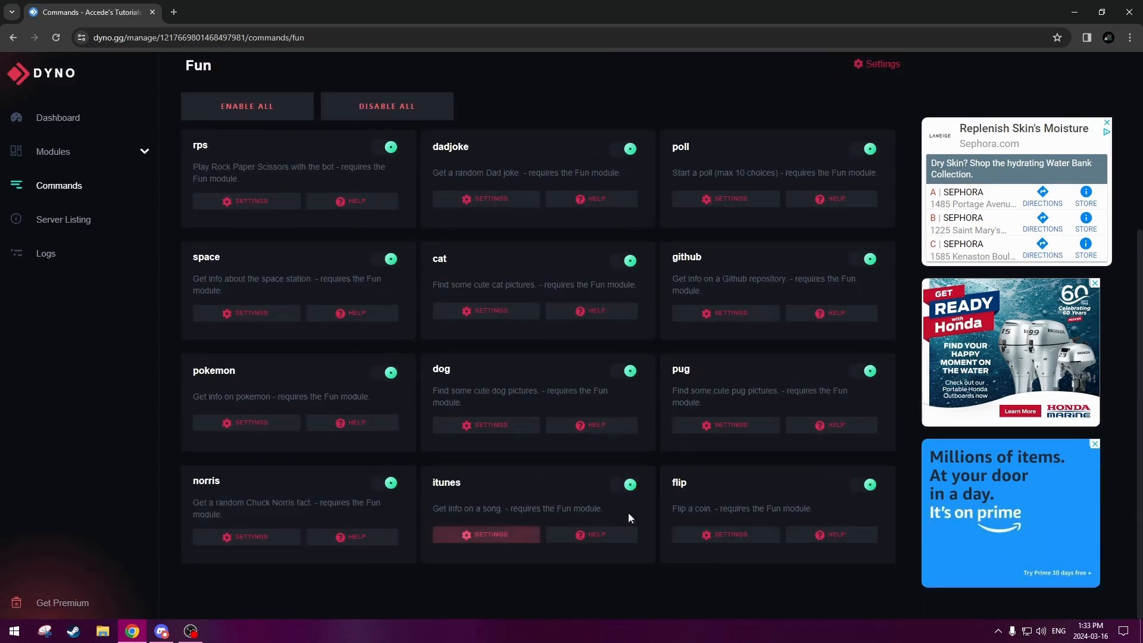
scroll(405, 239, up, 4)
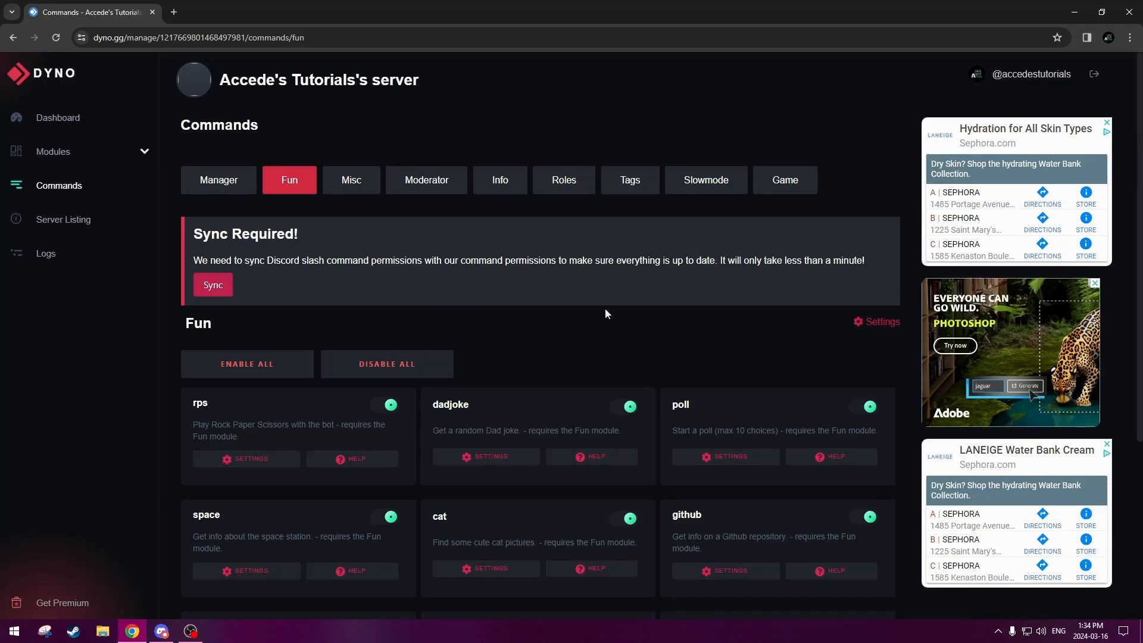
- Disable the flipcoin and highlights commands in the Misc category
click(333, 185)
scroll(537, 278, down, 5)
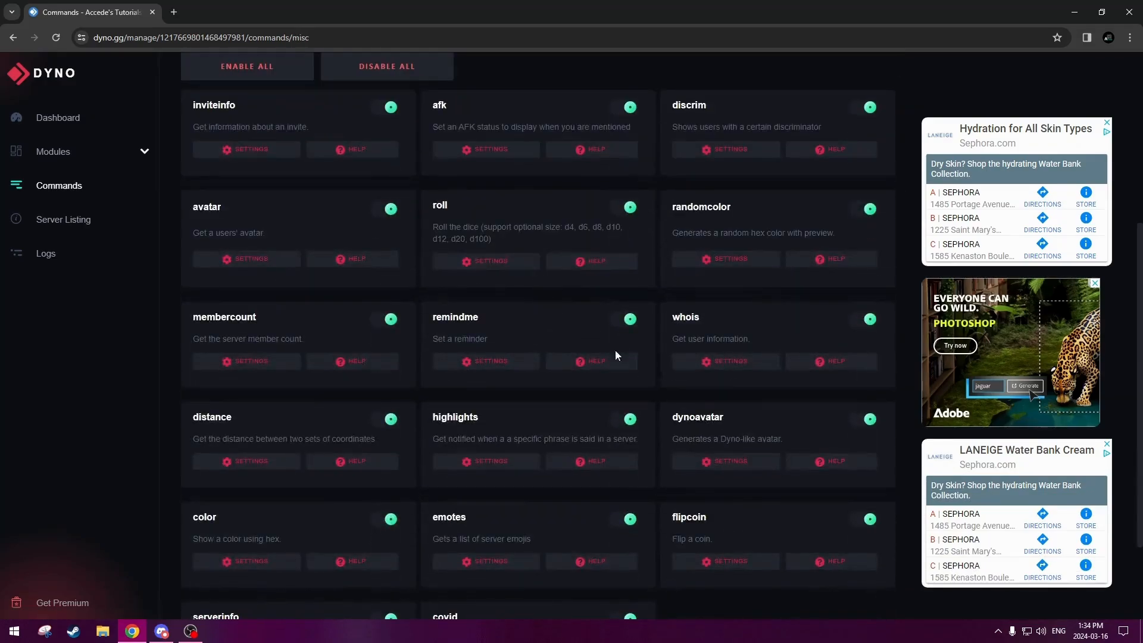
click(861, 522)
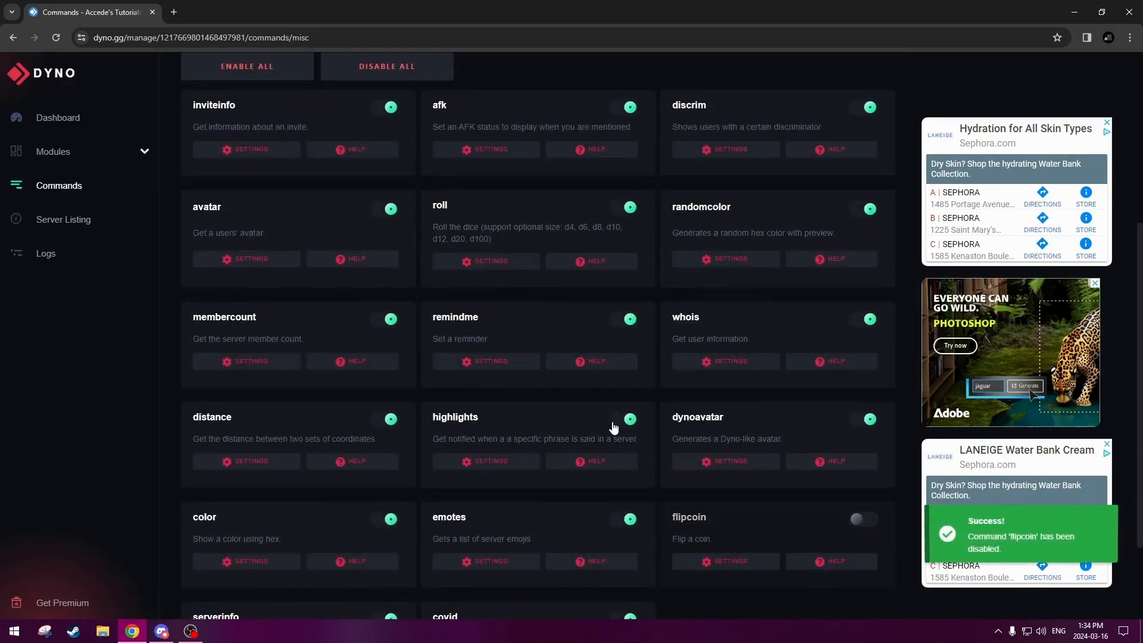
click(625, 420)
scroll(432, 318, up, 5)
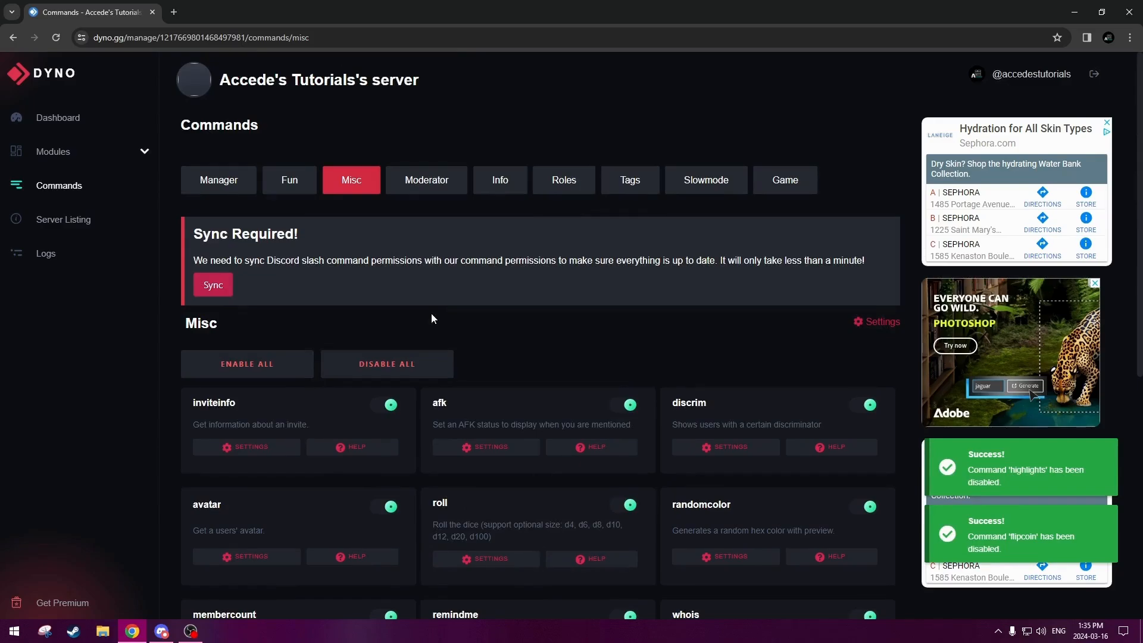
- Examine the full list of commands in the Moderator category
click(427, 181)
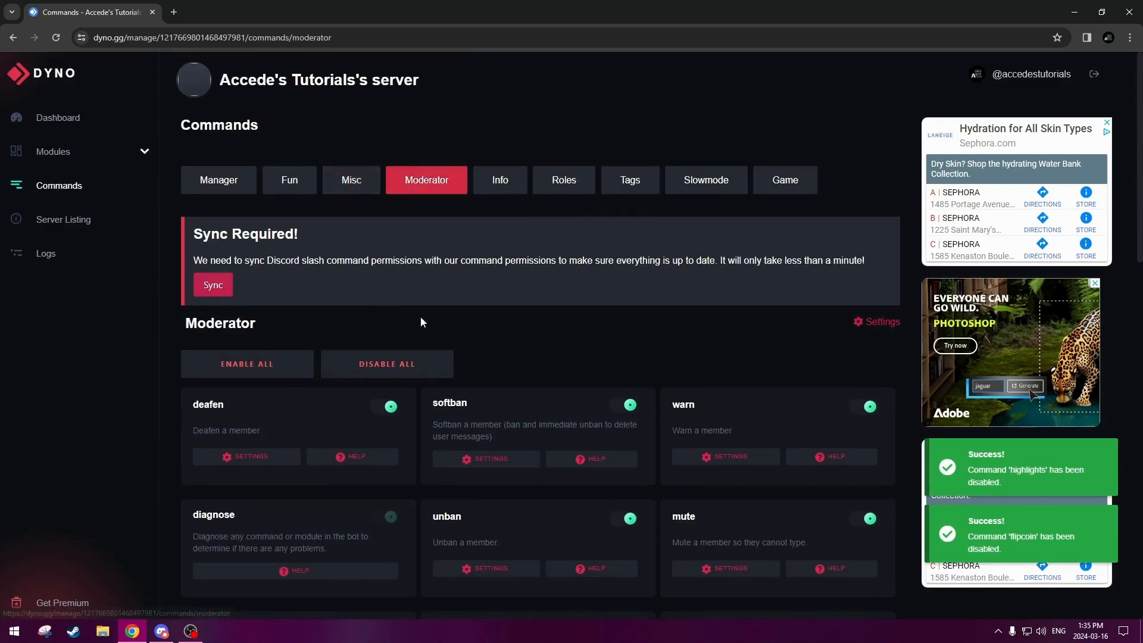
scroll(422, 317, down, 5)
scroll(429, 316, down, 10)
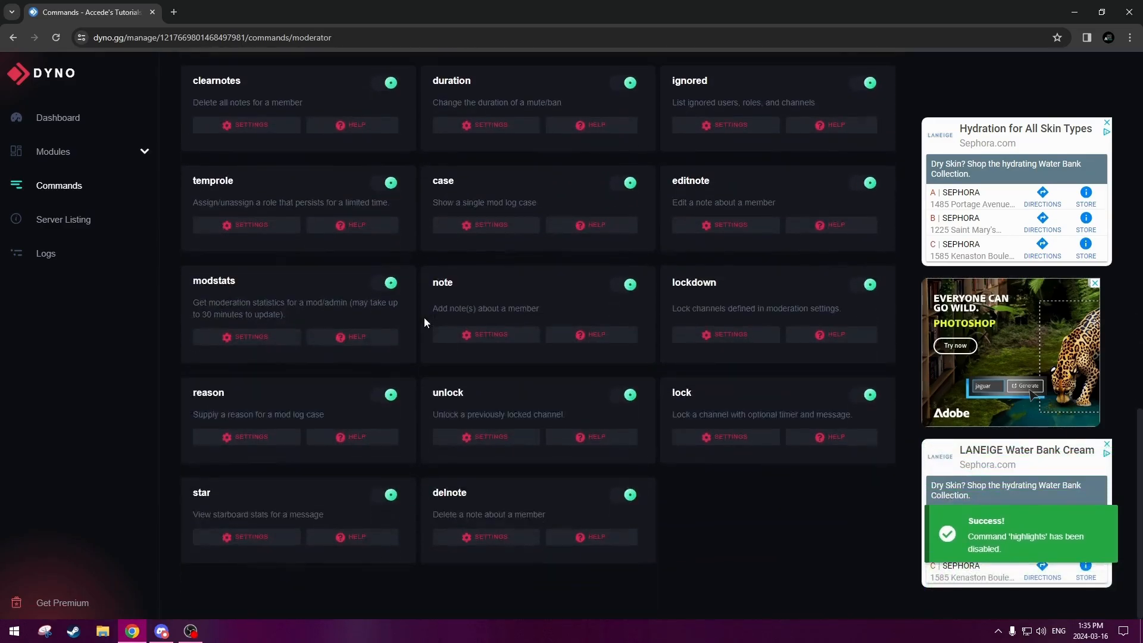
scroll(423, 317, up, 3)
scroll(422, 314, up, 13)
scroll(422, 314, down, 16)
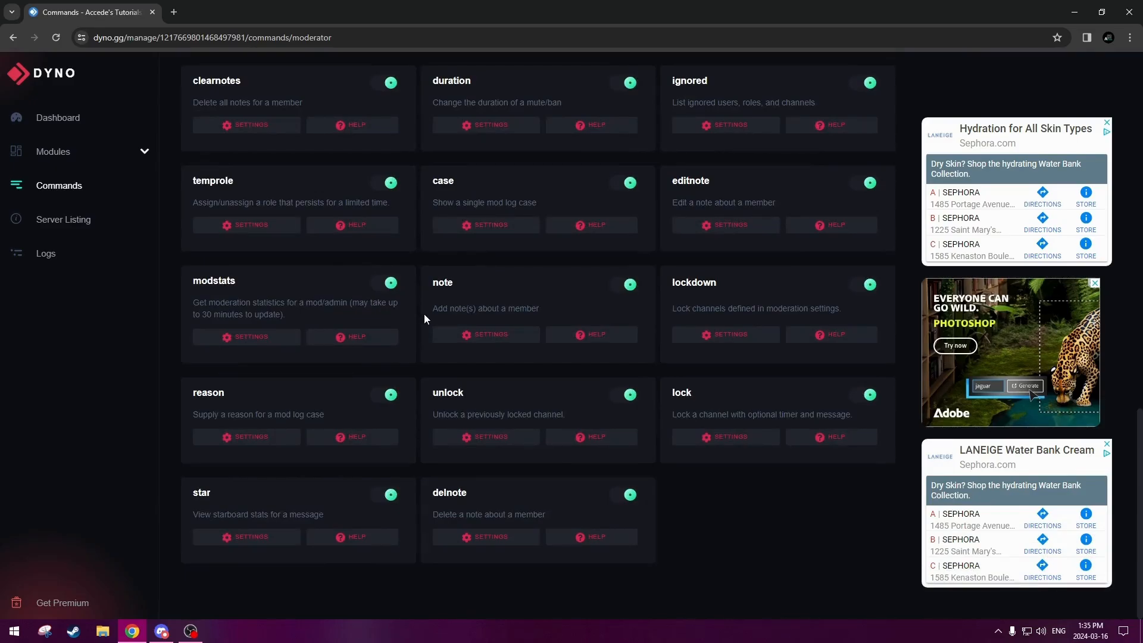
- Disable the uptime and stats commands in the Info category, and apply Disable All to that whole category
scroll(425, 314, up, 10)
scroll(426, 313, up, 6)
scroll(423, 314, down, 12)
scroll(438, 295, up, 11)
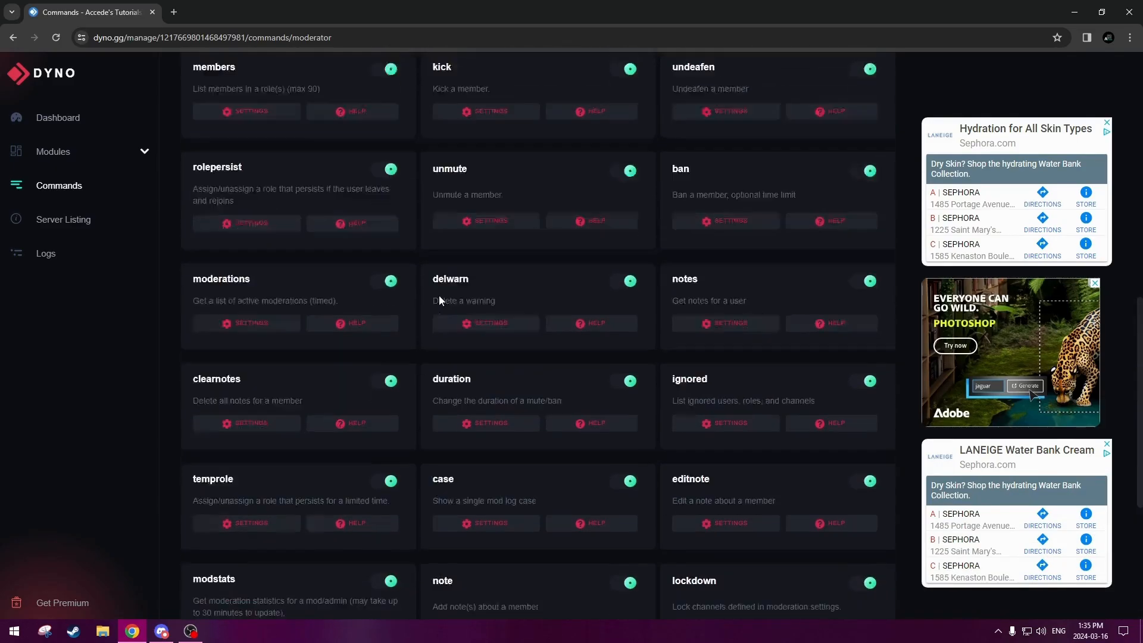
click(517, 179)
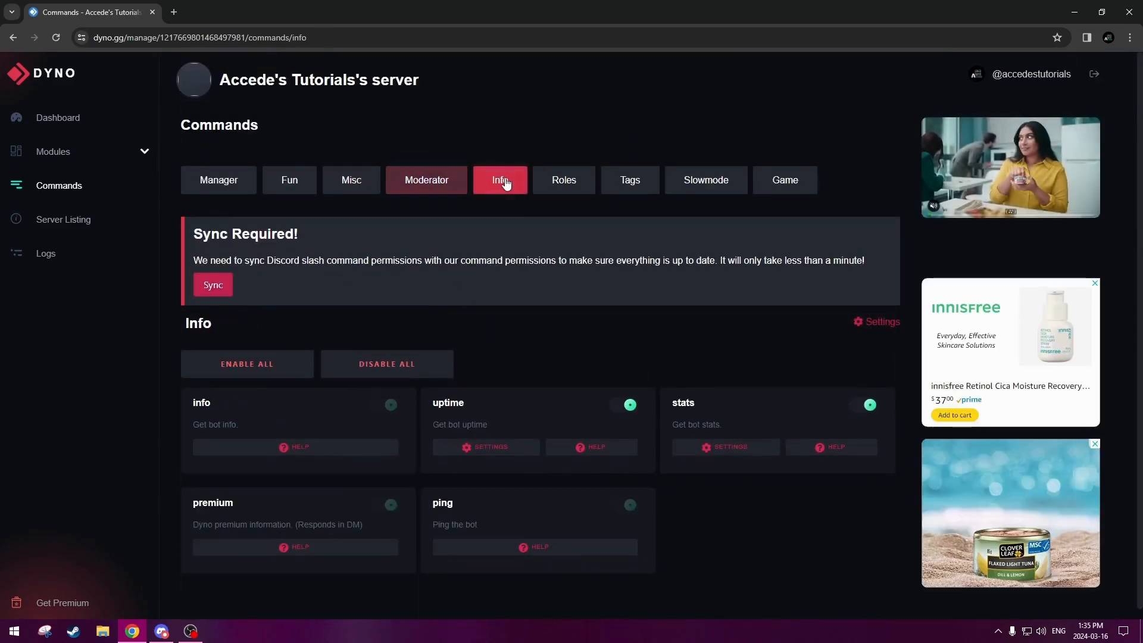
scroll(539, 234, down, 1)
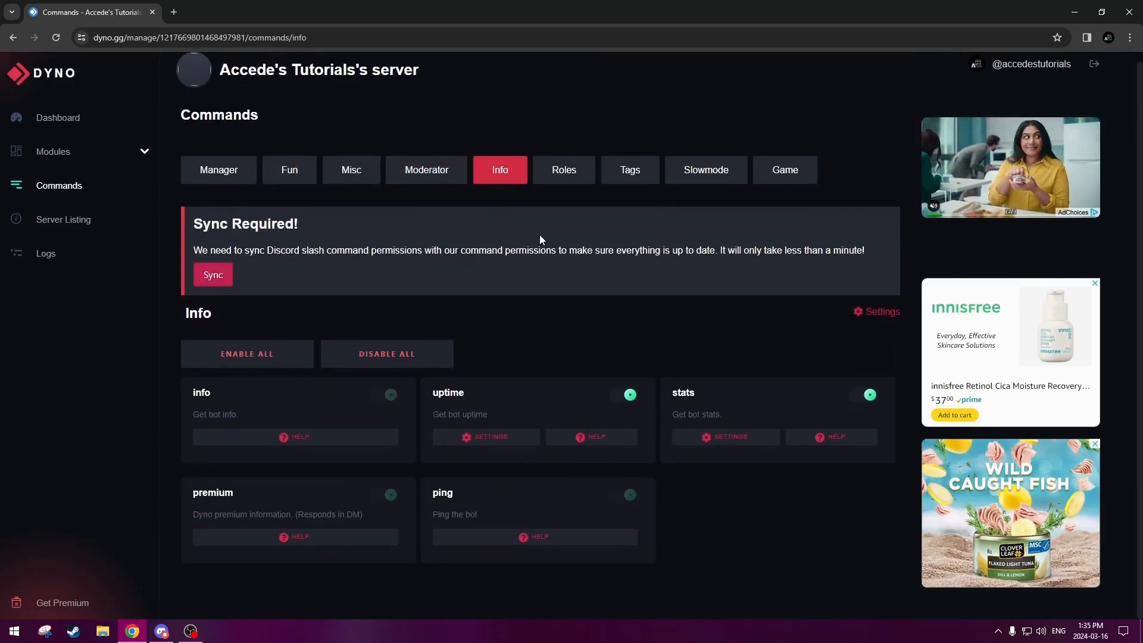
click(623, 400)
click(869, 396)
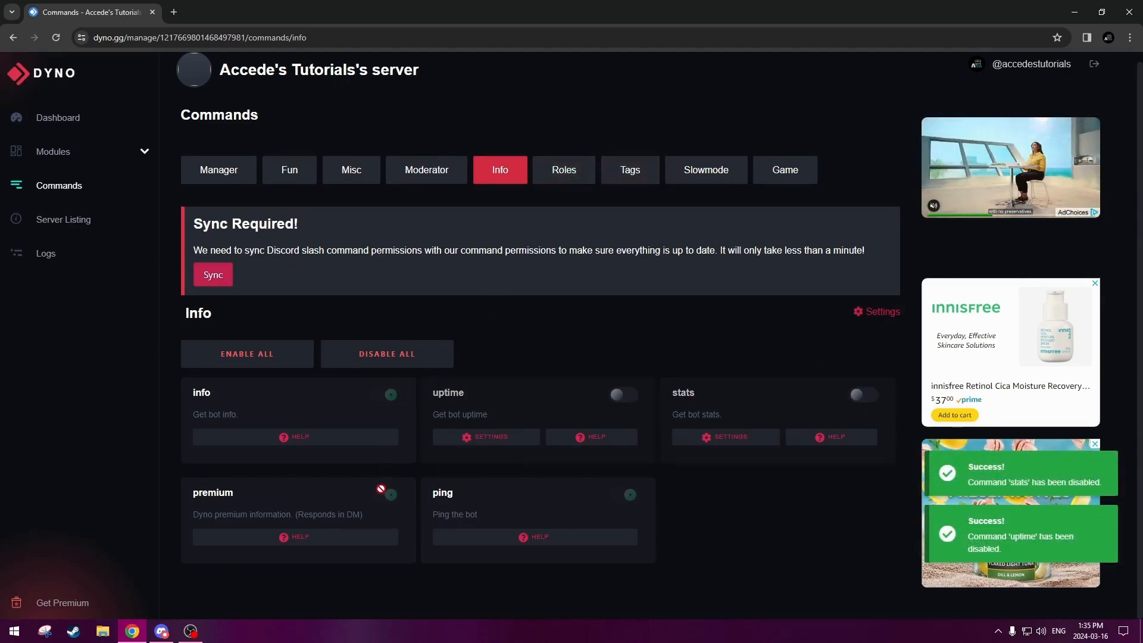
click(400, 354)
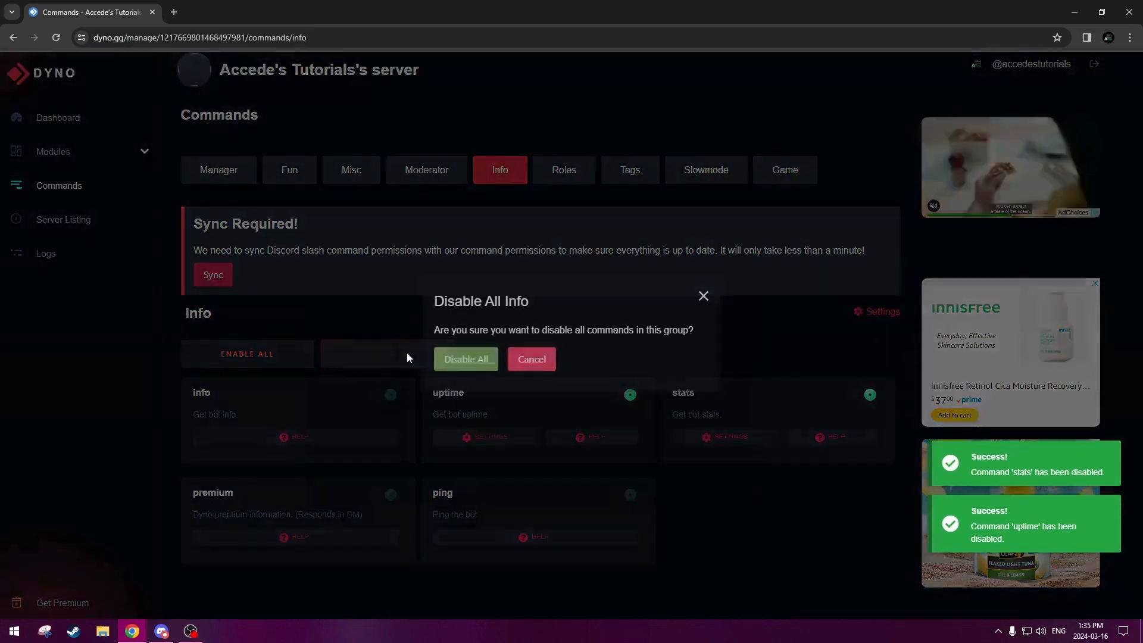
click(473, 364)
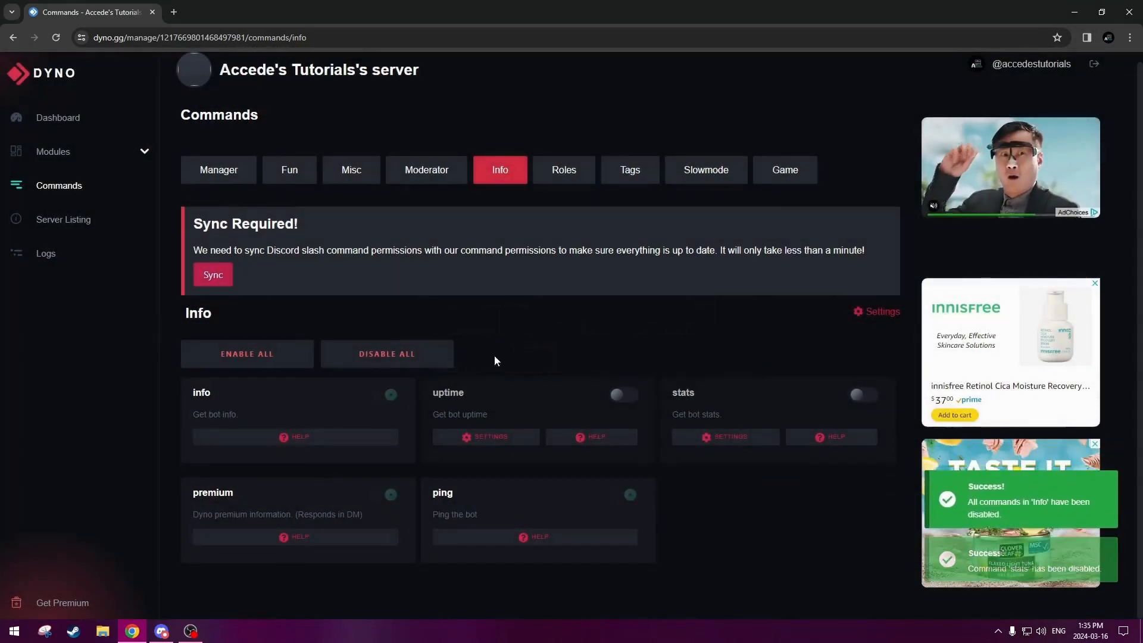
- Disable all commands in the Roles category and all commands in the Tags category
click(587, 175)
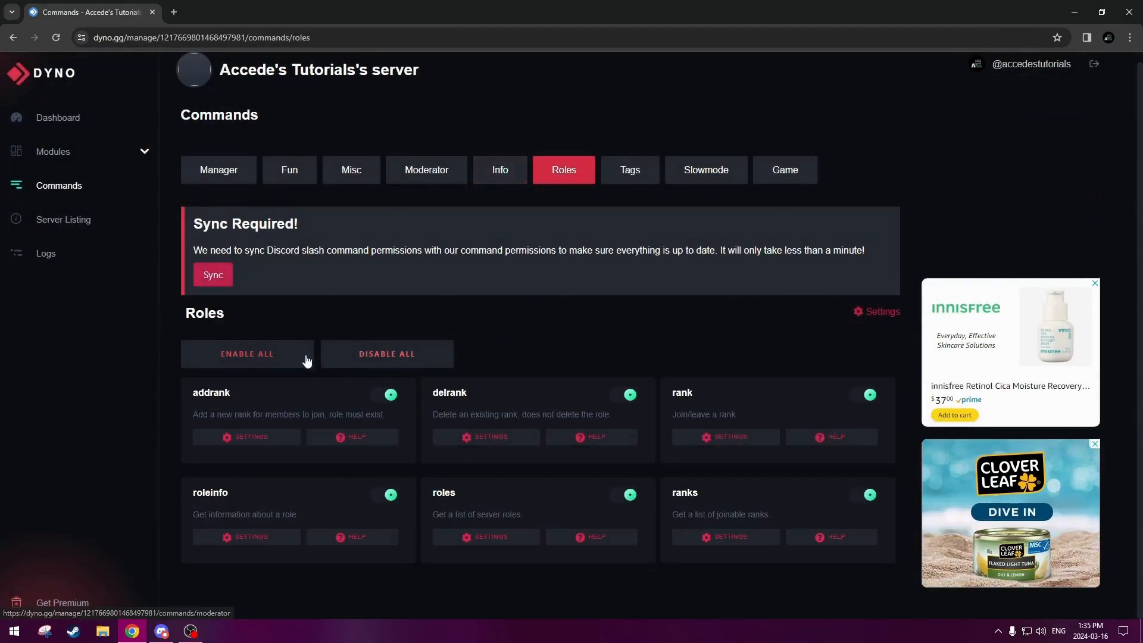
click(373, 352)
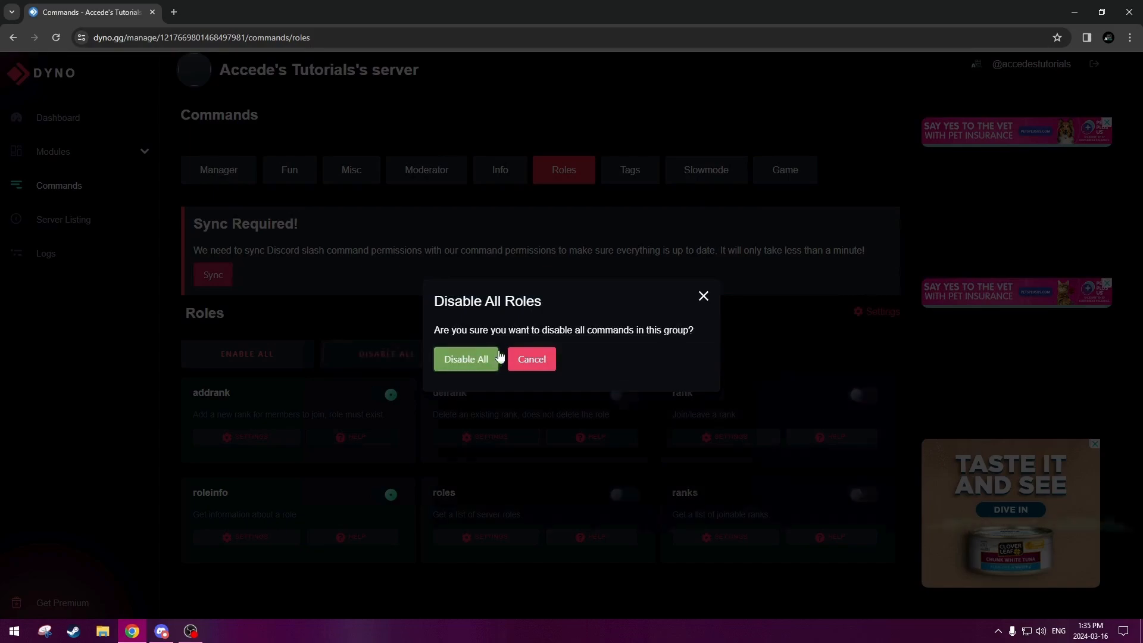
click(466, 357)
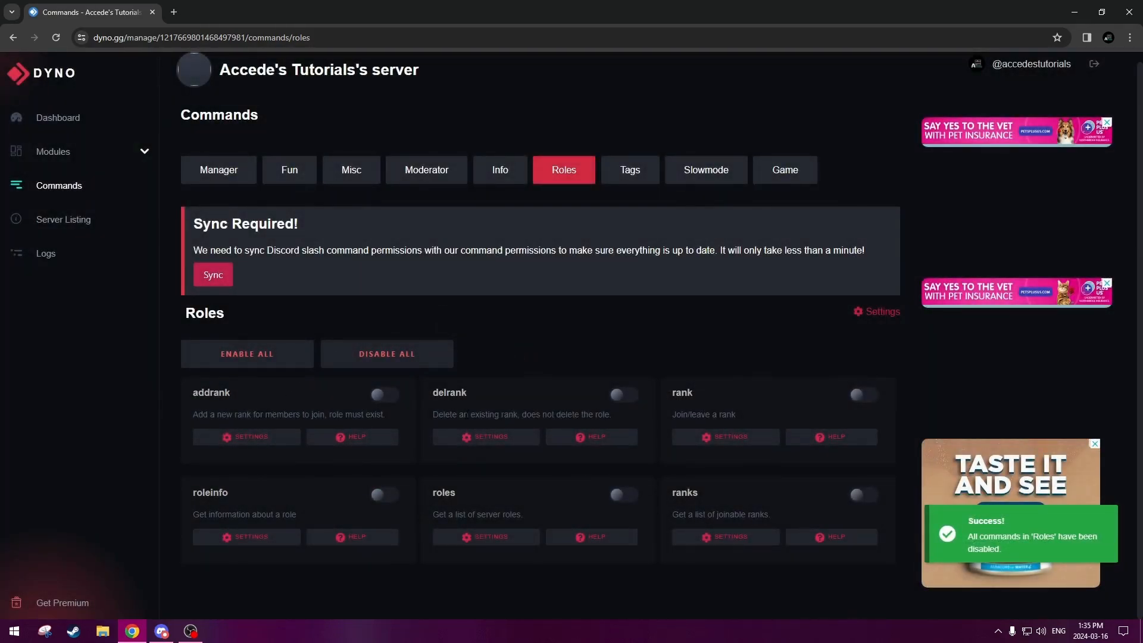
click(646, 182)
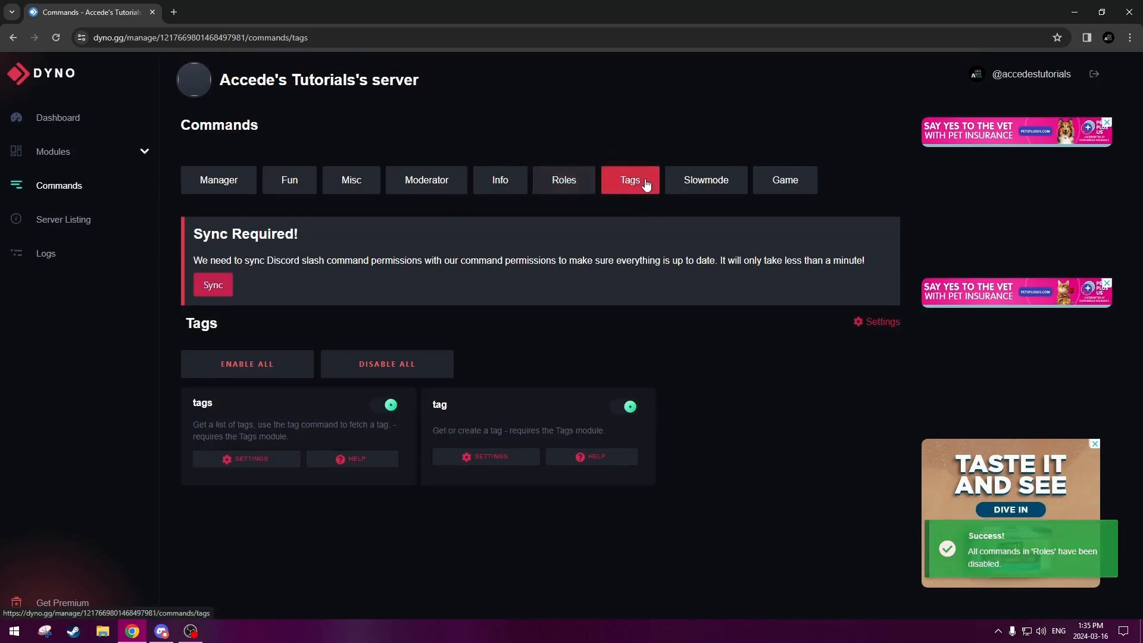
click(387, 364)
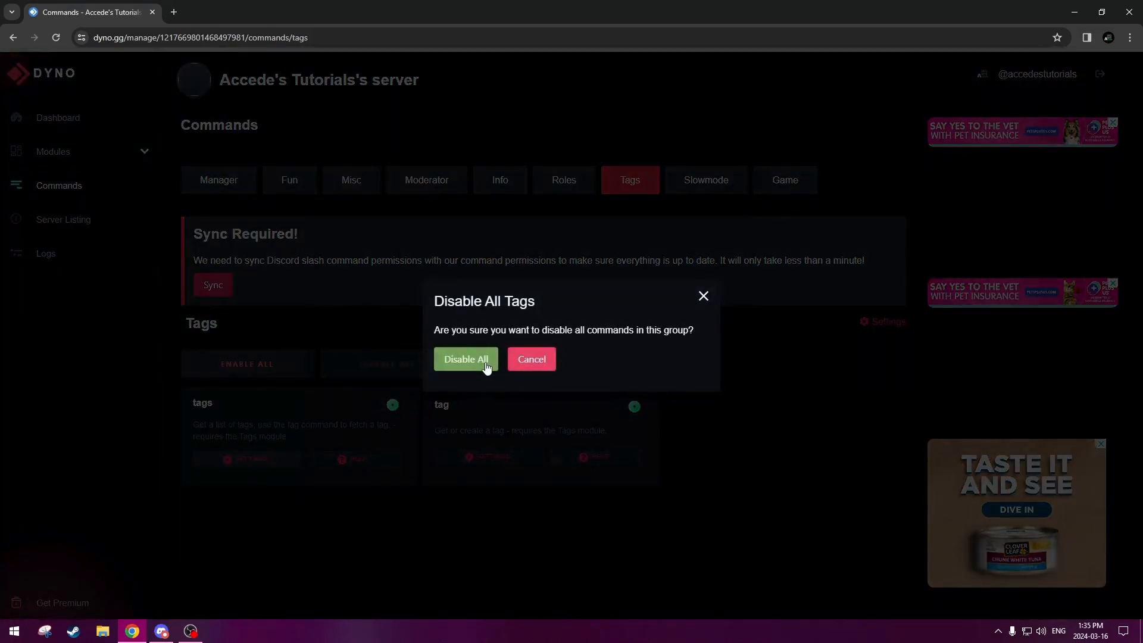
click(481, 363)
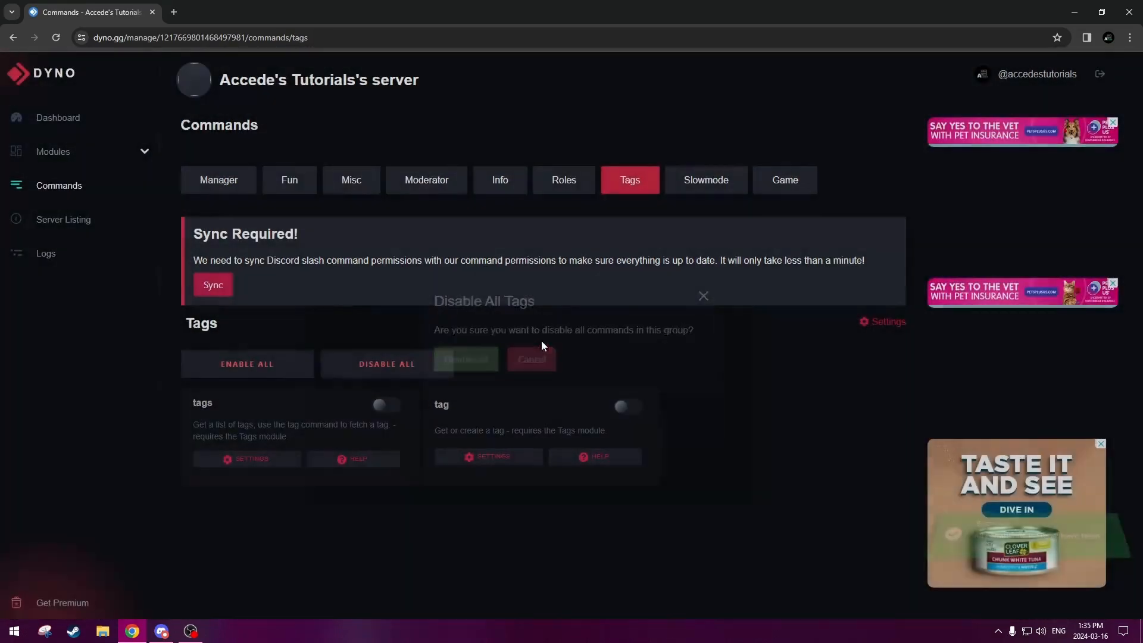
- Check the slowmode command's description in the Slowmode category, and disable all commands in the Game category
click(708, 181)
double_click(230, 404)
click(241, 419)
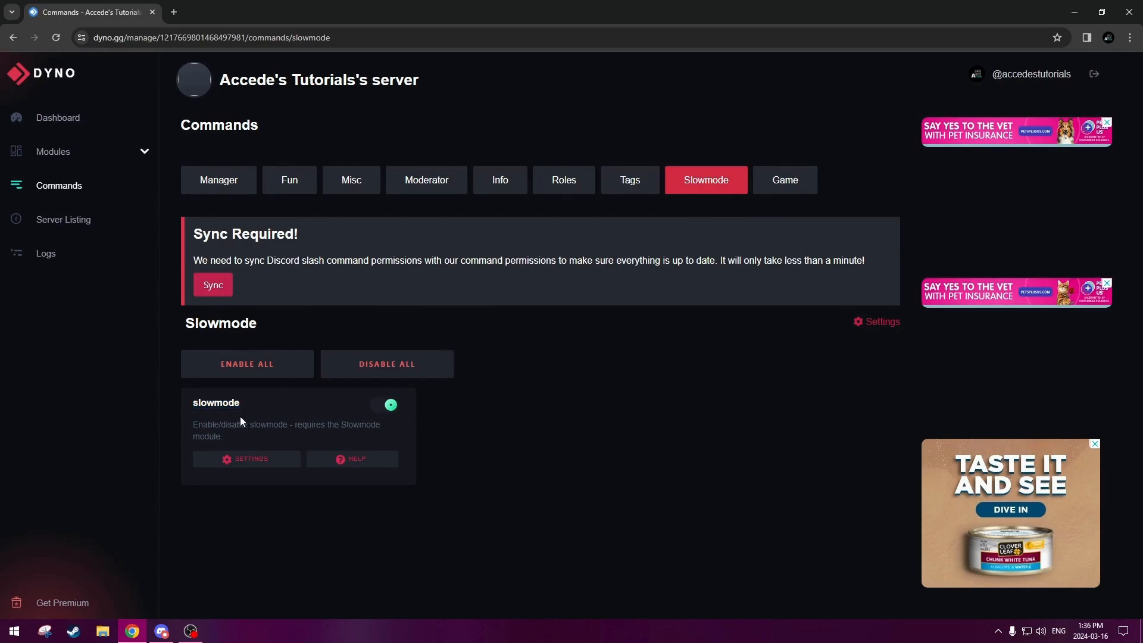
click(810, 180)
click(387, 363)
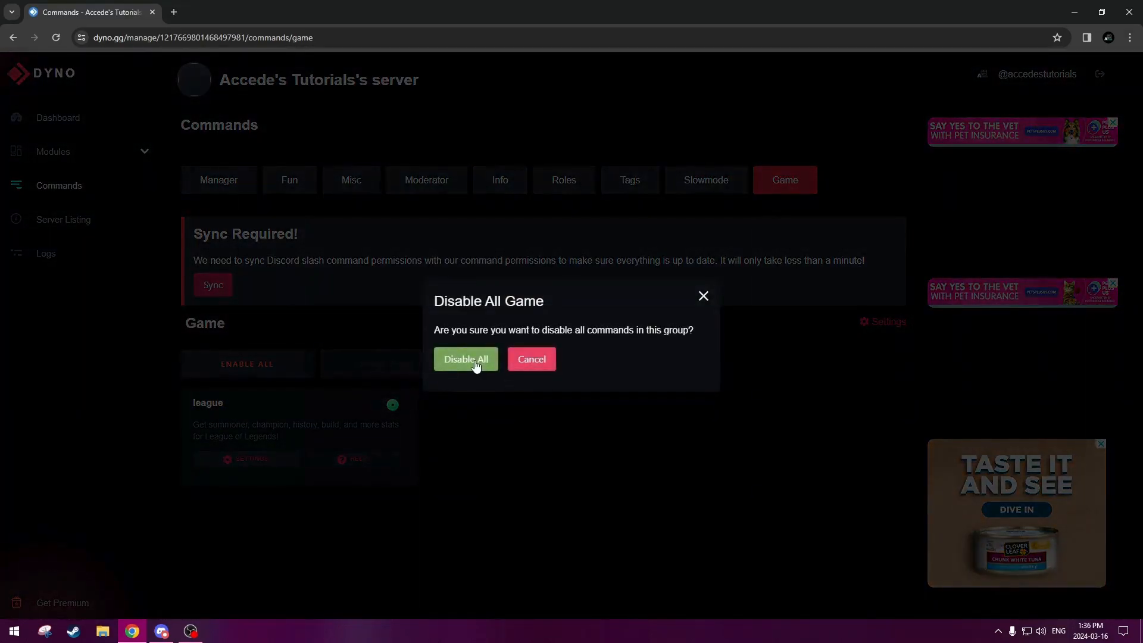
click(466, 359)
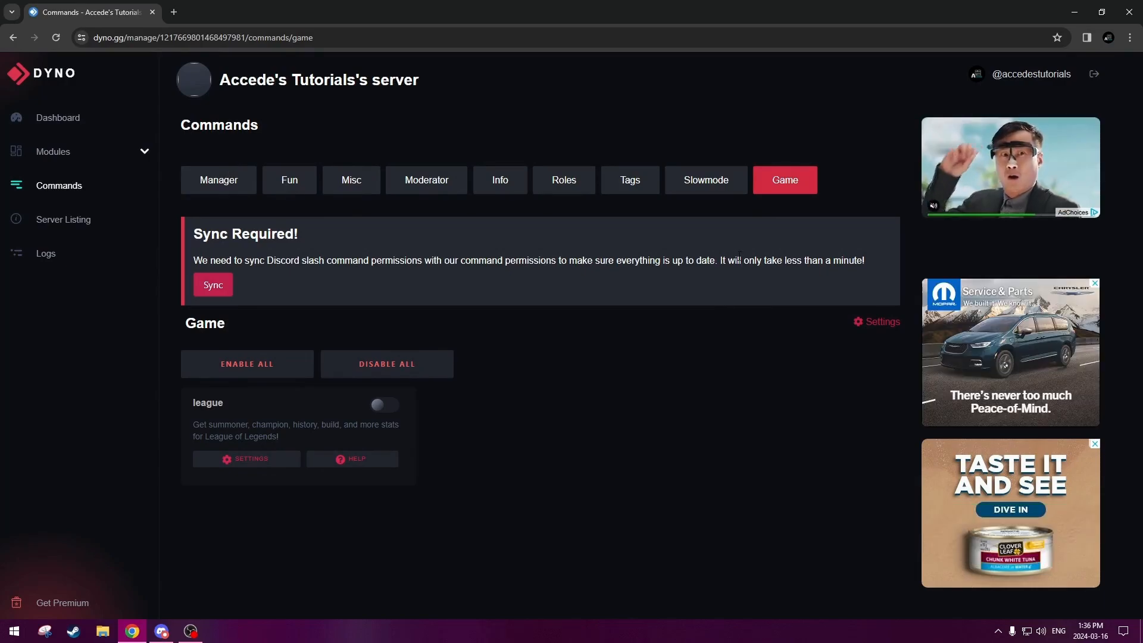
- Review the Manager commands and the server dashboard's bot settings, recent activity and full list of modules
click(213, 190)
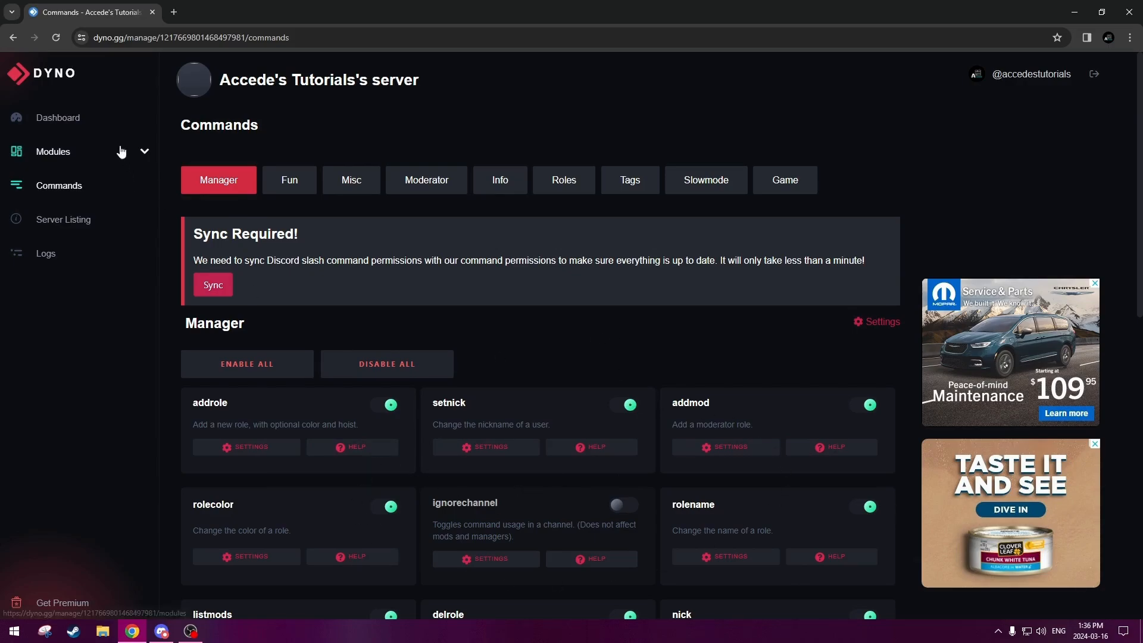
click(76, 118)
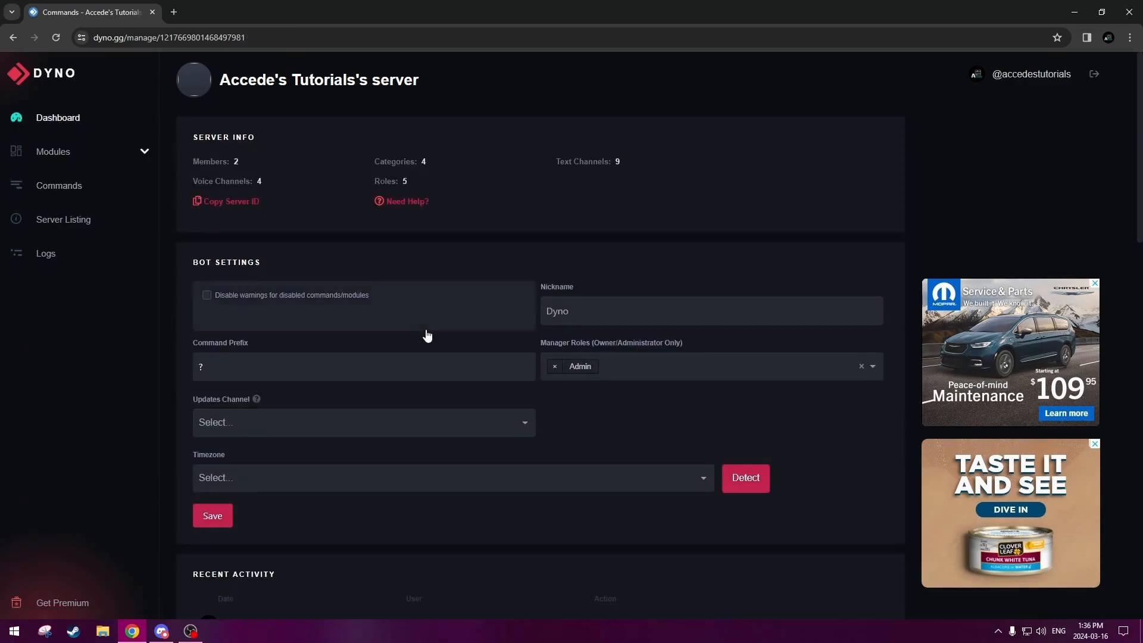
scroll(427, 335, down, 4)
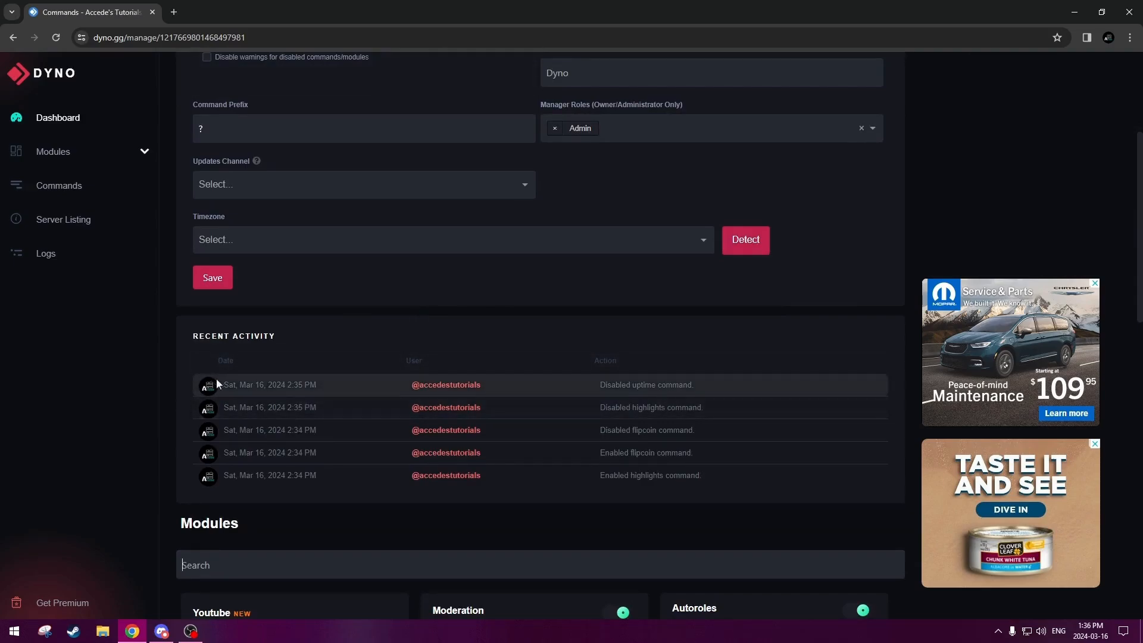
scroll(305, 391, down, 4)
scroll(305, 392, down, 10)
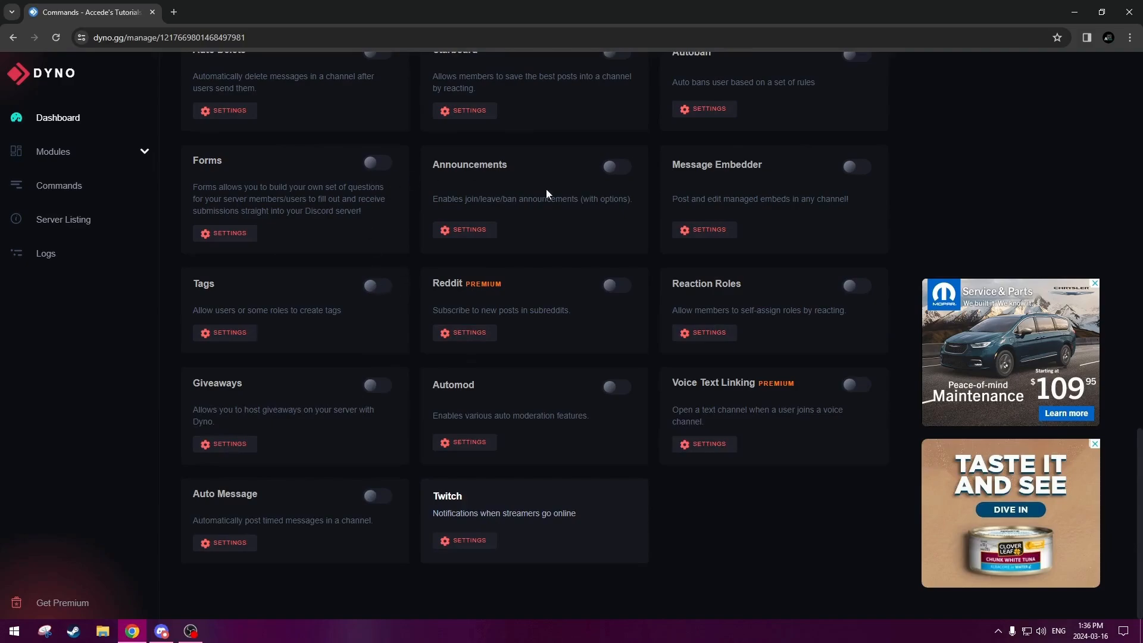
scroll(615, 219, up, 3)
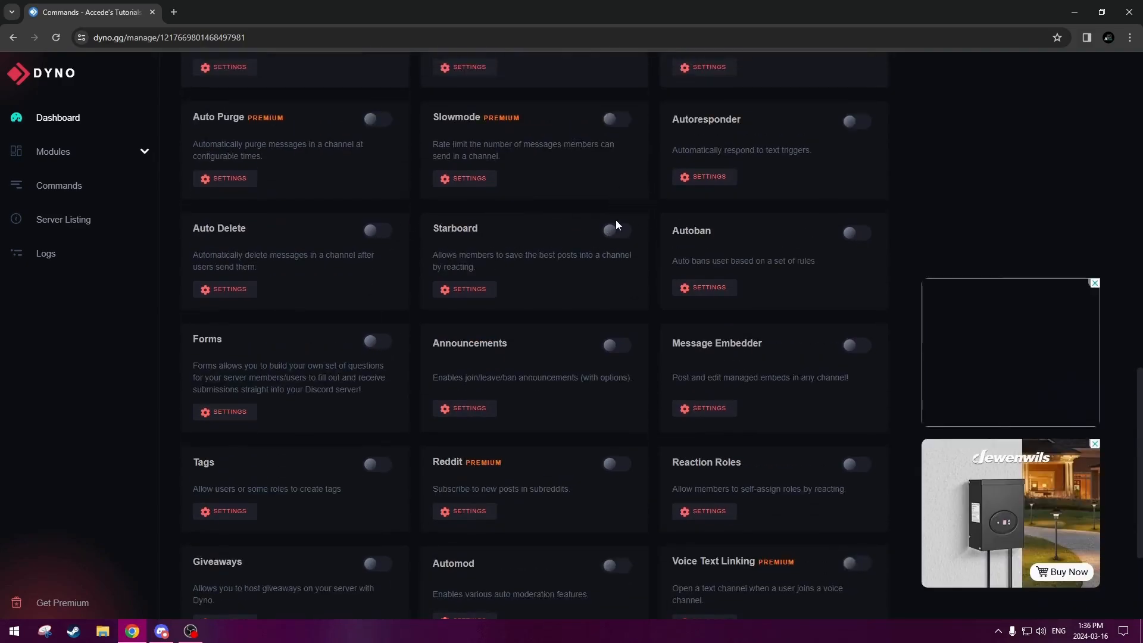
scroll(616, 222, up, 15)
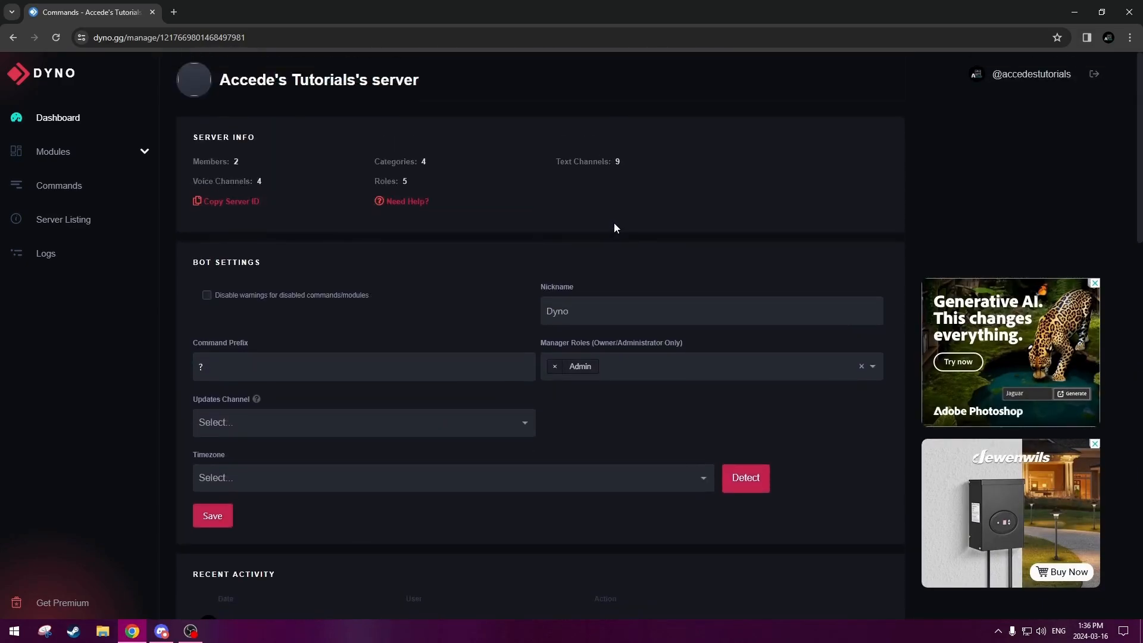
- Switch to Discord and check the roles assigned to the member listed under Admin
key(alt+Tab)
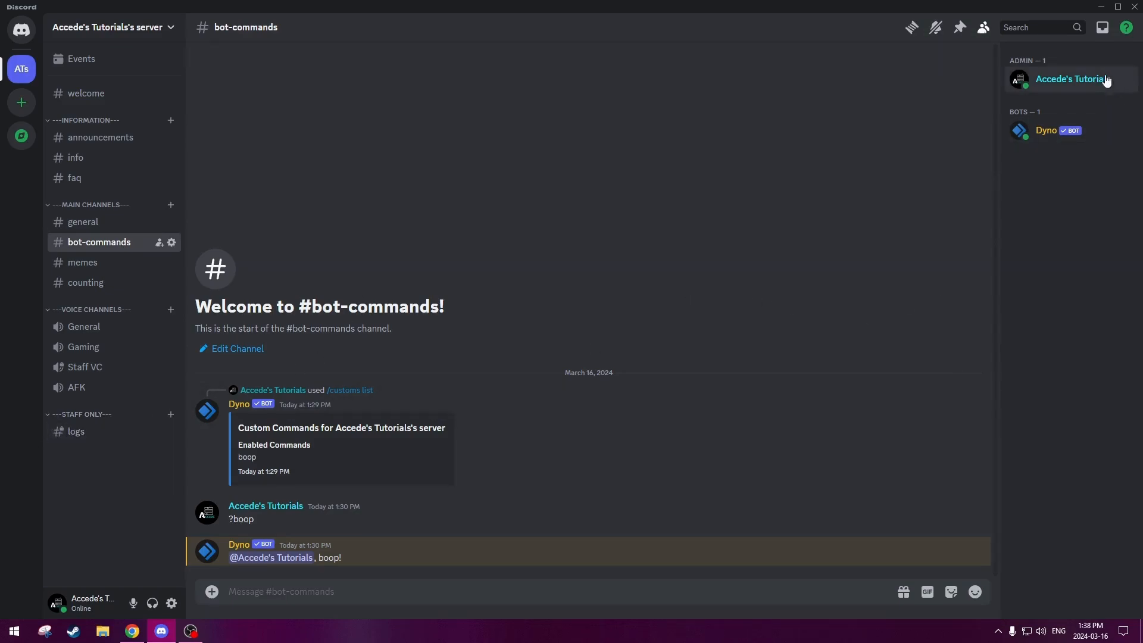
click(1052, 82)
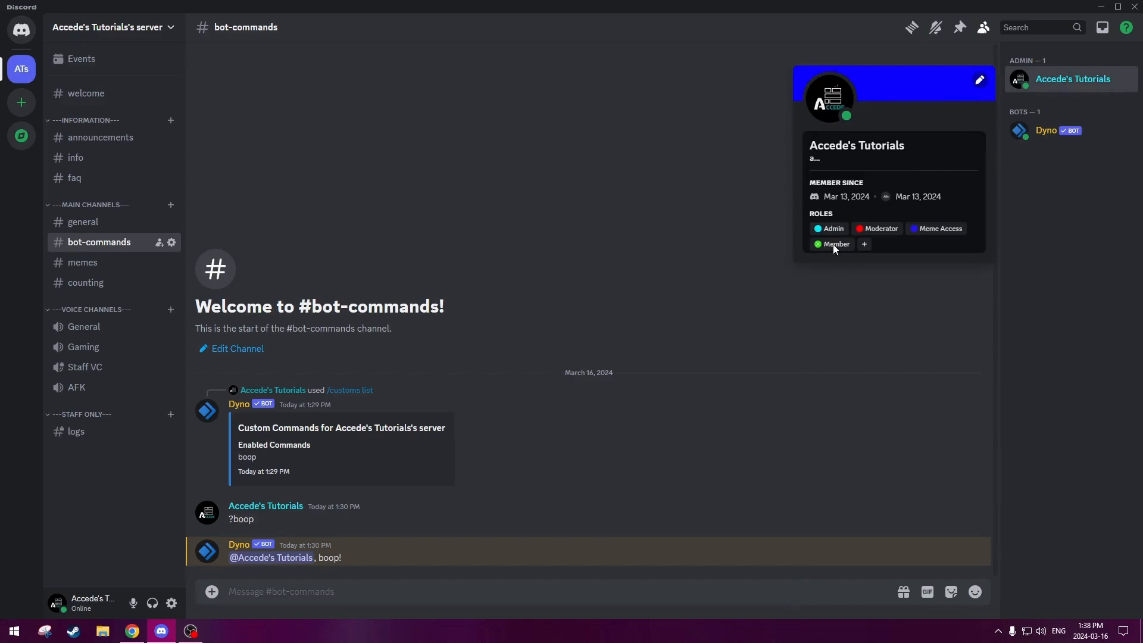
click(622, 279)
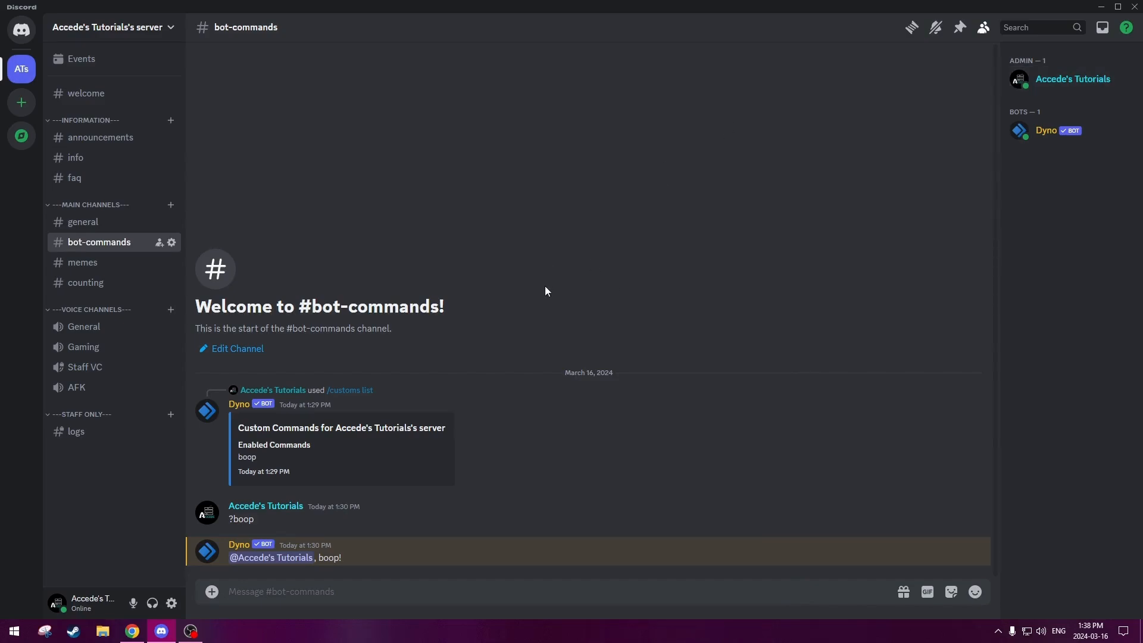
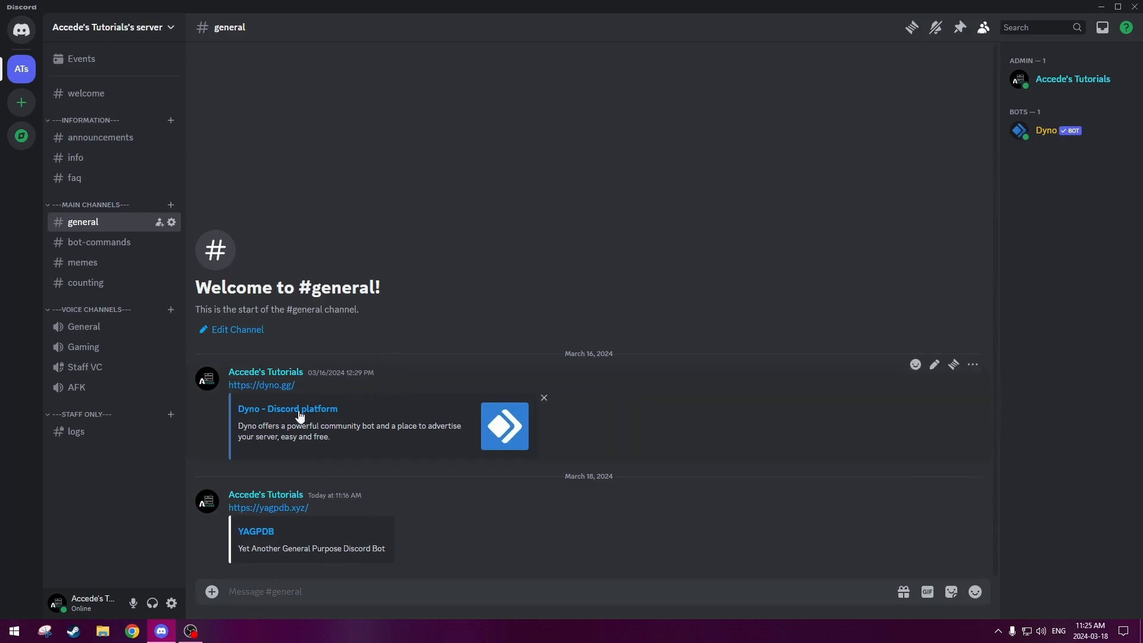
- Open the yagpdb.xyz link posted in the general channel and log in to the YAGPDB control panel using Discord
click(289, 509)
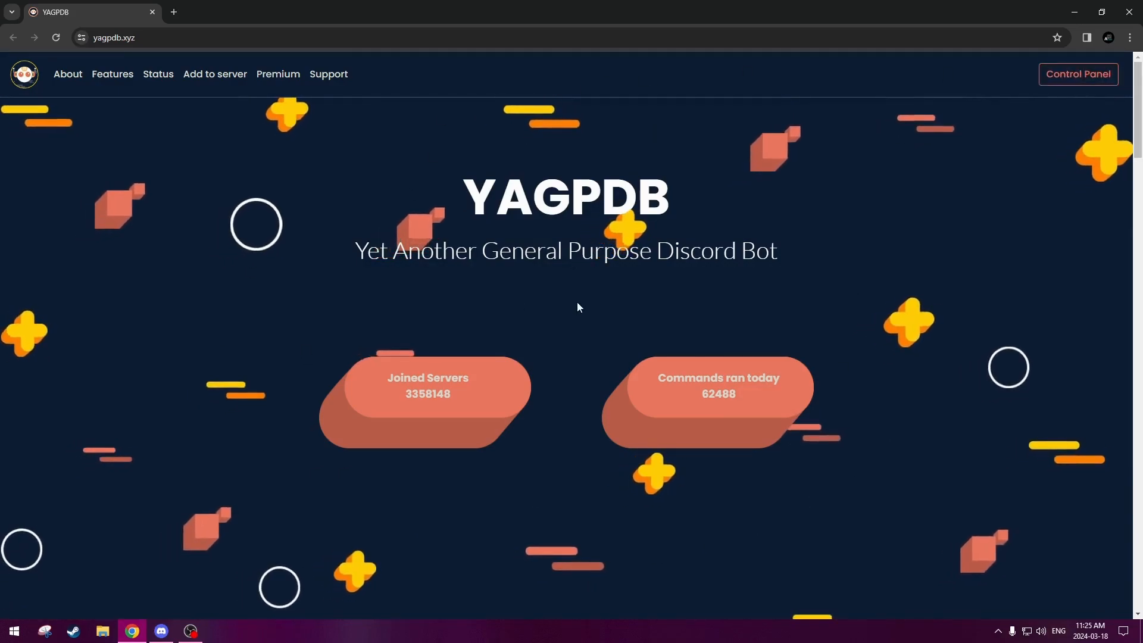
click(1085, 75)
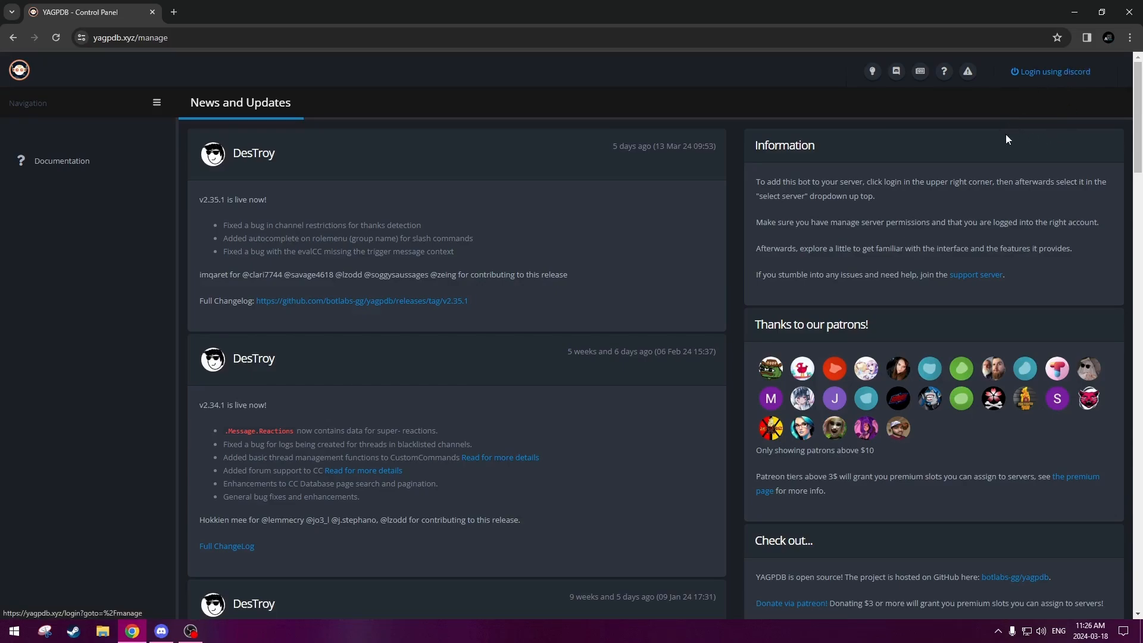
click(1054, 73)
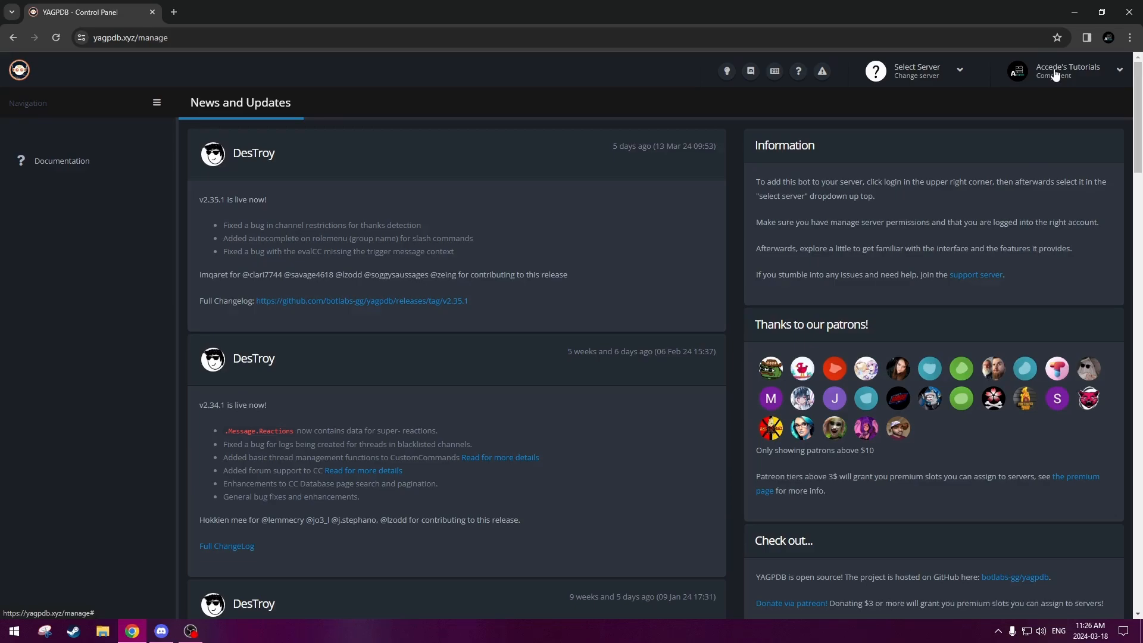
- Add the YAGPDB bot to the tutorials server, reviewing and authorizing all requested permissions and completing the human verification
click(951, 80)
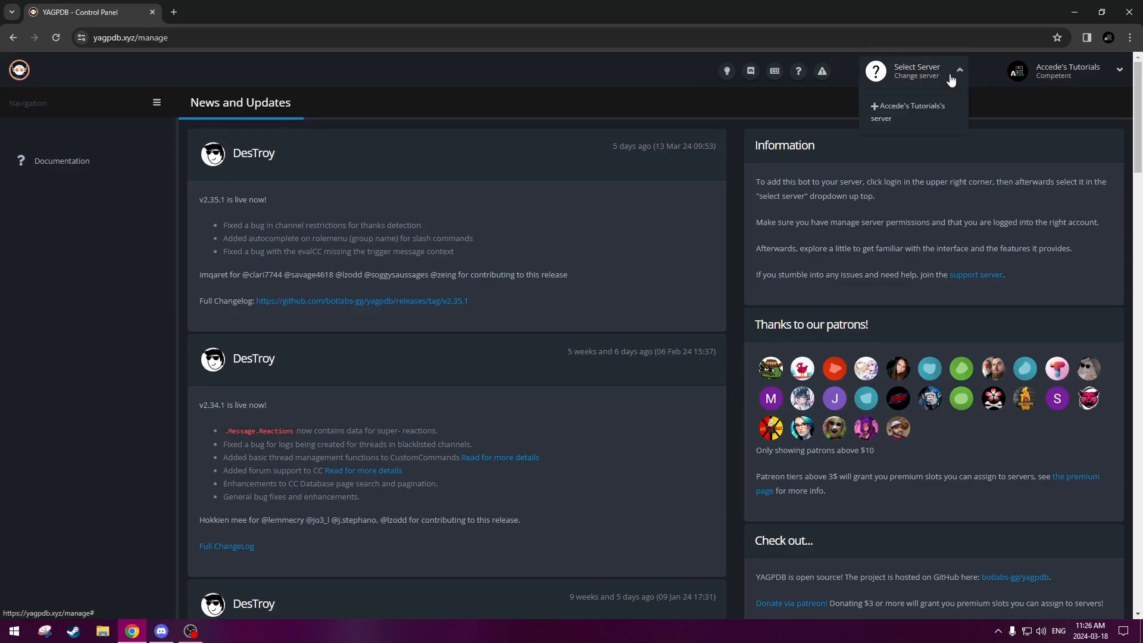
click(880, 113)
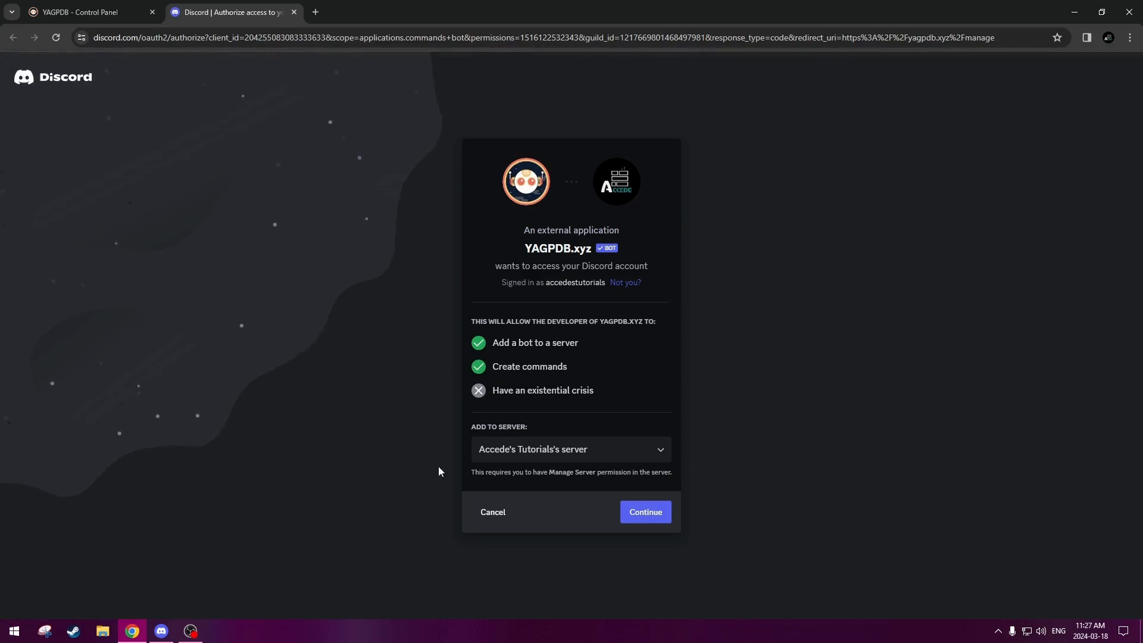
click(641, 513)
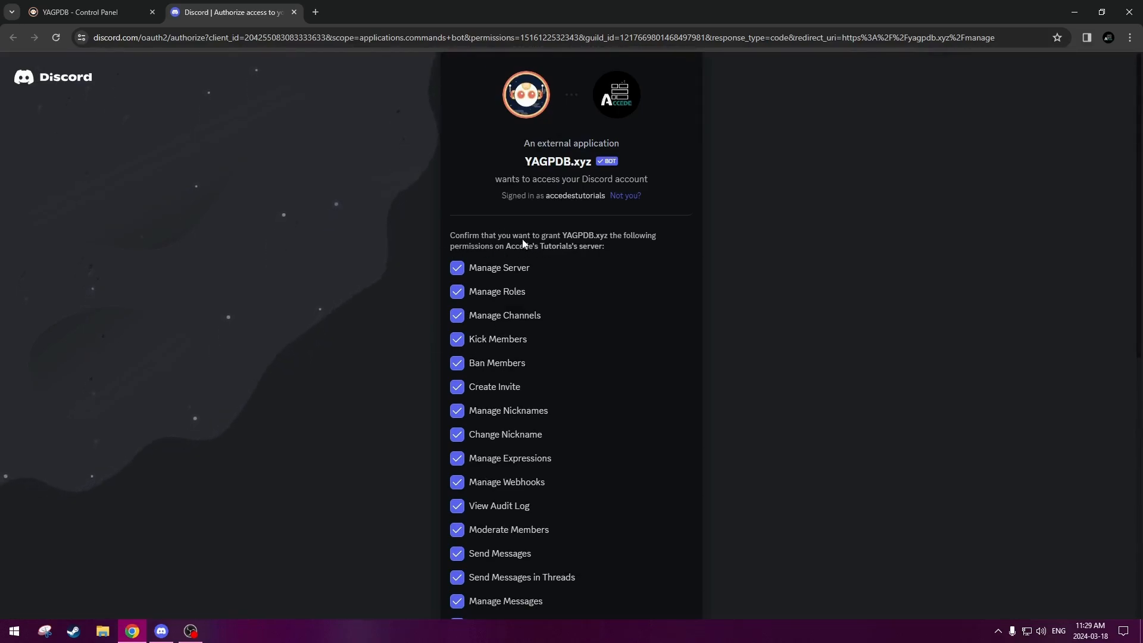
scroll(439, 258, down, 7)
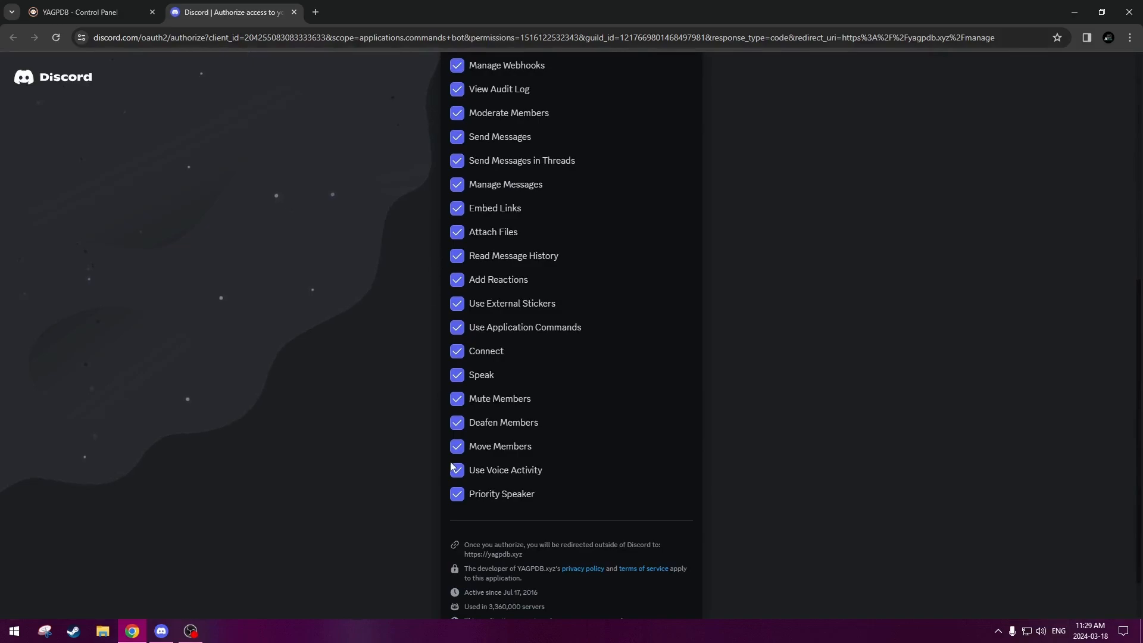
scroll(412, 377, up, 7)
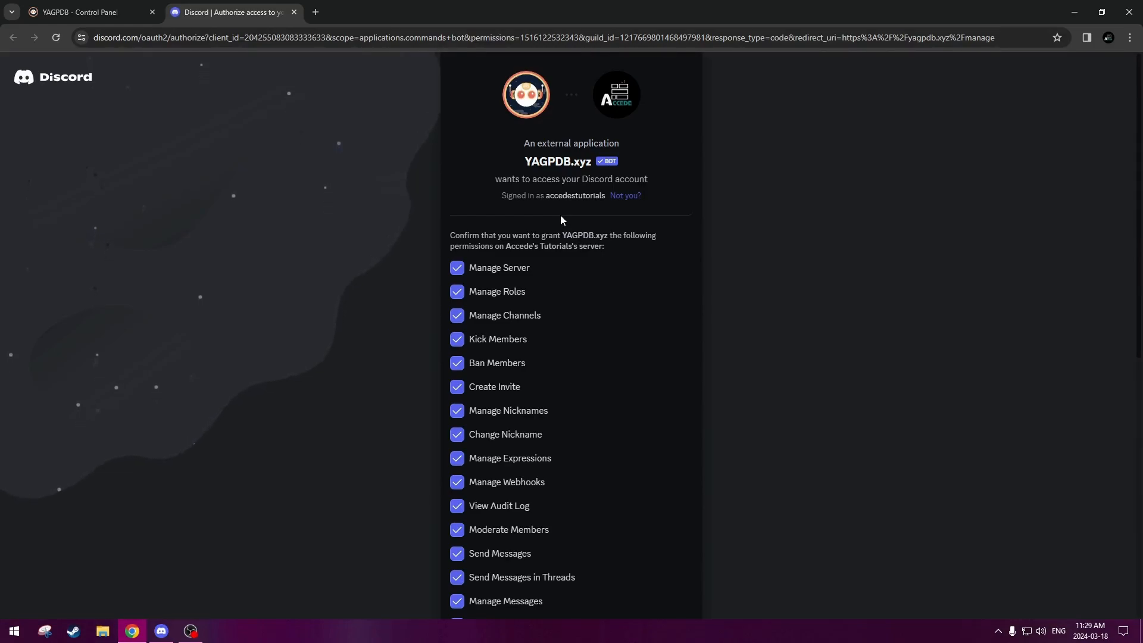
scroll(412, 238, down, 7)
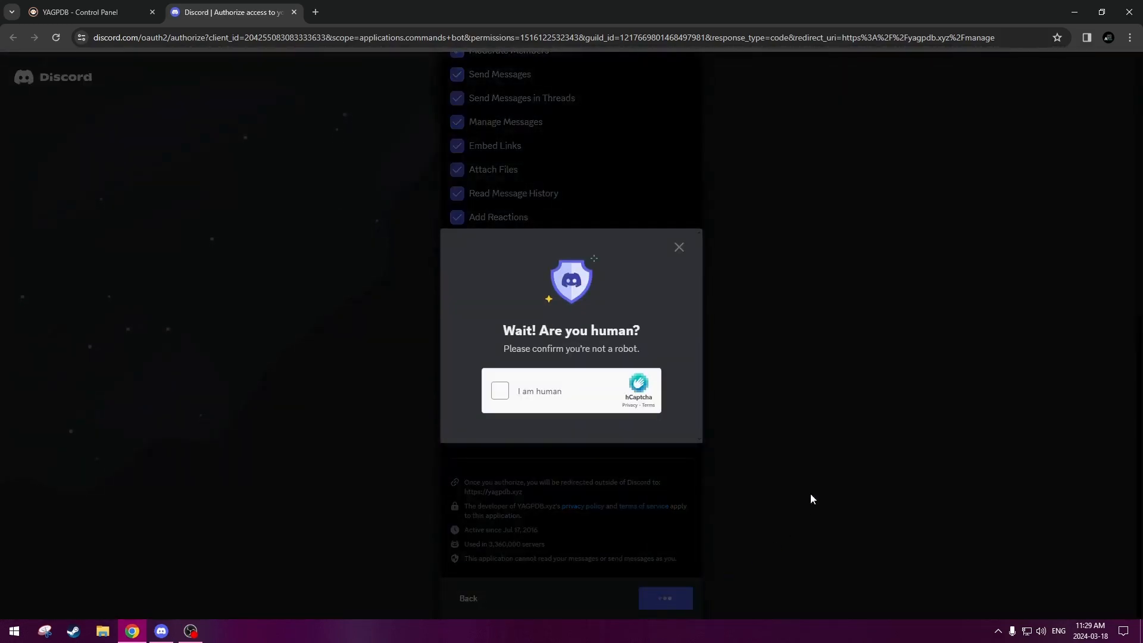
click(504, 391)
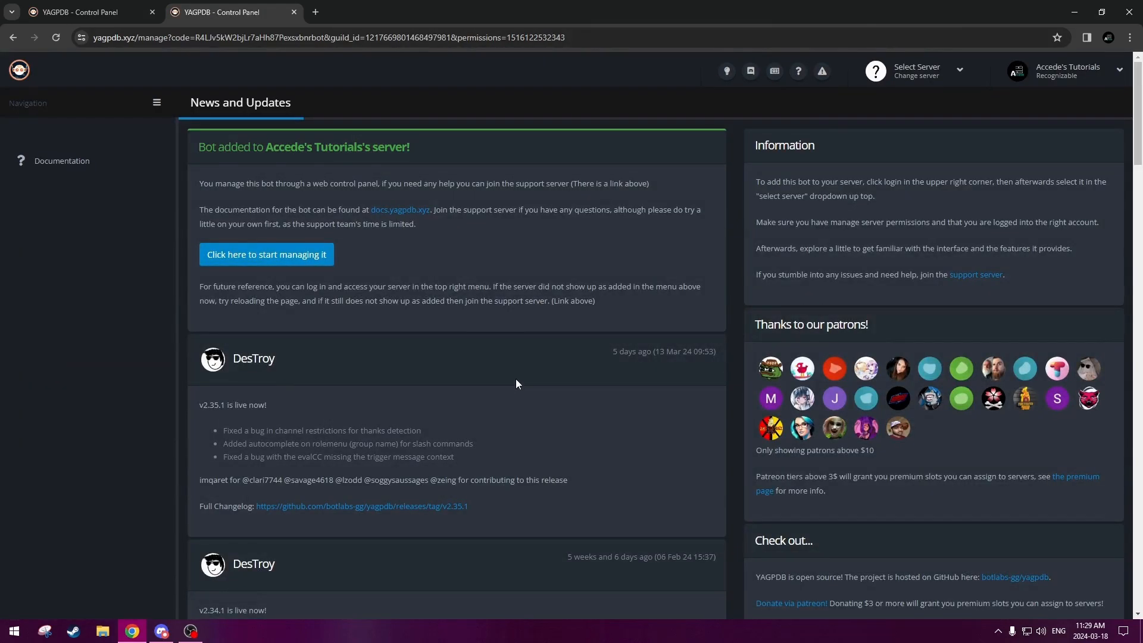
drag(199, 146, 412, 147)
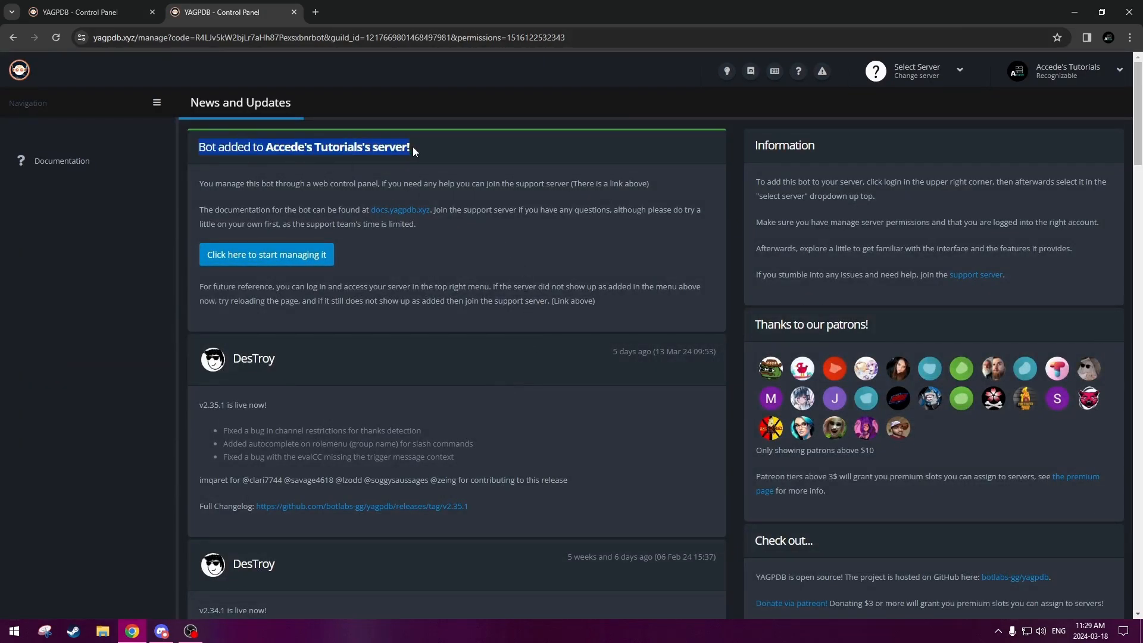
click(412, 147)
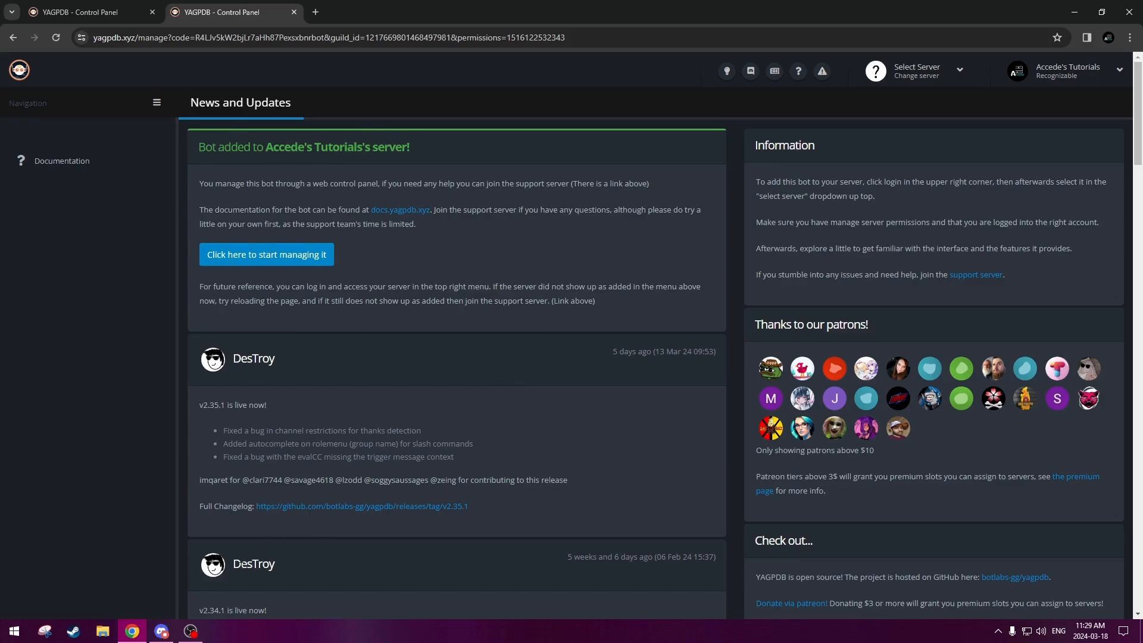
- Switch to Discord and assign the Bots role to the YAGPDB.xyz bot
click(162, 631)
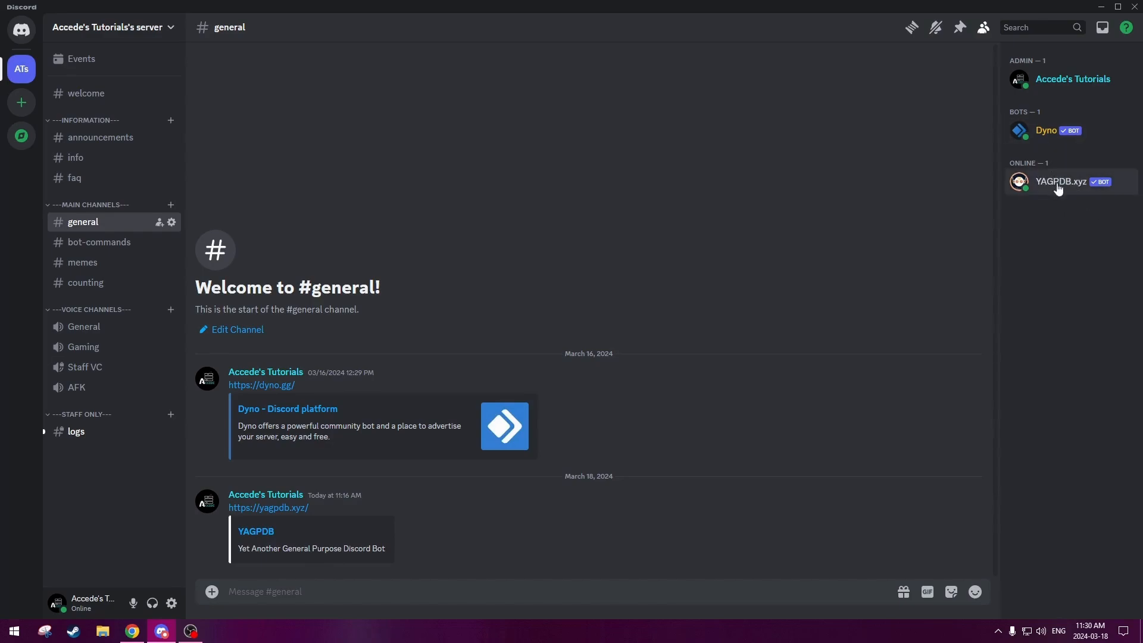
right_click(1027, 182)
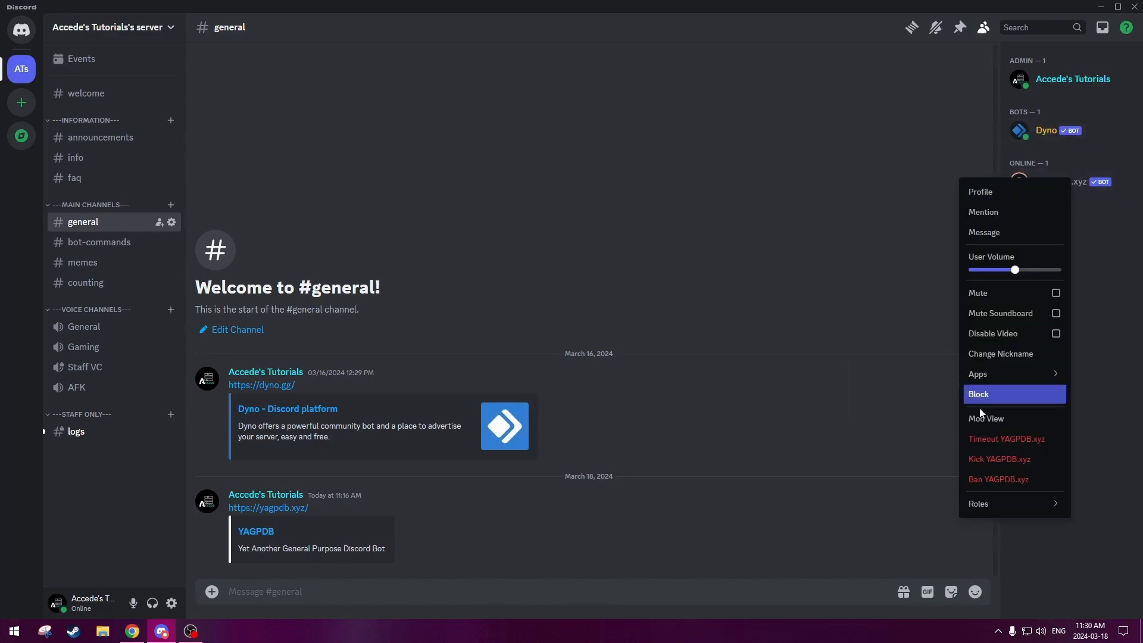
mouse_move(976, 503)
click(914, 557)
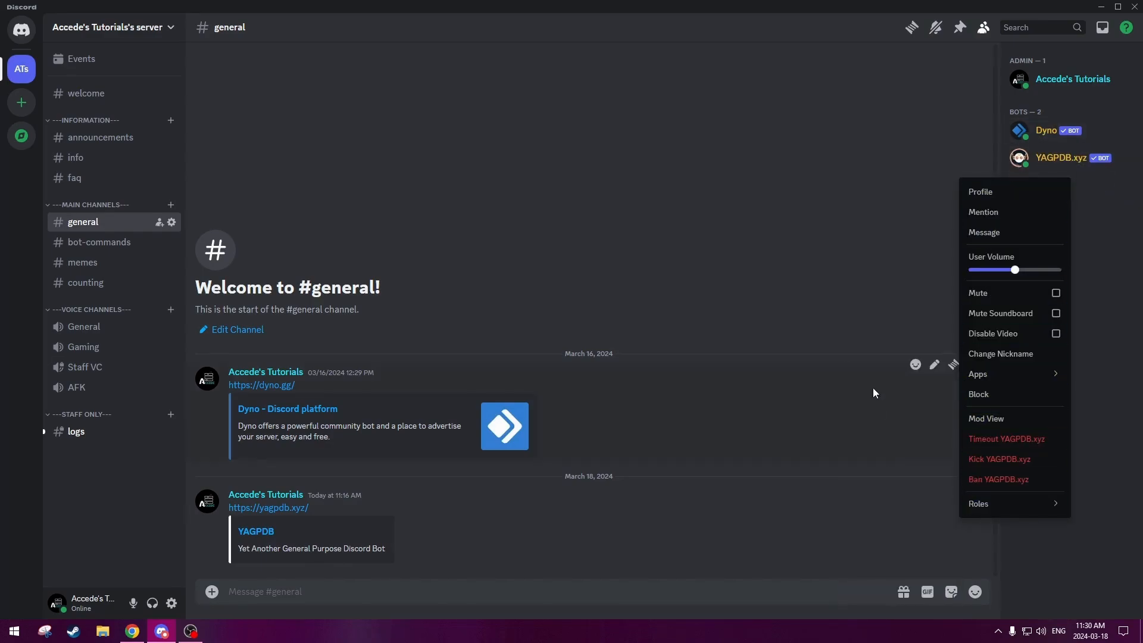
click(914, 365)
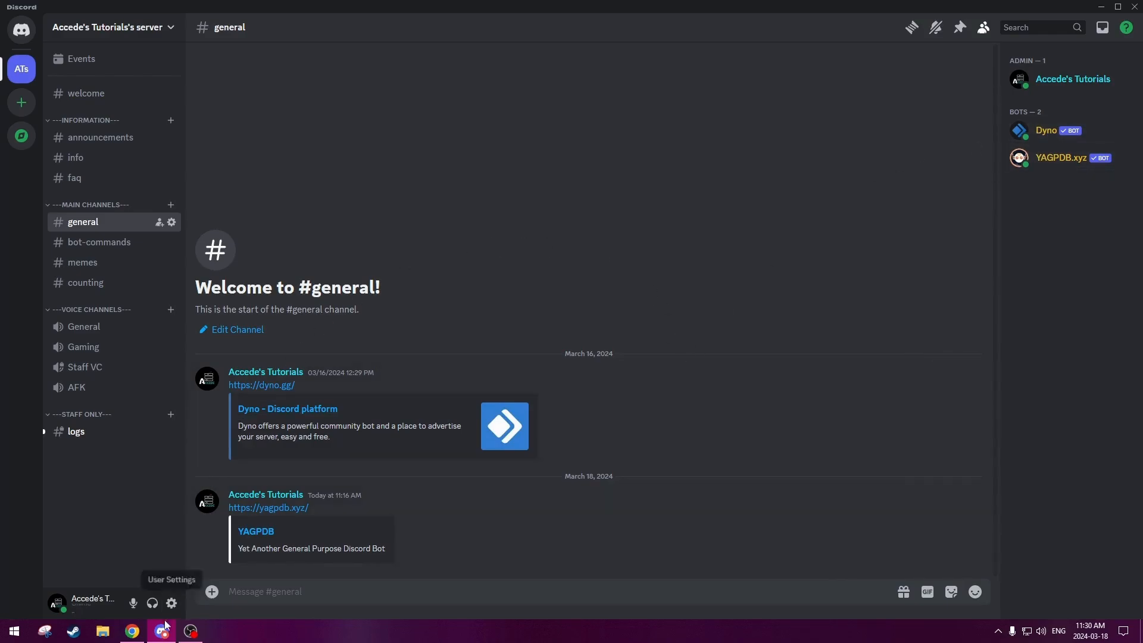
- Return to the YAGPDB control panel in the browser and select the tutorials server to manage
click(132, 631)
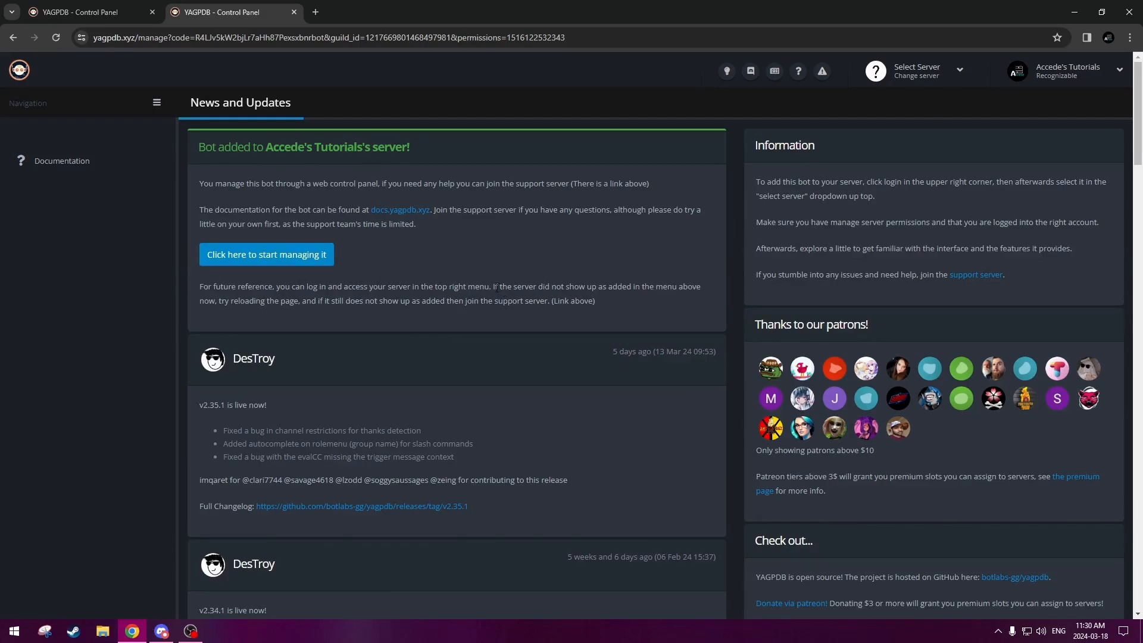
drag(499, 287, 550, 302)
click(556, 302)
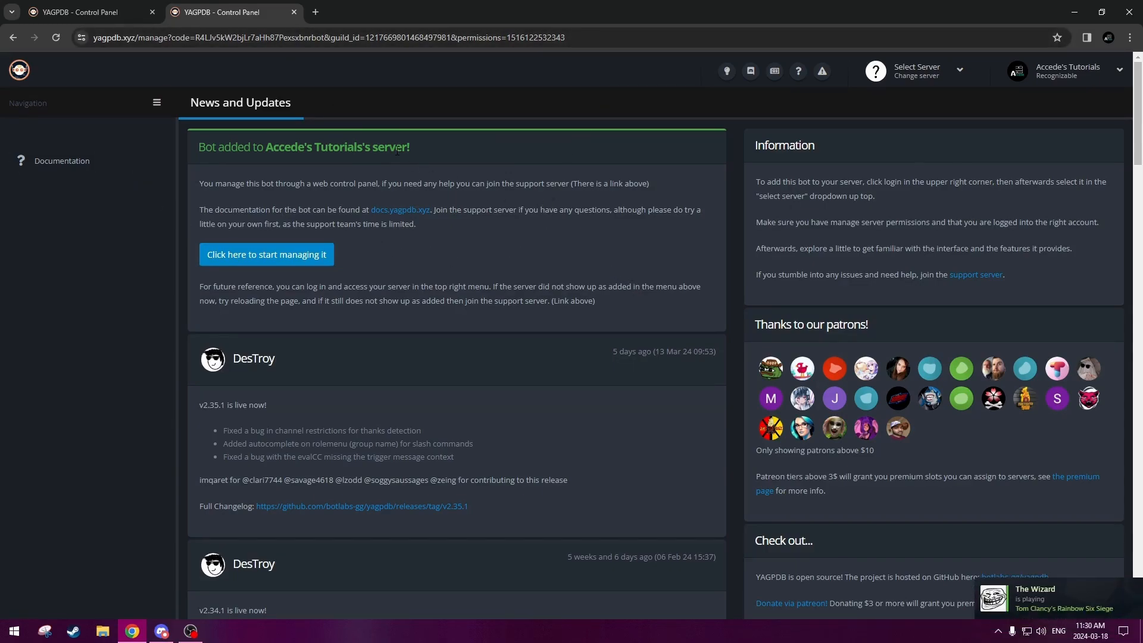
click(954, 71)
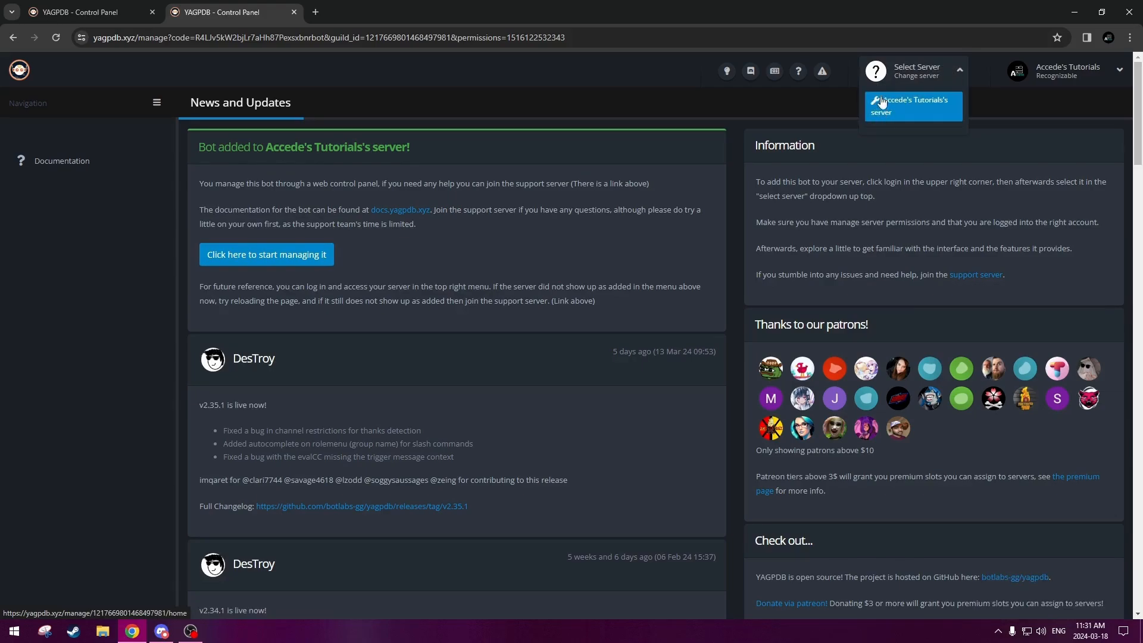
click(925, 113)
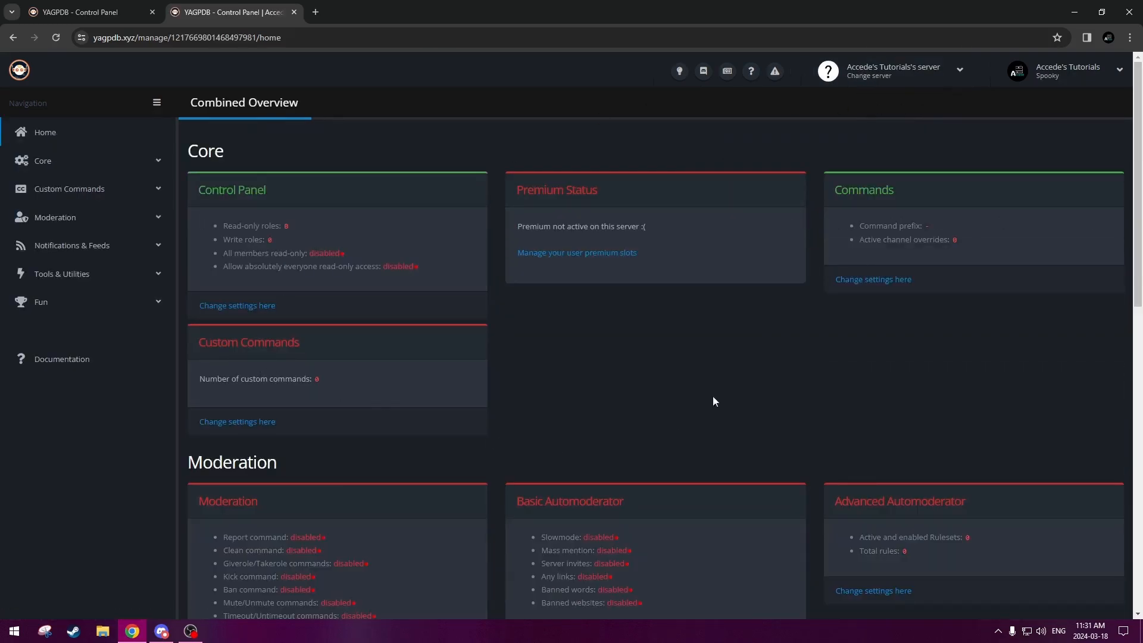
- Review the Core, Moderation, Misc and Feeds sections of the server's Combined Overview
scroll(480, 304, down, 5)
scroll(486, 307, down, 5)
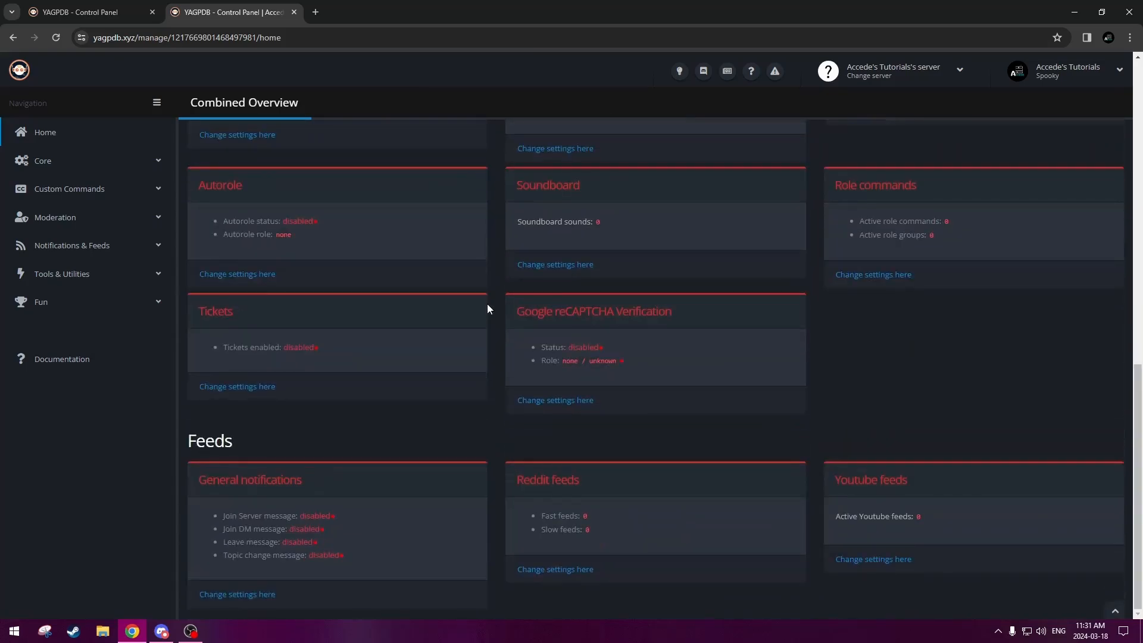
scroll(495, 302, up, 10)
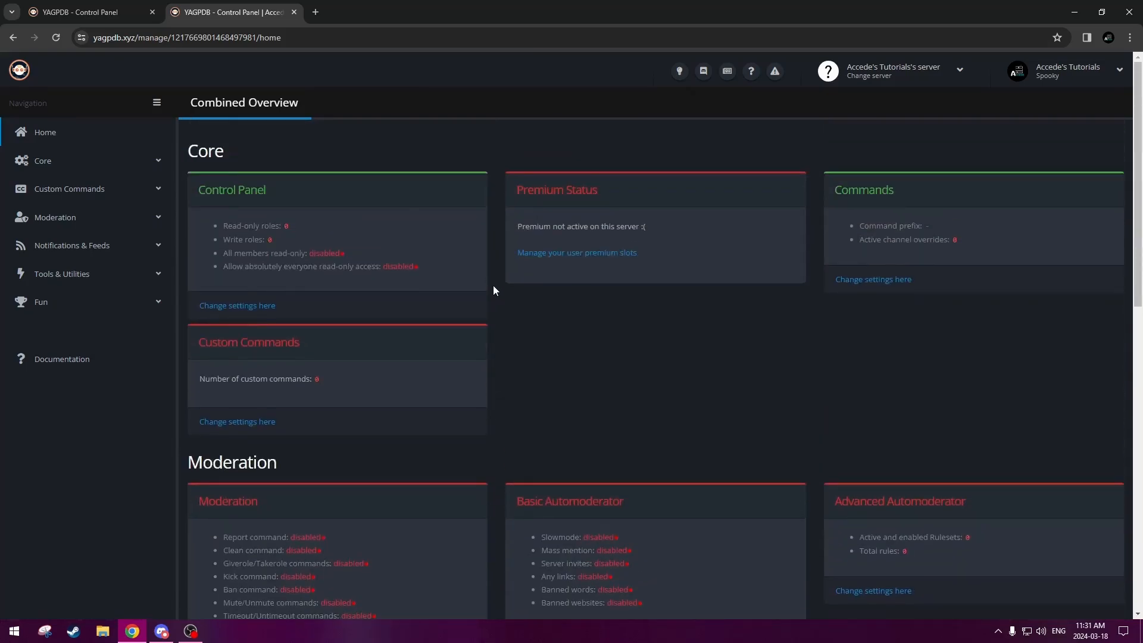
scroll(492, 281, down, 3)
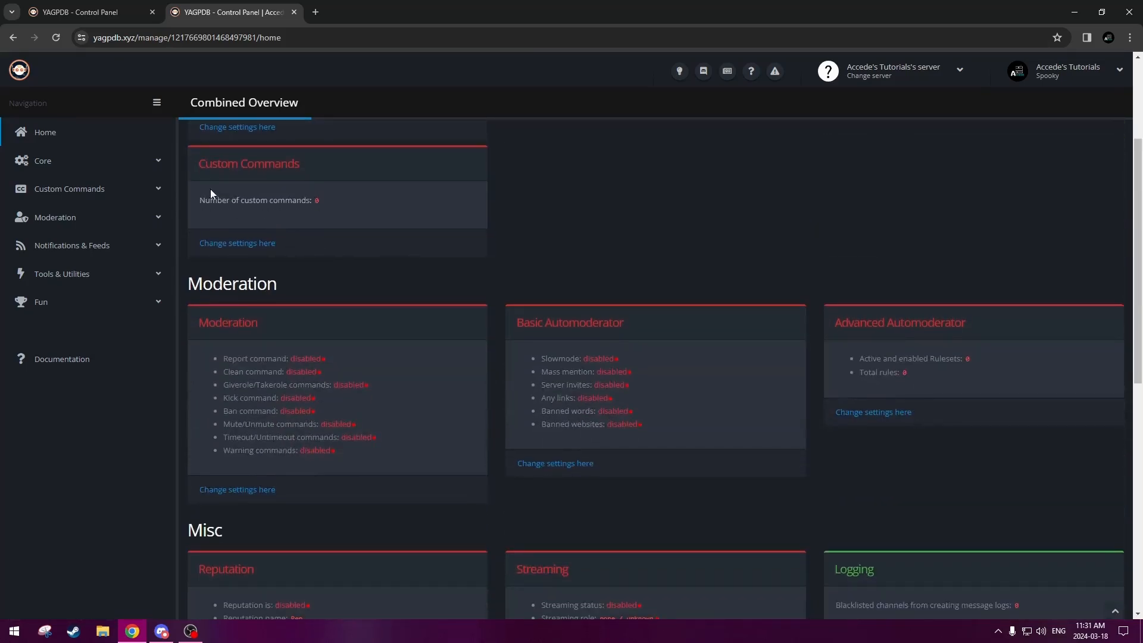
scroll(333, 225, down, 2)
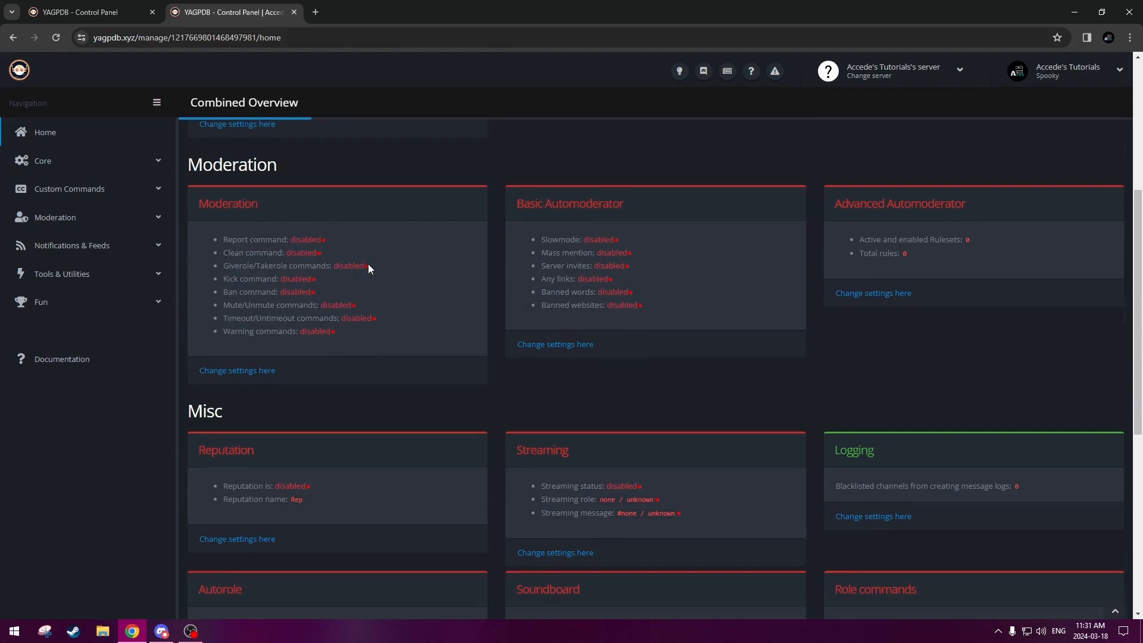
drag(526, 216, 619, 216)
click(620, 216)
scroll(625, 217, up, 4)
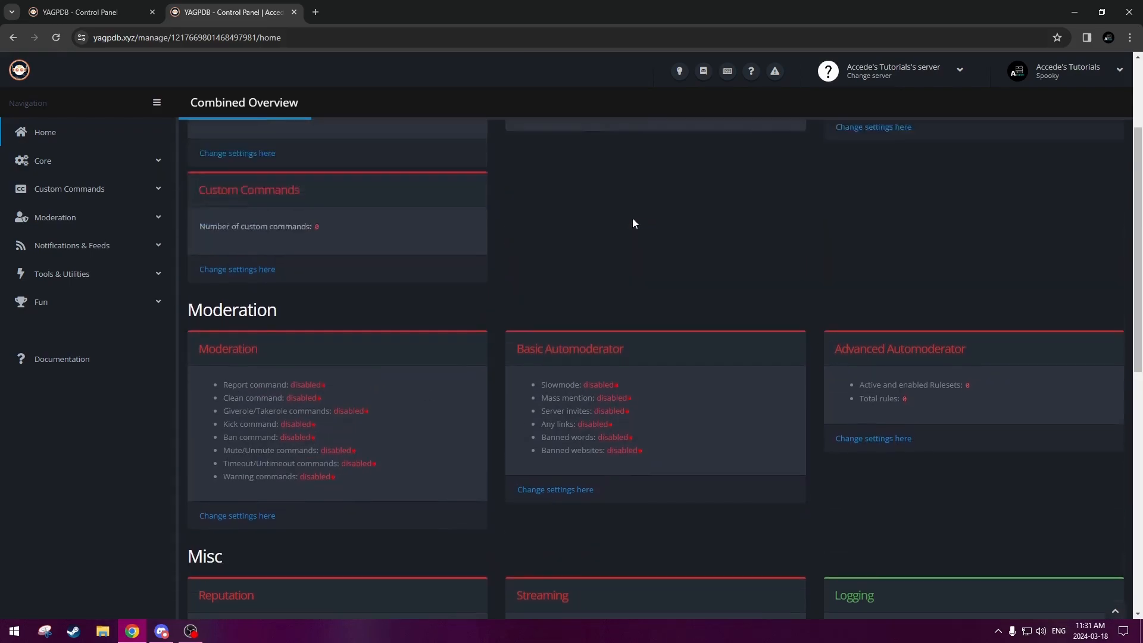
scroll(499, 289, up, 1)
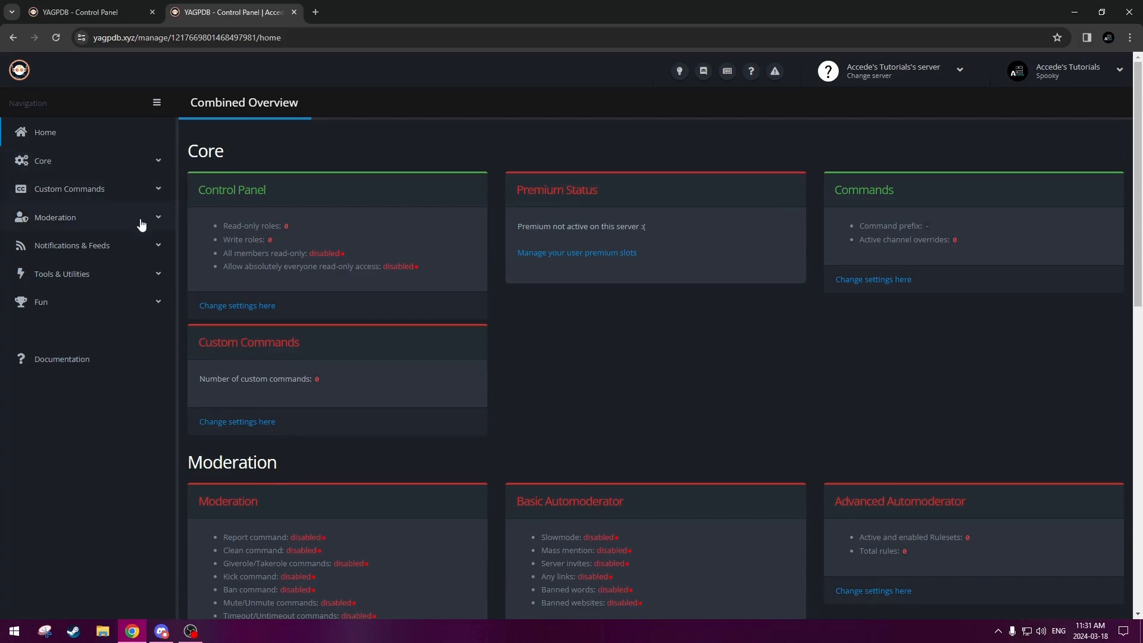
- Open the Role Commands settings under Tools & Utilities and look at the option for creating a new group
click(159, 275)
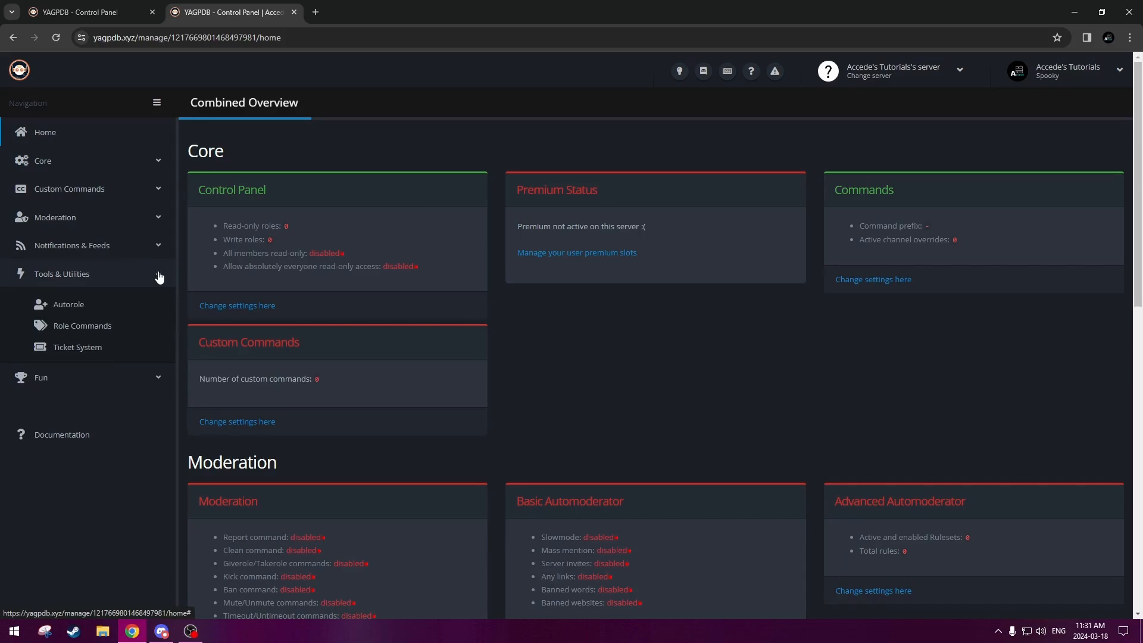
click(79, 332)
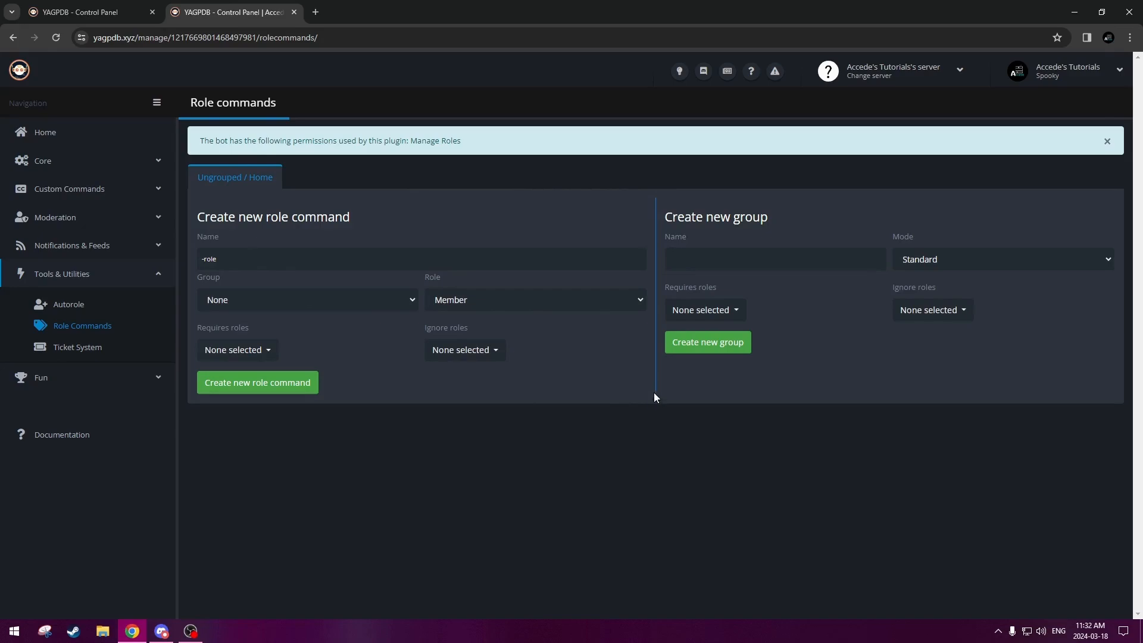
triple_click(709, 212)
- Switch to Discord, create a new server role named Mobile in the server's role settings, and save it
click(161, 631)
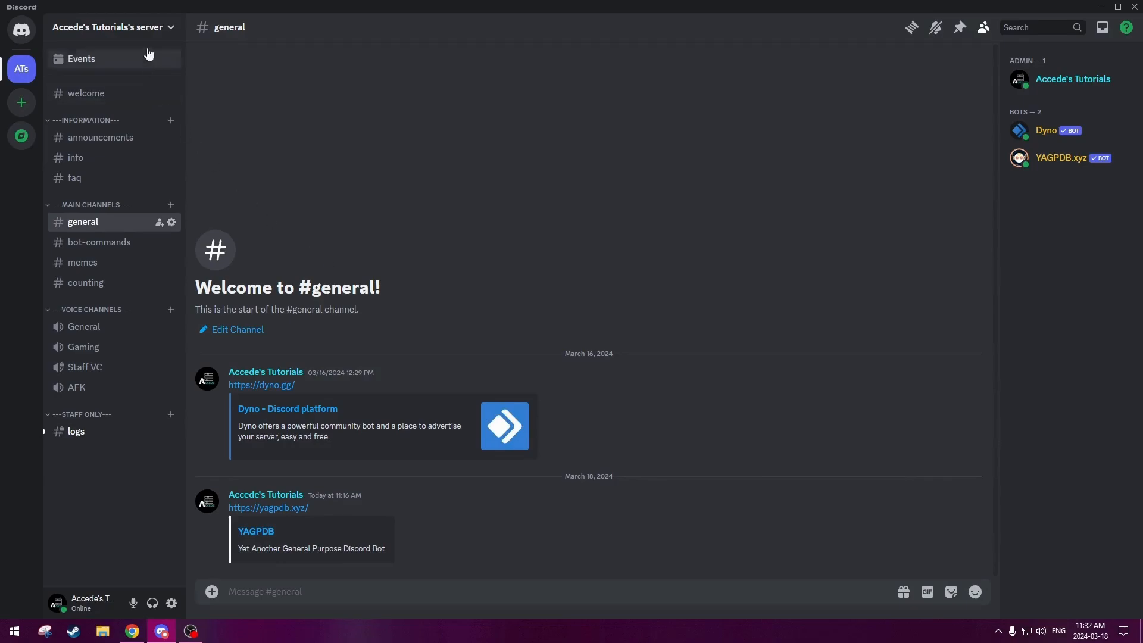
click(147, 28)
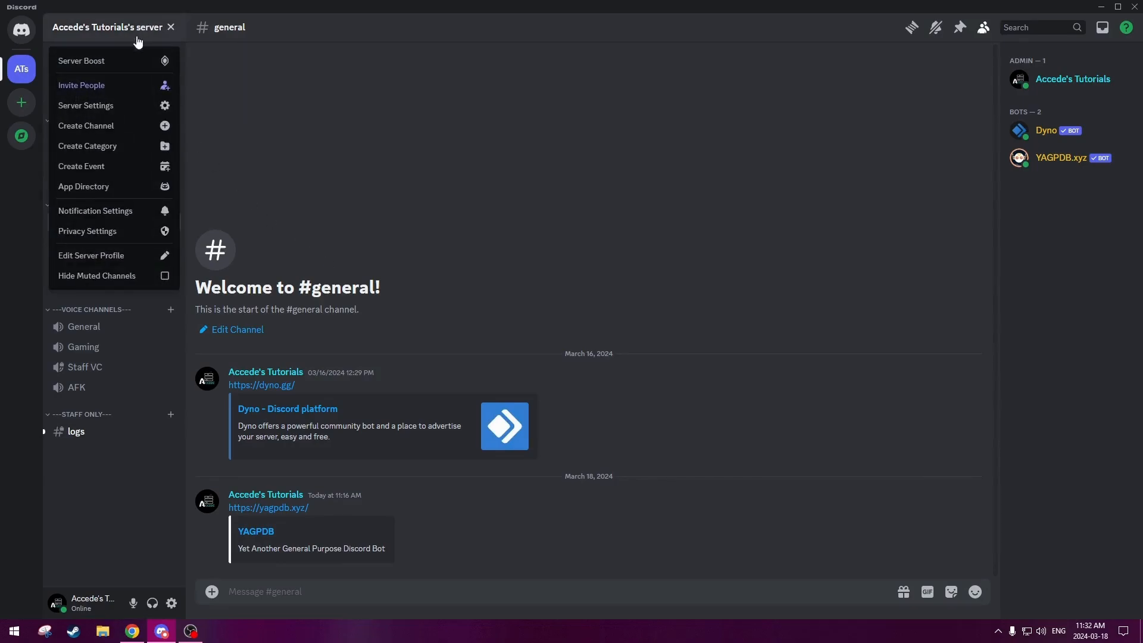
click(128, 111)
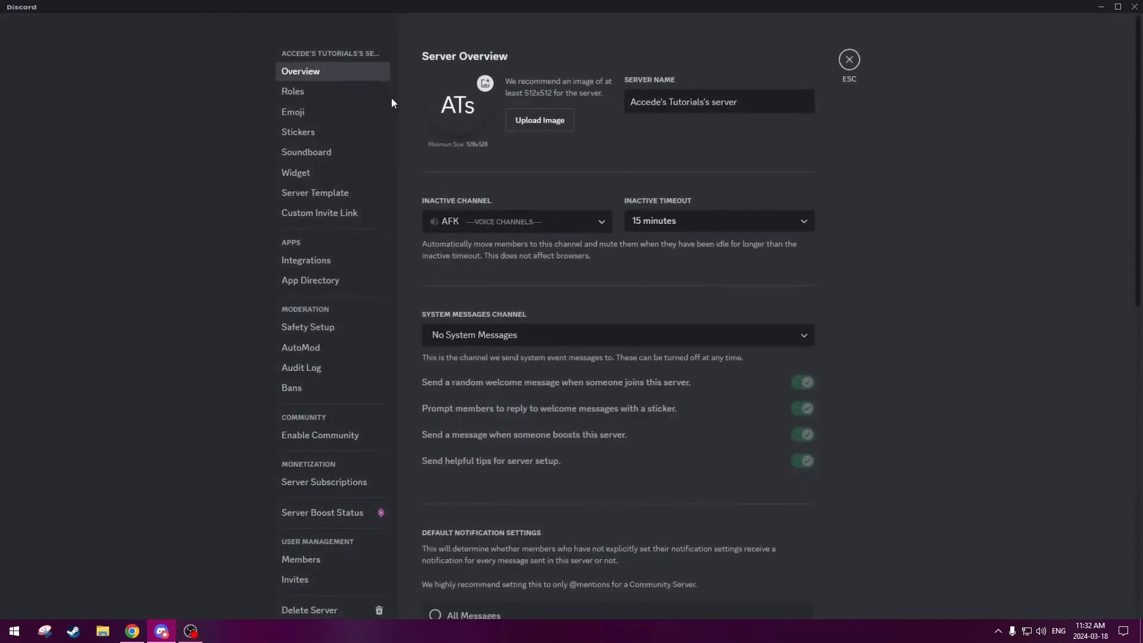
click(325, 91)
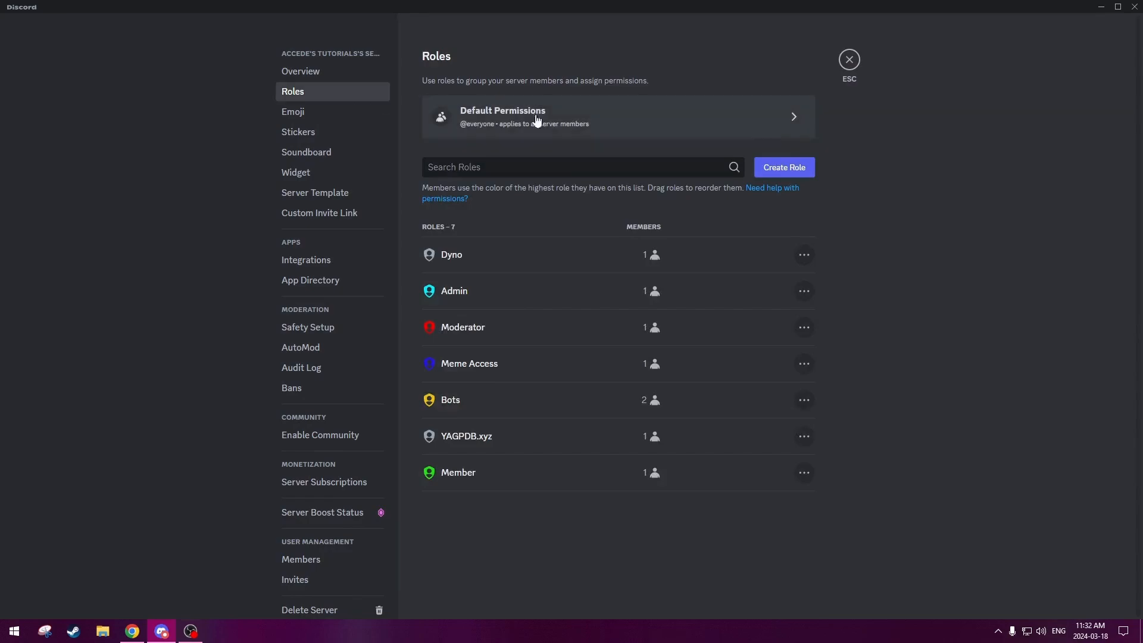
click(768, 169)
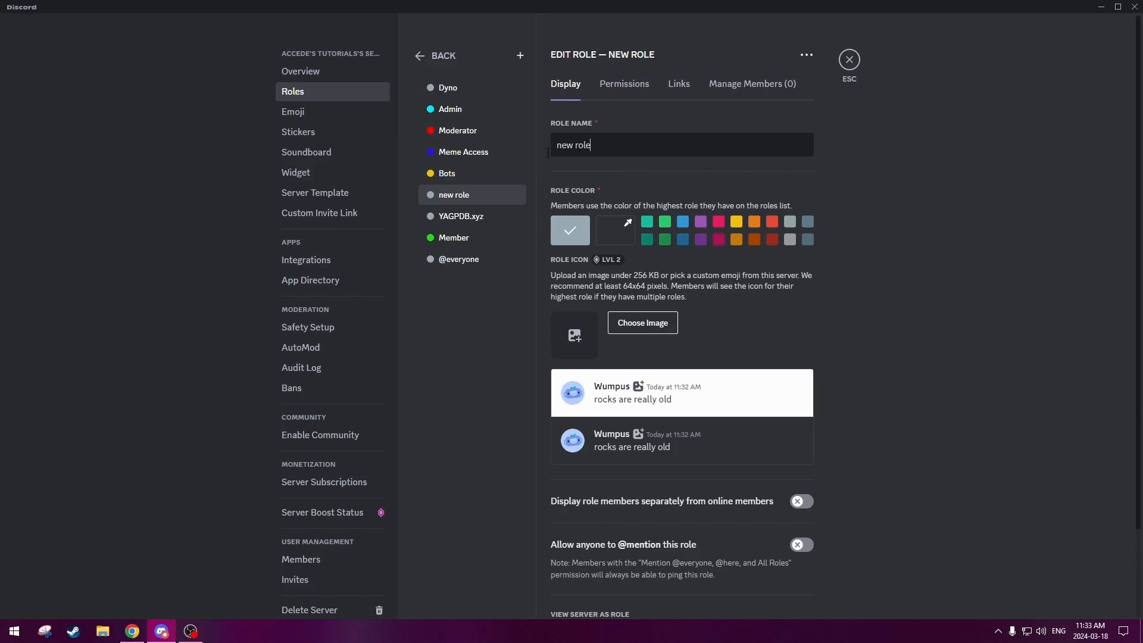
key(ctrl+a)
key(BackSpace)
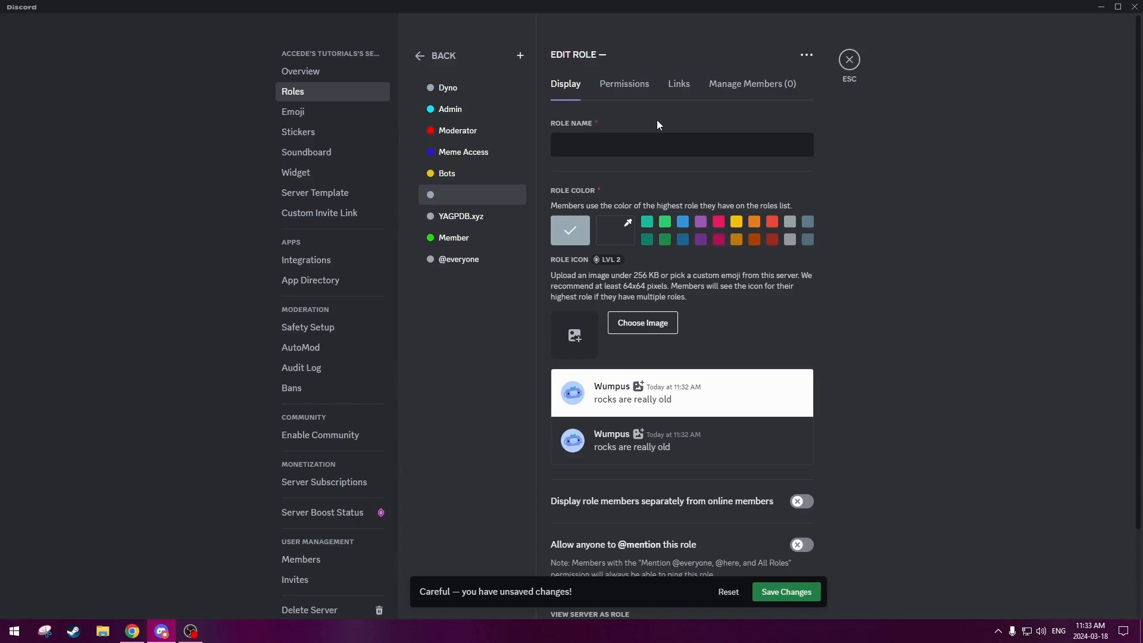
text(Mobile)
click(777, 593)
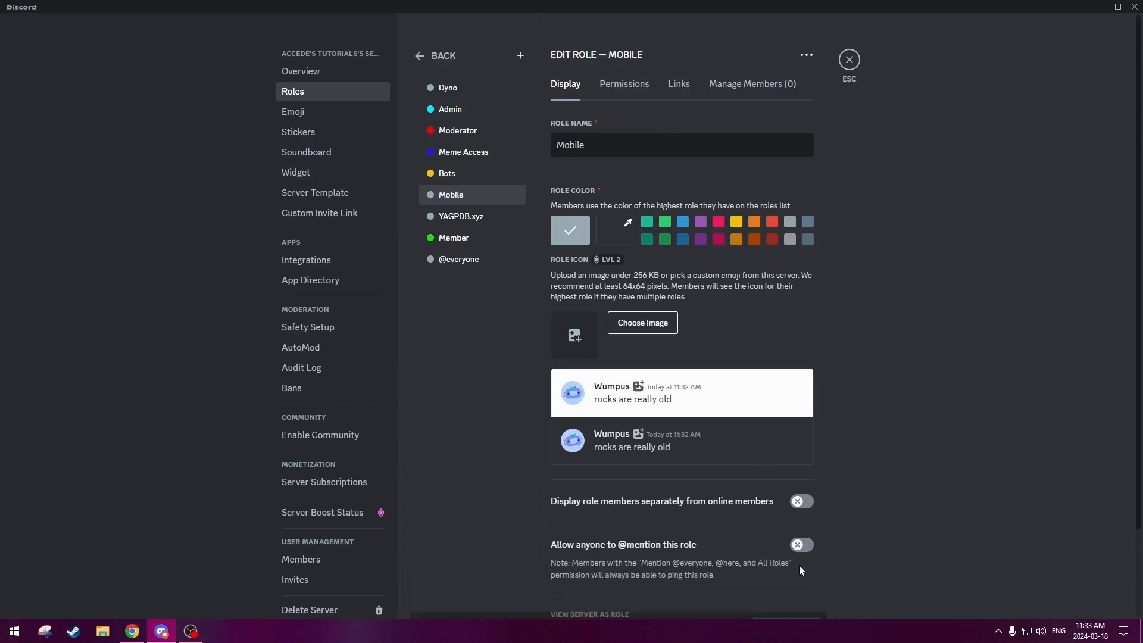
- Add two more server roles named Desktop and Tablet and save the changes
click(520, 55)
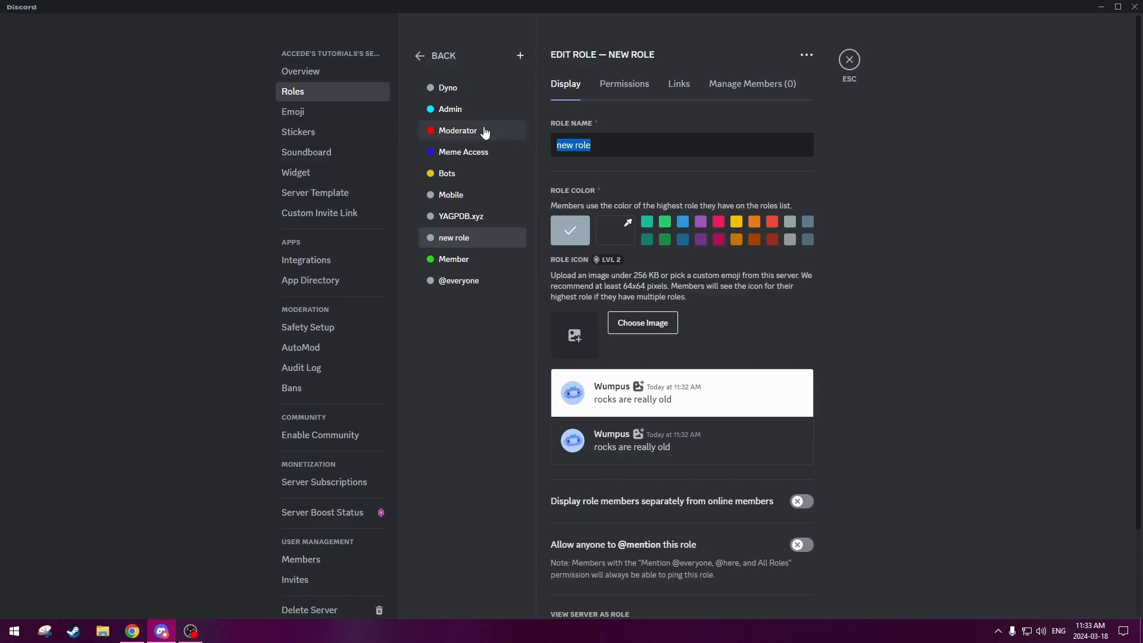
text(Desktop)
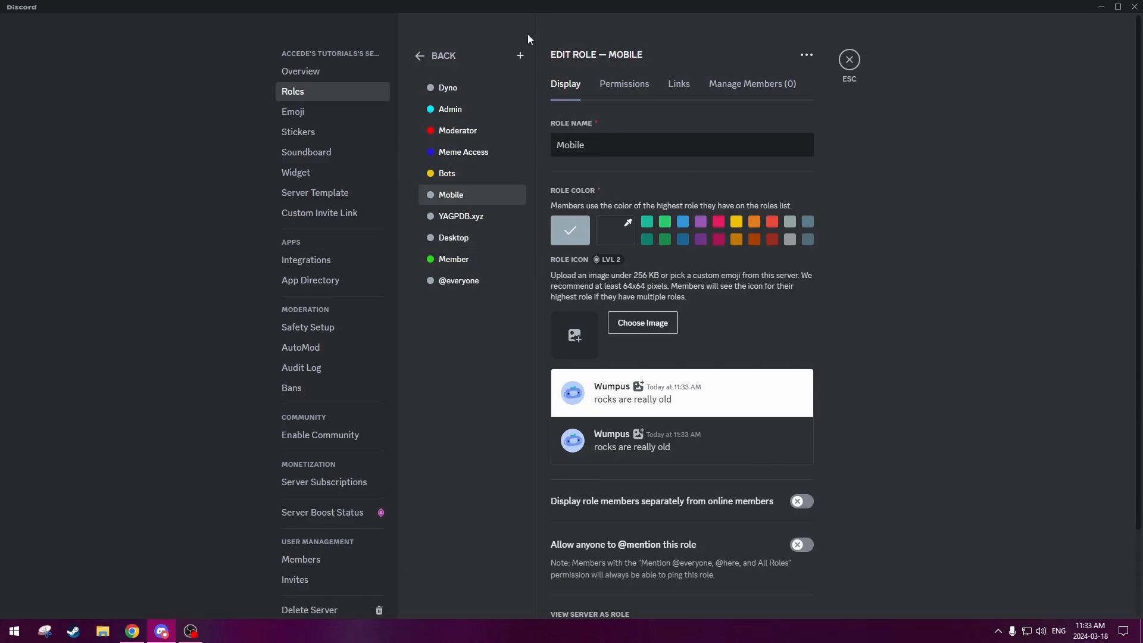
click(519, 55)
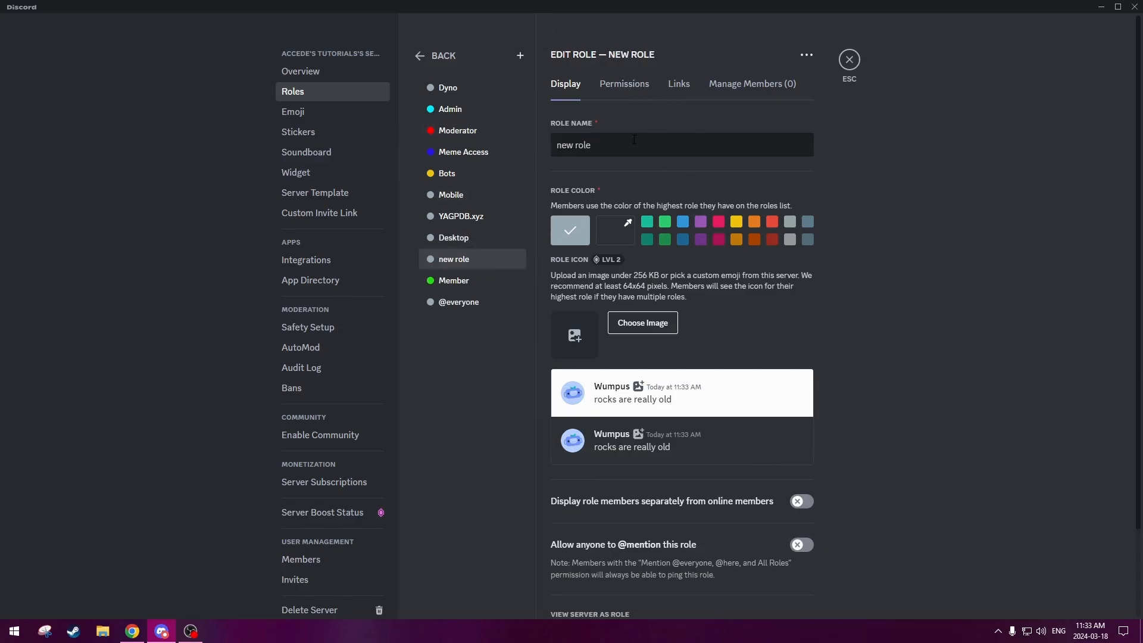
text(Tablet)
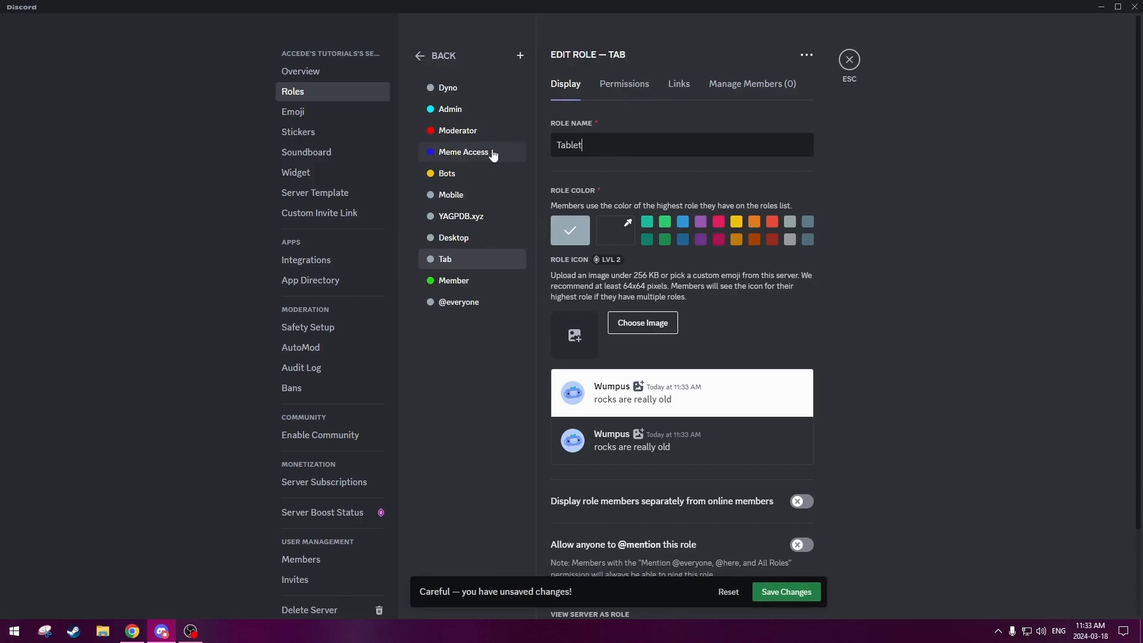
click(785, 592)
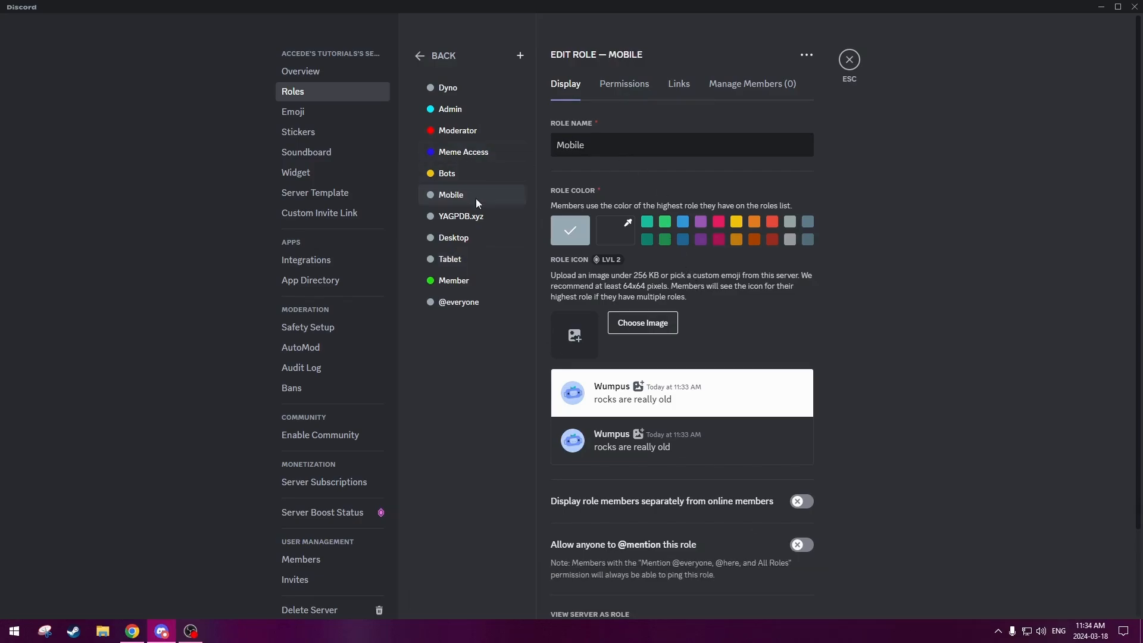
- Move the YAGPDB.xyz role between Dyno and Admin in the role hierarchy and save the changes
drag(492, 225, 489, 102)
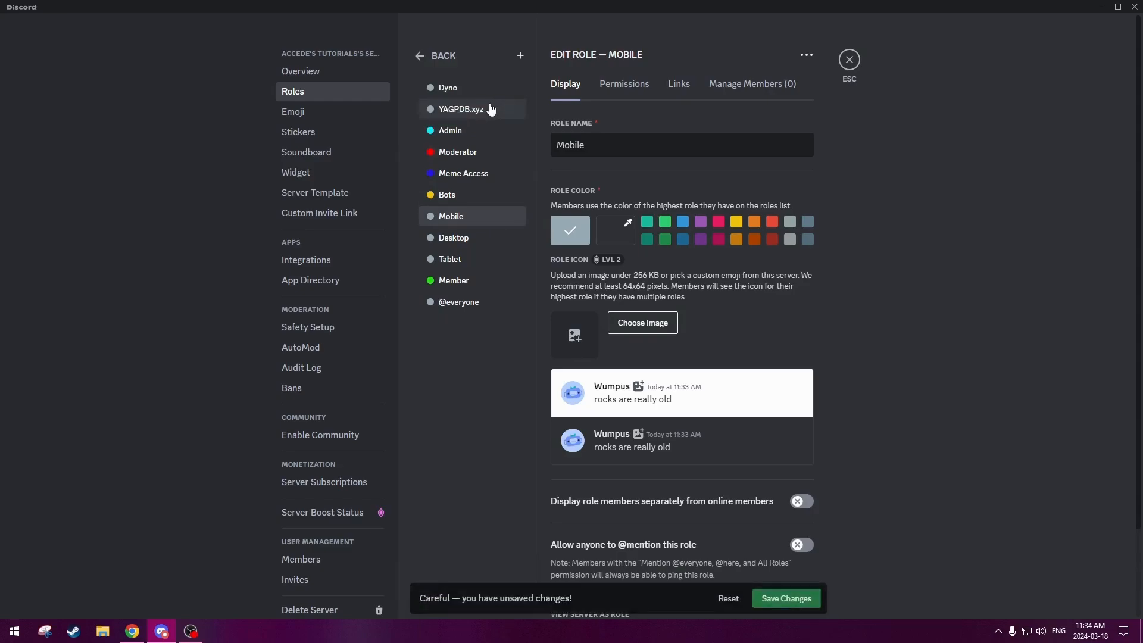
click(801, 592)
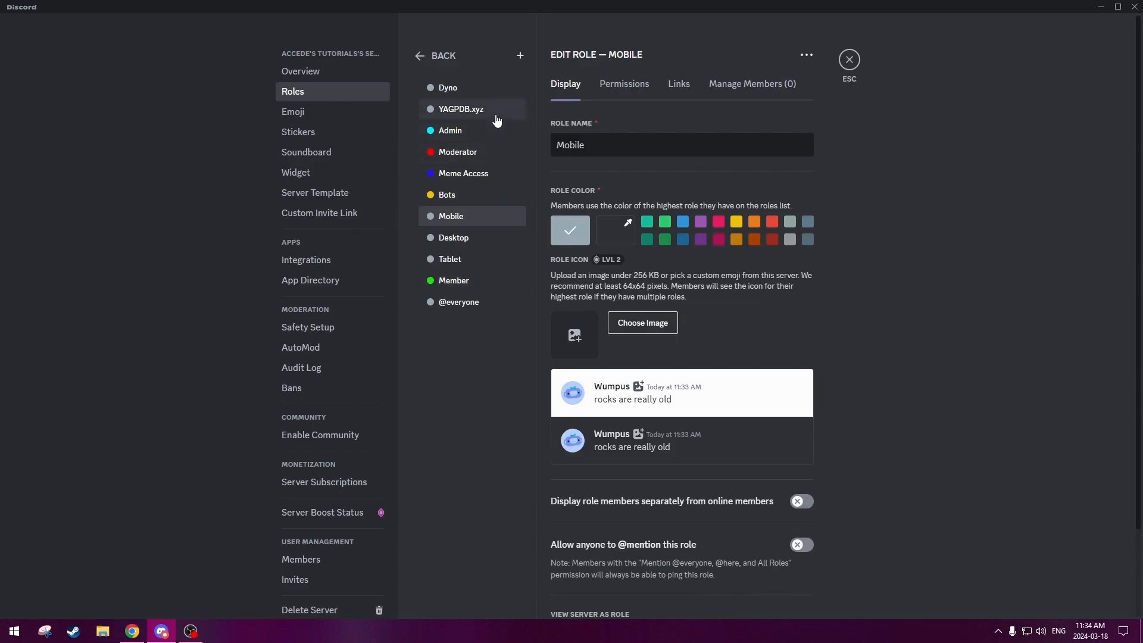
drag(489, 112, 487, 294)
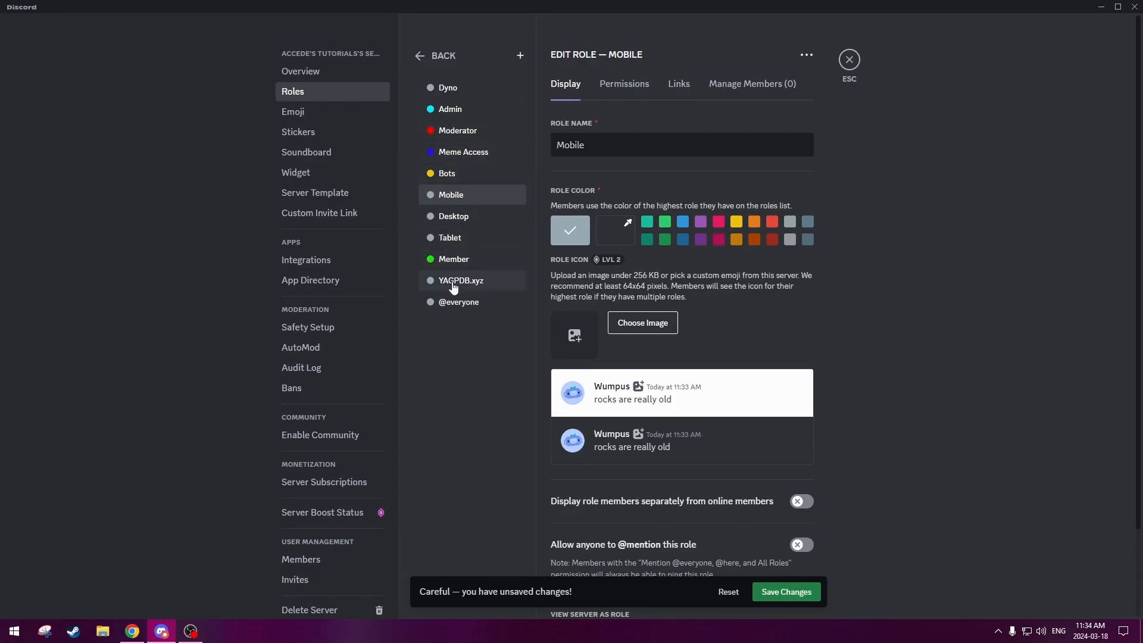
drag(453, 288, 454, 107)
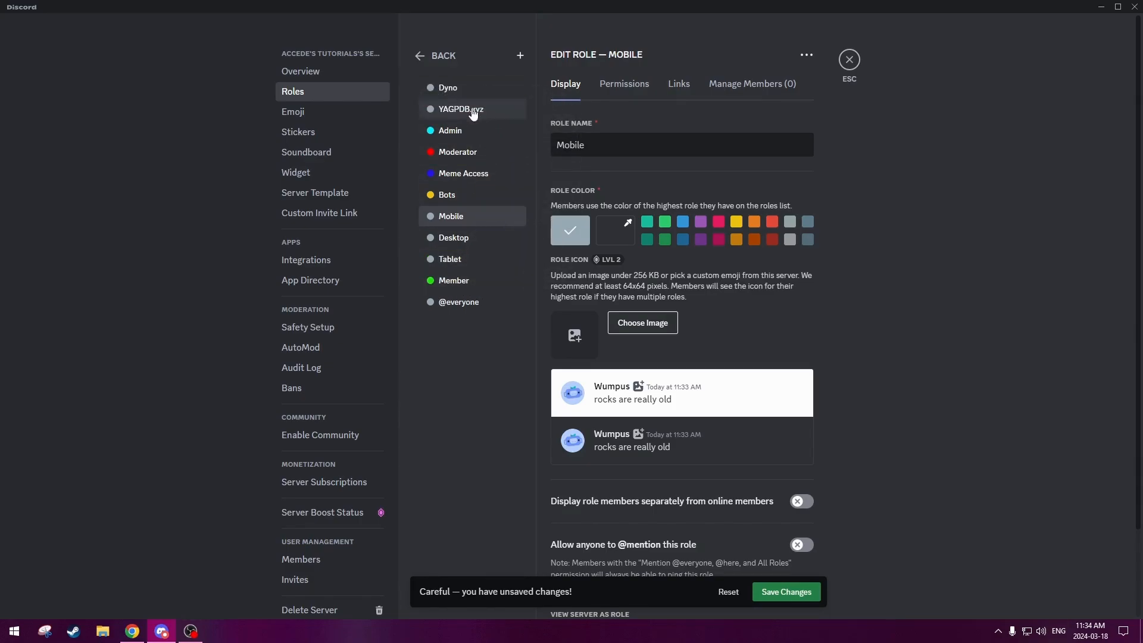
click(781, 591)
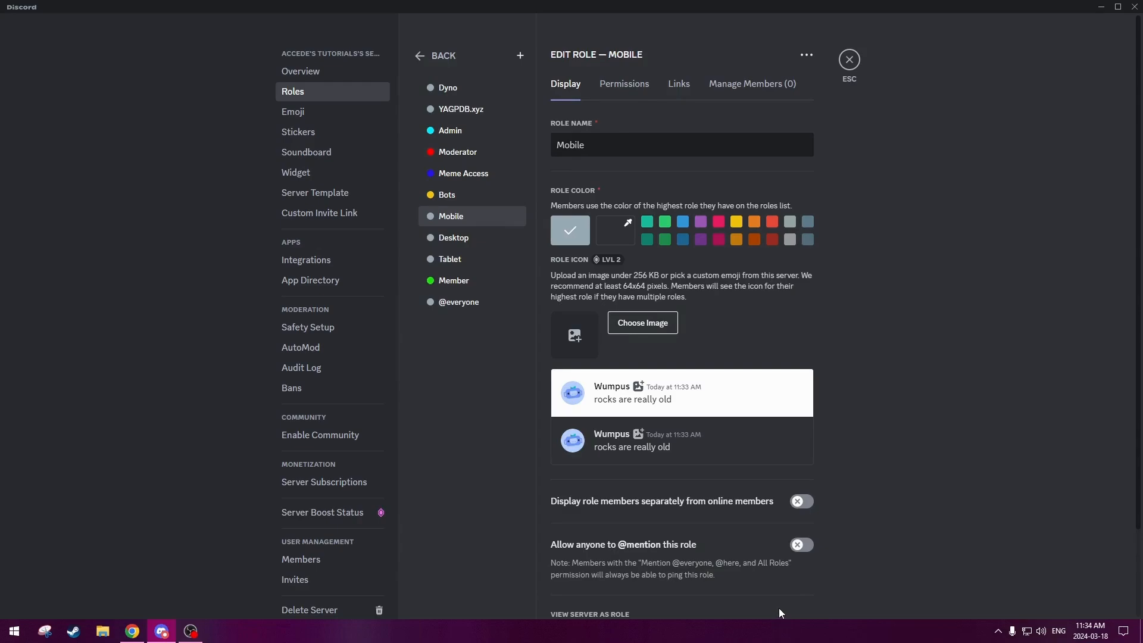
- Give the Mobile role a bright magenta custom color
click(619, 229)
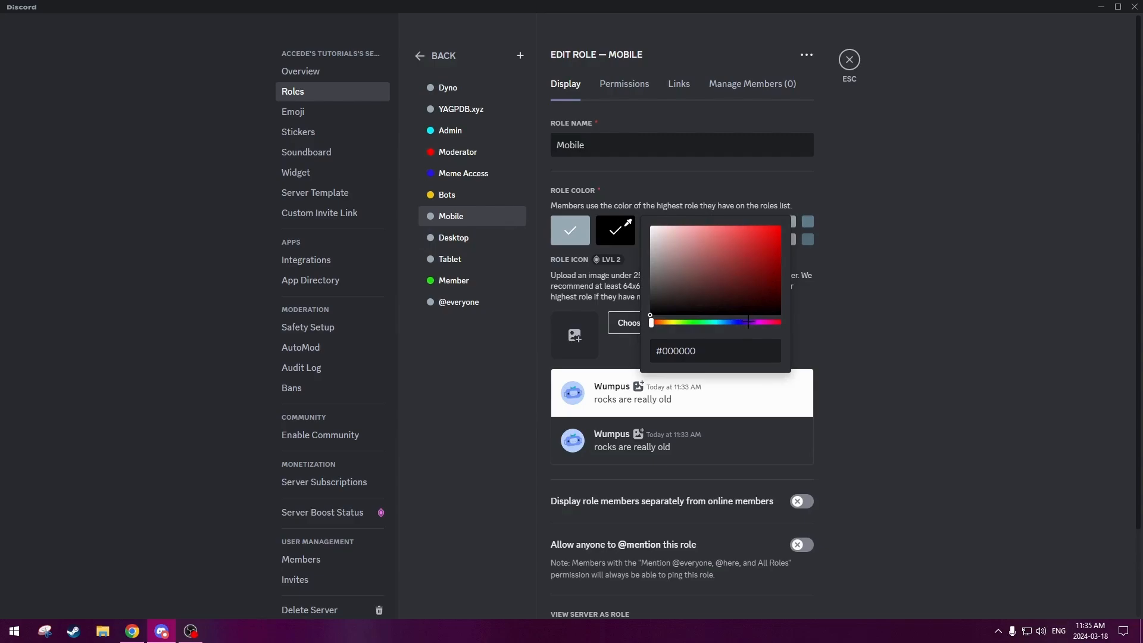
click(749, 322)
click(758, 322)
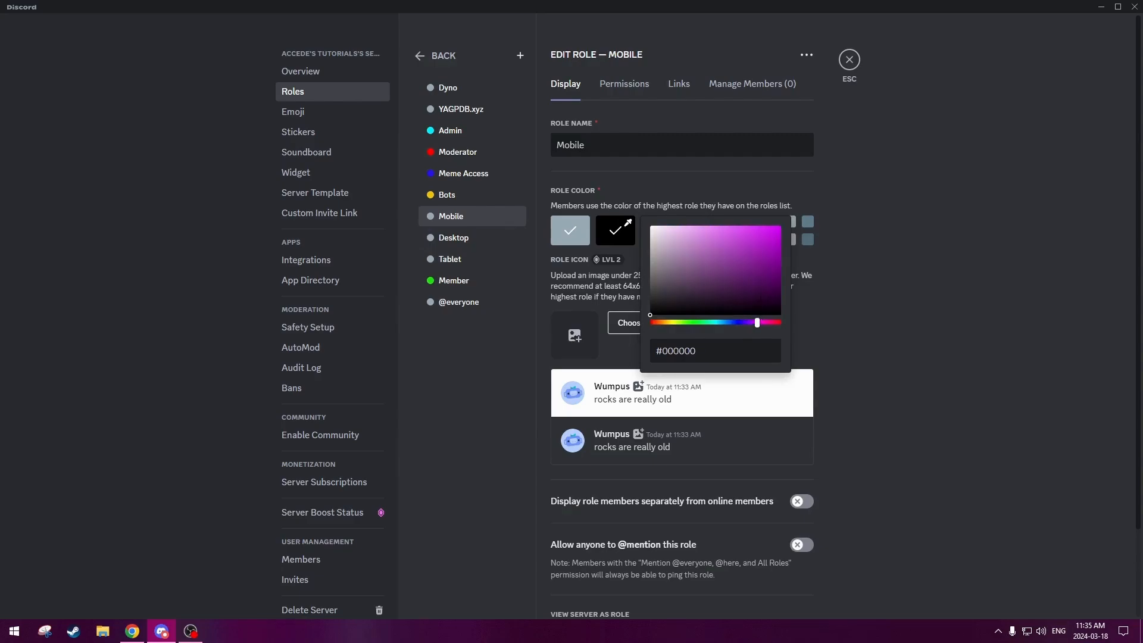
click(779, 226)
click(856, 254)
- Give the Desktop role a medium purple custom color of about #9a049c
click(501, 239)
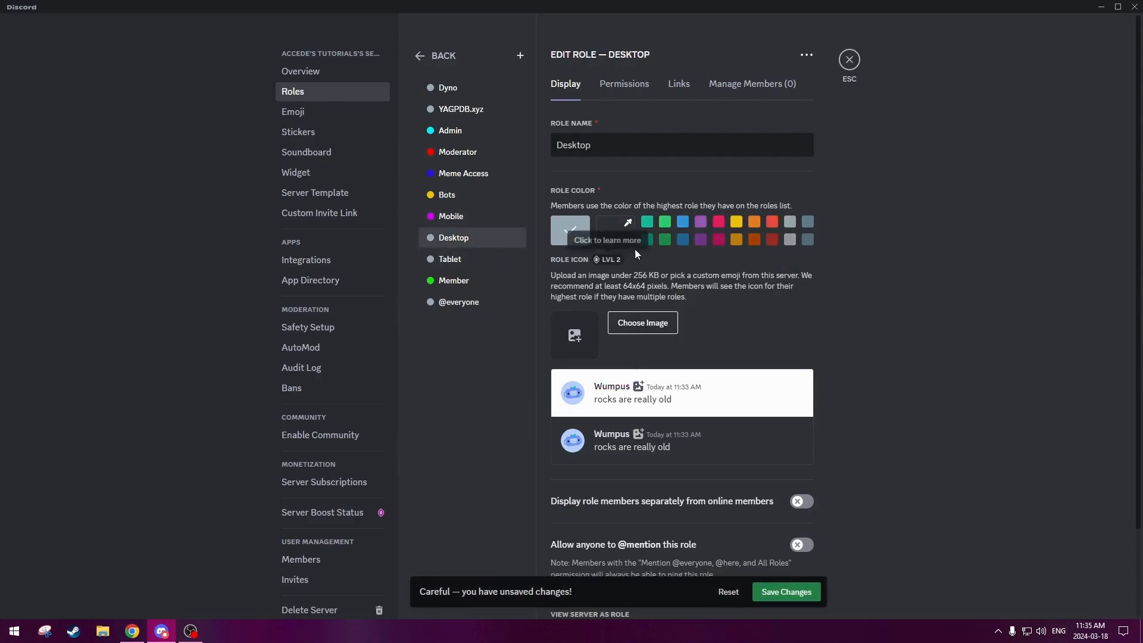
click(619, 232)
click(758, 322)
click(776, 261)
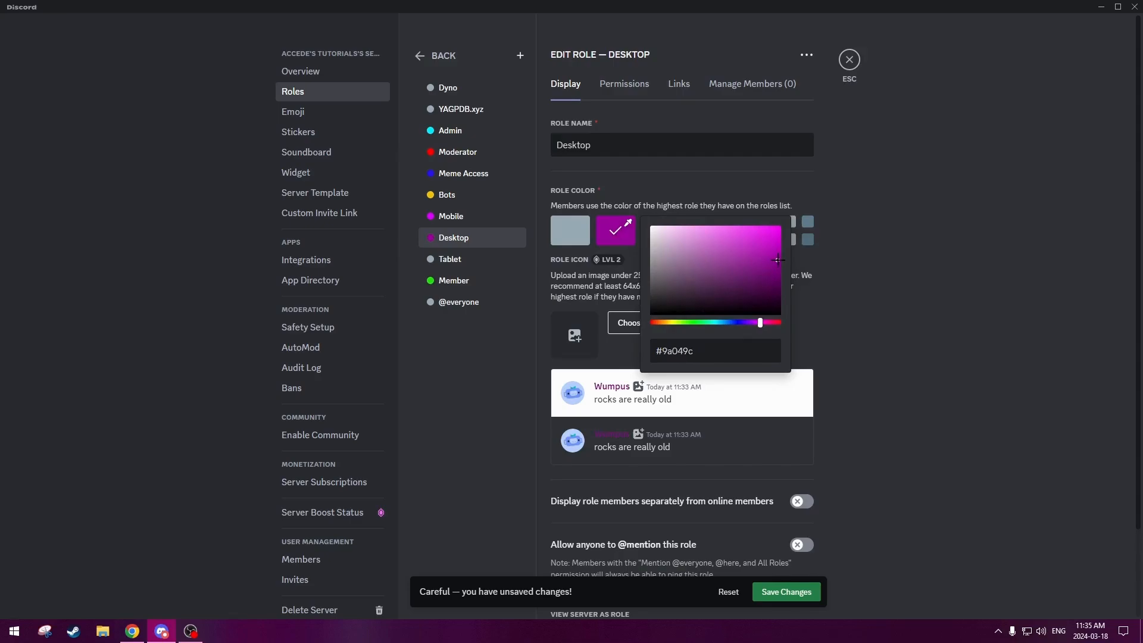
click(847, 304)
- Give the Tablet role a dark purple custom color, #4f0058, and save the role changes
click(475, 260)
click(615, 230)
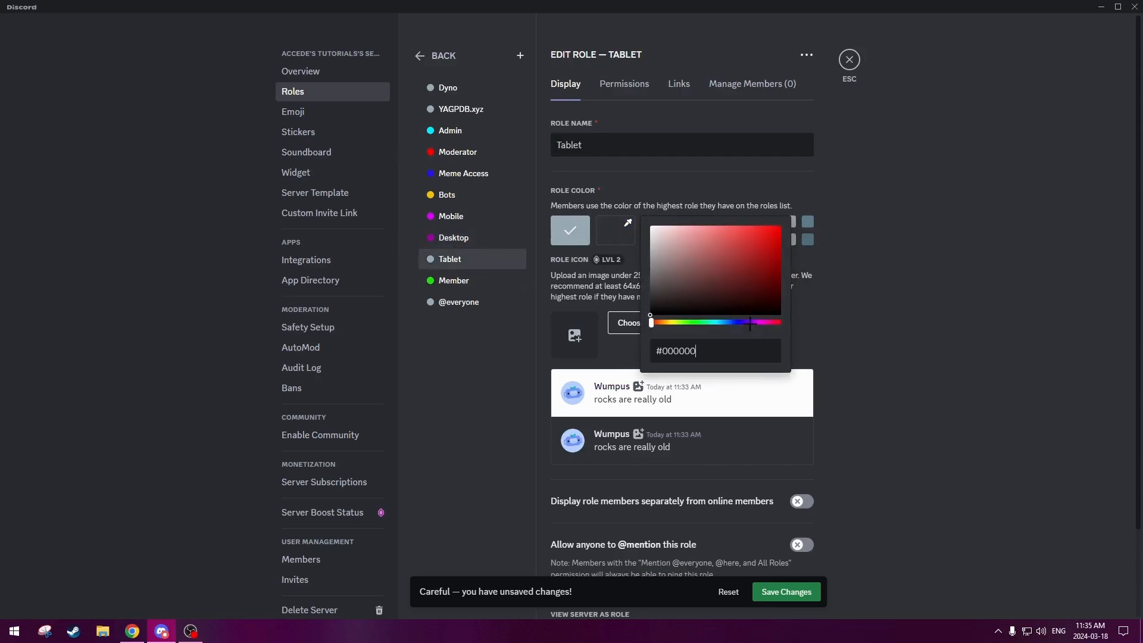
drag(748, 322, 758, 322)
drag(775, 282, 817, 284)
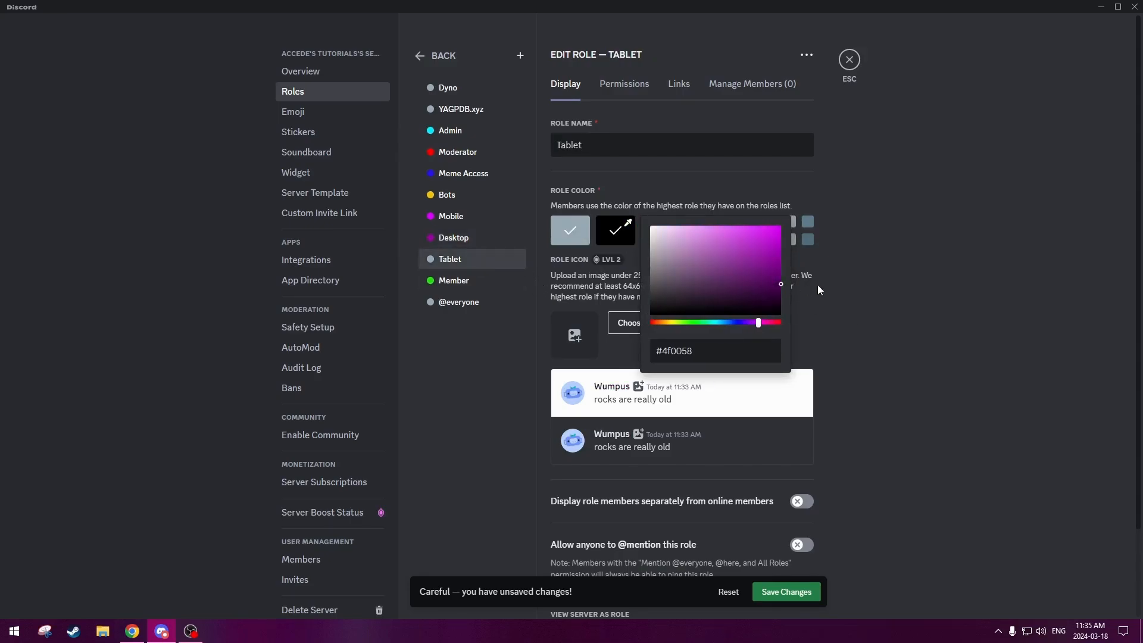
click(880, 279)
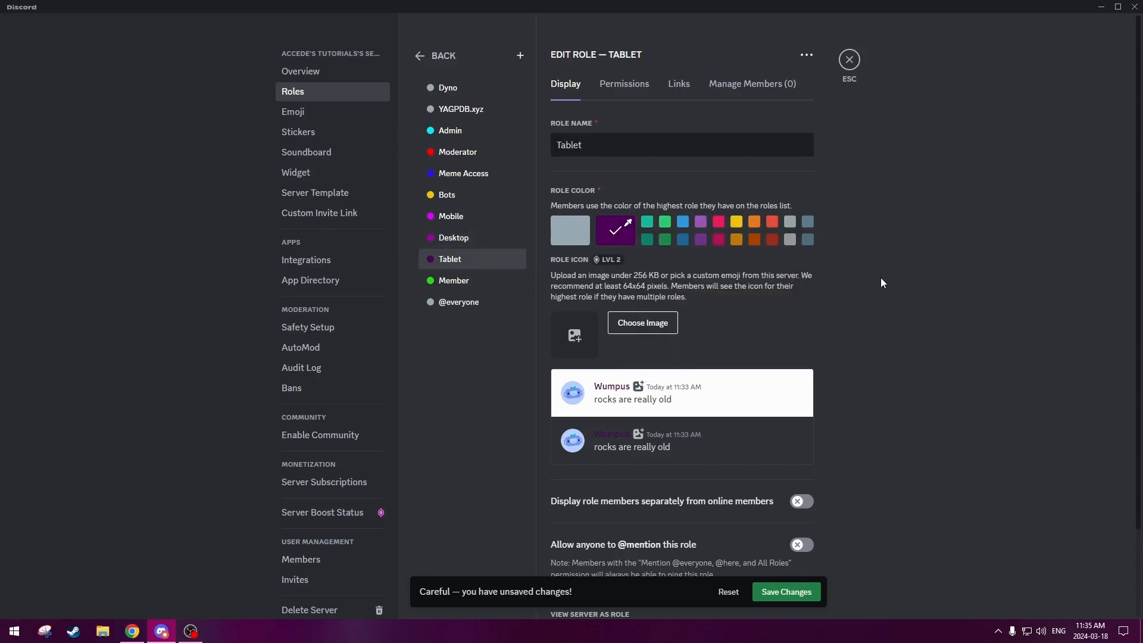
click(794, 592)
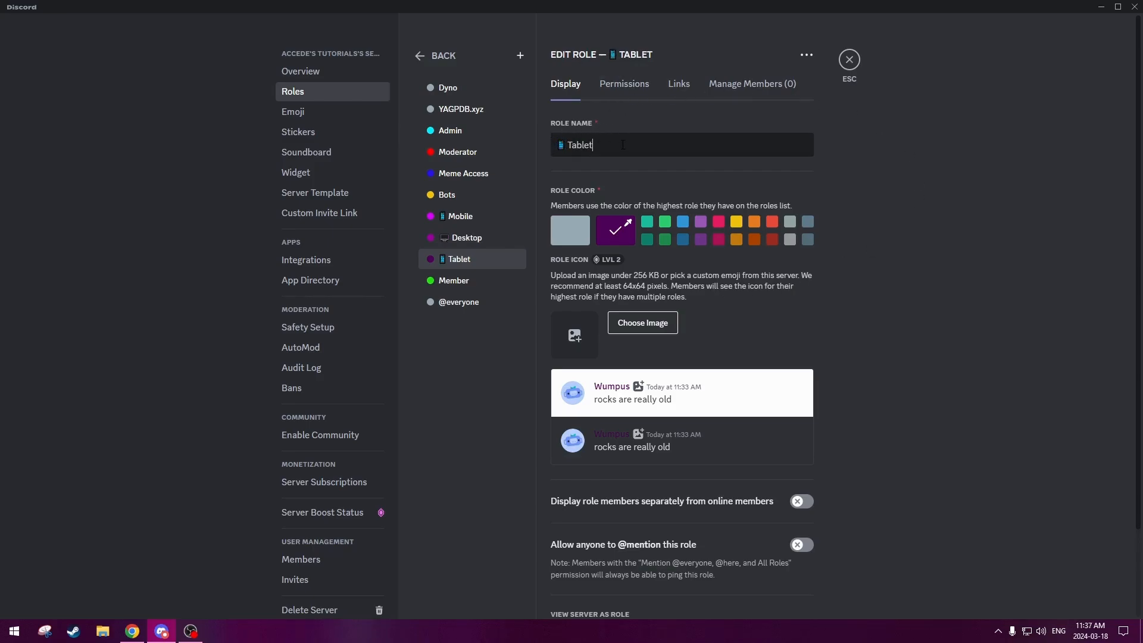
- Review the emoji names and colors of the Mobile, Desktop and Tablet roles, and leave the server settings
click(438, 240)
click(443, 216)
click(446, 238)
click(450, 258)
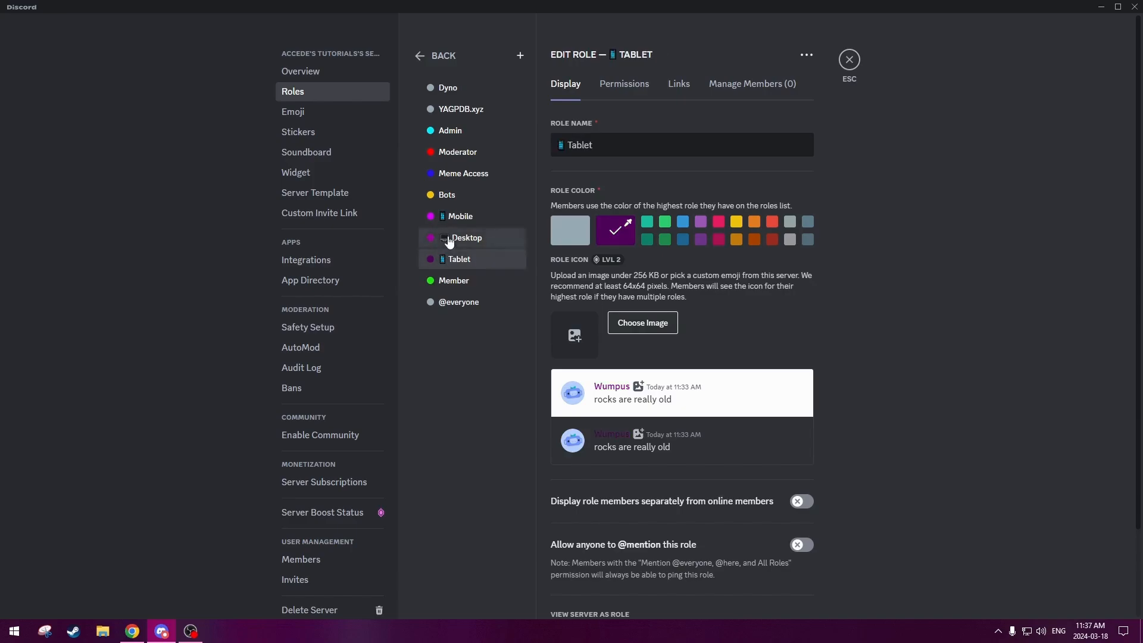
click(450, 241)
click(451, 219)
click(454, 240)
click(455, 256)
click(456, 219)
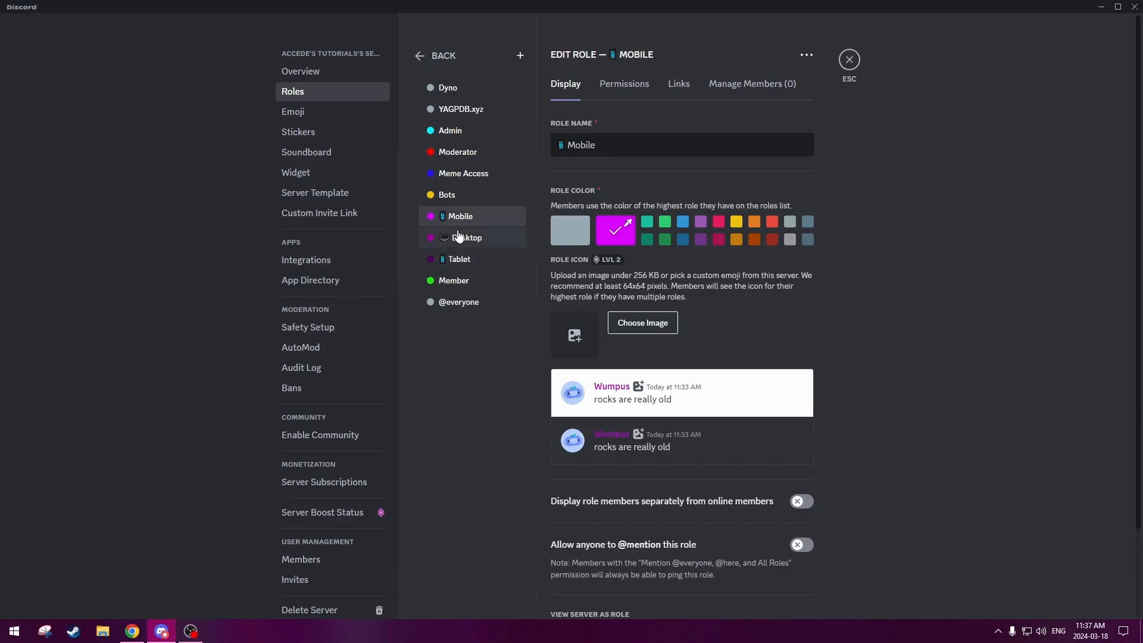
click(850, 59)
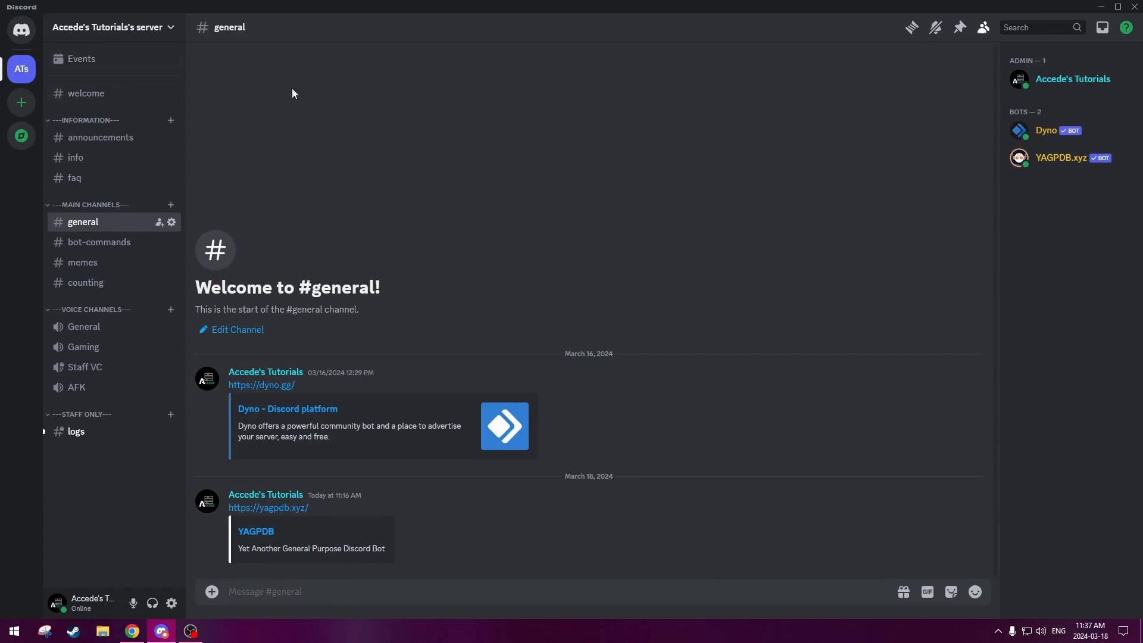
- Switch to Chrome, reload YAGPDB's Role commands page, and fill in a new group named "What is your device?" with Single mode
click(132, 631)
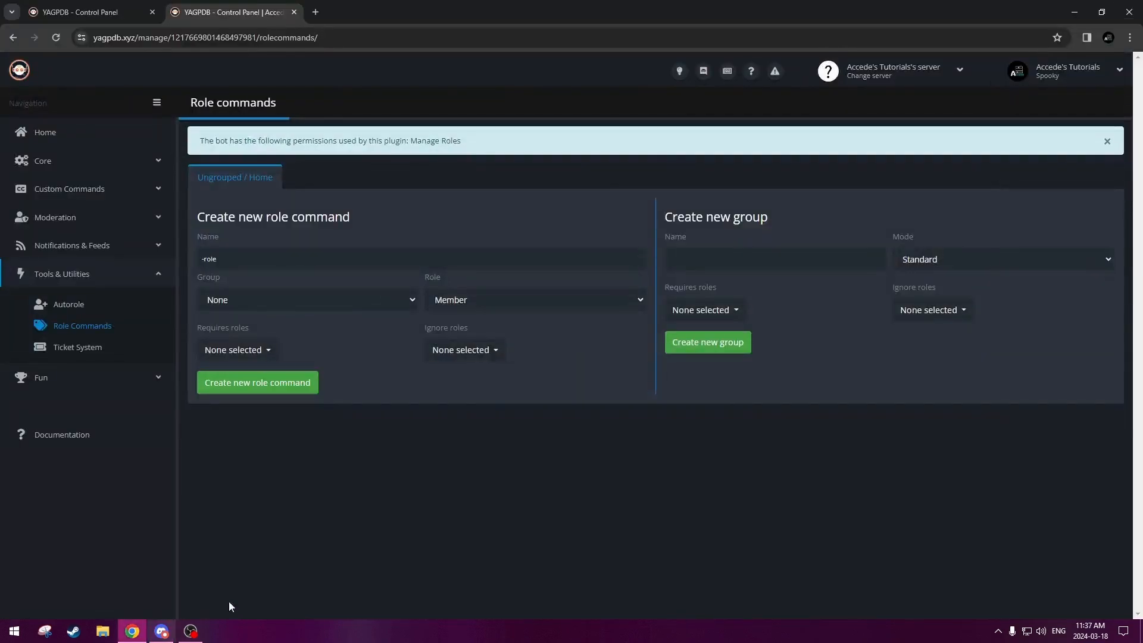
click(51, 38)
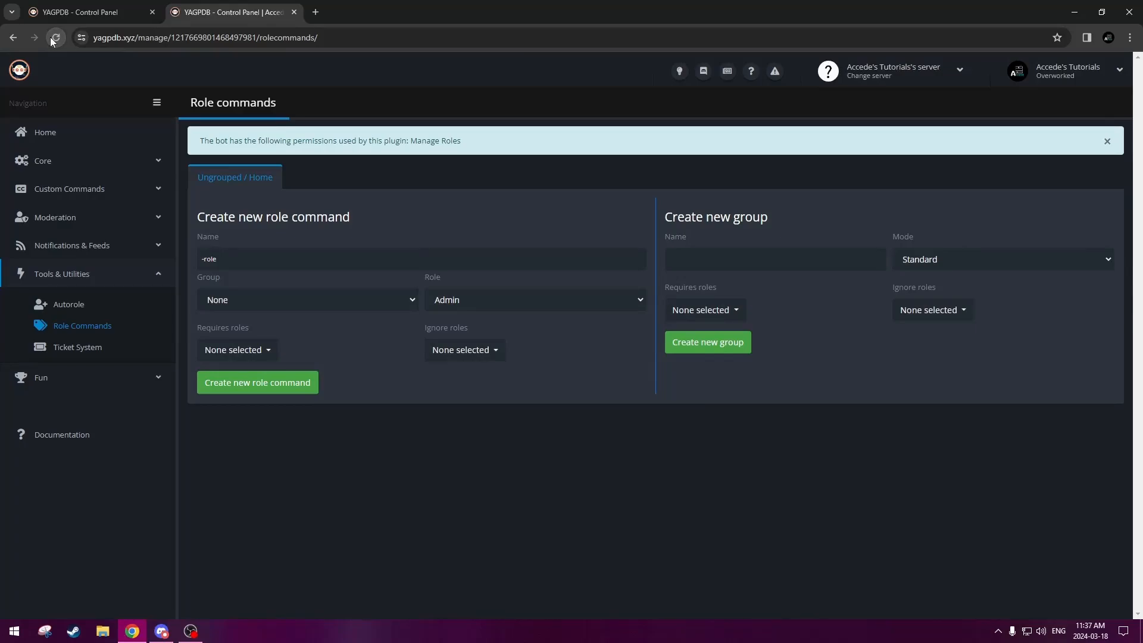
drag(664, 222, 745, 218)
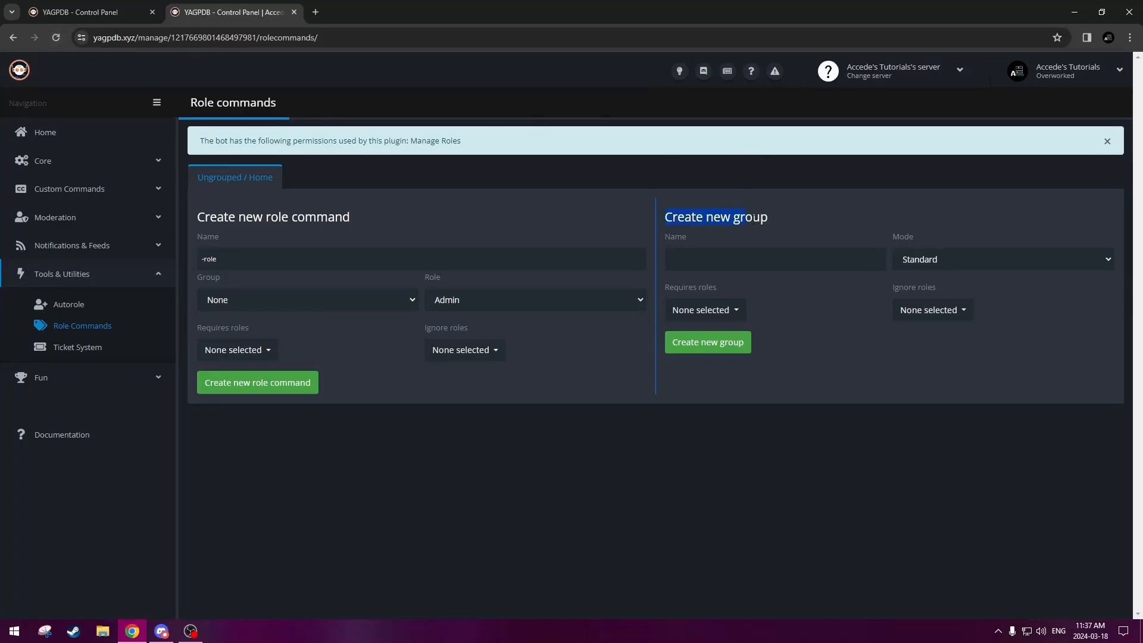
click(743, 255)
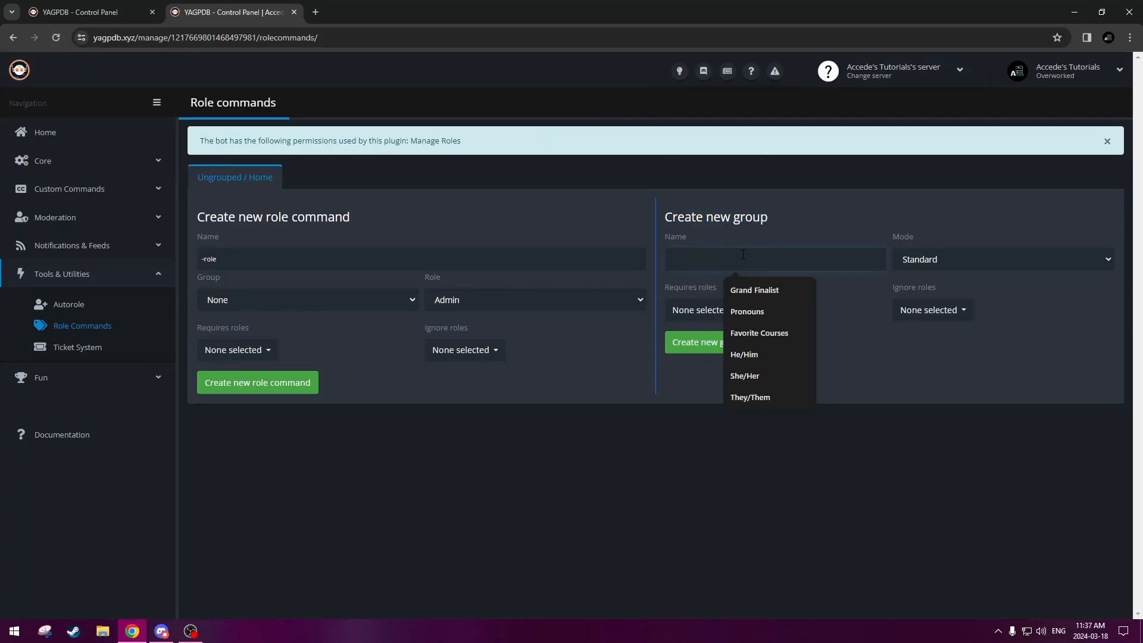
text(What is y)
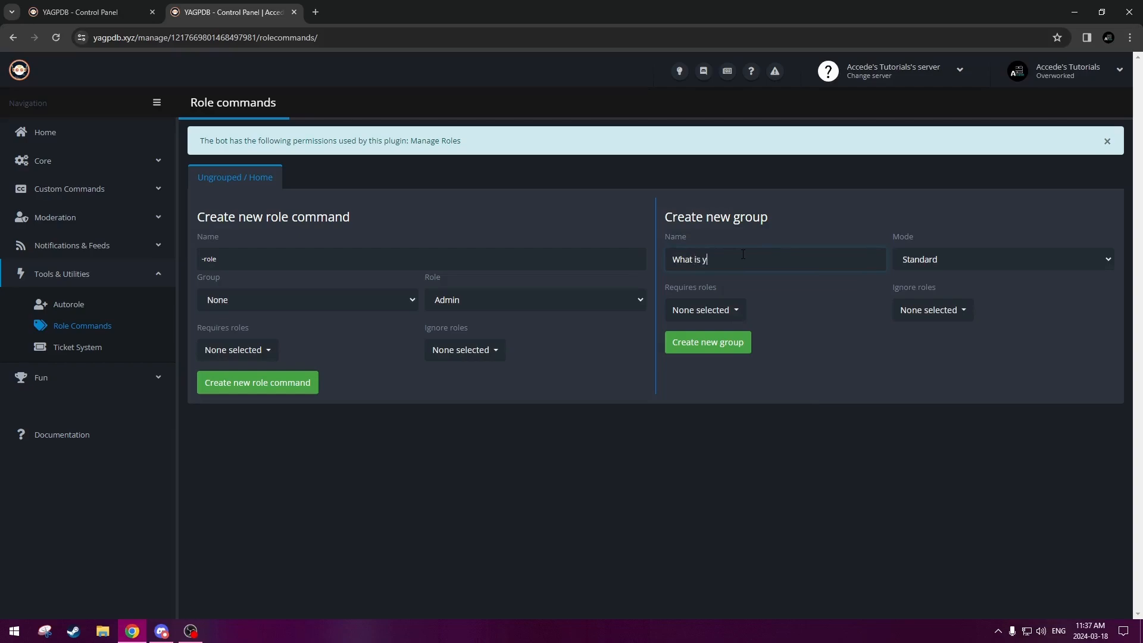
text(our device?)
click(760, 288)
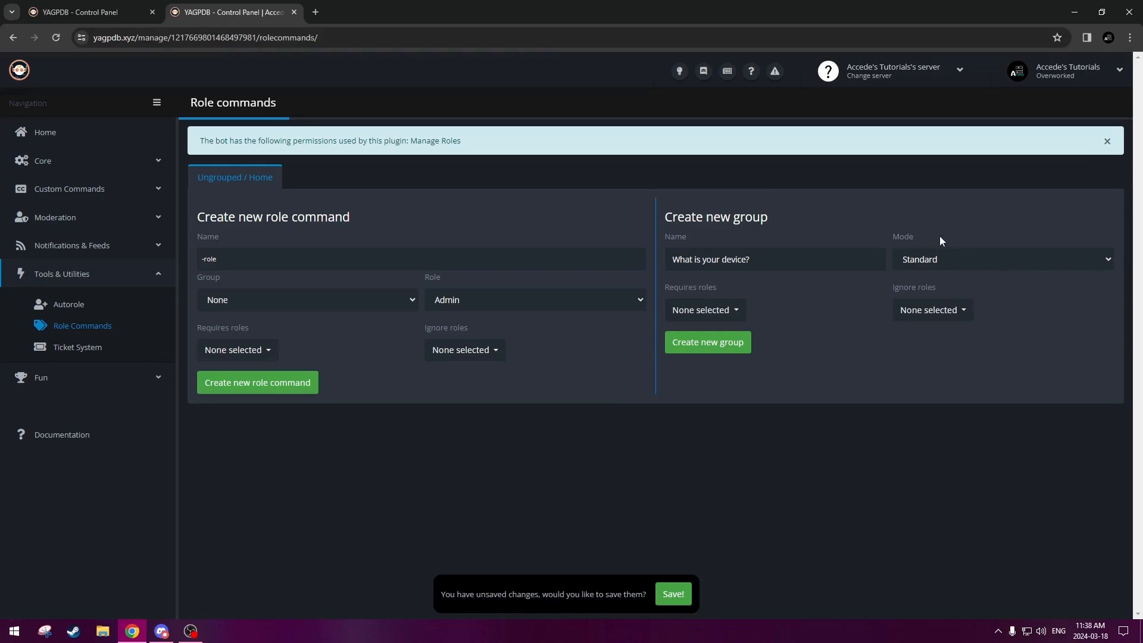
click(967, 259)
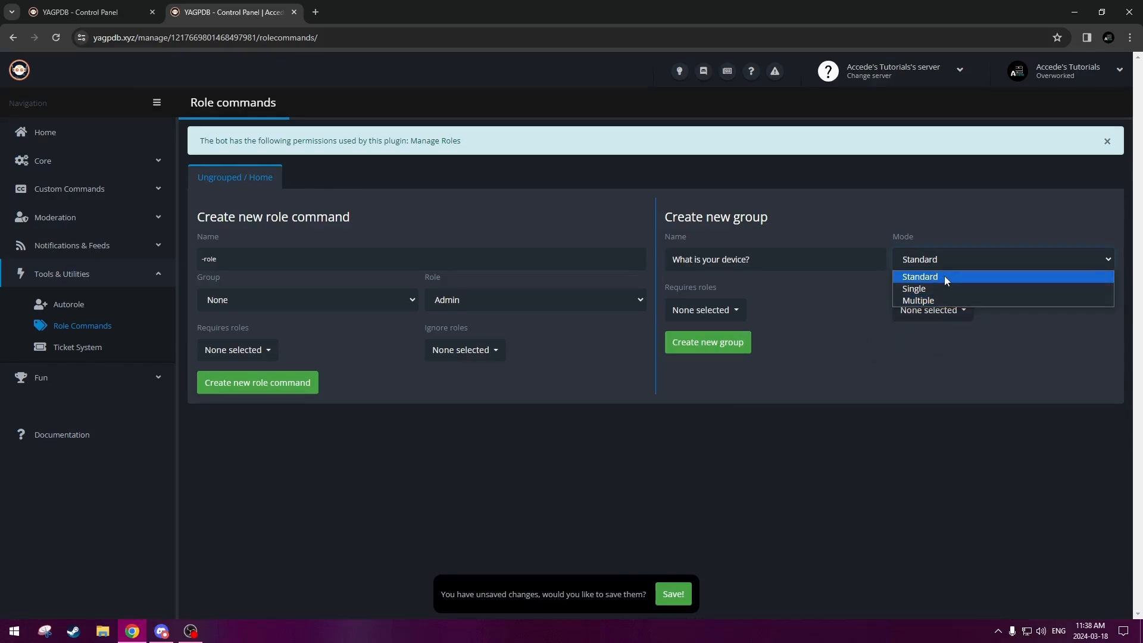
click(910, 291)
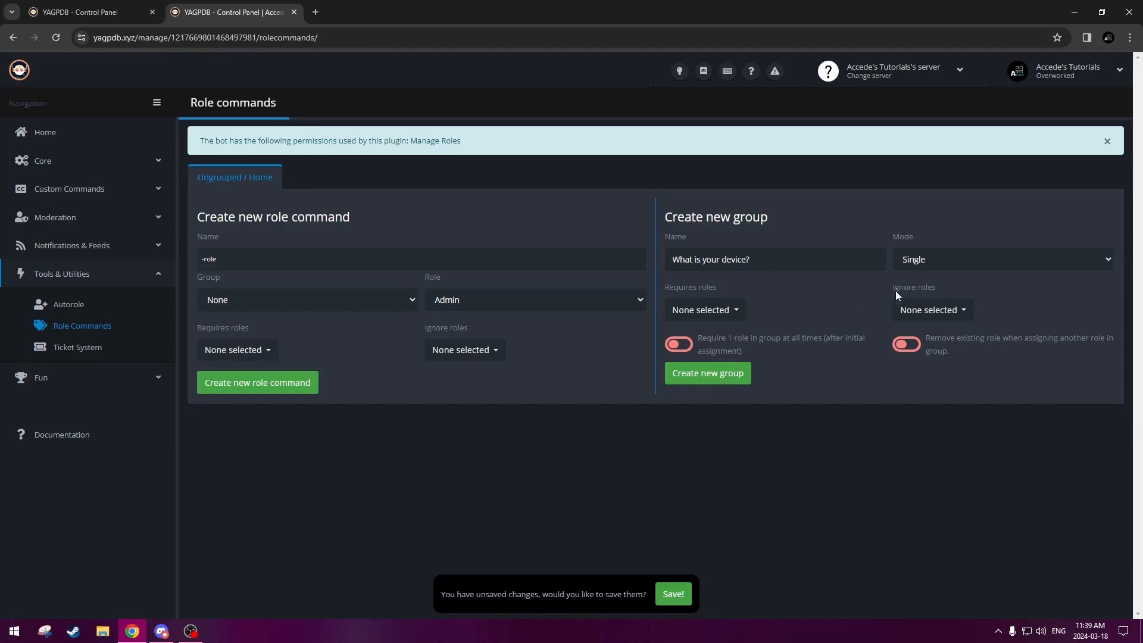
- Look through the required roles and ignored roles choices for the new group without selecting any
click(733, 308)
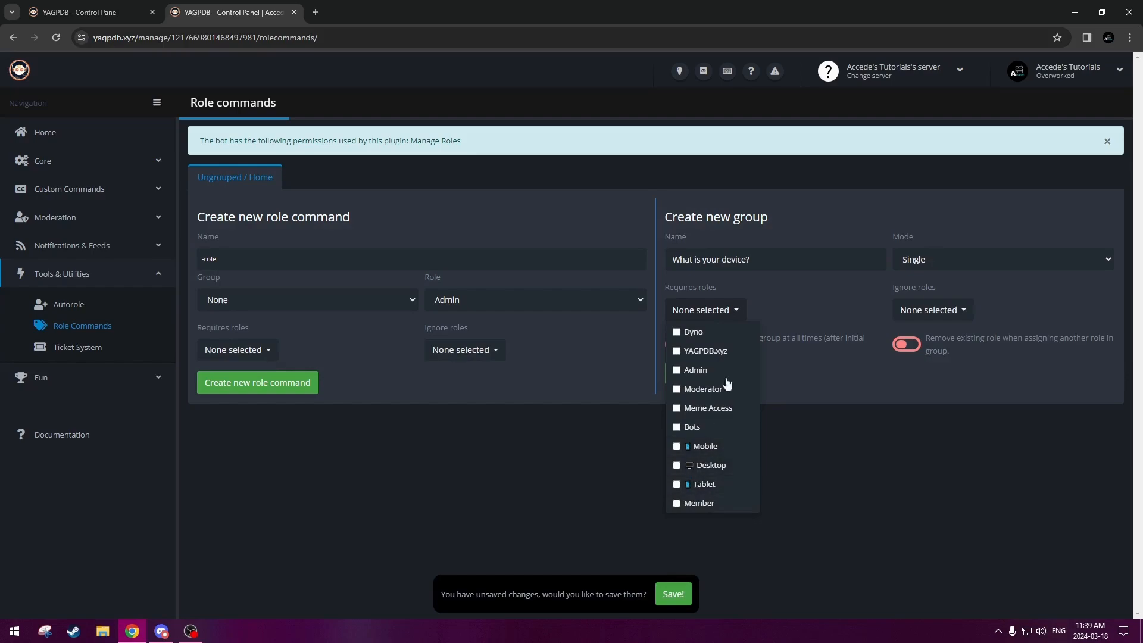
click(733, 310)
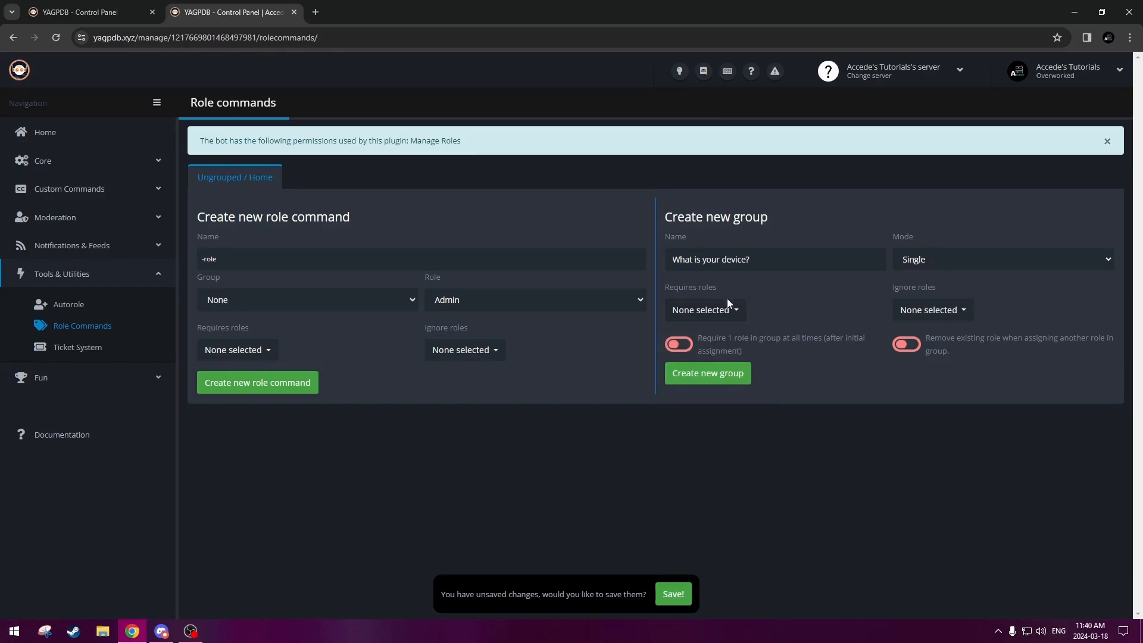
click(932, 311)
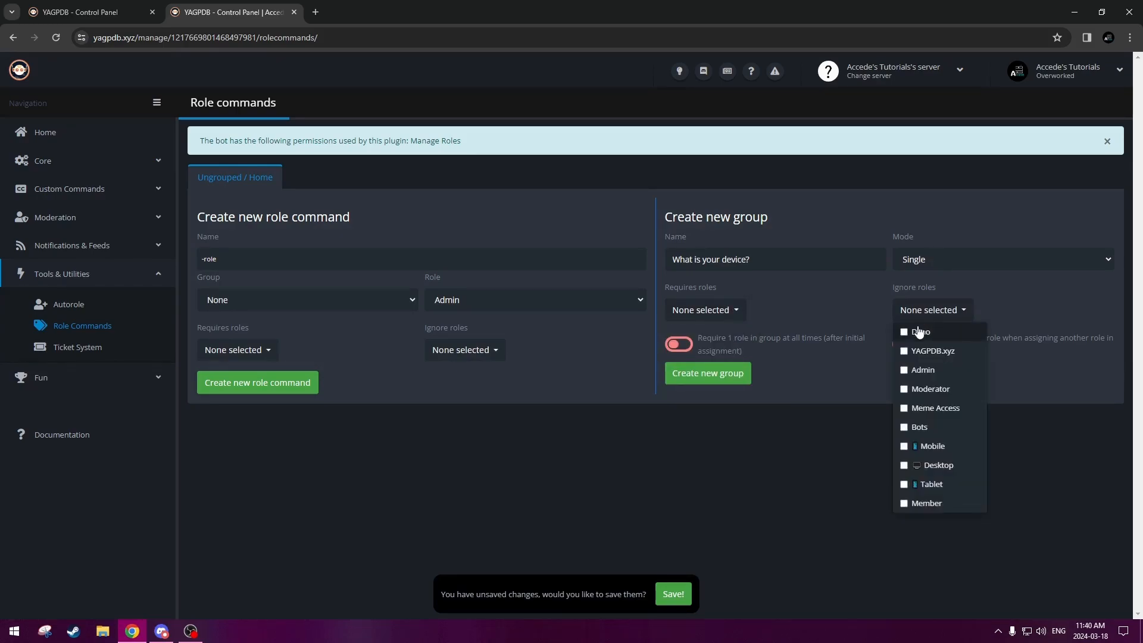
click(933, 314)
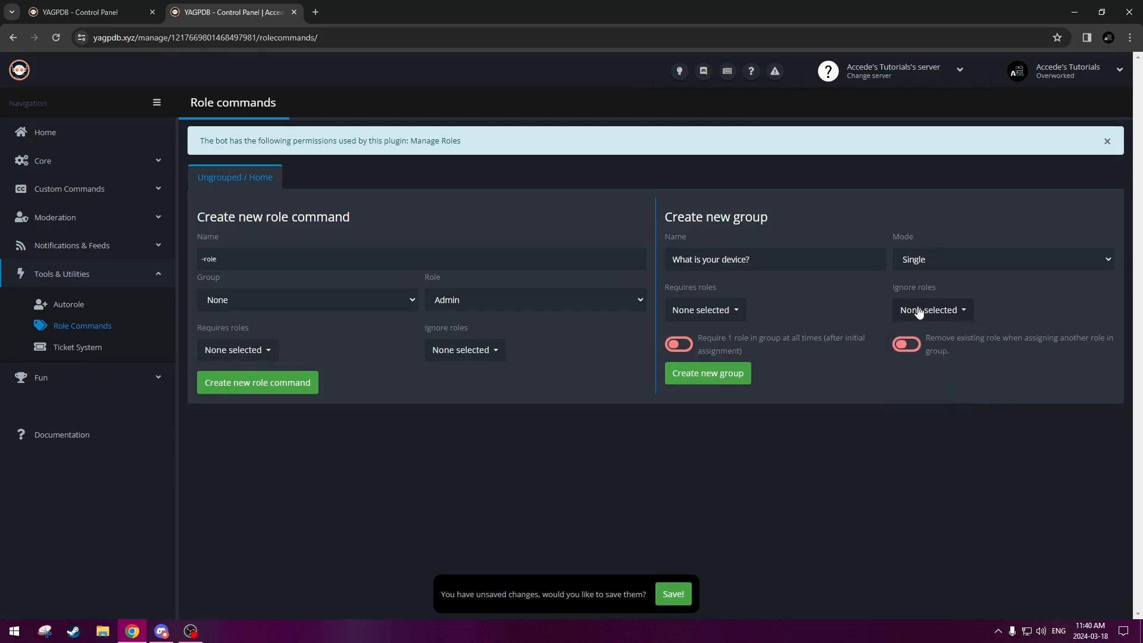
click(934, 312)
click(940, 298)
triple_click(941, 297)
click(947, 291)
- Enable requiring one role in the group at all times and removing the existing role when another is assigned
drag(745, 355, 699, 342)
click(734, 334)
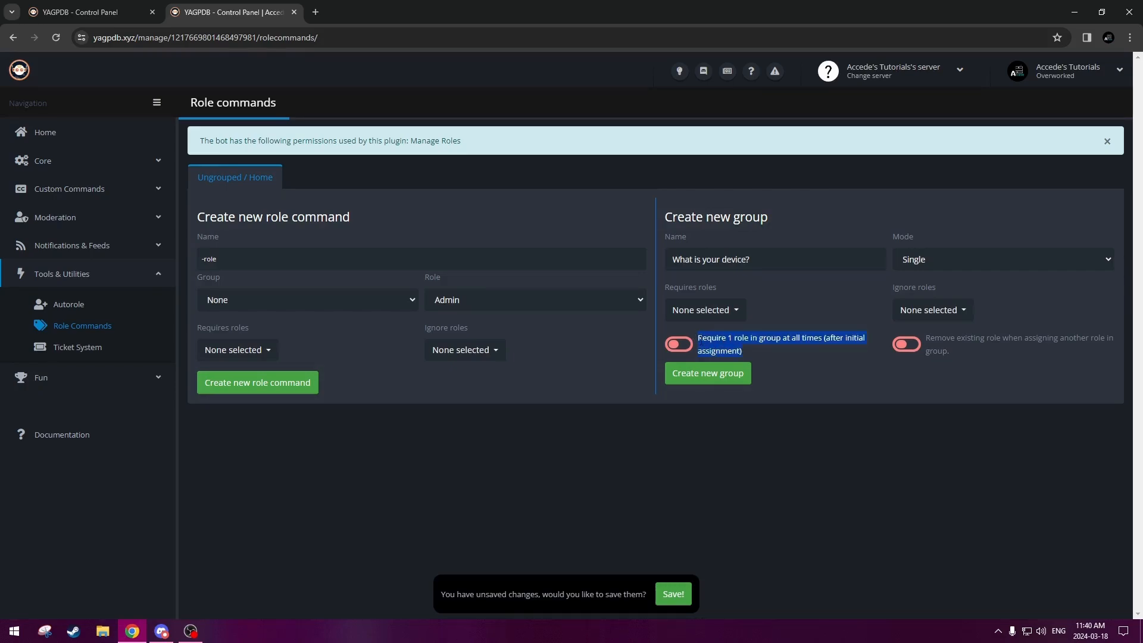
click(708, 339)
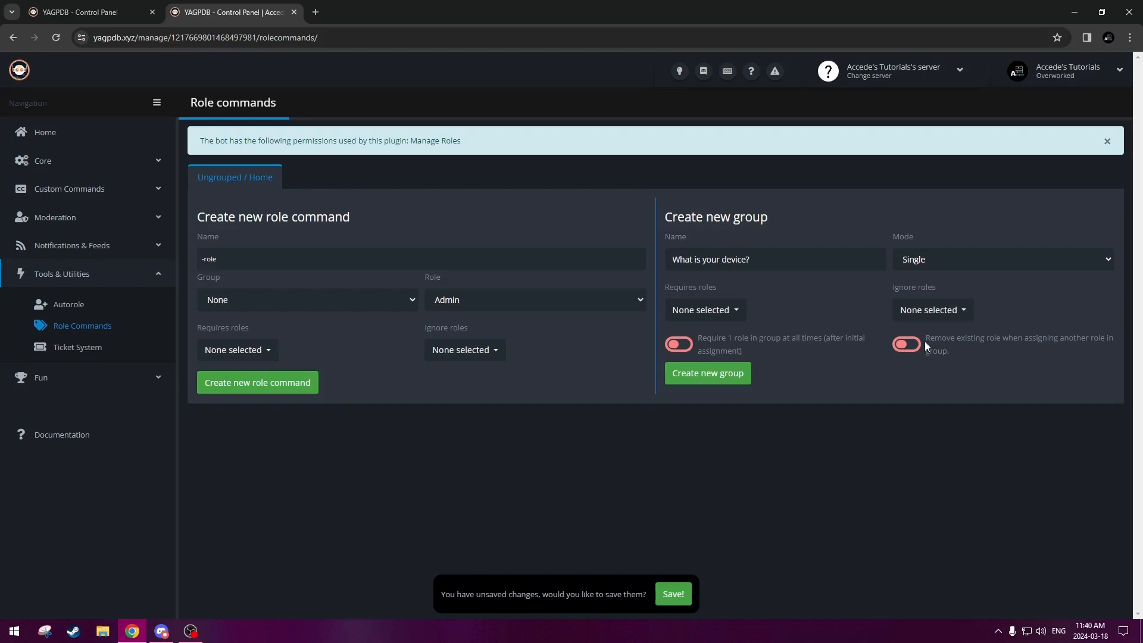
drag(927, 337, 951, 345)
click(958, 350)
click(906, 344)
click(684, 345)
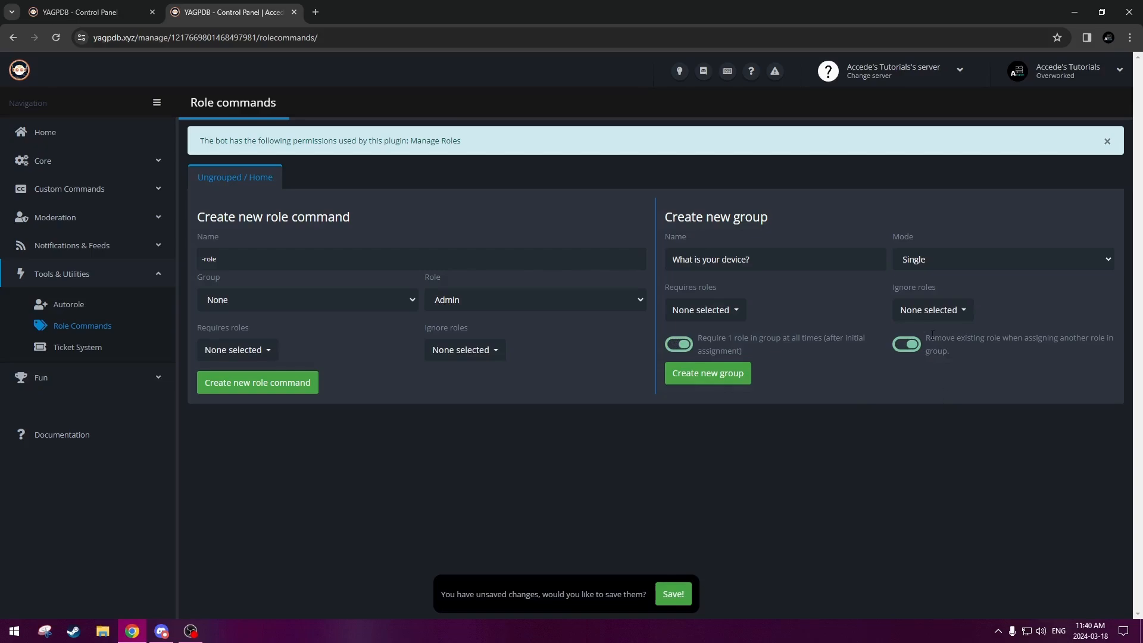
- Read the descriptions of the new group's two Single mode options, on requiring one role and removing the existing role
drag(698, 338, 781, 356)
click(782, 356)
drag(698, 338, 760, 357)
click(760, 357)
drag(698, 337, 766, 352)
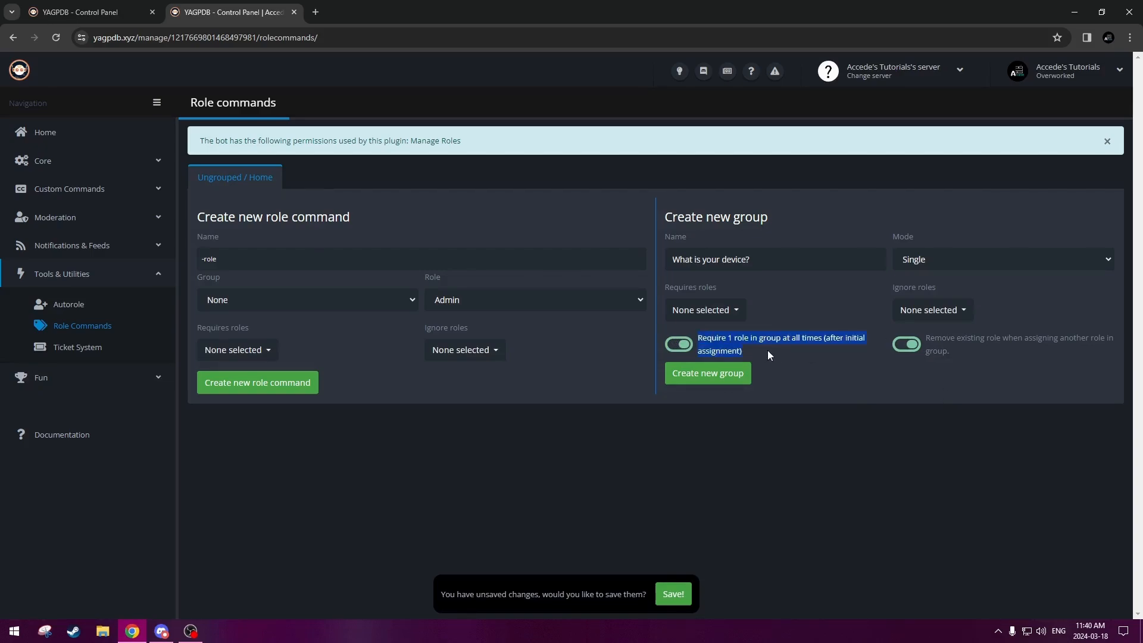
click(747, 350)
drag(924, 335, 954, 350)
click(957, 351)
click(955, 350)
click(953, 352)
double_click(932, 337)
click(950, 350)
click(954, 350)
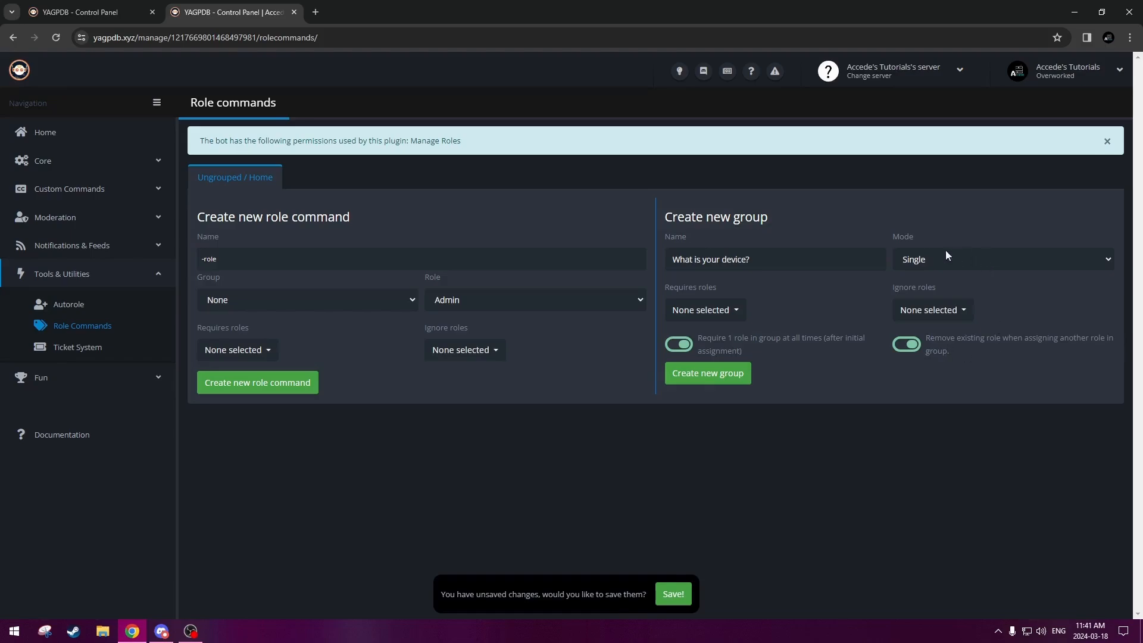
- Create the "What is your device?" group and open its page
click(714, 374)
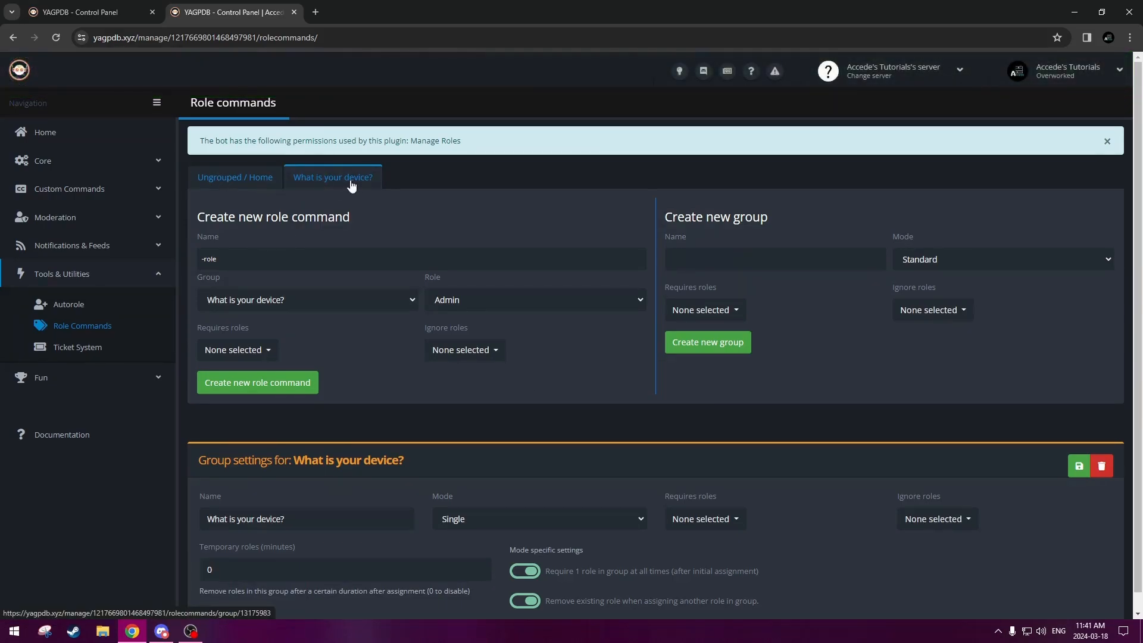
click(349, 187)
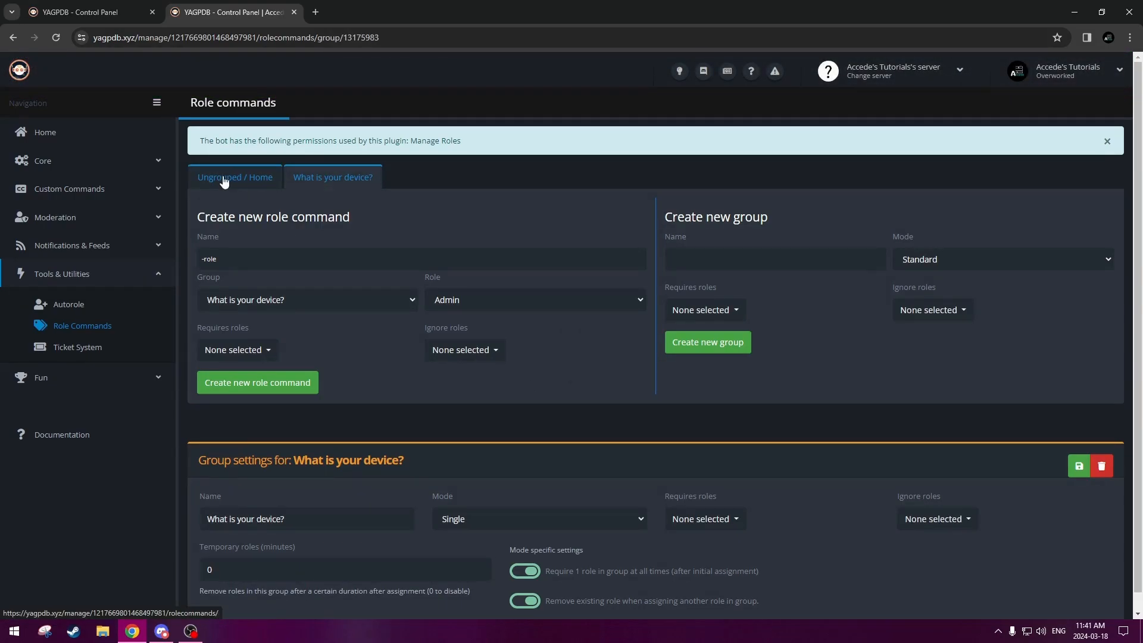
click(268, 177)
click(342, 180)
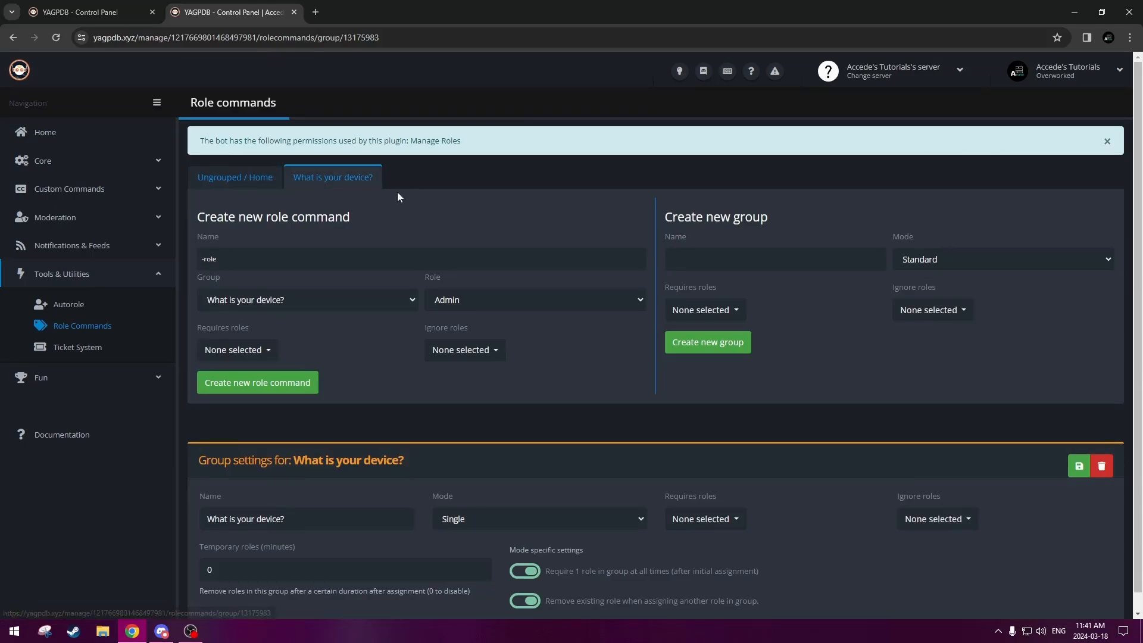
scroll(381, 198, down, 1)
scroll(357, 208, up, 1)
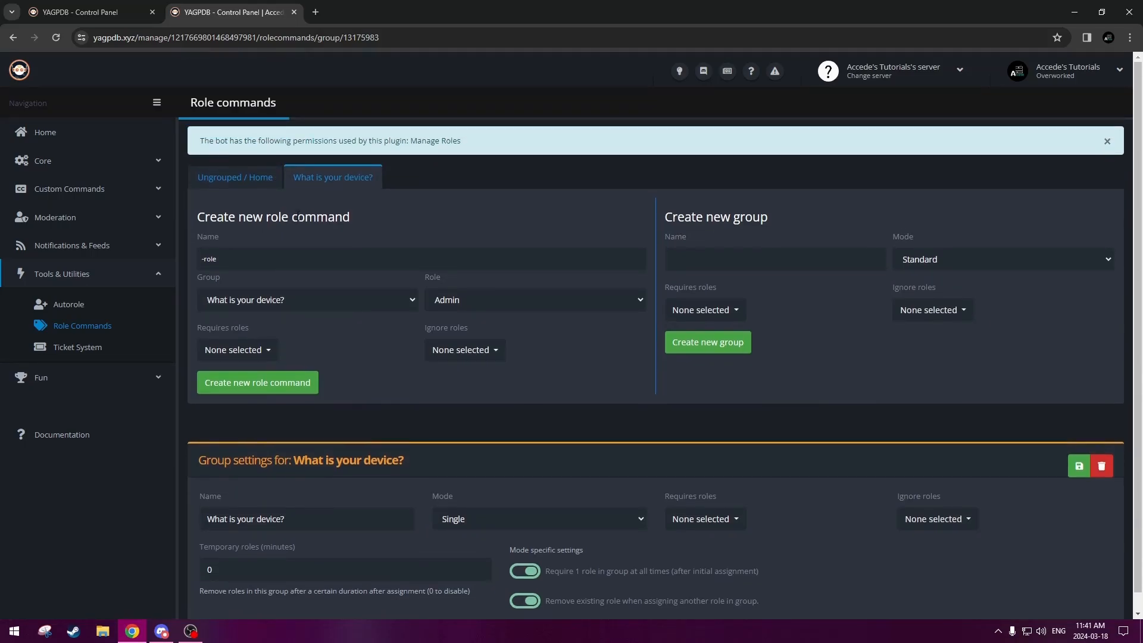
- Create a role command named Mobile in the "What is your device?" group, linked to the Mobile role
click(261, 262)
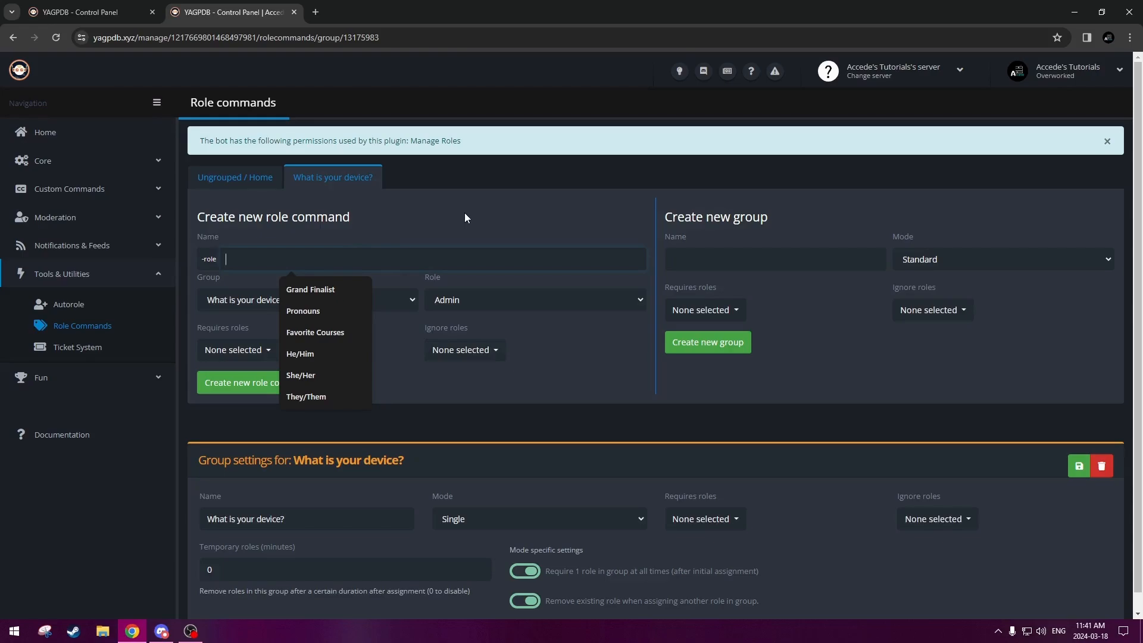
text(Mobile)
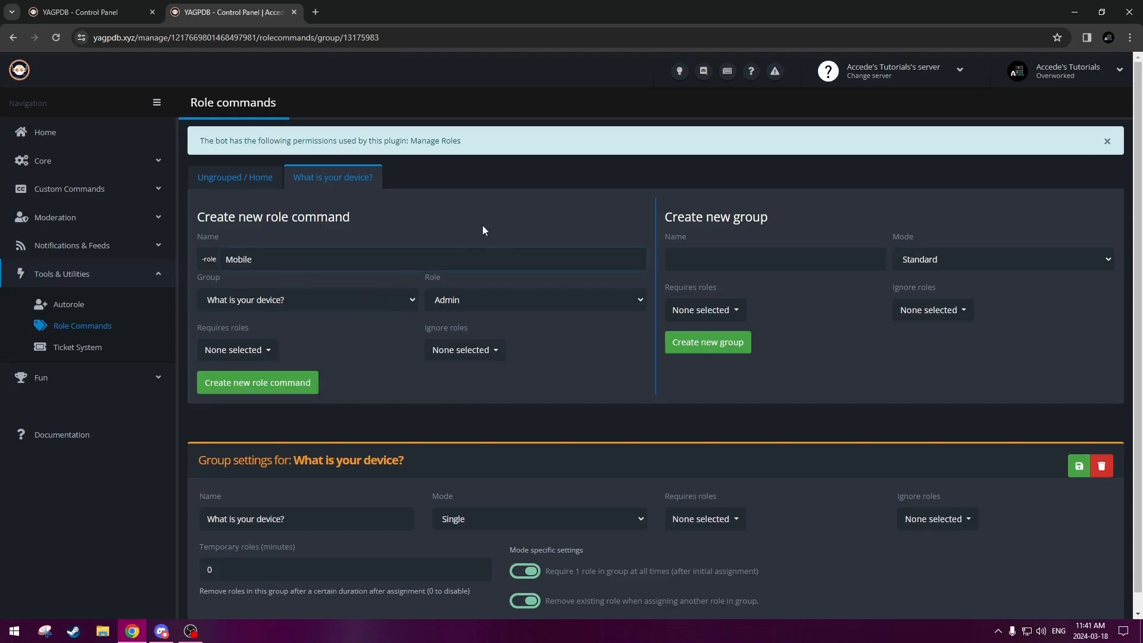
click(466, 302)
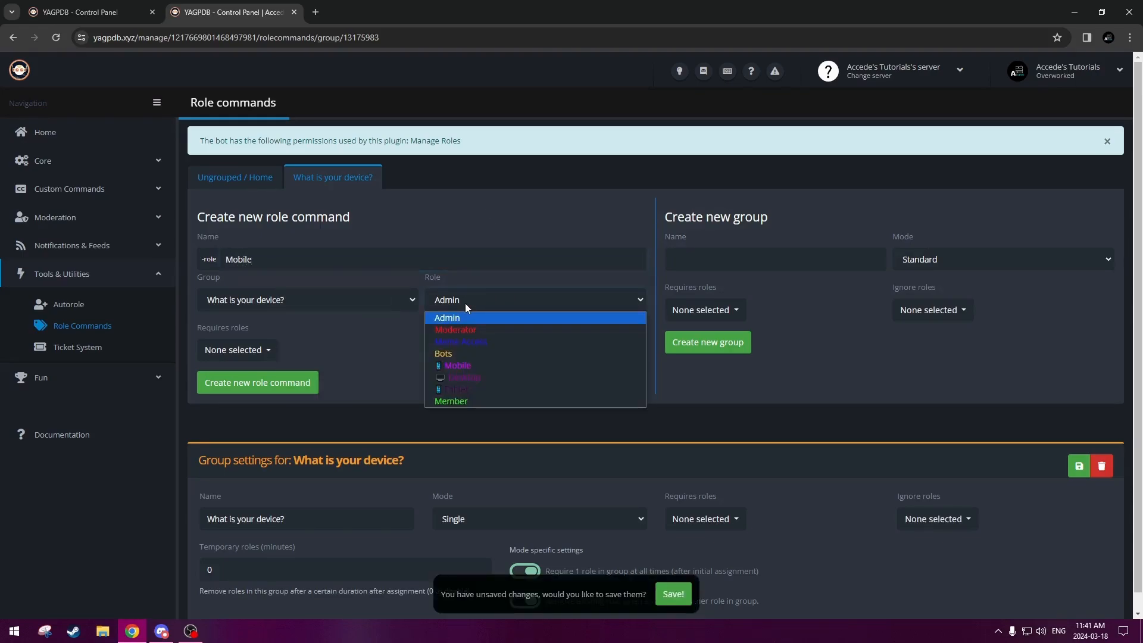
click(467, 363)
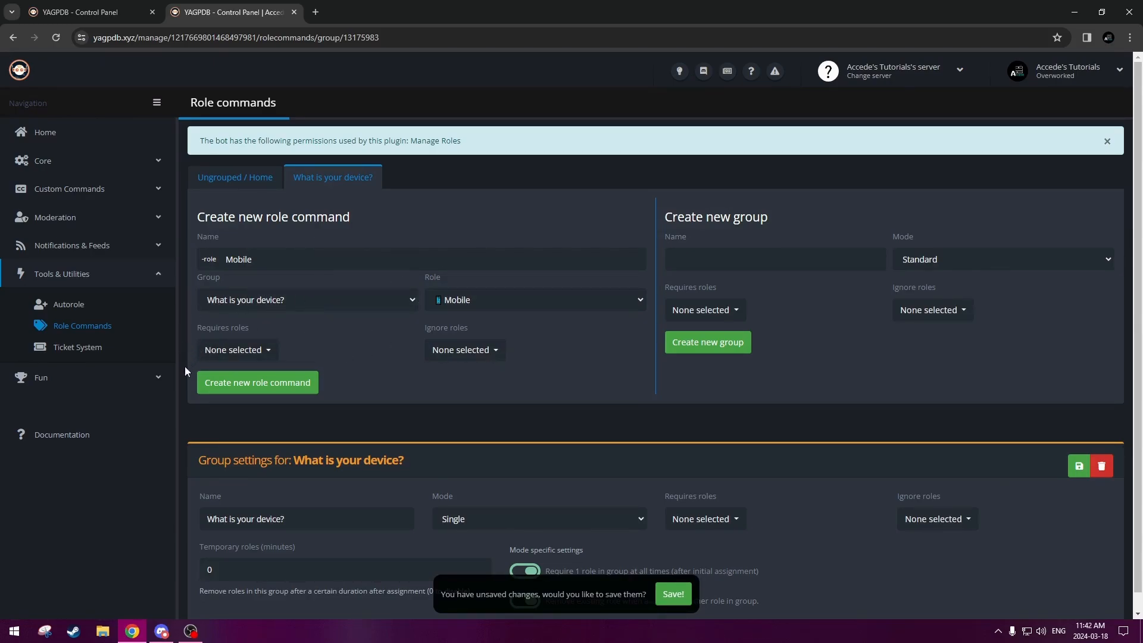
click(272, 388)
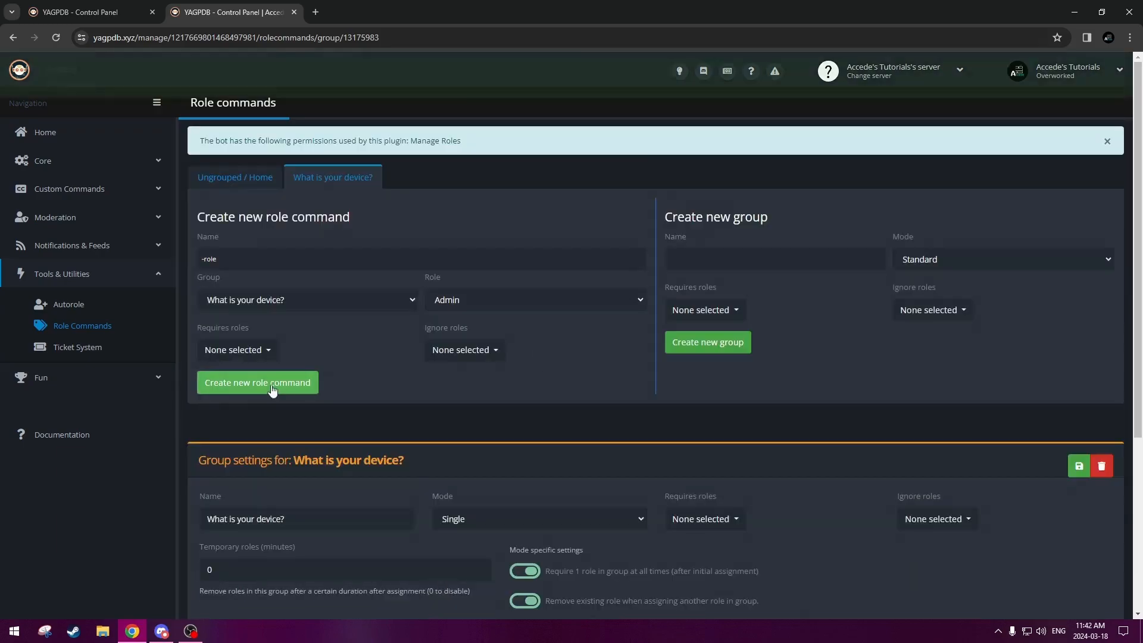
- Create a role command named Desktop in the "What is your device?" group, linked to the Desktop role
click(387, 254)
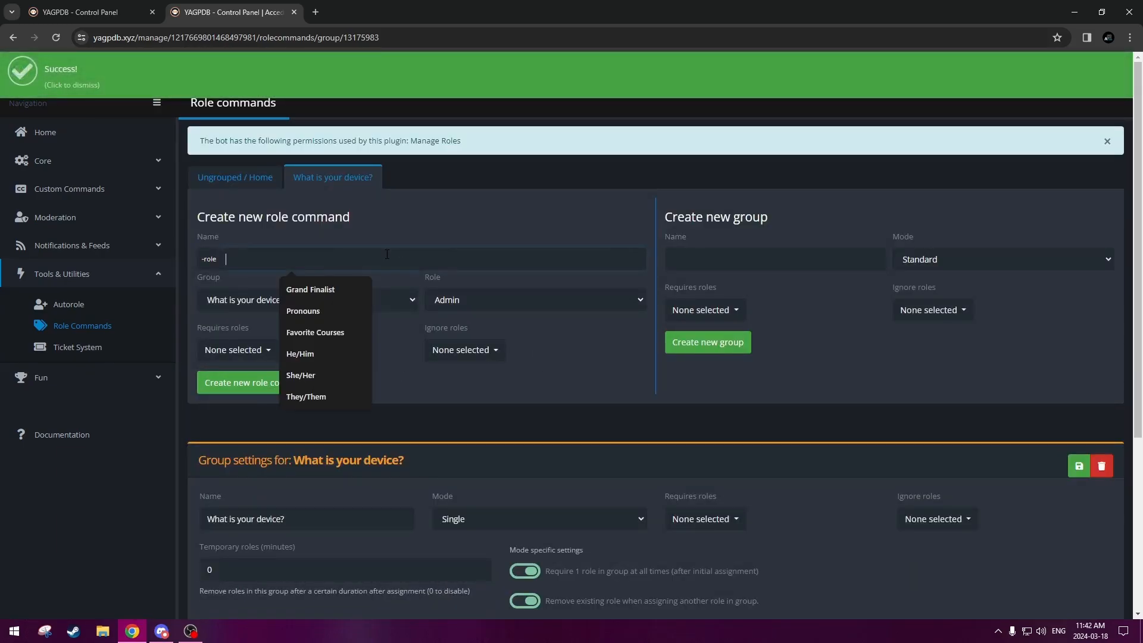
text(sktop)
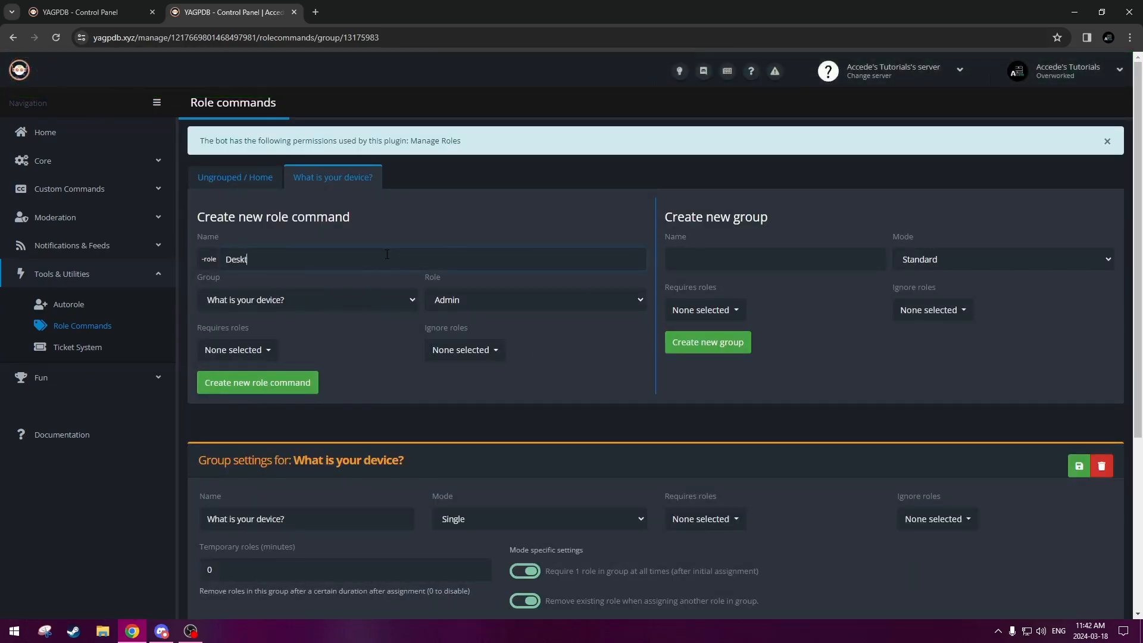
click(476, 300)
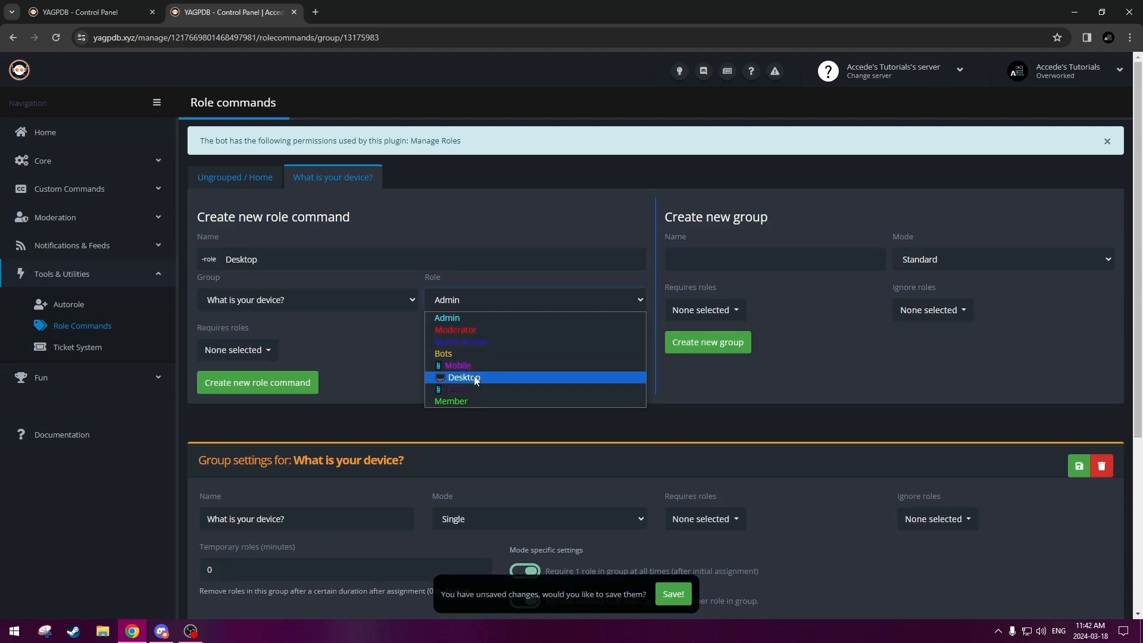
click(474, 377)
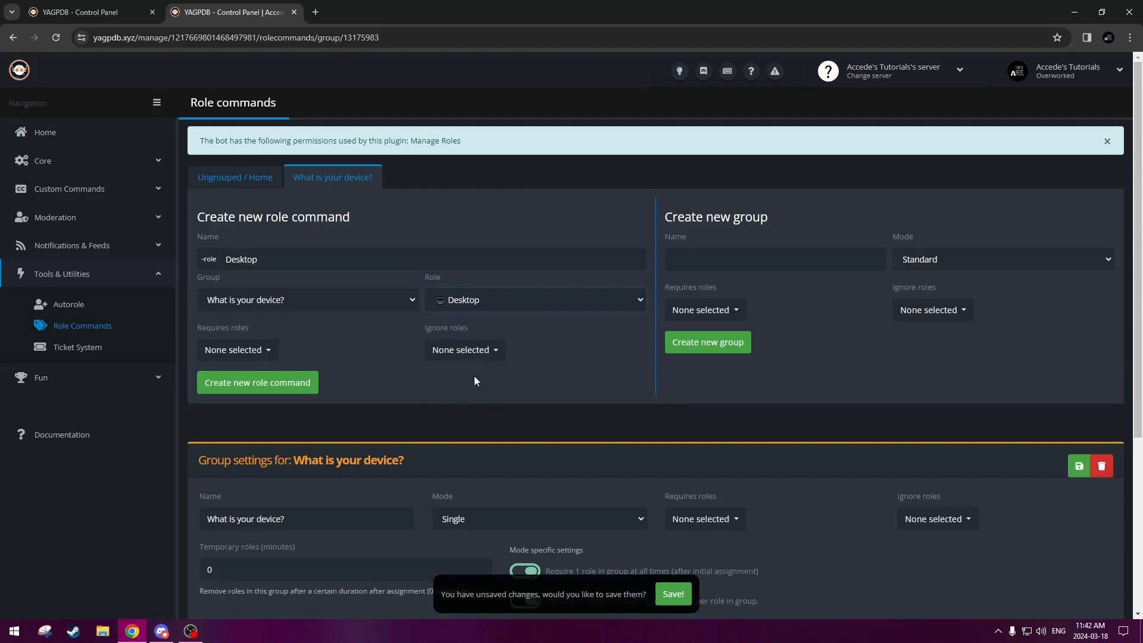
click(268, 384)
- Create a role command named Tablet linked to the Tablet role, and review the "What is your device?" group's settings and commands
click(317, 256)
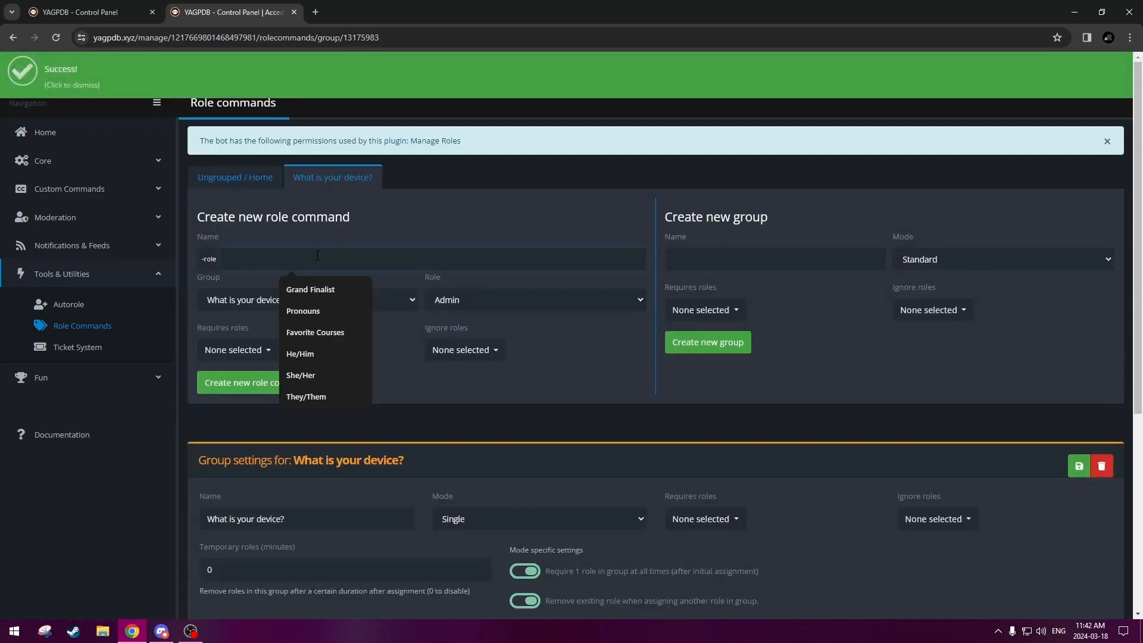
text(Tablet)
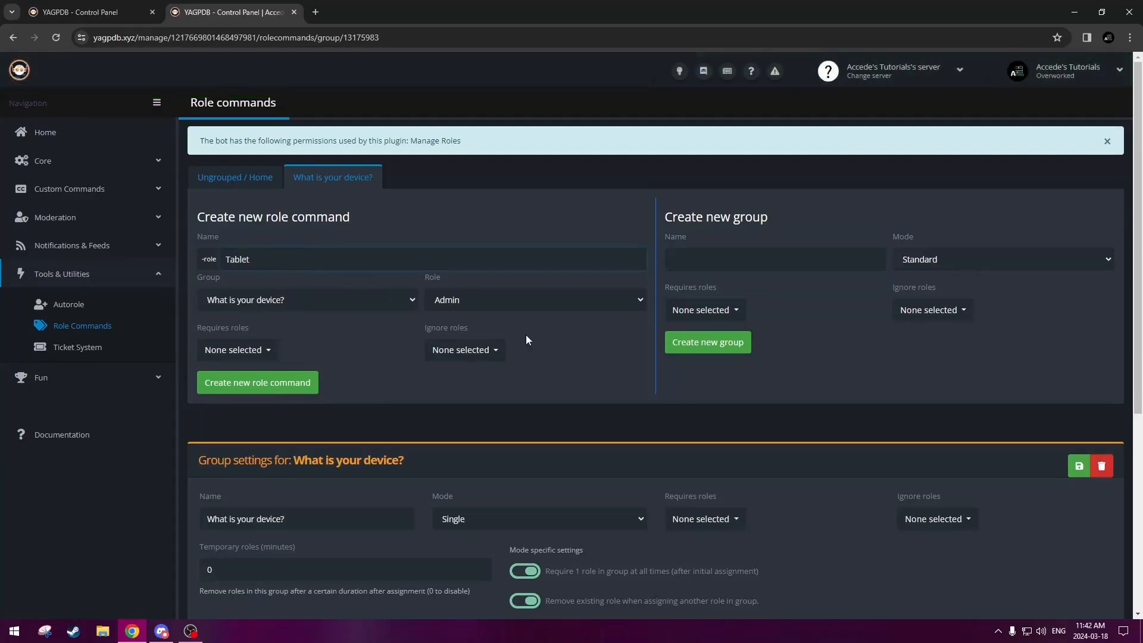
click(515, 303)
click(476, 381)
click(496, 303)
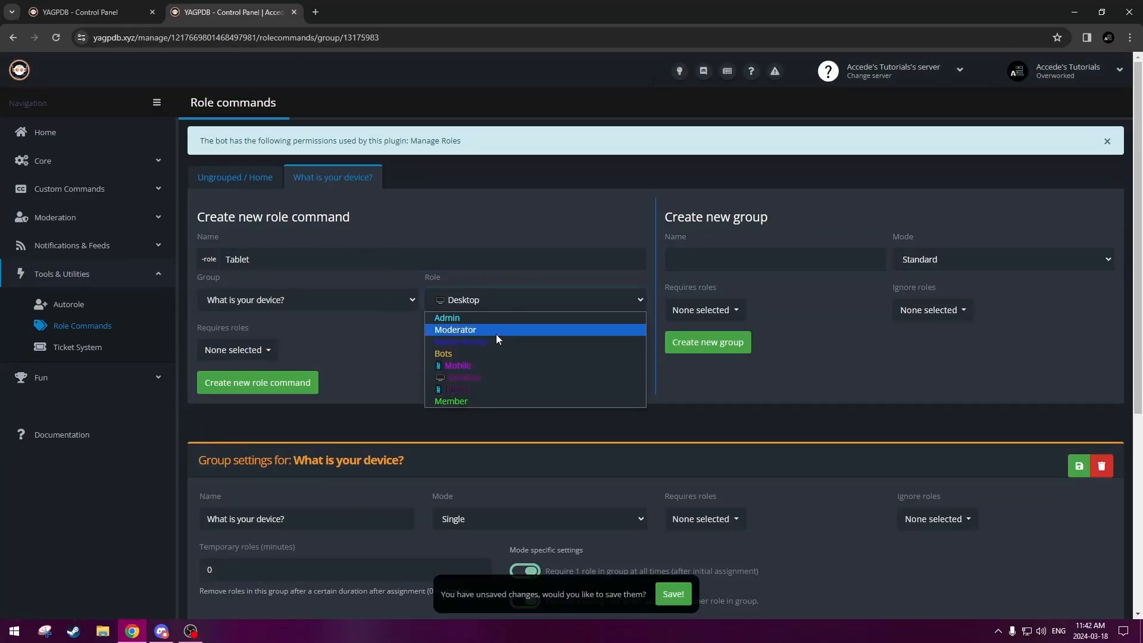
click(474, 390)
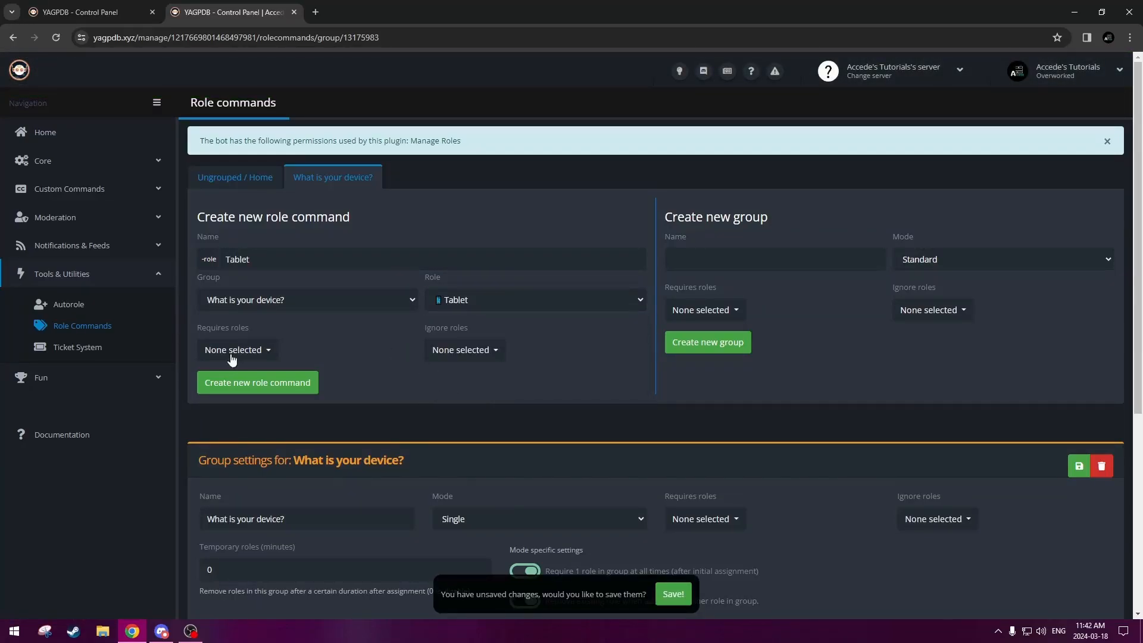
click(268, 384)
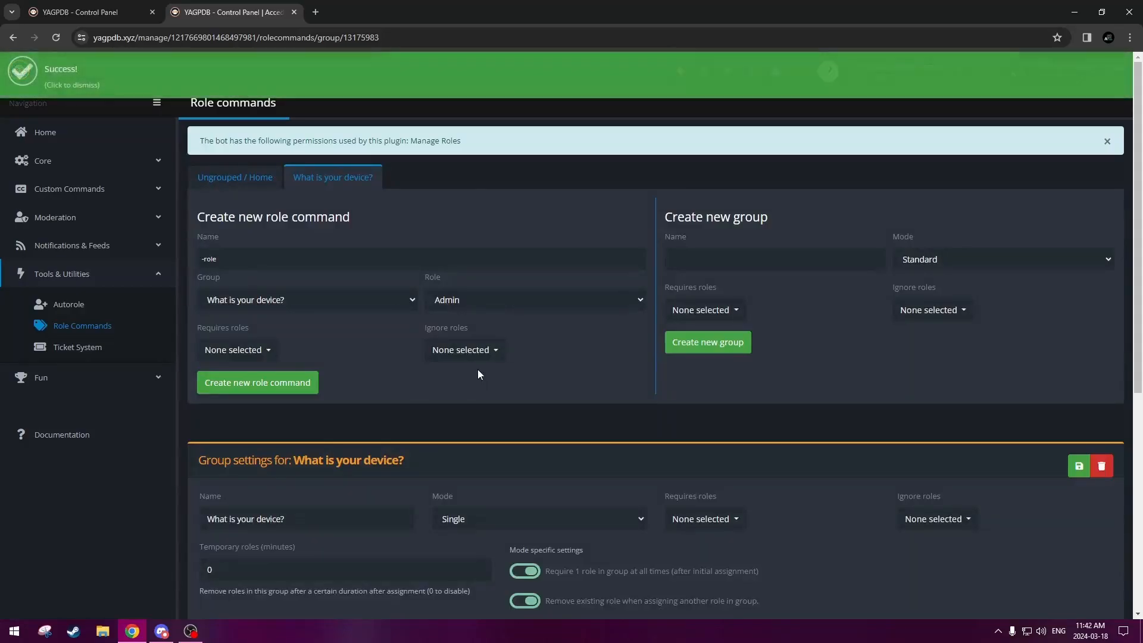
scroll(477, 367, down, 6)
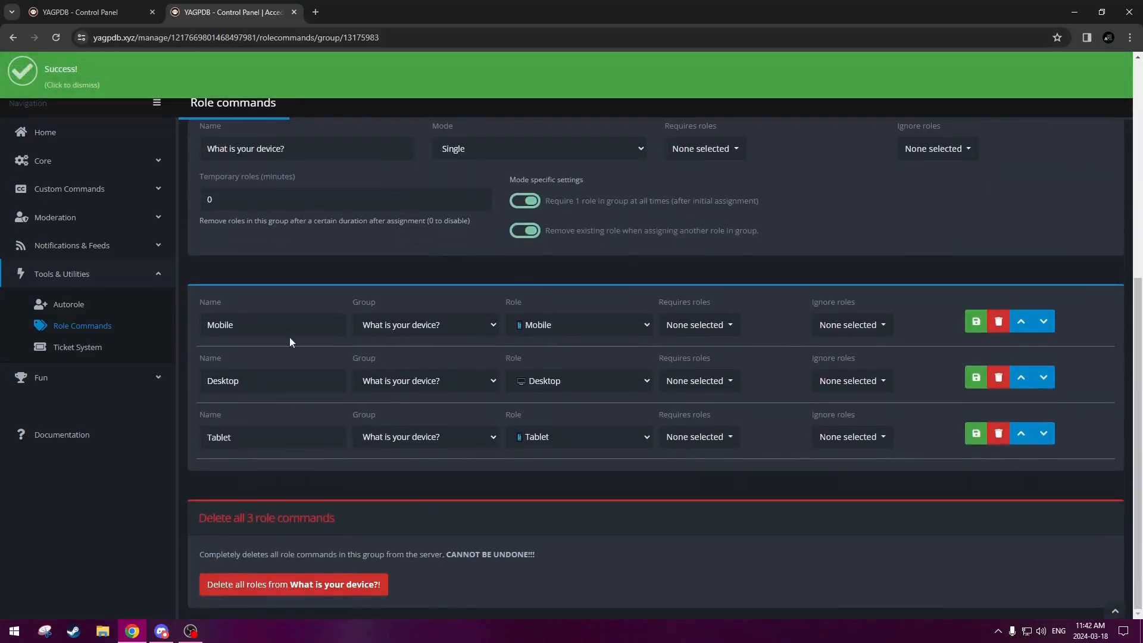
scroll(740, 318, up, 1)
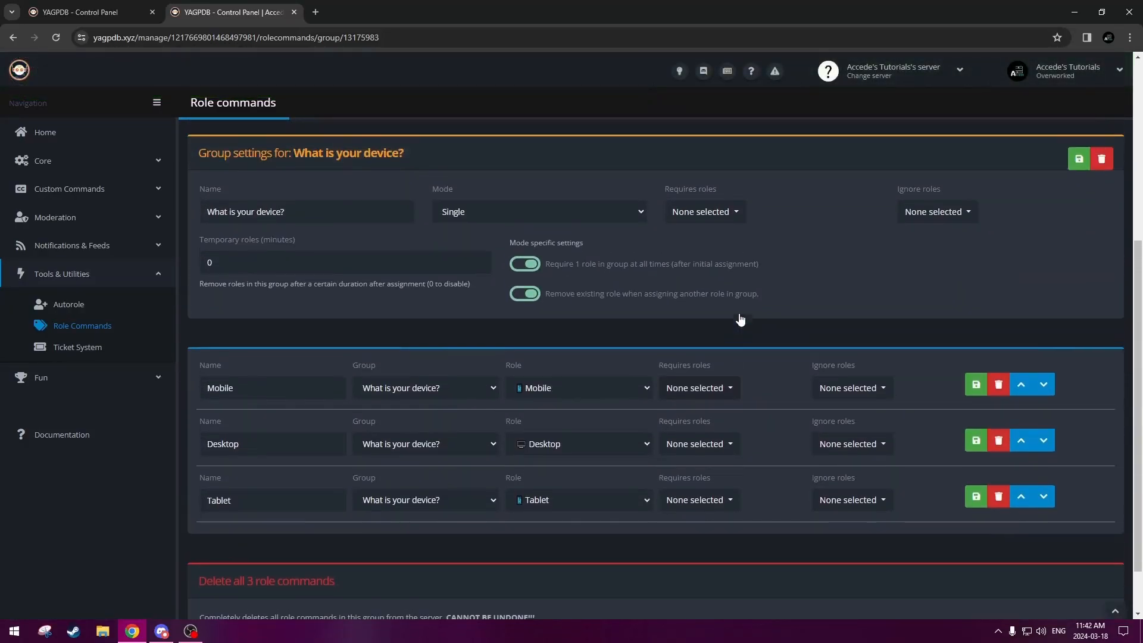
scroll(685, 304, up, 1)
scroll(624, 286, down, 1)
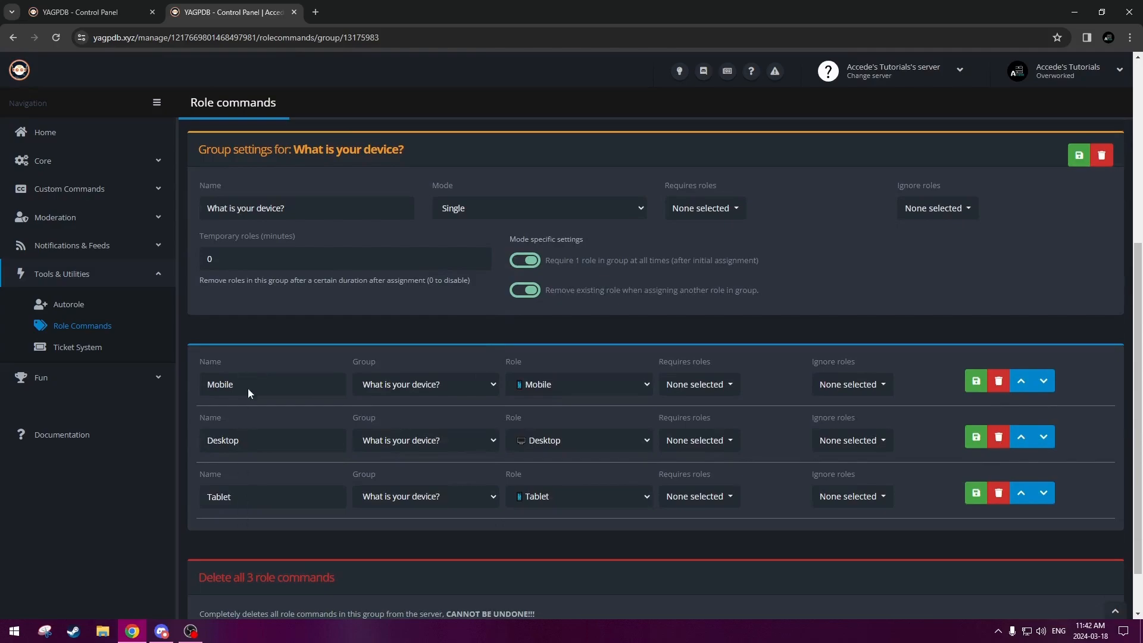
scroll(419, 367, up, 5)
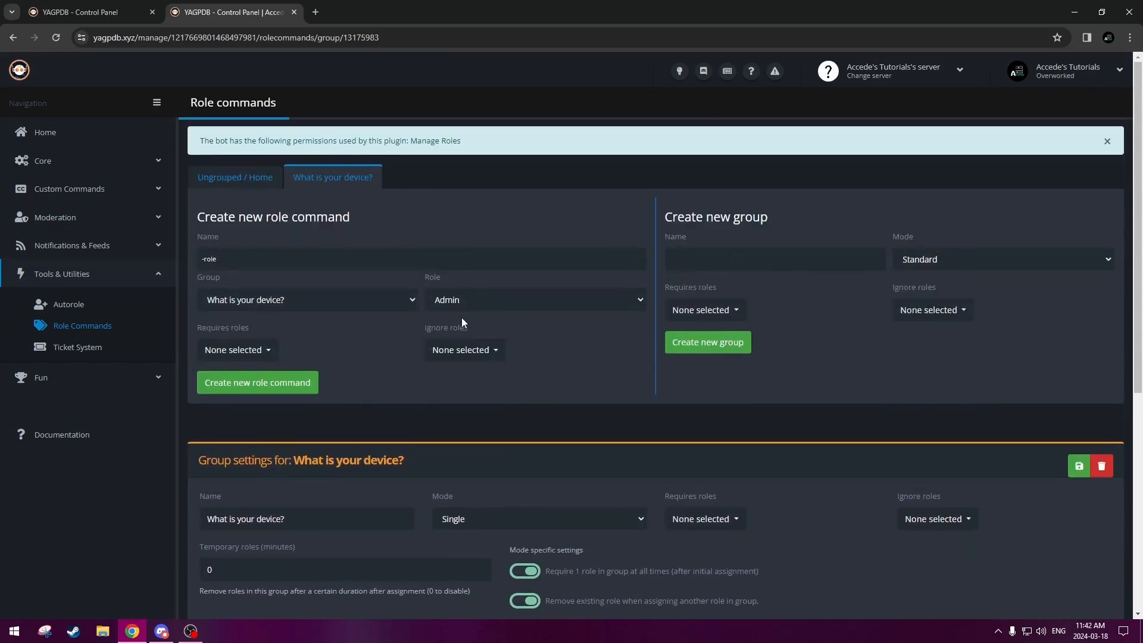
- Switch to Discord and create a text channel named reaction-roles in the Information category
click(161, 631)
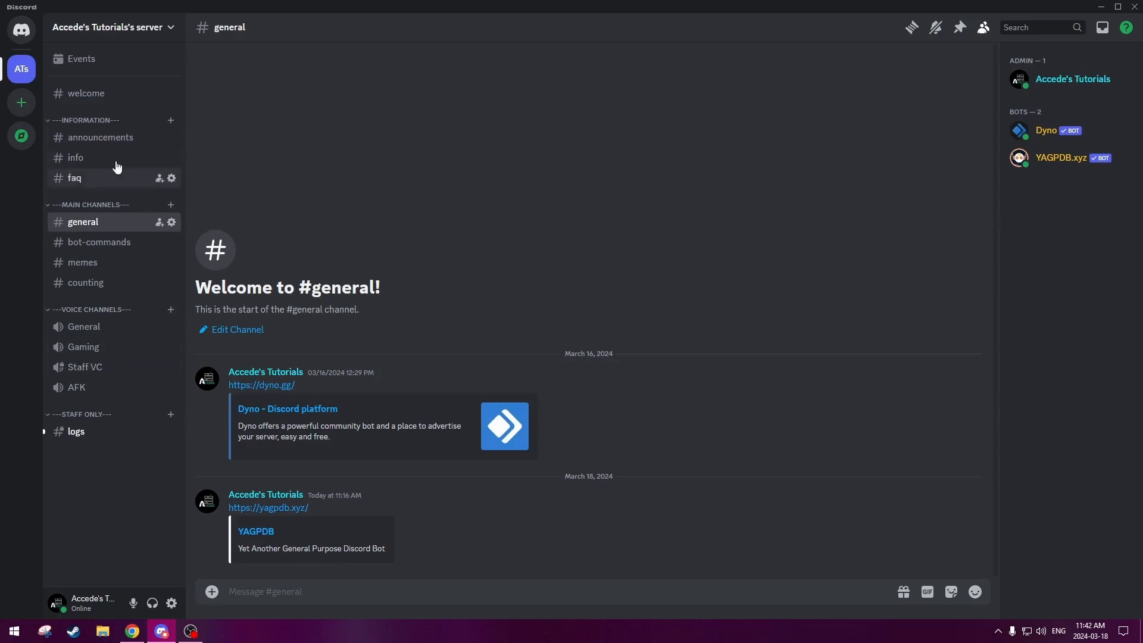
click(171, 121)
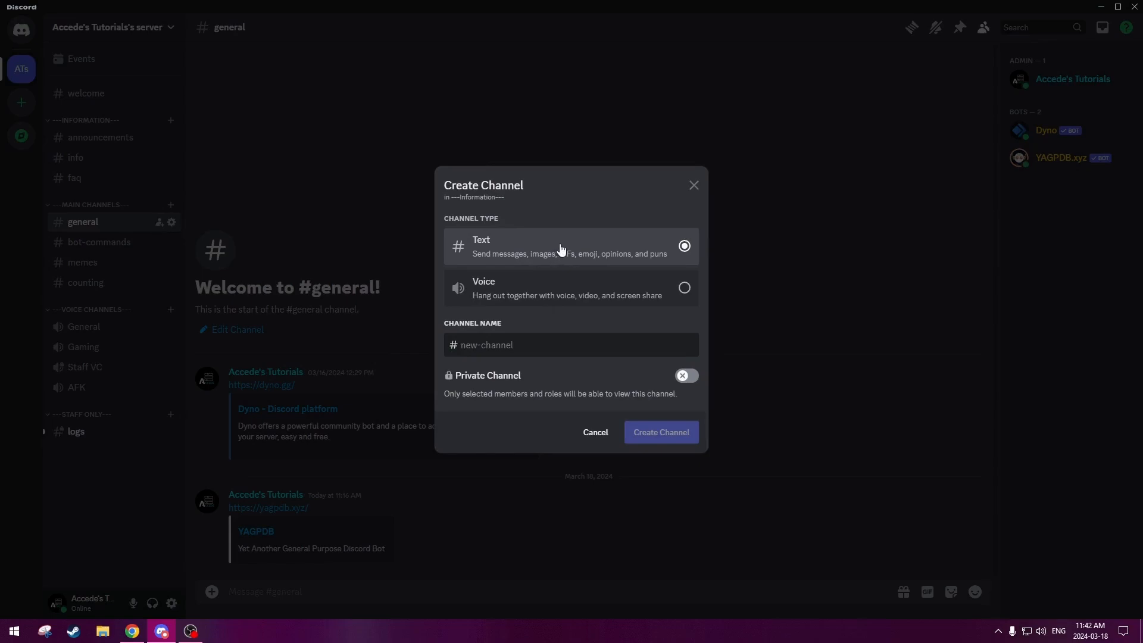
text(reaction-roles)
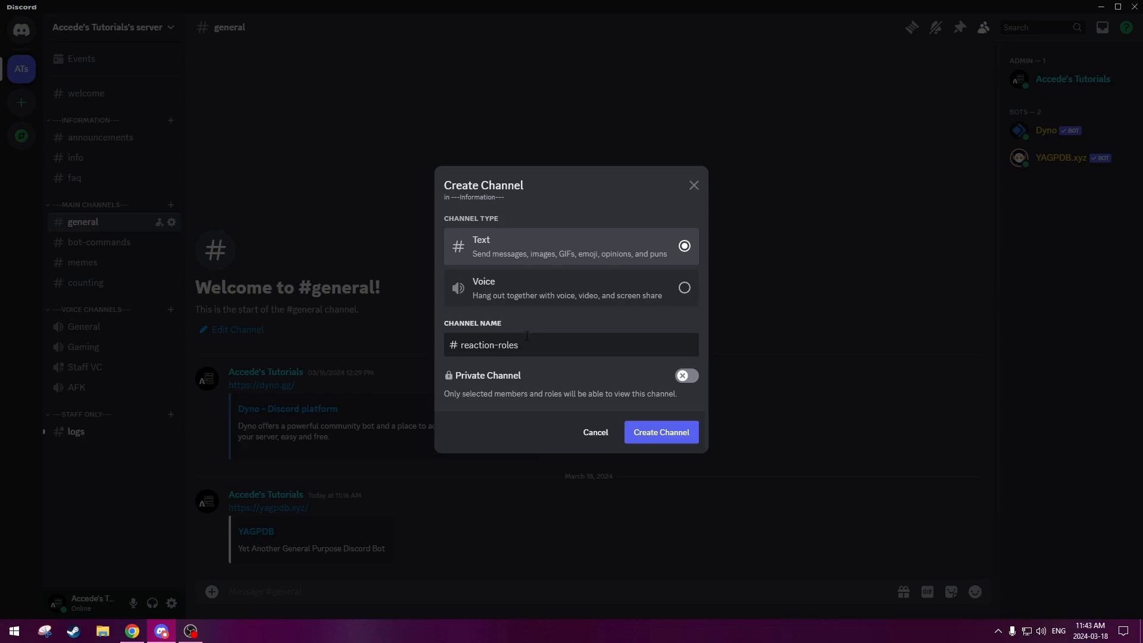
click(658, 433)
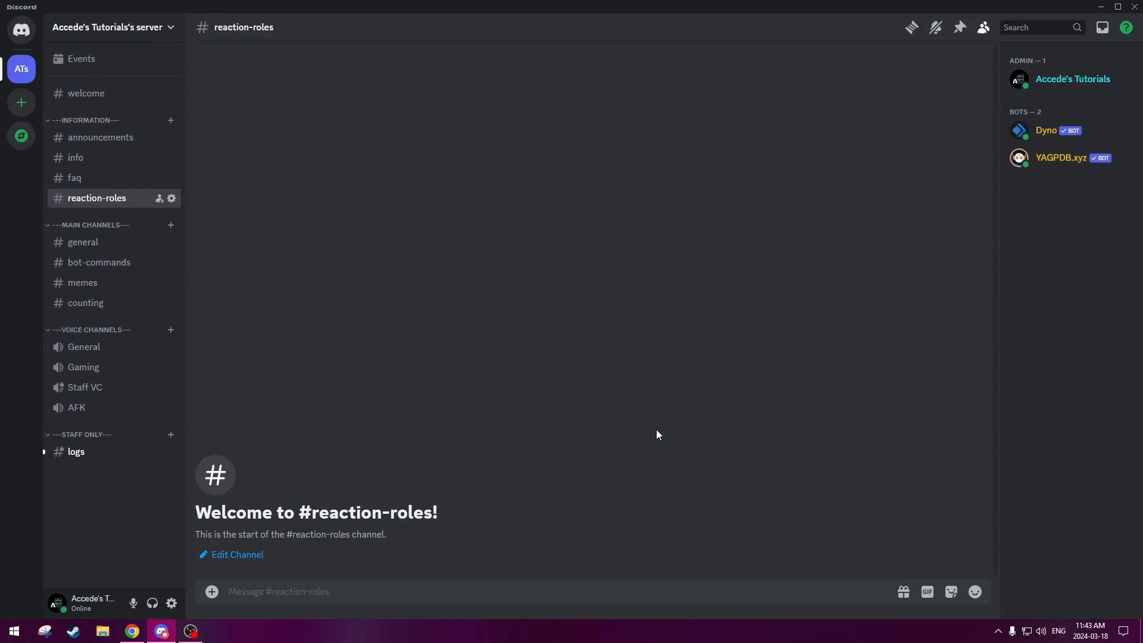
click(171, 199)
click(345, 92)
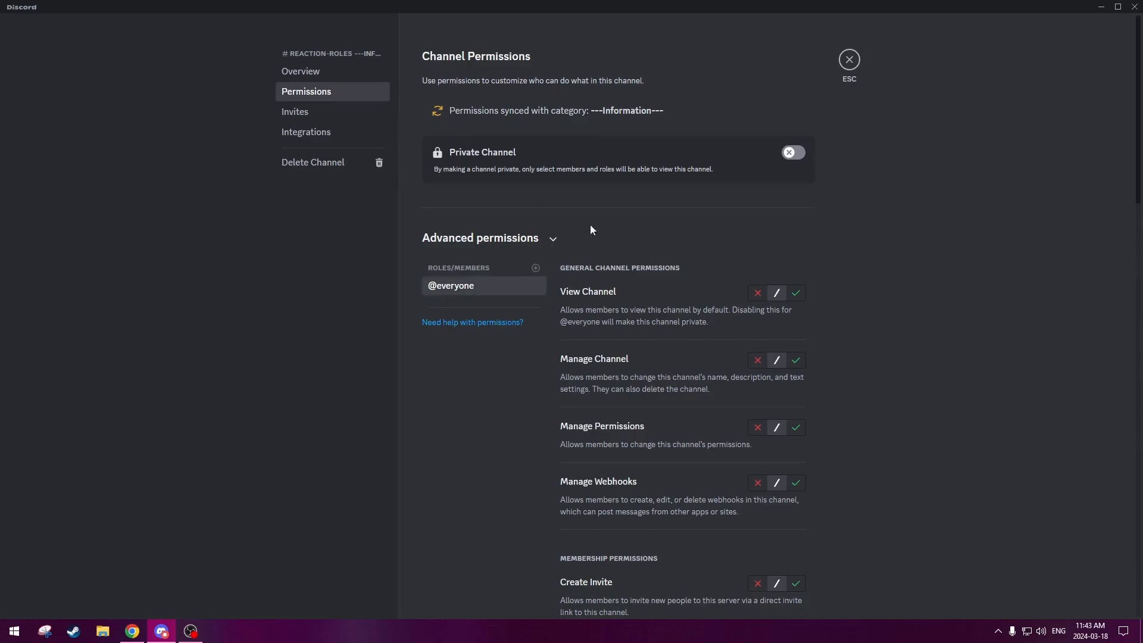
click(805, 293)
scroll(821, 289, down, 5)
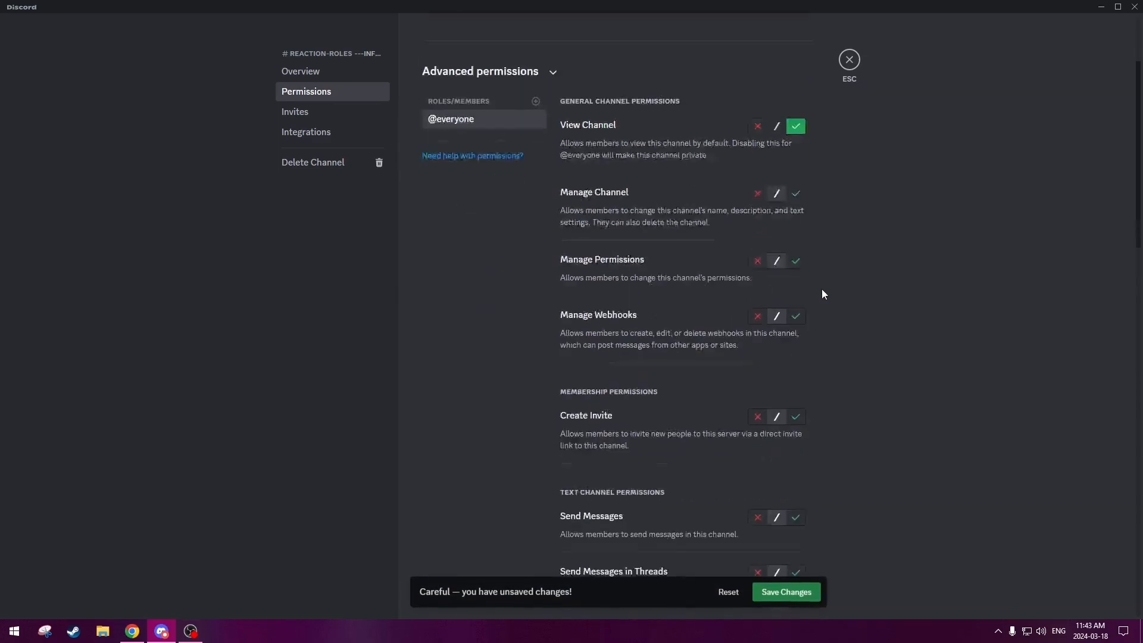
click(753, 388)
scroll(838, 357, down, 8)
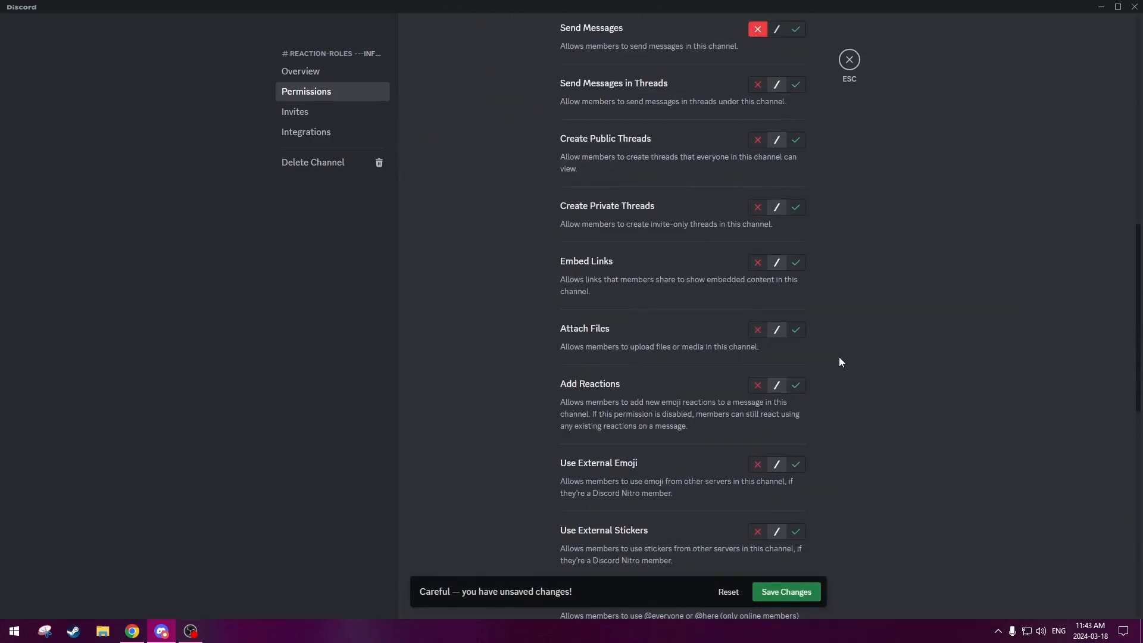
scroll(818, 363, down, 5)
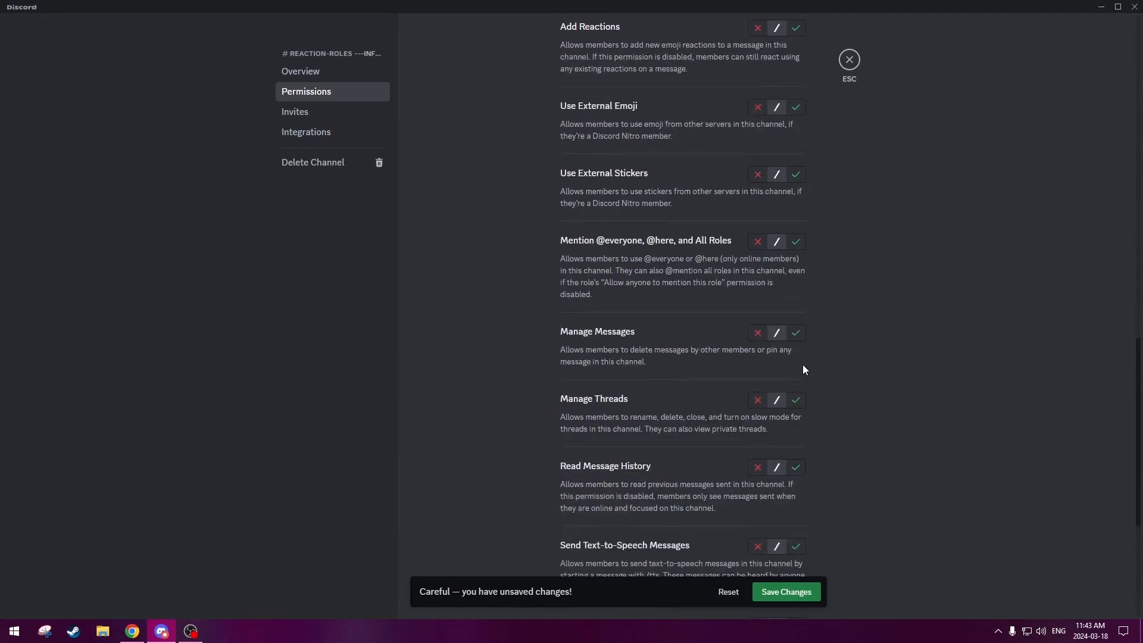
click(796, 348)
scroll(870, 345, up, 6)
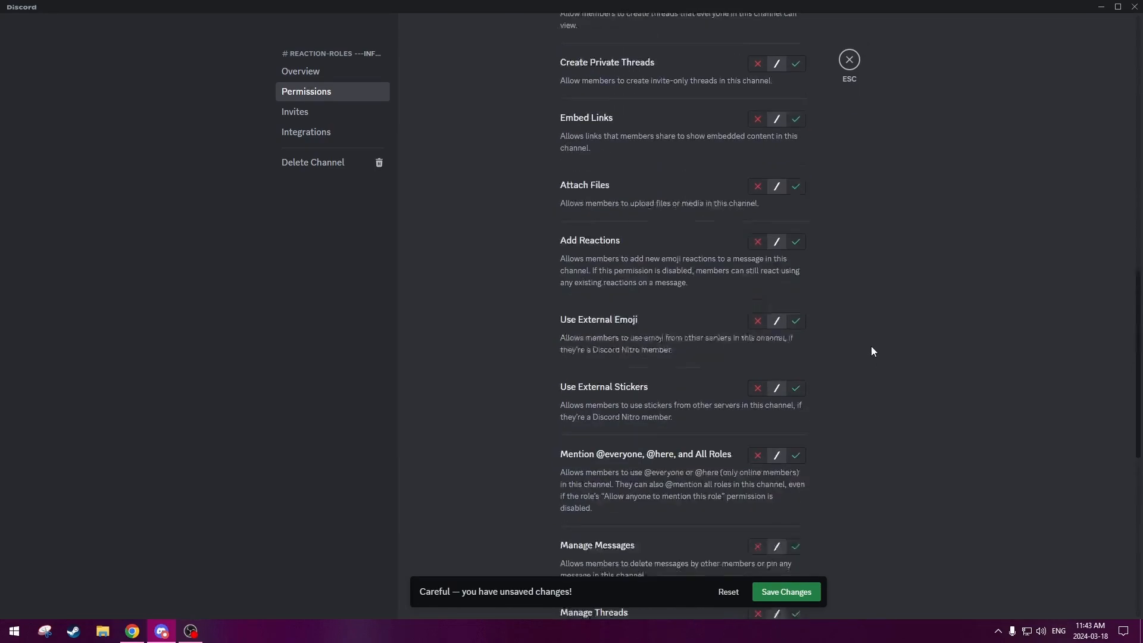
scroll(796, 344, down, 6)
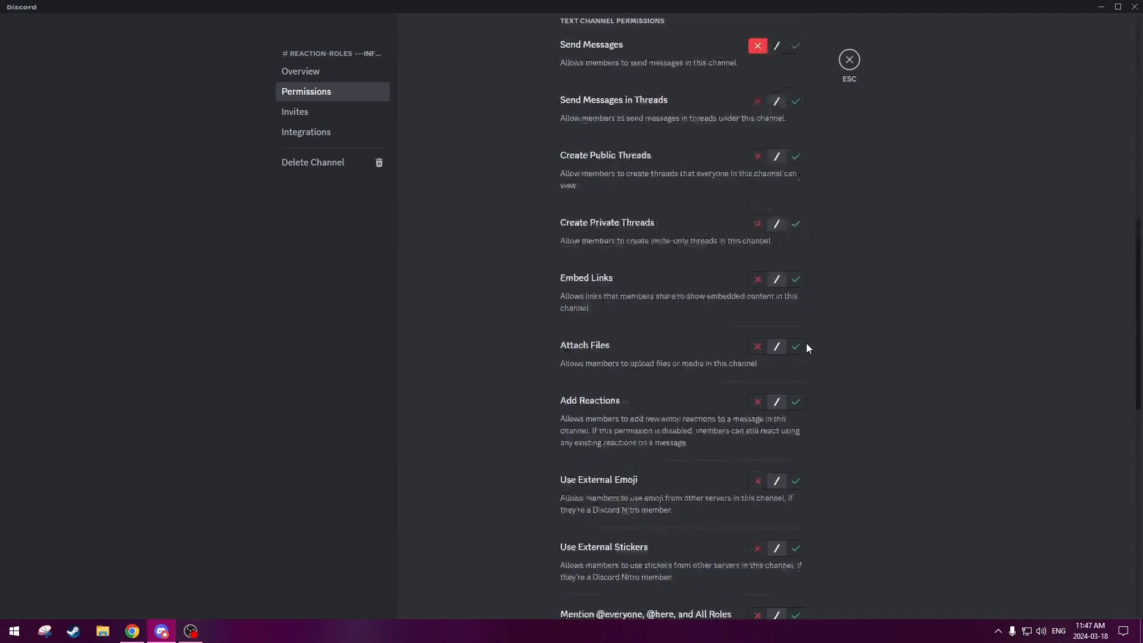
scroll(806, 348, up, 10)
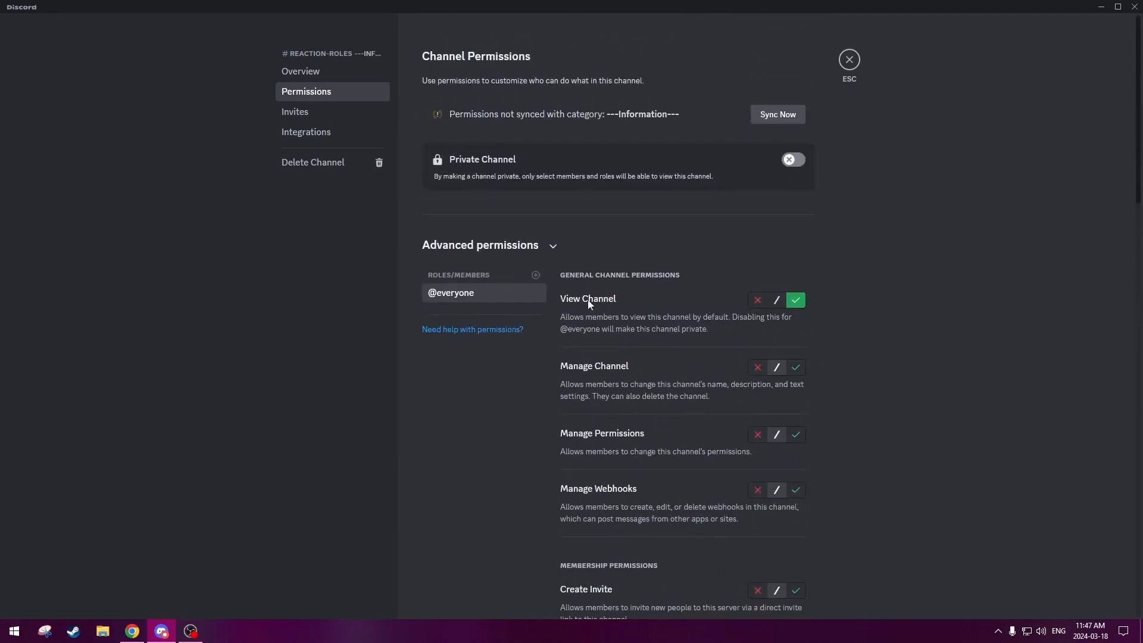
click(536, 277)
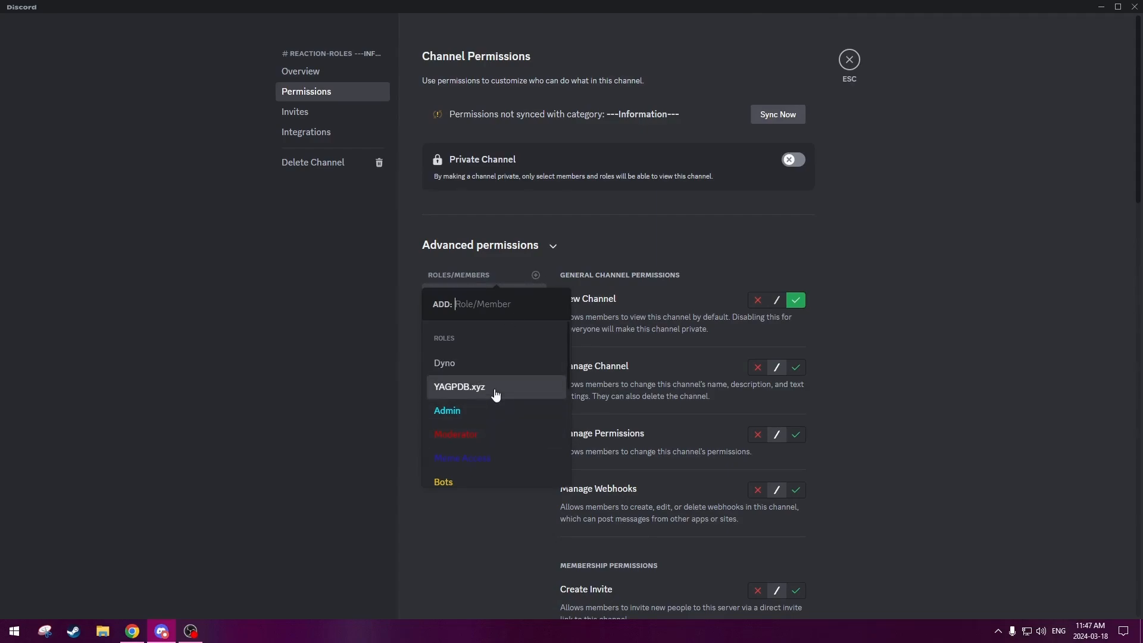
click(880, 306)
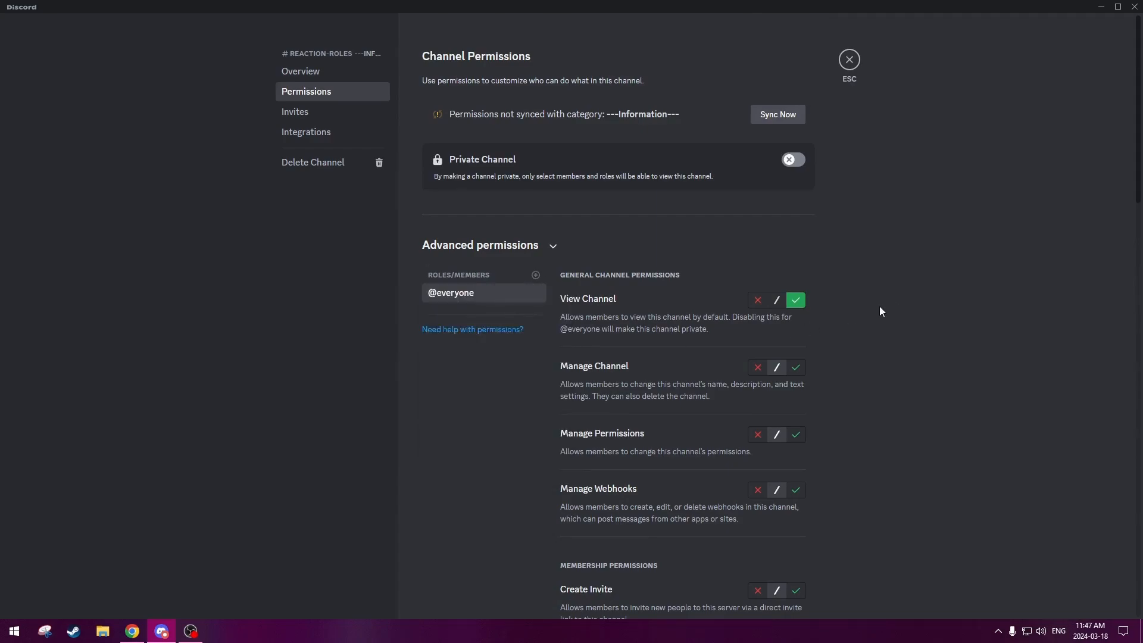
scroll(870, 312, down, 8)
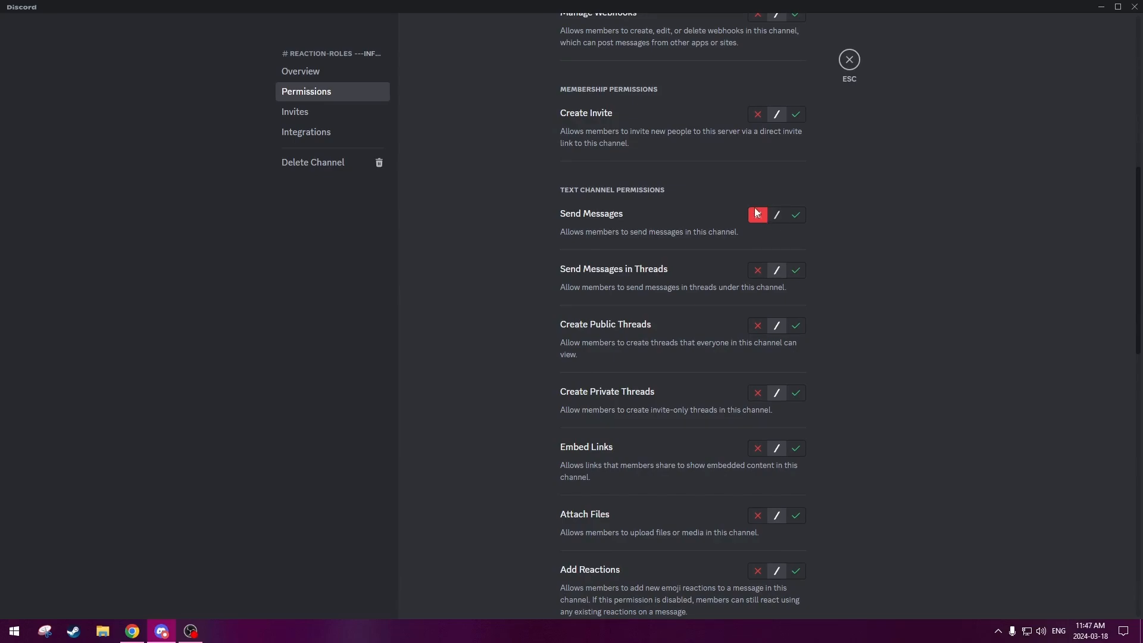
scroll(806, 197, up, 8)
click(535, 275)
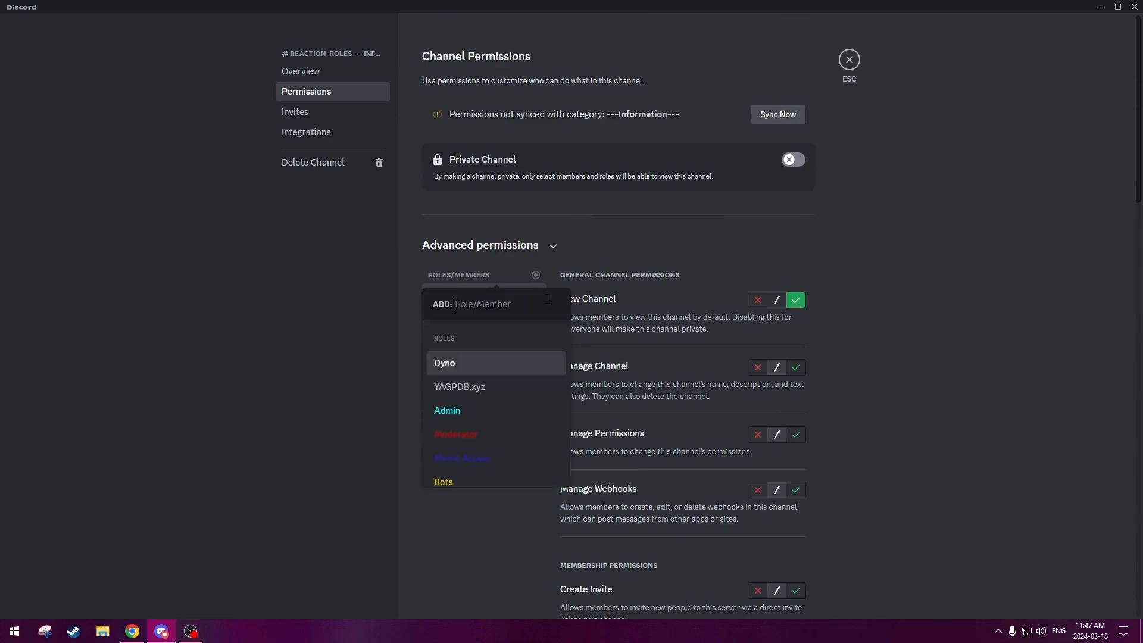
click(483, 387)
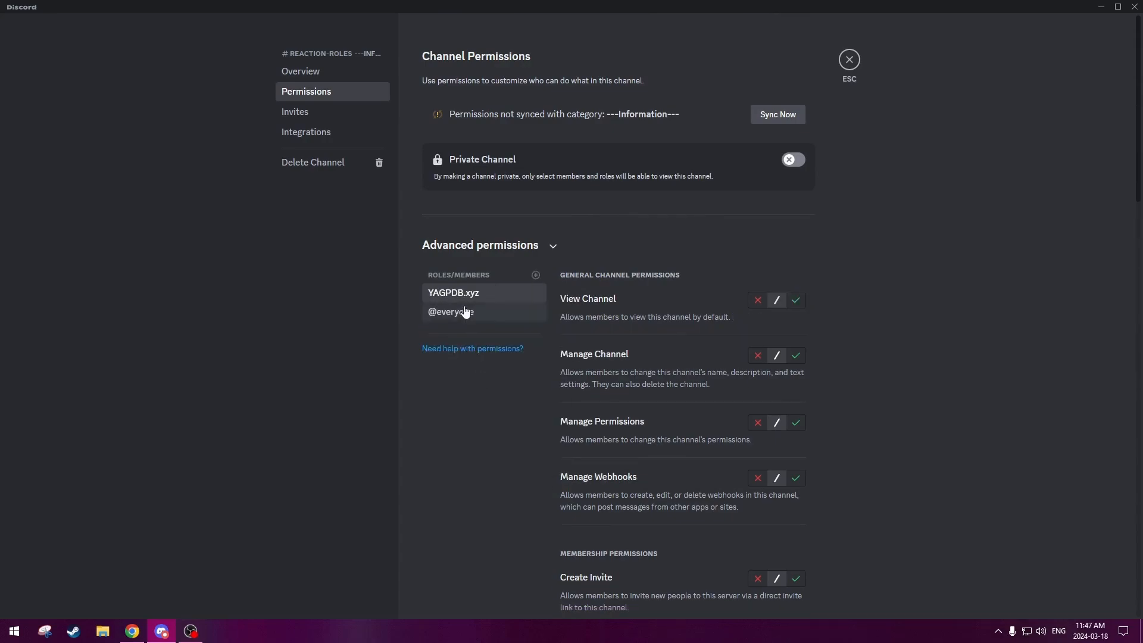
- Allow View Channel, Send Messages and Read Message History for YAGPDB.xyz in the reaction-roles channel, save, and leave the settings
click(795, 300)
scroll(848, 300, down, 6)
scroll(851, 301, down, 2)
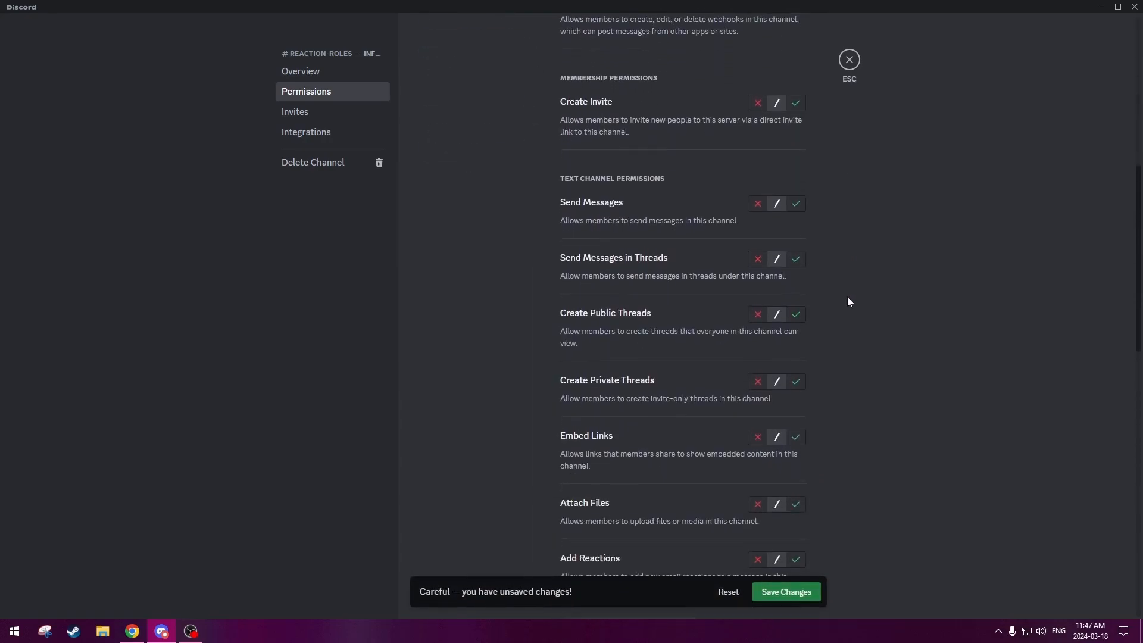
click(797, 204)
scroll(835, 266, down, 1)
scroll(835, 266, down, 8)
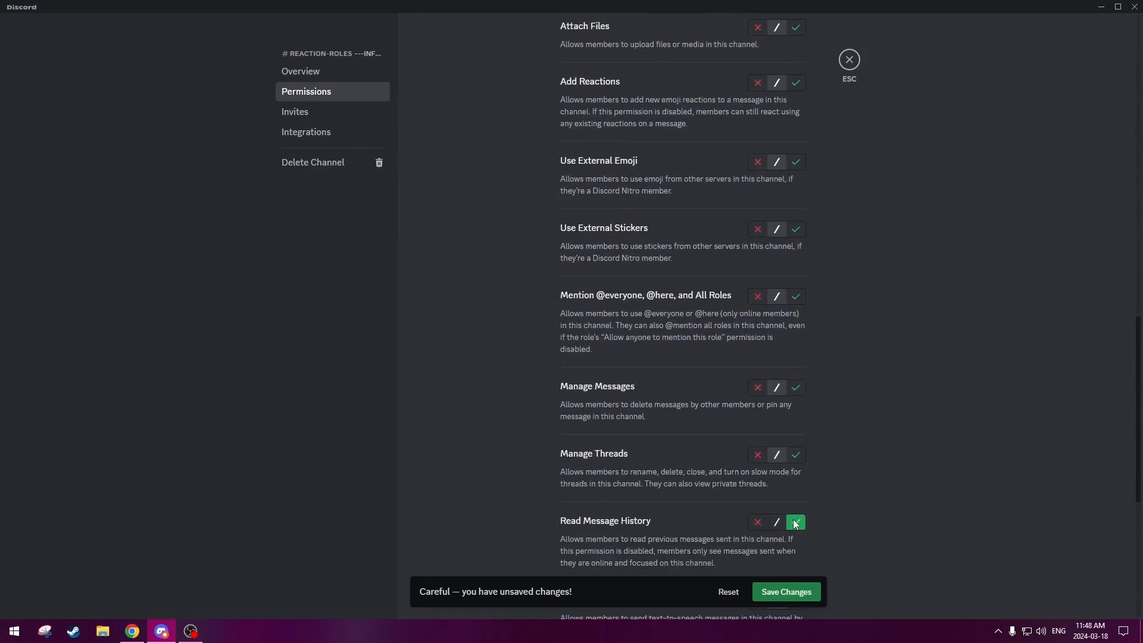
click(793, 592)
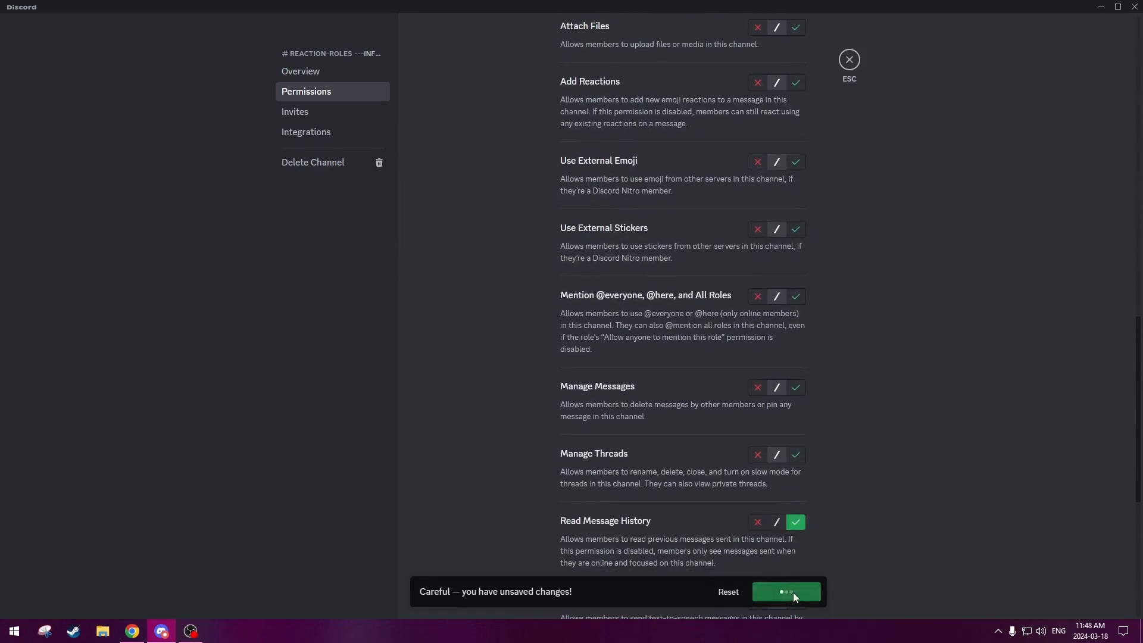
click(848, 59)
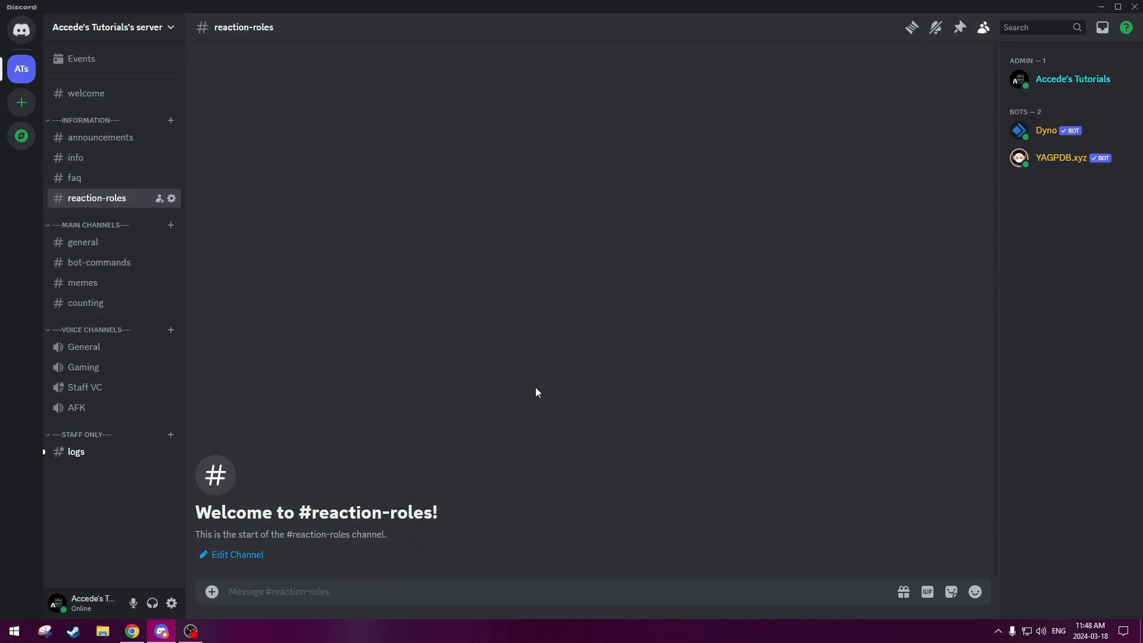
- In the reaction-roles channel, run /rolemenu create for the group "What is your device?"
text(/)
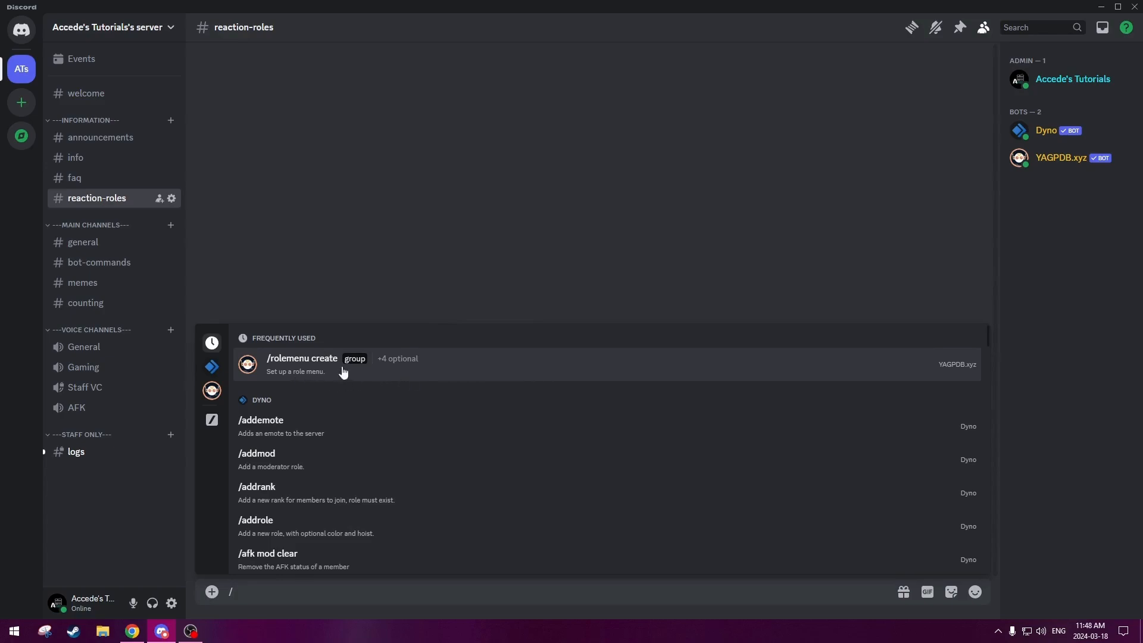
text(ro)
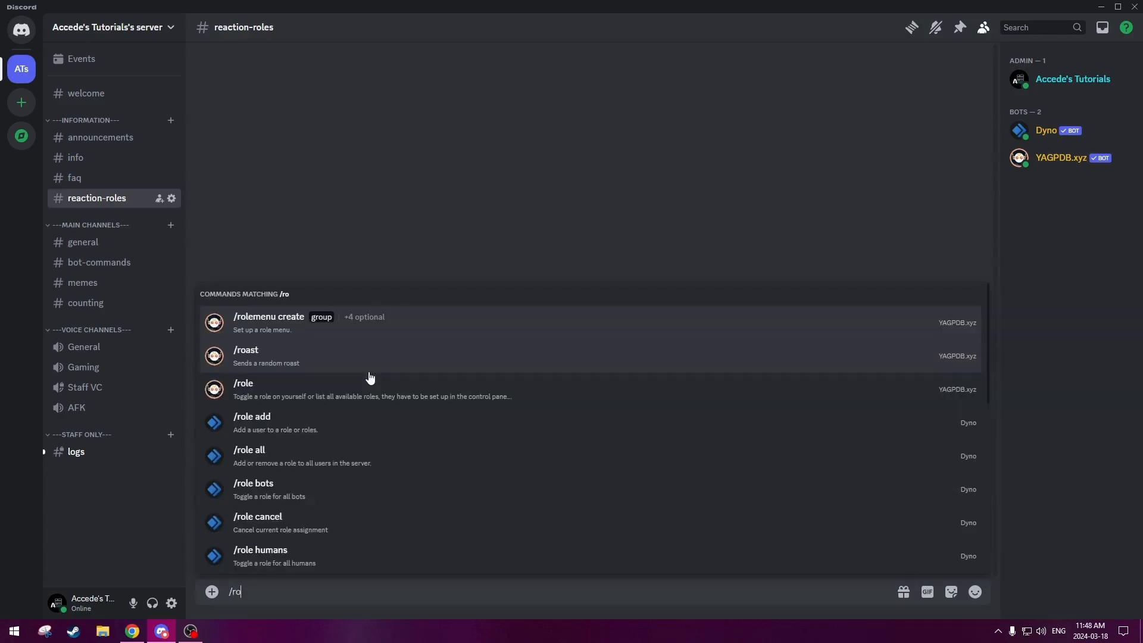
text(lemenu create)
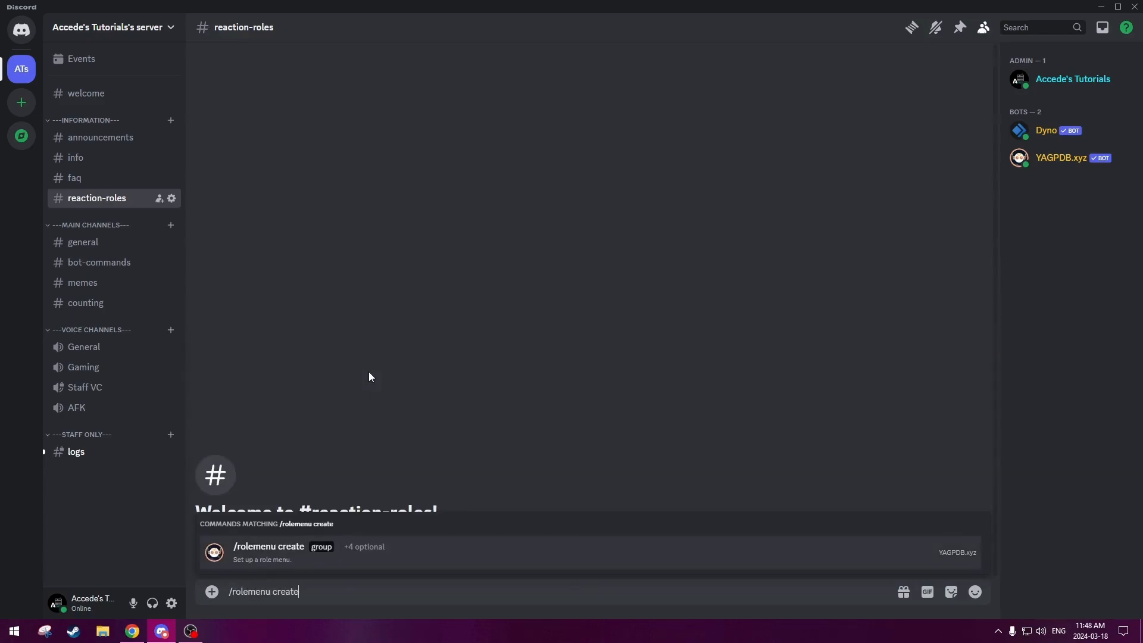
click(276, 554)
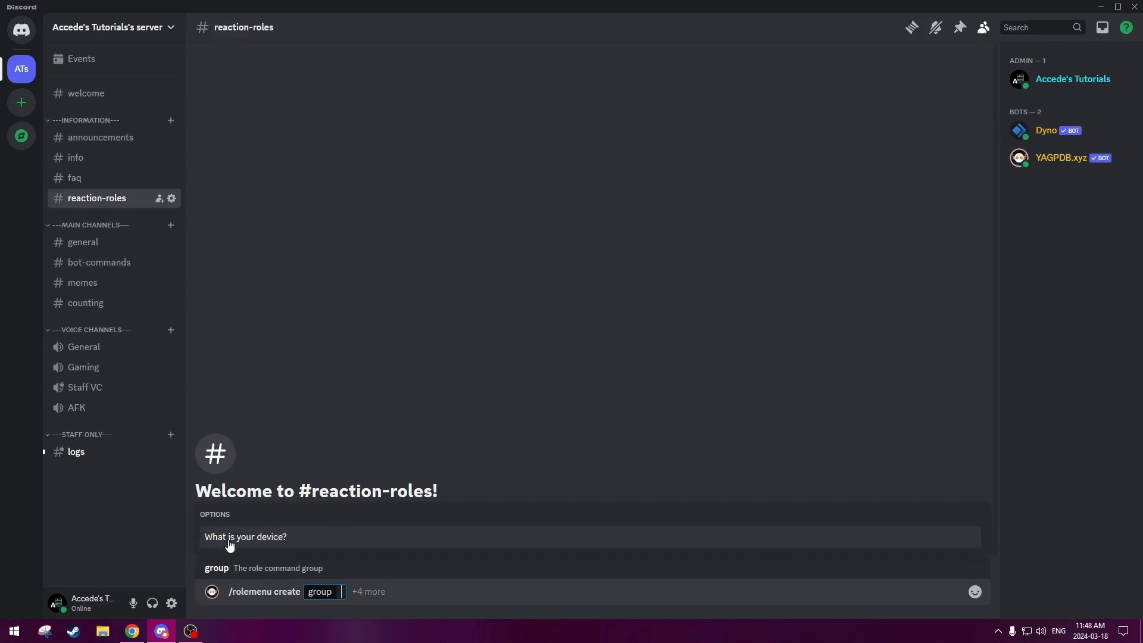
click(265, 539)
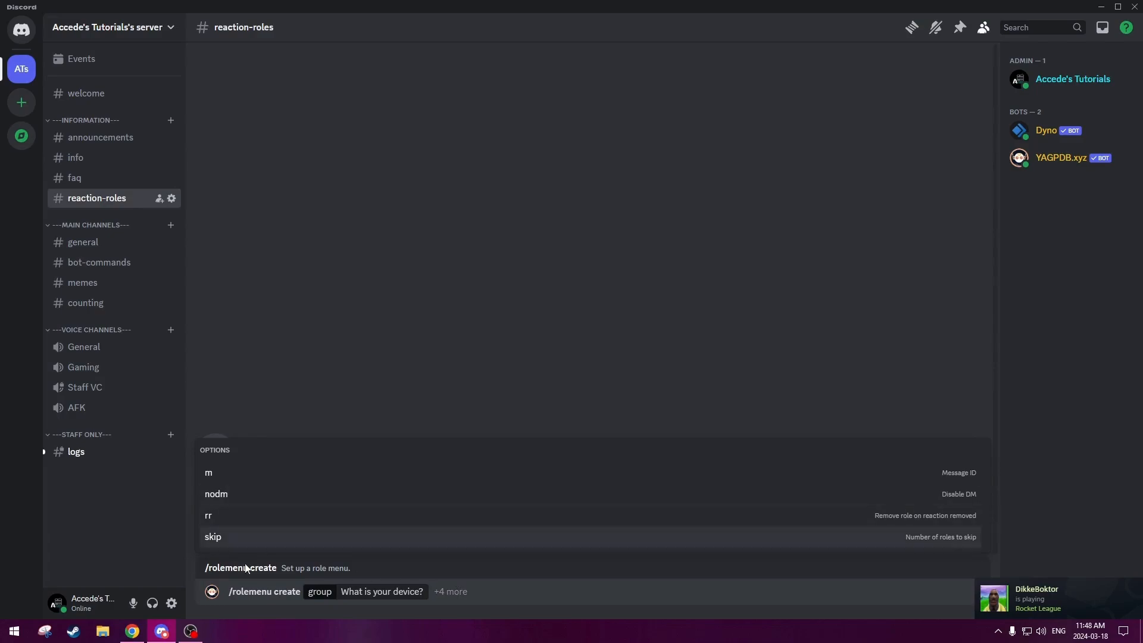
key(Return)
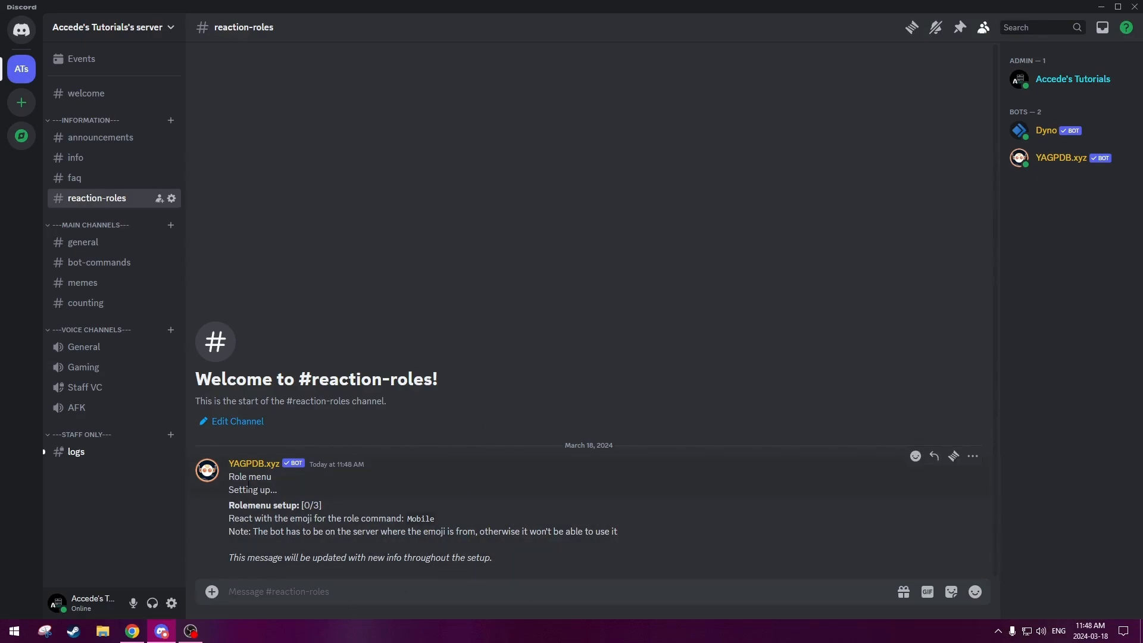
- Read YAGPDB's role menu setup message, examining its progress counter and the role command that needs an emoji
drag(230, 511, 325, 511)
click(309, 506)
click(320, 507)
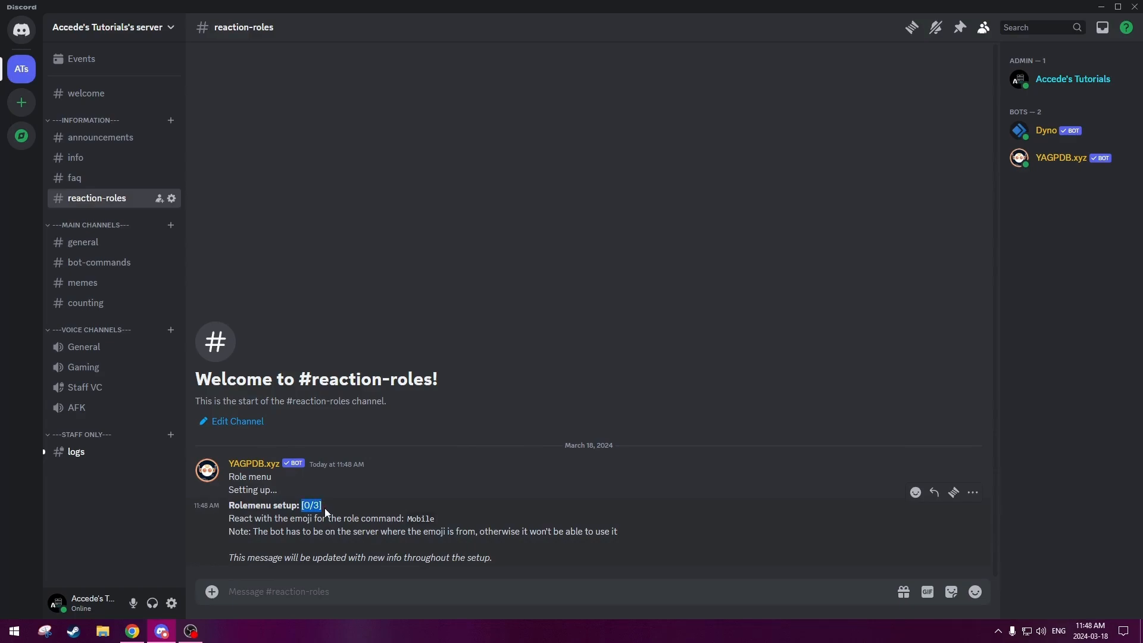
click(320, 511)
drag(229, 518, 443, 520)
click(442, 519)
mouse_move(300, 526)
mouse_down()
mouse_move(336, 522)
mouse_move(317, 522)
mouse_up()
click(299, 522)
click(303, 519)
double_click(437, 519)
- React to the setup message with the mobile_phone emoji for Mobile and the desktop emoji for Desktop
click(915, 492)
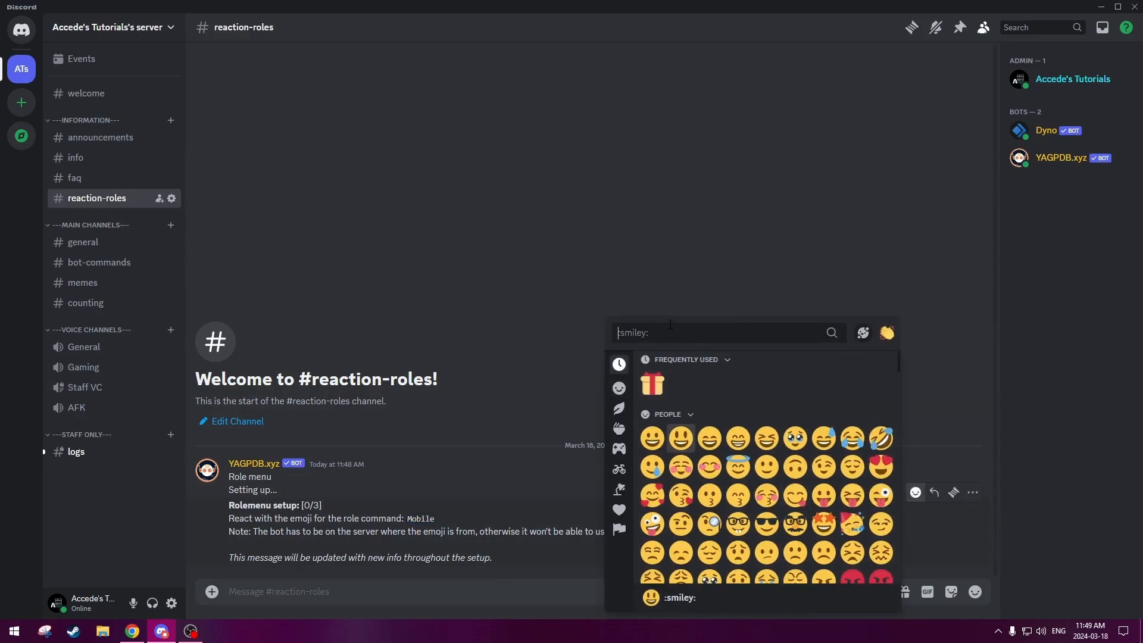
text(phone)
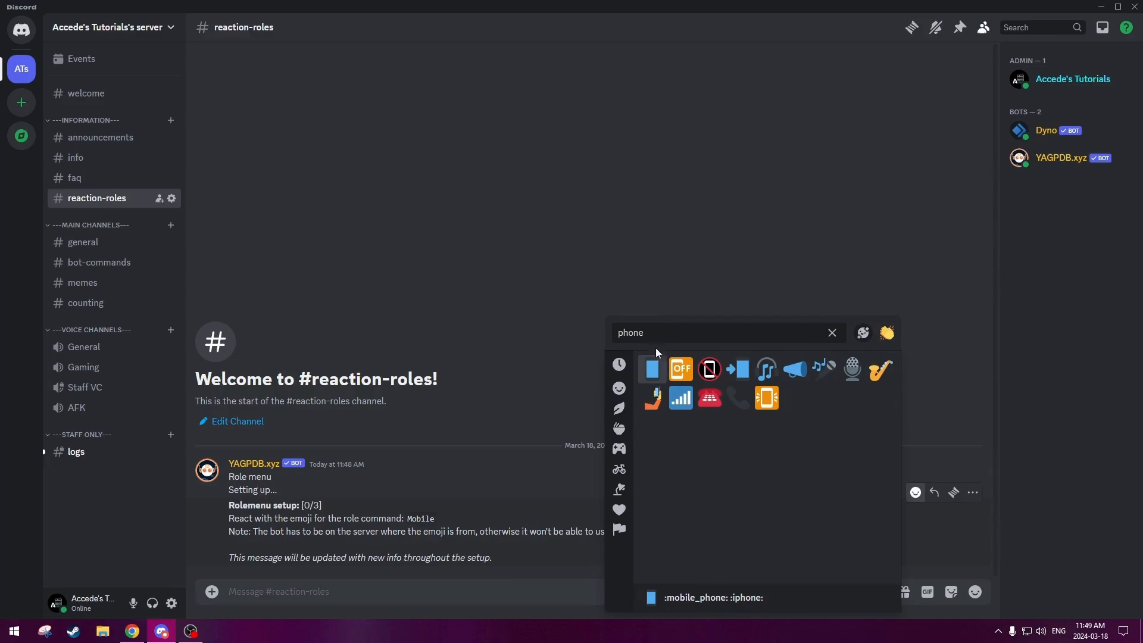
click(653, 370)
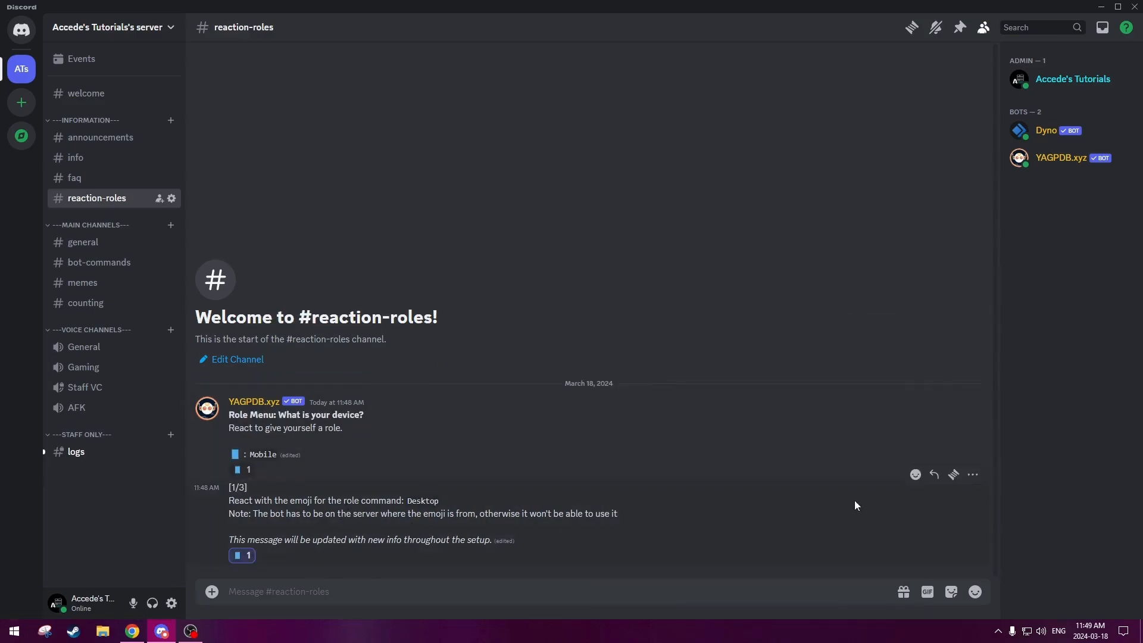
click(915, 475)
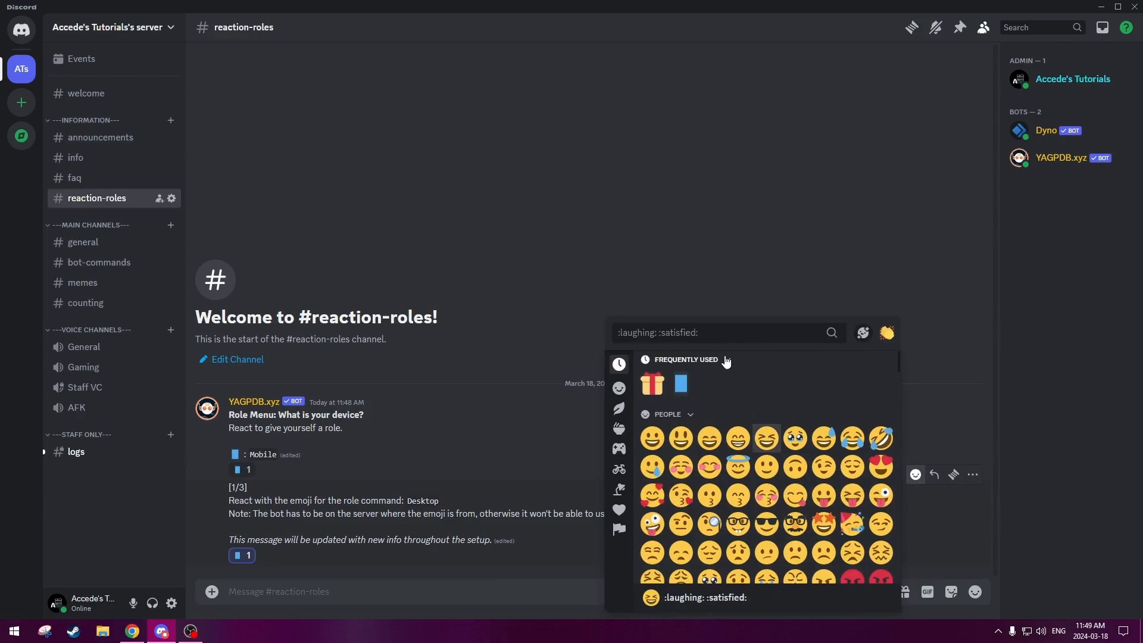
text(desktop)
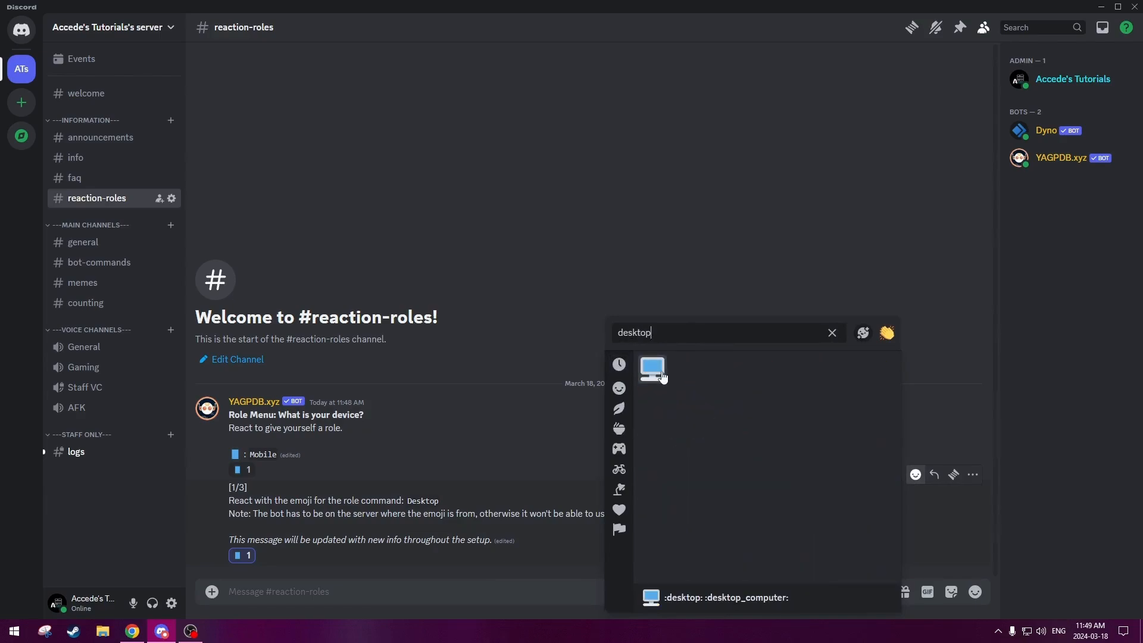
click(662, 374)
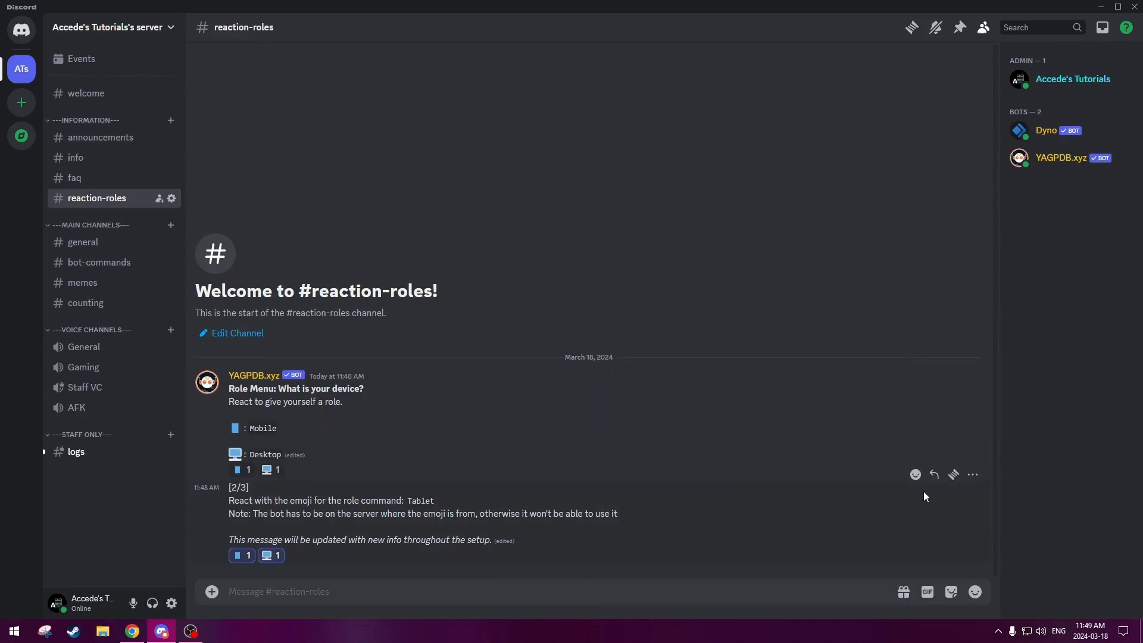
- React to the setup message with the emoji of an arrow pointing at a phone for the Tablet role command
click(915, 474)
text(phone)
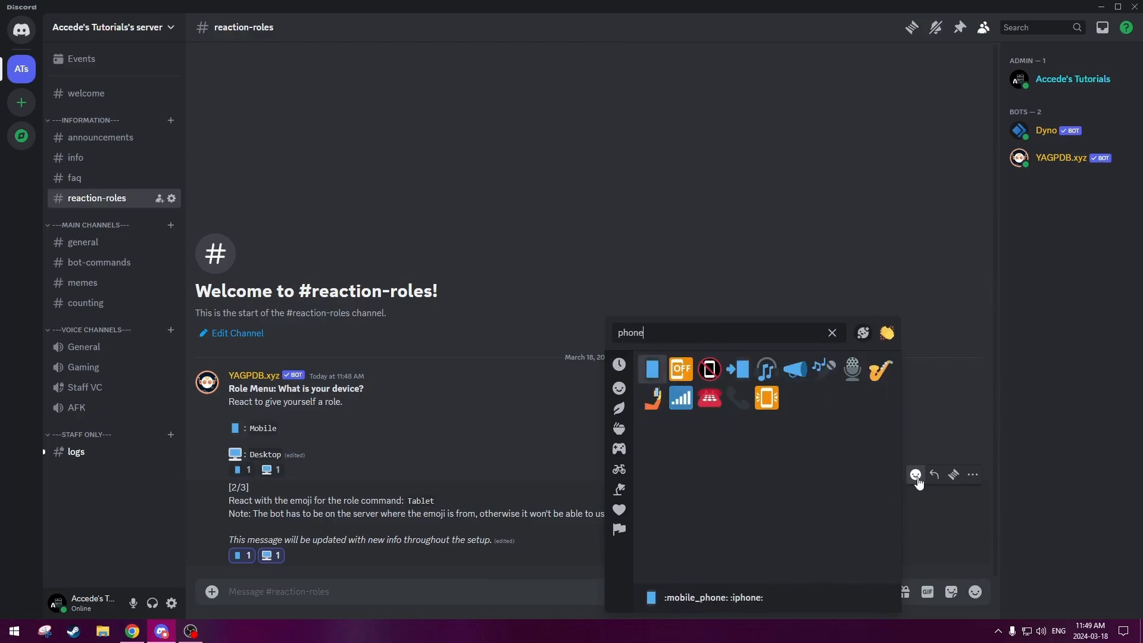
click(737, 371)
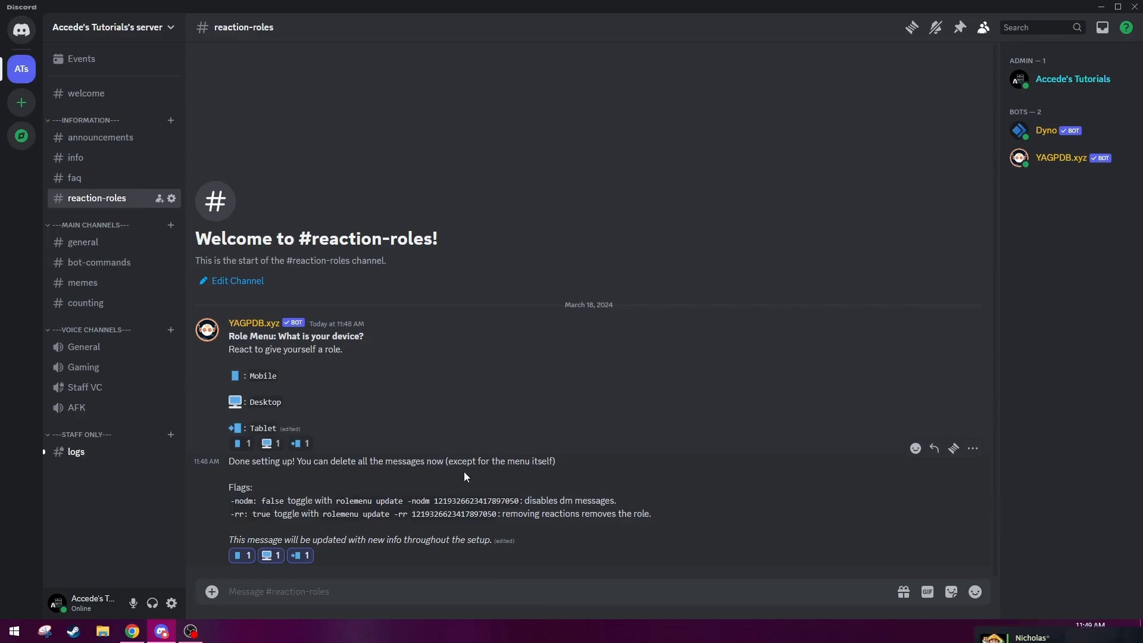
- Delete the bot's completed setup message below the role menu
drag(297, 462, 446, 464)
click(444, 476)
right_click(444, 477)
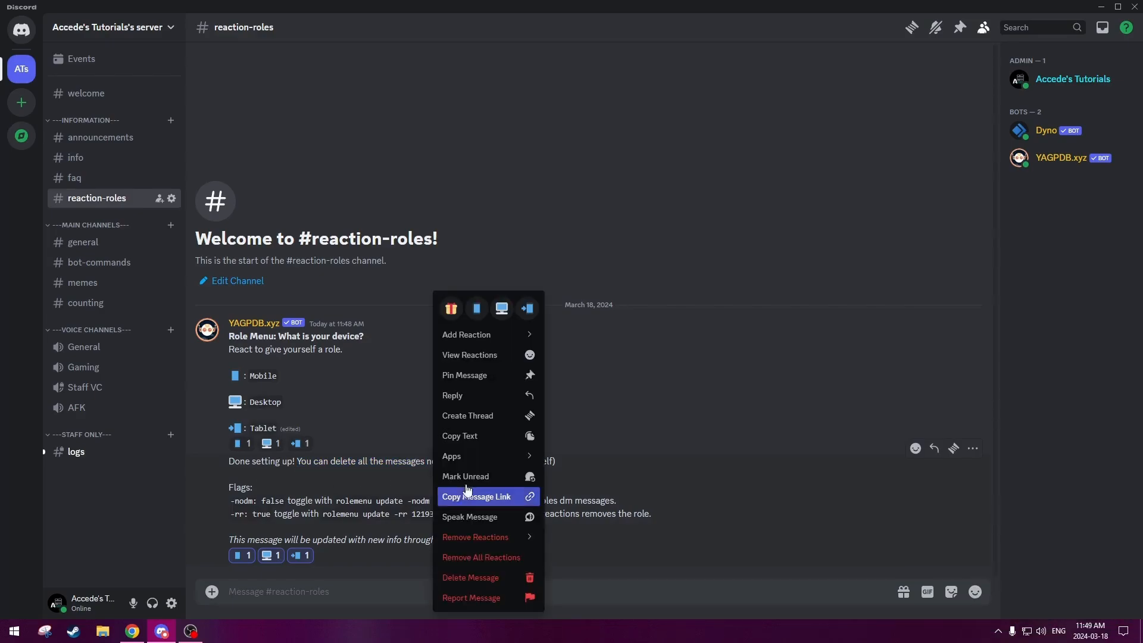
click(483, 568)
click(664, 475)
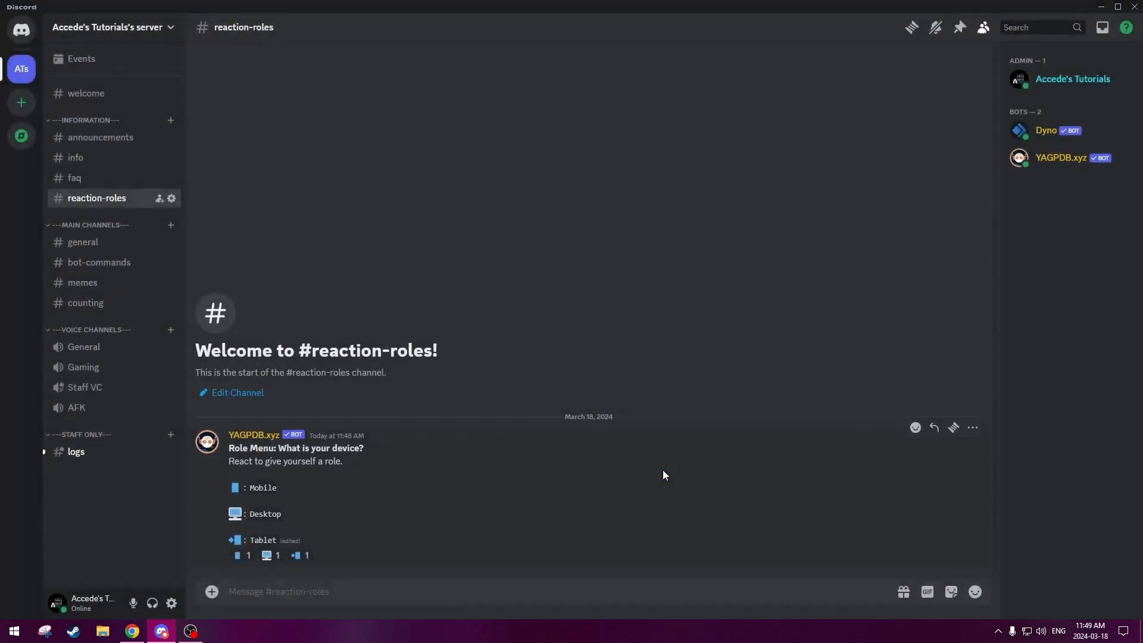
- Test the role menu by reacting with the desktop emoji and check the roles on your own server profile
drag(230, 446, 344, 469)
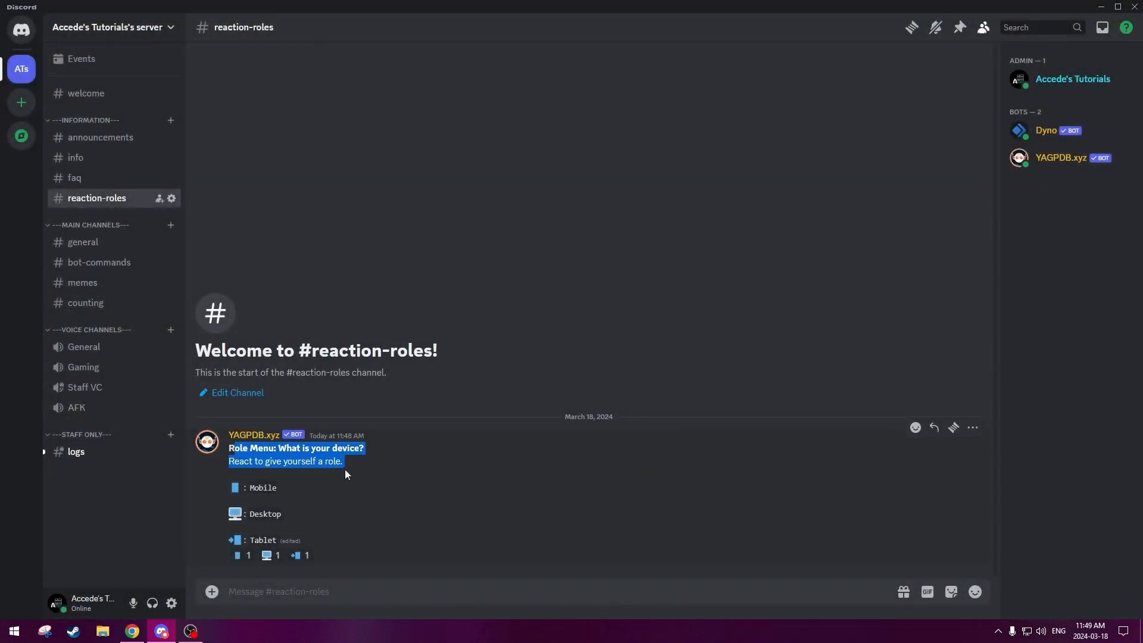
click(346, 469)
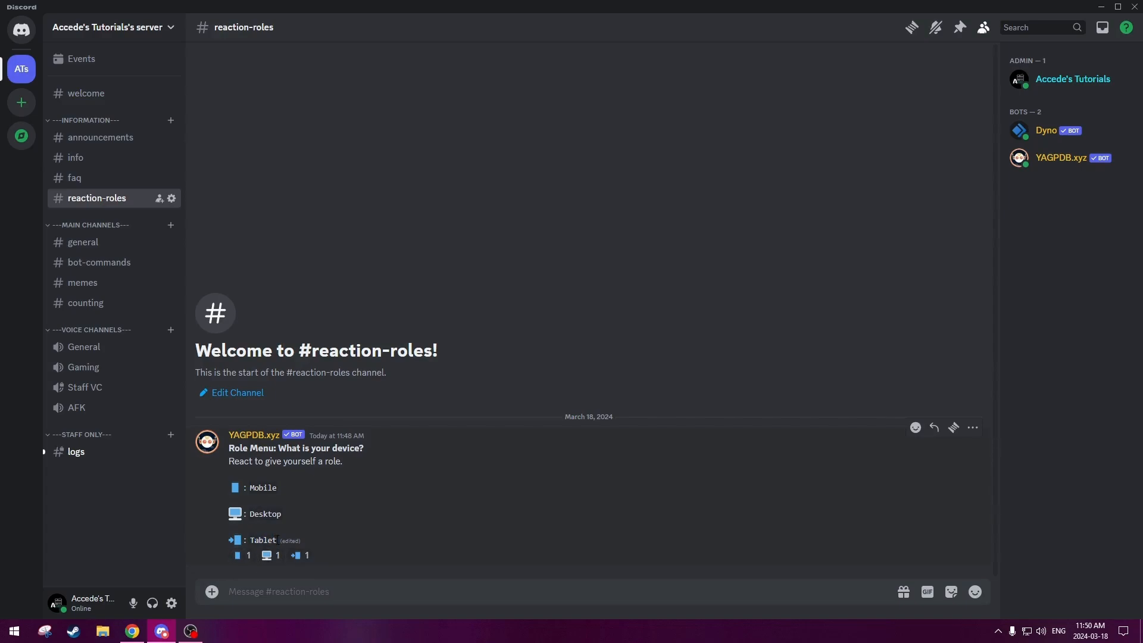
triple_click(273, 515)
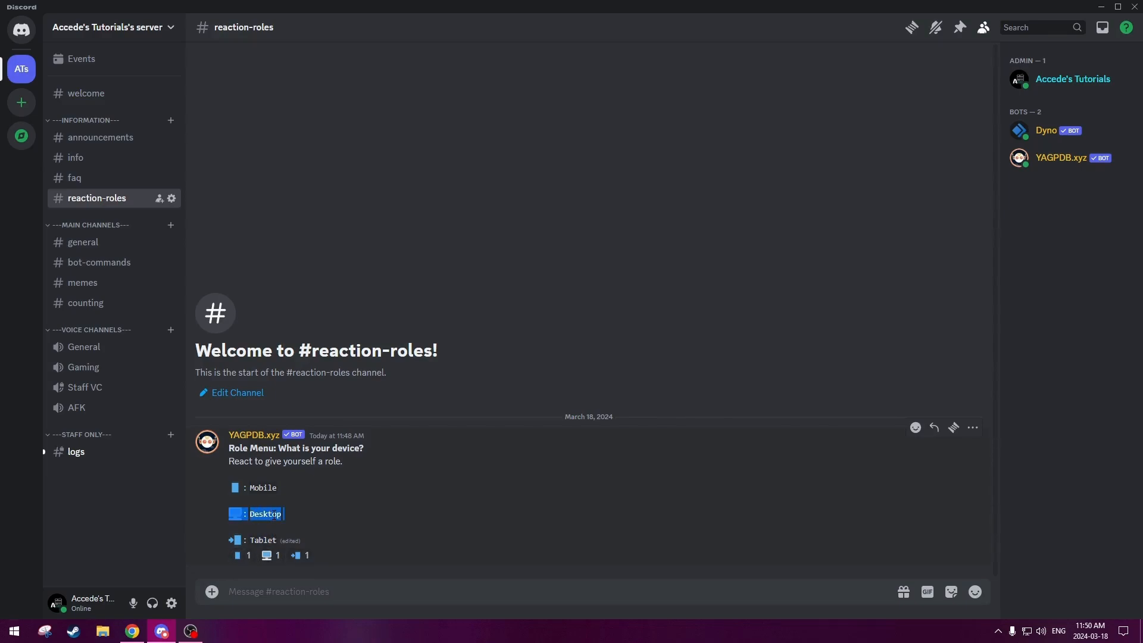
click(268, 556)
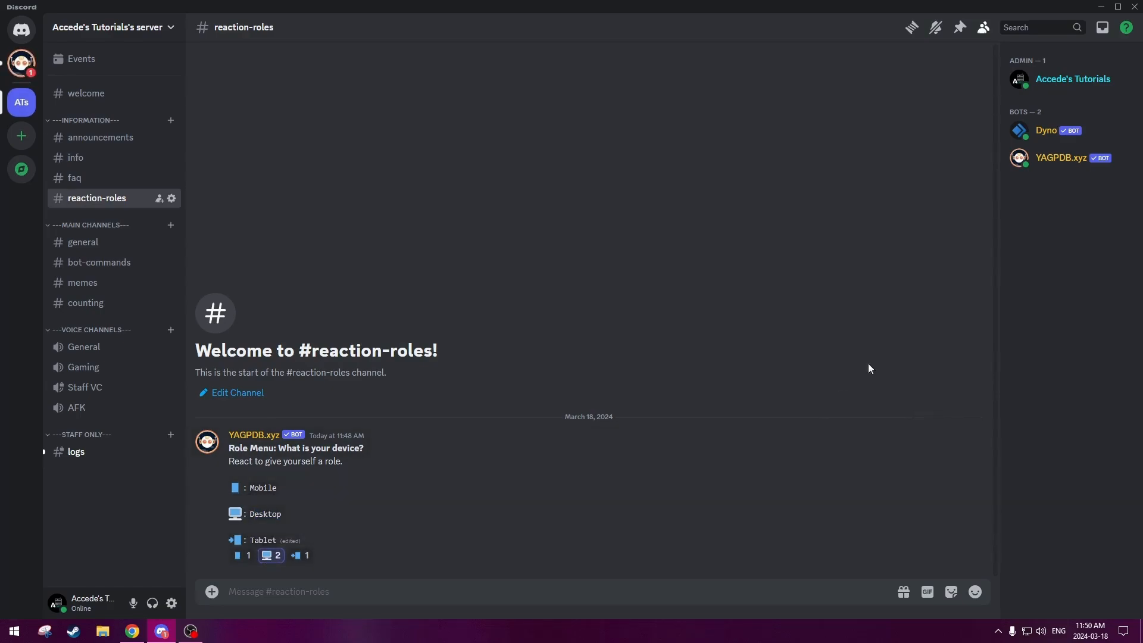
click(1036, 88)
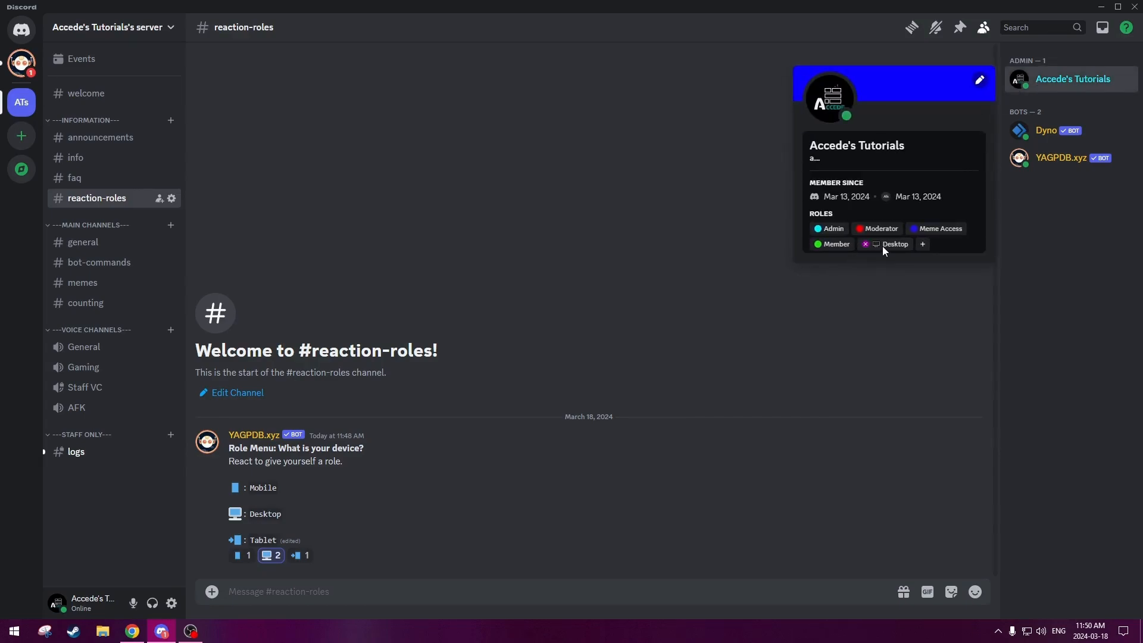
click(684, 258)
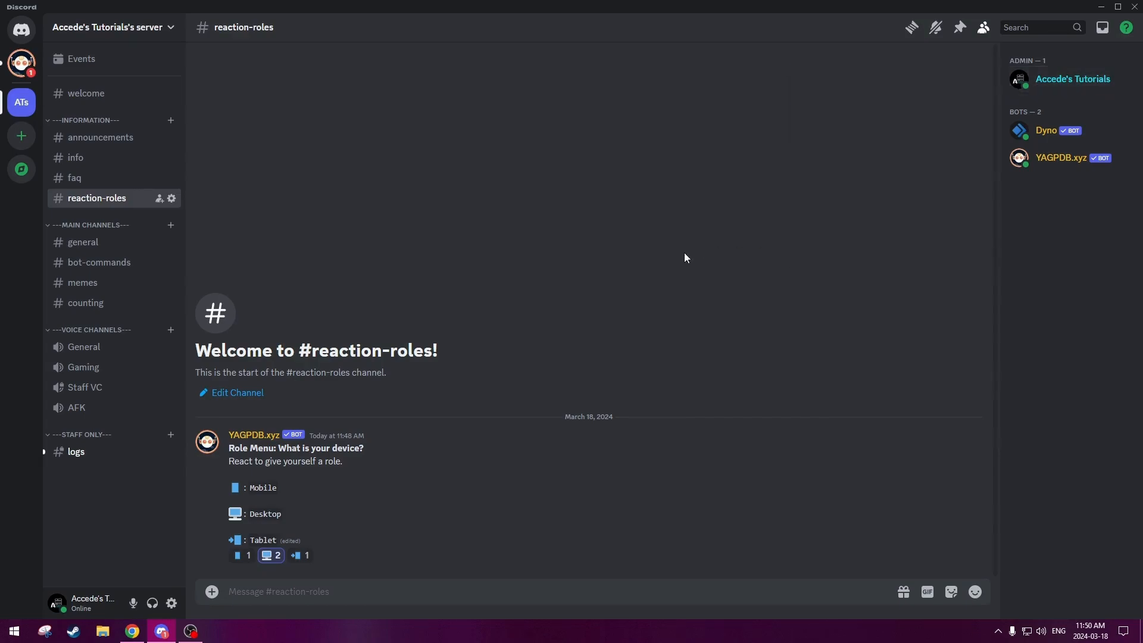
- Read YAGPDB.xyz's direct message about the Desktop role, and return to the server
click(22, 63)
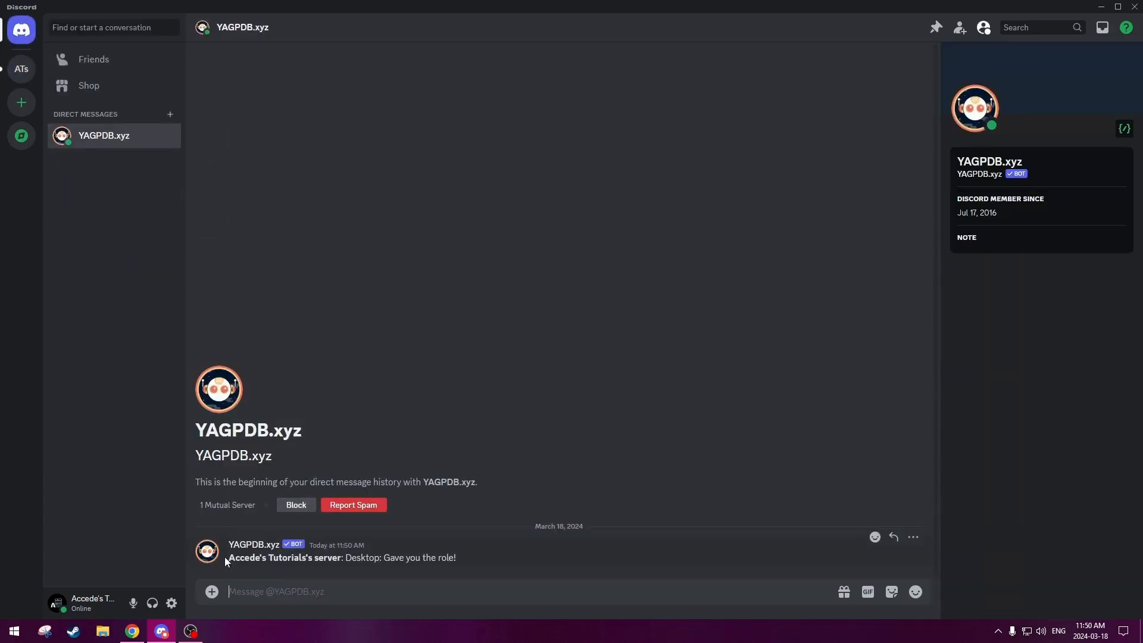
drag(229, 559, 455, 561)
click(303, 562)
click(419, 560)
click(443, 567)
click(23, 69)
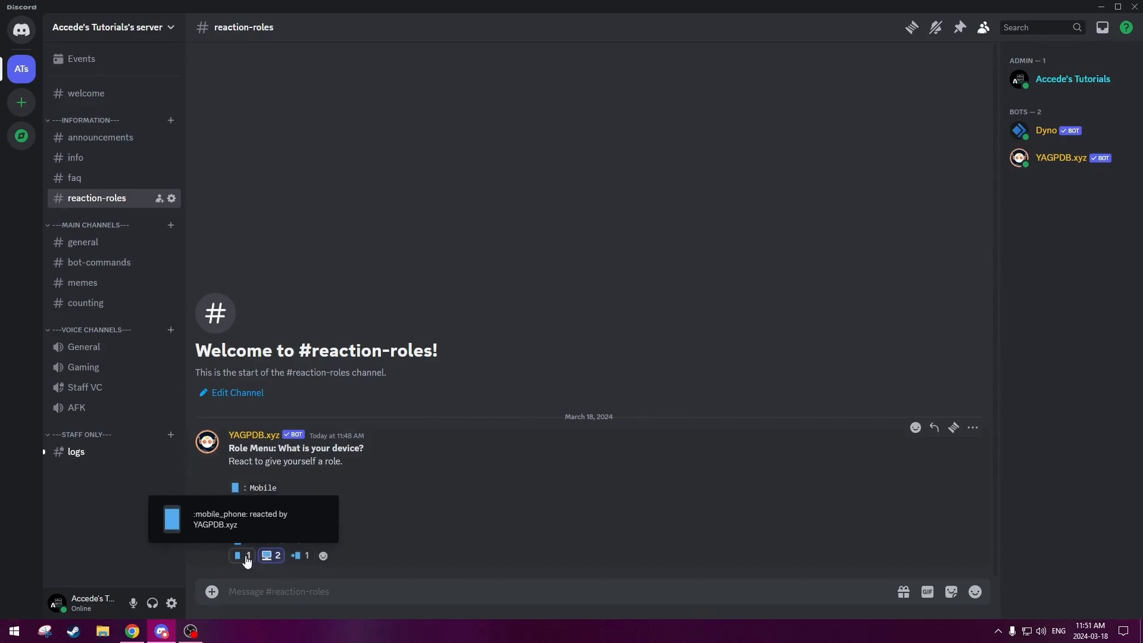
- React to the role menu with the mobile phone emoji, check your profile's roles, and remove your desktop reaction
click(248, 559)
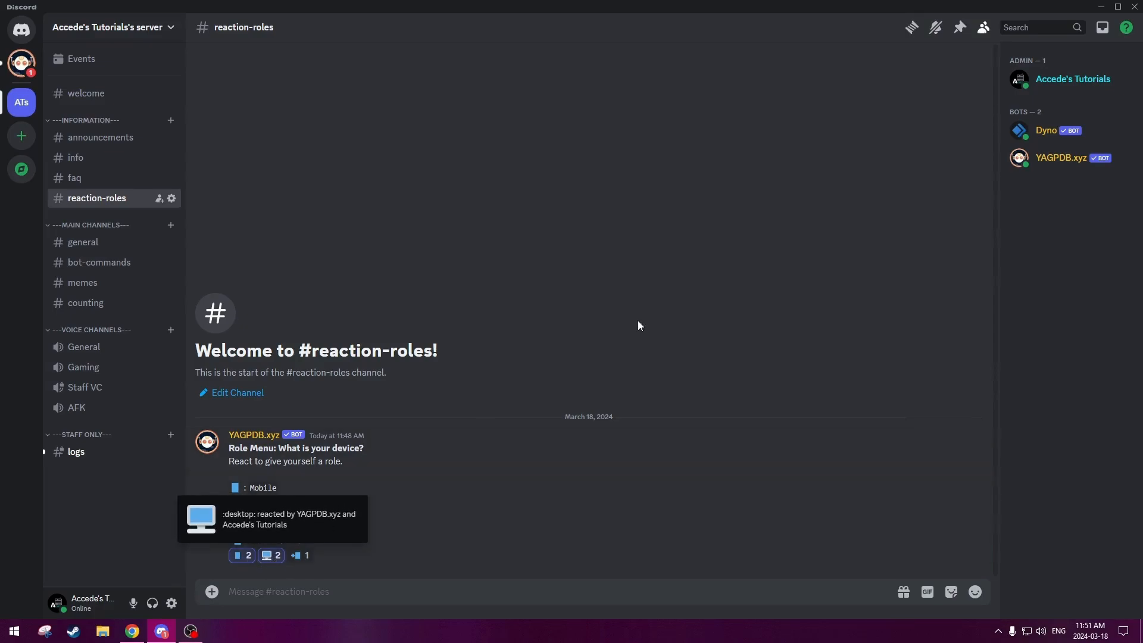
click(1080, 82)
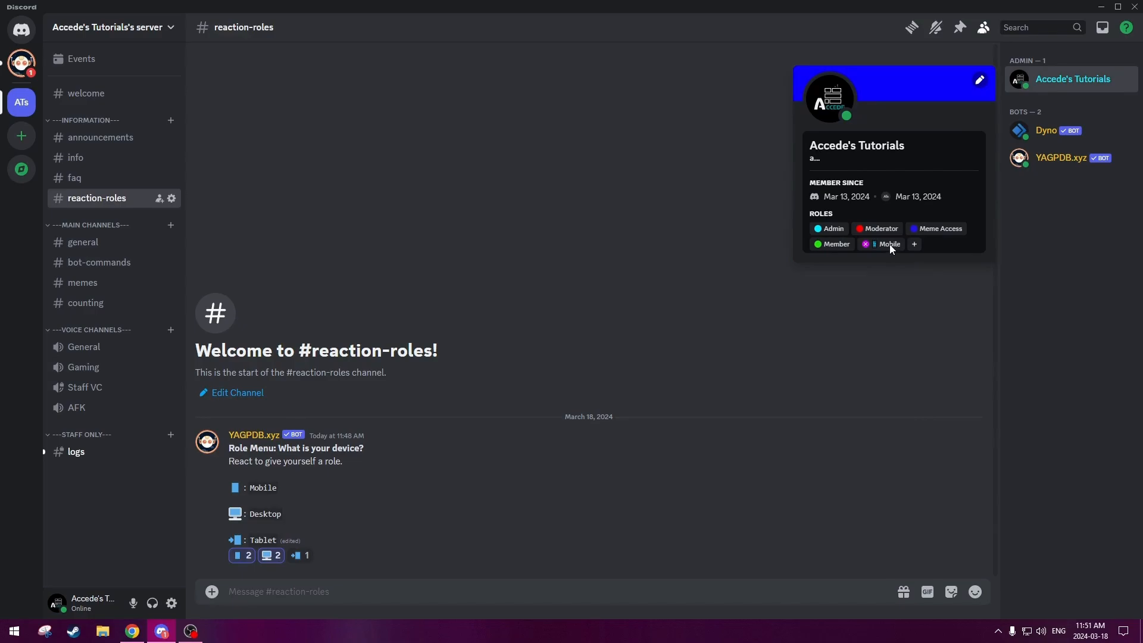
click(649, 260)
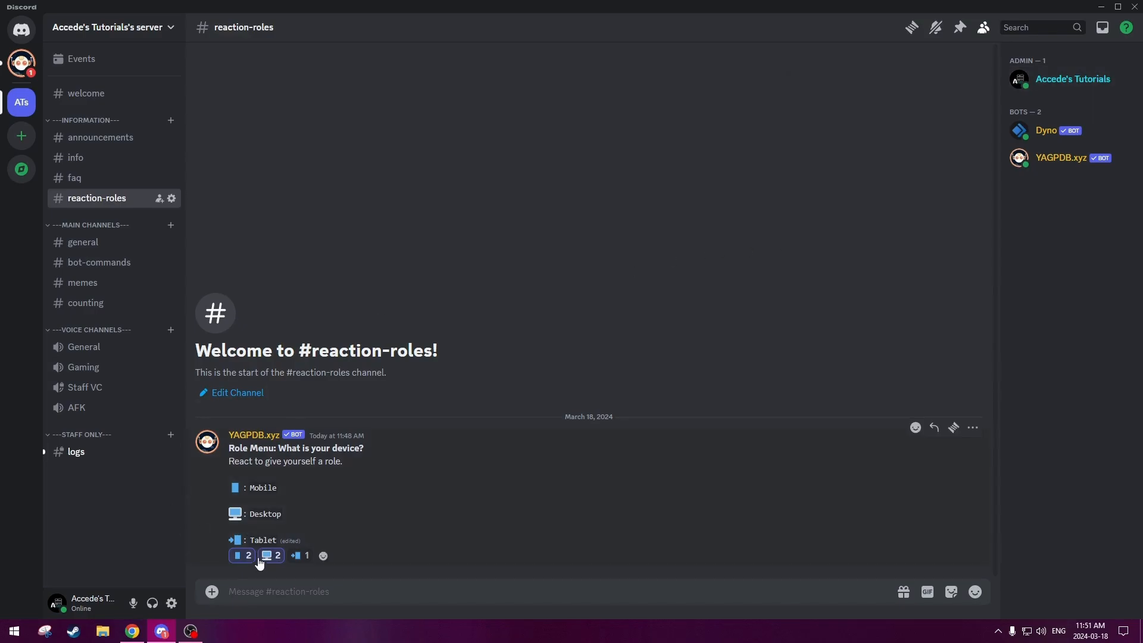
click(275, 561)
- Read YAGPDB.xyz's new direct message about the Mobile role and go back to the reaction-roles channel
click(21, 62)
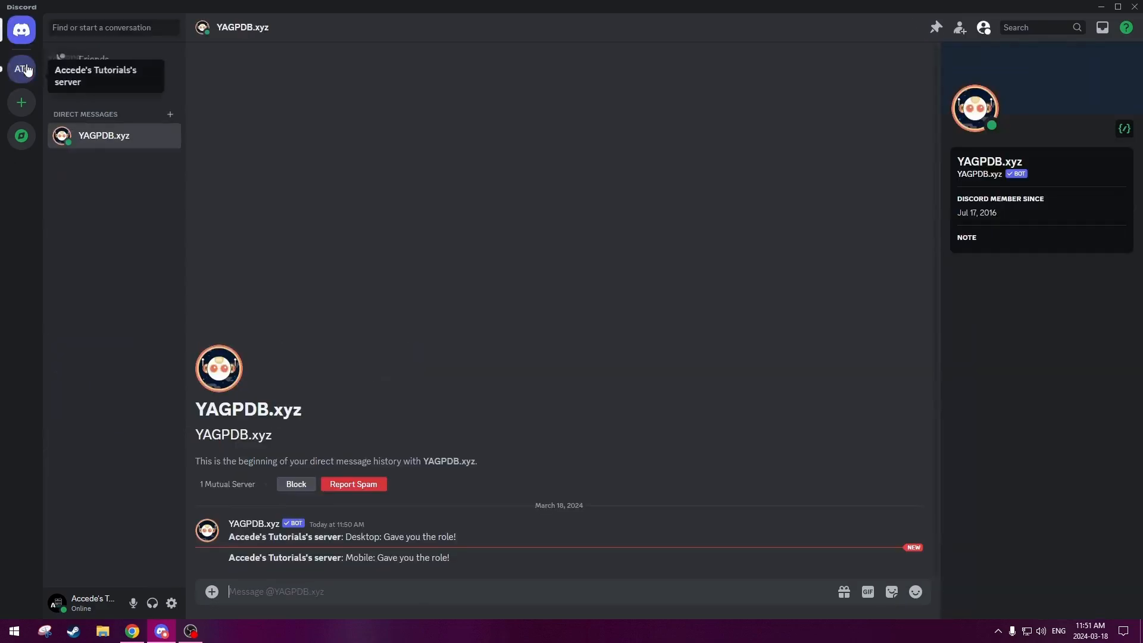
drag(346, 558, 458, 560)
click(460, 564)
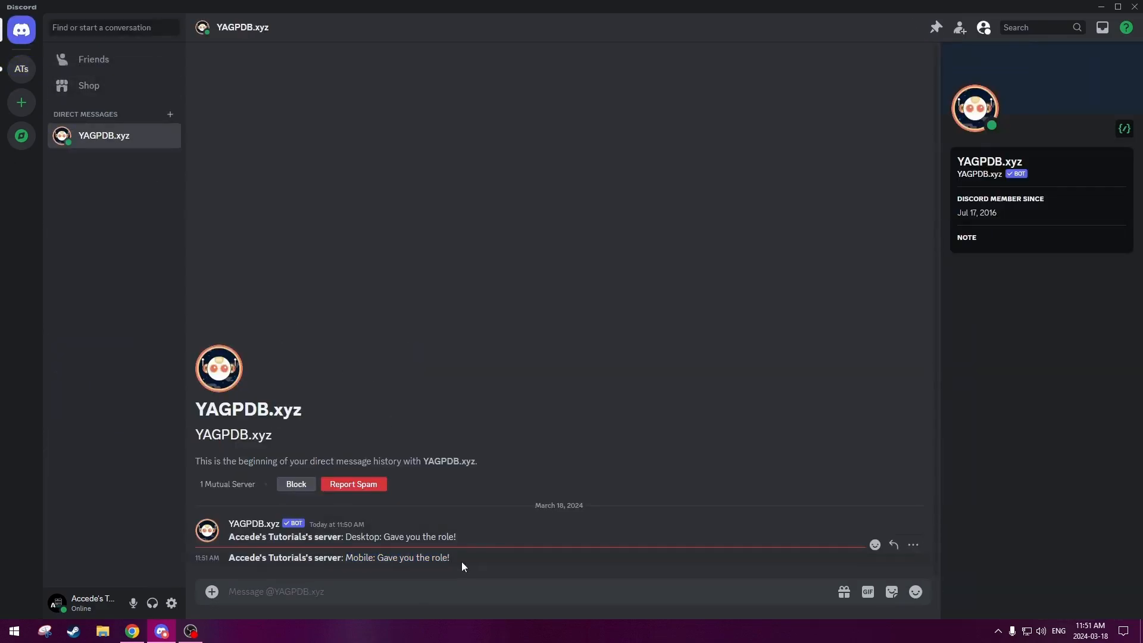
click(21, 69)
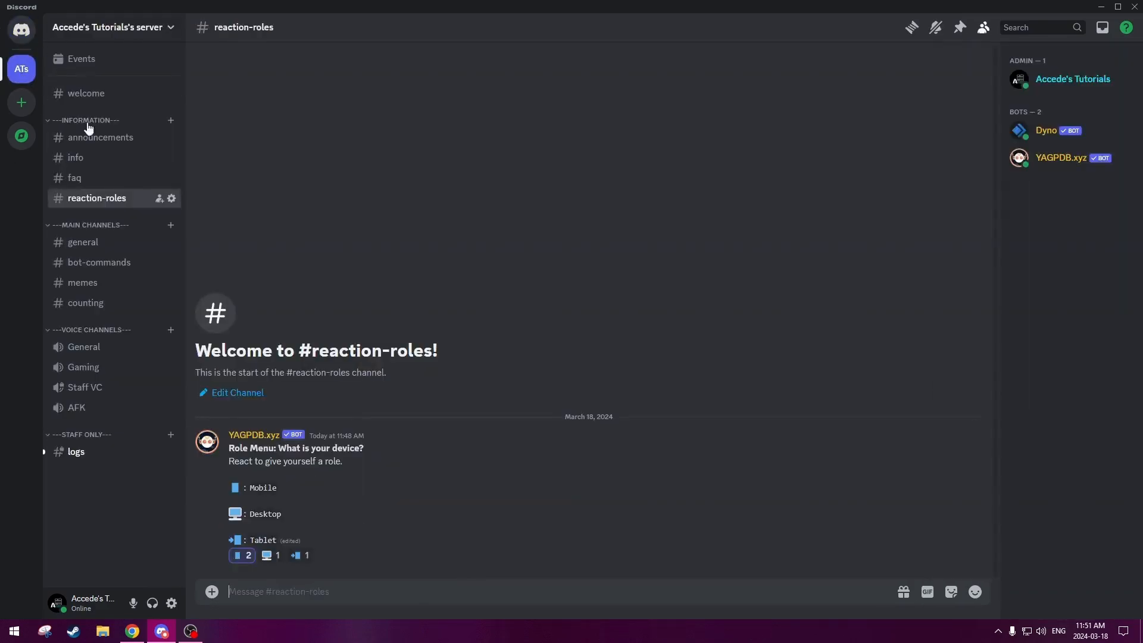
- Examine Dyno's newest entries in the logs channel about the removed Desktop role and the given Mobile role
click(116, 452)
scroll(395, 425, down, 10)
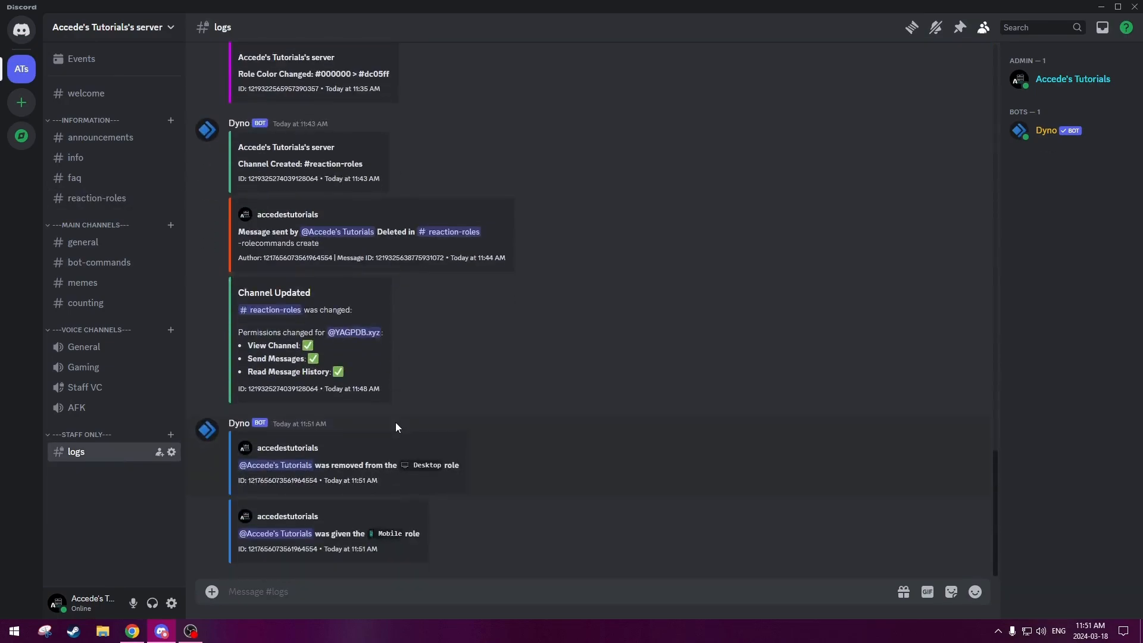
drag(319, 466, 411, 466)
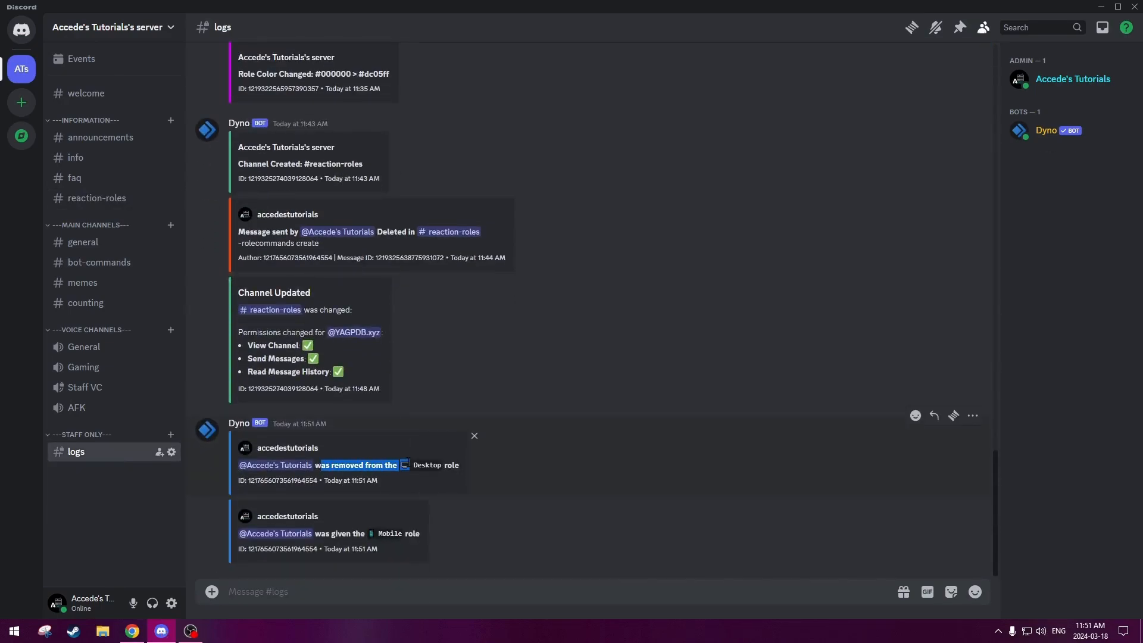
click(411, 466)
drag(331, 533, 415, 535)
click(432, 544)
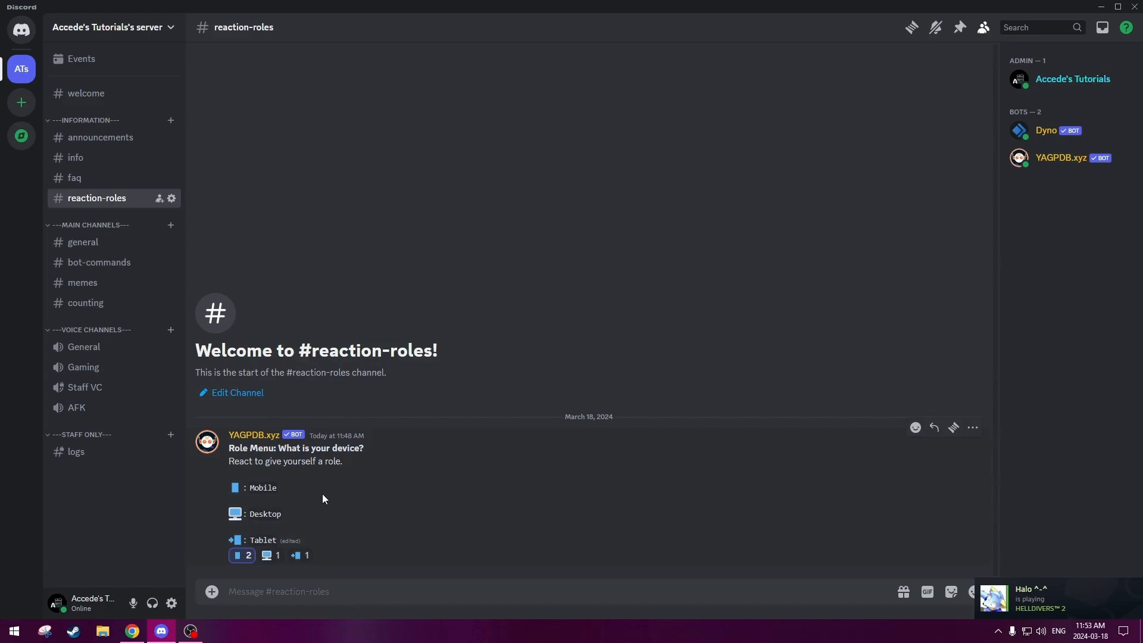
- Review the device role menu's heading and its role options in the reaction-roles channel
drag(278, 462, 343, 447)
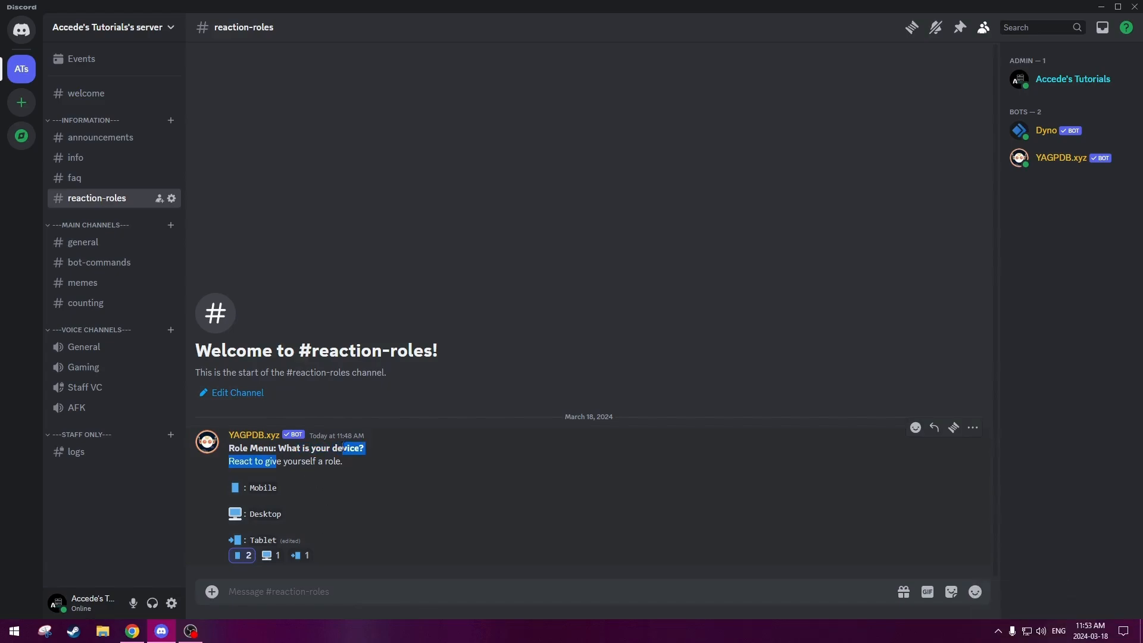
click(292, 474)
drag(251, 485, 301, 540)
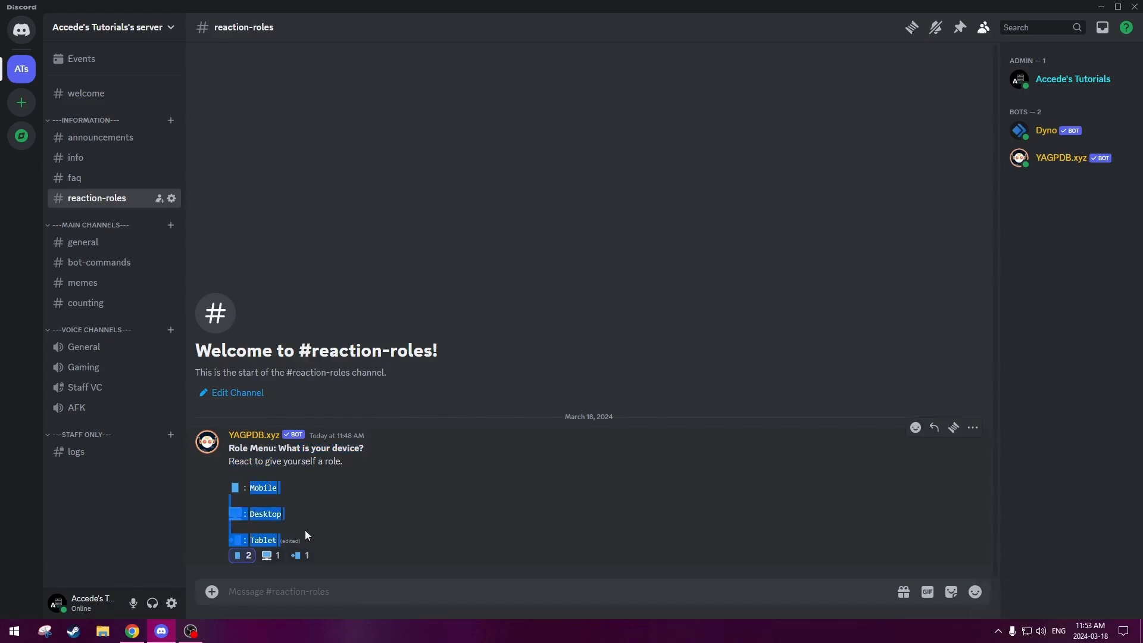
click(306, 517)
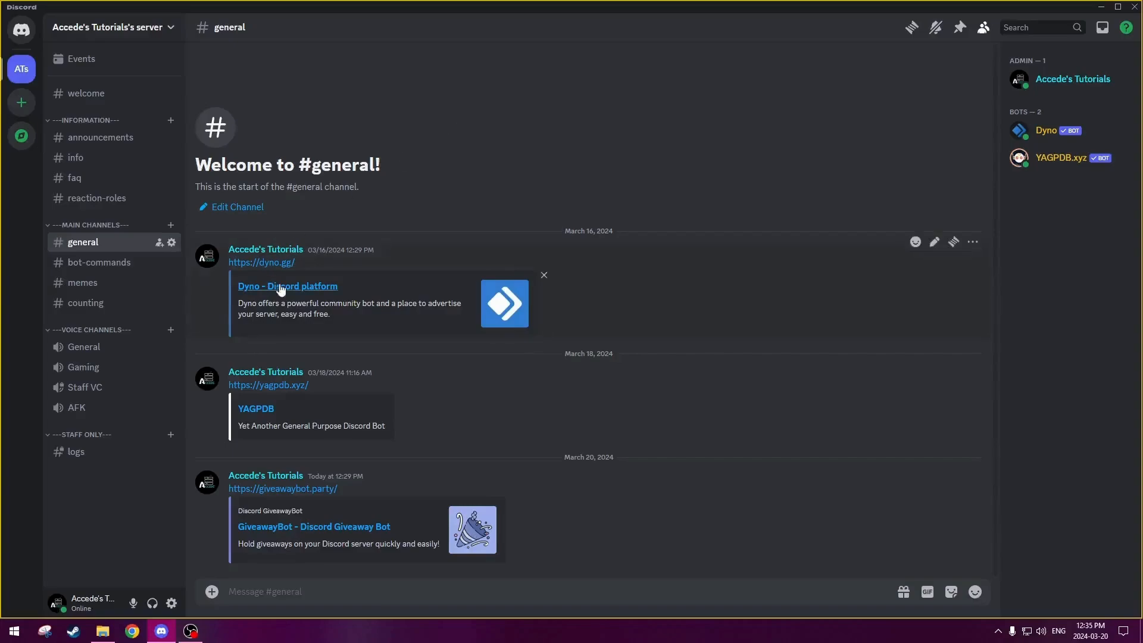
- Open the giveawaybot.party link posted in the general channel and look through the site's list of giveaway commands
mouse_move(331, 389)
mouse_down()
mouse_move(301, 387)
mouse_move(345, 375)
mouse_up()
click(345, 377)
click(297, 493)
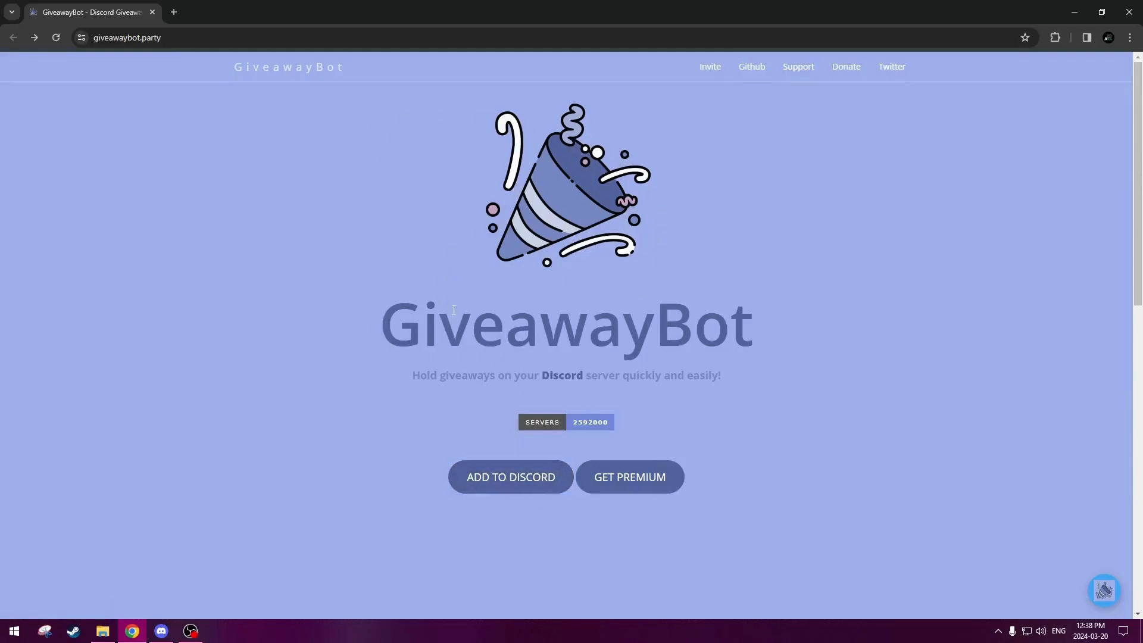
scroll(278, 321, down, 9)
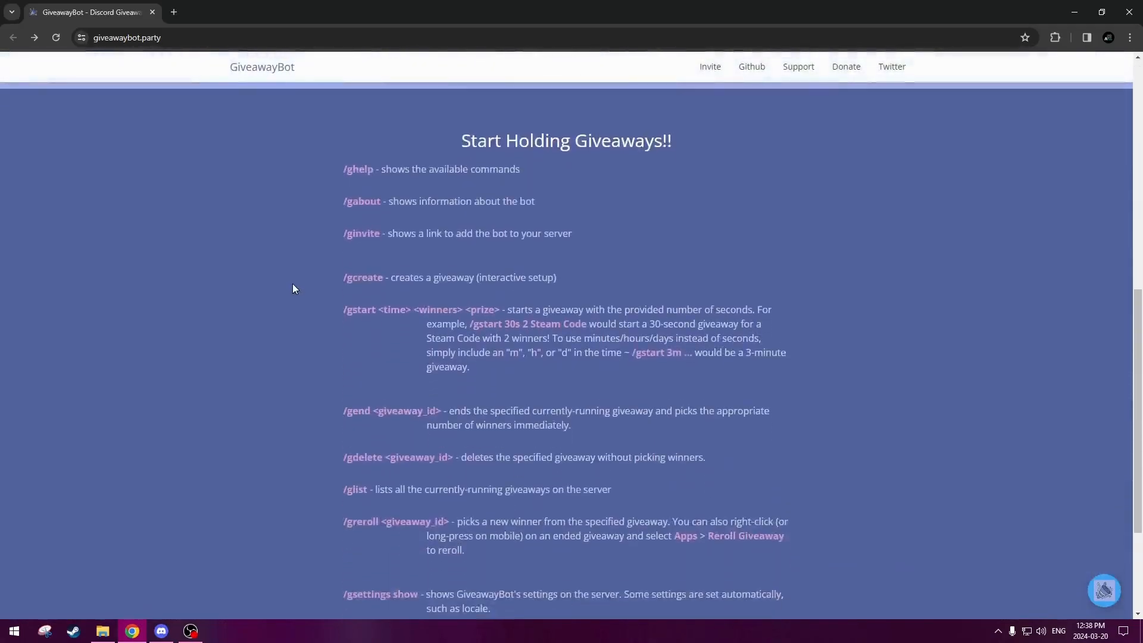
scroll(359, 241, down, 3)
scroll(380, 277, up, 4)
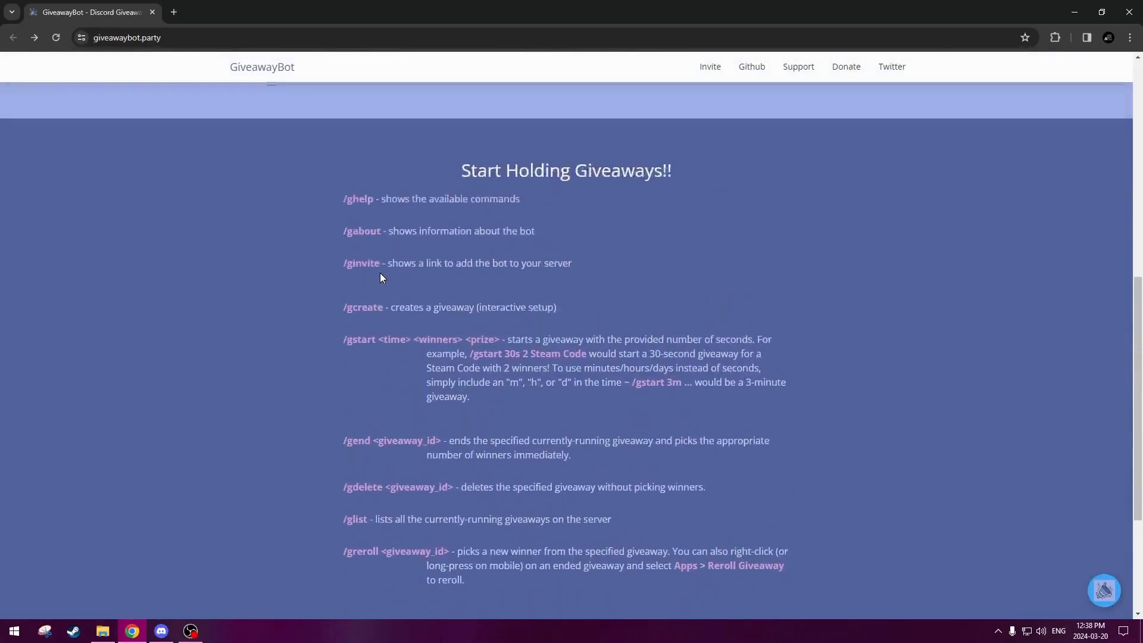
scroll(380, 277, down, 4)
scroll(380, 277, up, 12)
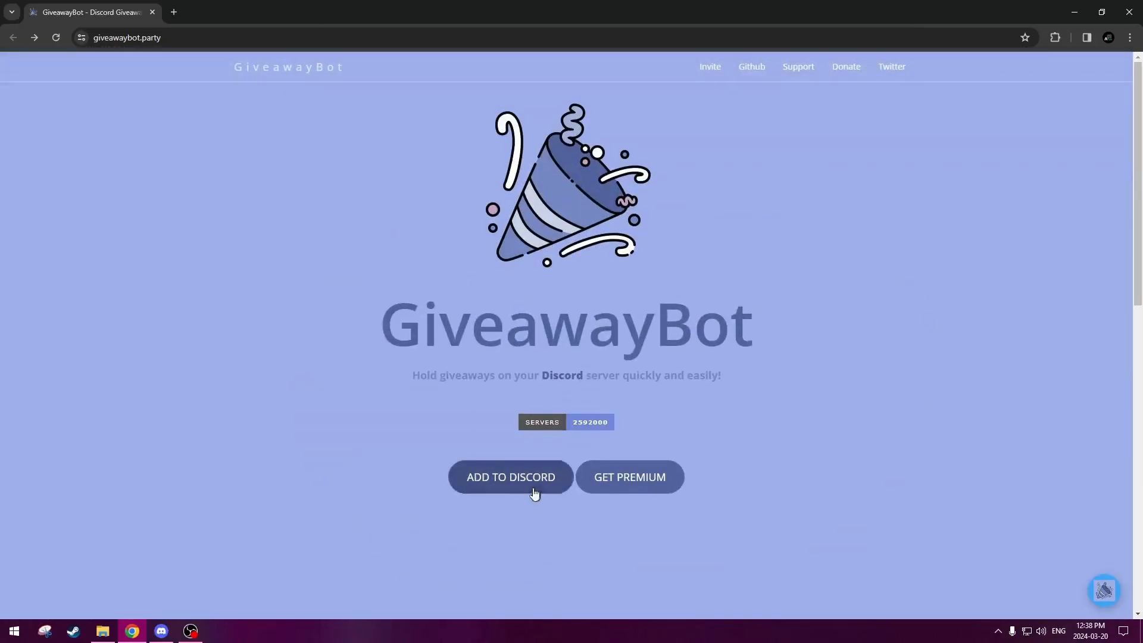
click(512, 477)
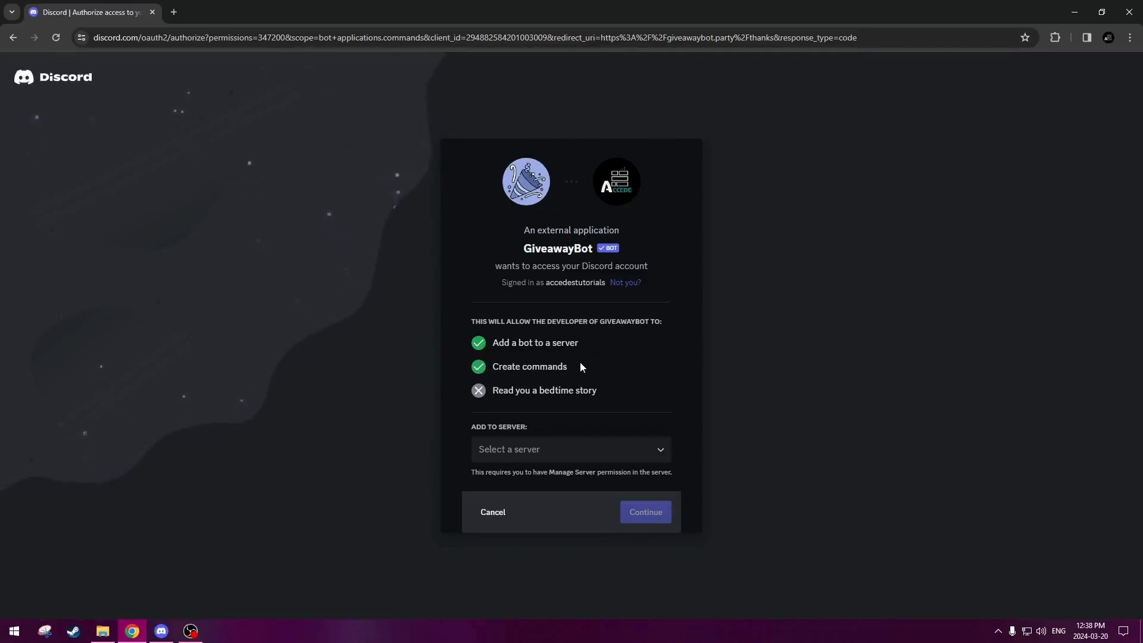
click(596, 451)
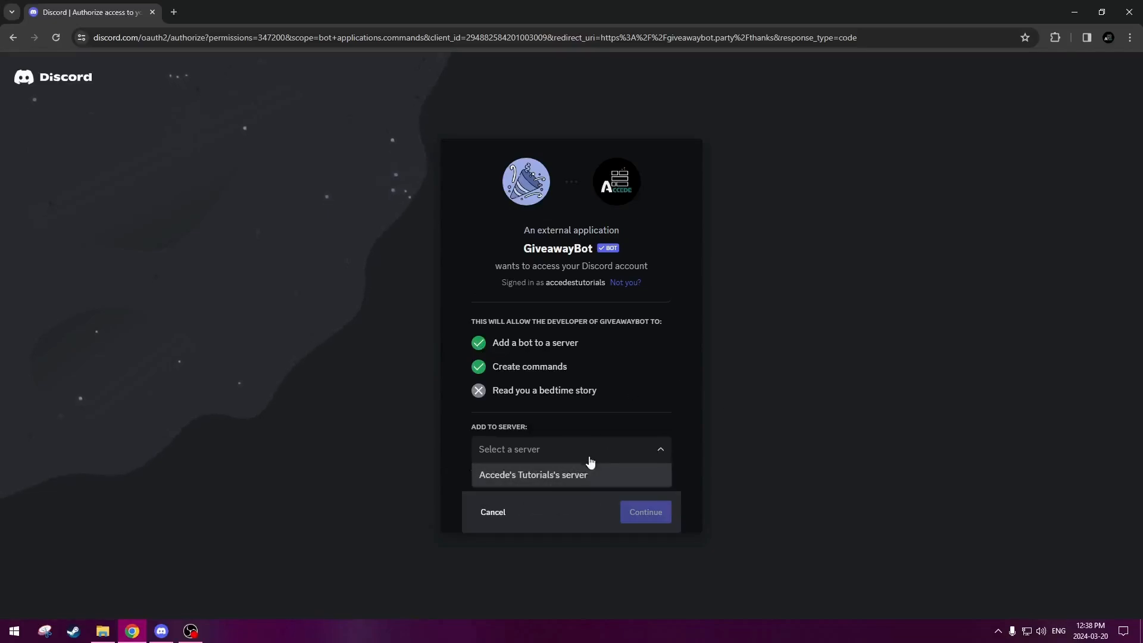
click(536, 474)
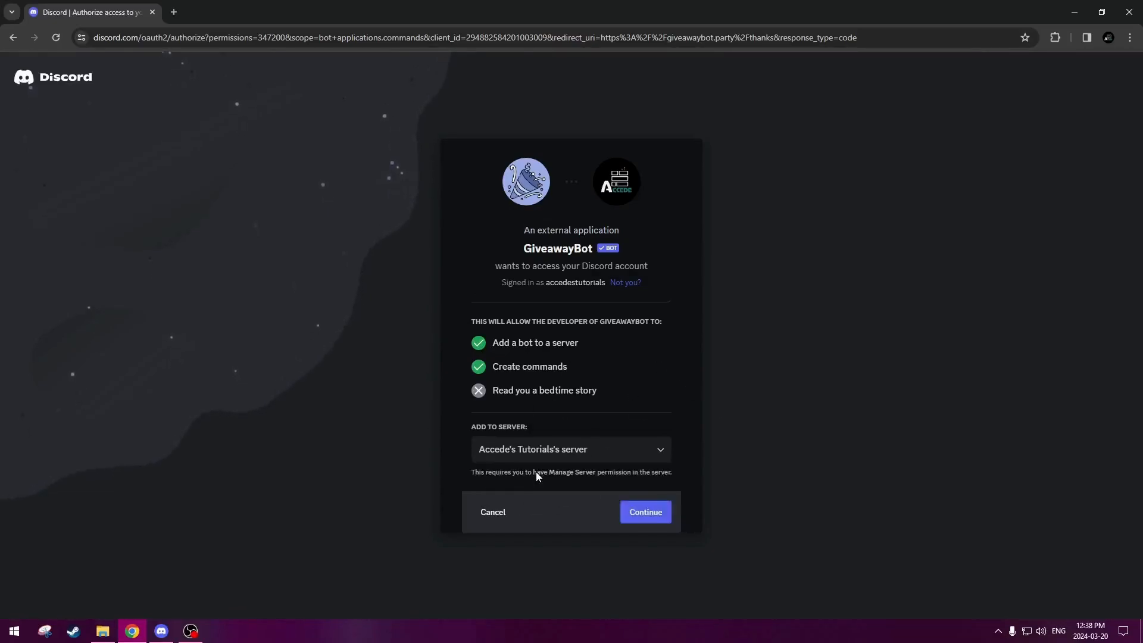
click(637, 512)
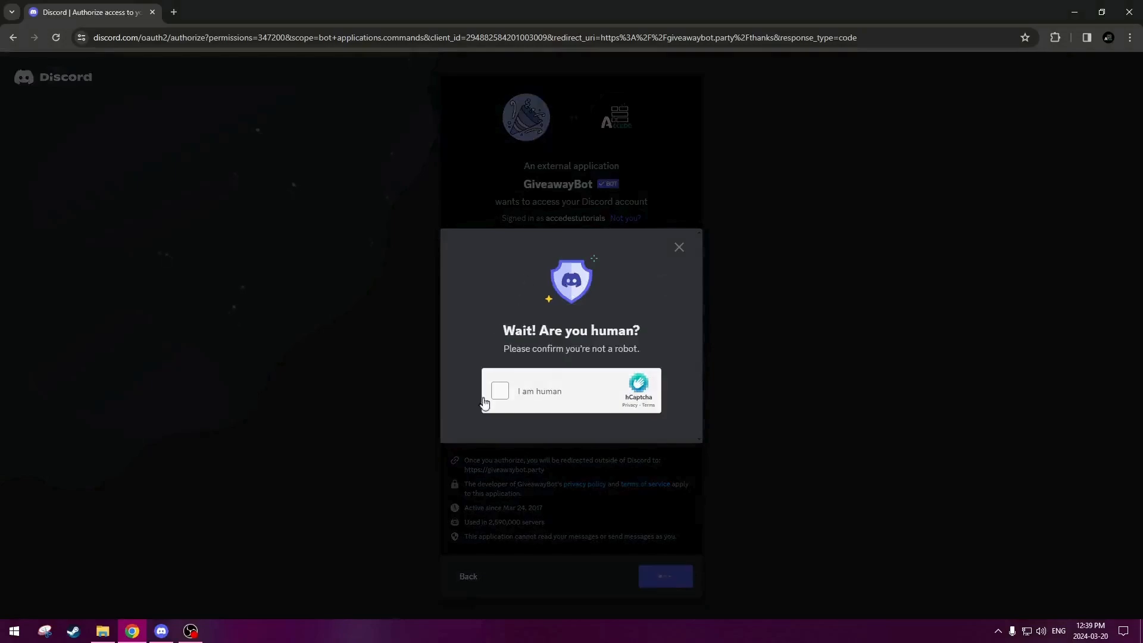
click(500, 390)
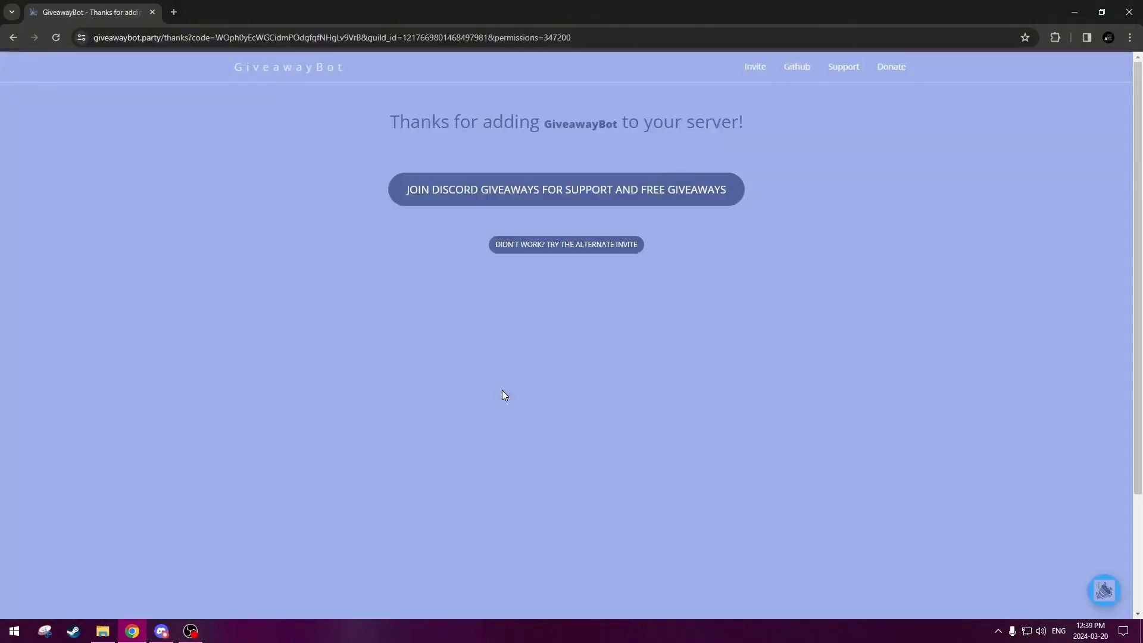
drag(390, 122, 769, 105)
click(755, 121)
- Switch back to Discord and assign the Bots role to GiveawayBot
click(161, 631)
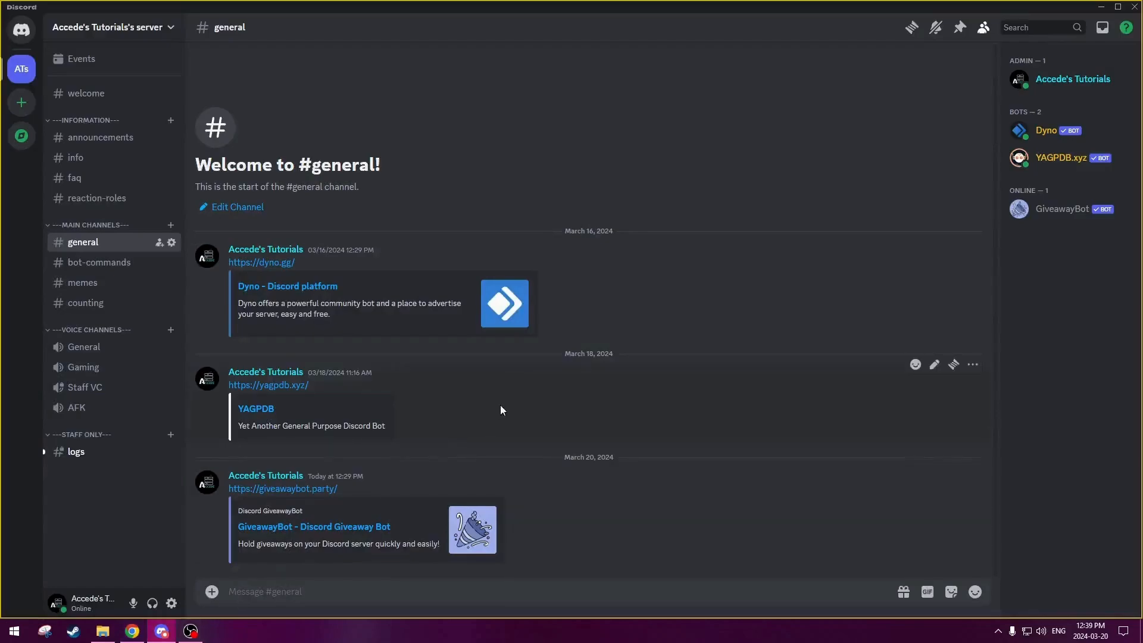
click(1054, 210)
click(753, 239)
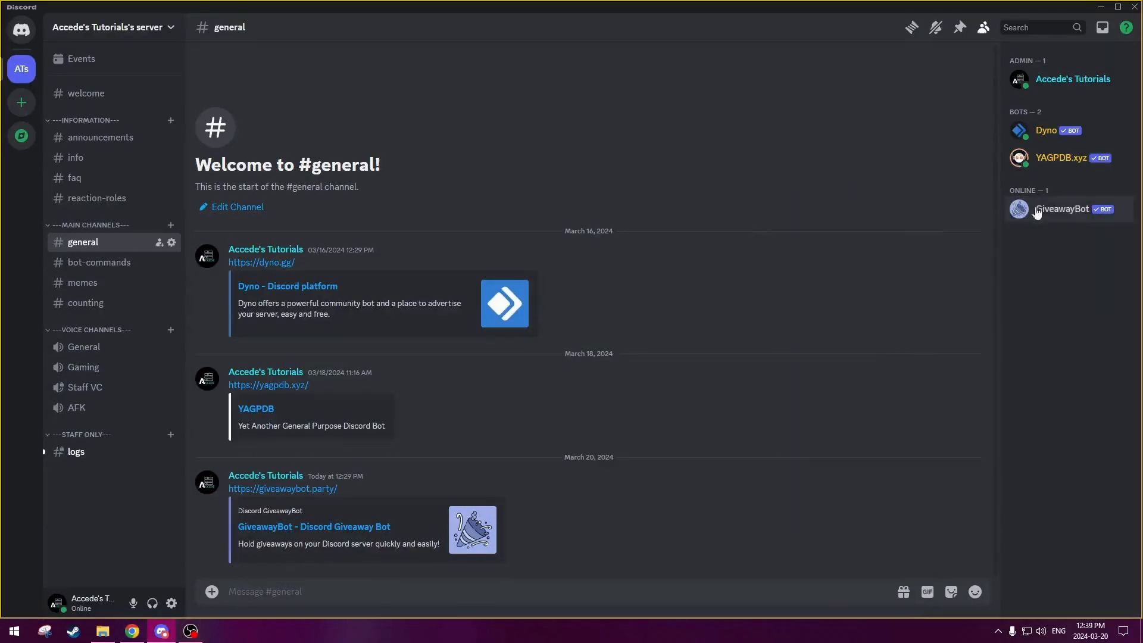
right_click(1041, 212)
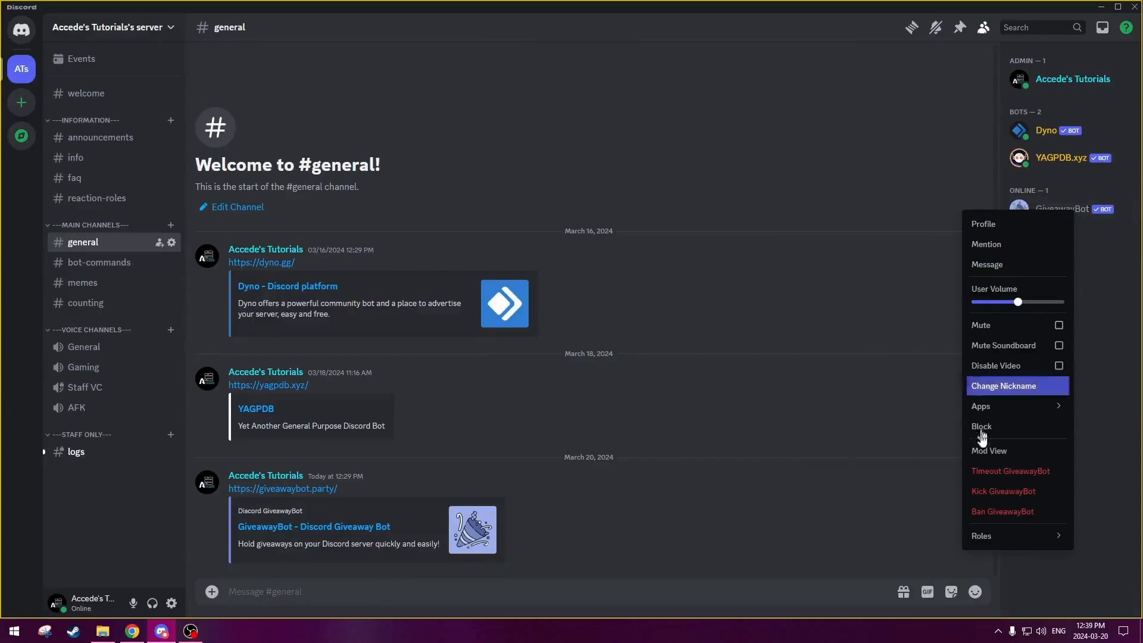
mouse_move(989, 535)
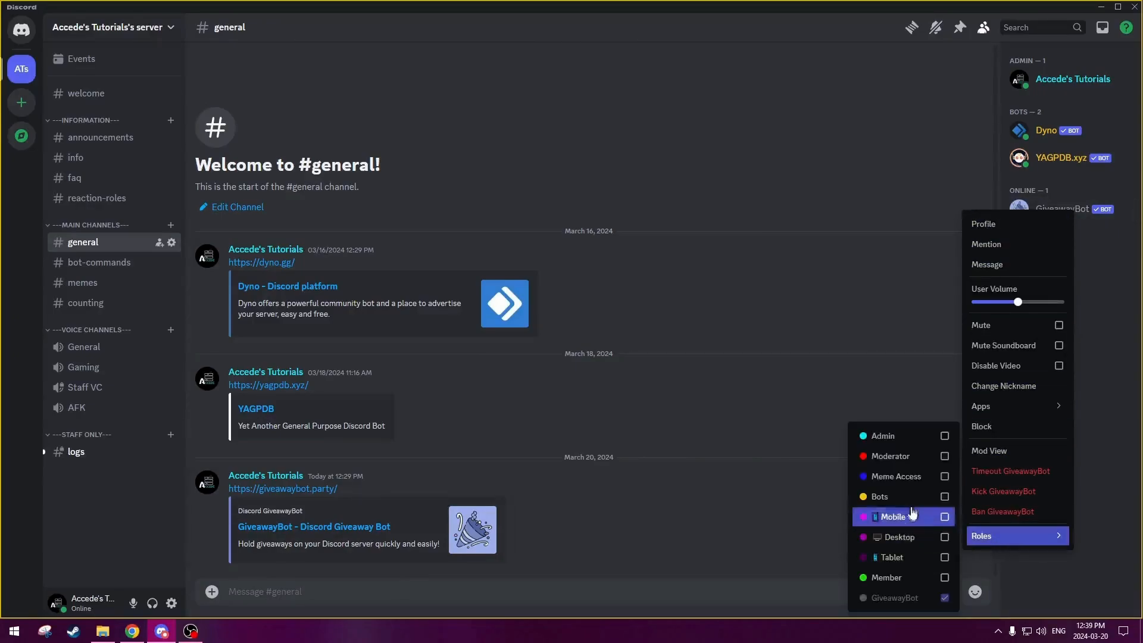
click(945, 497)
click(864, 320)
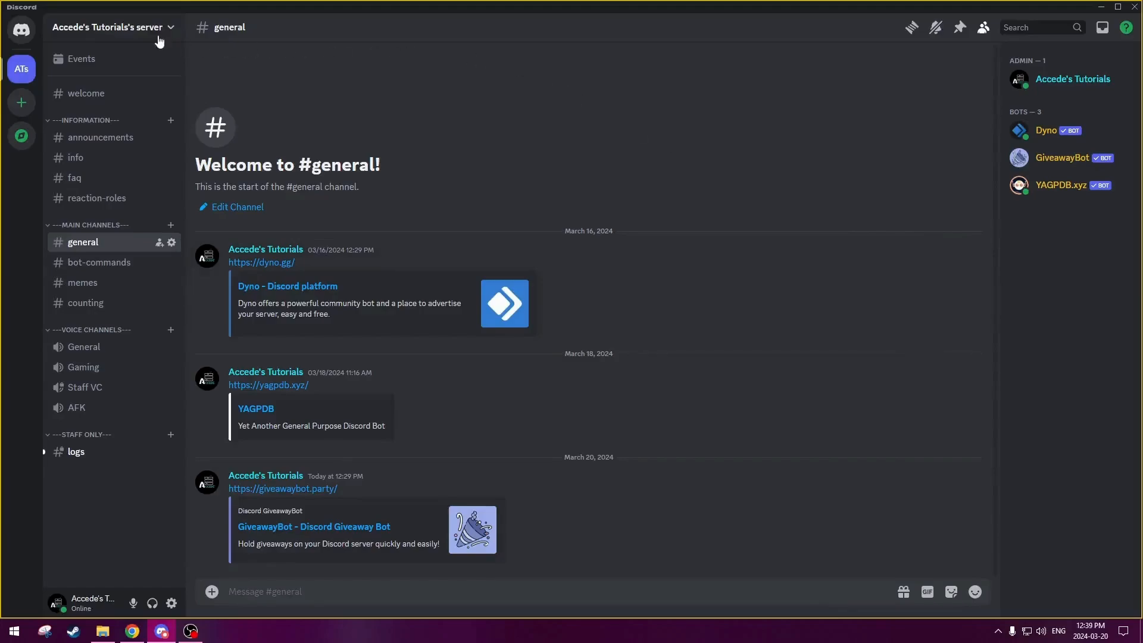
- Move the GiveawayBot role directly below YAGPDB.xyz and above Admin in the server's role order, save, and close the settings
click(137, 33)
click(147, 108)
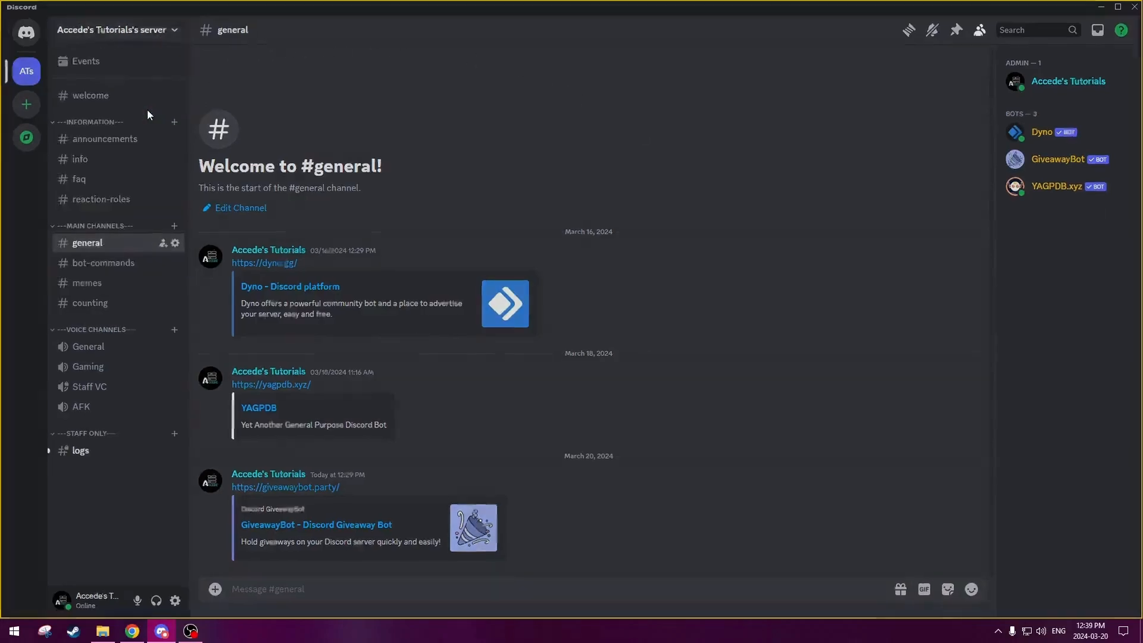
click(324, 91)
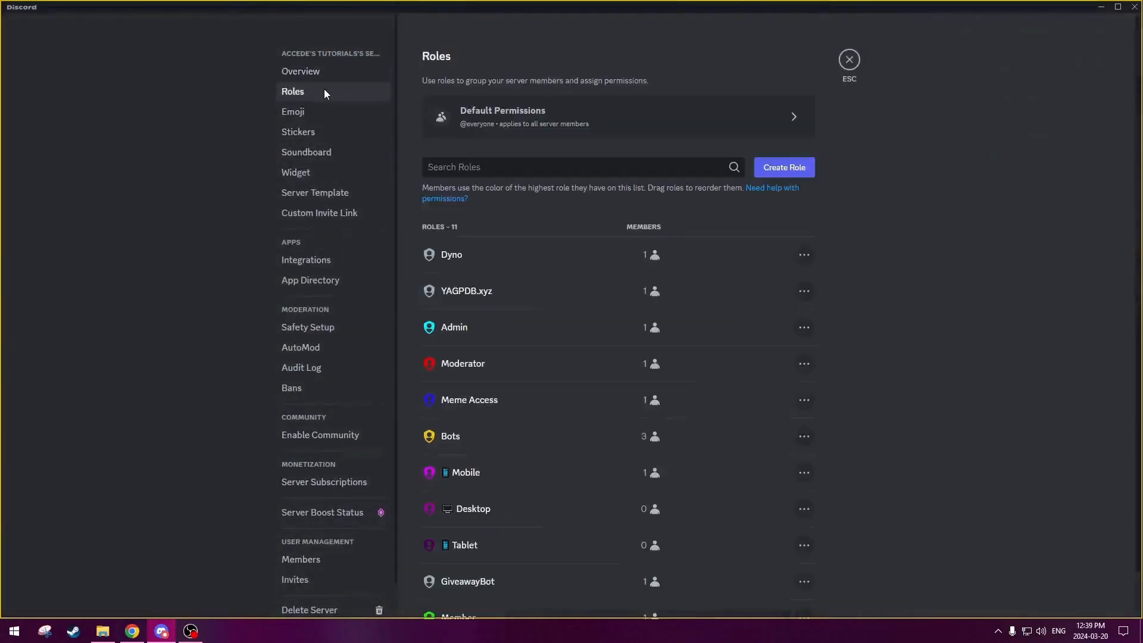
click(561, 260)
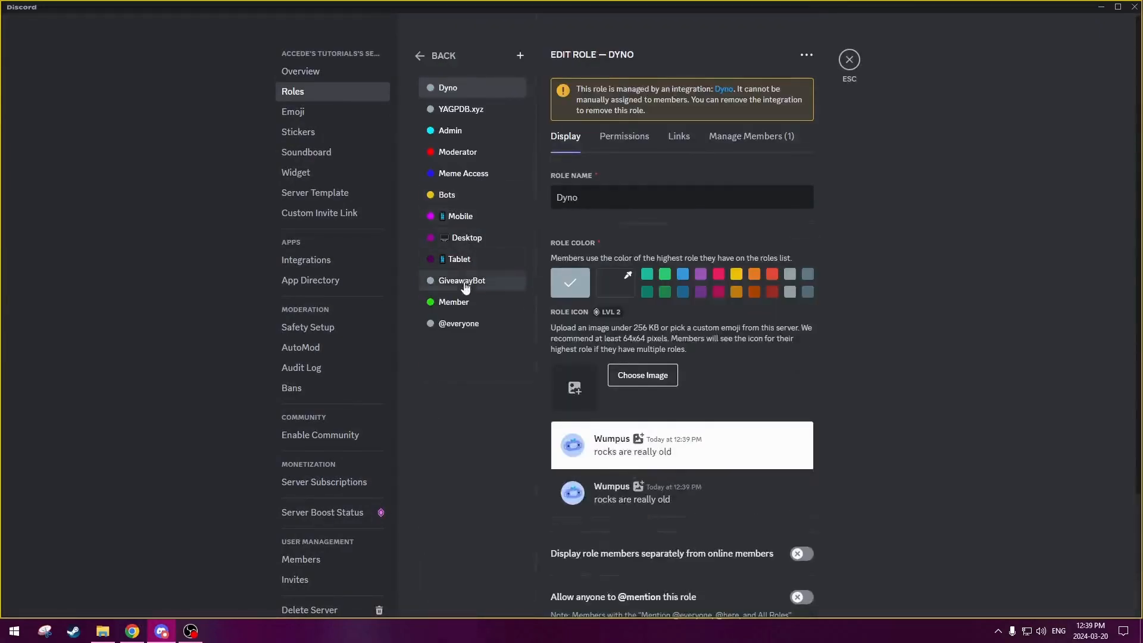
drag(466, 288, 470, 130)
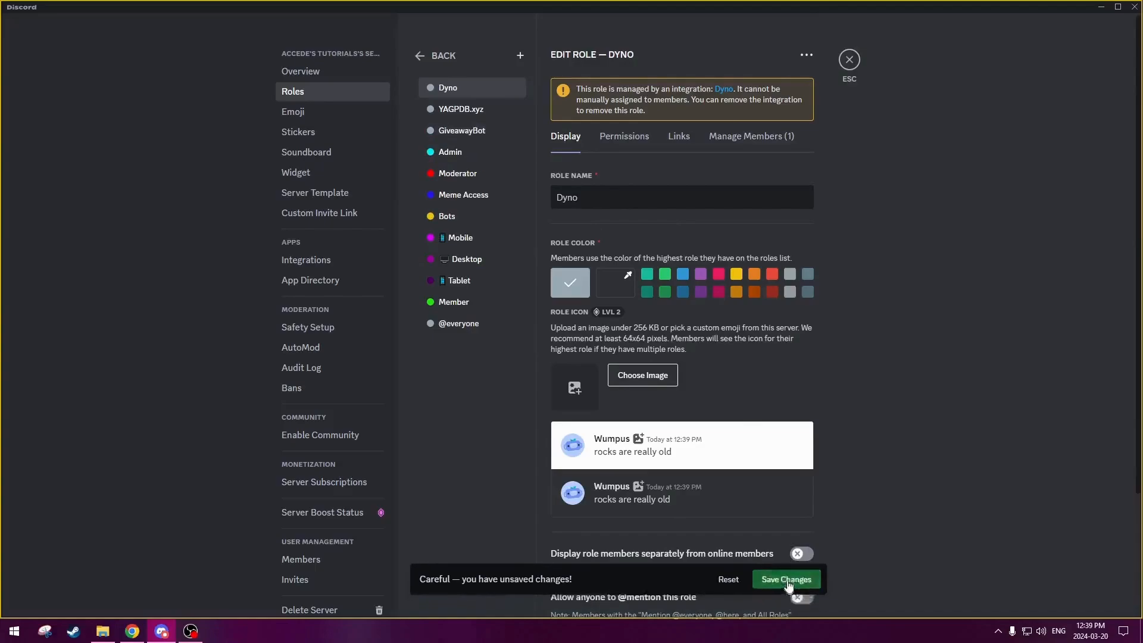
click(787, 581)
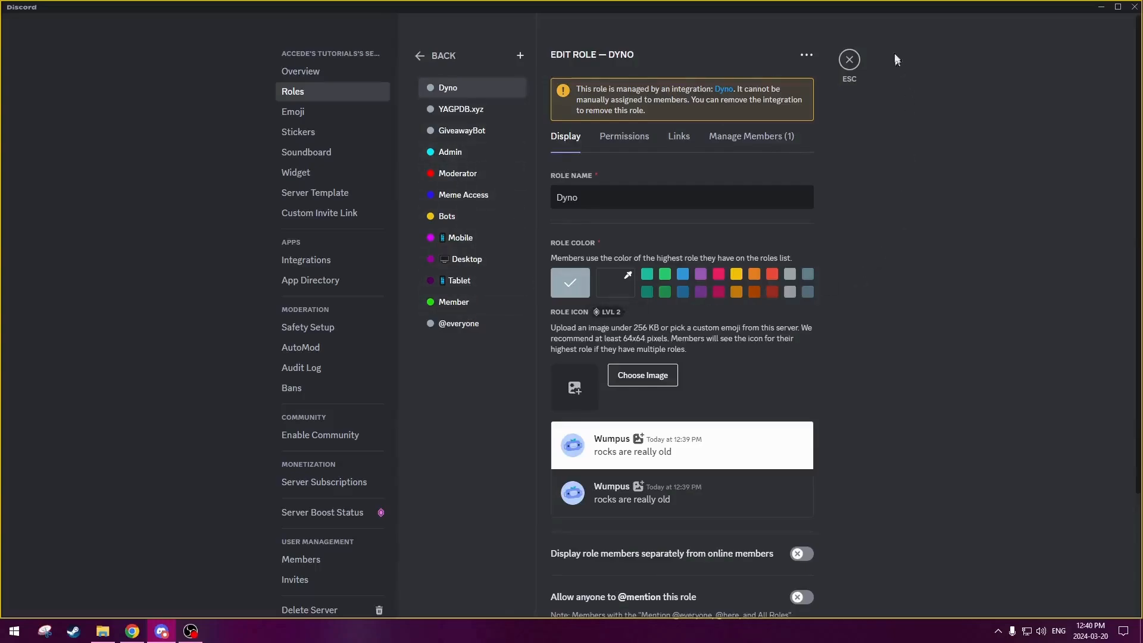
click(849, 60)
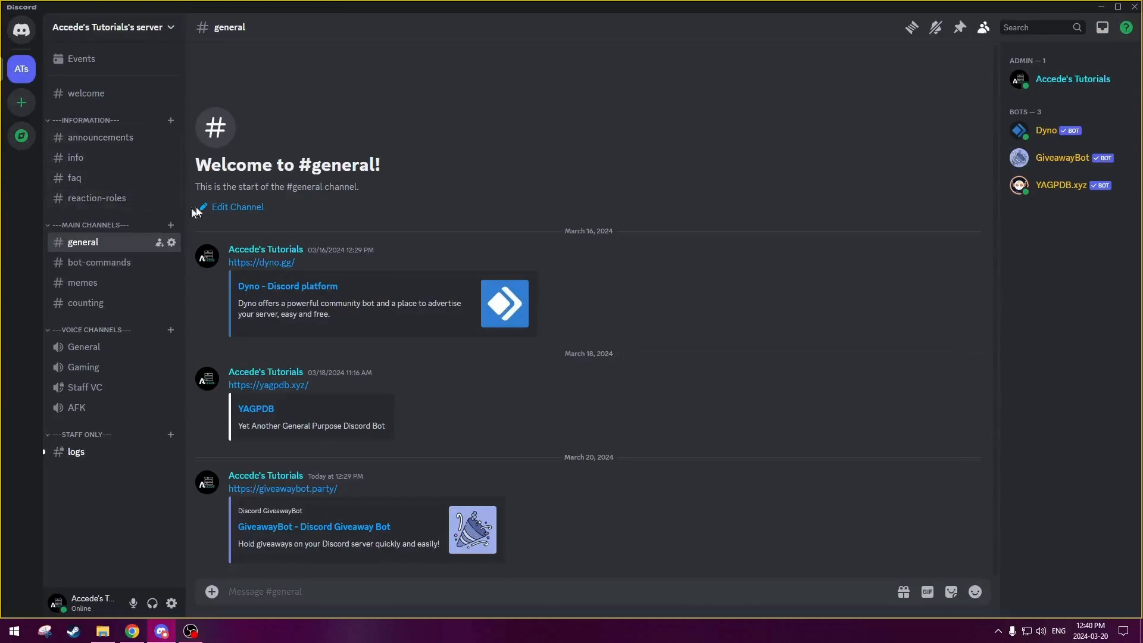
- Create a text channel named giveaways in the Information category and place it above reaction-roles
click(172, 123)
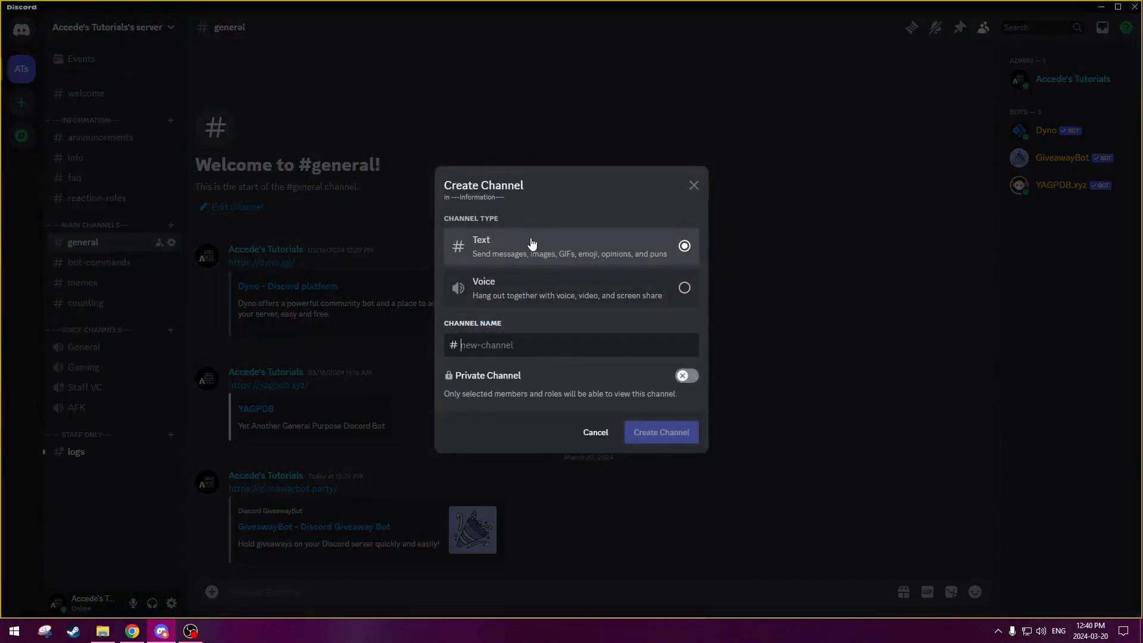
text(giveaways)
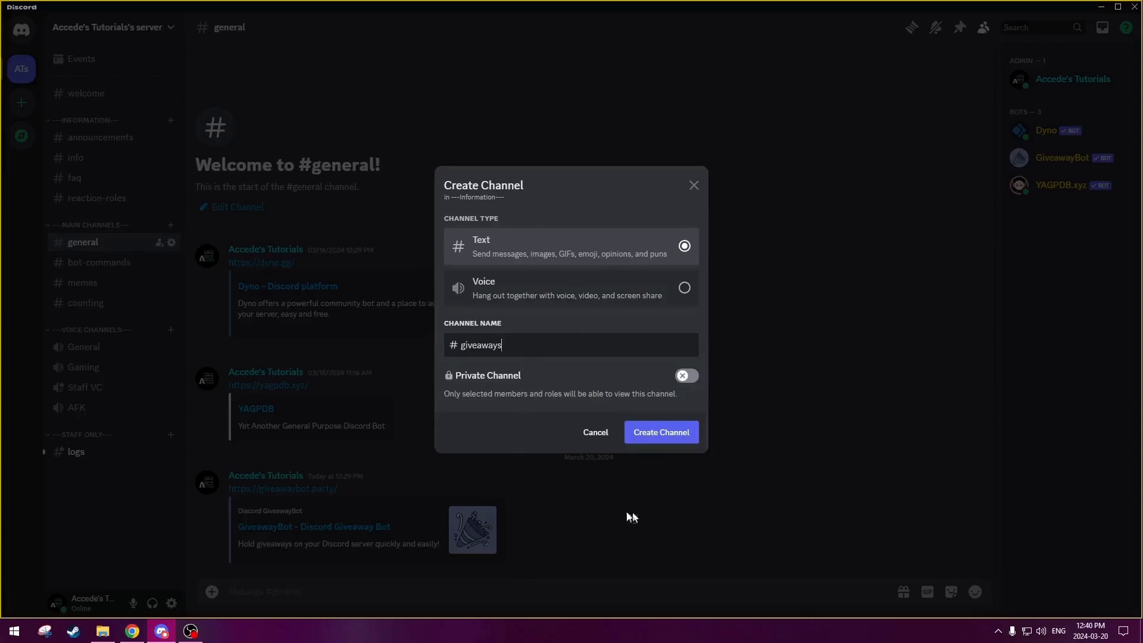
click(668, 434)
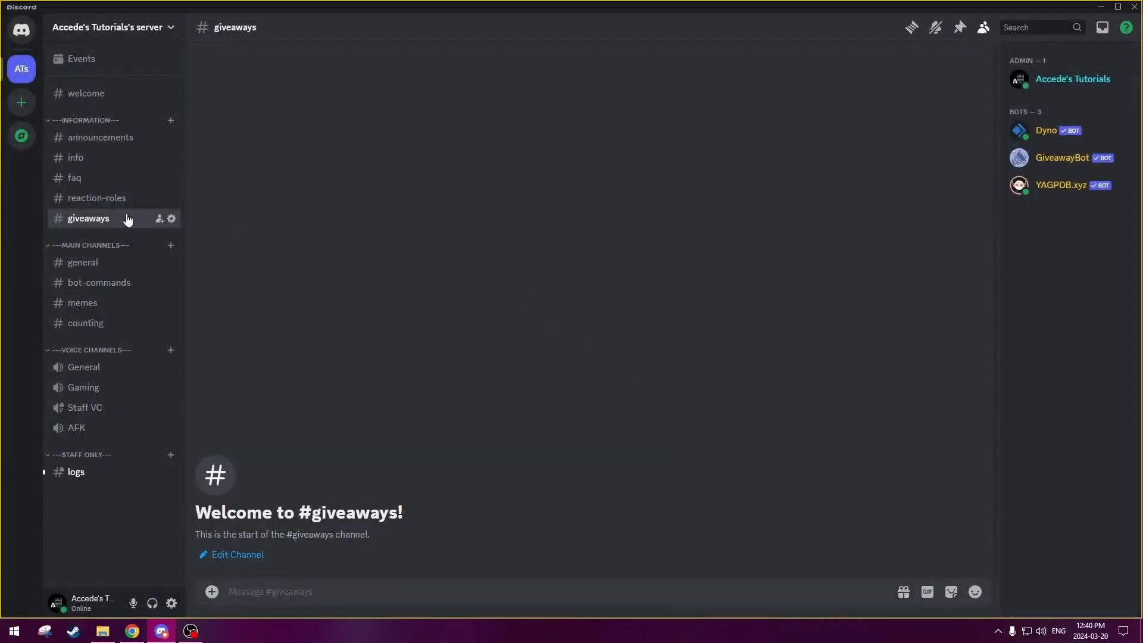
drag(113, 224, 114, 196)
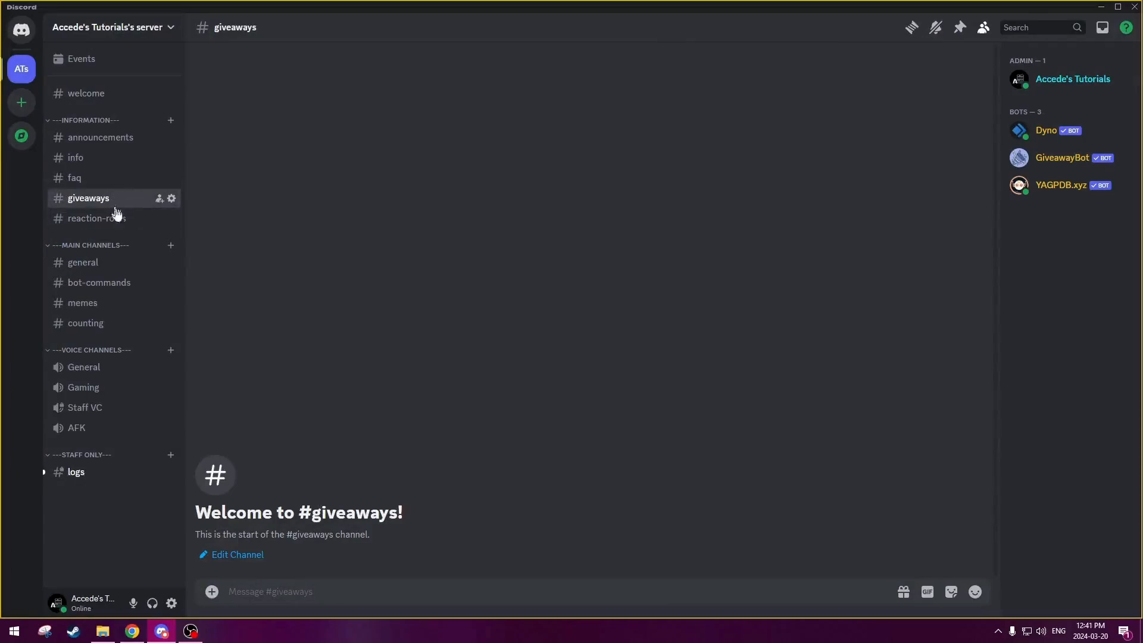
click(172, 199)
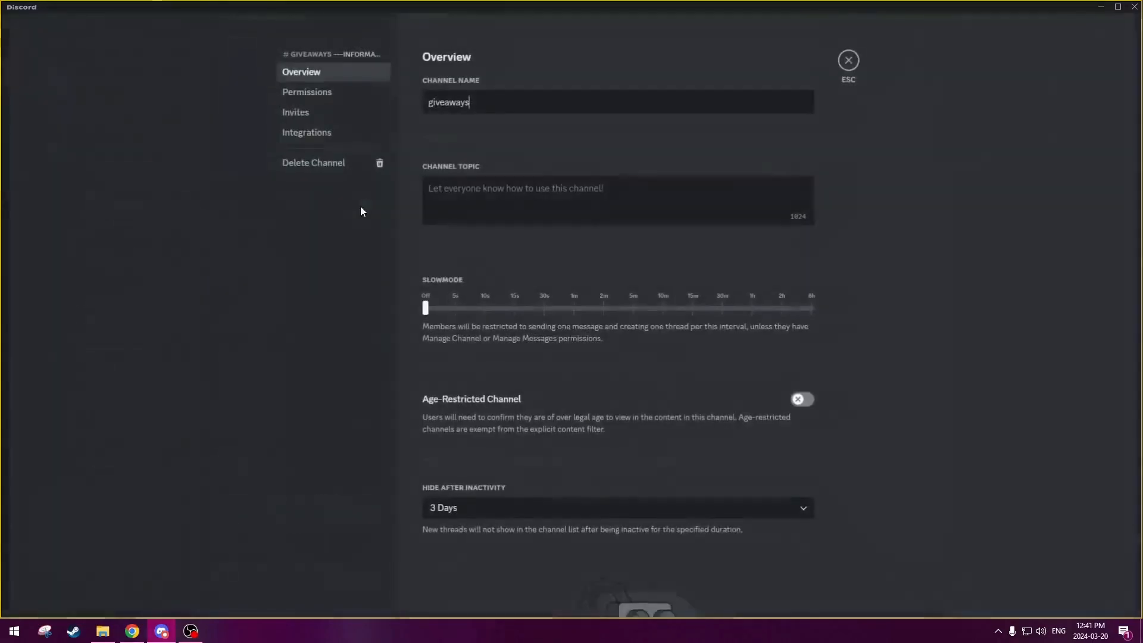
click(322, 91)
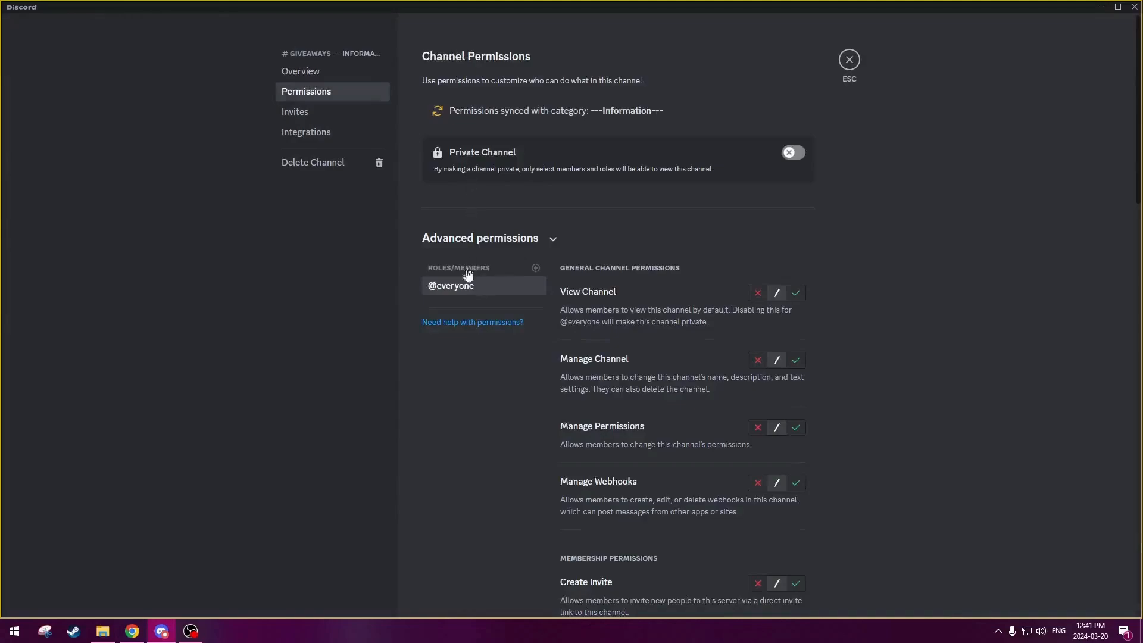
scroll(462, 290, down, 1)
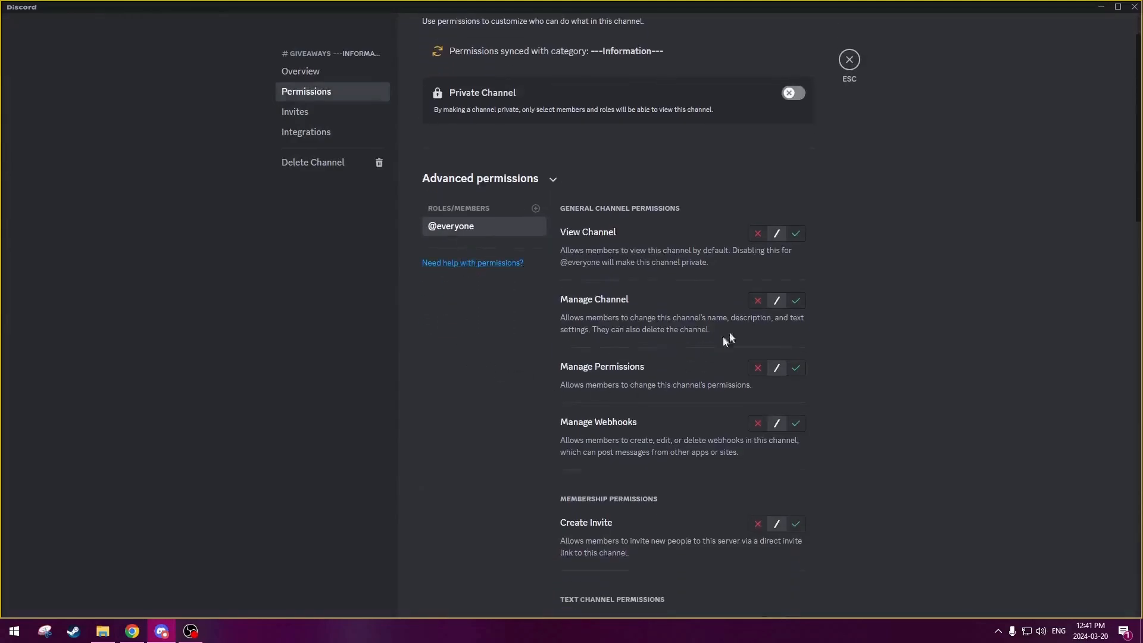
click(796, 234)
scroll(877, 238, down, 6)
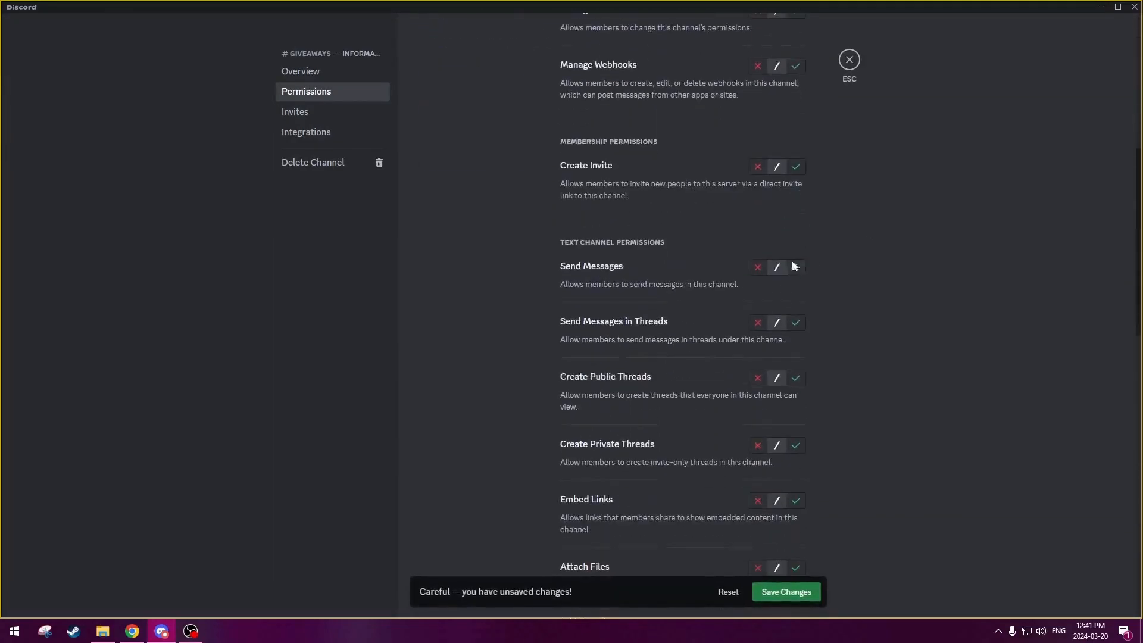
click(758, 267)
scroll(865, 266, down, 9)
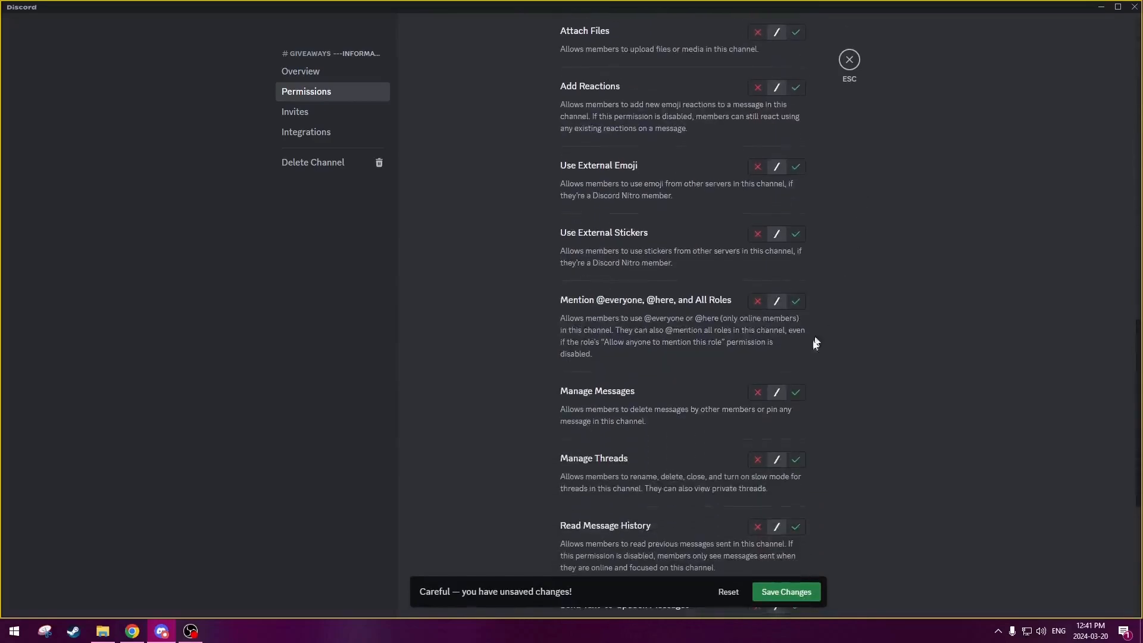
scroll(823, 441, down, 1)
click(796, 467)
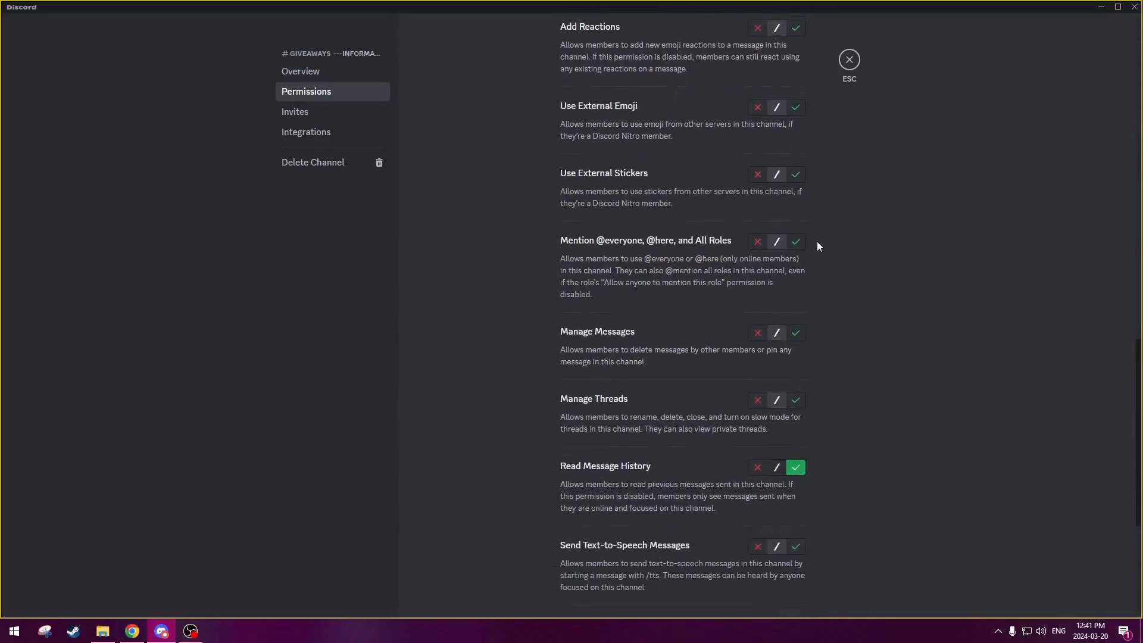
- Add the GiveawayBot role to the channel permissions, allow View Channel, Send Messages, Attach Files and Read Message History, and save
scroll(849, 120, up, 15)
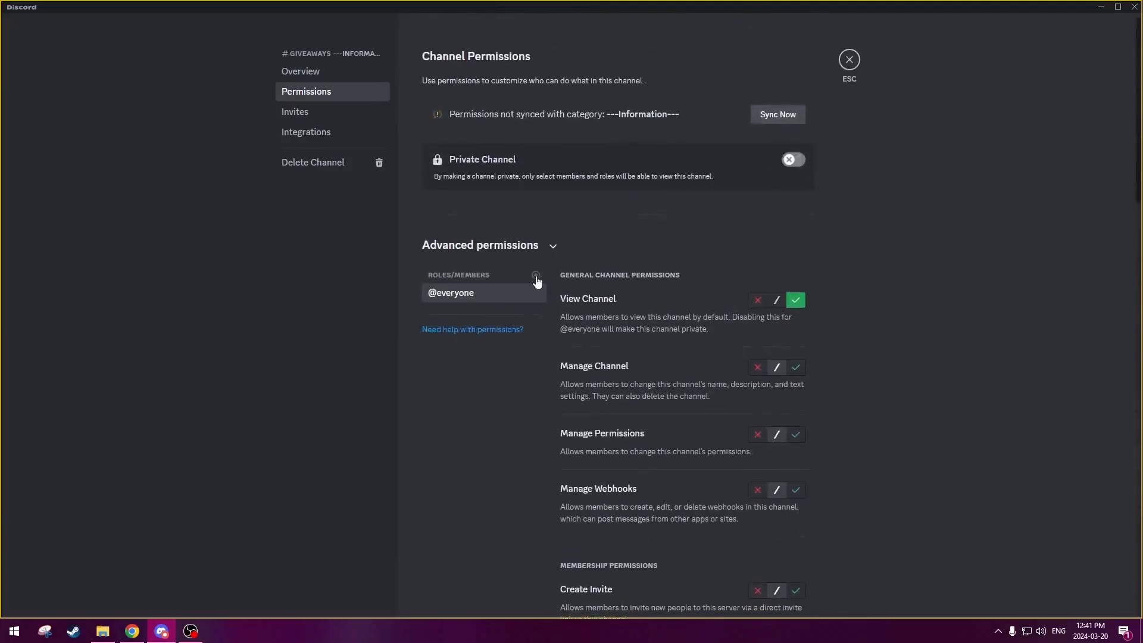
click(536, 275)
click(489, 412)
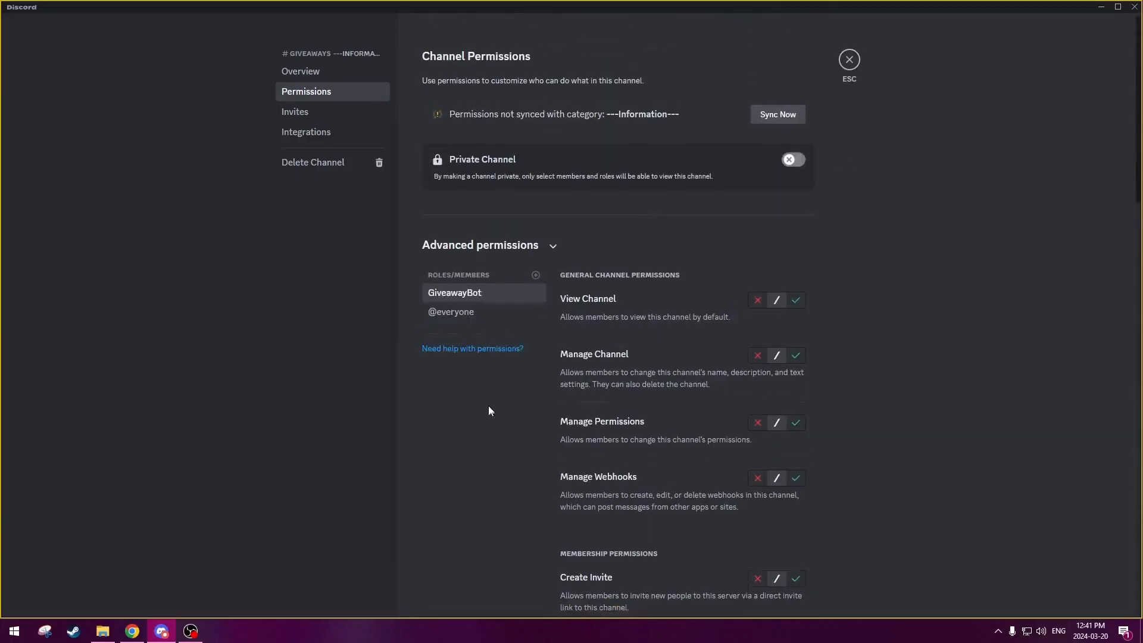
click(804, 304)
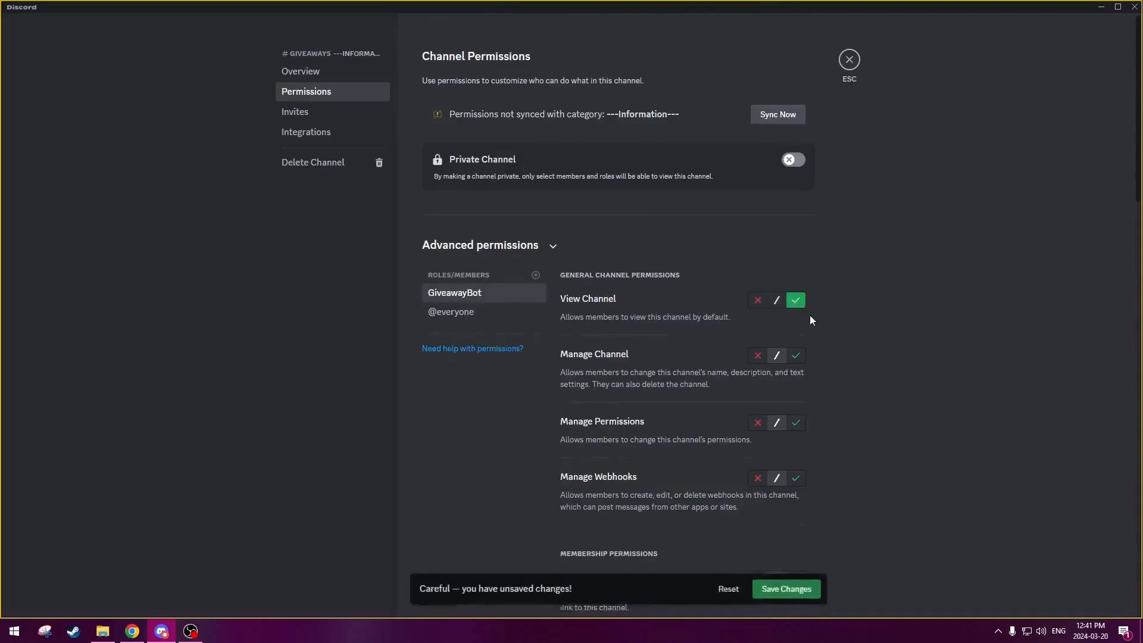
scroll(810, 316, down, 8)
click(795, 205)
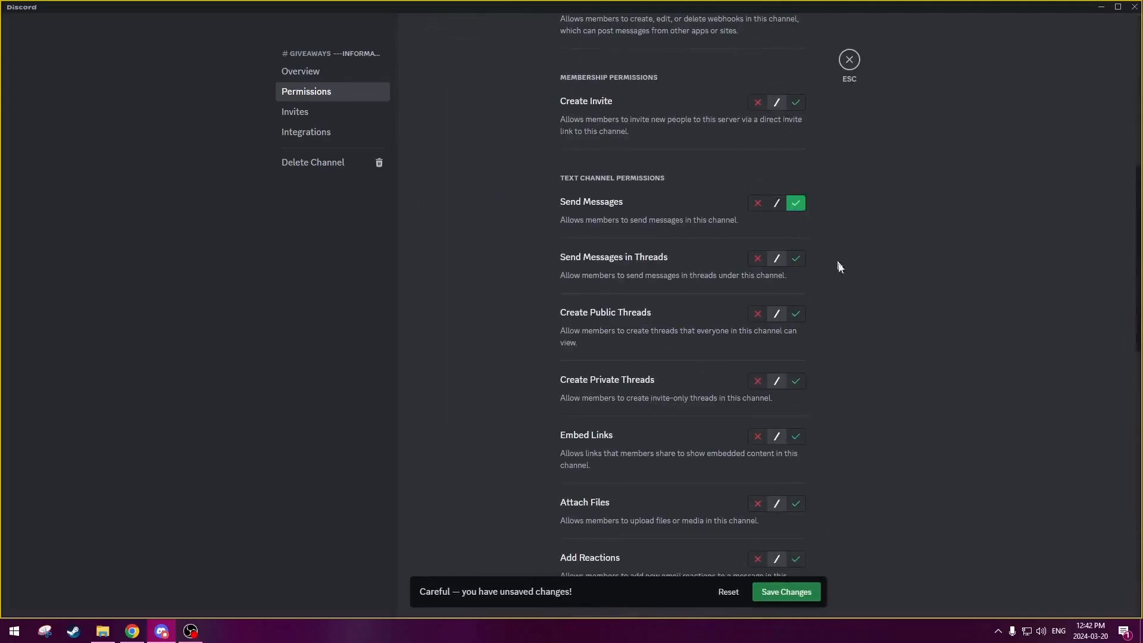
scroll(833, 286, down, 4)
scroll(804, 328, up, 2)
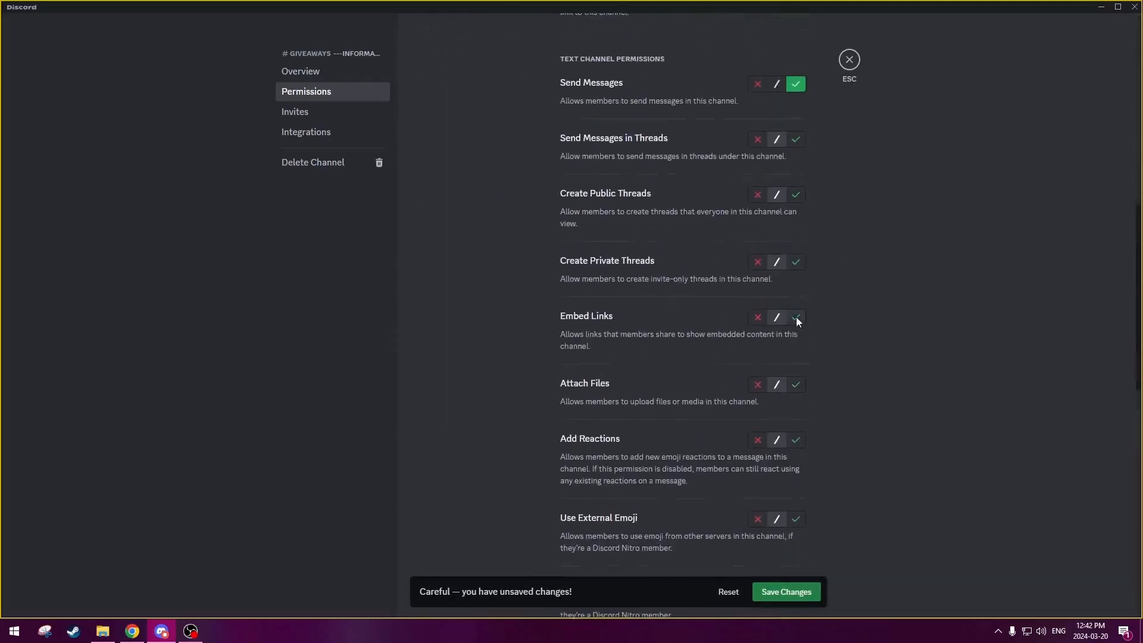
scroll(862, 364, down, 7)
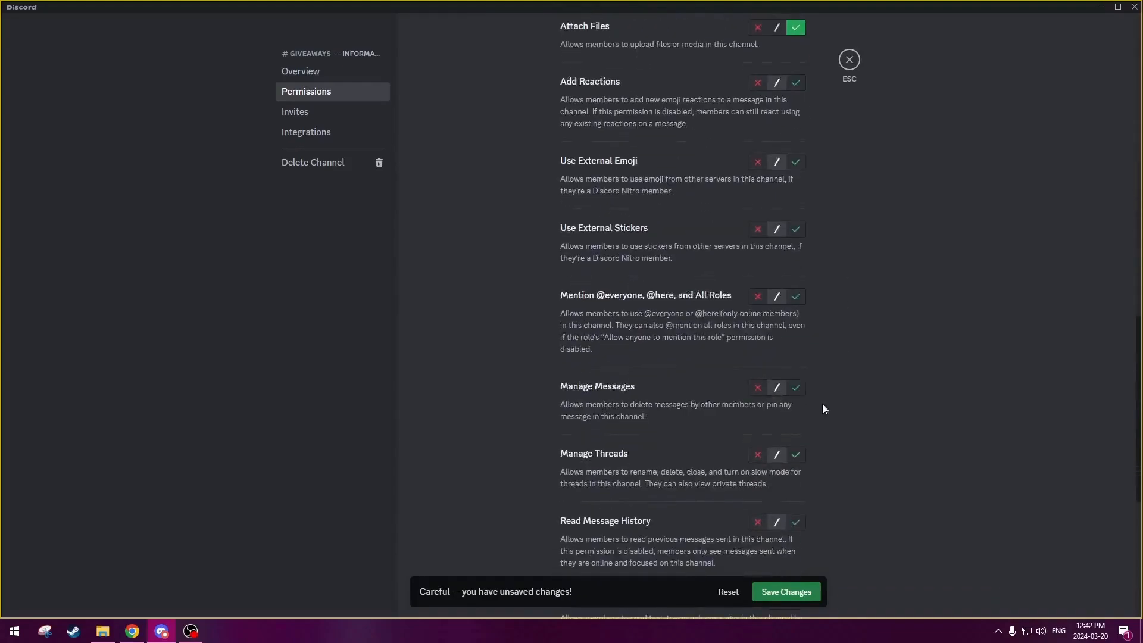
click(796, 462)
click(805, 592)
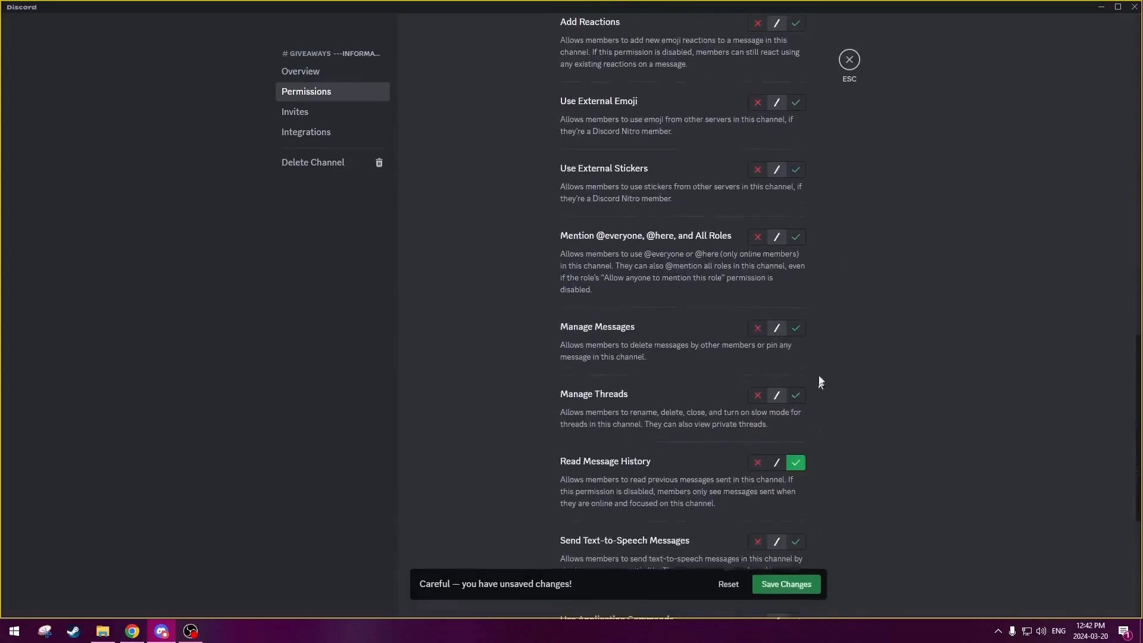
- Add the Admin and Moderator roles to the giveaways channel's advanced permissions
scroll(832, 322, up, 1)
scroll(832, 322, up, 15)
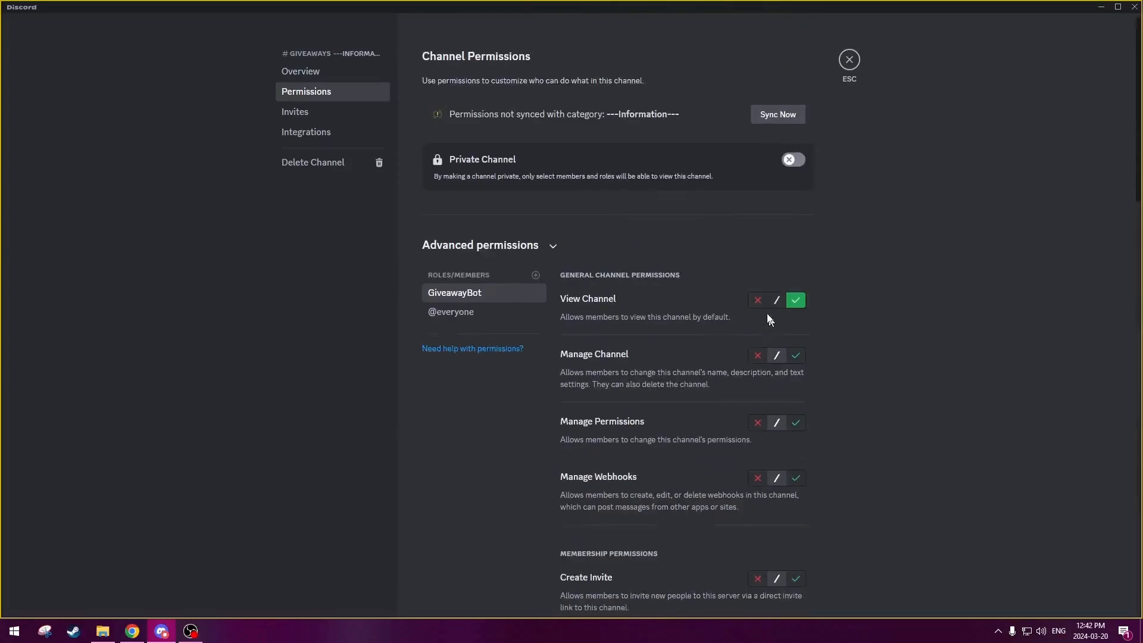
click(536, 275)
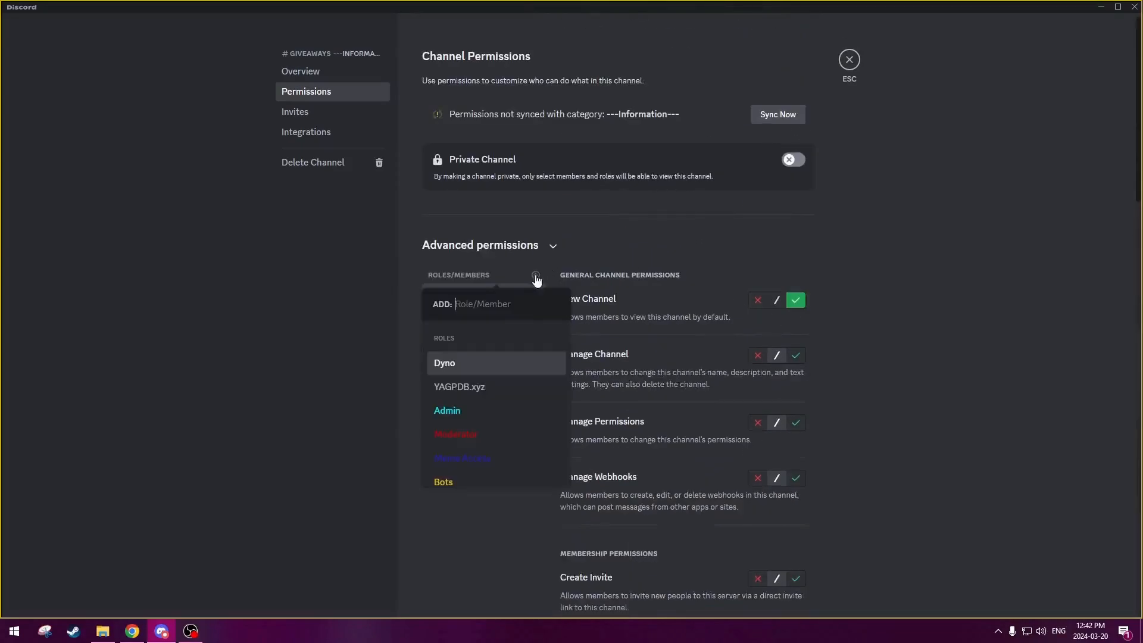
click(485, 411)
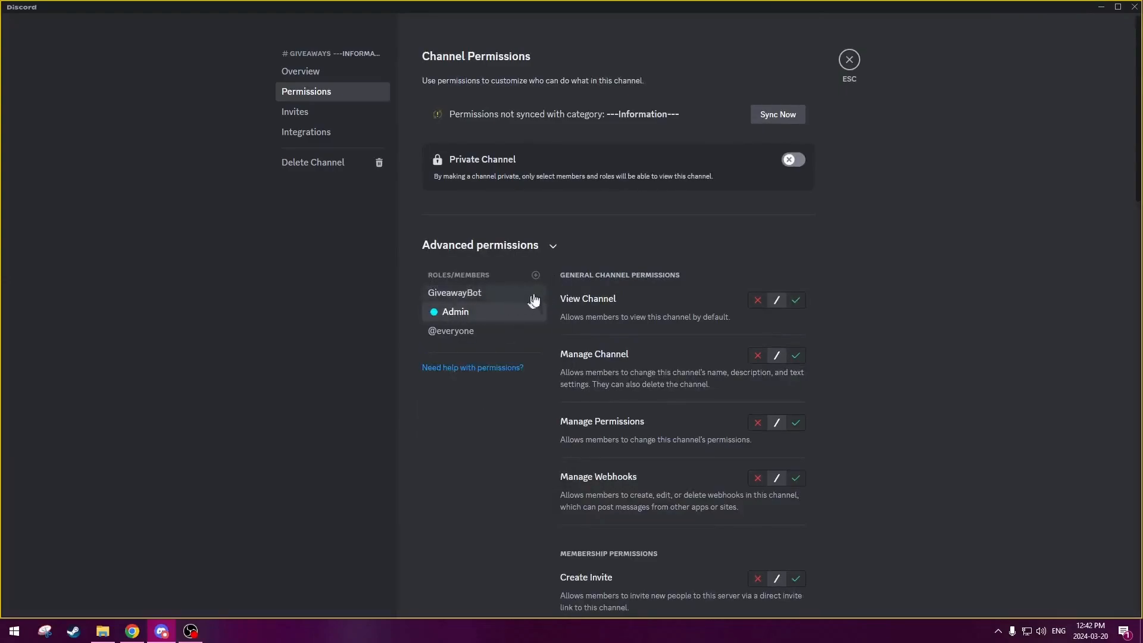
click(535, 275)
click(488, 414)
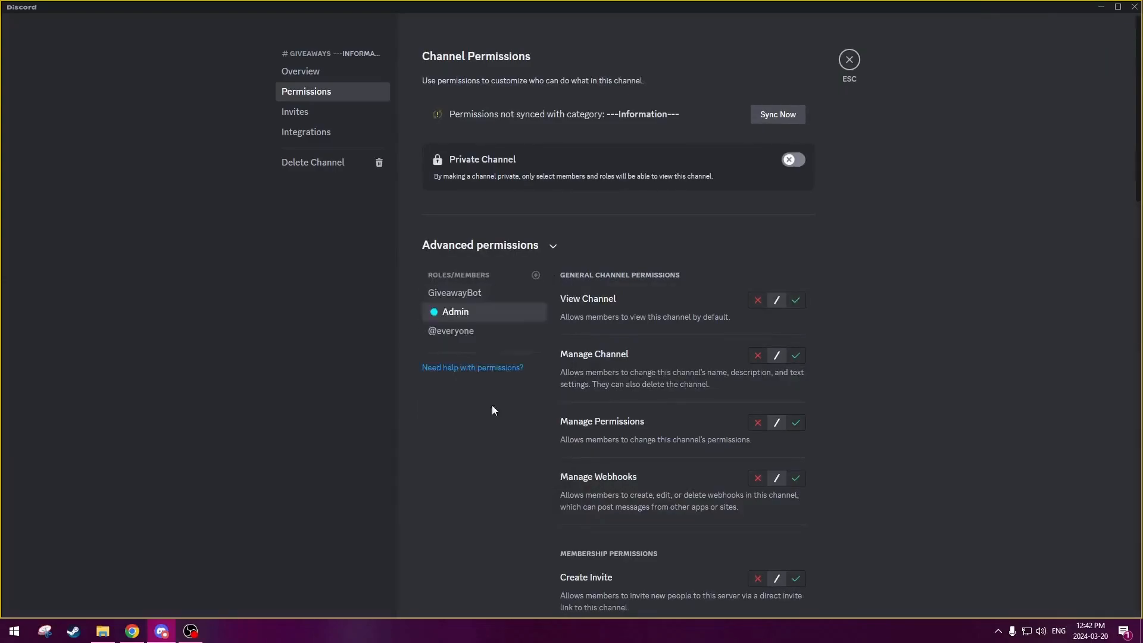
- Allow Send Messages for both the Admin and Moderator roles, save the changes, and close the channel settings
click(505, 314)
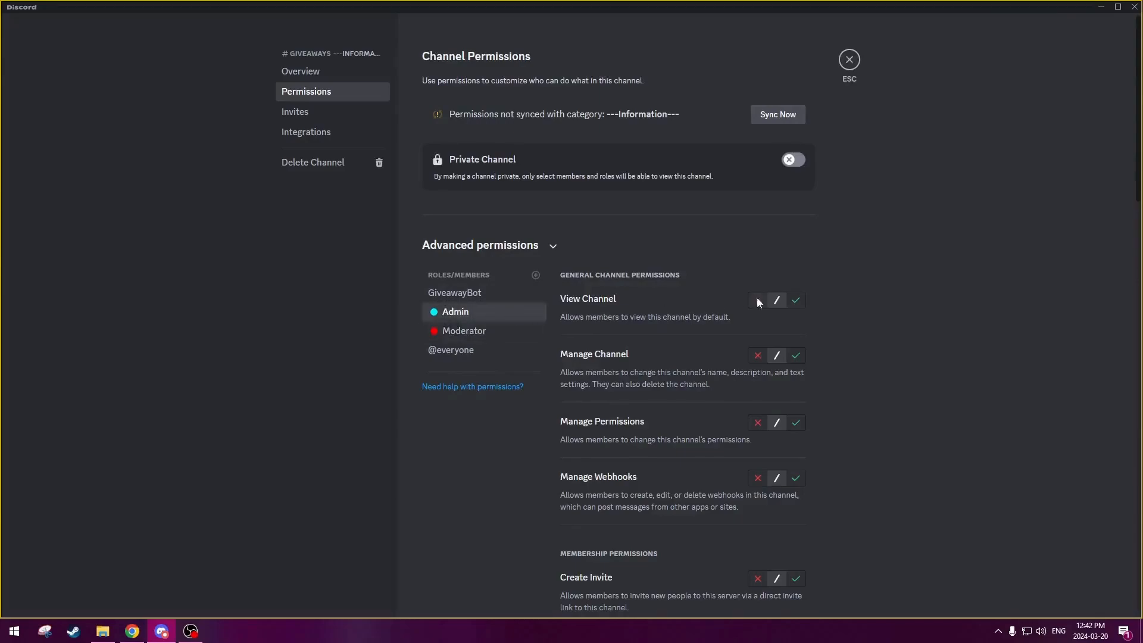
scroll(759, 323, down, 8)
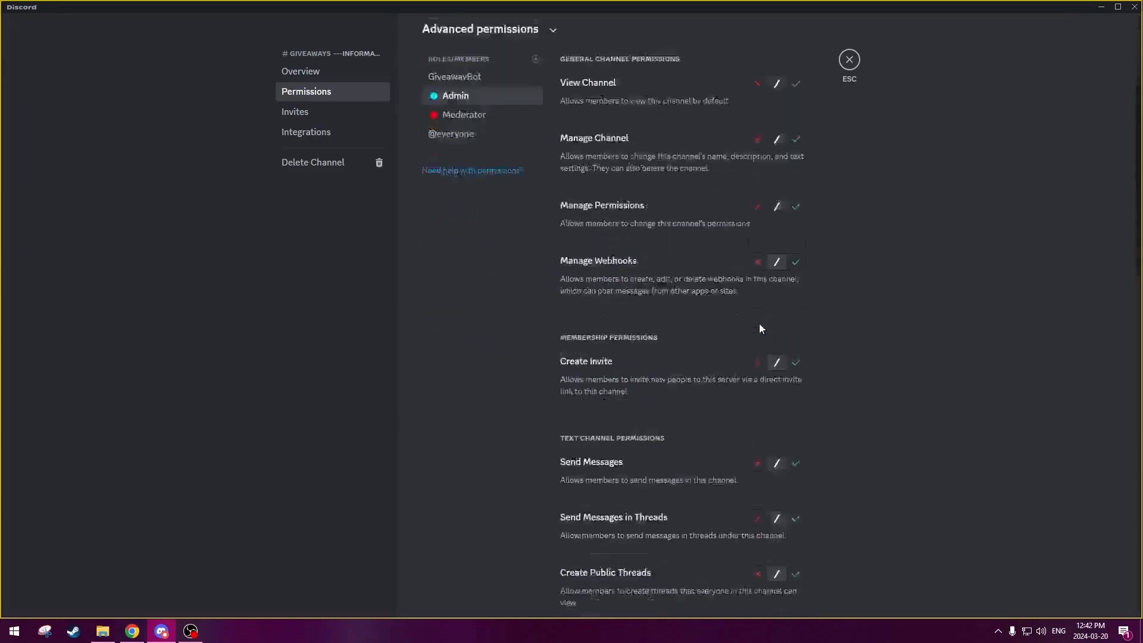
click(796, 143)
scroll(840, 170, up, 6)
click(507, 153)
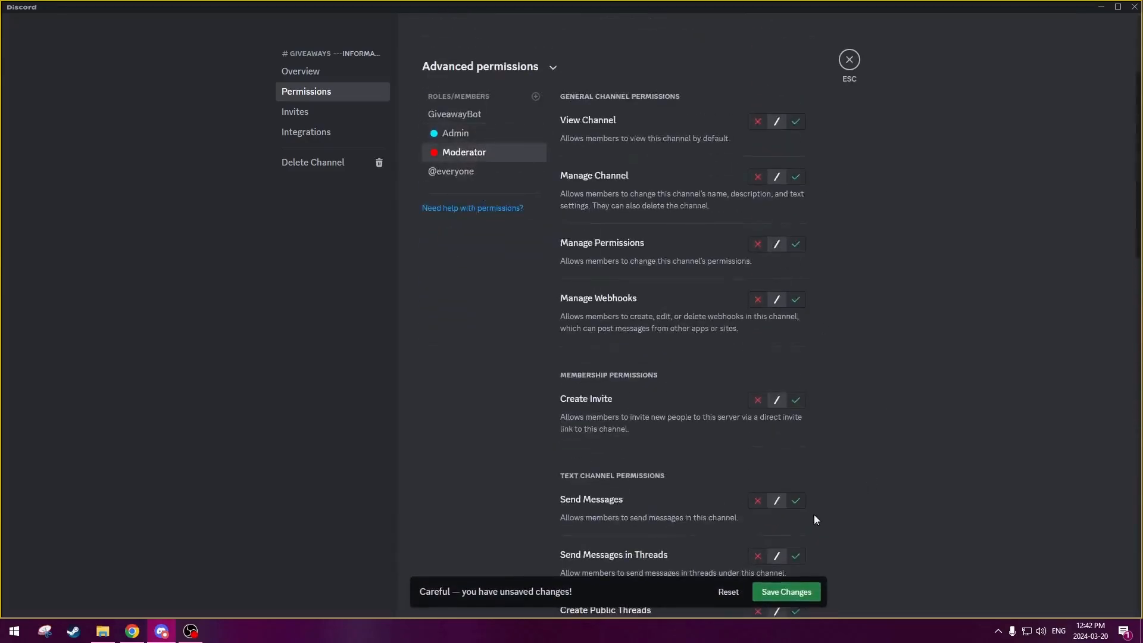
click(792, 590)
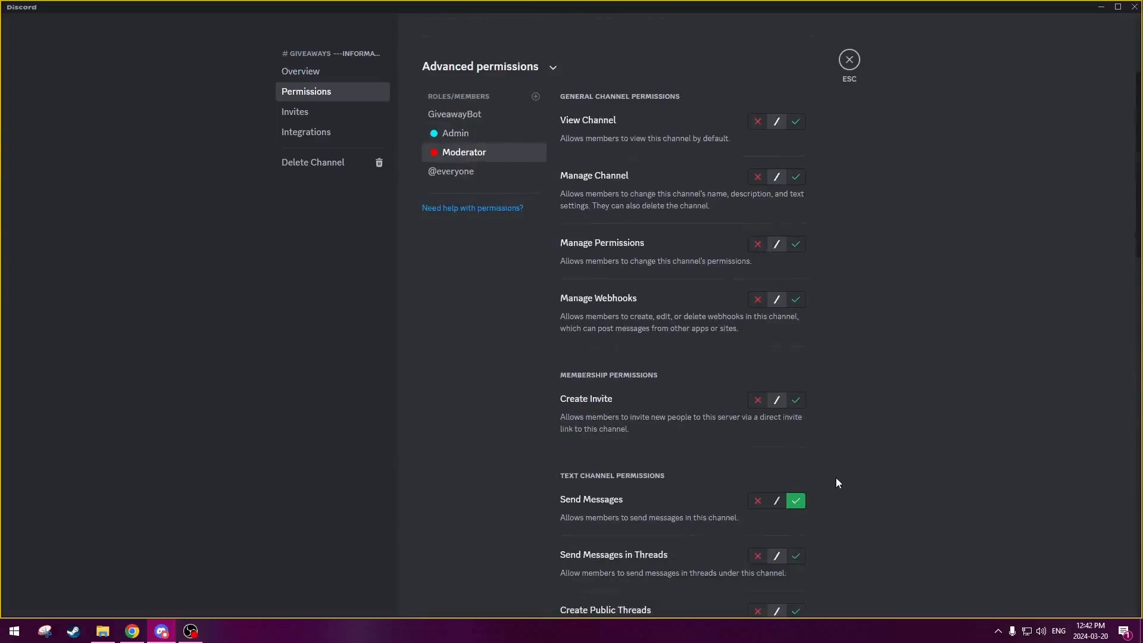
scroll(837, 475, up, 3)
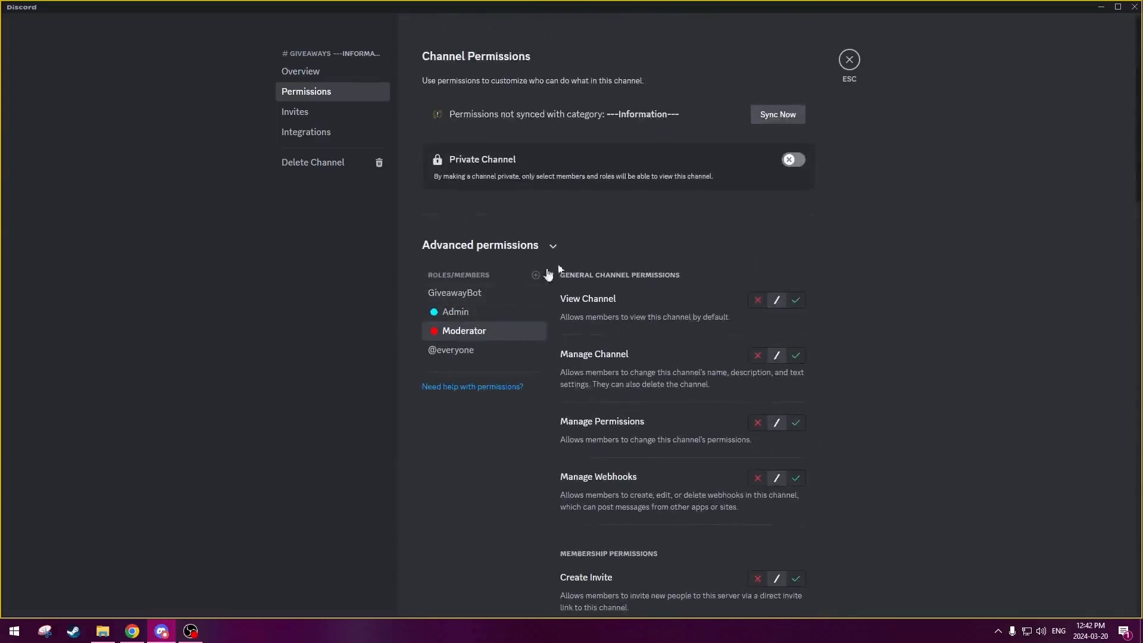
click(850, 60)
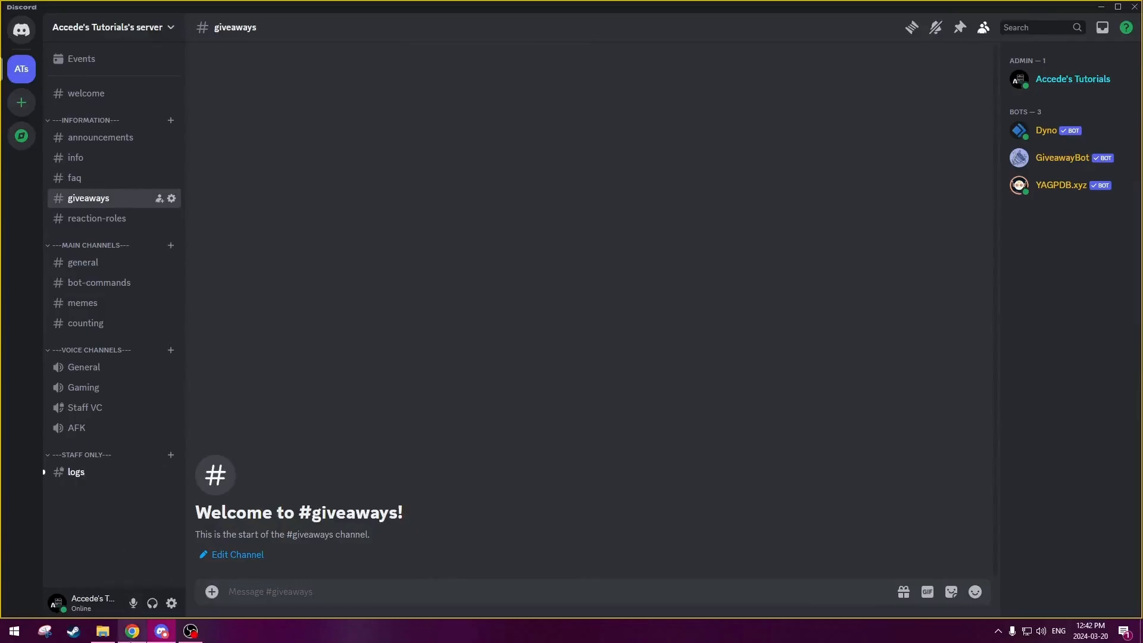
- Switch to the browser, open the GiveawayBot home page, and review its command list, including the /gcreate entry
click(132, 631)
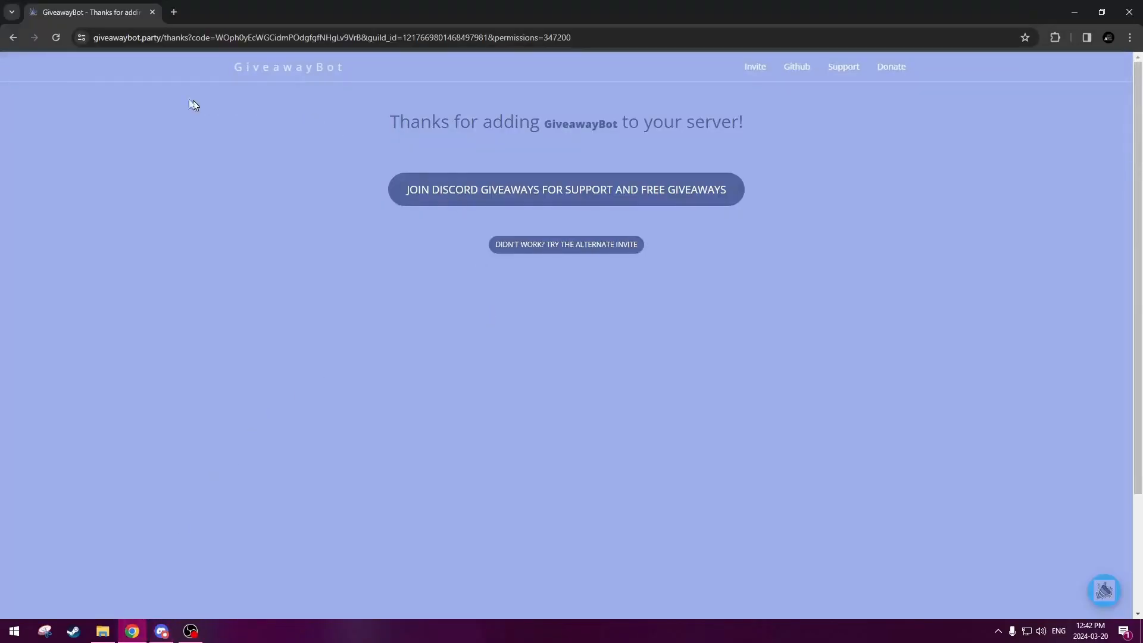
click(272, 64)
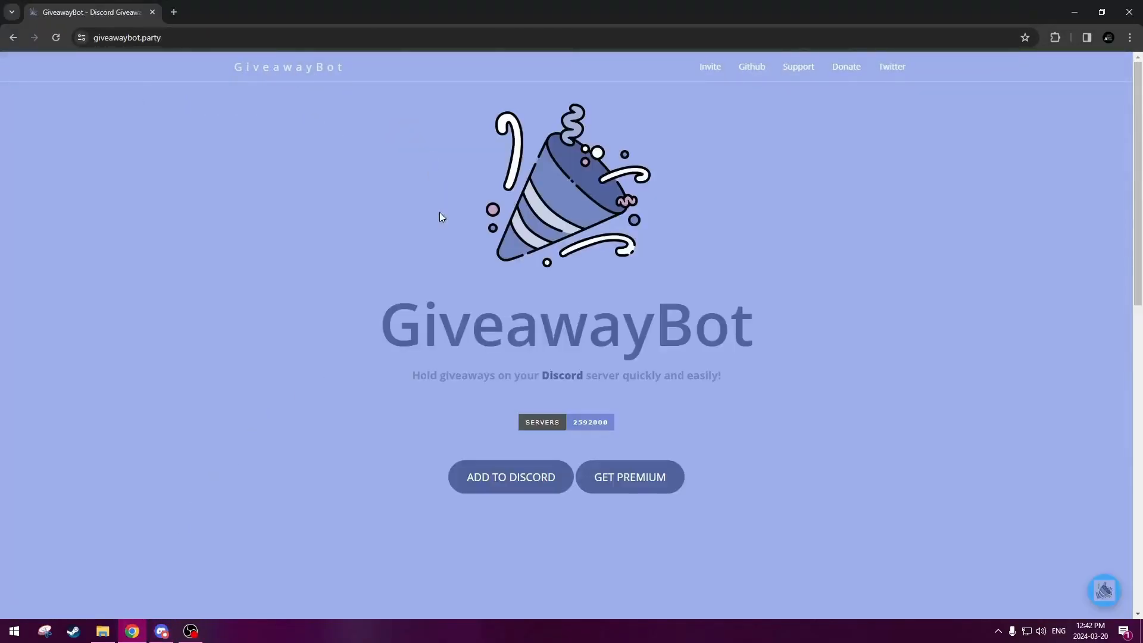
scroll(359, 259, down, 9)
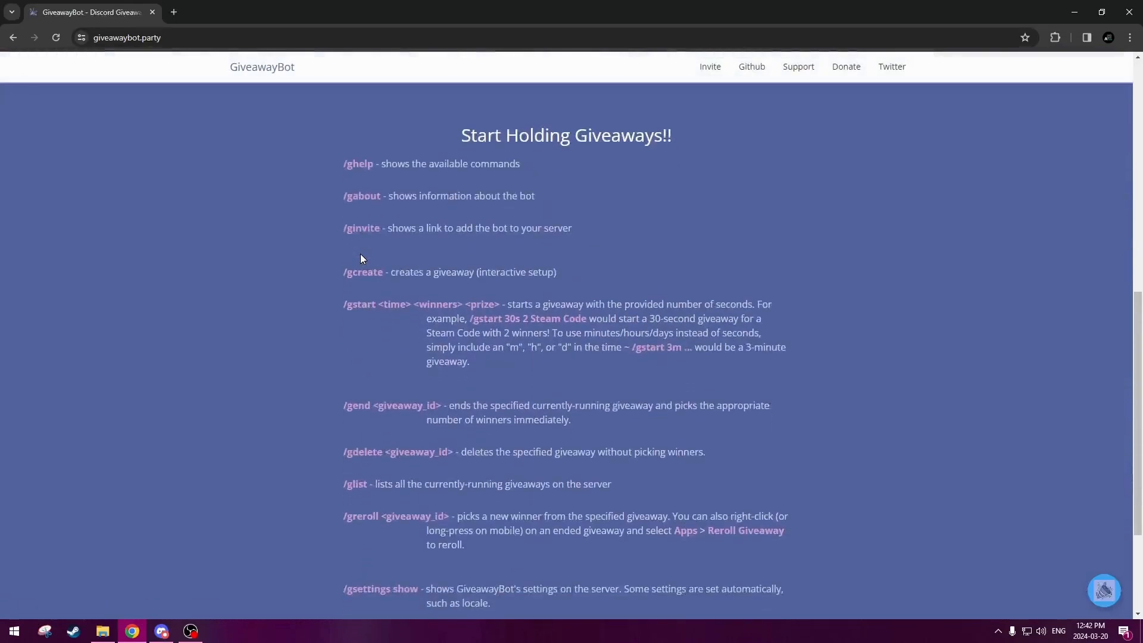
drag(344, 169, 474, 407)
click(511, 411)
scroll(651, 408, down, 3)
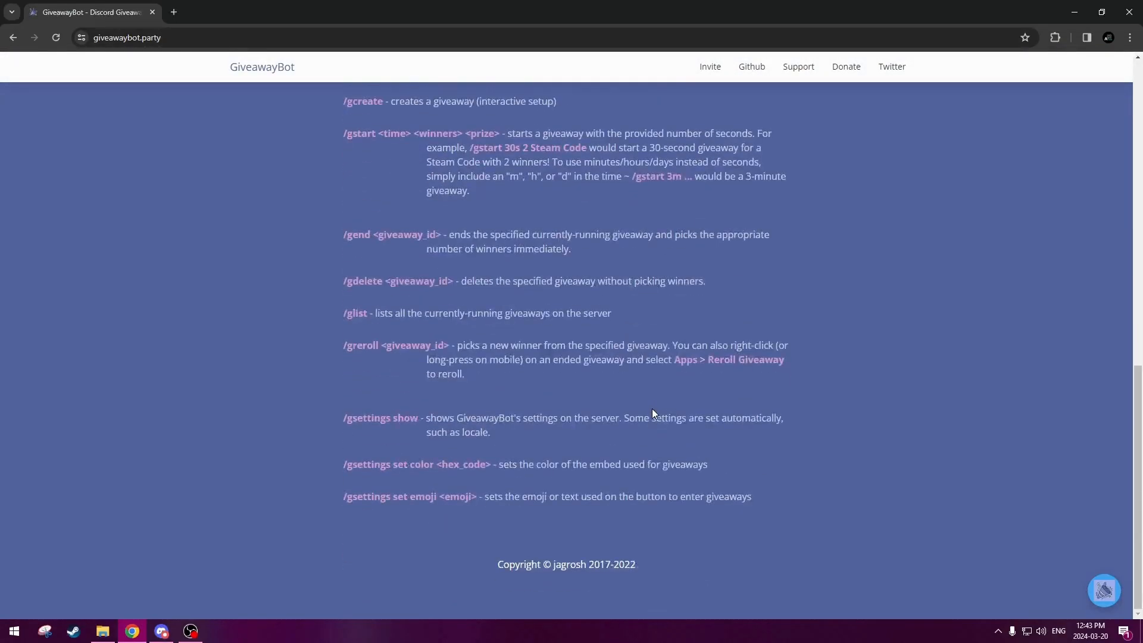
scroll(652, 411, up, 4)
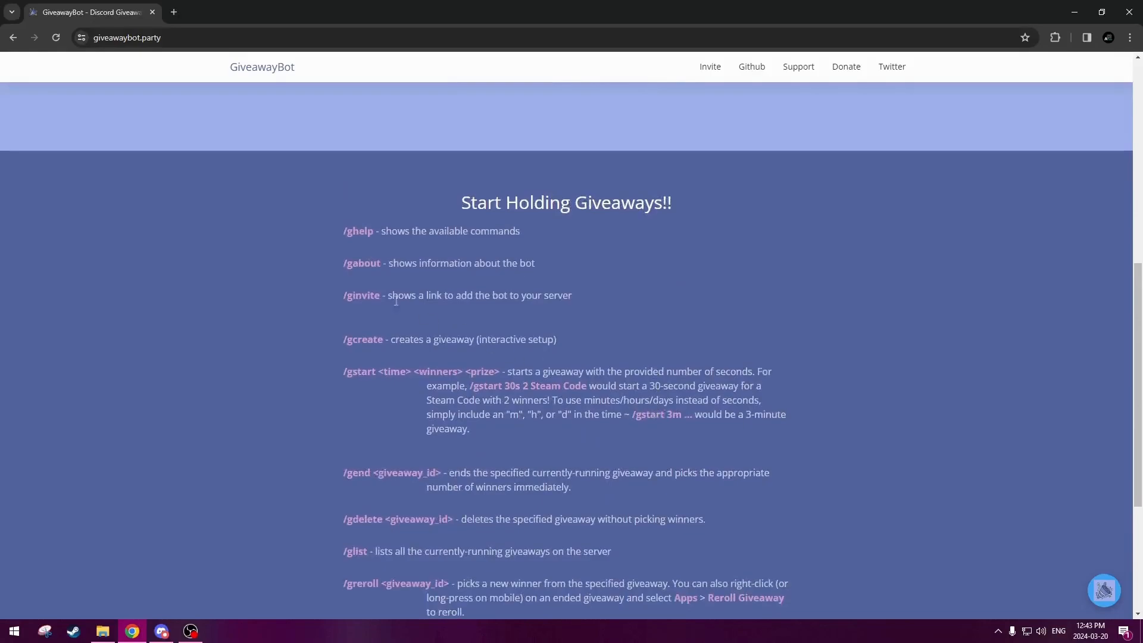
drag(345, 338, 561, 340)
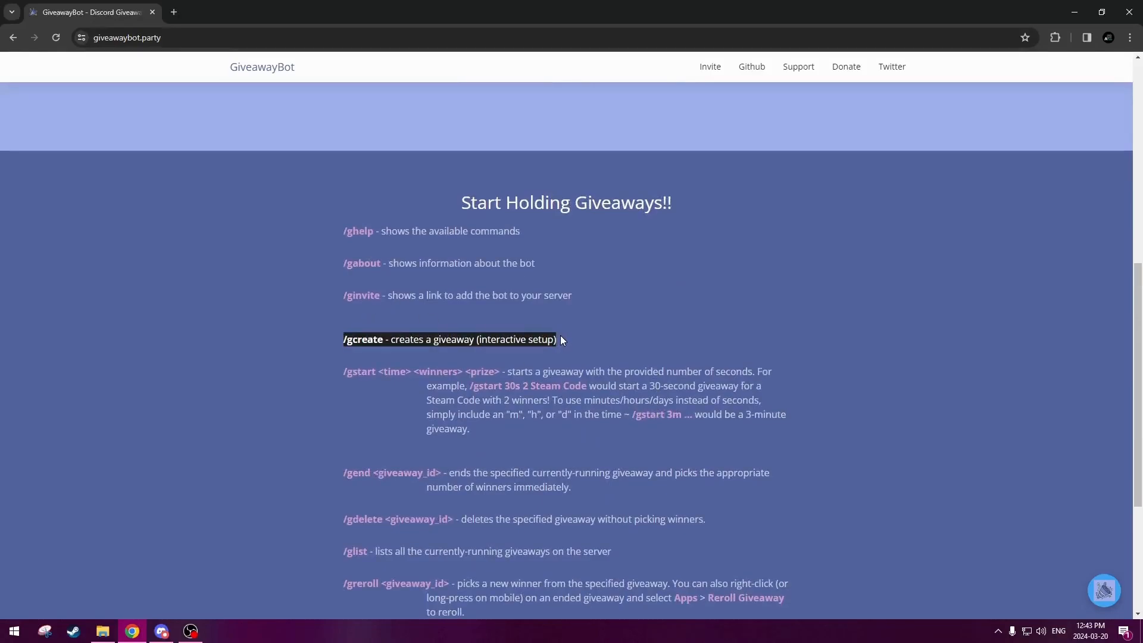
click(562, 338)
scroll(547, 338, up, 7)
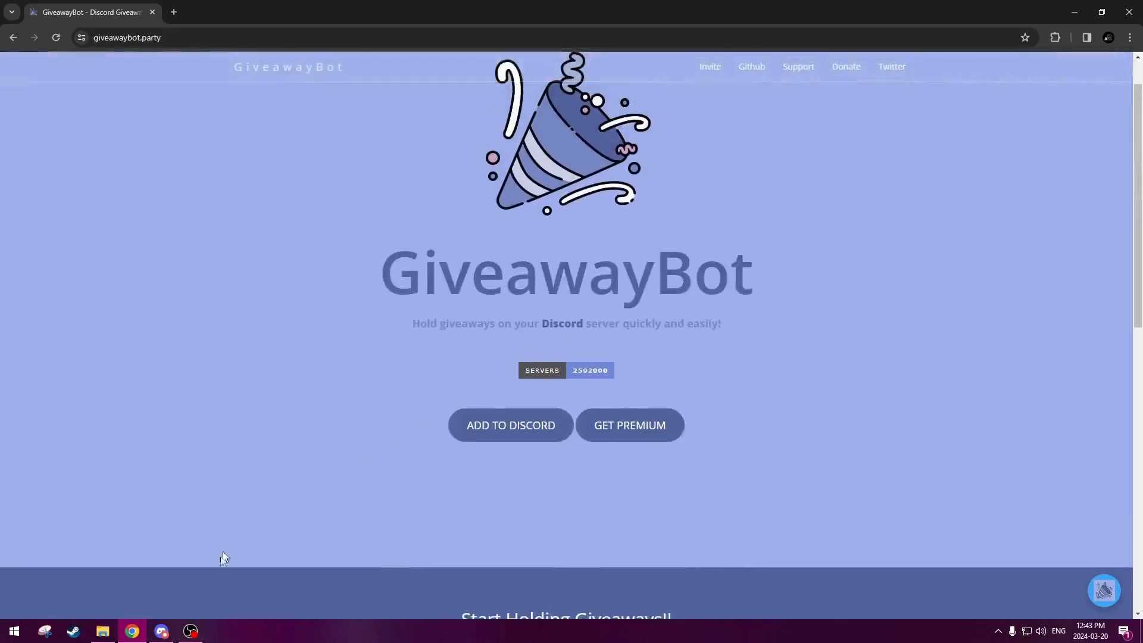
- Switch back to Discord, start a slash command in the giveaways channel, and look through GiveawayBot's available commands
click(161, 631)
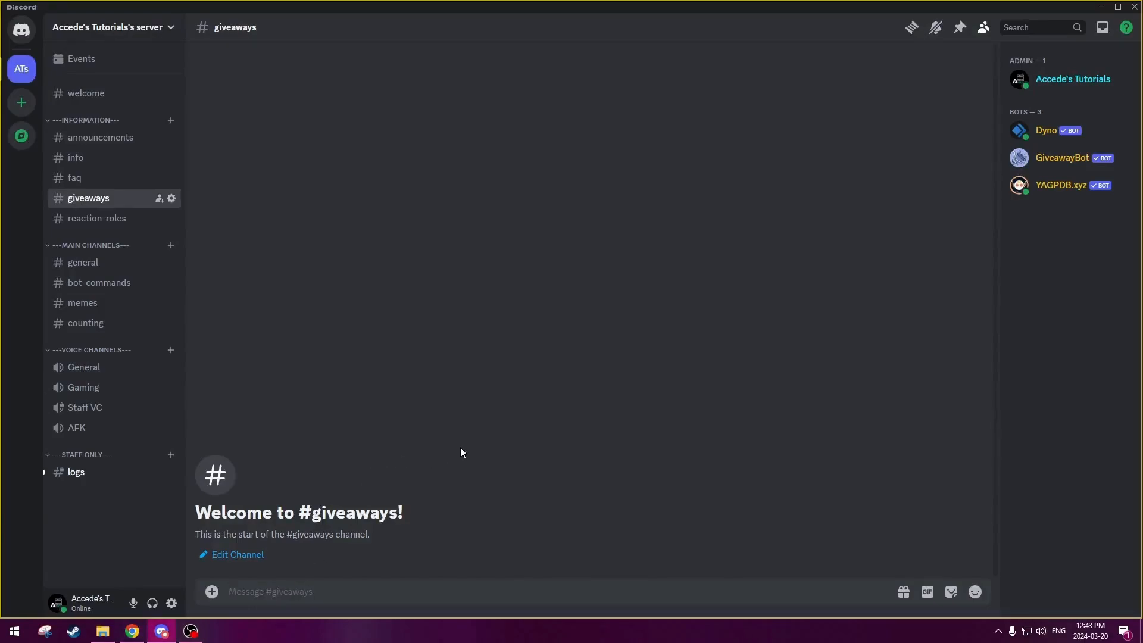
text(/)
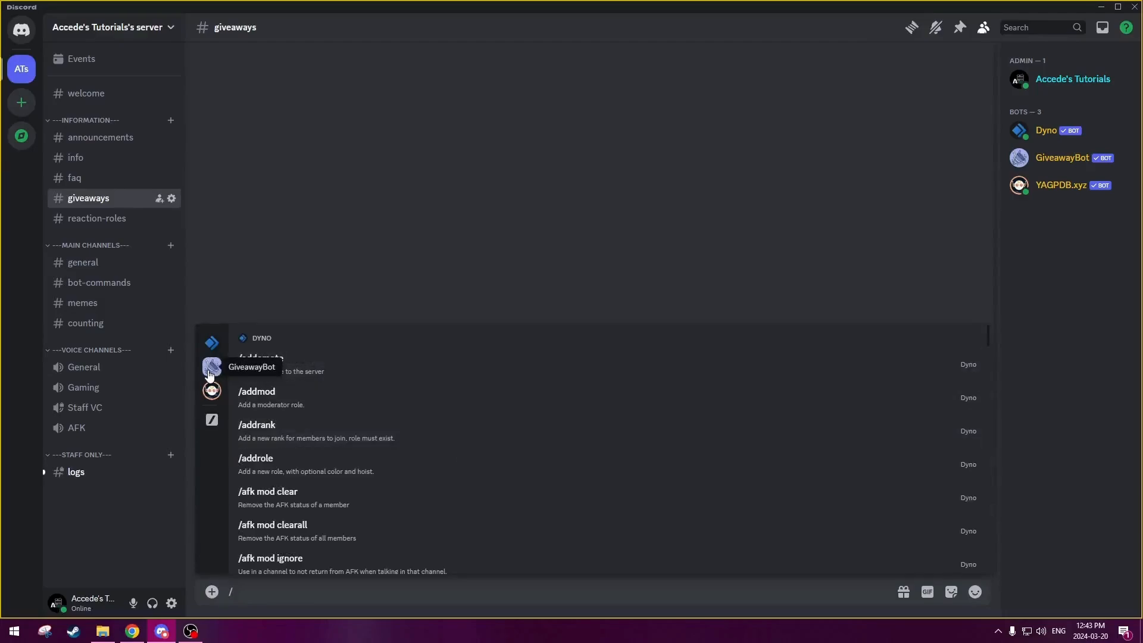
click(211, 367)
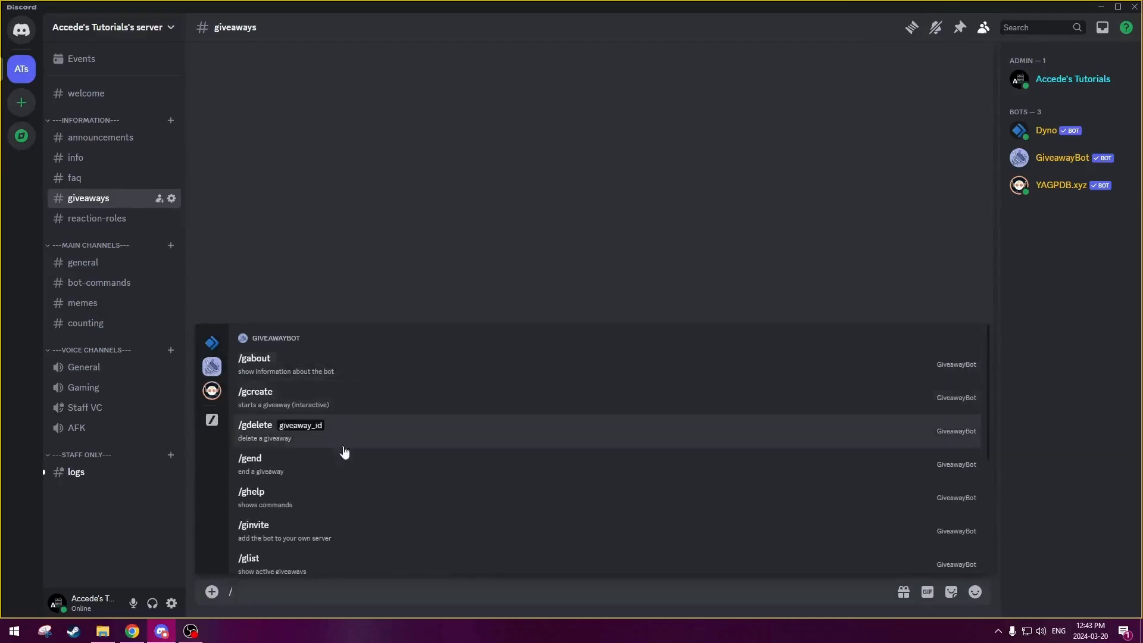
scroll(349, 452, down, 3)
scroll(350, 462, up, 3)
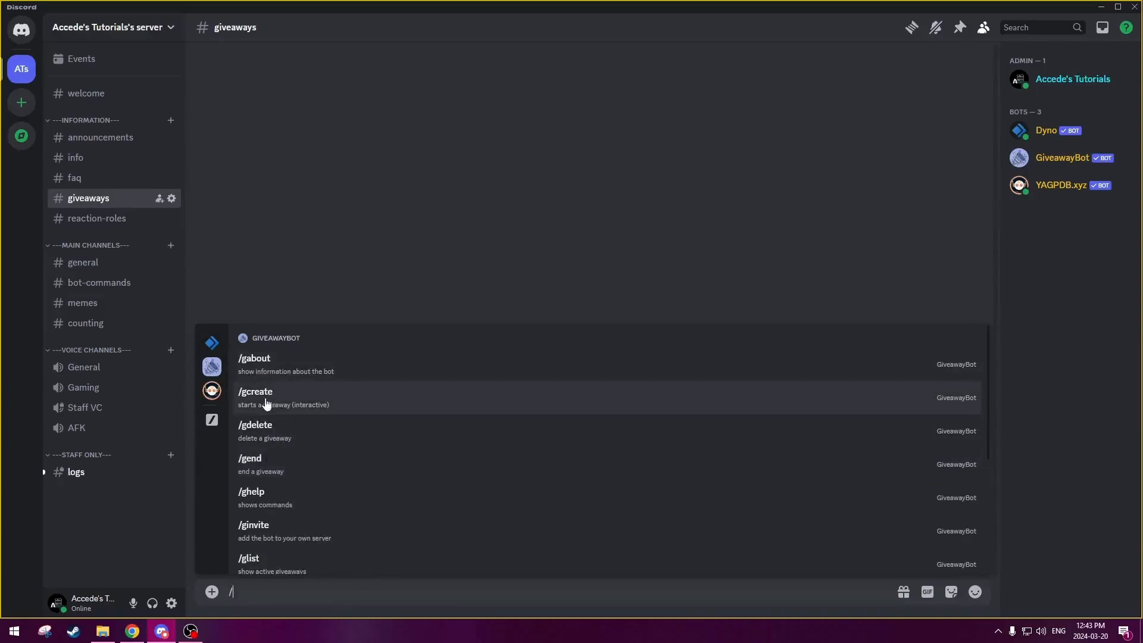
- Run GiveawayBot's /gcreate command in the giveaways channel to open the giveaway form
text(gcreate)
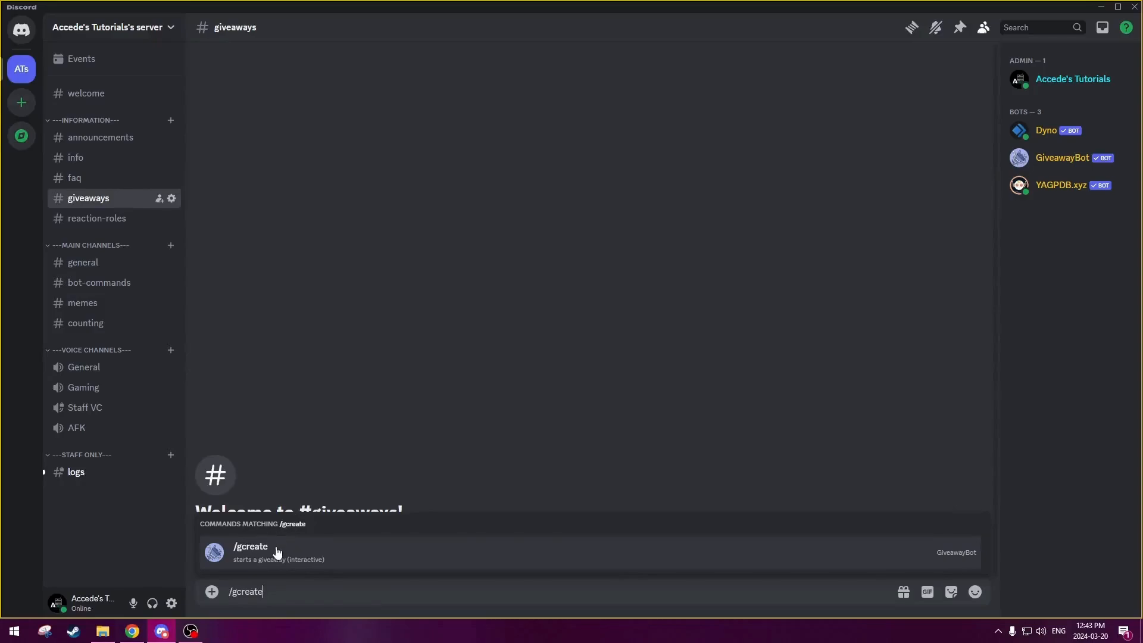
click(277, 551)
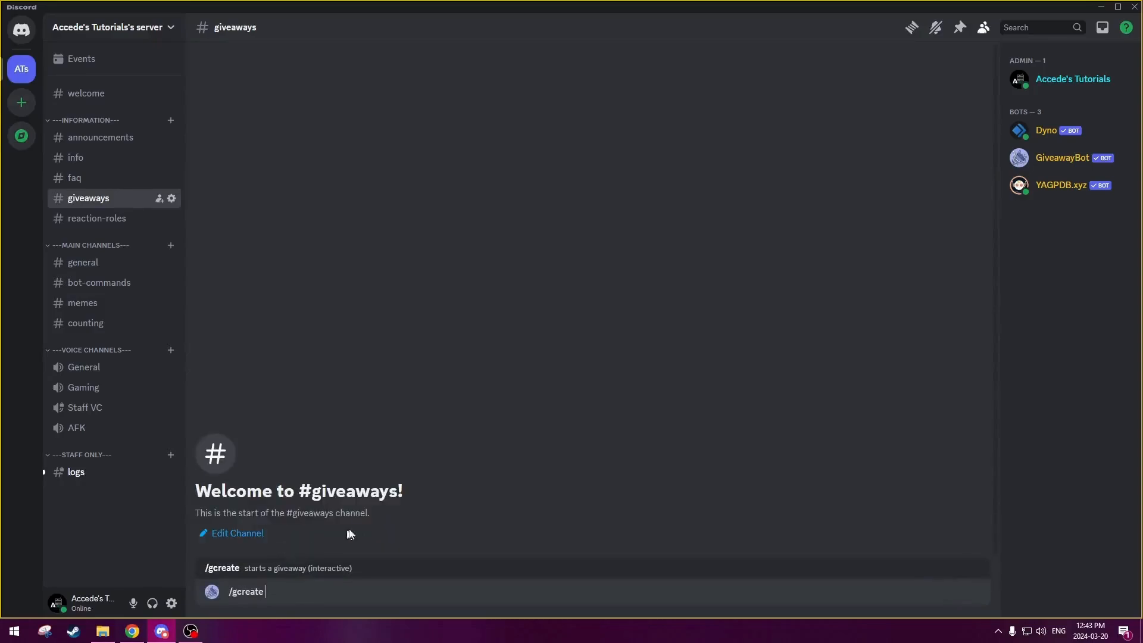
key(Return)
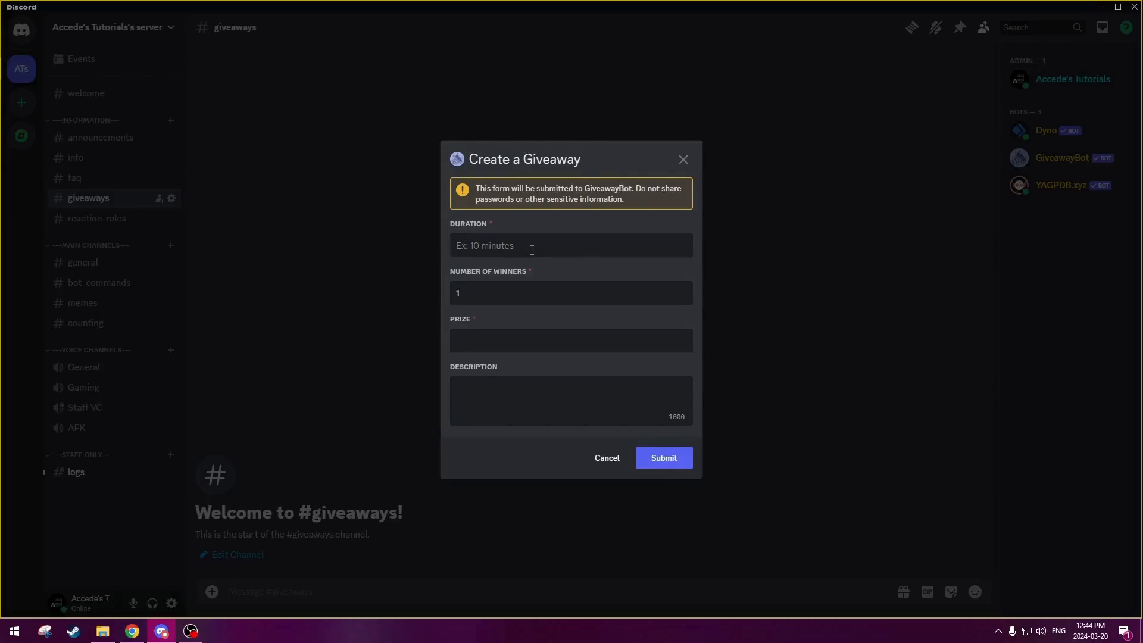
text(1d)
key(BackSpace)
text(m)
key(BackSpace)
key(BackSpace)
text(30s)
key(BackSpace)
key(BackSpace)
key(BackSpace)
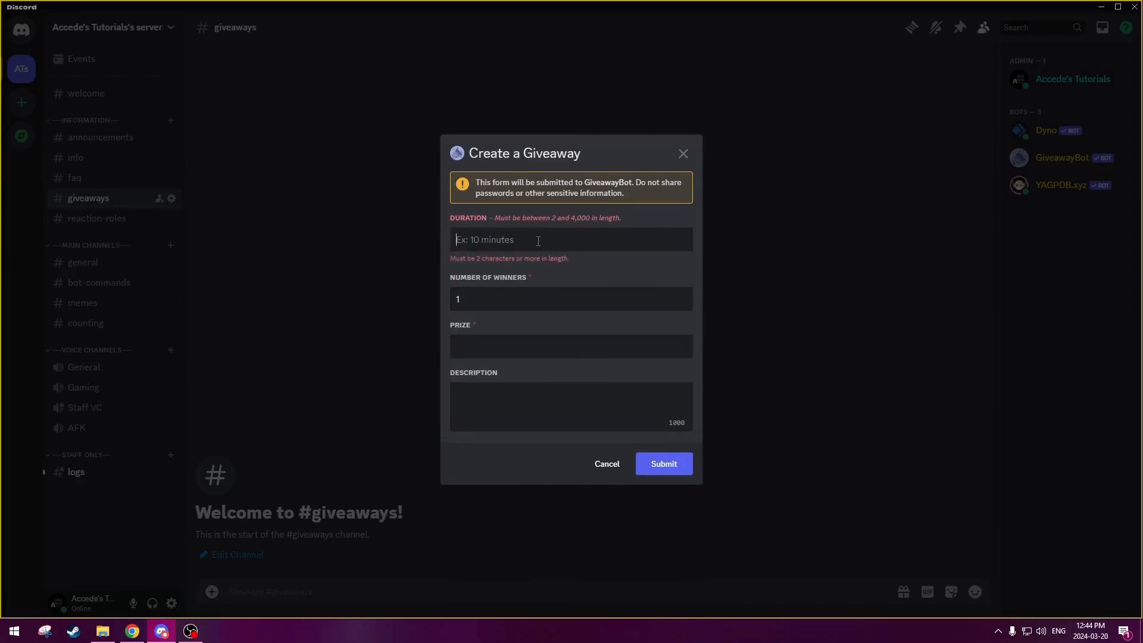
- Set the giveaway's duration to 15s and the number of winners to 1
text(15s)
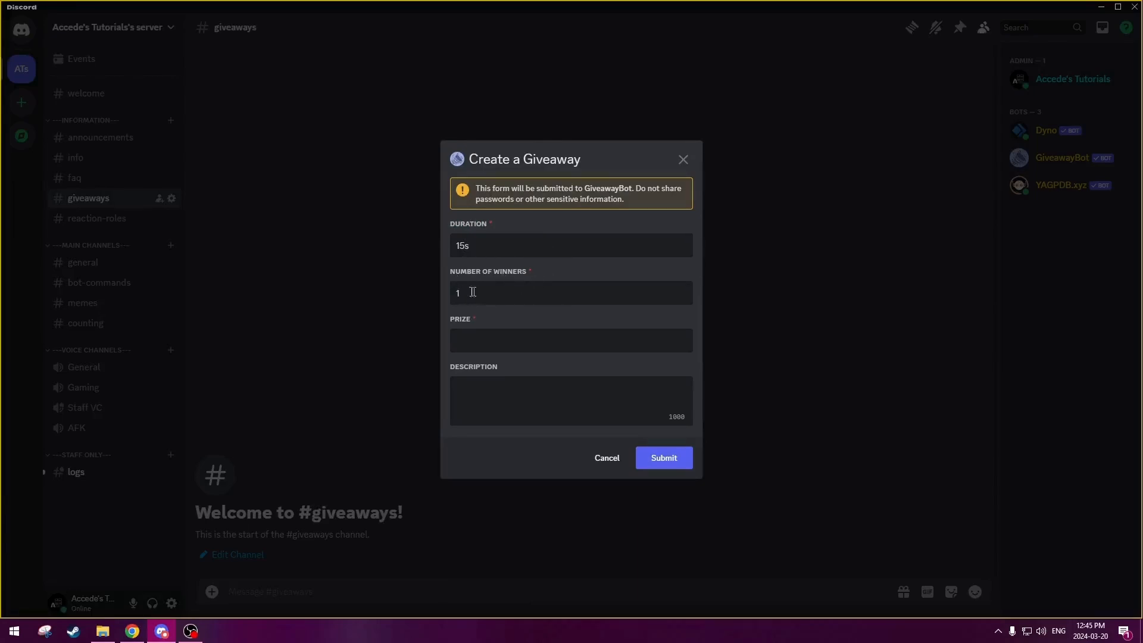
double_click(476, 292)
click(497, 296)
drag(497, 296, 442, 302)
click(497, 297)
click(495, 293)
click(487, 296)
text(3)
drag(497, 292, 447, 293)
text(1)
- Enter "Discord Nitro" as the prize and "Giveaway of Discord Nitro Premium" as the description, and submit the giveaway
click(495, 343)
text(Discord Nitr)
text(o)
text(Giveaway of)
text( Discord Ni)
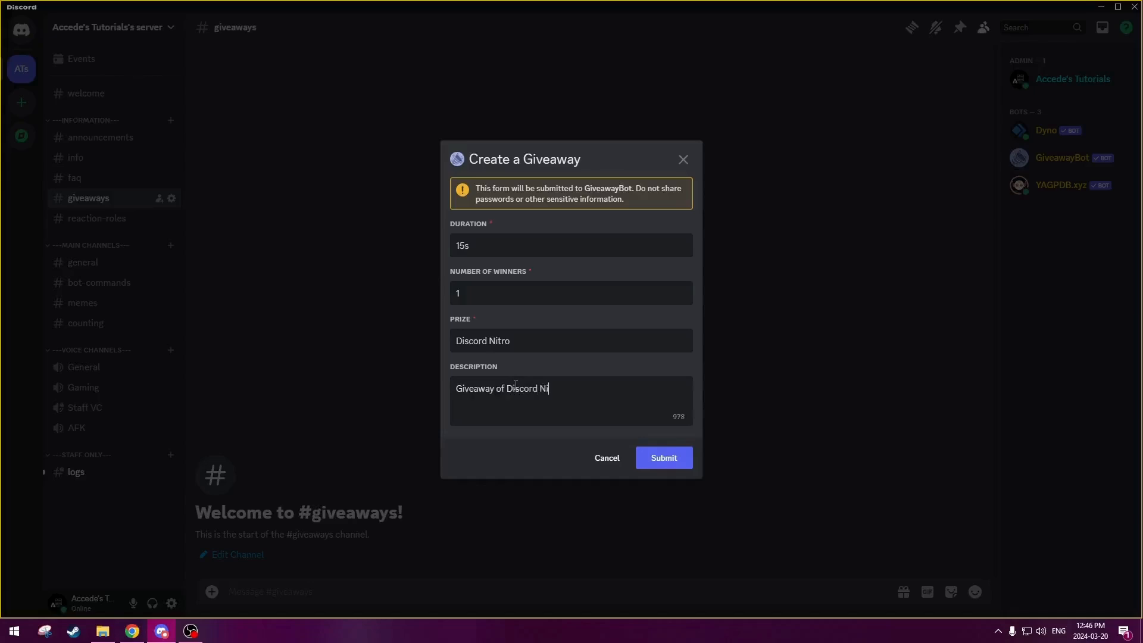
text(tro Premium)
drag(599, 388, 570, 399)
click(600, 391)
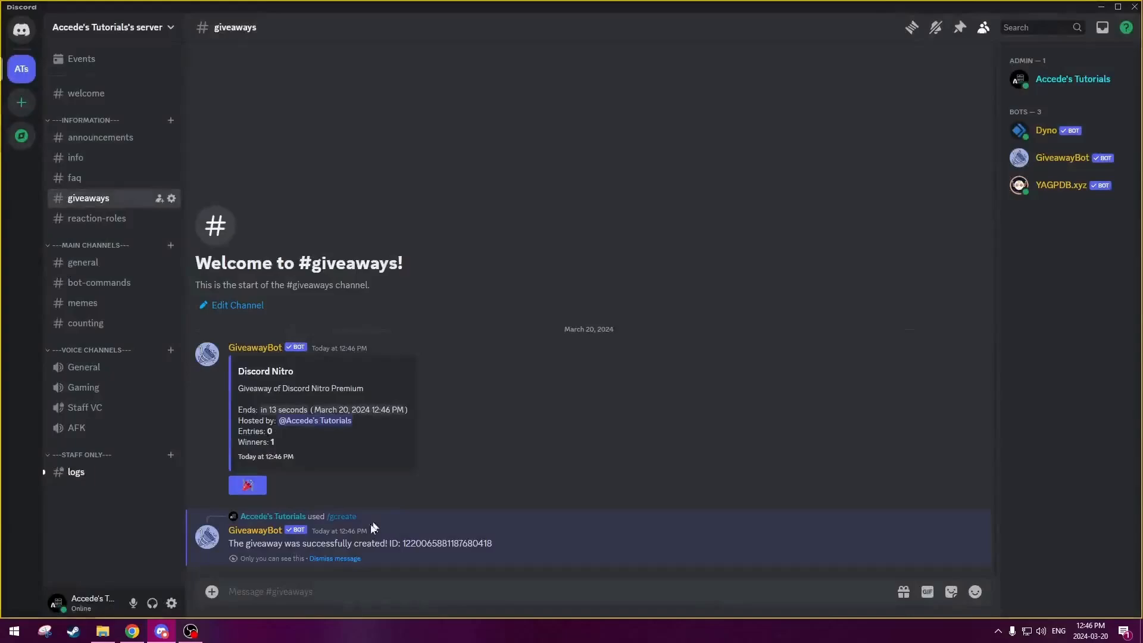
- Dismiss the bot's creation message and enter the Discord Nitro giveaway
click(331, 559)
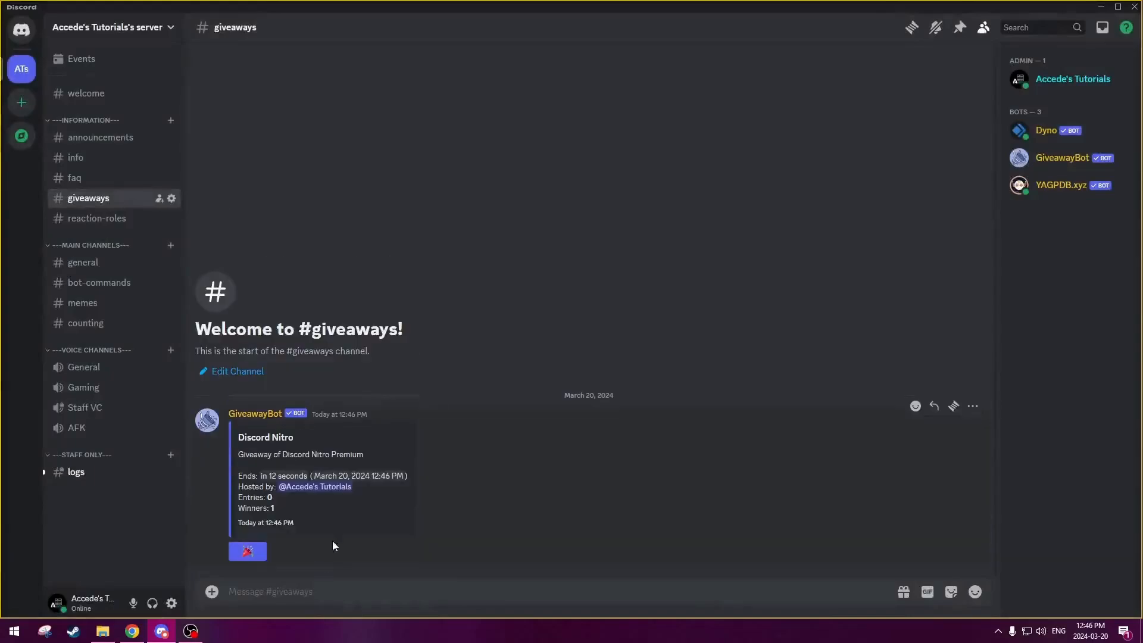
click(247, 555)
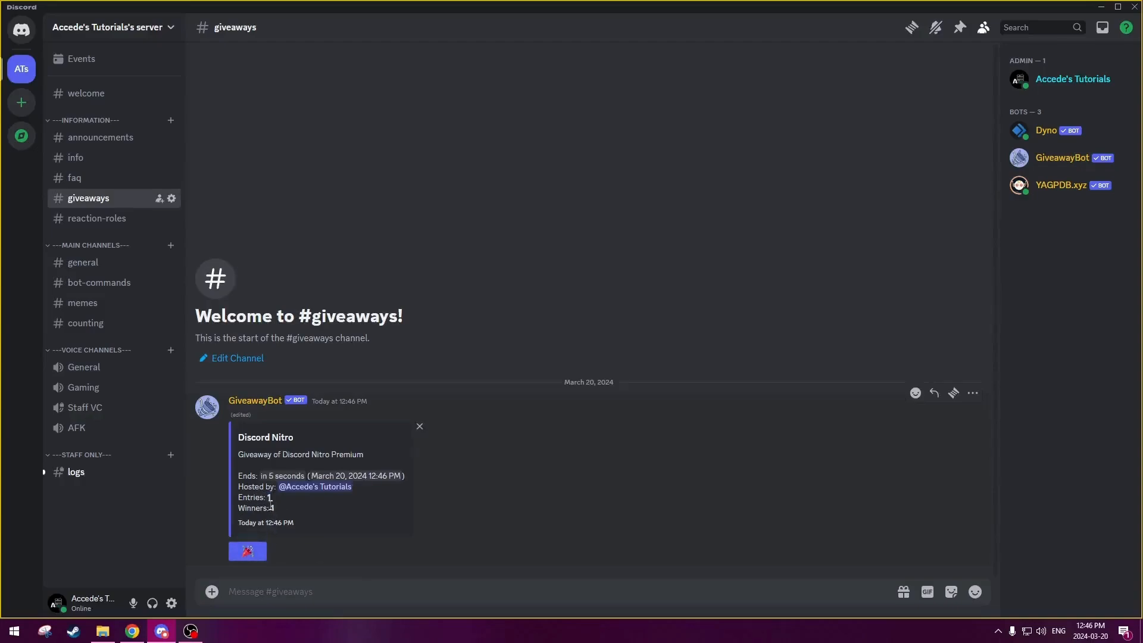
drag(238, 509, 280, 507)
click(276, 507)
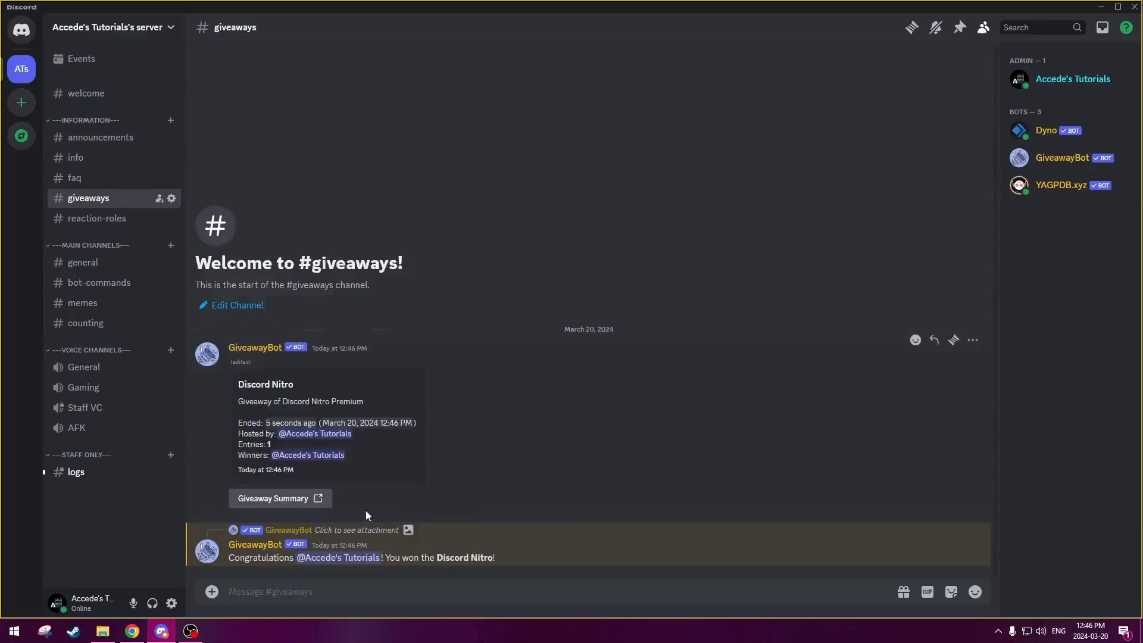
- Examine the winner announcement and the ended giveaway's description and end time
drag(230, 558, 493, 556)
click(264, 560)
click(489, 558)
click(467, 558)
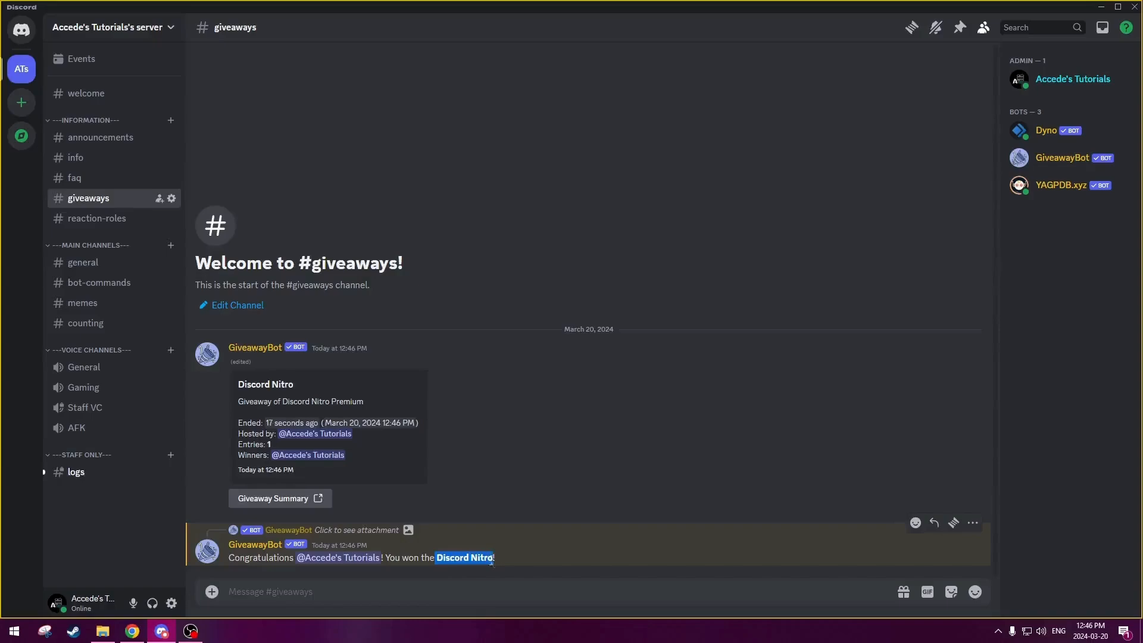
drag(238, 401, 364, 404)
drag(239, 403, 348, 403)
drag(269, 424, 367, 429)
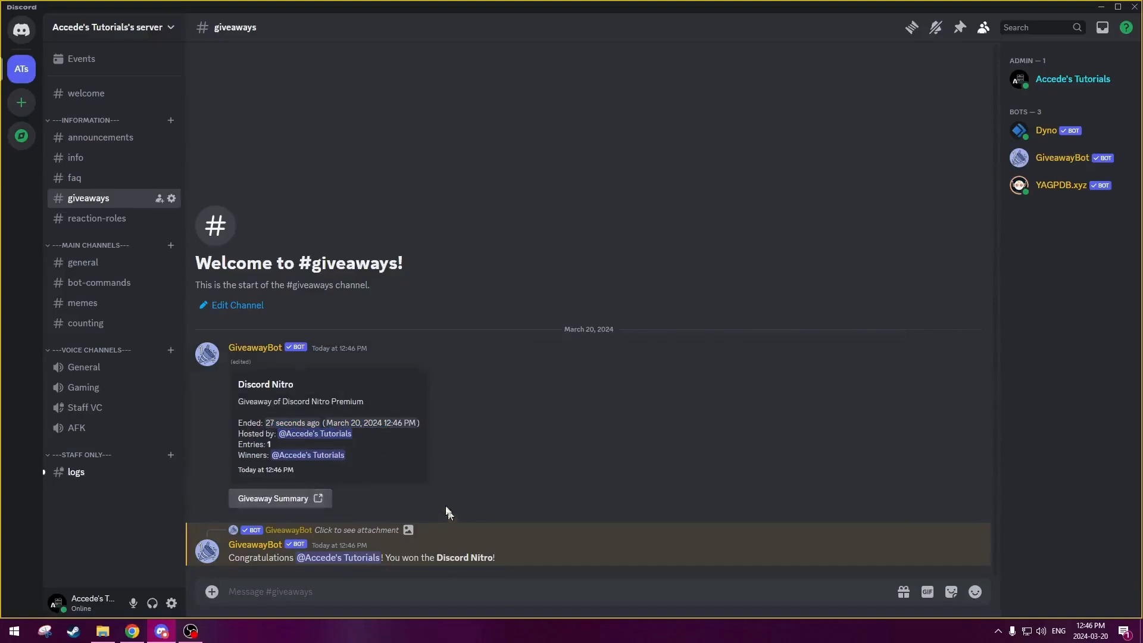
- Visit the Giveaway Summary website, trusting giveawaybot.party links from now on
click(319, 499)
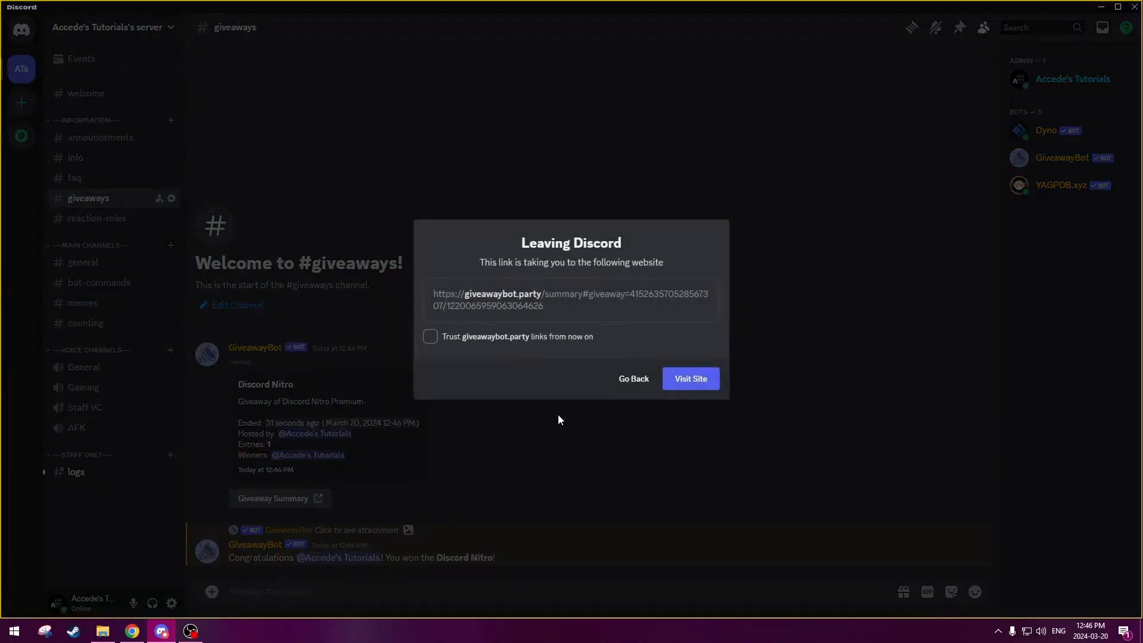
click(434, 339)
click(684, 379)
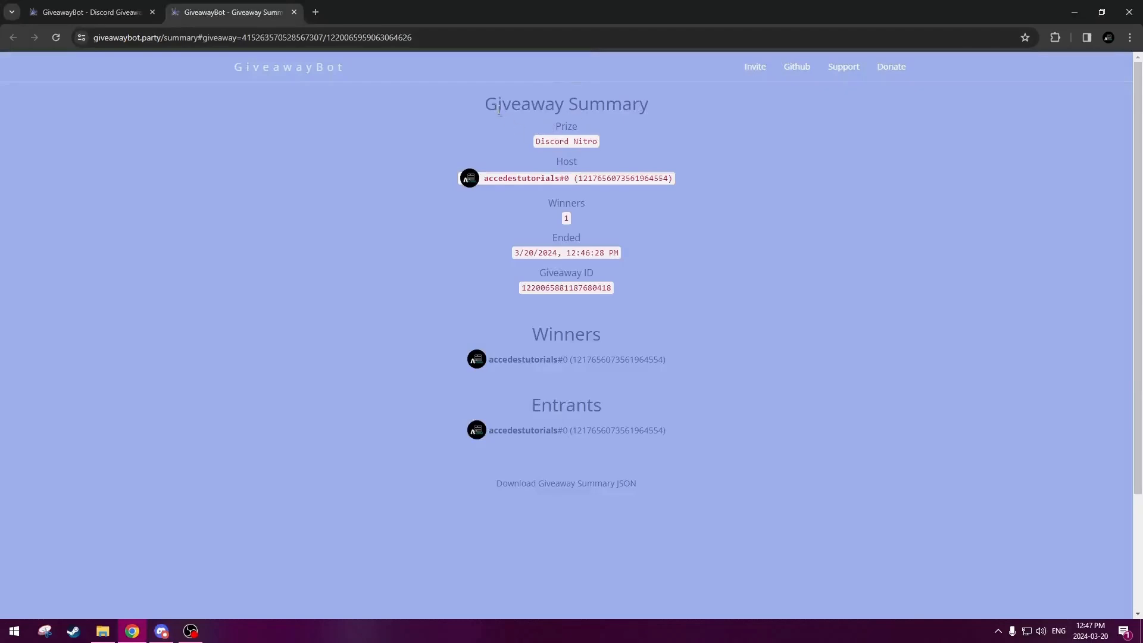
- Examine the giveaway summary's entrants, end time, host and prize
drag(484, 104, 712, 388)
click(712, 388)
drag(528, 406, 607, 408)
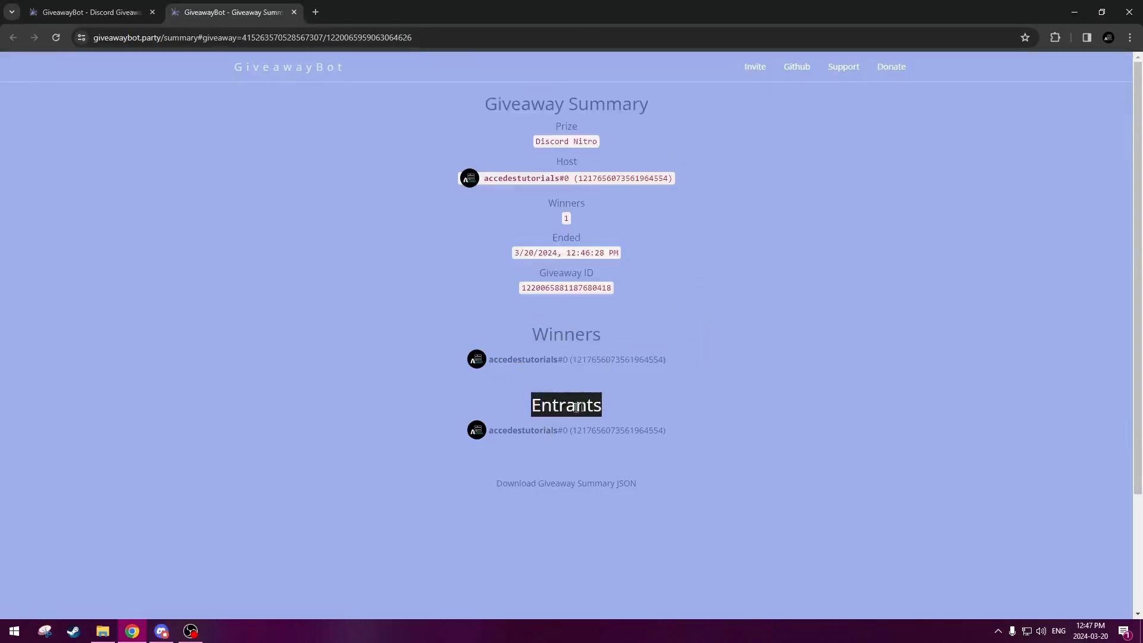
click(516, 426)
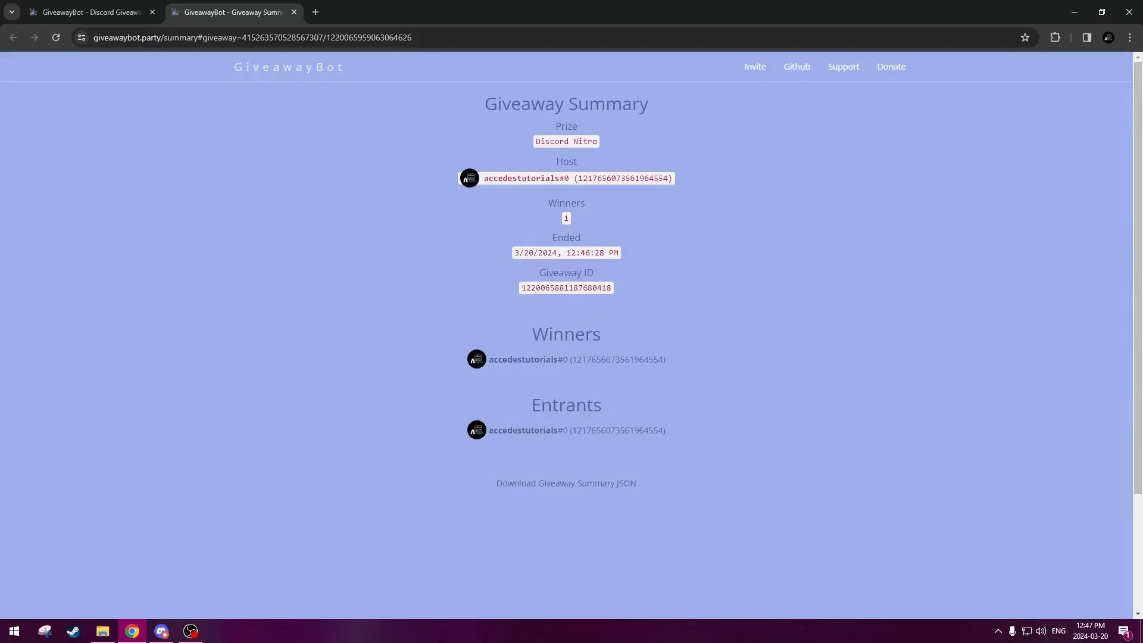
drag(514, 256, 591, 258)
click(567, 258)
click(592, 256)
drag(500, 178, 622, 179)
click(625, 179)
drag(554, 142, 601, 142)
click(603, 144)
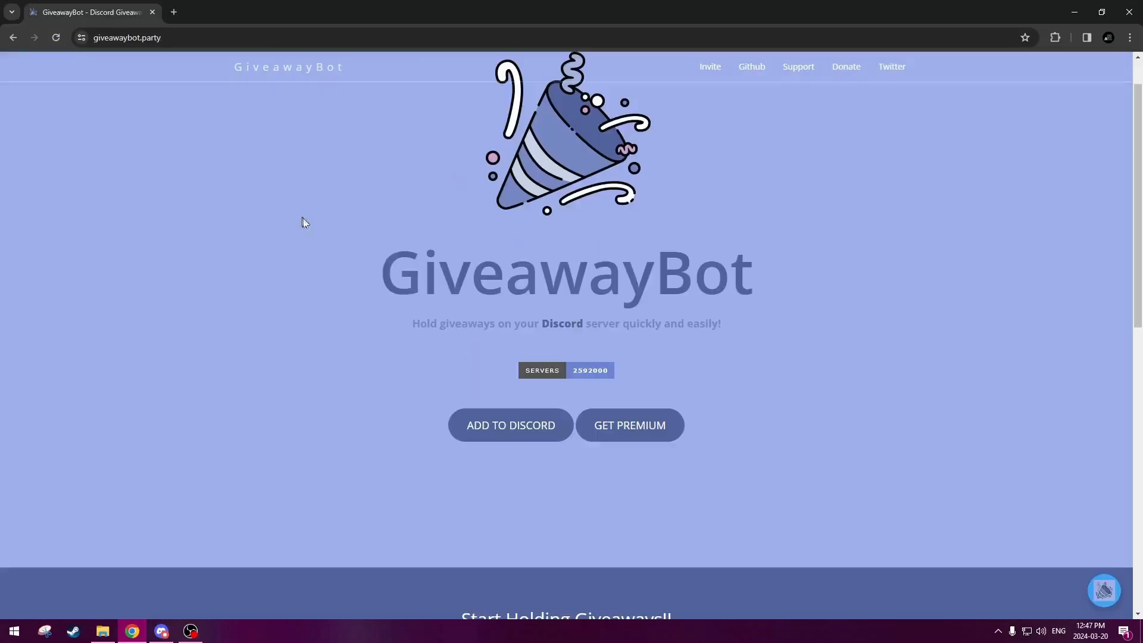
- Look over the GiveawayBot home page and switch back to Discord
scroll(416, 341, down, 5)
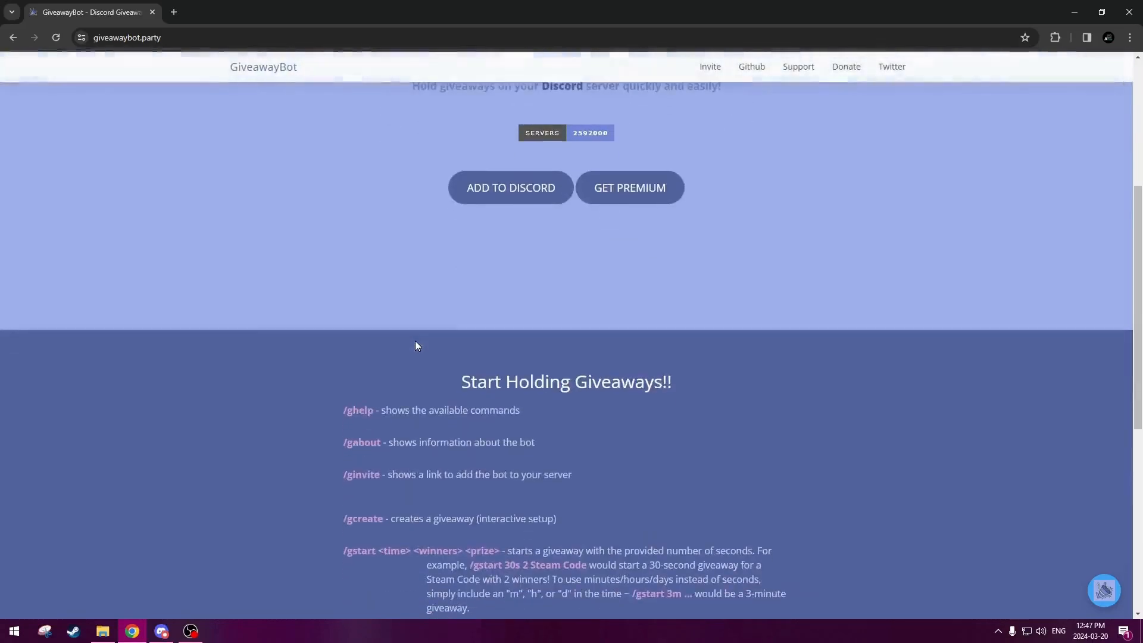
scroll(419, 338, up, 5)
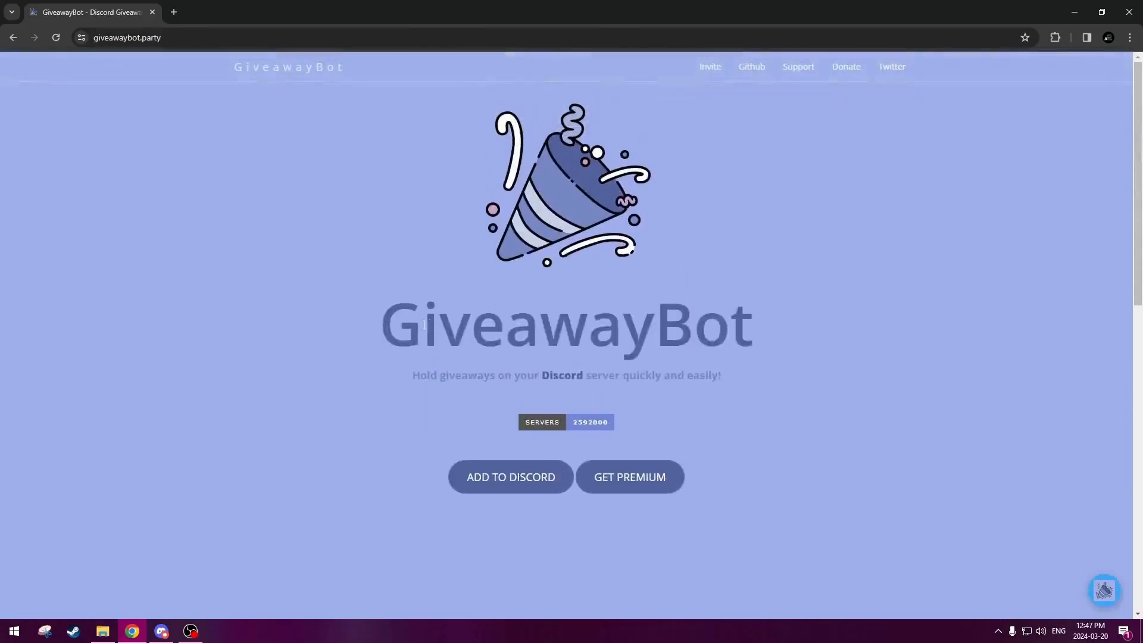
click(161, 631)
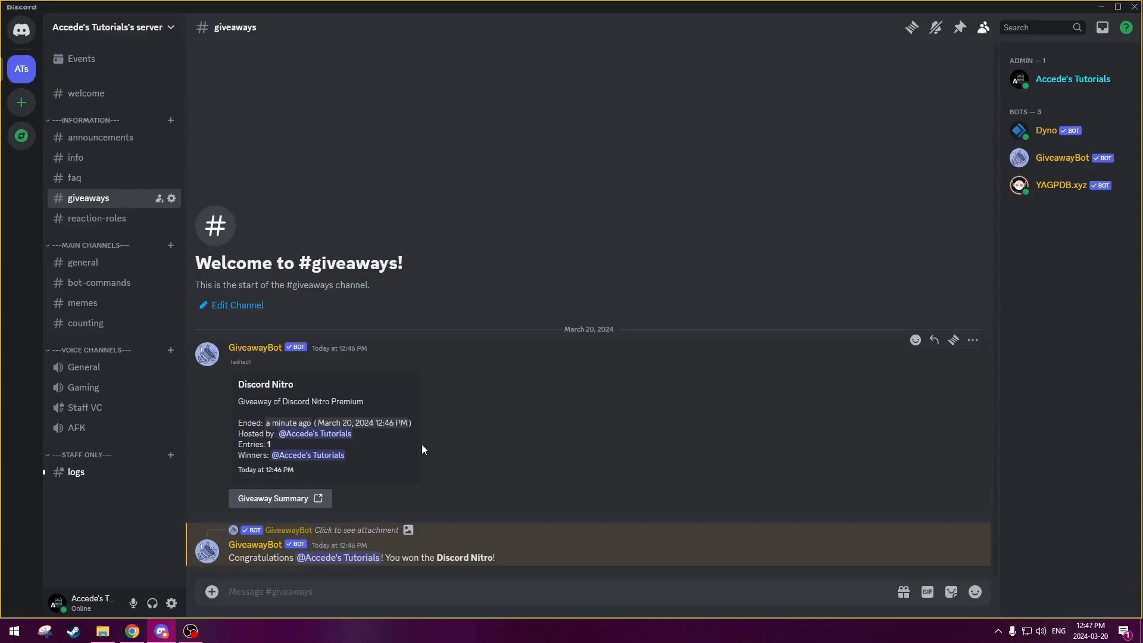
- Start the /greroll command in the giveaways channel, ready for its giveaway_id value
mouse_move(421, 445)
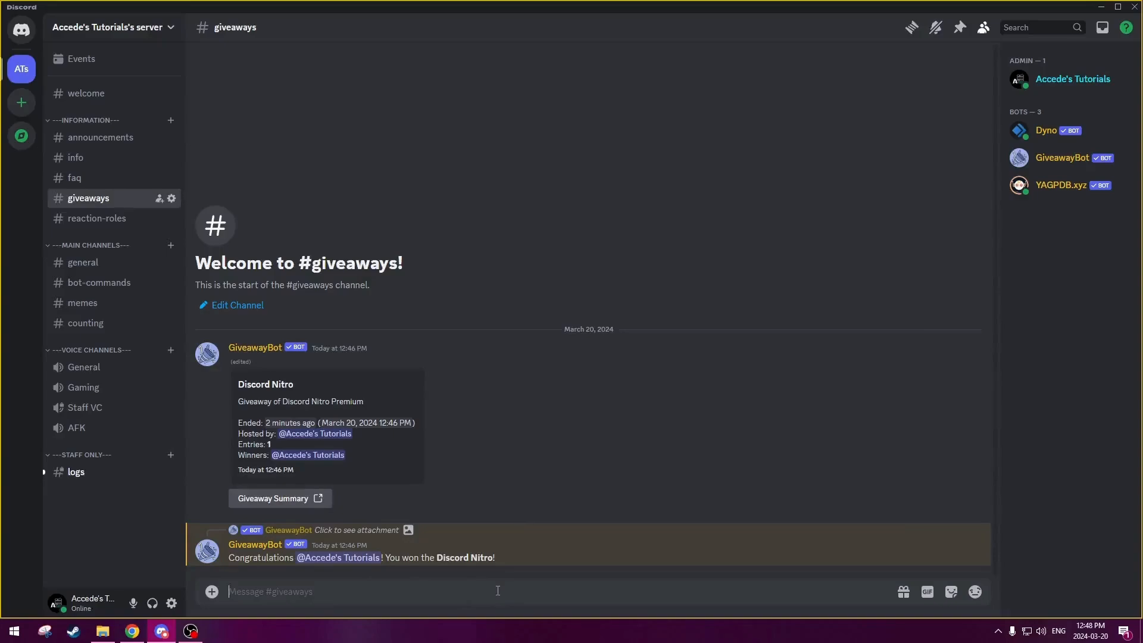
text(/grerol)
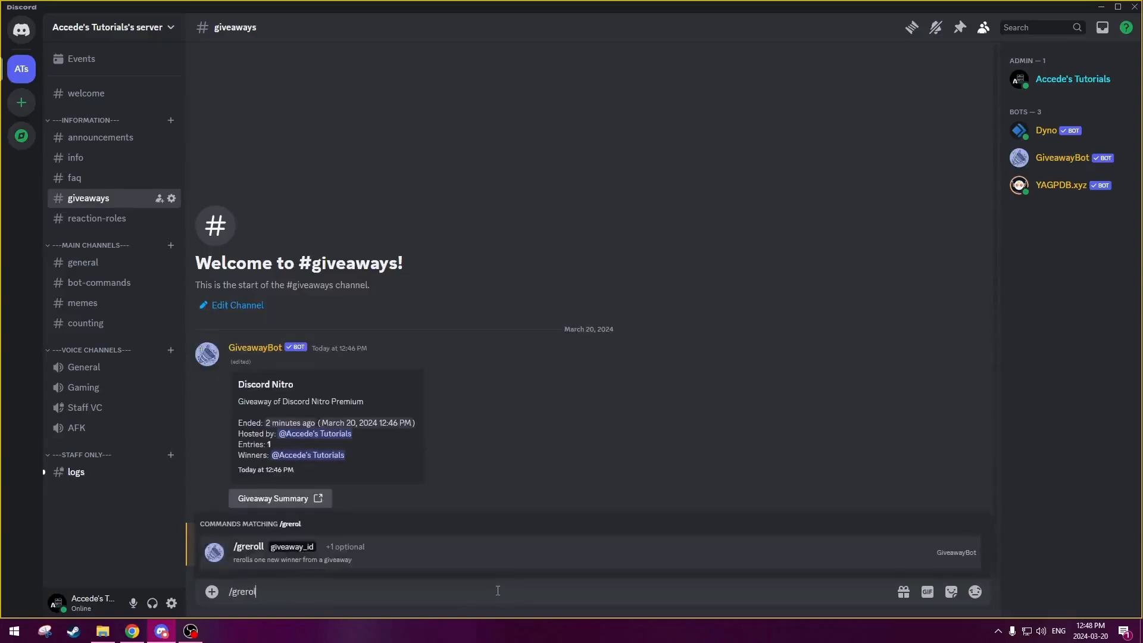
text(l)
key(Tab)
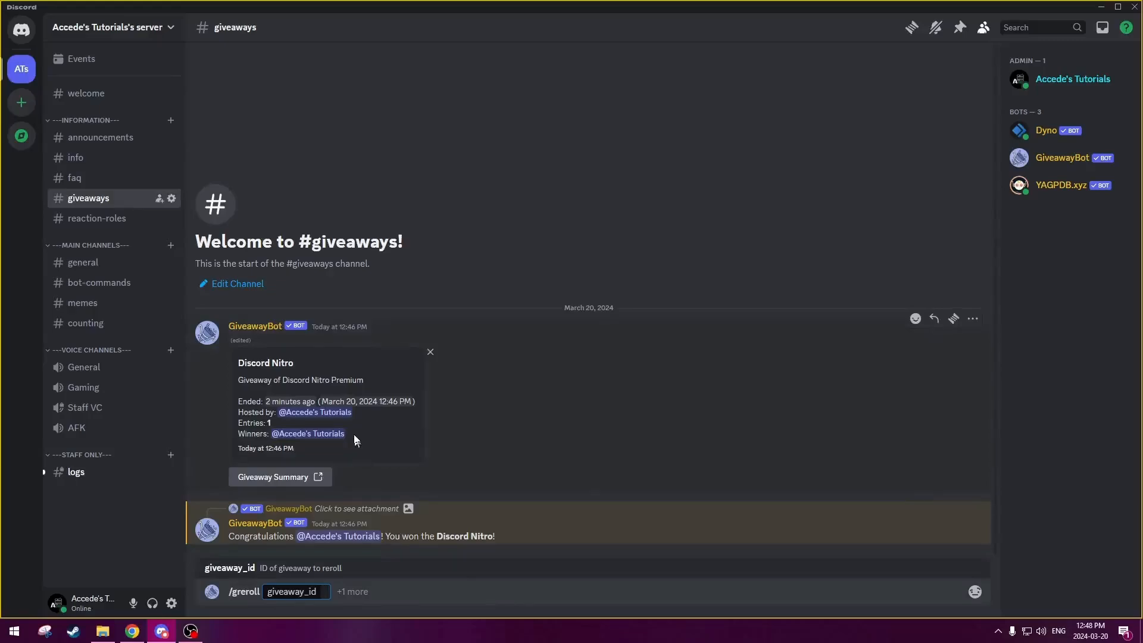
- Reopen the Discord Nitro giveaway's summary page and copy its giveaway ID
click(285, 481)
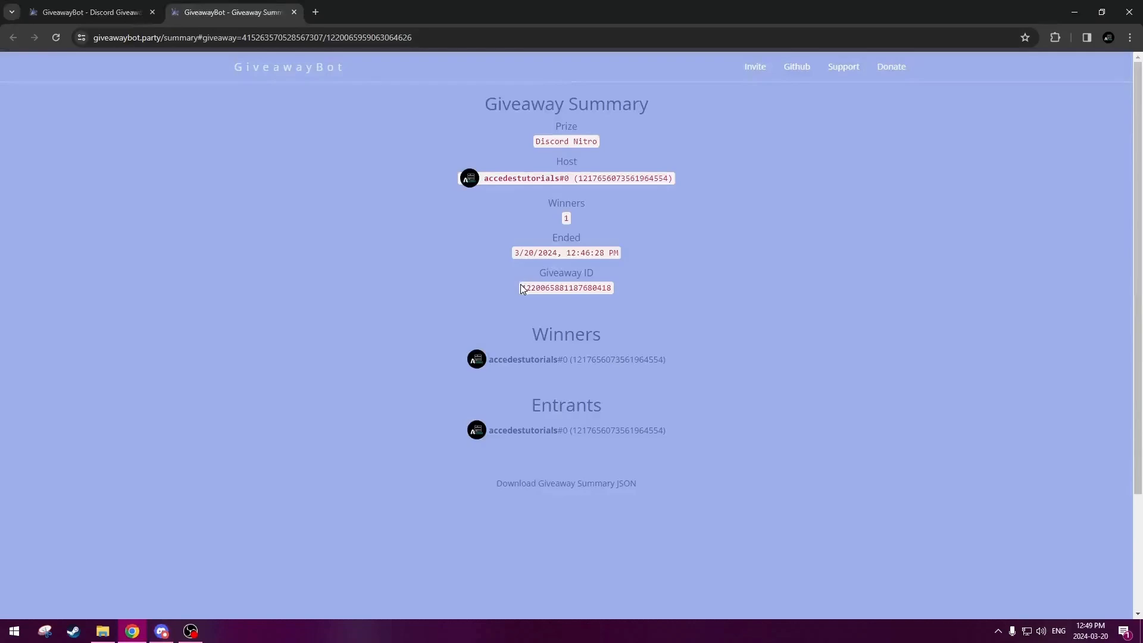
drag(521, 288, 608, 299)
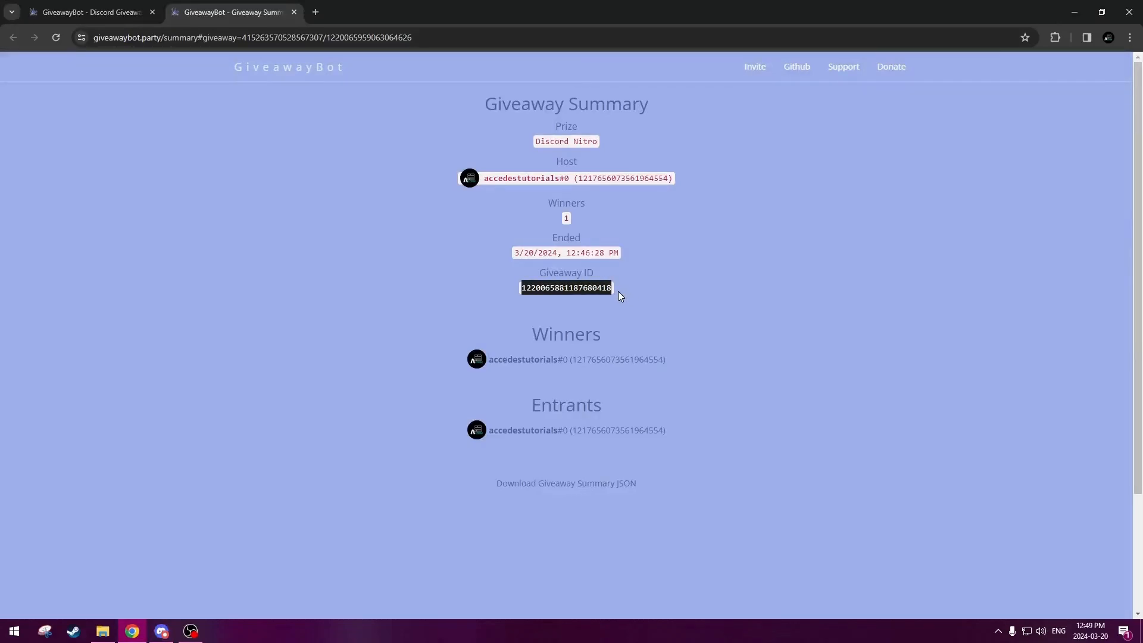
key(ctrl+c)
- Switch back to Discord, paste the copied ID as the /greroll giveaway_id and reroll the winner
click(161, 631)
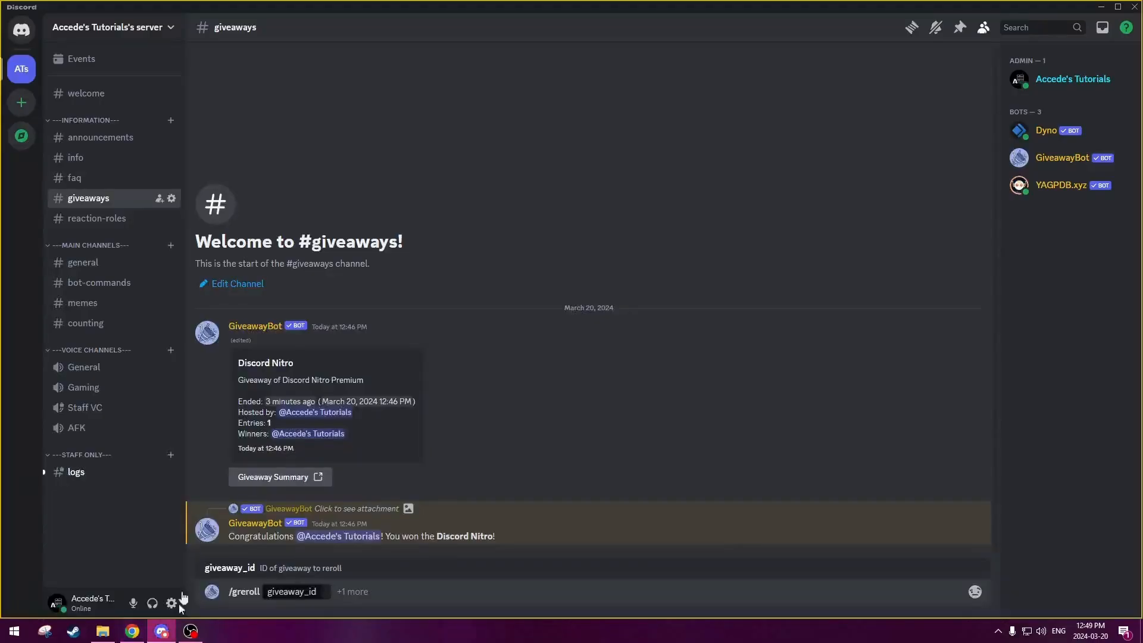
click(326, 598)
key(ctrl+v)
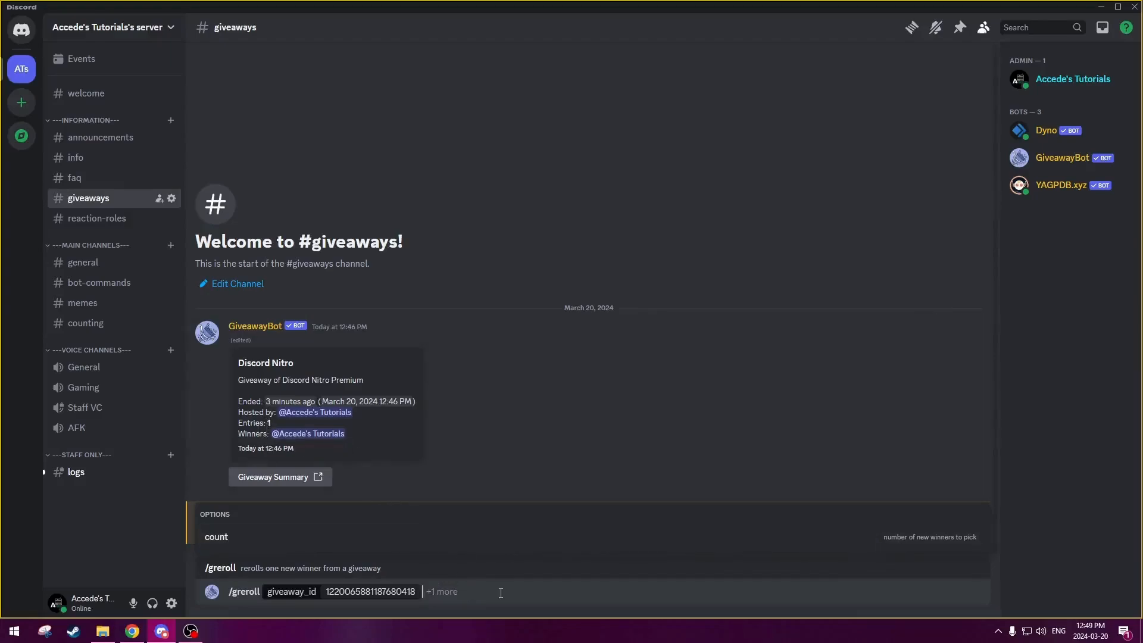
key(Return)
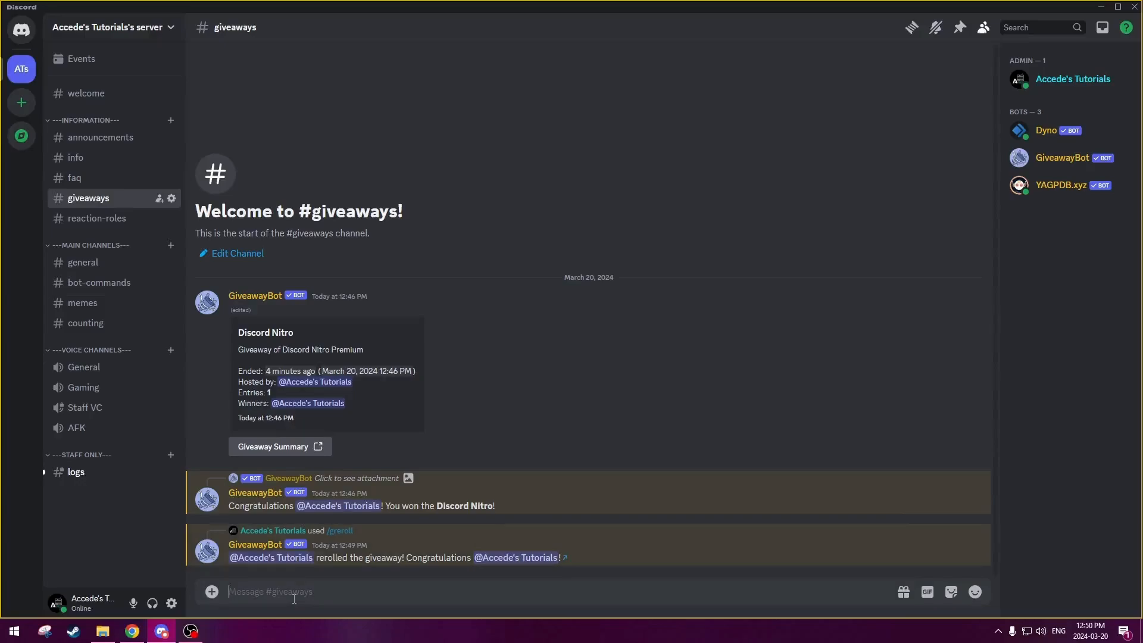
- Run /glist to check for active giveaways and dismiss the bot's reply
text(/glist)
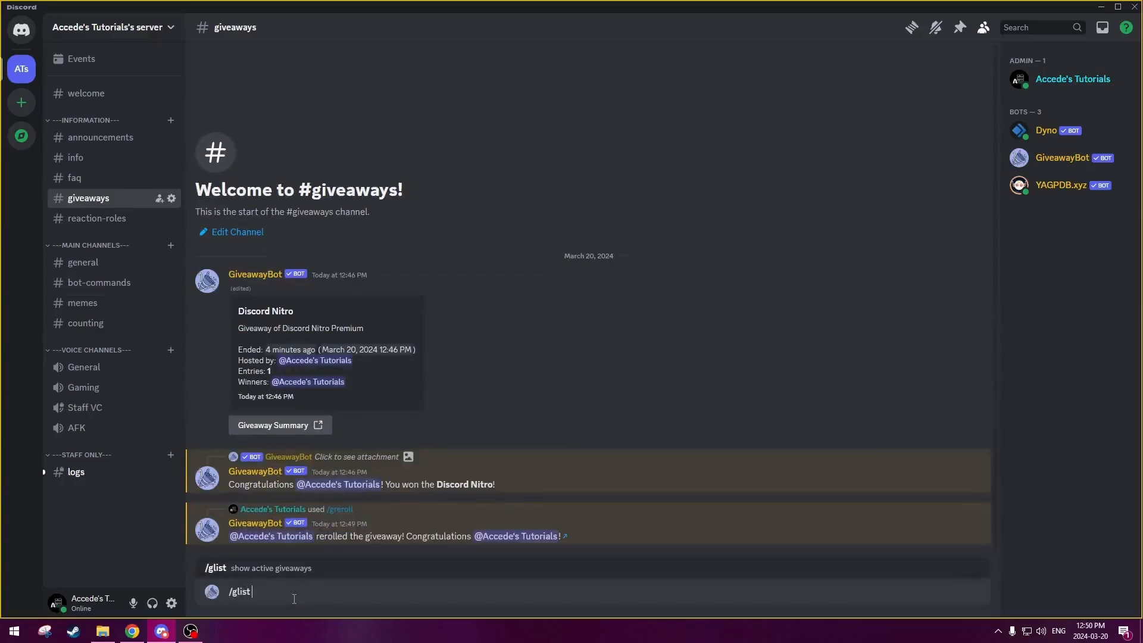
key(Return)
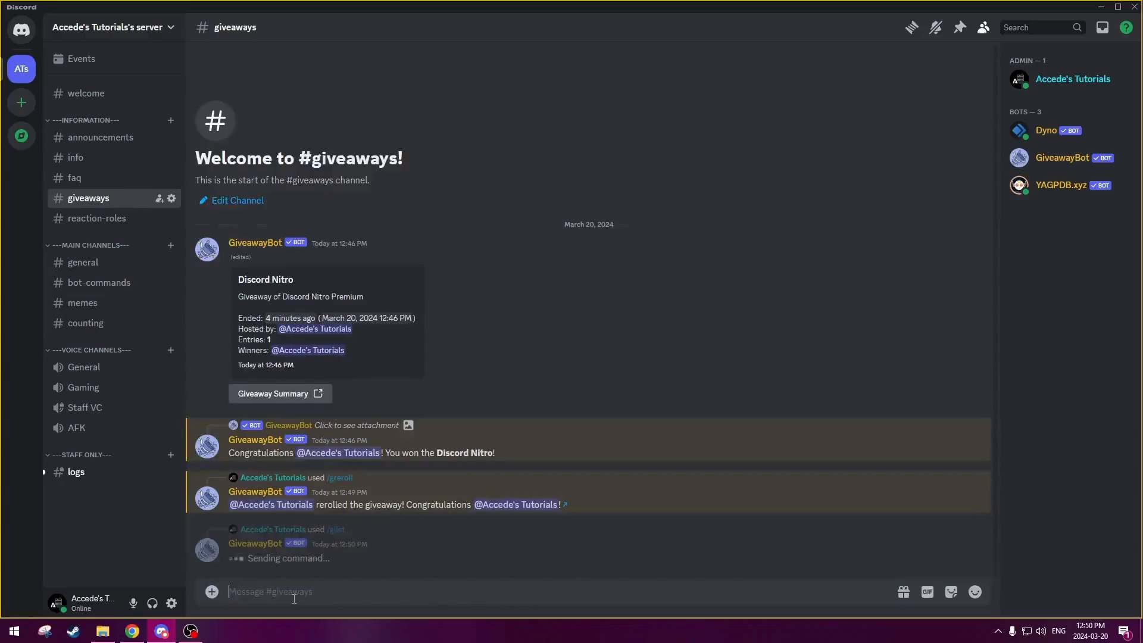
drag(244, 544, 400, 548)
click(400, 548)
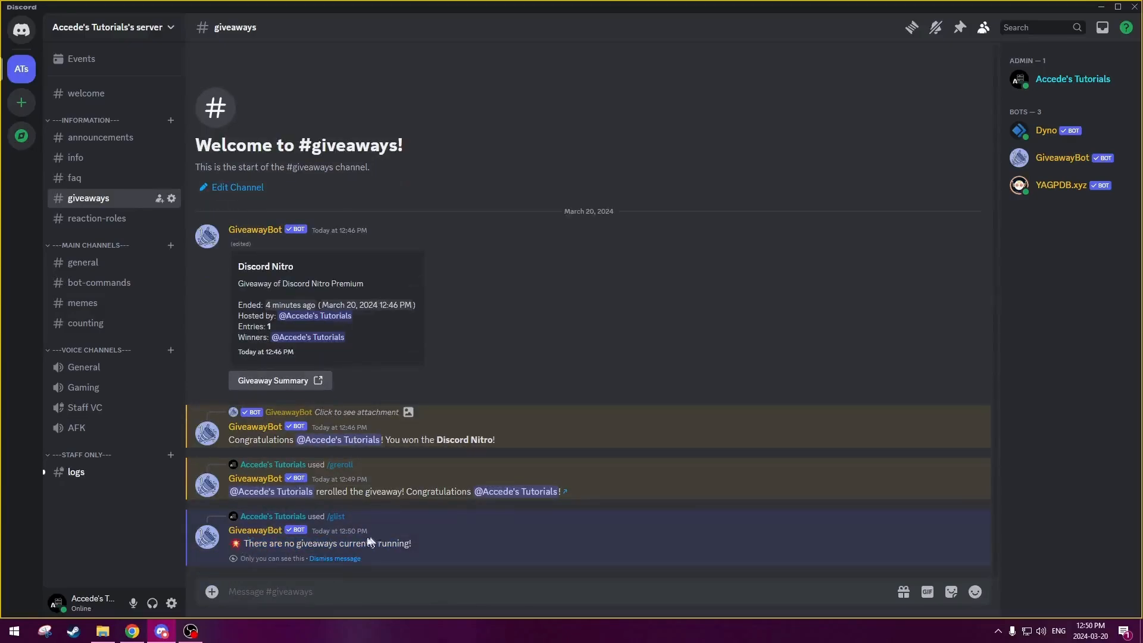
click(313, 559)
- Create another giveaway with /gcreate, using a duration of 10m and "Discord Nitro" as the prize, and review the bot's reply
text(/gcreate)
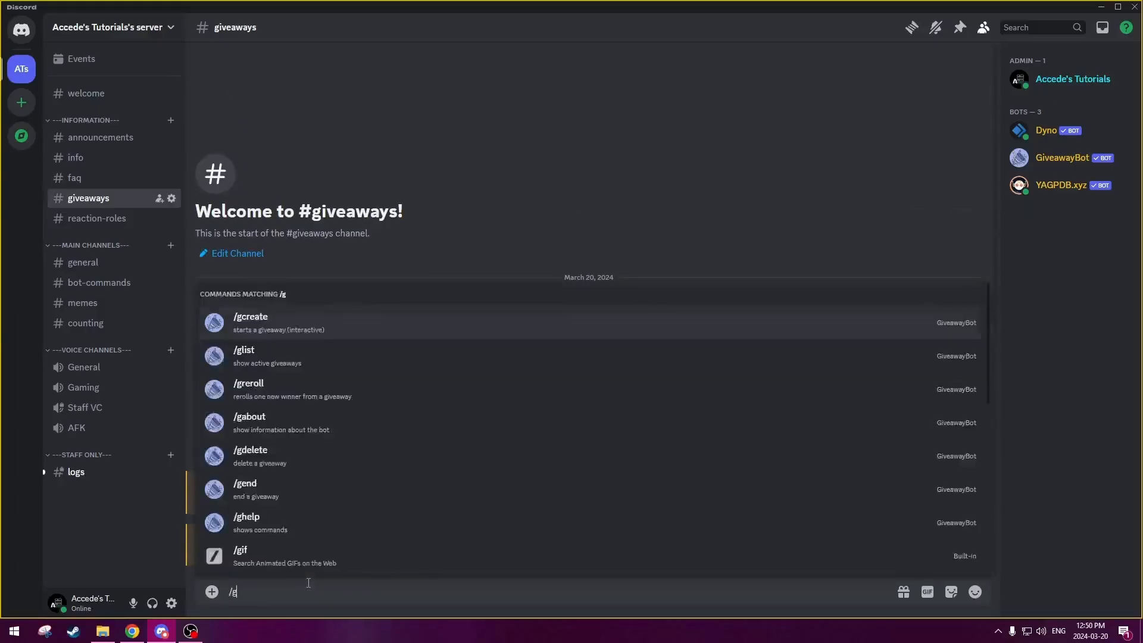
key(Tab)
key(Return)
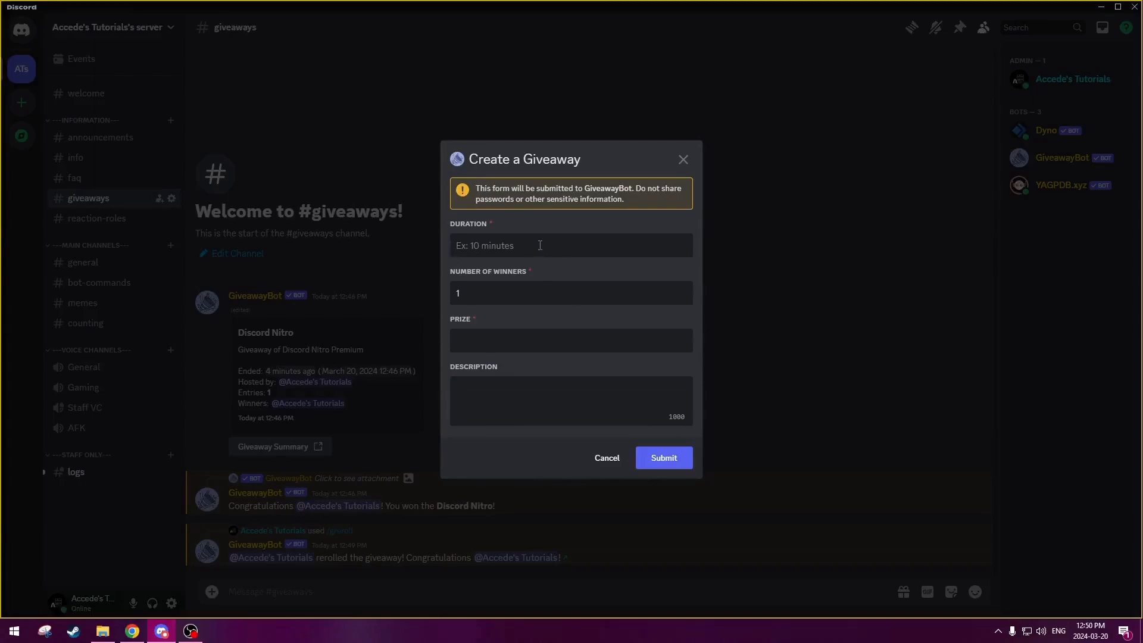
text(10m)
click(676, 463)
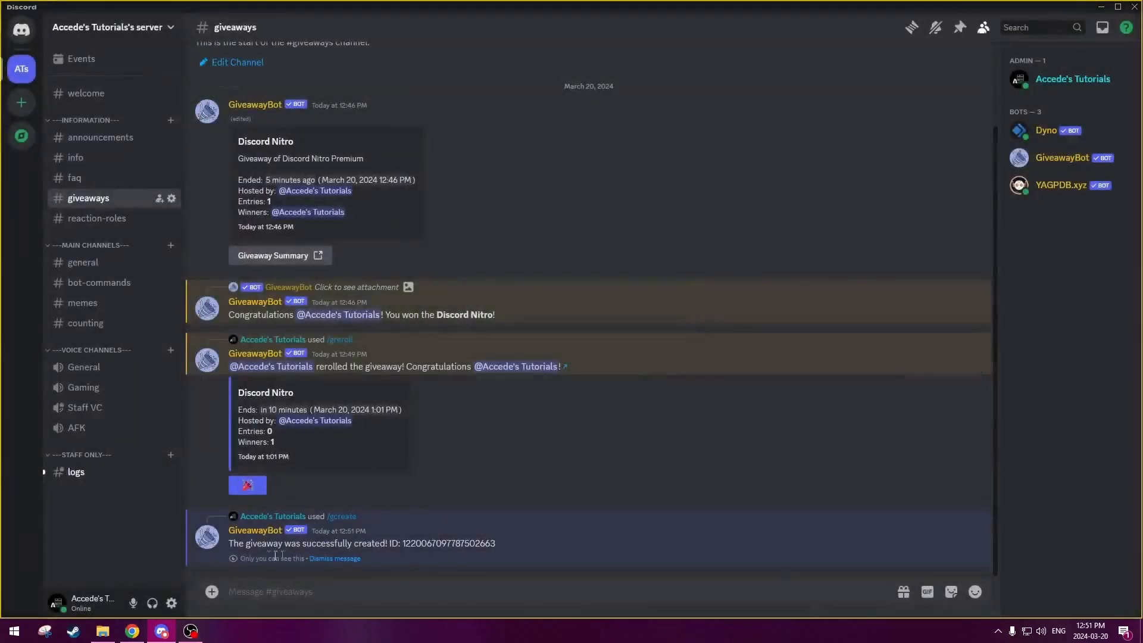
drag(238, 543, 518, 544)
click(449, 540)
click(506, 546)
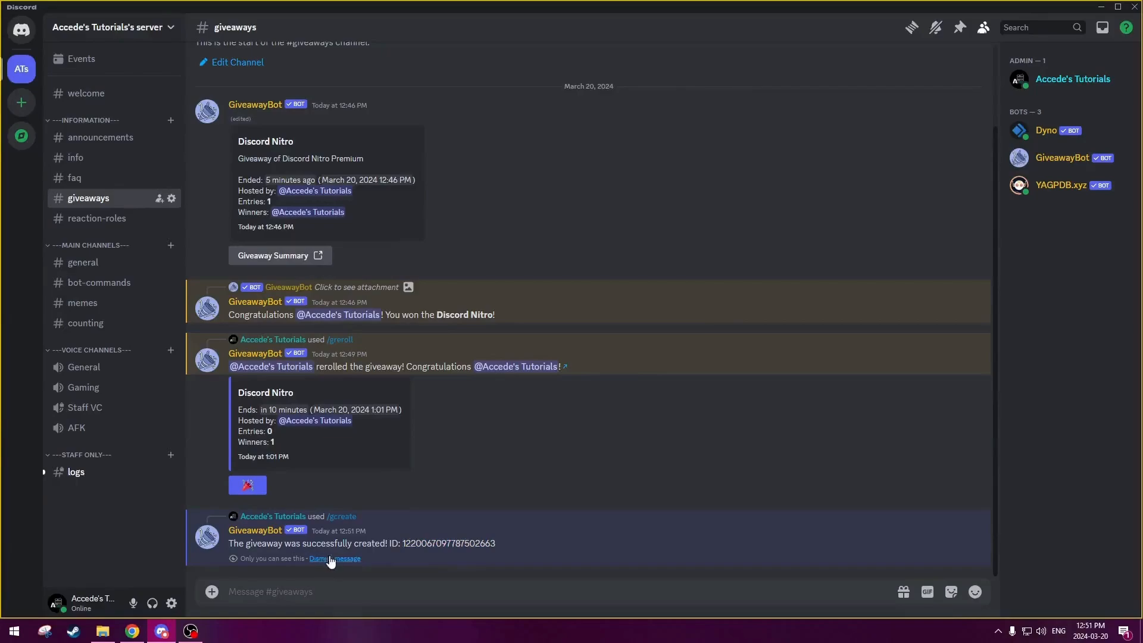
- Dismiss the bot's creation reply, then run /glist and review the details of the listed active giveaway
click(332, 559)
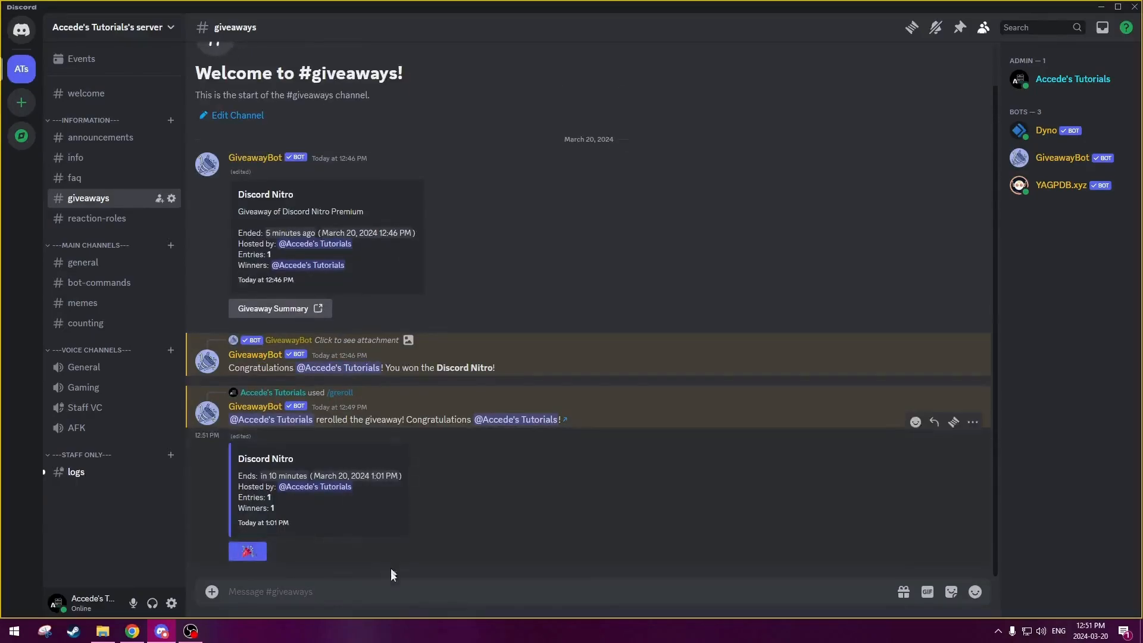
text(/gl)
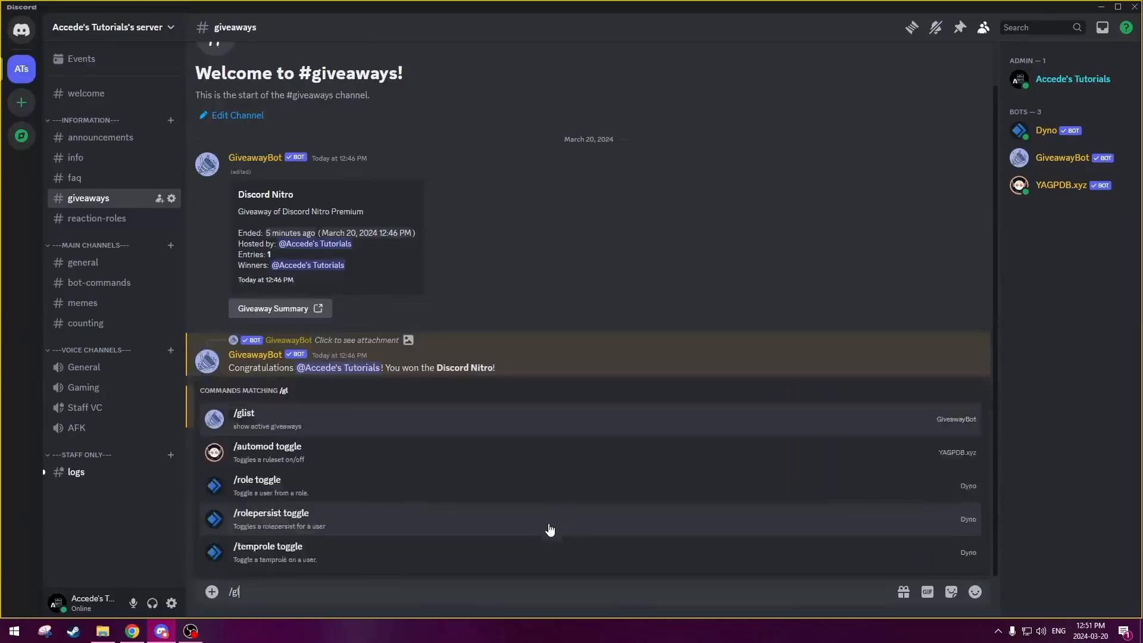
key(Return)
key(Return)
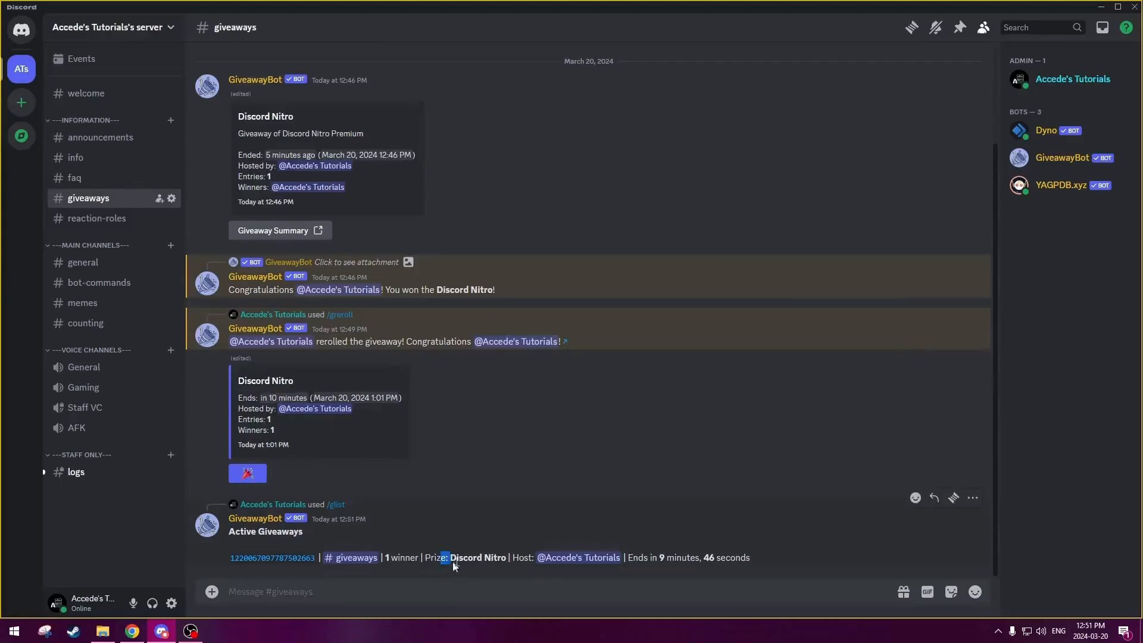
drag(454, 567, 486, 564)
click(404, 564)
drag(381, 560, 738, 554)
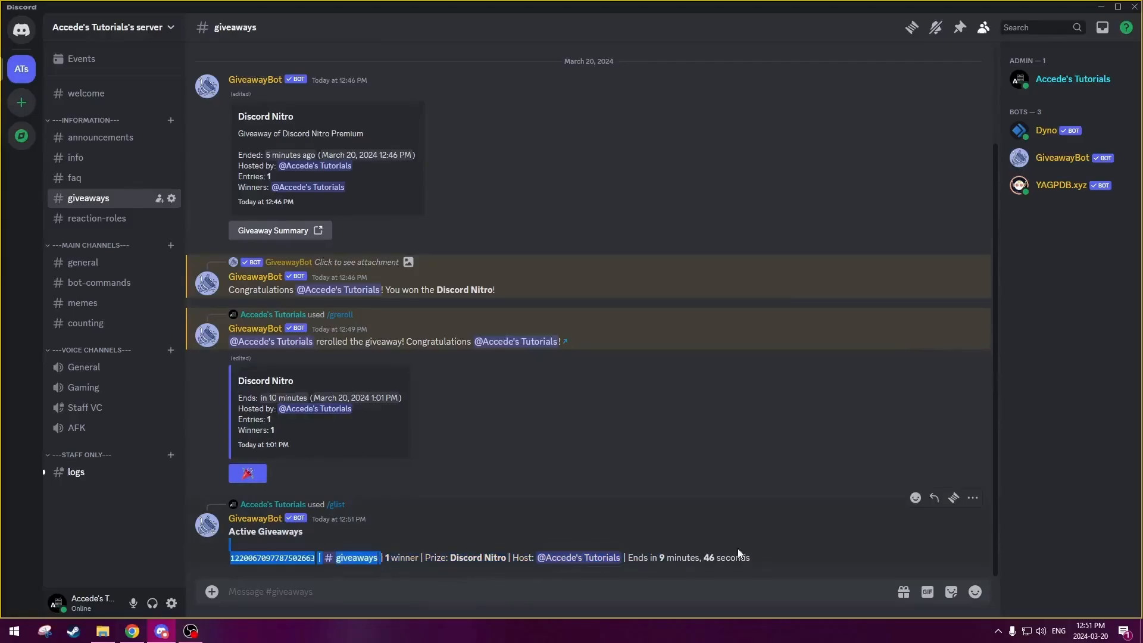
click(415, 559)
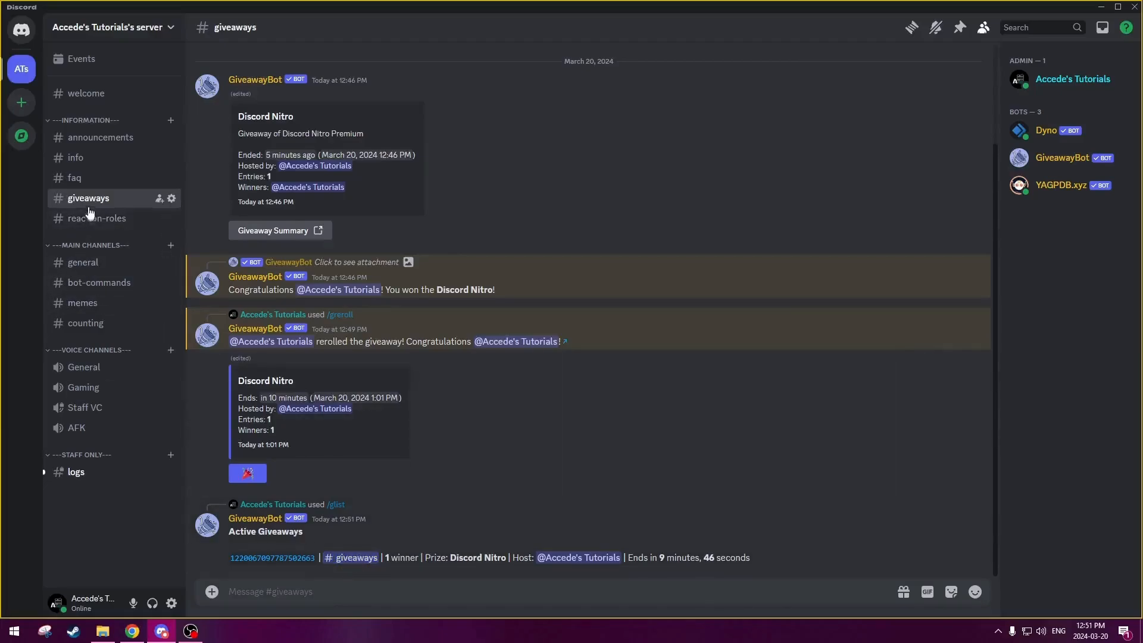
- Open the info channel's permission settings and add GiveawayBot to its roles/members list
click(90, 158)
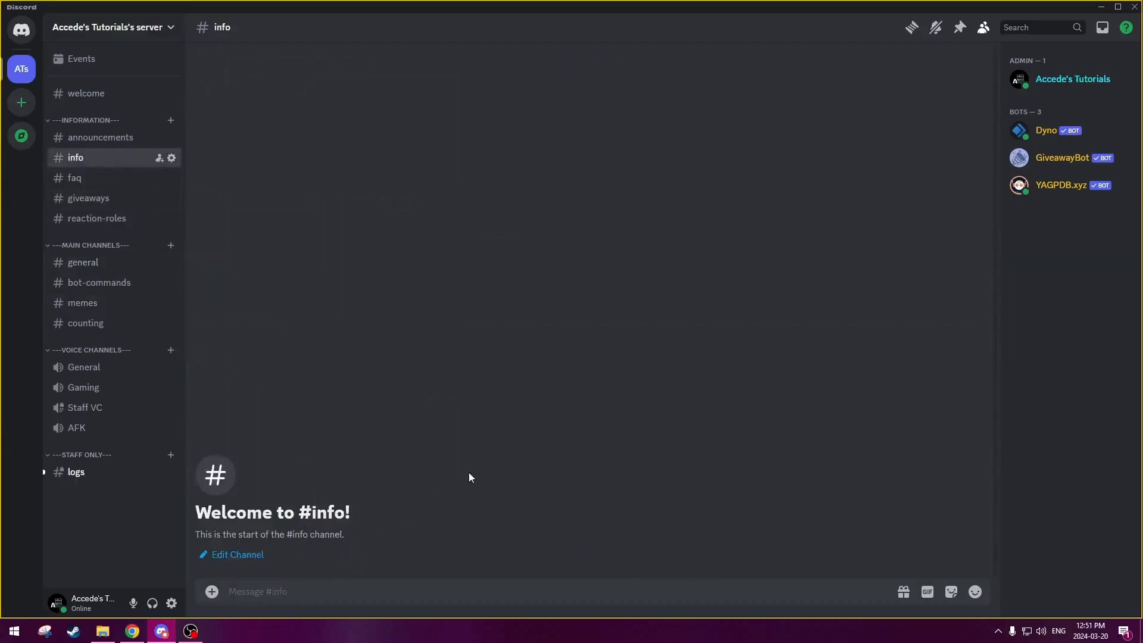
click(171, 158)
click(337, 92)
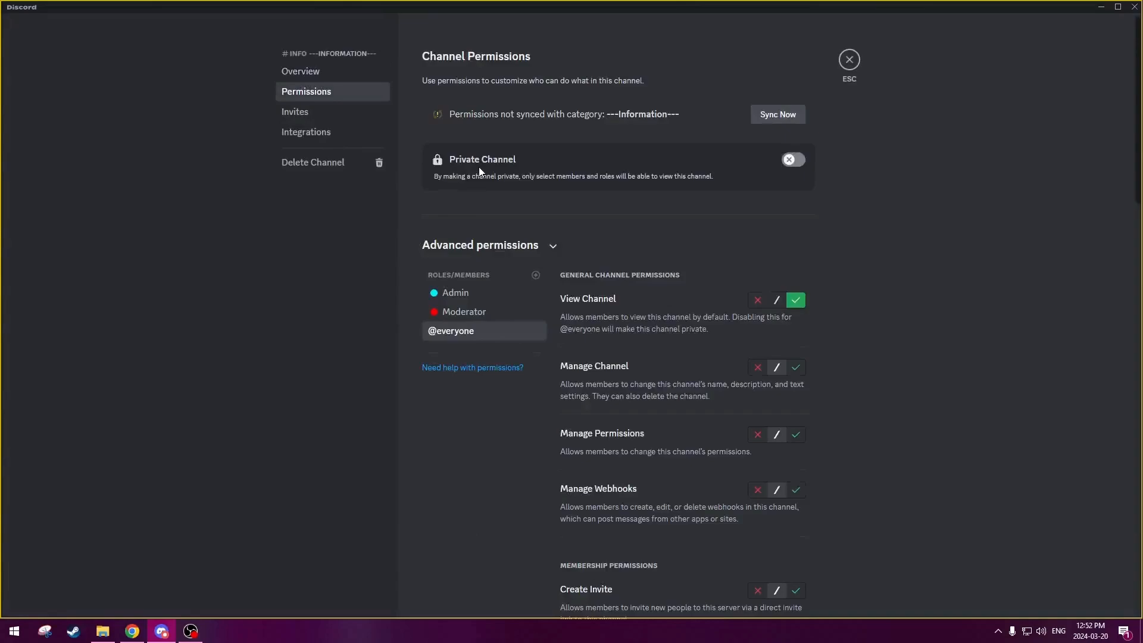
click(535, 276)
click(477, 409)
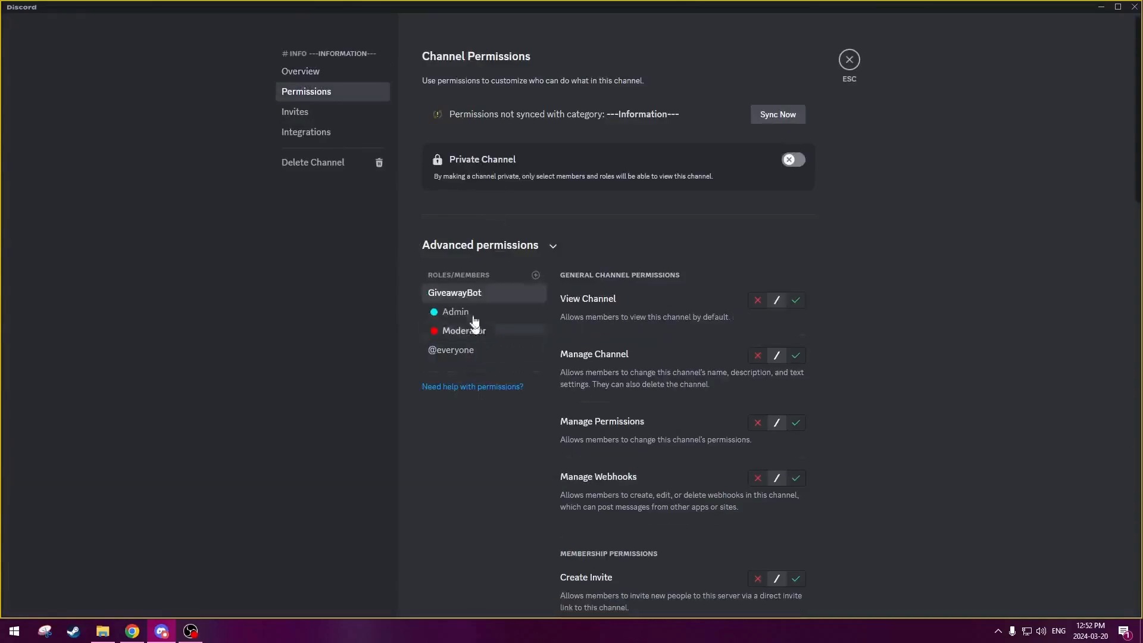
- Allow GiveawayBot to Send Messages, Embed Links and Attach Files in the info channel, and save the permission changes
scroll(791, 320, down, 8)
click(796, 203)
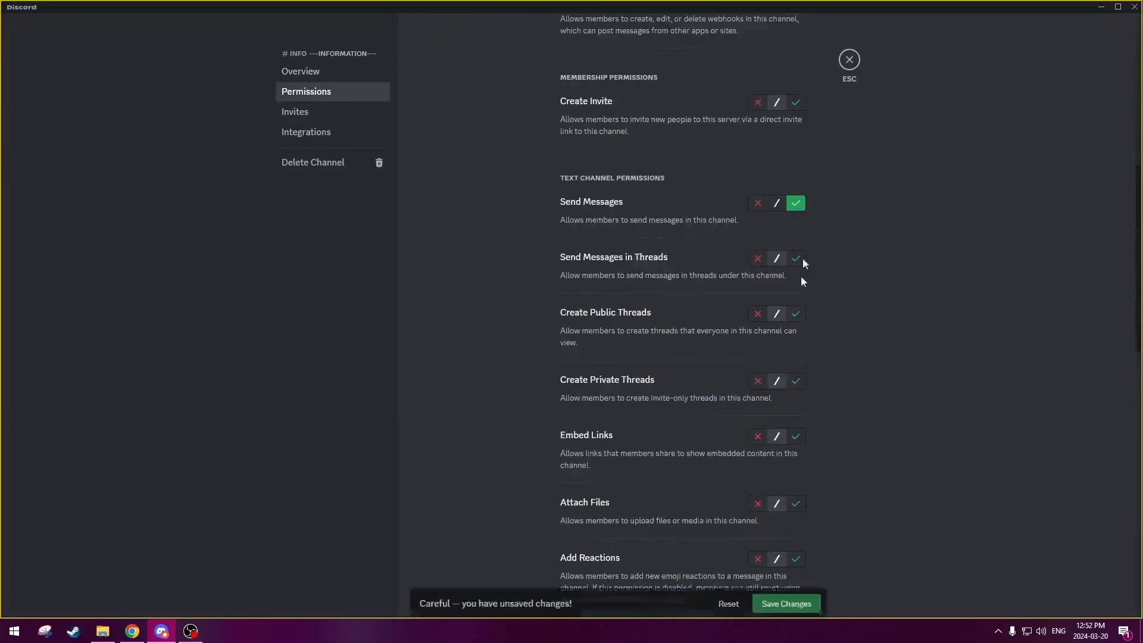
scroll(804, 357, down, 1)
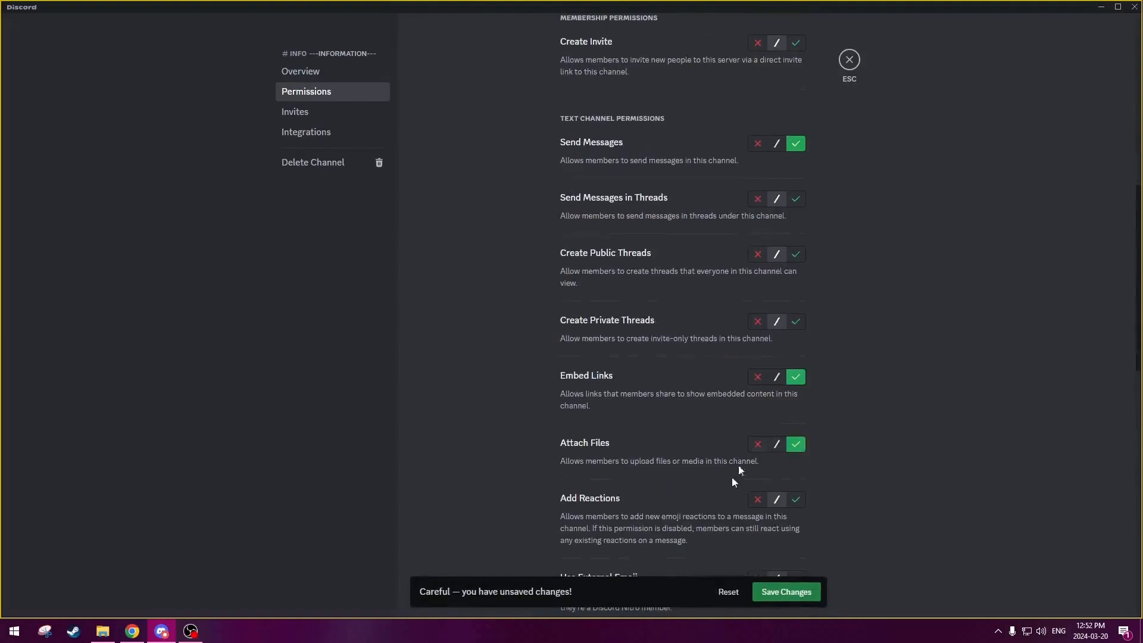
click(802, 591)
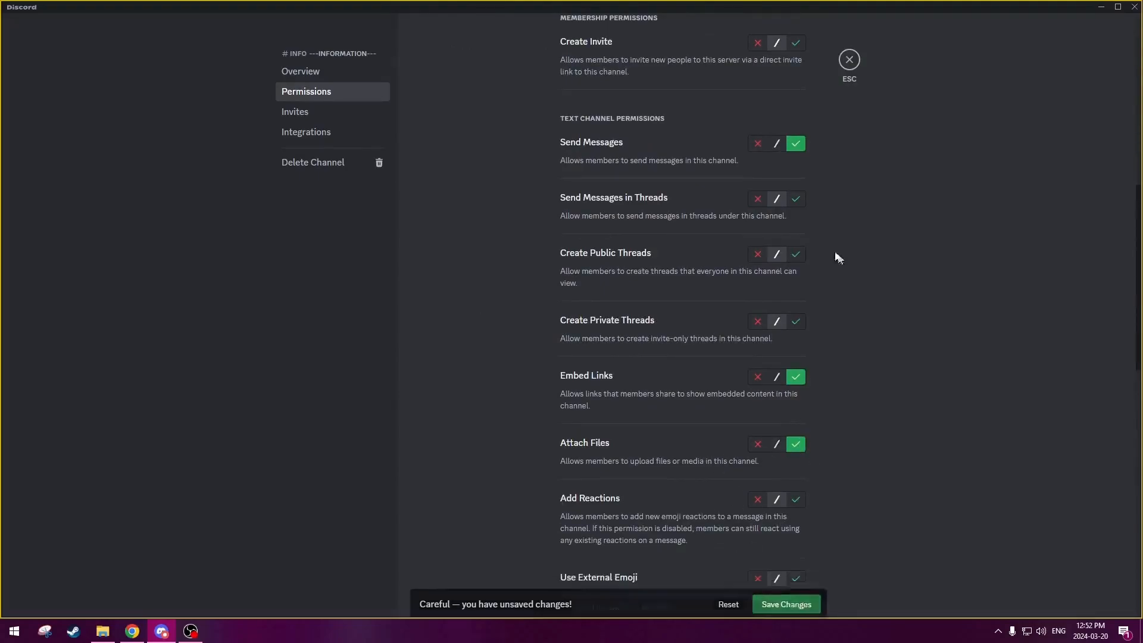
click(849, 59)
- Create a giveaway in the info channel with /gcreate, using a duration of 10m and "Discord Server Boost" as the prize, and enter it
text(/g)
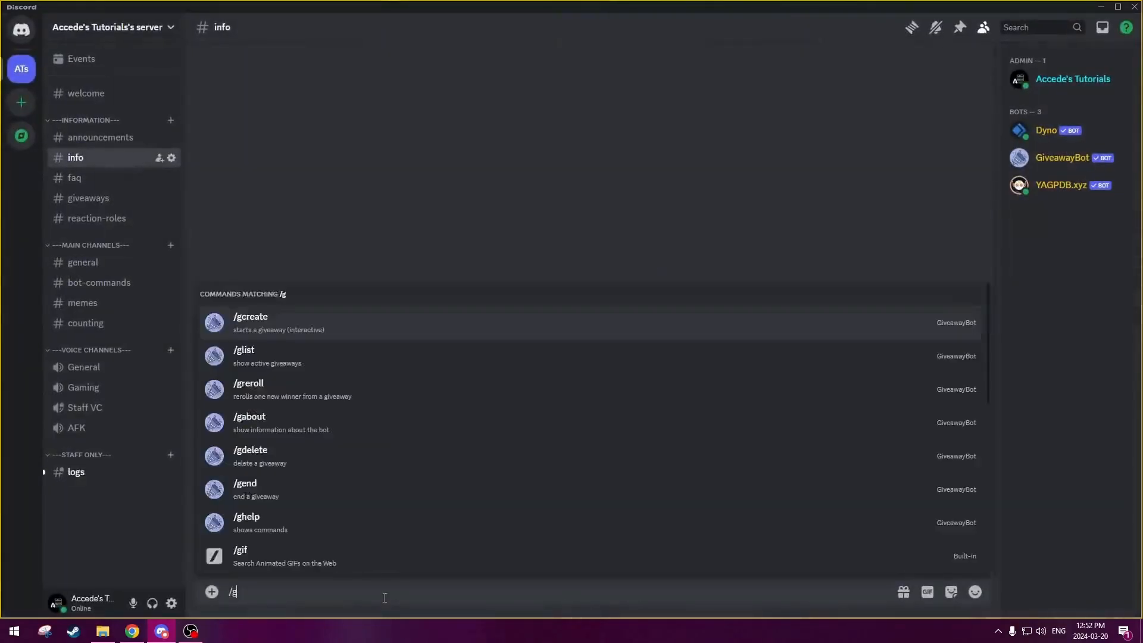
text(create)
key(Return)
key(Return)
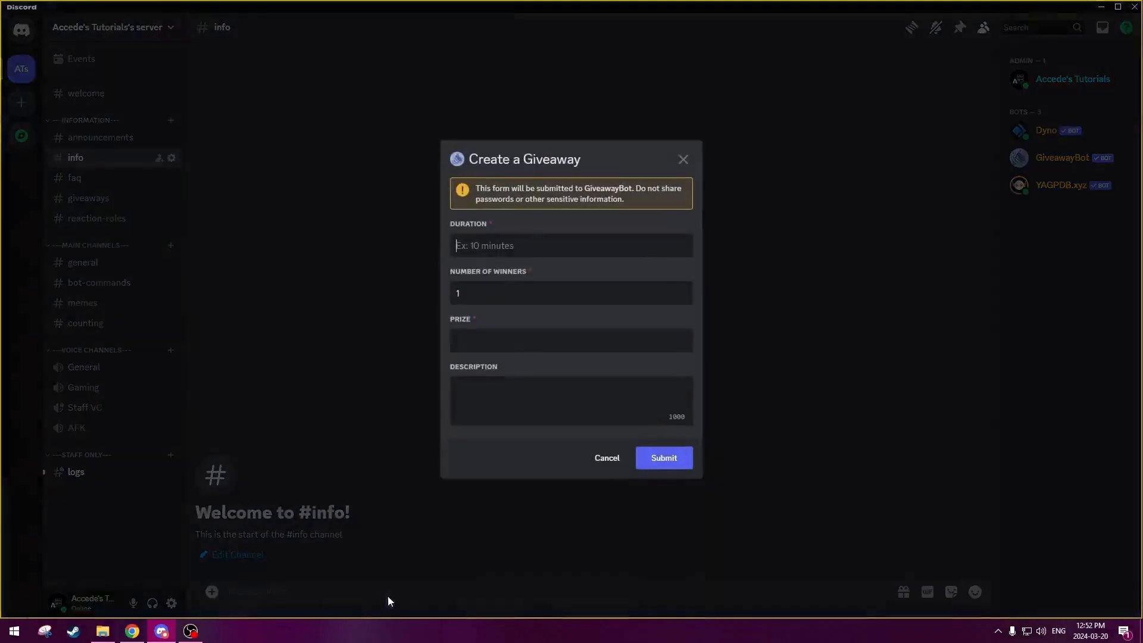
text(10m)
click(501, 340)
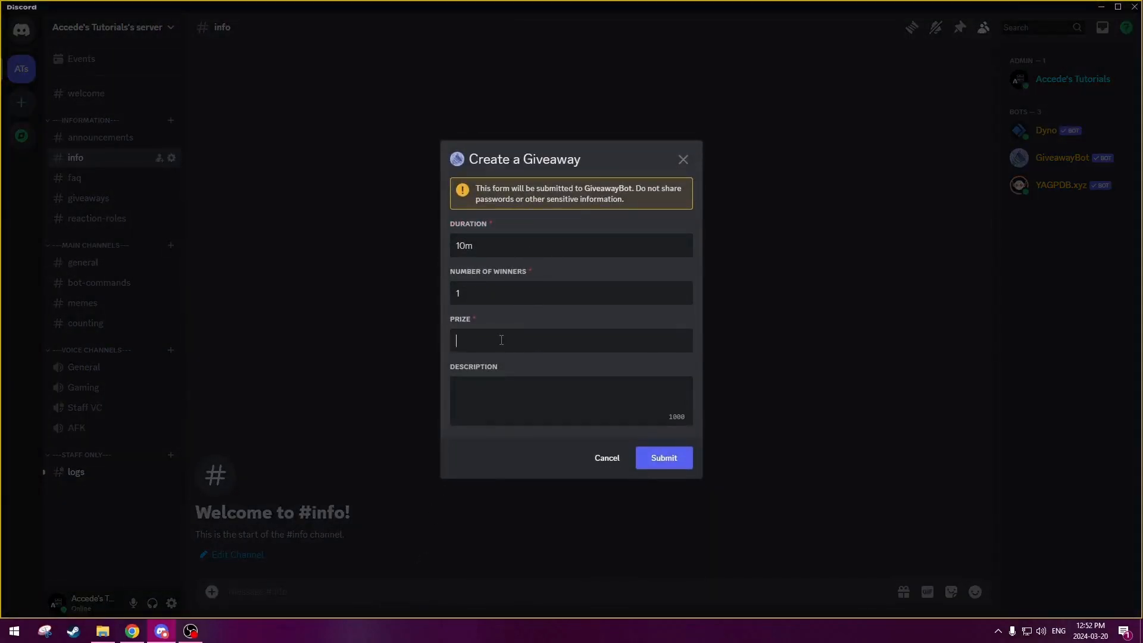
text(Disco)
text(Server Boost)
click(563, 341)
click(573, 416)
click(660, 463)
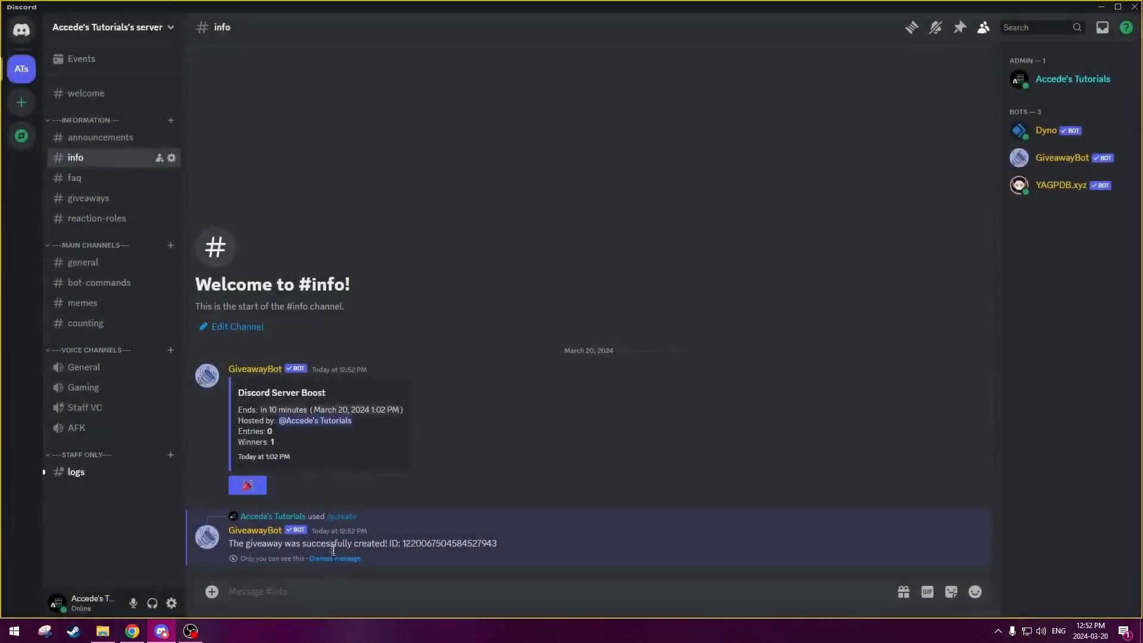
click(335, 557)
click(247, 550)
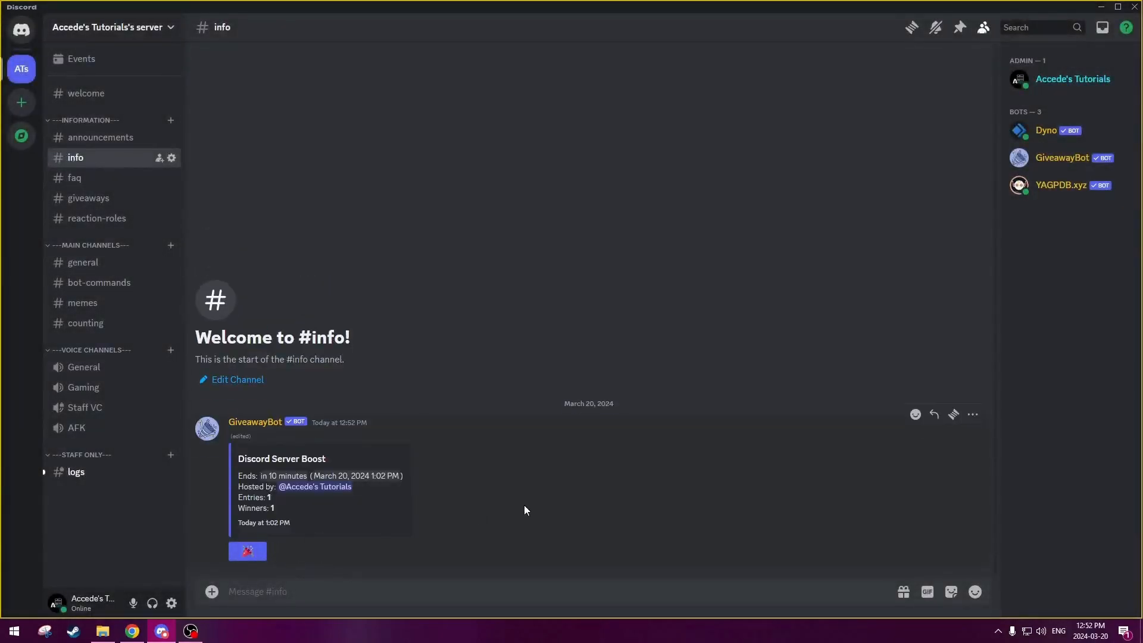
- Run /glist in the giveaways channel, review both listed giveaways and follow the info channel link in the reply
click(83, 198)
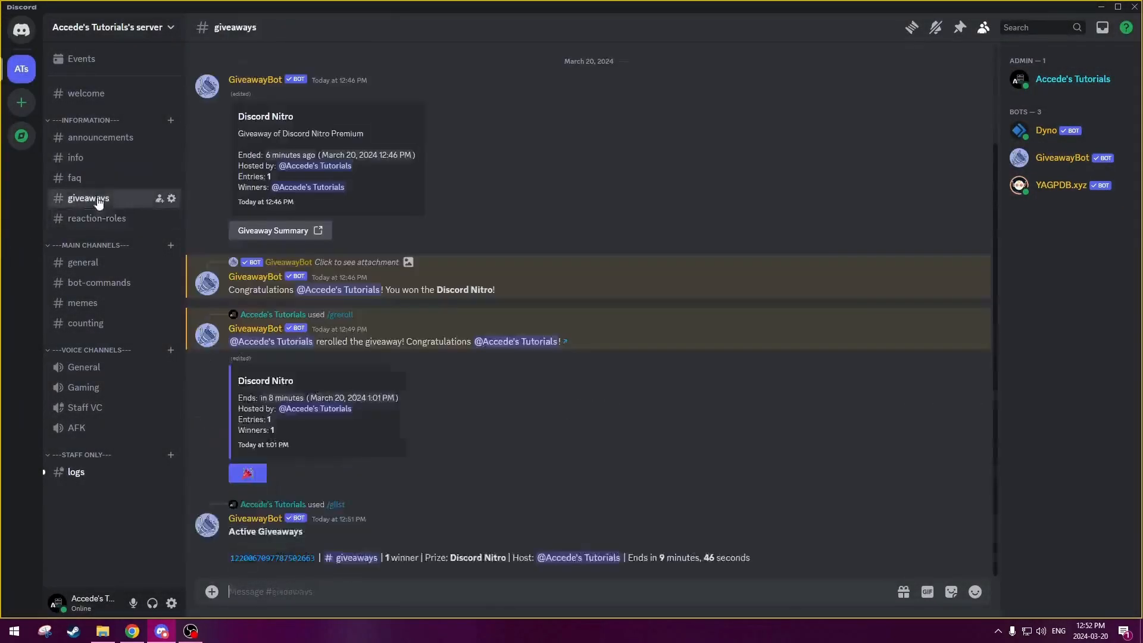
click(484, 588)
text(/glist)
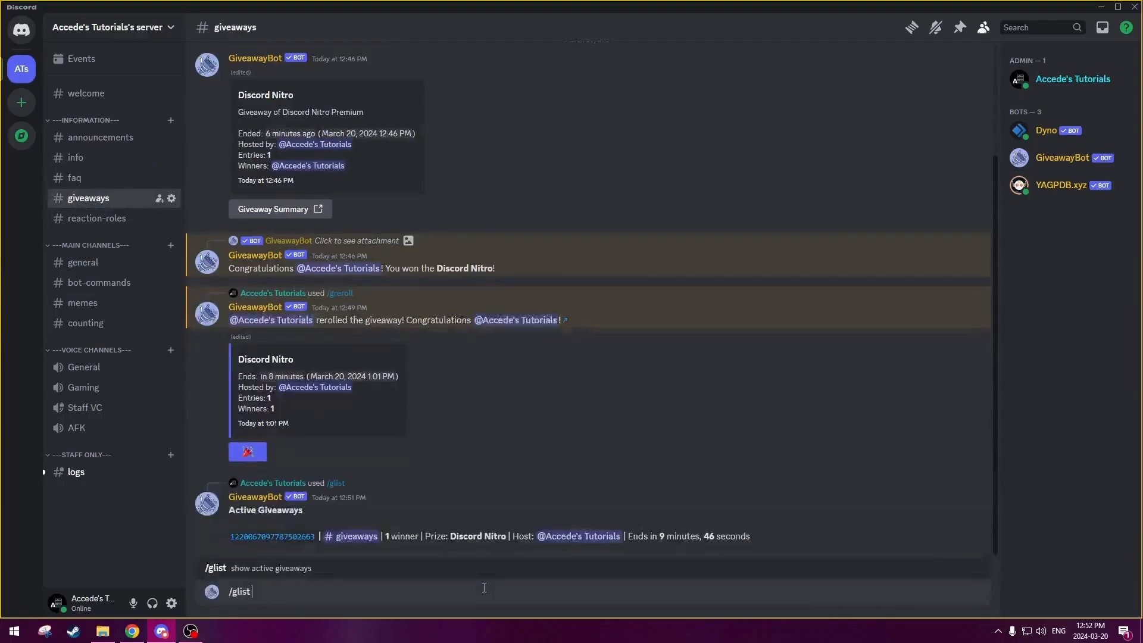
key(Return)
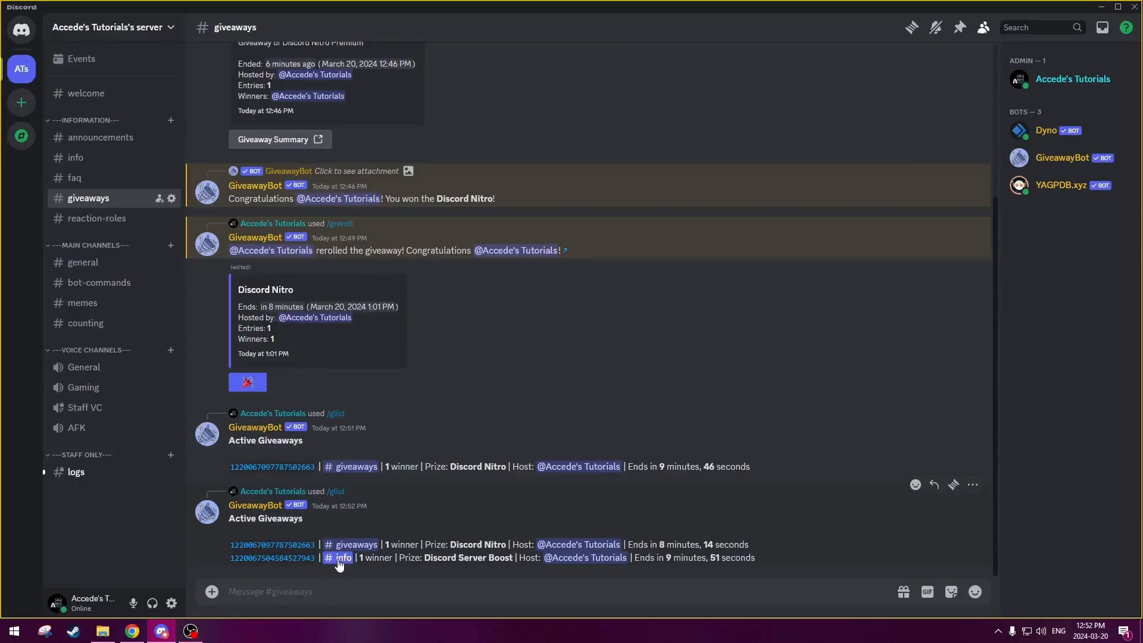
drag(420, 553, 508, 562)
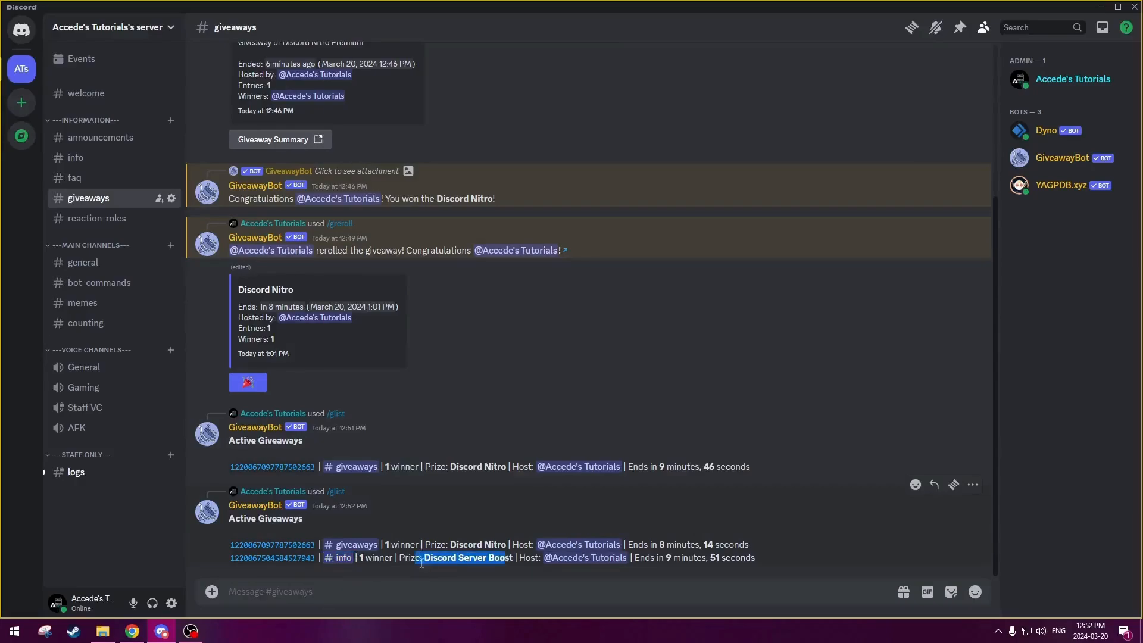
drag(422, 563, 766, 562)
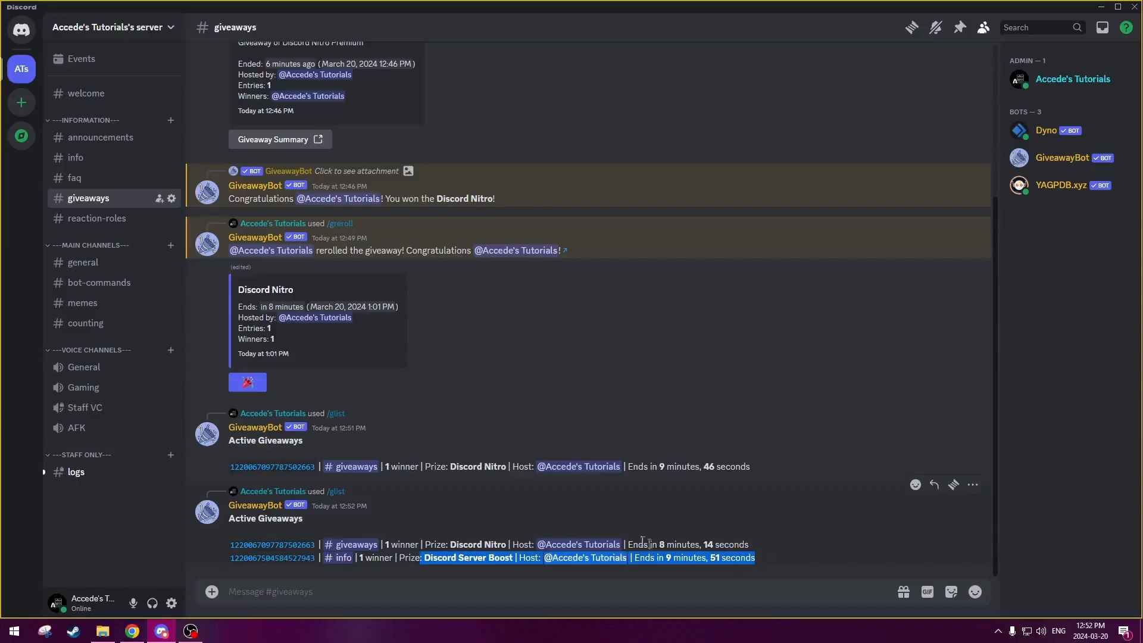
drag(665, 544, 731, 544)
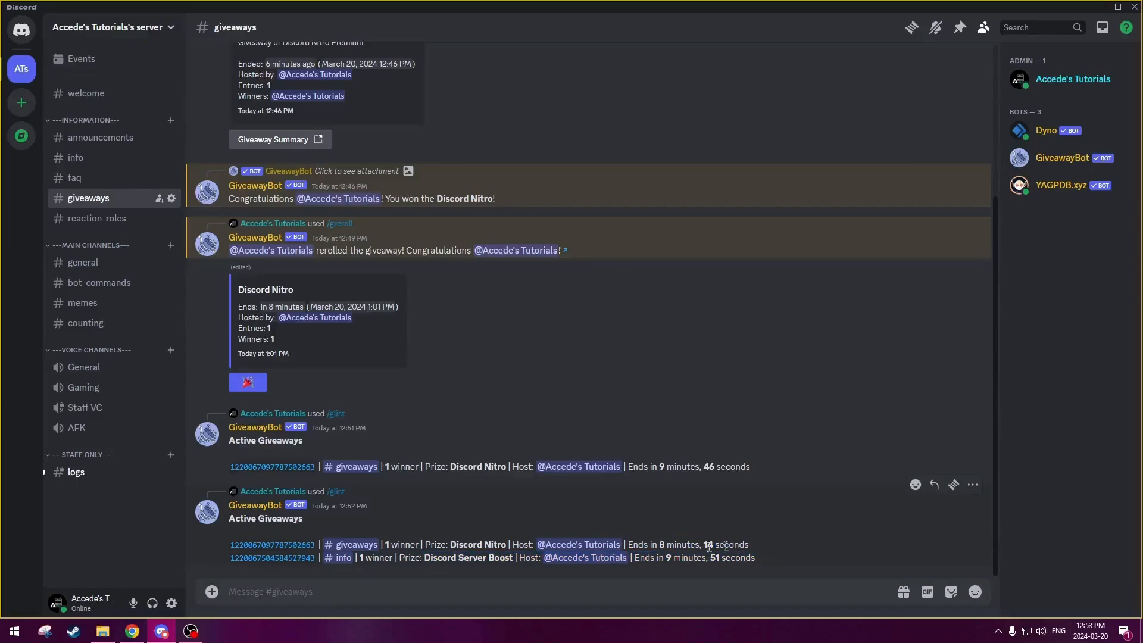
click(337, 558)
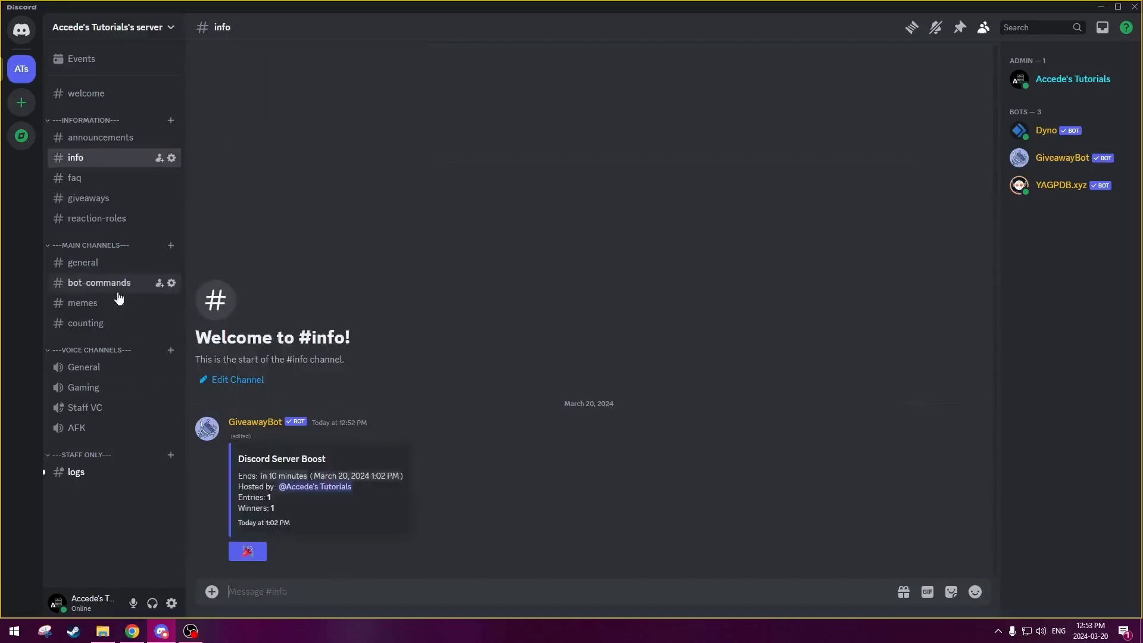
- Return to the giveaways channel, copy the active Discord Nitro giveaway's ID from the list and end that giveaway with /gend
click(78, 200)
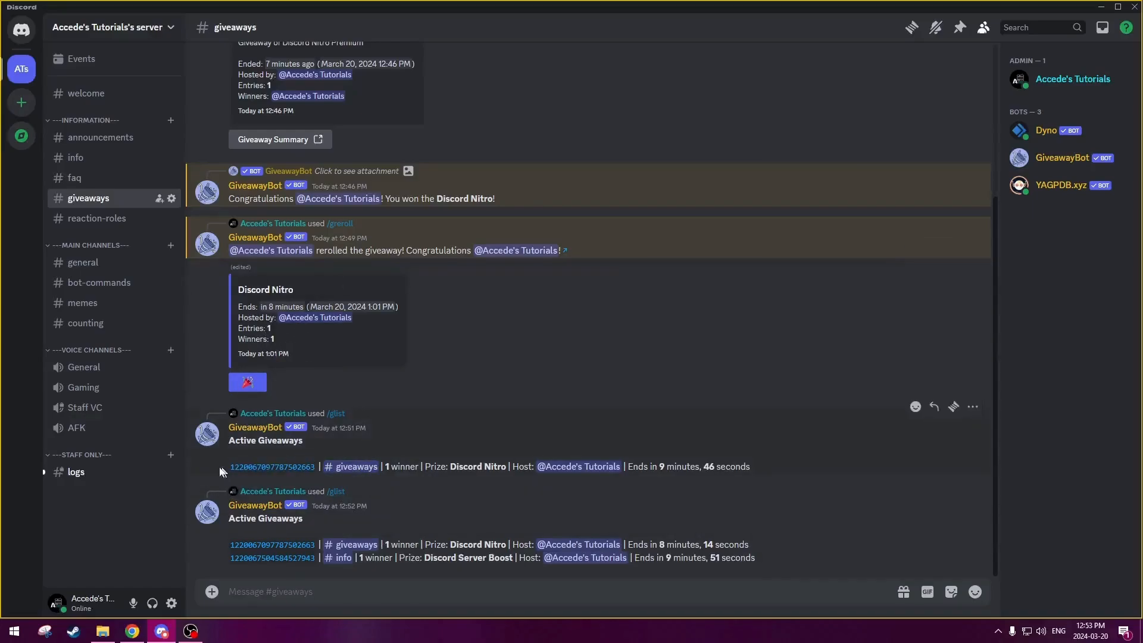
drag(230, 467, 317, 466)
key(ctrl+c)
click(356, 447)
text(/gend)
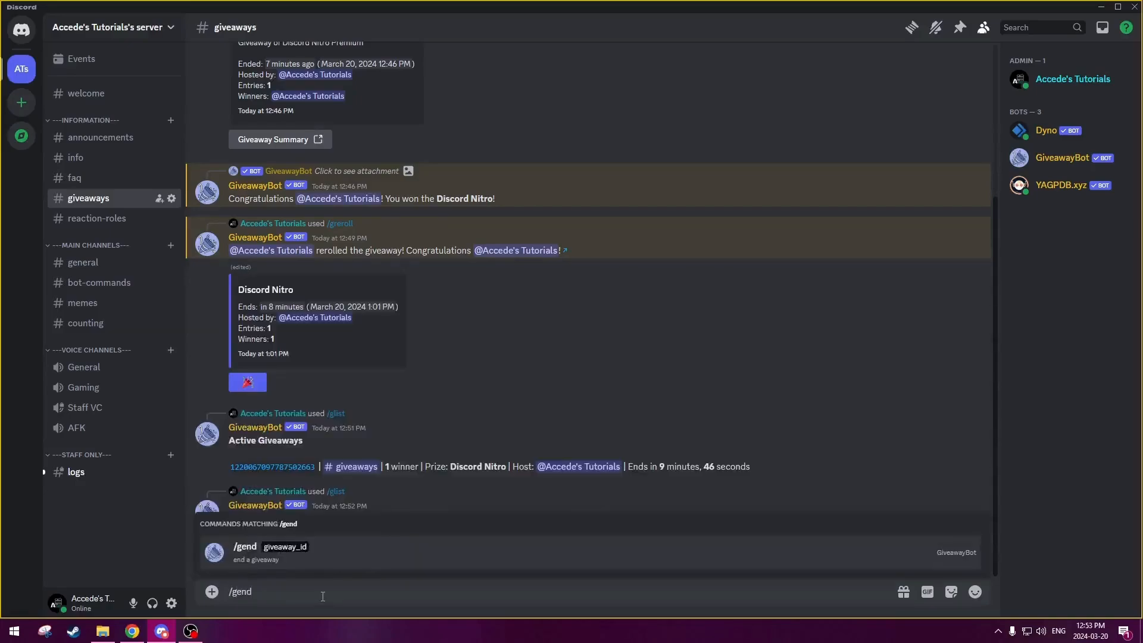
key(Tab)
key(ctrl+v)
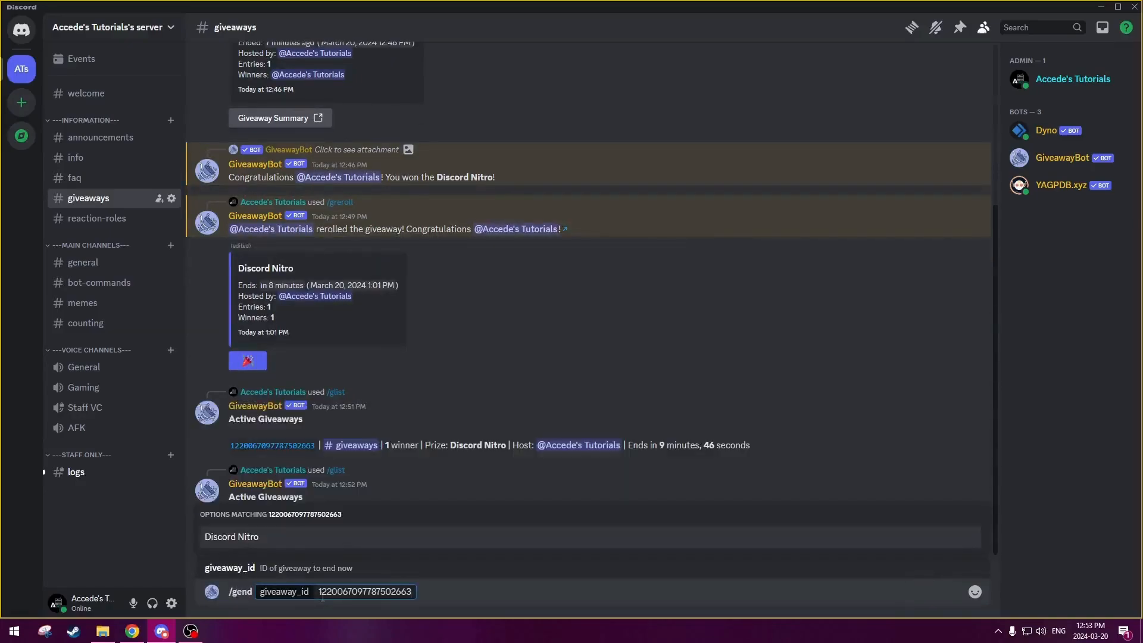
key(Tab)
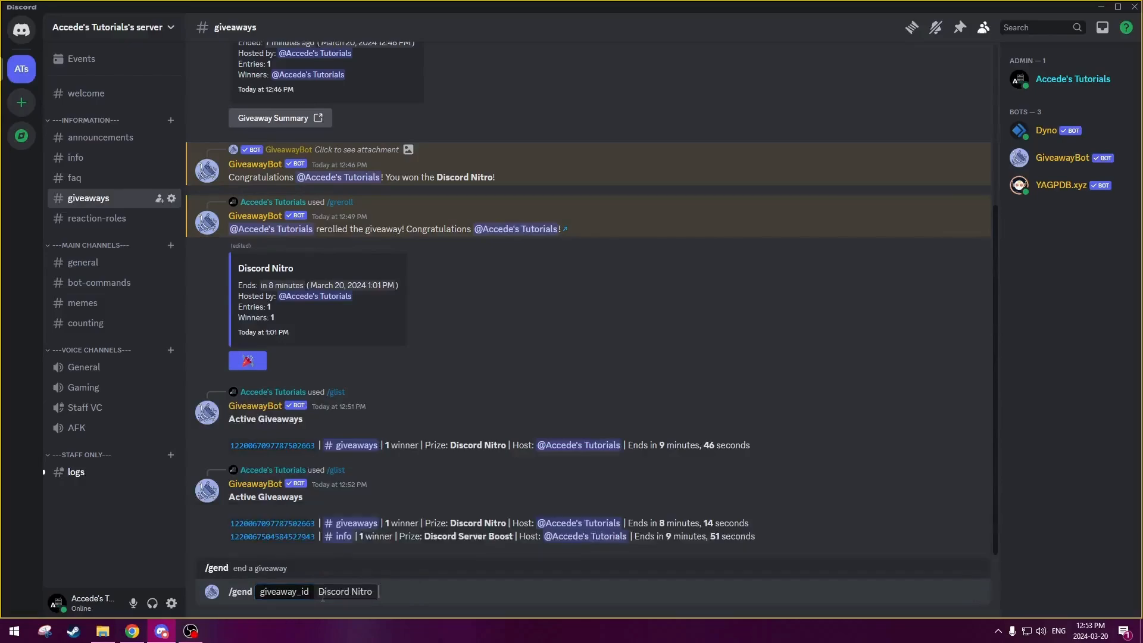
key(Return)
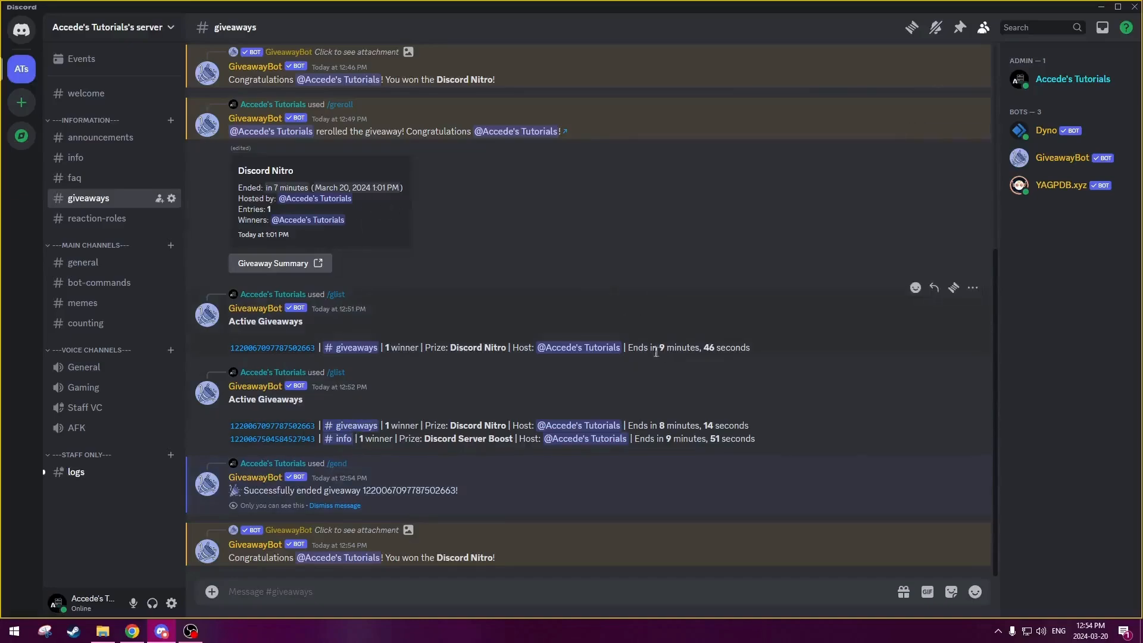
- Examine the ended Discord Nitro giveaway's remaining time and entries, and dismiss the bot's /gend reply
drag(634, 351, 737, 350)
click(715, 351)
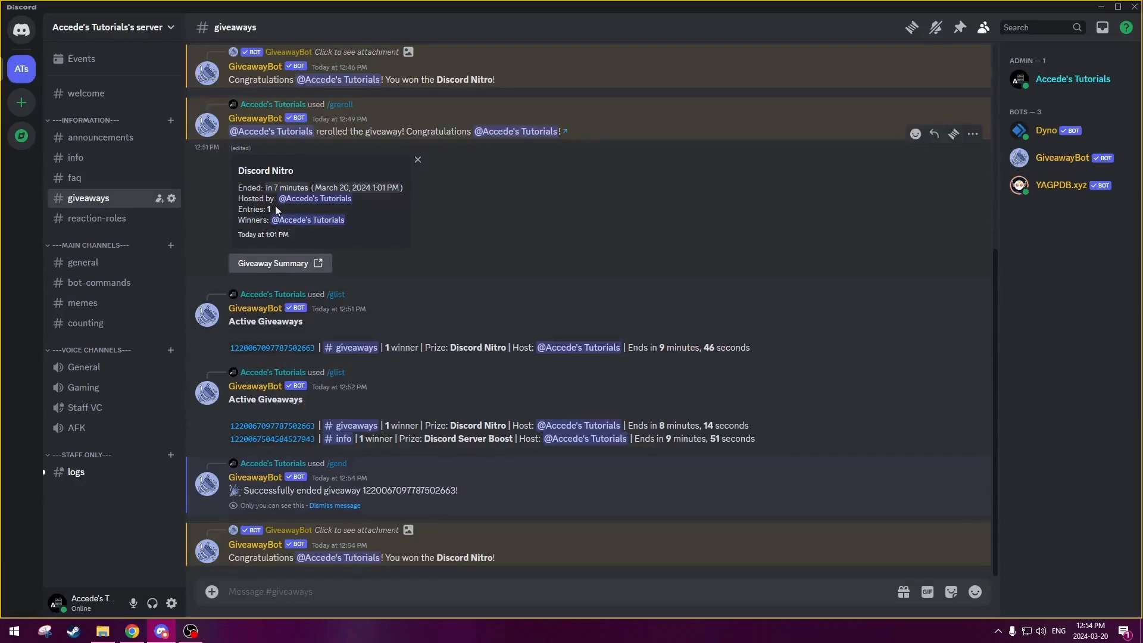
drag(273, 209, 238, 209)
click(256, 210)
double_click(246, 210)
click(271, 213)
drag(266, 188, 238, 210)
click(276, 191)
click(259, 210)
click(334, 506)
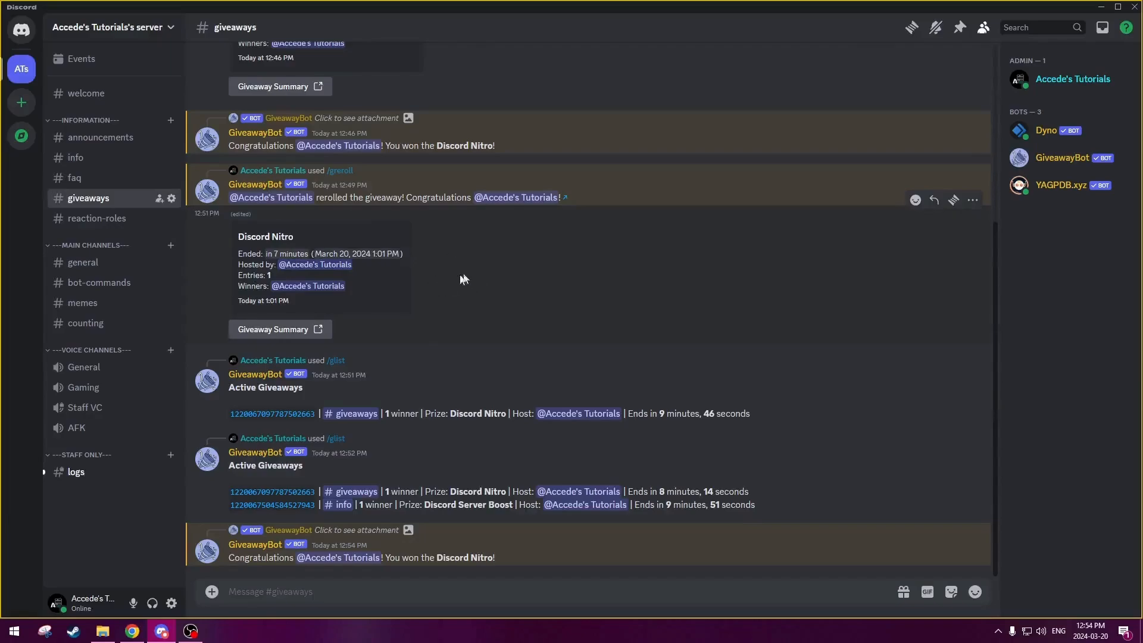
- Delete the Discord Server Boost giveaway in the info channel with /gdelete and dismiss the bot's reply
click(88, 179)
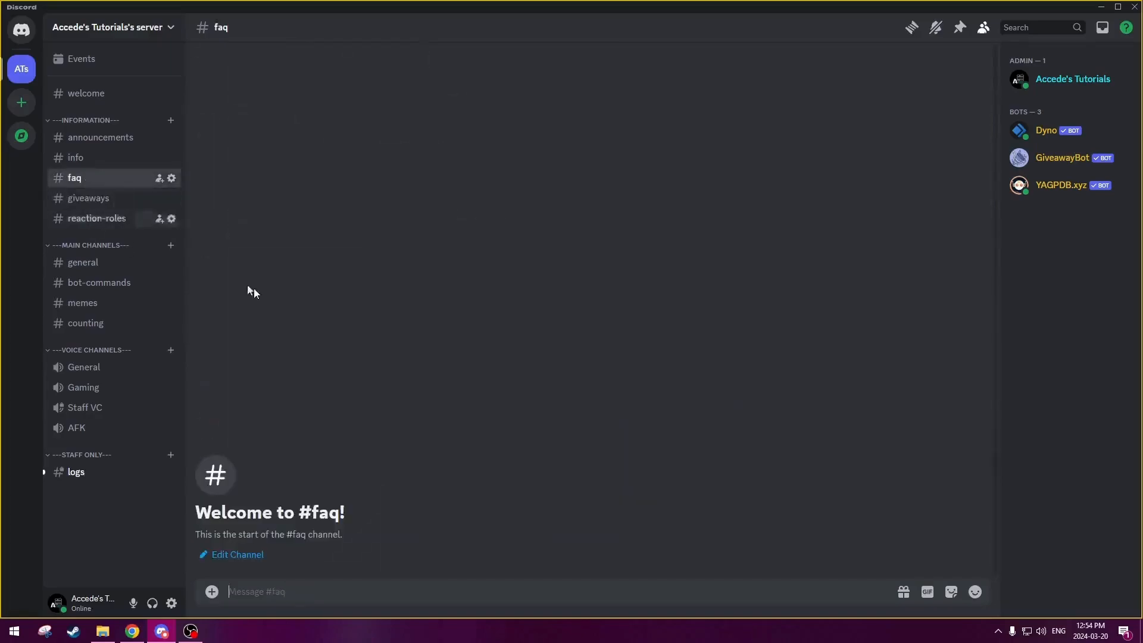
click(89, 157)
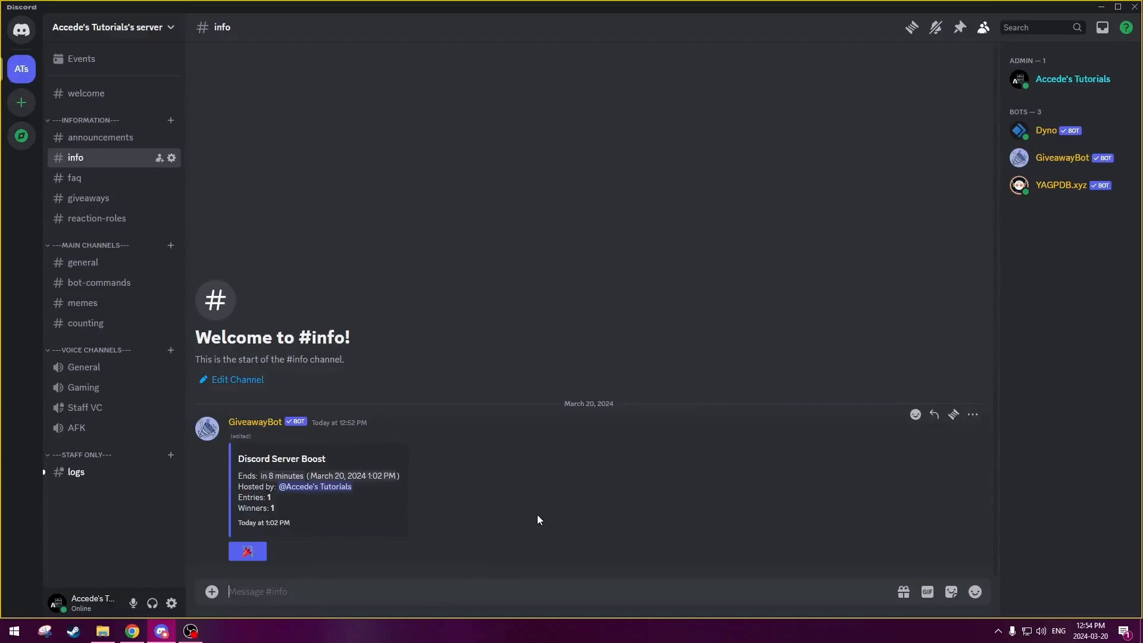
text(/gd)
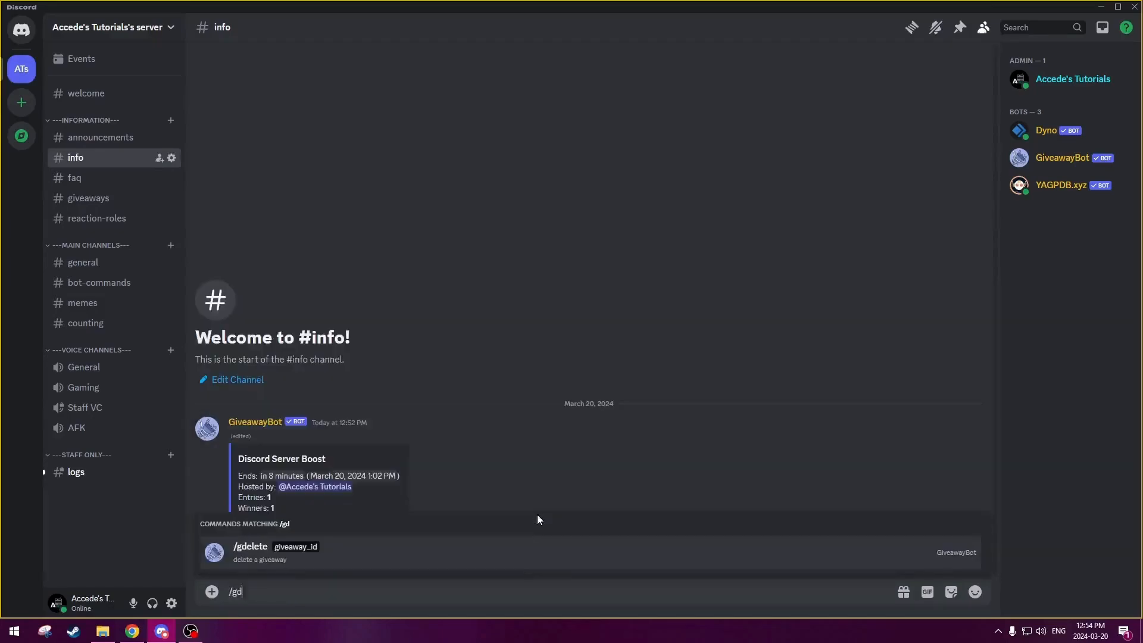
text(elete)
click(365, 563)
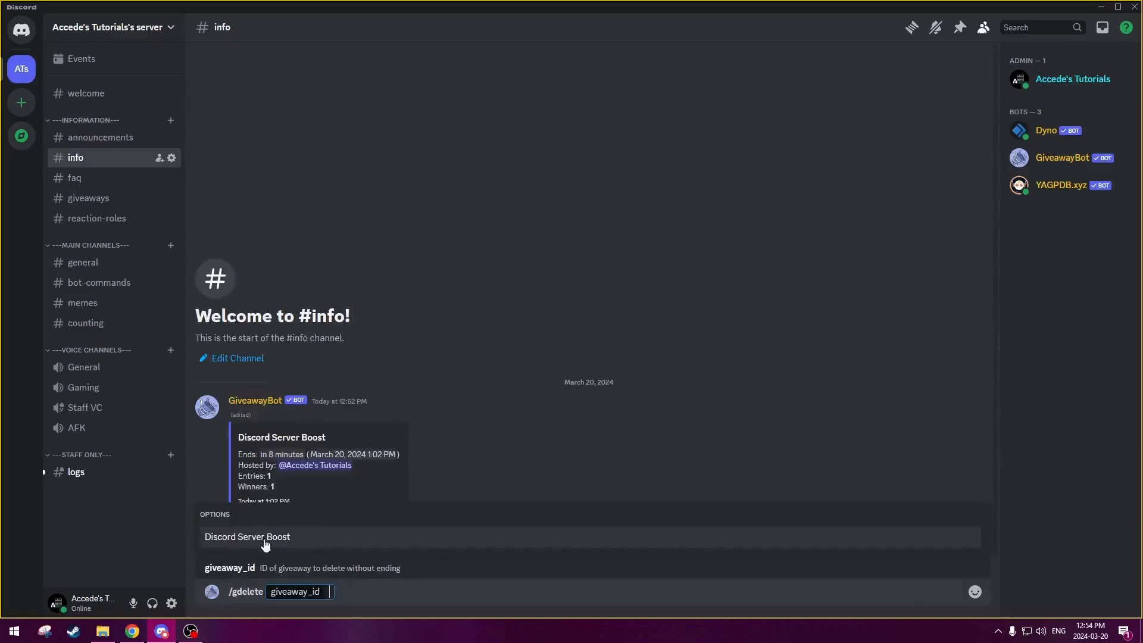
click(226, 538)
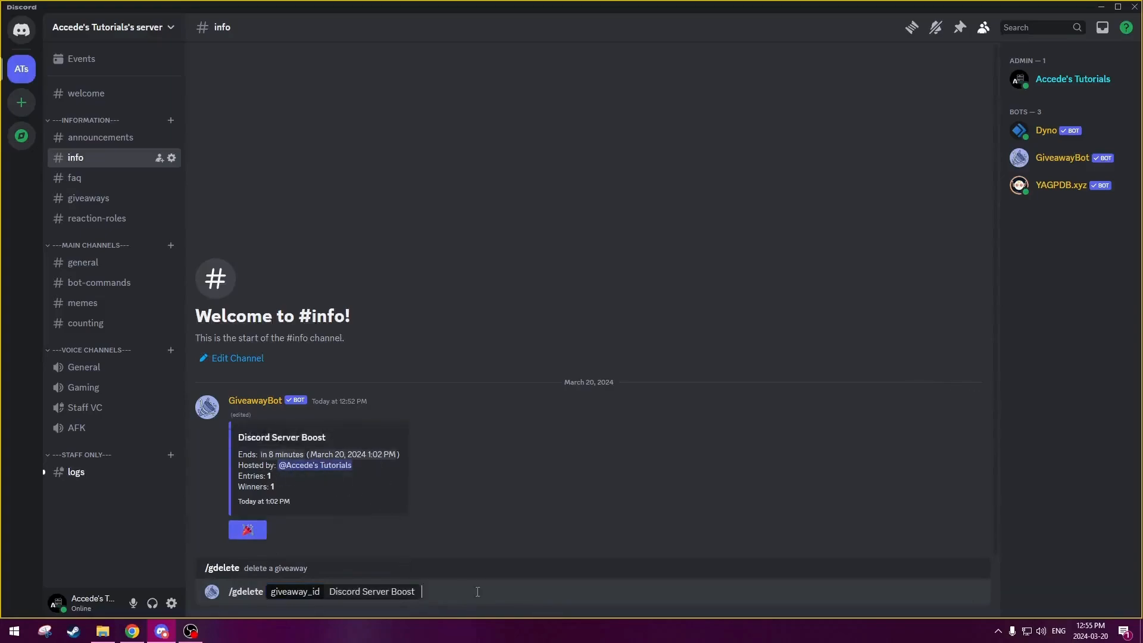
key(Return)
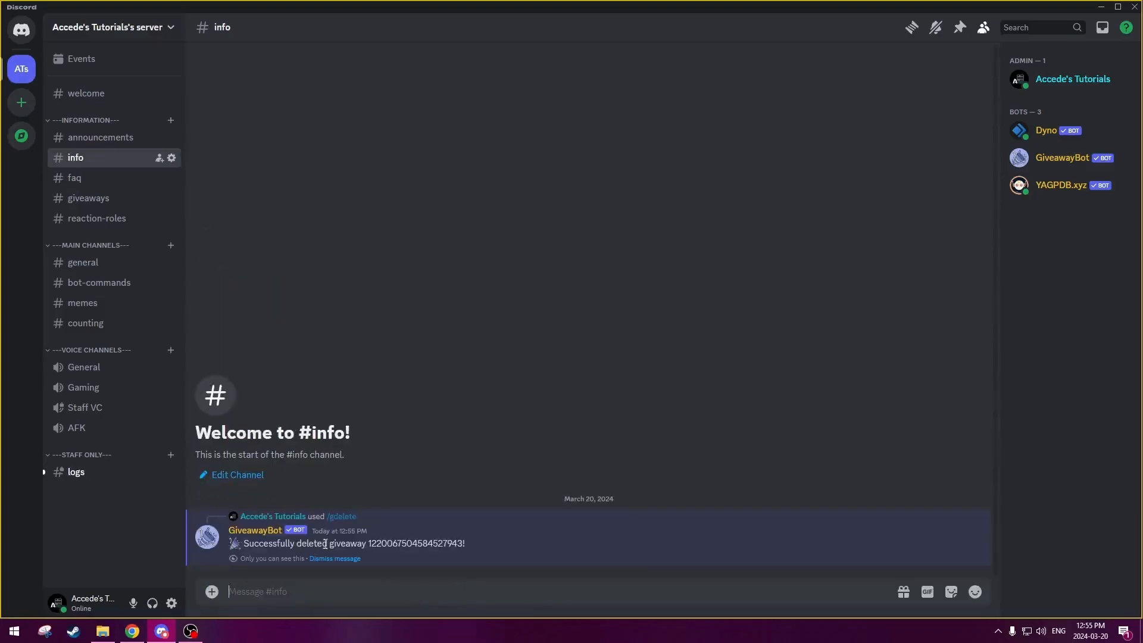
drag(276, 546, 444, 546)
click(415, 549)
click(344, 557)
- Examine the first Discord Nitro giveaway's description and details and the reroll message in the giveaways channel
click(88, 198)
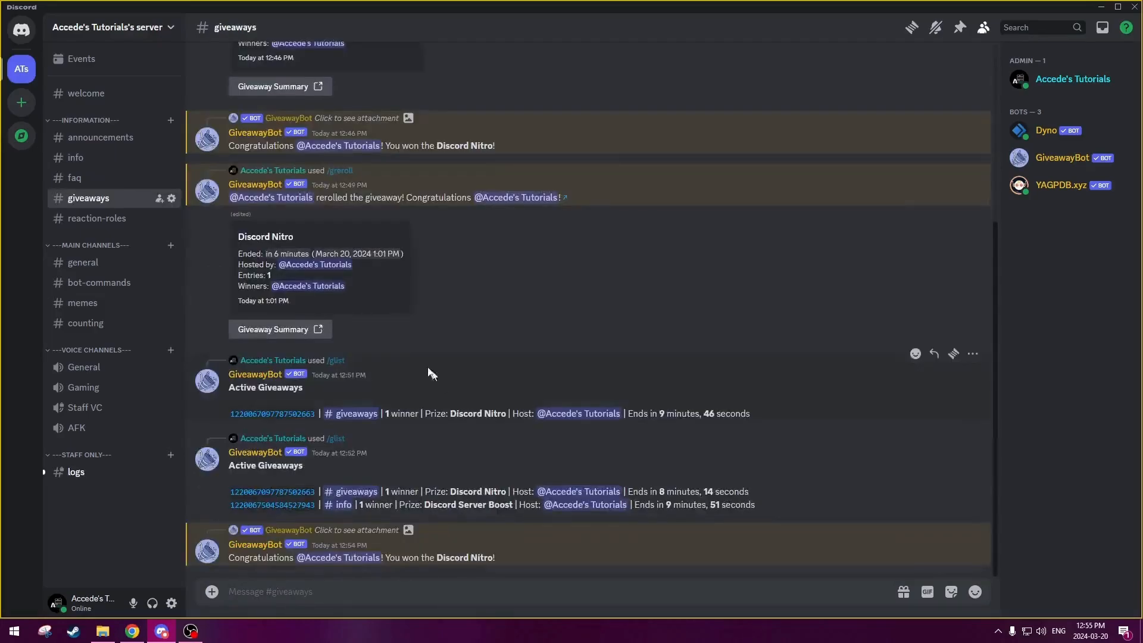
scroll(448, 348, up, 4)
drag(227, 201, 369, 260)
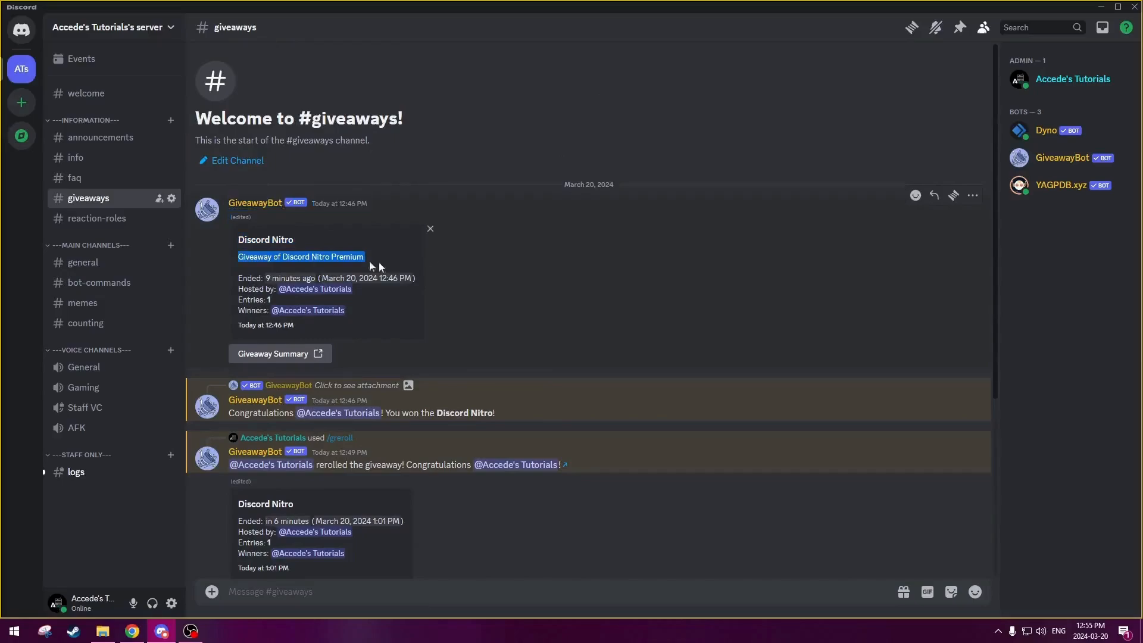
click(353, 256)
drag(239, 240, 360, 310)
click(364, 311)
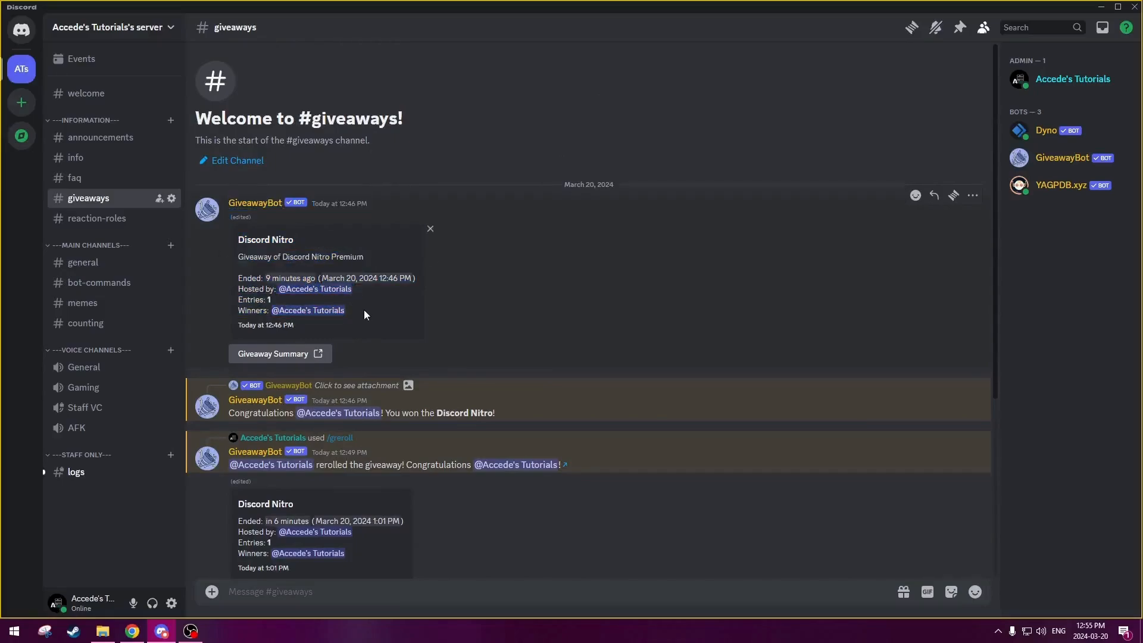
scroll(374, 292, down, 3)
scroll(374, 291, down, 1)
drag(223, 270, 590, 284)
click(591, 283)
scroll(586, 283, down, 3)
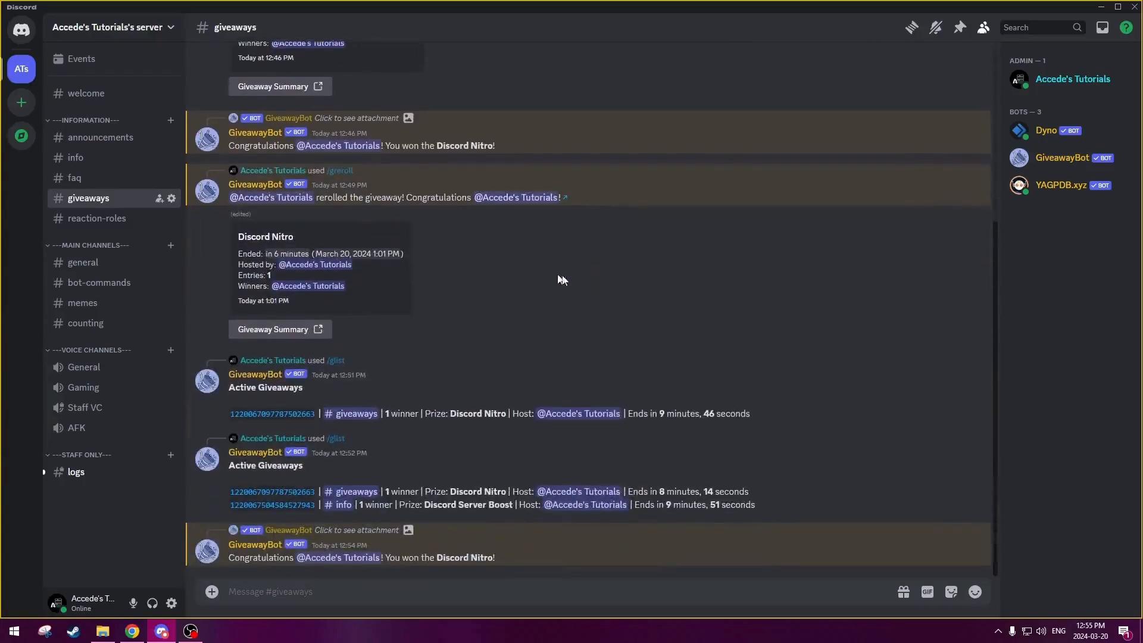
- Examine both /glist replies and the latest winner announcement in the giveaways channel
drag(218, 361, 722, 414)
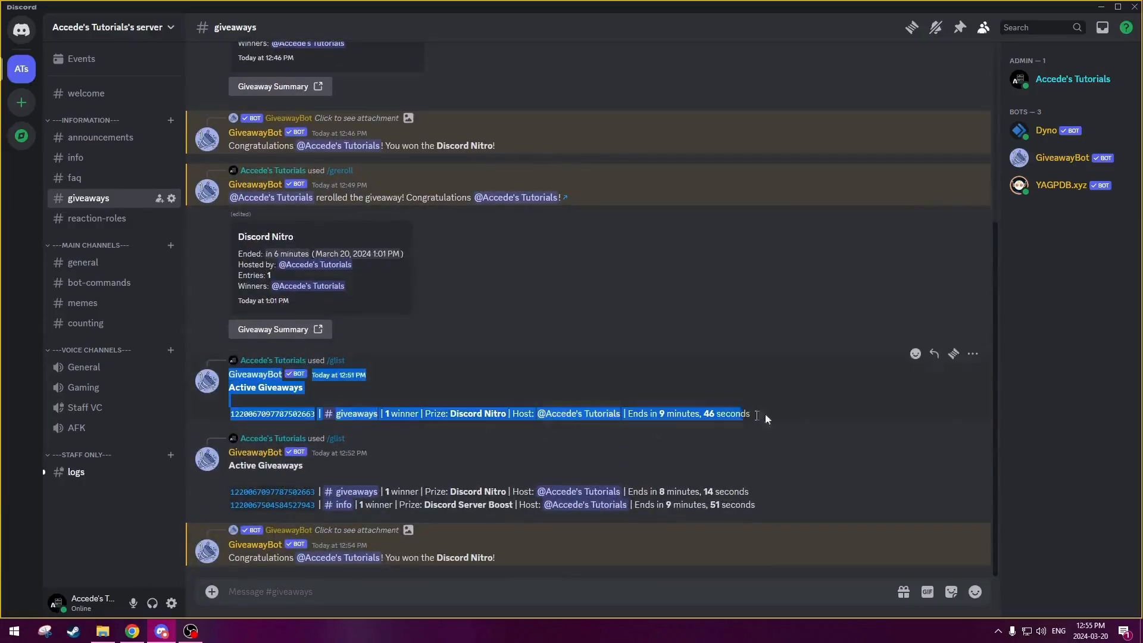
click(747, 416)
drag(222, 565, 238, 536)
click(504, 556)
click(518, 533)
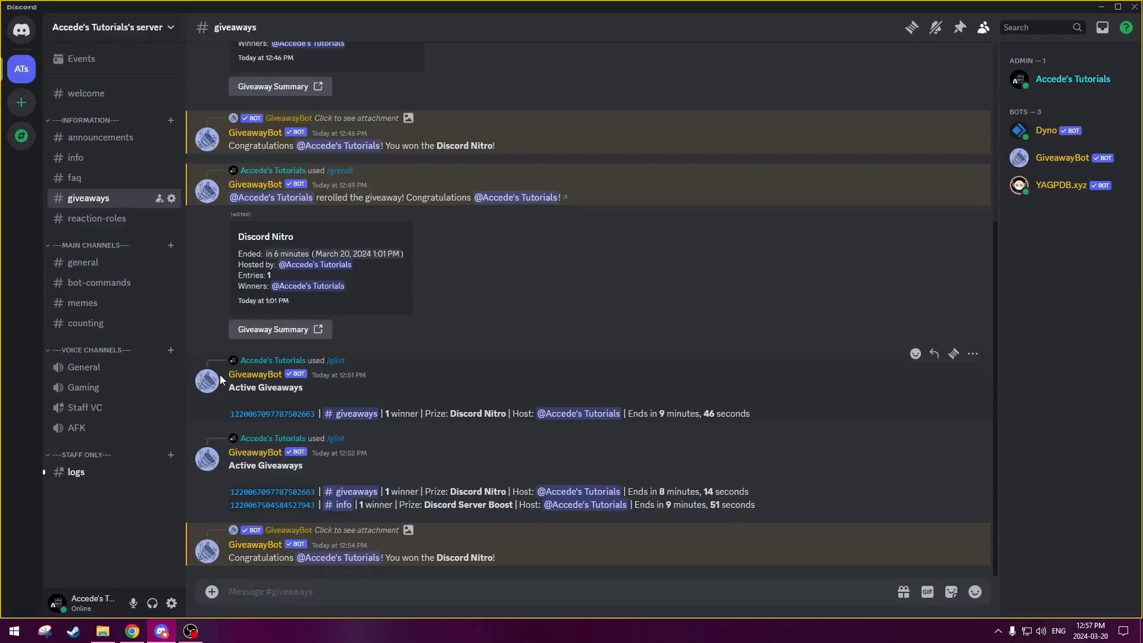
drag(221, 370, 592, 394)
drag(756, 408, 763, 416)
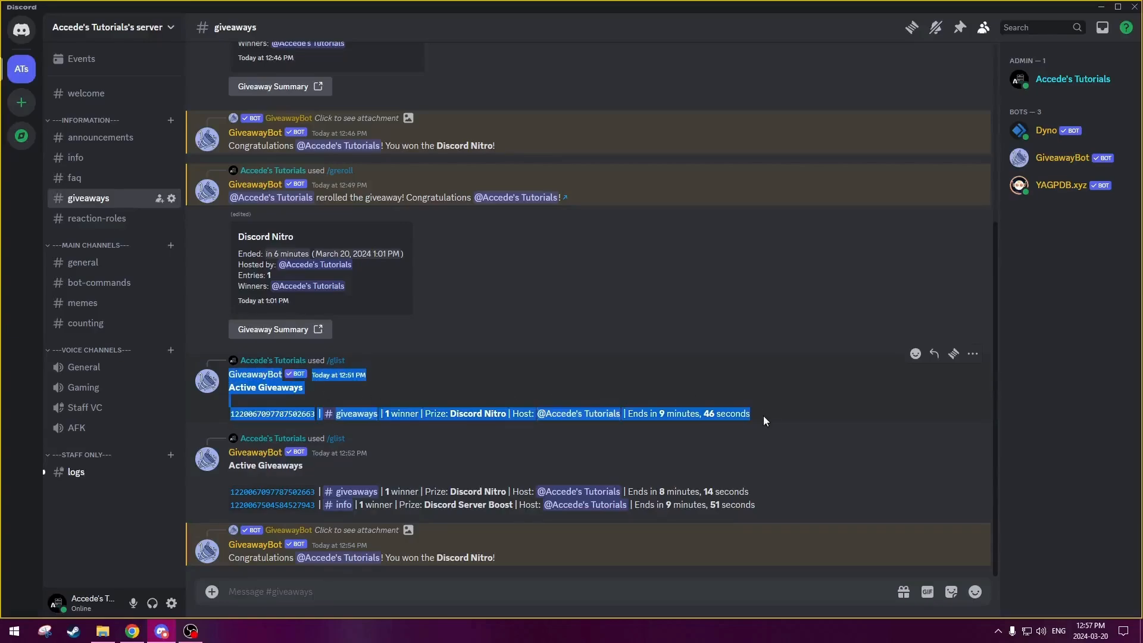
click(763, 415)
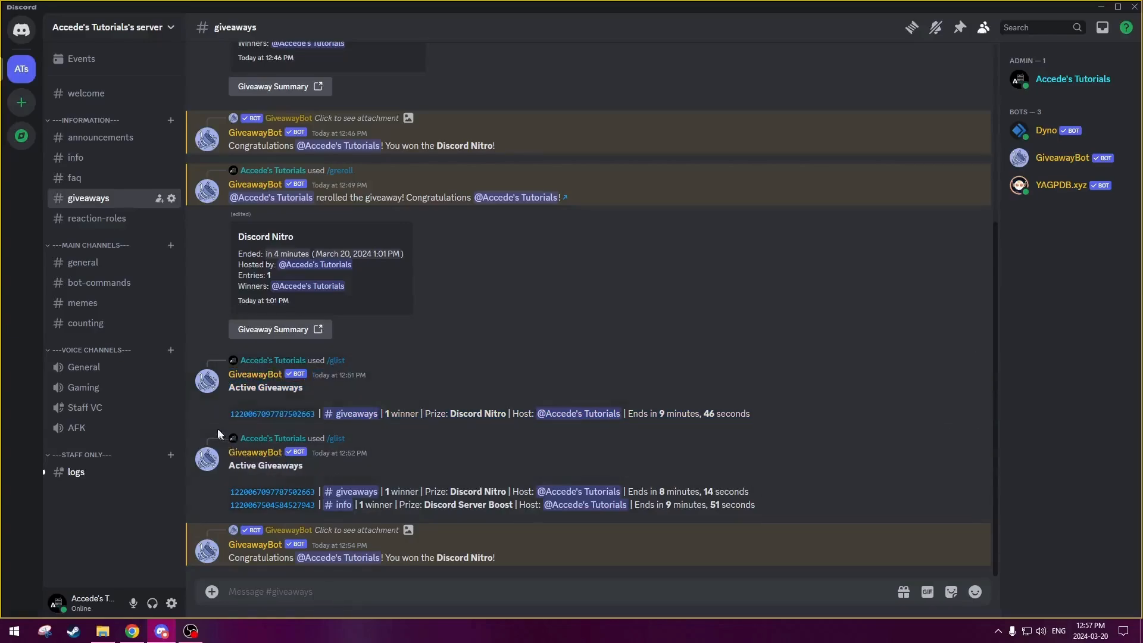
drag(226, 448, 493, 557)
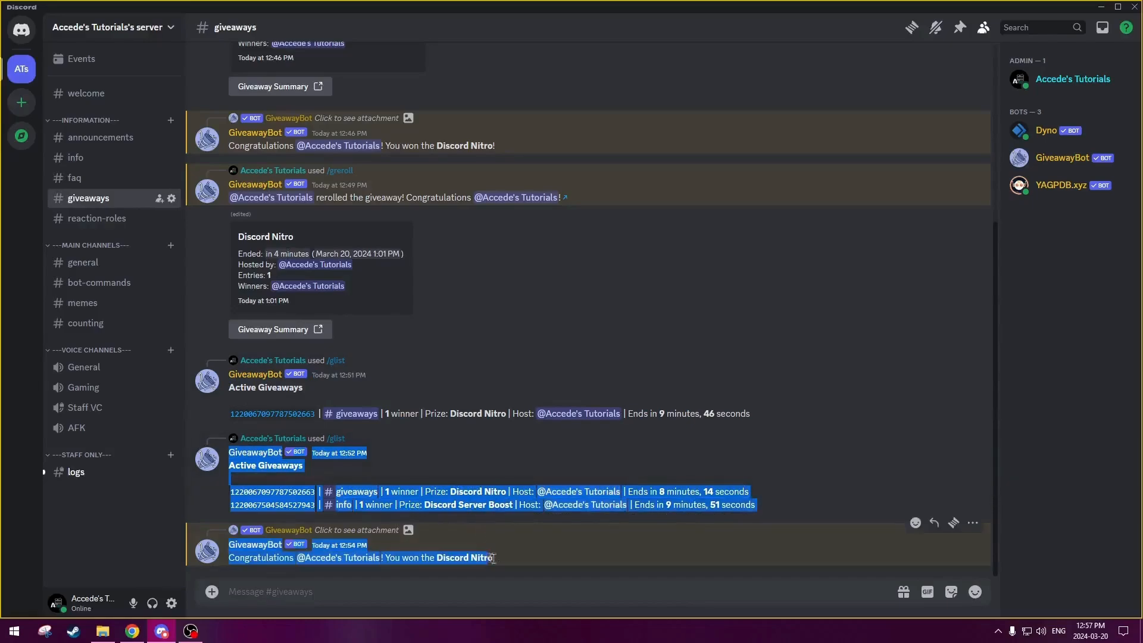
click(526, 558)
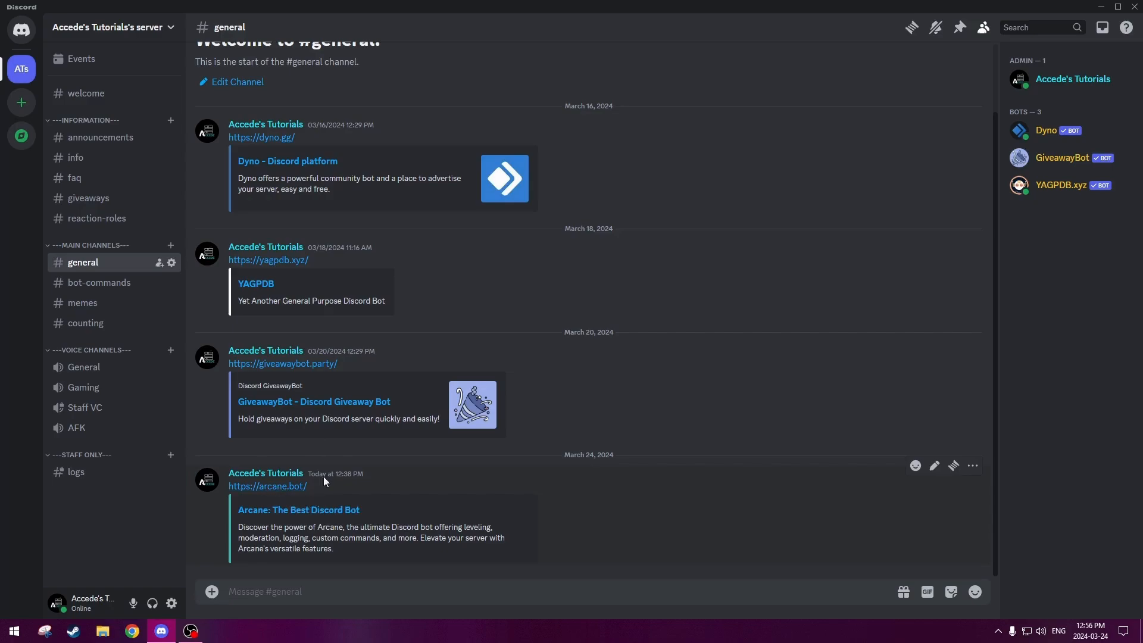
- Open the arcane.bot link from the general channel in the browser, log in and select the ATs server
click(265, 486)
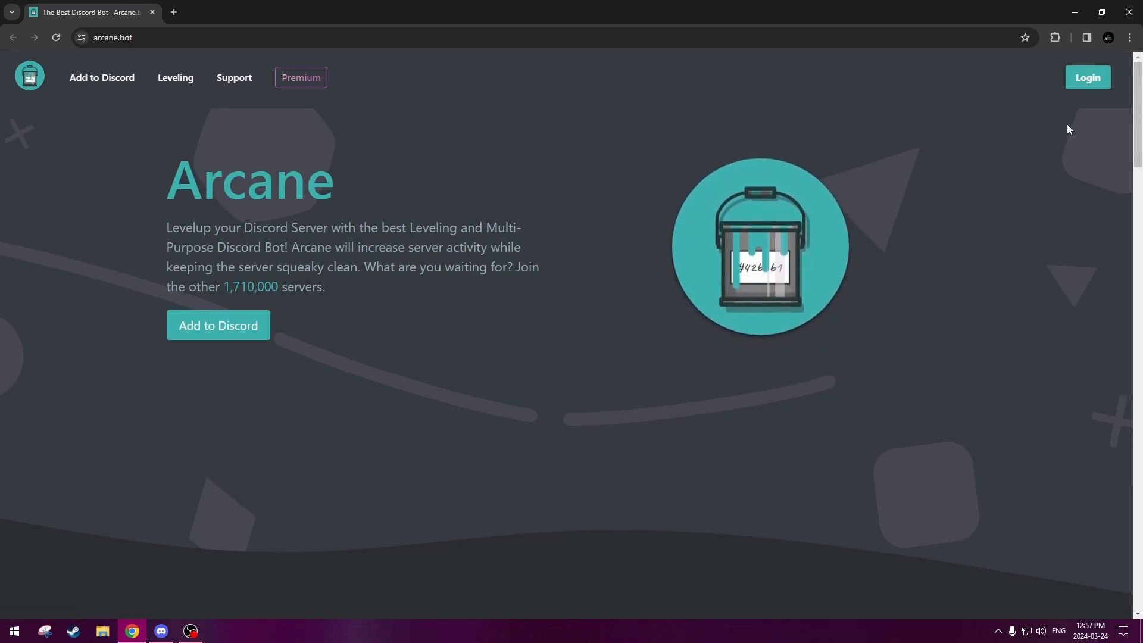
click(1083, 83)
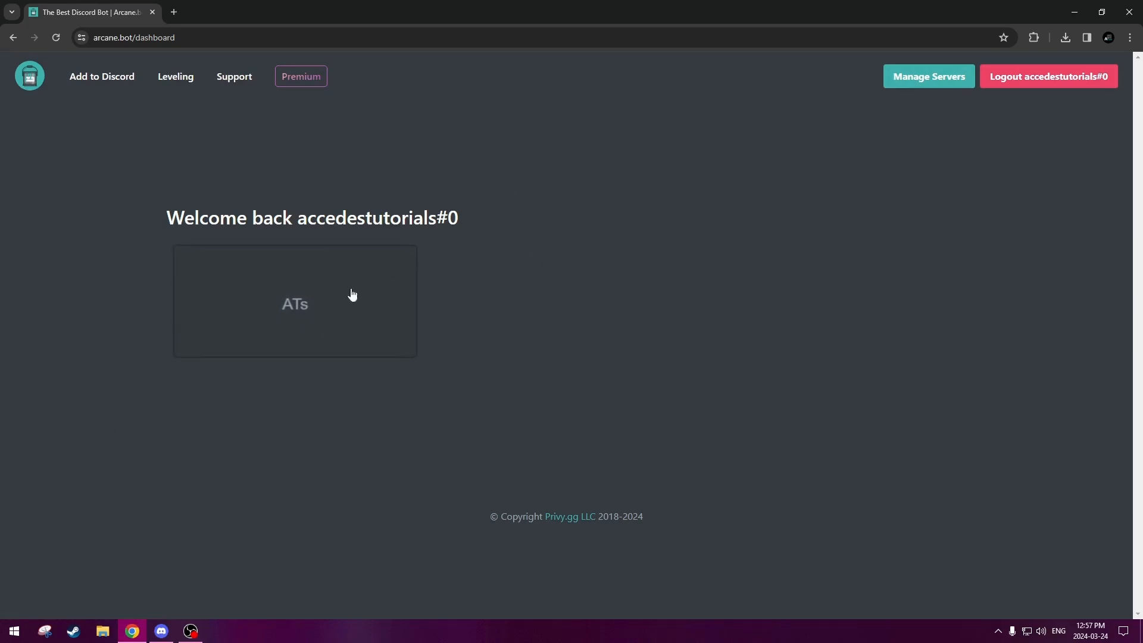
click(294, 291)
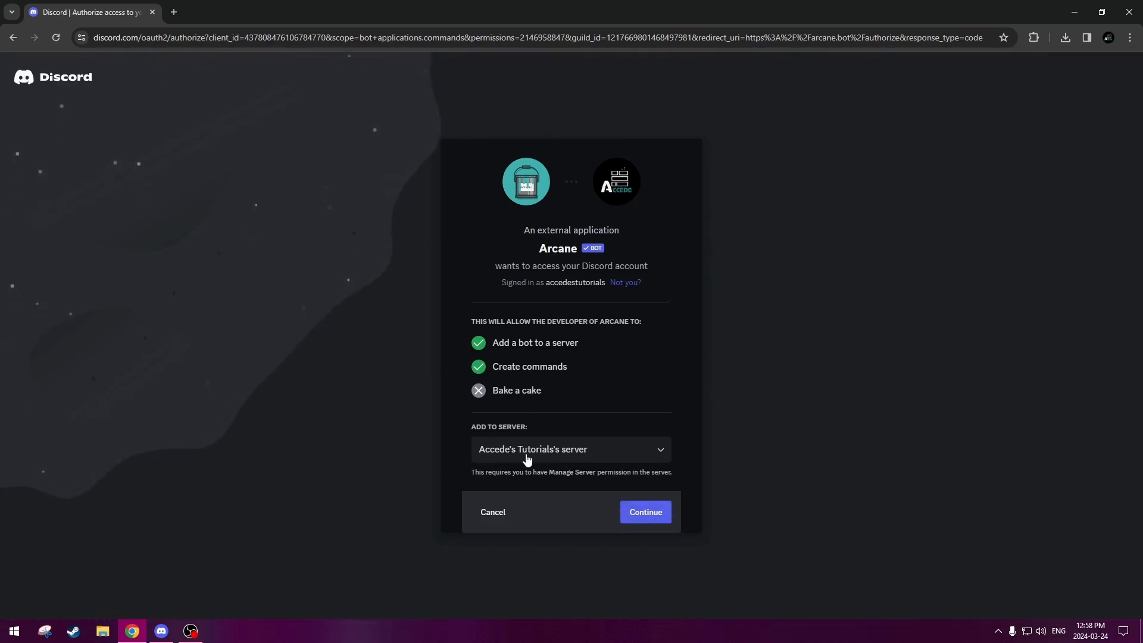
- Continue with the chosen server, review Arcane's requested permissions and authorize the bot with all of them granted
click(645, 513)
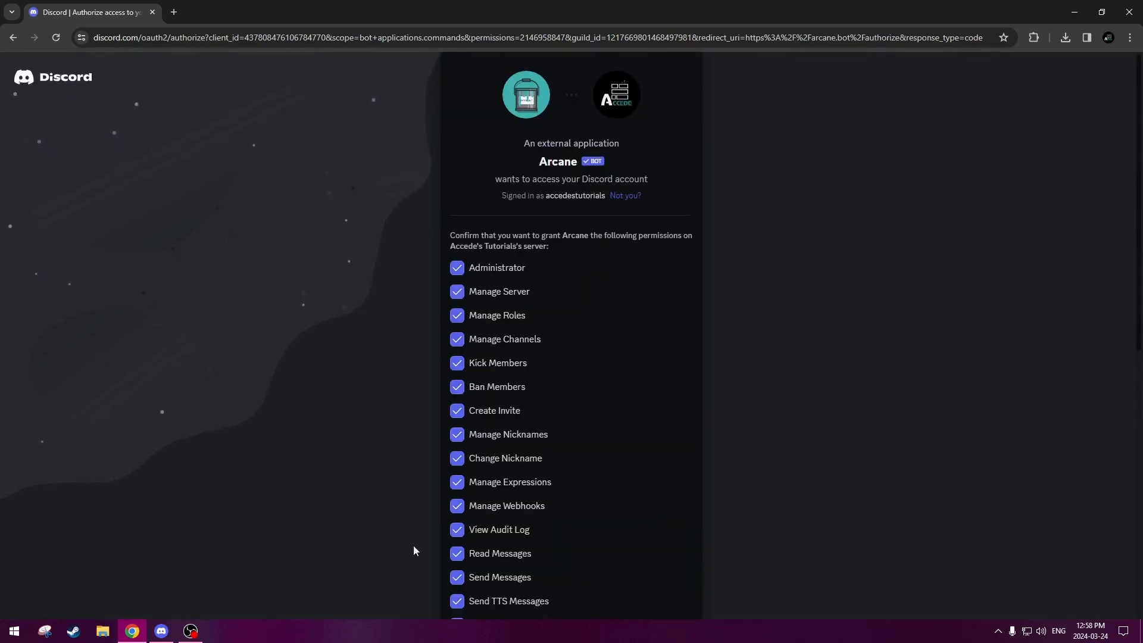
scroll(415, 551, down, 8)
scroll(555, 421, up, 7)
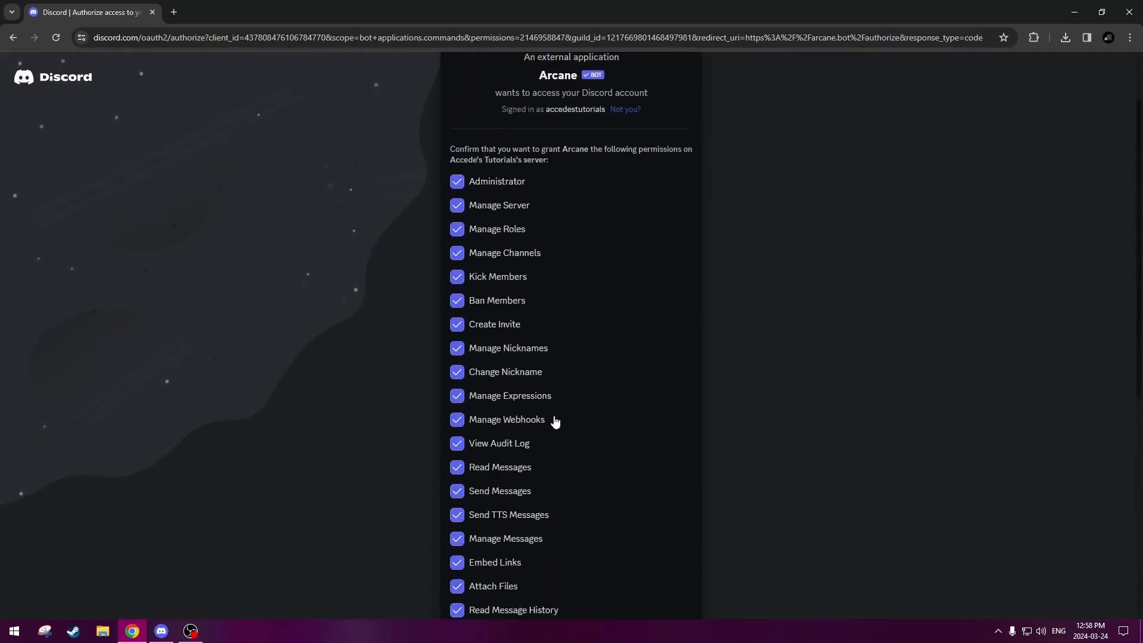
scroll(555, 421, up, 2)
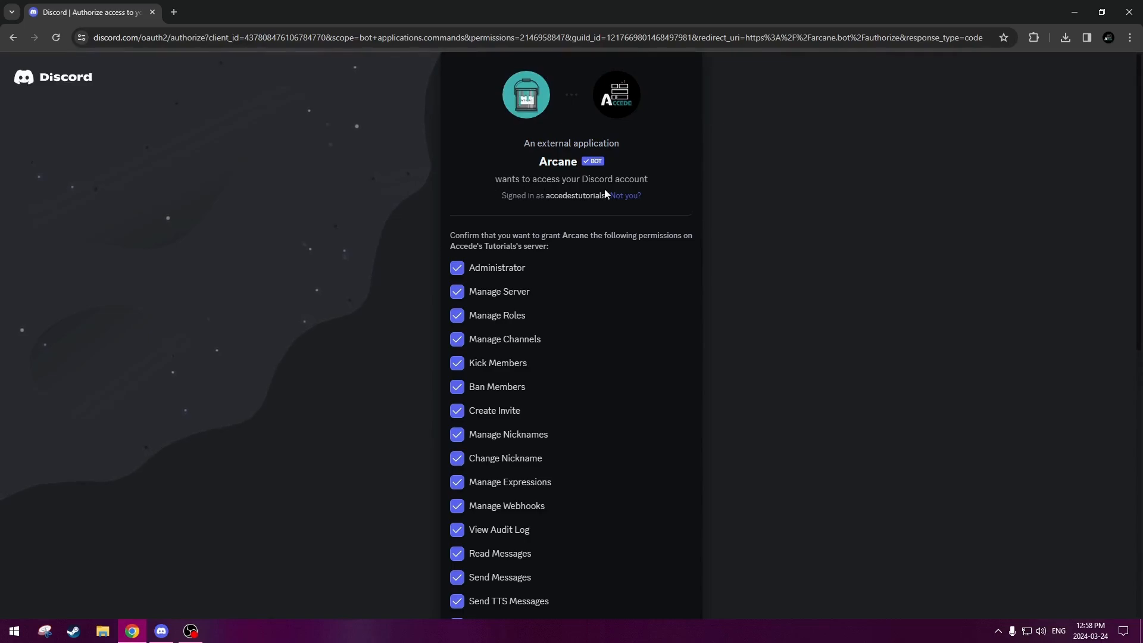
scroll(477, 201, down, 1)
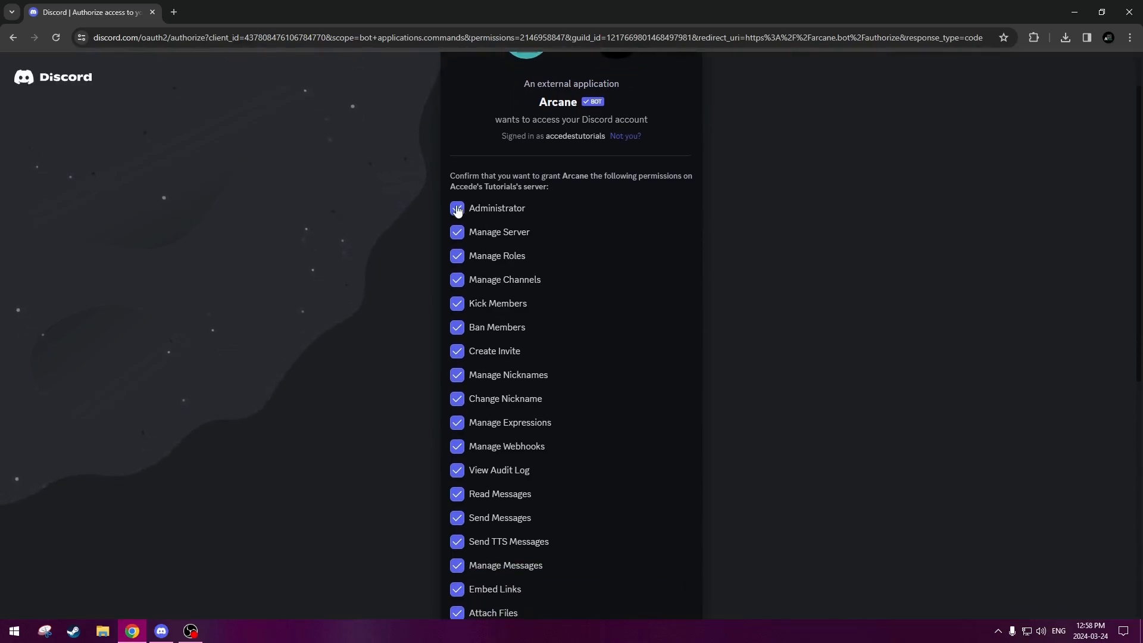
scroll(457, 210, down, 1)
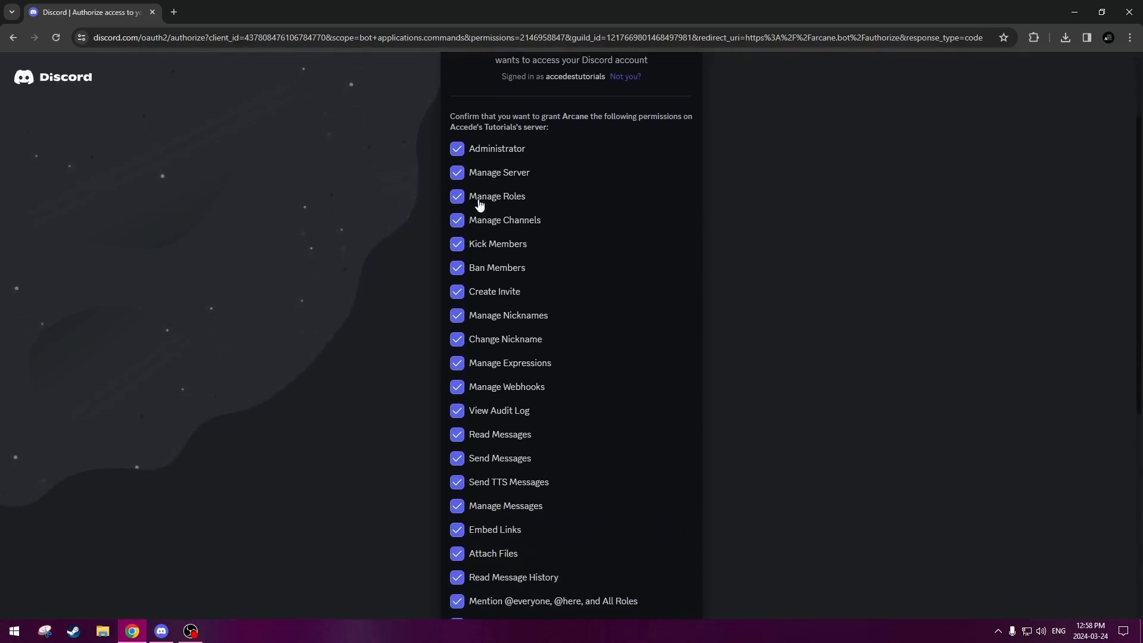
scroll(424, 268, up, 2)
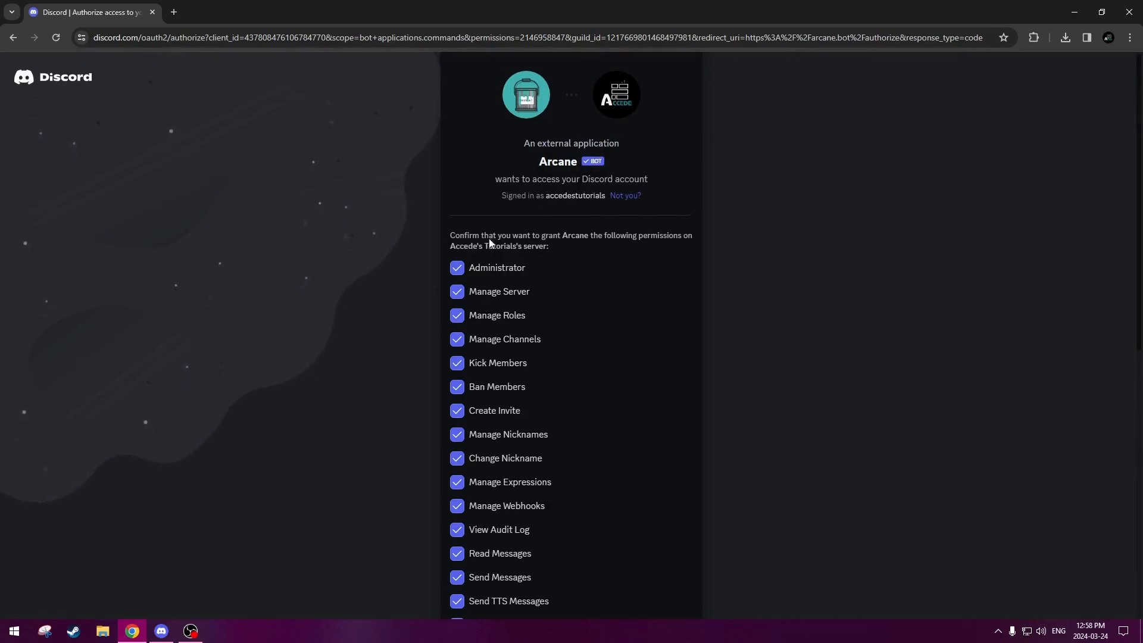
scroll(395, 259, down, 8)
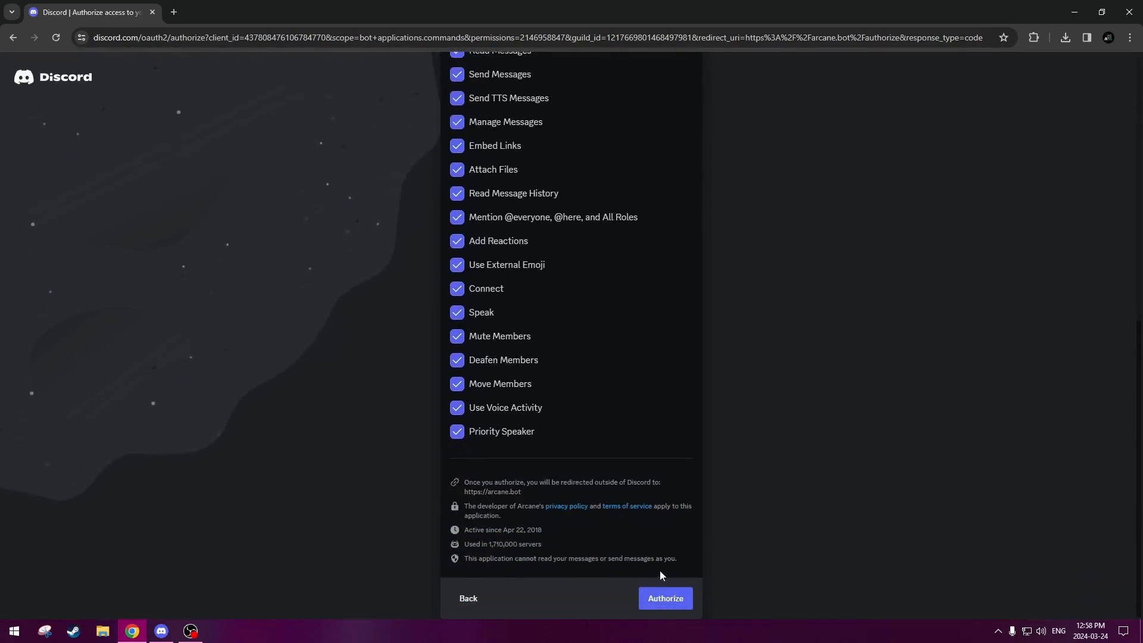
click(663, 598)
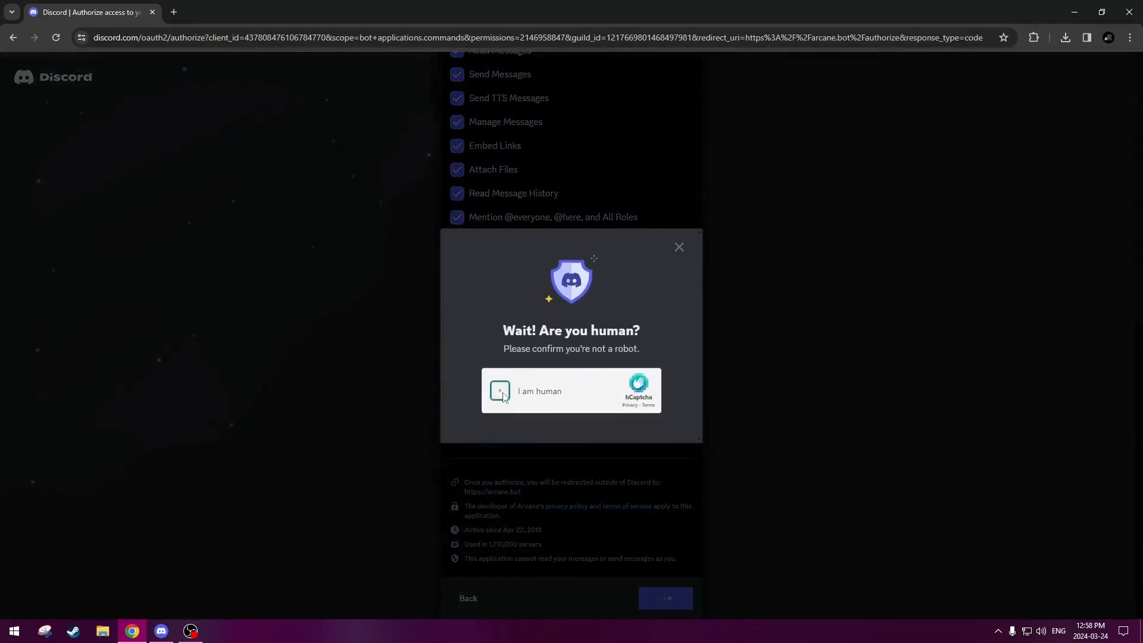
- Complete the human verification by marking the object that differs in each of the two images
click(500, 390)
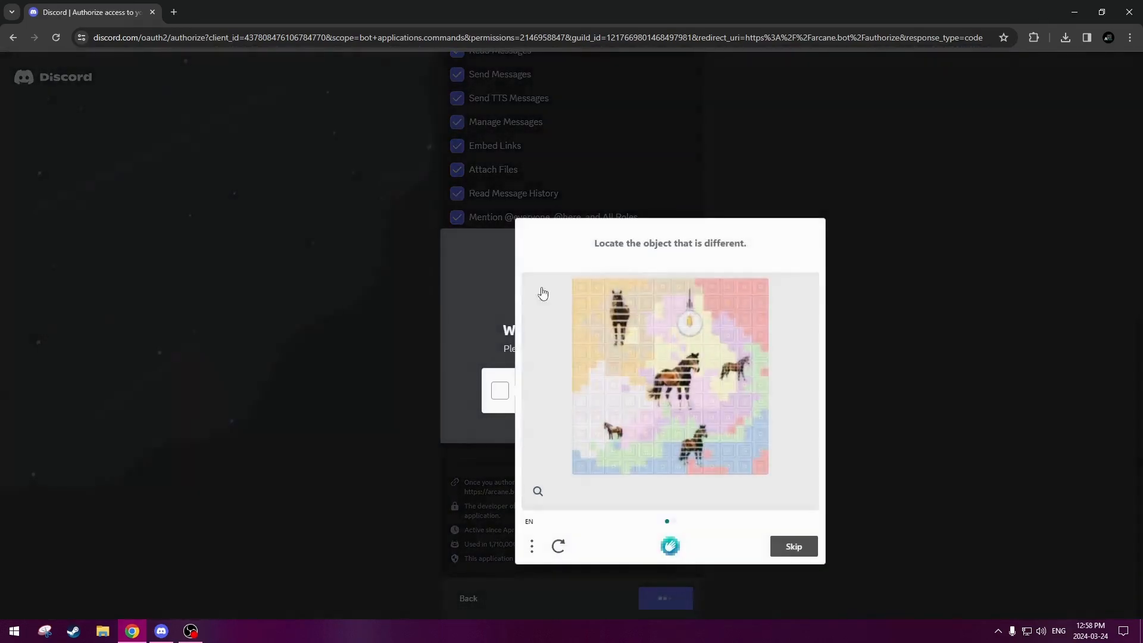
click(690, 325)
click(791, 546)
click(724, 334)
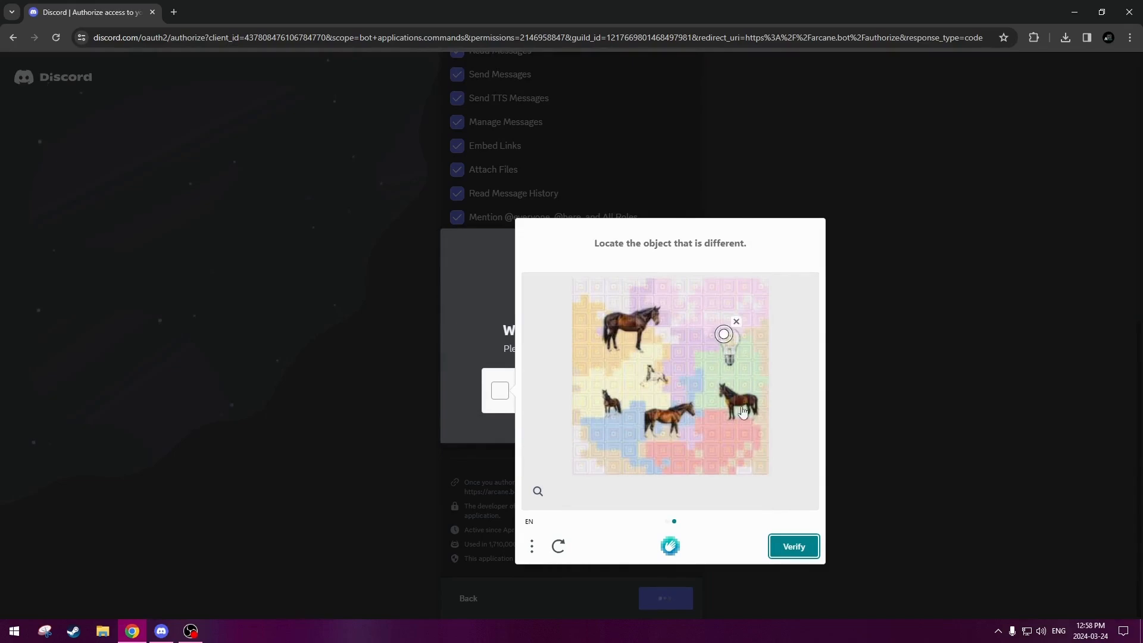
click(795, 547)
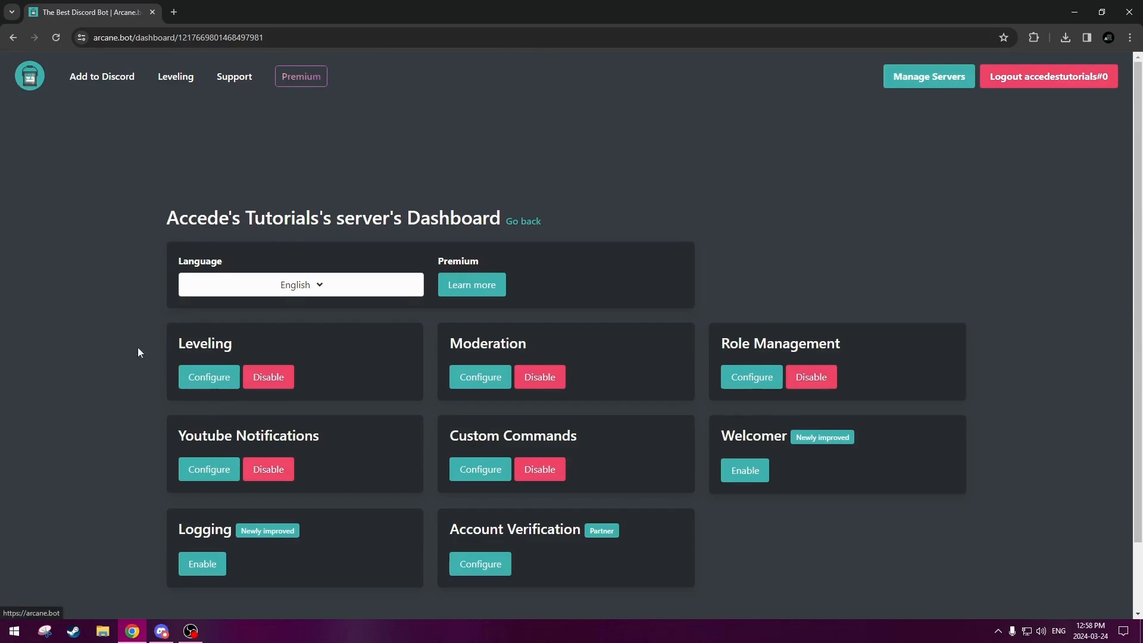
- Examine the server's Arcane dashboard, focusing on the Leveling module
drag(180, 339, 255, 345)
click(212, 340)
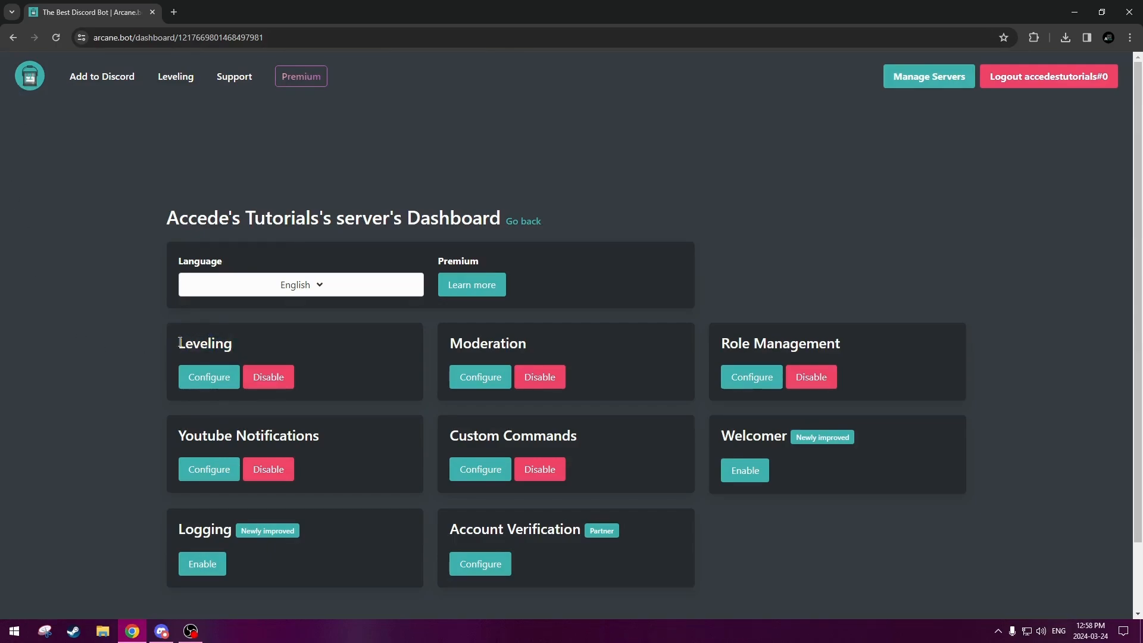
drag(179, 343, 251, 347)
click(251, 346)
drag(179, 342, 242, 351)
click(241, 351)
click(253, 345)
drag(167, 218, 482, 219)
- Disable Arcane's Youtube Notifications, Custom Commands, Moderation and Role Management modules, confirming each one
click(276, 471)
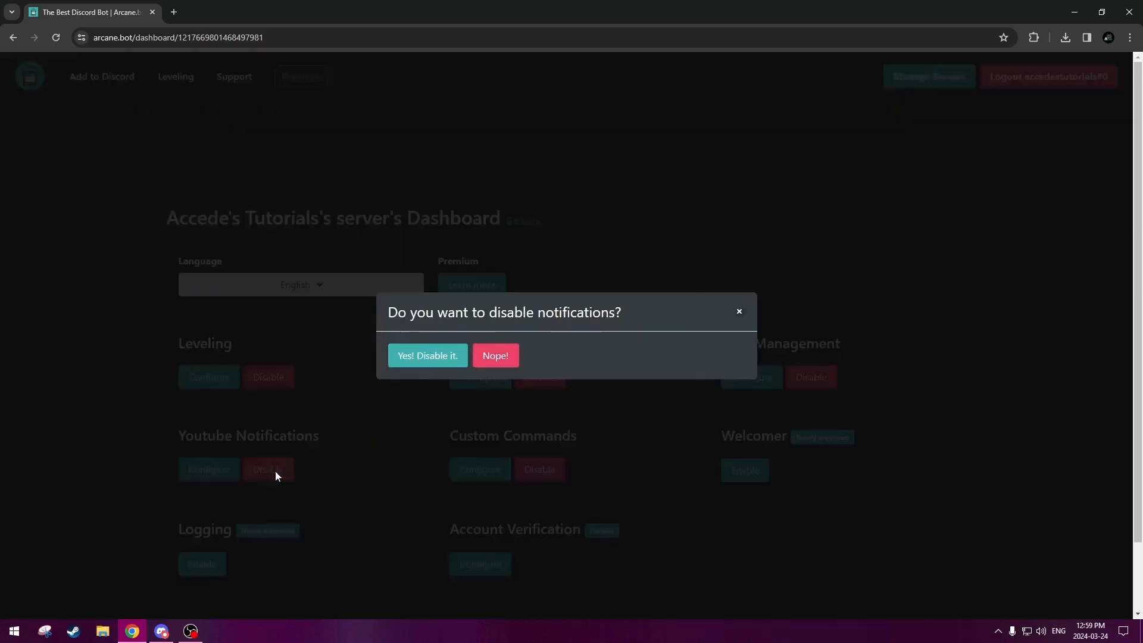
click(436, 359)
click(553, 472)
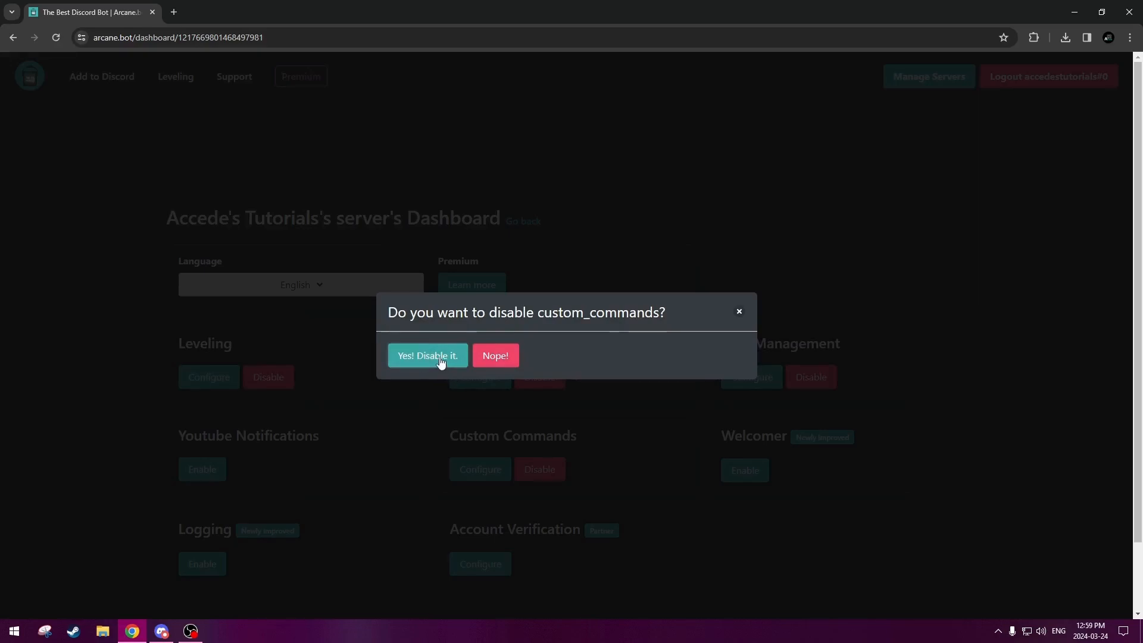
click(435, 359)
click(556, 381)
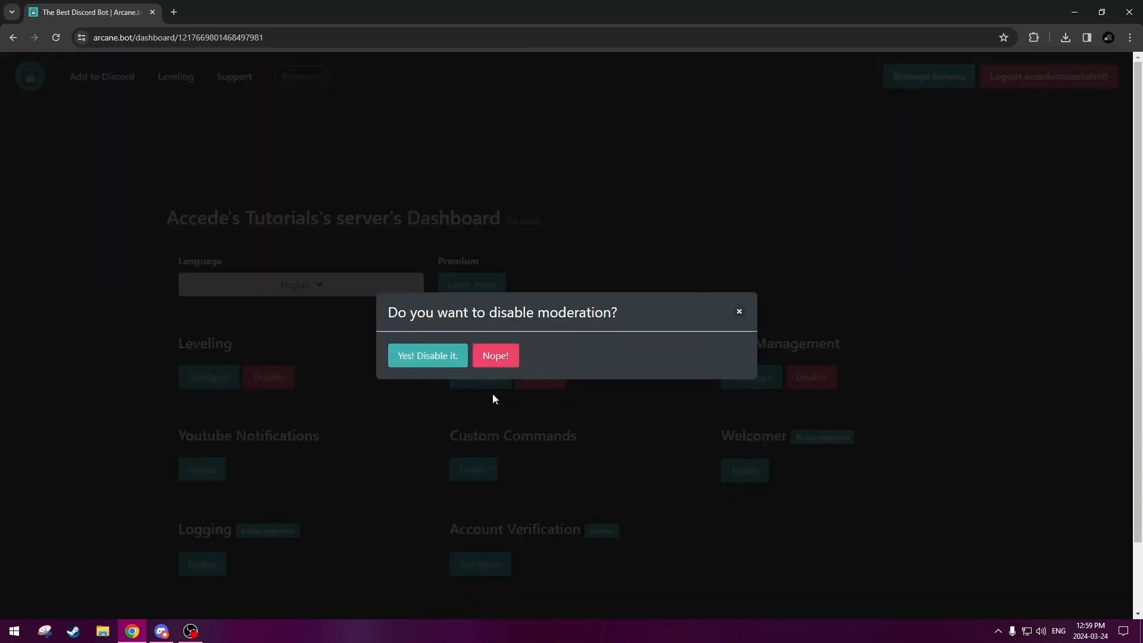
click(436, 360)
click(811, 376)
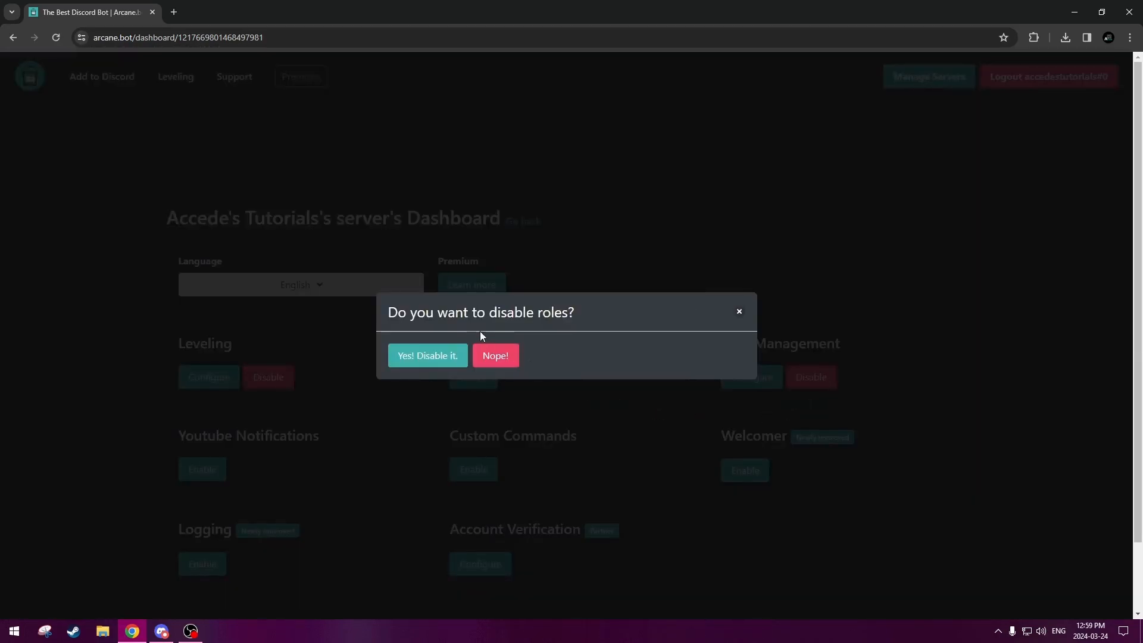
click(466, 359)
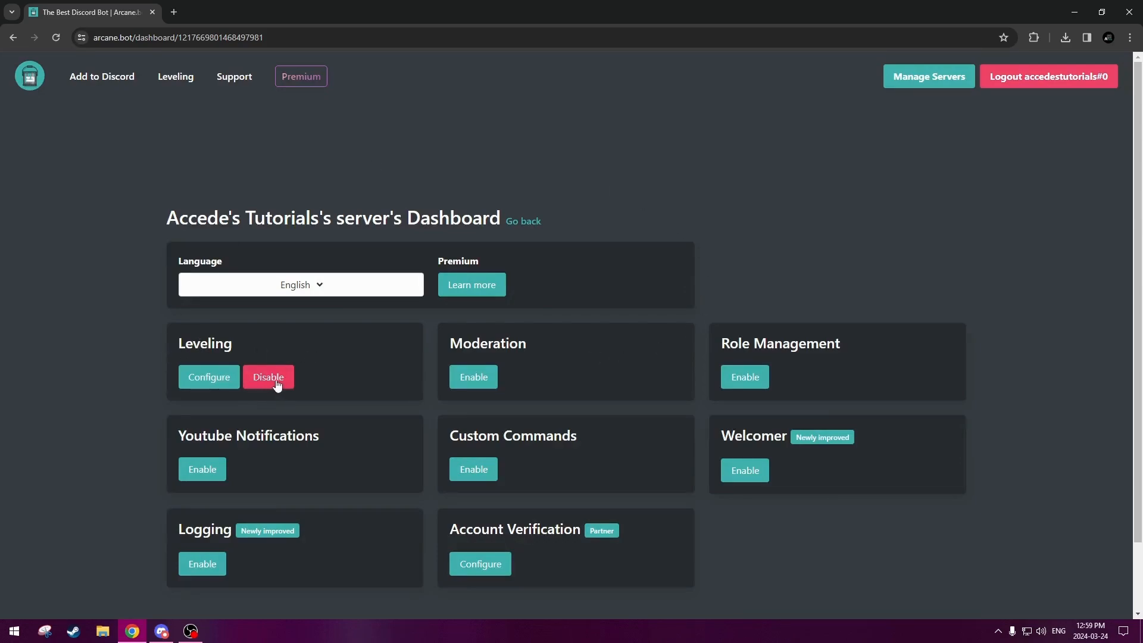
- Open the Leveling module's configuration and review its XP options, level-up message, level card, role rewards and XP restrictions
drag(186, 344, 233, 351)
click(233, 349)
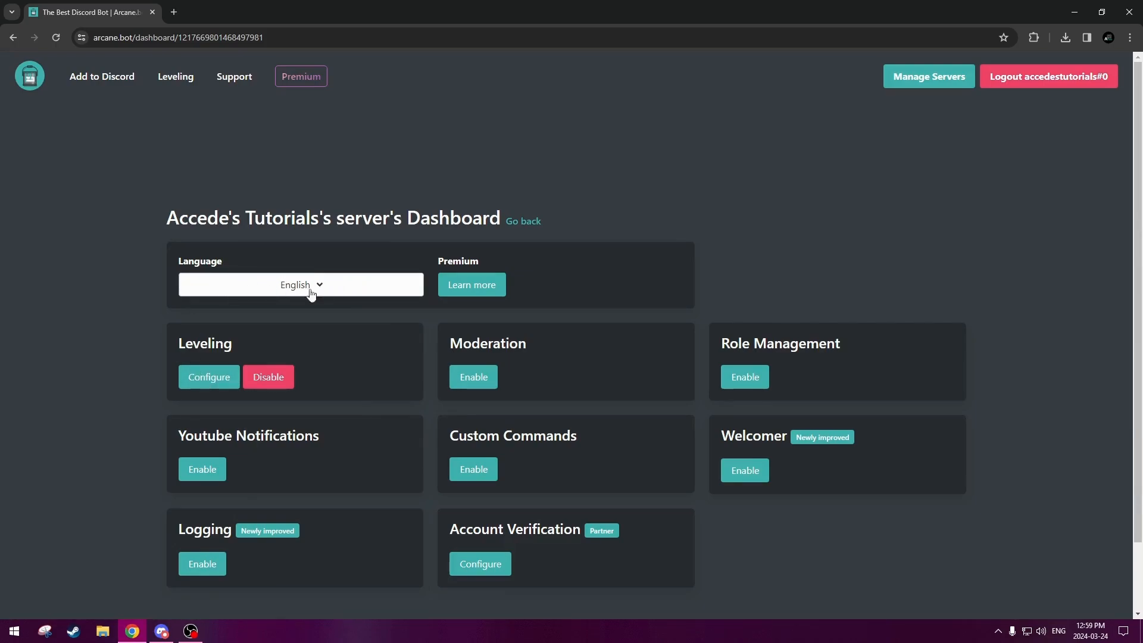
click(202, 379)
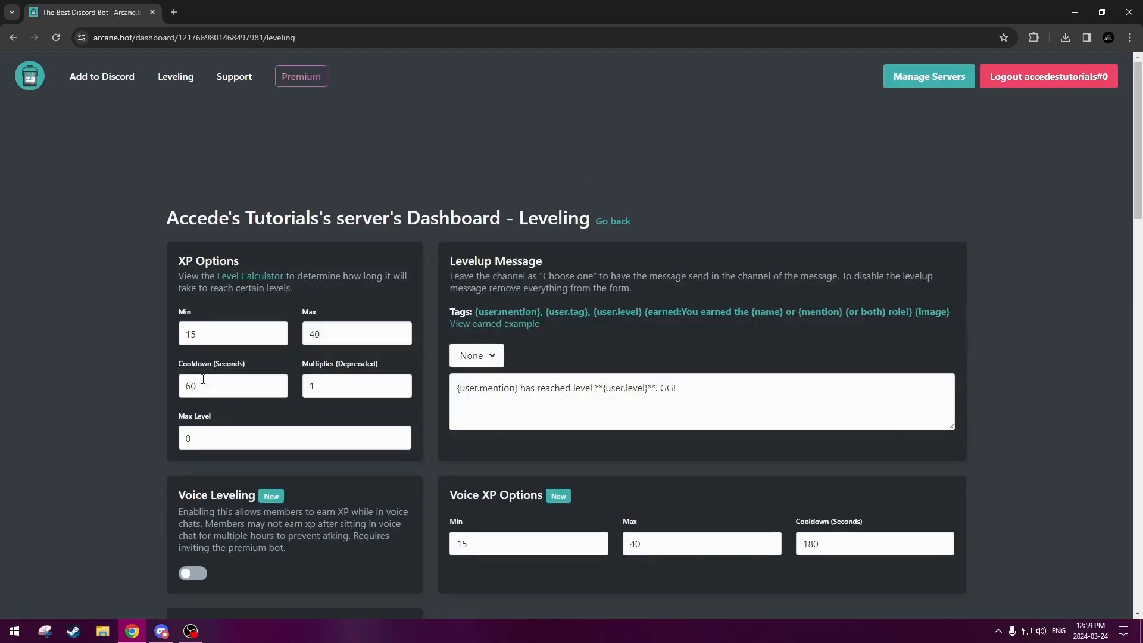
scroll(411, 321, down, 1)
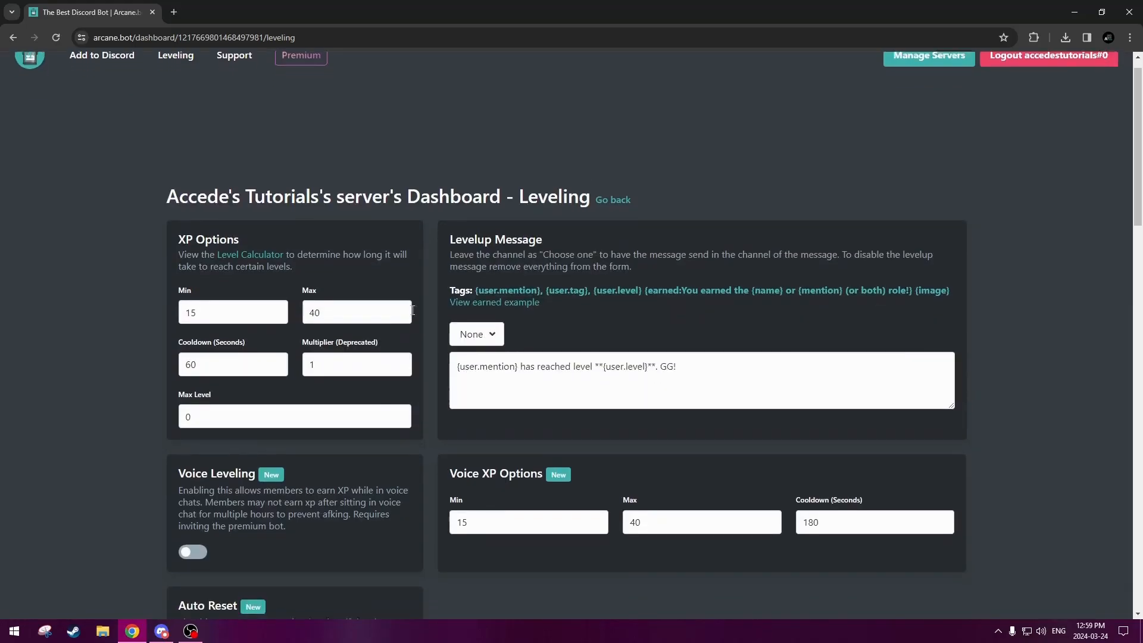
scroll(431, 317, down, 18)
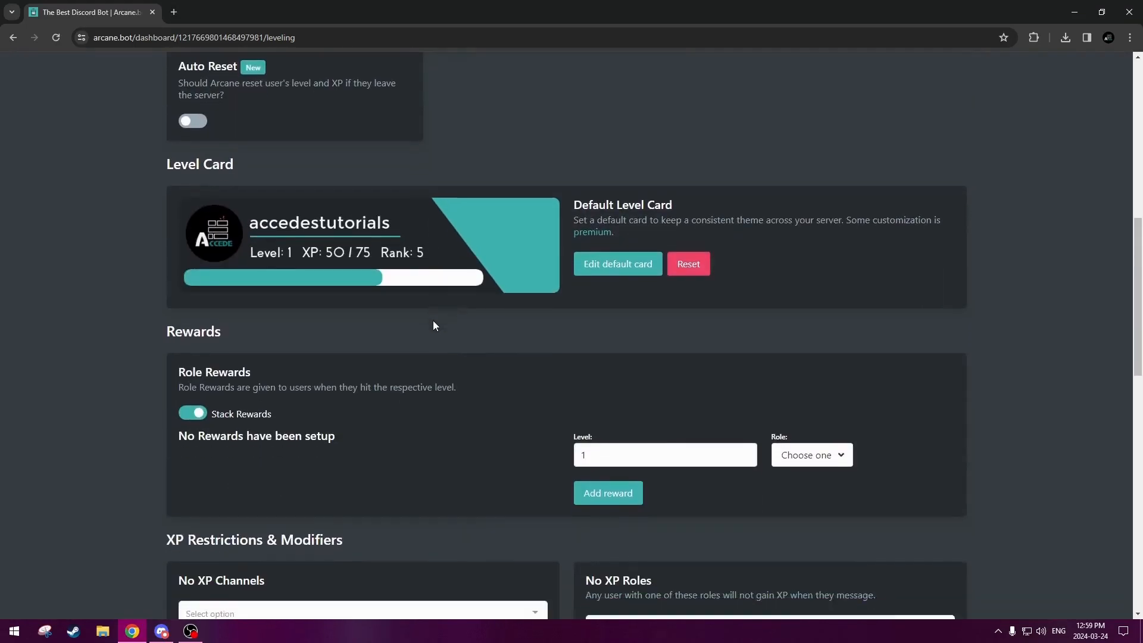
scroll(433, 325, down, 4)
scroll(432, 321, up, 20)
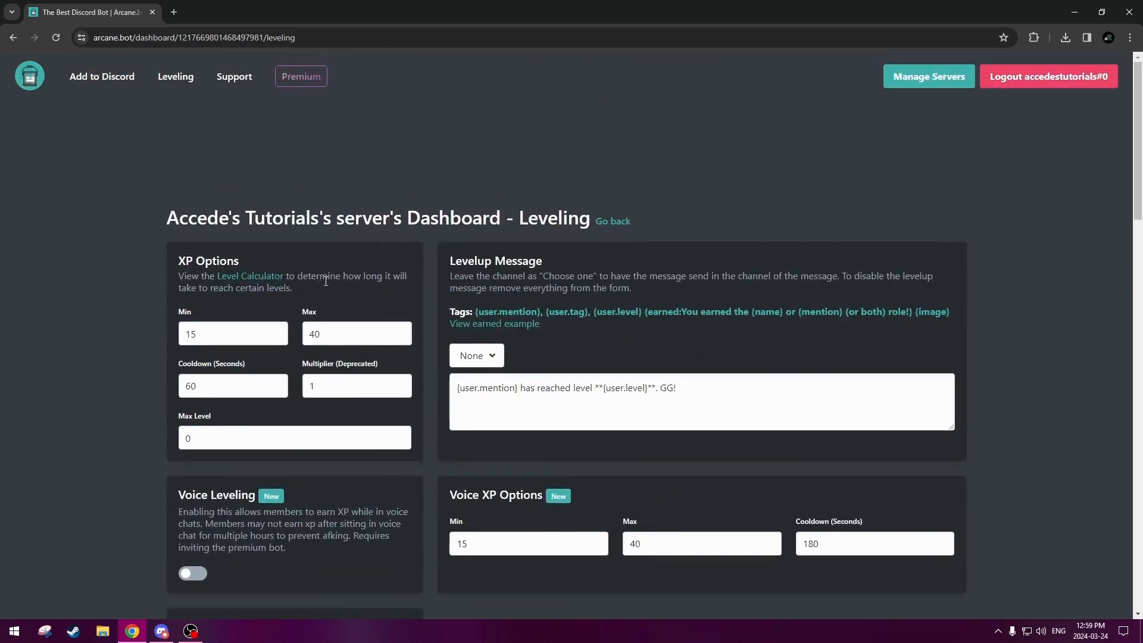
- Switch to Discord, open the server's role settings and add a new role
click(161, 631)
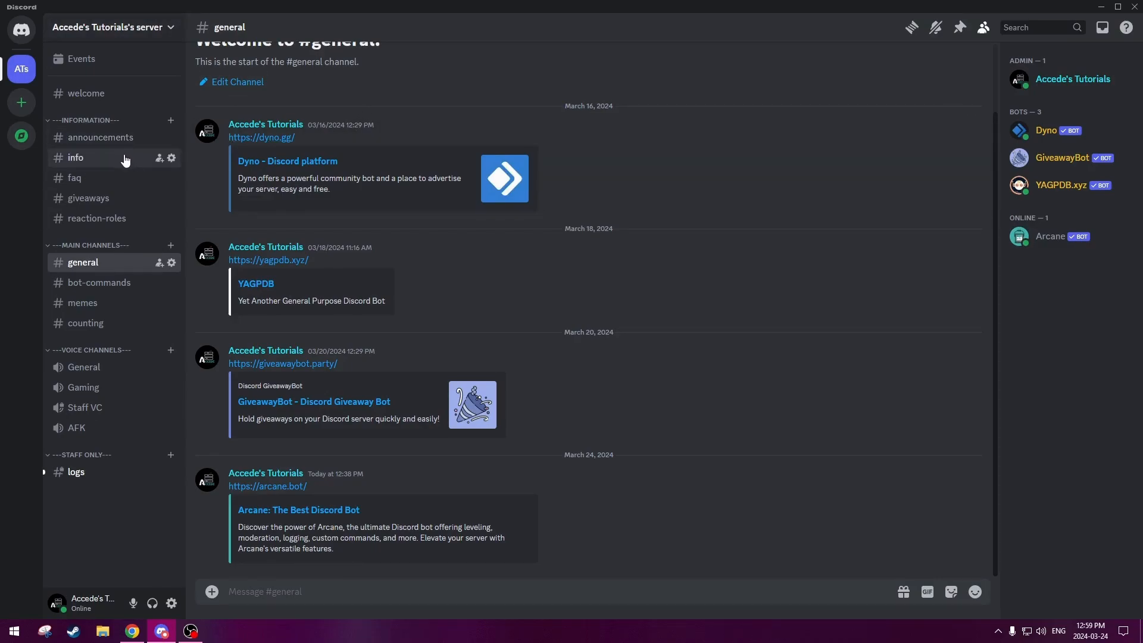
click(107, 25)
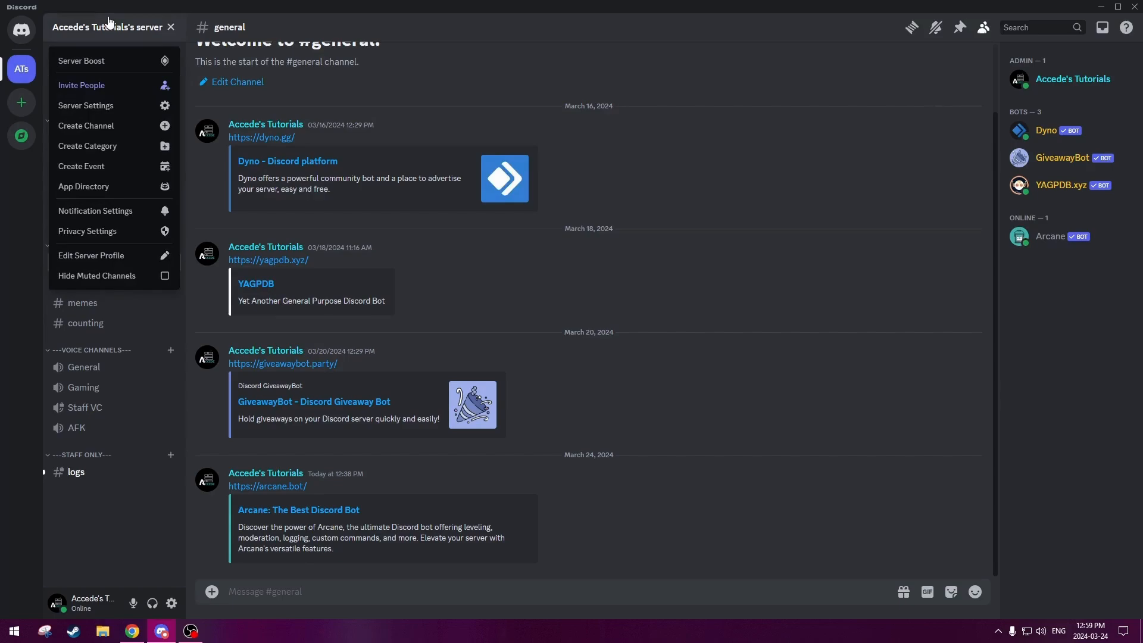
click(119, 107)
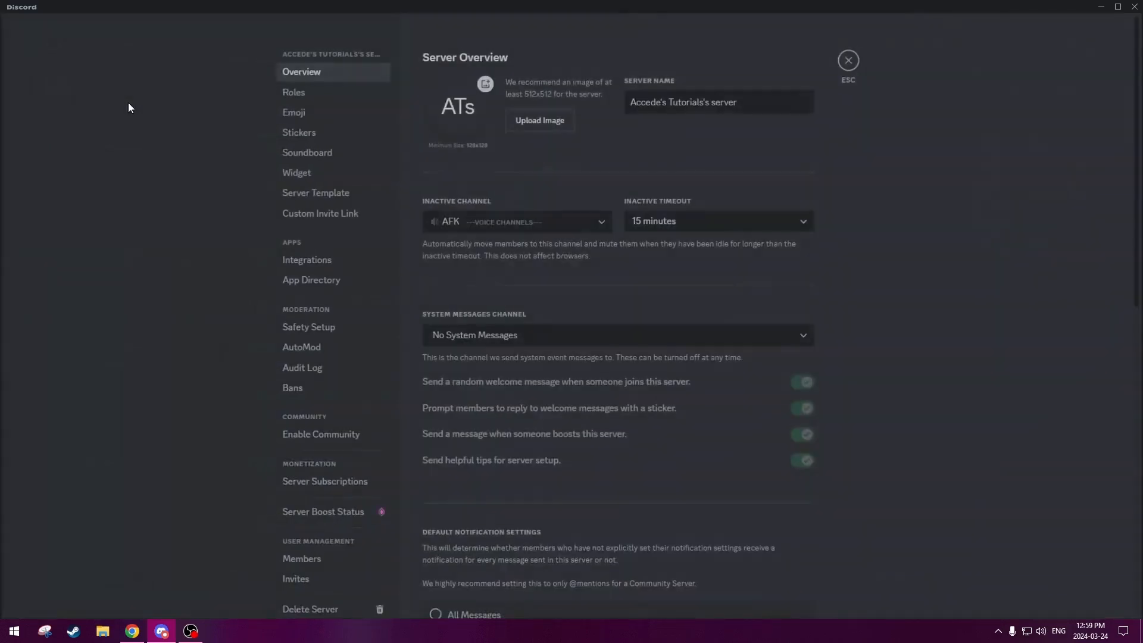
click(293, 93)
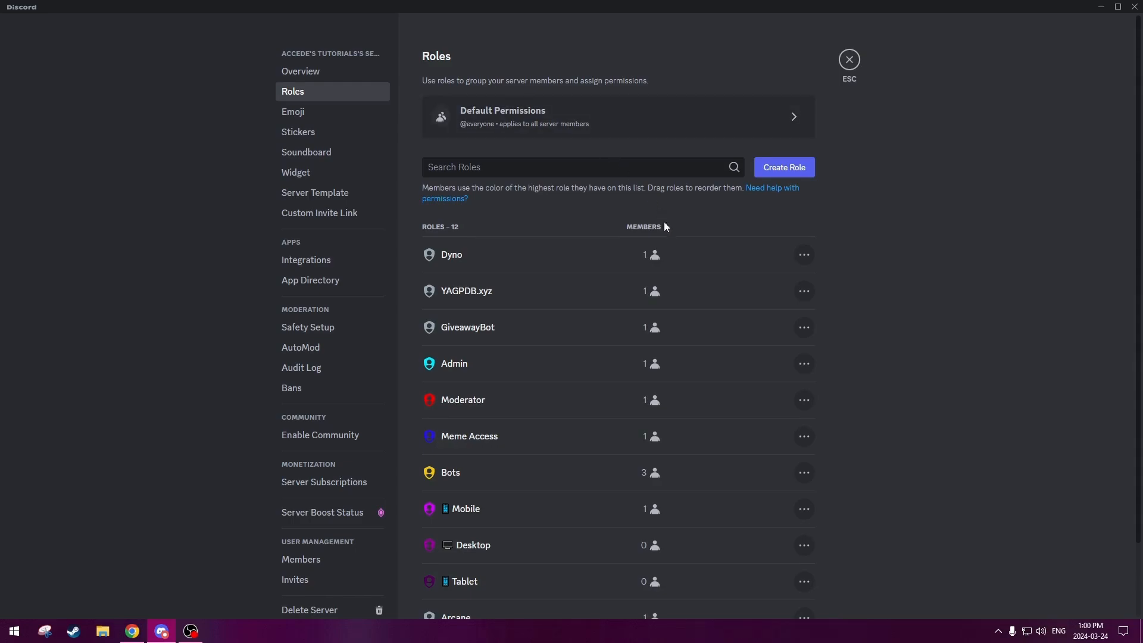
click(556, 302)
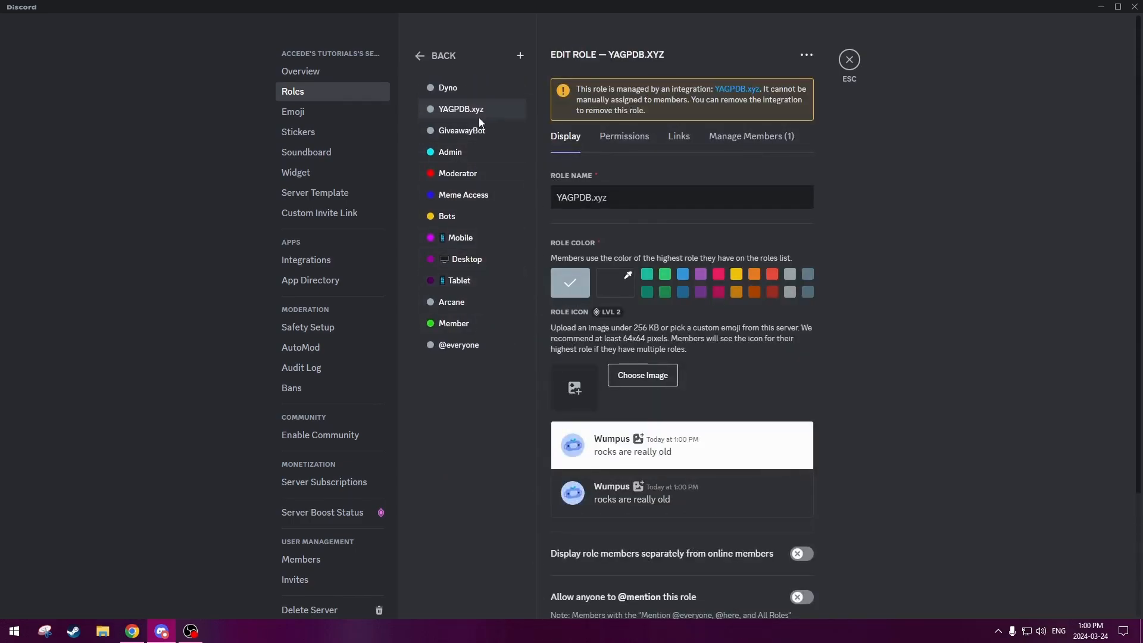
click(523, 59)
drag(651, 147, 626, 127)
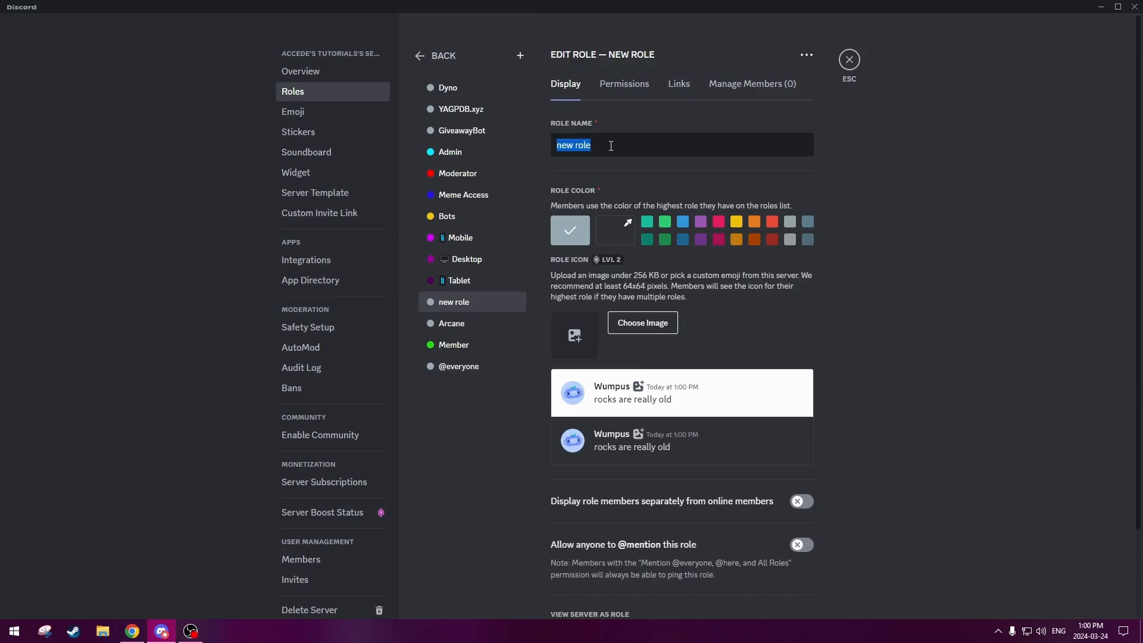
click(613, 143)
drag(621, 145, 528, 142)
click(616, 145)
drag(616, 145, 529, 146)
click(617, 147)
drag(617, 146, 537, 159)
click(616, 146)
click(619, 142)
click(629, 144)
click(613, 144)
click(607, 146)
click(615, 145)
drag(601, 150, 553, 147)
click(623, 145)
drag(623, 145, 552, 153)
click(597, 145)
click(611, 144)
drag(611, 143, 550, 151)
click(603, 145)
click(611, 147)
drag(611, 147, 521, 150)
click(614, 143)
drag(619, 142, 550, 155)
click(618, 136)
- Name the new role Level 1 and save it
drag(618, 136, 483, 147)
text(Level )
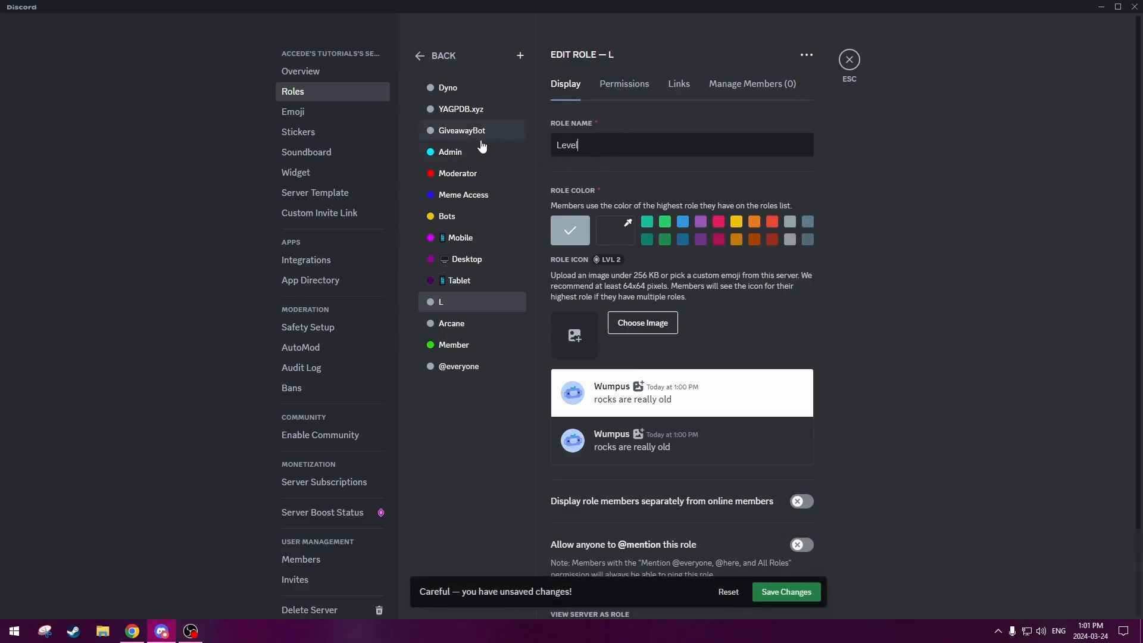
text(1)
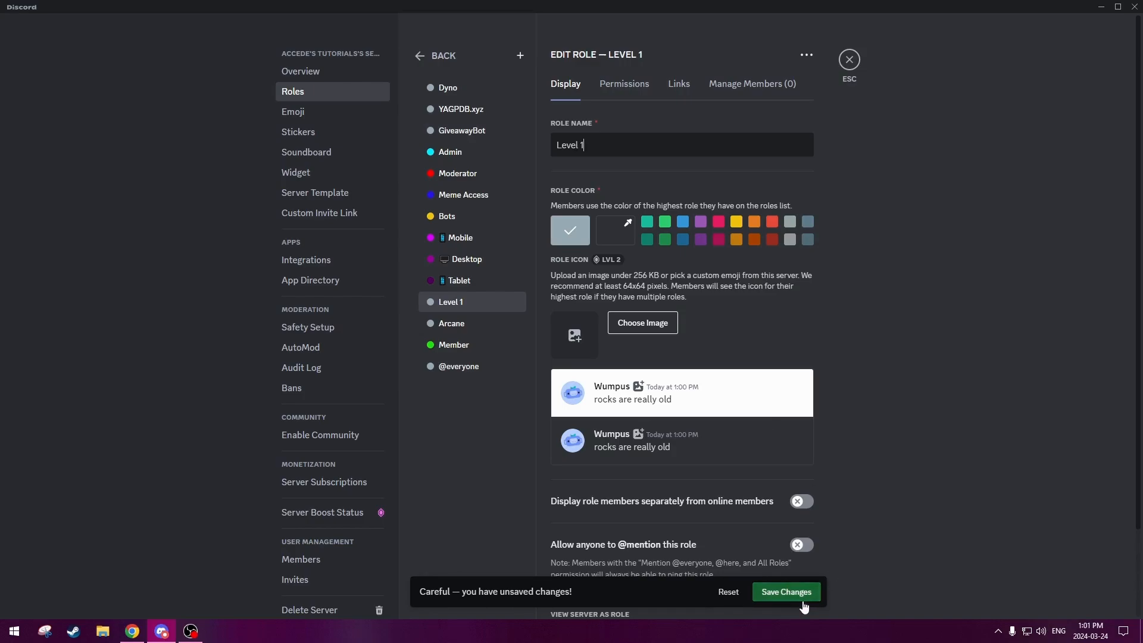
click(777, 592)
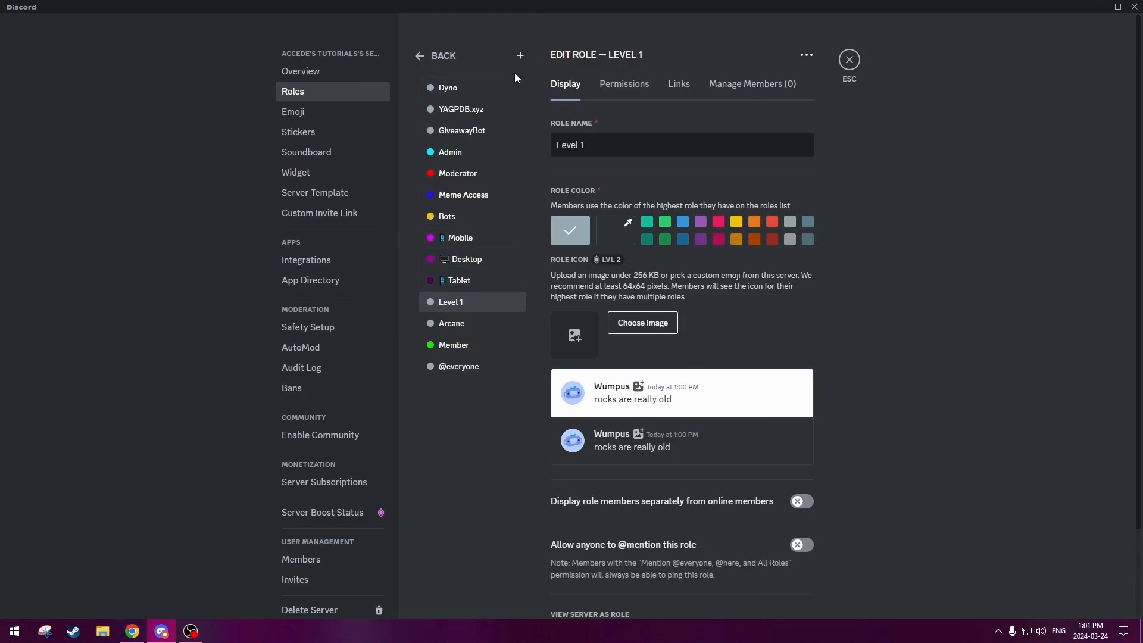
- Create another role named Level 5 and save it
click(520, 56)
drag(608, 149, 539, 146)
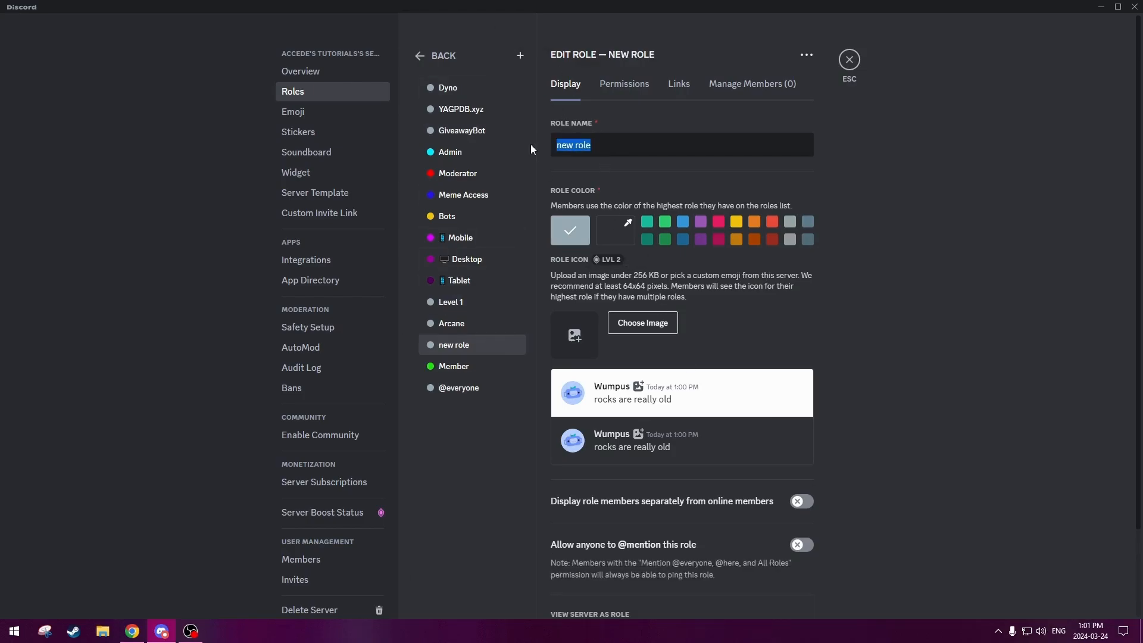
text(Level )
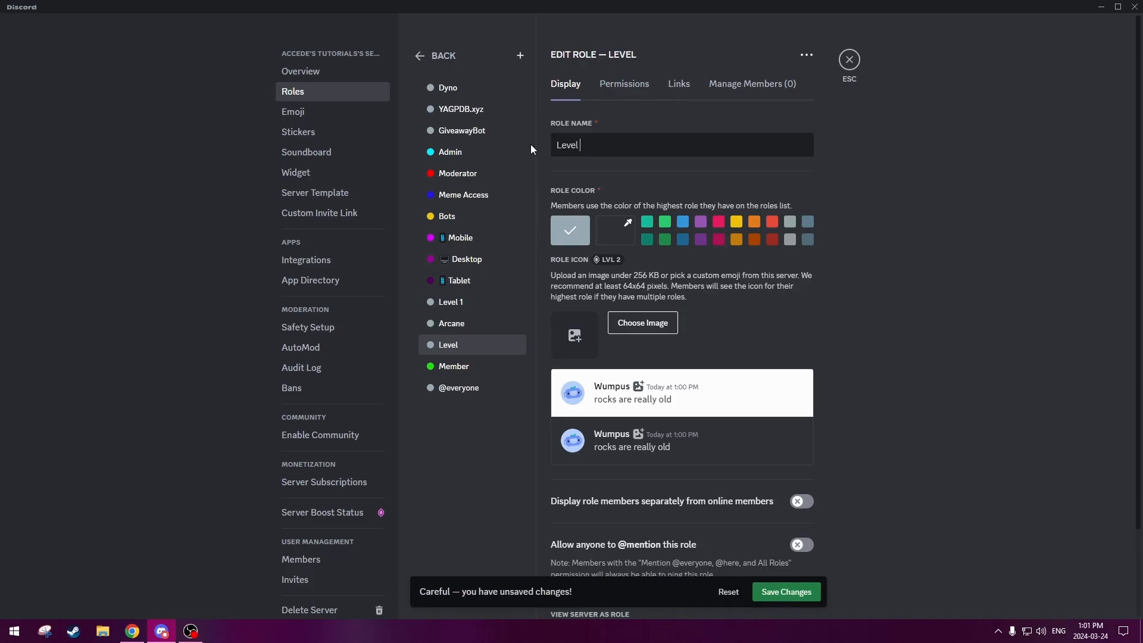
text(5)
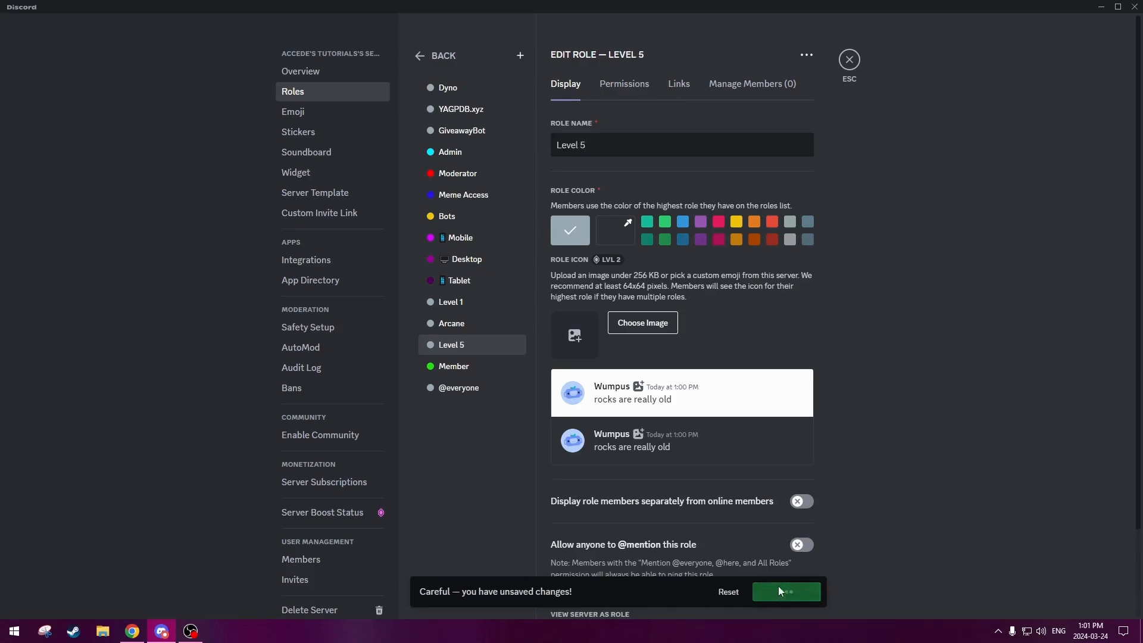
click(777, 589)
- Create and save two more roles named Level 10 and Level 15
click(519, 55)
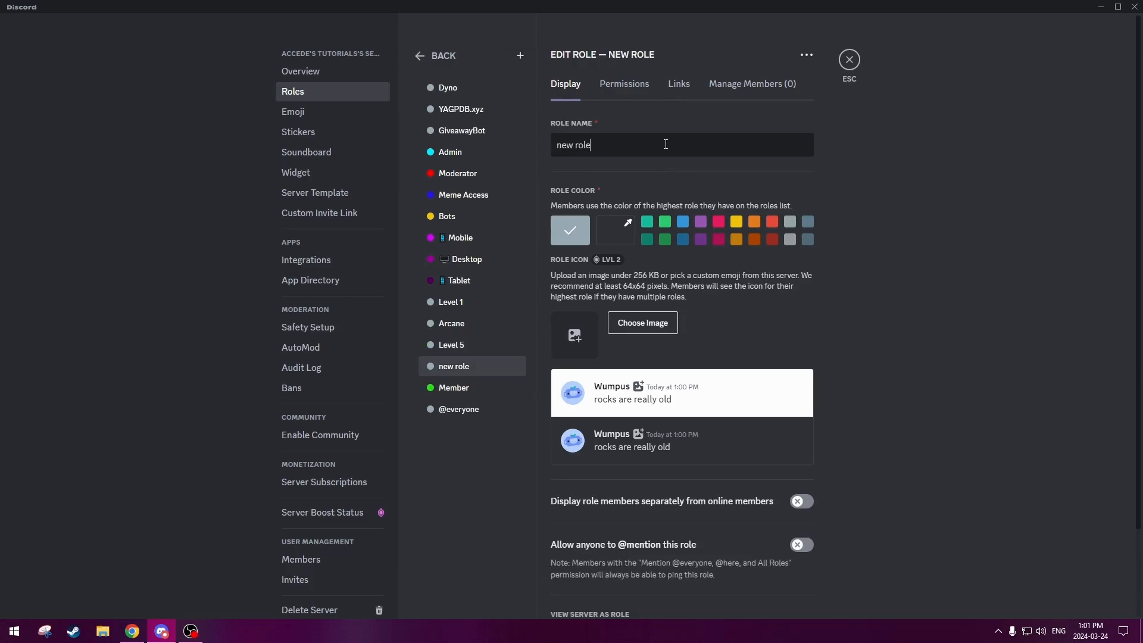
text(Level 10)
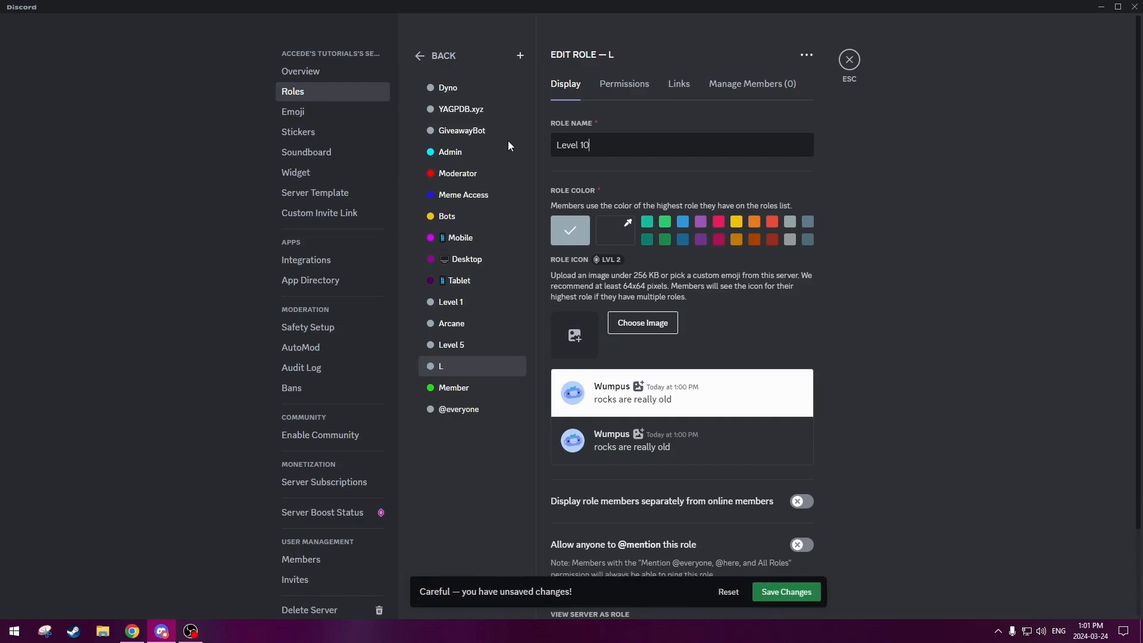
click(794, 592)
click(519, 55)
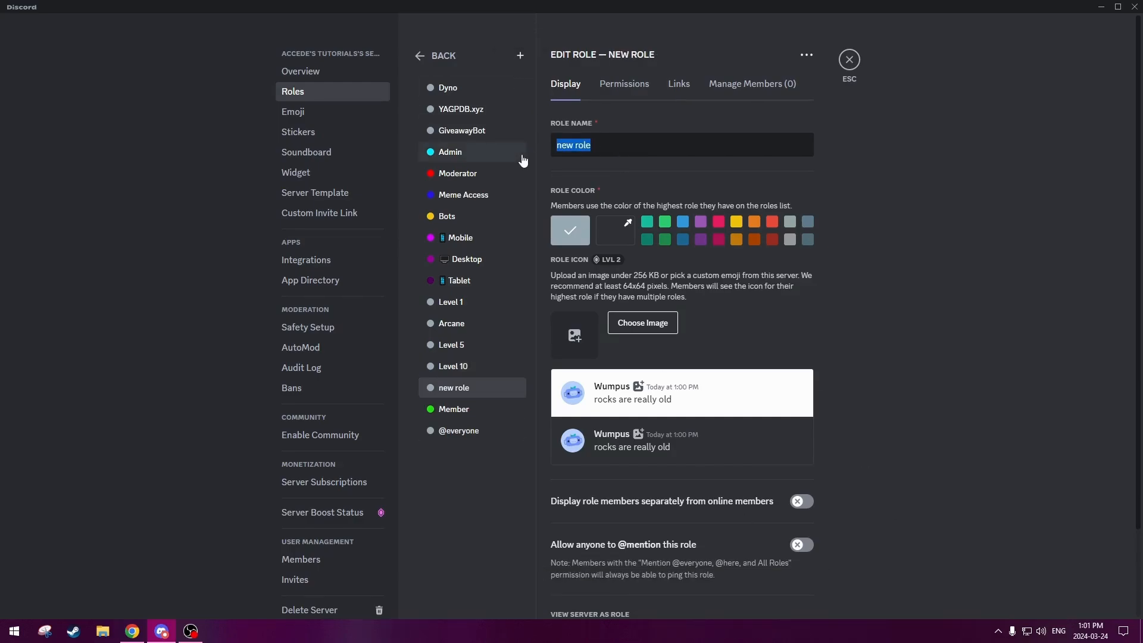
text(Level 15)
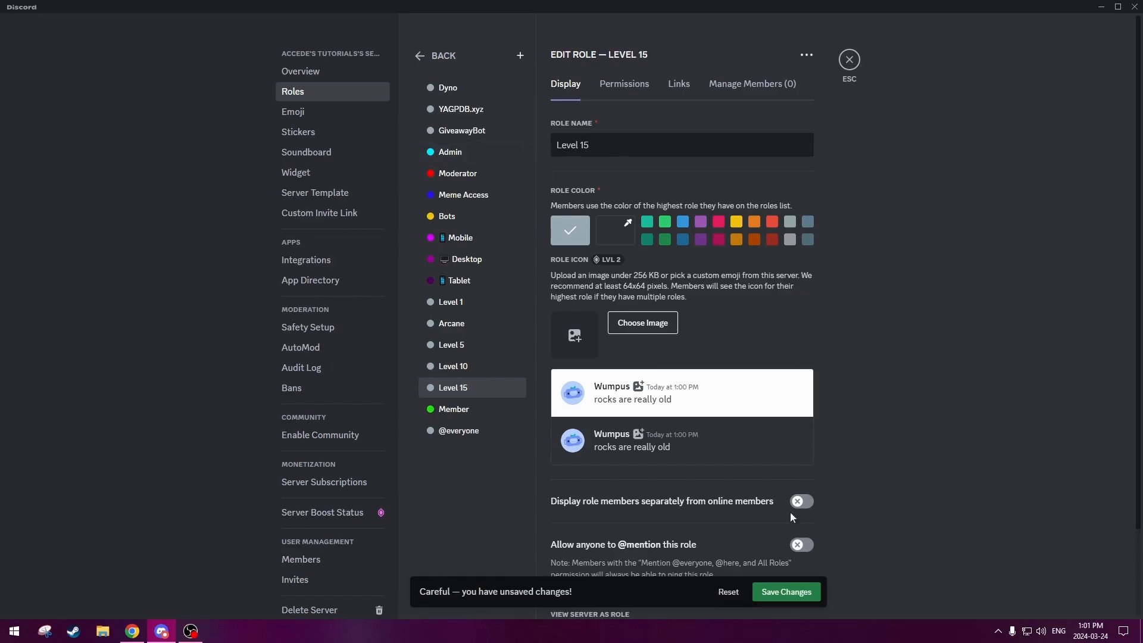
click(786, 592)
- Create and save the roles Level 20 and Level 25
click(520, 56)
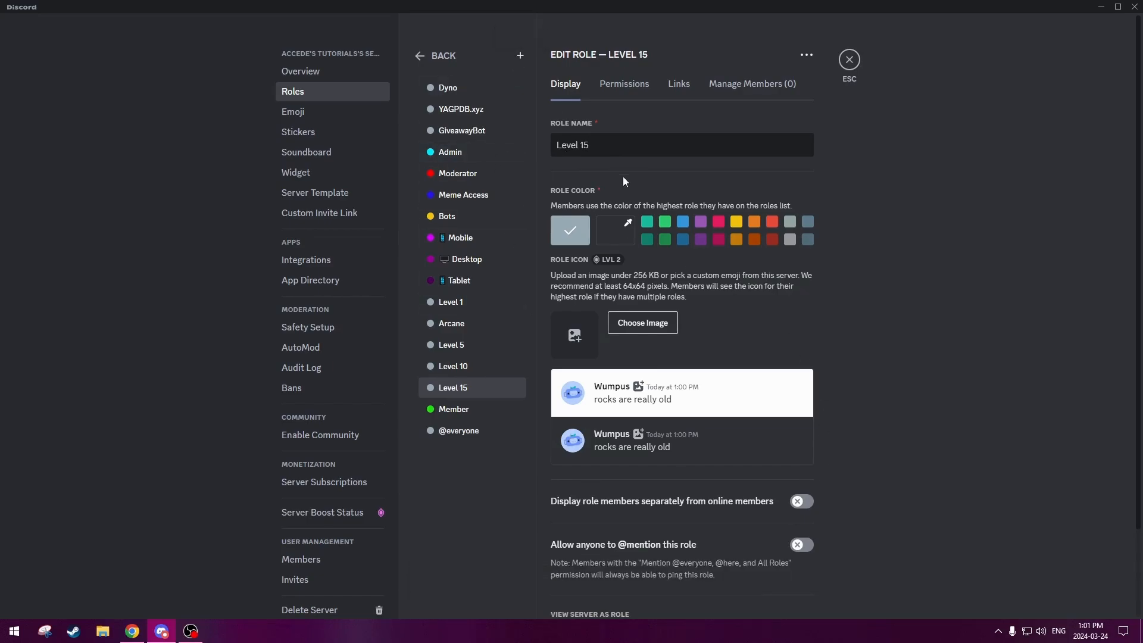
text(Level 20)
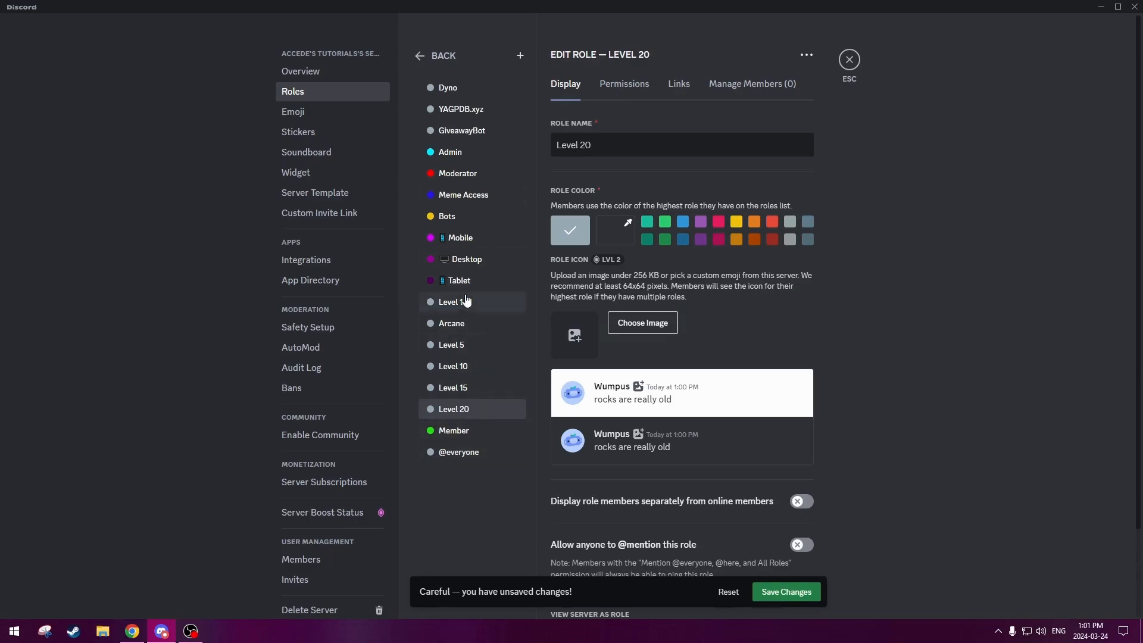
click(786, 592)
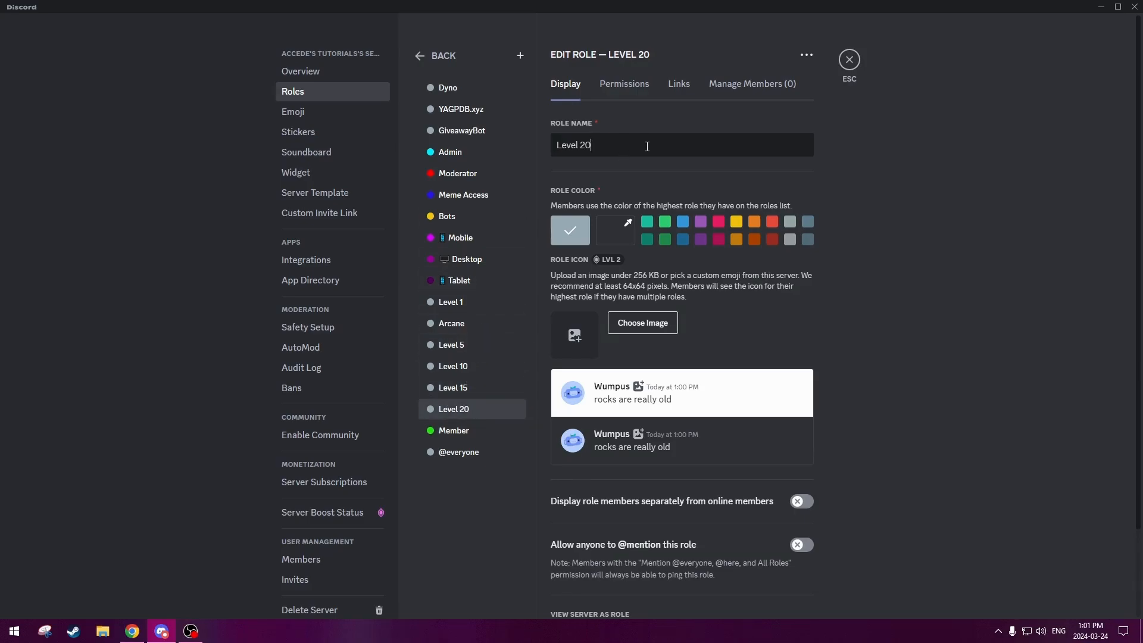
click(520, 55)
drag(592, 146, 544, 147)
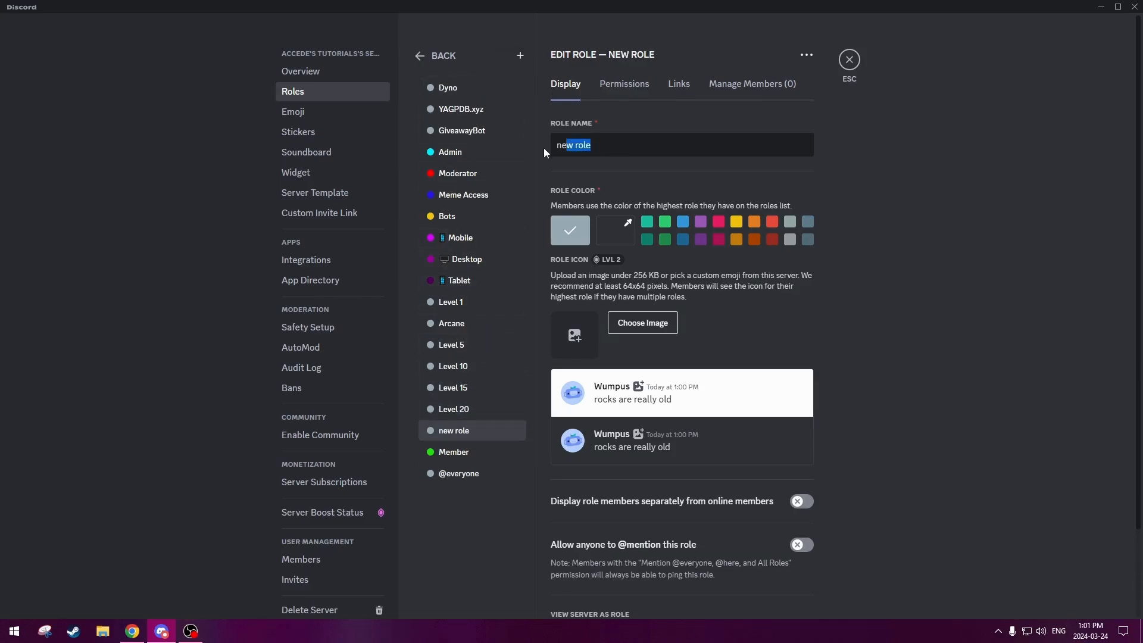
text(Level)
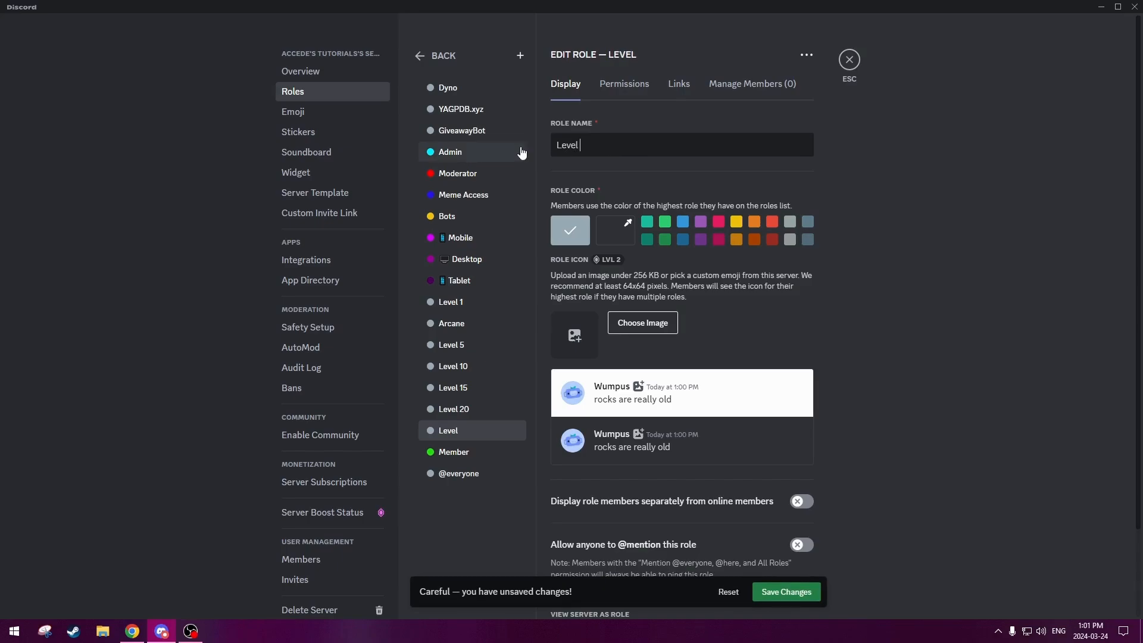
text(25)
click(793, 590)
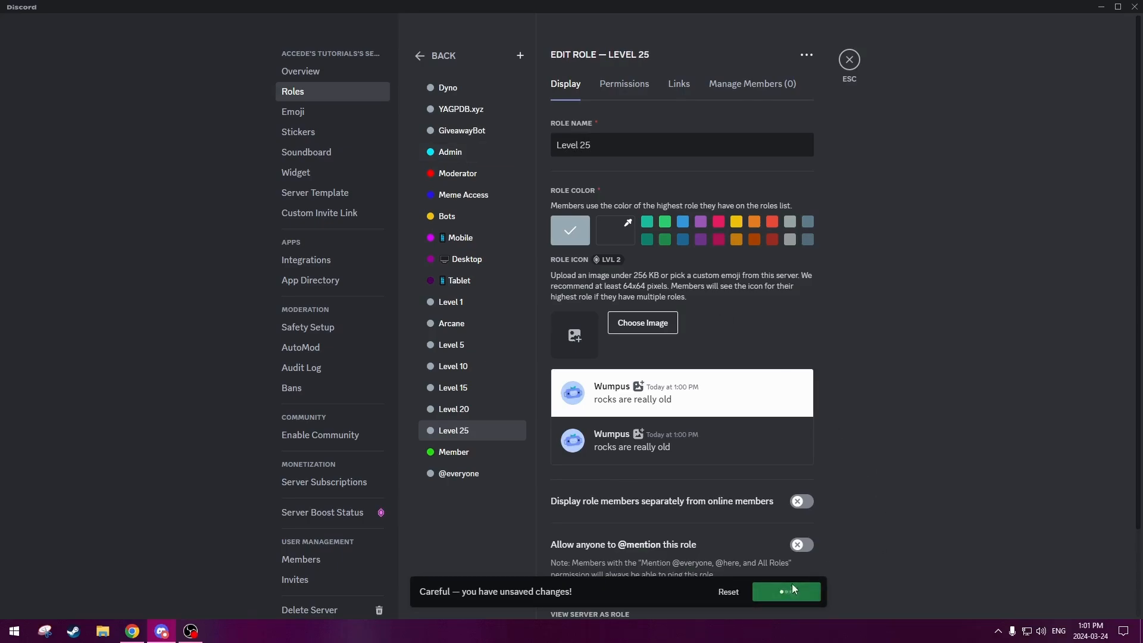
- Reorder the level roles in descending order from Level 25 to Level 1, placing them between Tablet and Arcane
drag(443, 434, 452, 301)
drag(446, 437, 464, 326)
drag(468, 439, 463, 387)
- Look through the reordered level roles between Level 25 and Level 1, checking their display settings
click(468, 323)
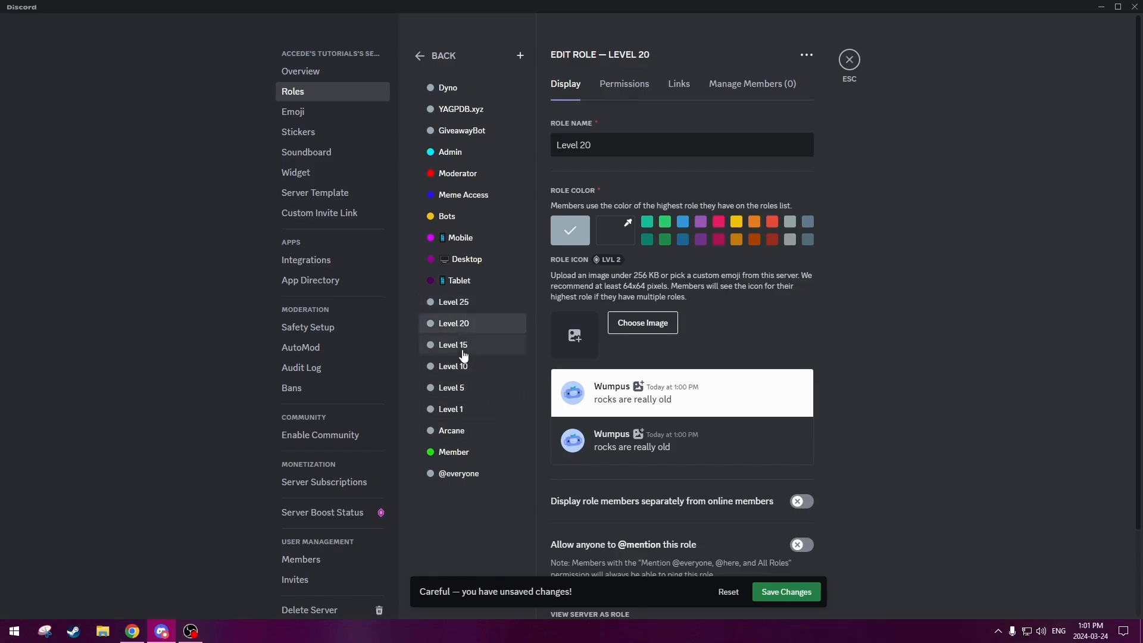
click(465, 387)
click(464, 409)
click(467, 345)
click(467, 302)
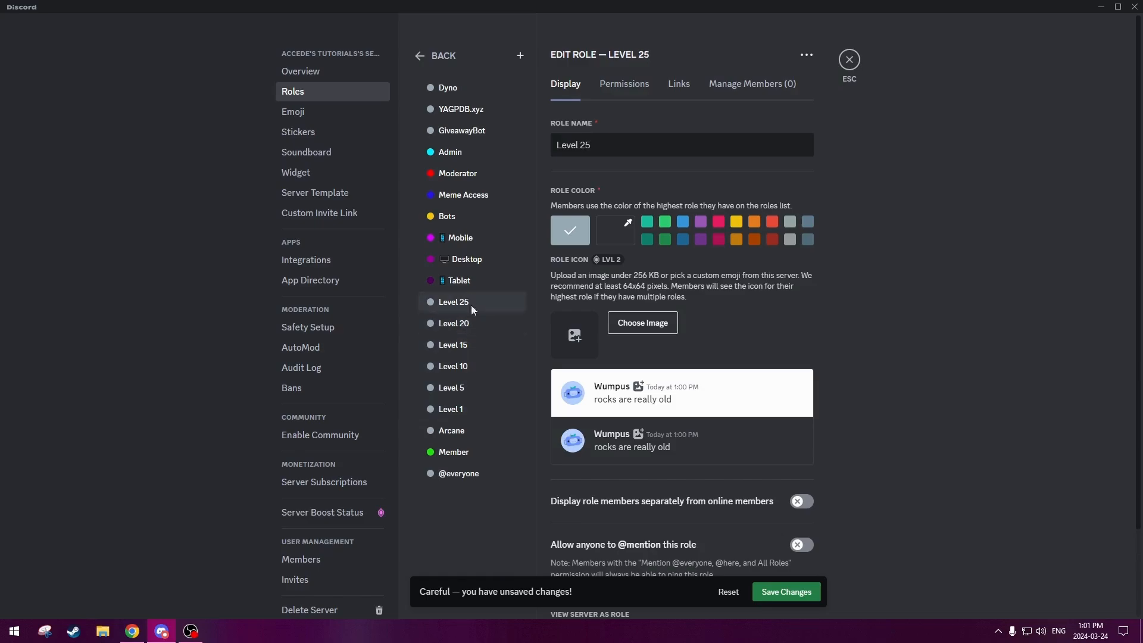
click(465, 409)
click(470, 386)
click(470, 345)
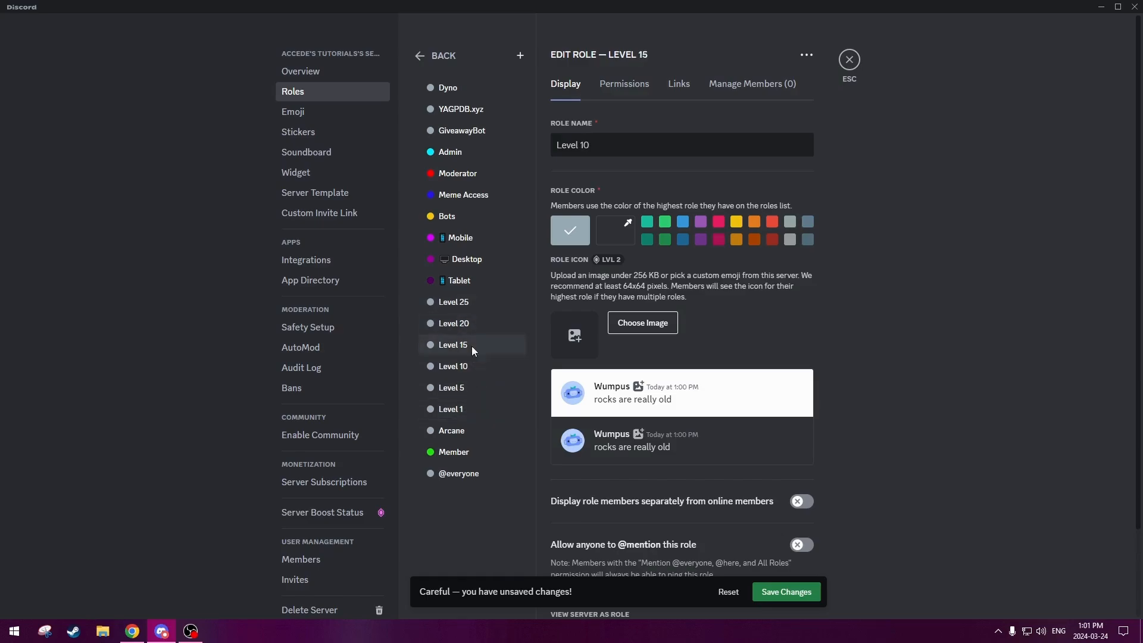
- Give the Level 1 role a custom dark green color
click(470, 302)
click(466, 409)
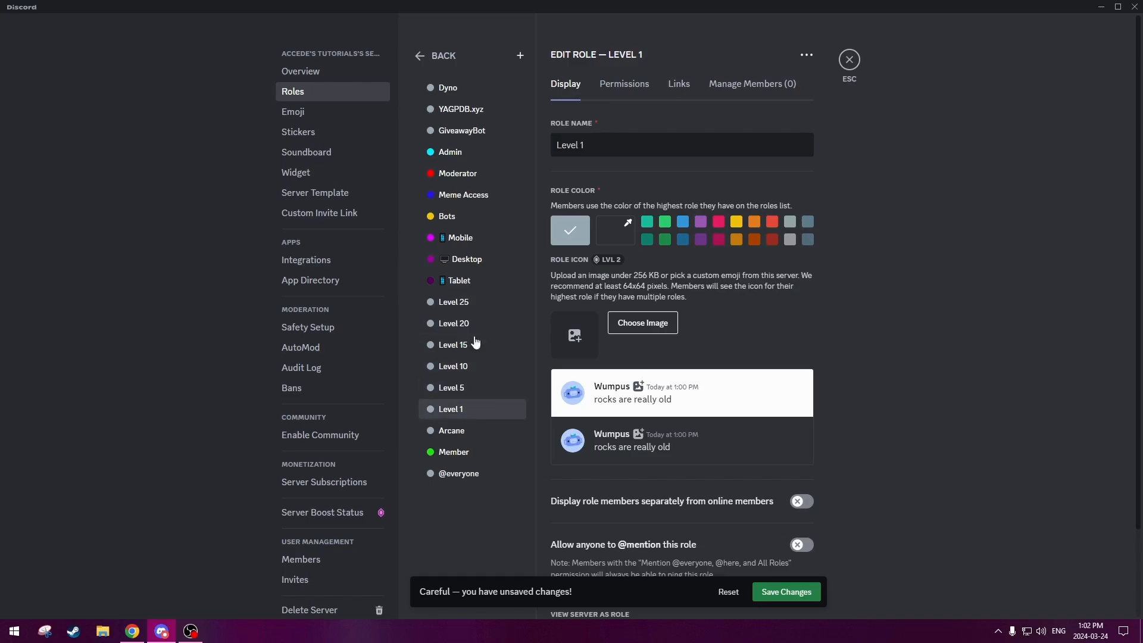
click(615, 232)
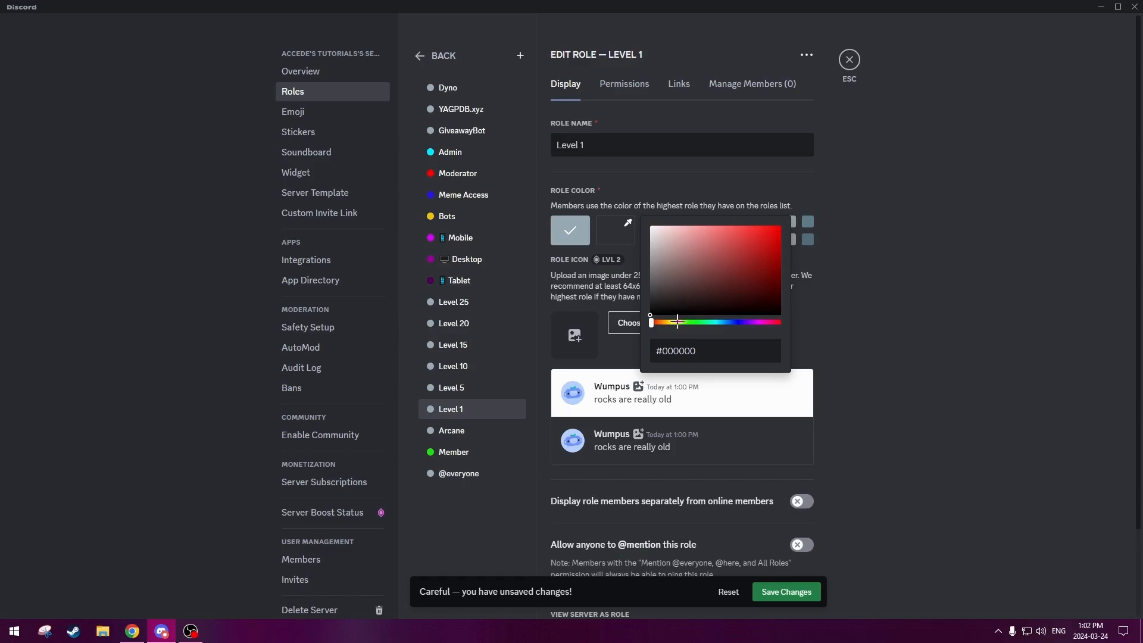
drag(677, 321, 698, 322)
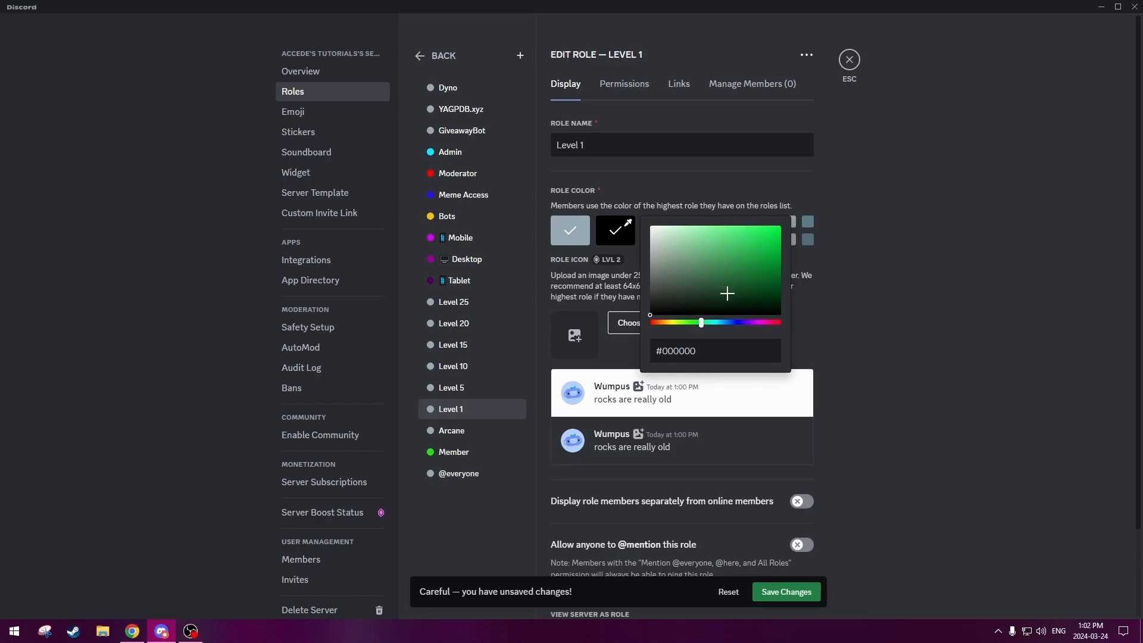
drag(767, 279, 792, 286)
click(868, 343)
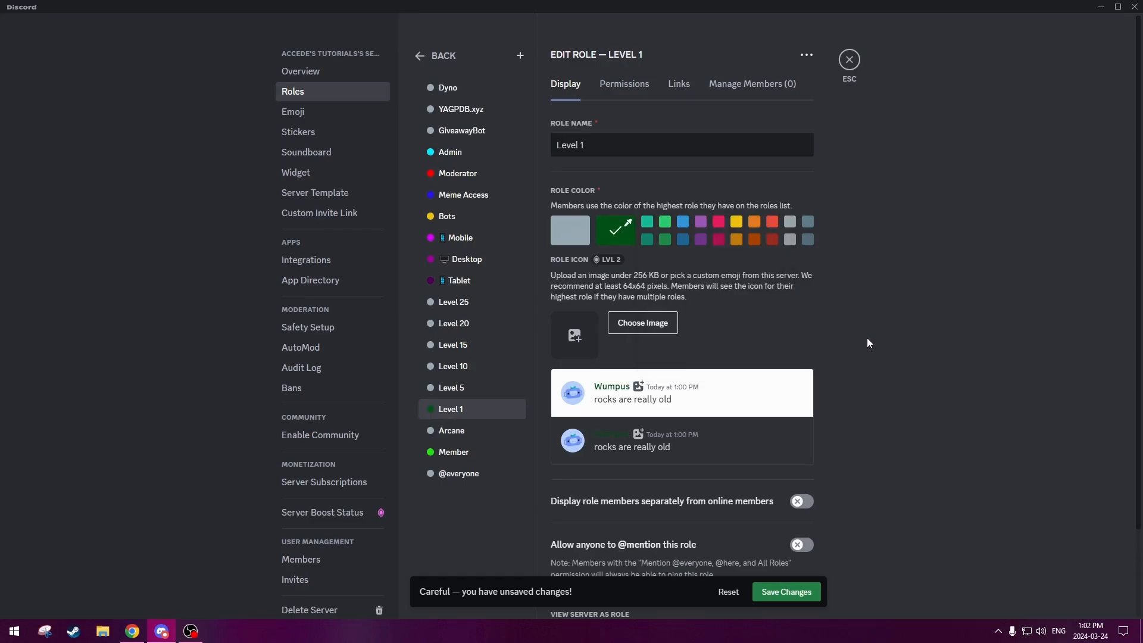
- Give the Level 5 role a custom medium green color, slightly lighter than Level 1
click(480, 390)
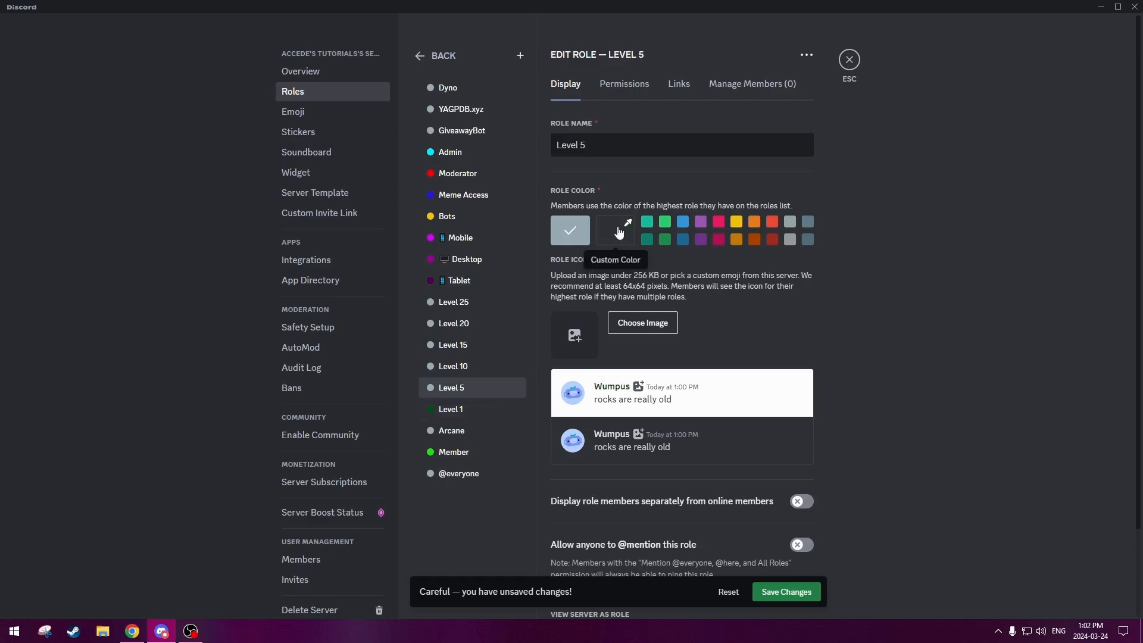
click(615, 231)
drag(698, 322, 700, 322)
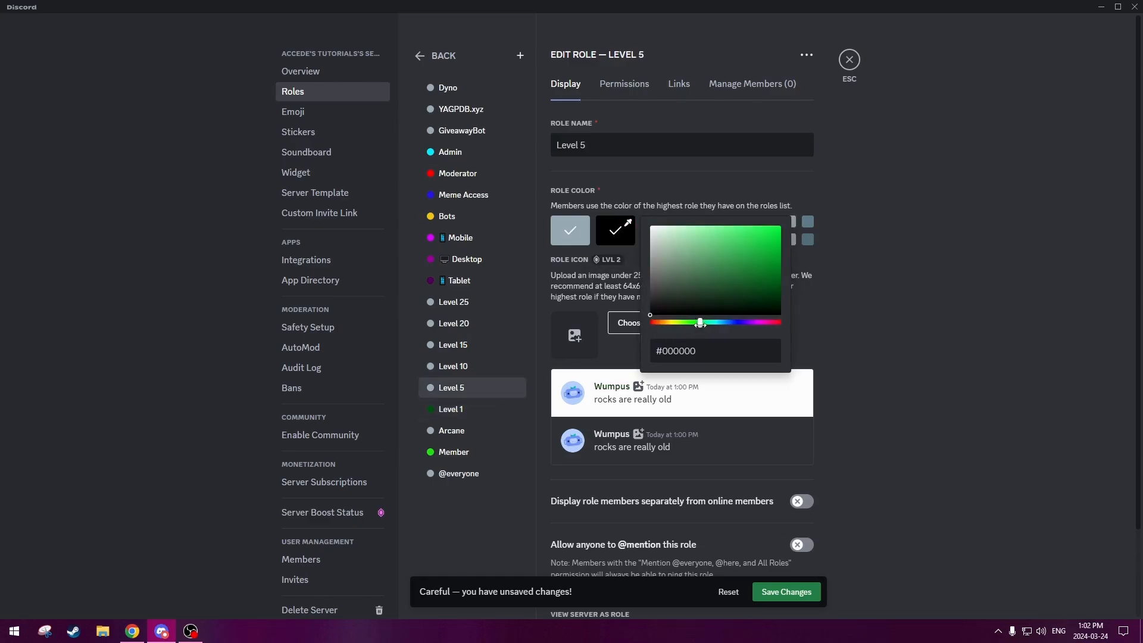
drag(777, 273, 787, 267)
click(859, 316)
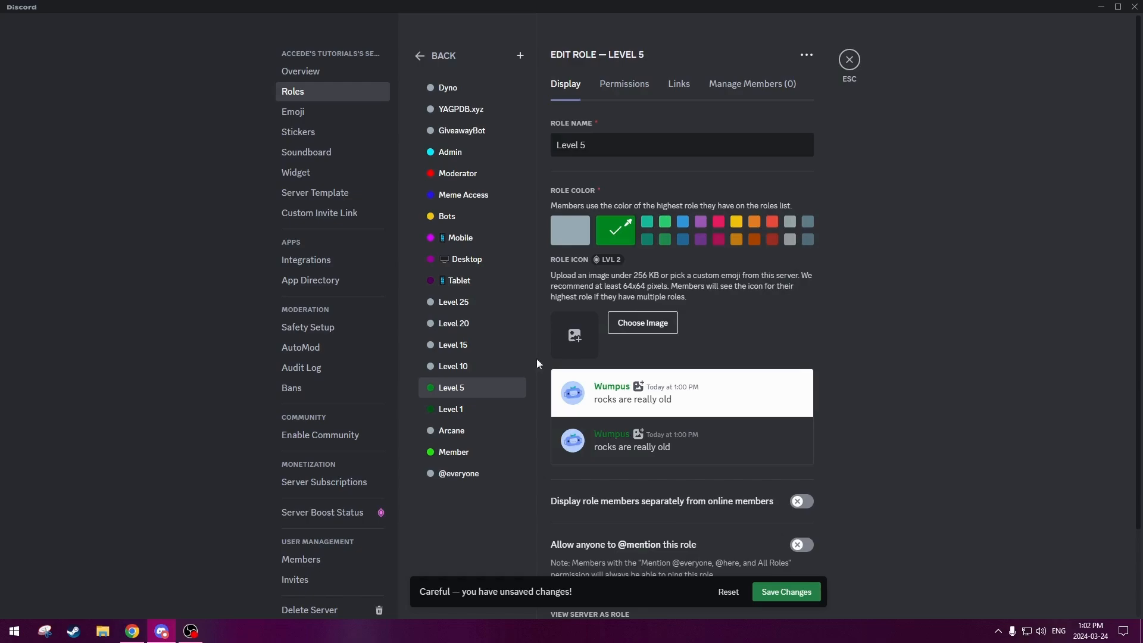
- Set the Level 10 role's custom color to a brighter green, about #00b924
click(434, 367)
click(616, 230)
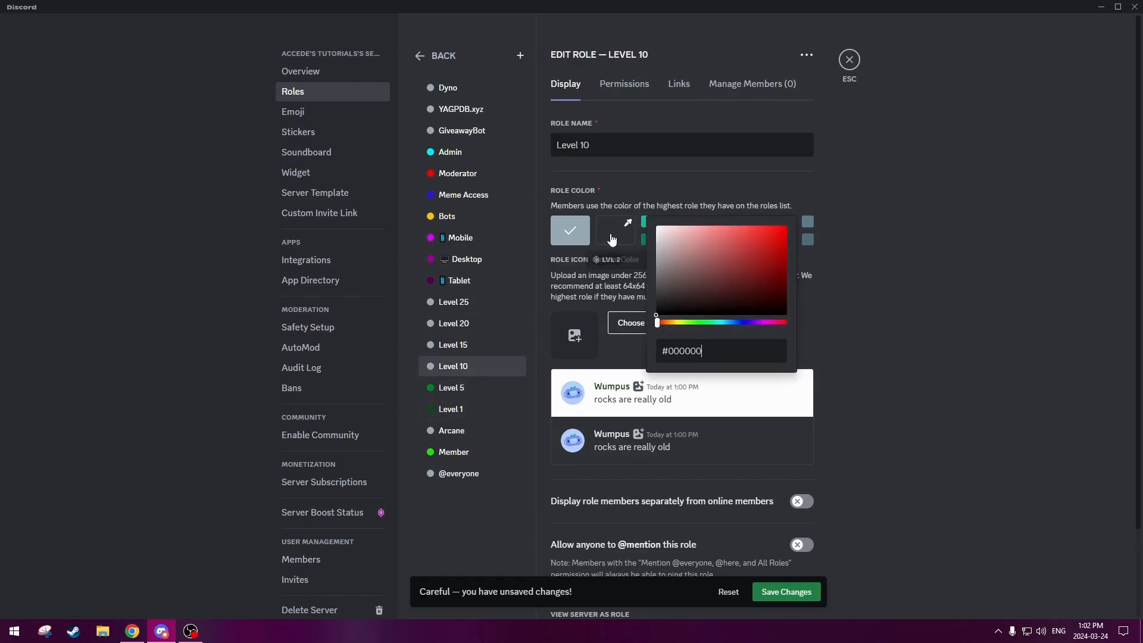
click(703, 323)
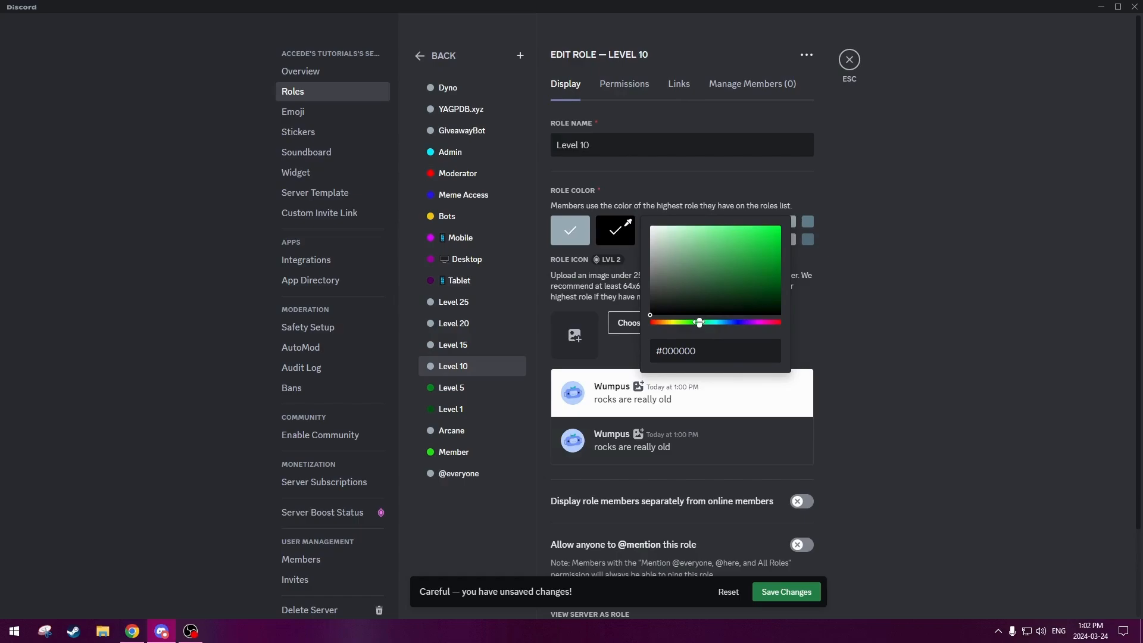
drag(777, 275, 786, 250)
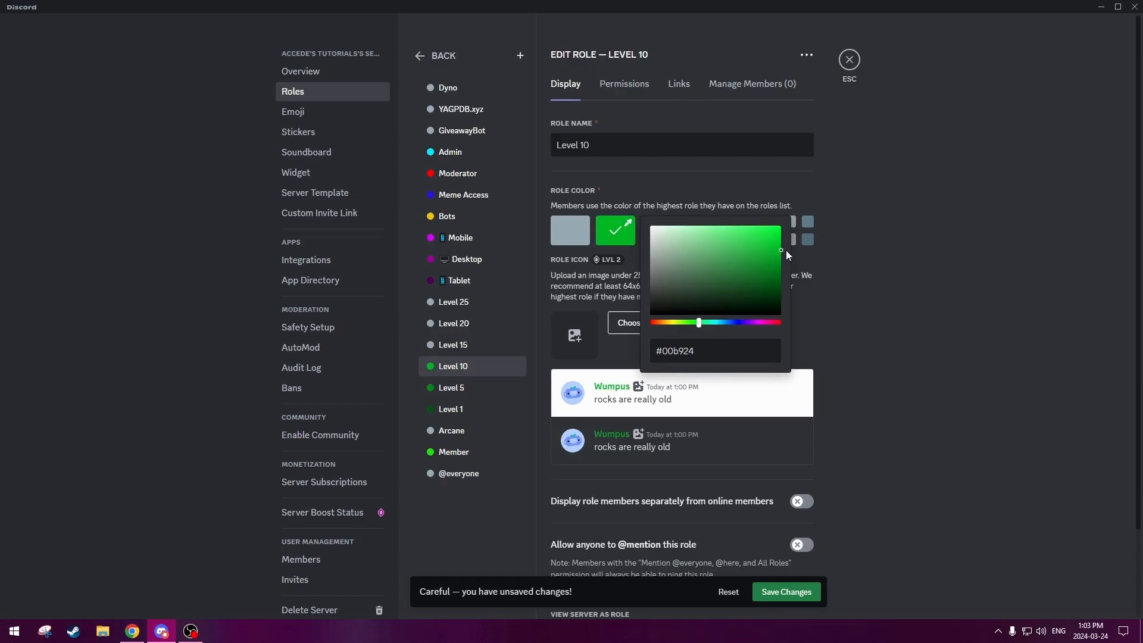
click(880, 247)
- Give the Level 15 role a custom vivid green color, brighter than Level 10
click(453, 345)
click(611, 244)
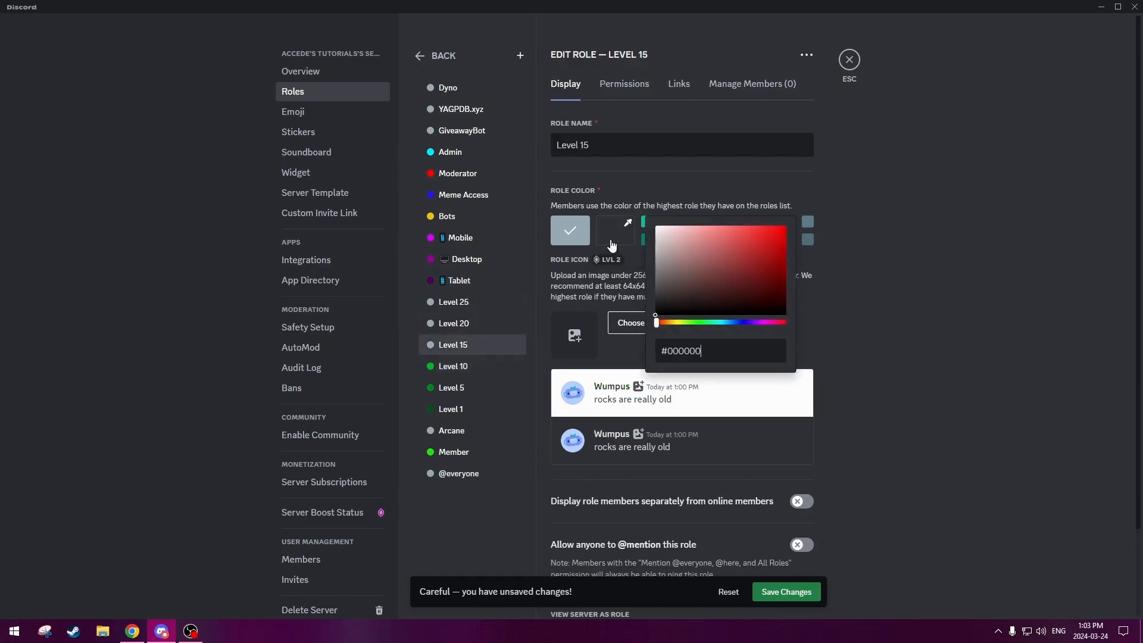
click(701, 322)
drag(754, 262, 764, 254)
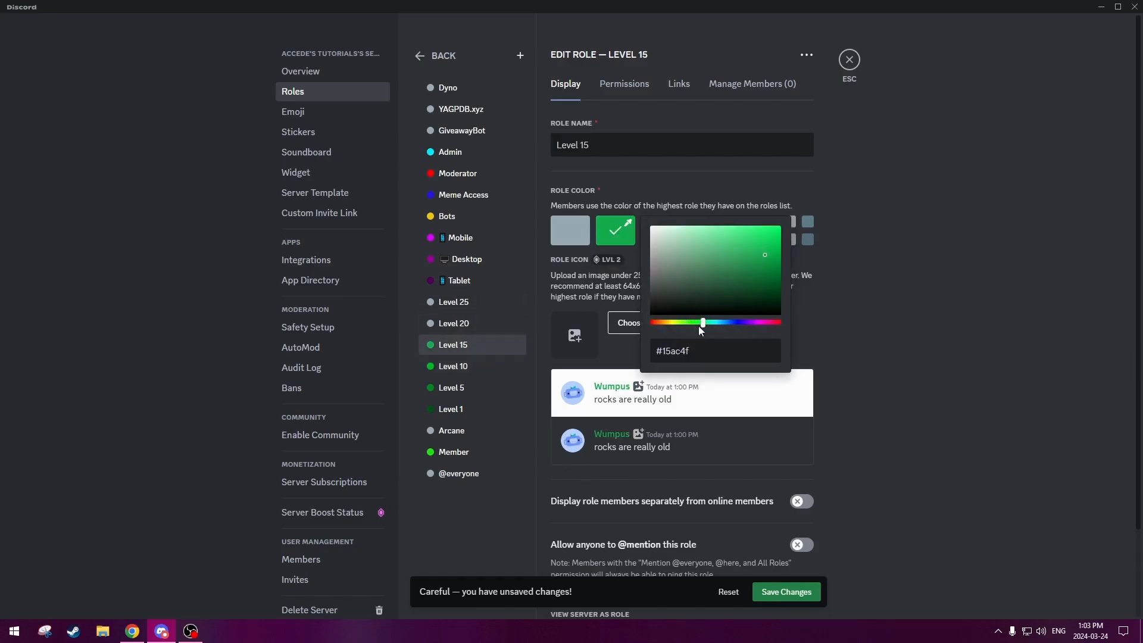
drag(702, 323, 701, 323)
drag(764, 257, 788, 233)
click(887, 238)
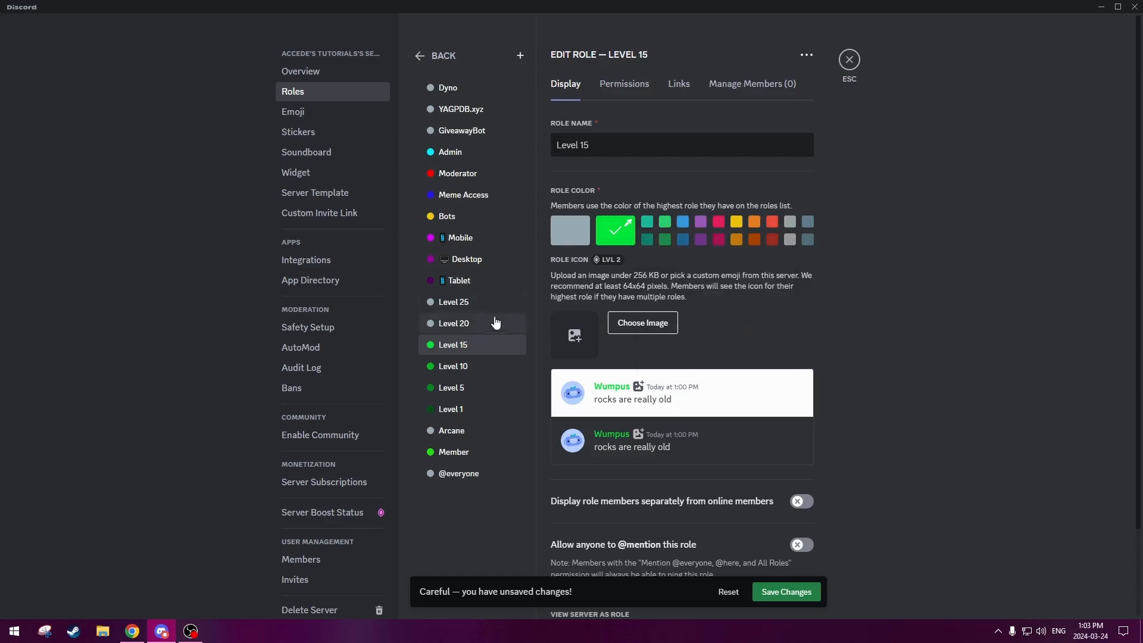
- Give the Level 20 role a fully bright green custom color with a slight shift towards cyan
click(454, 323)
click(615, 232)
click(693, 323)
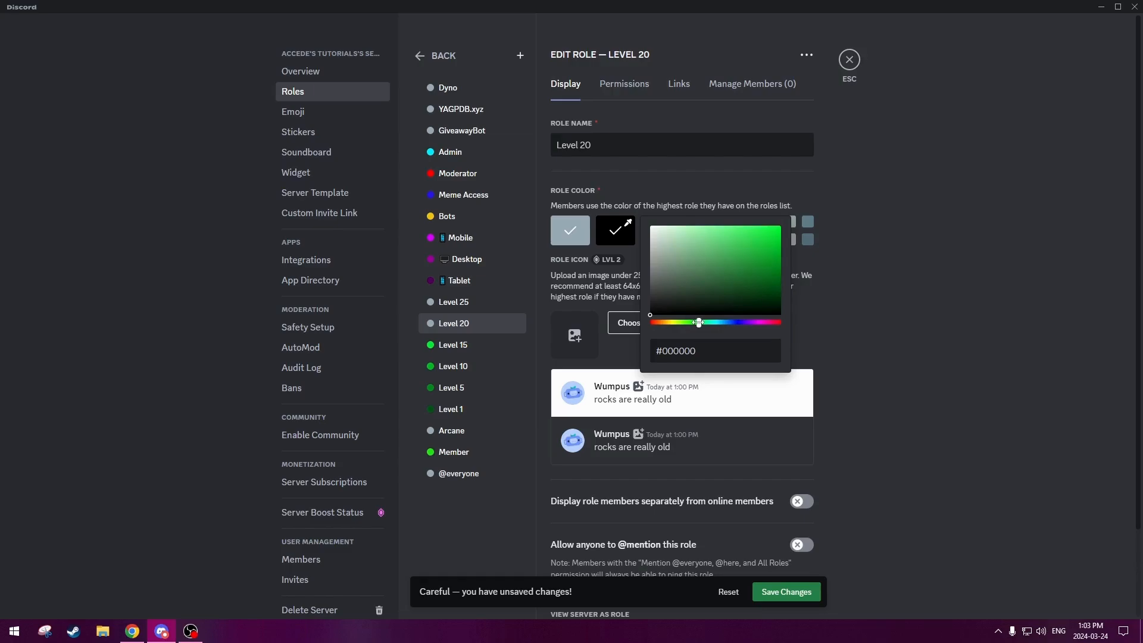
drag(729, 281, 804, 187)
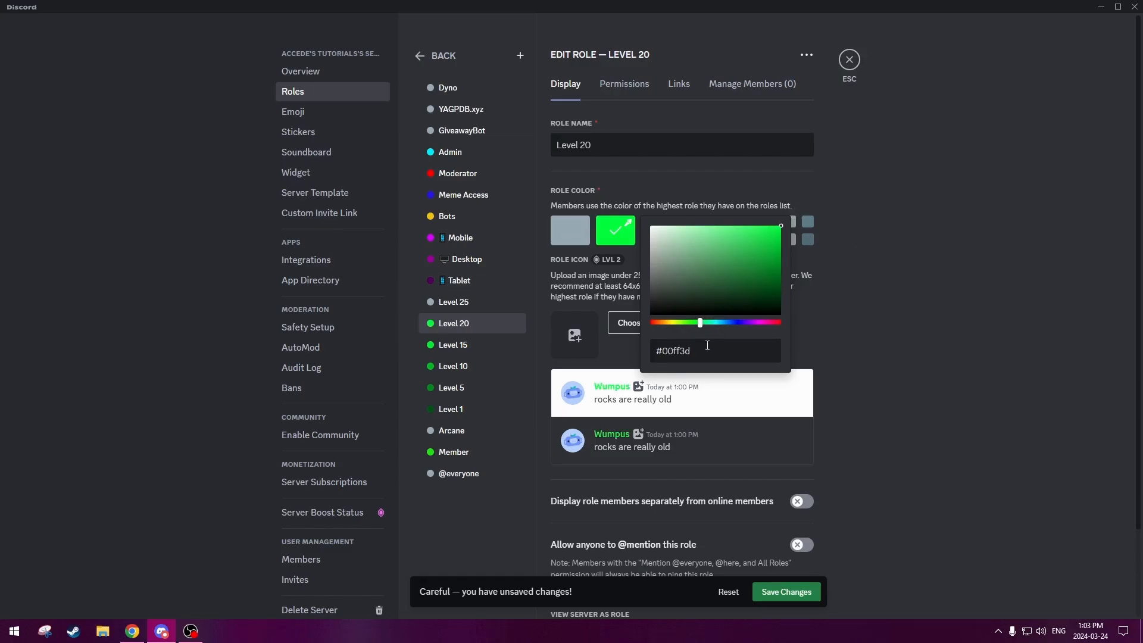
drag(700, 322, 703, 322)
click(907, 333)
- Give the Level 25 role a bright mint green custom color and save the role changes
click(509, 309)
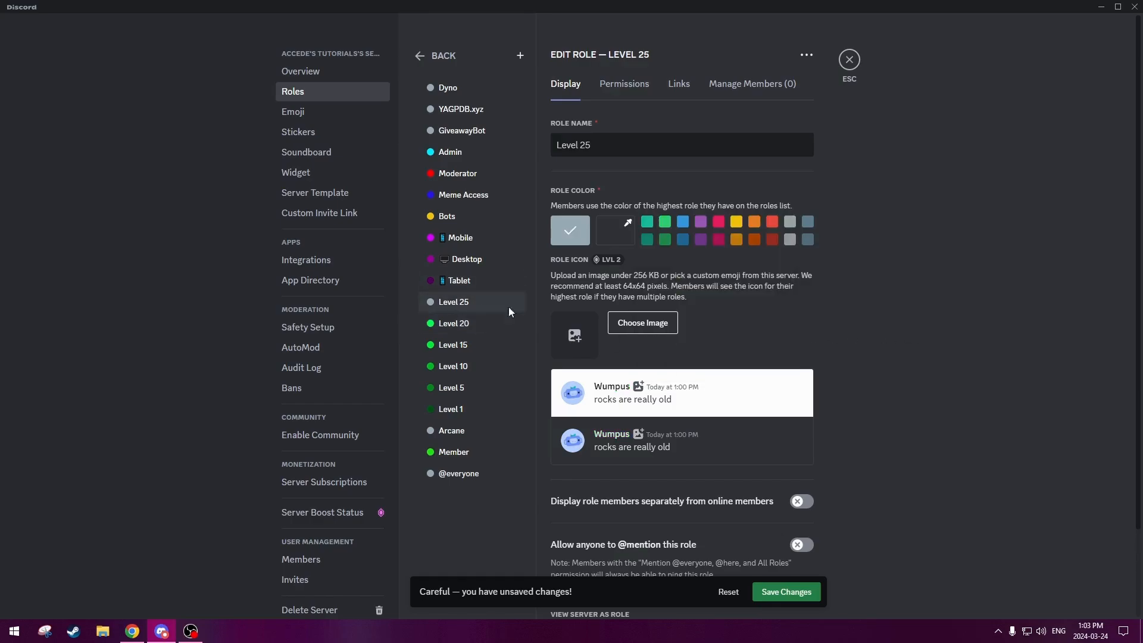
click(617, 238)
drag(705, 322, 712, 322)
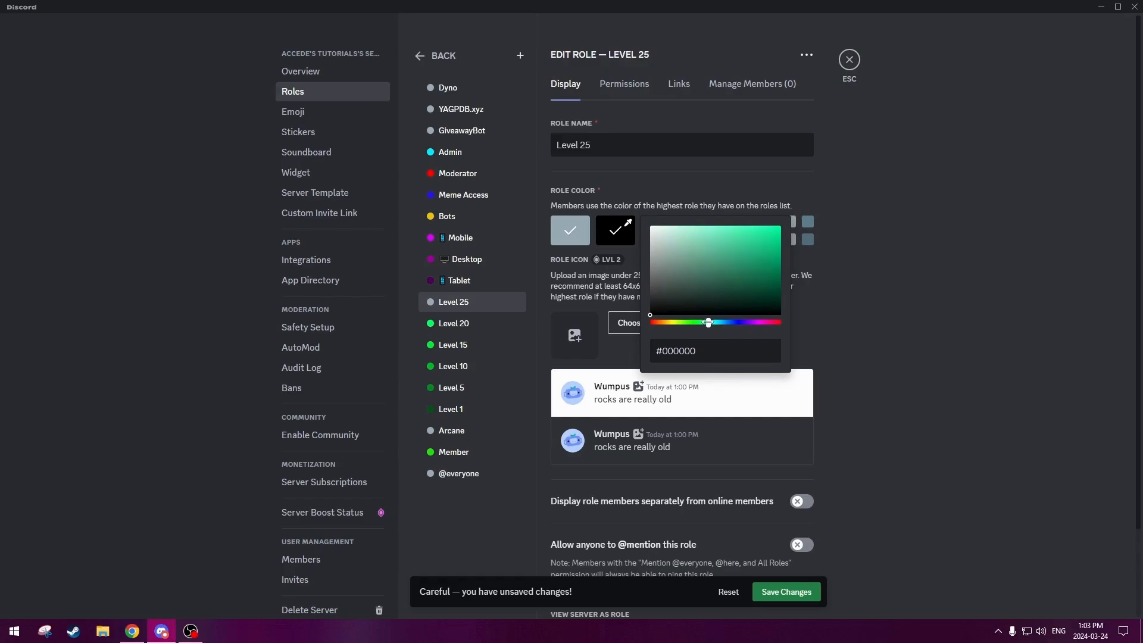
drag(774, 245, 816, 204)
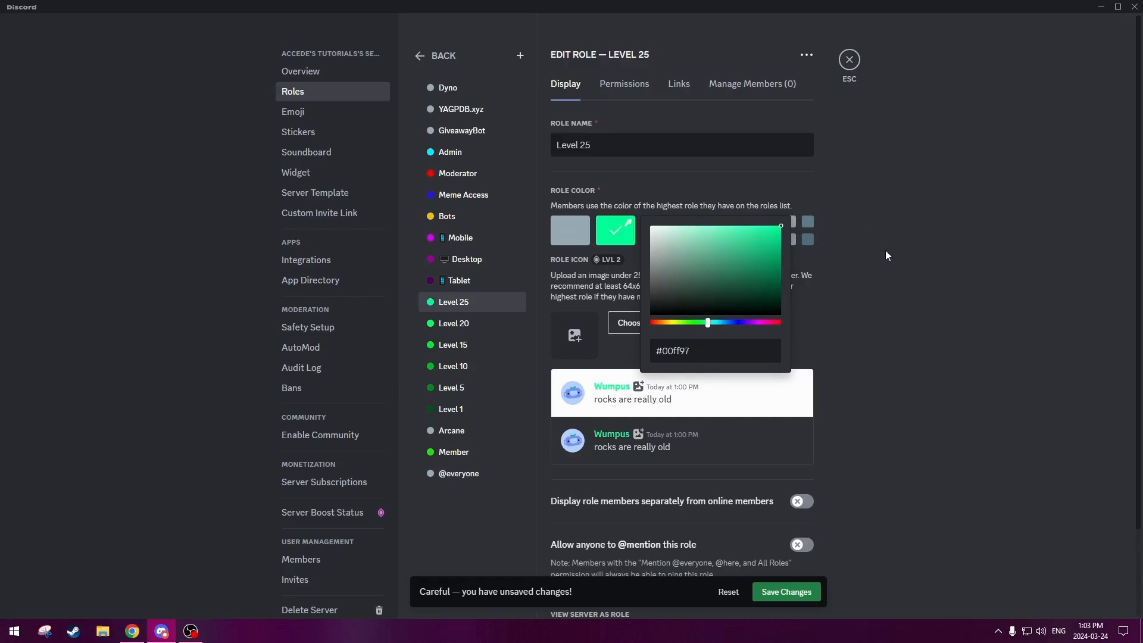
drag(704, 322, 708, 322)
click(903, 296)
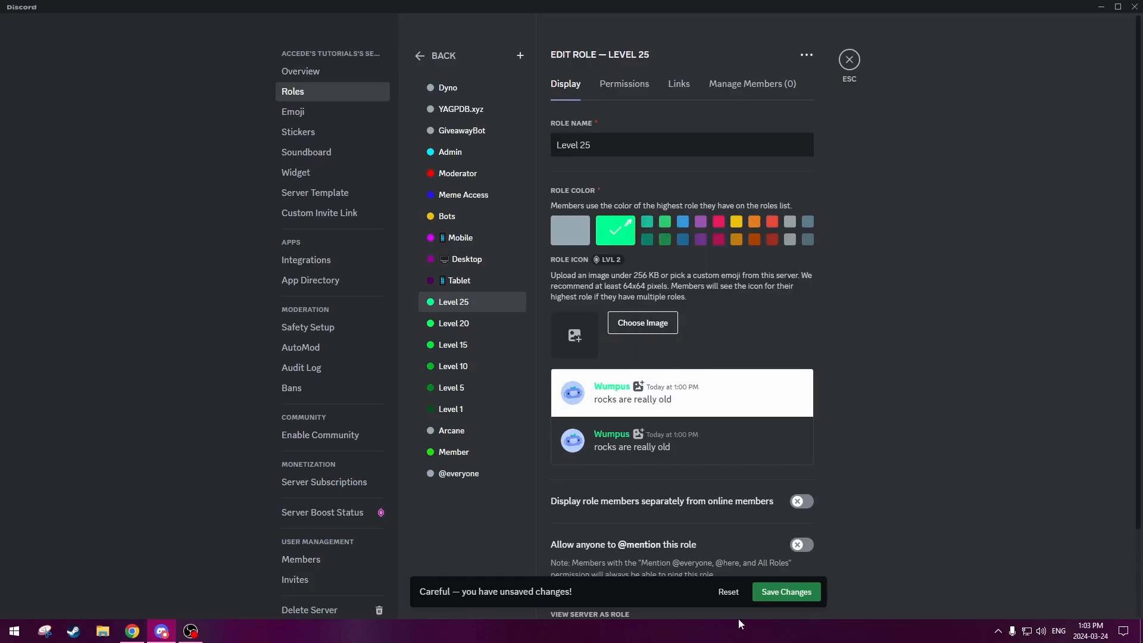
click(774, 590)
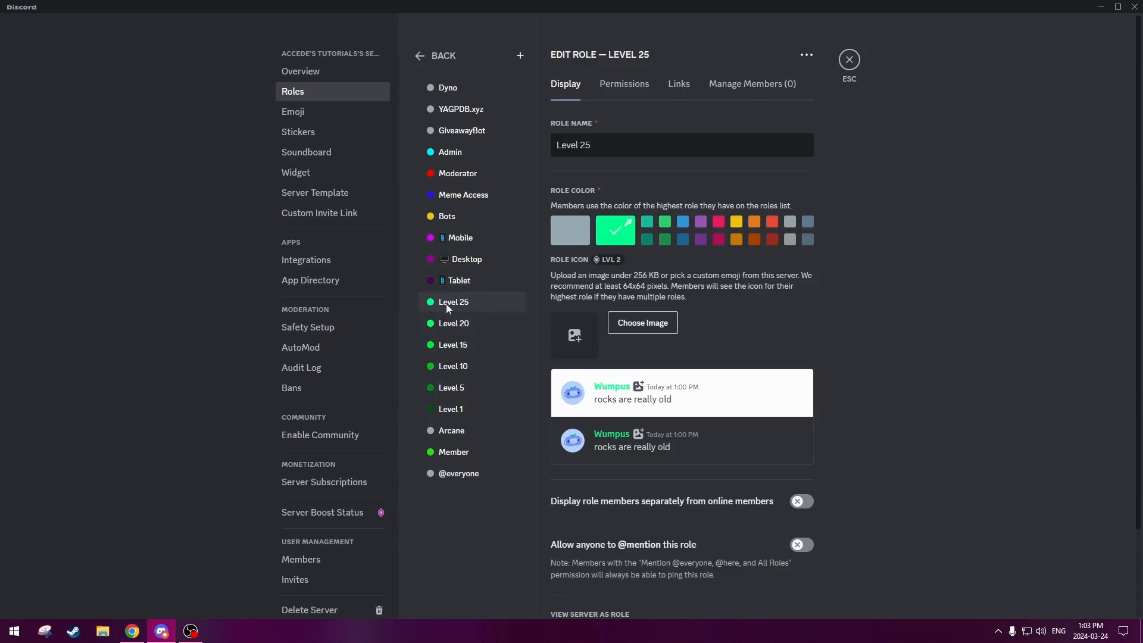
click(456, 417)
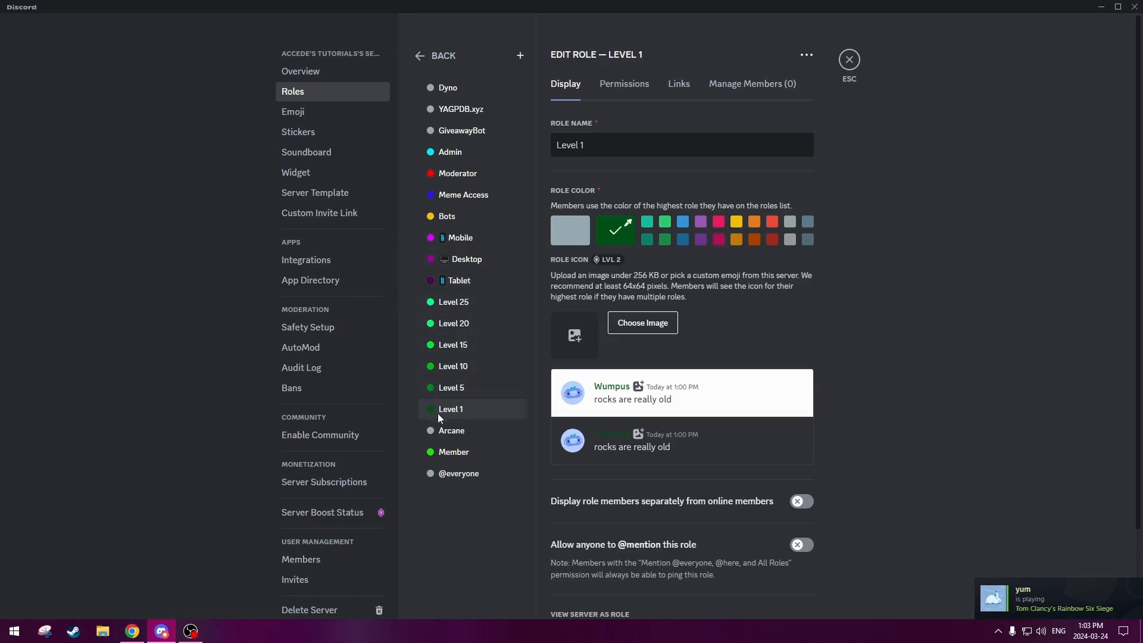
drag(449, 405, 457, 298)
drag(456, 406, 456, 295)
drag(453, 409, 457, 298)
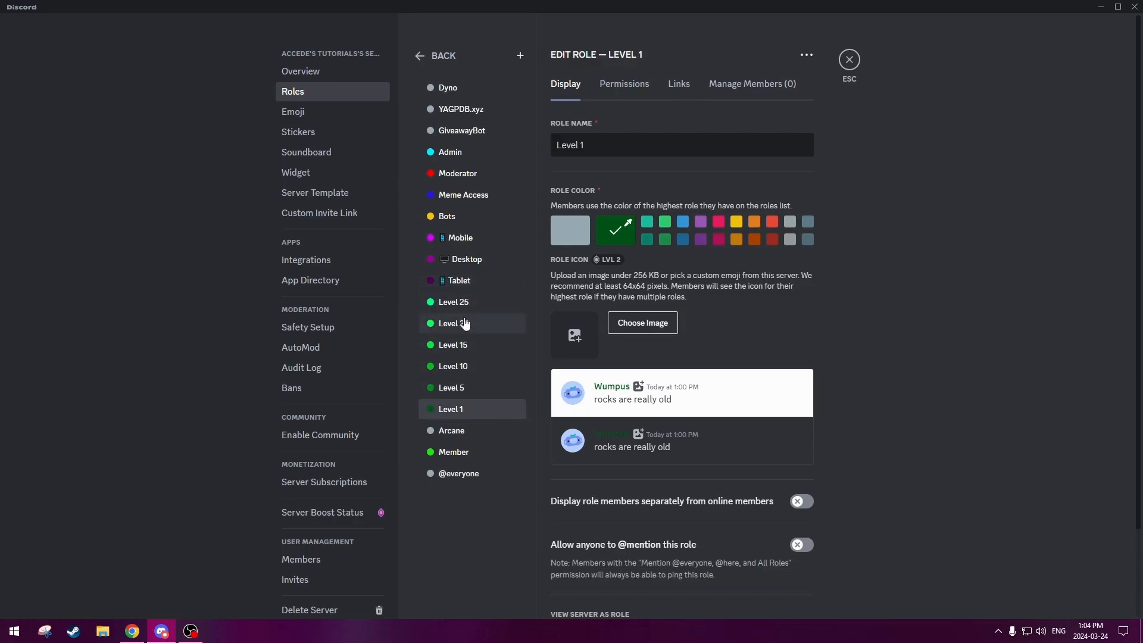
- Move the Mobile, Tablet and Desktop roles below Level 1 in the role order and save
drag(458, 238, 456, 417)
drag(459, 259, 457, 417)
drag(460, 237, 470, 411)
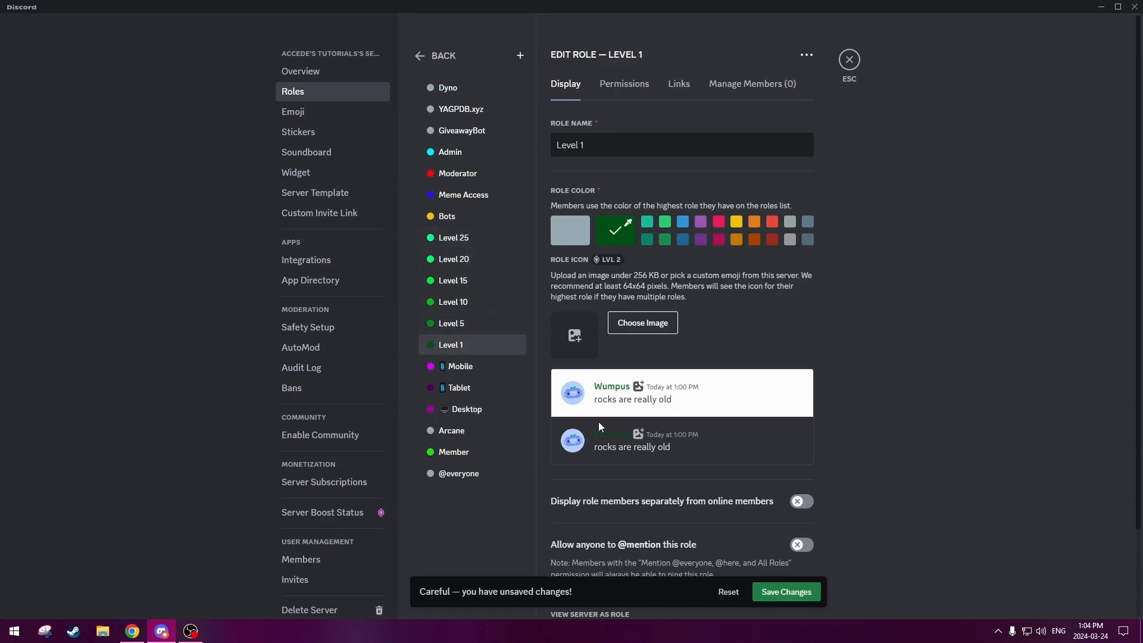
click(774, 591)
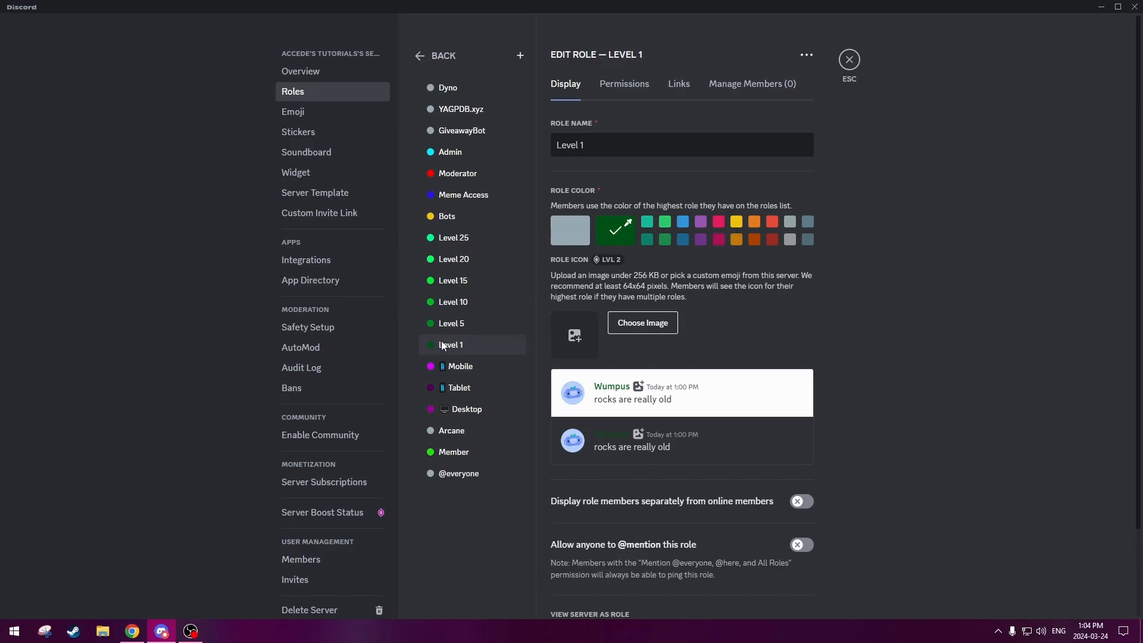
- Enable displaying role members separately from online members for the Level 1, Level 5 and Level 10 roles
scroll(476, 330, down, 1)
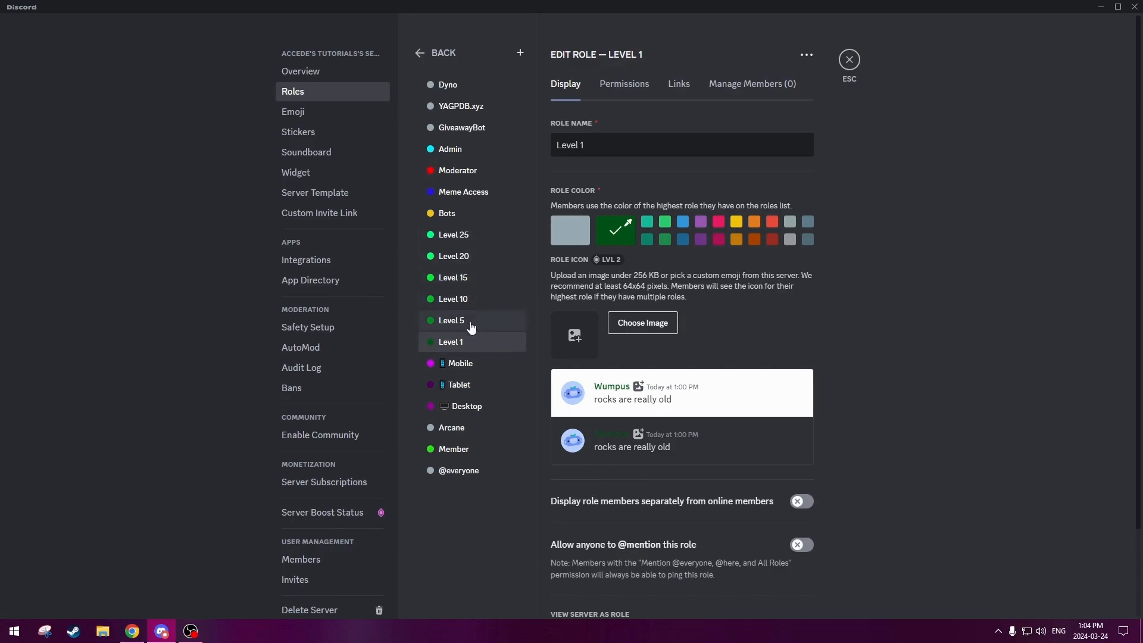
scroll(471, 328, down, 1)
click(574, 503)
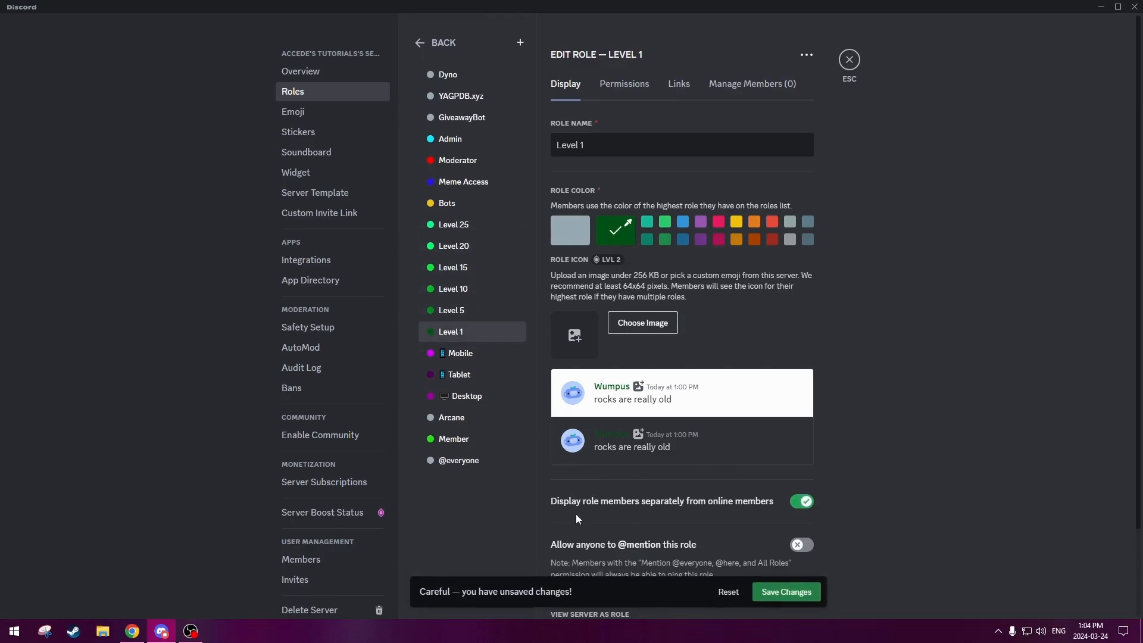
scroll(652, 501, down, 2)
scroll(667, 494, up, 2)
click(451, 310)
click(807, 500)
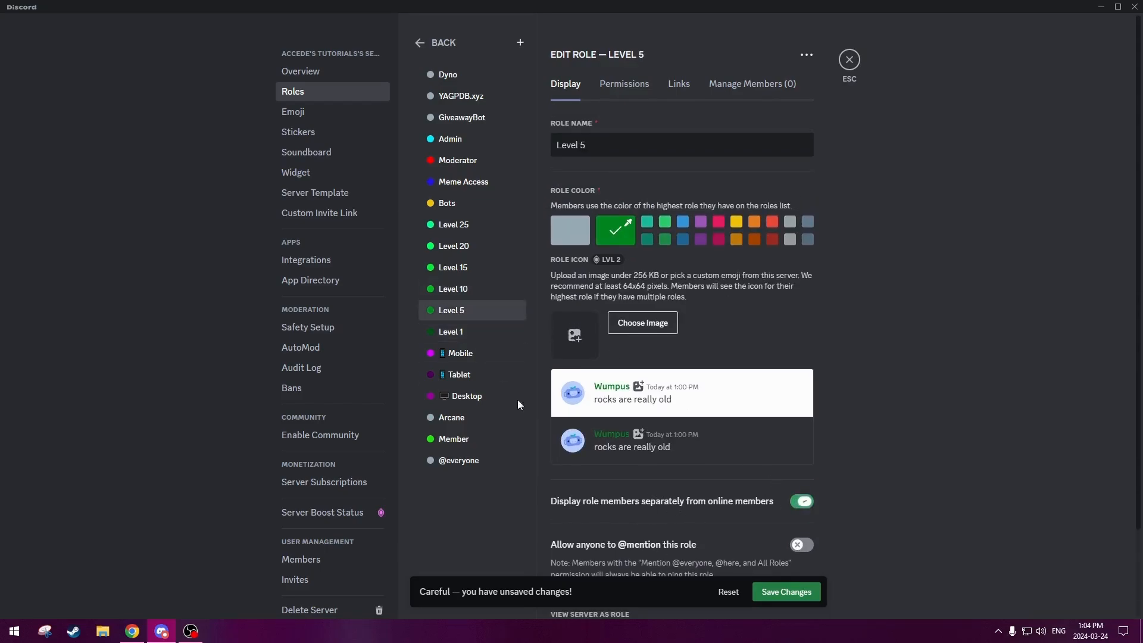
click(453, 289)
click(805, 503)
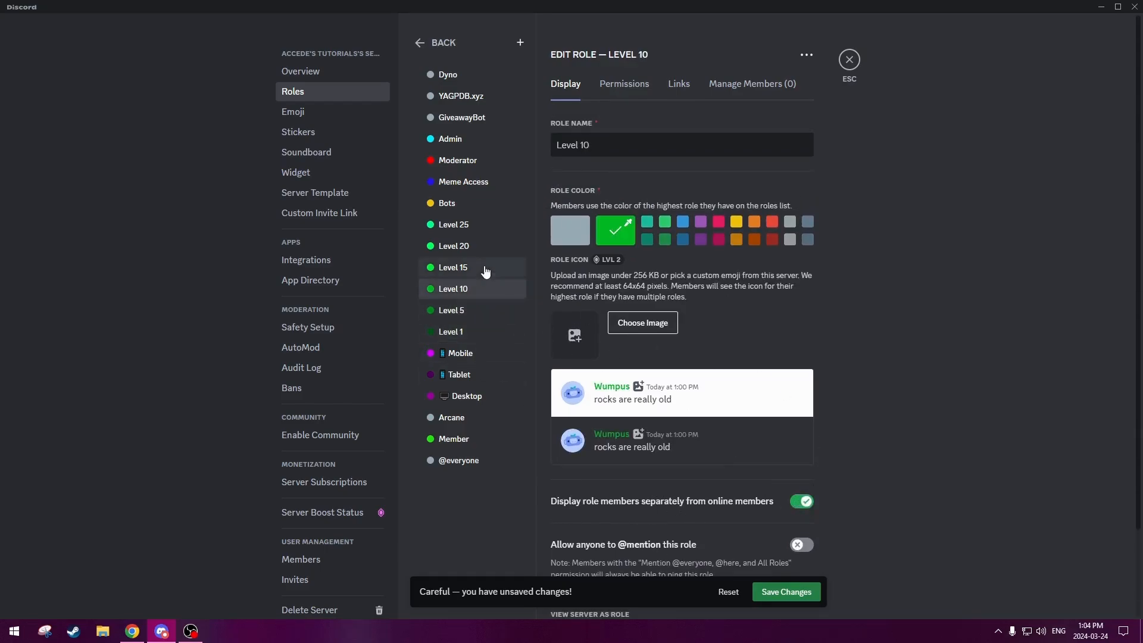
- Enable displaying role members separately from online members for Level 15, Level 20 and Level 25, and save the changes
click(453, 267)
click(802, 501)
click(431, 250)
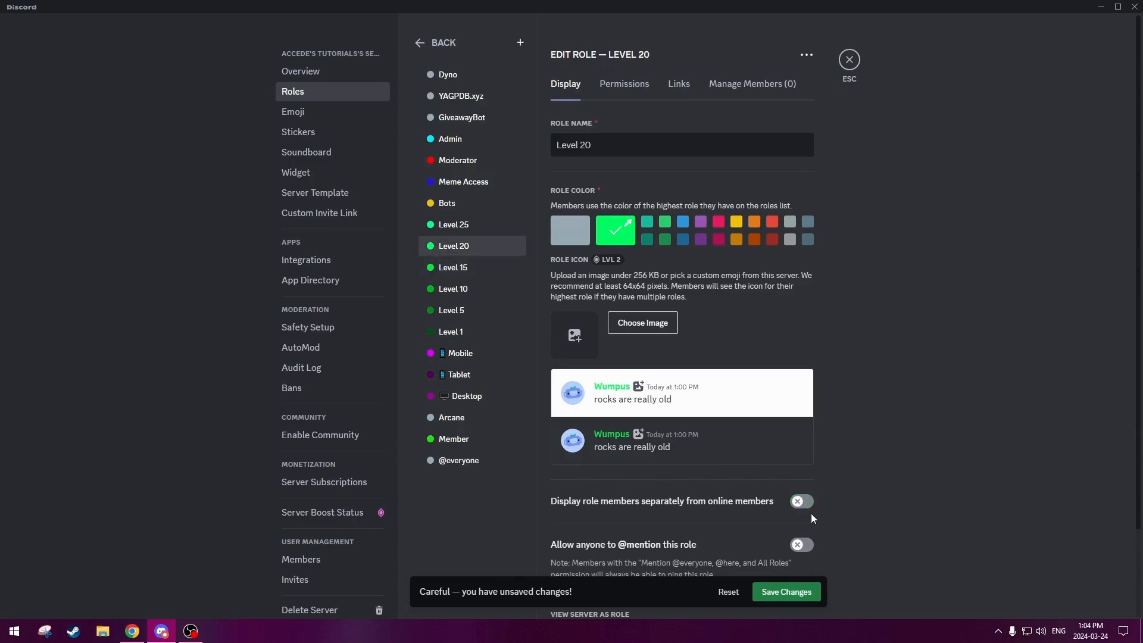
click(802, 502)
click(471, 225)
click(797, 503)
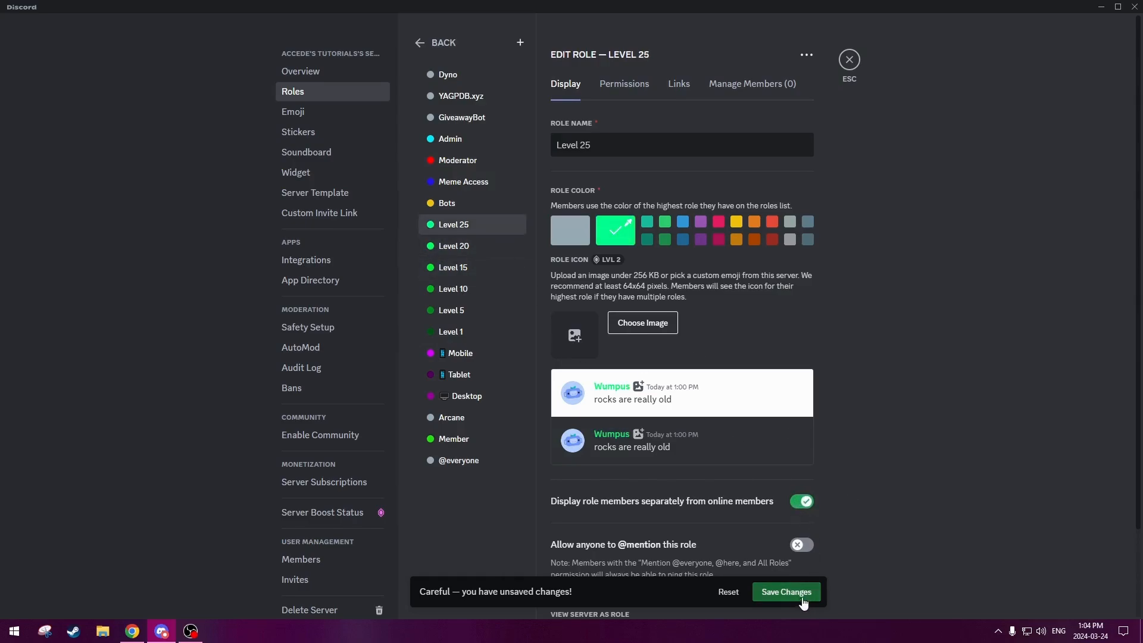
click(796, 596)
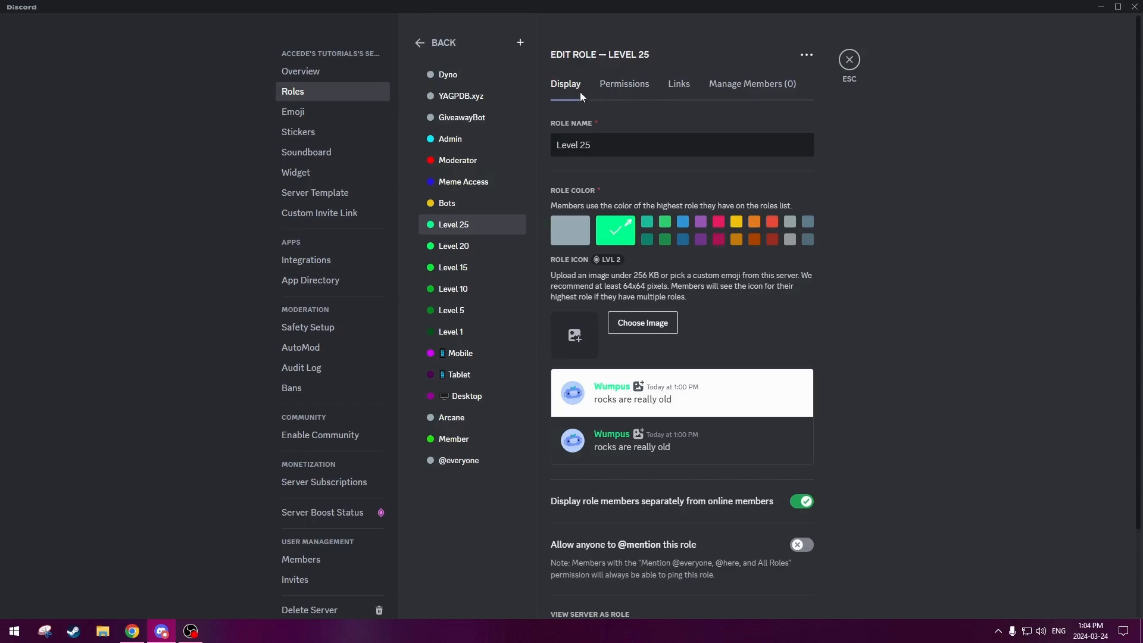
- Check each level role from Level 1 to Level 25 for its color and separate member display setting
click(479, 245)
click(479, 269)
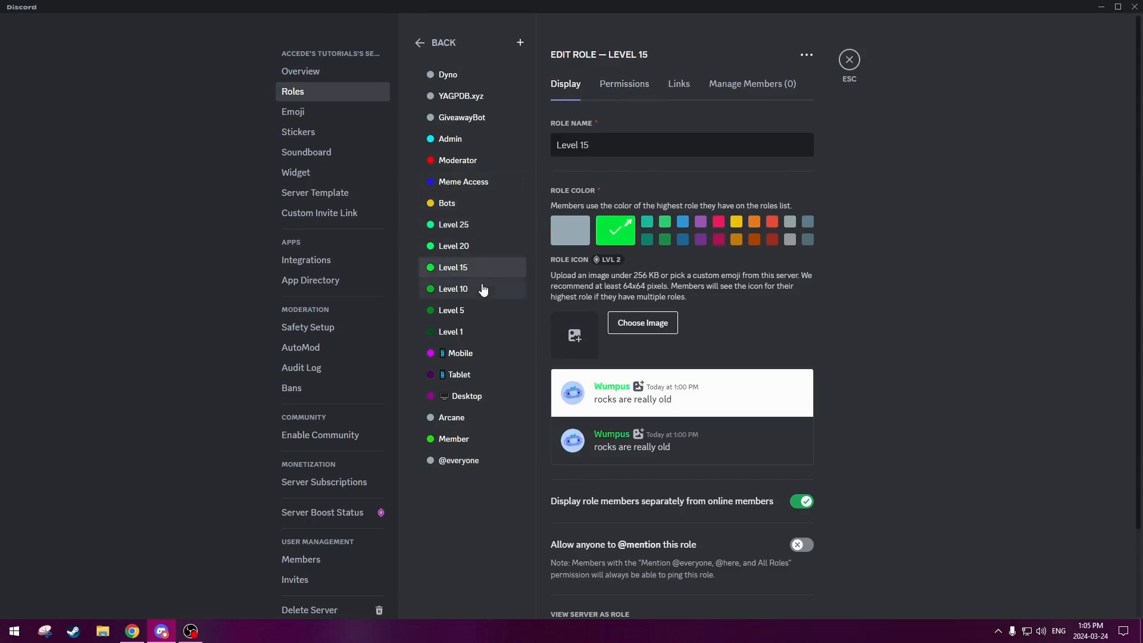
click(484, 288)
click(478, 310)
click(477, 330)
click(480, 311)
click(482, 287)
click(481, 269)
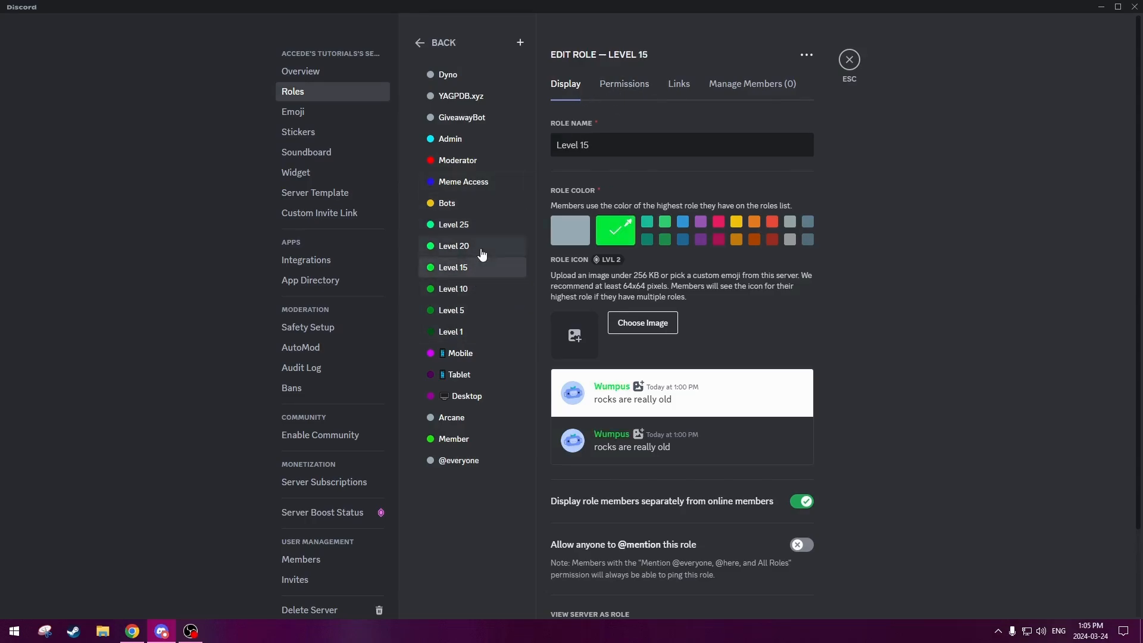
click(480, 252)
click(480, 228)
click(480, 250)
click(478, 267)
click(479, 288)
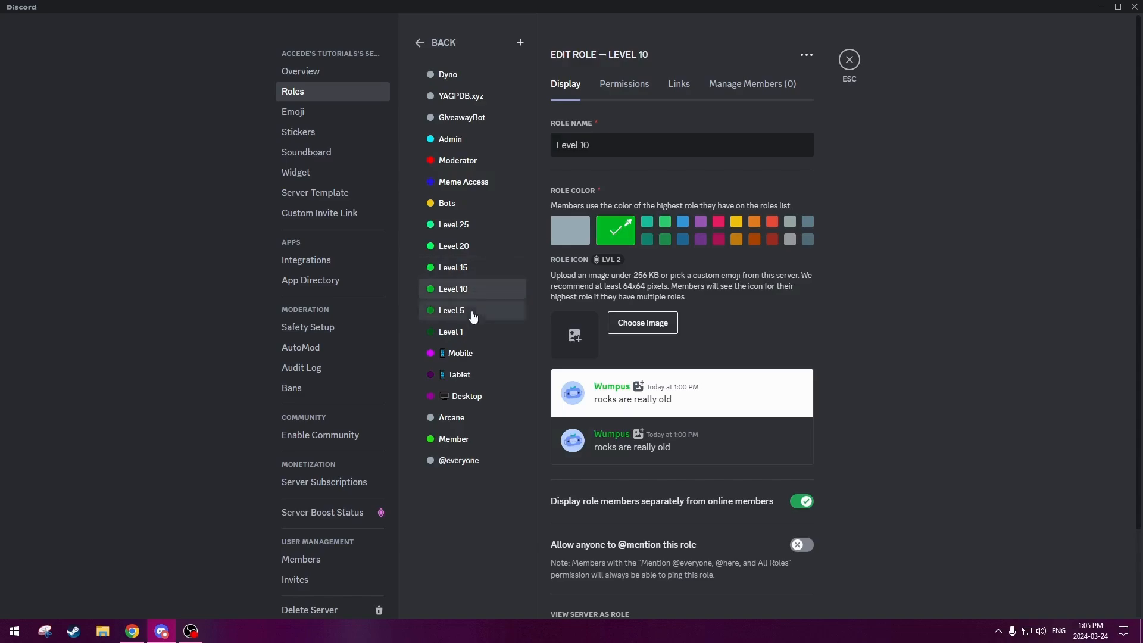
click(479, 310)
click(478, 331)
click(479, 310)
click(480, 289)
click(475, 269)
click(479, 249)
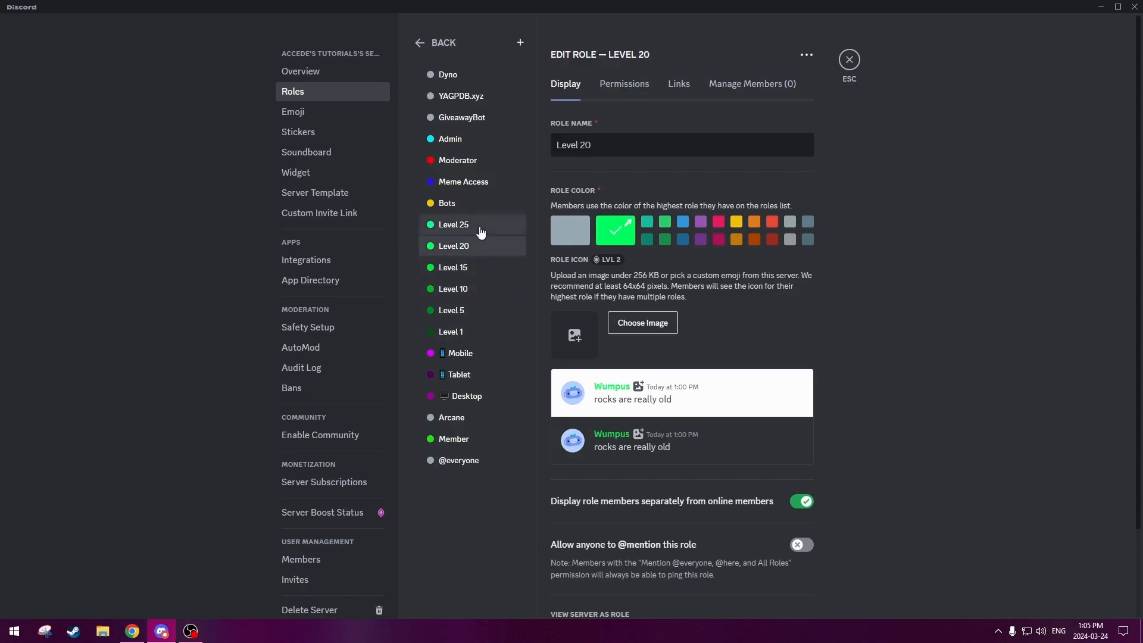
- Compare the colors and display settings of the Level 20 and Level 25 roles, and close the server settings
click(480, 230)
click(480, 243)
click(480, 227)
click(479, 238)
click(479, 229)
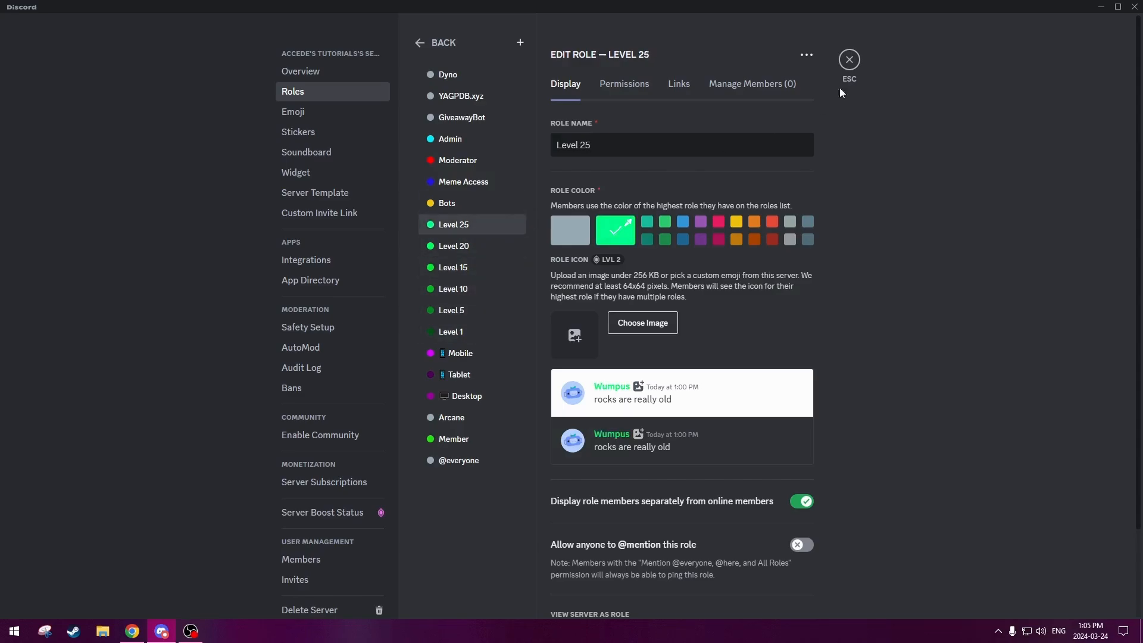
click(848, 60)
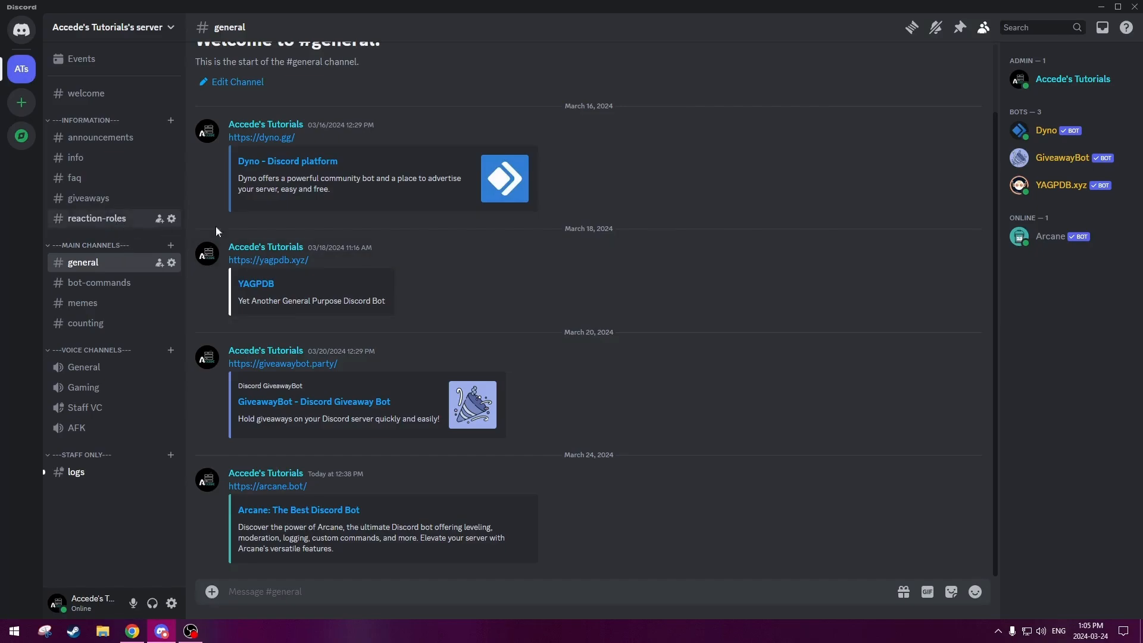
- Check the admin account's roles in the member list, and assign the Bots role to the Arcane bot
click(1054, 79)
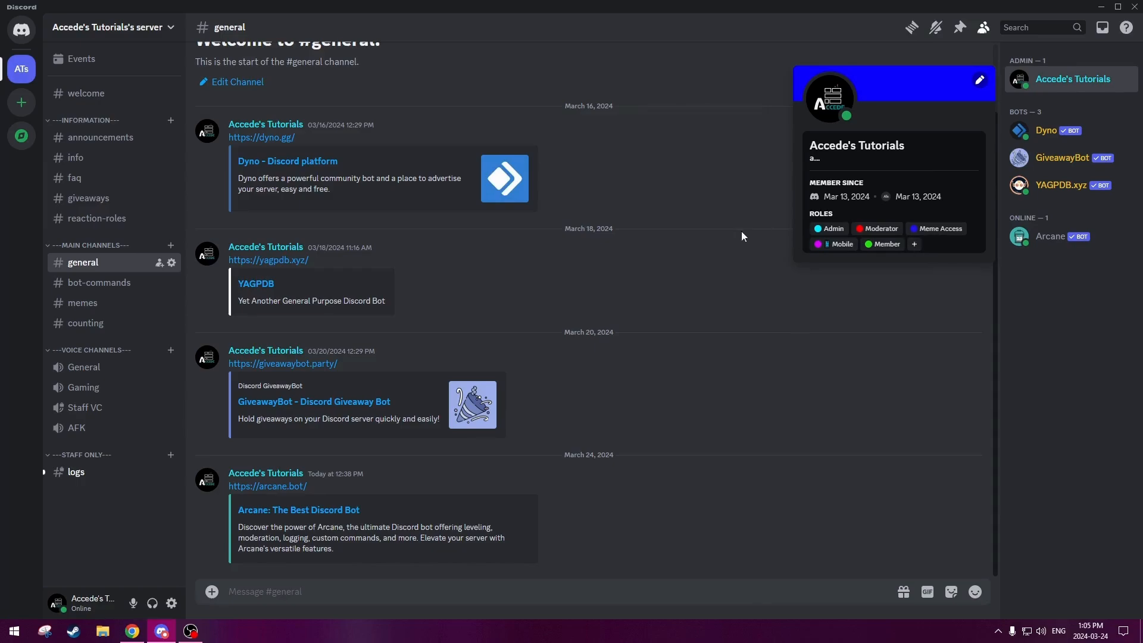
click(724, 233)
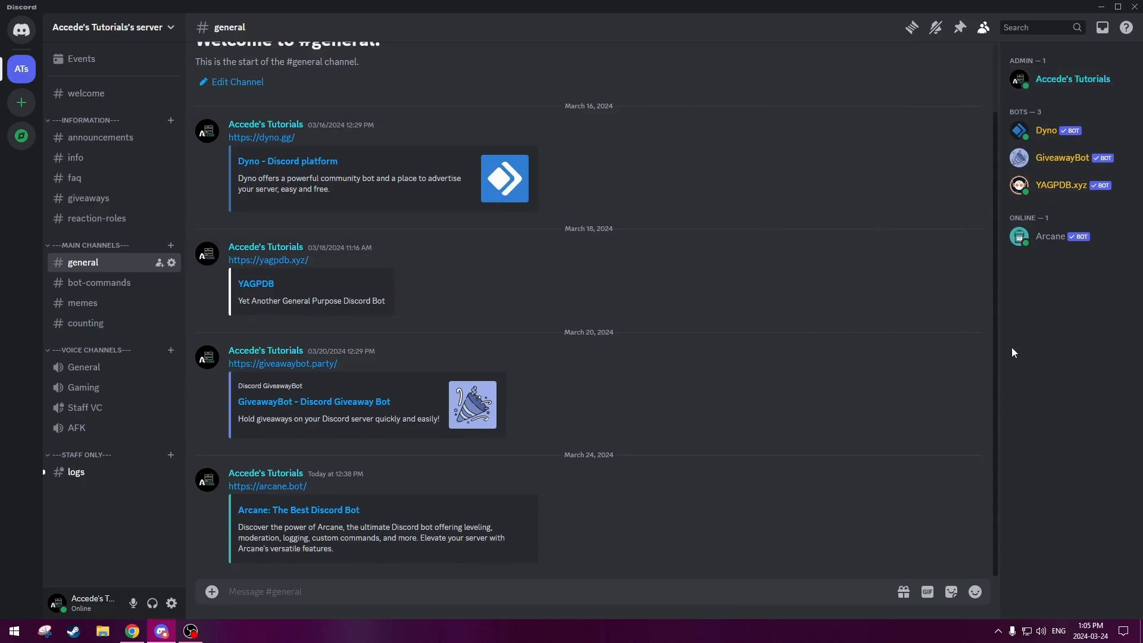
right_click(1047, 238)
mouse_move(982, 543)
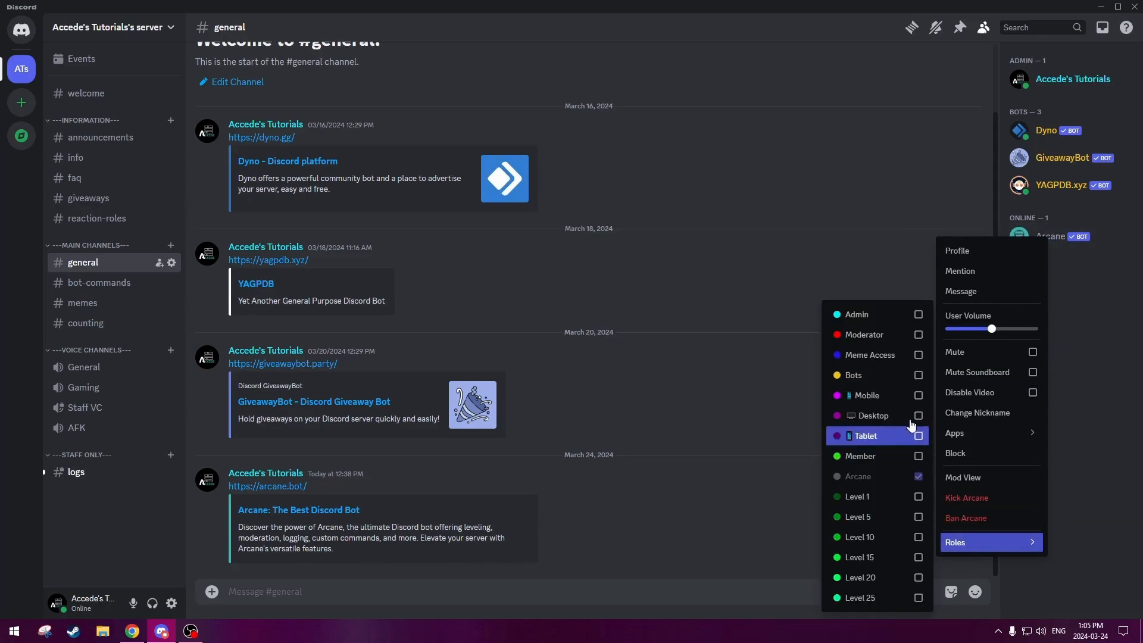
click(892, 375)
click(752, 389)
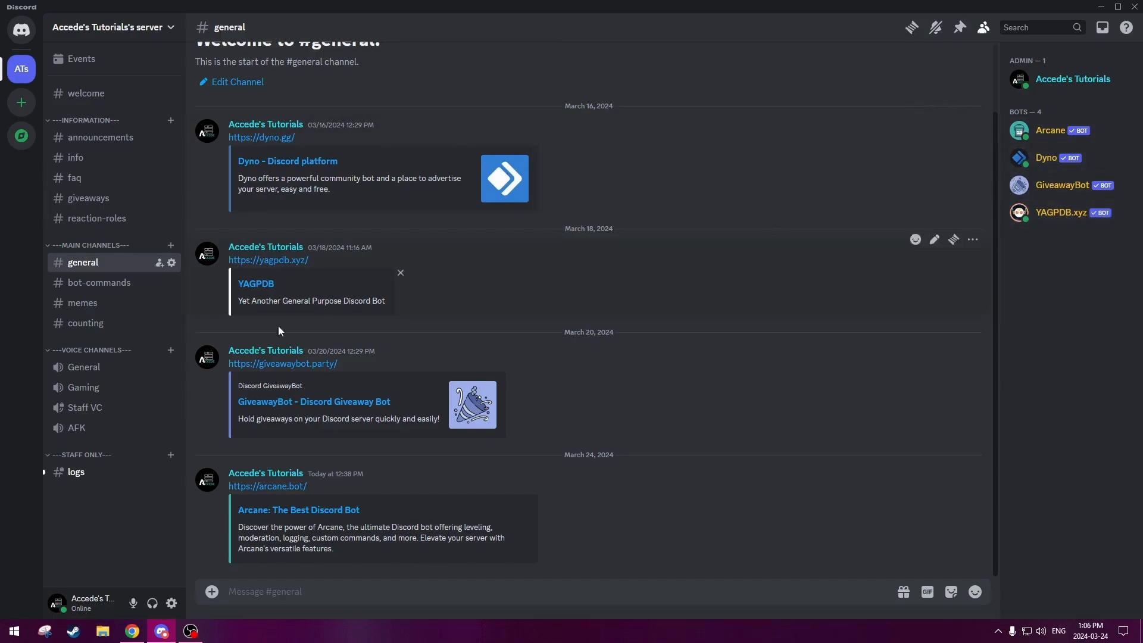
- Switch to Chrome and look through all sections of Arcane's Leveling dashboard for the server
scroll(340, 339, up, 1)
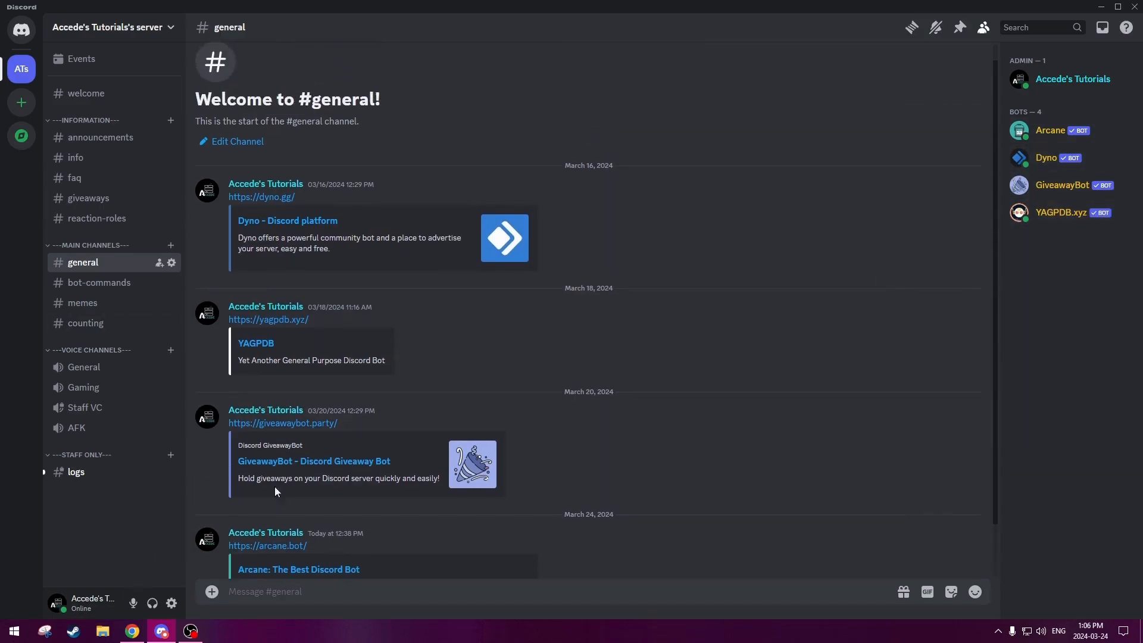
scroll(269, 489, down, 1)
click(131, 631)
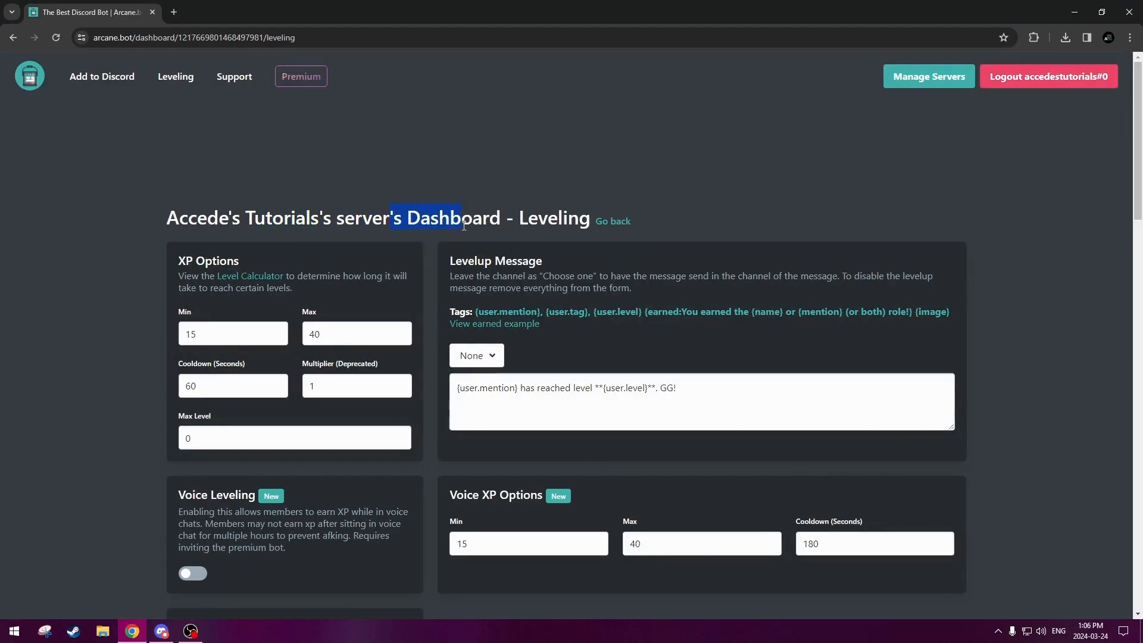
scroll(502, 179, down, 9)
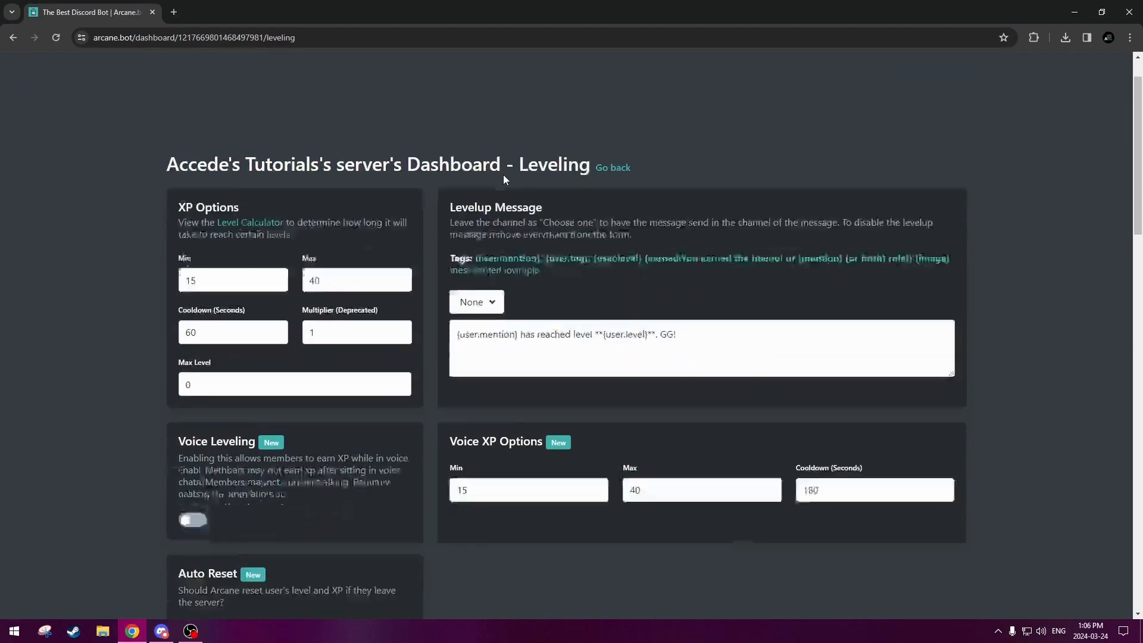
scroll(503, 175, up, 2)
scroll(501, 176, down, 11)
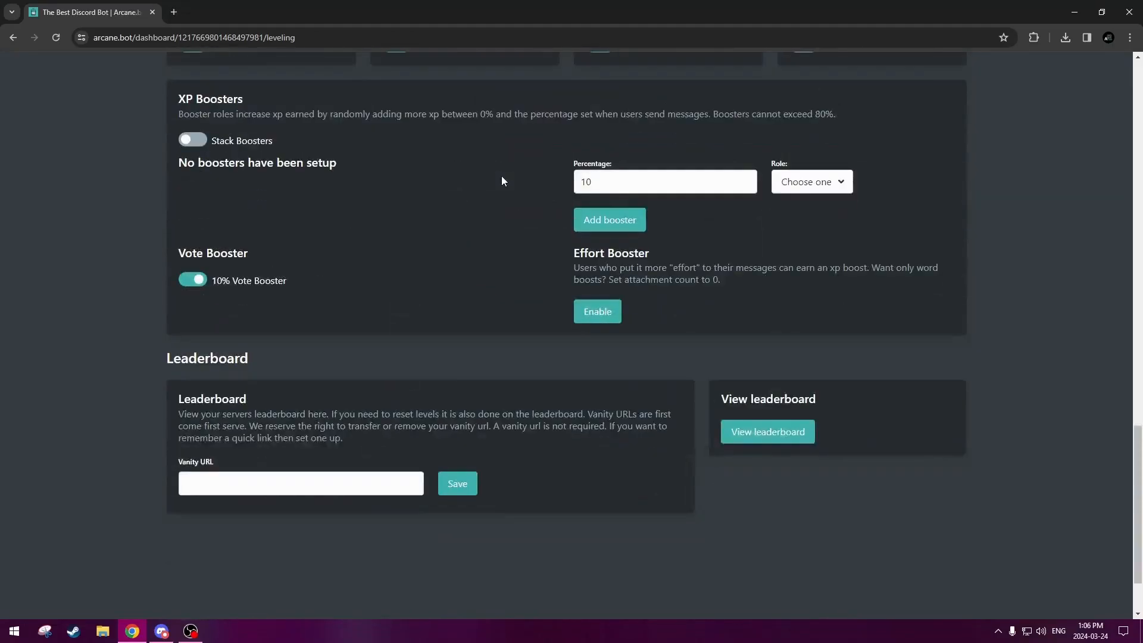
scroll(497, 177, up, 20)
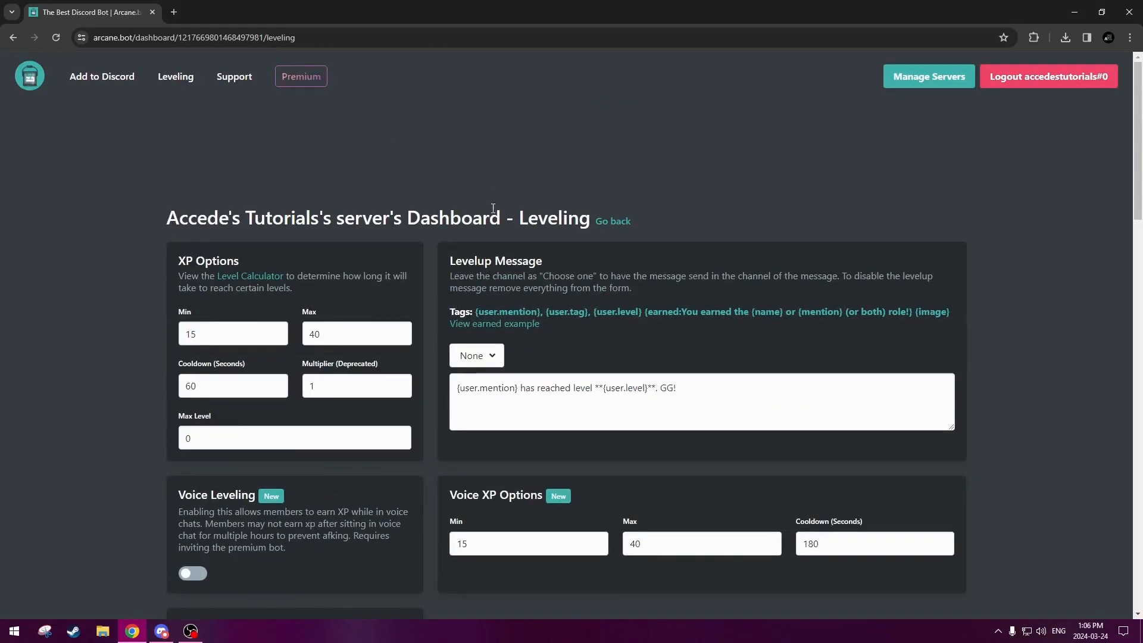
- Try to edit the minimum XP and cooldown under XP Options, declining the Premium upgrade offers
drag(179, 266, 246, 264)
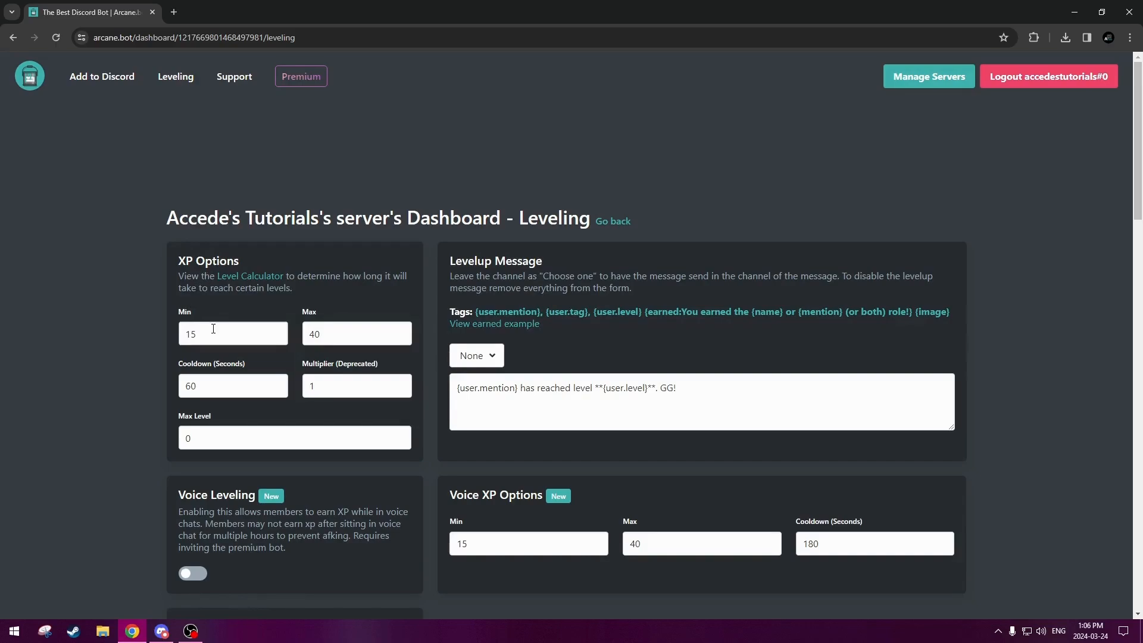
scroll(214, 329, down, 1)
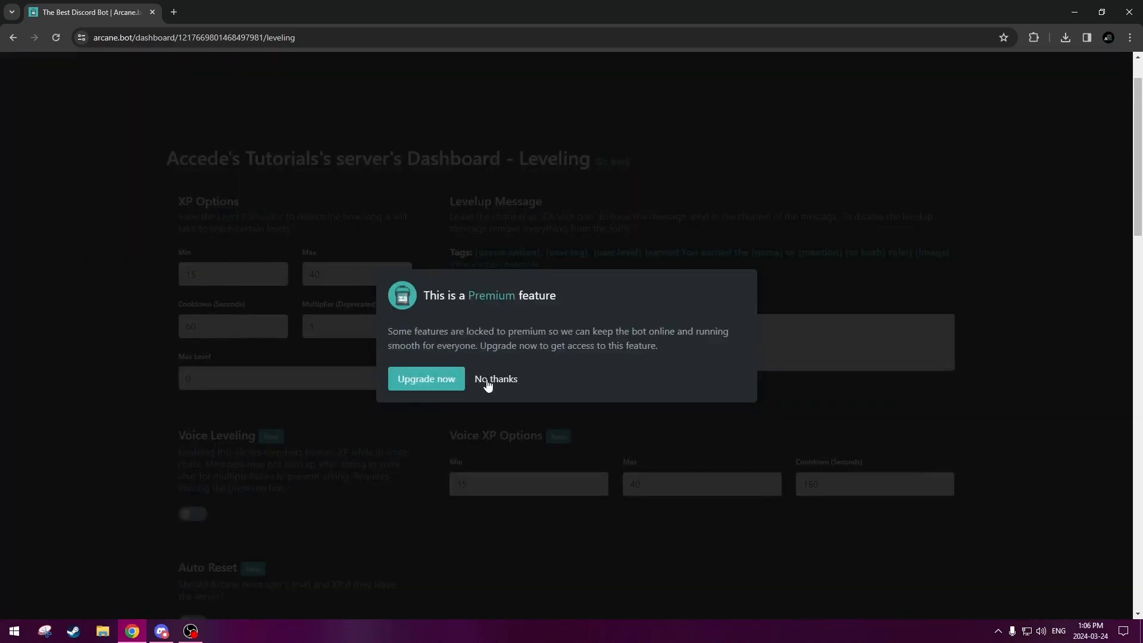
click(488, 381)
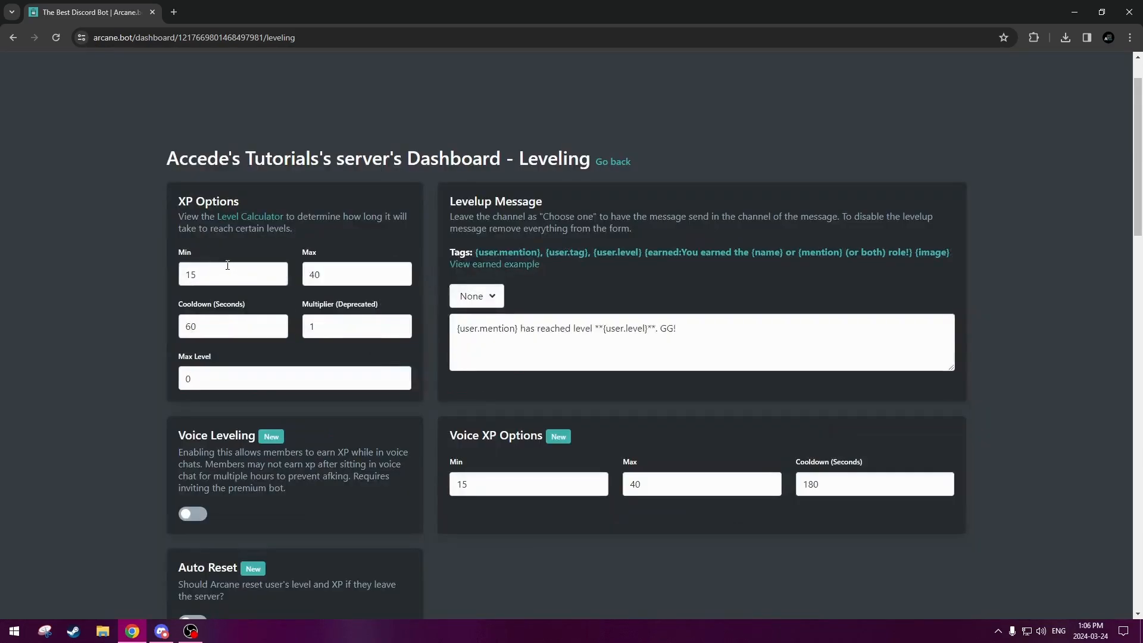
click(479, 380)
click(200, 329)
click(510, 332)
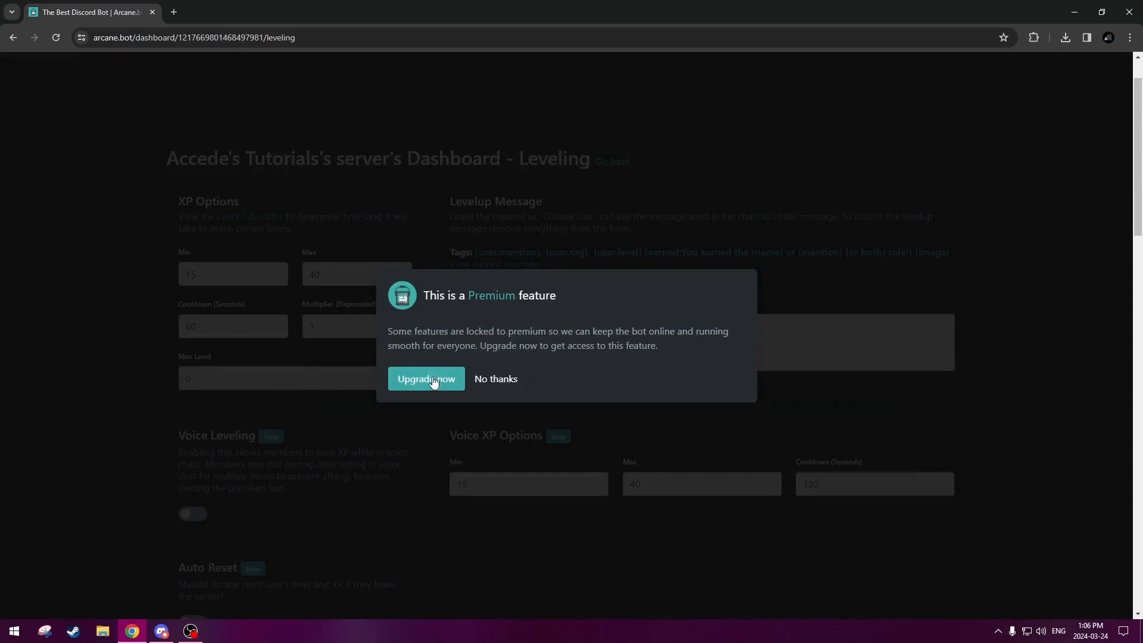
click(503, 376)
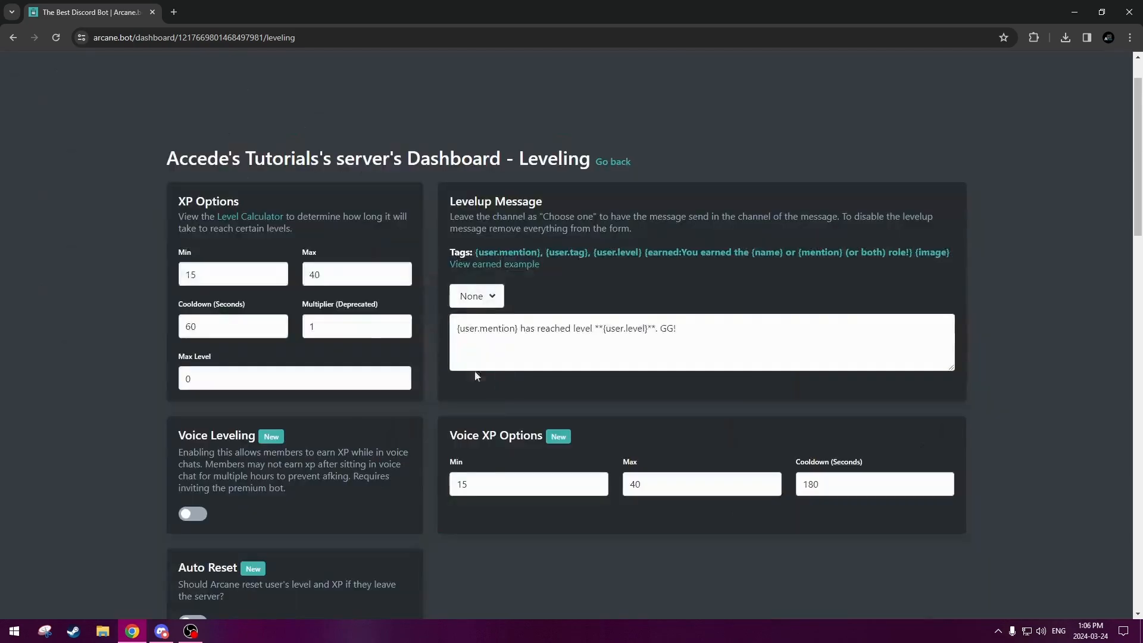
click(234, 272)
click(494, 381)
- Examine the Levelup Message text and the tags available for it
scroll(558, 255, down, 1)
click(694, 276)
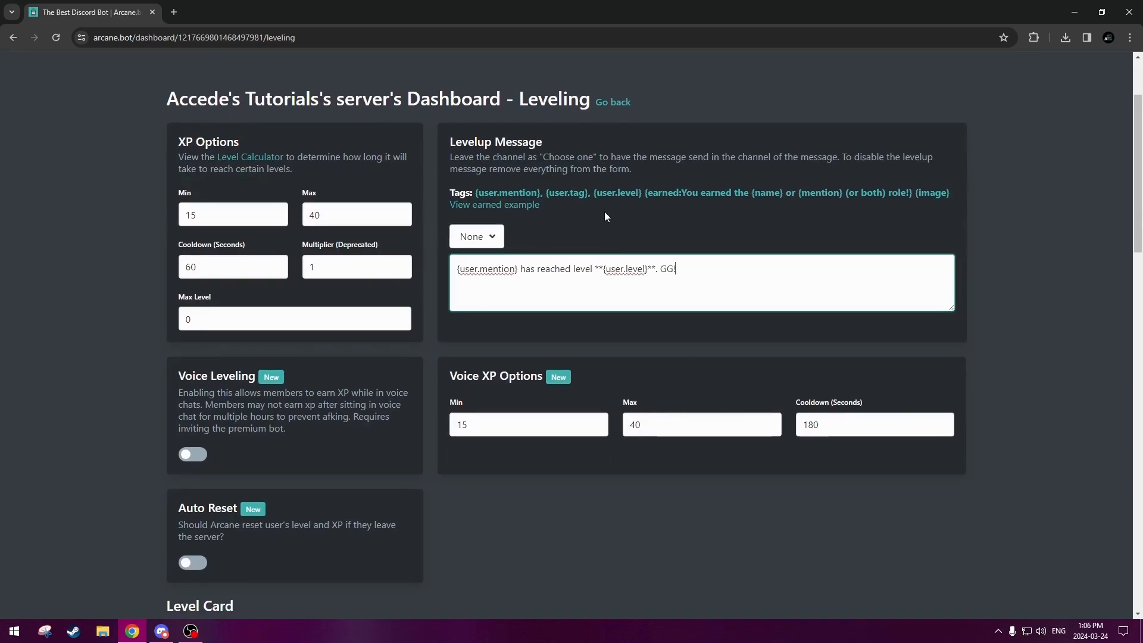
drag(484, 195, 950, 193)
click(845, 208)
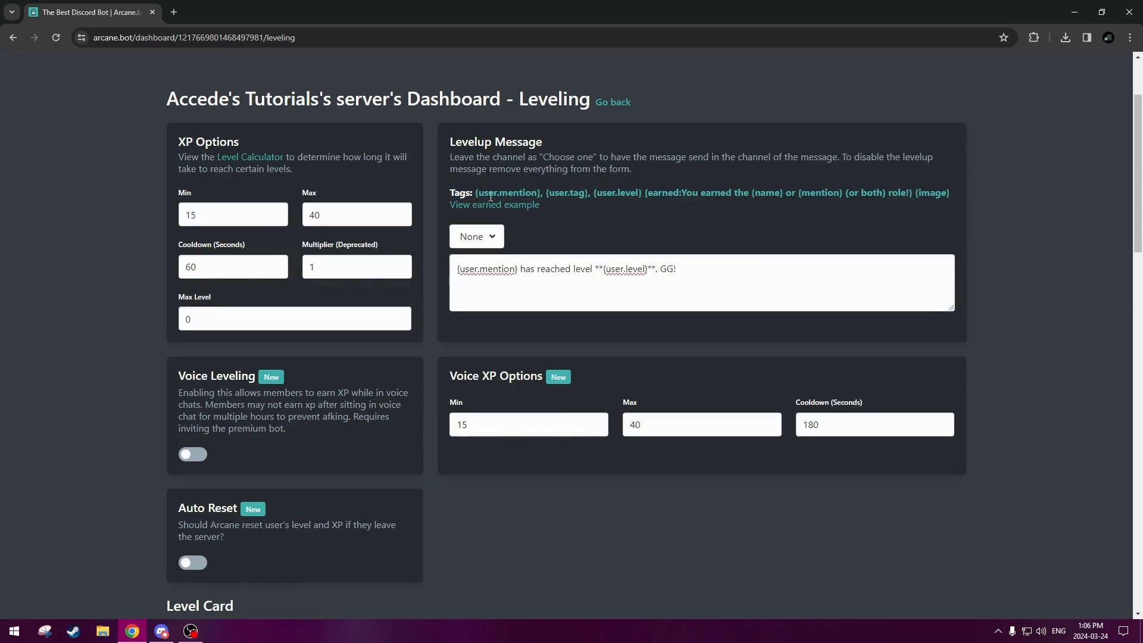
drag(477, 194, 917, 192)
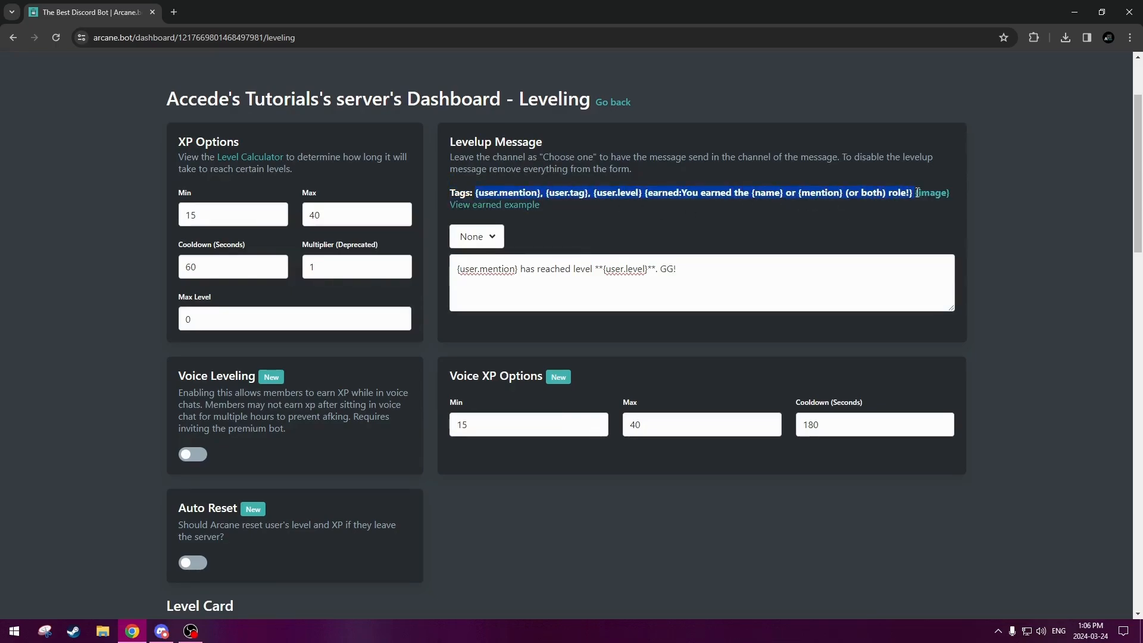
click(745, 203)
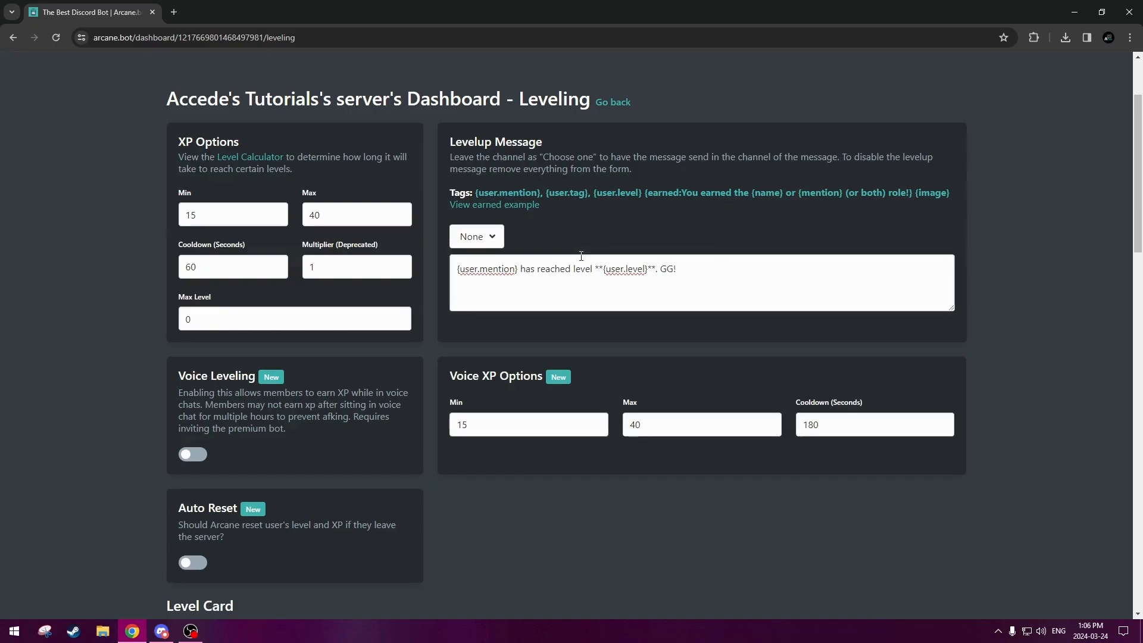
click(742, 272)
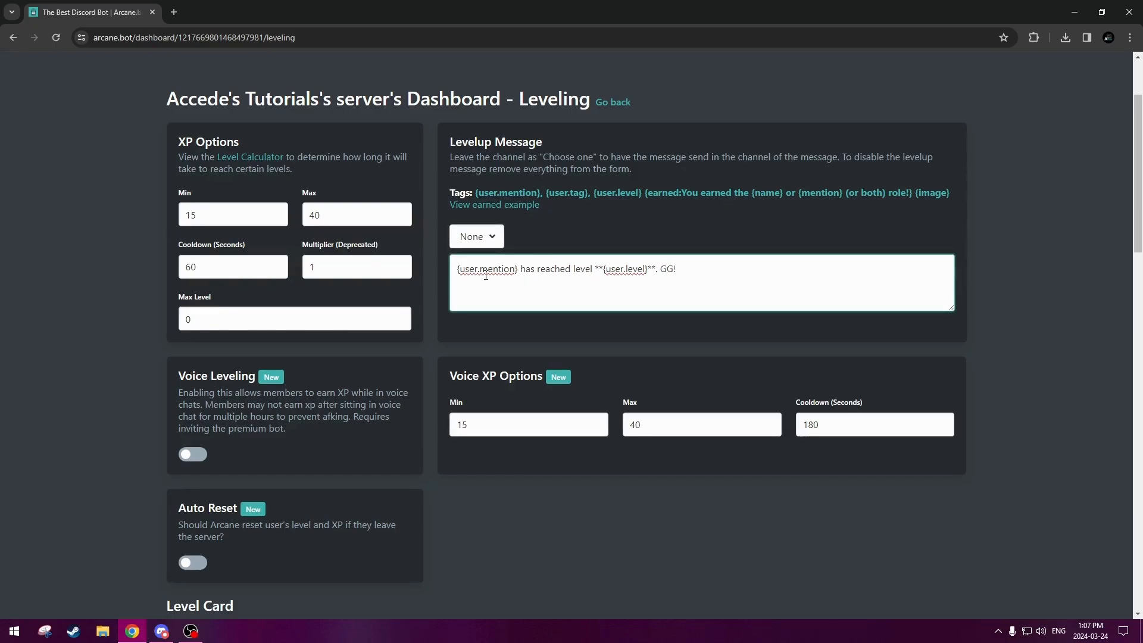
- Look through the channels offered for the Levelup Message and keep None as the channel
click(484, 240)
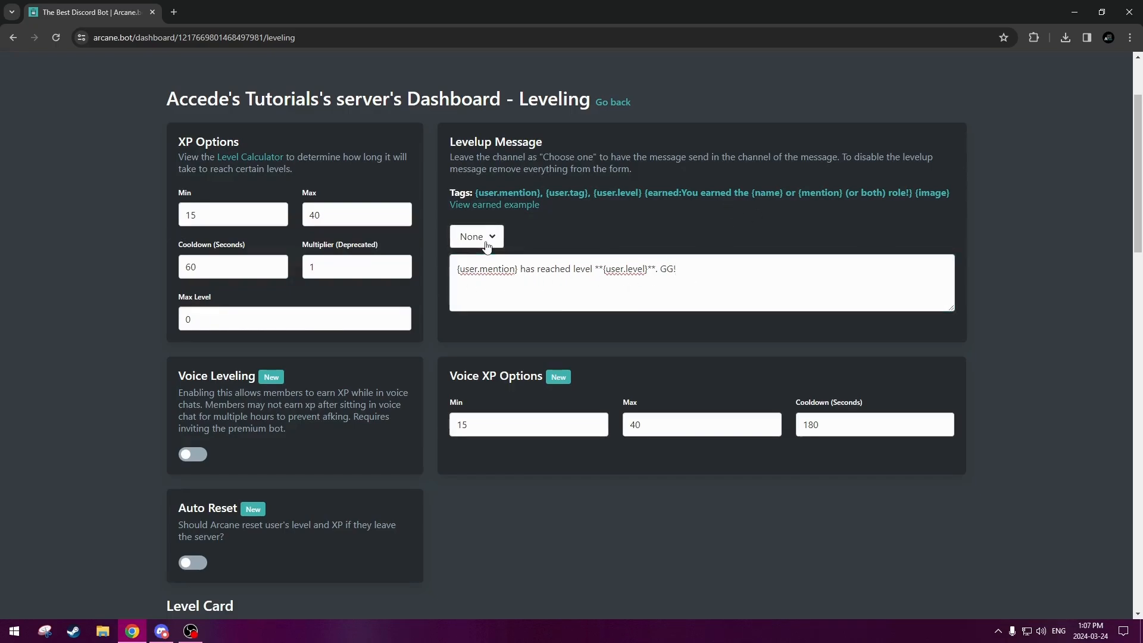
click(485, 240)
click(477, 243)
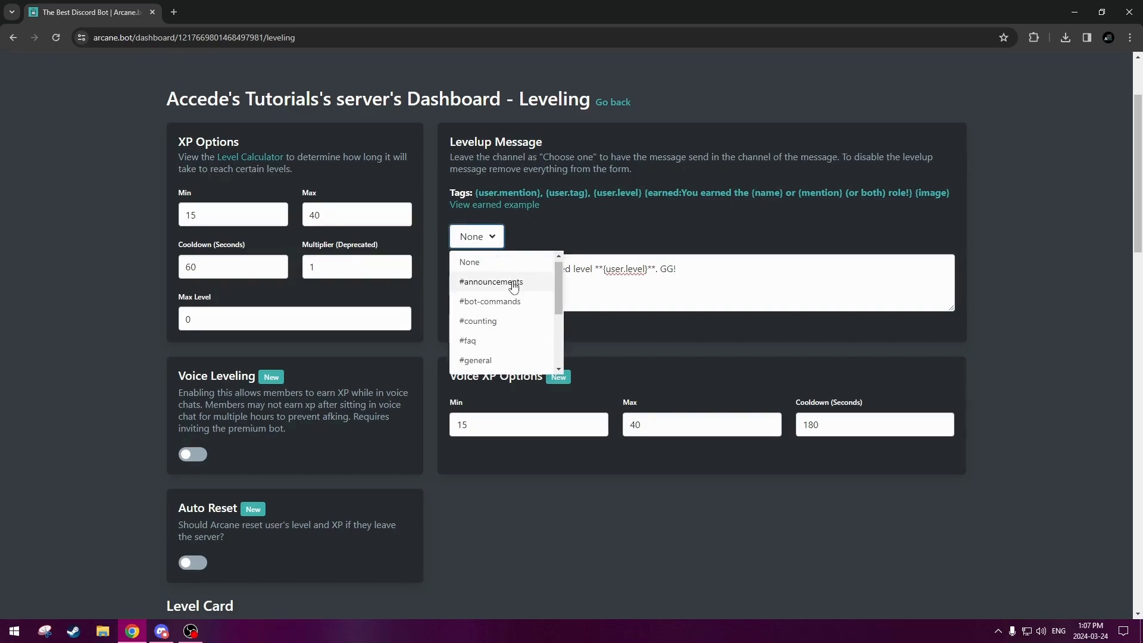
scroll(511, 291, down, 3)
scroll(514, 306, up, 3)
scroll(500, 322, down, 3)
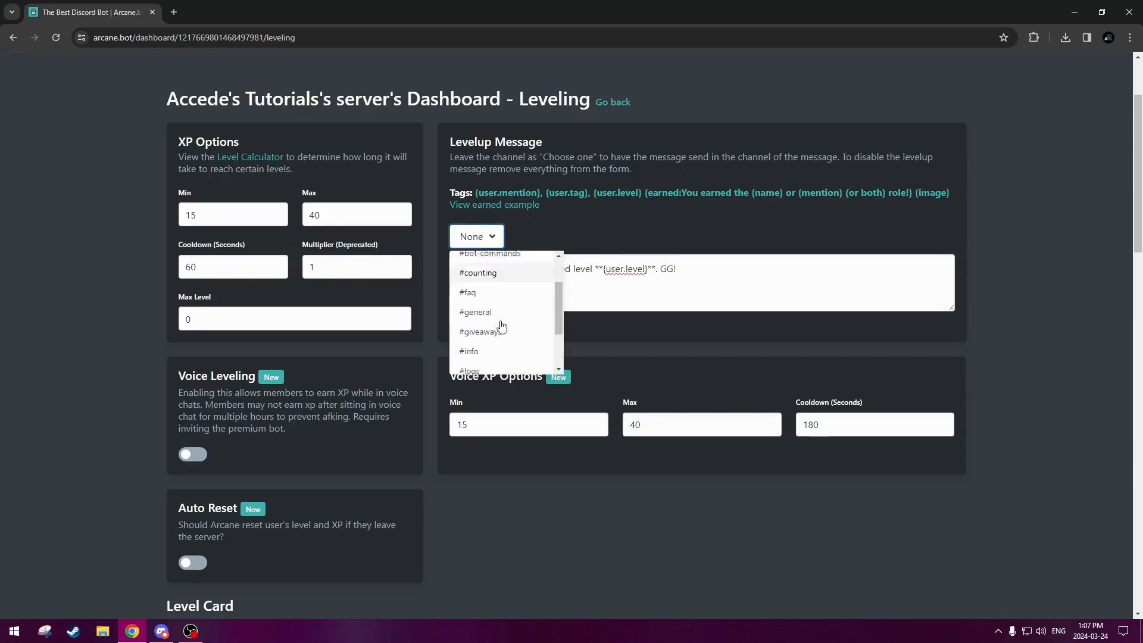
scroll(501, 322, up, 3)
scroll(501, 323, down, 3)
scroll(501, 323, up, 3)
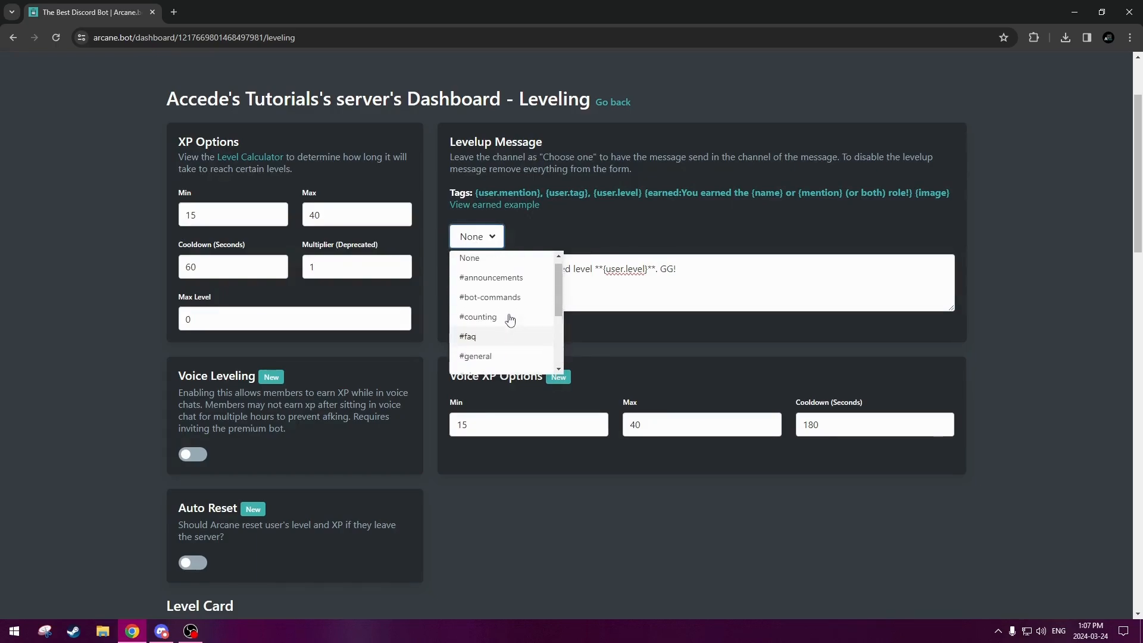
scroll(506, 310, down, 3)
scroll(506, 309, up, 3)
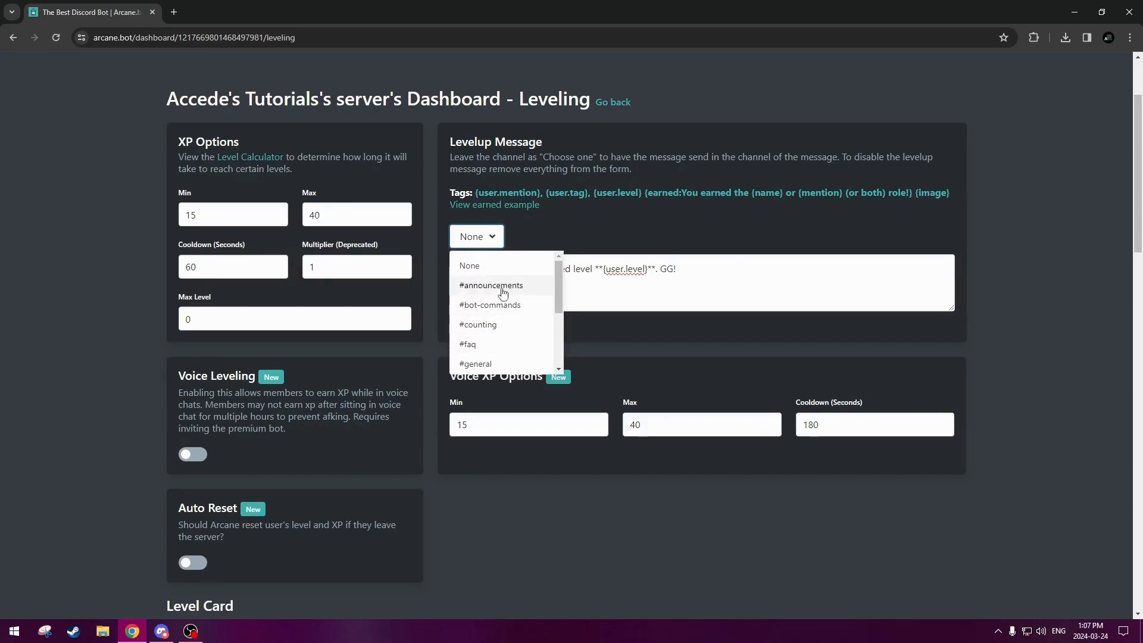
click(461, 228)
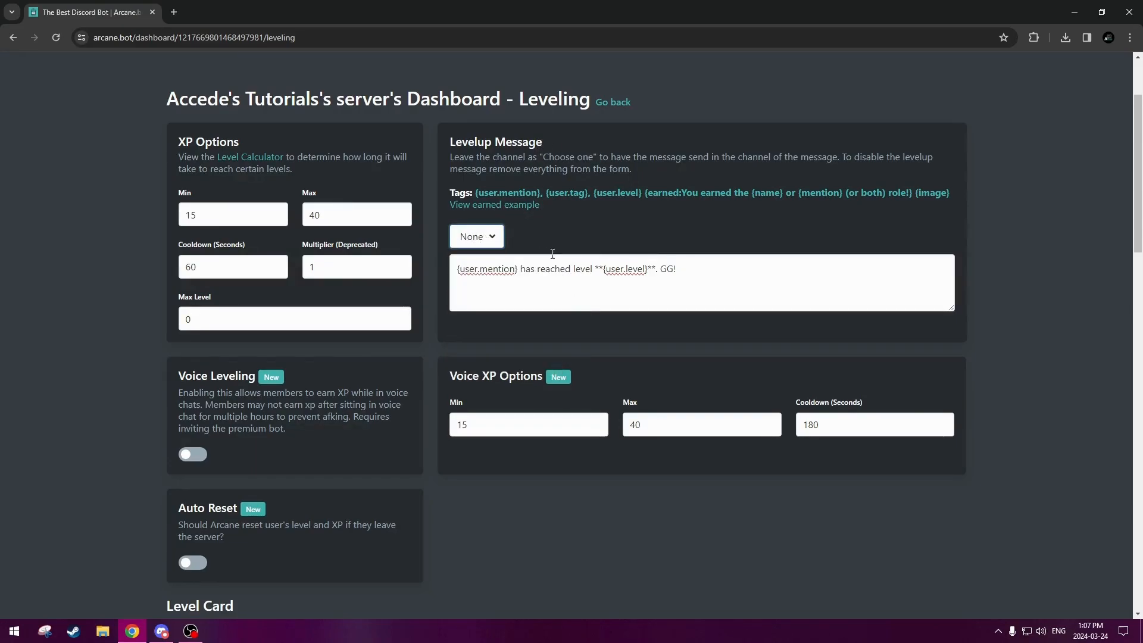
click(477, 236)
scroll(503, 316, down, 1)
scroll(503, 316, up, 1)
click(476, 267)
- Read the Levelup Message note on which channel the message is sent to
drag(508, 157, 586, 160)
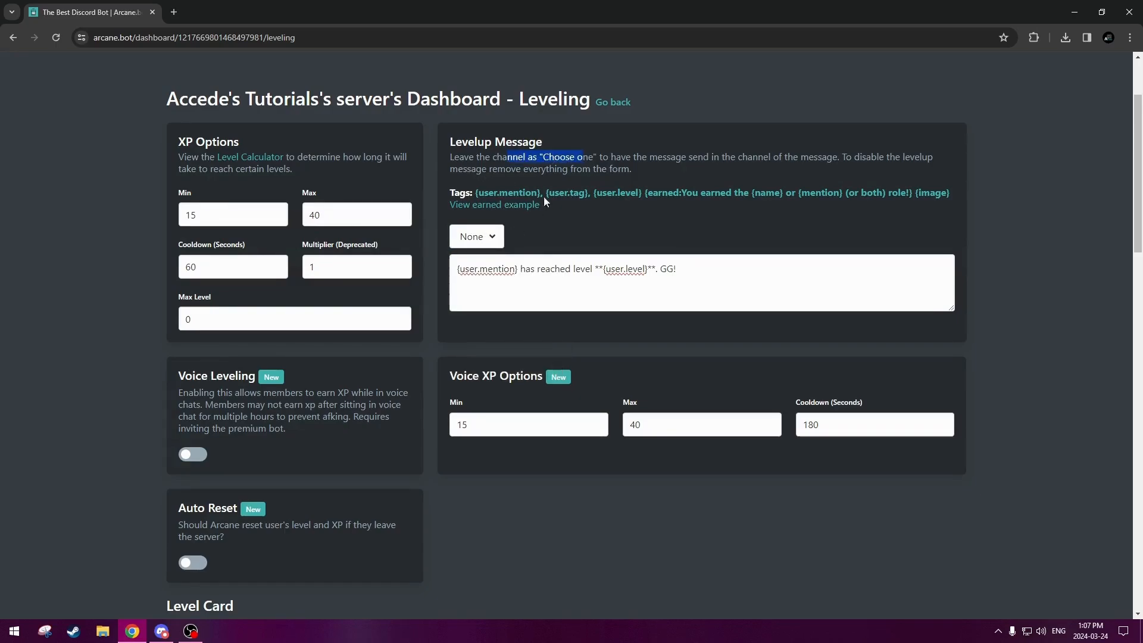
drag(667, 158, 819, 156)
click(723, 157)
click(756, 157)
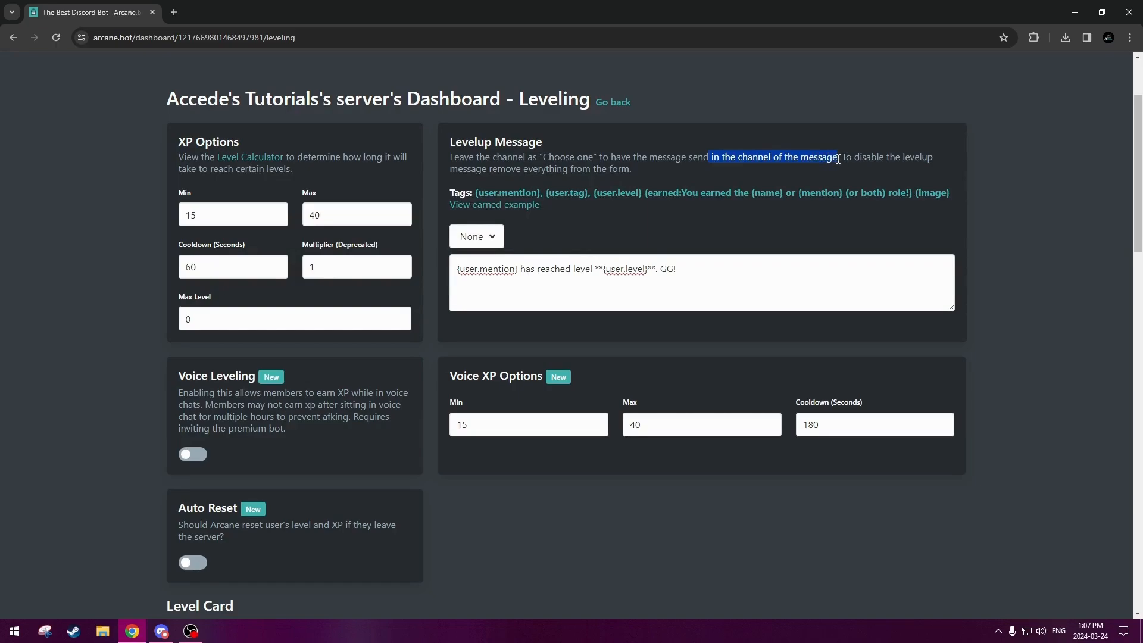
click(570, 158)
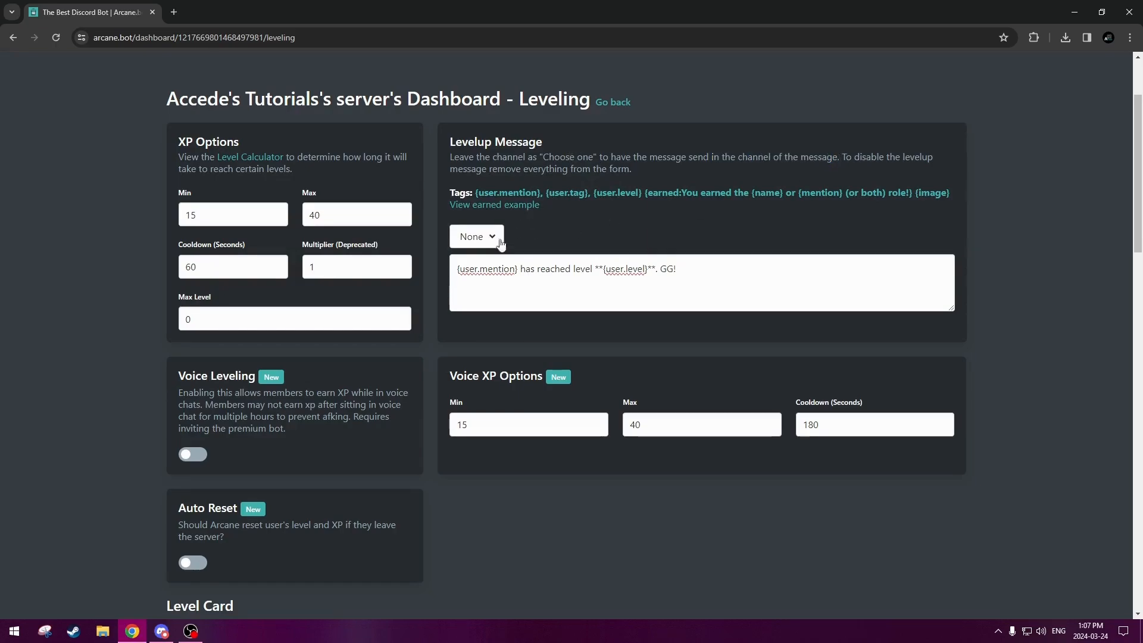
- Switch to Discord and create a public text channel named level-up outside the existing categories
click(158, 632)
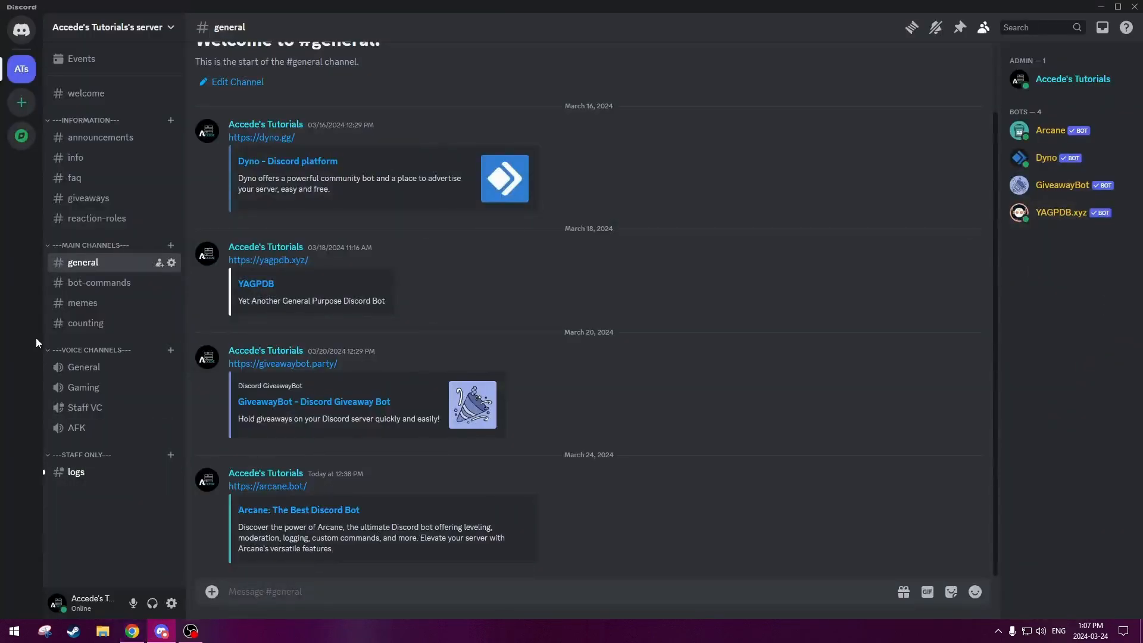
right_click(86, 105)
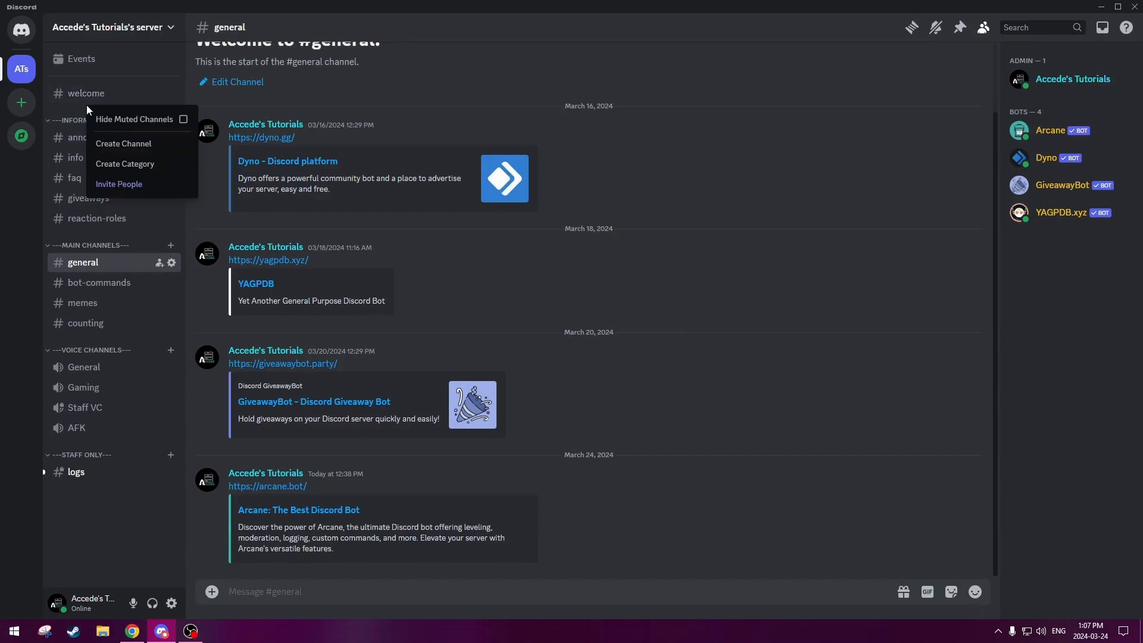
click(147, 146)
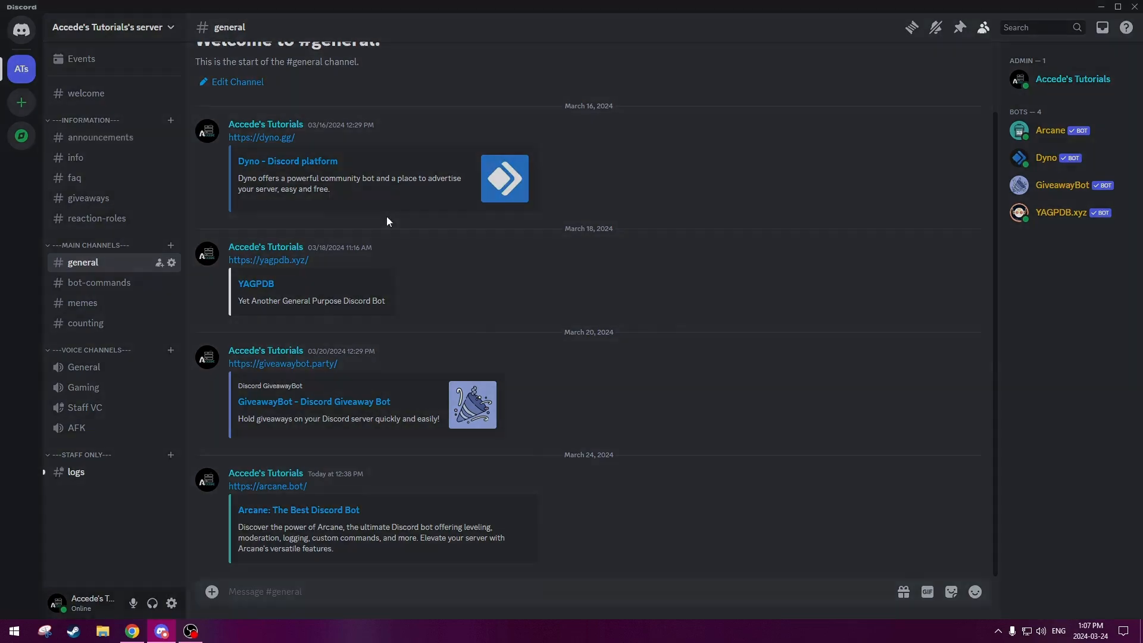
text(level-up)
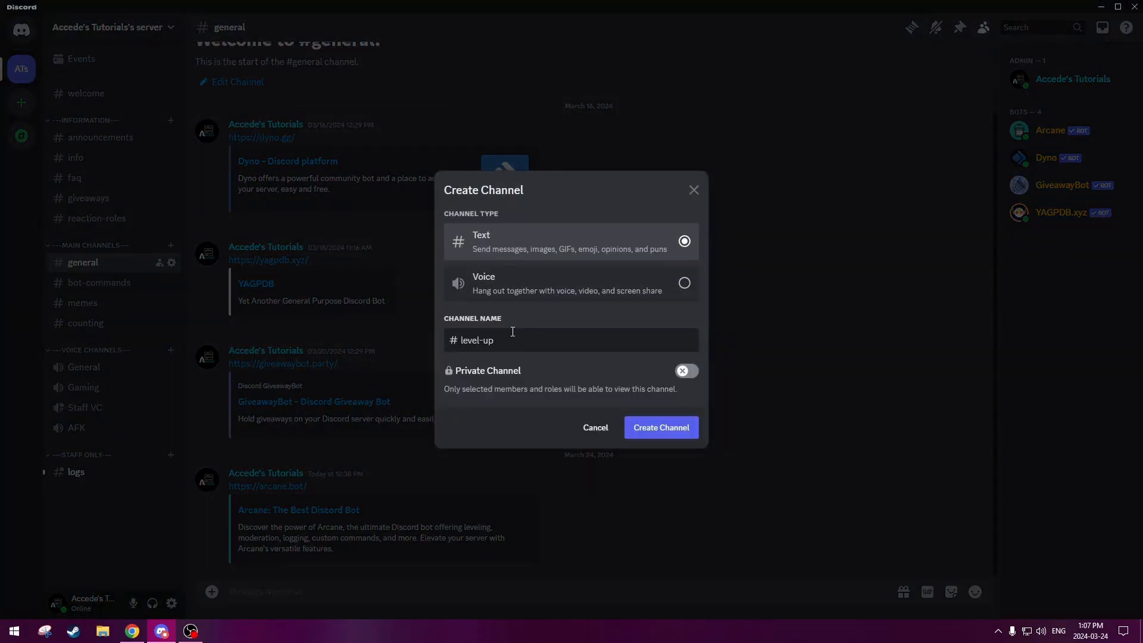
click(675, 430)
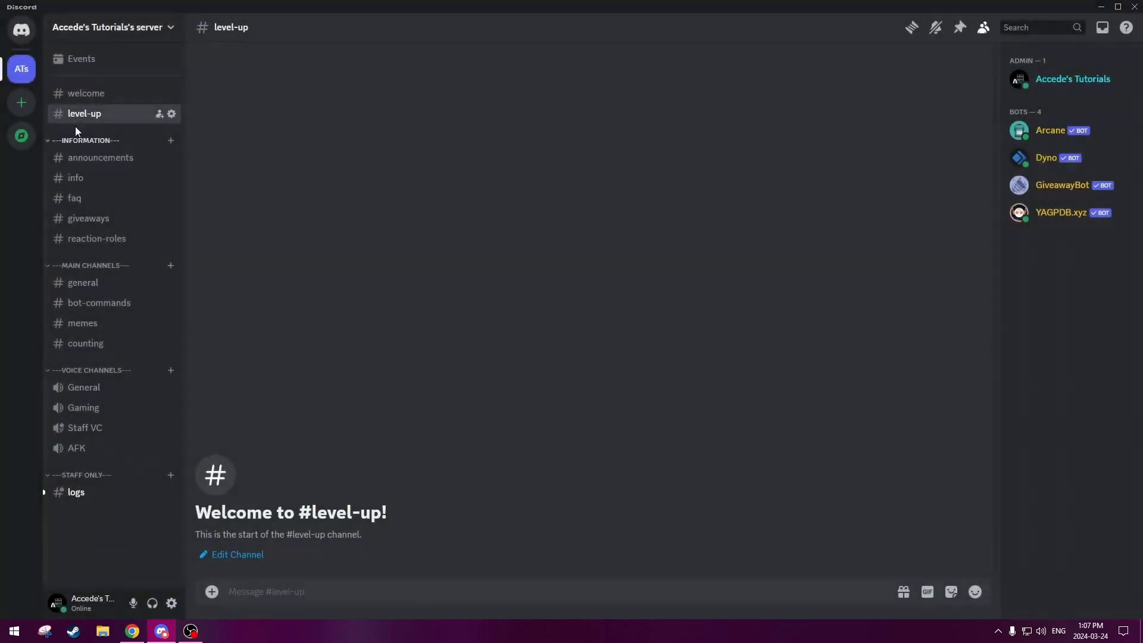
right_click(82, 119)
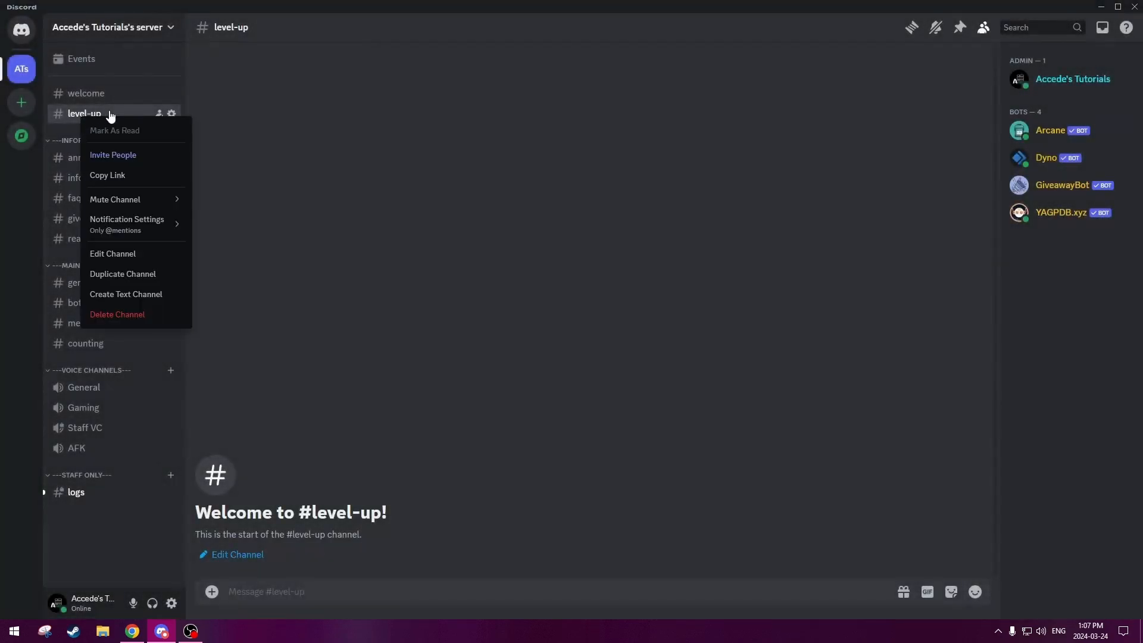
click(122, 252)
click(347, 92)
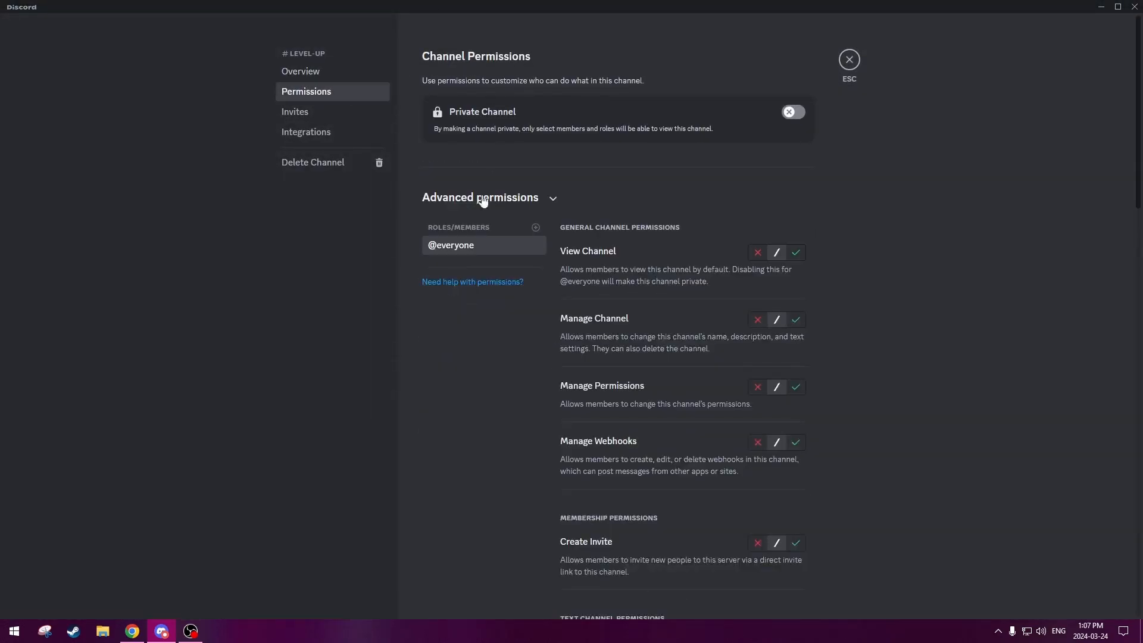
scroll(773, 244, down, 1)
click(795, 189)
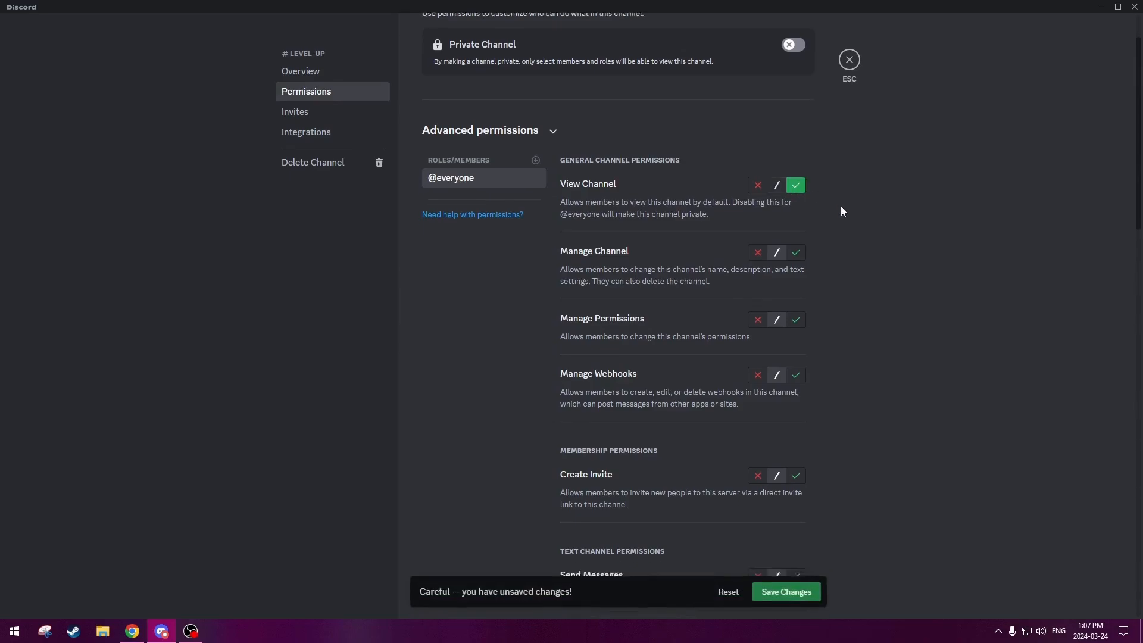
scroll(752, 324, down, 3)
scroll(752, 324, down, 10)
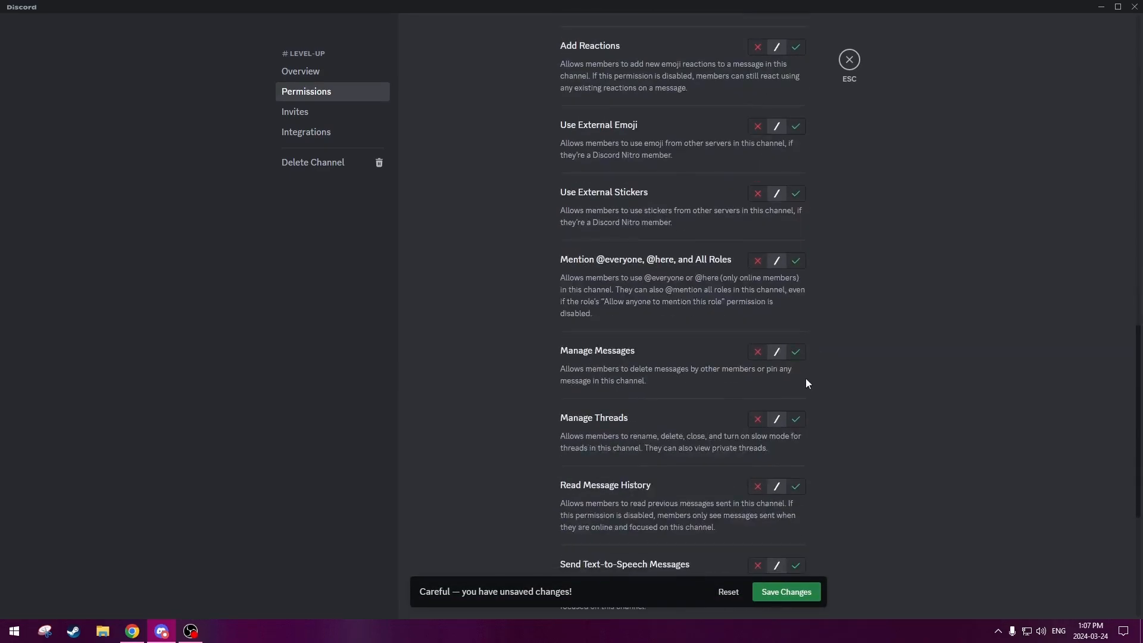
scroll(802, 444, down, 1)
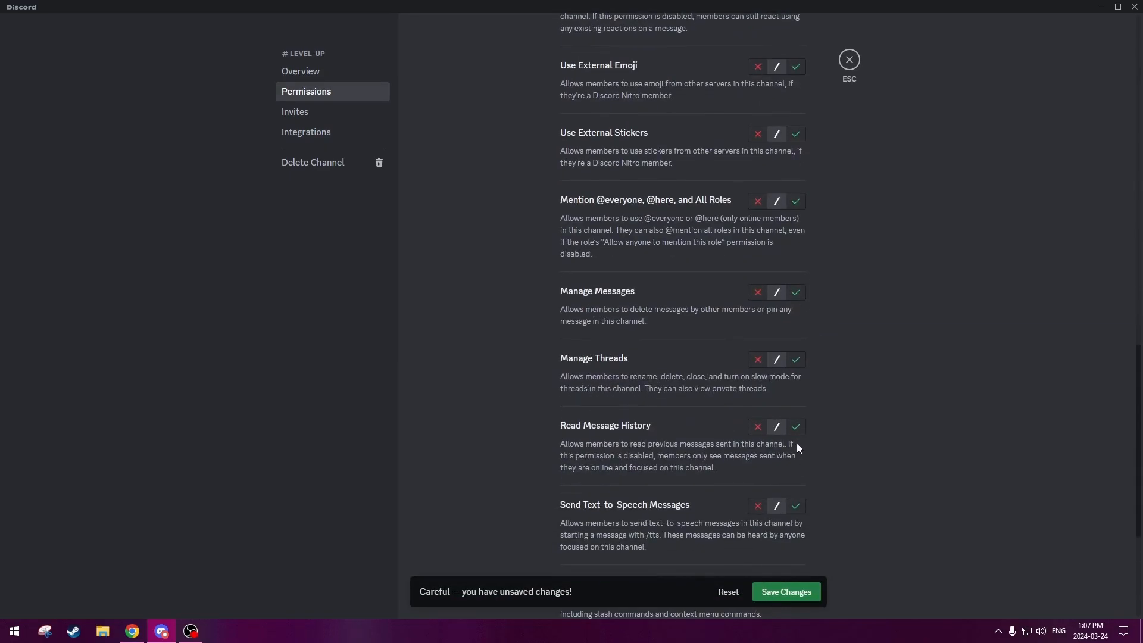
click(778, 590)
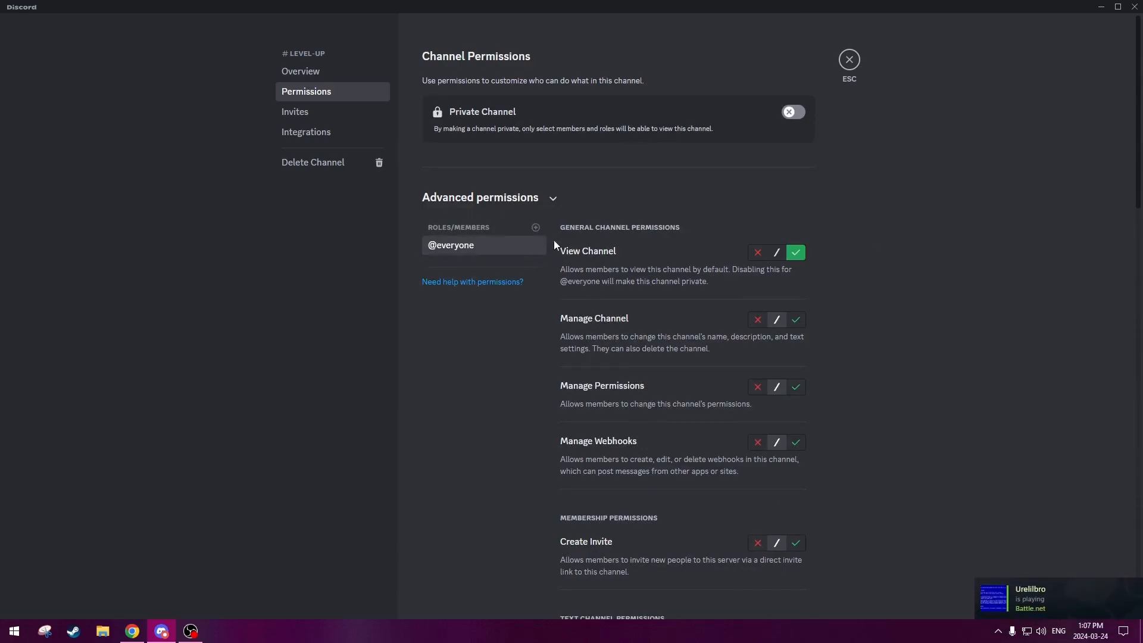
- Add the Arcane role to the level-up channel's advanced permissions
click(536, 231)
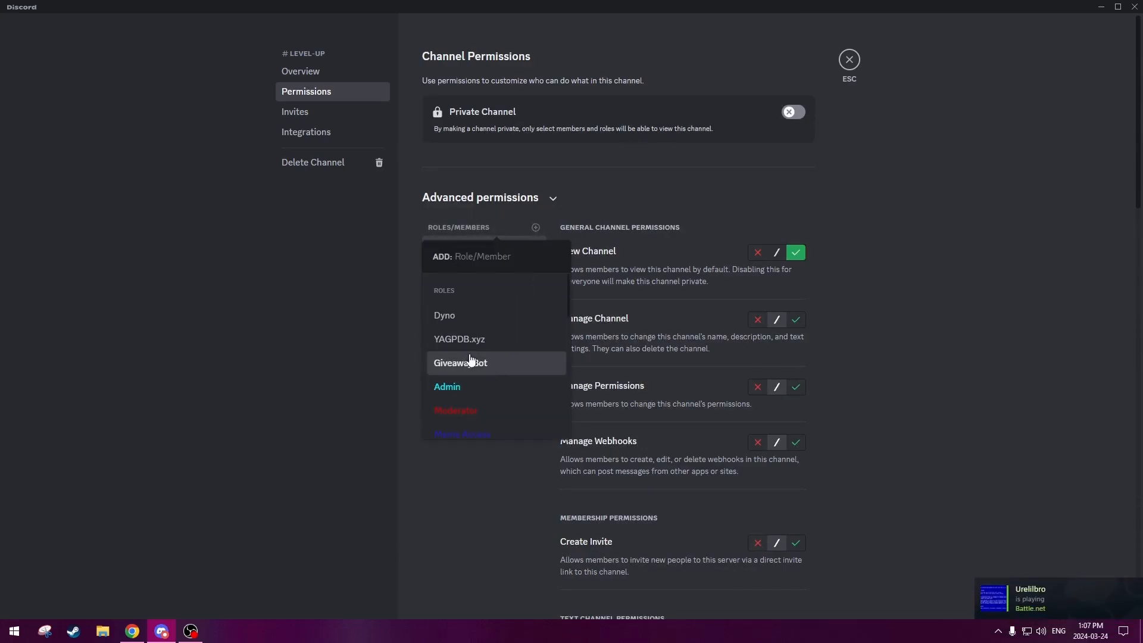
scroll(470, 357, down, 3)
scroll(470, 359, up, 4)
click(461, 389)
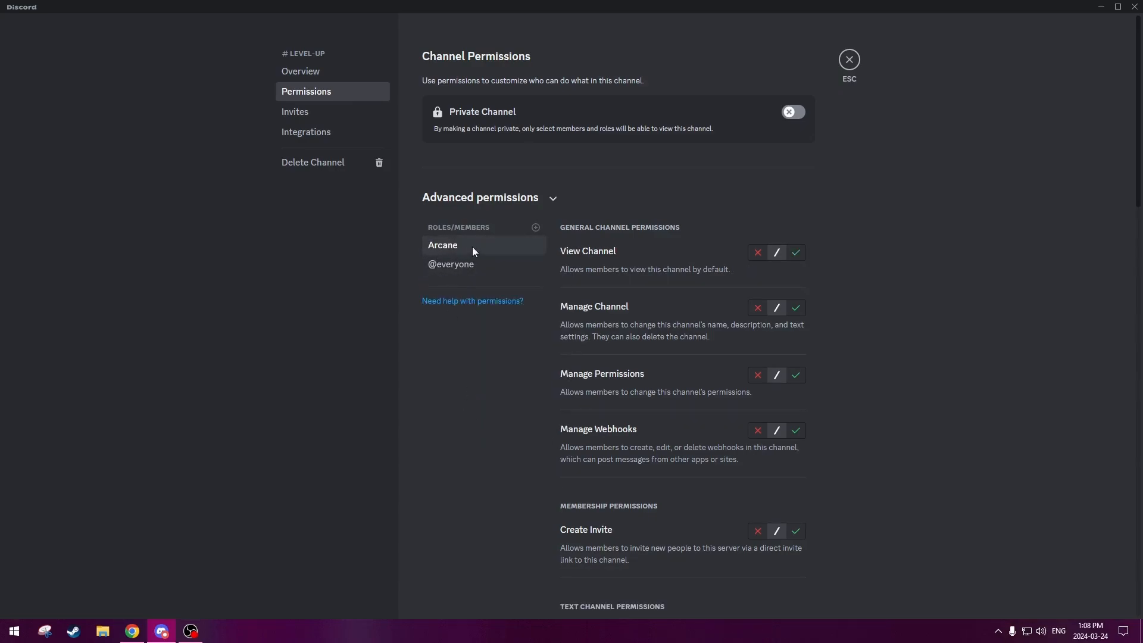
- Allow Arcane to View Channel and Send Messages in level-up, save the changes, and leave the channel settings
click(802, 257)
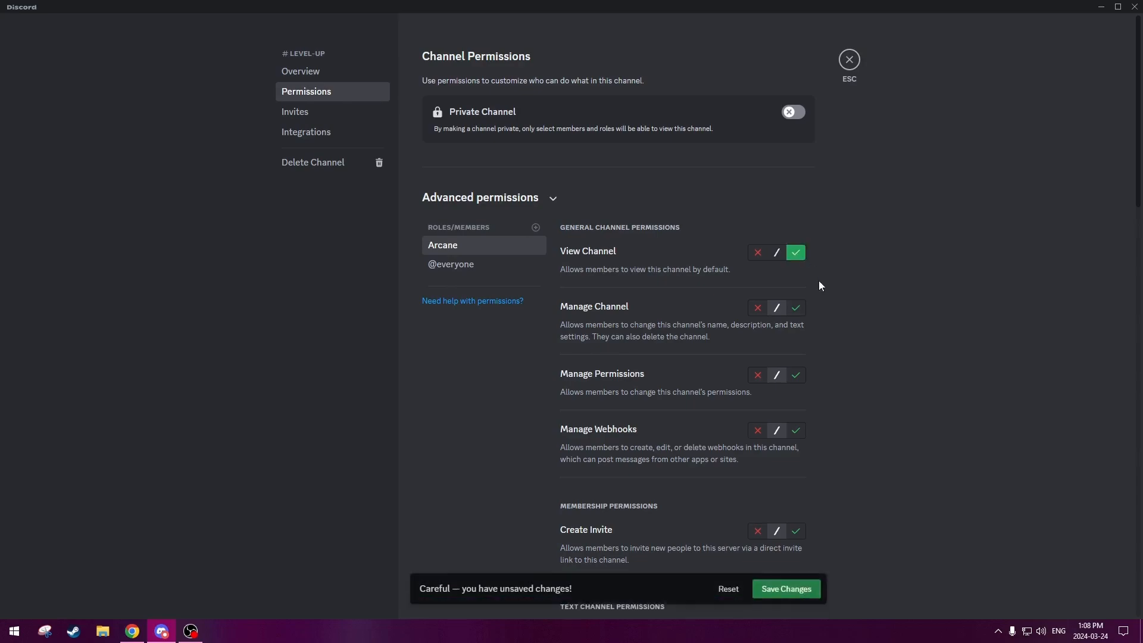
scroll(774, 322, down, 5)
click(796, 275)
scroll(845, 327, down, 10)
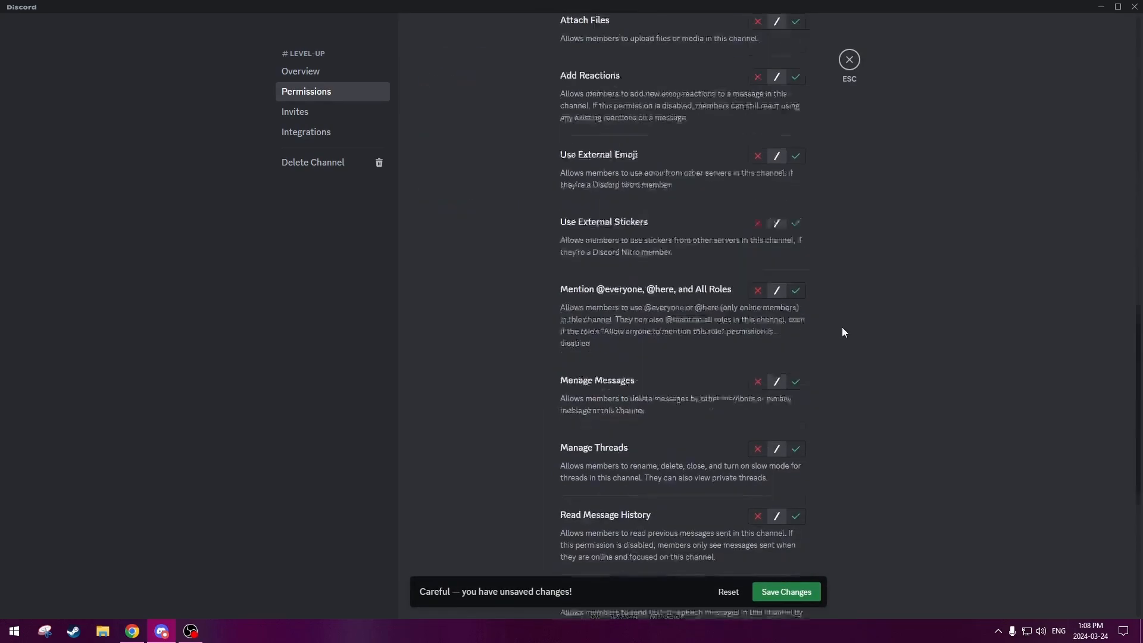
scroll(810, 410, down, 3)
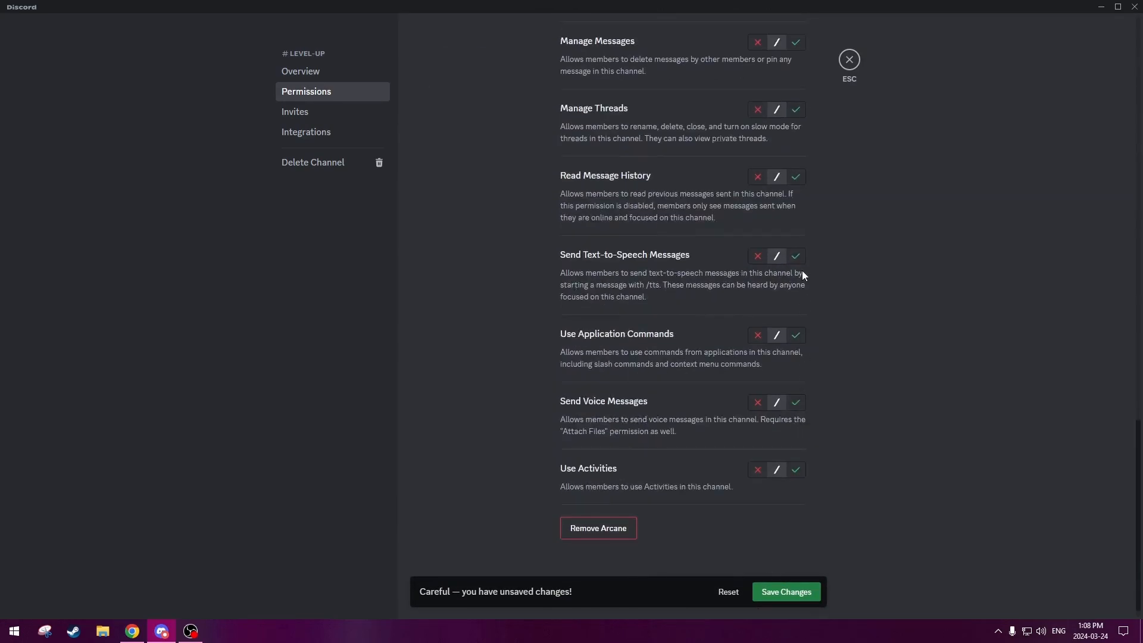
scroll(801, 310, up, 3)
scroll(837, 444, up, 10)
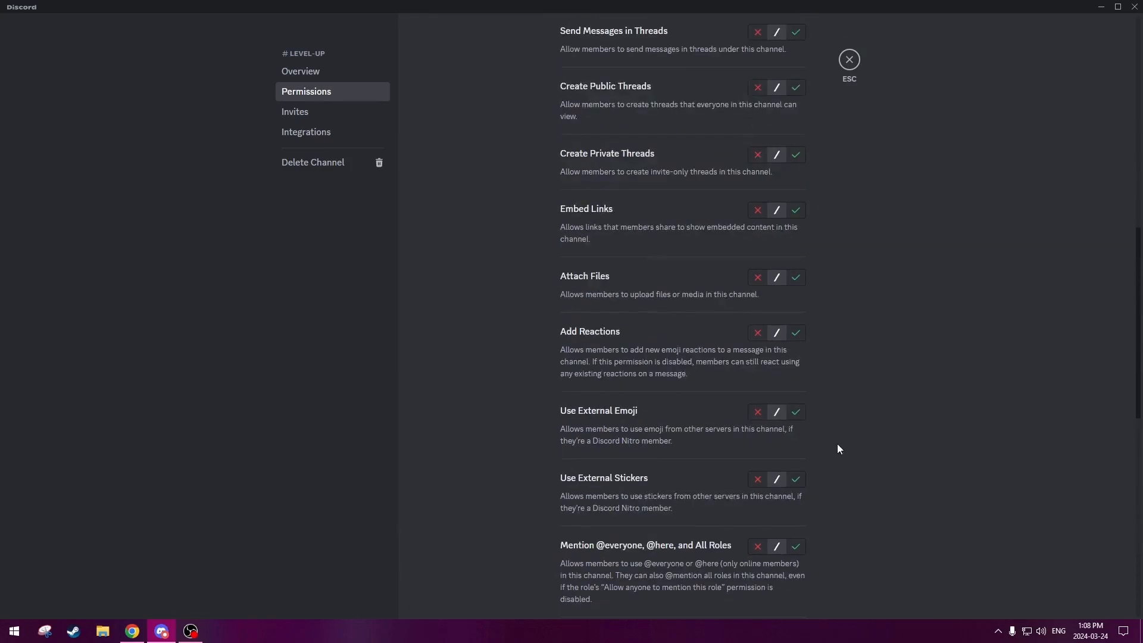
click(850, 61)
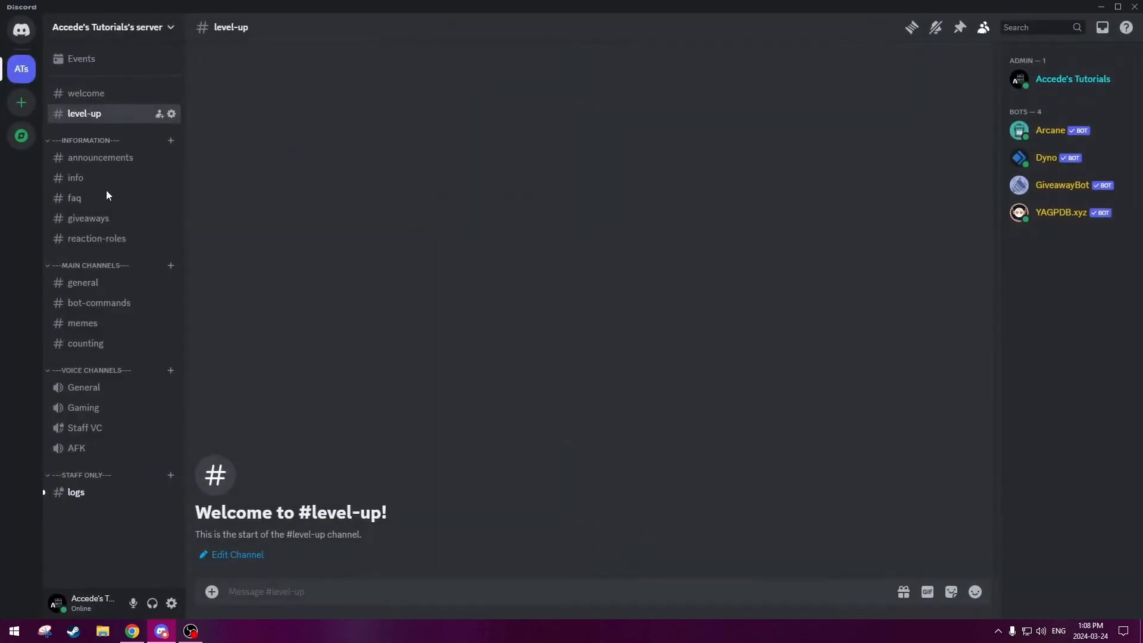
- Move the Arcane role directly above Admin in the server's role order, save, and return to the general channel
click(129, 28)
click(98, 102)
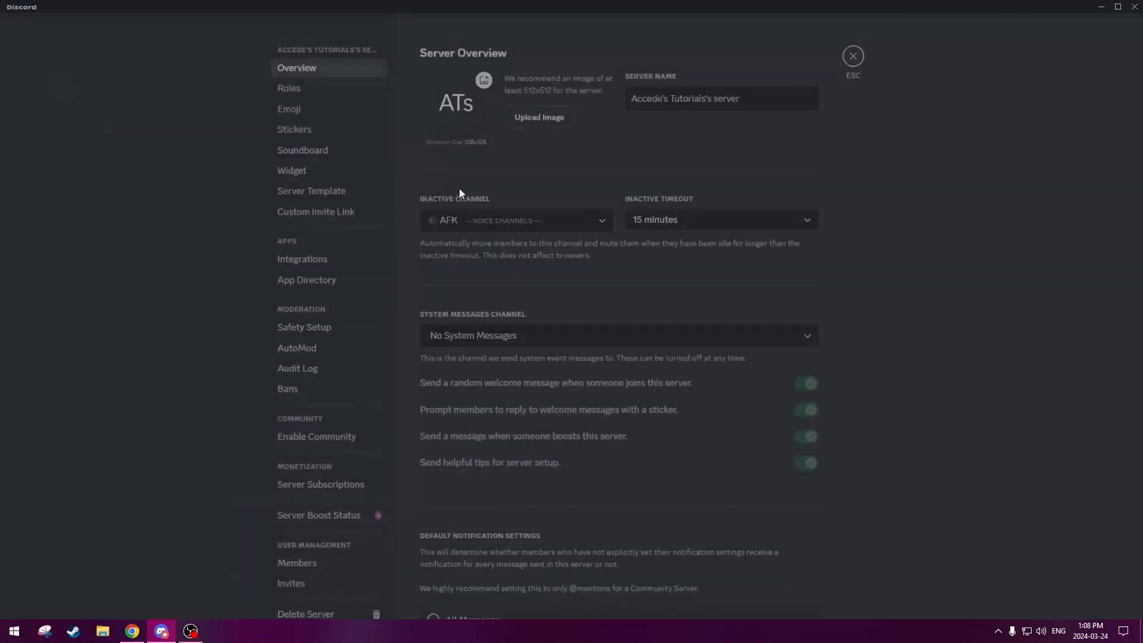
click(295, 92)
click(473, 340)
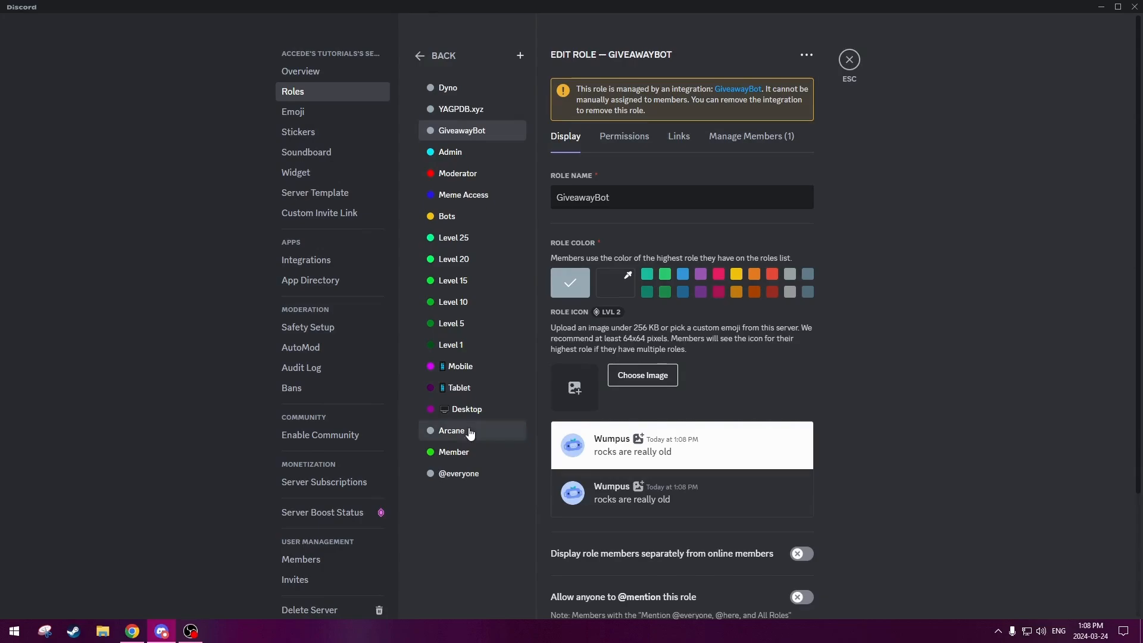
drag(470, 433, 472, 151)
click(801, 601)
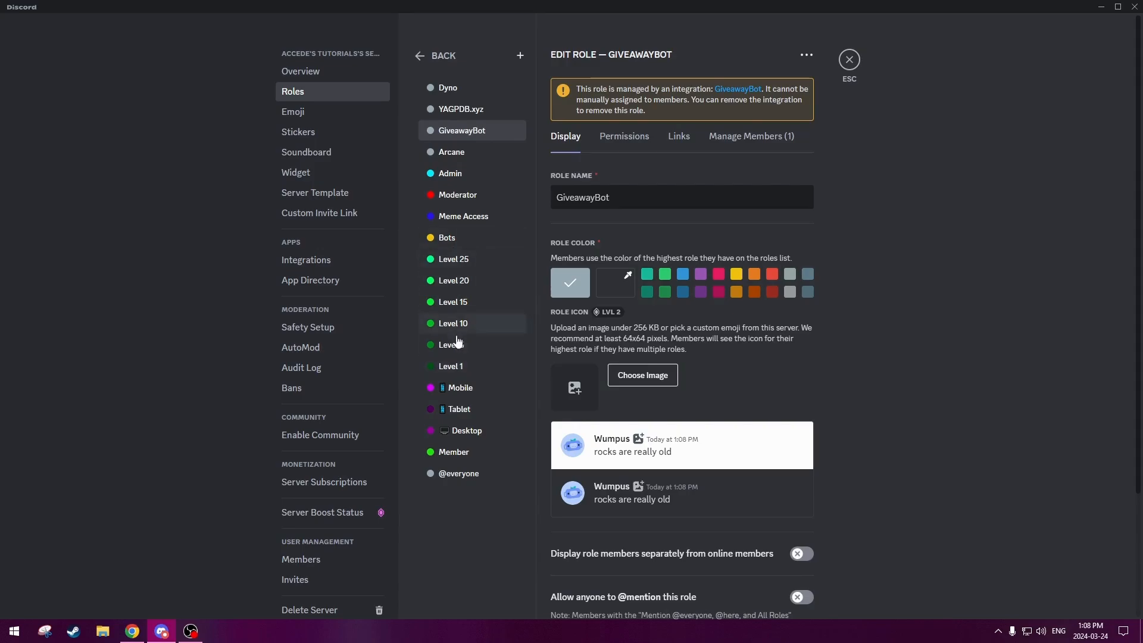
click(849, 60)
click(114, 285)
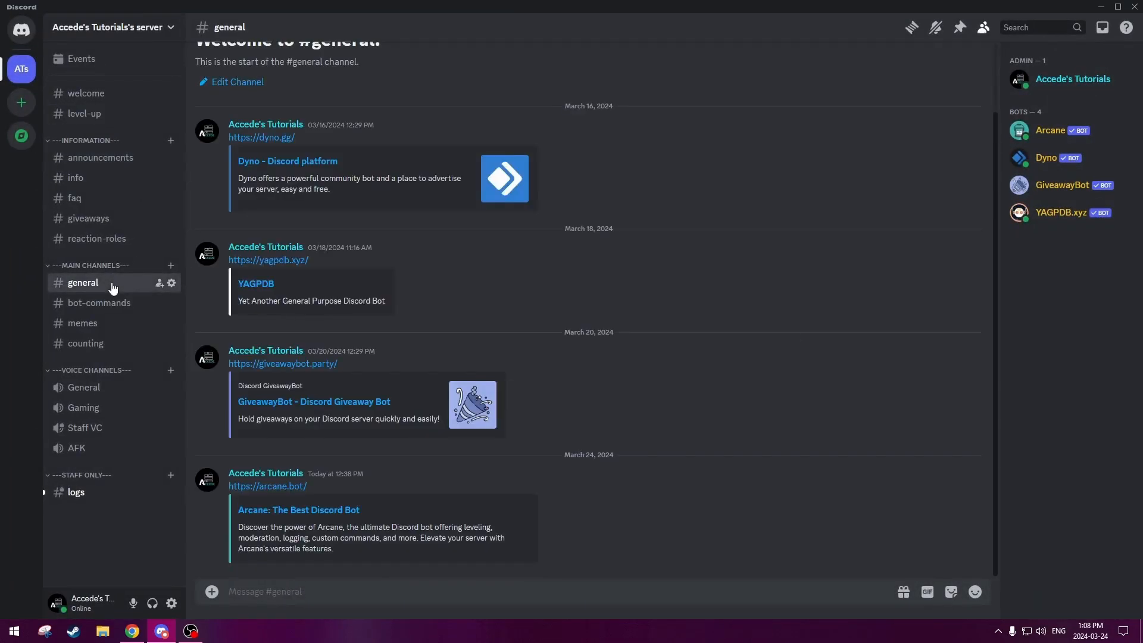
- Switch to the Arcane dashboard in the browser and look for level-up among the Levelup Message channels
click(132, 631)
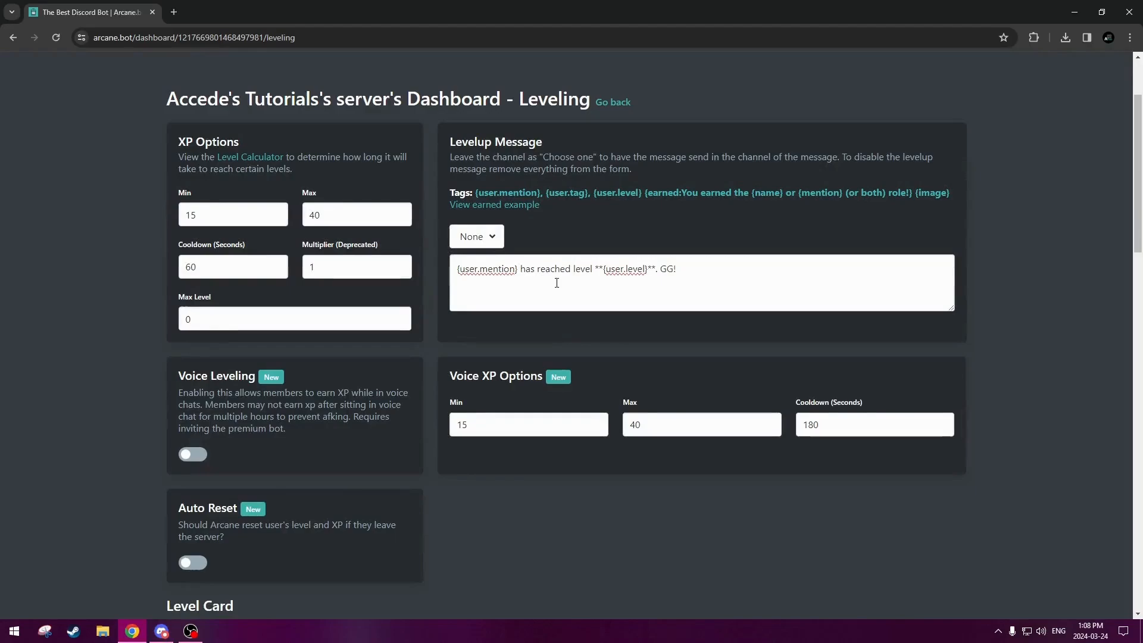
click(697, 270)
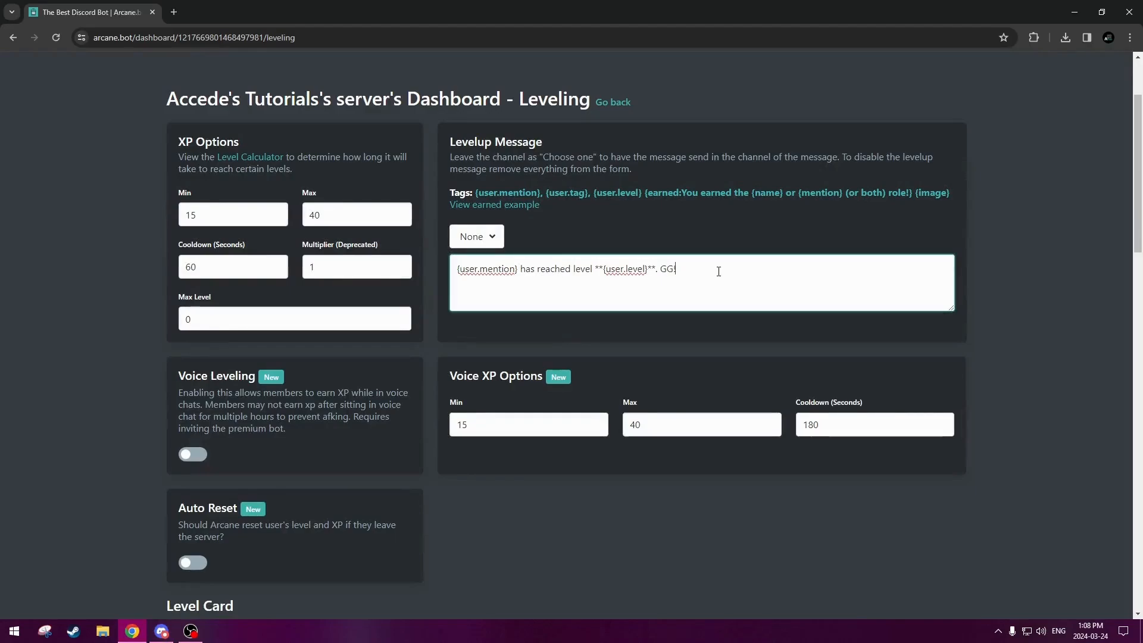
click(492, 237)
click(493, 238)
scroll(502, 313, down, 5)
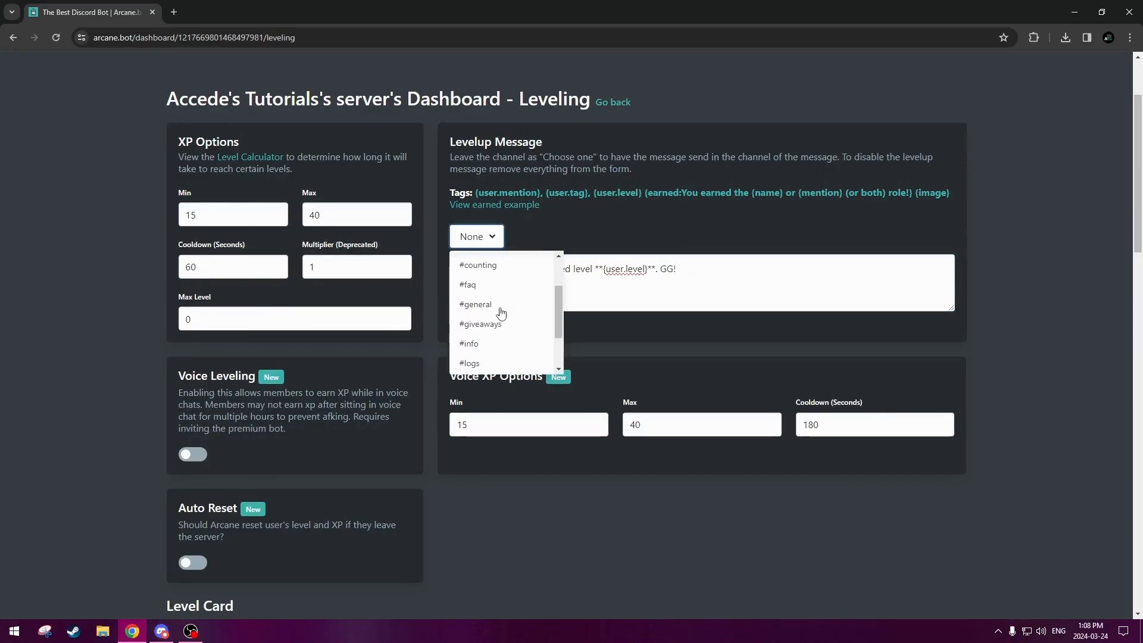
scroll(513, 319, up, 5)
click(160, 56)
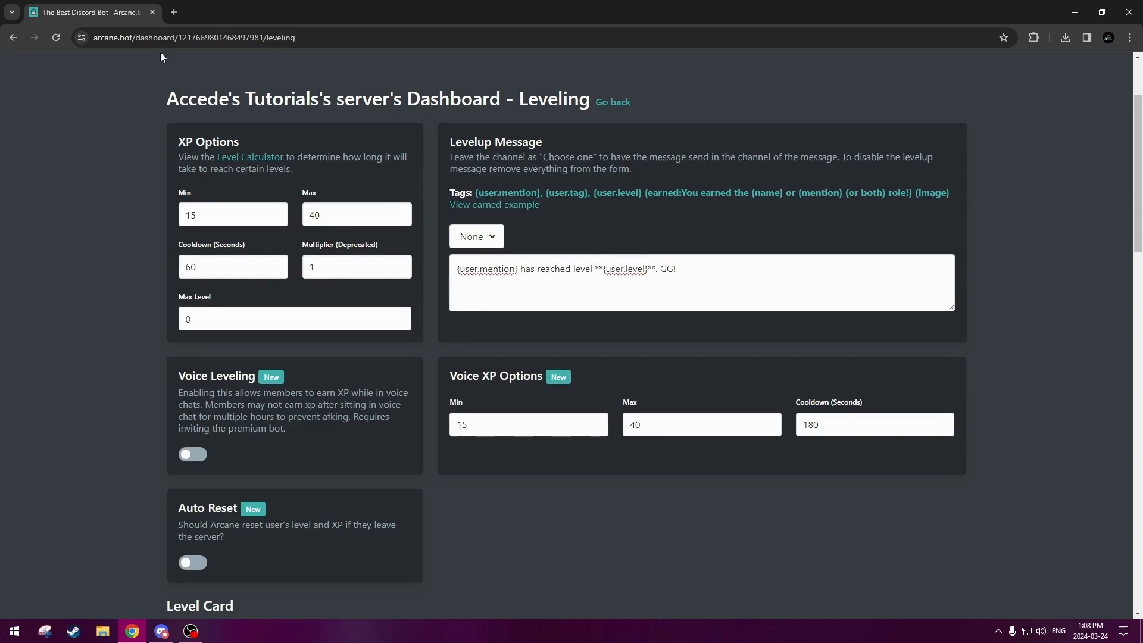
- Reload the leveling dashboard and set the Levelup Message channel to #level-up
click(56, 37)
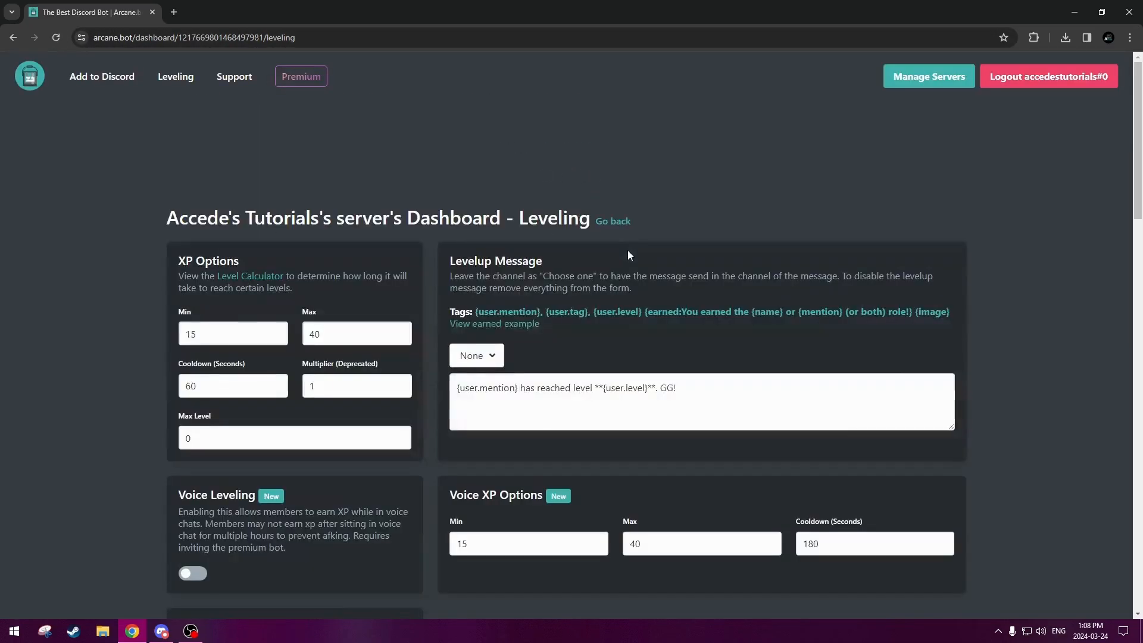
click(489, 296)
scroll(494, 357, down, 5)
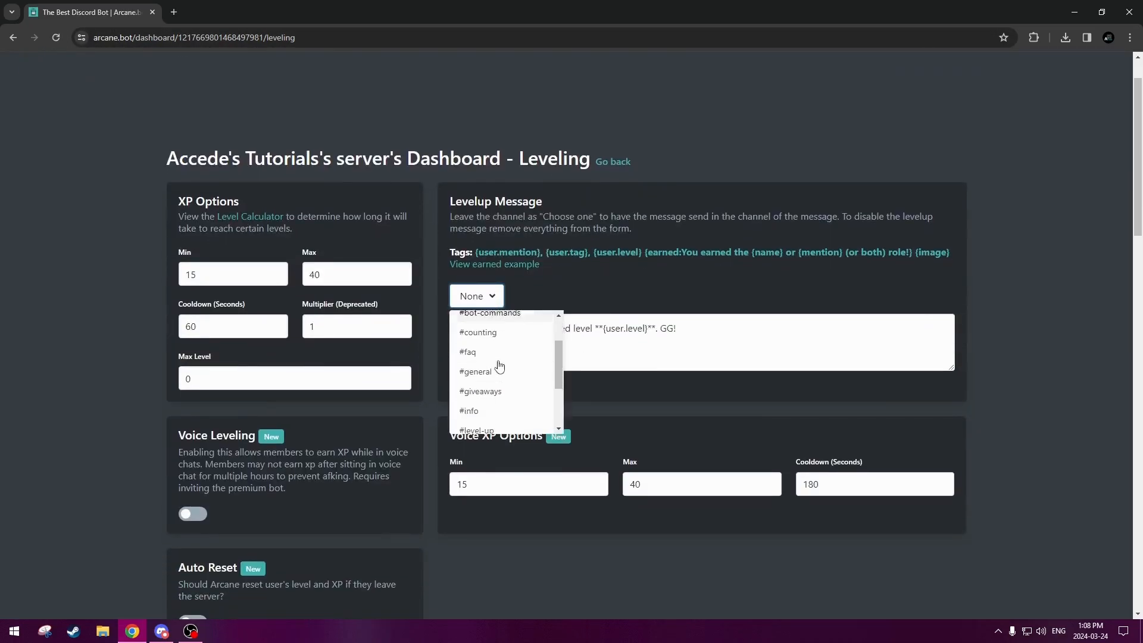
click(478, 337)
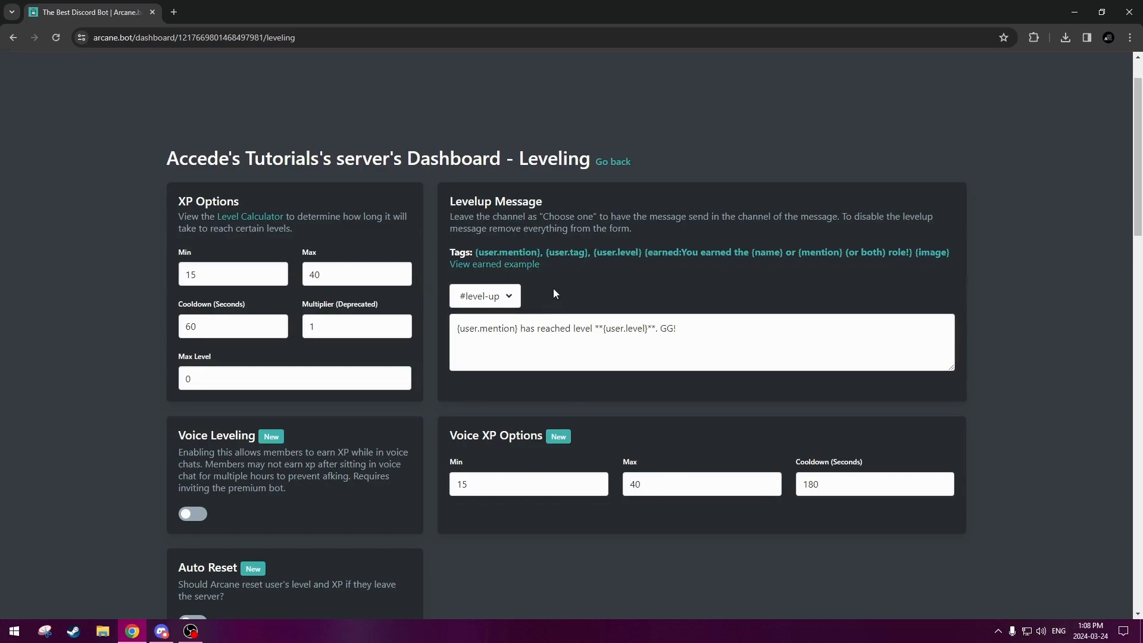
- Examine the Levelup Message text and where the user mention and level tags sit in it
scroll(553, 289, down, 1)
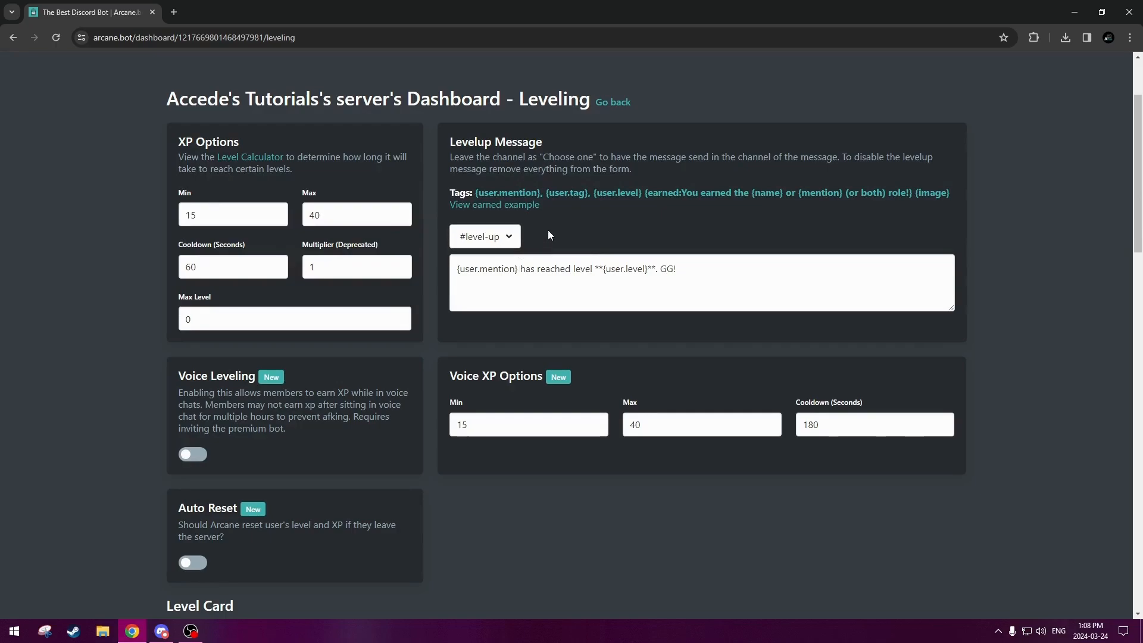
click(451, 269)
mouse_move(451, 269)
mouse_down()
mouse_move(706, 268)
mouse_move(458, 269)
mouse_up()
drag(677, 269, 644, 271)
click(524, 269)
click(510, 271)
click(506, 271)
click(504, 270)
click(514, 270)
click(590, 271)
click(645, 271)
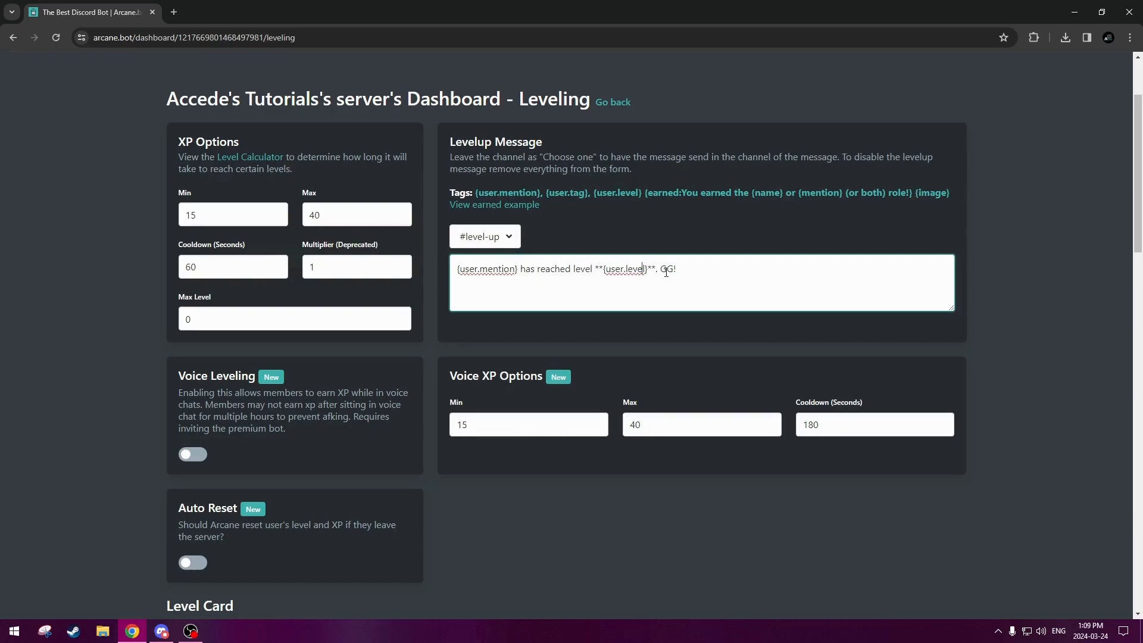
click(692, 265)
- Review the Levelup Message channel choices and the list of tags that can be used in its text
click(476, 244)
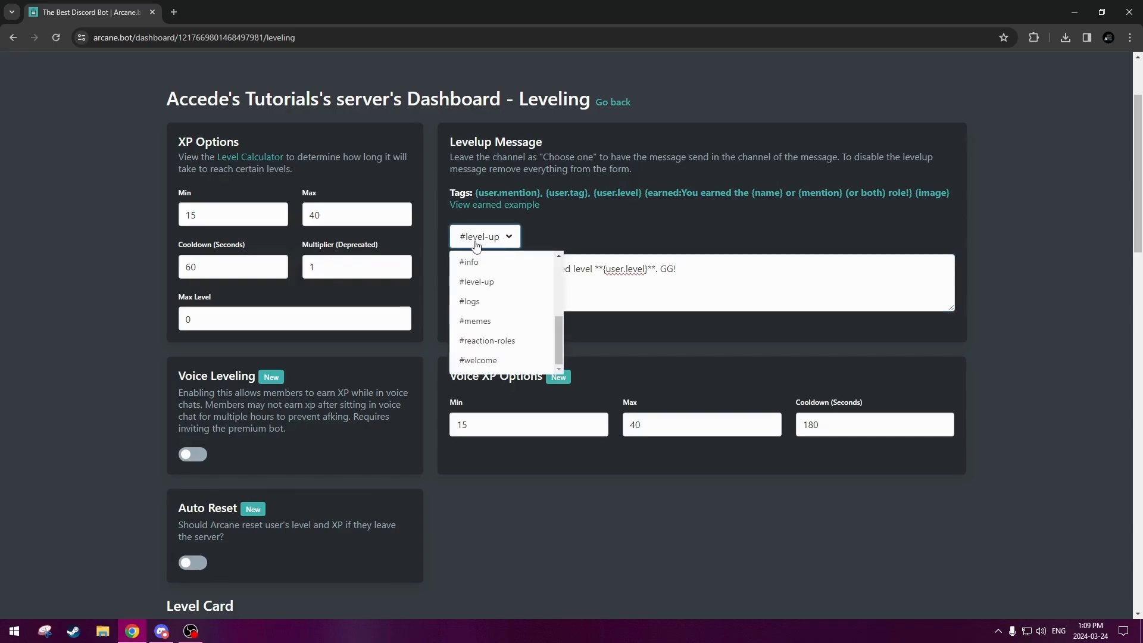
scroll(524, 274, up, 4)
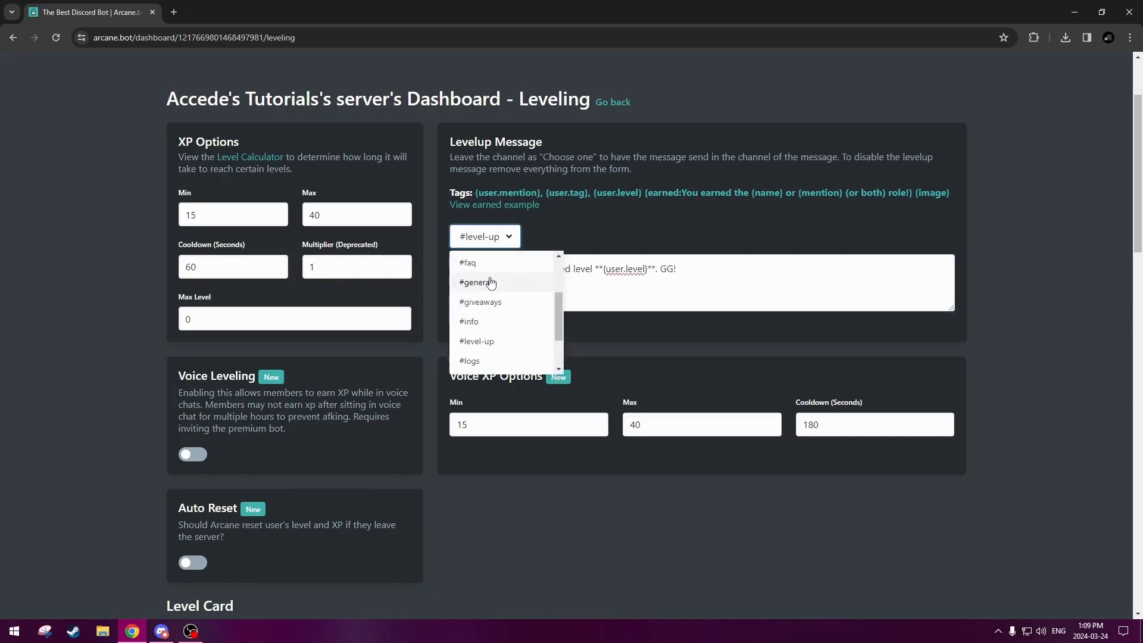
click(506, 235)
drag(441, 192, 537, 205)
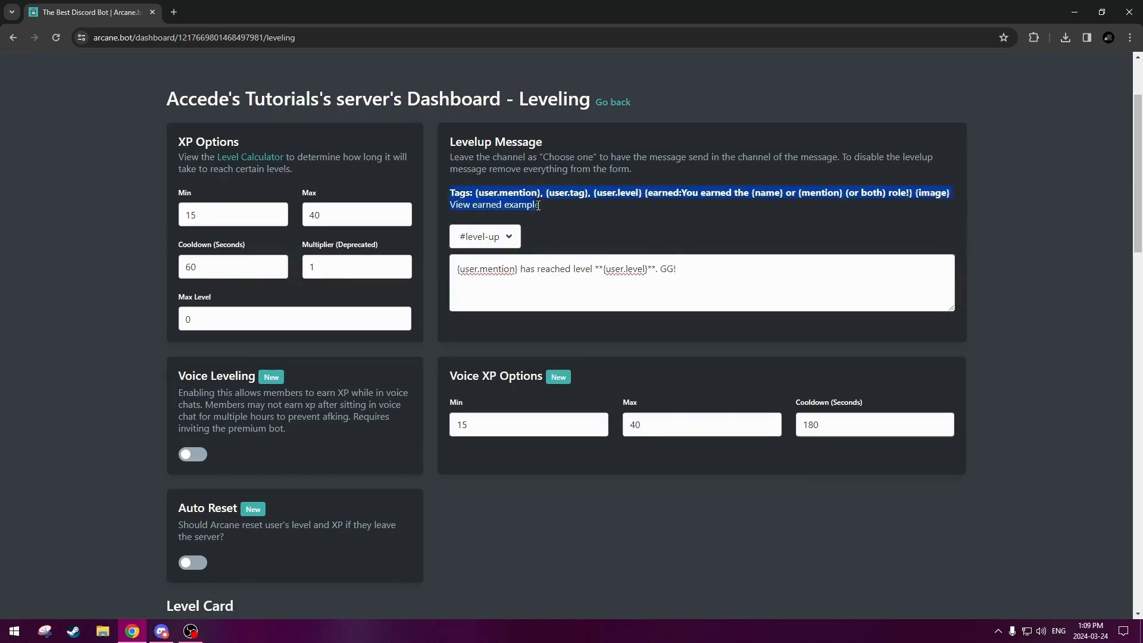
click(561, 218)
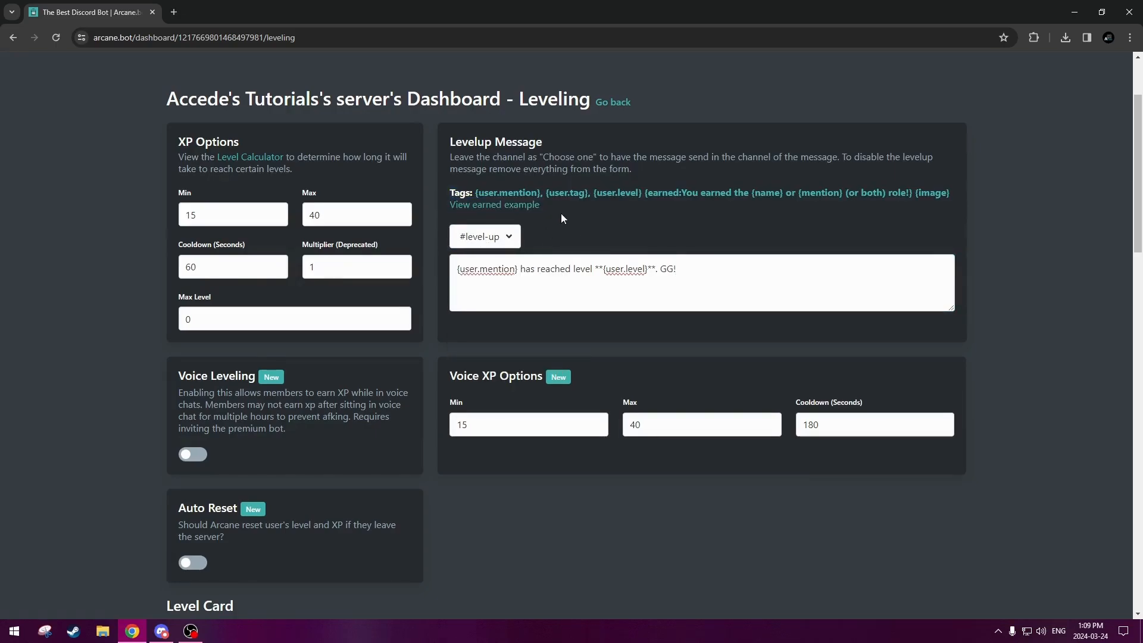
click(698, 275)
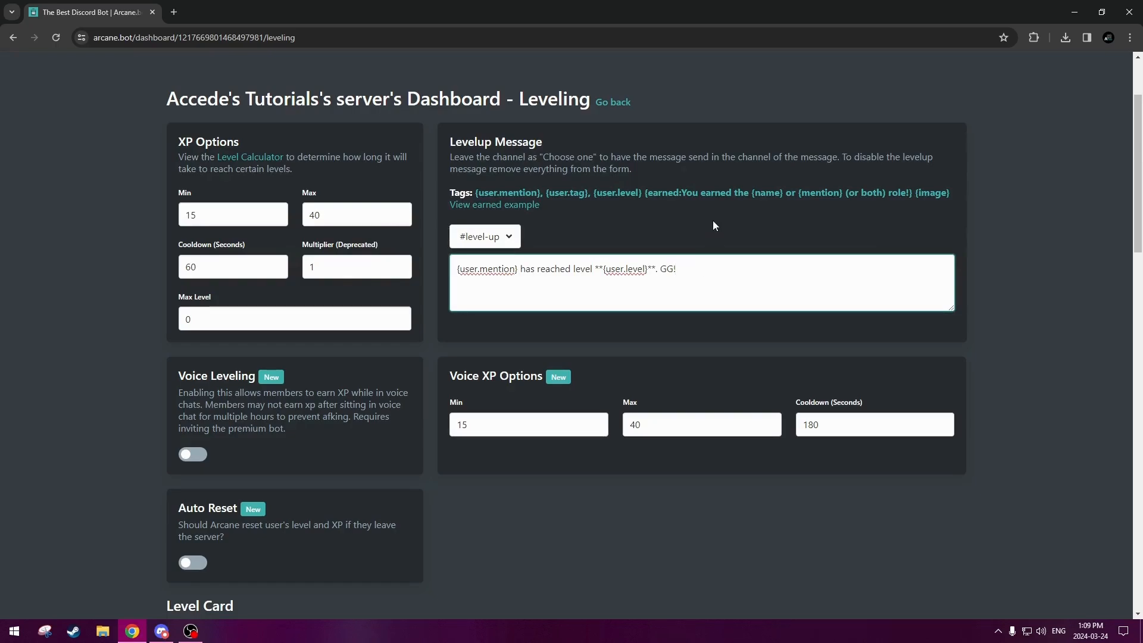
- Enable Voice Leveling and check the Voice XP Options
scroll(714, 222, down, 2)
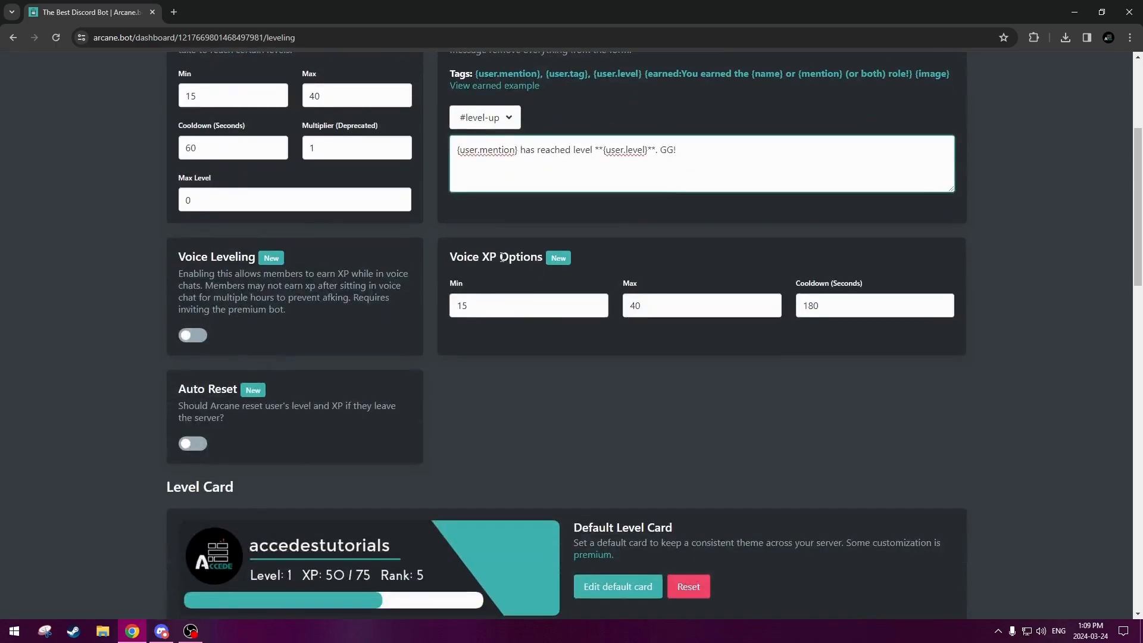
click(193, 335)
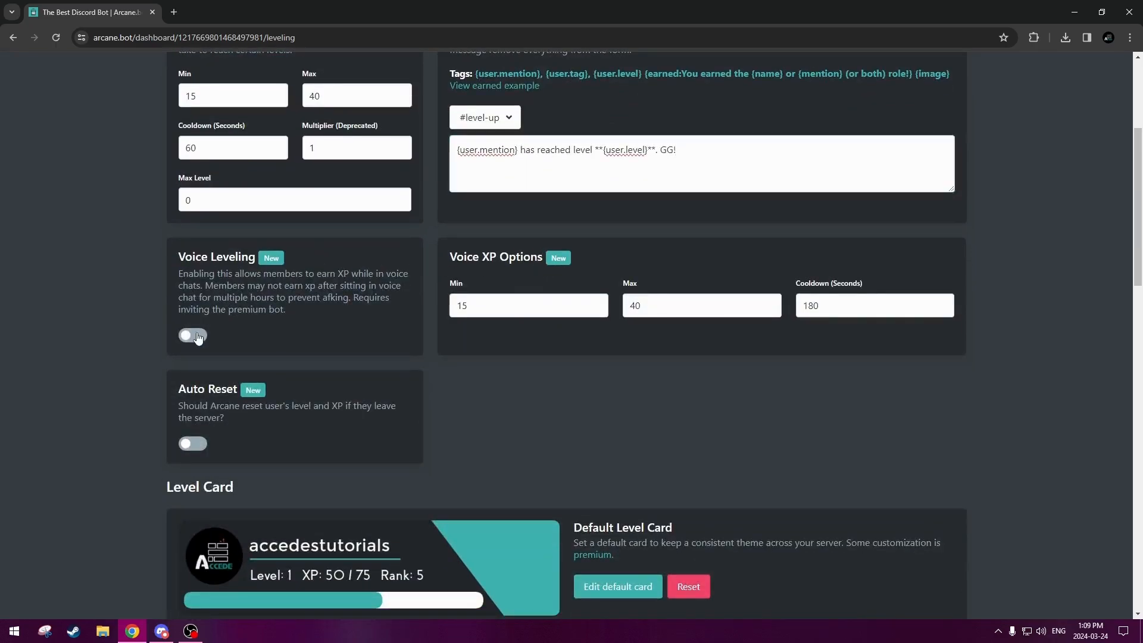
click(495, 379)
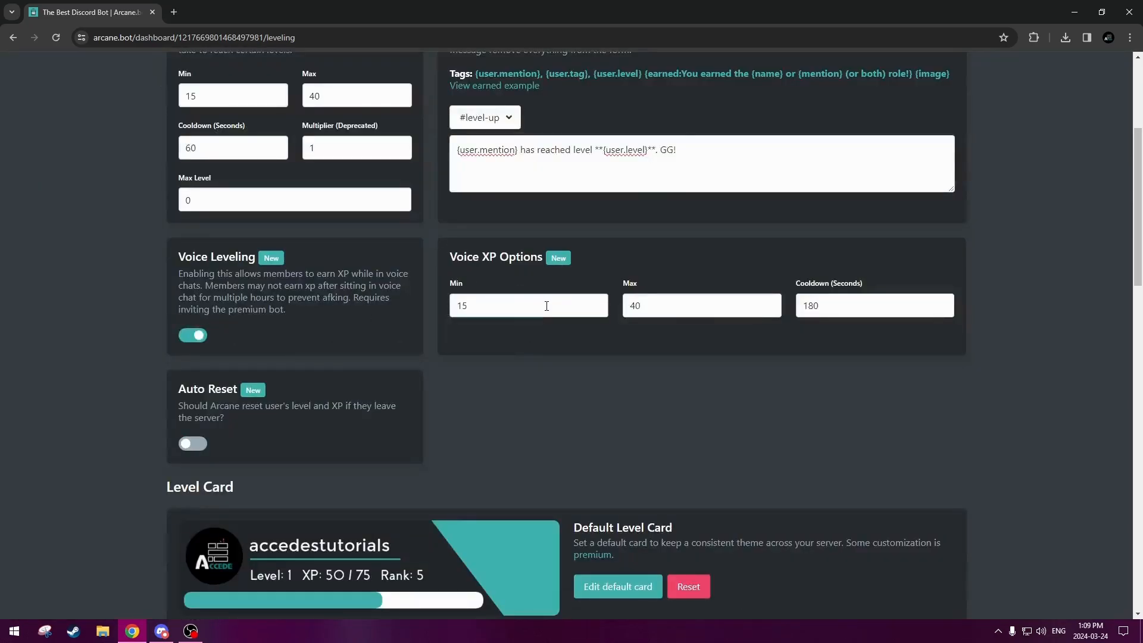
click(544, 305)
click(506, 379)
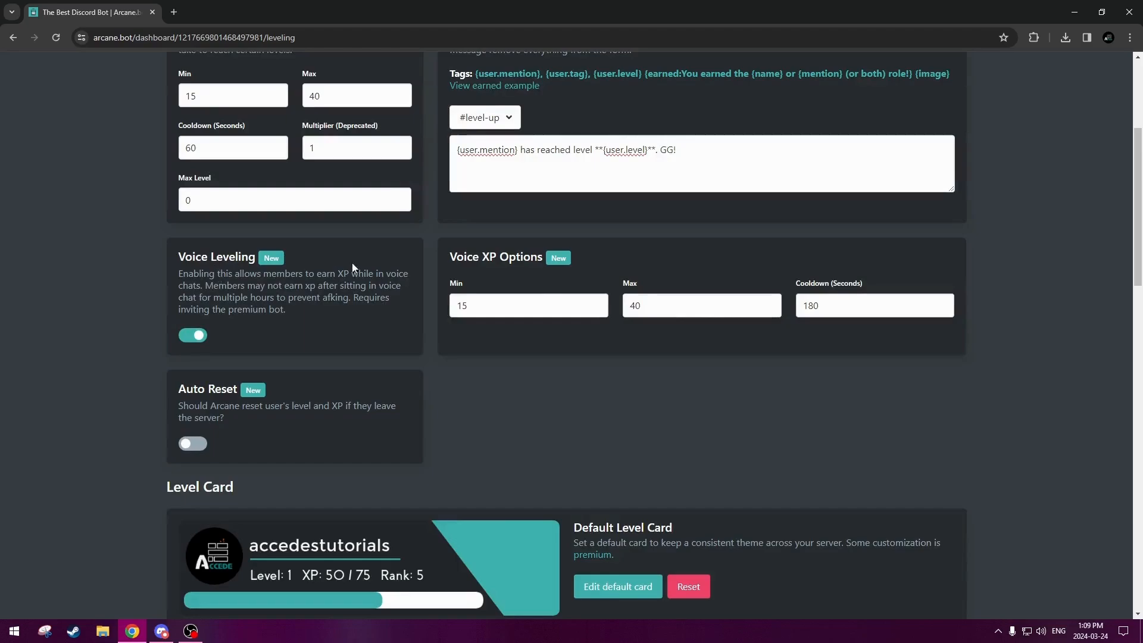
- Read the Auto Reset description below the Voice Leveling settings
scroll(312, 269, down, 2)
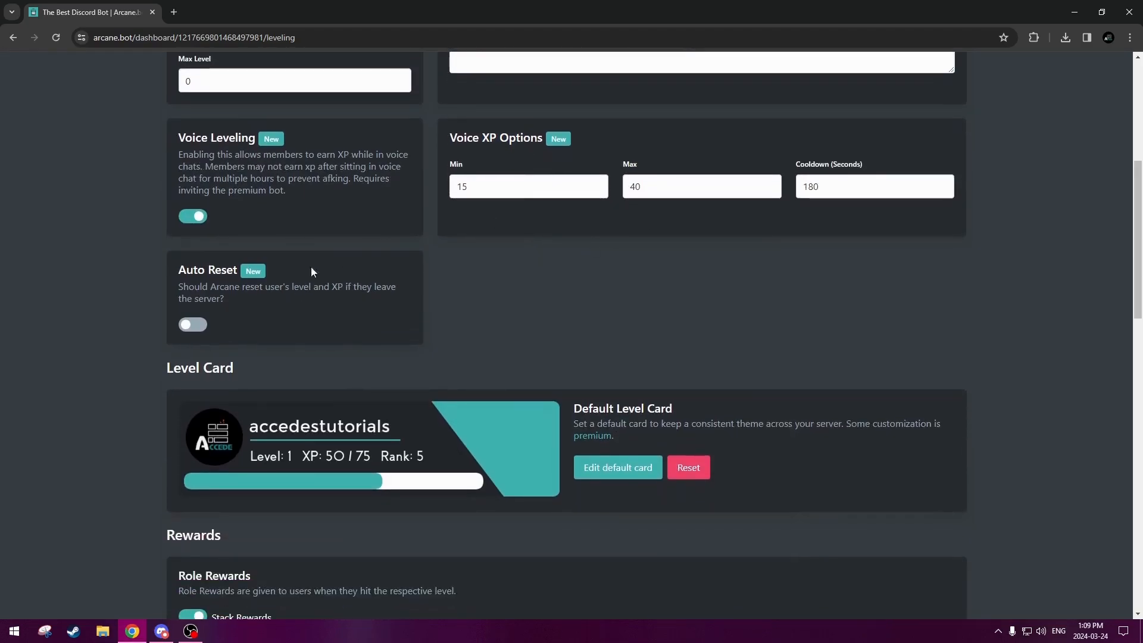
scroll(310, 286, down, 1)
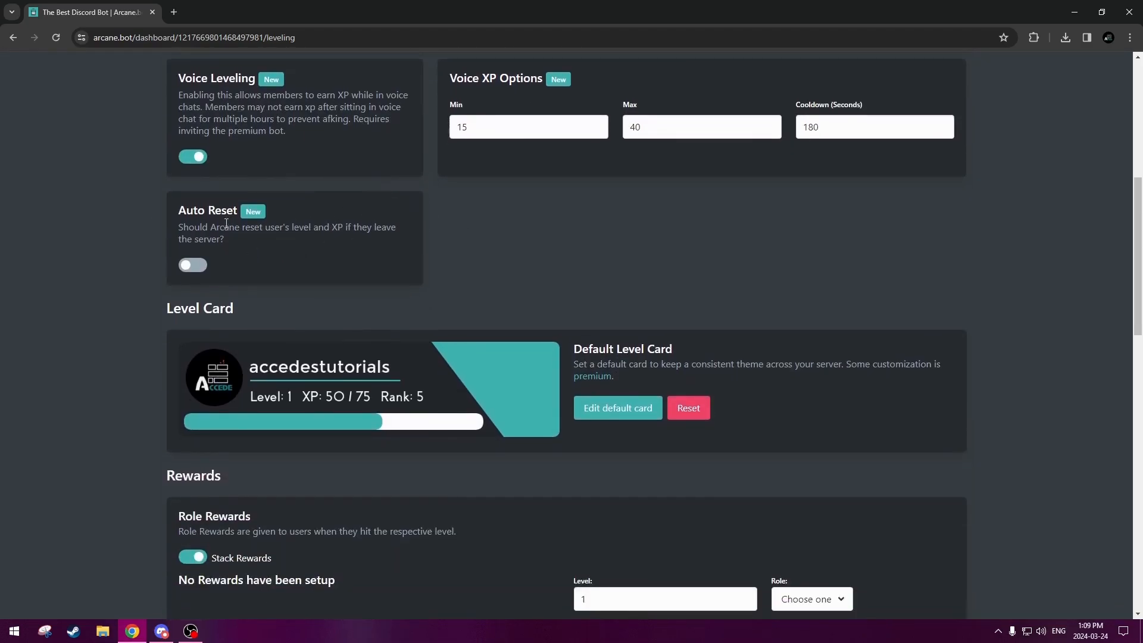
drag(194, 227, 300, 231)
click(263, 230)
click(301, 231)
- Switch Auto Reset on and back off to try out the option
click(194, 266)
click(194, 268)
click(194, 268)
click(194, 268)
click(194, 268)
click(195, 269)
click(195, 269)
click(191, 270)
- Examine what Auto Reset does to a member's level and XP when they leave the server
drag(172, 229, 248, 244)
click(188, 227)
mouse_move(180, 227)
mouse_down()
mouse_move(253, 239)
mouse_move(179, 228)
mouse_up()
click(247, 240)
click(259, 239)
click(235, 237)
click(263, 244)
drag(263, 243, 178, 228)
click(179, 231)
click(245, 236)
click(237, 242)
click(265, 254)
scroll(264, 254, up, 1)
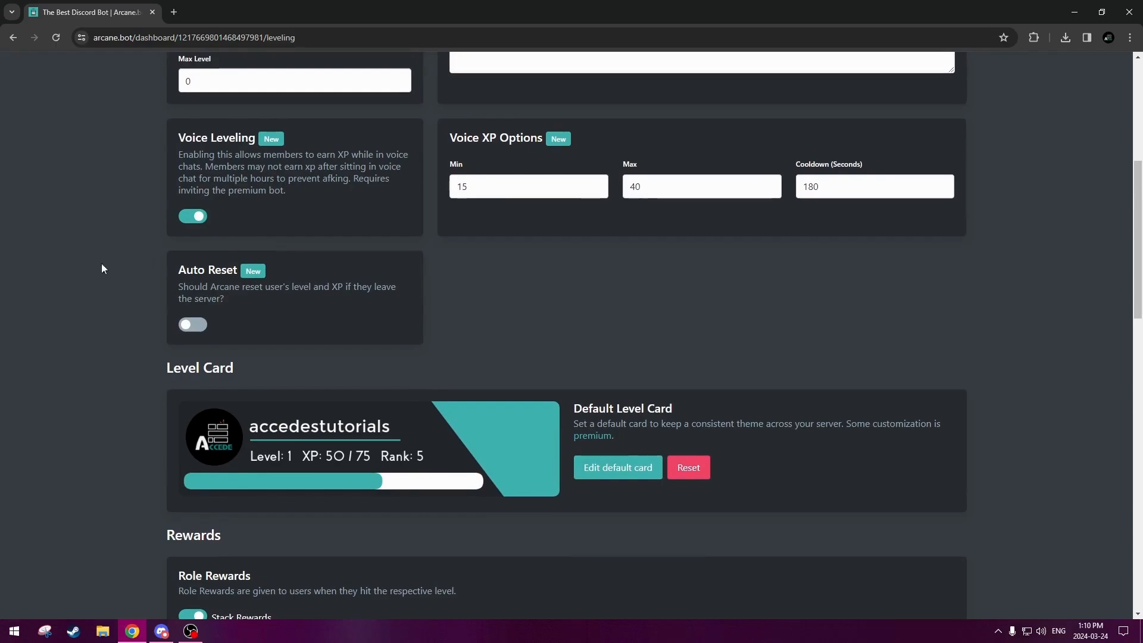
scroll(560, 286, down, 2)
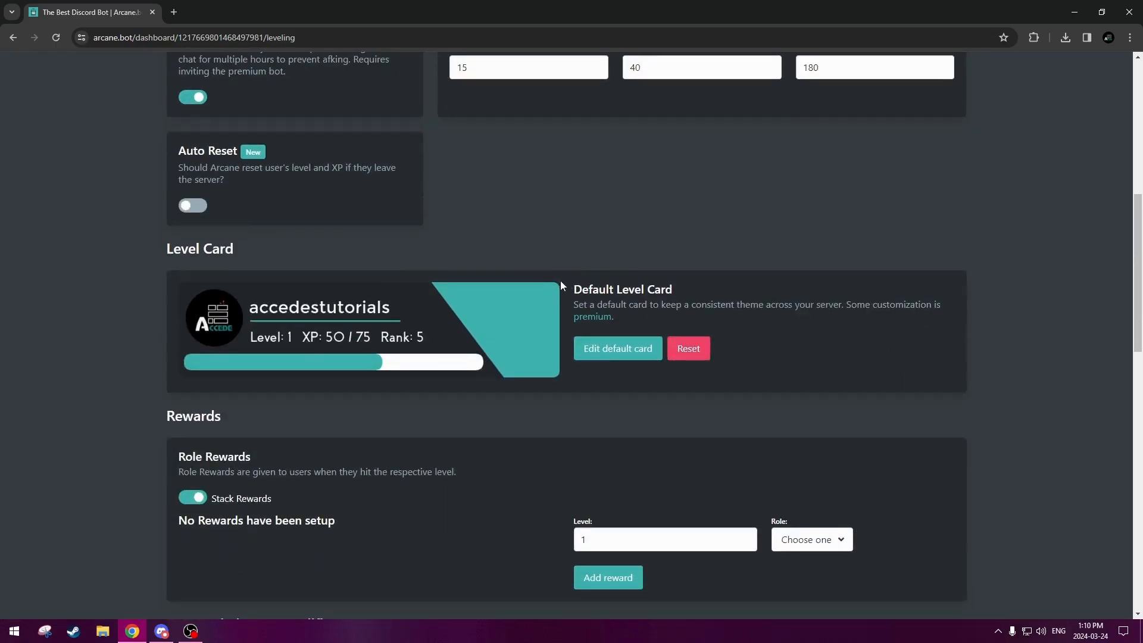
drag(251, 187, 186, 169)
click(237, 180)
- Open the default level card settings, try the background image field and dismiss the premium offer
scroll(434, 205, down, 3)
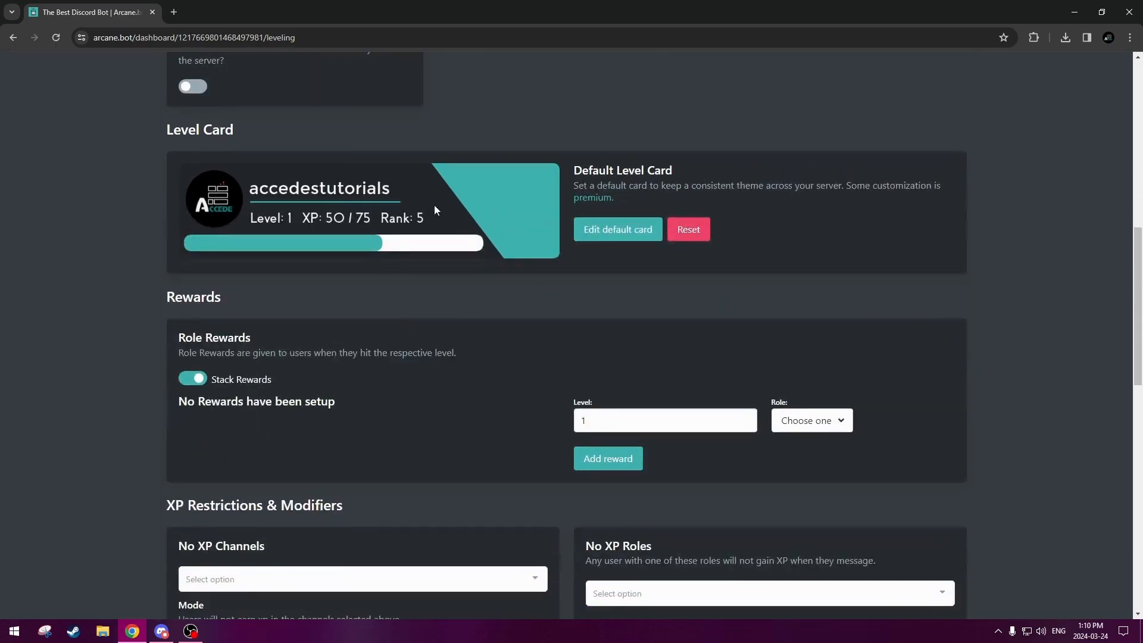
scroll(489, 256, up, 2)
scroll(387, 260, down, 3)
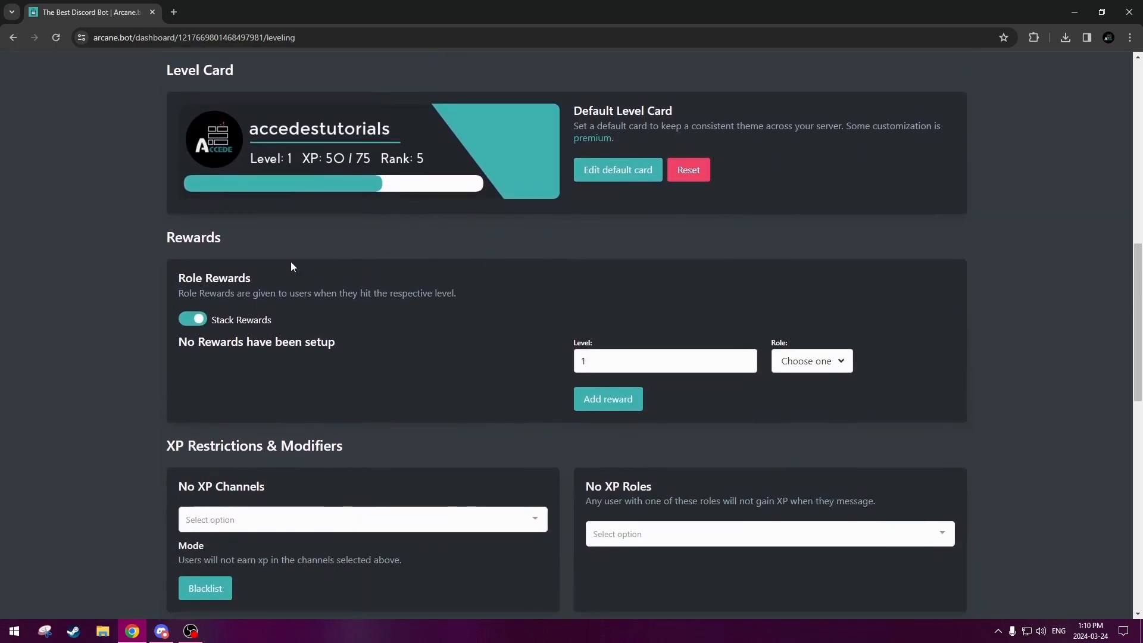
scroll(268, 208, up, 3)
scroll(212, 172, up, 1)
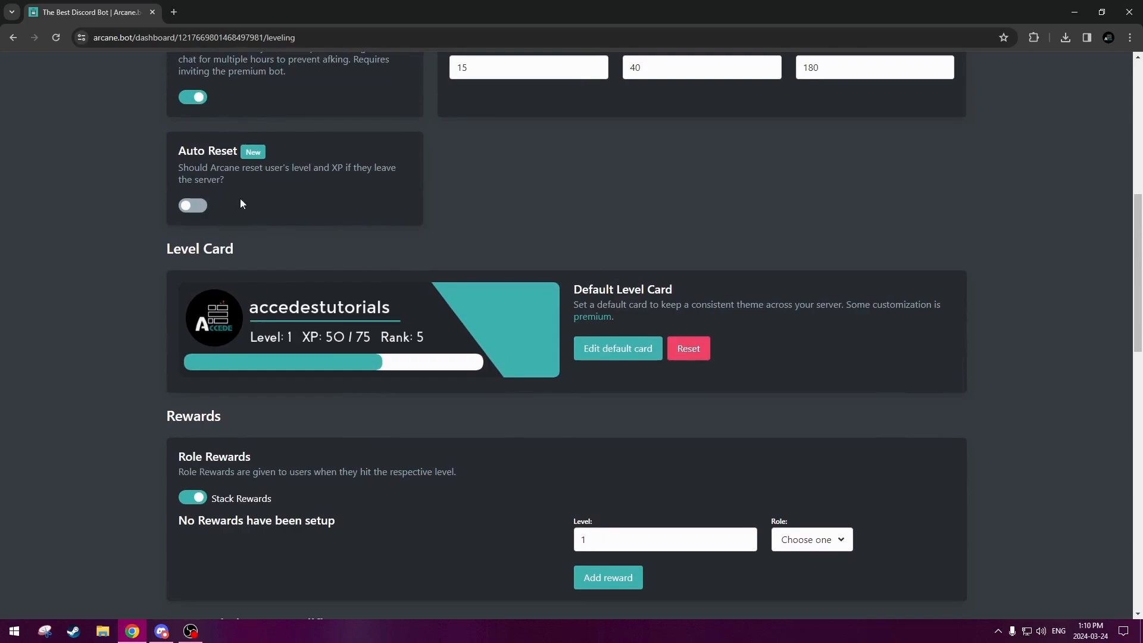
scroll(309, 171, down, 2)
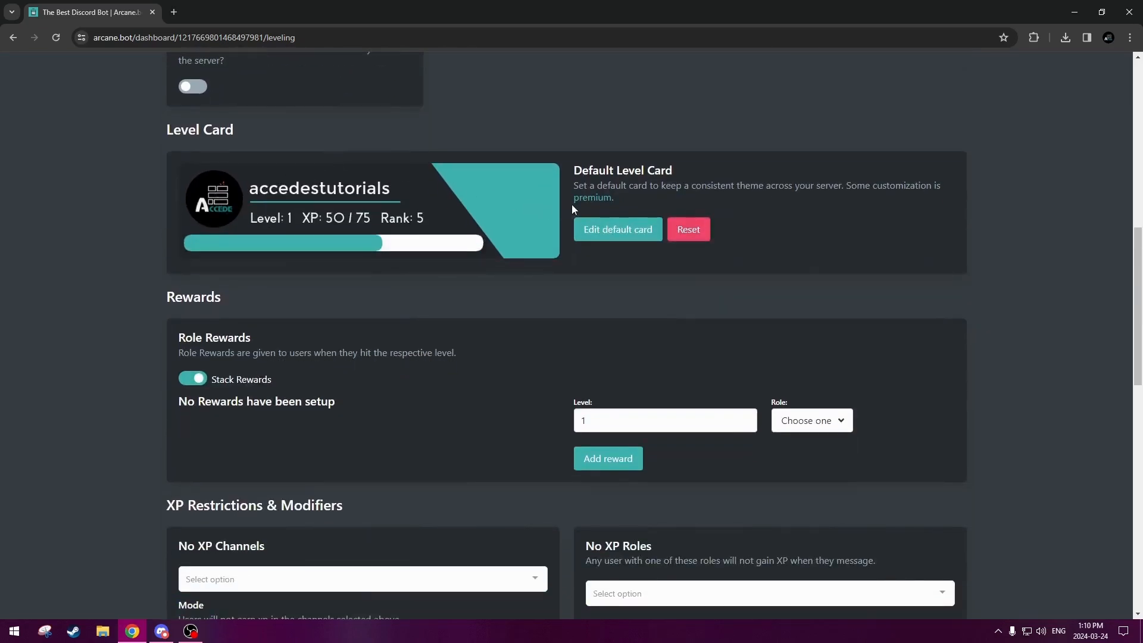
scroll(524, 199, down, 1)
scroll(230, 184, up, 2)
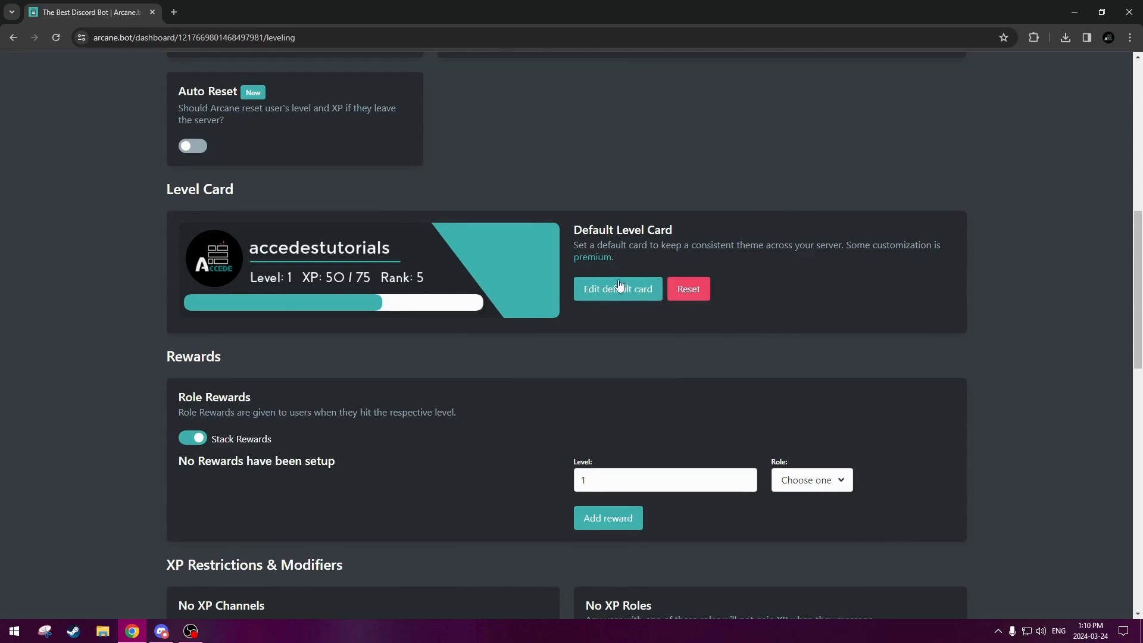
click(619, 287)
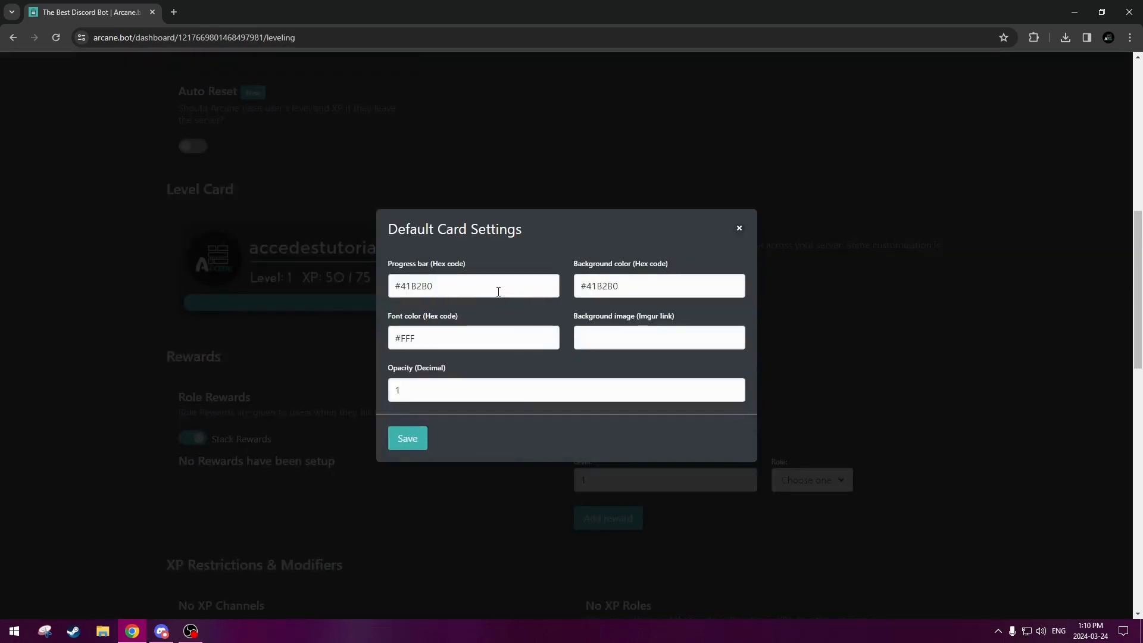
click(693, 331)
click(498, 378)
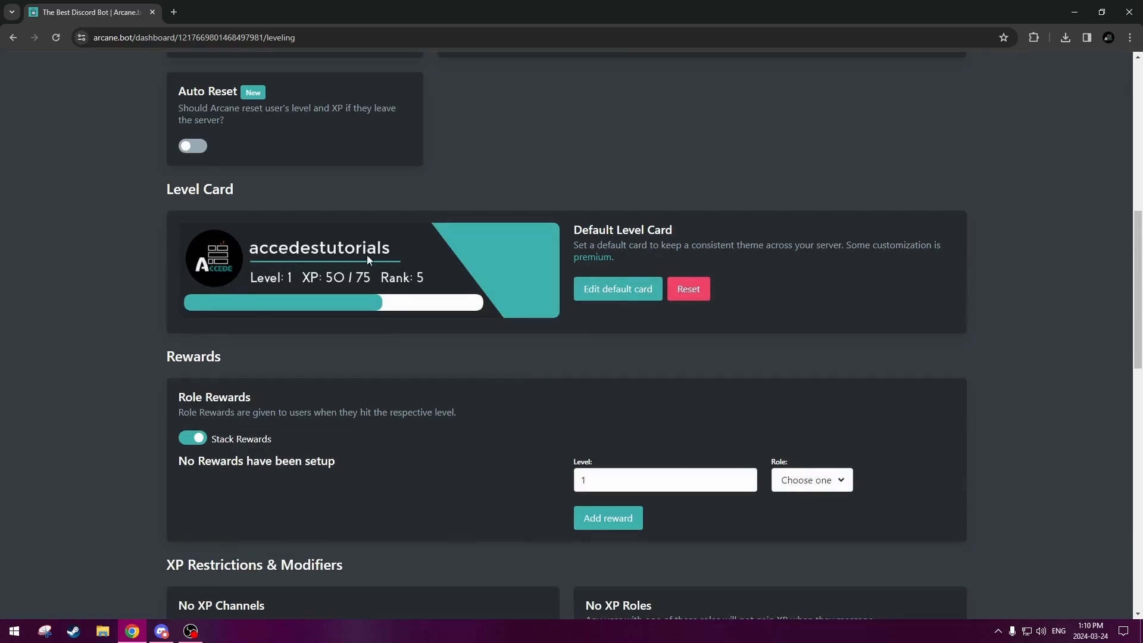
- Reopen the default card settings to check the progress bar color, try the background color field and decline the upgrade
click(624, 288)
click(451, 282)
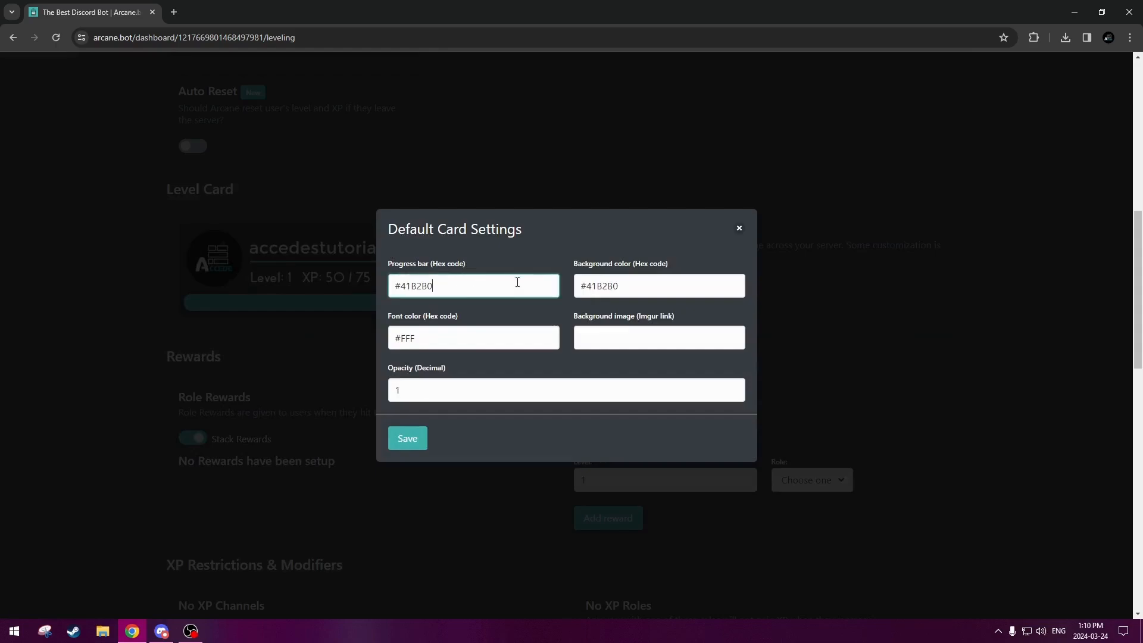
drag(393, 288, 436, 288)
click(439, 288)
click(659, 292)
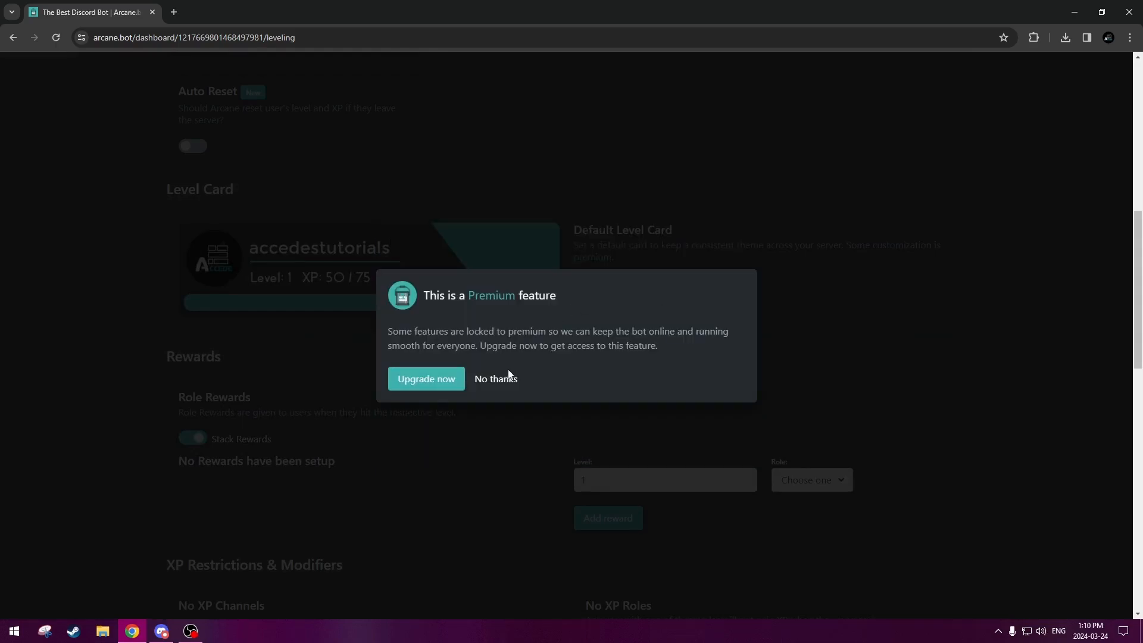
click(496, 379)
- Inspect the progress bar and font color hex codes in the default card settings, then close them without saving
click(623, 290)
drag(440, 287, 389, 288)
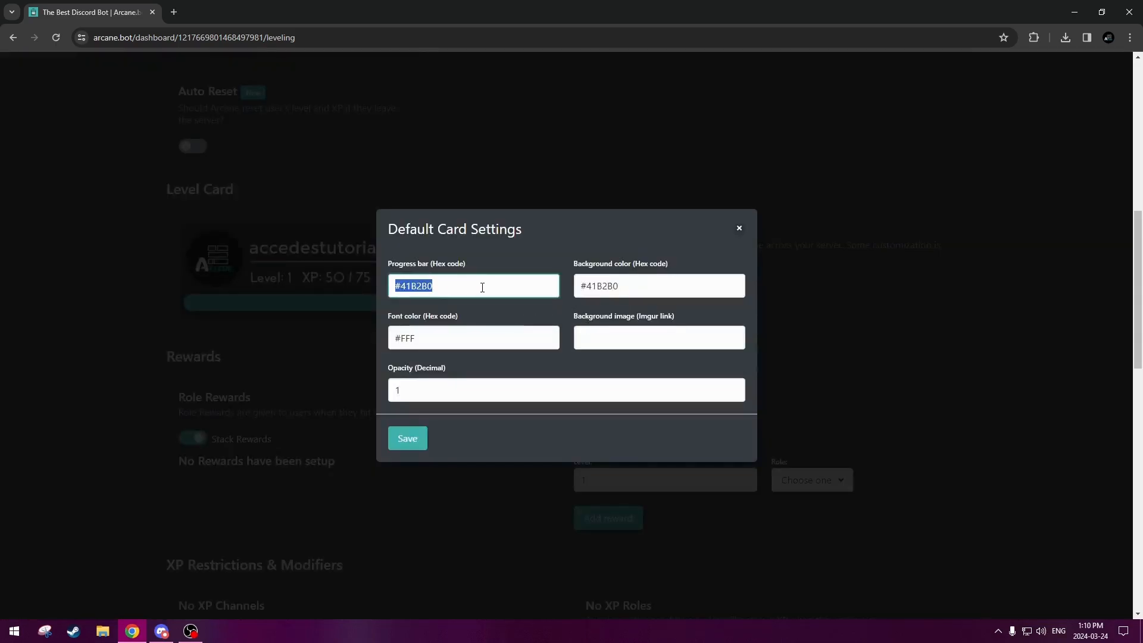
click(466, 337)
drag(393, 338, 419, 337)
click(434, 337)
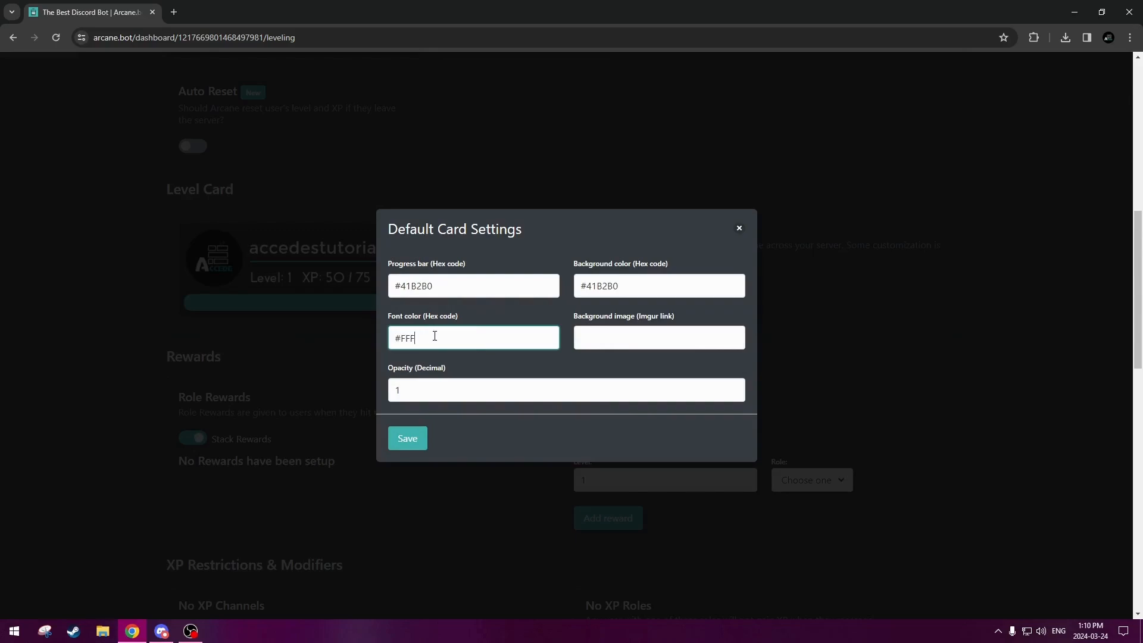
click(739, 228)
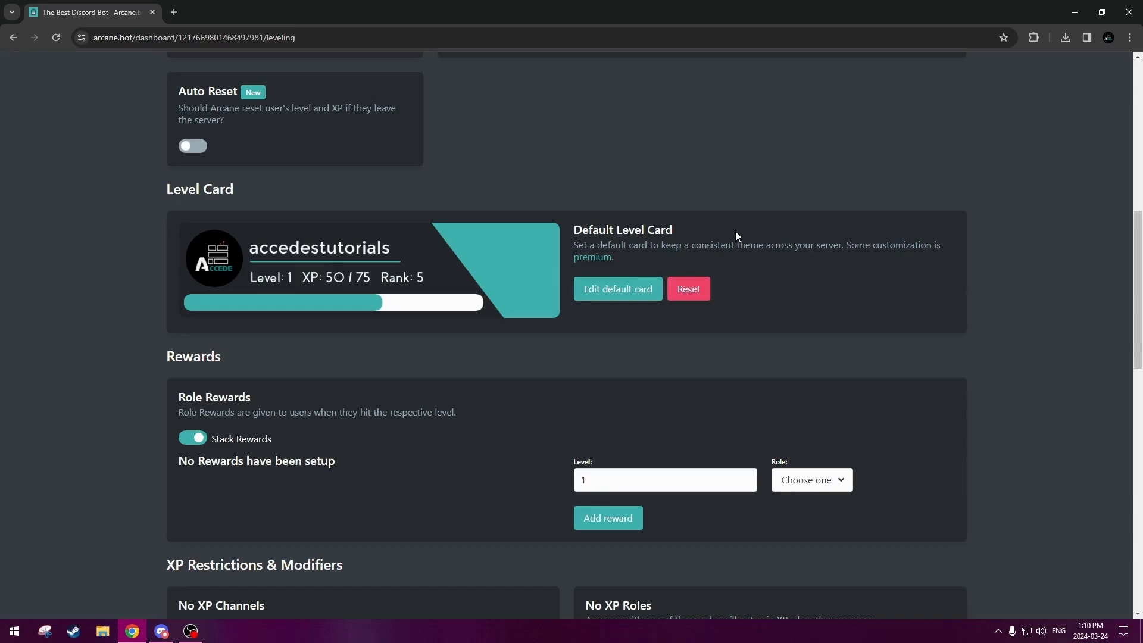
- Skim the leveling settings and read the Role Rewards description
scroll(223, 210, up, 8)
scroll(341, 216, down, 9)
scroll(346, 208, up, 1)
scroll(484, 268, down, 3)
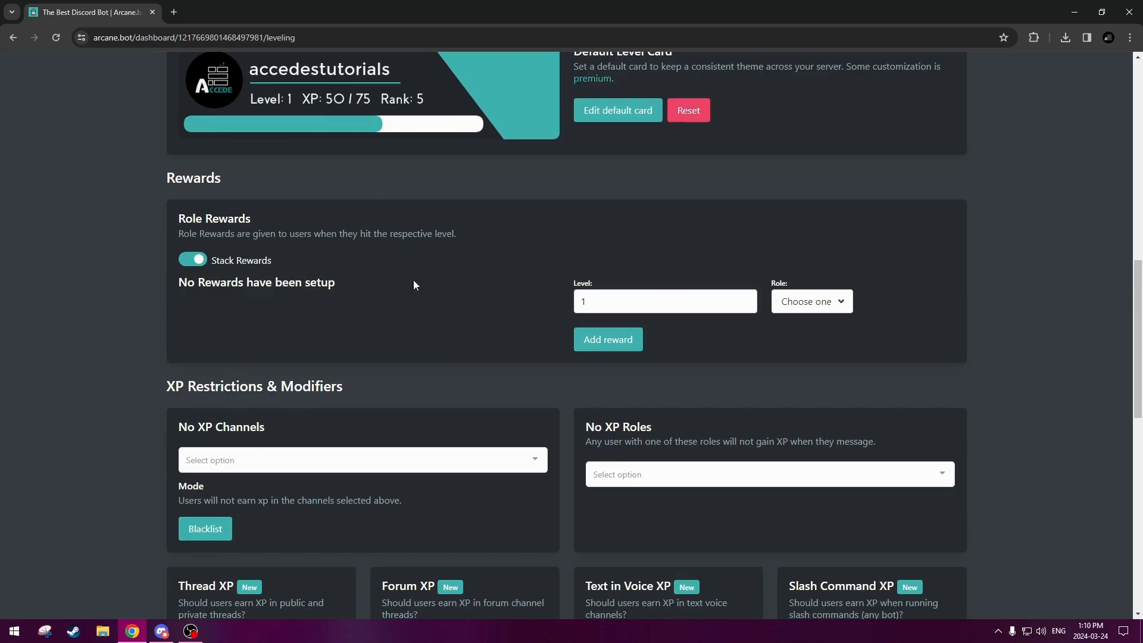
drag(178, 214, 463, 248)
click(464, 237)
- Switch Stack Rewards off and back on in the Role Rewards section
click(185, 264)
drag(199, 234, 459, 232)
click(137, 232)
drag(166, 215, 469, 237)
click(441, 234)
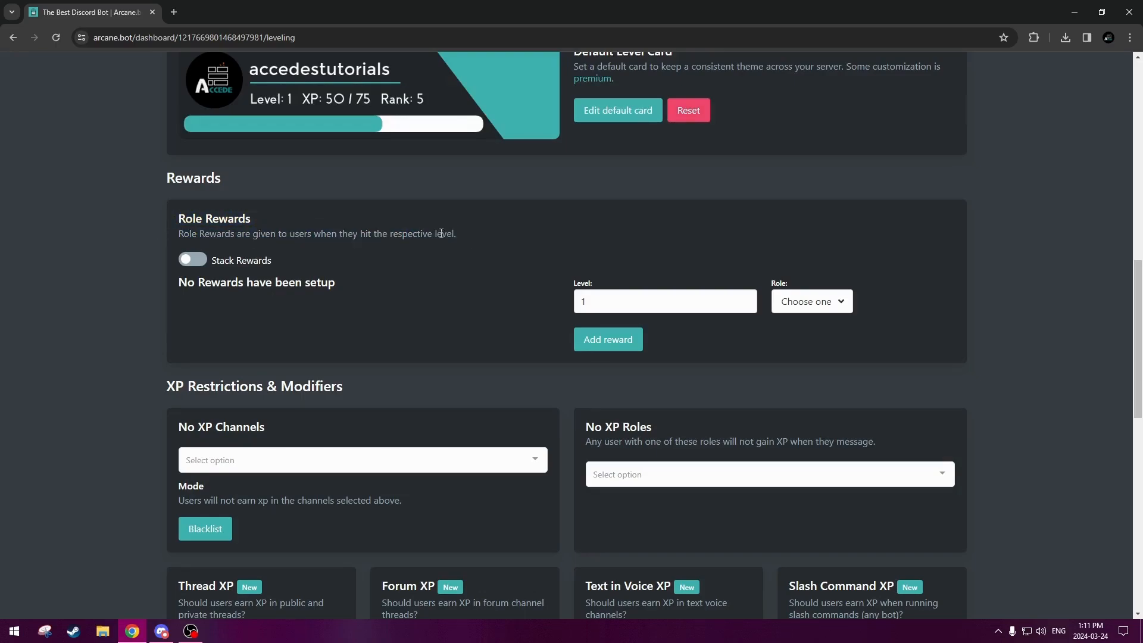
click(210, 262)
double_click(209, 261)
click(208, 262)
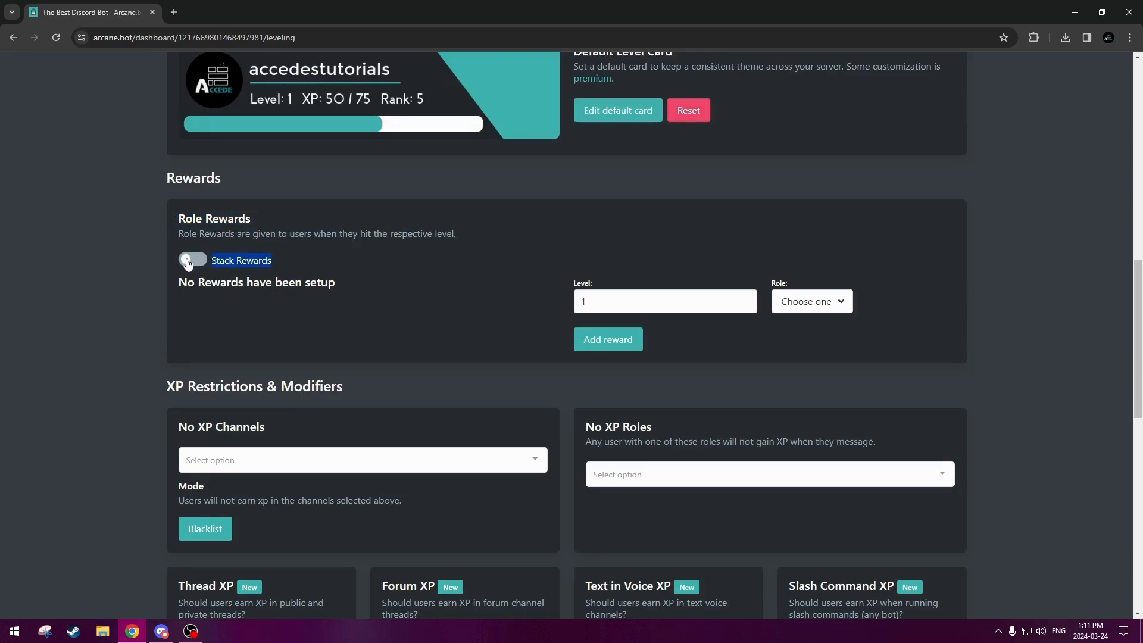
click(208, 262)
- Examine how Role Rewards are given to users when they hit the respective level
drag(467, 244, 171, 221)
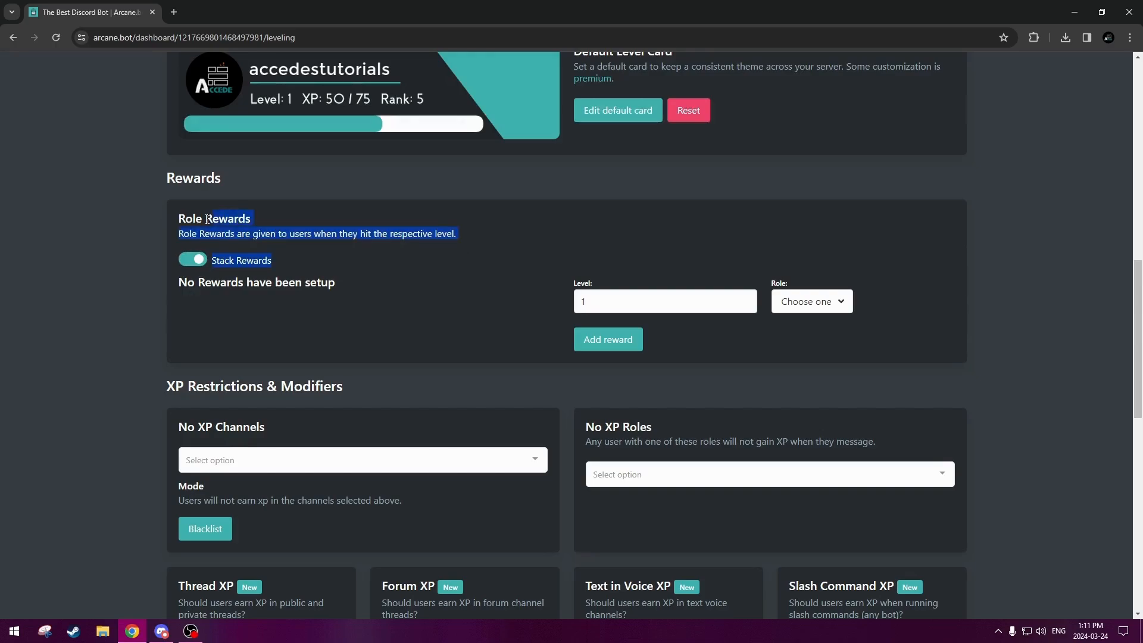
click(473, 241)
drag(473, 242, 215, 235)
click(462, 237)
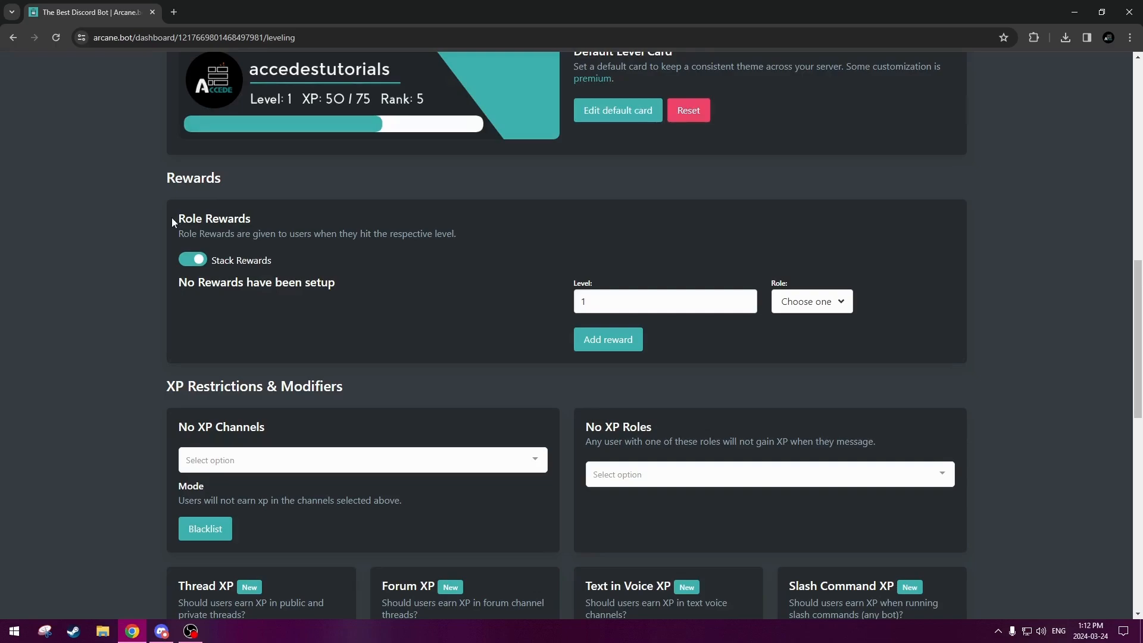
mouse_move(171, 217)
mouse_down()
mouse_move(353, 236)
mouse_move(489, 233)
mouse_move(170, 220)
mouse_up()
click(488, 232)
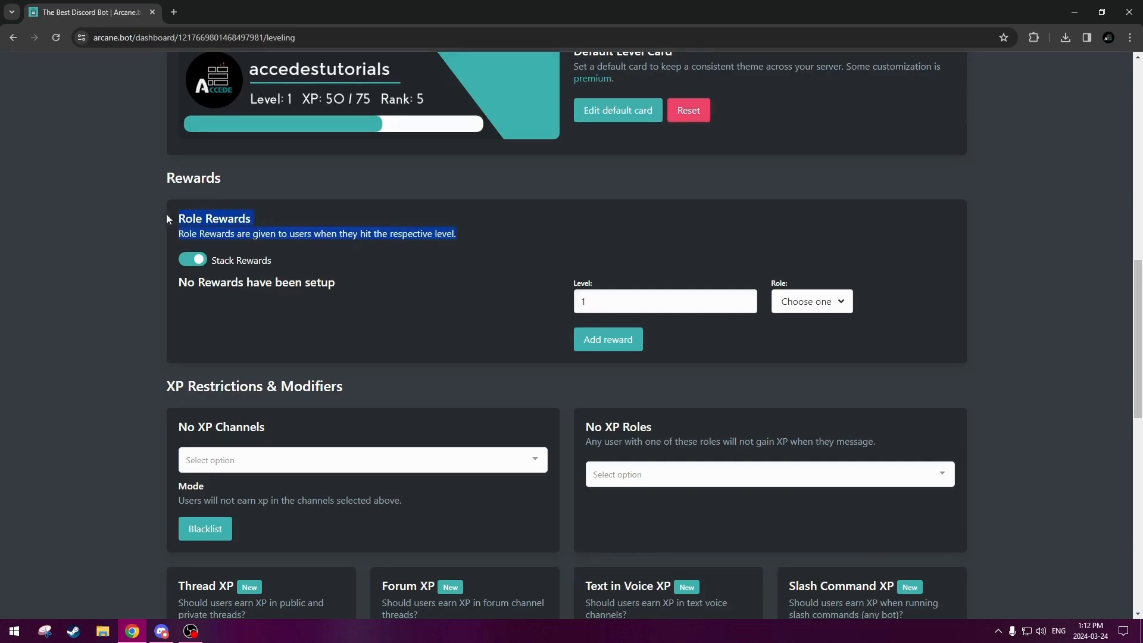
click(255, 224)
drag(505, 236, 174, 218)
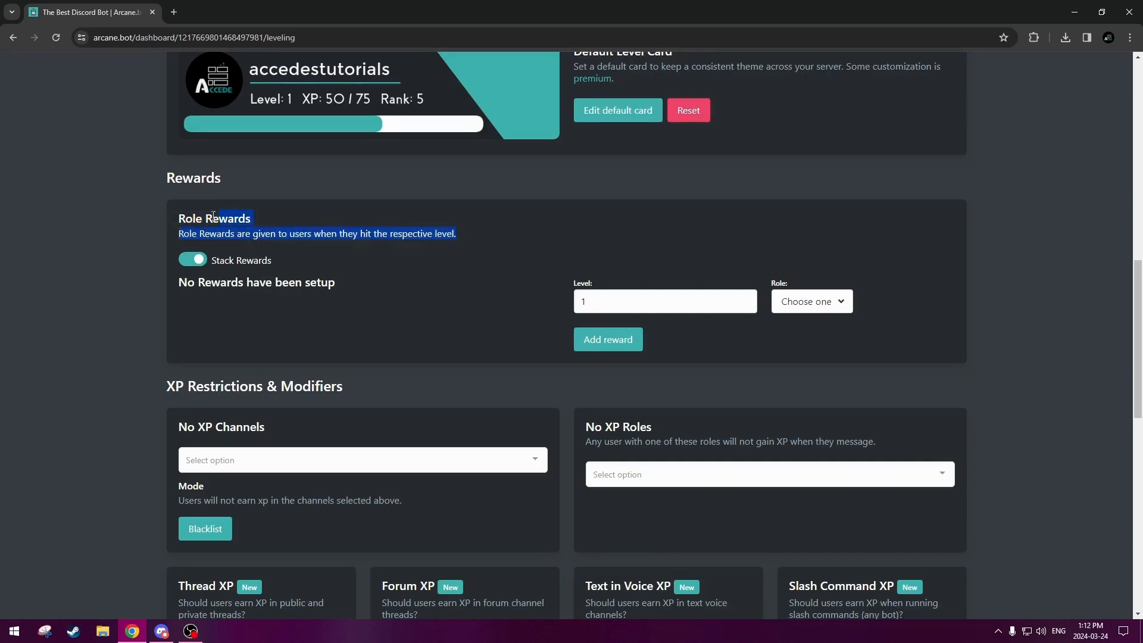
click(461, 239)
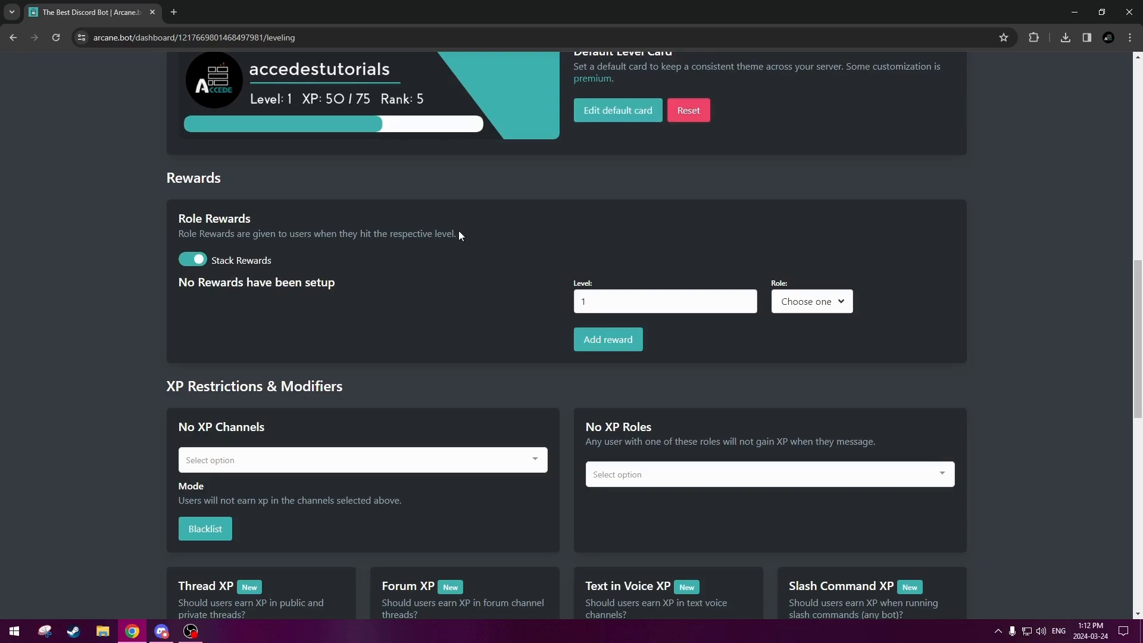
drag(459, 235, 174, 218)
click(337, 231)
drag(497, 242, 253, 218)
click(244, 216)
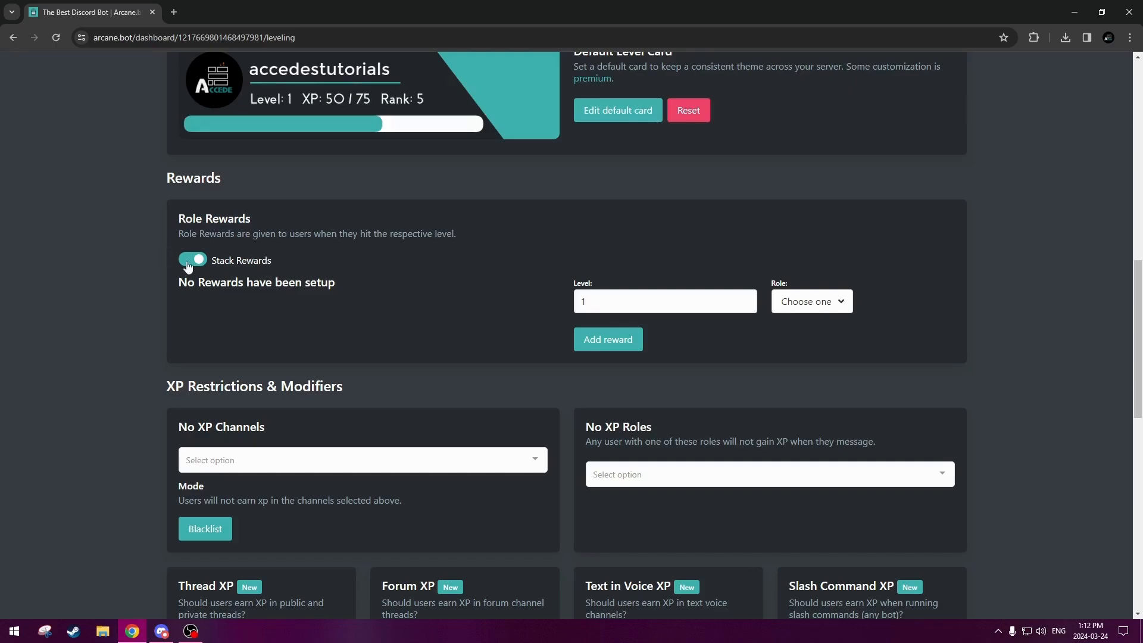
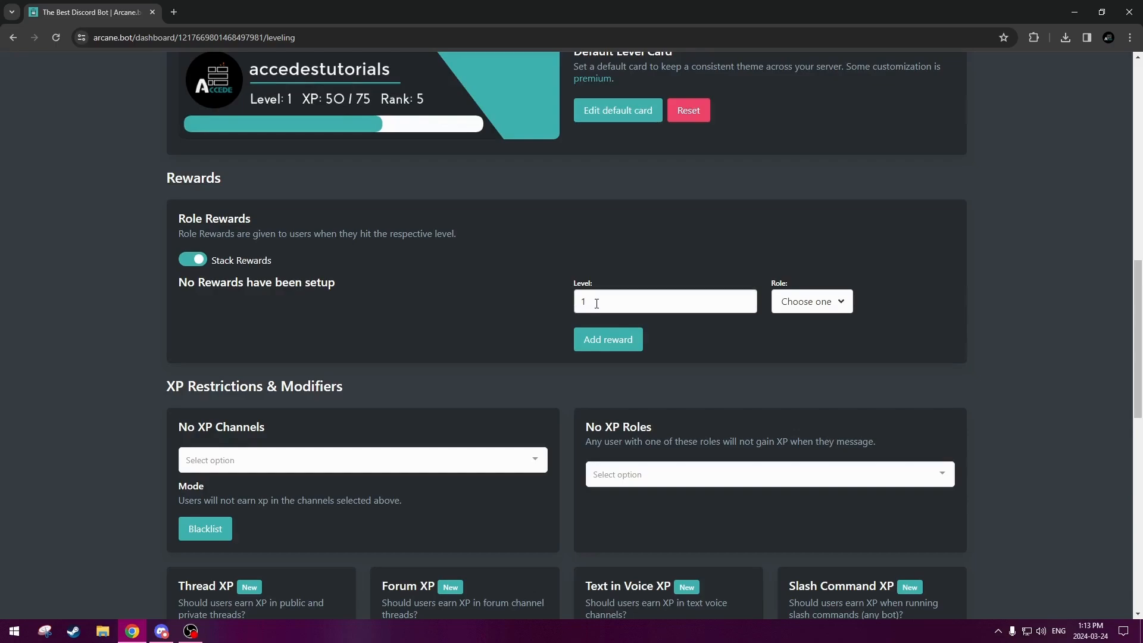
- Add a role reward that gives the Level 1 role at level 1
click(640, 302)
click(785, 301)
scroll(802, 397, up, 3)
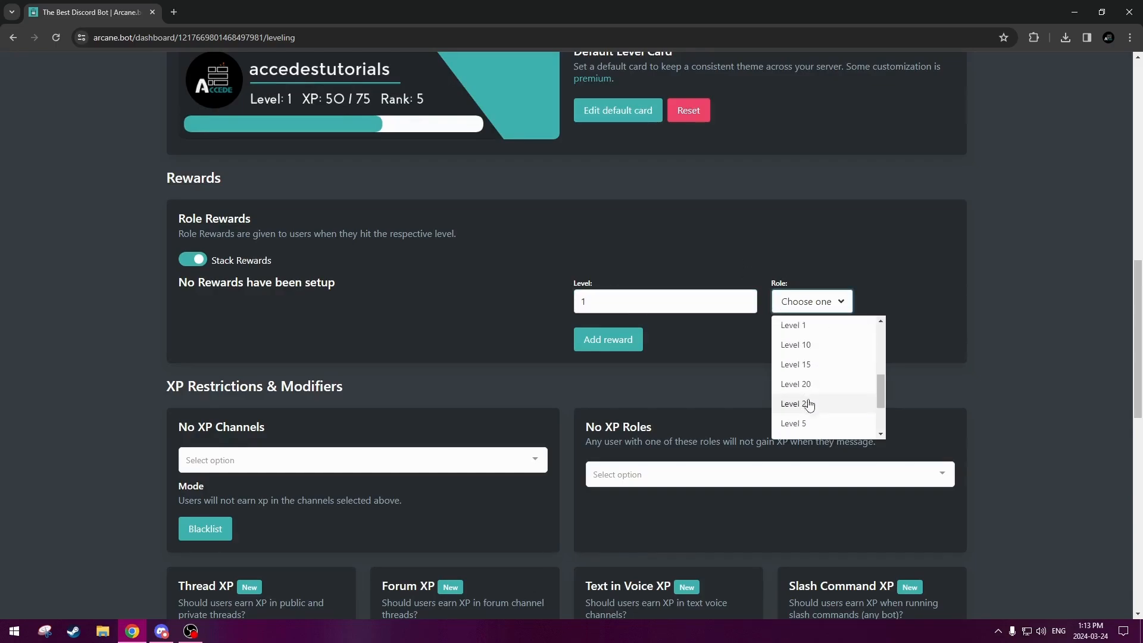
click(803, 394)
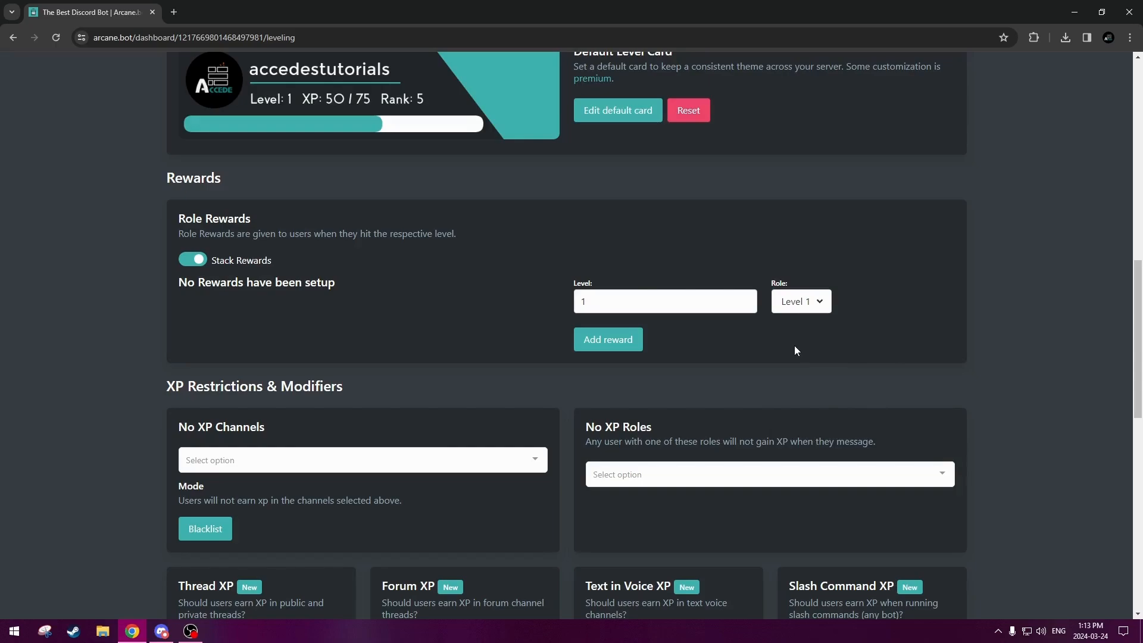
click(611, 339)
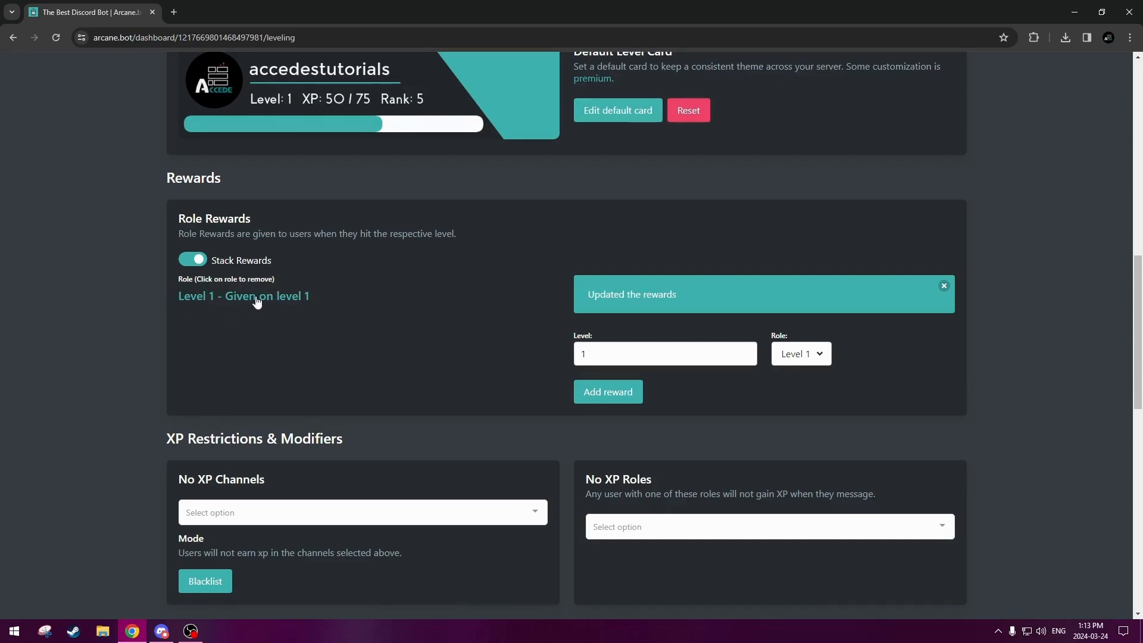
- Add a role reward that gives the Level 5 role at level 5
click(665, 352)
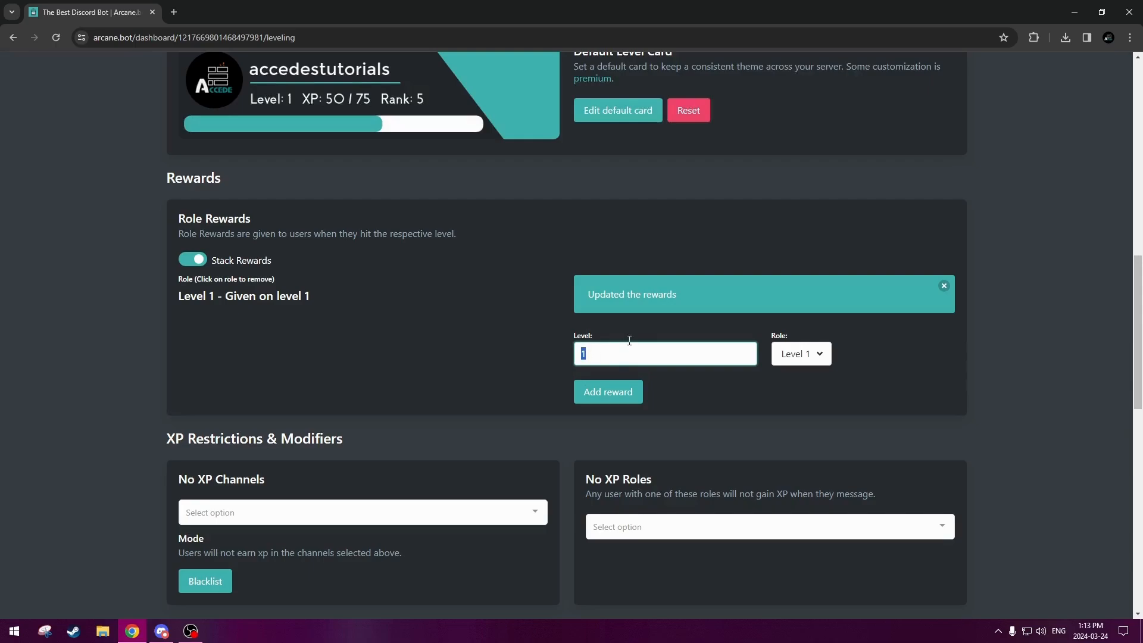
key(BackSpace)
text(5)
click(787, 356)
scroll(798, 426, down, 3)
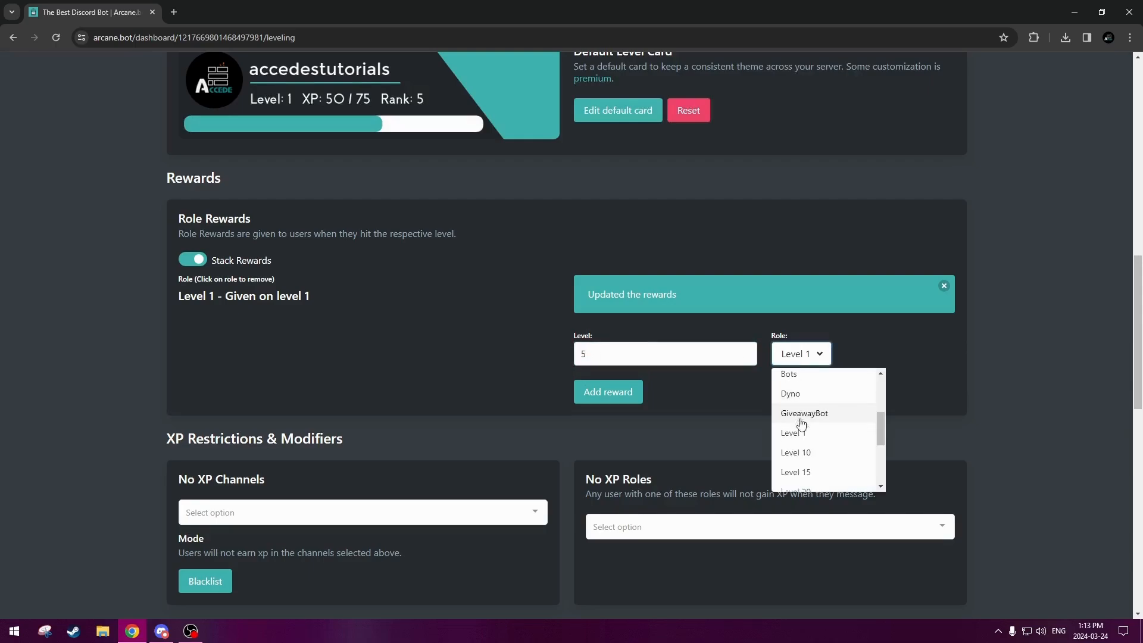
click(796, 476)
click(604, 395)
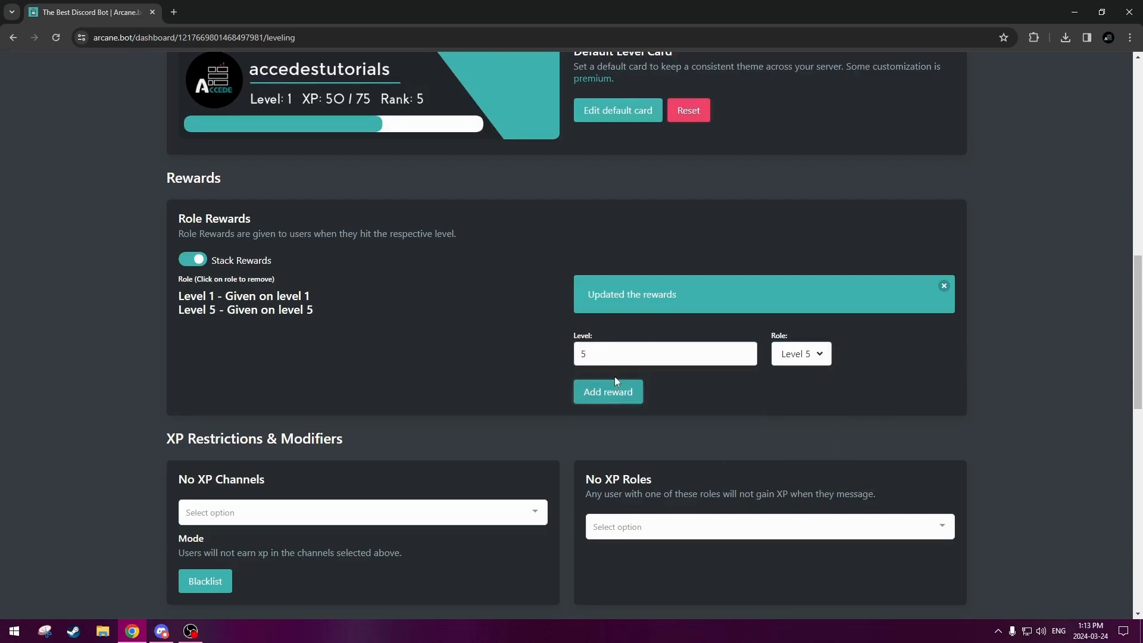
- Add a role reward that gives the Level 10 role at level 10
drag(613, 356, 535, 356)
text(10)
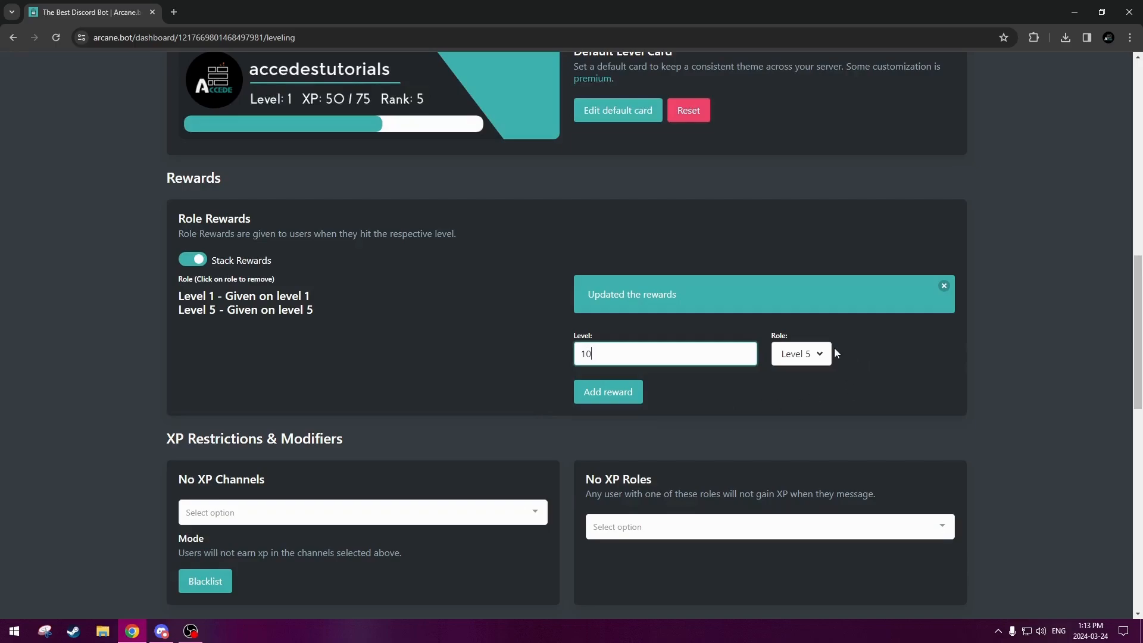
click(825, 354)
click(807, 402)
click(626, 392)
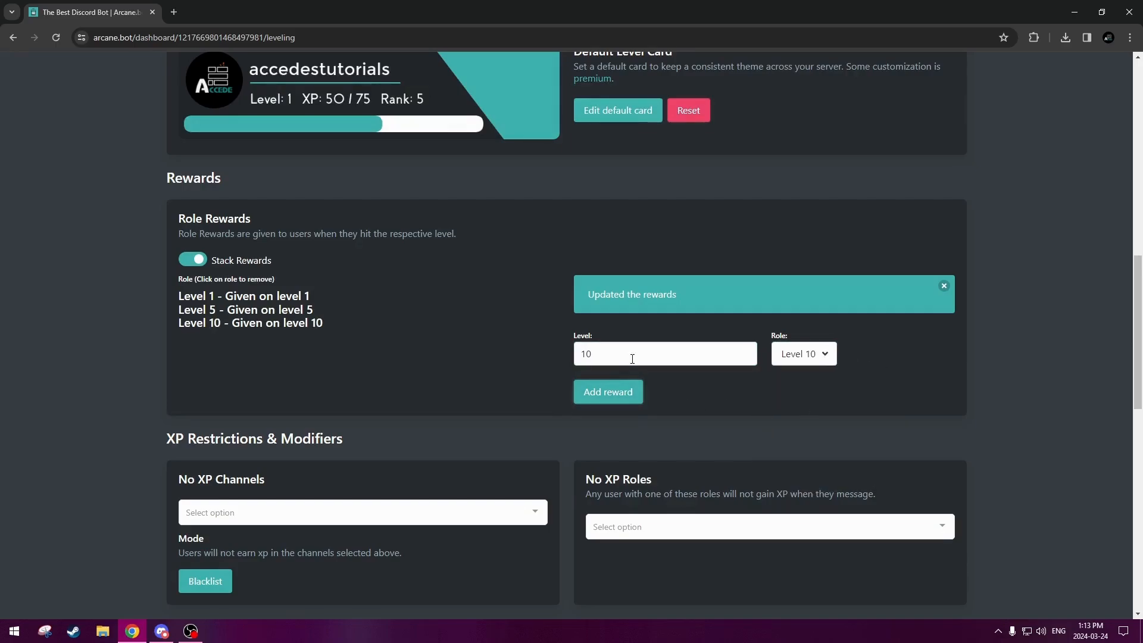
- Add a role reward that gives the Level 15 role at level 15
click(635, 354)
text(5)
click(806, 354)
click(809, 428)
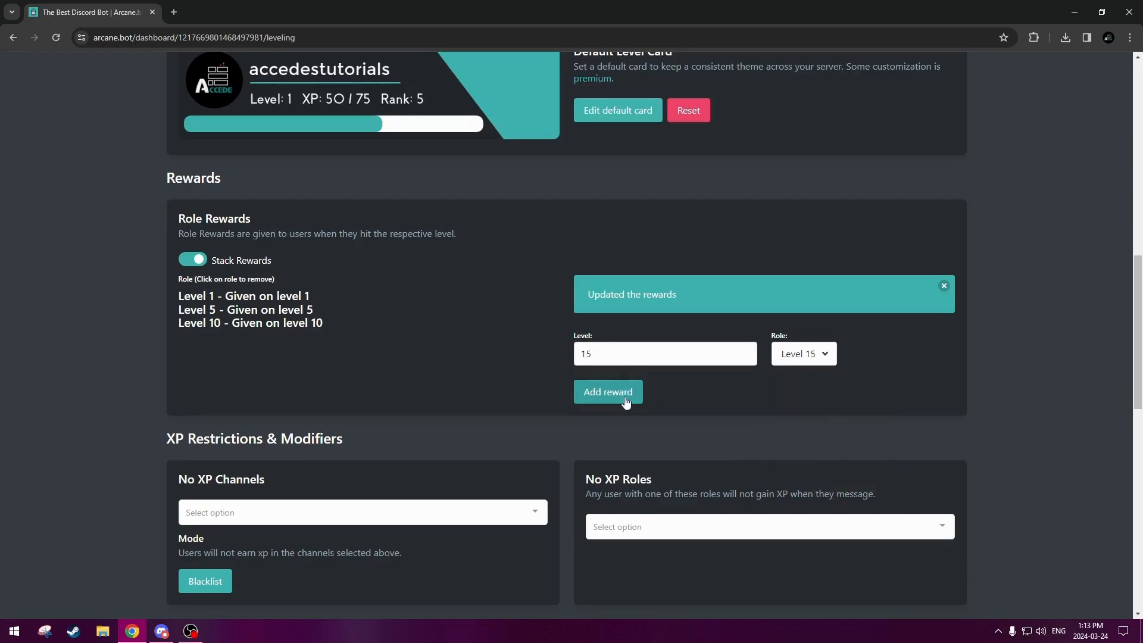
click(608, 392)
- Add a role reward that gives the Level 20 role at level 20
click(626, 355)
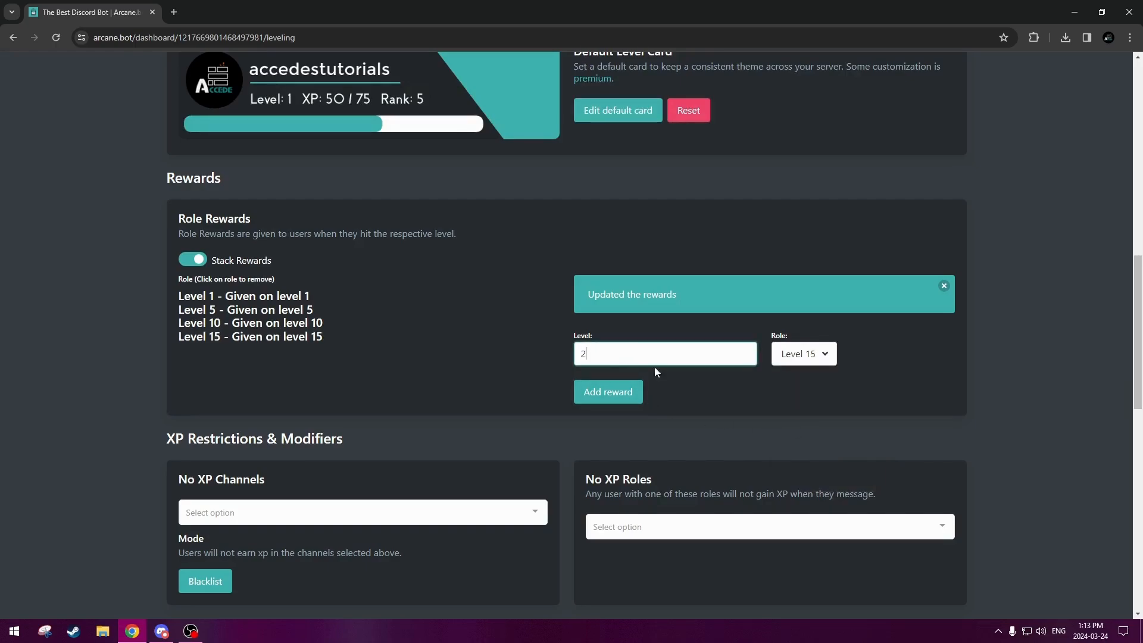
text(20)
click(804, 354)
click(788, 440)
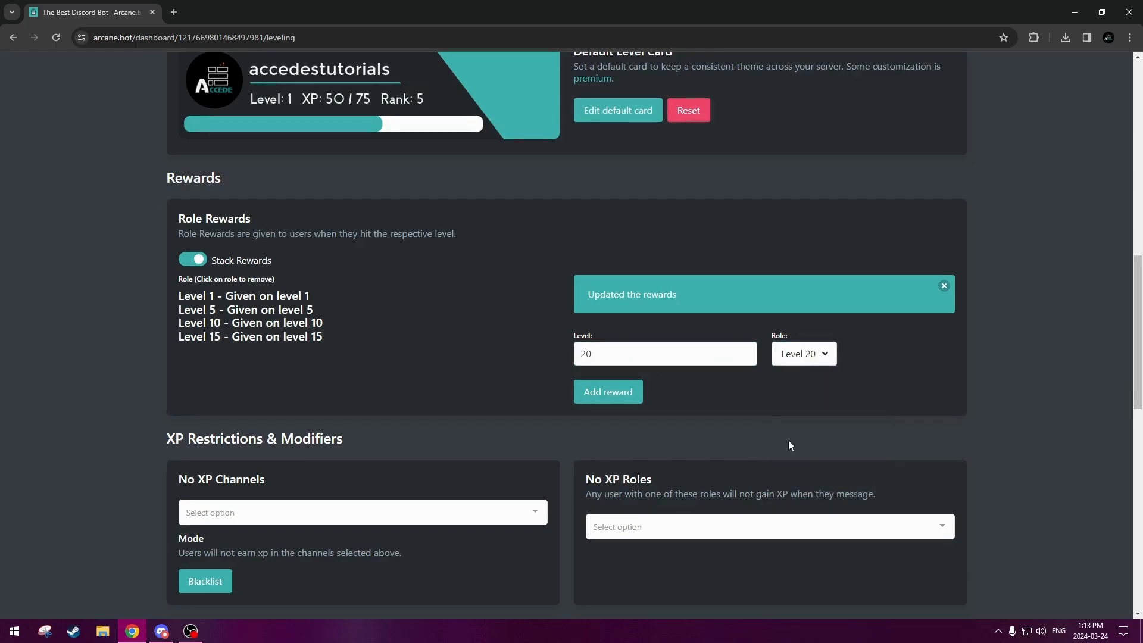
click(631, 390)
- Add a role reward that gives the Level 25 role at level 25 and dismiss the update notice
click(640, 352)
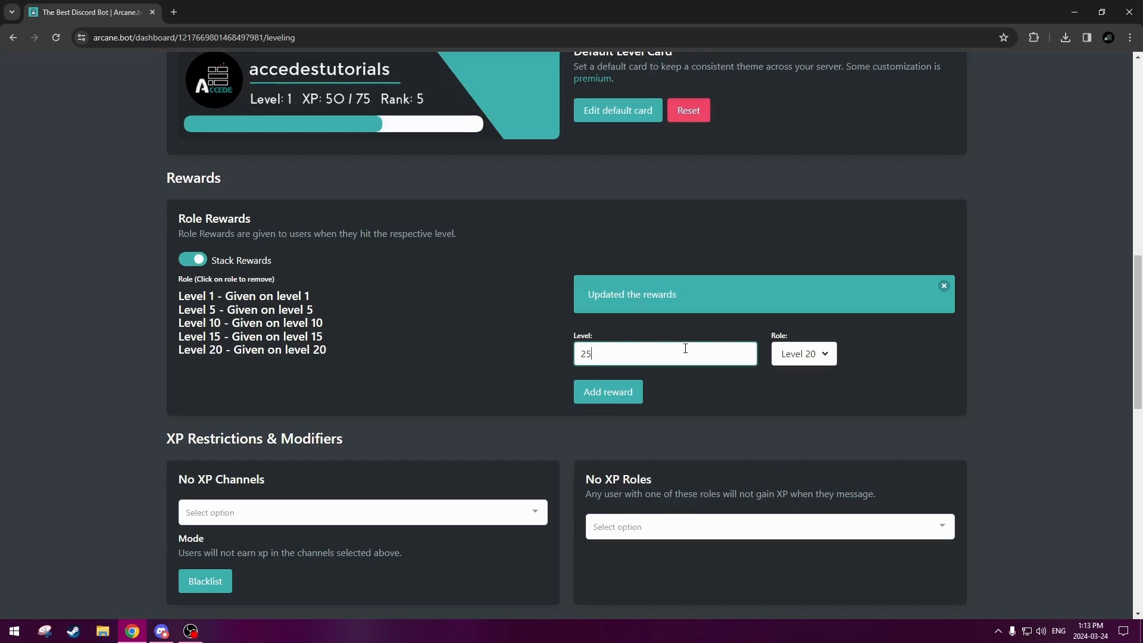
click(804, 354)
click(794, 462)
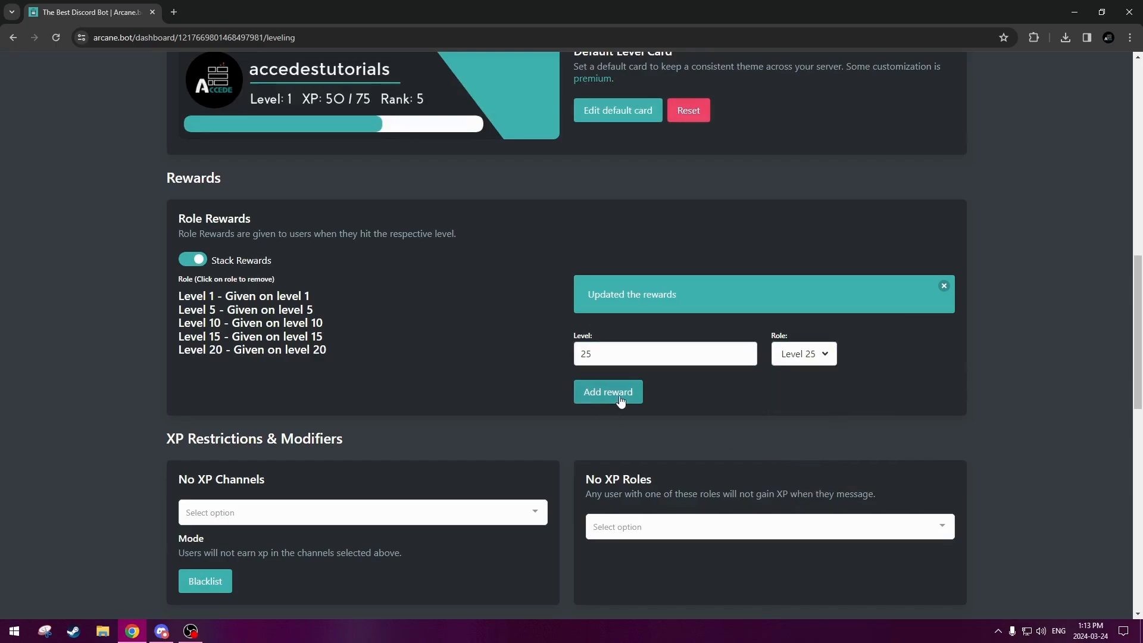
click(620, 400)
click(944, 286)
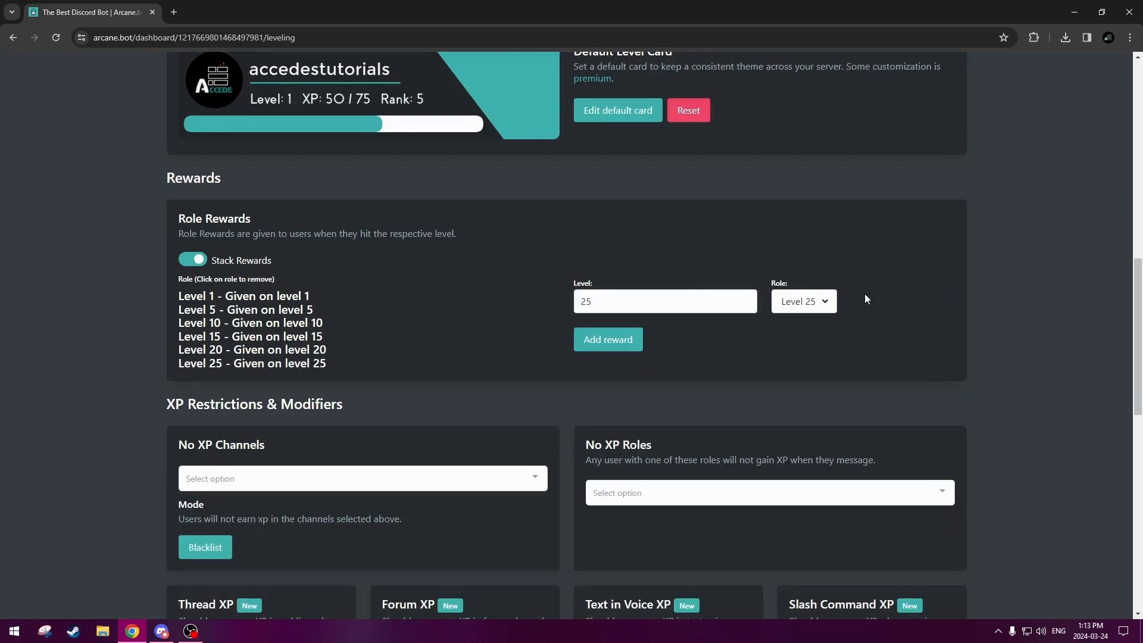
- Add the #counting channel to the No XP Channels in the XP restrictions
scroll(393, 352, down, 2)
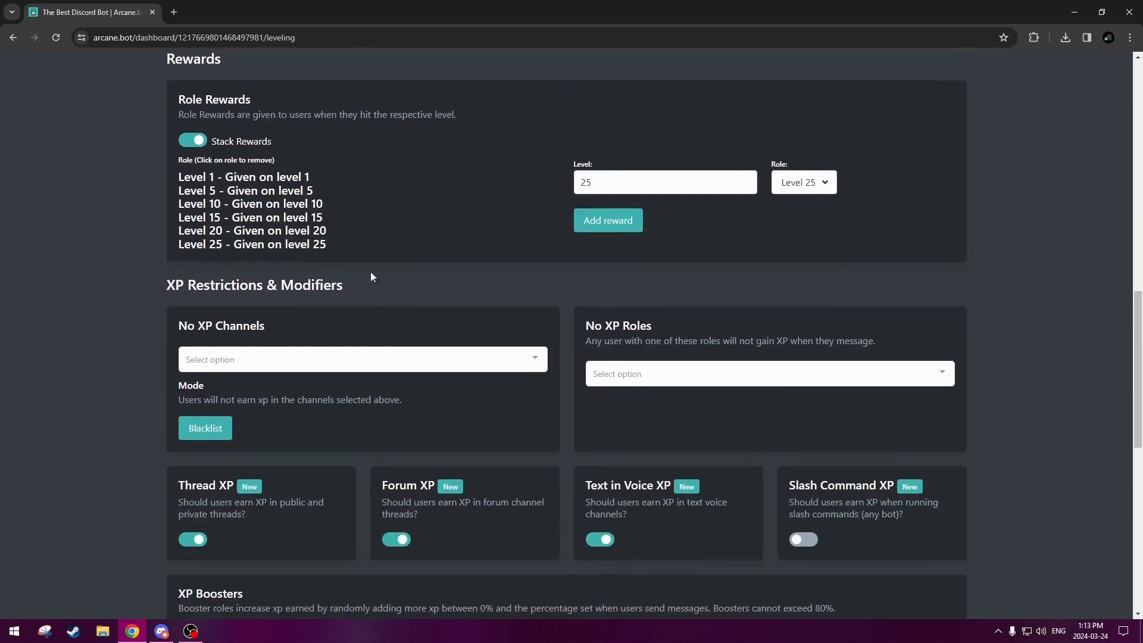
scroll(417, 213, down, 2)
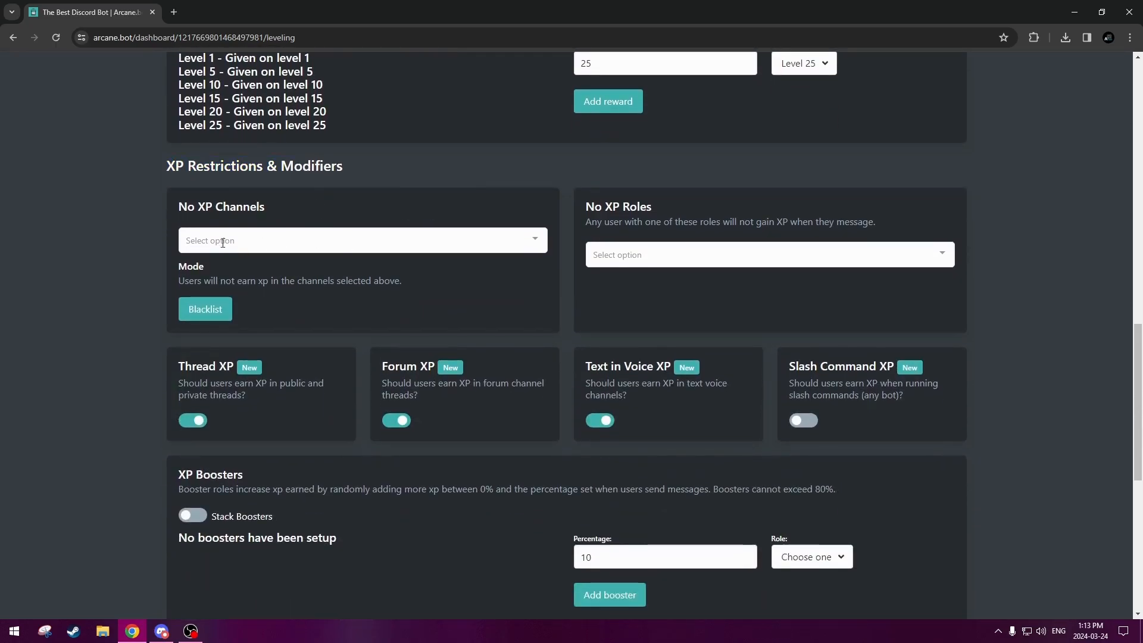
click(299, 240)
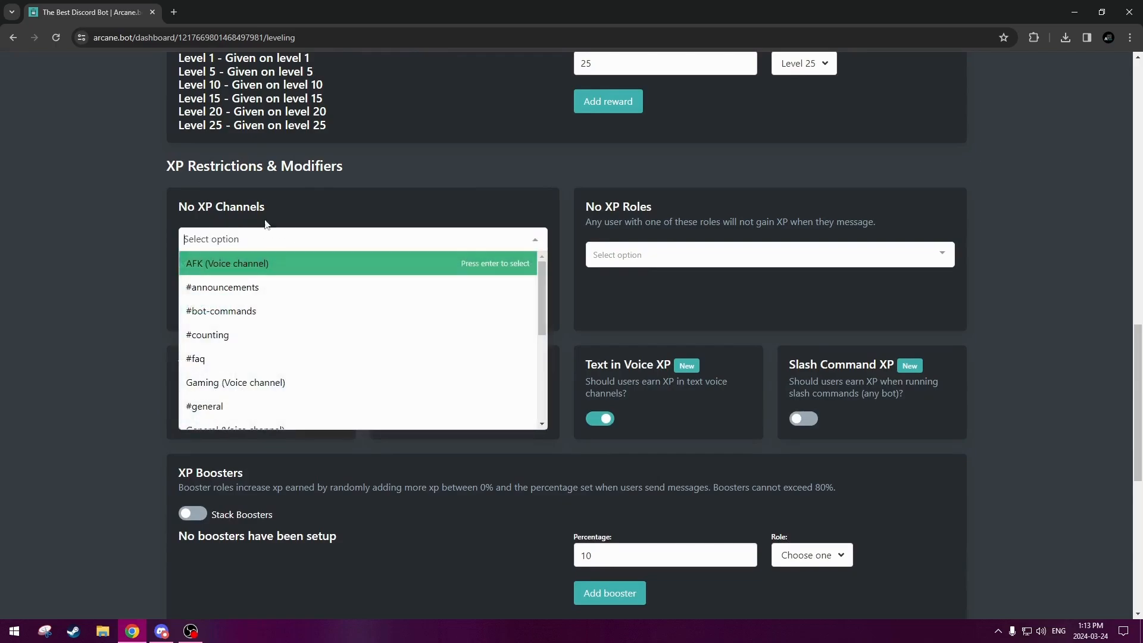
click(527, 237)
click(534, 235)
scroll(277, 273, down, 1)
scroll(274, 282, up, 1)
scroll(262, 290, down, 1)
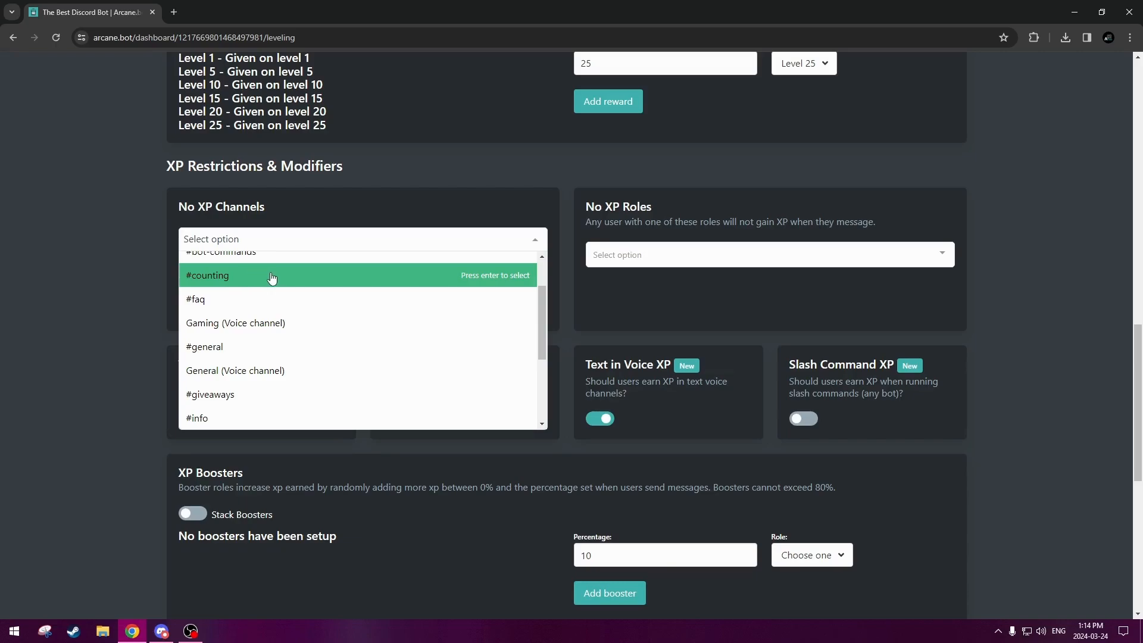
scroll(247, 279, up, 2)
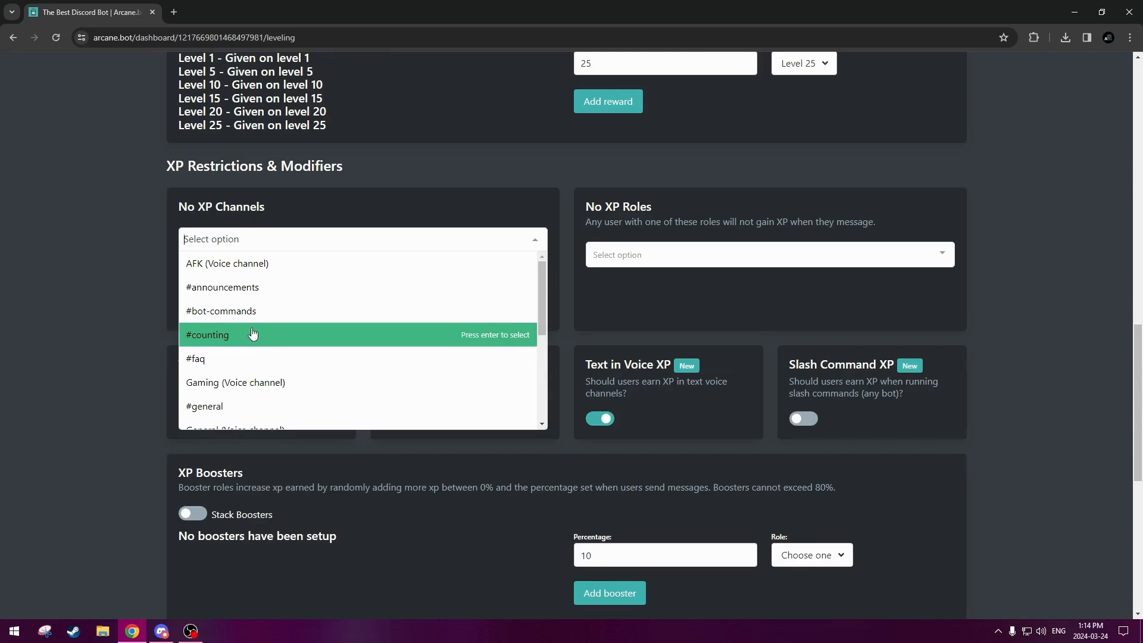
click(537, 242)
click(537, 243)
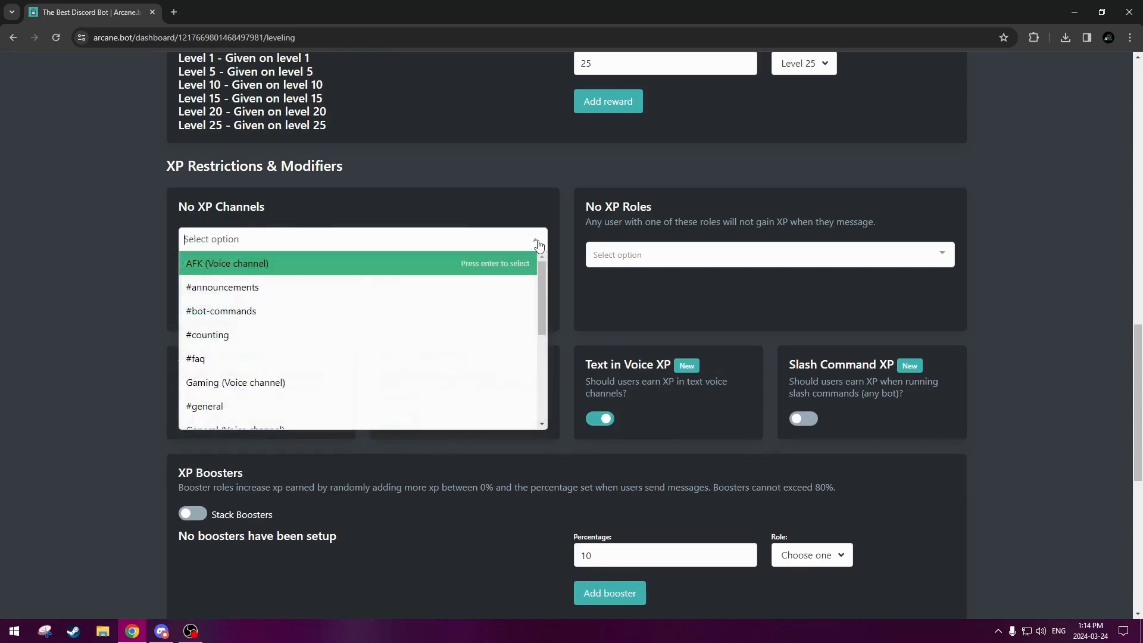
click(537, 242)
click(538, 243)
click(538, 242)
click(537, 243)
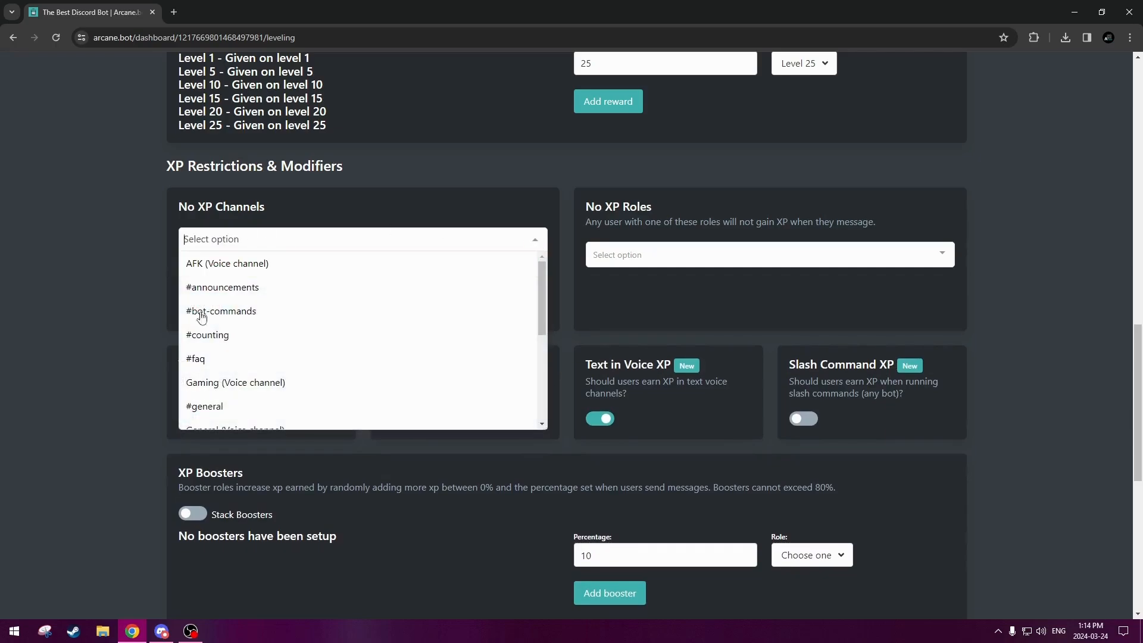
click(255, 345)
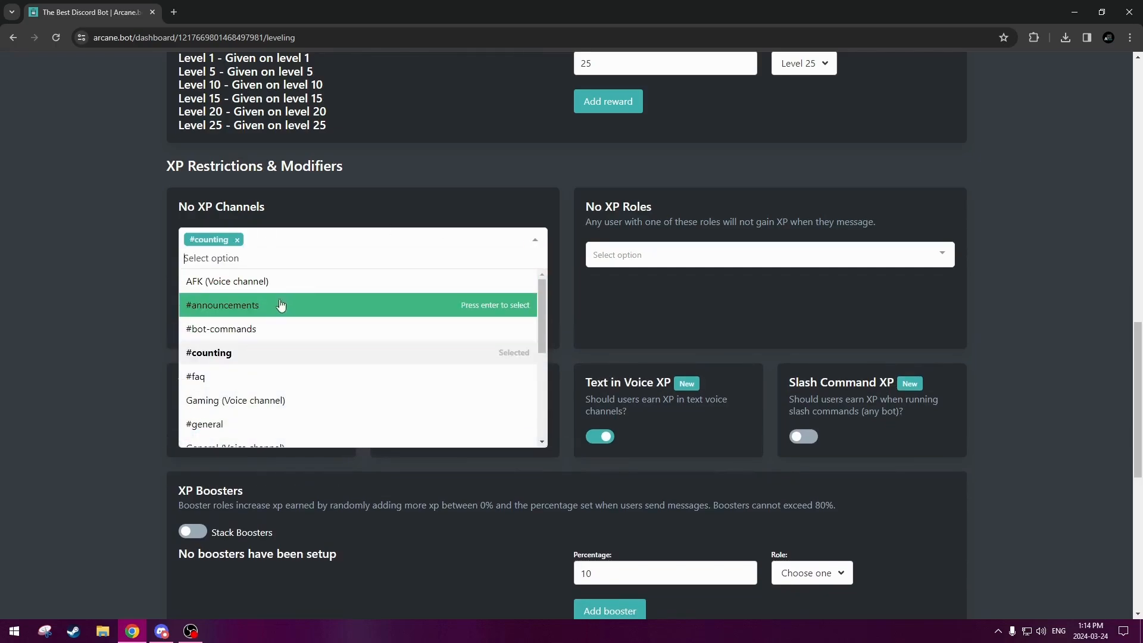
click(538, 241)
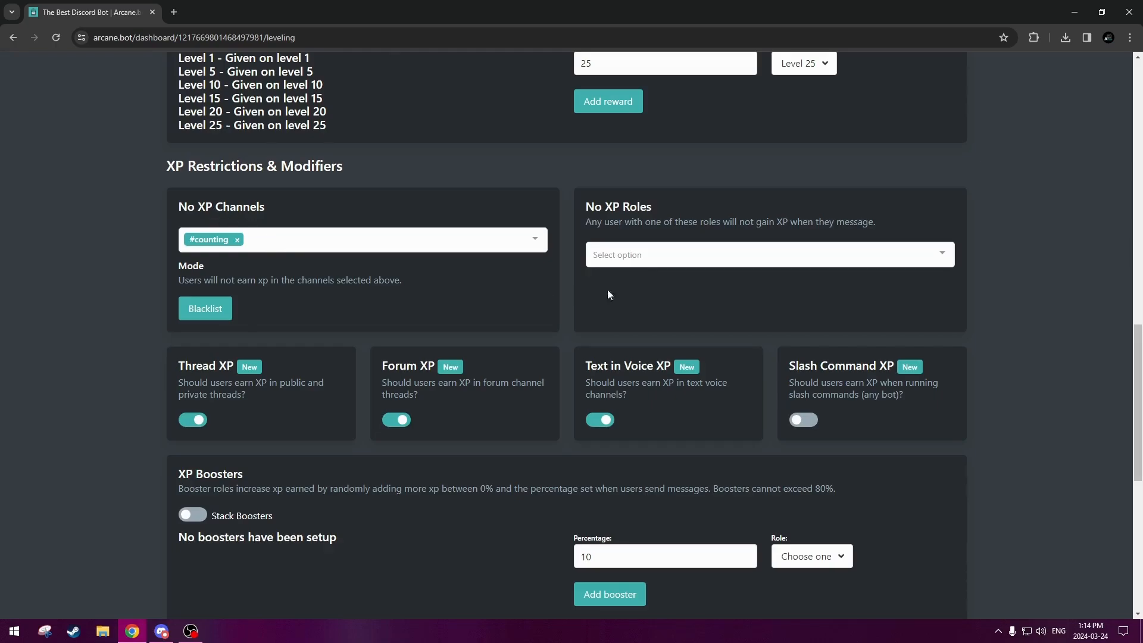
- Examine which server roles can be chosen for No XP Roles, leaving none selected
drag(587, 207, 883, 224)
click(884, 225)
drag(587, 223, 656, 224)
click(672, 255)
scroll(652, 321, down, 6)
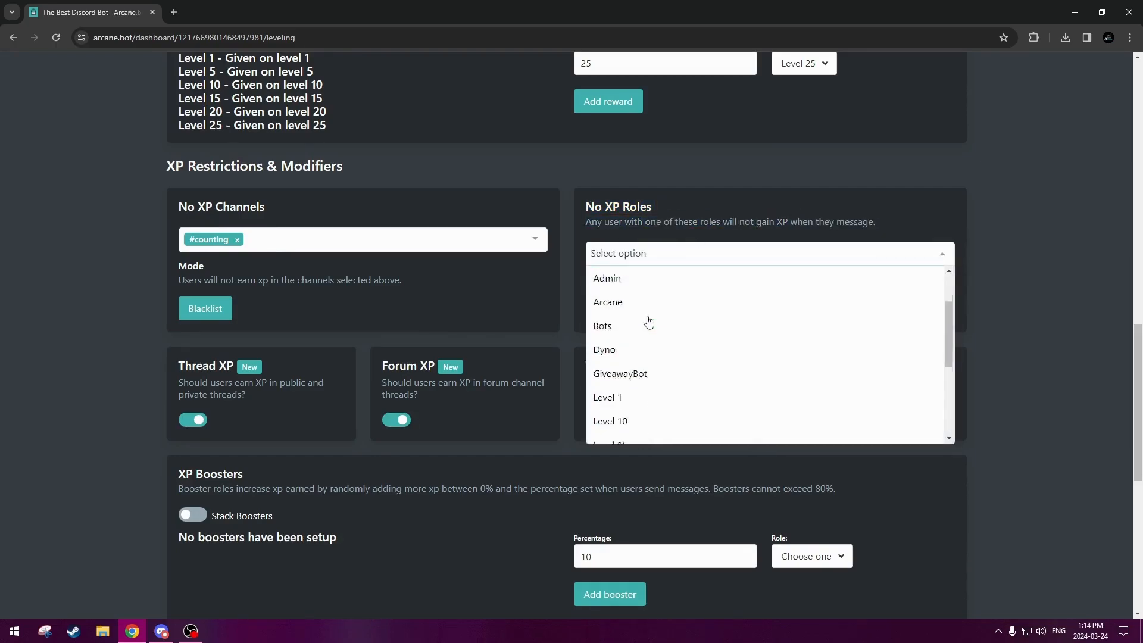
scroll(622, 323, up, 6)
scroll(571, 362, down, 2)
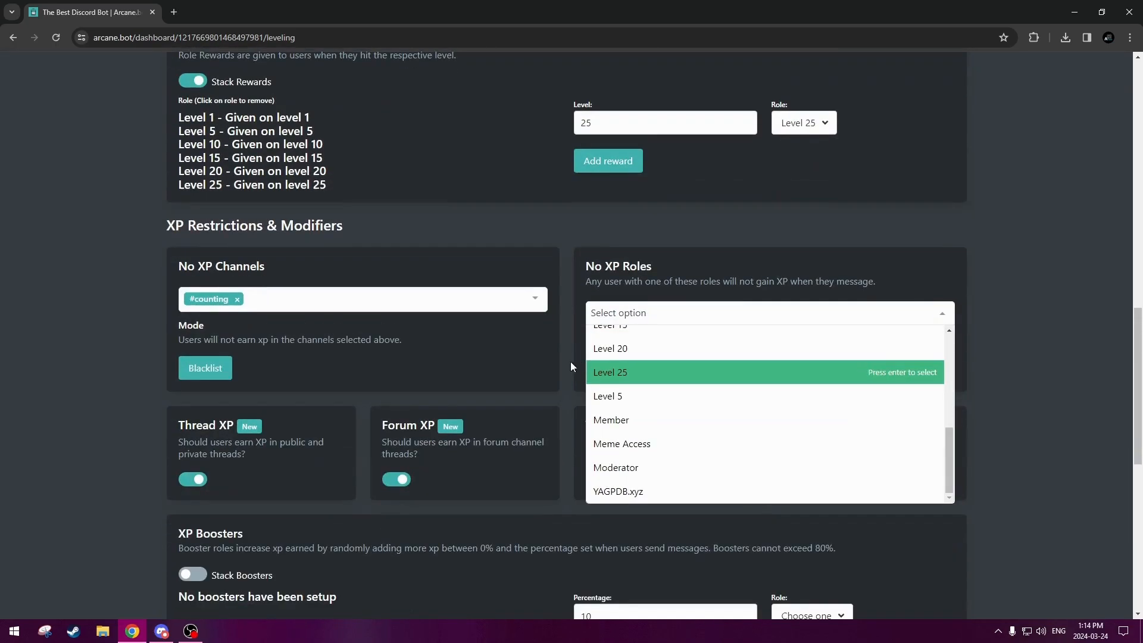
scroll(693, 429, up, 2)
scroll(692, 424, up, 5)
scroll(580, 390, down, 3)
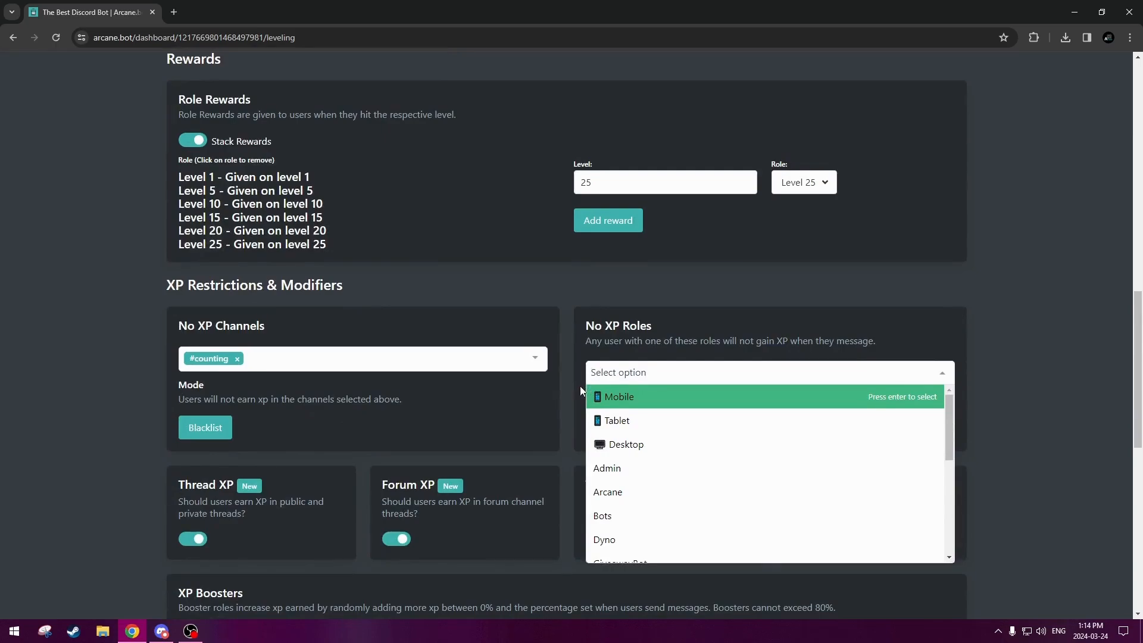
click(757, 354)
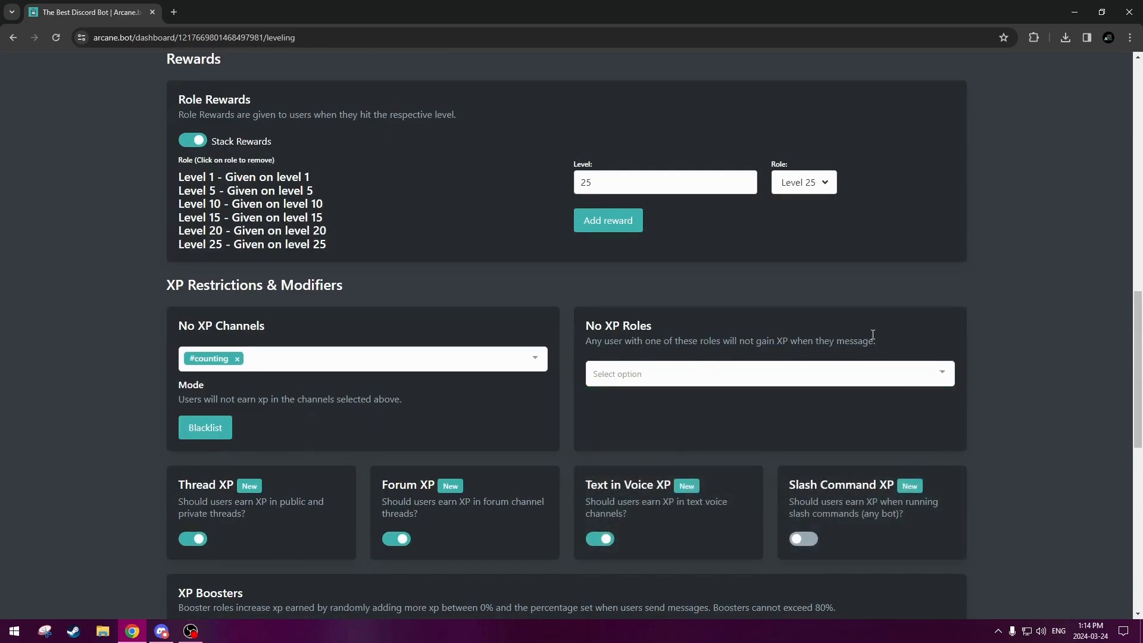
- Read the No XP Roles description to see how the restriction affects users who send messages
drag(878, 343, 584, 330)
click(650, 328)
drag(879, 349, 599, 325)
click(868, 336)
drag(886, 341, 592, 317)
click(680, 326)
drag(851, 343, 586, 311)
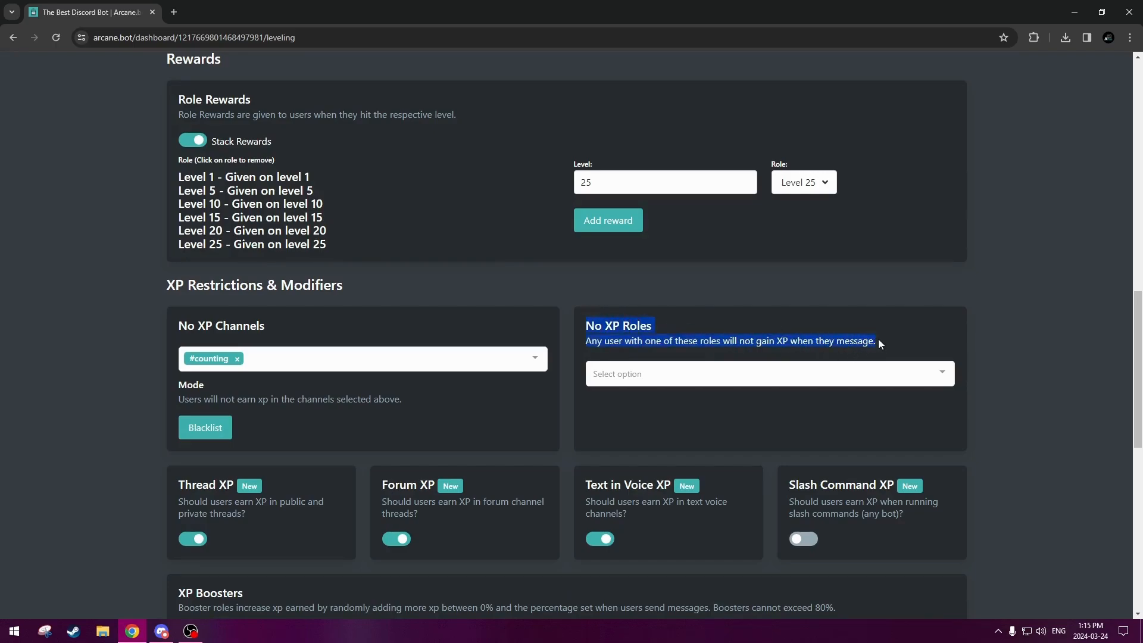
drag(879, 343, 589, 321)
click(773, 332)
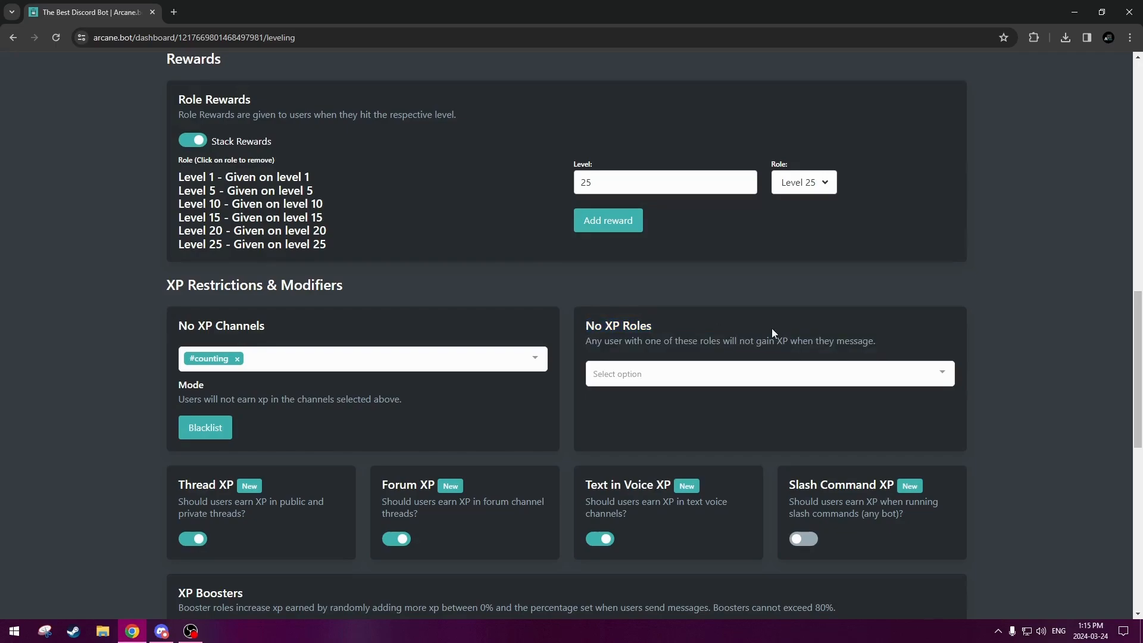
drag(892, 344, 627, 314)
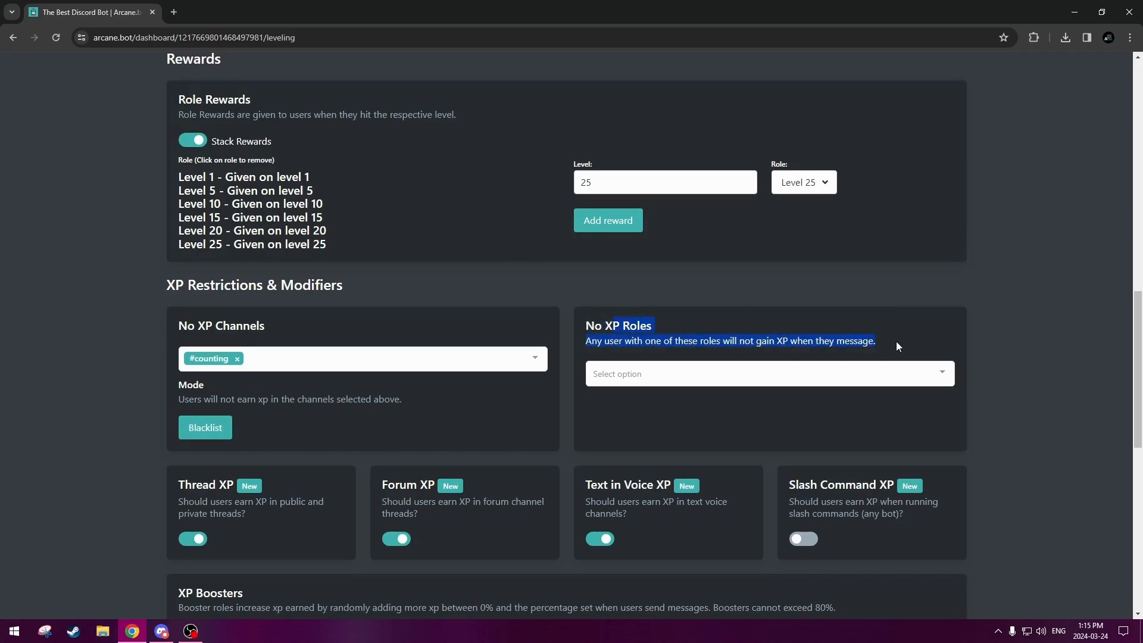
click(872, 342)
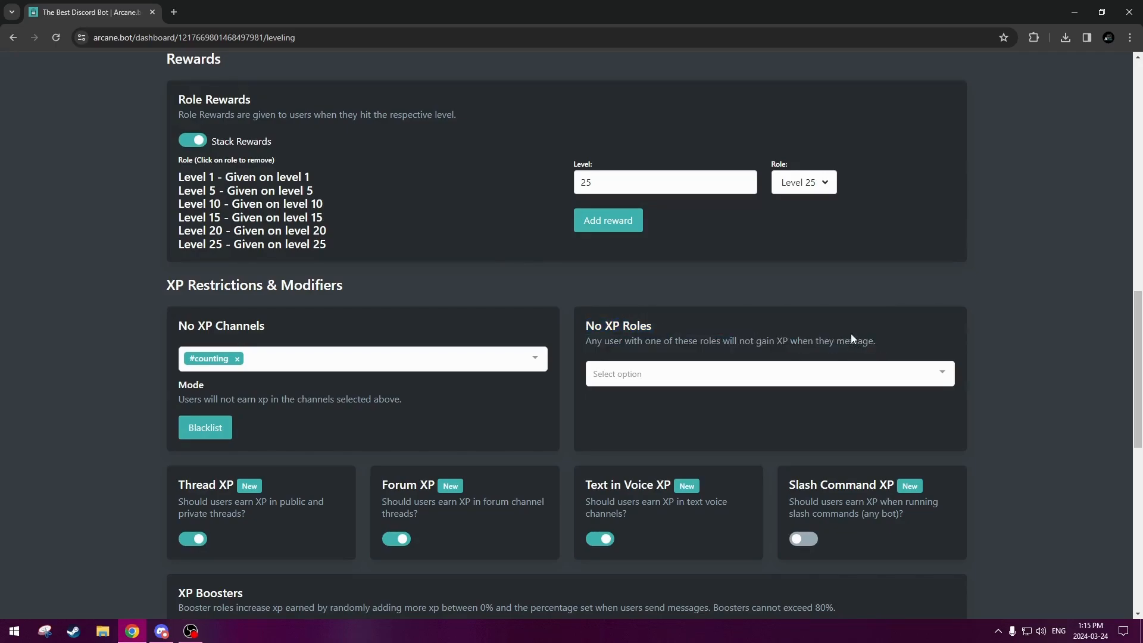
drag(876, 342, 597, 321)
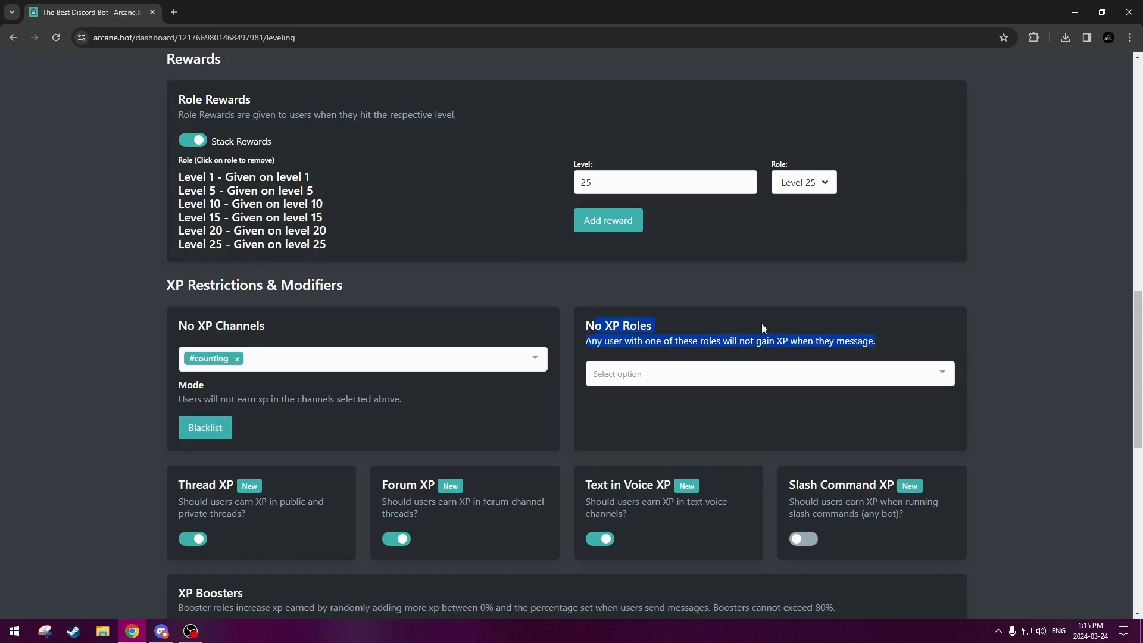
drag(880, 344, 583, 326)
click(815, 335)
drag(885, 344, 625, 315)
click(631, 319)
scroll(677, 320, down, 1)
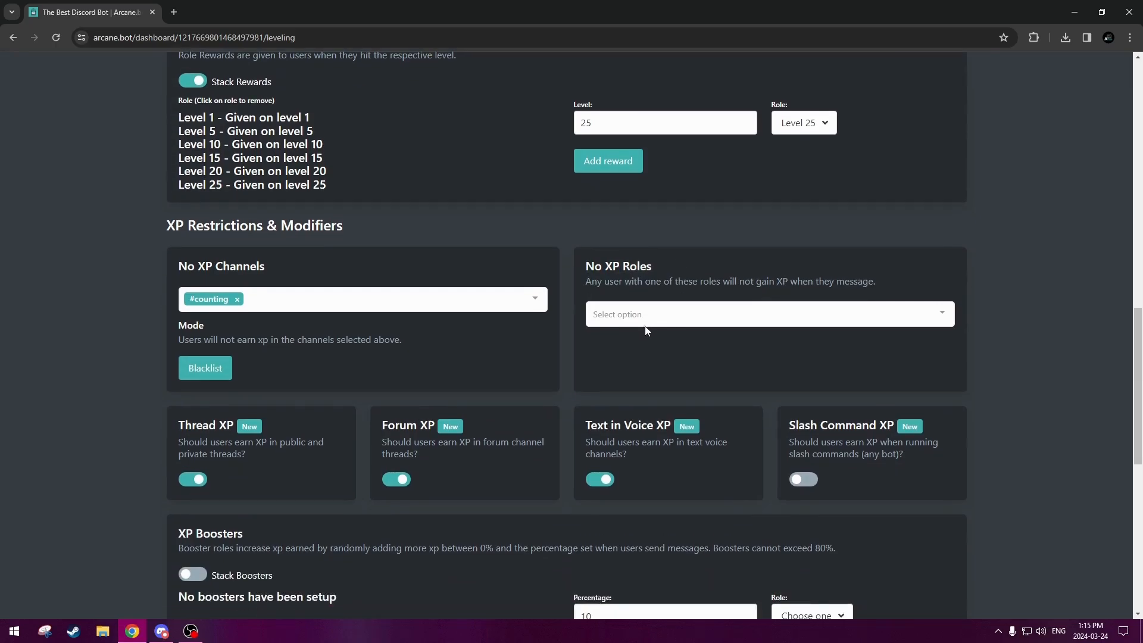
click(669, 314)
click(932, 319)
drag(904, 289, 602, 266)
click(885, 280)
- Examine the Thread XP and Forum XP options, trying the Thread XP switch and leaving it enabled
scroll(726, 265, down, 1)
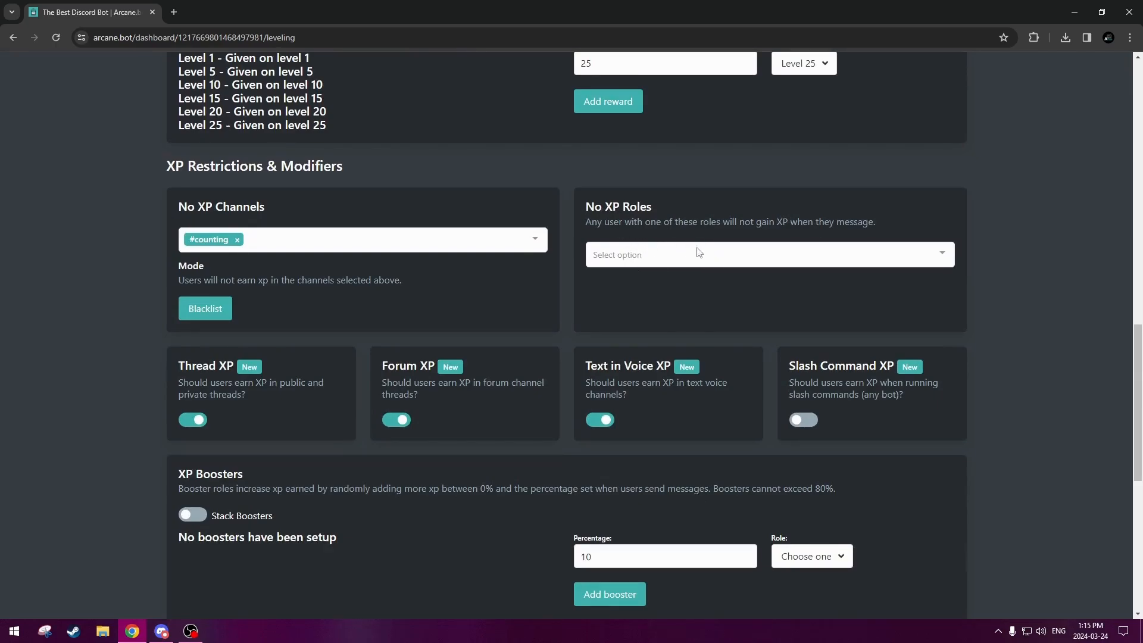
scroll(700, 253, down, 3)
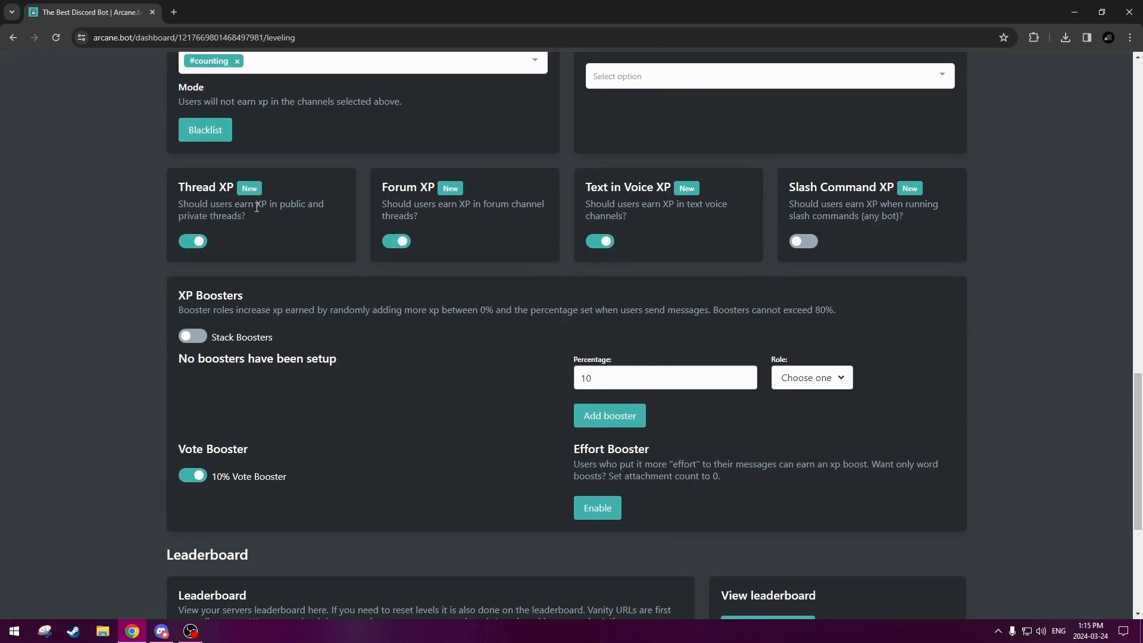
click(195, 243)
click(196, 243)
click(196, 244)
click(196, 244)
drag(266, 225, 161, 205)
click(220, 223)
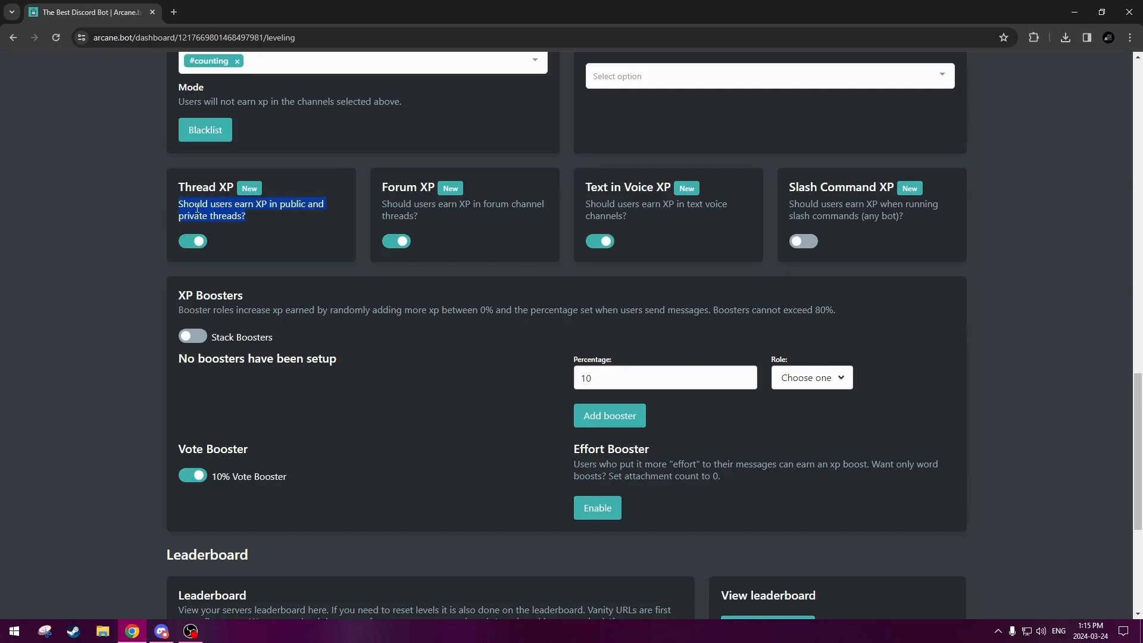
click(220, 211)
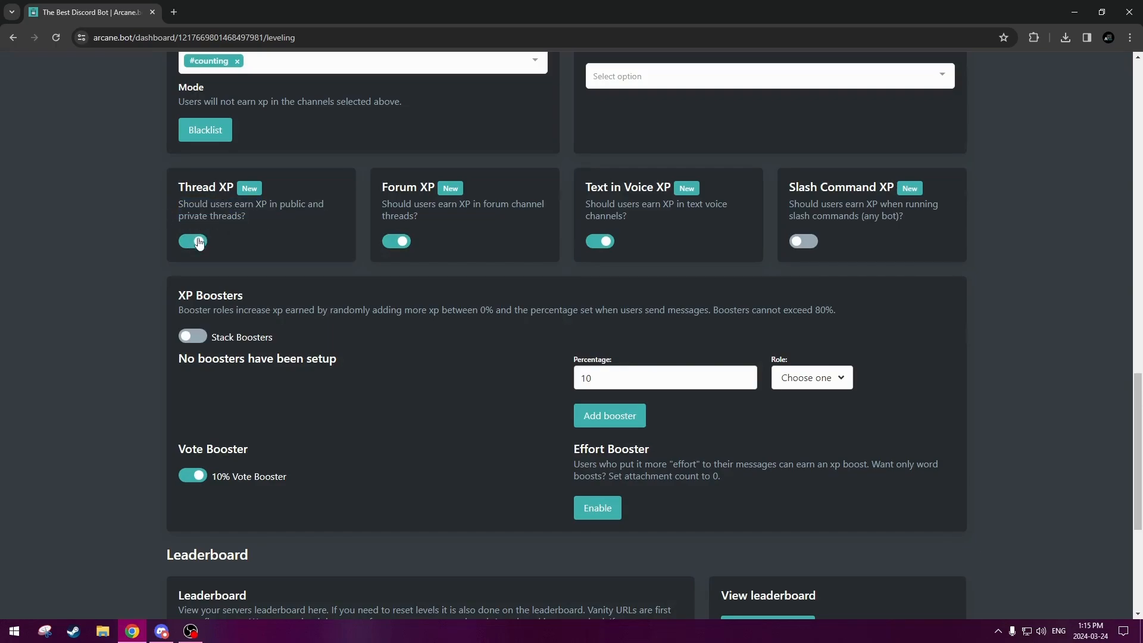
scroll(229, 235, up, 1)
scroll(238, 250, down, 1)
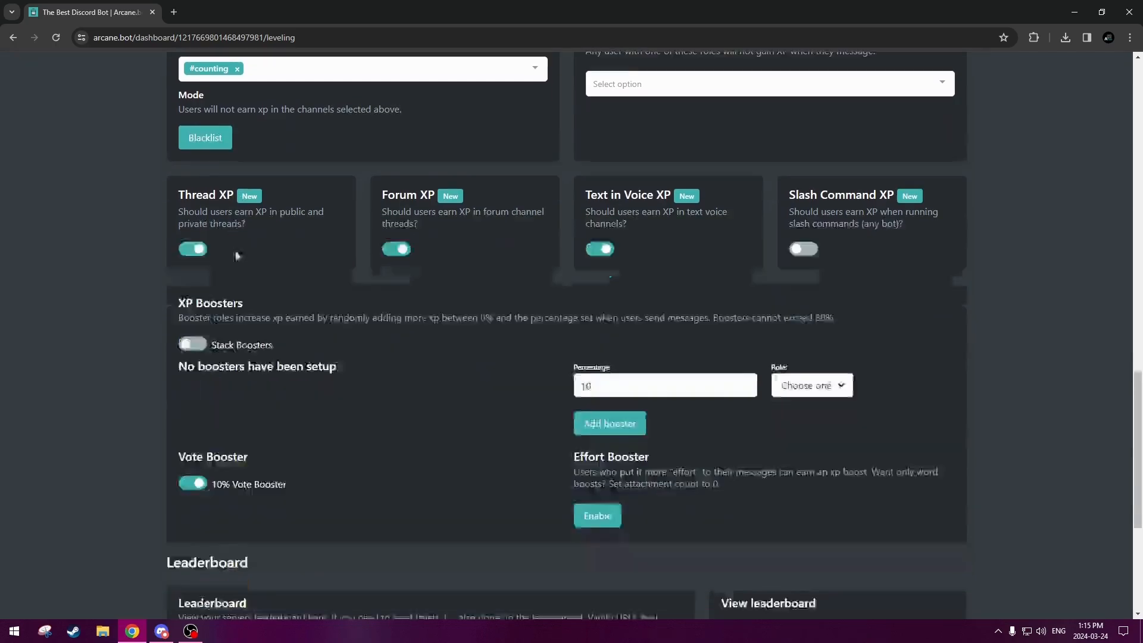
scroll(256, 245, up, 1)
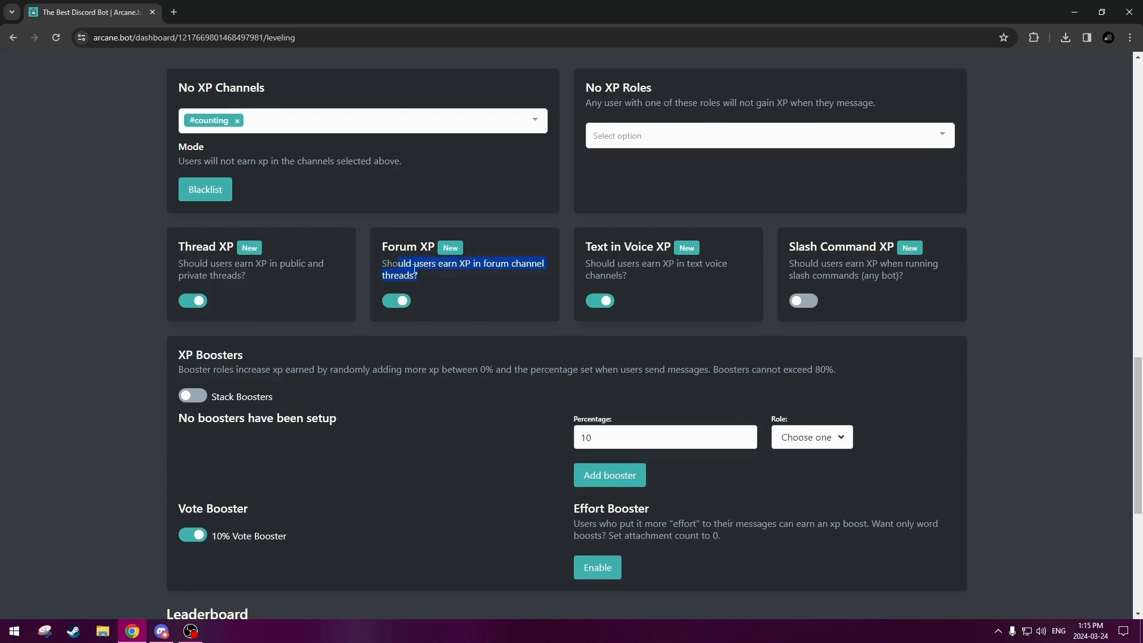
scroll(517, 273, down, 1)
scroll(540, 272, up, 1)
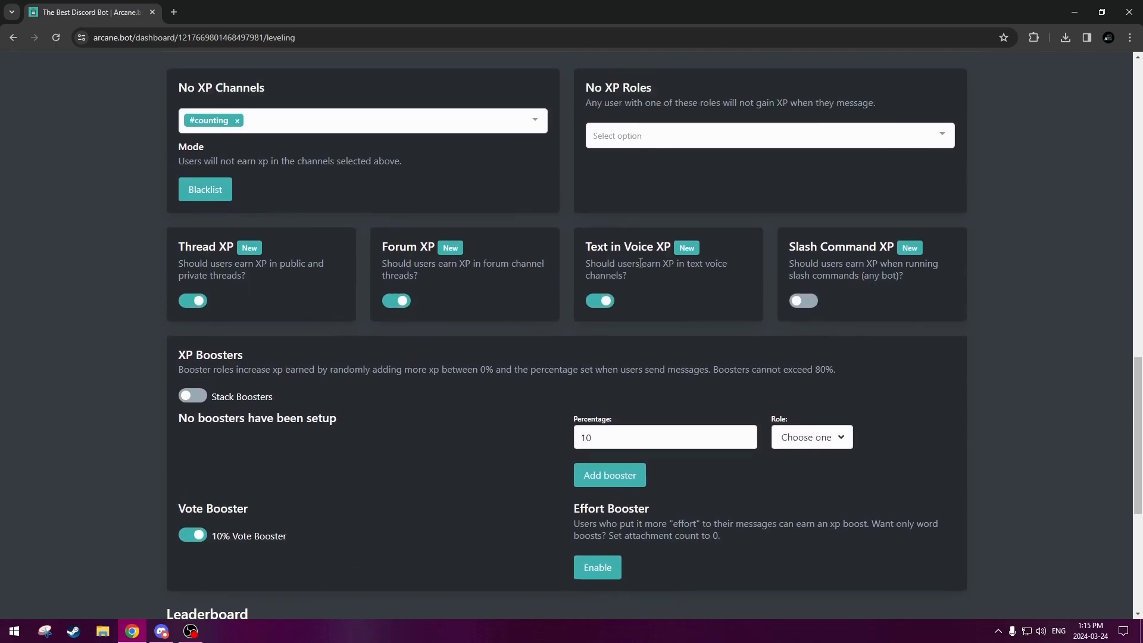
- Read the Text in Voice XP option about earning XP in the text chat of voice channels
mouse_move(632, 275)
mouse_down()
mouse_move(586, 263)
mouse_move(704, 265)
mouse_move(694, 276)
mouse_move(700, 264)
mouse_up()
click(623, 271)
click(631, 273)
click(649, 268)
click(663, 267)
click(686, 267)
click(699, 267)
click(697, 263)
click(702, 264)
click(701, 267)
click(701, 265)
click(701, 266)
click(691, 266)
click(693, 265)
- Enable Slash Command XP so users earn XP when running slash commands from any bot
scroll(610, 305, down, 1)
drag(838, 204, 873, 204)
click(873, 205)
drag(796, 215, 892, 214)
click(860, 216)
click(892, 213)
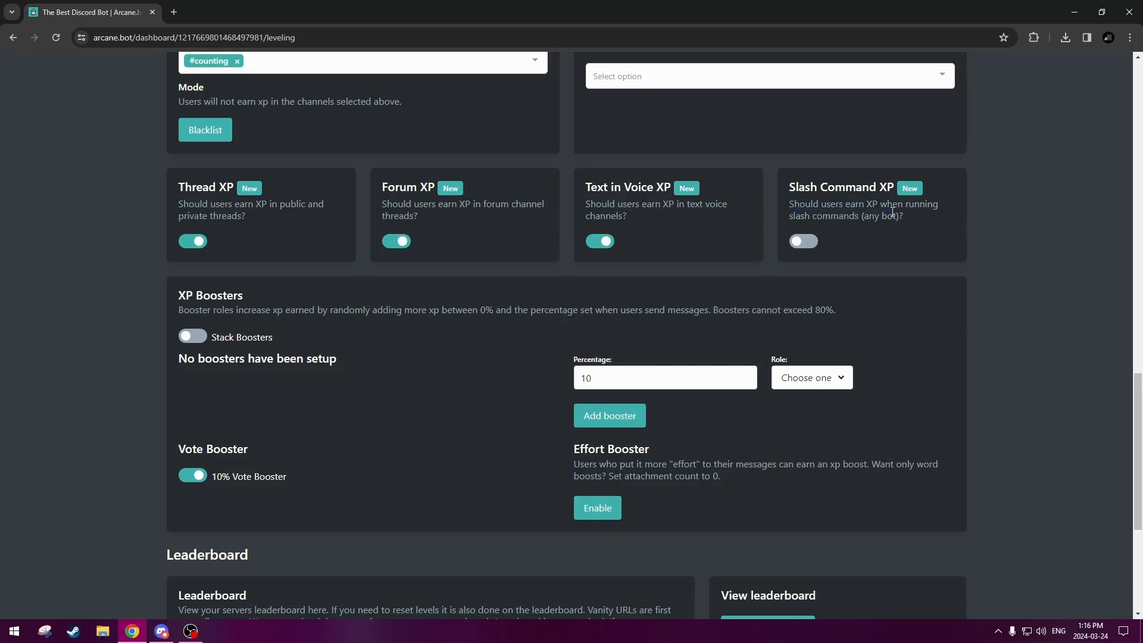
click(805, 241)
drag(790, 207, 908, 215)
click(908, 215)
triple_click(801, 211)
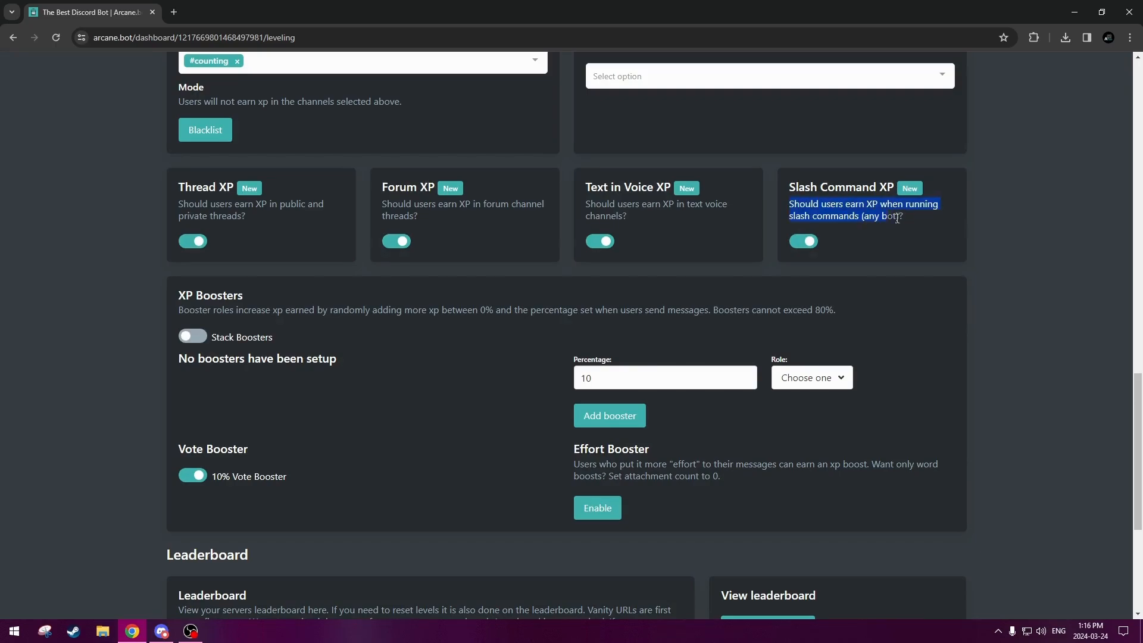
click(879, 220)
drag(787, 210, 958, 231)
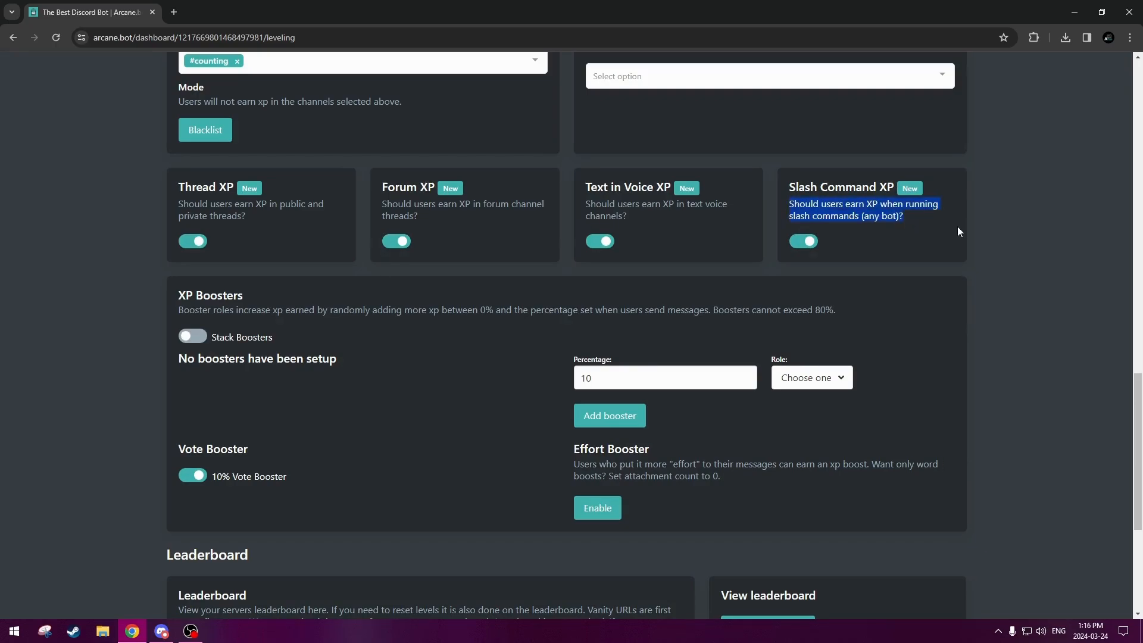
- Read the Slash Command XP description about earning XP when running slash commands
click(915, 226)
drag(785, 201, 939, 226)
click(924, 223)
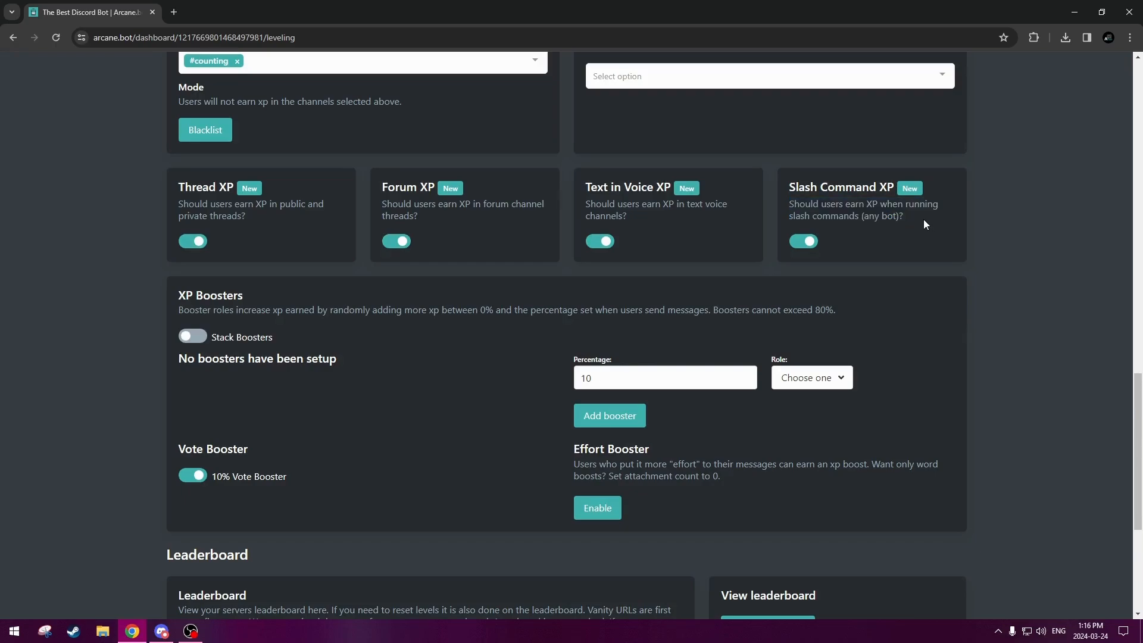
drag(798, 202, 914, 207)
click(916, 213)
- Examine the XP Boosters section, including its percentage and role settings and the list of configured boosters
scroll(915, 210, down, 2)
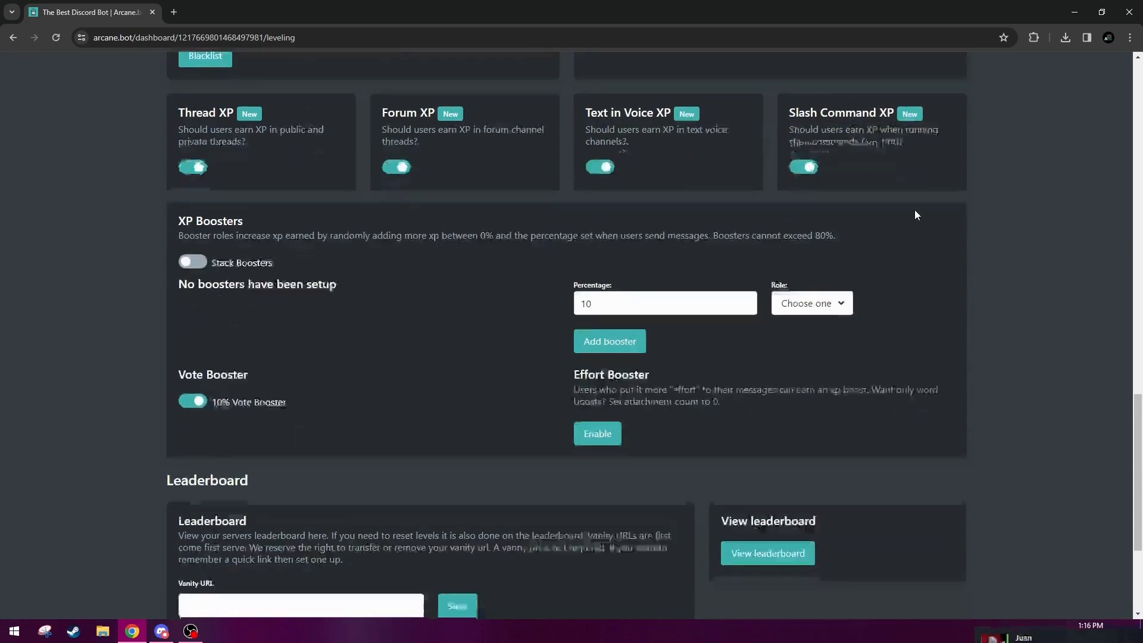
scroll(870, 213, up, 1)
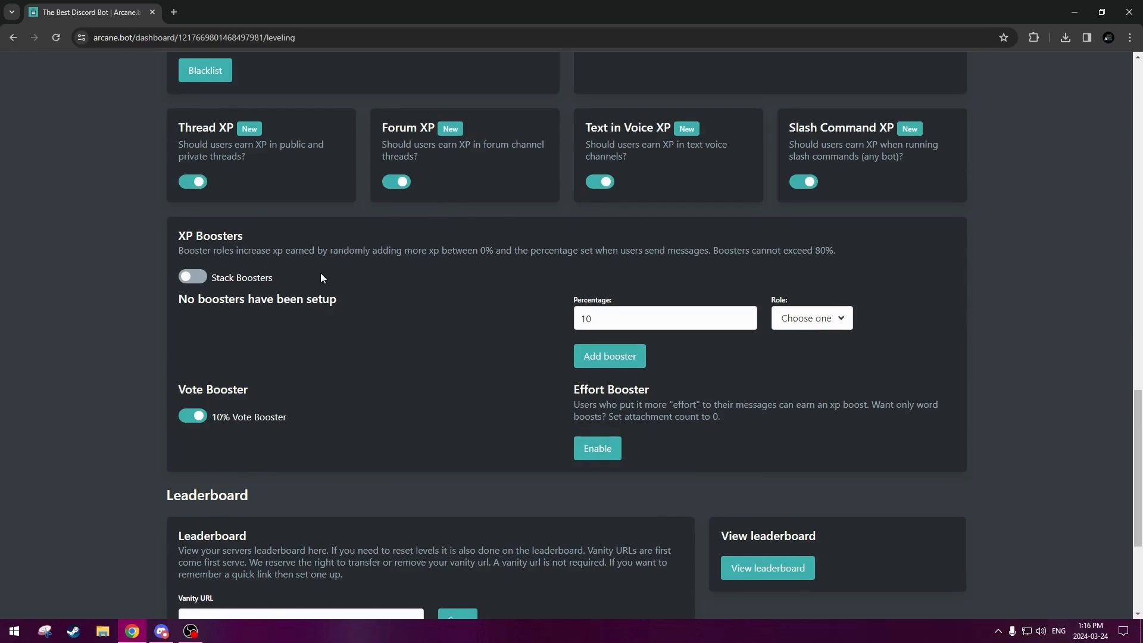
click(648, 317)
click(515, 289)
drag(179, 301, 246, 300)
click(206, 300)
click(211, 298)
click(200, 304)
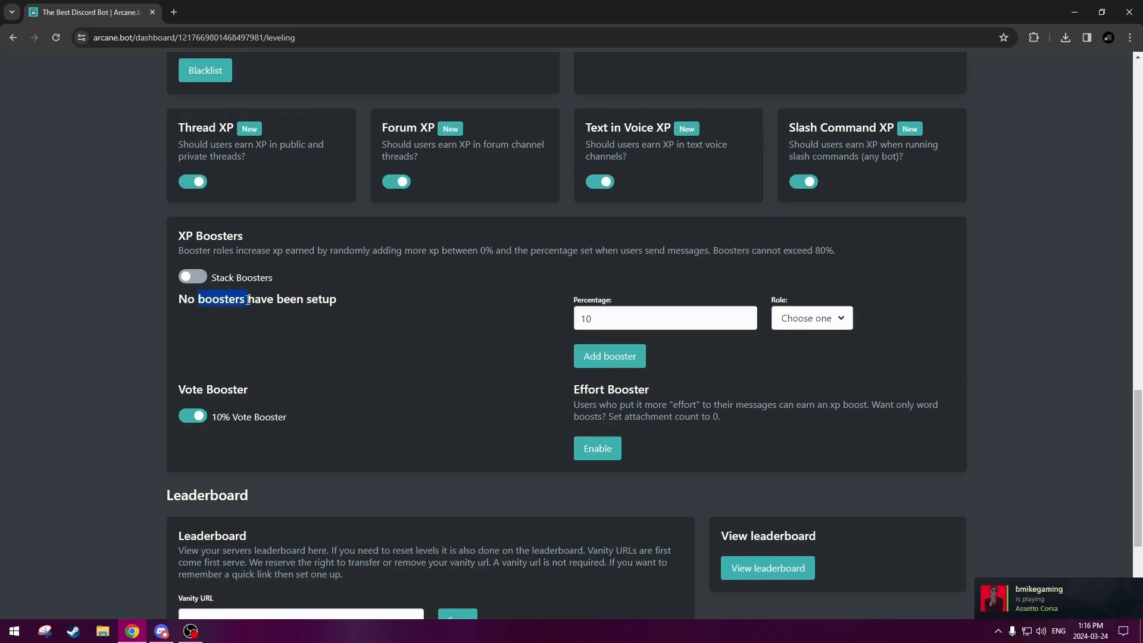
click(303, 315)
drag(199, 301, 247, 301)
click(209, 302)
click(219, 300)
click(246, 300)
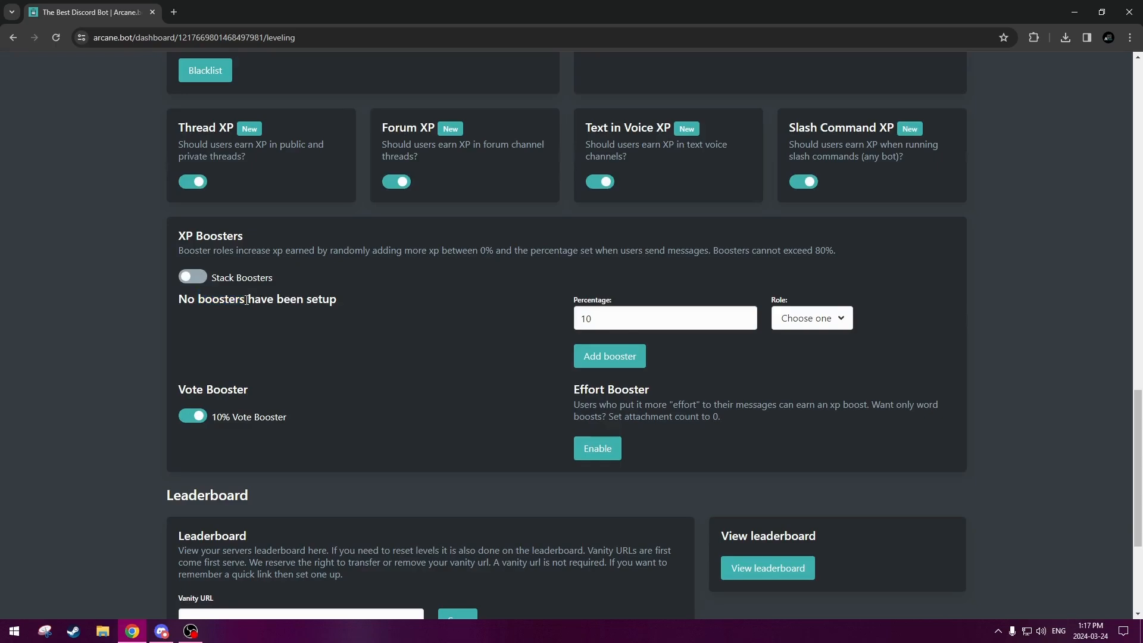
drag(173, 301, 221, 300)
click(222, 301)
click(652, 313)
click(625, 299)
drag(182, 301, 346, 298)
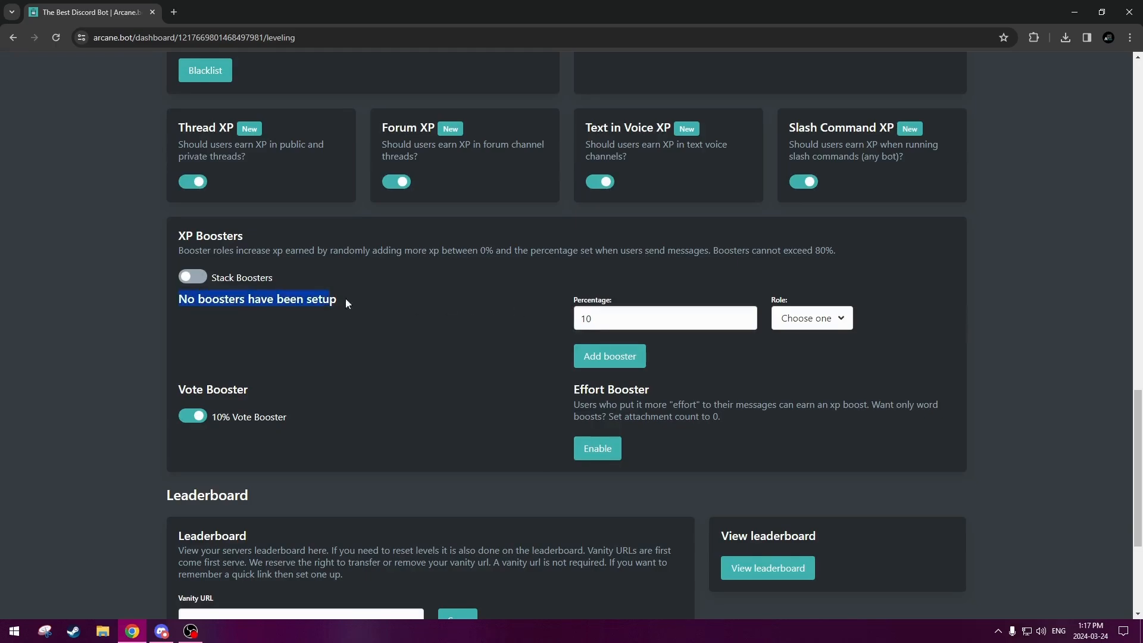
click(368, 302)
drag(198, 300, 240, 304)
click(250, 309)
- Read the Leaderboard section's description to learn how vanity URLs work and whether one is required
scroll(335, 321, down, 2)
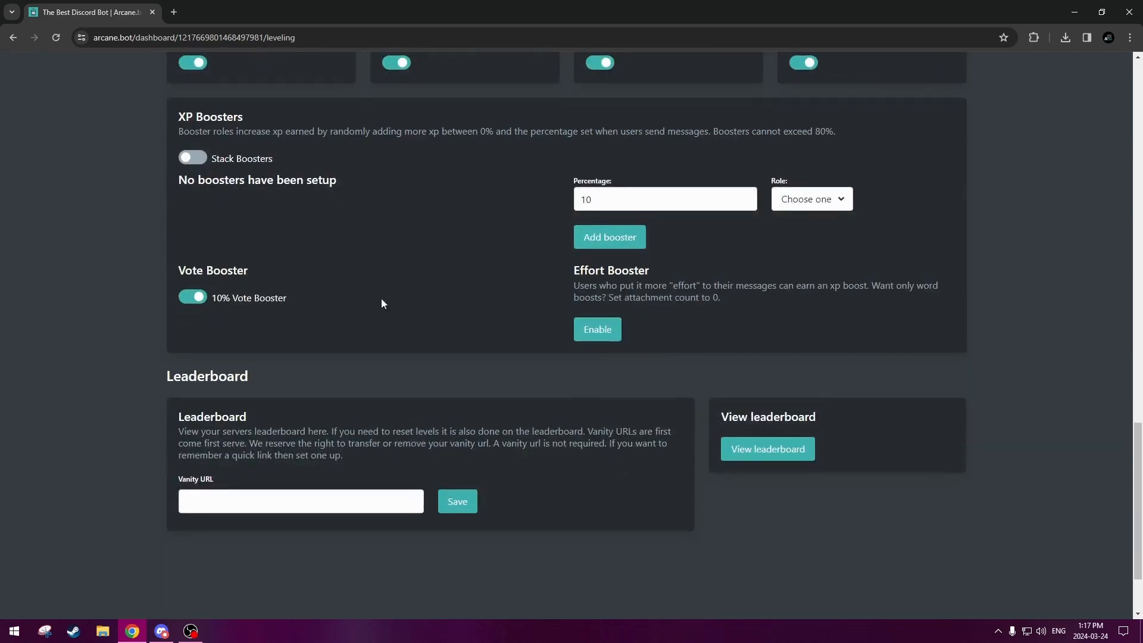
scroll(422, 302, down, 2)
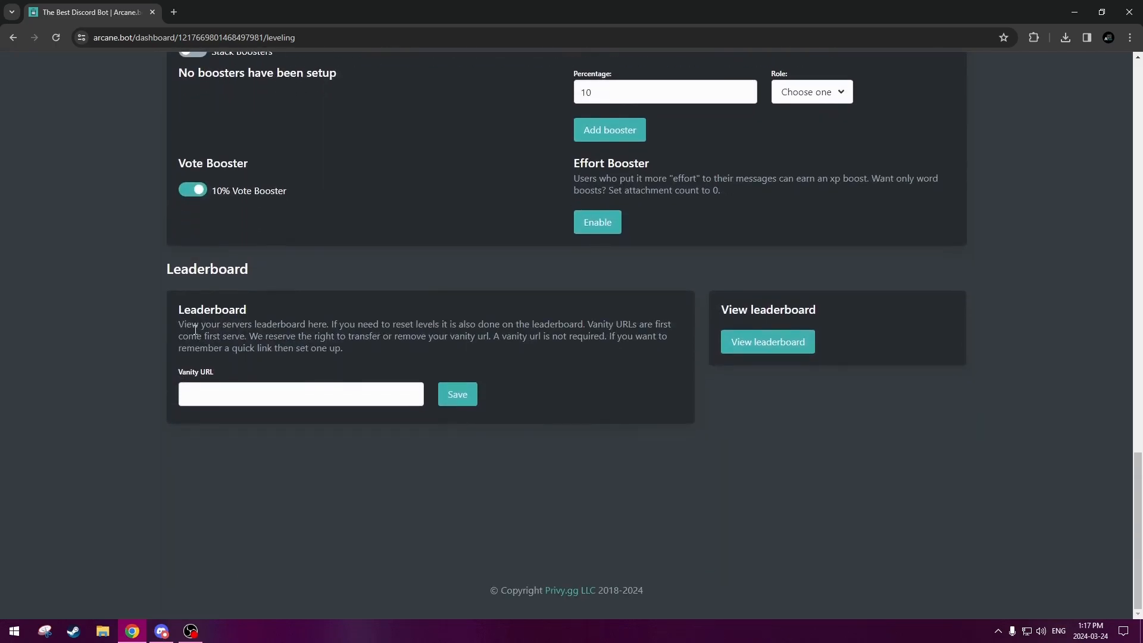
drag(181, 327, 320, 350)
click(277, 385)
click(263, 389)
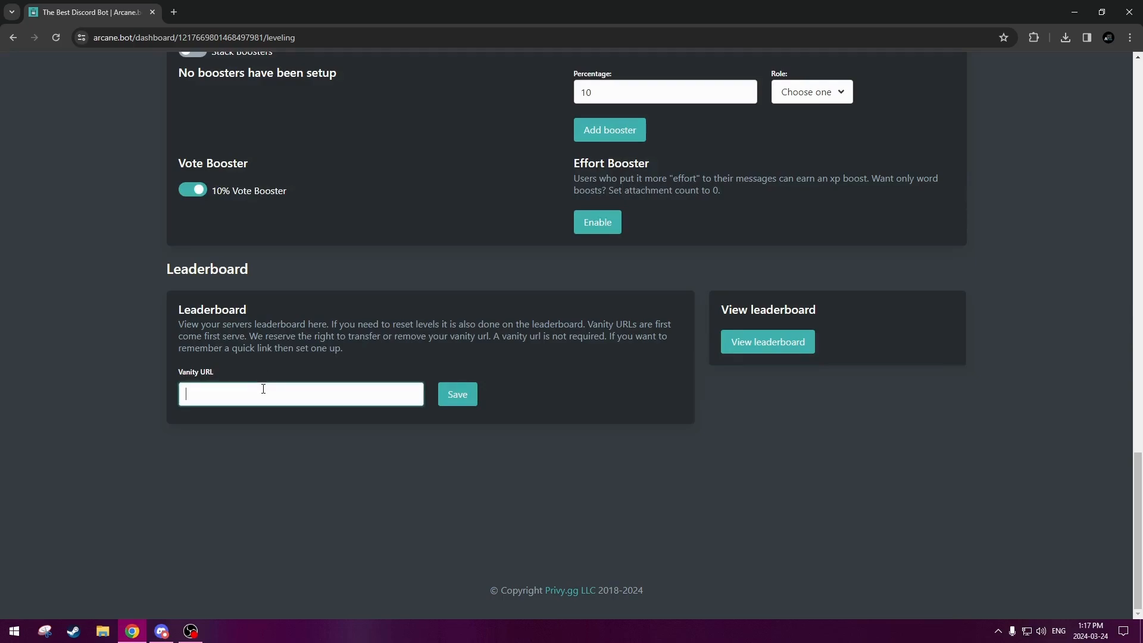
click(351, 356)
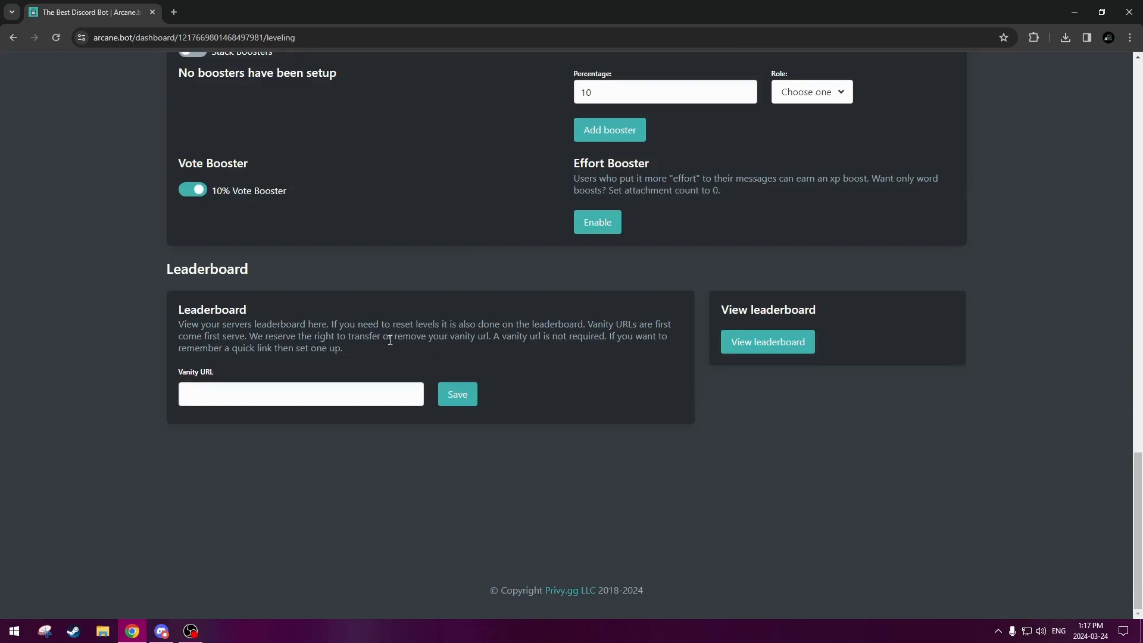
drag(379, 337, 426, 350)
click(256, 334)
drag(256, 335, 518, 337)
click(511, 337)
- Open the server's Arcane leaderboard and examine its standard XP ranking and role rewards
click(770, 343)
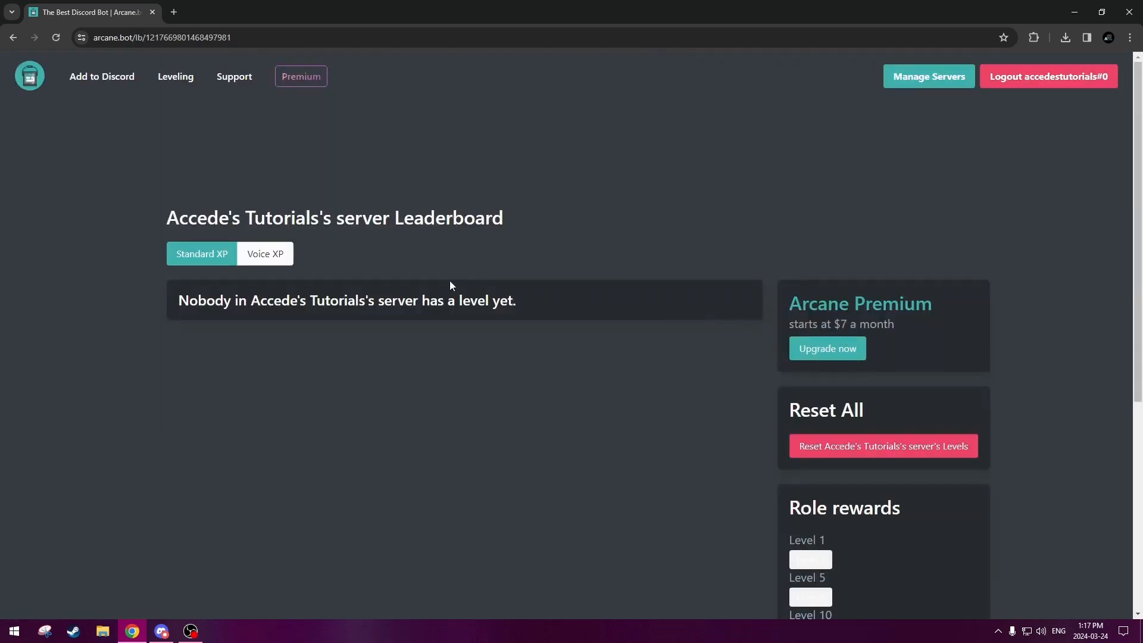
scroll(237, 281, down, 2)
scroll(248, 270, up, 4)
scroll(239, 281, down, 3)
scroll(268, 283, up, 3)
scroll(277, 283, down, 4)
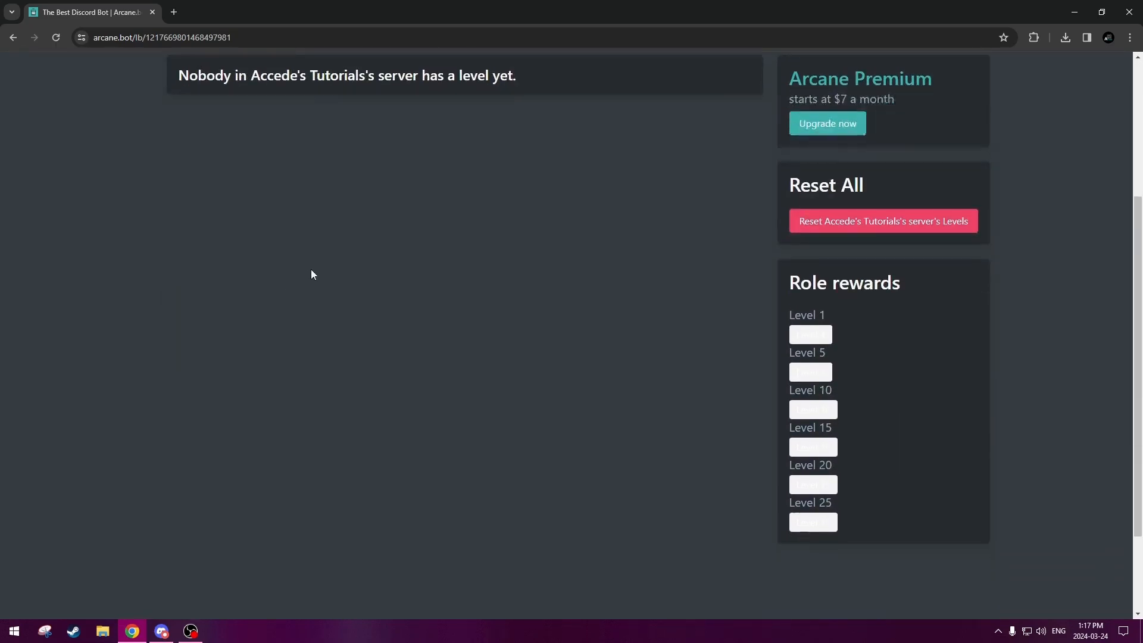
scroll(311, 272, up, 4)
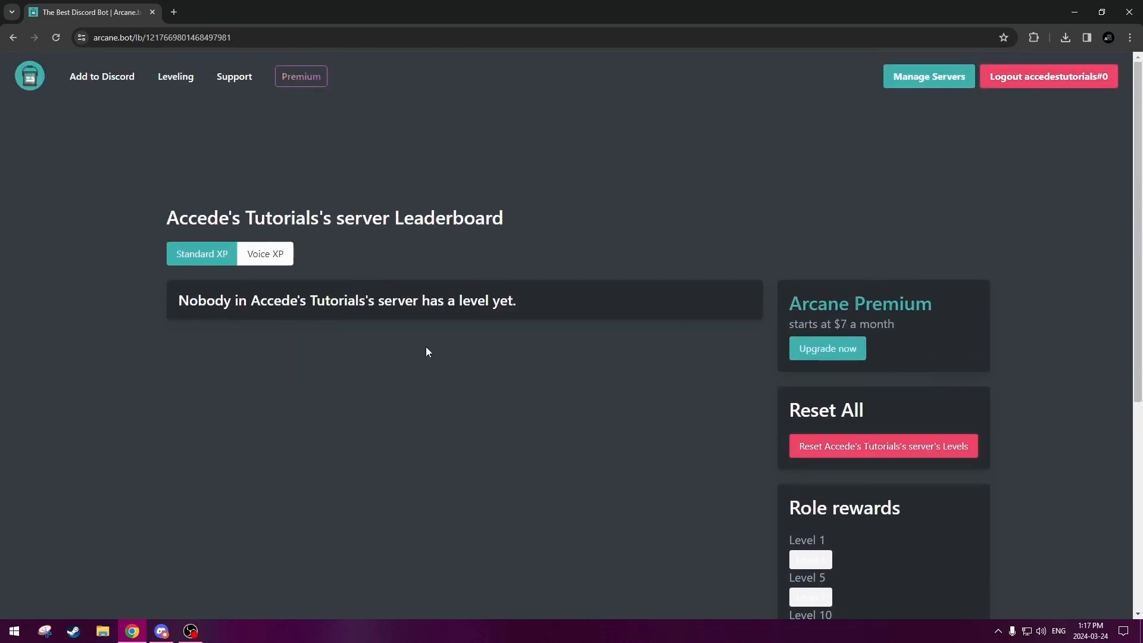
drag(190, 307, 526, 306)
click(526, 306)
drag(177, 302, 523, 311)
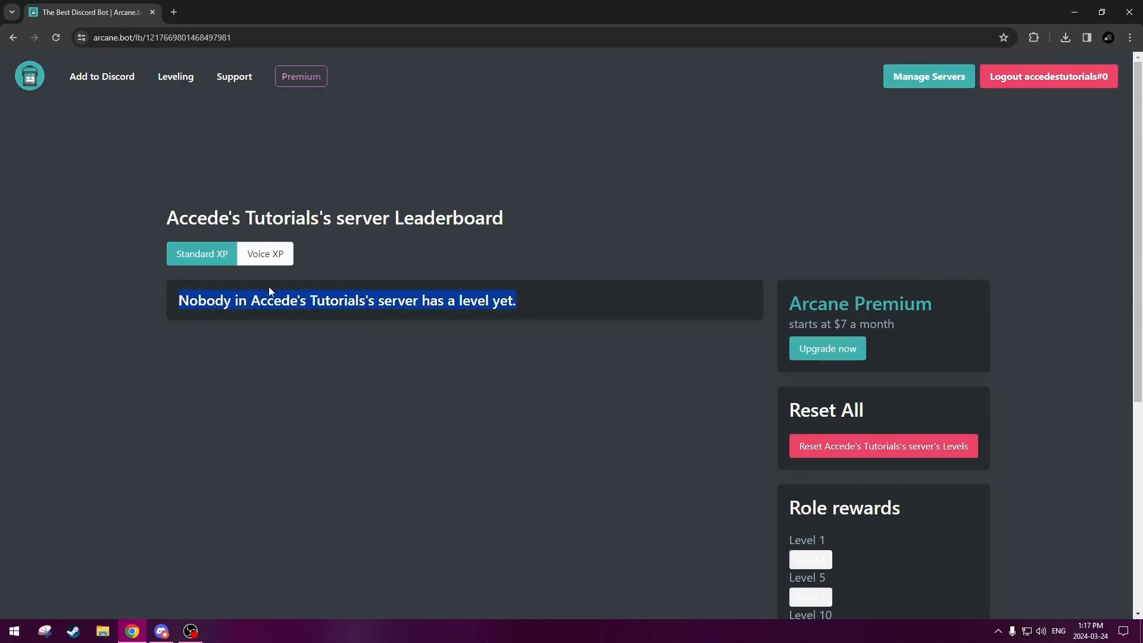
click(318, 300)
- Switch to Discord and send the message "hello" in the #general channel
click(162, 631)
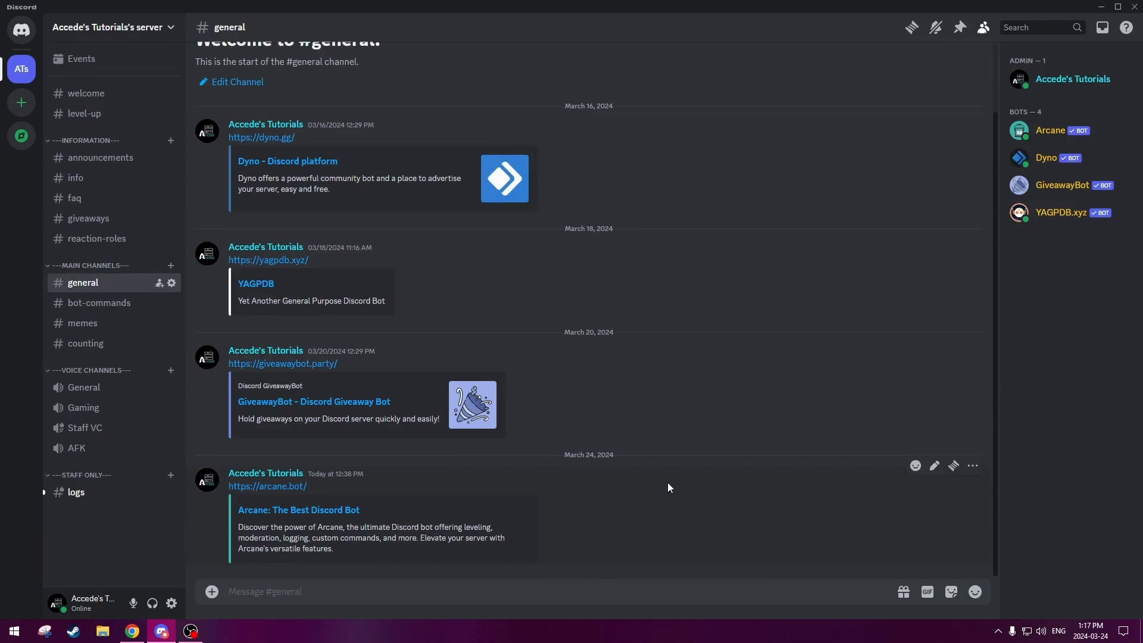
text(hello)
key(Return)
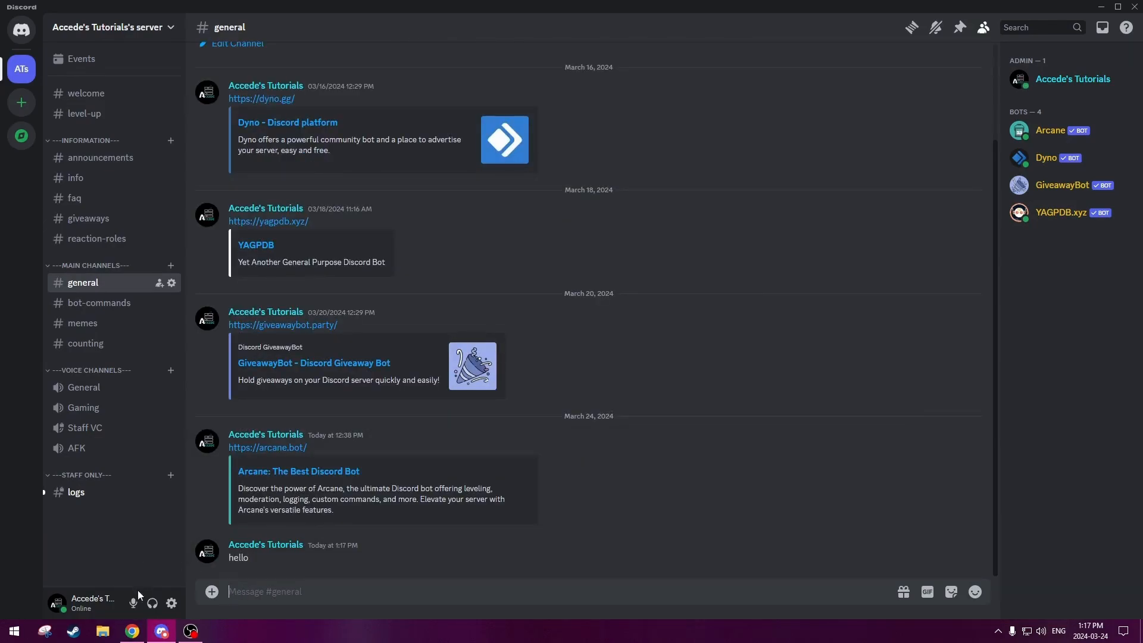
- Switch to the Arcane leaderboard in the browser and check the XP earned from the message sent in #general
click(133, 631)
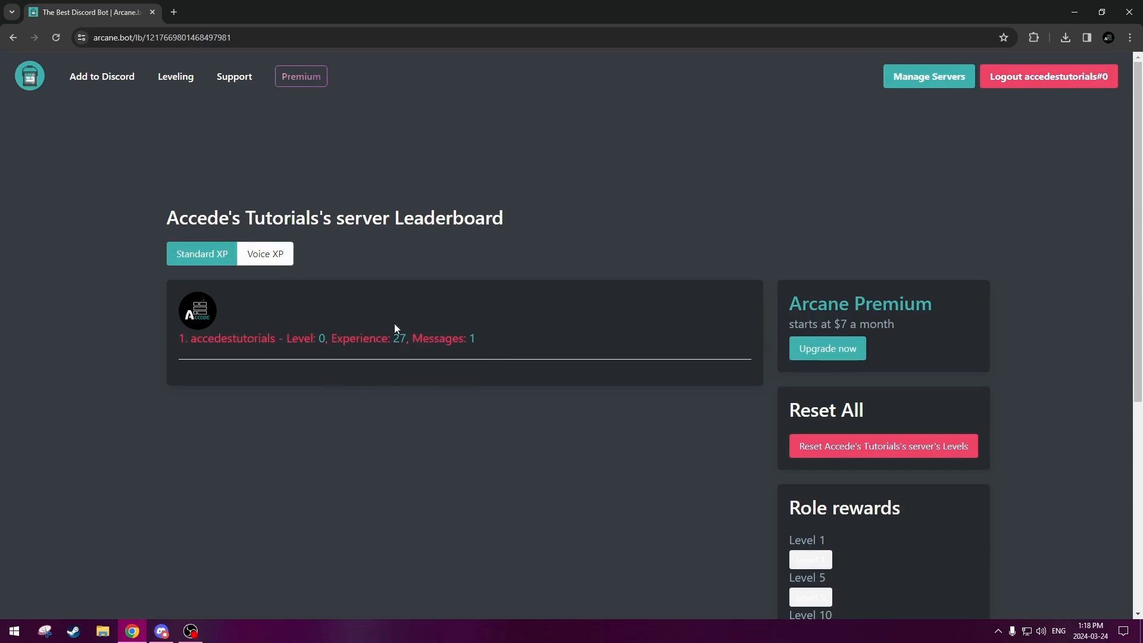
key(alt+Tab)
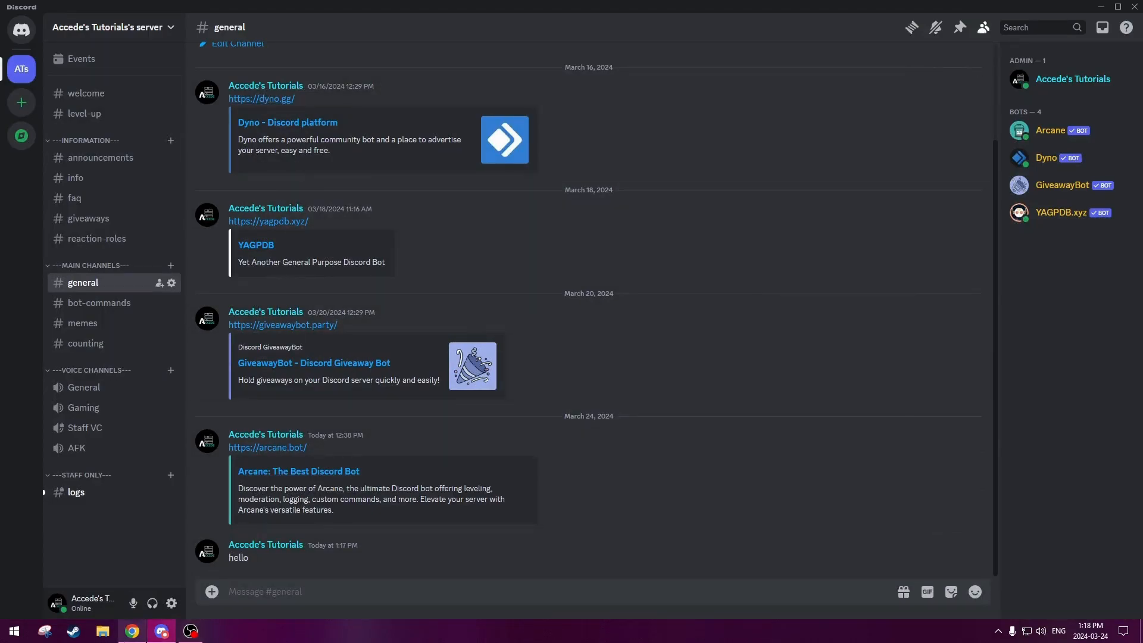
key(alt+Tab)
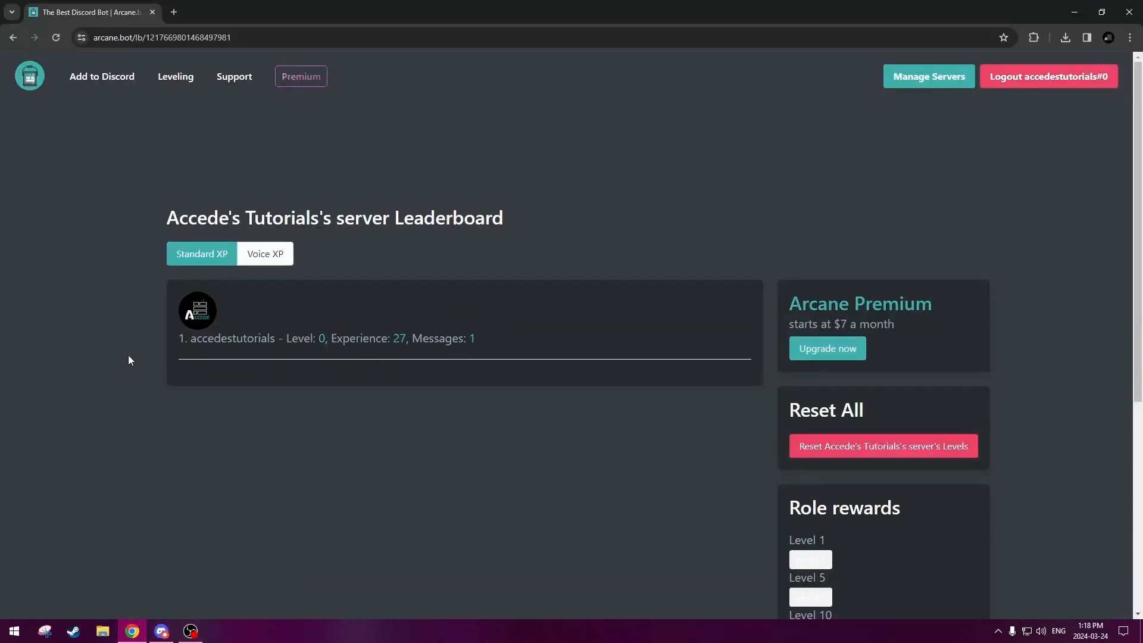
- Return to the Arcane leveling settings and review the role rewards, checking back on the "hello" message in Discord
click(13, 37)
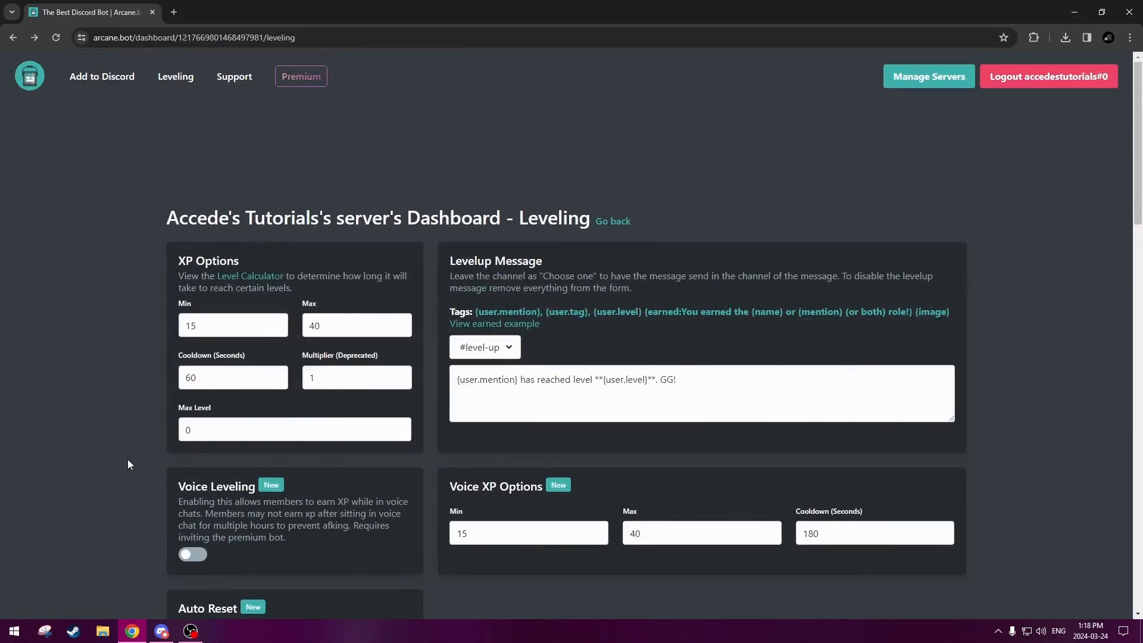
key(alt+Tab)
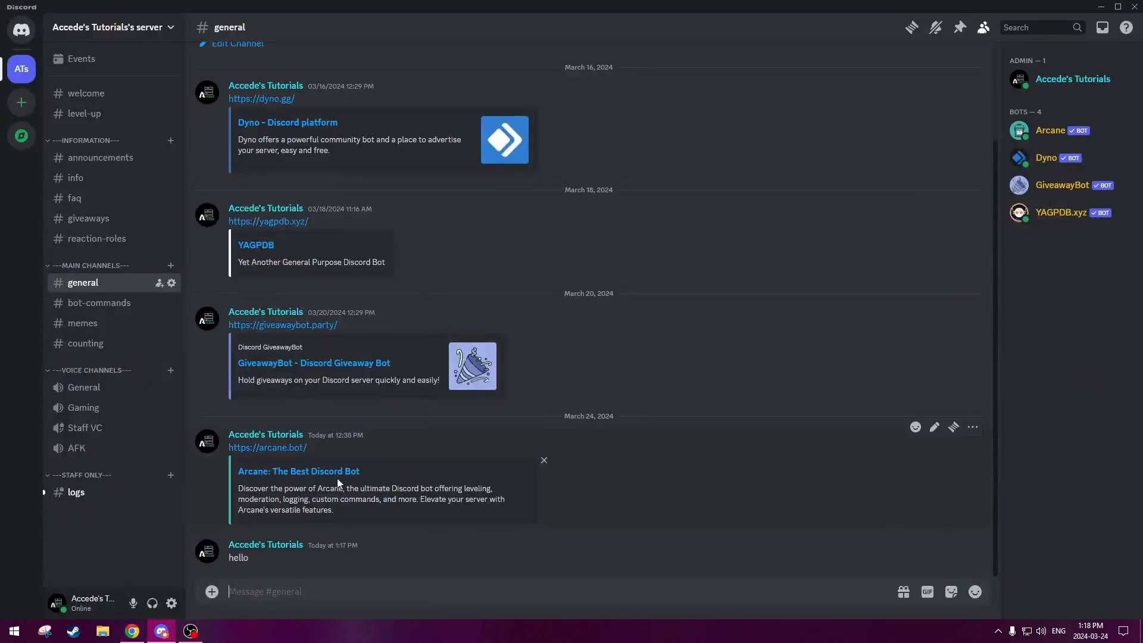
drag(260, 562, 233, 556)
click(267, 561)
click(133, 631)
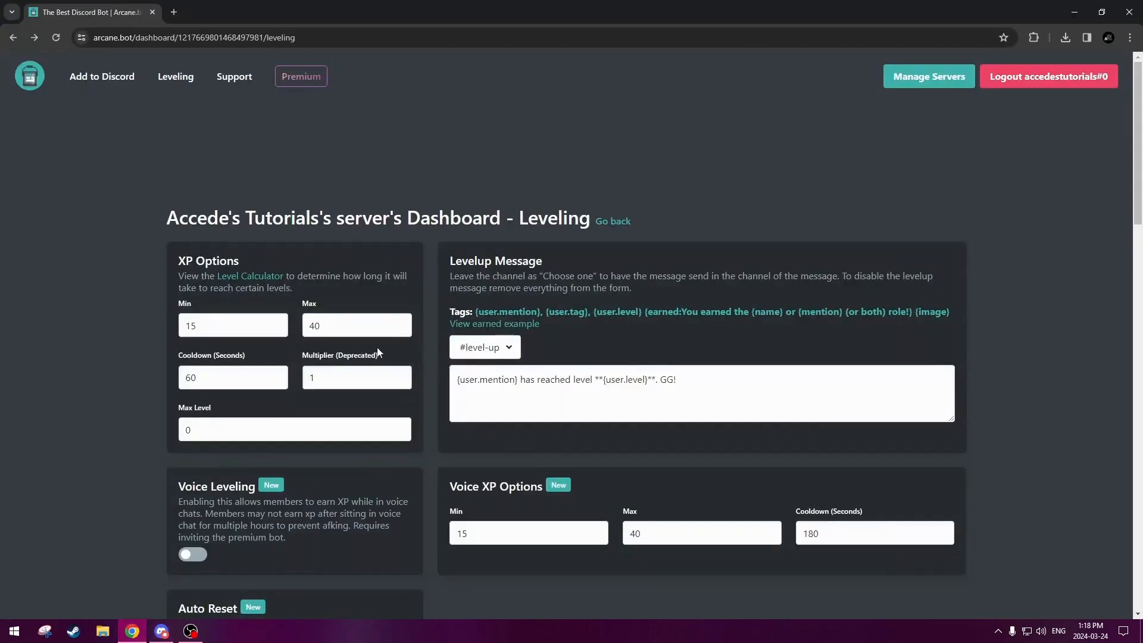
scroll(421, 351, down, 11)
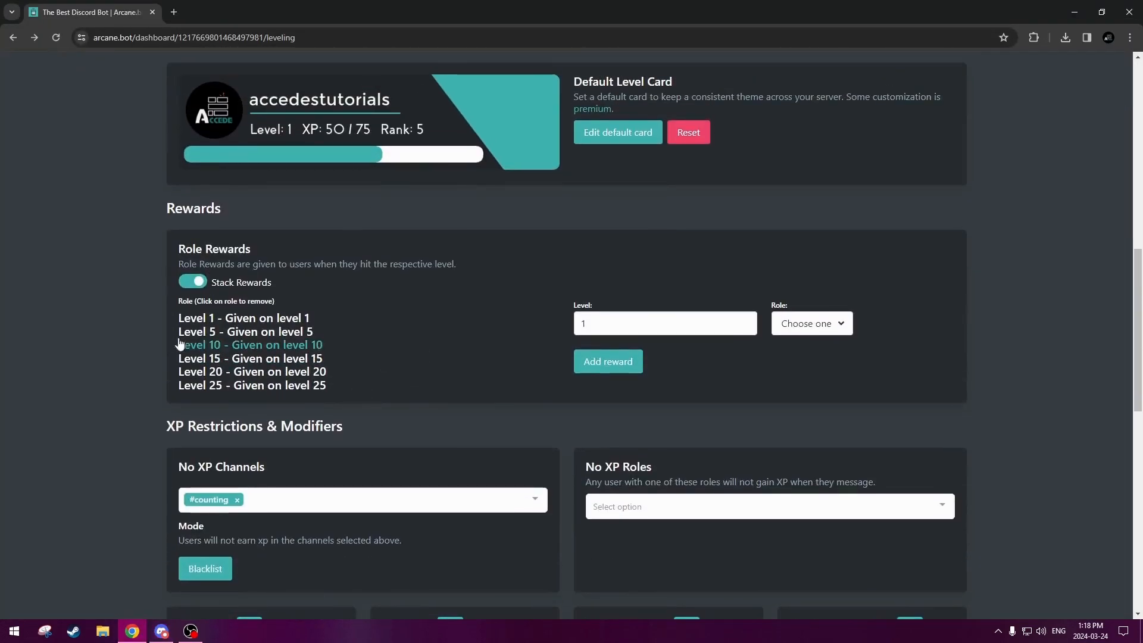
click(171, 635)
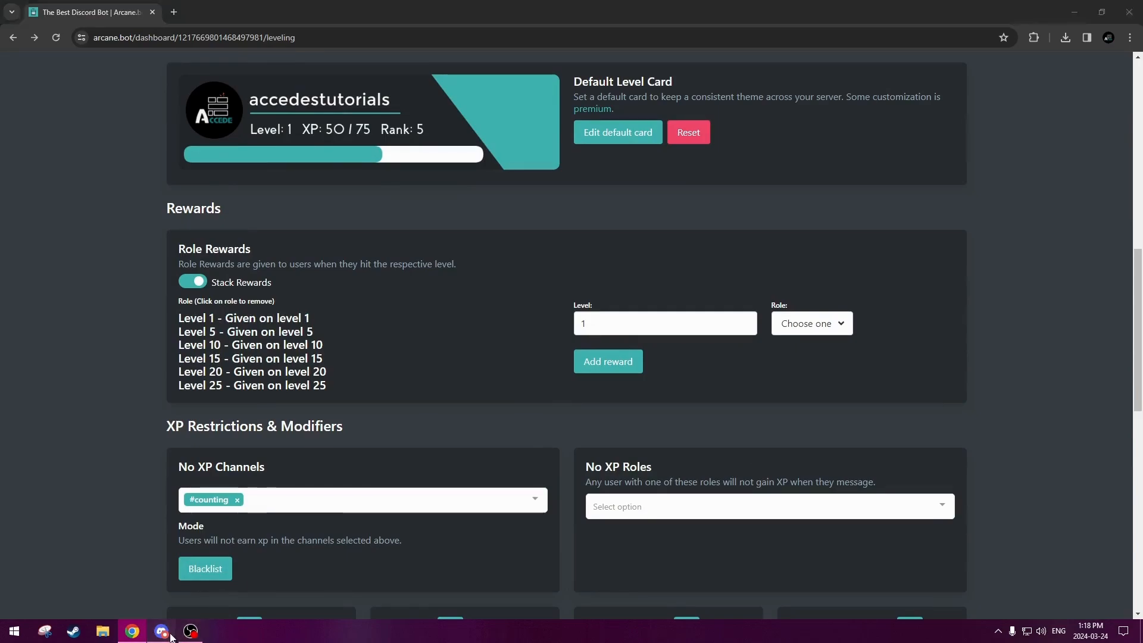
click(133, 631)
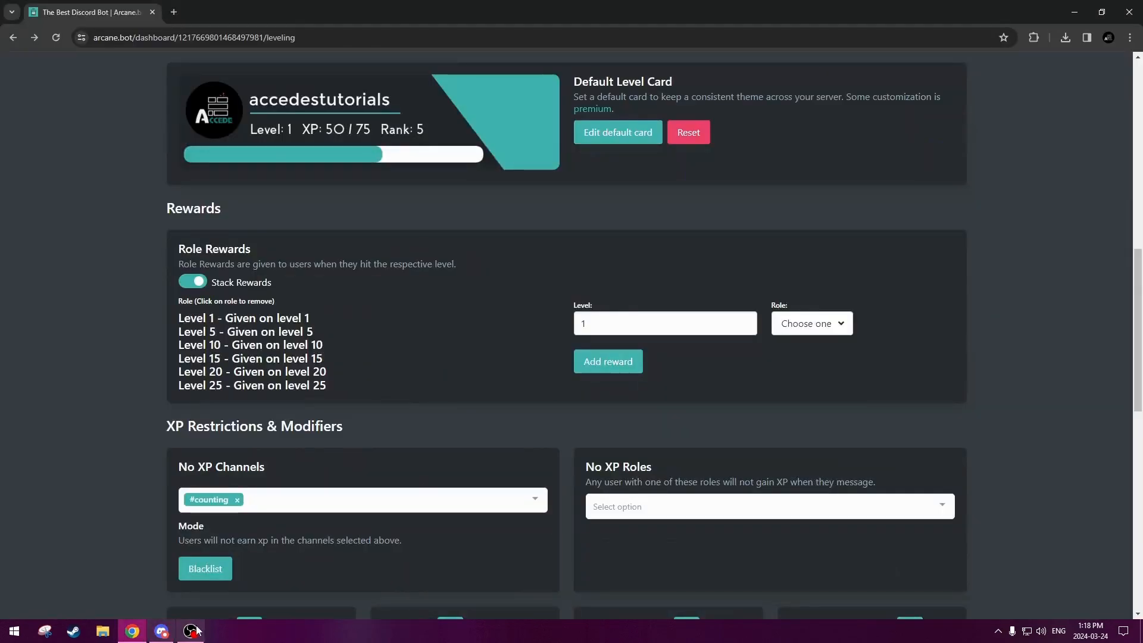
scroll(266, 469, up, 1)
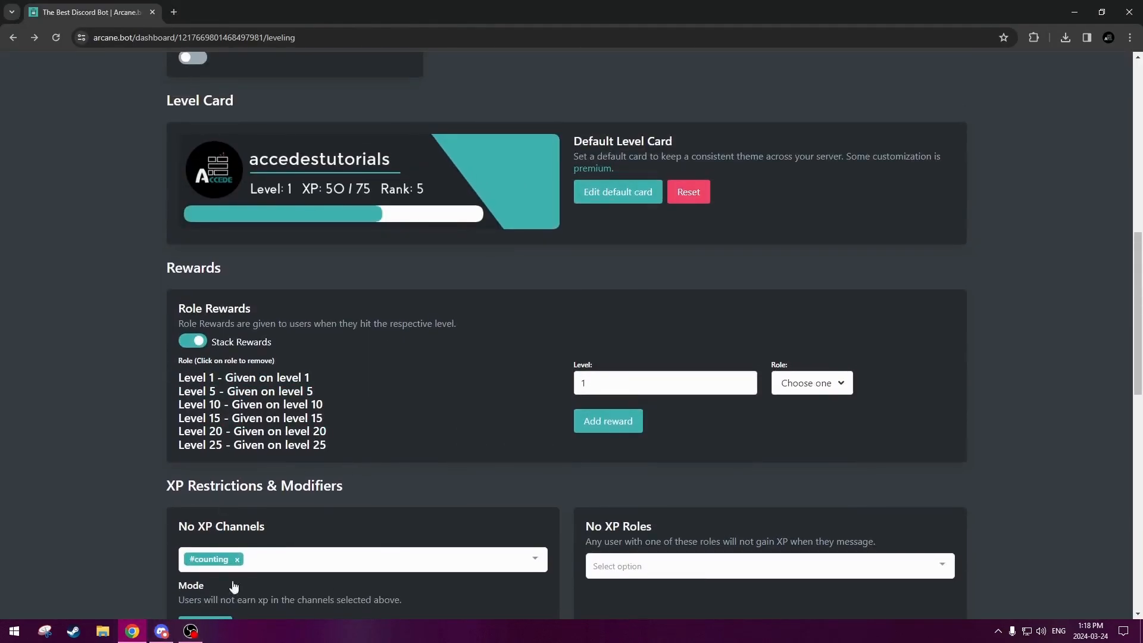
- Switch to Discord's #bot-commands channel and look through Arcane's slash commands down to the XP management commands
click(169, 635)
click(100, 303)
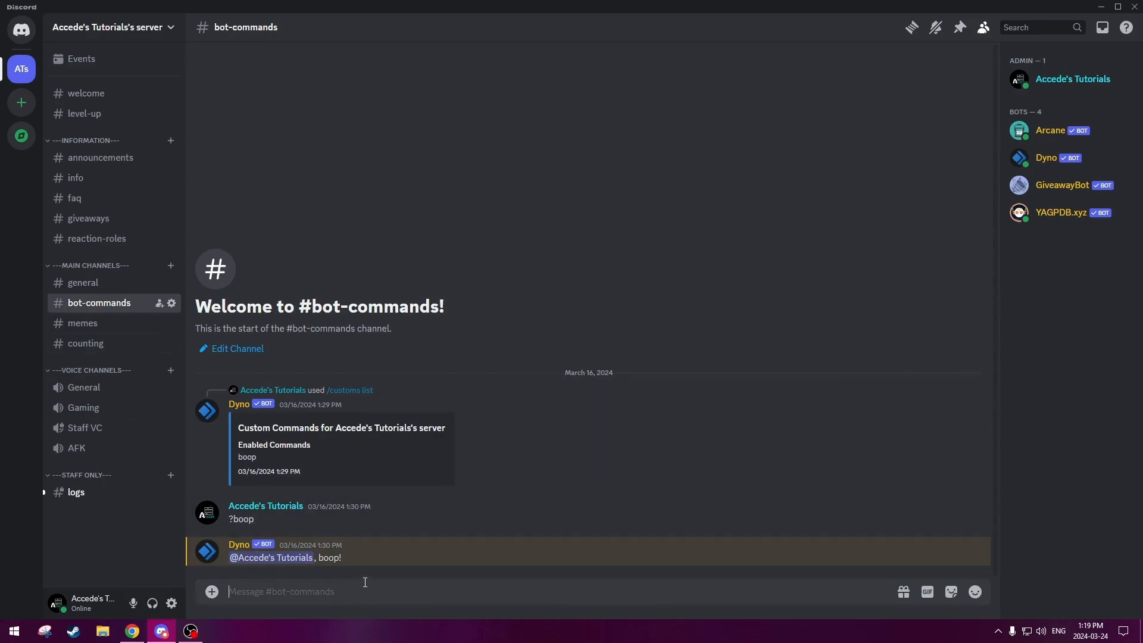
text(/)
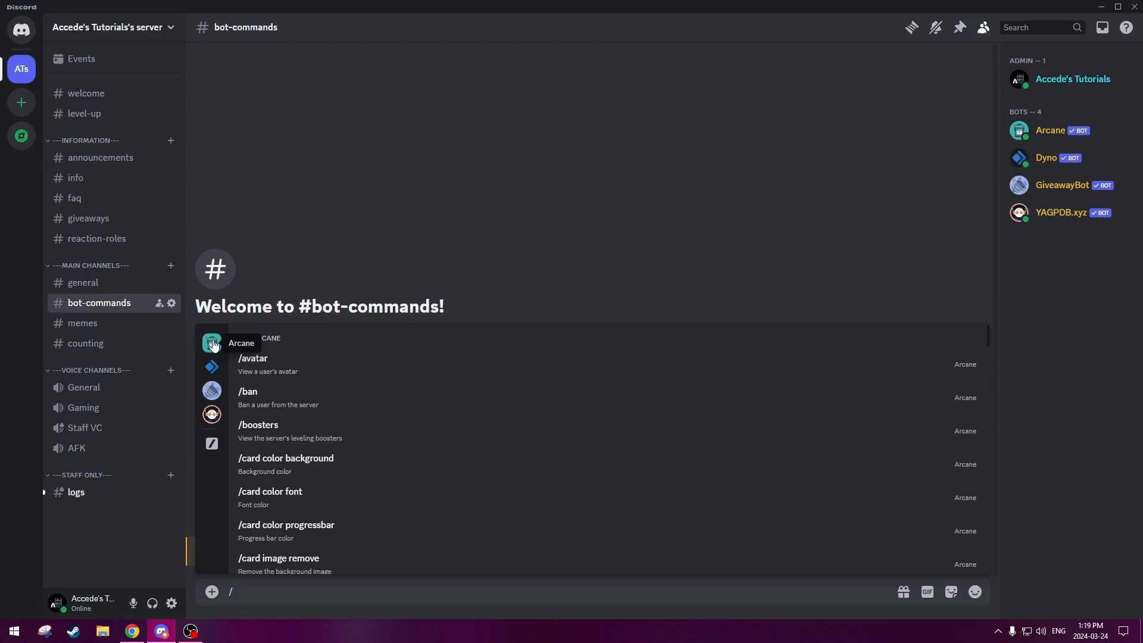
scroll(332, 426, down, 1)
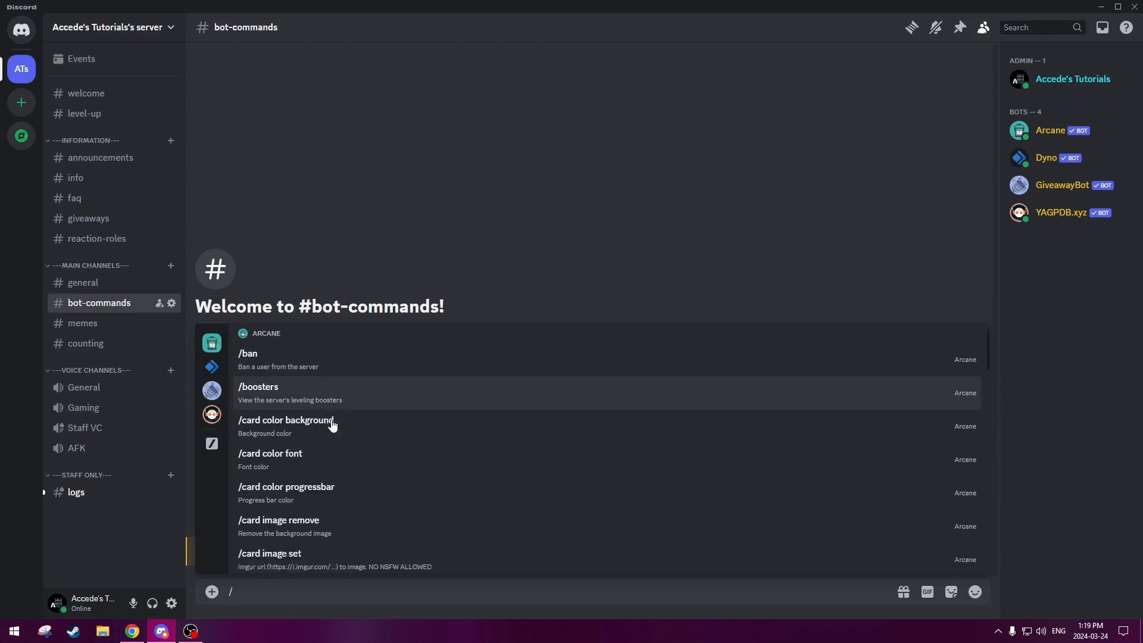
scroll(332, 425, down, 8)
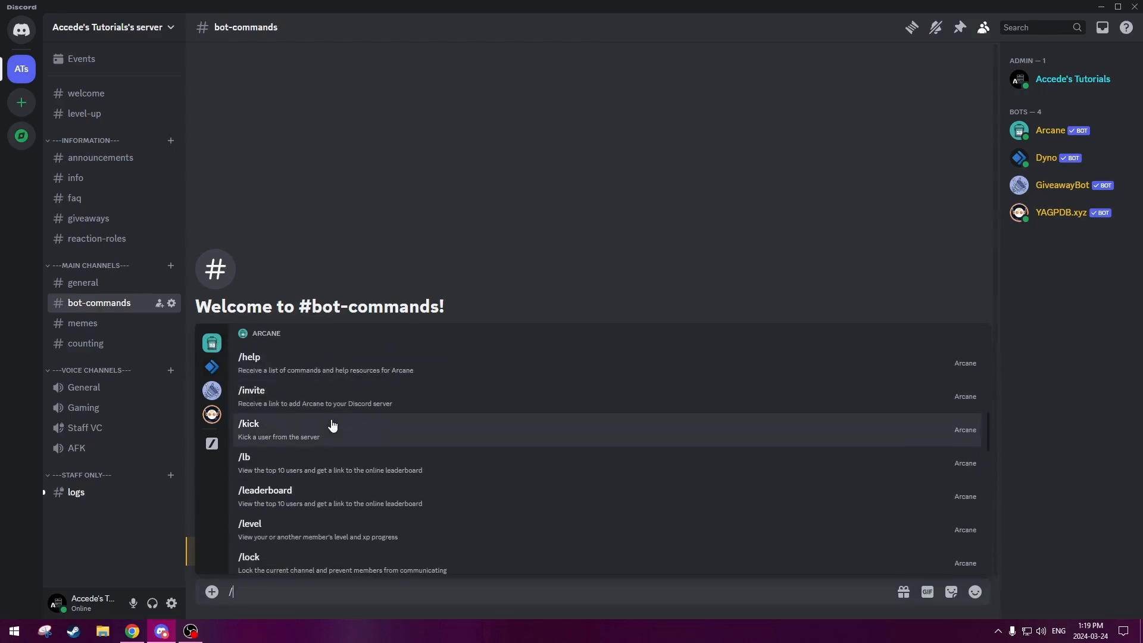
scroll(332, 425, down, 6)
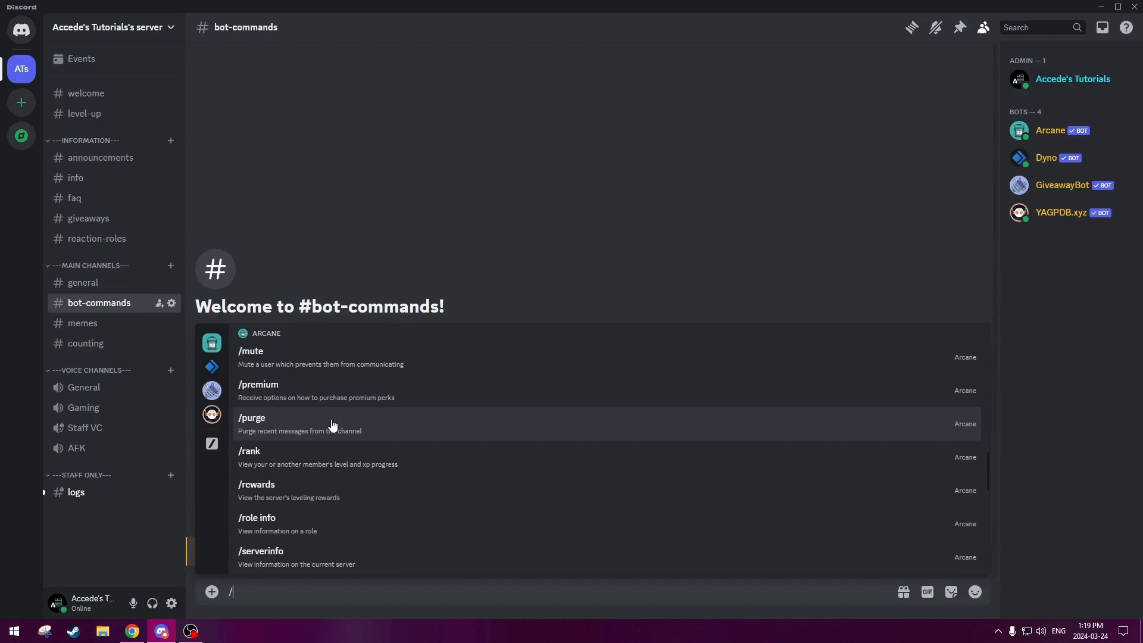
scroll(332, 425, down, 6)
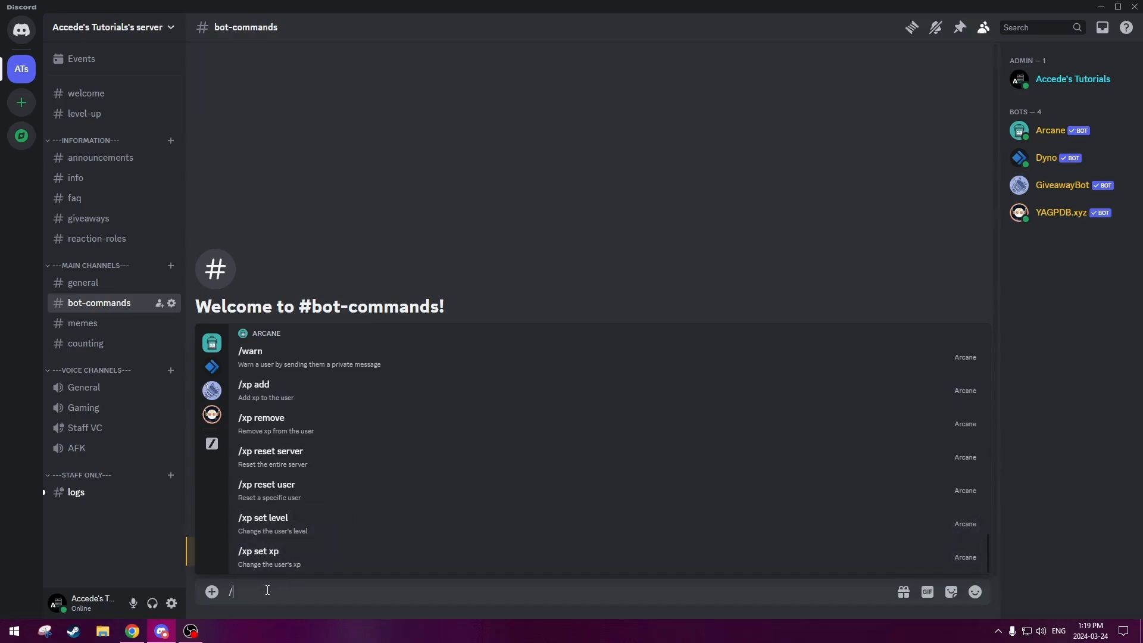
- Use Arcane's /xp set level command to set the admin account to level 5, and check the roles on its profile
text(xp set)
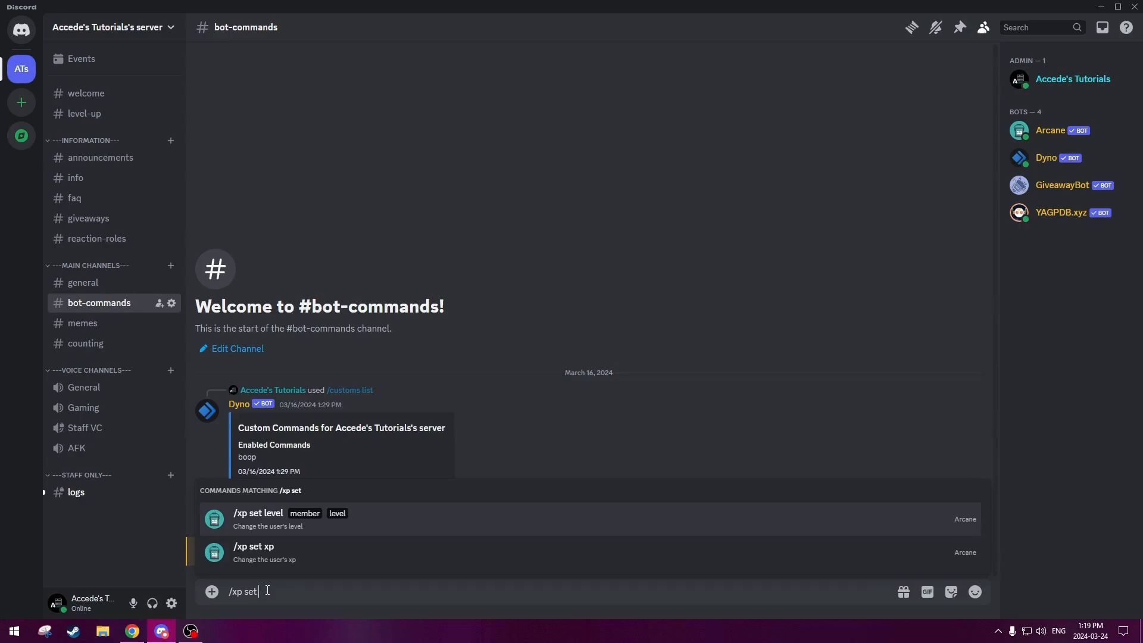
text( level)
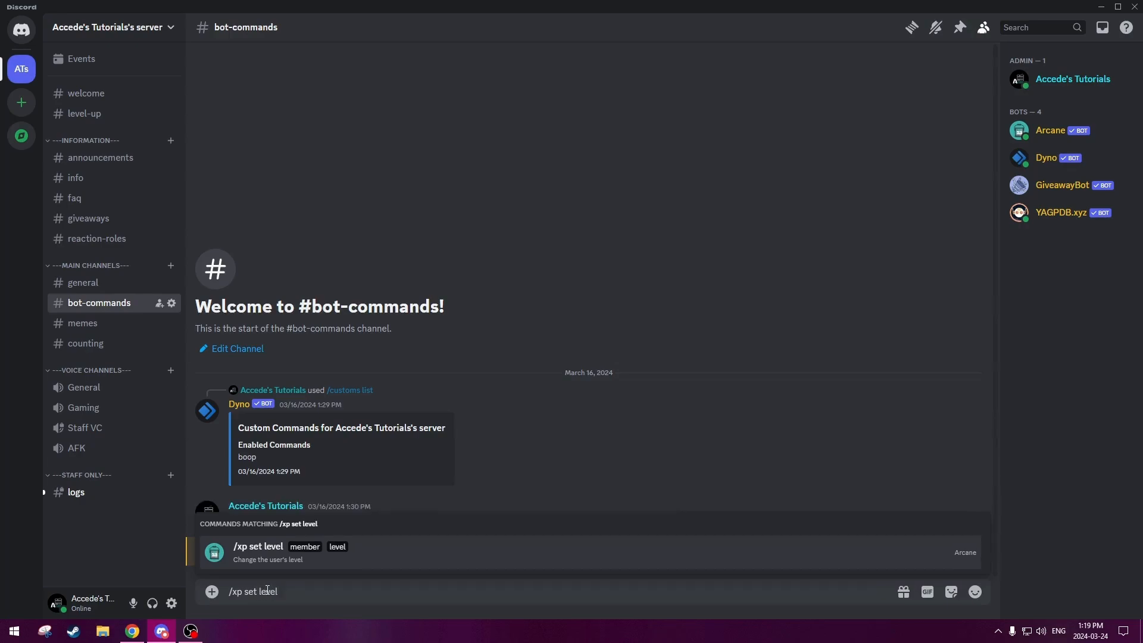
key(Tab)
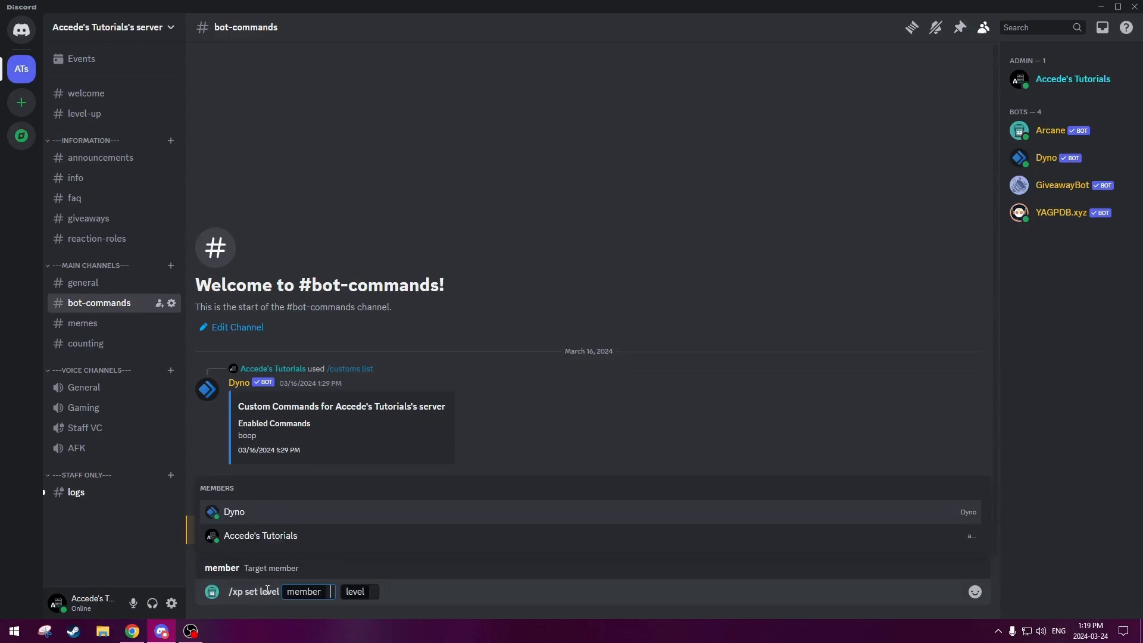
key(Down)
key(Tab)
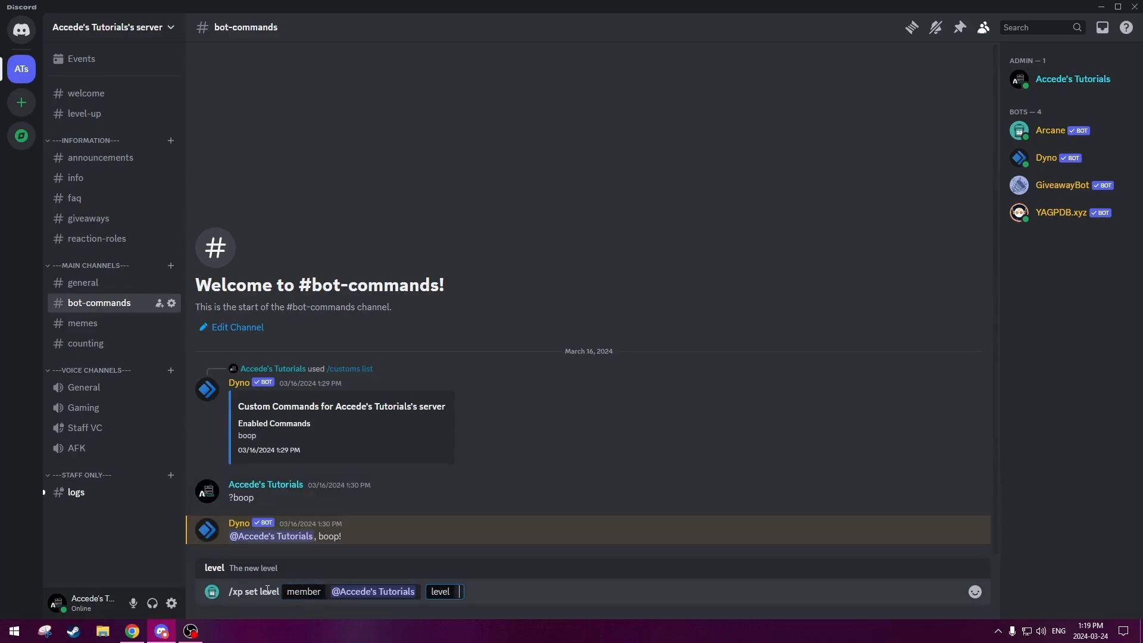
text(5)
key(Return)
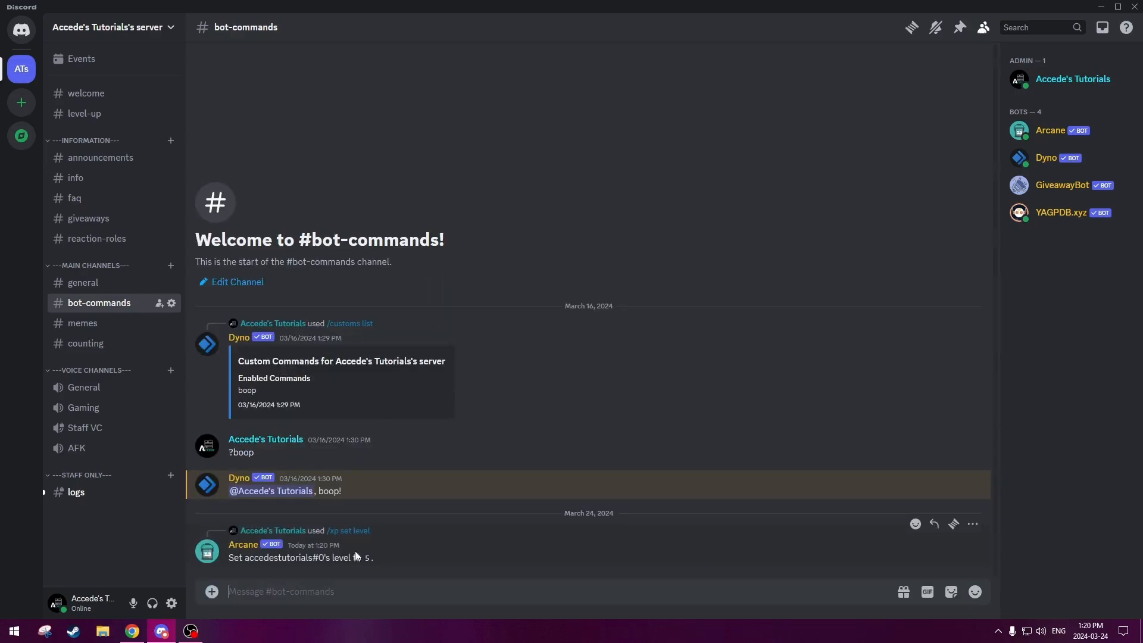
click(280, 443)
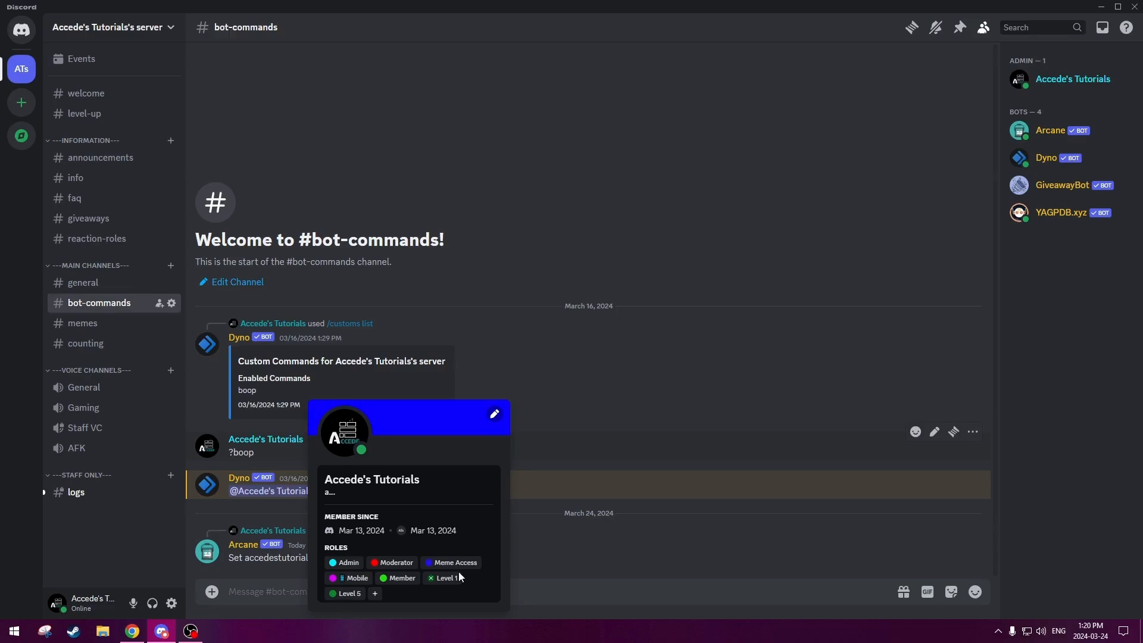
click(590, 498)
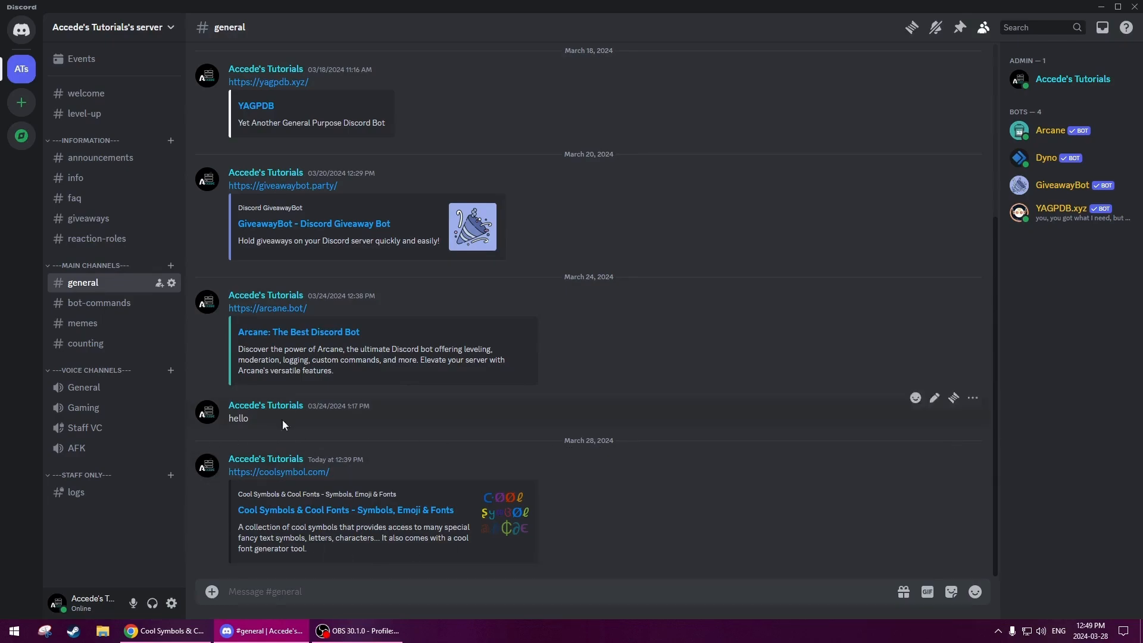
- Open the coolsymbol.com link from #general and look through the symbol categories, including stars, brackets, arrows and hearts
click(263, 475)
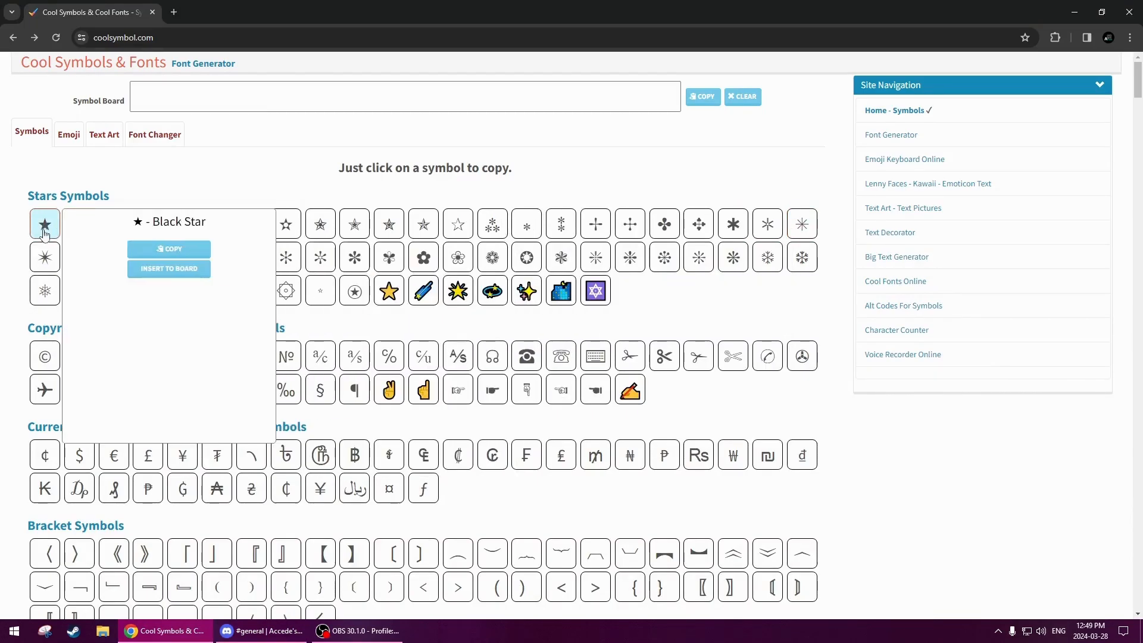
scroll(823, 284, down, 20)
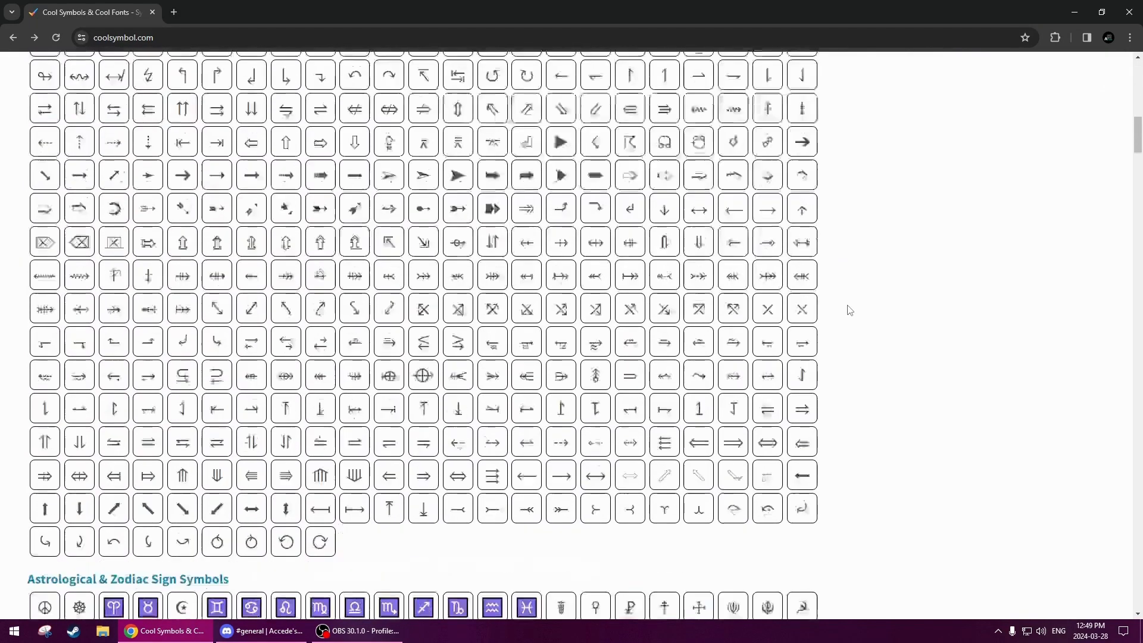
scroll(852, 303, down, 20)
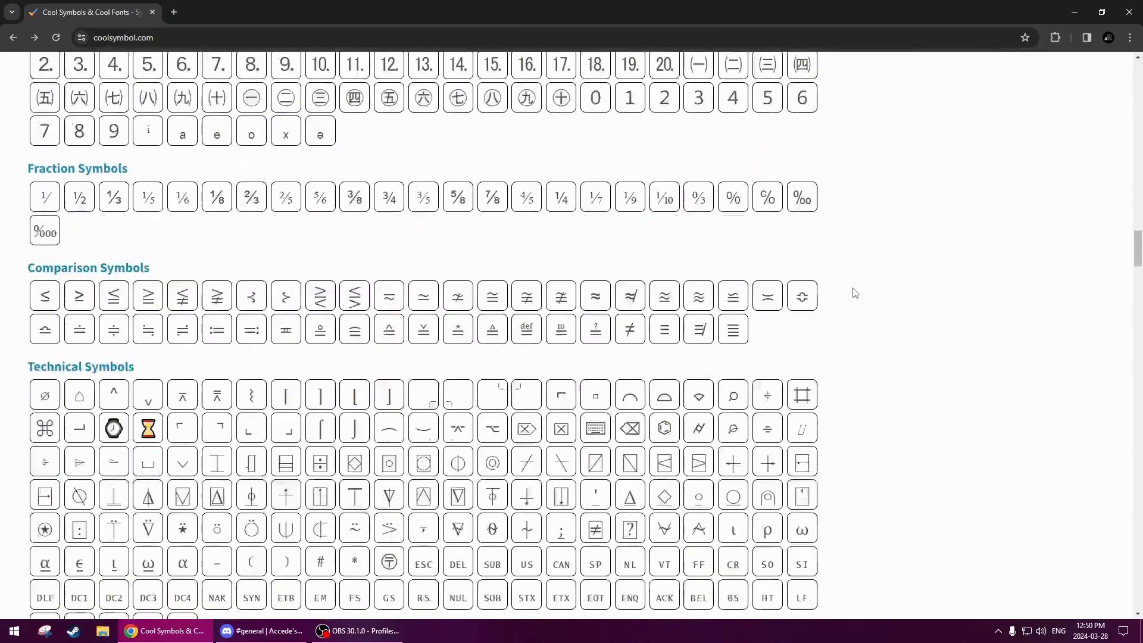
scroll(856, 293, down, 20)
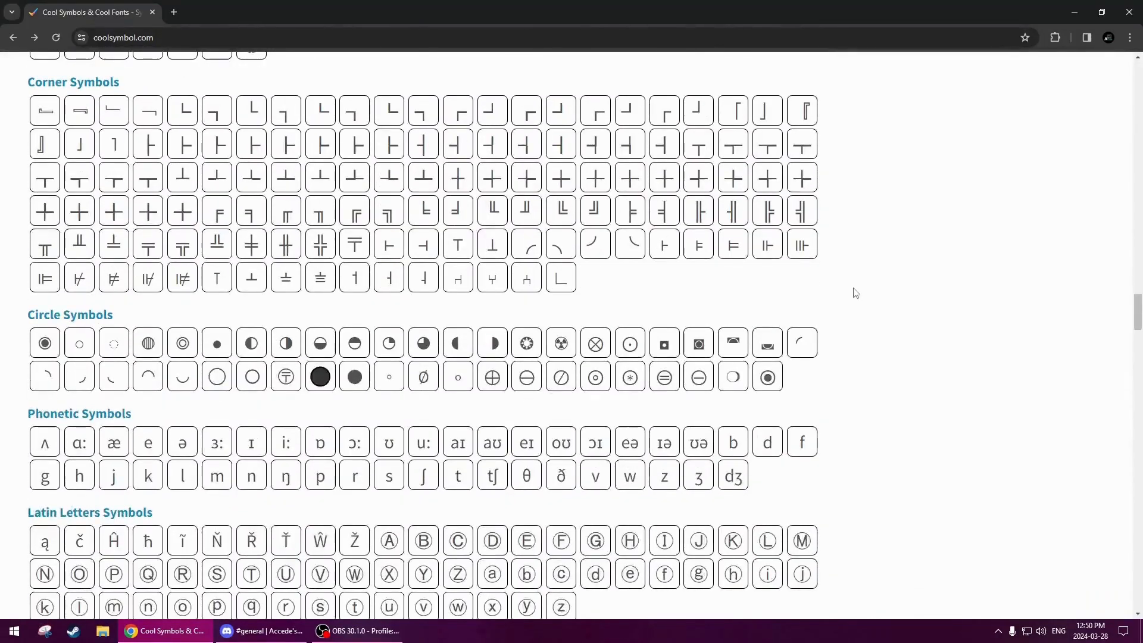
scroll(855, 293, down, 4)
scroll(855, 292, up, 15)
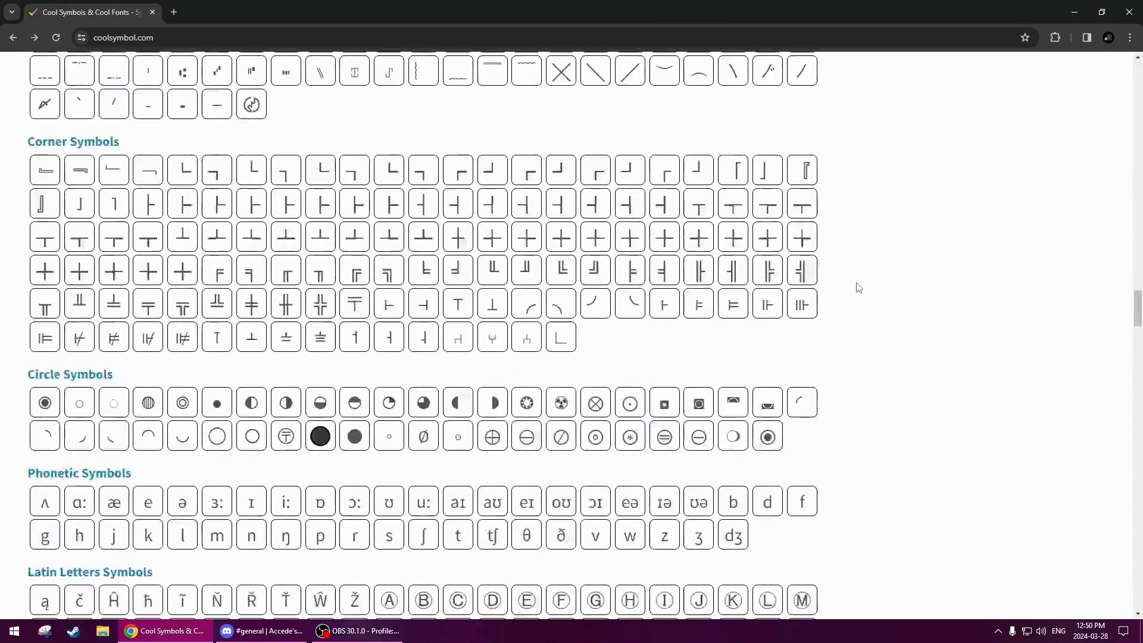
scroll(856, 290, down, 7)
scroll(855, 288, up, 20)
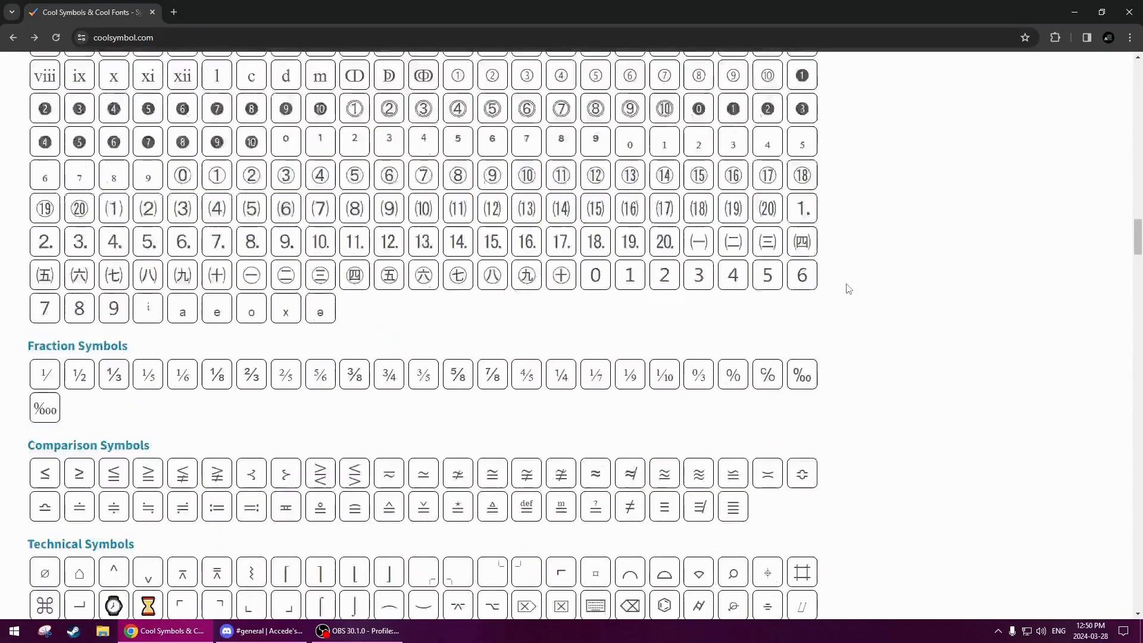
scroll(845, 289, up, 20)
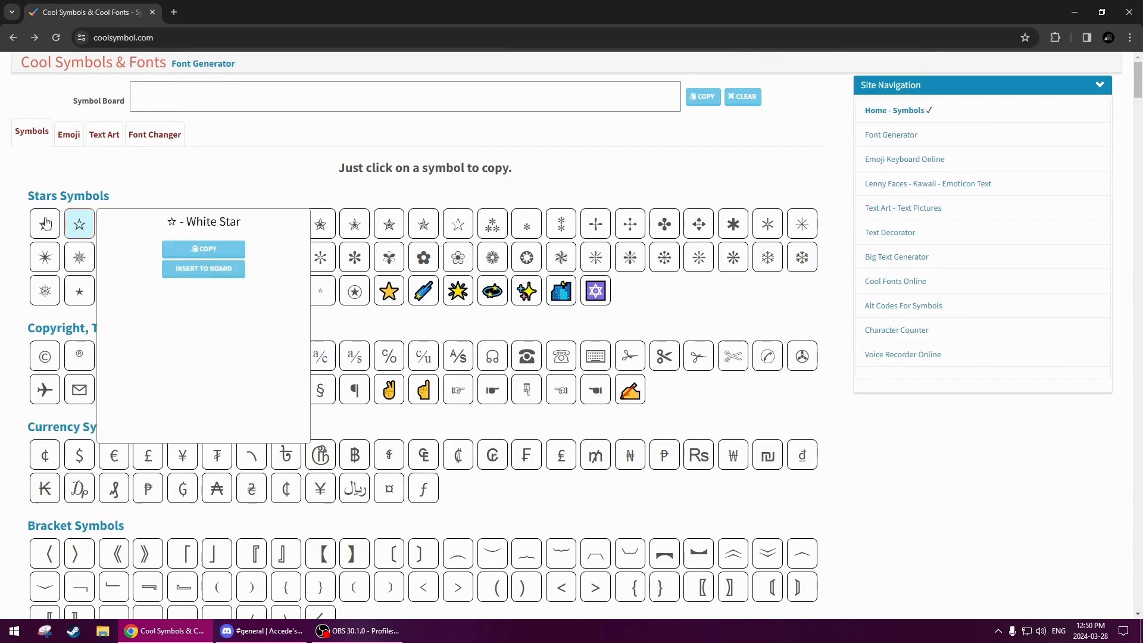
scroll(874, 480, down, 15)
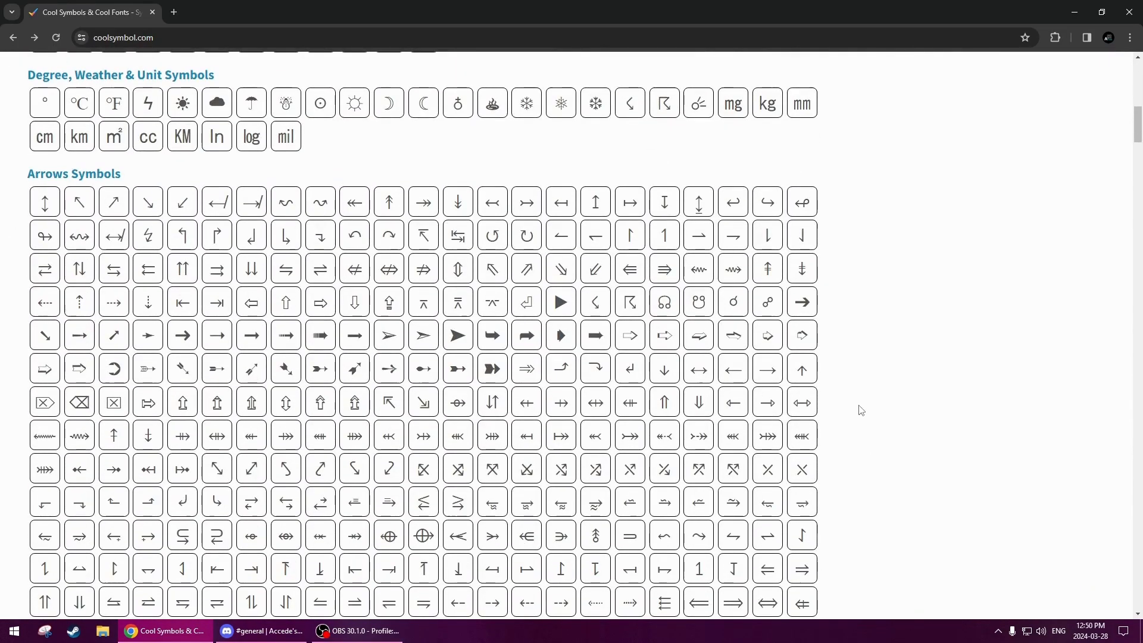
scroll(858, 384, up, 12)
scroll(825, 297, down, 5)
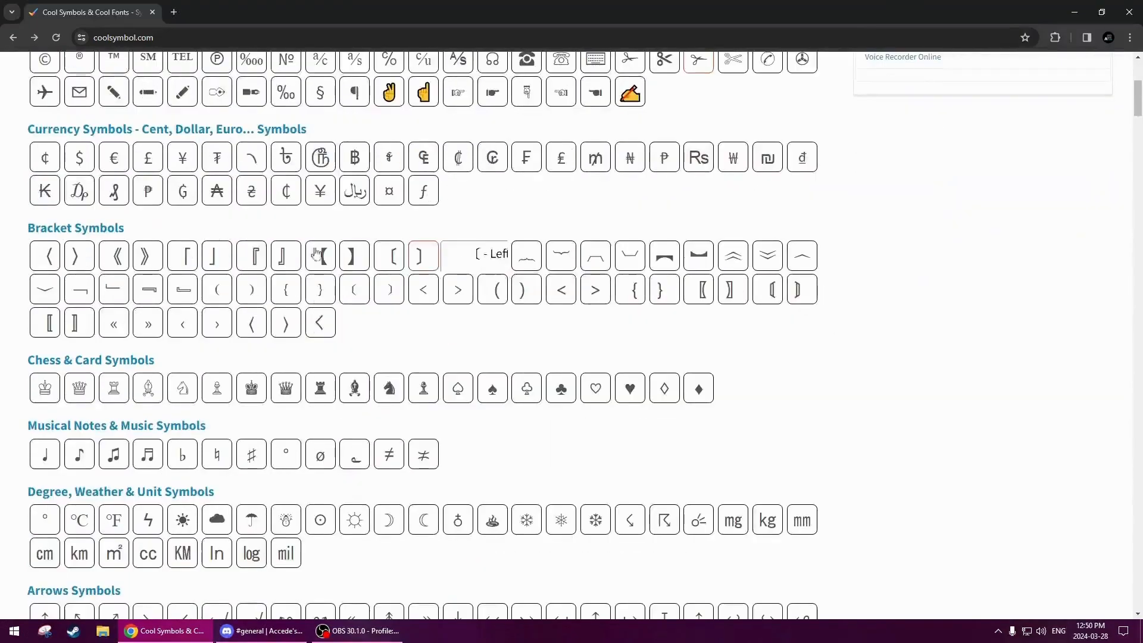
scroll(857, 268, down, 6)
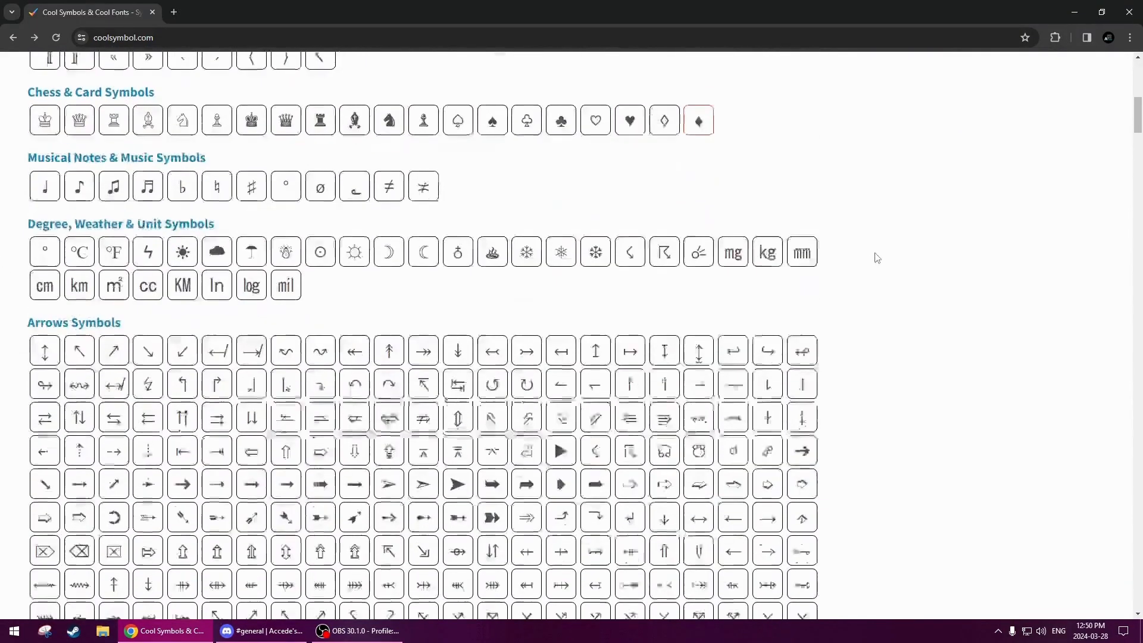
scroll(864, 298, down, 12)
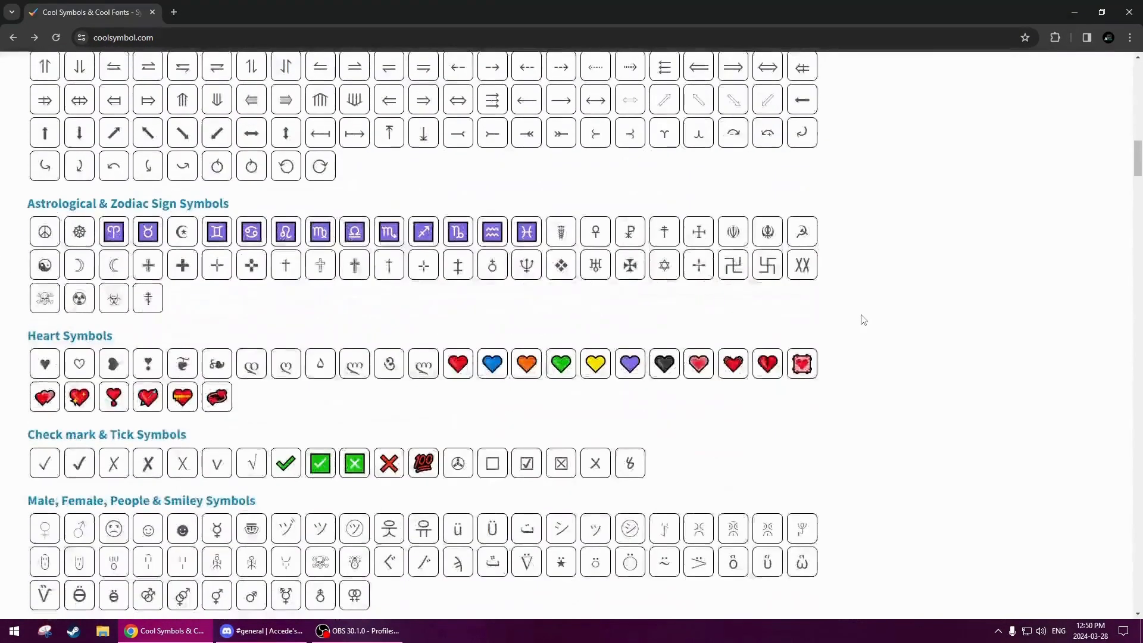
scroll(865, 318, up, 11)
scroll(863, 310, up, 12)
scroll(847, 257, down, 3)
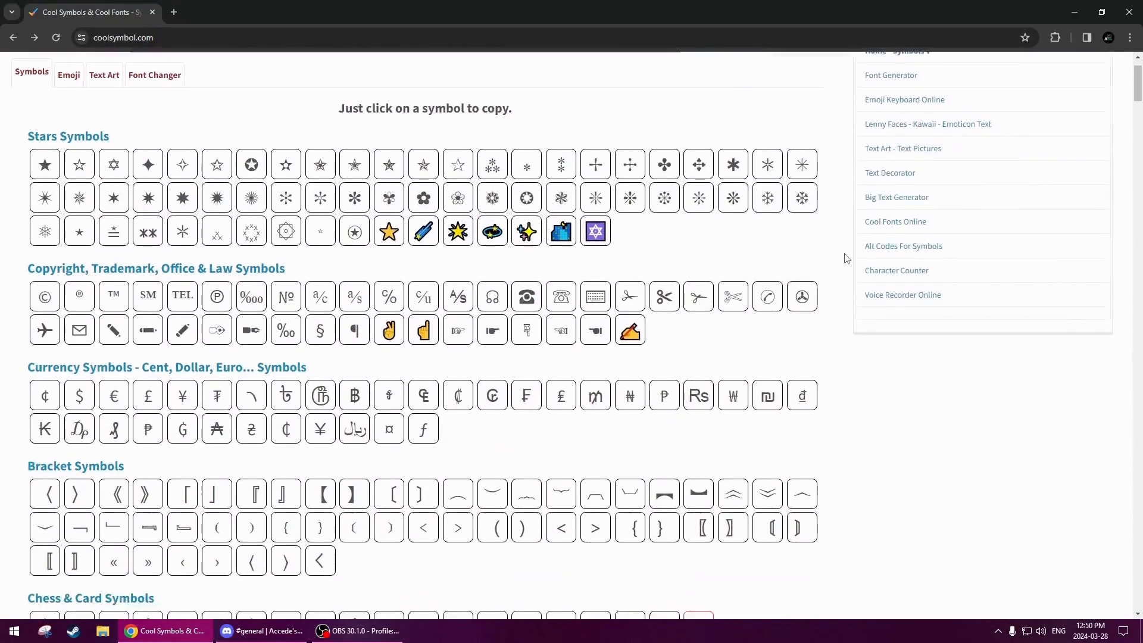
scroll(847, 257, down, 2)
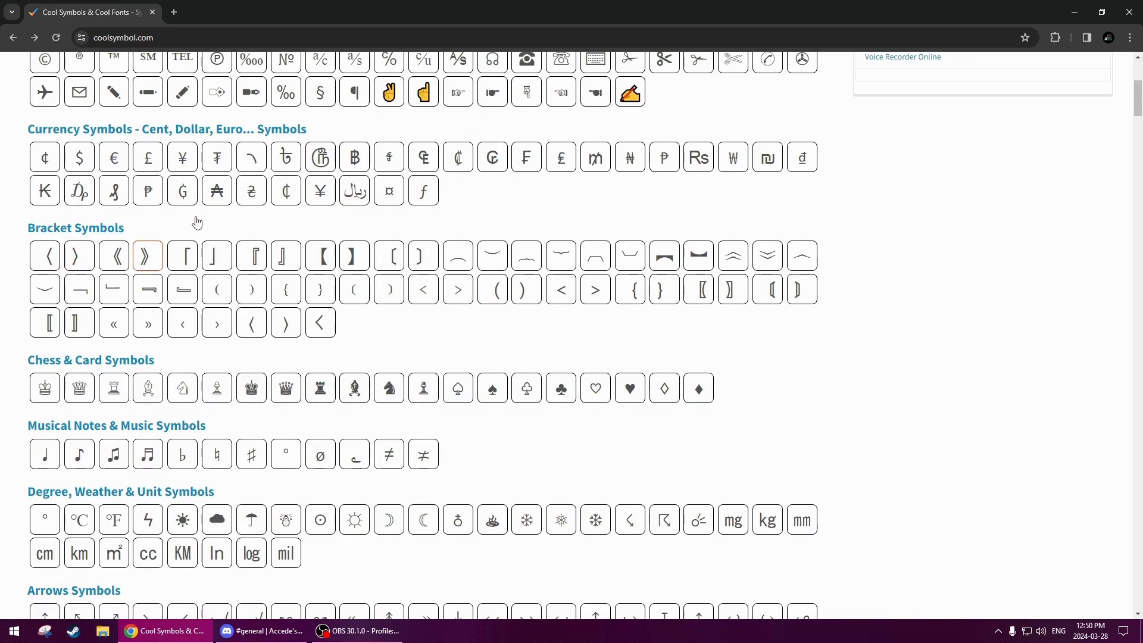
- Switch to Discord to check the channel category names, and return to coolsymbol.com to examine the bracket symbols
click(262, 631)
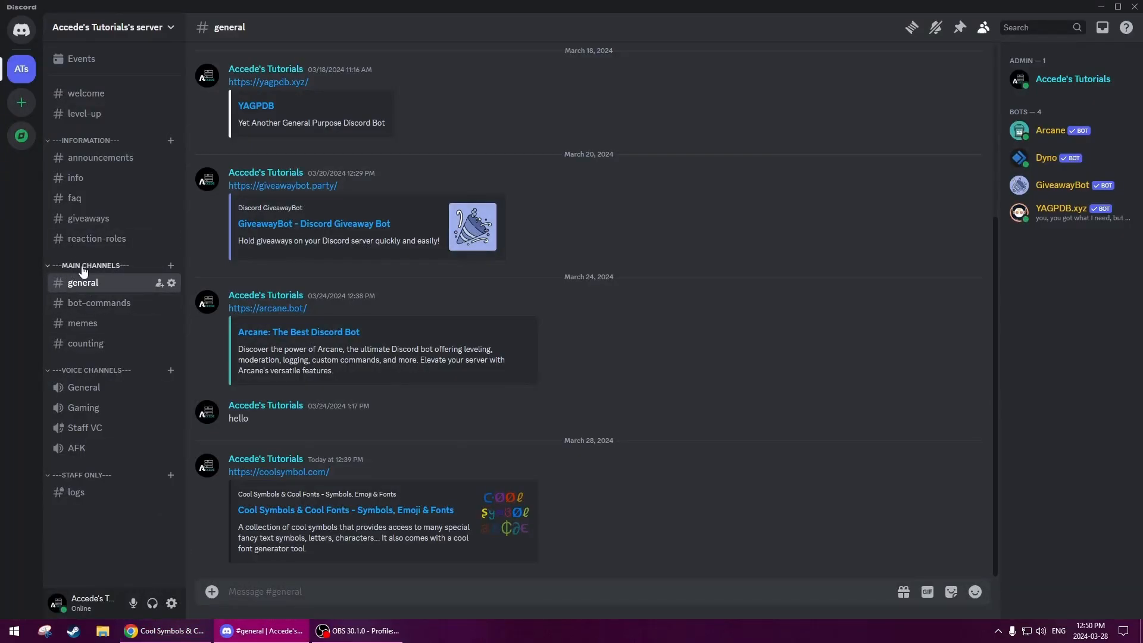
click(172, 638)
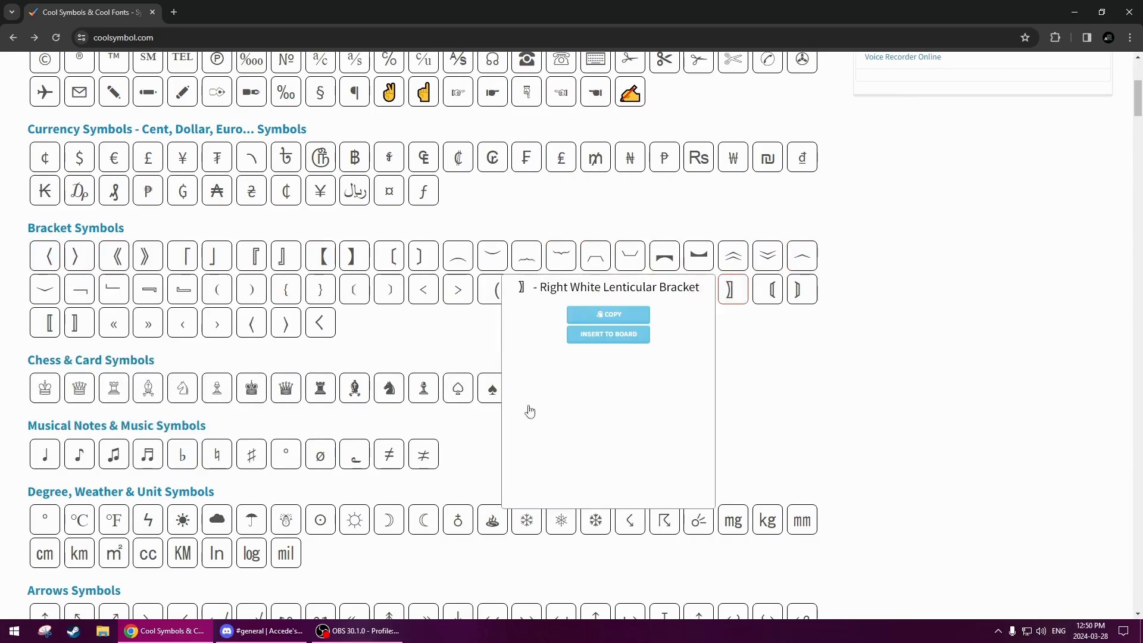
scroll(915, 357, down, 10)
scroll(919, 337, up, 12)
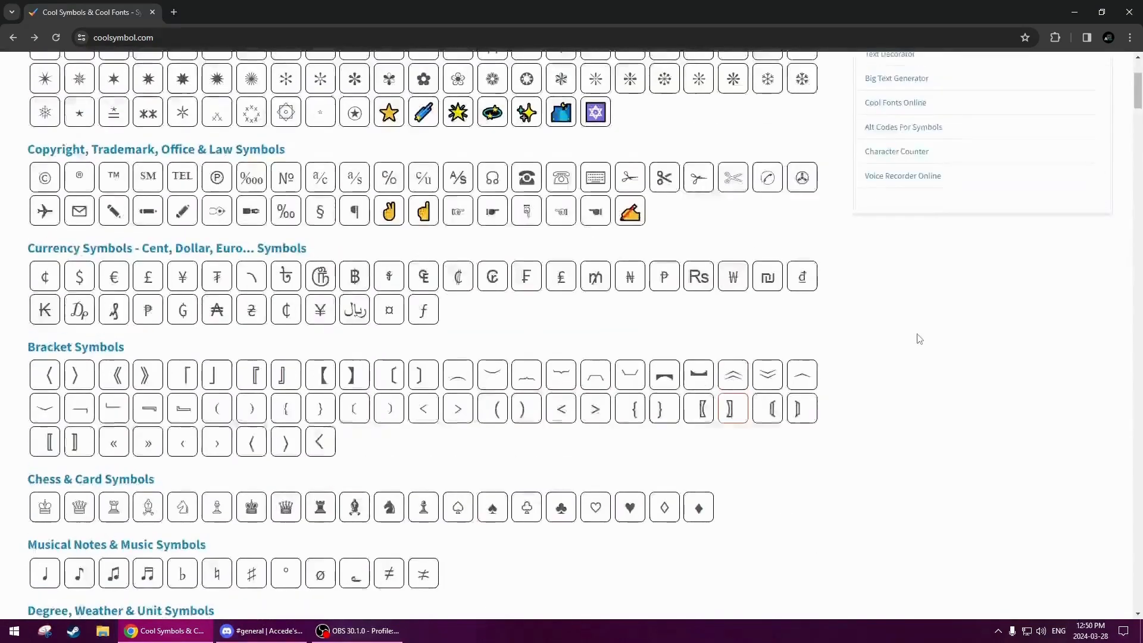
scroll(914, 337, down, 2)
scroll(915, 339, up, 2)
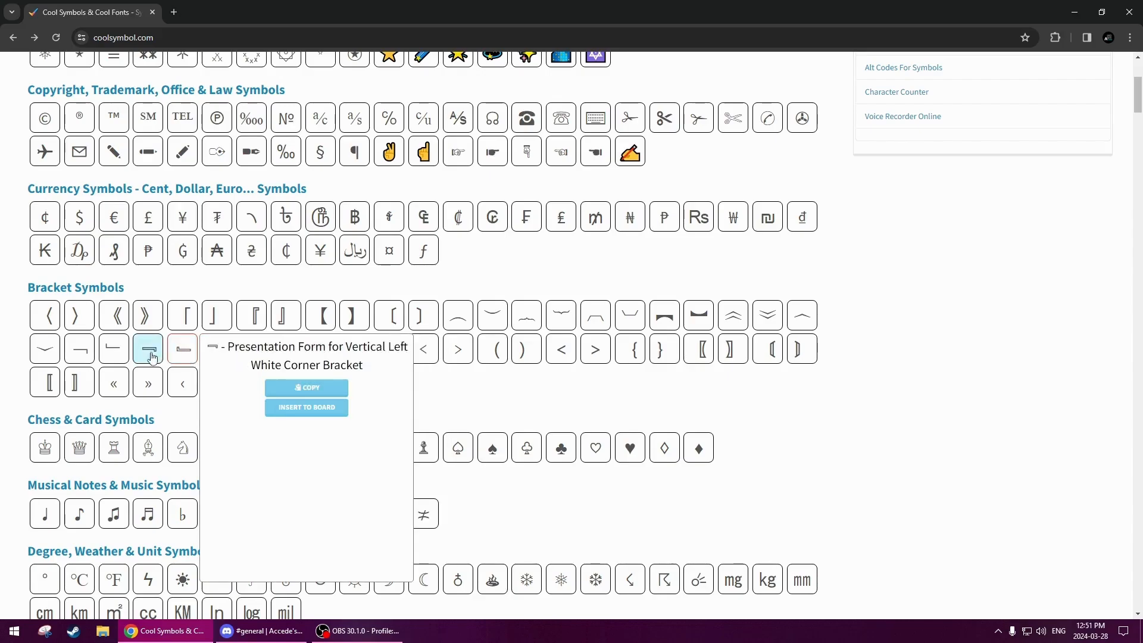
- Copy the ﹄ vertical white corner bracket from the Bracket Symbols and dismiss the copy notice
mouse_move(184, 351)
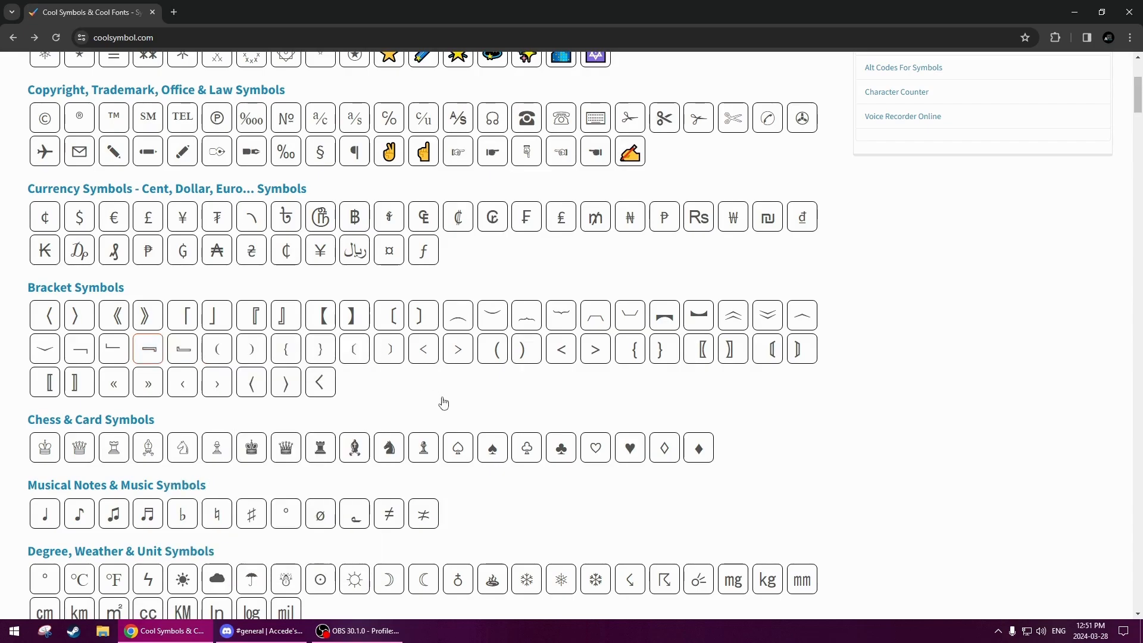
click(185, 353)
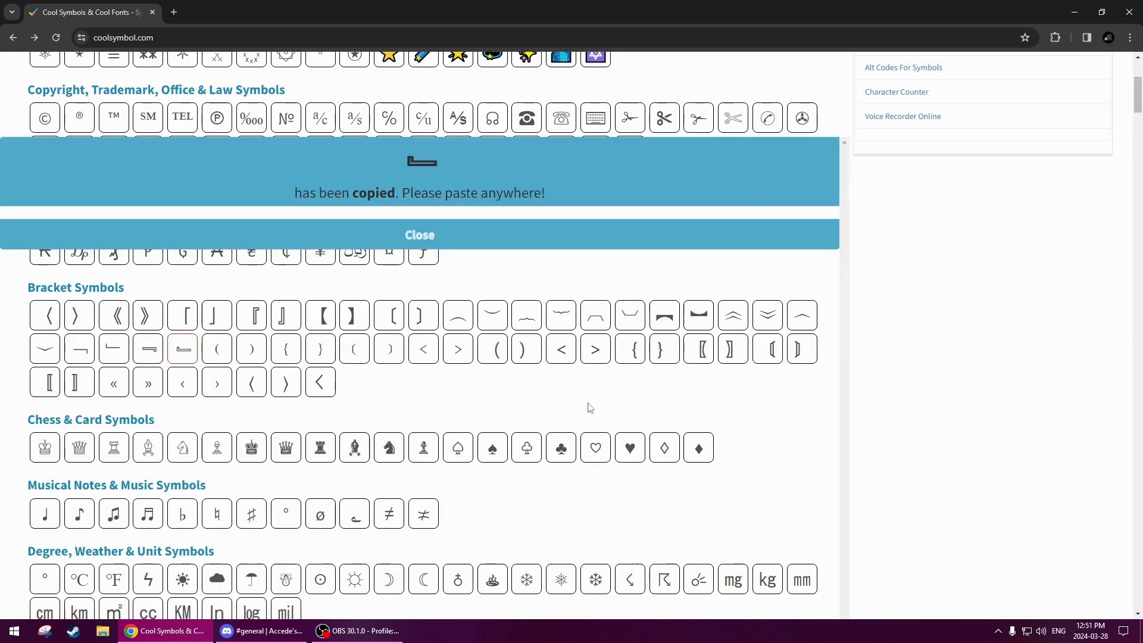
click(384, 230)
mouse_move(189, 353)
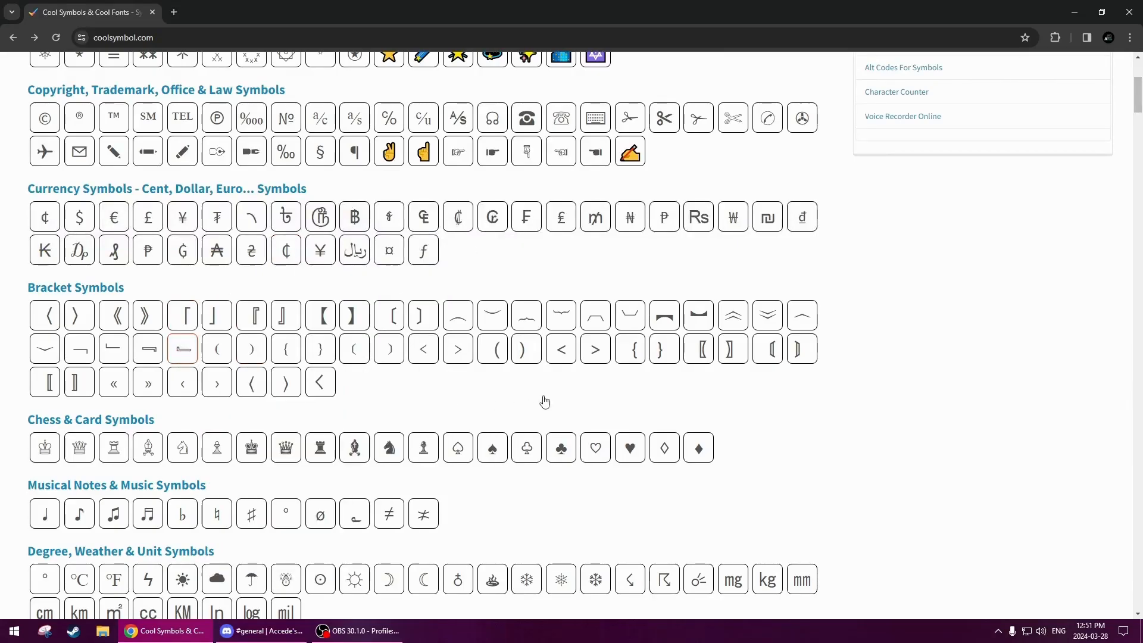
- Switch to Discord and rename the ---Information--- category to "Information-﹄" using the copied bracket
click(256, 630)
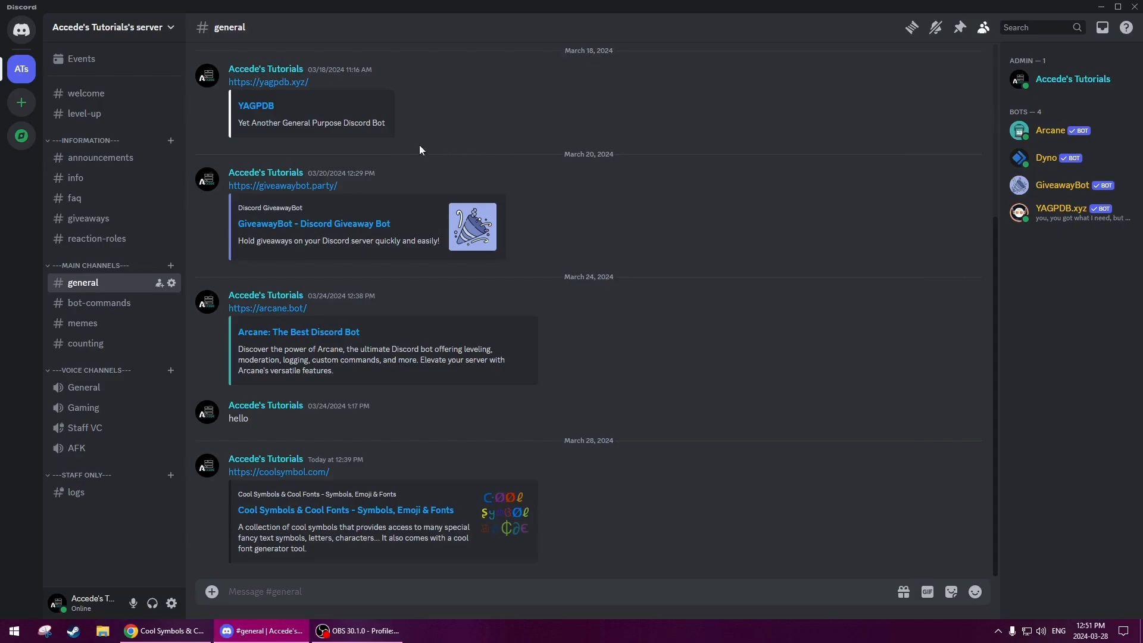
right_click(110, 145)
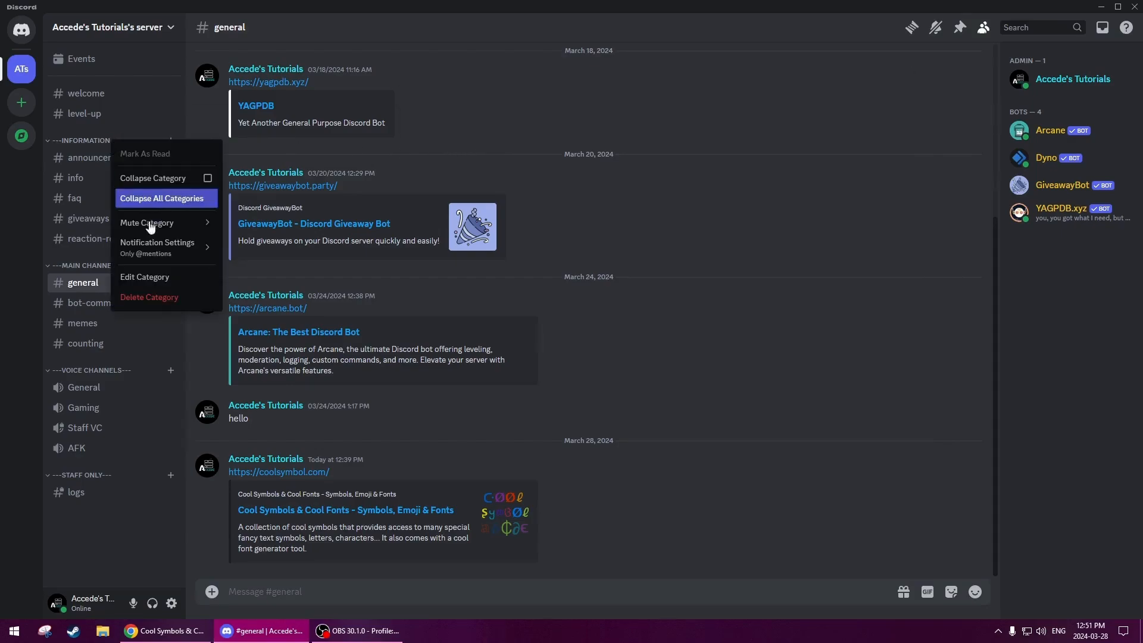
click(150, 278)
drag(512, 100, 486, 105)
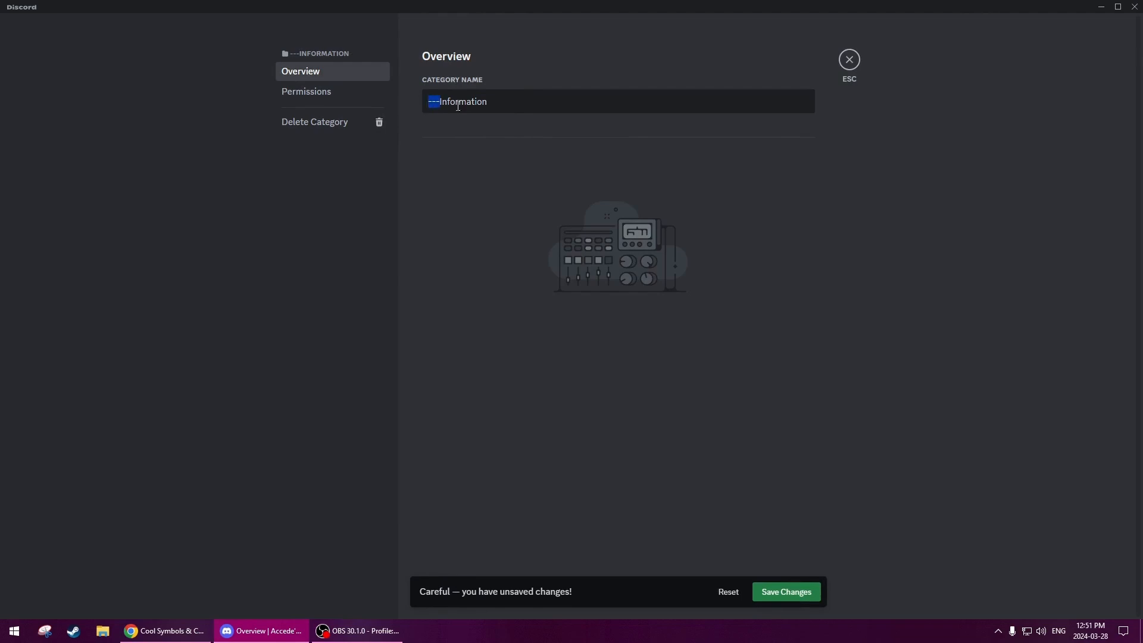
key(BackSpace)
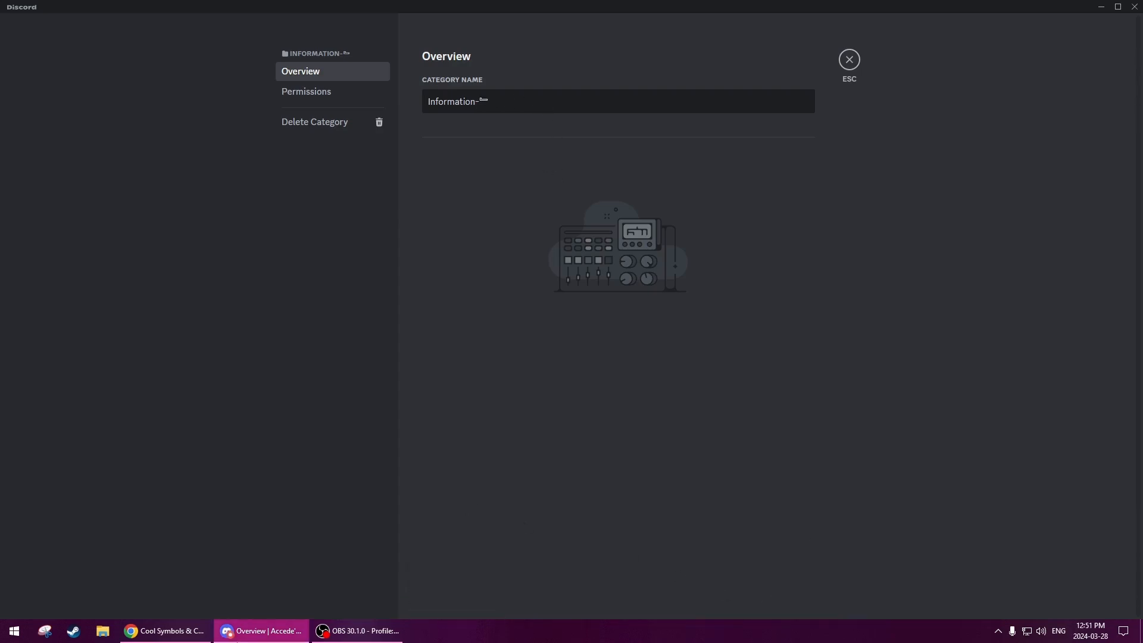
- Return to coolsymbol.com, copy the ﹃ vertical left white corner bracket and dismiss the copy notice
click(164, 630)
mouse_move(423, 316)
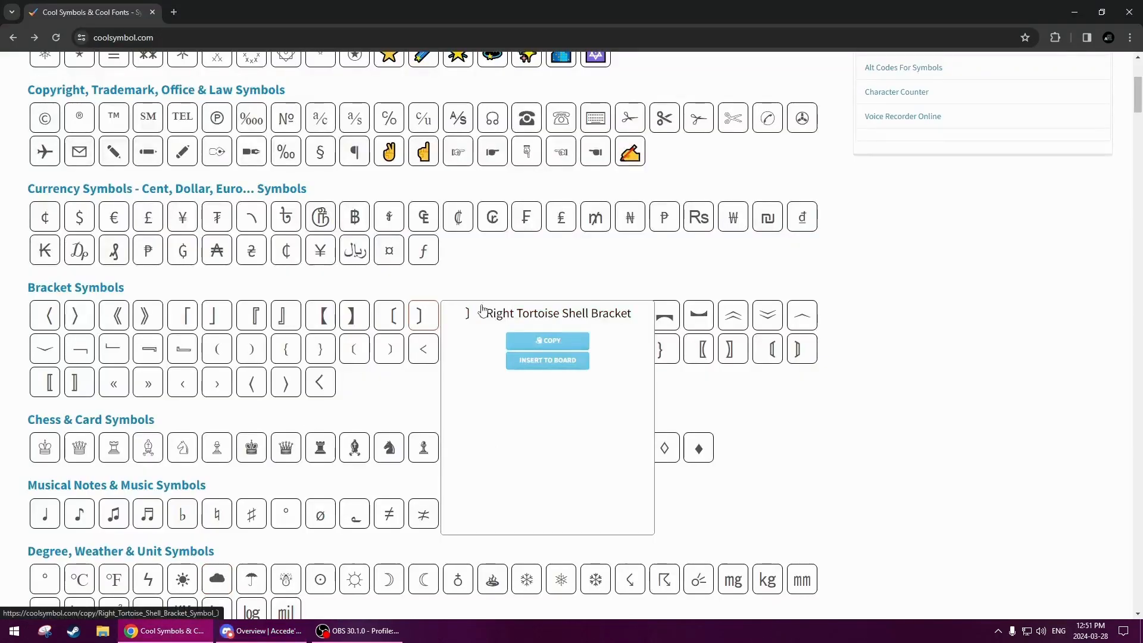
click(148, 348)
click(415, 235)
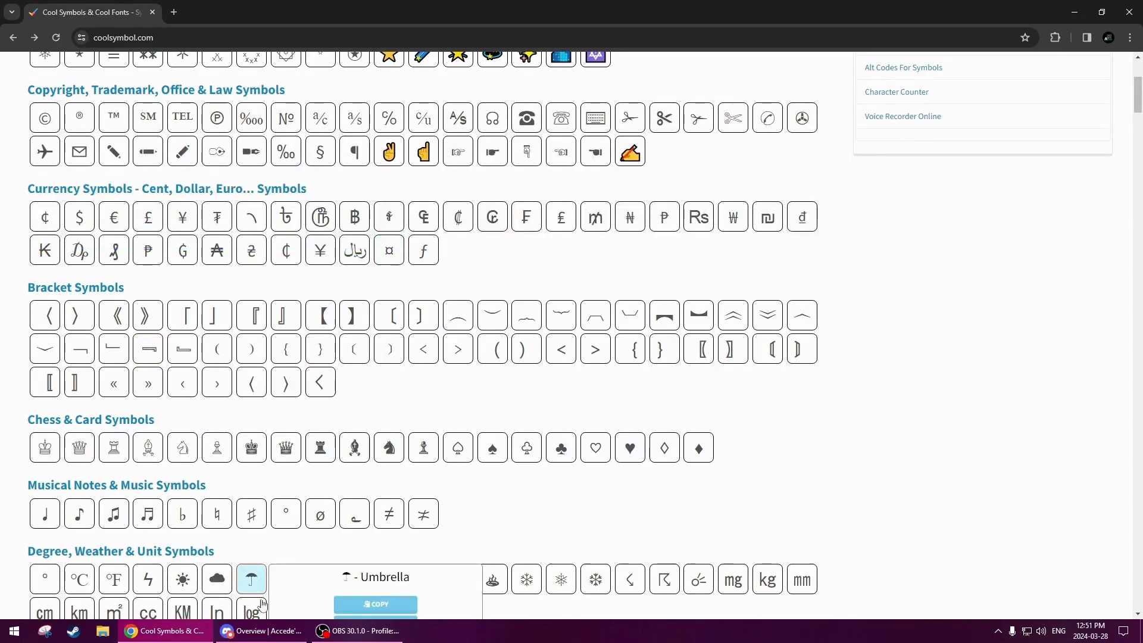
- Switch to Discord and add the copied ﹃ bracket and a dash before the category name, making it "﹃-Information-﹄"
click(262, 631)
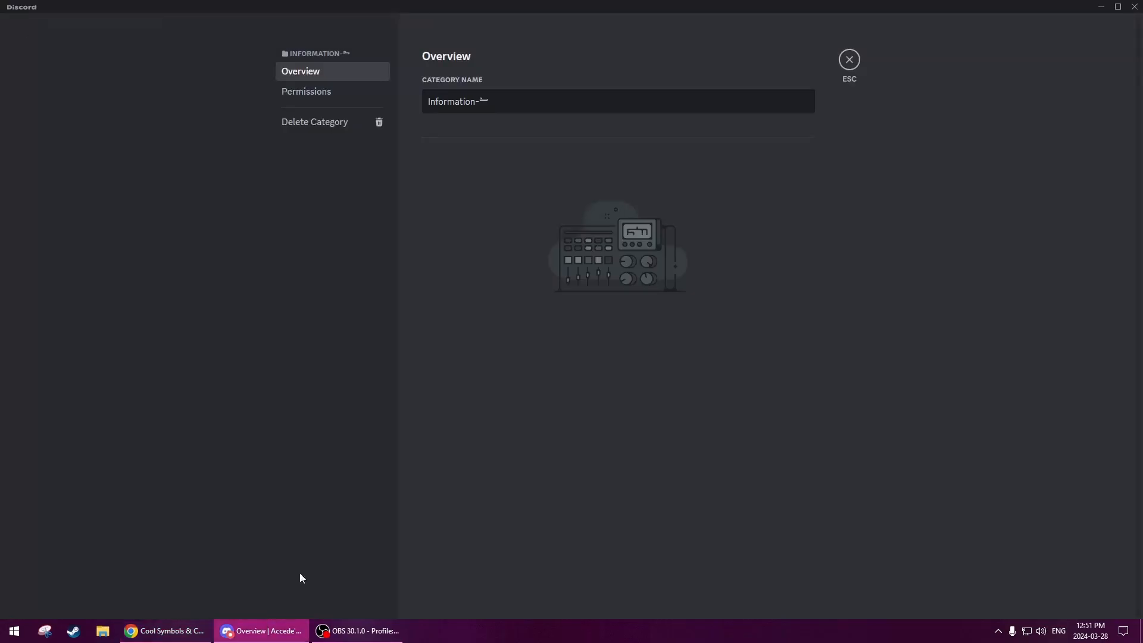
click(424, 104)
key(ctrl+v)
text(-)
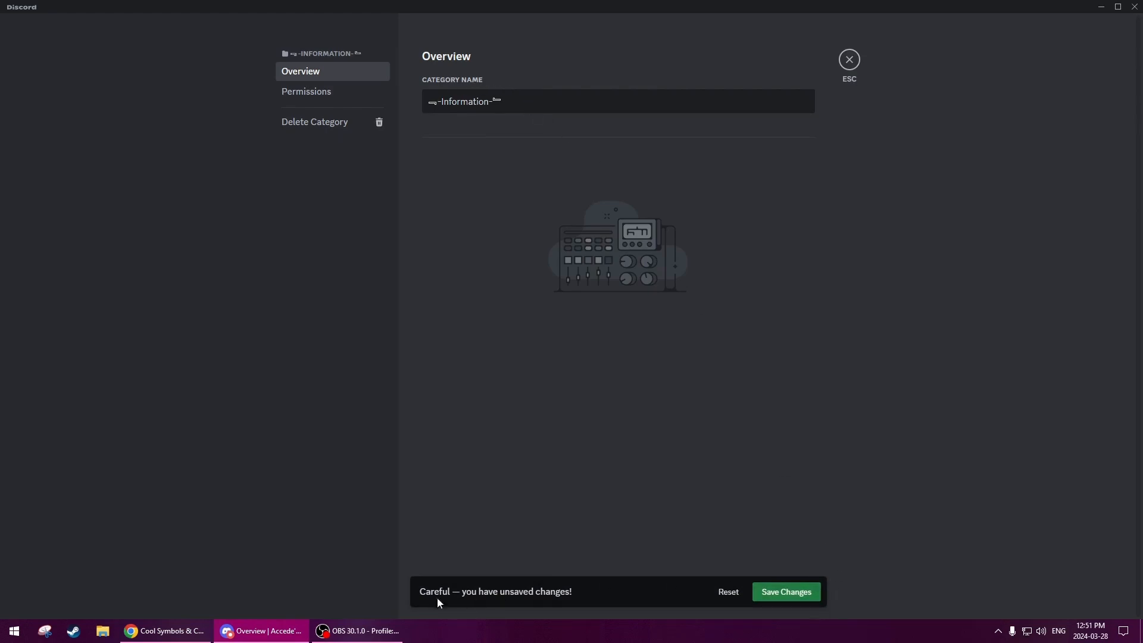
- Save the Information category's name and copy the vertical right double angle bracket ︾ from the Cool Symbols site in Chrome
click(786, 592)
click(166, 631)
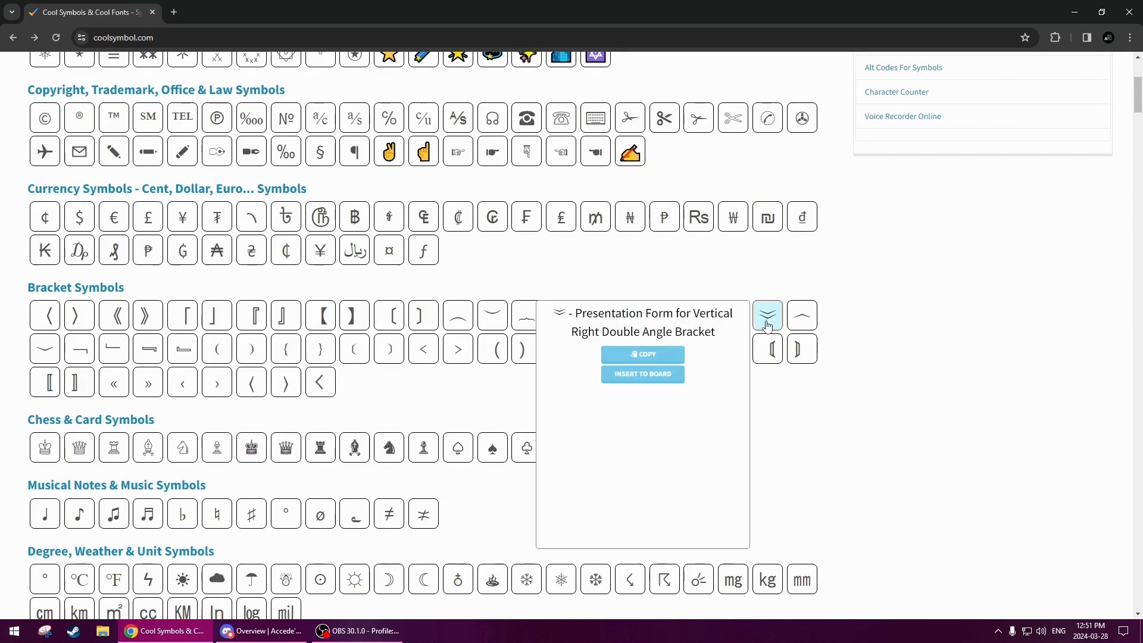
click(767, 326)
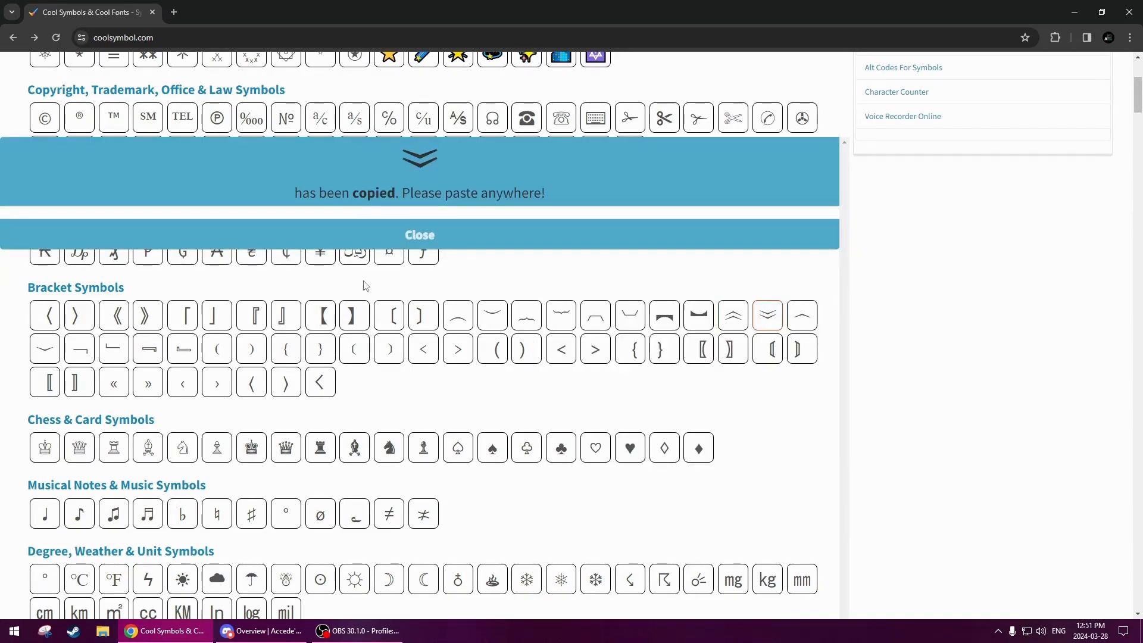
click(425, 241)
mouse_move(770, 327)
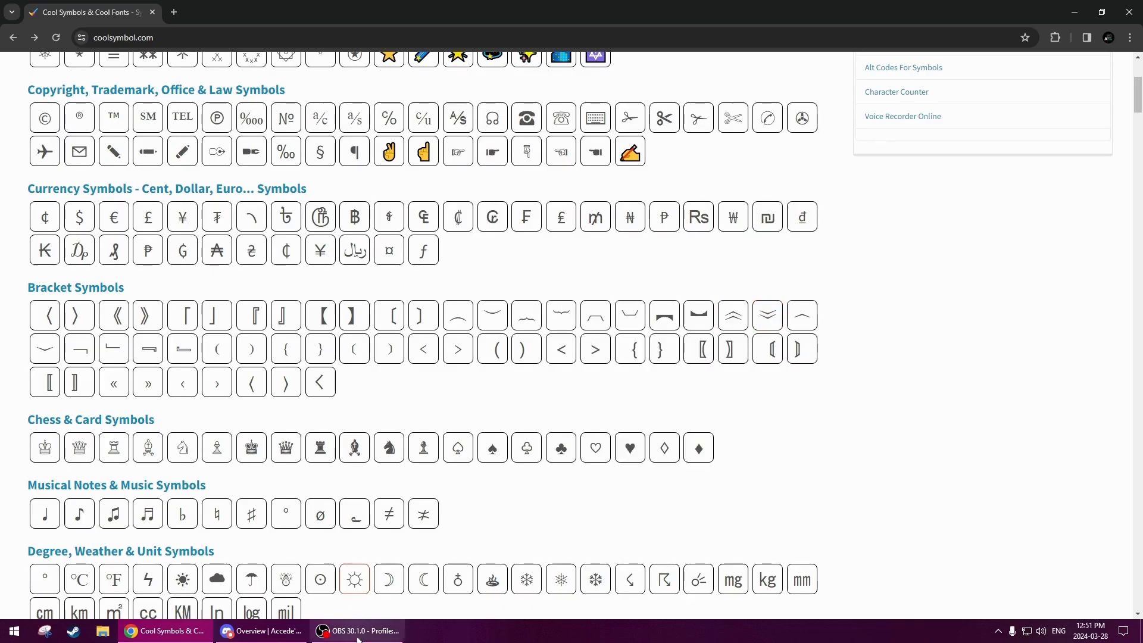
- In Discord, add ︾ to both ends of the Information category's name, save it and leave the category settings
click(262, 631)
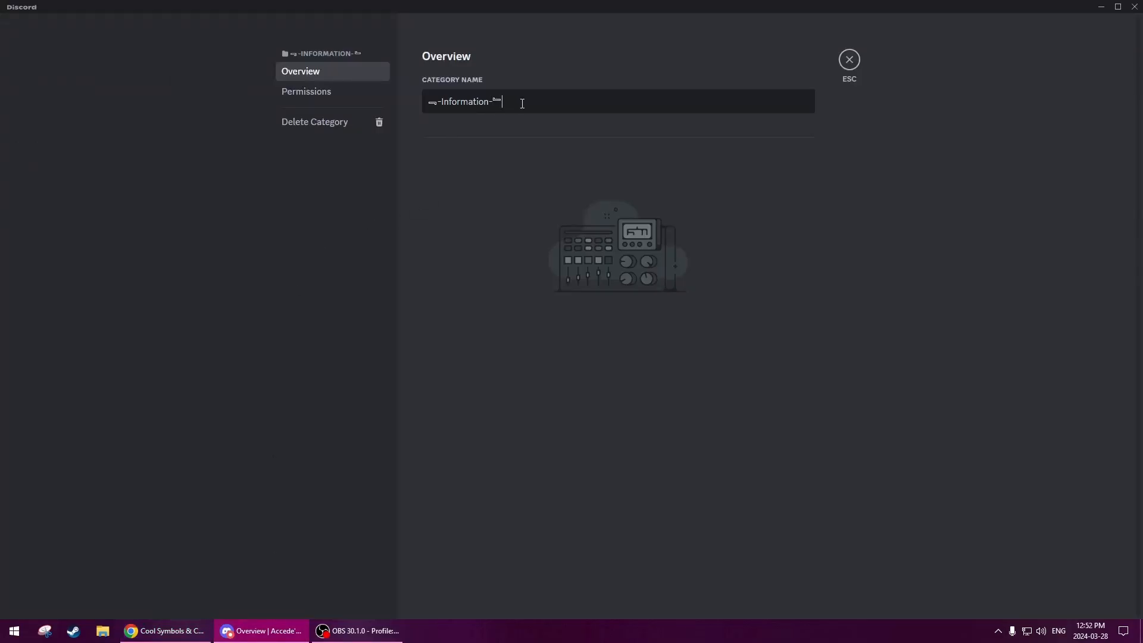
key(ctrl+v)
key(Home)
key(ctrl+v)
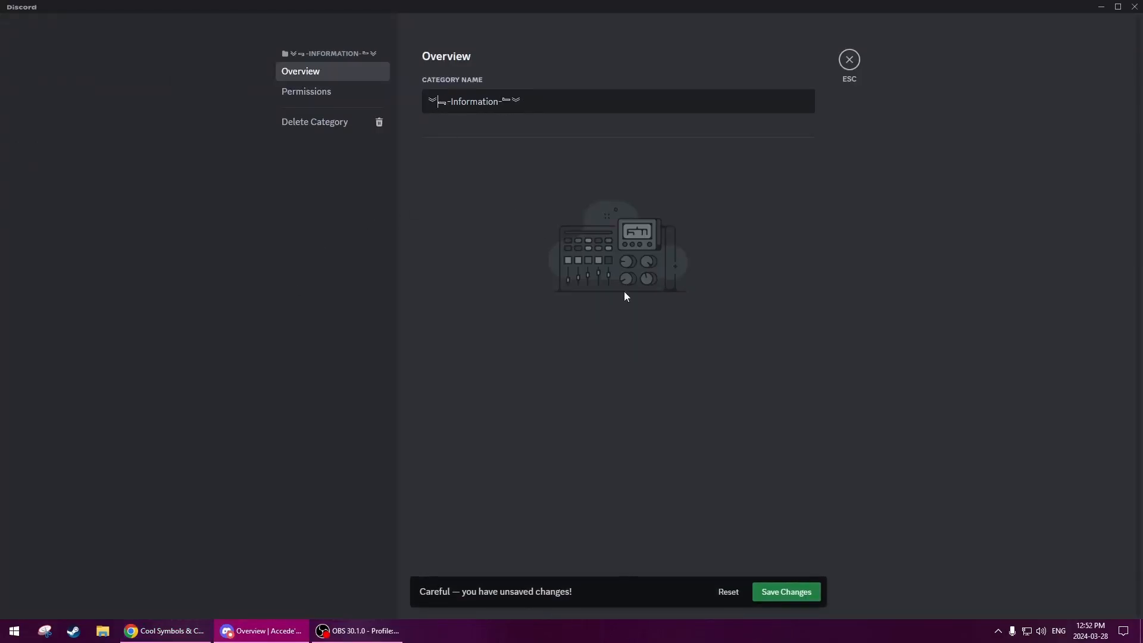
click(793, 596)
click(850, 60)
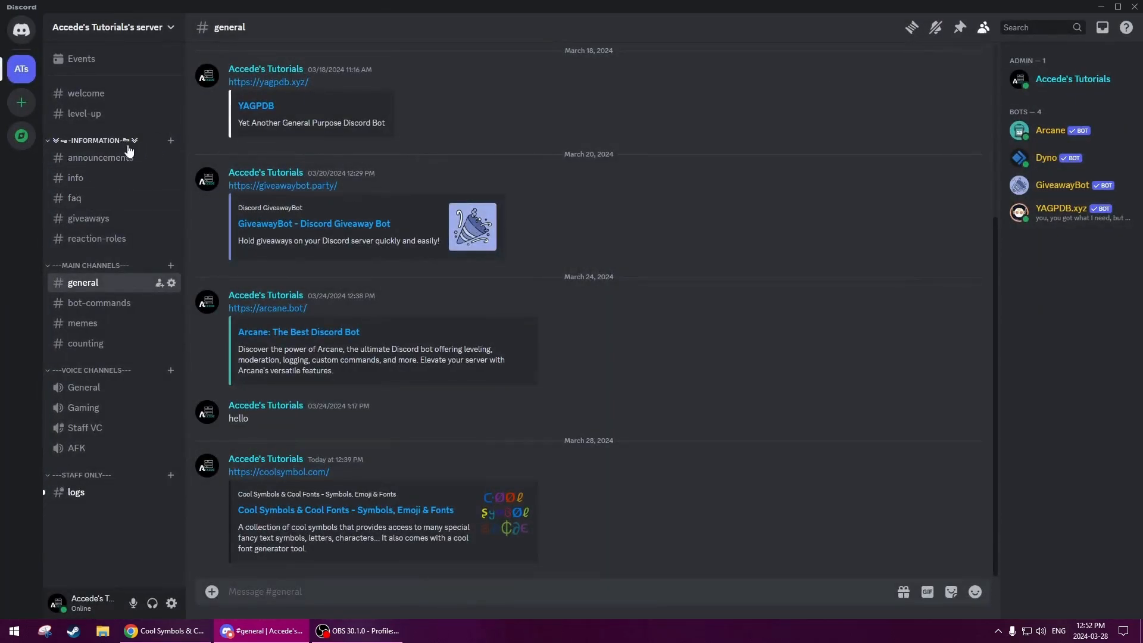
click(97, 142)
click(54, 142)
click(93, 143)
click(82, 143)
- Edit the MAIN CHANNELS category's name, trimming the dashes to a single one on each side
right_click(98, 266)
click(154, 403)
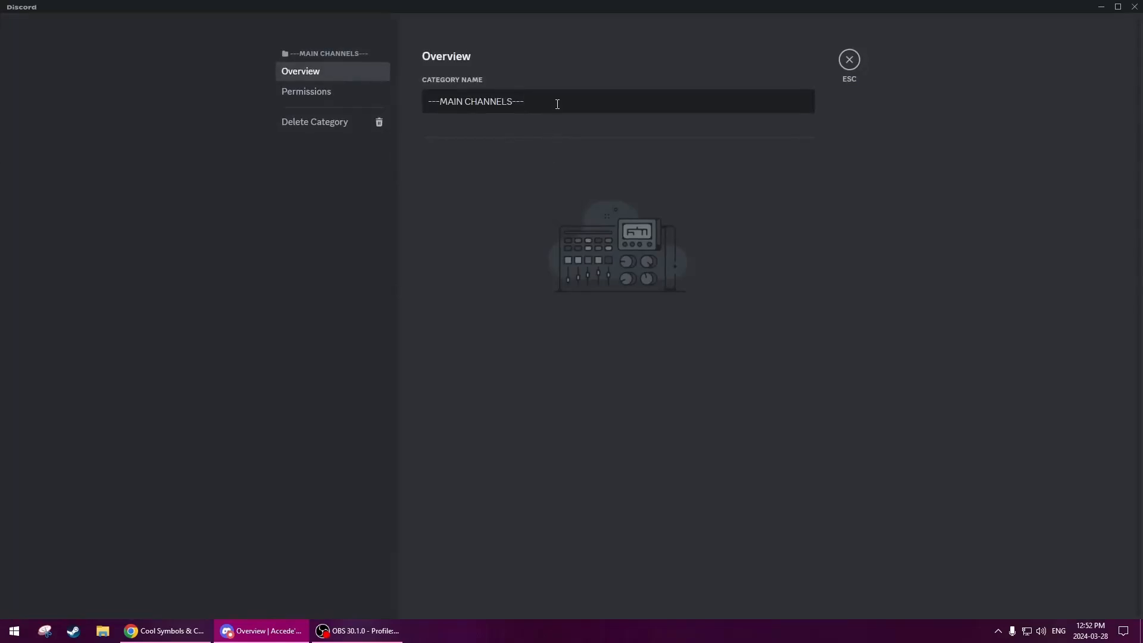
drag(556, 105, 519, 101)
key(BackSpace)
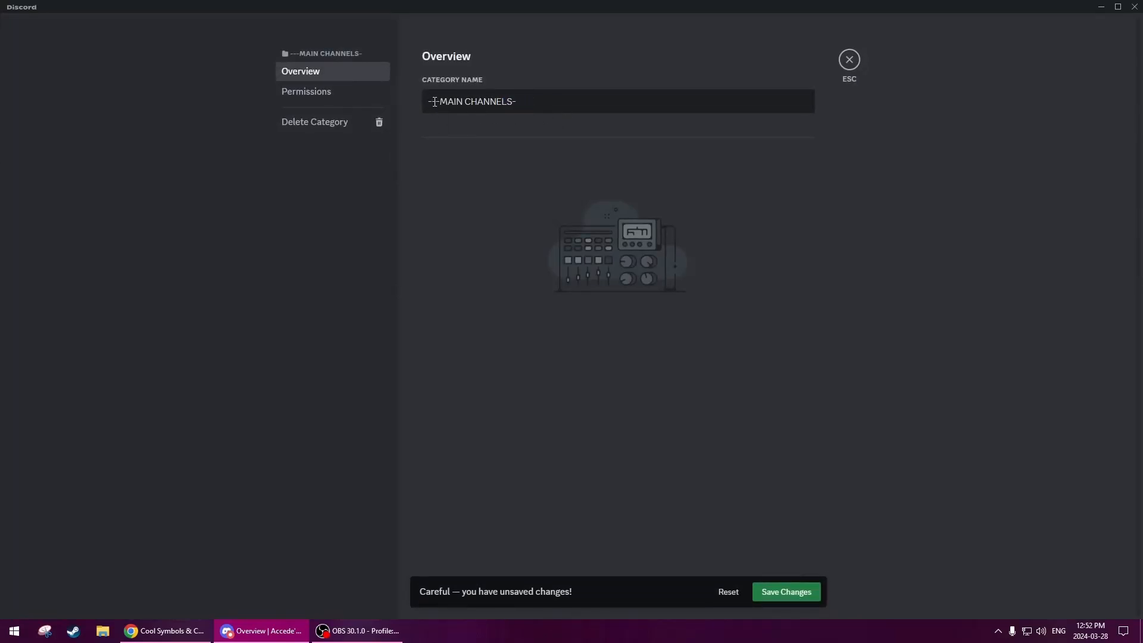
key(BackSpace)
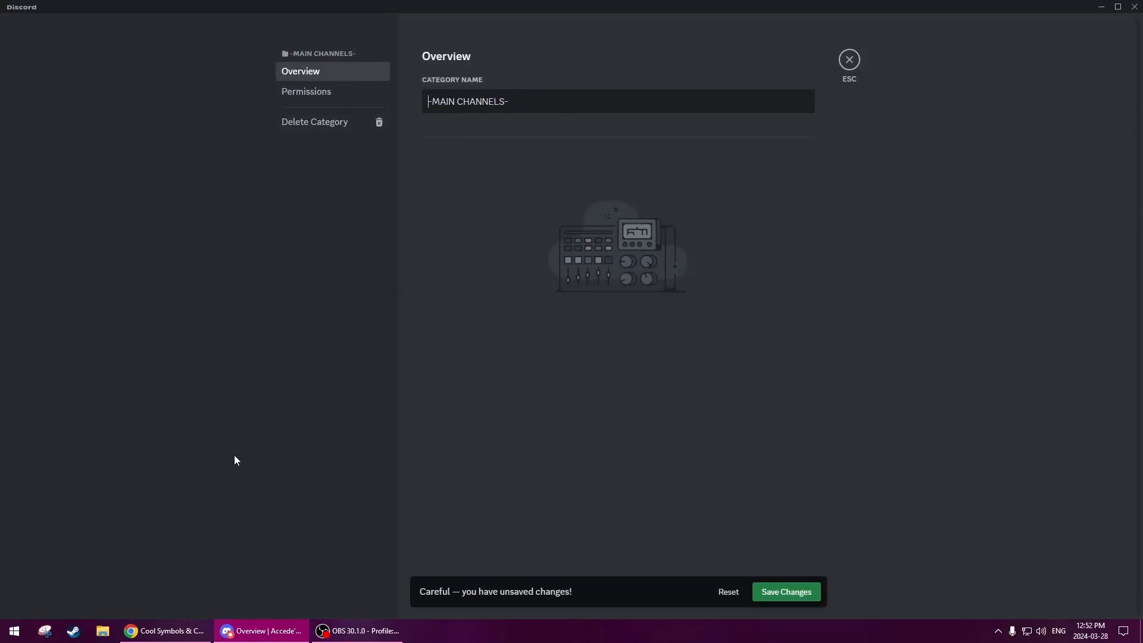
- Copy the corner brackets ﹄ and ﹃ from Cool Symbols and paste them at the end and start of the MAIN CHANNELS name
click(165, 630)
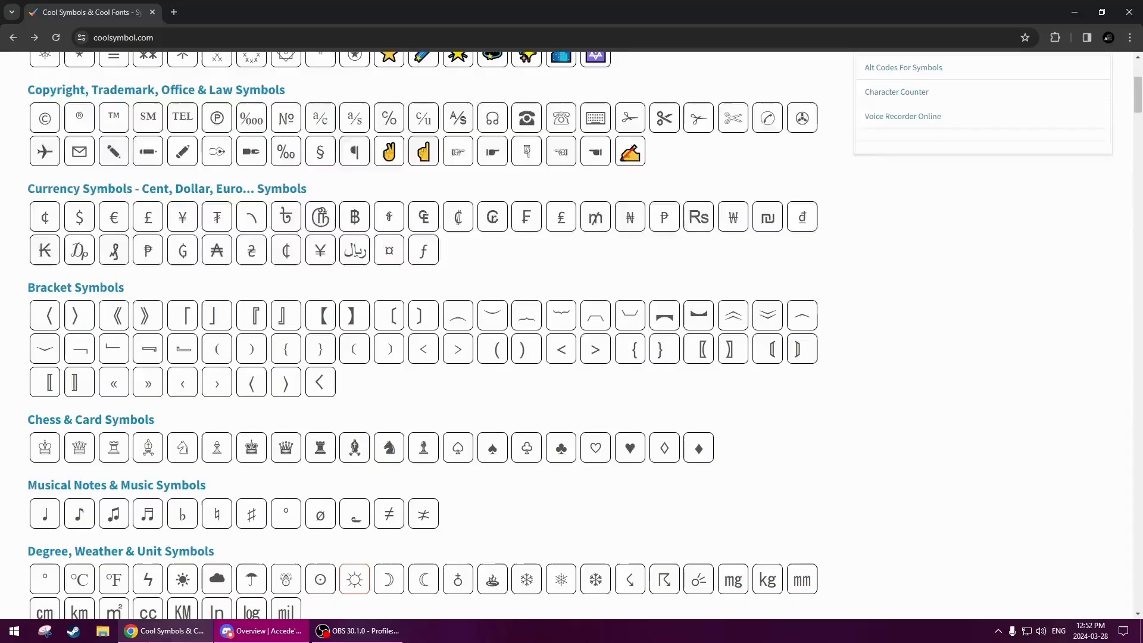
click(183, 348)
click(260, 630)
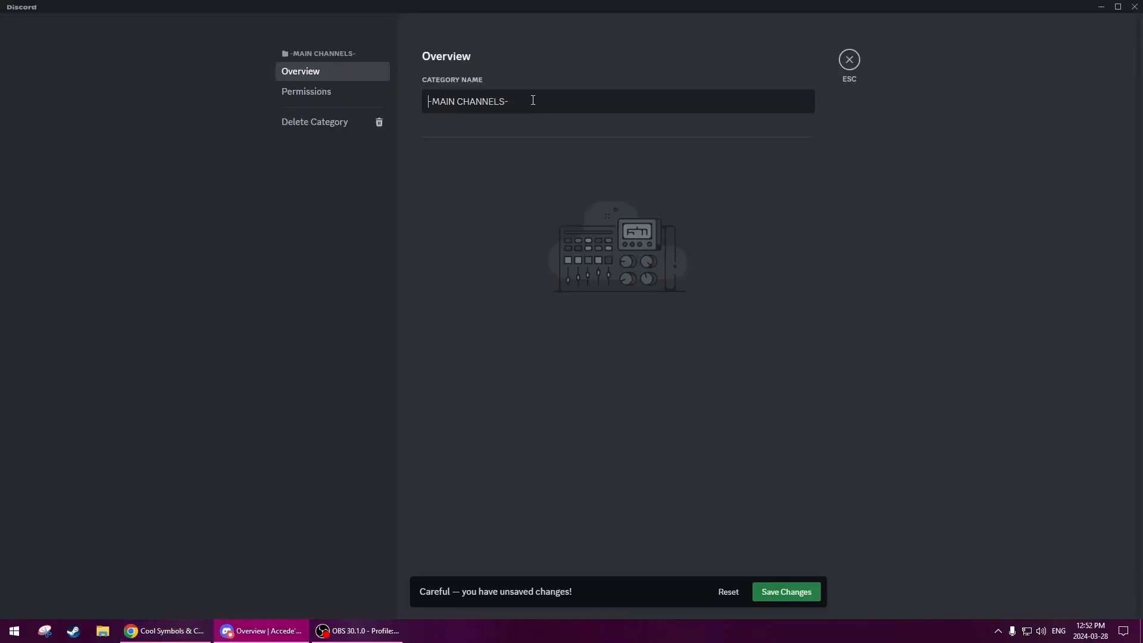
click(209, 631)
click(411, 238)
click(148, 349)
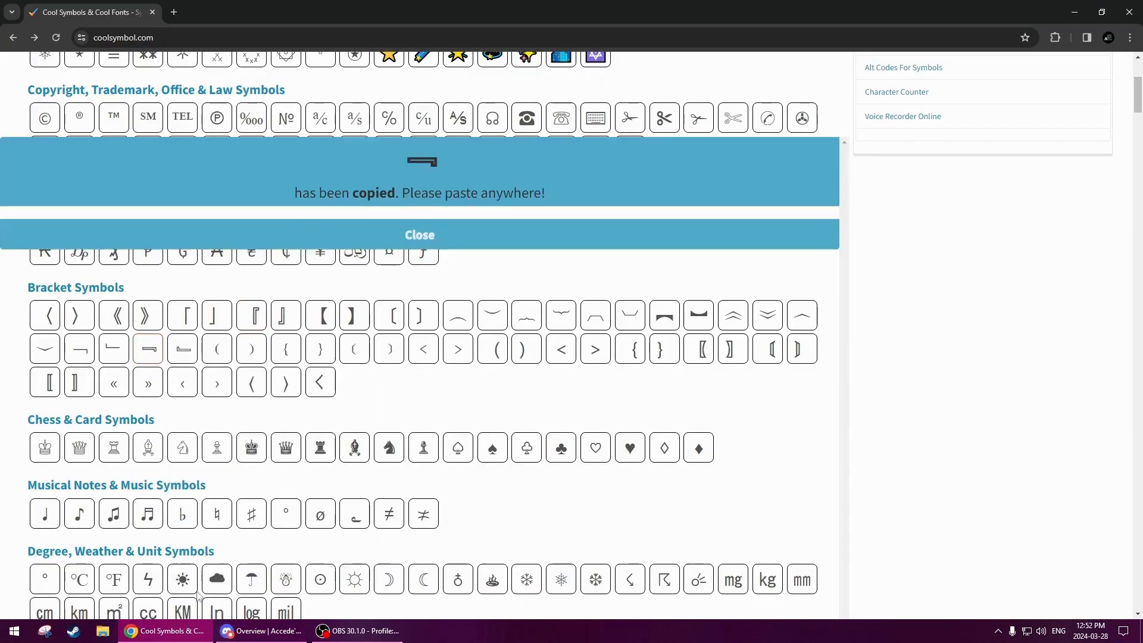
click(260, 630)
key(ctrl+v)
click(423, 97)
key(ctrl+v)
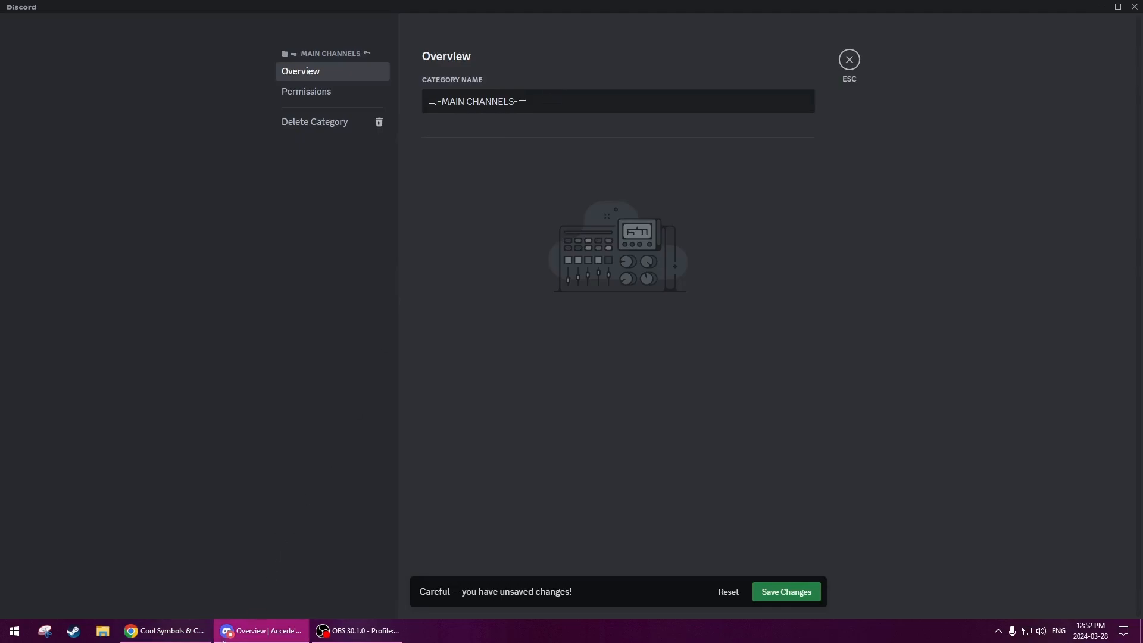
- Copy ︾ from Cool Symbols, add it to both ends of the MAIN CHANNELS name, and save the category
click(205, 632)
click(432, 233)
click(733, 315)
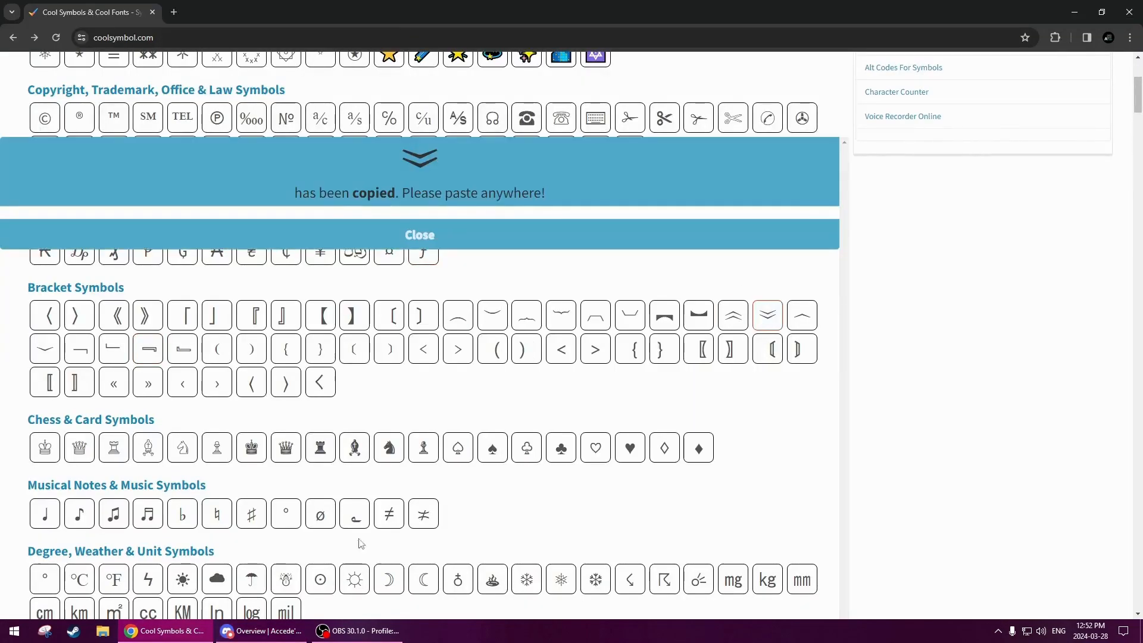
click(261, 630)
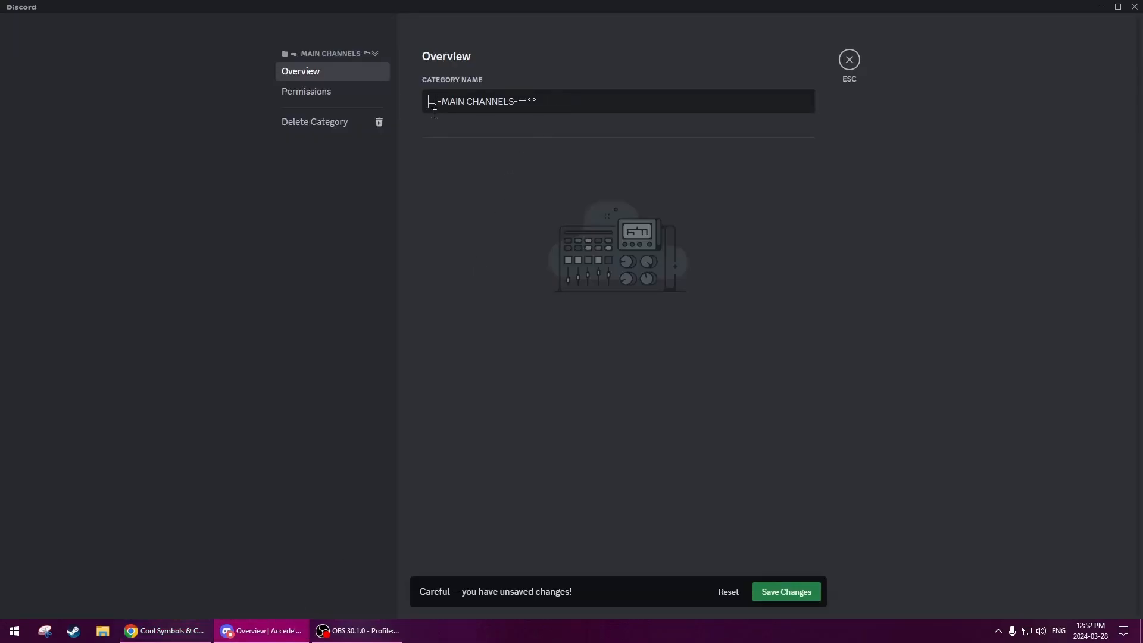
key(ctrl+v)
click(773, 592)
click(850, 59)
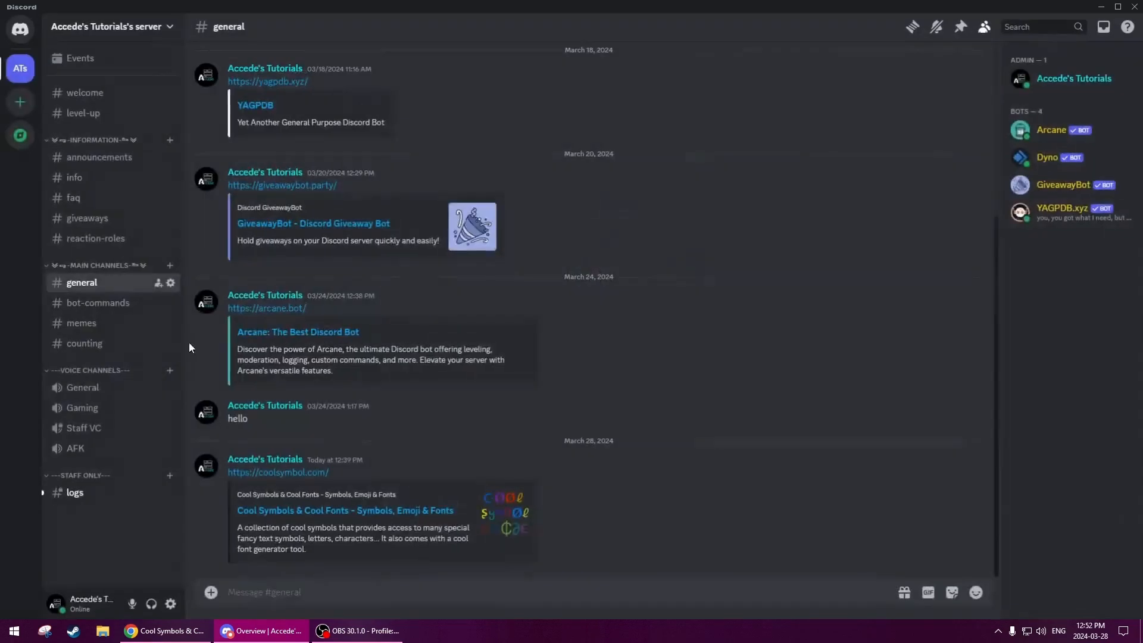
- Edit the Voice Channels category's name so that only one dash remains on each side
right_click(109, 374)
click(132, 512)
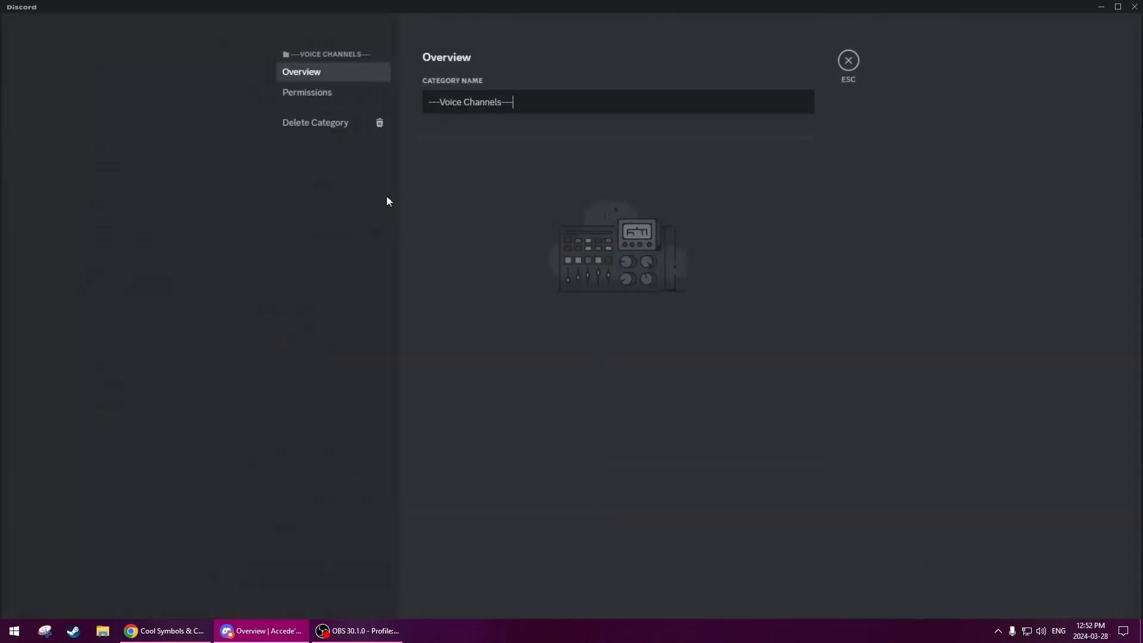
key(BackSpace)
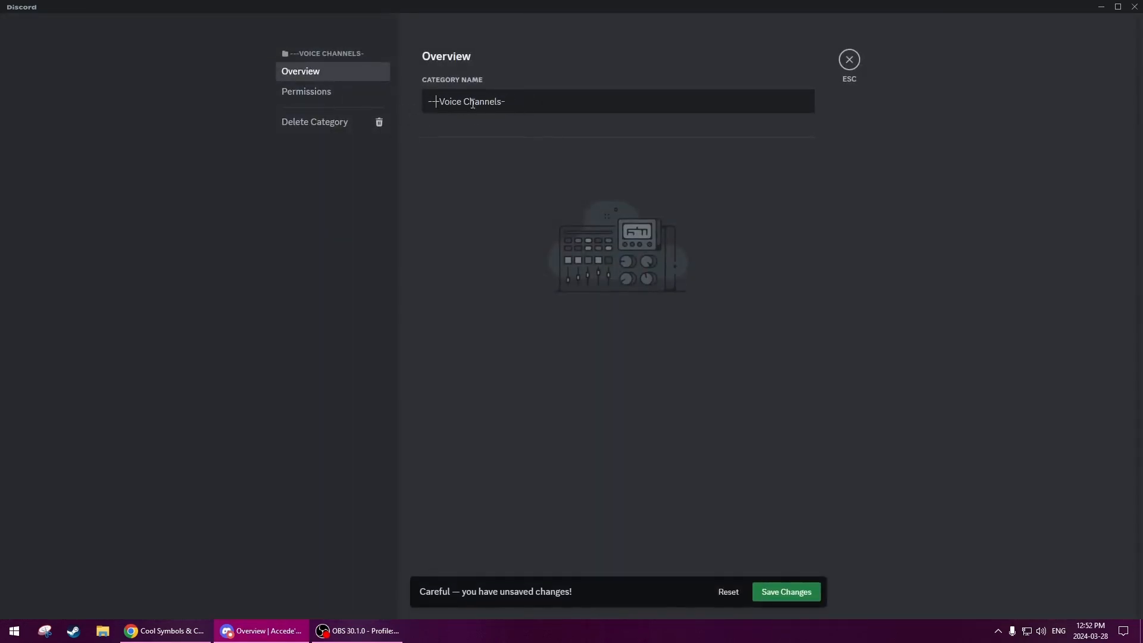
key(BackSpace)
key(BackSpace)
- Put the Cool Symbols corner brackets around the Voice Channels name, with ﹃ at the start and ﹄ at the end
click(165, 631)
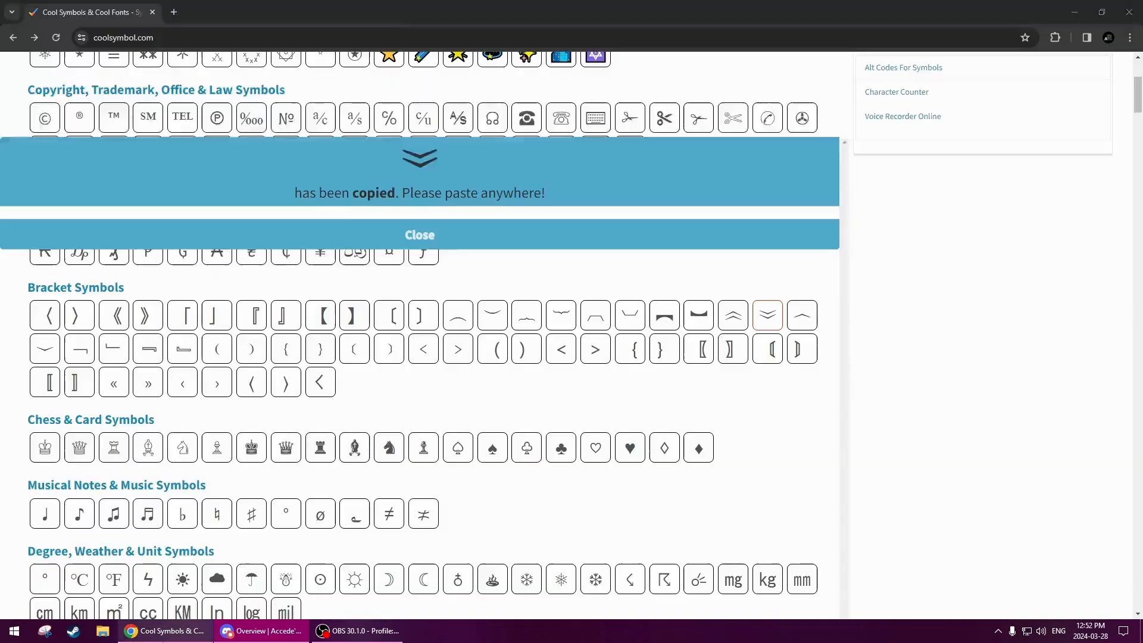
click(420, 235)
click(182, 349)
click(261, 631)
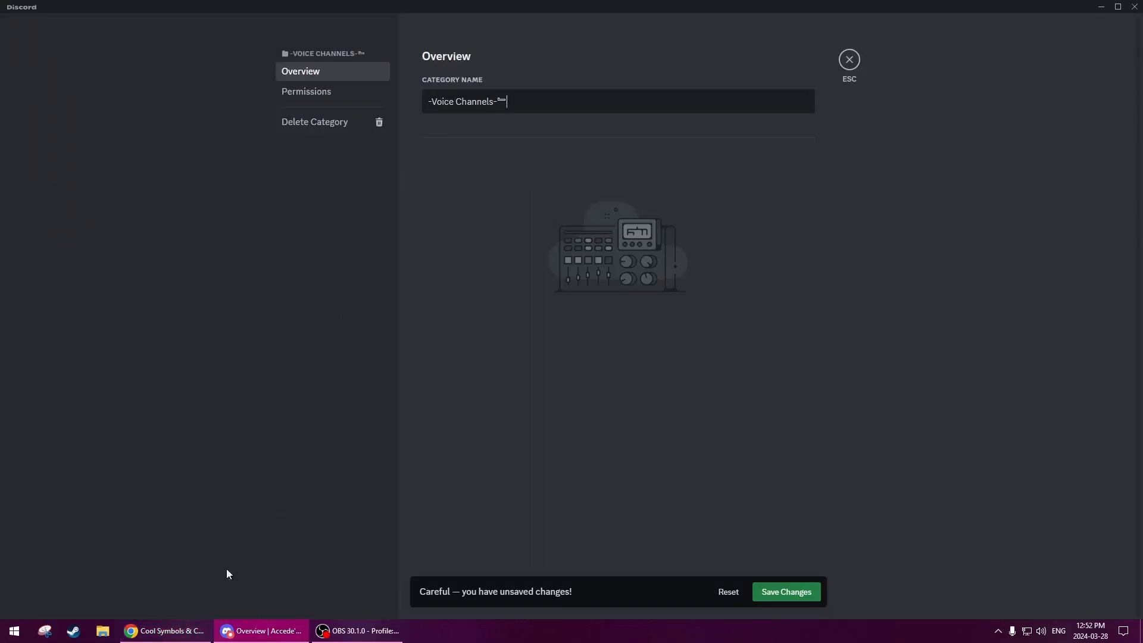
click(165, 631)
click(374, 243)
click(183, 349)
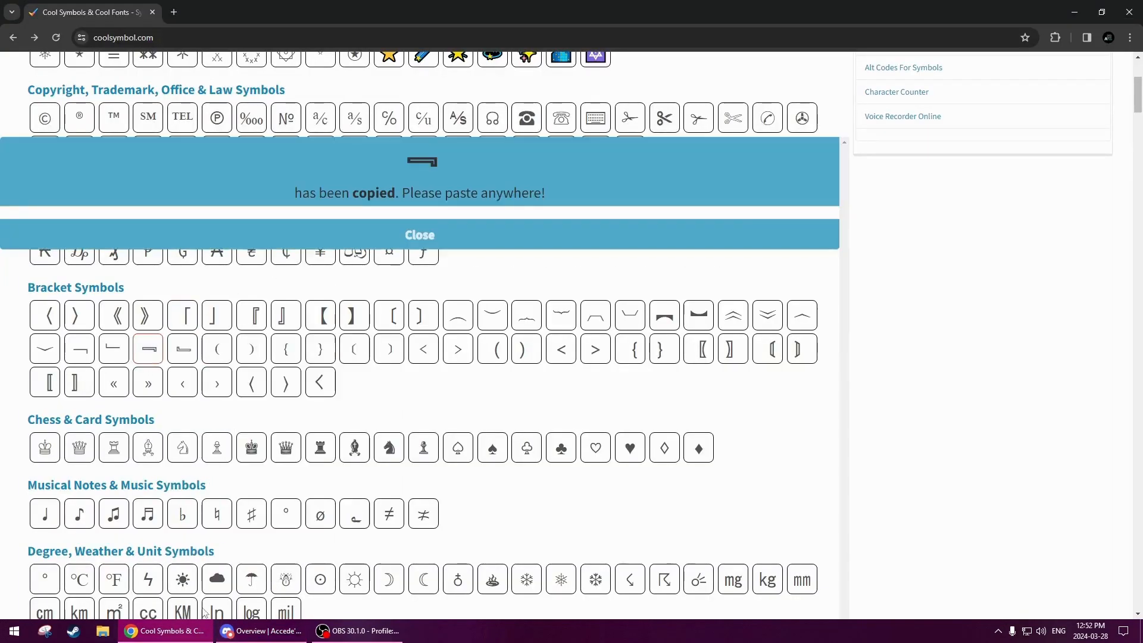
click(262, 631)
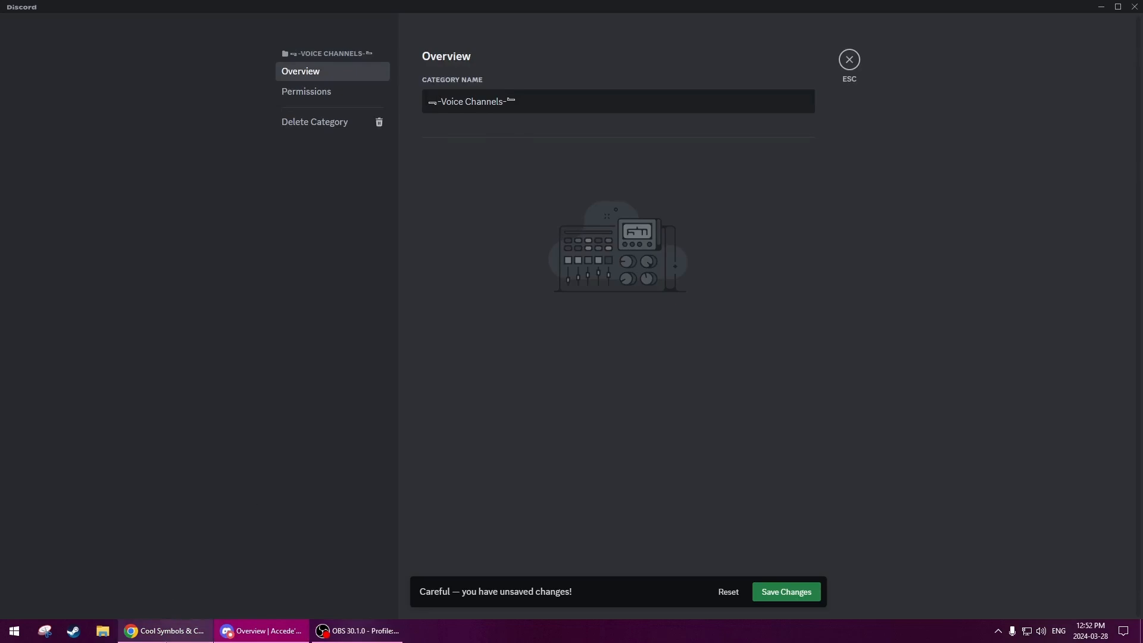
- Copy ︾ from Cool Symbols, place it at both ends of the Voice Channels name, and save the category
click(165, 631)
click(420, 235)
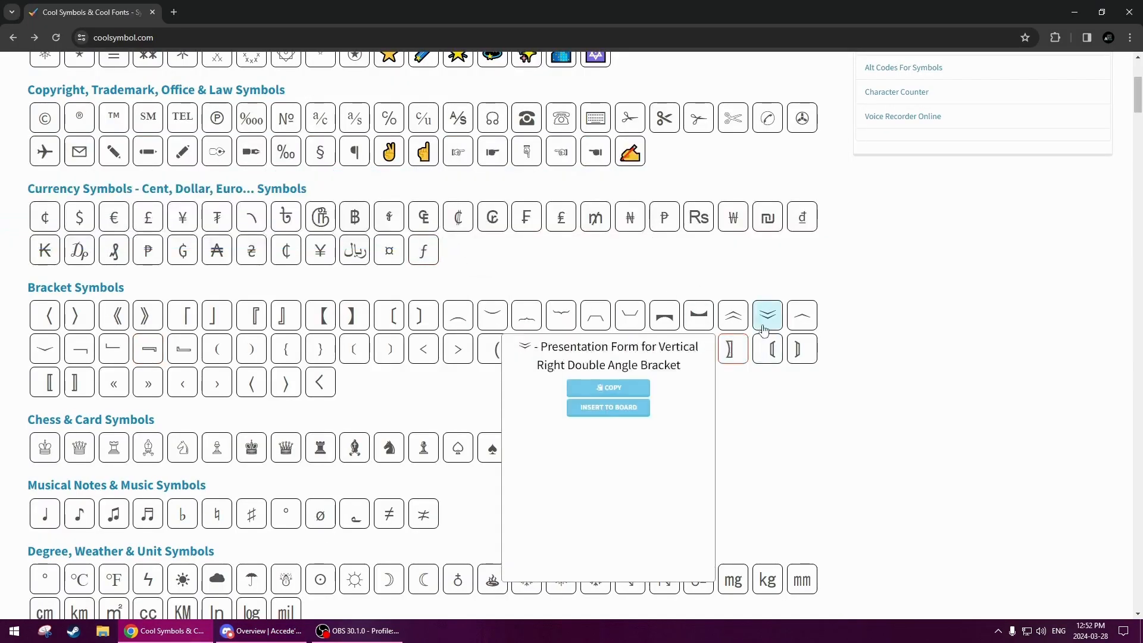
click(767, 316)
click(262, 631)
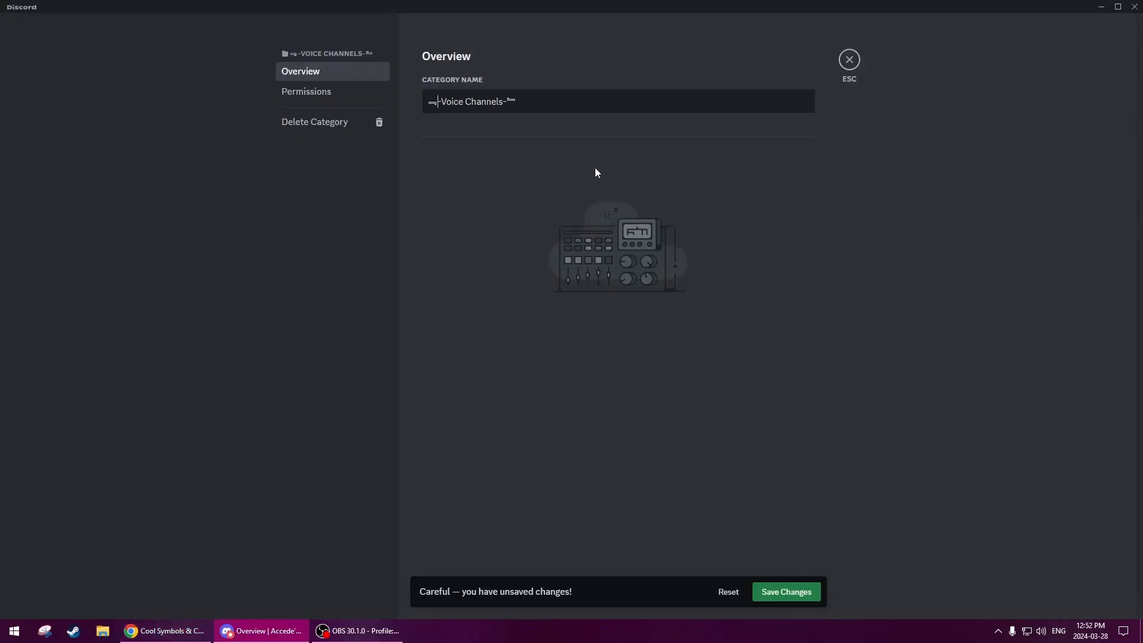
click(424, 100)
key(ctrl+v)
click(786, 592)
click(849, 59)
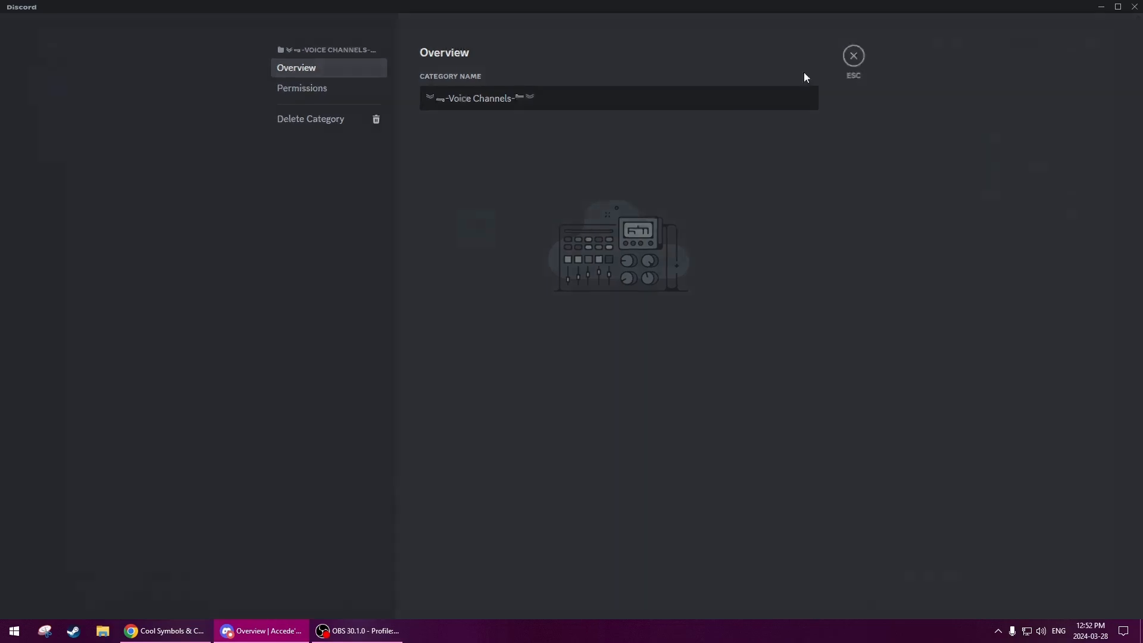
- Edit the Staff Only category's name, removing the extra dashes to leave one on each side
right_click(90, 476)
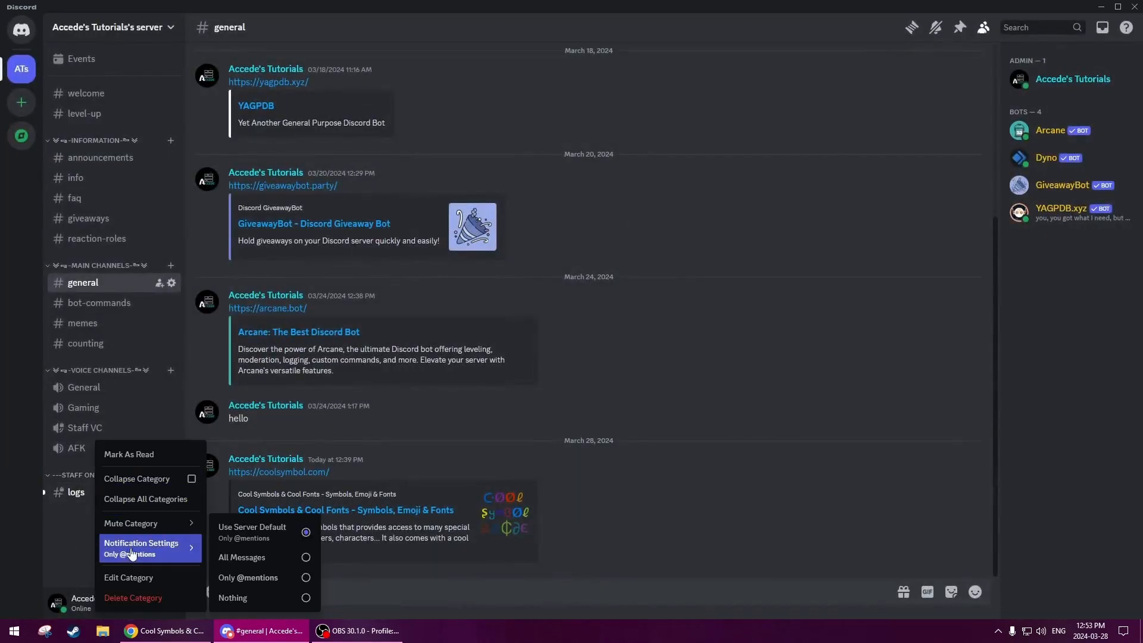
click(125, 584)
key(BackSpace)
key(BackSpace)
click(431, 103)
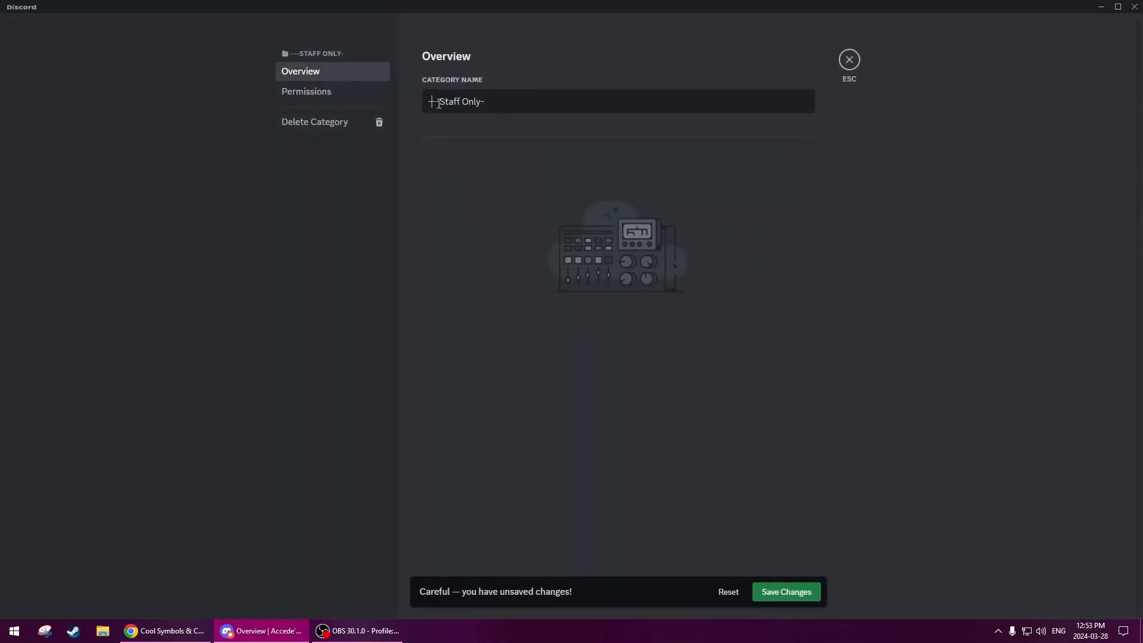
key(BackSpace)
key(BackSpace)
- Enclose the Staff Only name in the Cool Symbols corner brackets, ﹃ at the start and ﹄ at the end
click(163, 630)
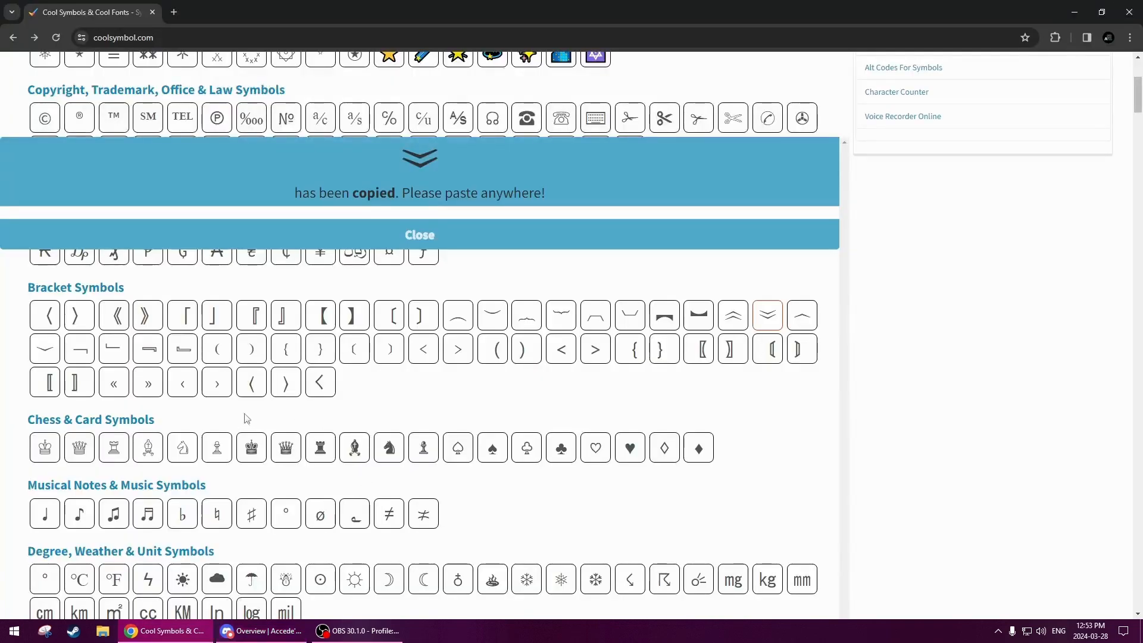
click(472, 246)
click(183, 349)
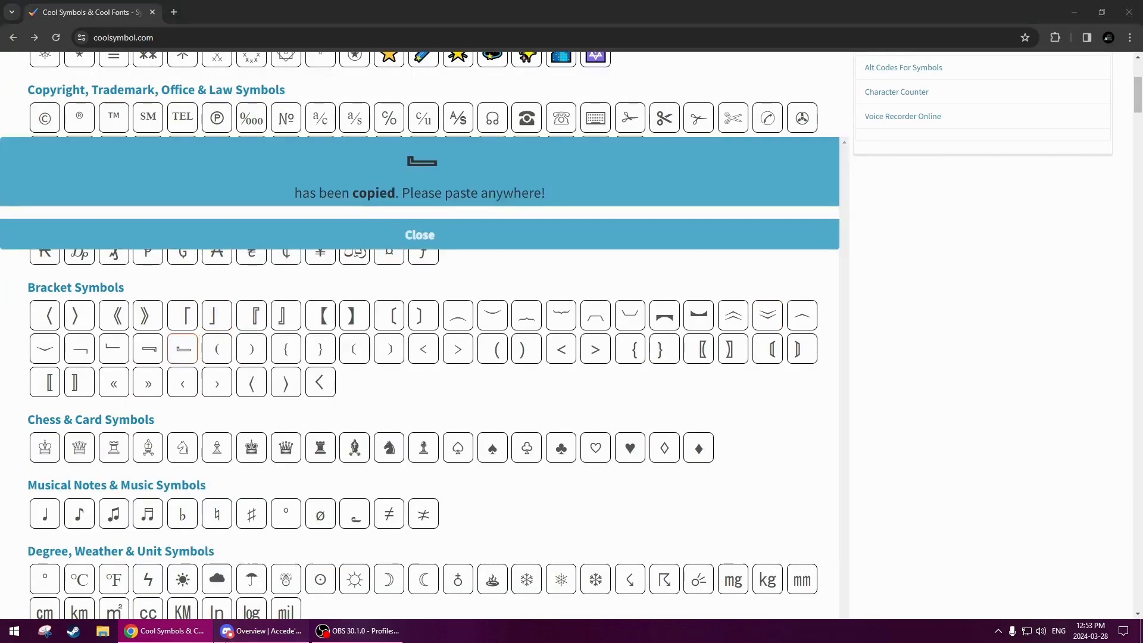
click(260, 631)
click(149, 630)
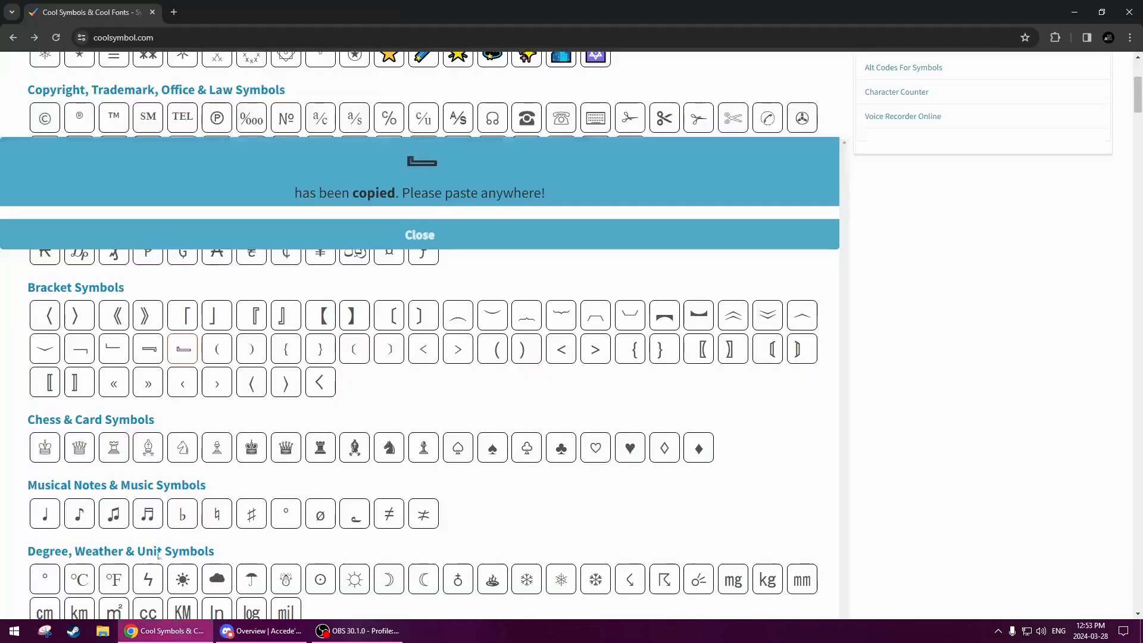
click(418, 237)
click(148, 349)
click(261, 631)
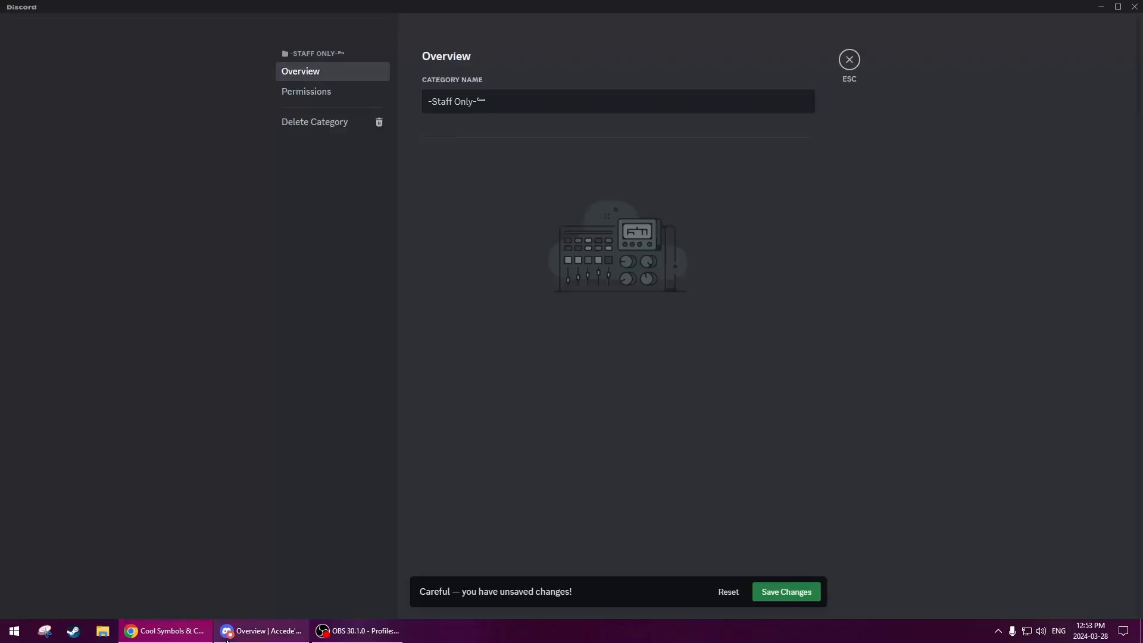
- Copy ︾ from Cool Symbols, add it to both ends of the Staff Only name, save and leave the category settings
click(149, 630)
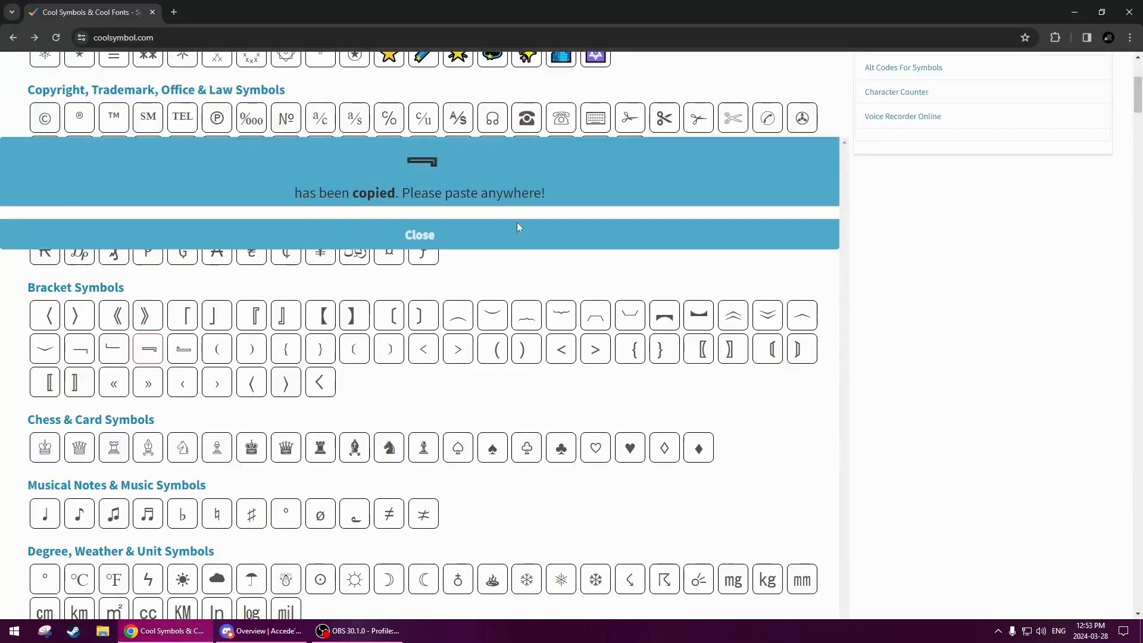
click(411, 233)
click(764, 320)
click(260, 631)
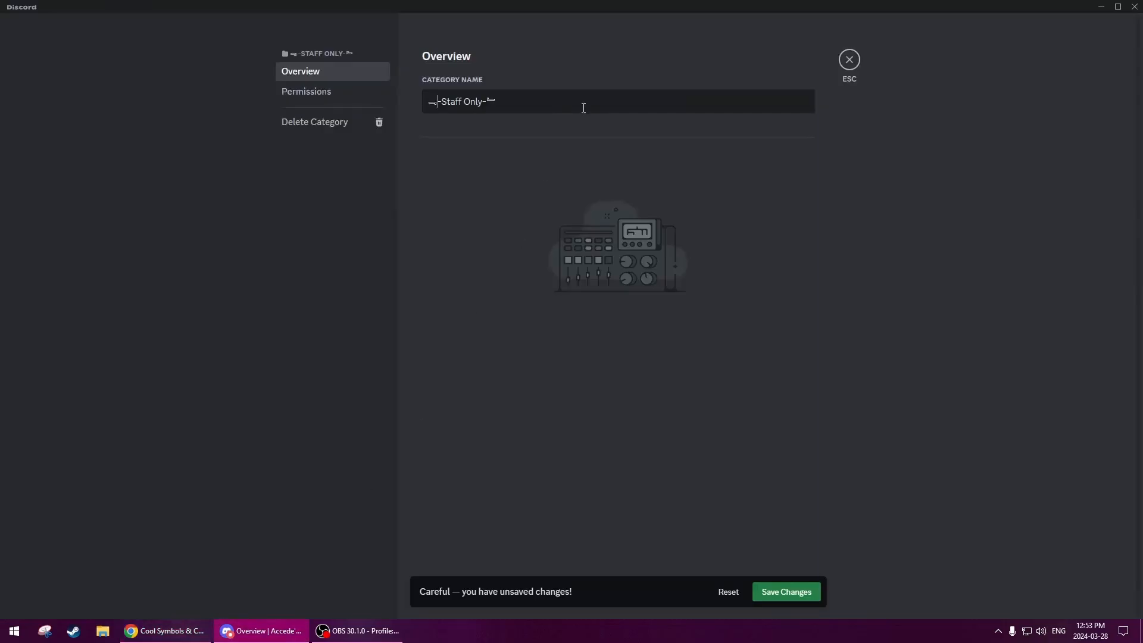
key(ctrl+v)
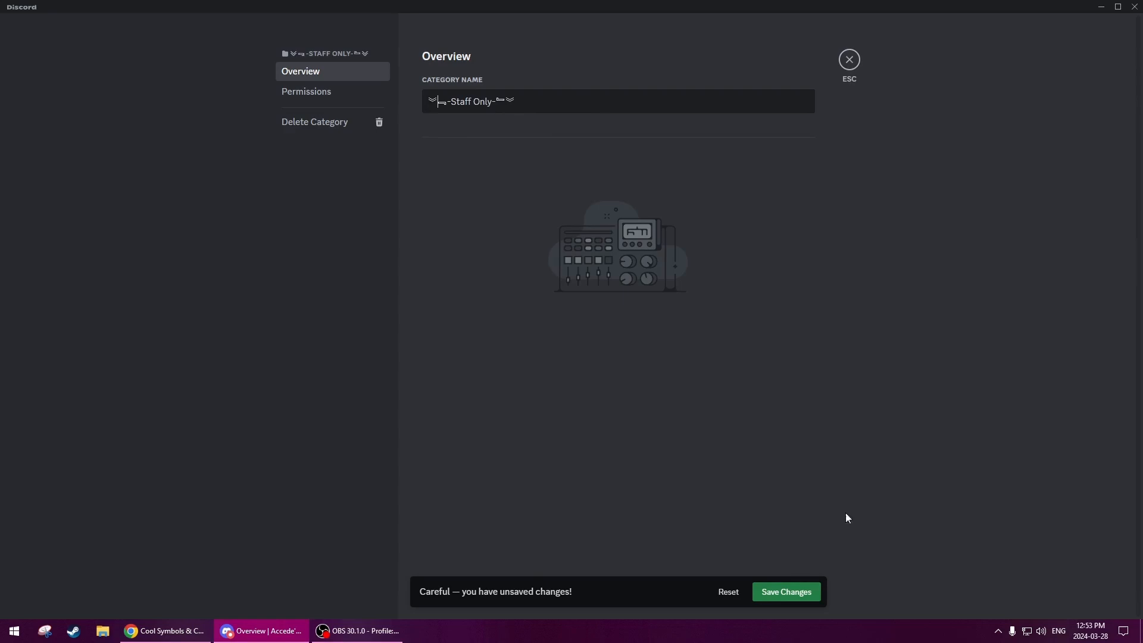
click(792, 592)
click(850, 65)
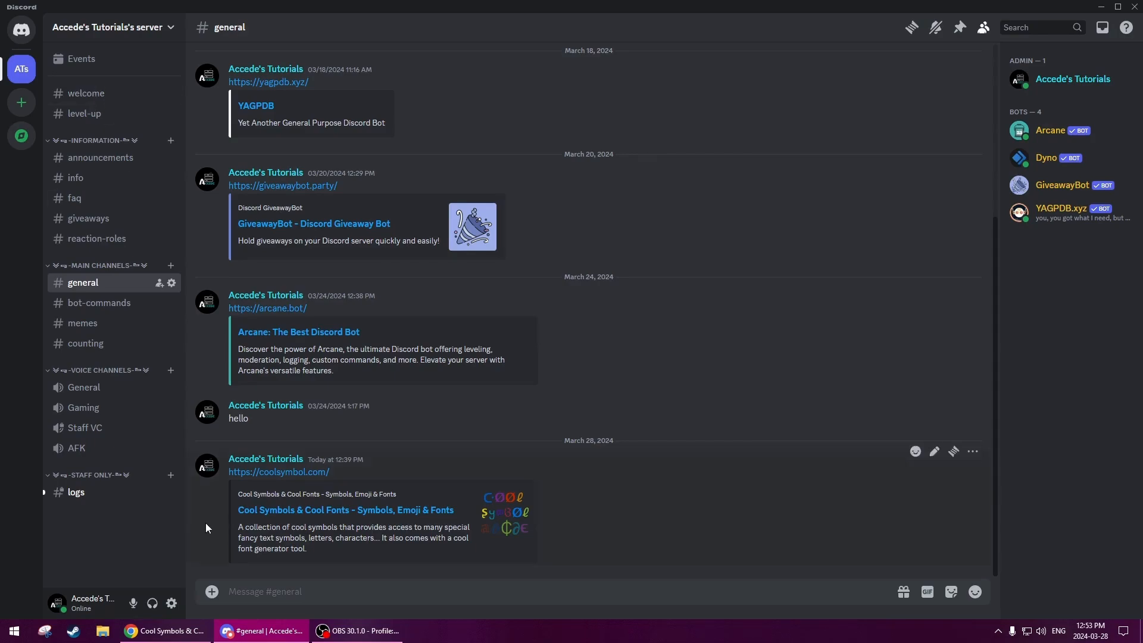
- Browse the symbol sections on Cool Symbols, down to Line and Corner Symbols, for a character suited to decorating channel names
click(164, 630)
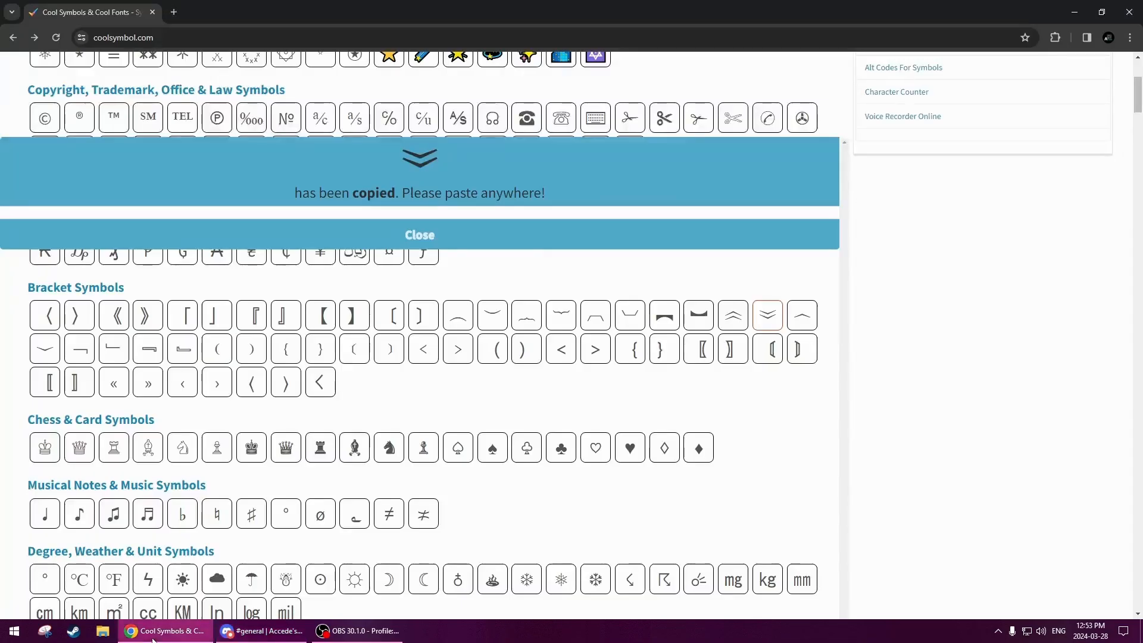
click(419, 234)
click(262, 630)
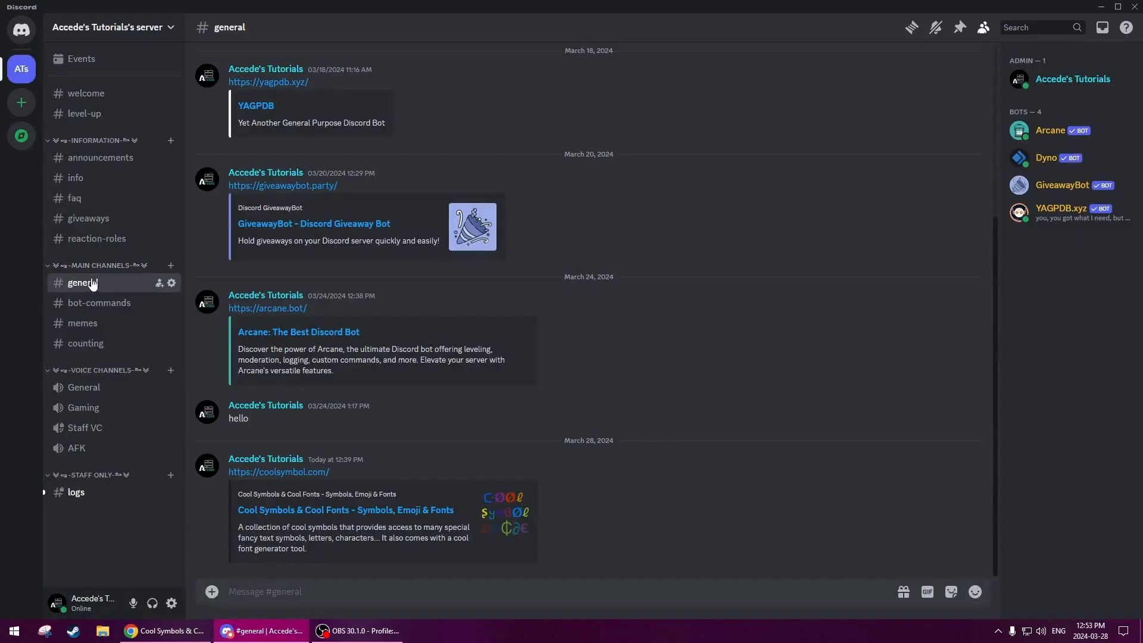
click(163, 630)
scroll(889, 393, down, 3)
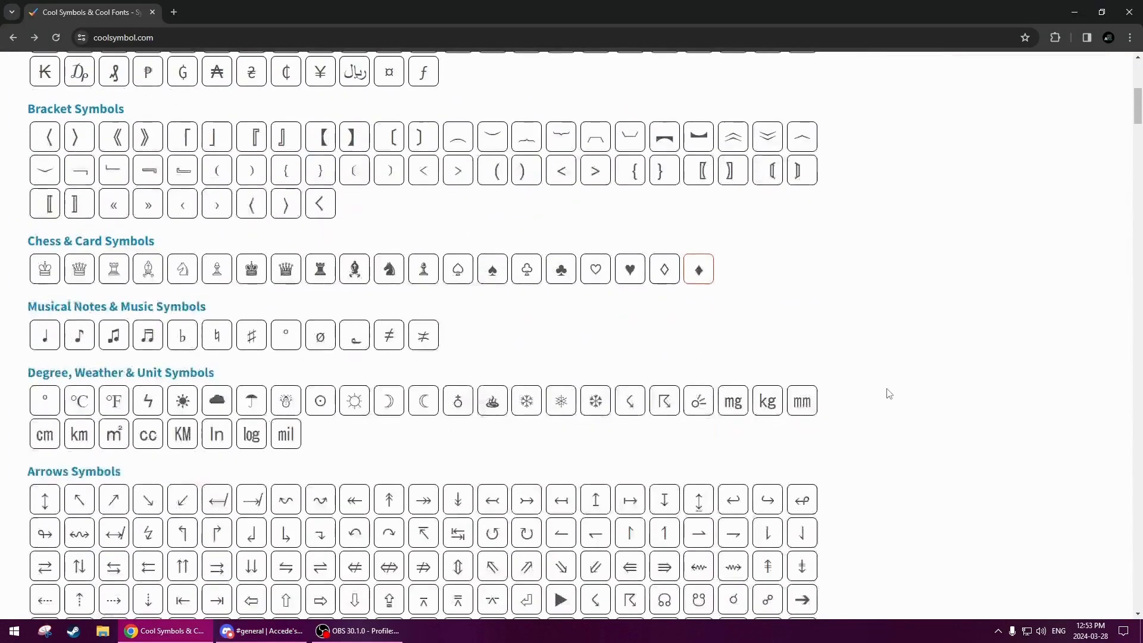
scroll(889, 393, down, 15)
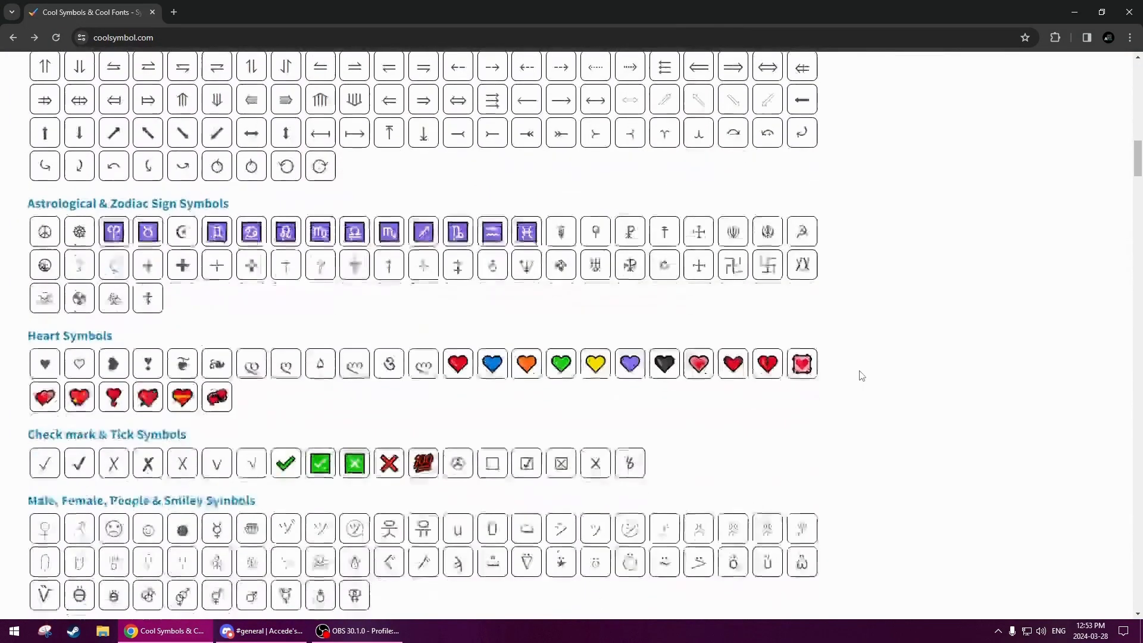
scroll(861, 376, up, 13)
scroll(860, 373, down, 6)
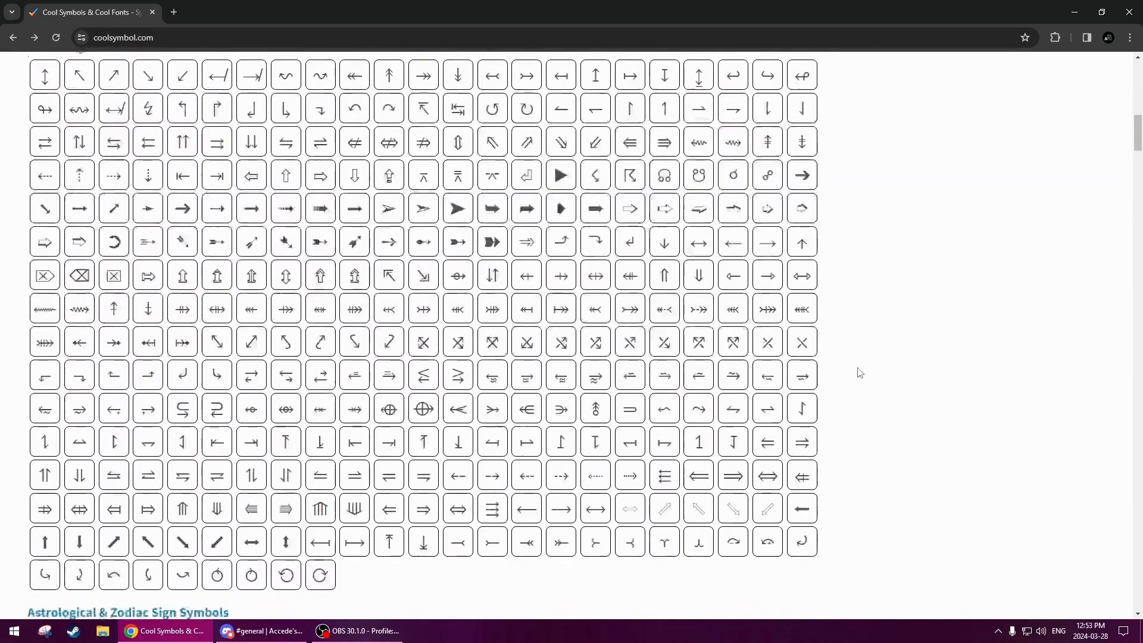
scroll(860, 373, down, 18)
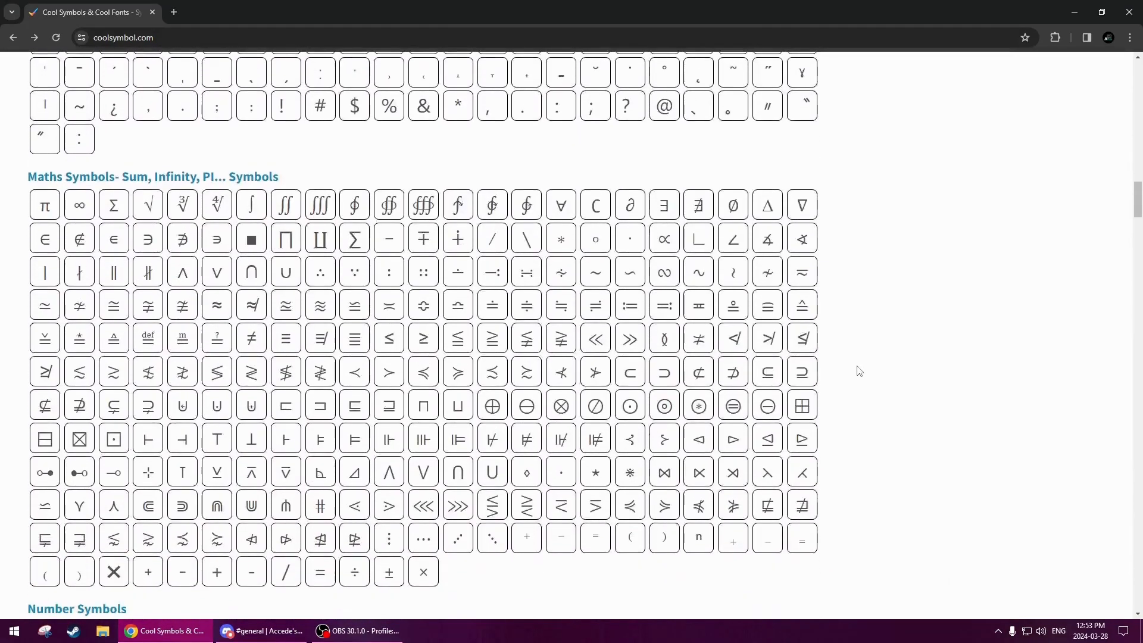
scroll(860, 371, down, 15)
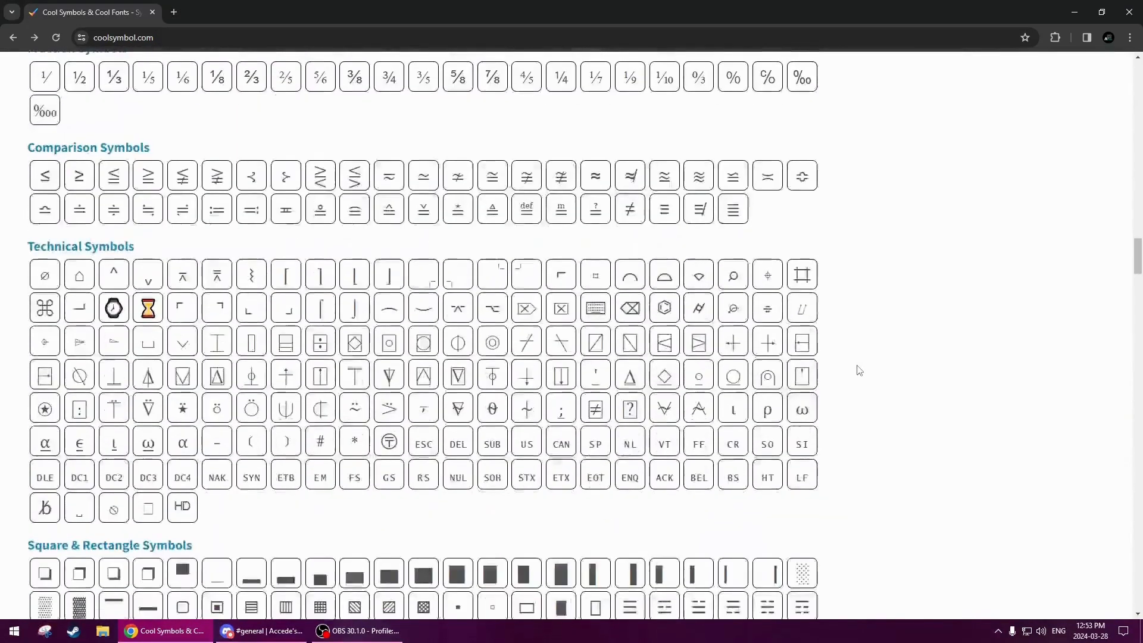
scroll(860, 370, down, 13)
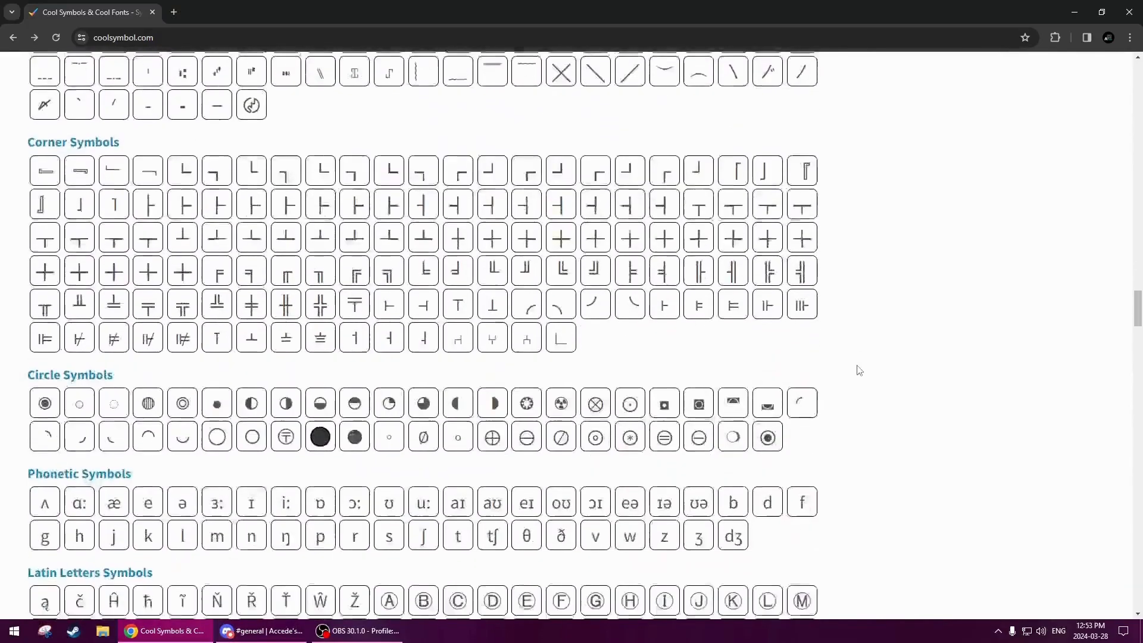
scroll(858, 371, up, 3)
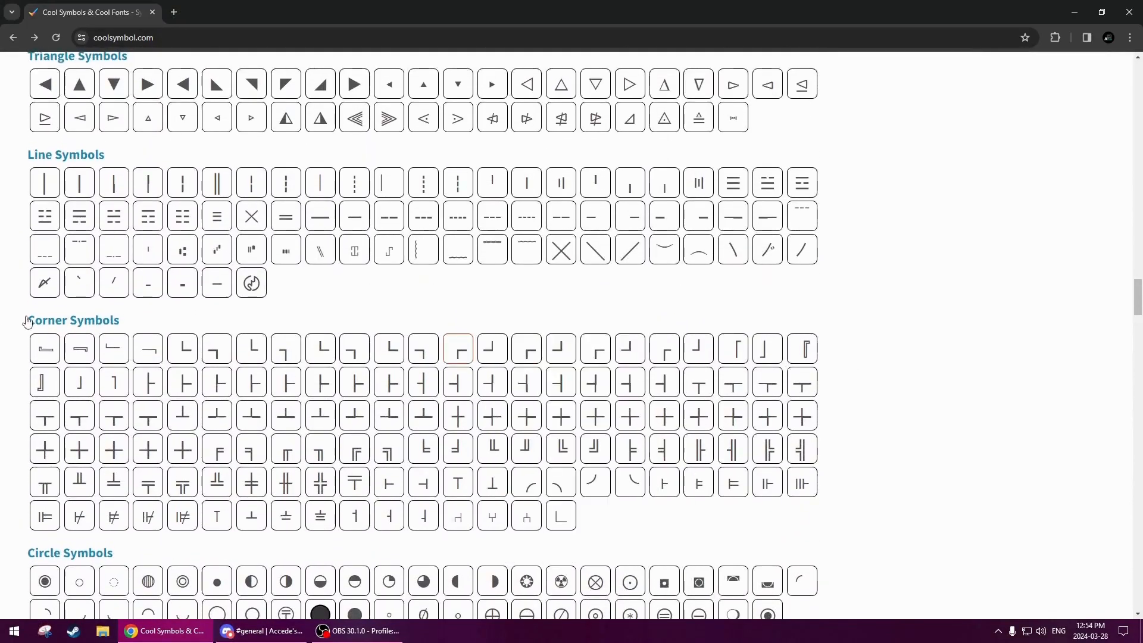
scroll(698, 314, down, 1)
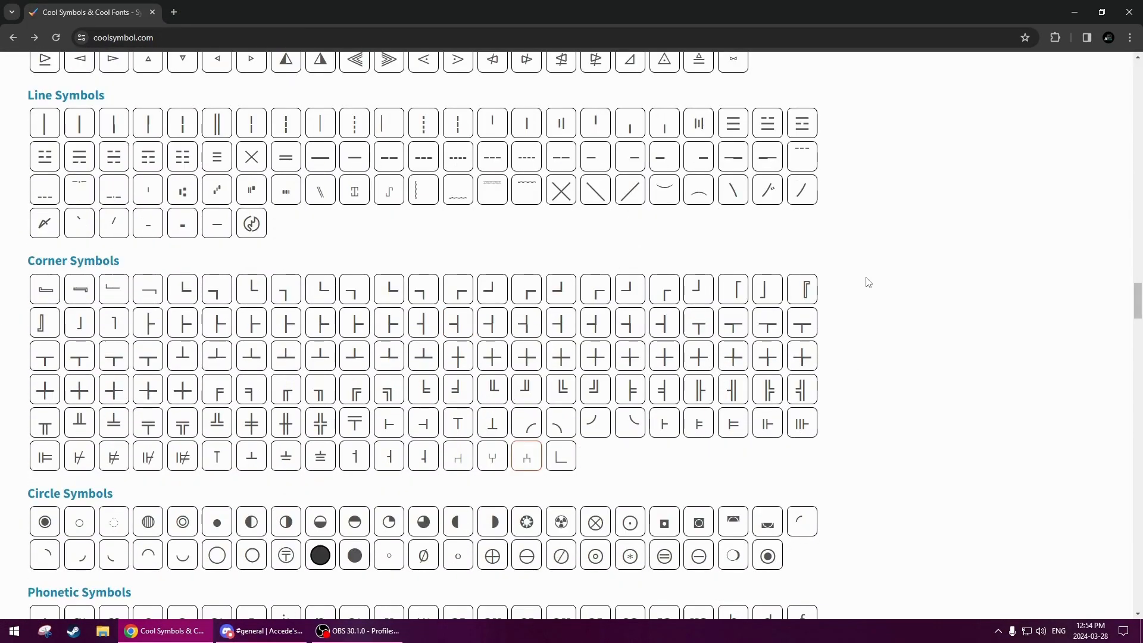
mouse_move(296, 397)
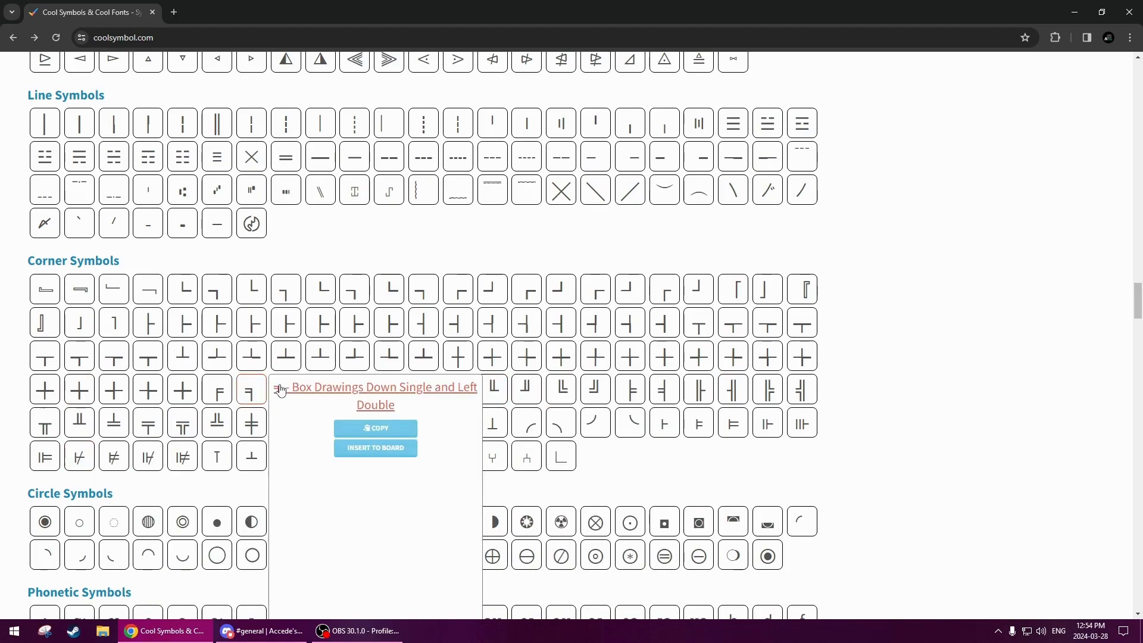
click(288, 400)
click(289, 399)
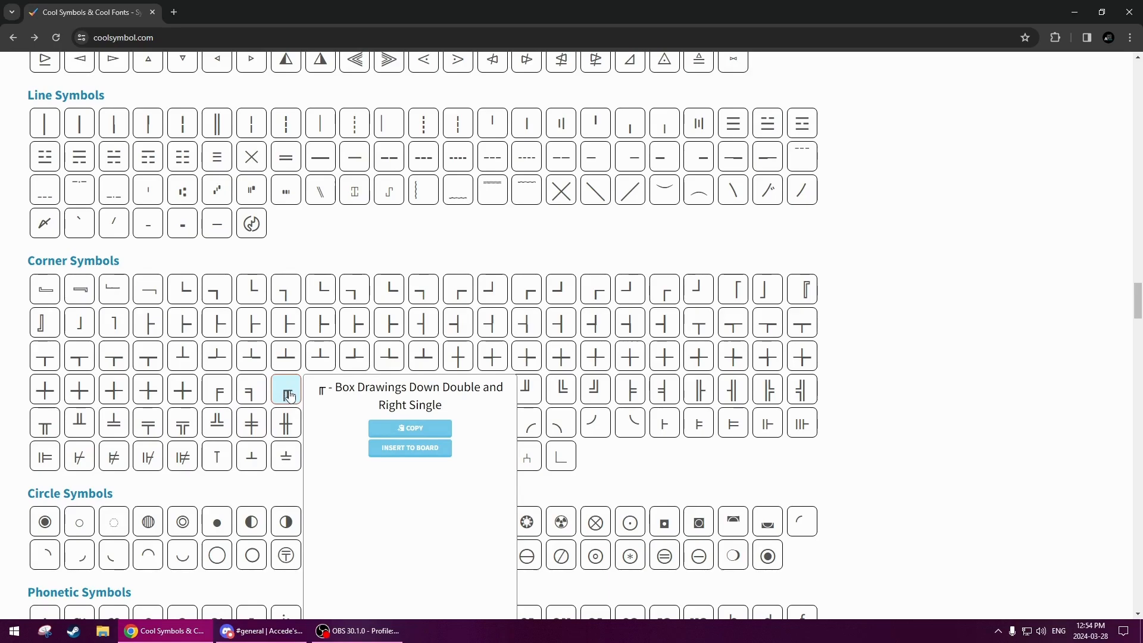
click(289, 396)
click(409, 247)
click(262, 630)
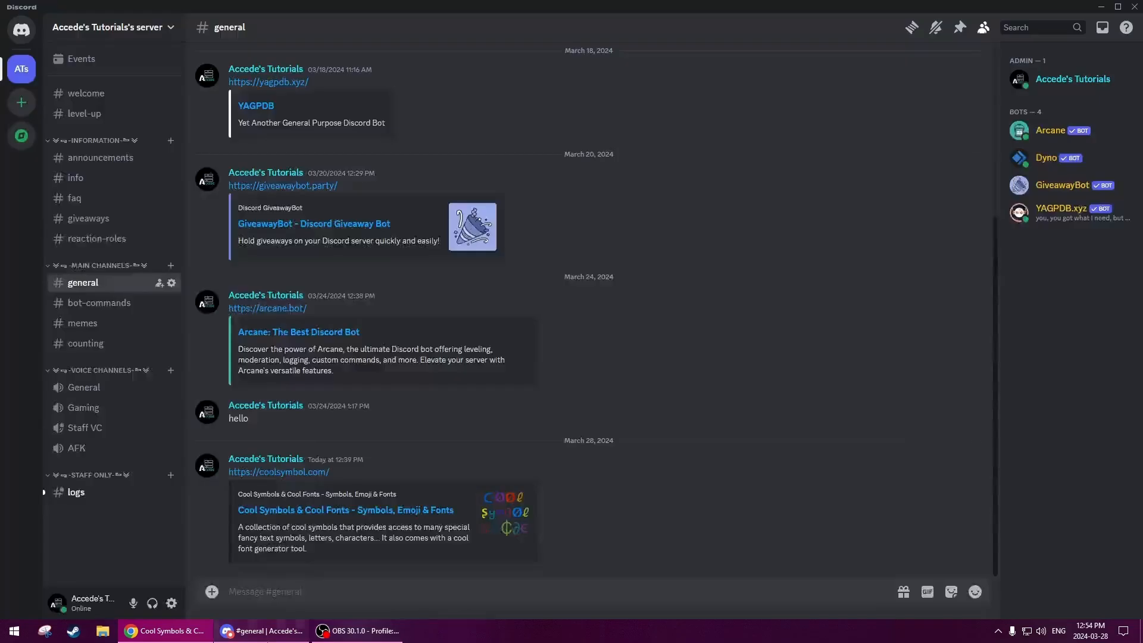
right_click(75, 283)
click(390, 279)
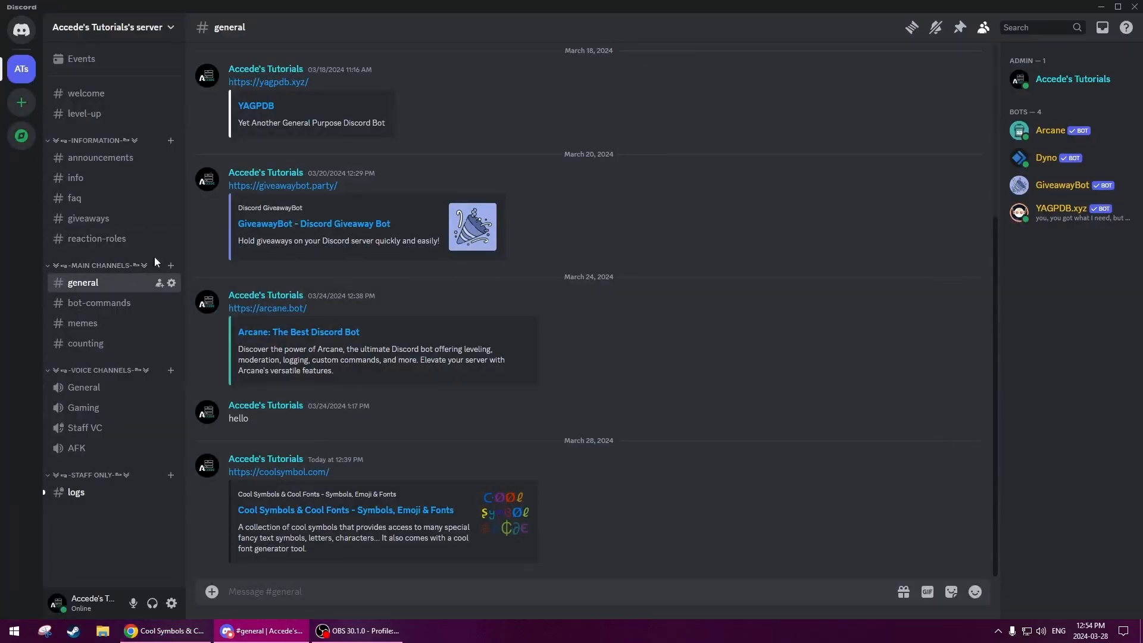
click(199, 631)
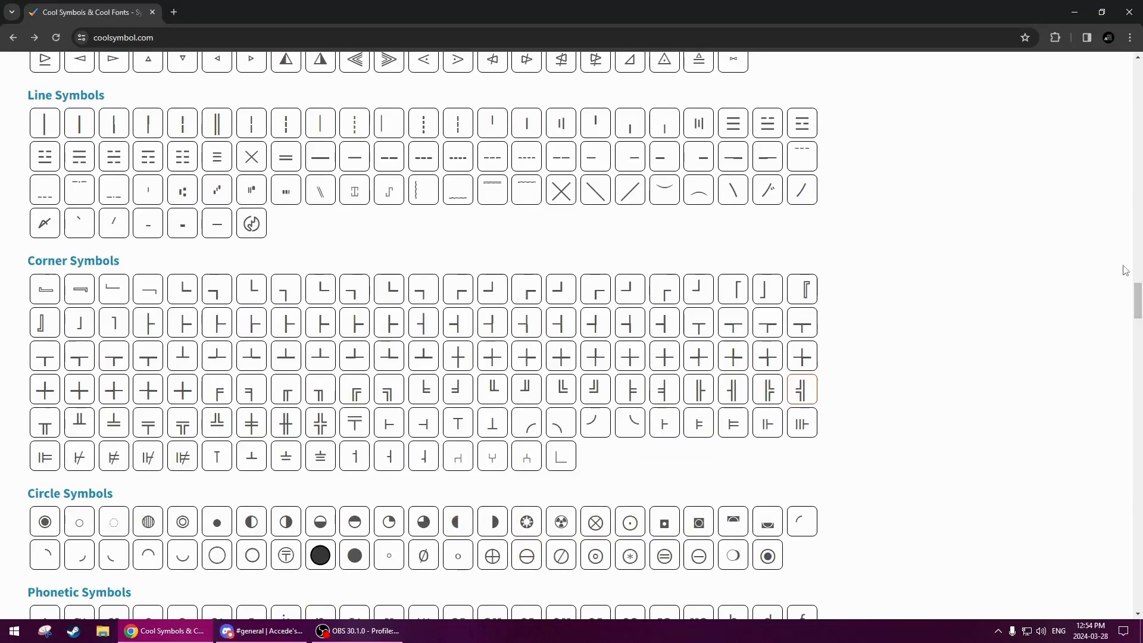
mouse_move(286, 393)
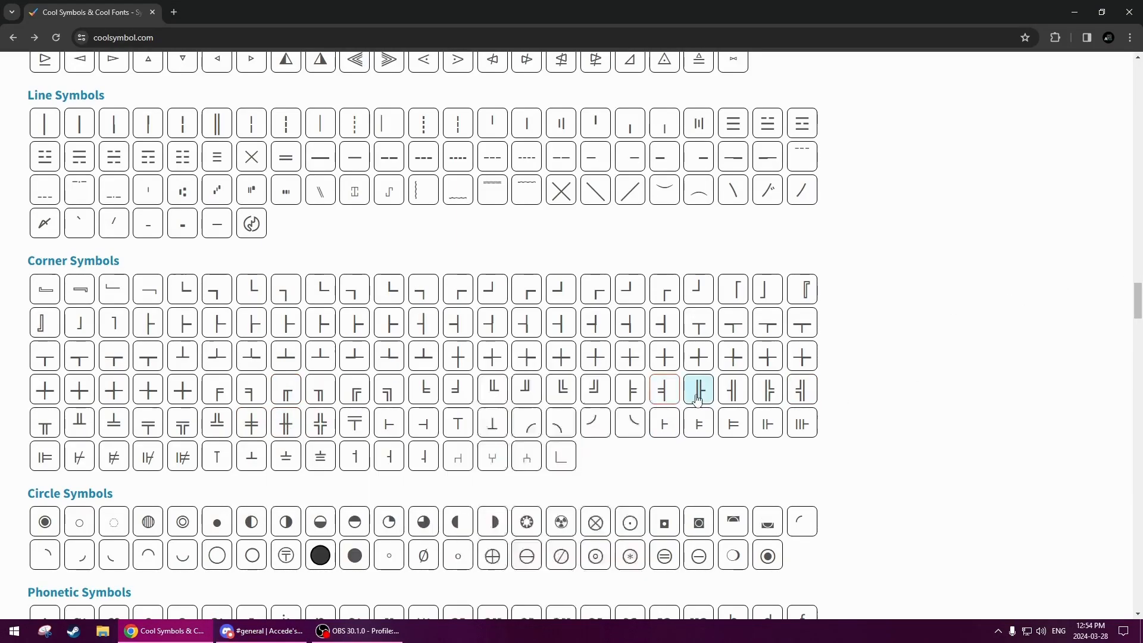
mouse_move(699, 392)
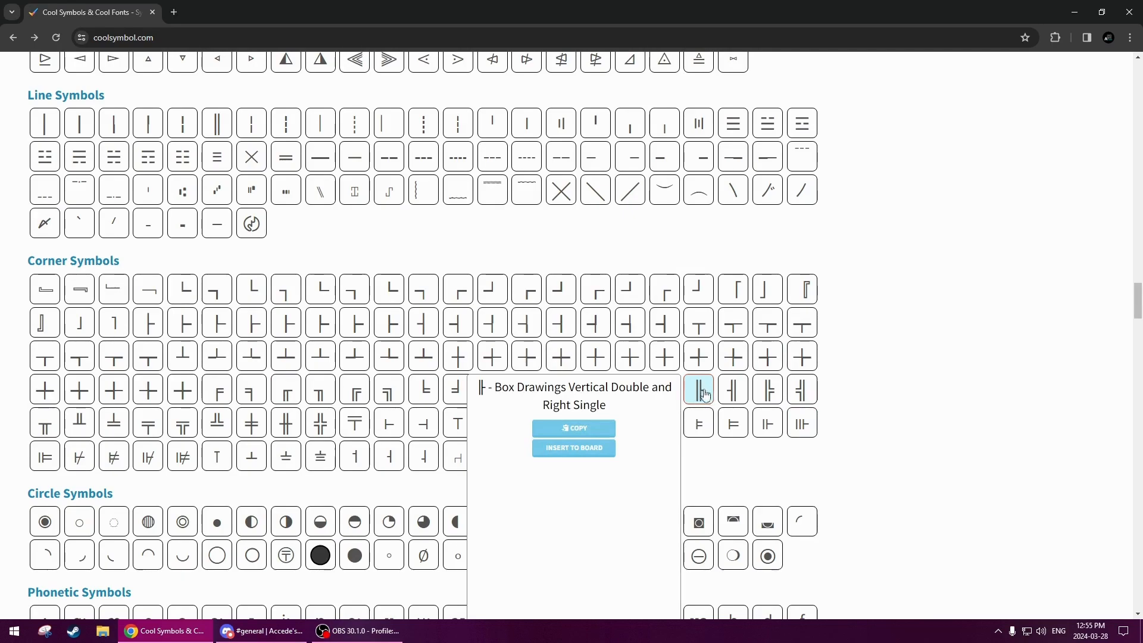
mouse_move(495, 394)
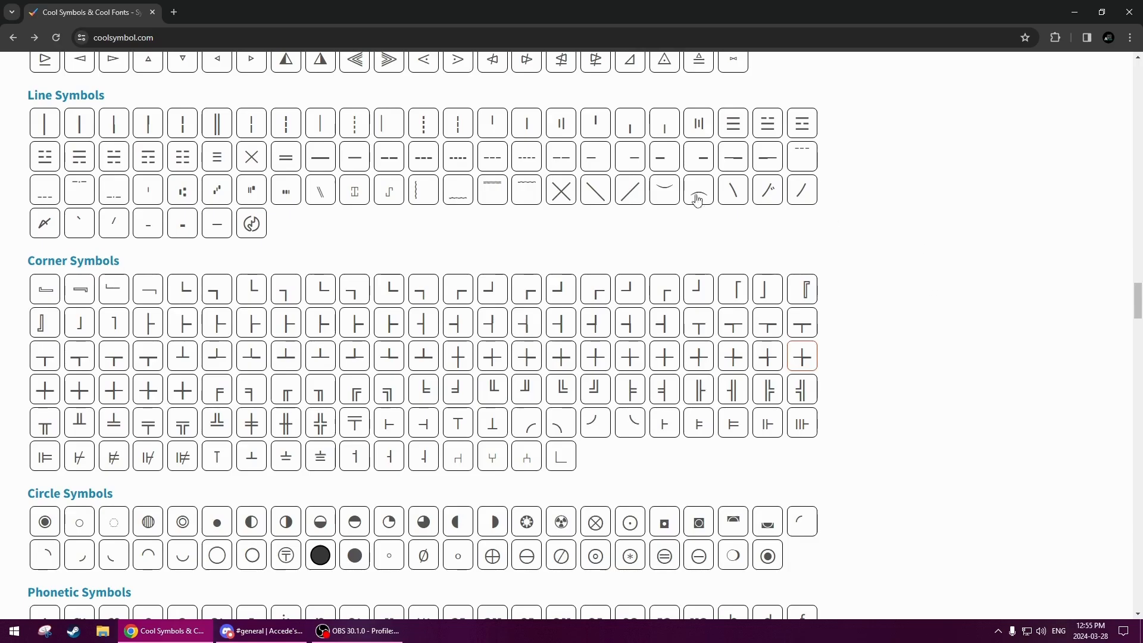
click(262, 630)
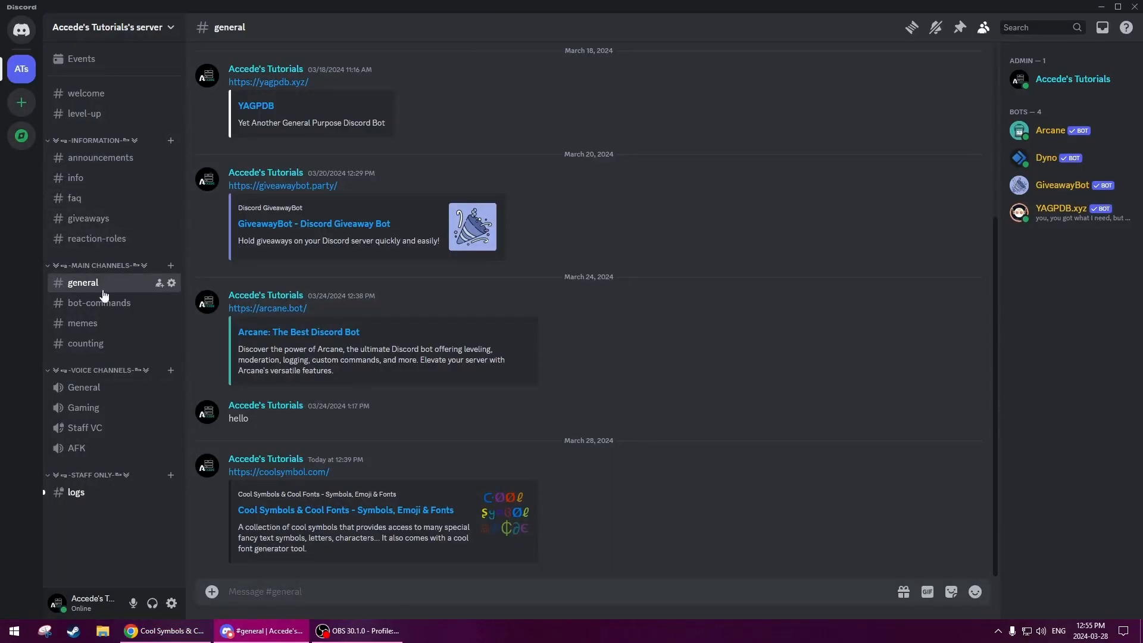
- Copy ╓ from the Corner Symbols on Cool Symbols and place it at the start of the general channel's name in Discord
click(163, 630)
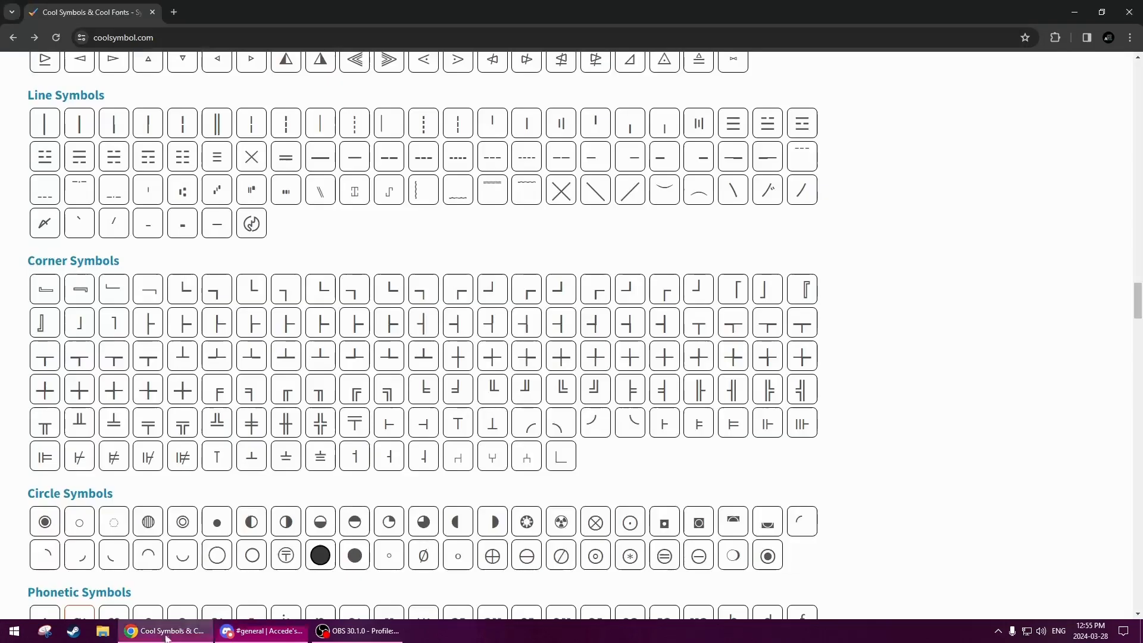
click(288, 395)
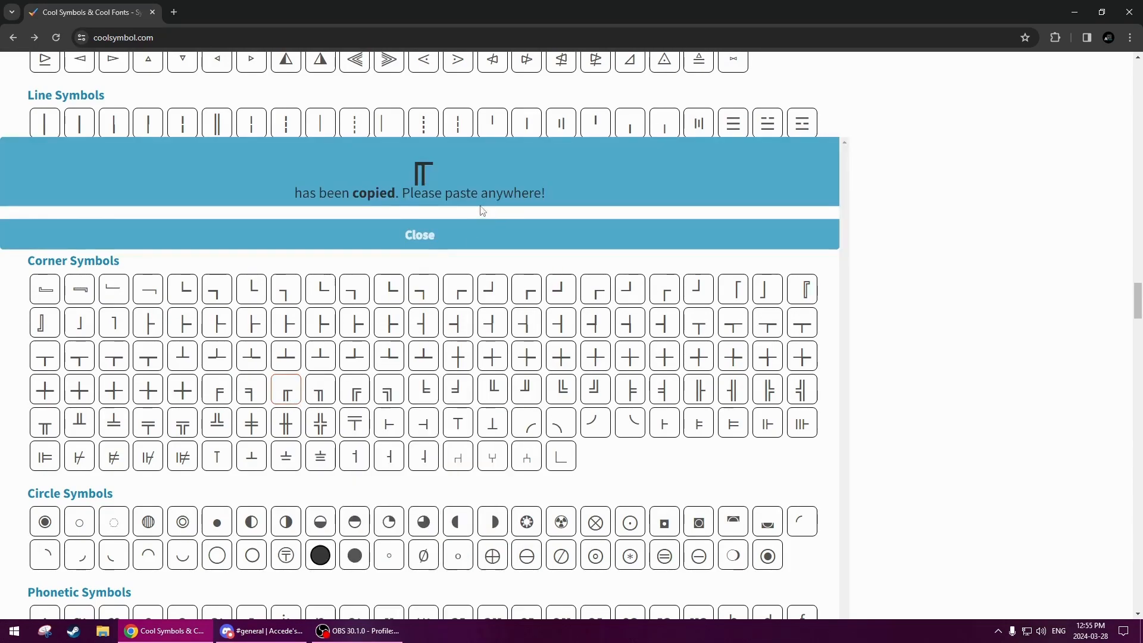
click(470, 235)
click(262, 630)
right_click(103, 284)
mouse_move(141, 395)
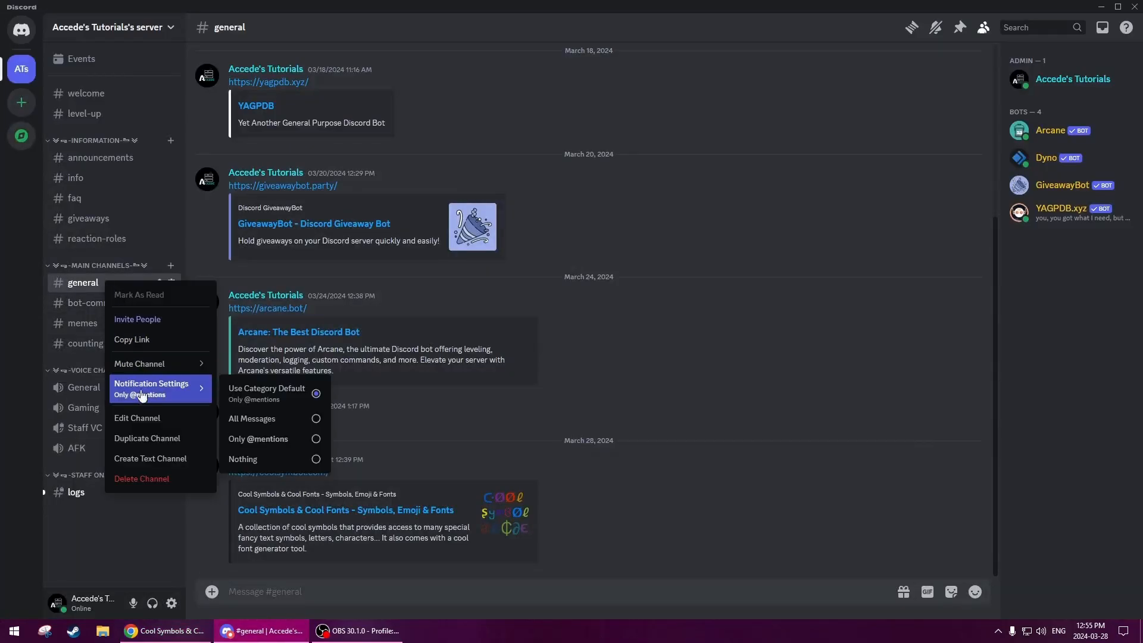
click(137, 418)
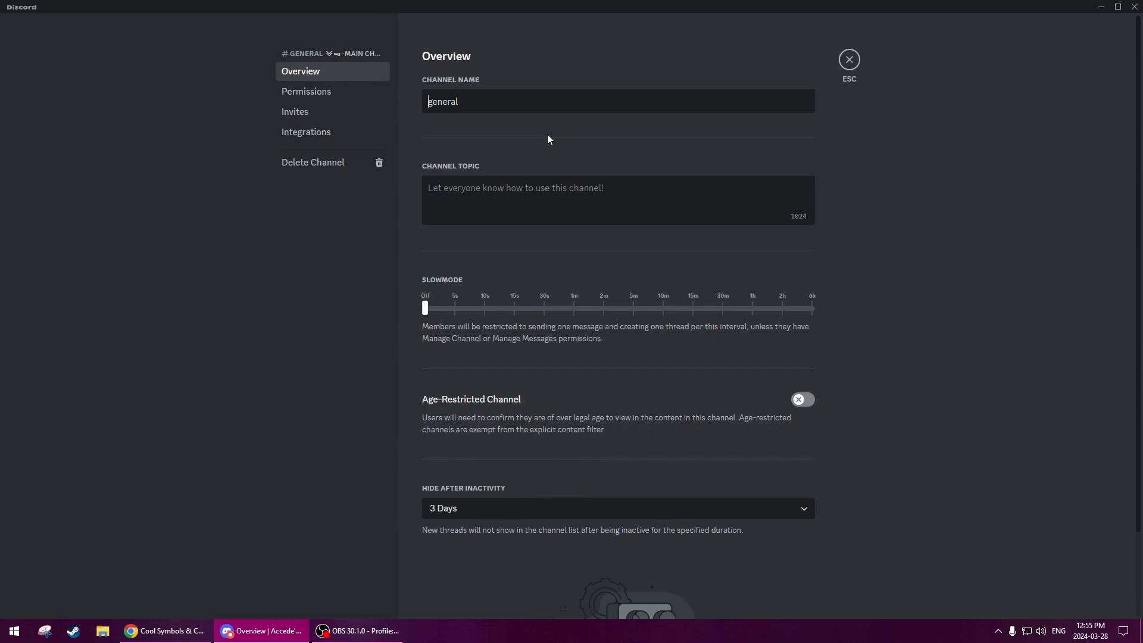
key(ctrl+v)
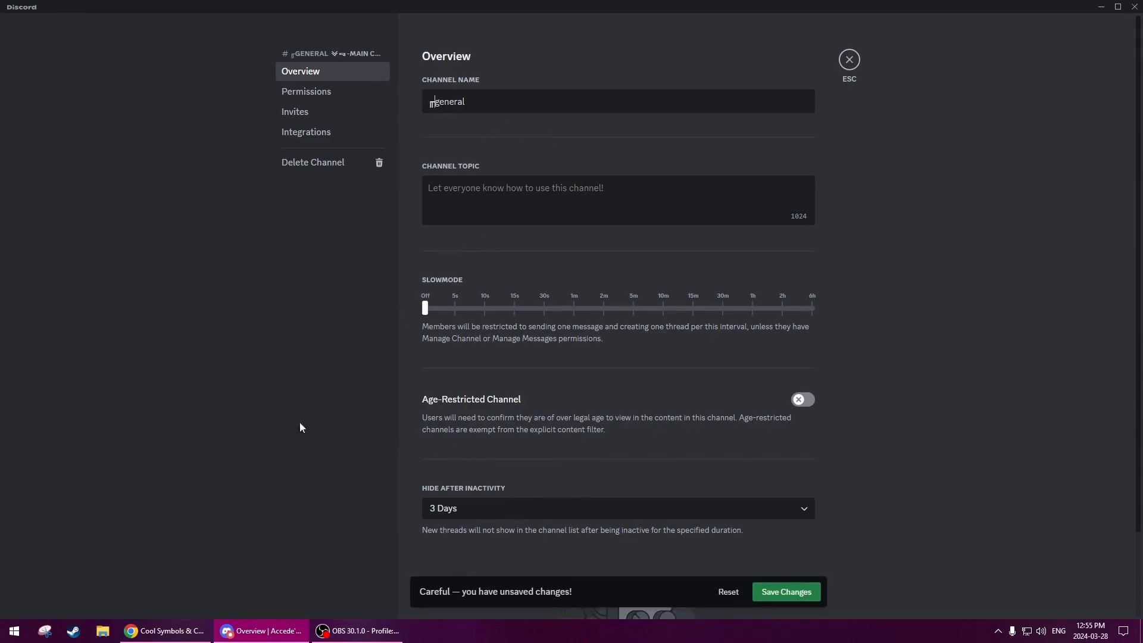
- Copy the White Bullet ◦ from Cool Symbols and insert it with a hyphen between ╓ and general in the channel name
click(166, 631)
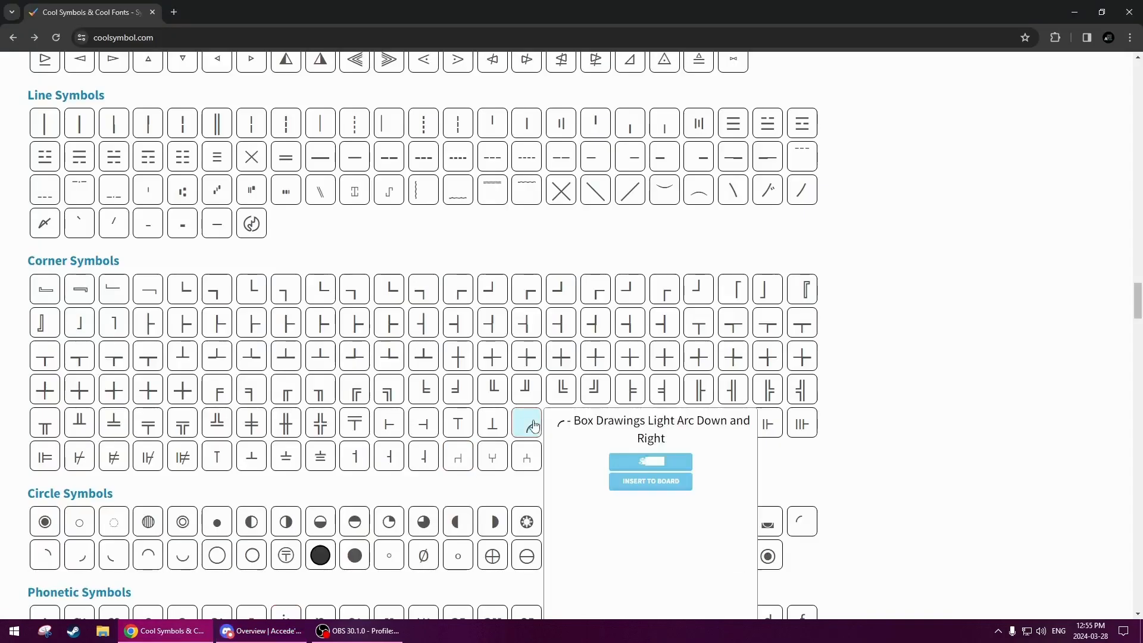
scroll(995, 434, down, 1)
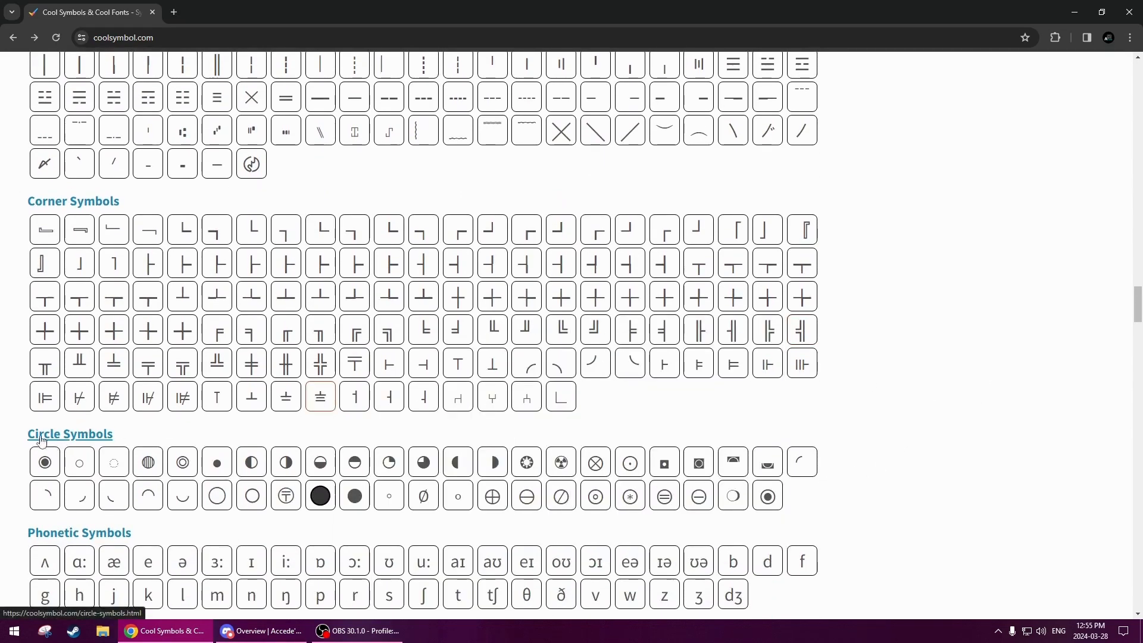
mouse_move(385, 503)
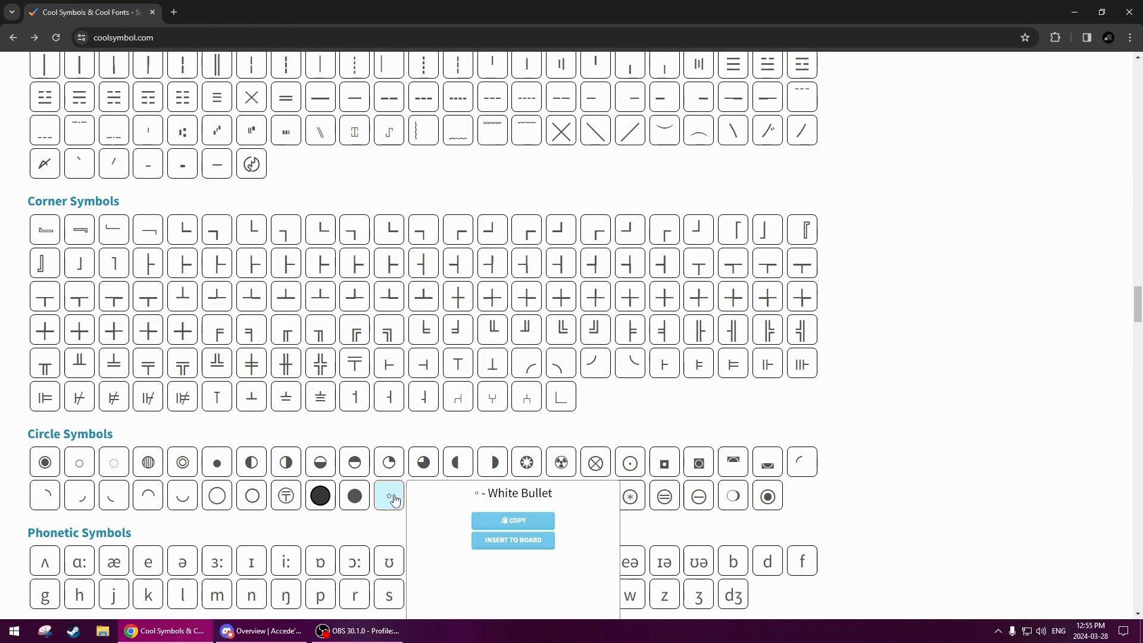
click(392, 496)
click(427, 242)
click(250, 630)
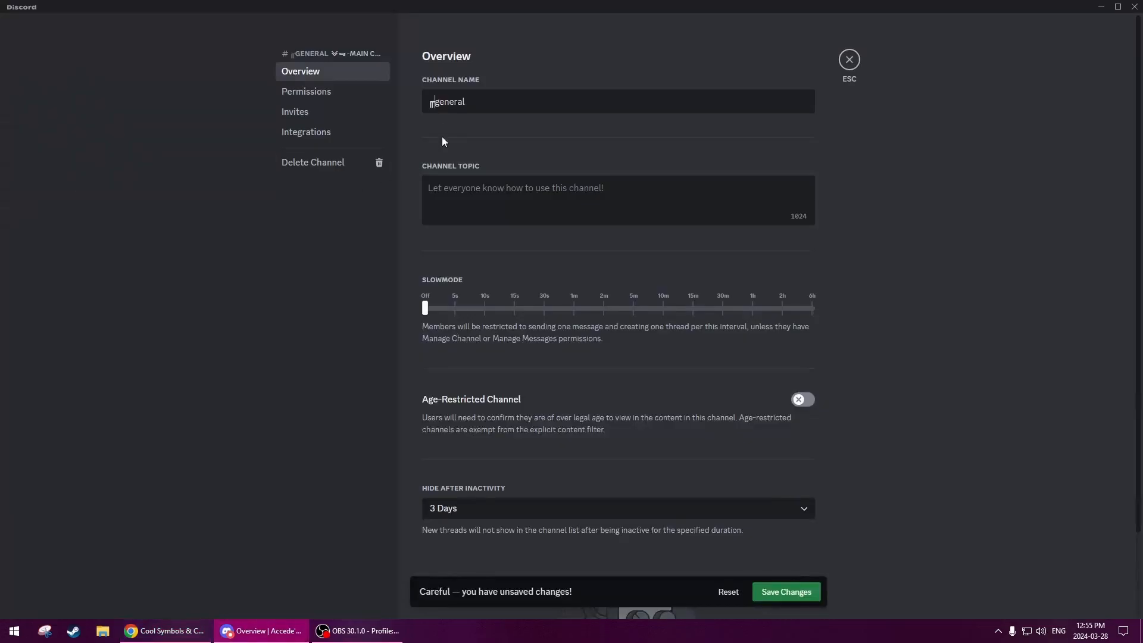
key(ctrl+v)
text(-)
drag(437, 104, 431, 104)
click(435, 103)
right_click(428, 98)
click(447, 135)
right_click(429, 100)
click(450, 139)
right_click(428, 99)
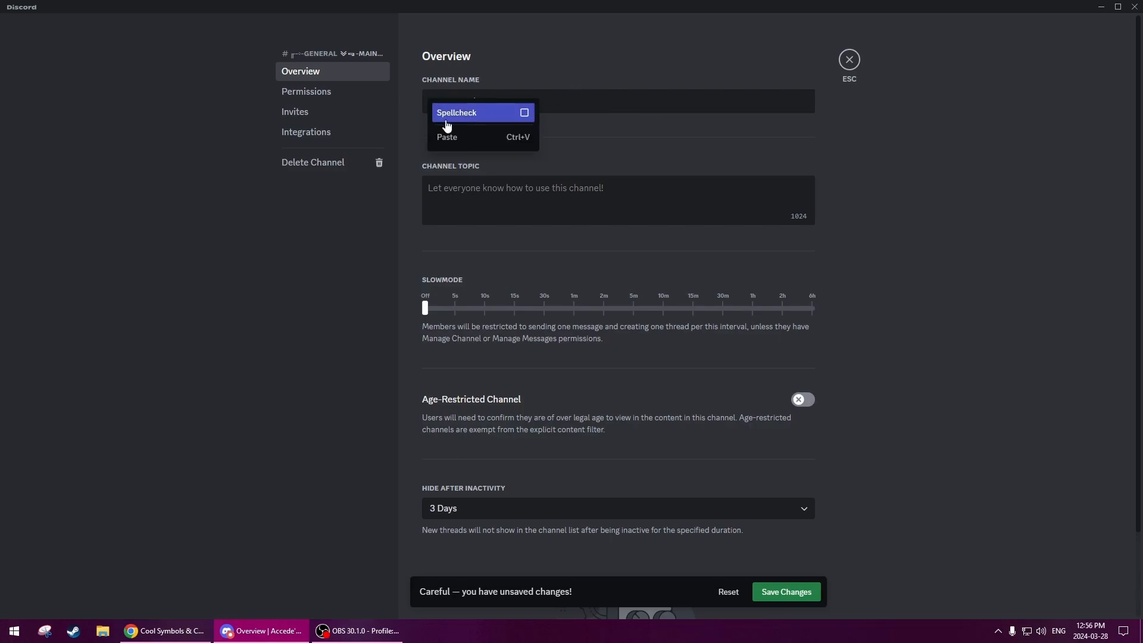
click(527, 74)
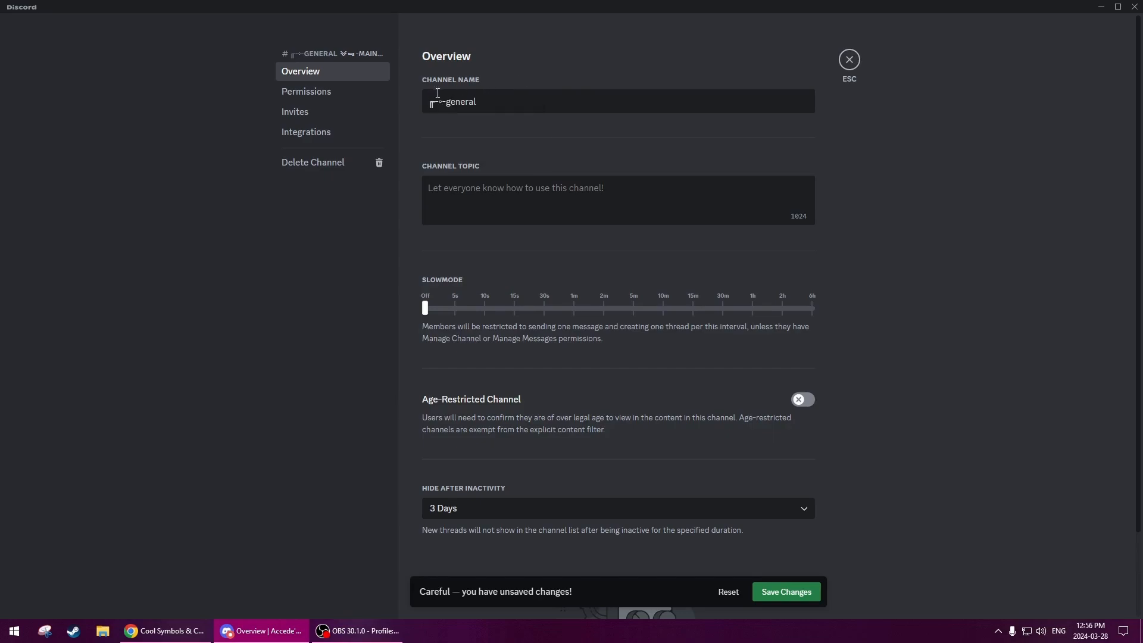
right_click(430, 103)
click(461, 89)
right_click(423, 102)
click(461, 91)
right_click(428, 101)
click(454, 97)
- Place the cursor at the start of the general channel's name and open the emoji search there
triple_click(429, 103)
click(480, 101)
key(super+period)
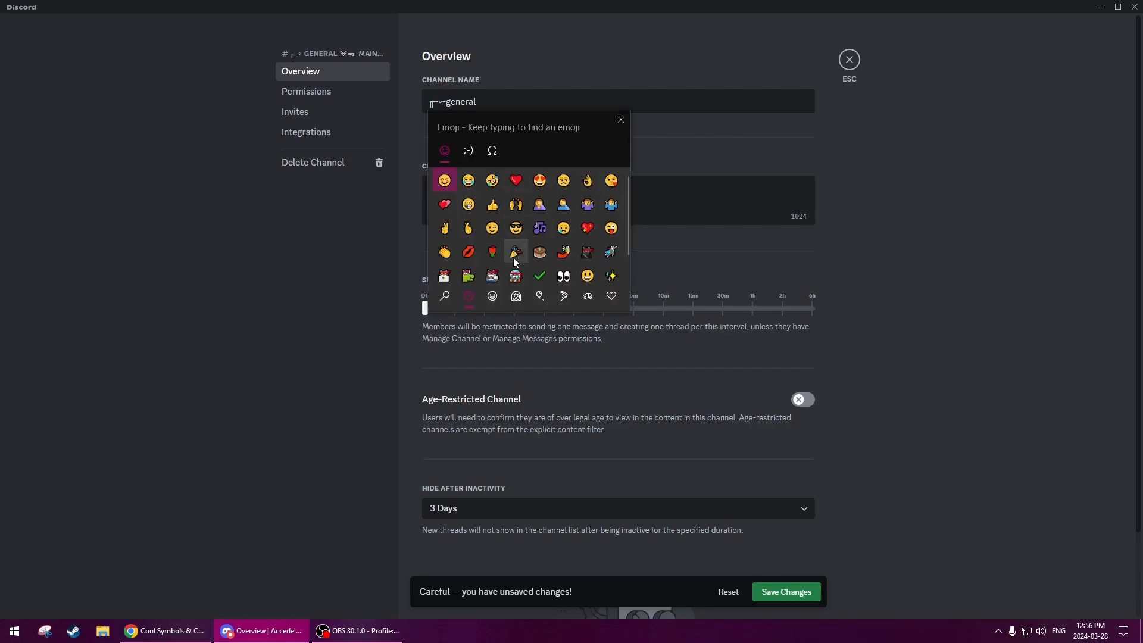
scroll(516, 253, down, 2)
scroll(518, 249, up, 2)
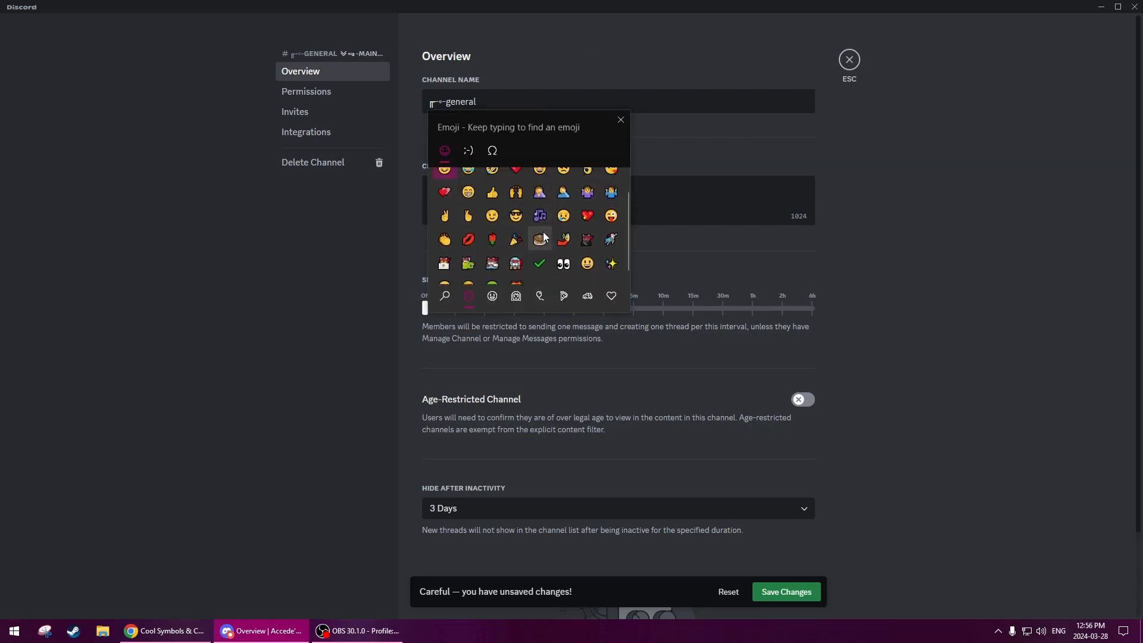
scroll(543, 231, down, 1)
scroll(544, 231, up, 1)
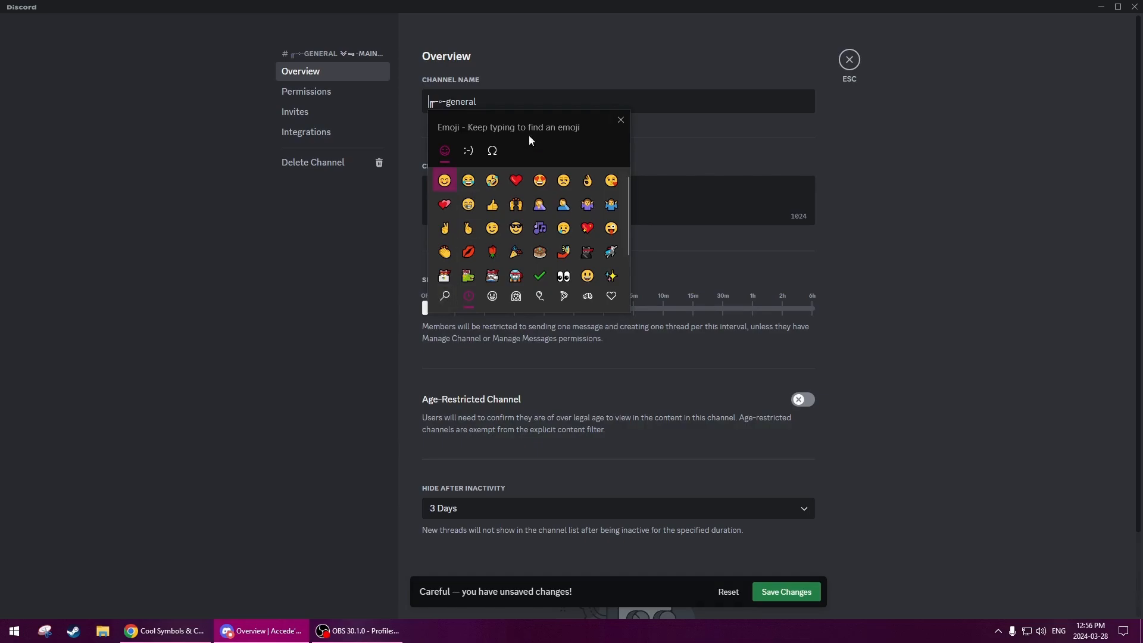
click(444, 299)
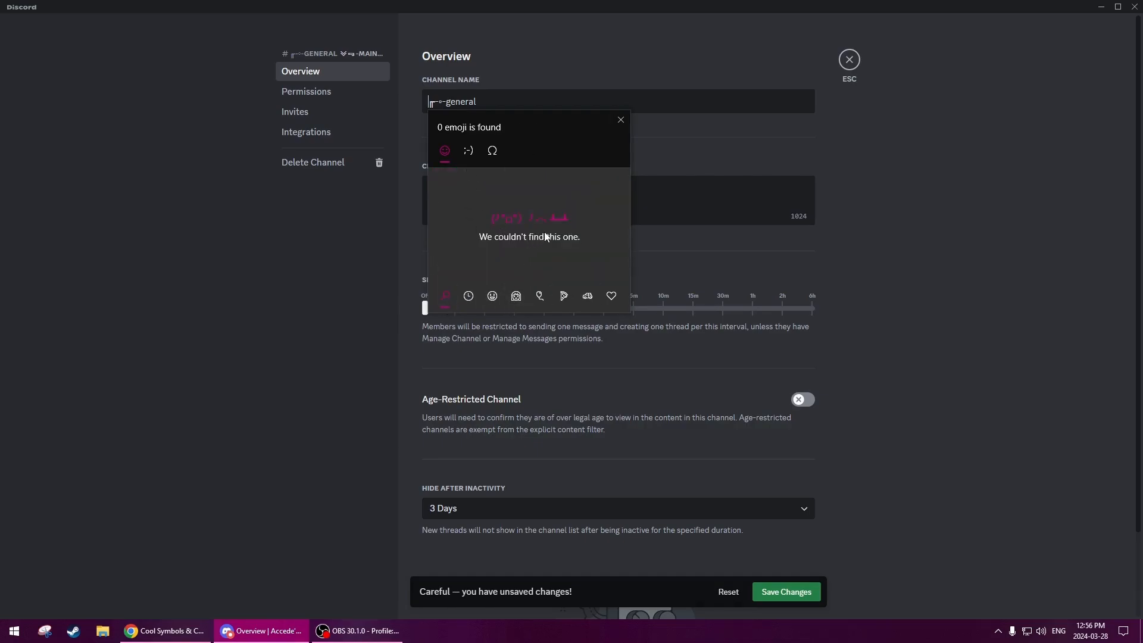
text(messg)
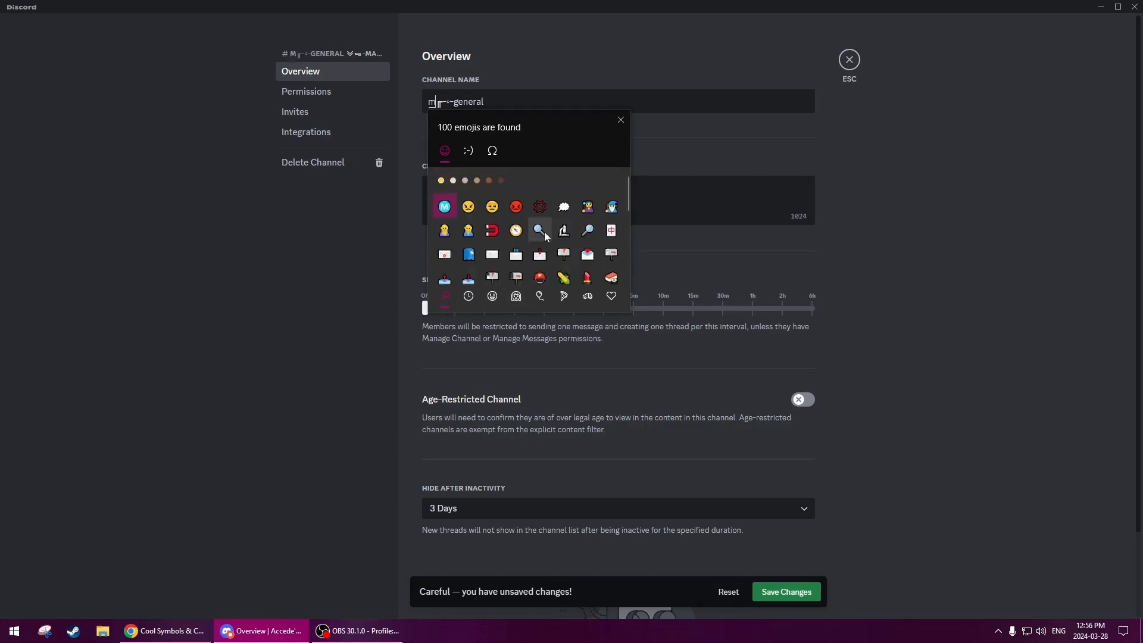
key(BackSpace)
key(BackSpace)
key(BackSpace)
key(BackSpace)
key(BackSpace)
- Search the emojis for speech, add the speech bubble before ╓ in the general channel's name, save and leave the channel settings
text(speech)
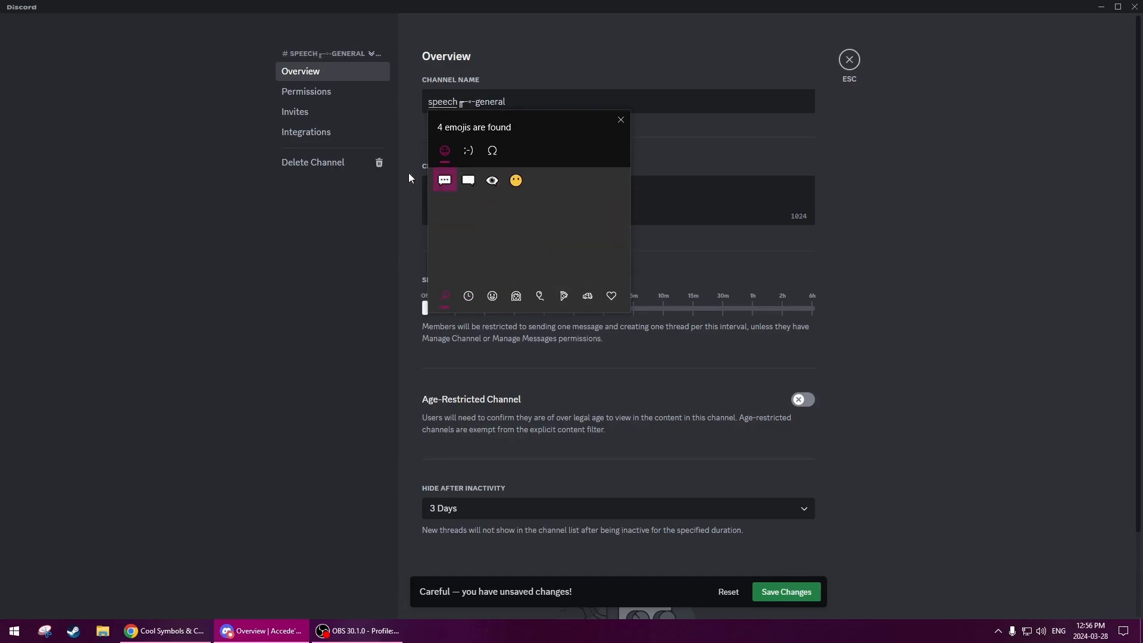
click(444, 180)
click(549, 103)
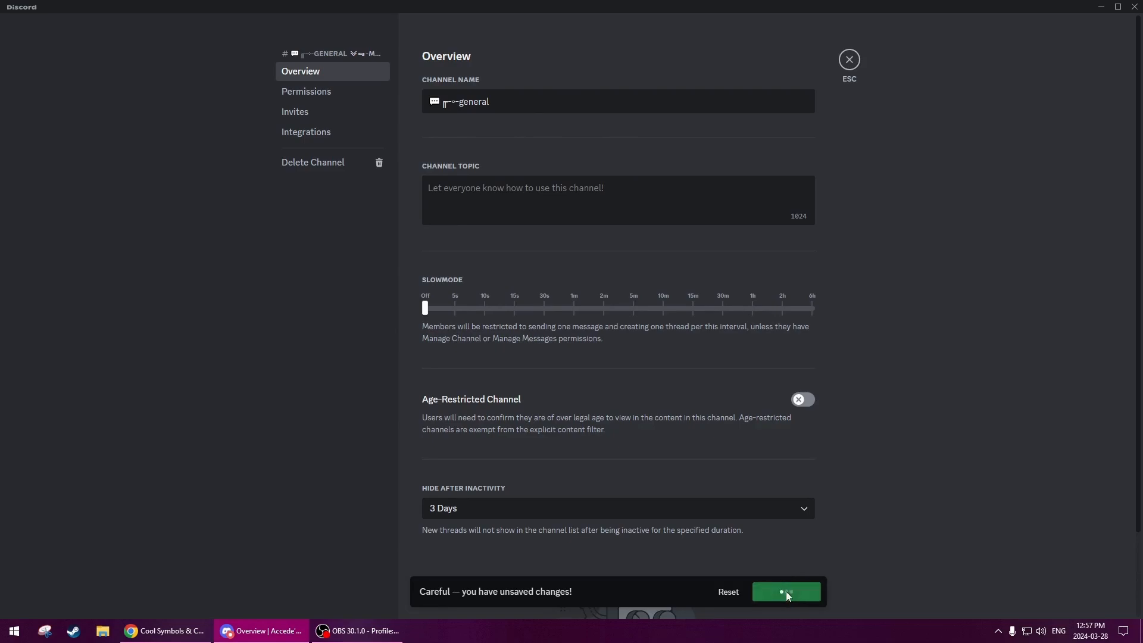
click(851, 58)
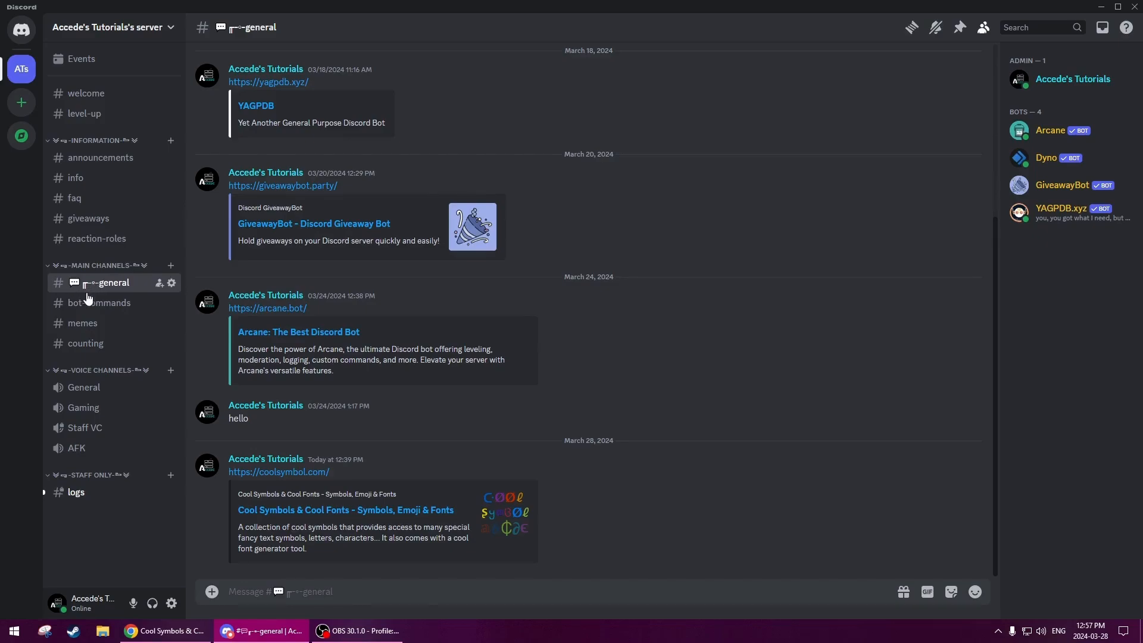
- Copy ╟ from the Corner Symbols on Cool Symbols and paste it at the start of the bot-commands channel's name in Discord
click(164, 630)
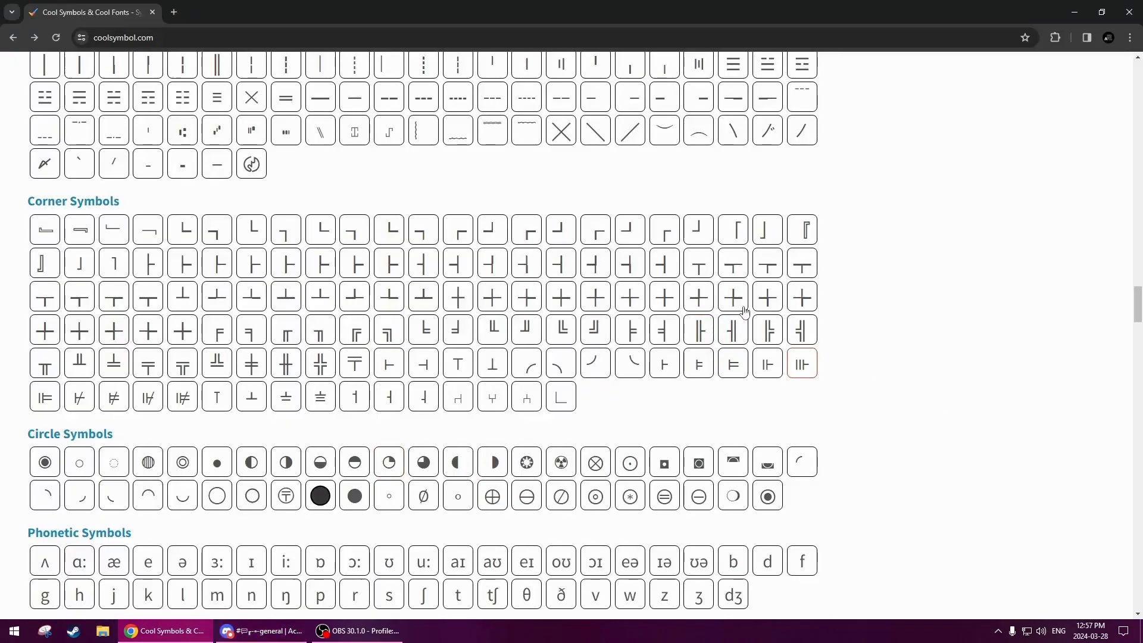
click(703, 333)
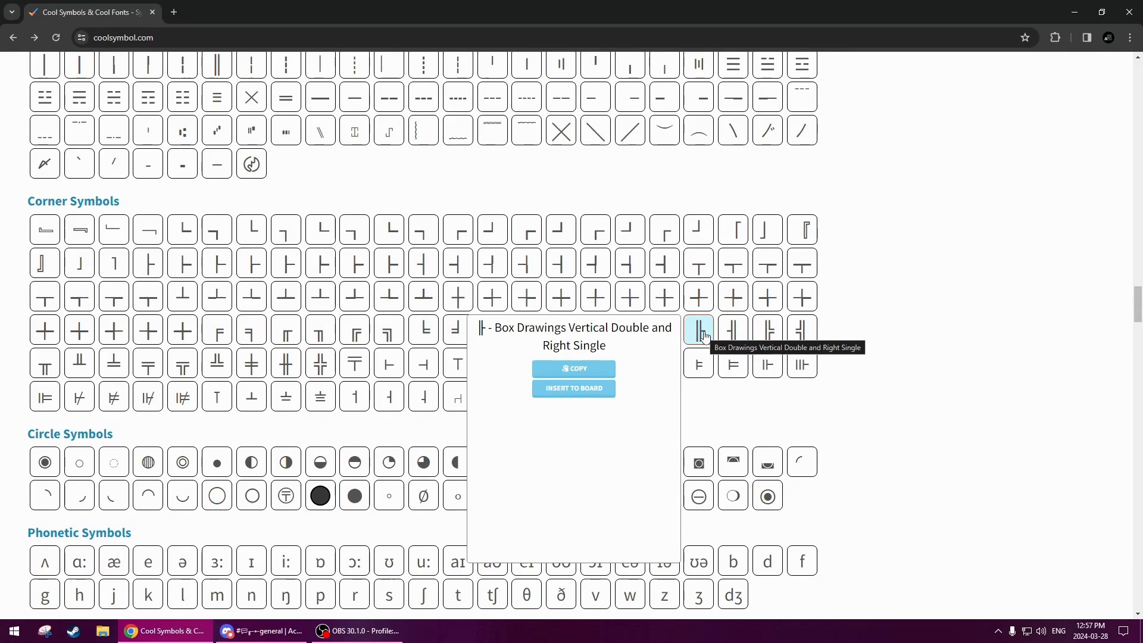
click(574, 369)
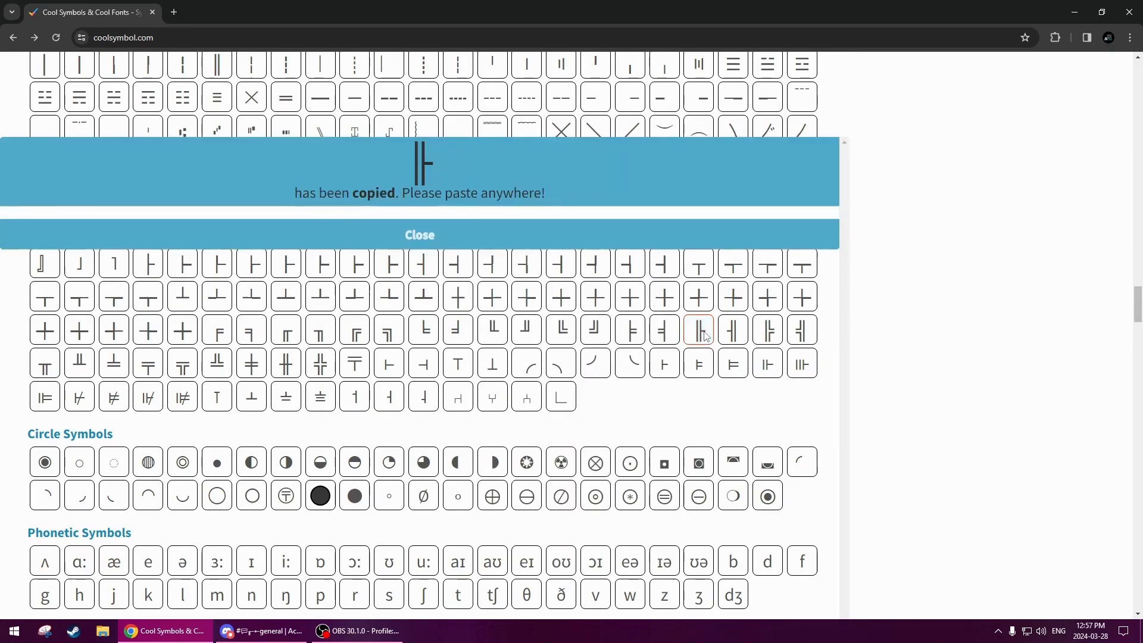
click(426, 234)
click(262, 631)
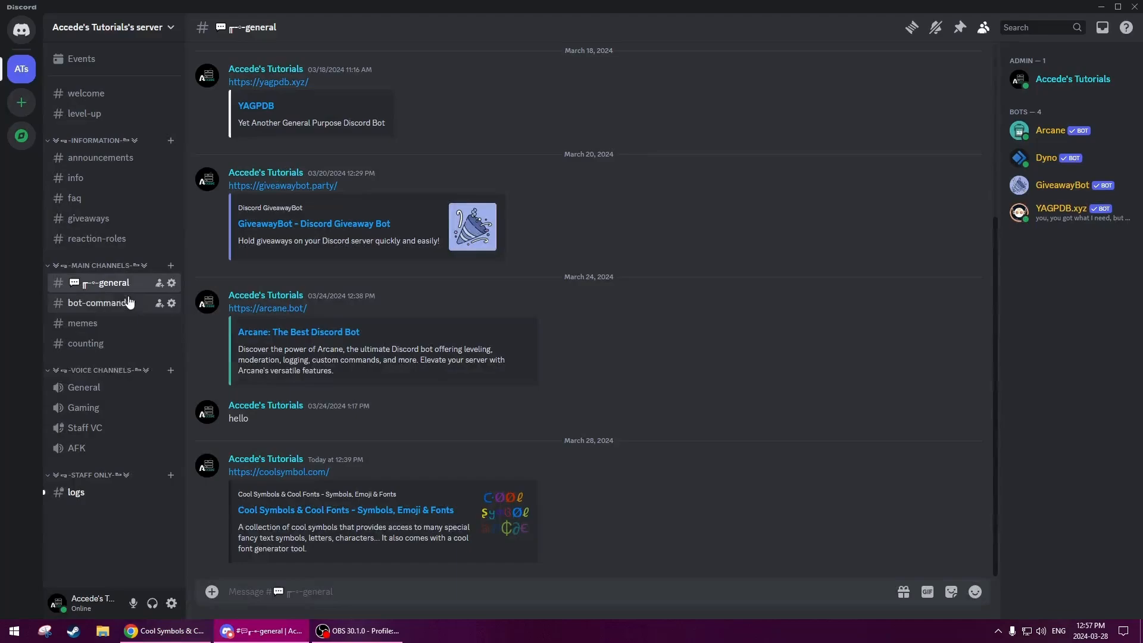
right_click(95, 307)
click(146, 441)
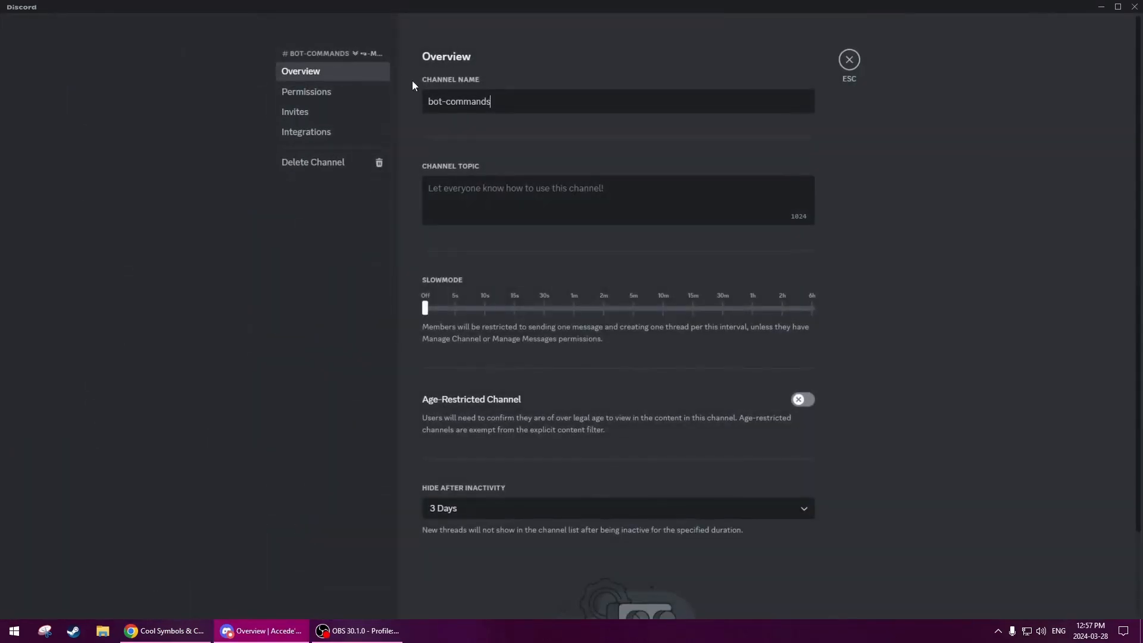
click(426, 101)
key(ctrl+v)
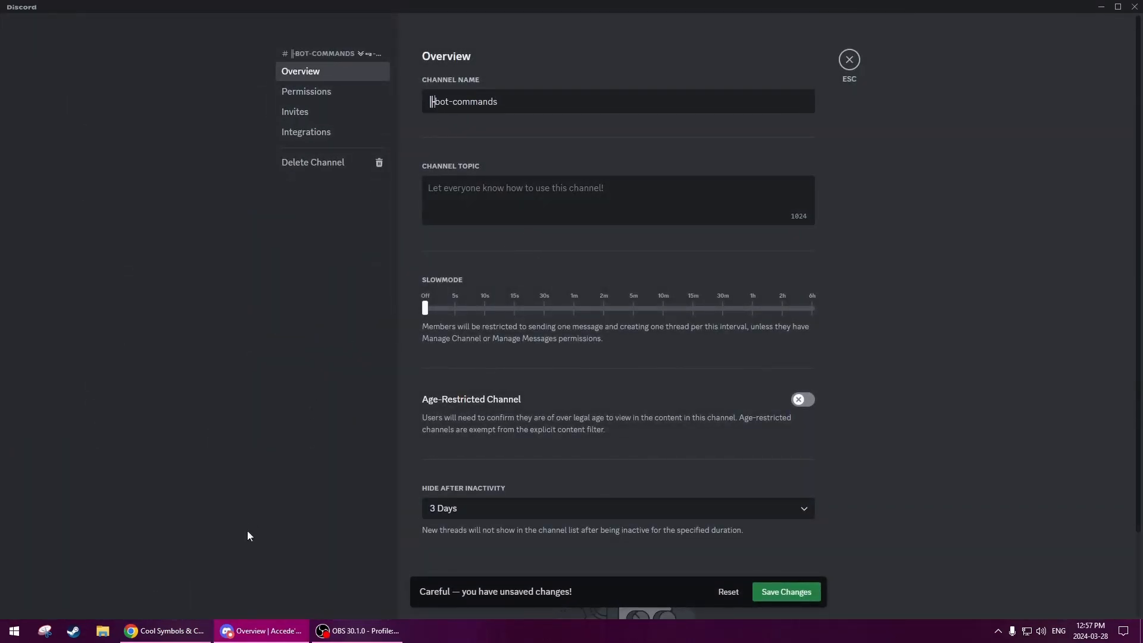
- Copy the White Bullet ◦ from Cool Symbols and insert it between two hyphens after ╟ in the bot-commands channel's name
click(164, 631)
click(389, 505)
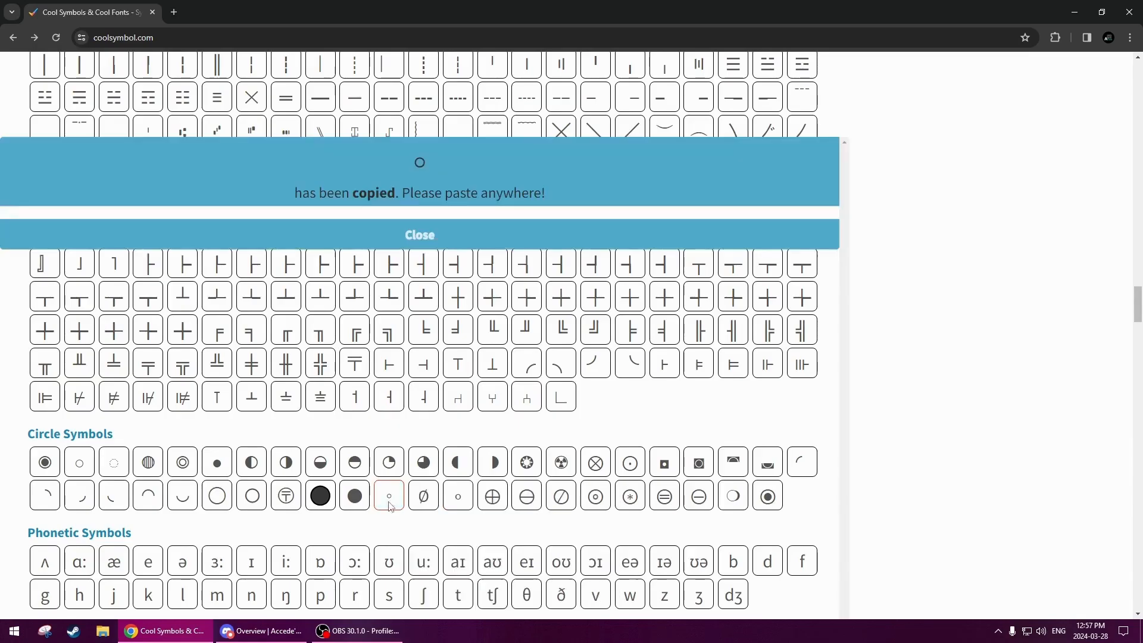
click(262, 631)
text(-bot-commands)
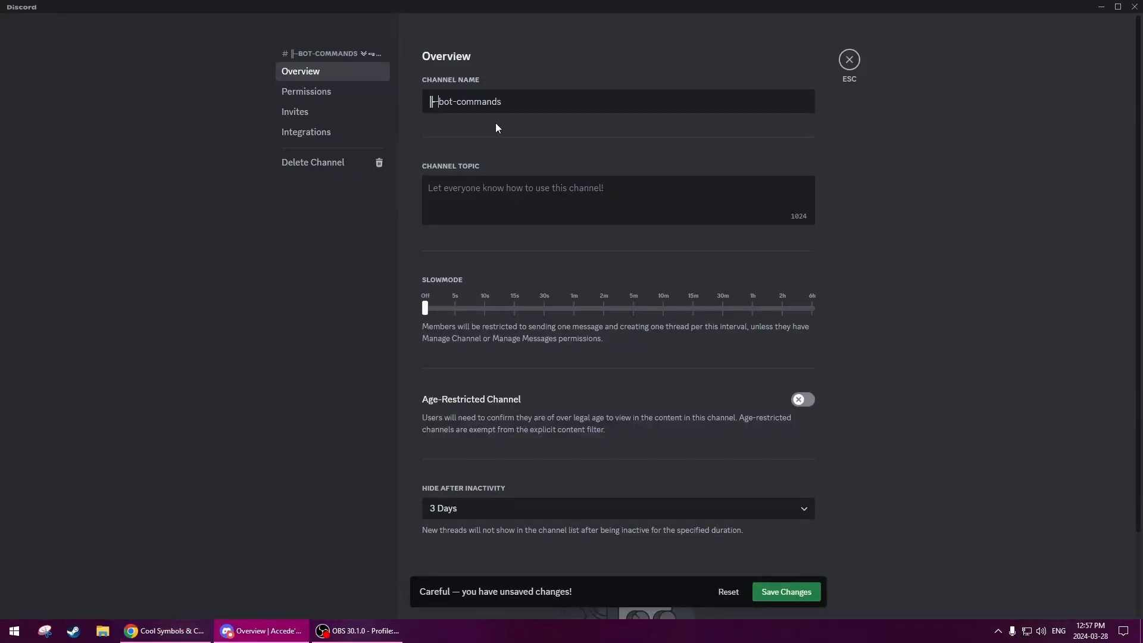
key(ctrl+v)
text(-)
- Add the robot emoji at the start of the bot-commands channel's name, save and leave the channel settings
click(425, 101)
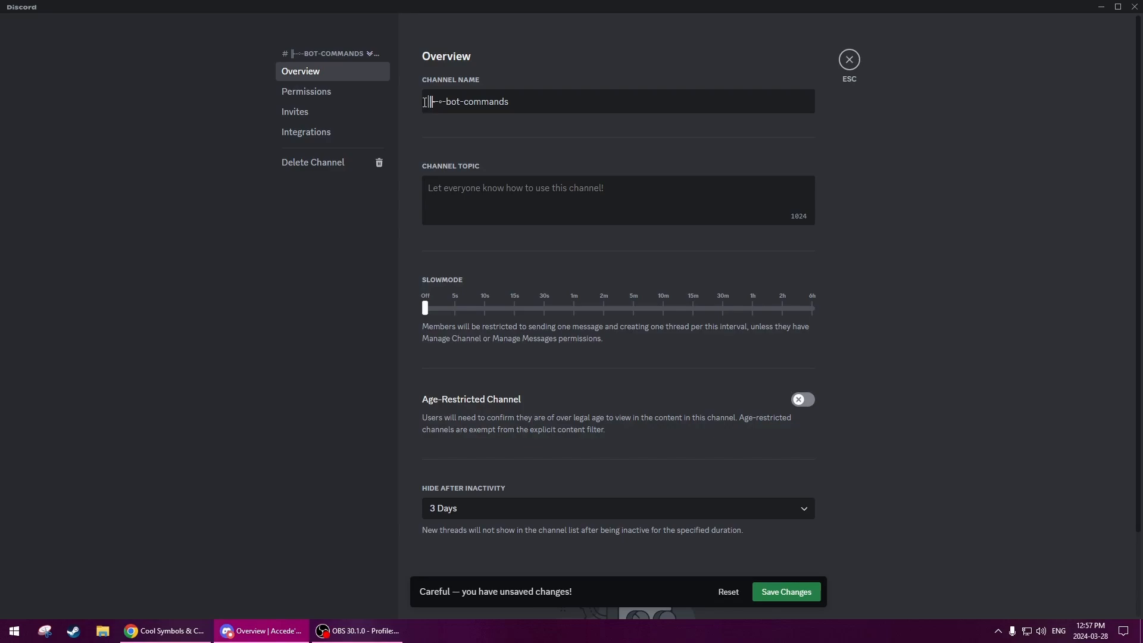
key(super+period)
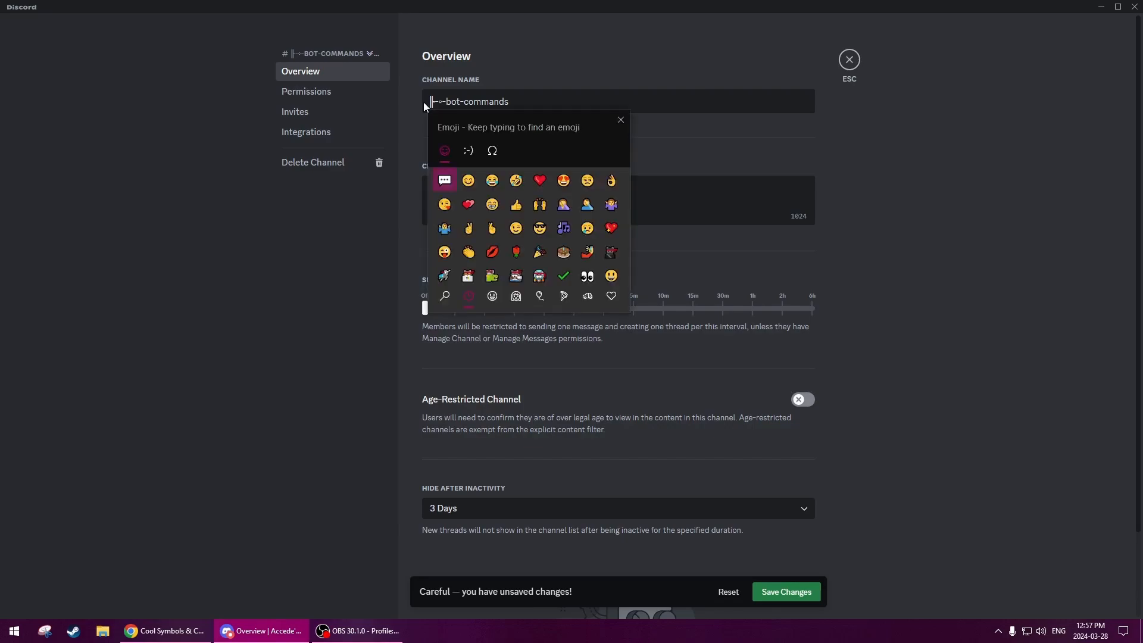
click(446, 297)
text(robot)
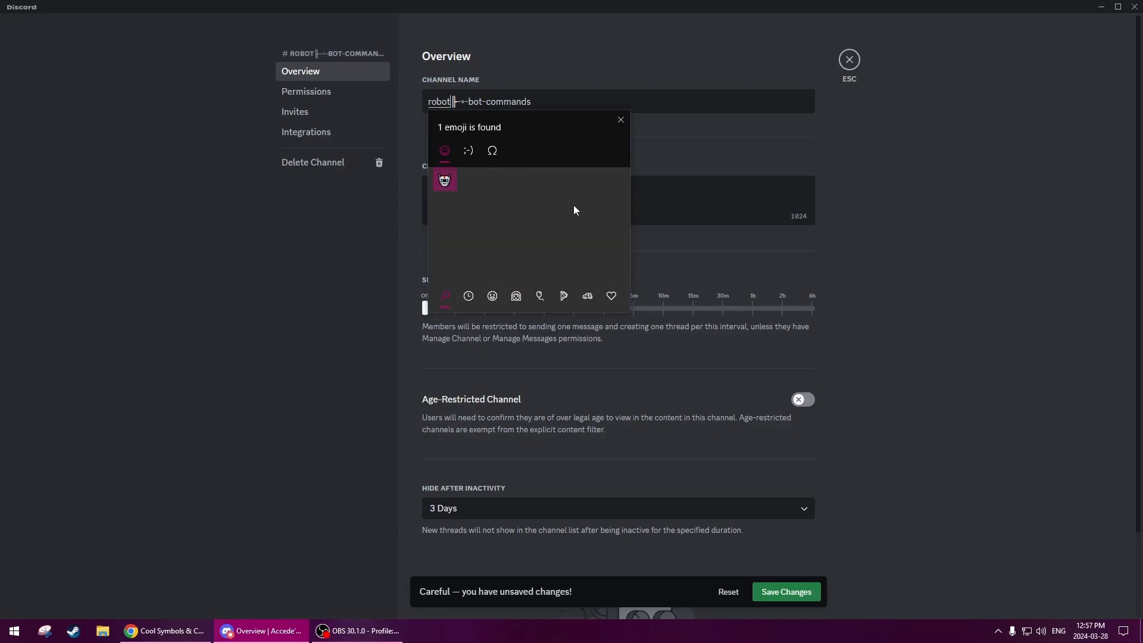
click(444, 181)
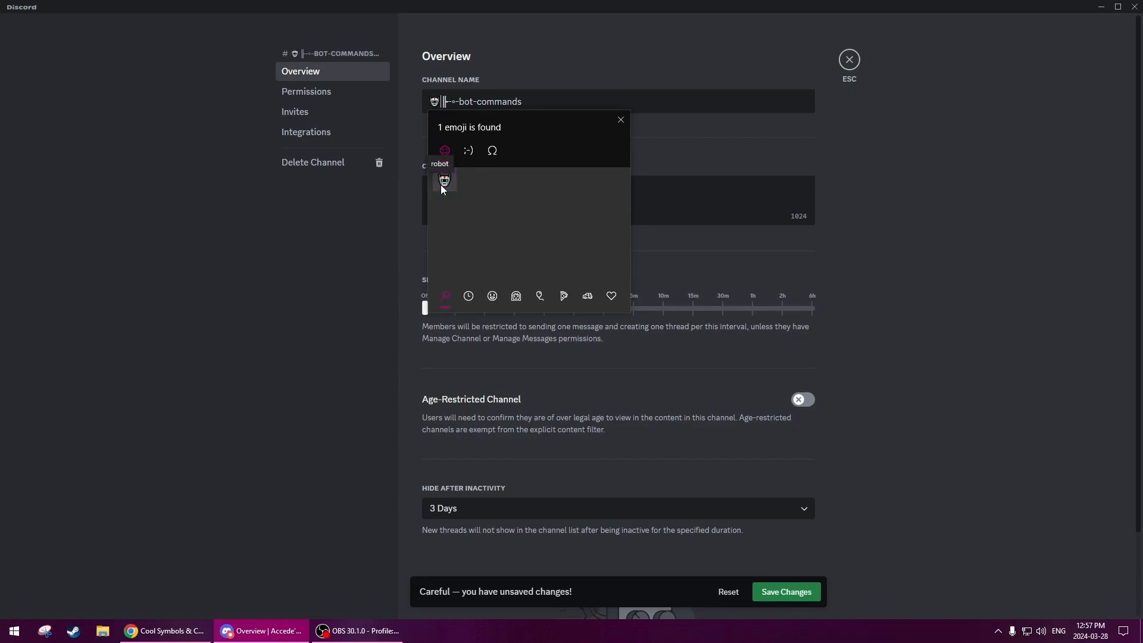
click(703, 166)
click(785, 592)
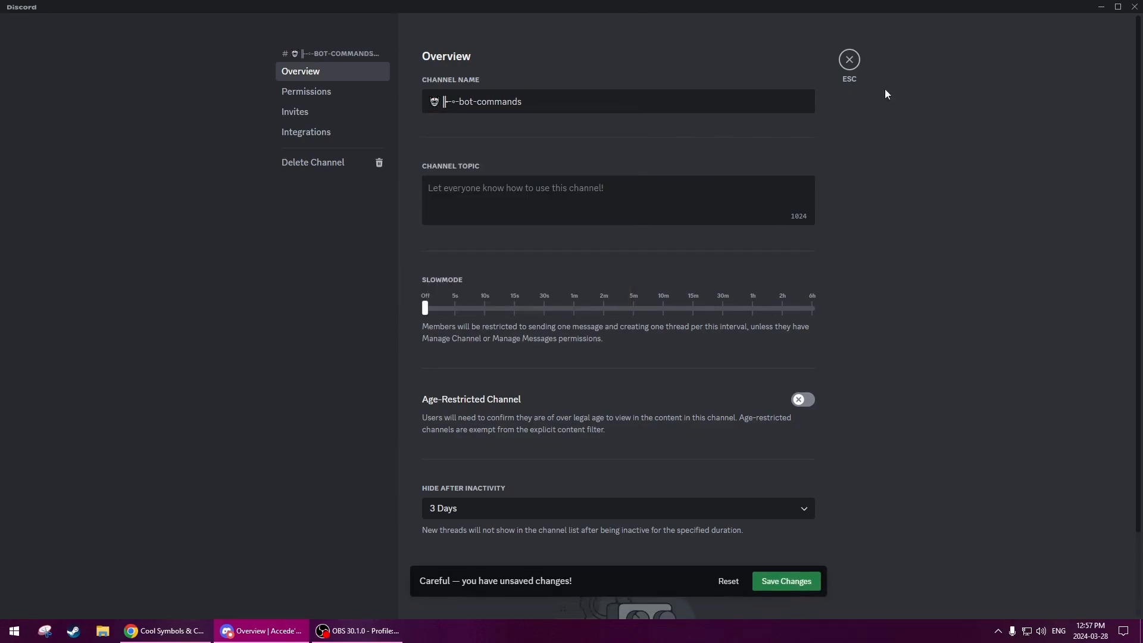
click(849, 59)
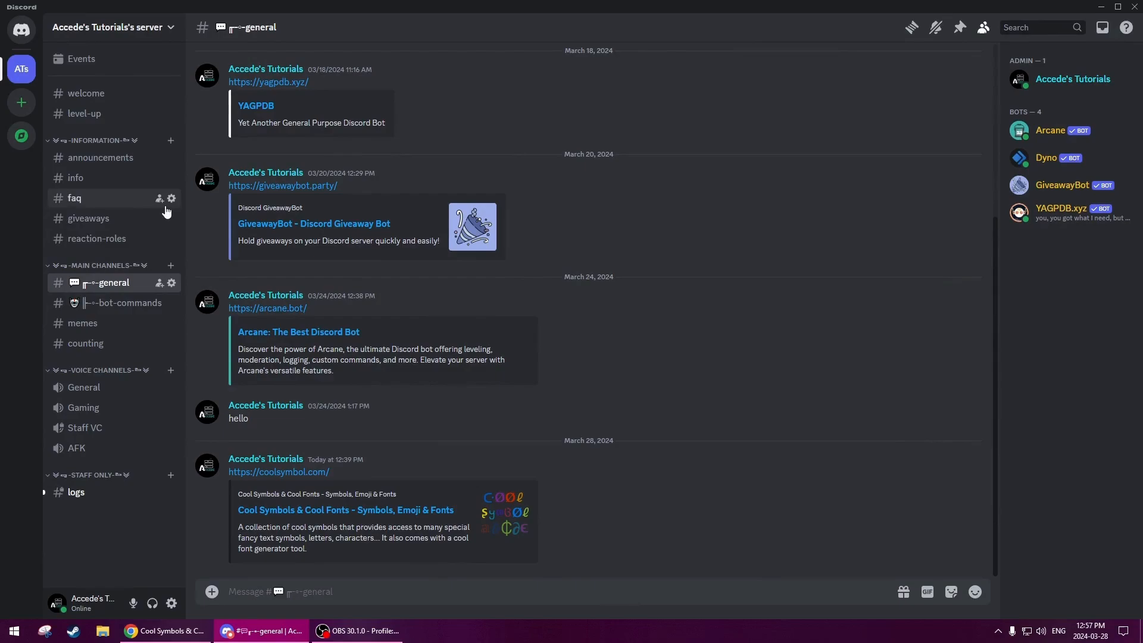
click(105, 239)
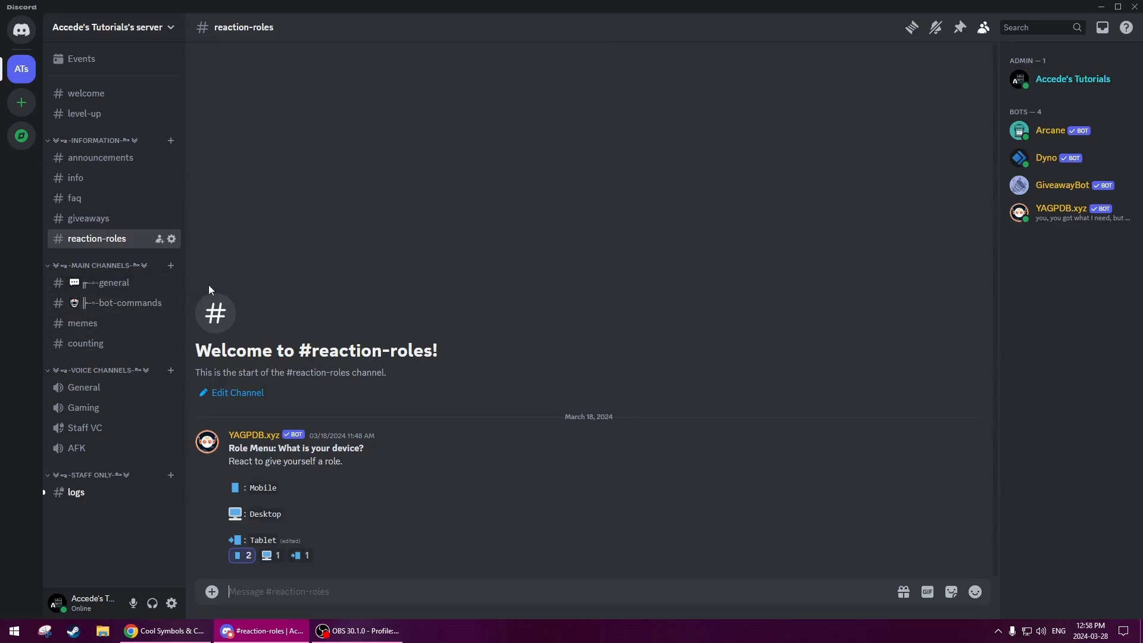
click(131, 201)
click(113, 303)
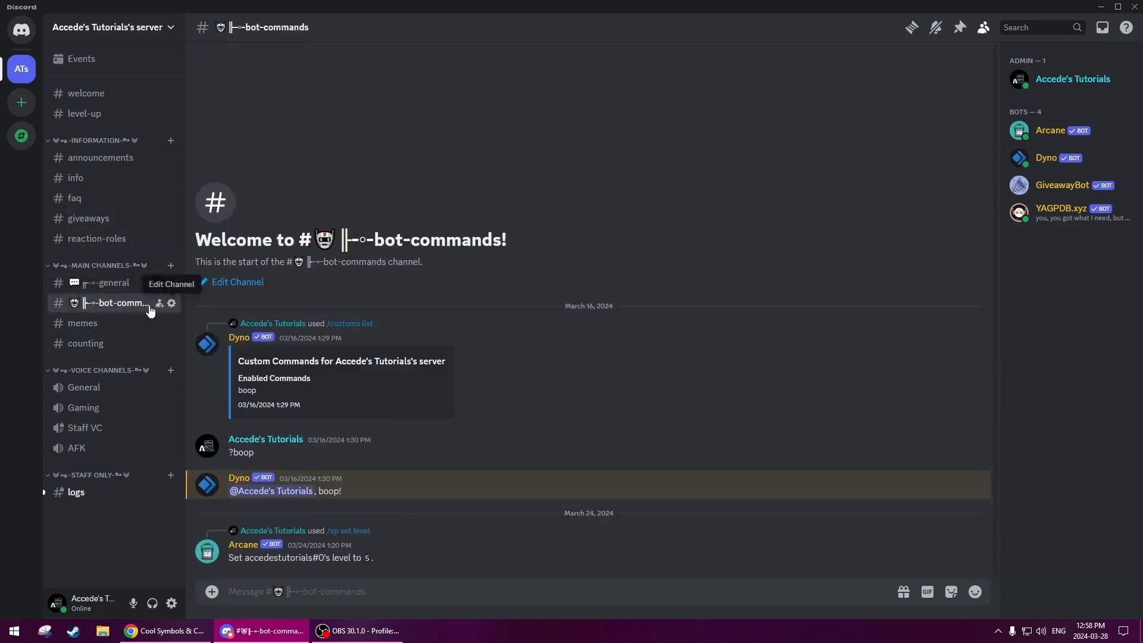
click(119, 284)
click(119, 310)
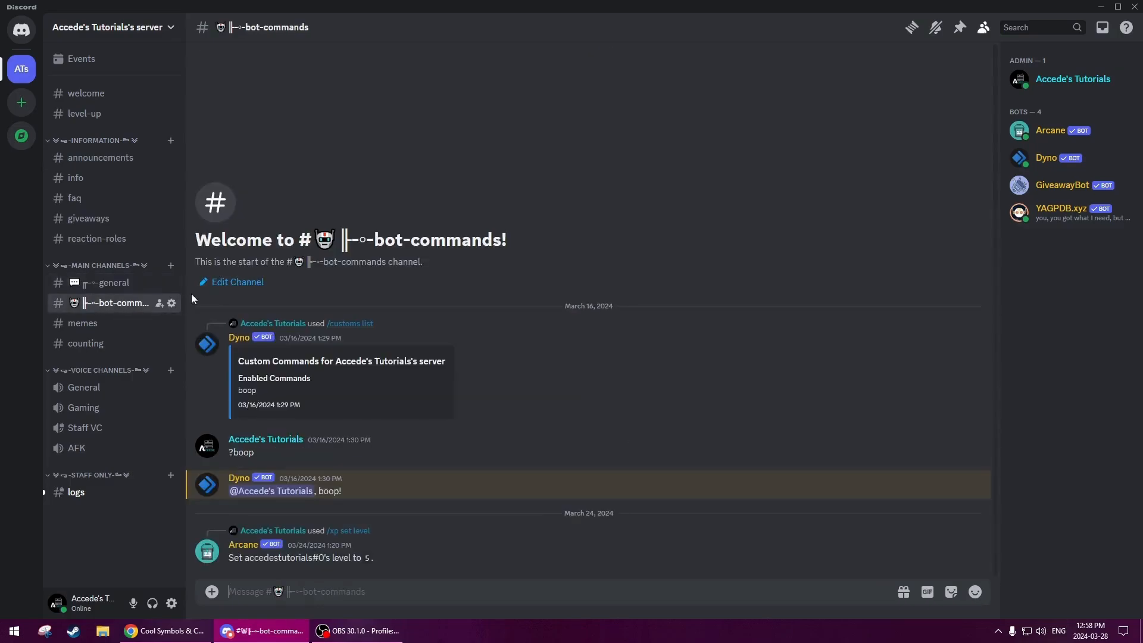
click(95, 323)
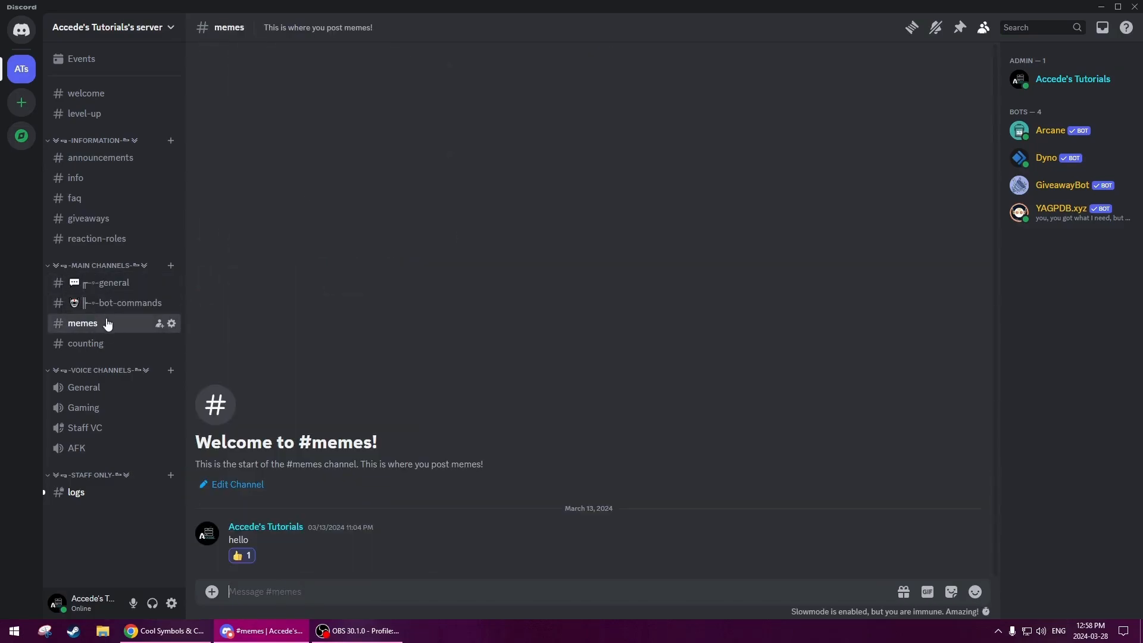
- Copy ╟ from the Corner Symbols on Cool Symbols and paste it at the start of the memes channel's name in Discord
key(alt+Tab)
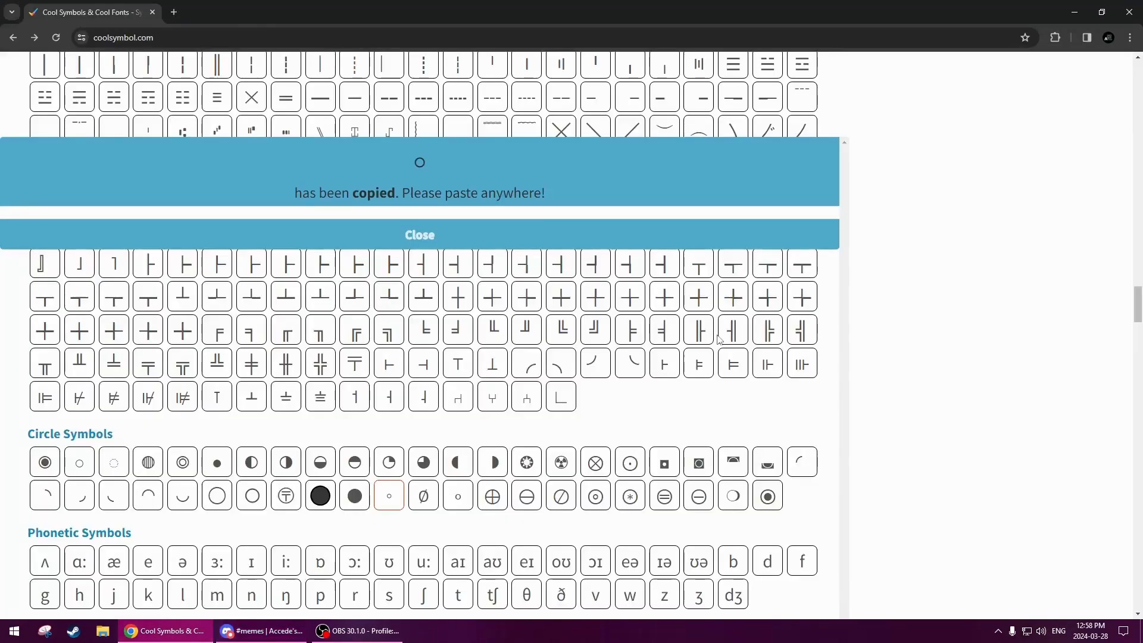
click(453, 240)
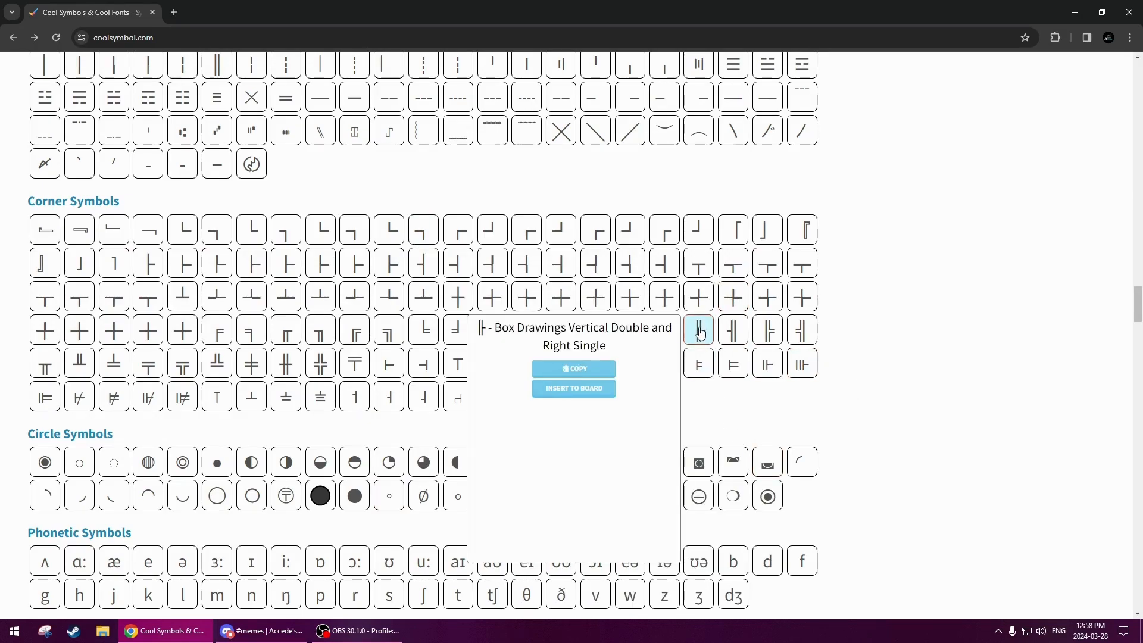
click(701, 332)
click(262, 631)
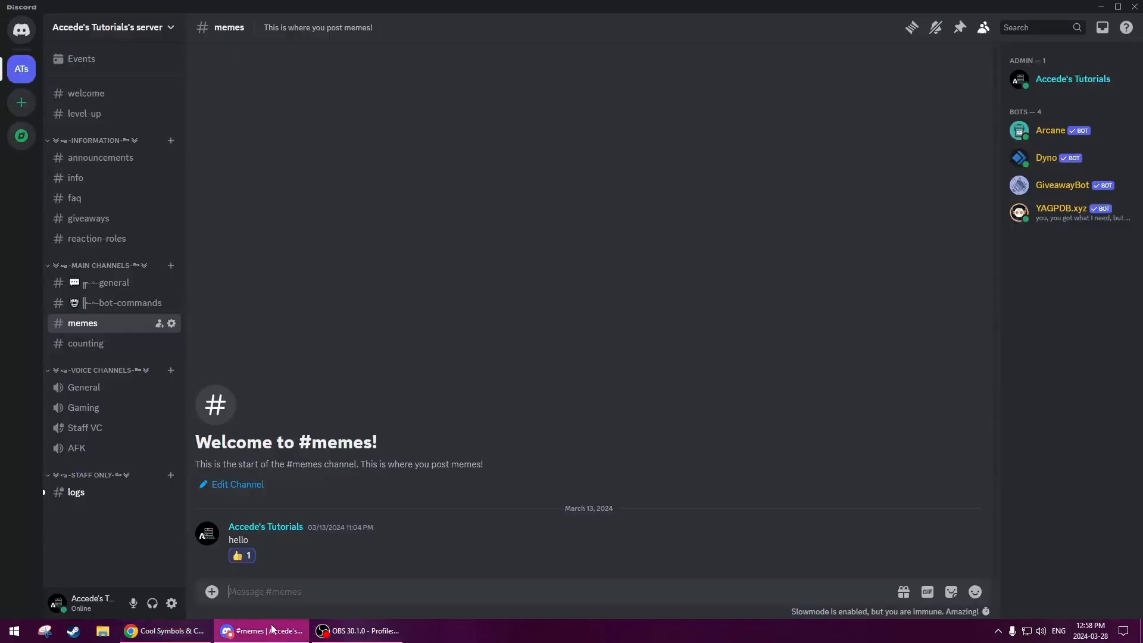
right_click(104, 331)
click(149, 460)
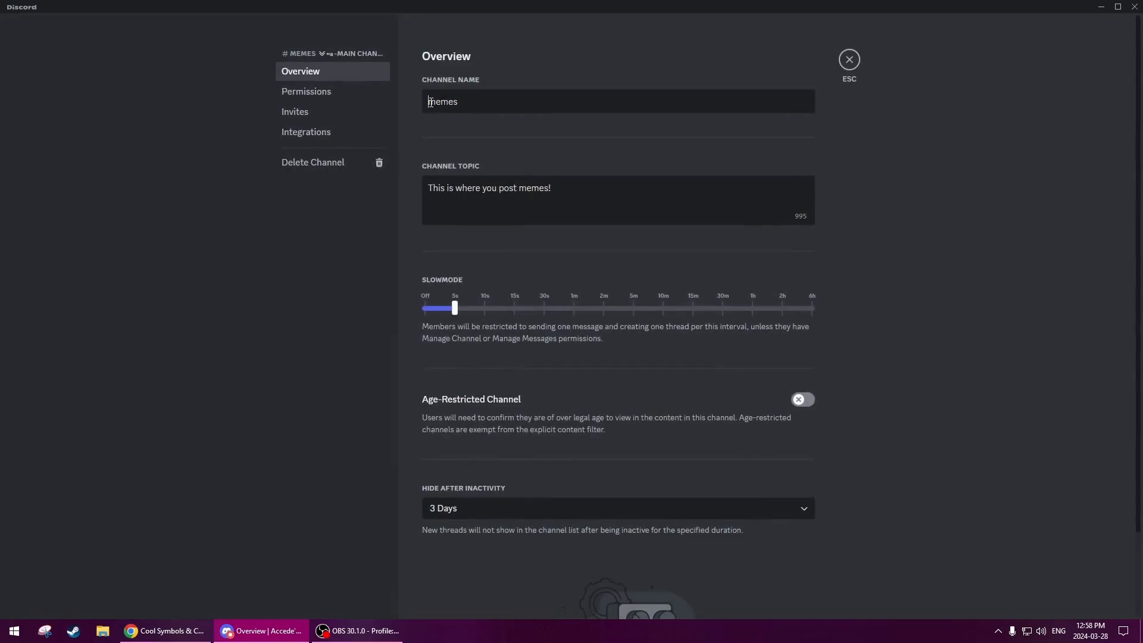
key(ctrl+v)
- Copy the White Bullet ◦ from Cool Symbols and insert it between two hyphens after ╟ in the memes channel's name
click(167, 631)
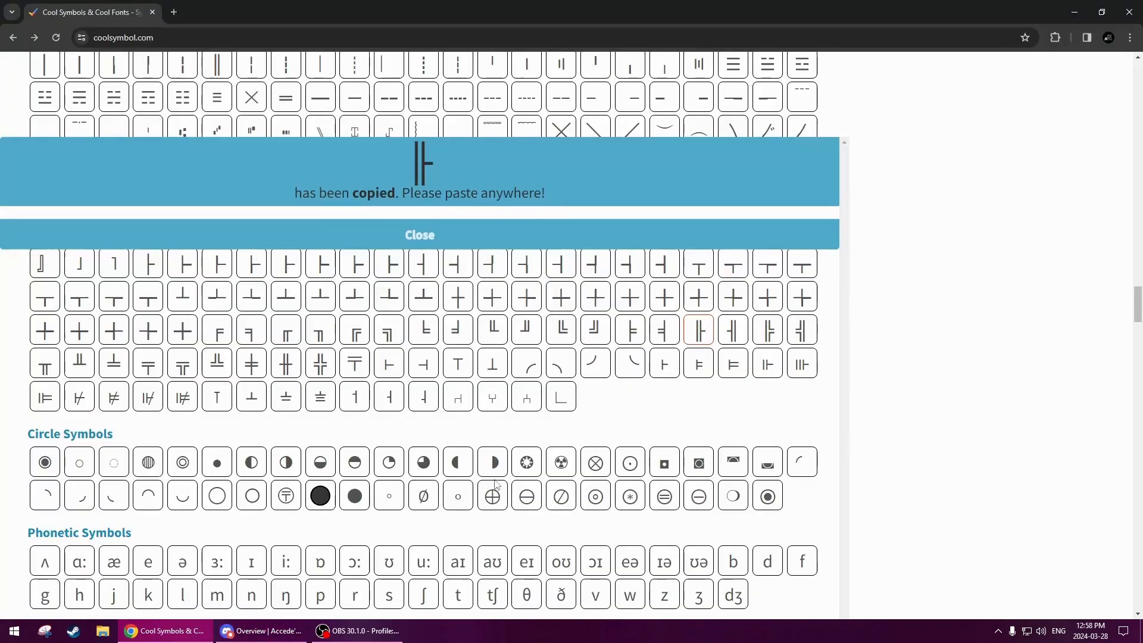
click(420, 234)
click(389, 495)
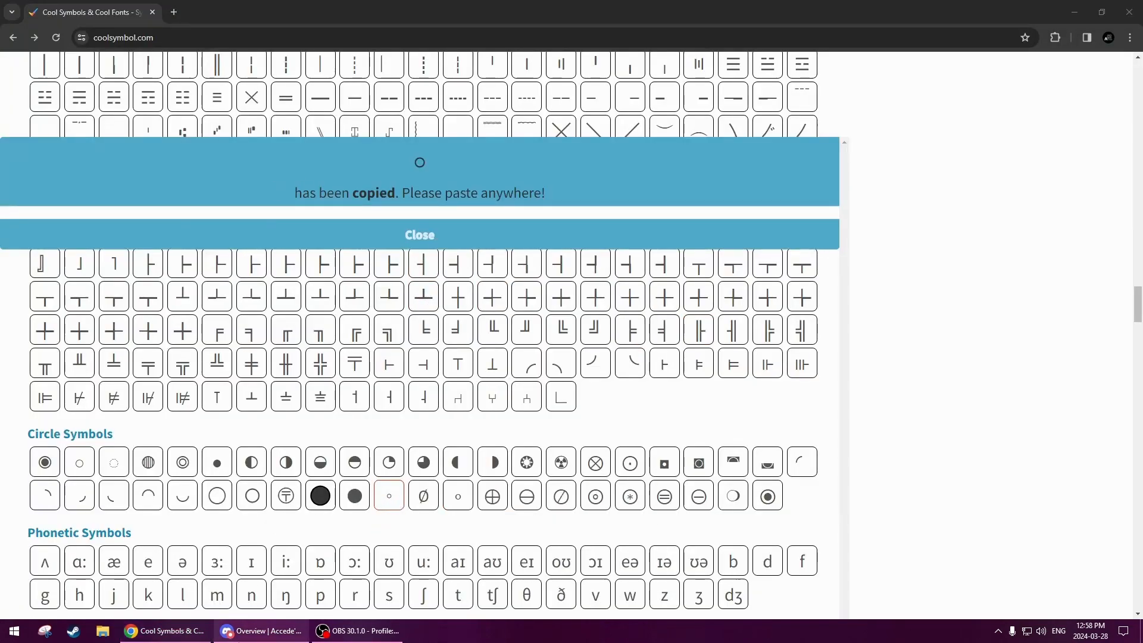
key(alt+Tab)
key(ctrl+v)
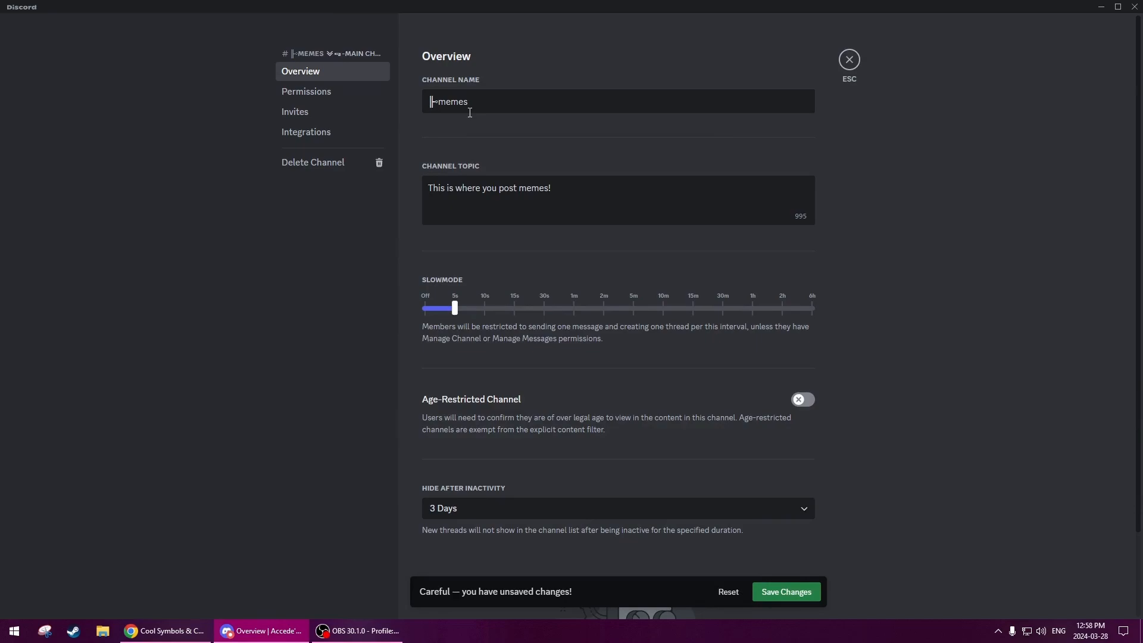
key(BackSpace)
text(-)
key(ctrl+v)
text(-)
- Add the tears-of-joy laughing emoji at the start of the memes channel's name, save and leave the channel settings
key(super+period)
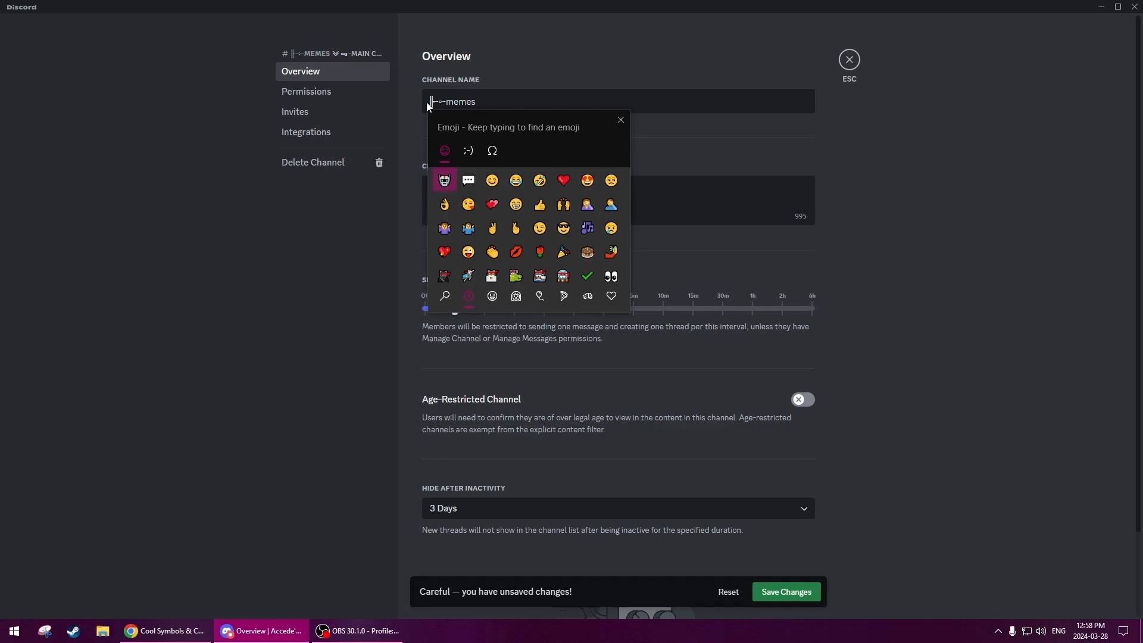
click(450, 298)
text(laugh)
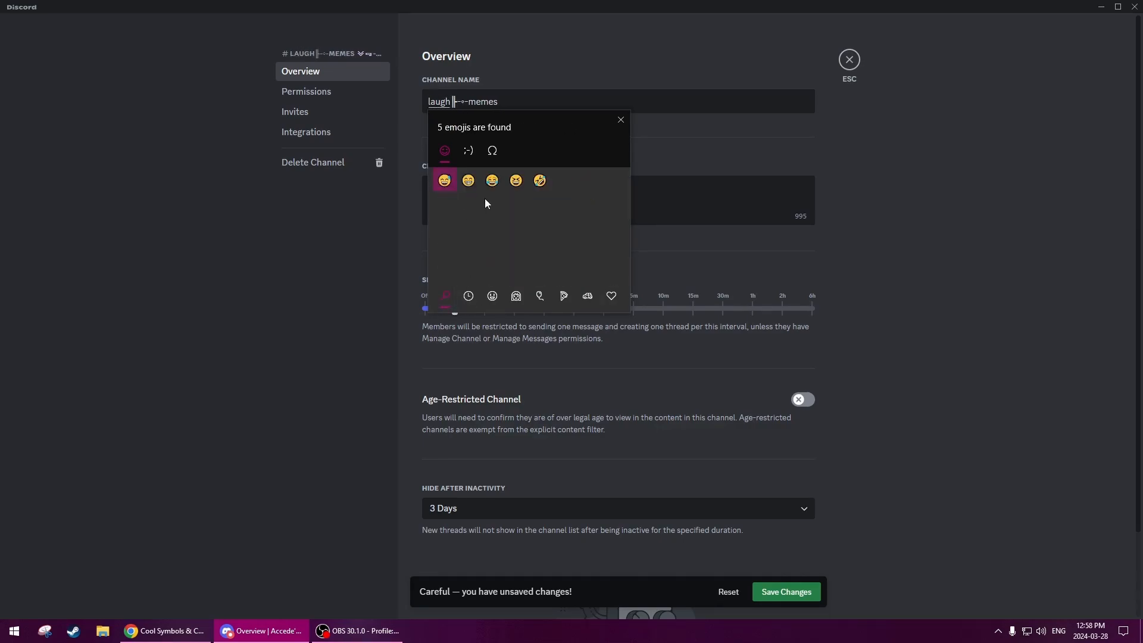
click(490, 187)
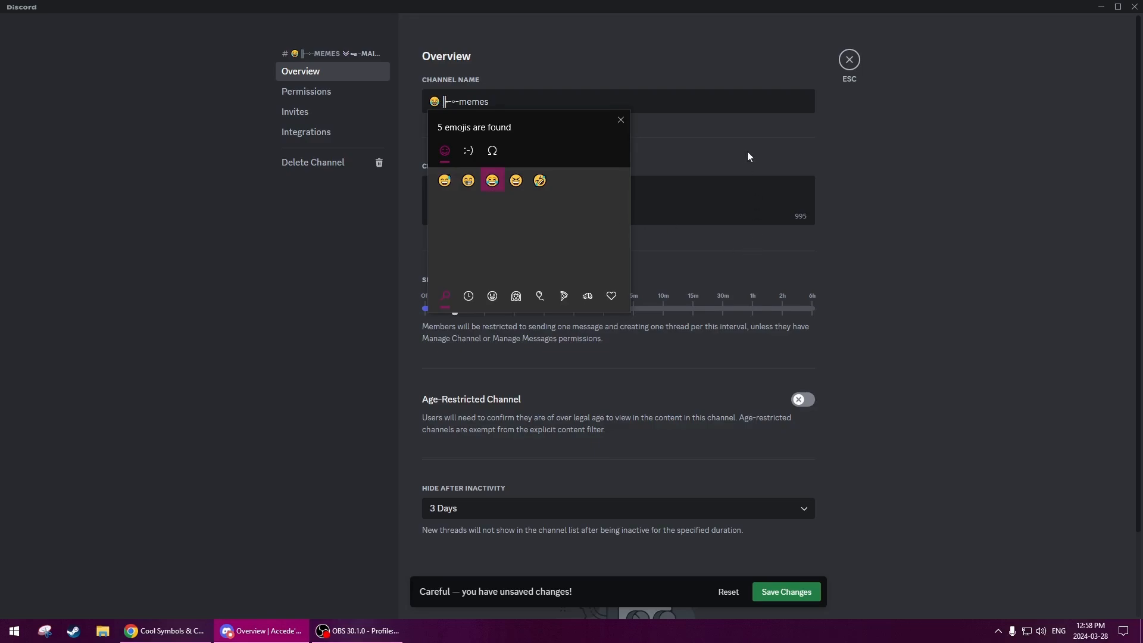
click(691, 177)
click(787, 592)
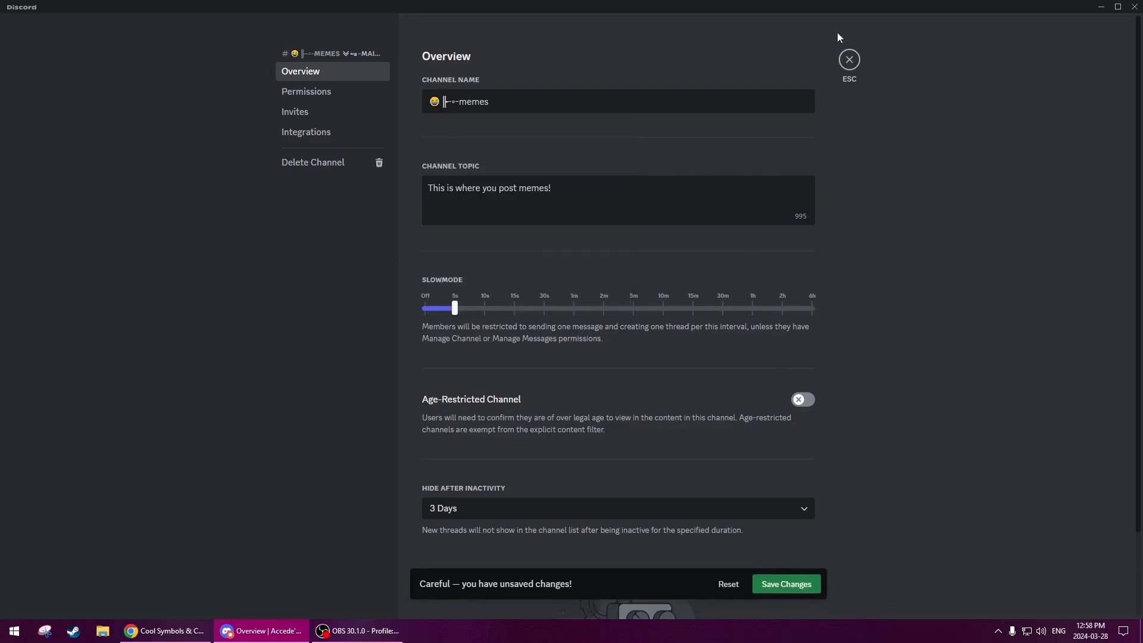
click(849, 60)
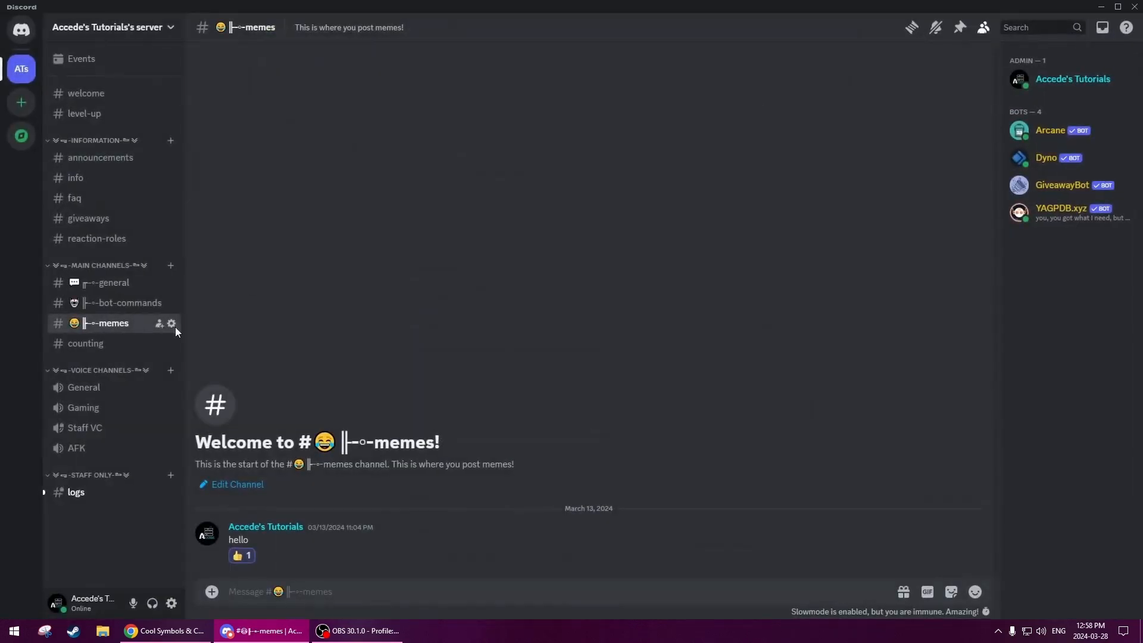
- Copy ╙ from the Corner Symbols on Cool Symbols and paste it at the start of the counting channel's name in Discord
click(92, 344)
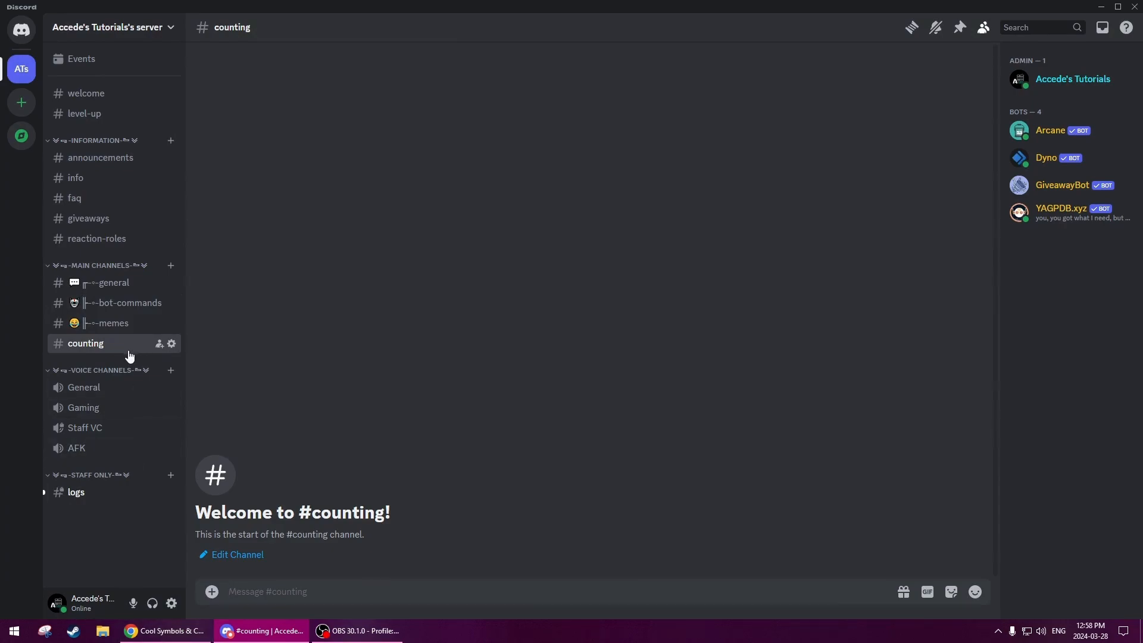
click(164, 630)
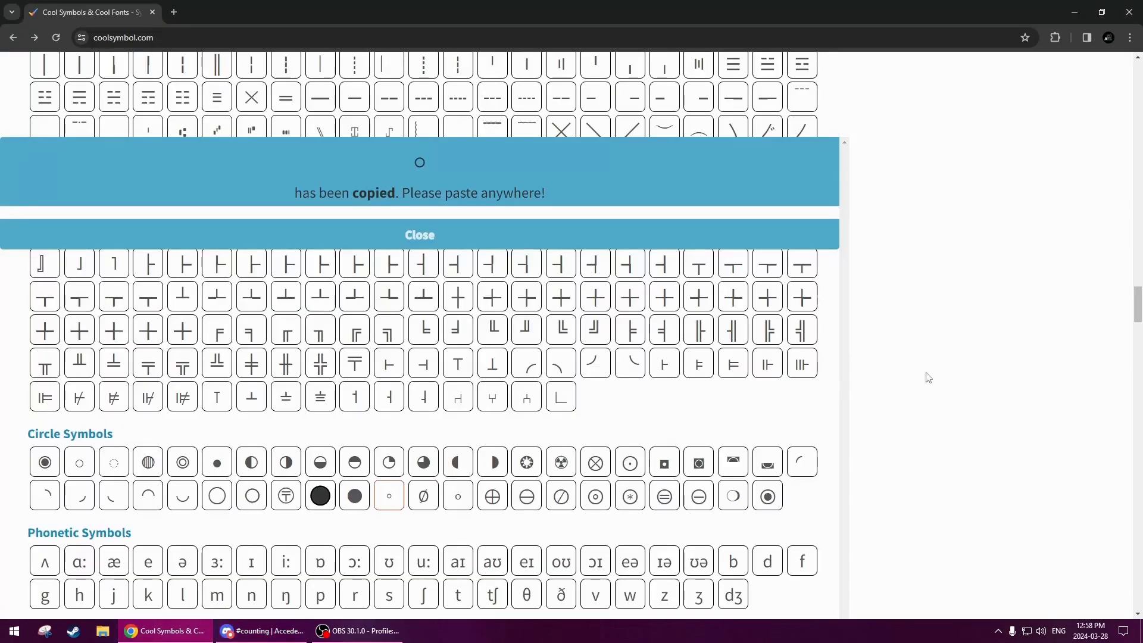
click(419, 234)
mouse_move(494, 331)
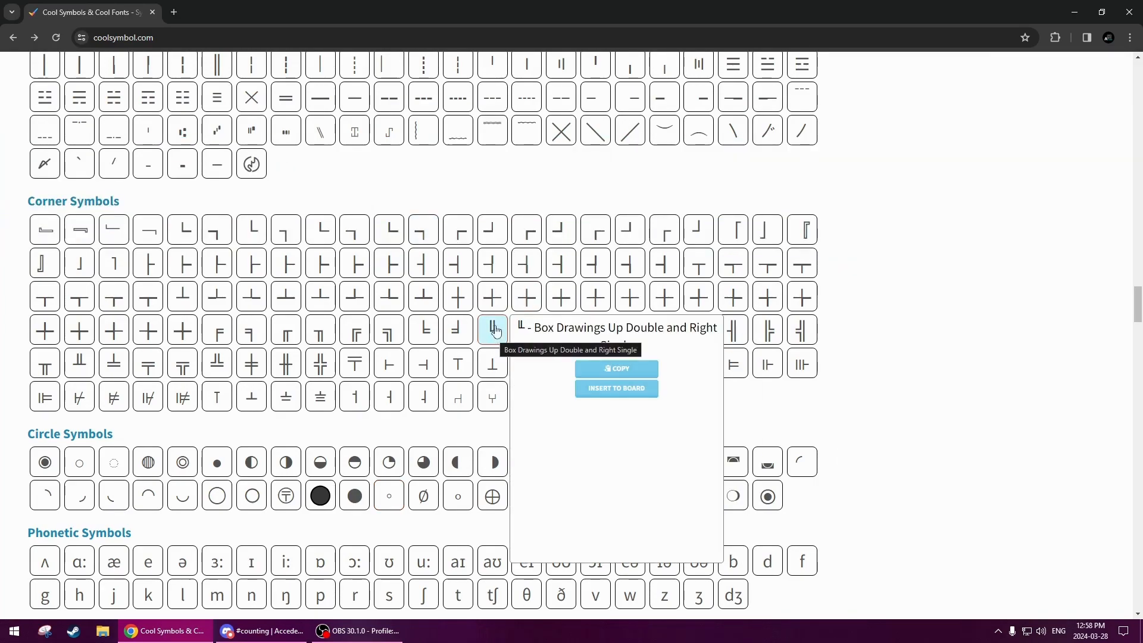
click(493, 334)
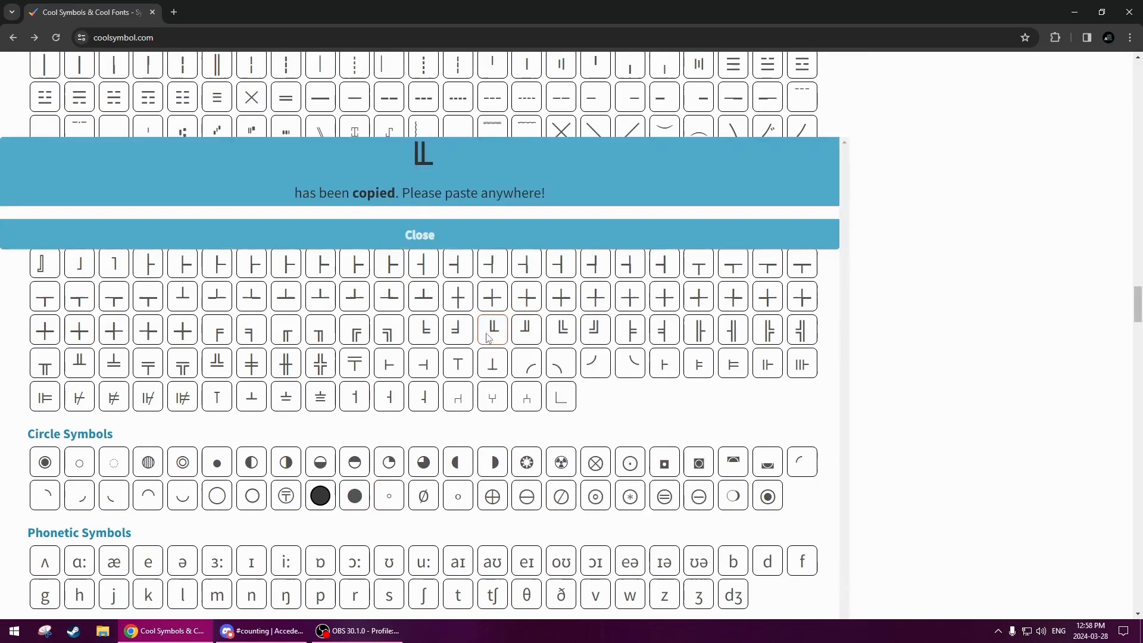
click(420, 234)
click(262, 631)
right_click(113, 352)
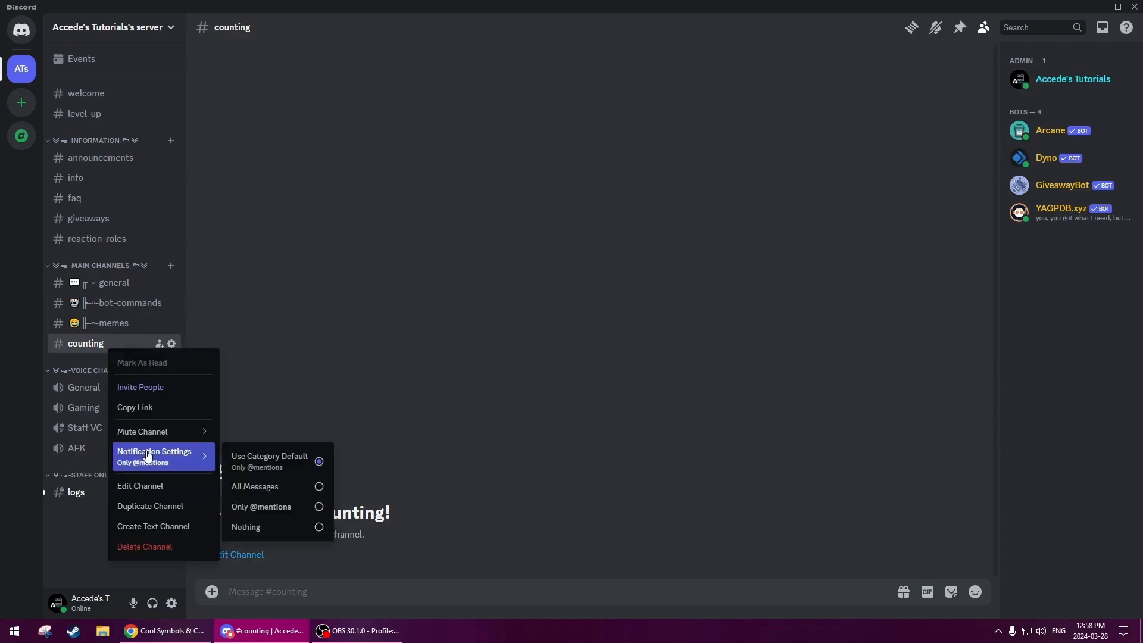
click(152, 487)
key(ctrl+v)
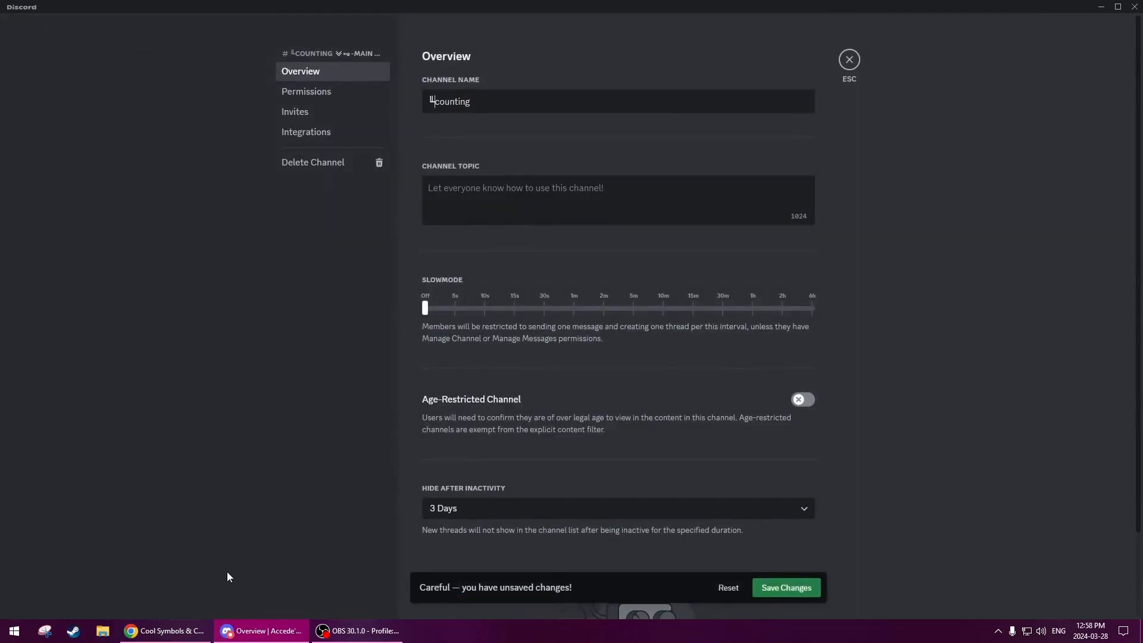
- Copy the White Bullet ◦ from Cool Symbols and insert it between two hyphens after ╙ in the counting channel's name
click(164, 630)
click(388, 495)
click(268, 630)
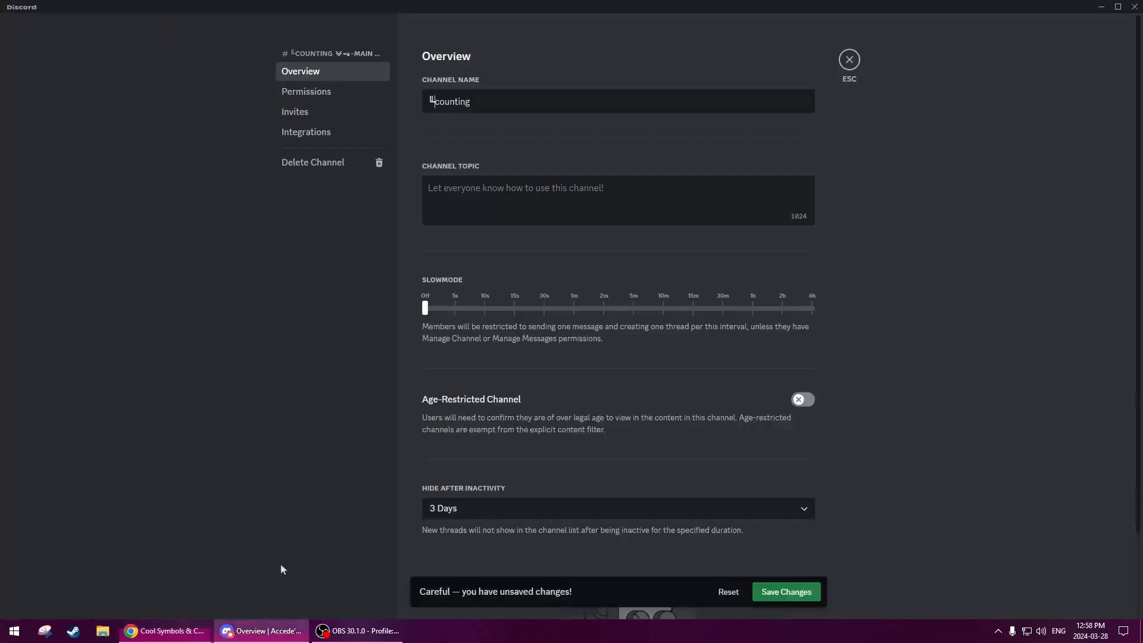
key(ctrl+v)
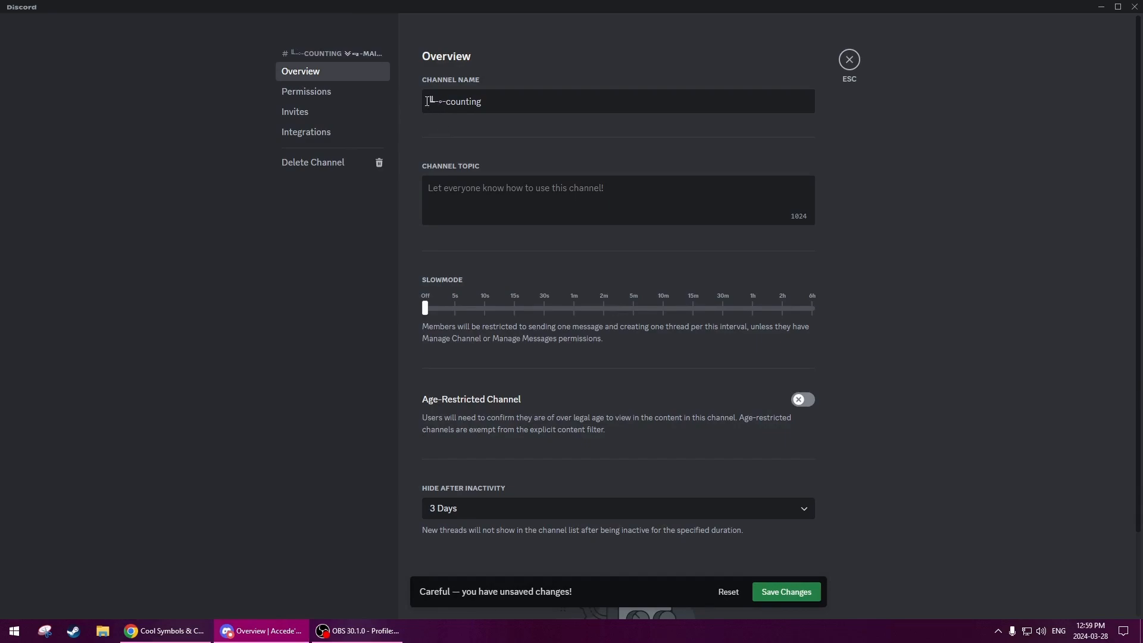
- Add the 1234 numbers emoji at the start of the counting channel's name, save and leave the channel settings
key(super+period)
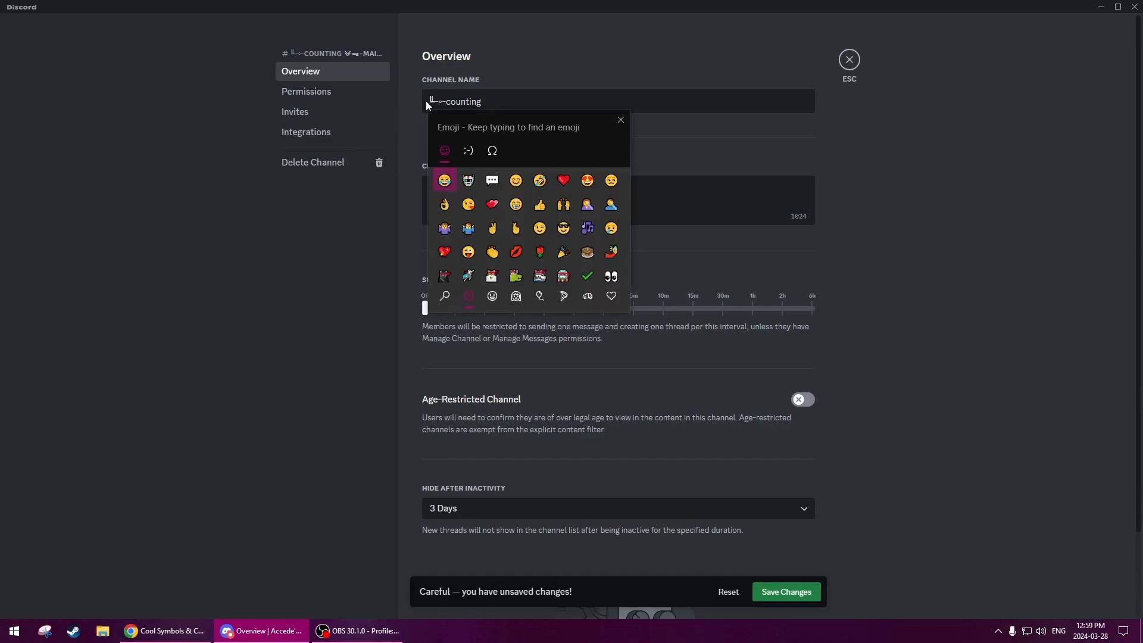
click(438, 297)
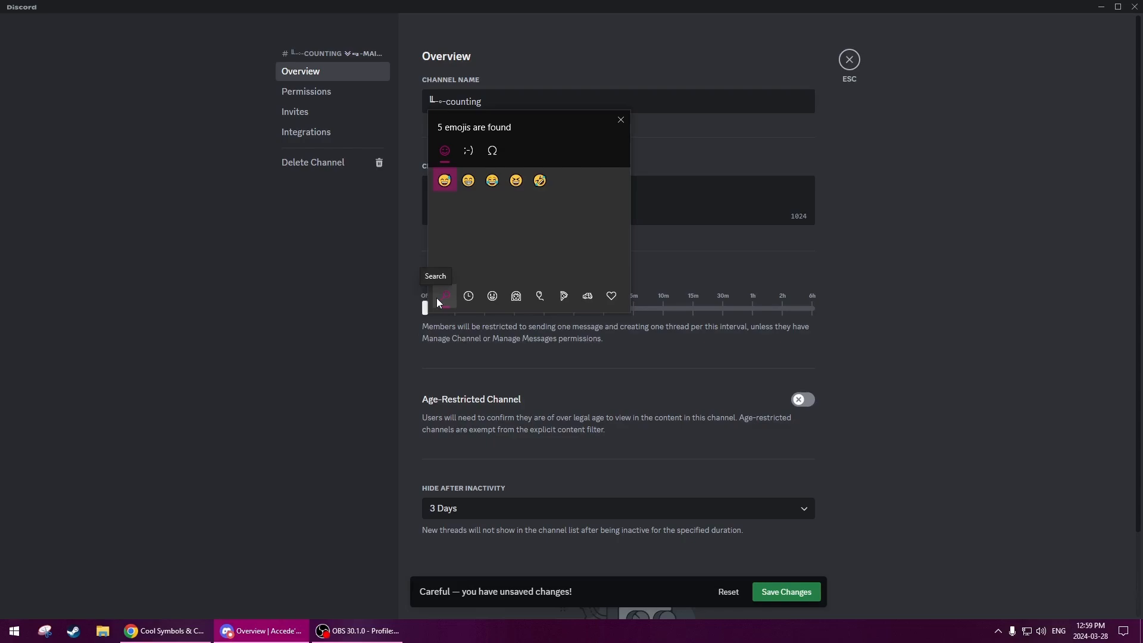
text(123)
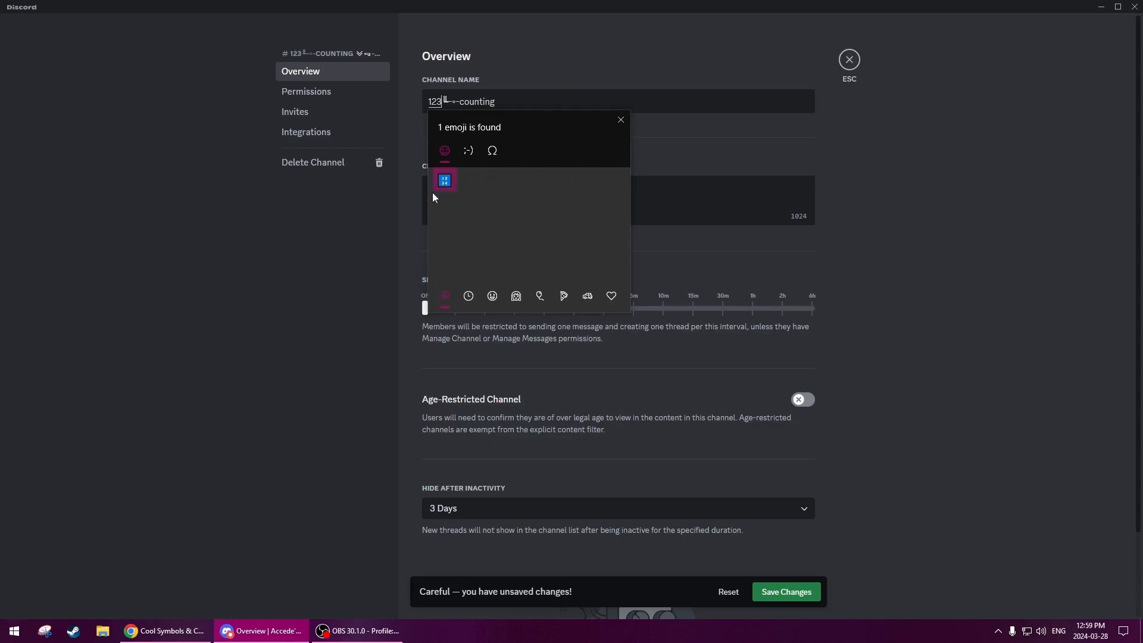
click(444, 185)
click(729, 277)
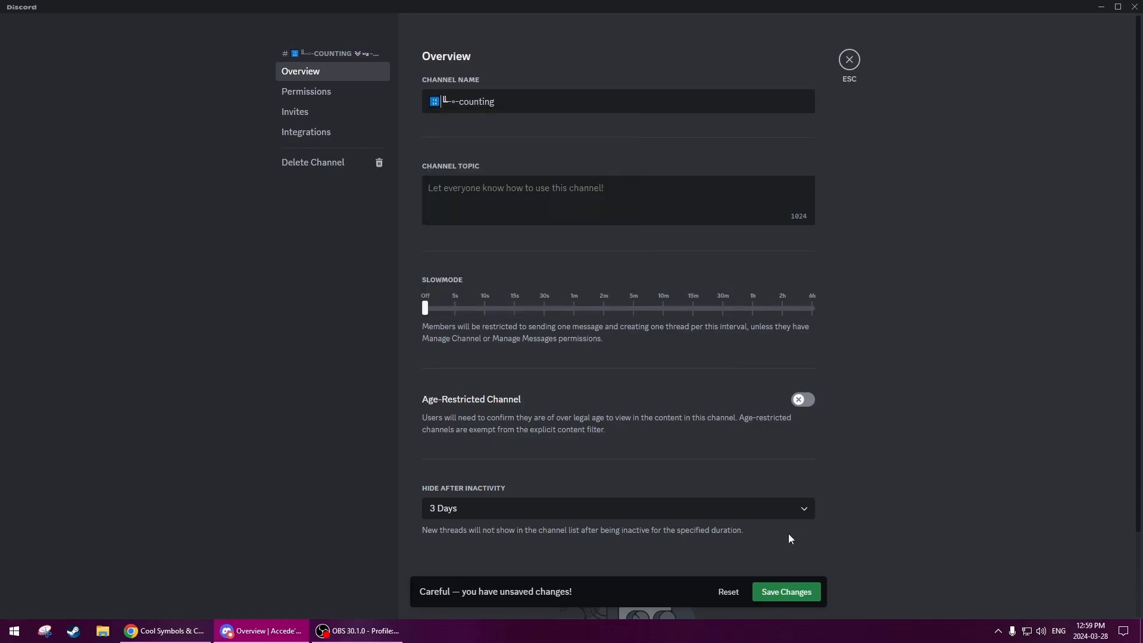
click(789, 592)
click(848, 62)
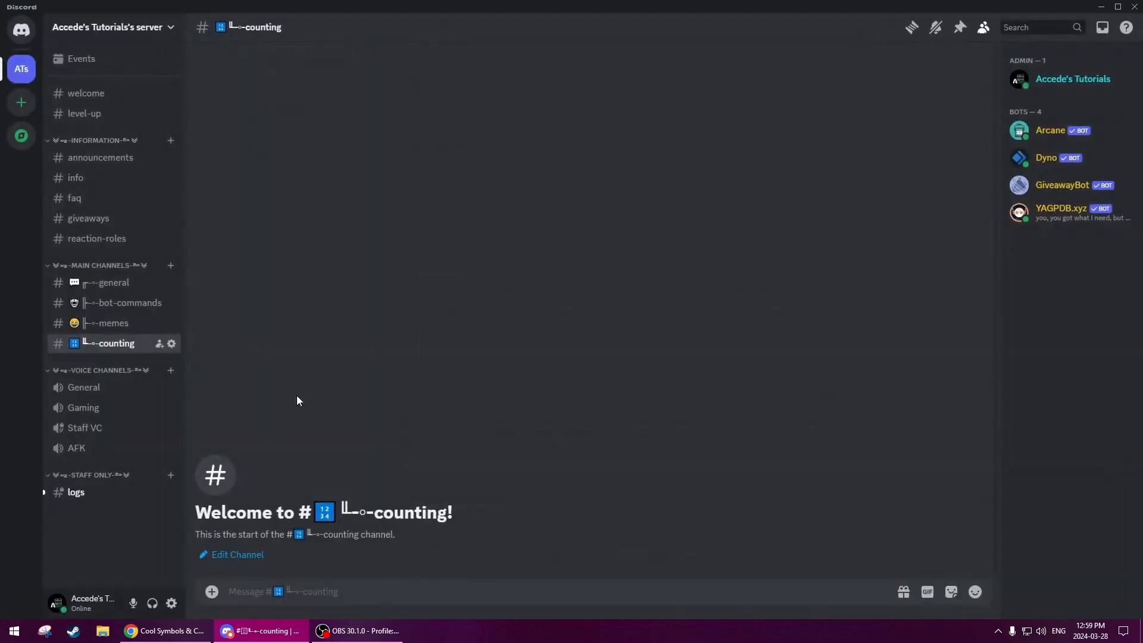
click(119, 220)
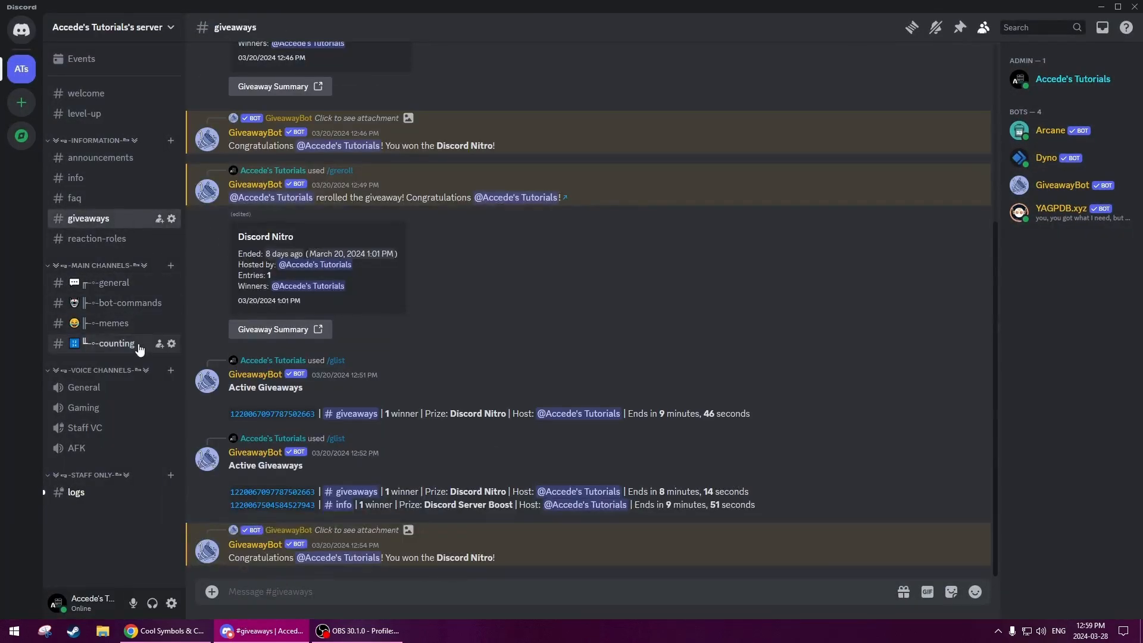
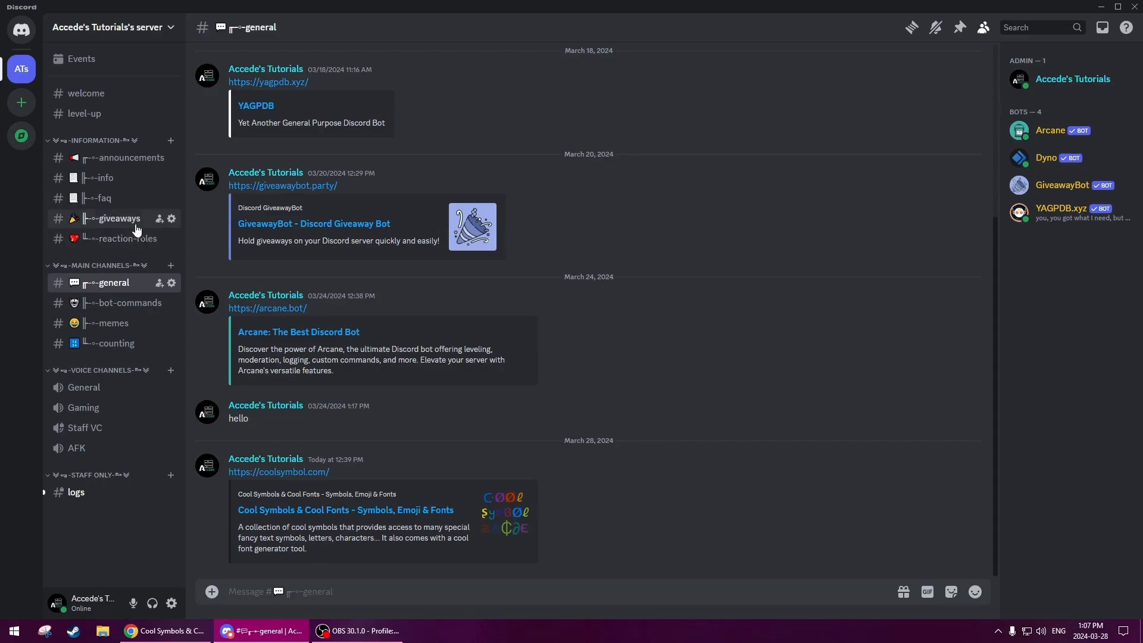
click(123, 303)
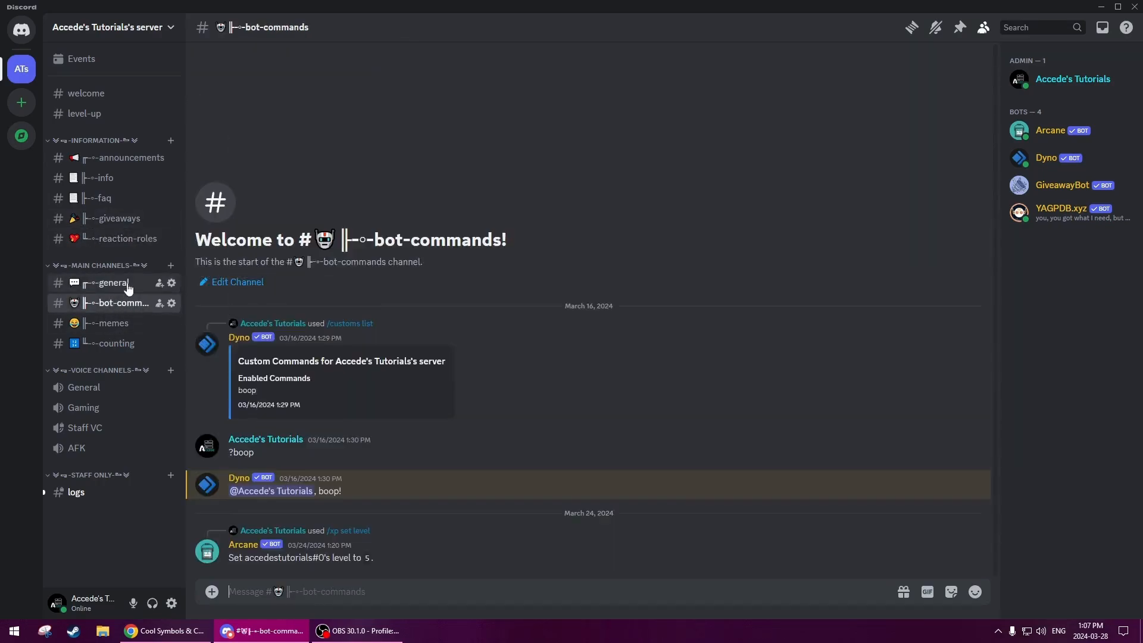
click(130, 284)
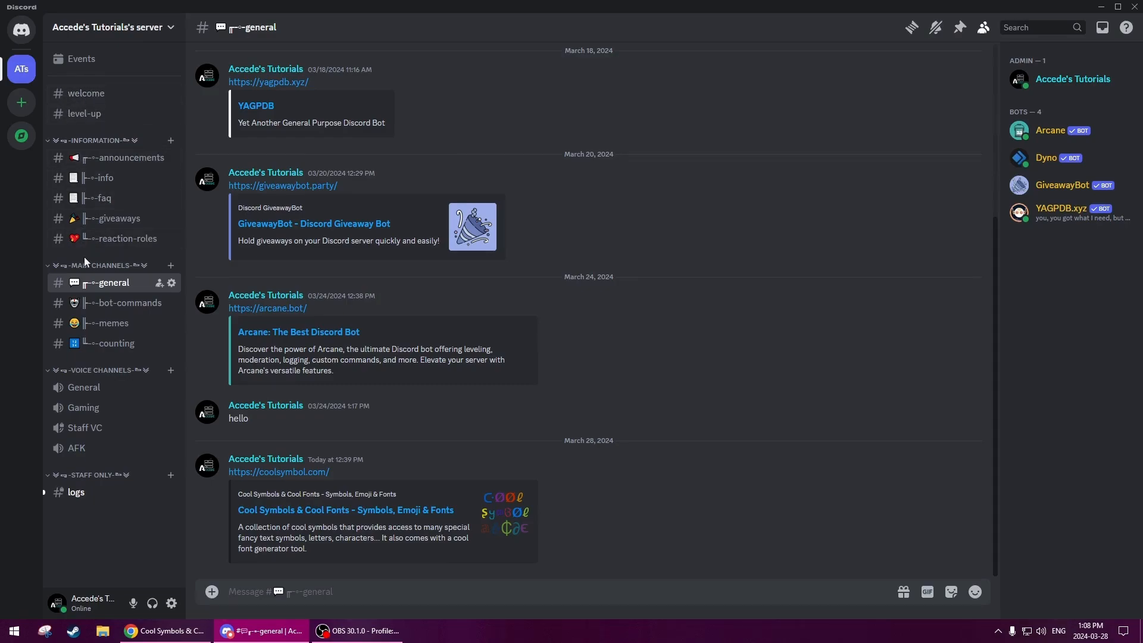
- Copy ╓ from the Corner Symbols on Cool Symbols and paste it at the start of the welcome channel's name in Discord
right_click(106, 97)
click(143, 225)
click(173, 630)
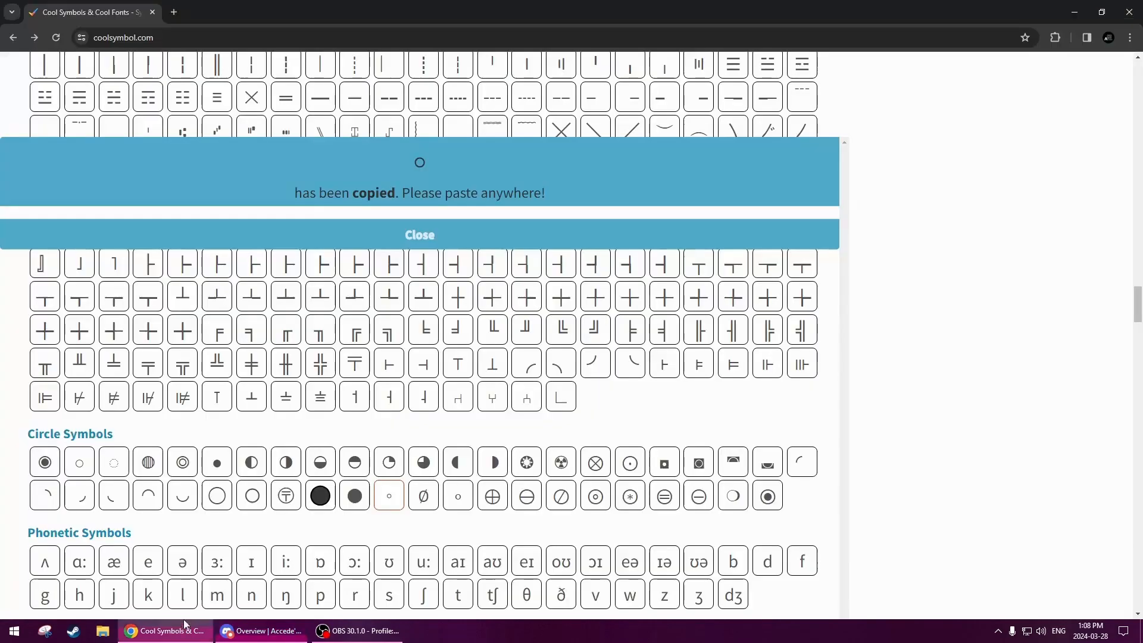
click(424, 232)
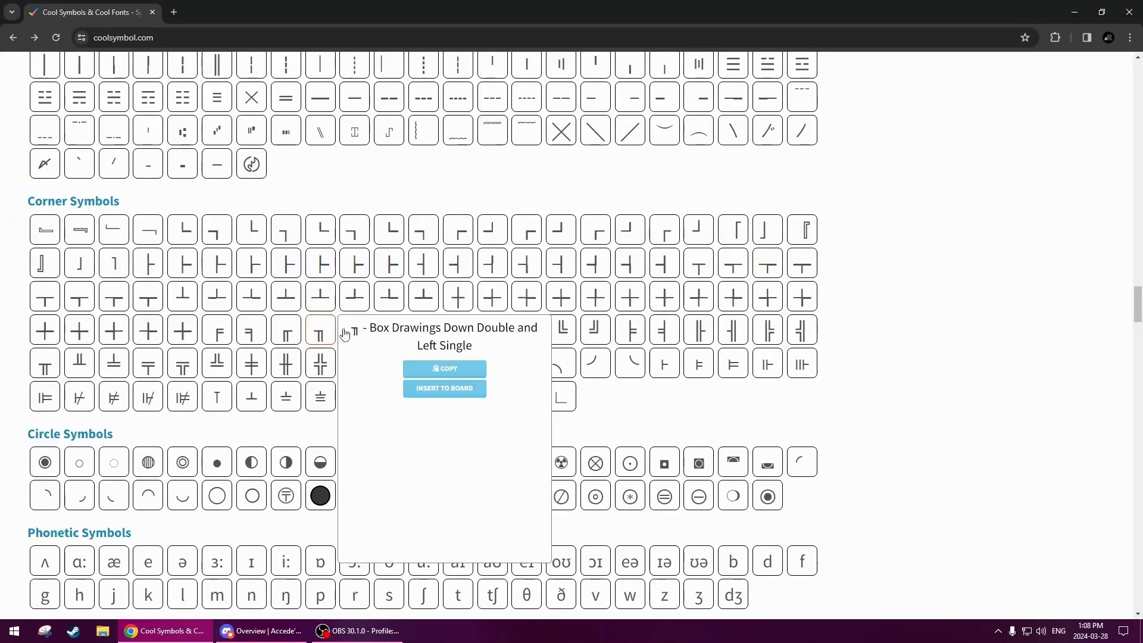
click(287, 331)
key(alt+Tab)
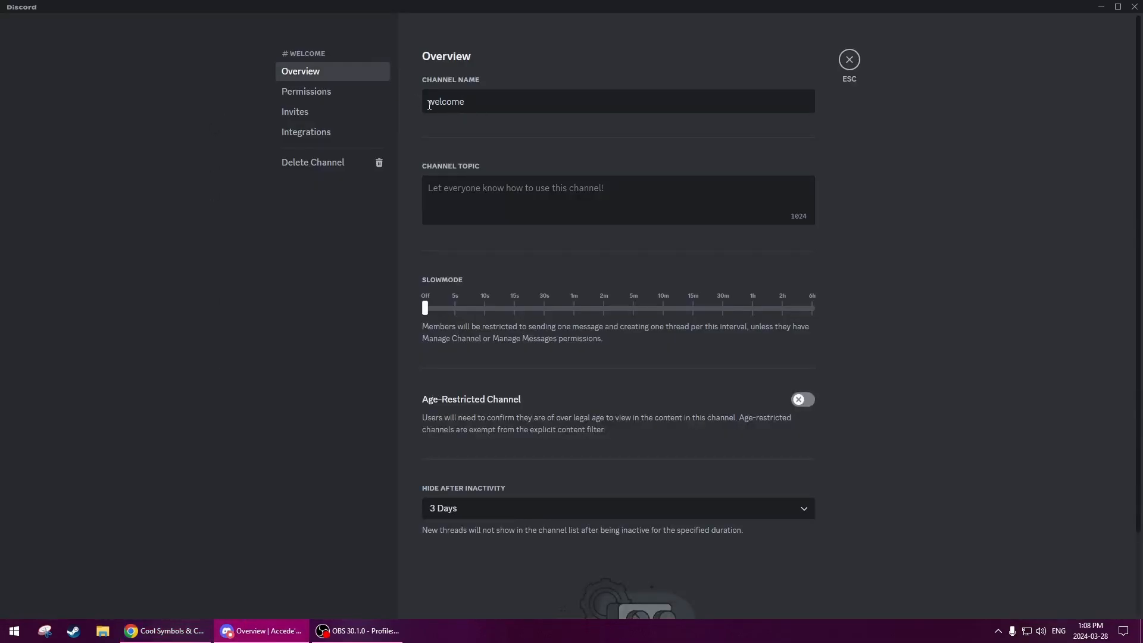
click(430, 105)
text(╓)
- Copy the White Bullet ◦ from Cool Symbols and insert it between two hyphens after ╓ in the welcome channel's name
key(alt+Tab)
click(453, 245)
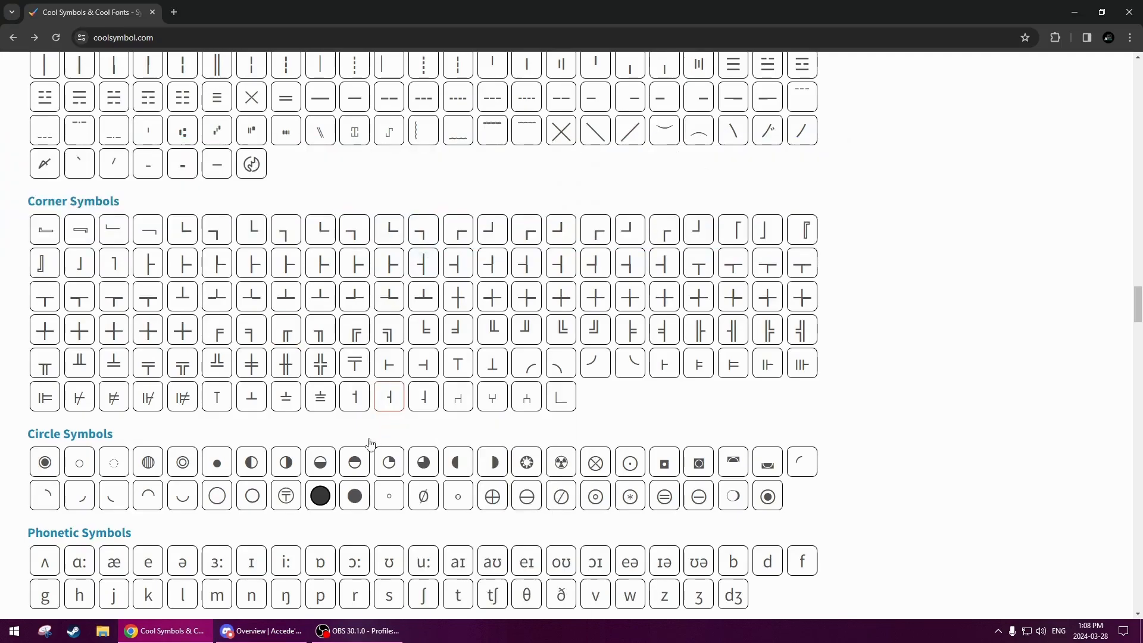
mouse_move(392, 500)
click(262, 630)
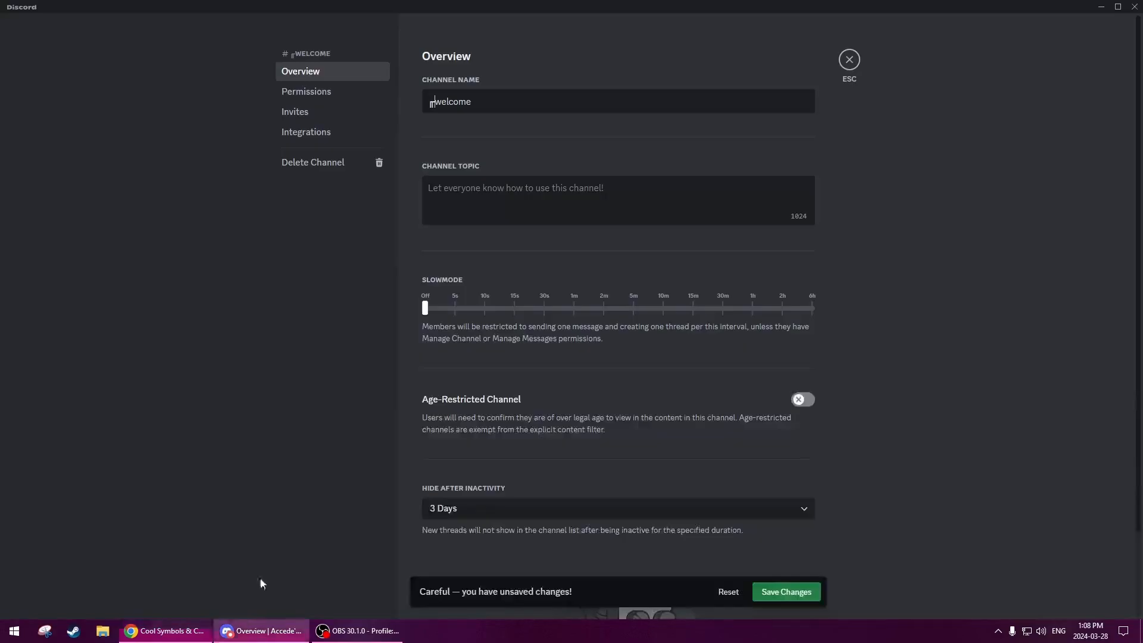
text(◦)
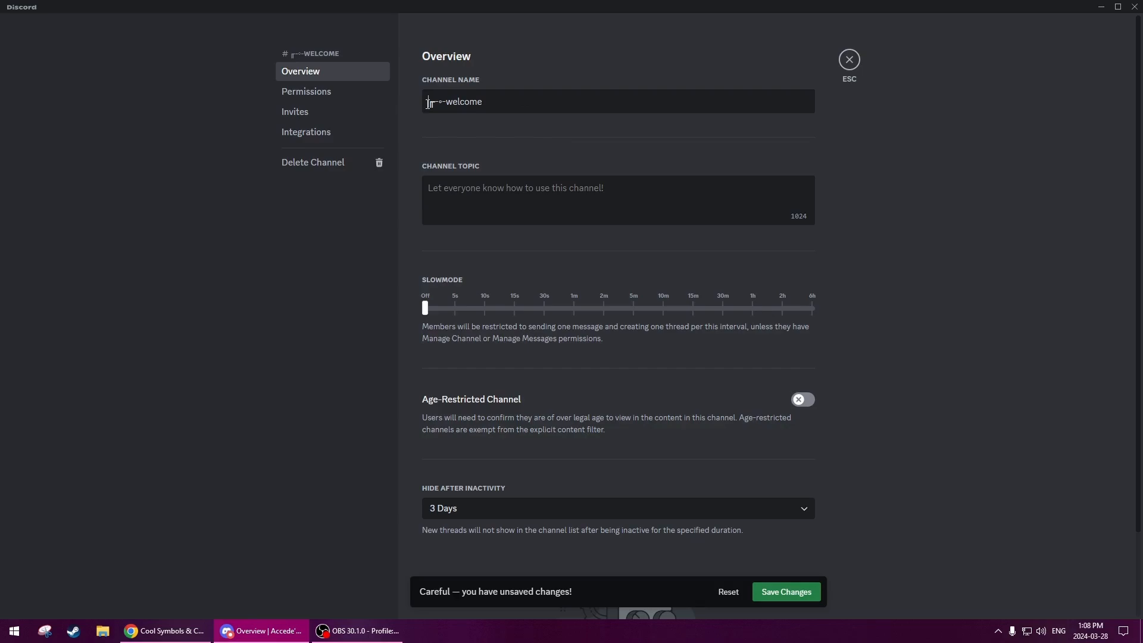
- Add the waving hand emoji at the start of the welcome channel's name, save and leave the channel settings
key(super+period)
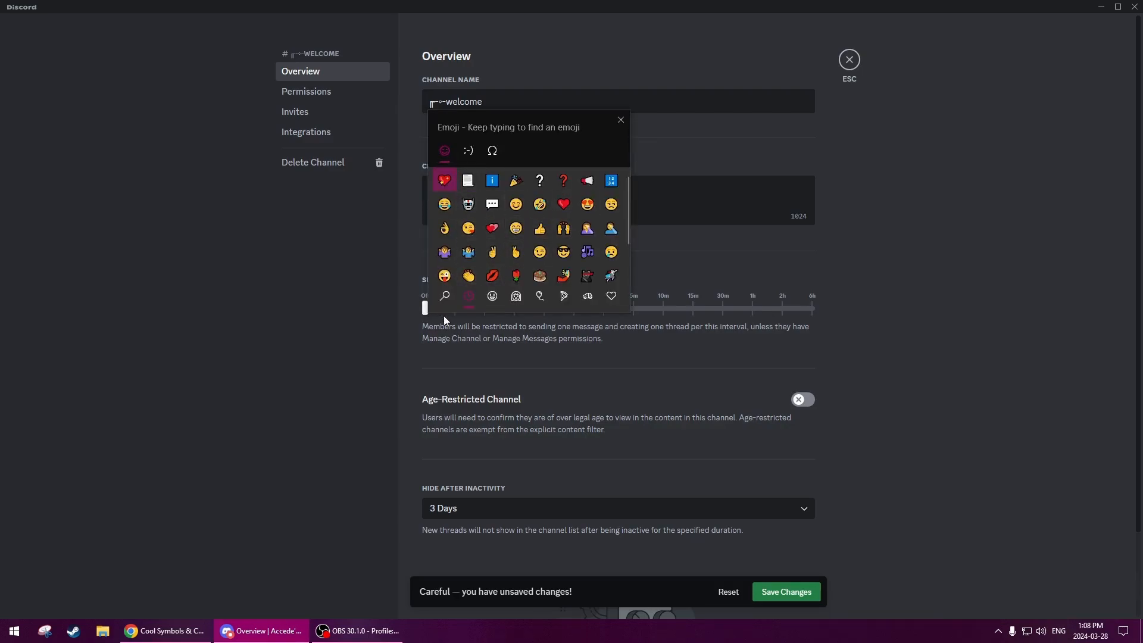
click(444, 296)
text(wave)
click(492, 206)
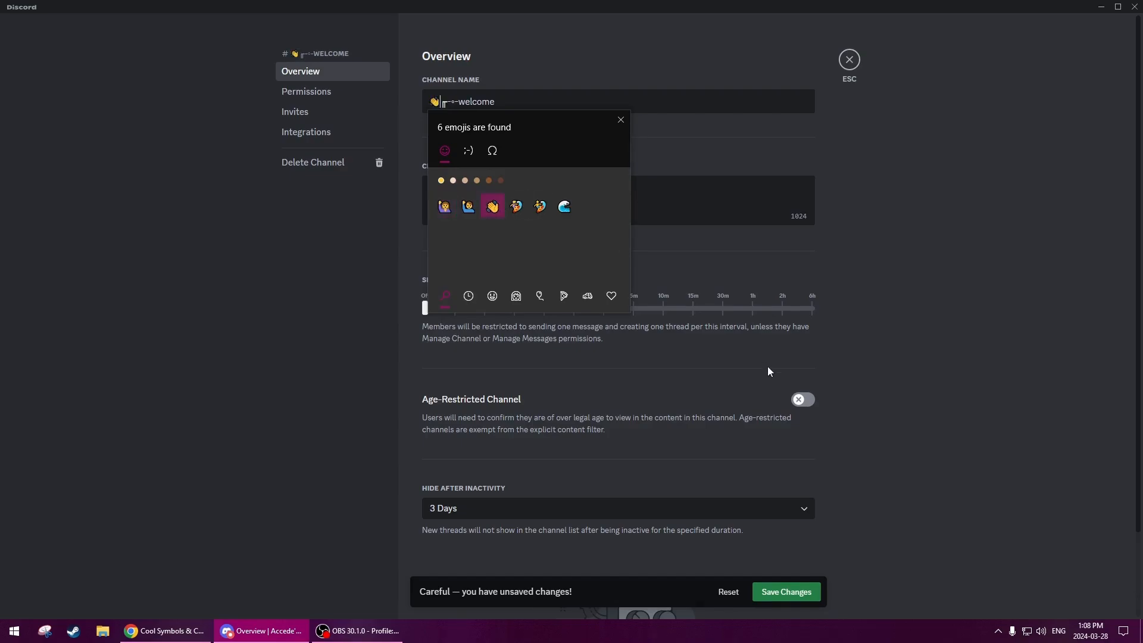
click(768, 372)
click(787, 592)
click(850, 64)
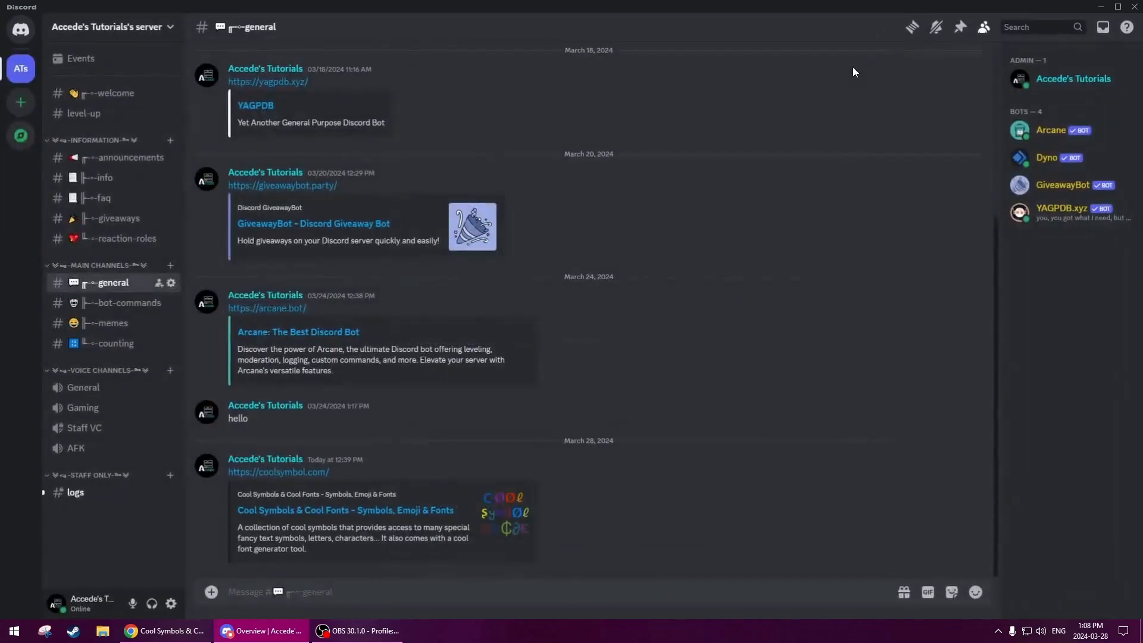
- Copy ╙ from the Corner Symbols on Cool Symbols and paste it at the start of the level-up channel's name in Discord
right_click(117, 113)
click(149, 248)
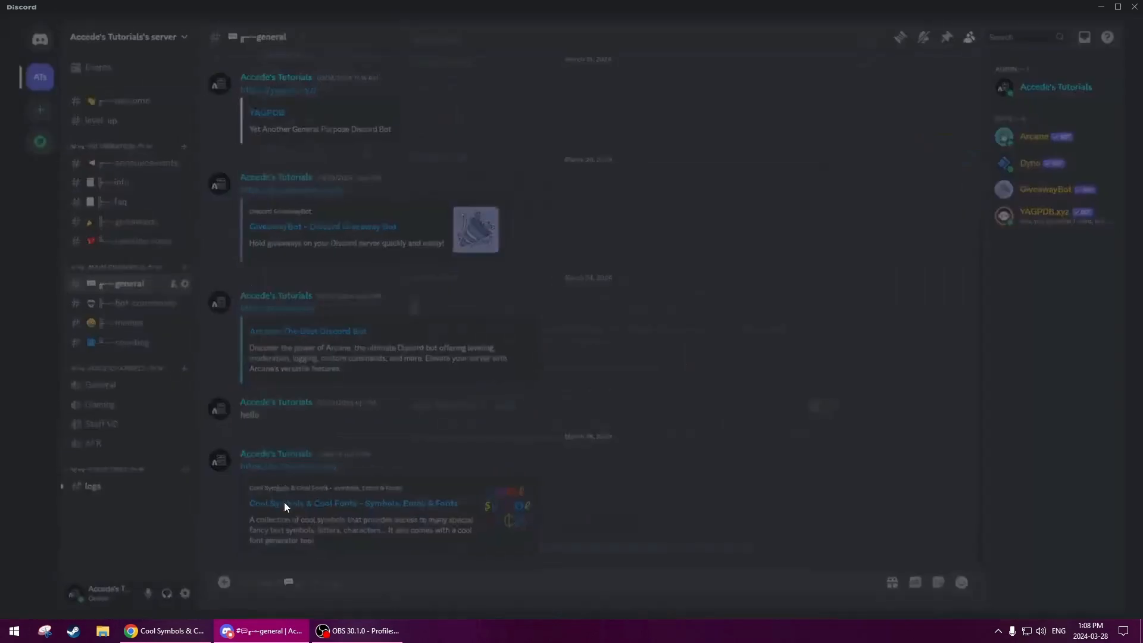
click(164, 631)
click(436, 238)
mouse_move(502, 337)
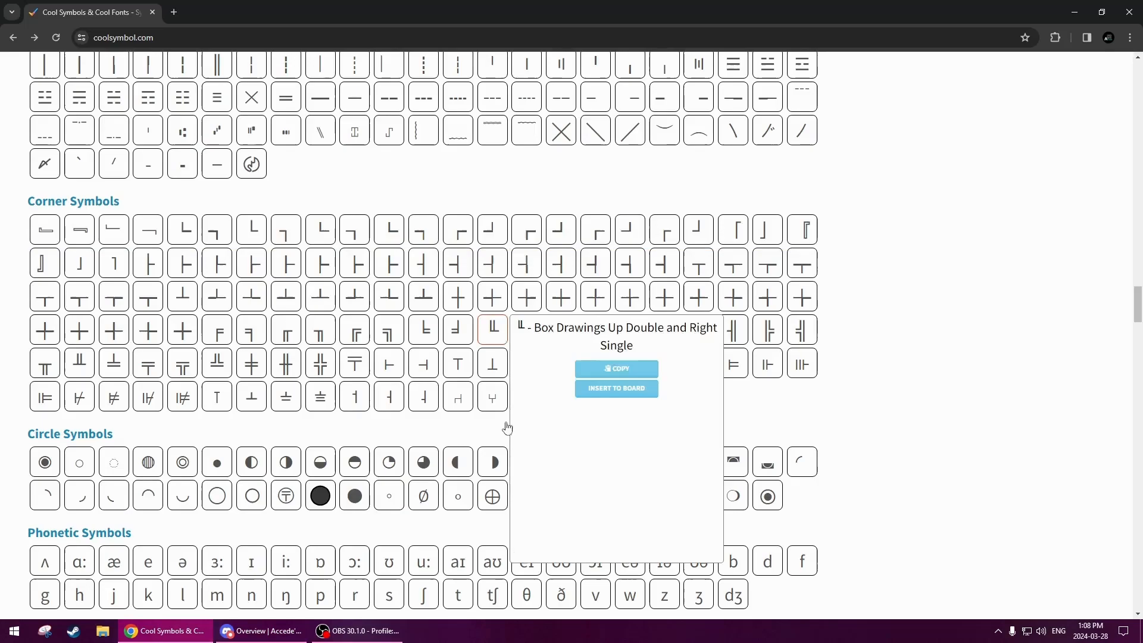
click(500, 338)
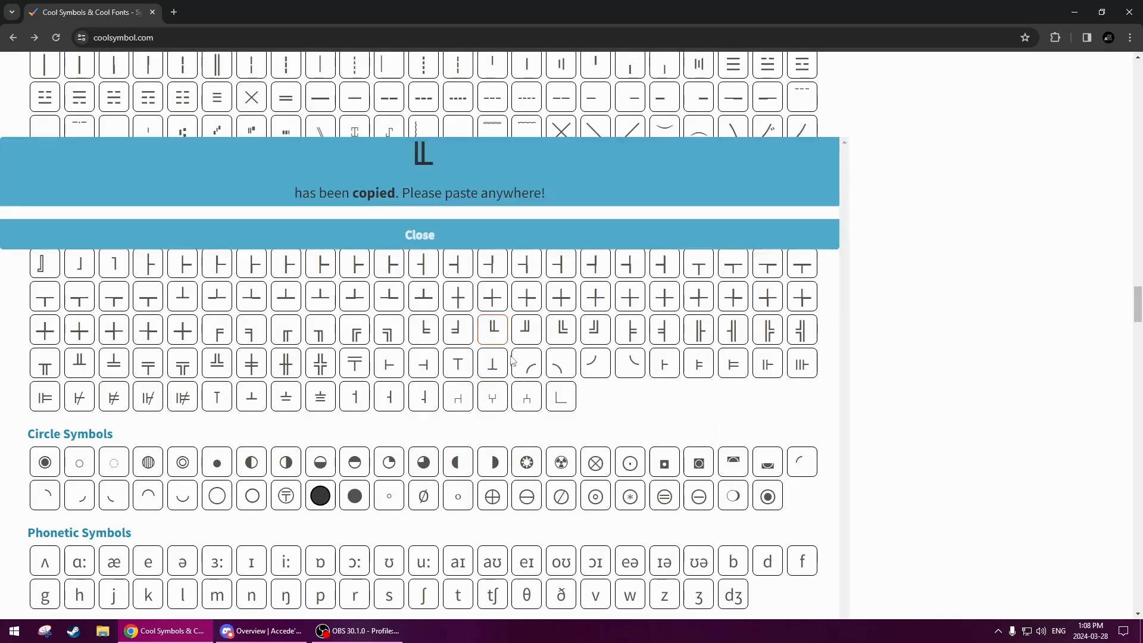
click(420, 249)
key(alt+Tab)
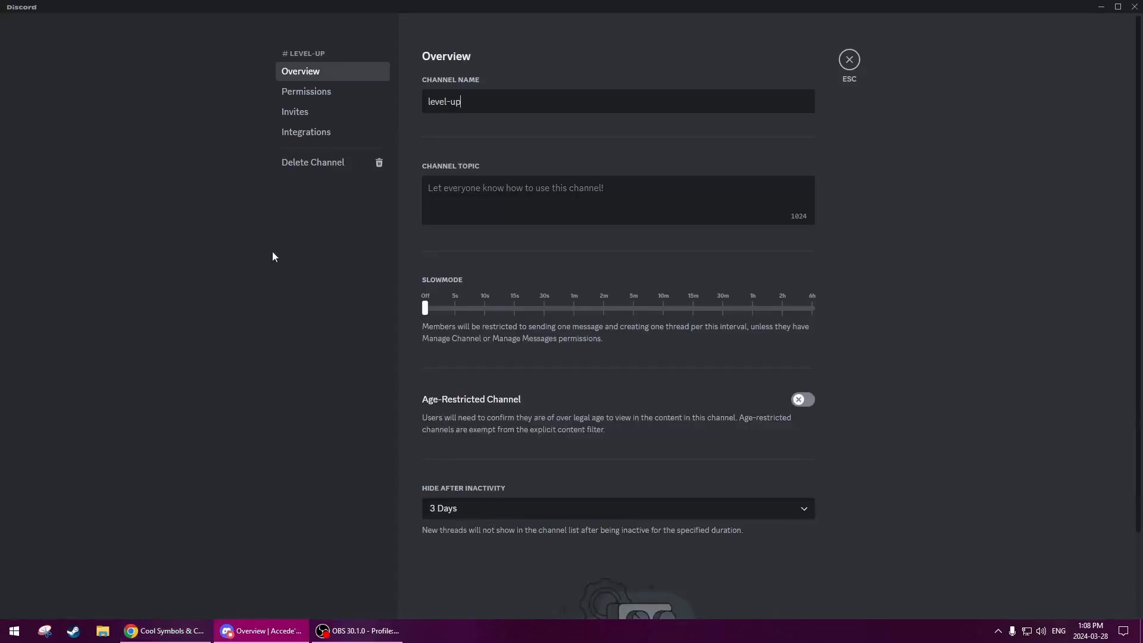
key(ctrl+v)
- Copy the White Bullet ◦ from Cool Symbols and insert it between two hyphens after ╙ in the level-up channel's name
click(164, 631)
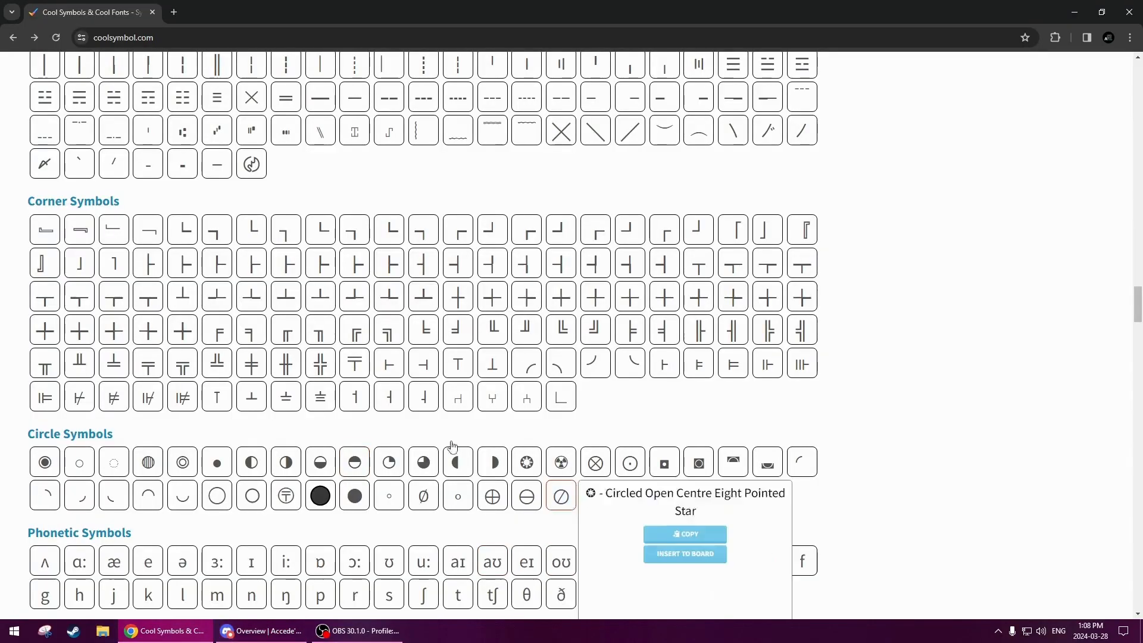
click(391, 496)
click(283, 630)
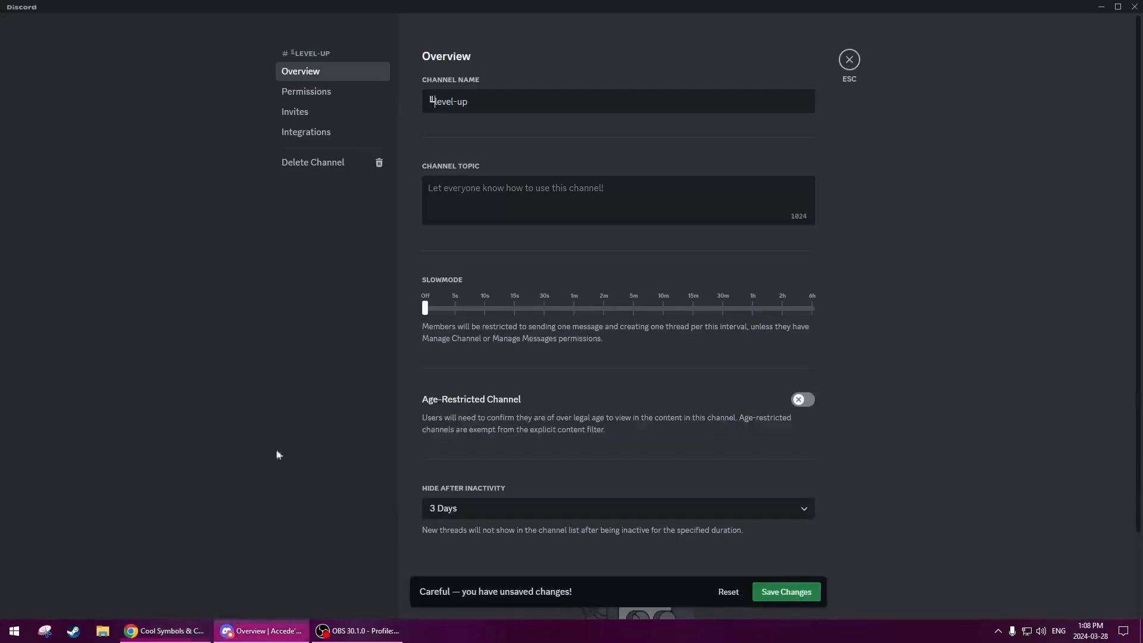
key(ctrl+v)
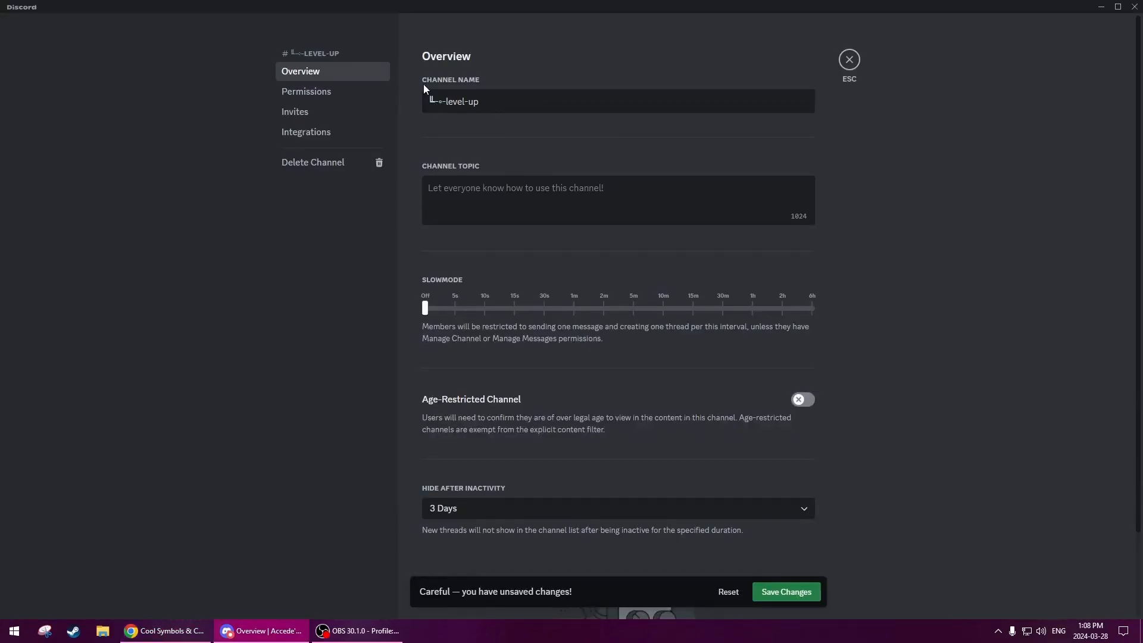
- Add the UP! button emoji at the start of the level-up channel's name, save and leave the channel settings
click(429, 95)
key(super+period)
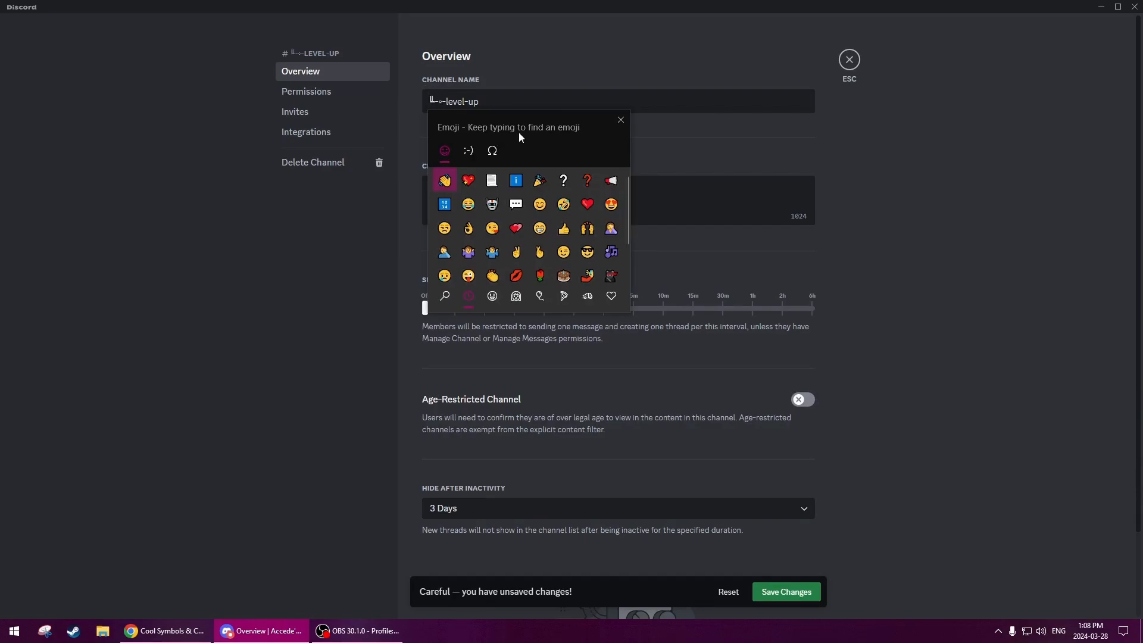
text(up)
click(492, 206)
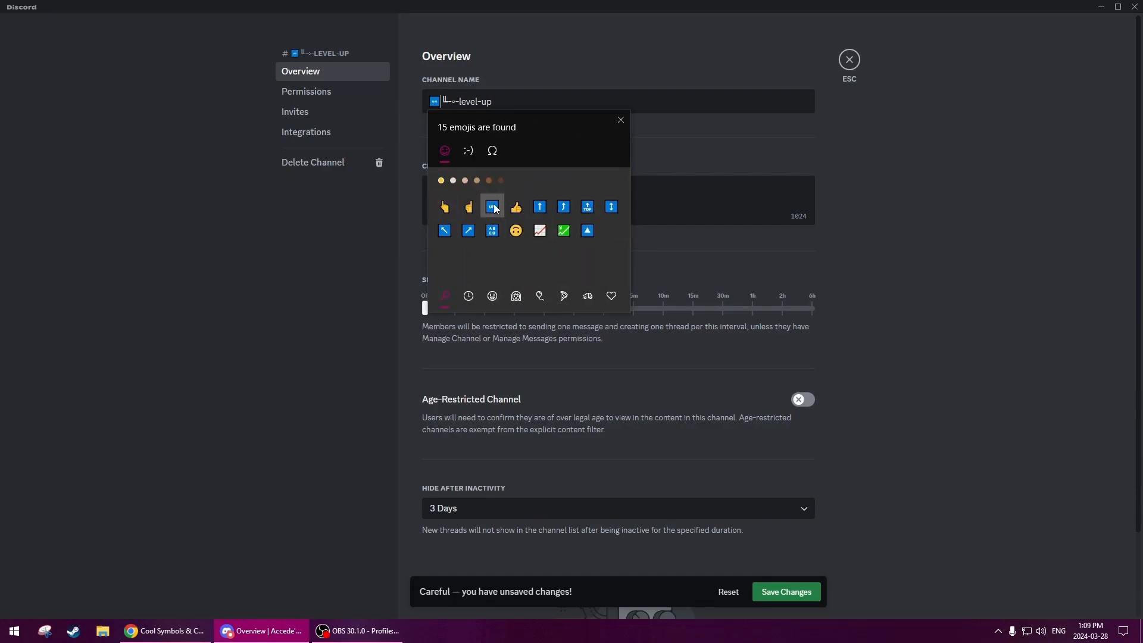
click(701, 129)
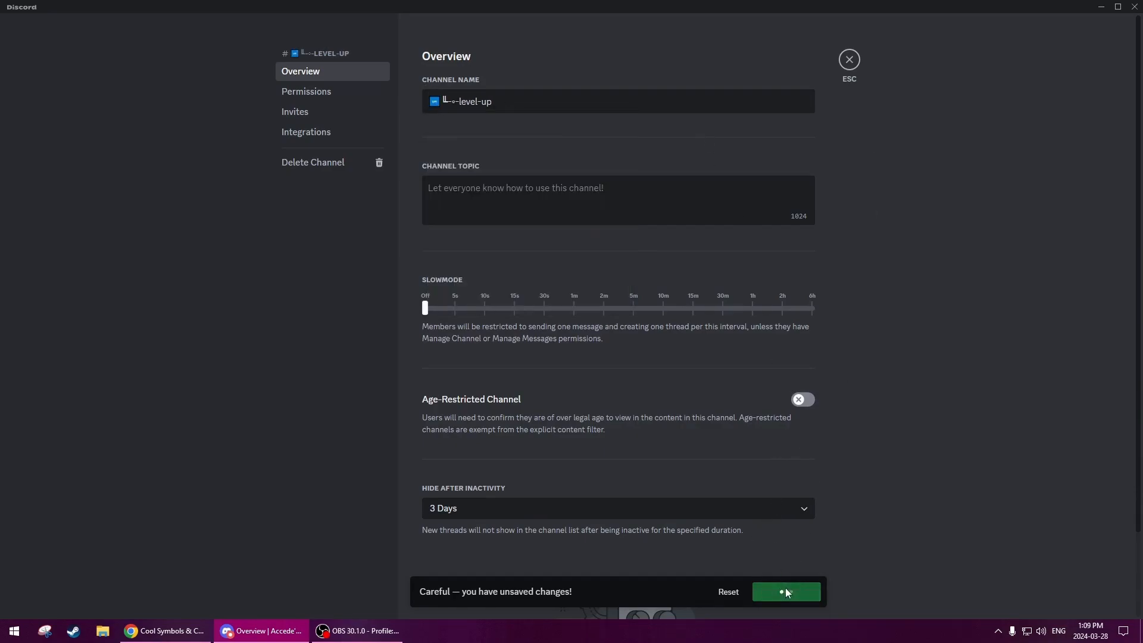
click(850, 60)
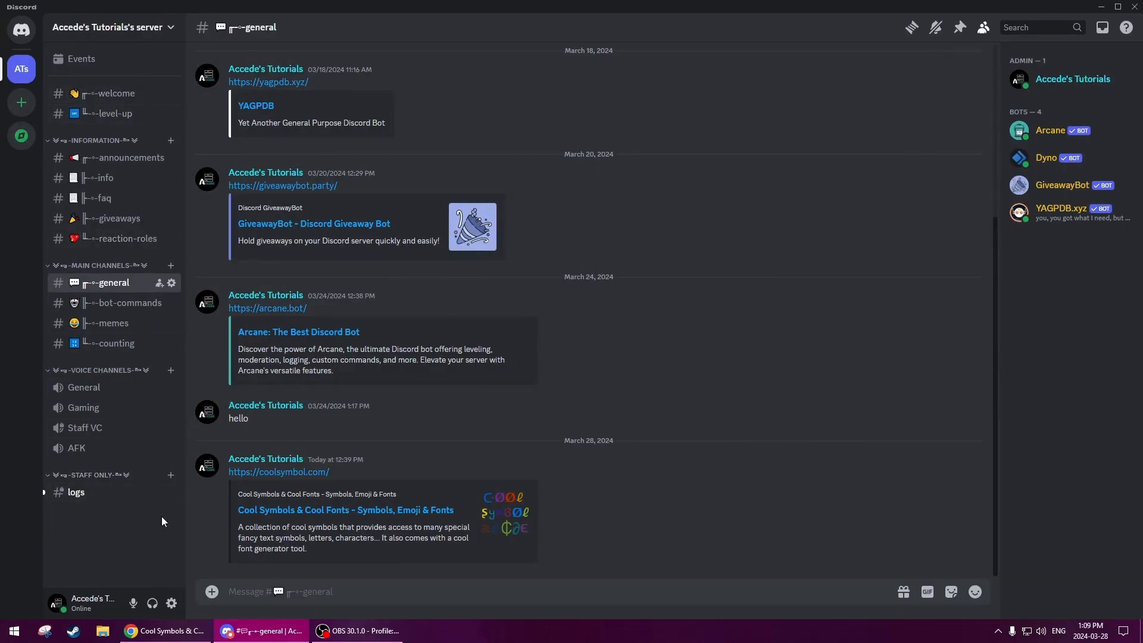
- Copy ╟ from the Corner Symbols on Cool Symbols and paste it at the start of the logs channel's name in Discord
click(164, 630)
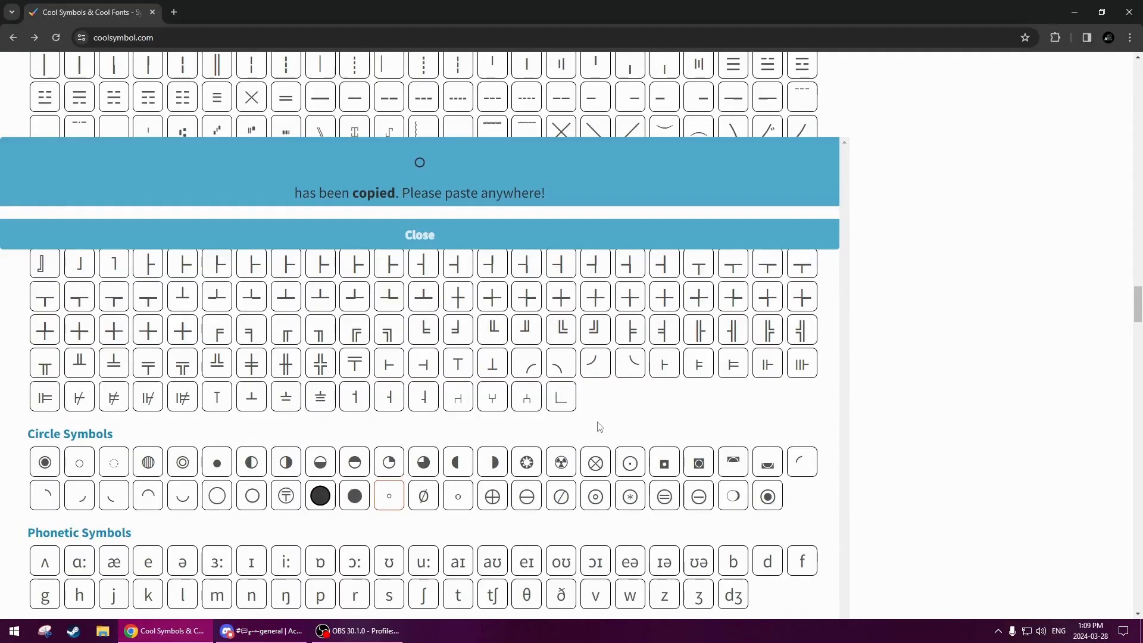
click(454, 236)
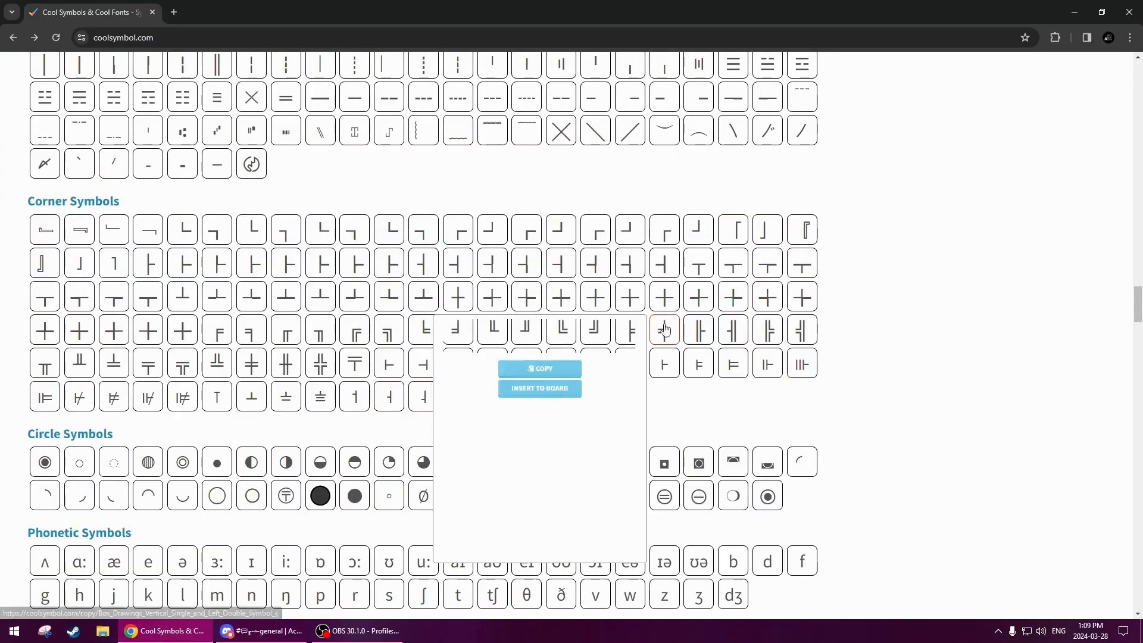
mouse_move(703, 332)
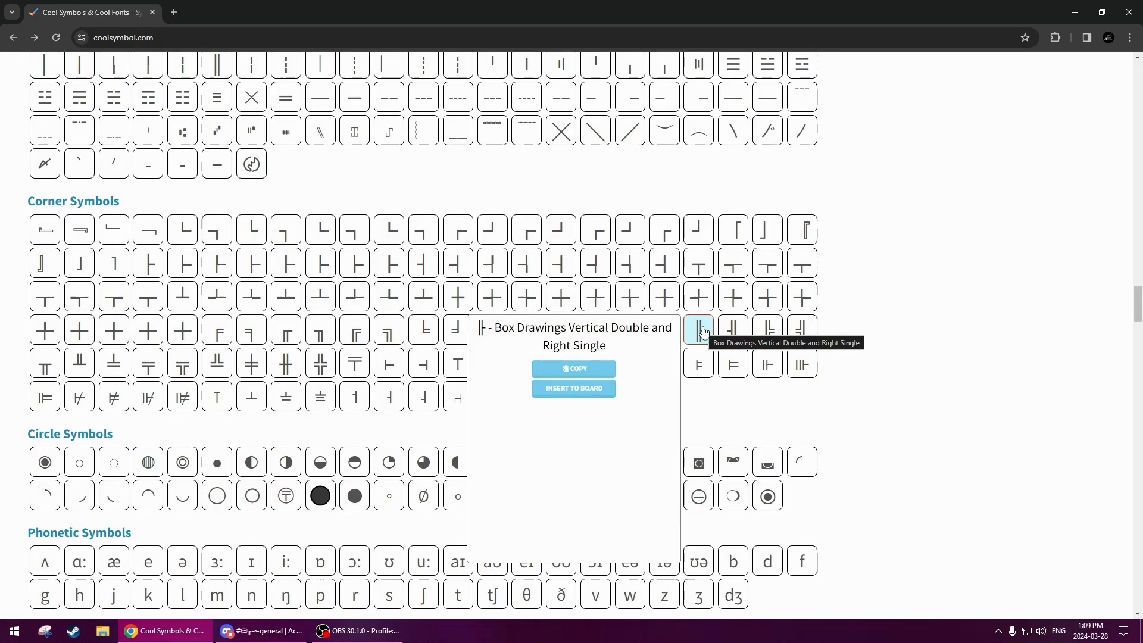
click(703, 332)
click(393, 221)
click(262, 630)
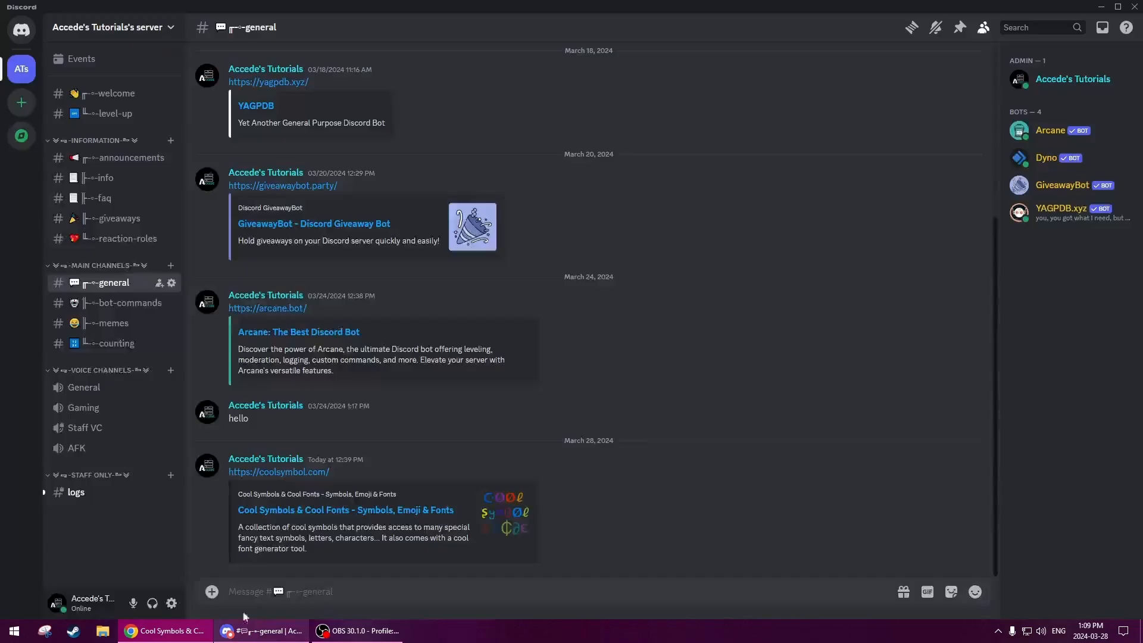
right_click(72, 492)
mouse_move(140, 504)
click(107, 537)
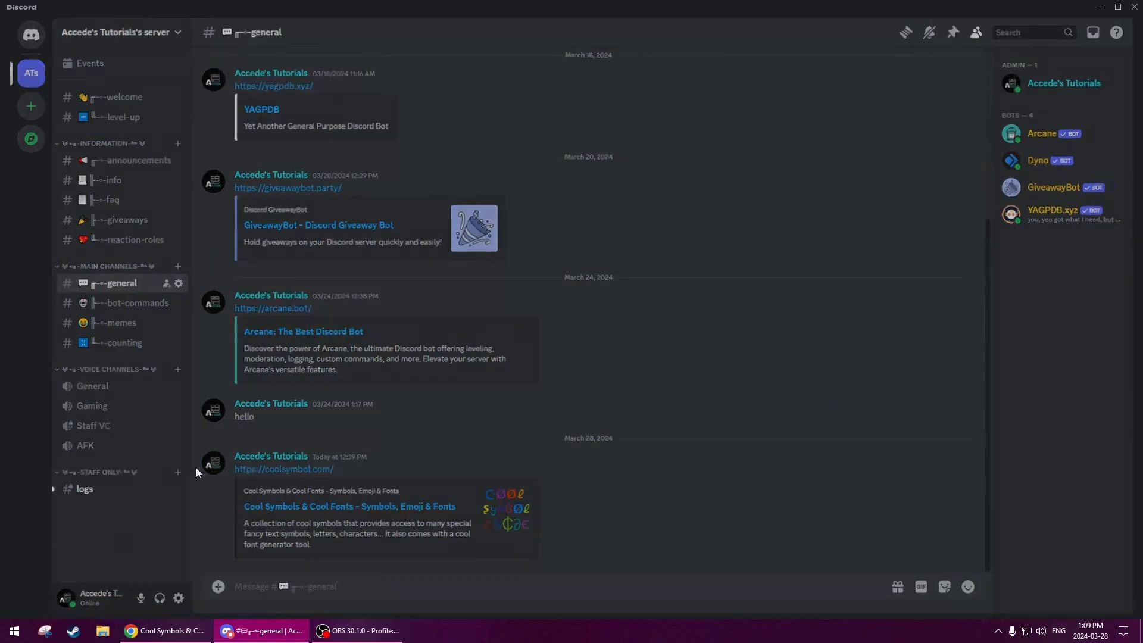
click(431, 100)
key(ctrl+v)
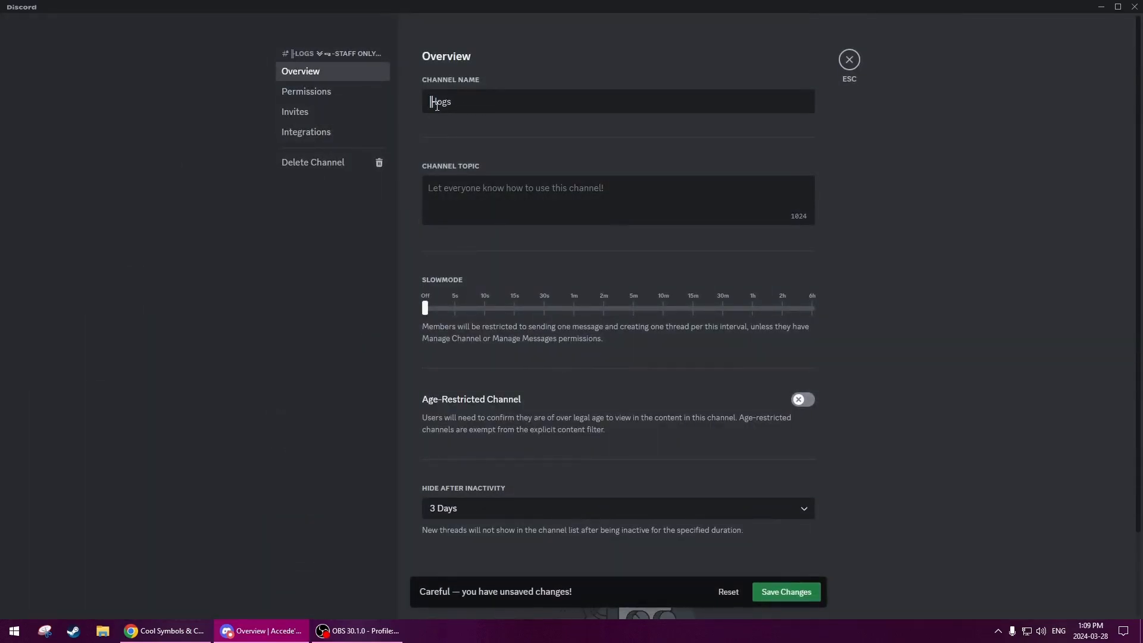
- Copy the White Bullet ◦ from Cool Symbols and insert it between two hyphens after ╟ in the logs channel's name
click(163, 630)
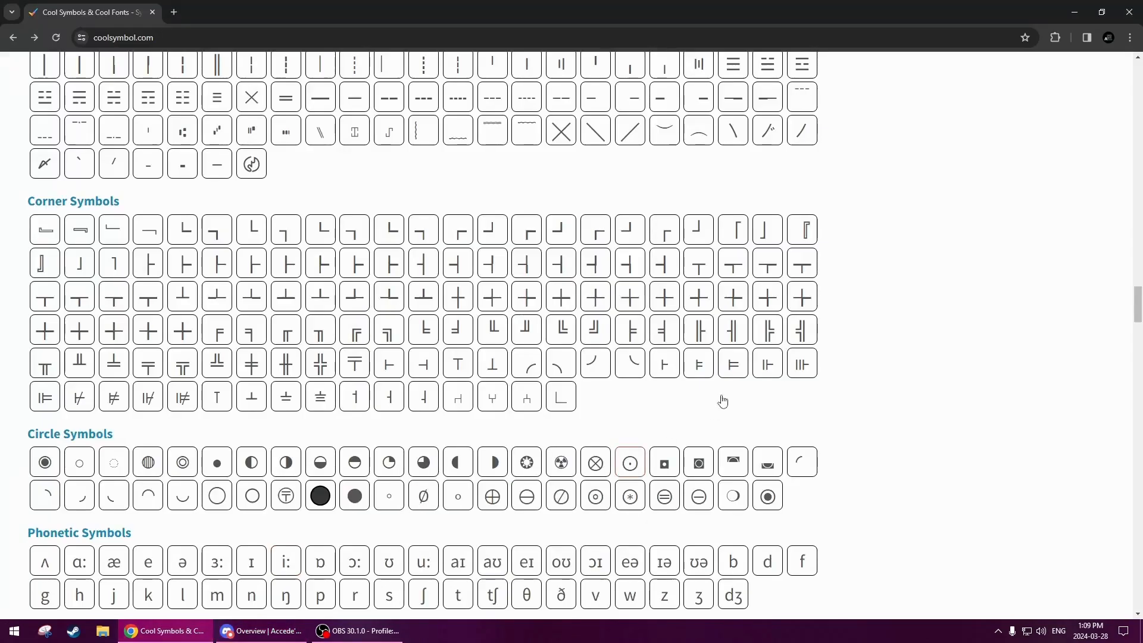
click(388, 507)
key(alt+Tab)
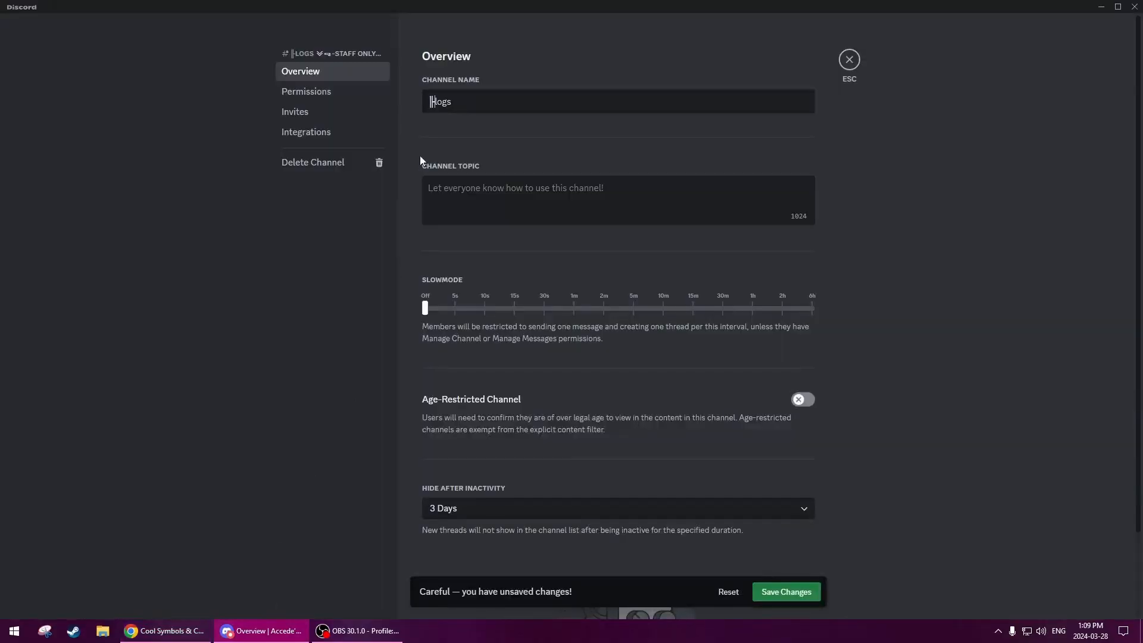
key(ctrl+v)
- Add the stack of books emoji at the start of the logs channel's name, save and leave the channel settings
key(super+period)
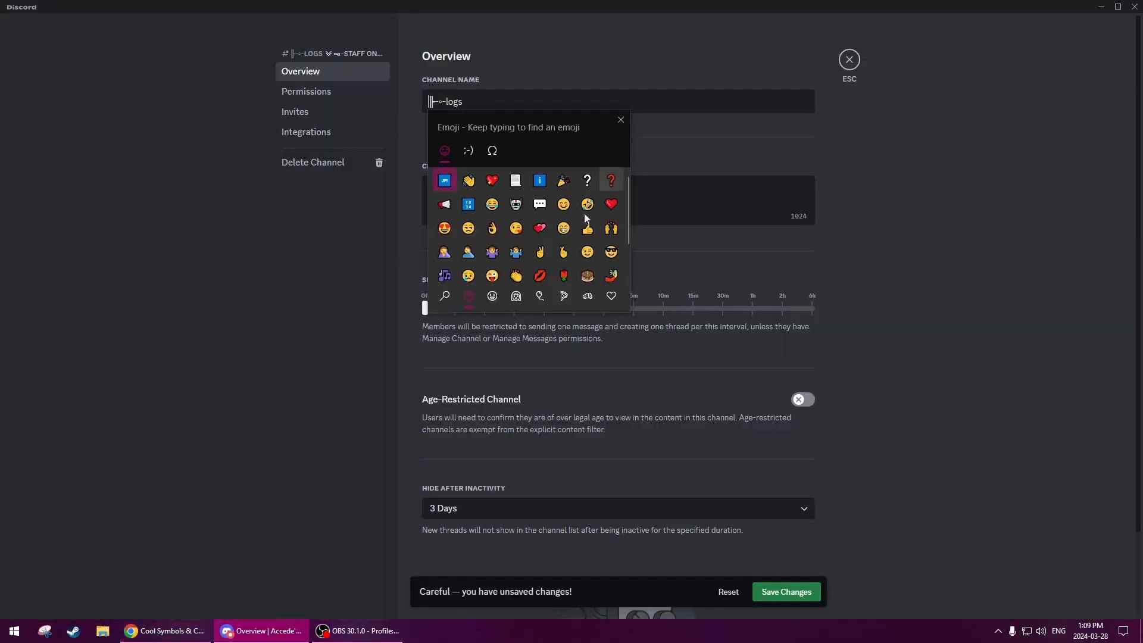
text(book)
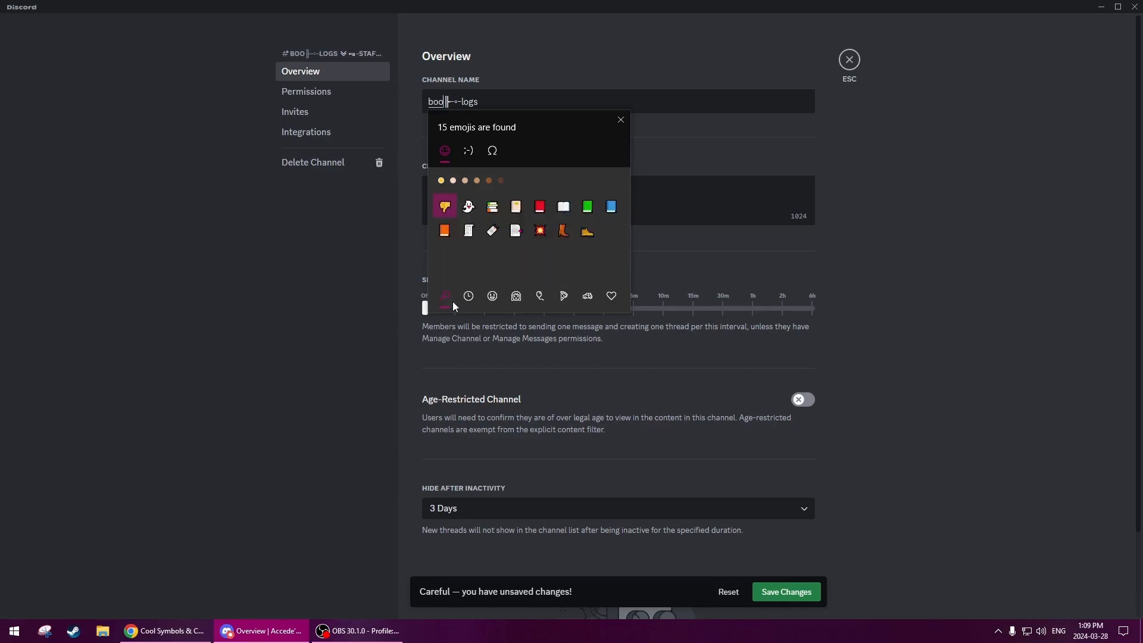
click(449, 181)
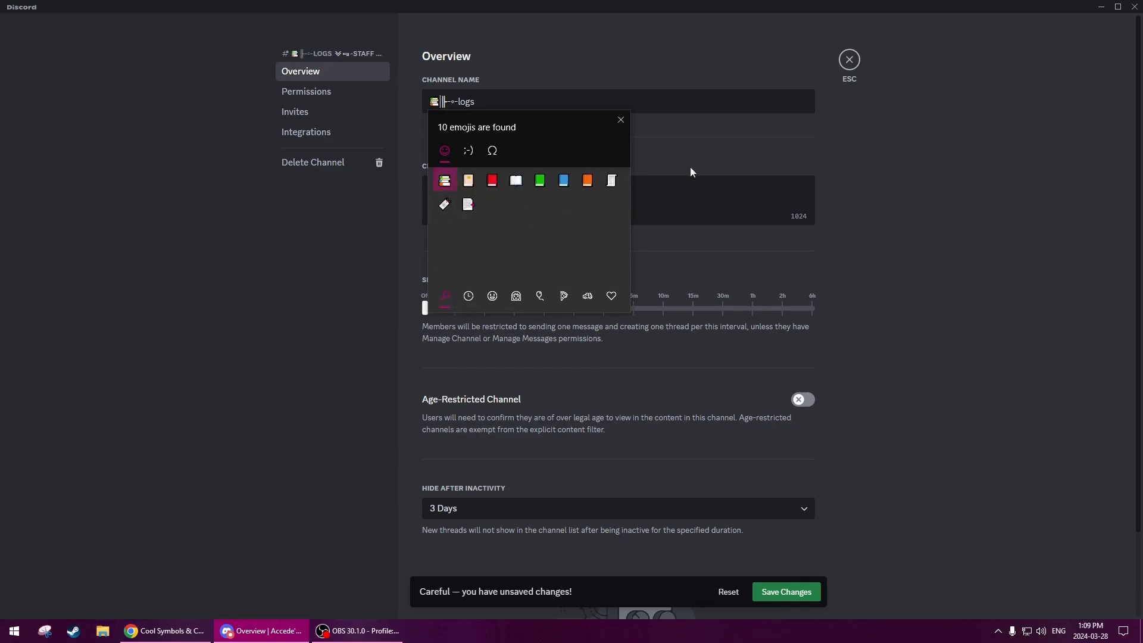
click(759, 589)
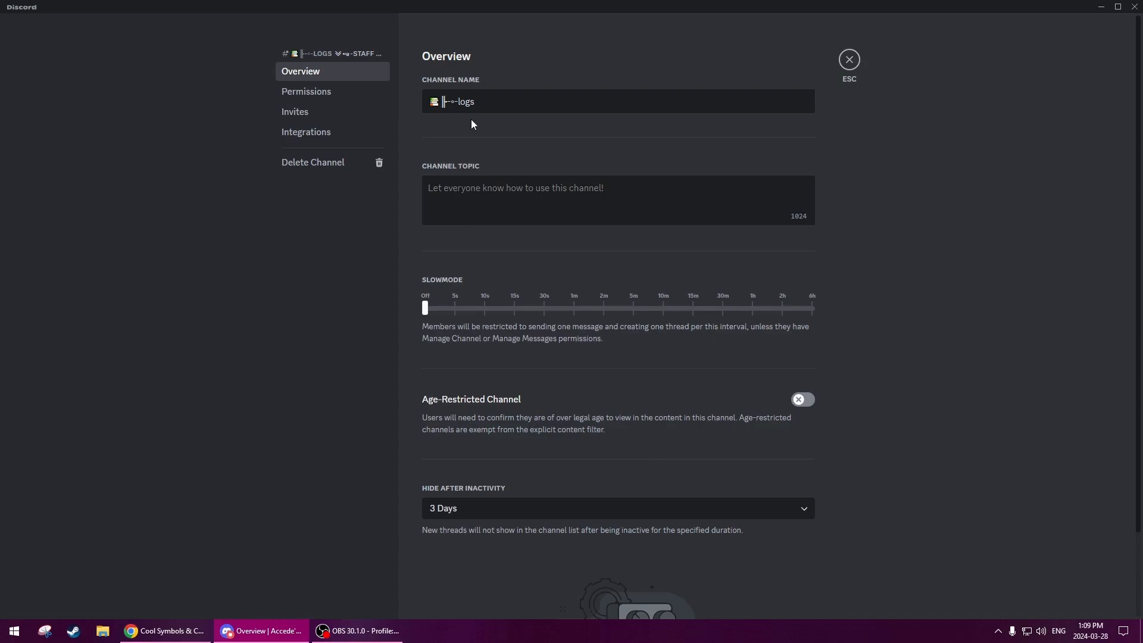
click(857, 59)
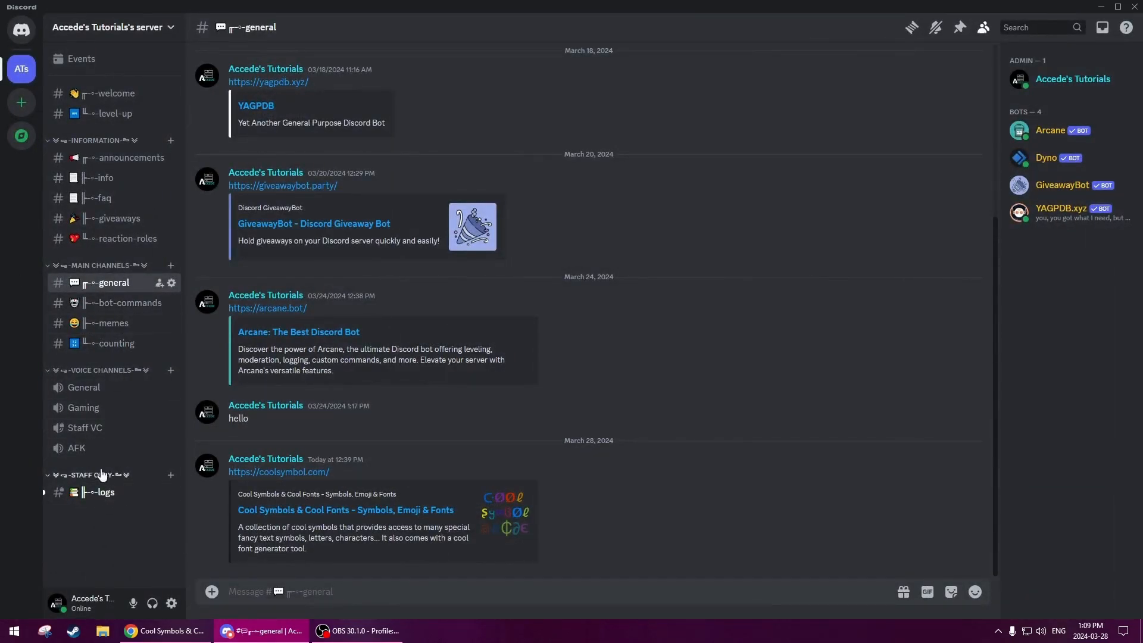
click(128, 302)
click(129, 290)
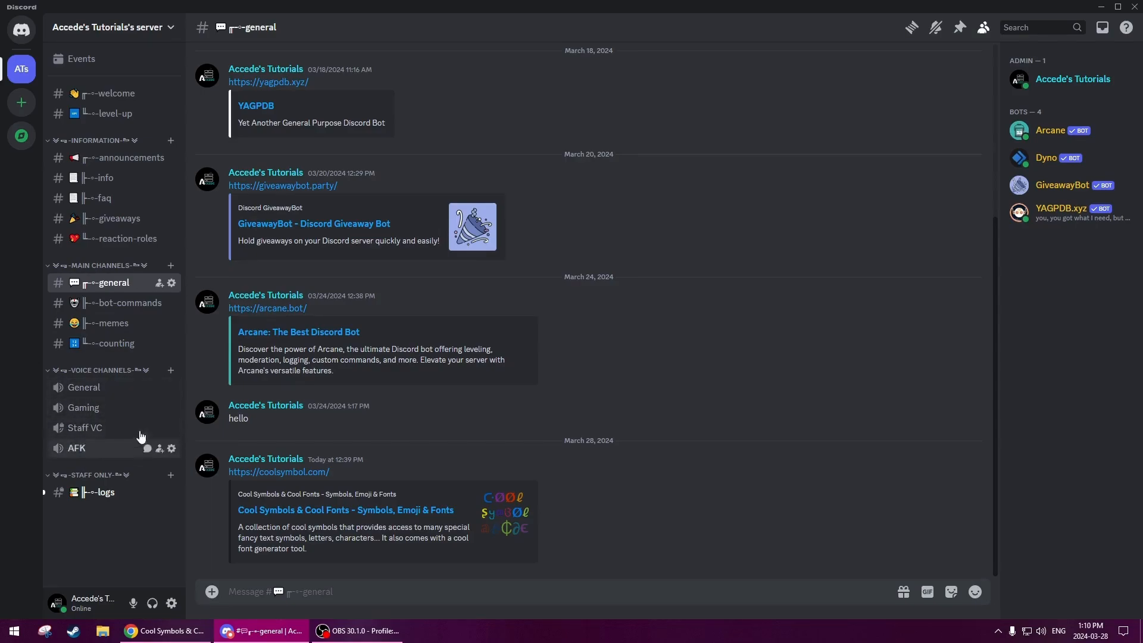
- Copy ╓ from the Corner Symbols on Cool Symbols and paste it at the start of the General voice channel's name in Discord
right_click(107, 388)
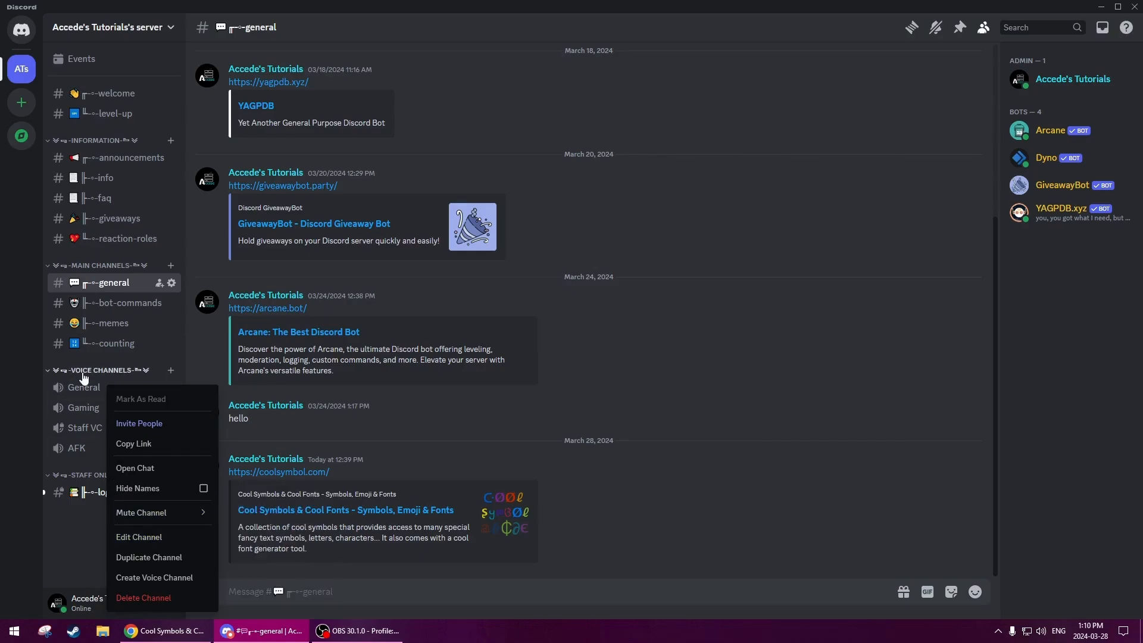
click(153, 536)
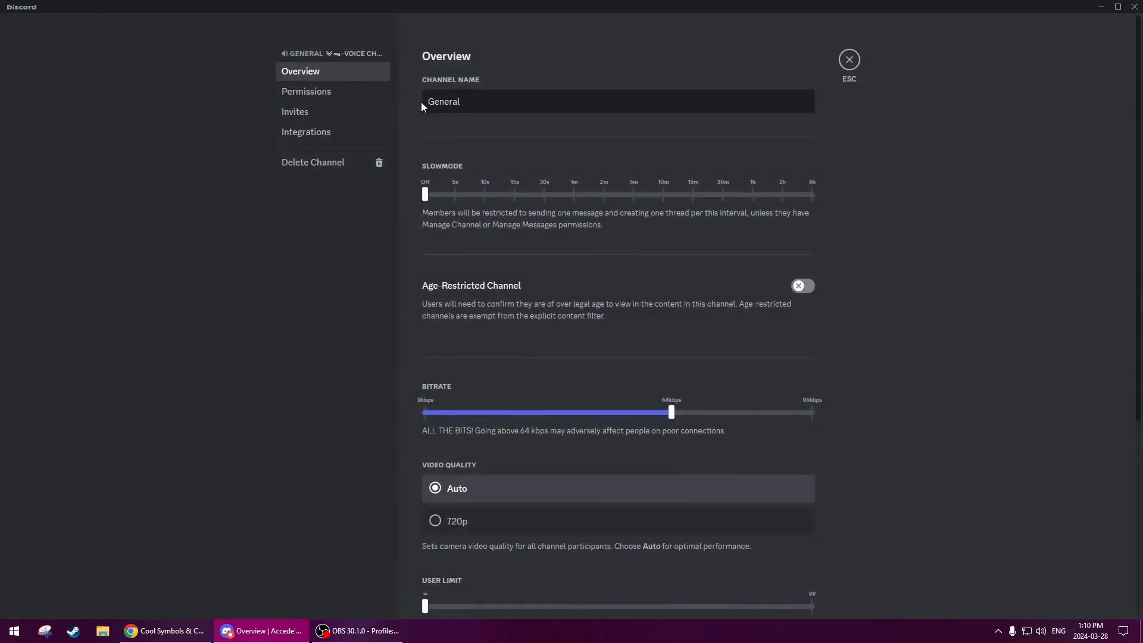
click(162, 630)
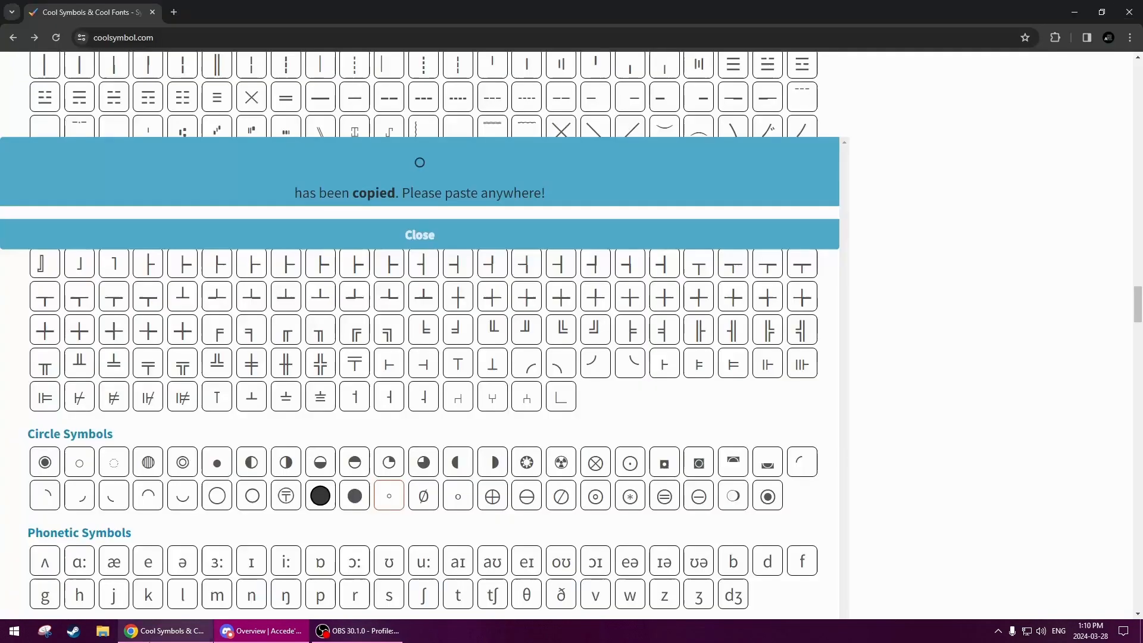
click(428, 240)
click(285, 330)
click(260, 629)
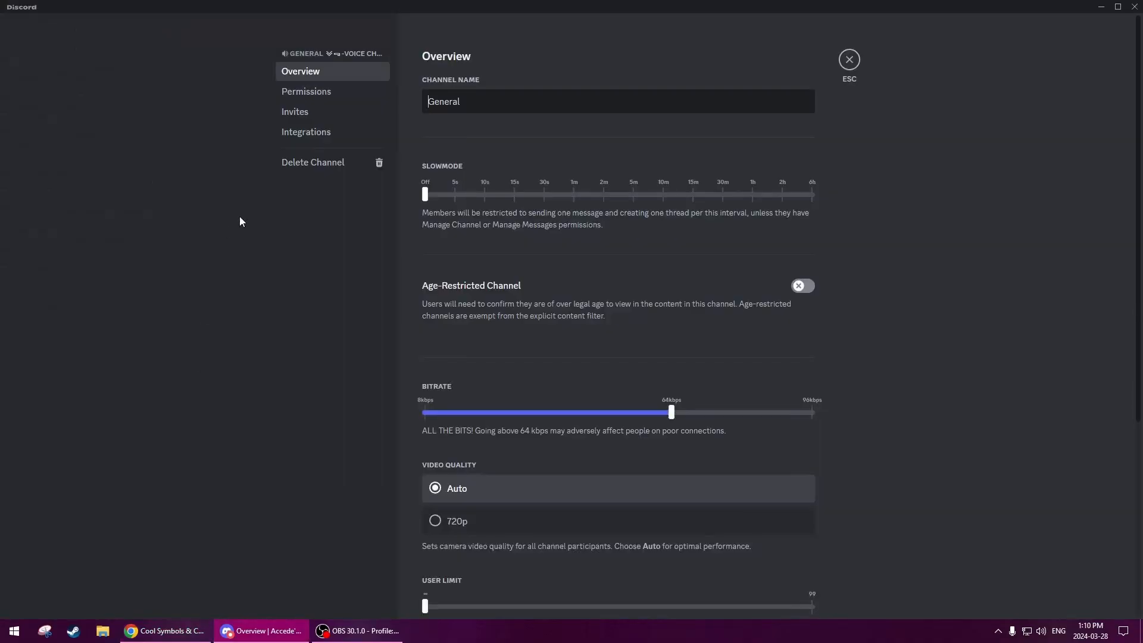
key(ctrl+v)
- Copy the White Bullet ◦ from Cool Symbols and insert it between two hyphens after ╓ in the General voice channel's name
click(162, 630)
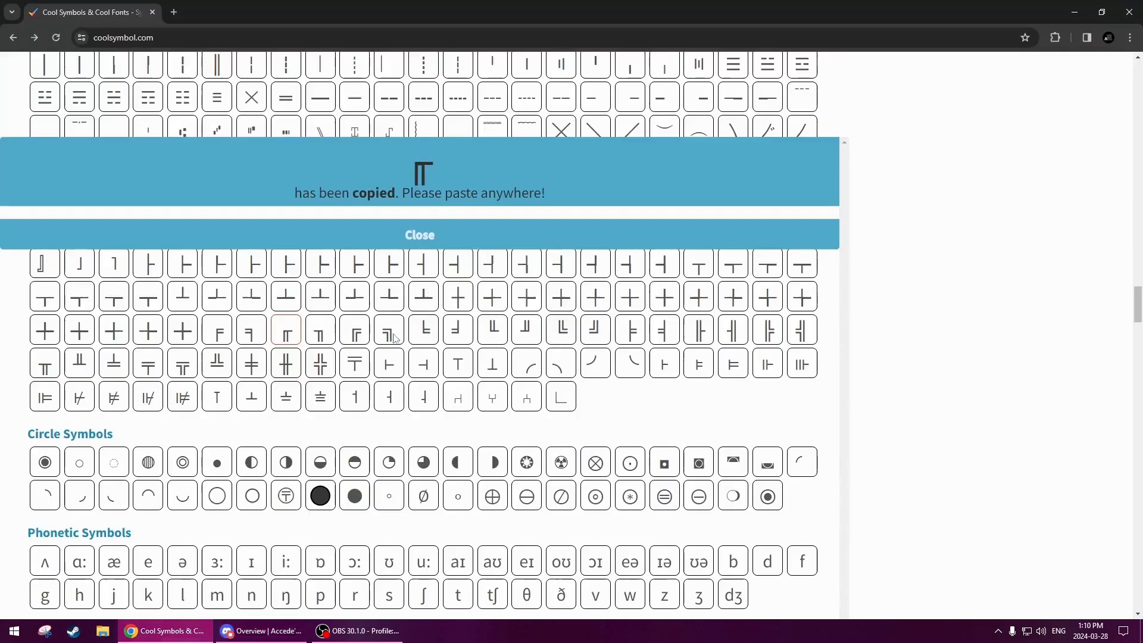
click(420, 238)
click(389, 495)
click(261, 630)
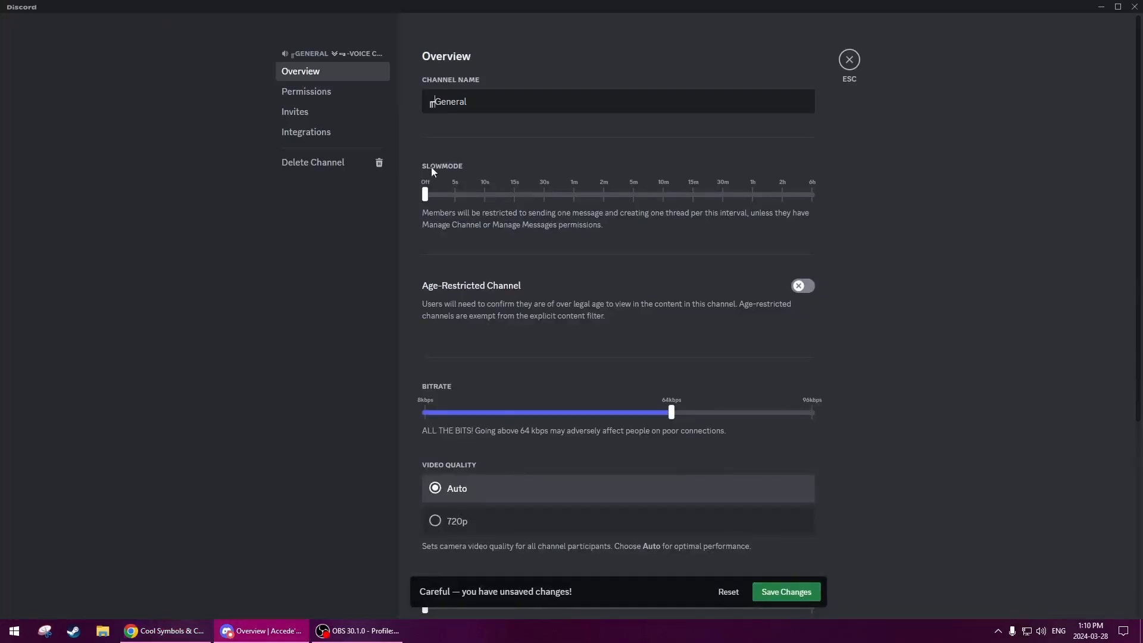
text(-)
key(ctrl+v)
text(-)
- Add the loud speaker emoji with sound waves at the start of the General voice channel's name, save and leave the channel settings
click(429, 102)
key(super+period)
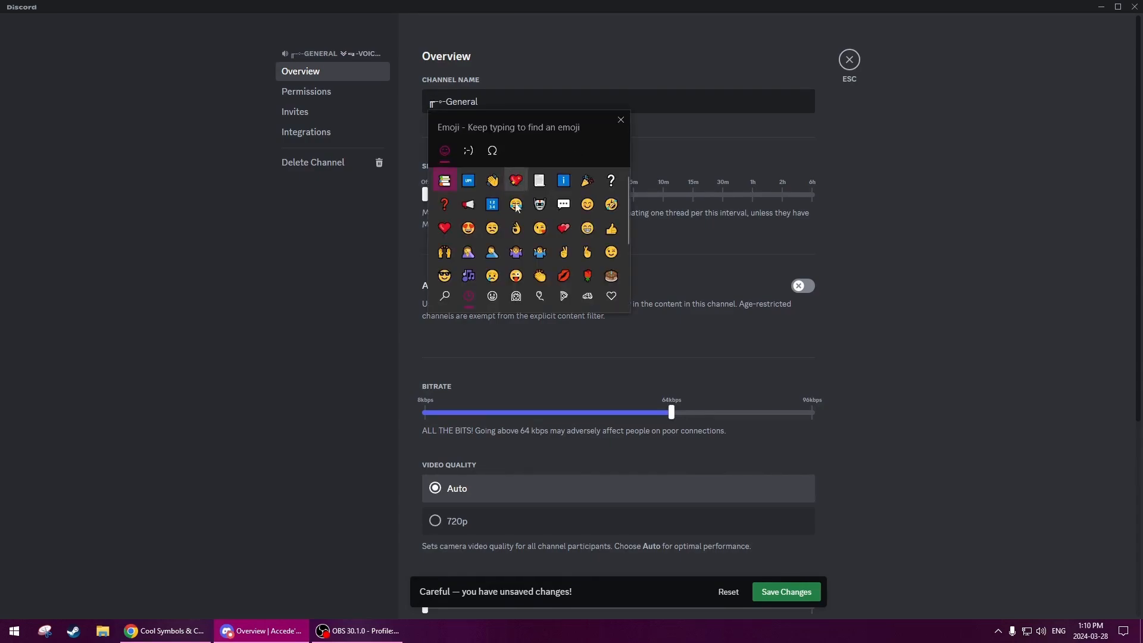
text(speak)
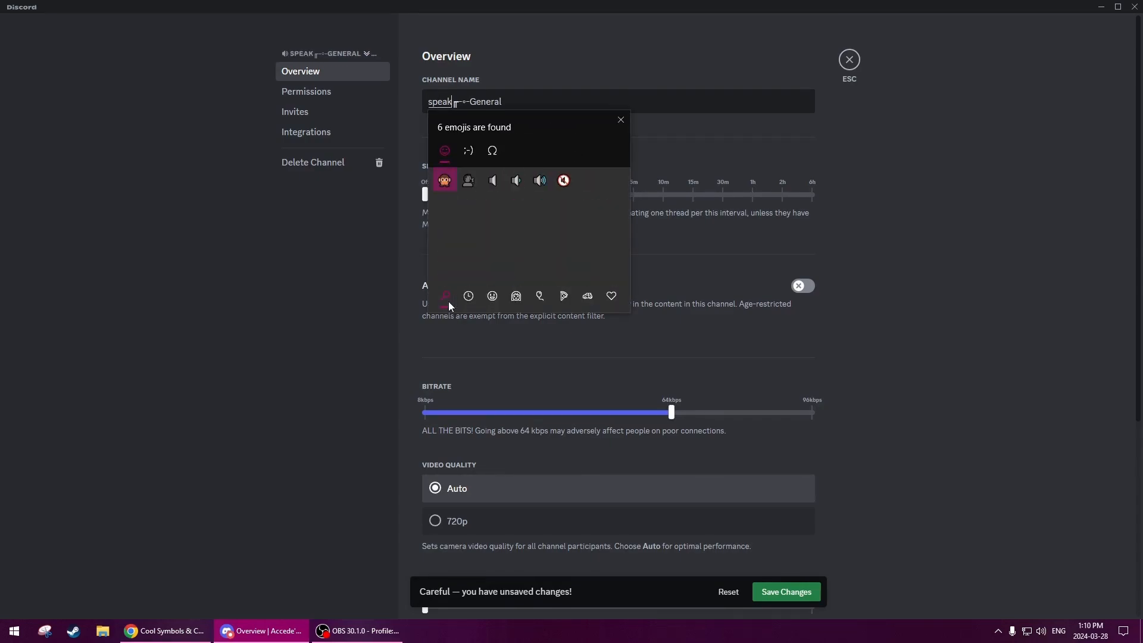
click(719, 211)
click(792, 599)
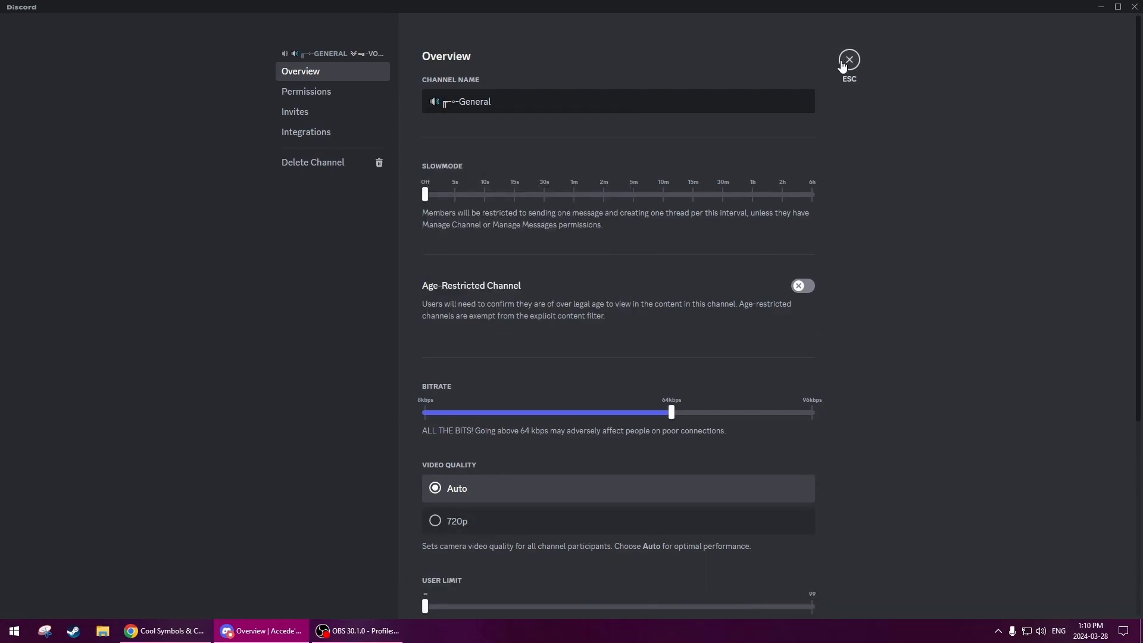
click(850, 59)
right_click(95, 388)
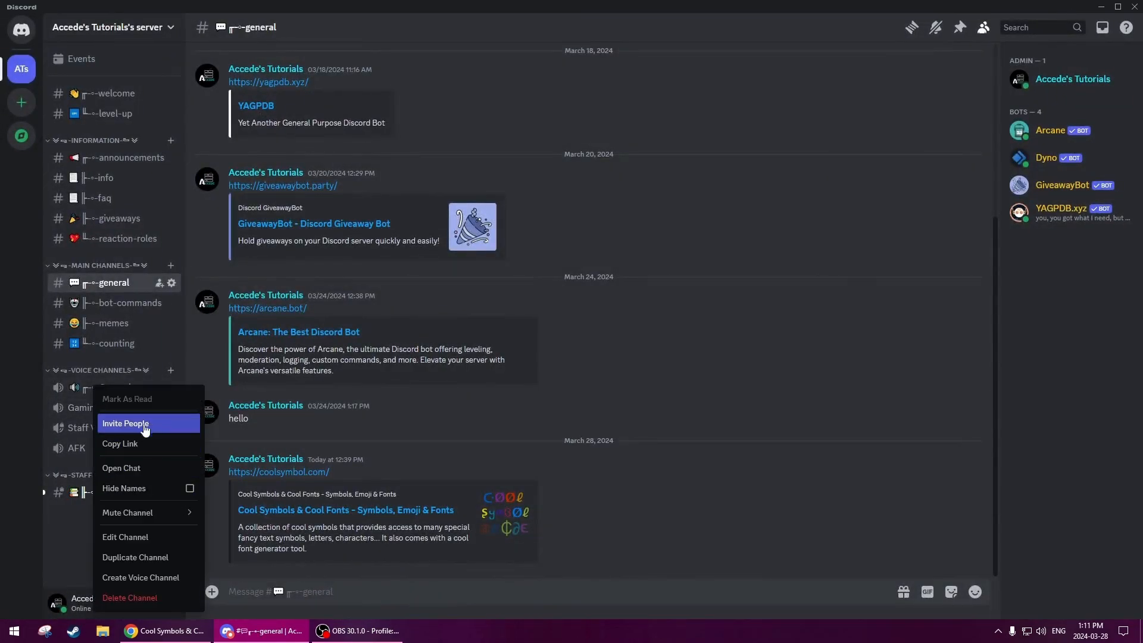
click(152, 538)
key(Escape)
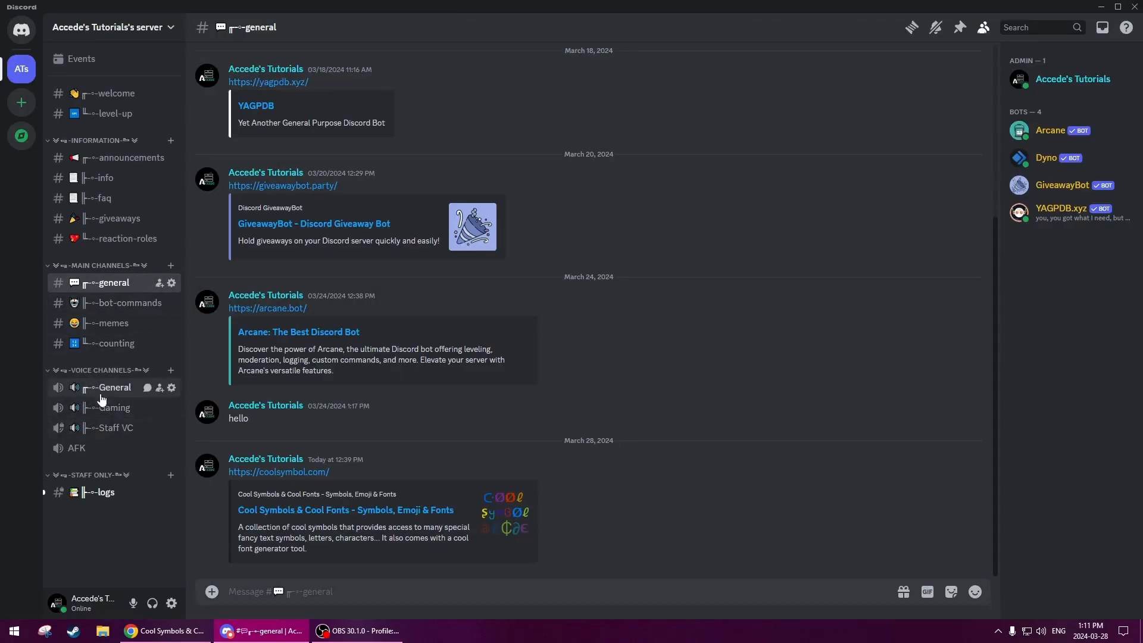
- Copy ╙ from the Corner Symbols on Cool Symbols and paste it at the start of the AFK voice channel's name in Discord
right_click(113, 449)
click(146, 538)
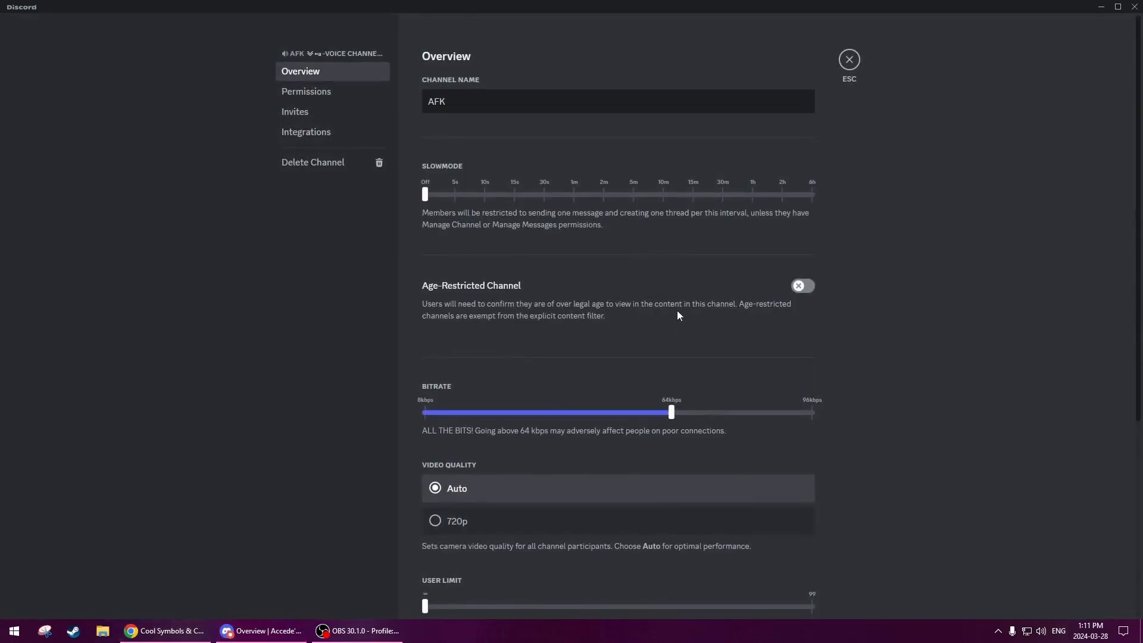
click(196, 629)
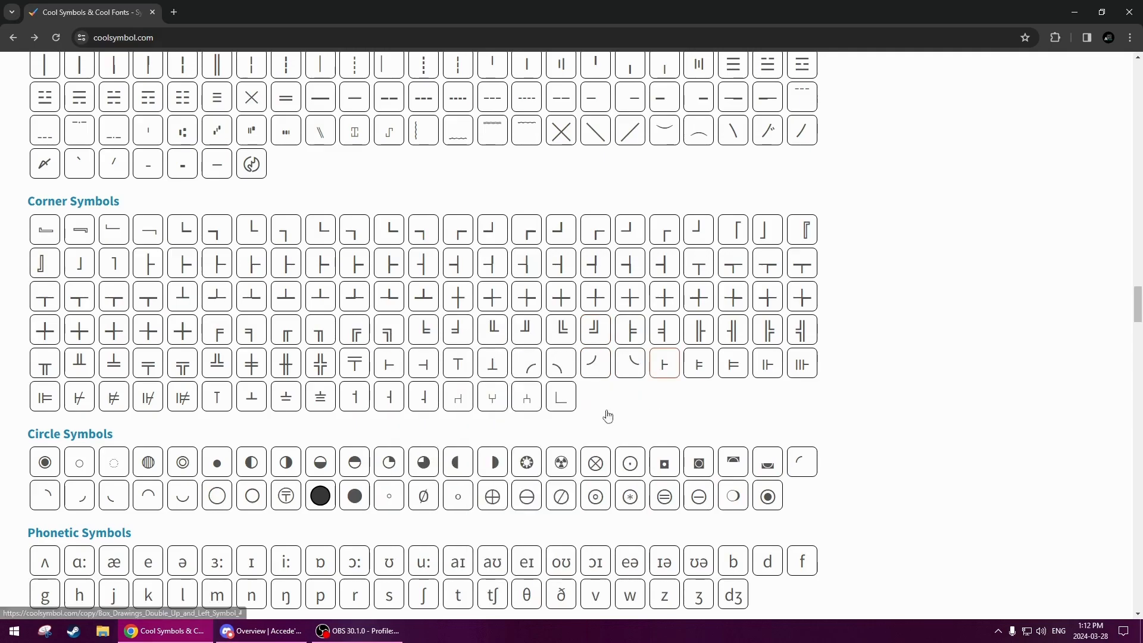
right_click(493, 337)
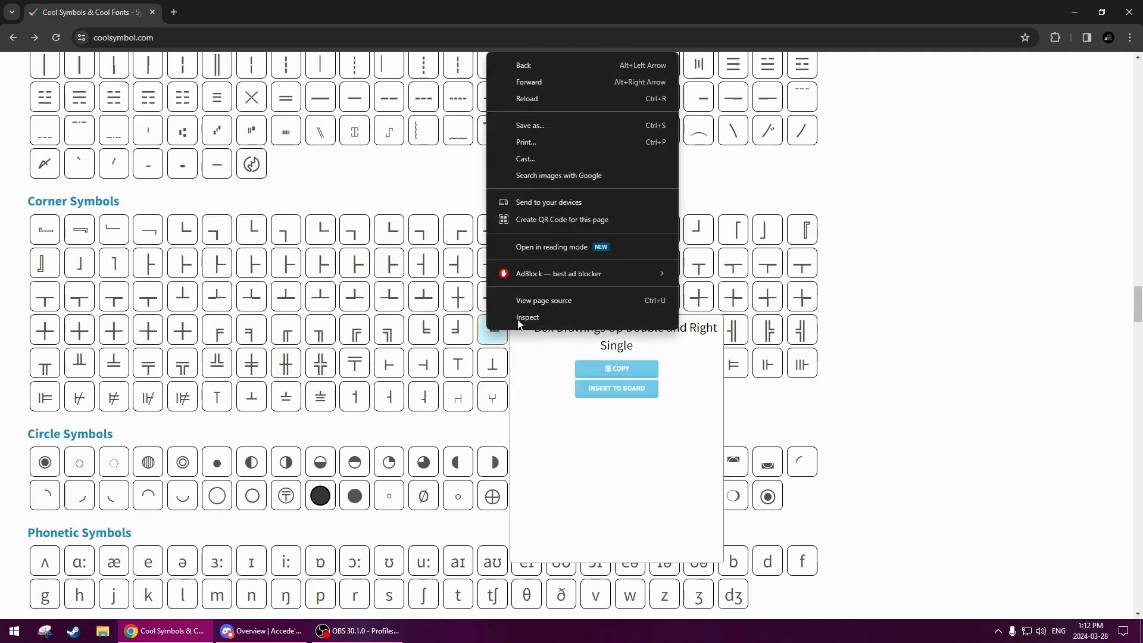
click(493, 337)
click(262, 631)
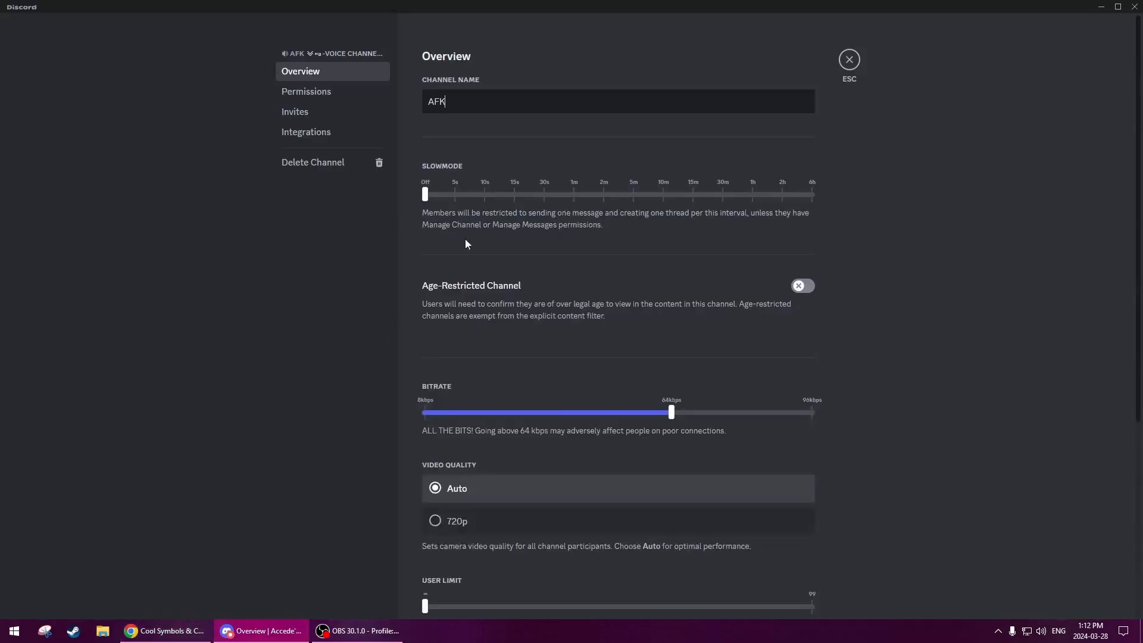
key(ctrl+v)
- Copy the White Bullet ◦ from Cool Symbols and insert it between two hyphens after ╙ in the AFK voice channel's name
click(163, 630)
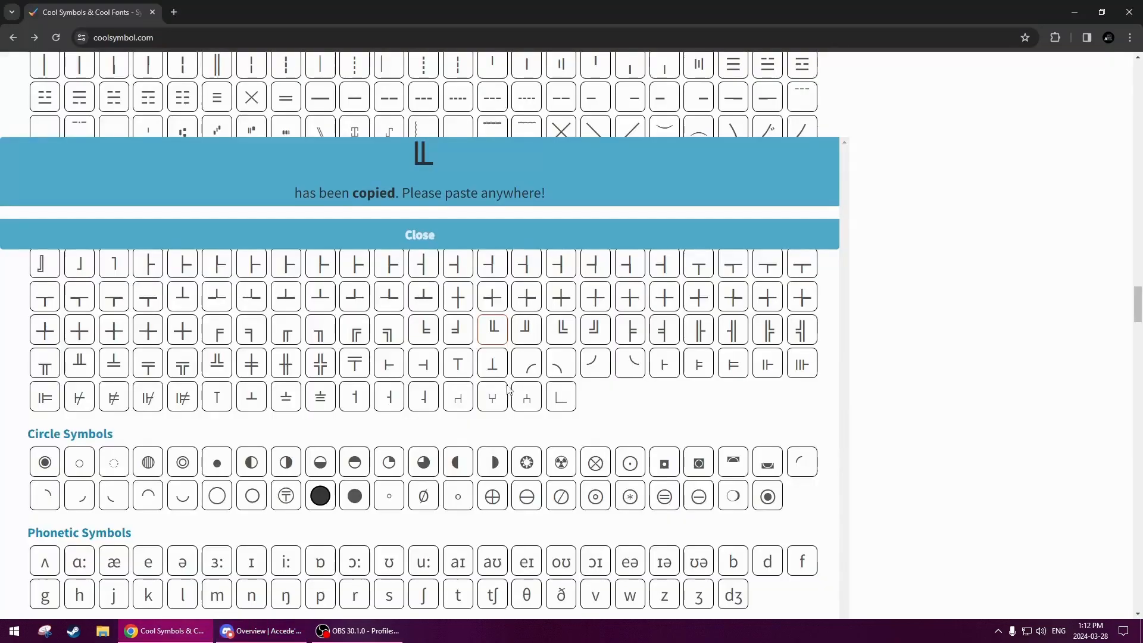
click(430, 232)
click(390, 495)
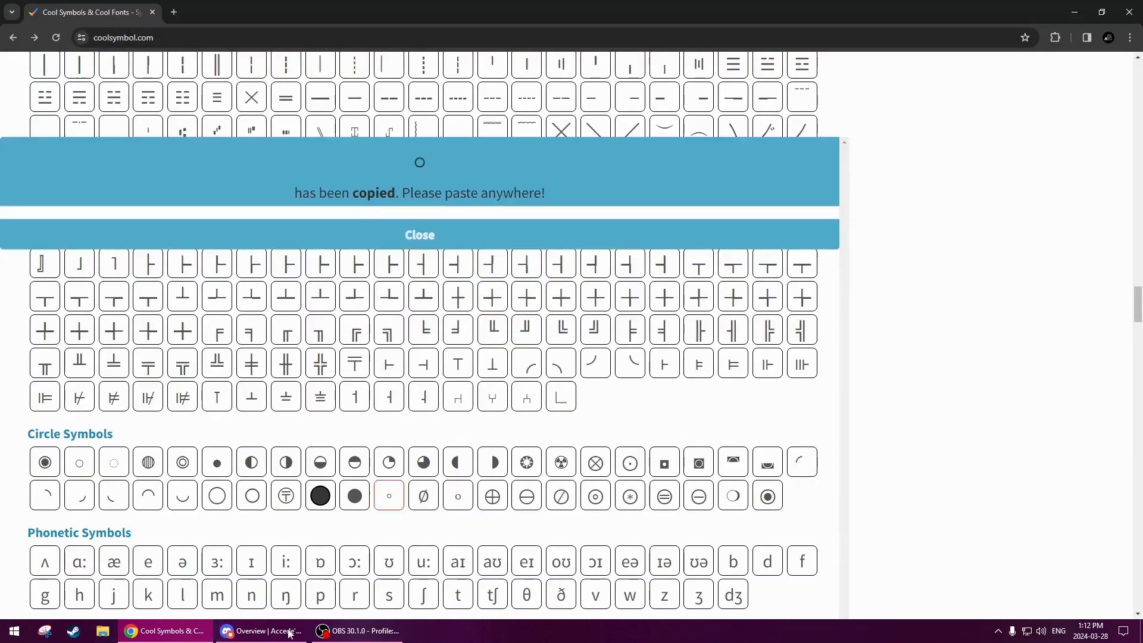
click(262, 630)
text(-)
key(ctrl+v)
text(-)
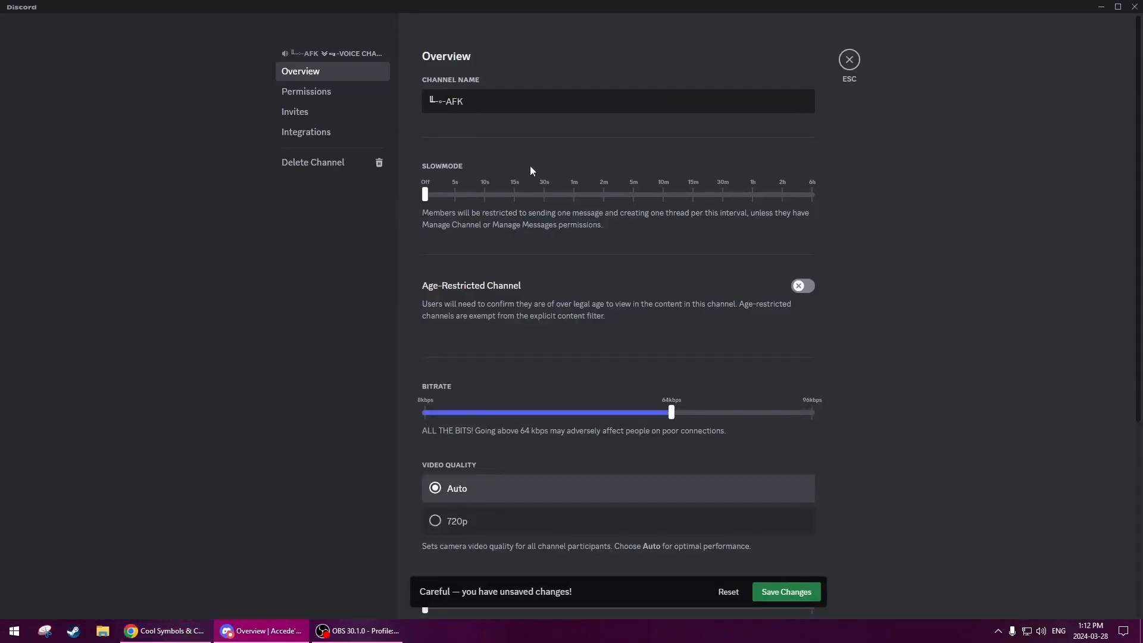
- Add the muted speaker emoji at the start of the AFK voice channel's name, save and leave the channel settings
key(super+period)
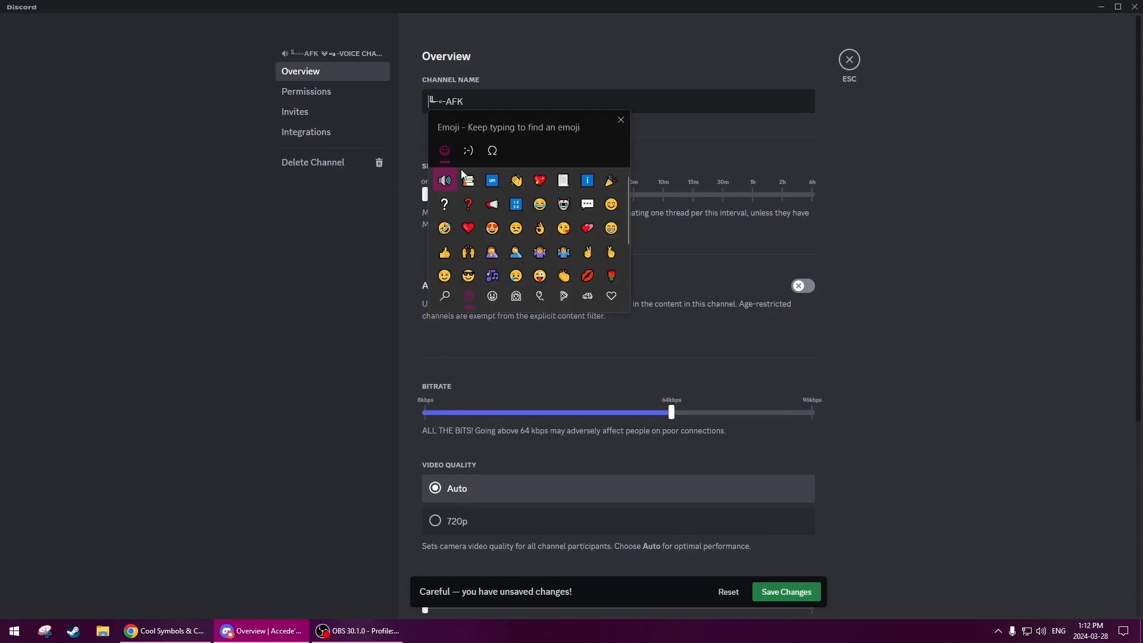
text(speak)
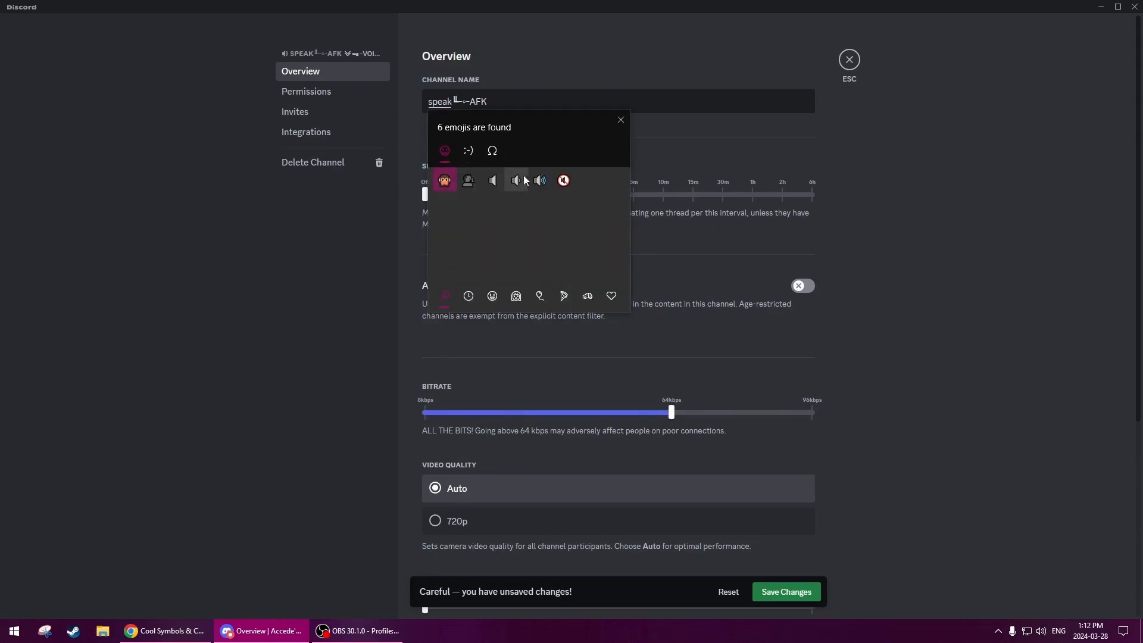
click(563, 180)
click(807, 590)
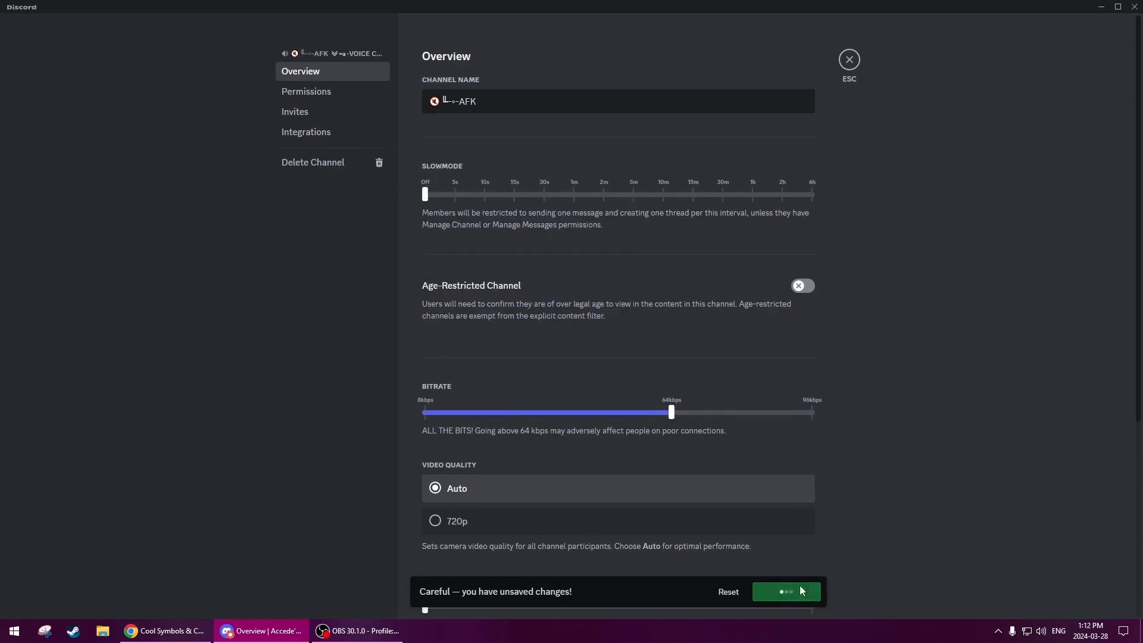
click(850, 59)
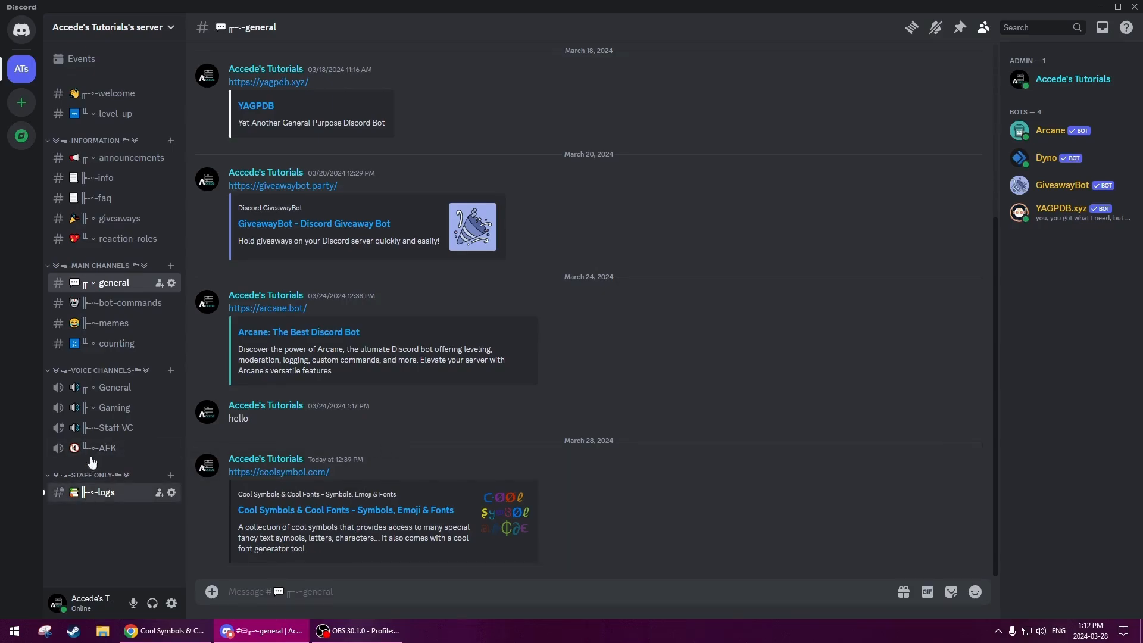
- Look through the latest channel update entries in the logs channel and return to the general channel
click(101, 491)
scroll(302, 231, down, 10)
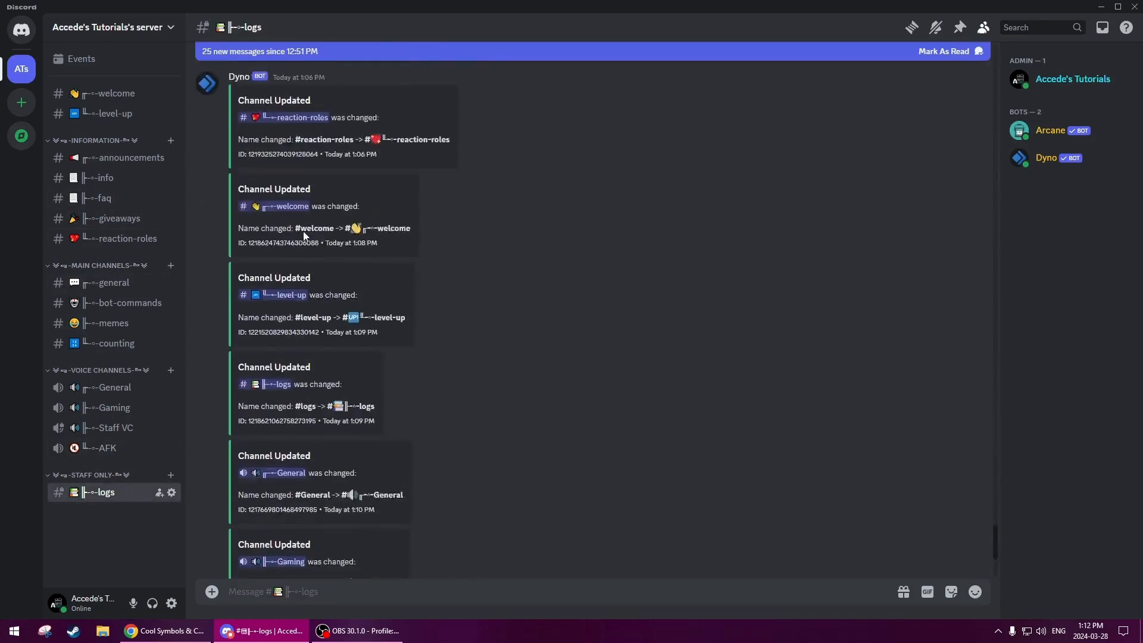
click(115, 284)
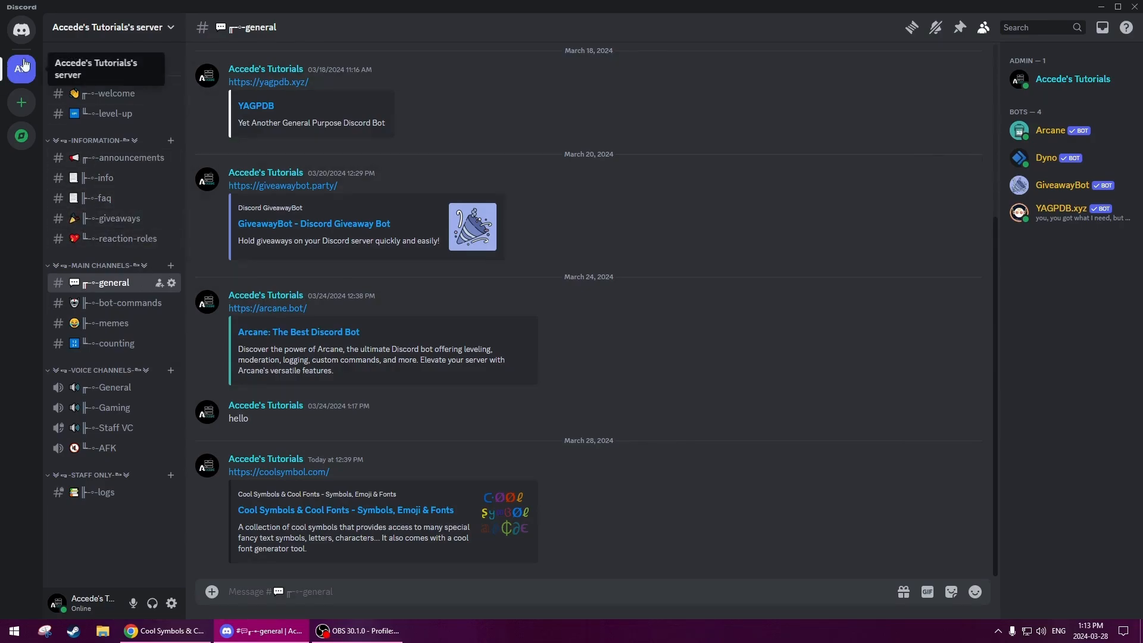
click(130, 28)
click(131, 30)
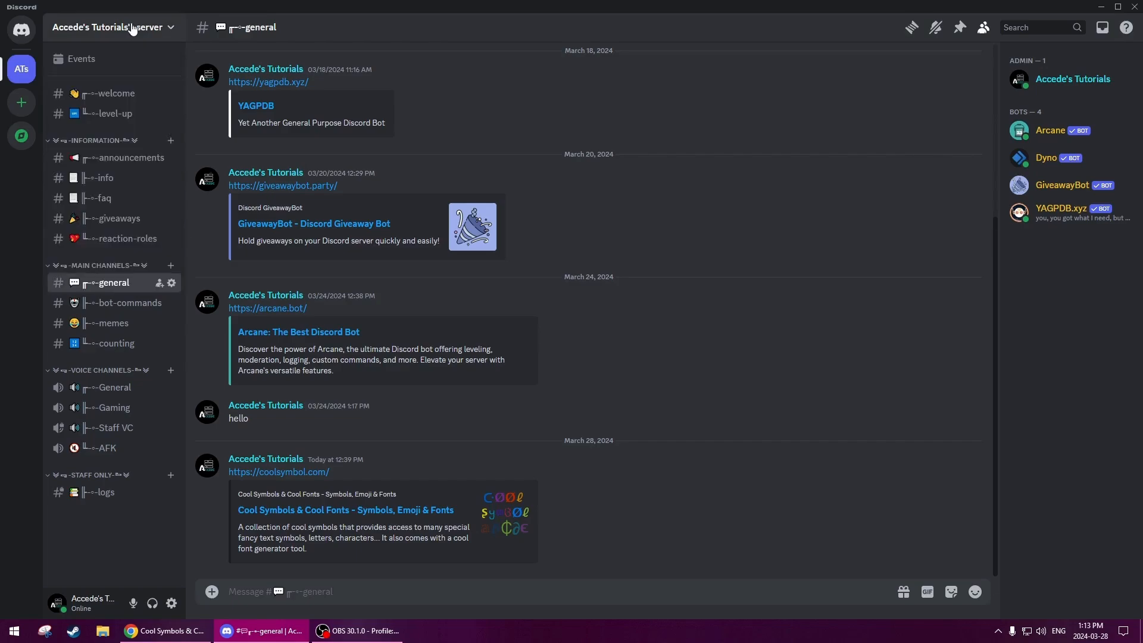
click(132, 29)
click(131, 29)
click(142, 29)
click(142, 30)
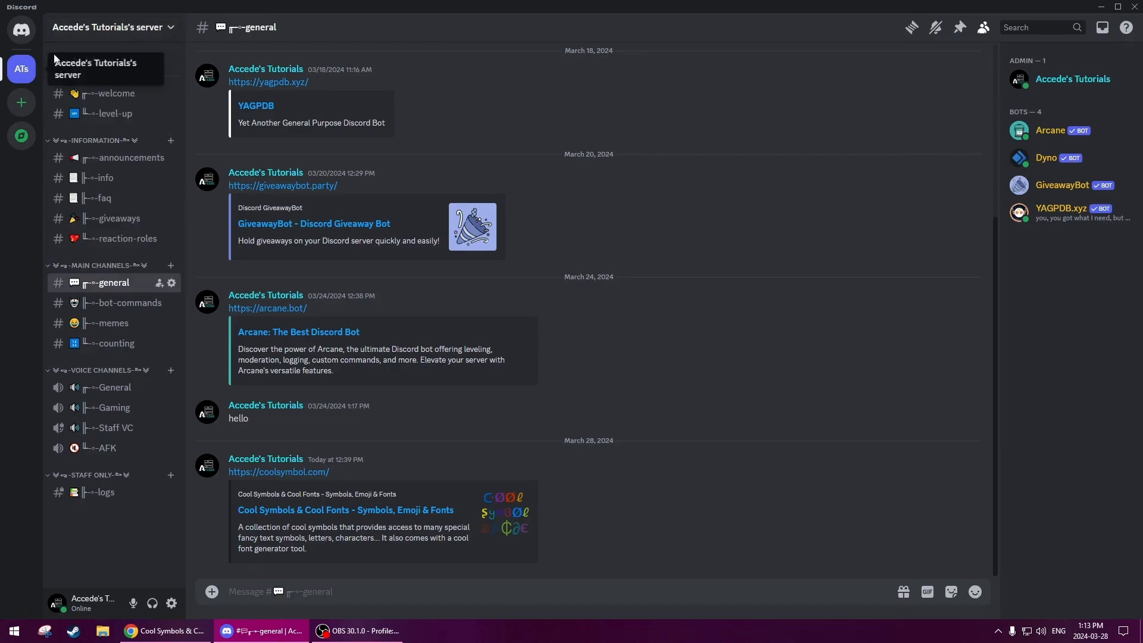
click(119, 30)
click(135, 28)
click(136, 28)
click(136, 28)
click(143, 30)
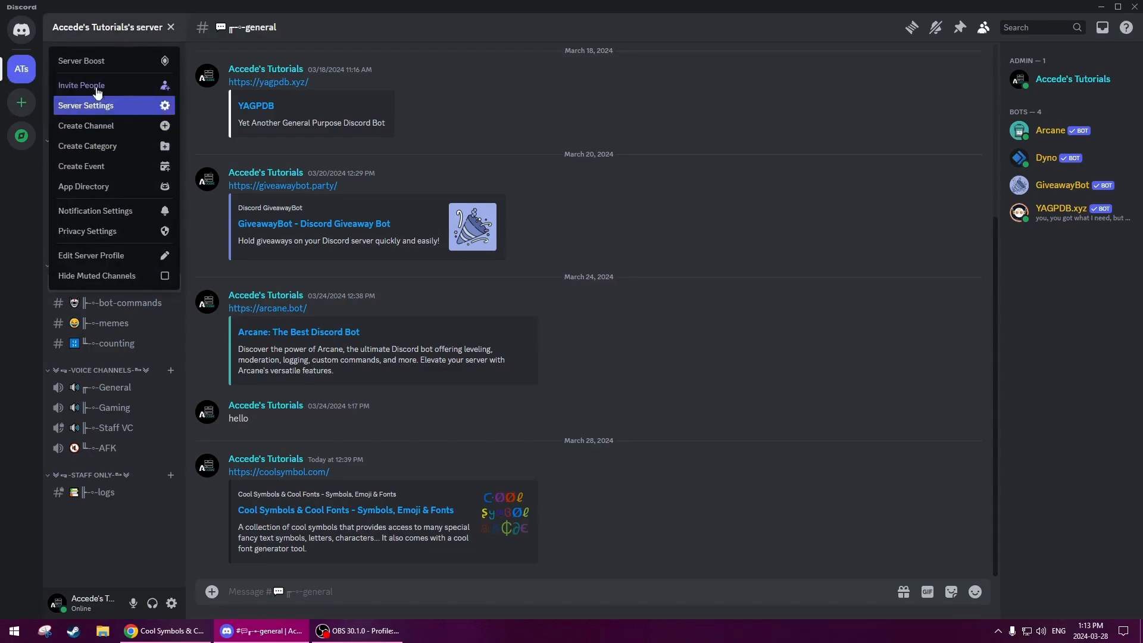
click(150, 30)
click(151, 31)
click(155, 30)
click(162, 28)
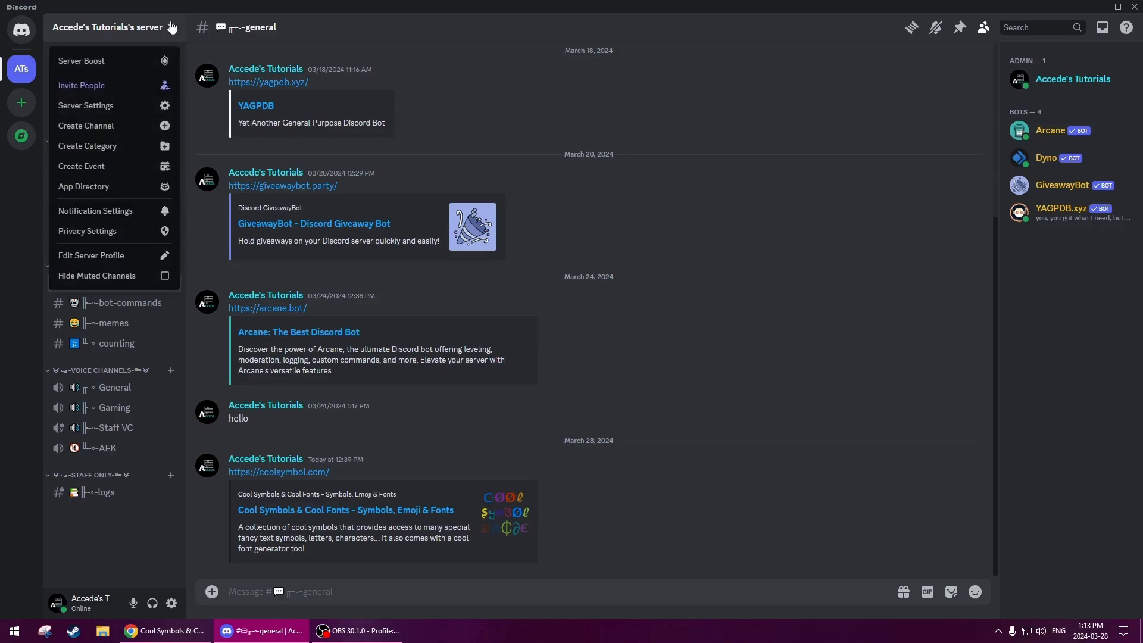
click(170, 28)
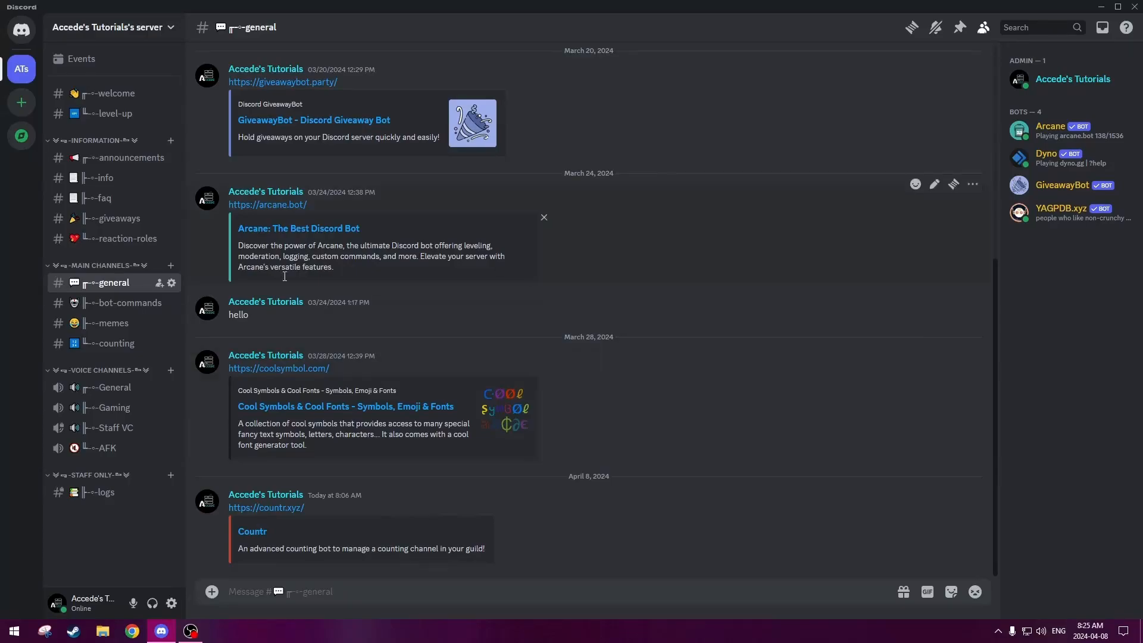
- Open the countr.xyz link posted in the general channel and look over the Countr home page in the browser
click(257, 510)
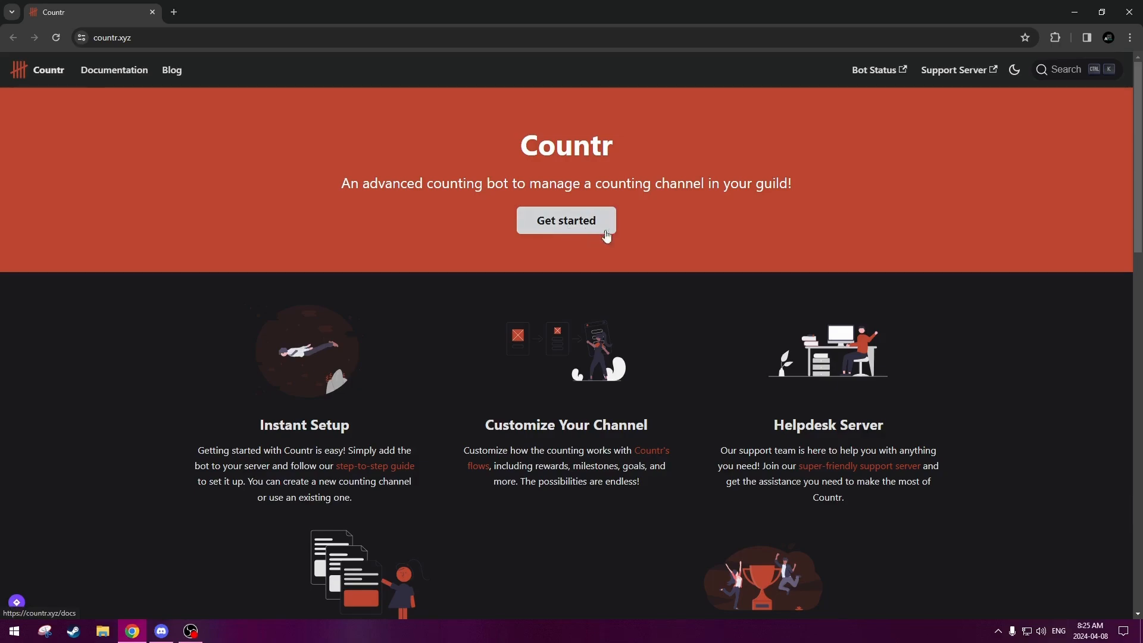
scroll(356, 370, down, 15)
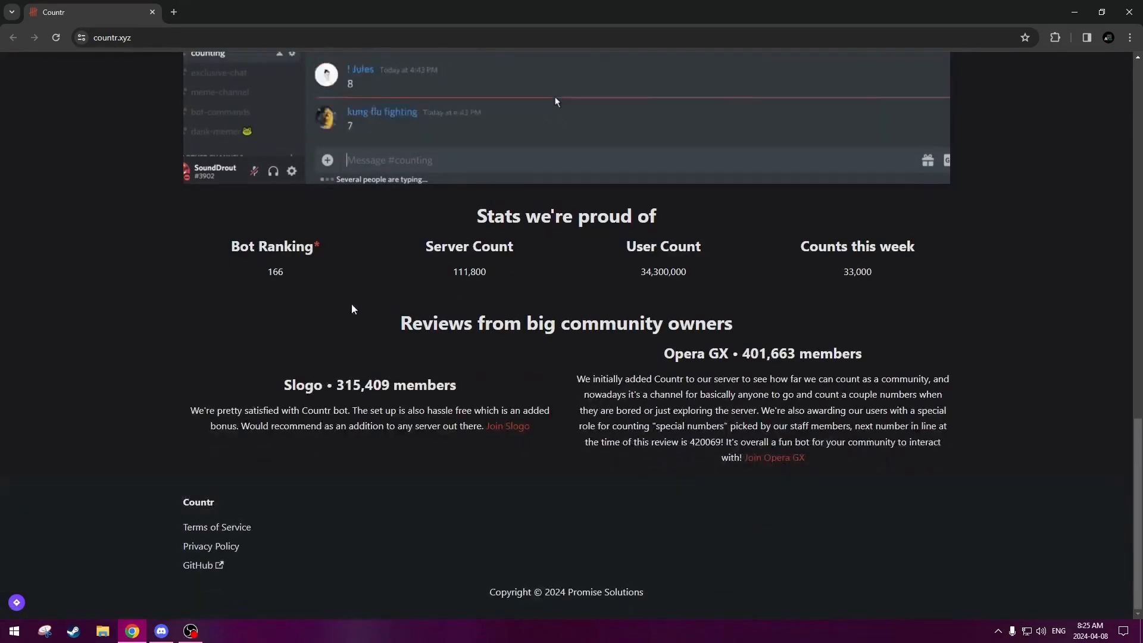
scroll(185, 294, up, 9)
scroll(185, 290, down, 4)
scroll(187, 286, down, 1)
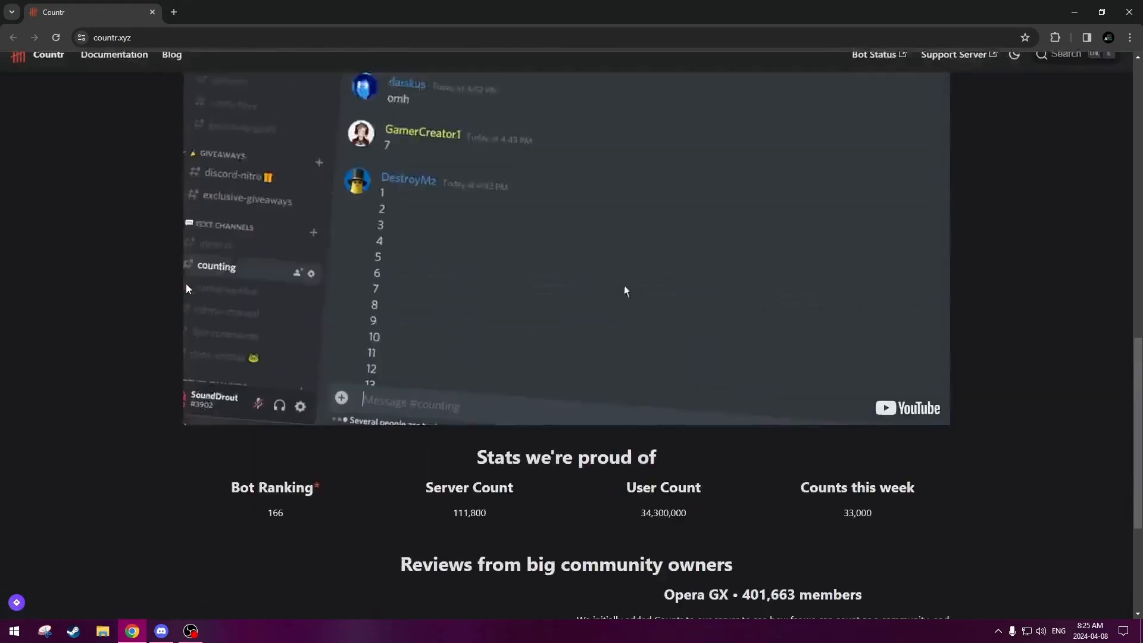
scroll(186, 282, up, 10)
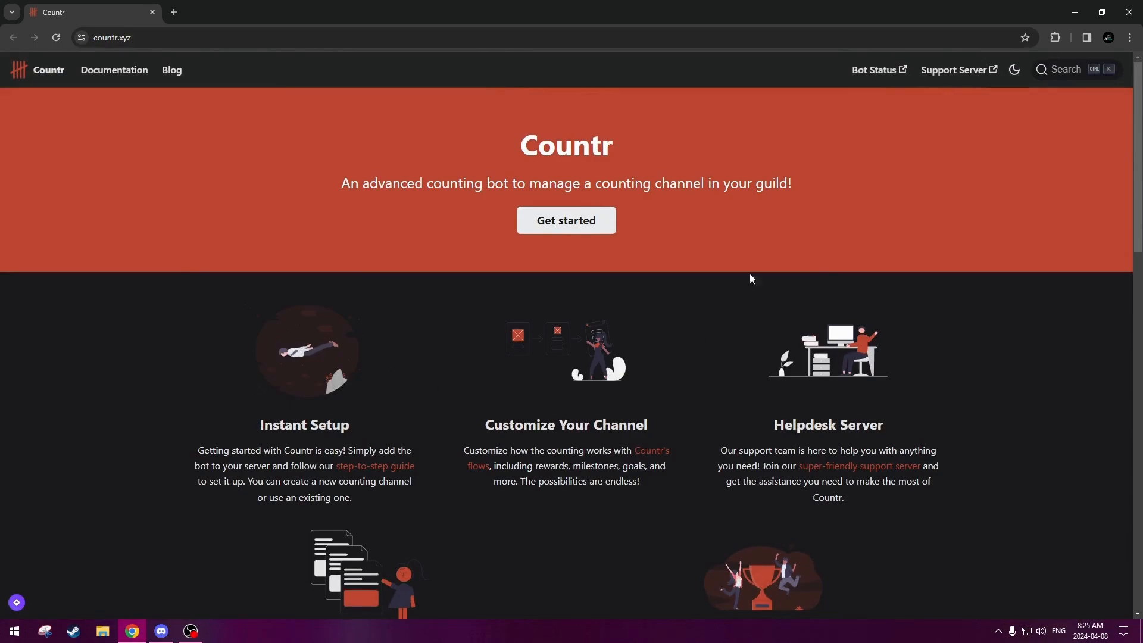
click(569, 220)
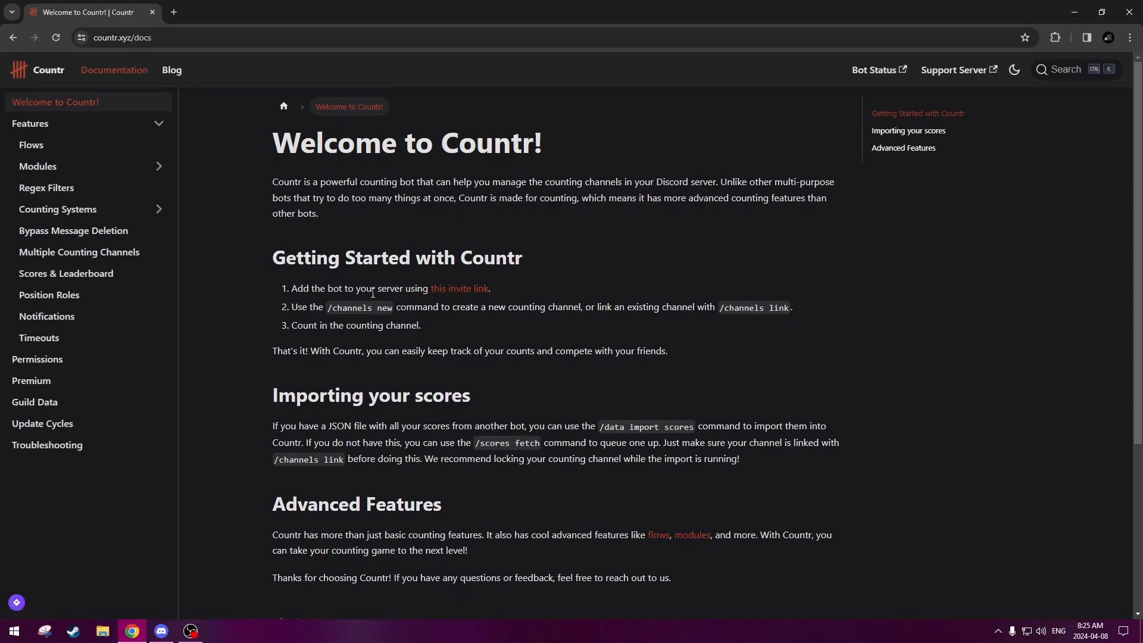
click(460, 290)
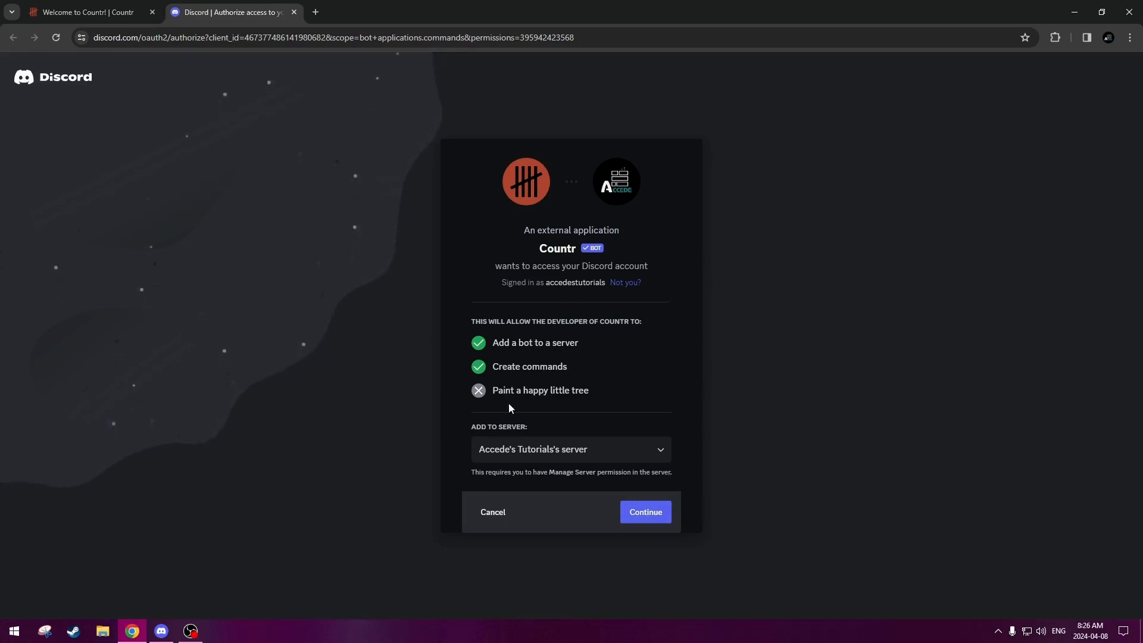
click(555, 448)
click(531, 476)
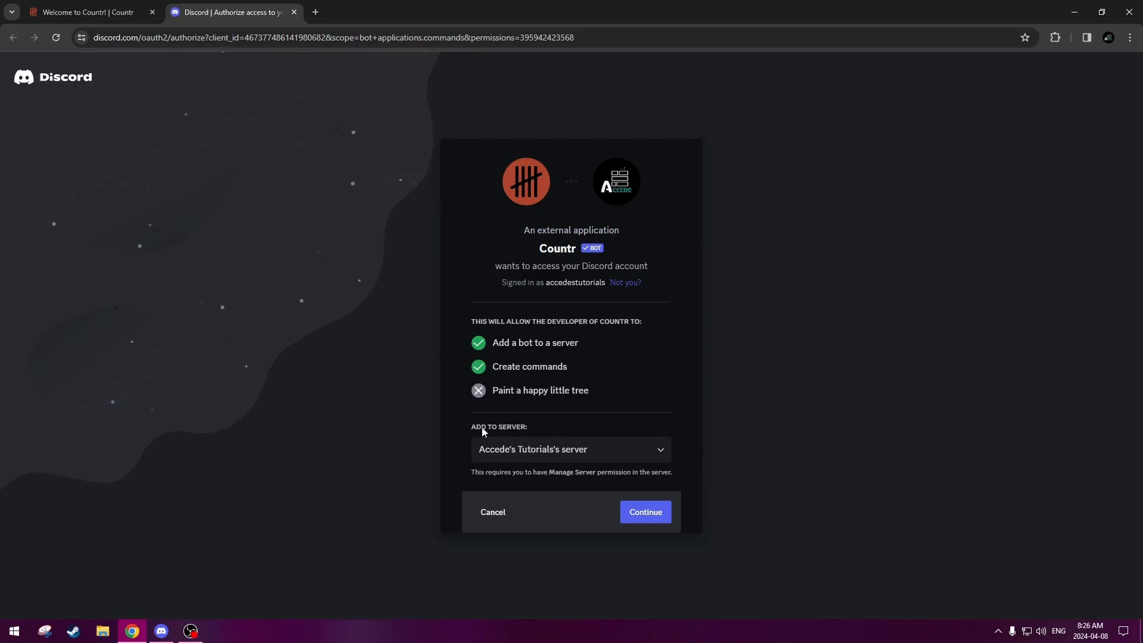
click(644, 513)
- Authorize Countr with all requested permissions, passing the human check, and return to the server in Discord
scroll(564, 360, down, 1)
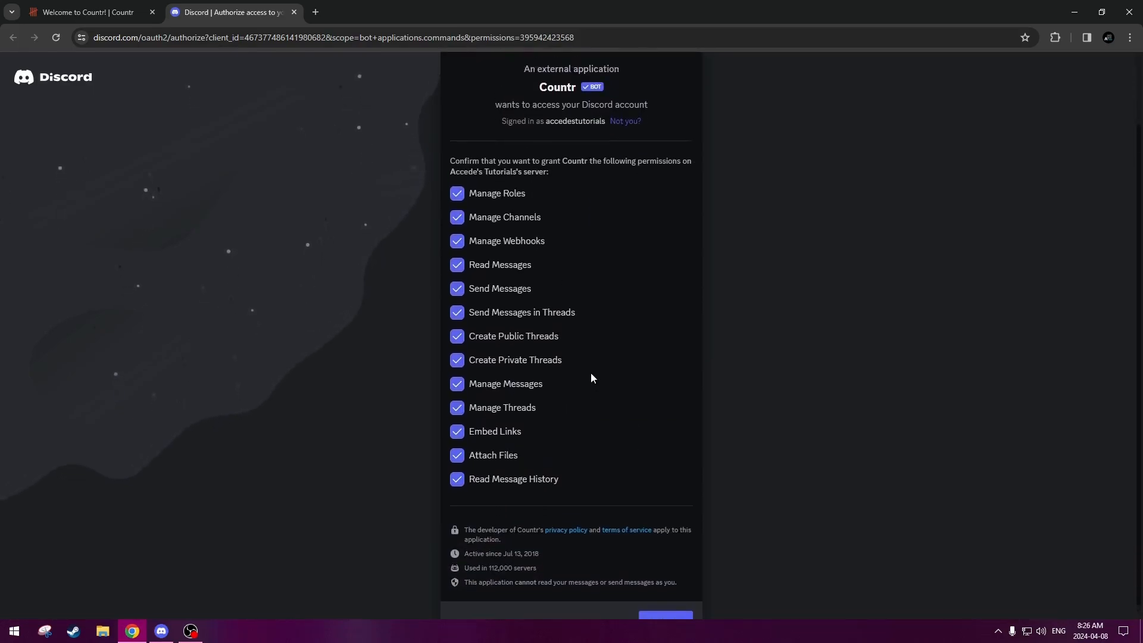
scroll(590, 377, up, 1)
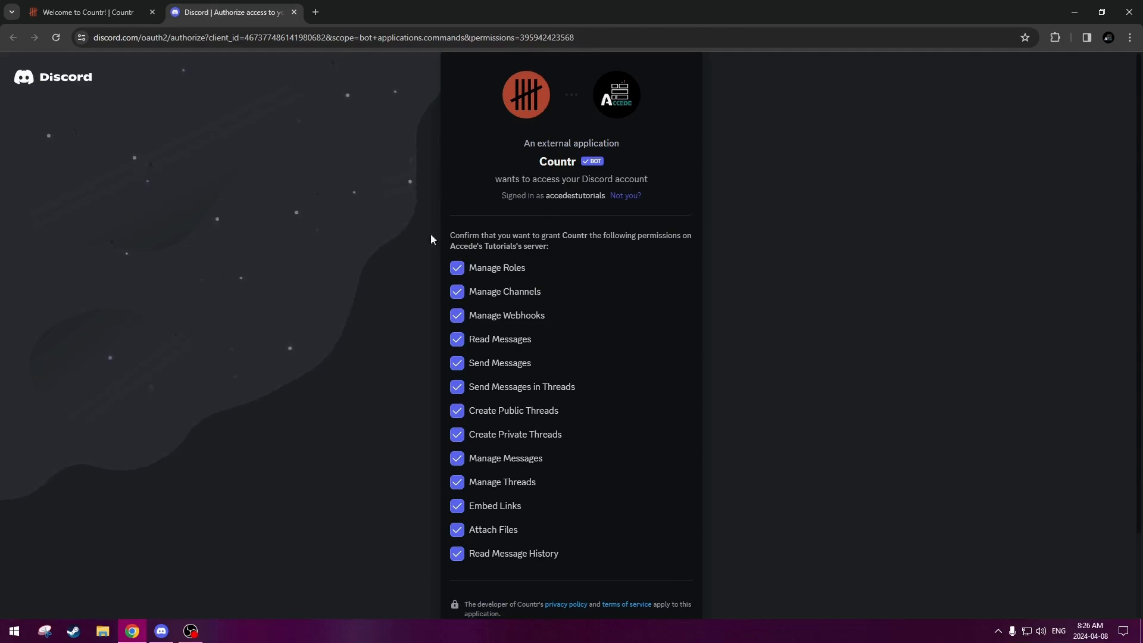
scroll(388, 218, down, 1)
scroll(415, 237, up, 1)
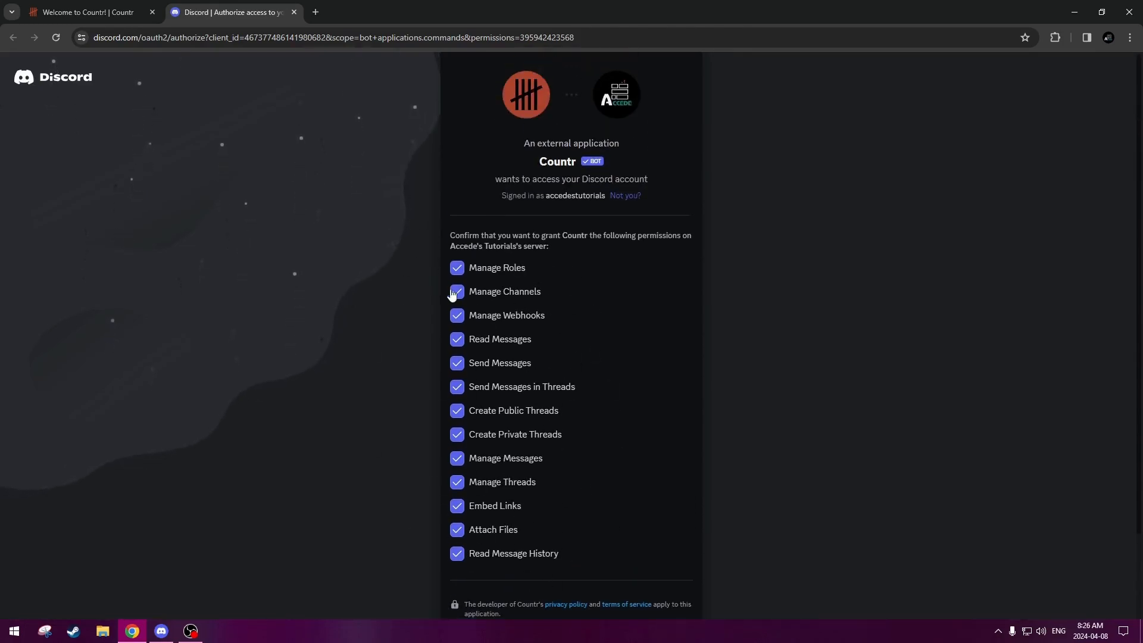
scroll(412, 280, down, 3)
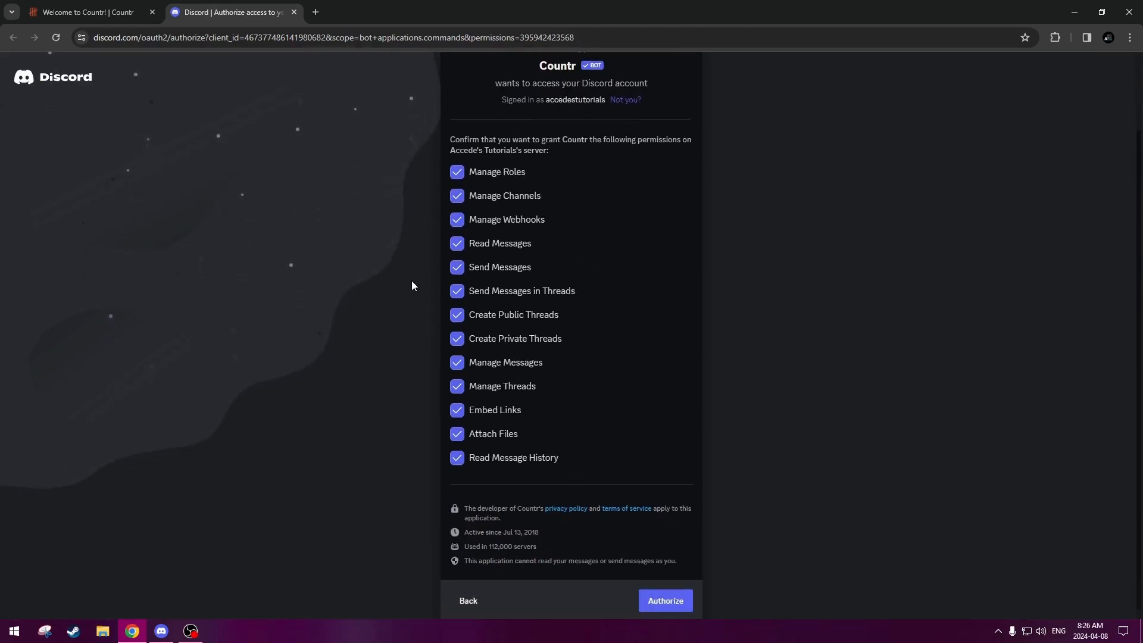
click(666, 598)
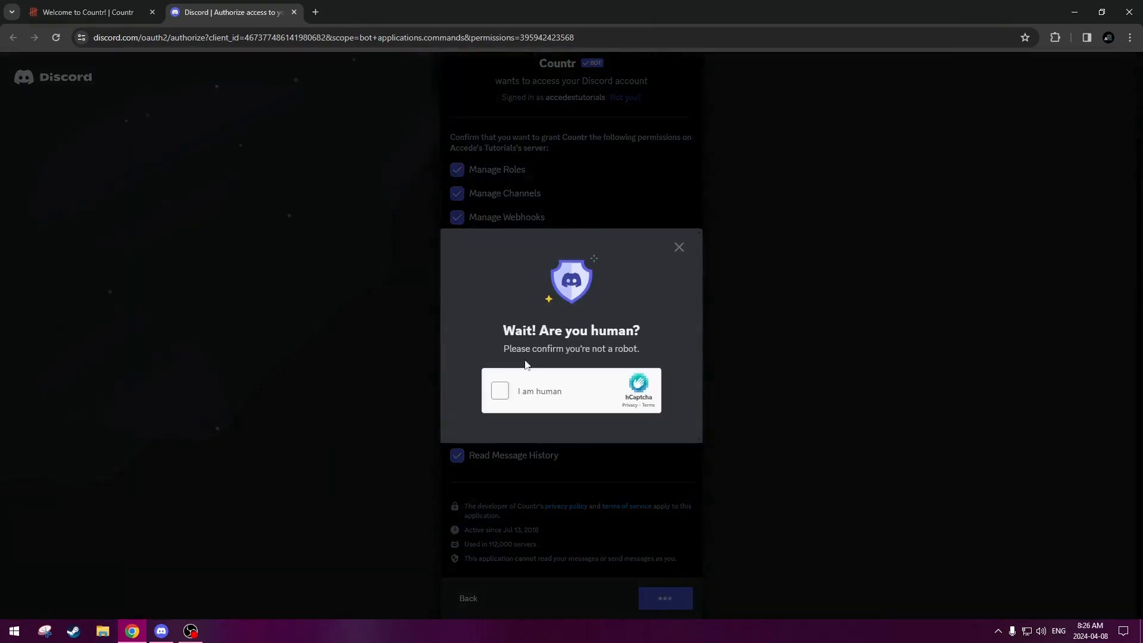
click(500, 391)
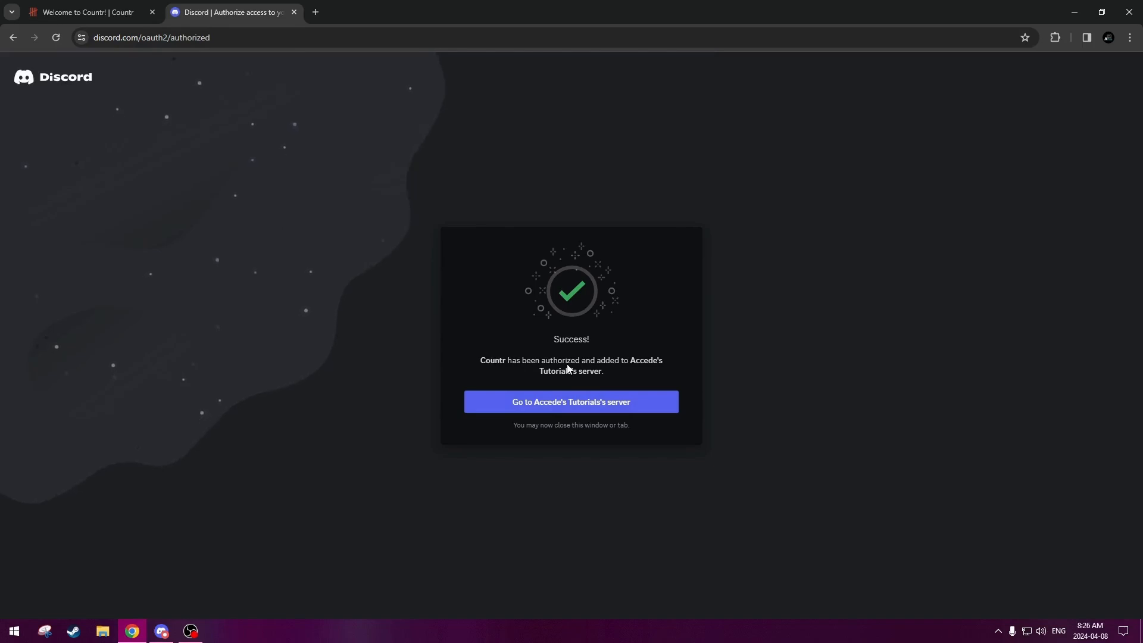
click(294, 12)
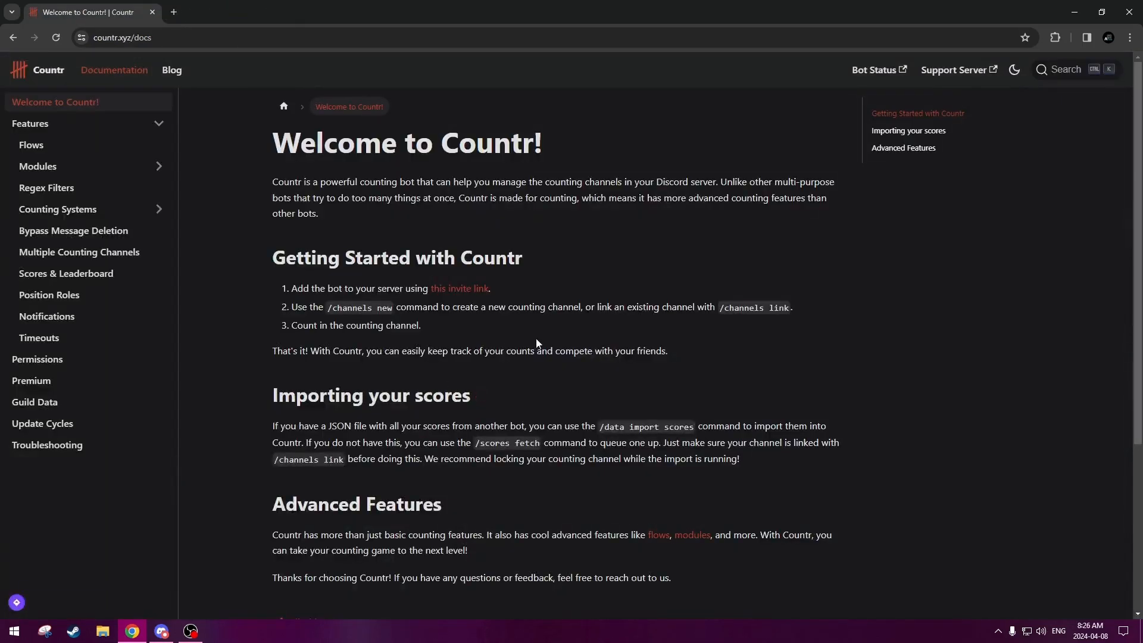
click(166, 630)
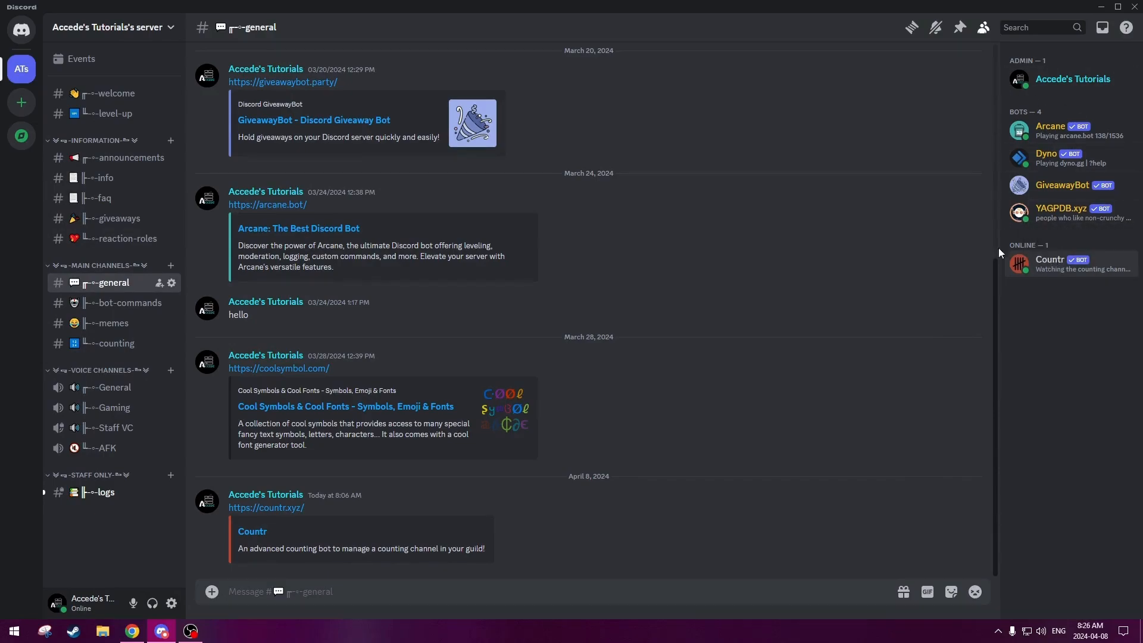
- Assign the Bots role to the Countr bot
right_click(1039, 262)
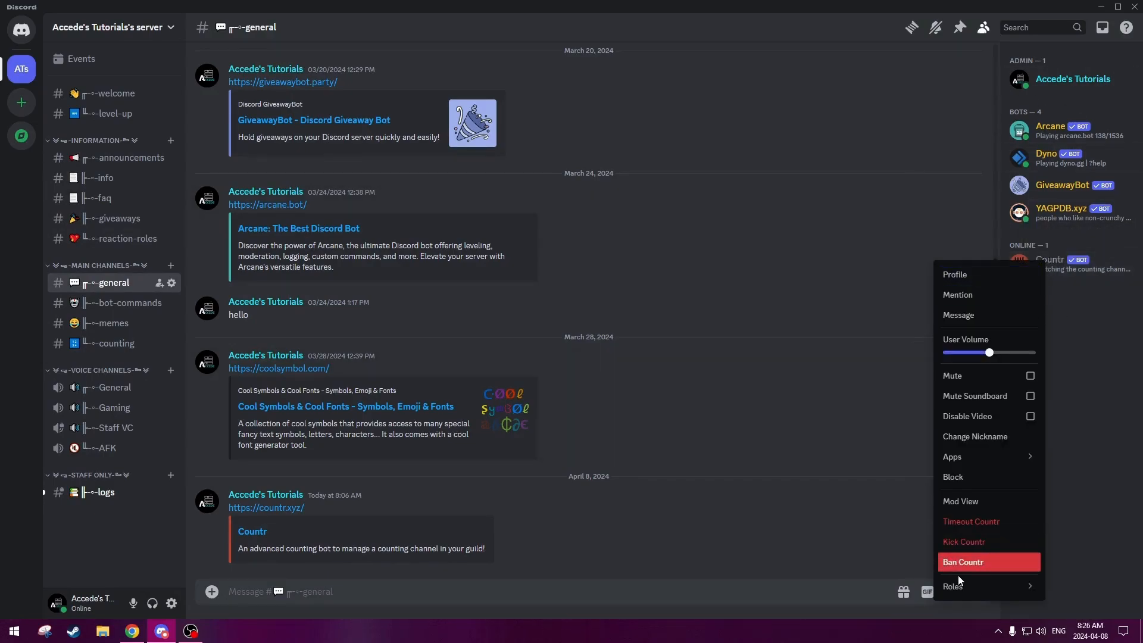
mouse_move(959, 587)
click(858, 378)
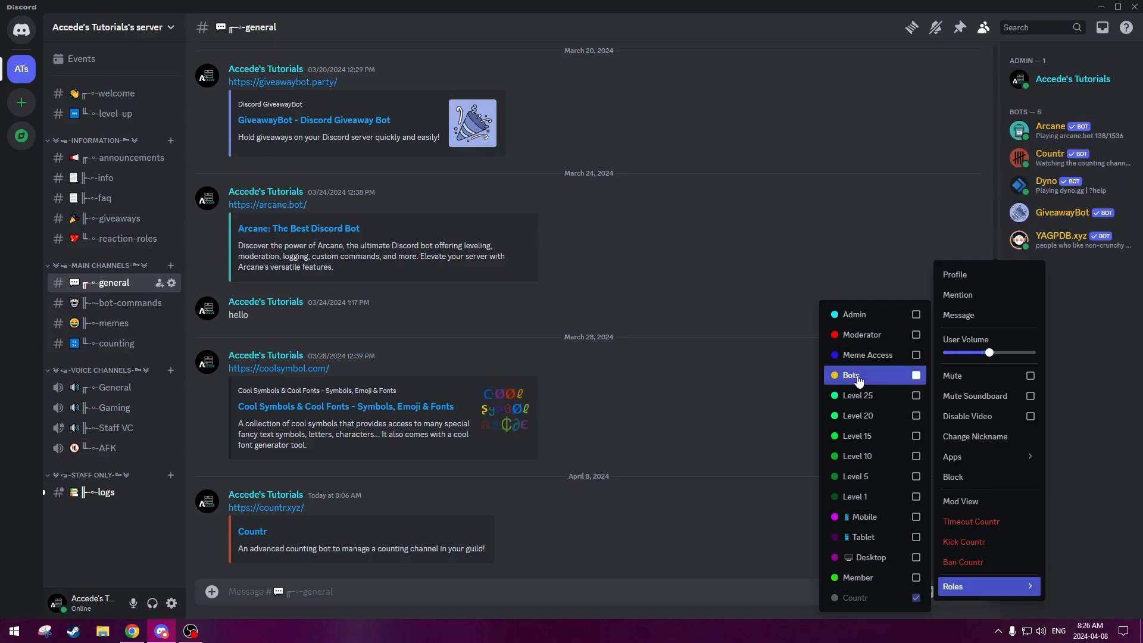
click(732, 353)
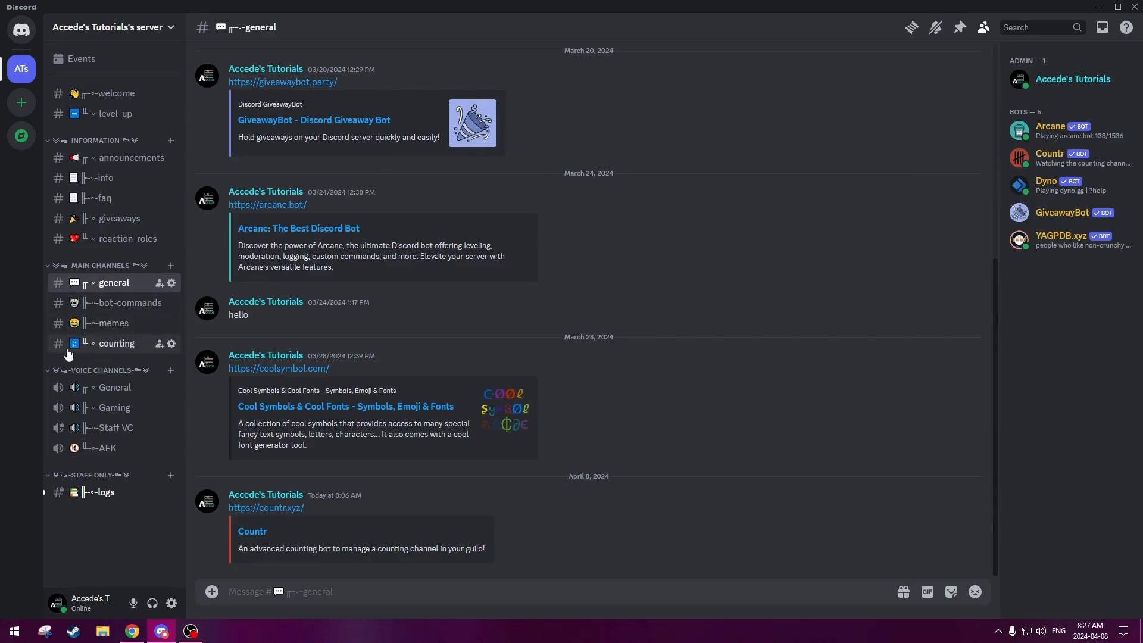
- Open the counting channel, read Countr's documentation in the browser on creating or linking a counting channel, and return to Discord
click(110, 345)
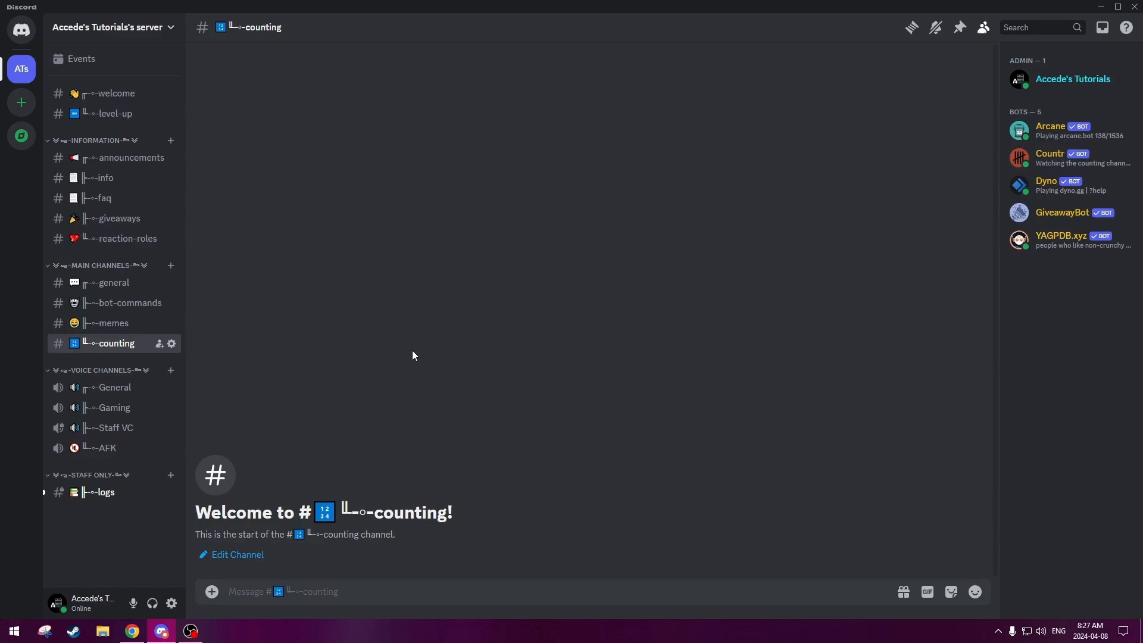
click(135, 639)
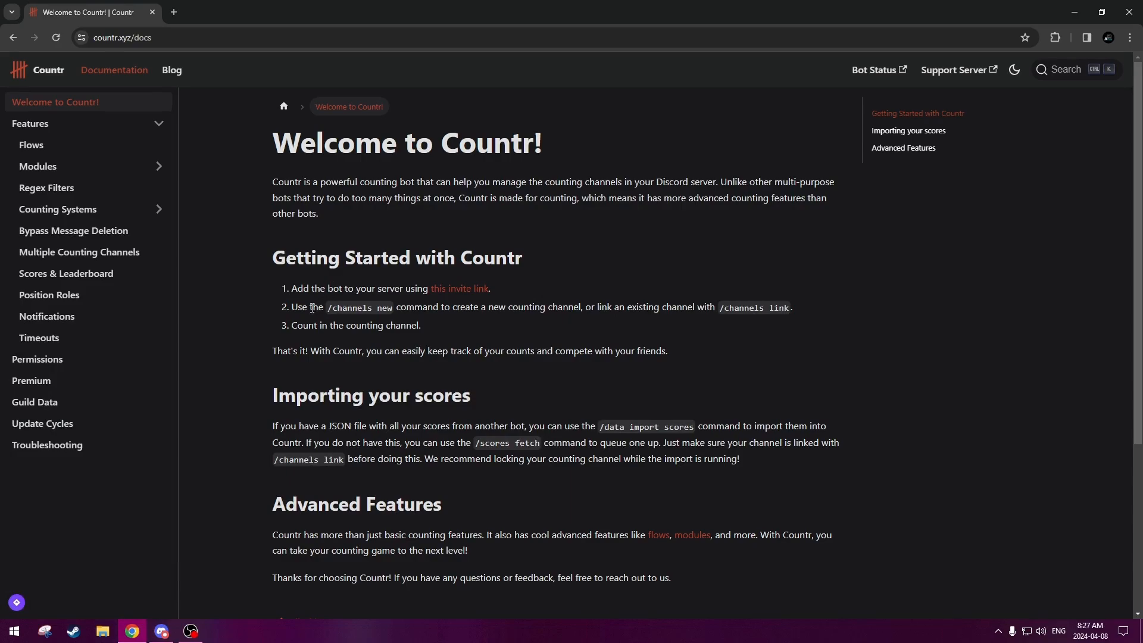
drag(327, 308, 584, 311)
click(392, 307)
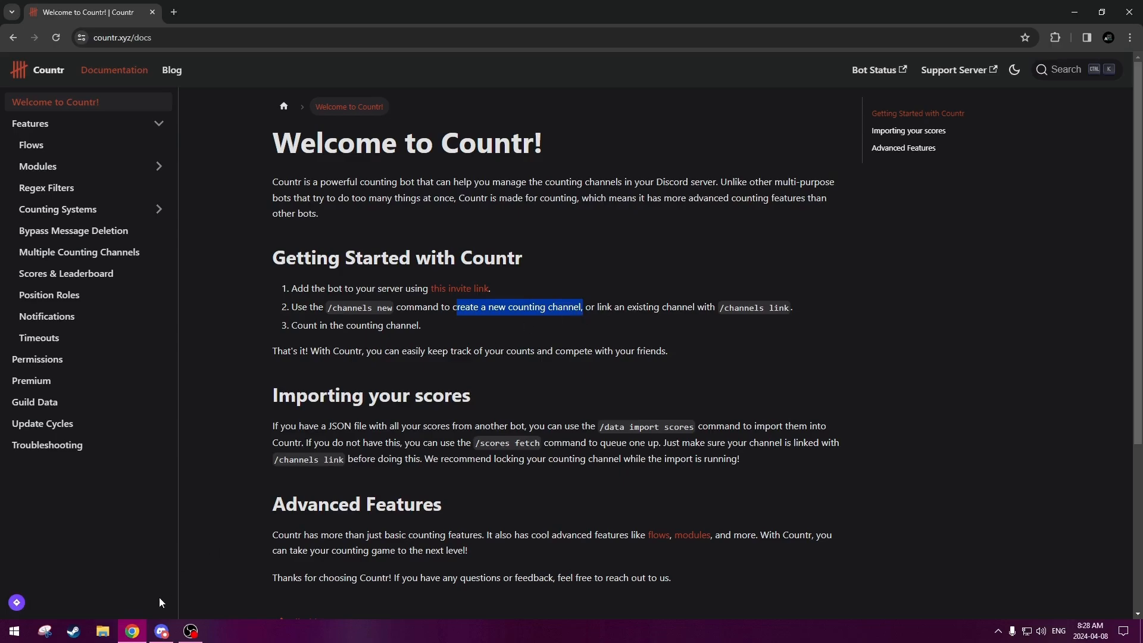
click(161, 631)
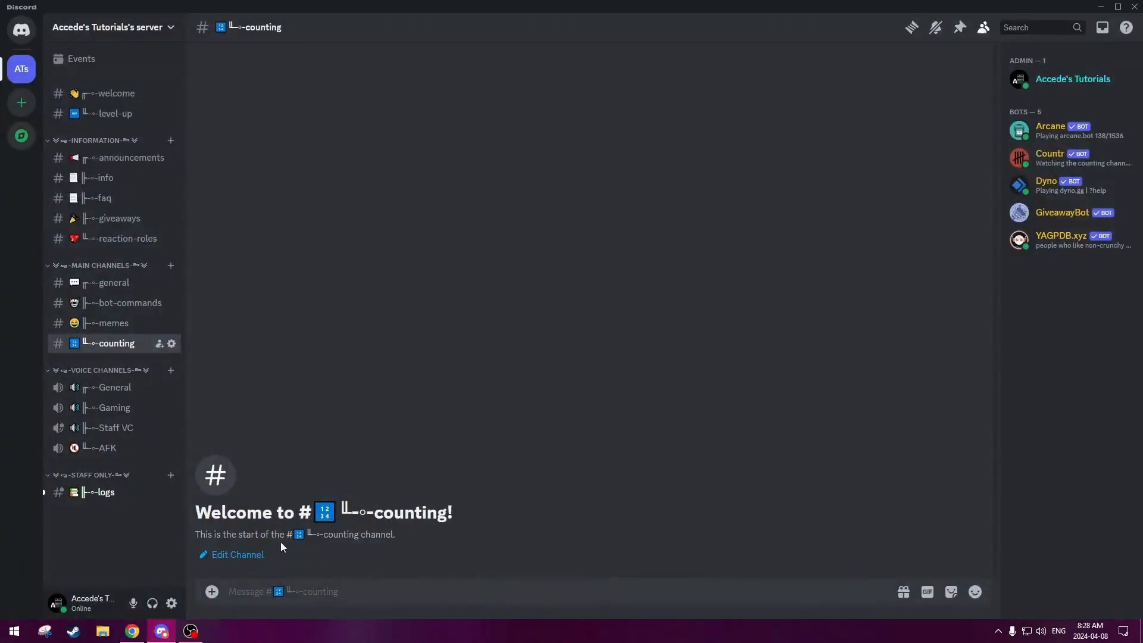
click(132, 631)
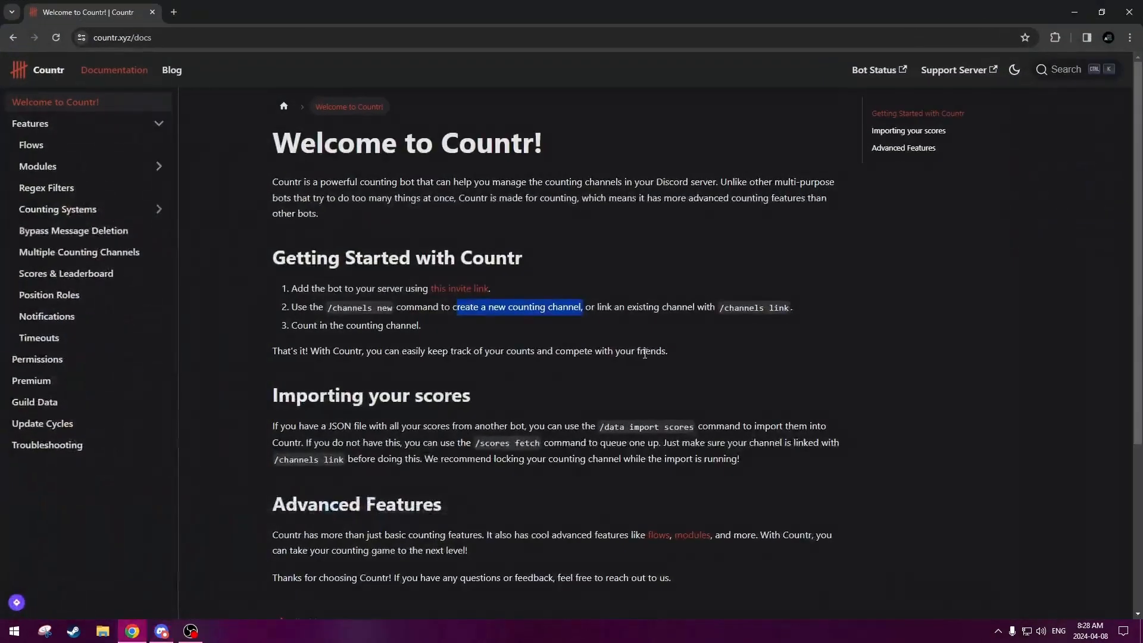
drag(614, 311, 789, 310)
click(790, 310)
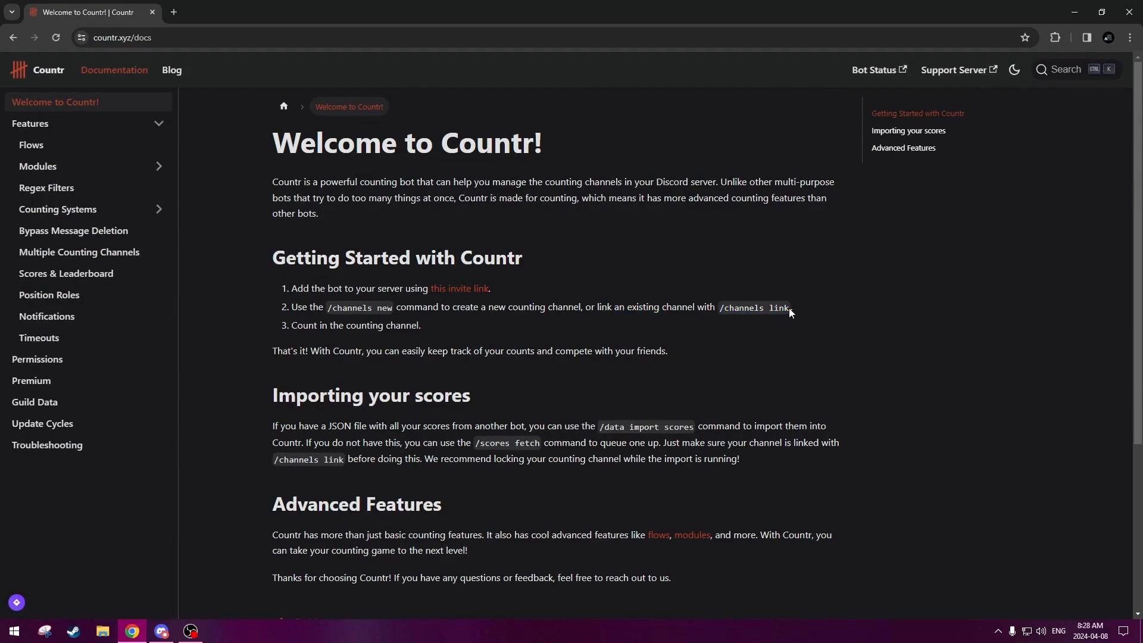
drag(599, 309, 780, 309)
click(781, 309)
click(162, 631)
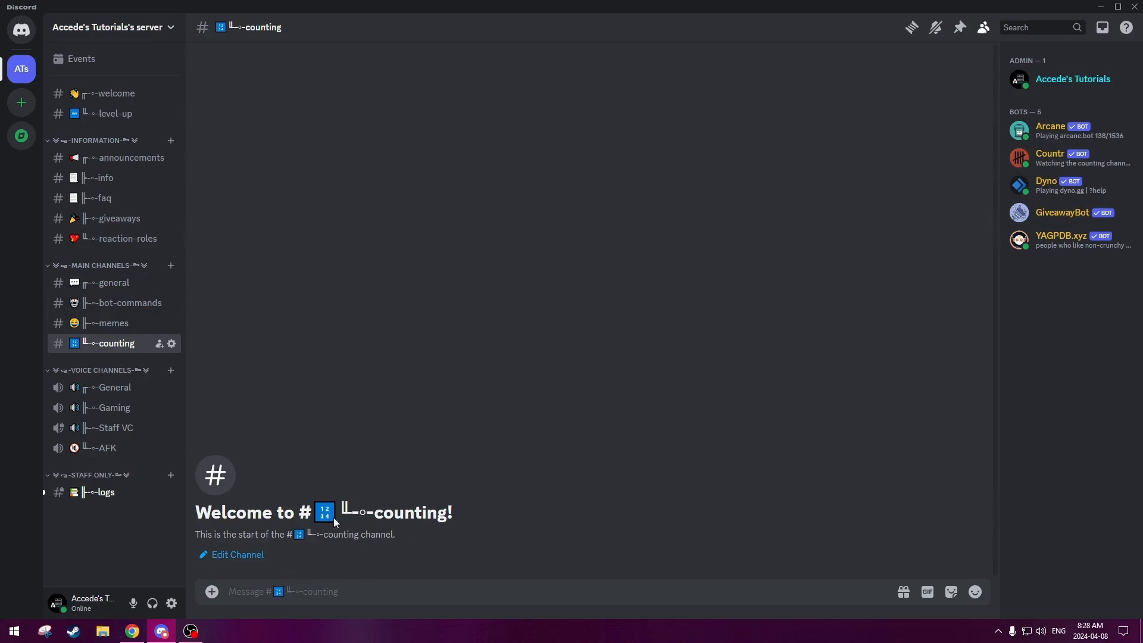
- Run Countr's /channels link command in the bot-commands channel for the counting channel with a count of 0
click(113, 303)
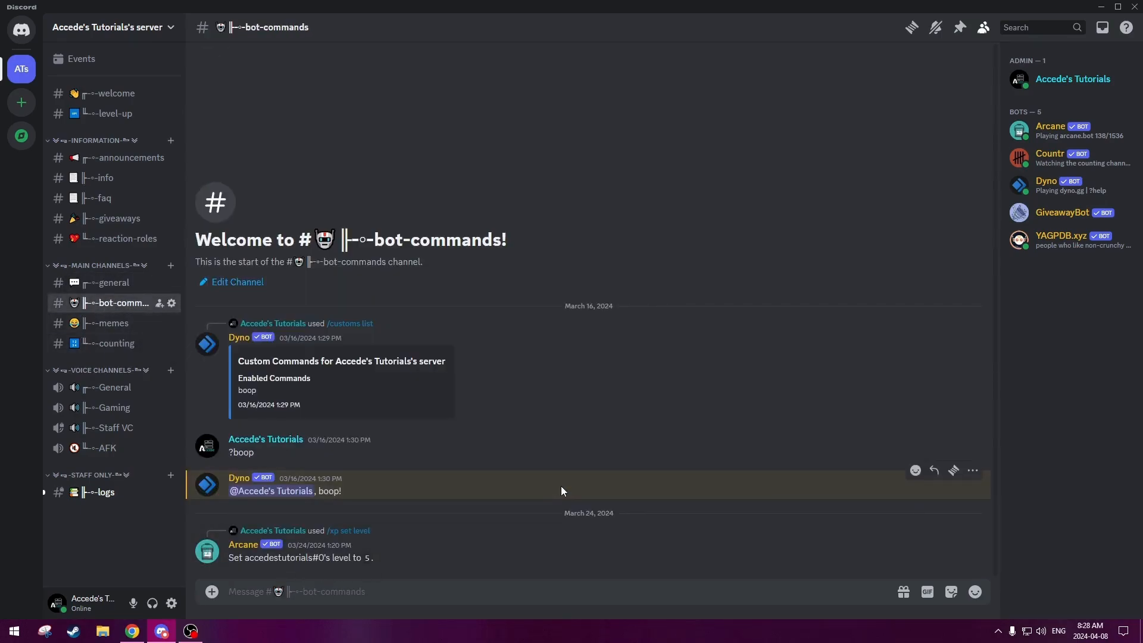
text(/channel)
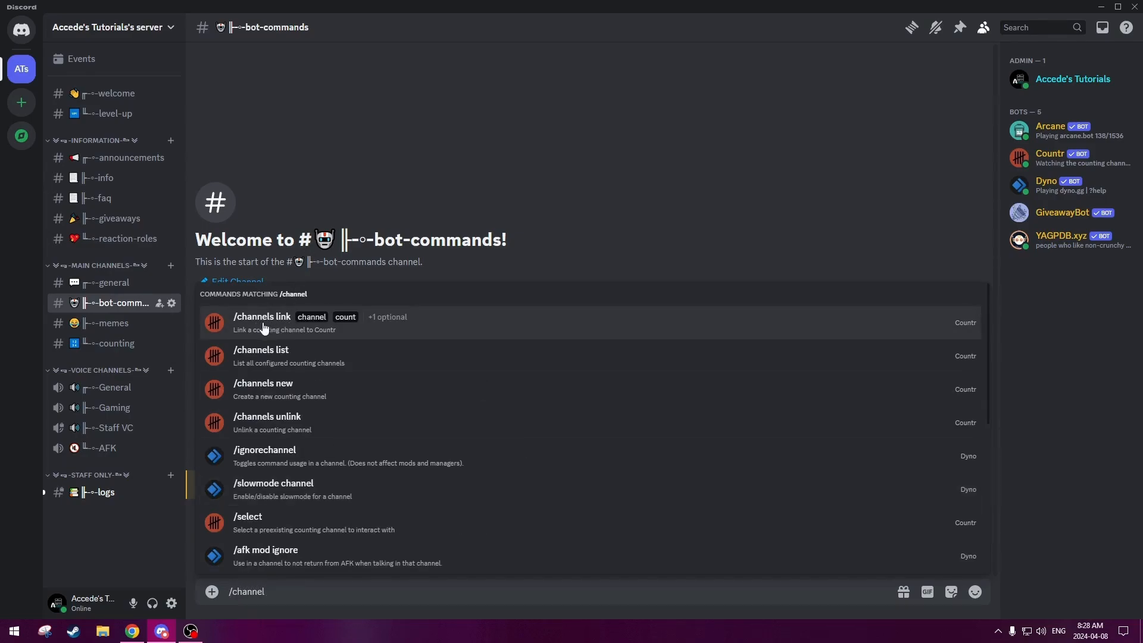
click(299, 323)
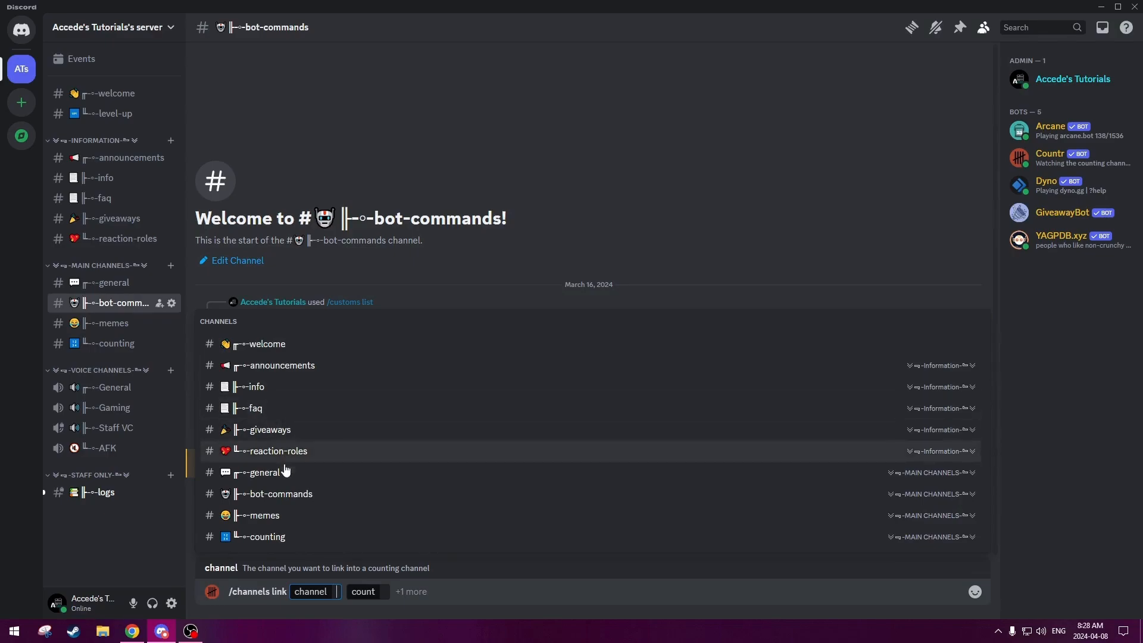
click(269, 538)
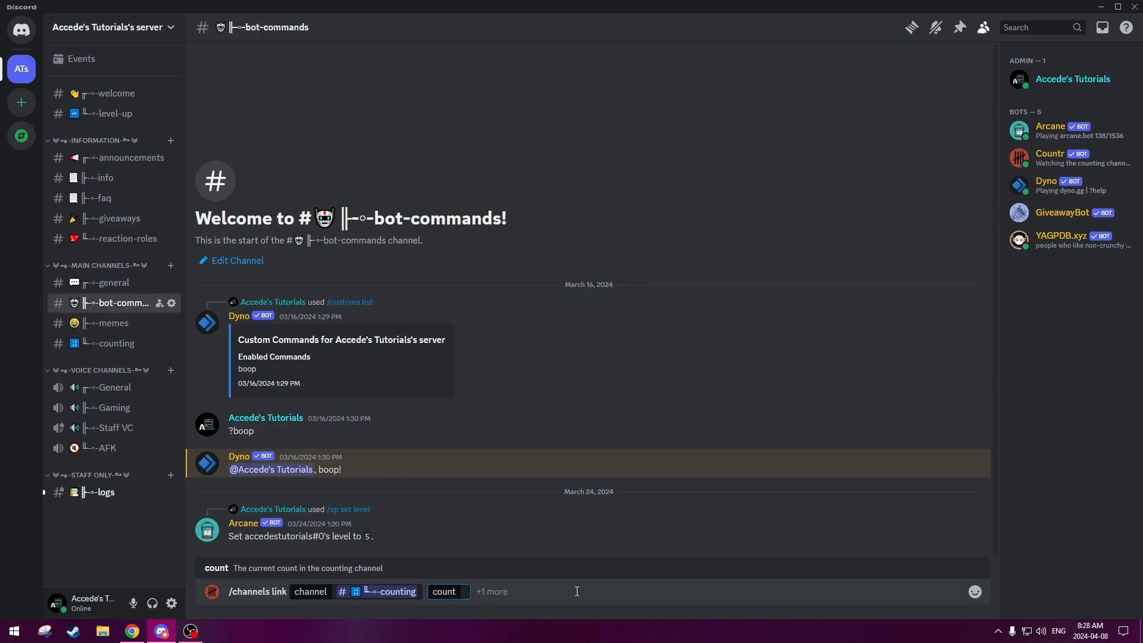
text(0)
key(Return)
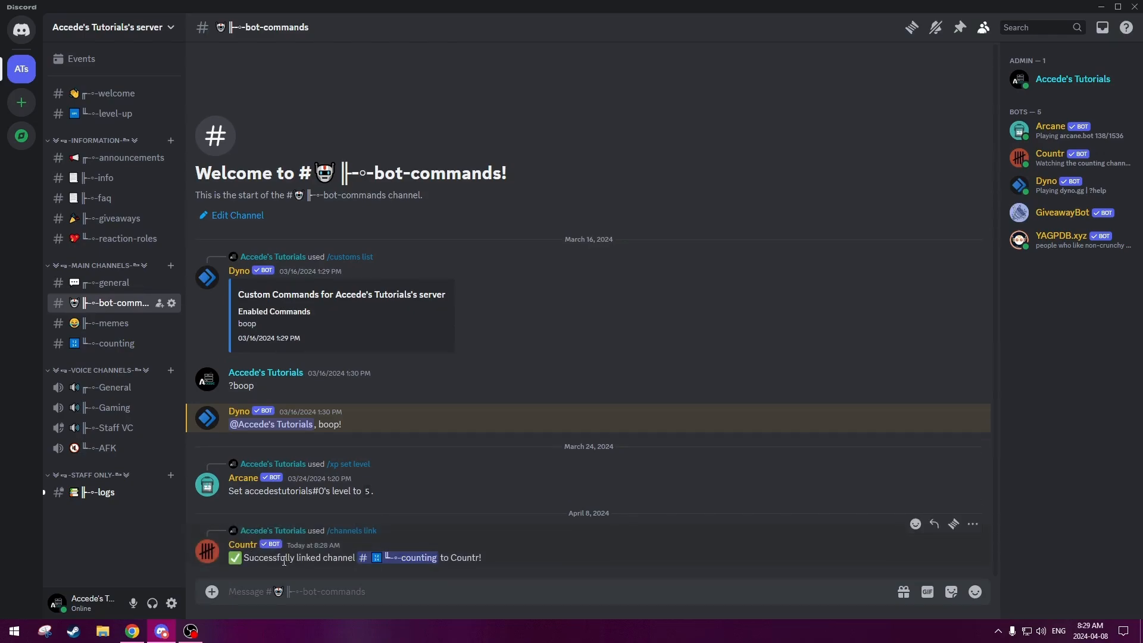
- Send 1 in the counting channel and test the bot's rules by trying to send 1 again and 2 from the same account
click(398, 558)
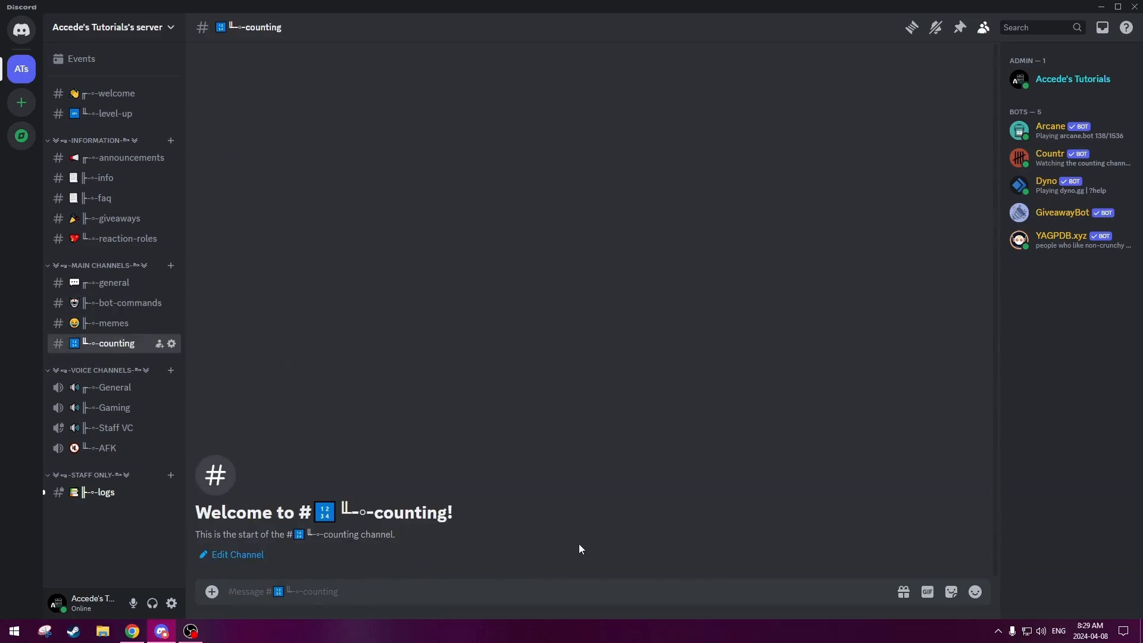
text(1)
key(Return)
text(1)
key(Return)
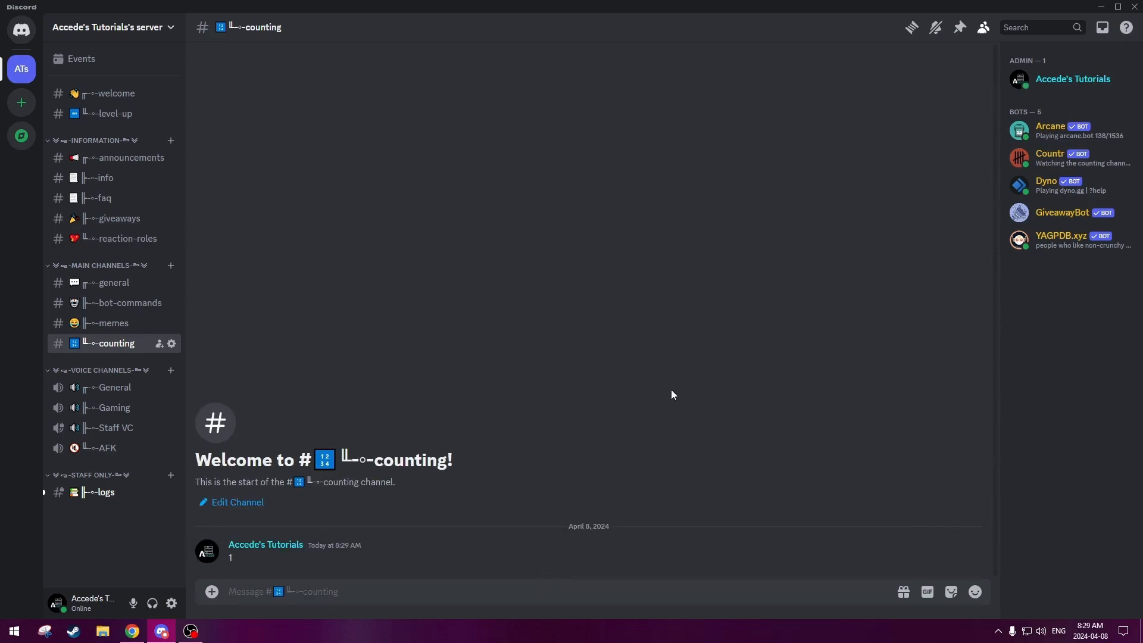
text(2)
key(Return)
drag(236, 564, 229, 528)
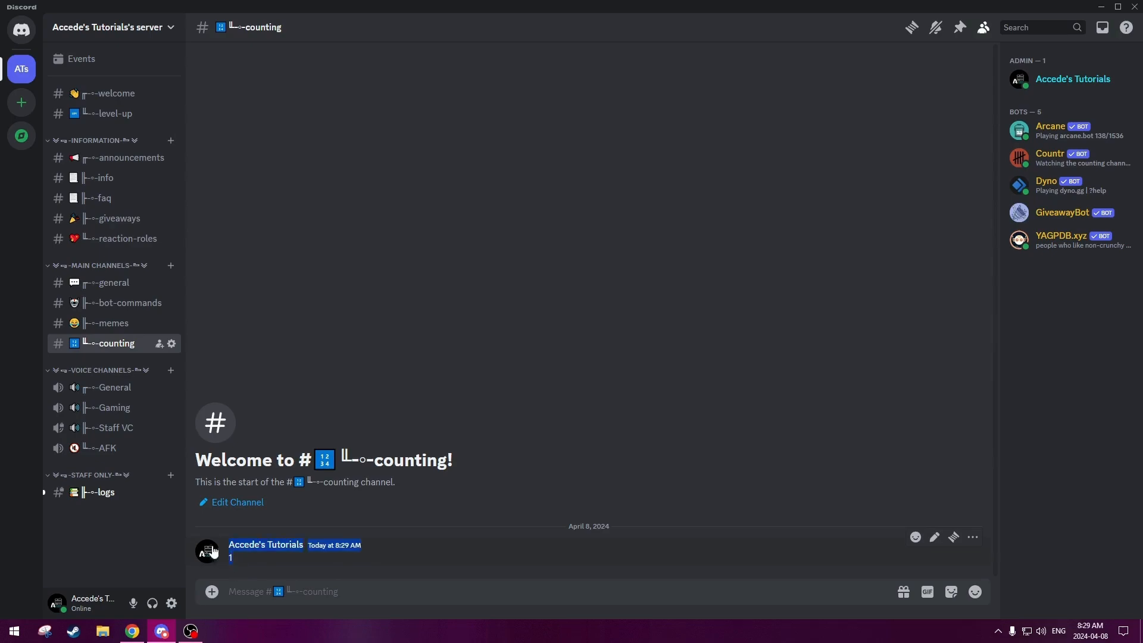
click(362, 544)
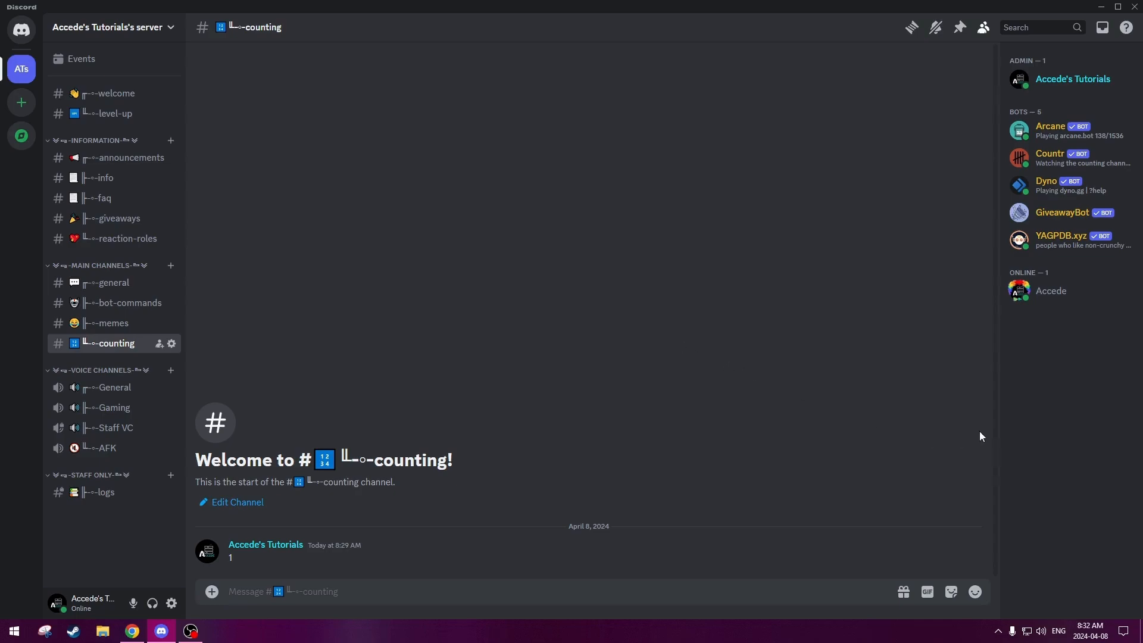
- Examine the newly joined member's profile and Dyno's message greeting them in the welcome channel
click(1084, 291)
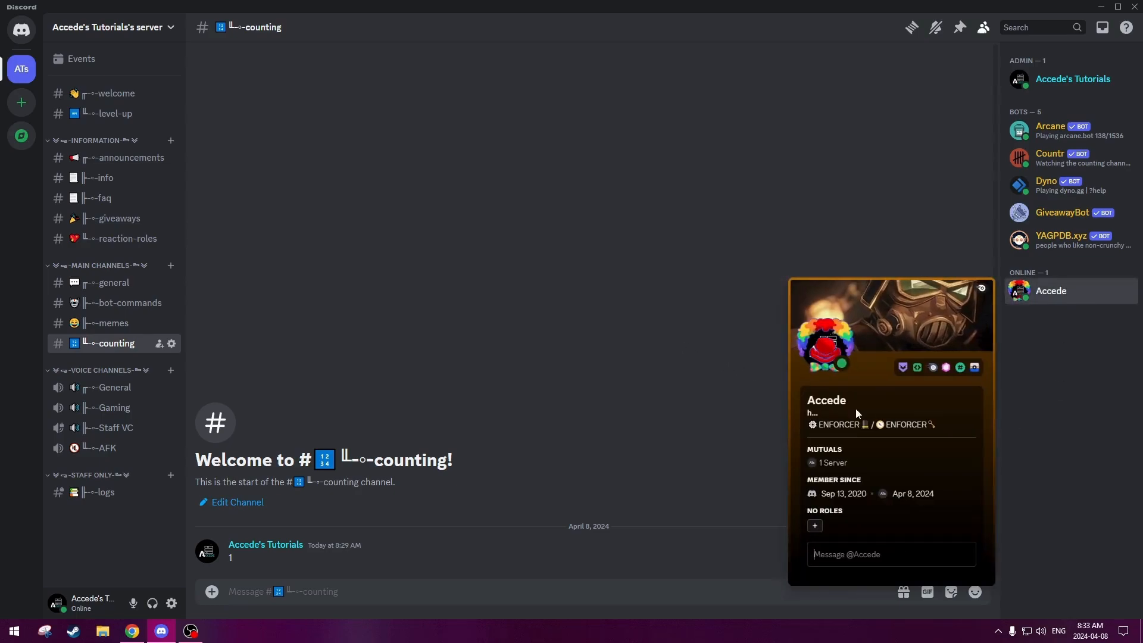
click(704, 395)
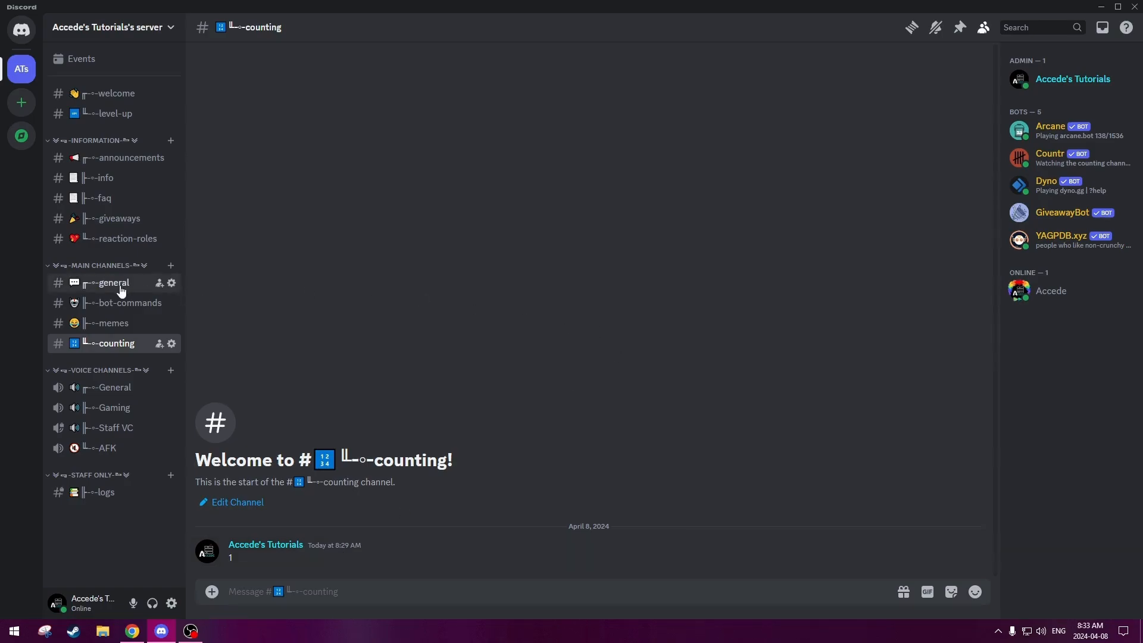
click(113, 94)
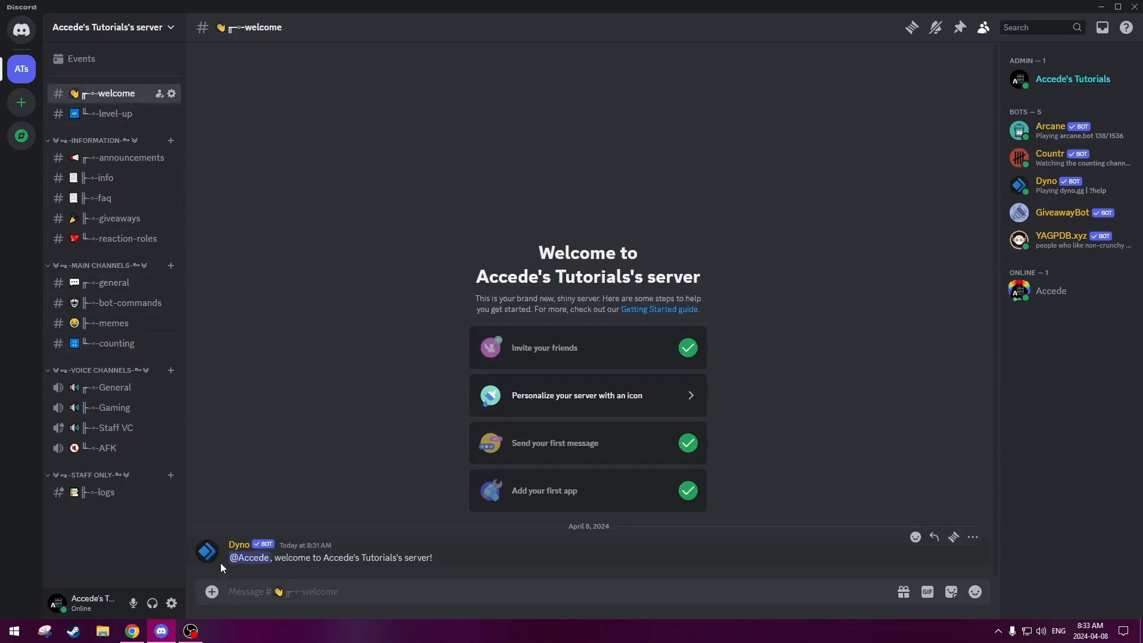
click(255, 558)
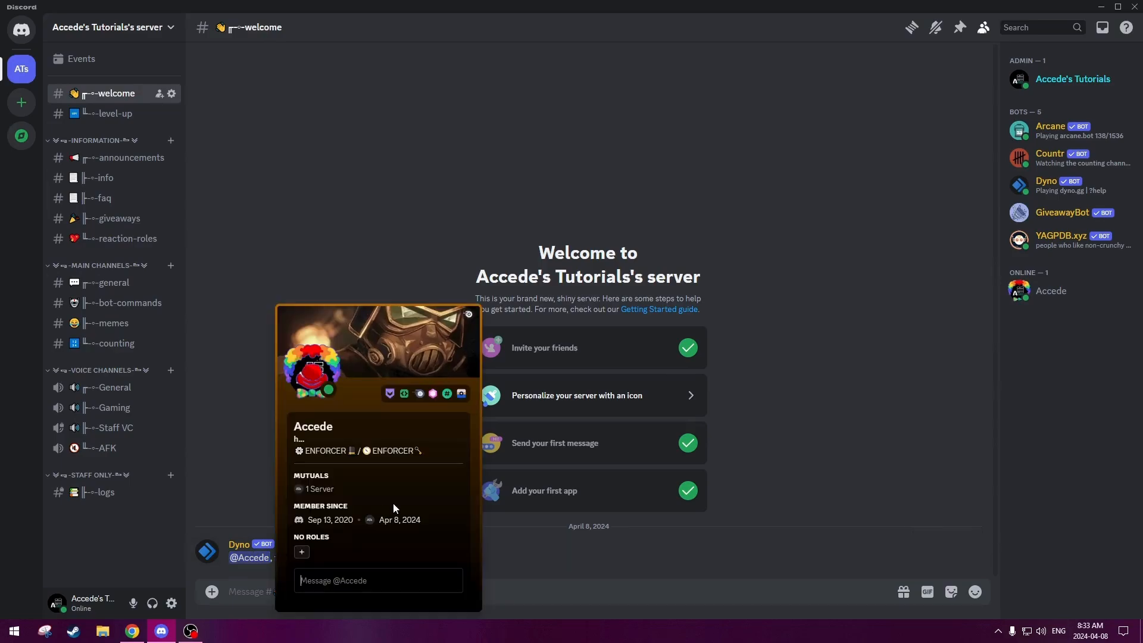
click(214, 388)
click(246, 568)
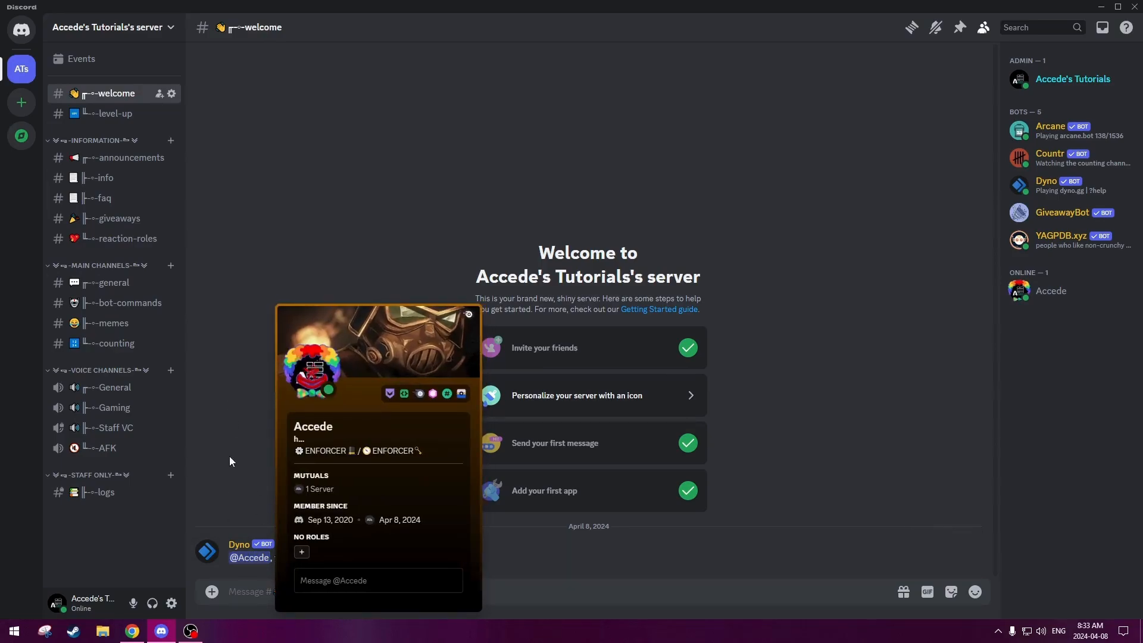
click(229, 457)
click(248, 563)
click(416, 482)
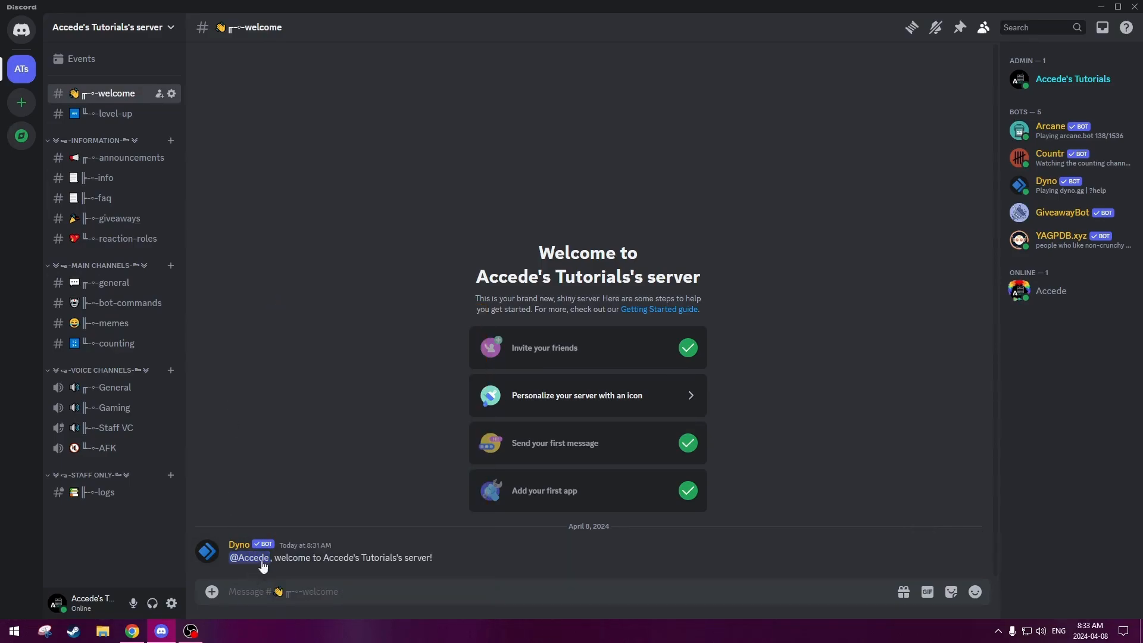
drag(286, 558, 412, 555)
click(413, 555)
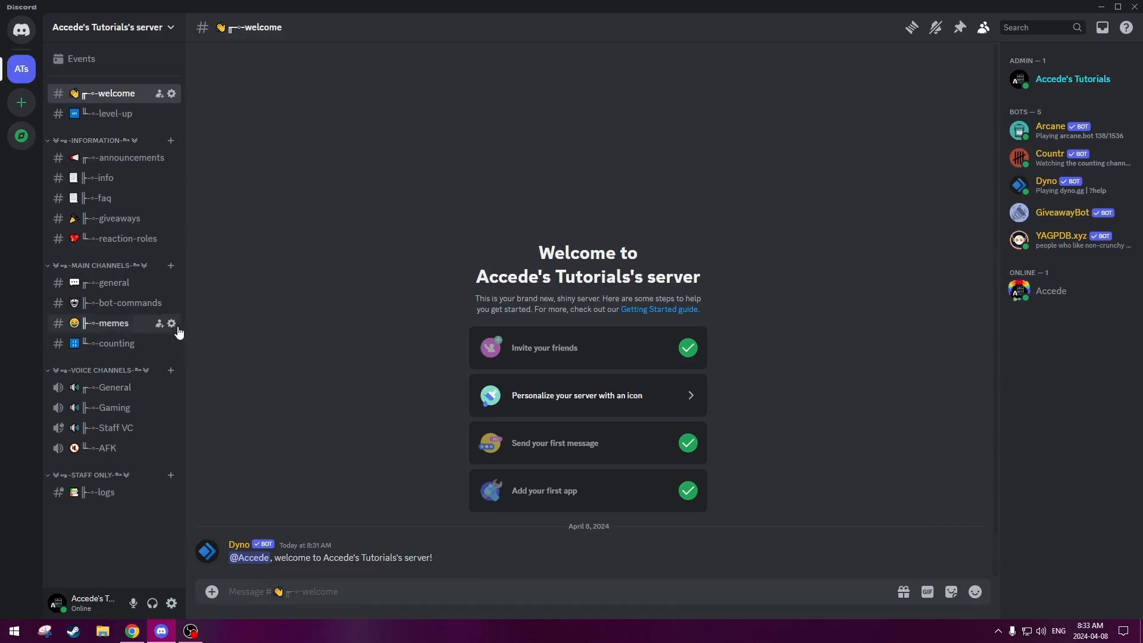
- View the new member's profile again from the counting channel, check the logs channel, and return to the counting channel
click(143, 344)
click(1063, 297)
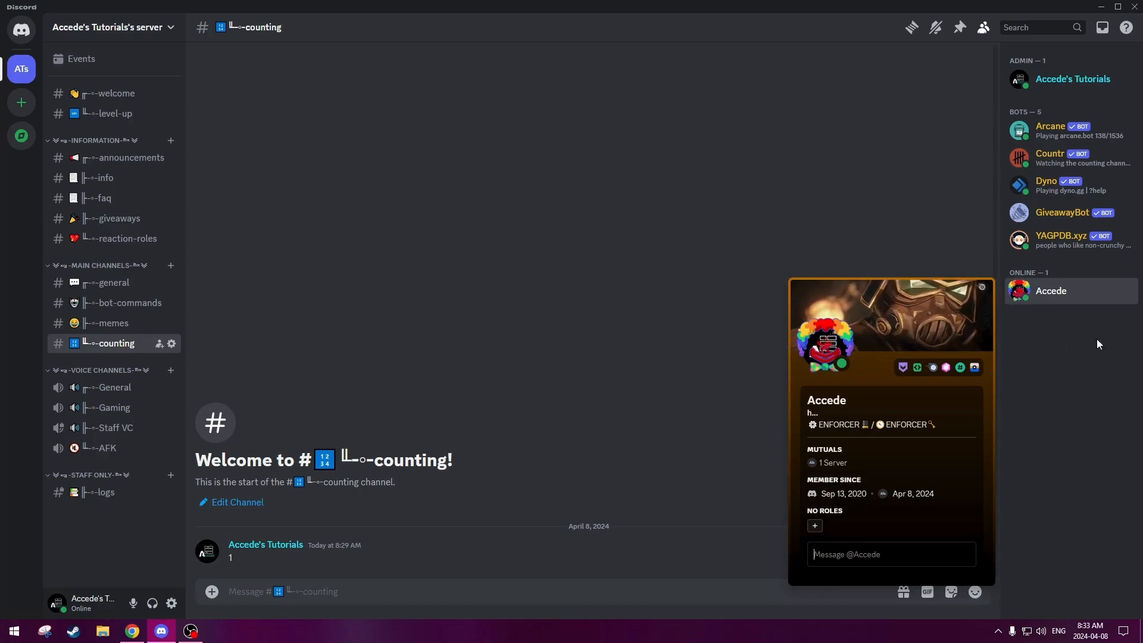
click(731, 369)
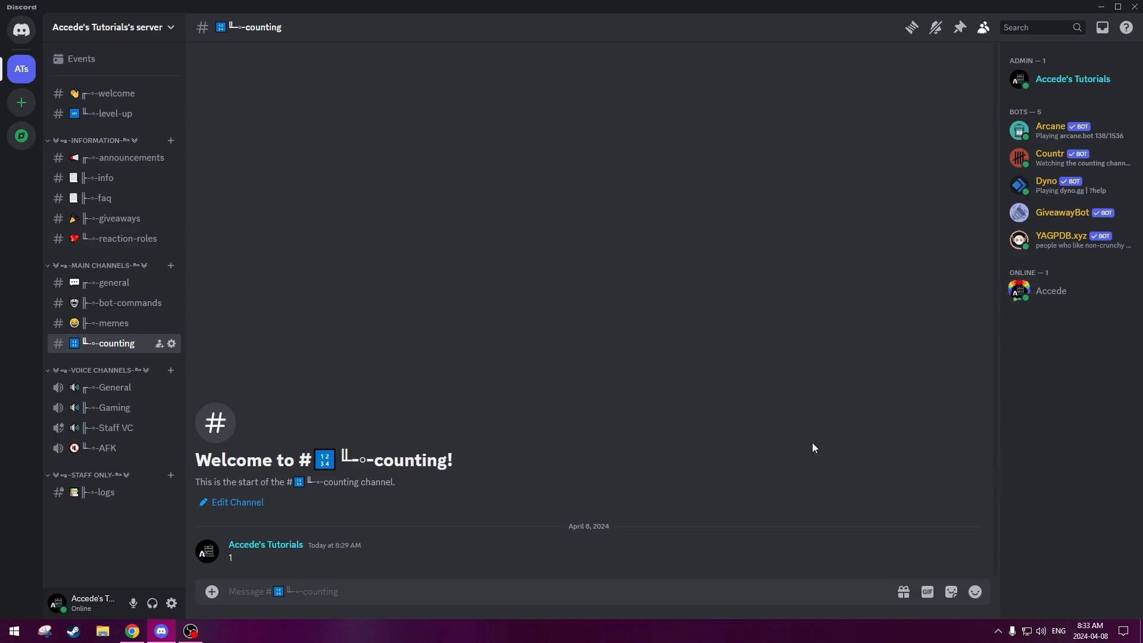
click(152, 495)
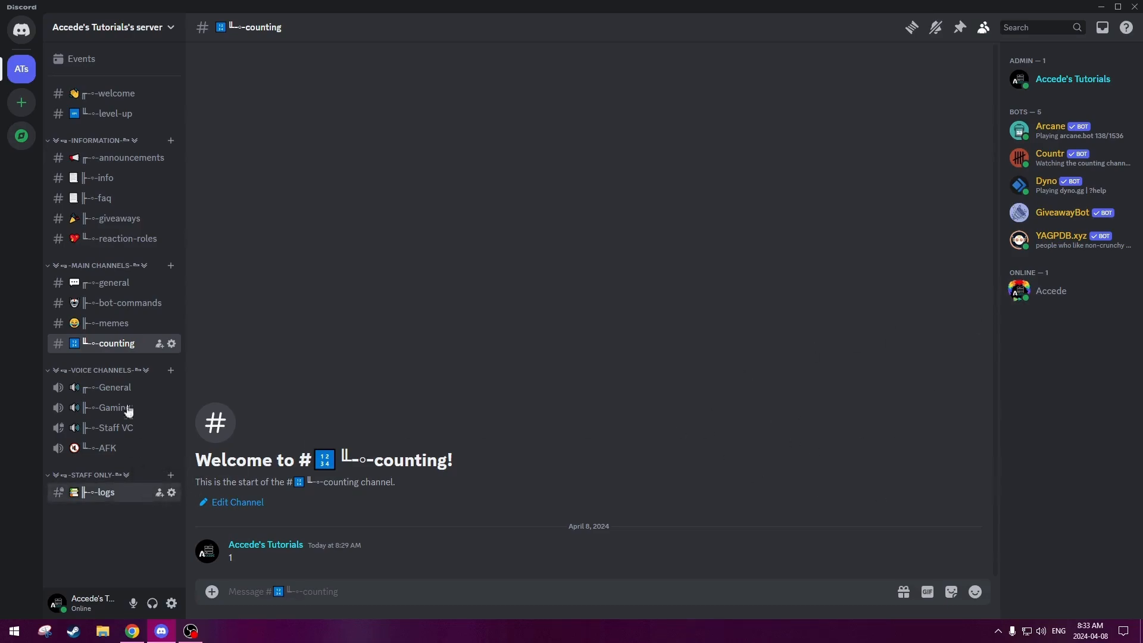
click(130, 346)
click(121, 493)
click(119, 343)
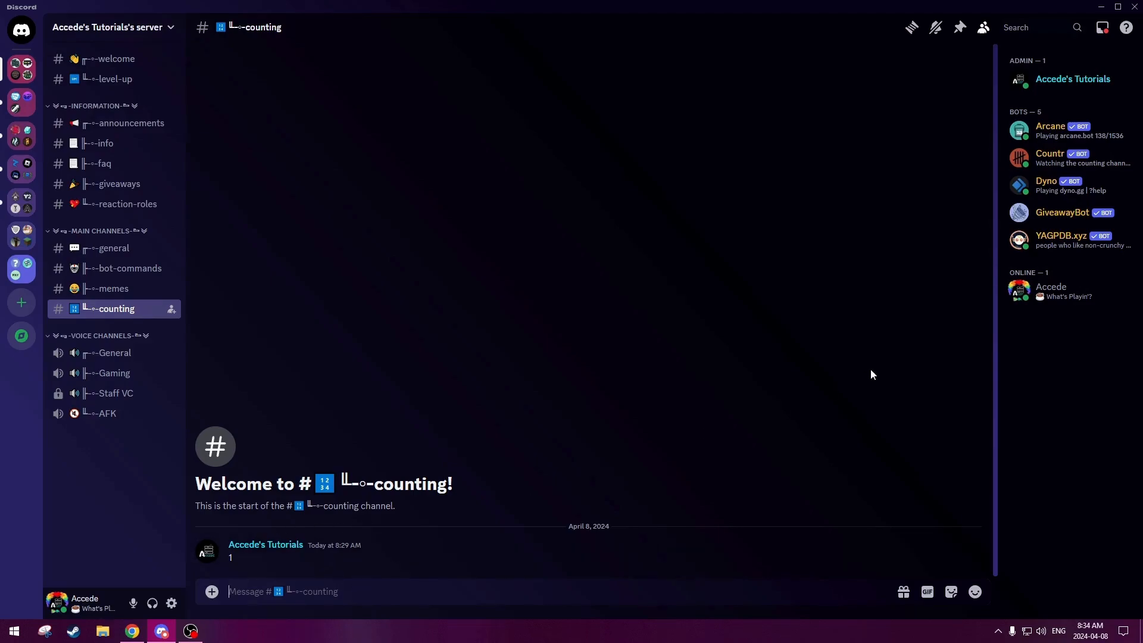
- Send 2 in the counting channel from the second account and try to send 3 from that same account
text(2)
key(Return)
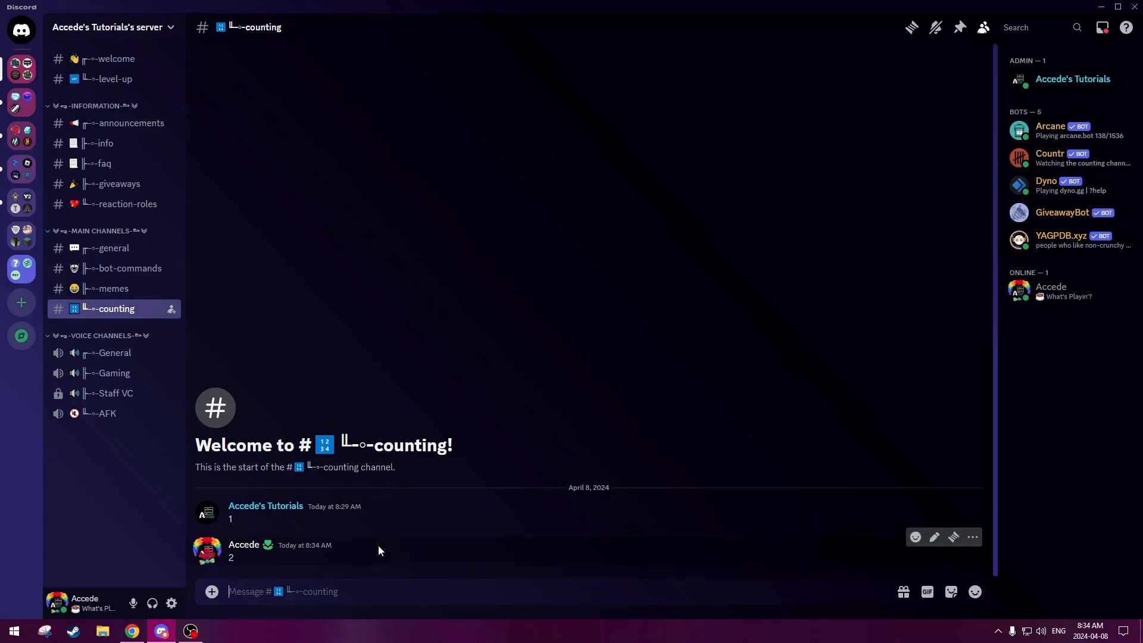
text(3)
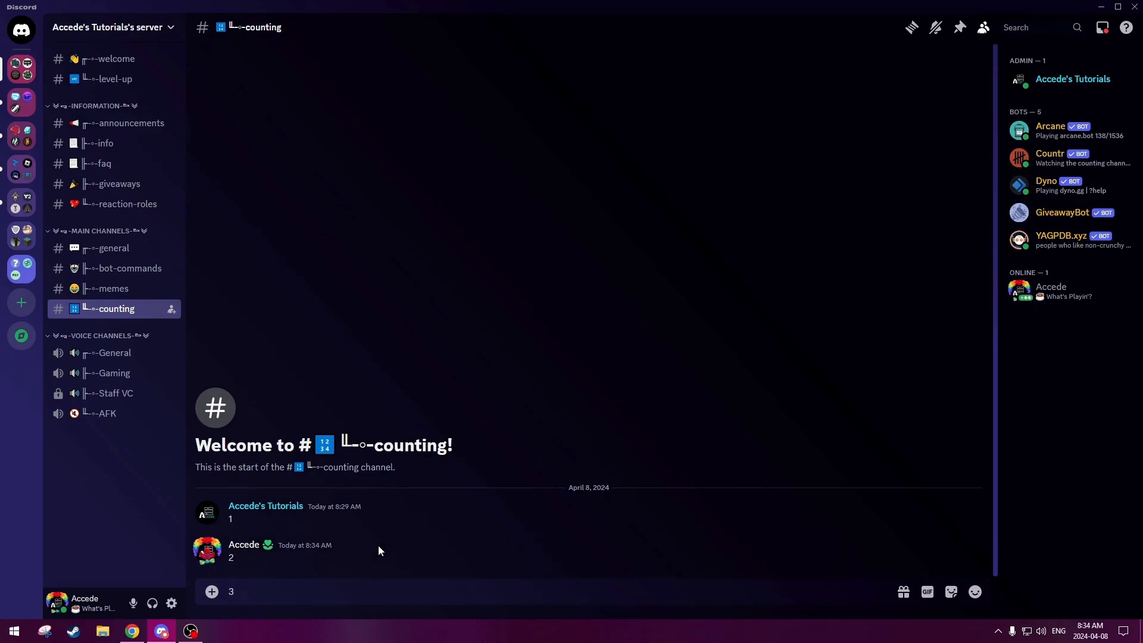
key(Return)
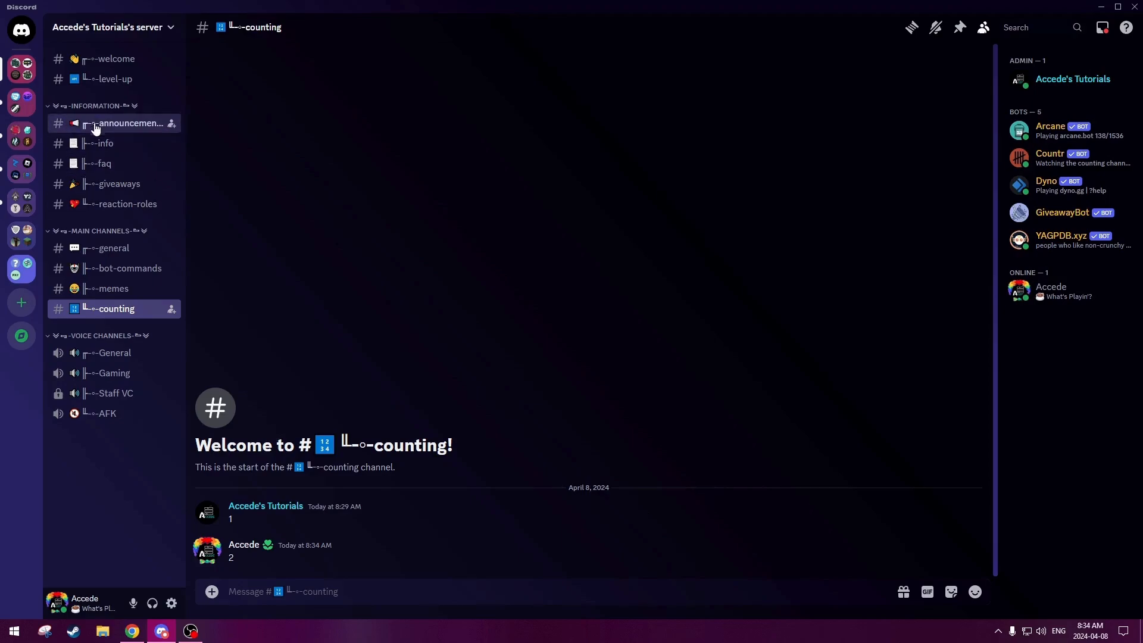
- Add the second account's grinning reaction to the announcements message and view the level-up and welcome channels
click(122, 123)
click(240, 555)
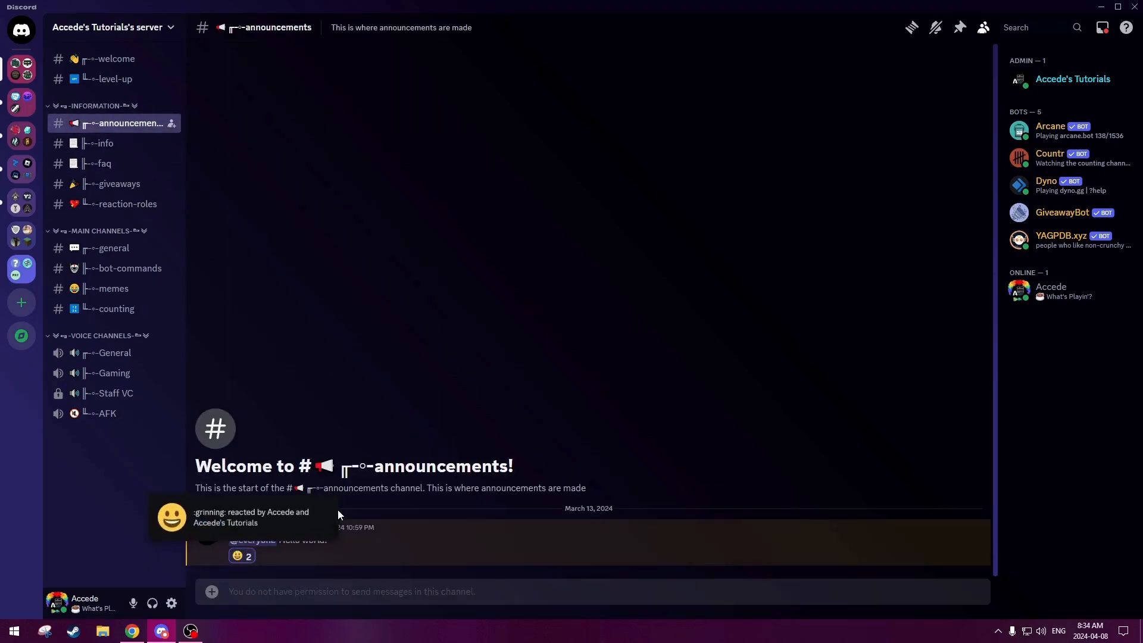
click(112, 78)
click(105, 60)
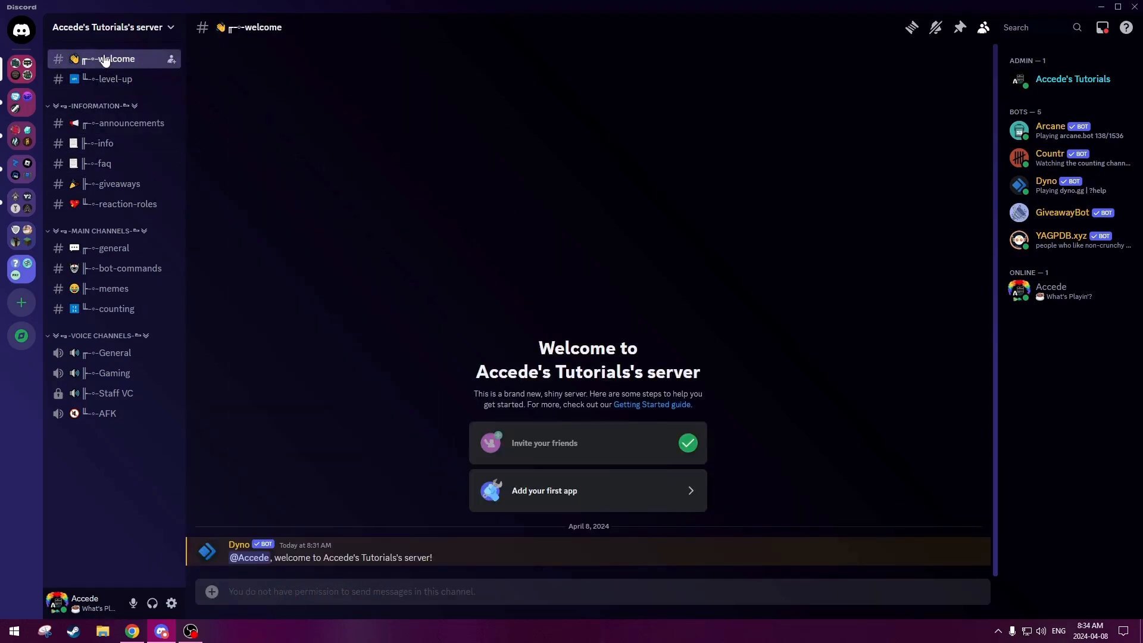
- View the general, memes and bot-commands channels from the second account
click(111, 248)
click(119, 289)
click(122, 268)
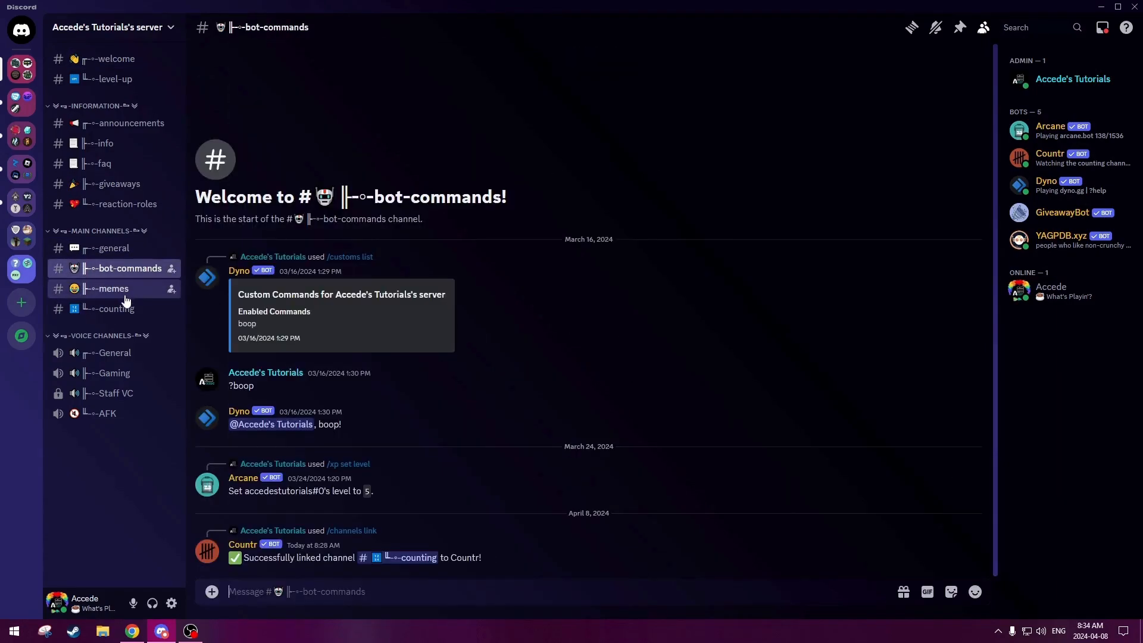
click(122, 289)
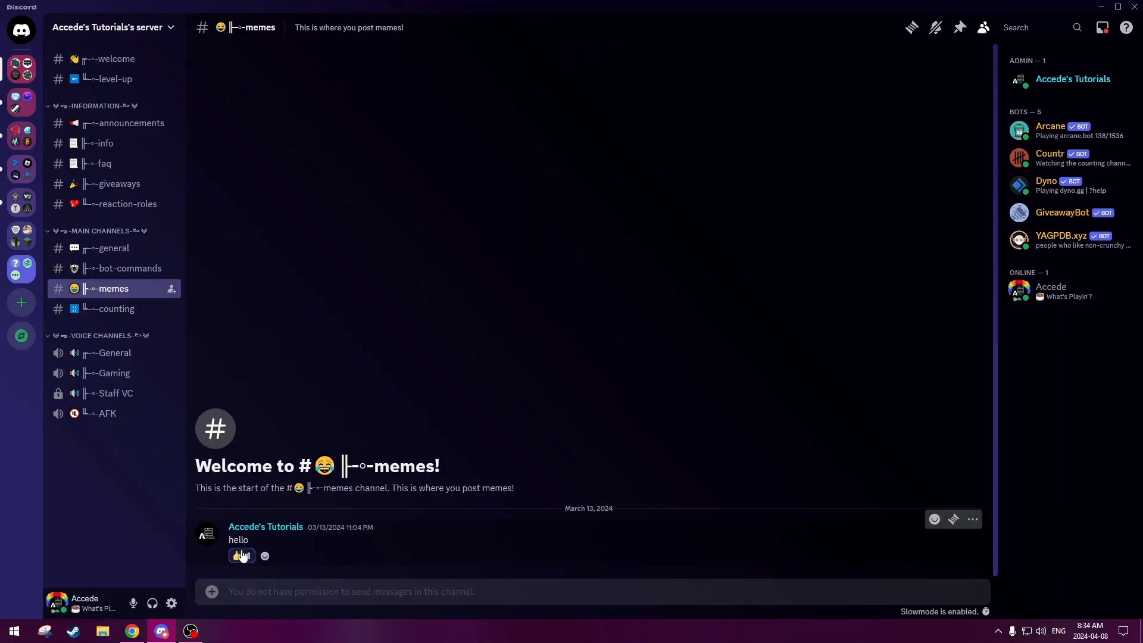
- Open the counting channel and send 3 there from the server owner's account
click(103, 316)
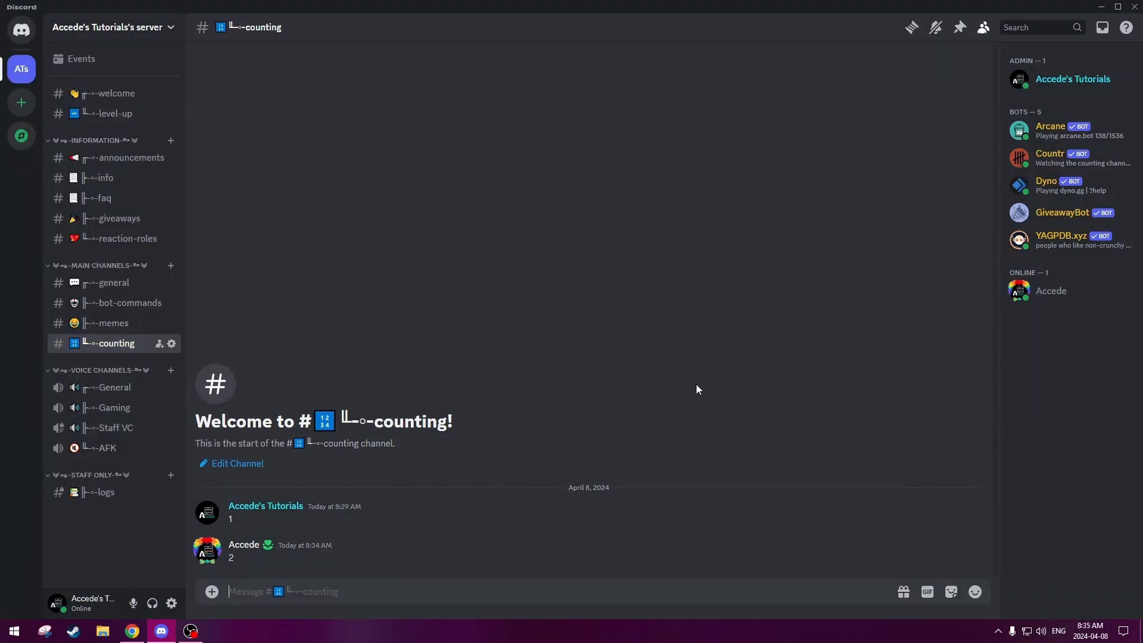
text(3)
key(Return)
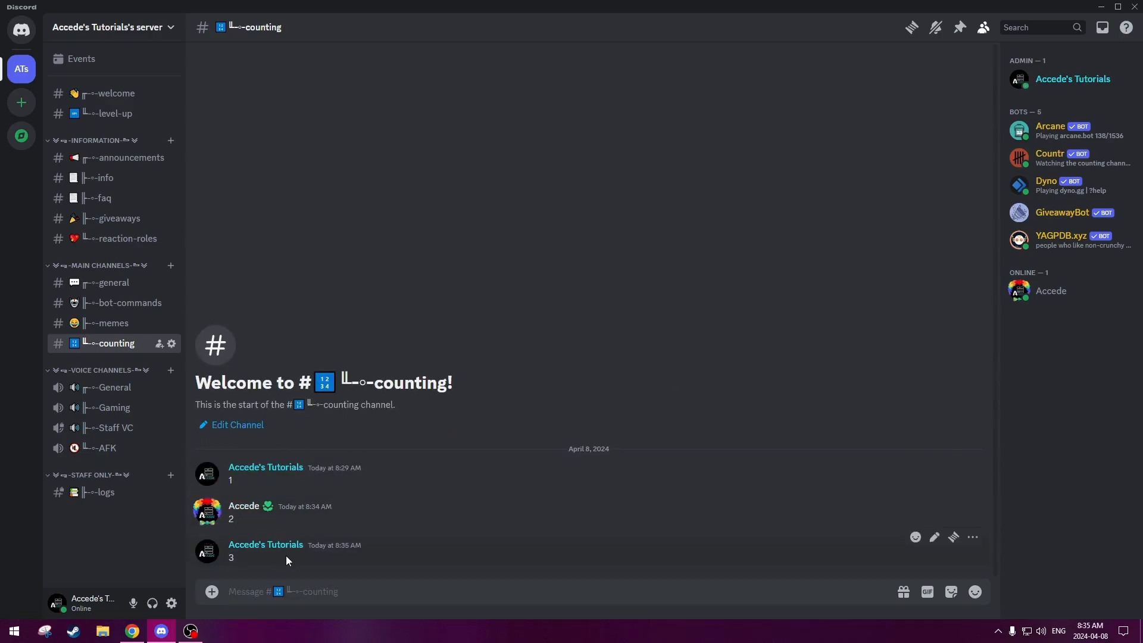
- Browse Countr's slash commands in the bot-commands channel and choose /set count
click(117, 303)
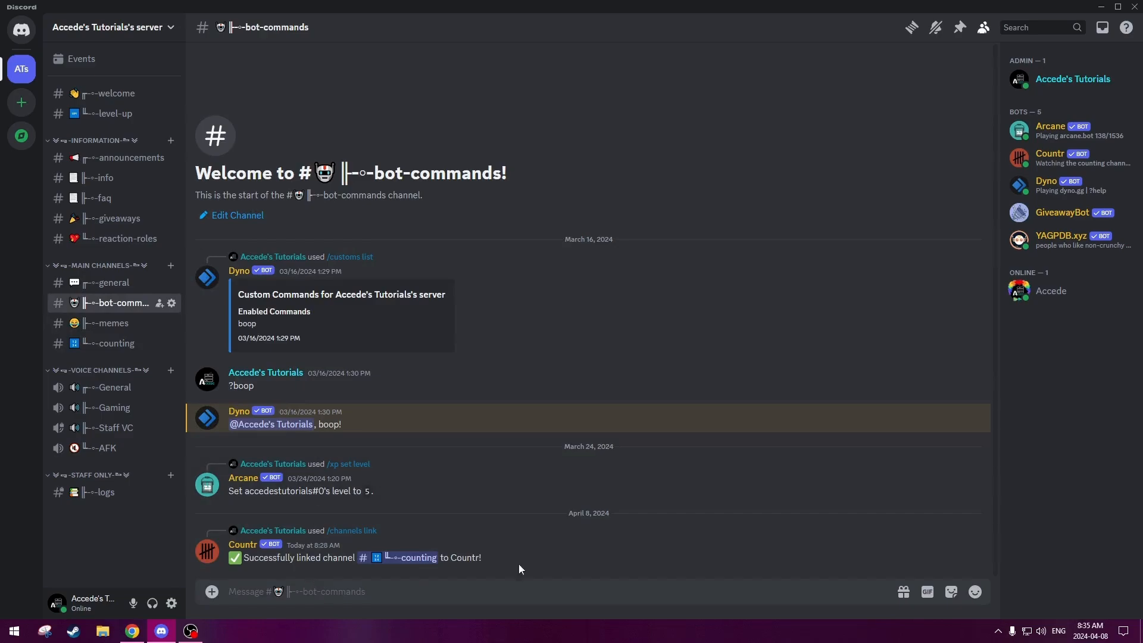
text(/)
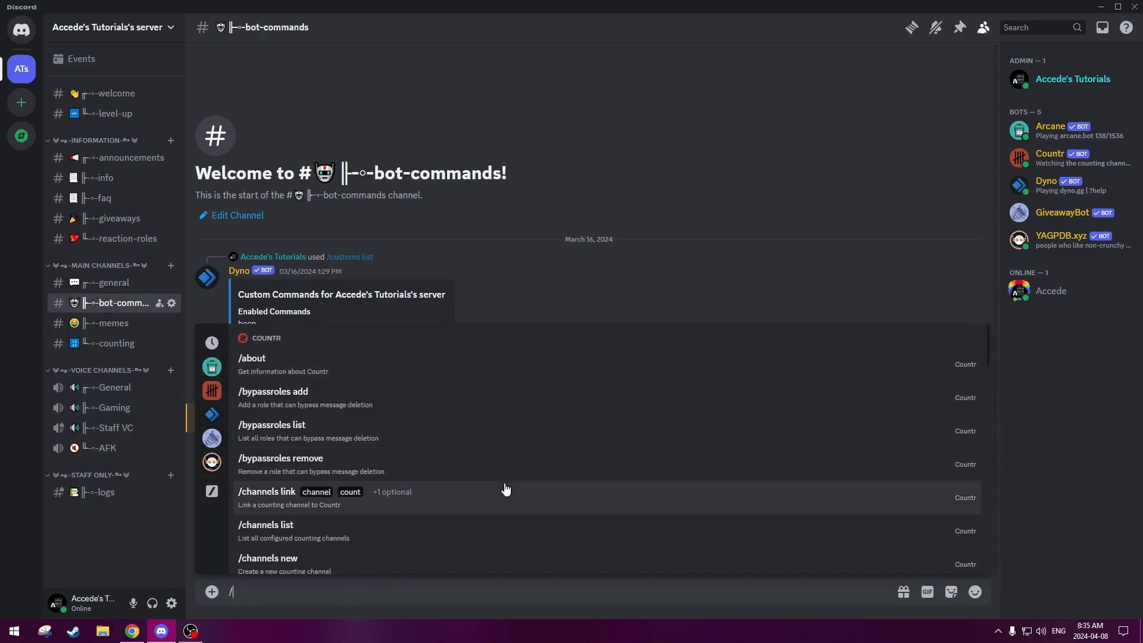
scroll(396, 378, down, 8)
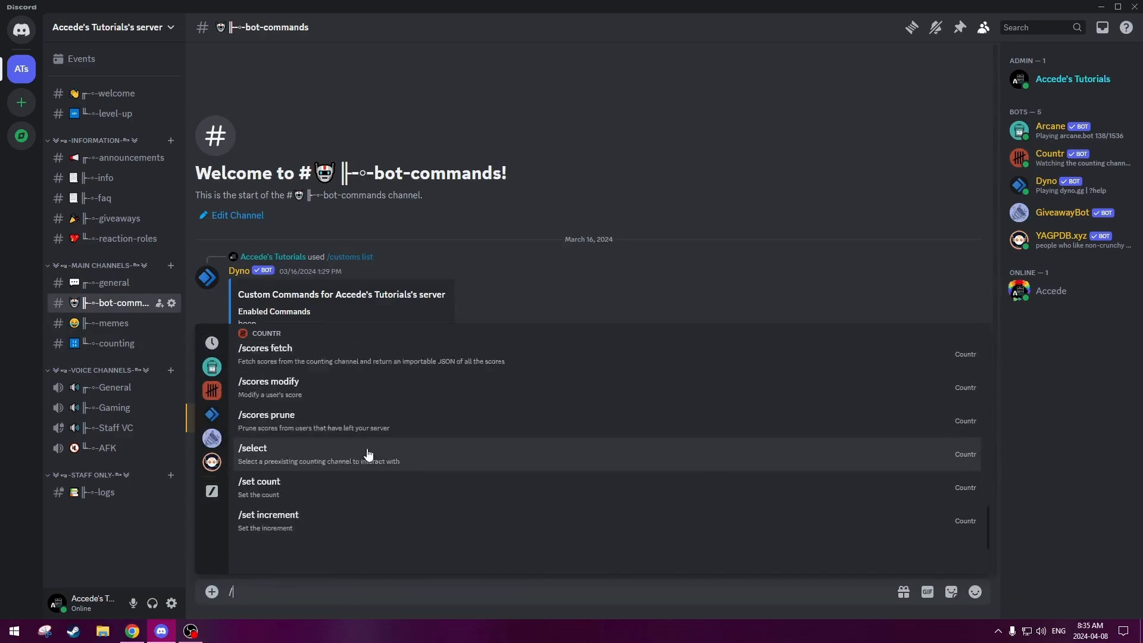
scroll(369, 468, down, 3)
scroll(294, 405, up, 2)
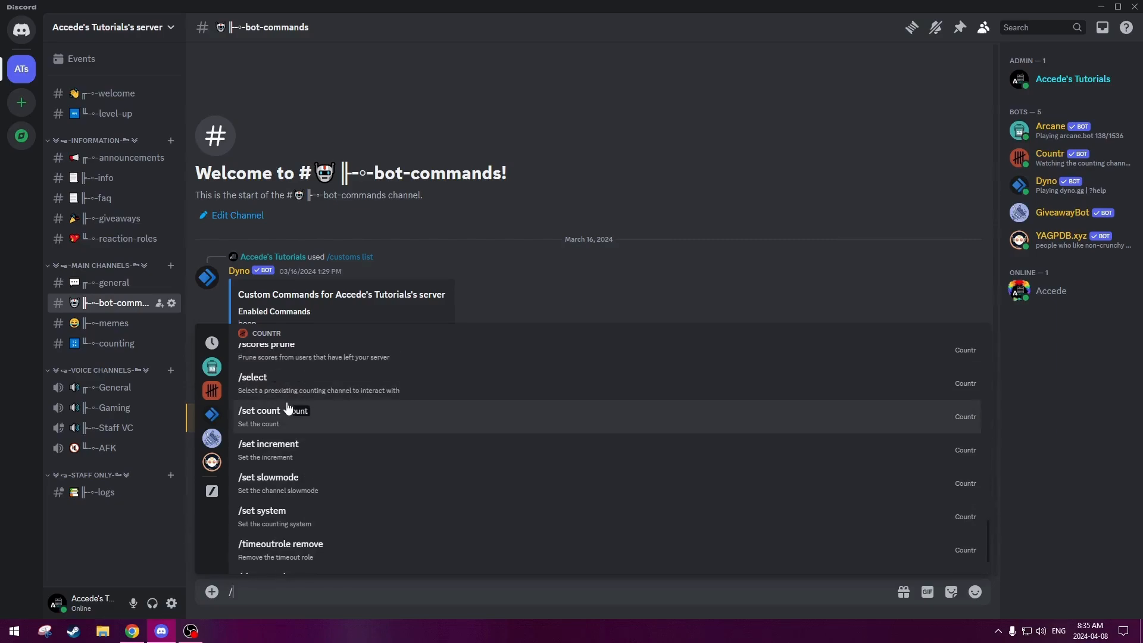
scroll(288, 408, up, 2)
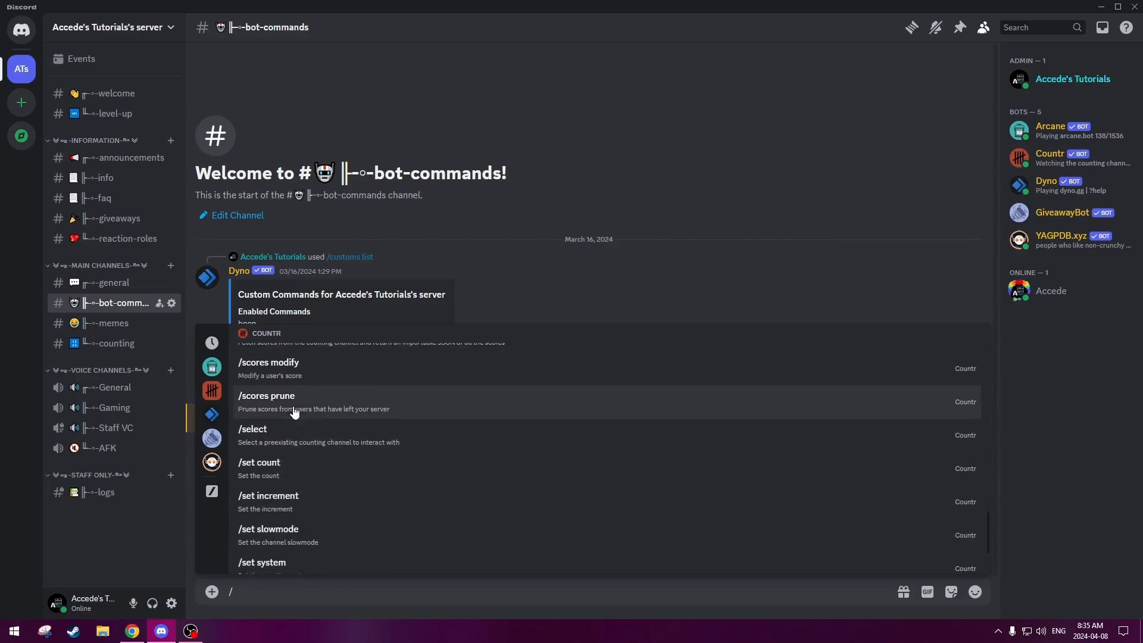
click(301, 483)
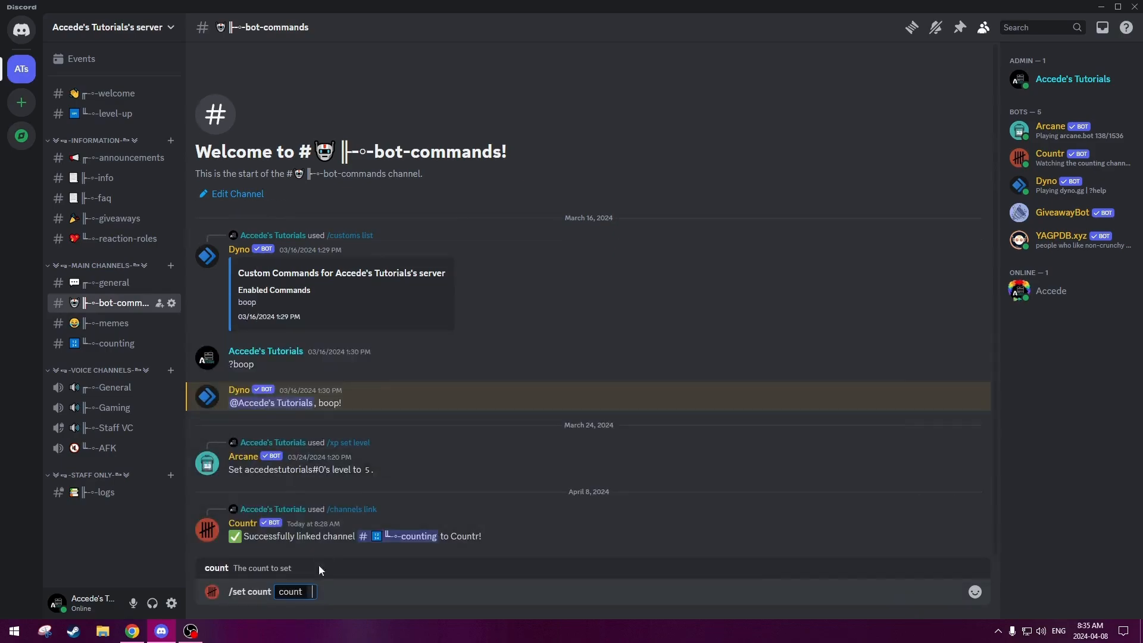
click(905, 594)
- Try to send 4 in the counting channel from the server owner's account
click(109, 344)
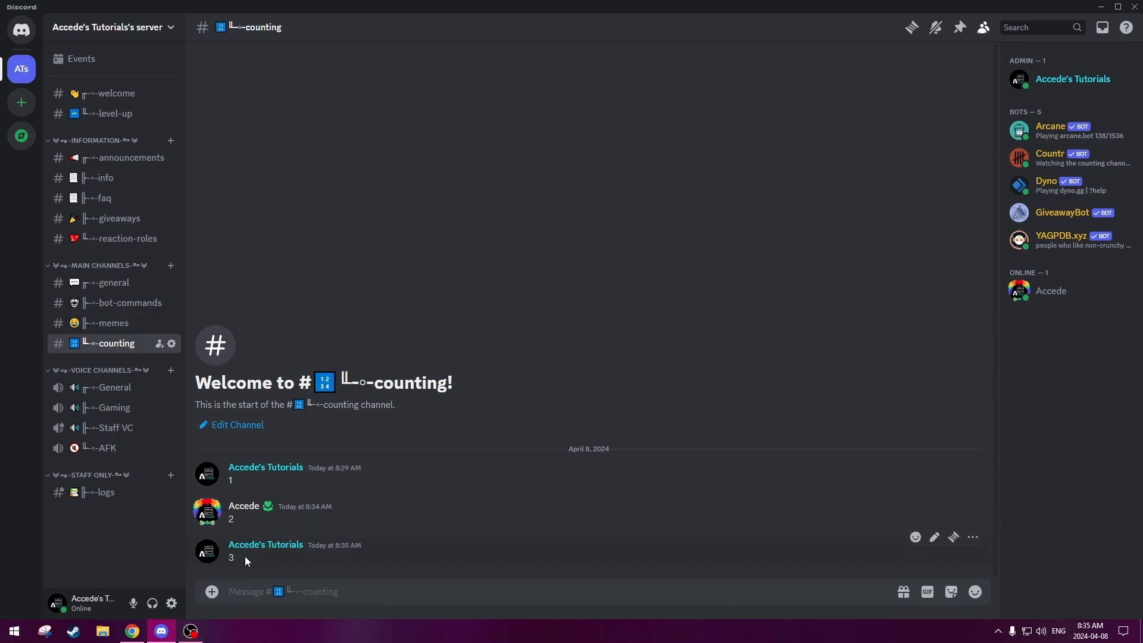
text(4)
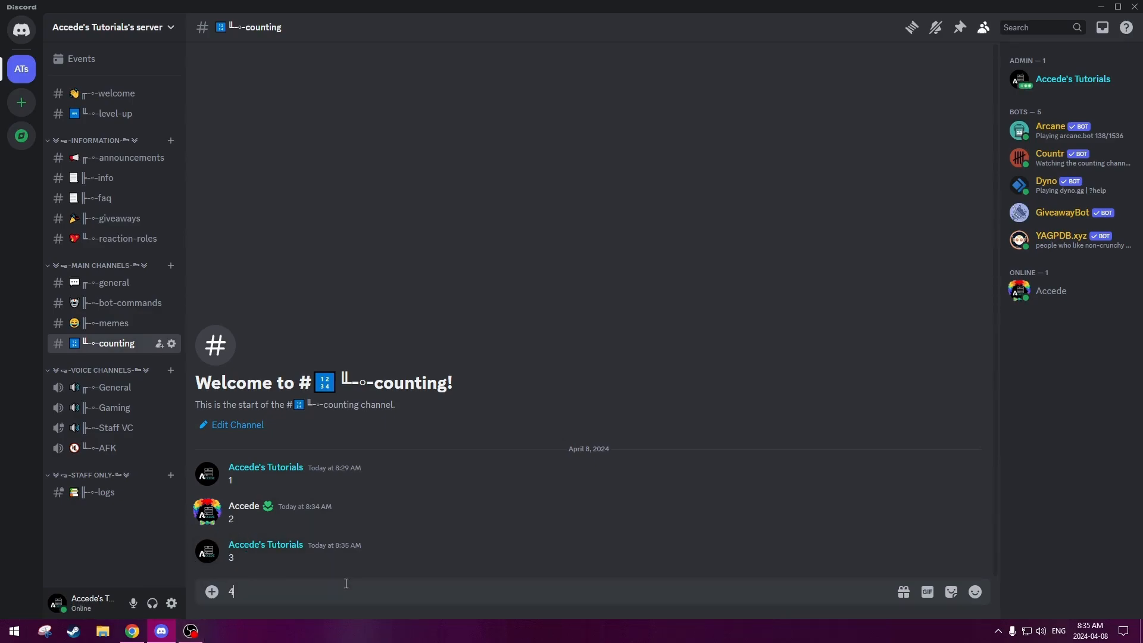
key(Return)
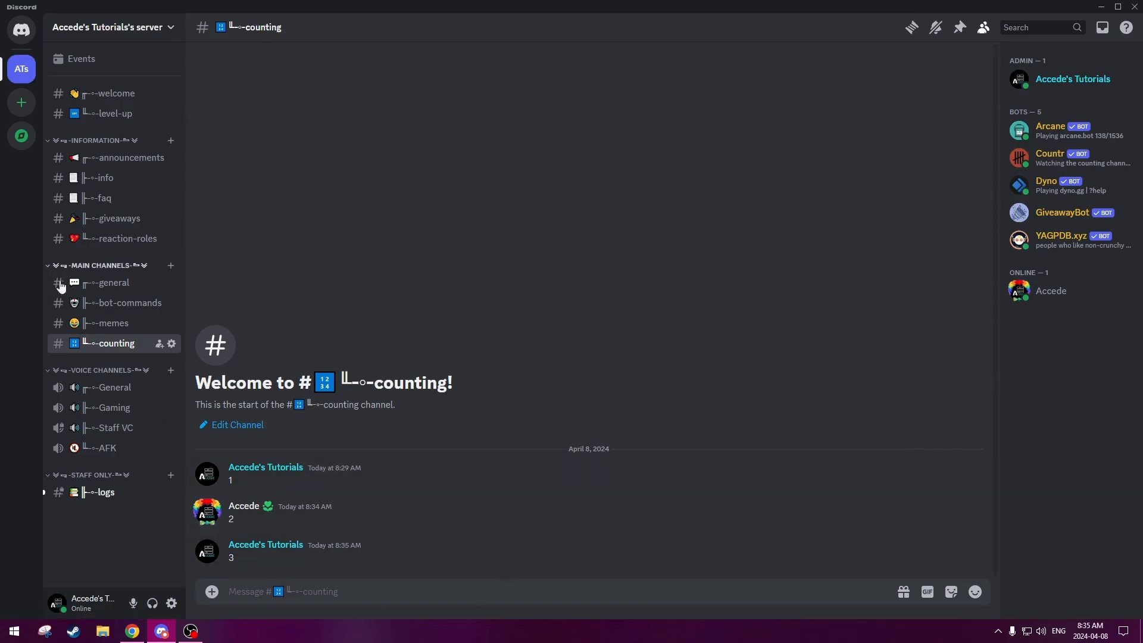
- Set the counting channel's count to 3 with Countr's /set count command in bot-commands
click(119, 303)
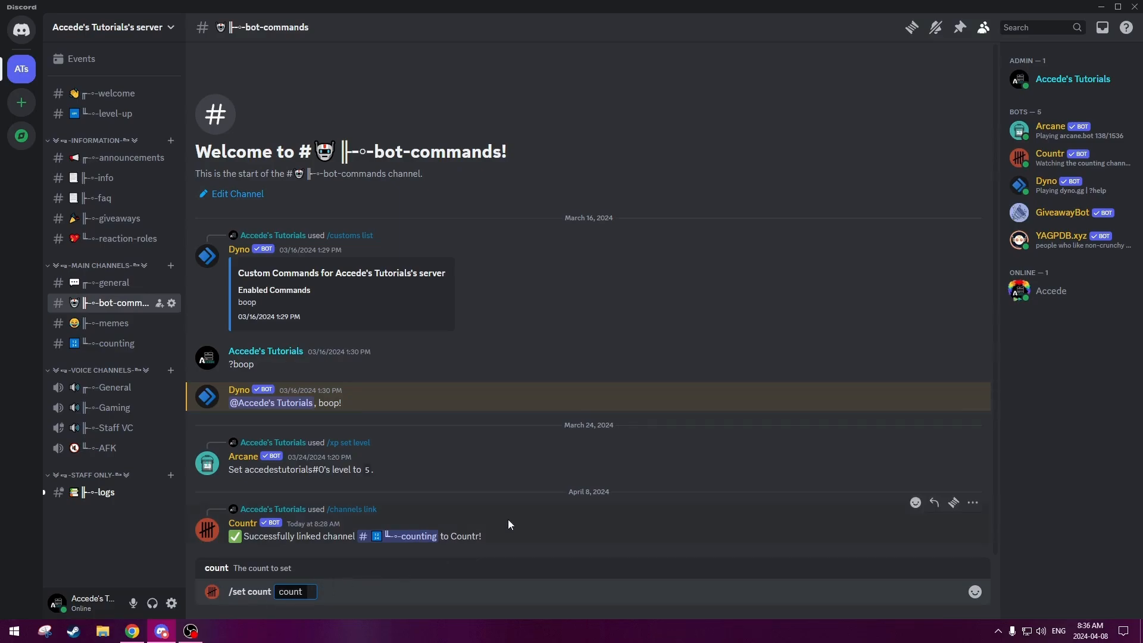
text(3)
key(Return)
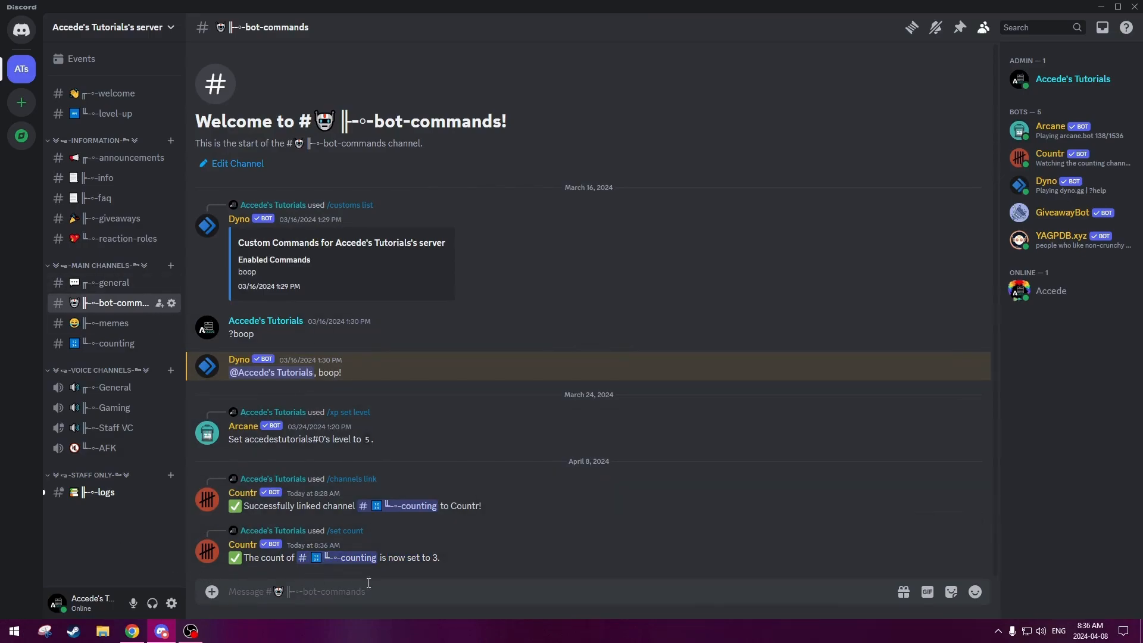
- Review the counting and memes channels and open the general channel
click(116, 343)
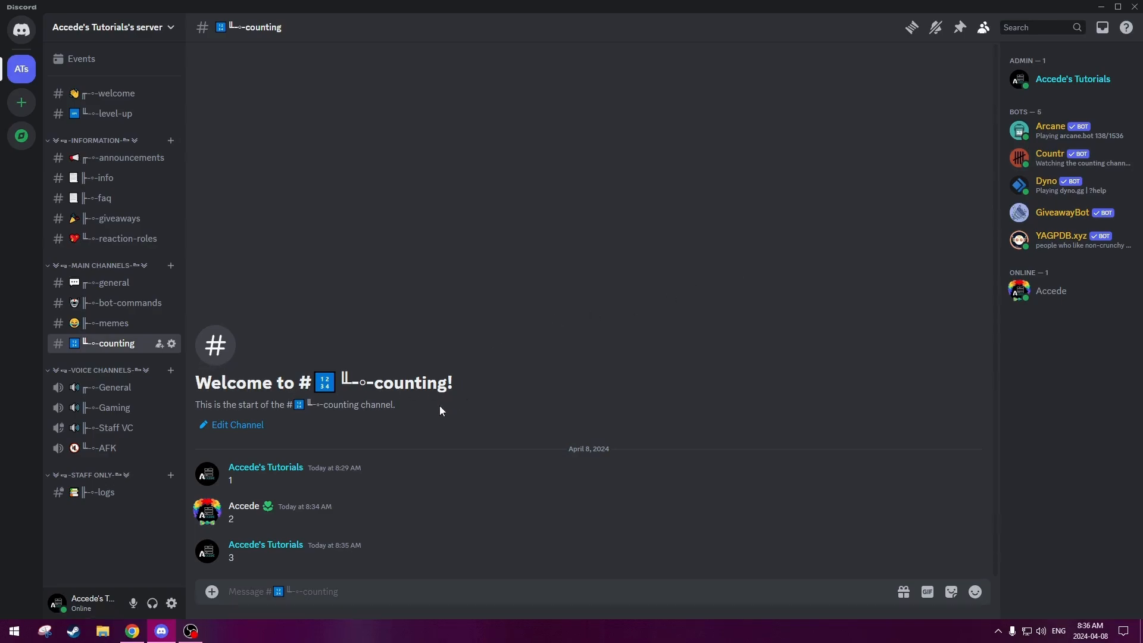
click(118, 323)
click(117, 344)
click(141, 284)
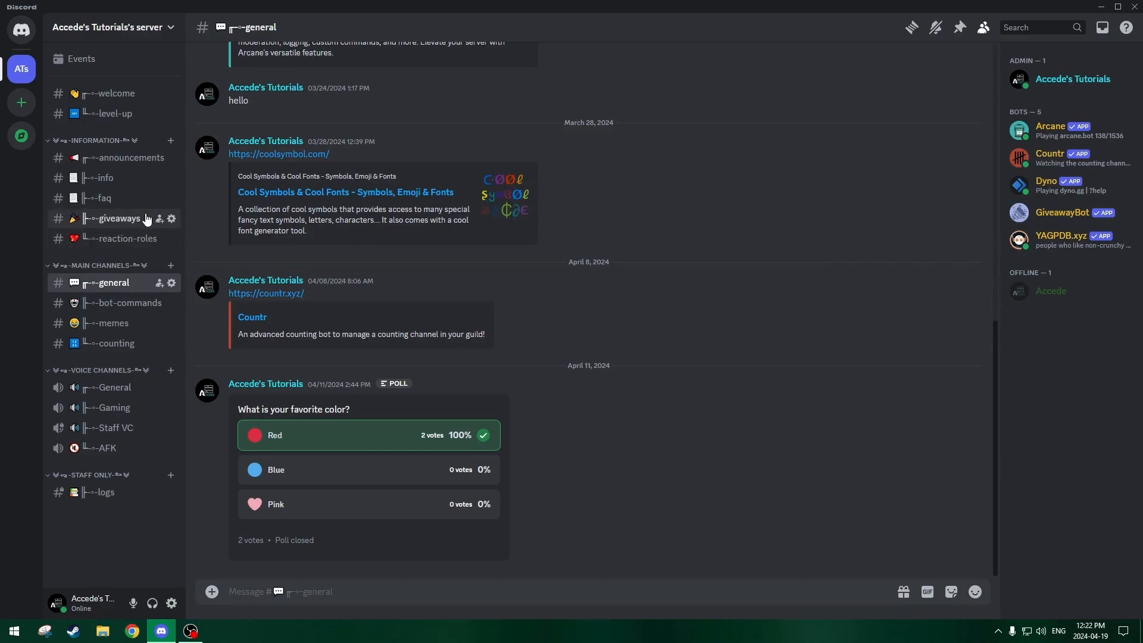
- Create a non-private text channel named ✅-verification and move it above the welcome channel
right_click(102, 78)
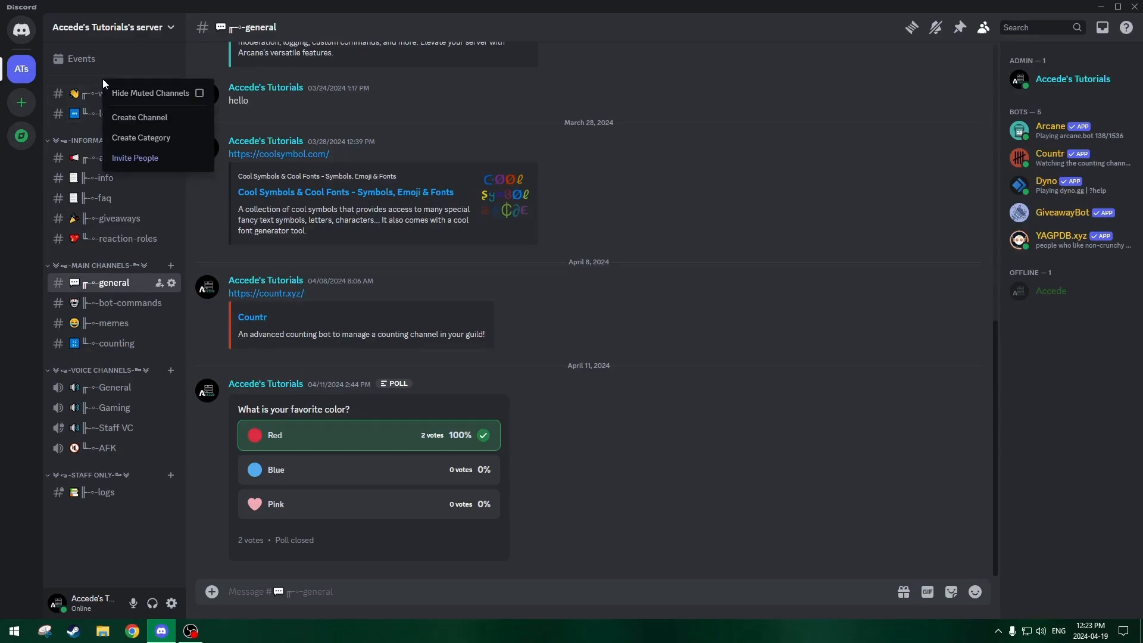
click(128, 119)
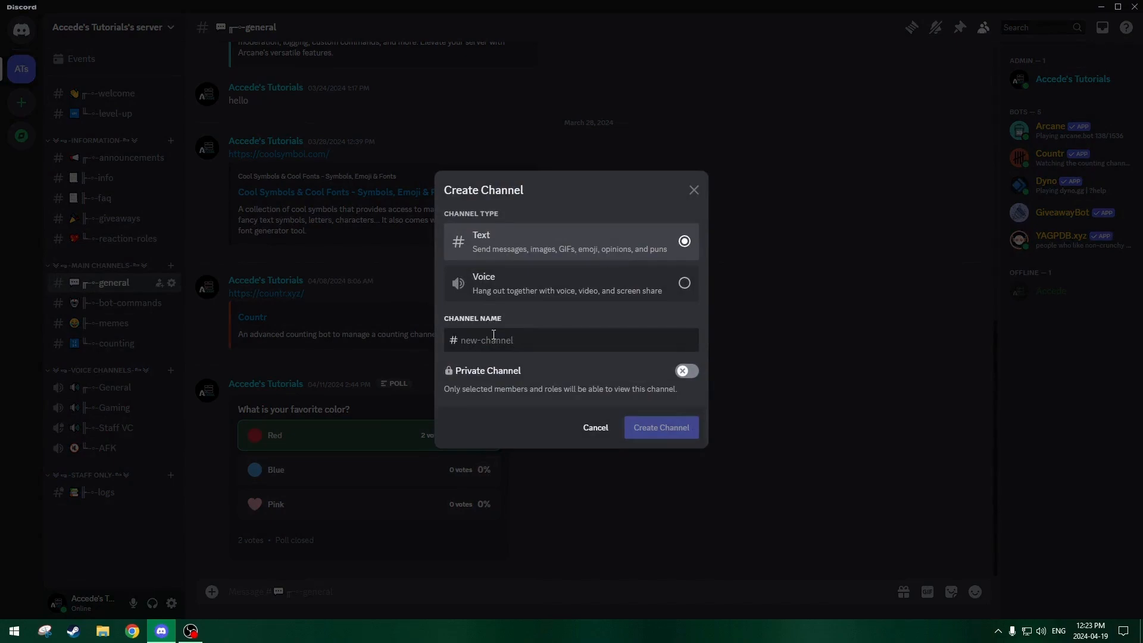
text(verification)
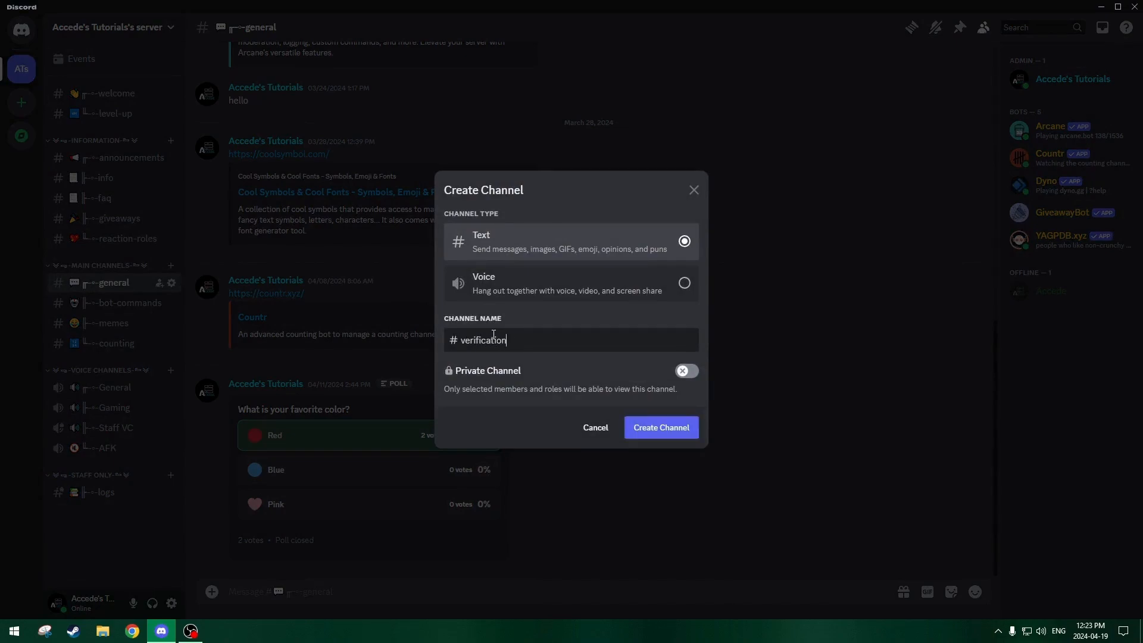
click(458, 337)
key(super+period)
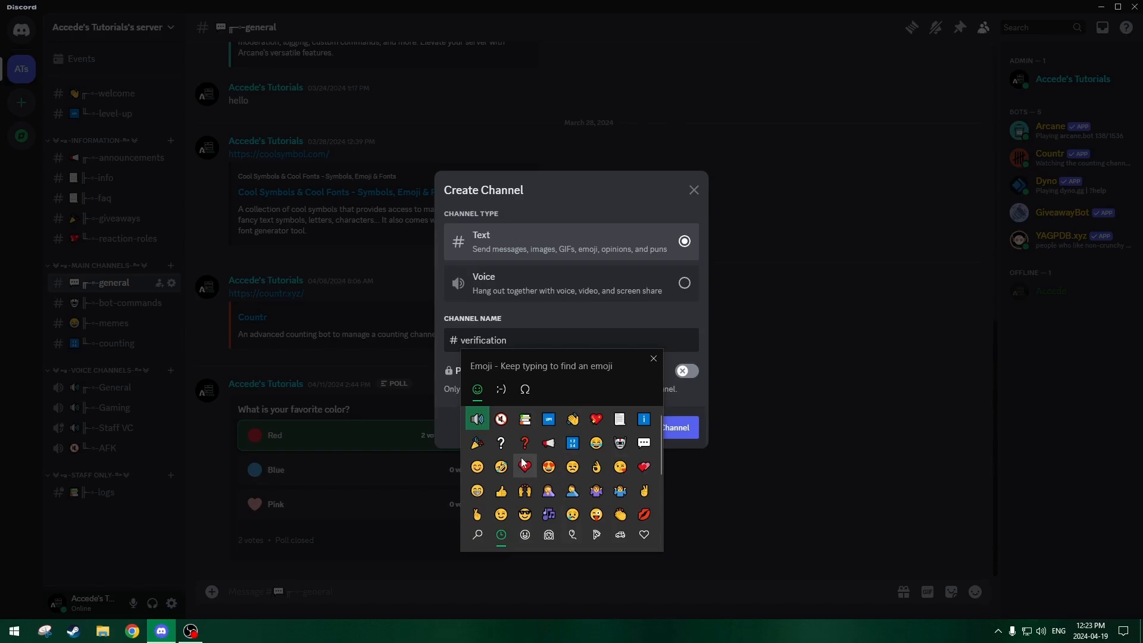
text(check)
click(482, 419)
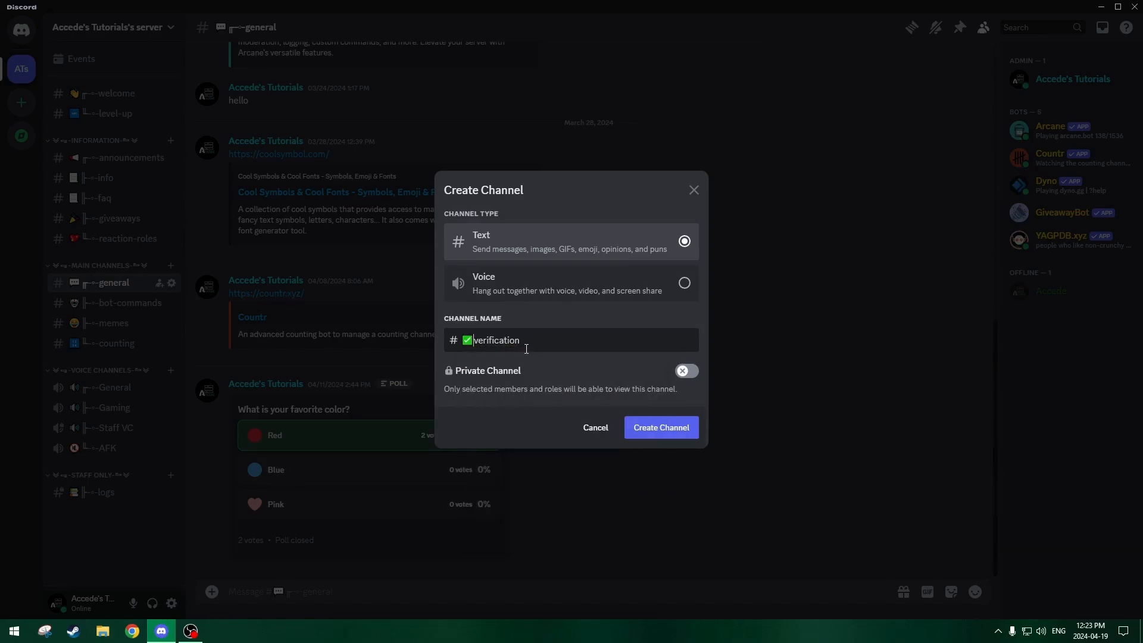
text(-)
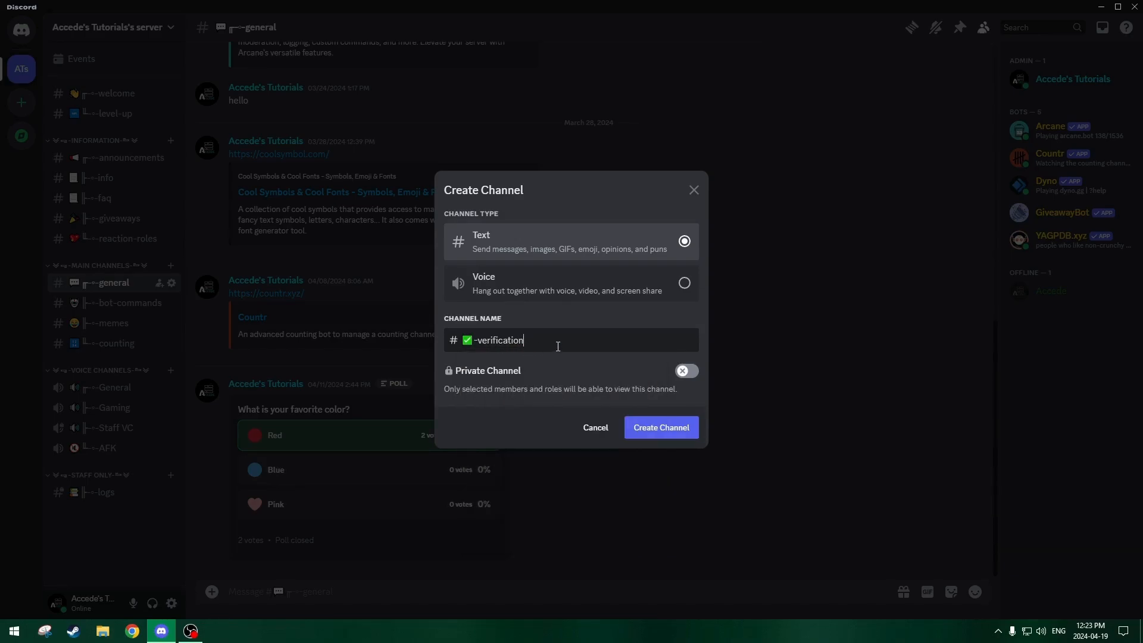
click(655, 428)
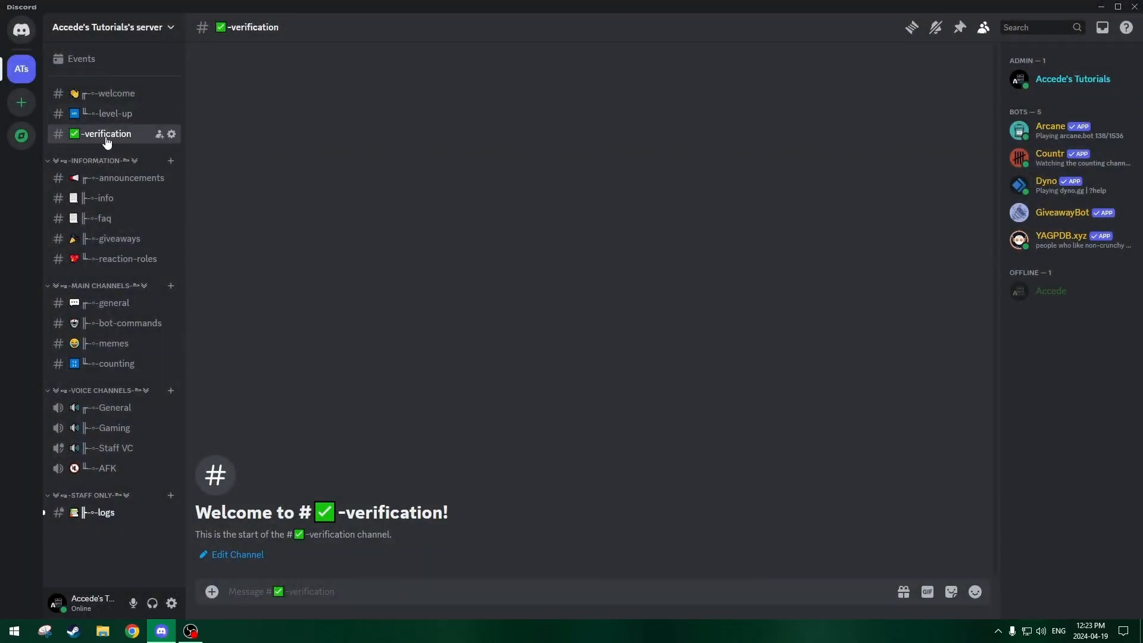
drag(105, 123, 105, 89)
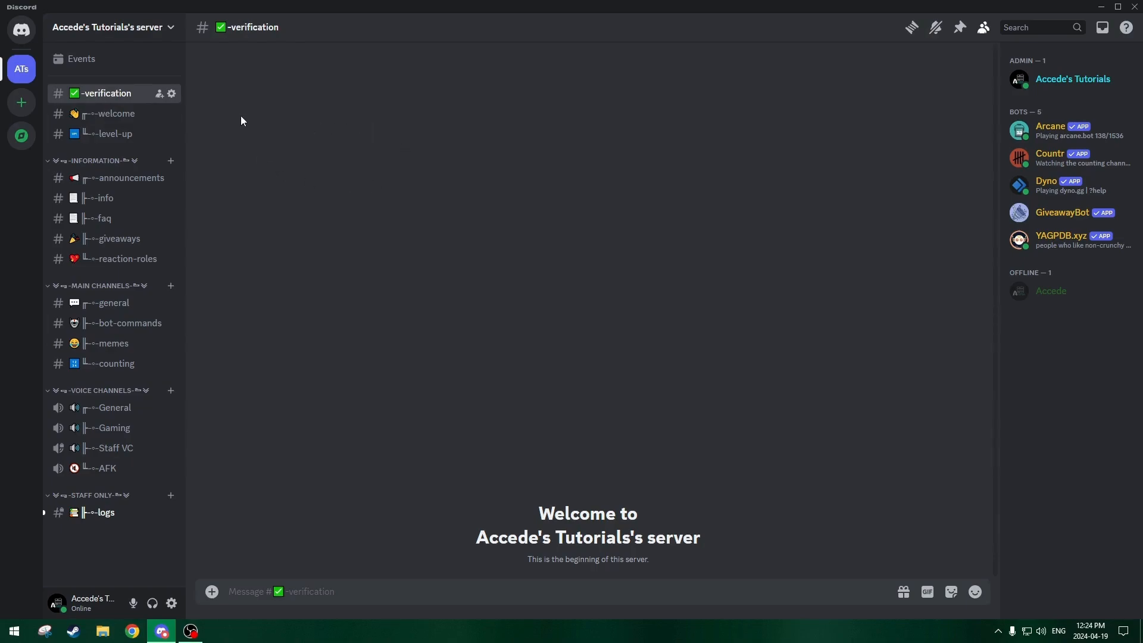
- Create a new server role in the server's role settings, name it verified, and save it
click(118, 31)
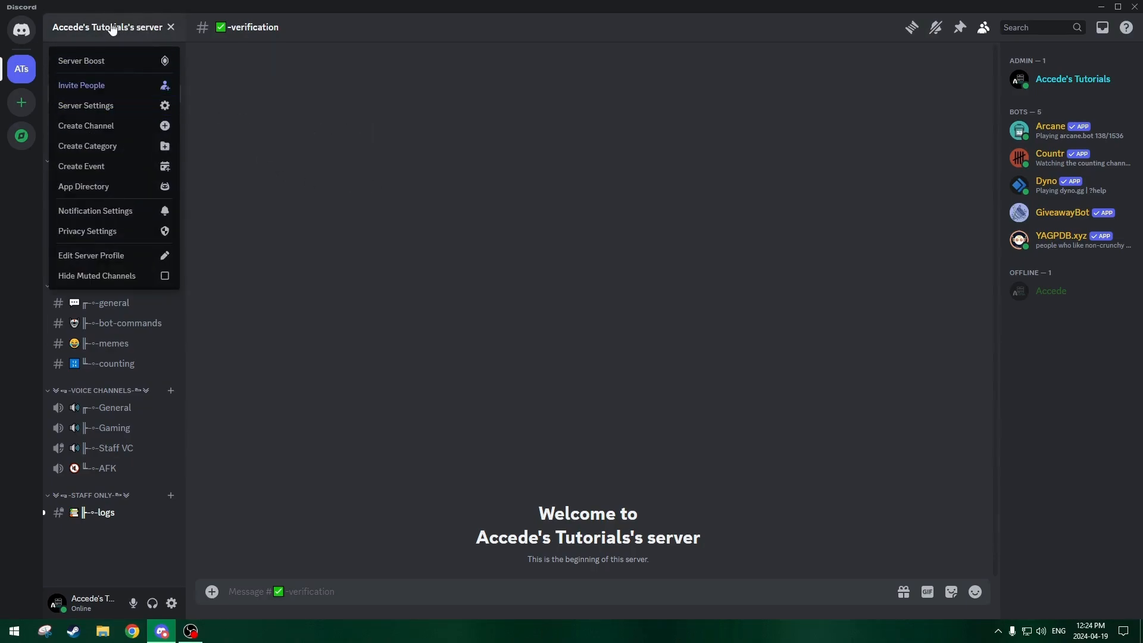
right_click(21, 67)
mouse_move(70, 162)
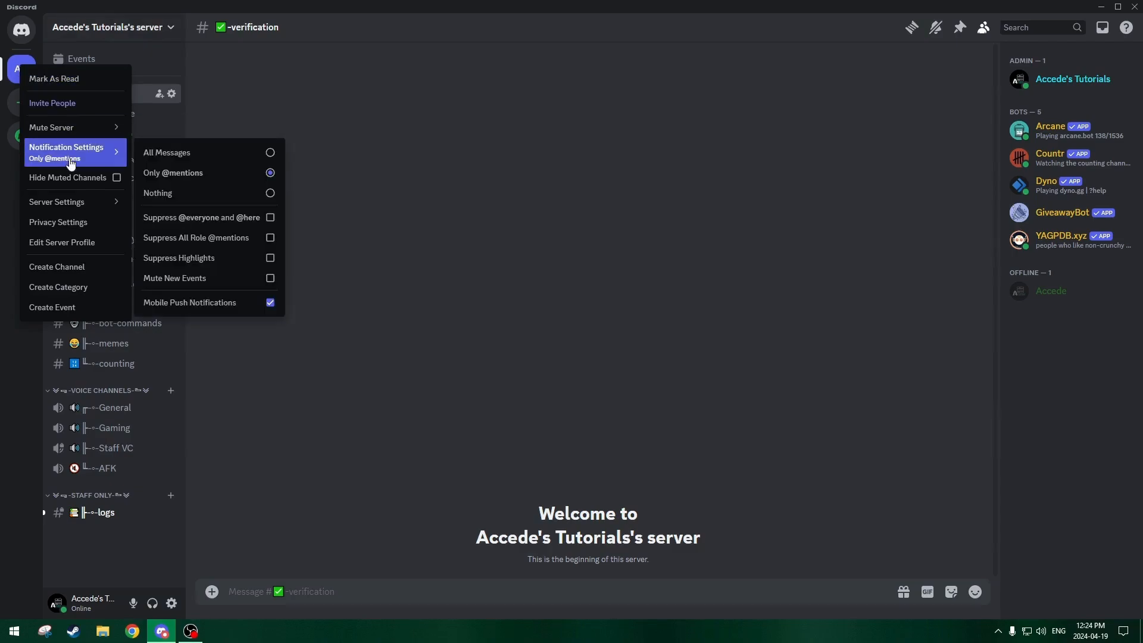
mouse_move(75, 212)
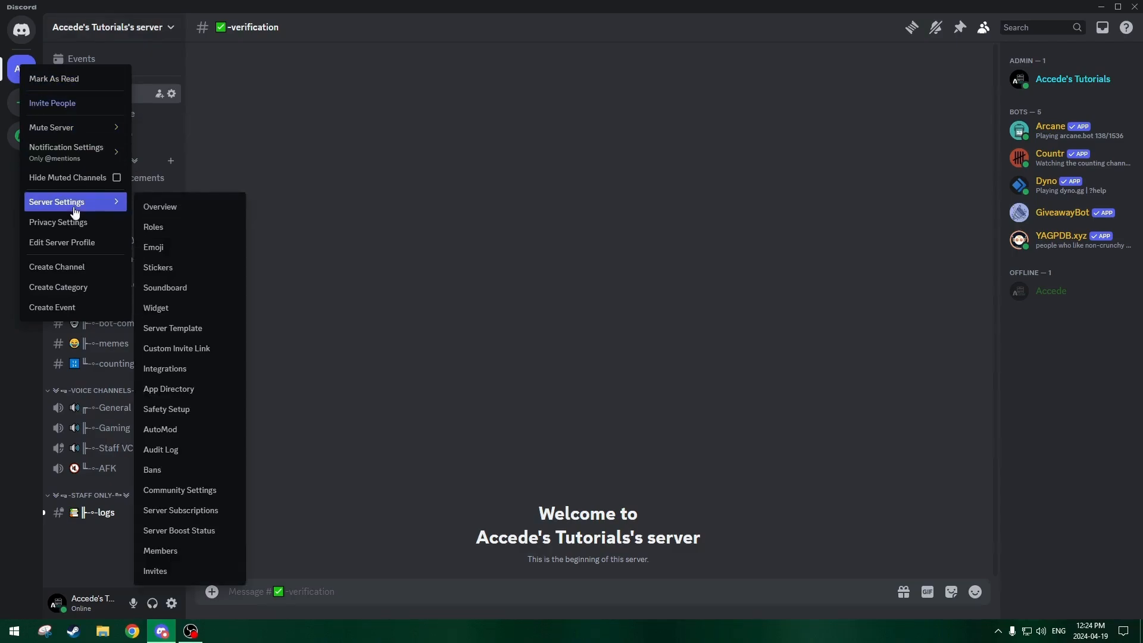
click(192, 230)
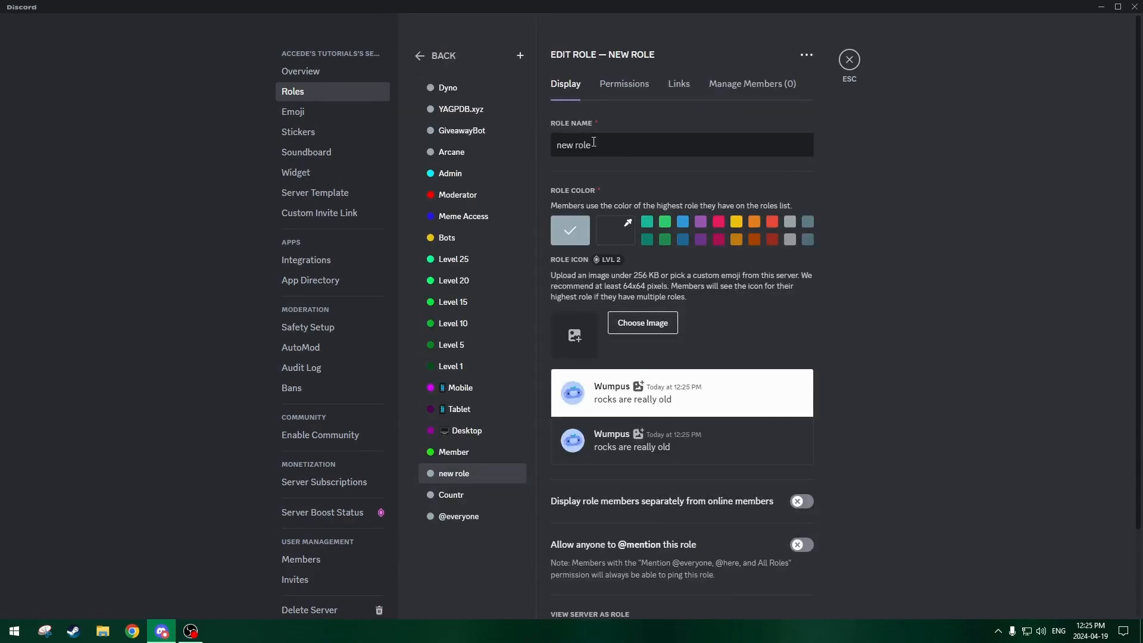
drag(594, 142, 511, 146)
text(verified)
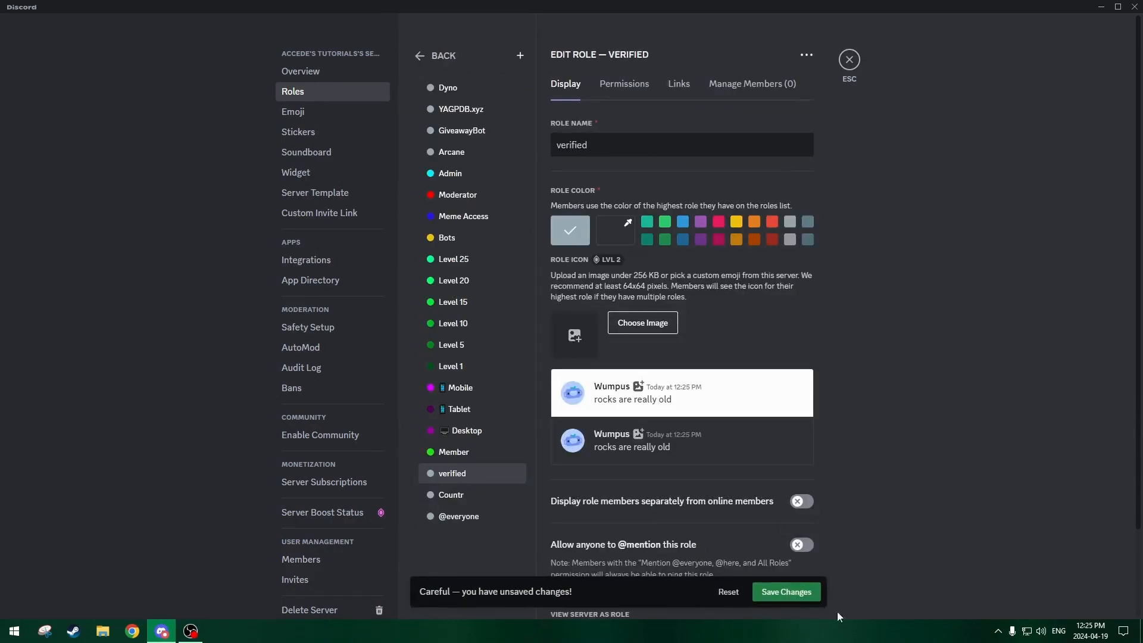
click(787, 592)
- Set the verified role's color to custom bright green #00ff27 and save the change
click(469, 480)
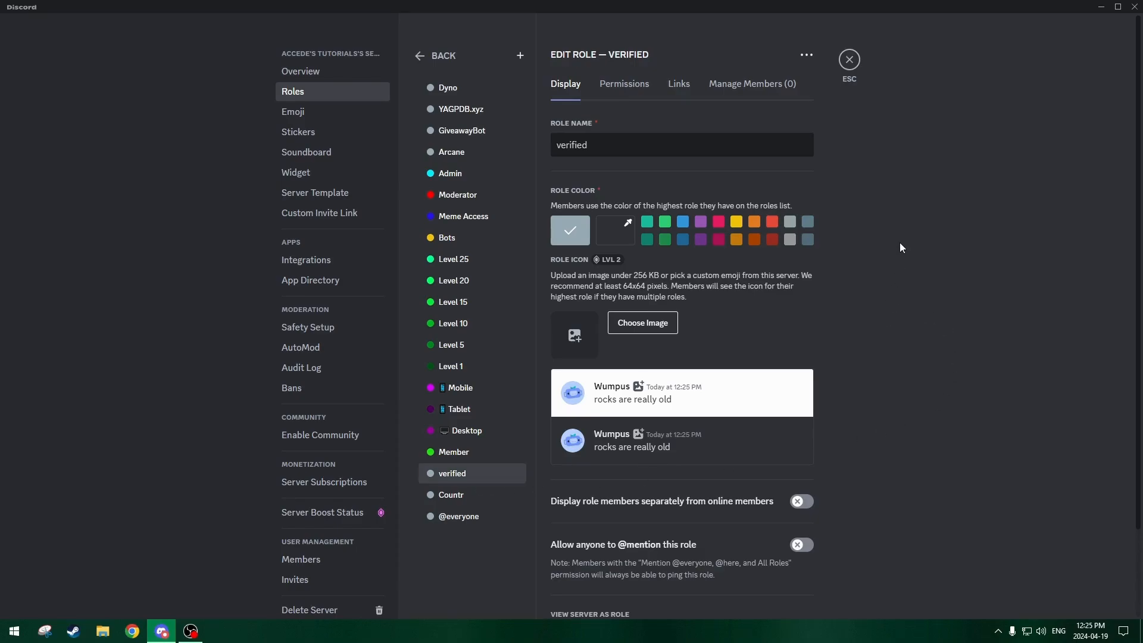
click(621, 234)
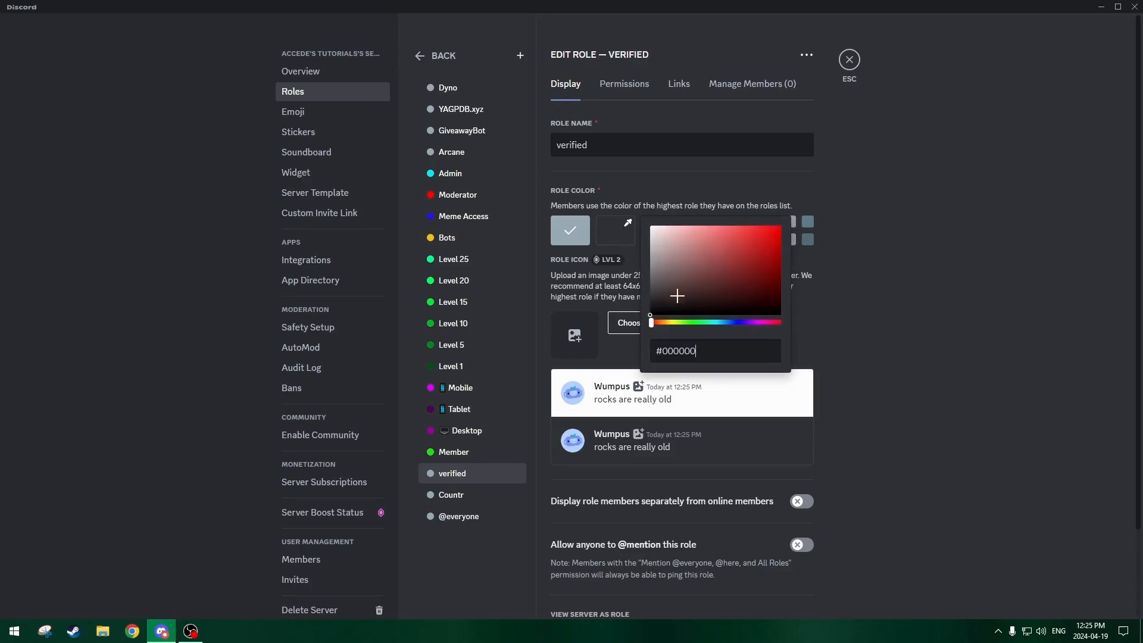
click(697, 322)
drag(727, 263, 814, 207)
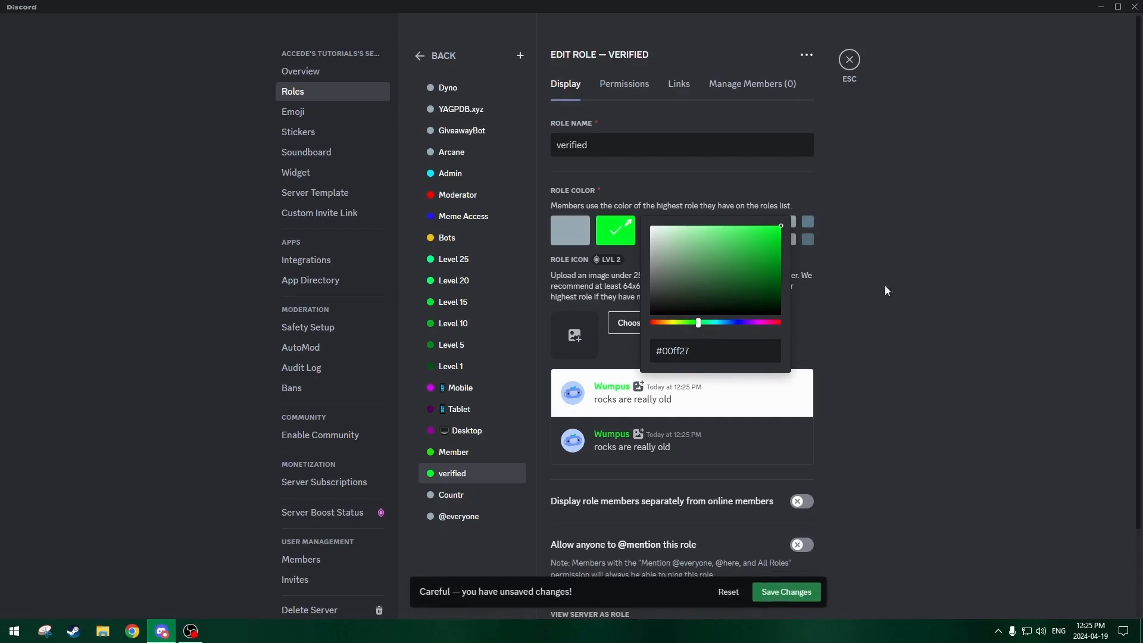
click(921, 338)
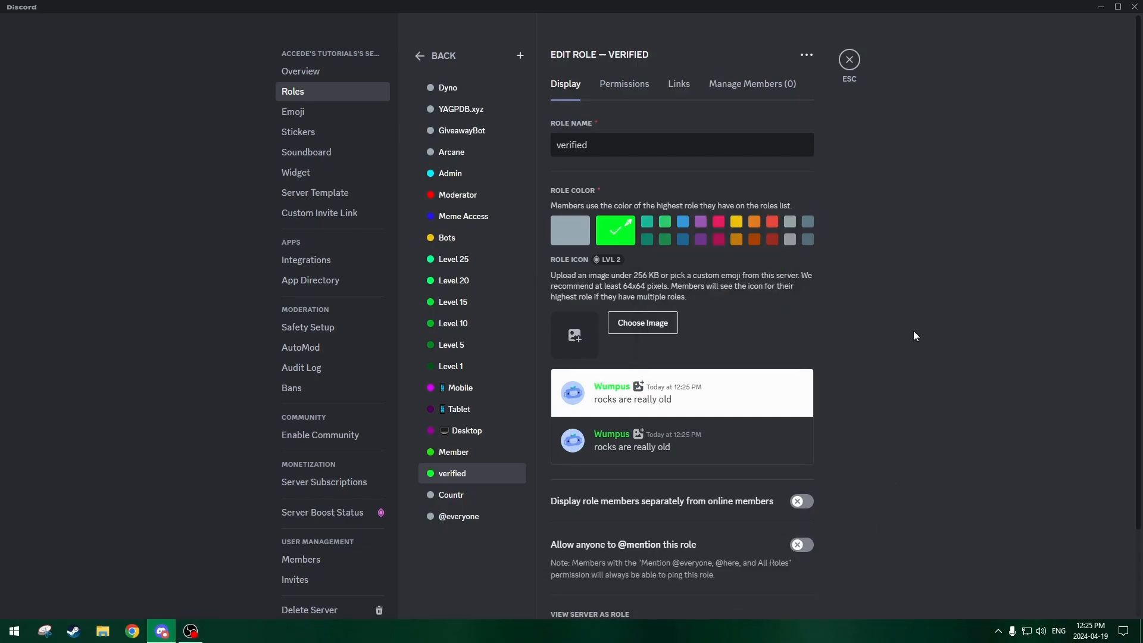
- Rename the verified role to Verified with a capital V and save the change
mouse_move(476, 477)
mouse_down()
mouse_move(473, 445)
mouse_move(468, 478)
mouse_up()
key(BackSpace)
text(V)
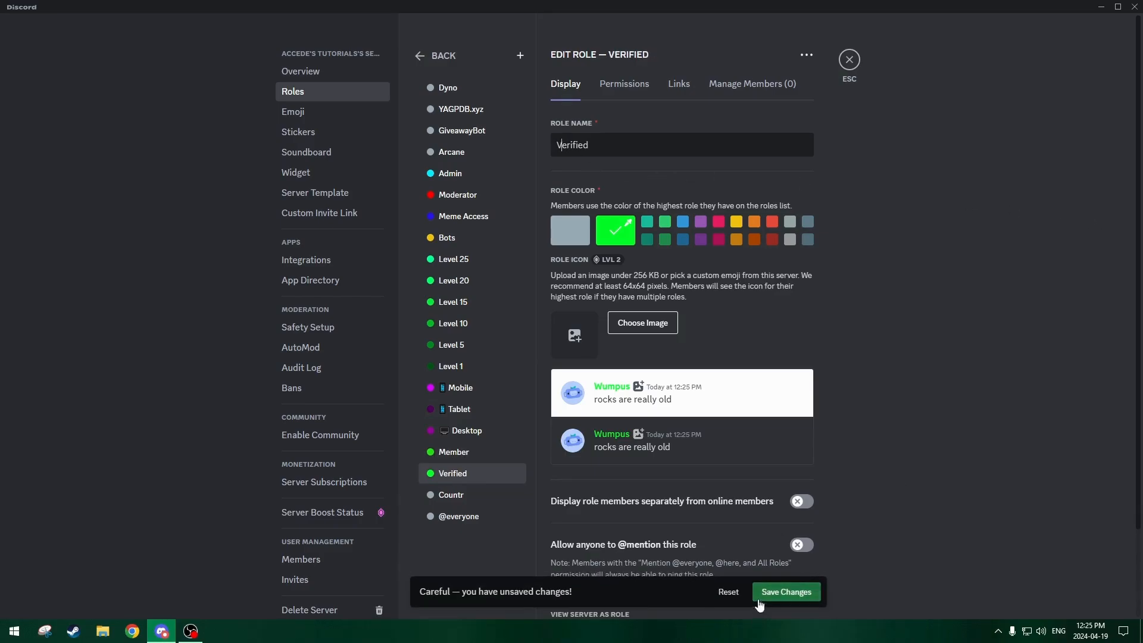
click(759, 600)
- Review the Verified role's display options and permissions, and leave the server settings
scroll(610, 467, down, 1)
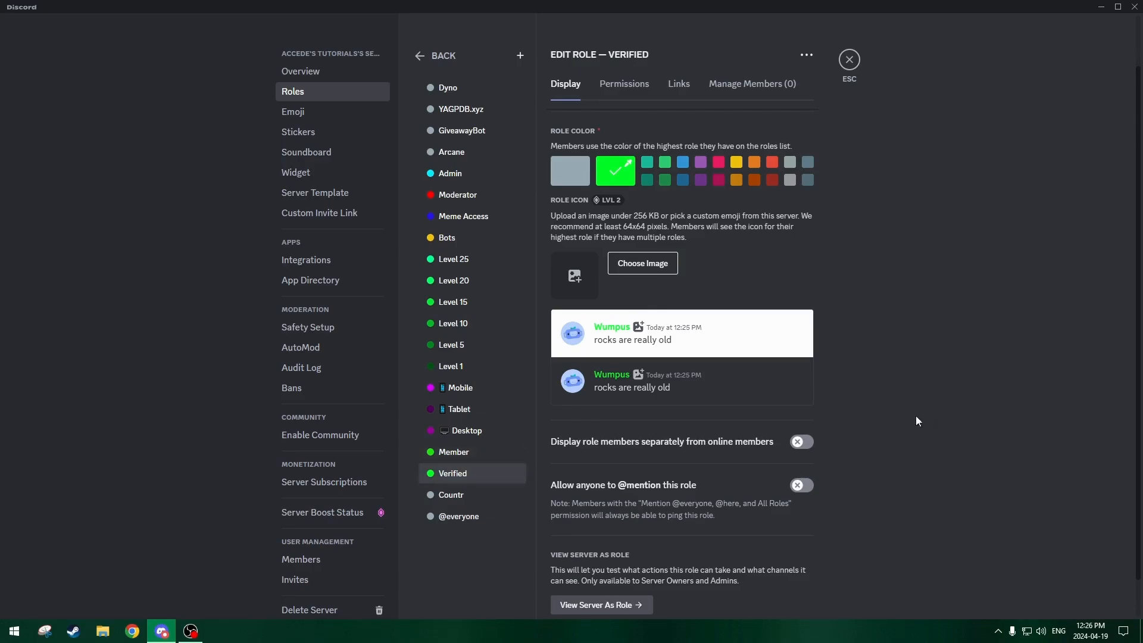
scroll(862, 321, up, 2)
scroll(858, 322, down, 2)
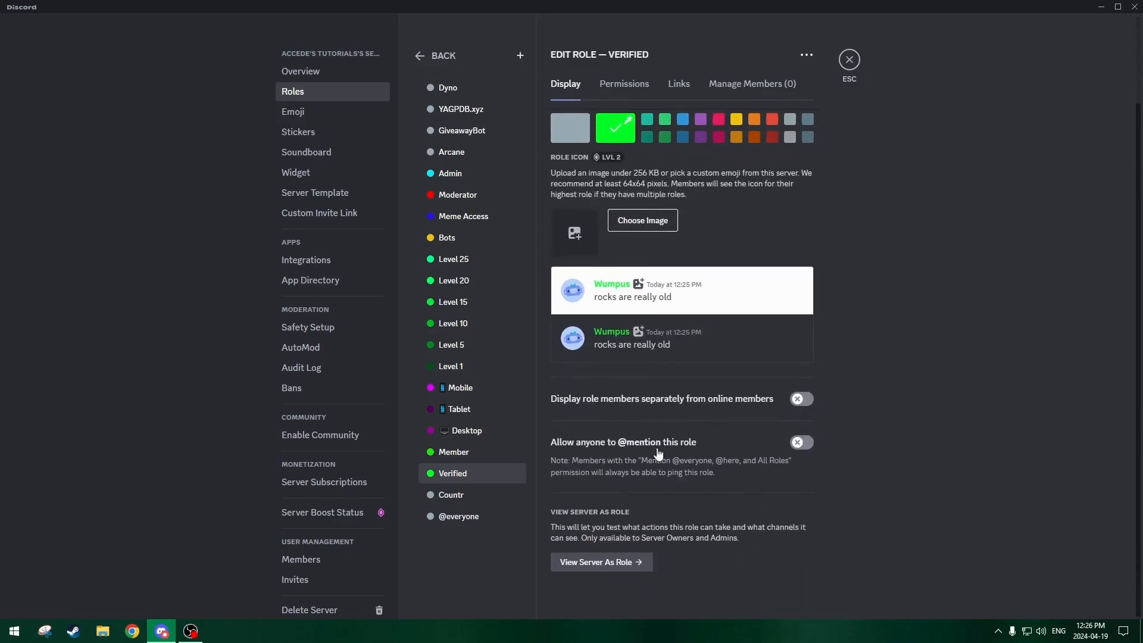
scroll(823, 295, up, 3)
click(624, 83)
scroll(776, 277, down, 1)
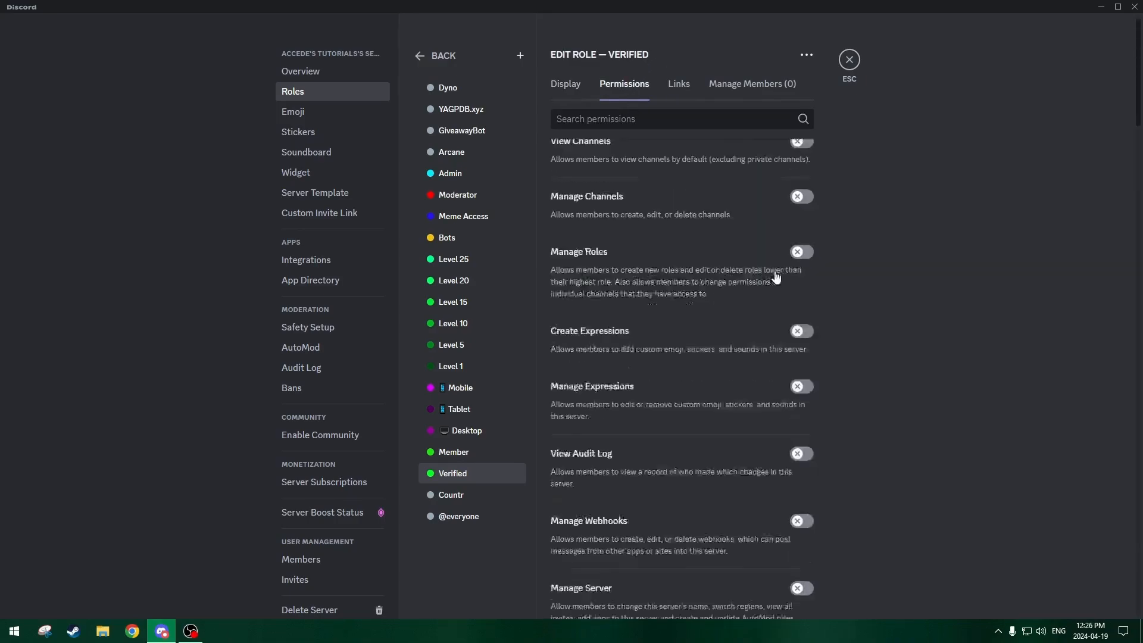
scroll(835, 267, down, 20)
scroll(866, 250, up, 20)
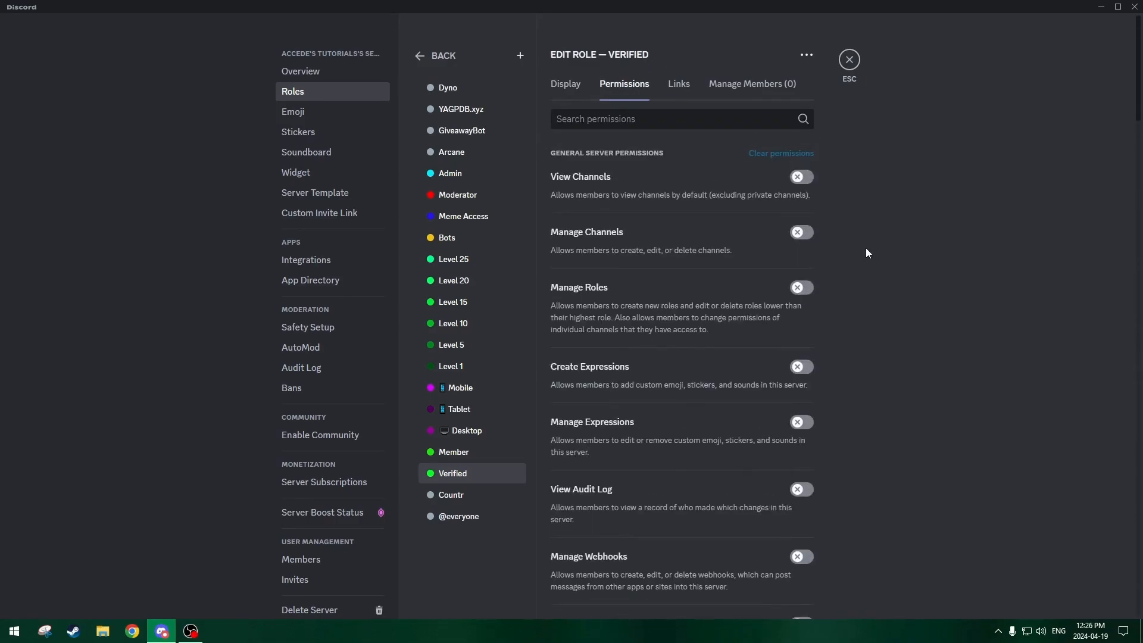
click(565, 83)
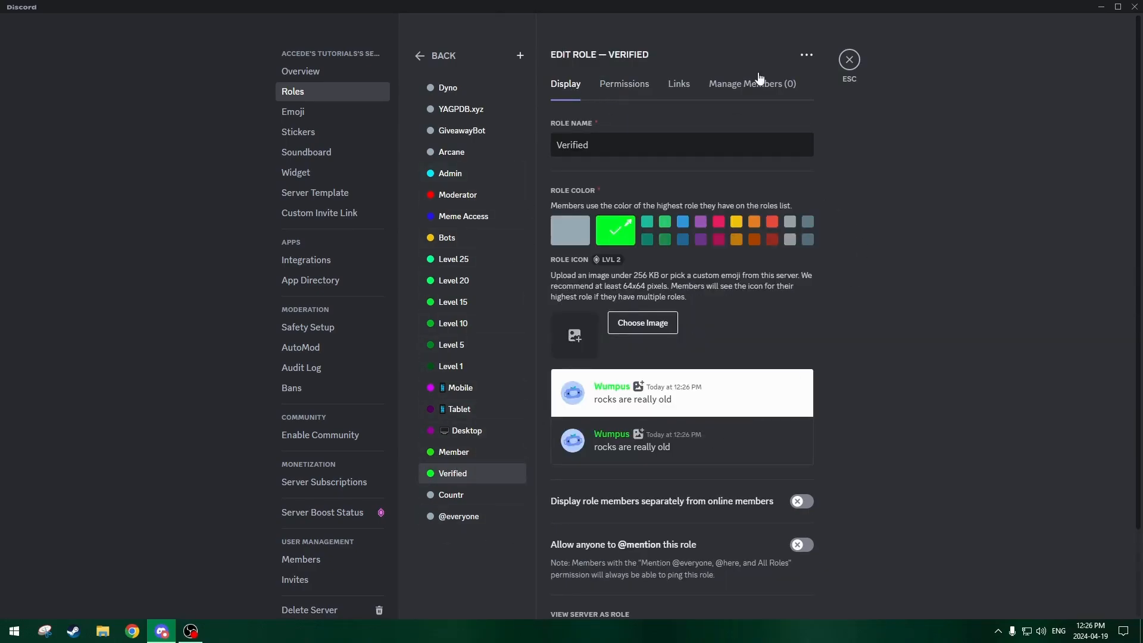
click(848, 60)
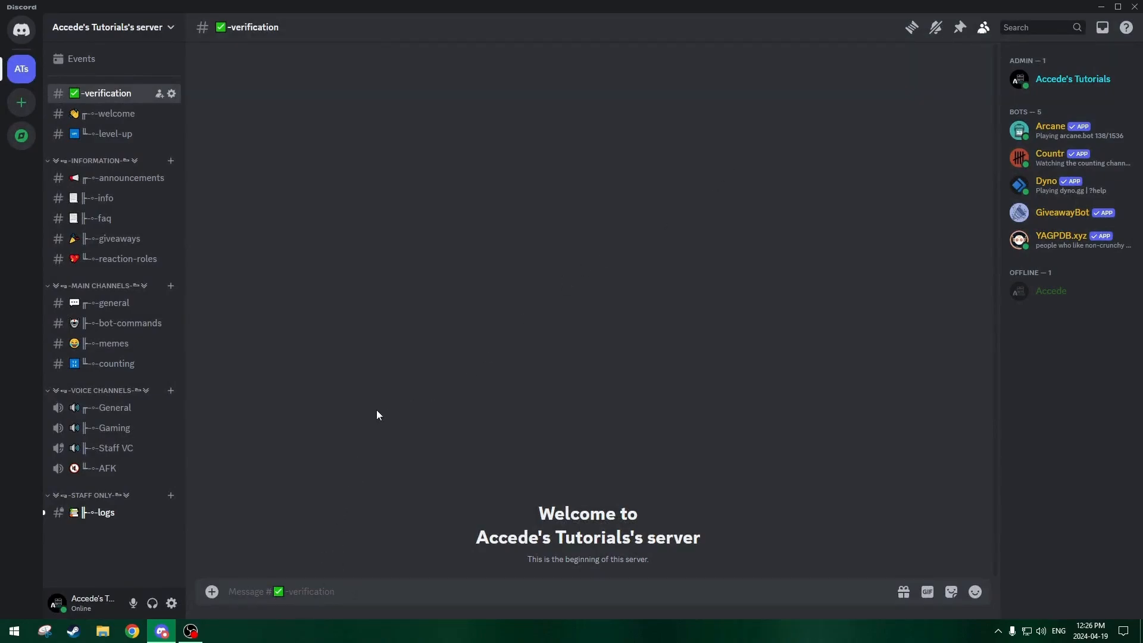
- Find the YAGPDB link among the oldest messages in the general channel and open the yagpdb.xyz website
click(107, 303)
scroll(629, 286, up, 10)
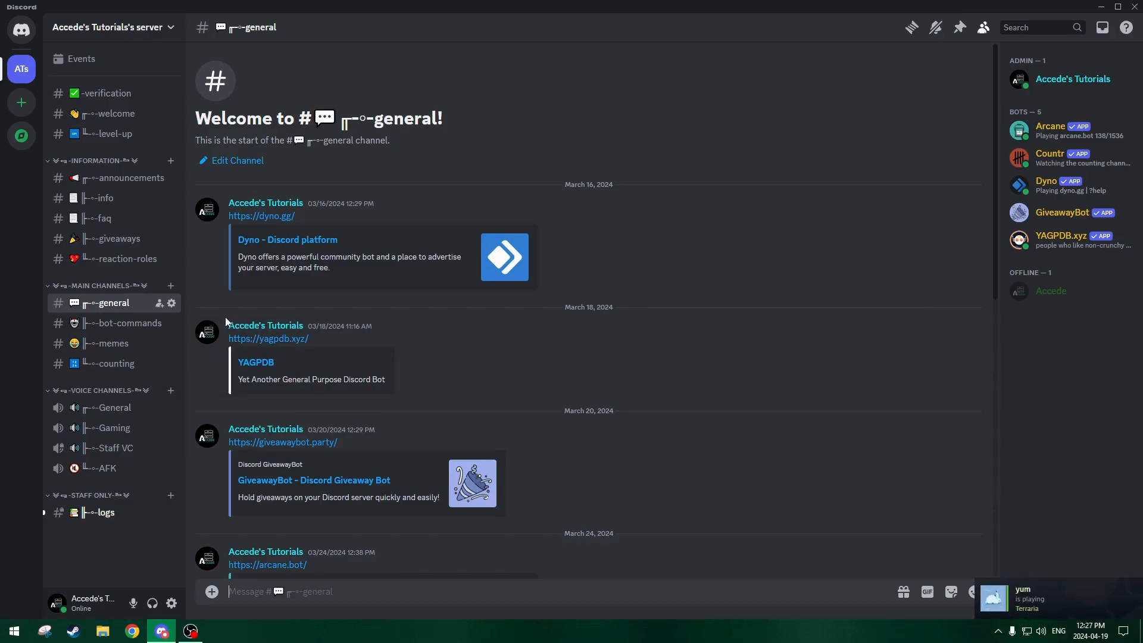
drag(315, 339, 223, 310)
click(391, 328)
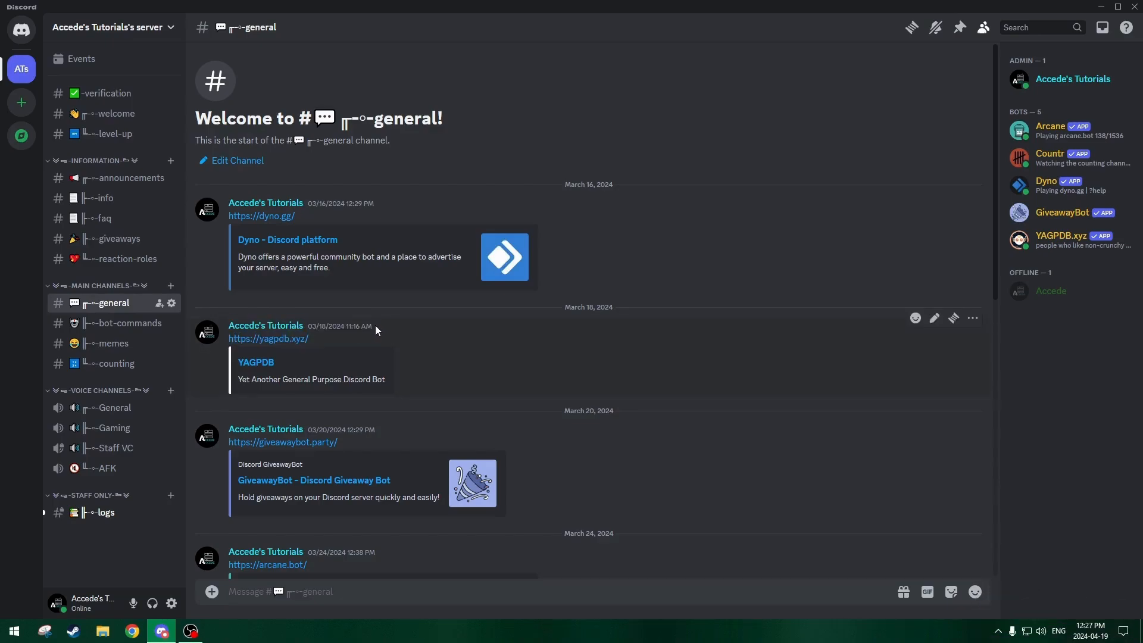
drag(333, 340, 233, 318)
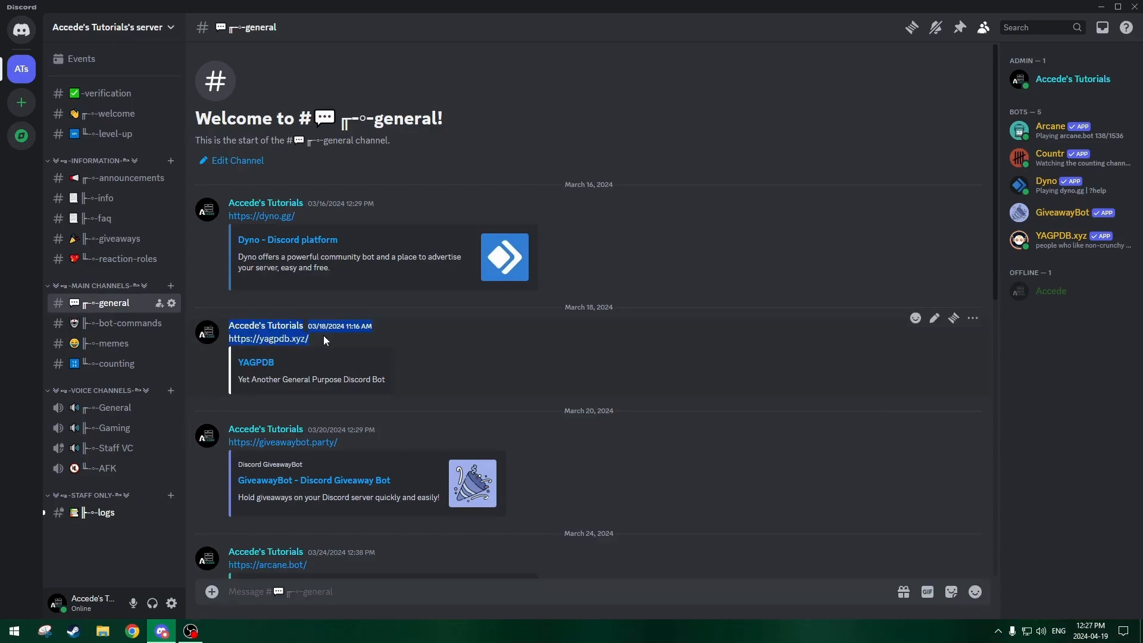
click(328, 337)
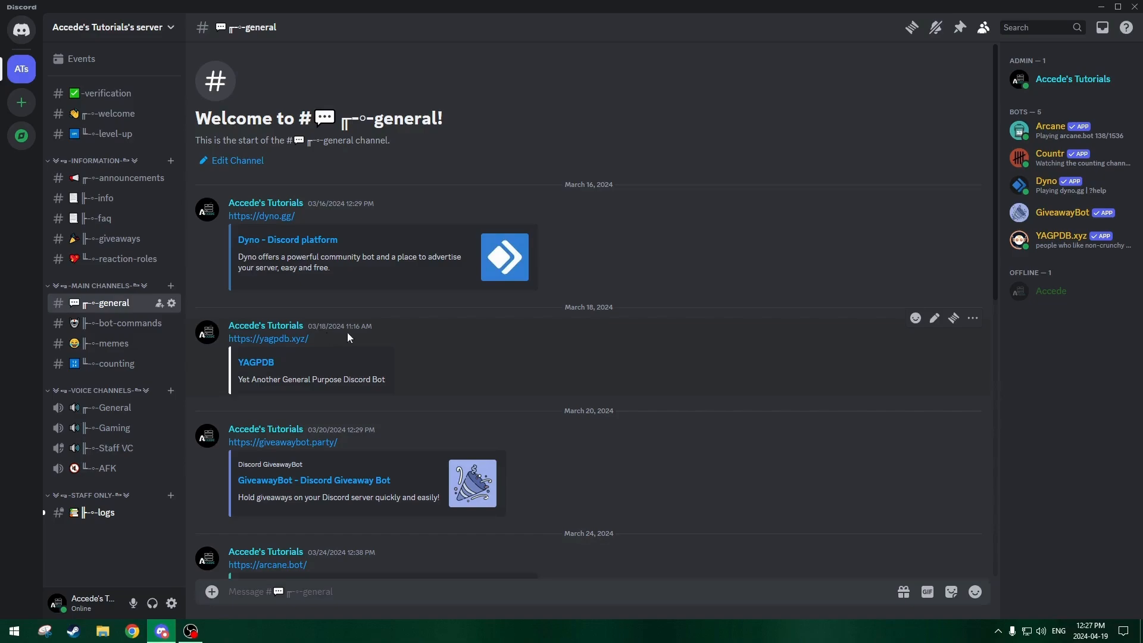
click(271, 339)
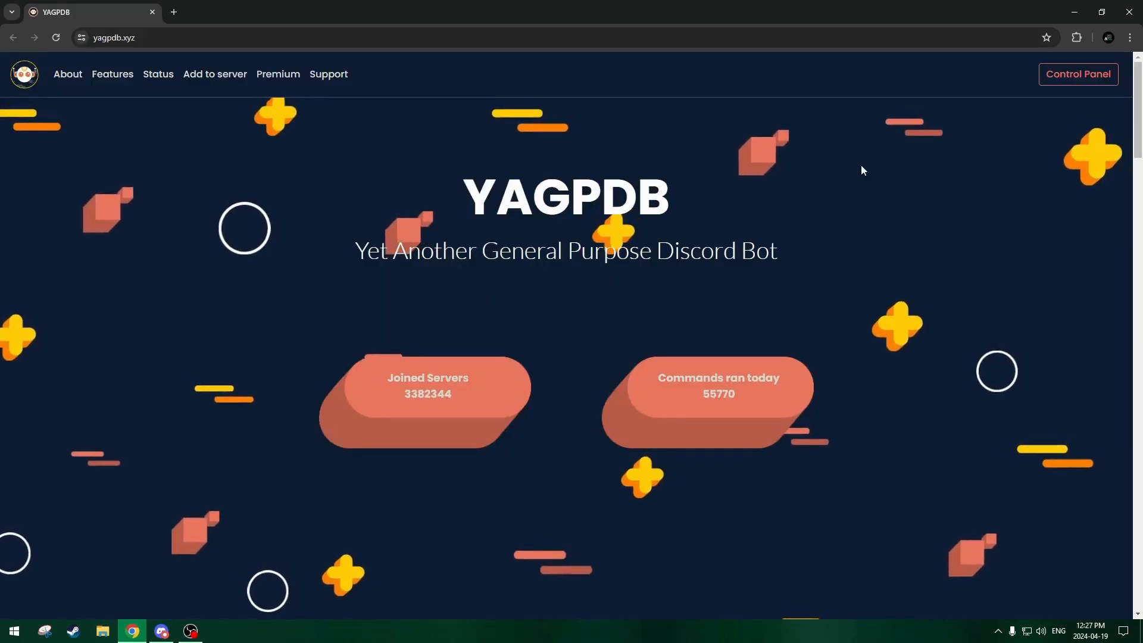
- Log in to the YAGPDB control panel with Discord, authorize its access, and select the tutorial server to manage
click(1087, 79)
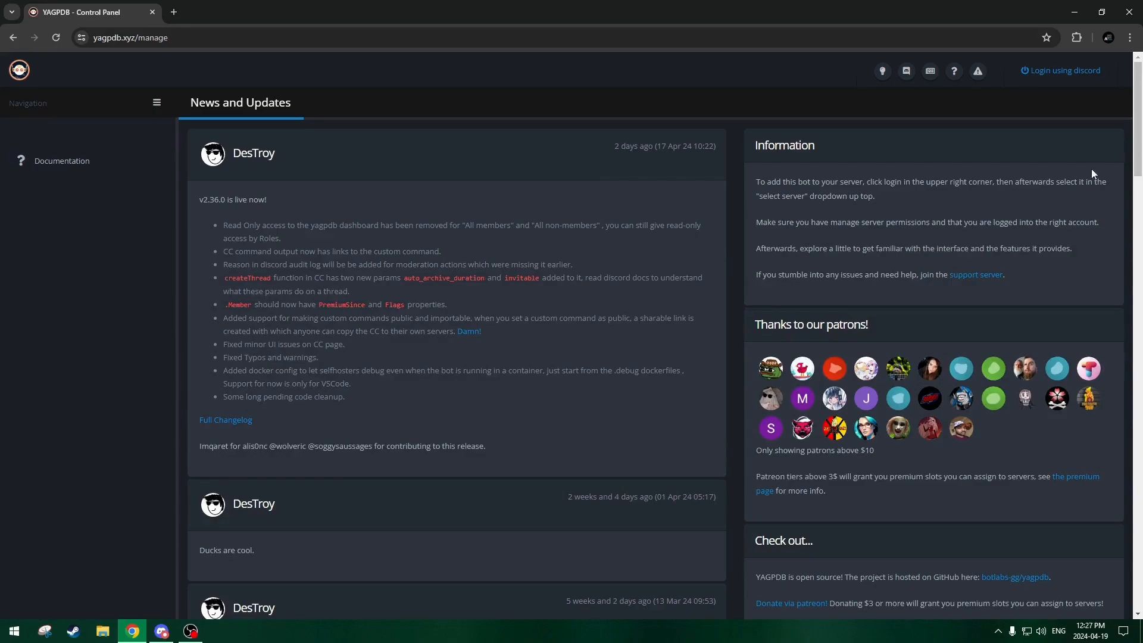
click(1065, 70)
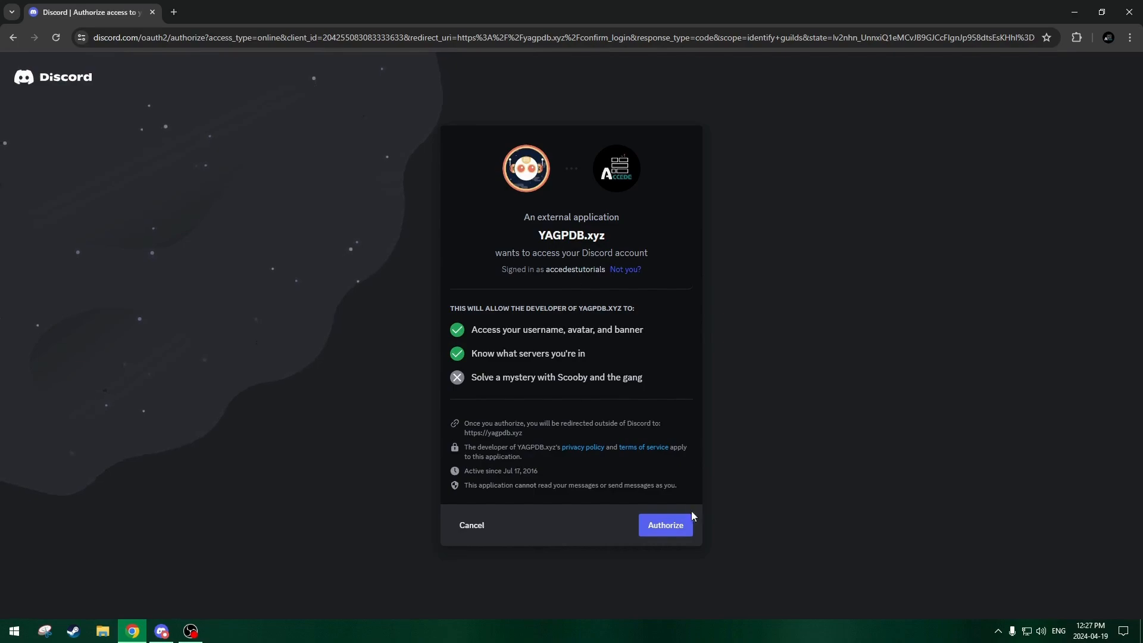
click(677, 526)
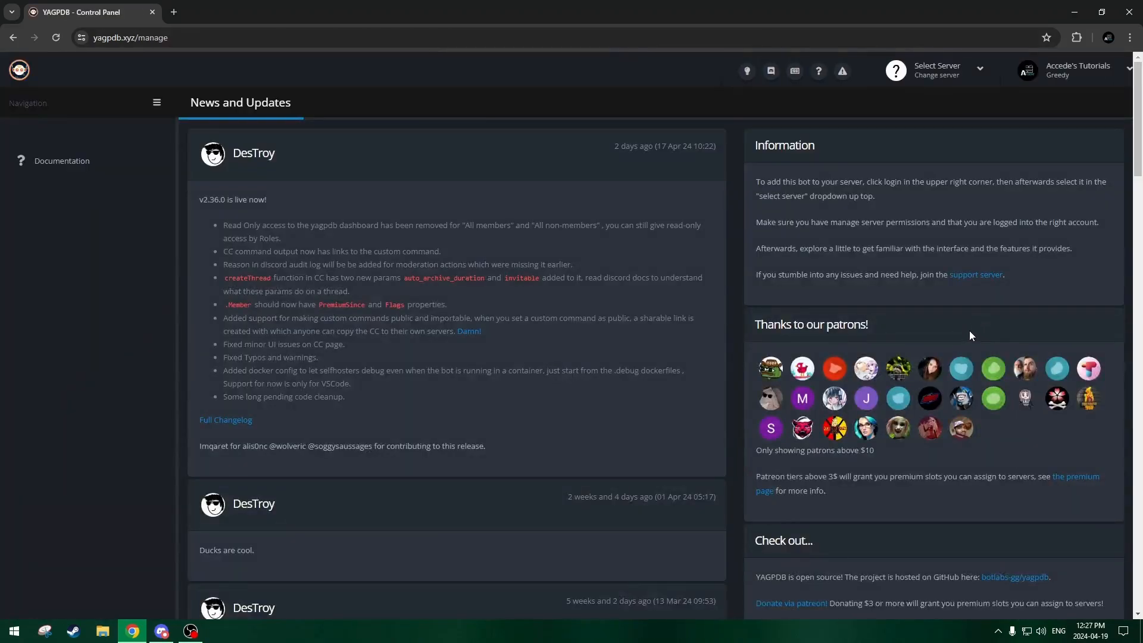
click(963, 72)
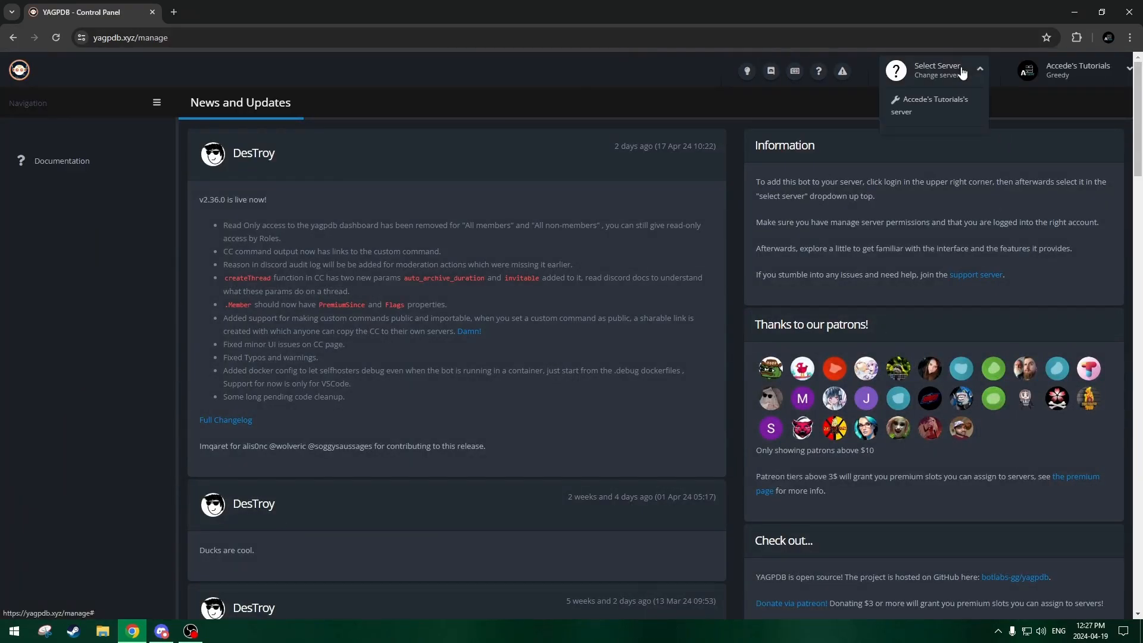
click(953, 113)
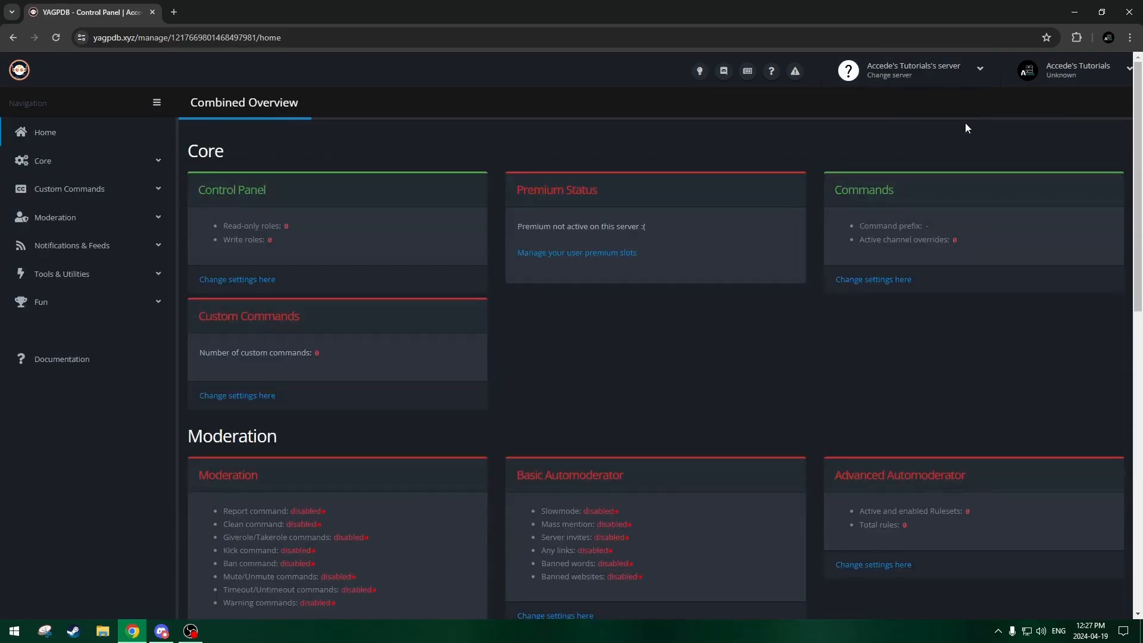
- Open the server's role commands settings and review the existing What is your device? group
click(157, 256)
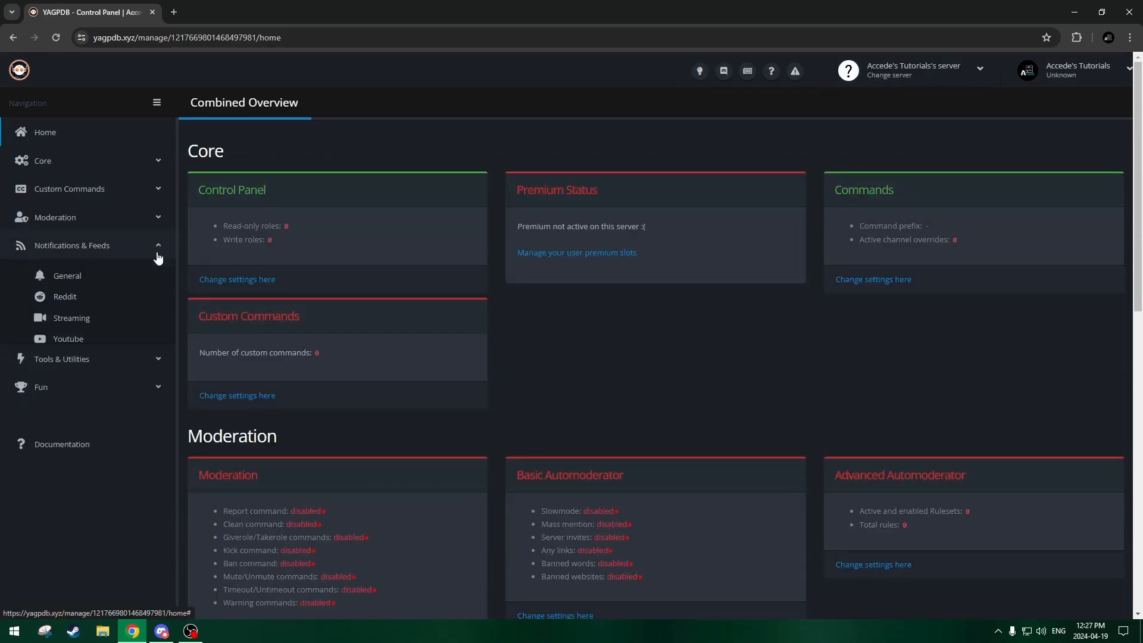
click(158, 256)
click(160, 277)
click(97, 331)
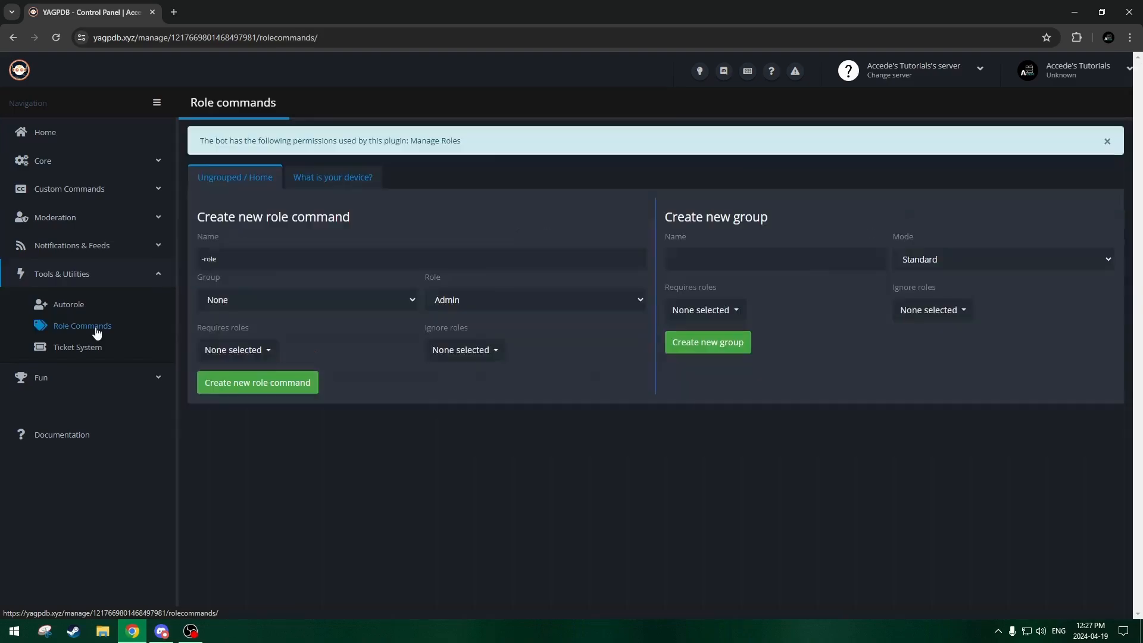
click(368, 178)
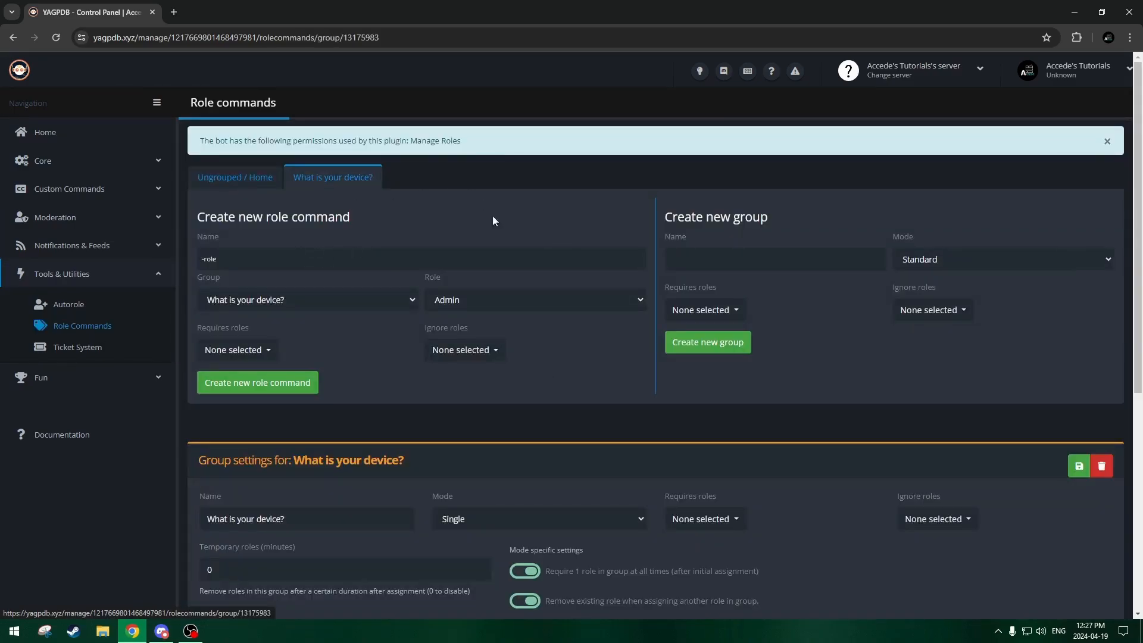
scroll(487, 281, down, 5)
scroll(419, 248, up, 5)
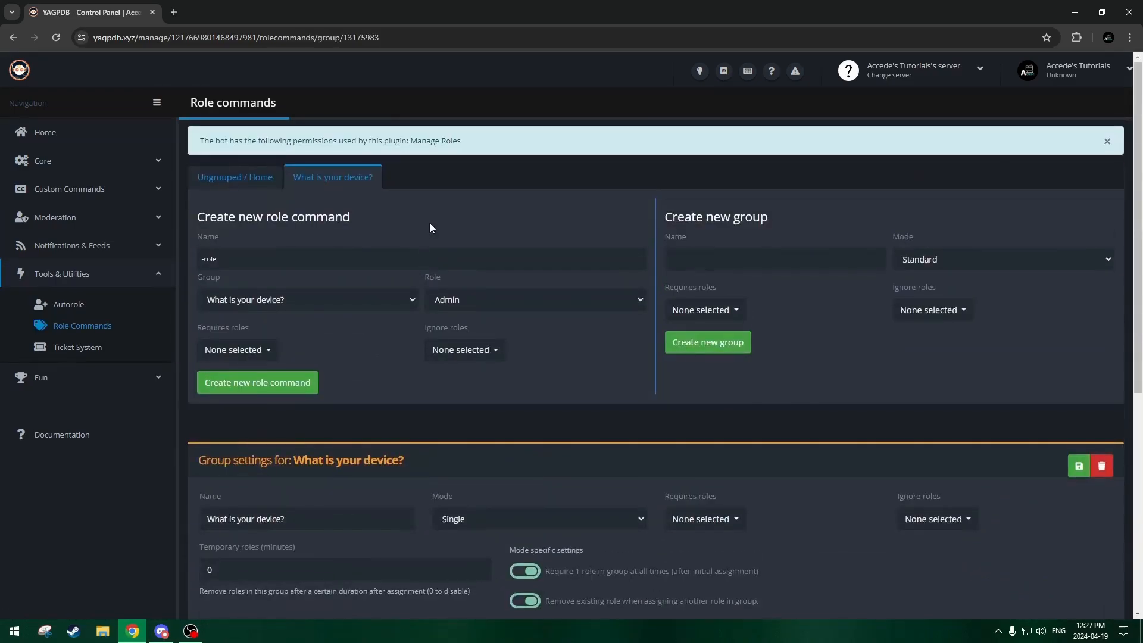
click(266, 182)
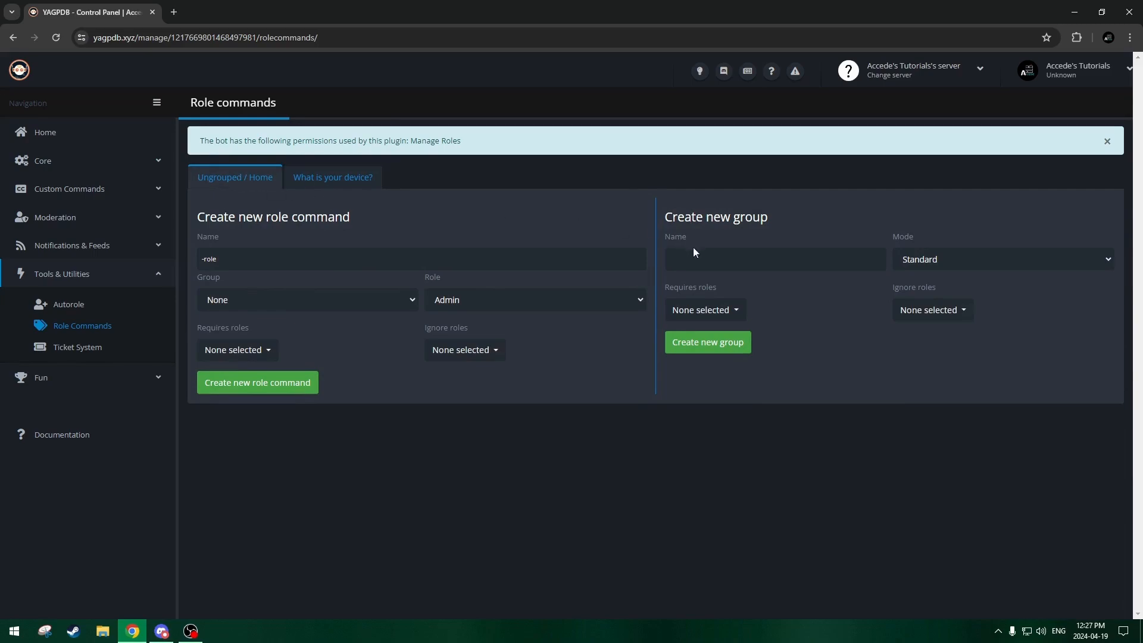
- Create a new role command group named Verified in Single mode
click(726, 258)
text(Veriri)
key(BackSpace)
text(fied)
click(944, 257)
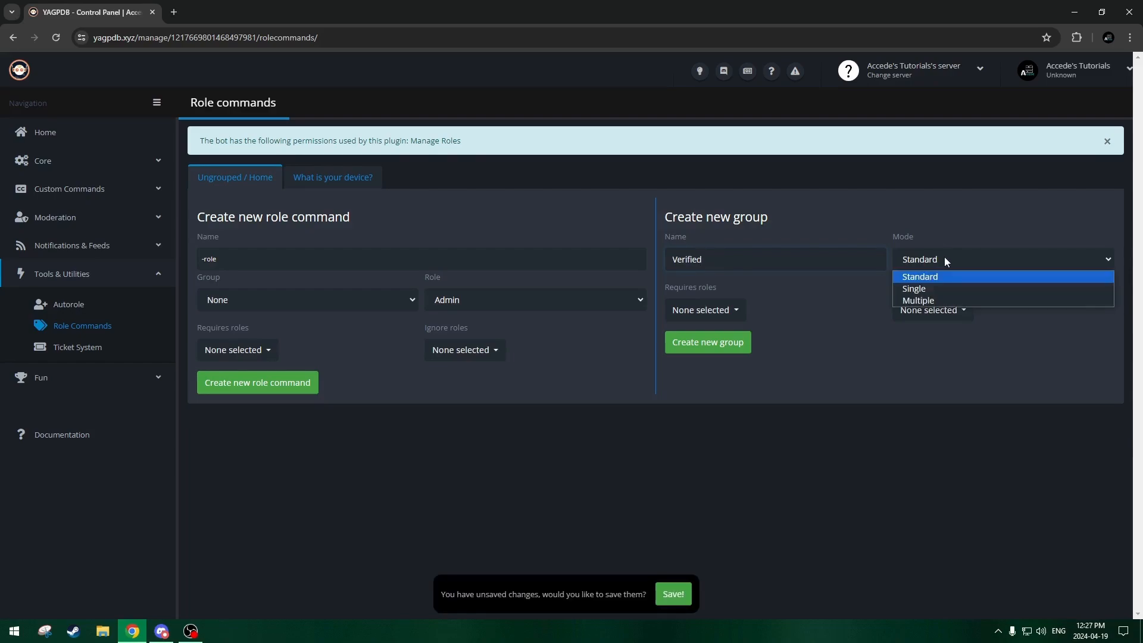
click(923, 290)
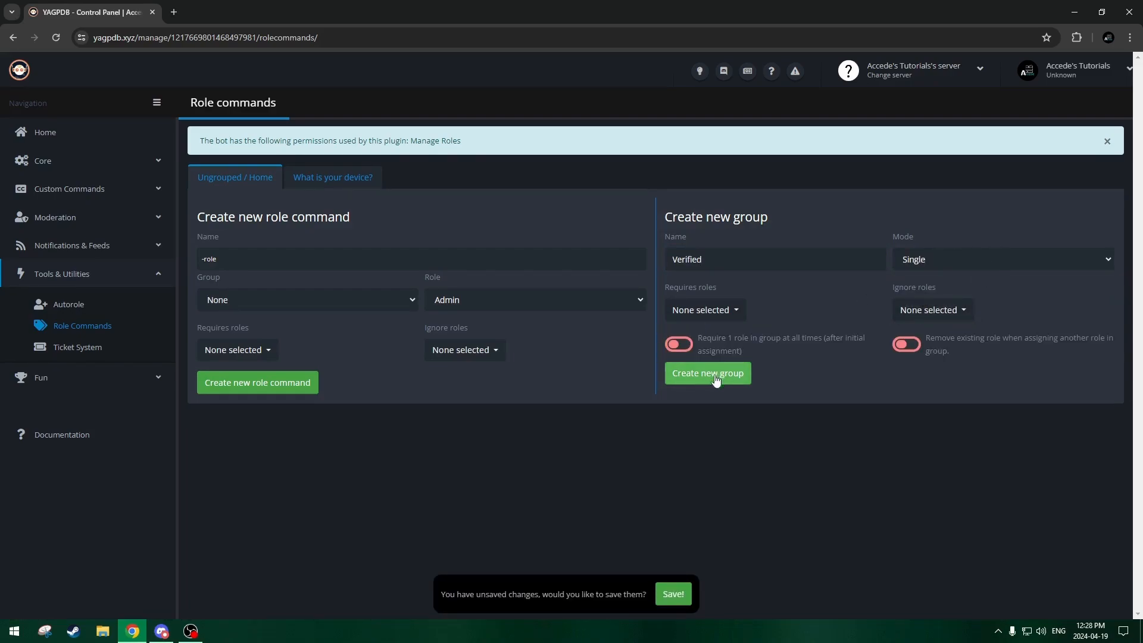
click(672, 594)
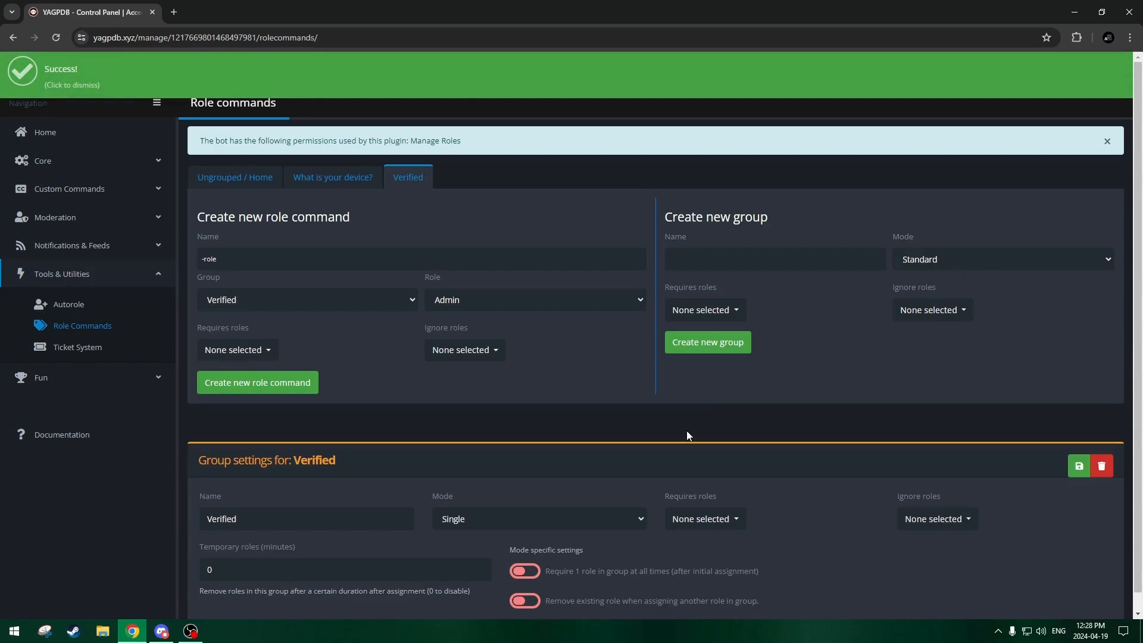
- Make the Verified group require 1 role at all times after initial assignment, and save it
scroll(687, 435, down, 1)
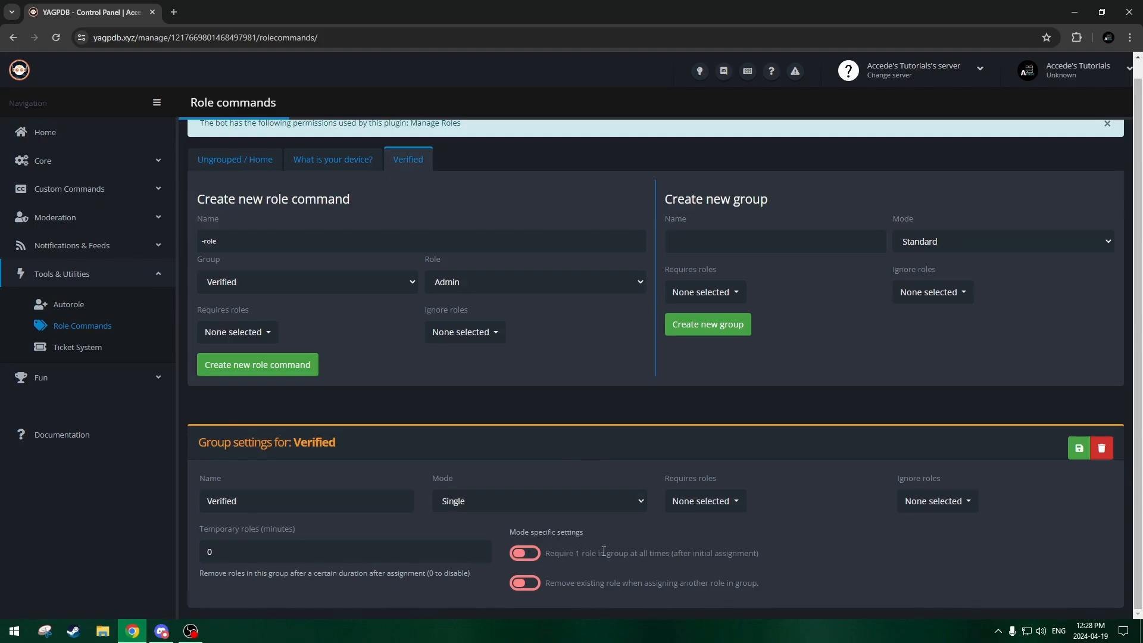
click(532, 554)
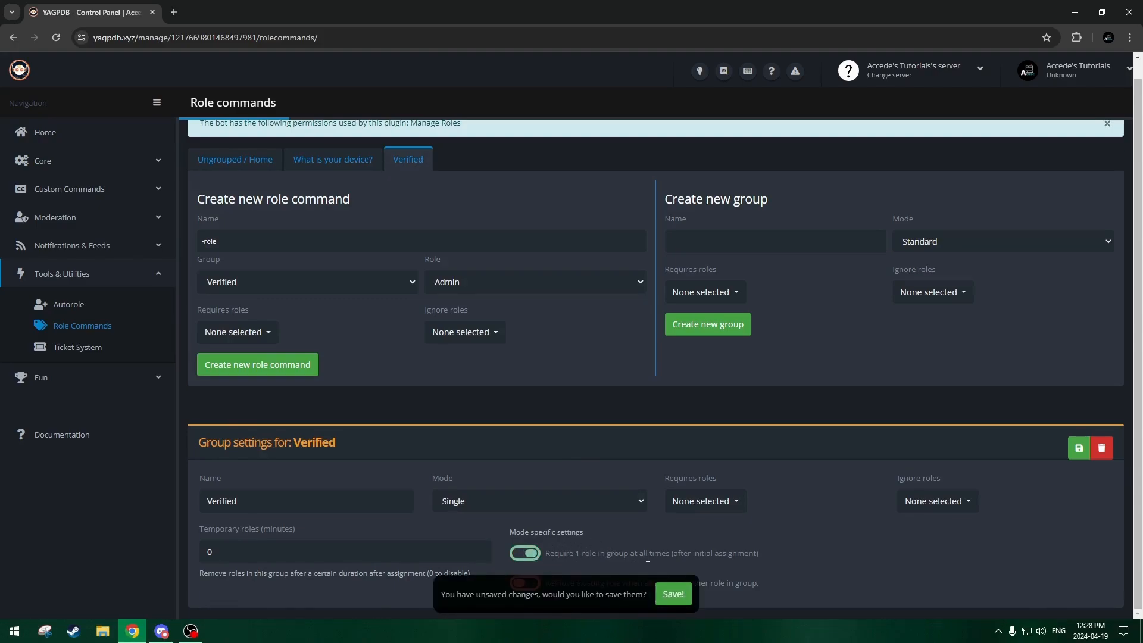
click(673, 594)
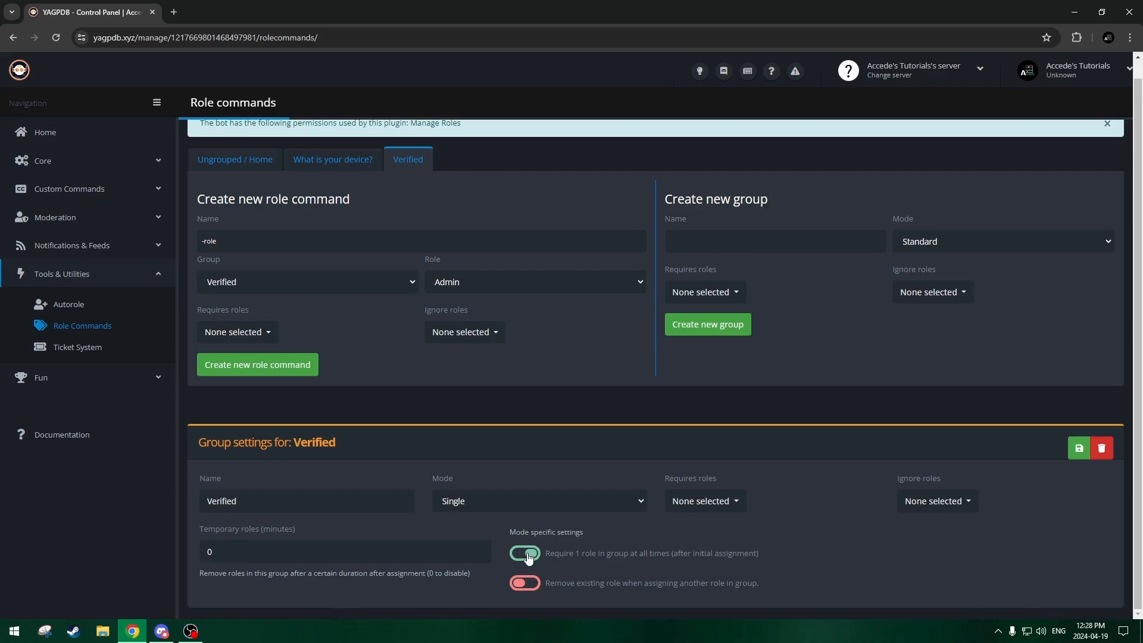
- Create a role command named Verified in the Verified group that assigns the Verified role, and check its entry
click(282, 240)
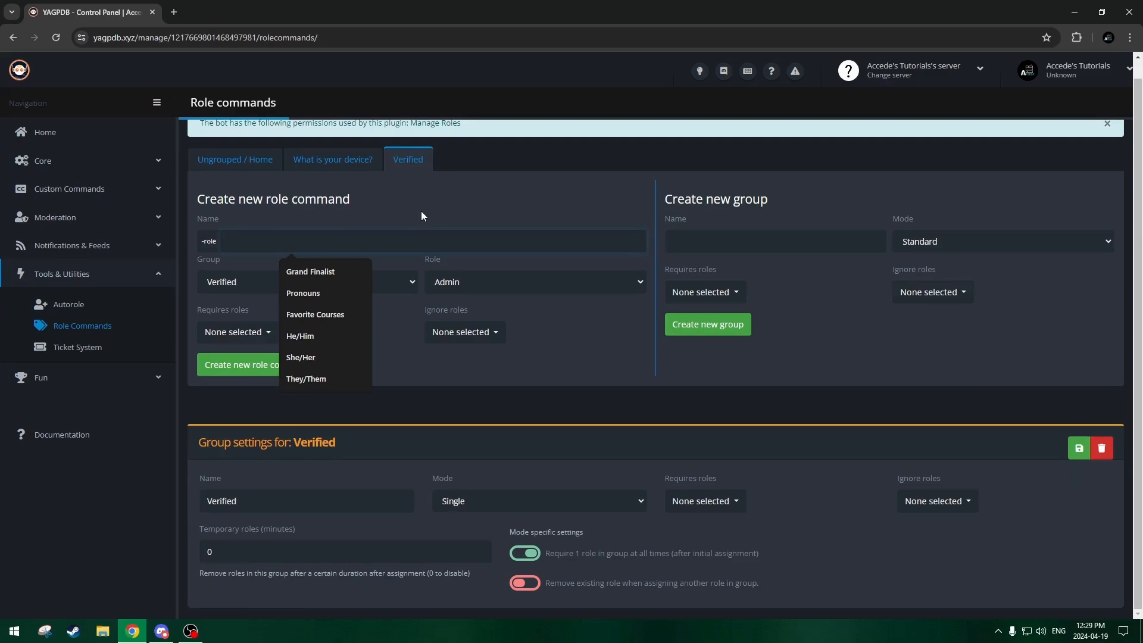
text(Verified)
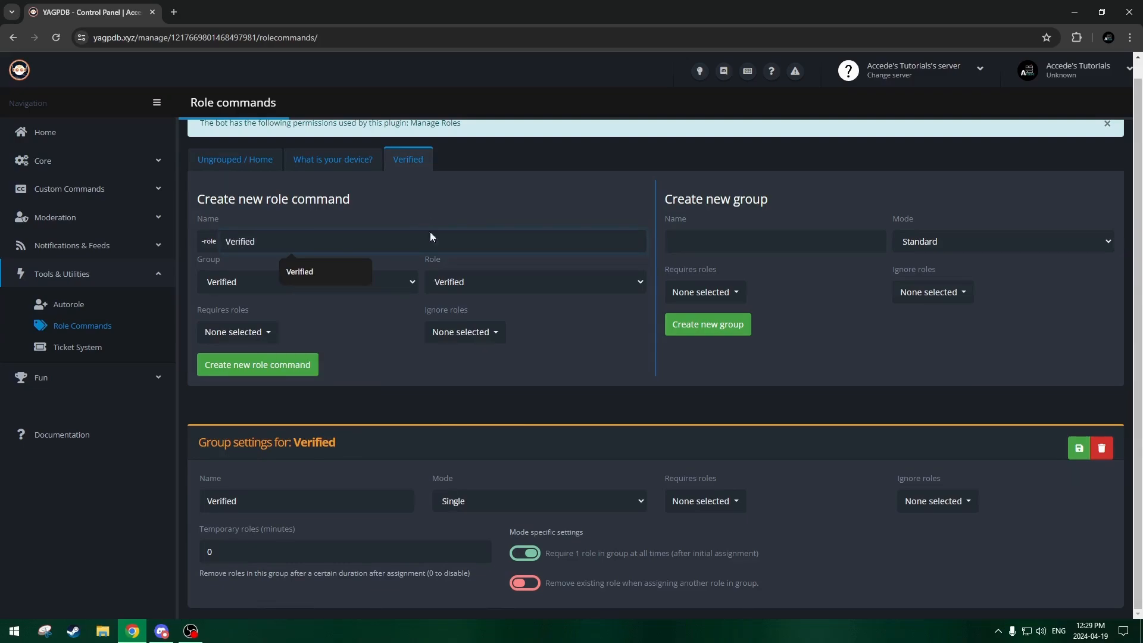
click(456, 281)
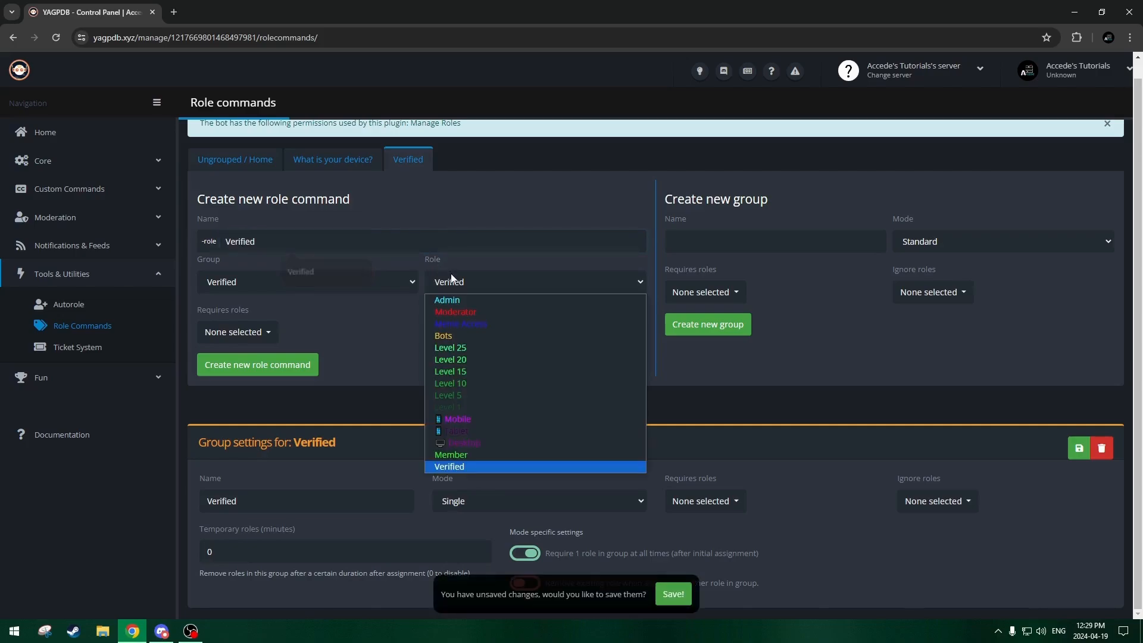
click(456, 466)
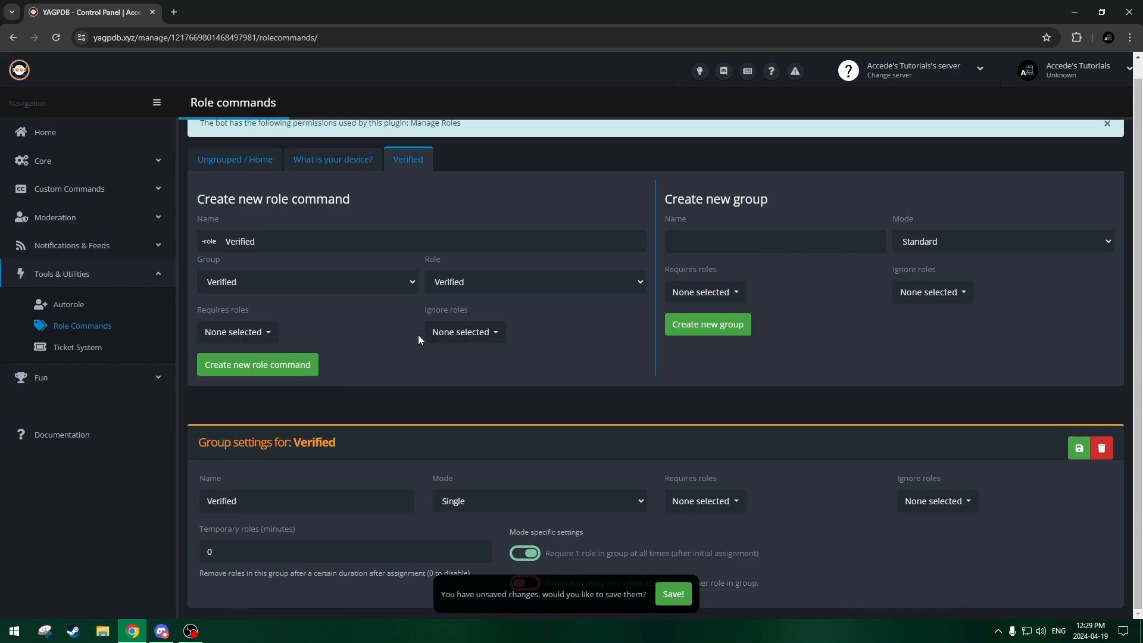
click(268, 365)
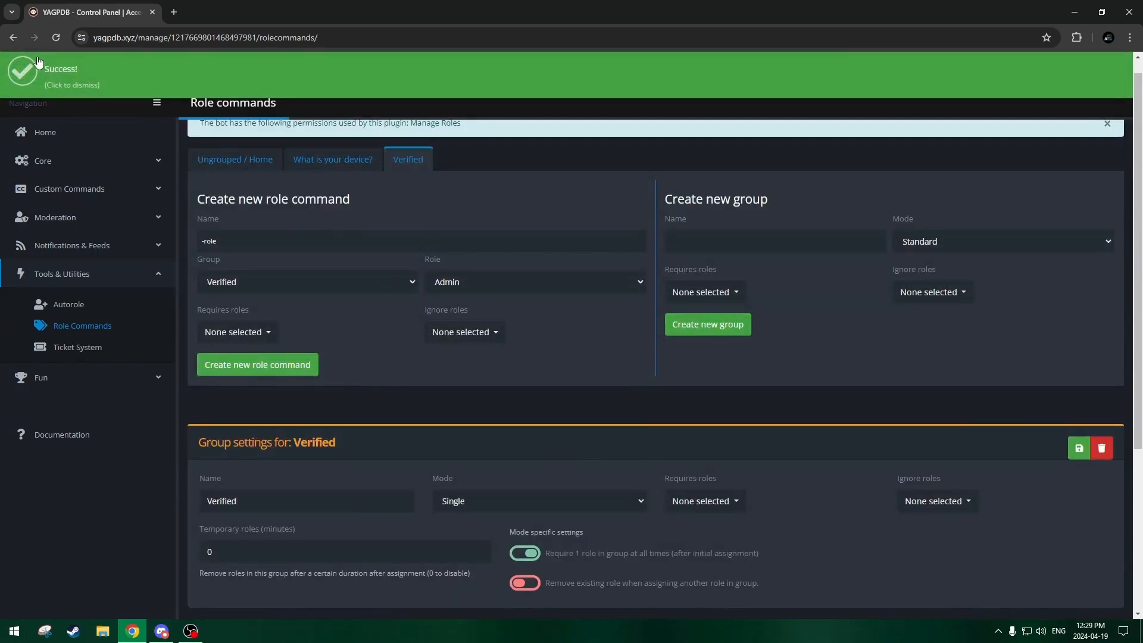
scroll(466, 298, down, 4)
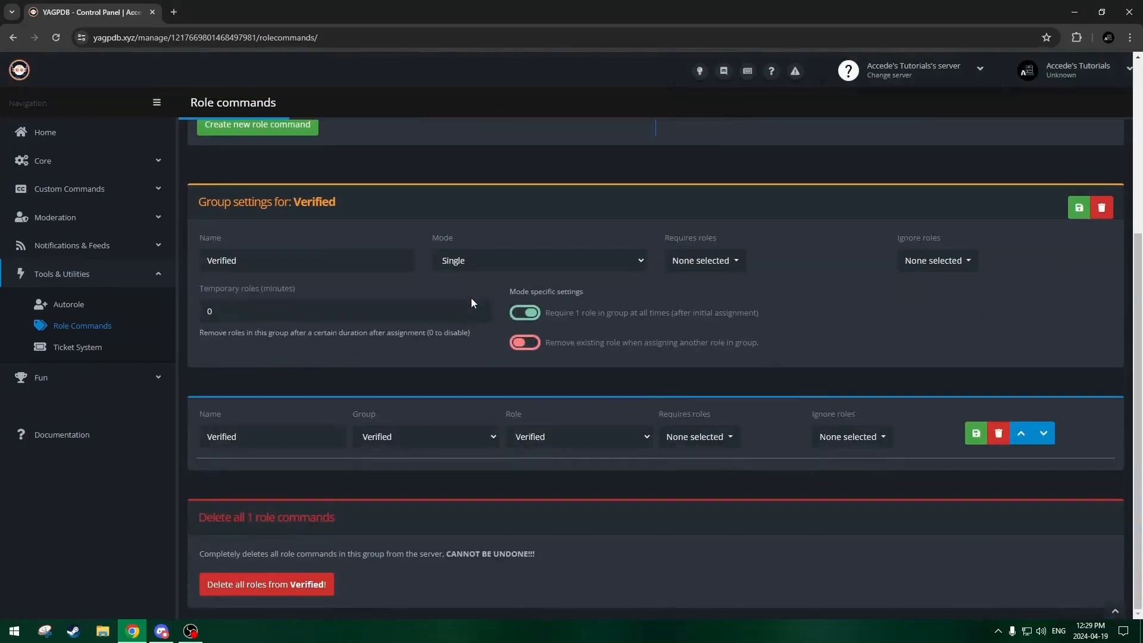
scroll(445, 400, up, 4)
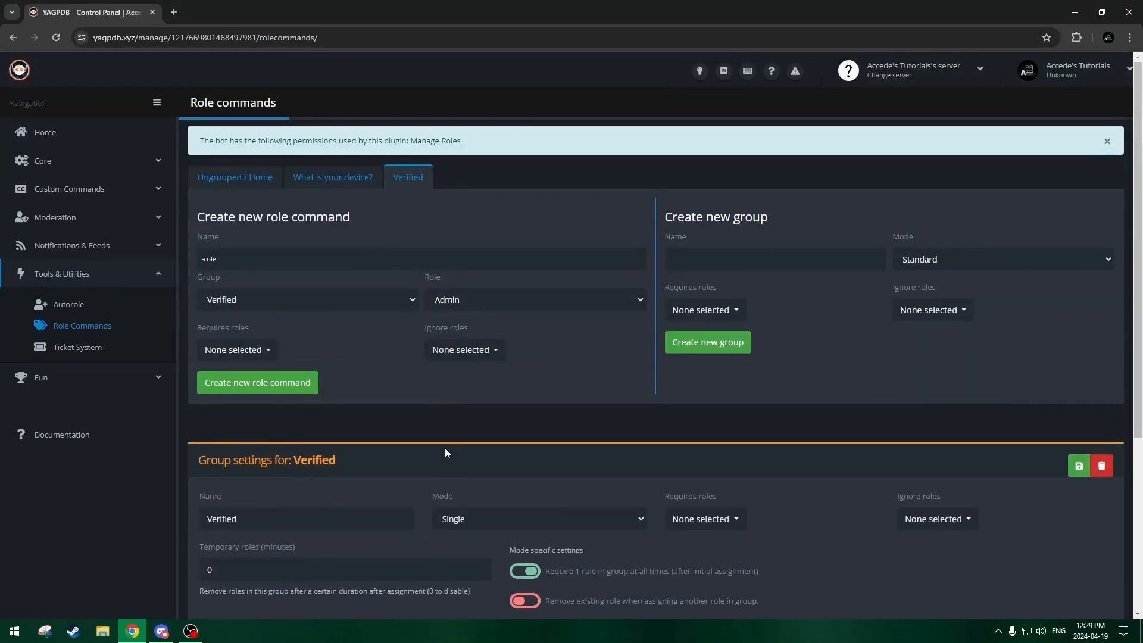
- Switch to Discord and run /rolemenu create for the Verified group in the verification channel
click(161, 631)
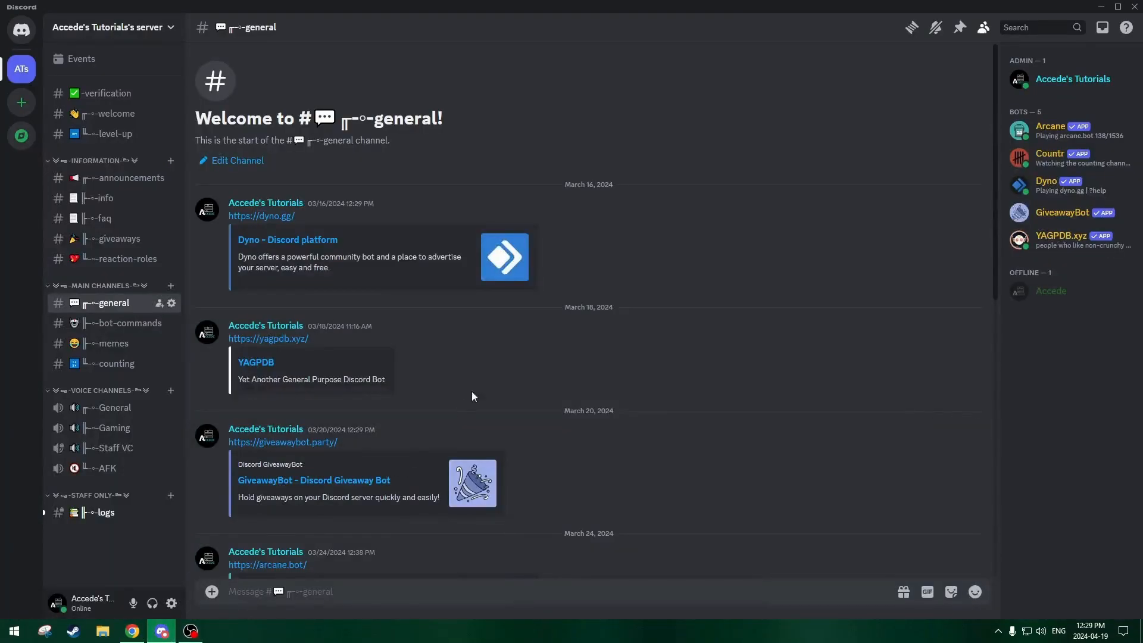
scroll(471, 391, down, 10)
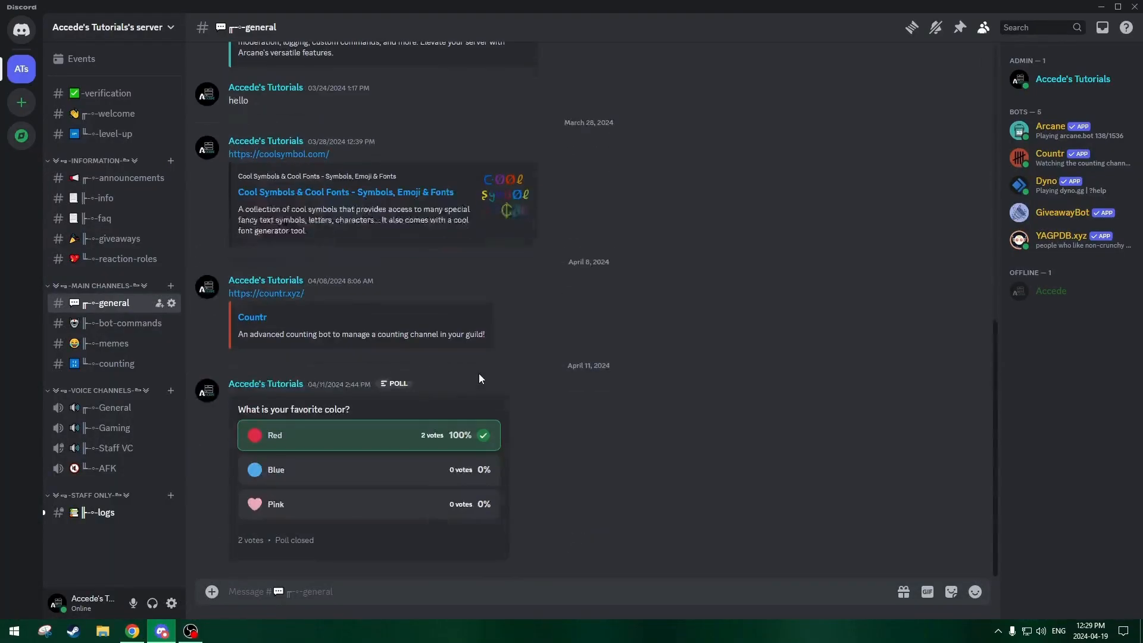
click(142, 97)
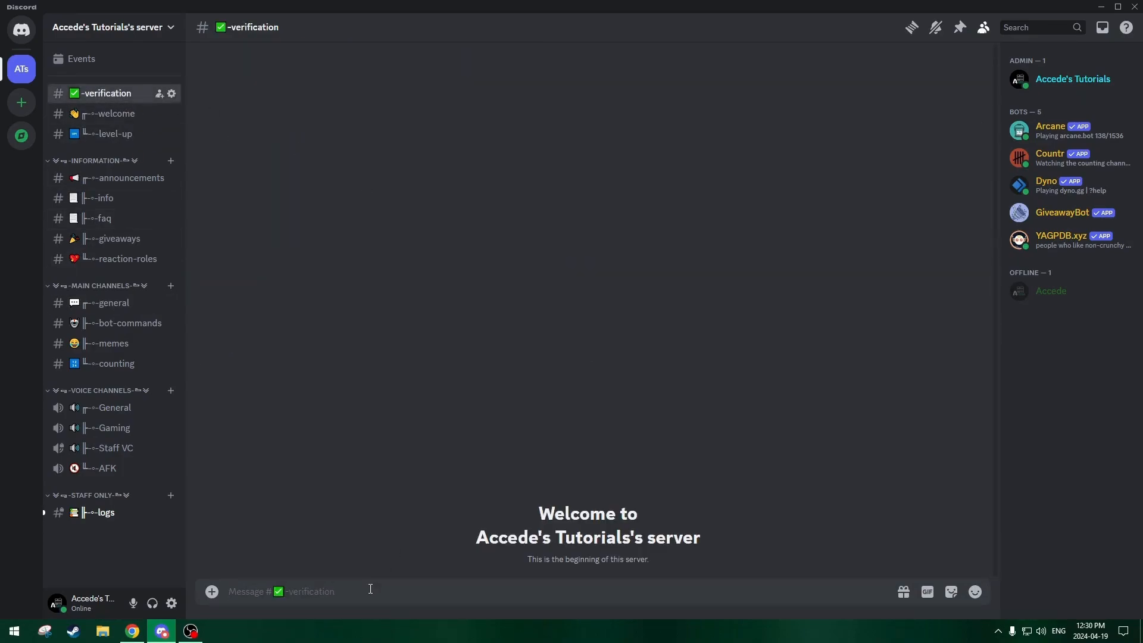
text(/)
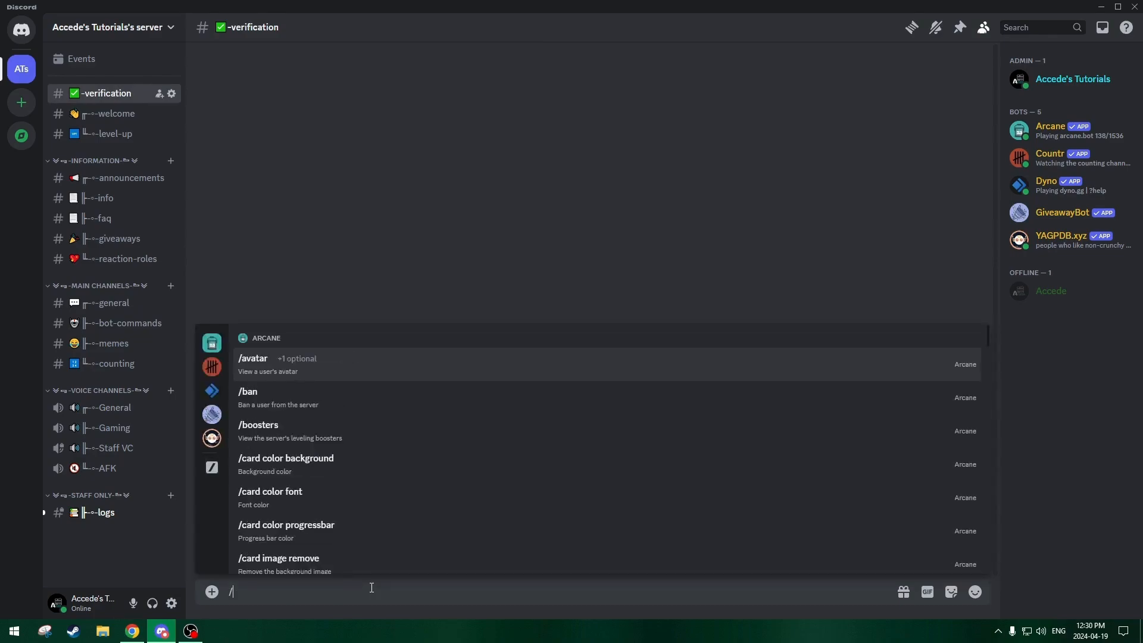
text(rolemenu)
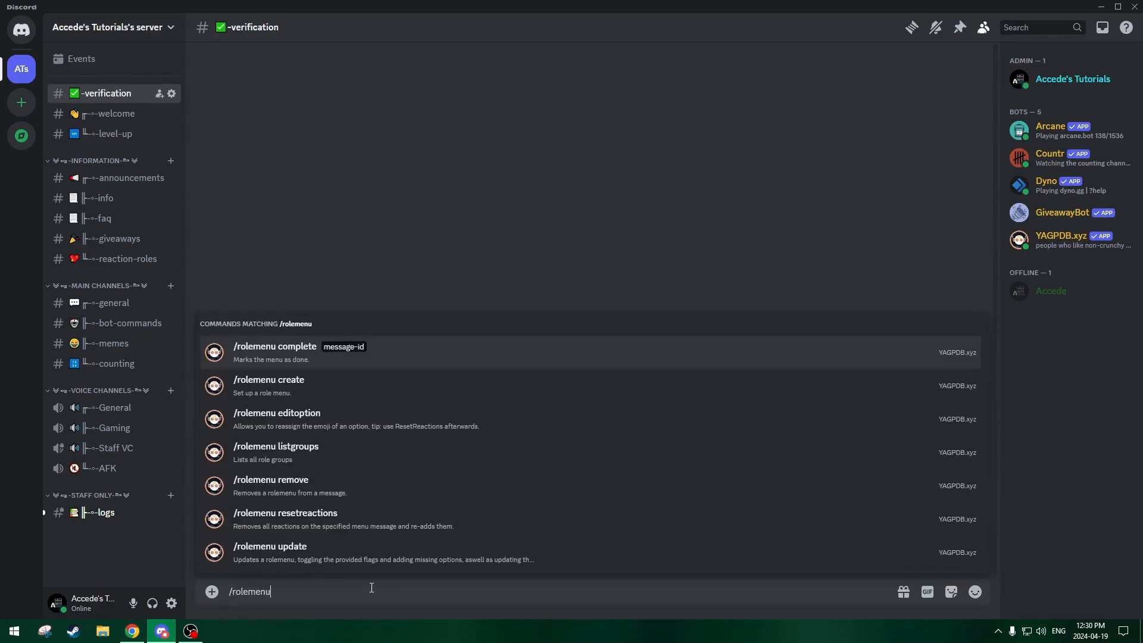
text( create)
key(Return)
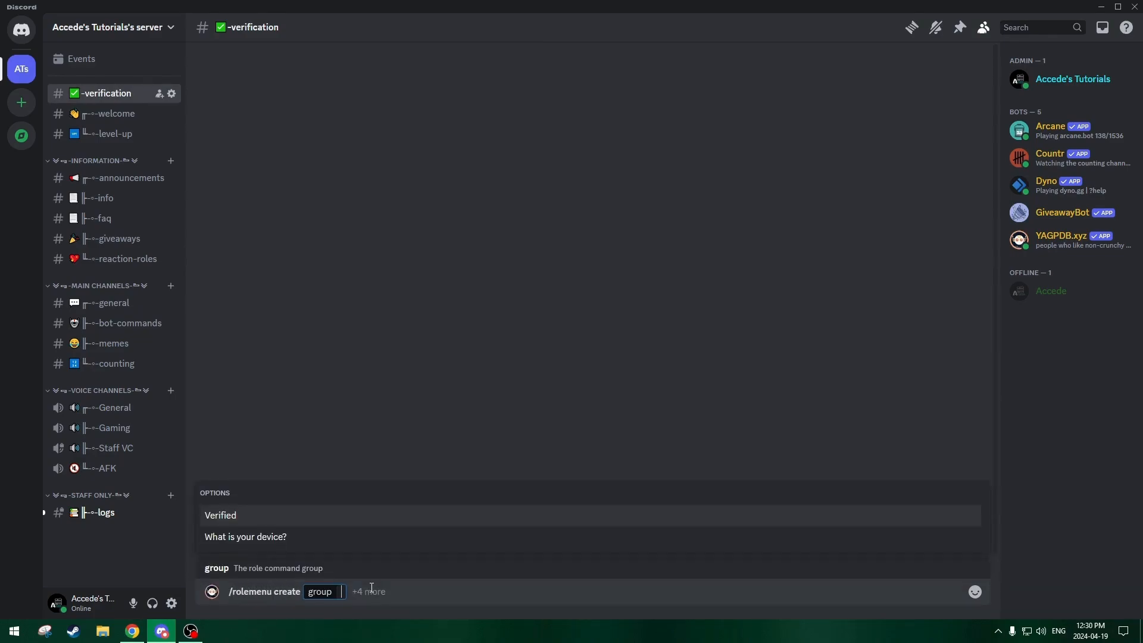
click(262, 517)
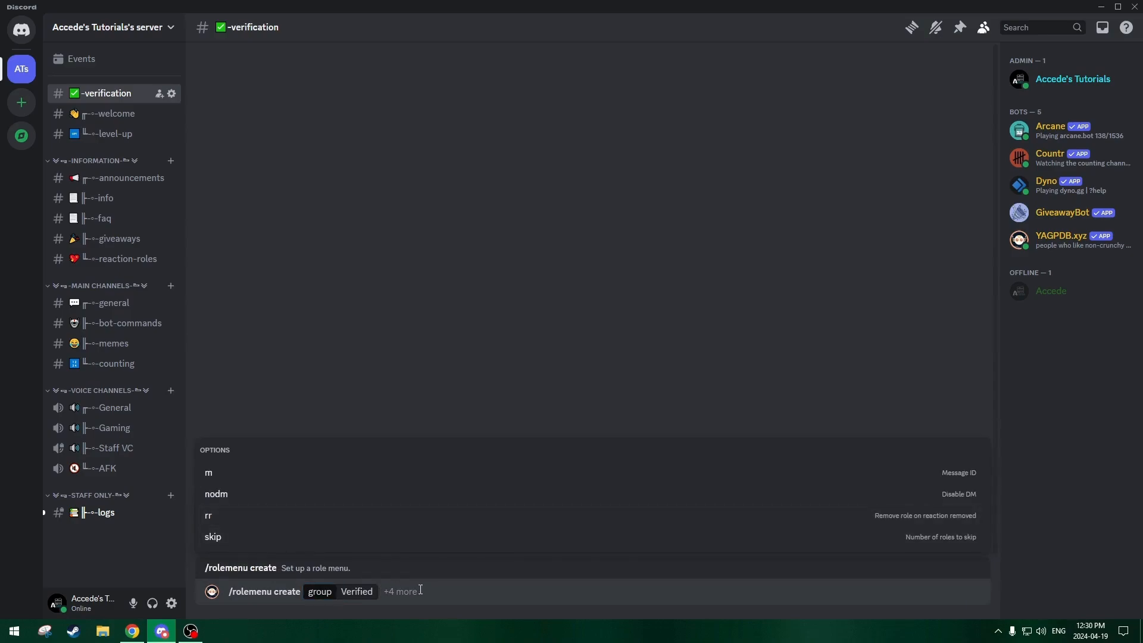
key(Return)
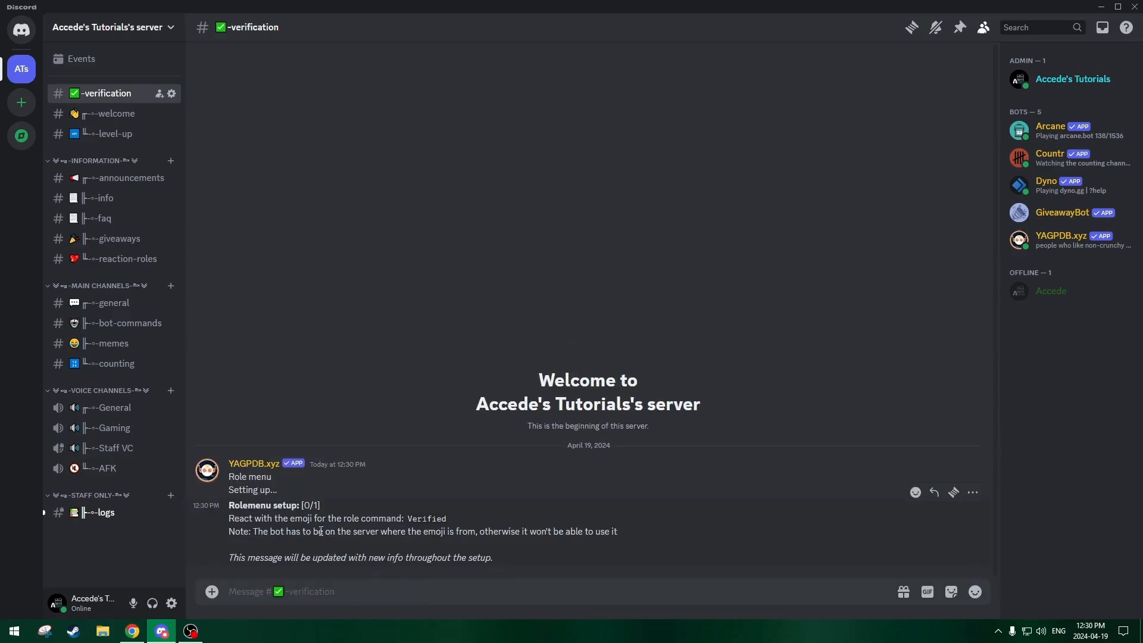
- React to the bot's role menu setup message with the green check mark emoji, and delete that setup message
click(916, 493)
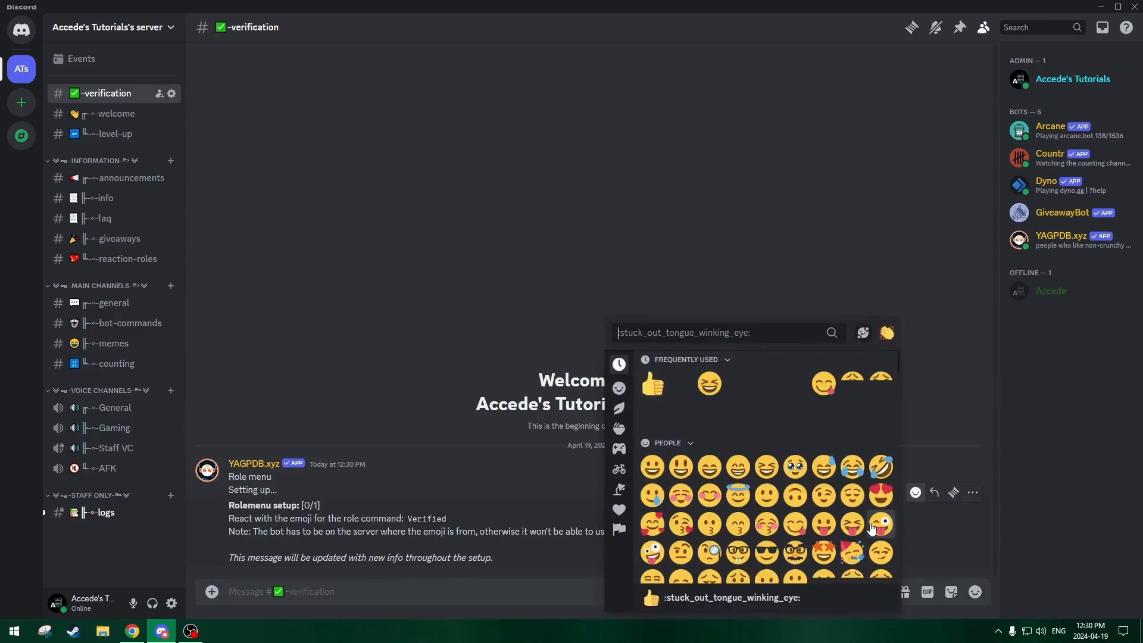
text(check)
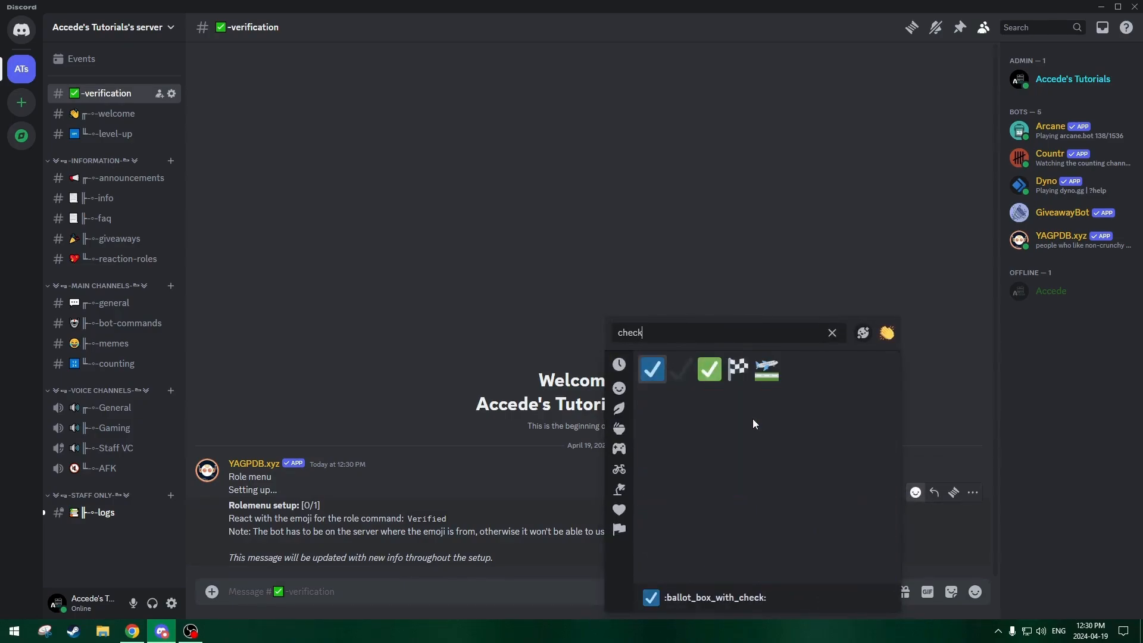
click(707, 370)
right_click(562, 514)
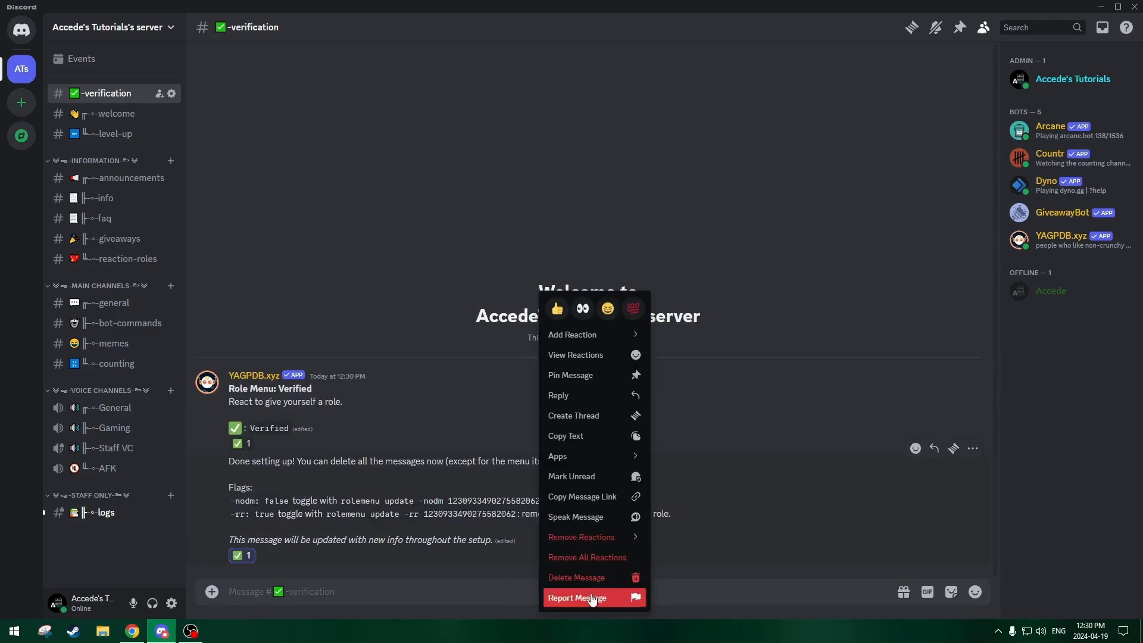
click(586, 596)
click(657, 465)
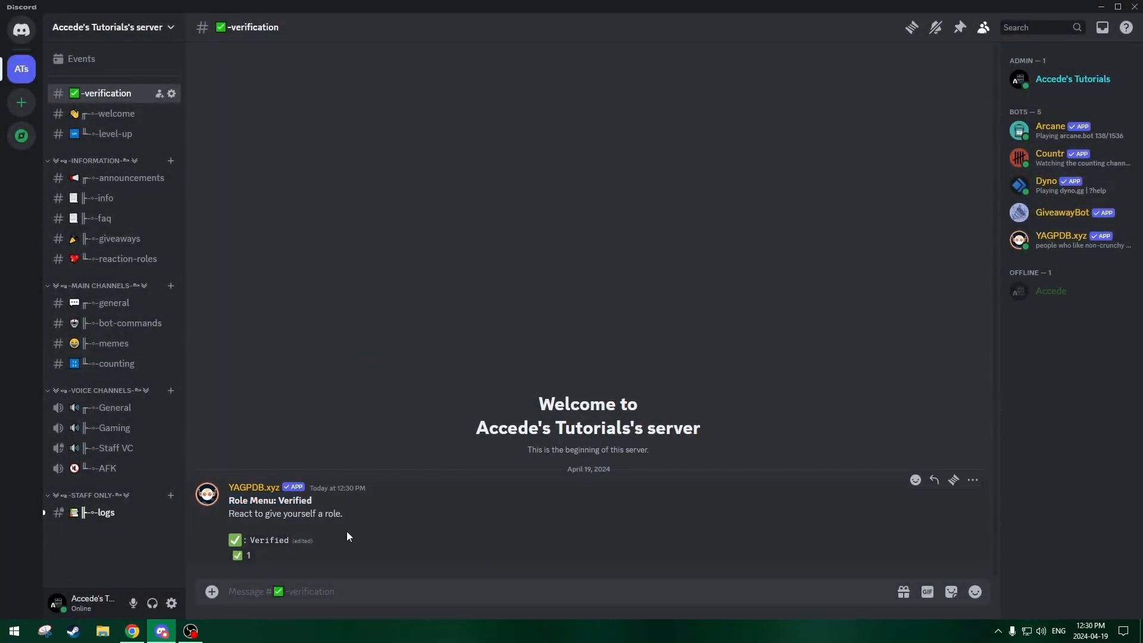
- React to the Verified role menu with its check mark, and check the bot's direct message and your own profile's roles
click(238, 559)
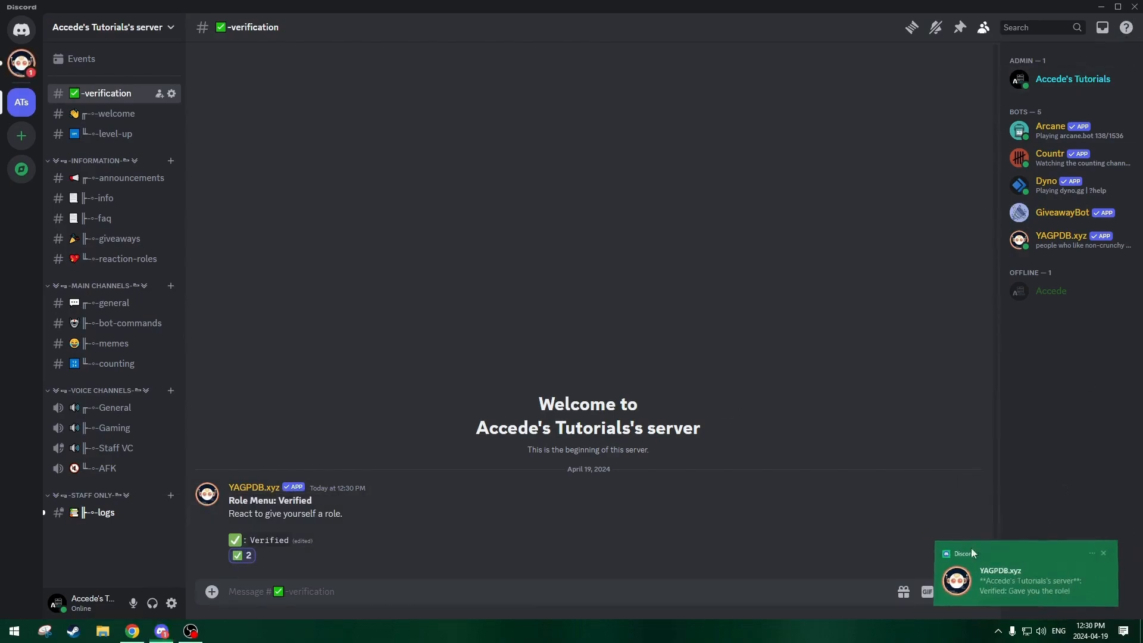
click(970, 548)
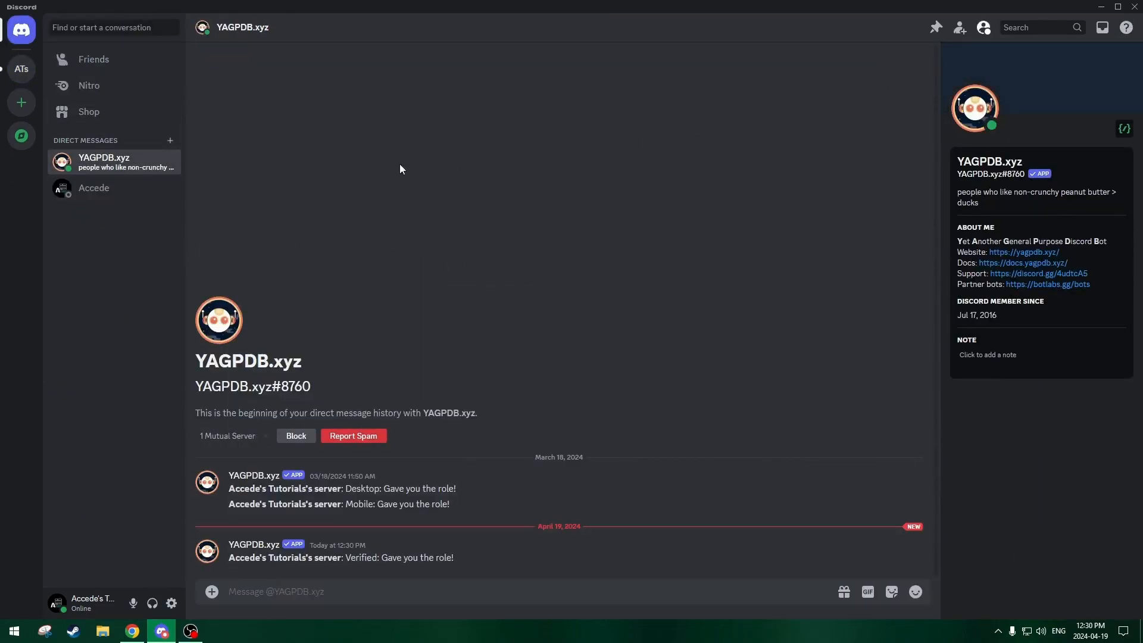
click(21, 68)
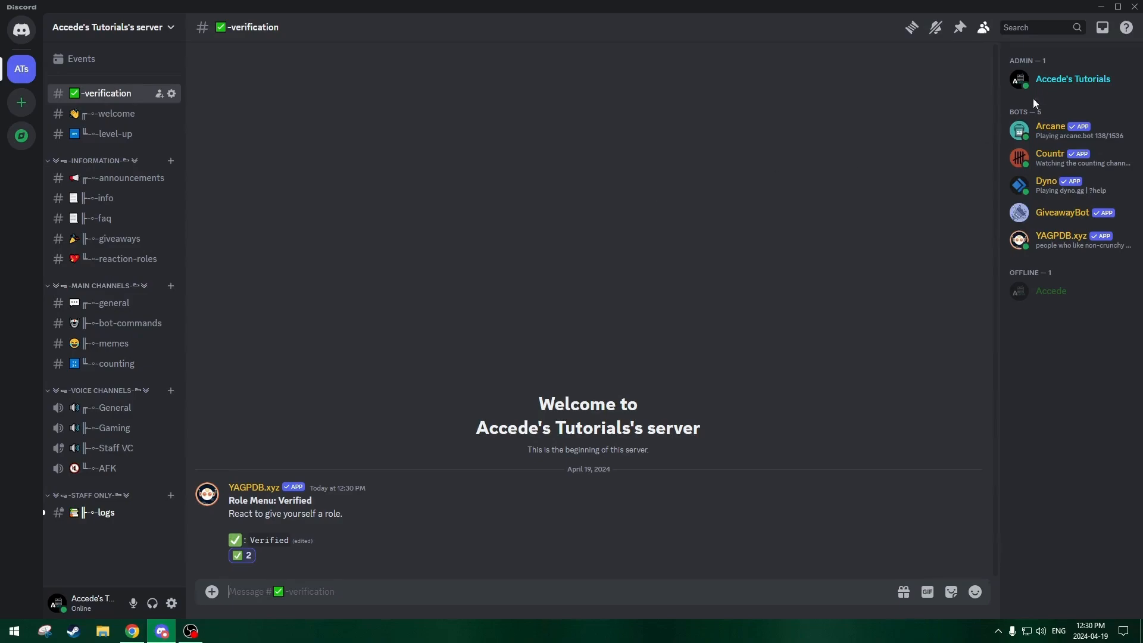
click(1047, 83)
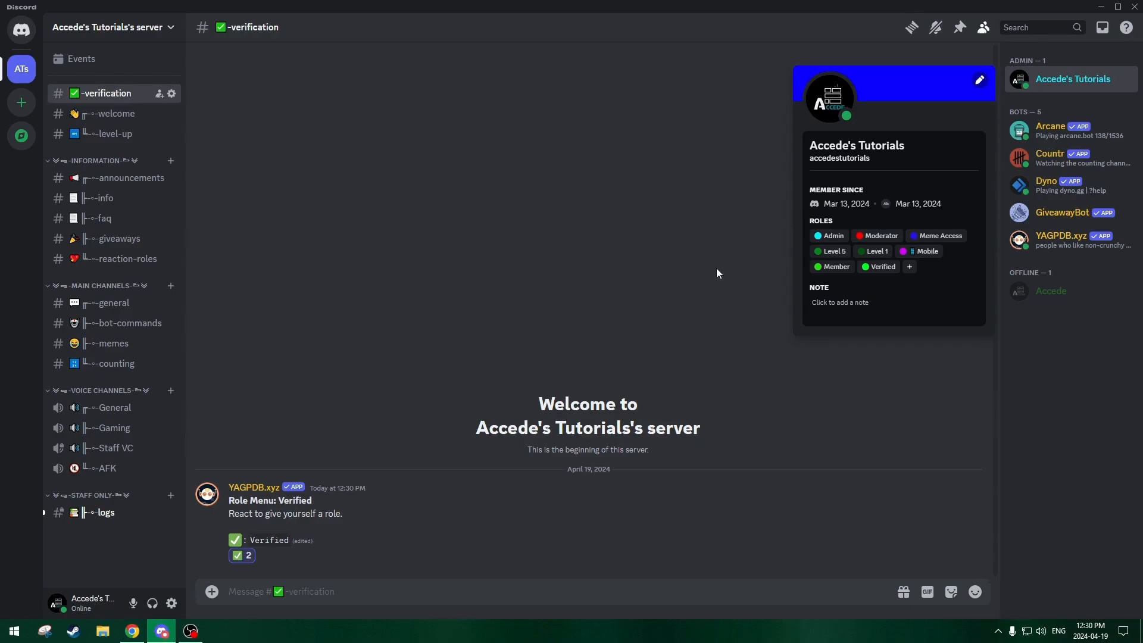
click(671, 257)
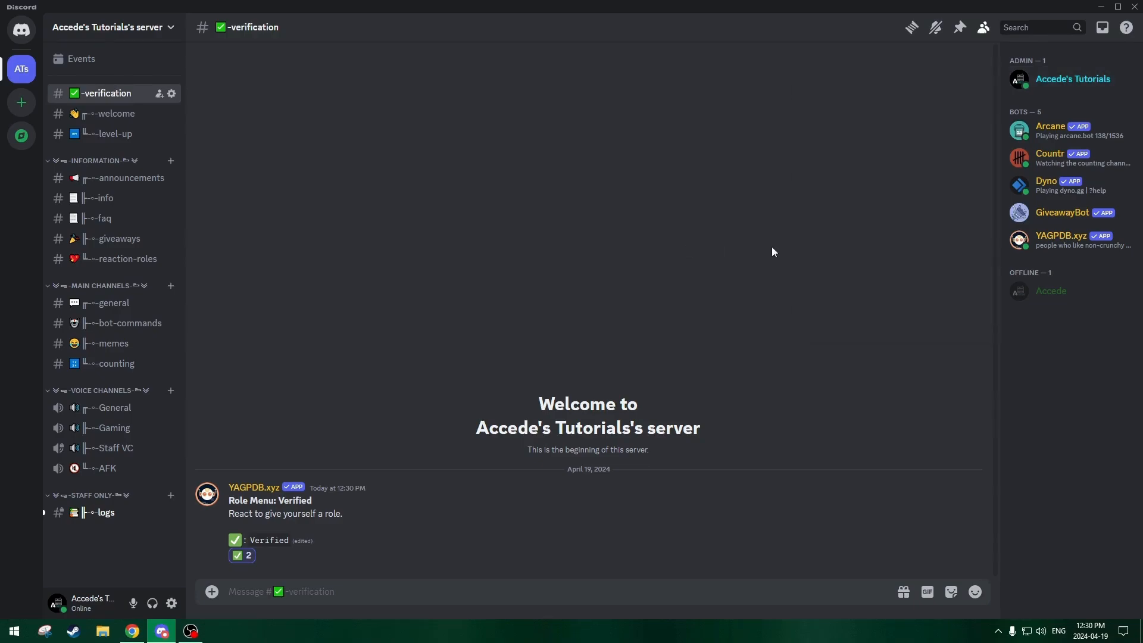
- Check the offline member's profile and review Dyno's latest channel and role entries in the logs channel
click(1059, 298)
click(1057, 296)
click(102, 512)
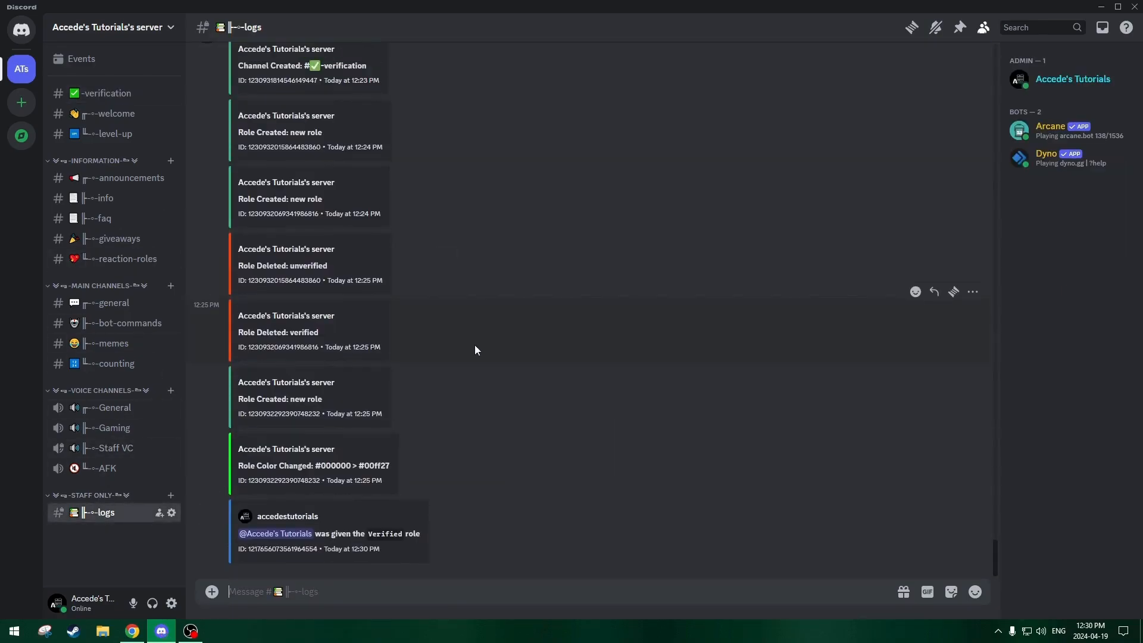
scroll(315, 171, up, 3)
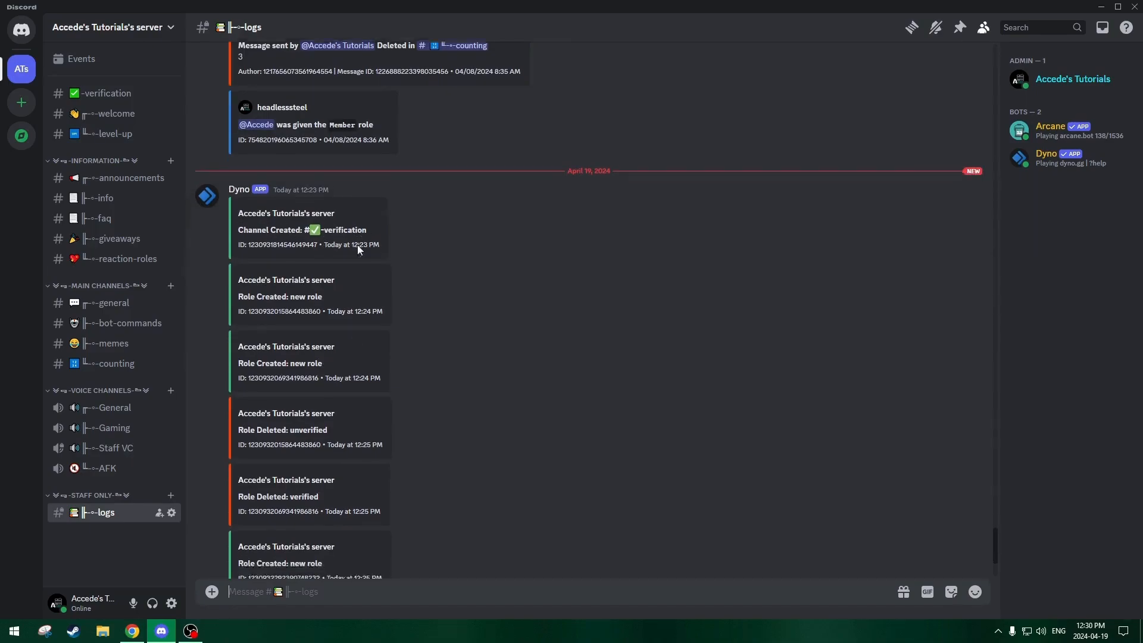
scroll(333, 256, down, 3)
scroll(330, 357, up, 4)
scroll(339, 331, down, 4)
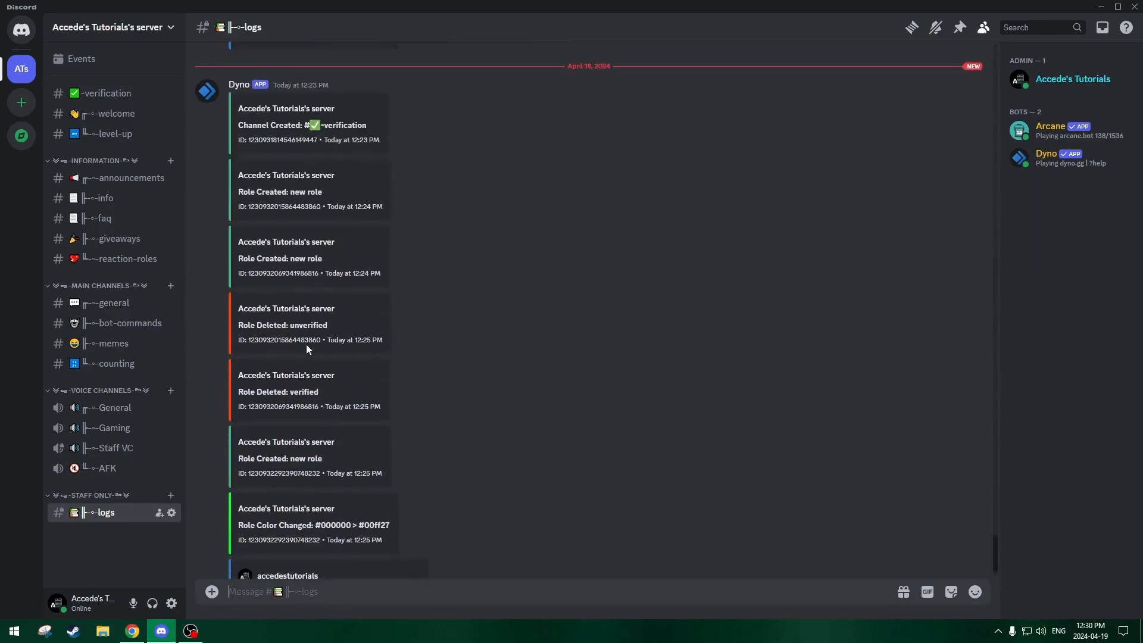
scroll(332, 320, up, 2)
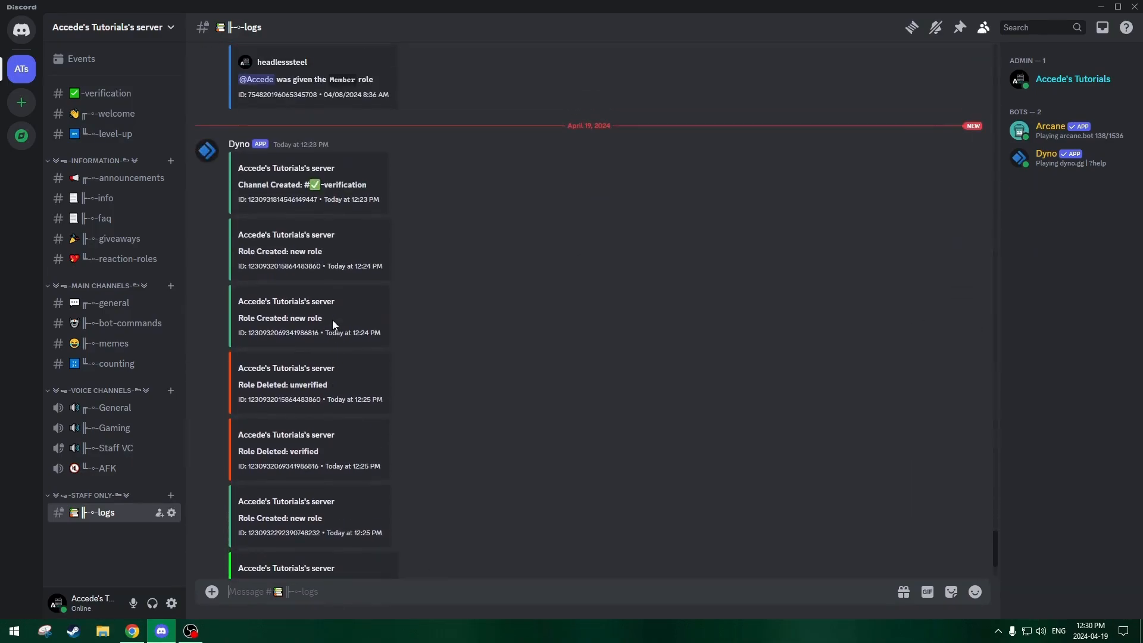
click(239, 145)
click(229, 166)
click(243, 145)
click(483, 268)
scroll(506, 258, down, 2)
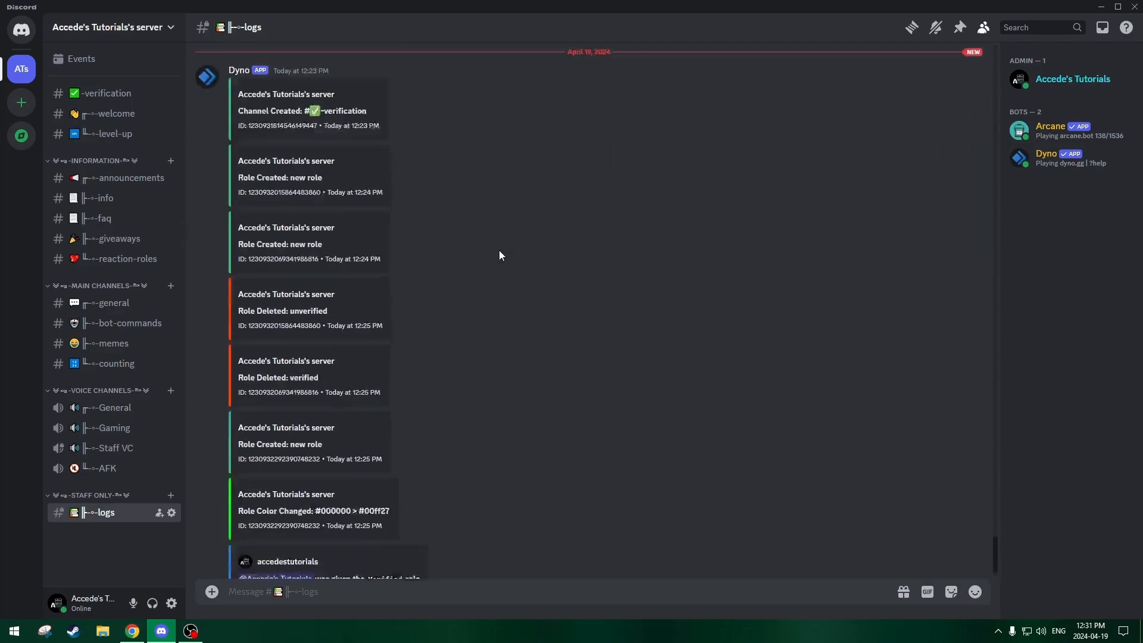
click(135, 198)
click(133, 307)
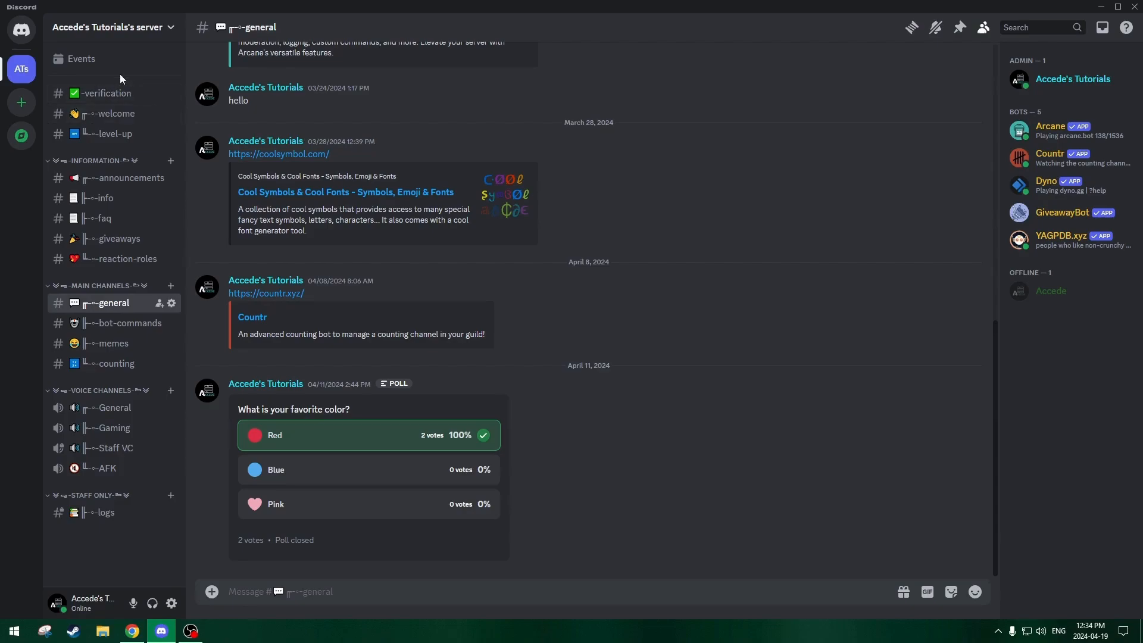
right_click(134, 103)
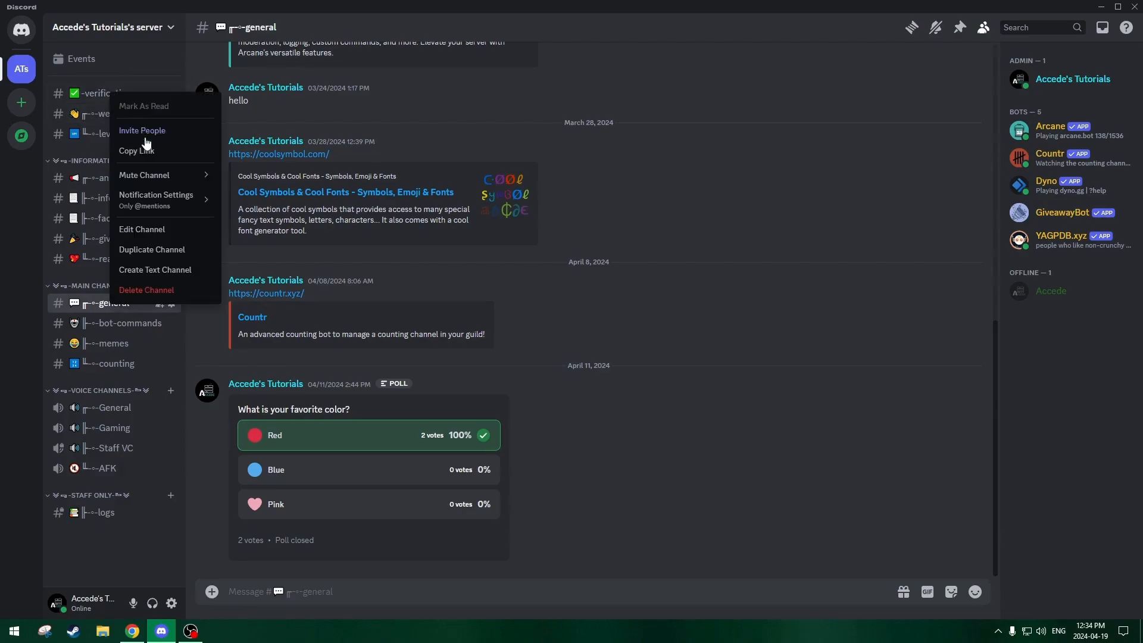
click(161, 229)
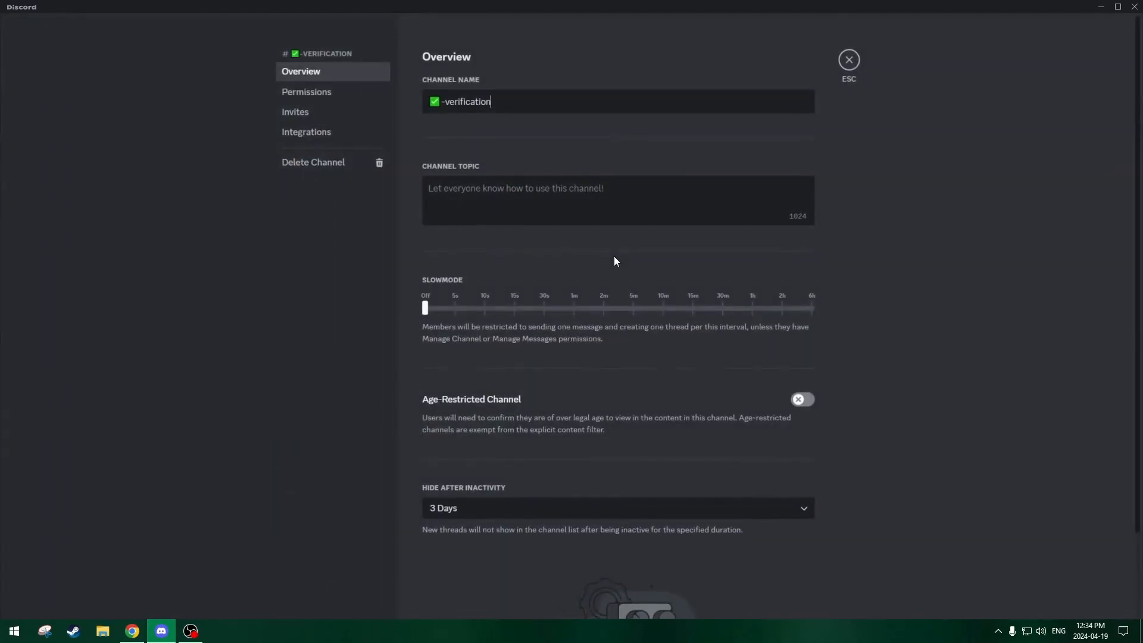
click(297, 90)
click(796, 255)
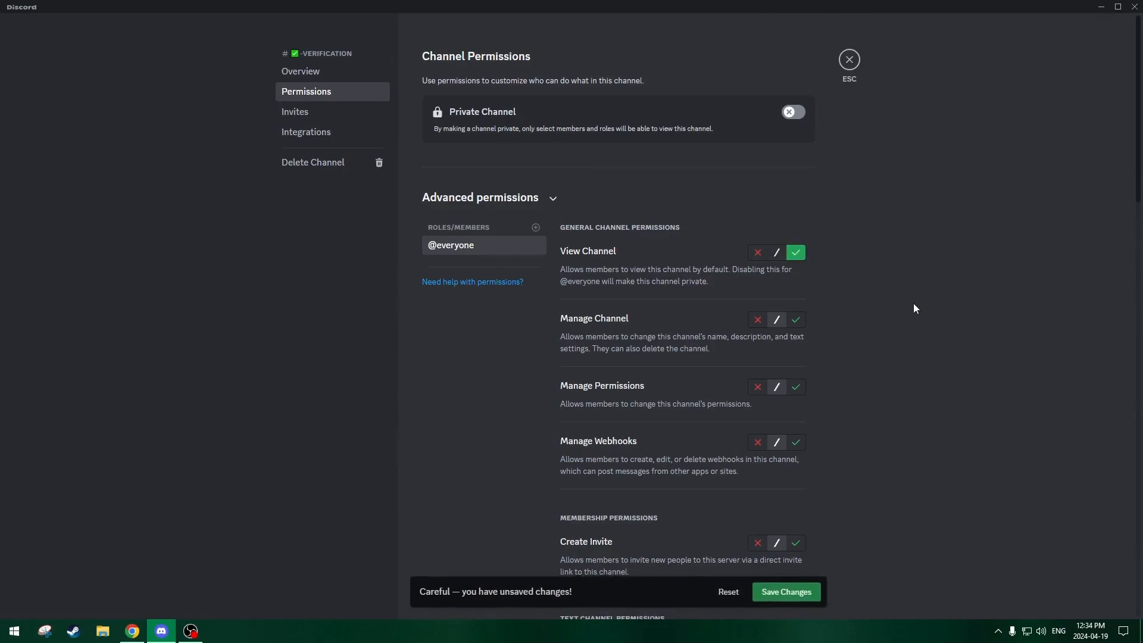
scroll(913, 304, down, 2)
scroll(840, 314, down, 3)
scroll(840, 310, down, 3)
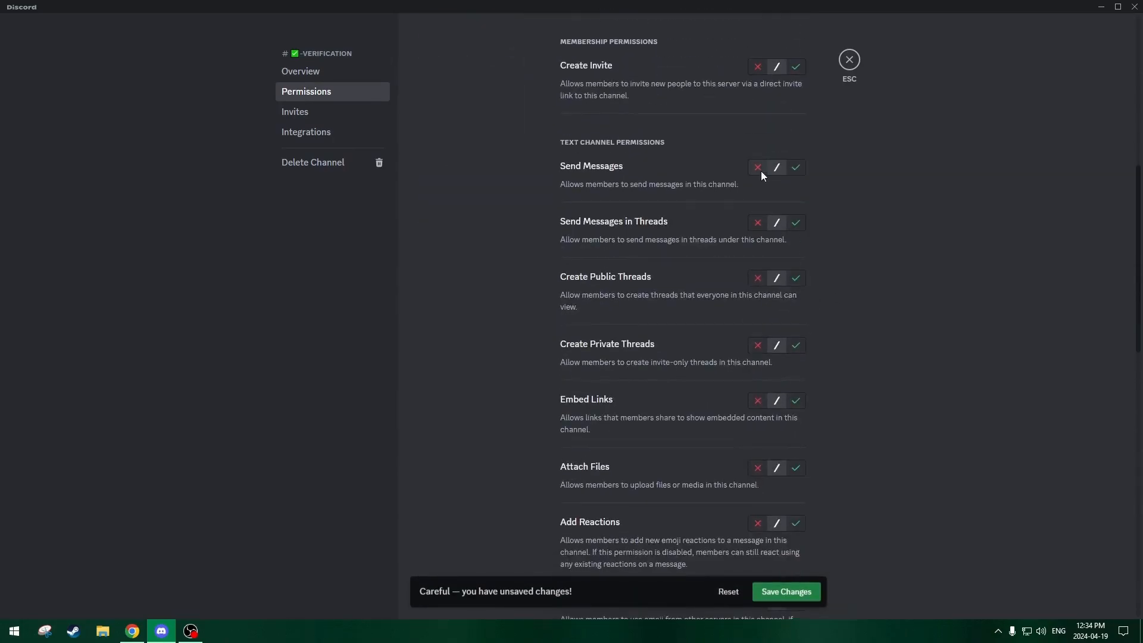
scroll(844, 214, down, 6)
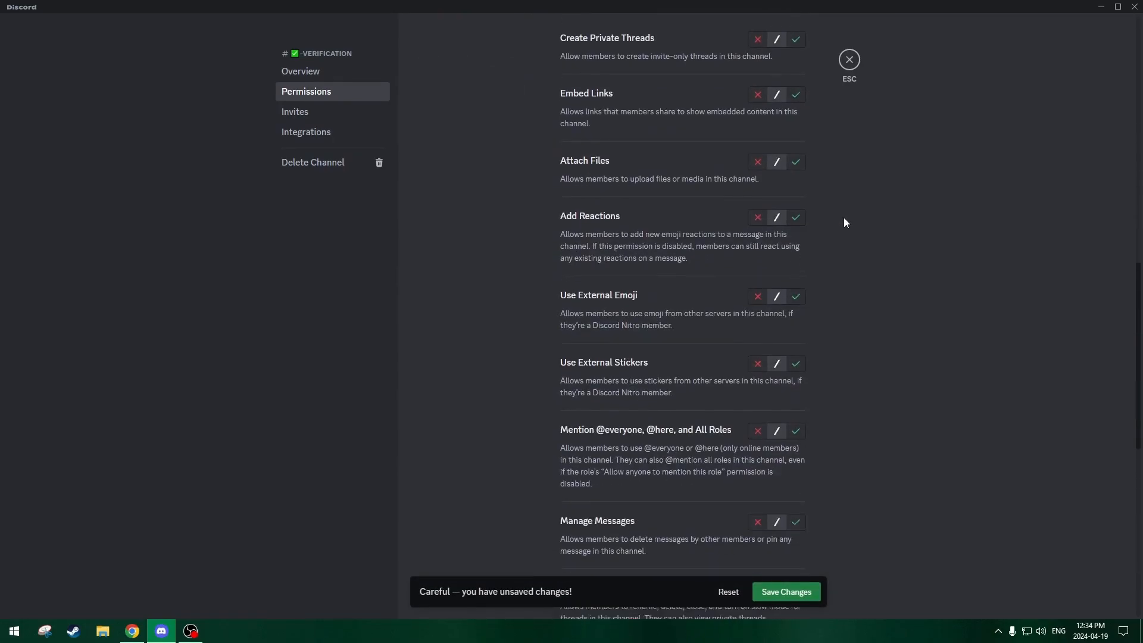
scroll(822, 347, down, 5)
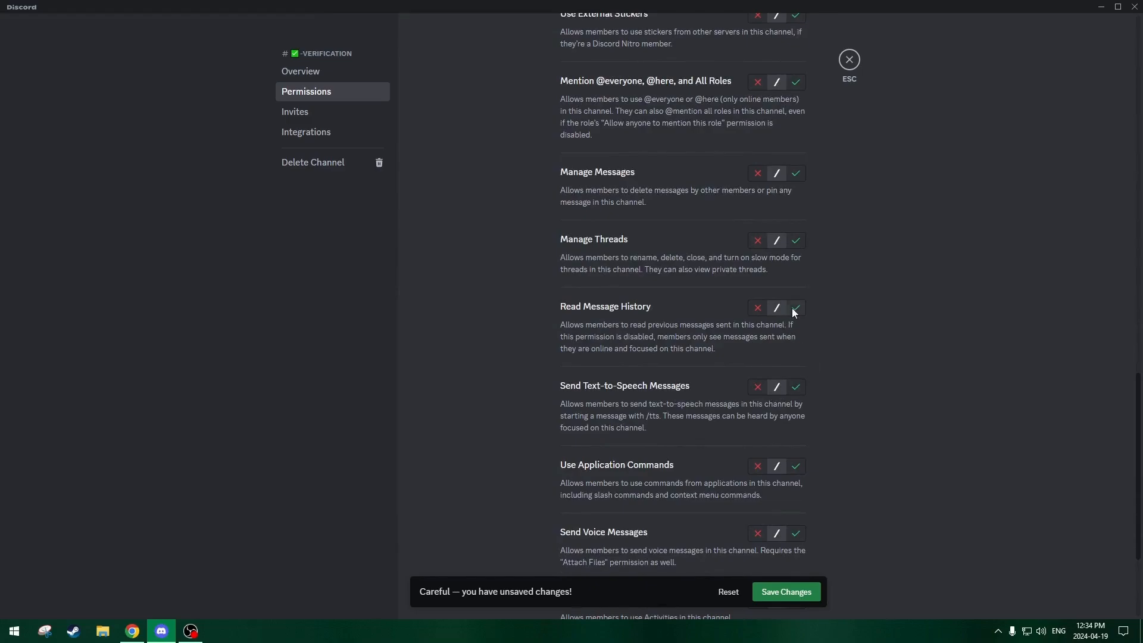
click(795, 308)
click(786, 591)
- Add the Verified role to the verification channel's permissions, deny it View Channel and Send Messages, and save
scroll(852, 330, up, 15)
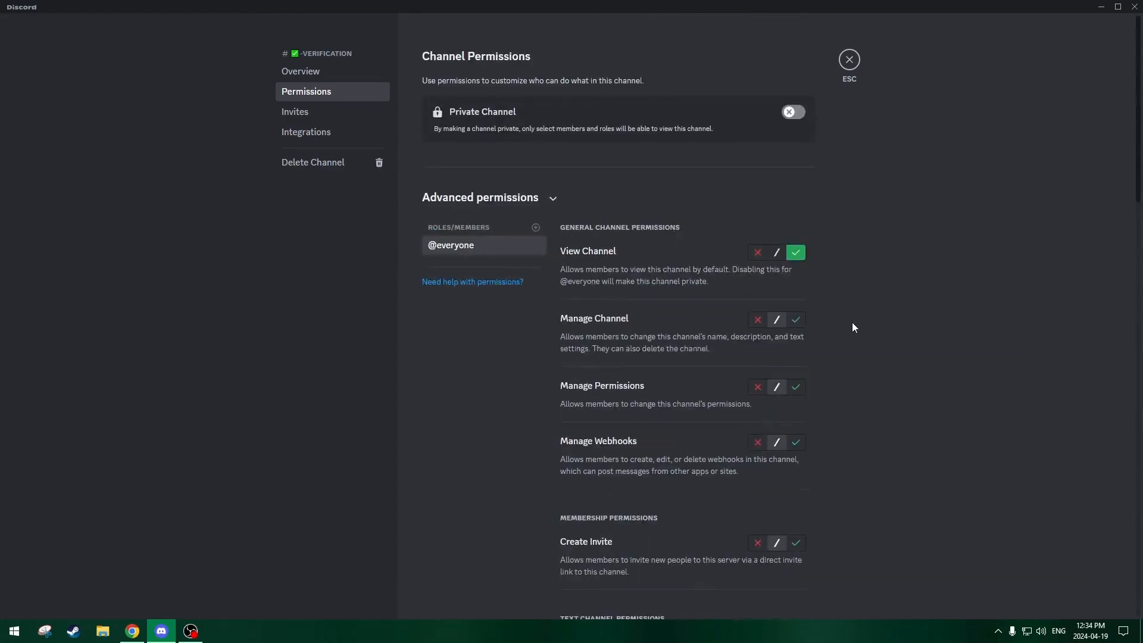
click(536, 228)
scroll(497, 352, down, 3)
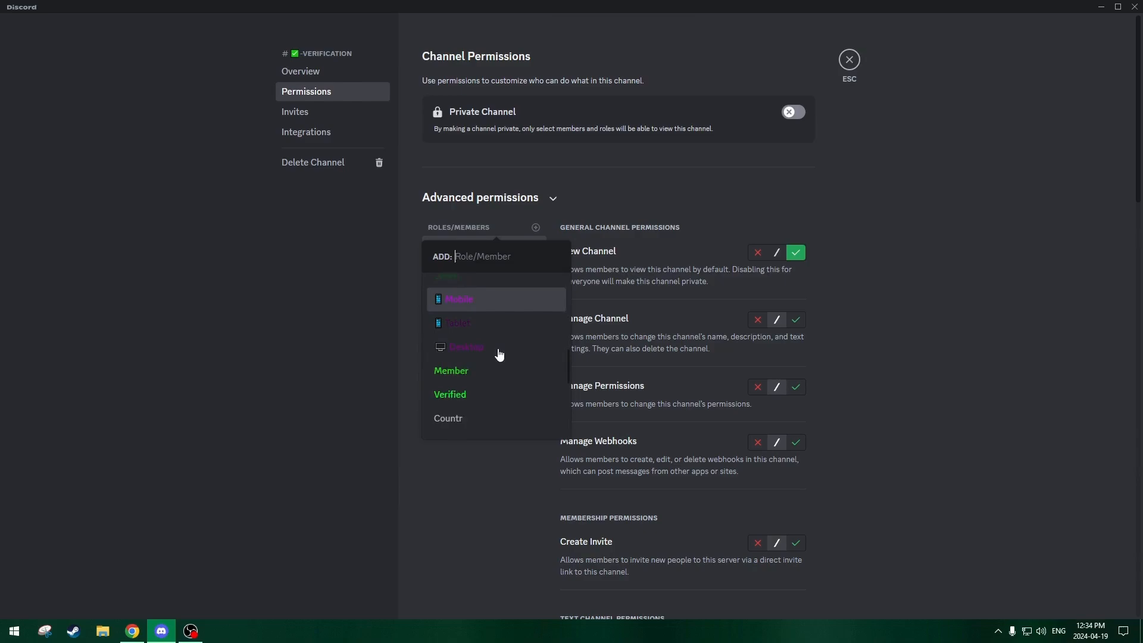
click(458, 385)
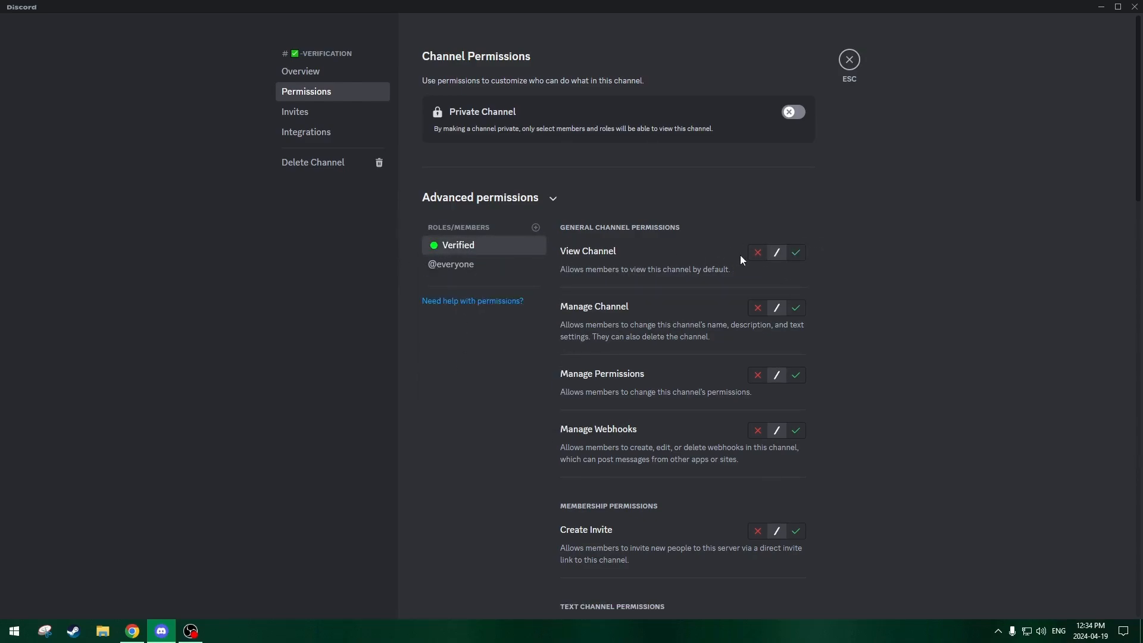
click(757, 253)
scroll(903, 292, down, 6)
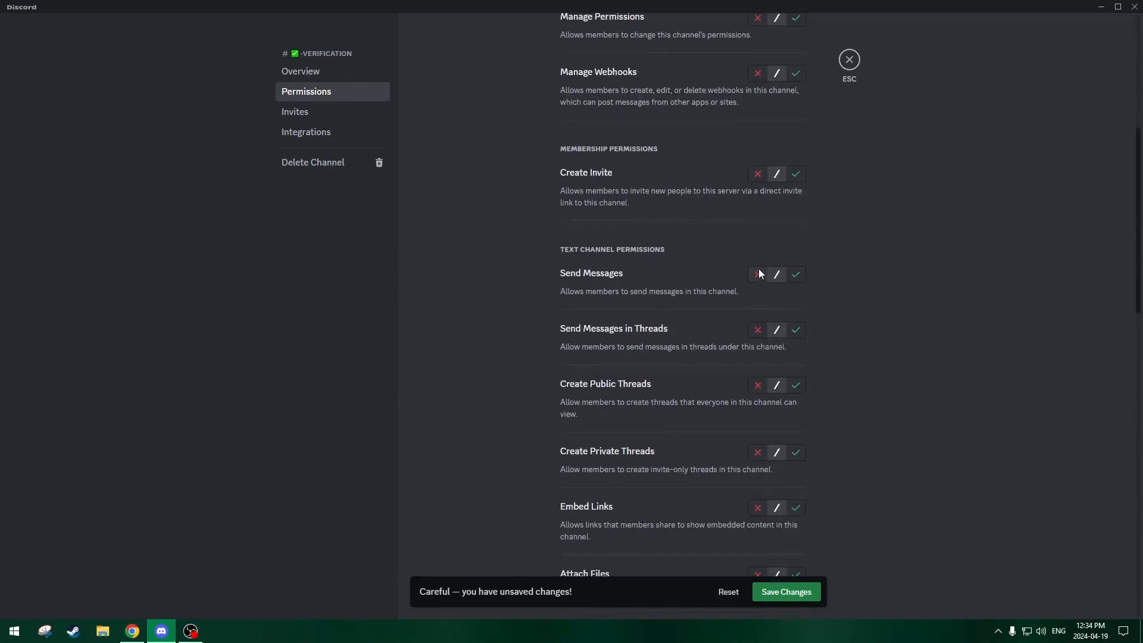
click(758, 274)
scroll(845, 286, down, 11)
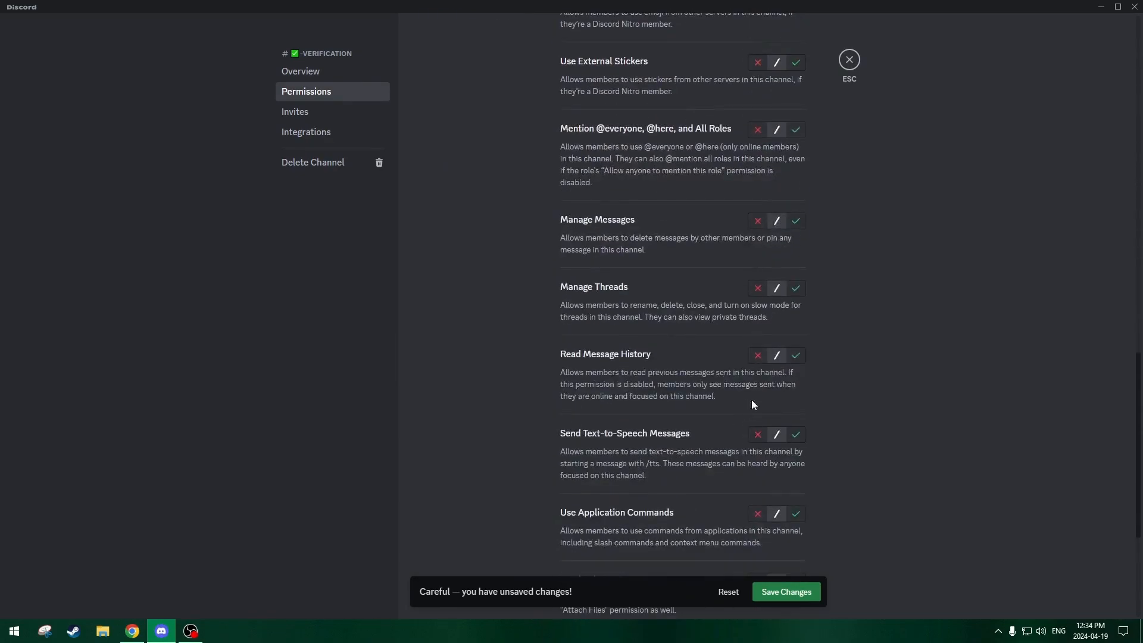
click(785, 592)
scroll(861, 334, up, 18)
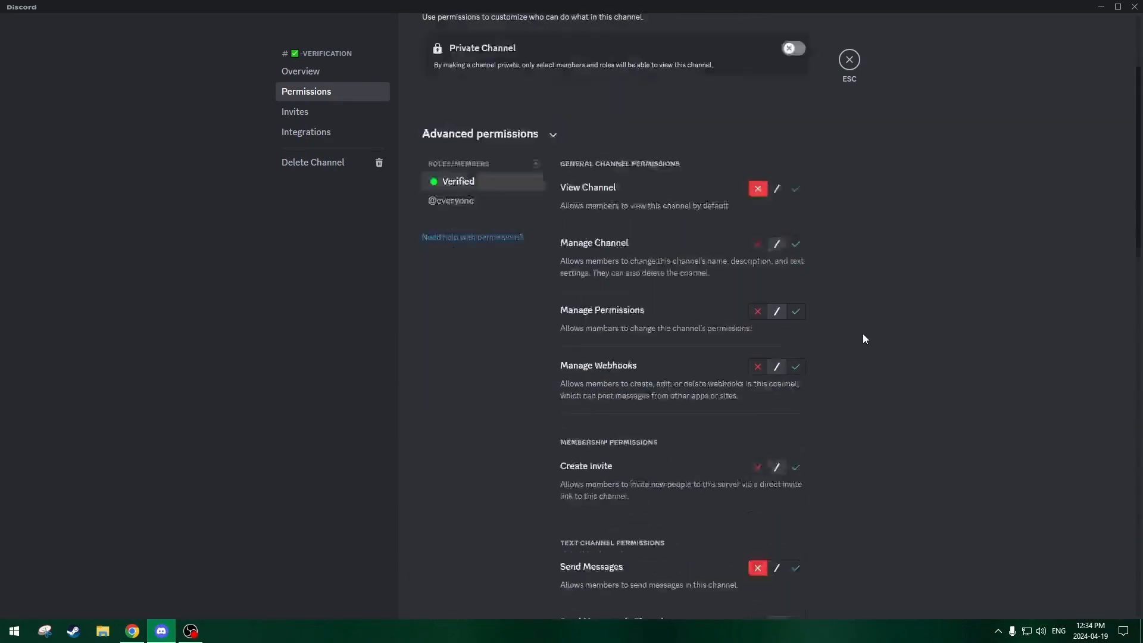
click(850, 59)
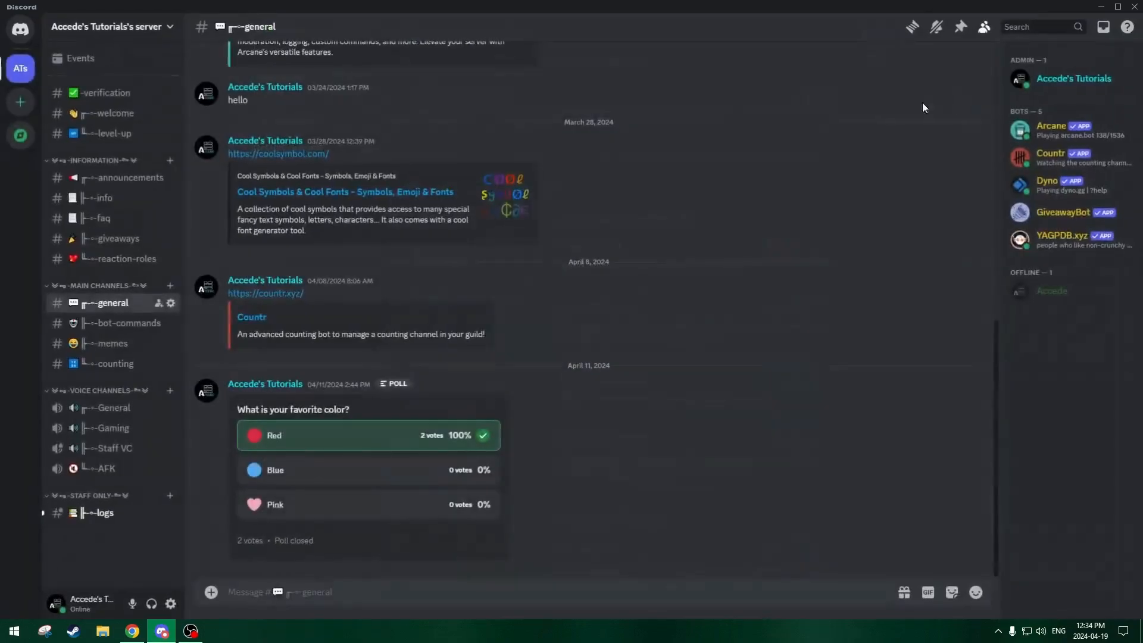
right_click(114, 115)
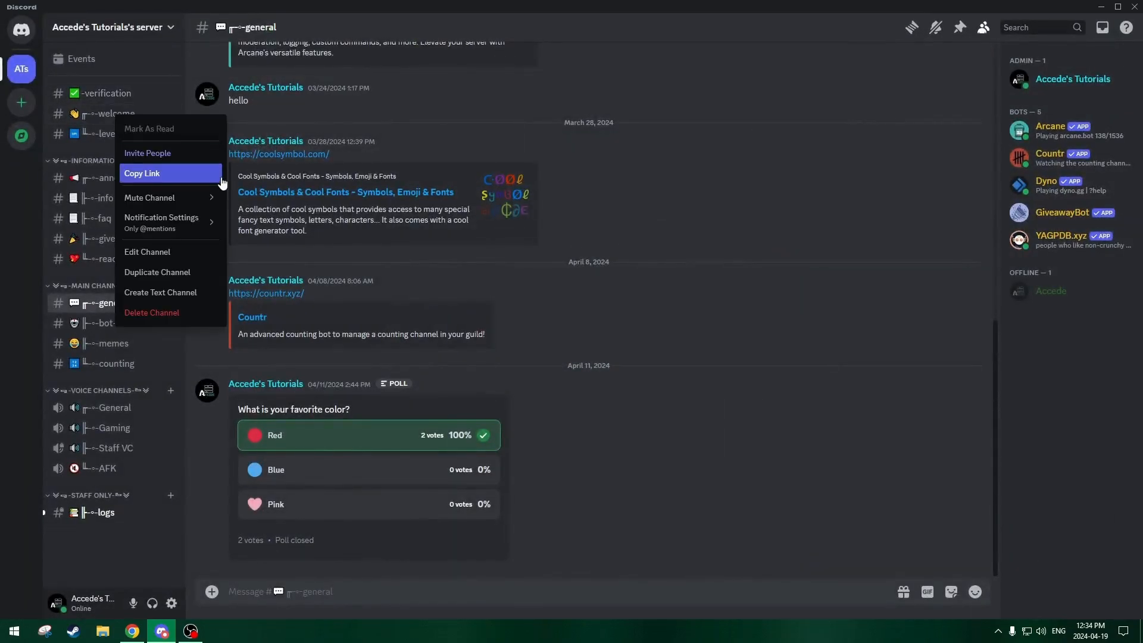
click(169, 252)
click(316, 91)
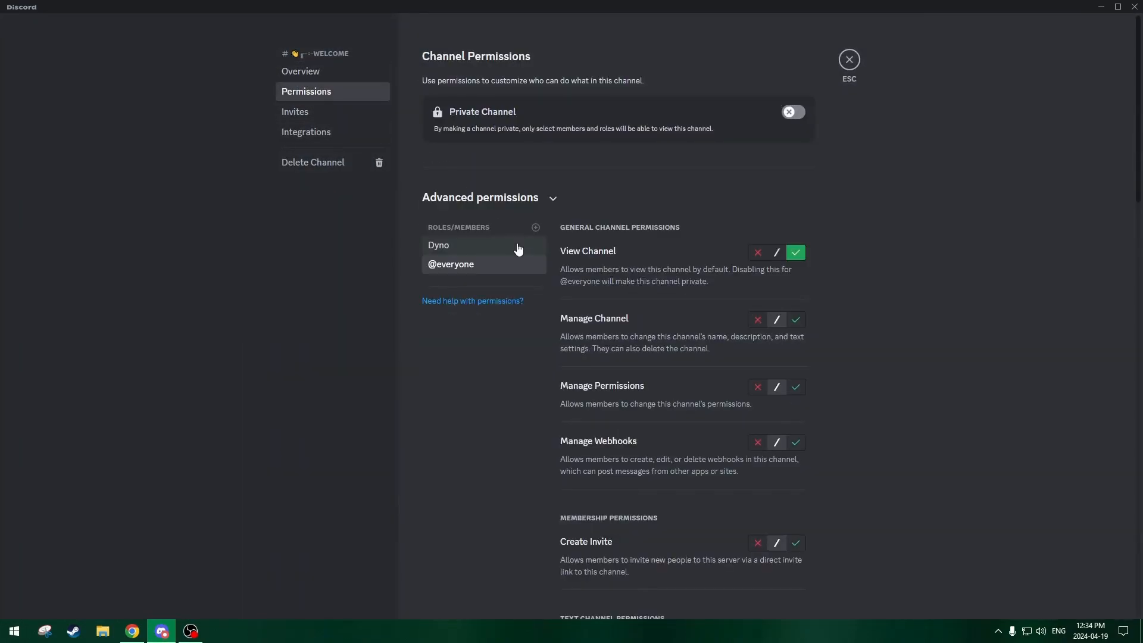
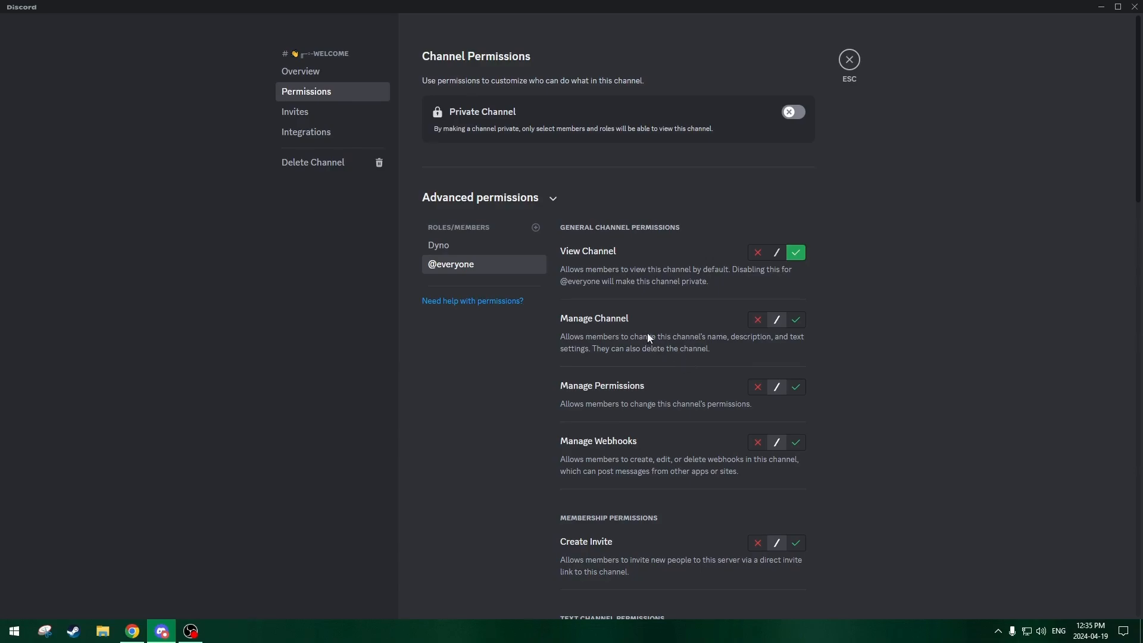
scroll(655, 372, down, 6)
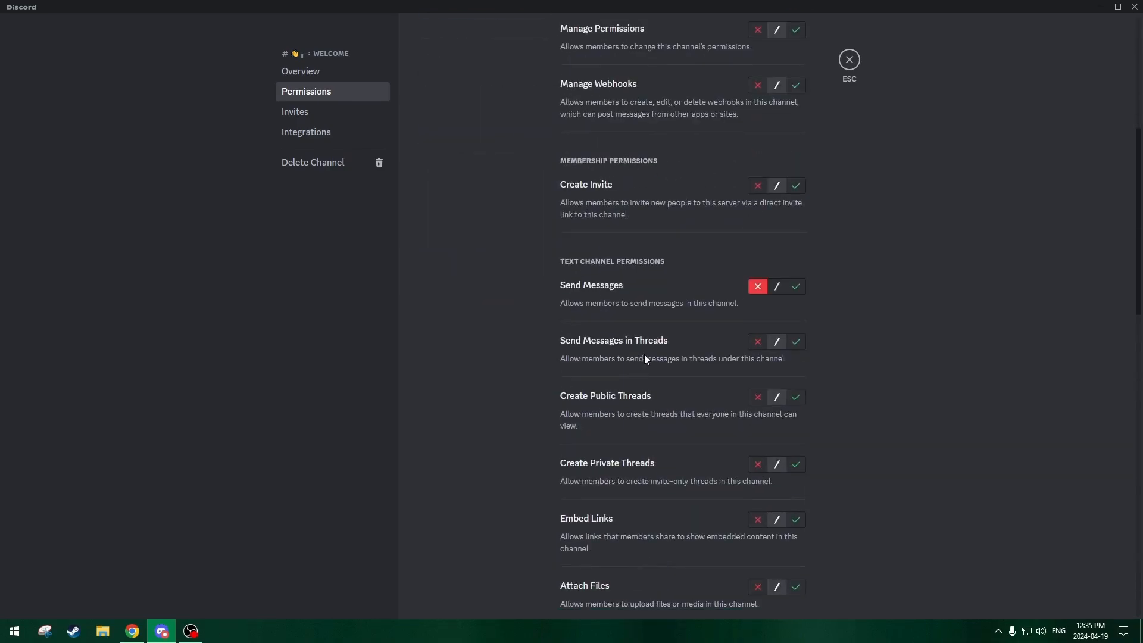
scroll(737, 330, up, 6)
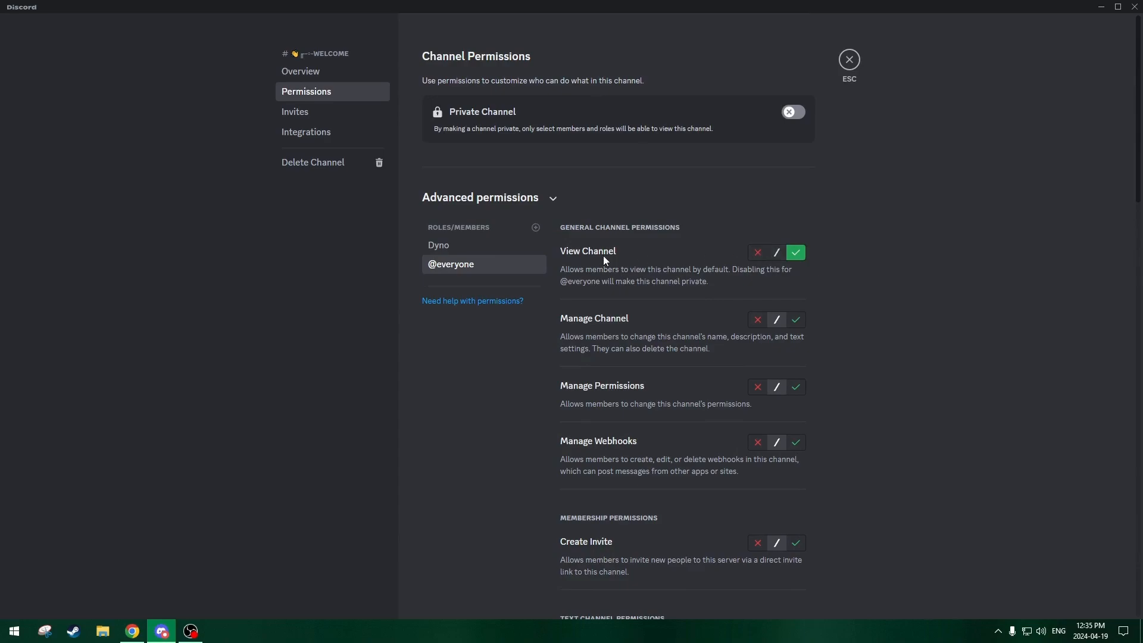
click(529, 263)
click(758, 253)
scroll(827, 369, down, 8)
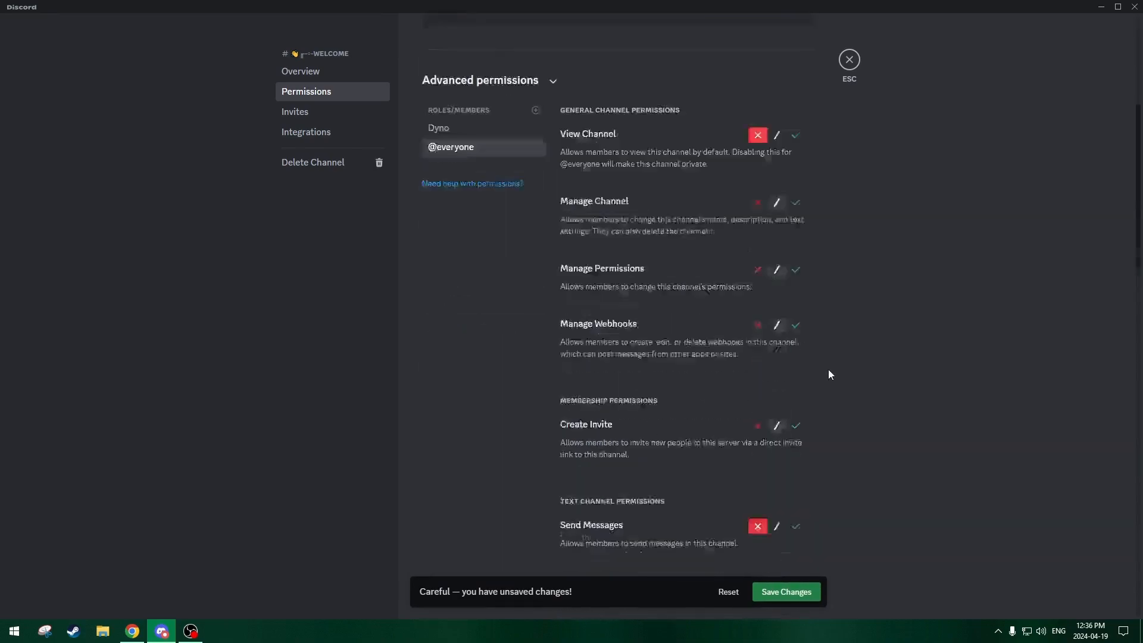
scroll(784, 361, down, 7)
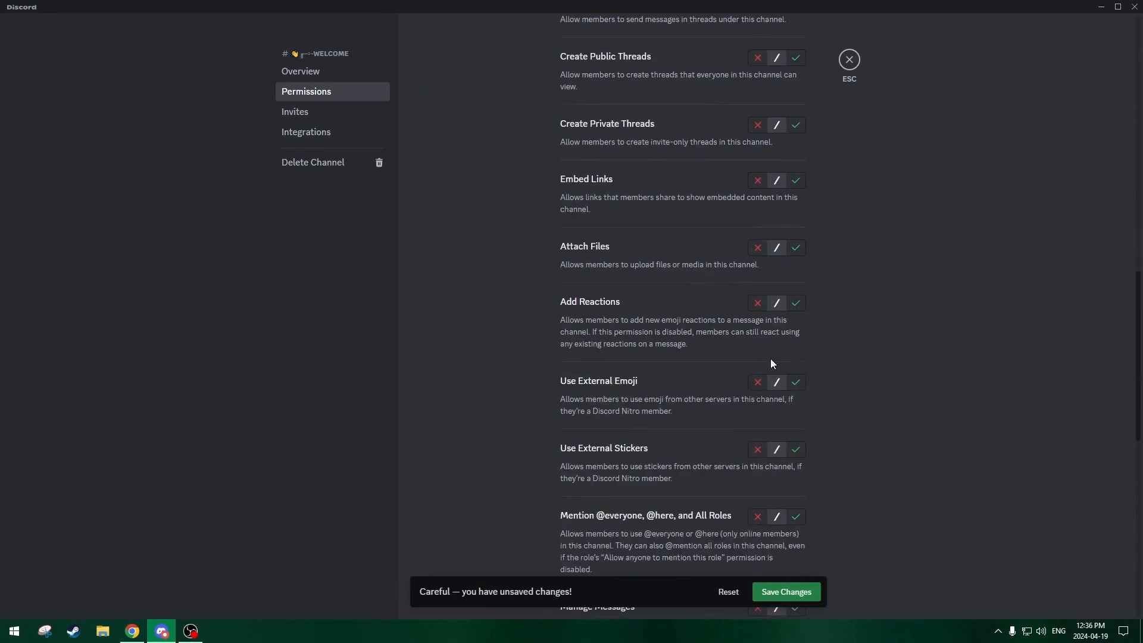
scroll(770, 358, up, 6)
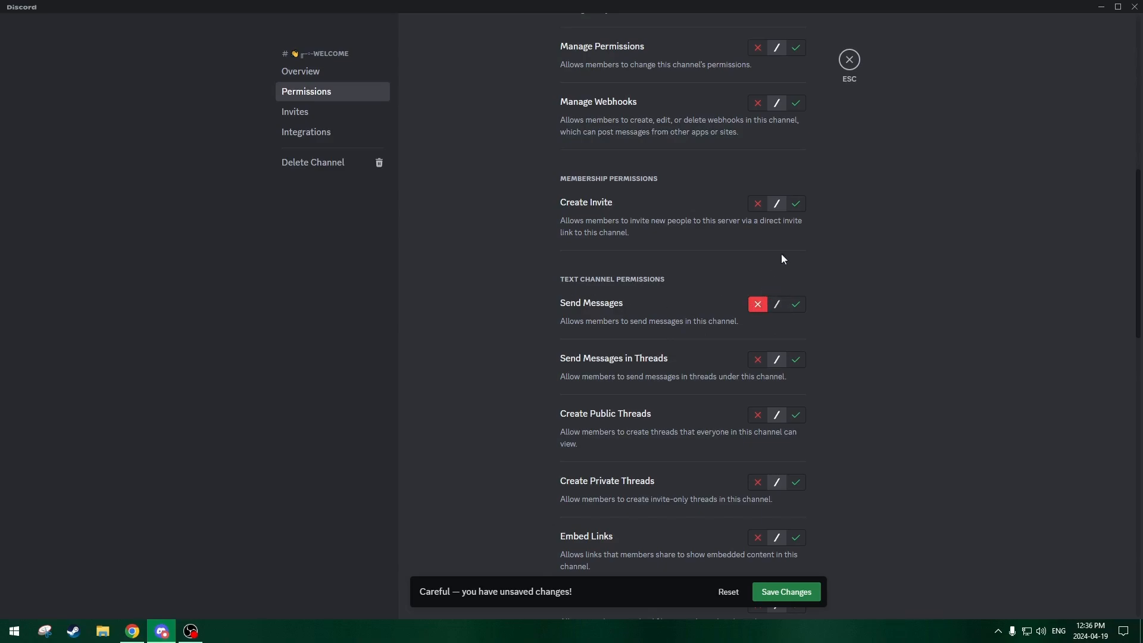
scroll(804, 244, up, 7)
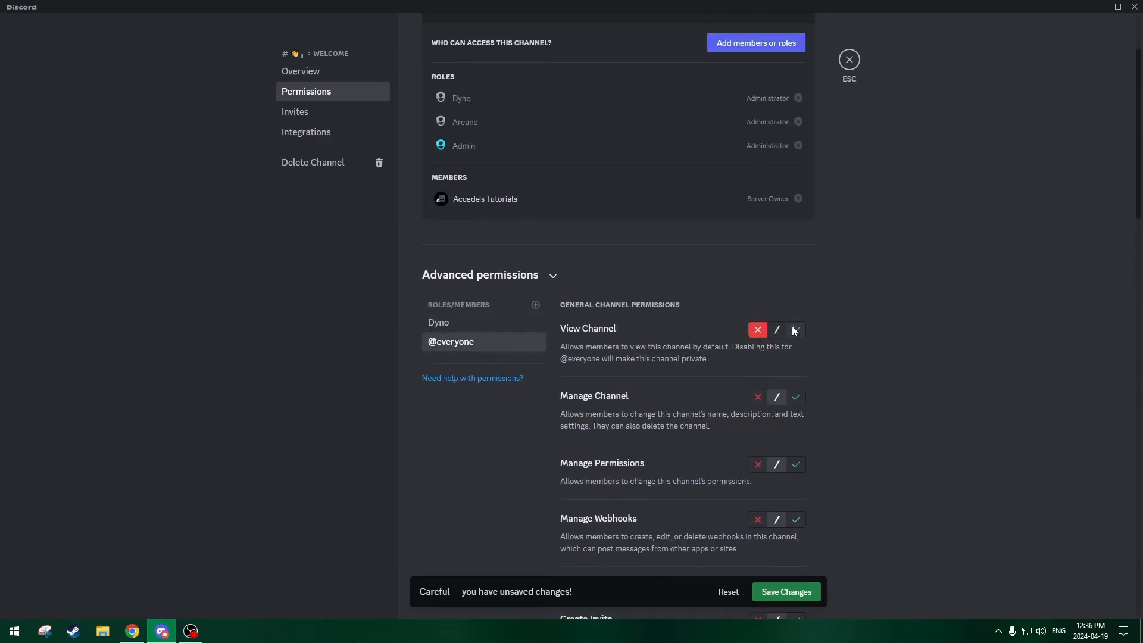
scroll(788, 309, down, 15)
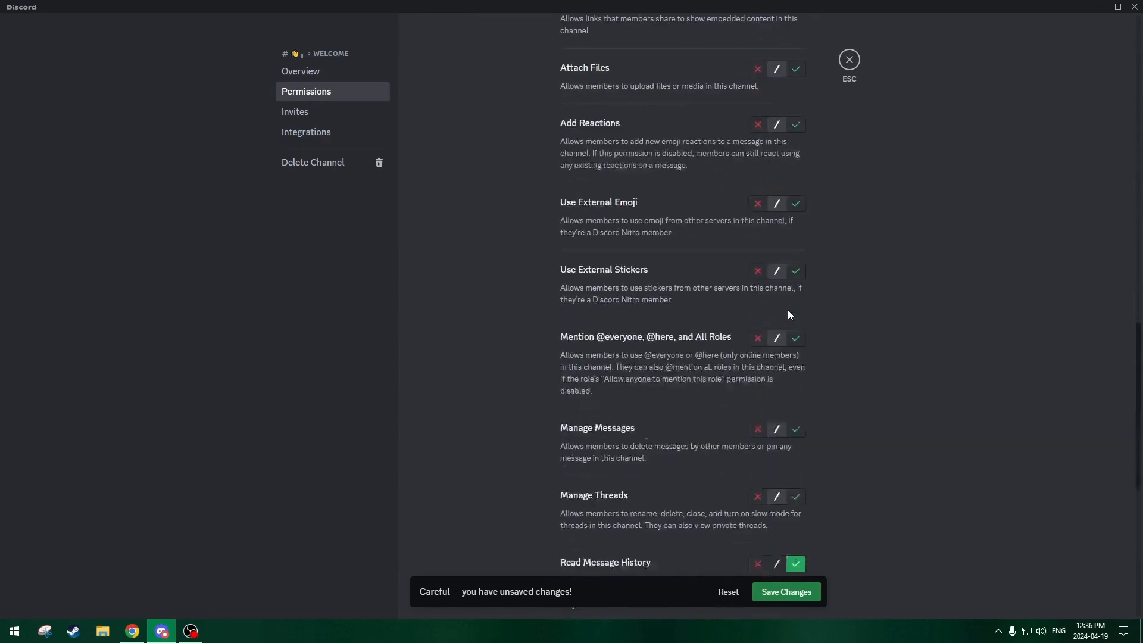
scroll(774, 333, up, 1)
scroll(756, 393, down, 3)
click(758, 439)
scroll(834, 417, up, 3)
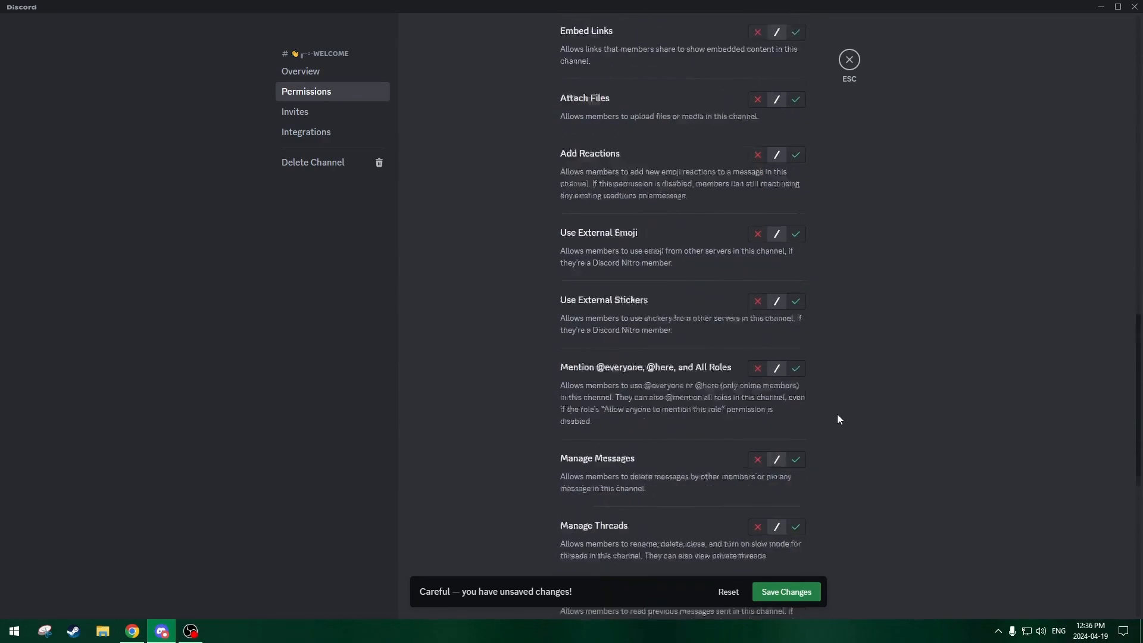
scroll(838, 417, up, 10)
- Add the Verified role to the welcome channel's permissions, allow it View Channel, and deny it Send Messages
click(535, 305)
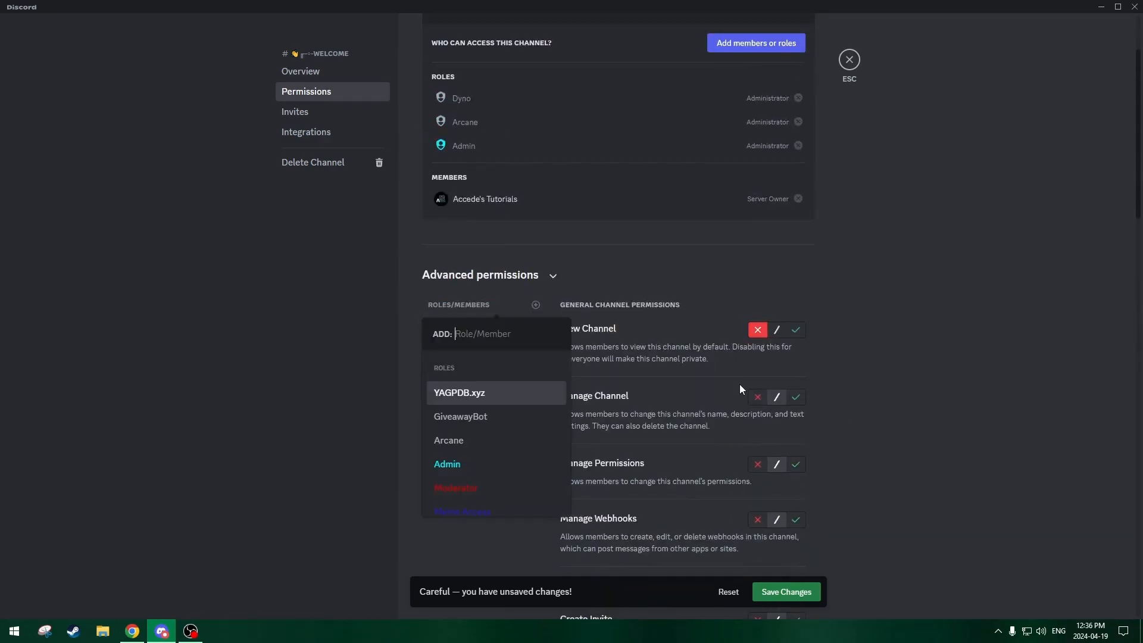
scroll(467, 430, down, 3)
scroll(467, 430, up, 3)
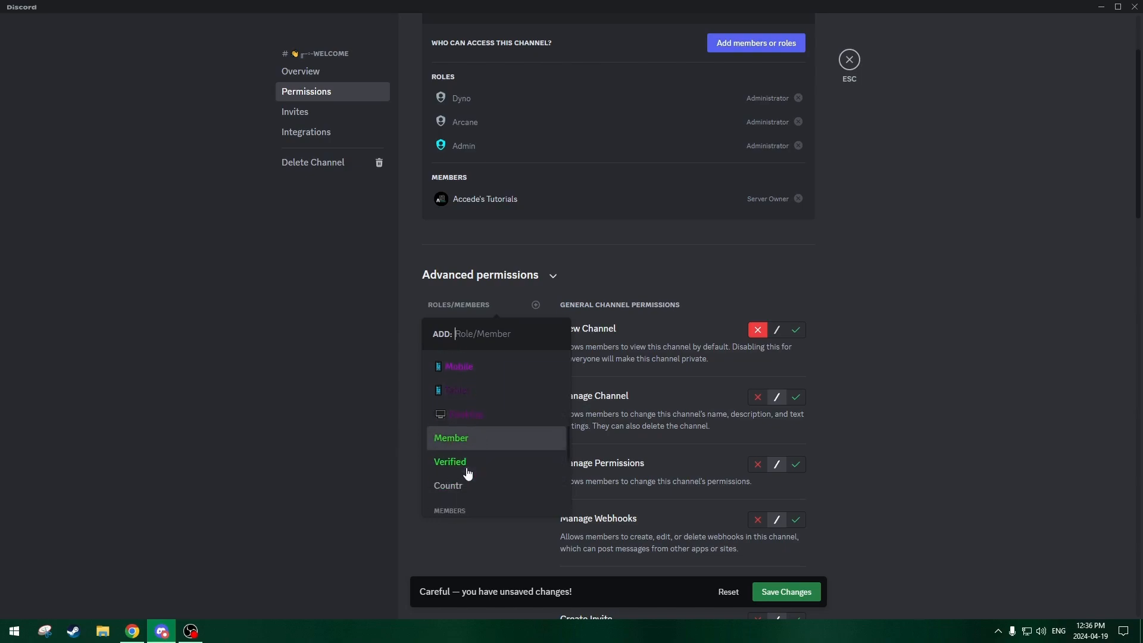
click(470, 464)
click(796, 330)
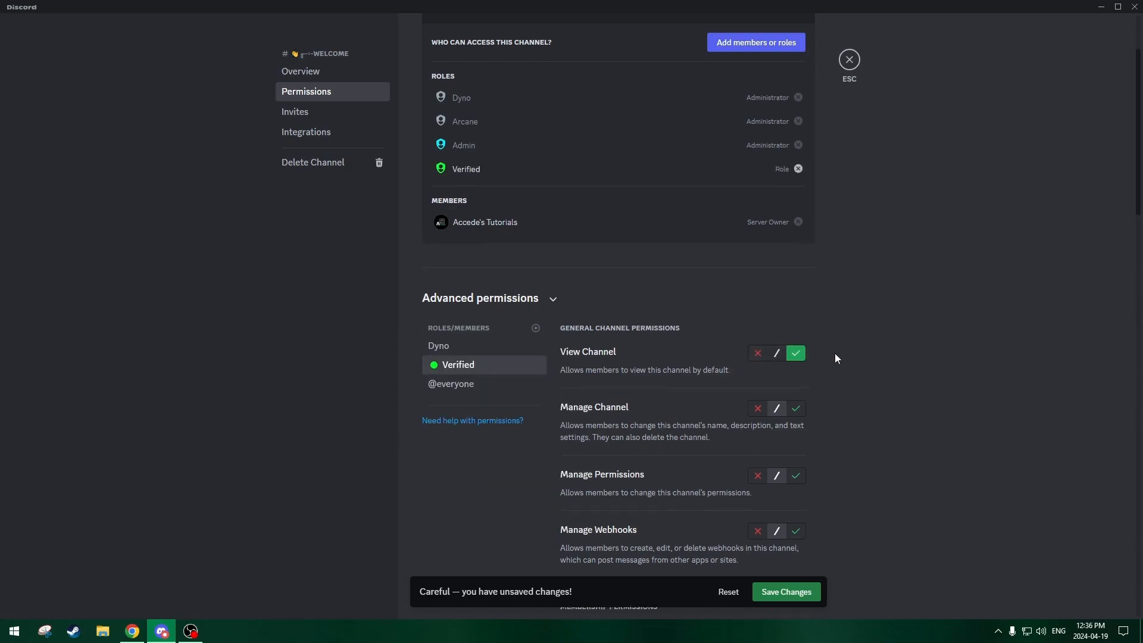
scroll(822, 340, down, 8)
click(755, 256)
- Allow the Verified role Read Message History in the welcome channel, save the changes, and leave the channel settings
scroll(838, 357, down, 6)
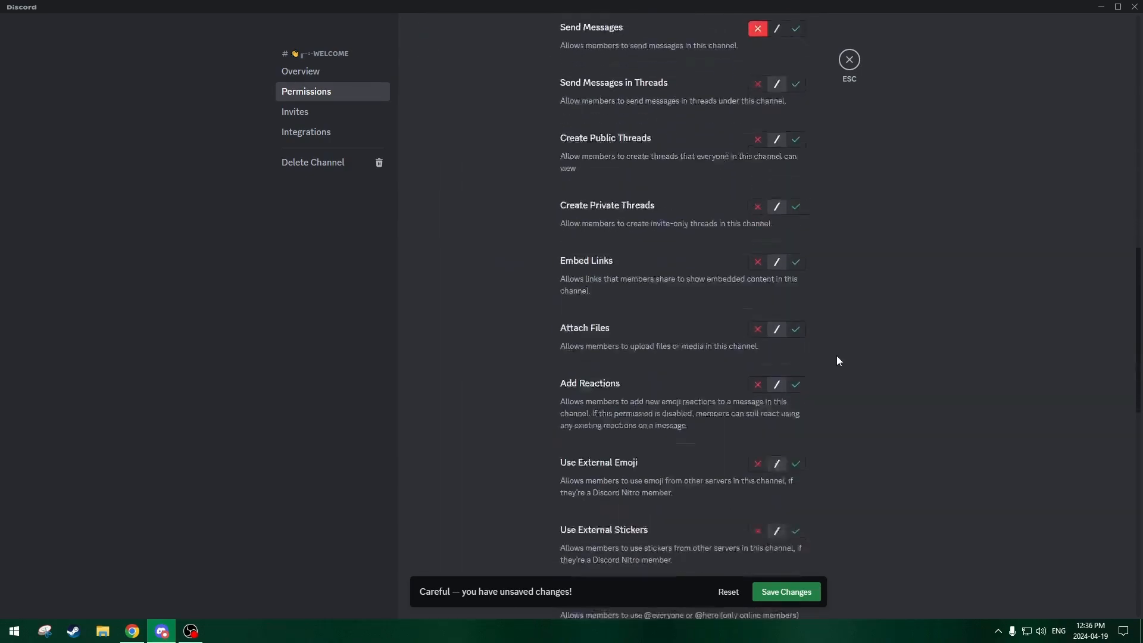
scroll(798, 392, down, 7)
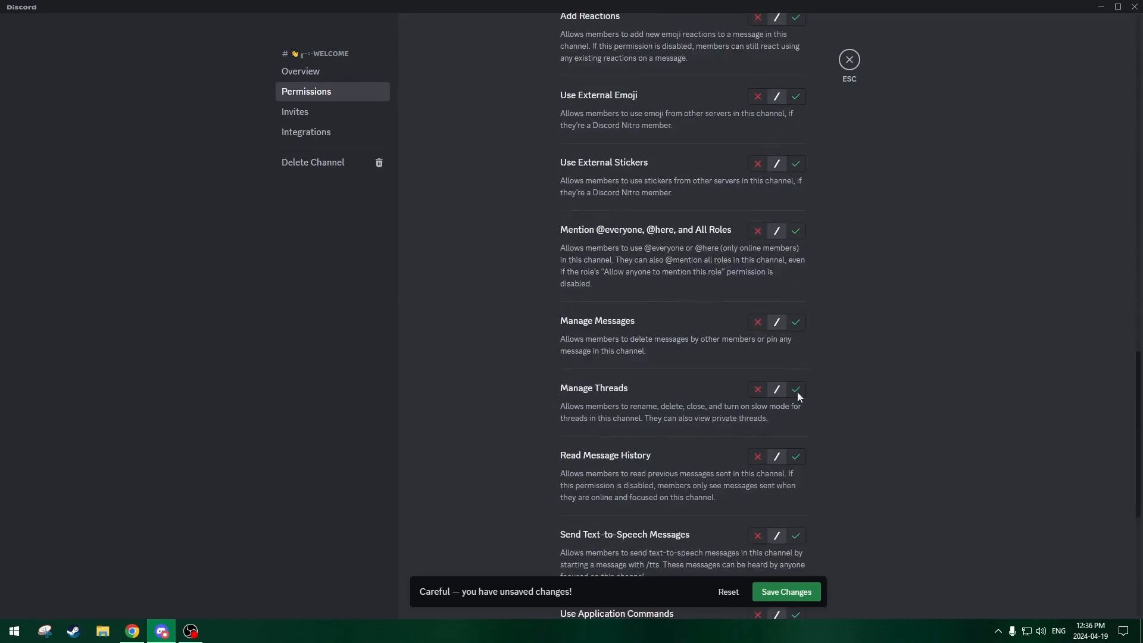
click(796, 278)
click(786, 592)
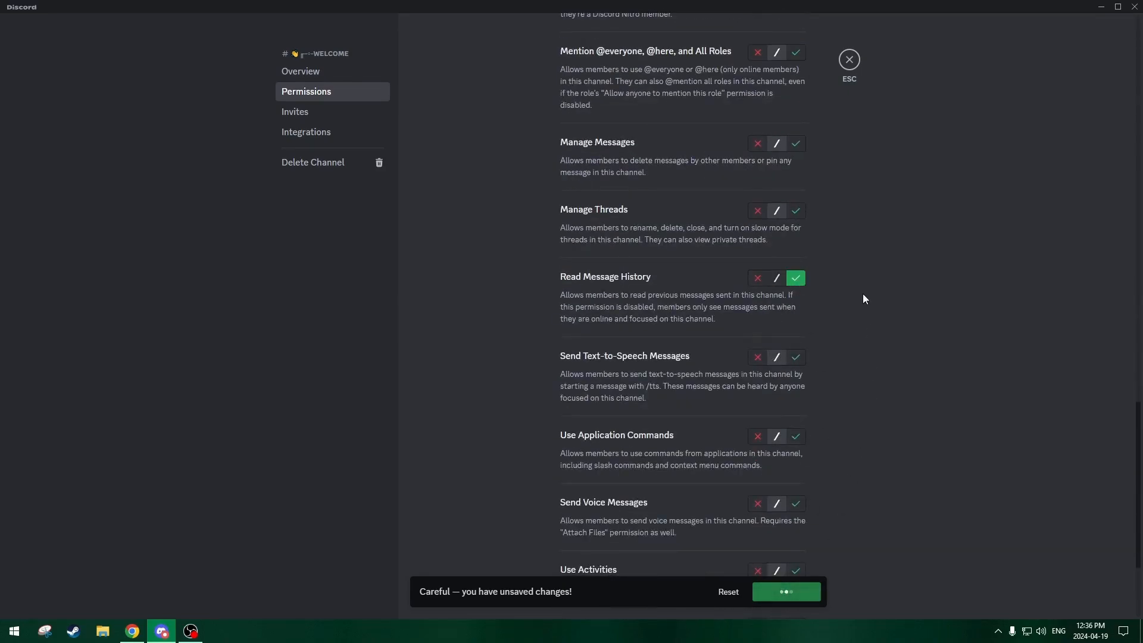
scroll(862, 287, up, 20)
scroll(865, 293, down, 4)
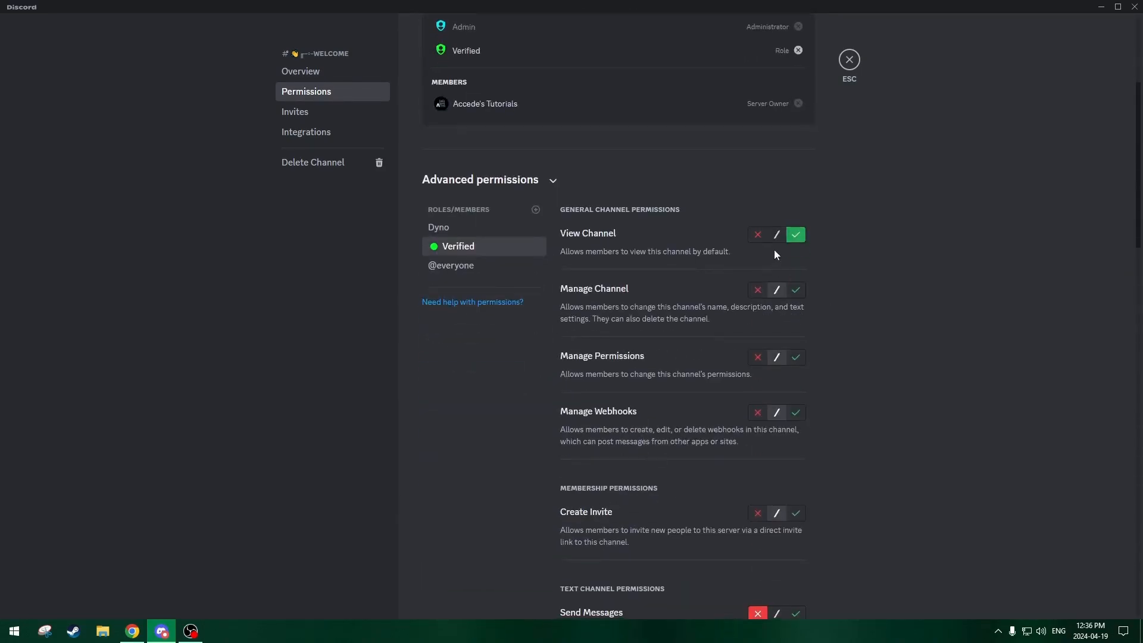
click(849, 59)
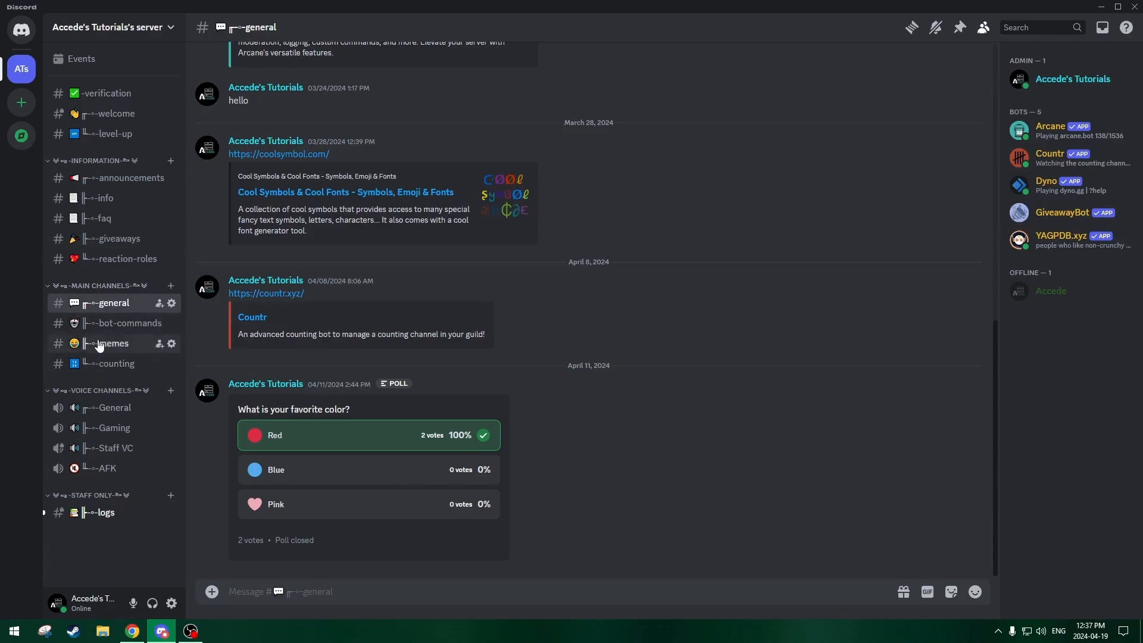
right_click(108, 308)
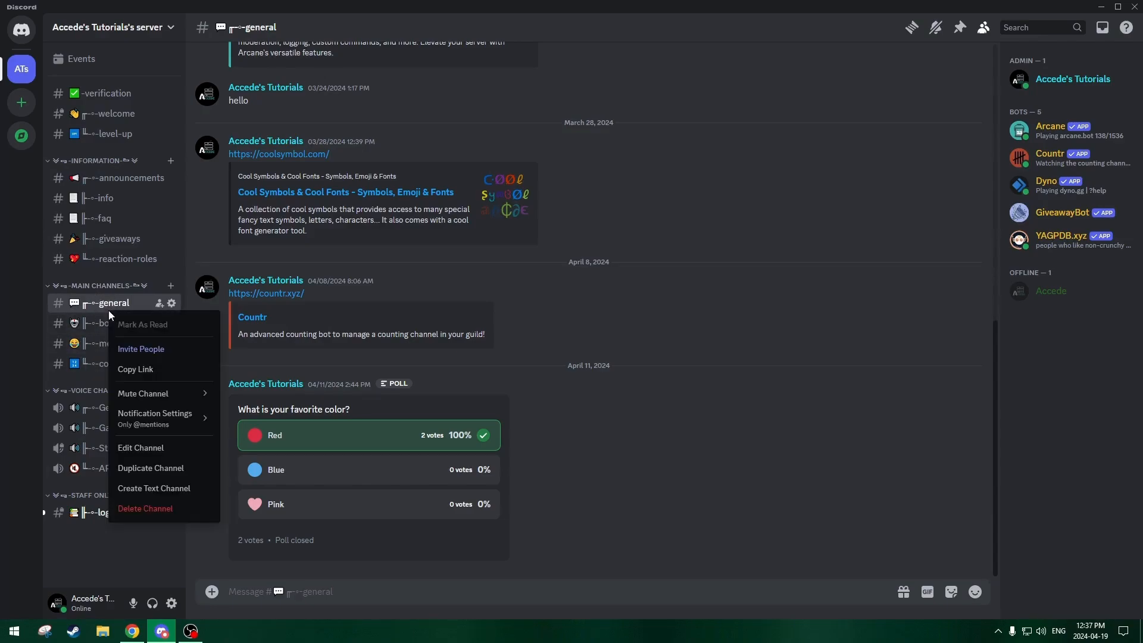
click(156, 456)
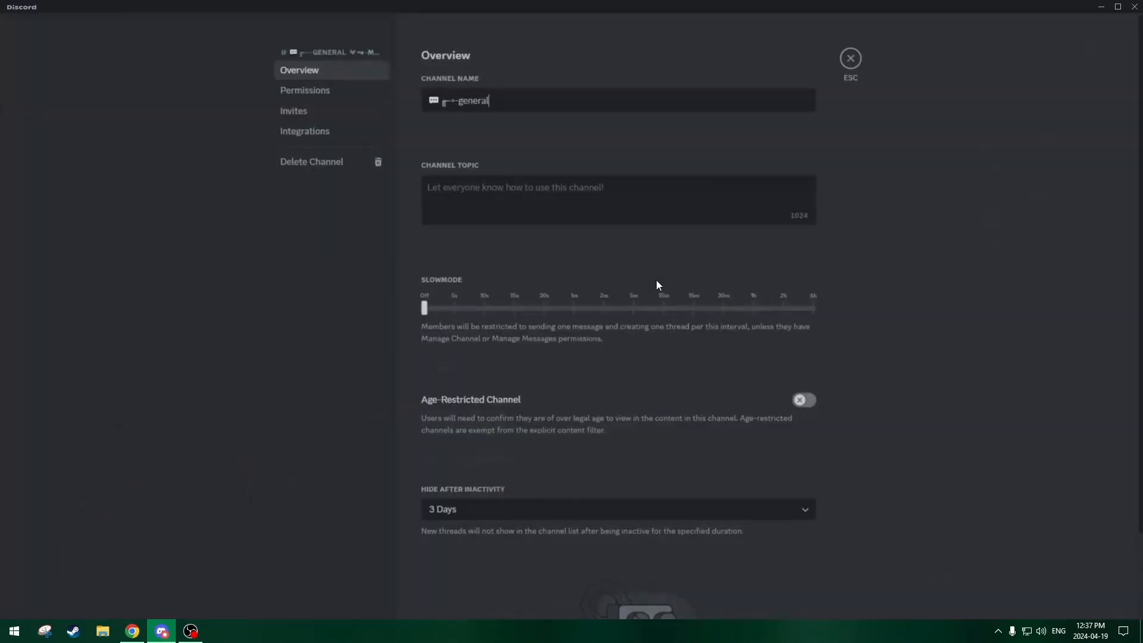
click(337, 95)
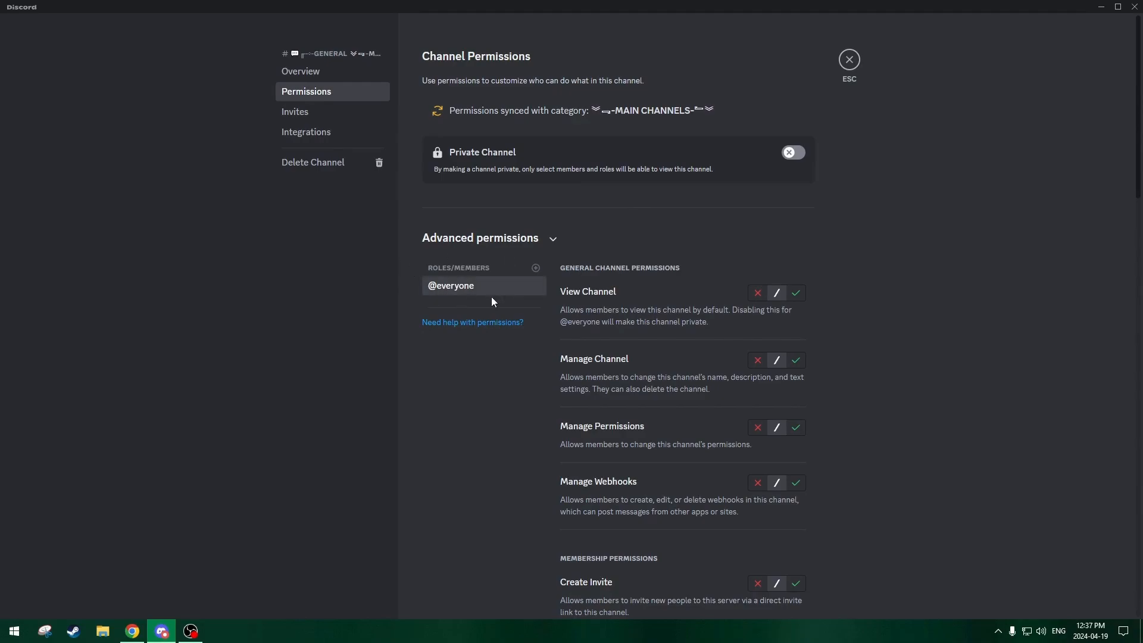
click(756, 292)
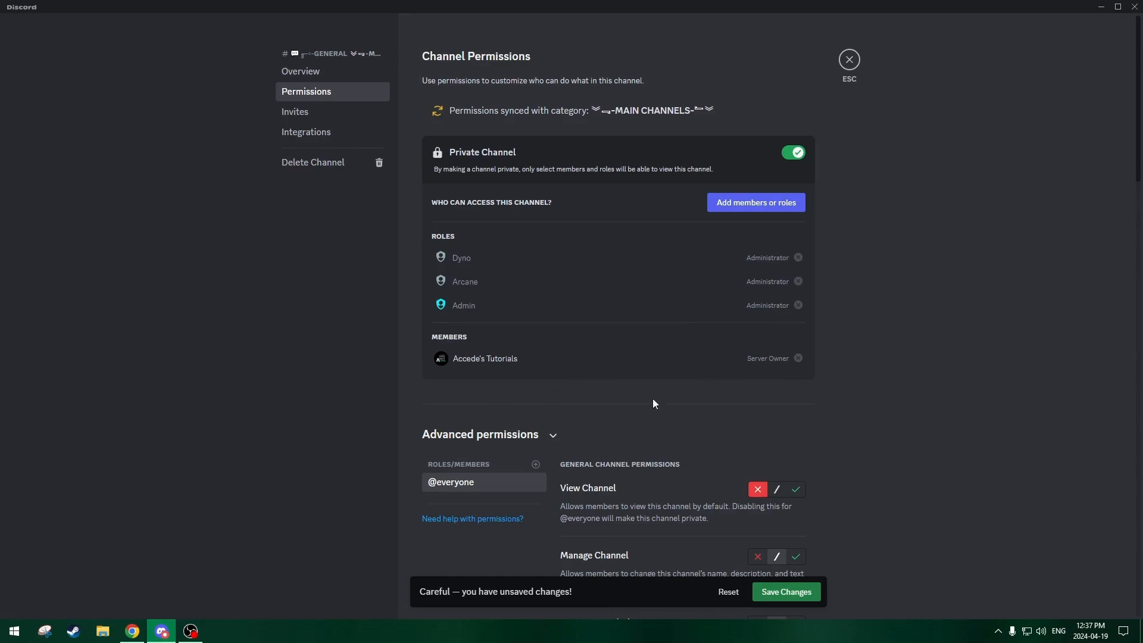
scroll(705, 435, down, 4)
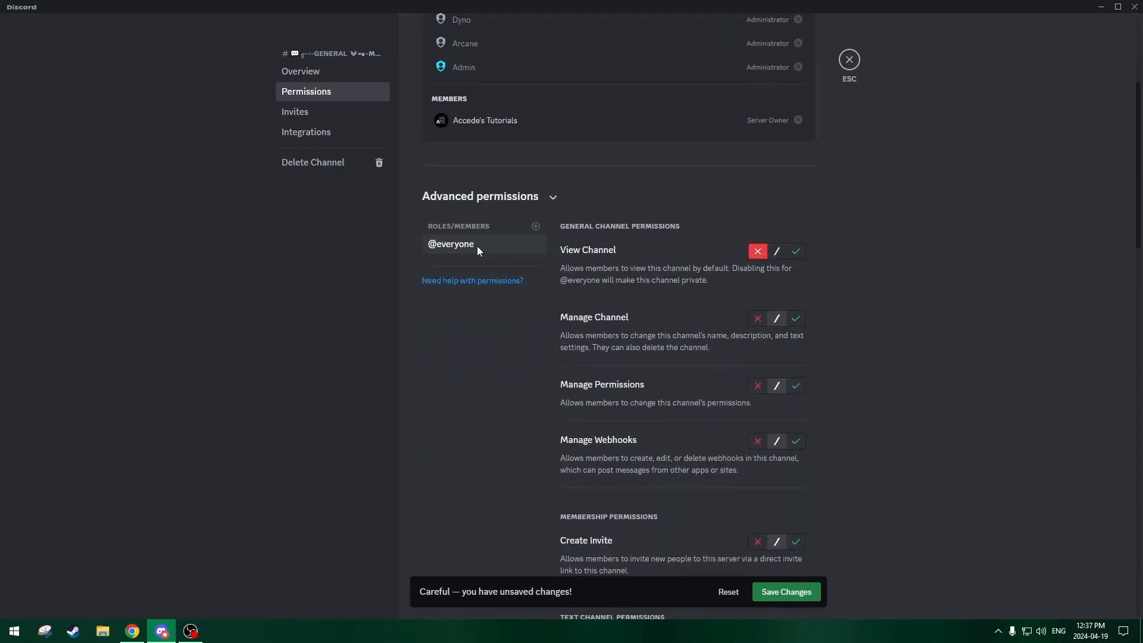
scroll(821, 253, down, 5)
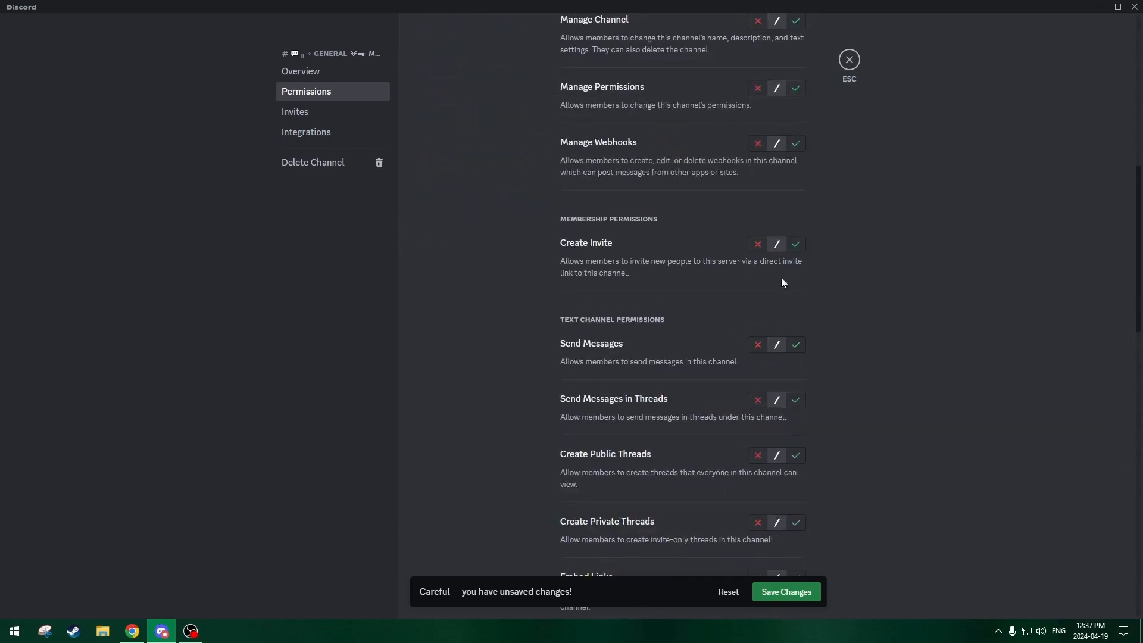
scroll(837, 340, down, 8)
scroll(830, 340, down, 6)
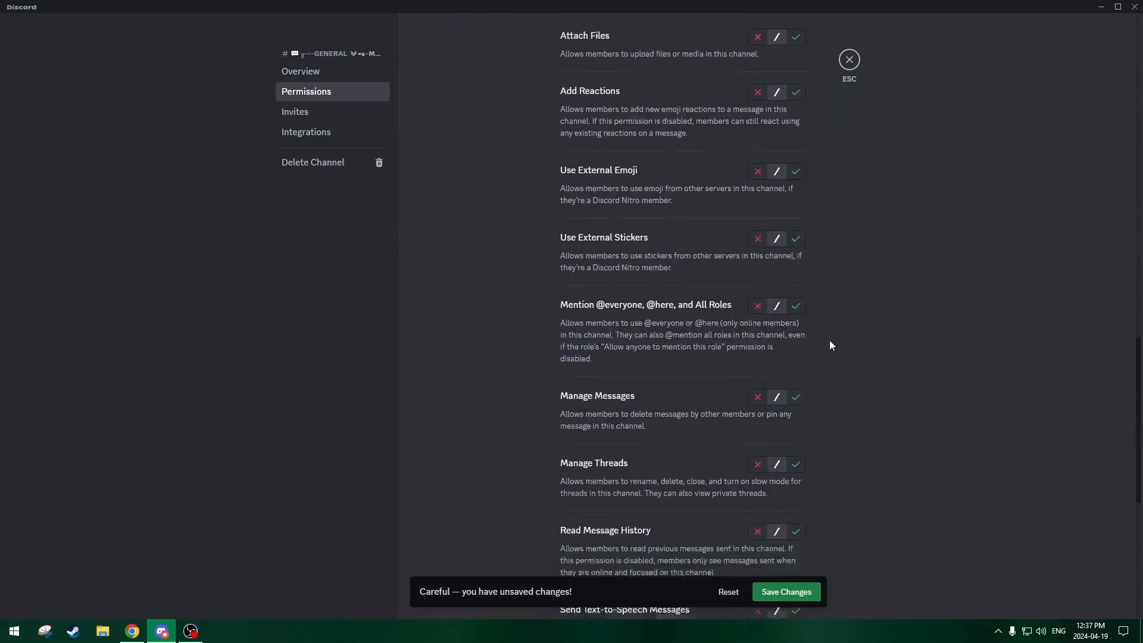
click(786, 592)
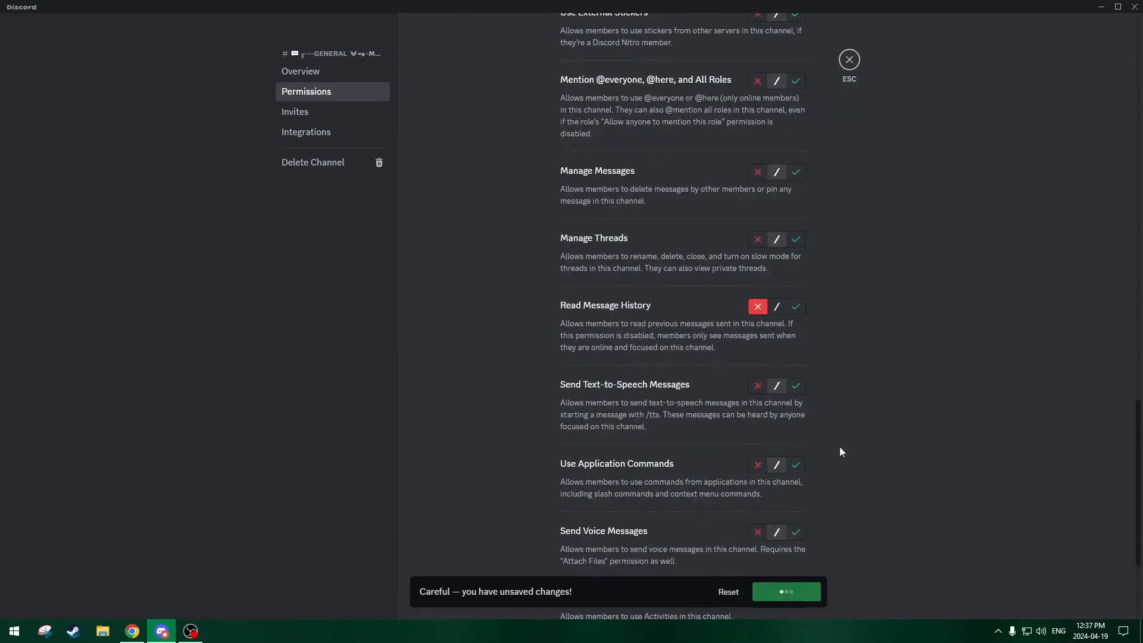
- Add the Verified role to the general text channel's permissions, allow it View Channel and Read Message History, and save
scroll(839, 454, up, 20)
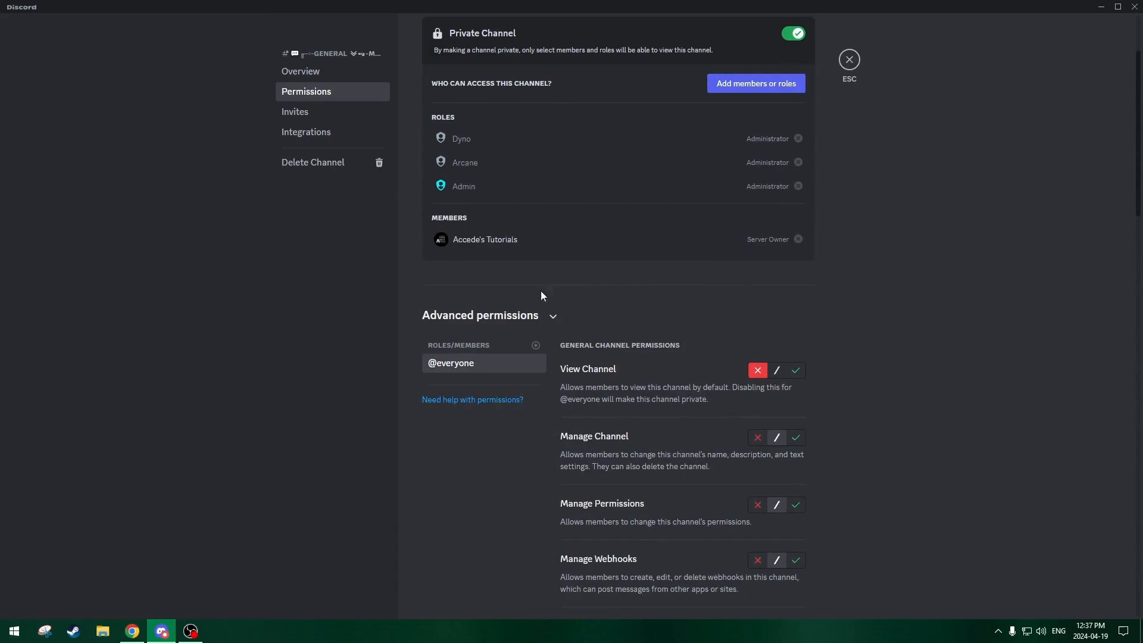
click(536, 345)
scroll(490, 440, down, 3)
scroll(470, 483, down, 2)
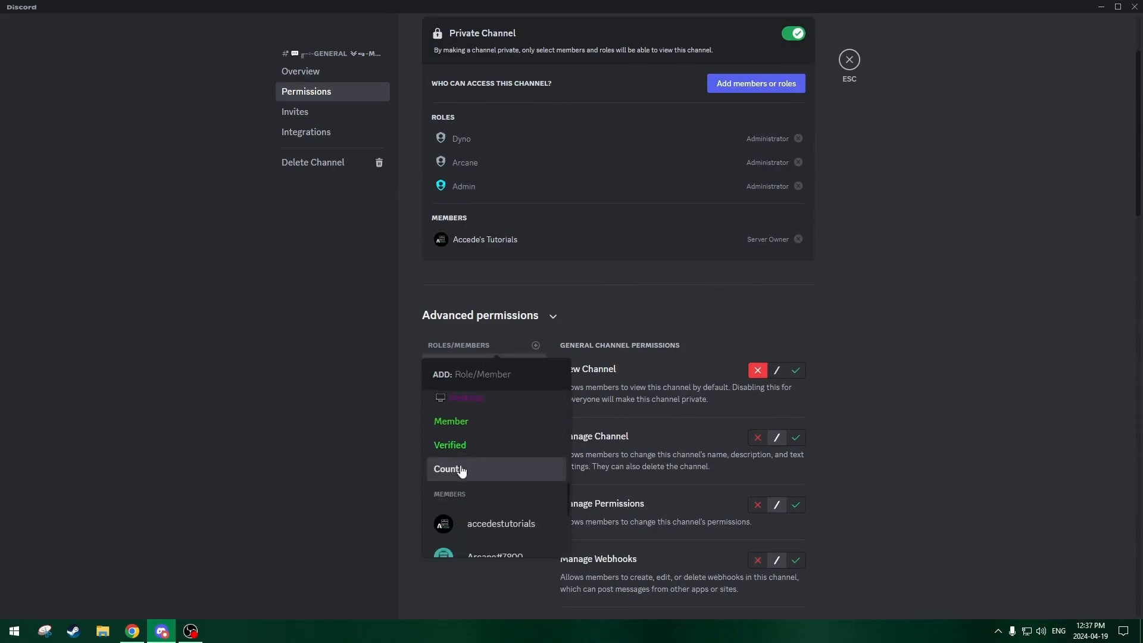
click(504, 445)
scroll(687, 390, down, 2)
click(796, 252)
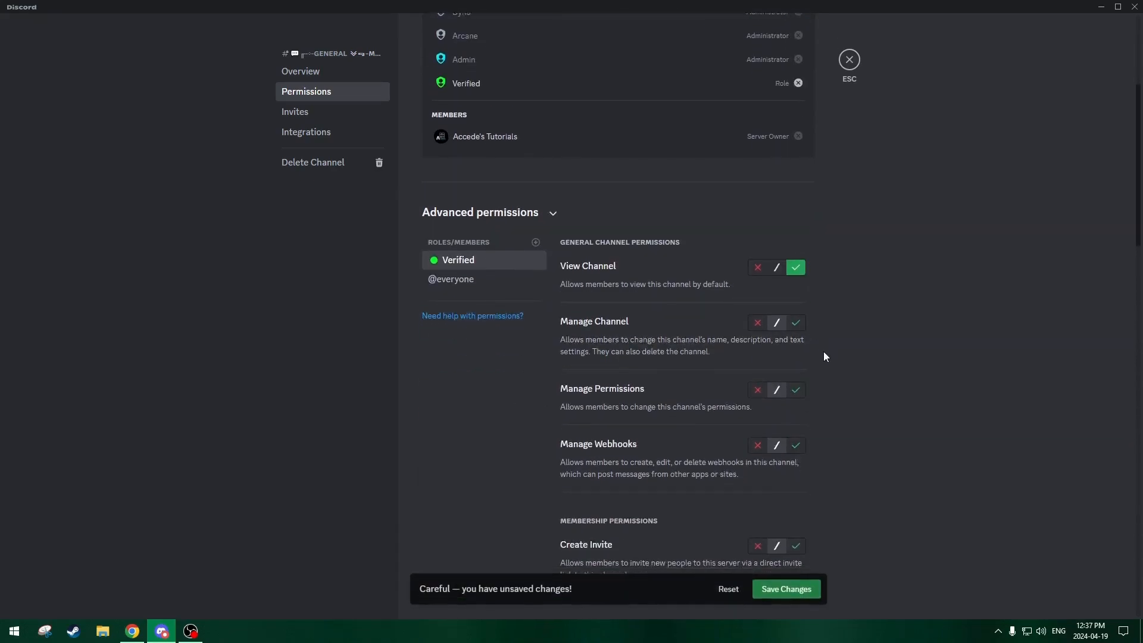
scroll(824, 354, down, 3)
scroll(834, 273, down, 5)
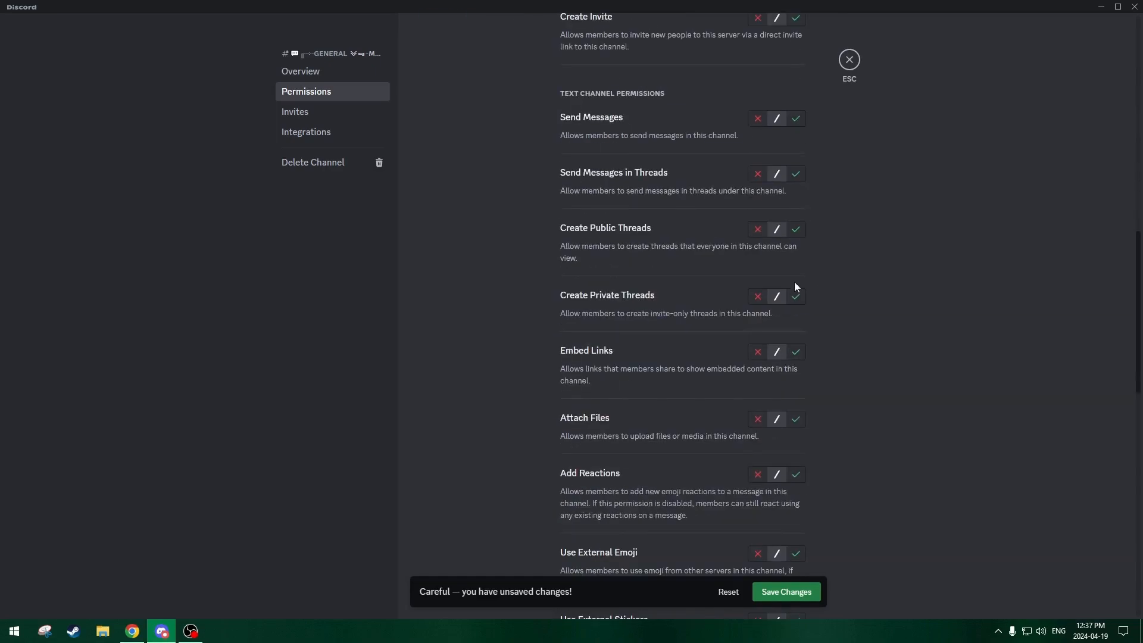
scroll(826, 165, down, 8)
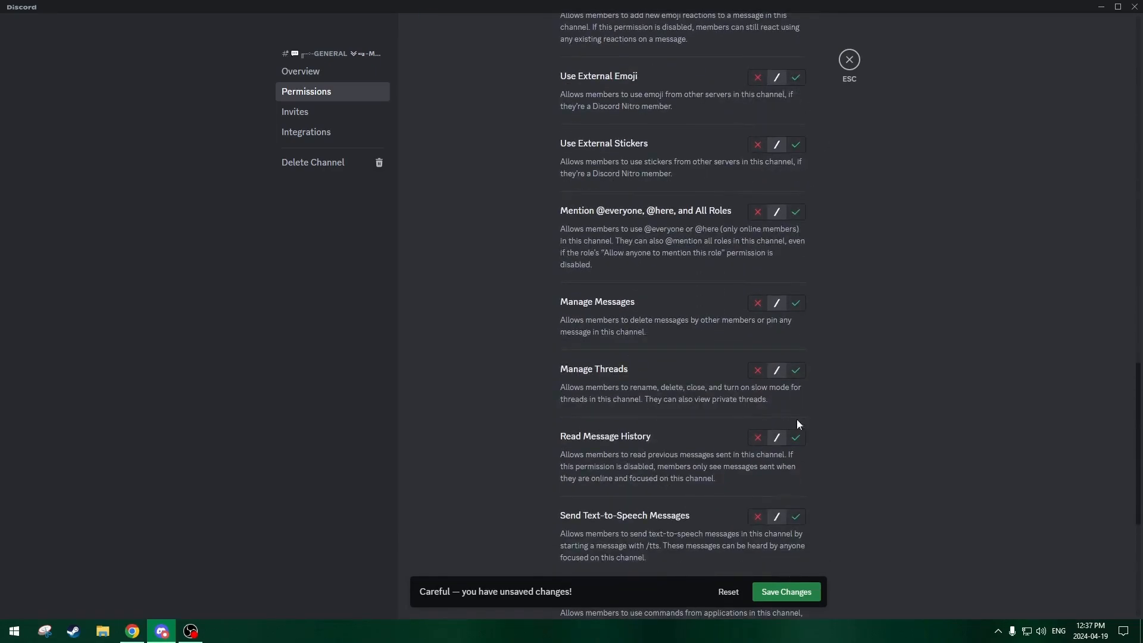
click(786, 591)
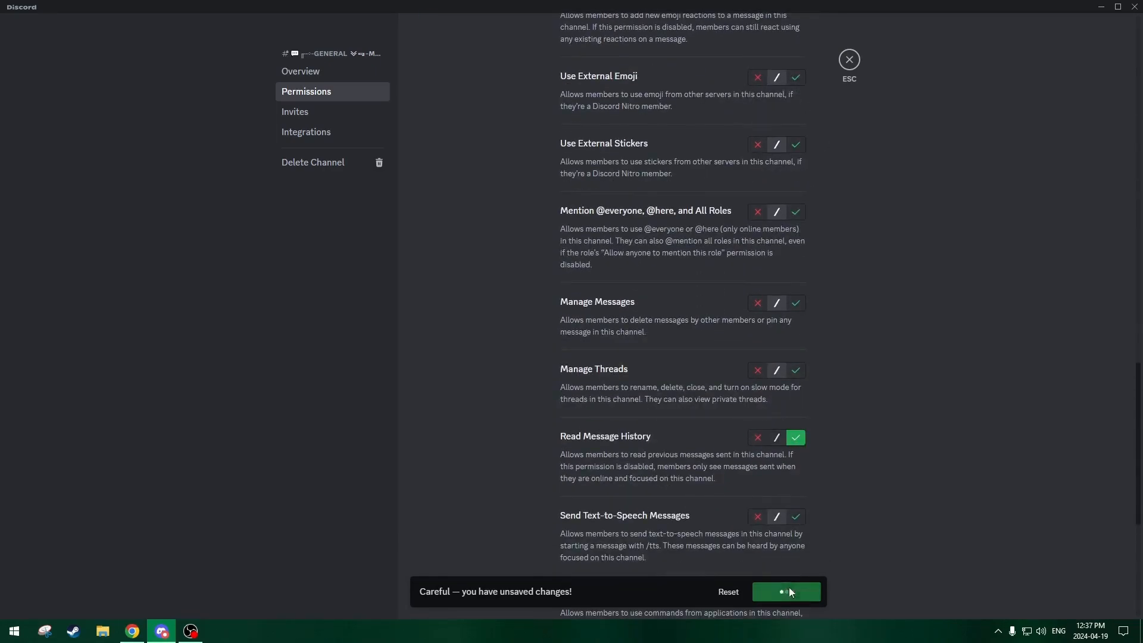
click(850, 59)
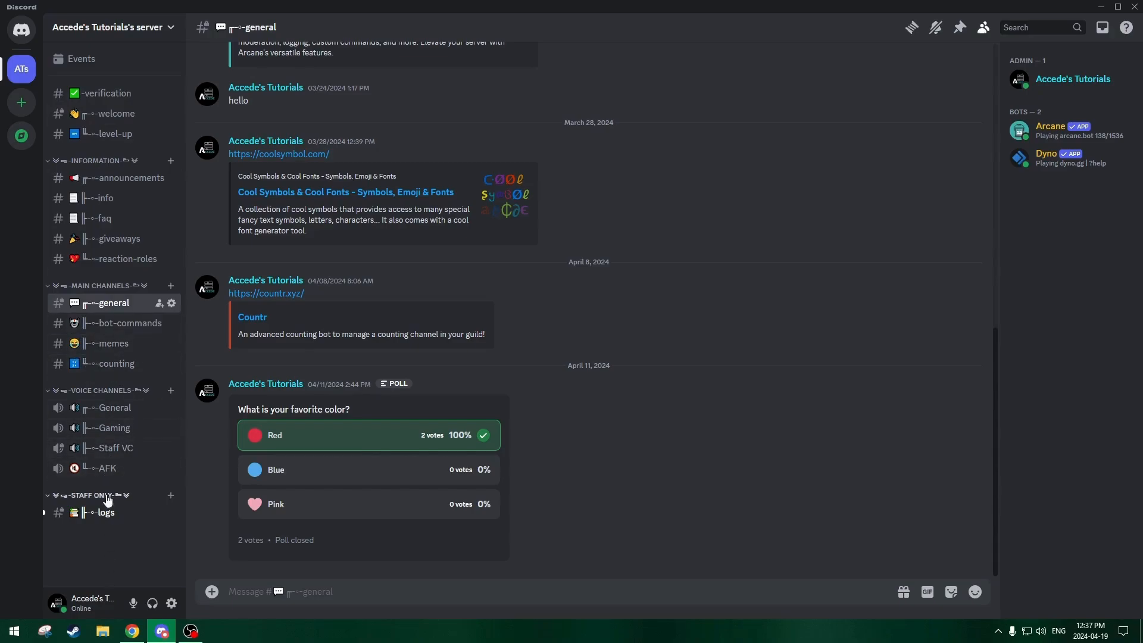
- Open the options for the logs channel in the staff-only category
right_click(111, 515)
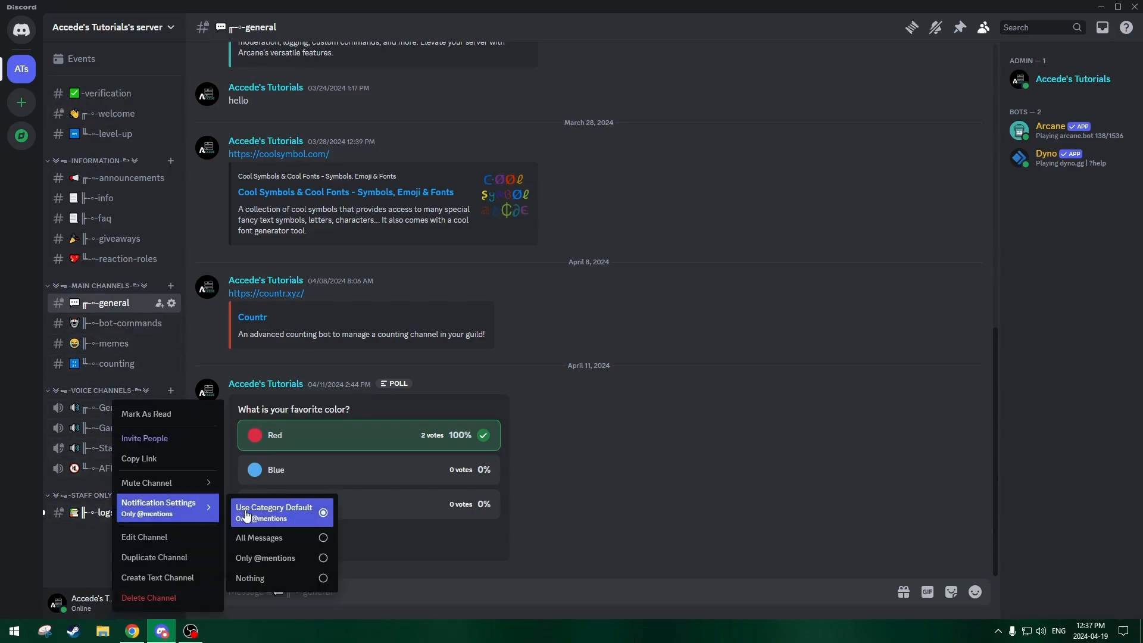
click(161, 538)
click(306, 91)
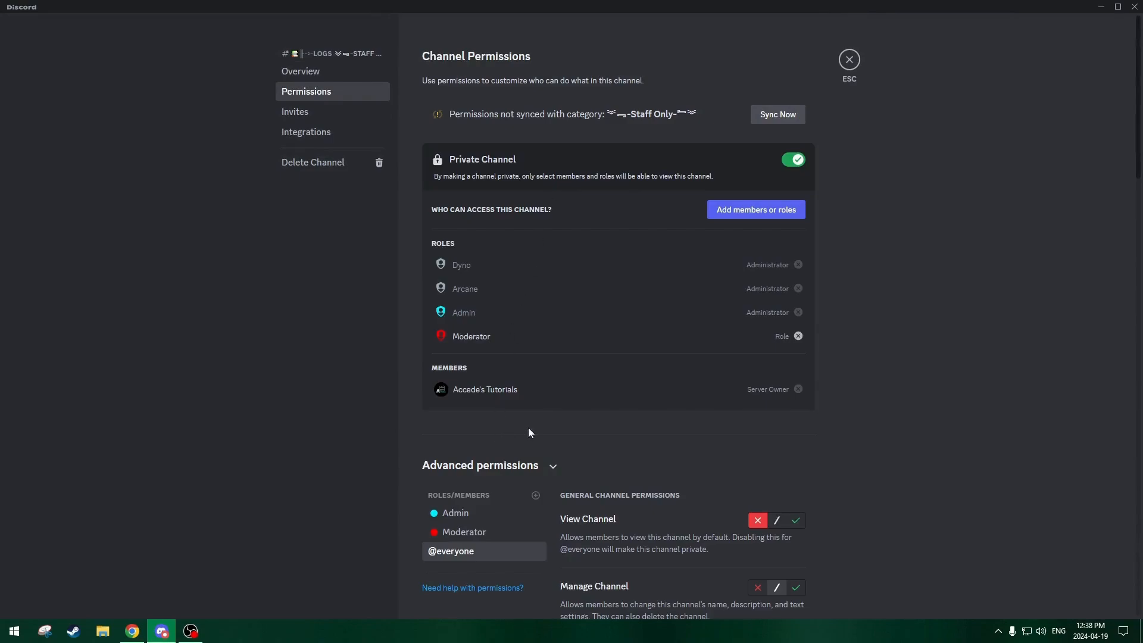
scroll(530, 432, down, 3)
click(473, 353)
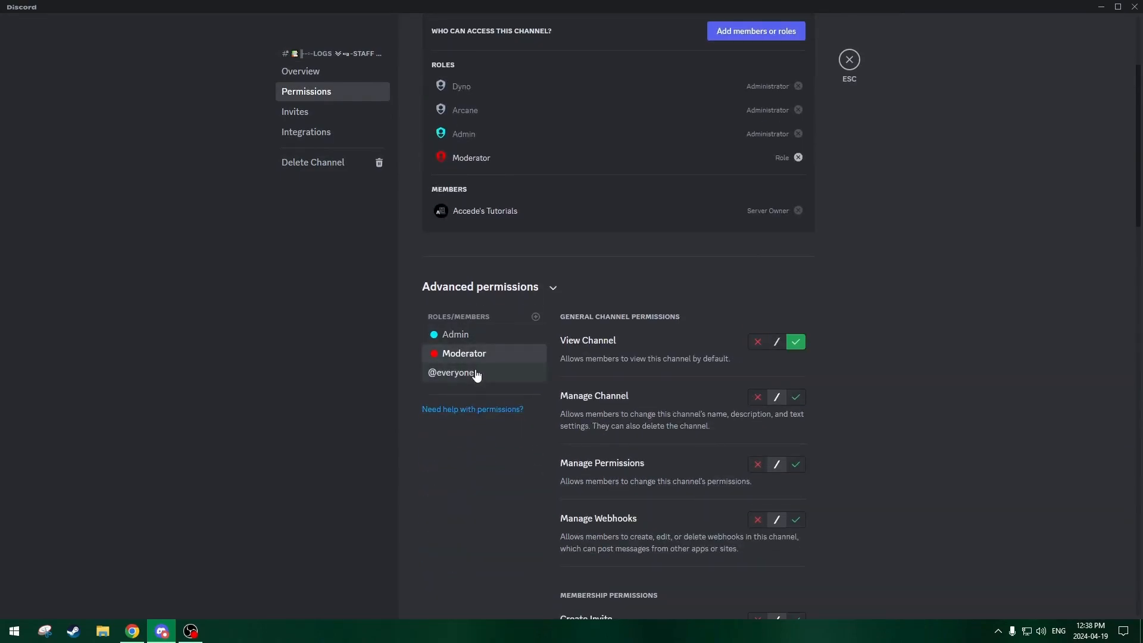
click(476, 374)
scroll(652, 340, down, 6)
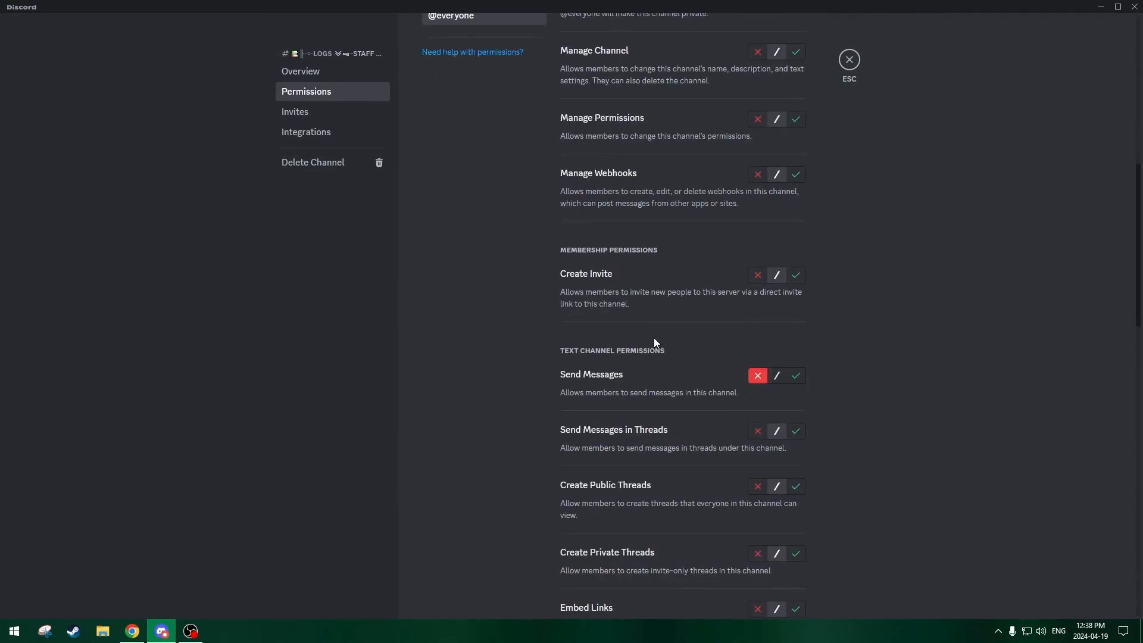
scroll(654, 336, down, 11)
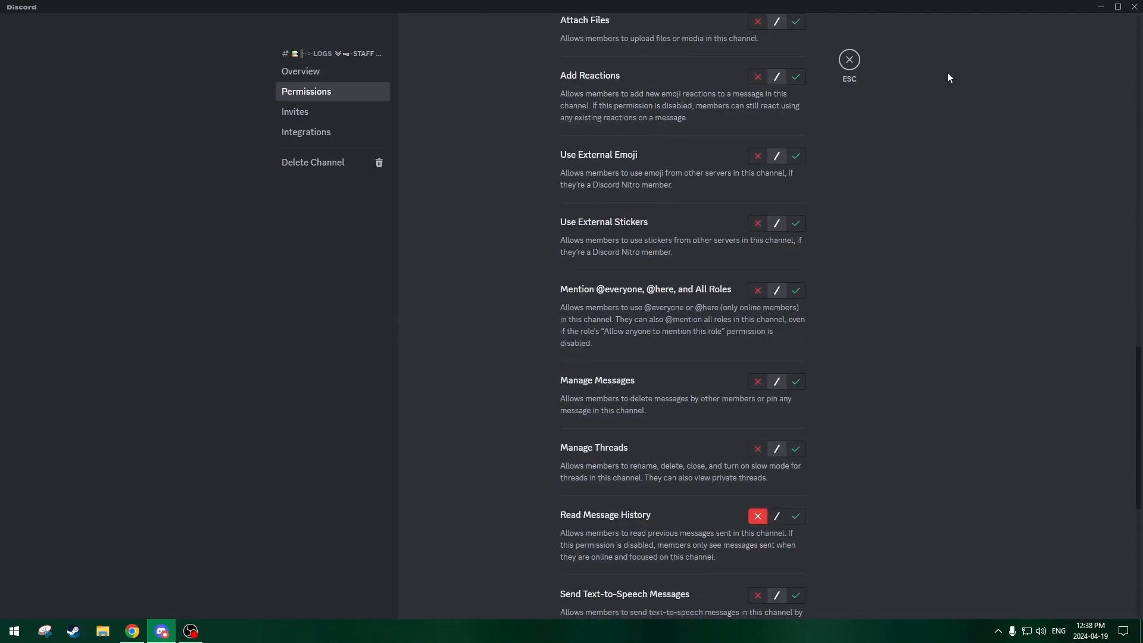
click(848, 61)
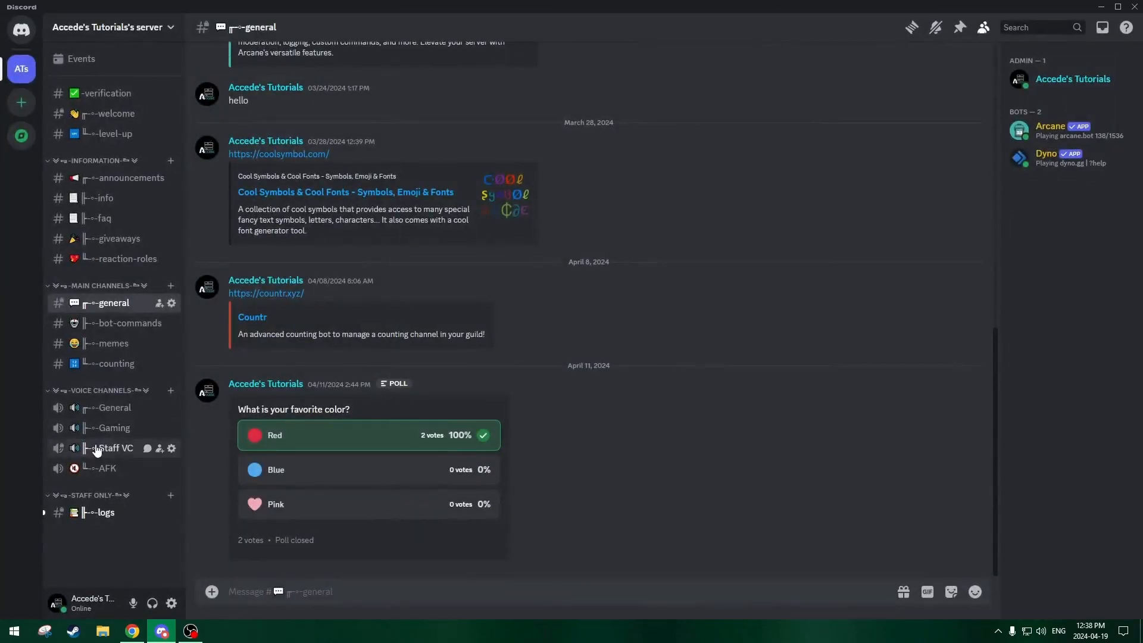
right_click(137, 512)
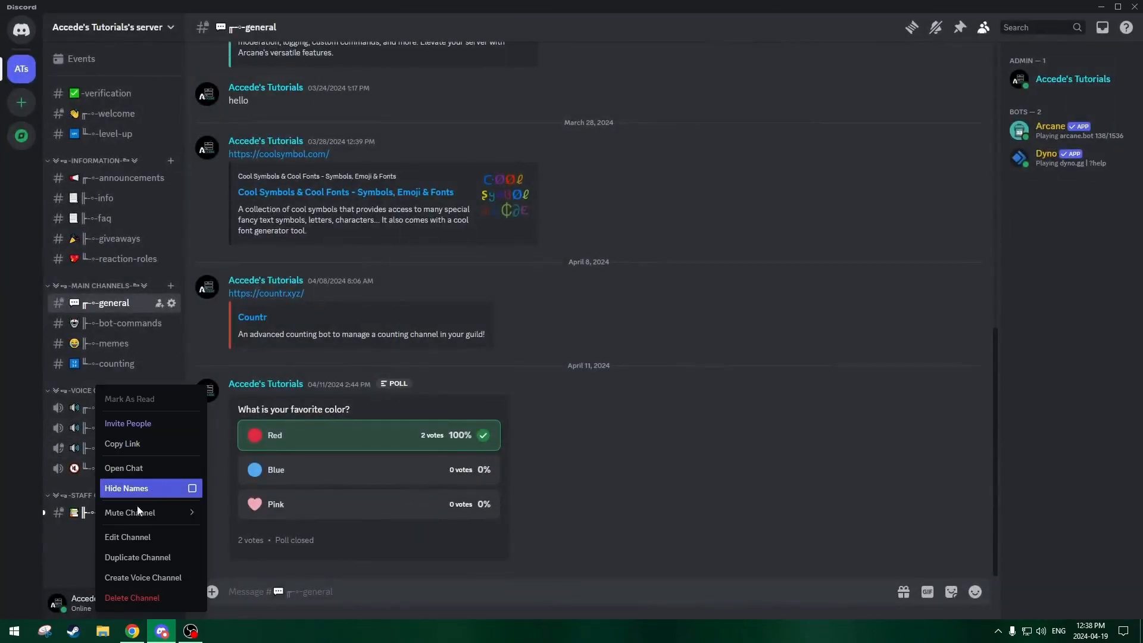
click(191, 538)
click(327, 107)
click(321, 91)
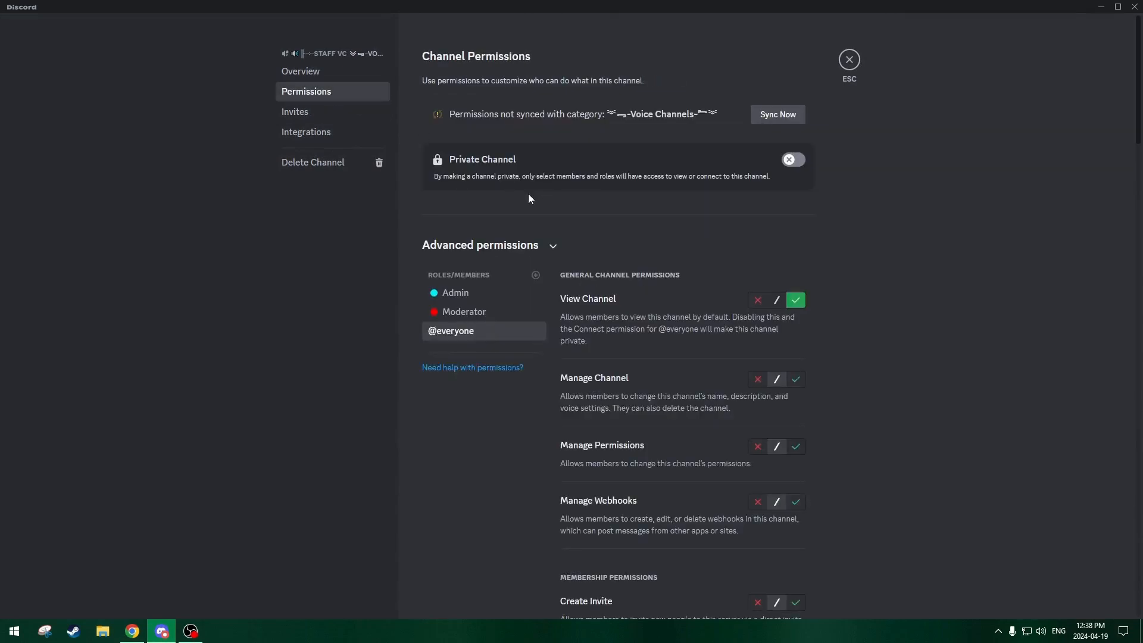
scroll(837, 313, down, 5)
scroll(836, 312, up, 4)
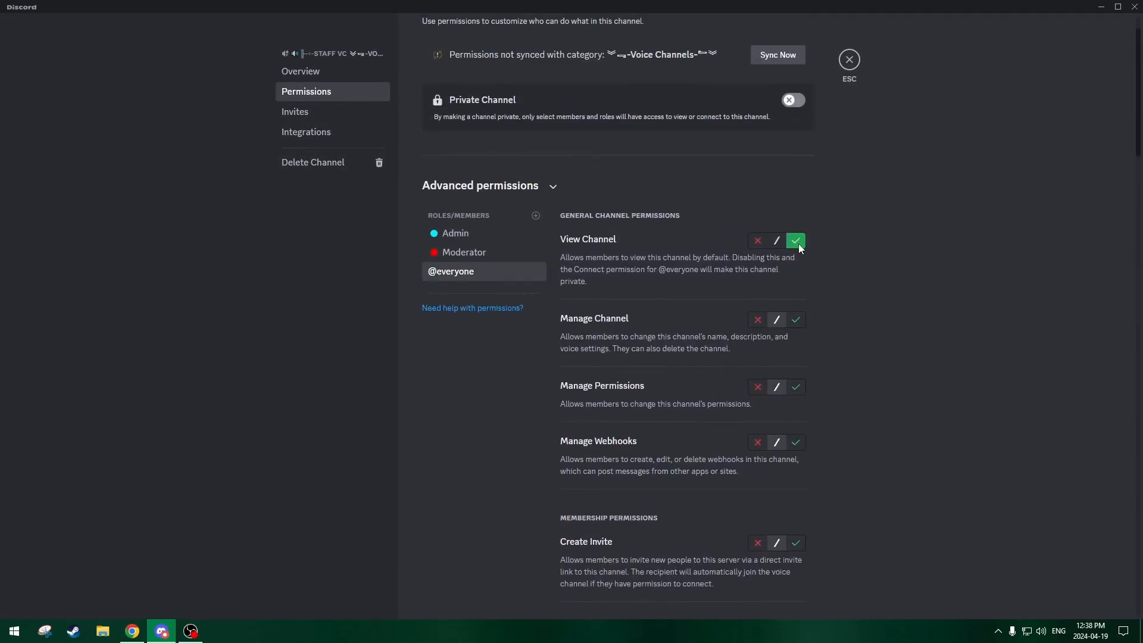
scroll(839, 276, down, 8)
scroll(840, 261, up, 2)
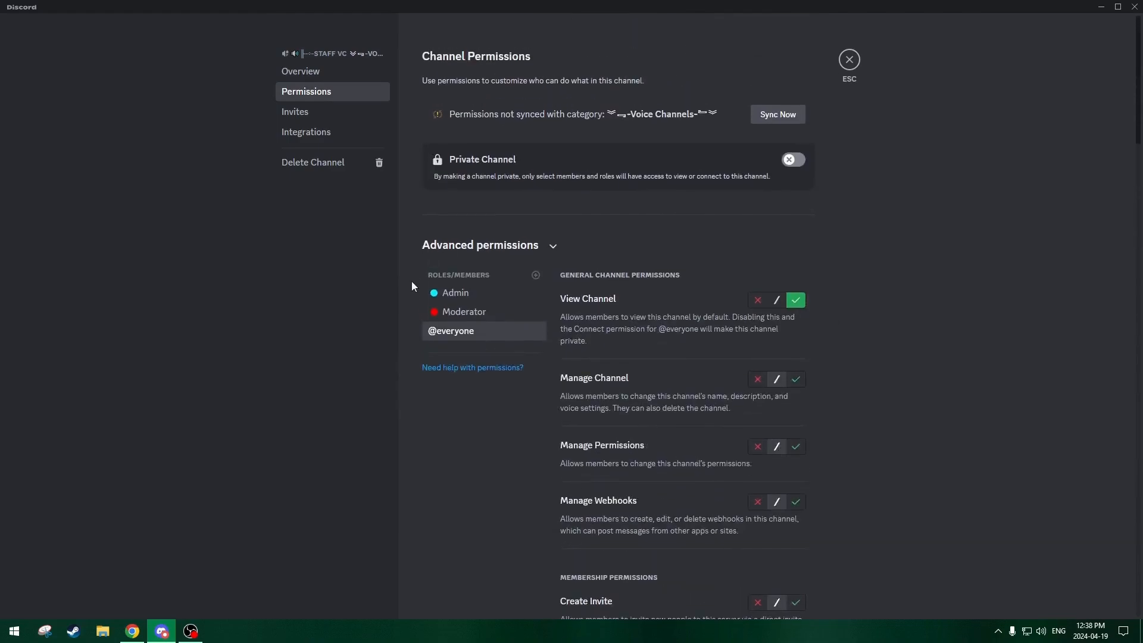
click(467, 311)
click(492, 341)
click(479, 295)
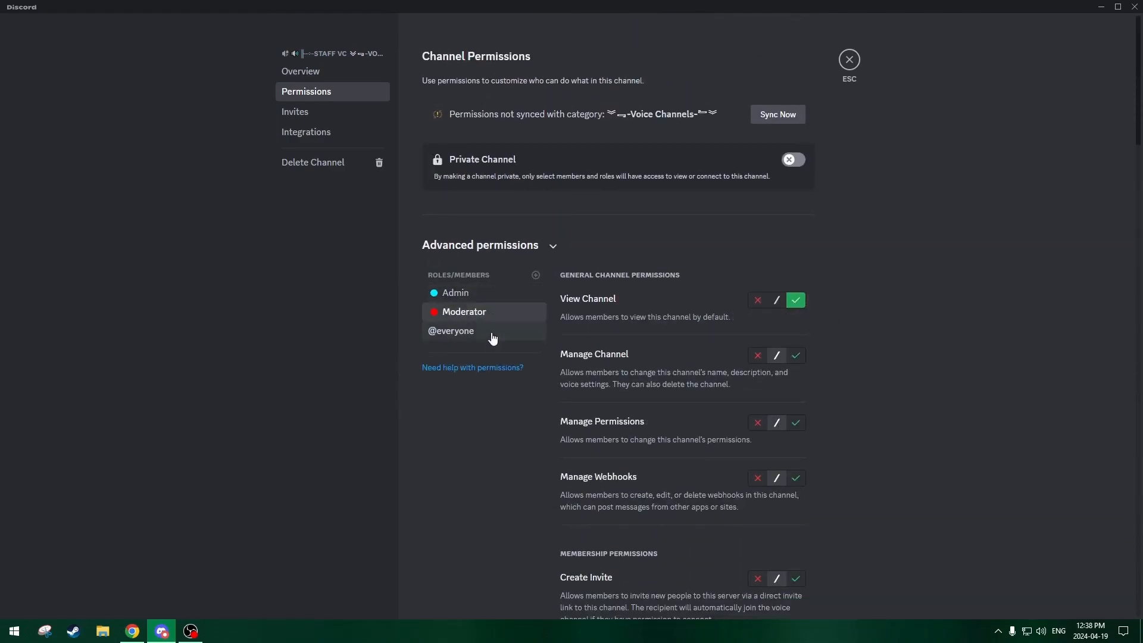
click(490, 335)
scroll(647, 300, down, 2)
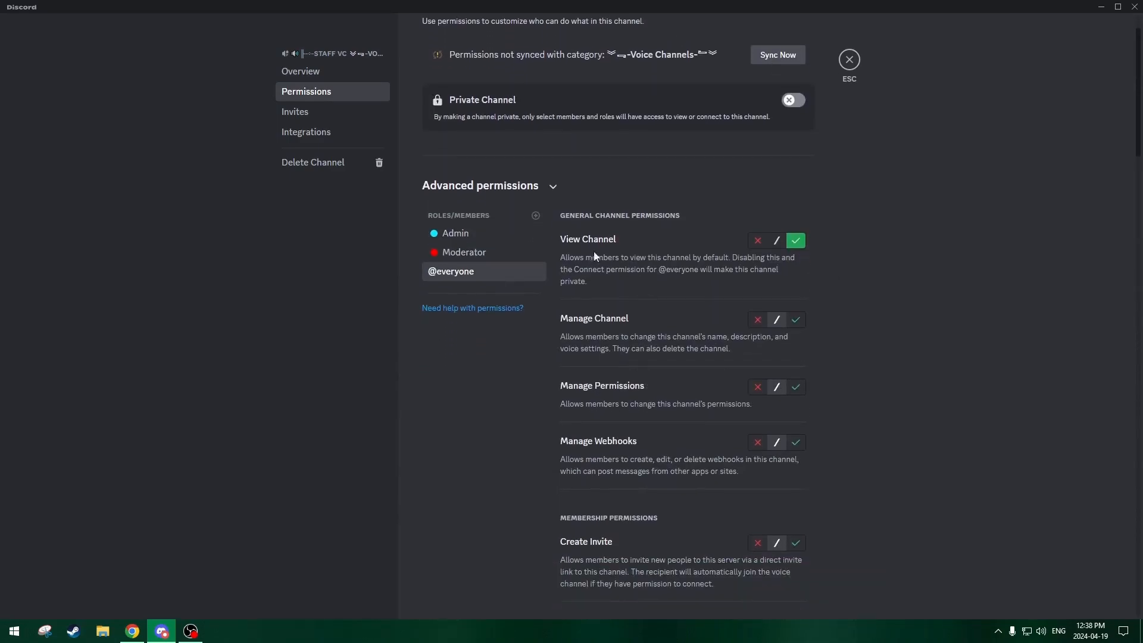
click(753, 244)
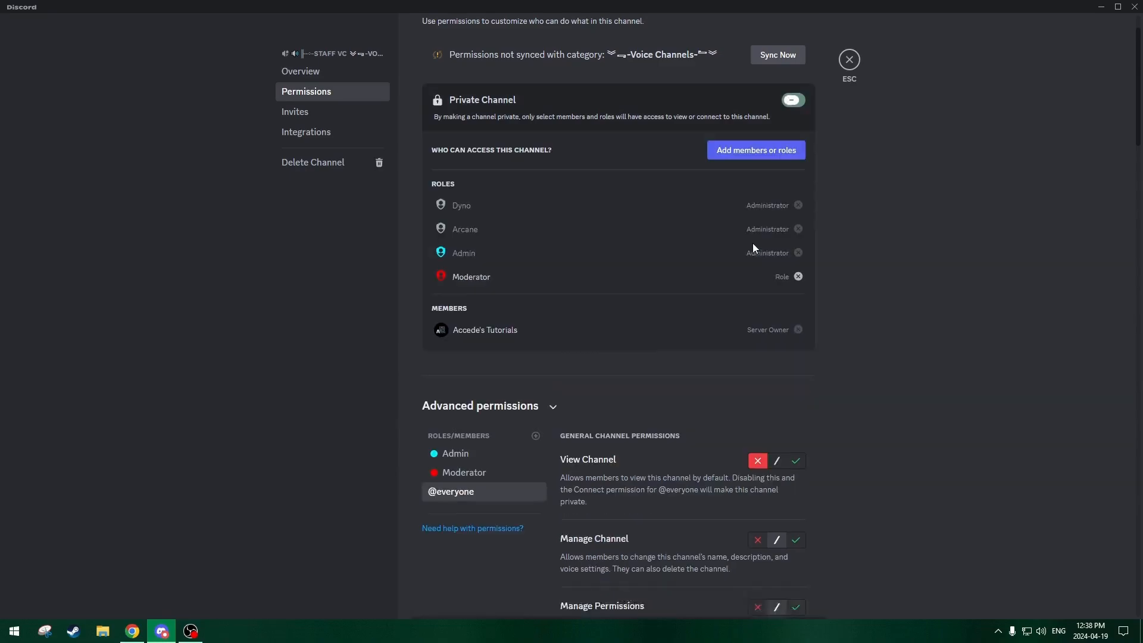
scroll(527, 443, down, 20)
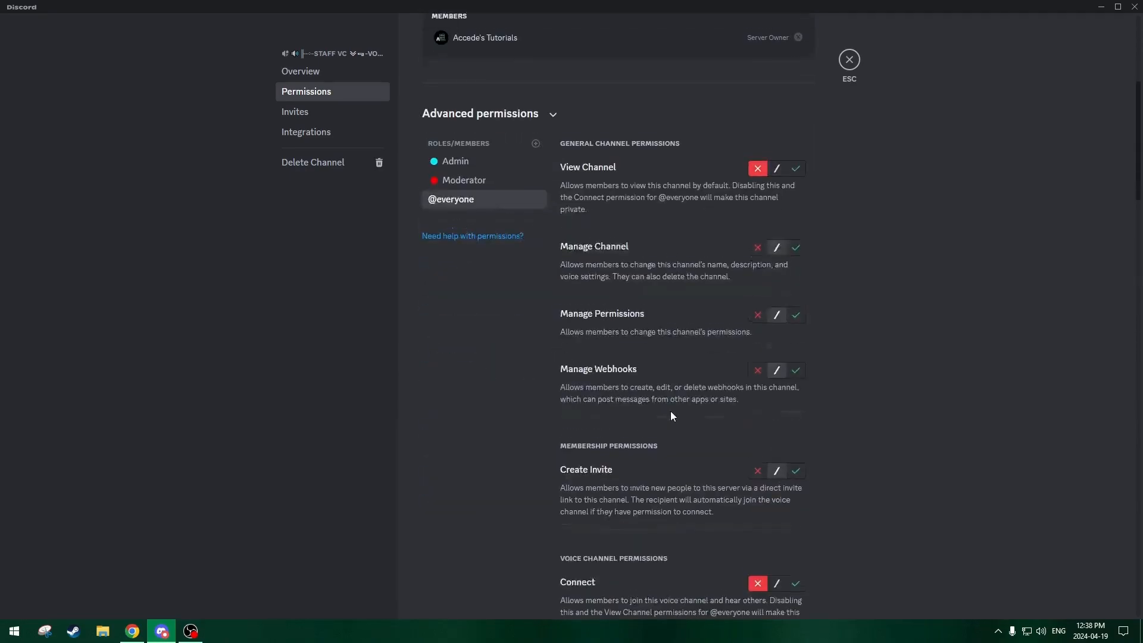
scroll(623, 237, up, 20)
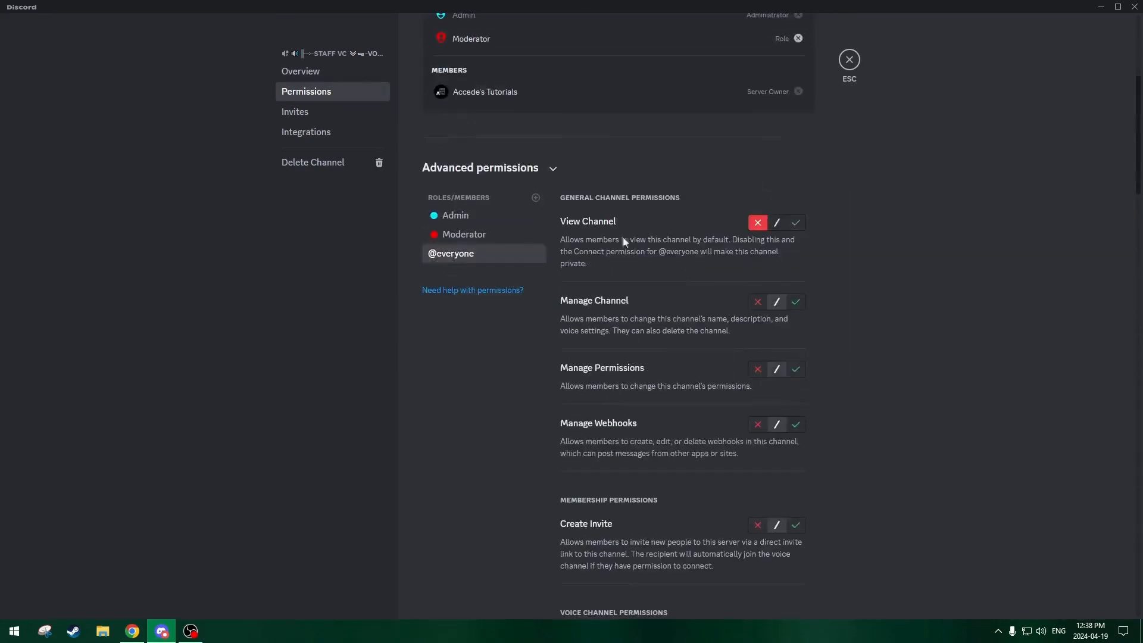
- Add the Verified role to Staff VC's advanced permissions and allow it View Channel
click(535, 198)
scroll(493, 331, down, 3)
scroll(492, 332, down, 5)
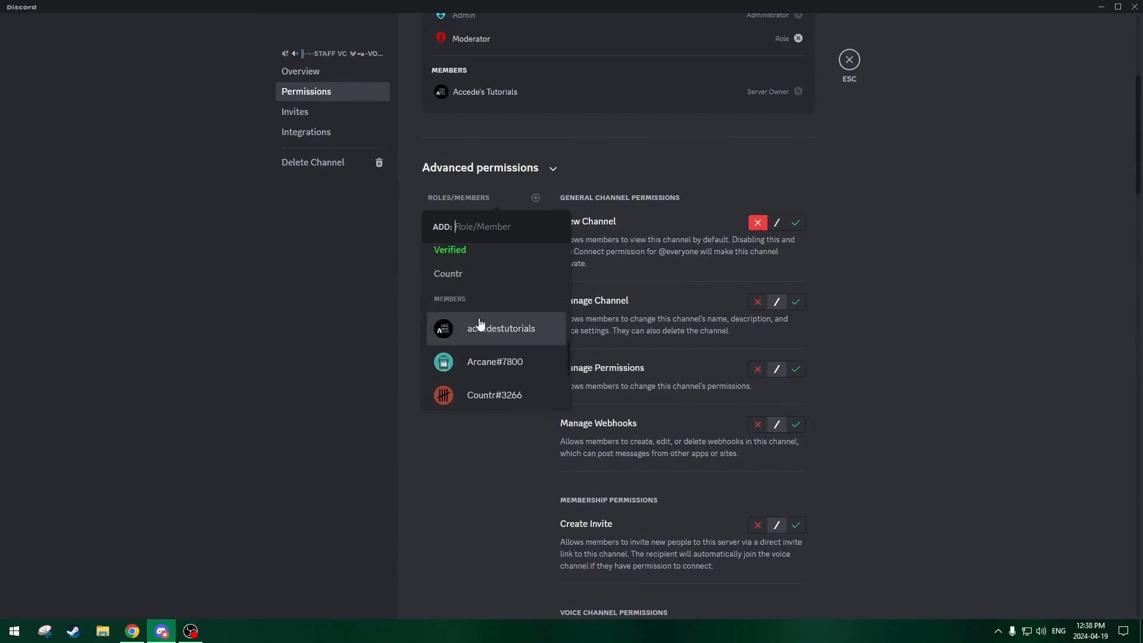
click(477, 255)
click(796, 223)
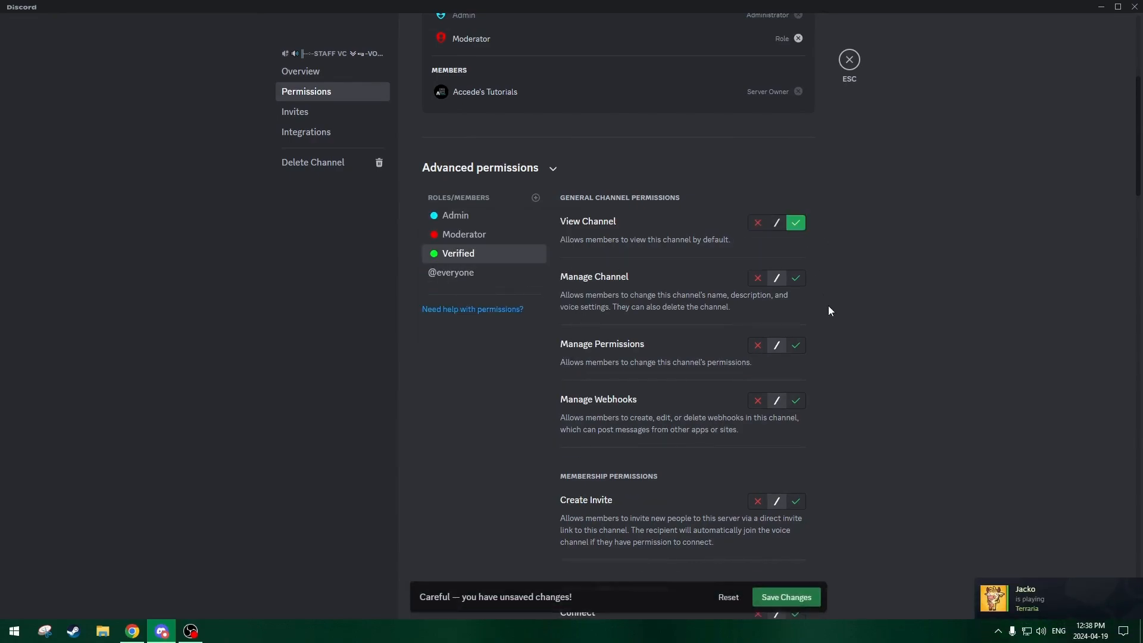
- Deny Connect, Speak and Video for the Verified role in Staff VC and save the changes
scroll(774, 316, down, 3)
click(762, 491)
scroll(827, 452, down, 4)
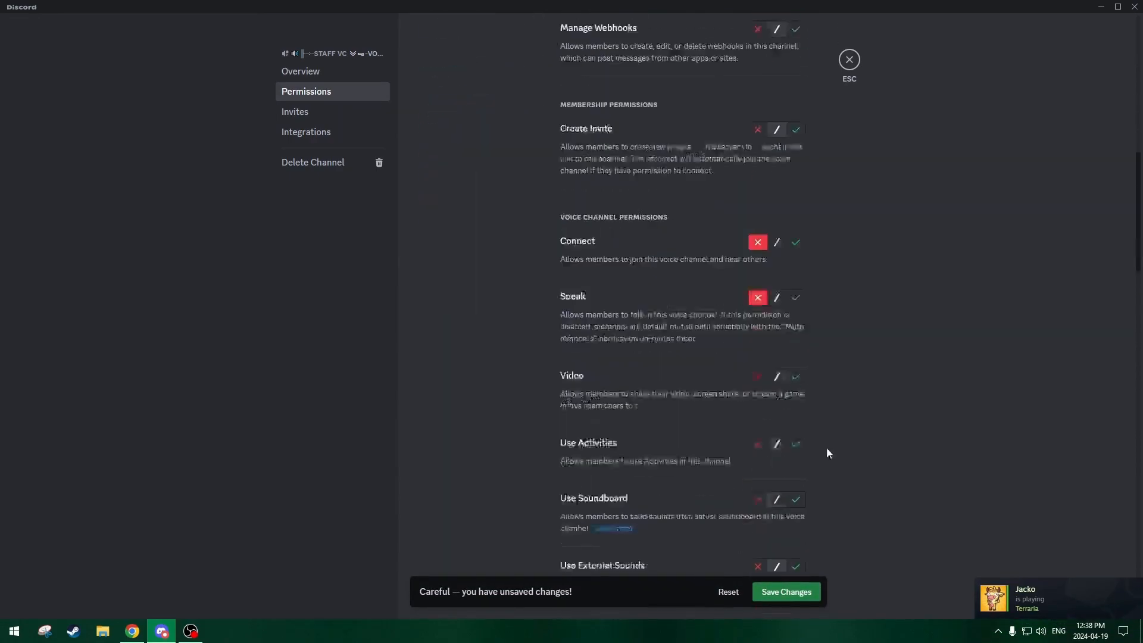
click(786, 592)
scroll(885, 256, up, 9)
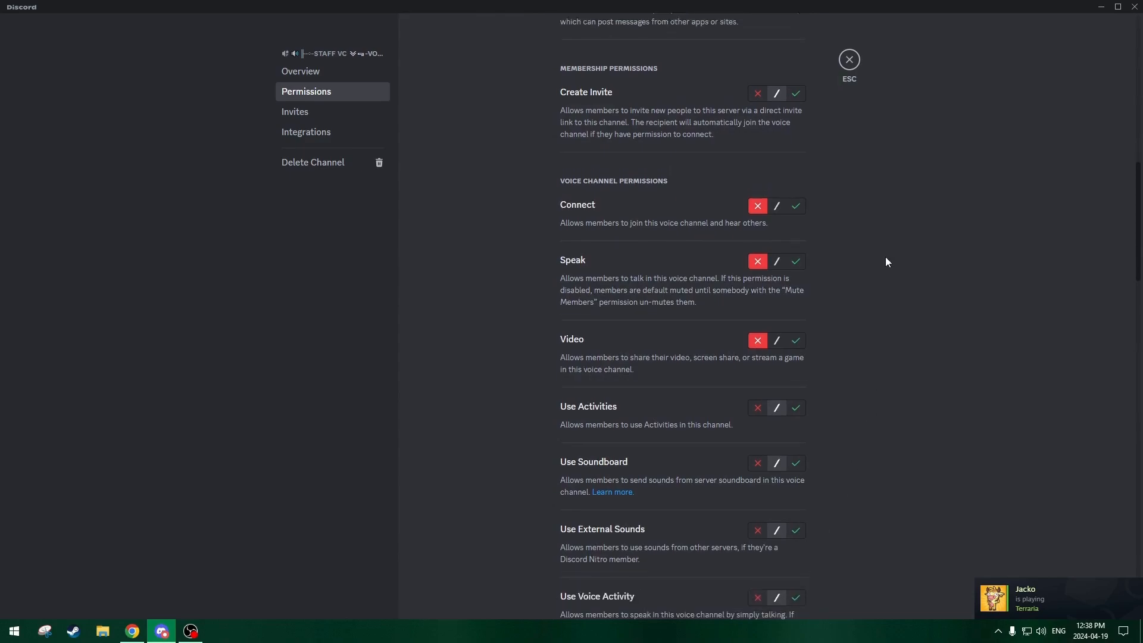
click(504, 391)
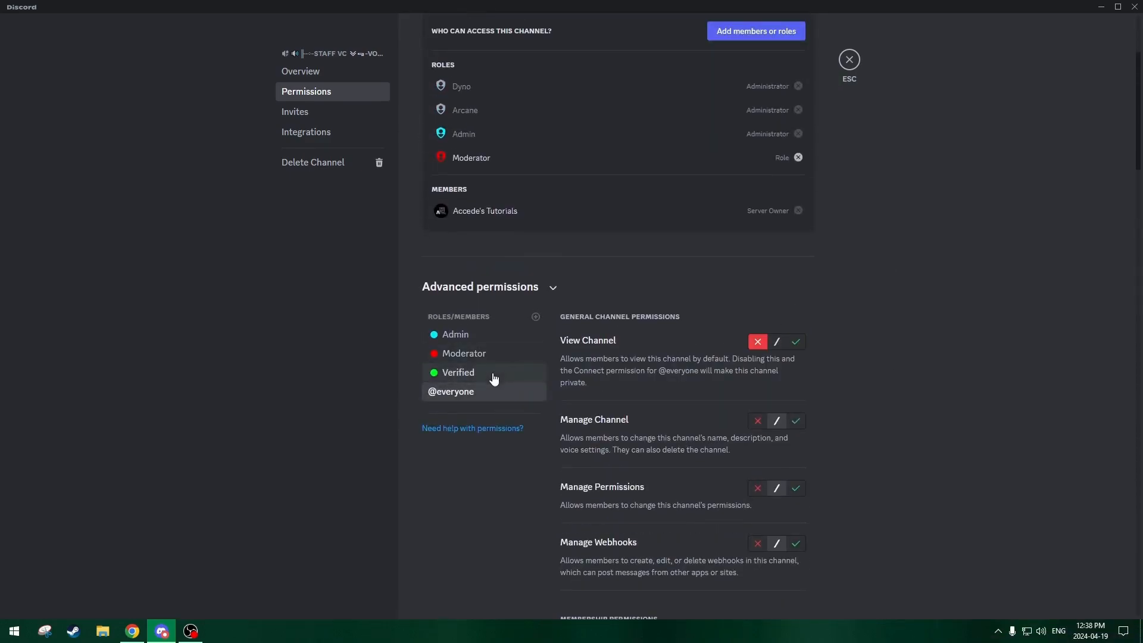
click(496, 375)
click(494, 392)
click(492, 375)
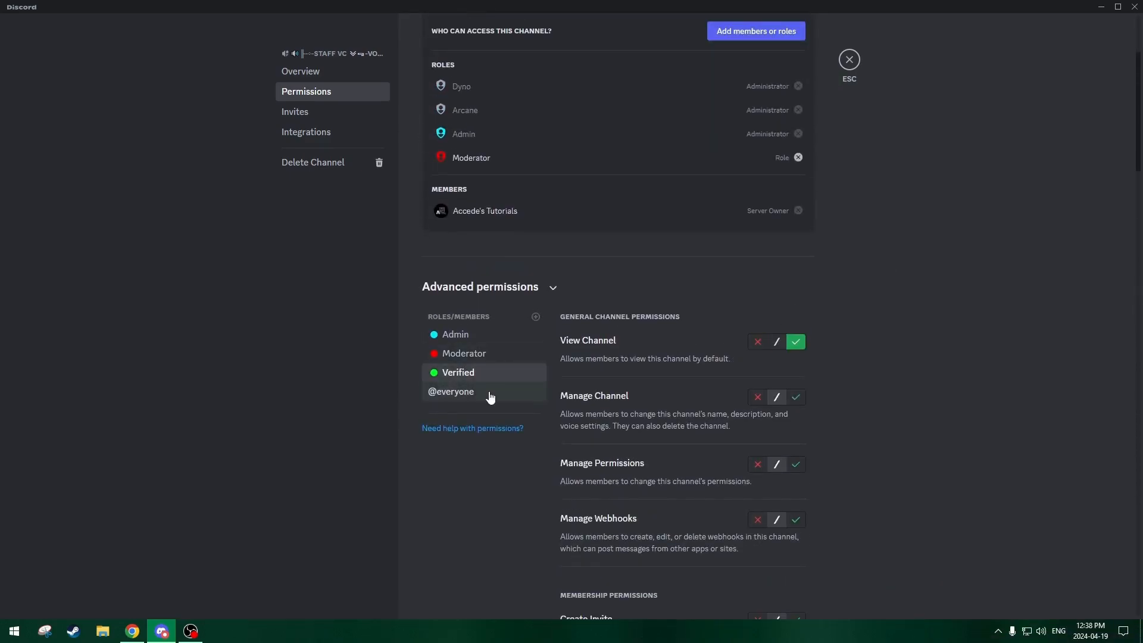
click(493, 391)
click(497, 374)
click(494, 391)
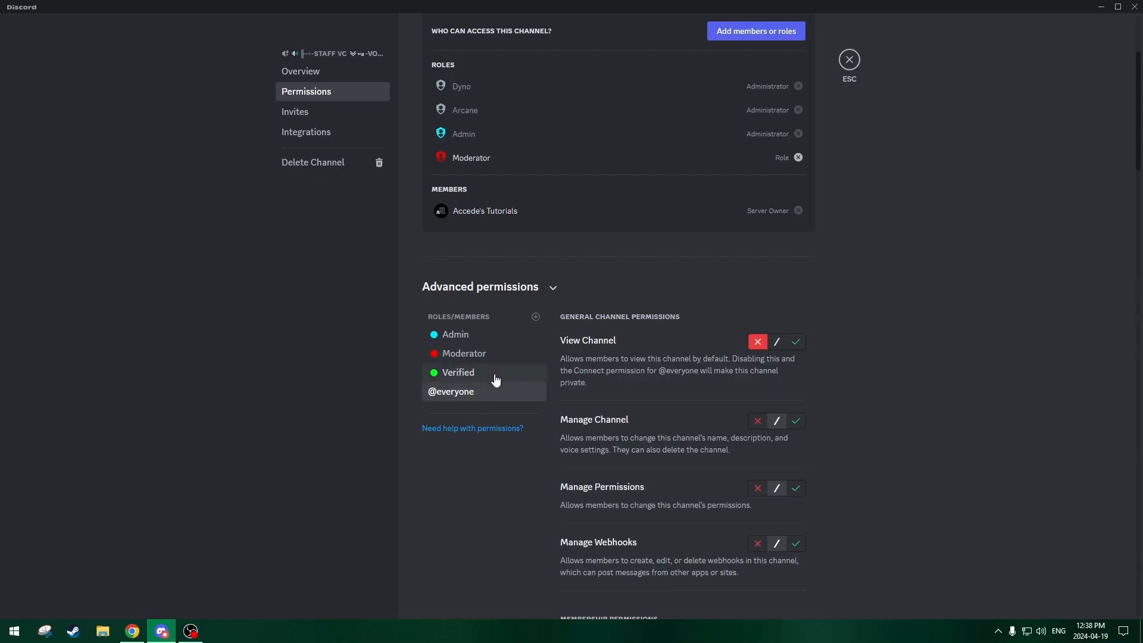
click(492, 374)
click(488, 393)
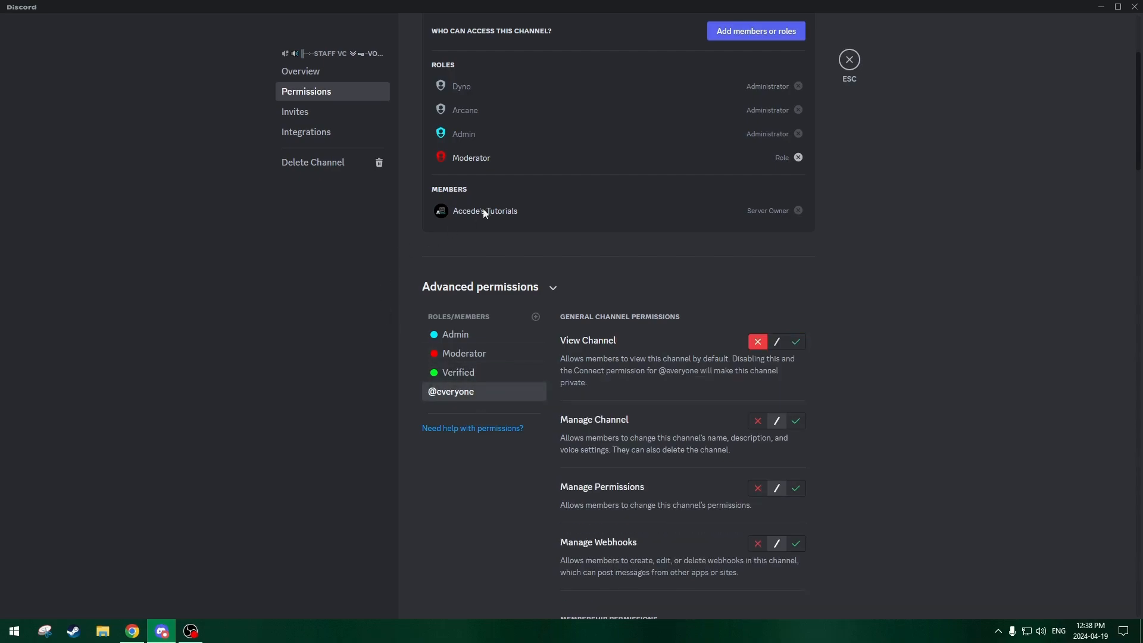
click(849, 62)
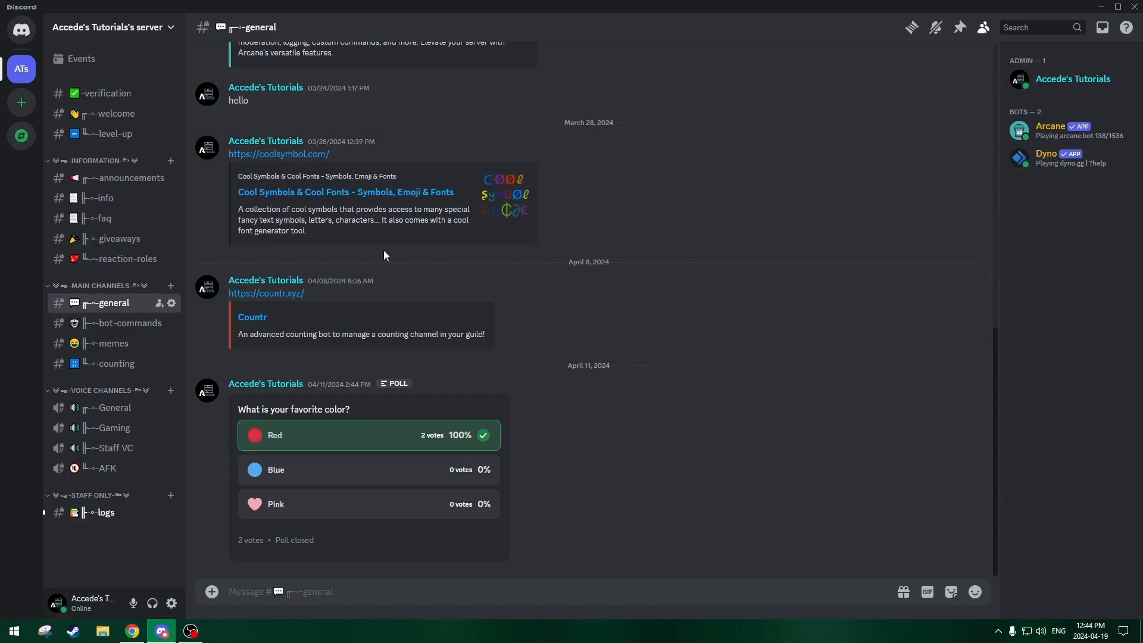
- Review the permission changes recorded in the logs channel, and return to the general text channel
click(115, 516)
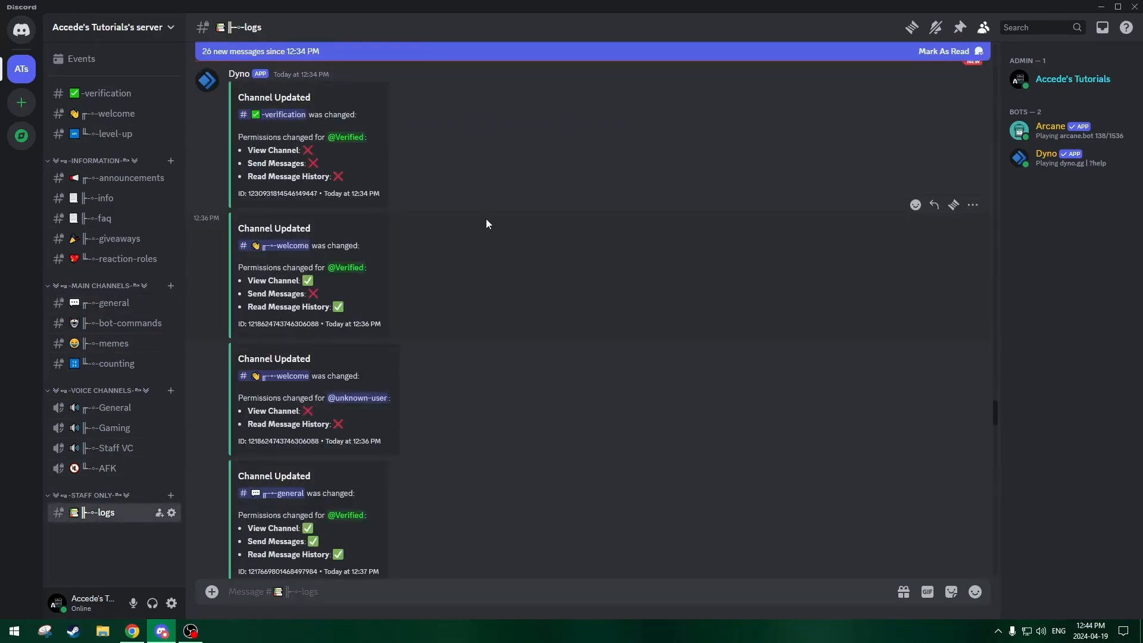
scroll(496, 211, up, 5)
scroll(495, 210, down, 20)
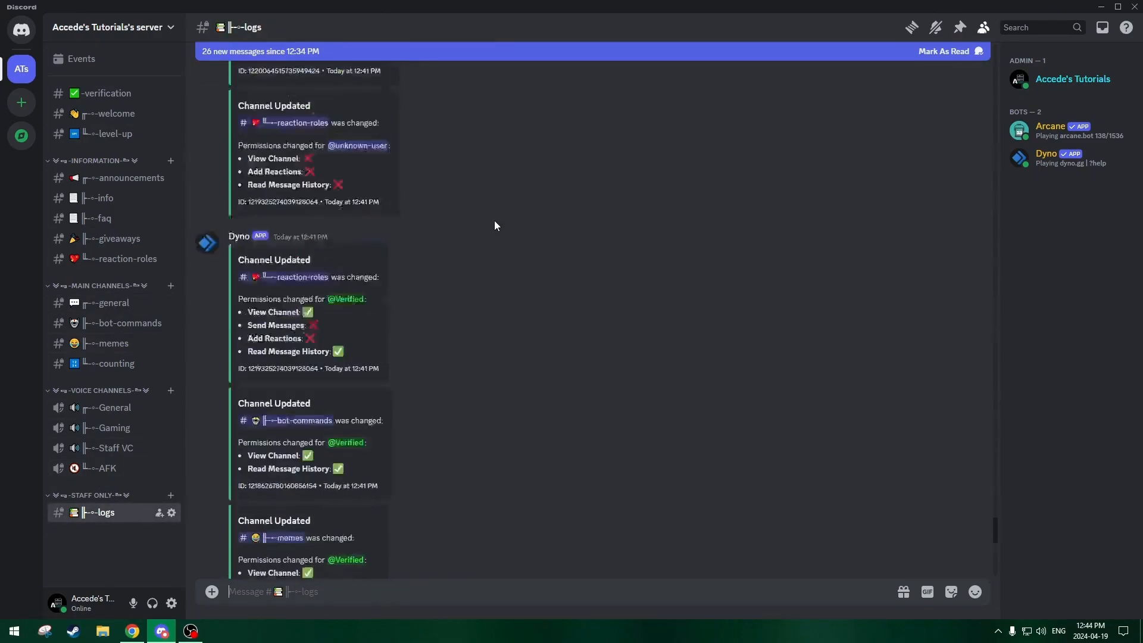
scroll(494, 225, down, 10)
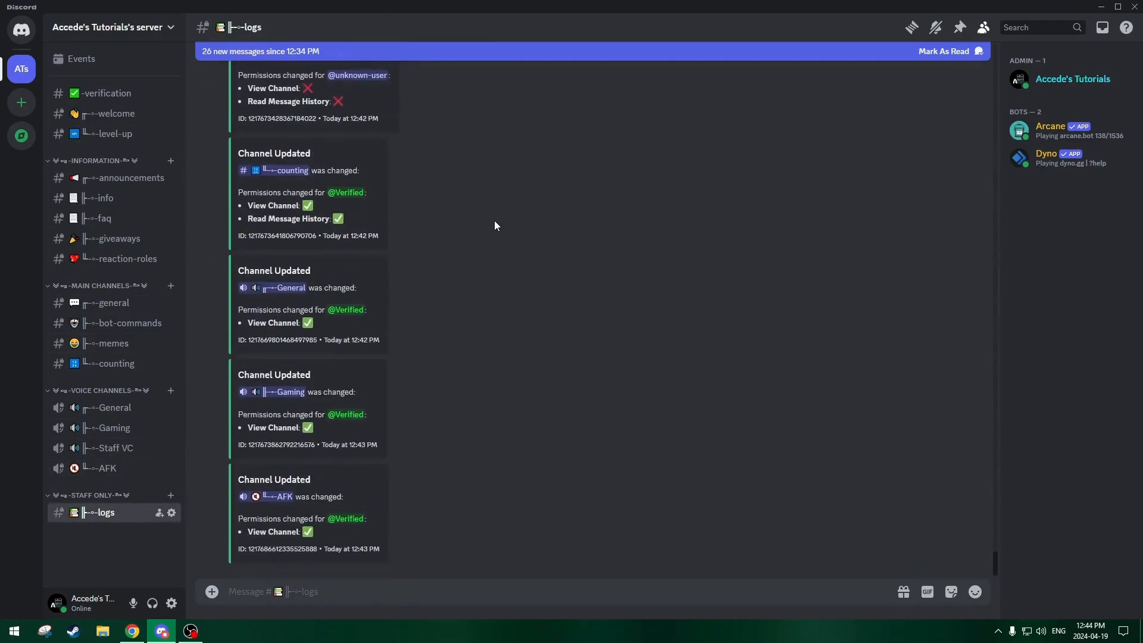
click(113, 308)
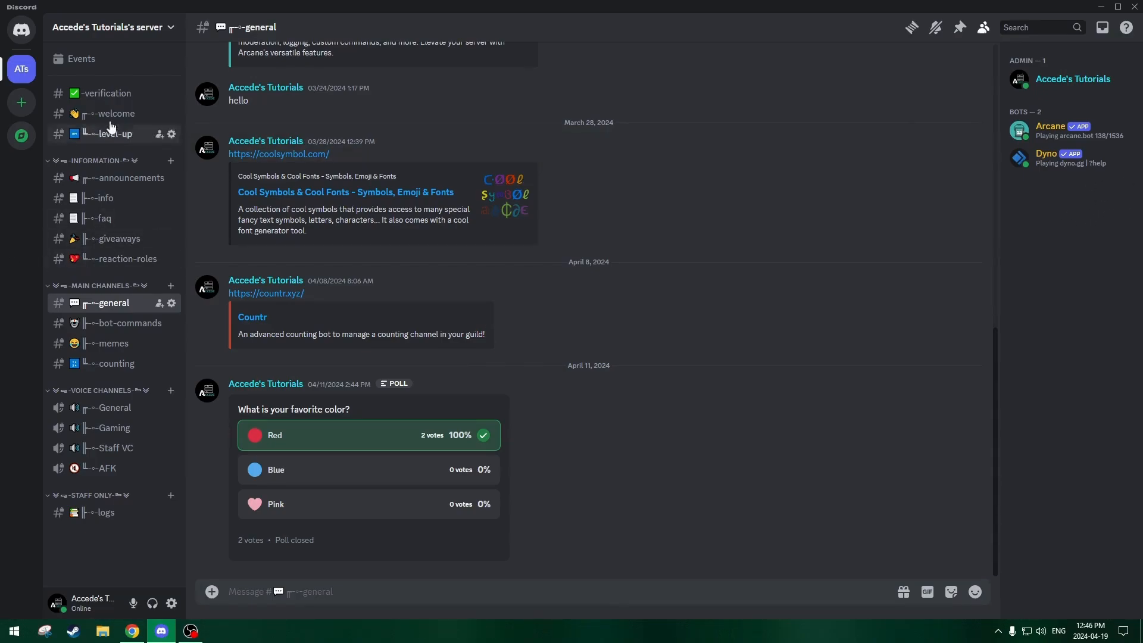
- Open the server settings and review the list of roles
click(109, 27)
click(95, 106)
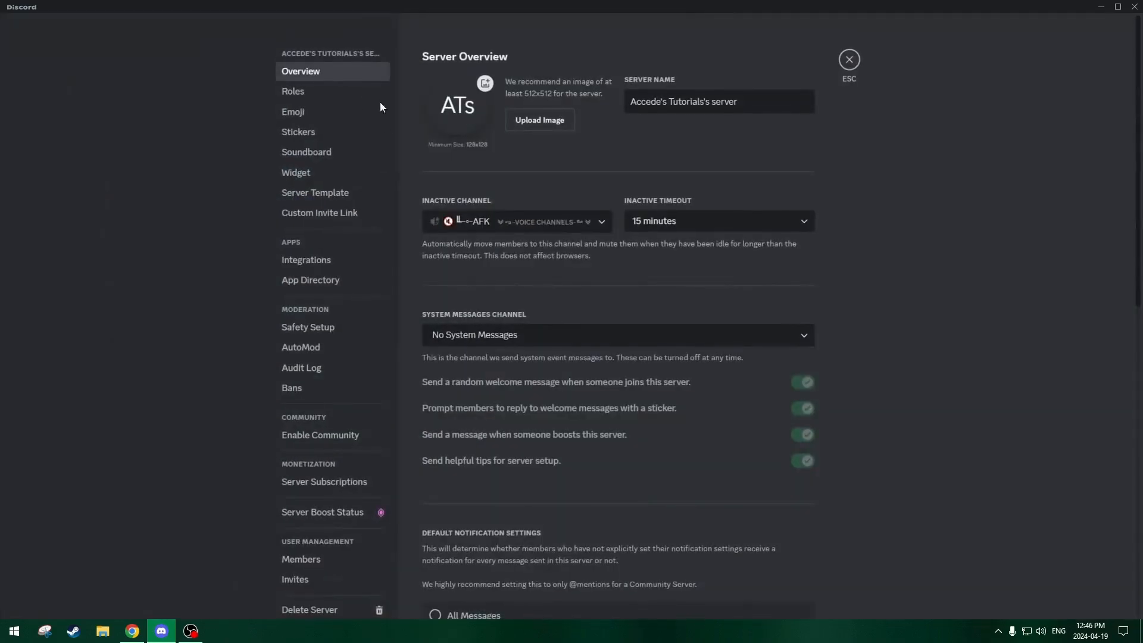
click(327, 91)
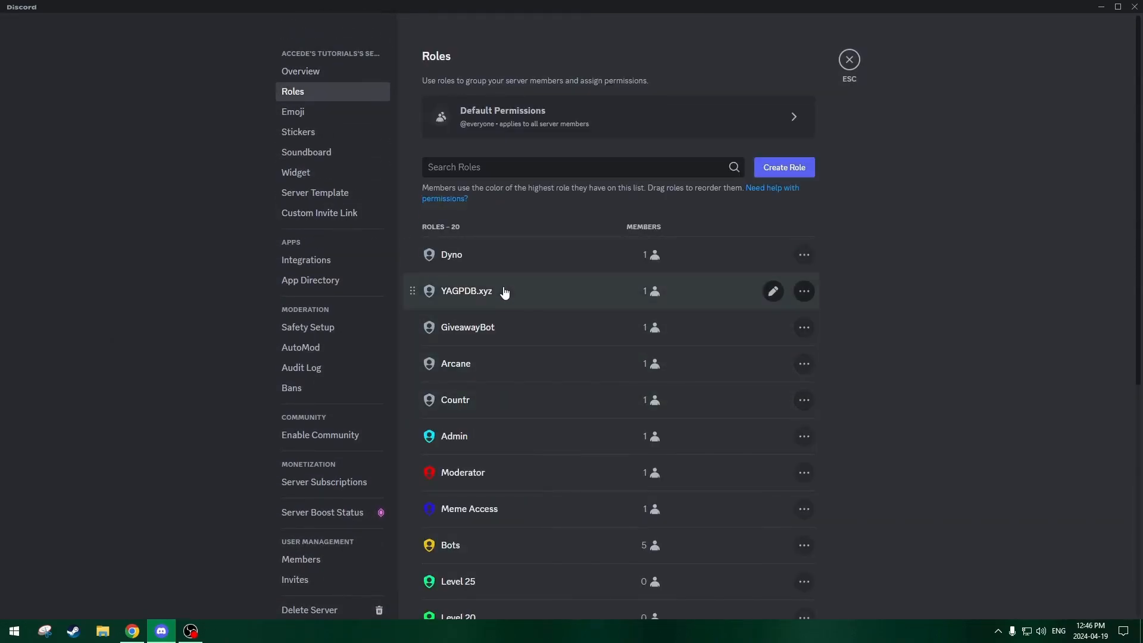
scroll(233, 500, down, 1)
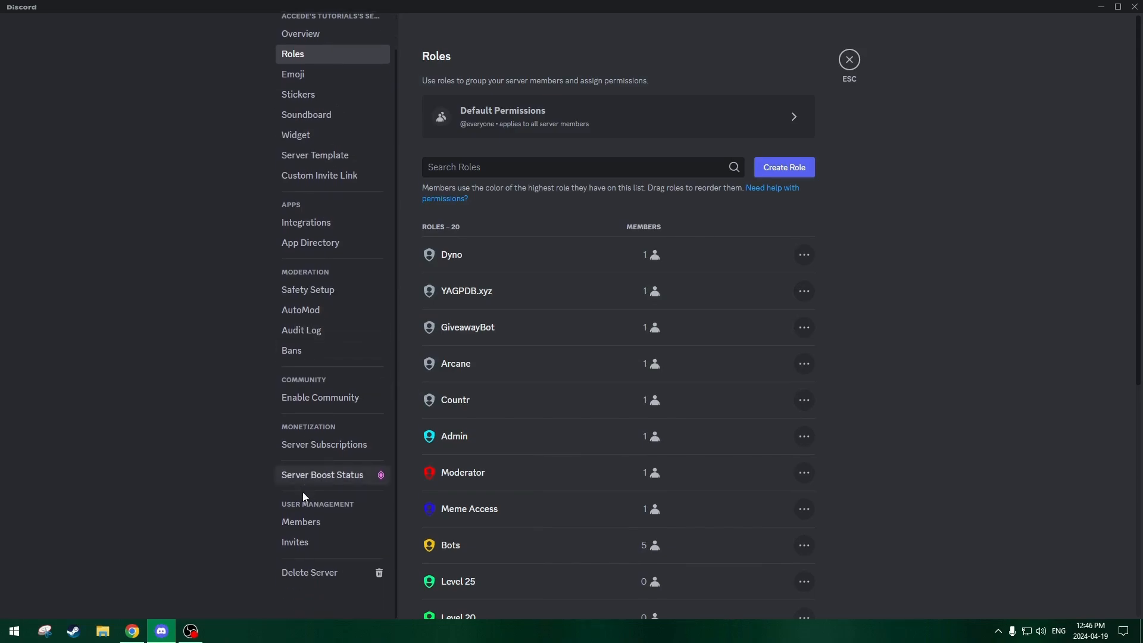
- Assign the Verified role to the YAGPDB.xyz bot in the server members list
click(295, 521)
scroll(288, 263, up, 1)
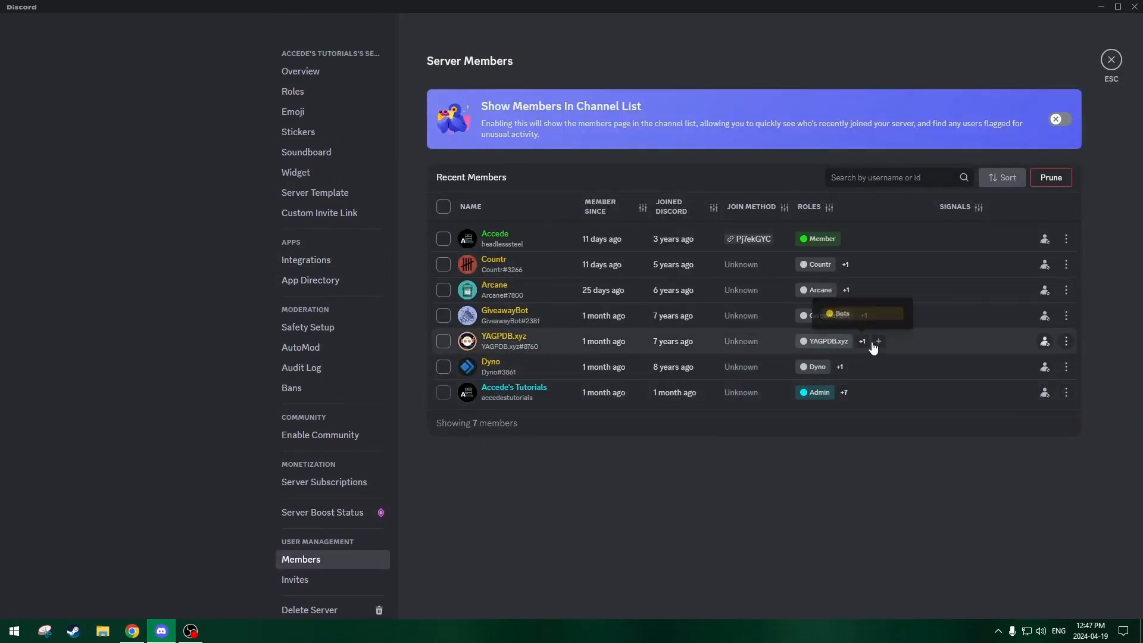
click(880, 342)
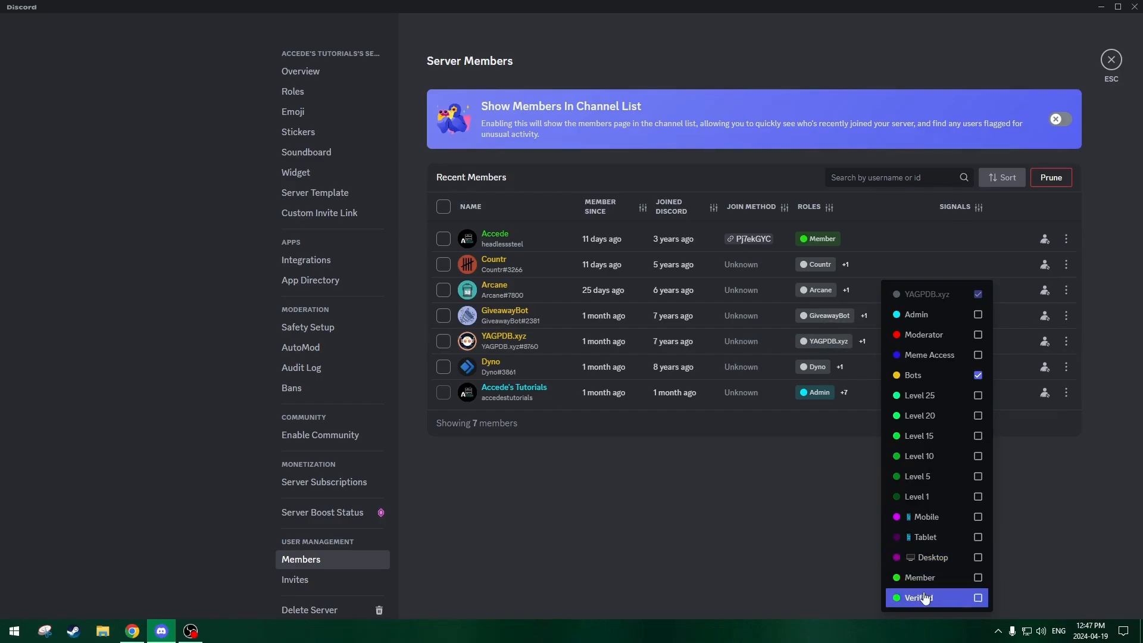
click(953, 597)
- Assign the Verified role to the Dyno and GiveawayBot bots
click(856, 368)
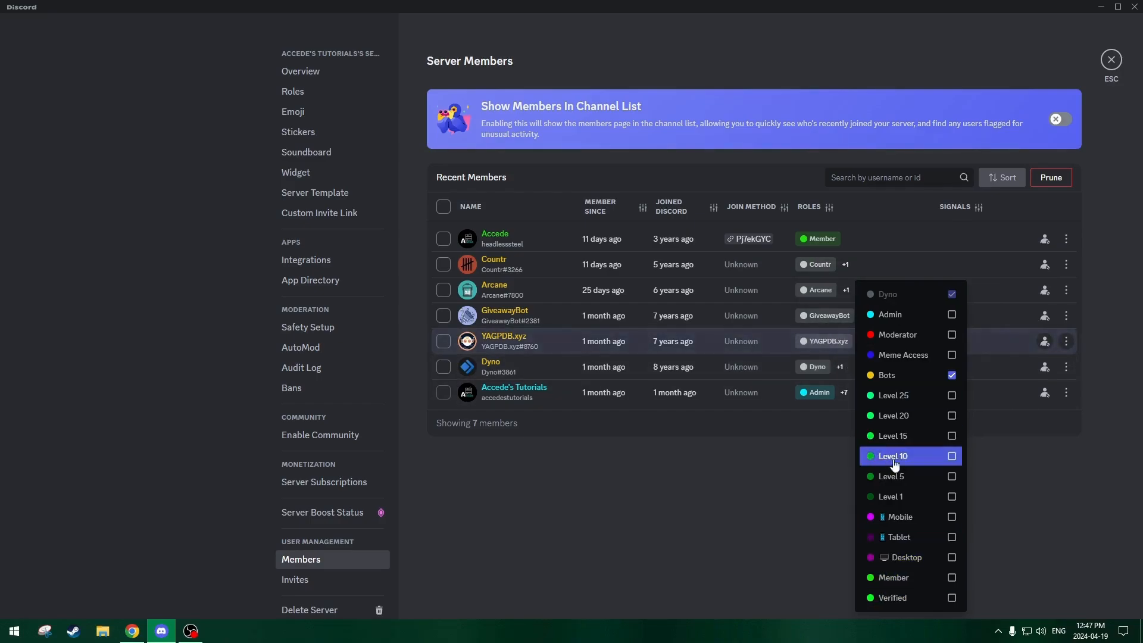
click(884, 598)
click(803, 535)
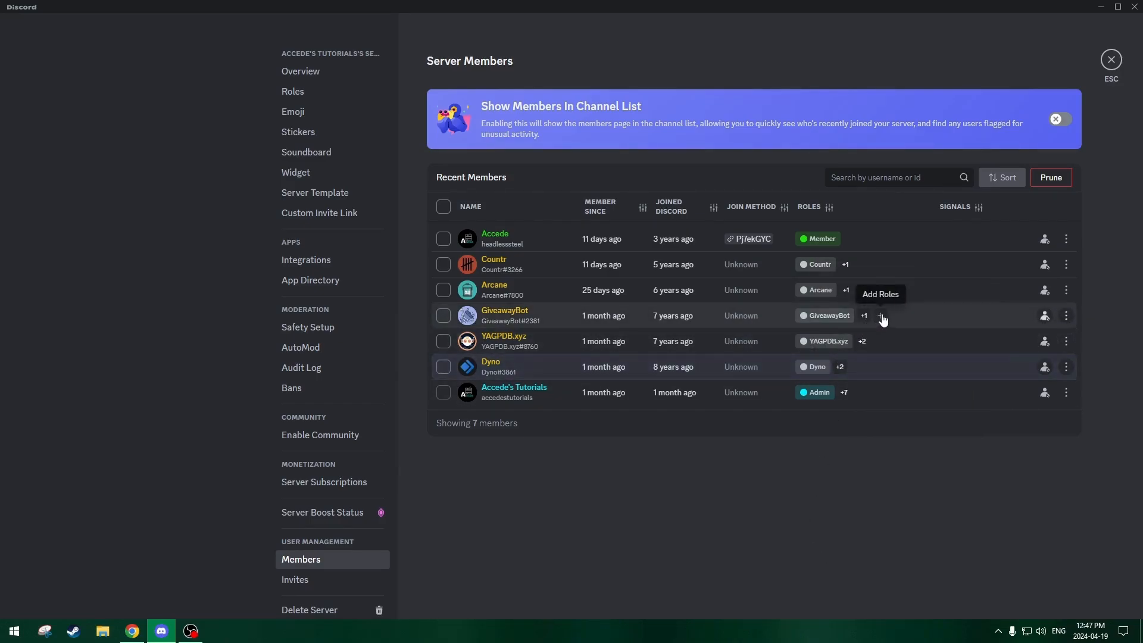
click(880, 316)
click(899, 598)
click(839, 561)
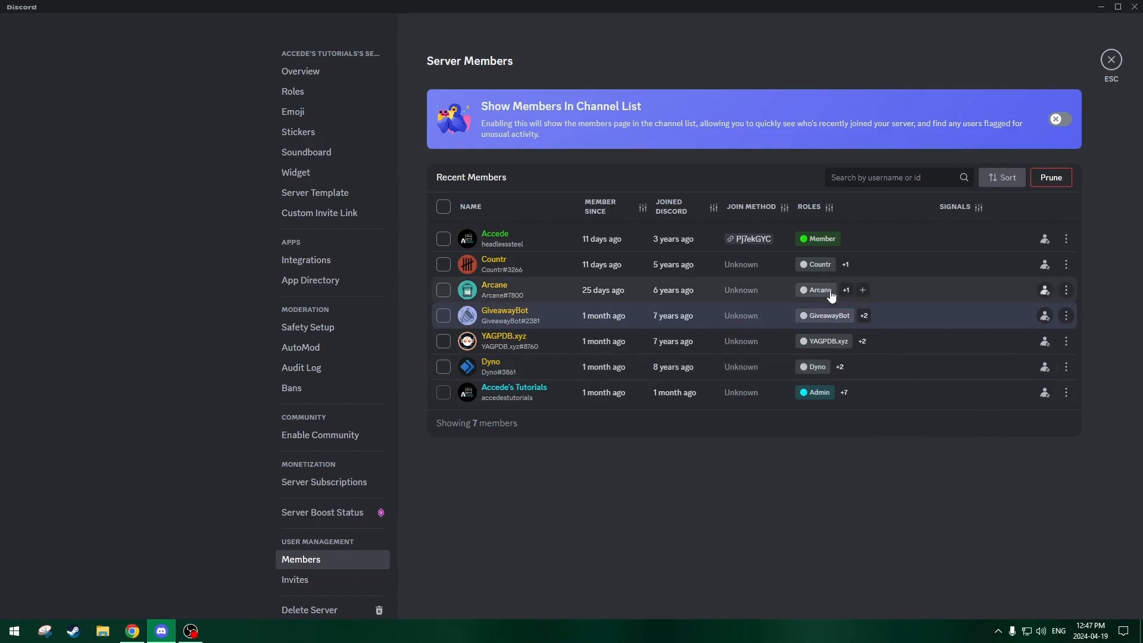
- Assign the Verified role to the Arcane and Countr bots, and close the server settings
click(862, 292)
click(921, 595)
click(831, 556)
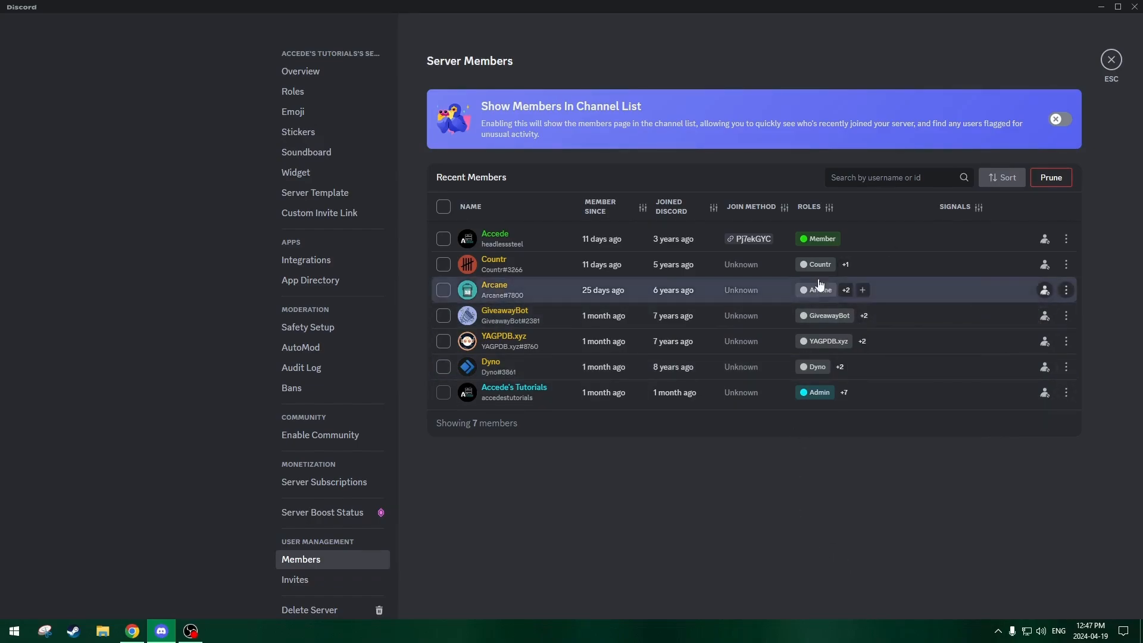
click(862, 266)
click(896, 587)
click(1073, 105)
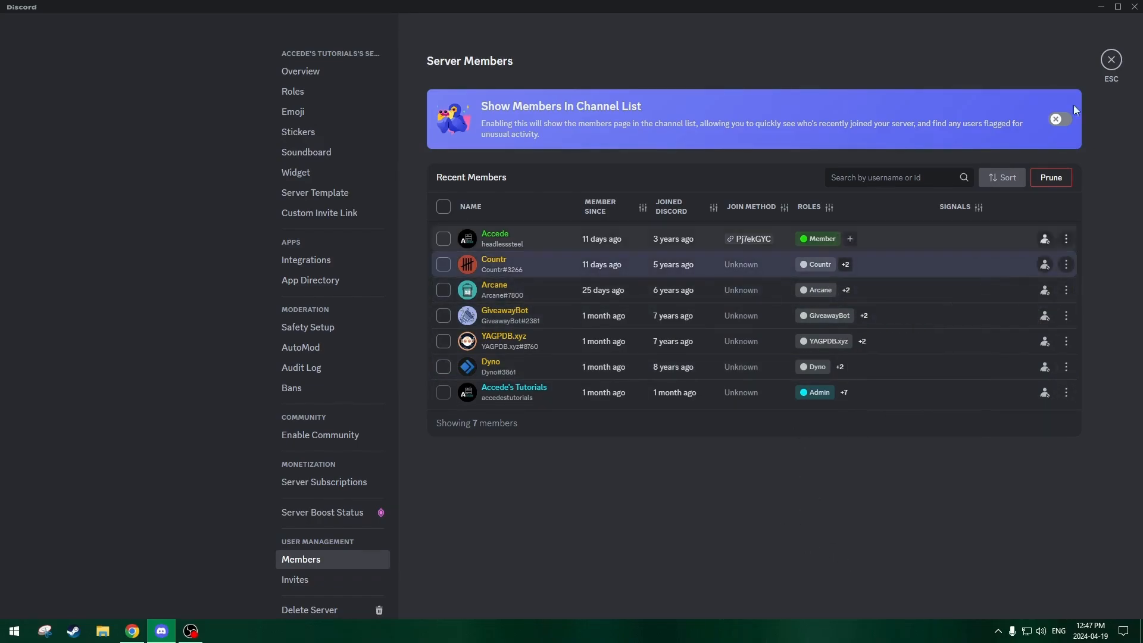
click(1111, 59)
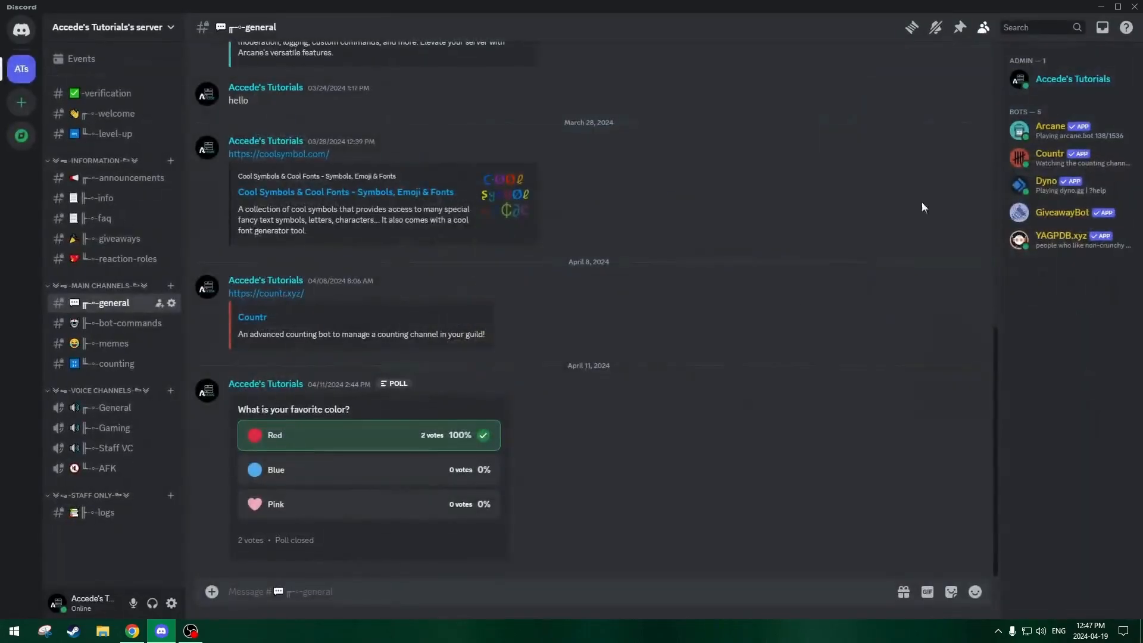
- Check the roles on the YAGPDB.xyz and GiveawayBot profiles in the member list
click(1060, 239)
click(1061, 239)
click(1066, 212)
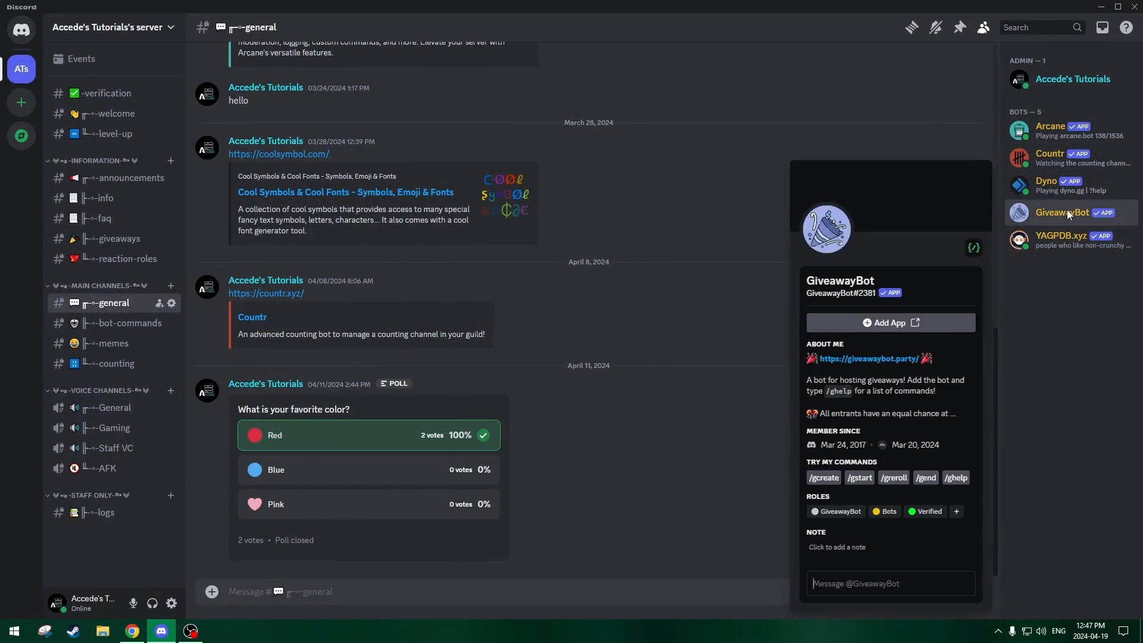
click(1068, 212)
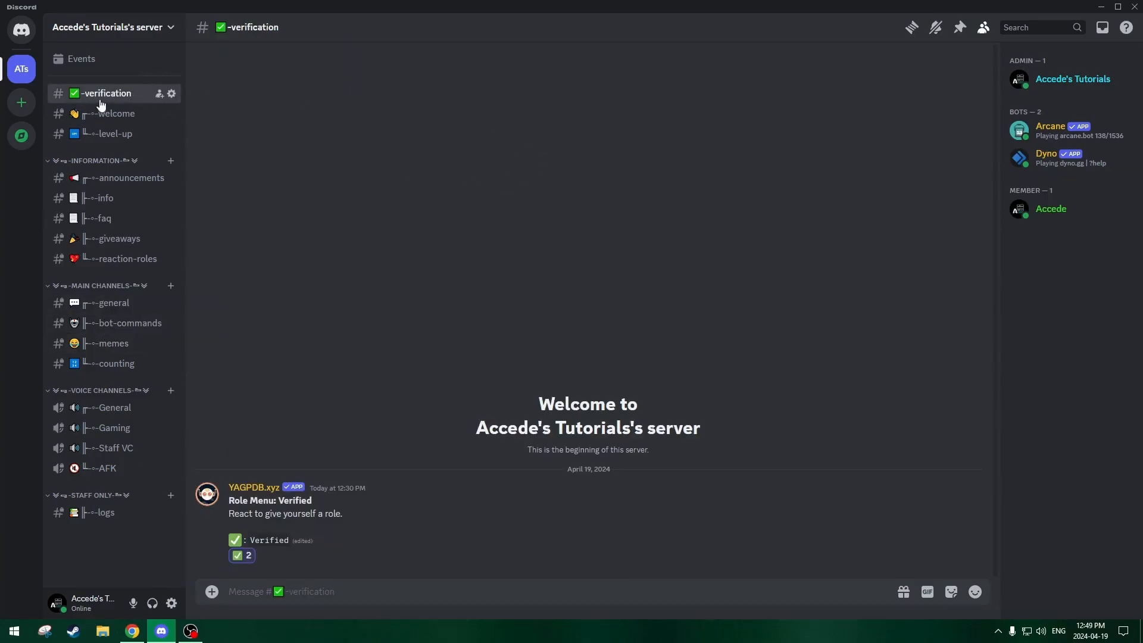
- Open the verification channel's permissions and add the YAGPDB.xyz role to its advanced permissions
right_click(138, 99)
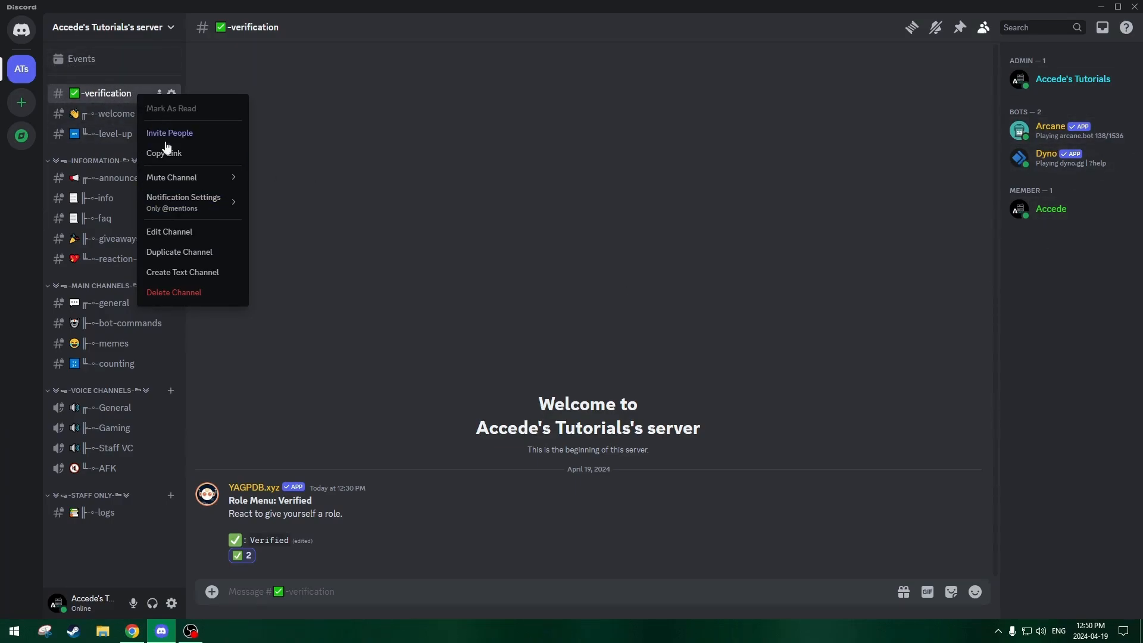
click(169, 231)
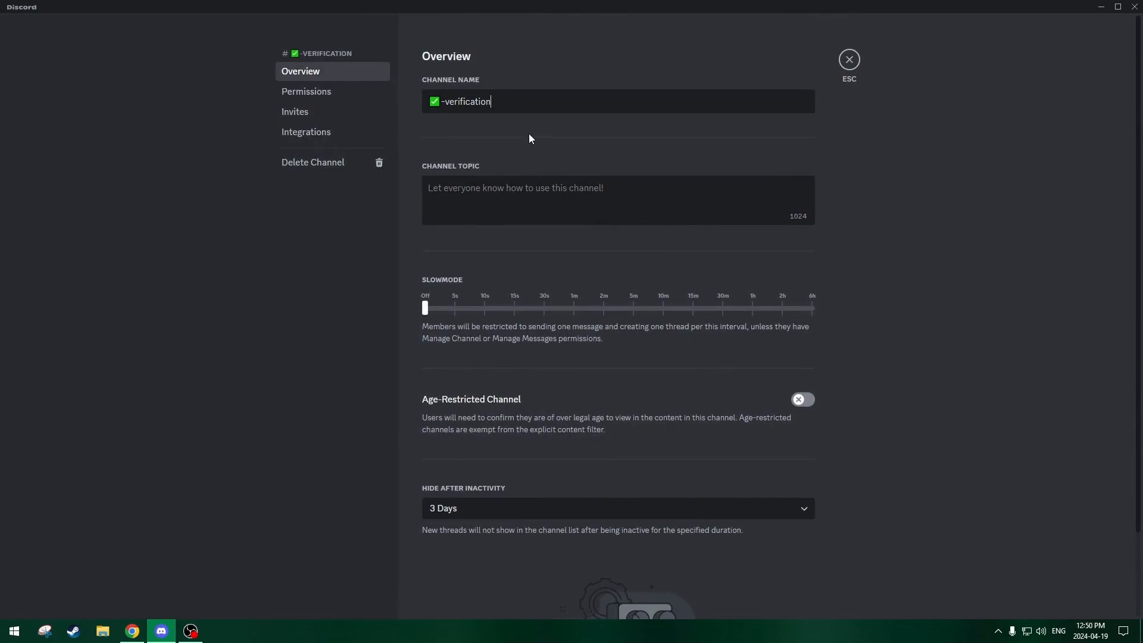
click(363, 96)
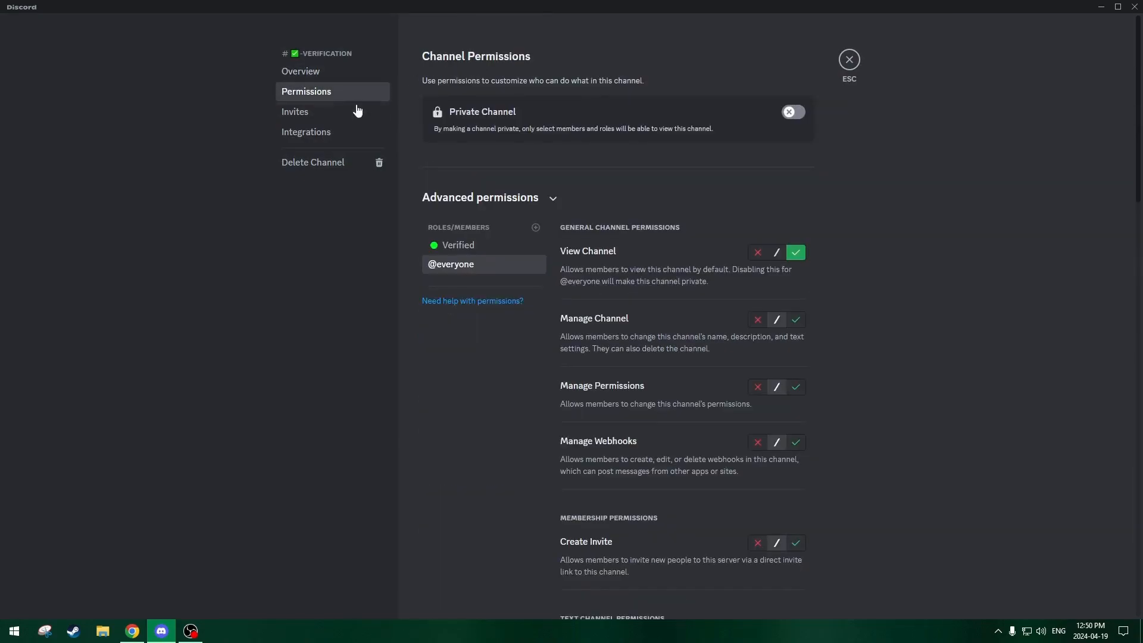
click(534, 230)
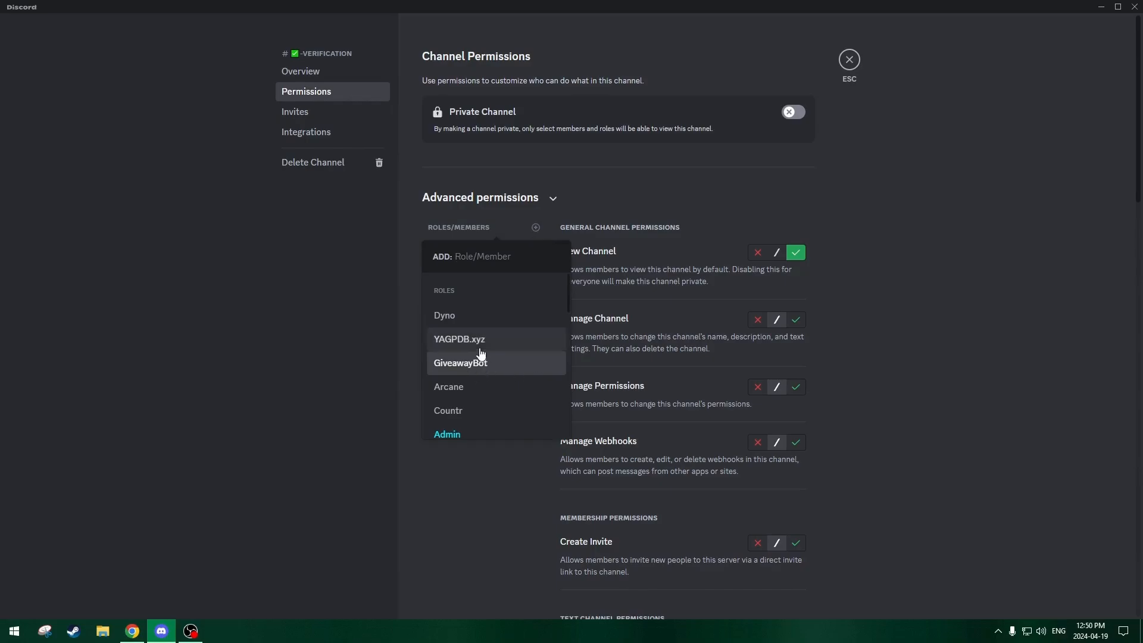
click(512, 338)
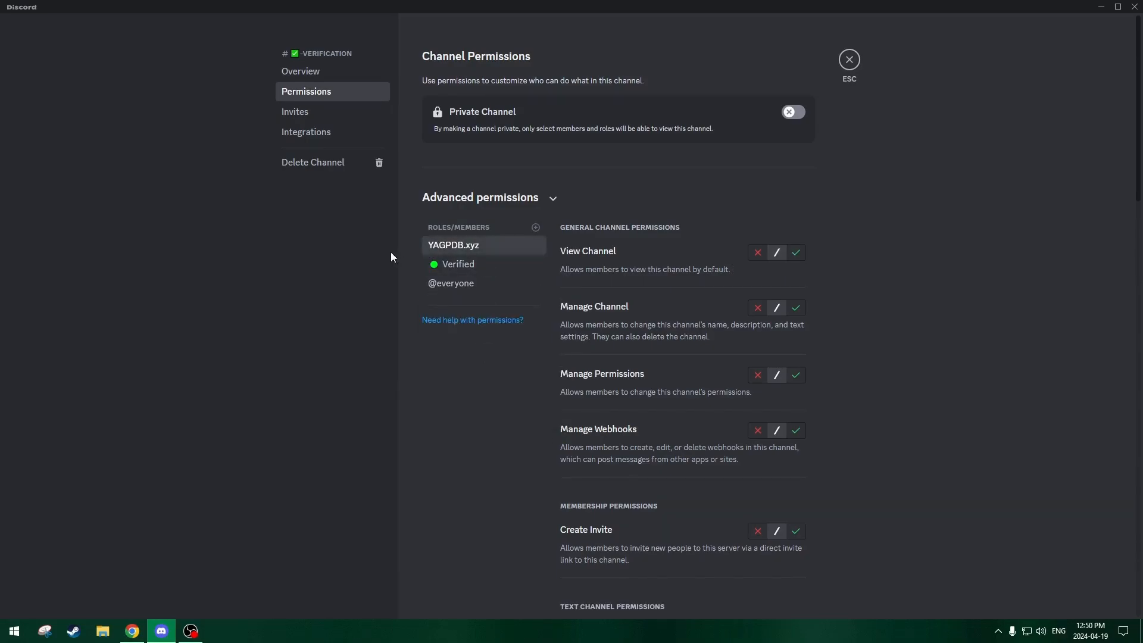
- Allow View Channel and Read Message History for YAGPDB.xyz in the verification channel, save the changes and close the channel settings
click(797, 254)
scroll(914, 337, down, 10)
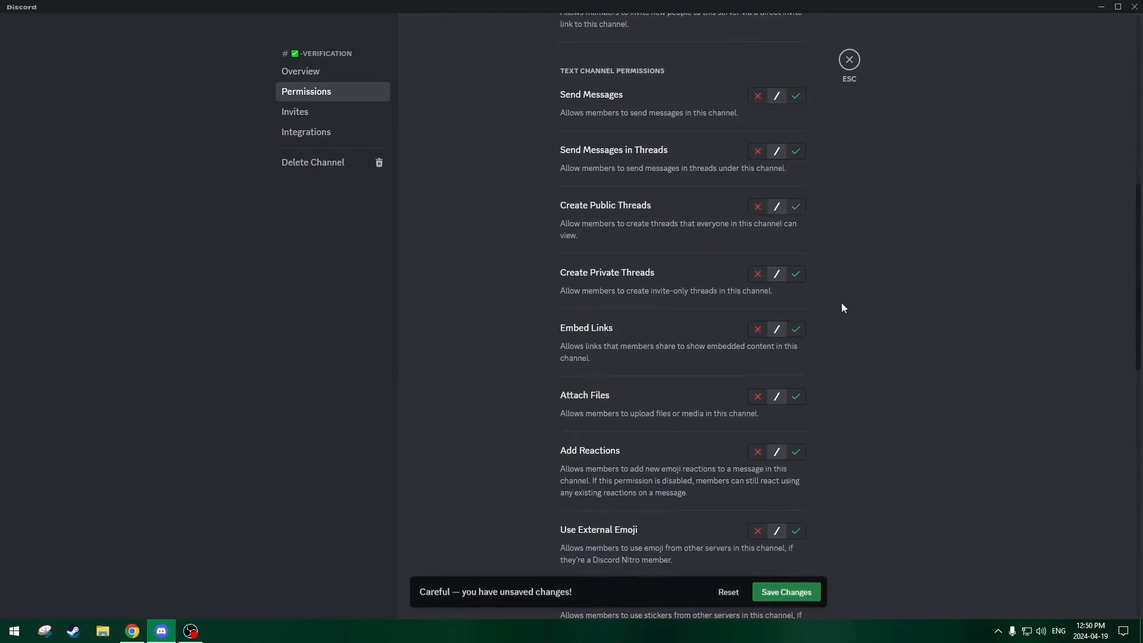
scroll(804, 387, down, 3)
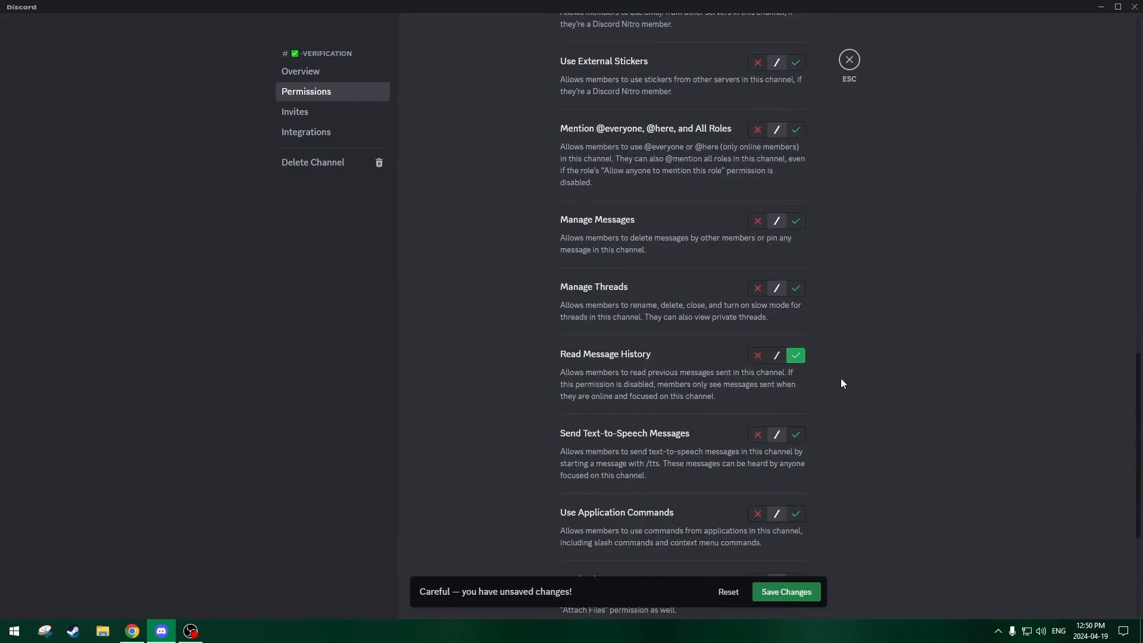
click(800, 591)
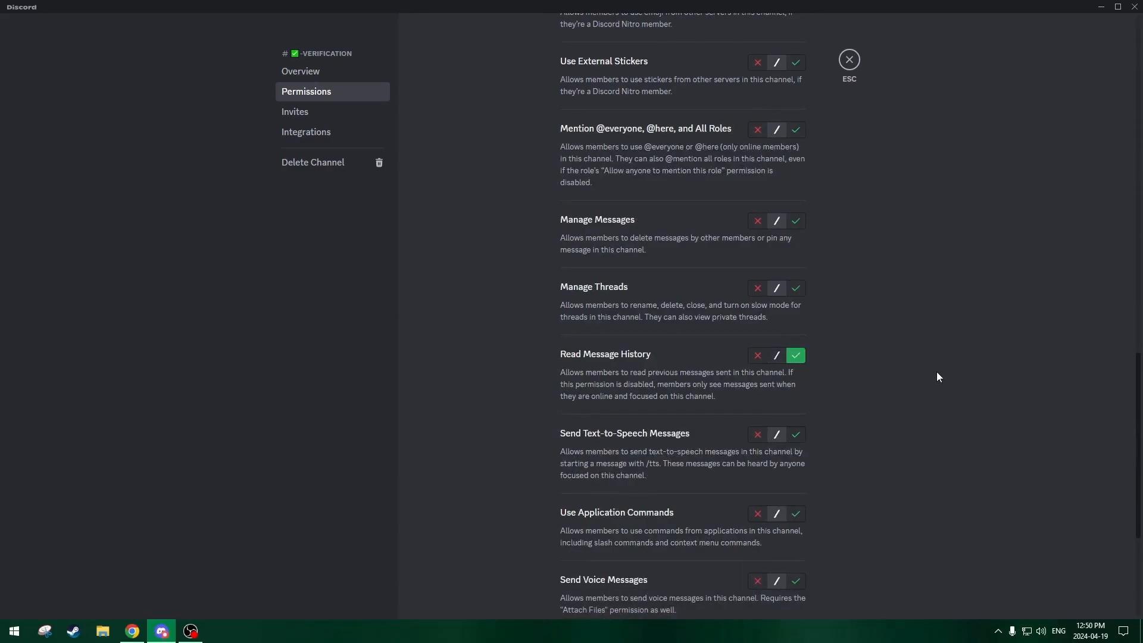
scroll(937, 376, up, 15)
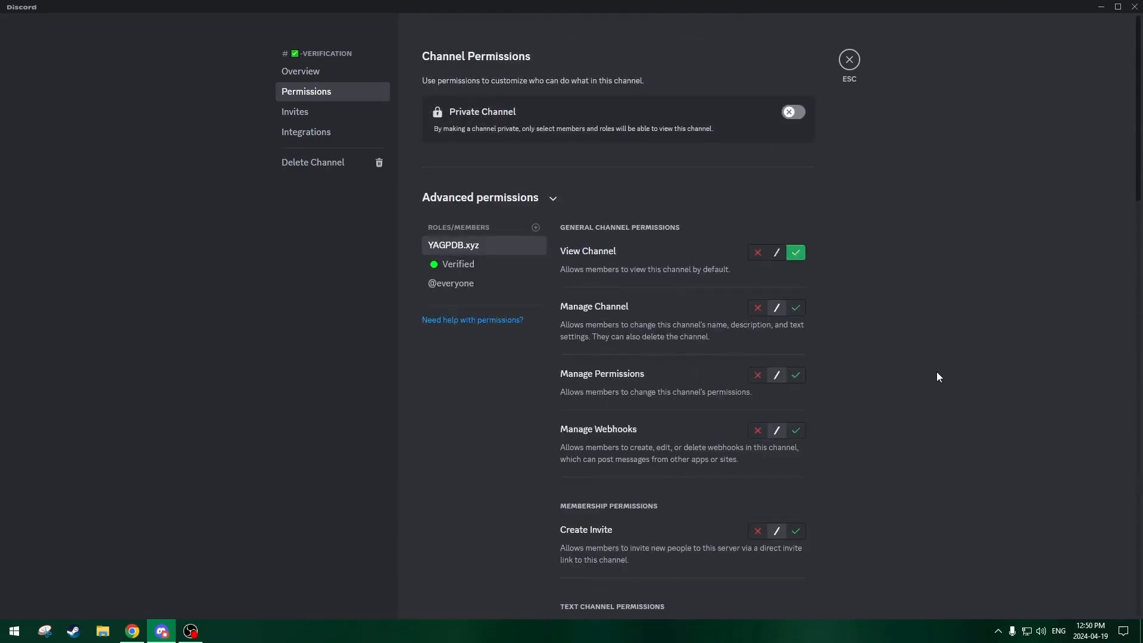
click(849, 62)
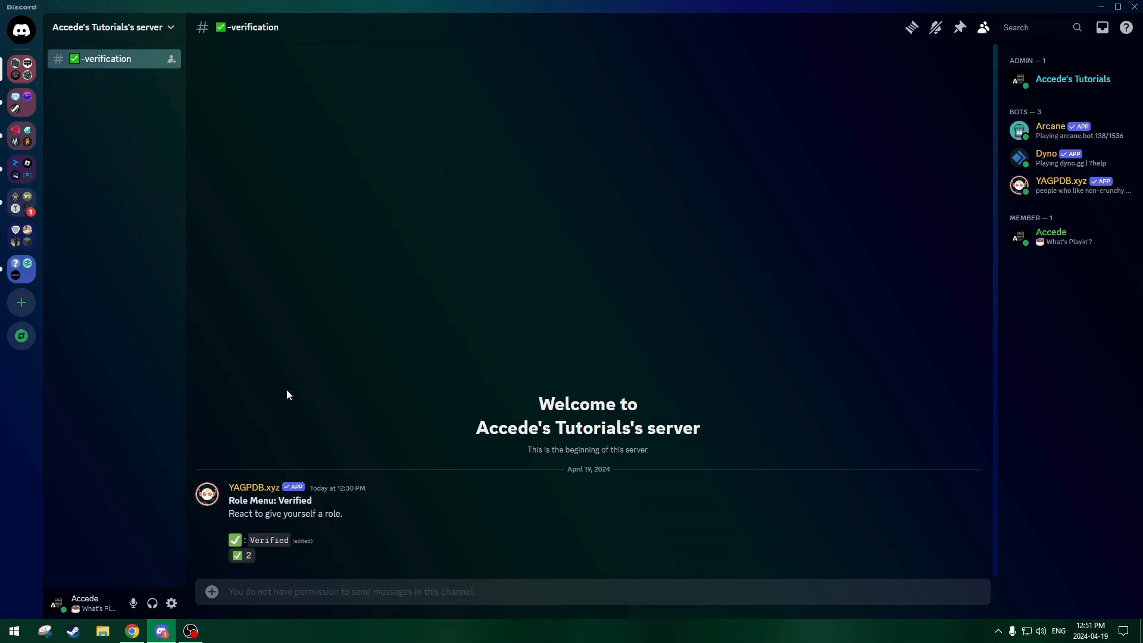
- Verify the member account with the check mark reaction on the role menu, and browse the general, bot-commands, memes and counting channels
click(244, 557)
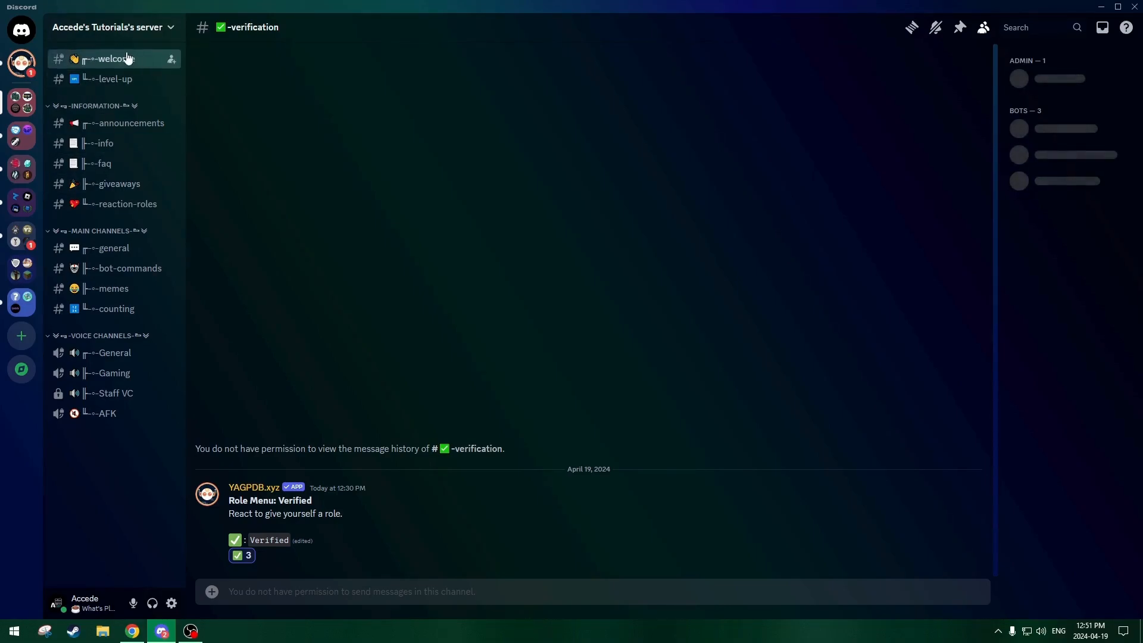
click(133, 249)
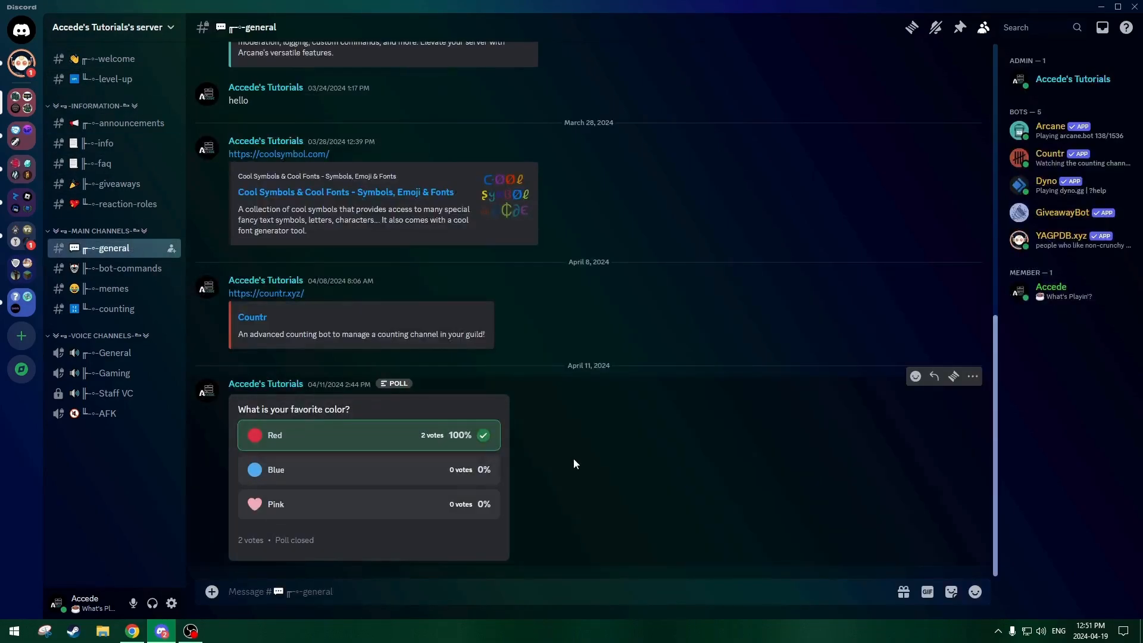
click(123, 269)
click(119, 288)
click(122, 309)
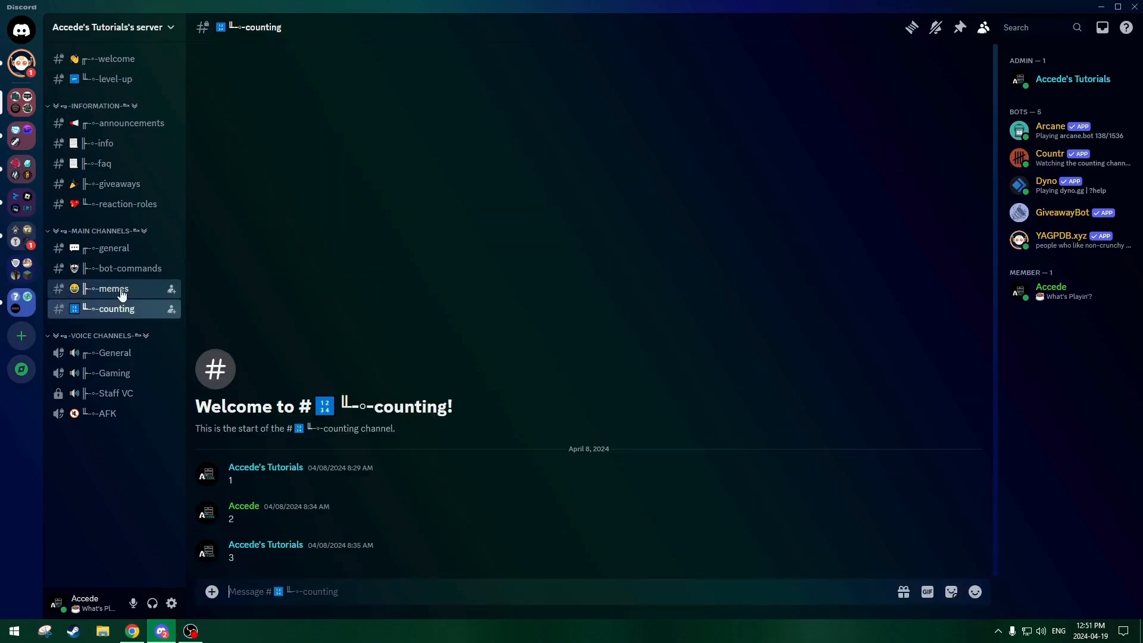
click(121, 290)
click(122, 270)
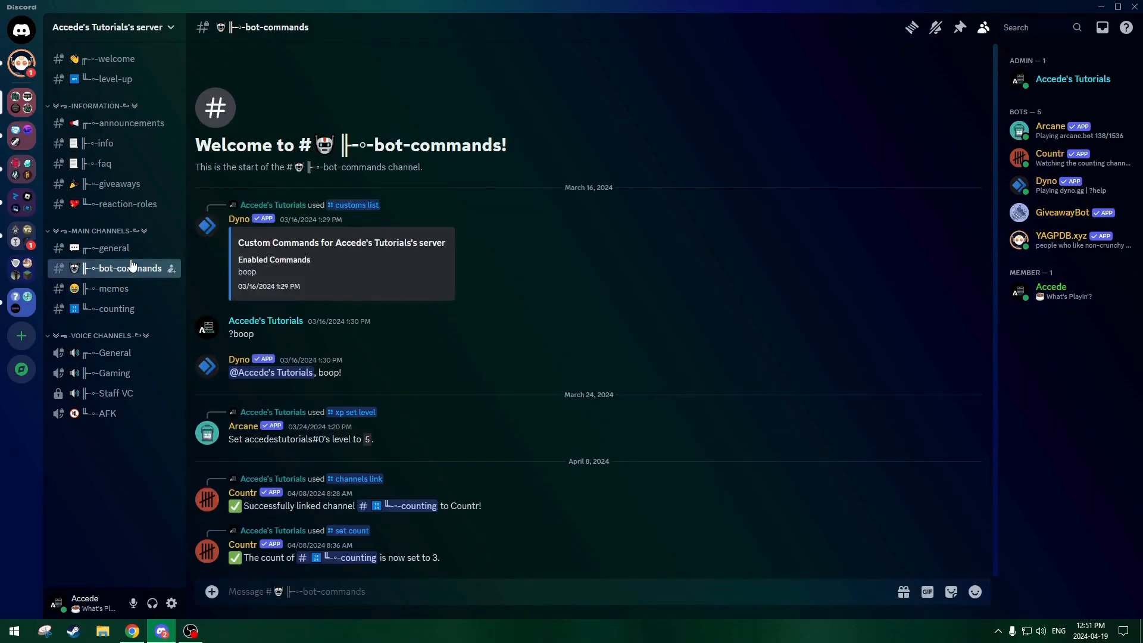
click(129, 250)
- Check the member account's access to the information channels, from reaction-roles up to announcements, and to level-up and welcome
click(123, 206)
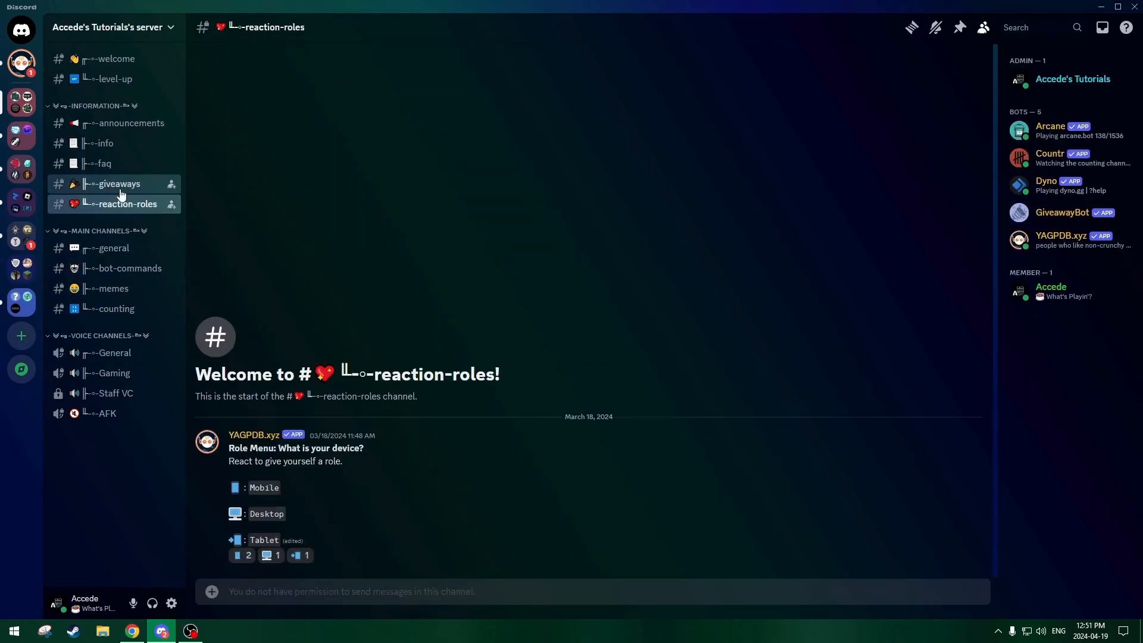
click(125, 185)
click(127, 164)
click(127, 144)
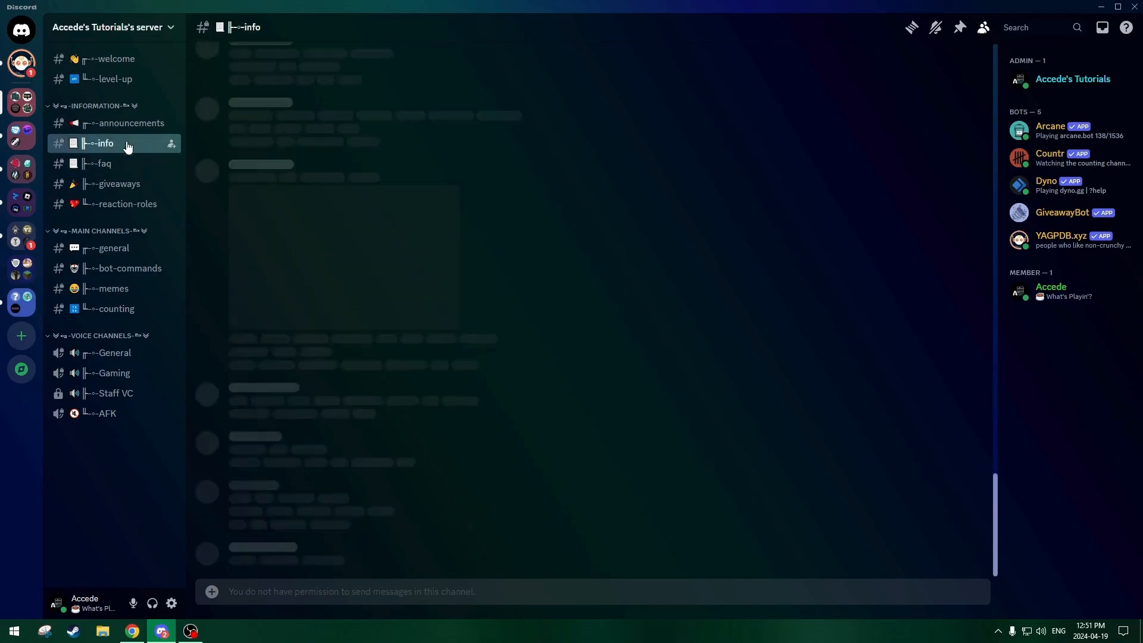
click(126, 124)
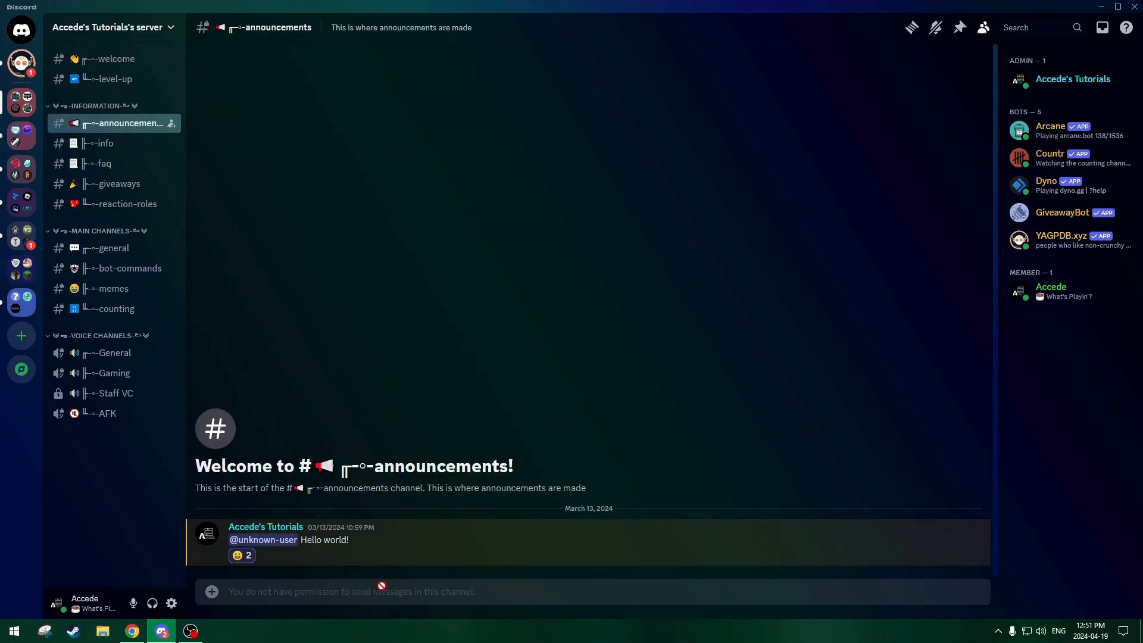
key(alt+Down)
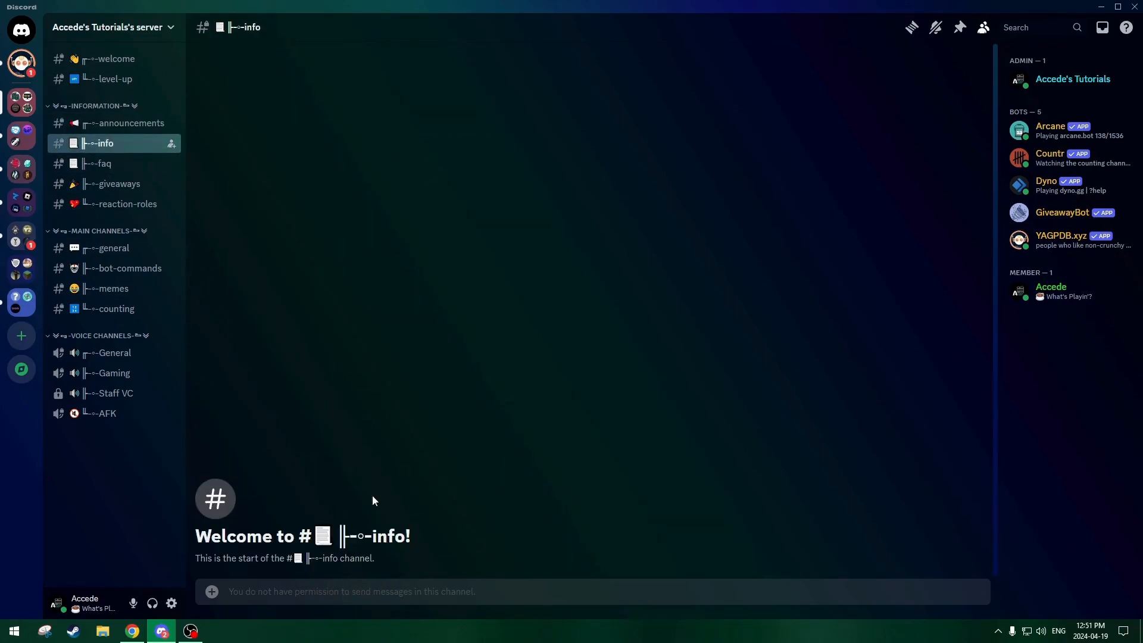
click(119, 126)
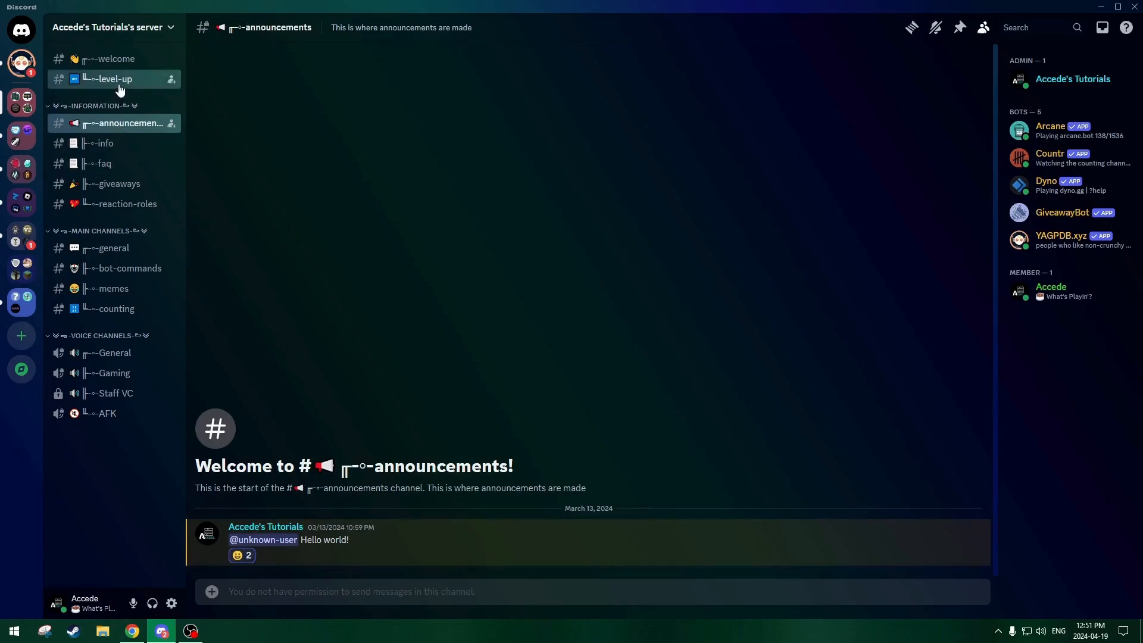
click(120, 86)
click(131, 61)
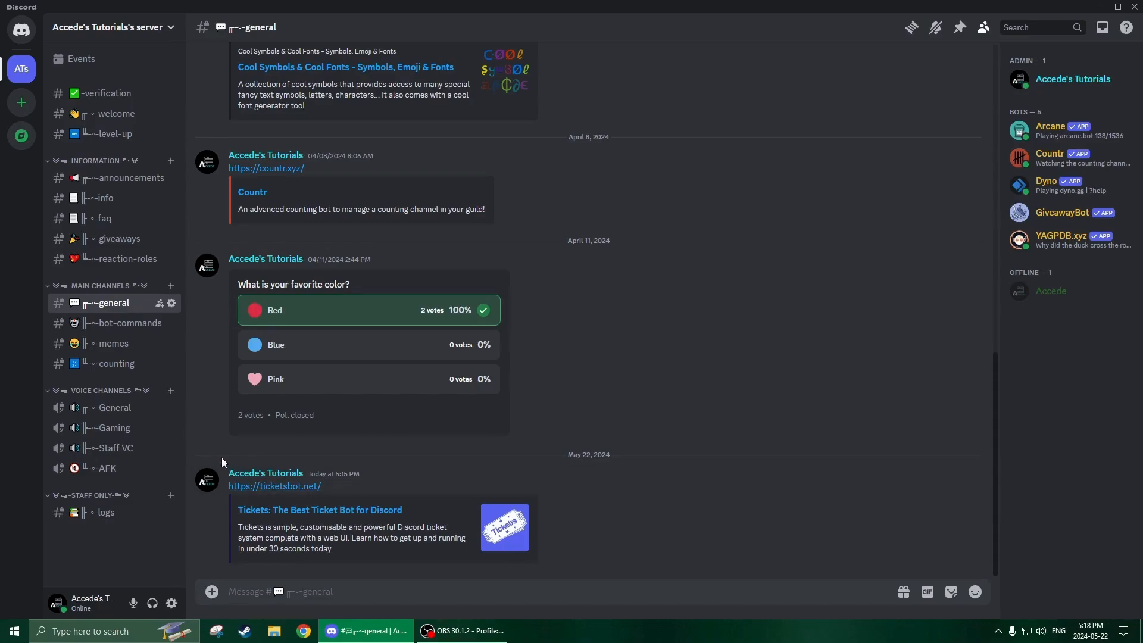
- Open the ticketsbot.net link from the general channel, start inviting the Tickets bot, and continue with the preselected server
click(270, 487)
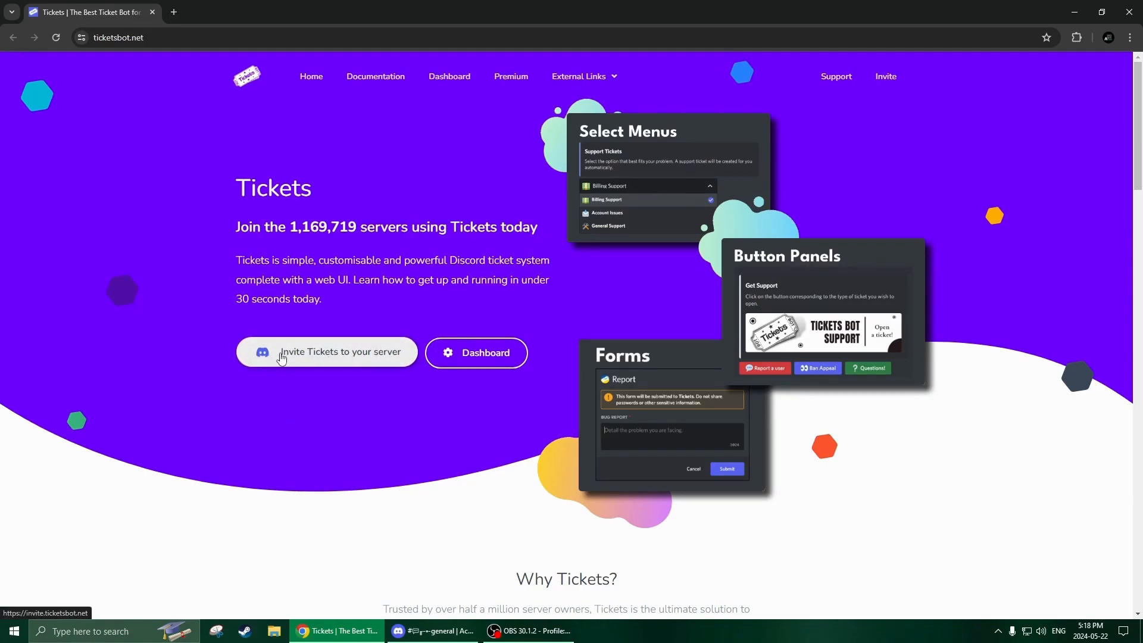
click(323, 353)
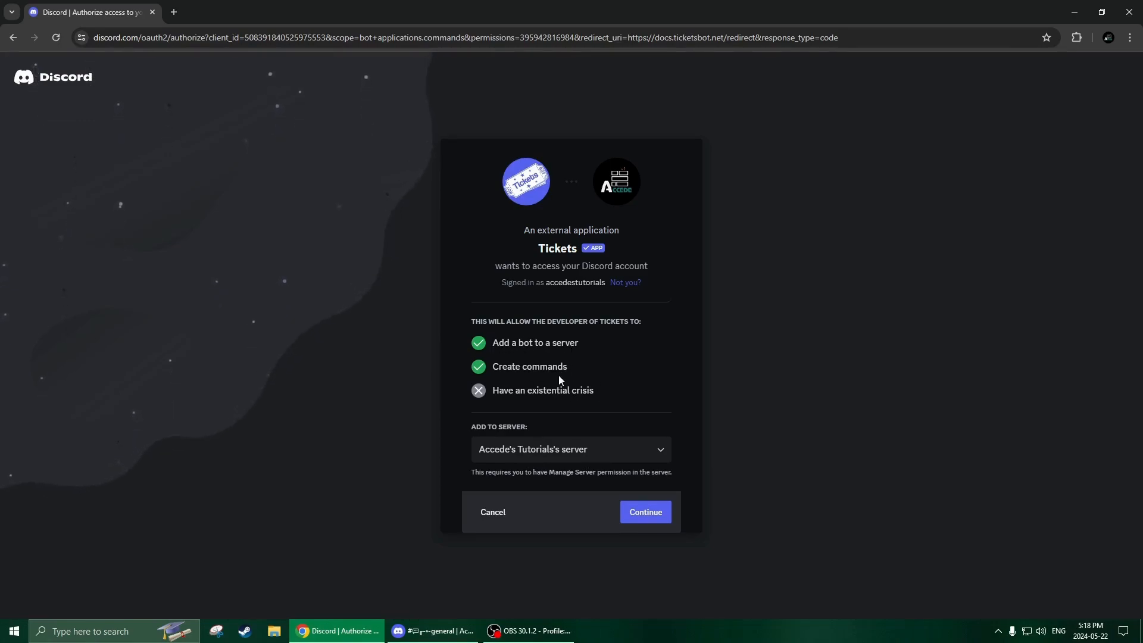
click(651, 516)
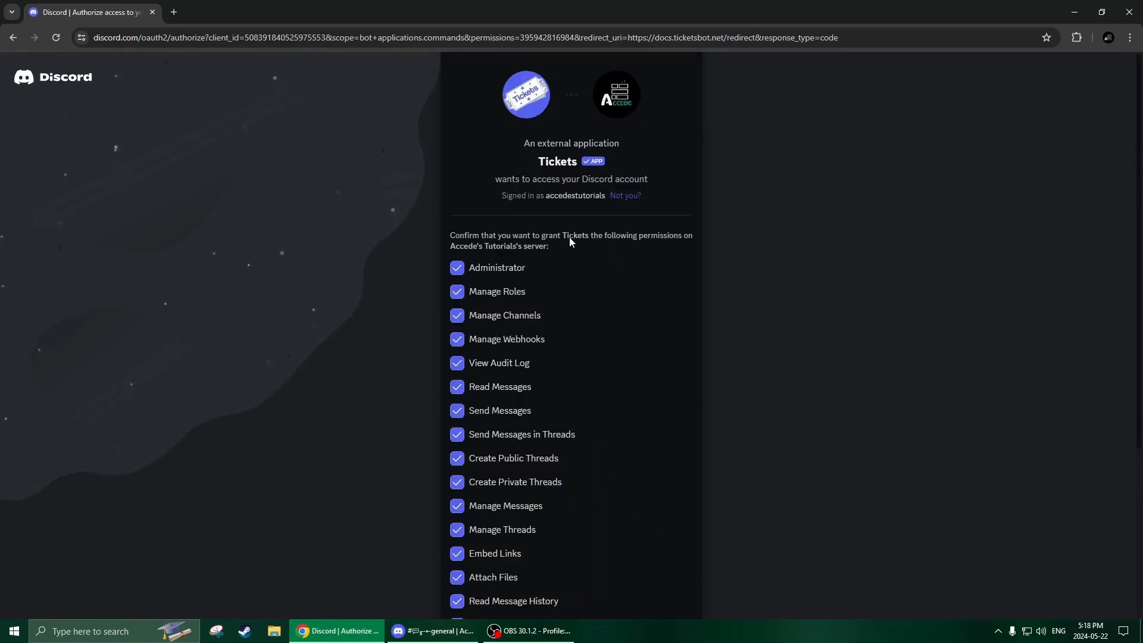
- Review the permissions requested by the Tickets bot, authorize it with all of them granted, and complete the human check
scroll(499, 376, down, 5)
scroll(499, 378, up, 5)
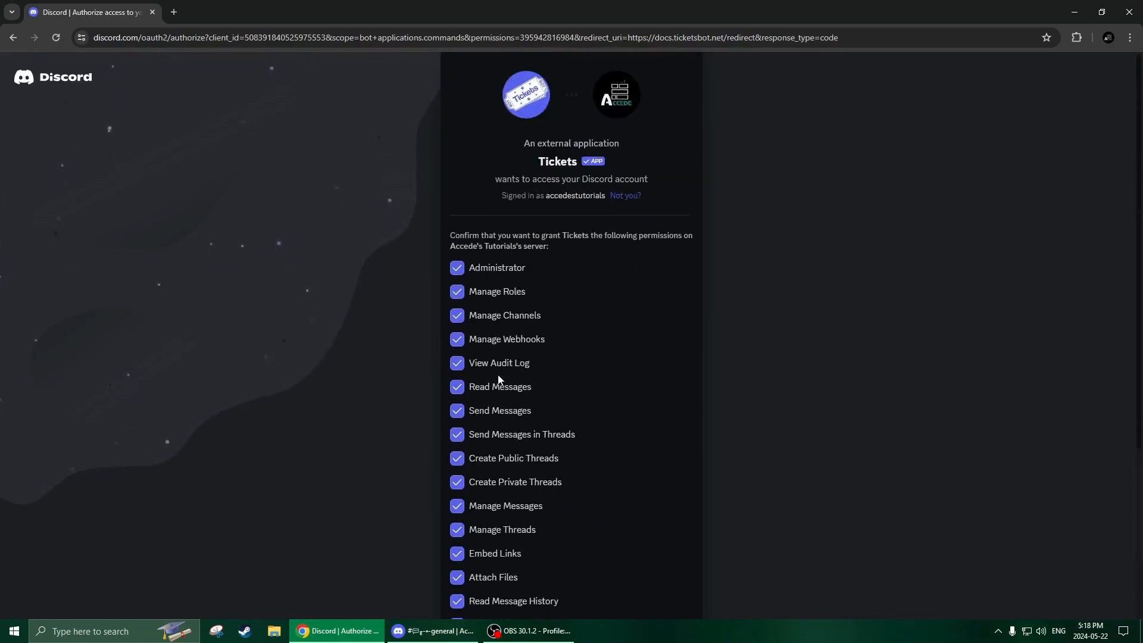
scroll(489, 277, down, 1)
scroll(499, 378, down, 3)
scroll(485, 296, up, 4)
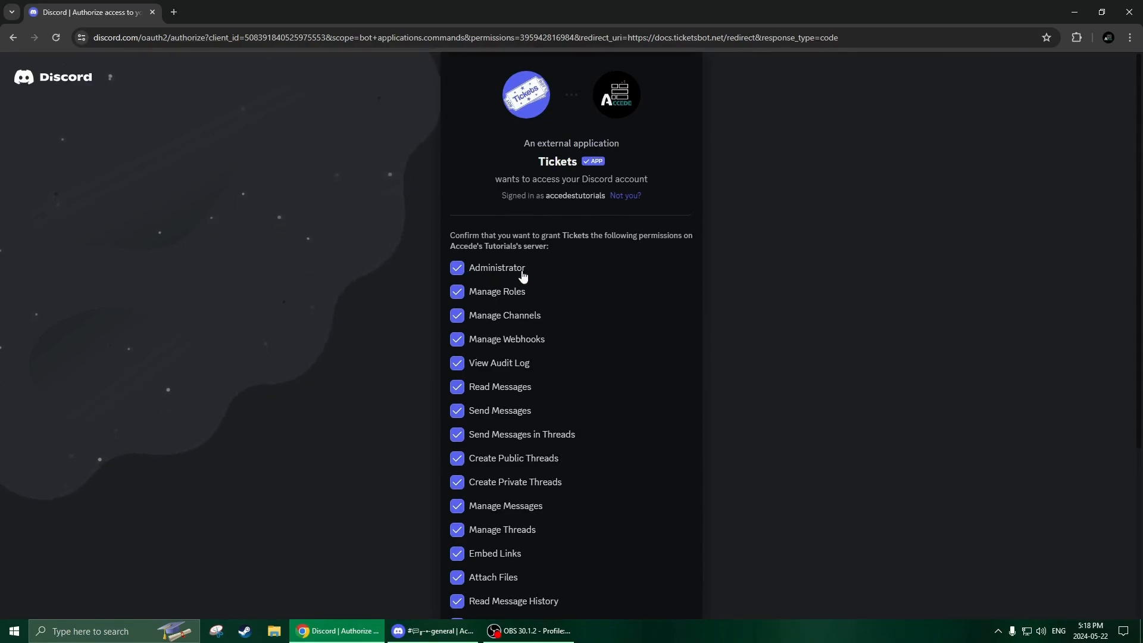
scroll(572, 358, down, 4)
click(666, 599)
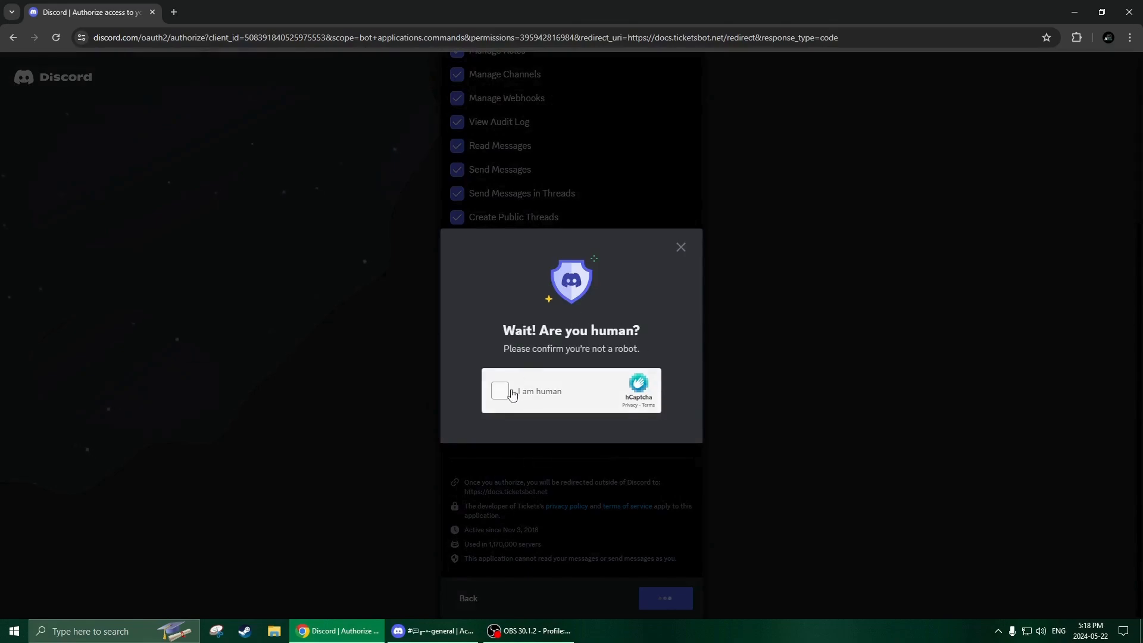
click(512, 394)
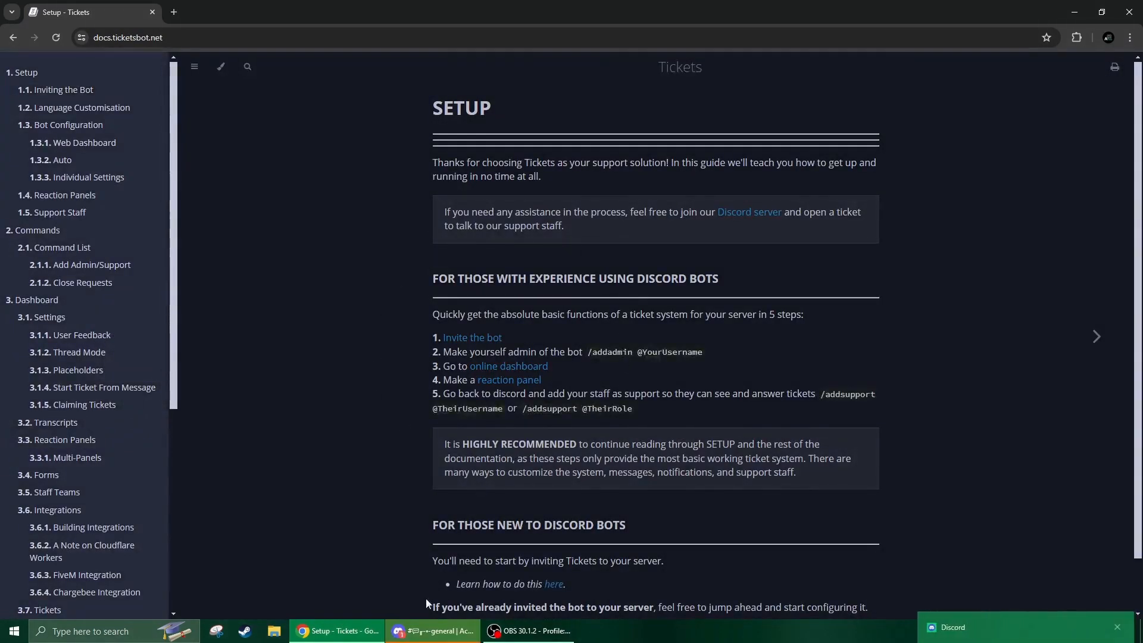
- Switch back to Discord, check the logs channel for the Tickets bot's arrival, and return to the general text channel
click(433, 631)
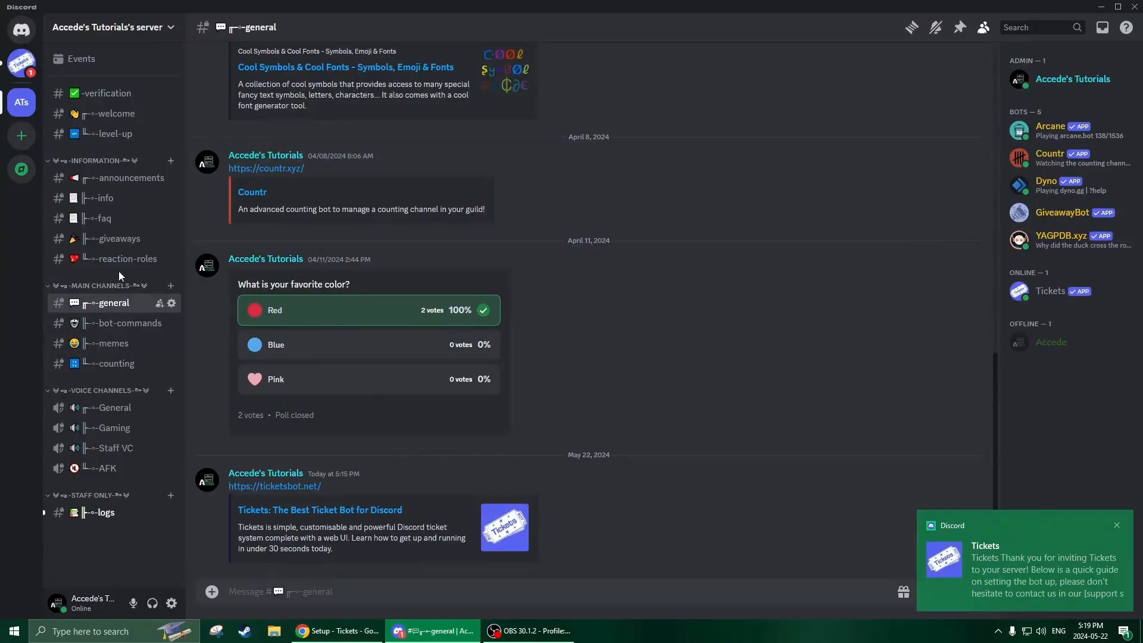
click(121, 518)
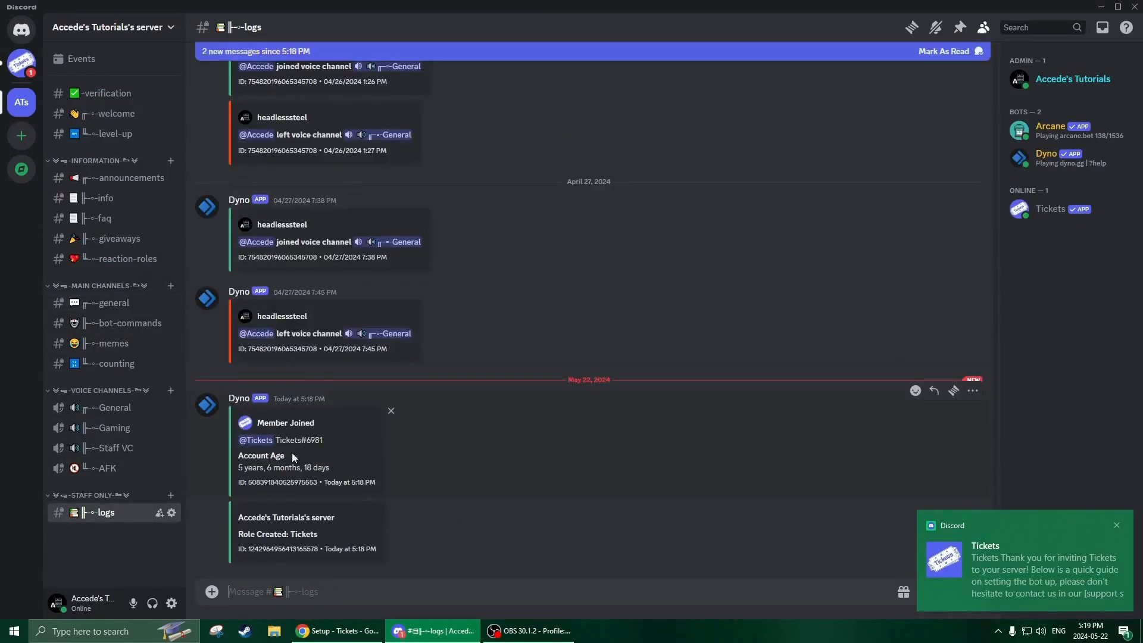
click(113, 303)
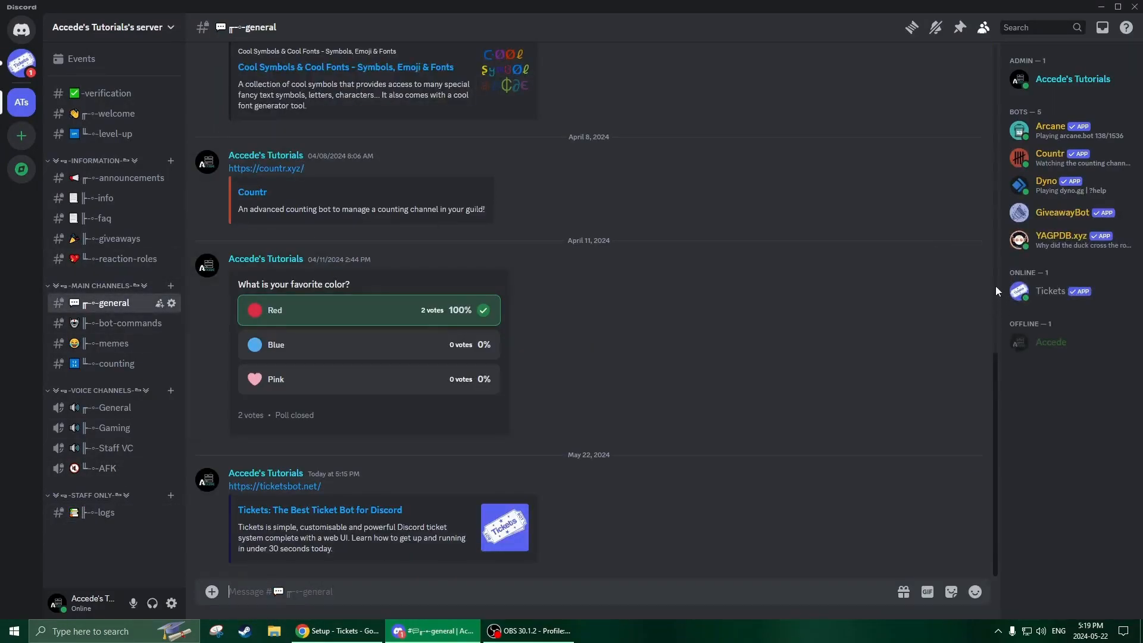
- Assign the Bots role to the Tickets bot in the member list
right_click(1027, 290)
mouse_move(1068, 598)
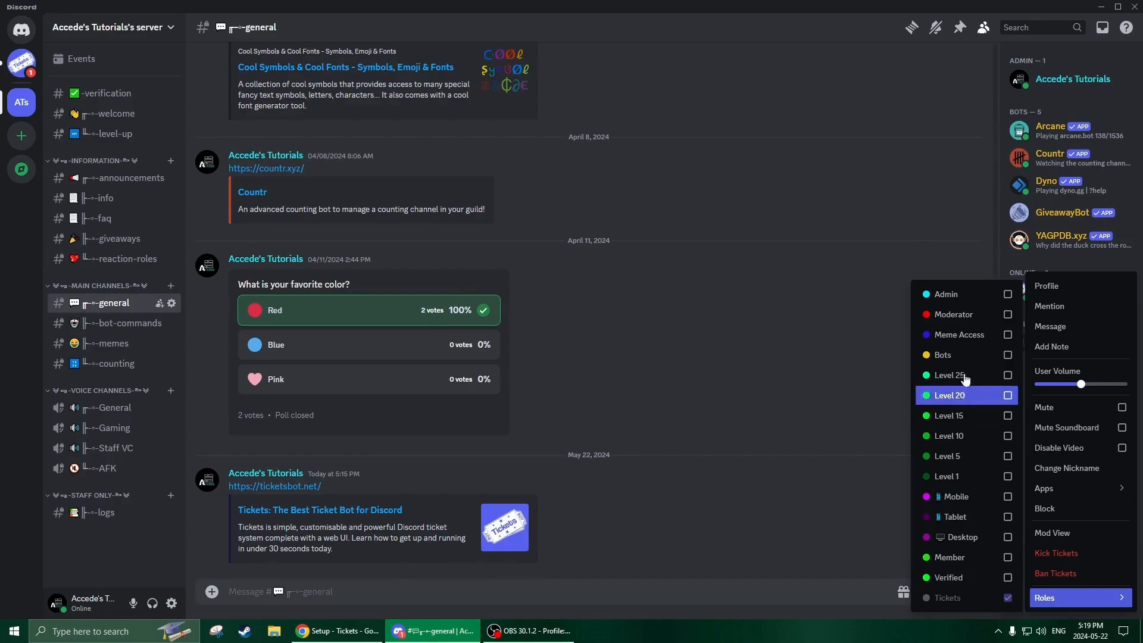
click(938, 355)
click(945, 312)
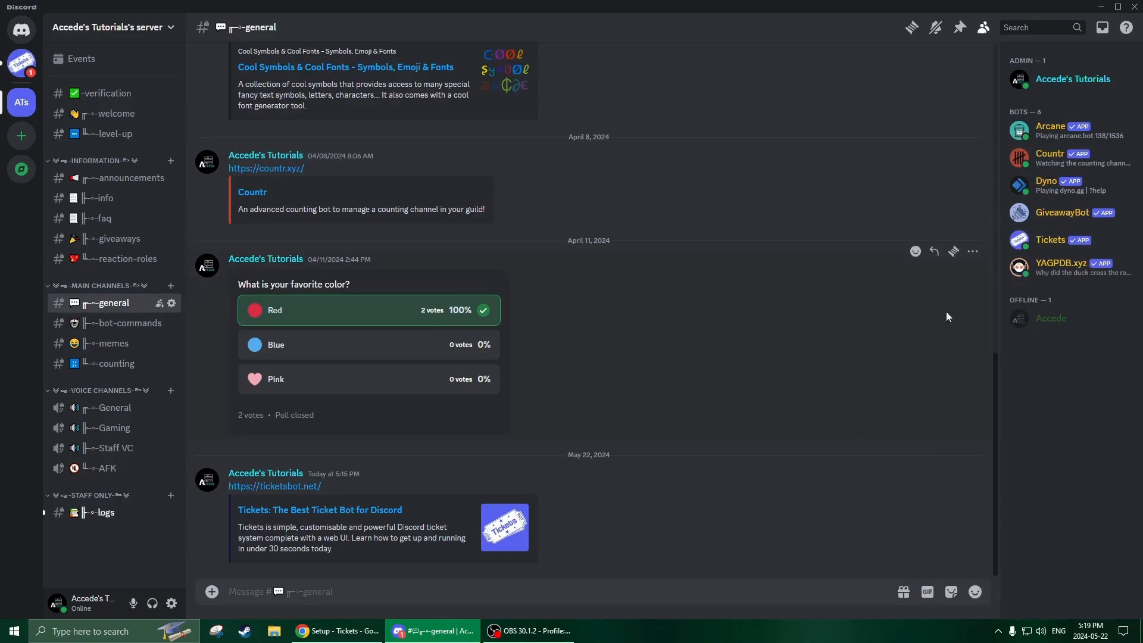
click(1049, 263)
click(1049, 263)
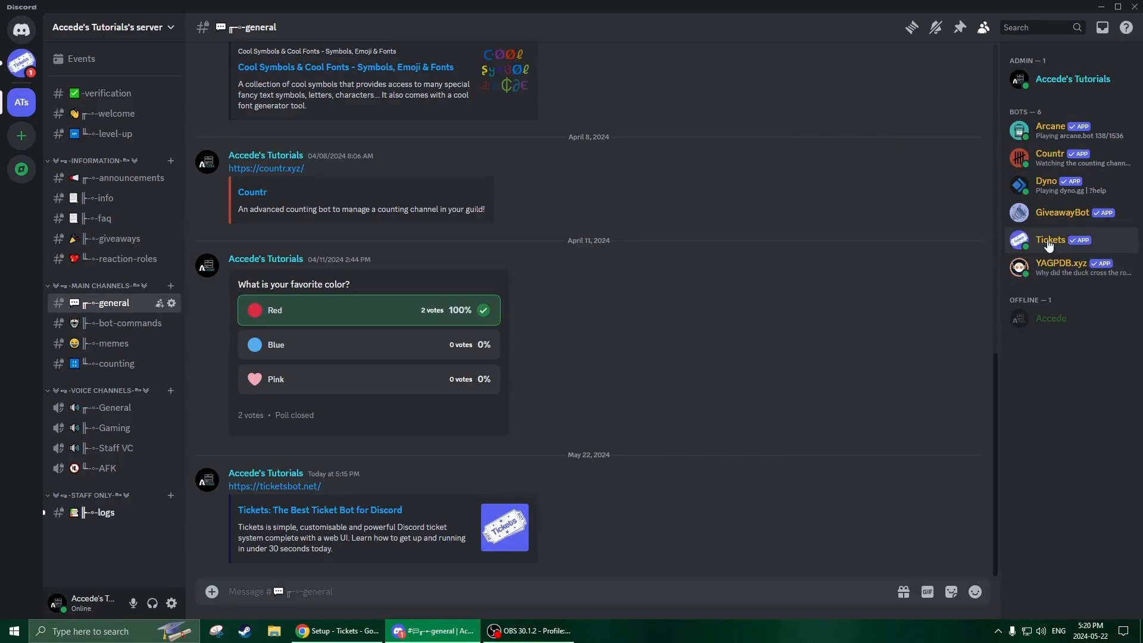
- Try to add the Accede's Tutorials account as a Tickets administrator by running /addadmin in the bot-commands channel and confirming
click(116, 328)
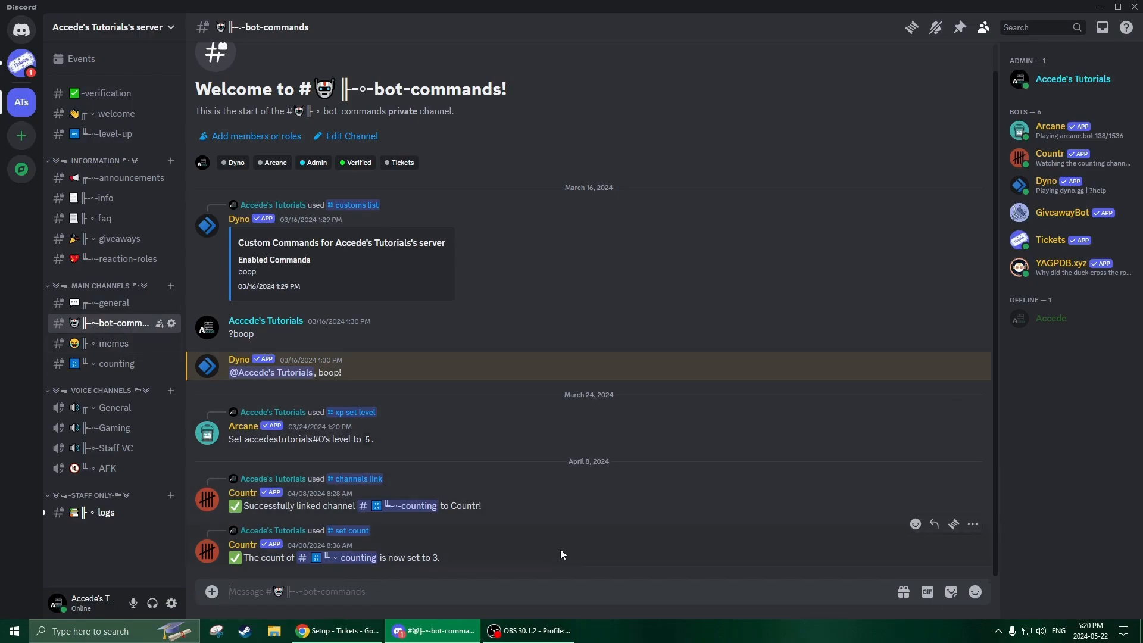
text(/addadmin)
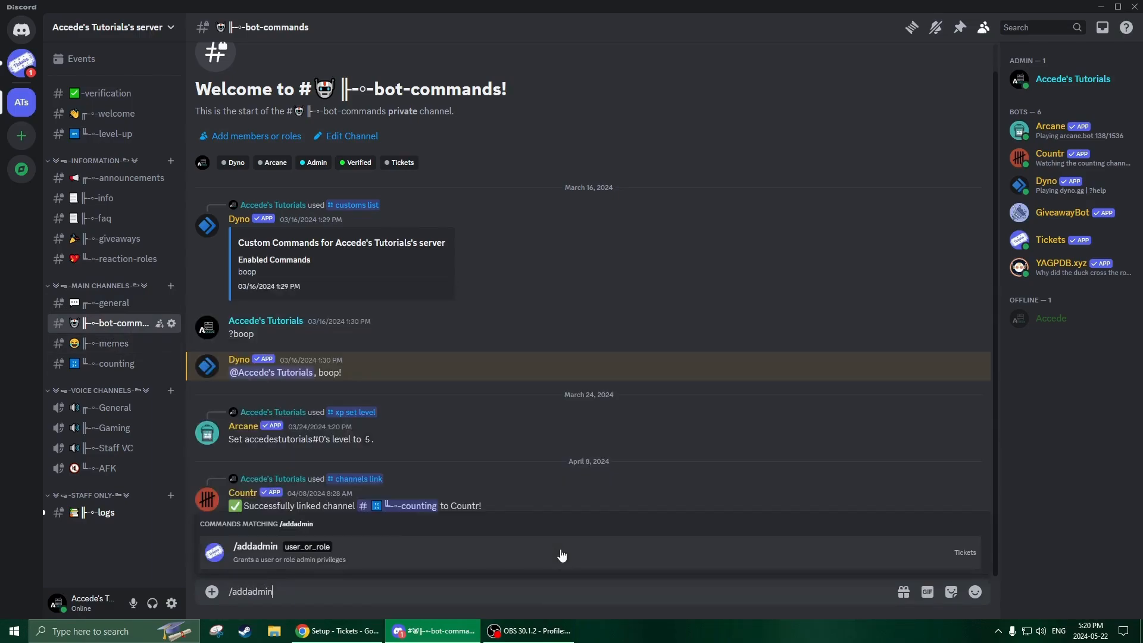
click(561, 554)
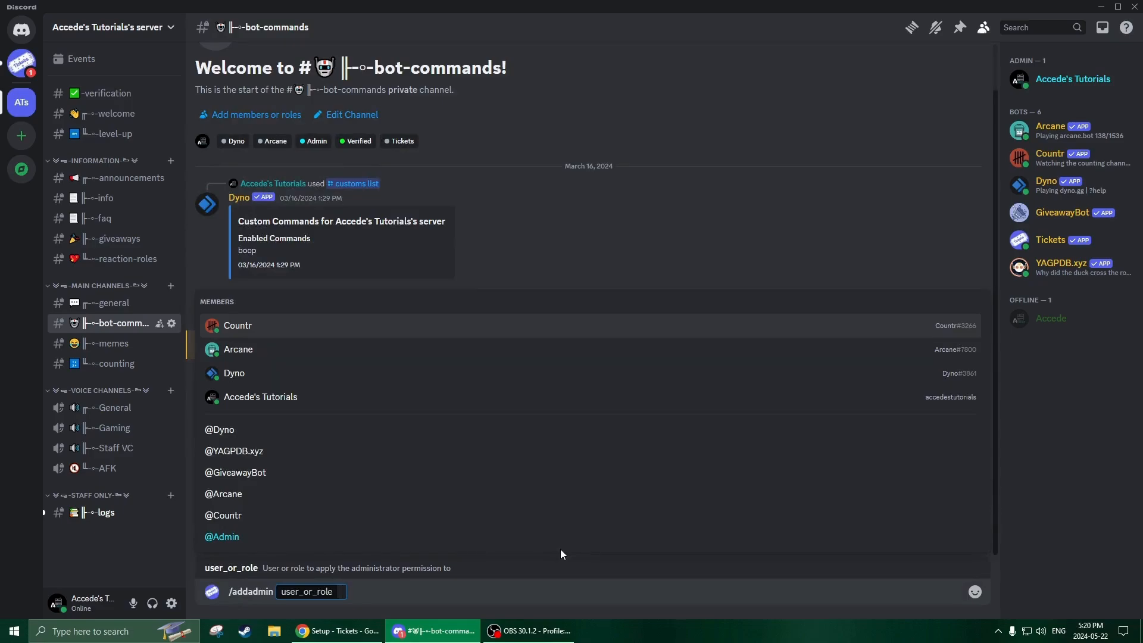
text(accede)
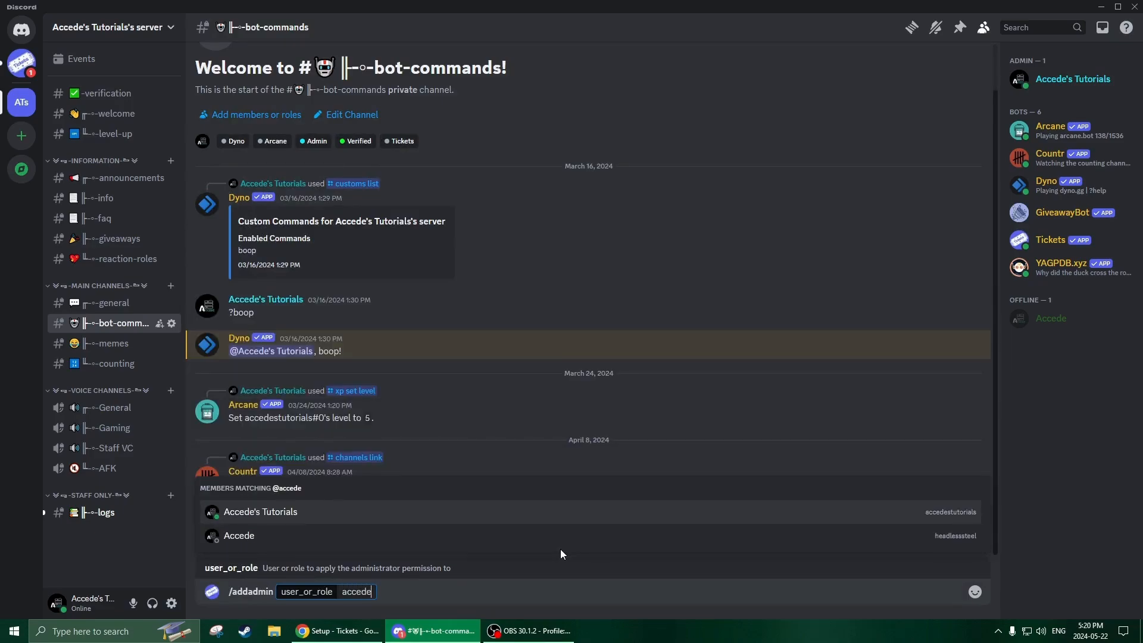
key(Tab)
key(Return)
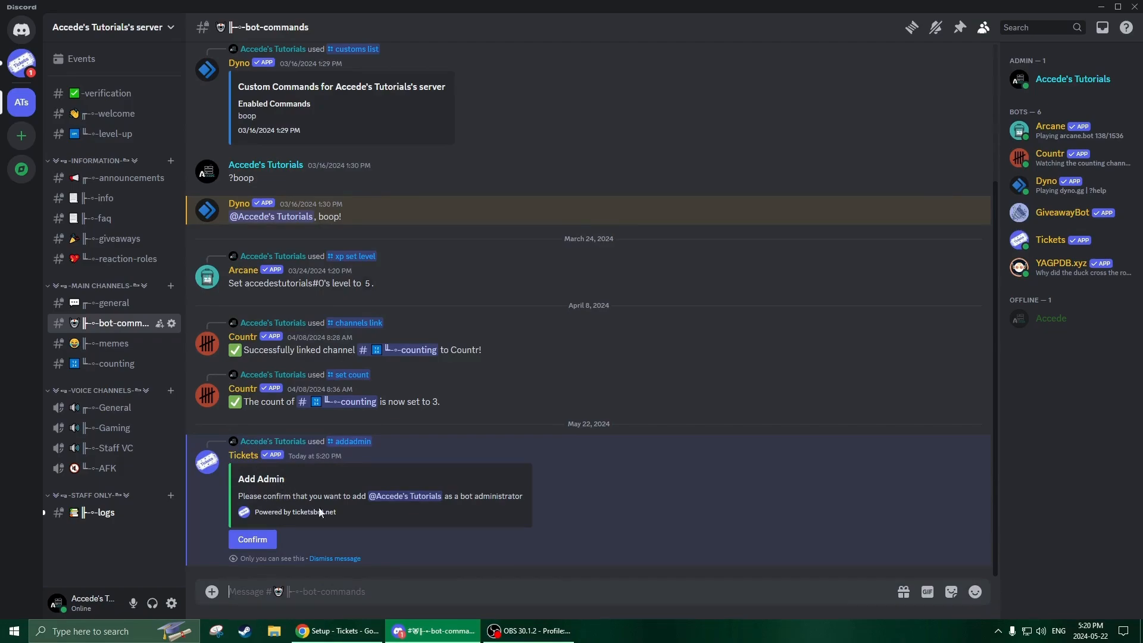
click(250, 540)
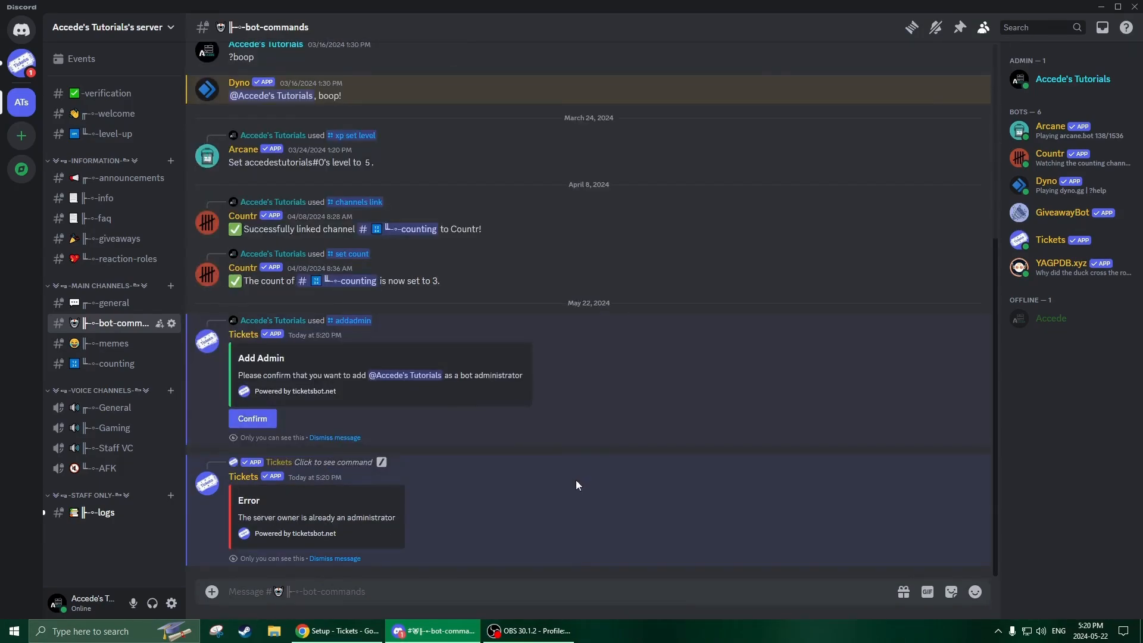
- Read the Tickets bot's reply to the admin request and dismiss both of its messages
drag(242, 517, 281, 519)
click(259, 517)
drag(241, 503, 346, 532)
click(346, 532)
drag(233, 499, 392, 528)
click(392, 529)
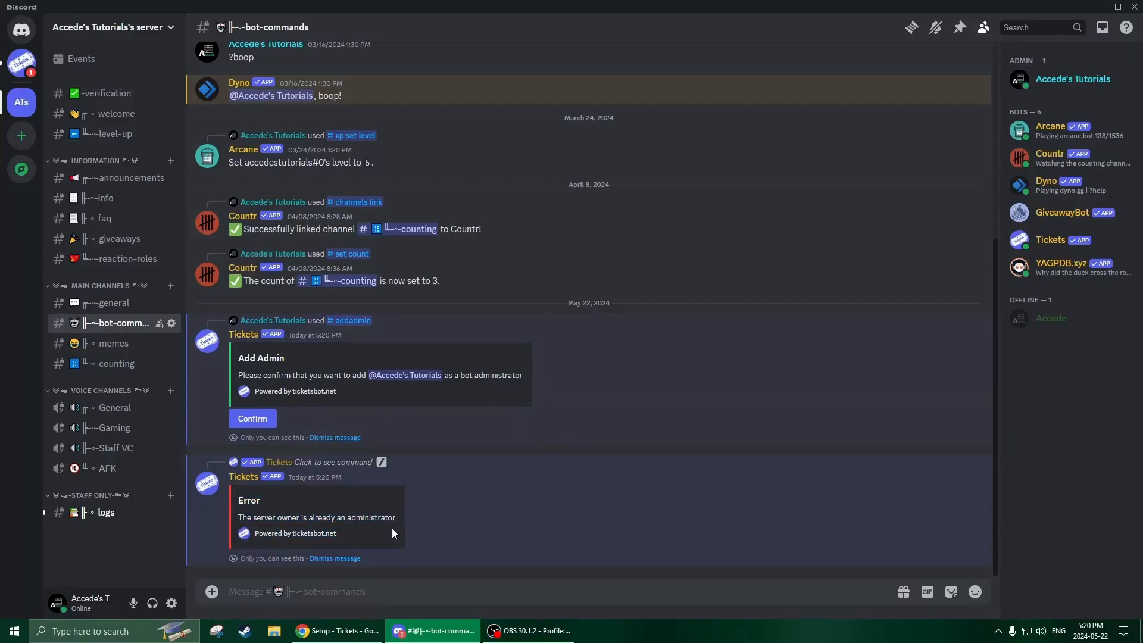
click(328, 438)
click(334, 560)
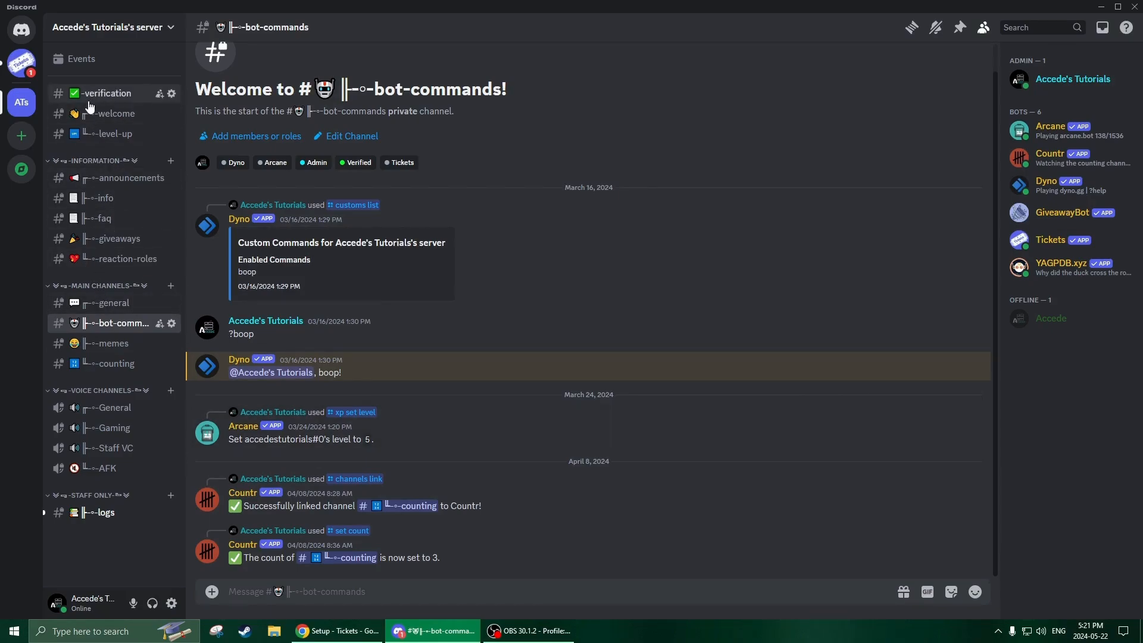
- Create a public text channel named create-a-ticket outside the categories
right_click(100, 82)
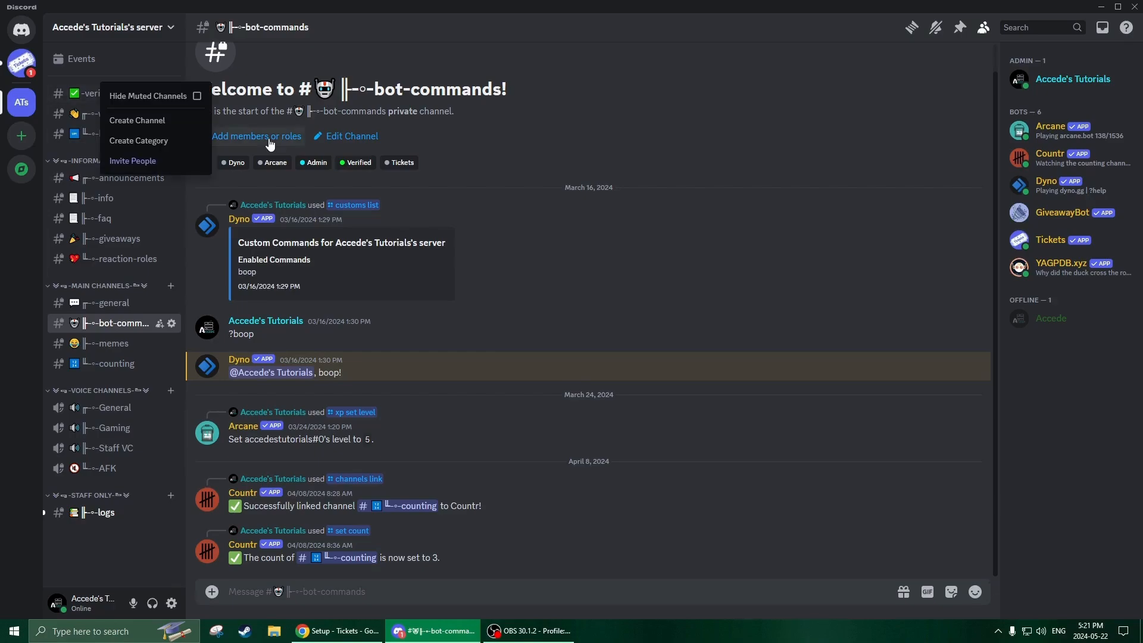
click(159, 122)
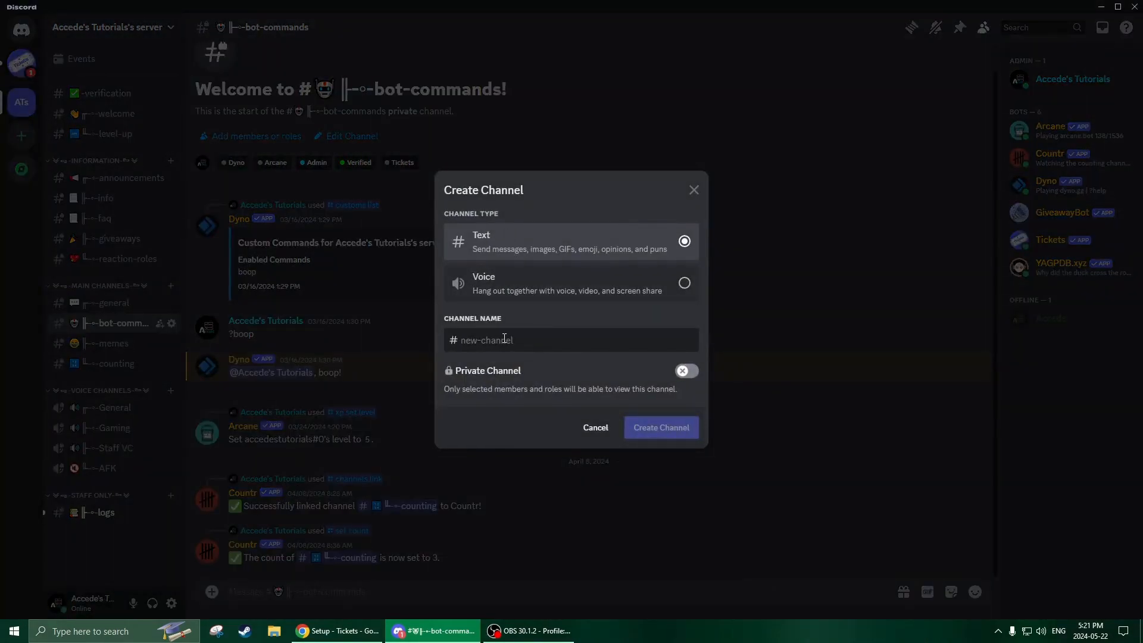
text(create-a-ticket)
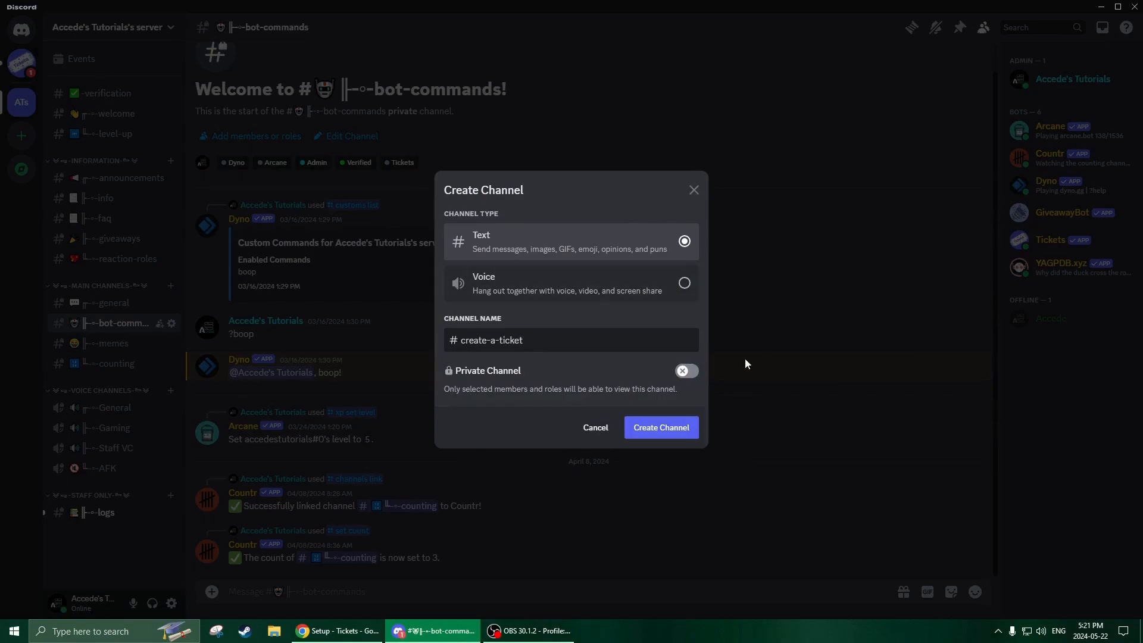
click(667, 426)
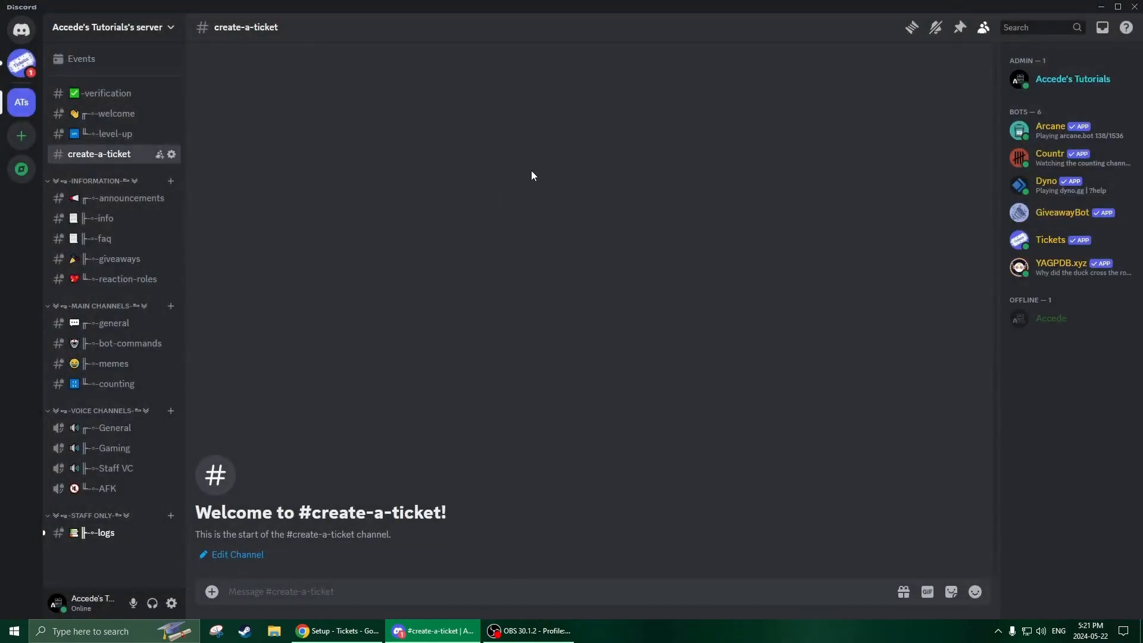
right_click(113, 155)
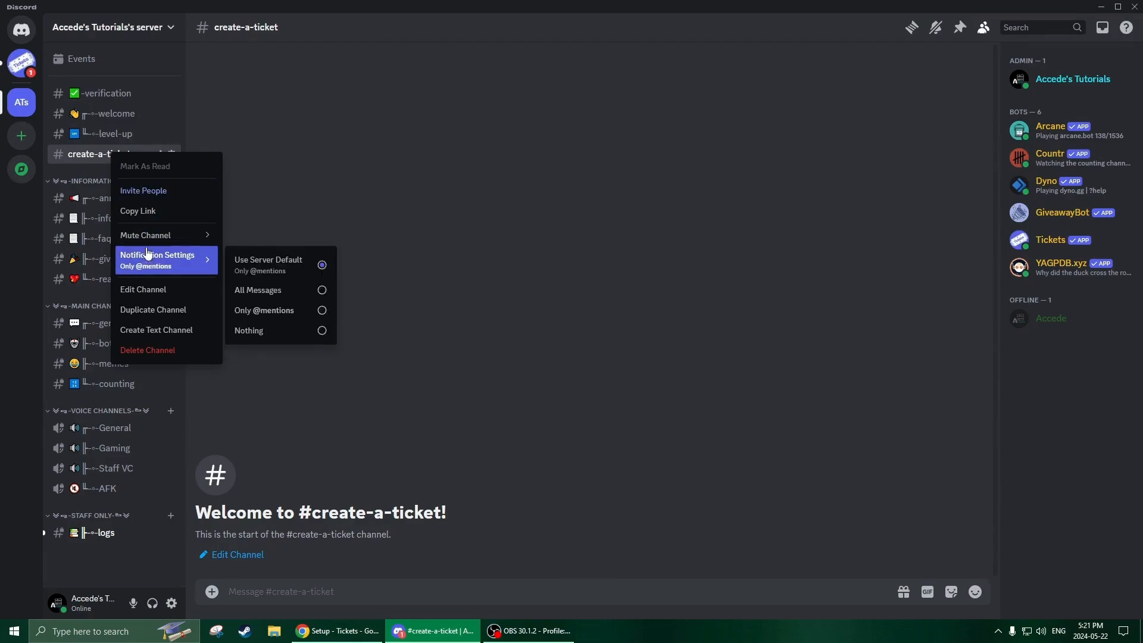
click(154, 290)
click(306, 91)
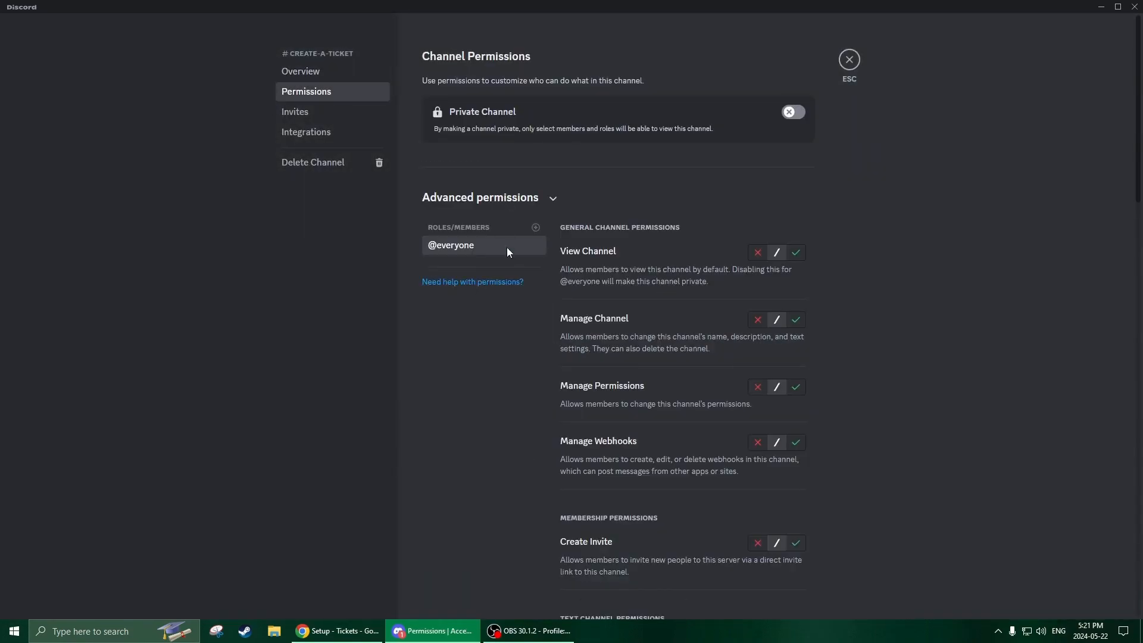
click(797, 253)
scroll(834, 266, down, 5)
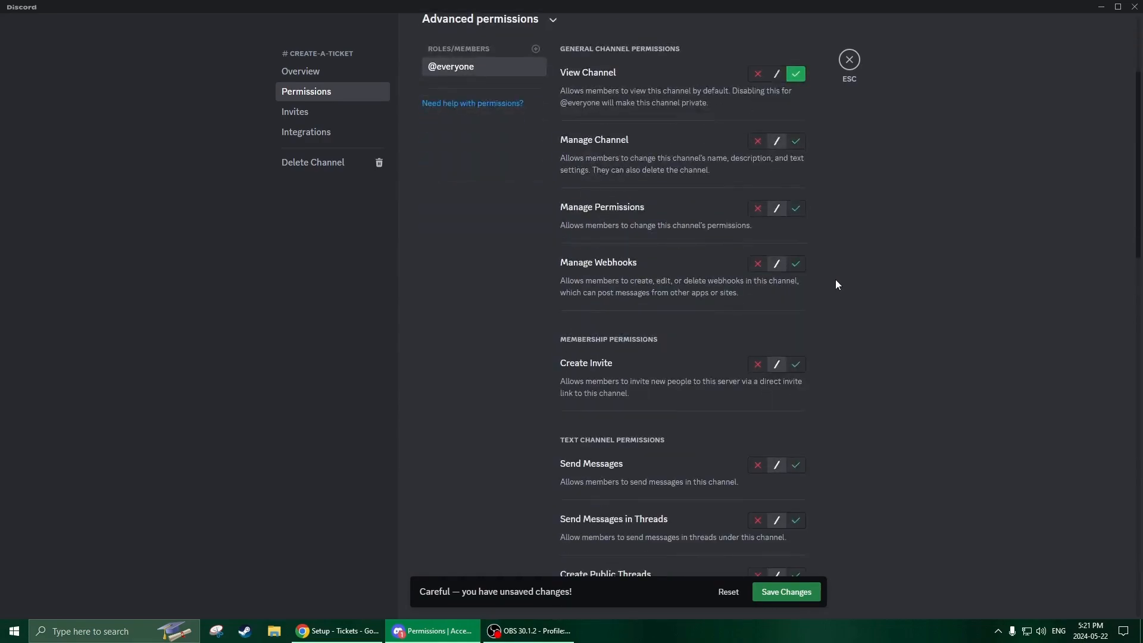
scroll(845, 351, down, 8)
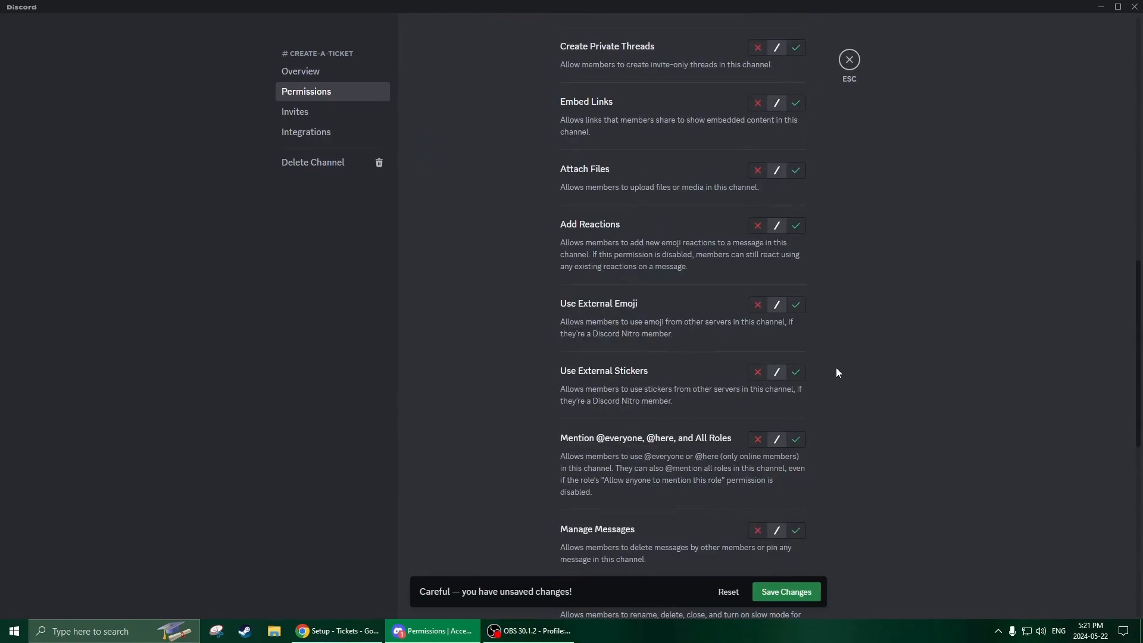
scroll(819, 488, down, 3)
scroll(801, 399, down, 4)
click(796, 308)
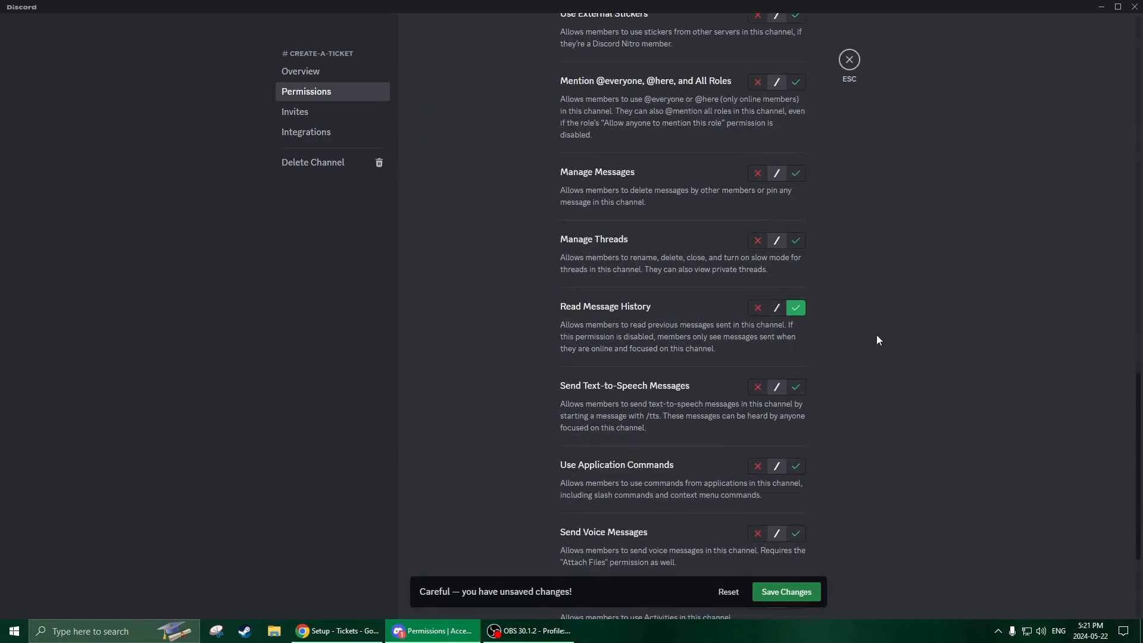
scroll(866, 336, up, 6)
scroll(851, 387, down, 3)
scroll(845, 440, up, 5)
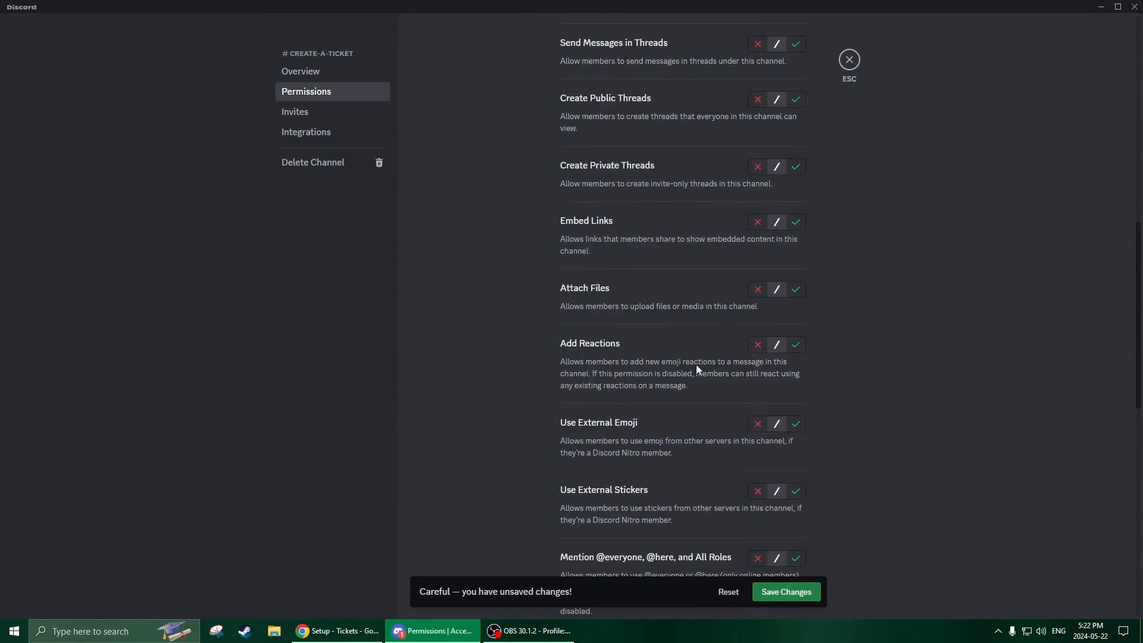
click(756, 345)
click(787, 593)
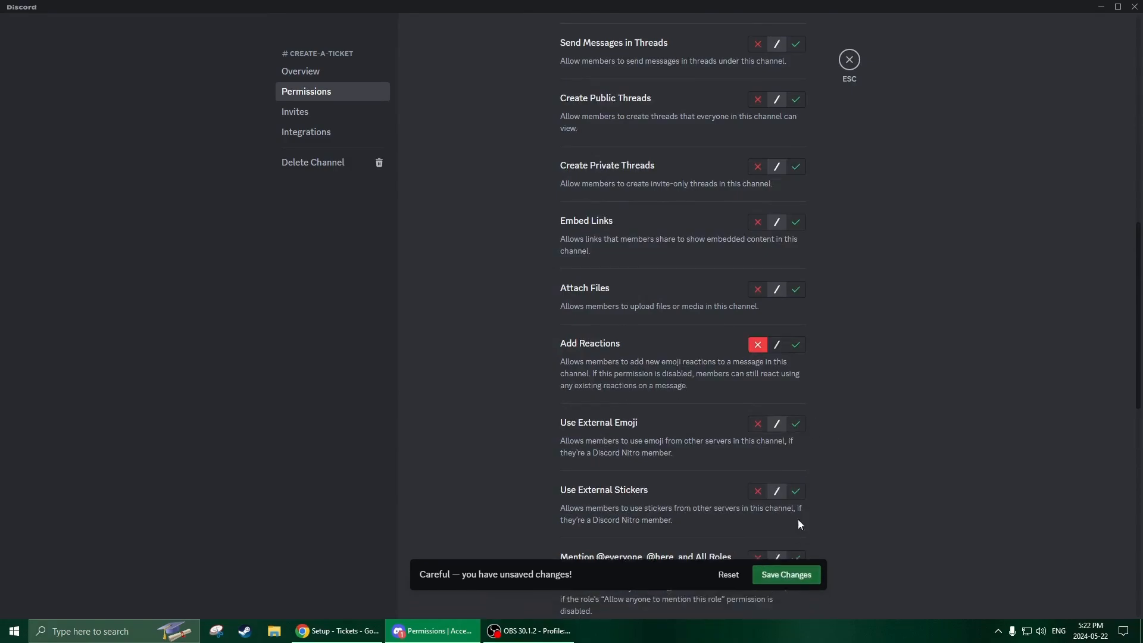
click(850, 60)
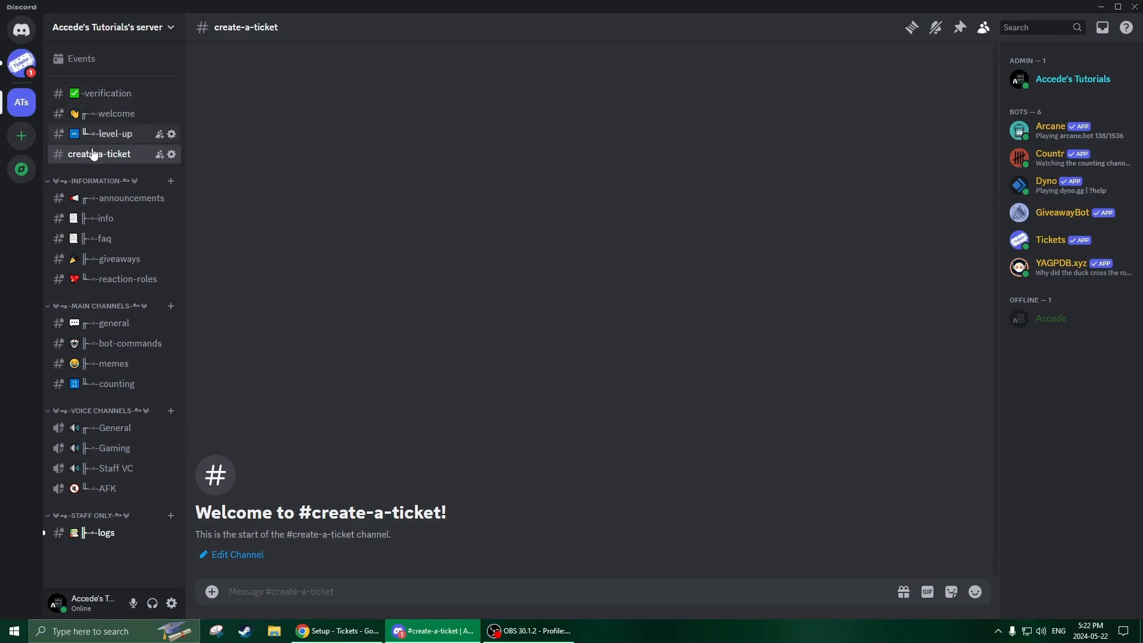
mouse_move(92, 157)
mouse_down()
mouse_move(105, 77)
mouse_move(94, 159)
mouse_up()
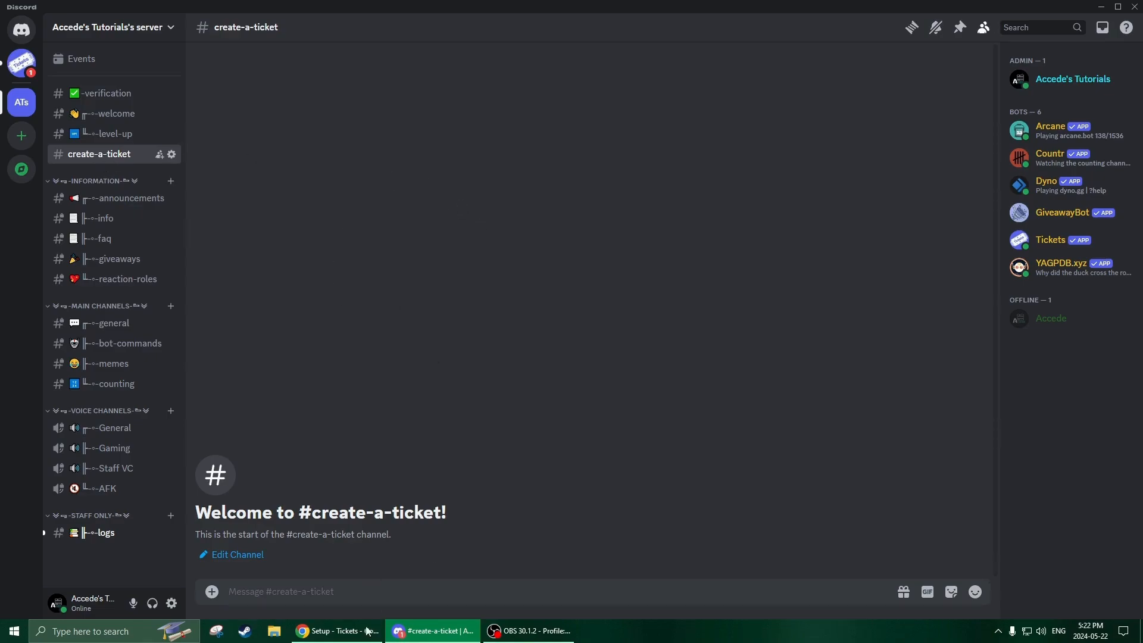
- Switch to Chrome, read the quick setup steps in the Tickets guide, and open the online dashboard
click(337, 631)
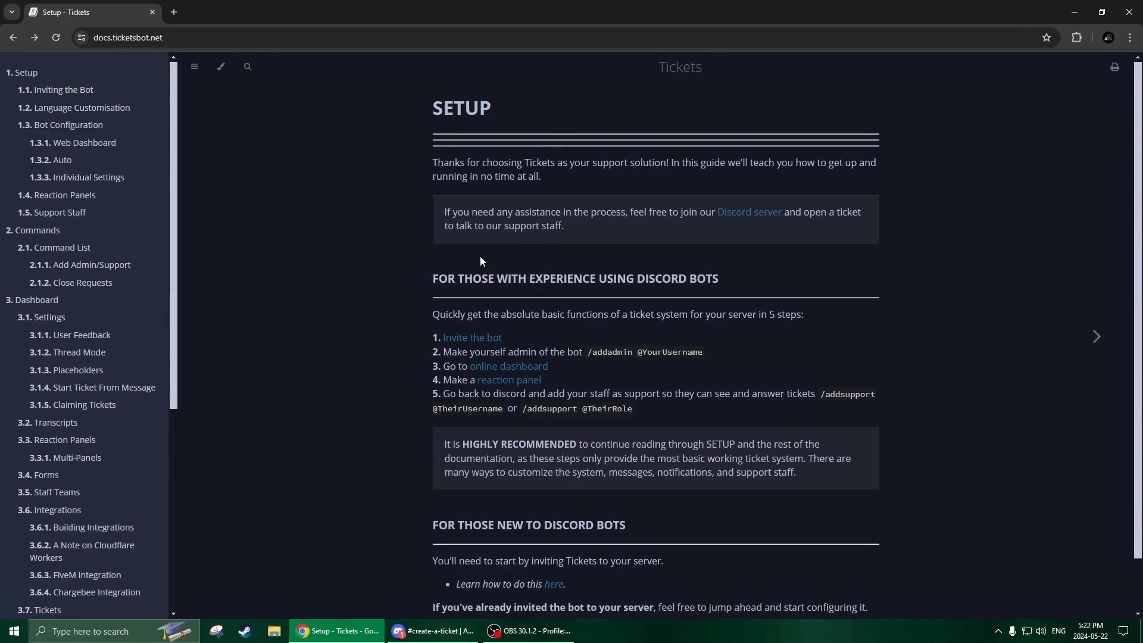
scroll(659, 276, down, 1)
drag(441, 257, 502, 256)
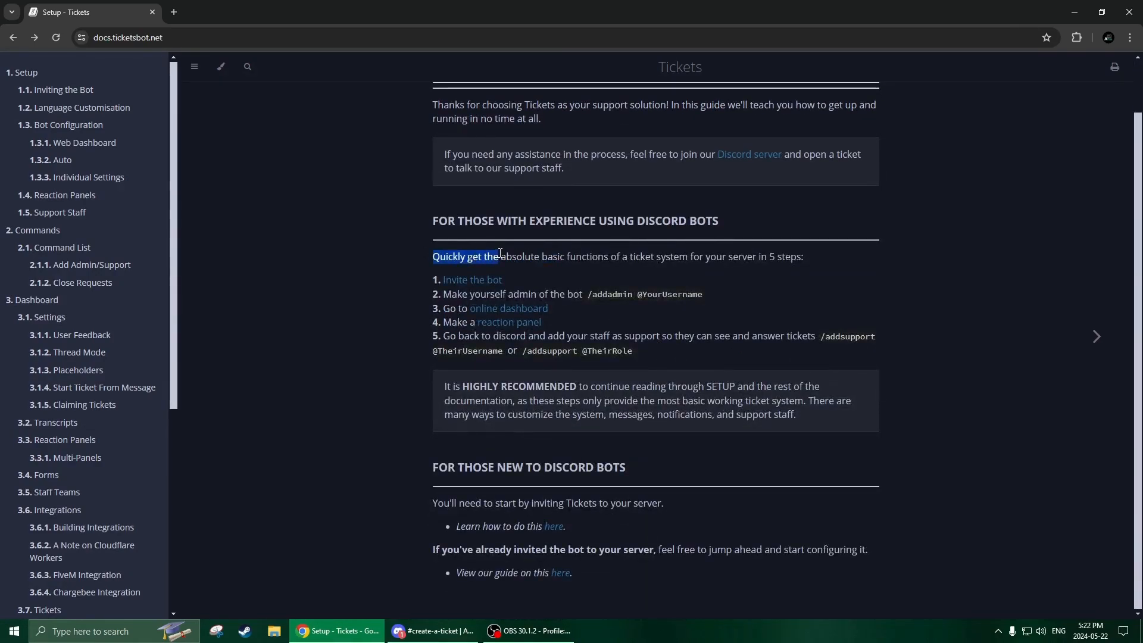
click(543, 251)
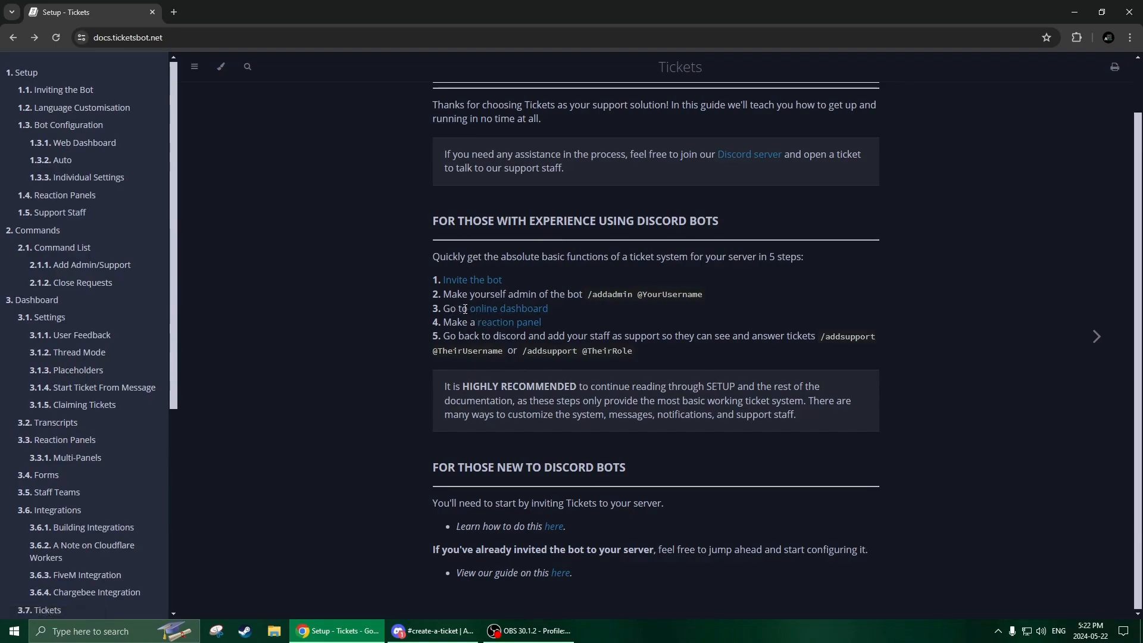
click(503, 314)
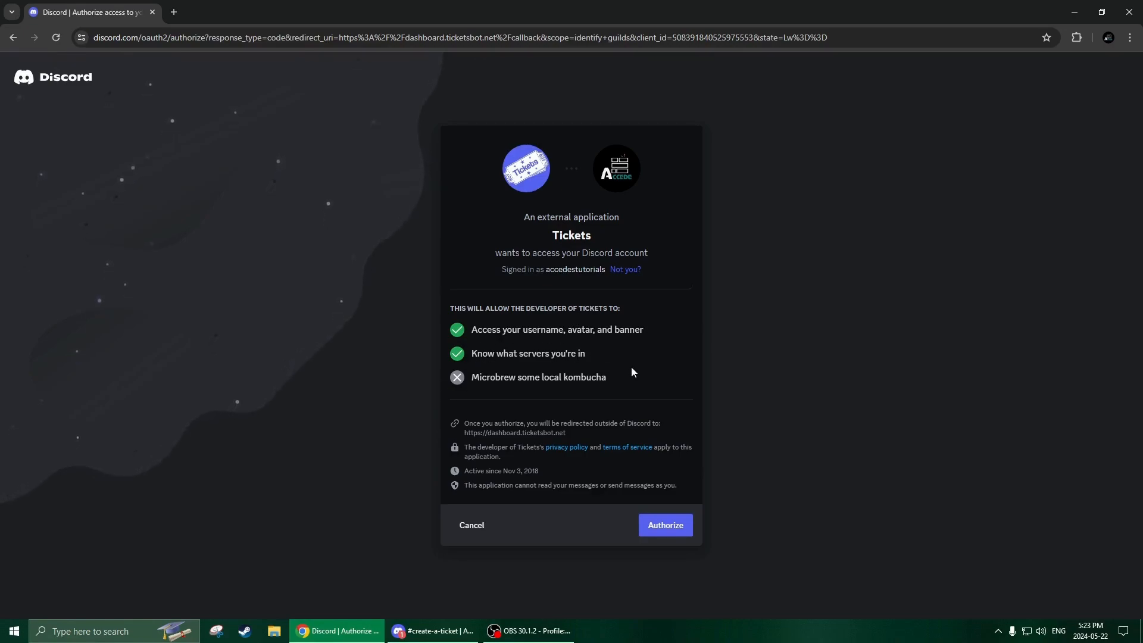
click(667, 527)
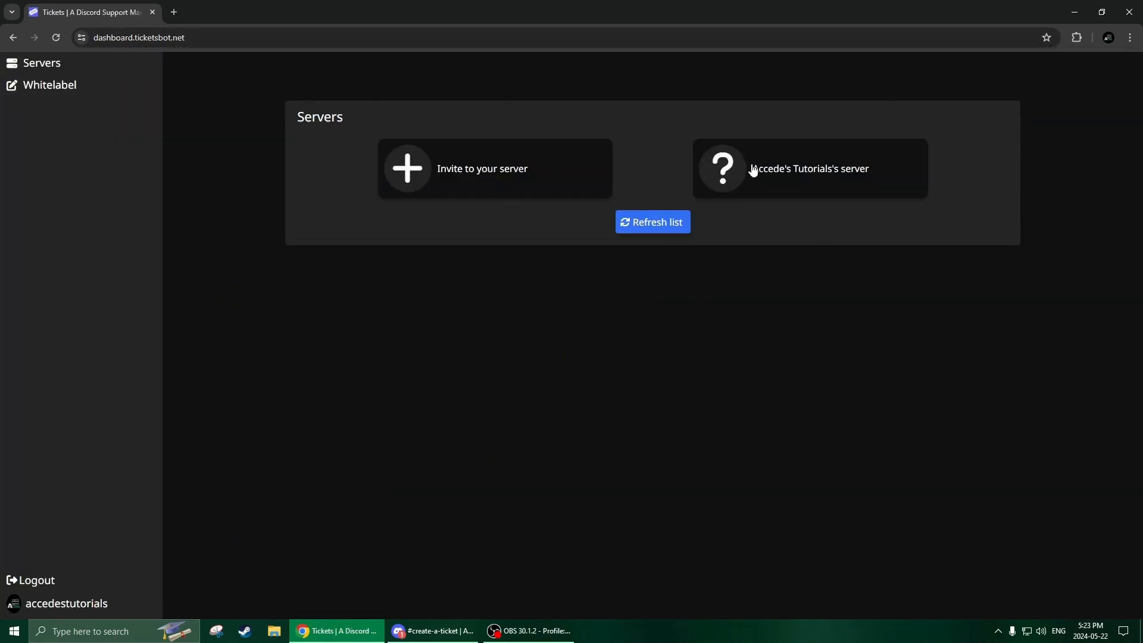
click(792, 173)
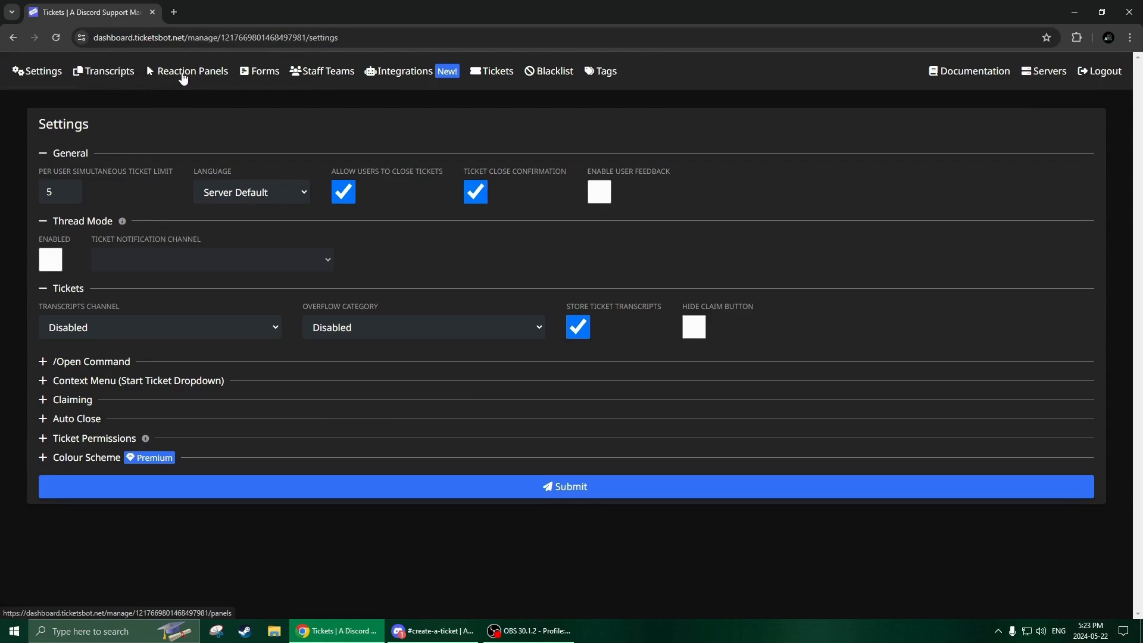
click(183, 77)
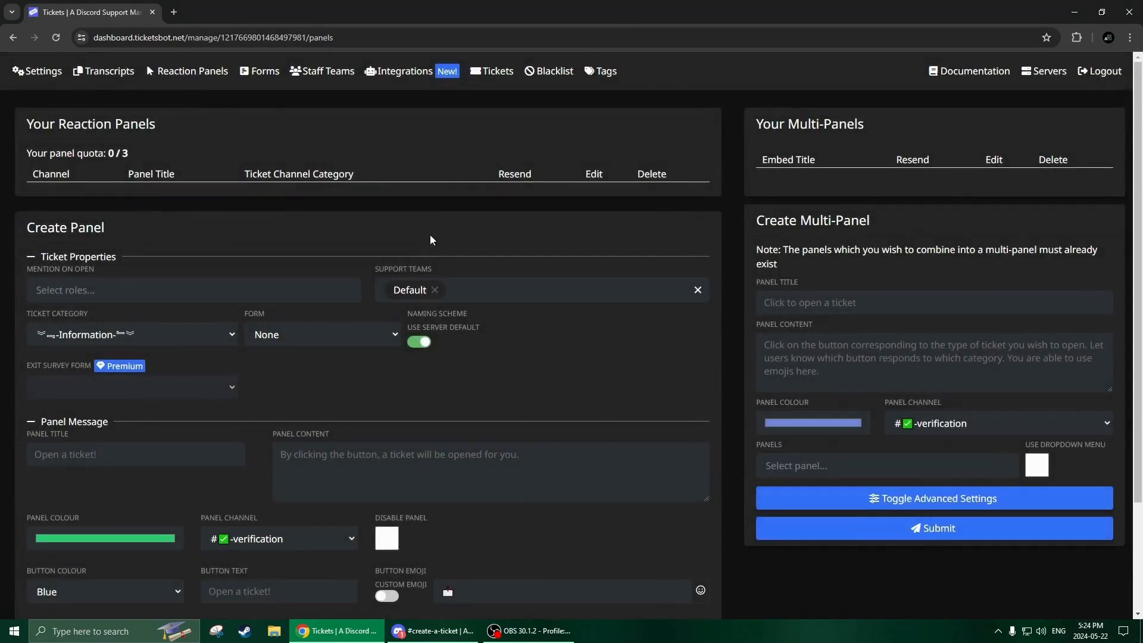
- Set the new reaction panel to mention the Admin and Moderator roles when a ticket is opened
scroll(217, 206, down, 3)
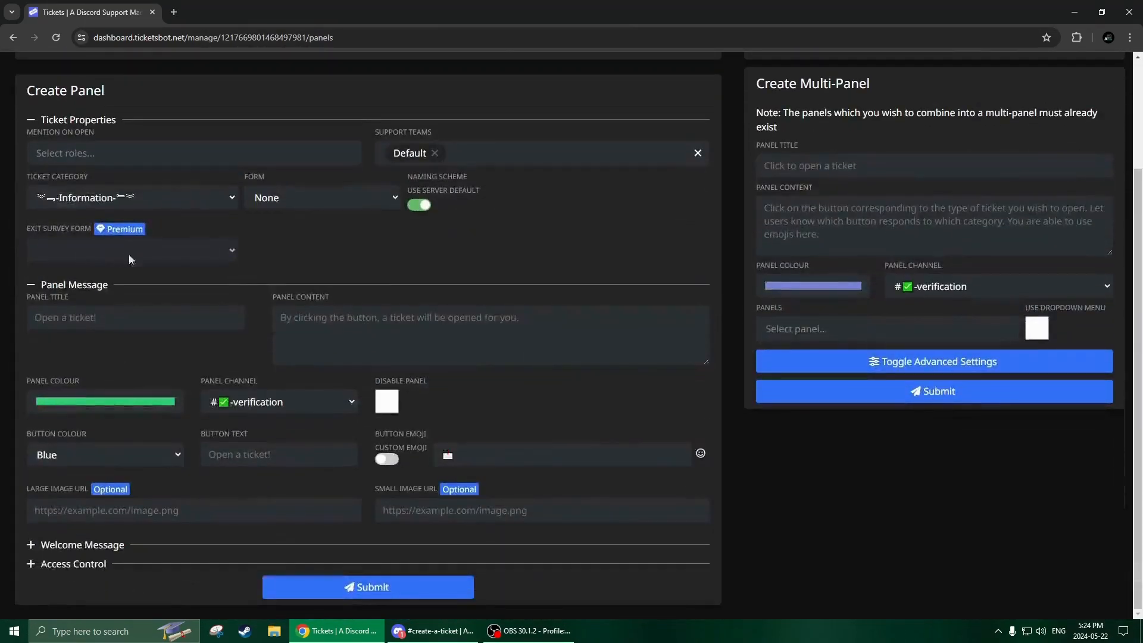
scroll(129, 254, up, 3)
scroll(152, 266, down, 3)
scroll(166, 270, up, 3)
scroll(171, 273, down, 1)
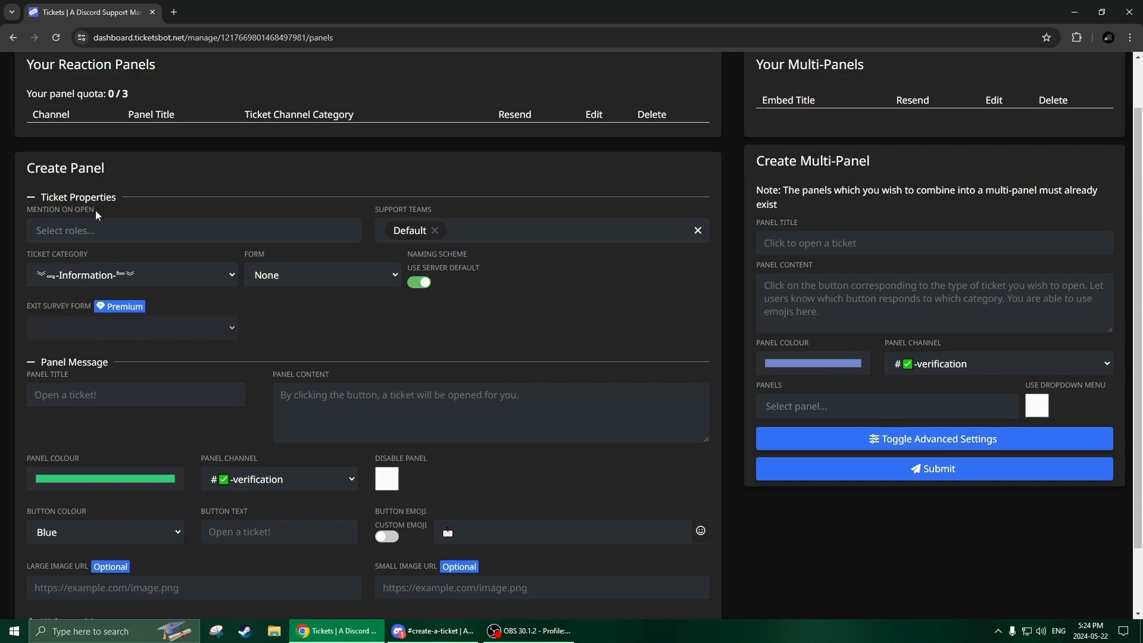
click(119, 232)
scroll(151, 281, down, 1)
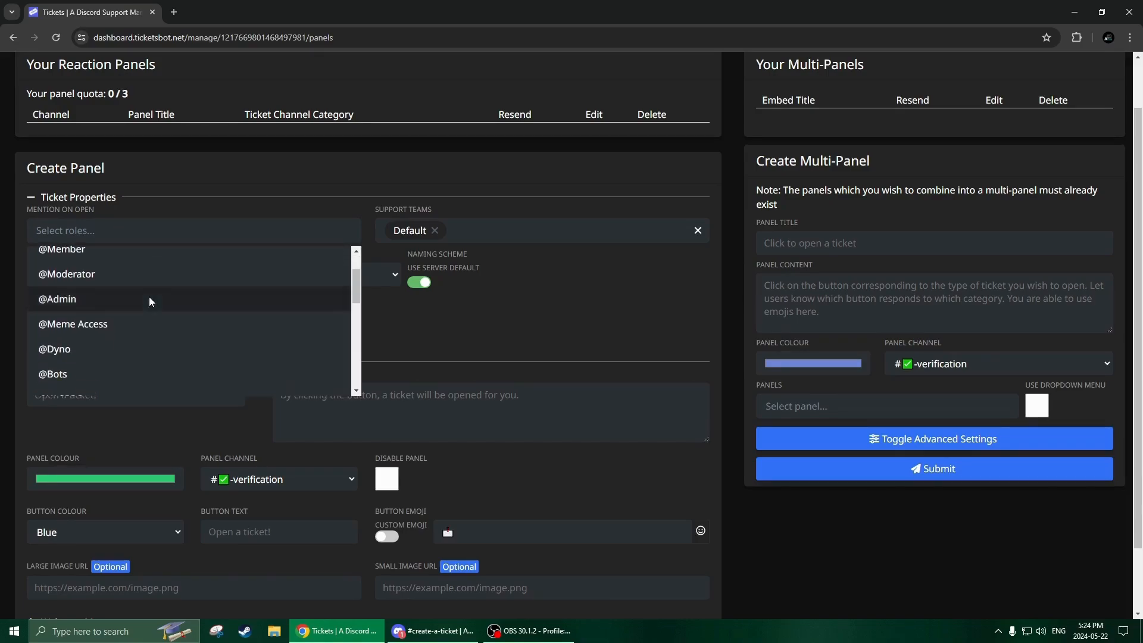
click(88, 297)
click(325, 227)
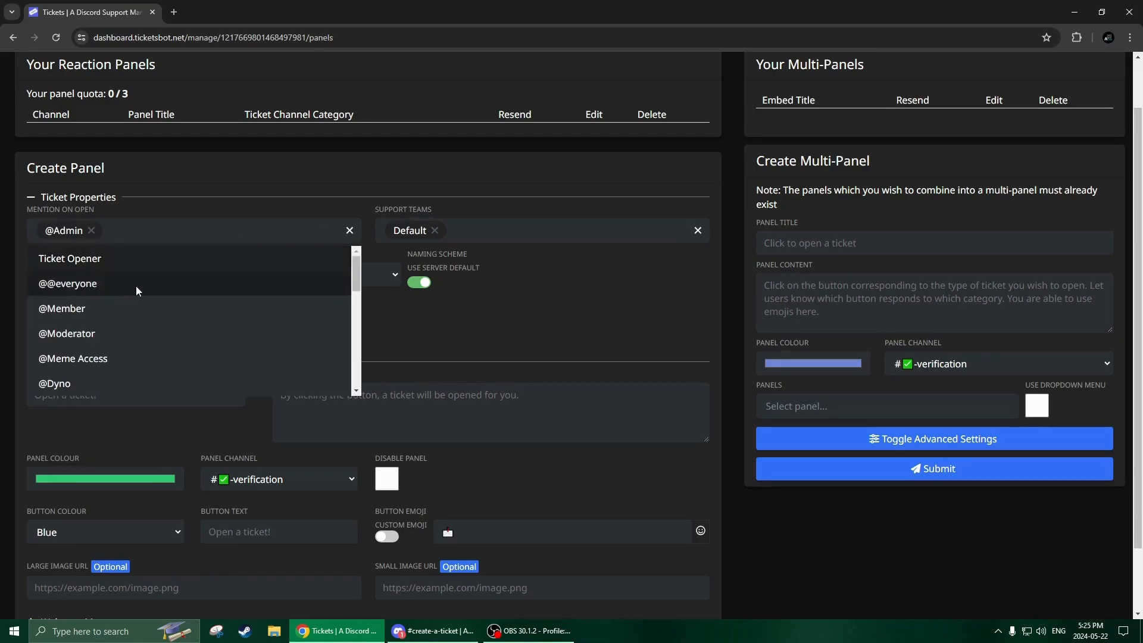
click(86, 335)
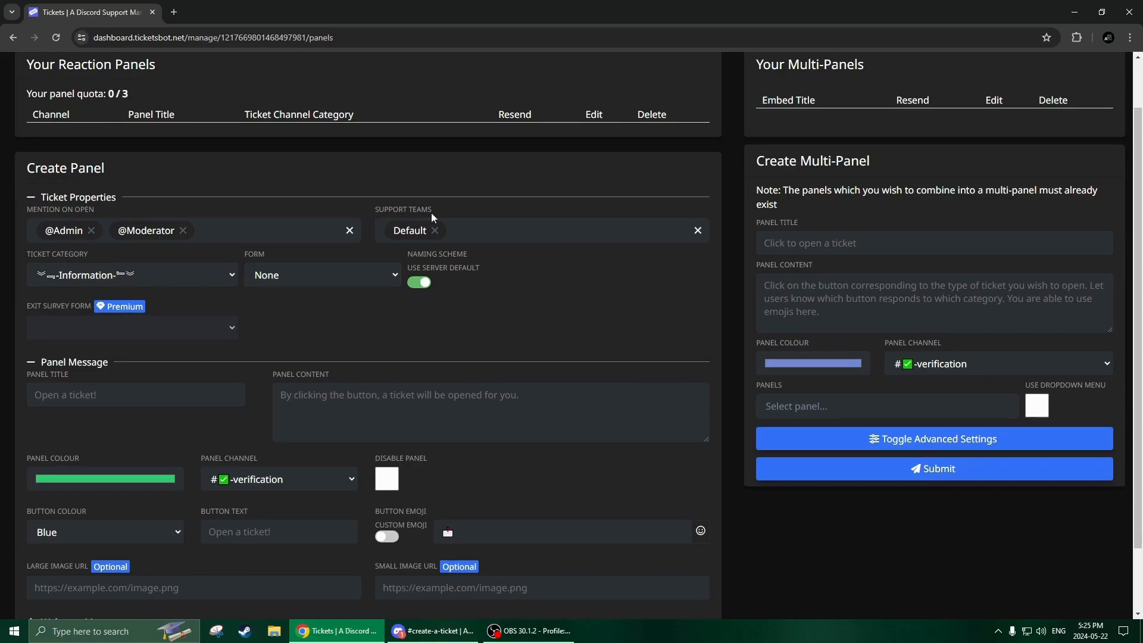
- Set the ticket category to Staff Only, keeping the Default support team and form None, and collapse the ticket properties
click(528, 234)
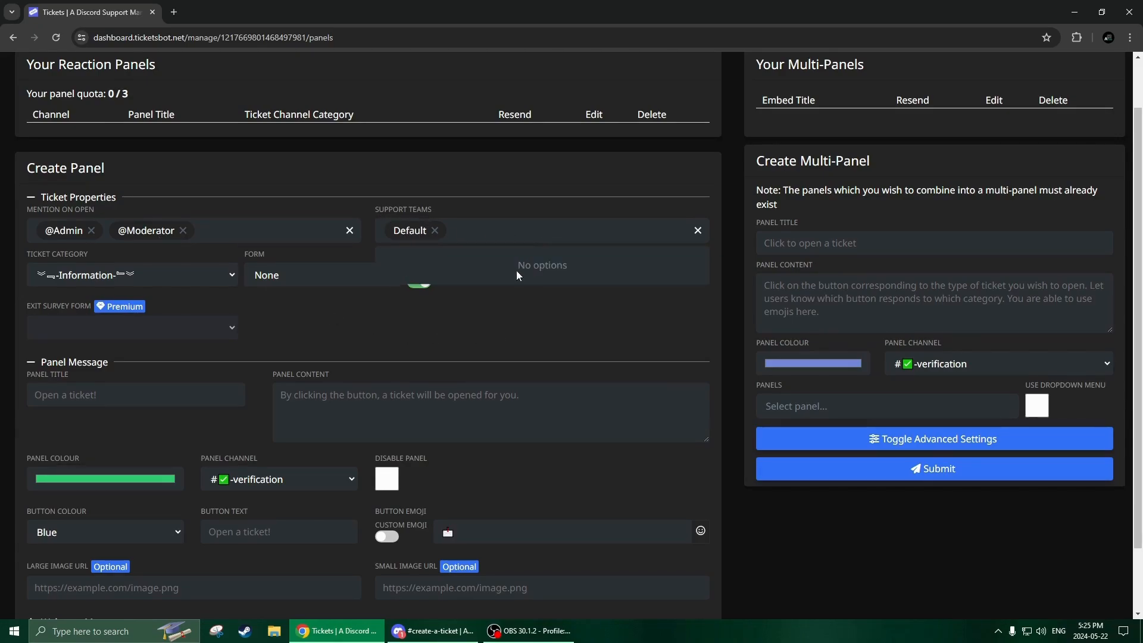
click(530, 240)
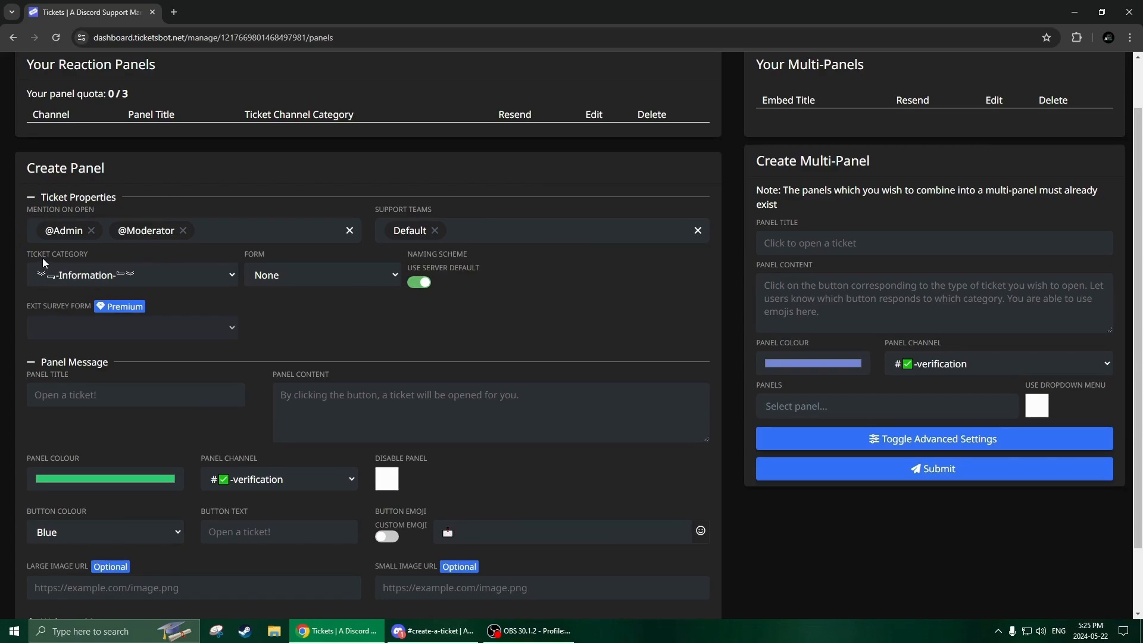
click(143, 282)
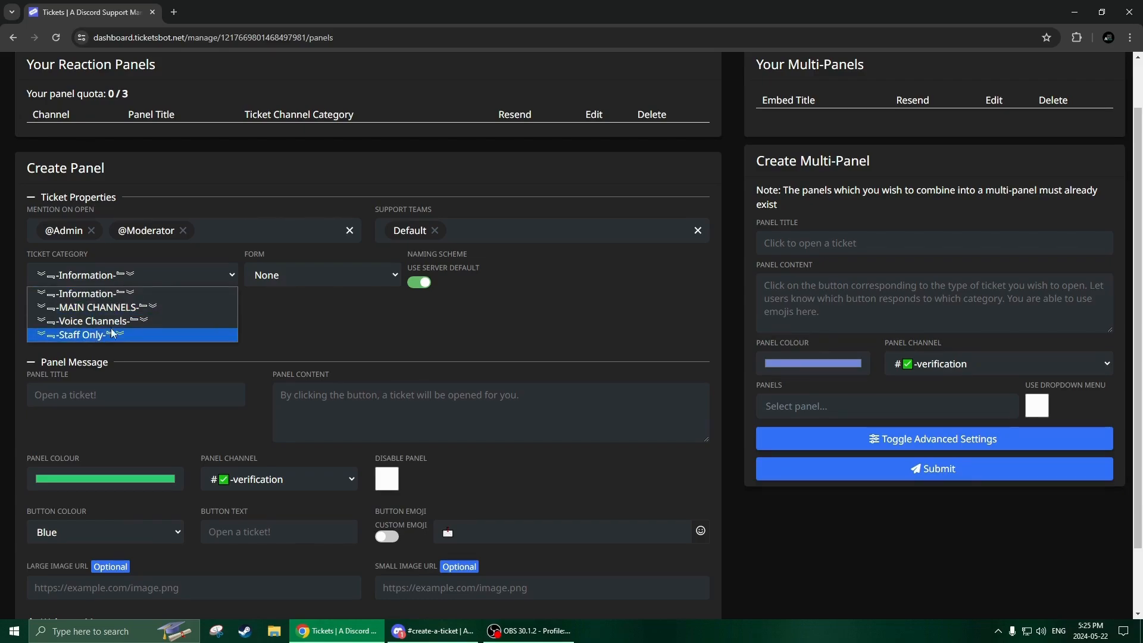
click(86, 337)
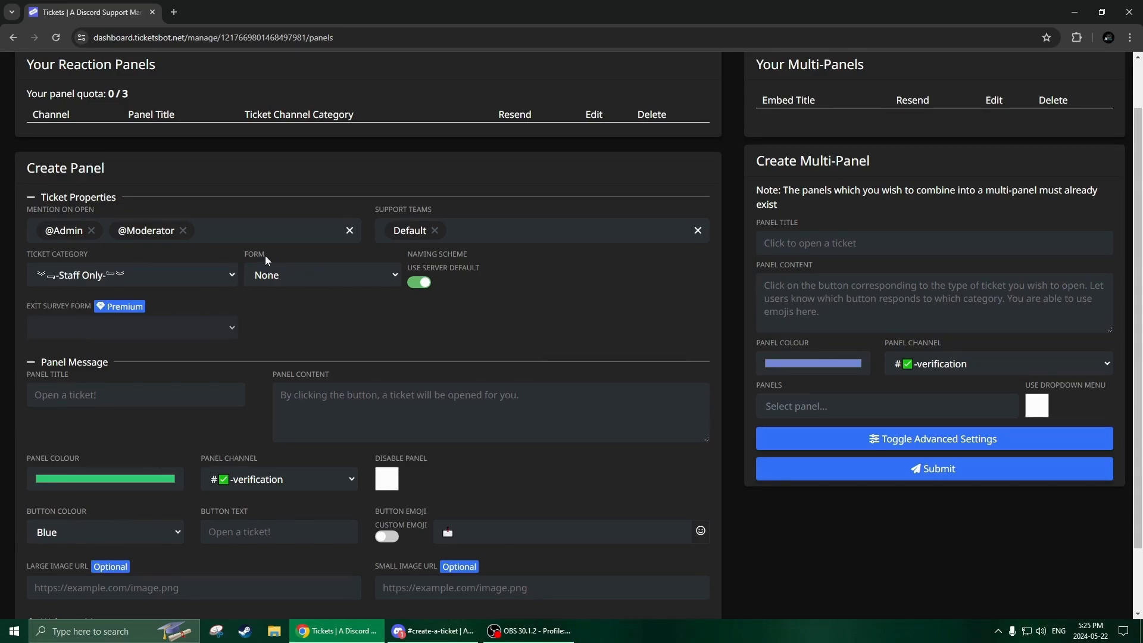
click(312, 274)
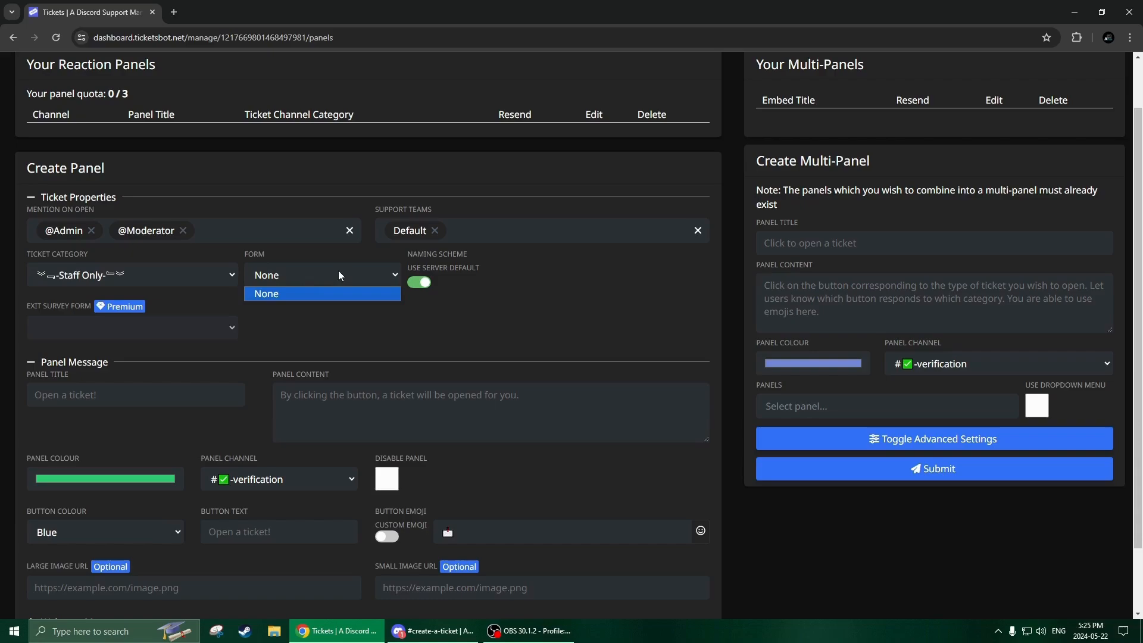
click(281, 295)
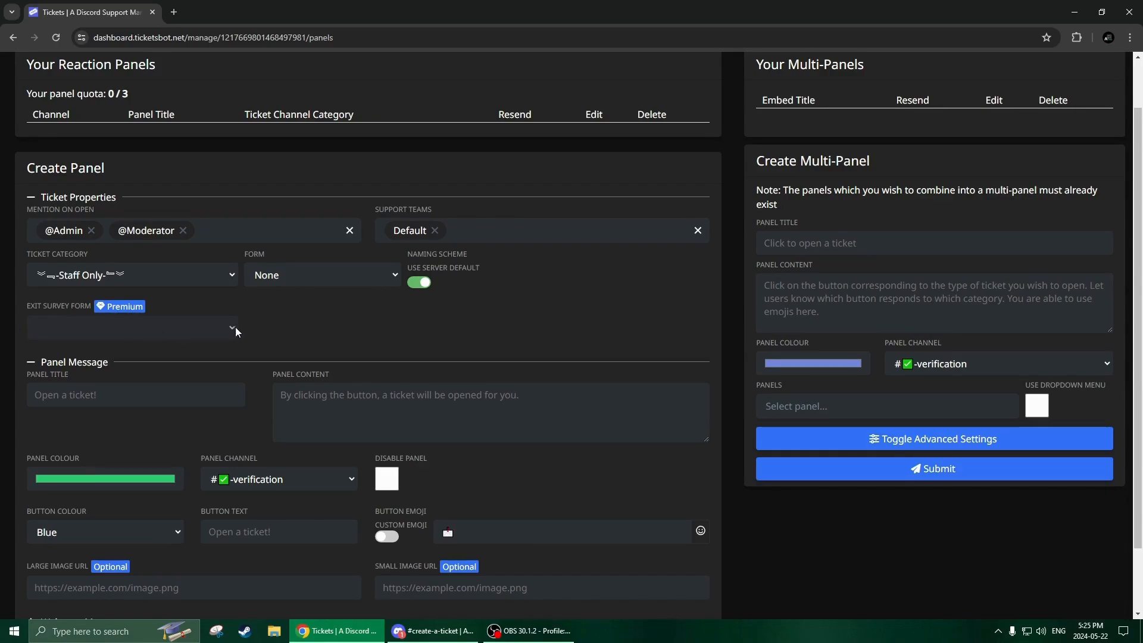
click(65, 200)
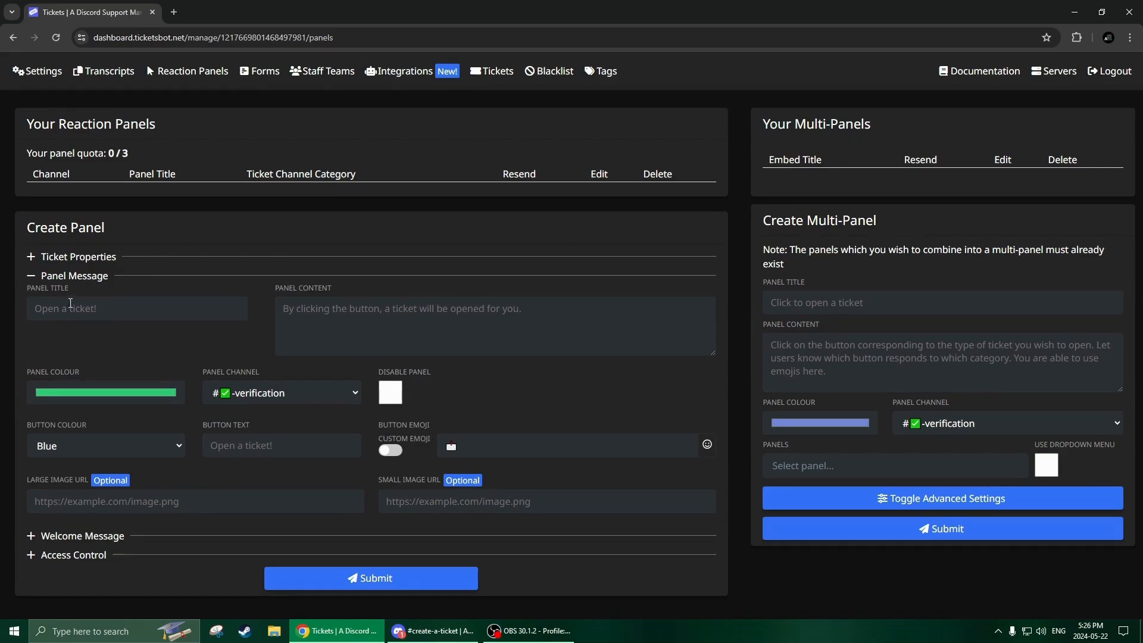
- Title the panel message "Create a Ticket!"
click(166, 307)
text(Create A T)
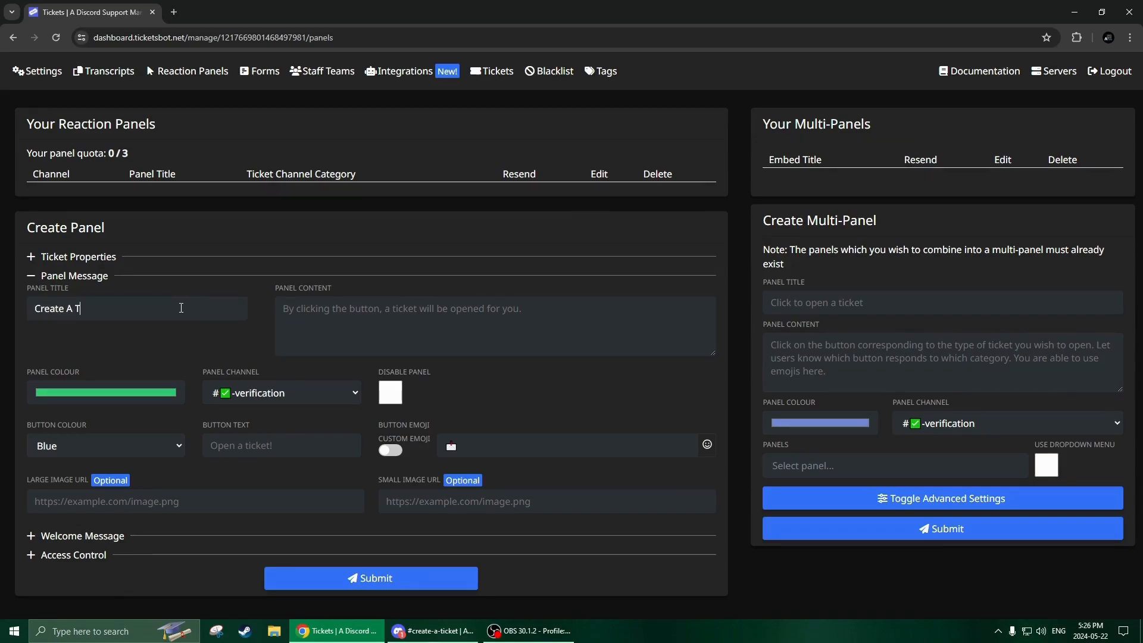
text(icket!)
- Enter the panel content "Click the button below, and a ticket will be opened for you, a staff member will respond as soon as possible."
click(450, 316)
text(Cl)
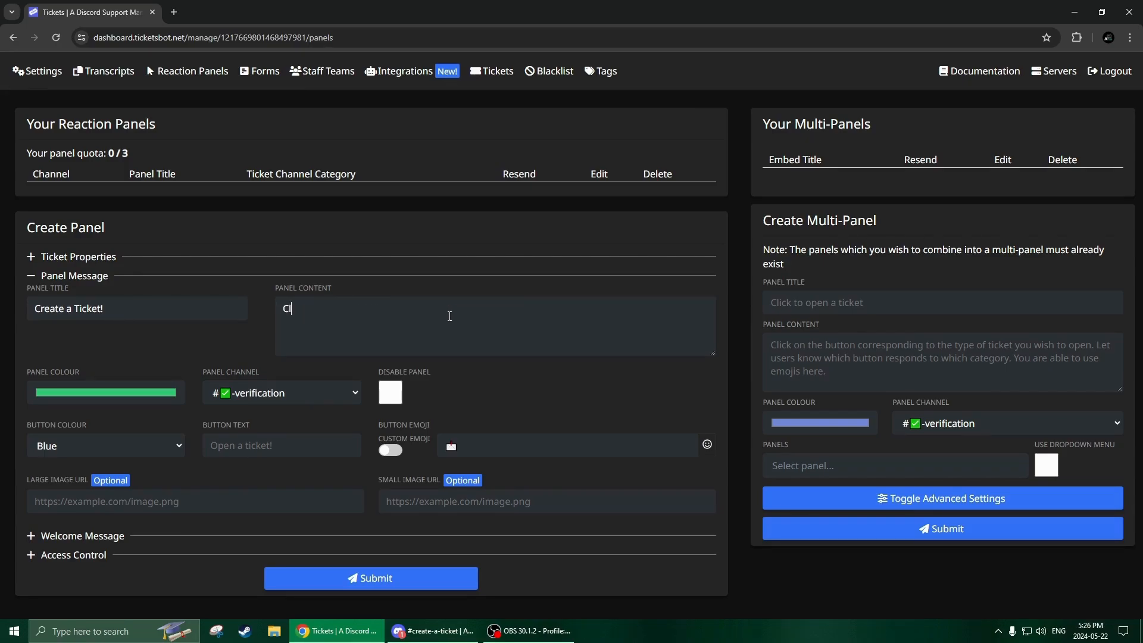
text(ick the button bw)
key(BackSpace)
text(elow, and a )
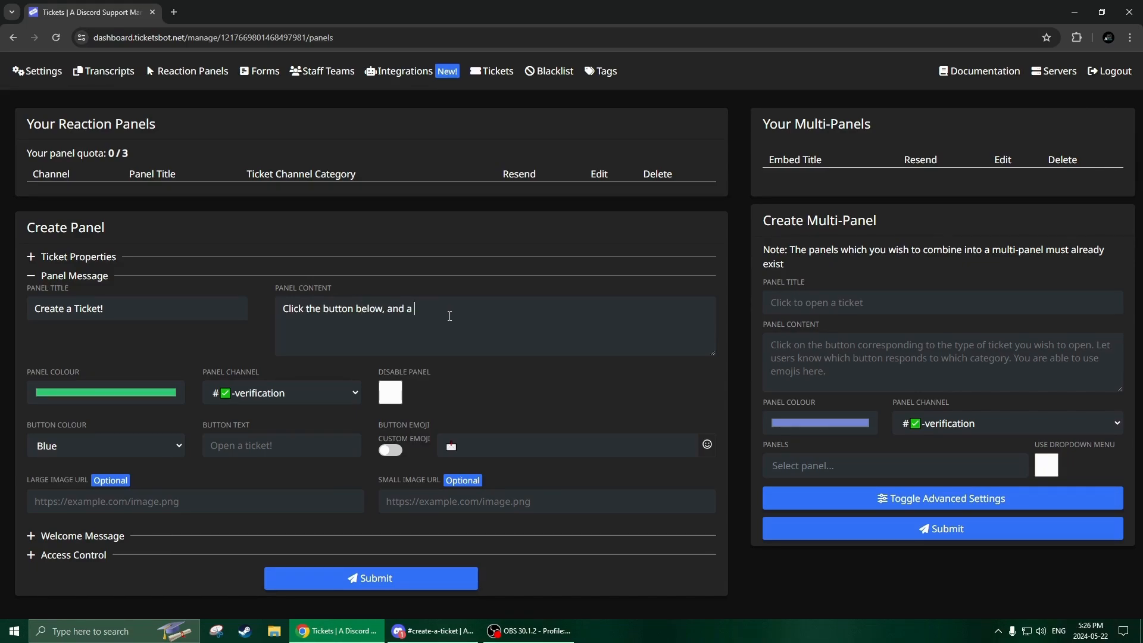
text(ticket will be opened for you,)
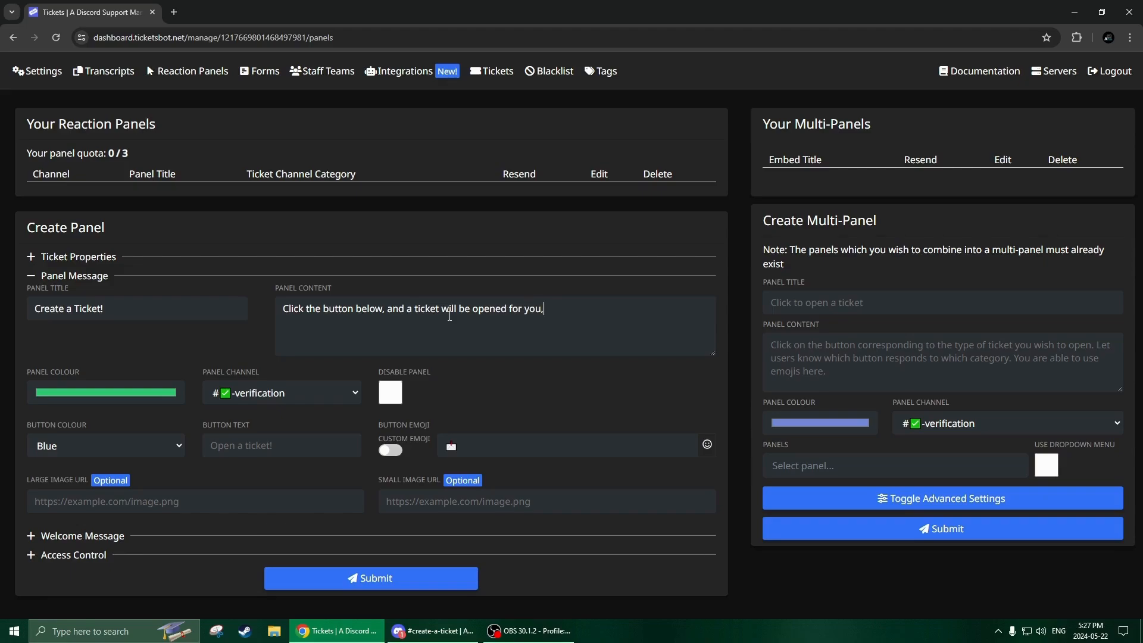
text(a staff member will respond )
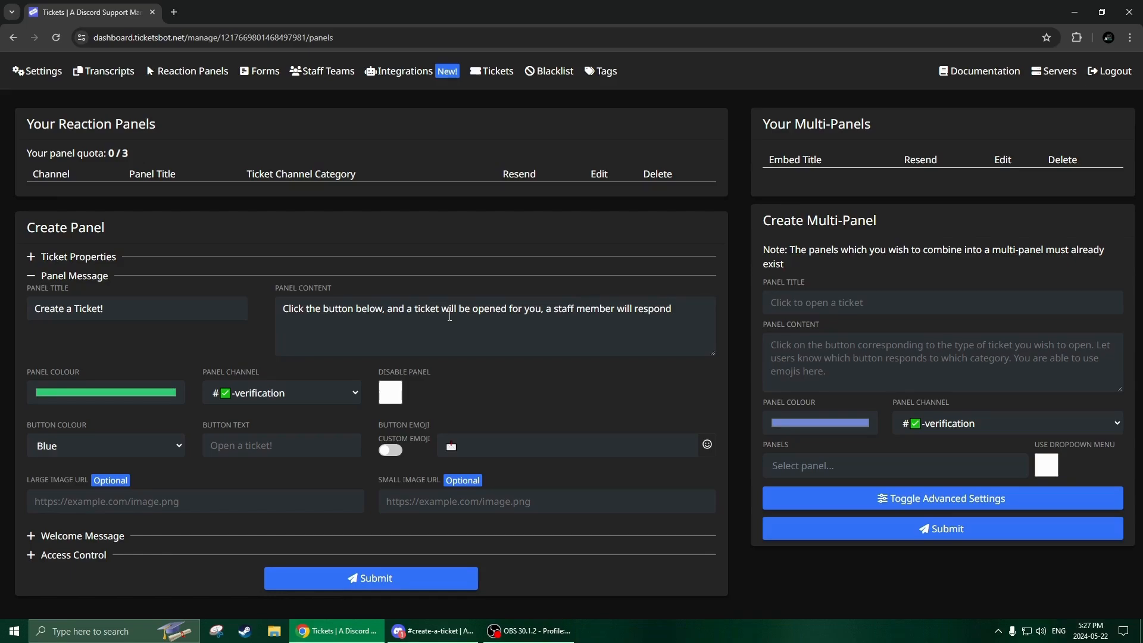
text(as soon as po)
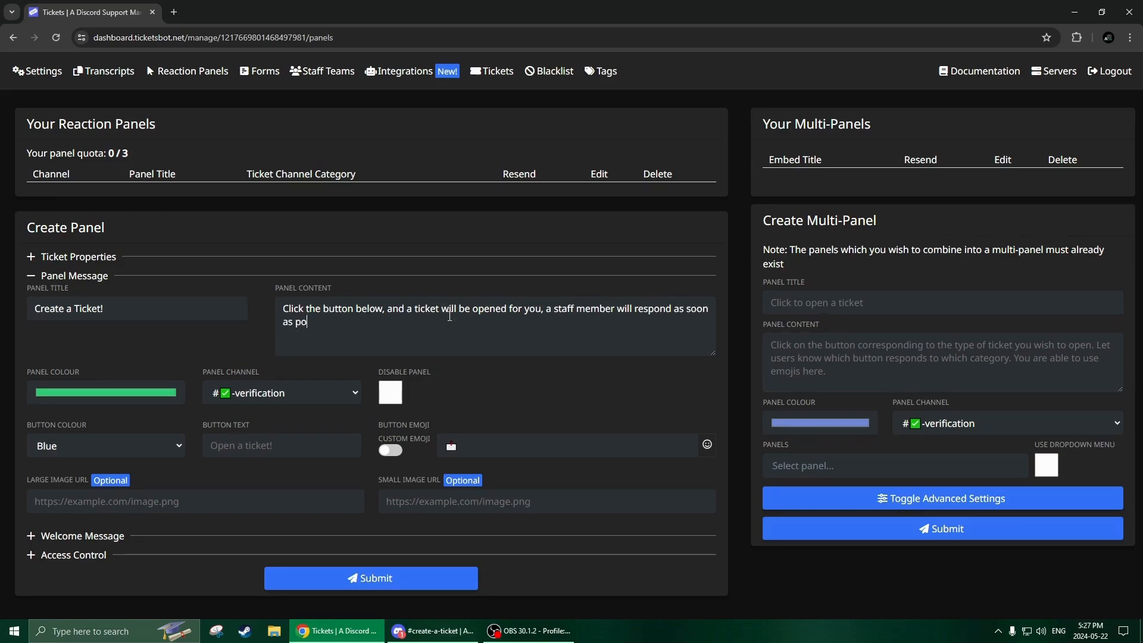
text(ssible.)
- Change the panel colour to bright blue and set the panel channel to #create-a-ticket
click(76, 393)
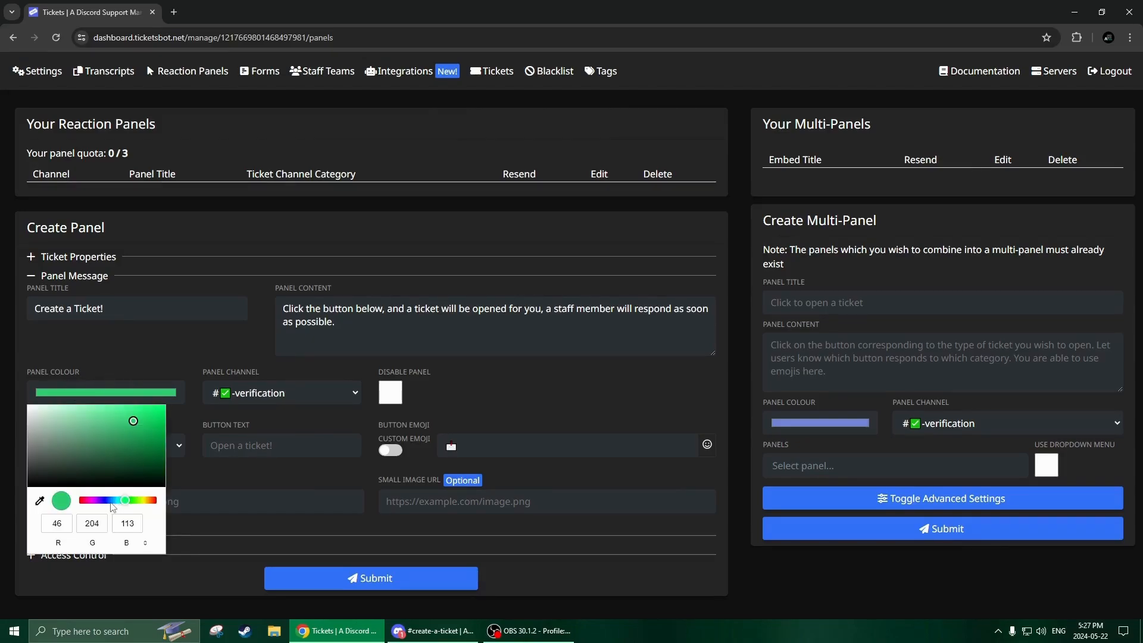
drag(123, 505, 115, 505)
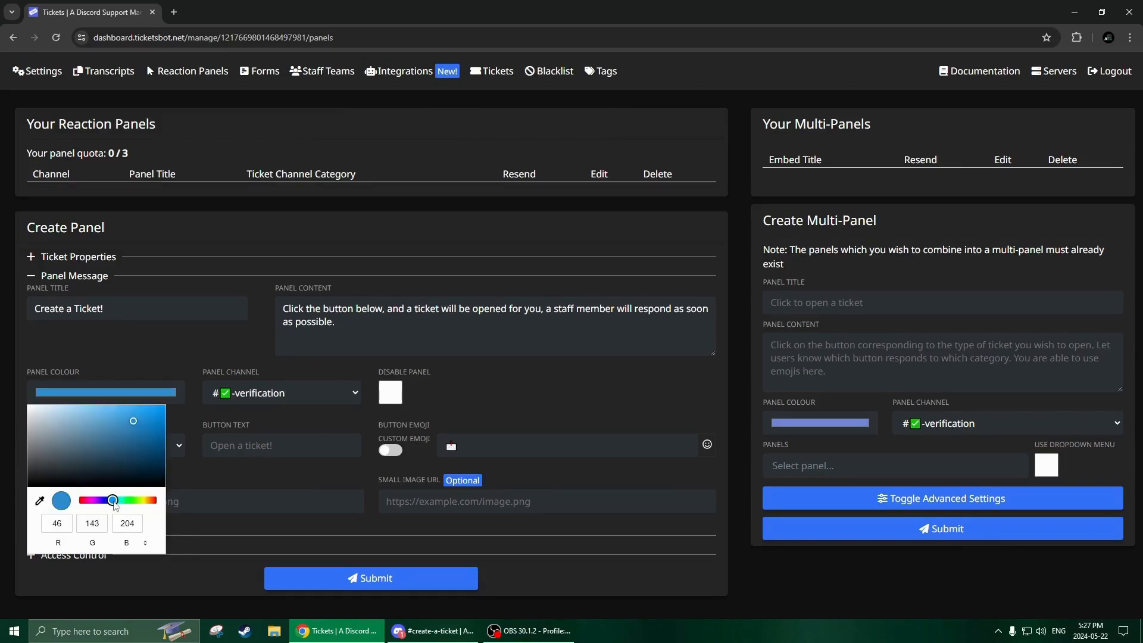
click(192, 358)
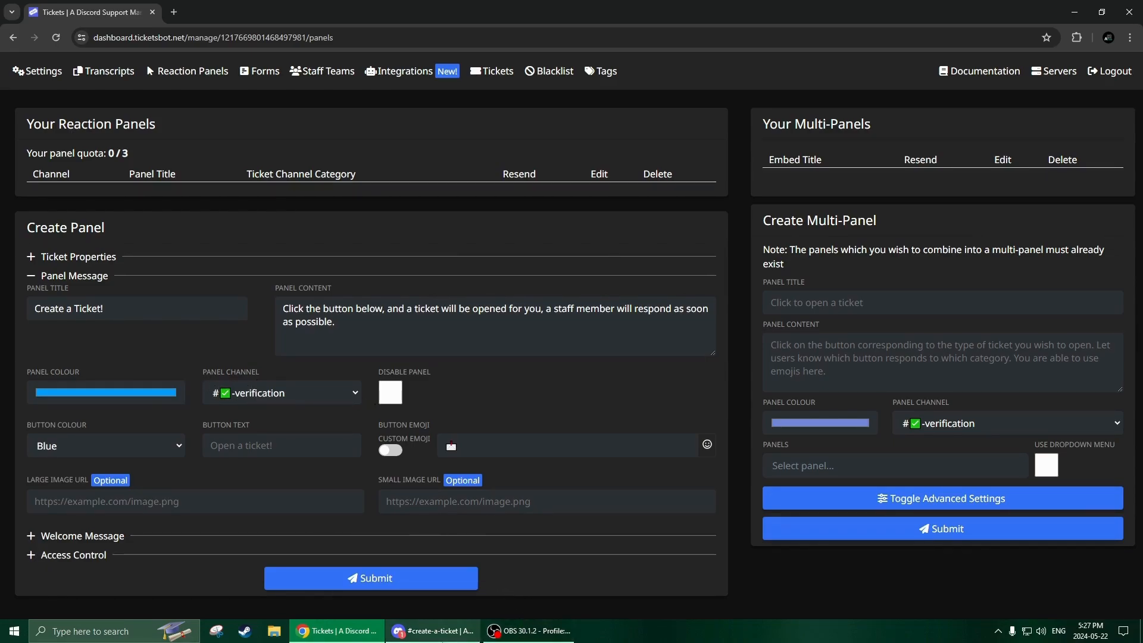
click(304, 392)
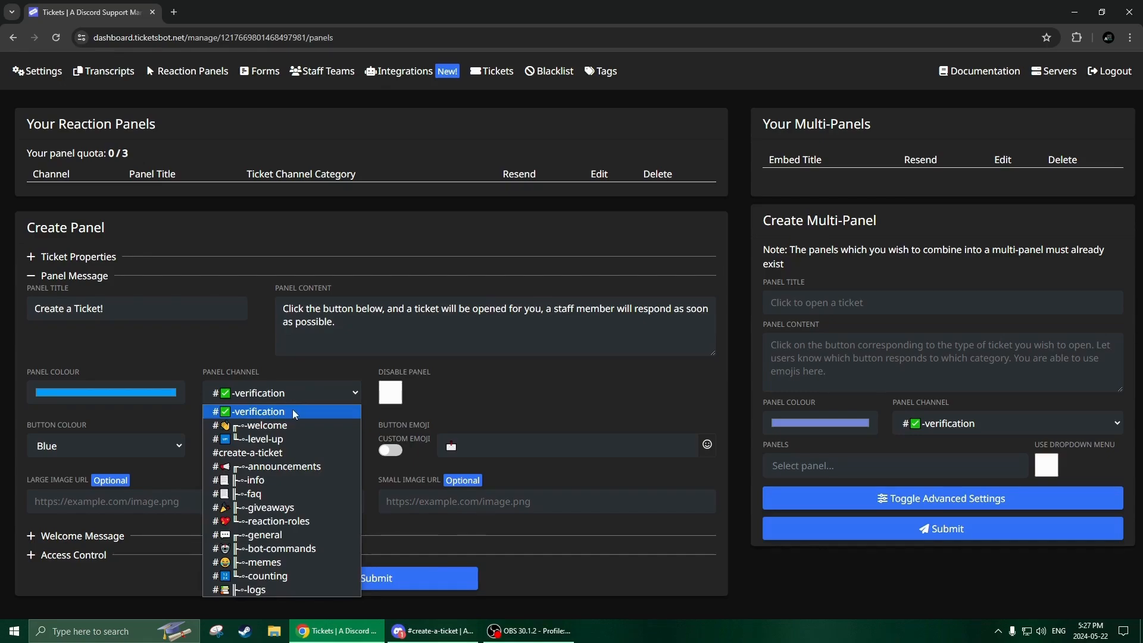
click(257, 454)
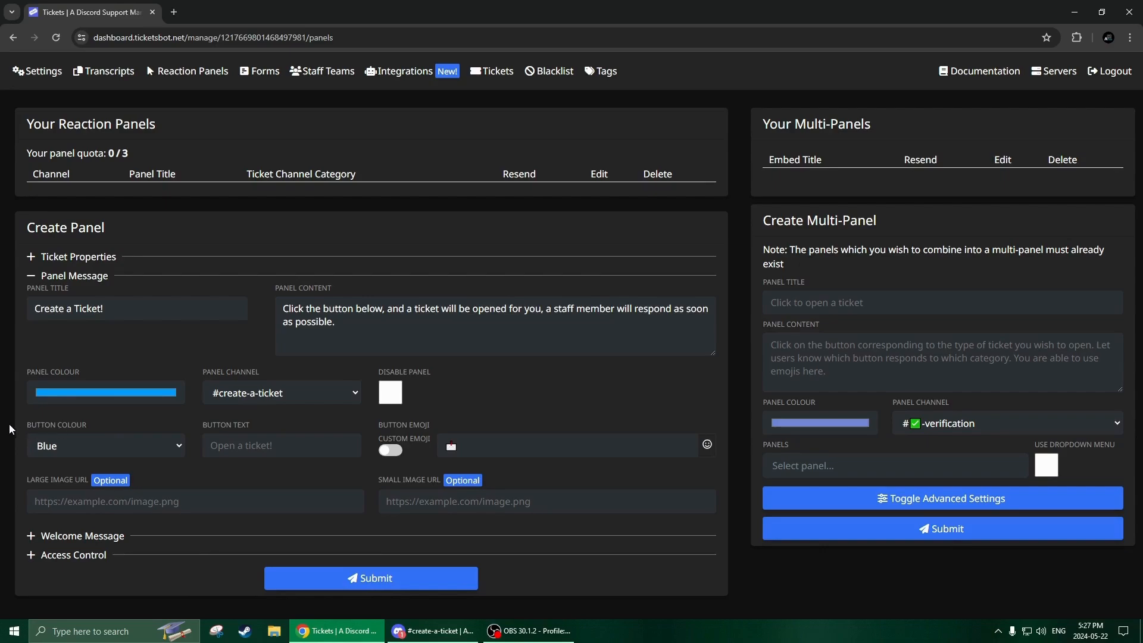
- Make the panel's button red with the text "Create New Ticket"
click(140, 456)
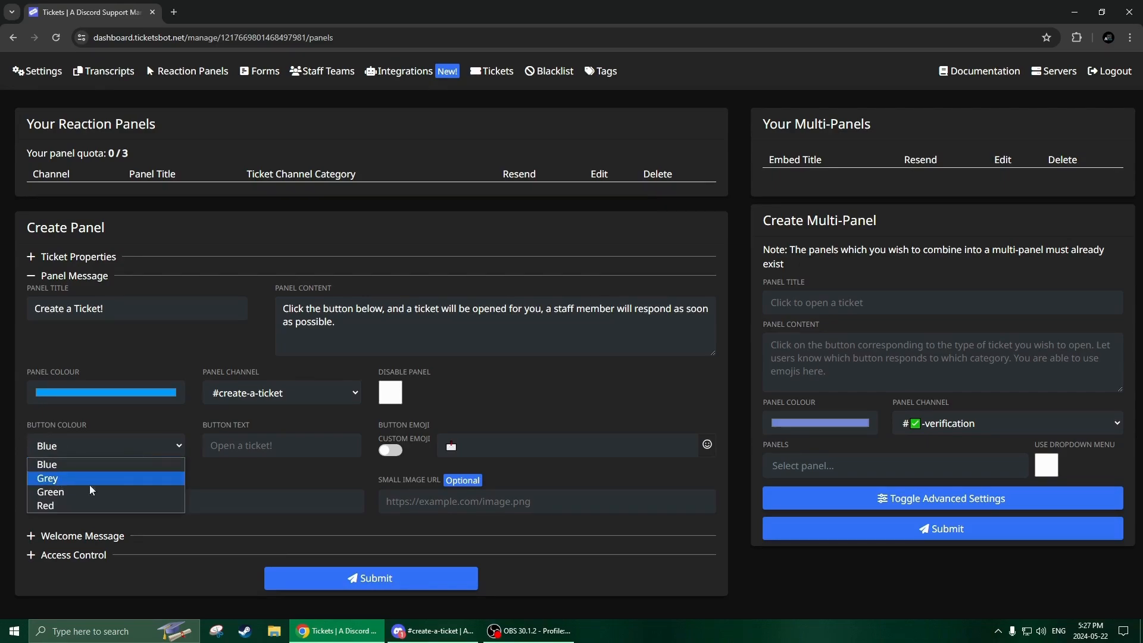
click(55, 508)
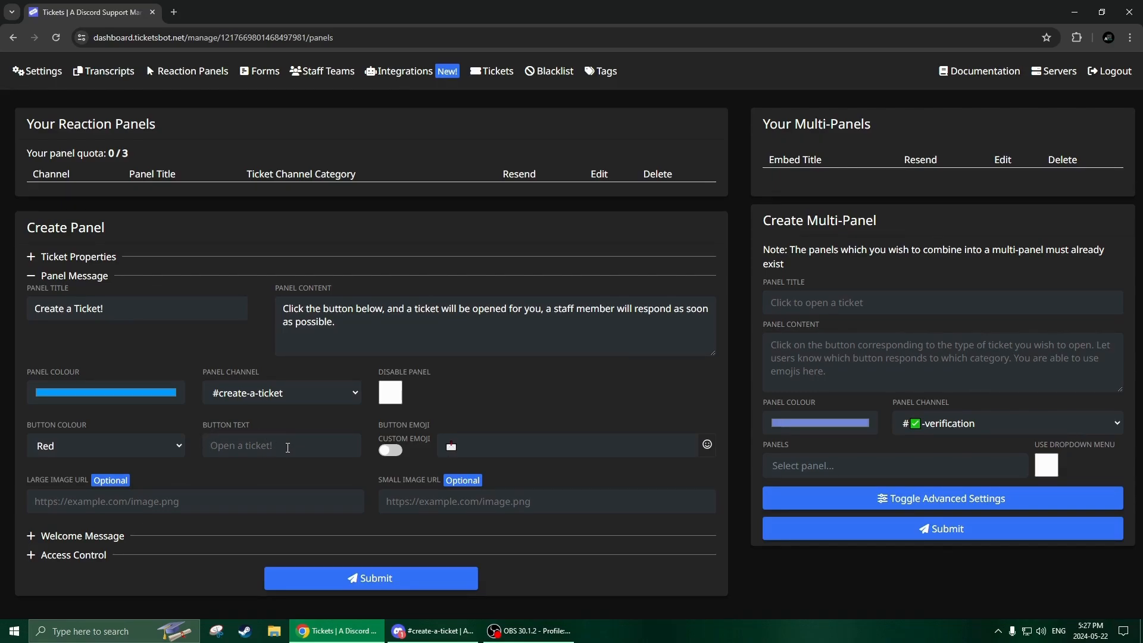
text(Create New Ticket)
click(76, 508)
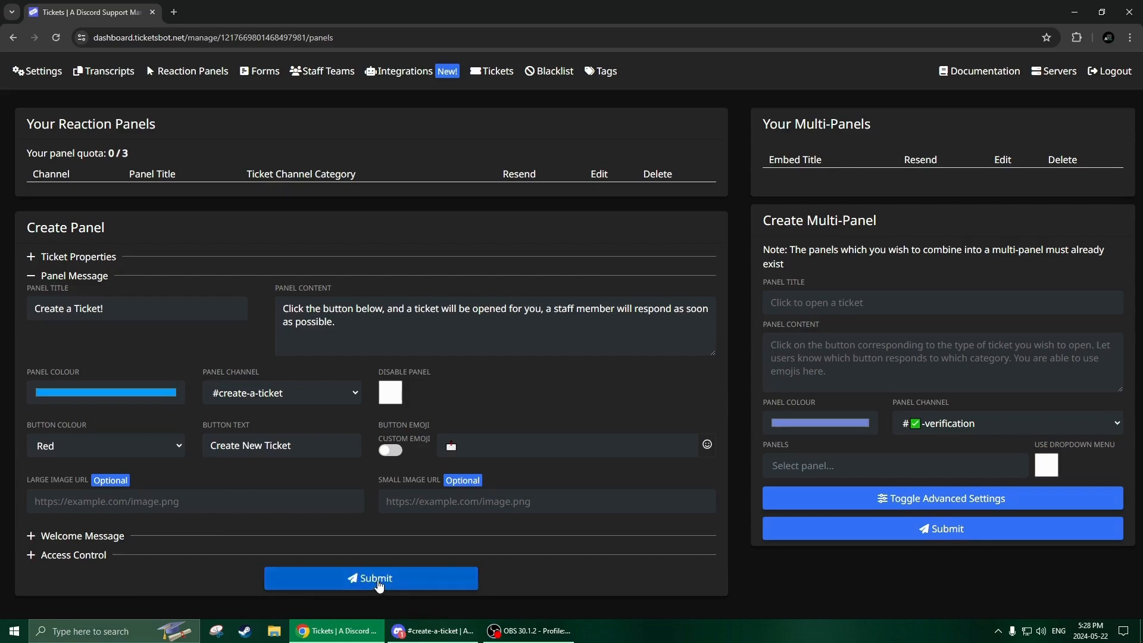
- Submit the new panel, then switch to Discord and review the panel message in create-a-ticket
click(375, 581)
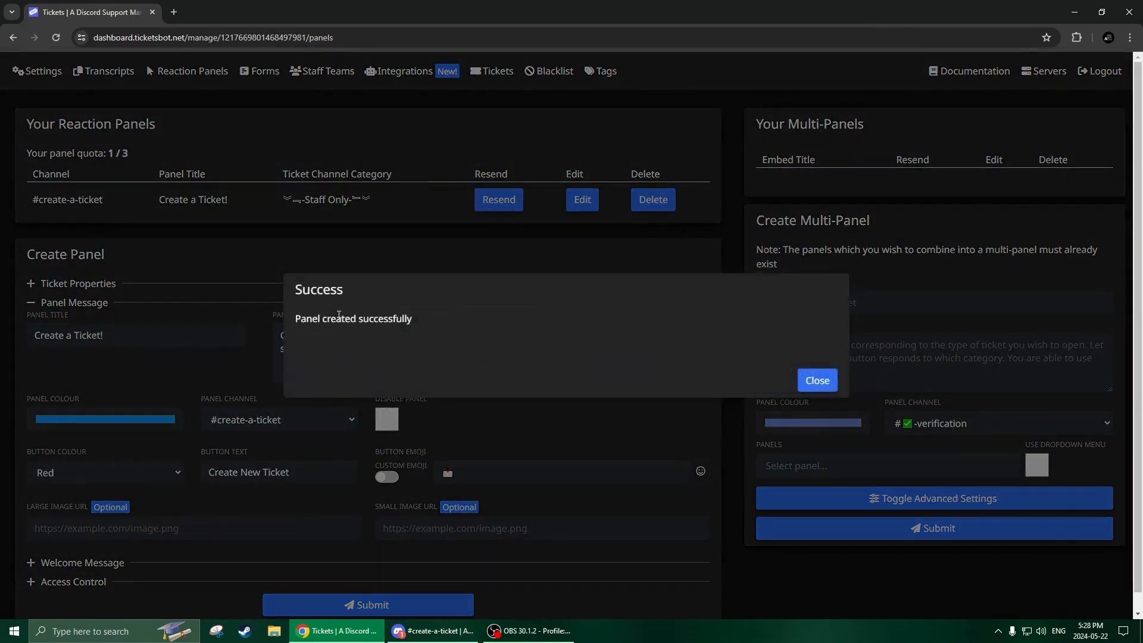
click(816, 379)
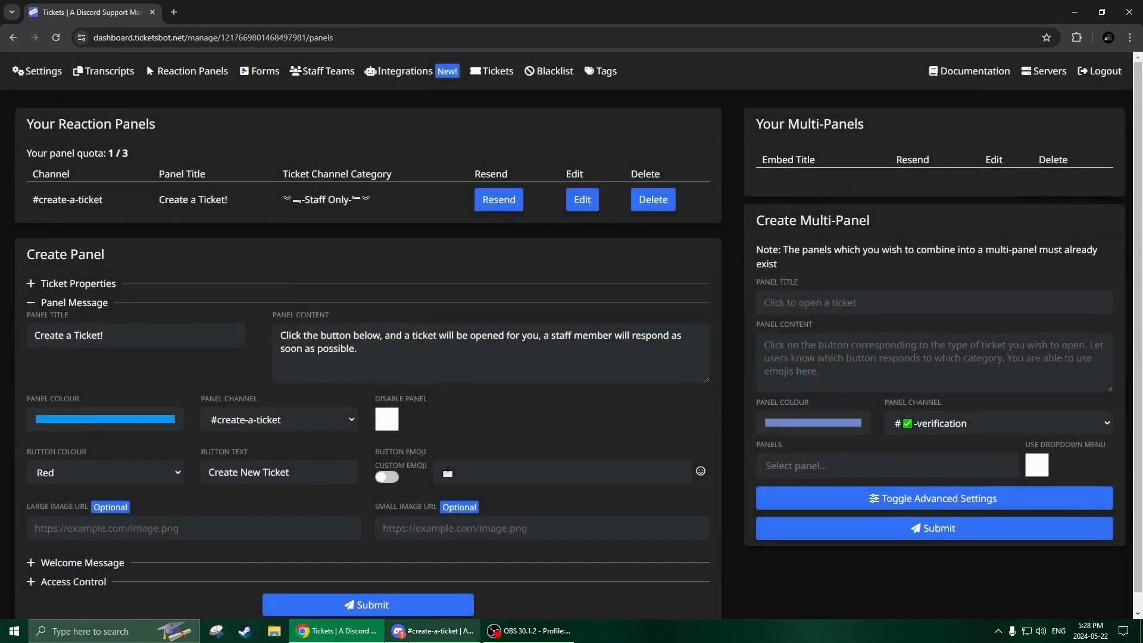
click(433, 631)
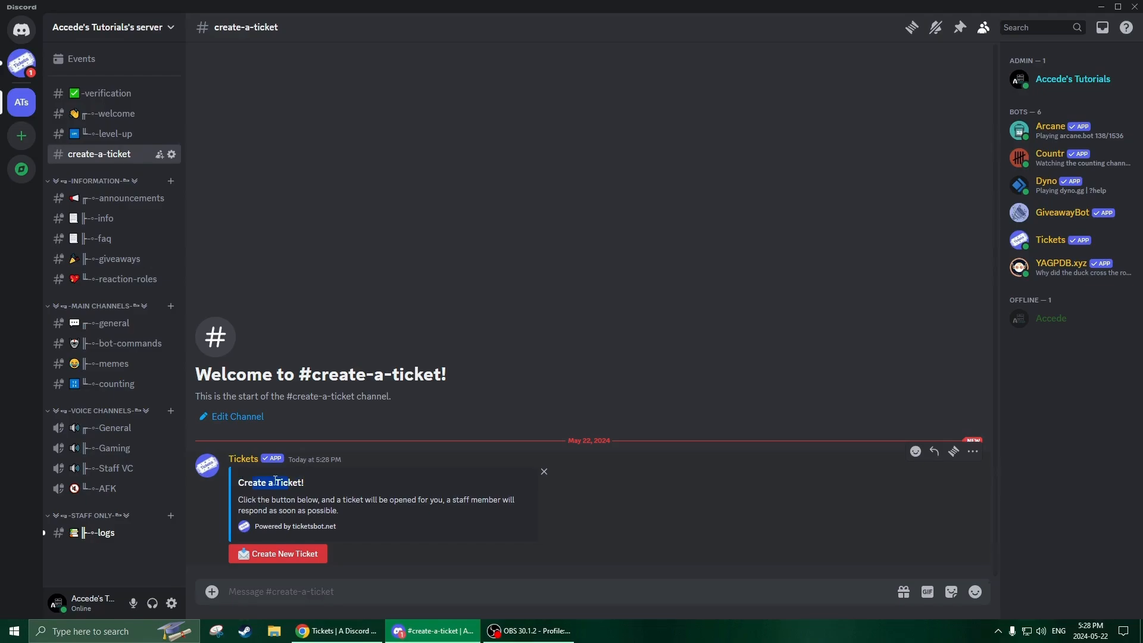
drag(238, 503, 305, 503)
click(308, 504)
- Create a test ticket from the panel message, dismiss the bot's notice, and open the new ticket's channel
click(281, 553)
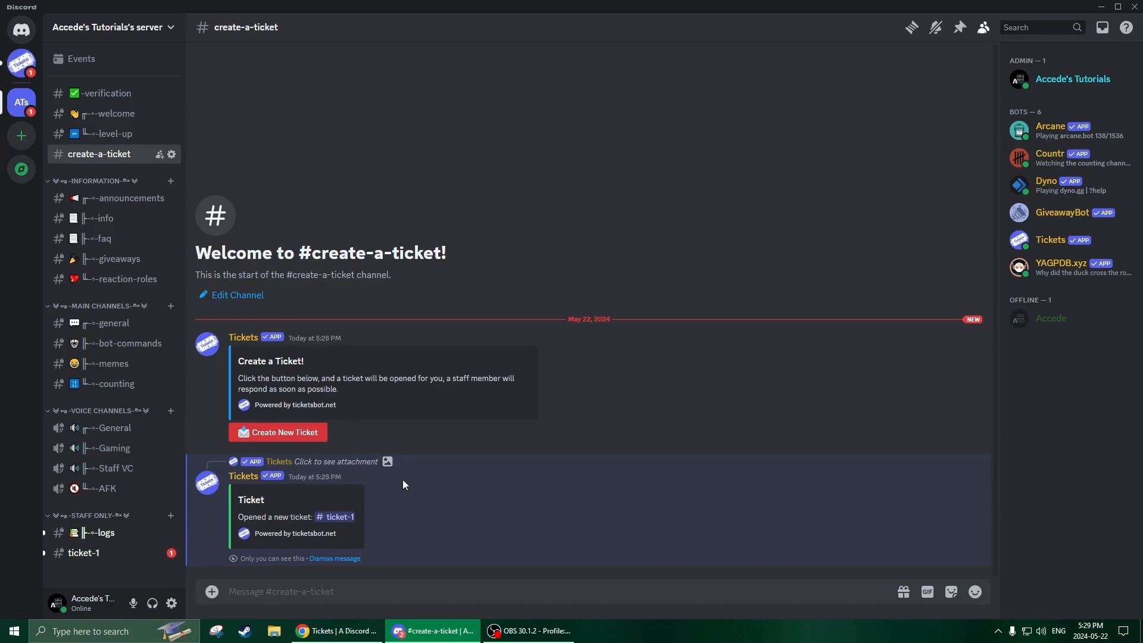
click(337, 559)
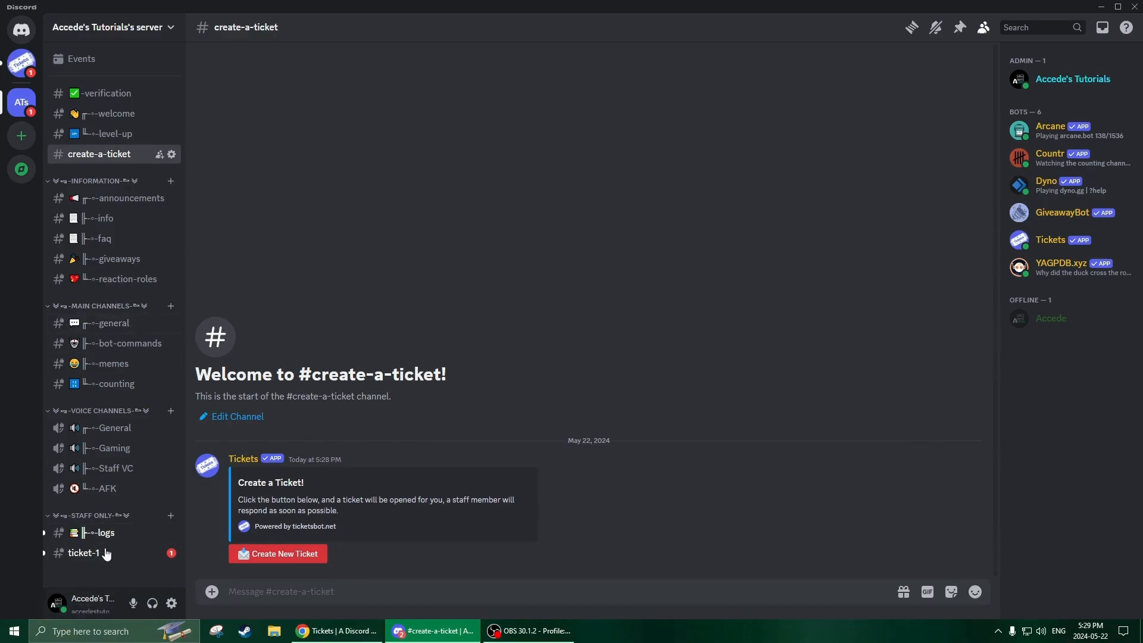
click(86, 559)
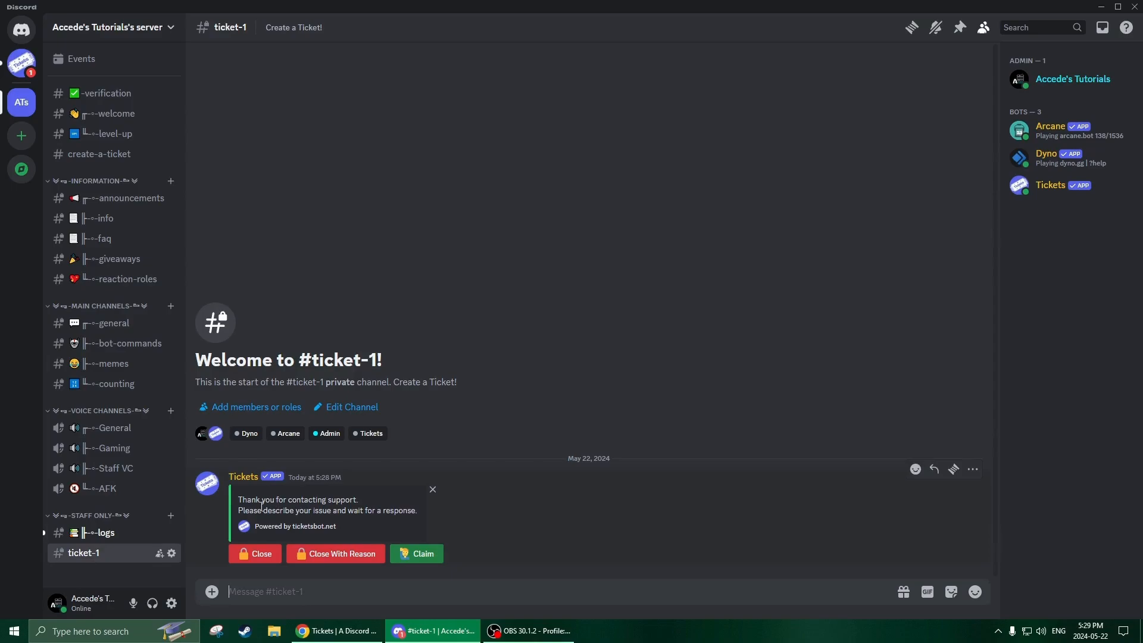
- Read the bot's welcome message in the ticket channel and send the message "I need help"
drag(240, 500, 377, 495)
click(378, 495)
drag(258, 510, 355, 516)
click(351, 516)
click(405, 589)
text(I need pleas)
key(BackSpace)
key(BackSpace)
key(BackSpace)
key(BackSpace)
key(BackSpace)
key(BackSpace)
text(help)
key(Return)
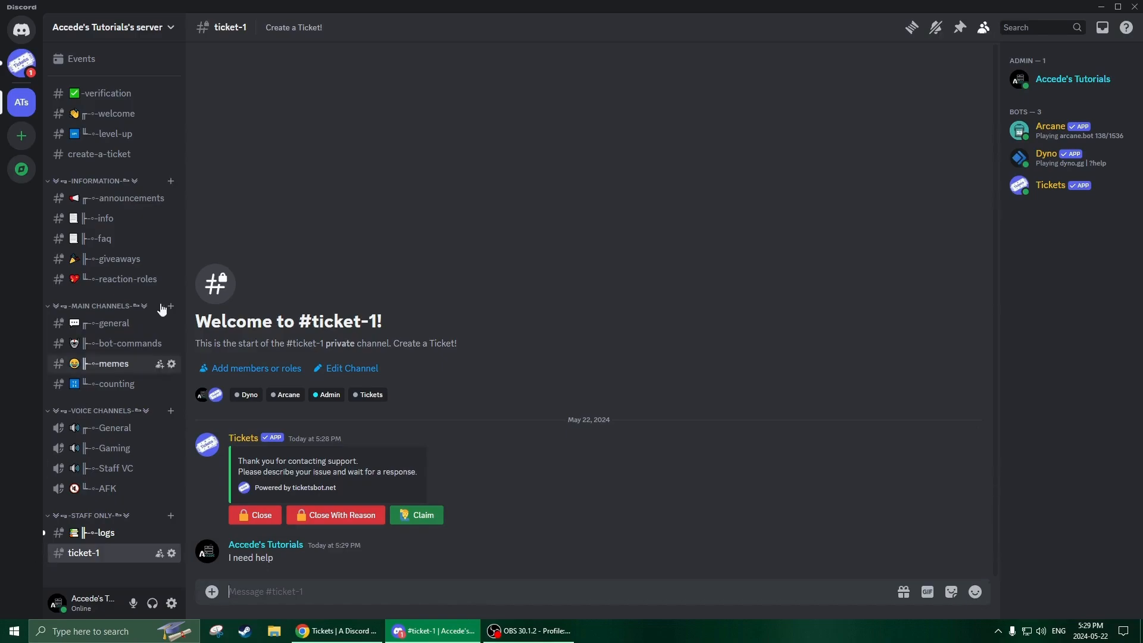
- Claim the test ticket and send the filler messages "gfd", "g", "fd", "gg" and "d" in its channel
click(404, 516)
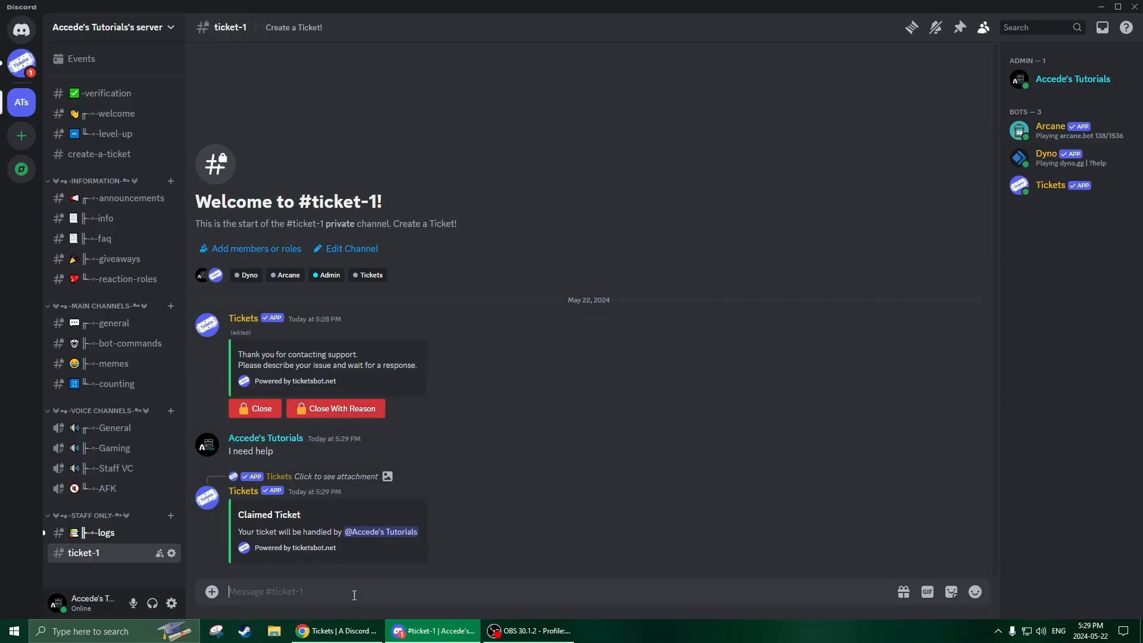
text(gfd g fd gg d f)
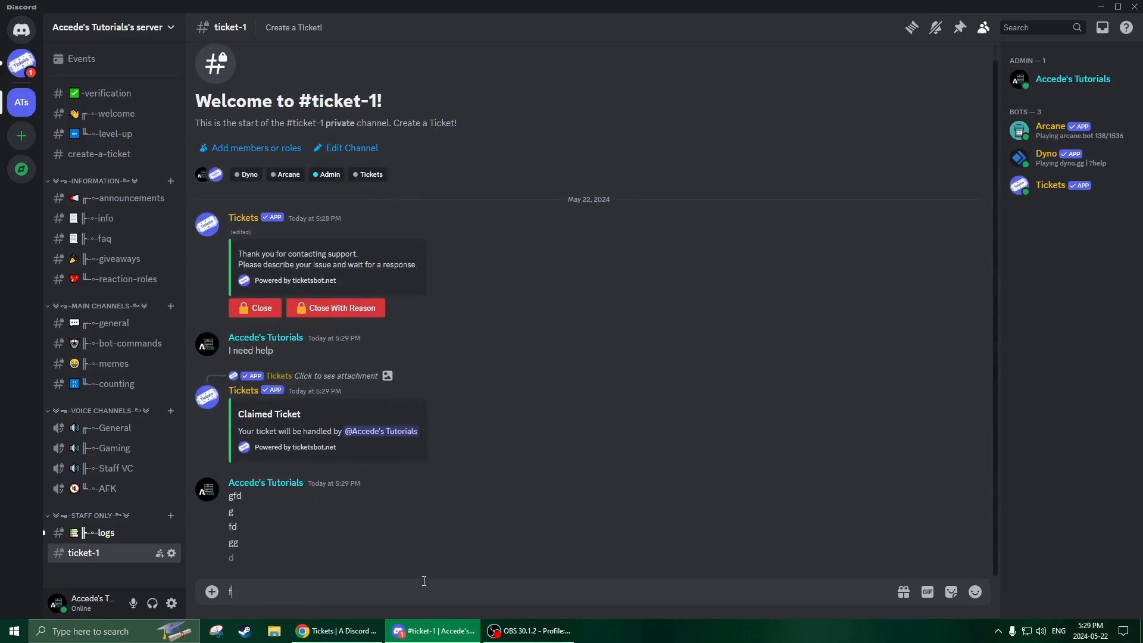
key(BackSpace)
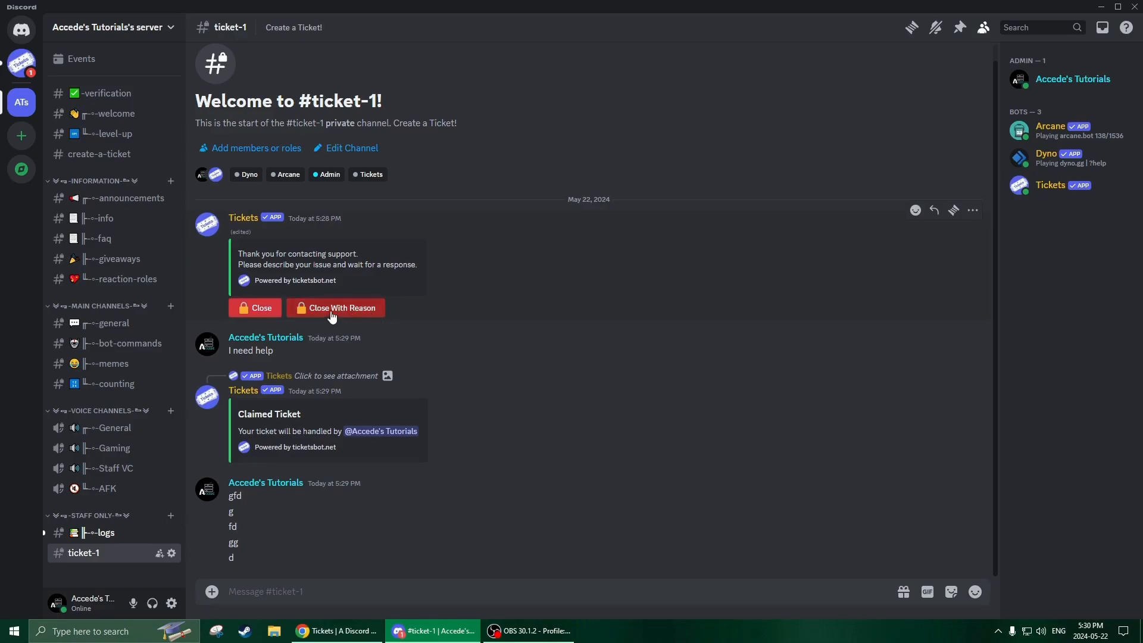
- Close the test ticket without a reason, then review the closing summary in the Tickets bot's direct message
click(251, 313)
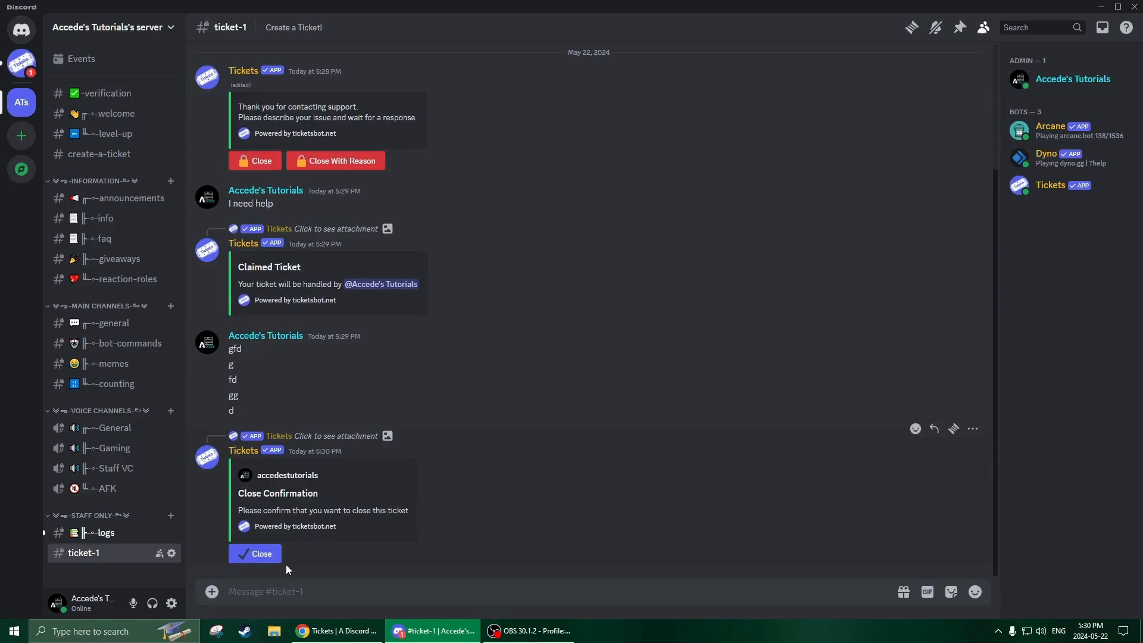
click(252, 555)
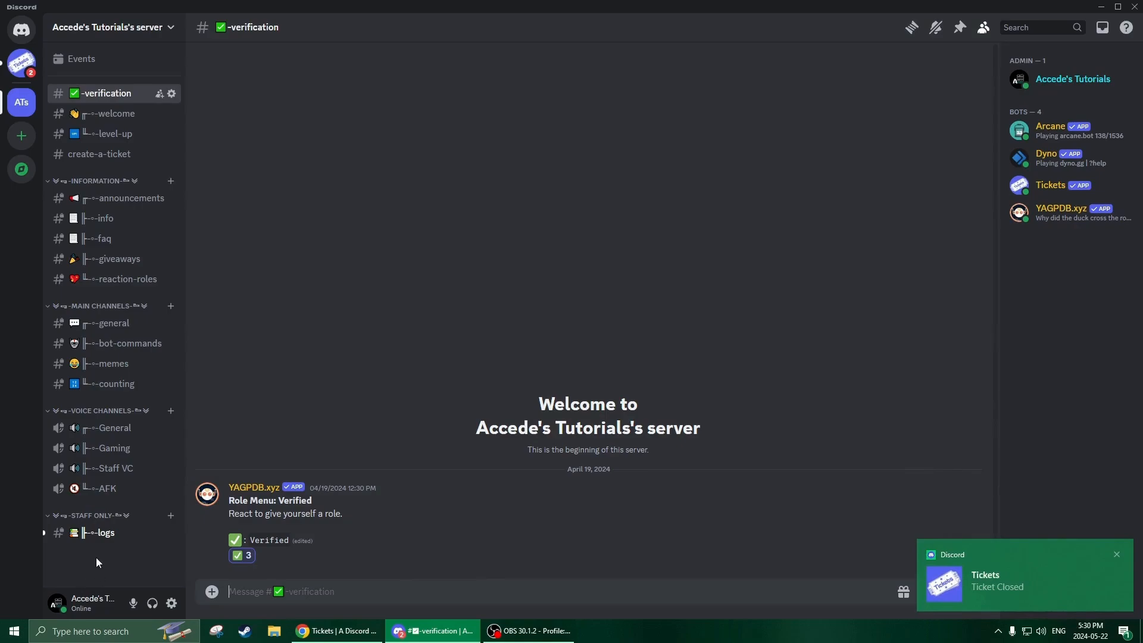
click(21, 63)
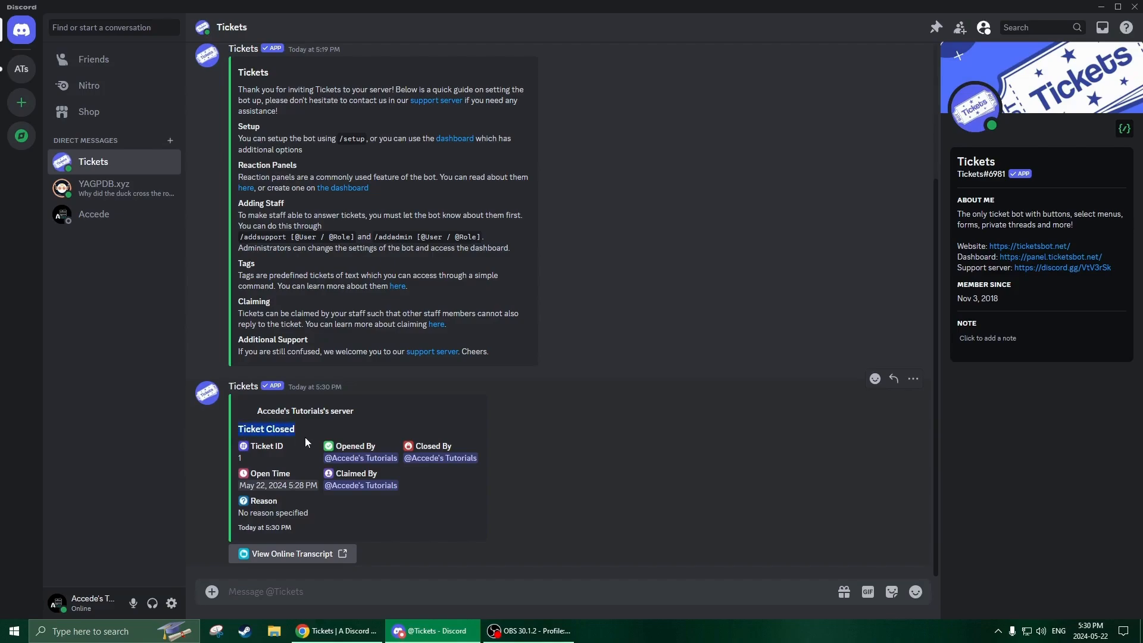
drag(253, 505, 310, 524)
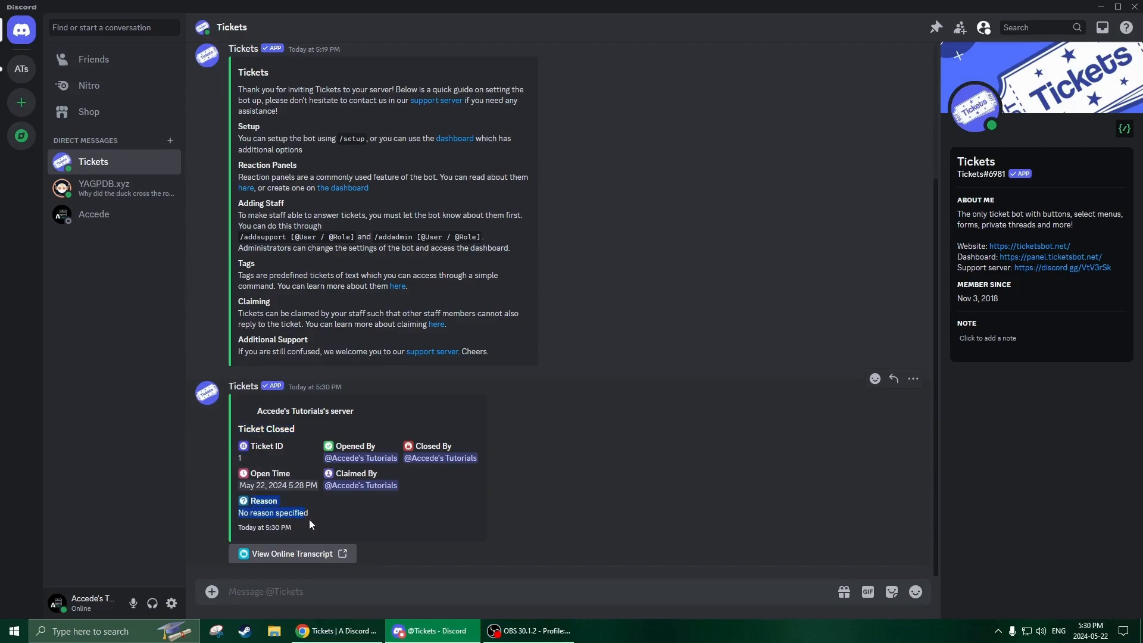
click(321, 520)
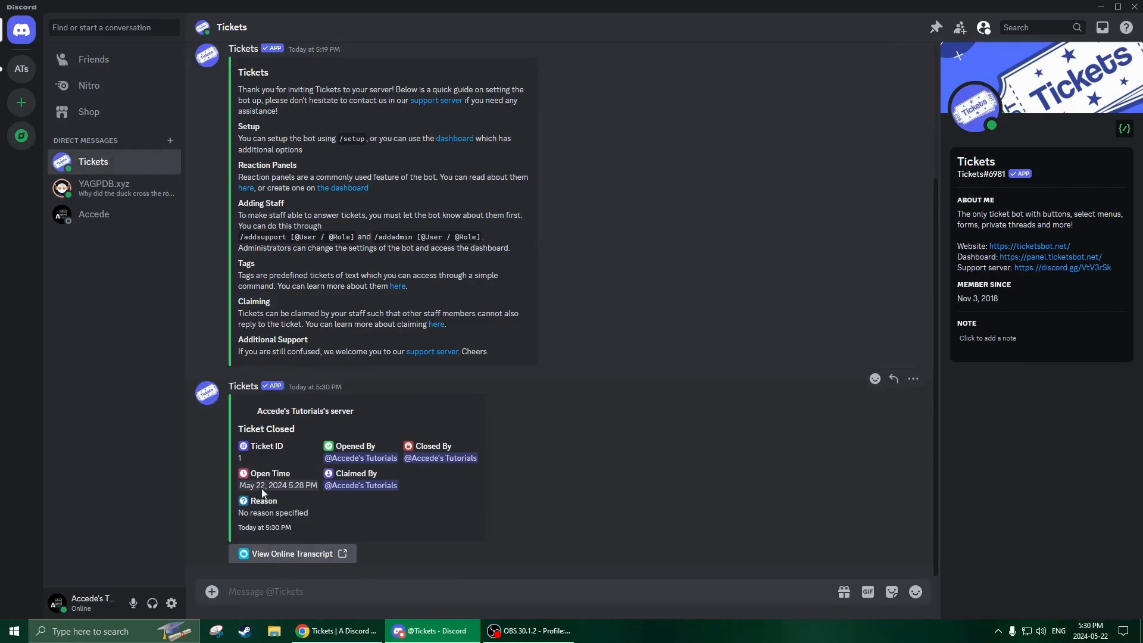
mouse_move(238, 430)
mouse_down()
mouse_move(299, 496)
mouse_move(255, 444)
mouse_up()
click(306, 513)
click(280, 443)
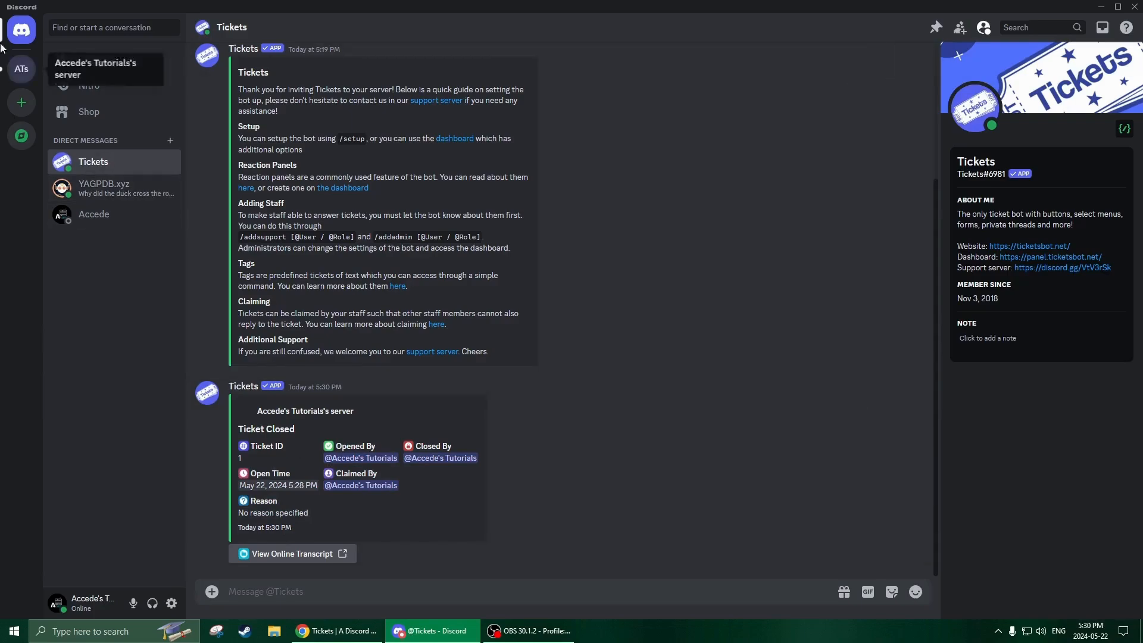
- Return to the server's general channel and open the fredboat.com link in the browser
click(22, 68)
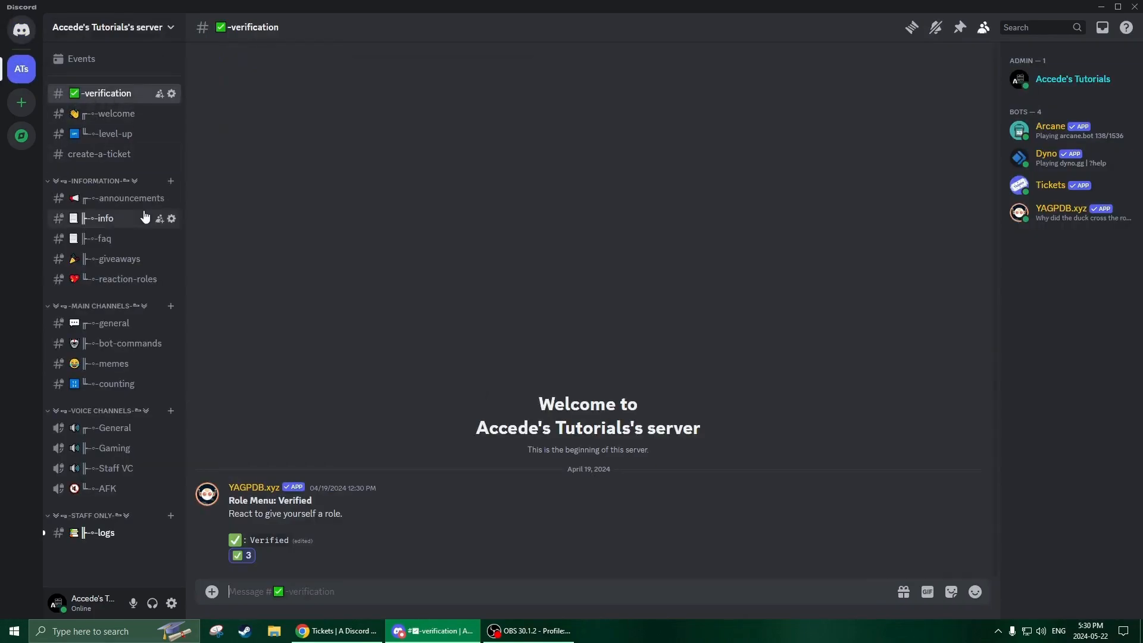
click(119, 535)
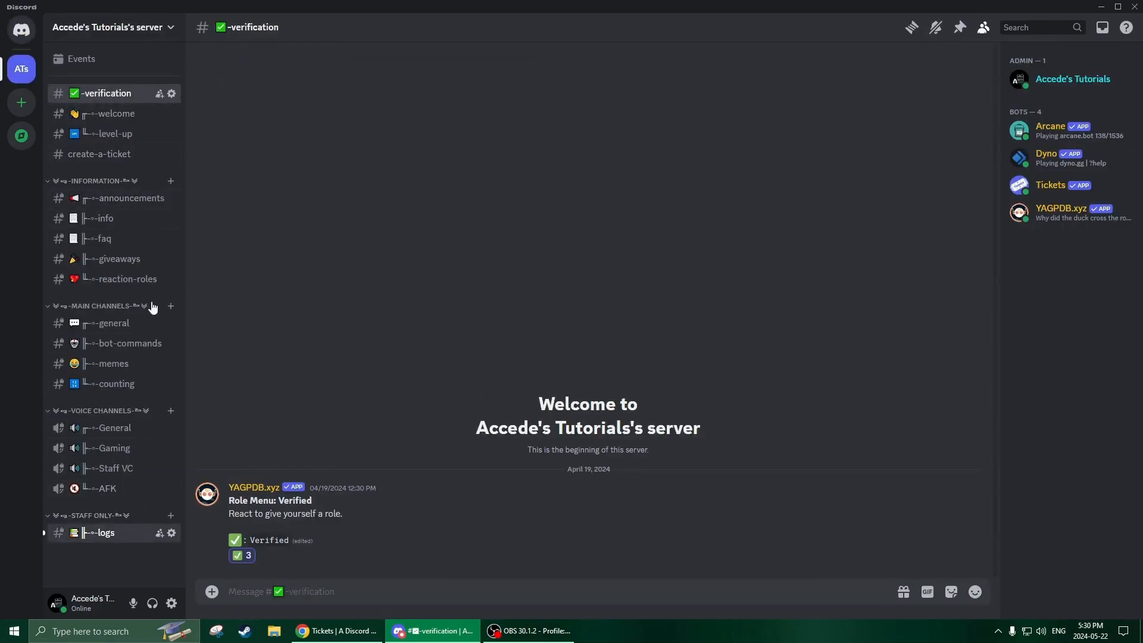
click(115, 325)
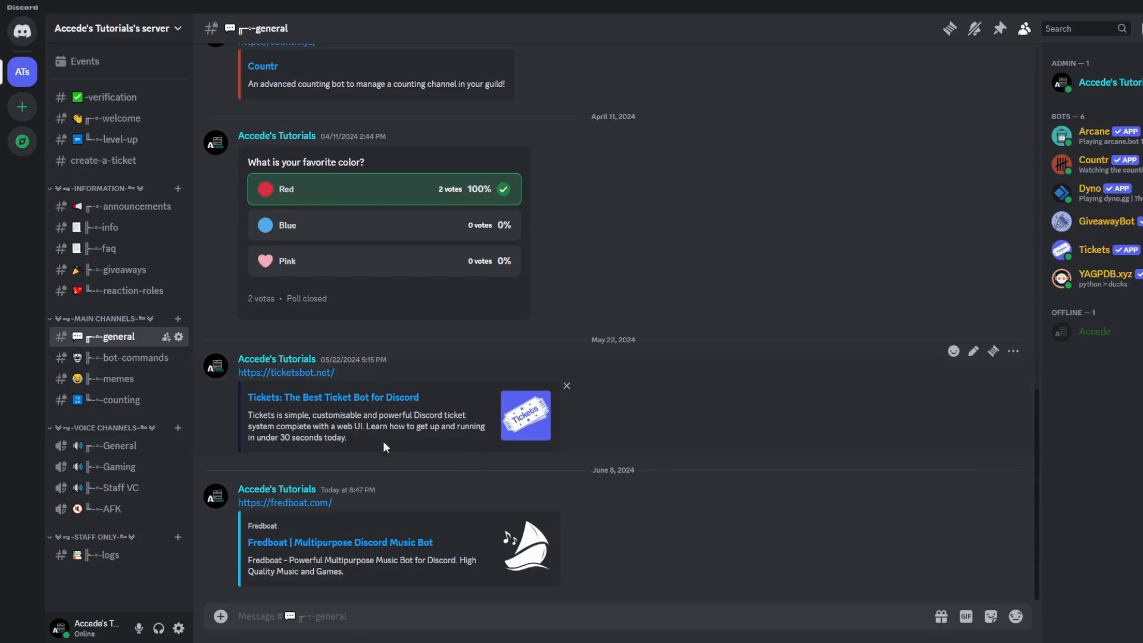
click(284, 504)
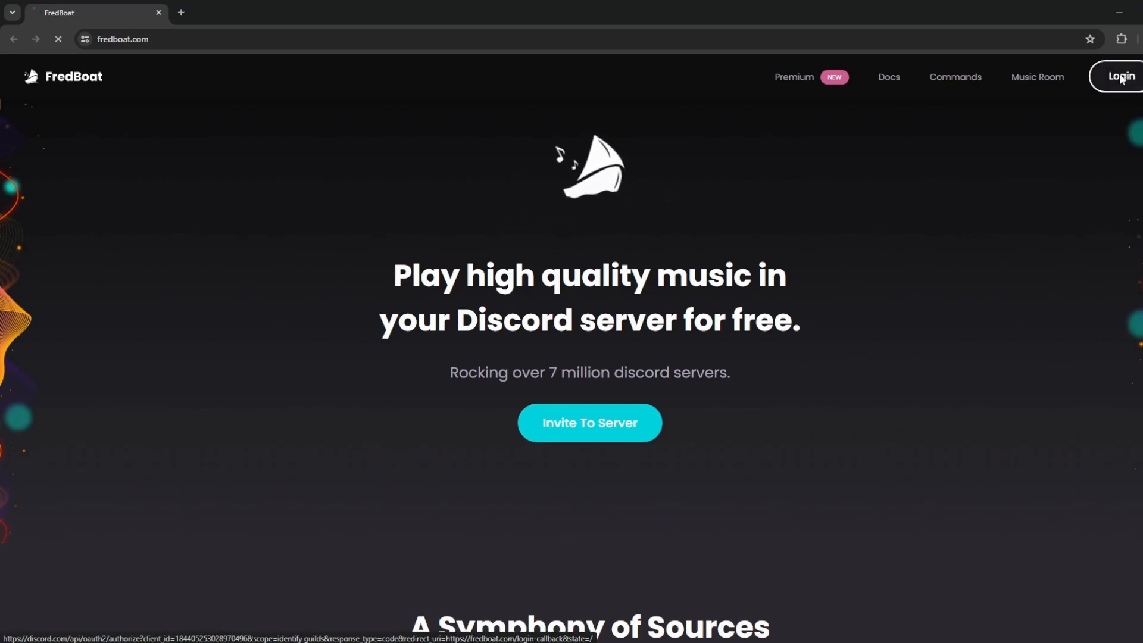
- Log in to the FredBoat website by authorizing it to access the Discord account
click(1121, 78)
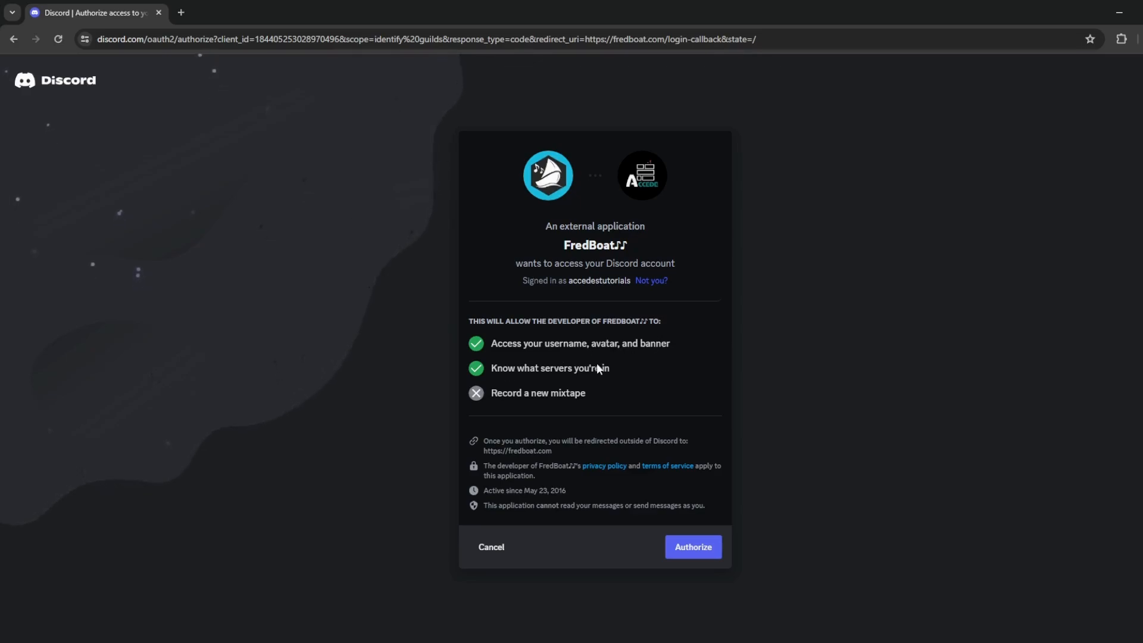
click(691, 548)
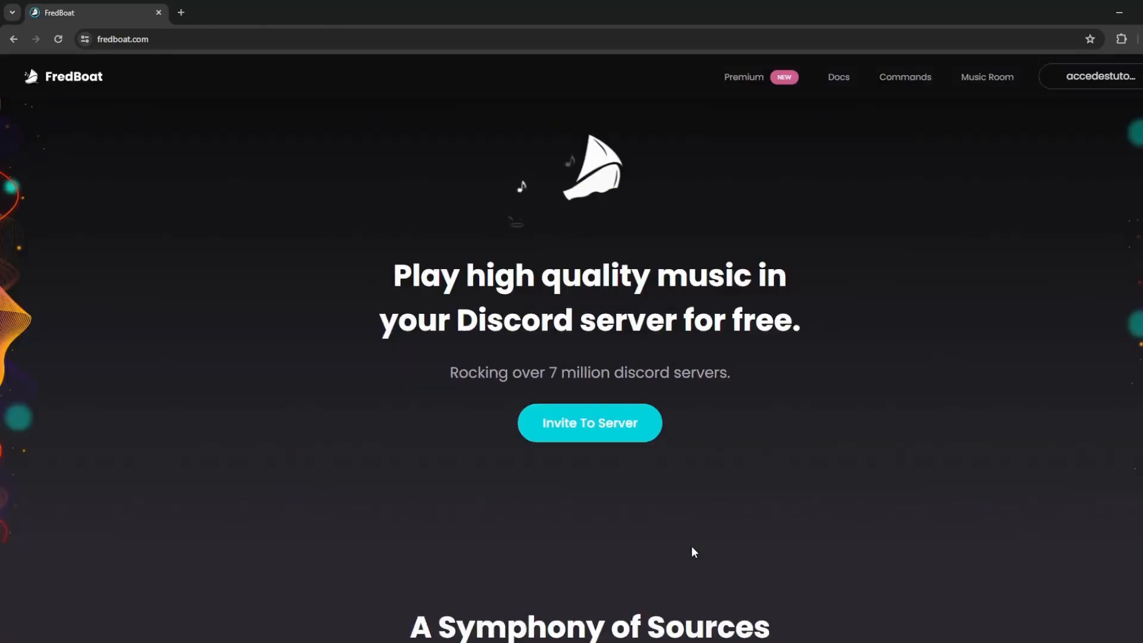
click(1090, 77)
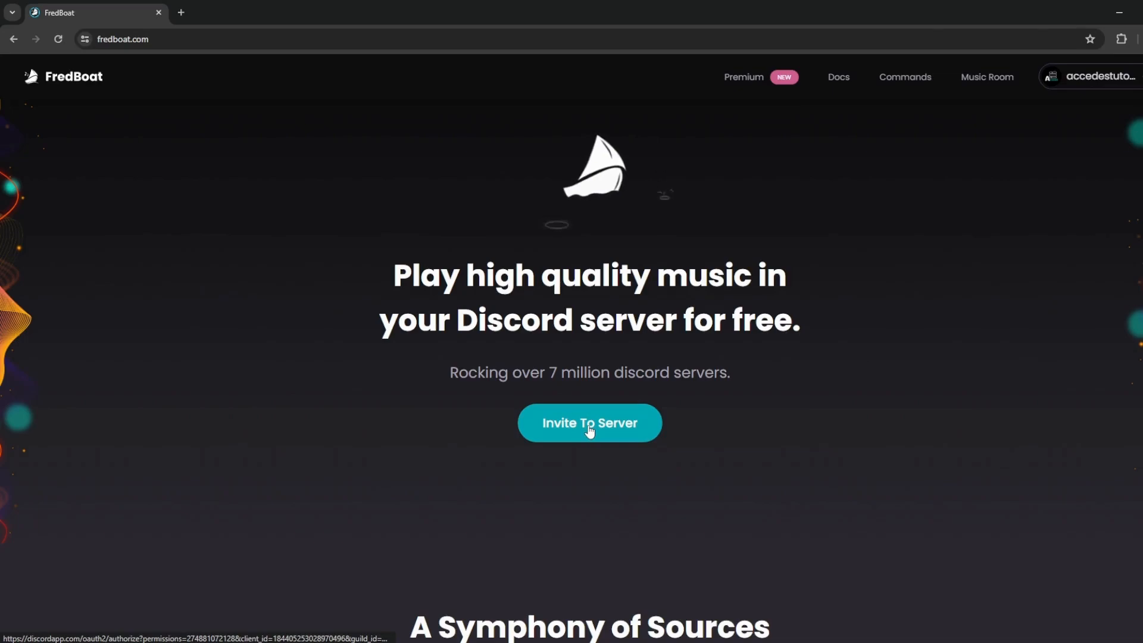
click(590, 430)
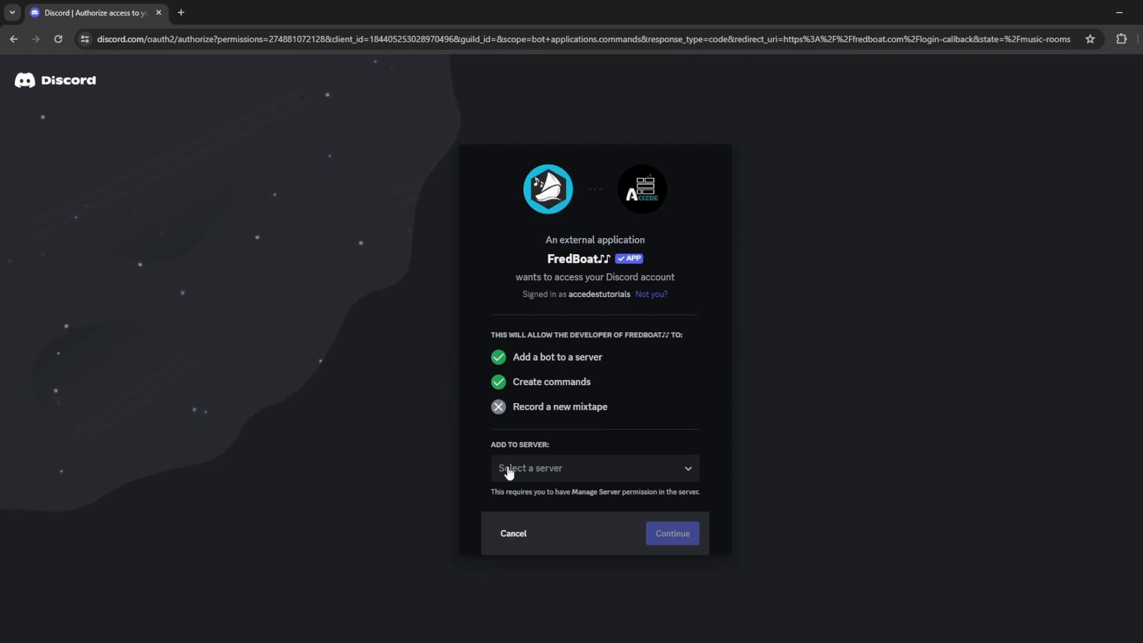
click(563, 471)
click(575, 495)
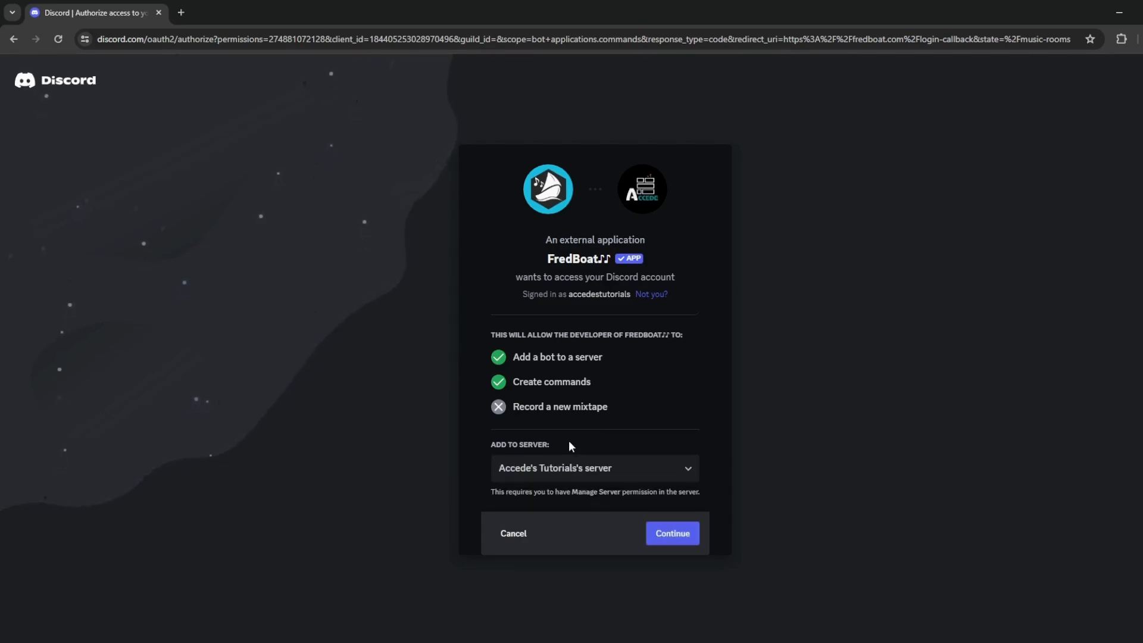
click(676, 536)
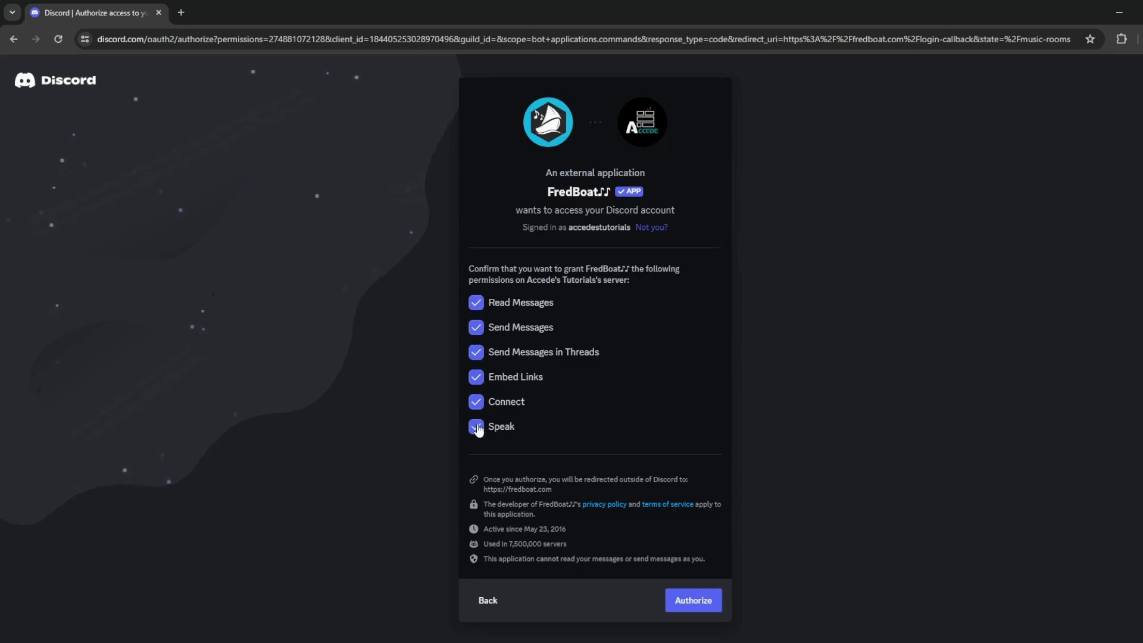
click(691, 598)
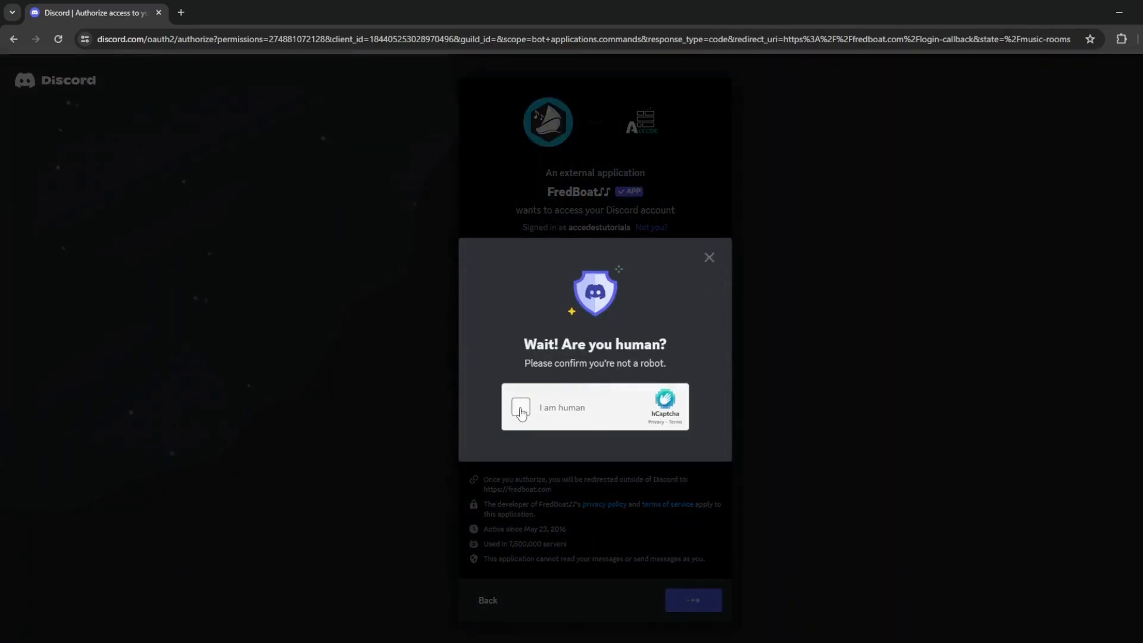
click(518, 407)
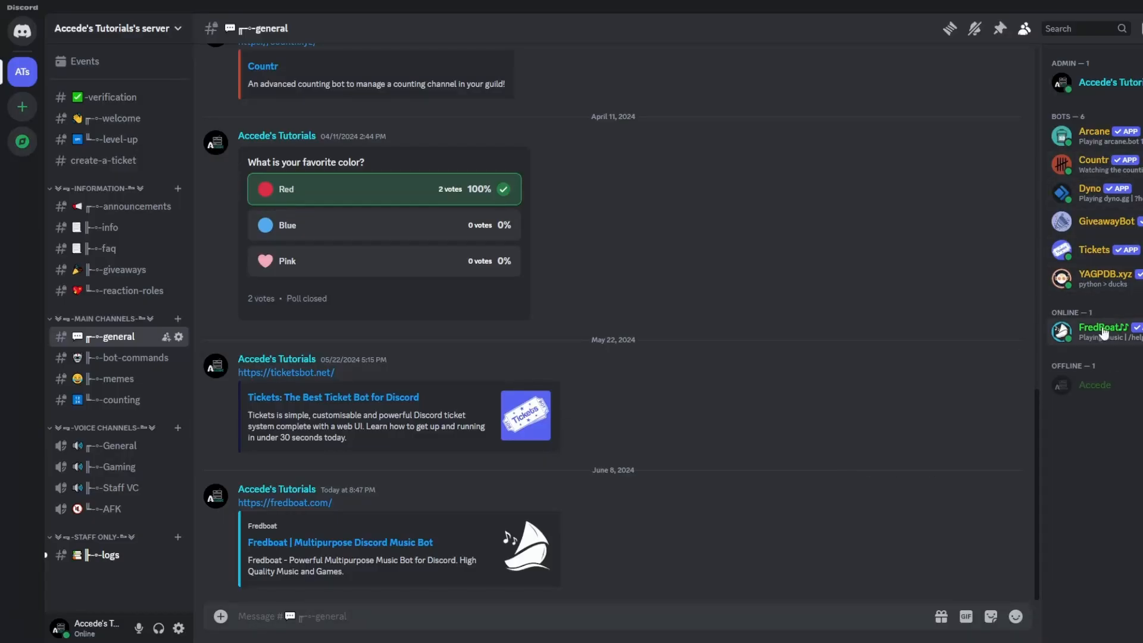
- Back in Discord, assign the Bots role to FredBoat and check the bot's profile
right_click(1106, 336)
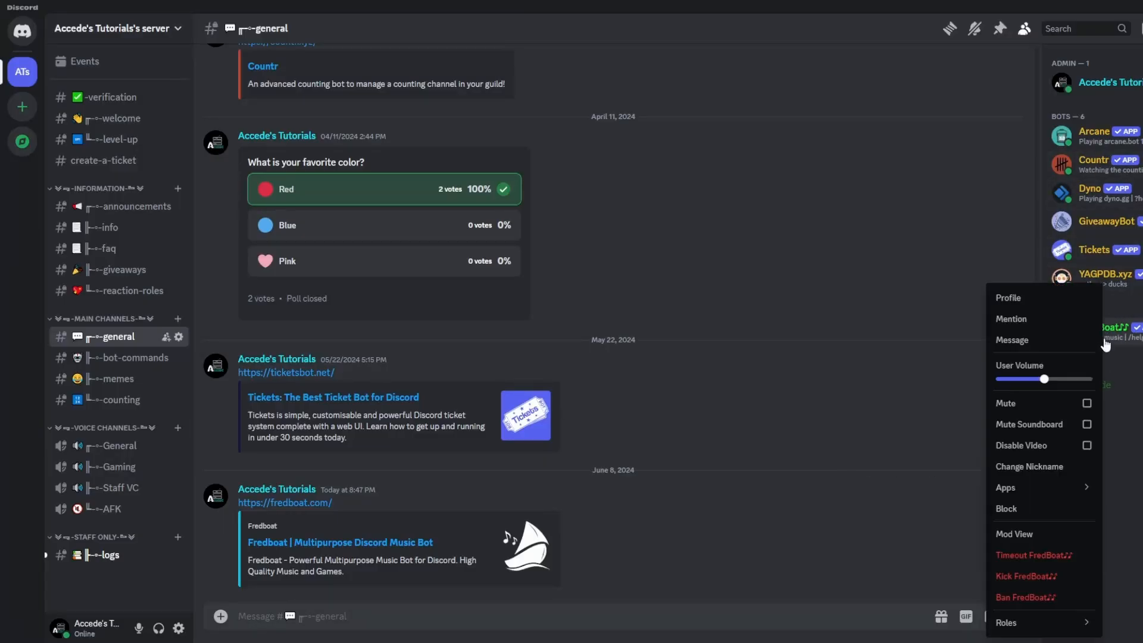
mouse_move(1006, 622)
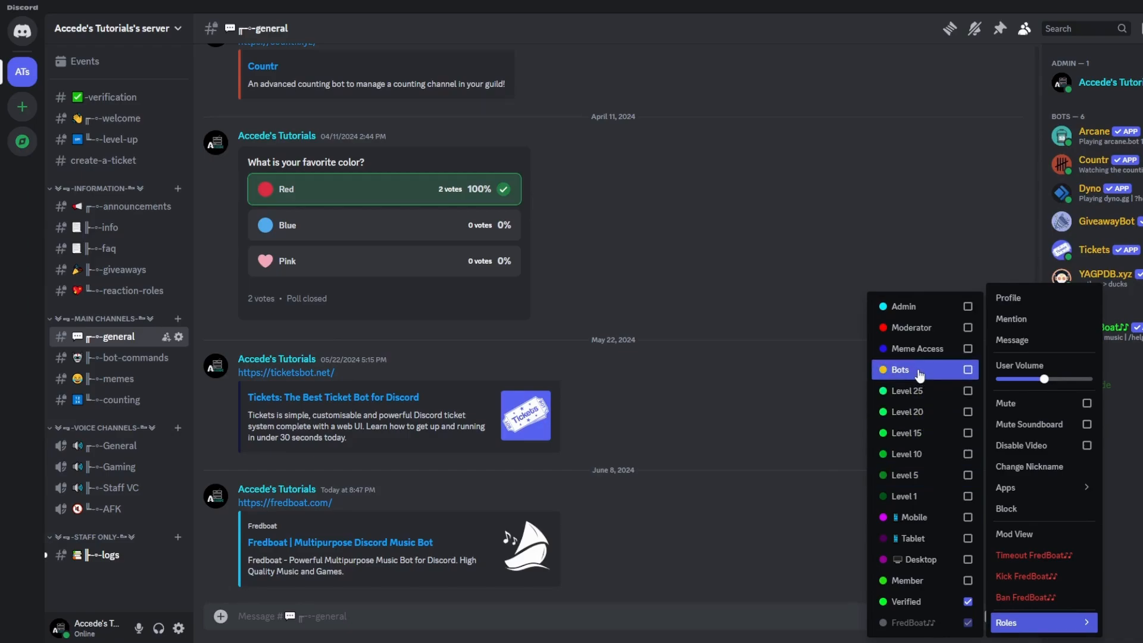
click(924, 370)
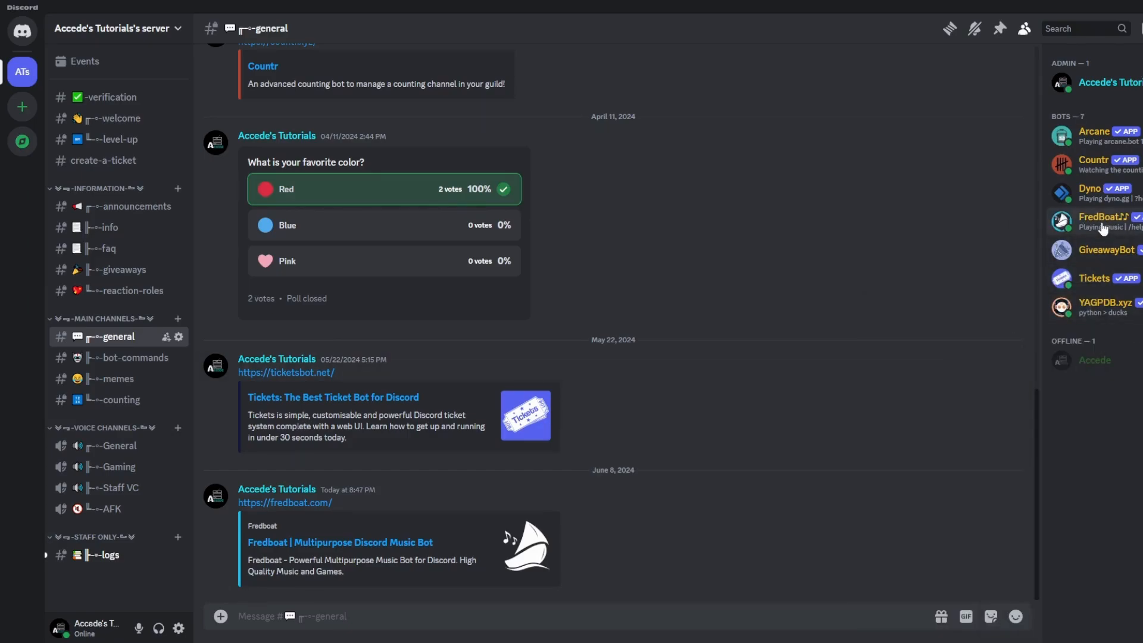
click(1103, 223)
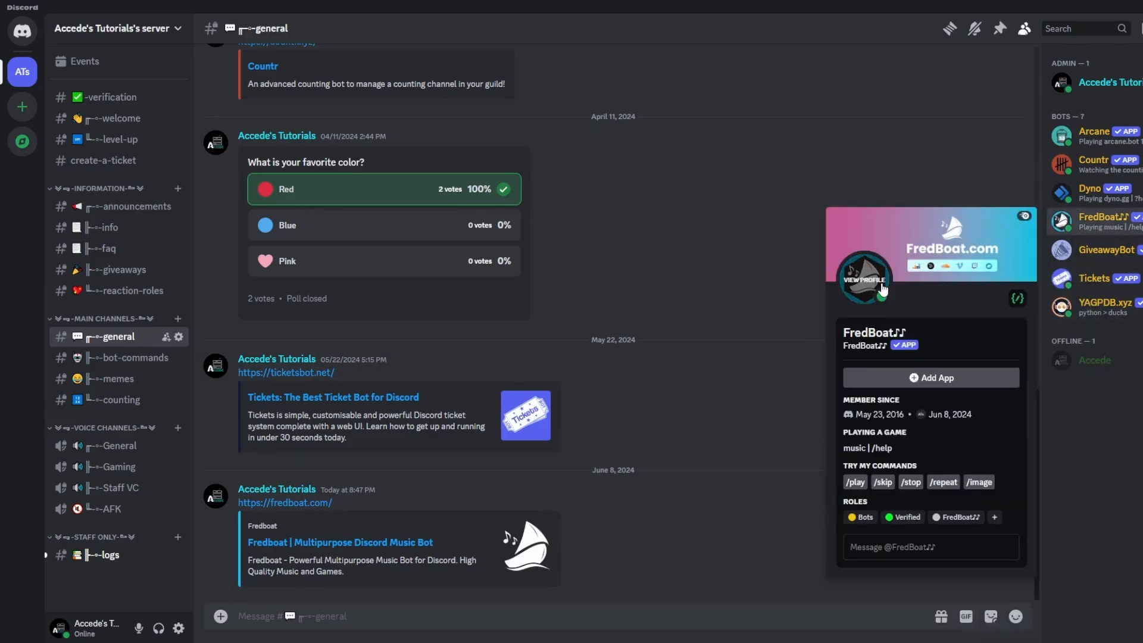
click(751, 331)
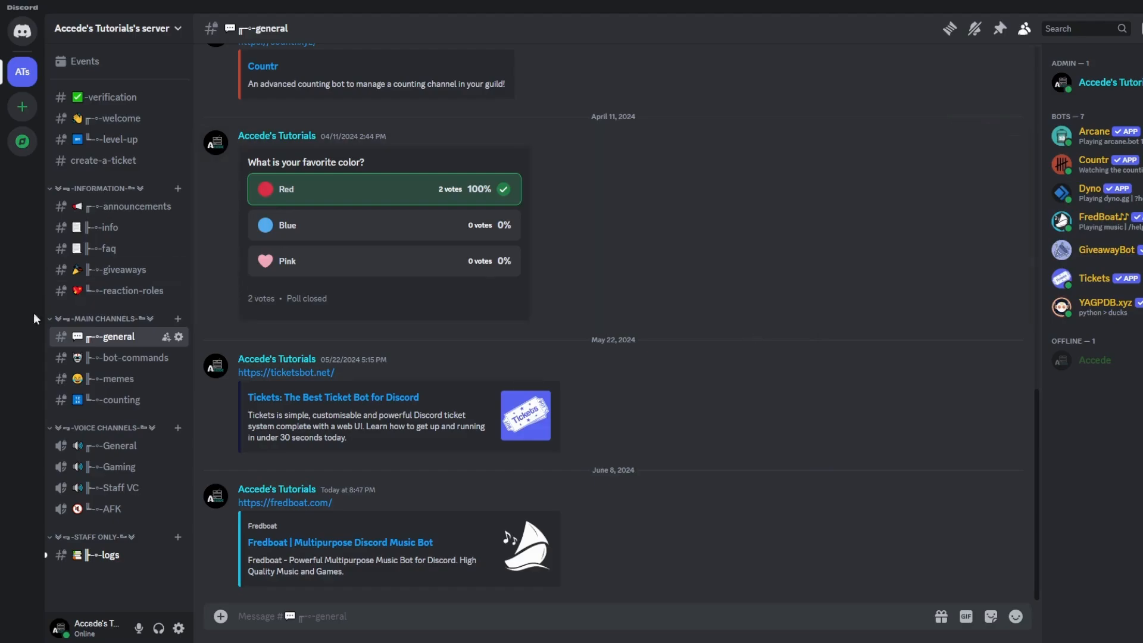
- Look through FredBoat's list of slash commands in the bot-commands channel
click(103, 360)
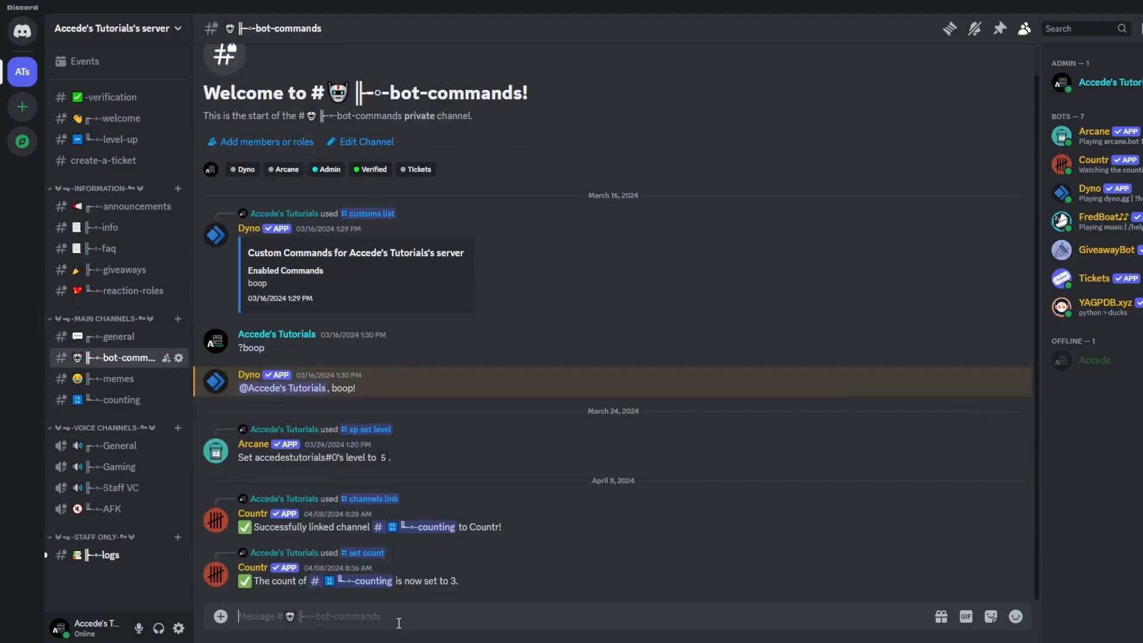
text(/)
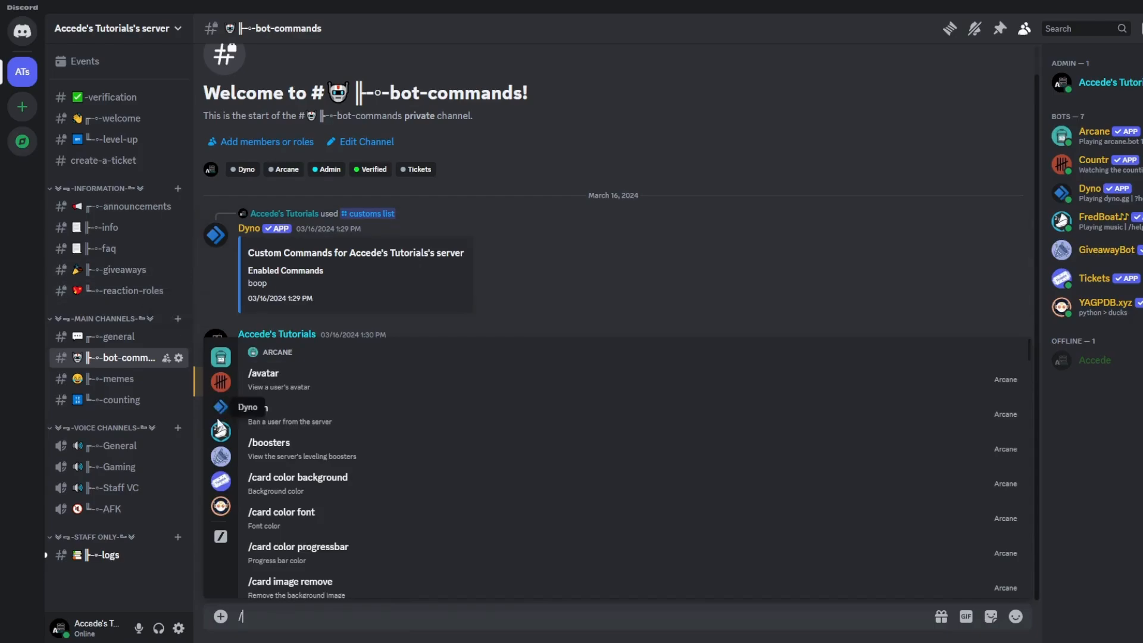
click(221, 432)
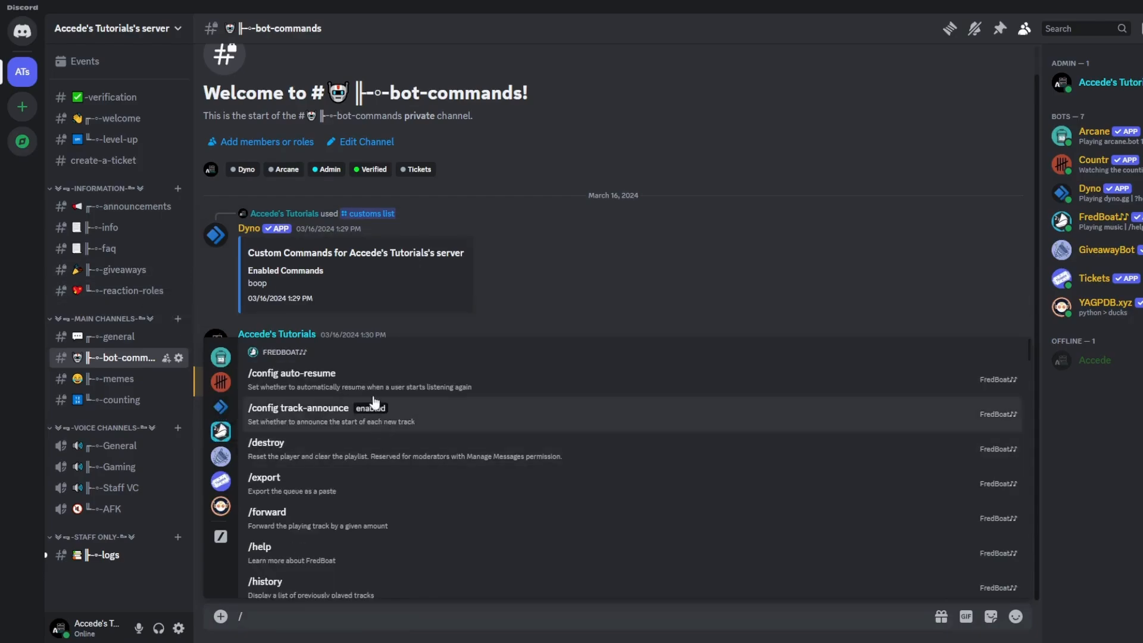
scroll(342, 485, down, 3)
scroll(342, 485, down, 15)
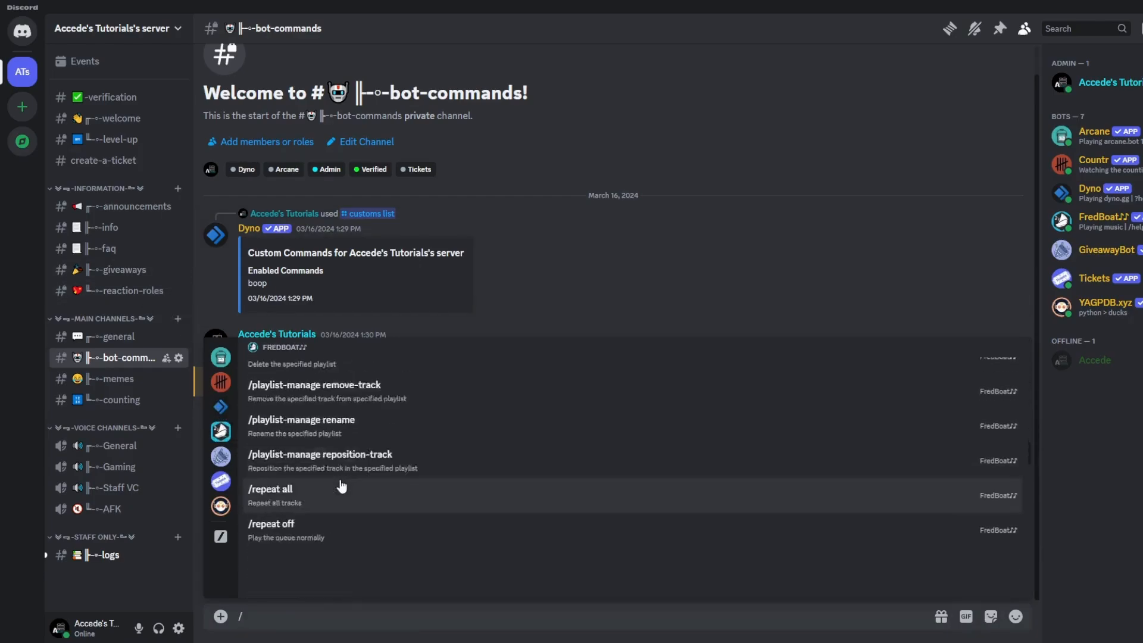
scroll(547, 364, up, 15)
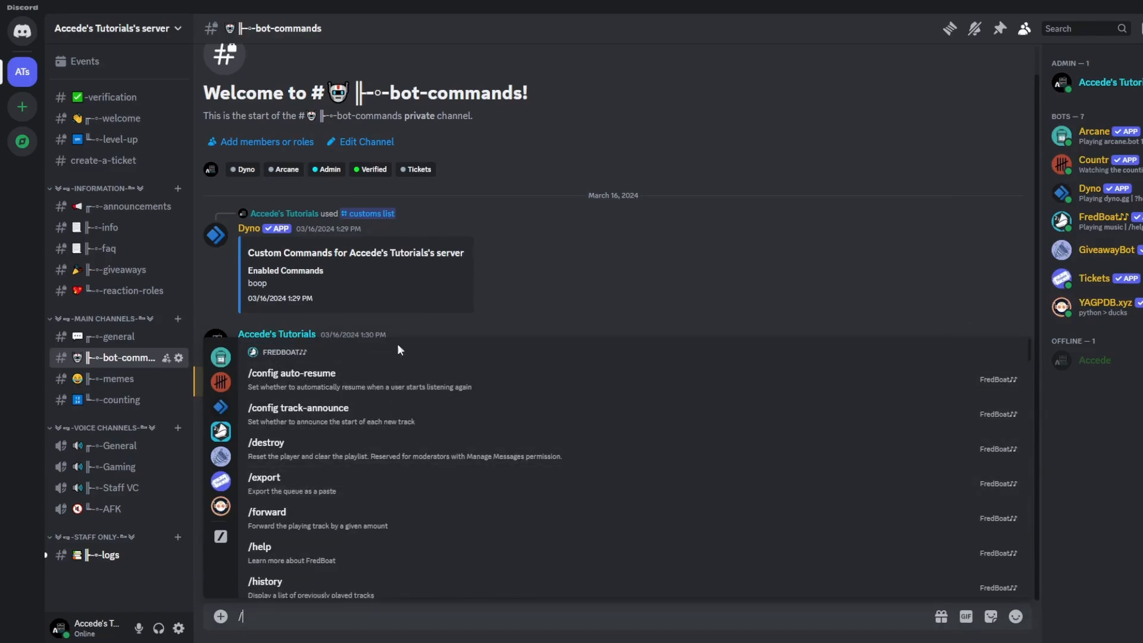
click(407, 329)
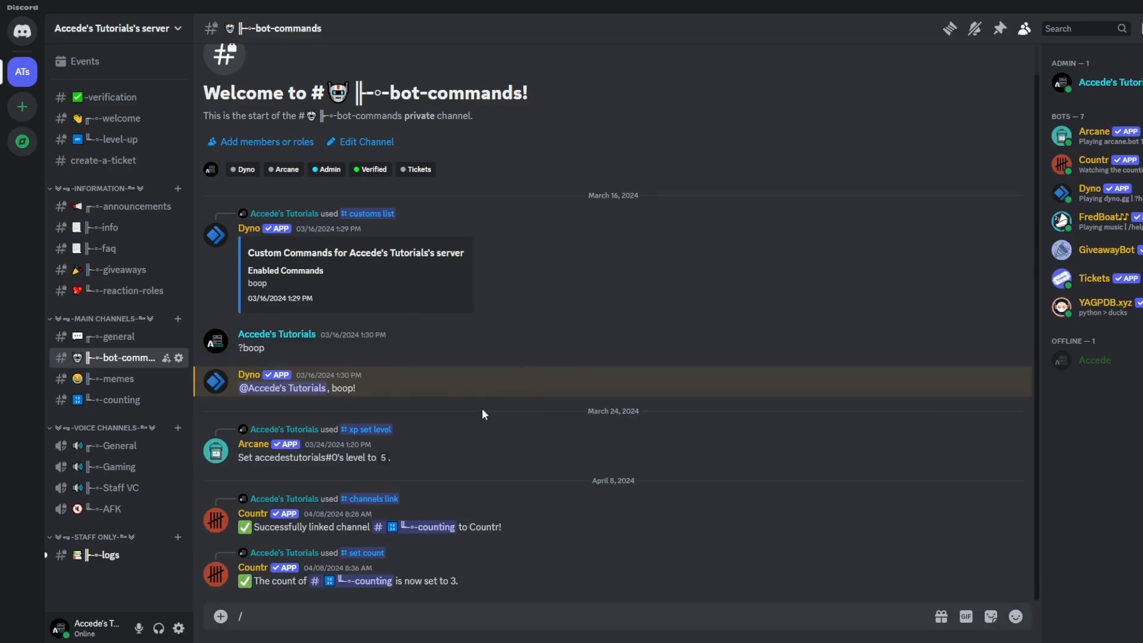
- Join the General voice channel and run FredBoat's /play command in bot-commands with the query "chill vibes"
click(121, 449)
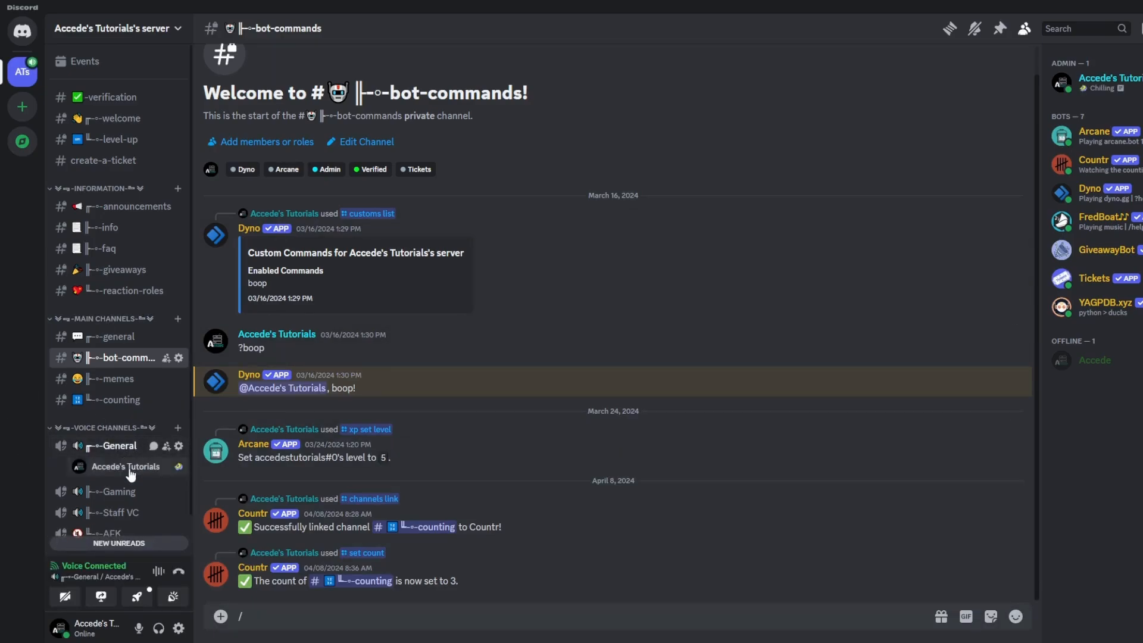
click(421, 609)
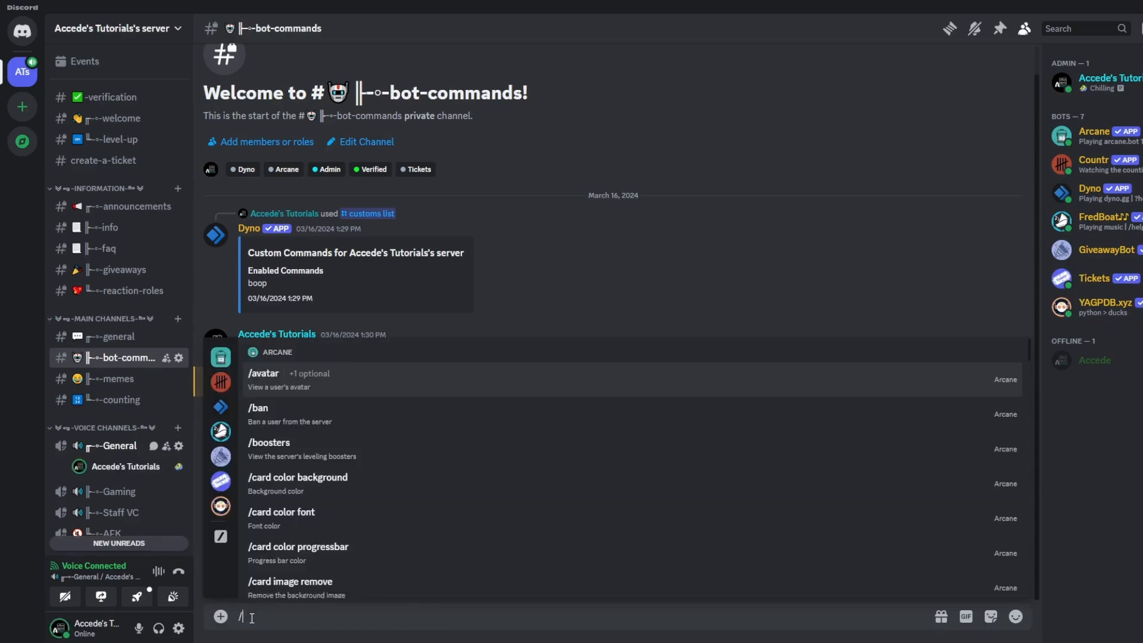
text(play)
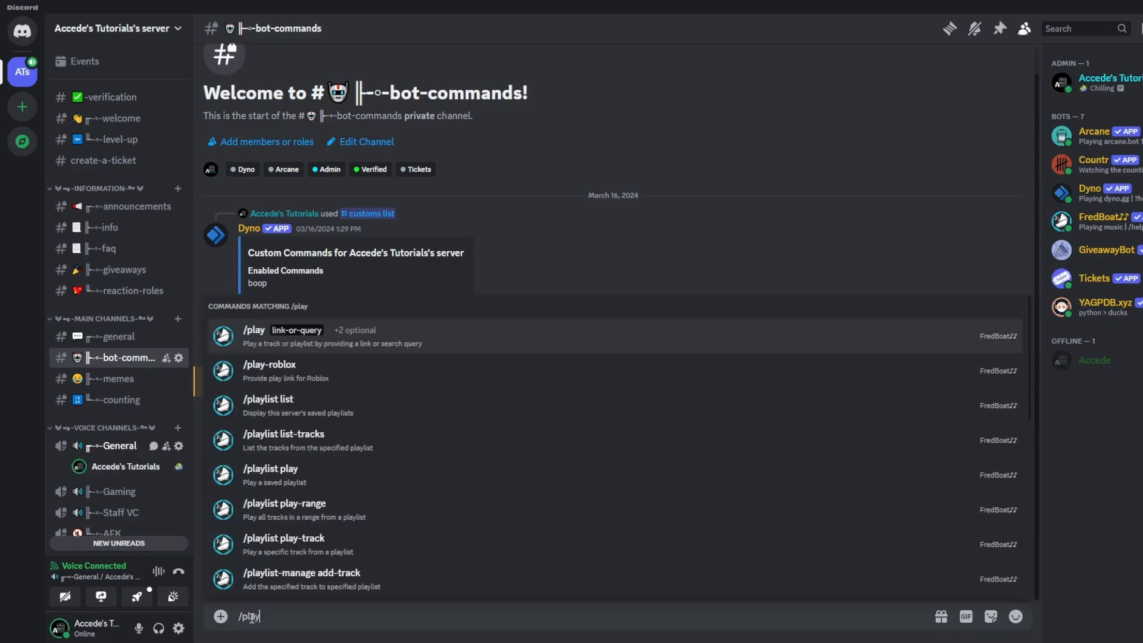
key(Return)
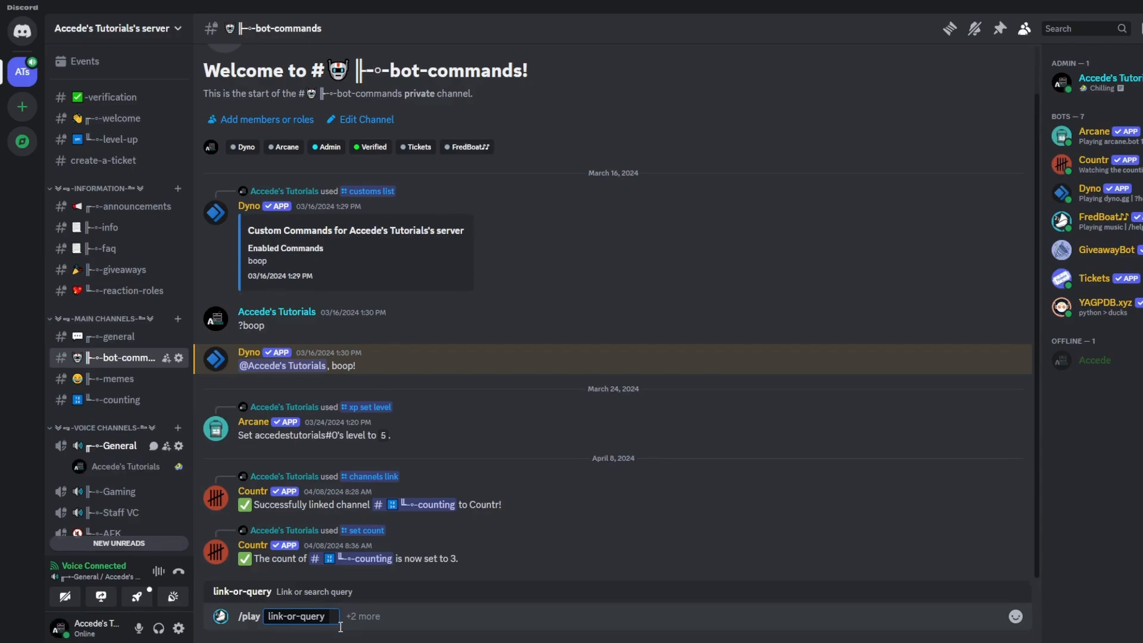
text(chill vibes)
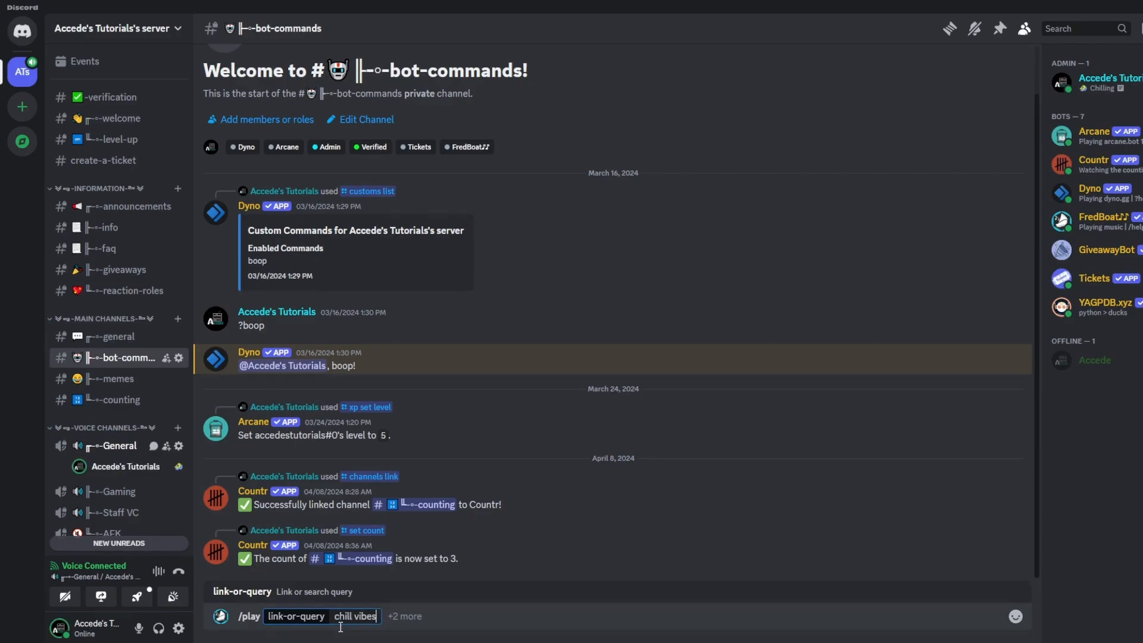
key(Return)
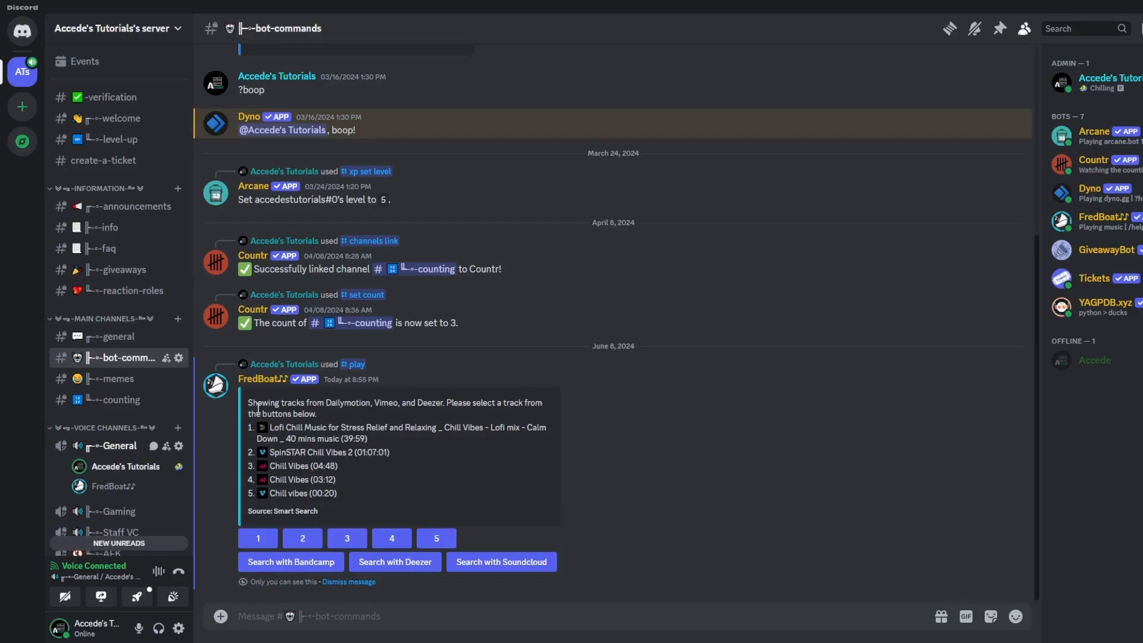
- Read FredBoat's track results and play the first one, the 40-minute lofi chill mix
triple_click(260, 402)
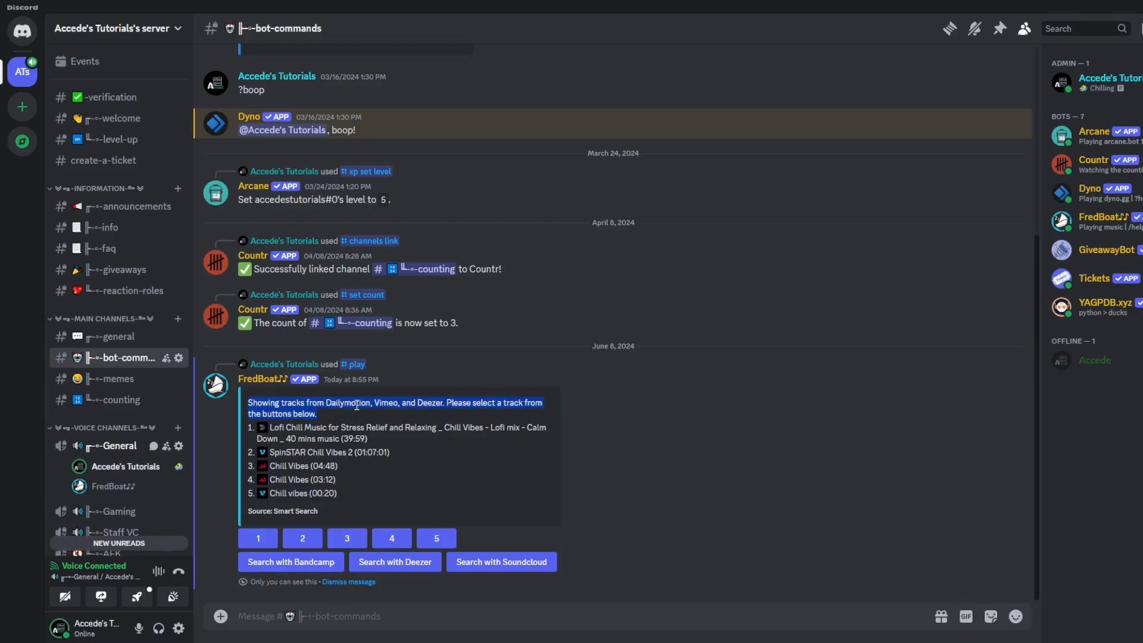
click(356, 405)
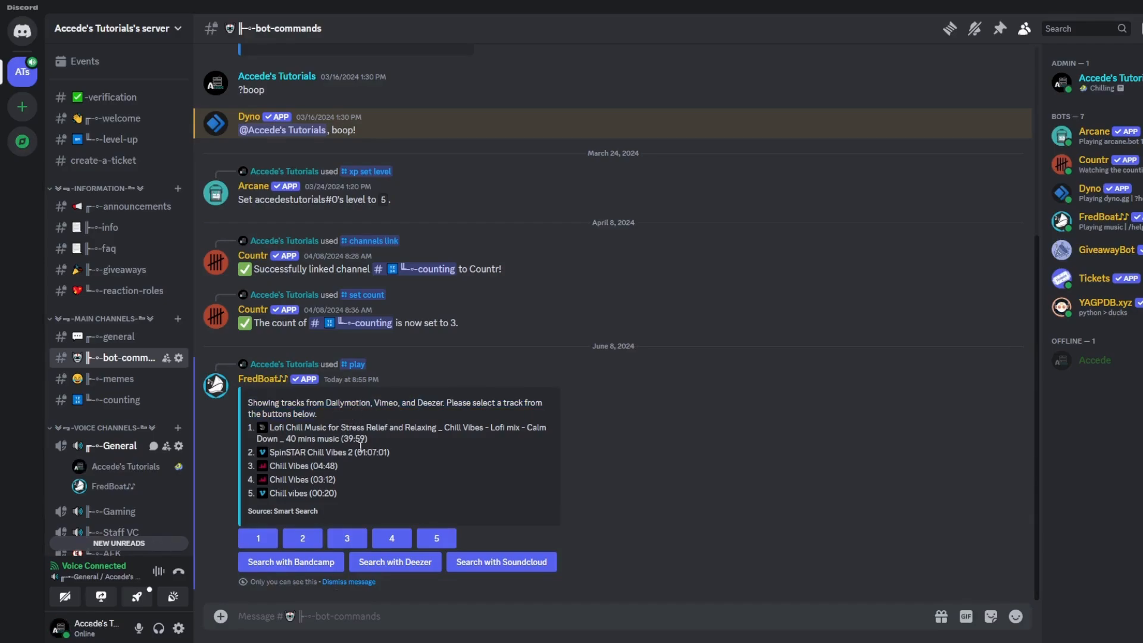
click(259, 539)
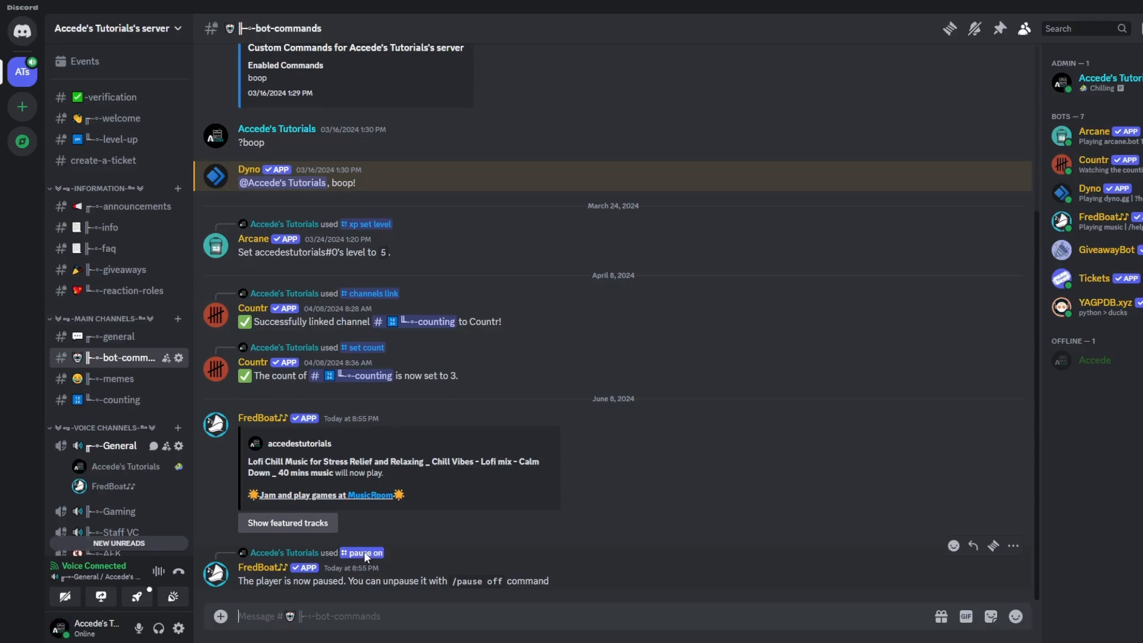
- Unpause FredBoat's player with /pause off, and pause it again with /pause on
drag(248, 581, 270, 584)
text(/pause off)
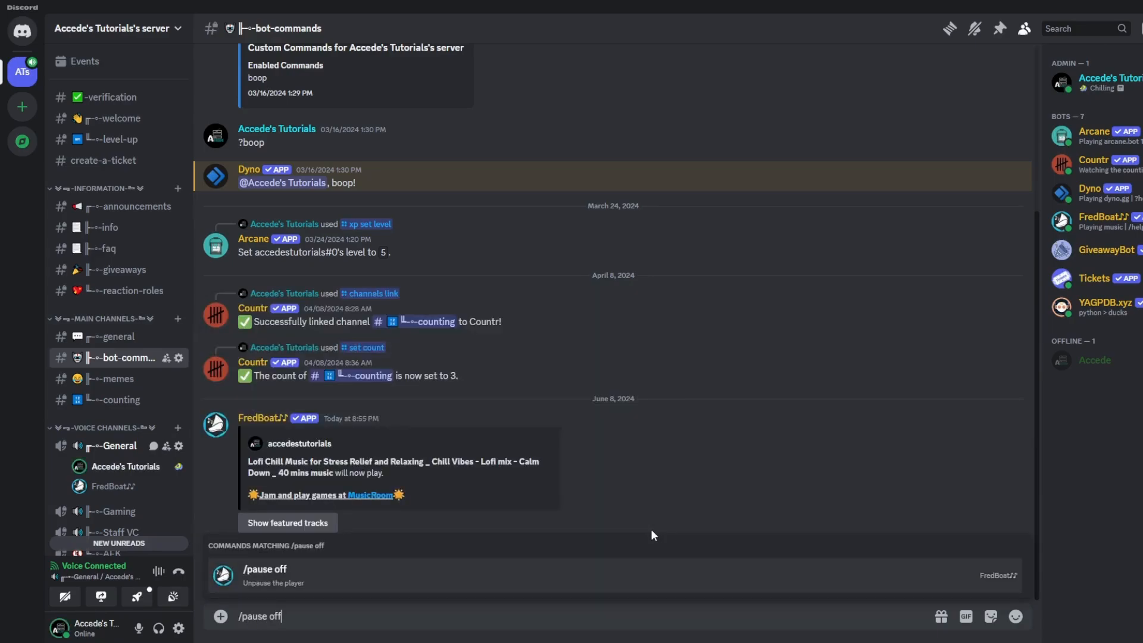
key(Return)
key(Return)
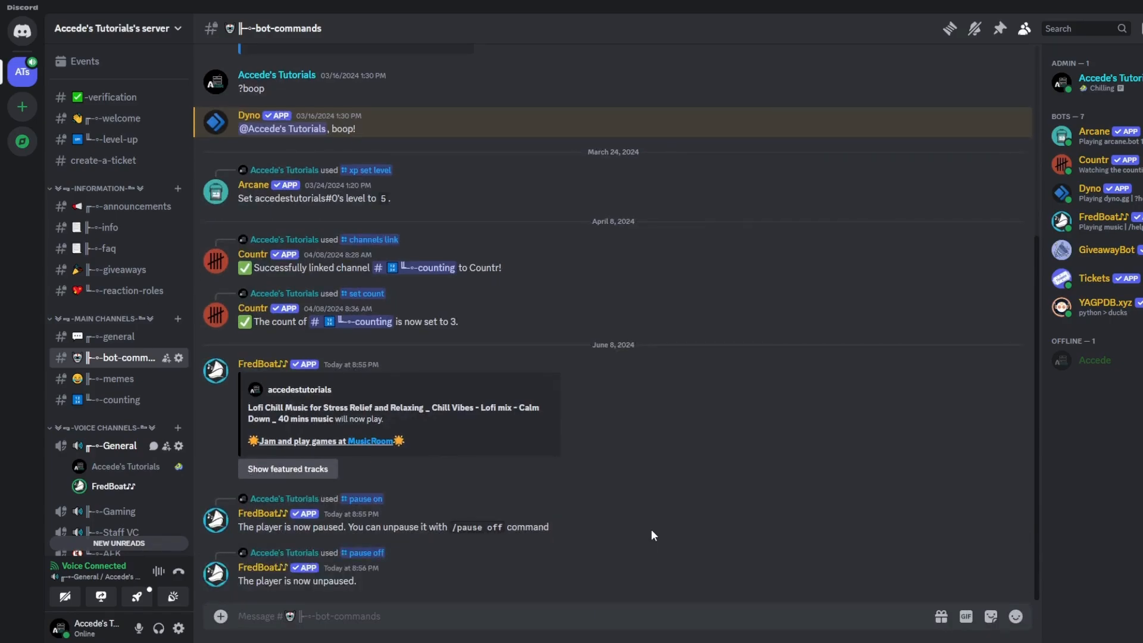
text(/pause on)
key(Return)
key(Return)
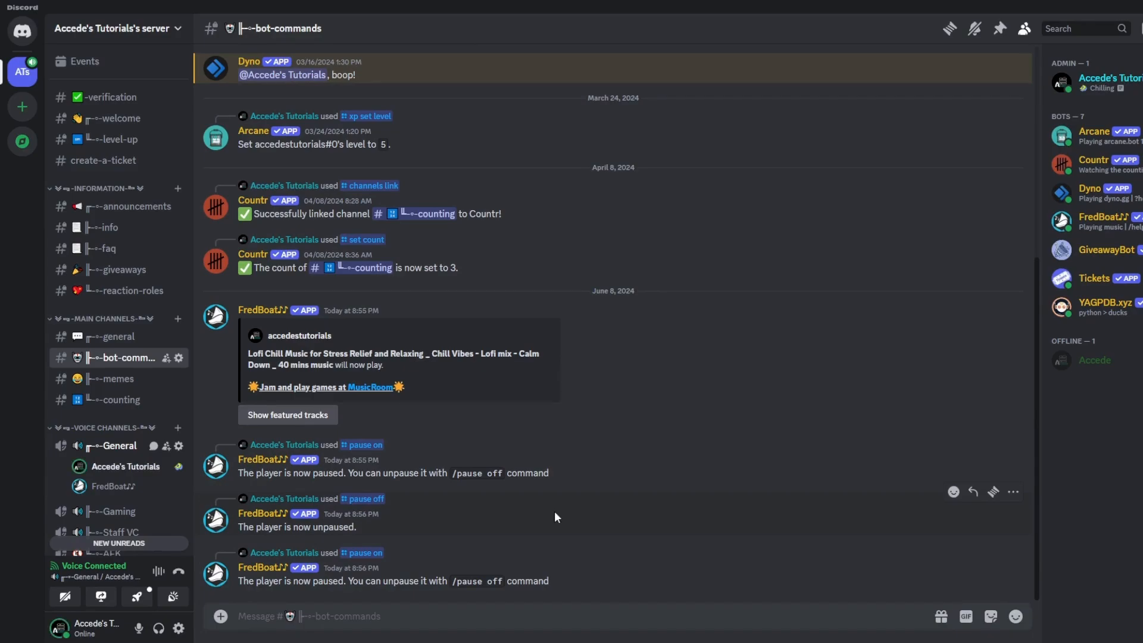
- Check FredBoat's profile for its suggested commands and reread its first pause reply in the channel
click(256, 514)
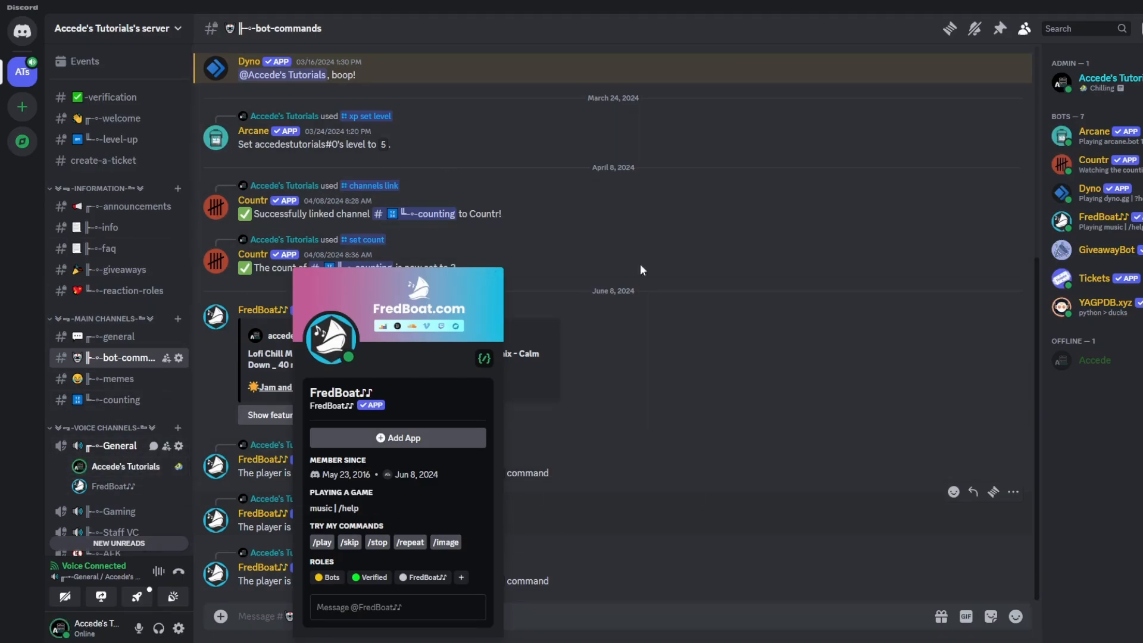
click(661, 491)
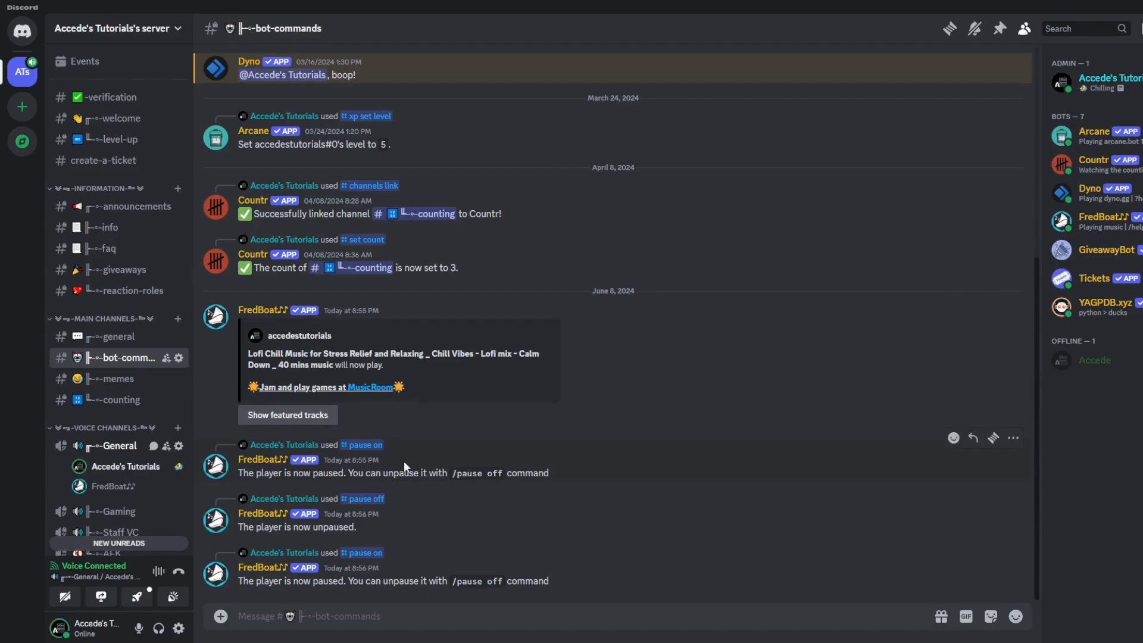
drag(582, 476, 379, 440)
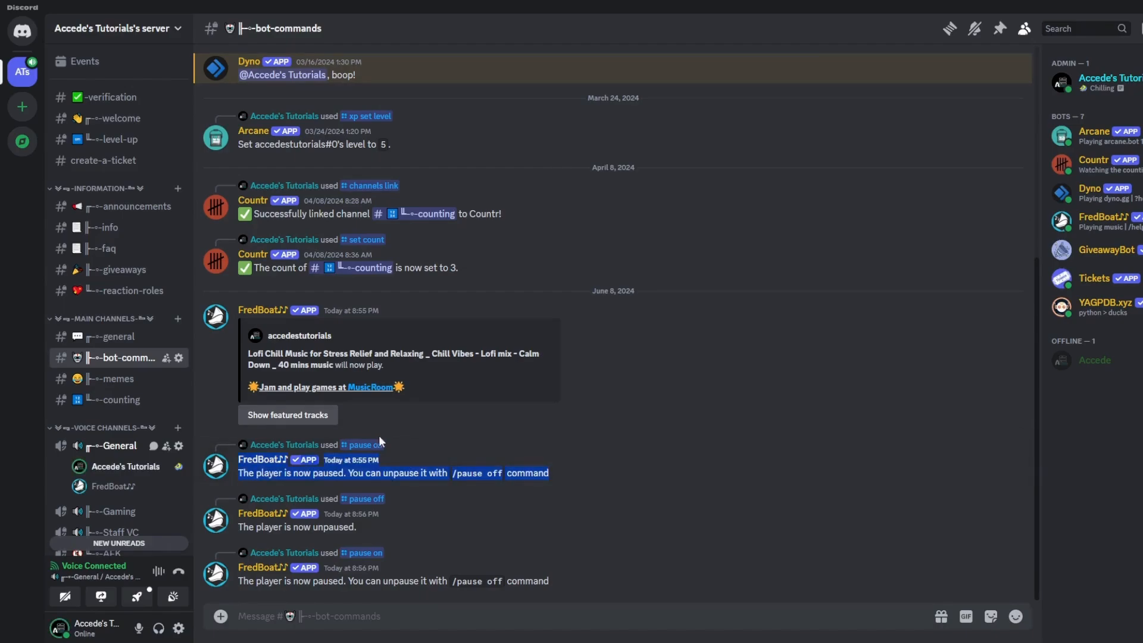
click(428, 458)
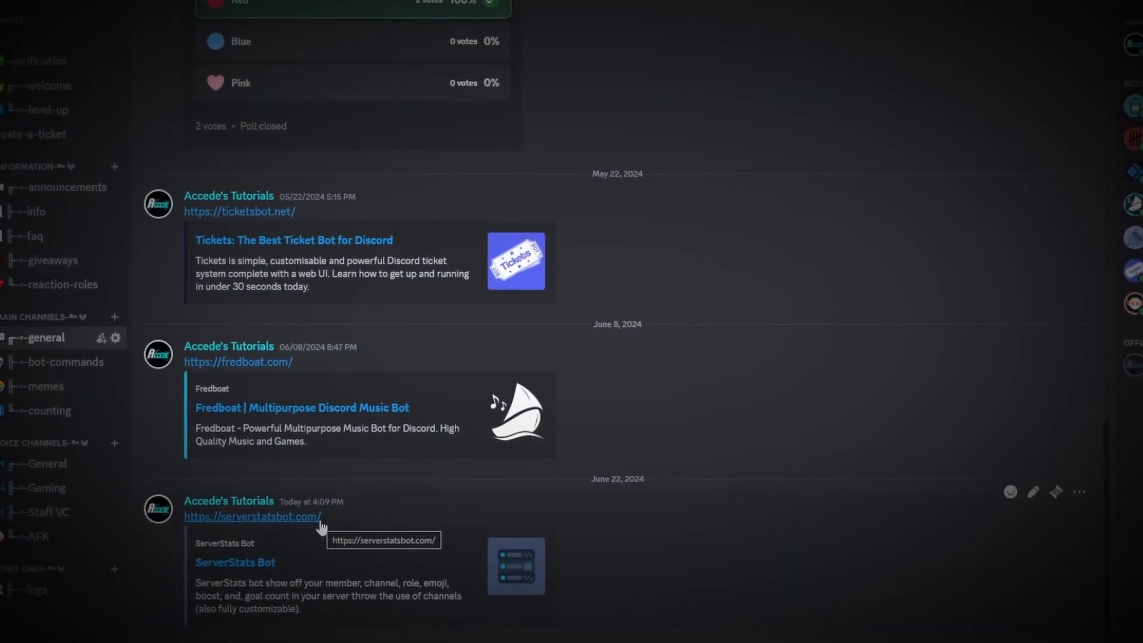
click(337, 502)
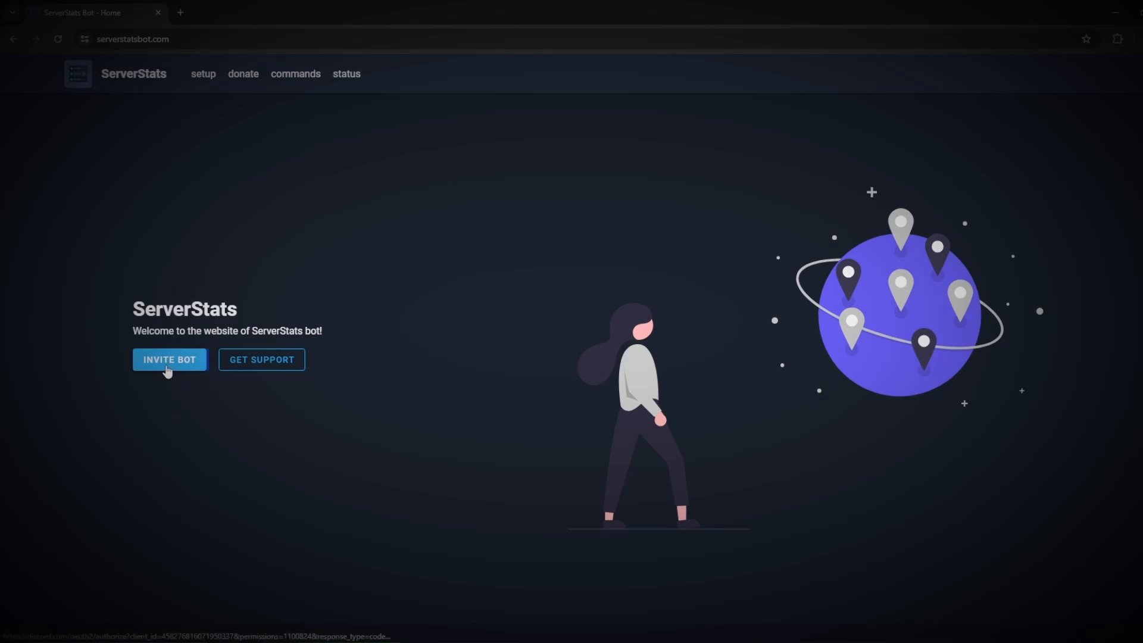
click(168, 370)
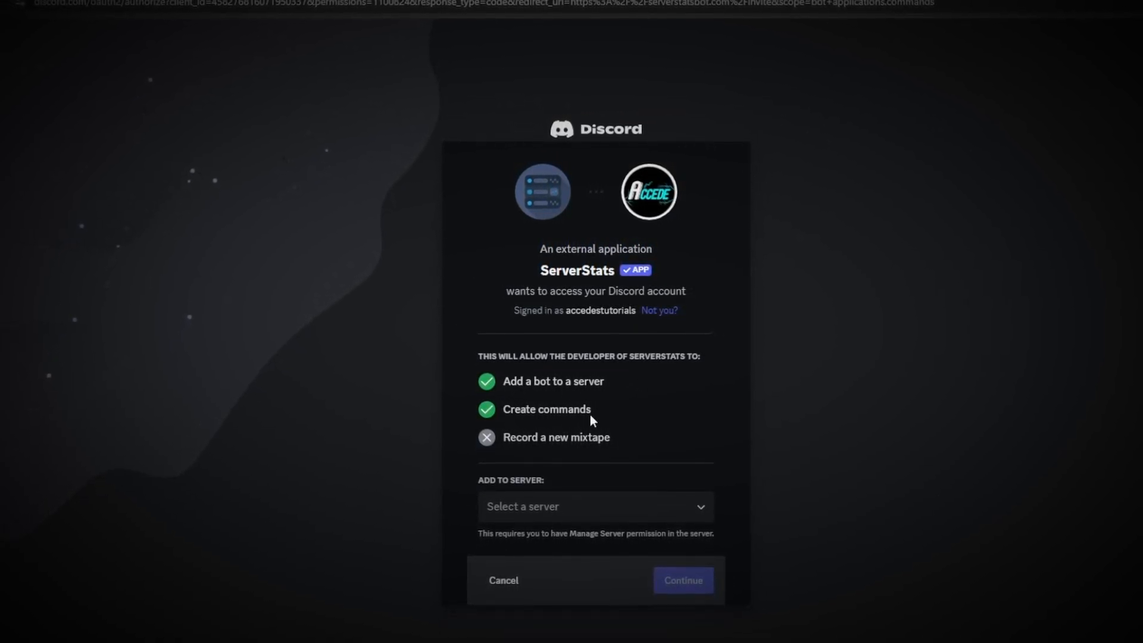
click(590, 508)
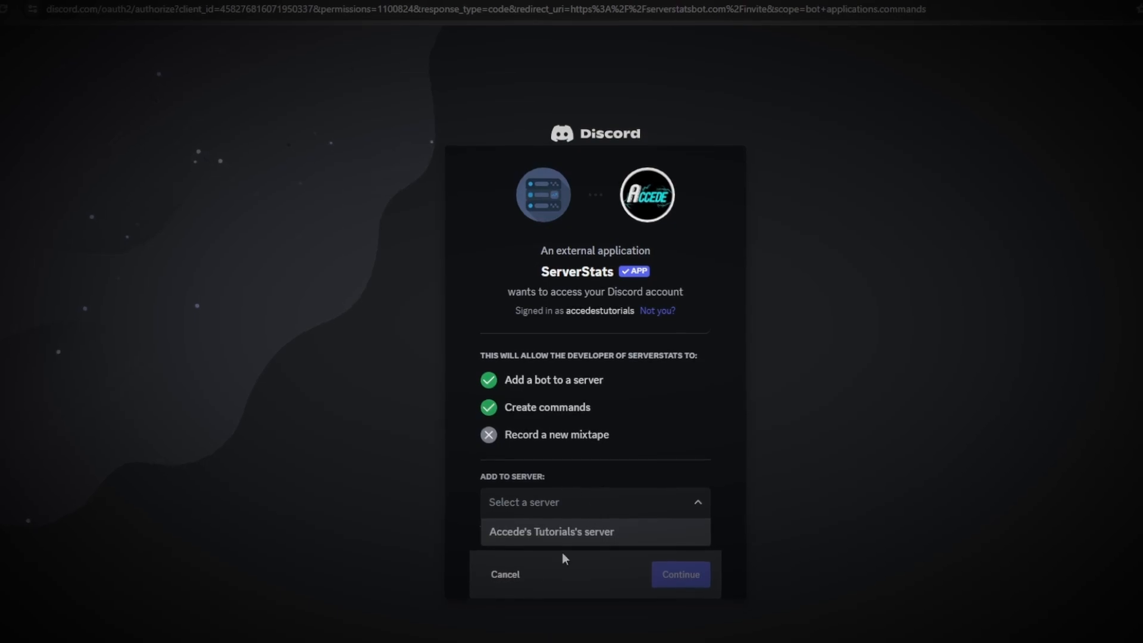
click(621, 528)
click(679, 569)
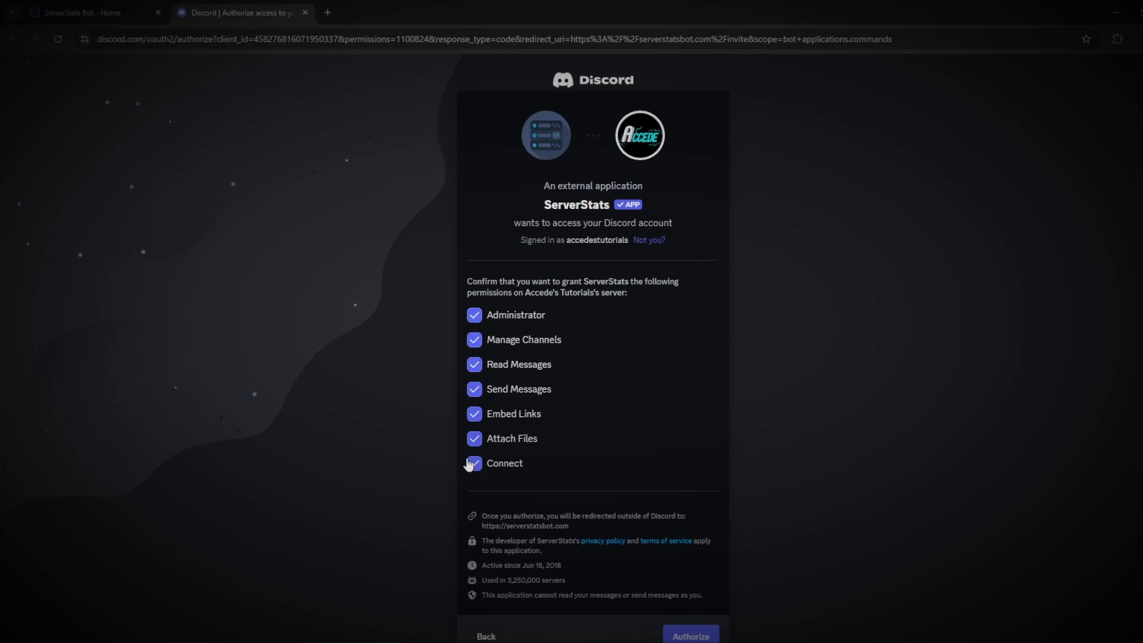
scroll(458, 450, down, 1)
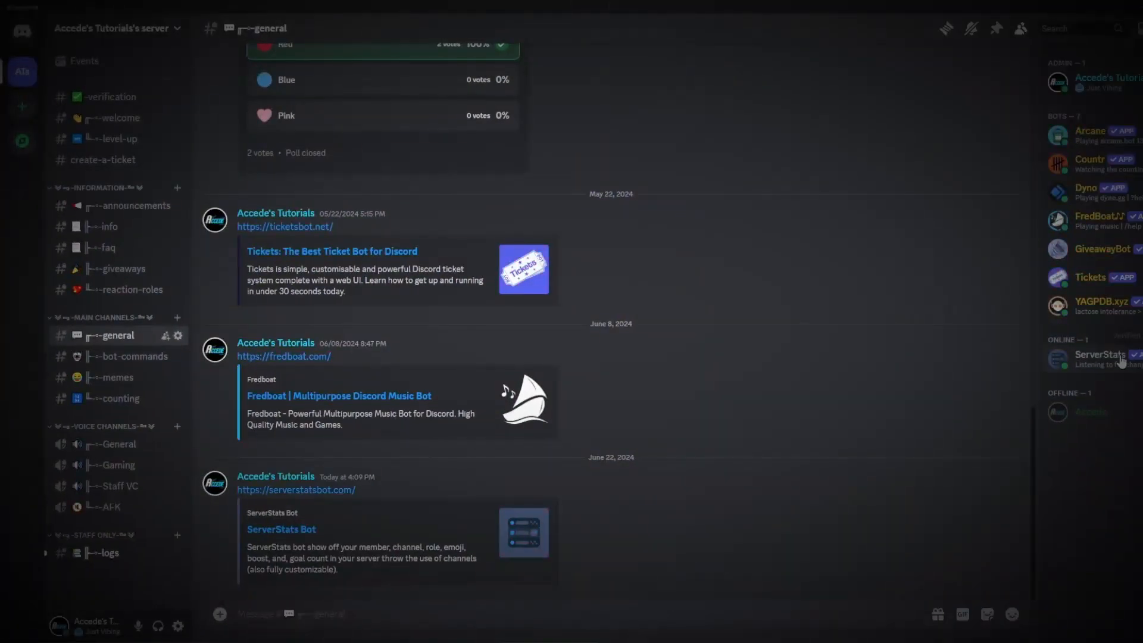
- Back in Discord, assign the Bots role to ServerStats
right_click(1097, 361)
mouse_move(1012, 620)
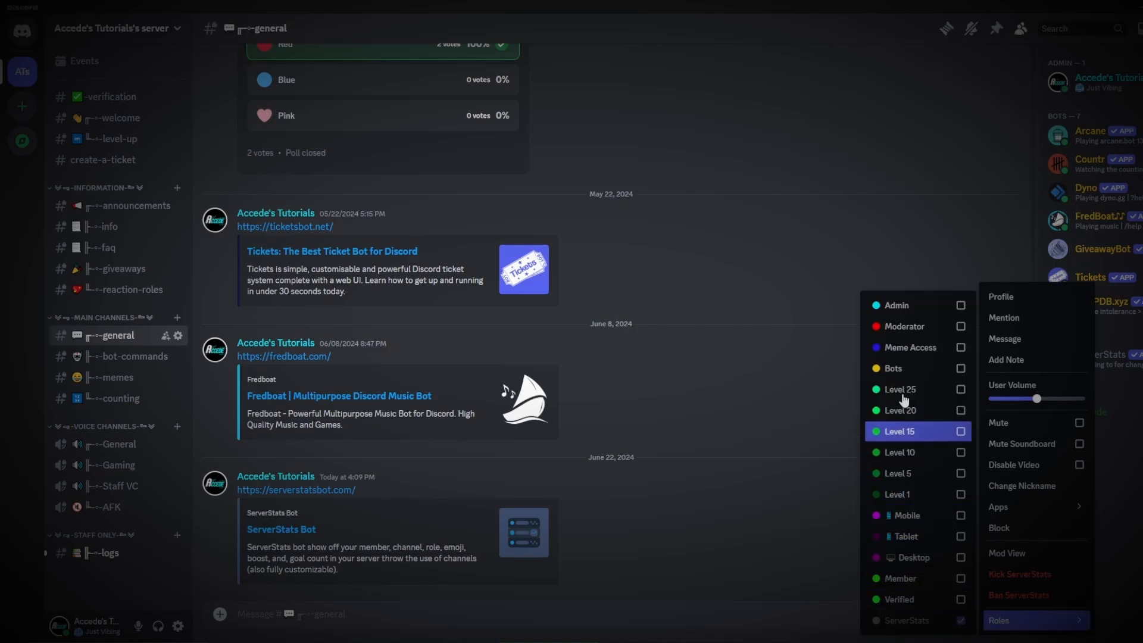
click(905, 370)
click(947, 340)
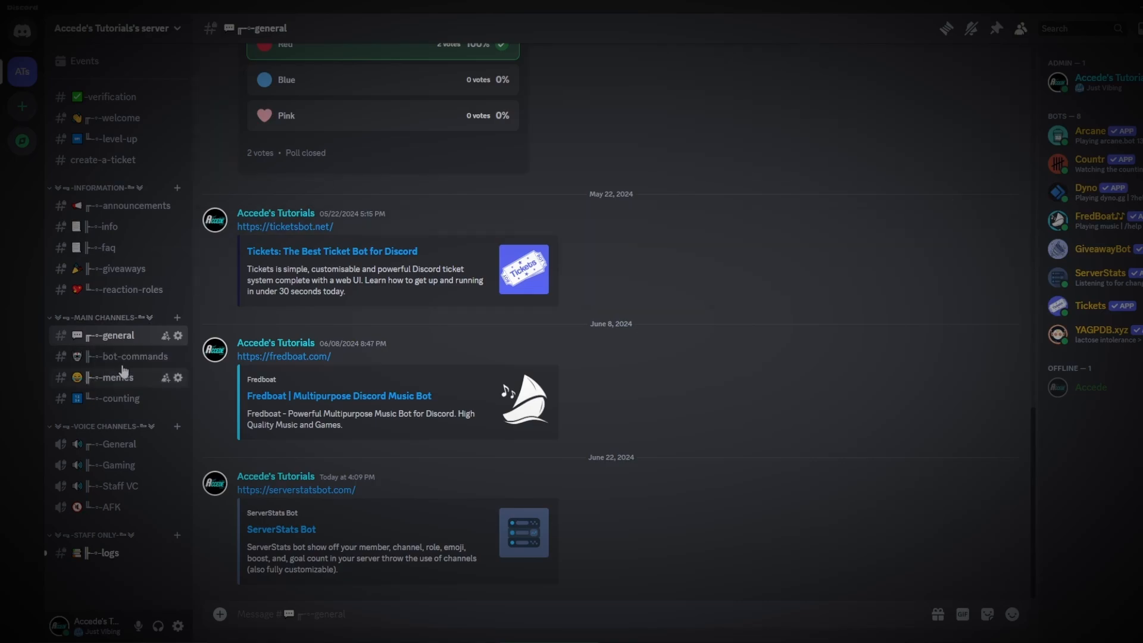
- In bot-commands, run ServerStats's /setup command with channel "voice channel (recommended)" and template "Default counters"
click(105, 357)
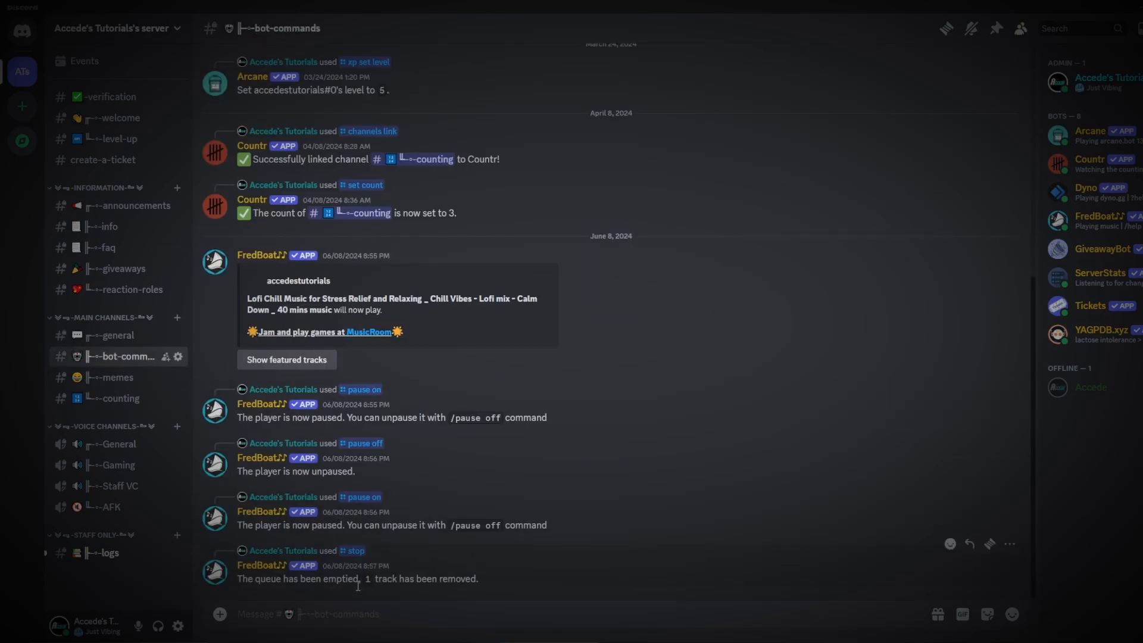
text(/se)
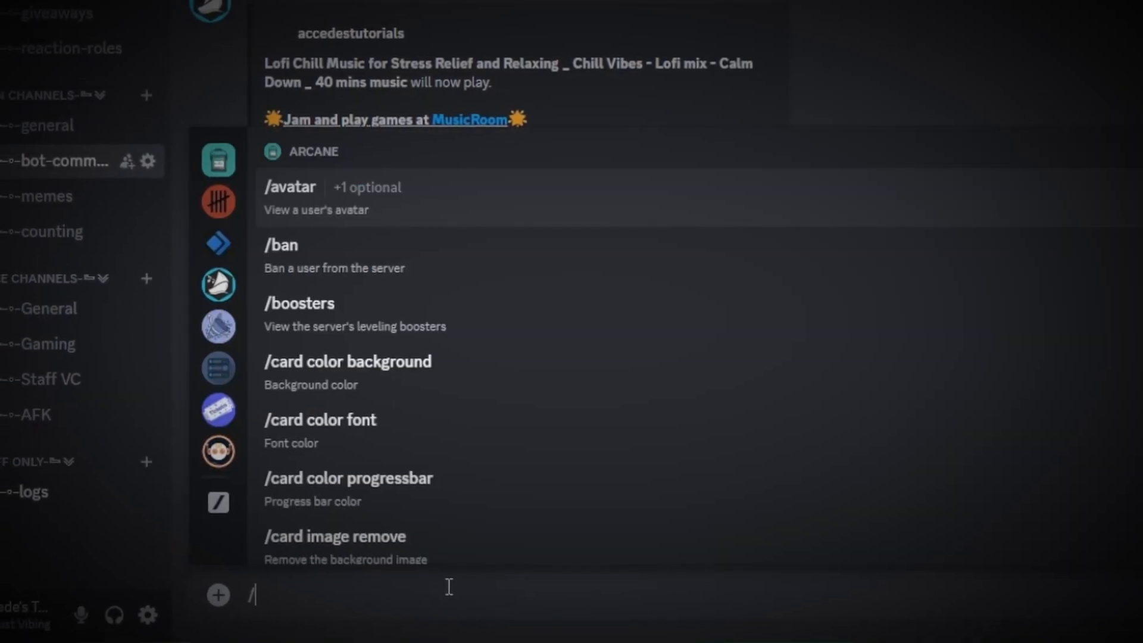
text(tup)
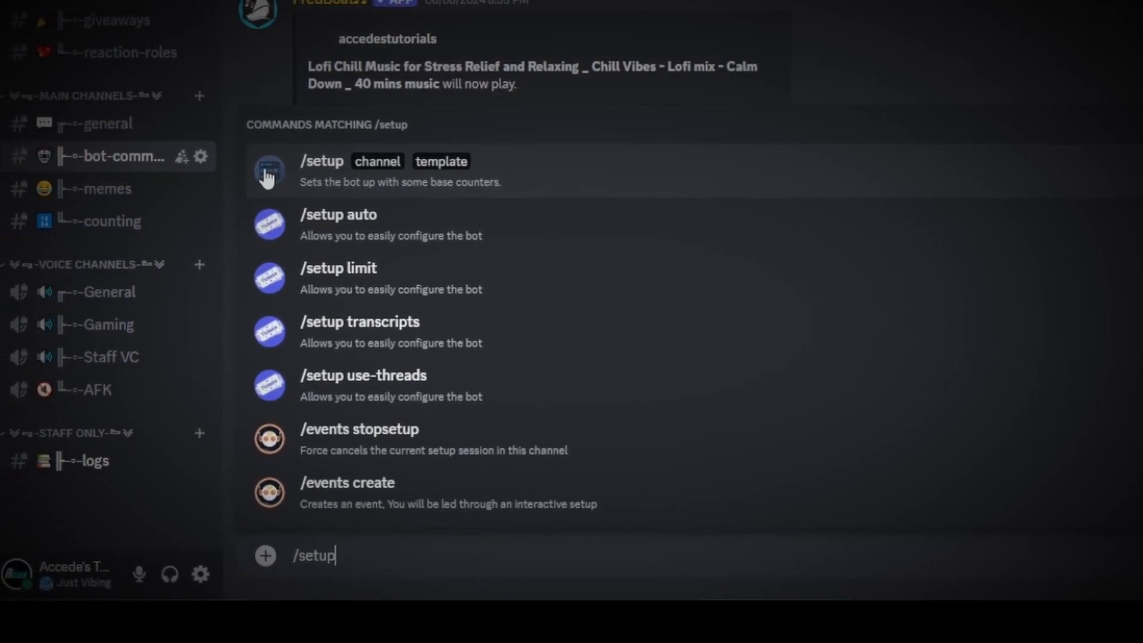
click(366, 176)
click(528, 534)
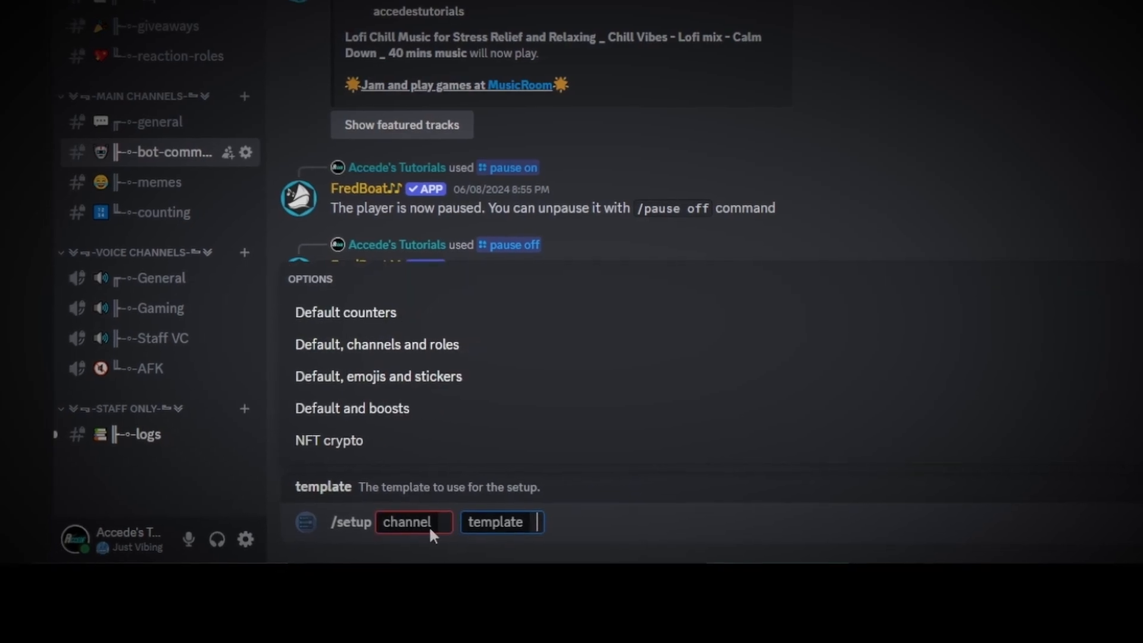
click(435, 534)
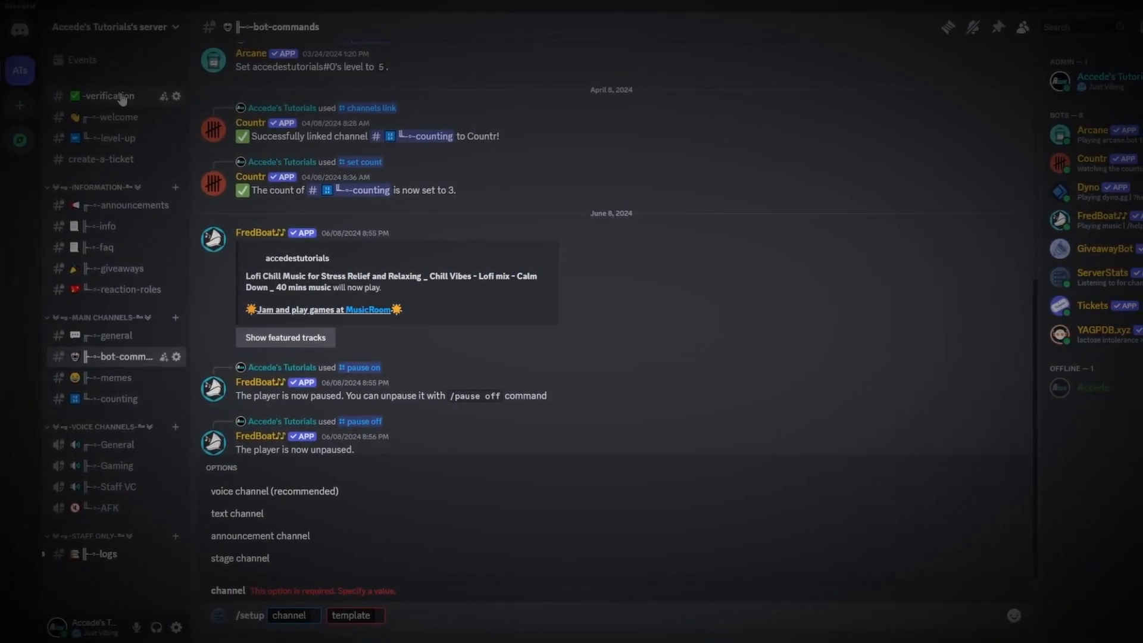
click(273, 491)
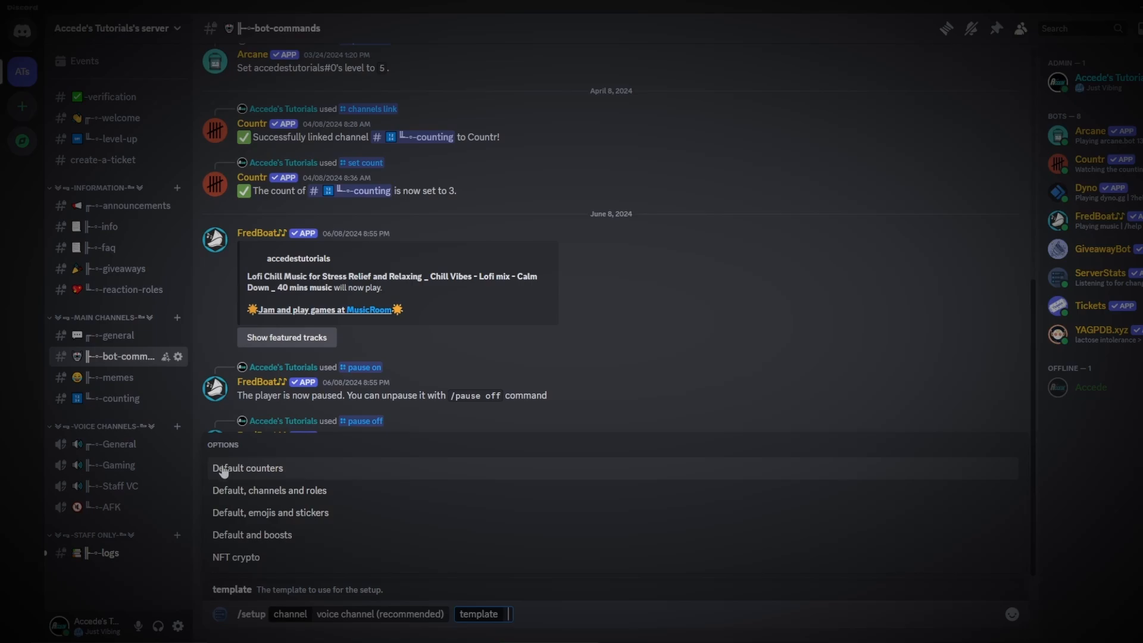
click(271, 471)
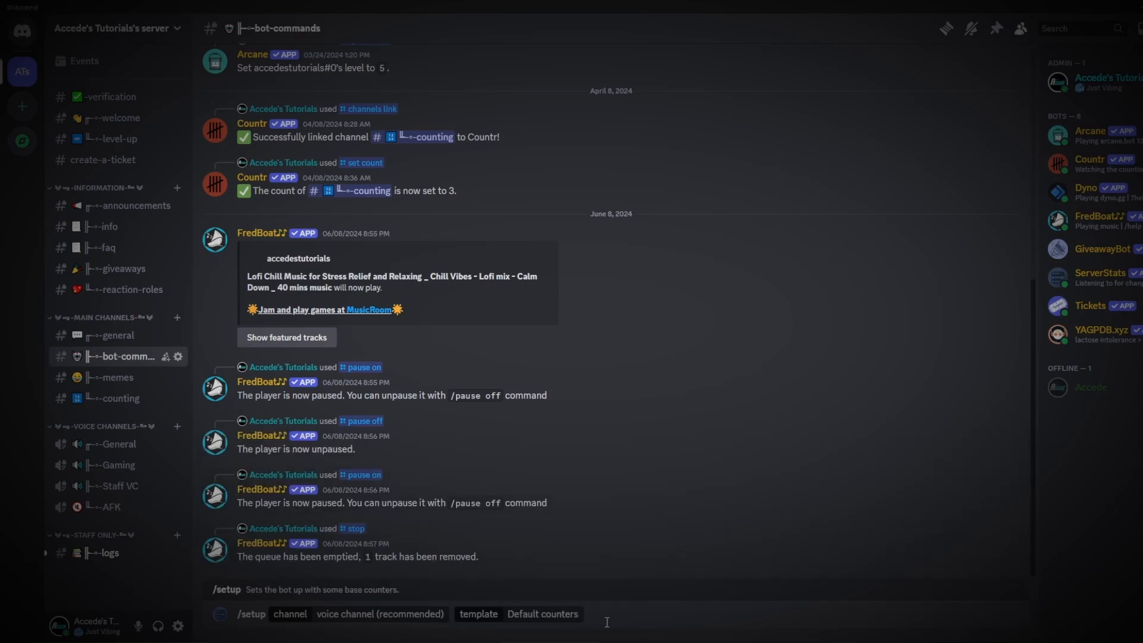
key(Return)
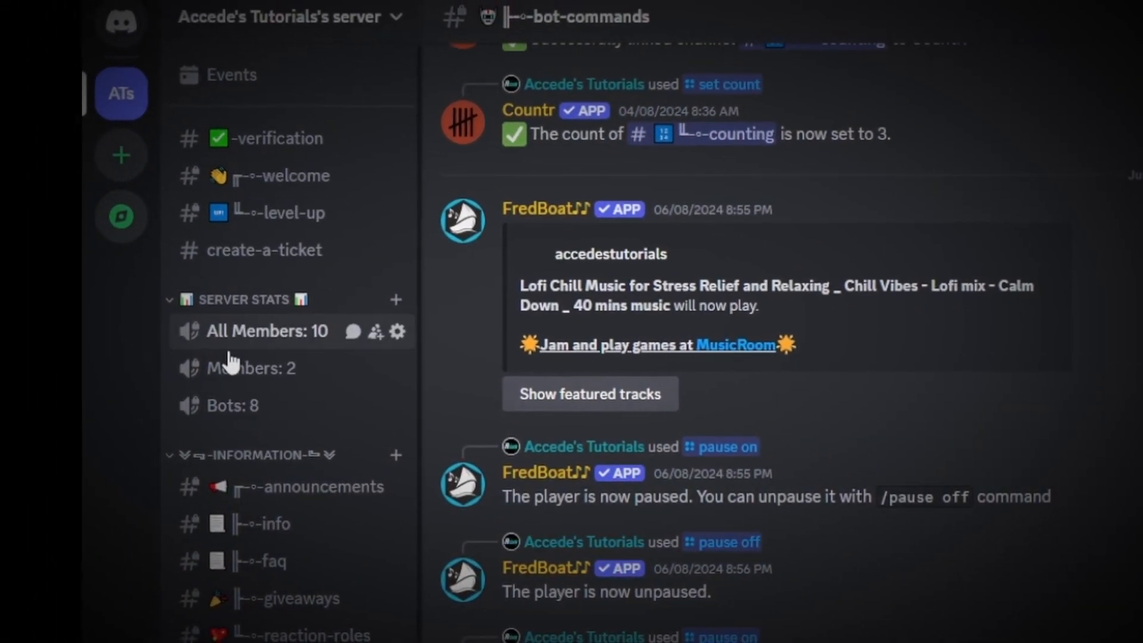
- View the available channel options for the All Members counter under Server Stats
right_click(290, 340)
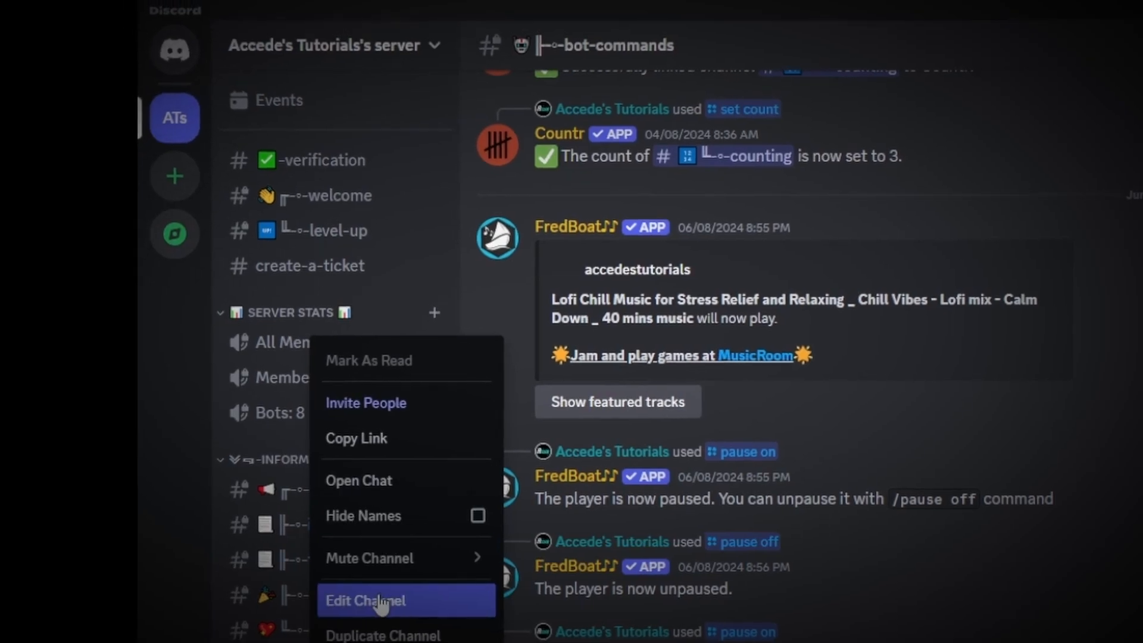
key(Escape)
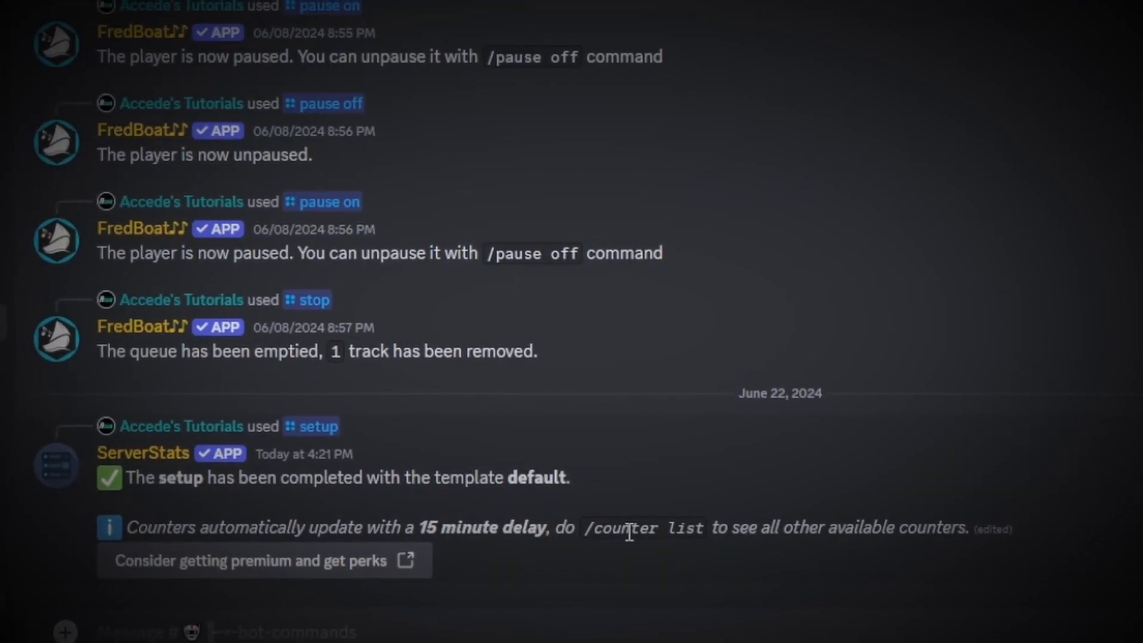
- In bot-commands, run ServerStats's /counter list command and look through the available counters, including the role counters
drag(586, 539, 703, 521)
click(703, 522)
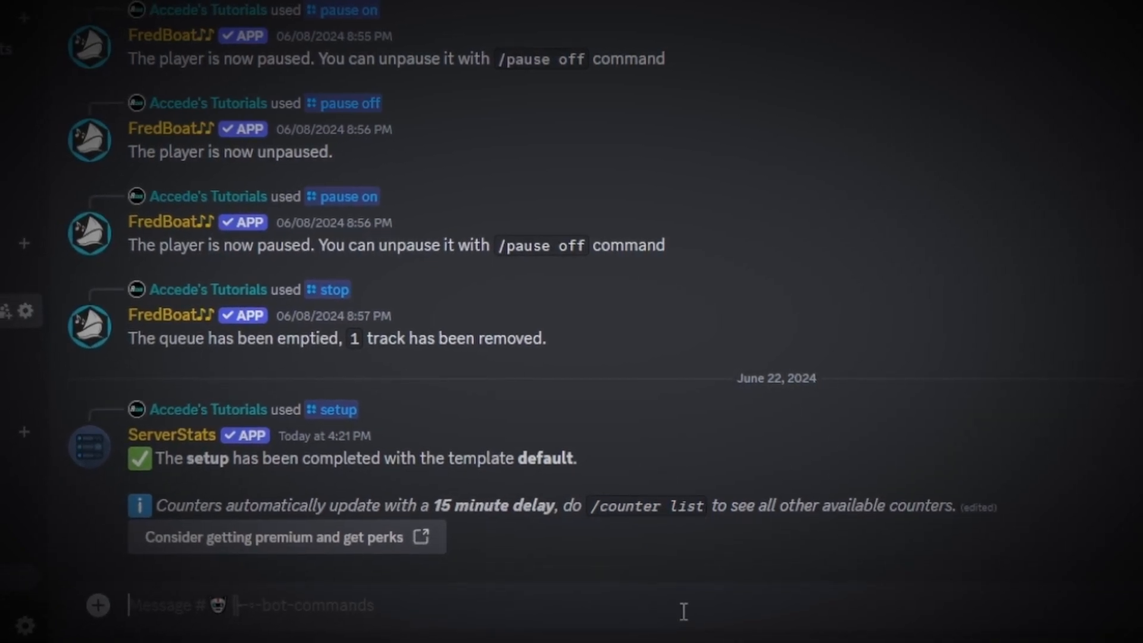
text(/counter list)
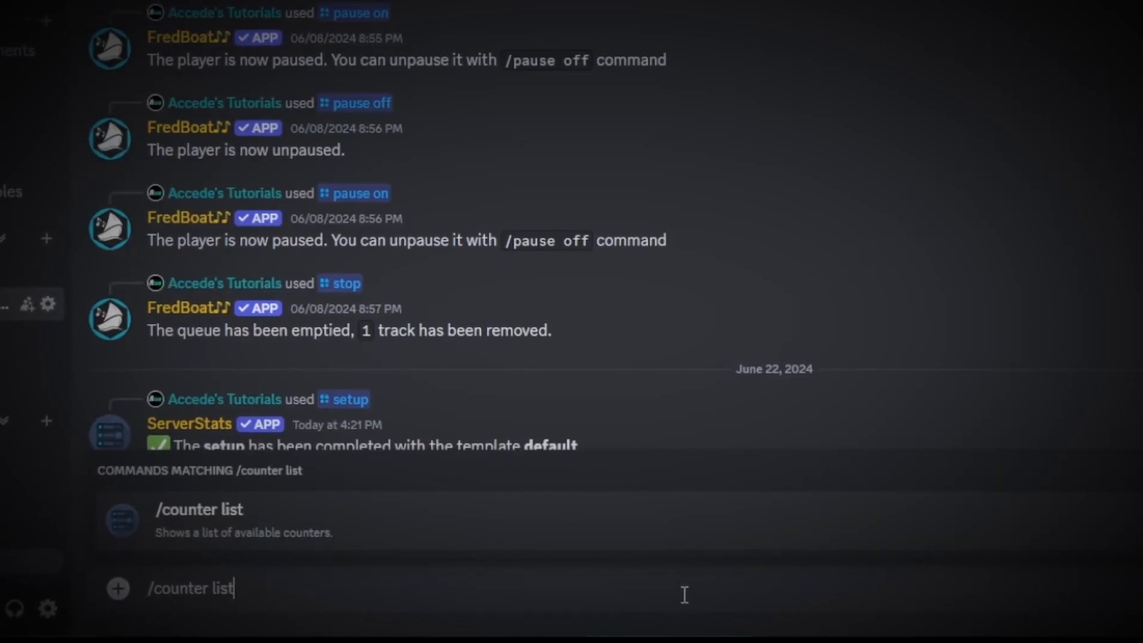
key(Return)
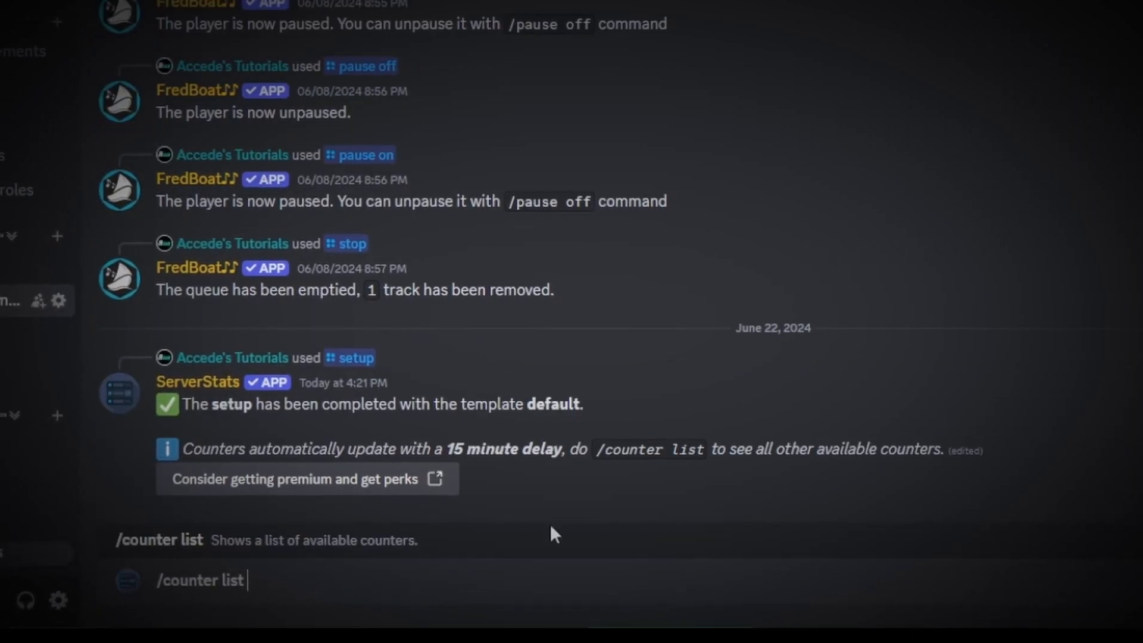
key(Return)
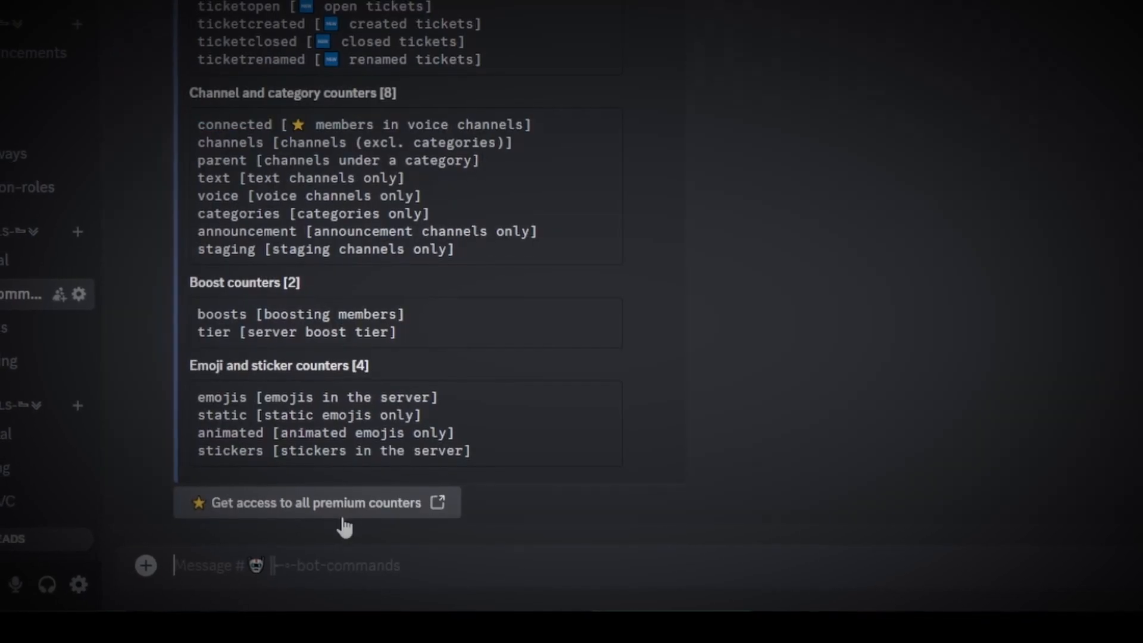
scroll(369, 256, up, 3)
scroll(391, 256, up, 5)
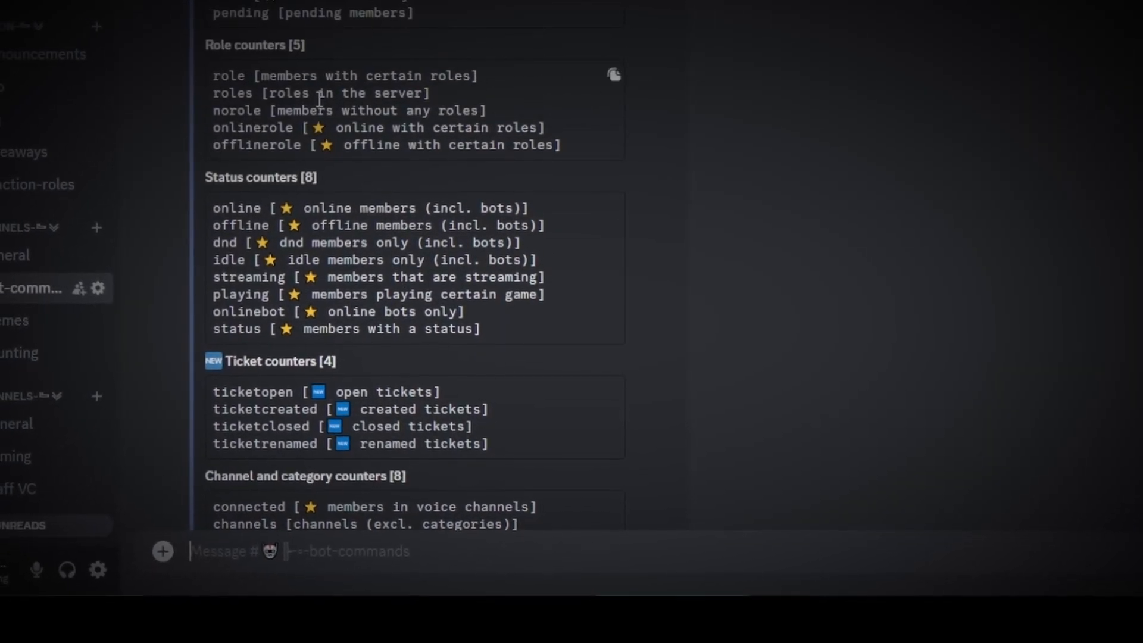
scroll(357, 186, up, 2)
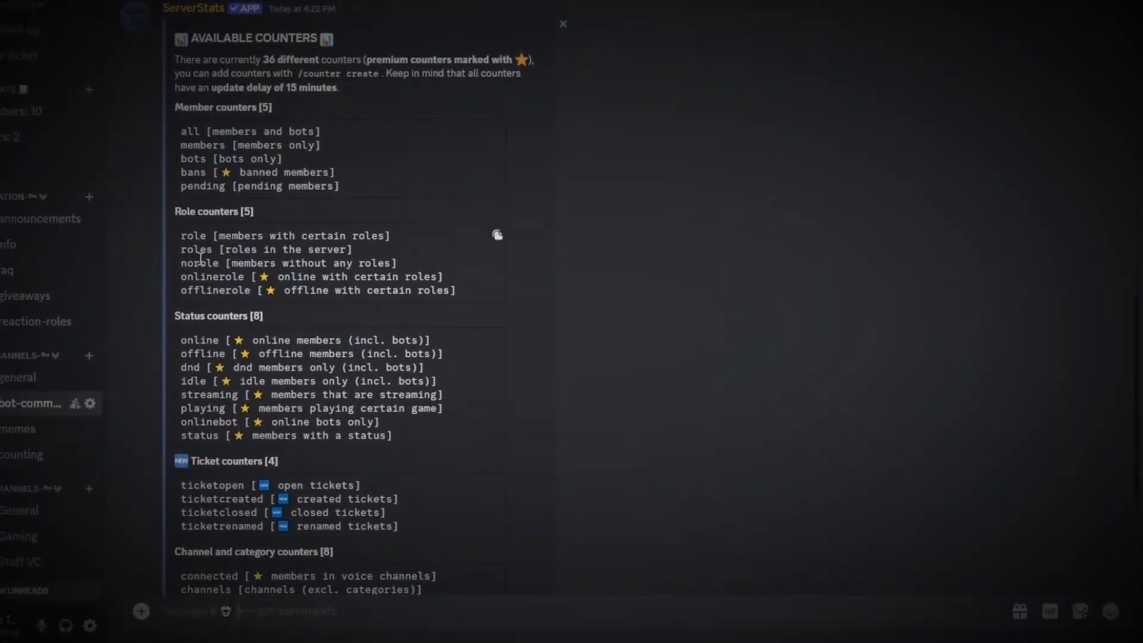
drag(181, 251, 357, 252)
scroll(360, 417, down, 5)
- Run /counter create with counter "roles in the server" and channel "voice channel (recommended)", and place the Roles counter above Bots
click(345, 581)
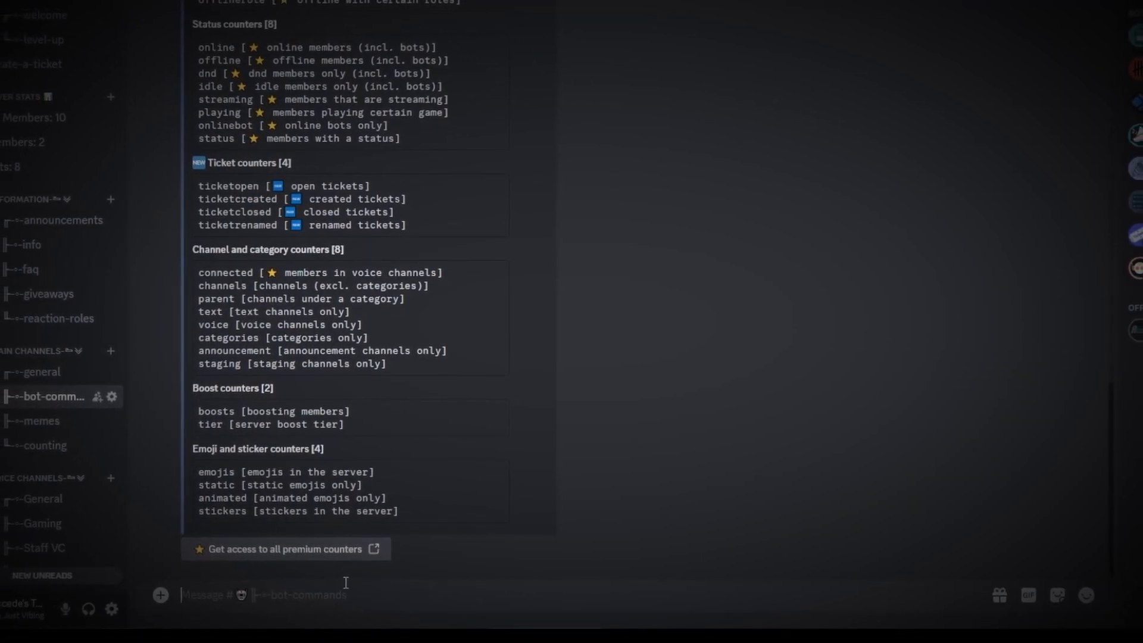
text(/counter cre)
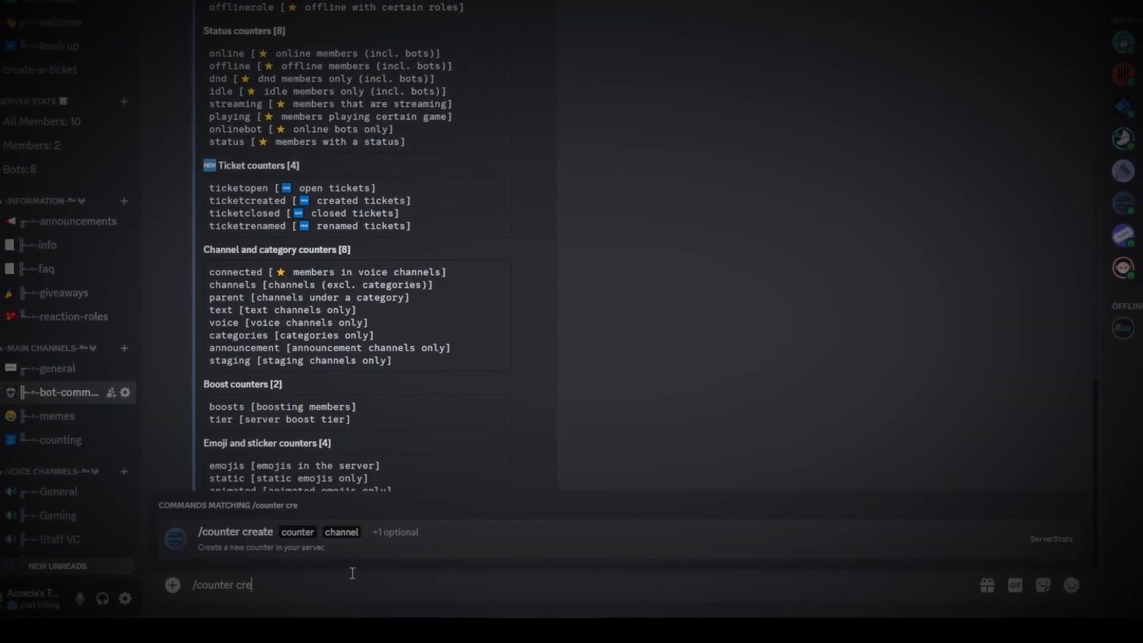
key(Tab)
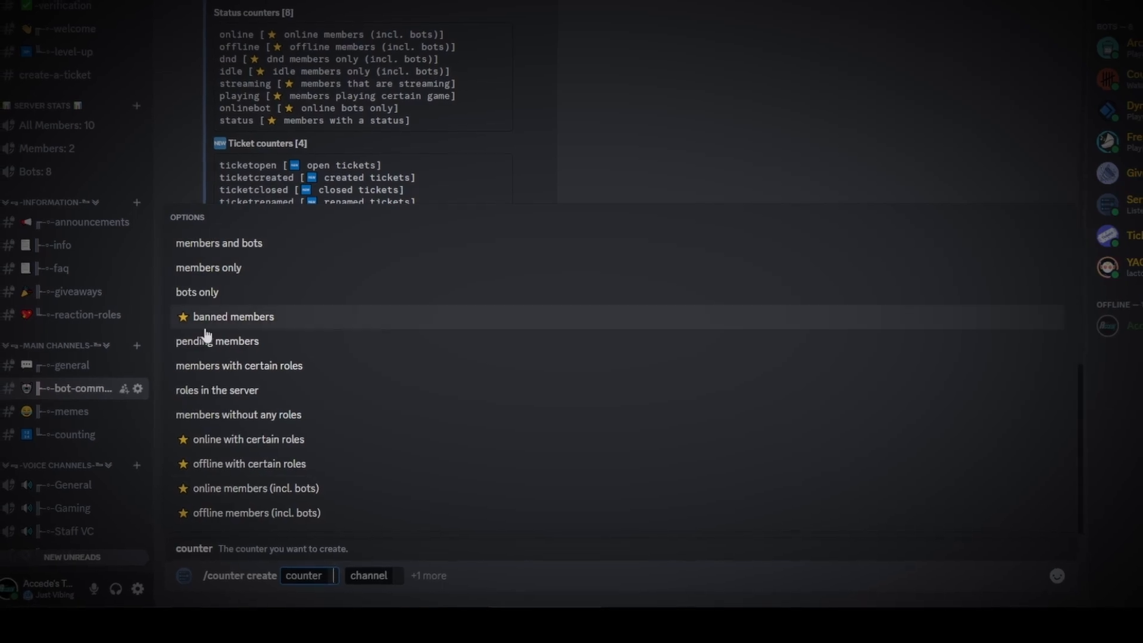
click(215, 389)
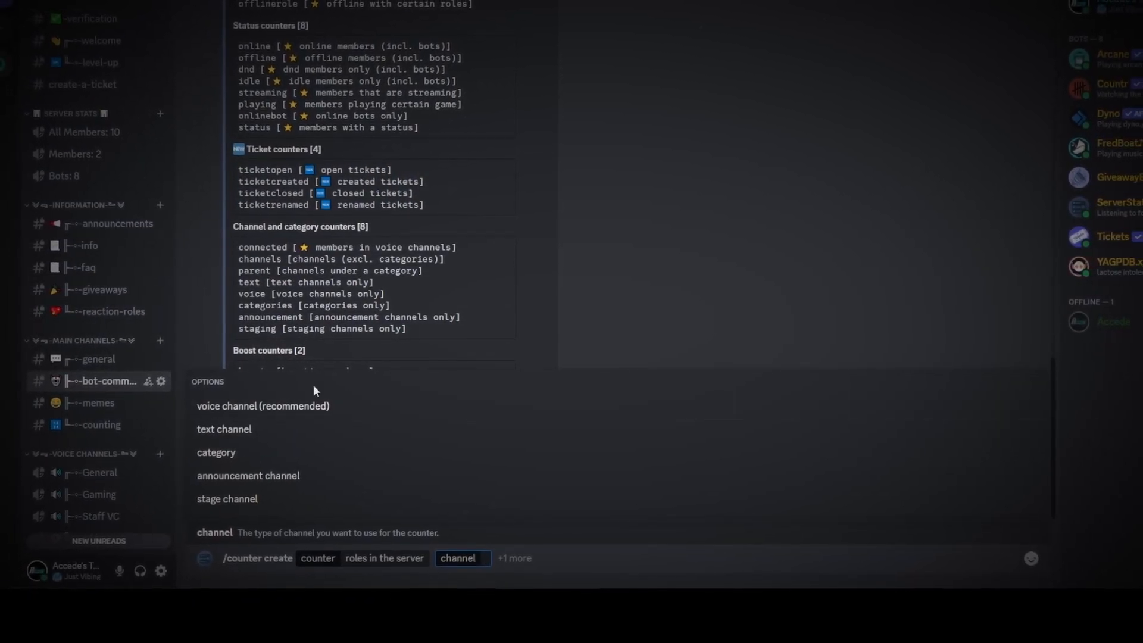
click(281, 405)
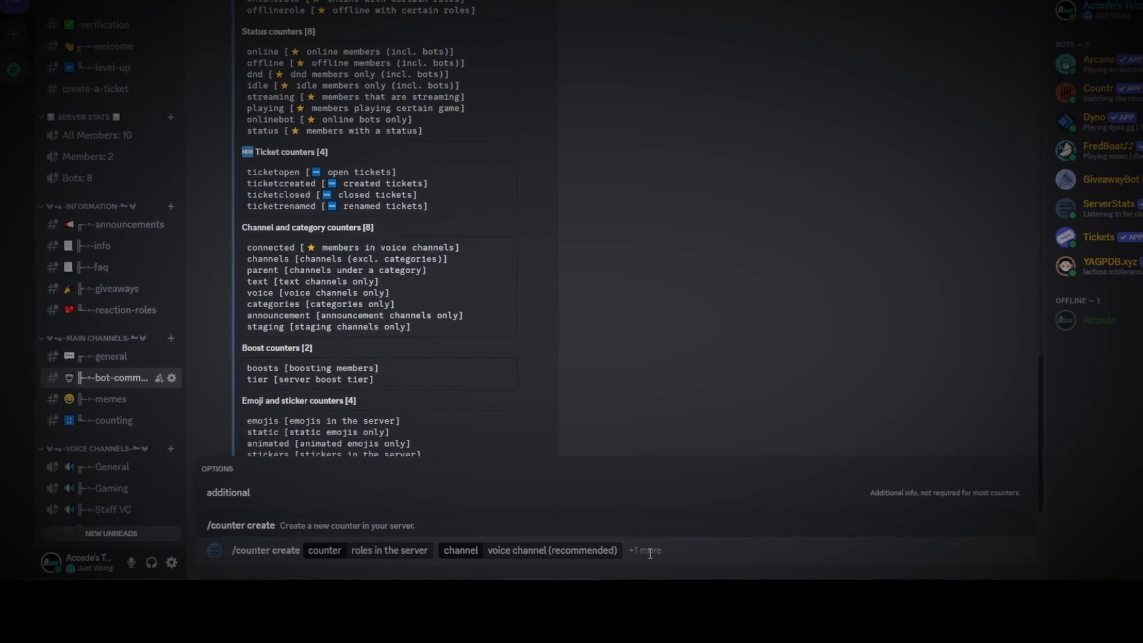
key(Return)
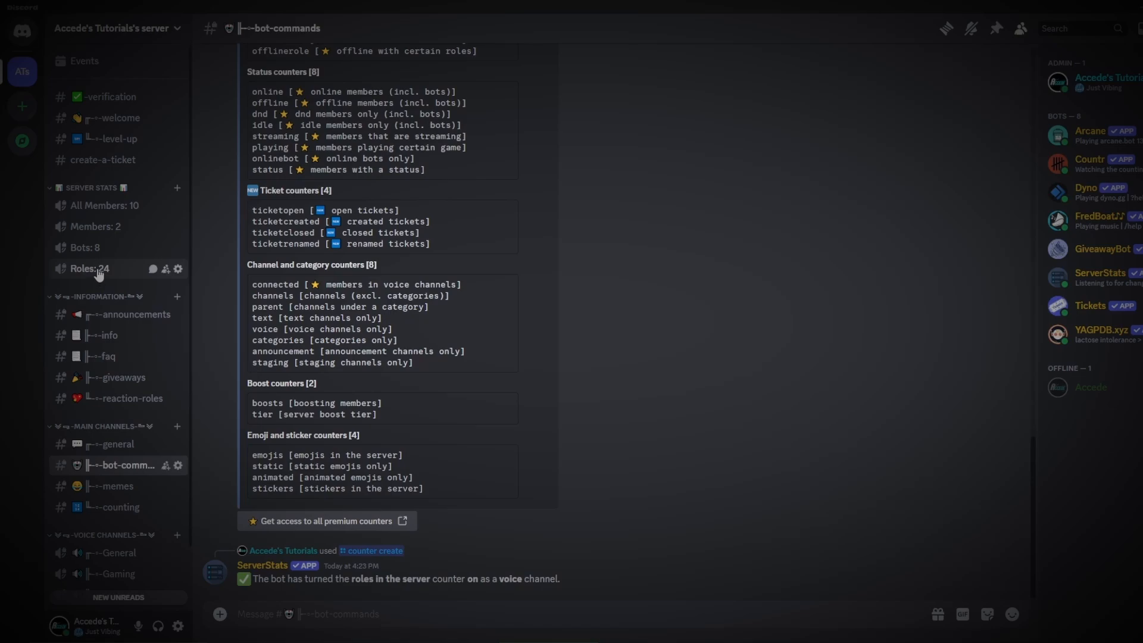
mouse_move(99, 274)
mouse_down()
mouse_move(98, 234)
mouse_move(105, 290)
mouse_up()
- Add a grinning-face emoji at the start of the Members counter's channel name and save the change
right_click(94, 235)
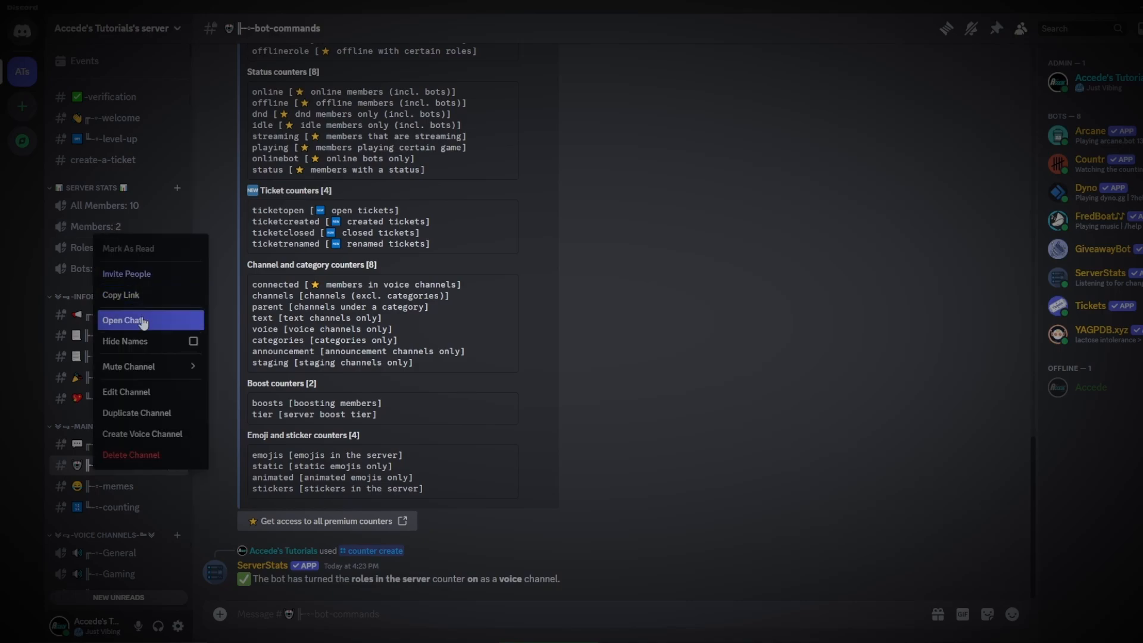
click(141, 384)
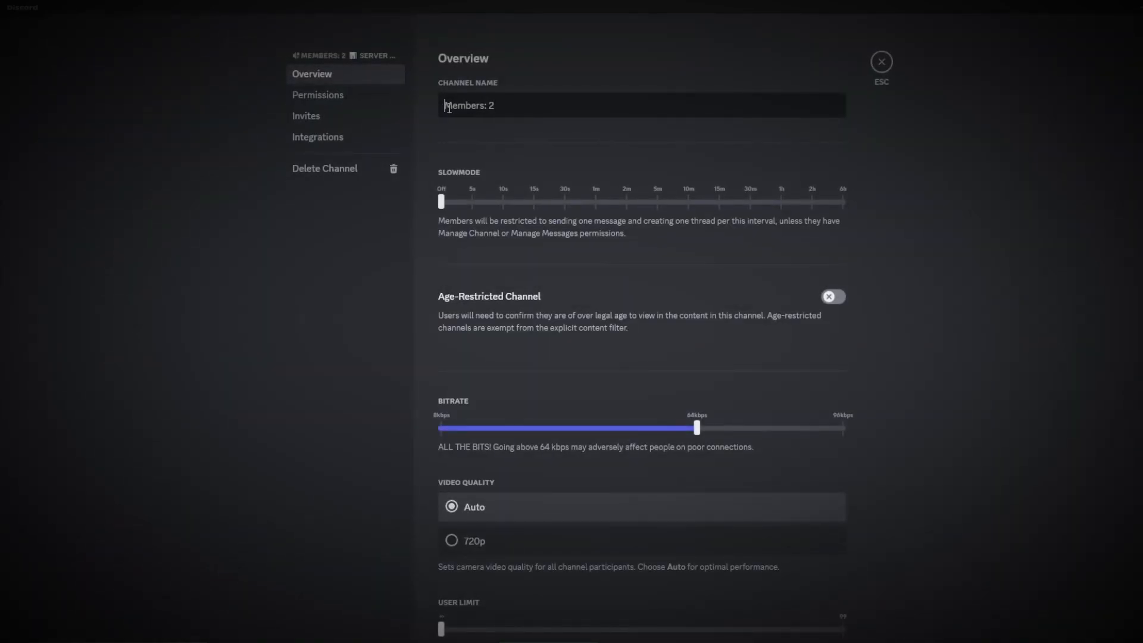
key(super+period)
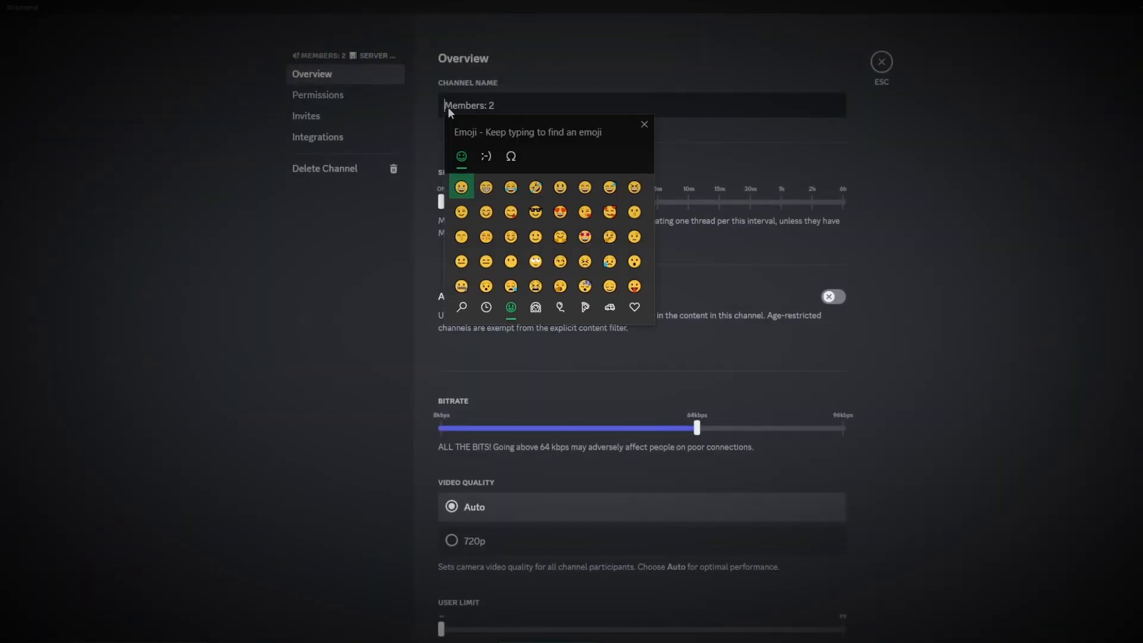
click(485, 188)
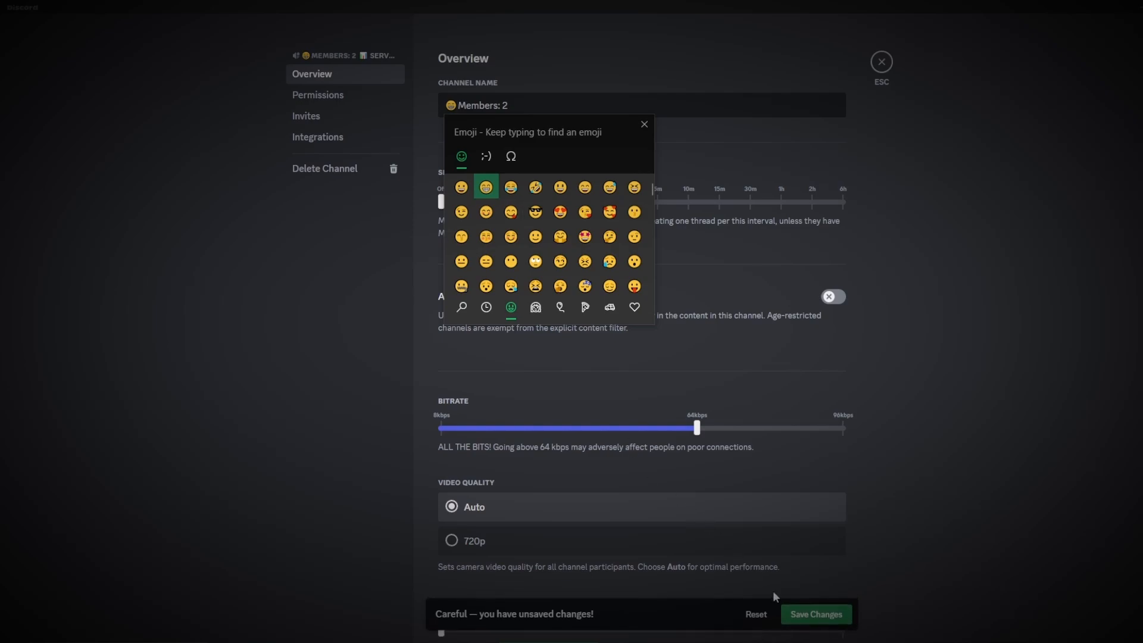
click(799, 621)
click(879, 64)
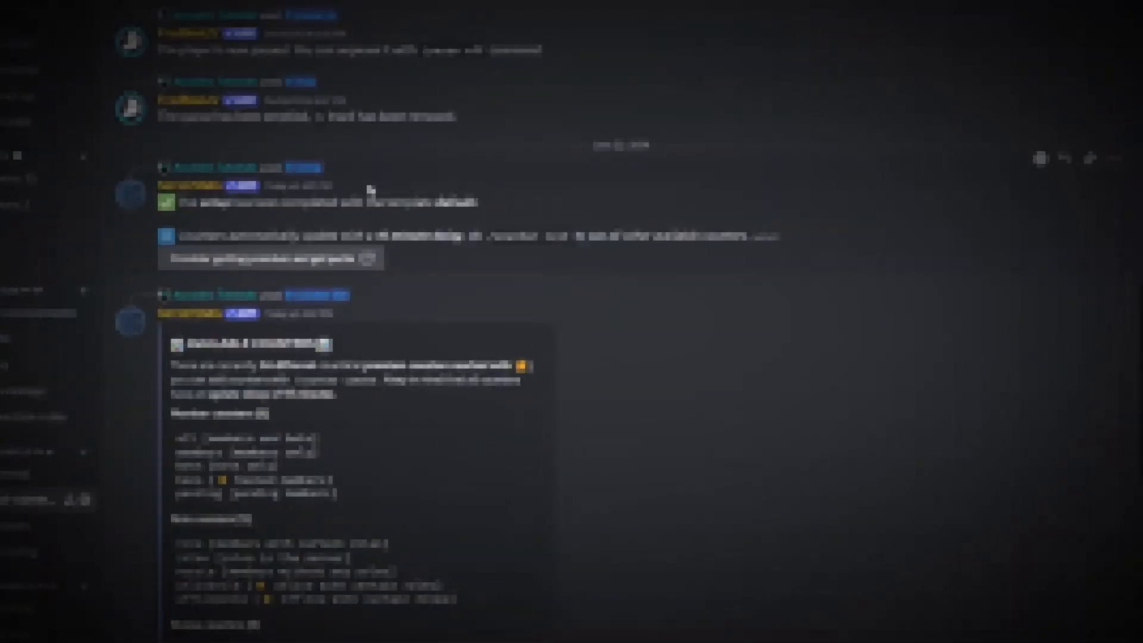
- Review ServerStats's setup note about the counters' automatic update delay
drag(185, 238, 754, 244)
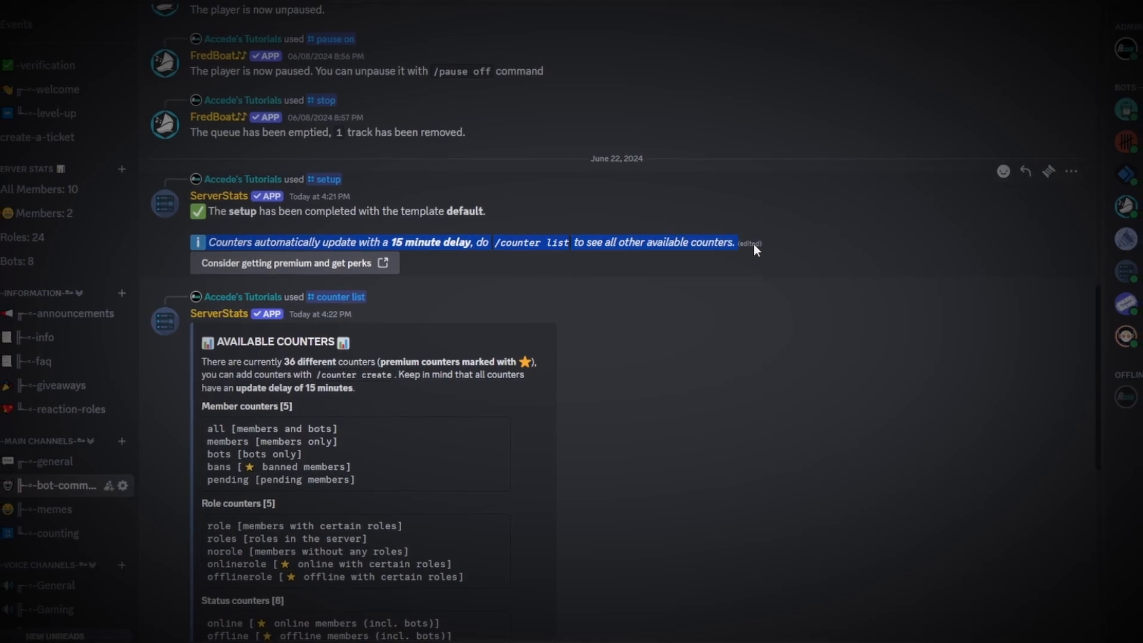
click(740, 238)
scroll(738, 283, down, 10)
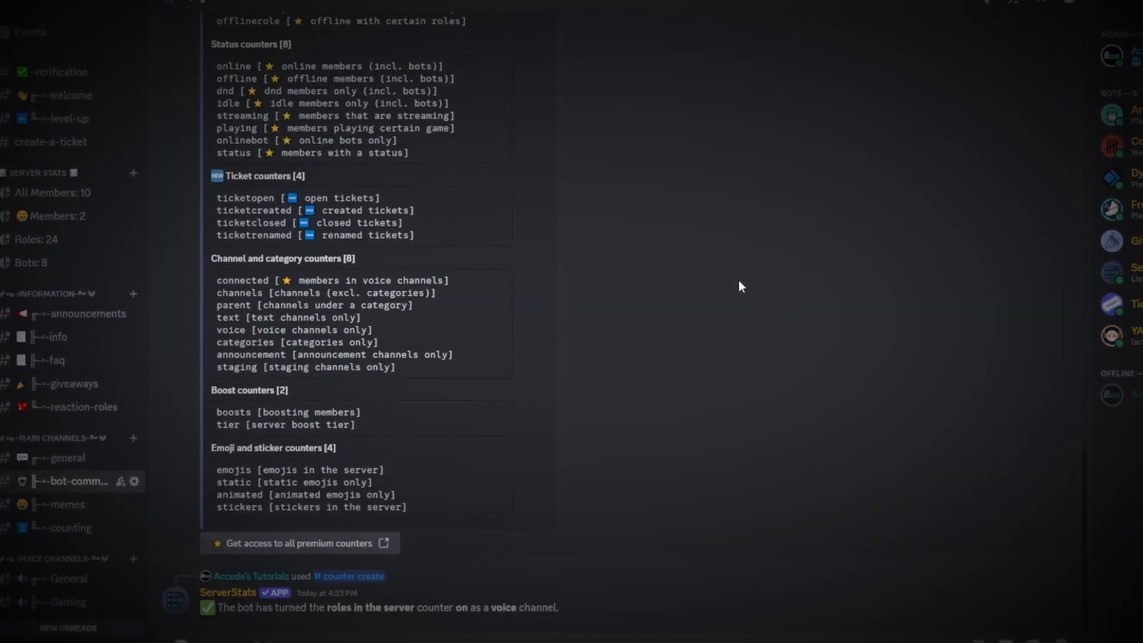
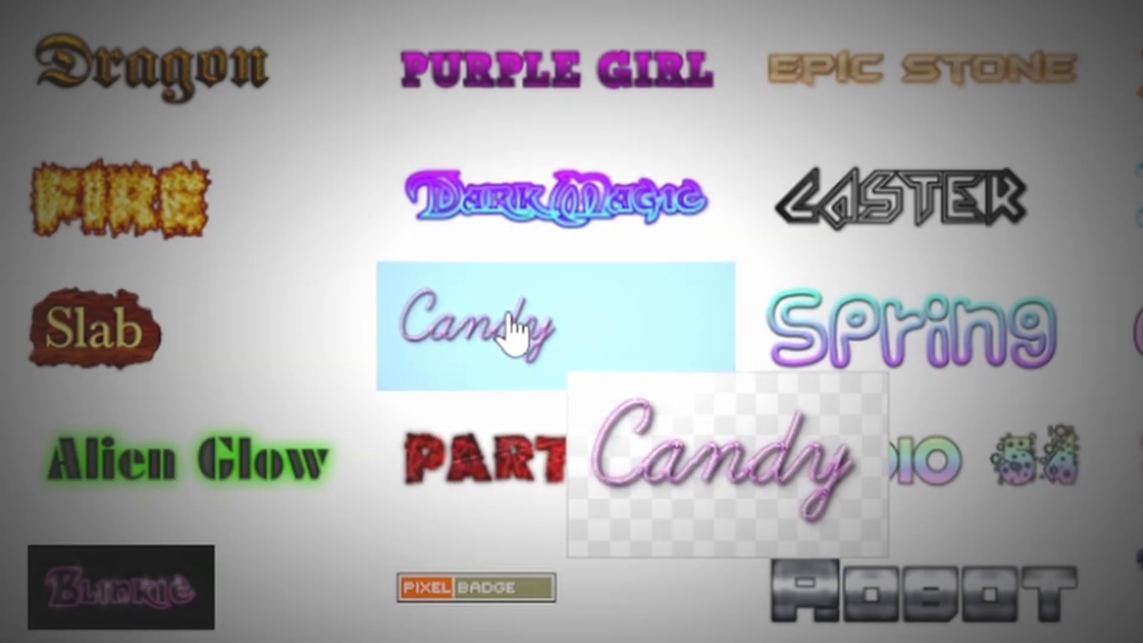
- On the Cool Text website, choose the Candy logo design, set its text to "Rules" and the text size to 145
click(510, 324)
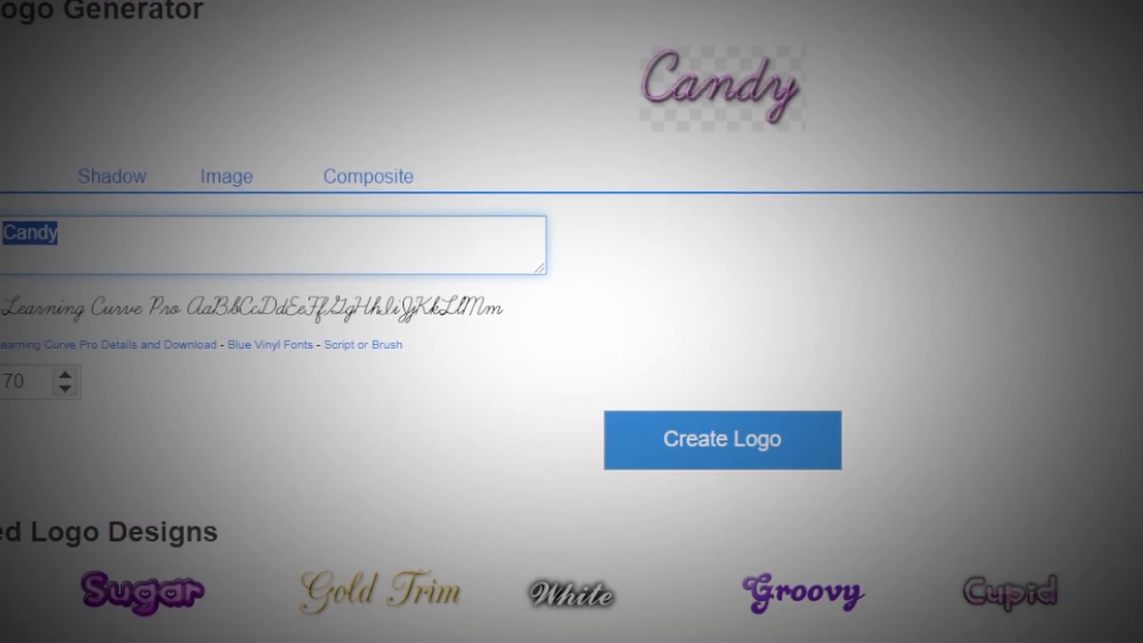
text(Rules)
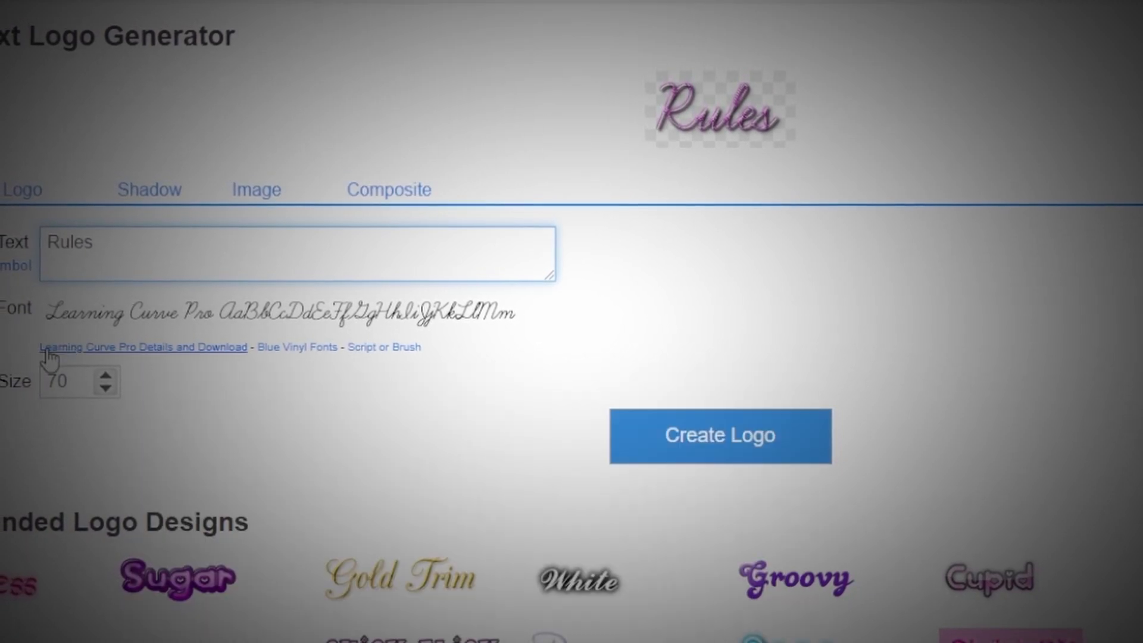
double_click(82, 383)
text(65)
drag(112, 377, 126, 381)
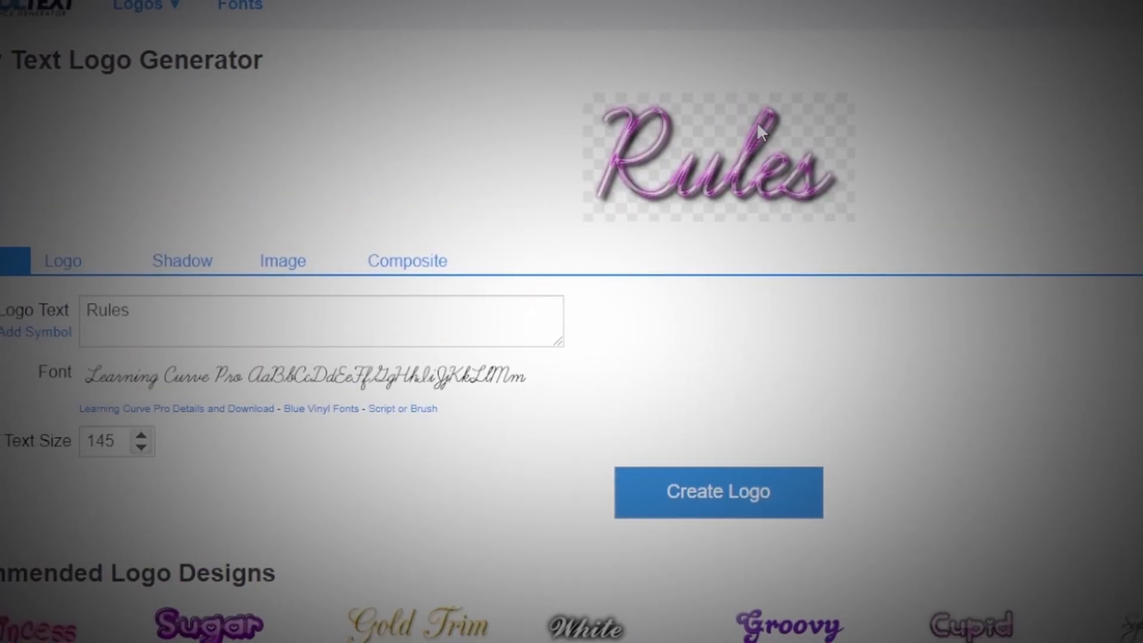
- Save the generated Rules logo as an image file
right_click(718, 153)
click(715, 207)
right_click(723, 164)
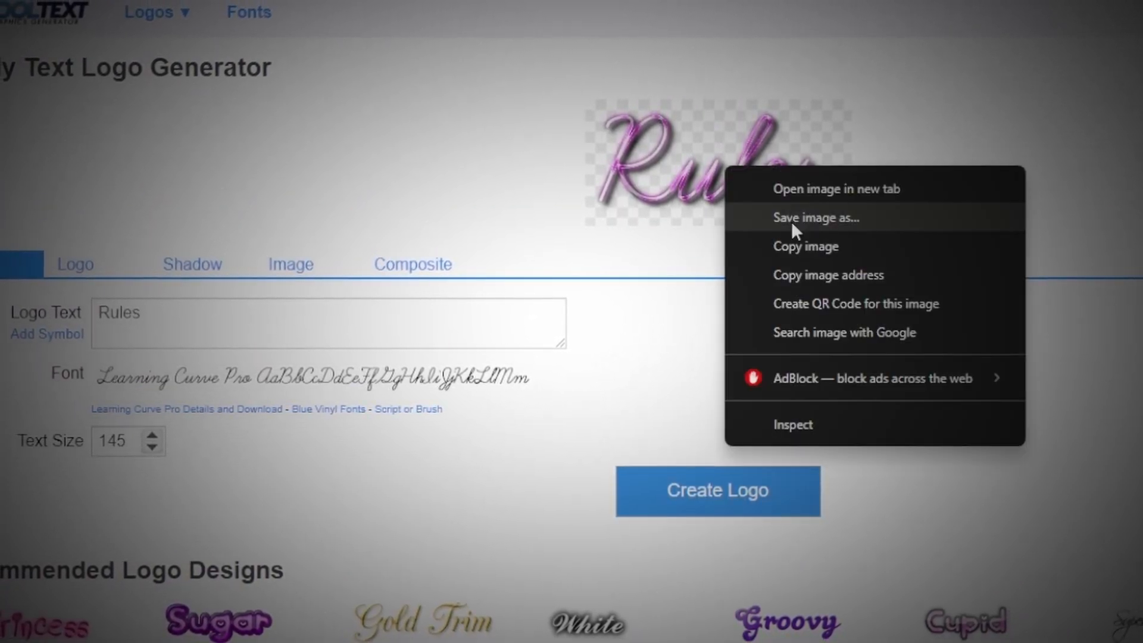
click(648, 304)
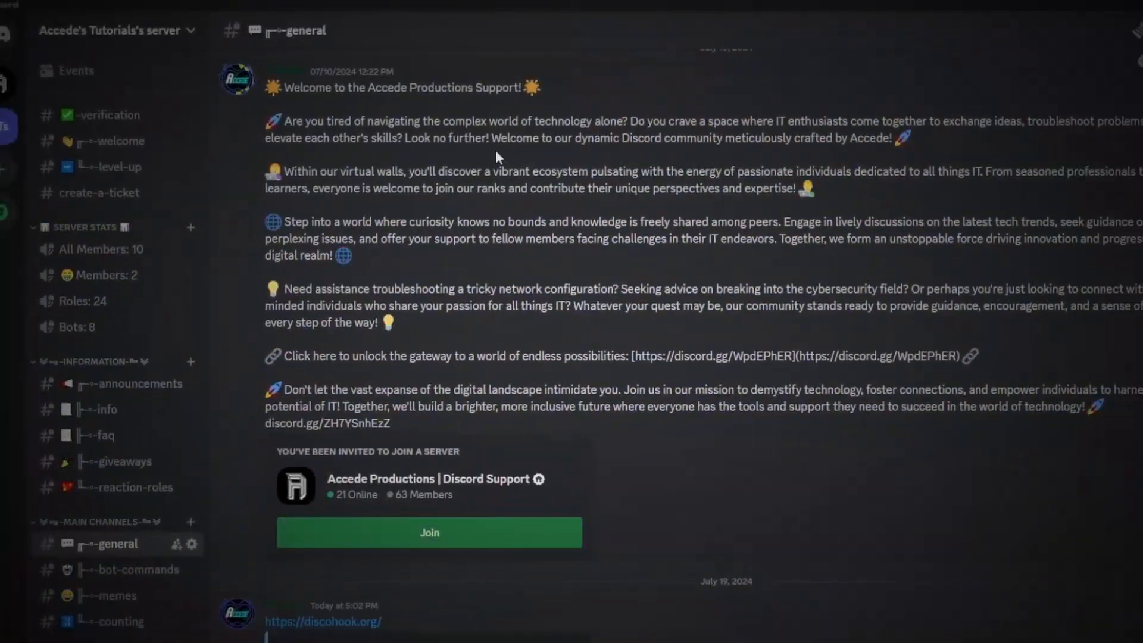
click(171, 47)
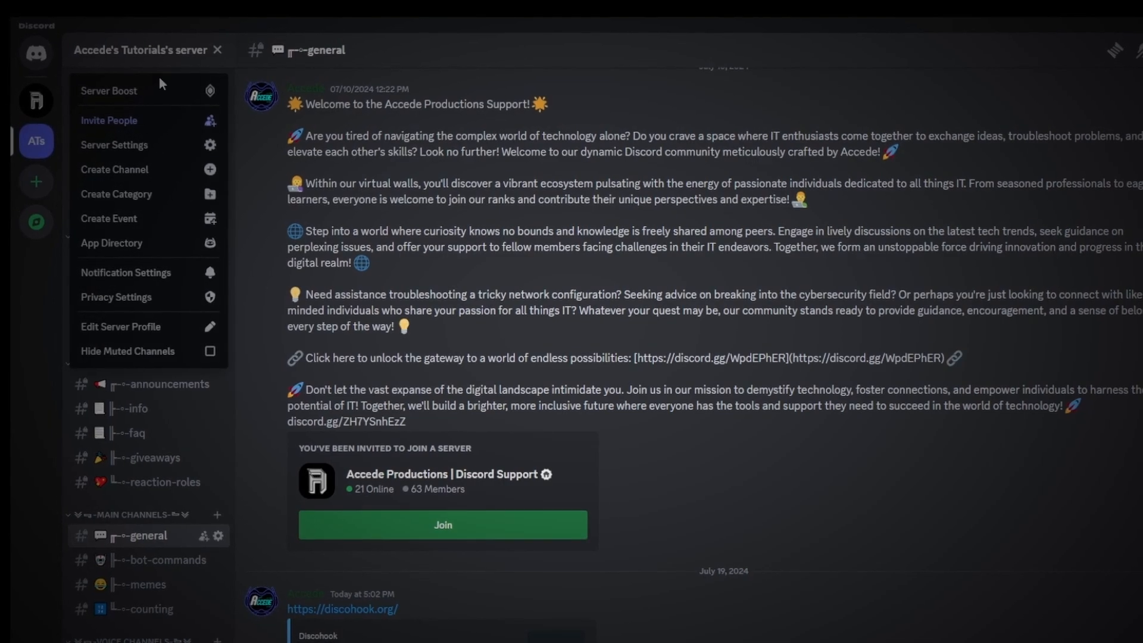
click(172, 146)
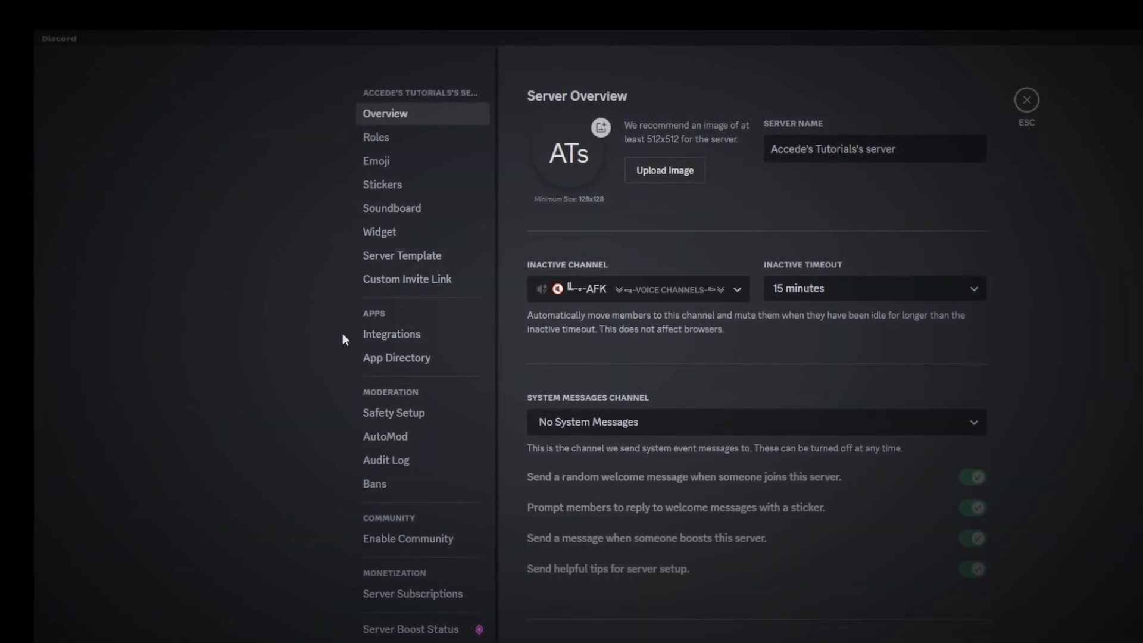
click(387, 335)
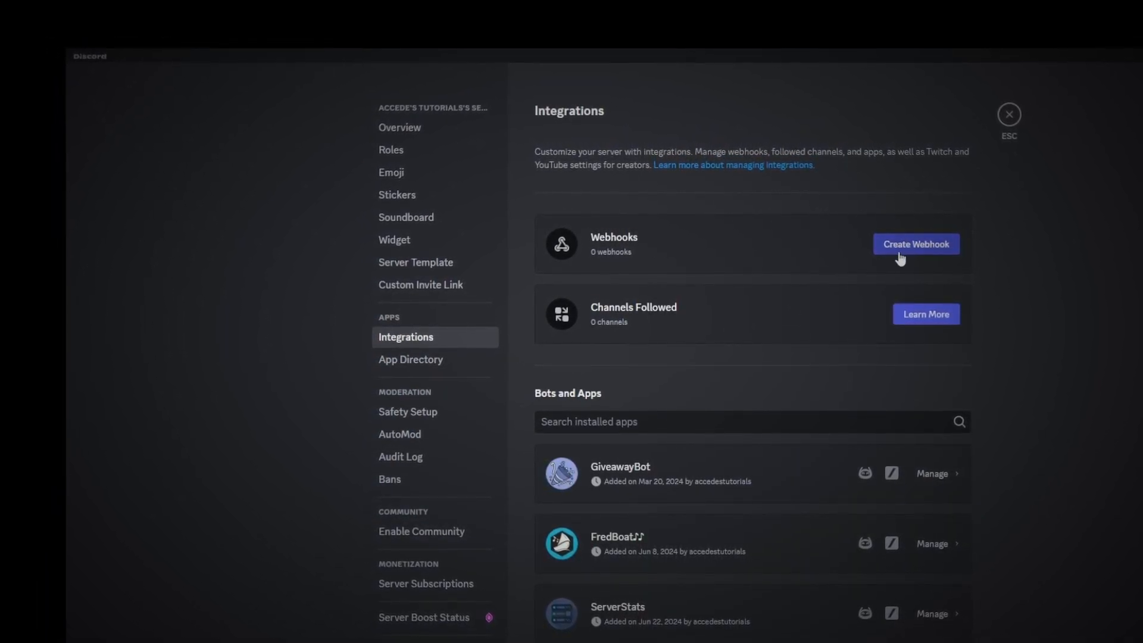
click(934, 252)
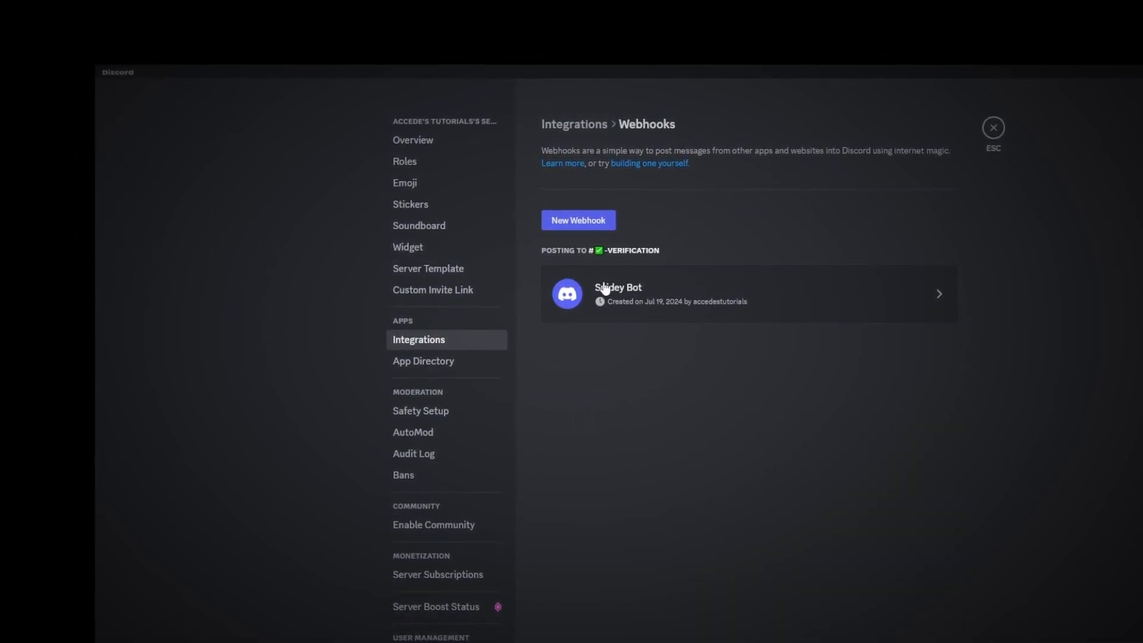
- Expand the new webhook's settings and upload the Accede logo as its avatar
click(732, 303)
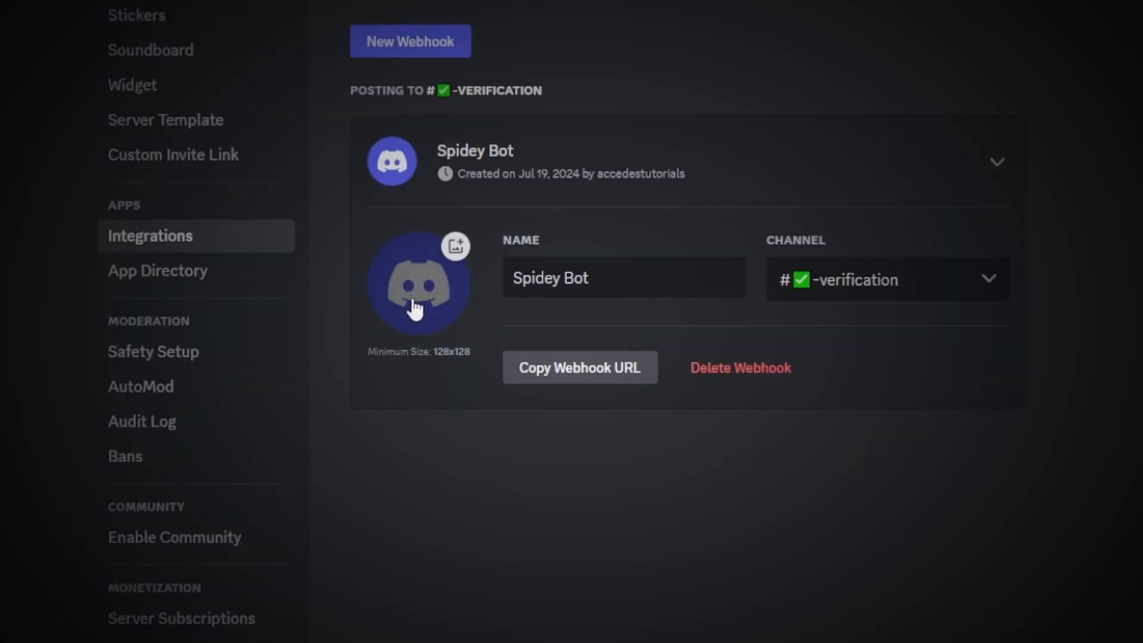
click(458, 303)
double_click(1134, 212)
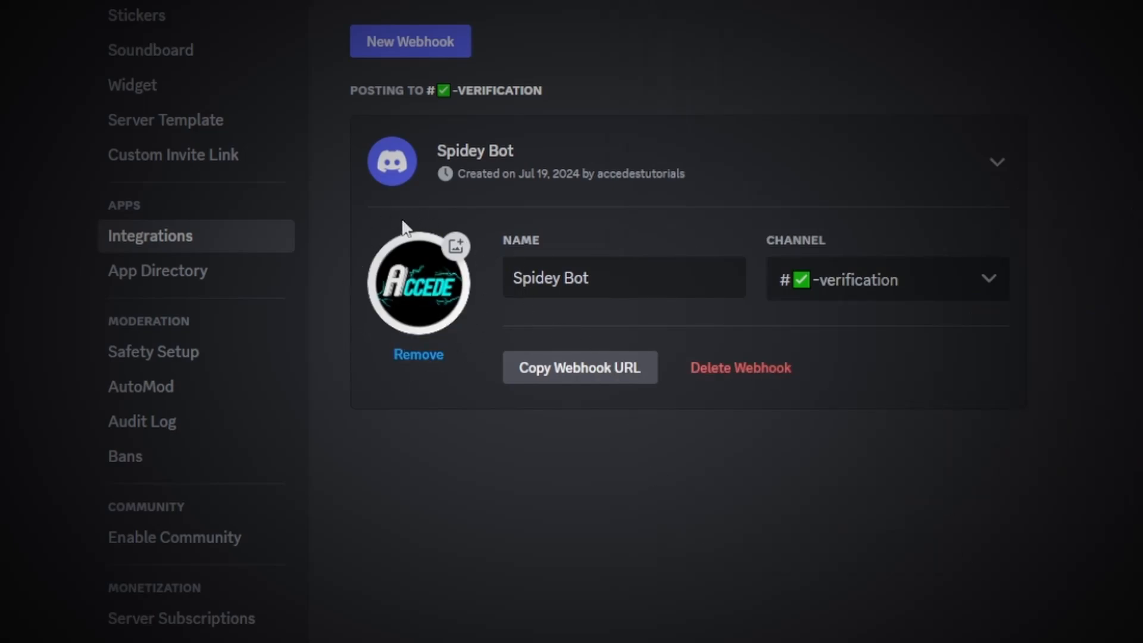
- Rename the webhook "Accede's Webhook" and set its posting channel to rules
click(668, 281)
key(ctrl+a)
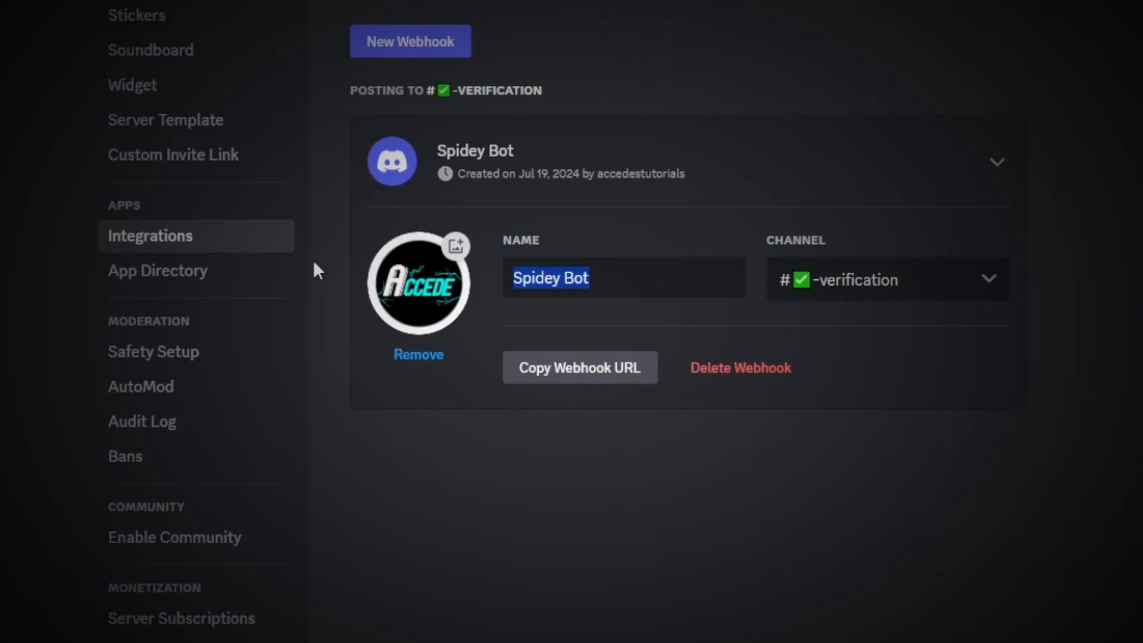
text(Accede's Webhook)
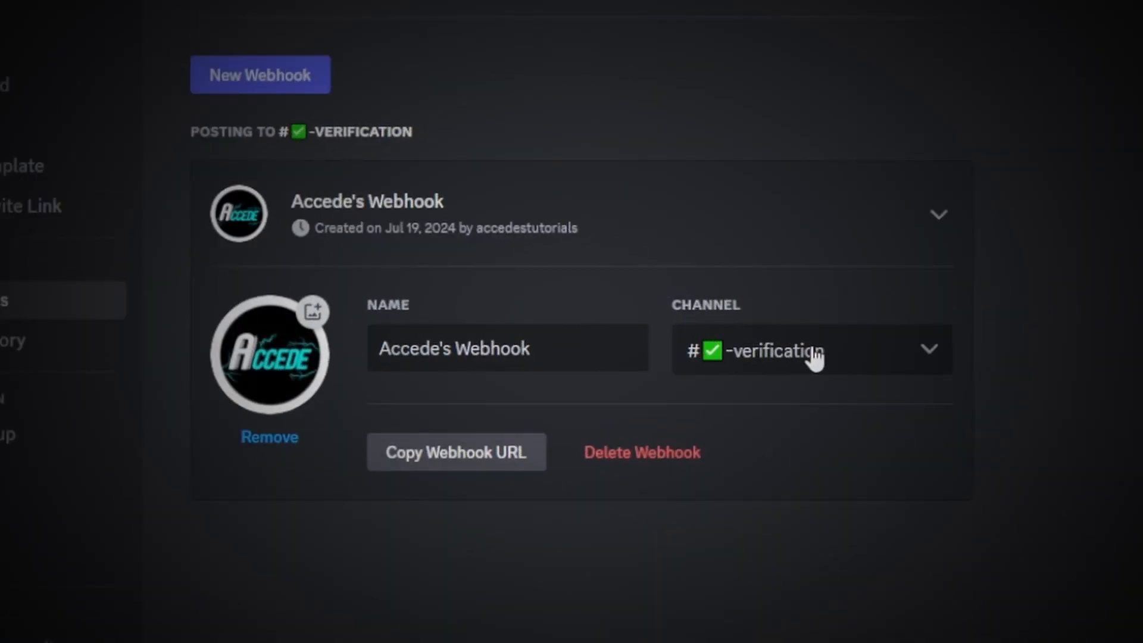
click(873, 361)
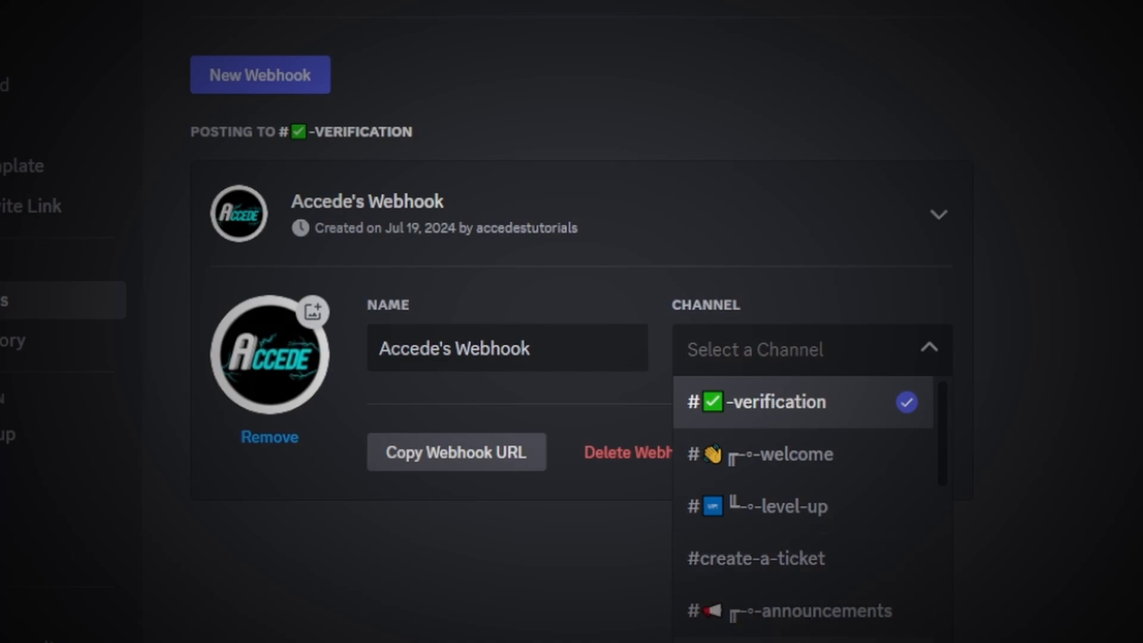
click(873, 384)
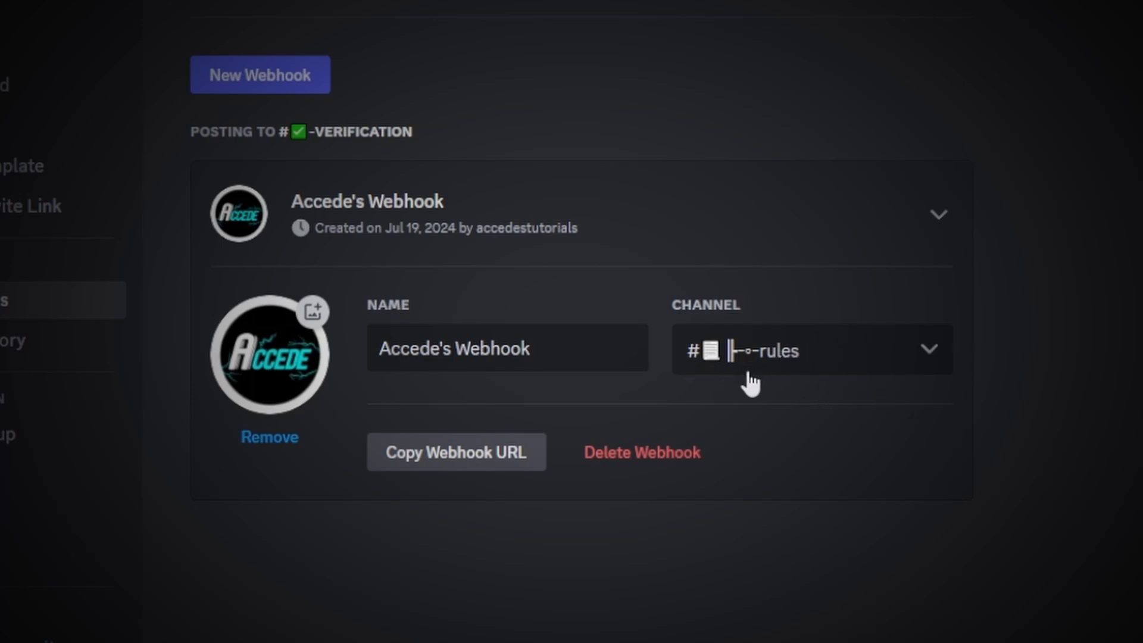
- Set Accede's Webhook to post in the rules channel and copy its webhook URL
click(822, 342)
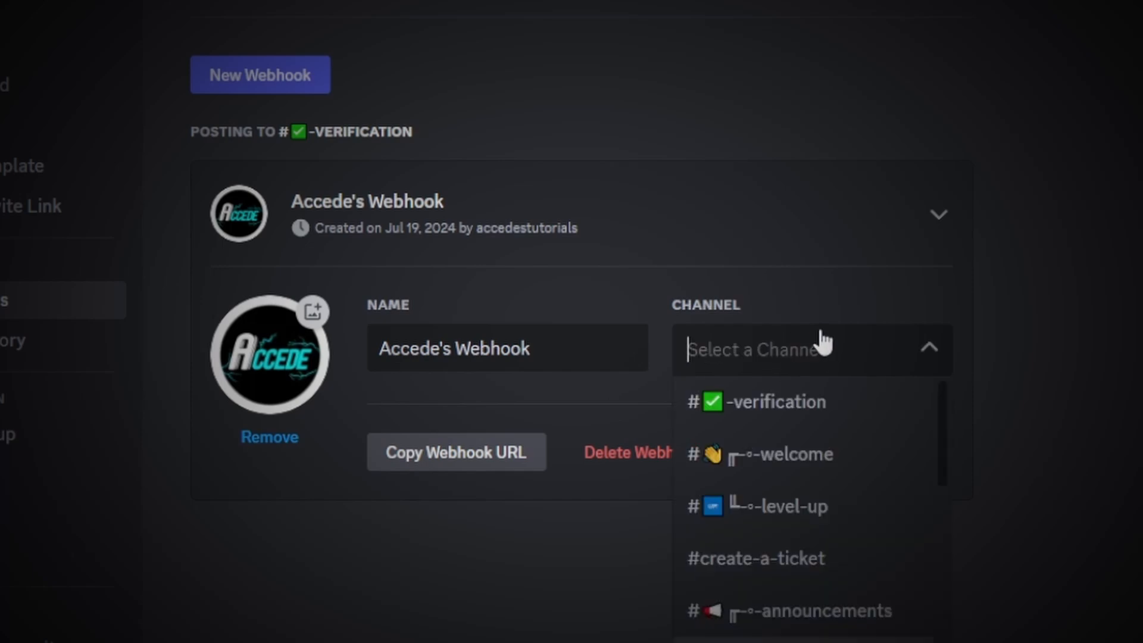
click(798, 641)
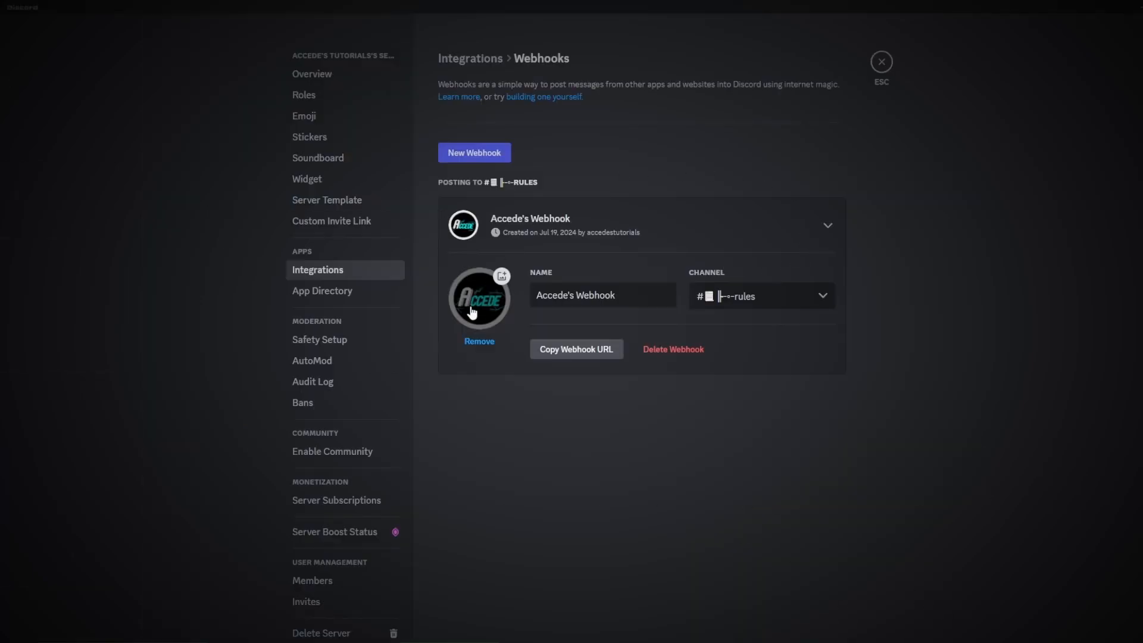
click(574, 353)
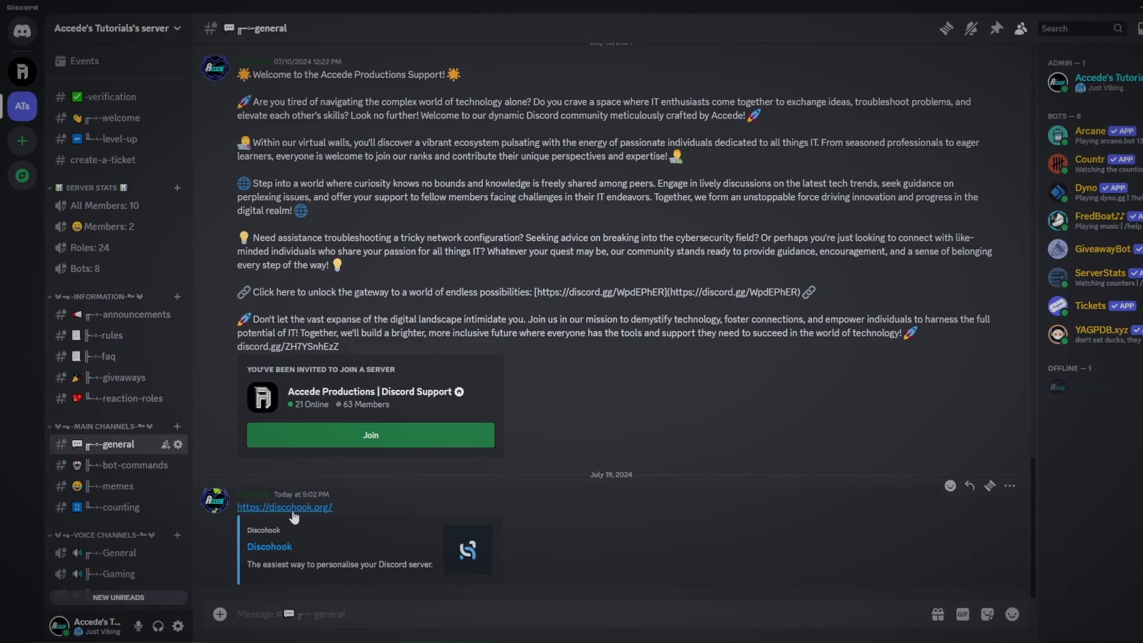
- Open the discohook.org link from the general channel and try to paste the webhook URL into Discohook's Webhook URL field
click(293, 509)
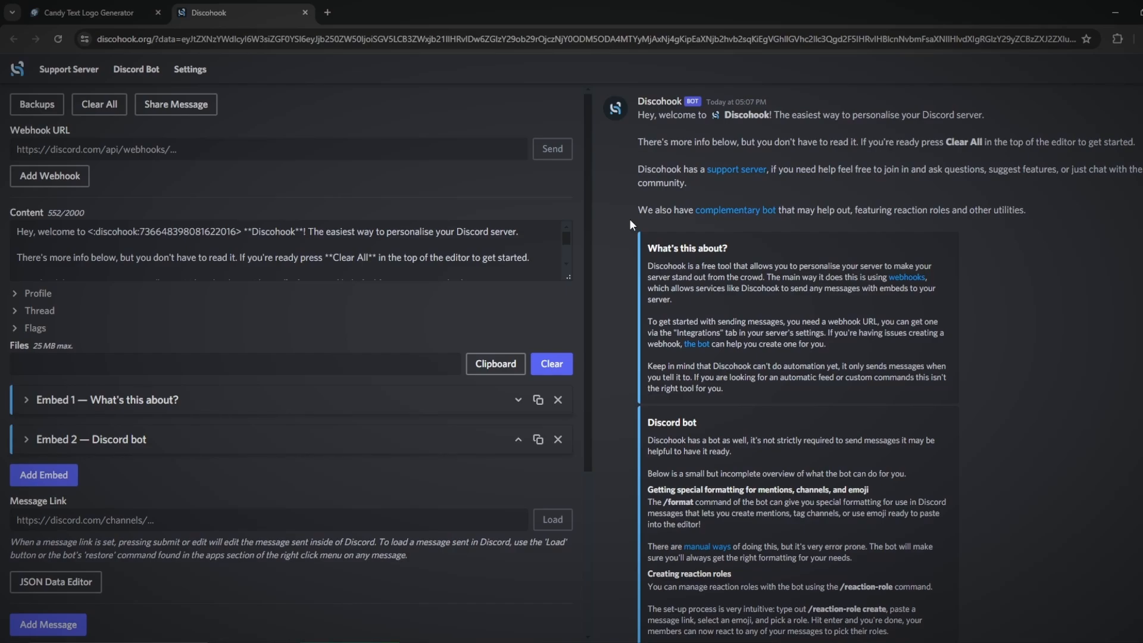
click(113, 146)
click(28, 135)
click(137, 153)
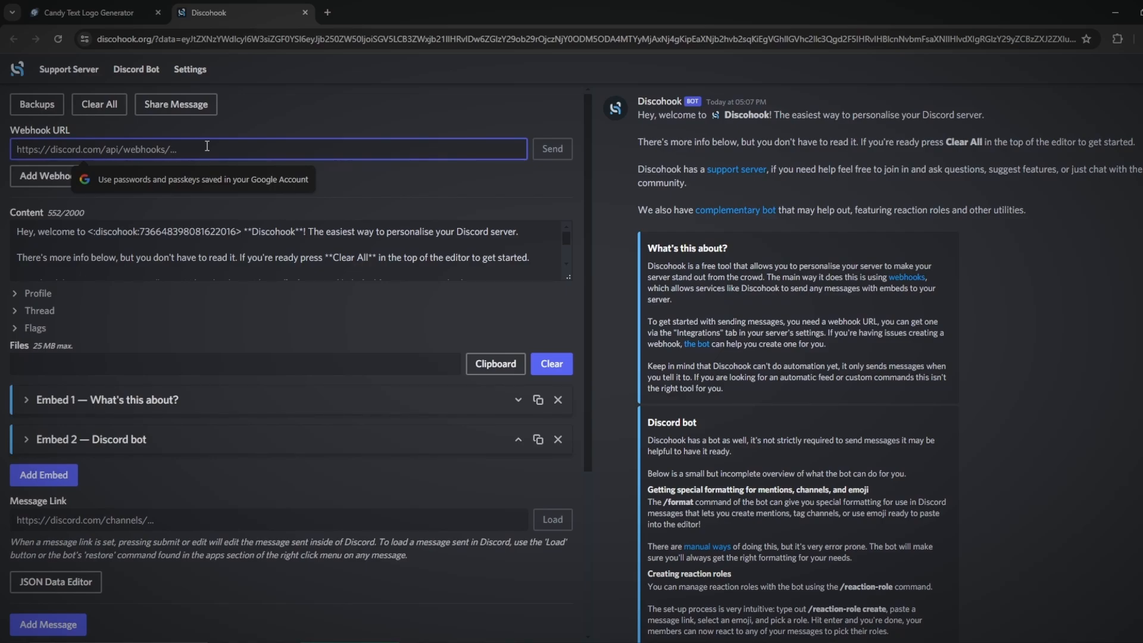
key(ctrl+v)
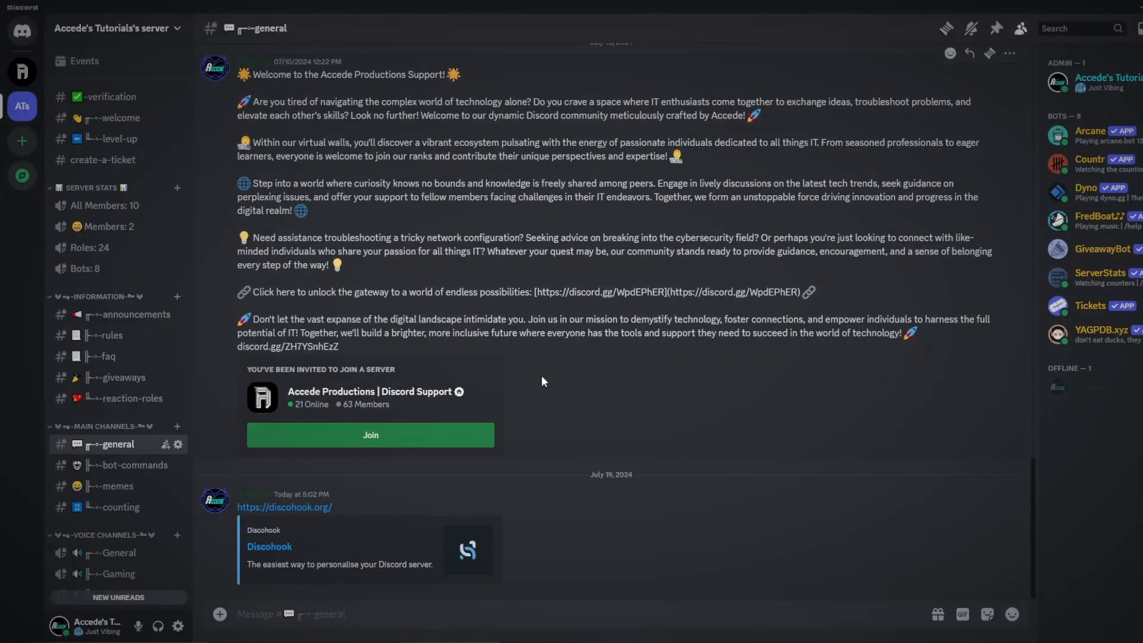
click(114, 28)
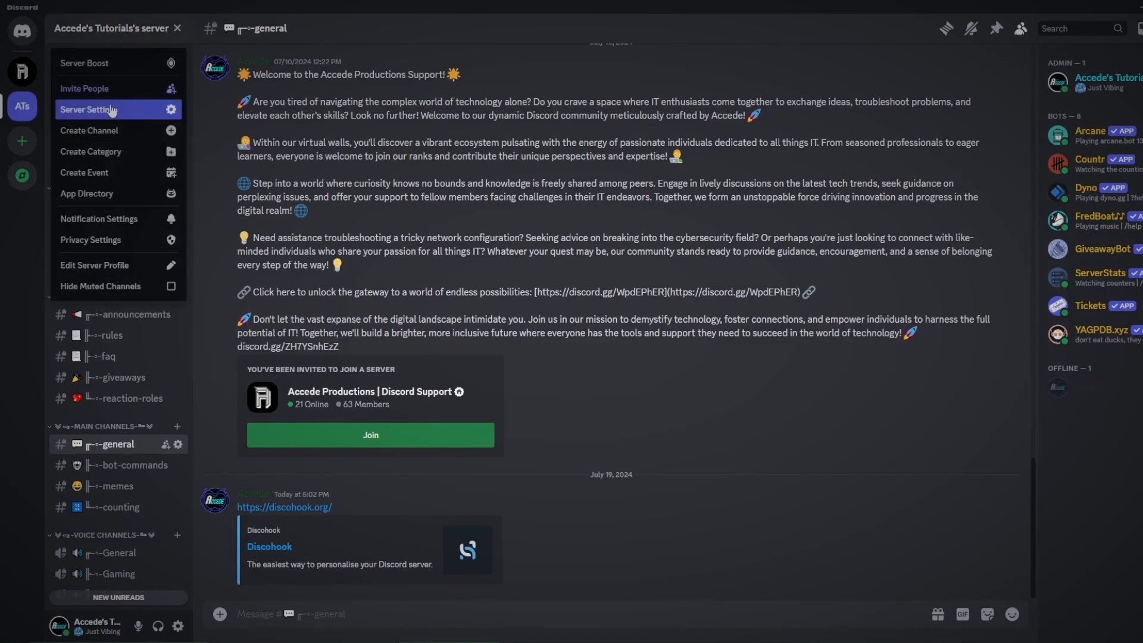
click(89, 113)
click(318, 270)
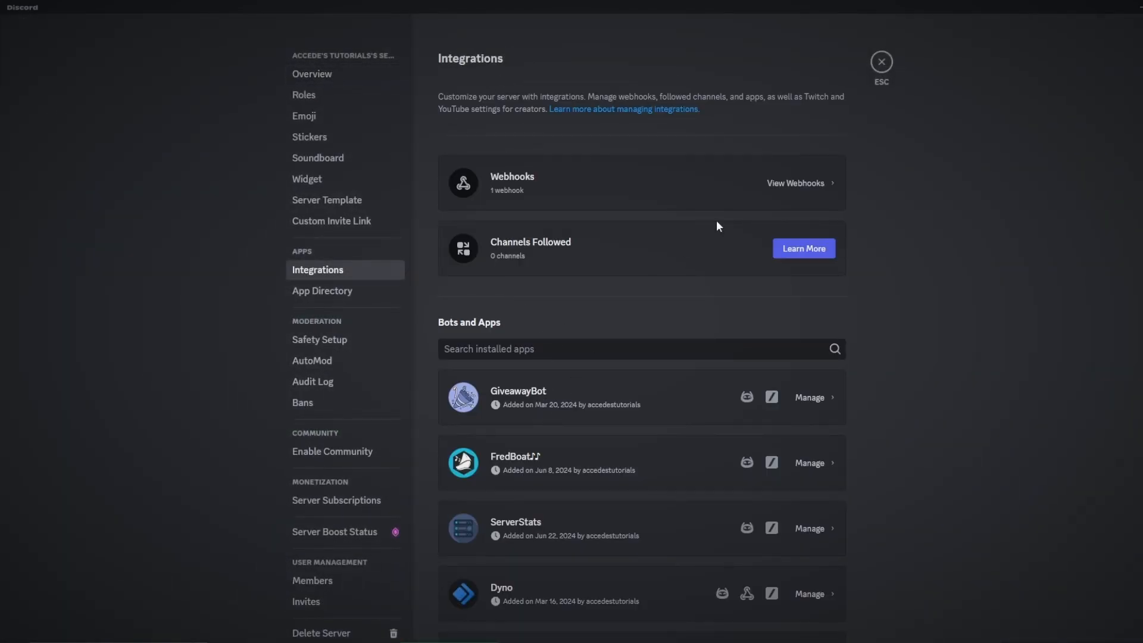
click(753, 182)
click(768, 226)
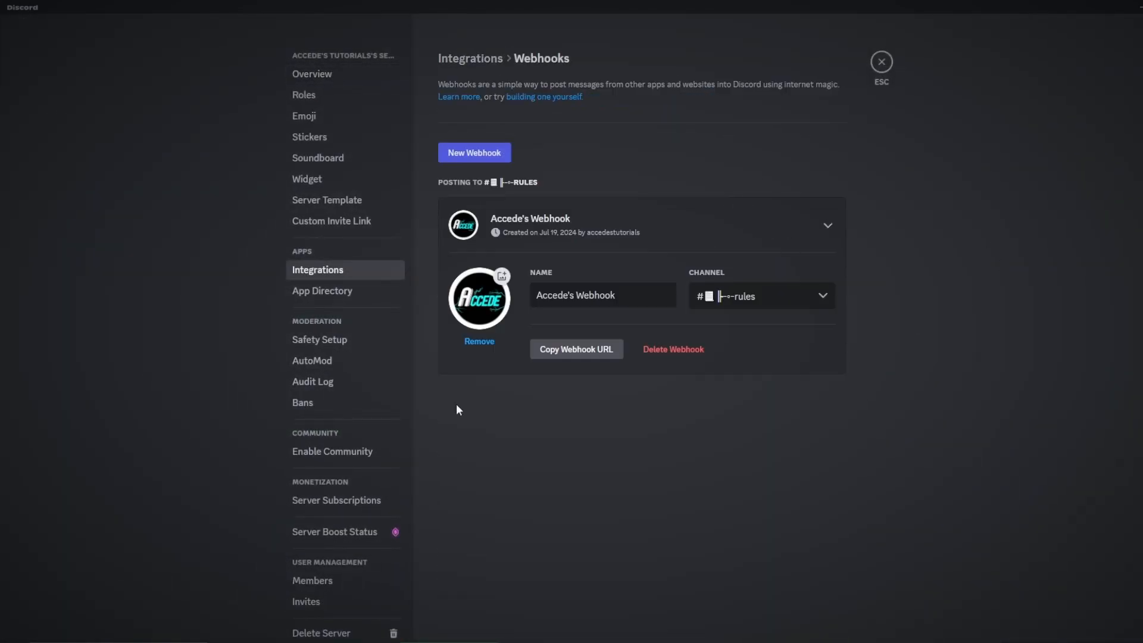
click(573, 351)
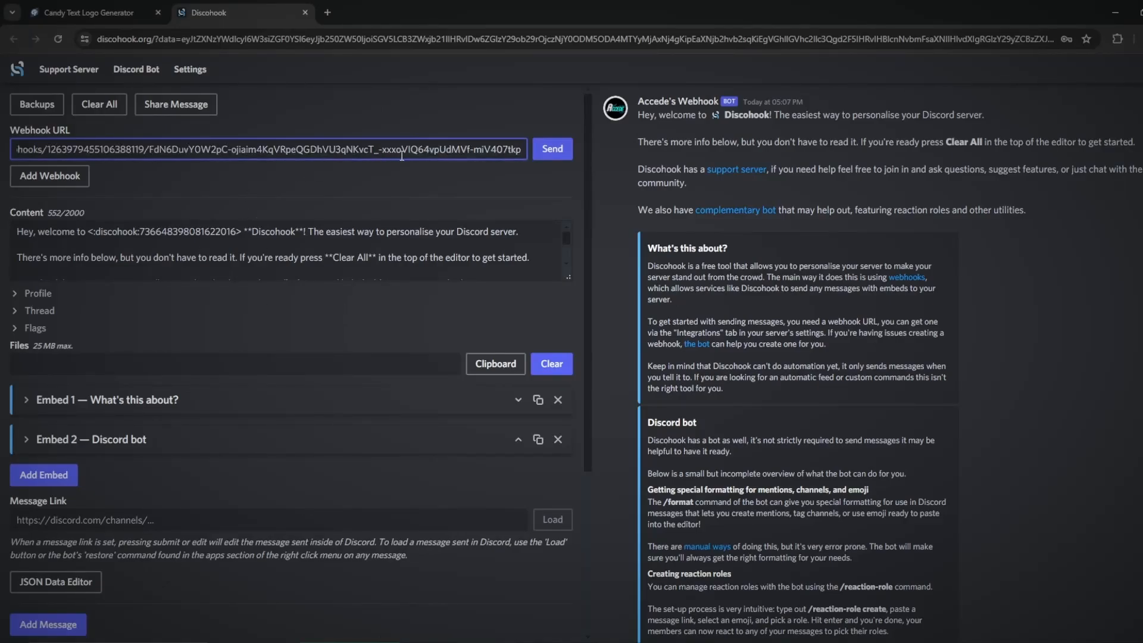
click(291, 182)
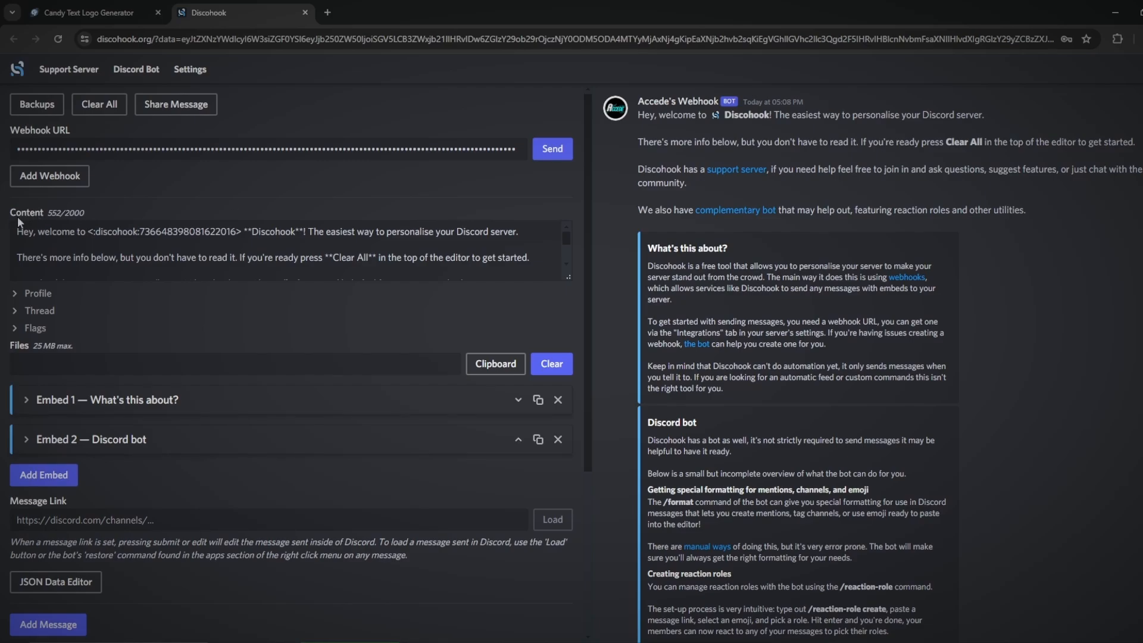
- Clear the default welcome text from the message content in Discohook
scroll(376, 275, down, 2)
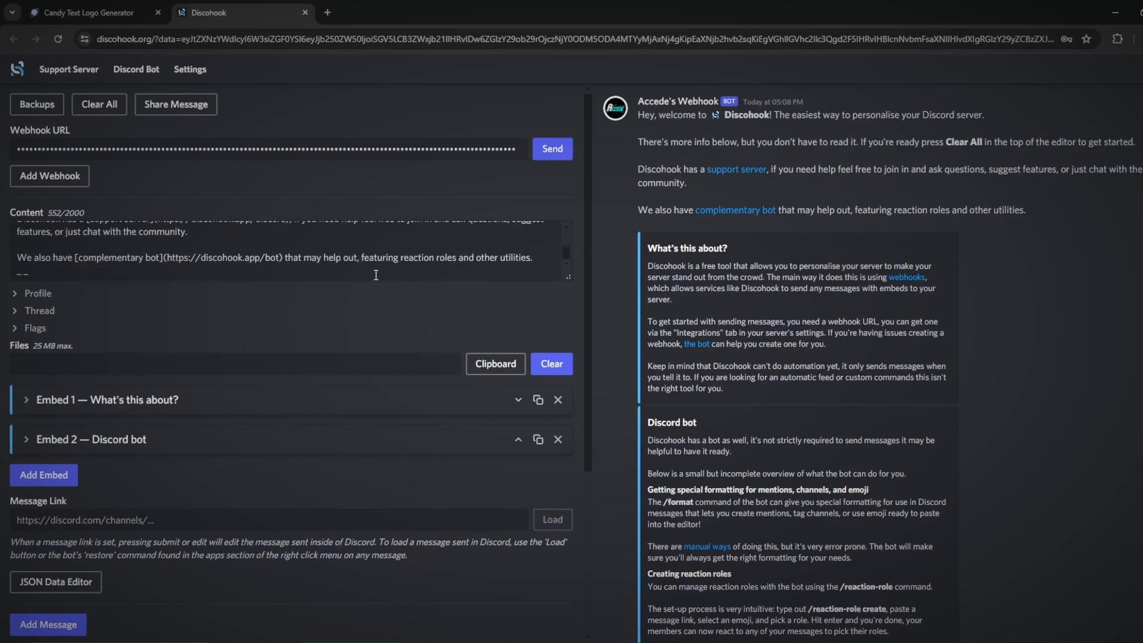
click(553, 267)
key(ctrl+a)
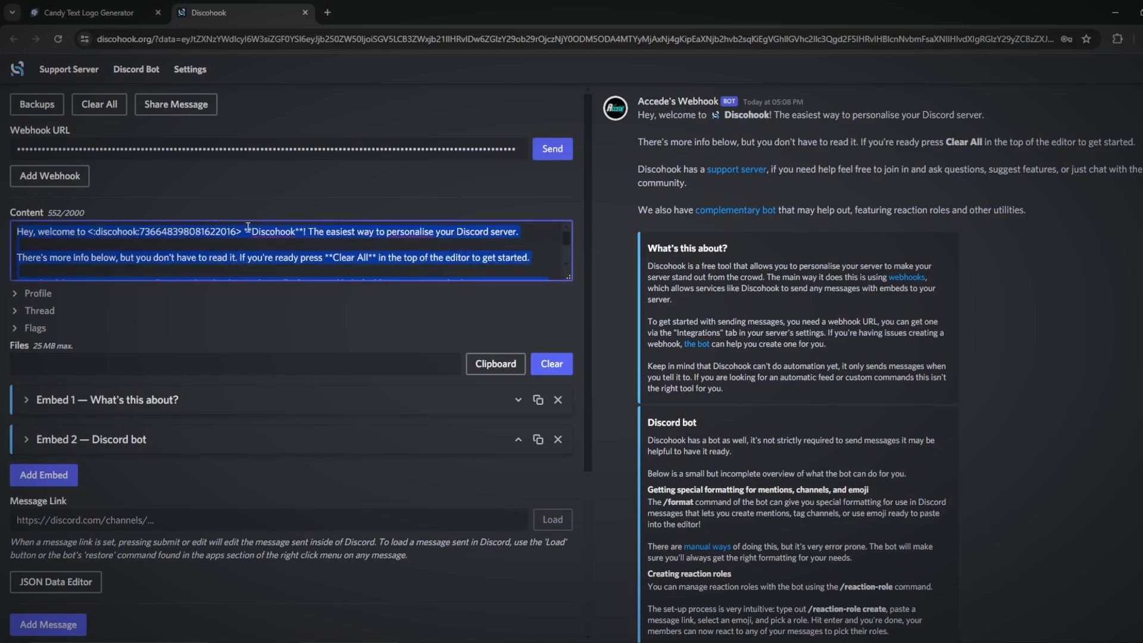
key(BackSpace)
click(245, 183)
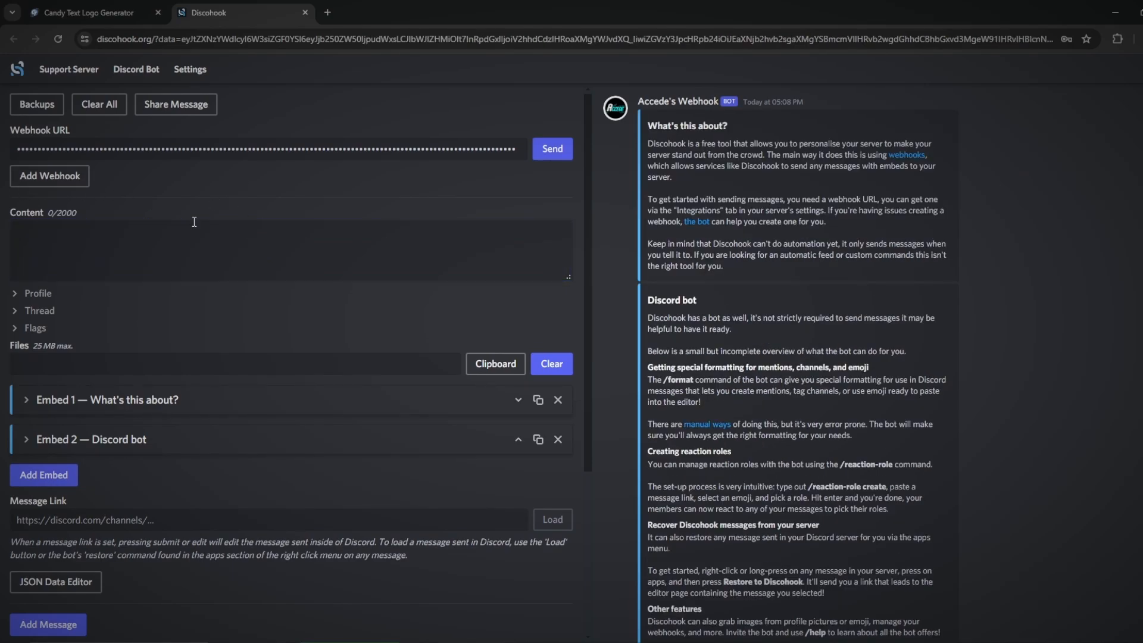
- Enter "Hi my name is Accede" as the message content
click(72, 245)
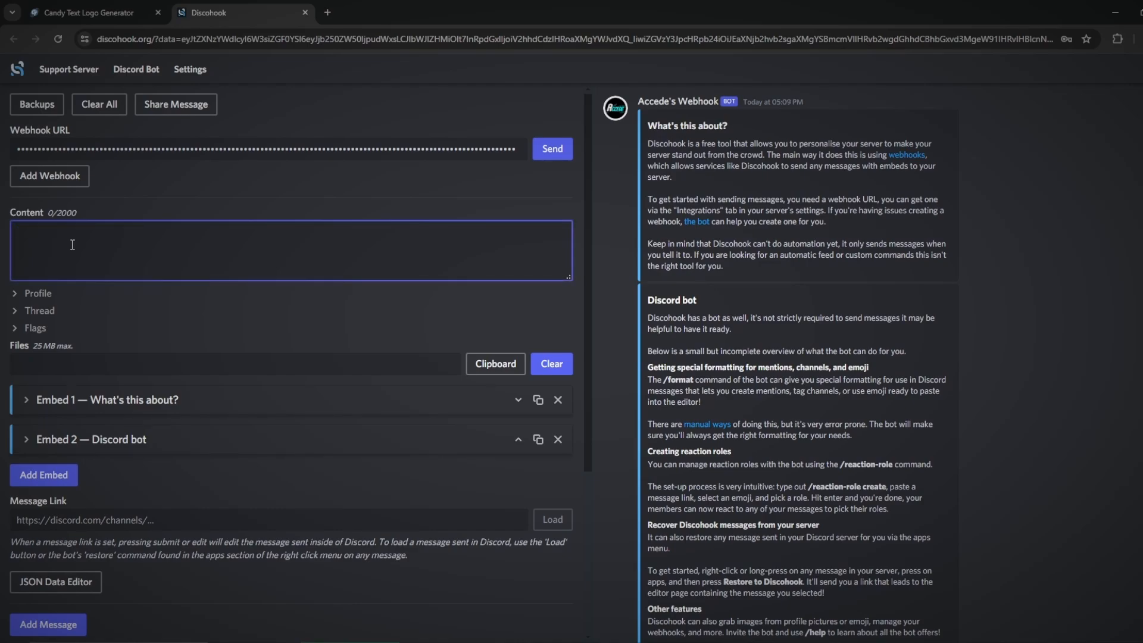
text(hi)
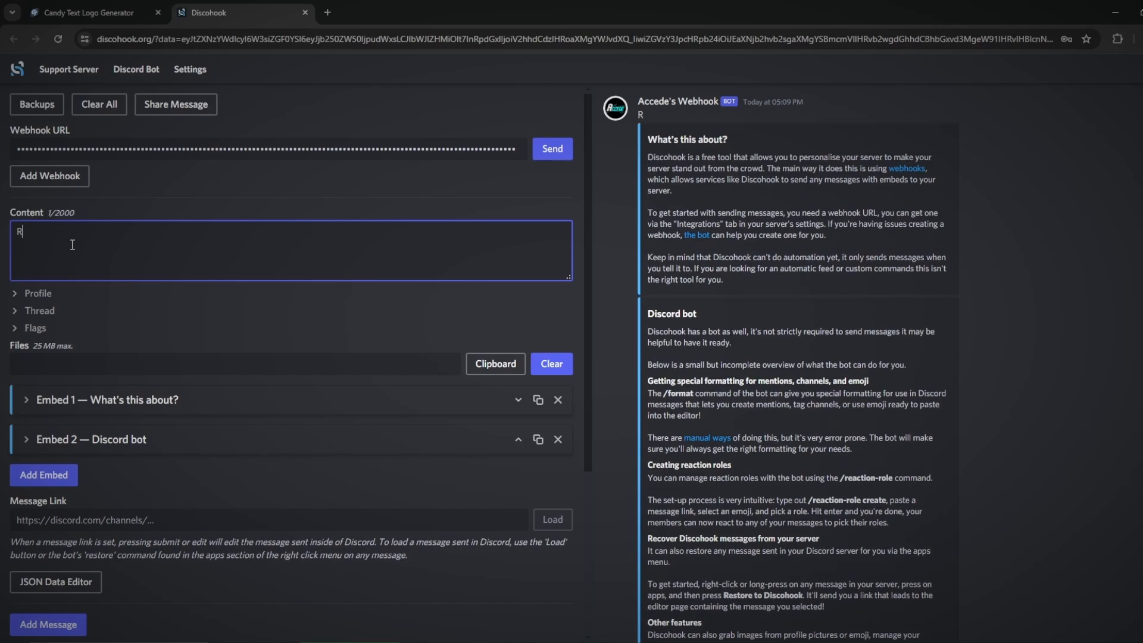
key(BackSpace)
key(BackSpace)
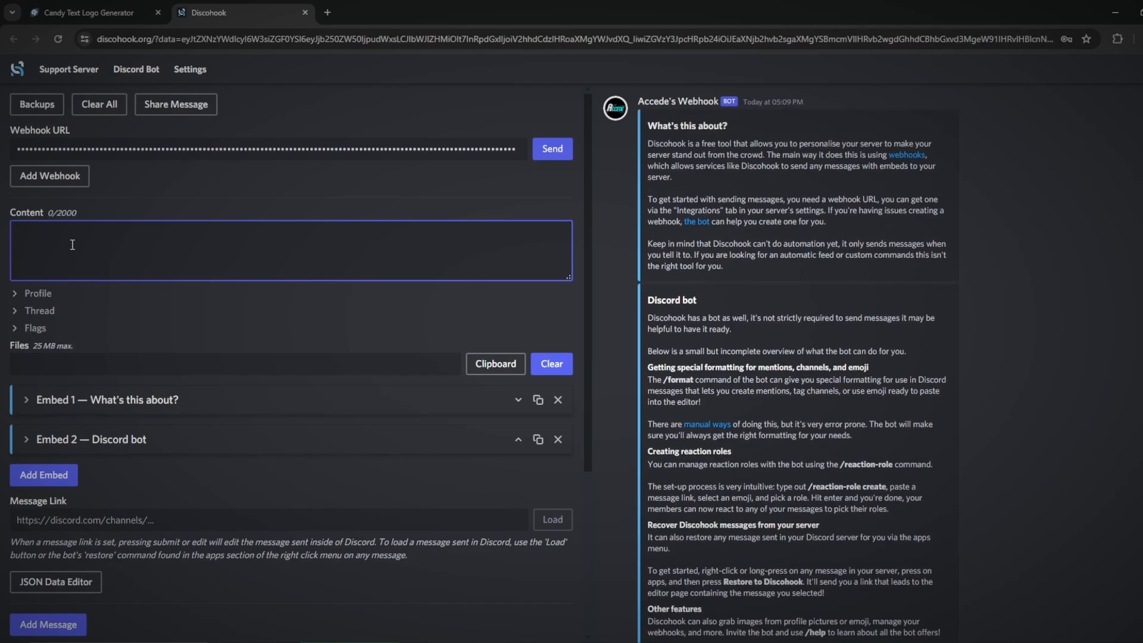
text(Hi my neam)
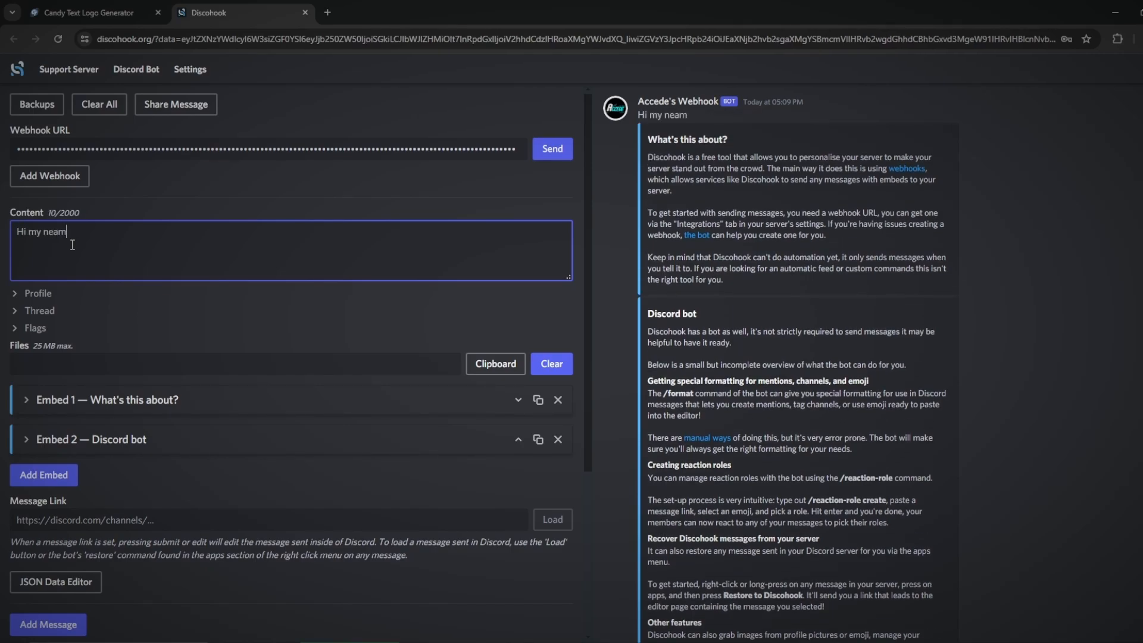
key(BackSpace)
text(ame is Accede)
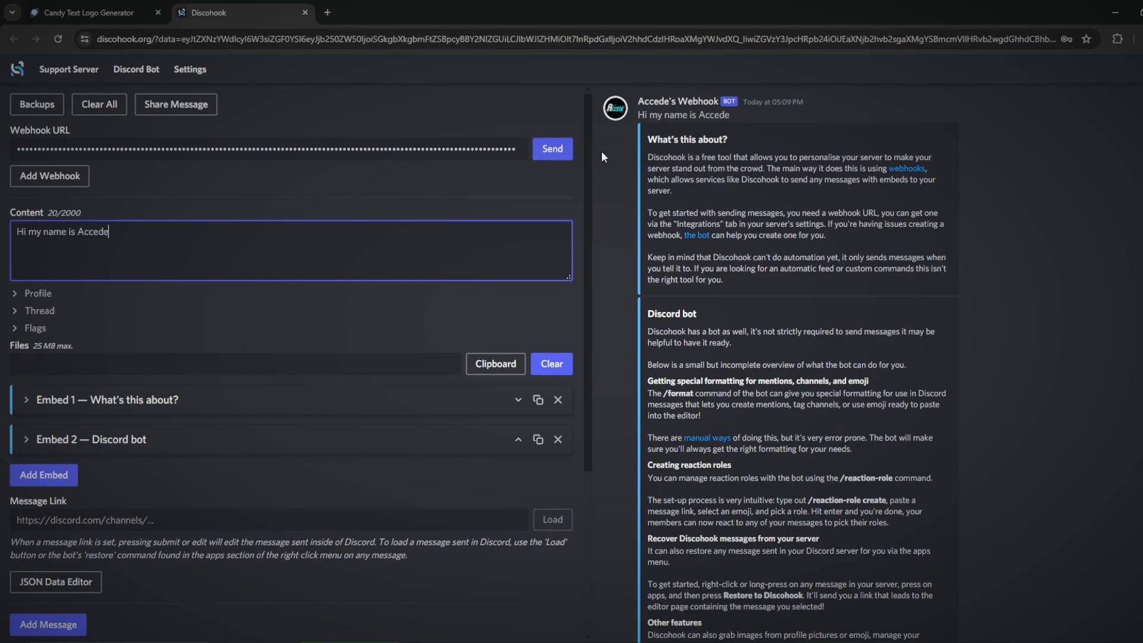
drag(639, 117, 724, 119)
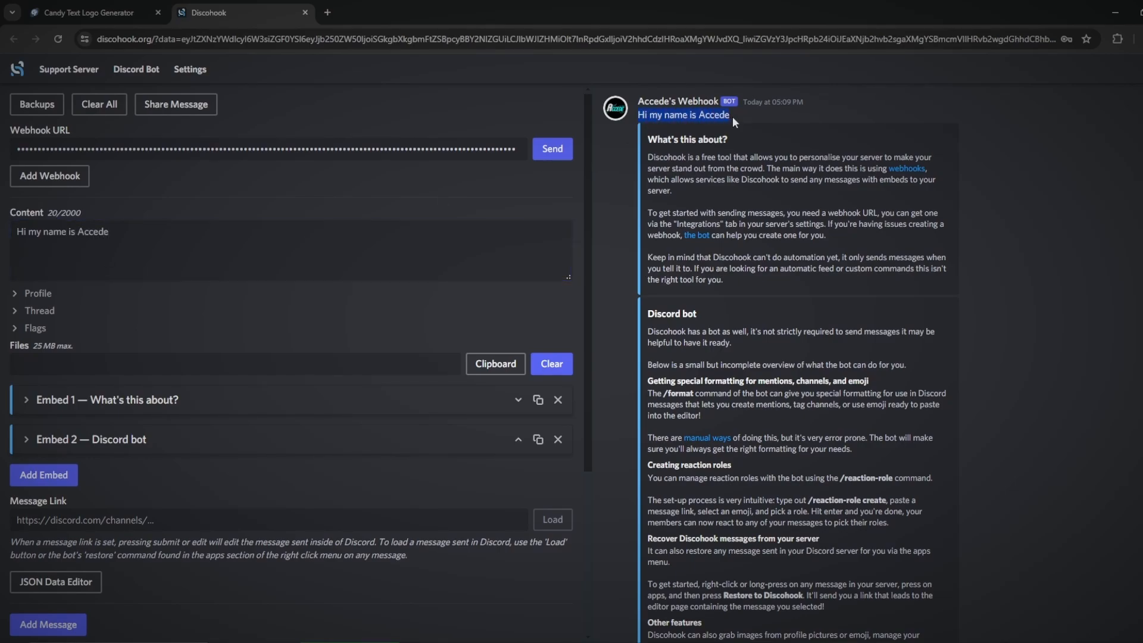
click(742, 115)
drag(640, 115, 753, 115)
click(753, 119)
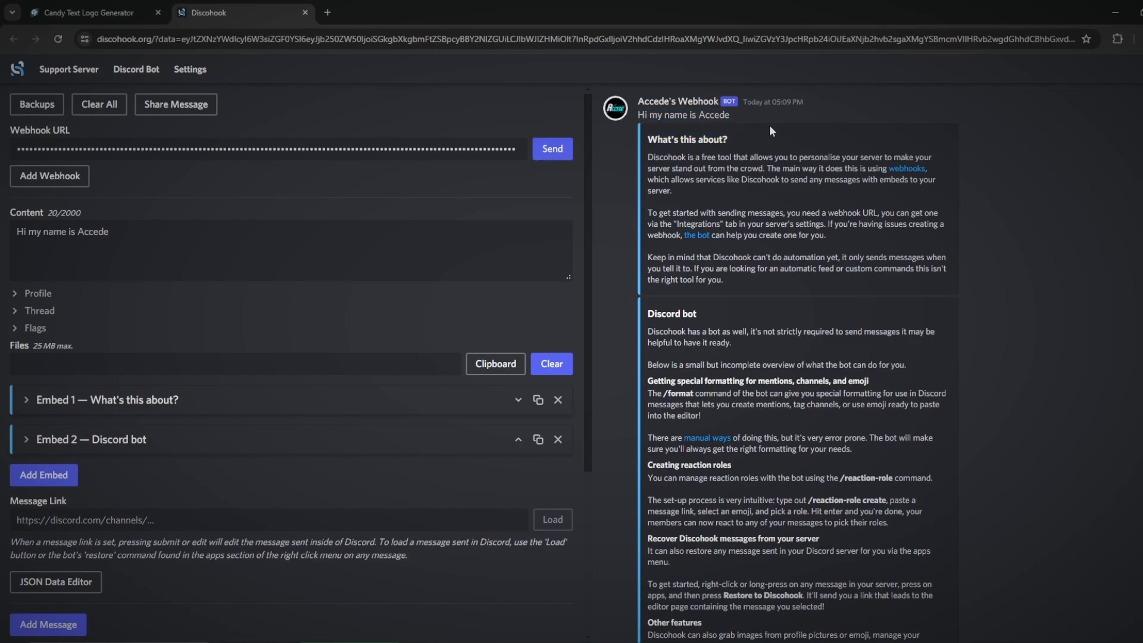
- Remove both default embeds, "What's this about?" and "Discord bot", from the message
click(558, 400)
click(560, 401)
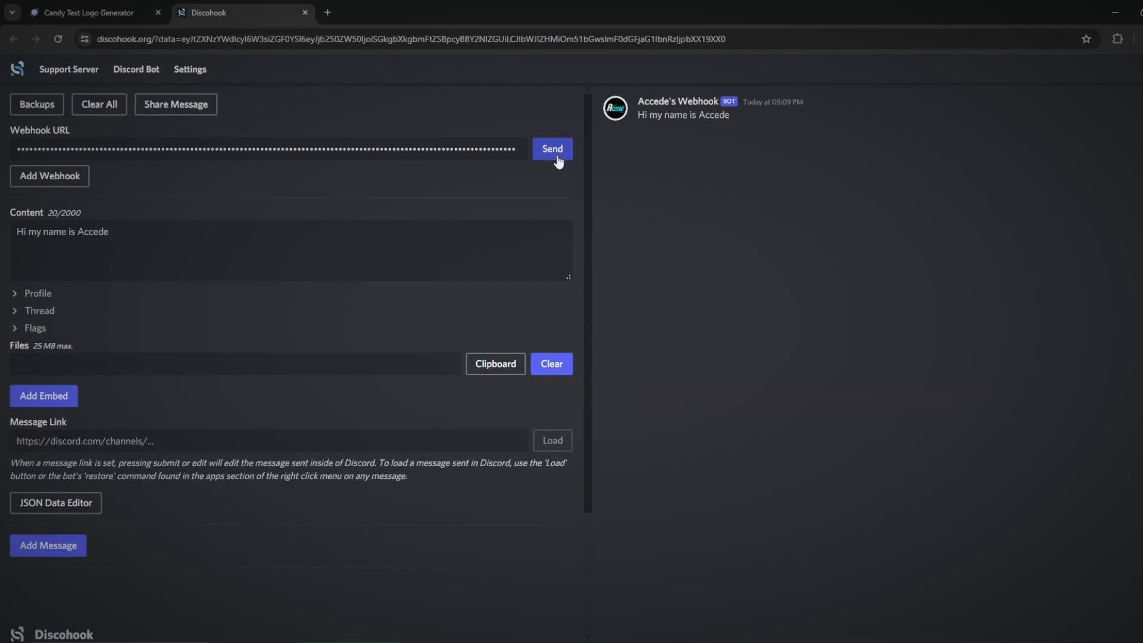
- Switch to Discord, leave the server settings and delete the webhook's test message from the rules channel
click(445, 642)
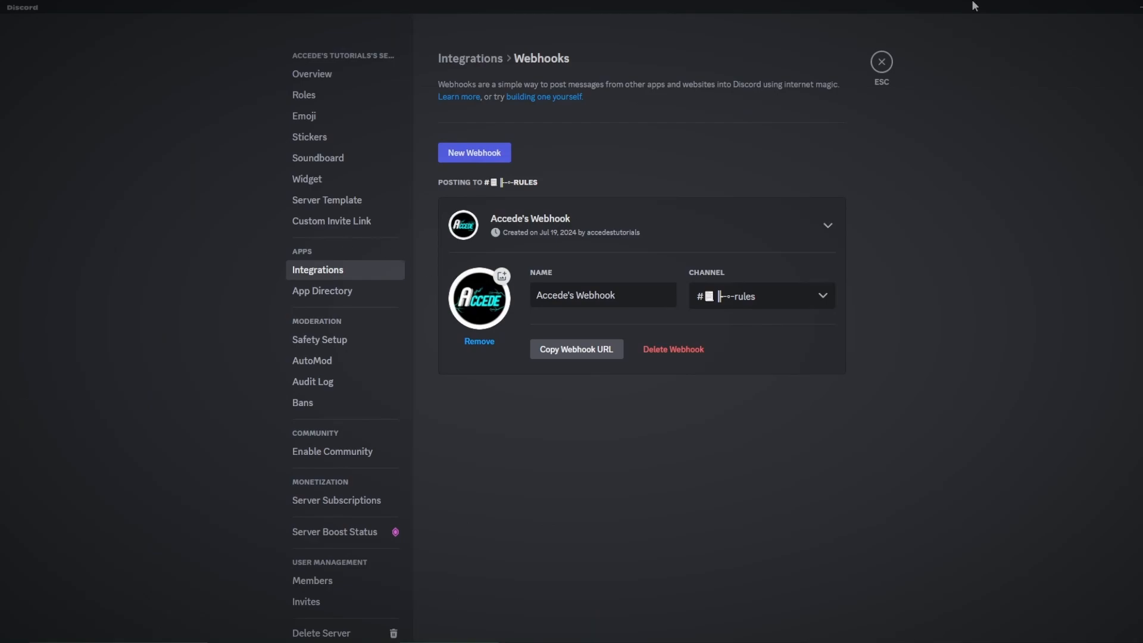
click(878, 66)
click(110, 337)
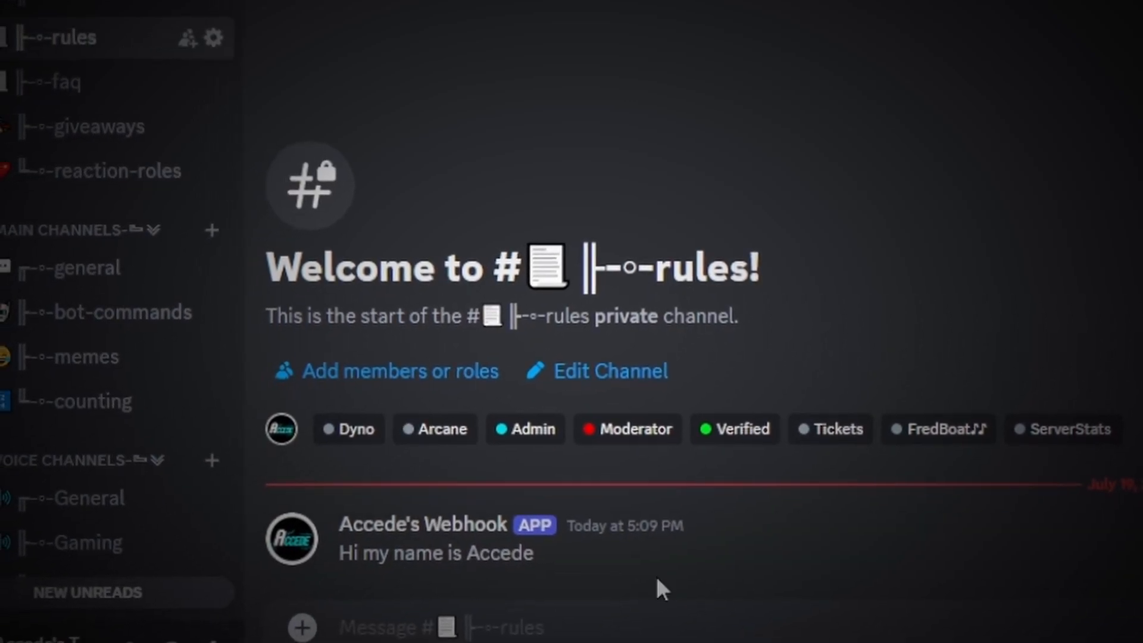
right_click(658, 569)
click(834, 639)
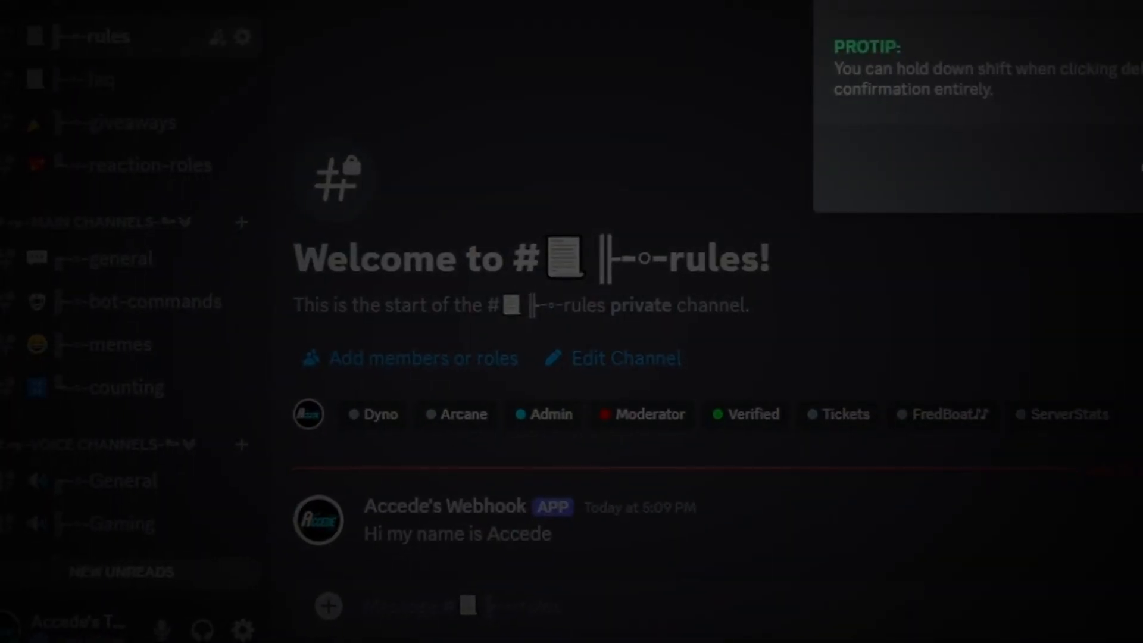
key(Return)
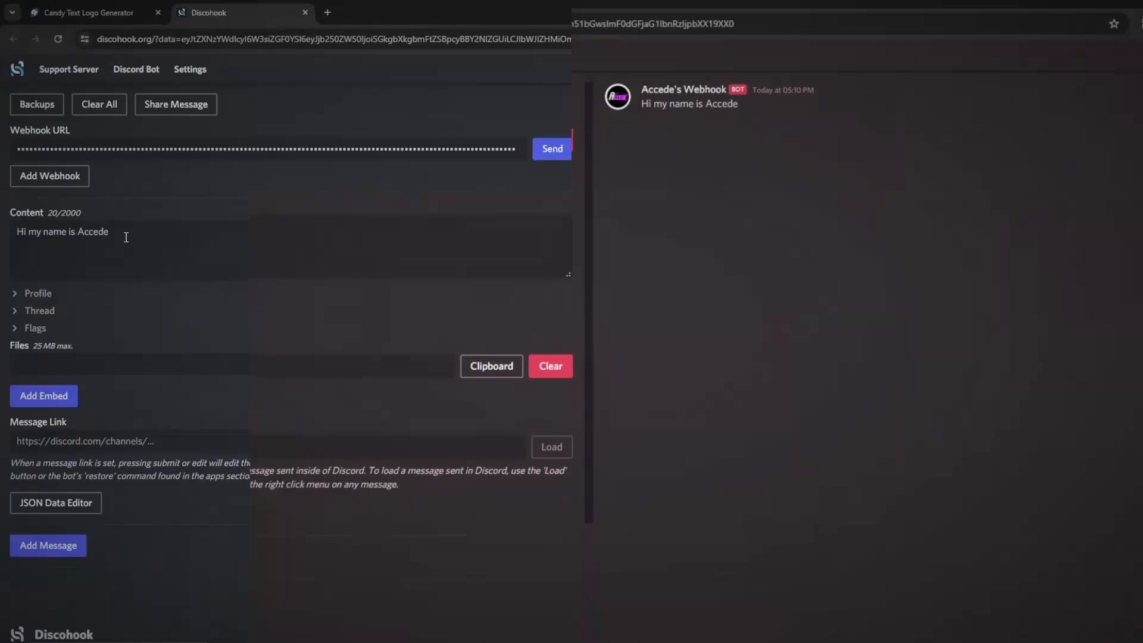
- Back in Discohook, clear the test text from the message content
drag(108, 231, 3, 233)
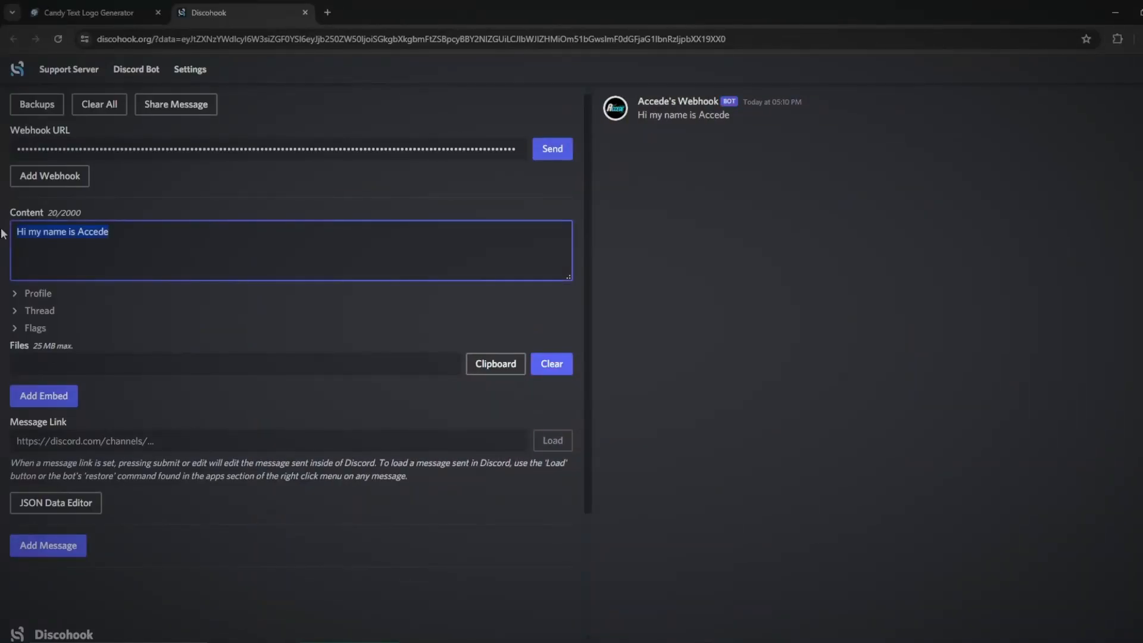
key(BackSpace)
click(123, 198)
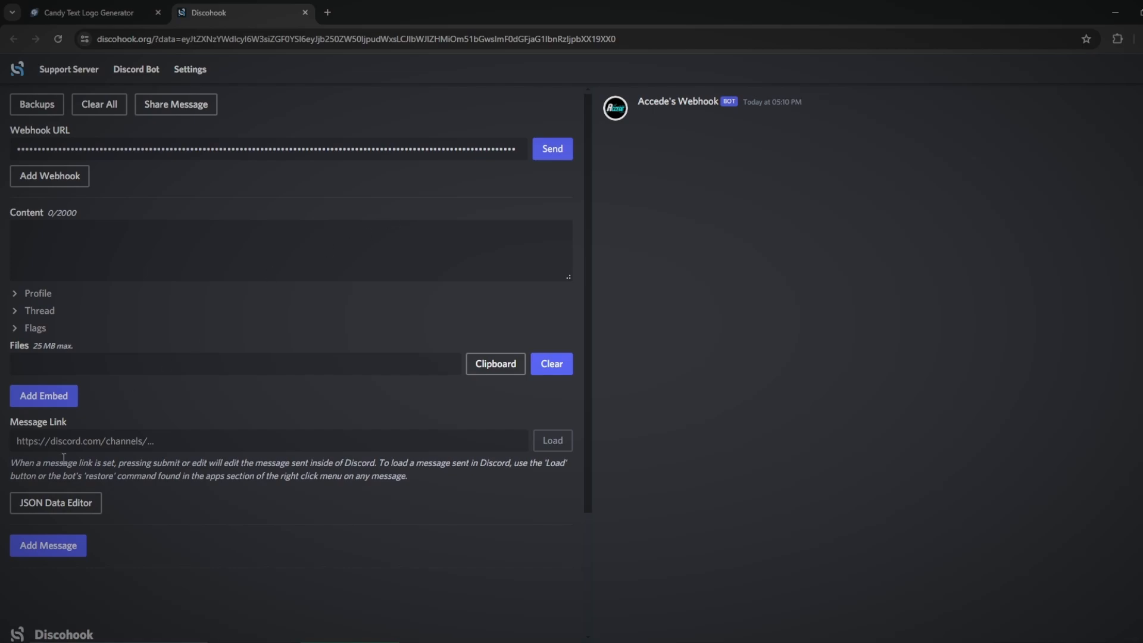
- Examine the Profile, Thread and Flags options available for the webhook message
scroll(58, 372, down, 1)
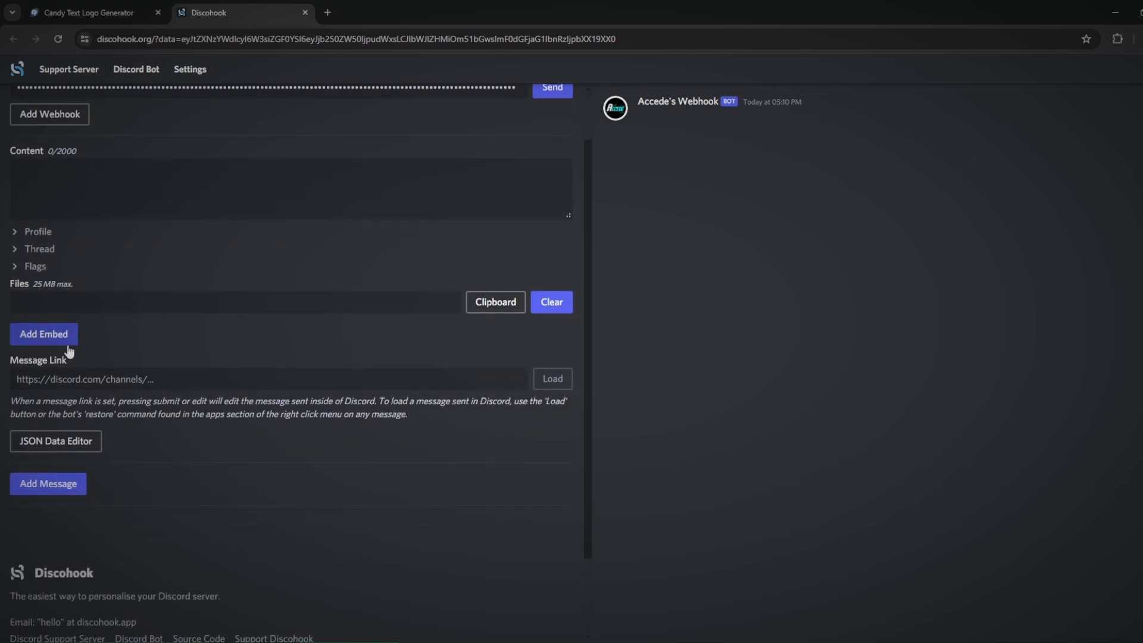
scroll(68, 347, up, 1)
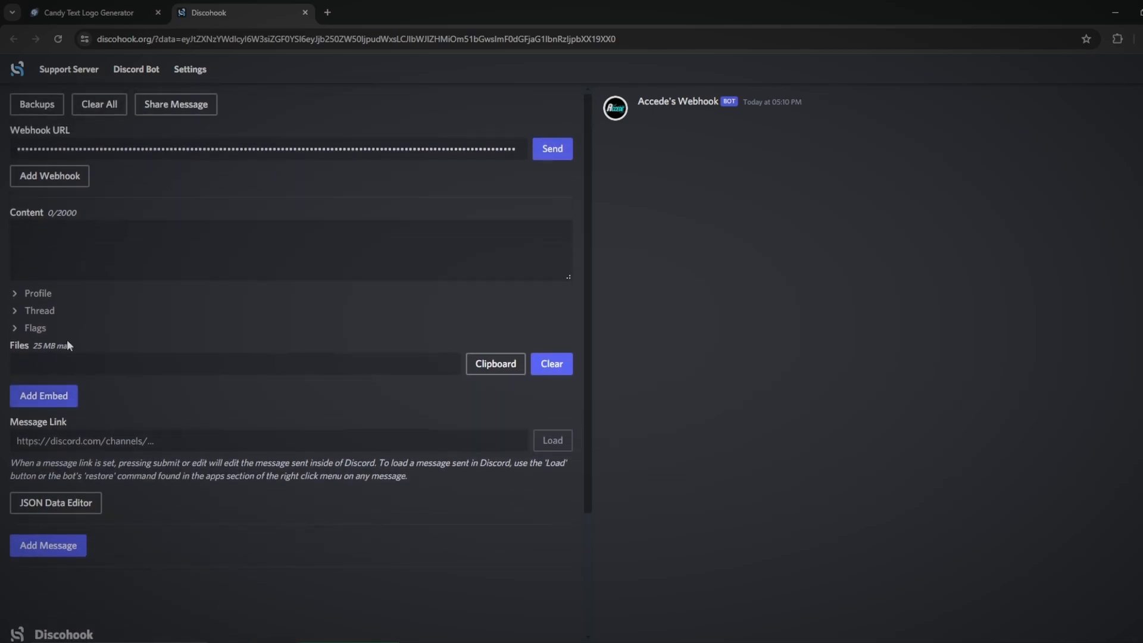
click(16, 297)
click(18, 297)
click(36, 330)
click(37, 315)
click(38, 315)
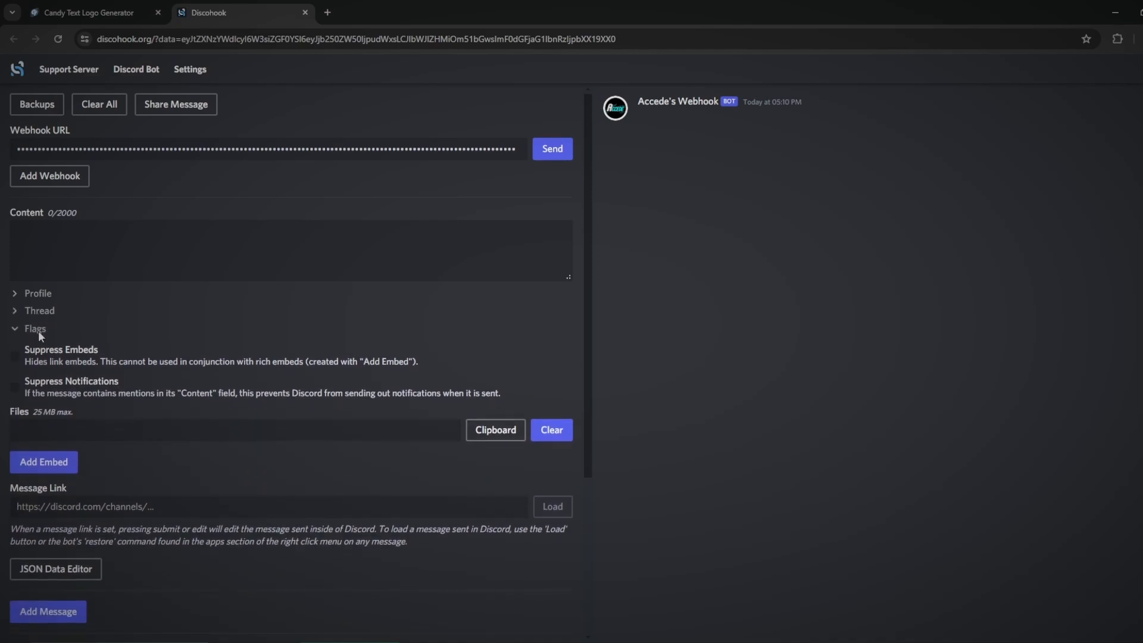
click(38, 330)
click(110, 258)
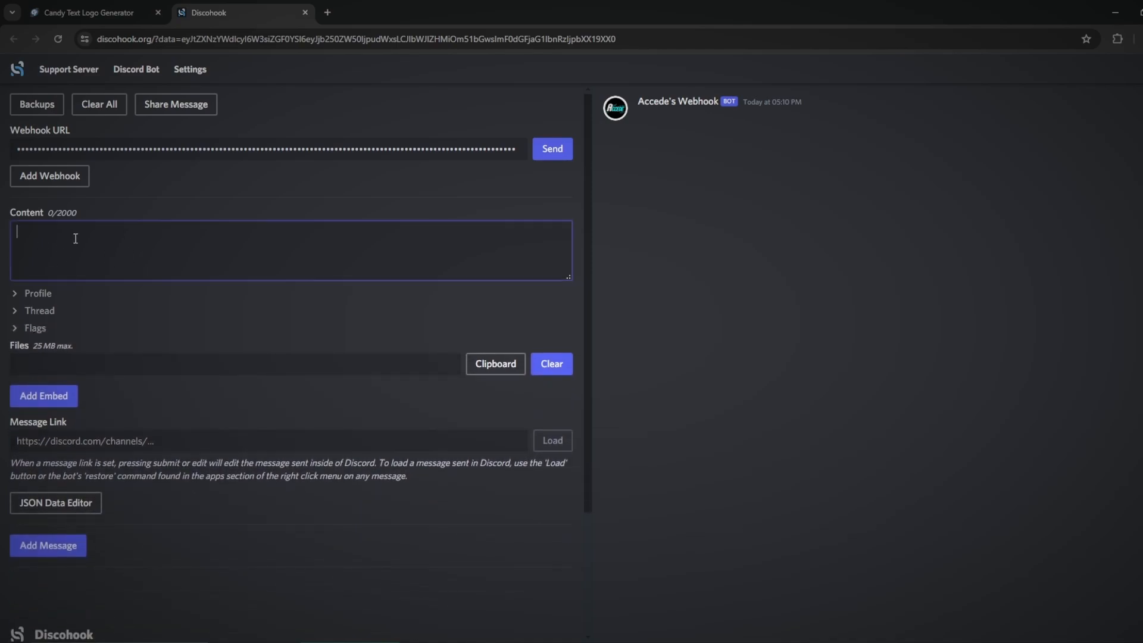
- Add a new embed to the message and expand Embed 1 to show its sections
click(53, 399)
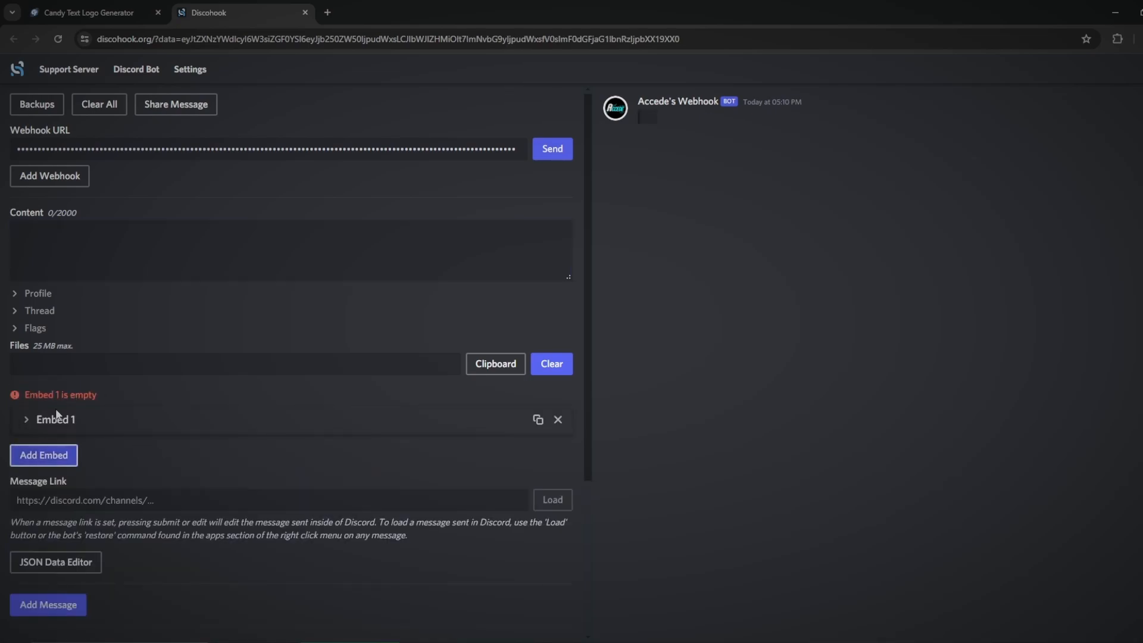
scroll(124, 398, down, 2)
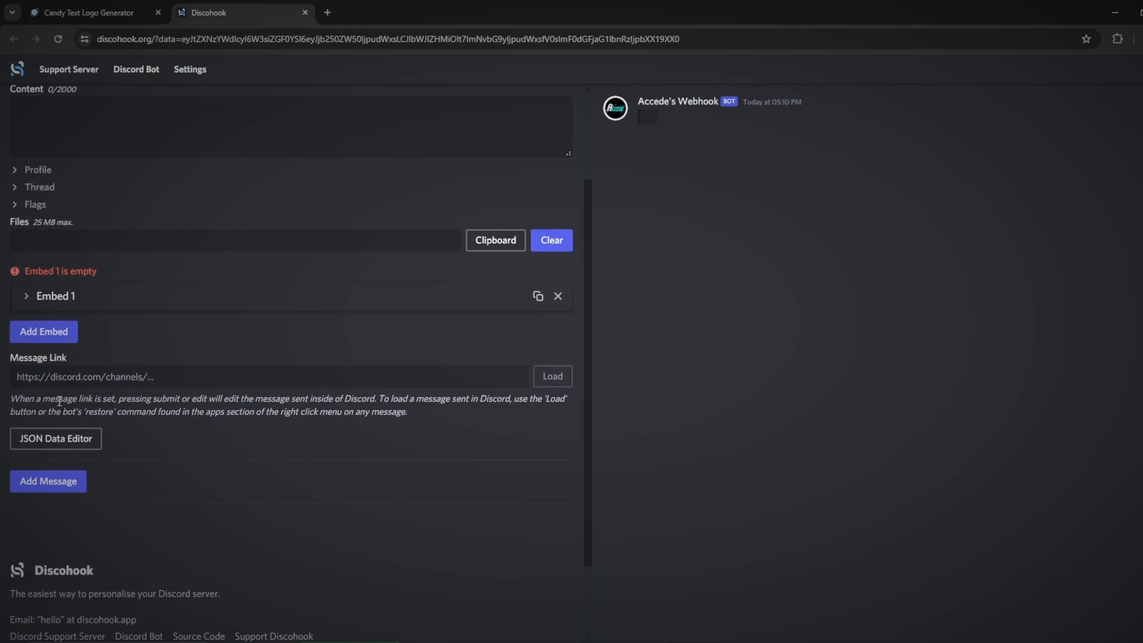
click(28, 303)
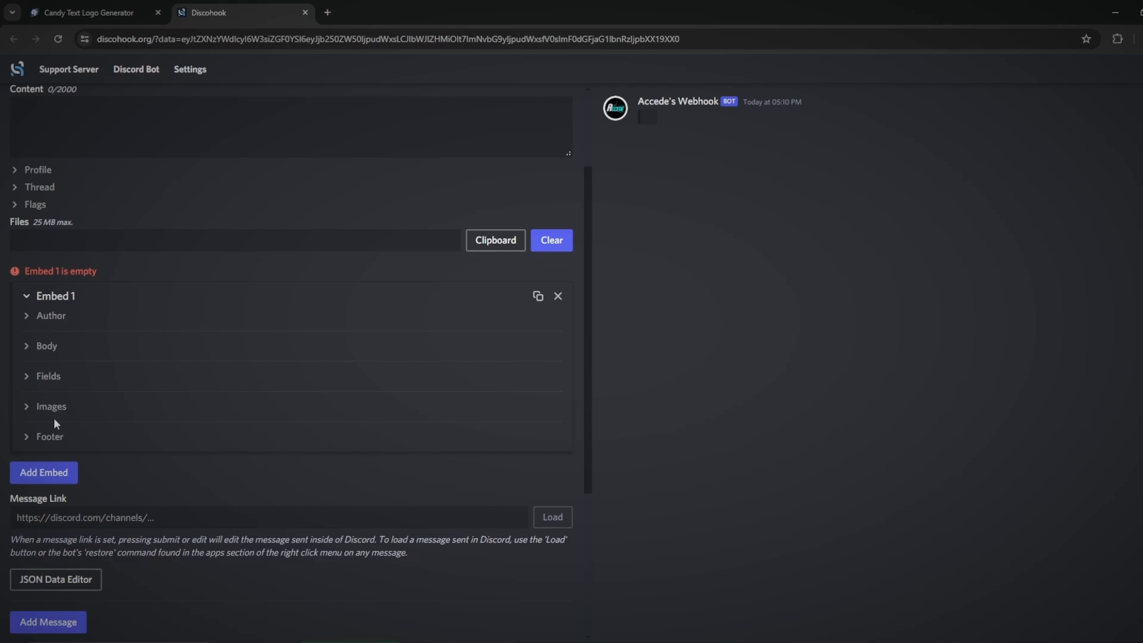
- Add a second embed below Embed 1 and leave it collapsed
click(50, 474)
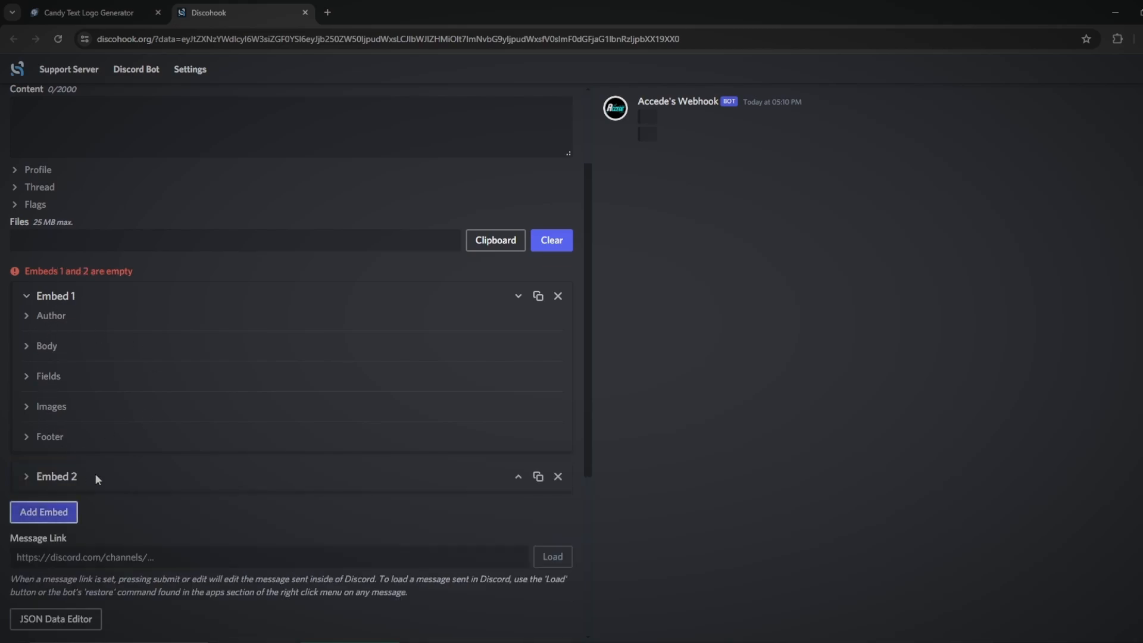
click(27, 478)
click(27, 478)
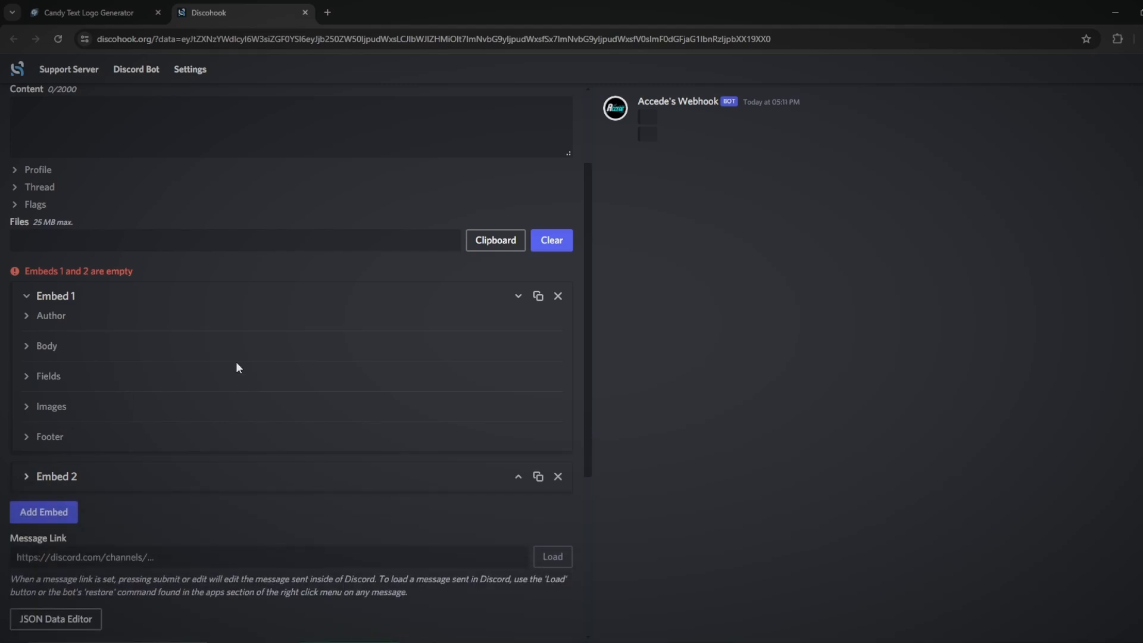
click(89, 13)
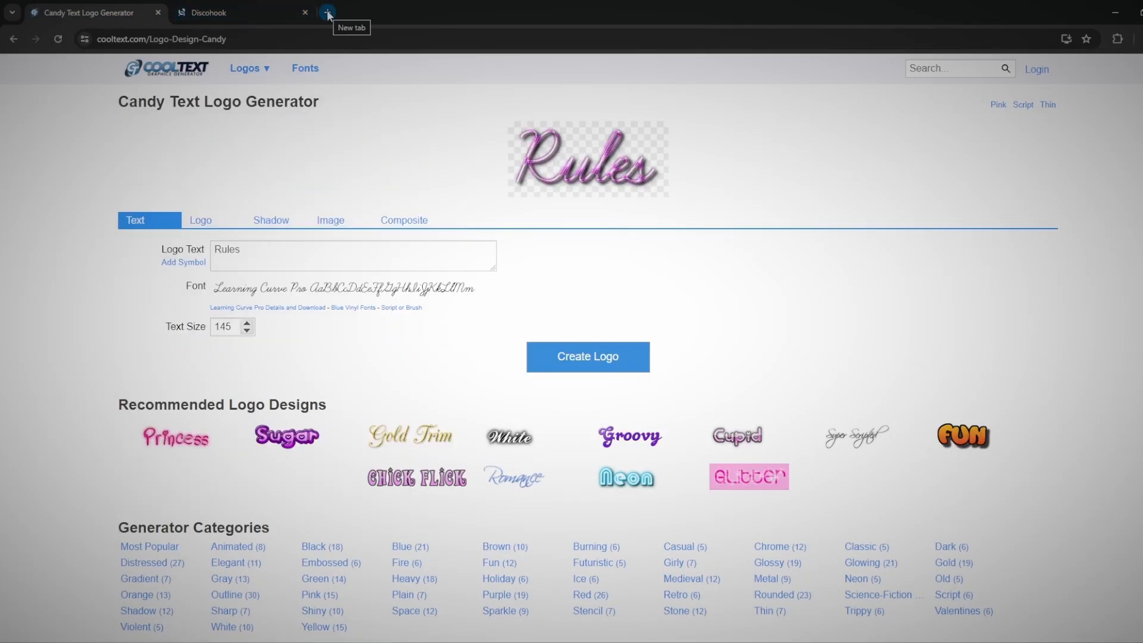
click(301, 12)
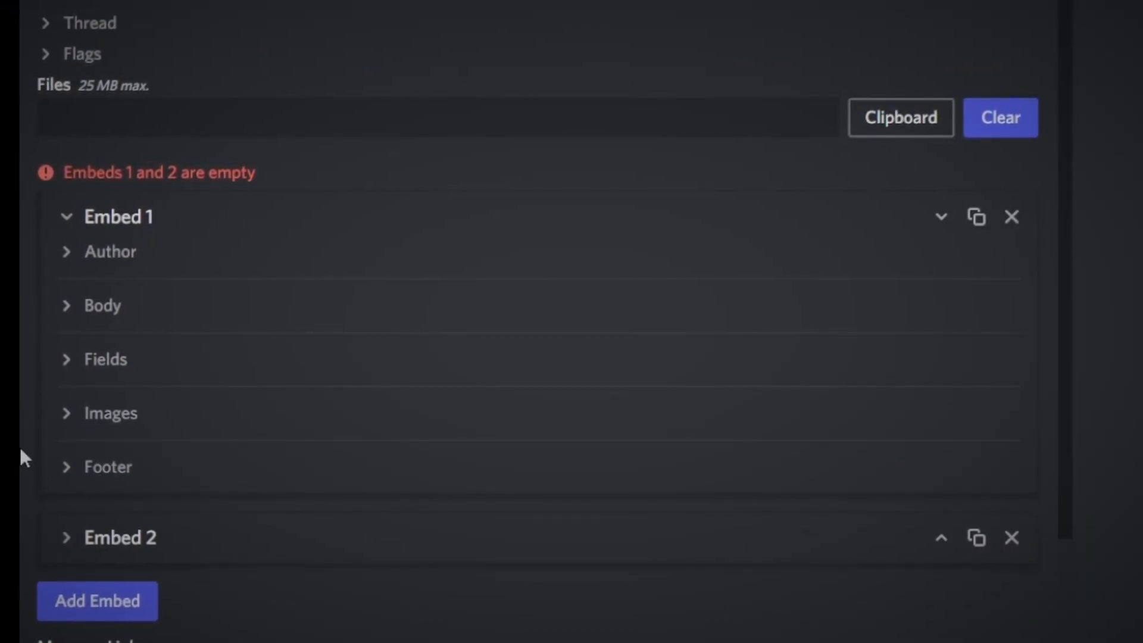
- Expand the Author section of Embed 1 and enter "jfdsjgks" as the author
click(92, 253)
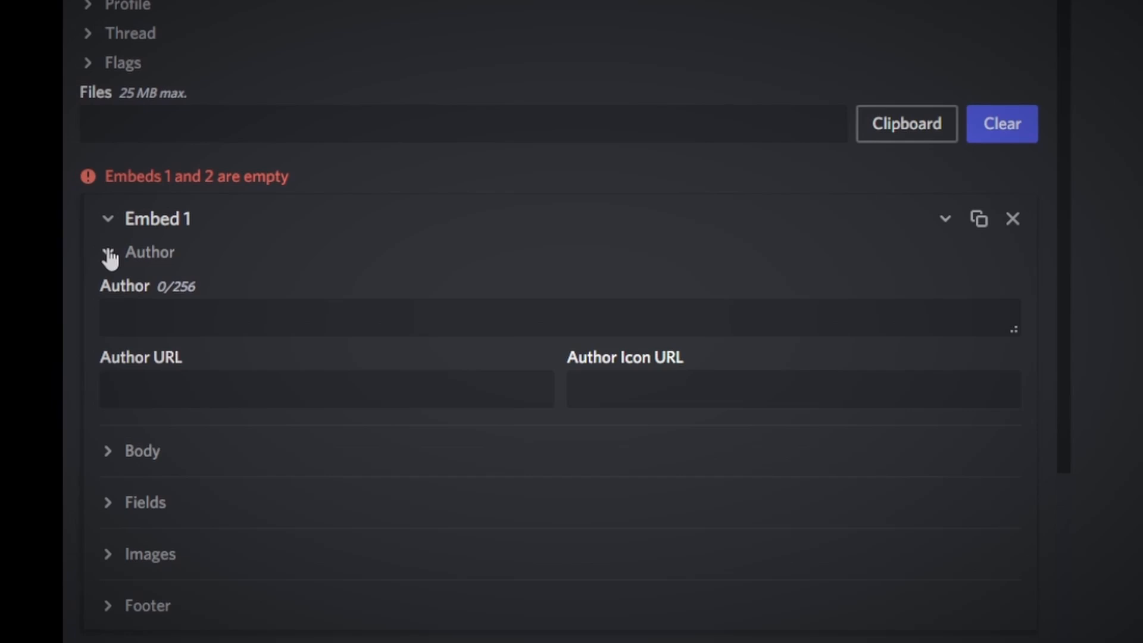
click(231, 312)
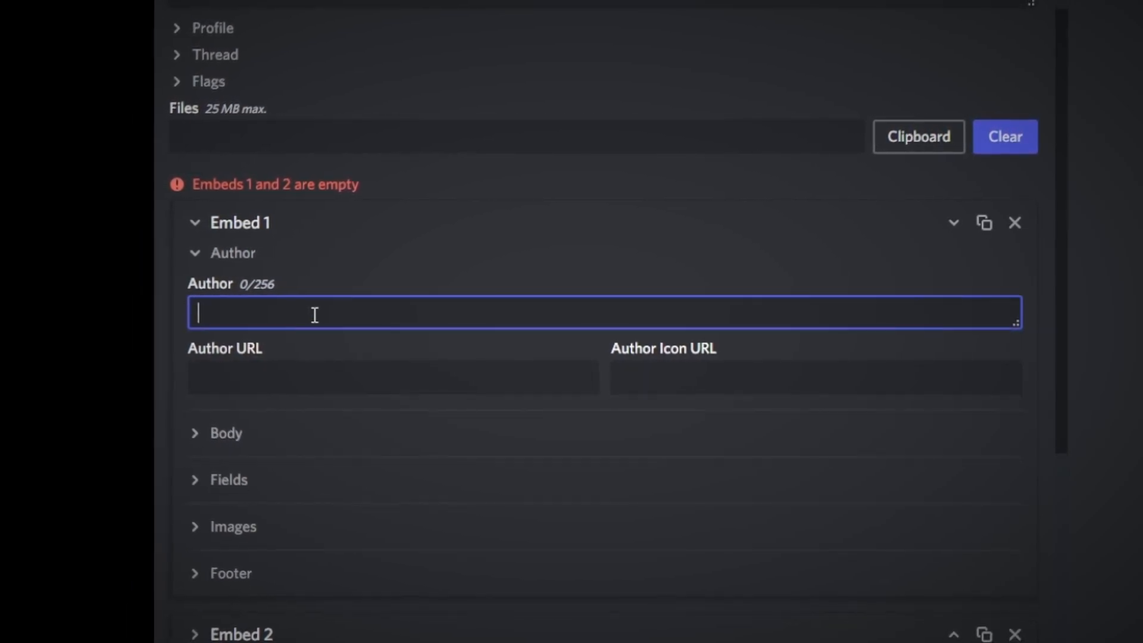
text(jfdsjgks)
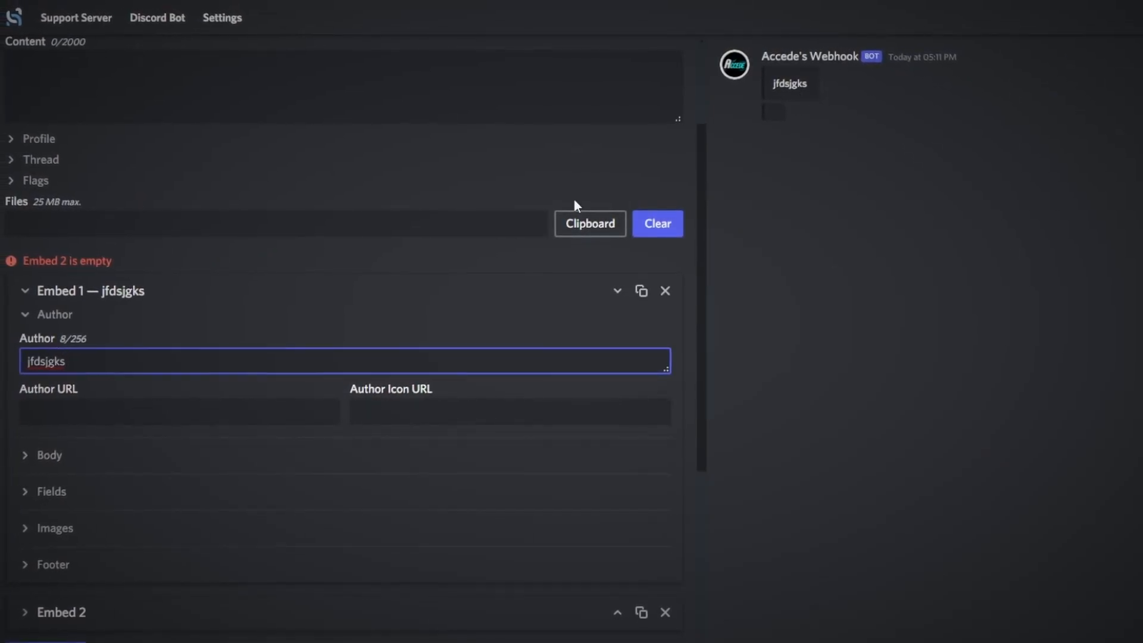
- Copy the Rules logo's image address from the Candy Text Logo Generator page and use it as Embed 1's Author Icon URL
click(115, 407)
click(440, 410)
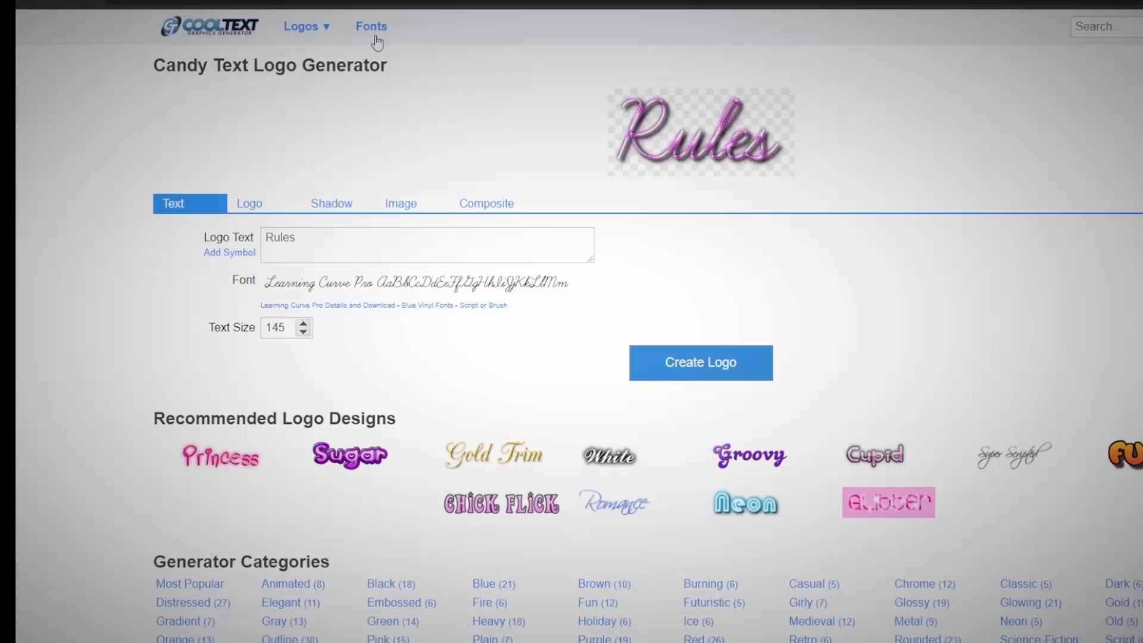
right_click(684, 135)
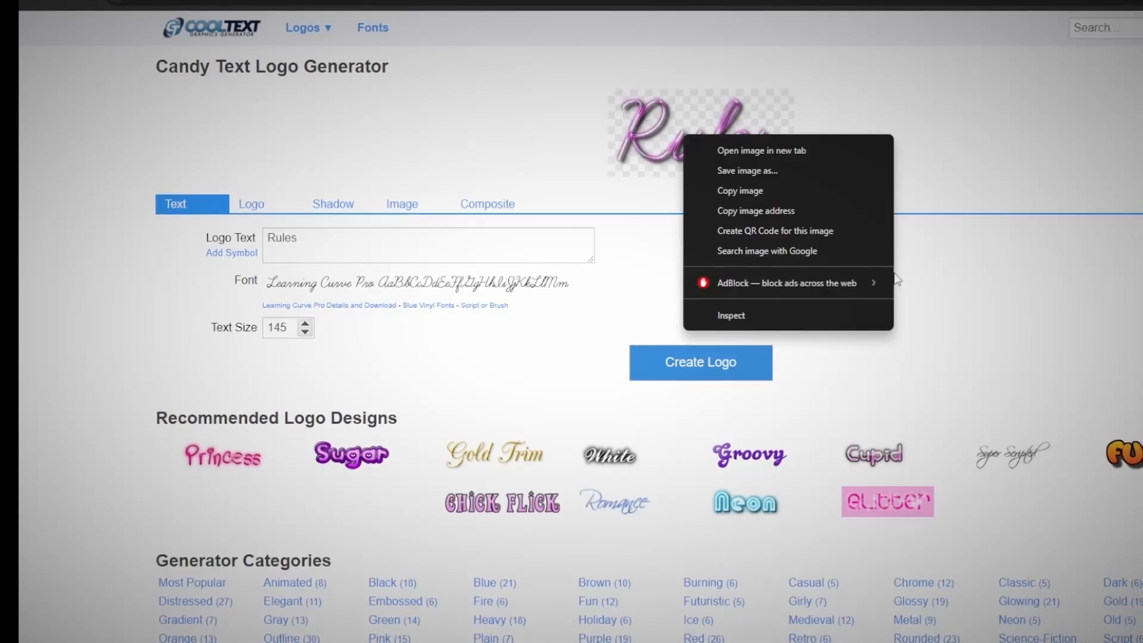
click(772, 209)
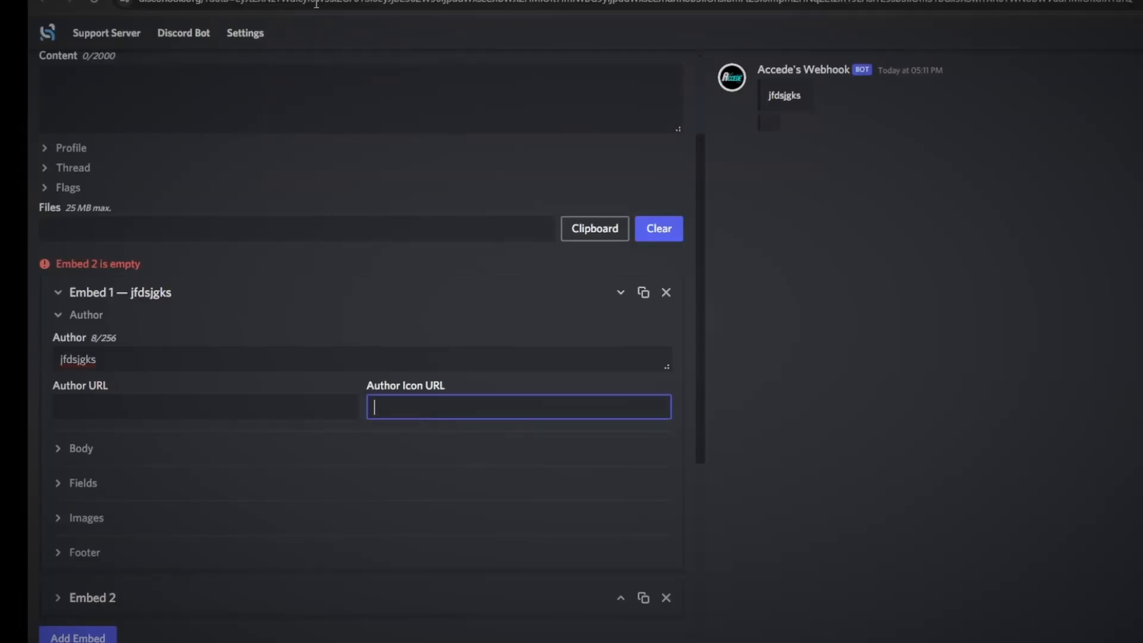
text(https://r74.cooltext.com/rendered/cooltext462366053816938.png)
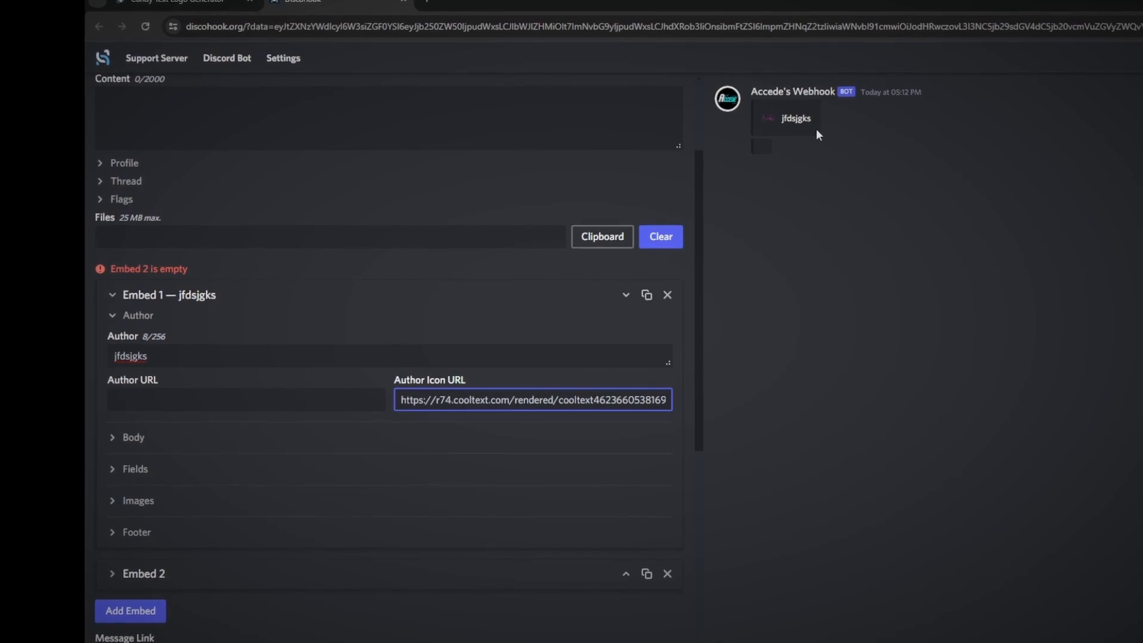
- Replace the Author Icon URL with the webhook avatar's image address and set the author name to "Accede"
right_click(739, 113)
click(812, 174)
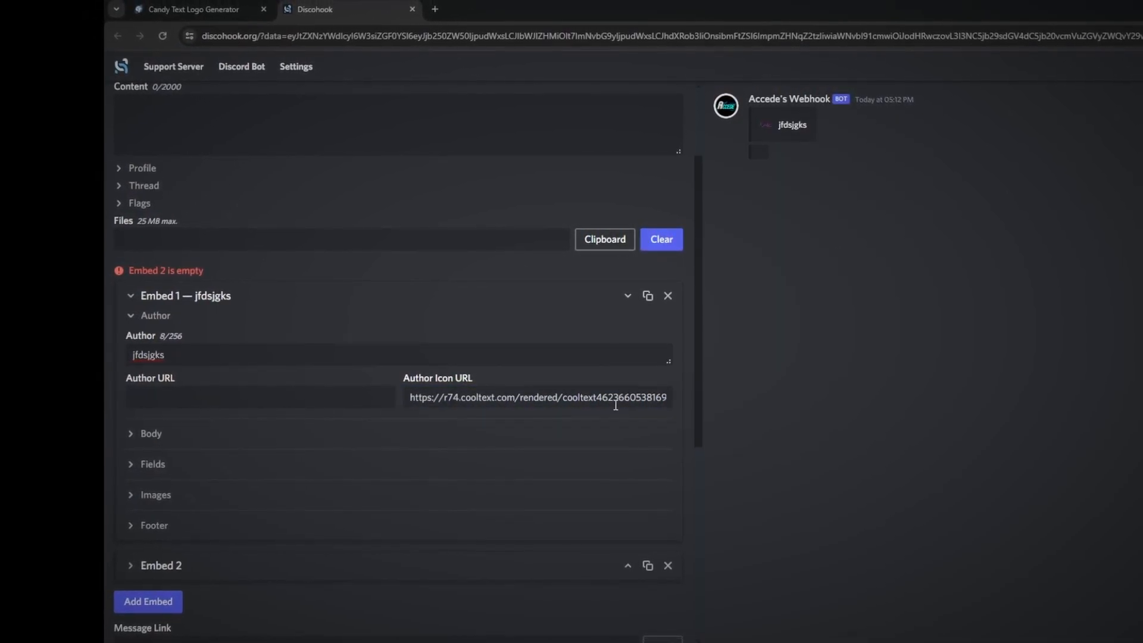
click(652, 398)
key(ctrl+a)
key(ctrl+v)
drag(415, 357, 117, 351)
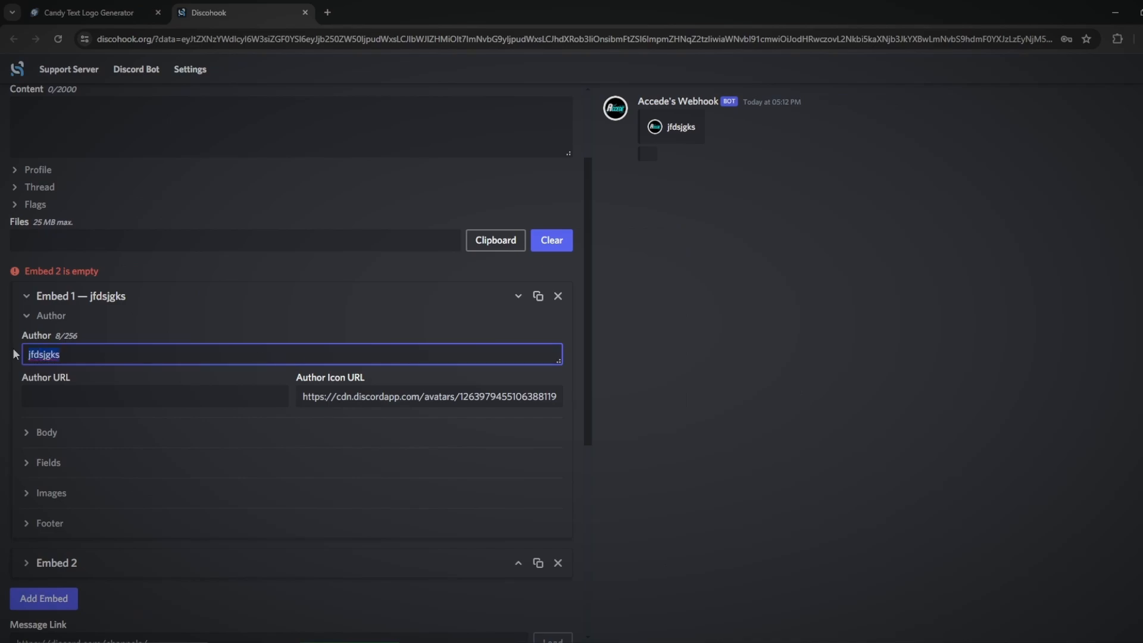
text(Accede)
click(690, 183)
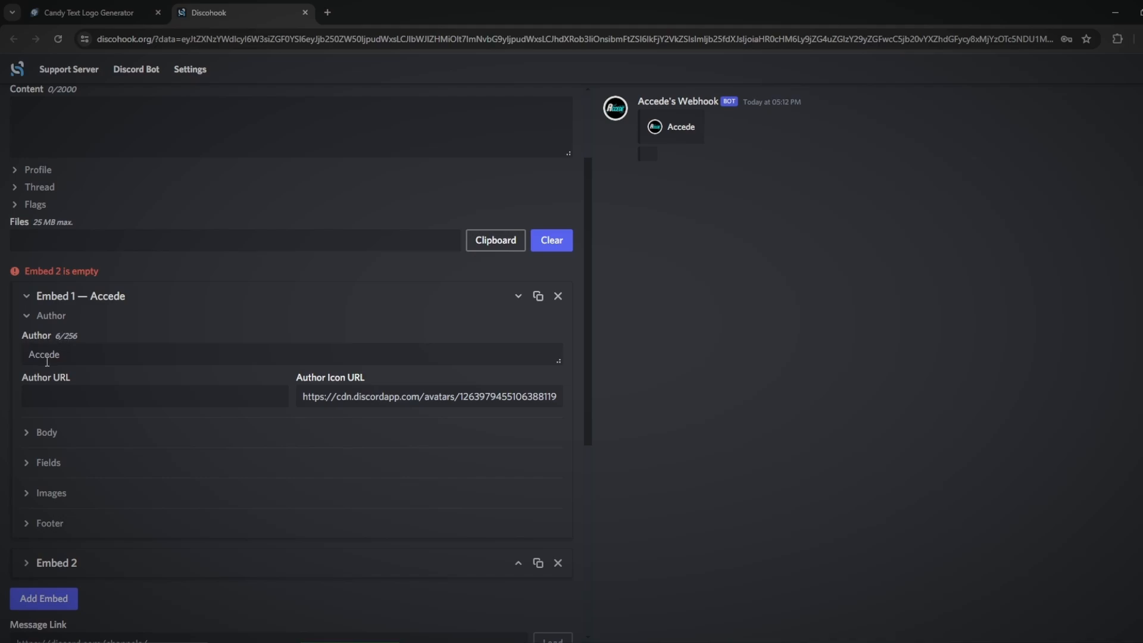
- Clear the author name and Author Icon URL of Embed 1 and collapse its Author section
click(86, 356)
click(141, 334)
double_click(93, 354)
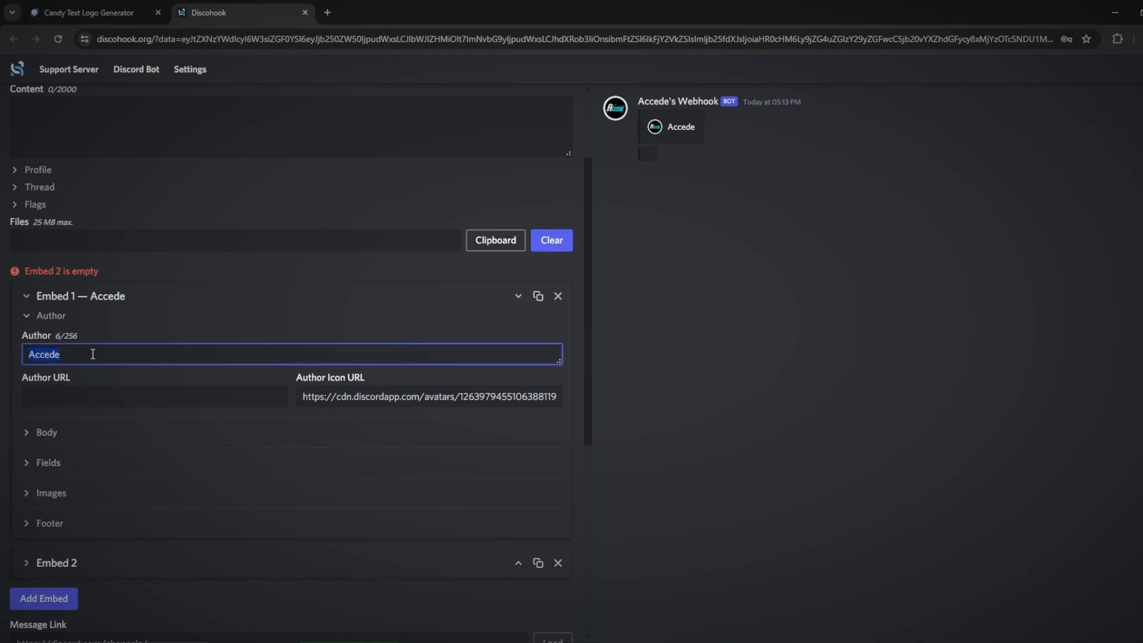
key(BackSpace)
click(410, 398)
key(ctrl+a)
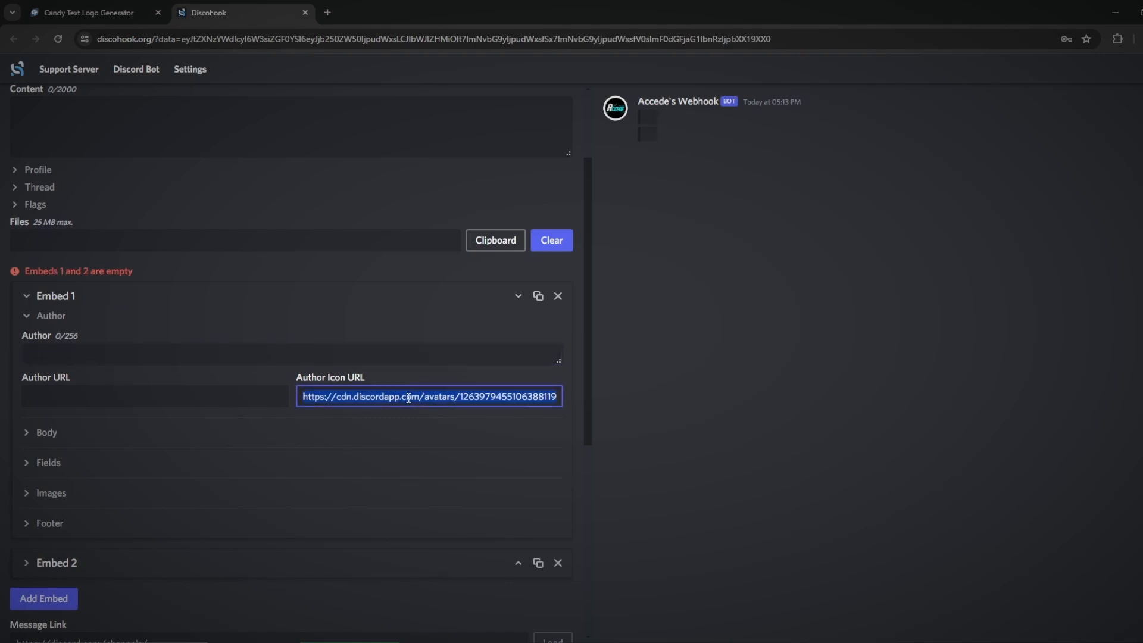
key(BackSpace)
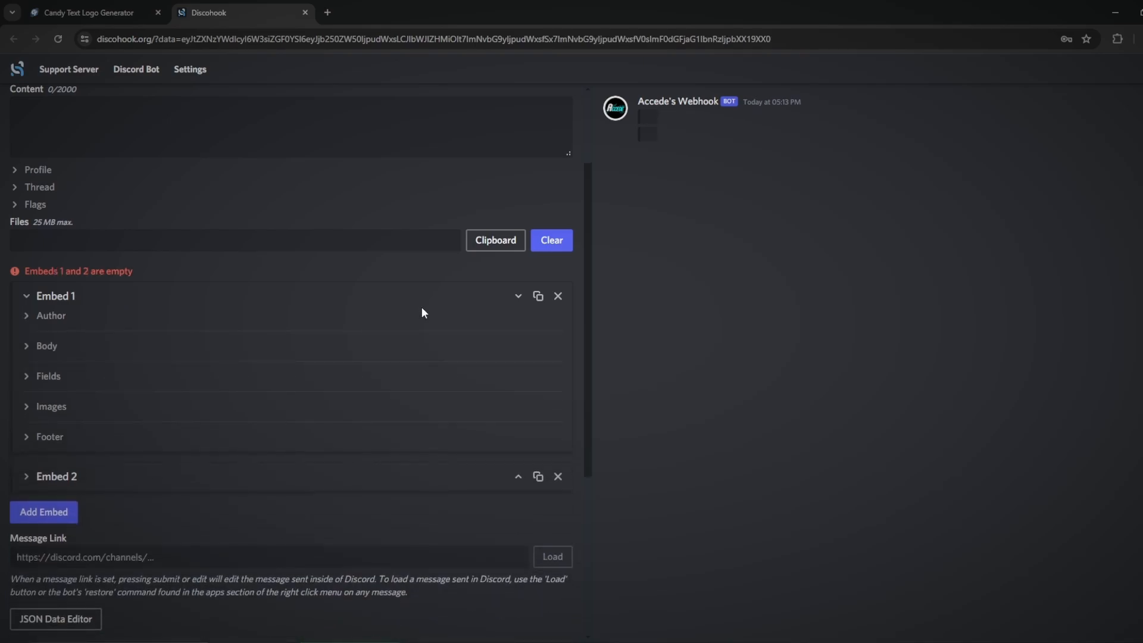
click(419, 310)
click(59, 315)
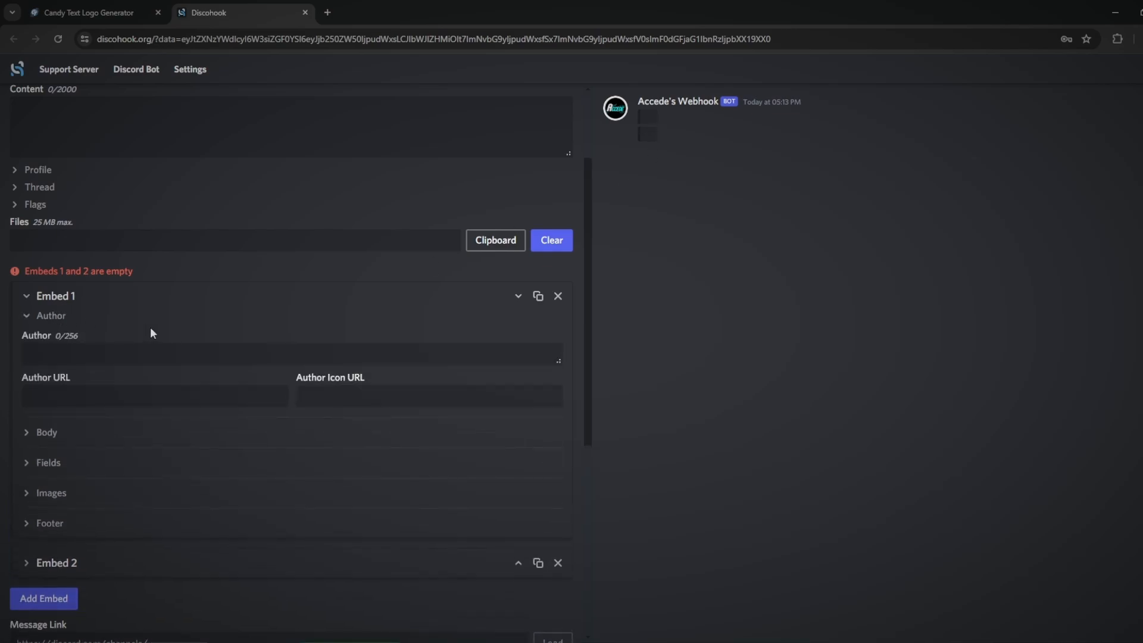
click(58, 316)
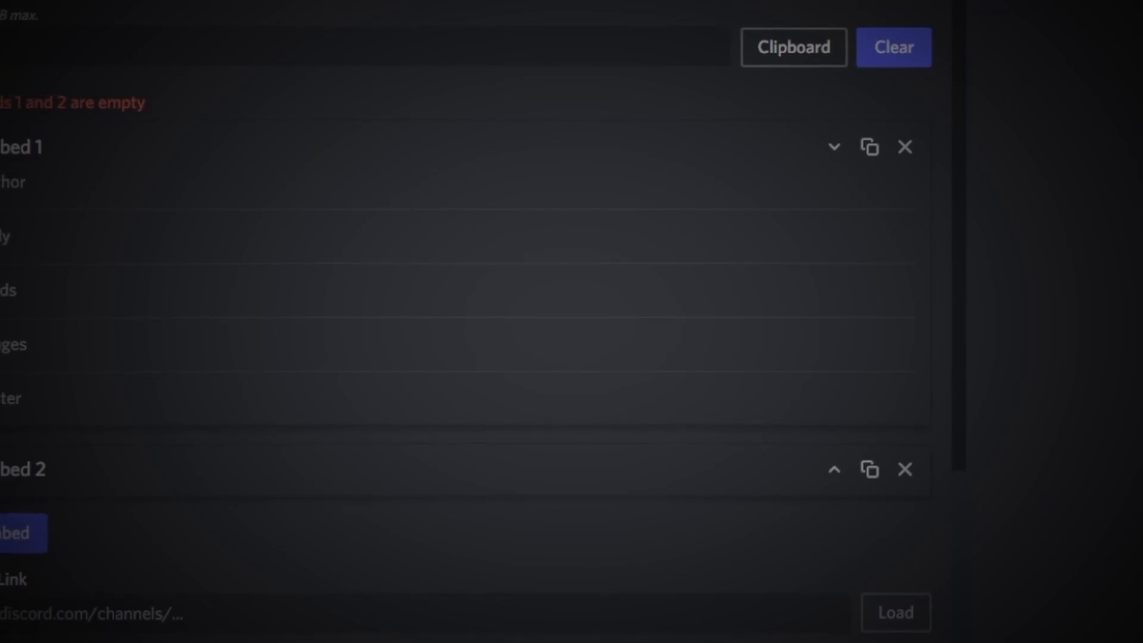
- Expand Embed 1's Body section, paste the prepared server rules text into the description and enlarge the description box
click(39, 241)
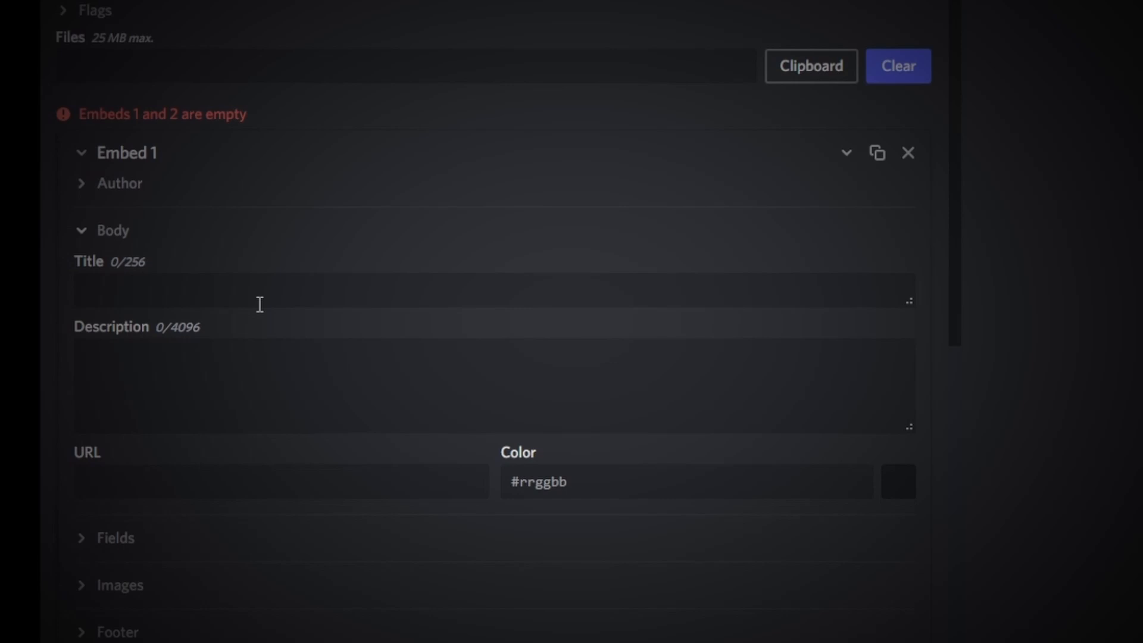
click(410, 369)
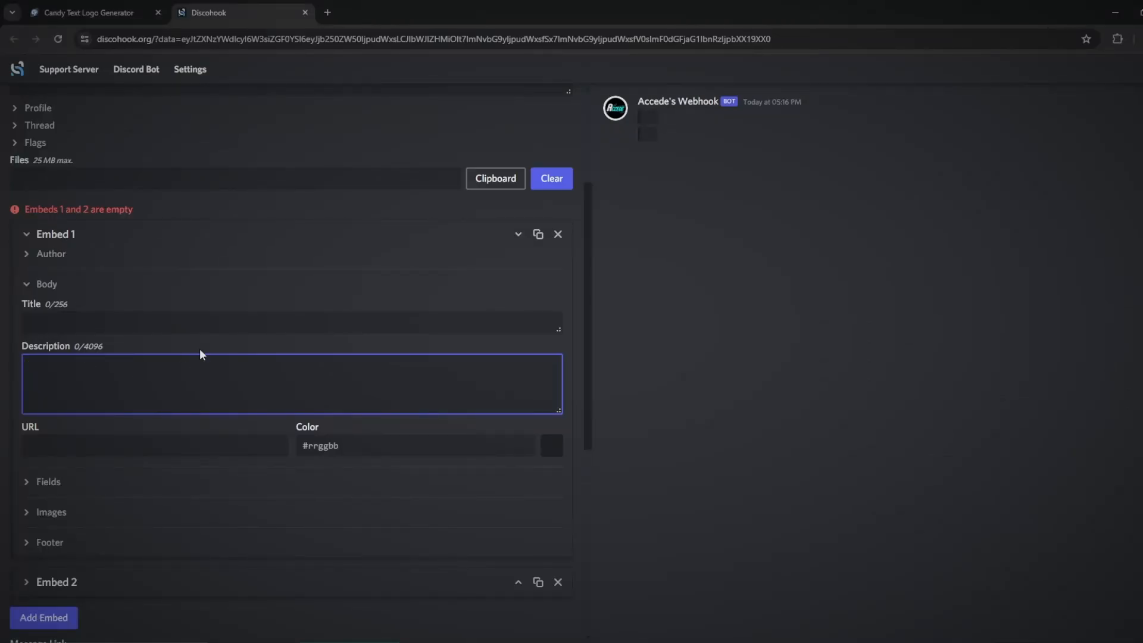
key(ctrl+v)
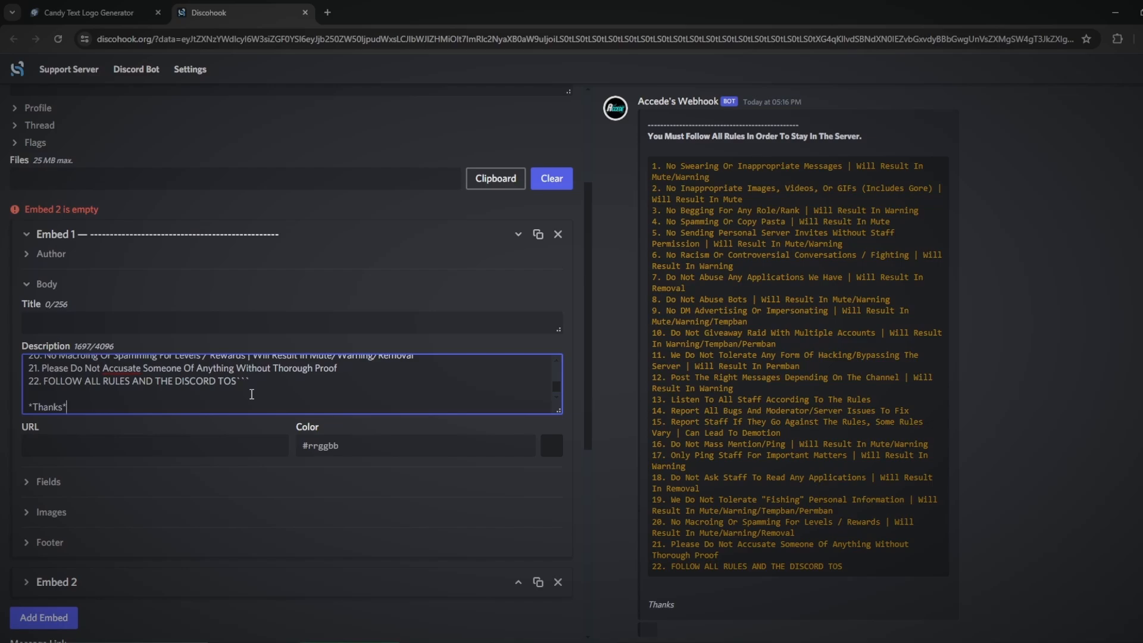
scroll(251, 394, up, 10)
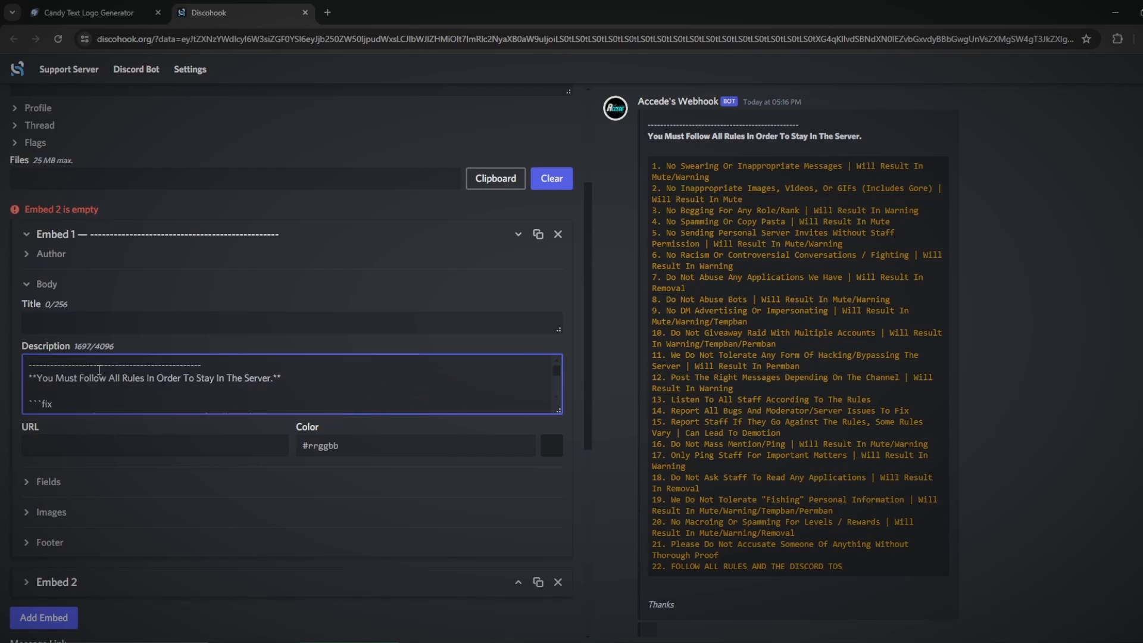
scroll(234, 374, down, 1)
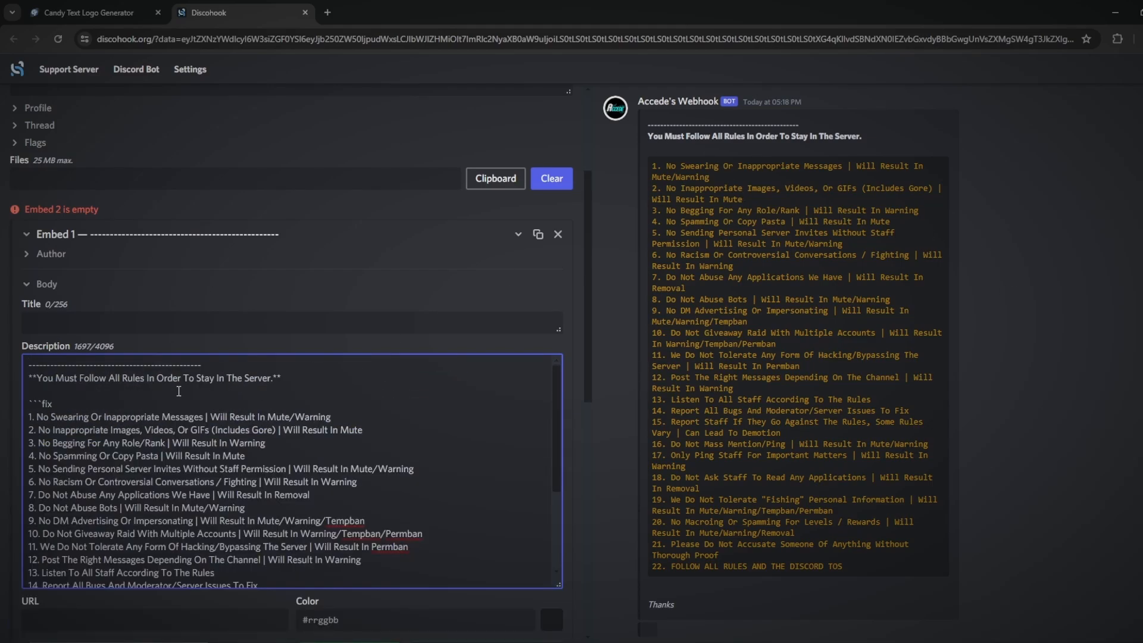
drag(29, 364, 402, 520)
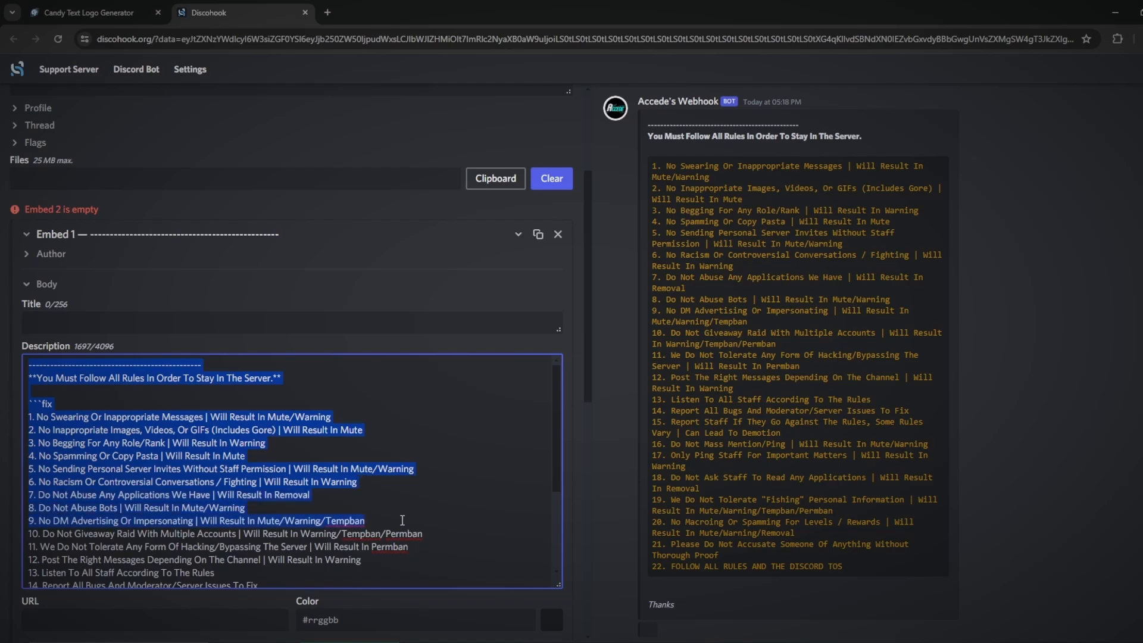
click(381, 532)
click(20, 374)
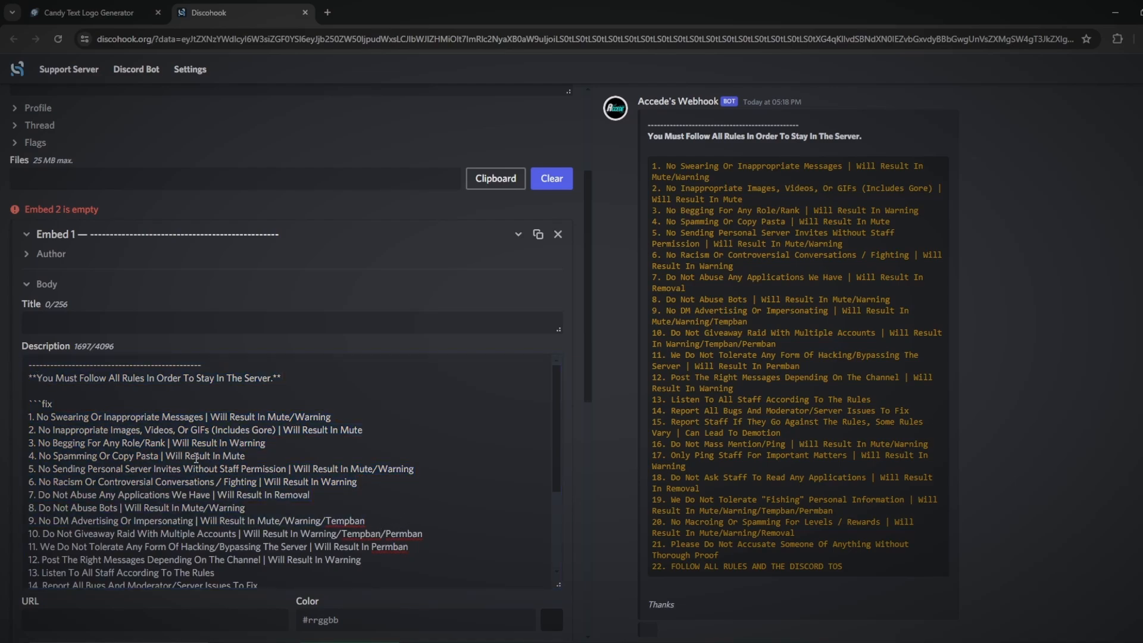
click(220, 441)
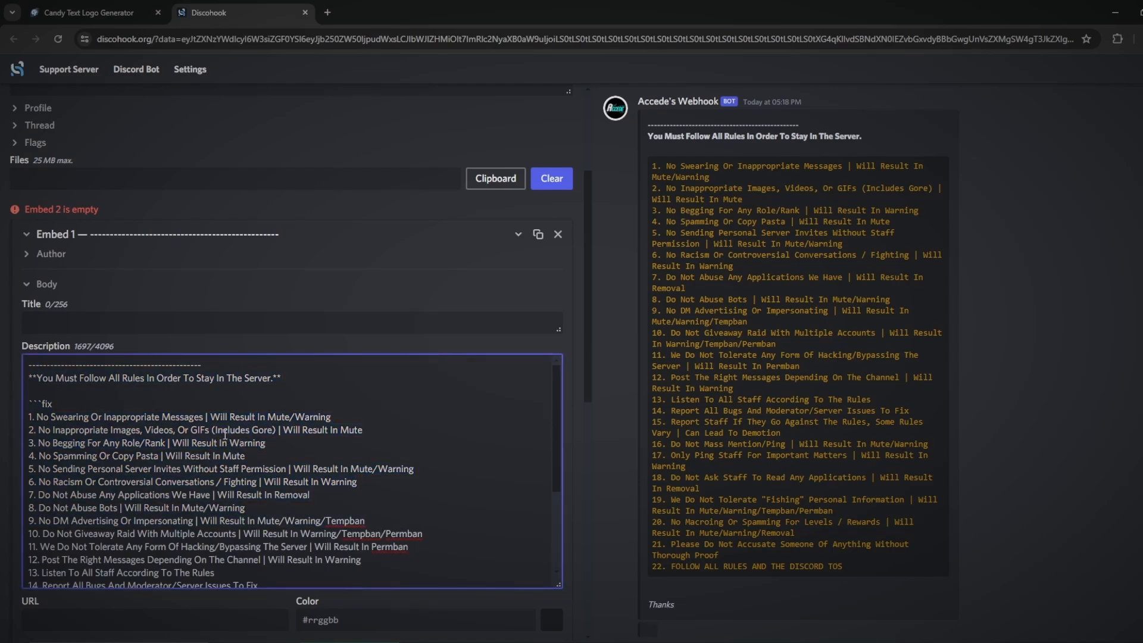
- Insert the line "@💎 Divine Chatter (25)" between the bold heading and the rules code block in the description
drag(28, 368, 257, 431)
click(258, 431)
key(Return)
key(Return)
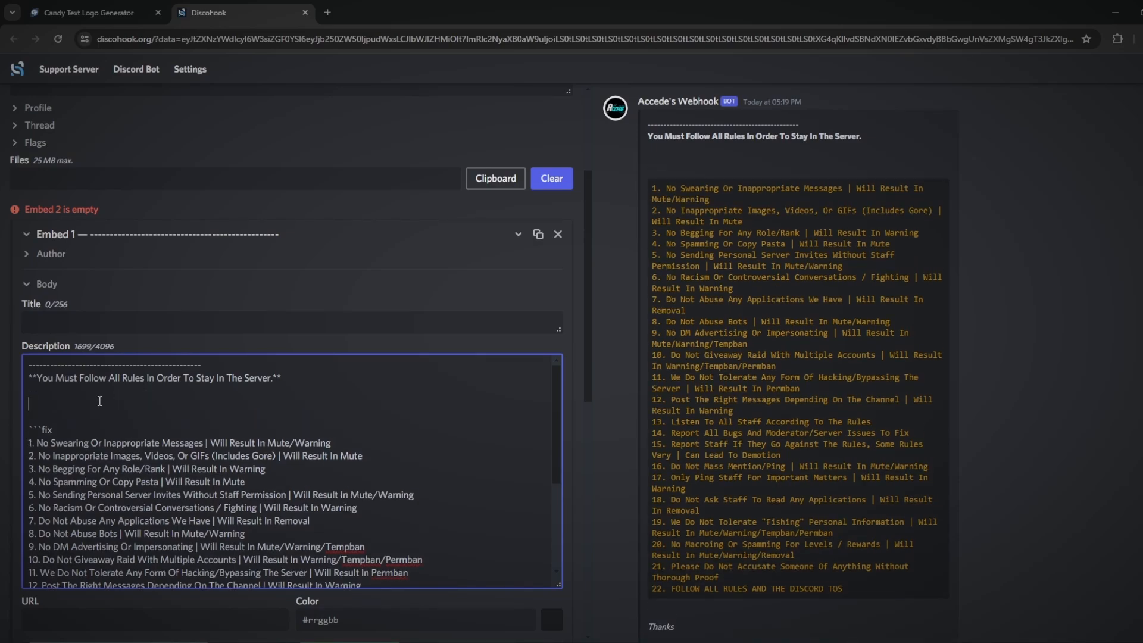
text(@💎 Divine Chatter (25))
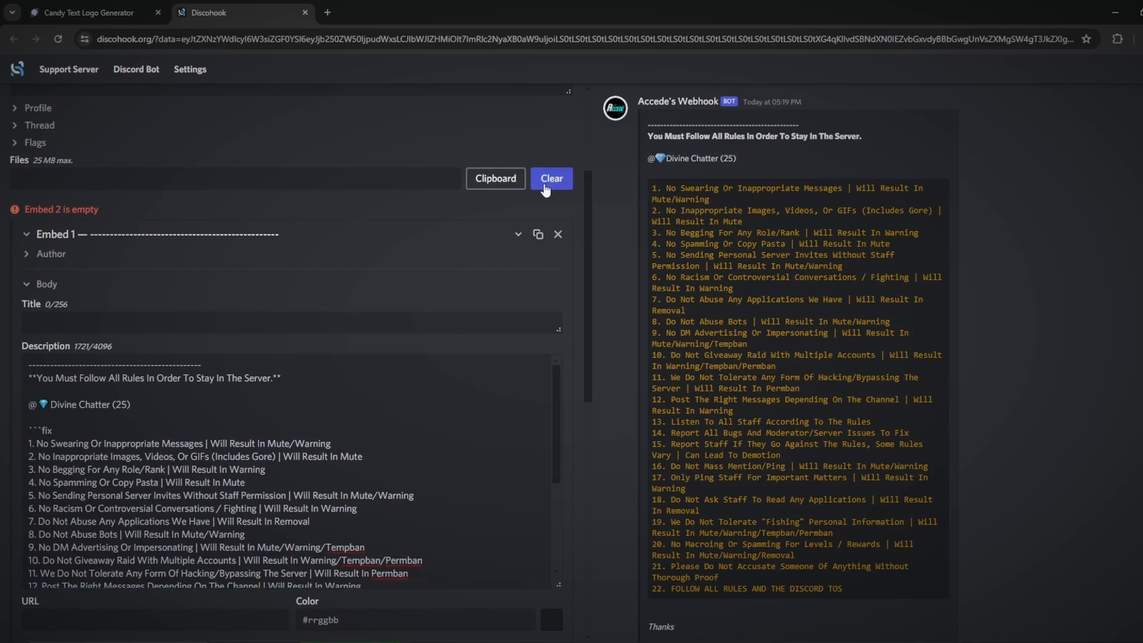
- Replace the Divine Chatter line in the description with the user-mention prefix "<@!"
scroll(592, 187, up, 3)
scroll(593, 180, down, 5)
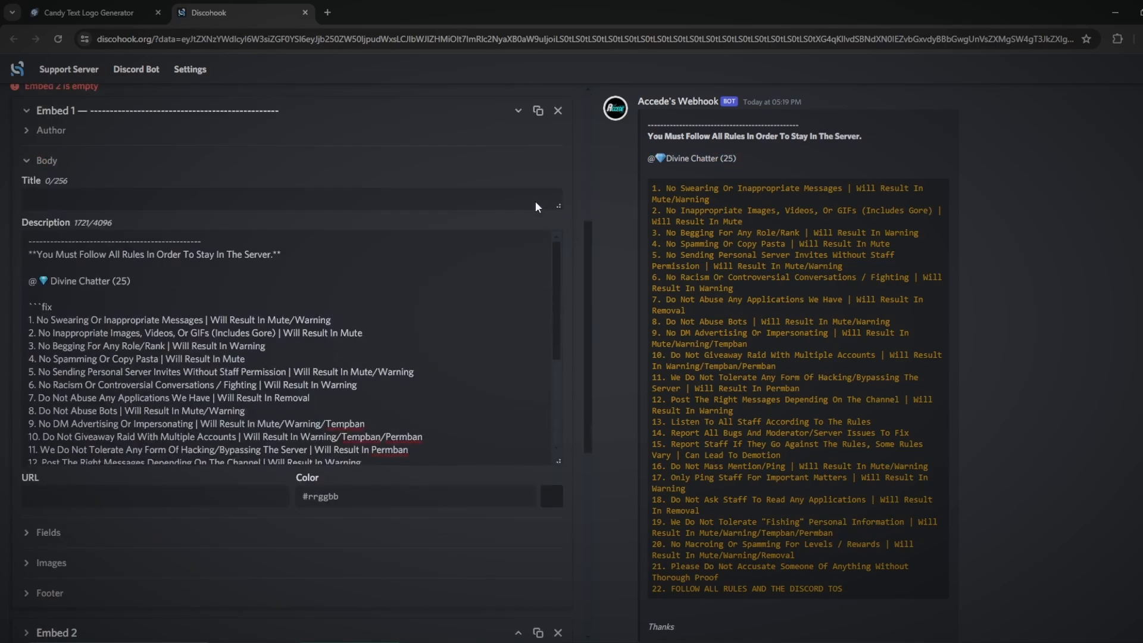
scroll(167, 289, up, 1)
drag(153, 342, 29, 342)
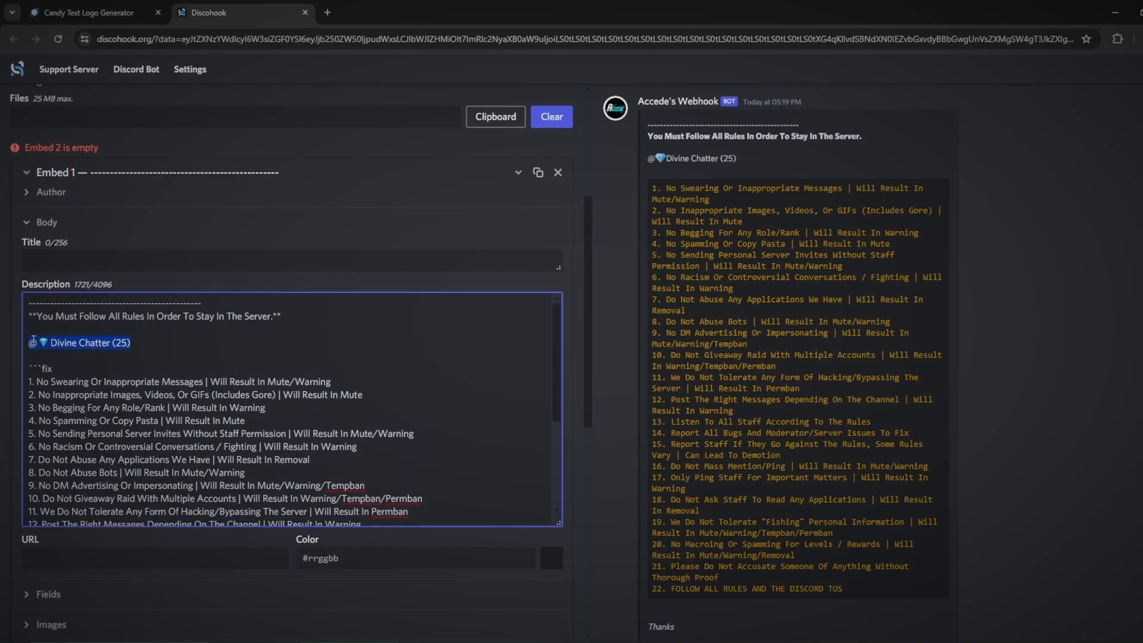
key(BackSpace)
text(<)
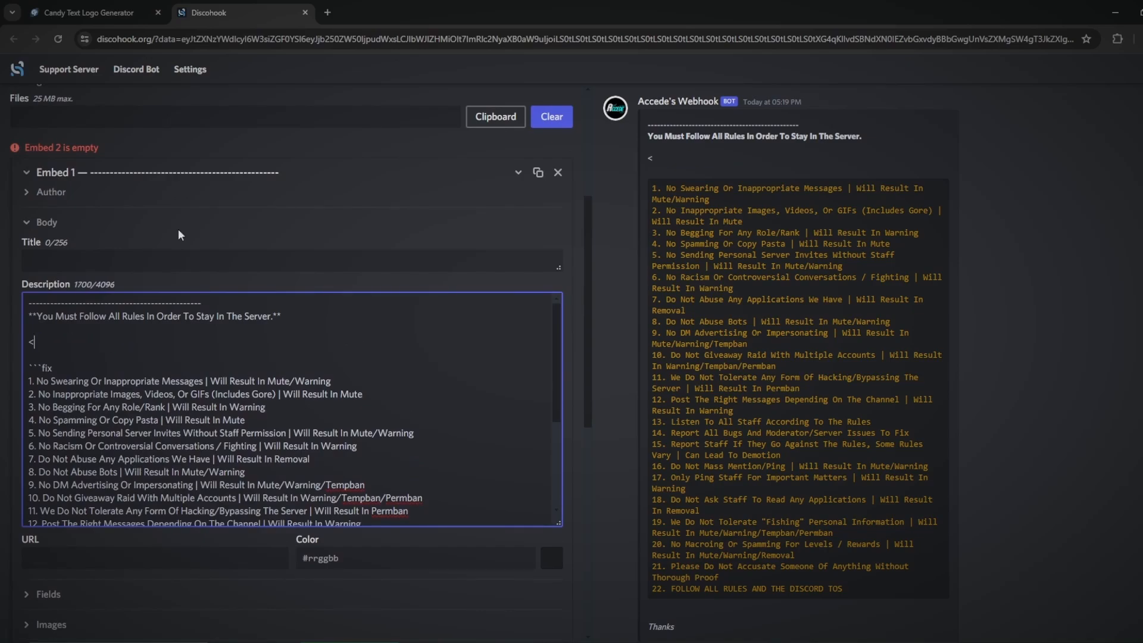
text(@!)
- Open the Advanced settings in Discord, and back in Discohook complete the mention with a user ID and a closing ">"
key(ctrl+v)
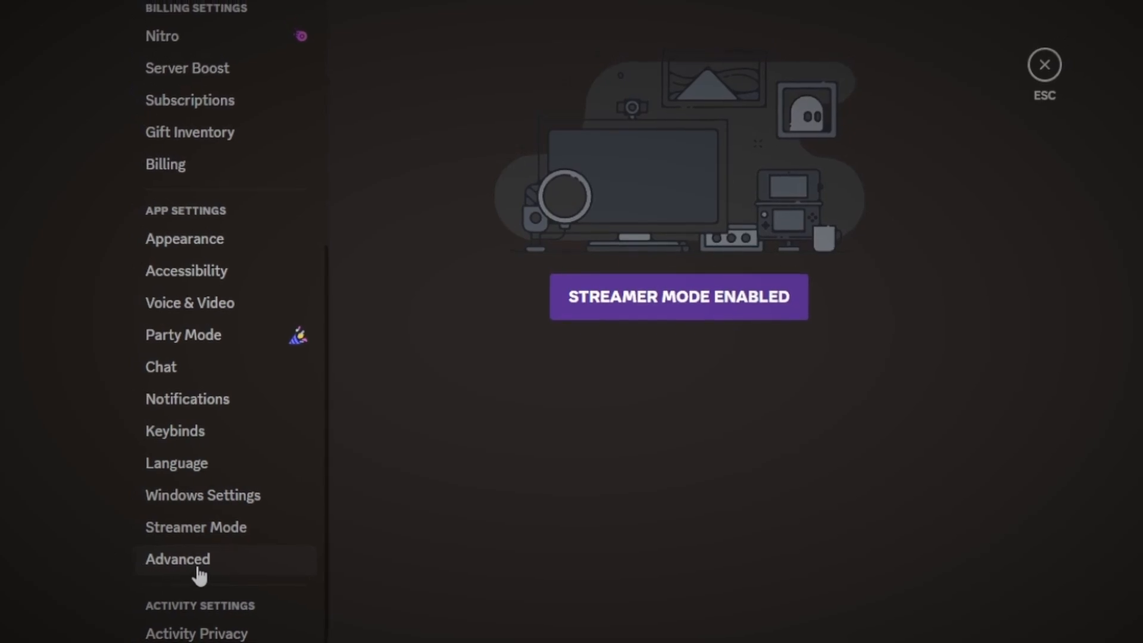
click(253, 565)
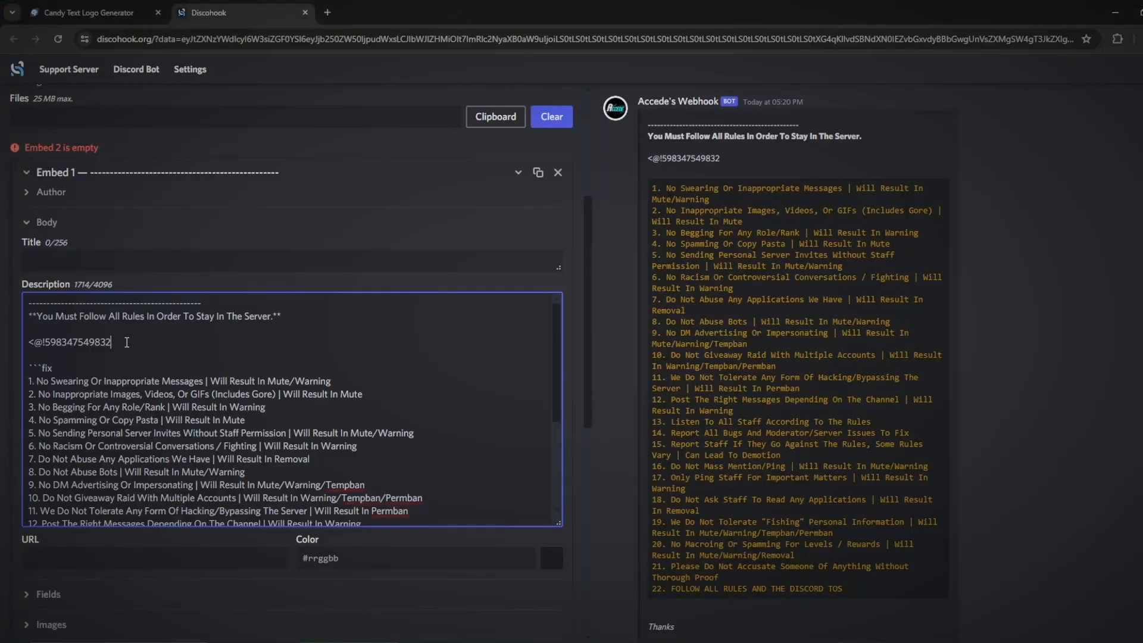
text(>)
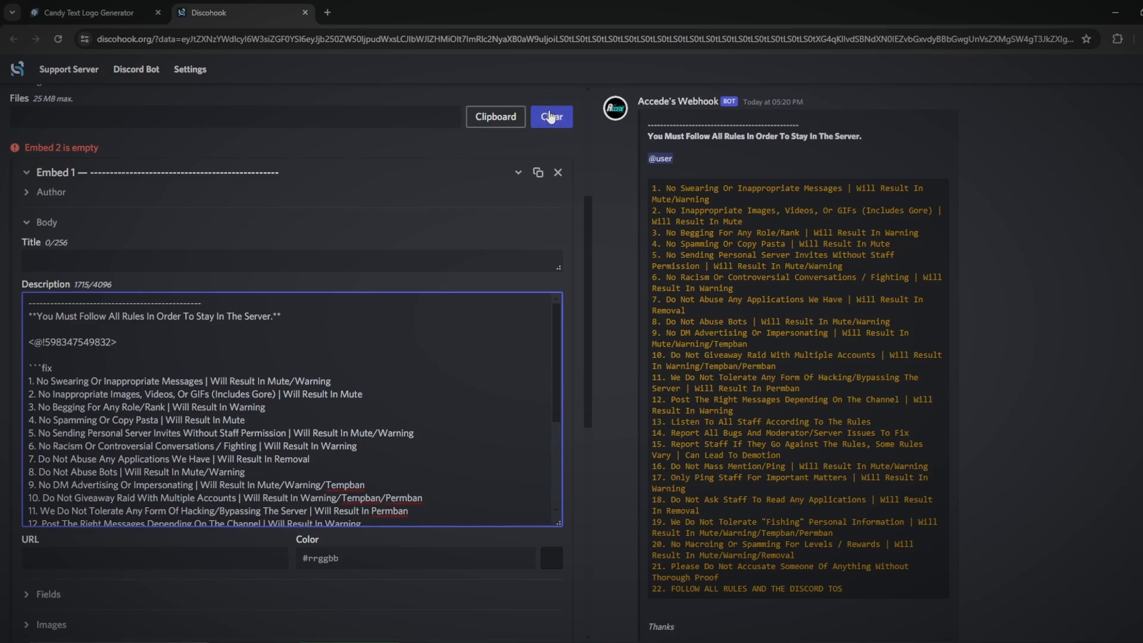
- Try the role-mention prefix "<@&" on the mention in the description, and replace it with the channel-mention prefix "<#"
scroll(565, 119, up, 4)
scroll(566, 120, down, 6)
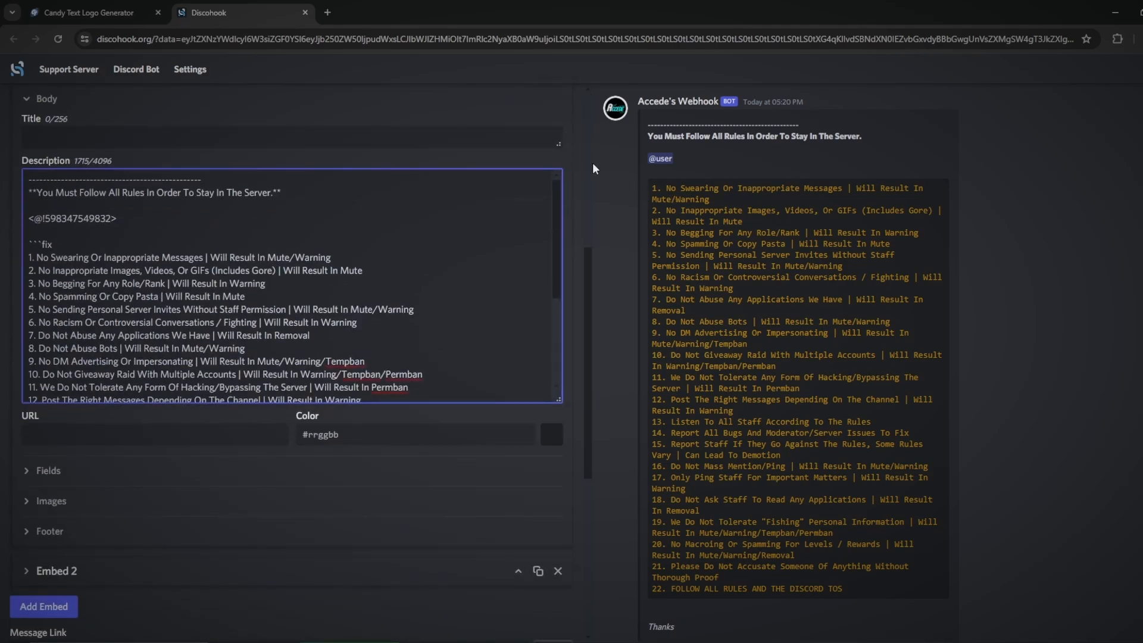
scroll(573, 164, up, 1)
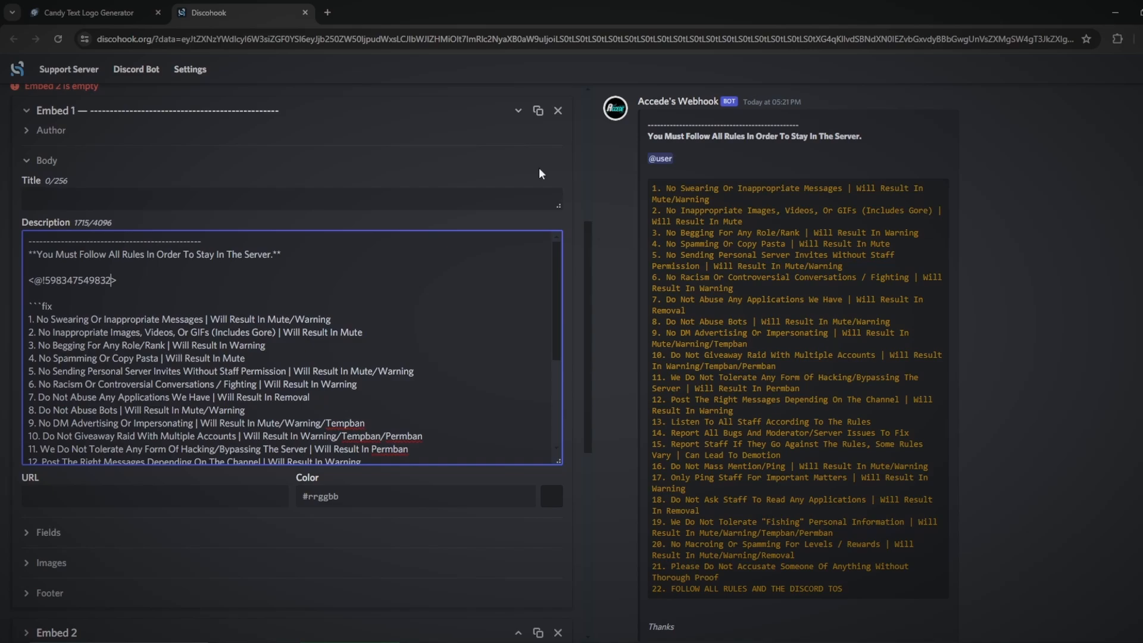
scroll(570, 171, up, 1)
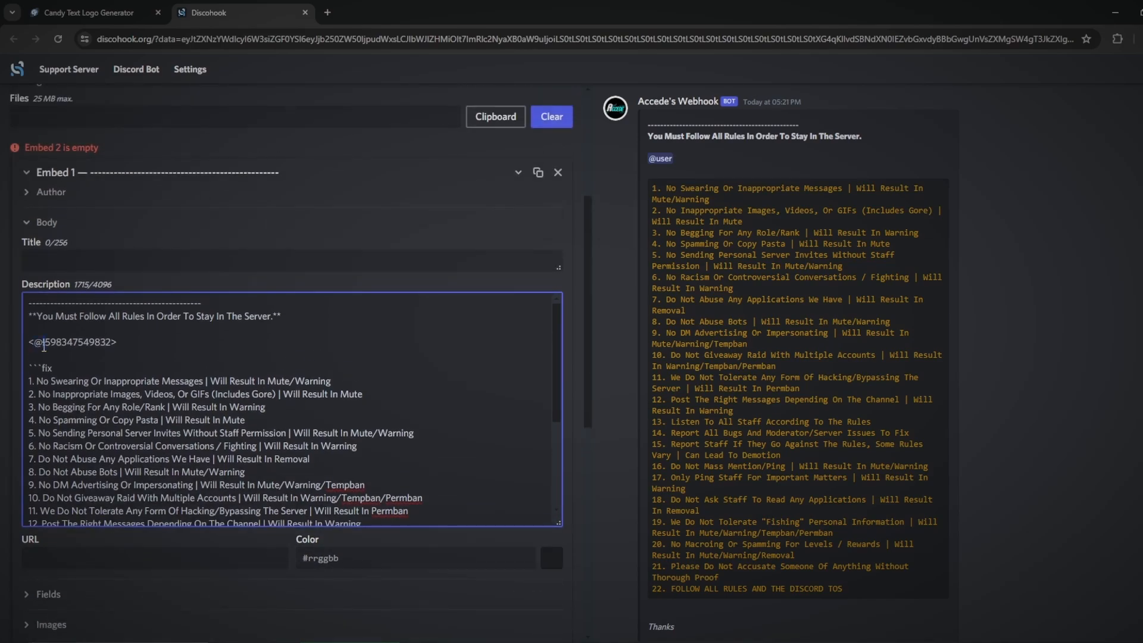
click(43, 343)
key(BackSpace)
text(&)
key(BackSpace)
key(BackSpace)
key(BackSpace)
text(#)
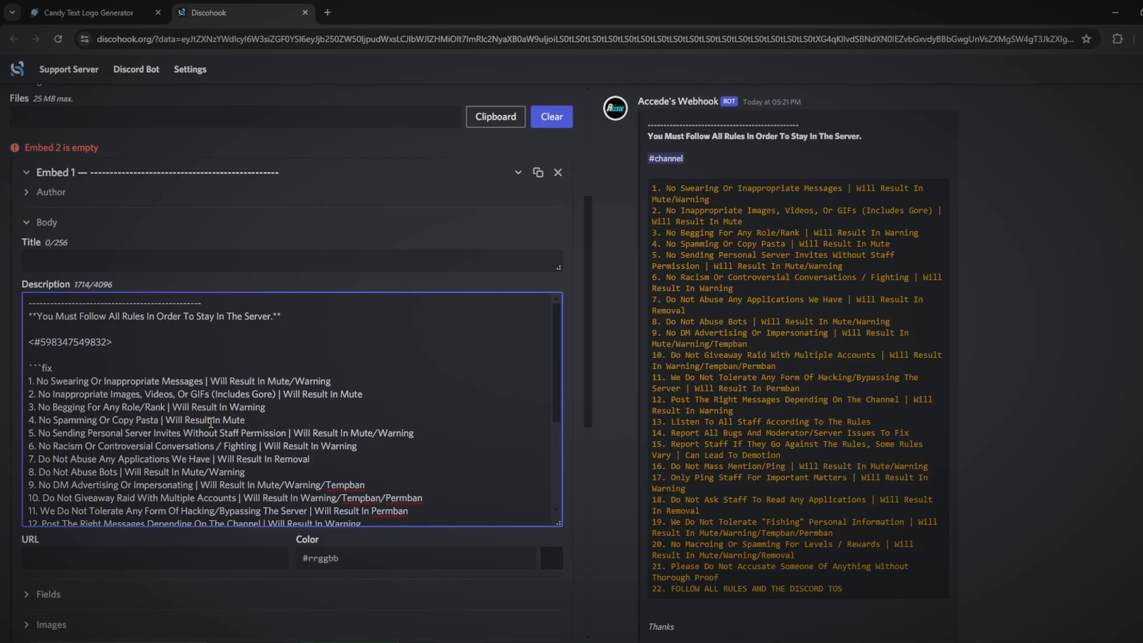
- Delete the mention line between the bold heading and the rules code block in Embed 1's description
drag(107, 343, 58, 343)
drag(29, 364, 214, 405)
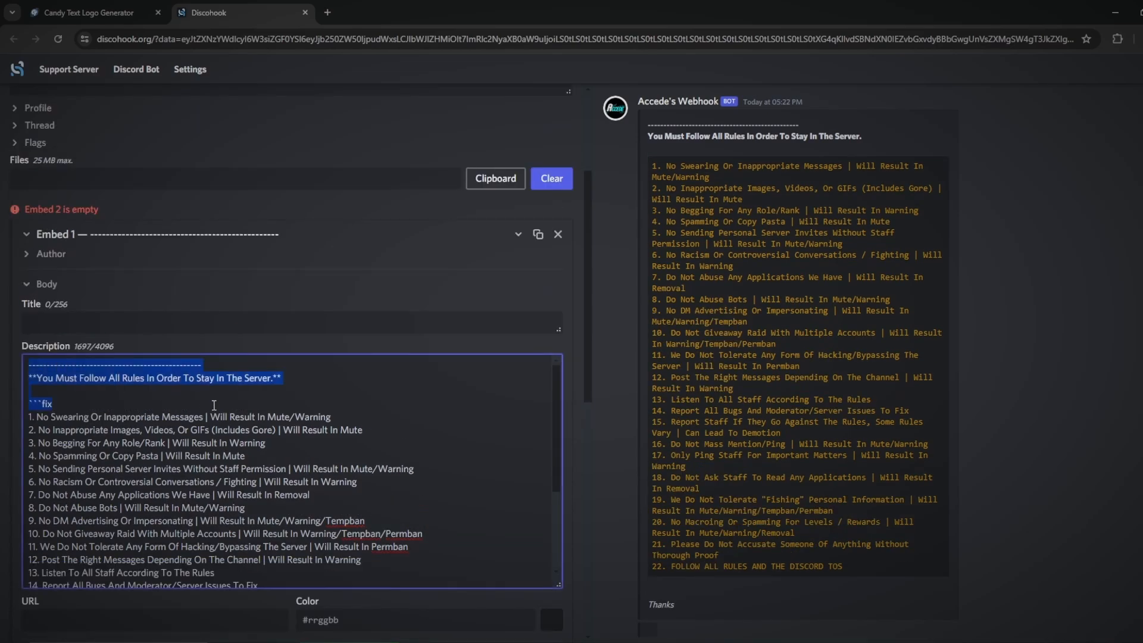
click(214, 405)
scroll(205, 458, down, 3)
scroll(205, 458, up, 3)
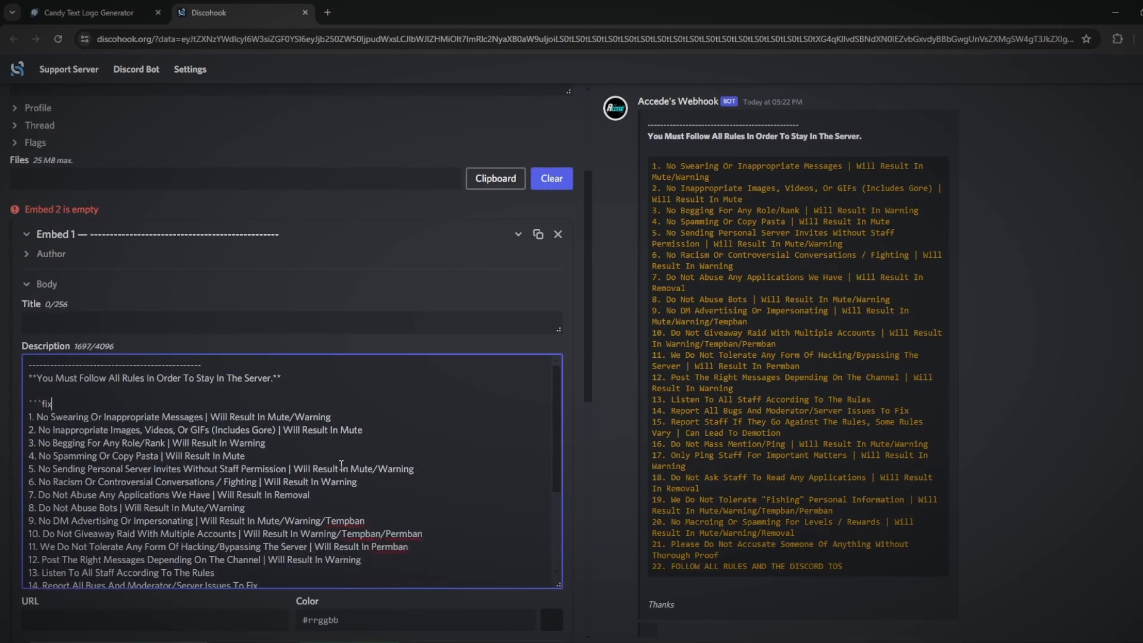
- Give Embed 1 the title "**Server Rules**"
click(106, 330)
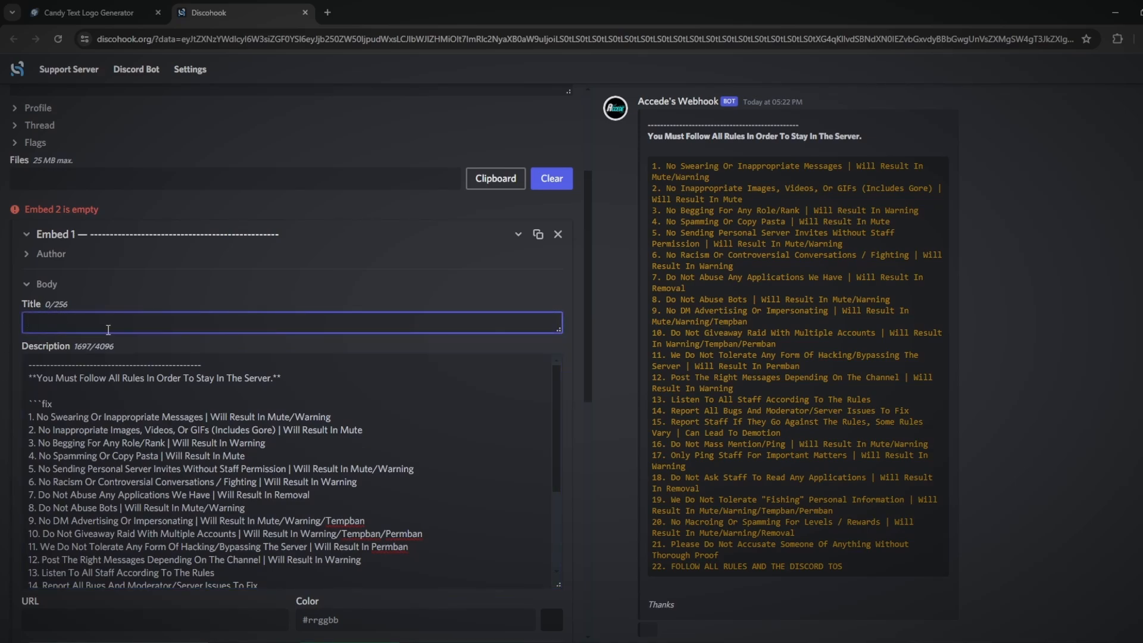
text(**Se)
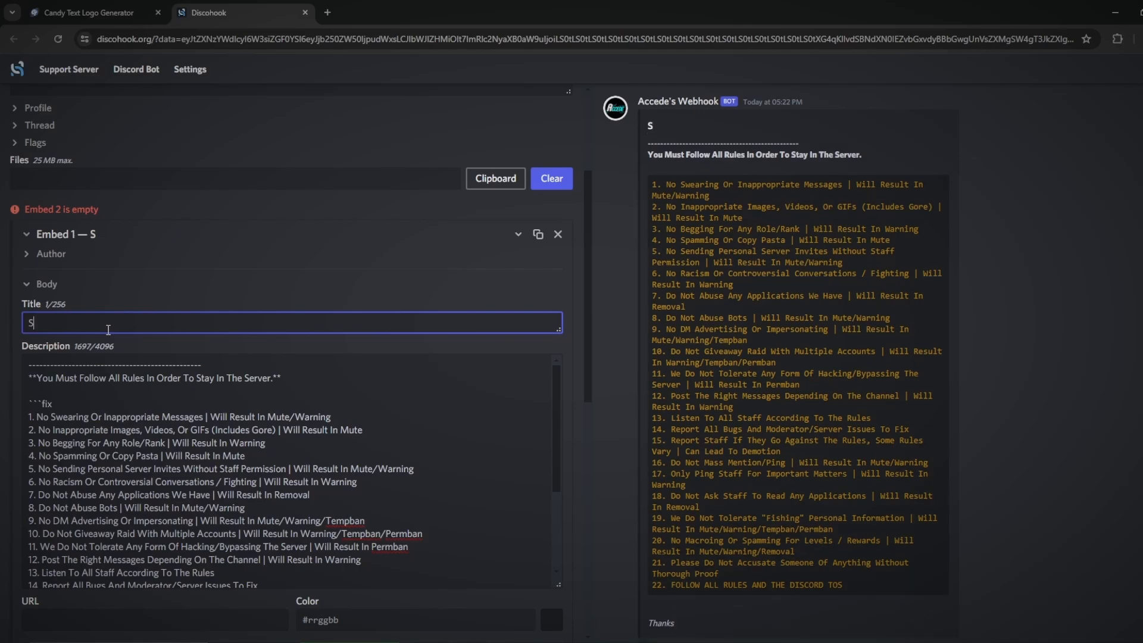
text(rver rU)
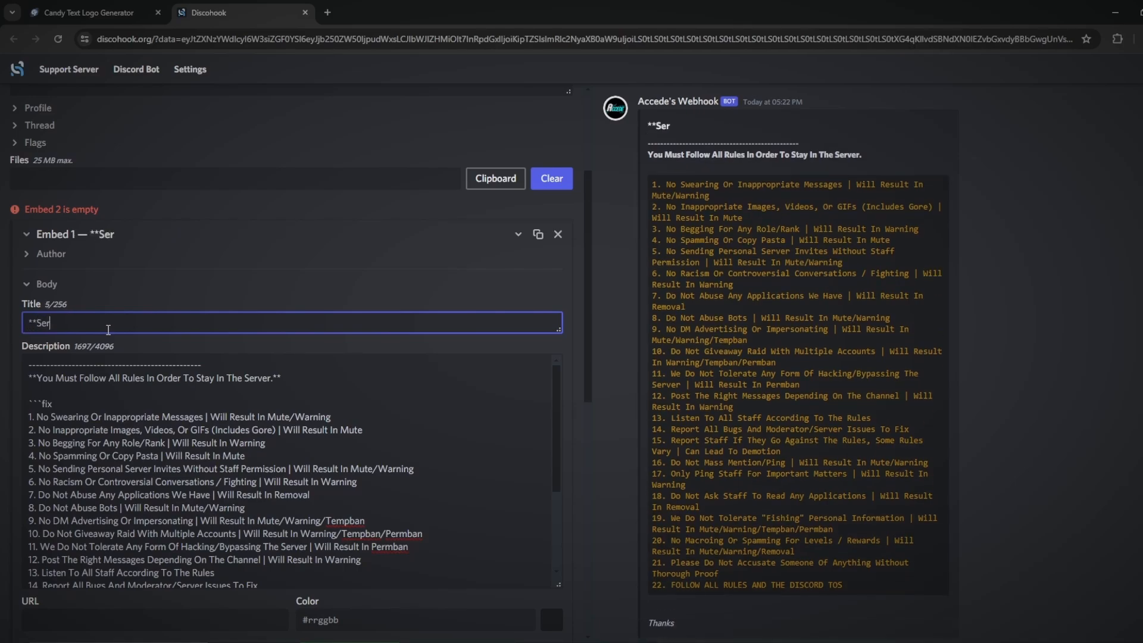
key(BackSpace)
key(BackSpace)
text(Rules**)
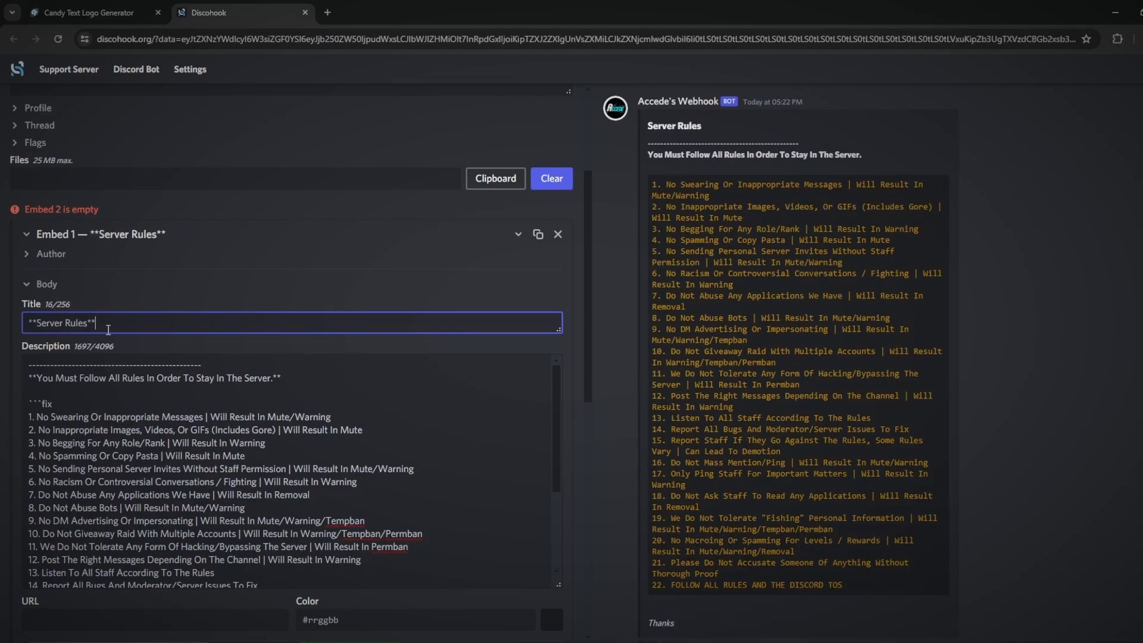
scroll(282, 413, down, 5)
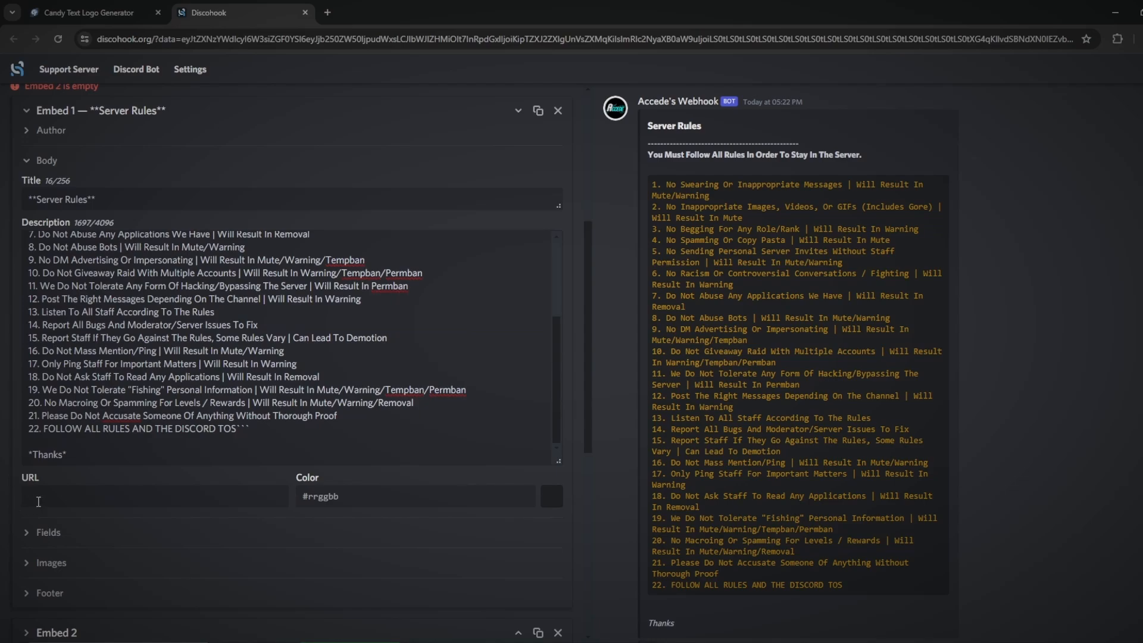
scroll(167, 523, down, 1)
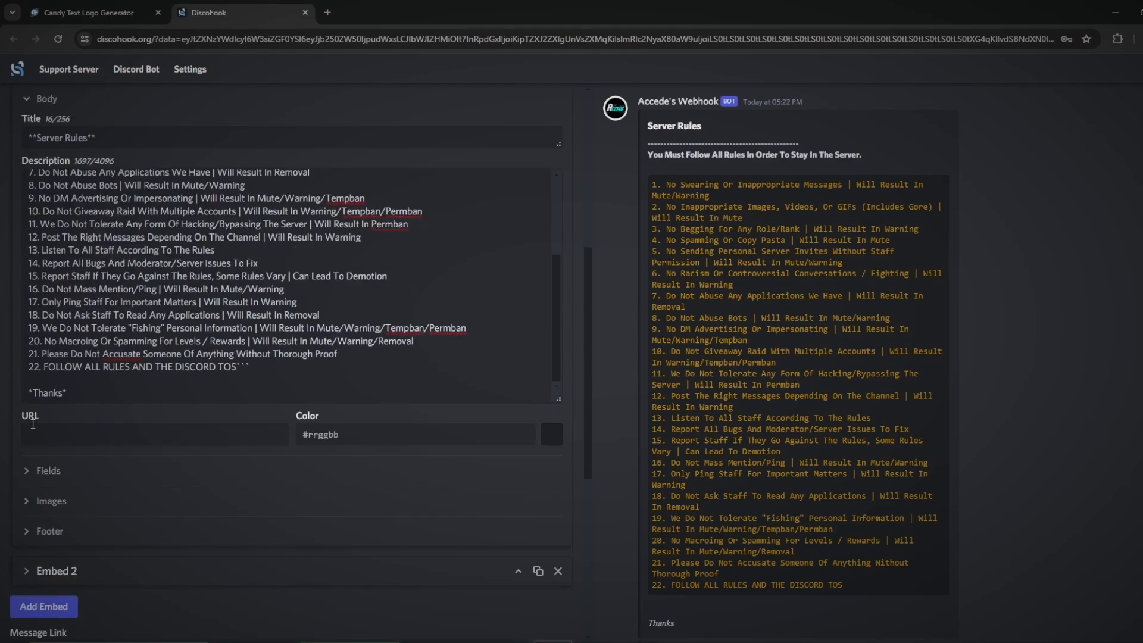
click(118, 429)
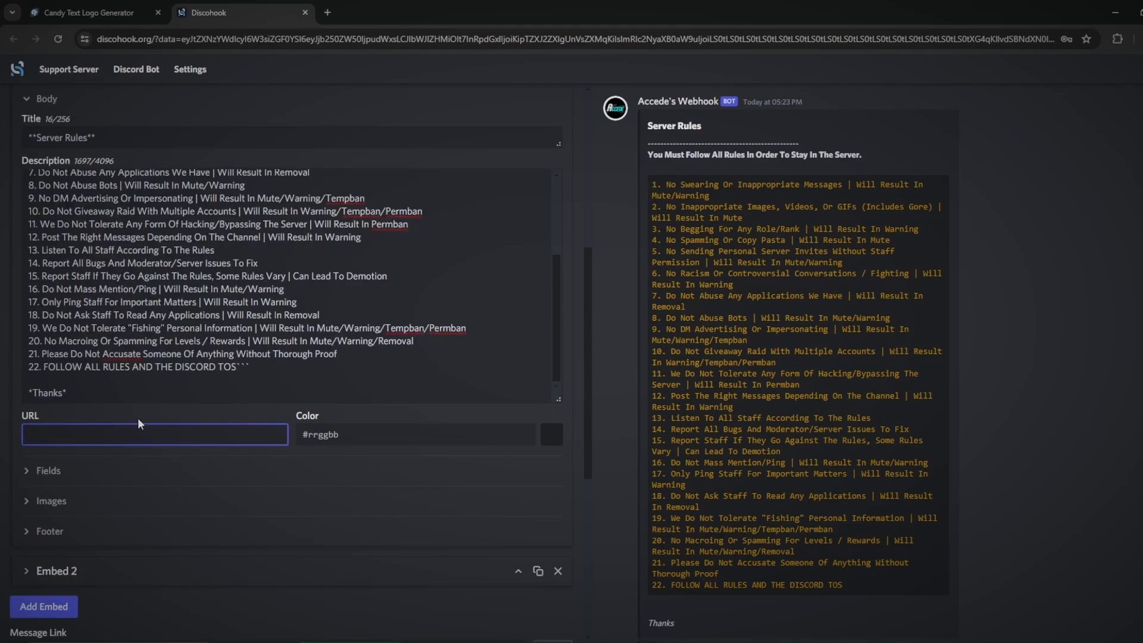
text(https://r74.cooltext.com/rendered/cooltext462366053816938.png)
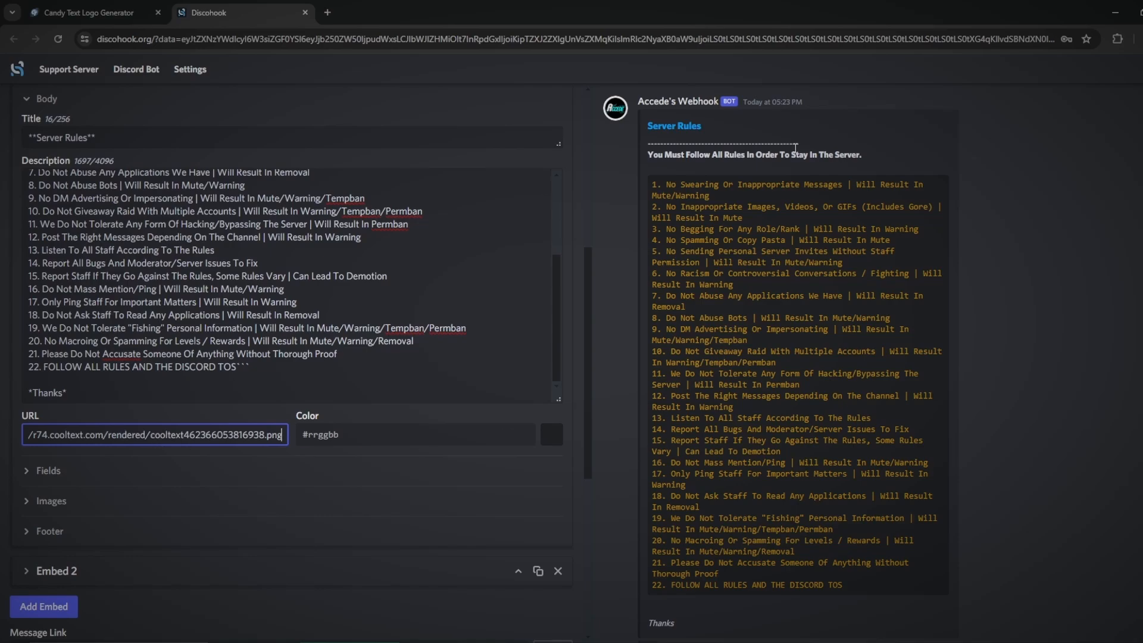
click(683, 142)
click(679, 127)
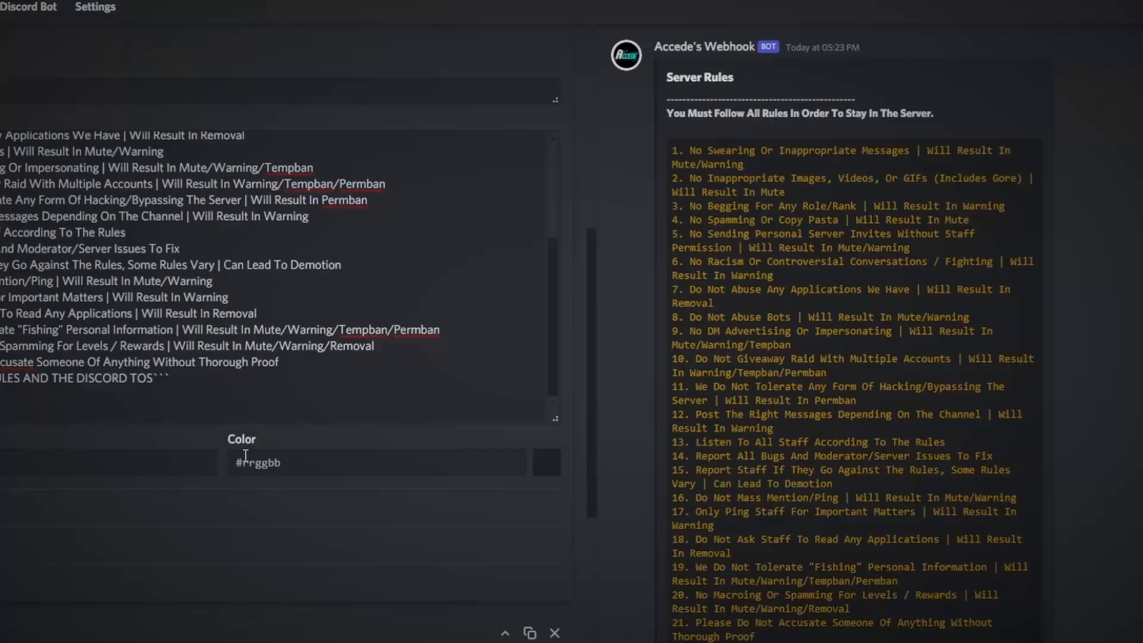
- Set Embed 1's color to yellow, #ffe000
click(246, 459)
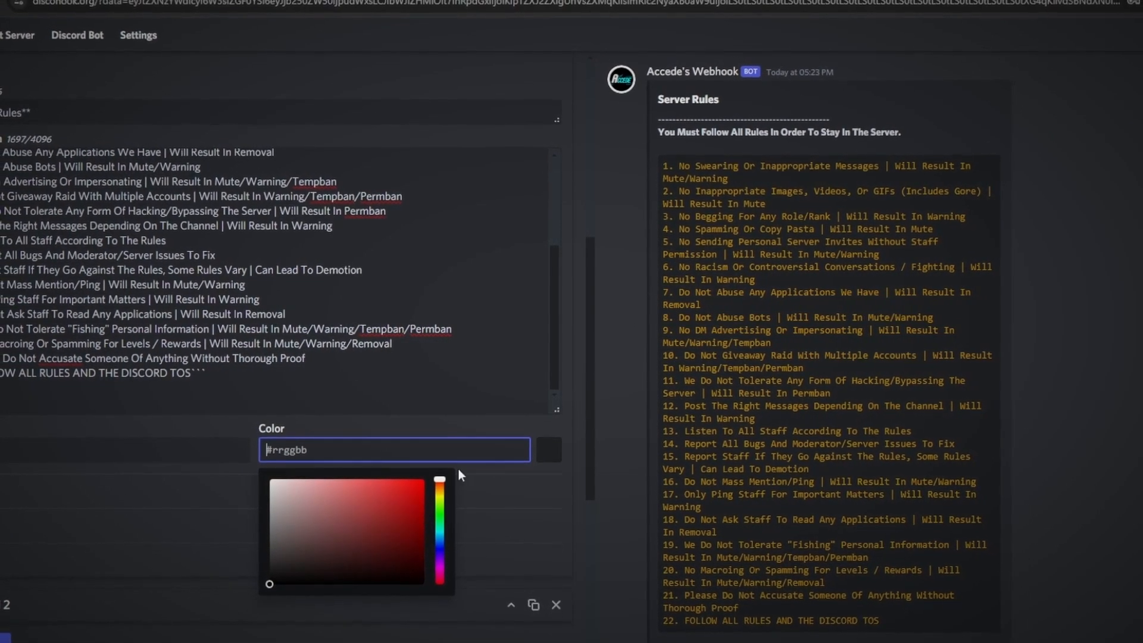
drag(401, 508, 451, 480)
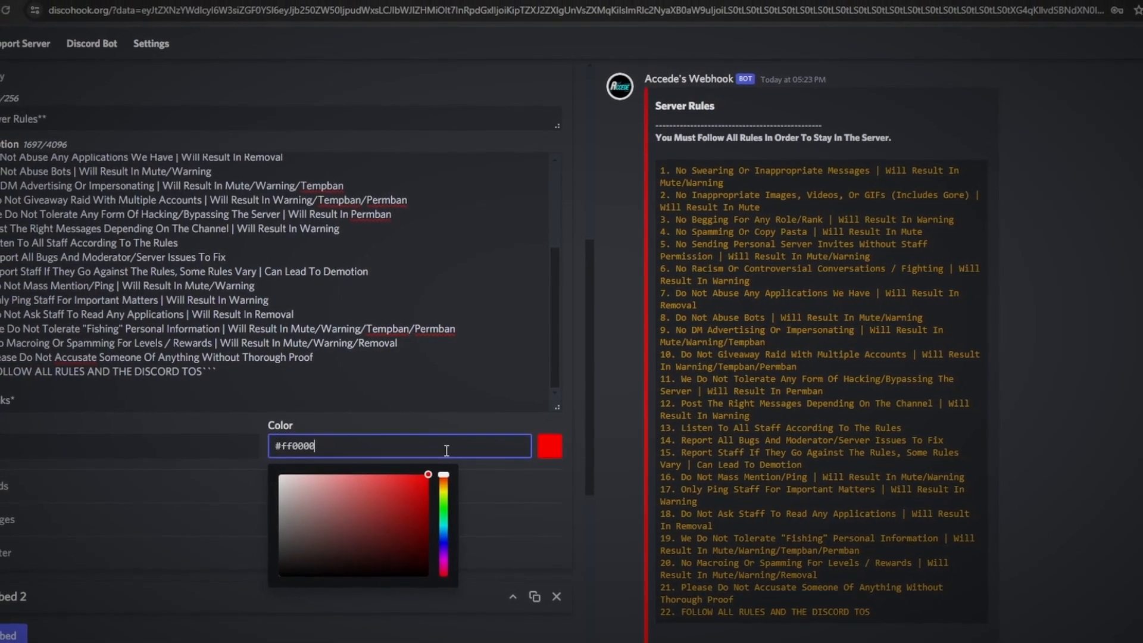
click(444, 476)
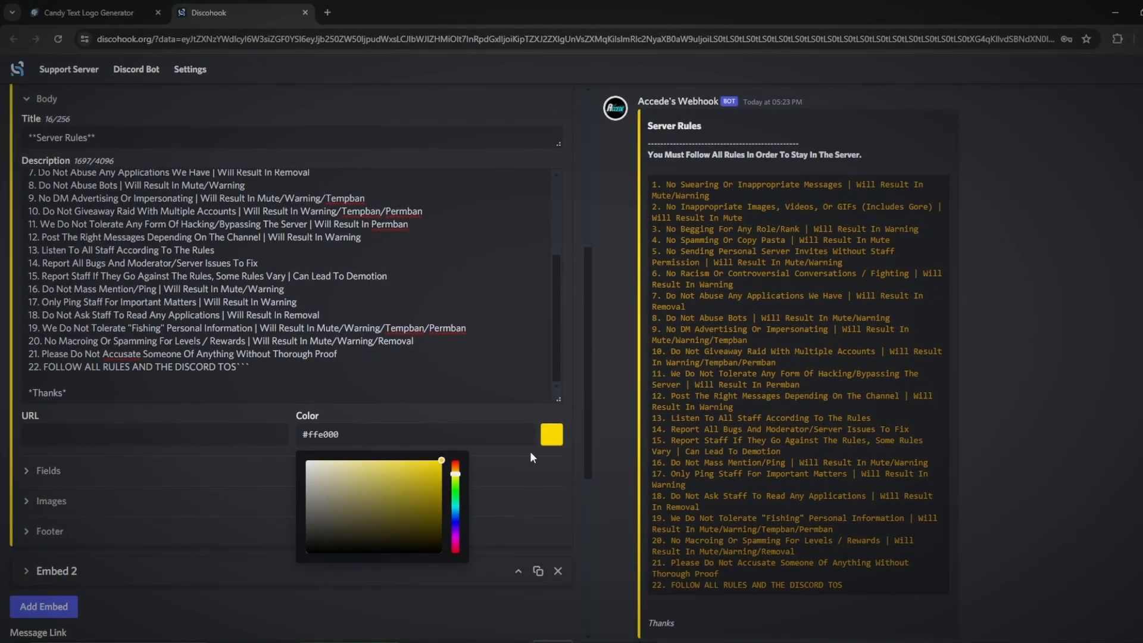
click(531, 452)
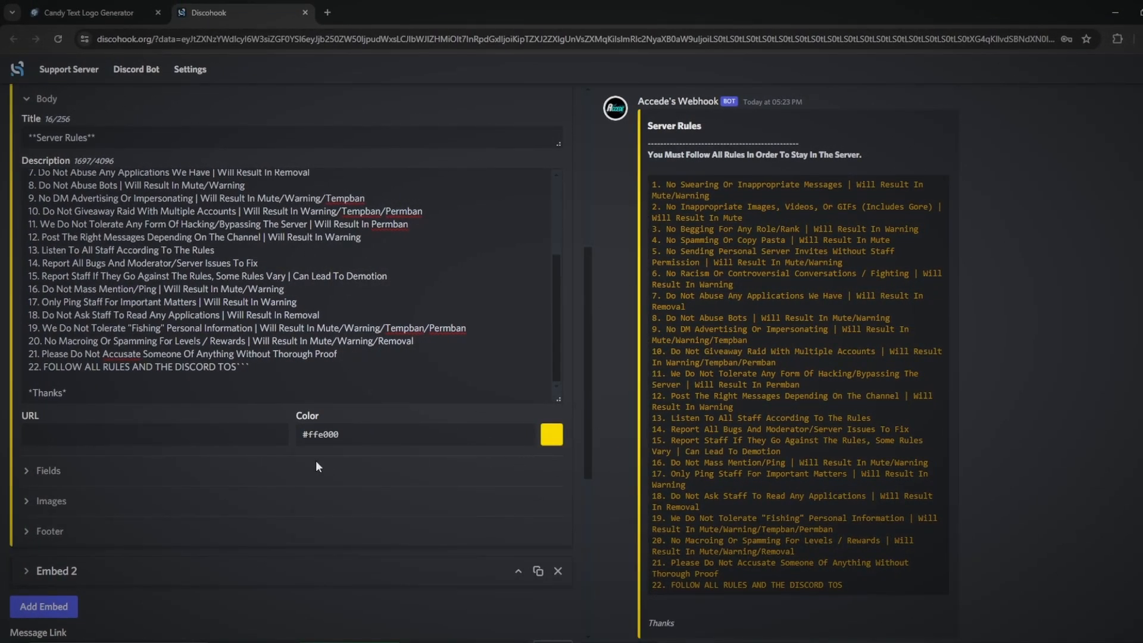
- Collapse Embed 1's Body section and expand its Fields section
click(44, 101)
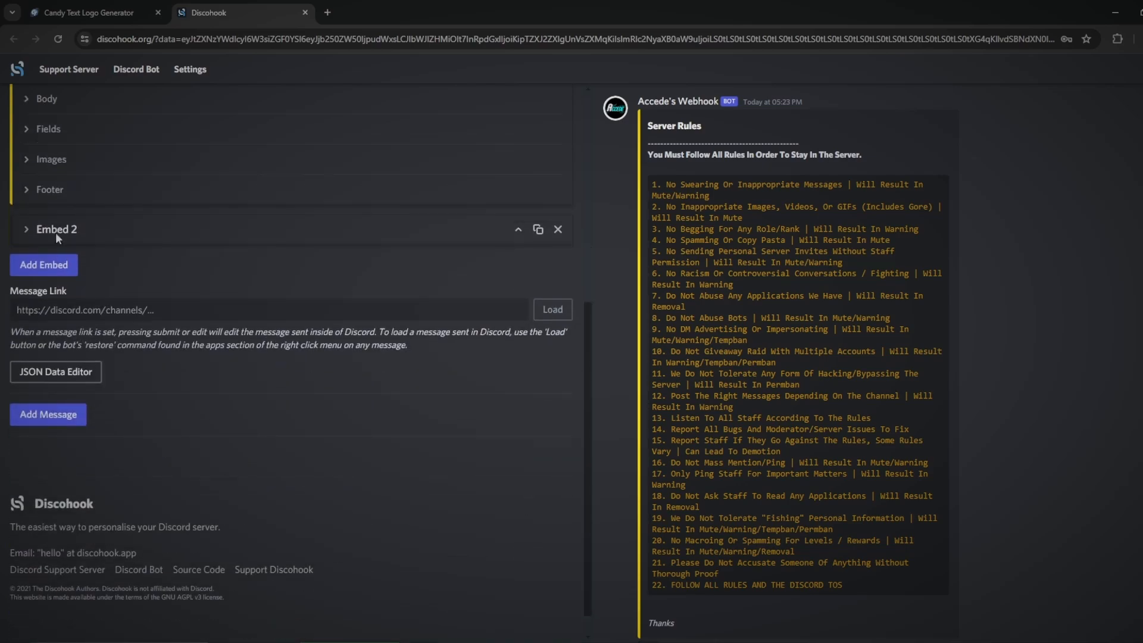
click(34, 130)
scroll(191, 219, up, 3)
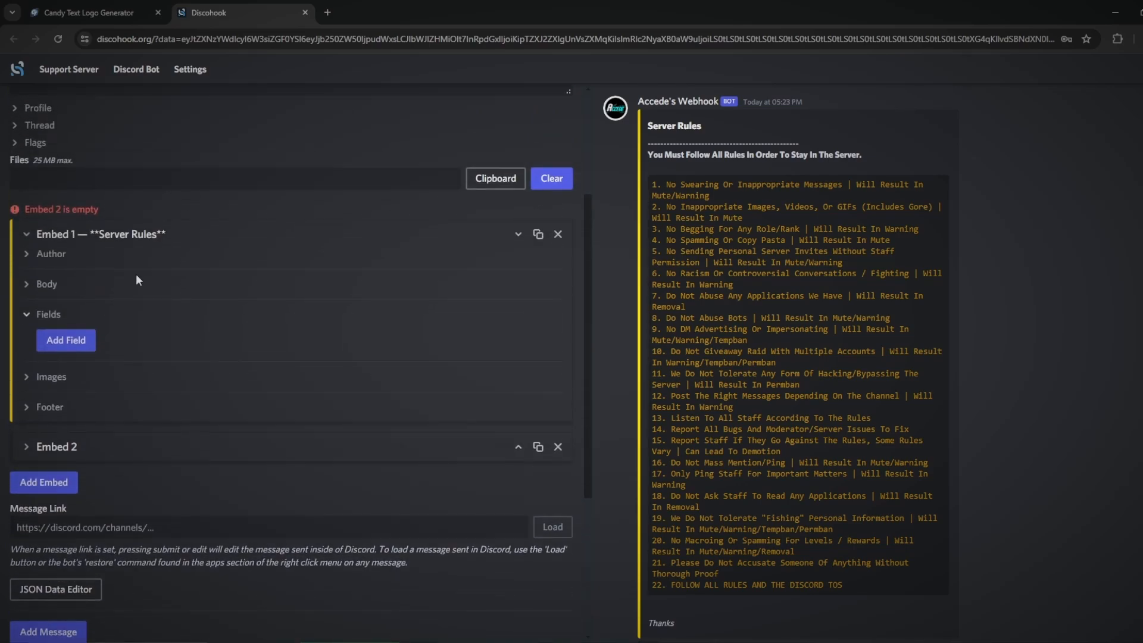
scroll(298, 298, down, 1)
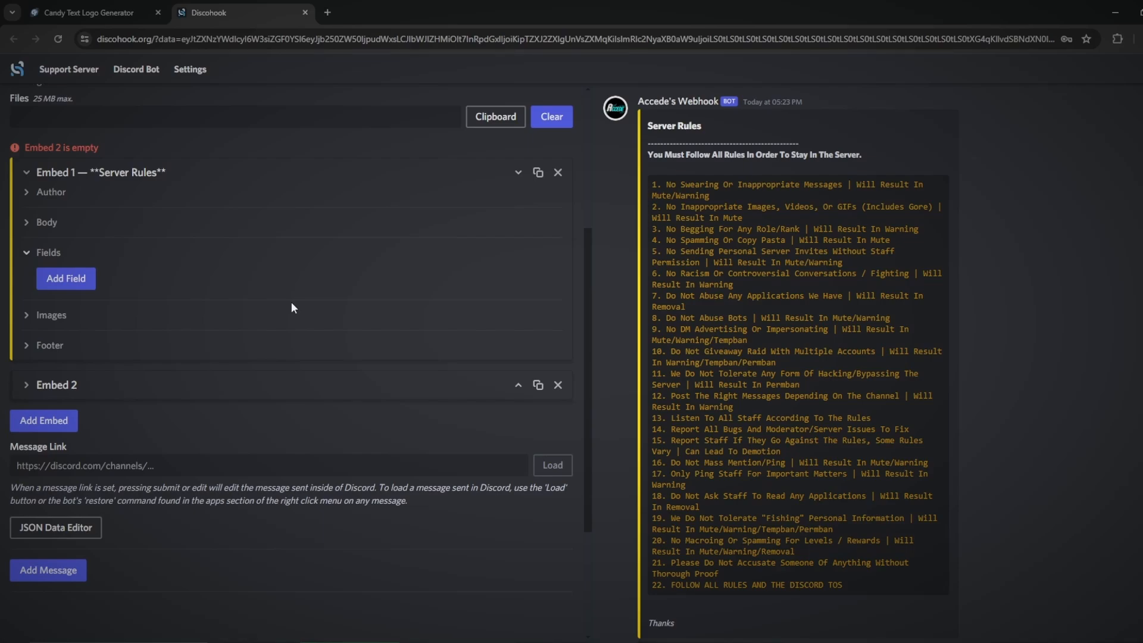
- Add two fields to Embed 1, expand them and make both inline
click(68, 278)
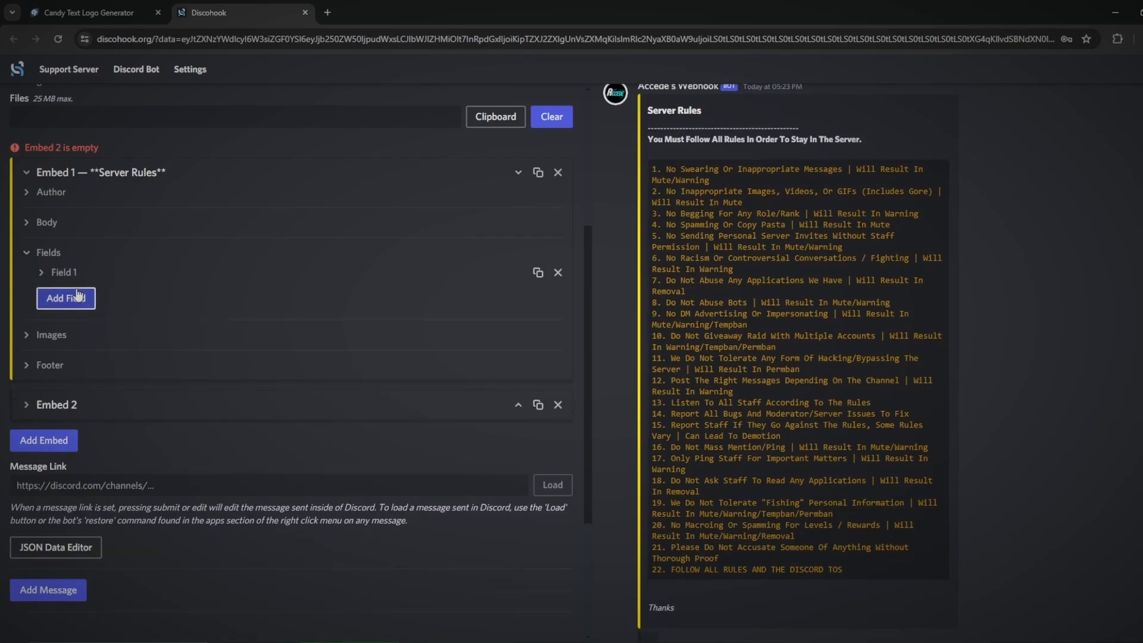
click(67, 297)
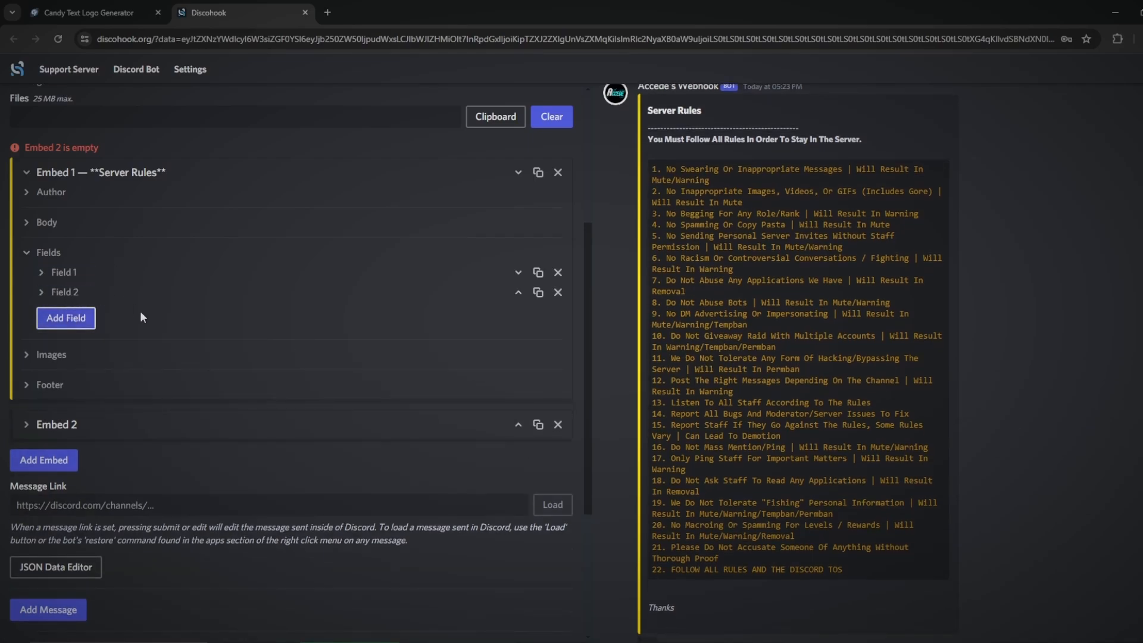
click(45, 272)
click(53, 419)
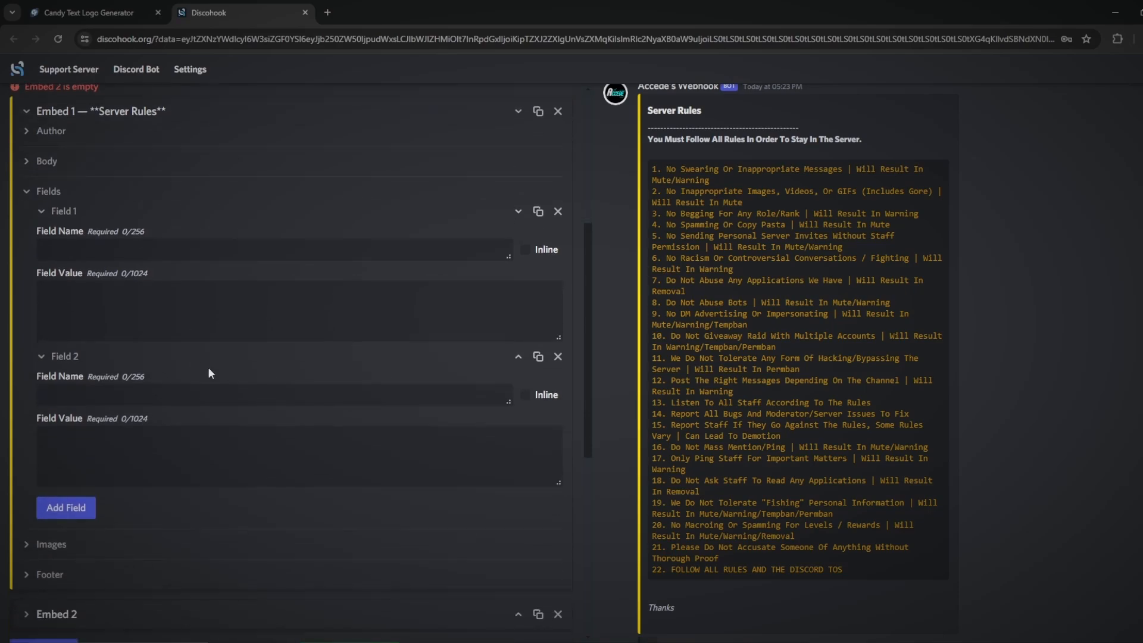
click(525, 311)
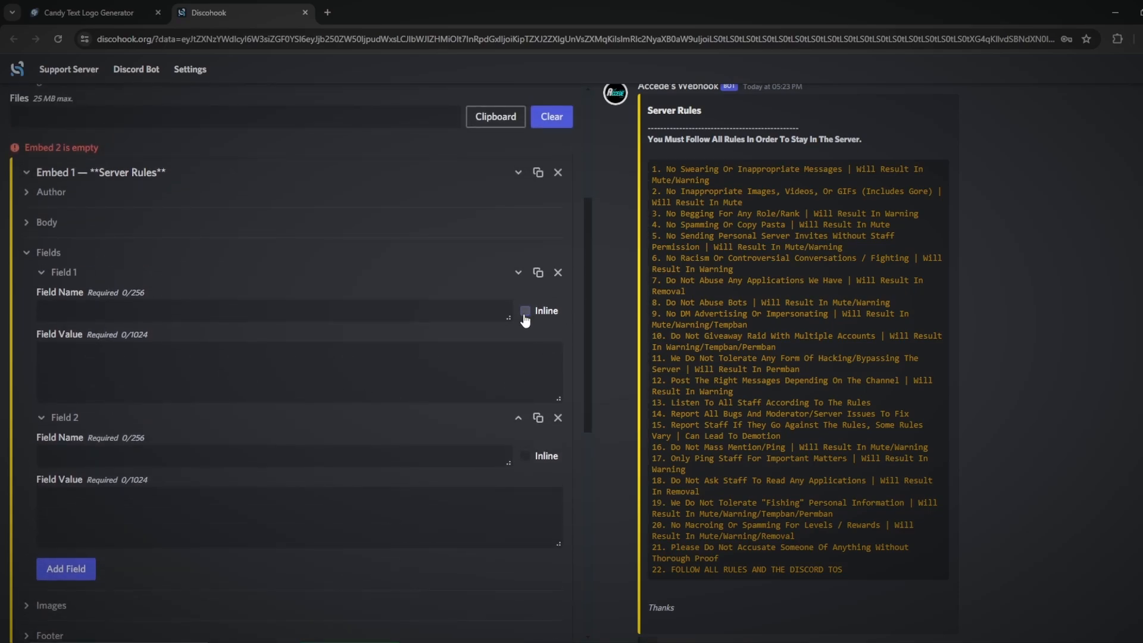
click(525, 456)
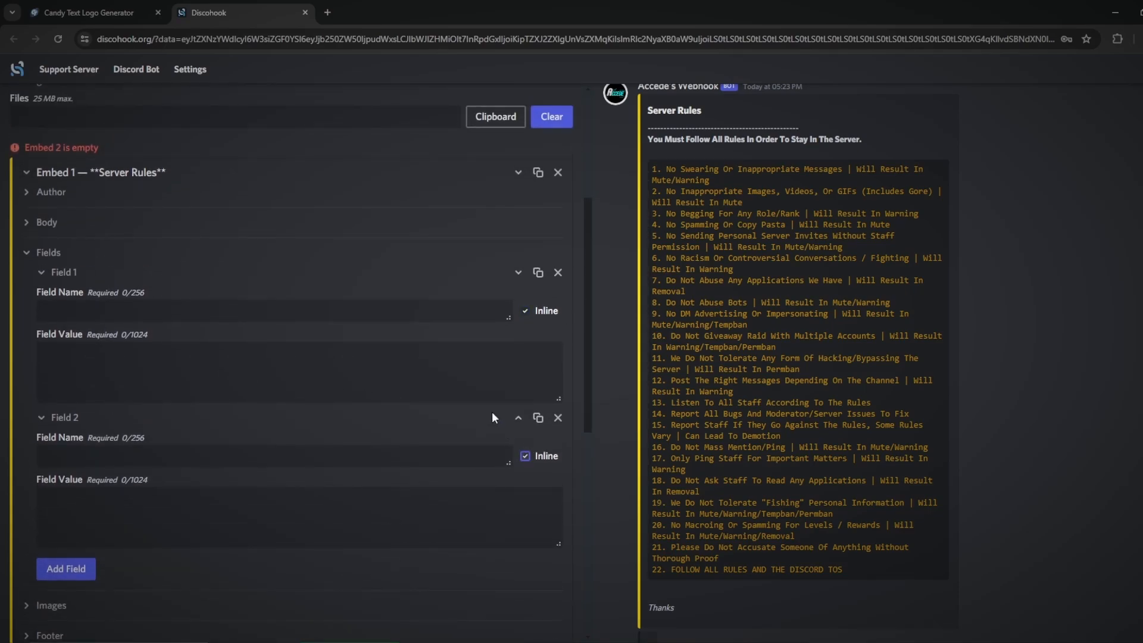
click(98, 314)
text(4324234)
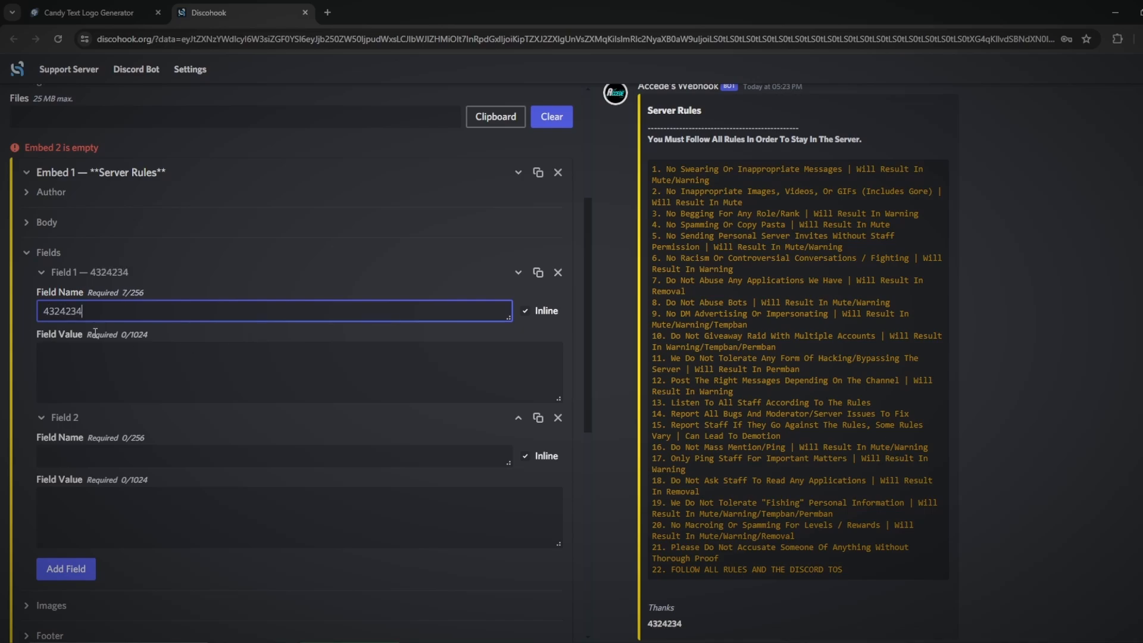
click(181, 369)
text(432432423)
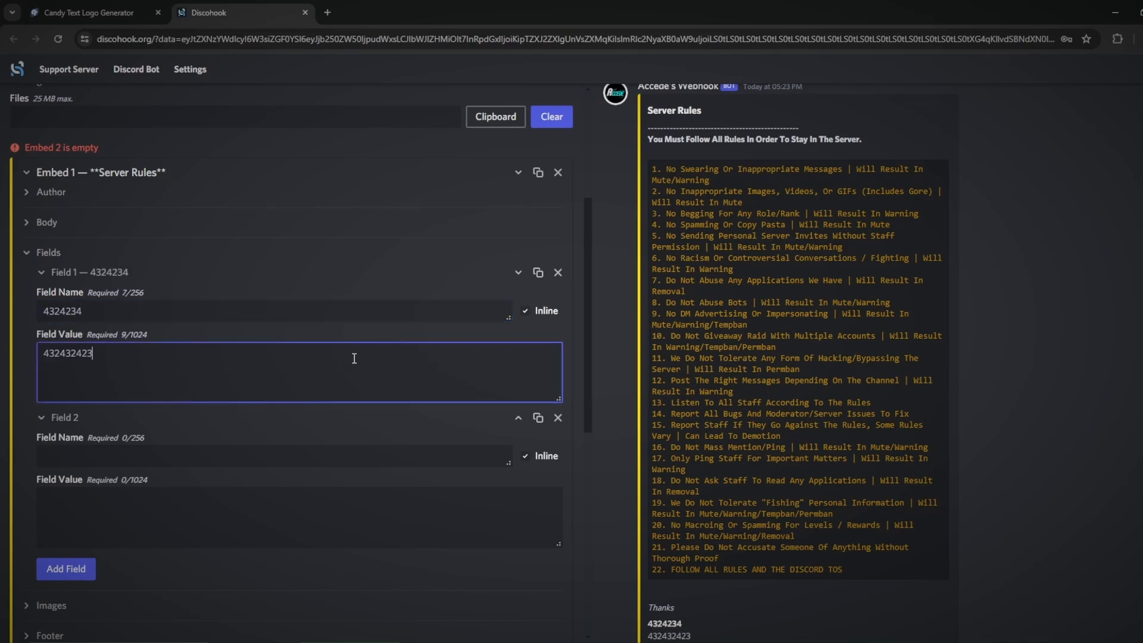
scroll(429, 418, down, 1)
click(177, 394)
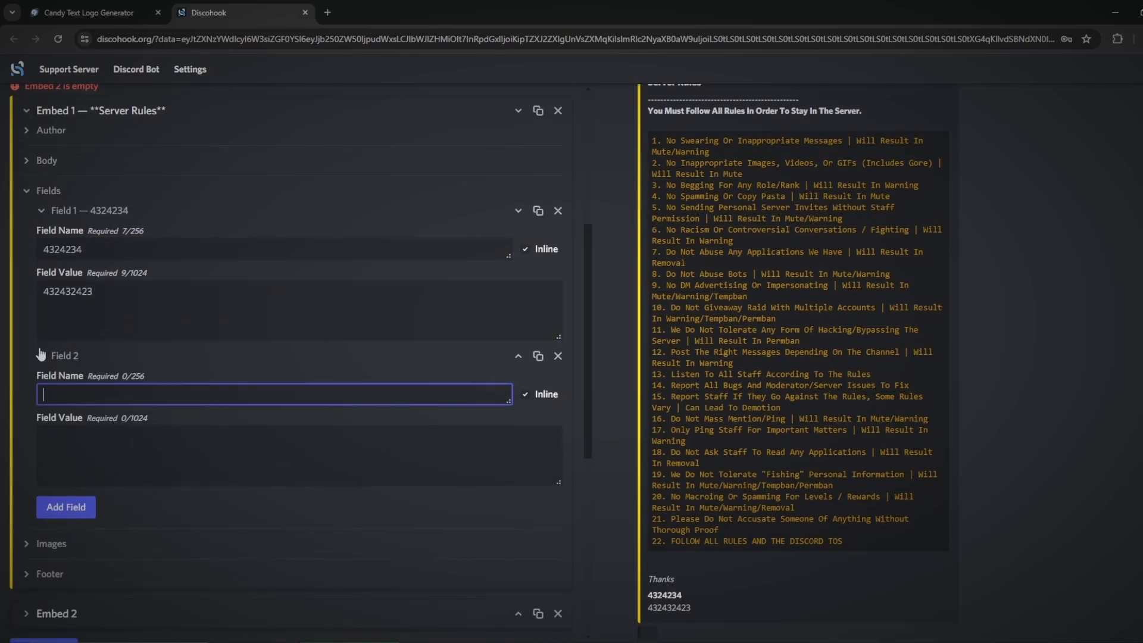
text(432432423)
click(237, 442)
text(43243243242)
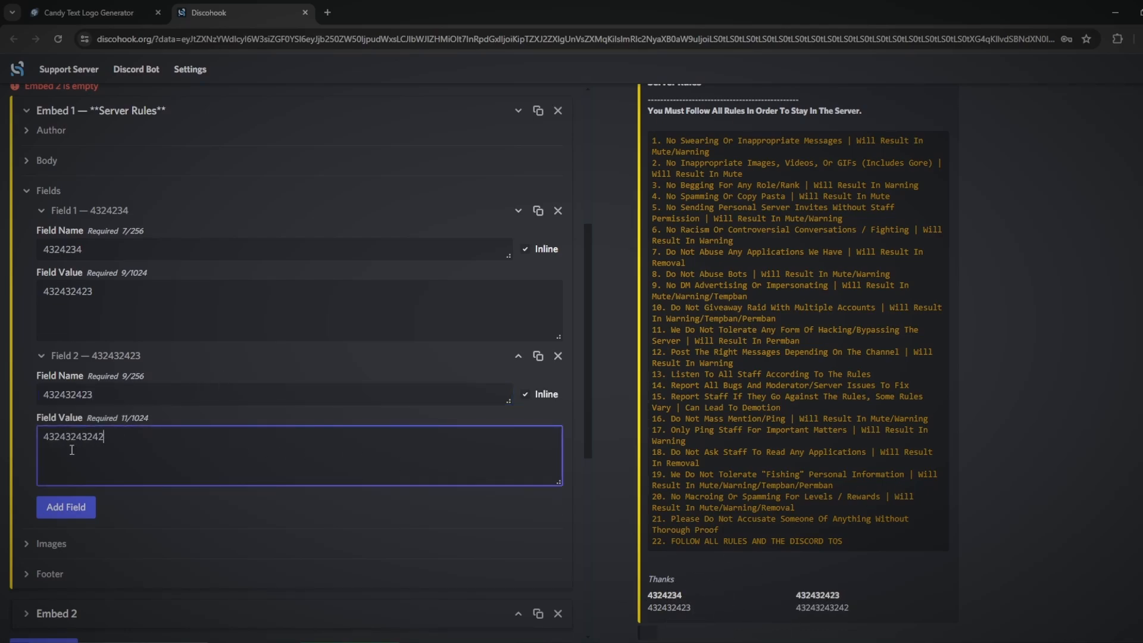
click(64, 509)
click(64, 506)
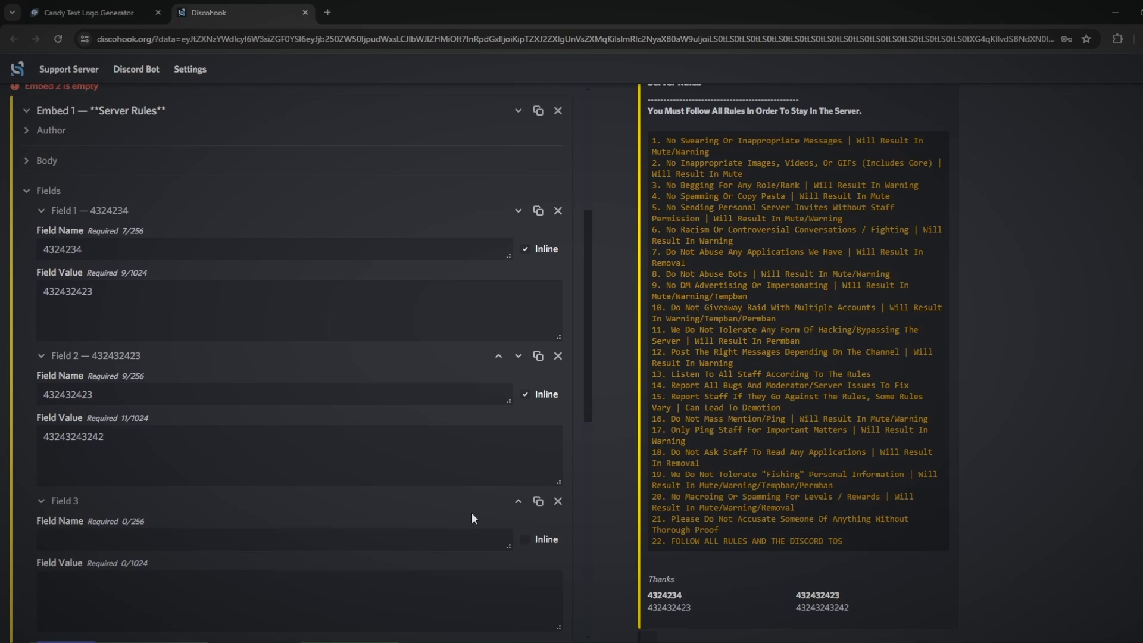
click(524, 540)
scroll(391, 468, down, 3)
click(308, 356)
text(e3234324231)
click(391, 427)
text(432141234231)
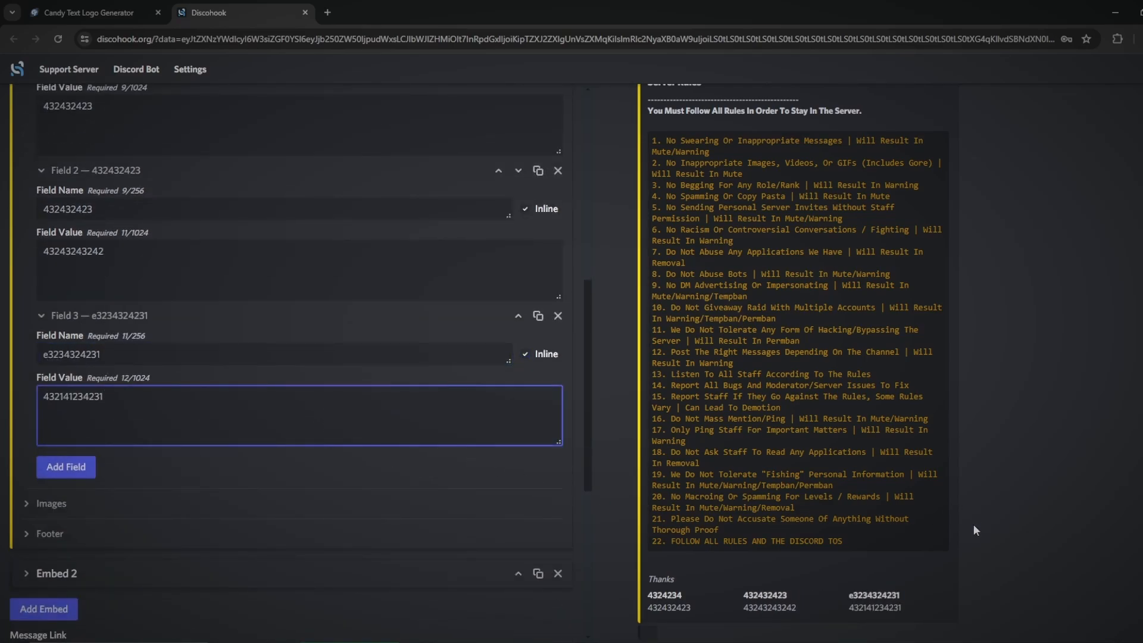
- Remove all three sample fields from Embed 1
drag(434, 407, 2, 414)
click(321, 379)
scroll(398, 344, up, 3)
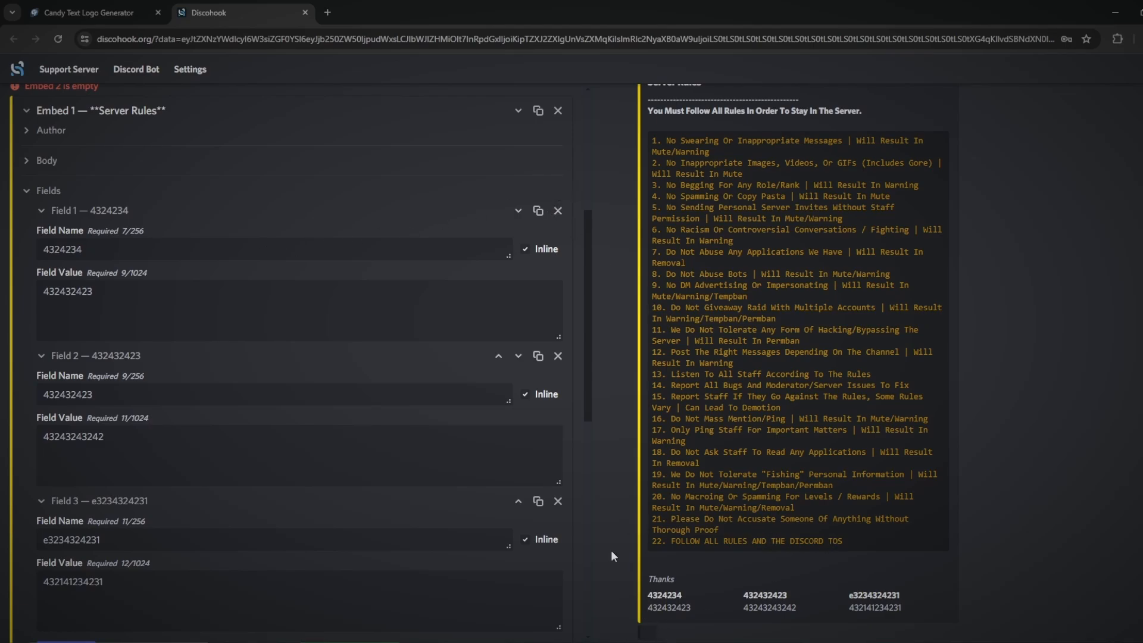
click(558, 211)
click(558, 211)
click(557, 211)
click(89, 355)
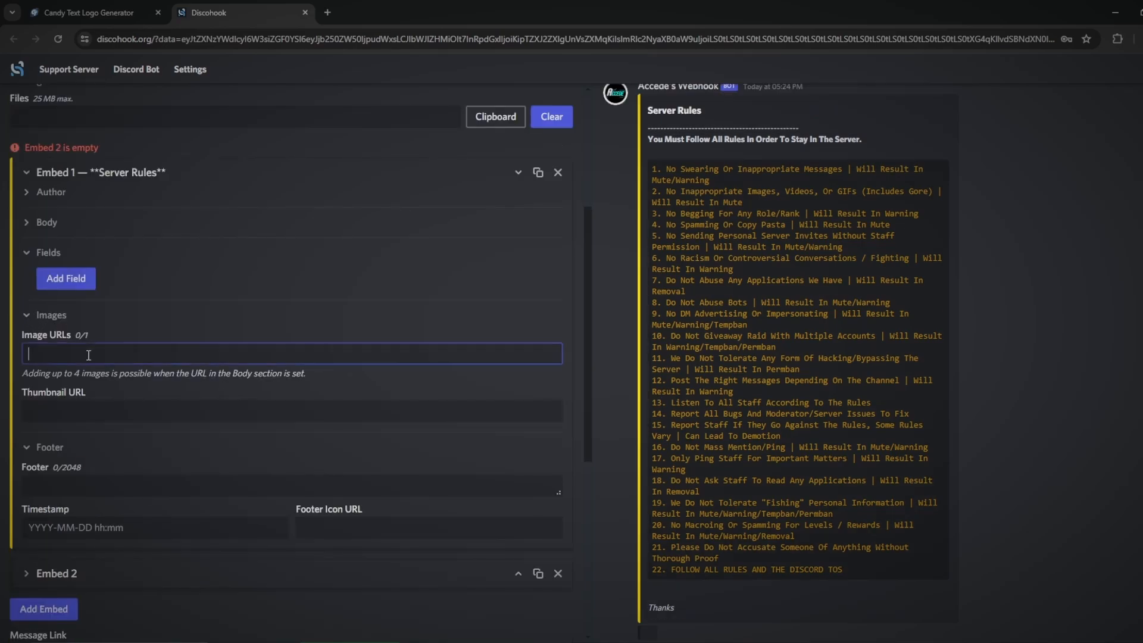
text(https://r74.cooltext.com/rendered/cooltext462366053816938.png)
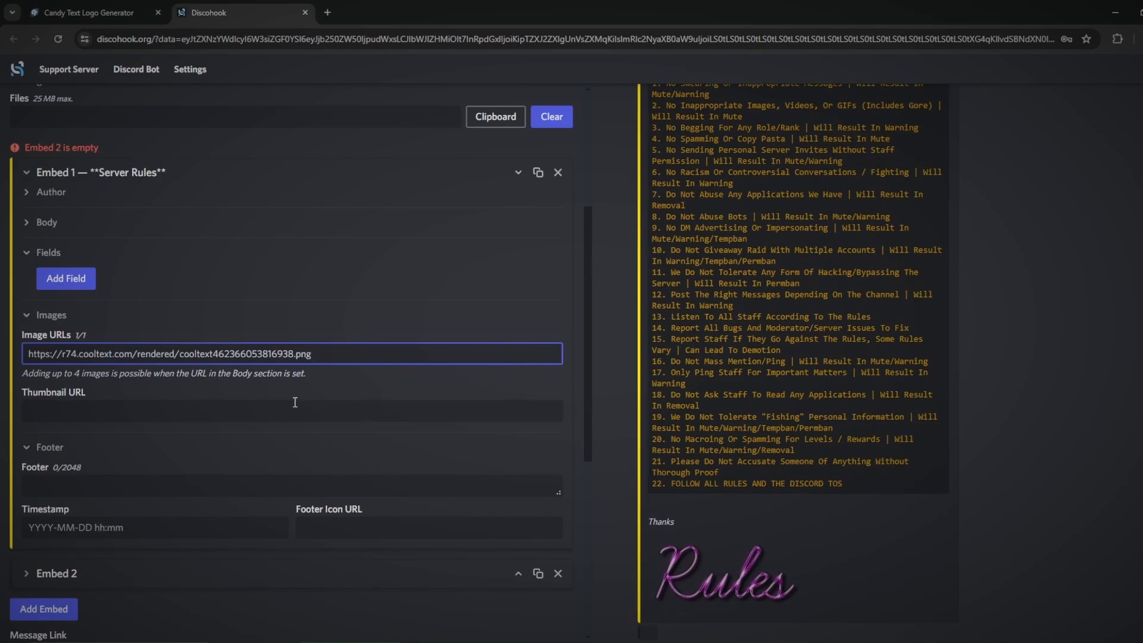
- Examine in the message preview how the logo image sits relative to the embed's rules text
scroll(541, 330, down, 6)
scroll(51, 273, up, 7)
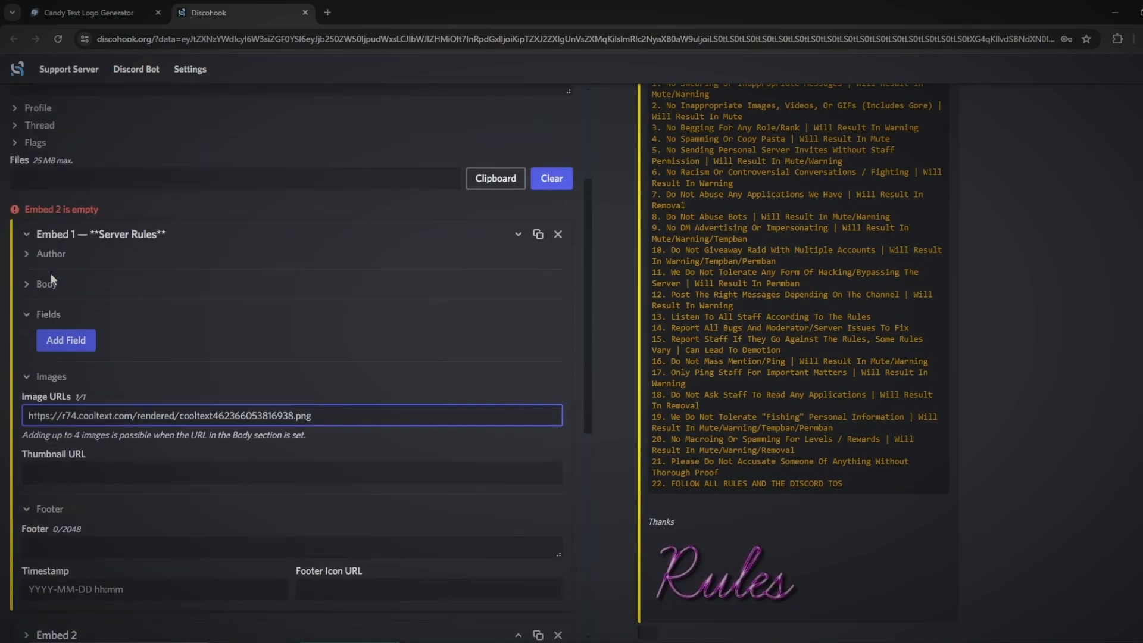
scroll(56, 238, down, 2)
scroll(109, 245, up, 3)
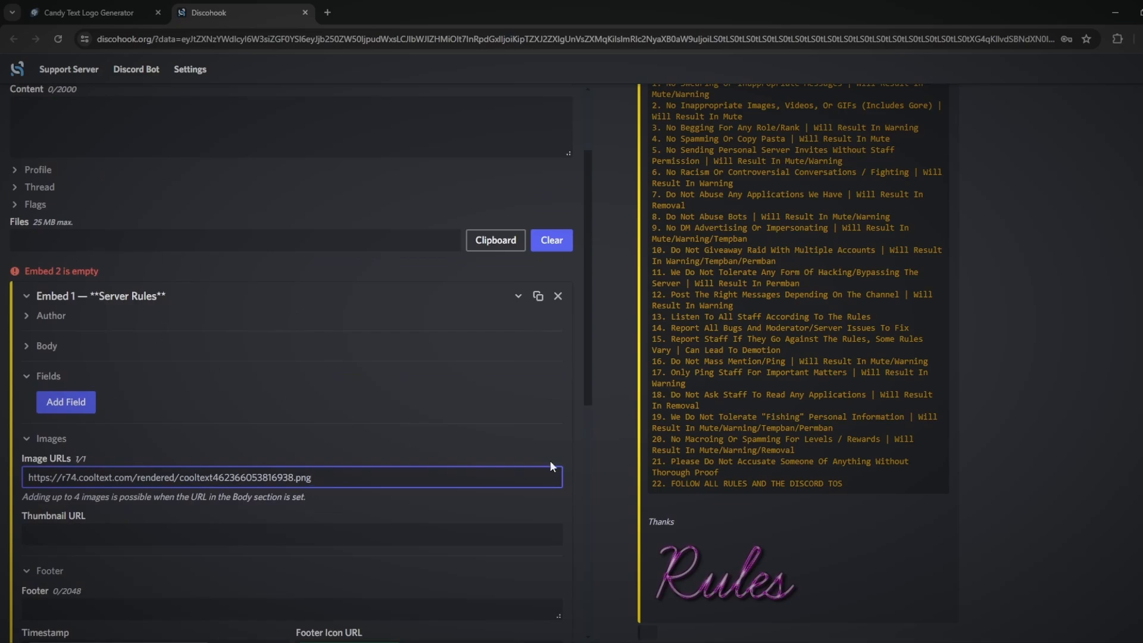
scroll(550, 461, down, 1)
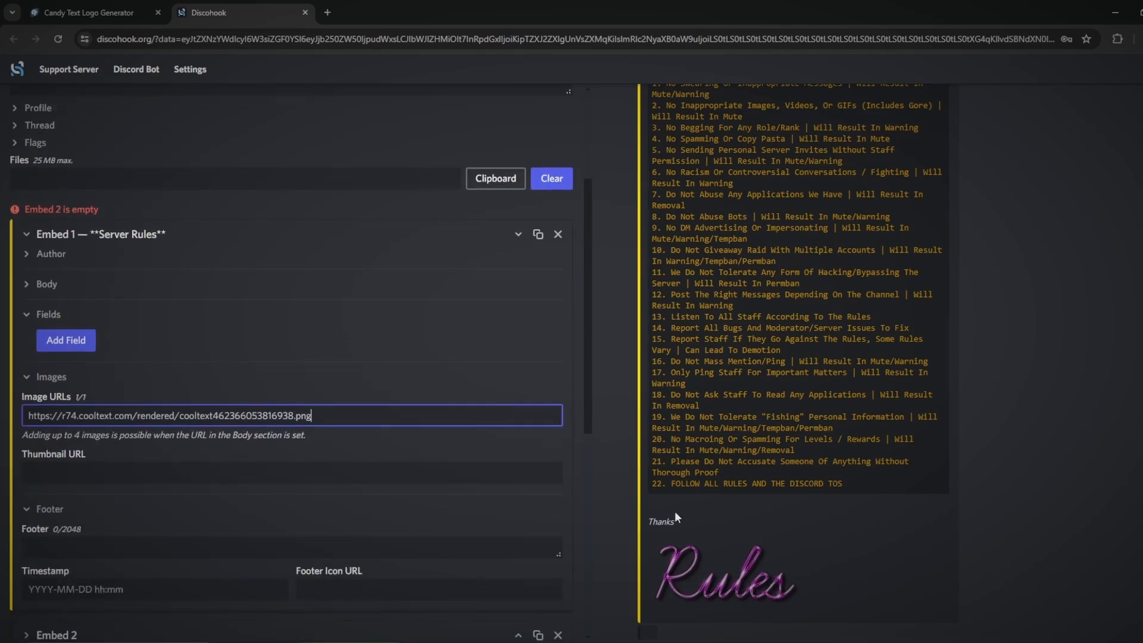
scroll(674, 512, up, 2)
scroll(673, 510, down, 2)
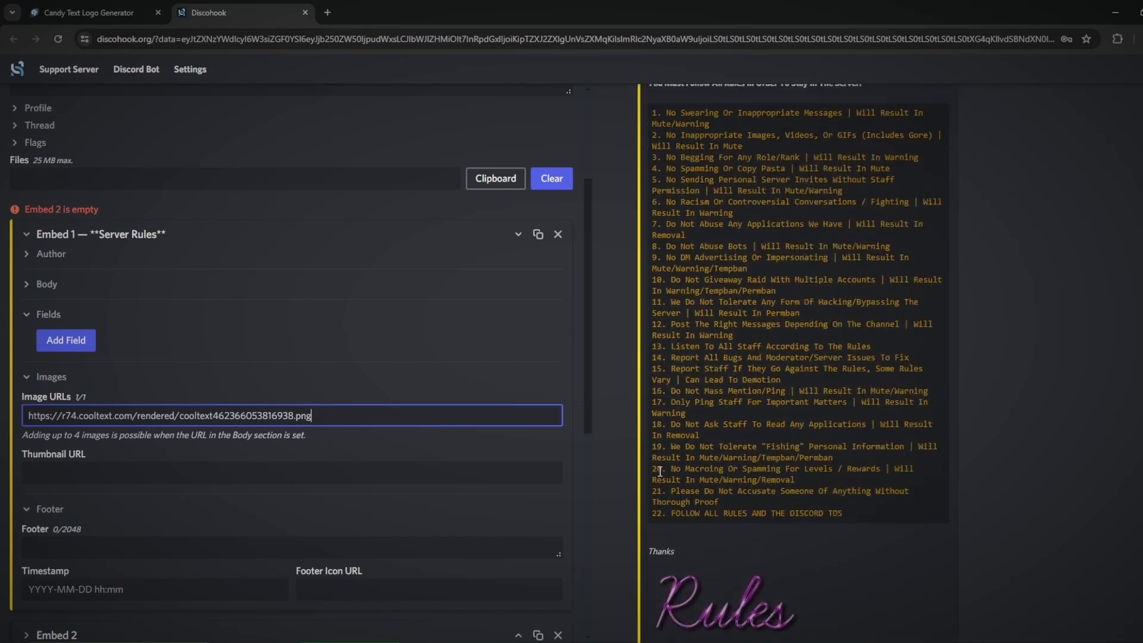
scroll(659, 469, up, 2)
scroll(877, 444, down, 2)
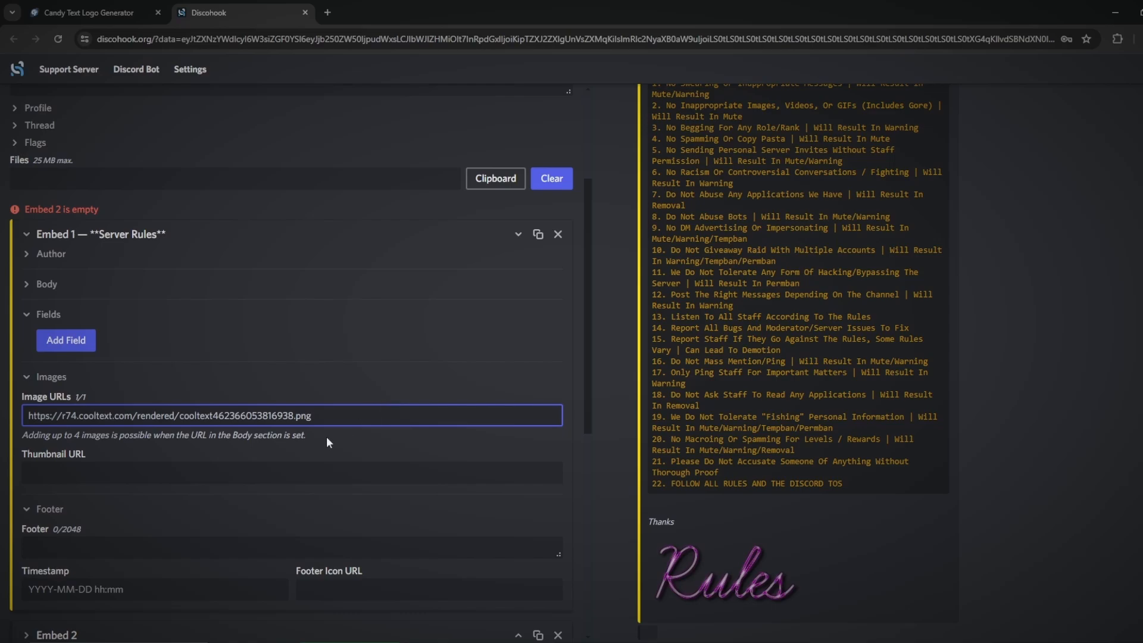
click(224, 476)
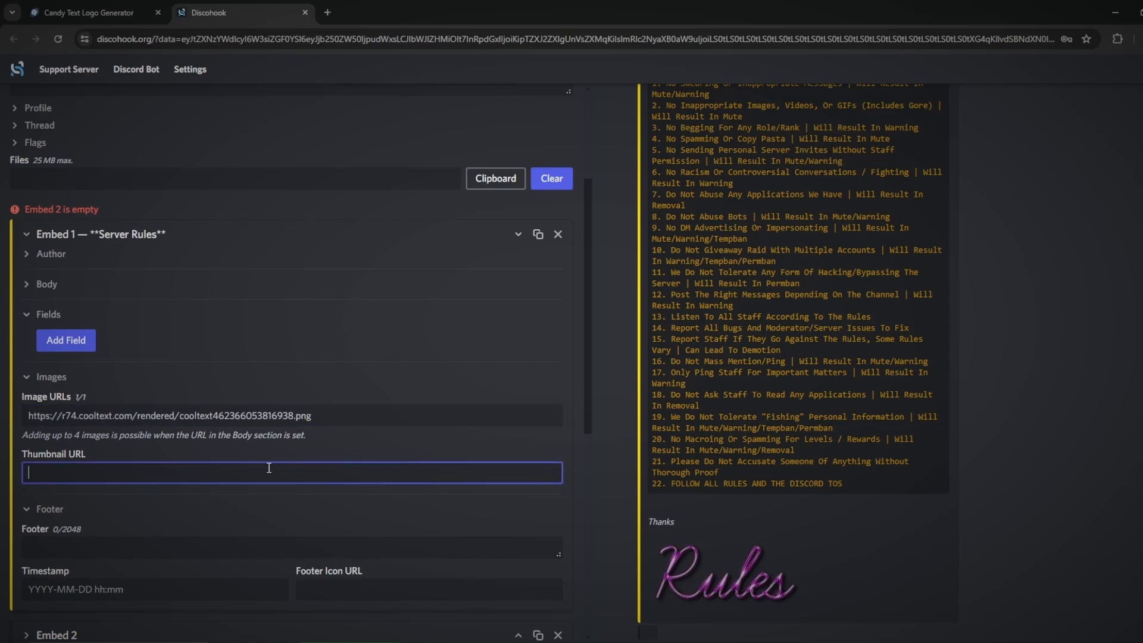
text(https://r74.cooltext.com/rendered/cooltext462366053816938.png)
scroll(440, 411, up, 3)
scroll(777, 366, up, 5)
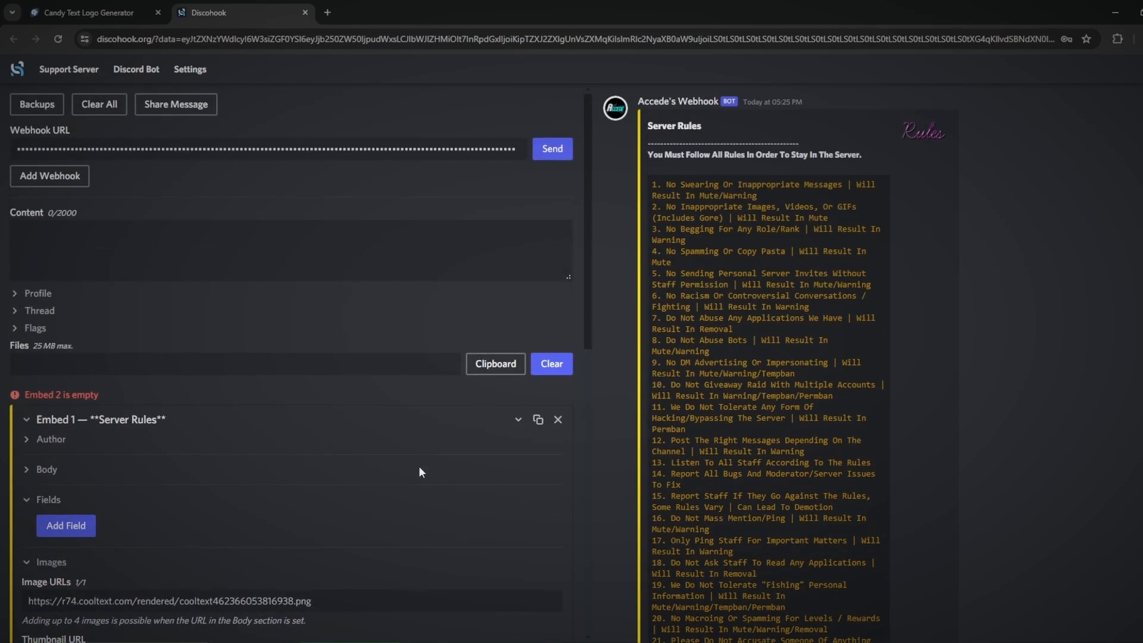
- Enter ngjdfngjsdn as Embed 1's footer text and highlight it in the preview
scroll(556, 413, down, 2)
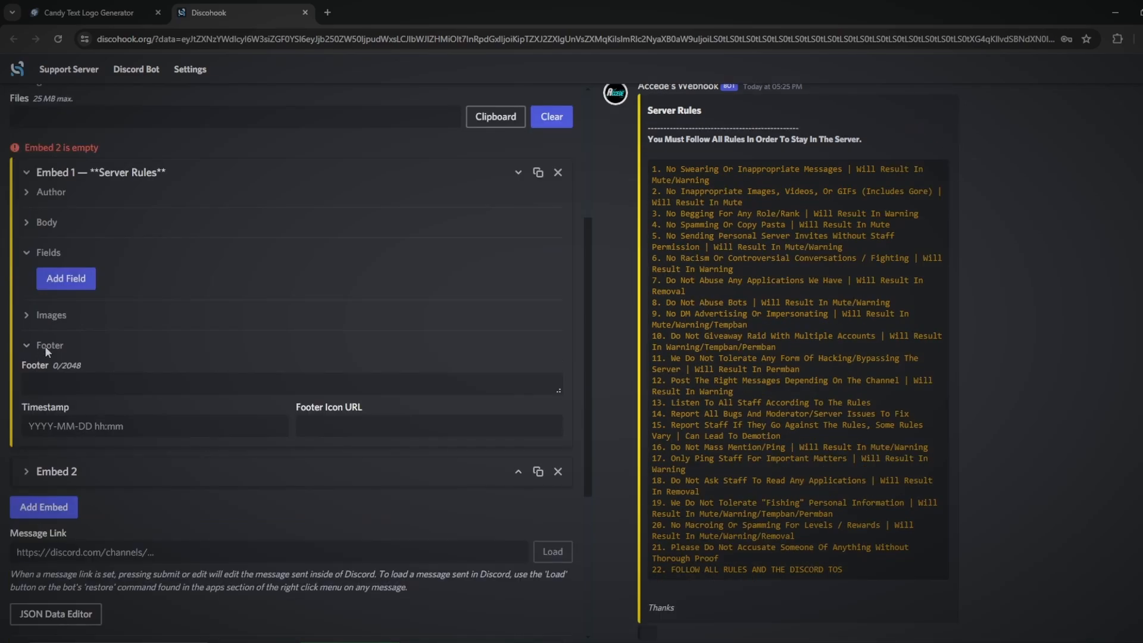
click(87, 383)
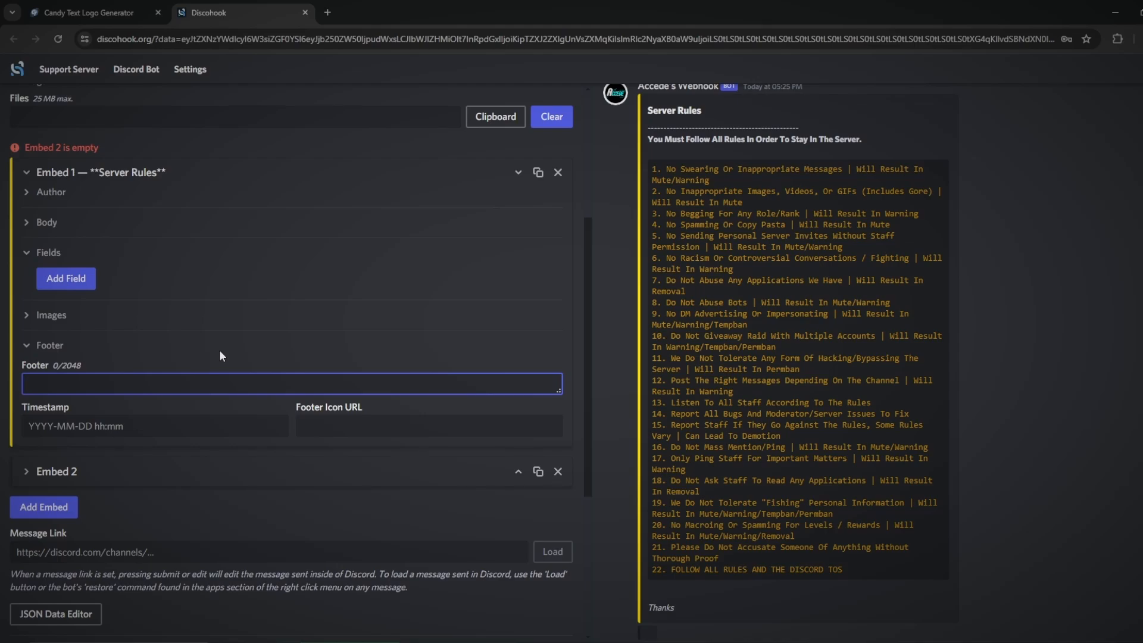
text(ngjdfngjsdn)
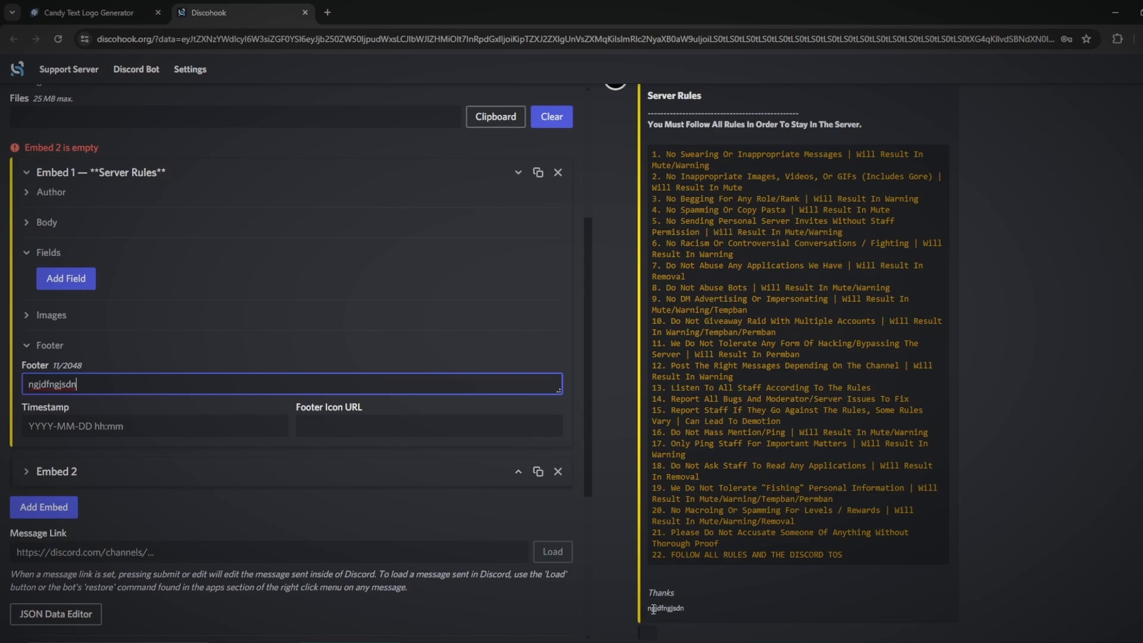
drag(649, 609, 685, 610)
scroll(138, 423, down, 1)
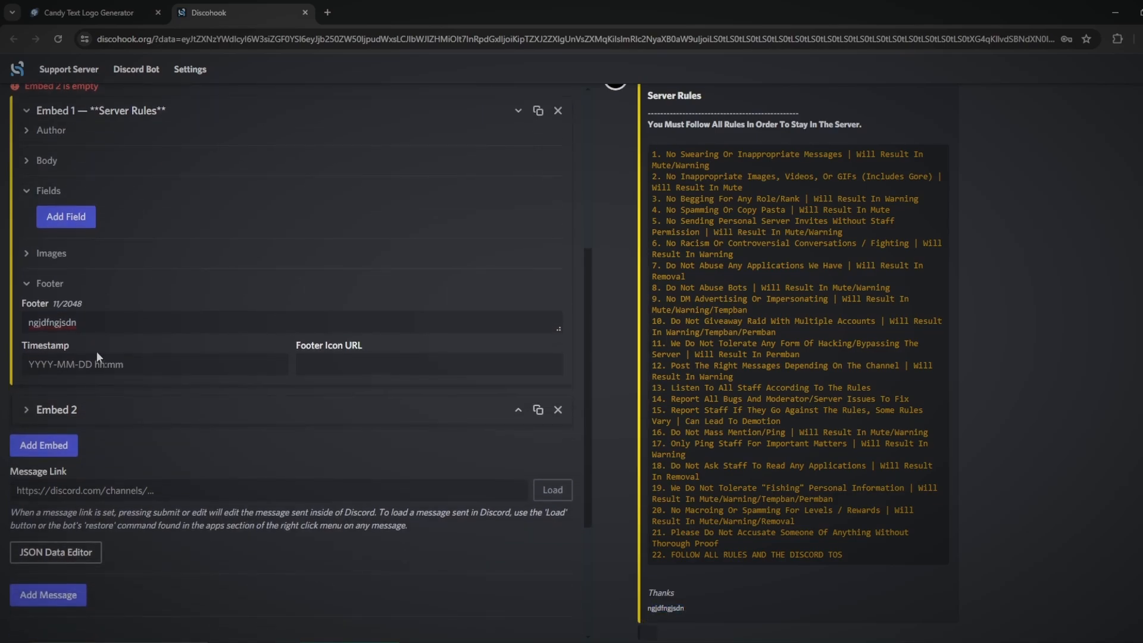
click(77, 364)
click(112, 465)
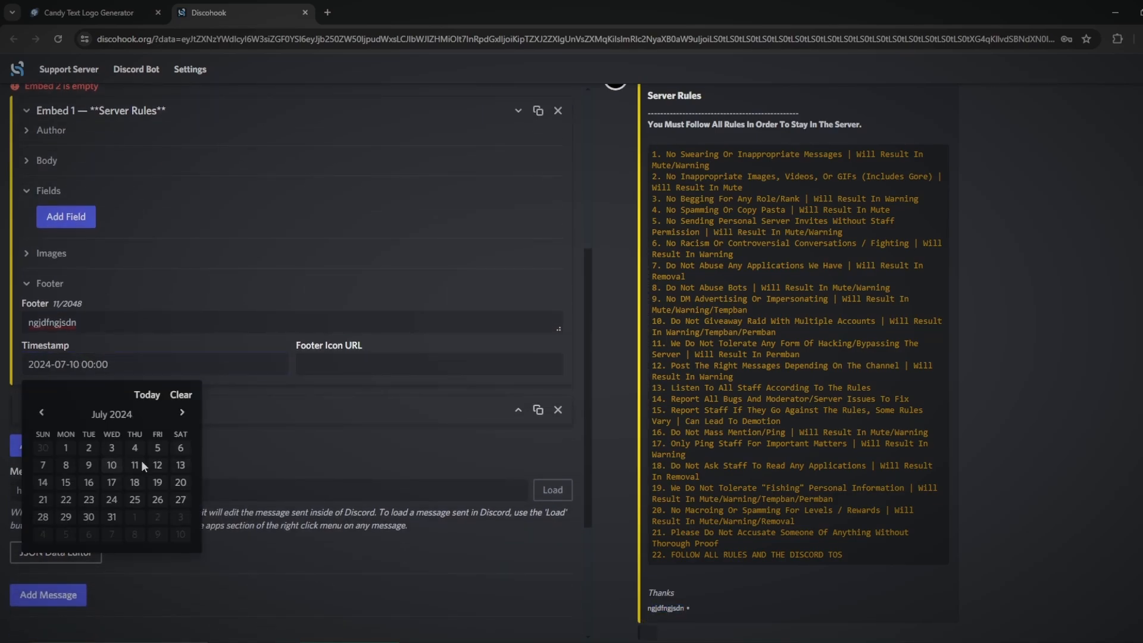
scroll(587, 555, down, 4)
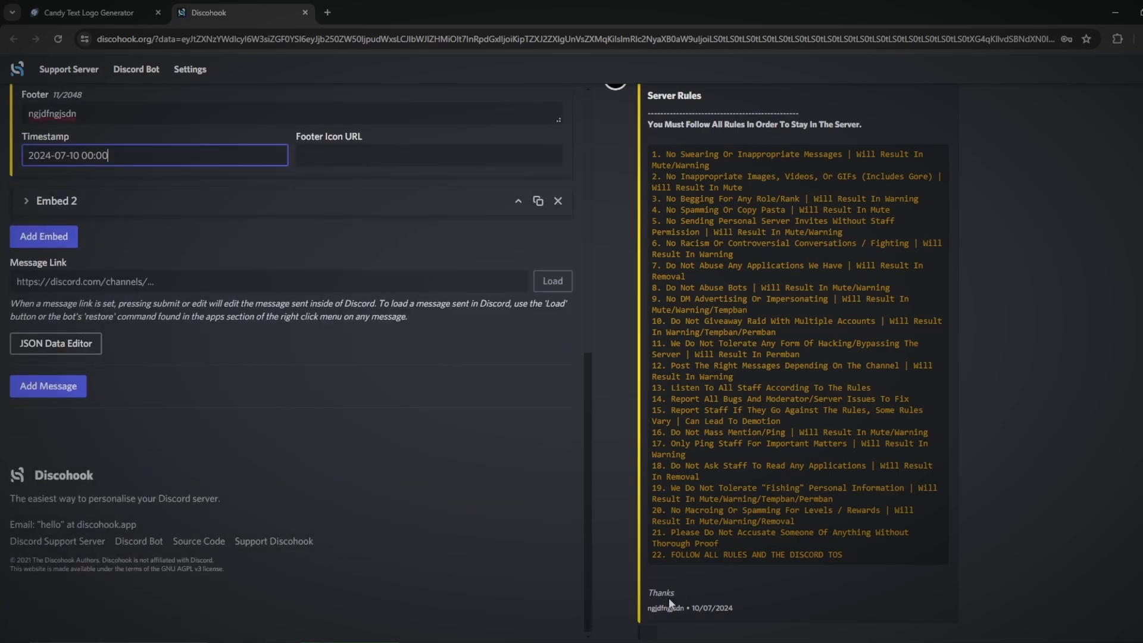
scroll(437, 475, up, 6)
scroll(463, 525, down, 2)
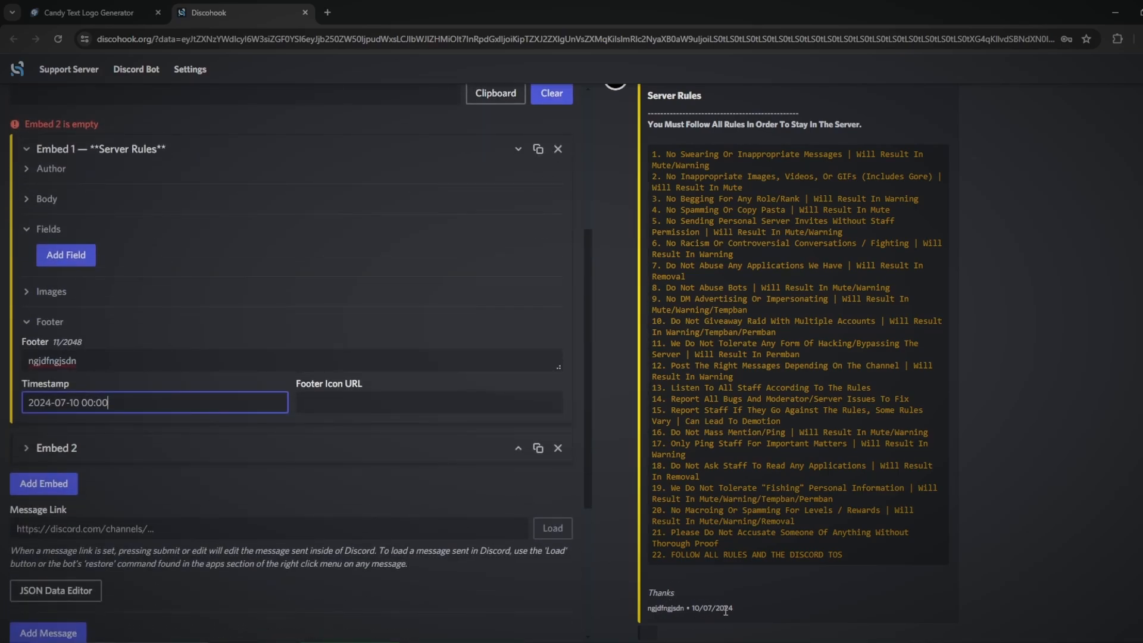
click(236, 395)
drag(236, 395, 2, 389)
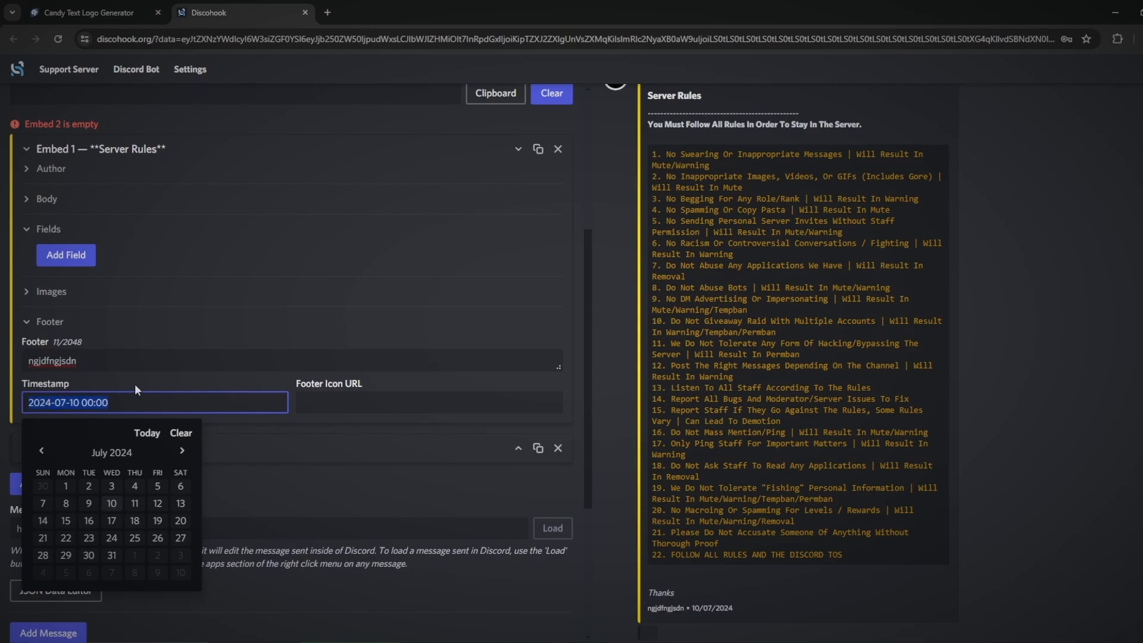
key(BackSpace)
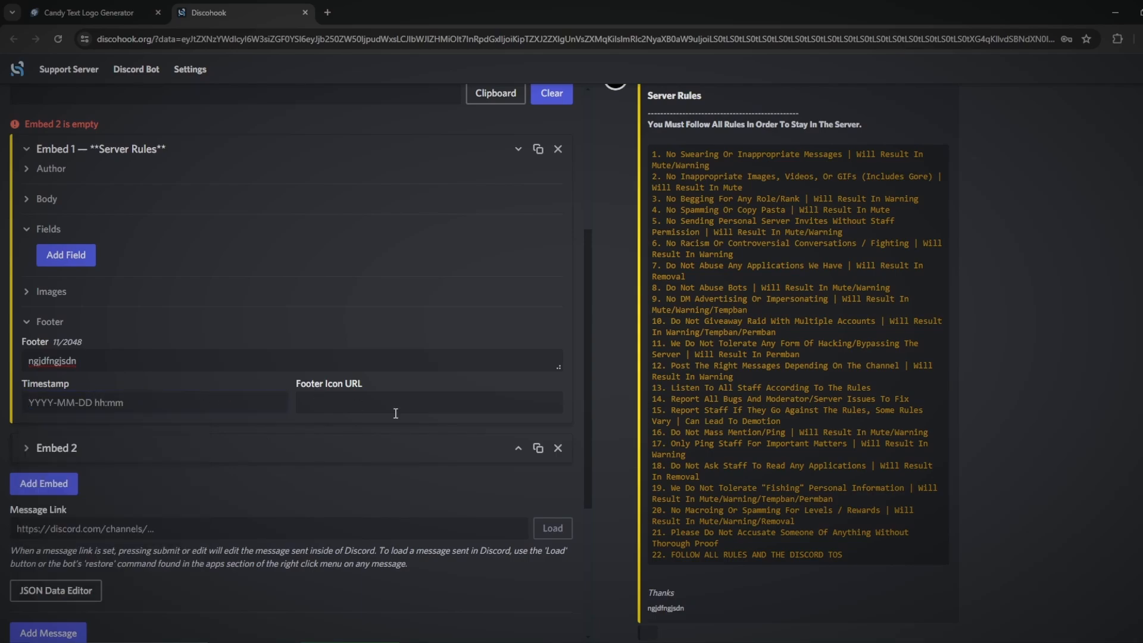
click(395, 411)
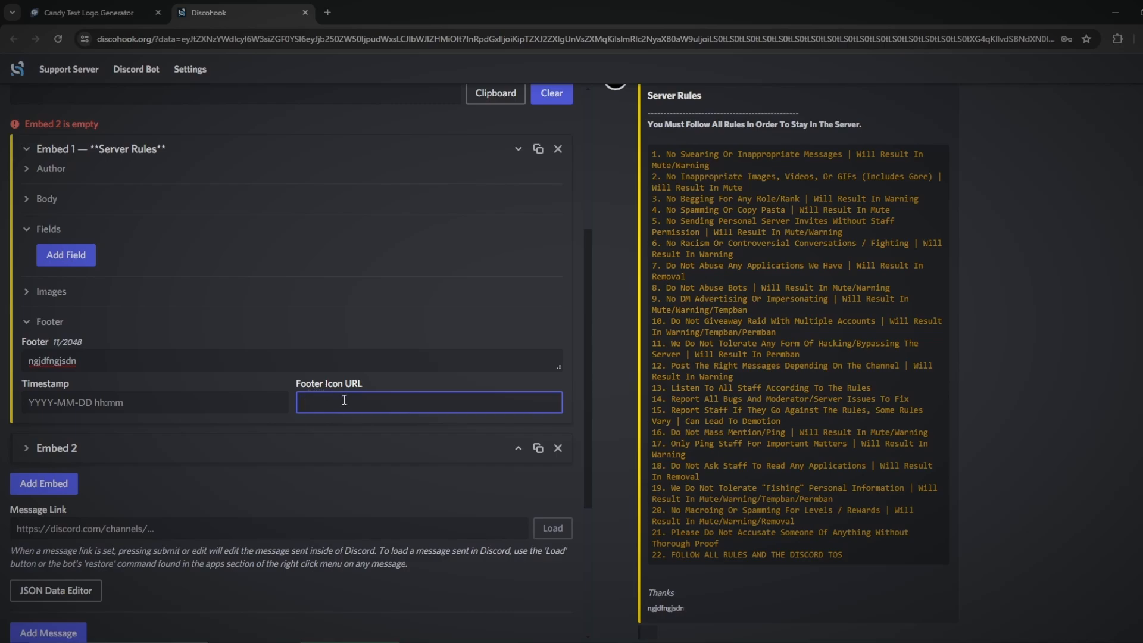
text(https://r74.cooltext.com/rendered/cooltext462366053816938.png)
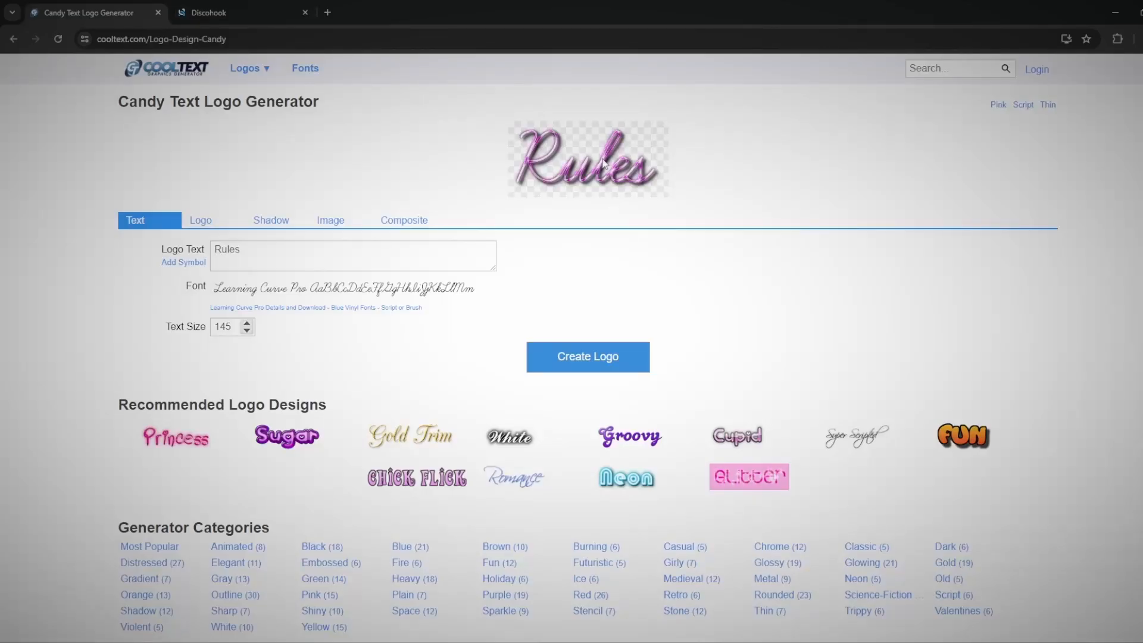
- Copy the image address of the Rules logo in the Candy Text Logo Generator and return to Discohook
right_click(592, 149)
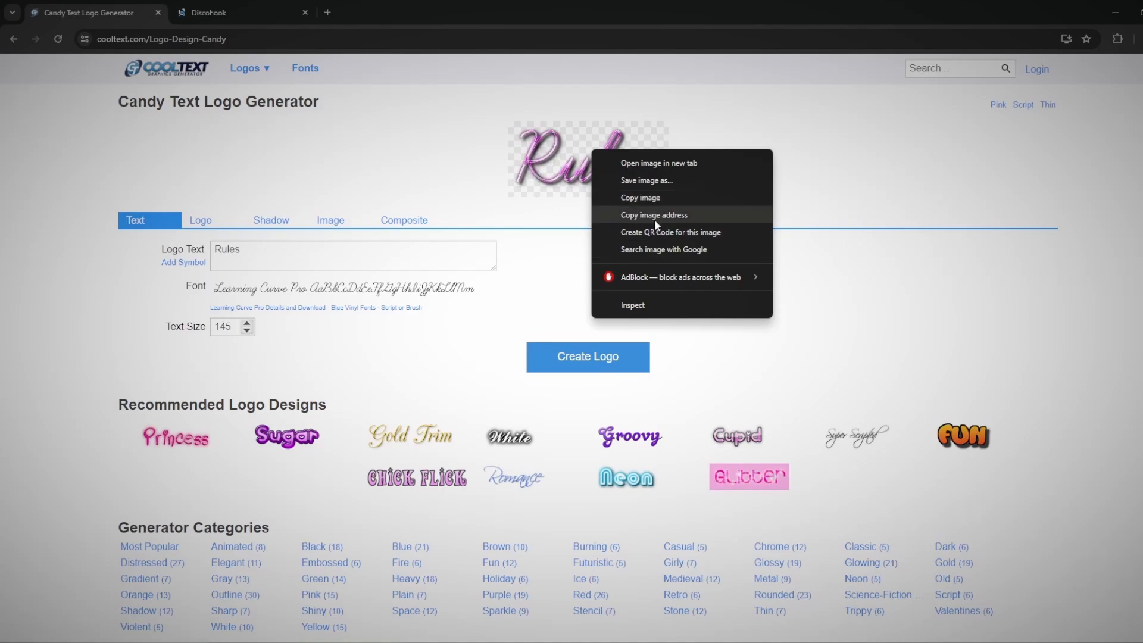
click(655, 219)
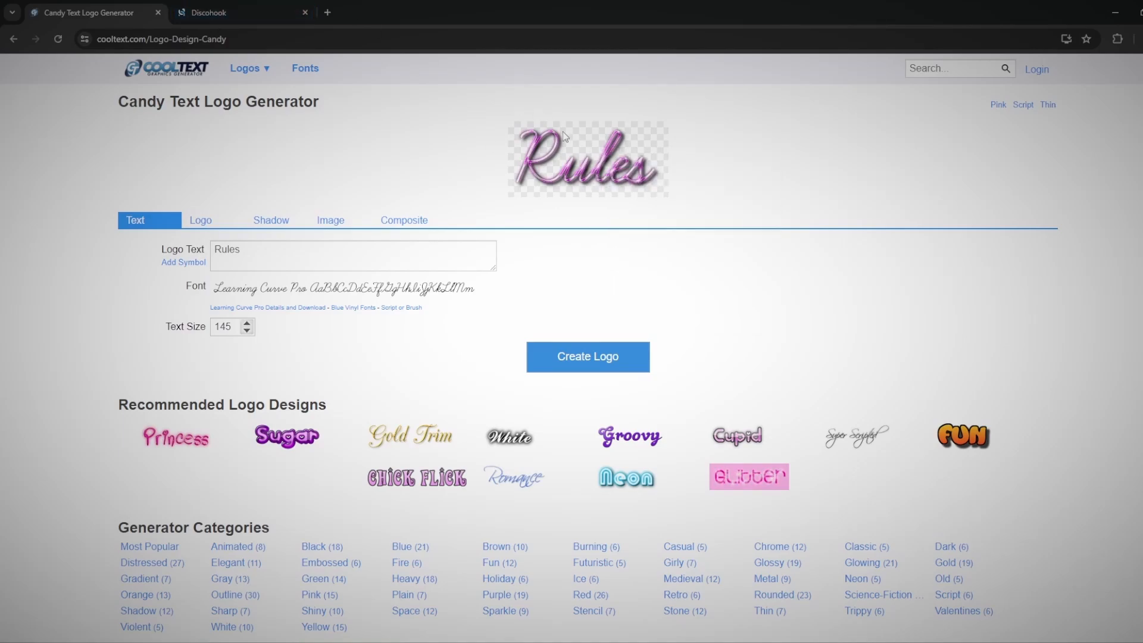
click(208, 12)
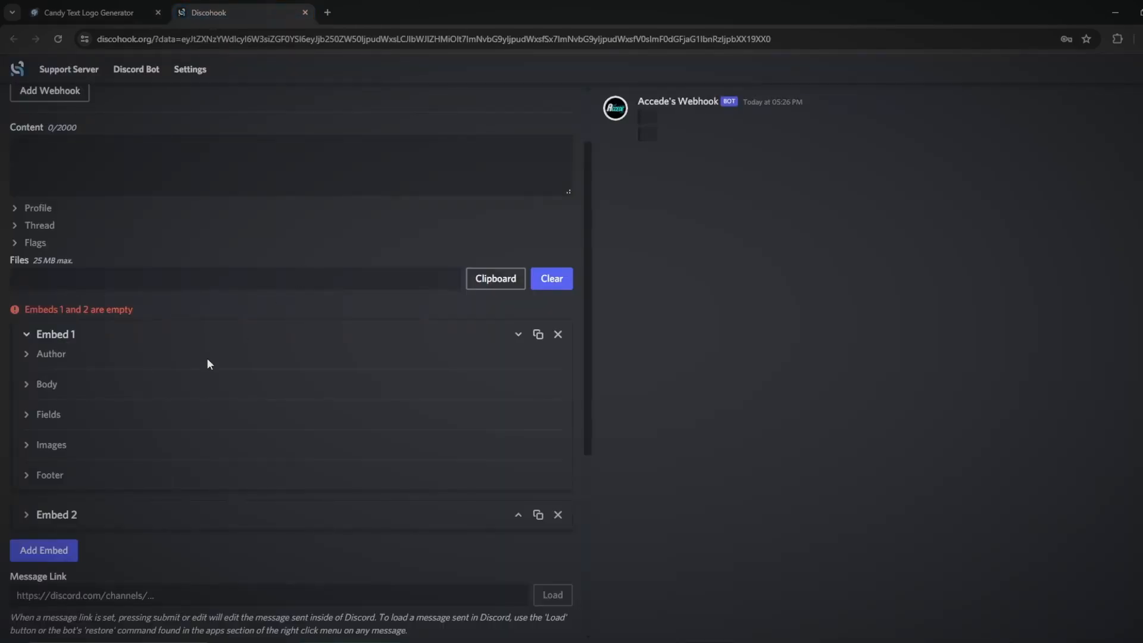
- Paste the copied Rules logo address as Embed 1's image URL and collapse Embed 1
scroll(67, 313, down, 1)
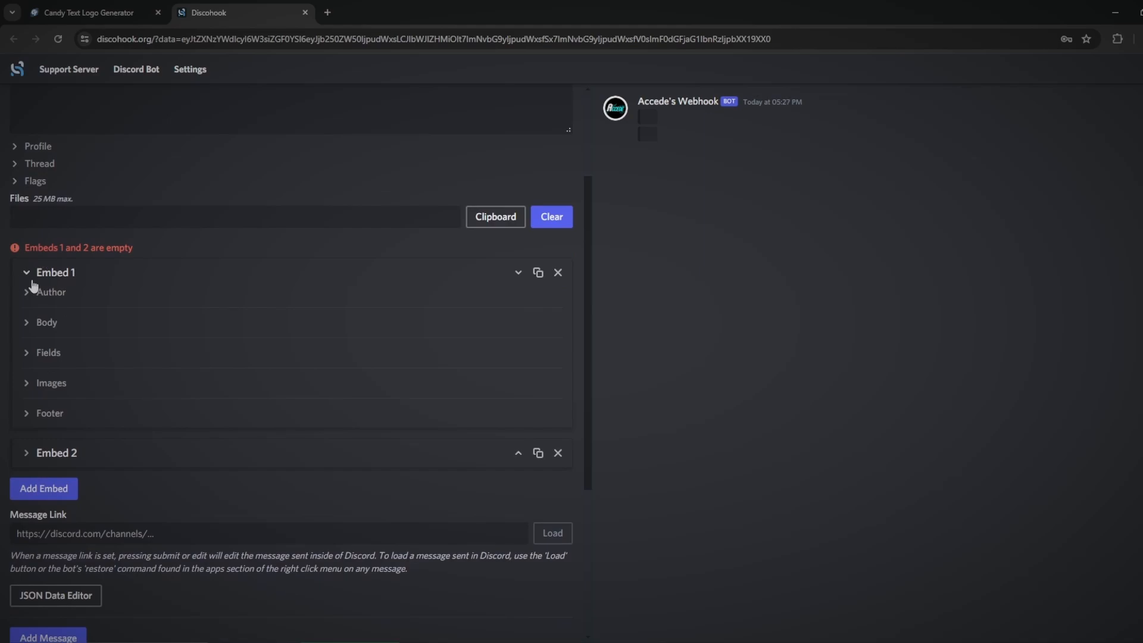
click(30, 391)
click(212, 423)
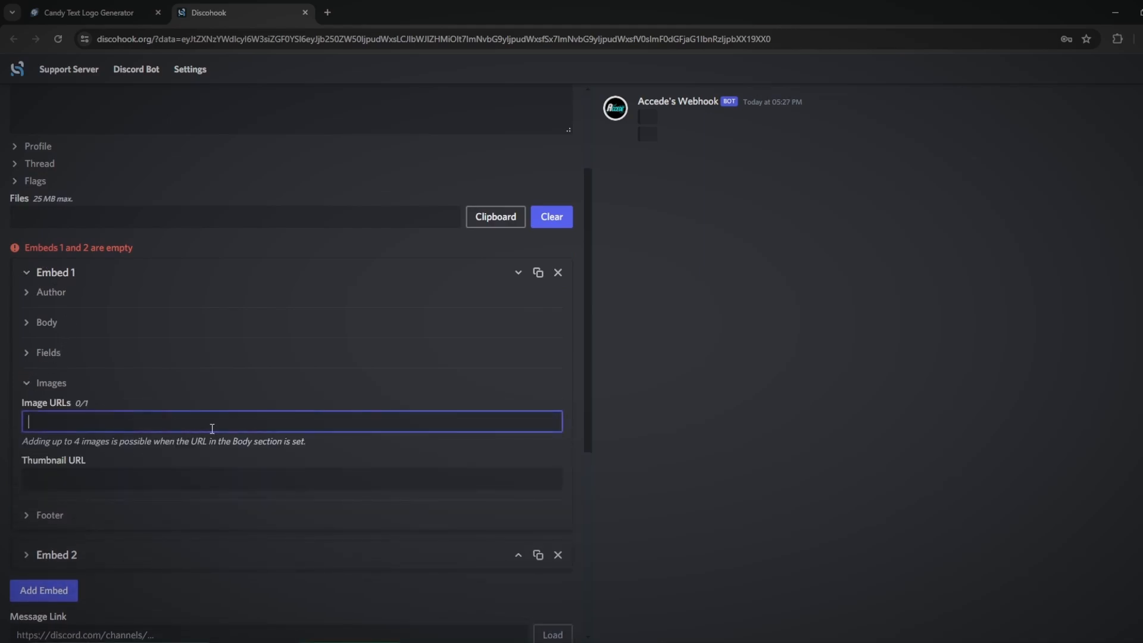
key(ctrl+v)
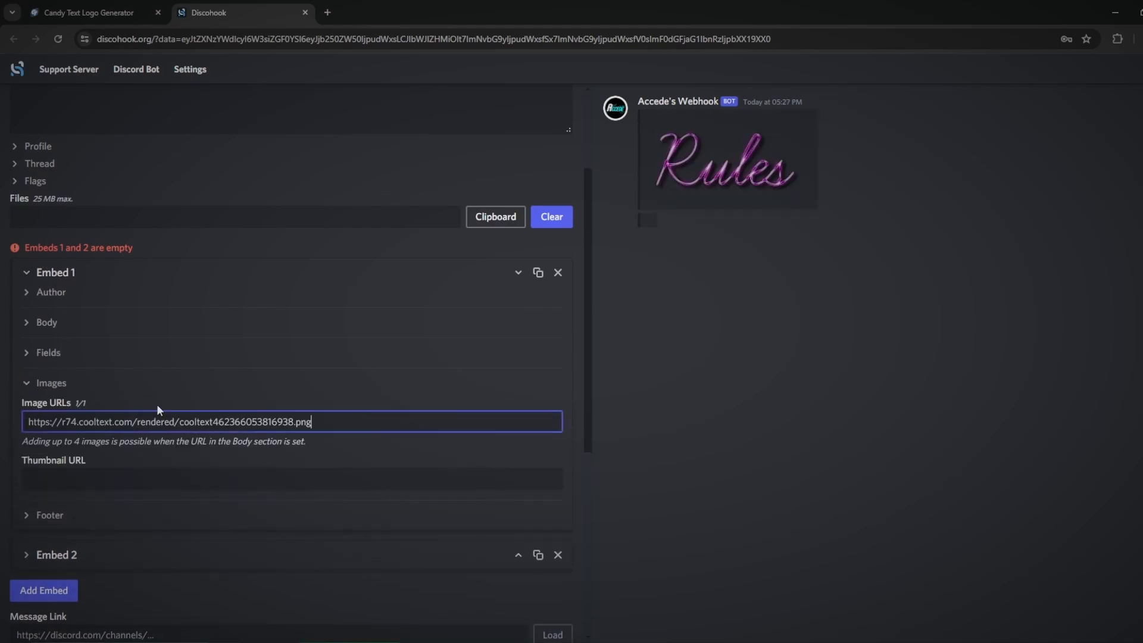
click(28, 273)
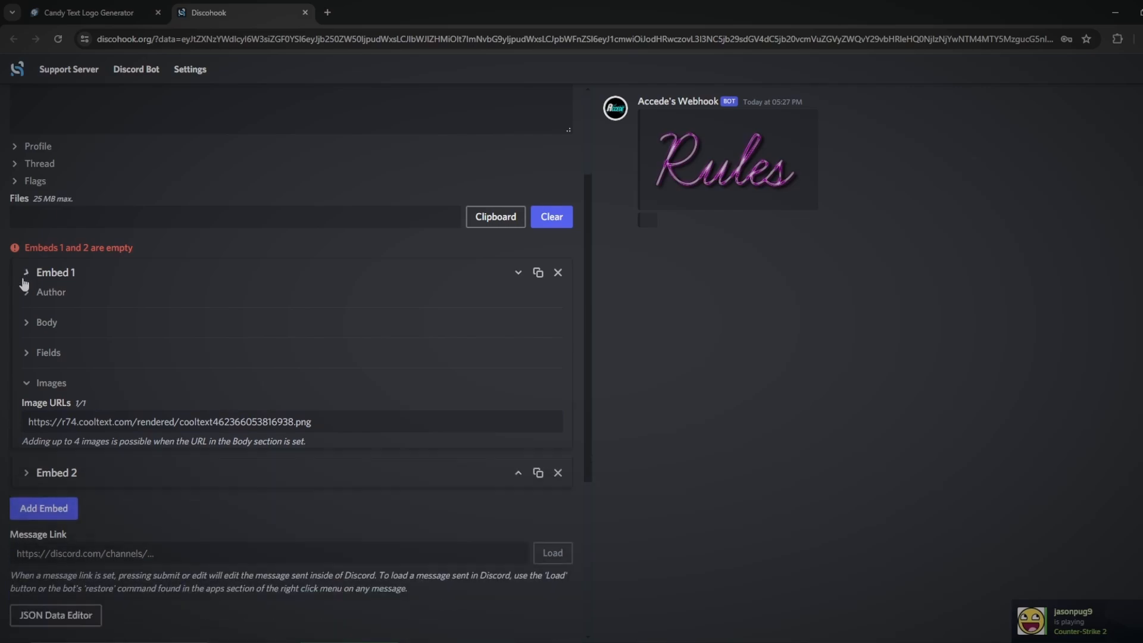
- Give Embed 2 the title **Server Rules** and a description with the **RULES:** header, the 22 rules and the *Thanks* closing
click(23, 312)
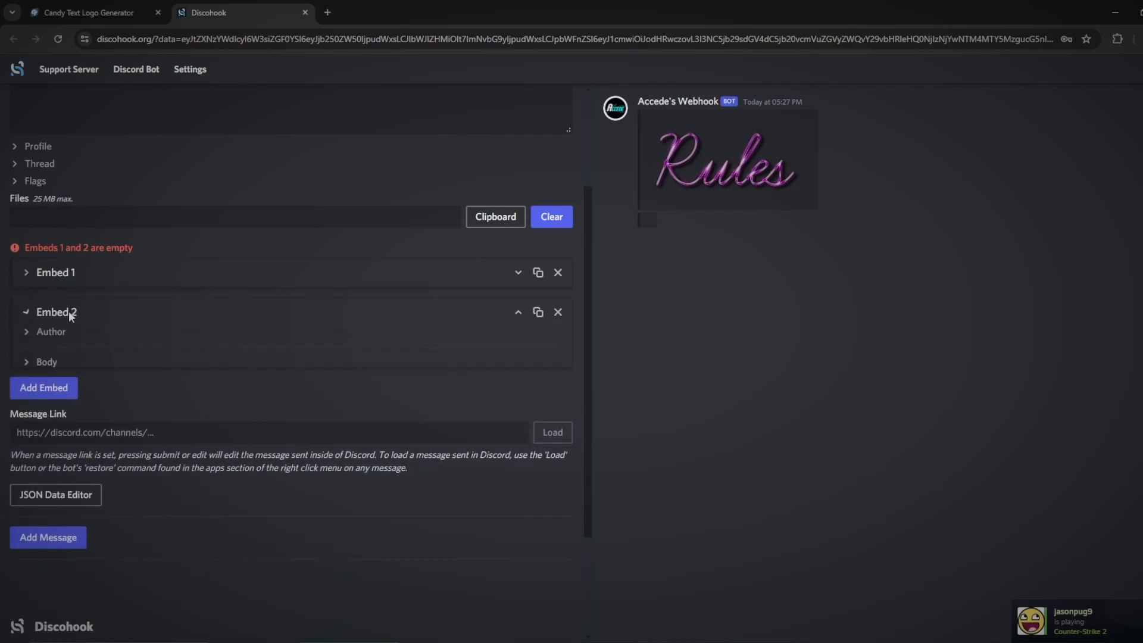
click(27, 361)
scroll(113, 387, down, 1)
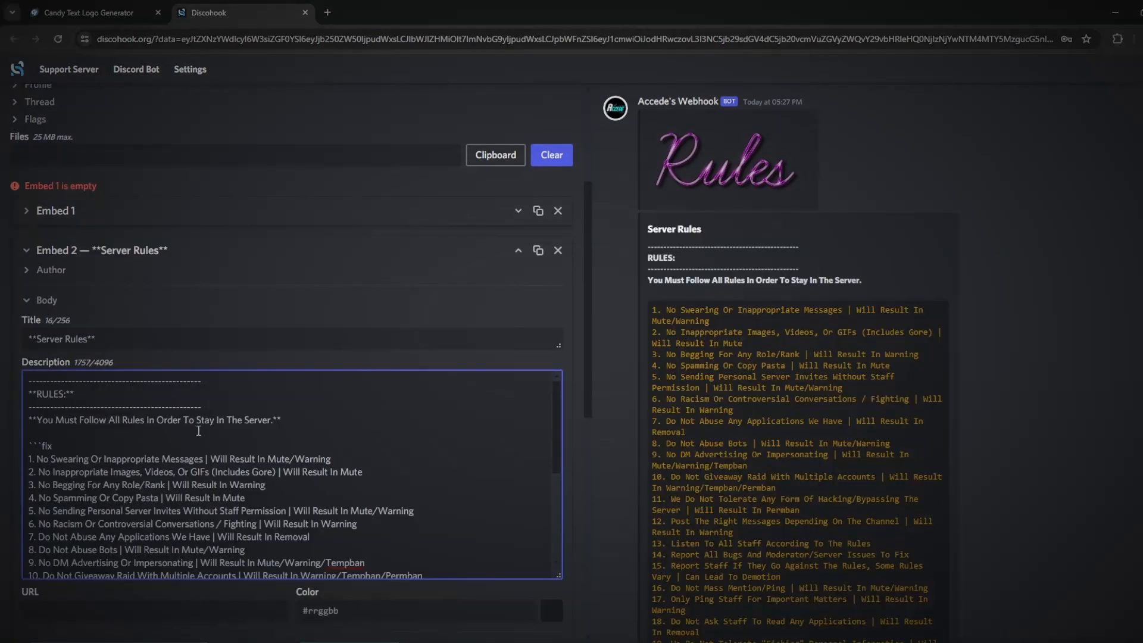
scroll(480, 367, down, 10)
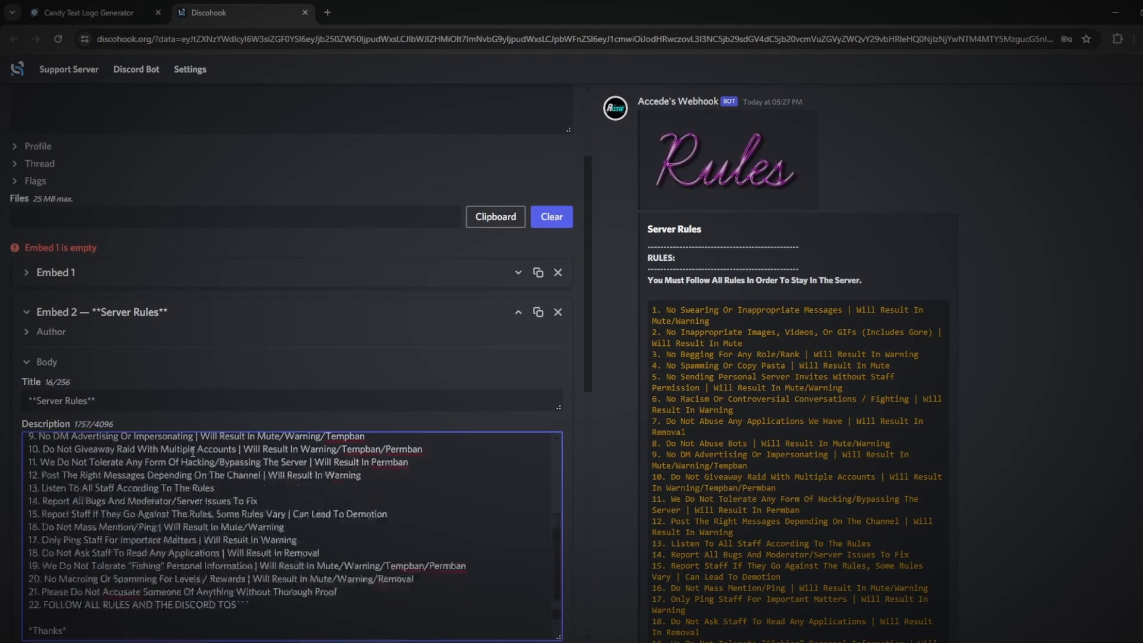
- Set Embed 2's color to yellow #ffd600
click(370, 487)
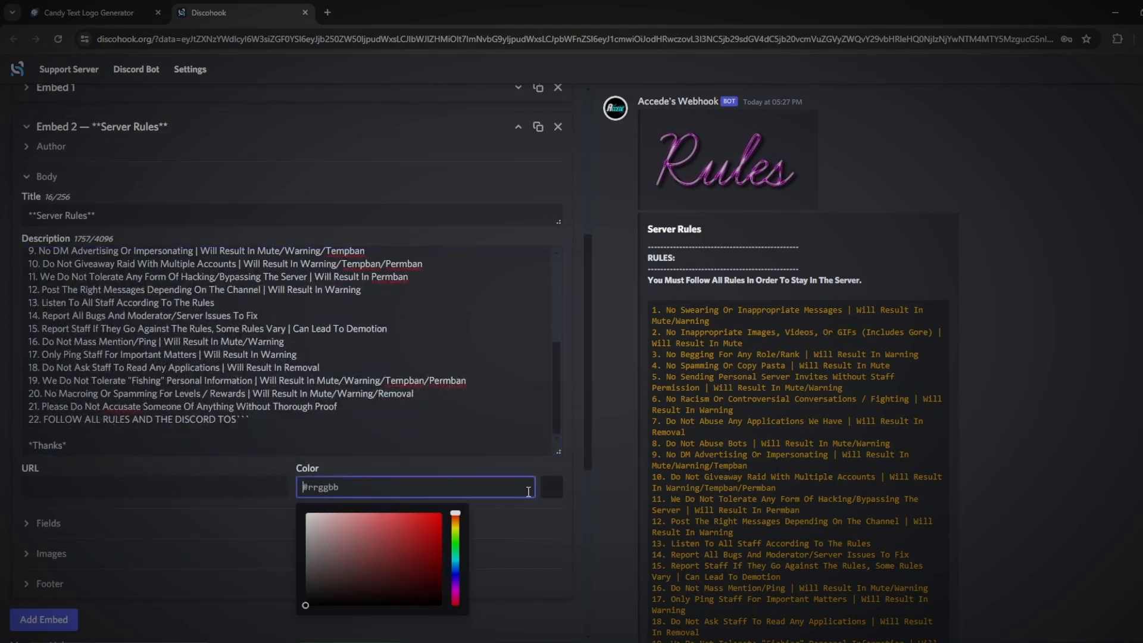
click(455, 531)
drag(423, 537, 455, 533)
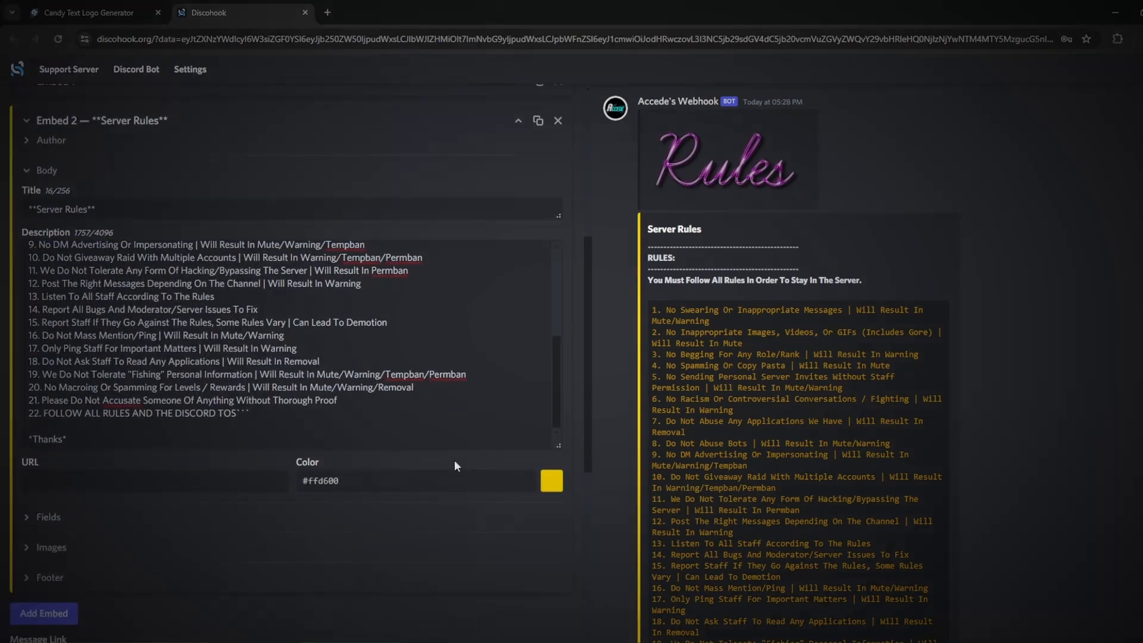
- Look through the optional Fields and Images sections of Embed 2
scroll(454, 465, down, 3)
click(42, 337)
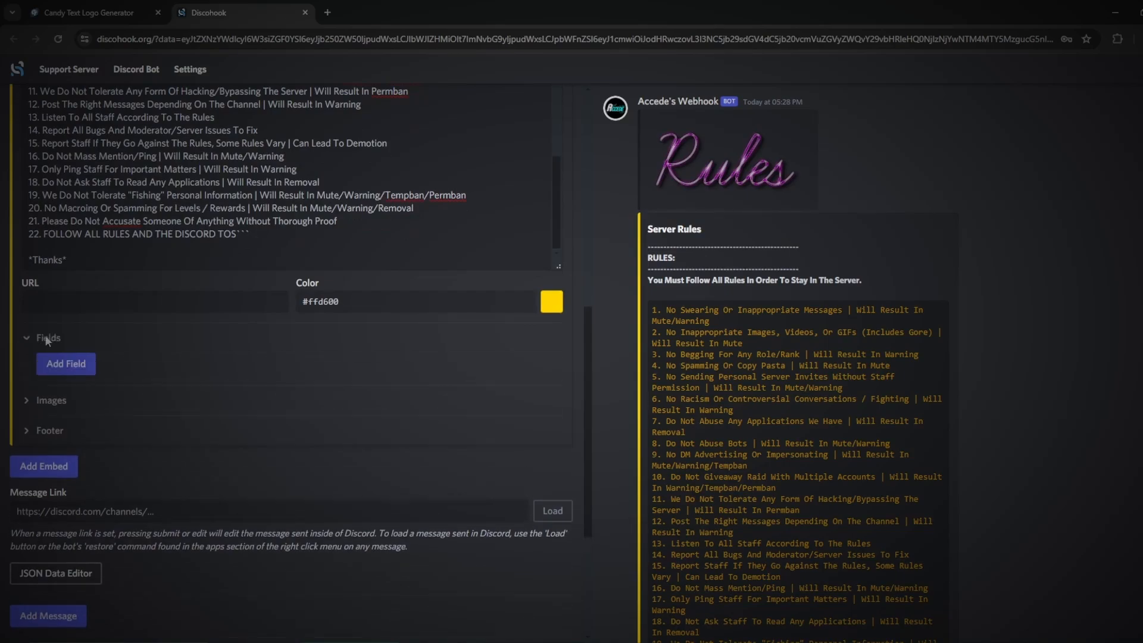
click(42, 337)
click(39, 369)
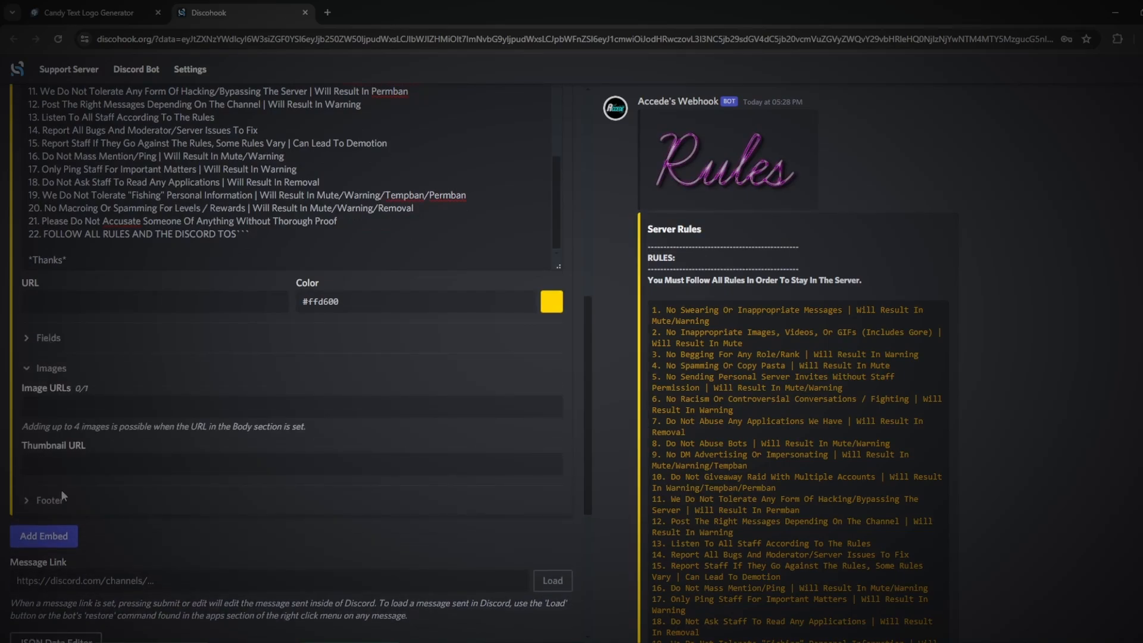
- Copy the image address of the Rules logo from Cool Text and set it as the Server Rules embed's thumbnail URL in Discohook
click(248, 471)
click(90, 12)
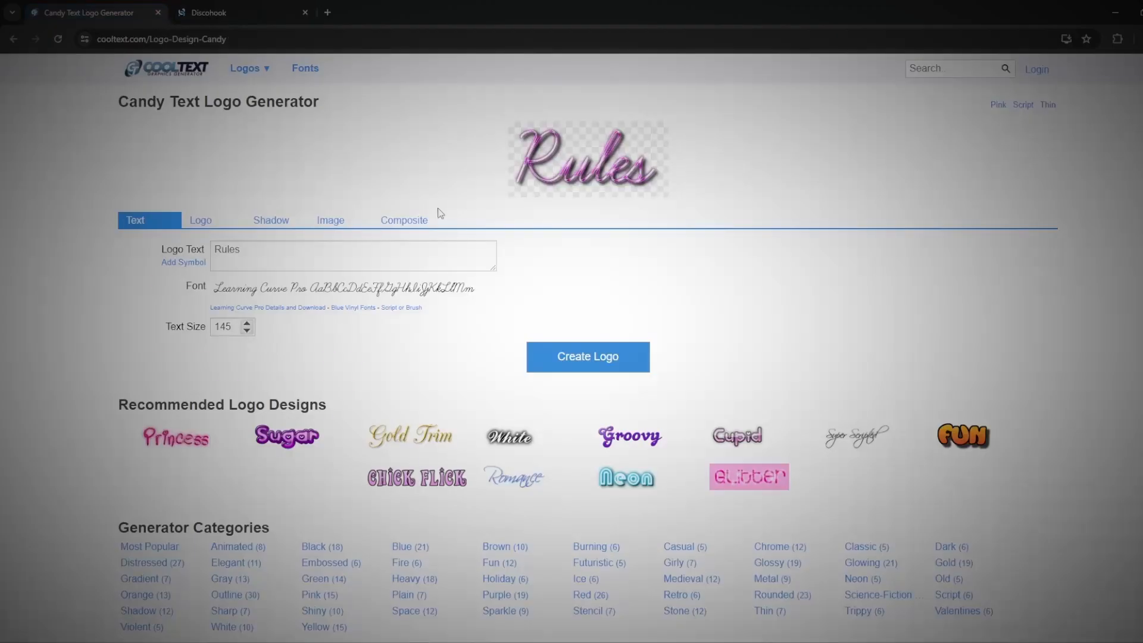
right_click(578, 157)
click(638, 221)
click(208, 13)
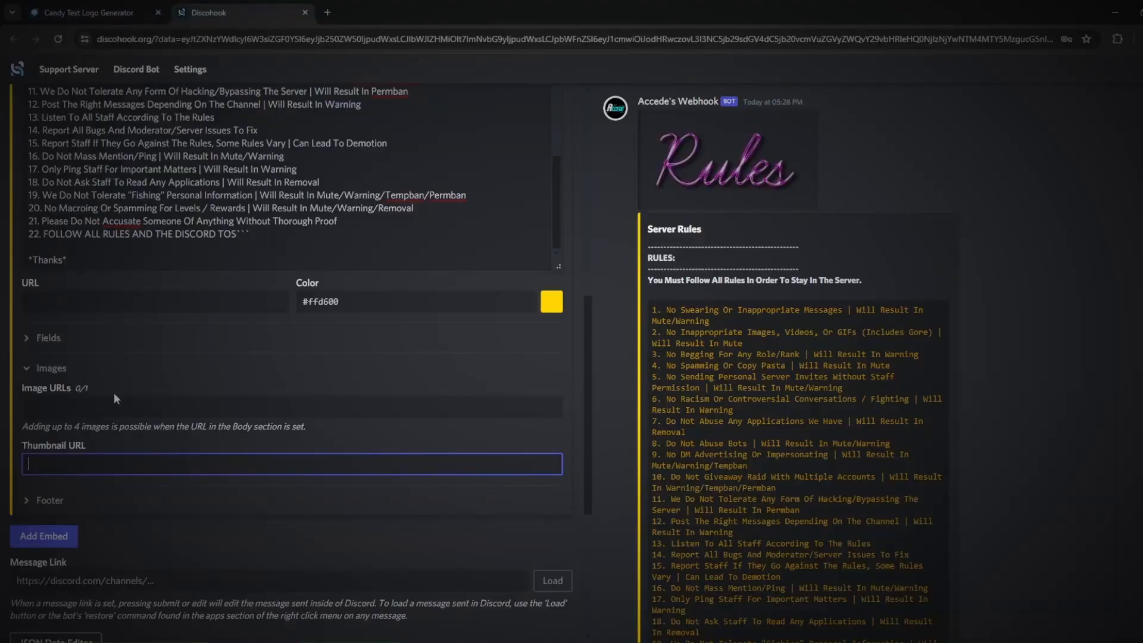
key(ctrl+v)
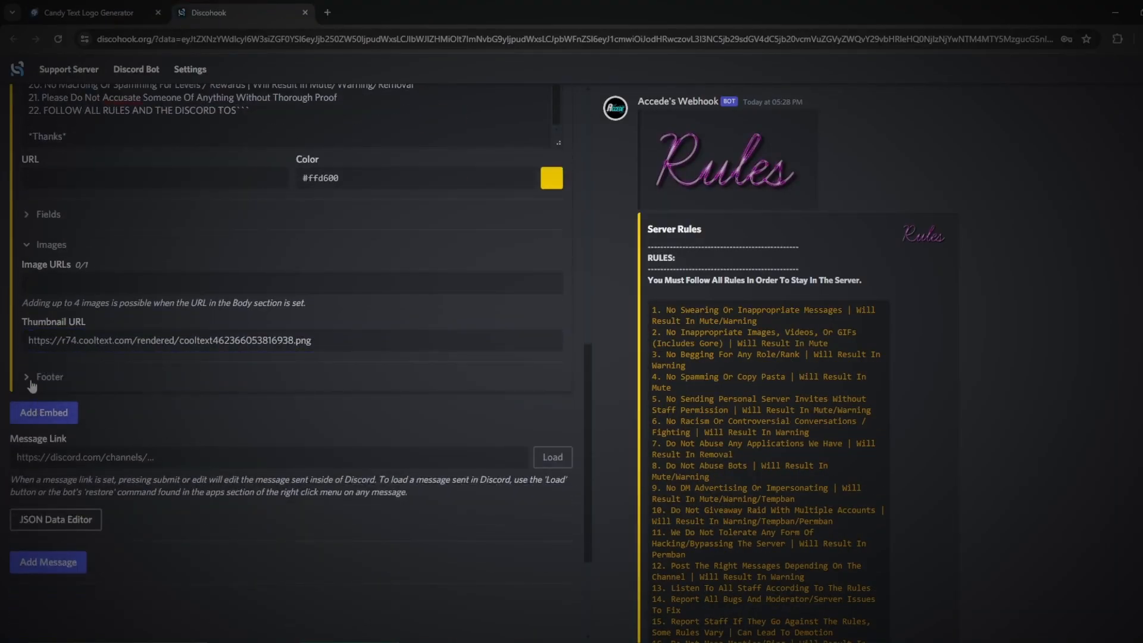
- Collapse the Server Rules embed, check the message preview, and send the message through the webhook to the Discord rules channel
scroll(31, 390, up, 8)
click(26, 312)
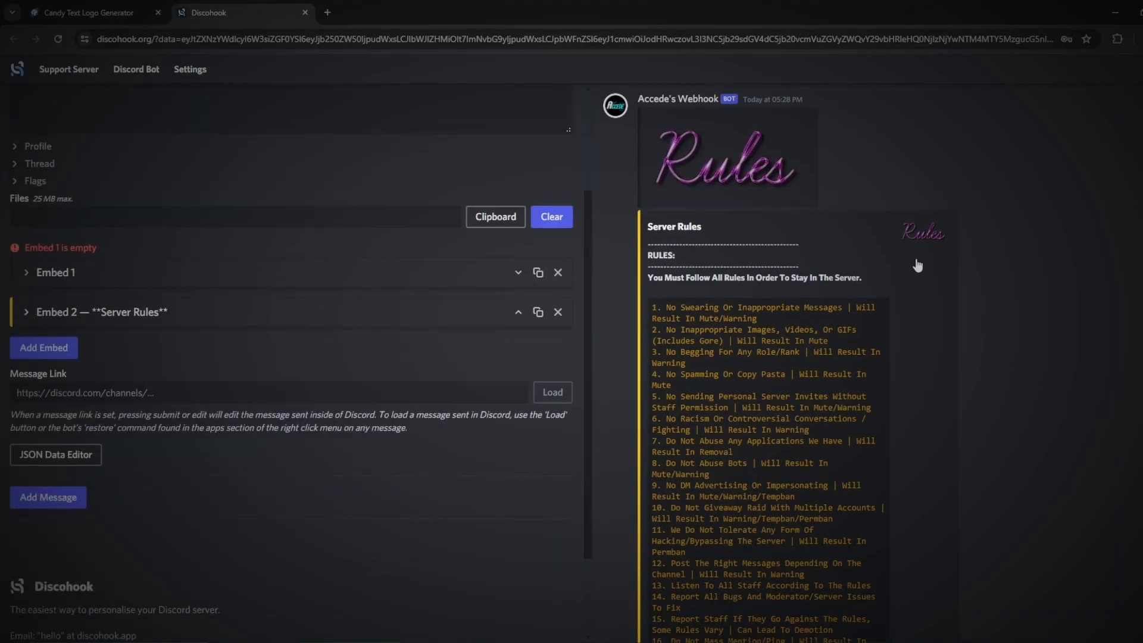
scroll(960, 345, down, 3)
scroll(959, 345, up, 3)
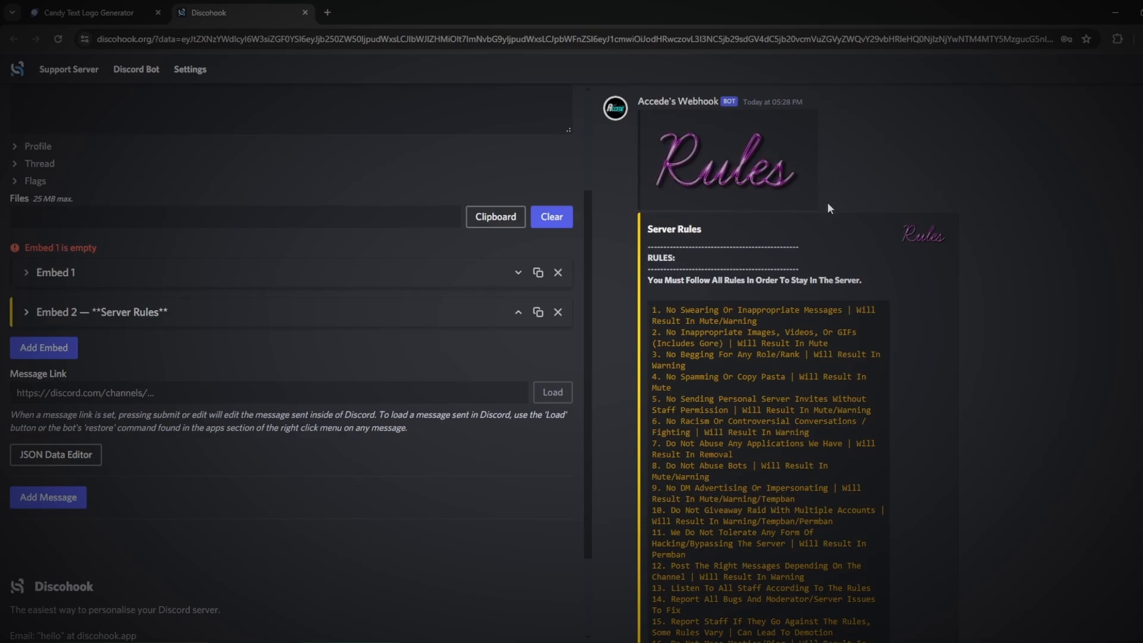
scroll(844, 293, down, 3)
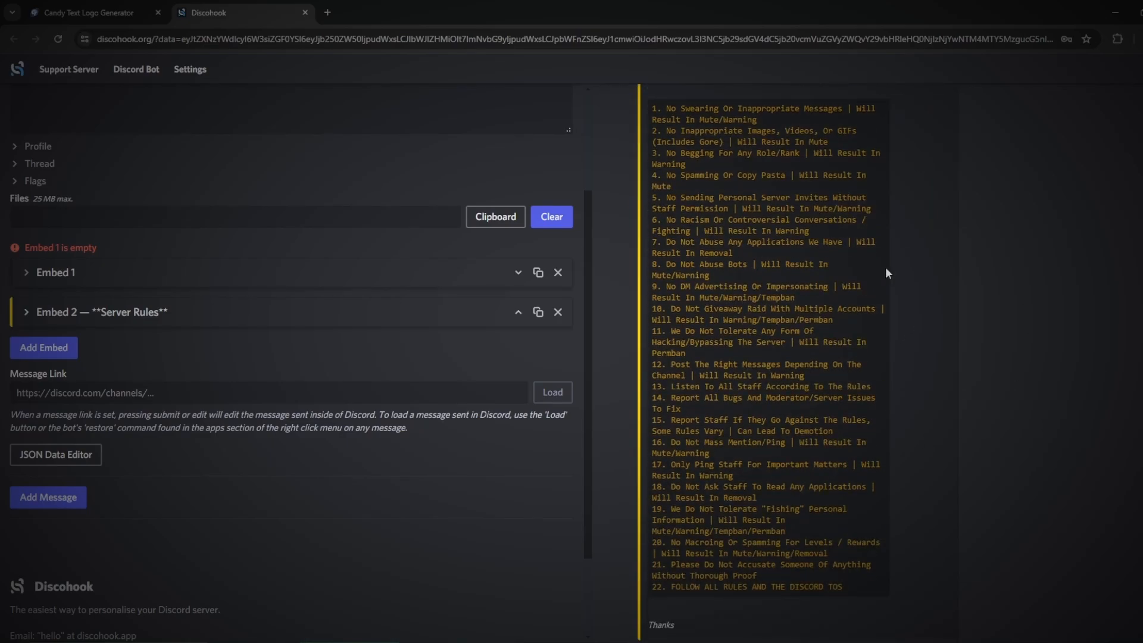
scroll(885, 270, up, 3)
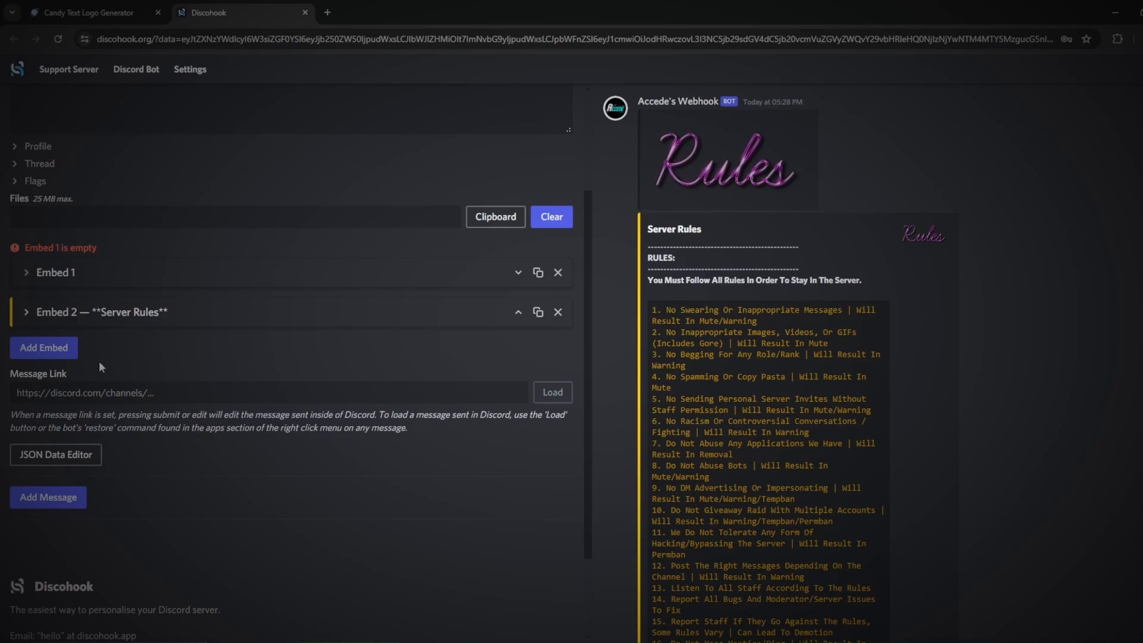
scroll(99, 367, up, 3)
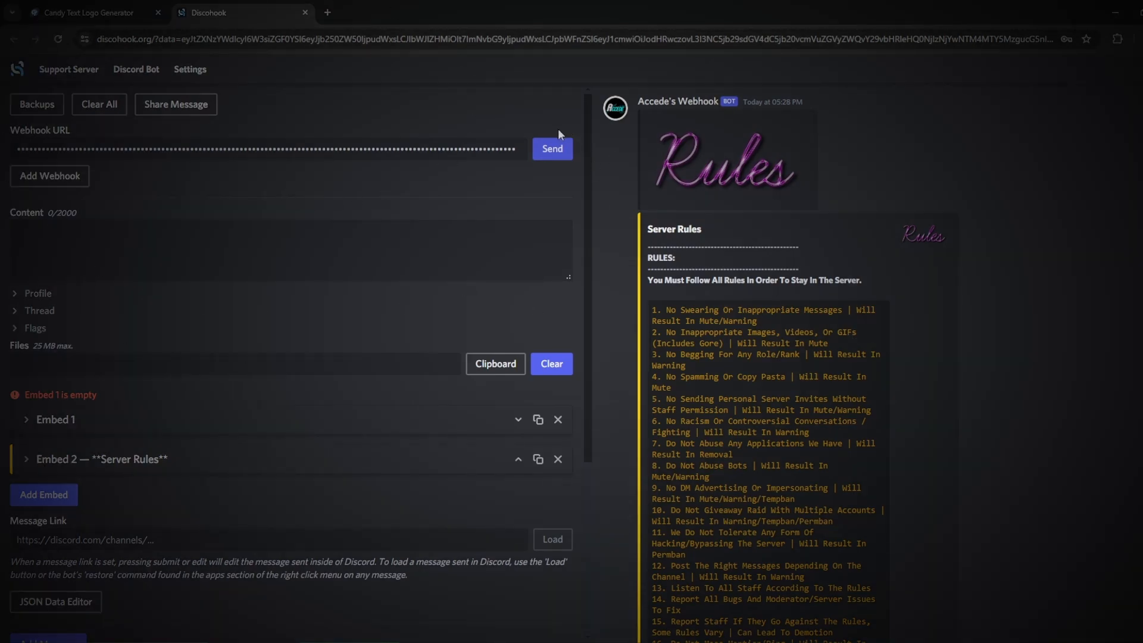
click(552, 150)
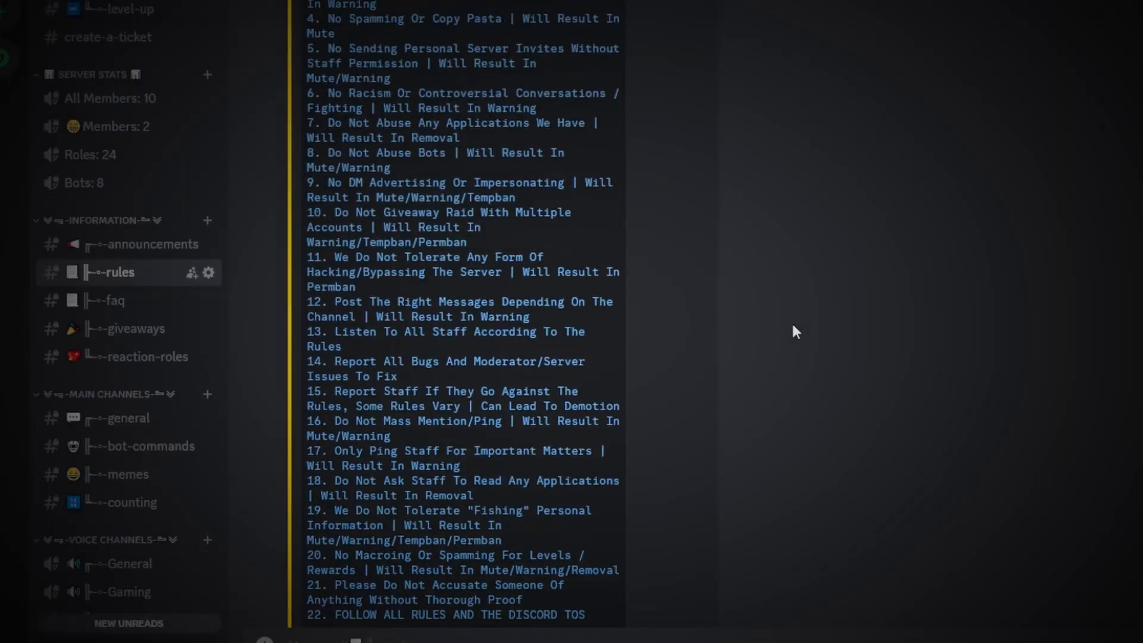
scroll(791, 320, up, 5)
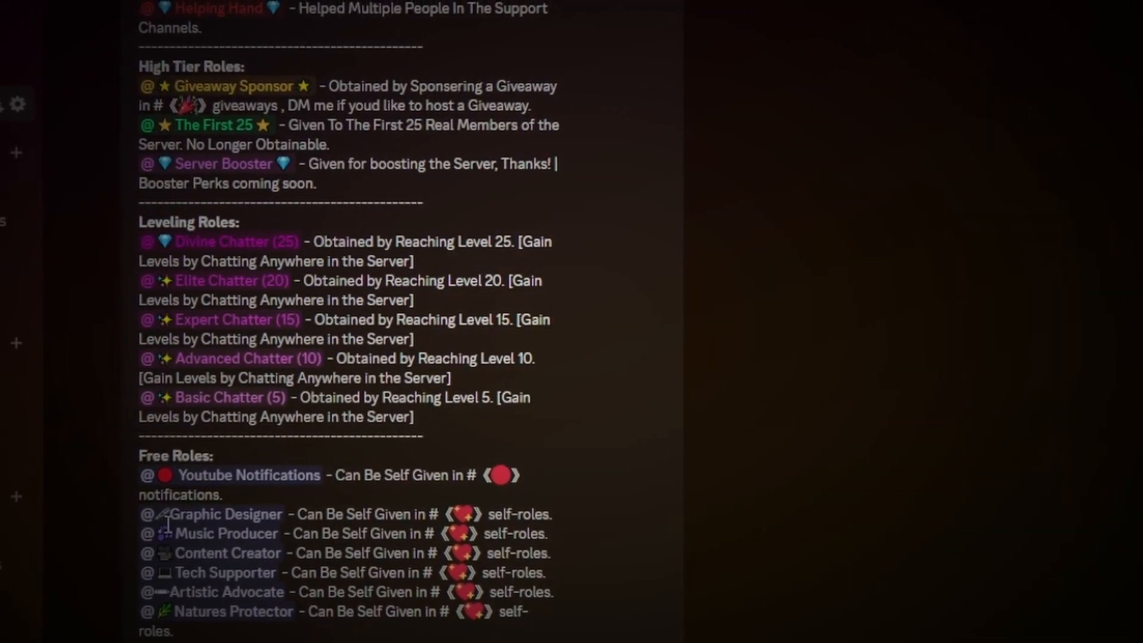
- Examine the roles-info channel's guide, covering its title, staff, high tier, leveling and free role sections
scroll(247, 399, up, 3)
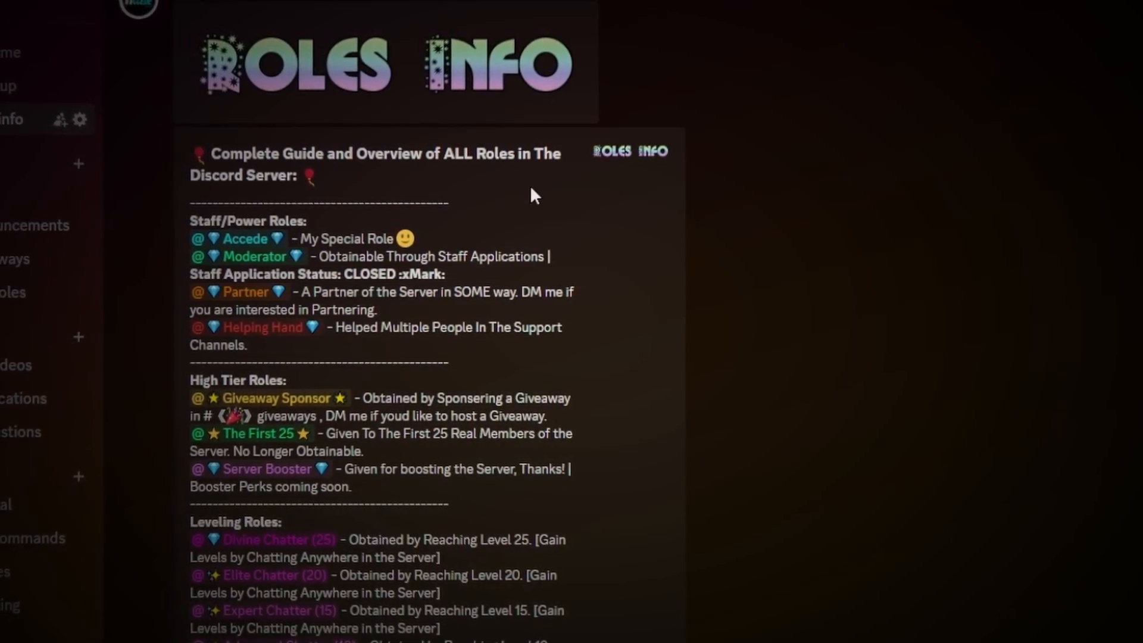
drag(350, 185, 212, 147)
click(351, 195)
drag(357, 194, 178, 167)
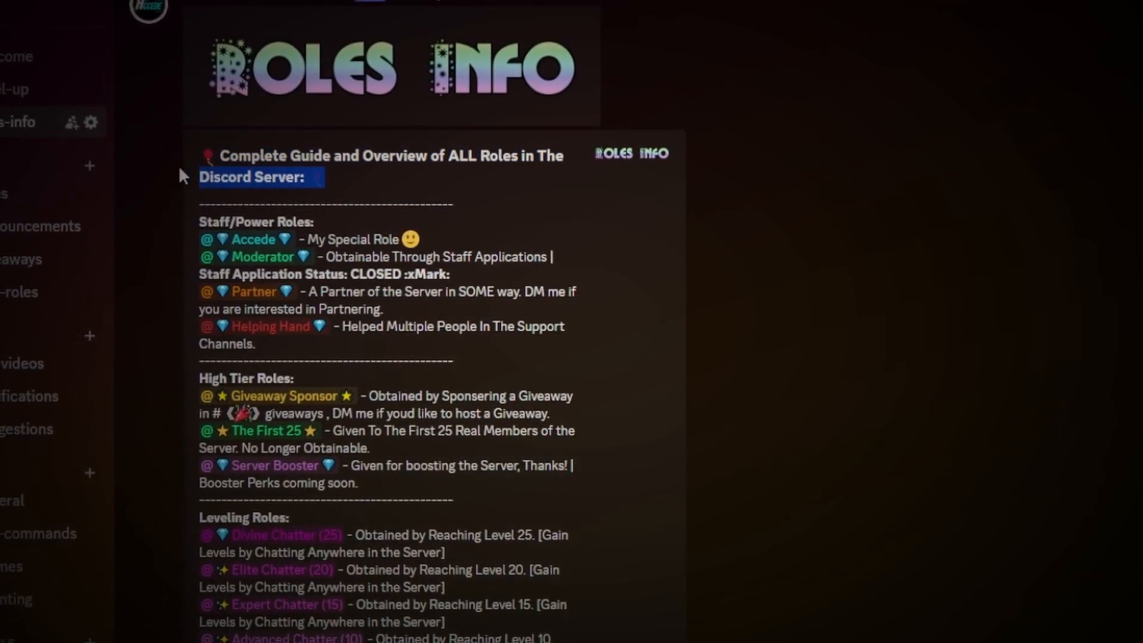
click(335, 181)
drag(334, 181, 239, 148)
click(420, 182)
drag(421, 184, 208, 150)
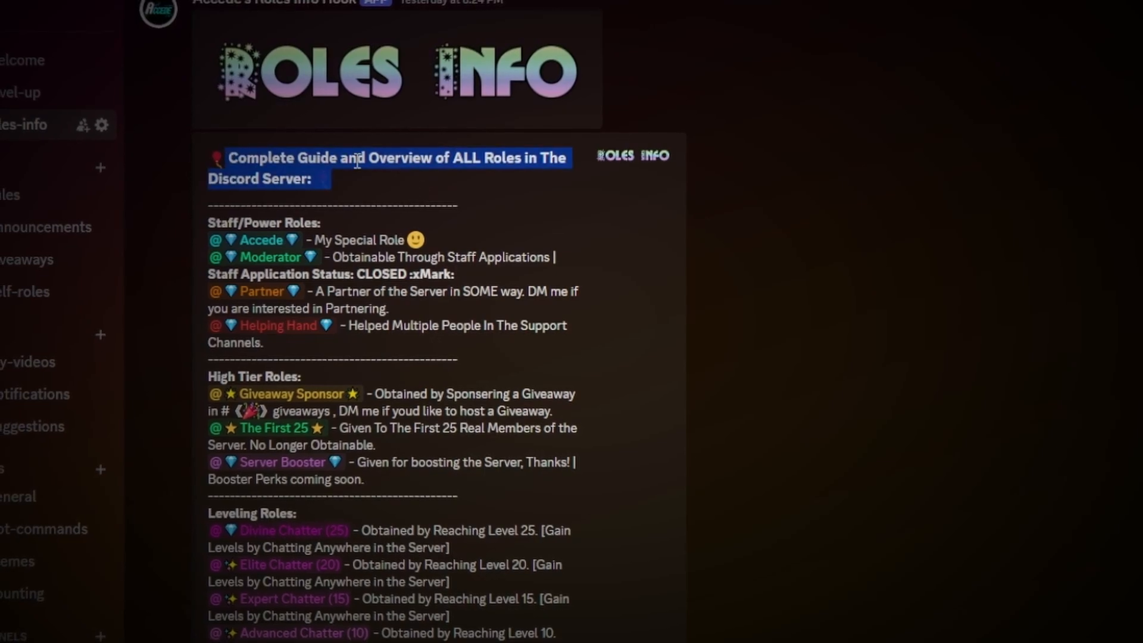
click(392, 186)
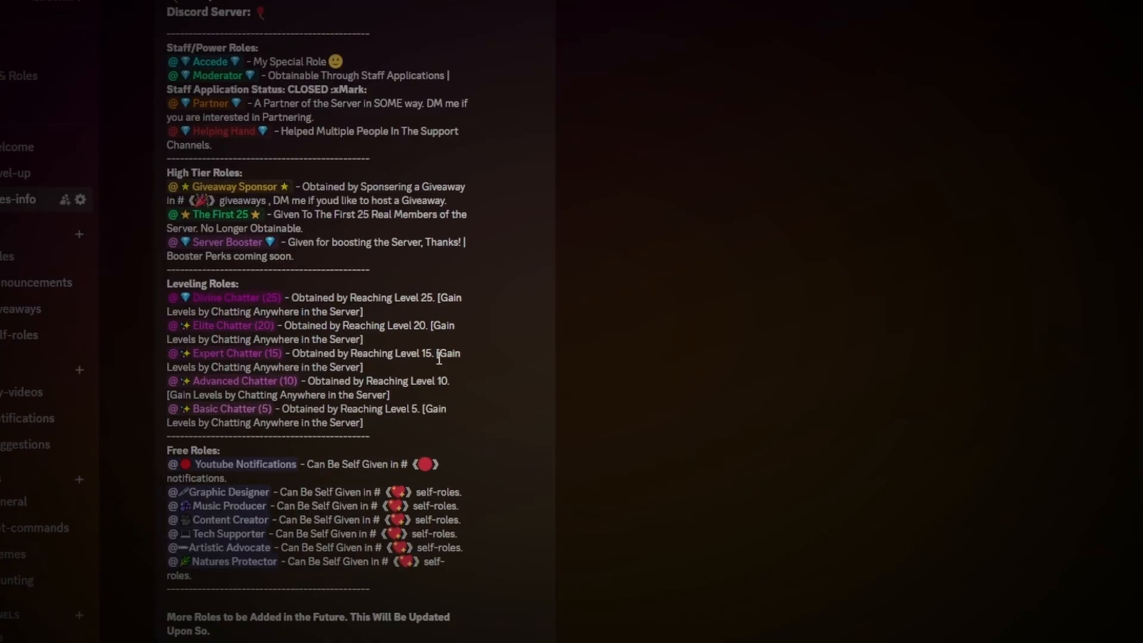
scroll(351, 387, up, 4)
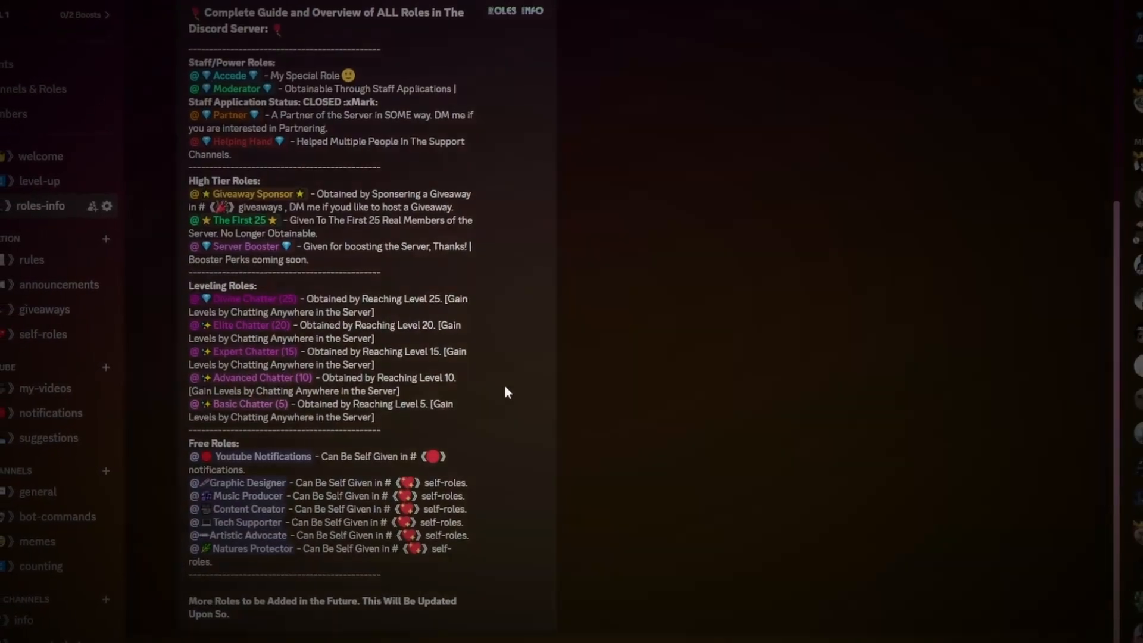
scroll(506, 387, up, 5)
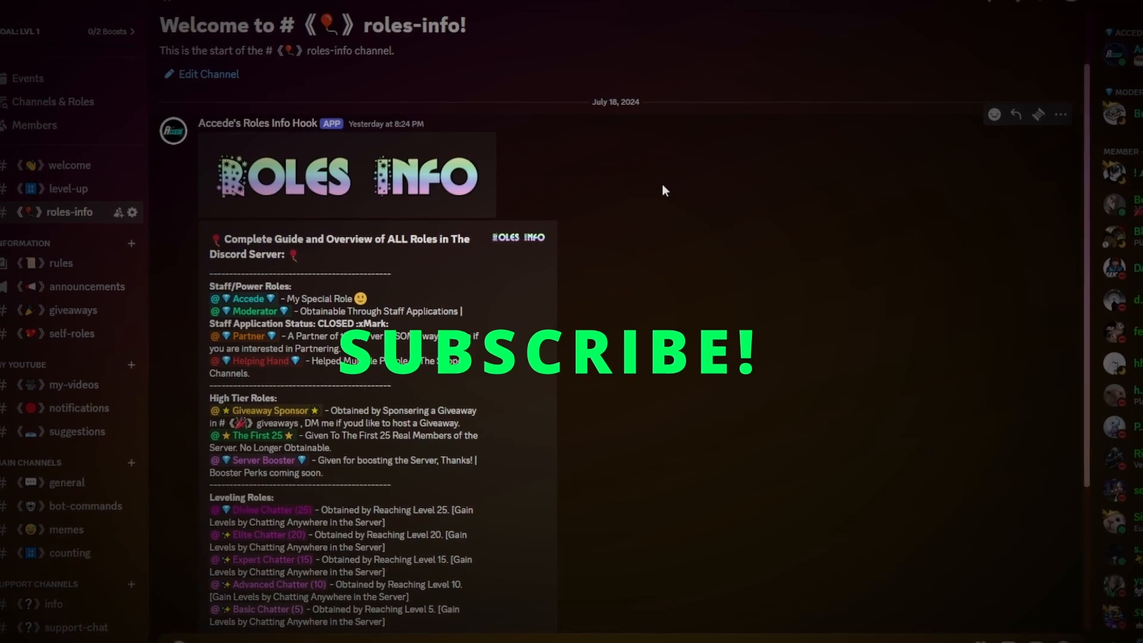
- Open the giveaways channel and read the subscriber and member conditions for hosting the first giveaway
click(72, 311)
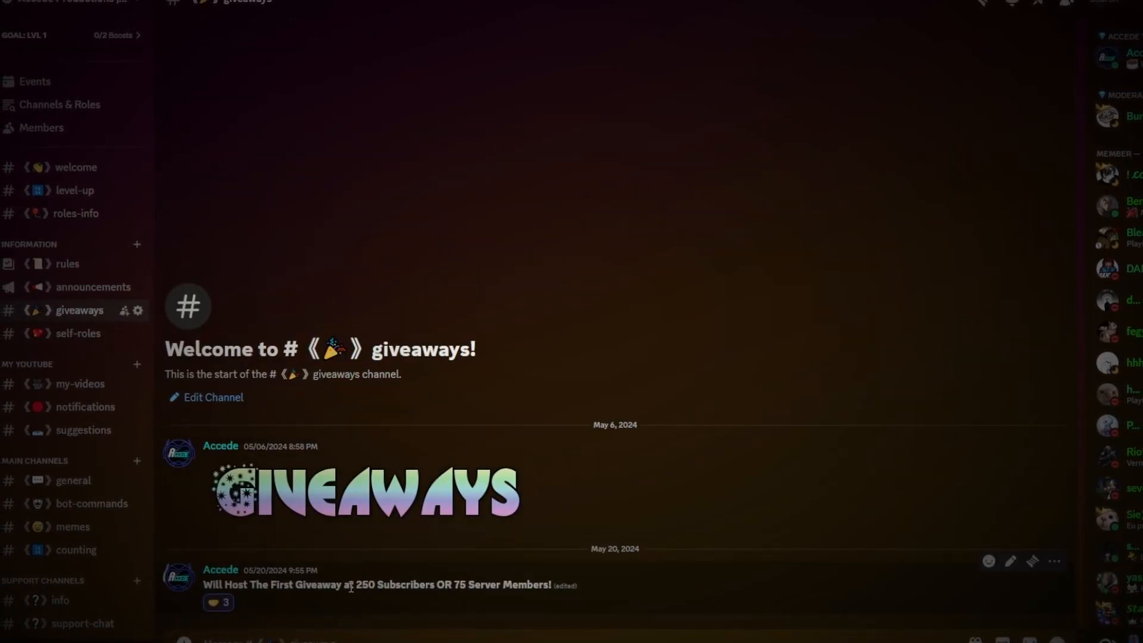
drag(593, 585, 409, 585)
click(410, 582)
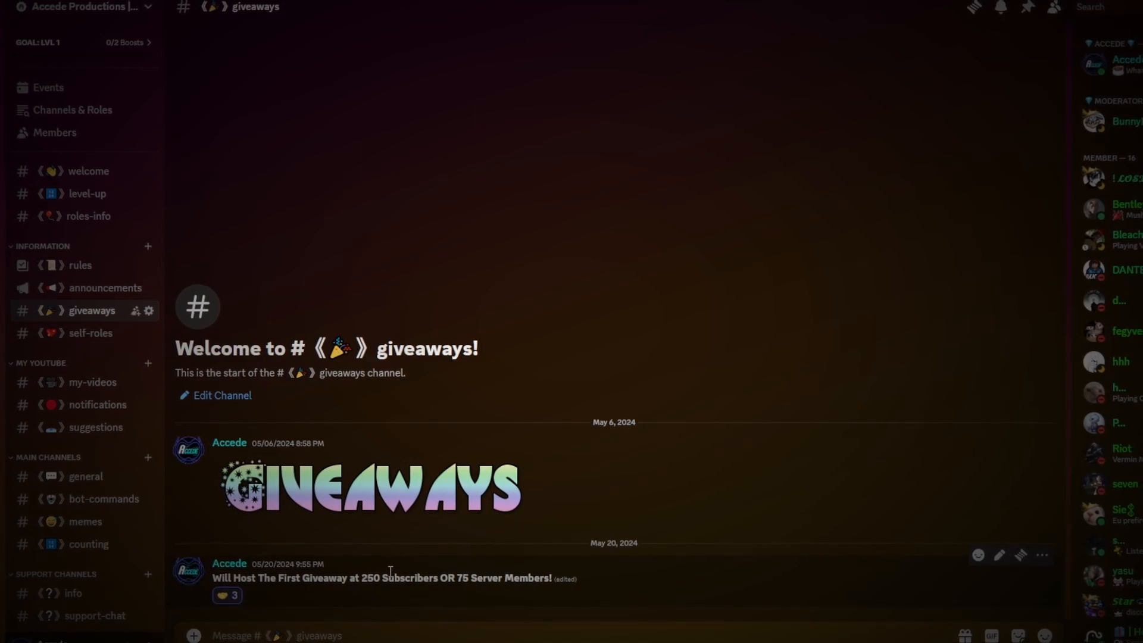
drag(361, 580, 440, 579)
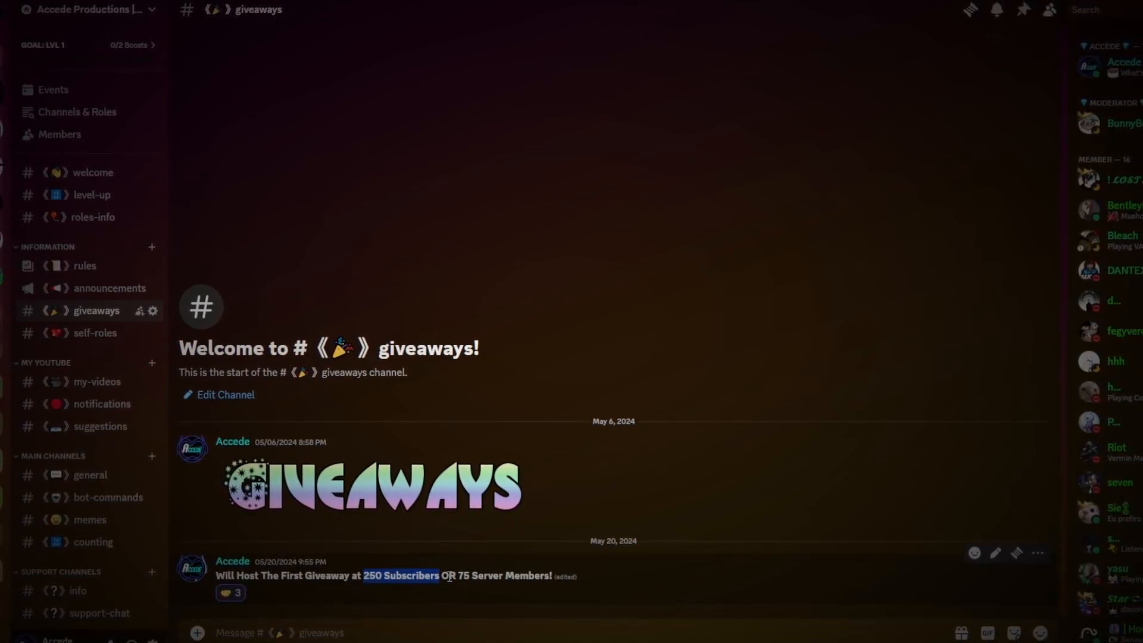
click(486, 578)
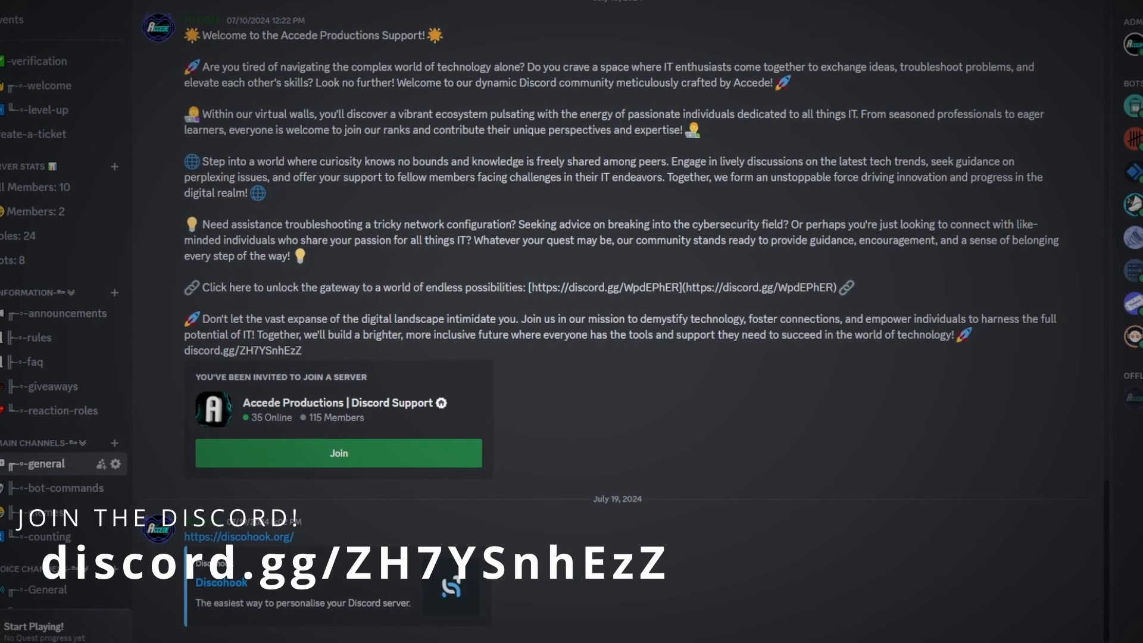
- Open the tutorial server's settings and start the Community Server setup
click(59, 2)
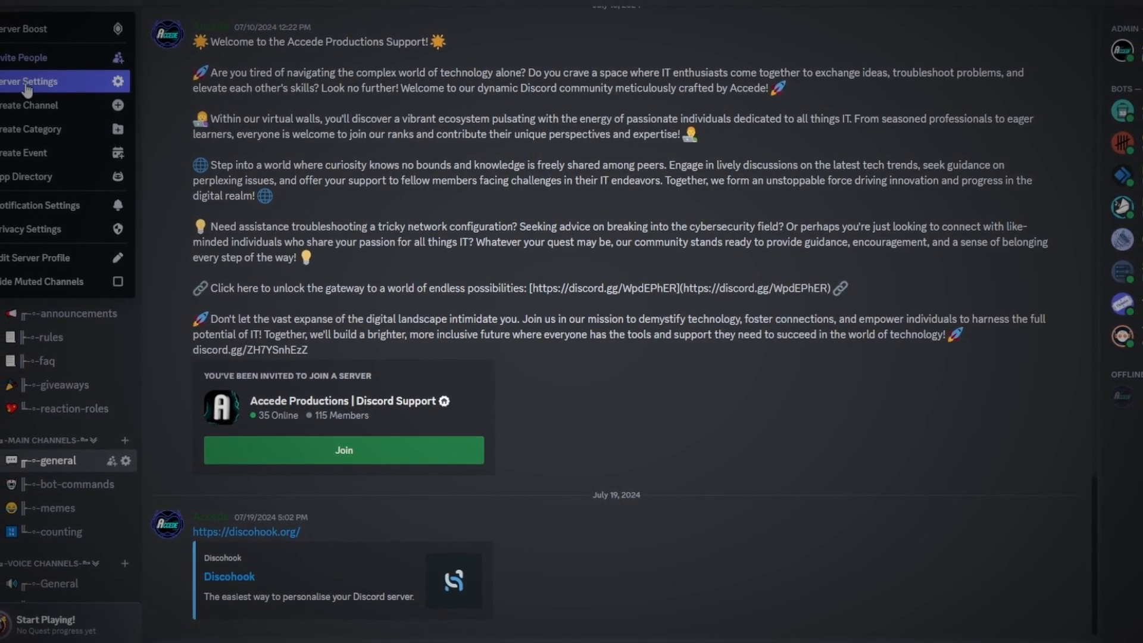
click(64, 83)
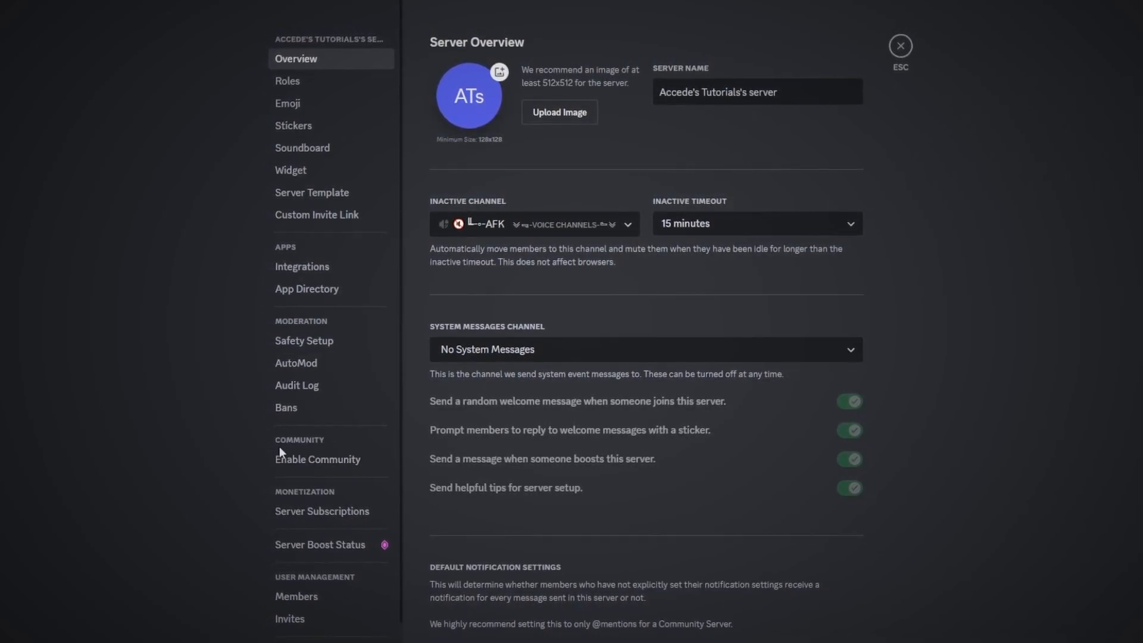
click(330, 458)
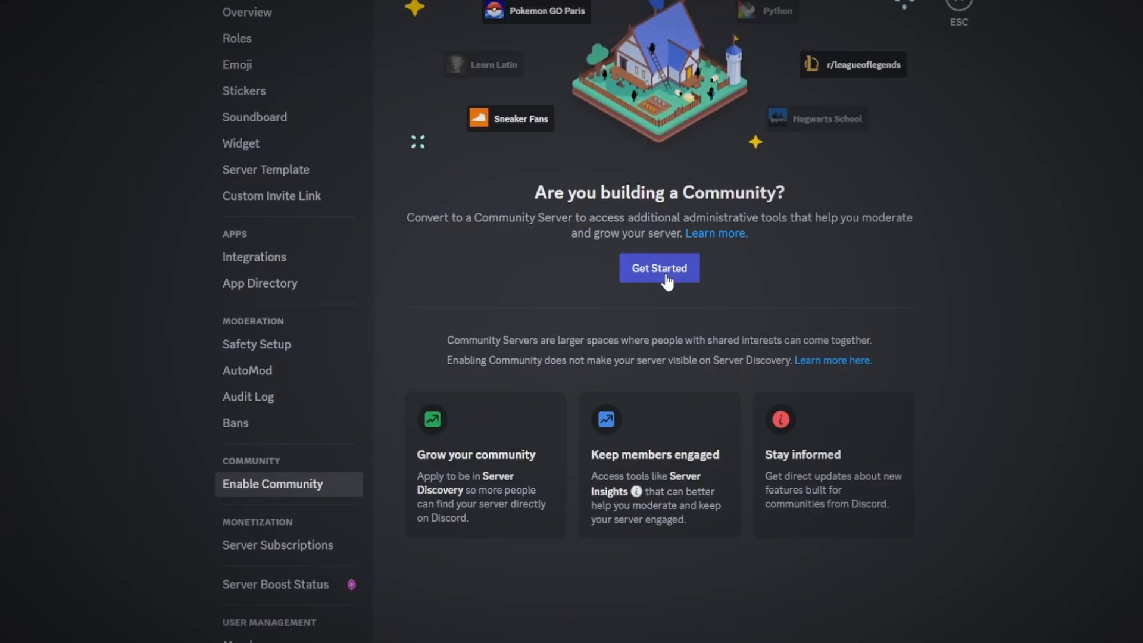
click(658, 273)
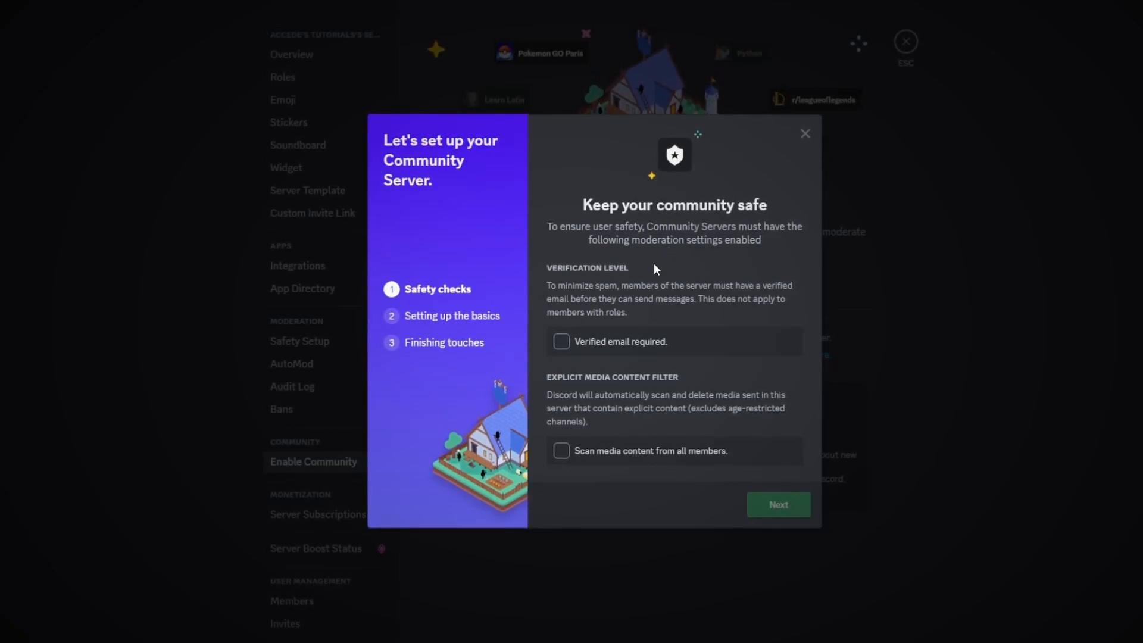
- Require a verified email and scanning of media content from all members, and continue past the safety checks
click(563, 338)
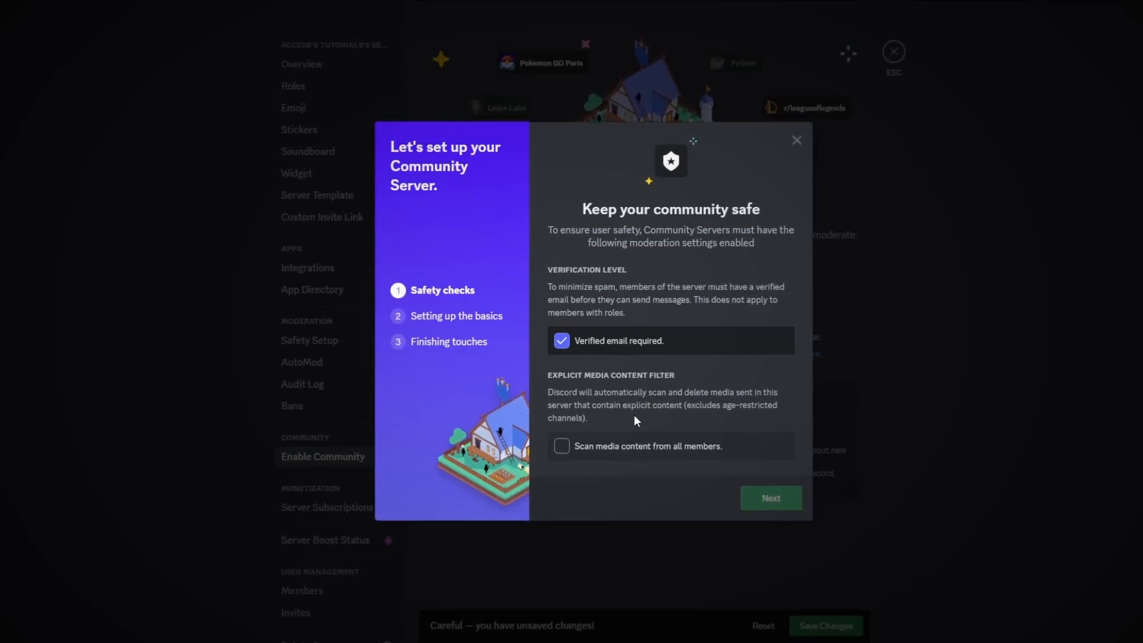
click(564, 446)
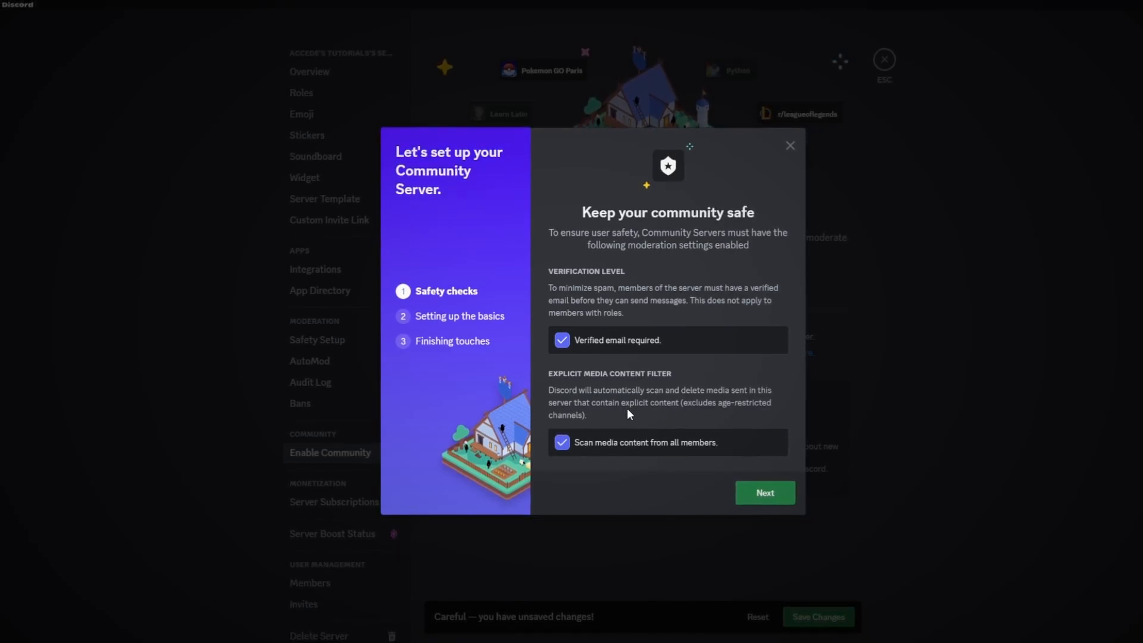
click(755, 497)
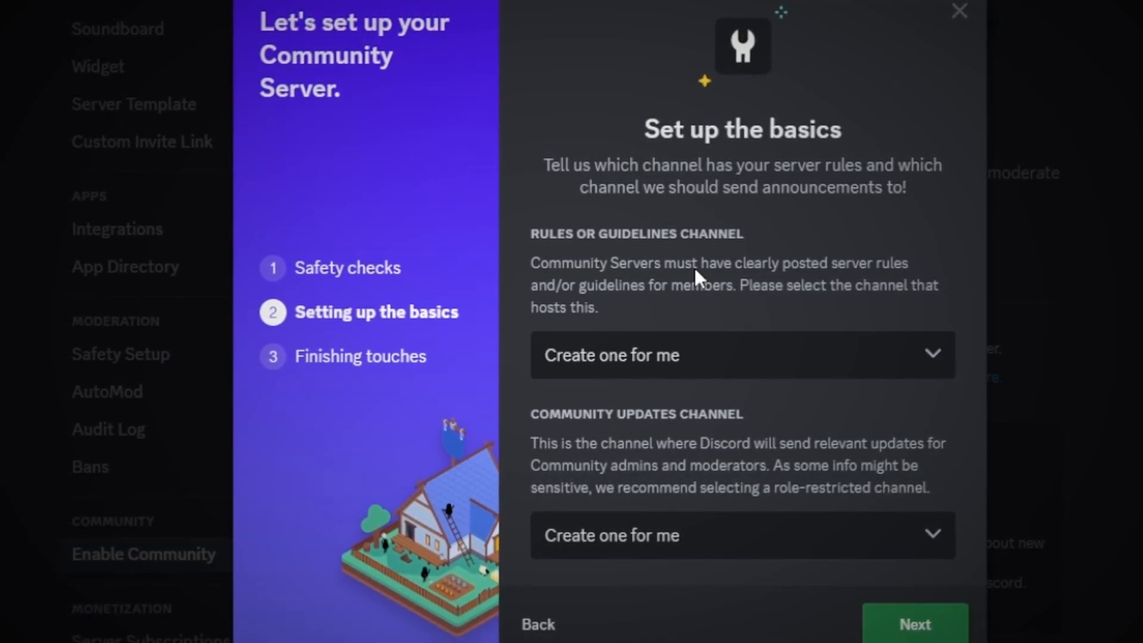
- Choose the existing rules channel as the community's rules or guidelines channel
click(694, 362)
scroll(667, 459, down, 4)
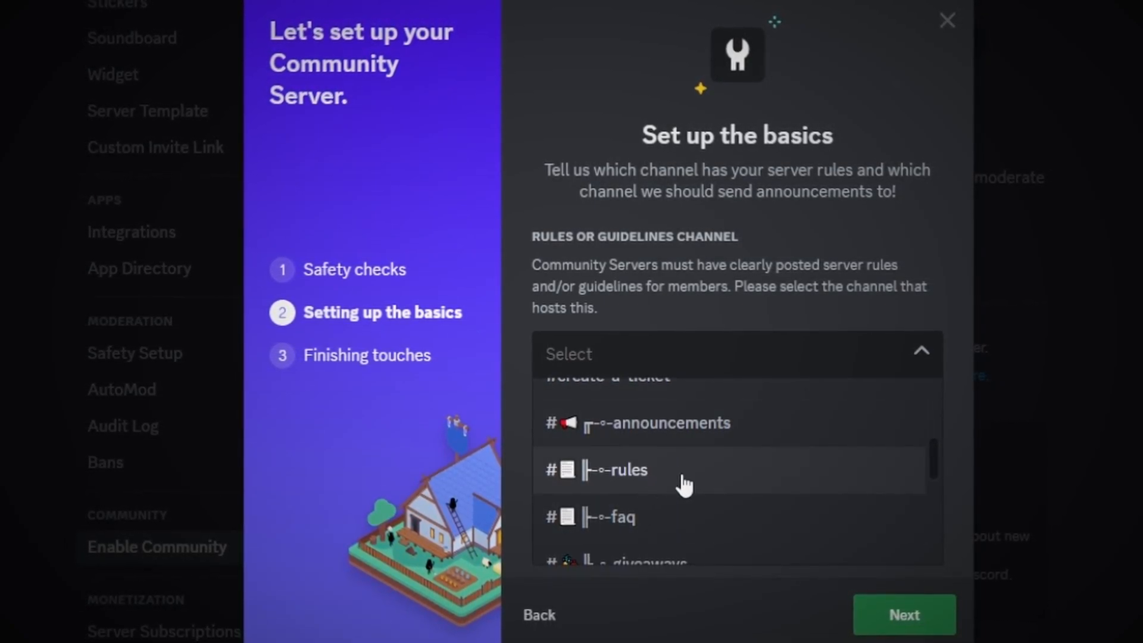
click(683, 485)
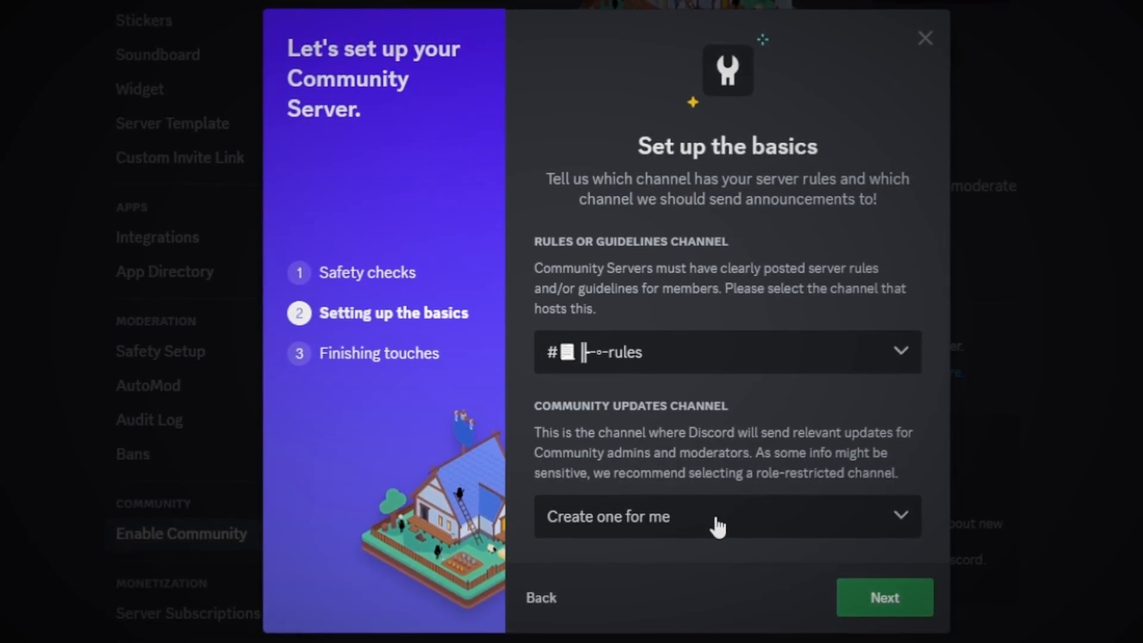
- Choose the logs channel as the community updates channel and continue to the finishing touches
click(690, 516)
scroll(699, 446, down, 10)
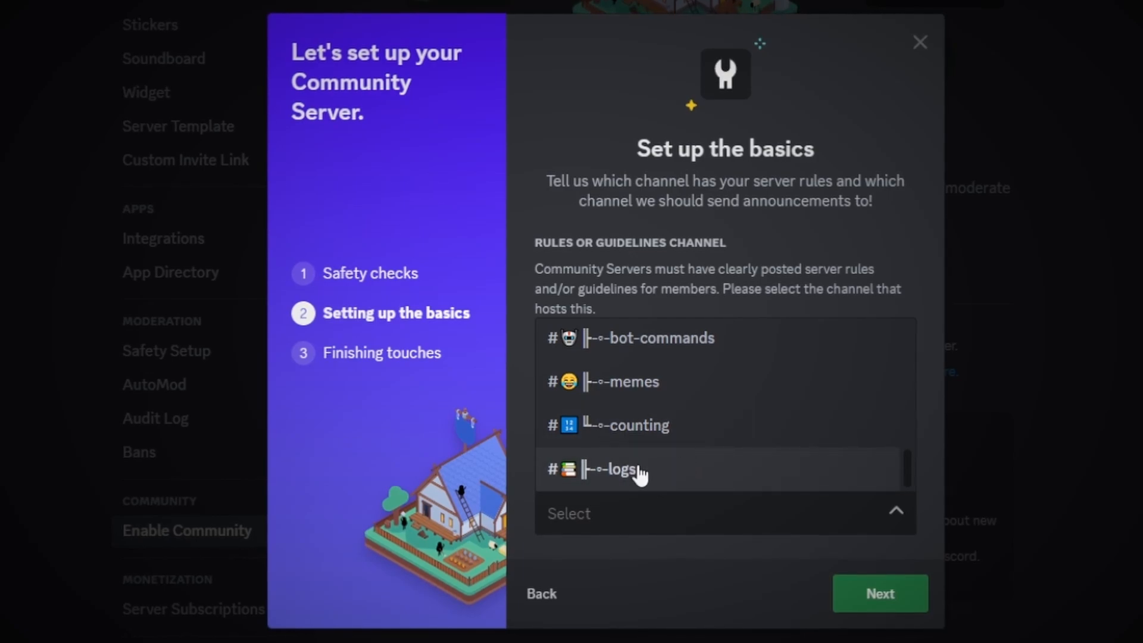
scroll(662, 460, up, 5)
scroll(676, 449, down, 5)
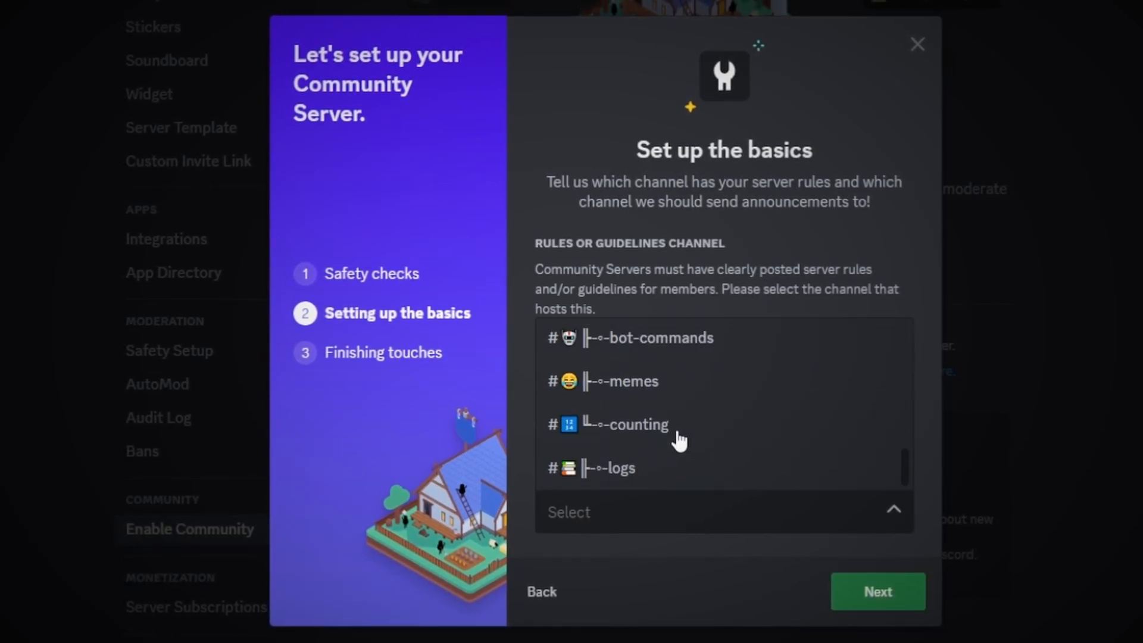
click(656, 470)
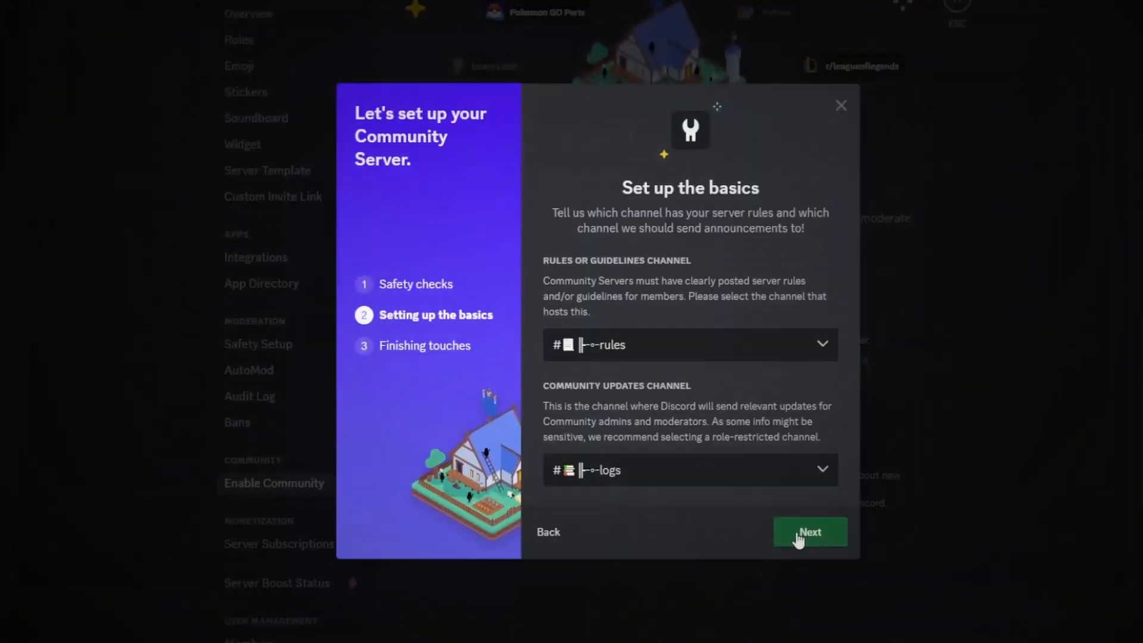
click(799, 539)
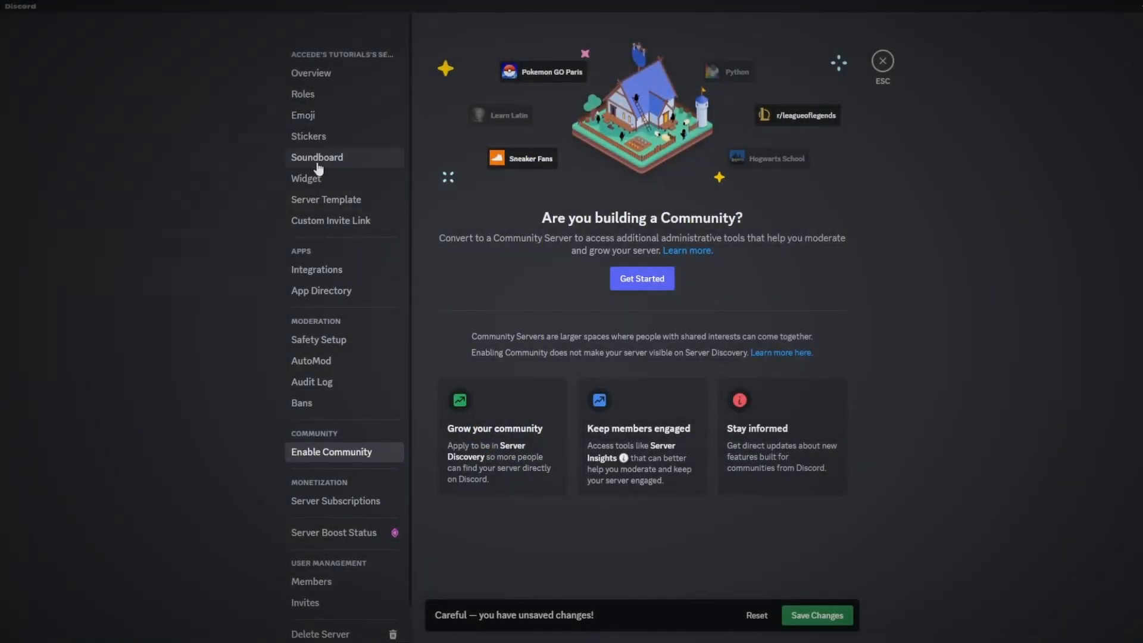
click(317, 157)
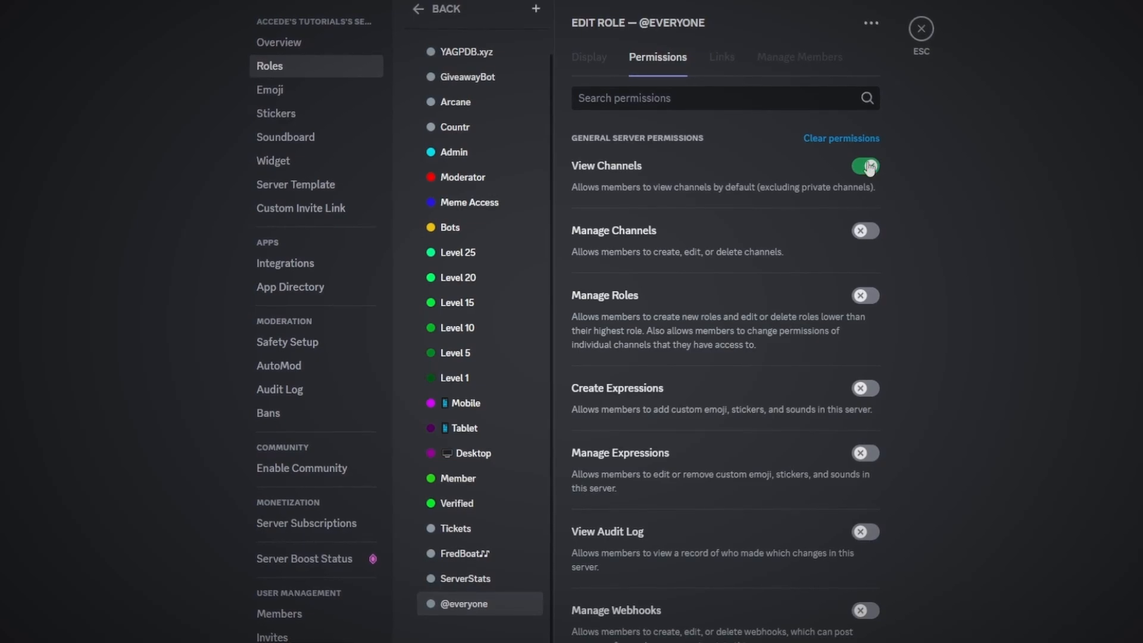
scroll(958, 248, down, 14)
scroll(695, 364, up, 5)
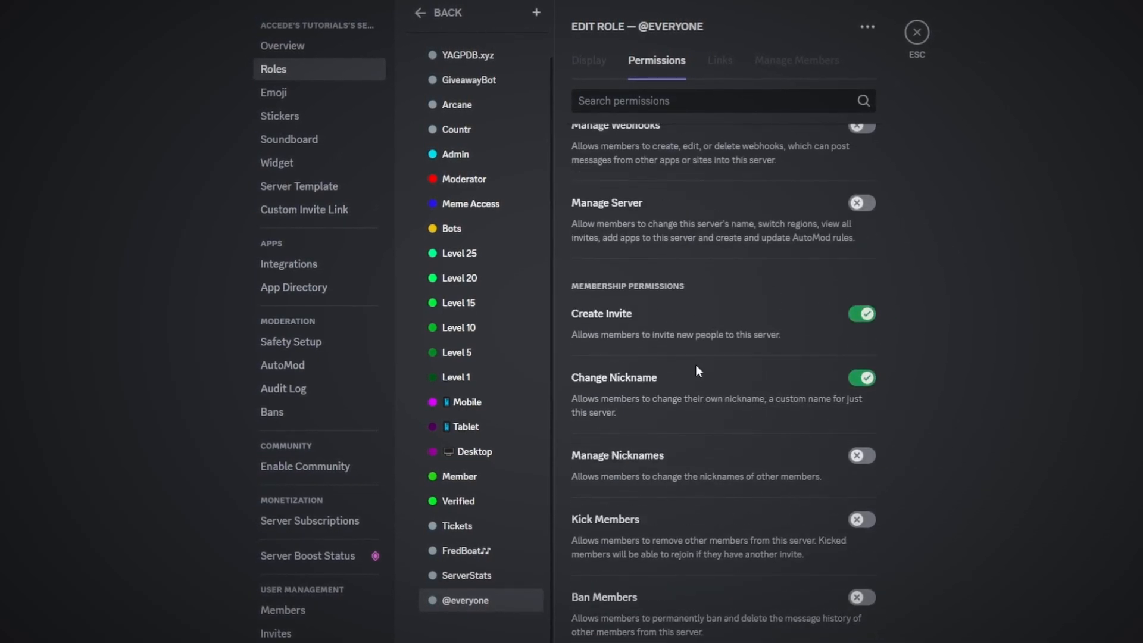
scroll(863, 331, down, 8)
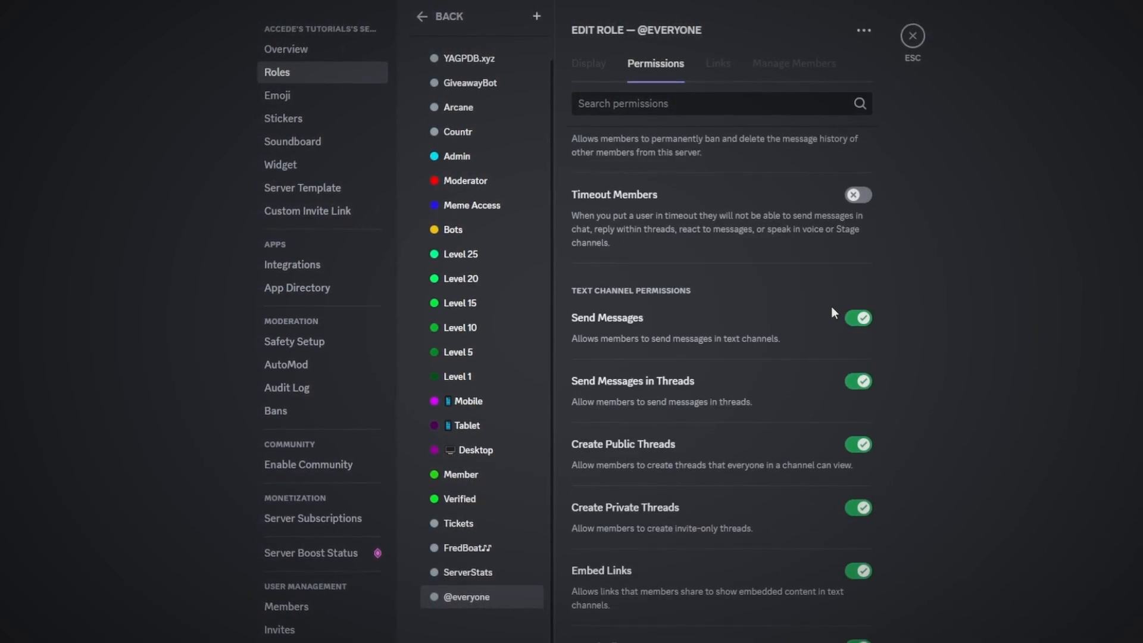
scroll(820, 439, down, 3)
scroll(856, 430, down, 2)
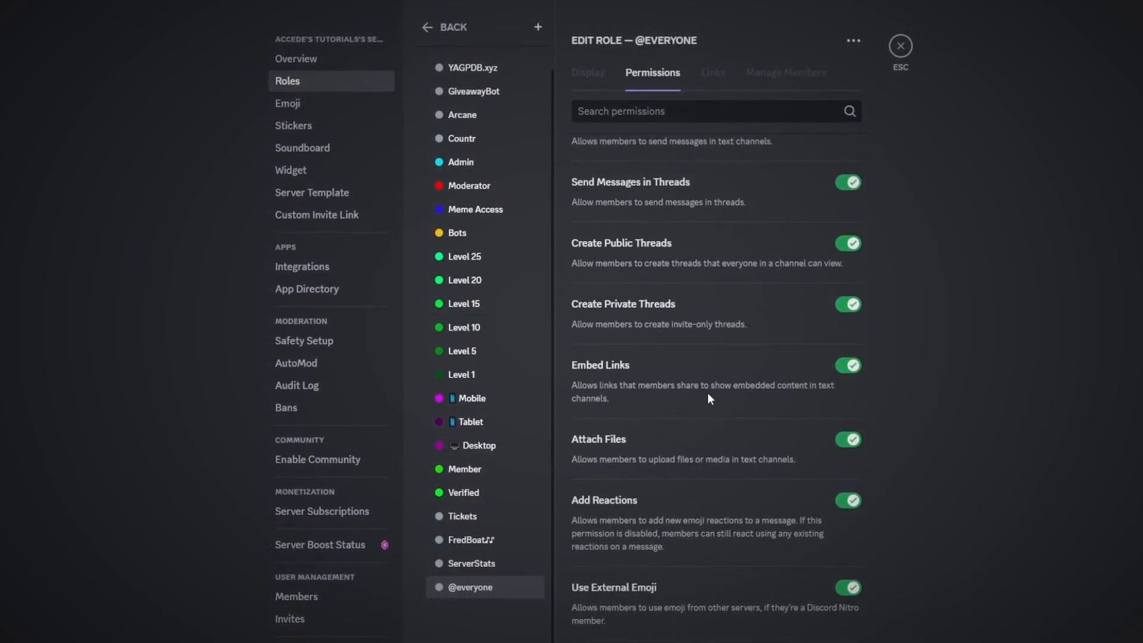
scroll(917, 416, down, 3)
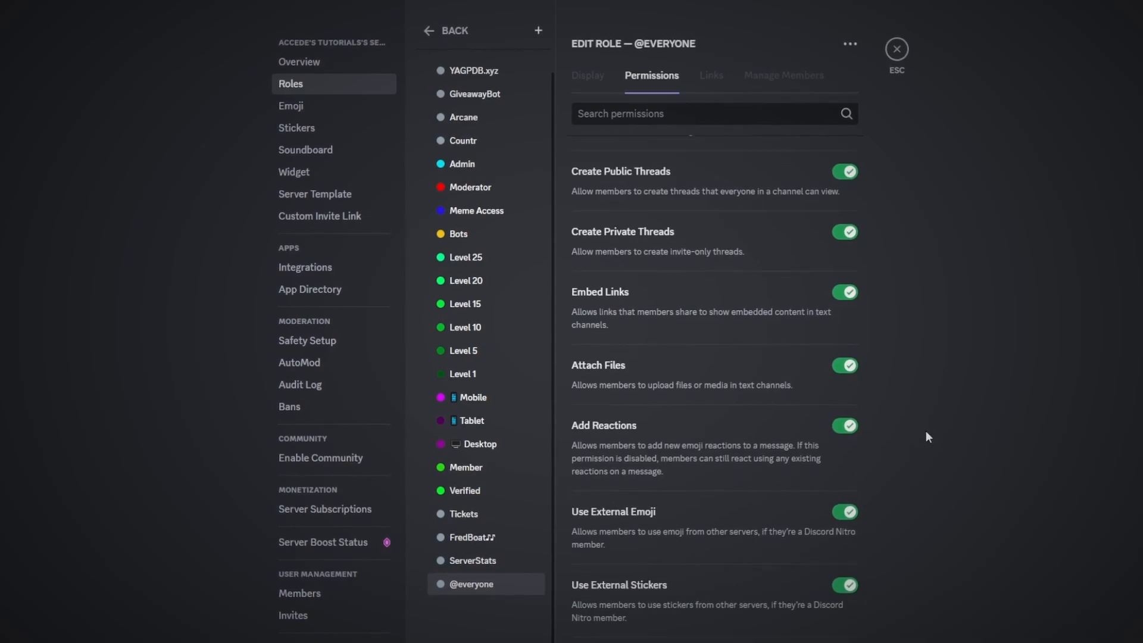
scroll(773, 336, down, 6)
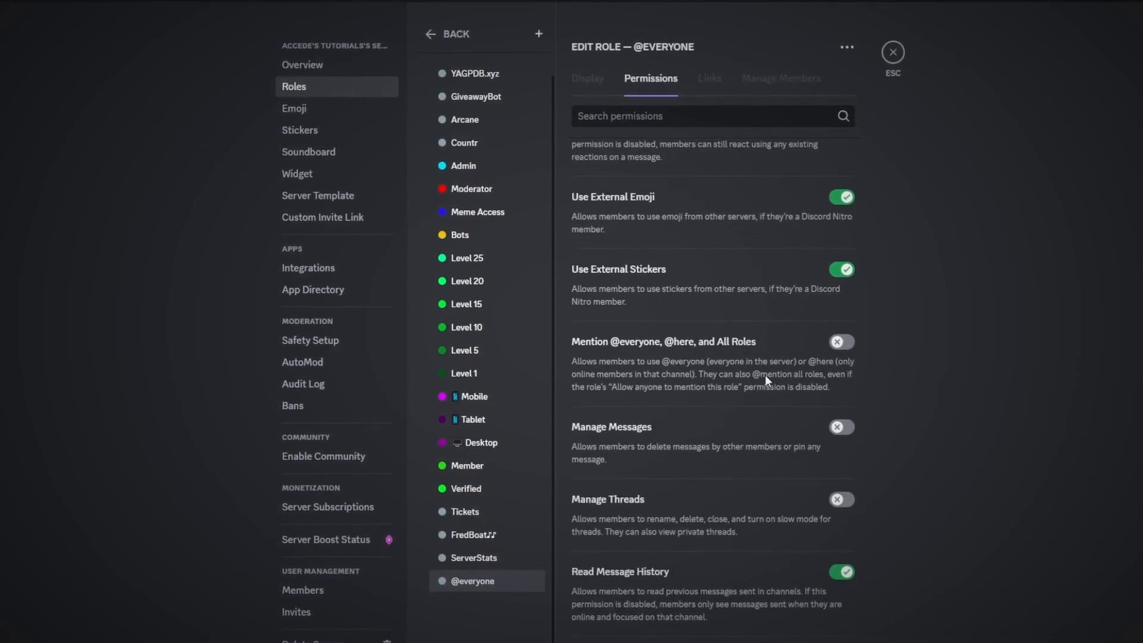
scroll(669, 320, down, 3)
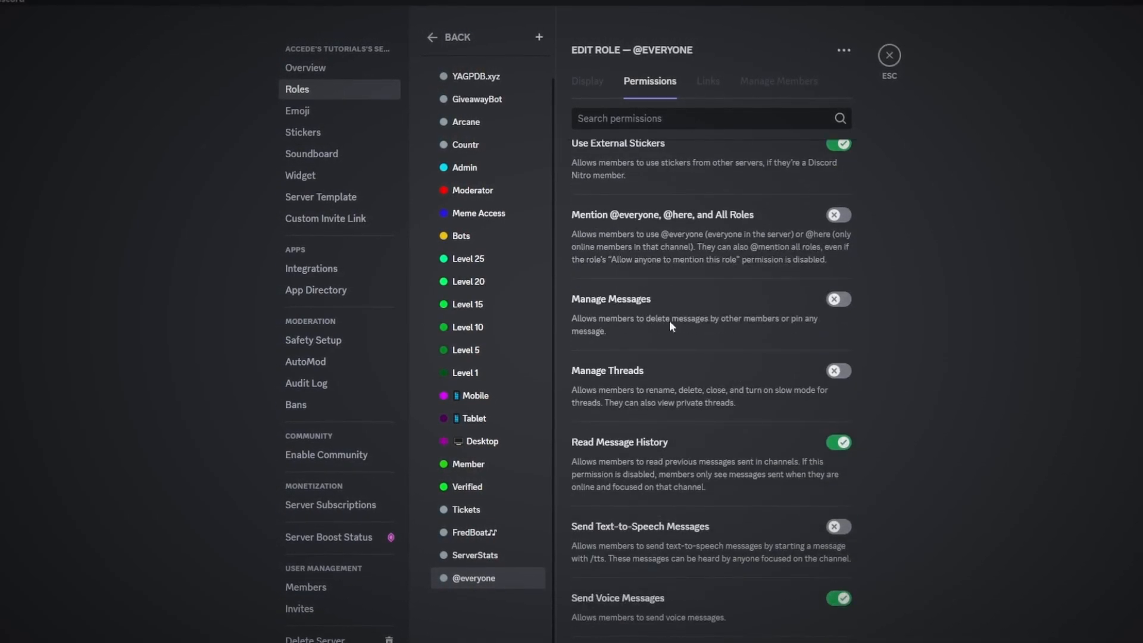
scroll(944, 424, up, 15)
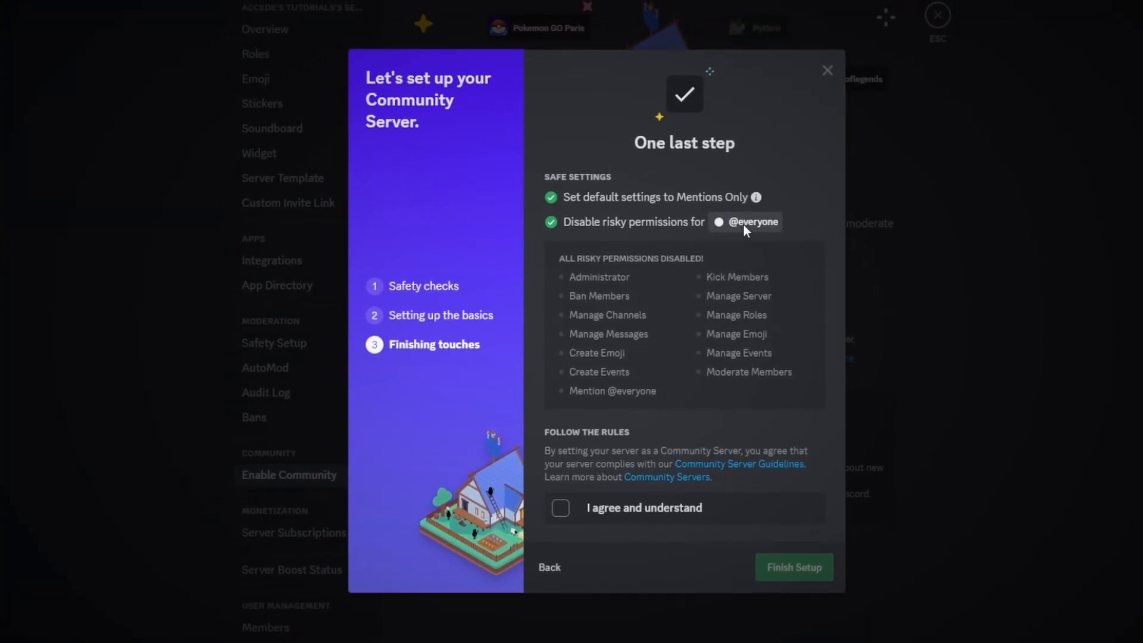
- Agree to the Community Server Guidelines and finish the Community Server setup
click(561, 497)
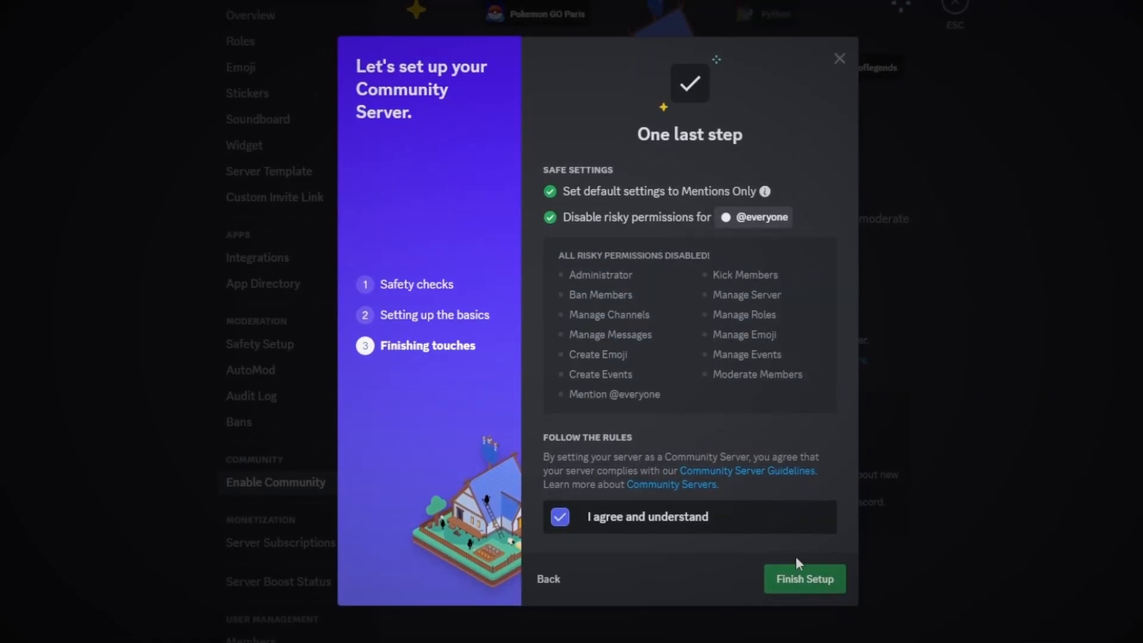
click(800, 573)
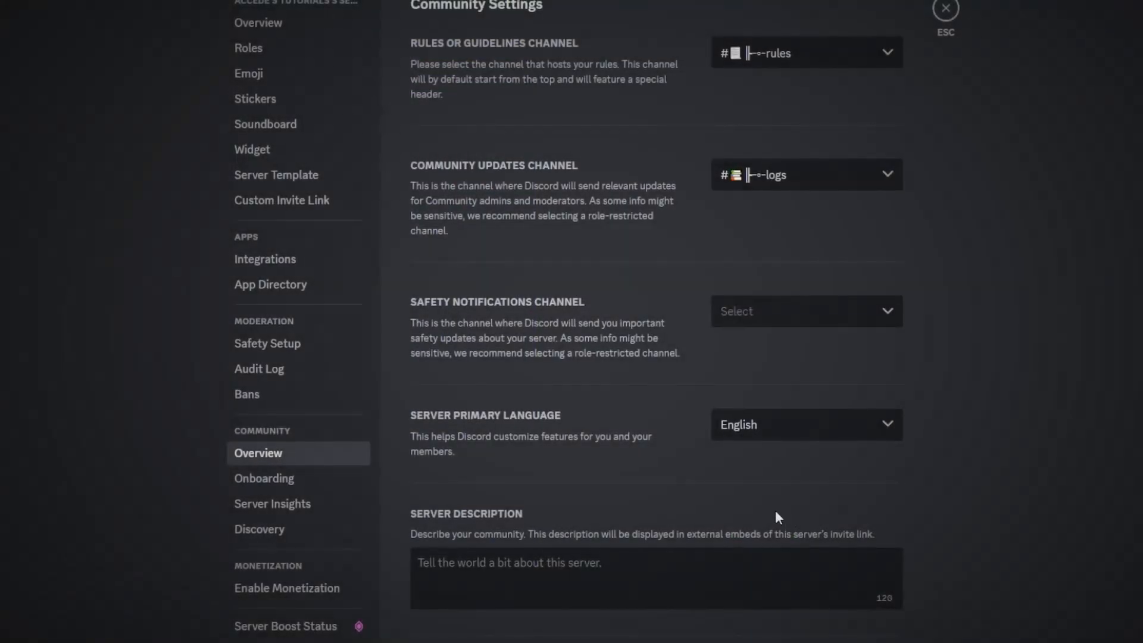
scroll(282, 447, down, 2)
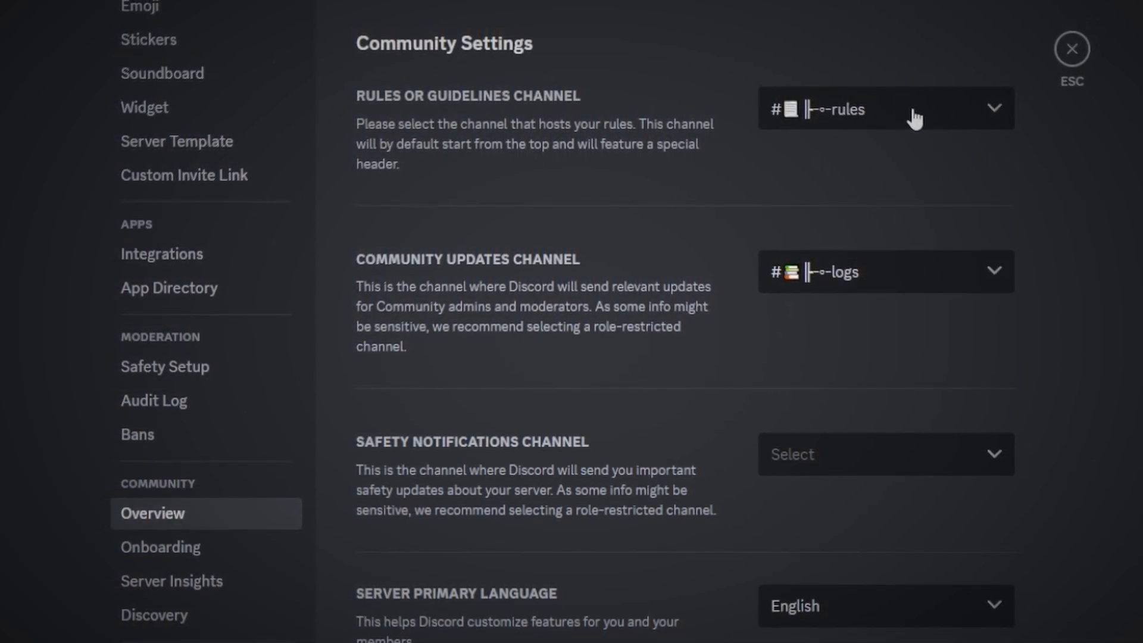
- Check the channel choices for the rules or guidelines channel and the community updates channel
click(979, 107)
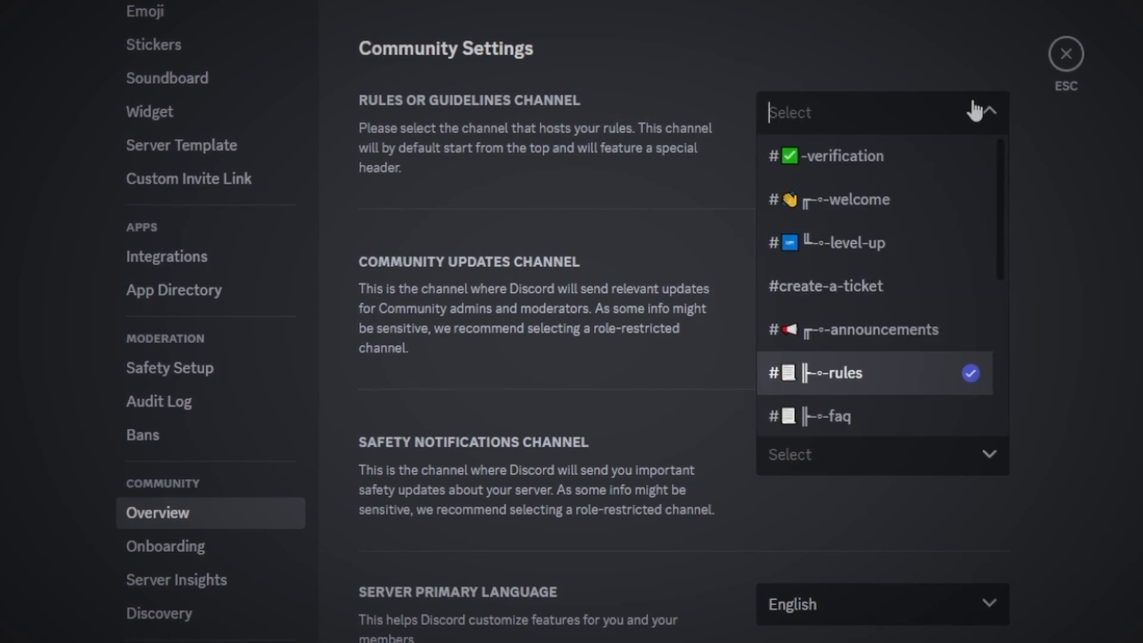
click(679, 172)
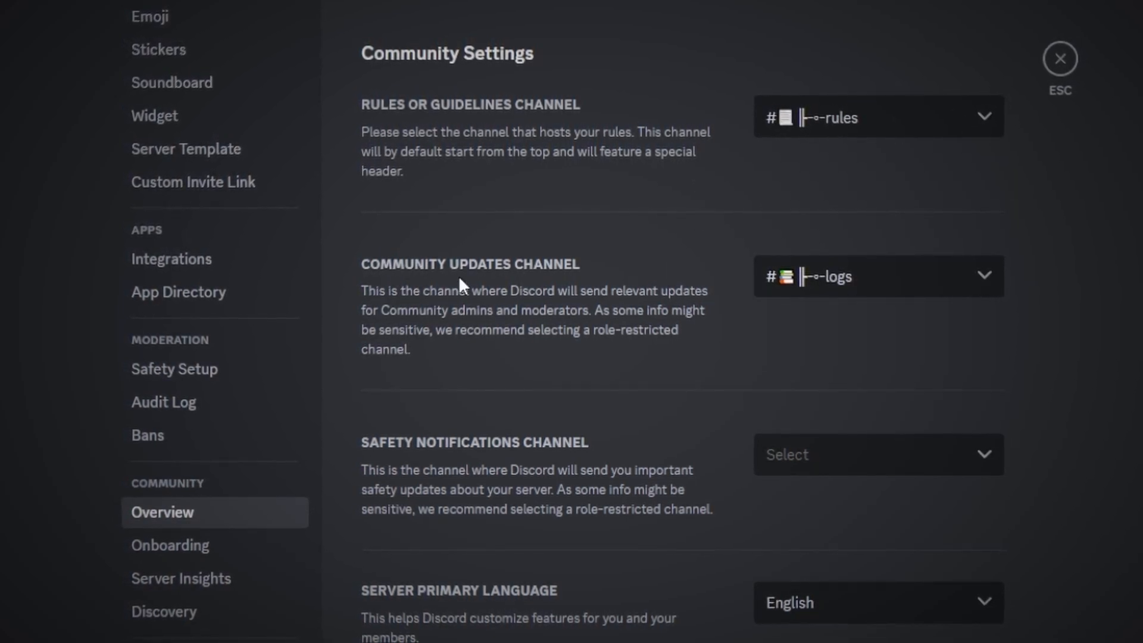
click(949, 291)
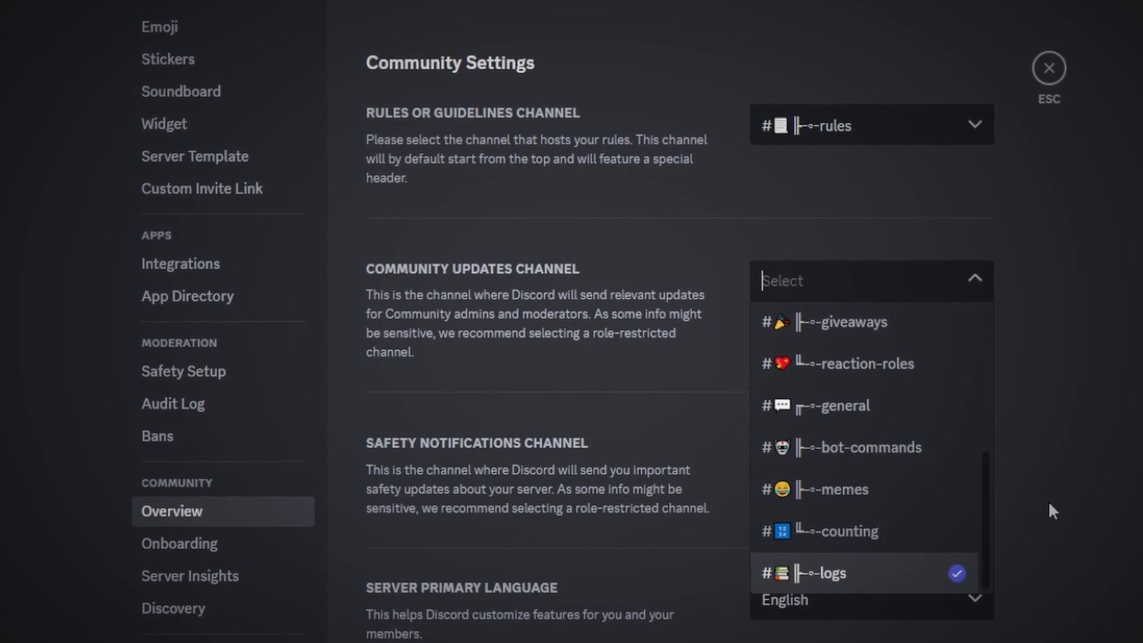
click(1138, 477)
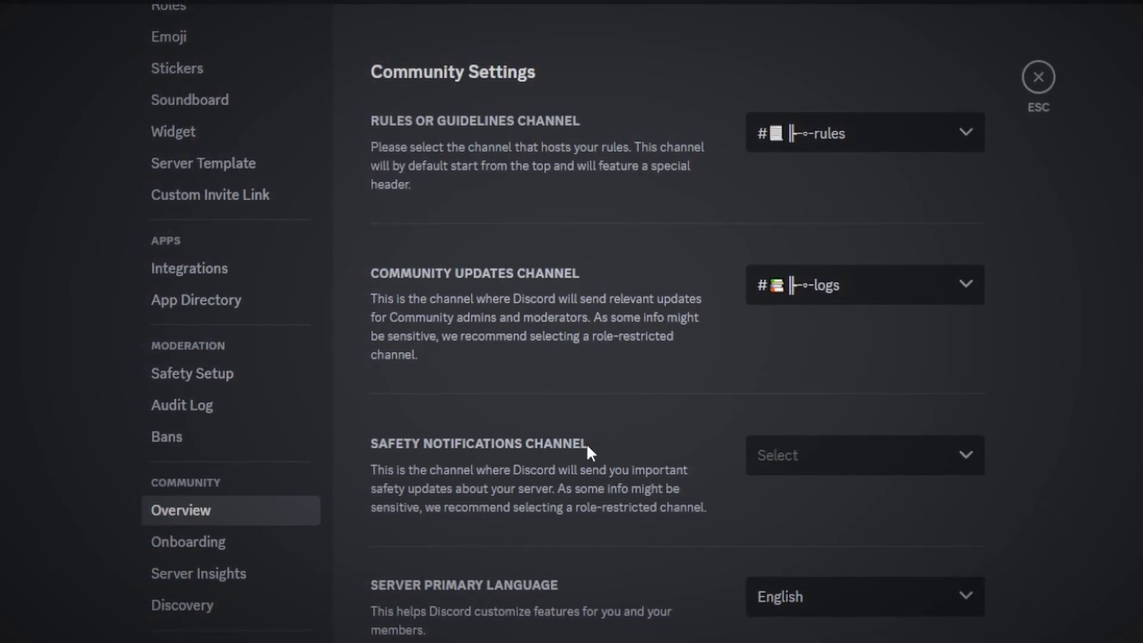
- Set the safety notifications channel to the logs channel
click(911, 457)
scroll(905, 625, down, 3)
click(905, 640)
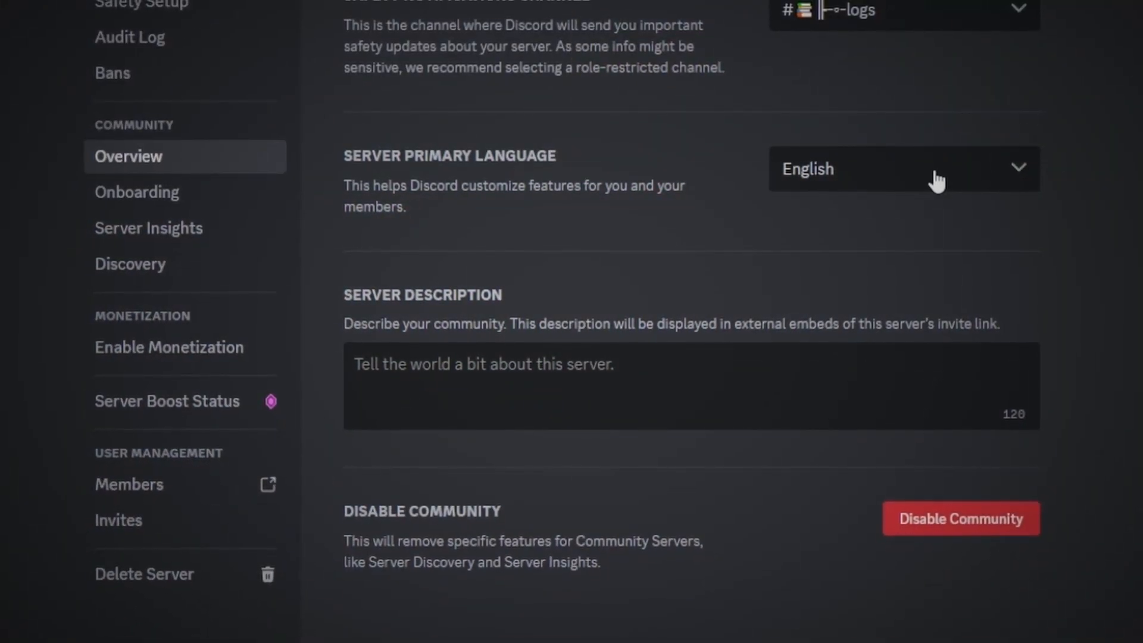
click(531, 377)
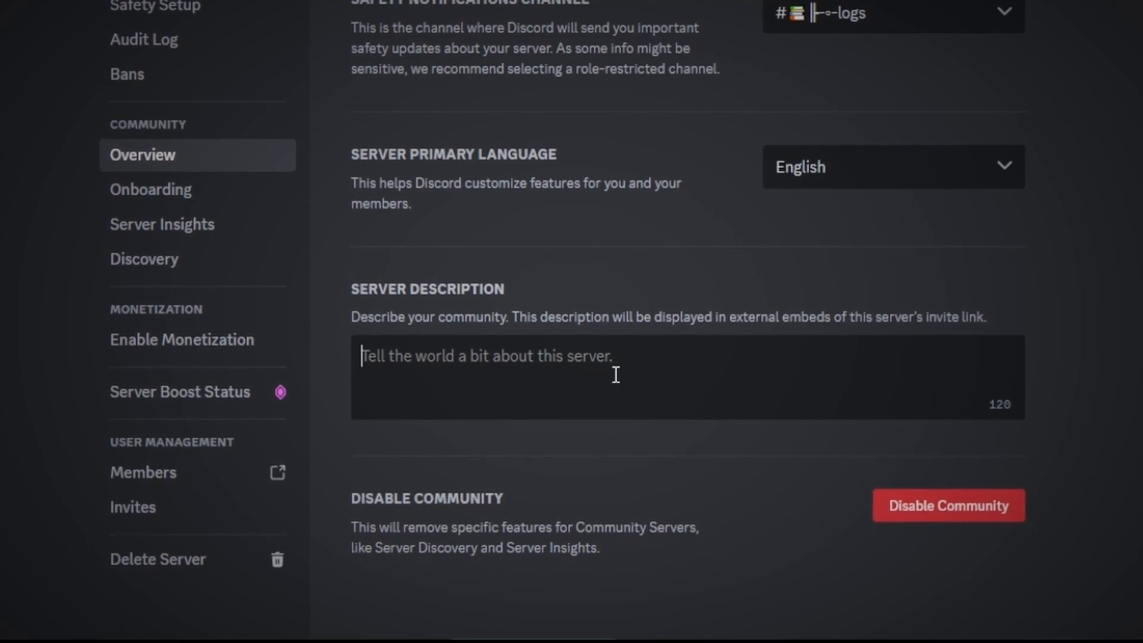
text(j)
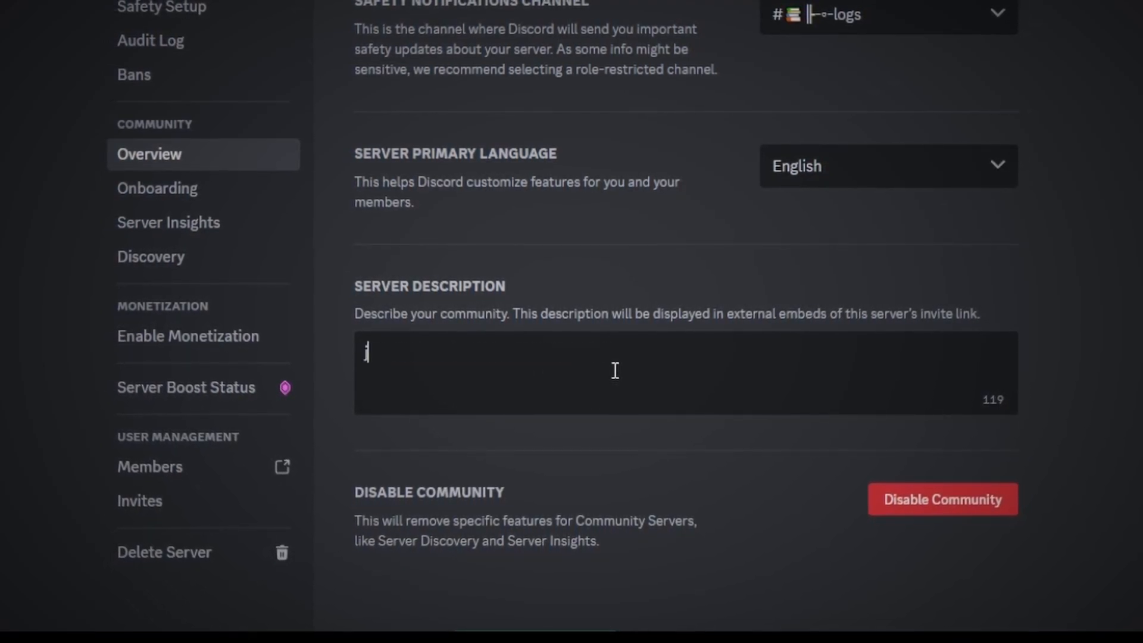
text(dfghdsgh)
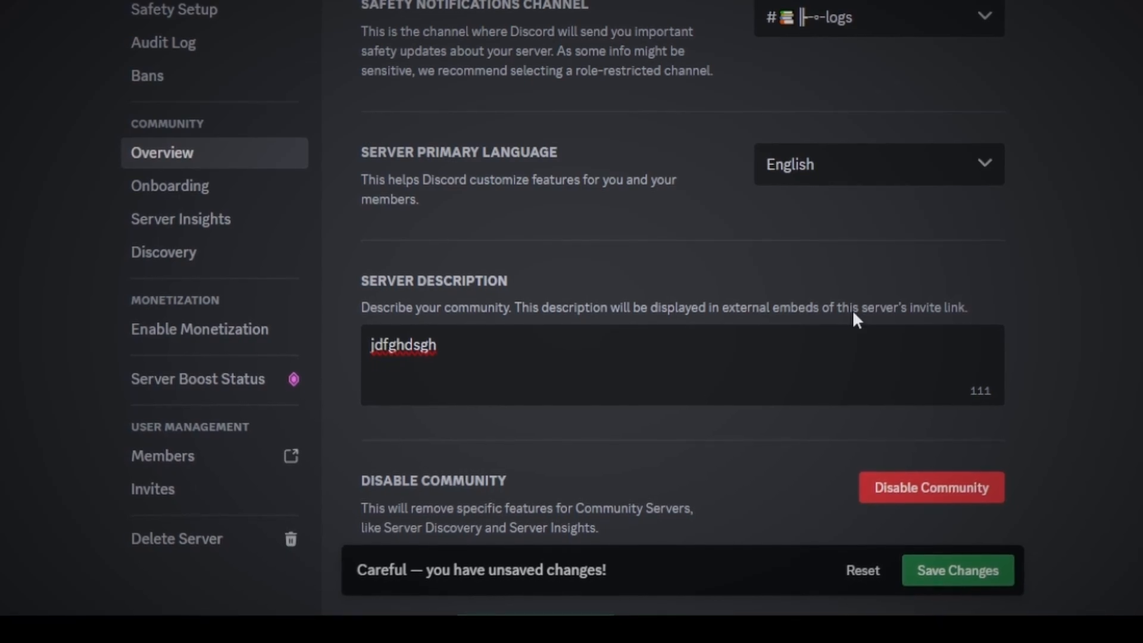
double_click(434, 341)
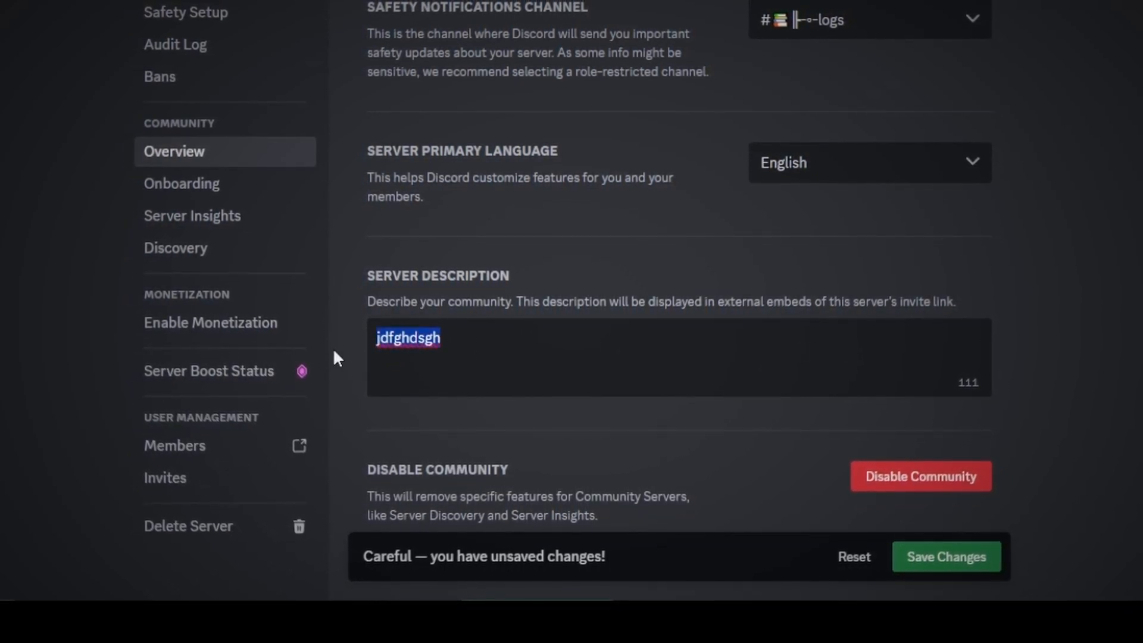
key(BackSpace)
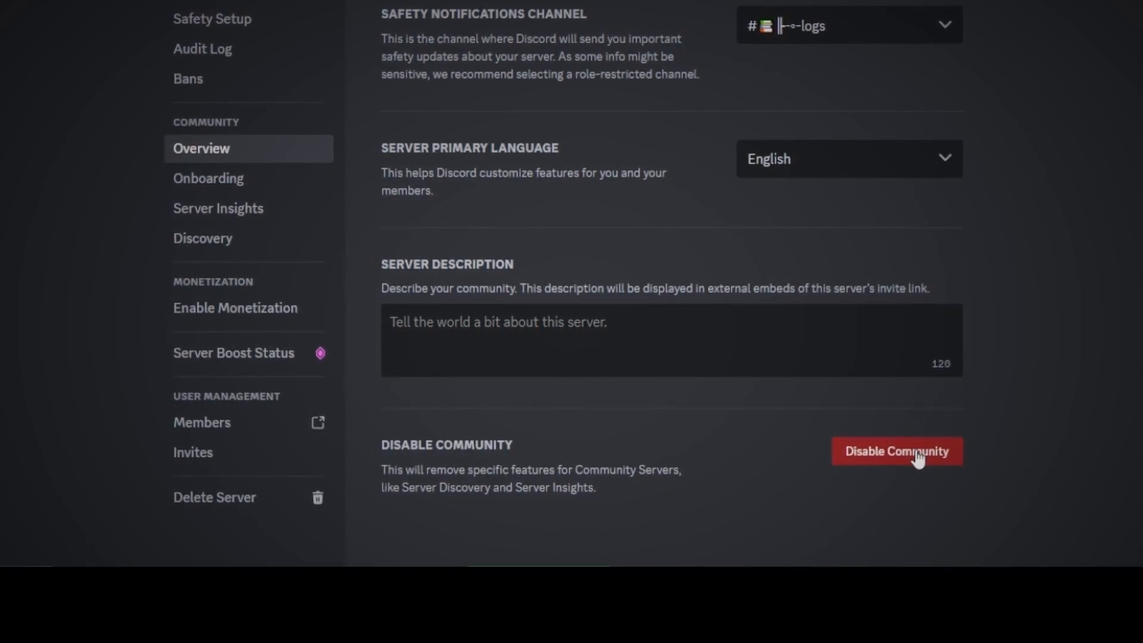
- Open the server's Server Insights website and examine its Announcement Channels and Welcome Screen analytics
scroll(977, 244, up, 1)
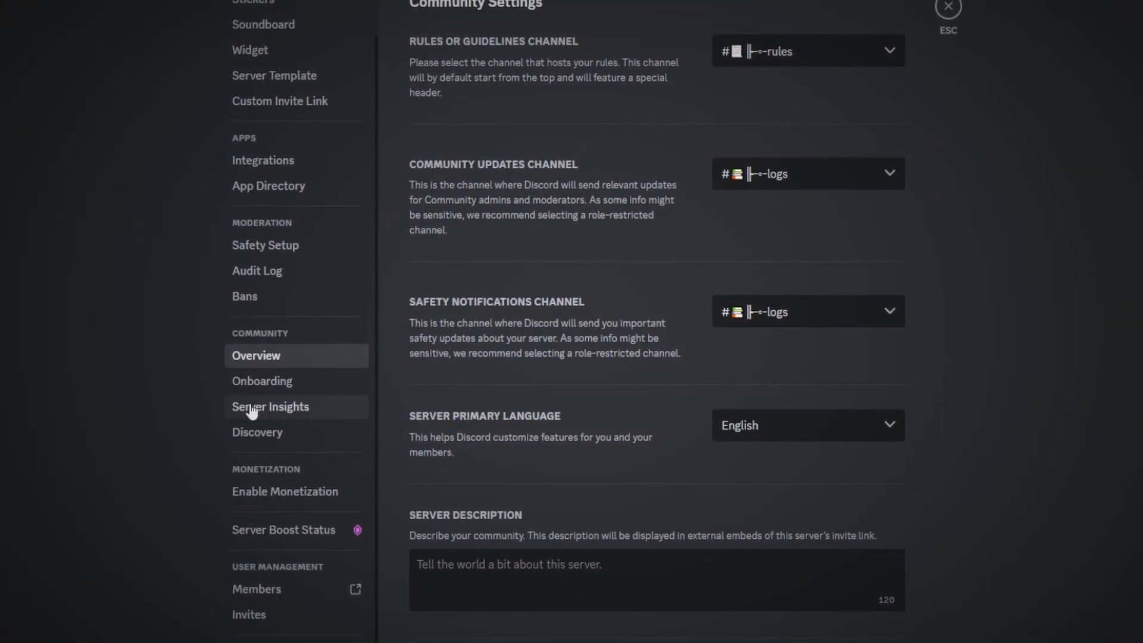
click(269, 408)
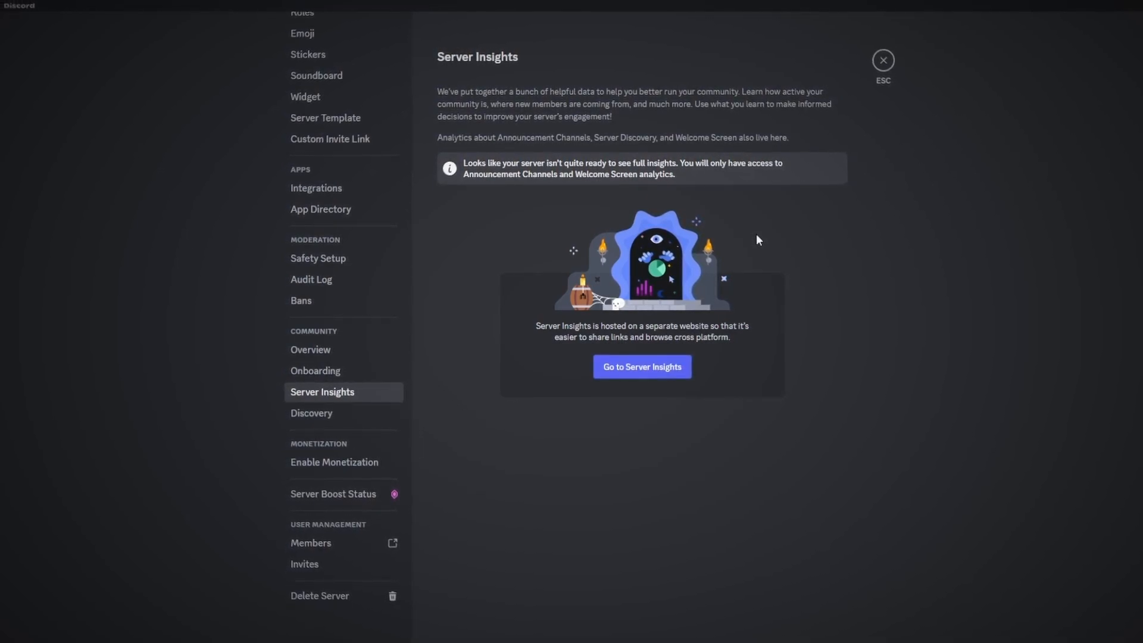
click(637, 372)
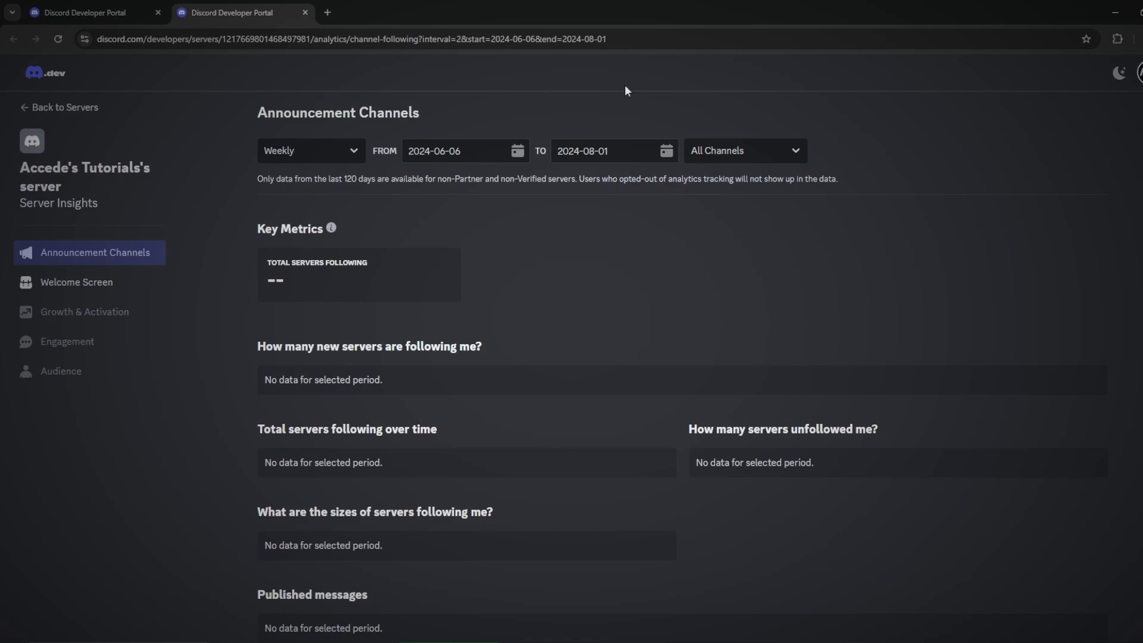
scroll(481, 395, down, 3)
scroll(447, 387, up, 3)
click(37, 284)
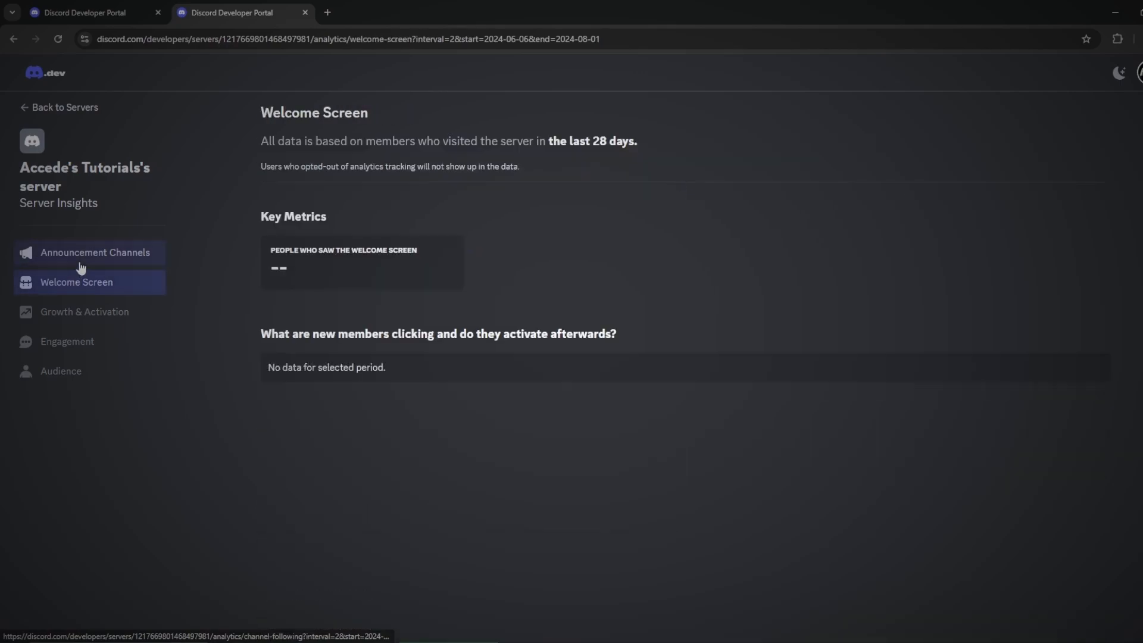
click(92, 256)
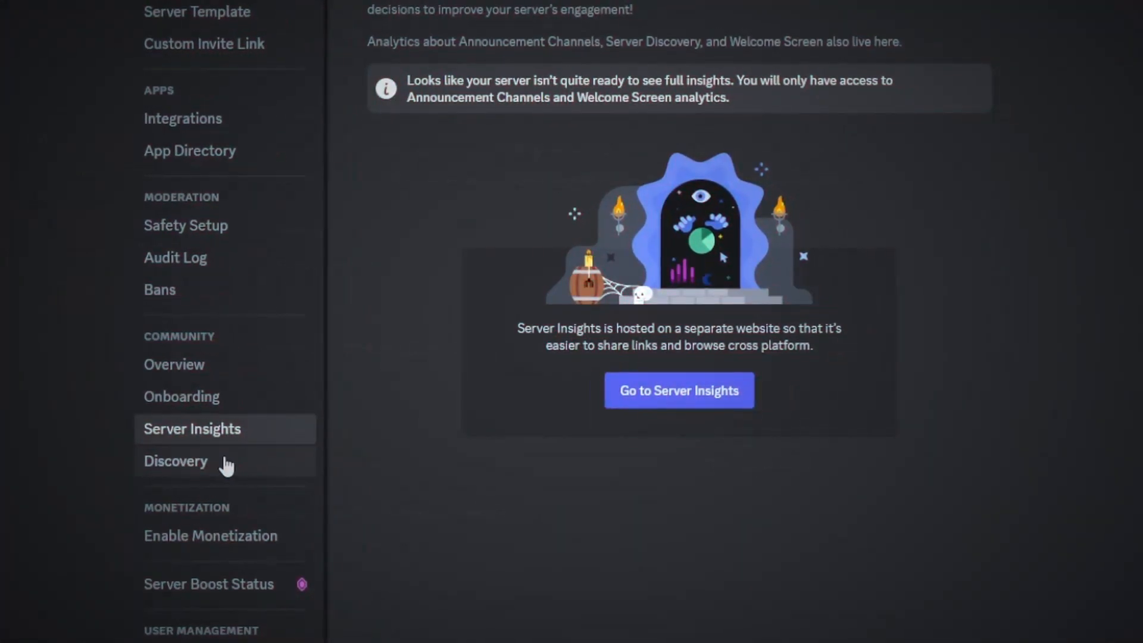
- Browse Discord's featured communities and check the tutorial server's requirements for Server Discovery
click(224, 464)
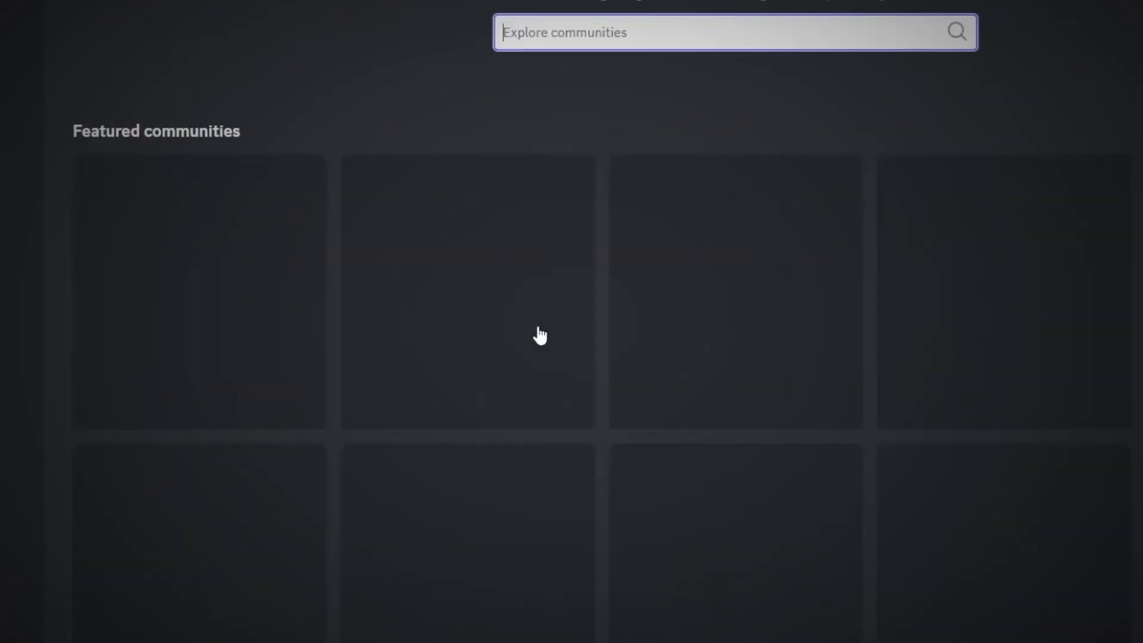
scroll(572, 324, down, 10)
scroll(573, 325, up, 10)
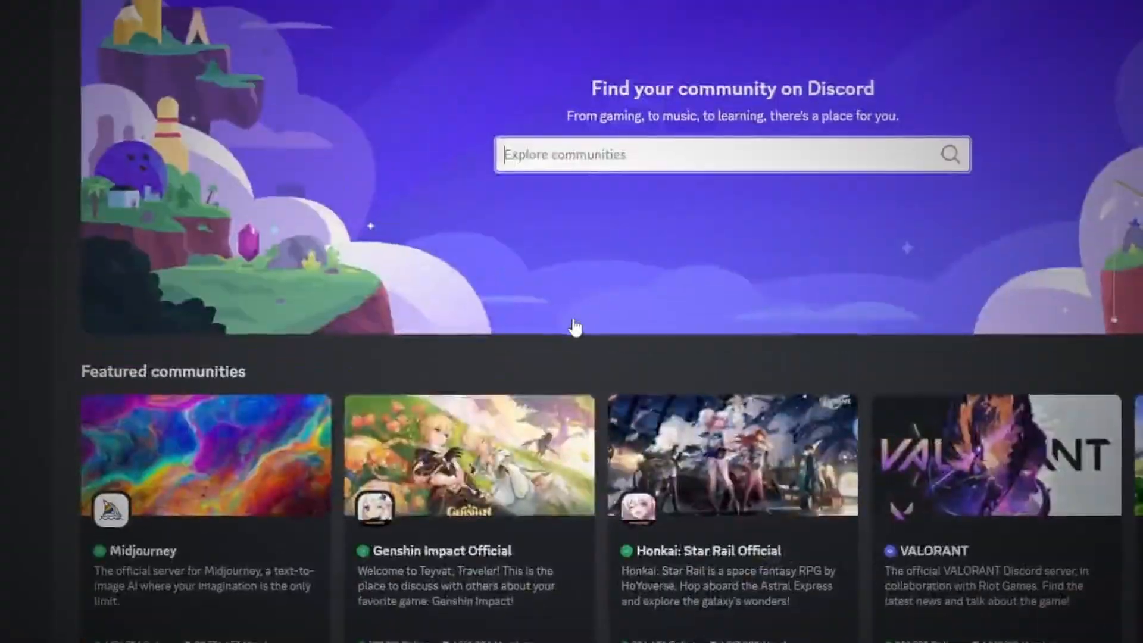
scroll(577, 319, down, 10)
scroll(582, 315, up, 10)
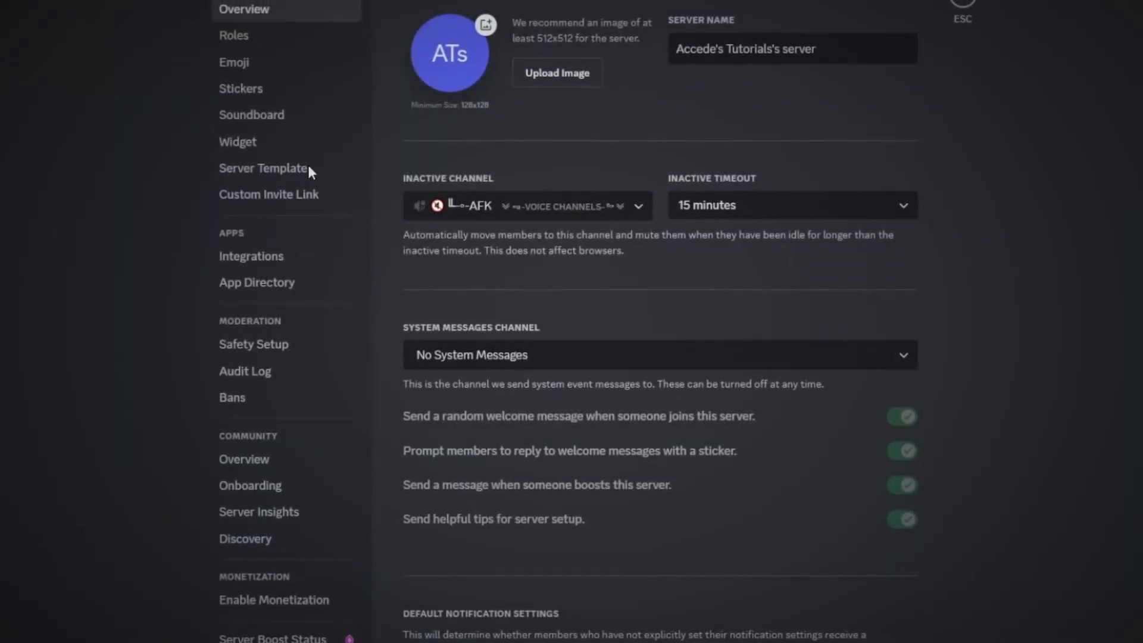
click(261, 534)
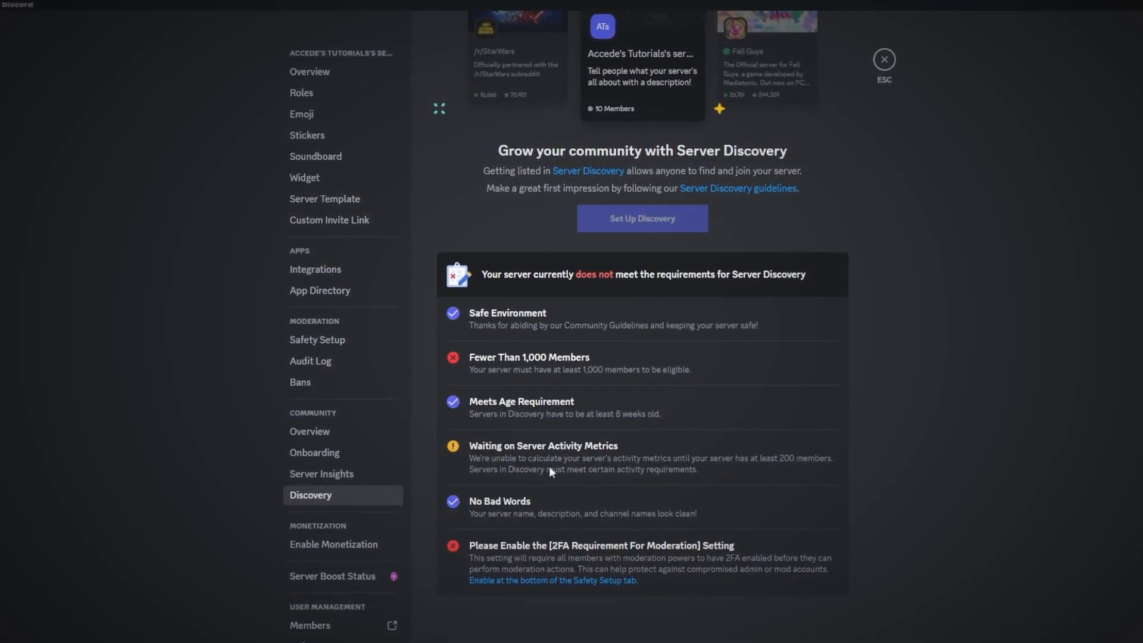
- Open the community Onboarding settings and read through the overview of its customization, welcome and channel features
click(316, 451)
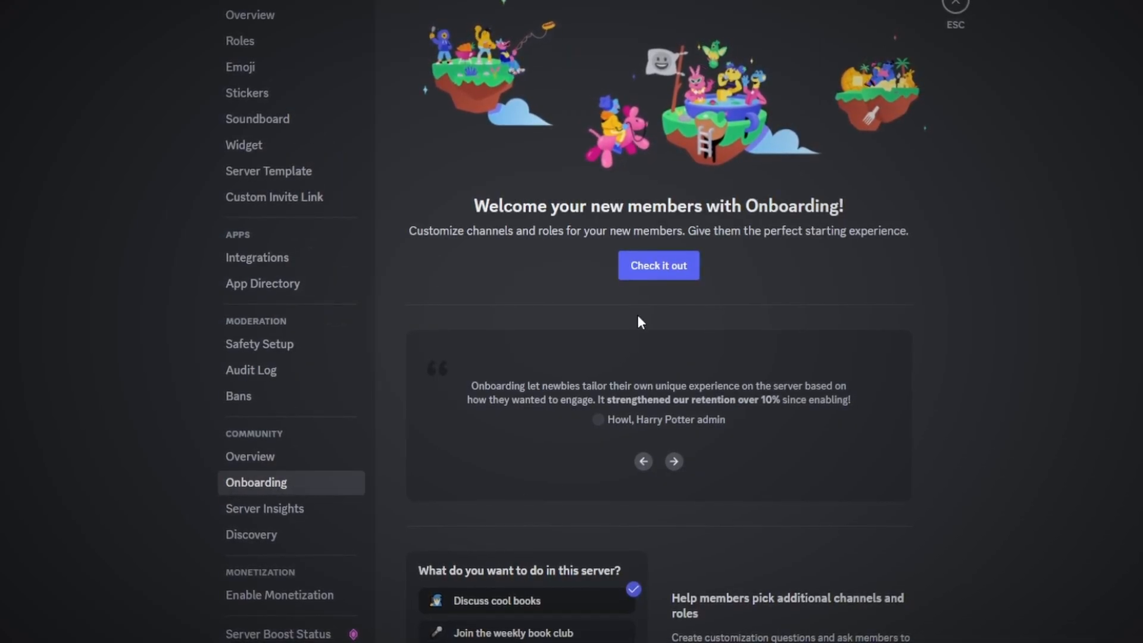
scroll(977, 367, down, 5)
scroll(977, 366, down, 3)
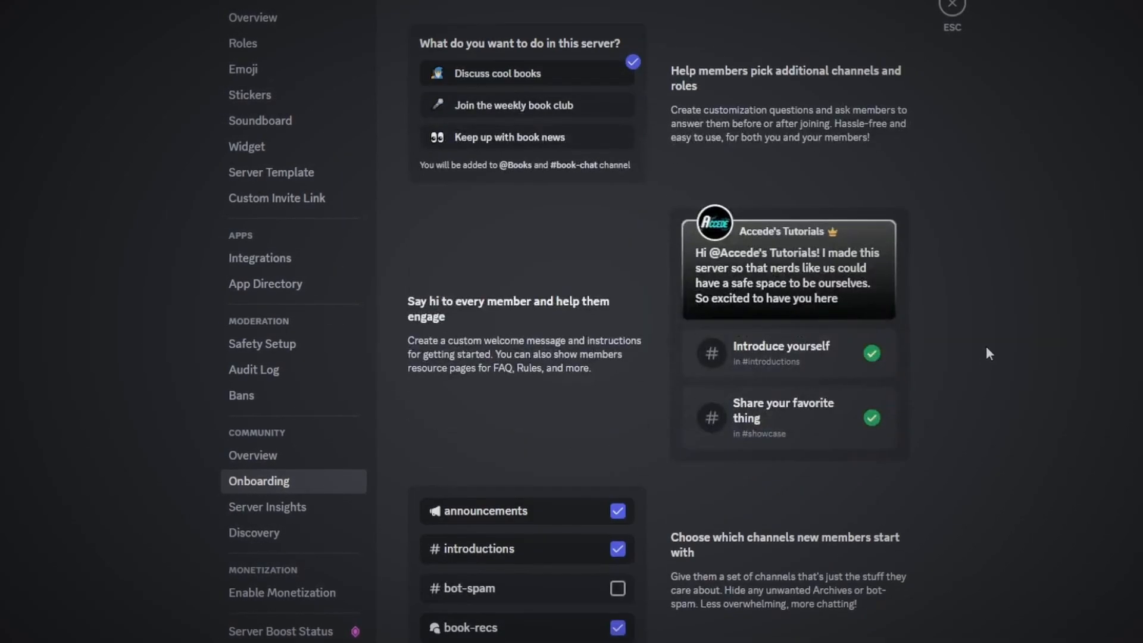
scroll(986, 351, up, 8)
scroll(1007, 331, down, 8)
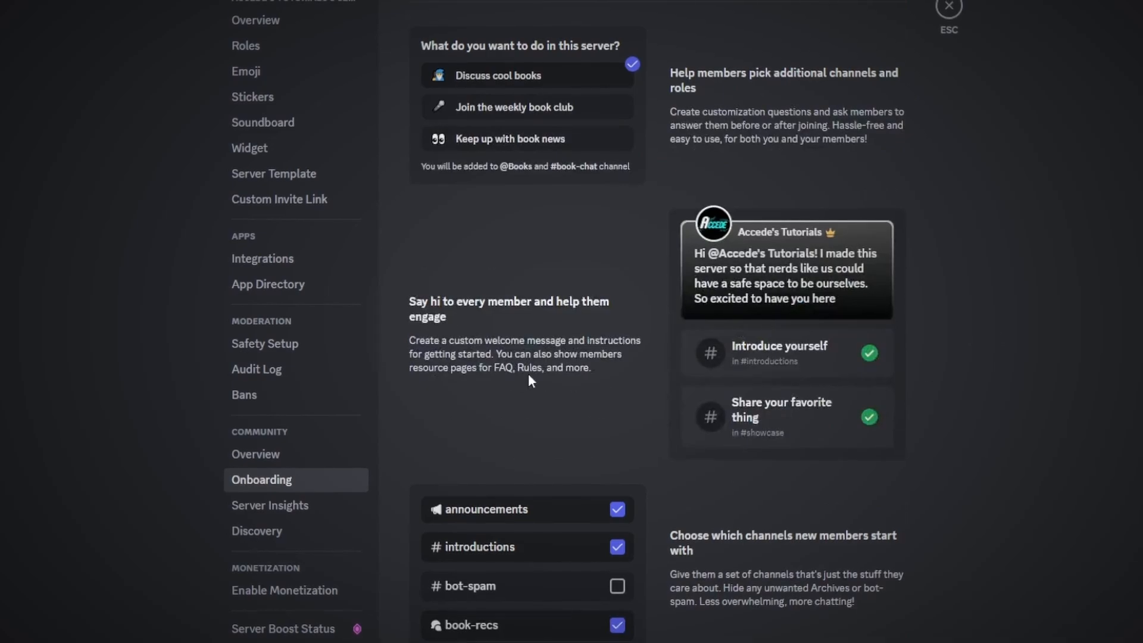
scroll(619, 352, up, 8)
scroll(768, 476, down, 5)
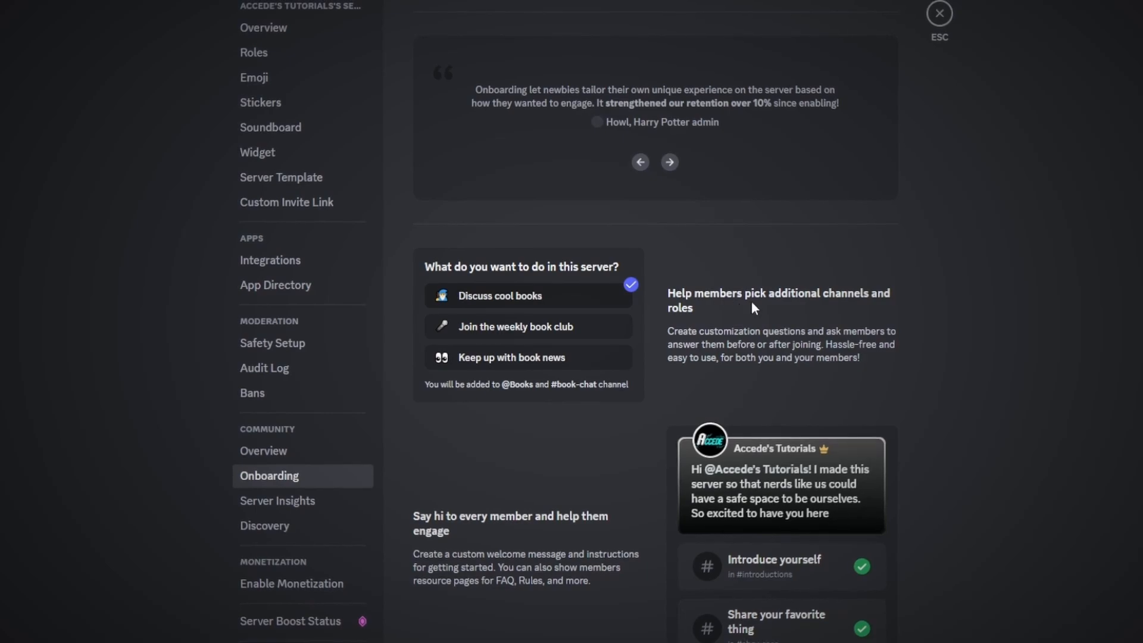
scroll(684, 312, down, 1)
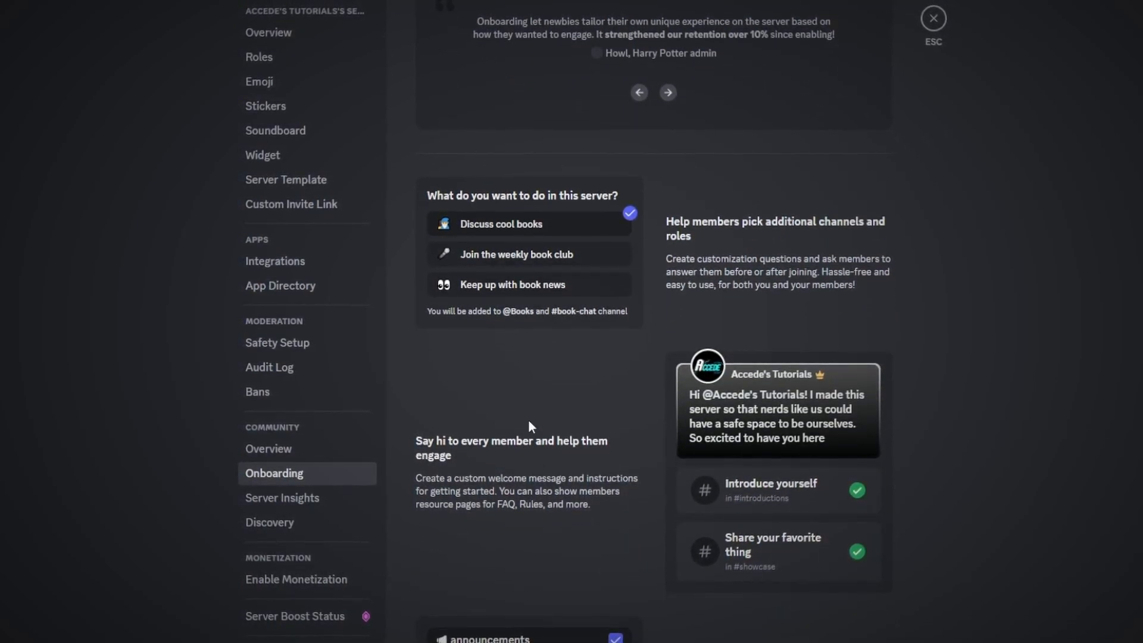
- Finish reading the Onboarding overview, leave the server settings and view the verification channel
scroll(528, 420, down, 2)
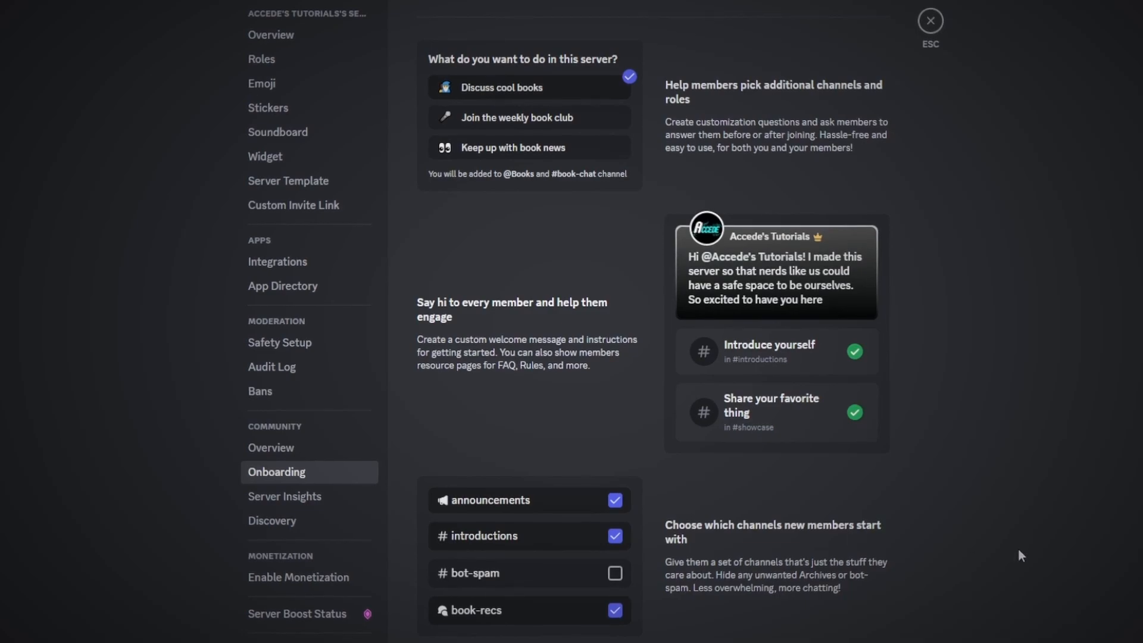
scroll(1003, 512, up, 7)
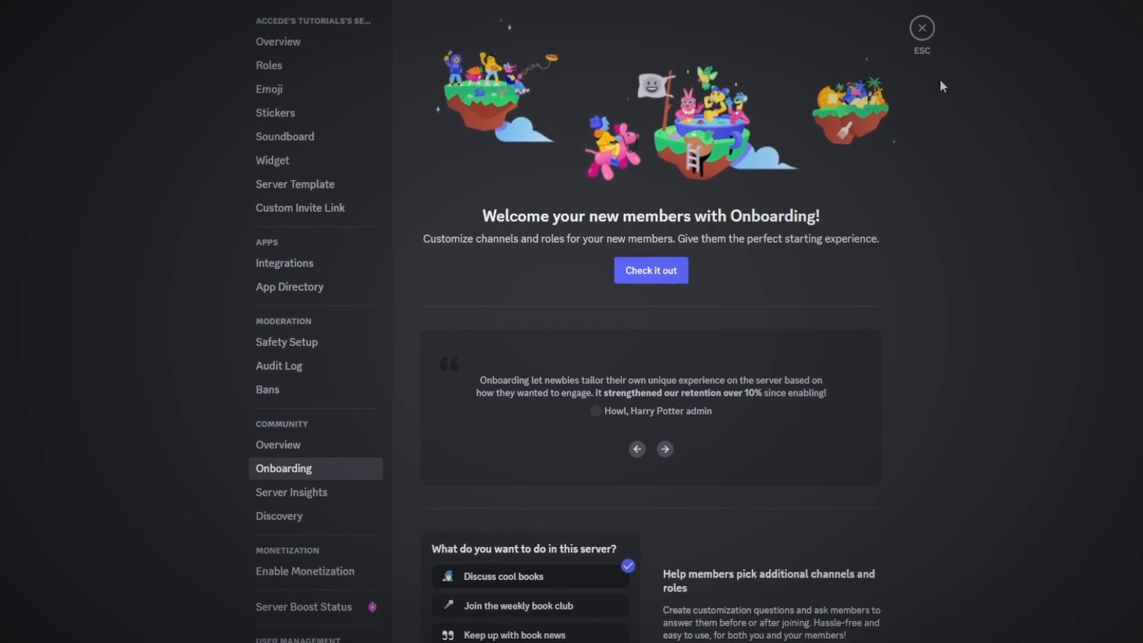
click(930, 37)
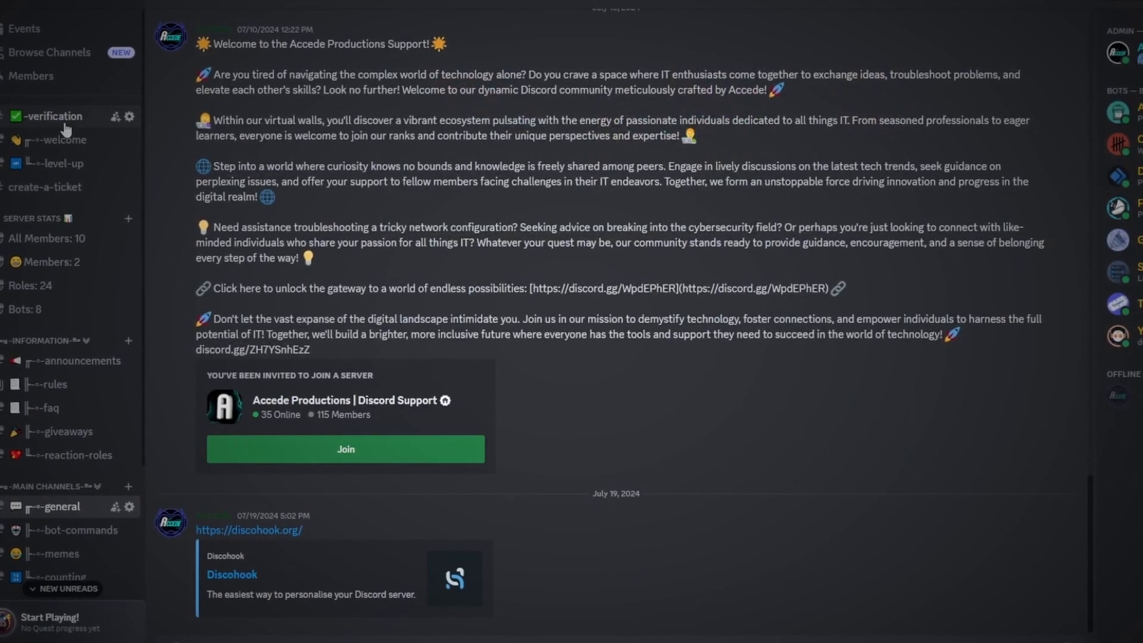
click(66, 127)
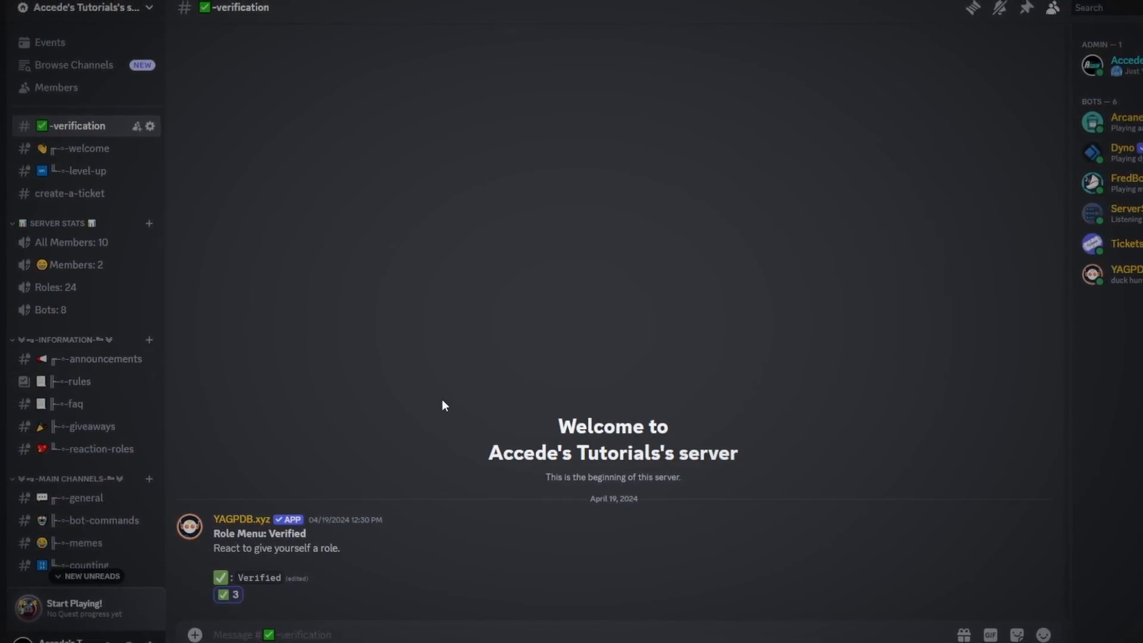
- Start the Onboarding setup from the server settings and look at its Default Channels stage
click(67, 6)
click(64, 120)
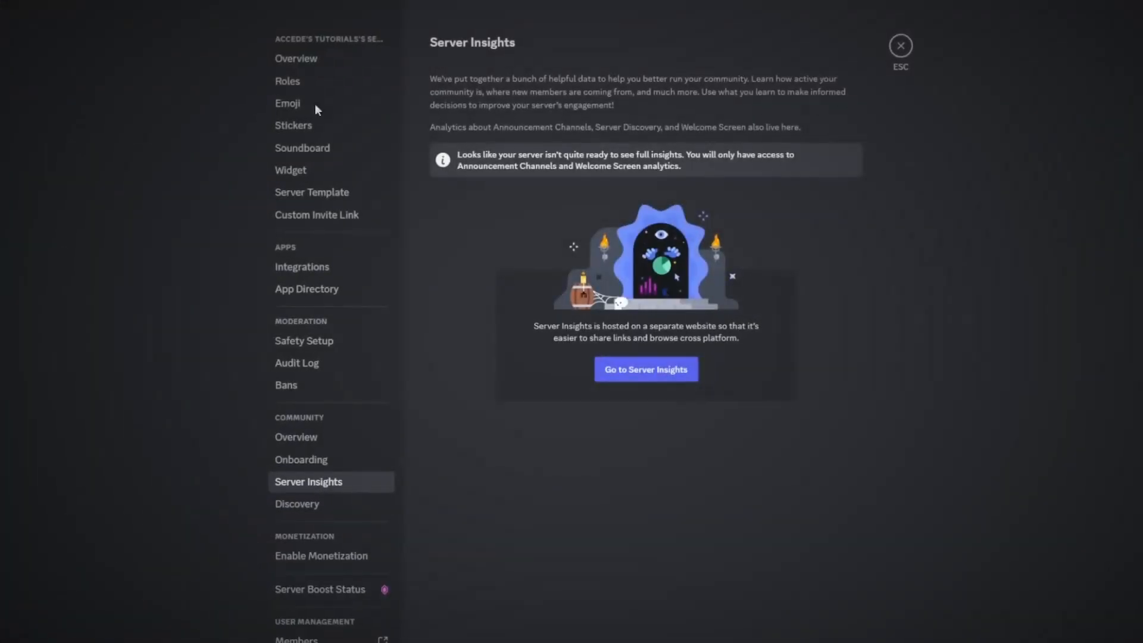
click(357, 462)
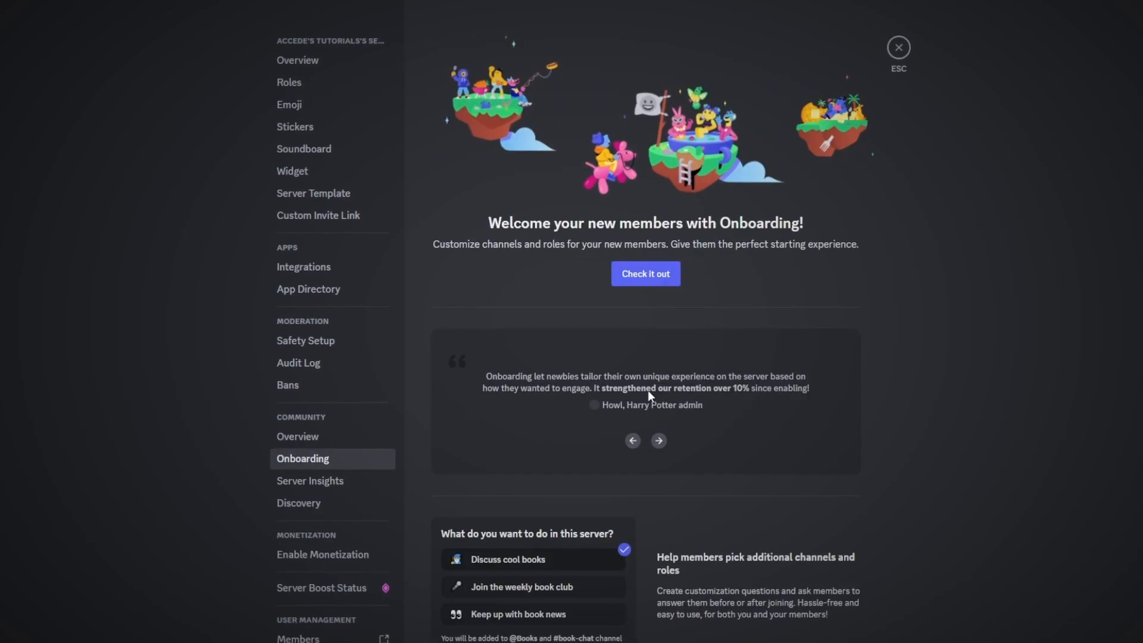
click(649, 269)
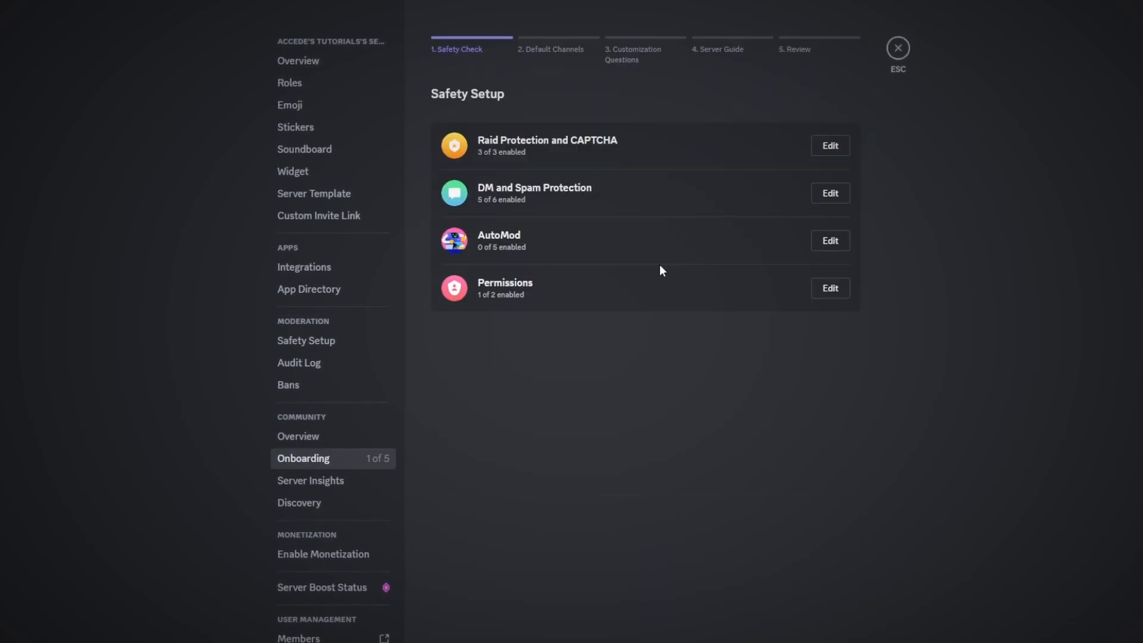
click(576, 48)
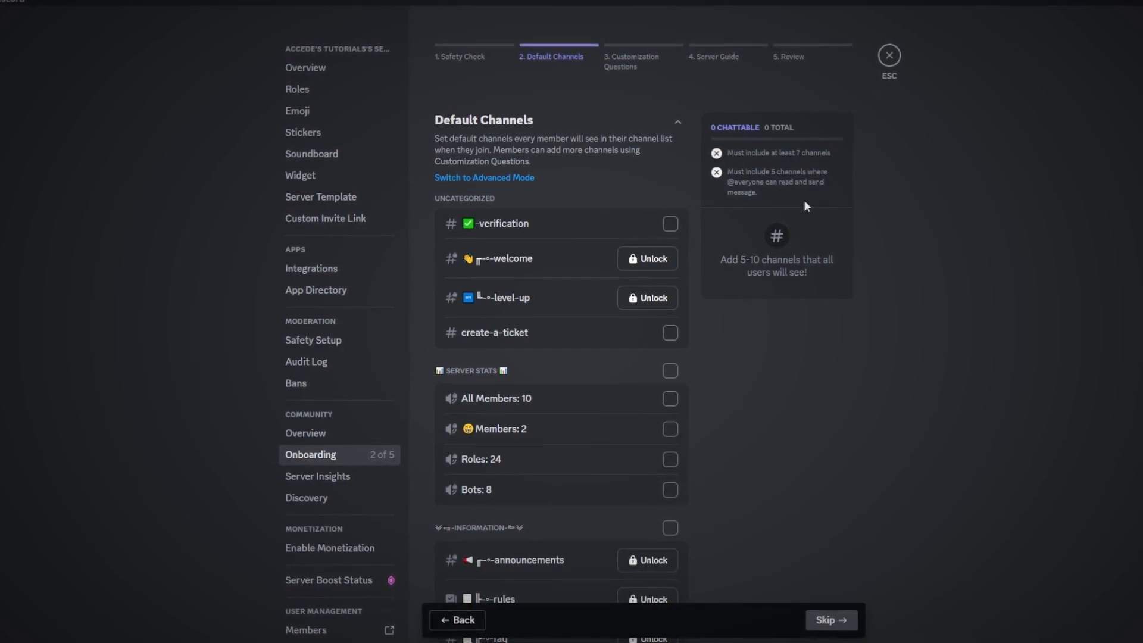
- Leave the server settings and look through the server's full channel list, from verification to logs
click(890, 58)
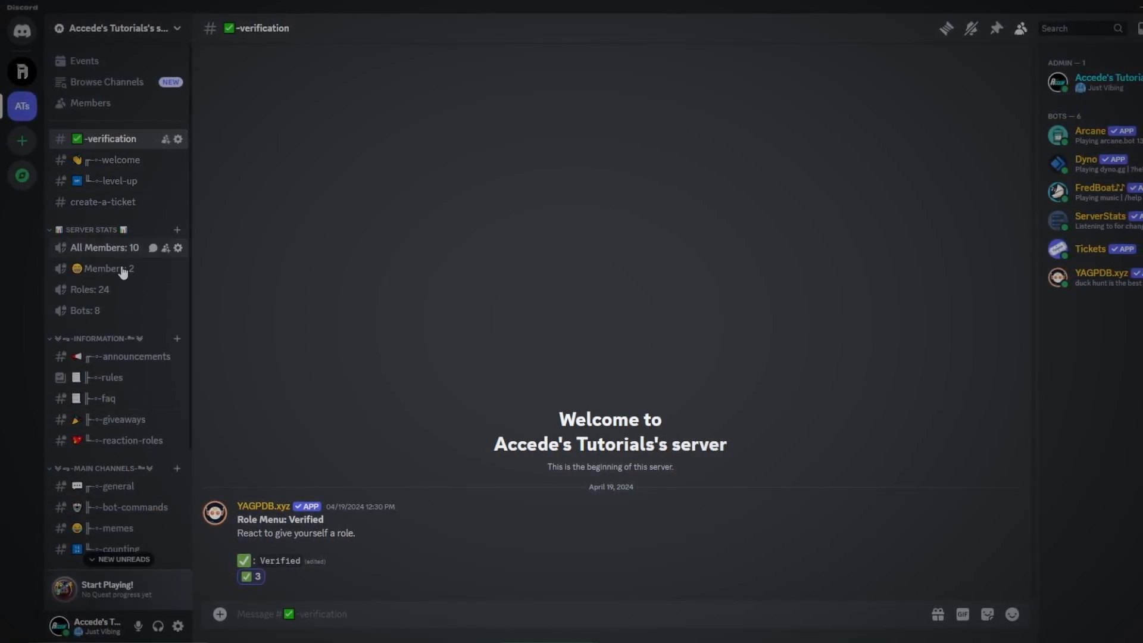
scroll(121, 328, down, 5)
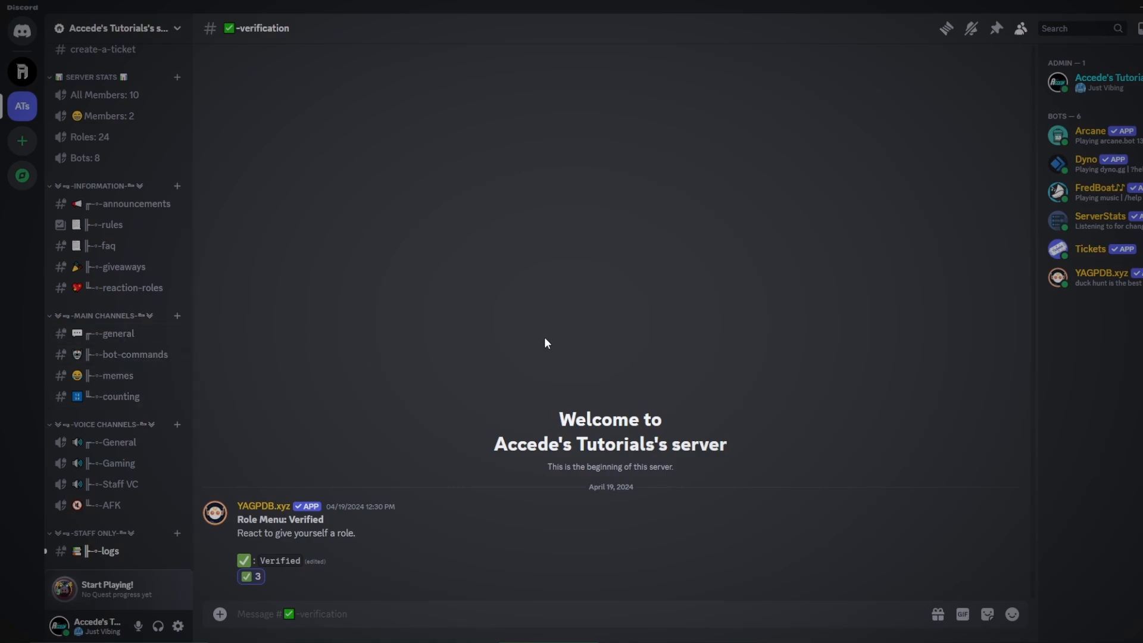
scroll(149, 330, up, 5)
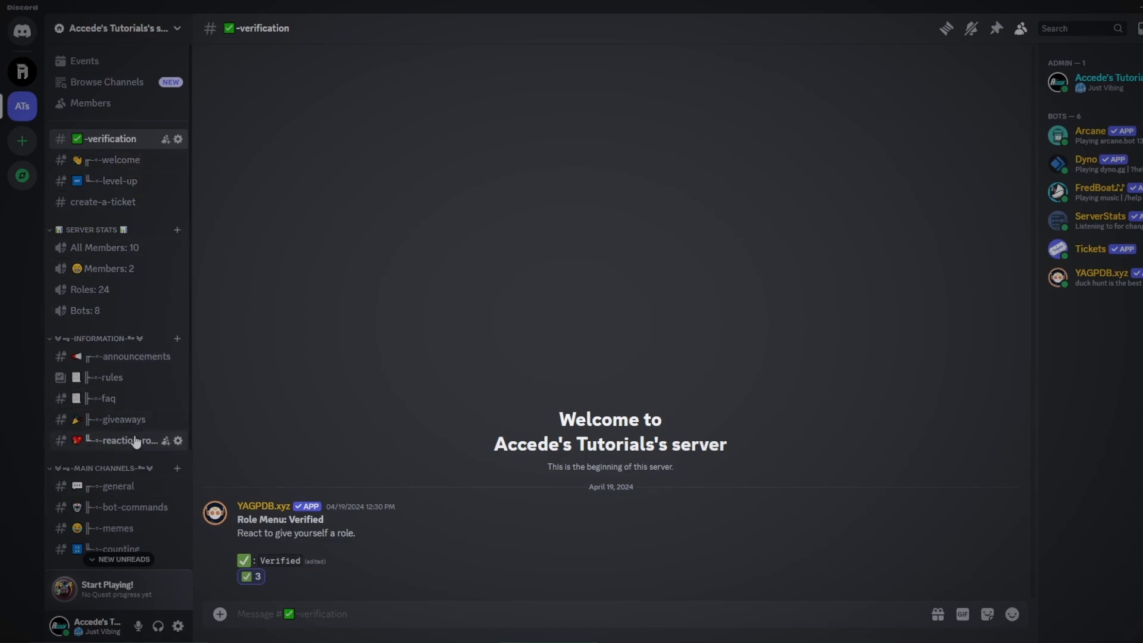
scroll(135, 442, down, 5)
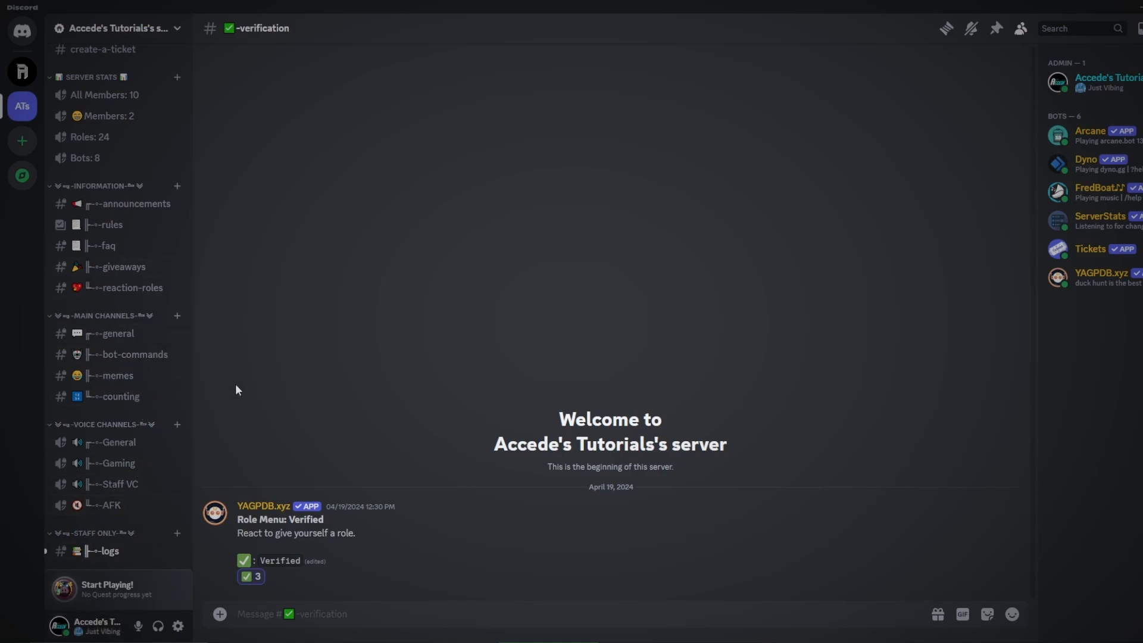
scroll(120, 357, up, 3)
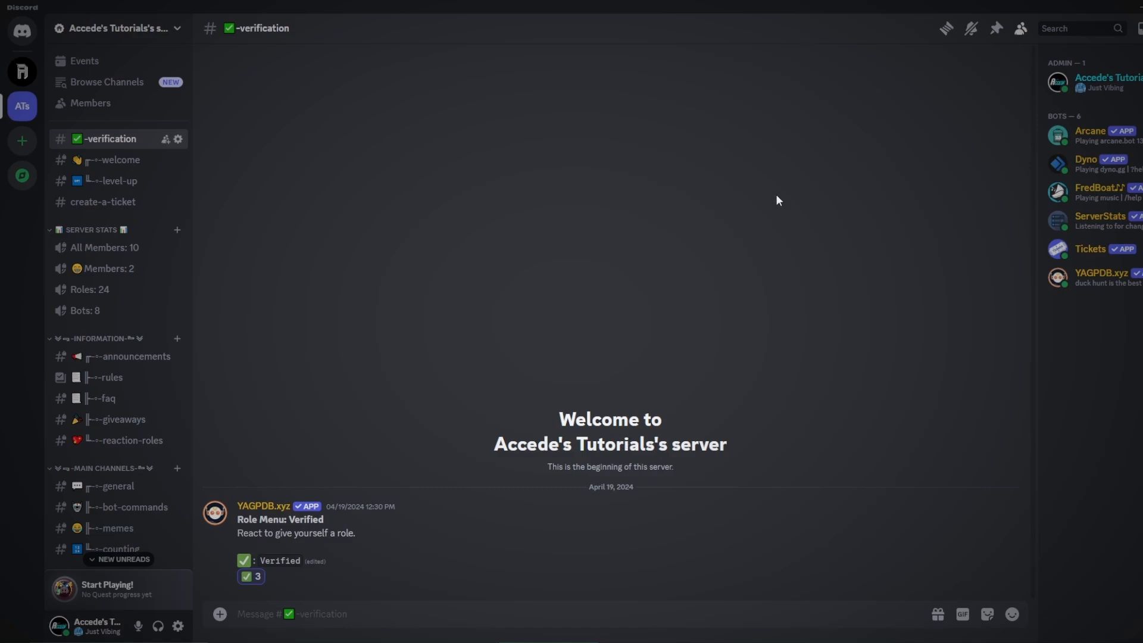
- Reopen the server's Onboarding settings, go back from Default Channels and restart the setup at the Safety Check stage
click(149, 32)
click(149, 130)
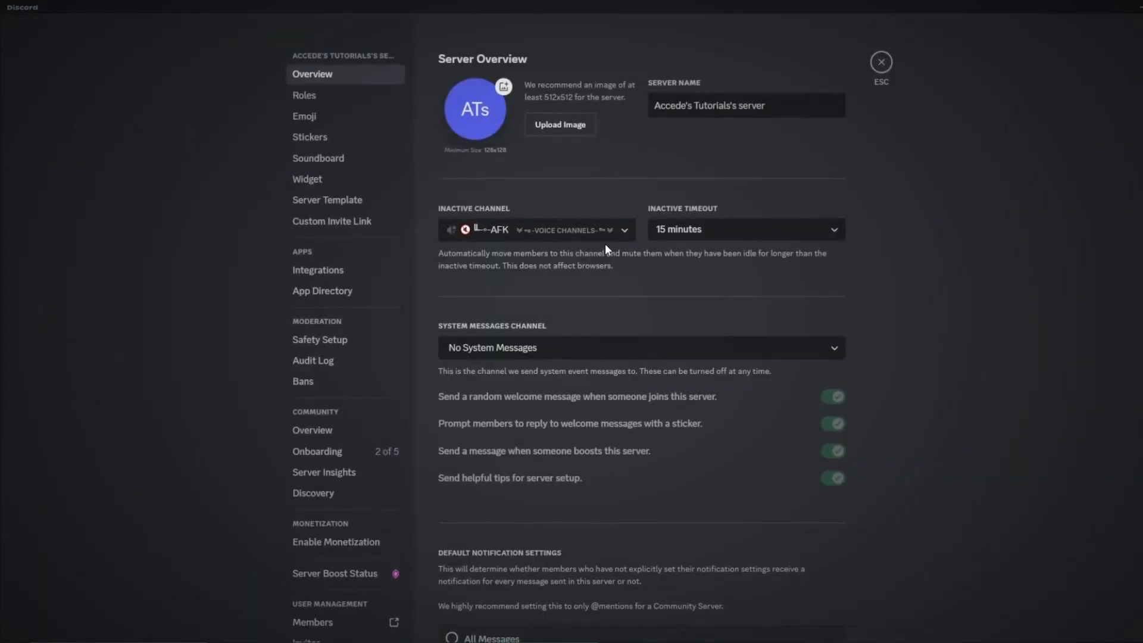
click(301, 453)
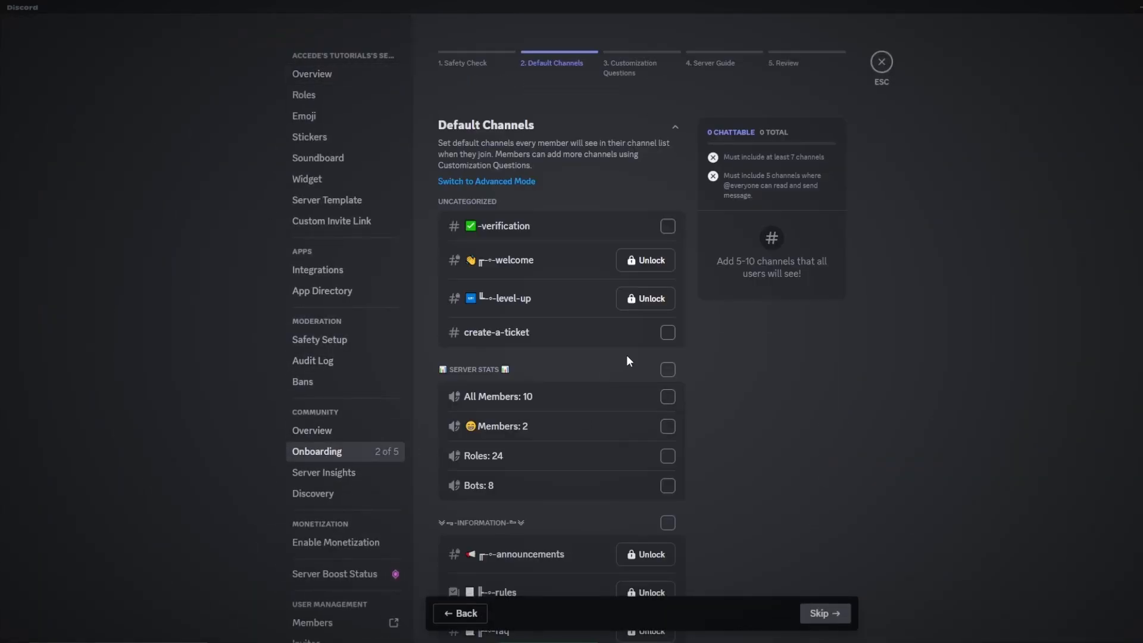
click(497, 76)
click(461, 613)
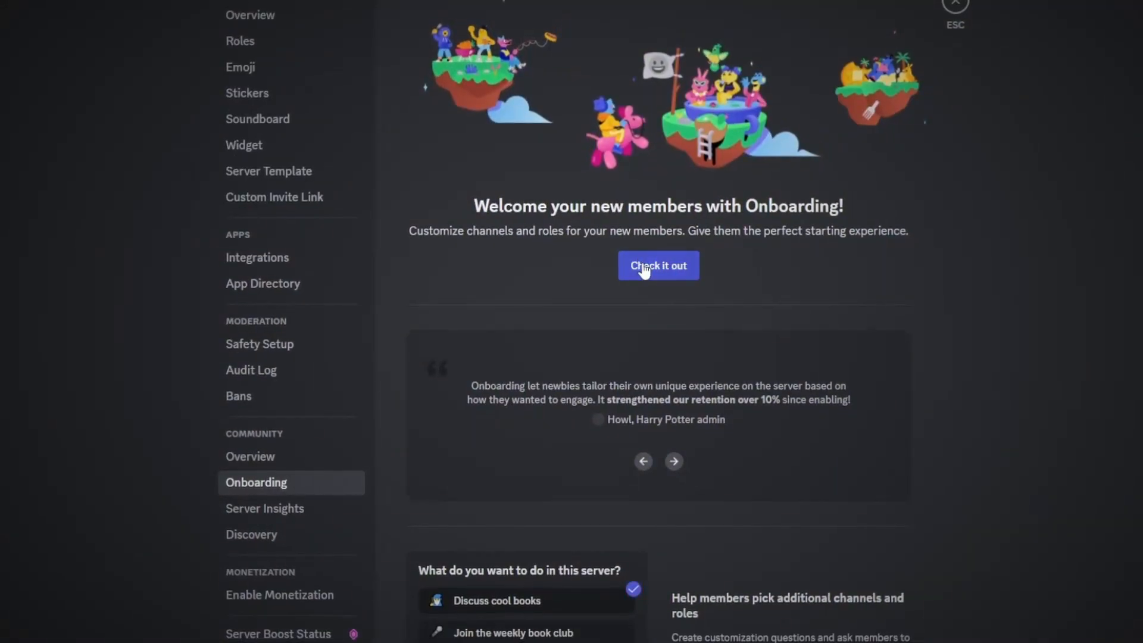
click(644, 268)
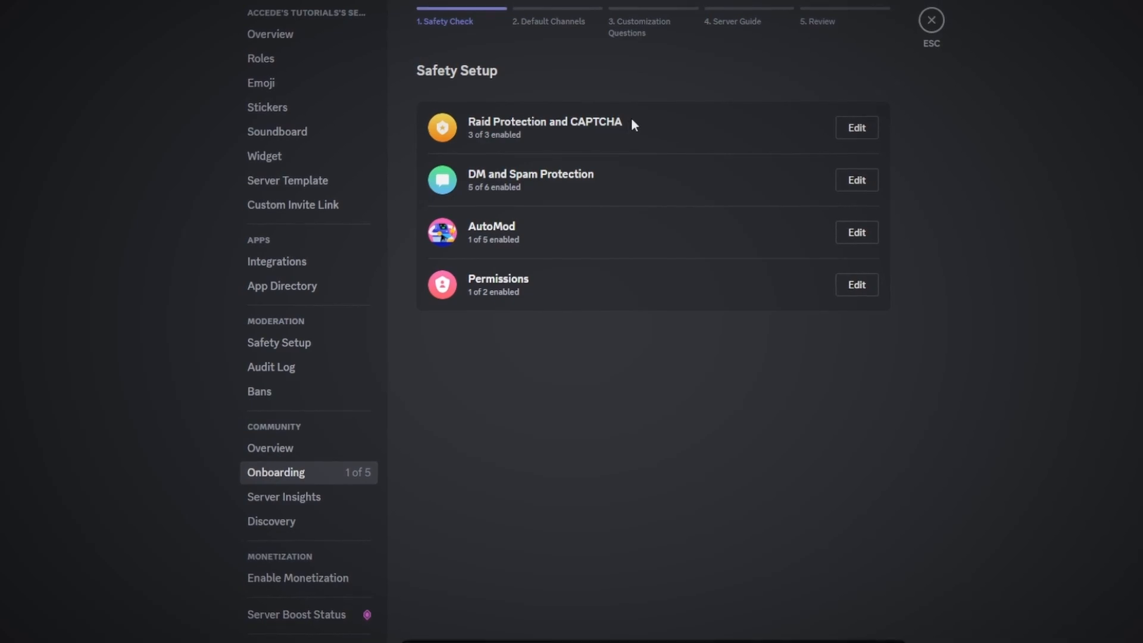
- Review the Raid Protection and CAPTCHA settings and the verification level options under DM and Spam Protection
click(853, 130)
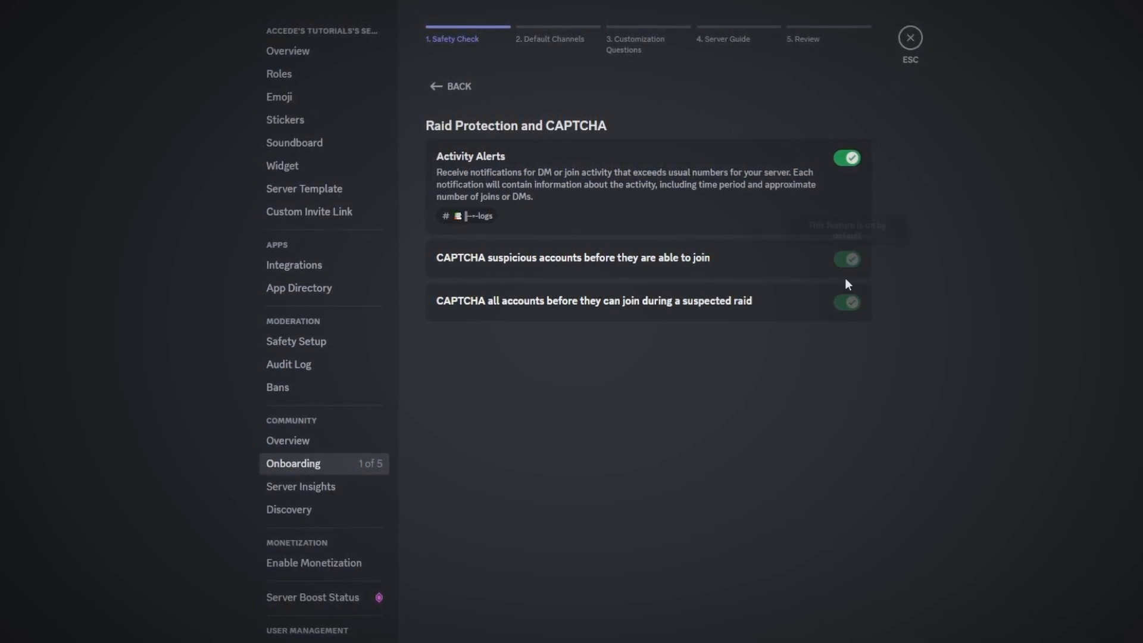
click(445, 86)
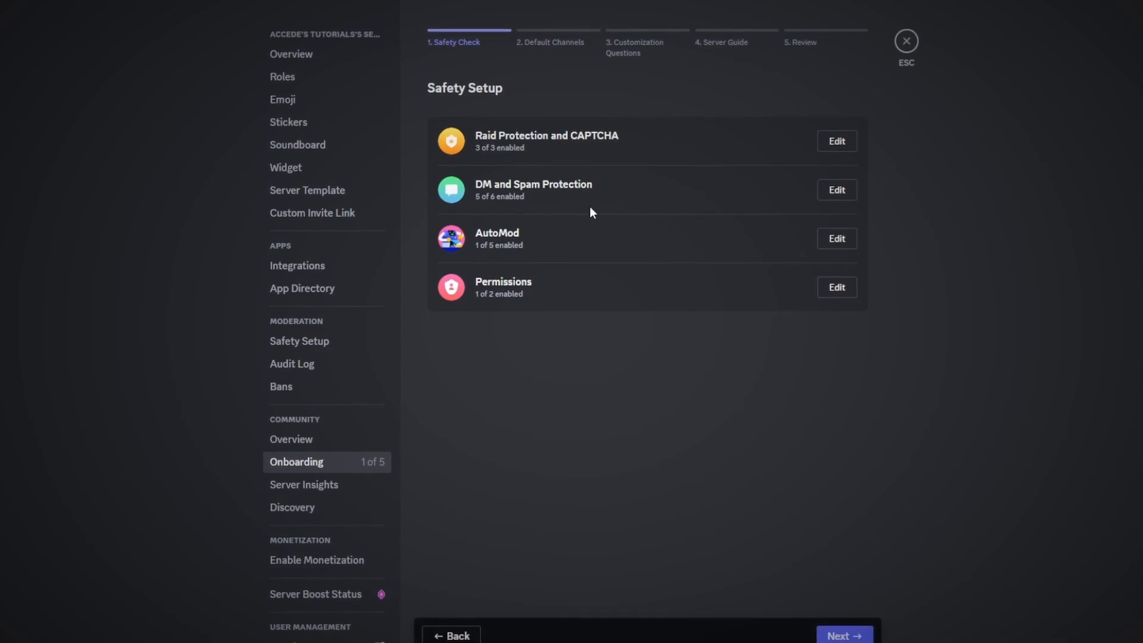
click(834, 192)
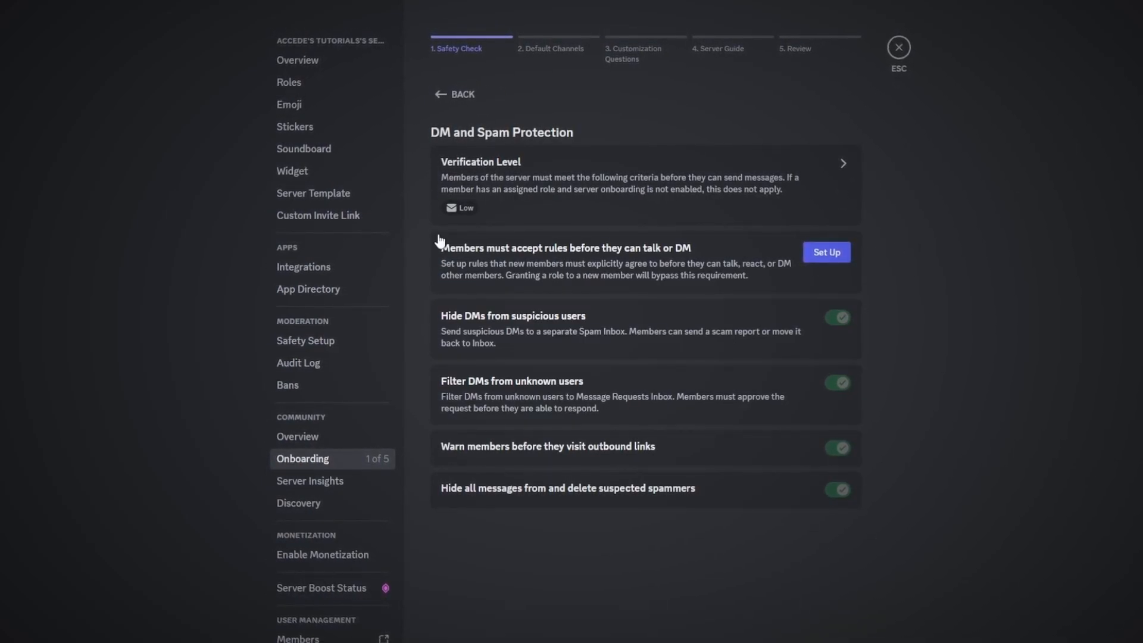
click(774, 178)
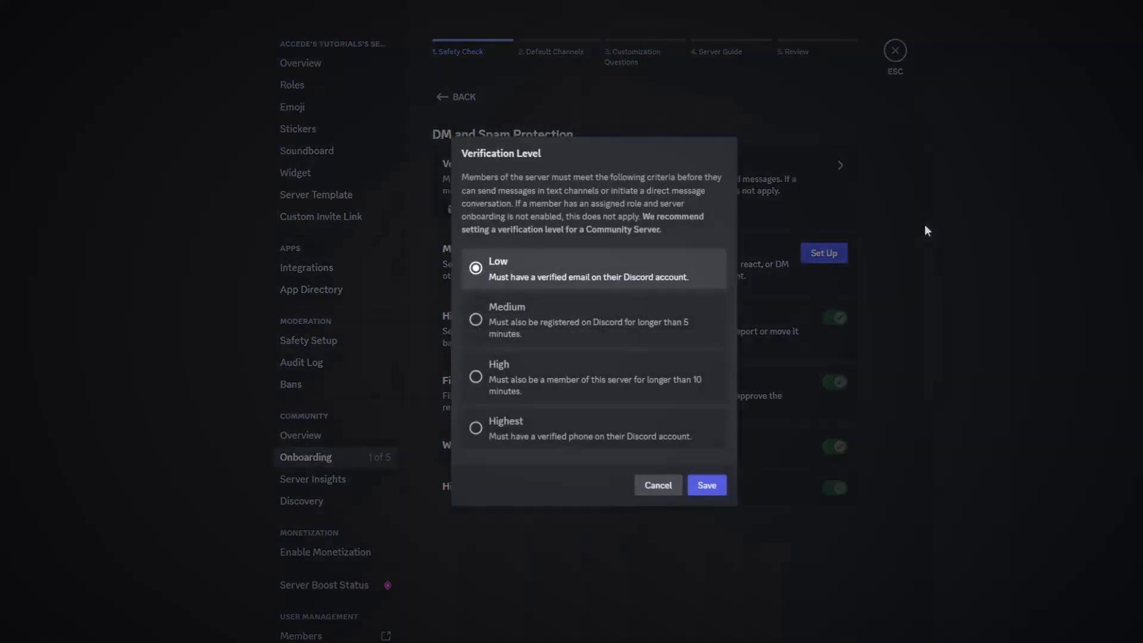
click(660, 485)
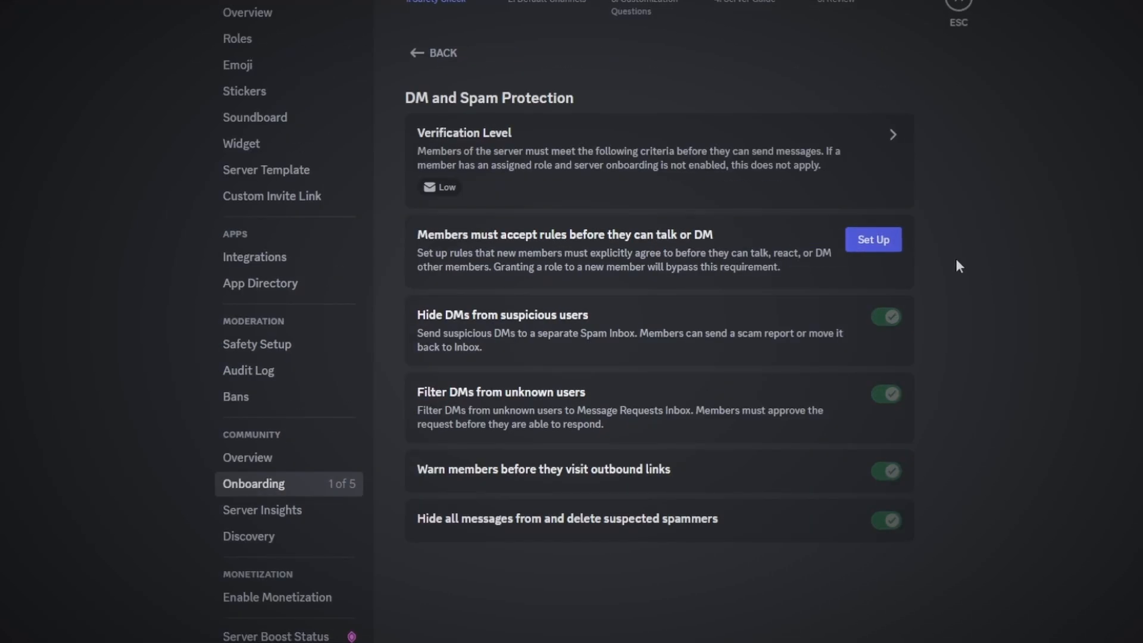
- Begin setting up the rule acceptance requirement for members and enter "gdsgsdhsd" as the server description
click(877, 244)
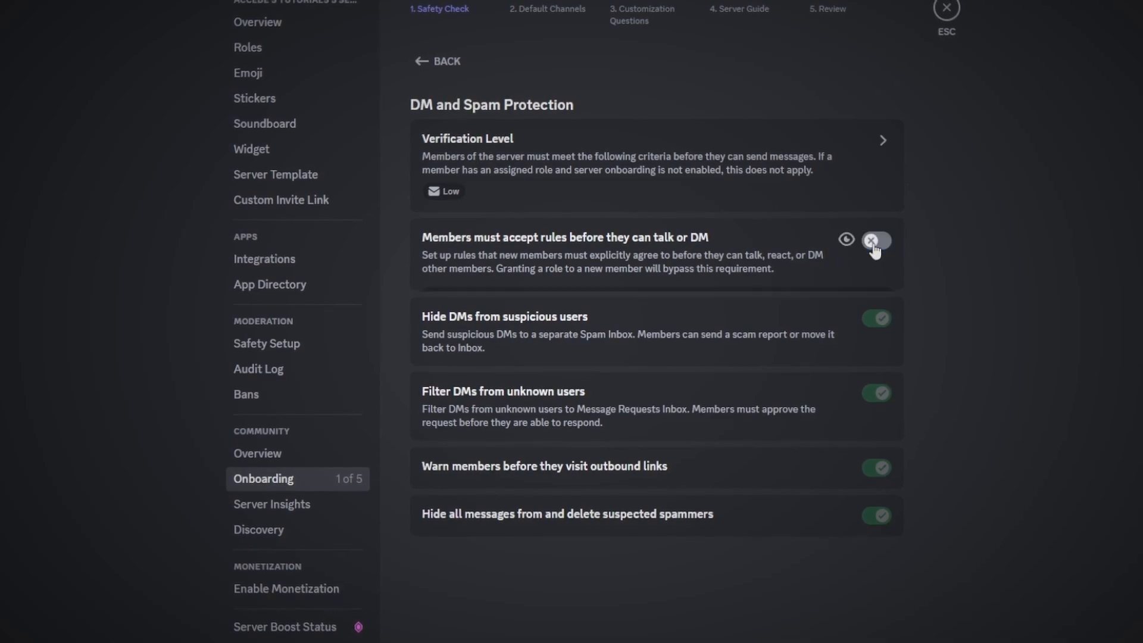
click(598, 367)
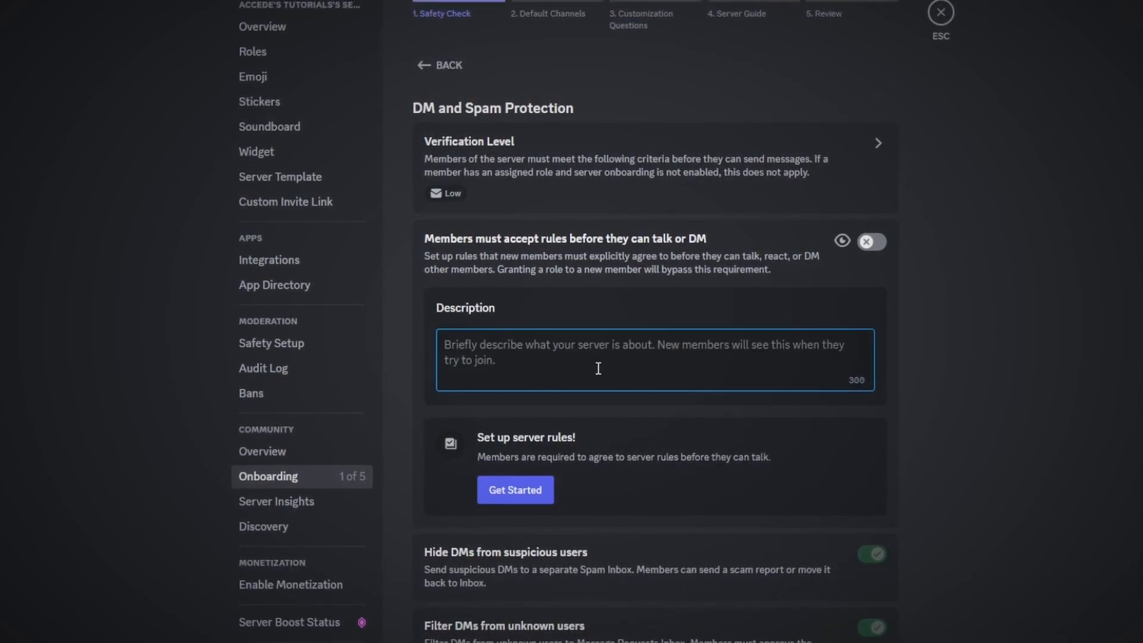
text(gdsgsdhsd)
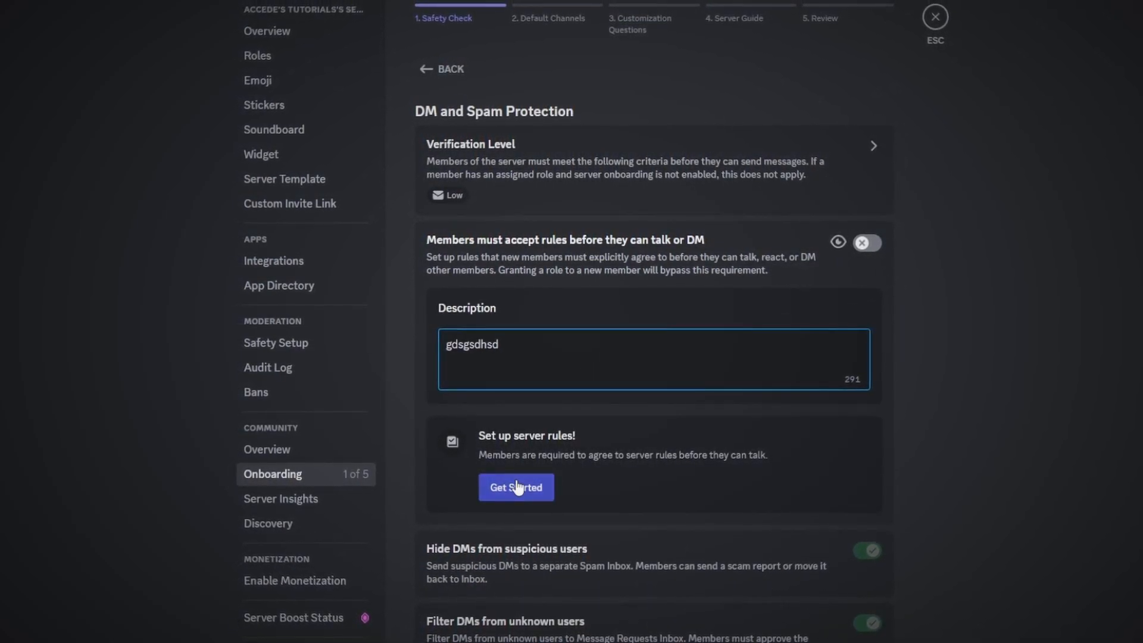
- Add and save the four example server rules on respect, spam or self-promotion, age-restricted or obscene content, and keeping things safe
click(517, 487)
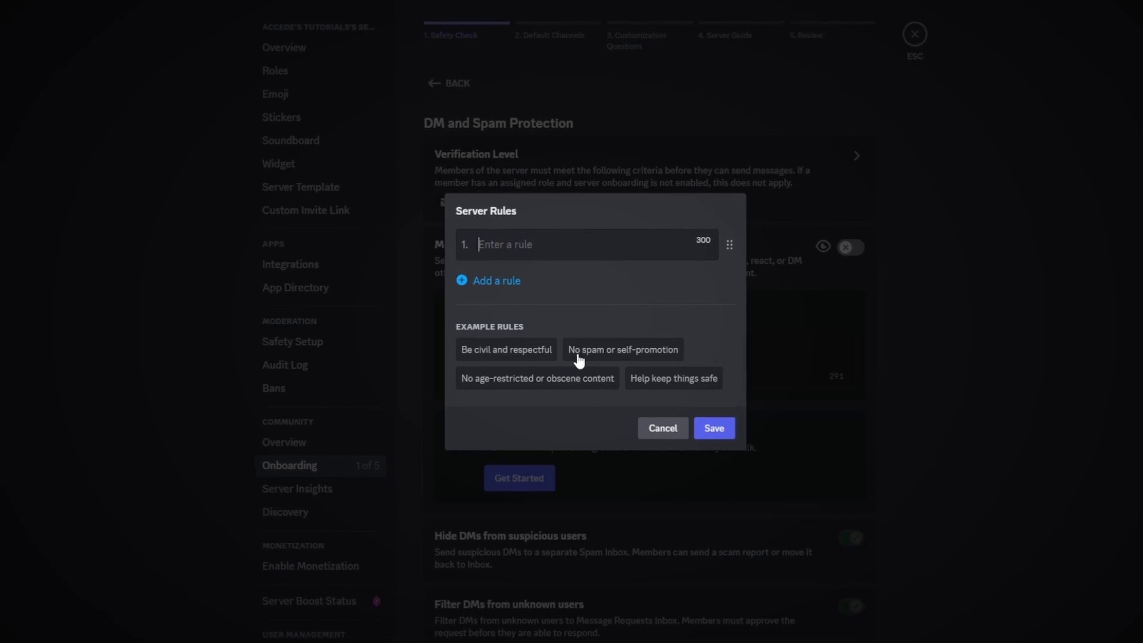
text(Treat everyone with respect. Absolutely no harassment, witch hunting, sexism, racism, or hate speech will be tolerated.)
click(497, 295)
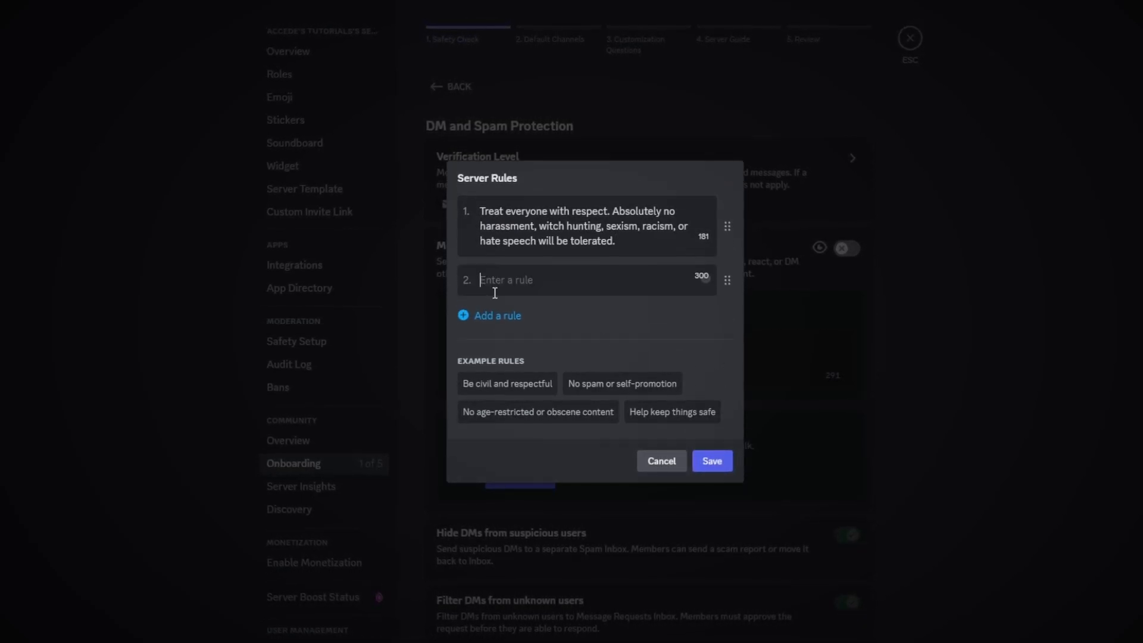
click(640, 384)
click(480, 333)
click(548, 447)
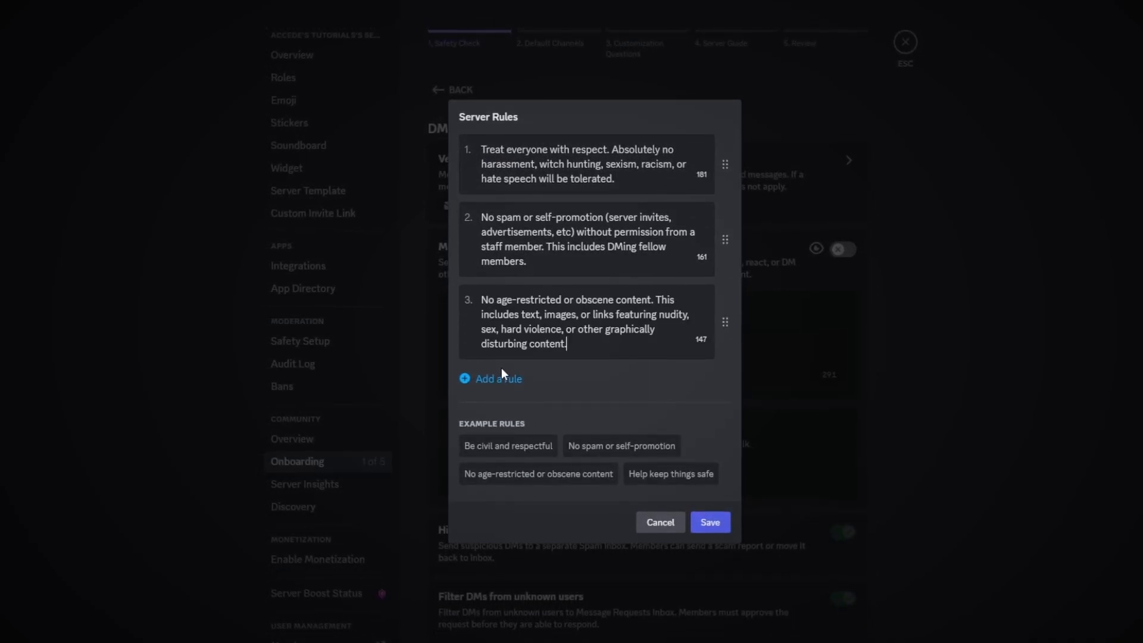
click(497, 377)
click(630, 490)
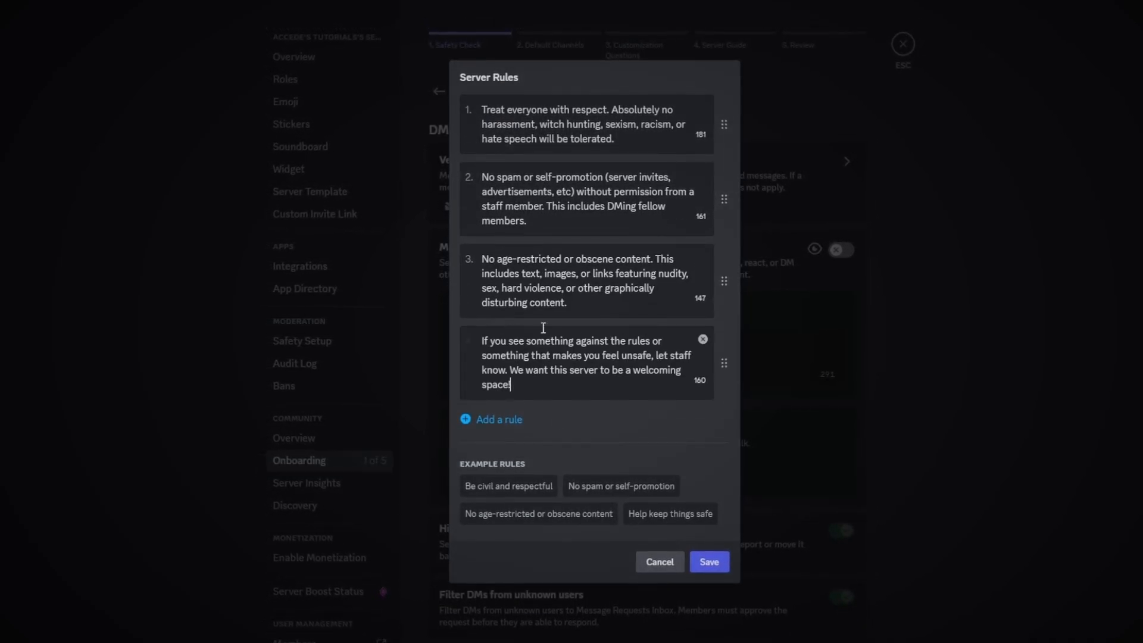
click(709, 559)
- Check the saved server rules, enable the requirement that members accept them before talking, and return to Safety Setup
scroll(901, 443, down, 3)
scroll(550, 376, down, 2)
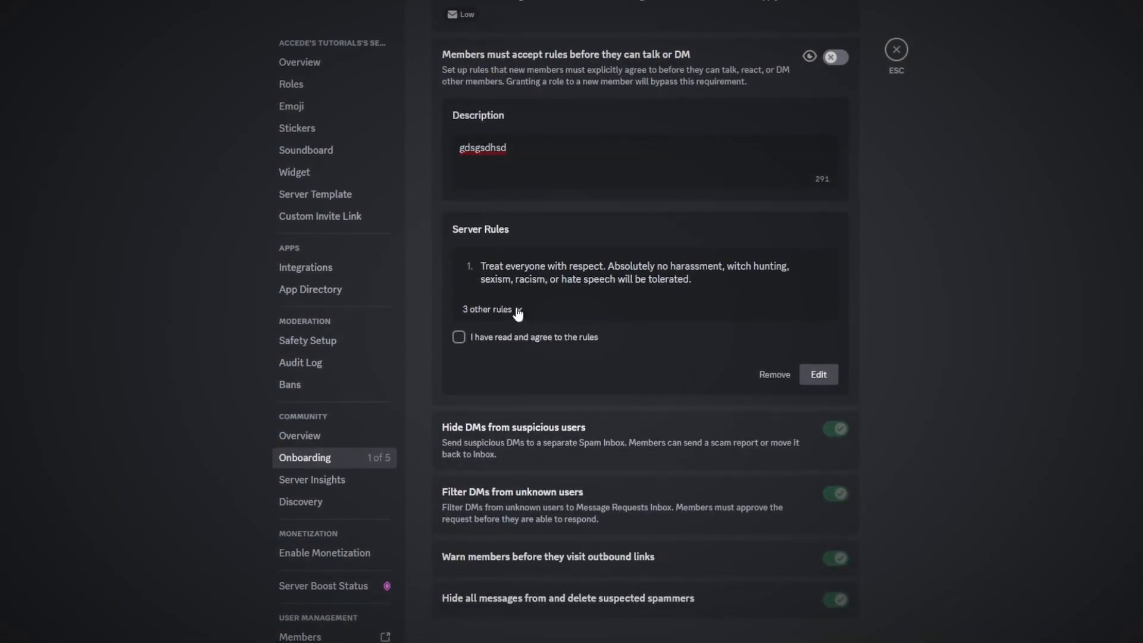
click(816, 373)
click(658, 555)
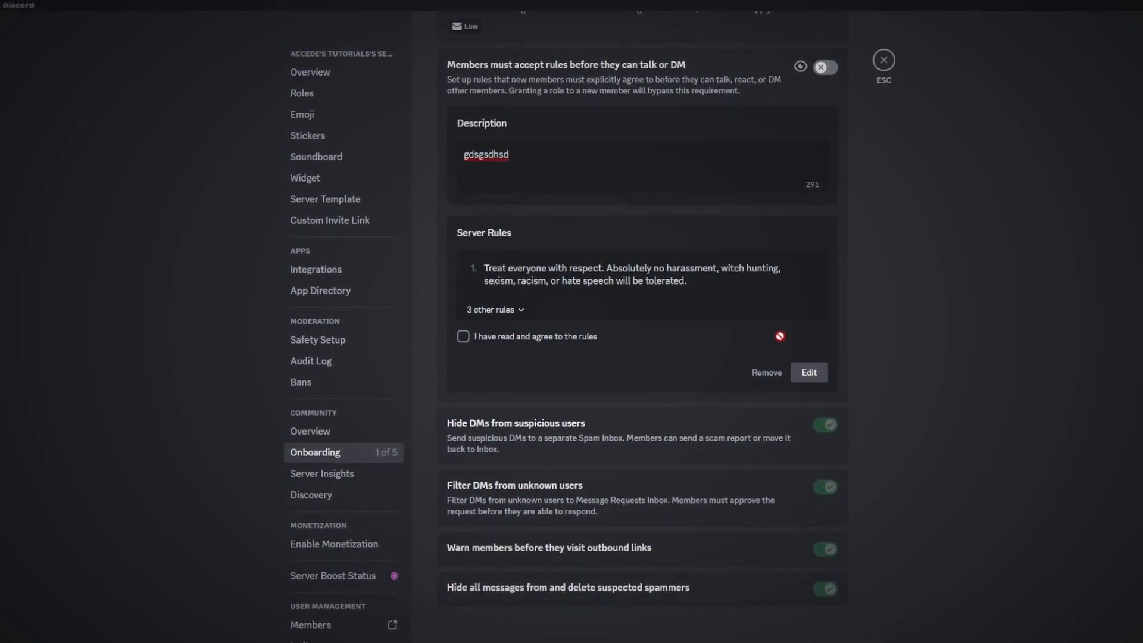
scroll(762, 322, up, 3)
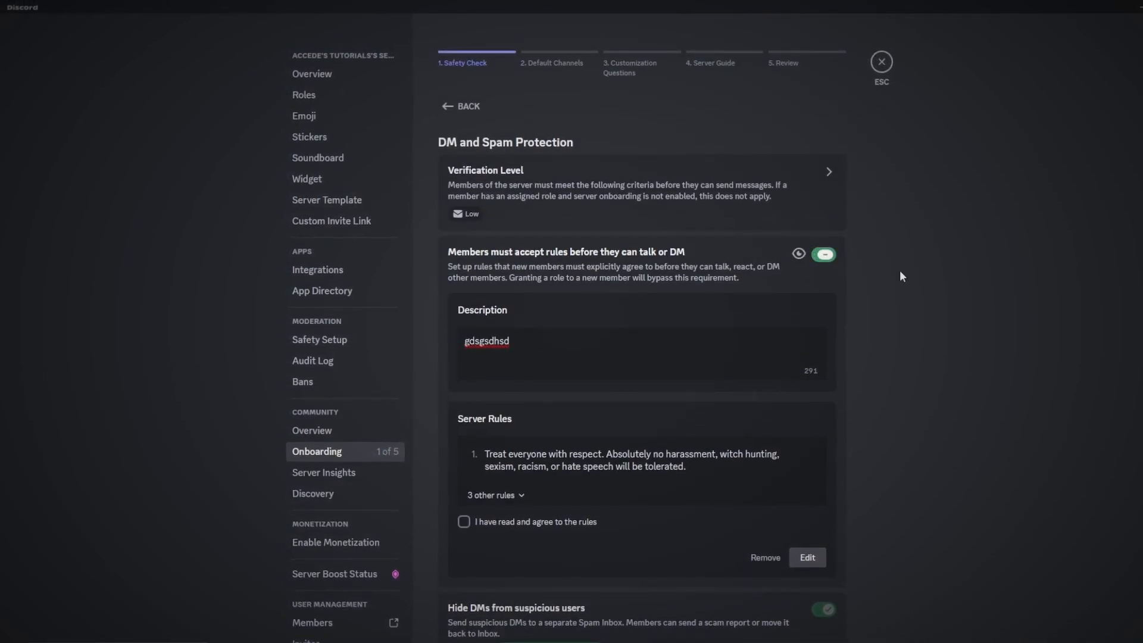
click(466, 111)
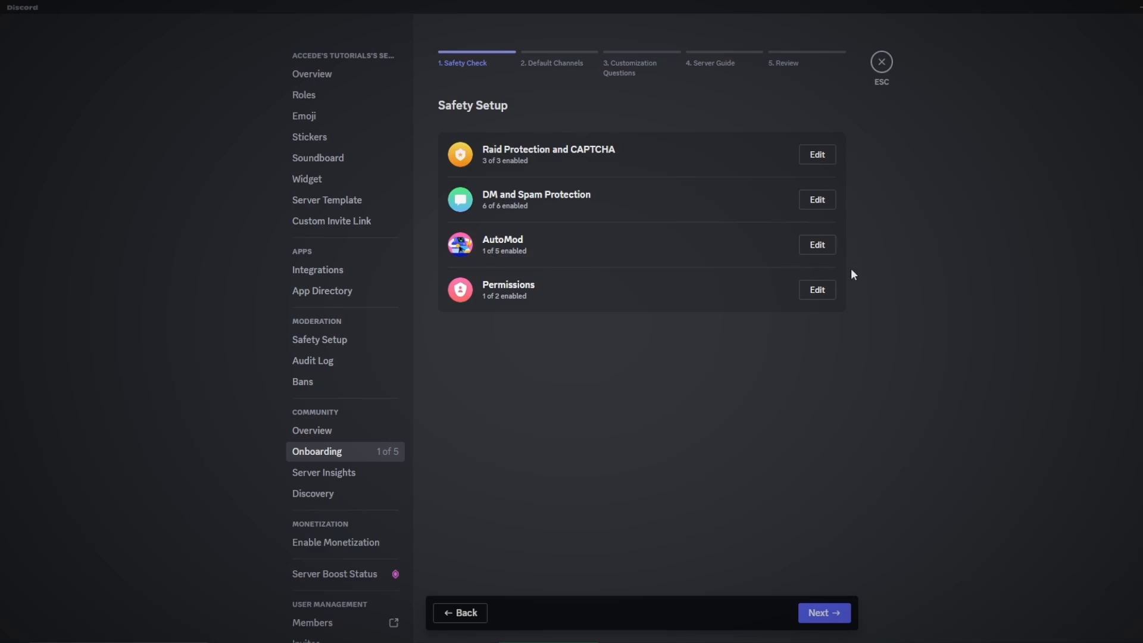
- Open the AutoMod settings and review the member profile, content and explicit image filters
click(822, 245)
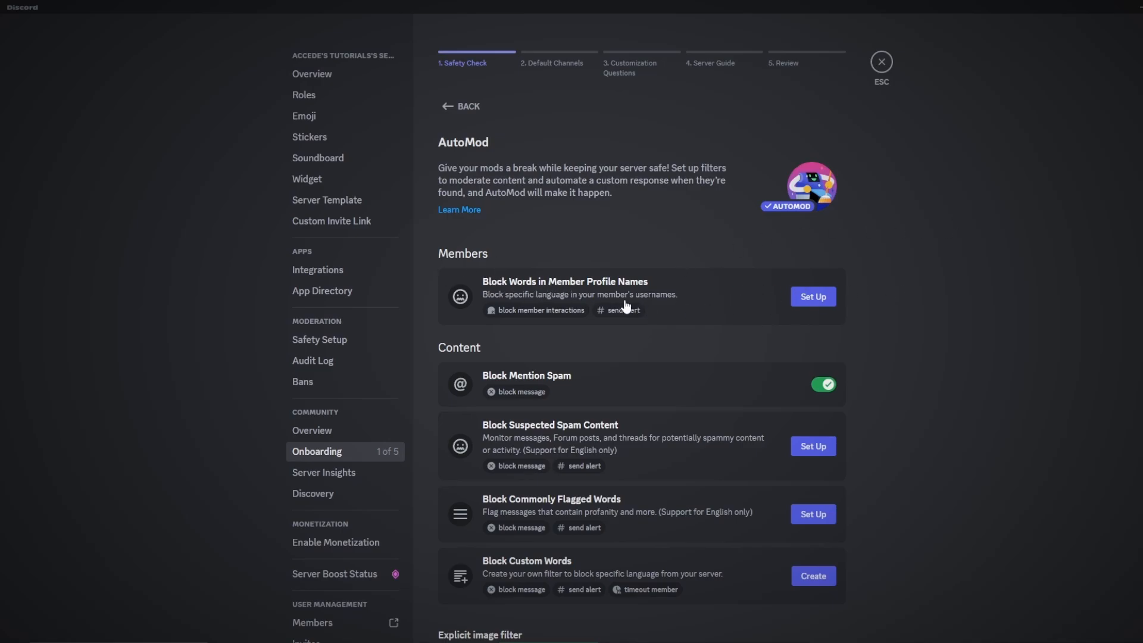
scroll(720, 295, down, 1)
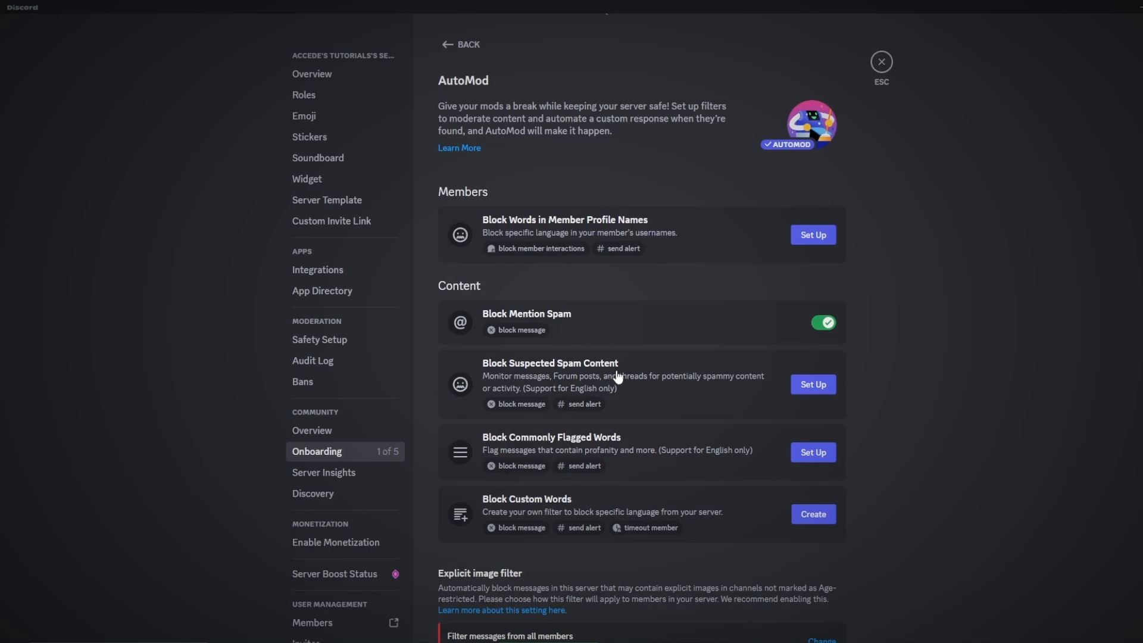
scroll(635, 376, down, 1)
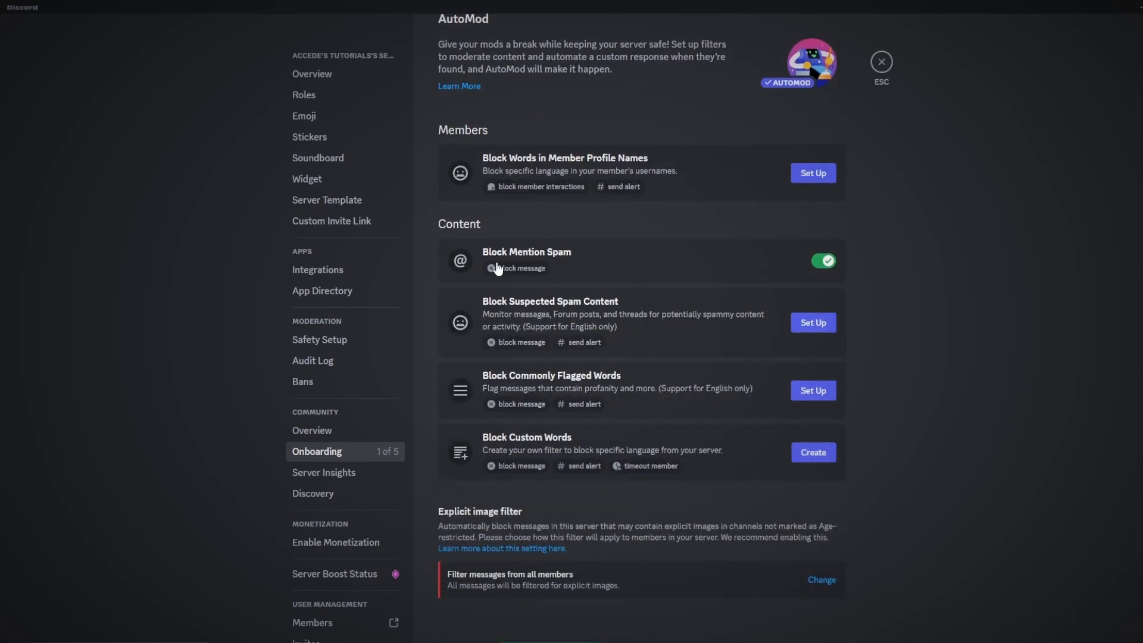
scroll(555, 269, down, 1)
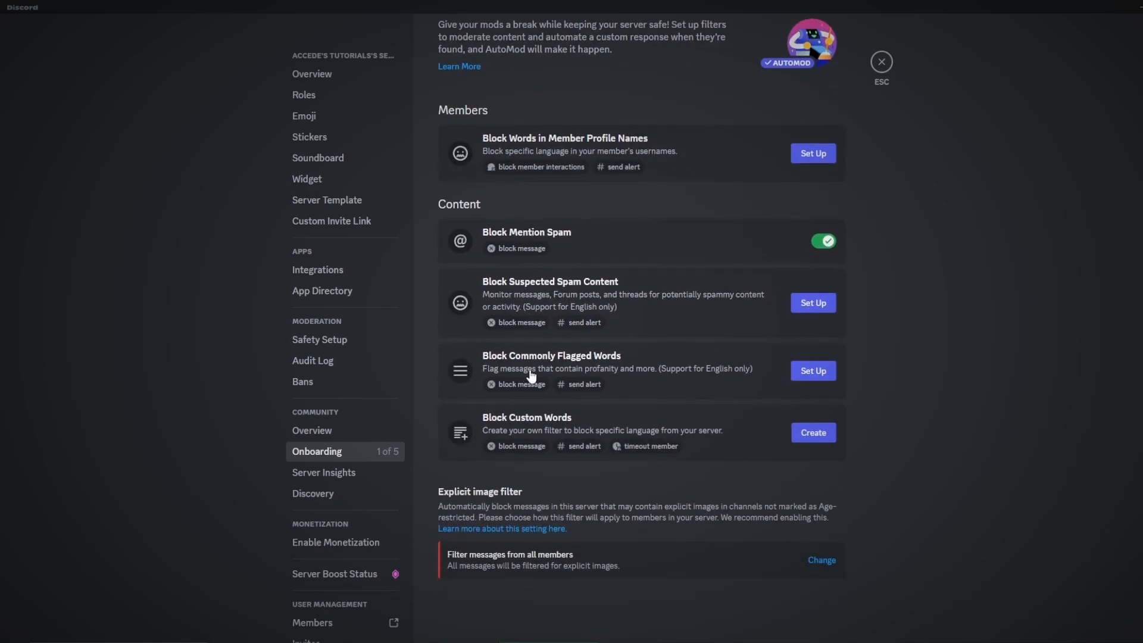
click(823, 441)
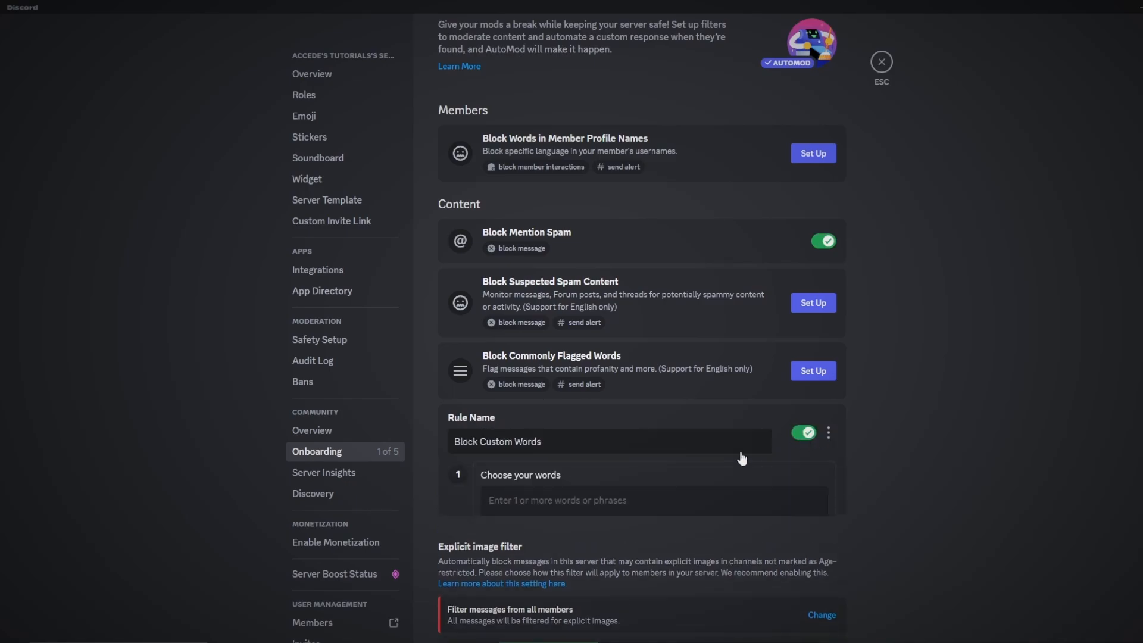
click(803, 124)
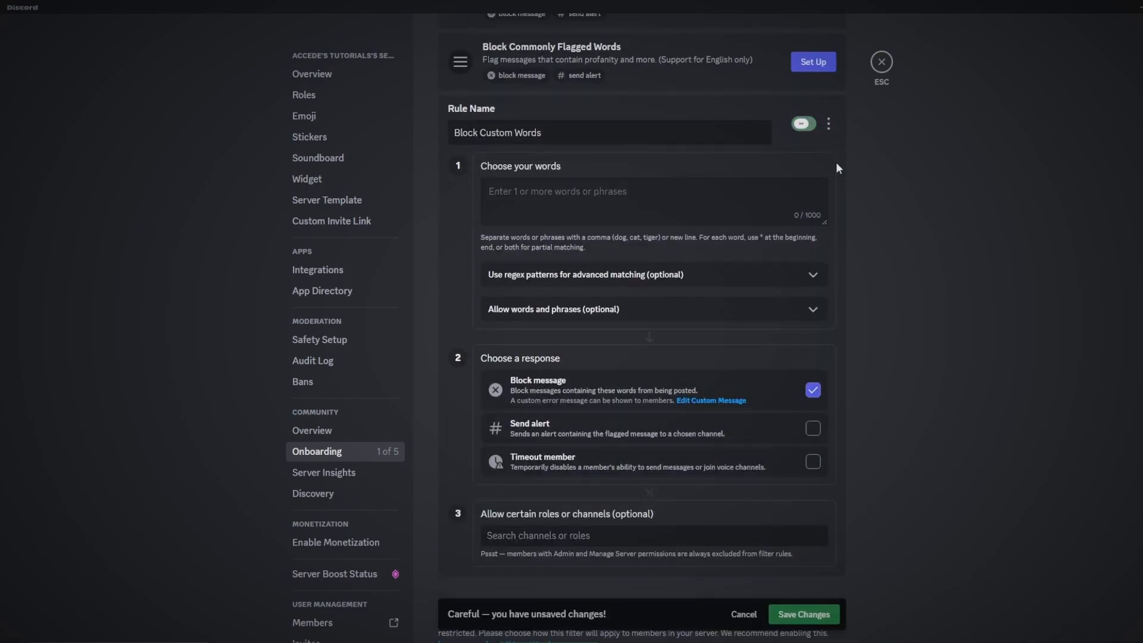
scroll(806, 391, down, 3)
scroll(865, 354, up, 10)
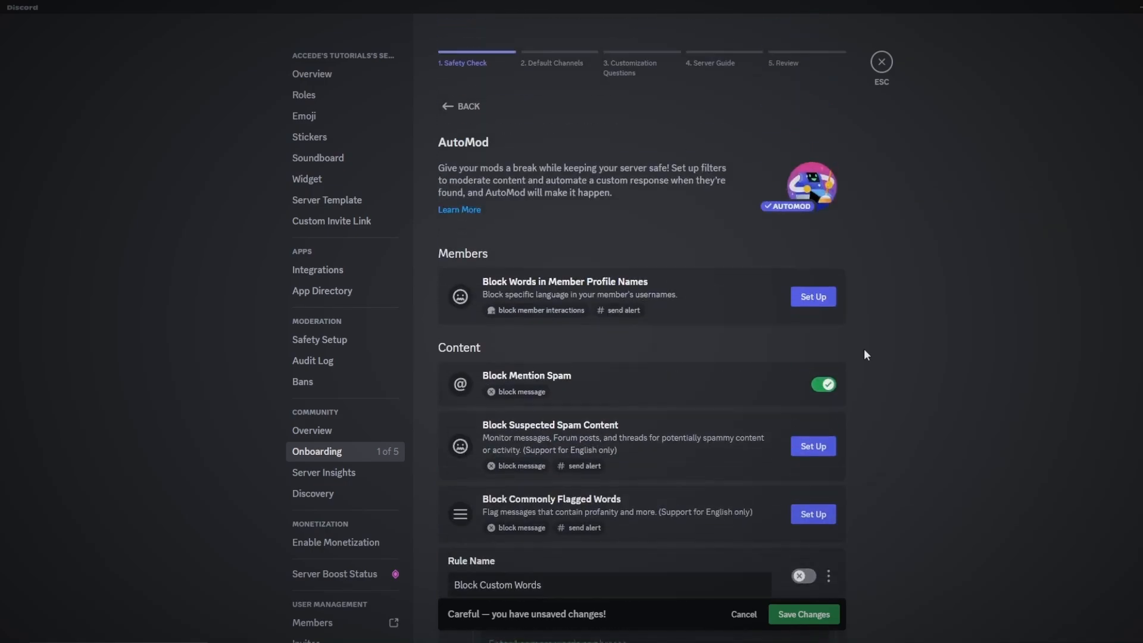
click(834, 616)
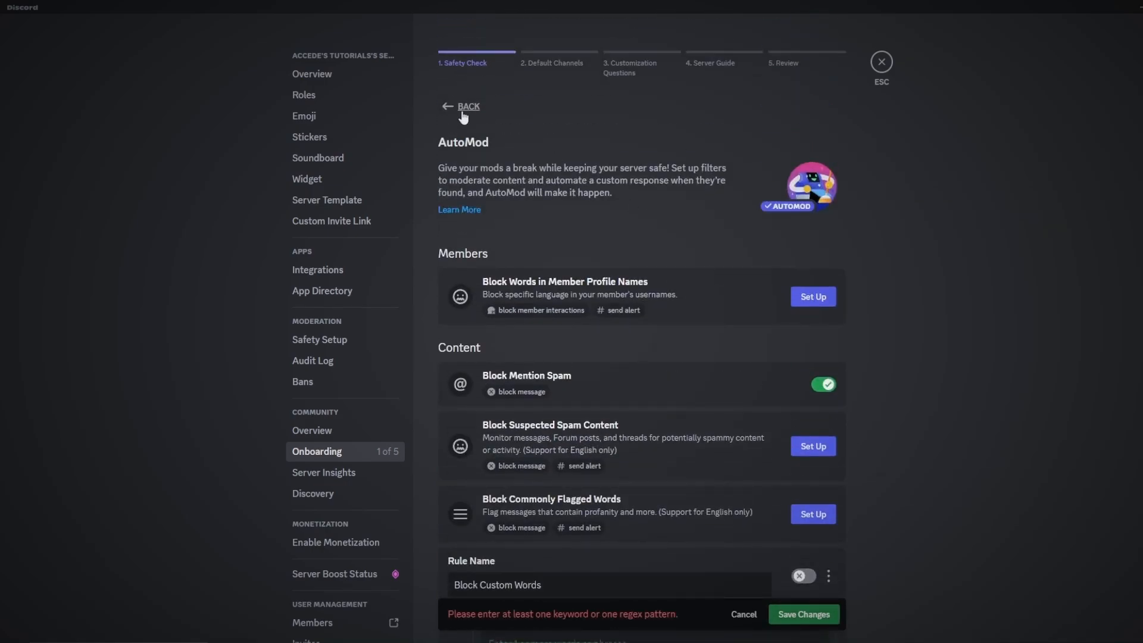
click(743, 614)
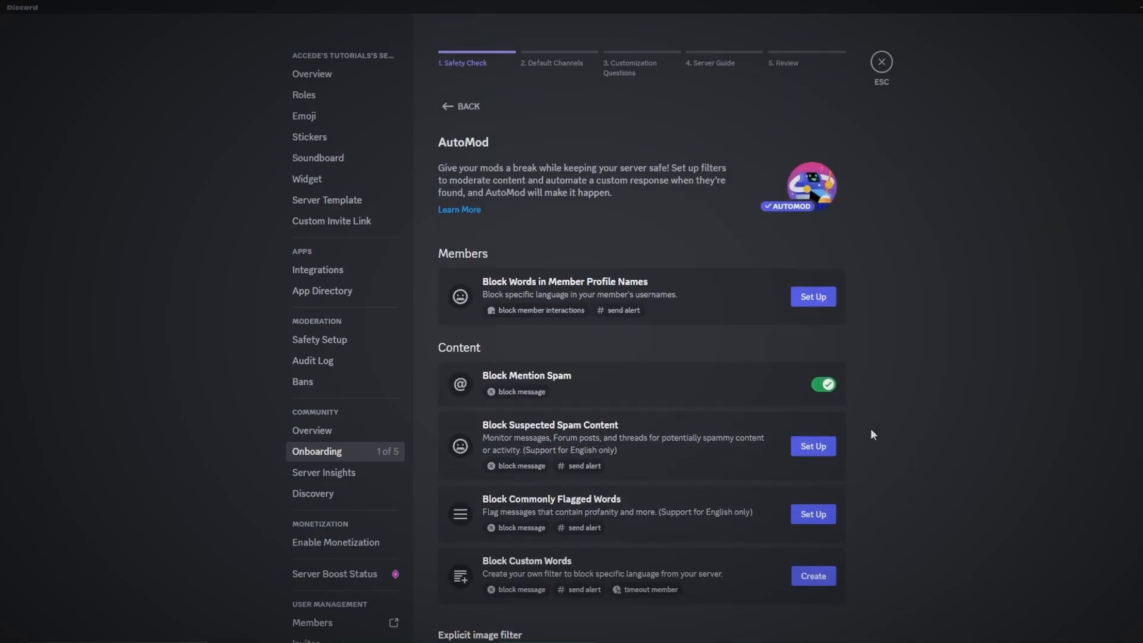
click(462, 107)
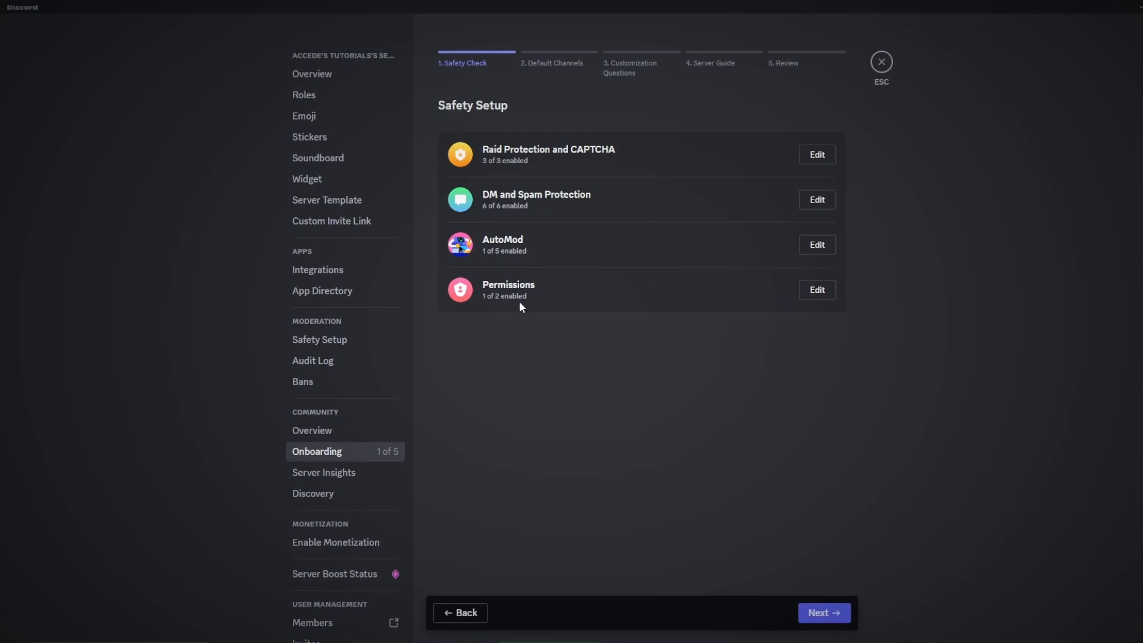
click(820, 293)
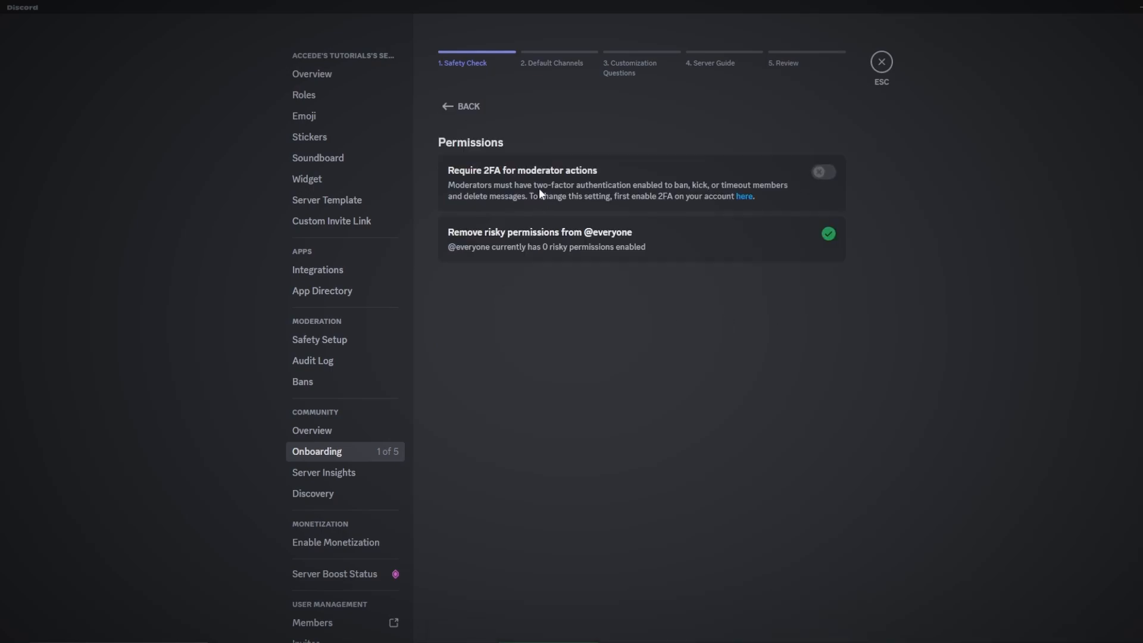
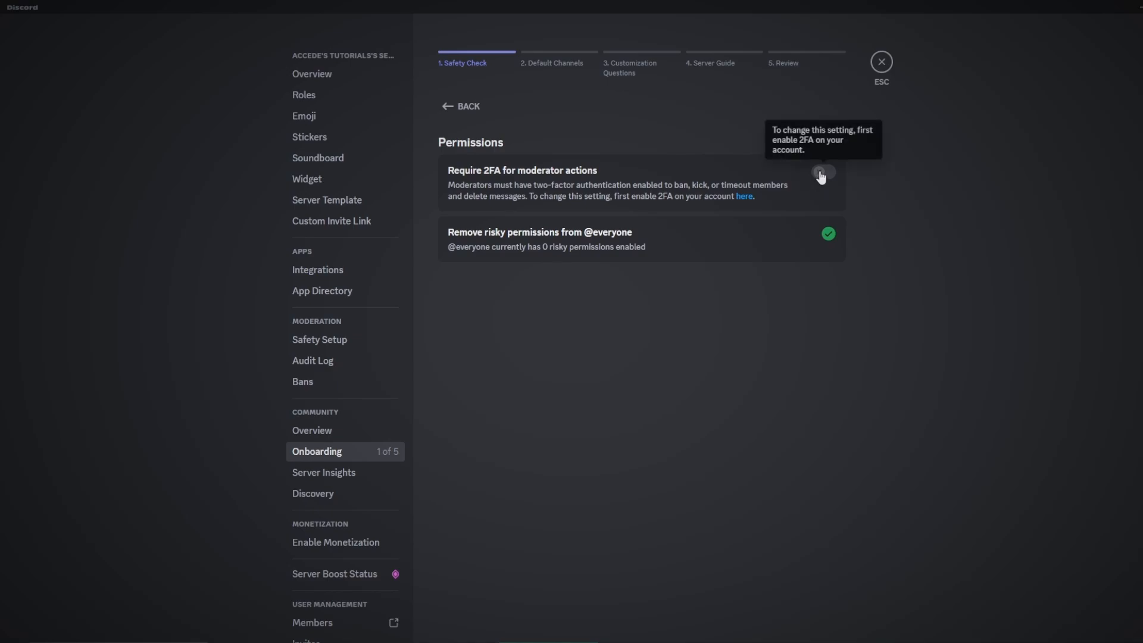
click(457, 107)
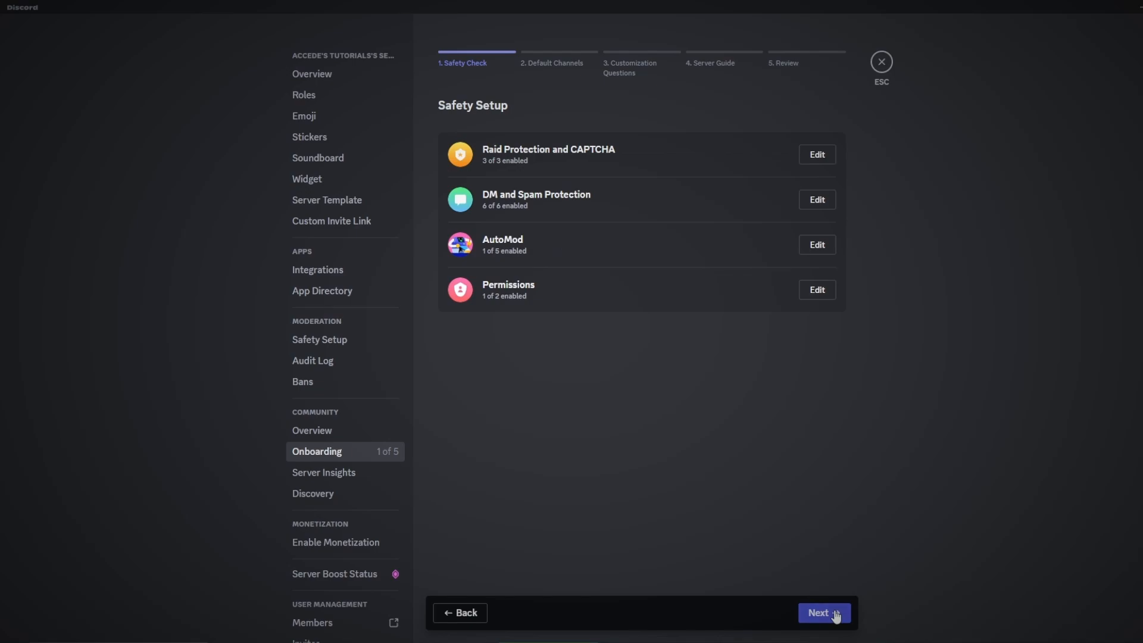
click(834, 614)
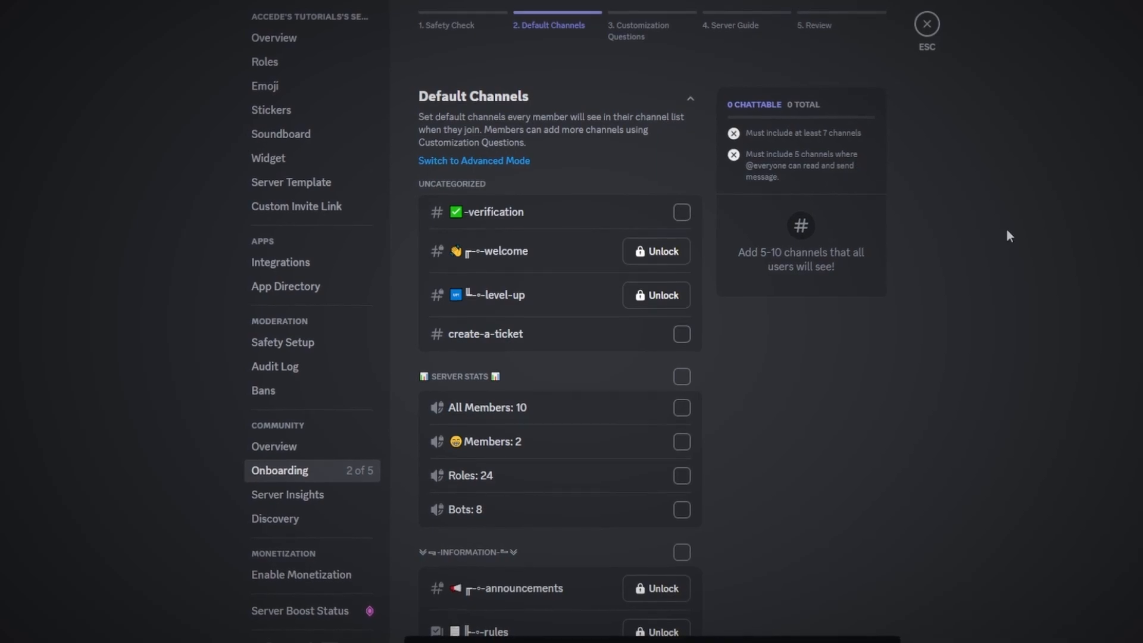
scroll(814, 431, down, 10)
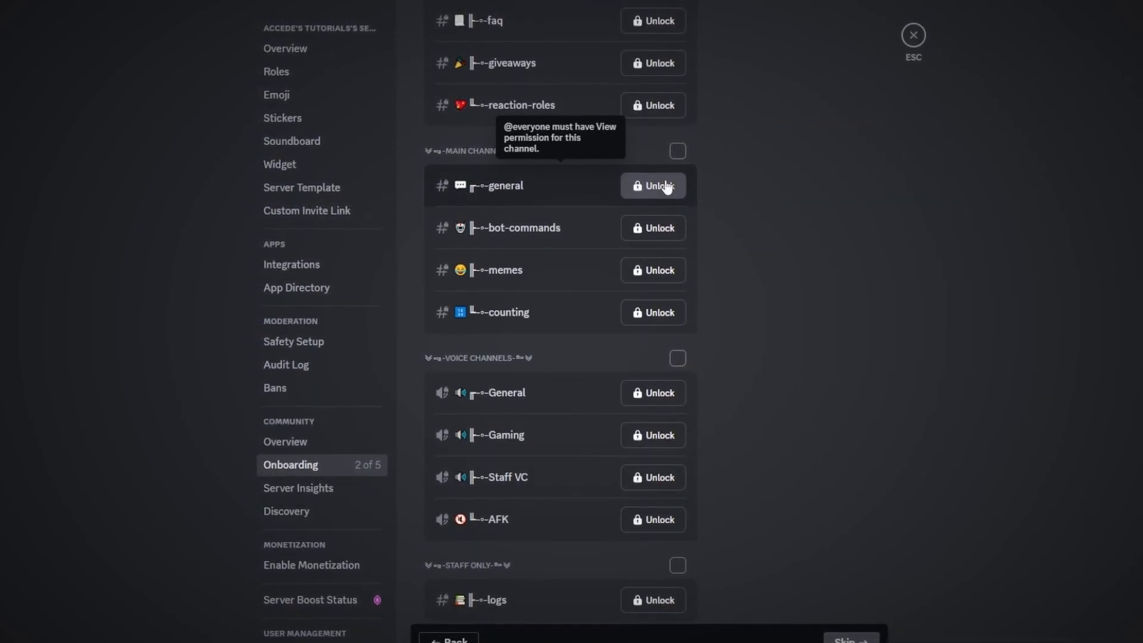
scroll(688, 220, up, 1)
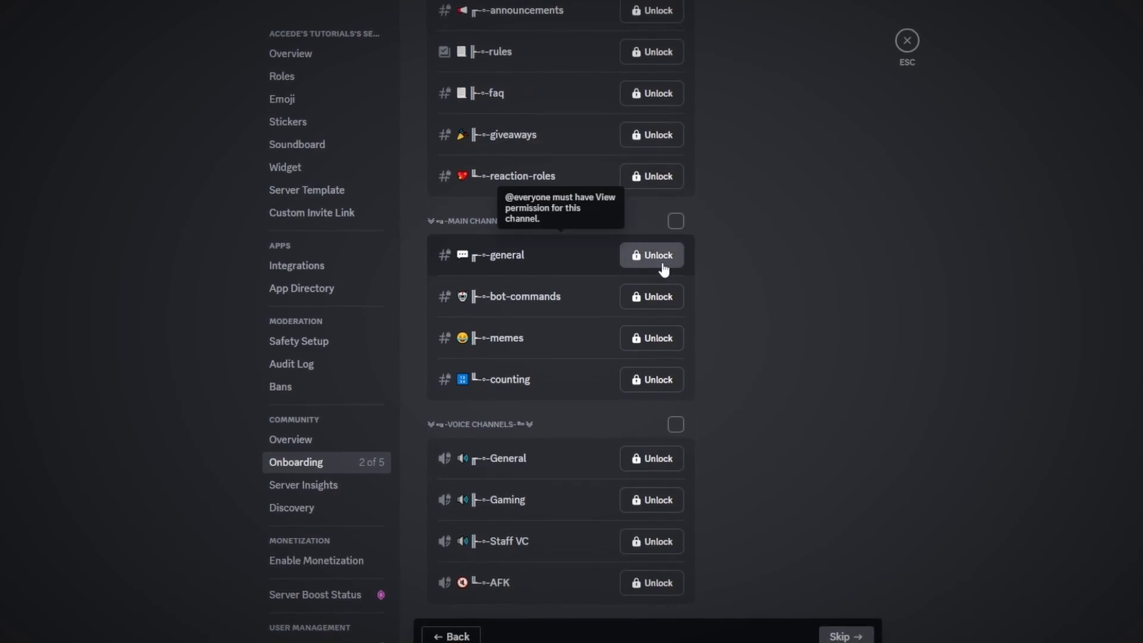
click(660, 265)
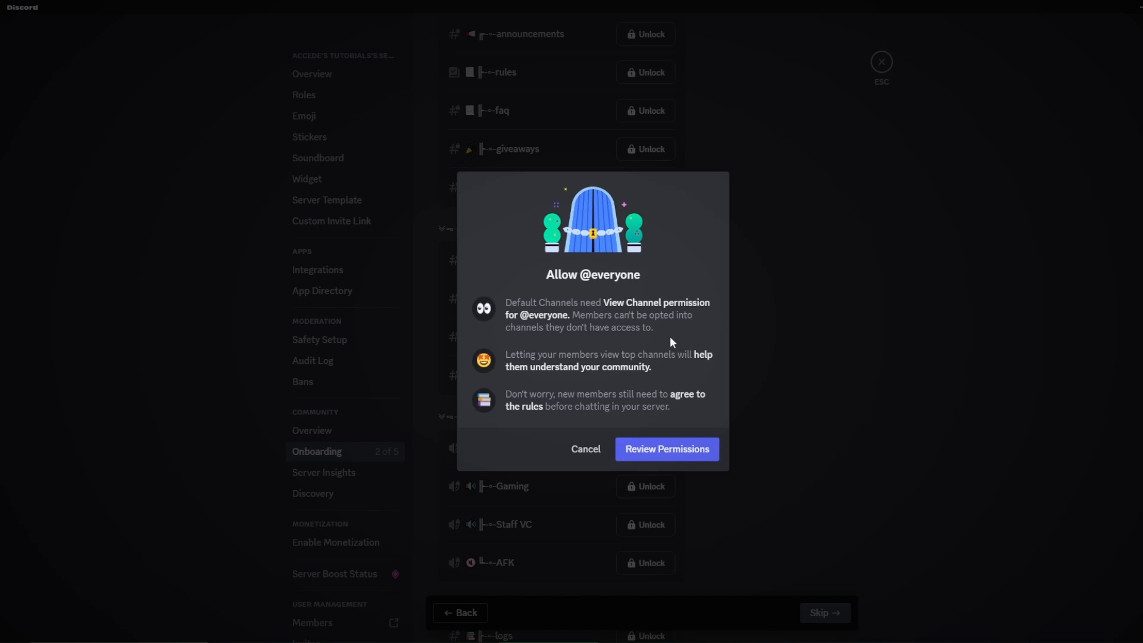
click(678, 460)
scroll(680, 362, down, 2)
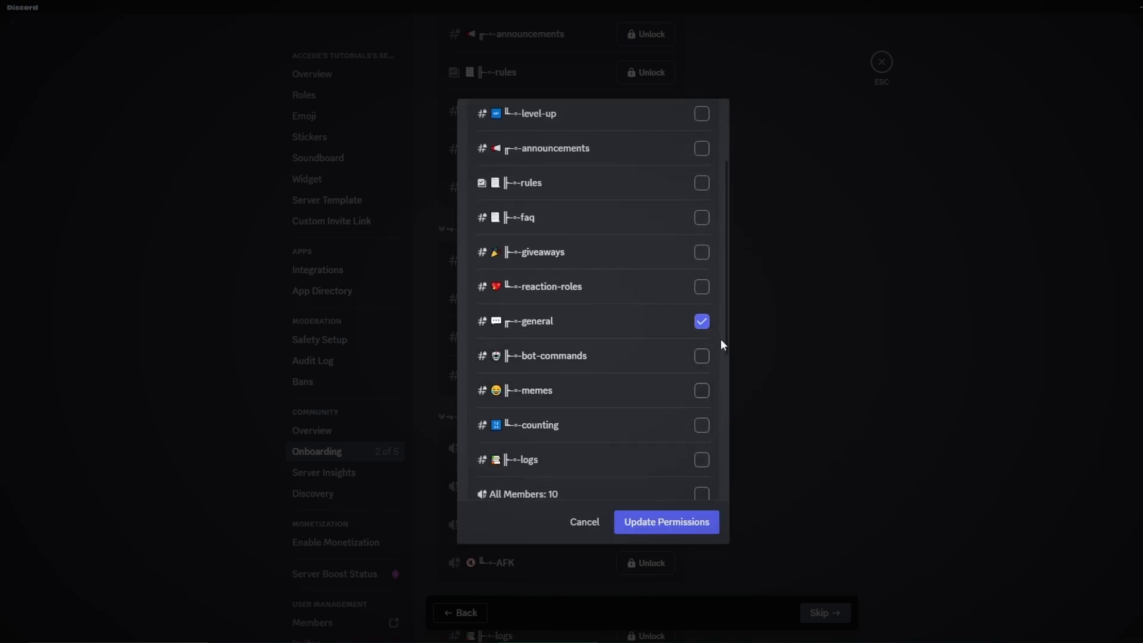
scroll(648, 345, down, 2)
click(700, 294)
click(702, 329)
click(702, 364)
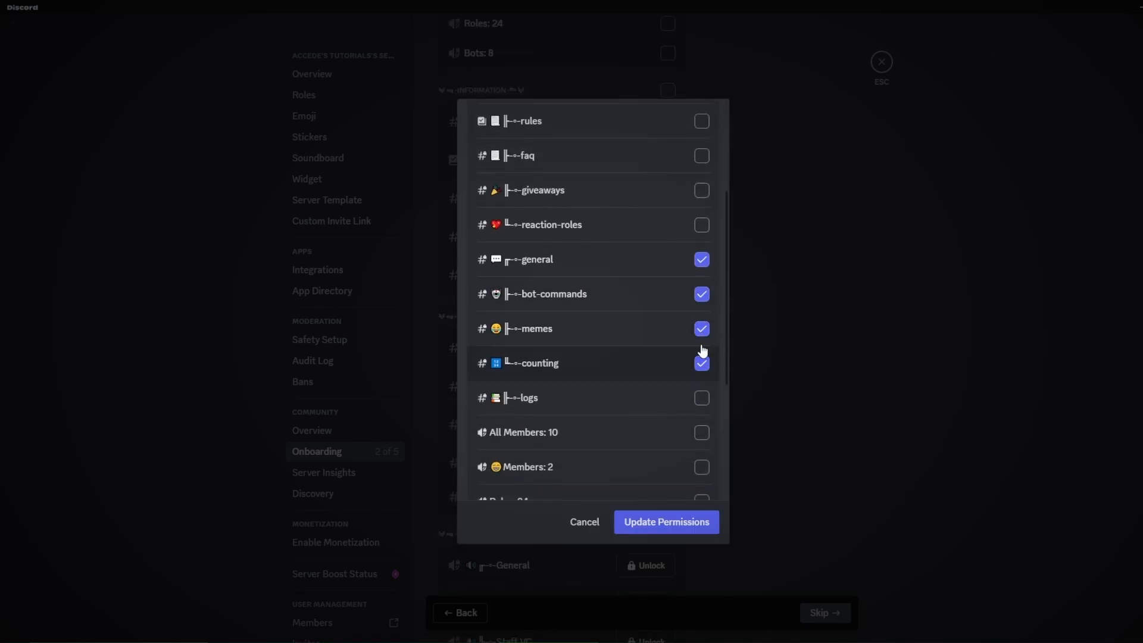
click(680, 534)
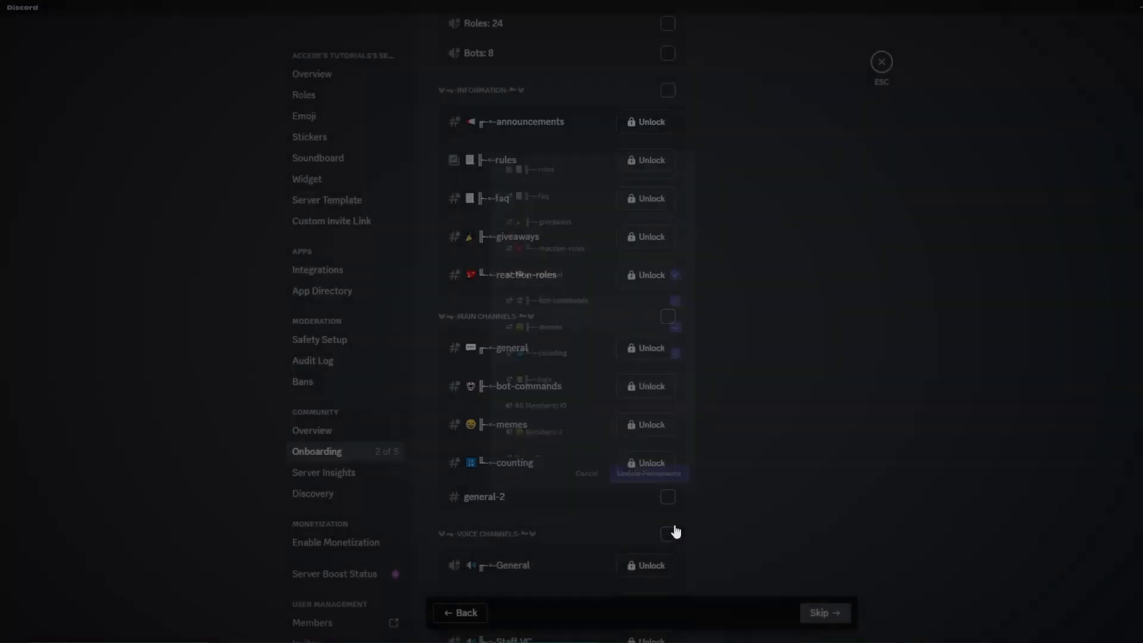
- Include Main Channels, Server Stats, verification and create-a-ticket in the default channels, and continue to Customization Questions
scroll(685, 387, up, 1)
click(668, 378)
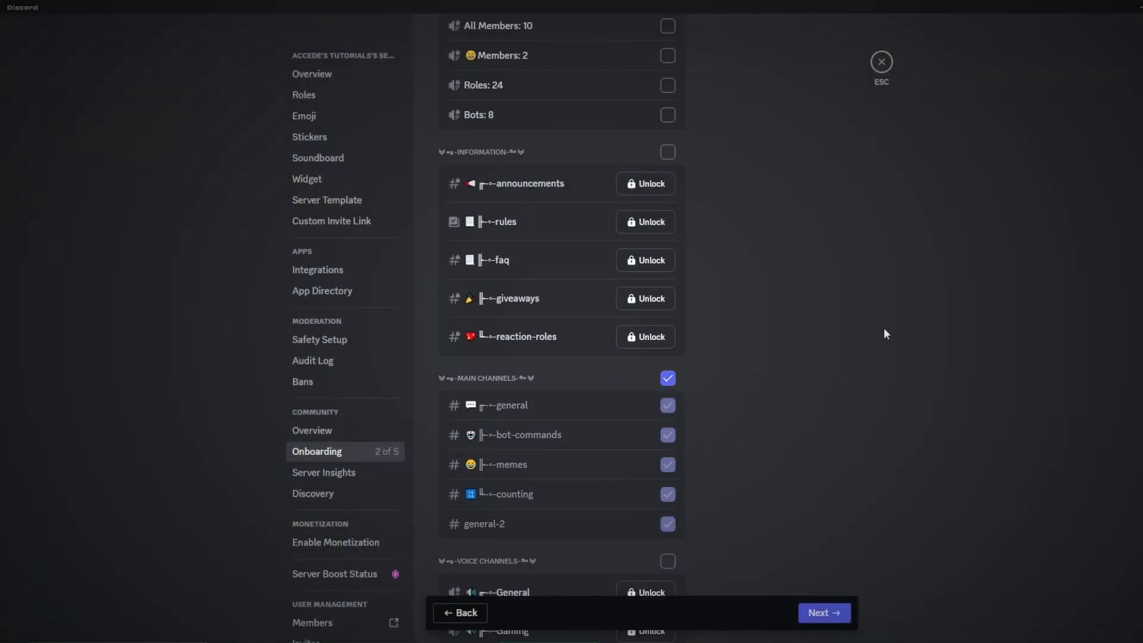
scroll(884, 316, up, 6)
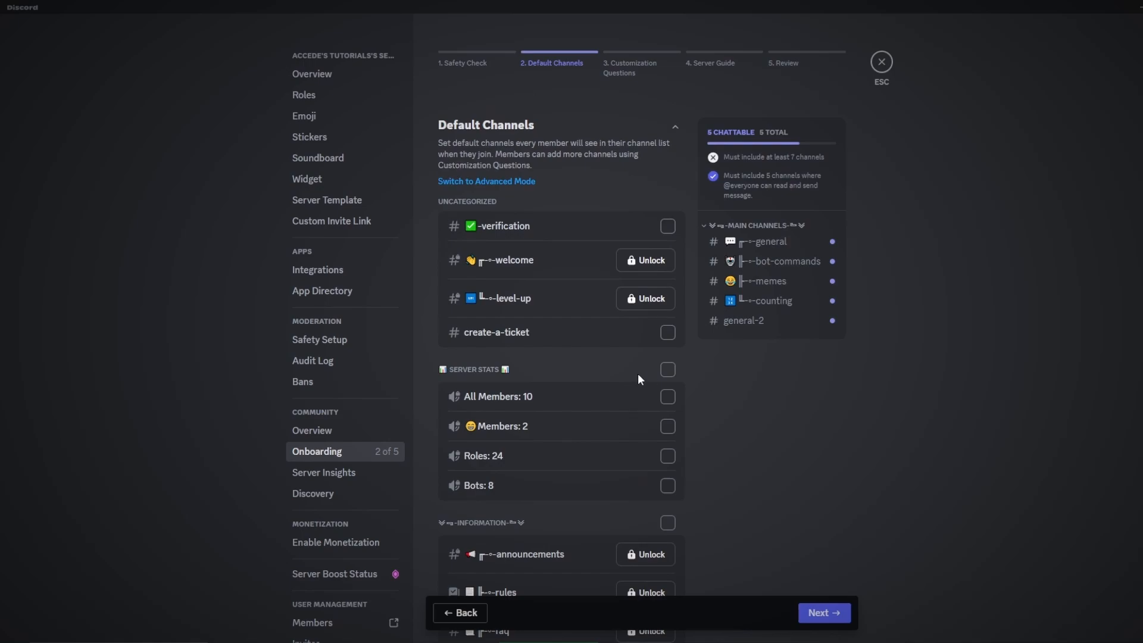
click(667, 369)
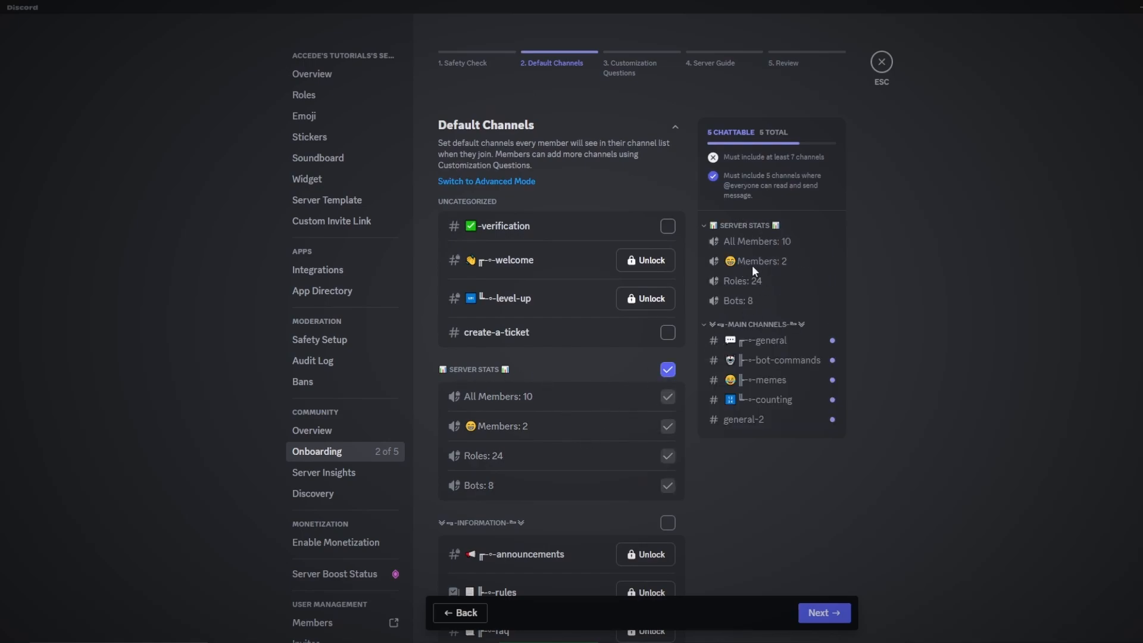
click(619, 229)
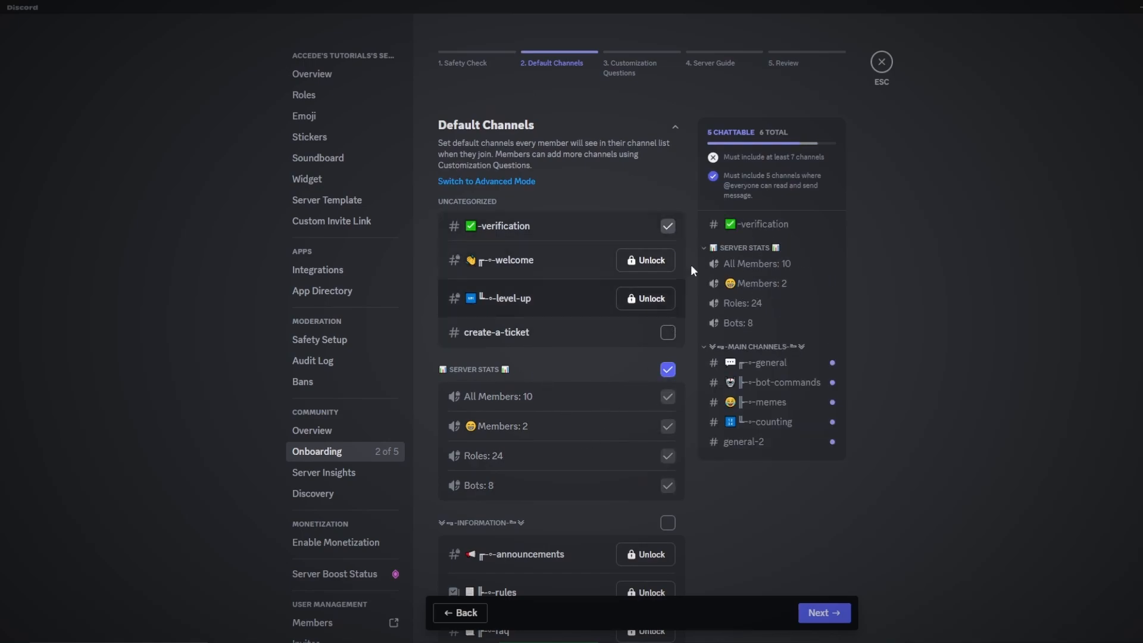
click(668, 332)
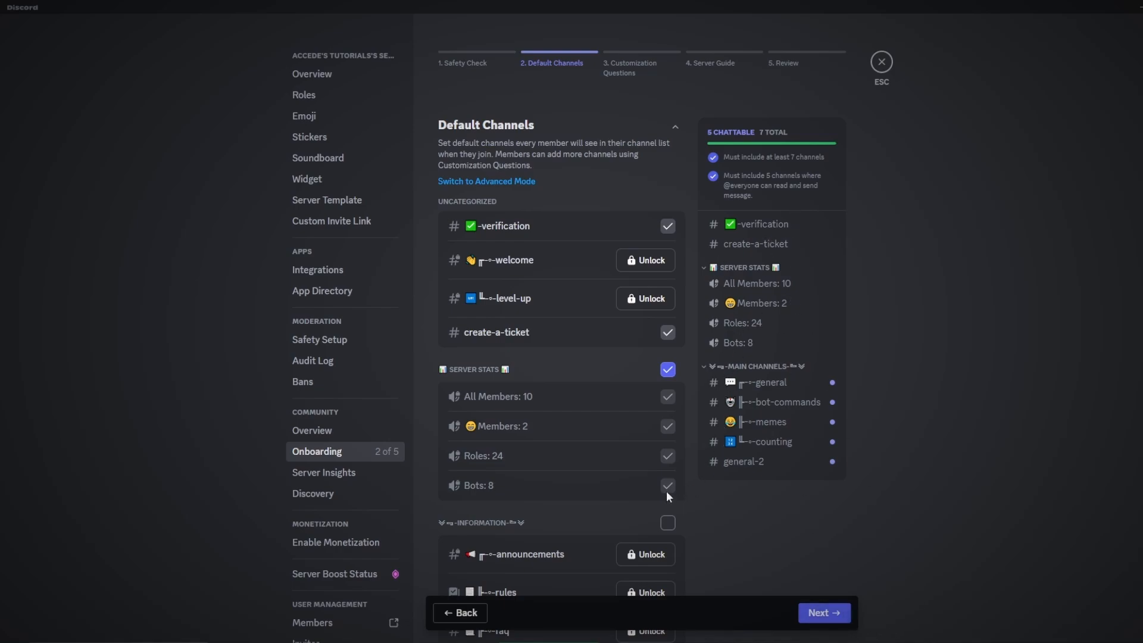
click(839, 613)
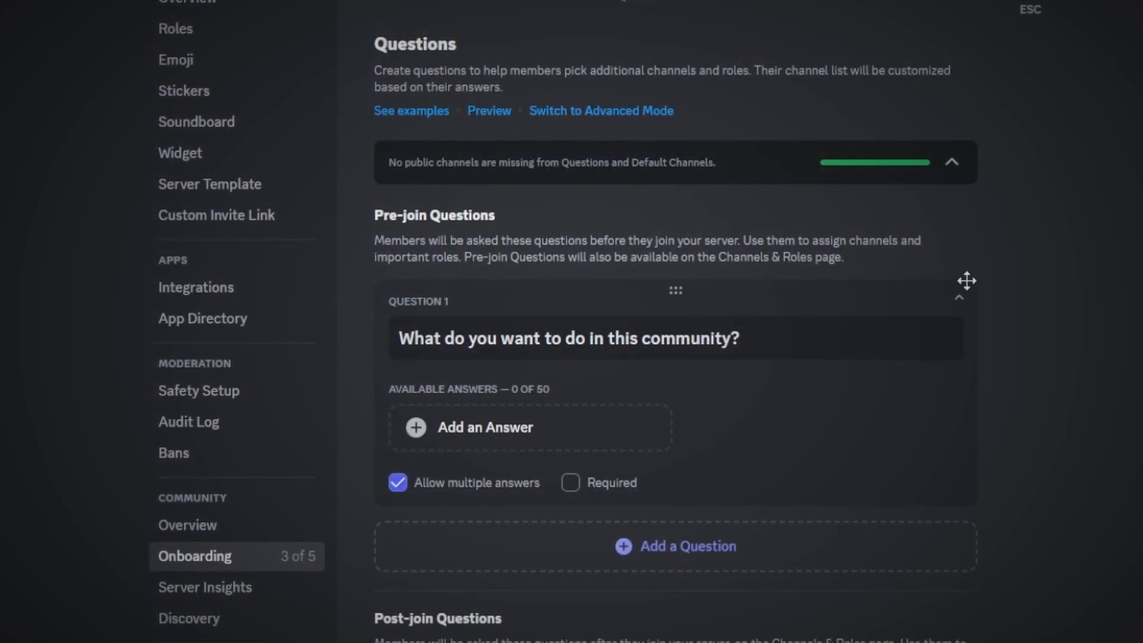
click(741, 339)
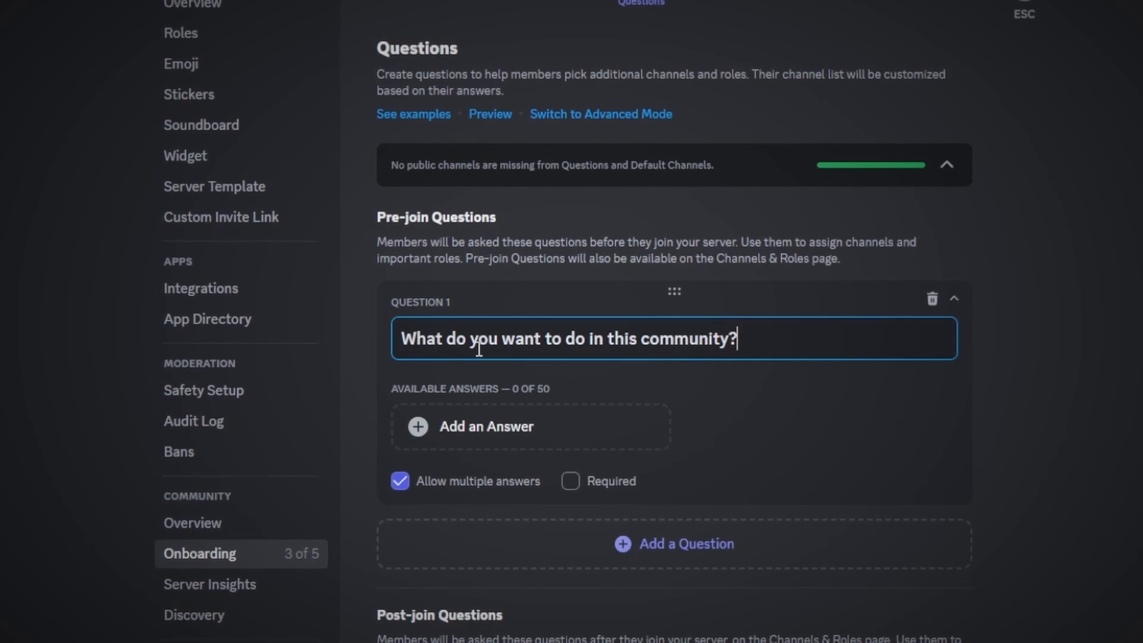
click(738, 340)
drag(446, 340, 543, 341)
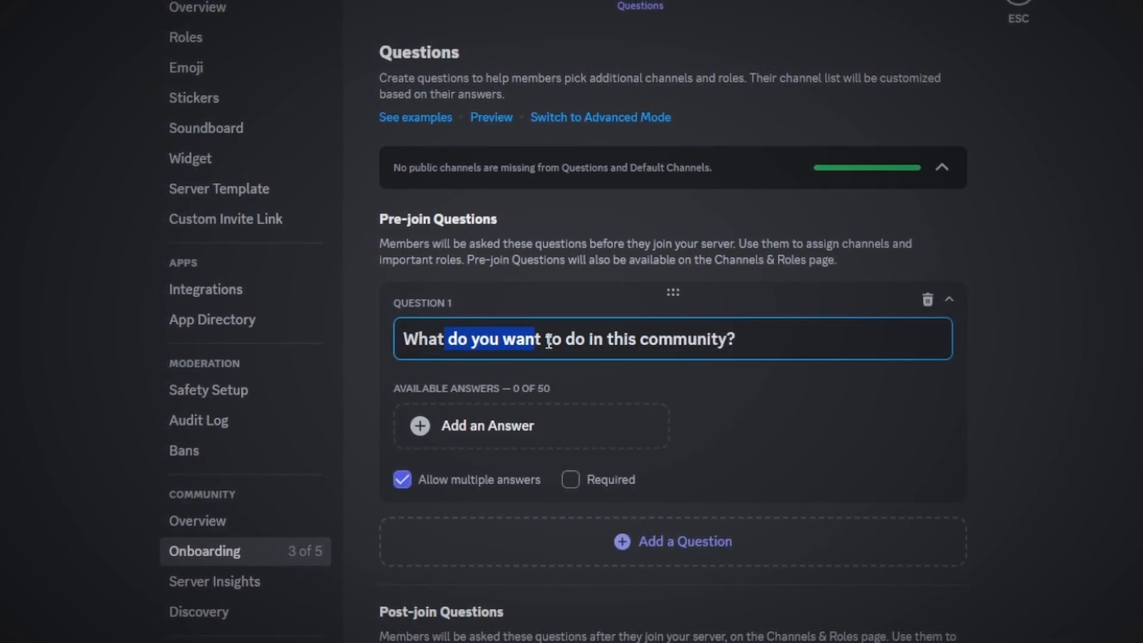
click(629, 339)
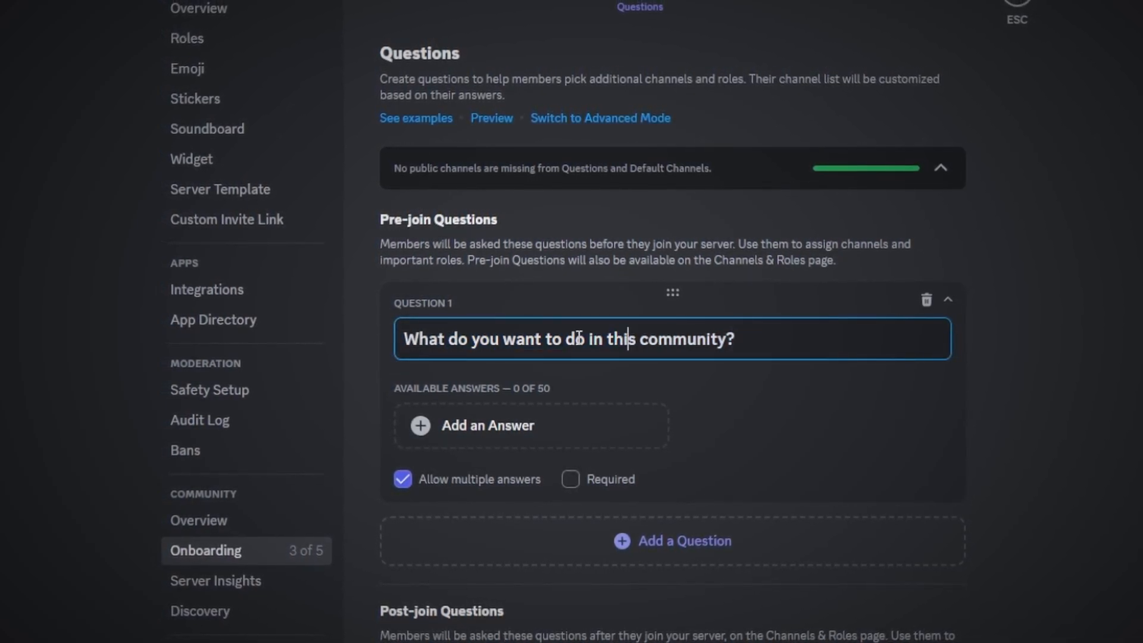
click(529, 434)
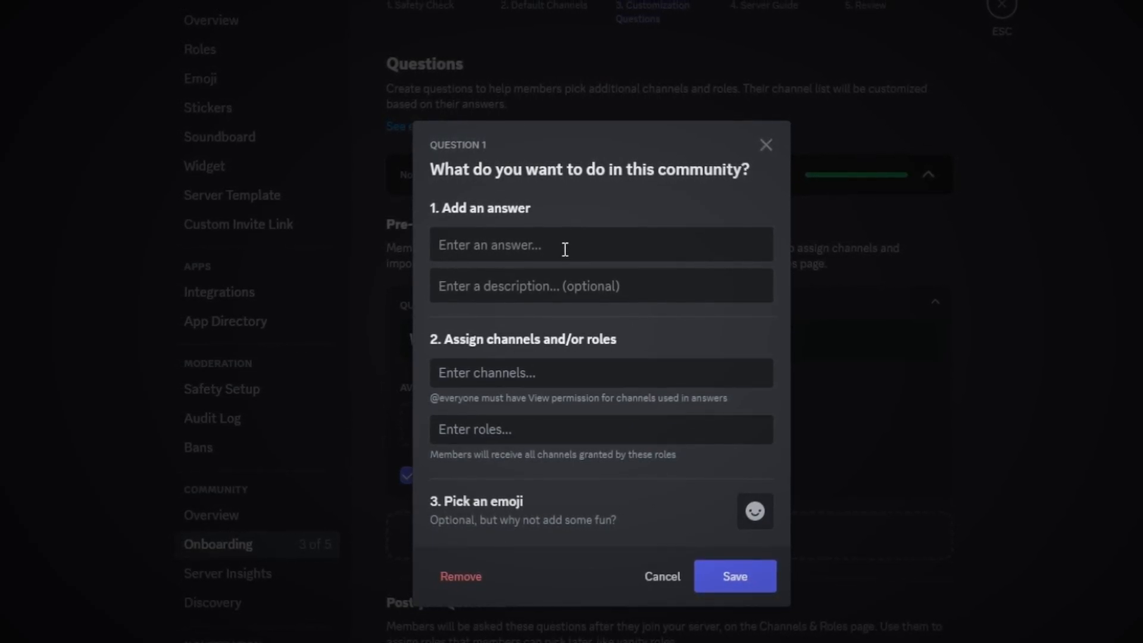
text(nbxfbndbd)
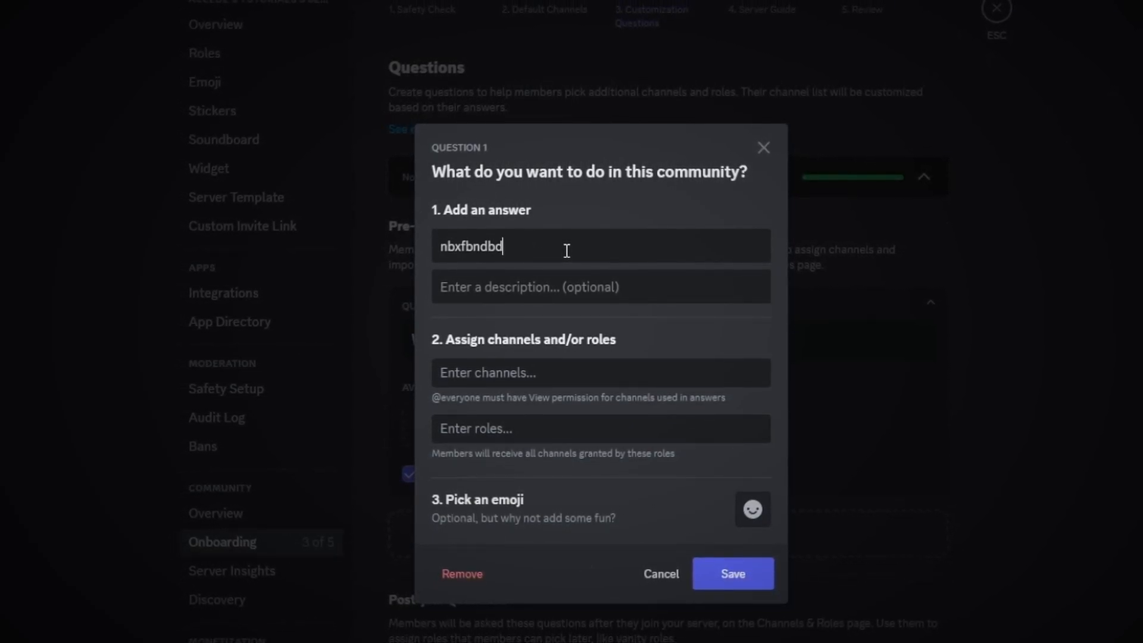
click(494, 369)
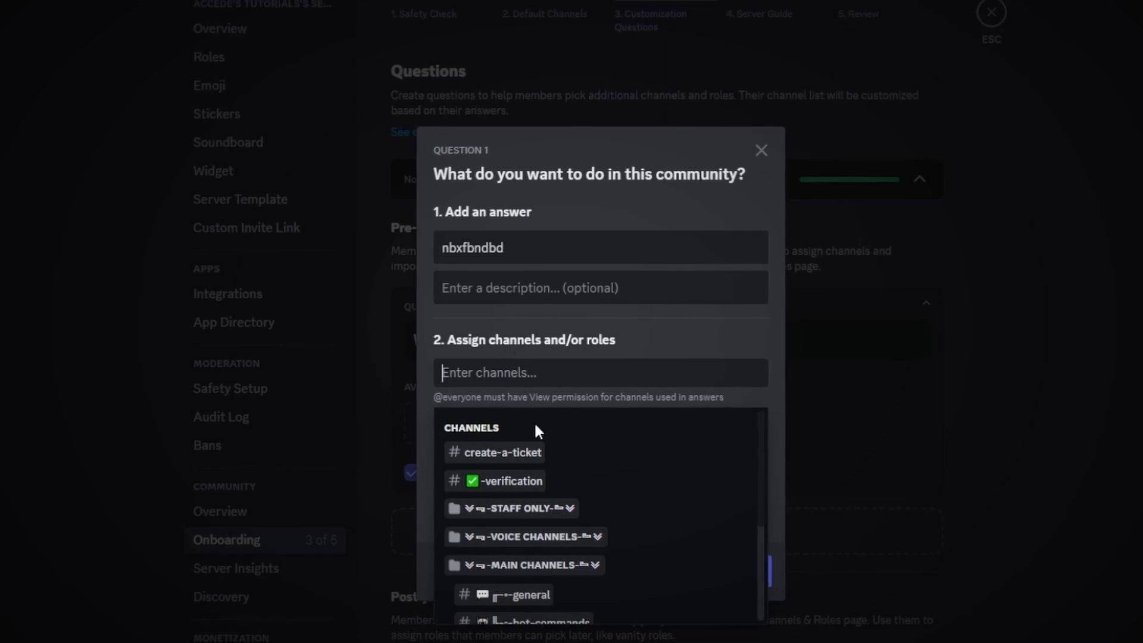
click(682, 327)
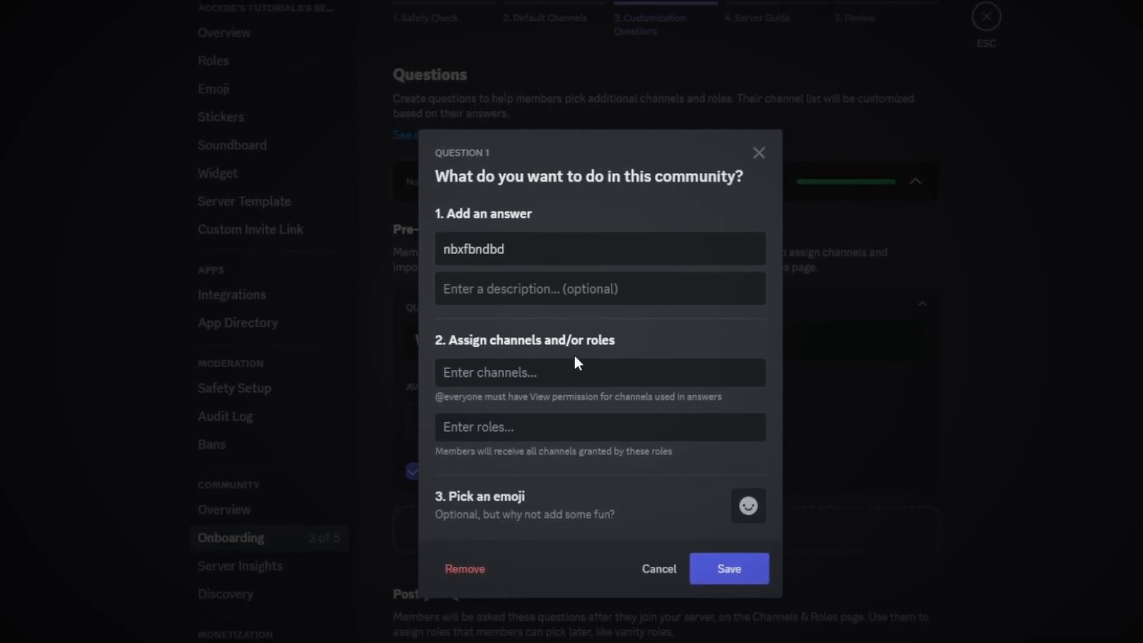
click(541, 378)
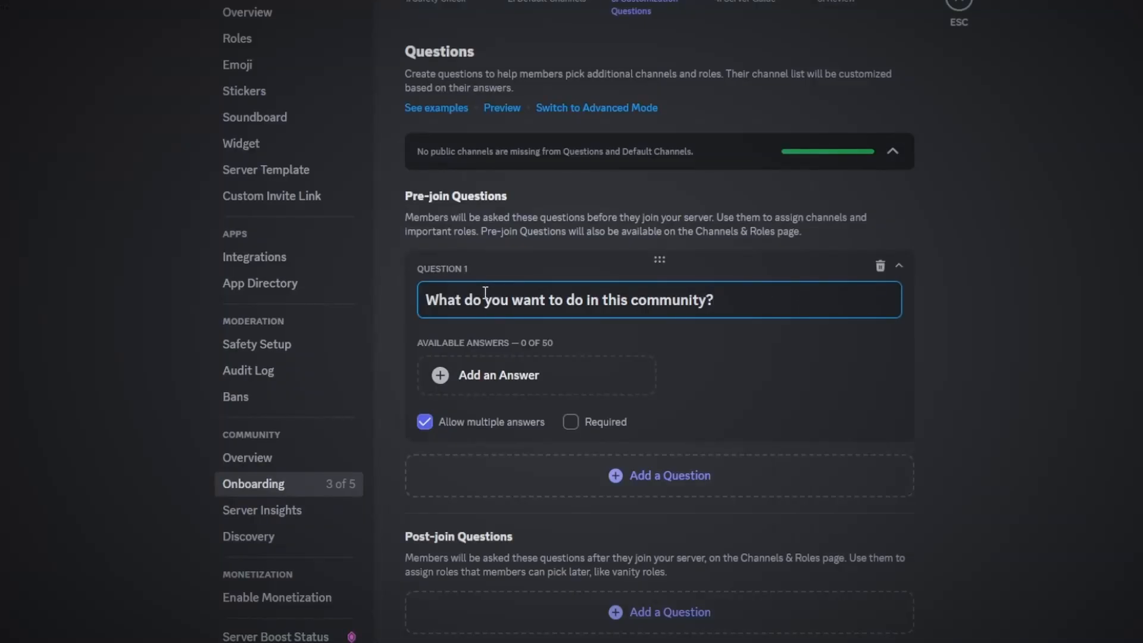
click(441, 297)
click(609, 288)
drag(735, 301, 552, 300)
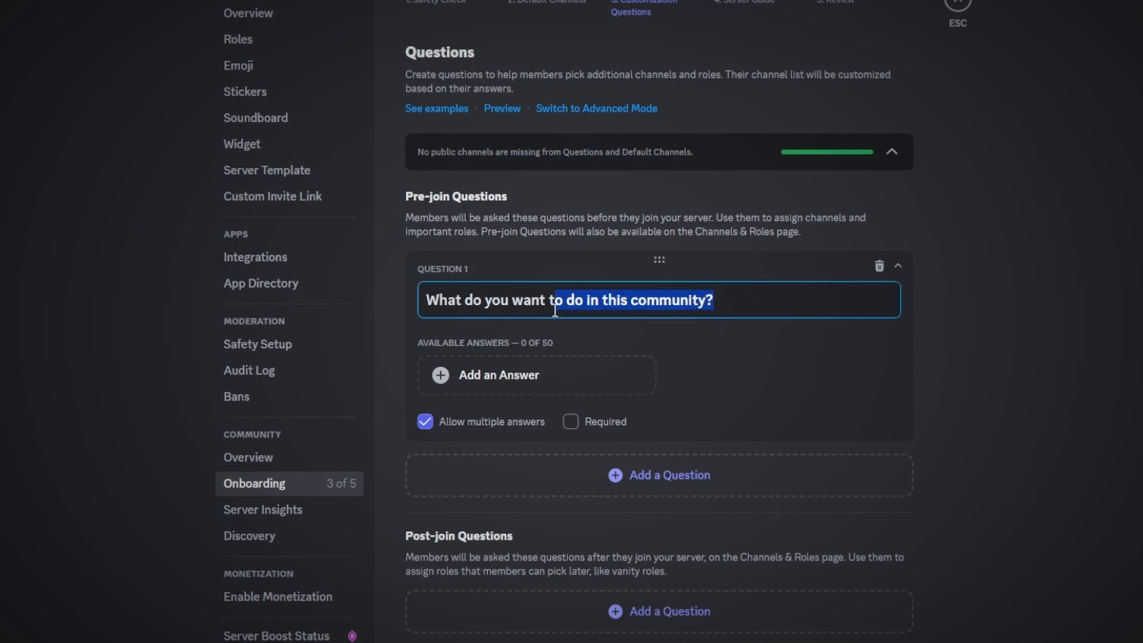
- Add an answer named Gaming to the pre-join question "What do you want to do in this community?"
click(628, 301)
click(531, 375)
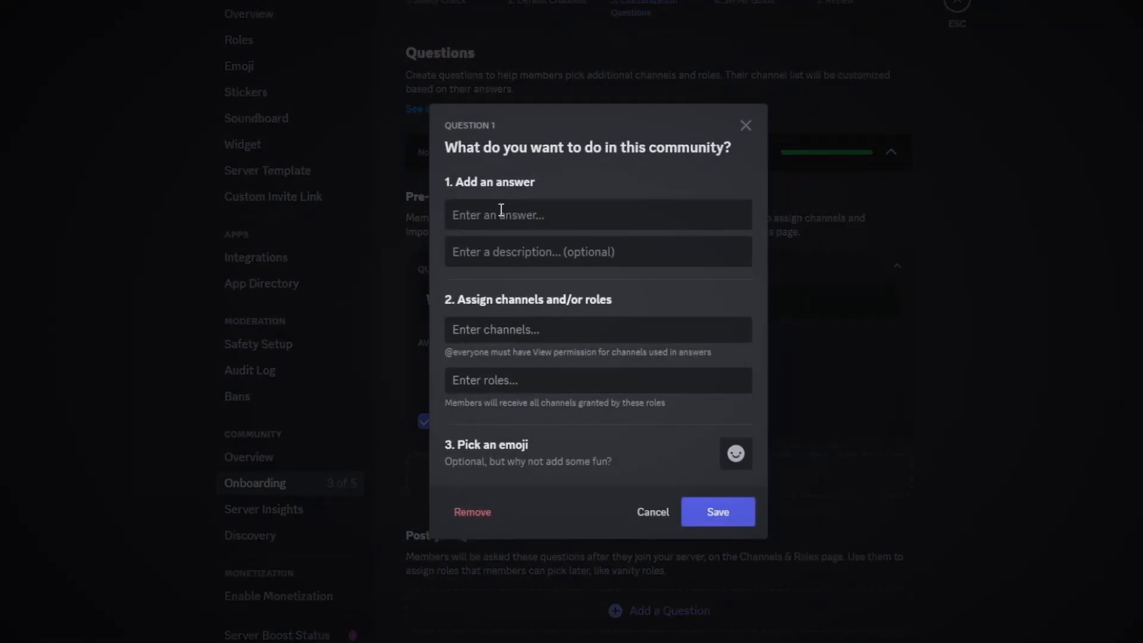
text(Game)
key(BackSpace)
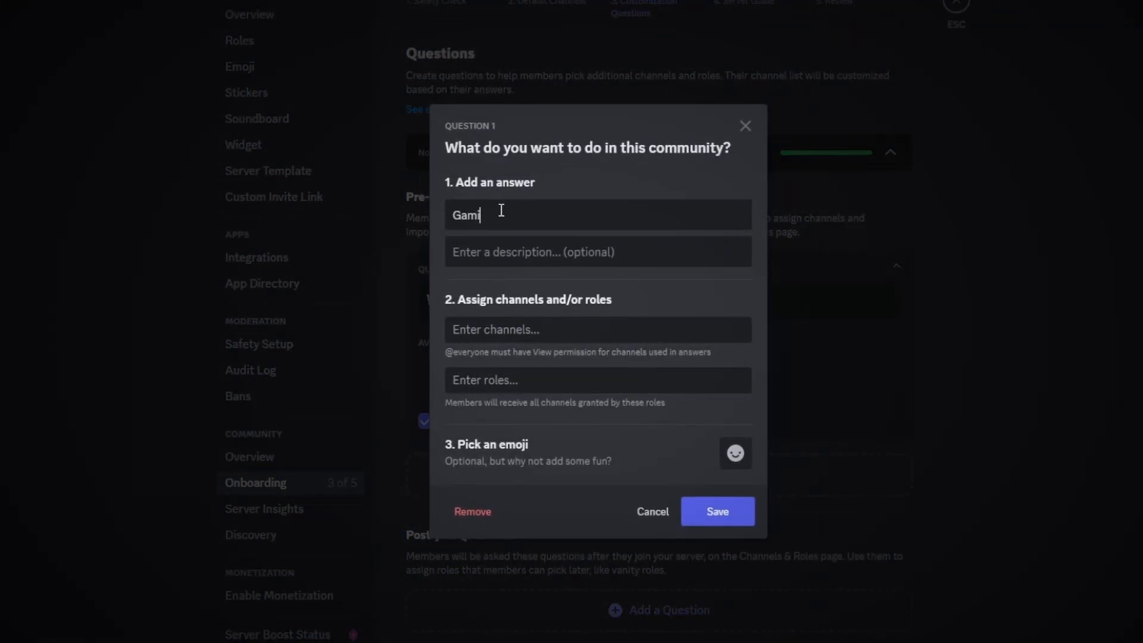
text(ing)
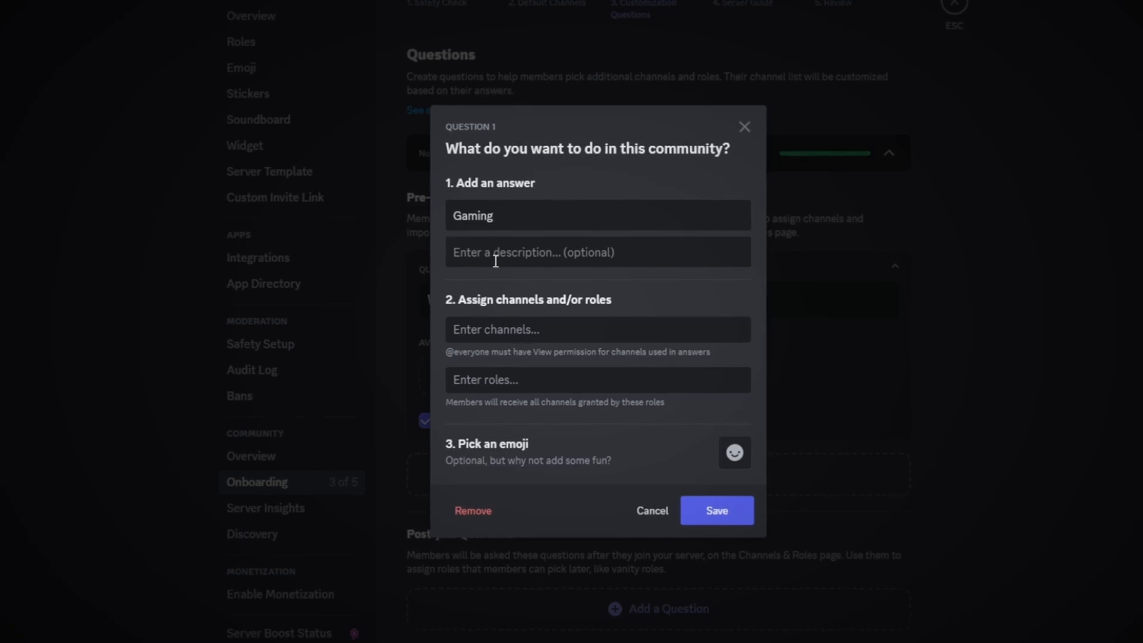
click(544, 325)
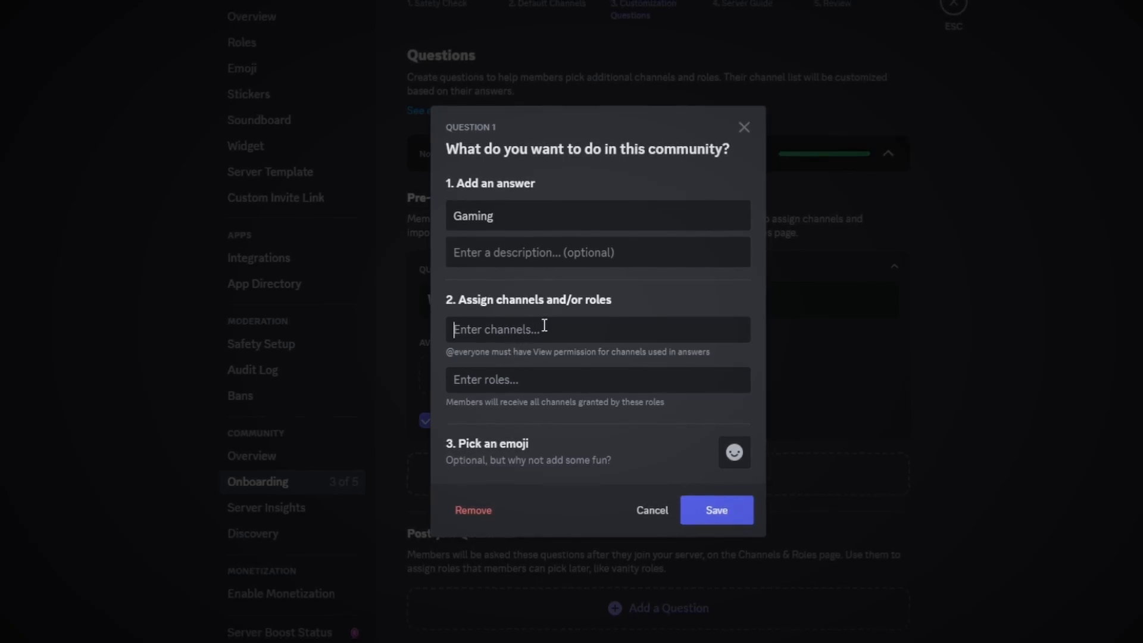
scroll(550, 387, down, 3)
scroll(536, 494, down, 3)
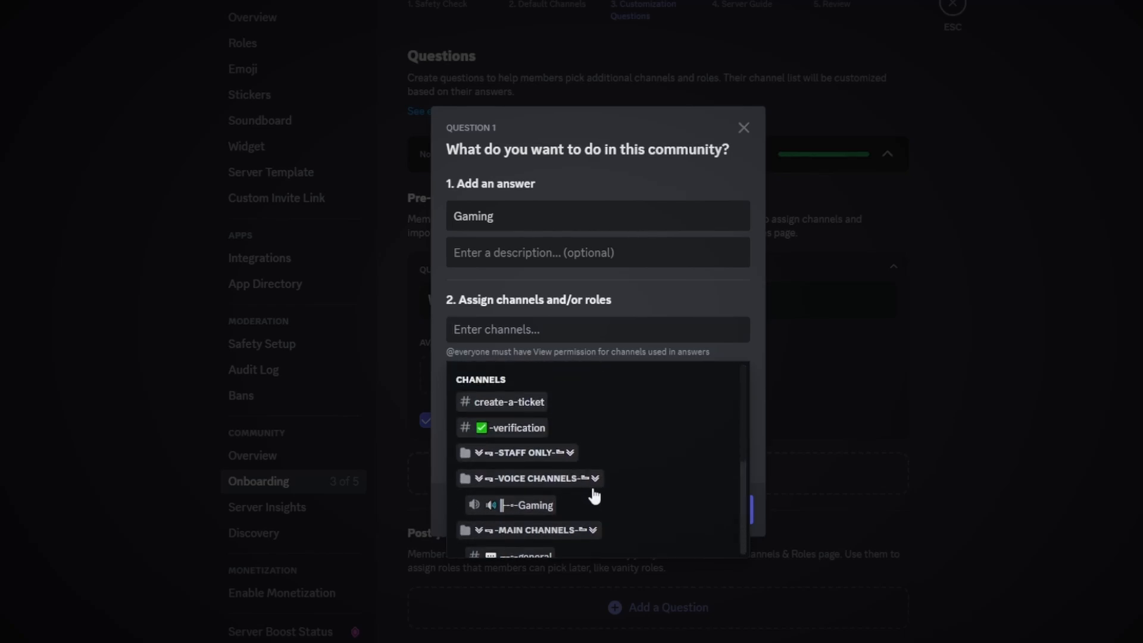
click(518, 504)
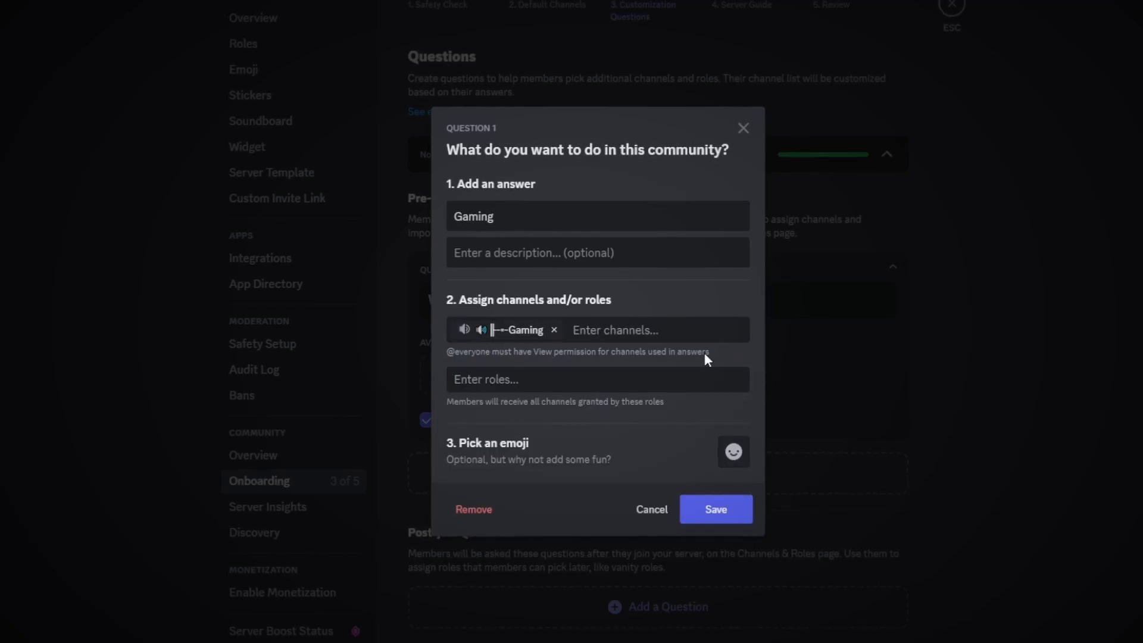
click(674, 379)
scroll(601, 464, down, 3)
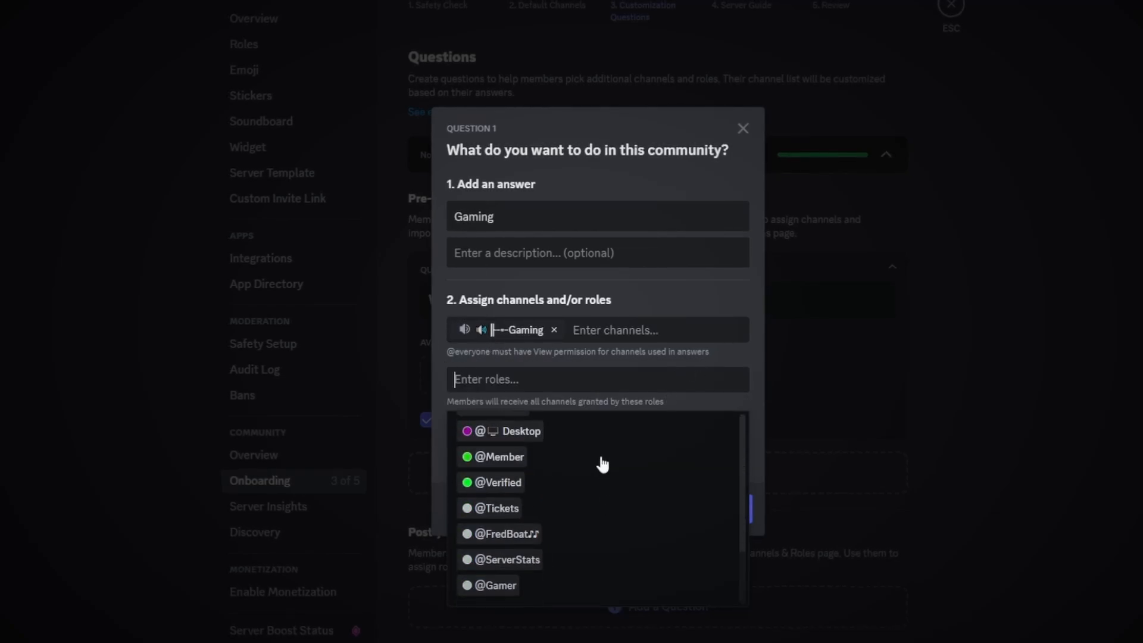
click(503, 586)
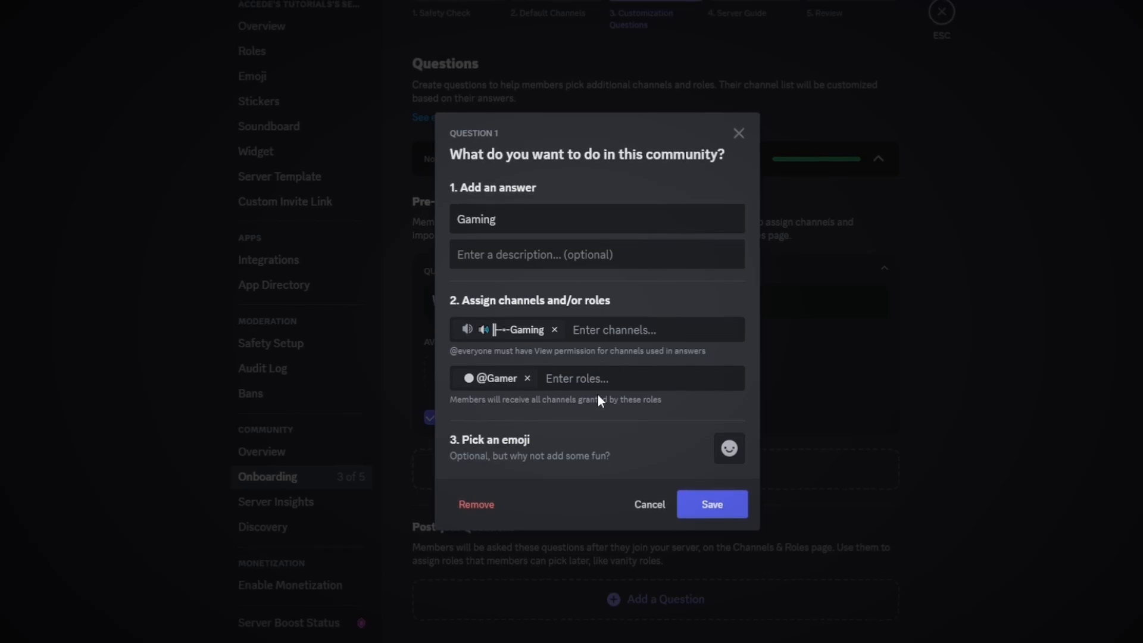
- Give the Gaming answer the video game controller emoji and save the answer
click(726, 447)
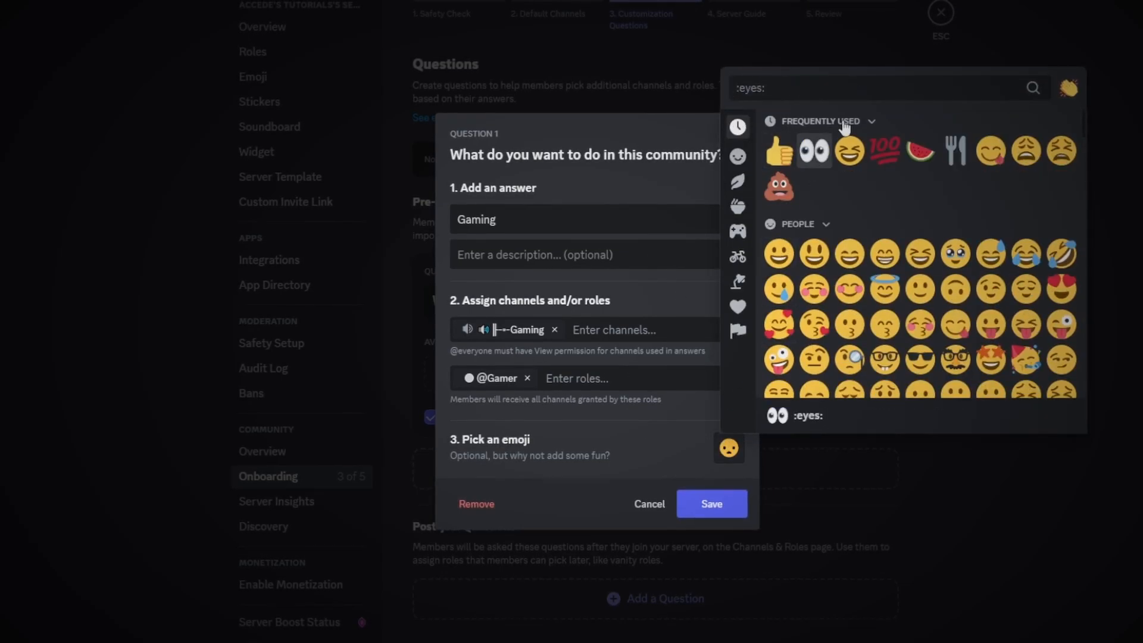
text(control)
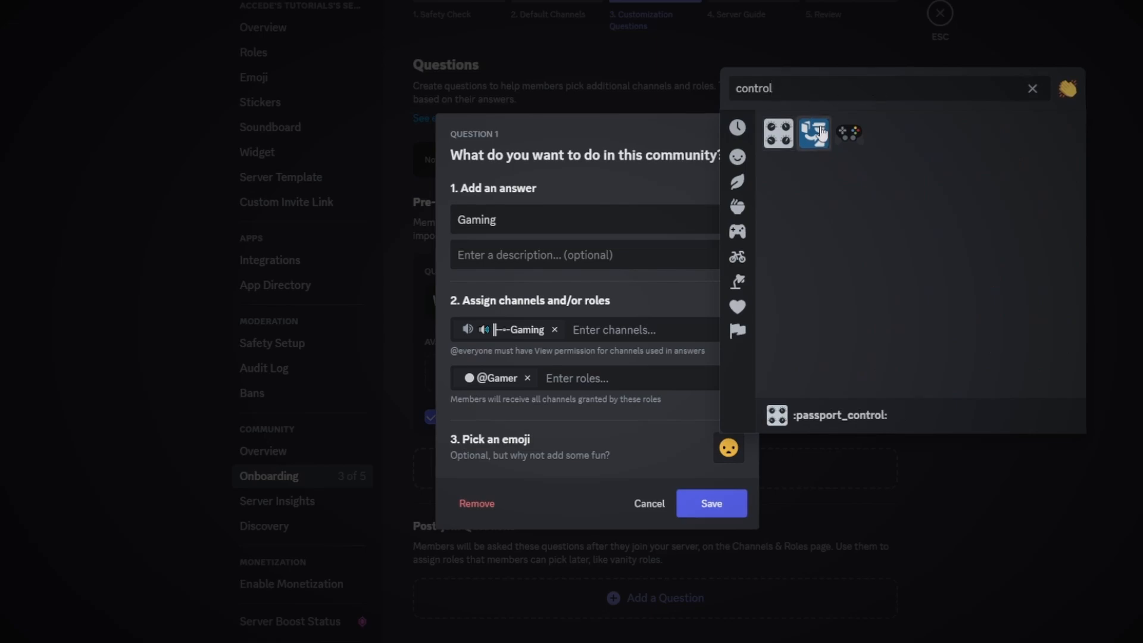
click(850, 132)
click(717, 503)
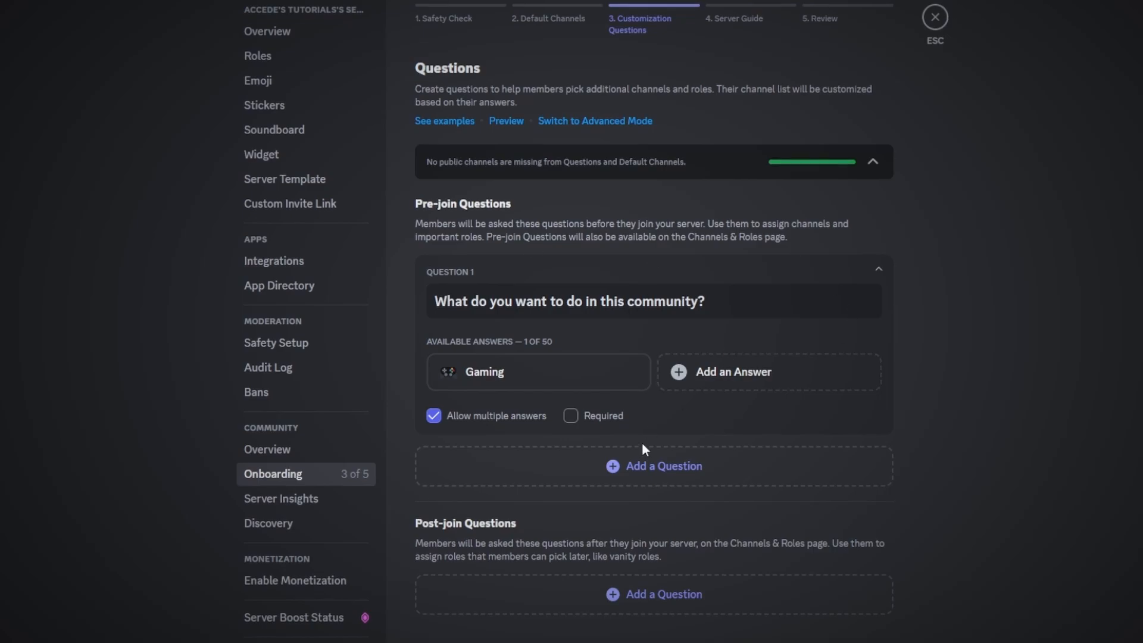
- Add three more blank pre-join questions below Question 1
click(640, 474)
scroll(637, 435, down, 4)
click(593, 493)
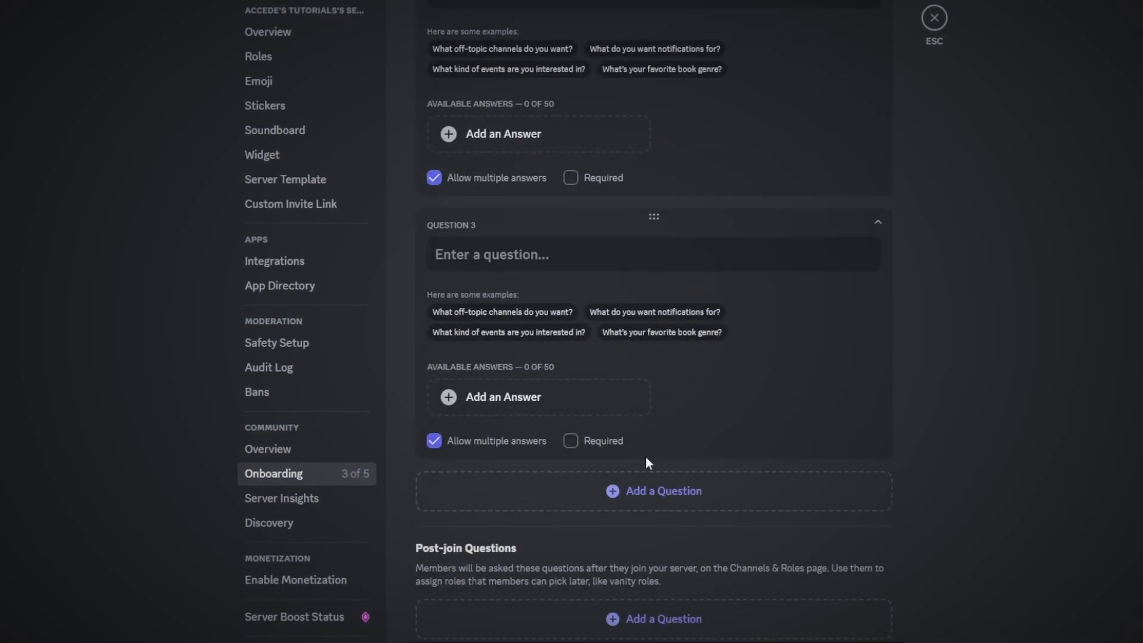
click(622, 490)
scroll(637, 485, down, 4)
click(649, 485)
scroll(654, 476, down, 4)
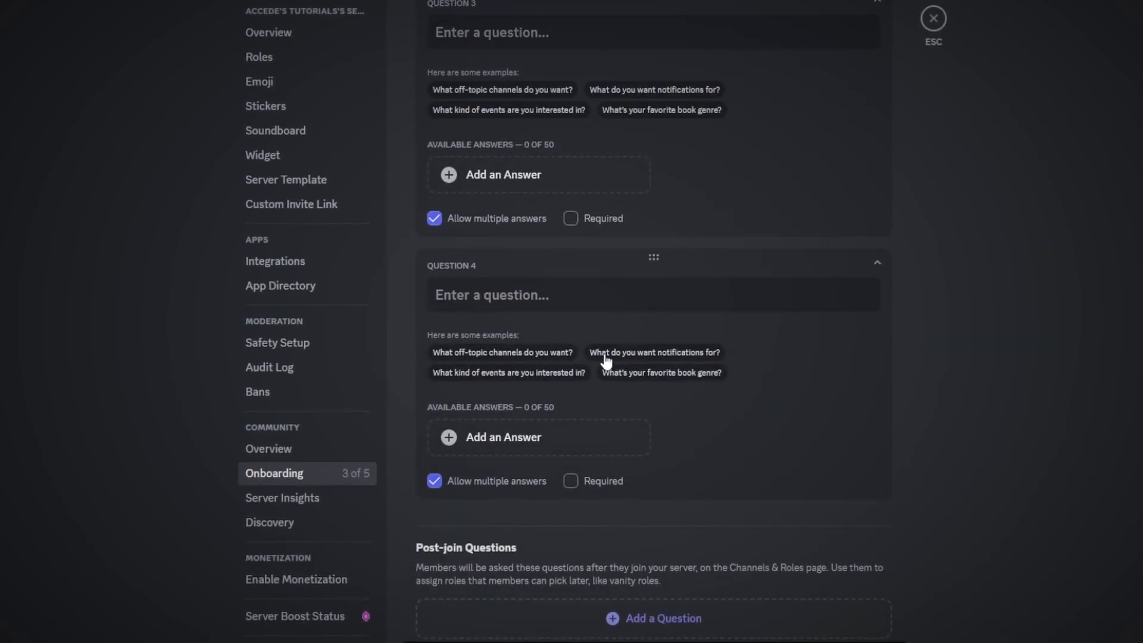
scroll(622, 372, up, 10)
scroll(625, 372, down, 10)
click(479, 296)
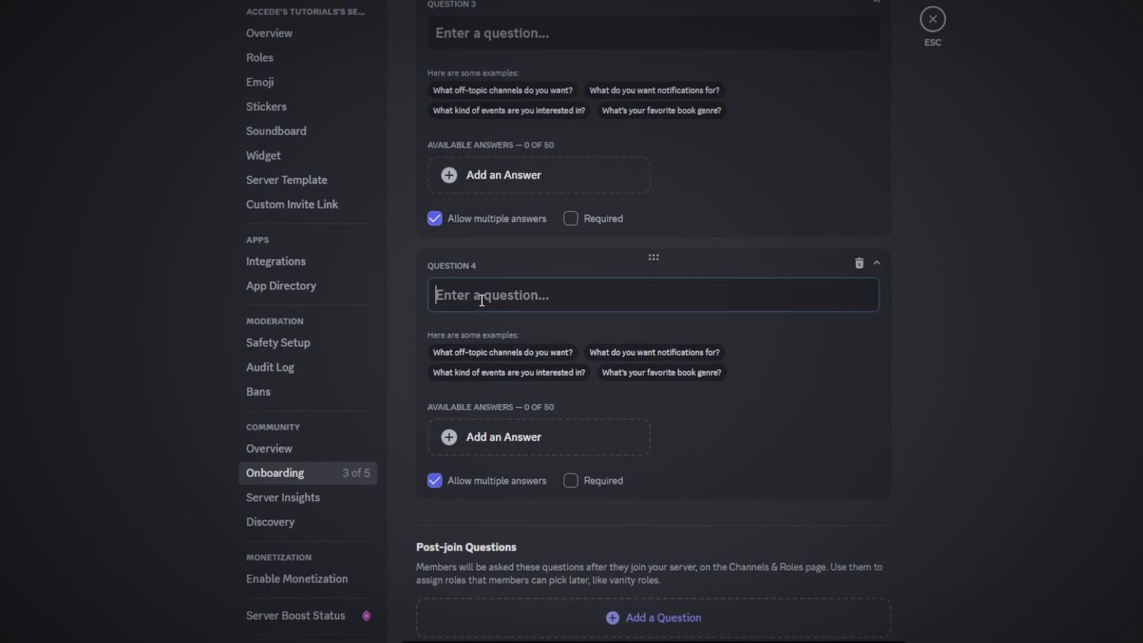
scroll(520, 247, up, 5)
click(541, 392)
click(526, 129)
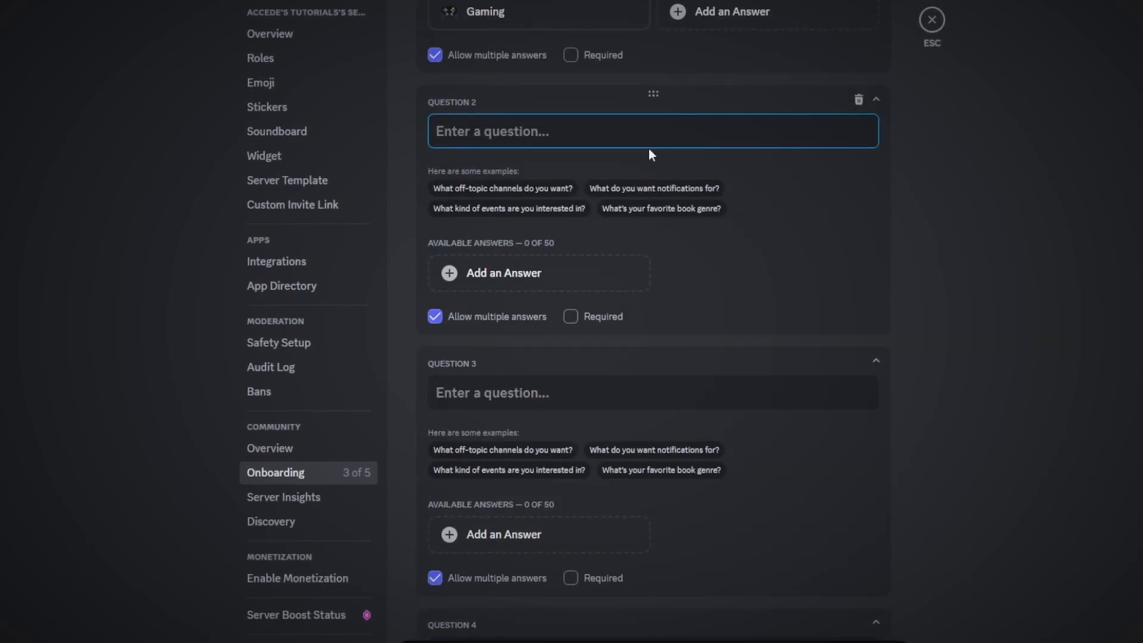
click(511, 273)
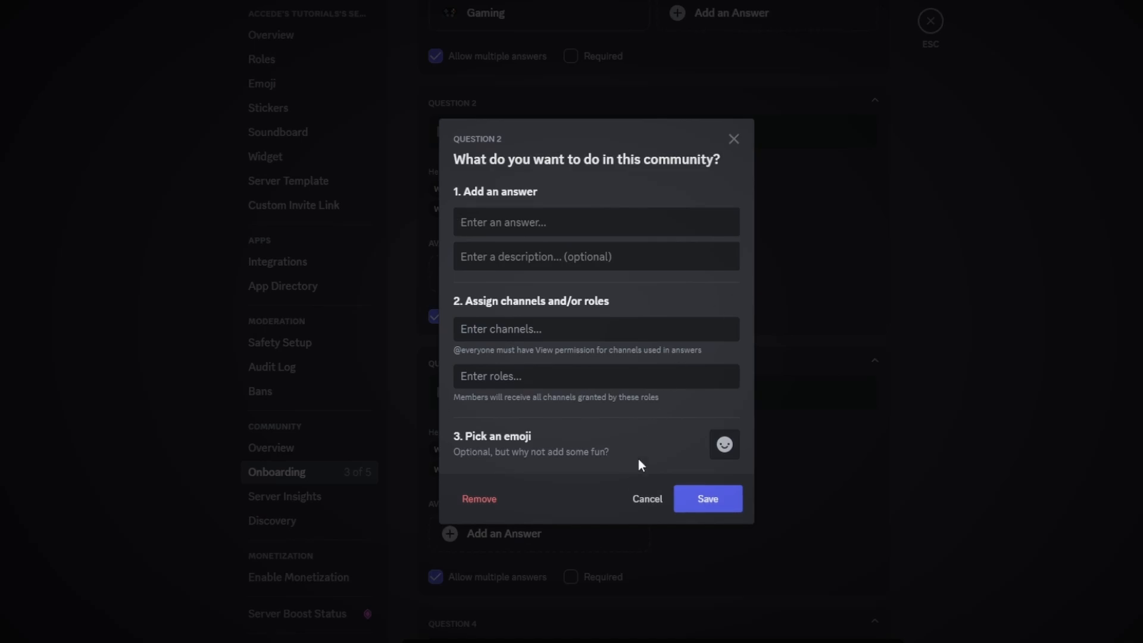
click(640, 500)
scroll(647, 325, up, 3)
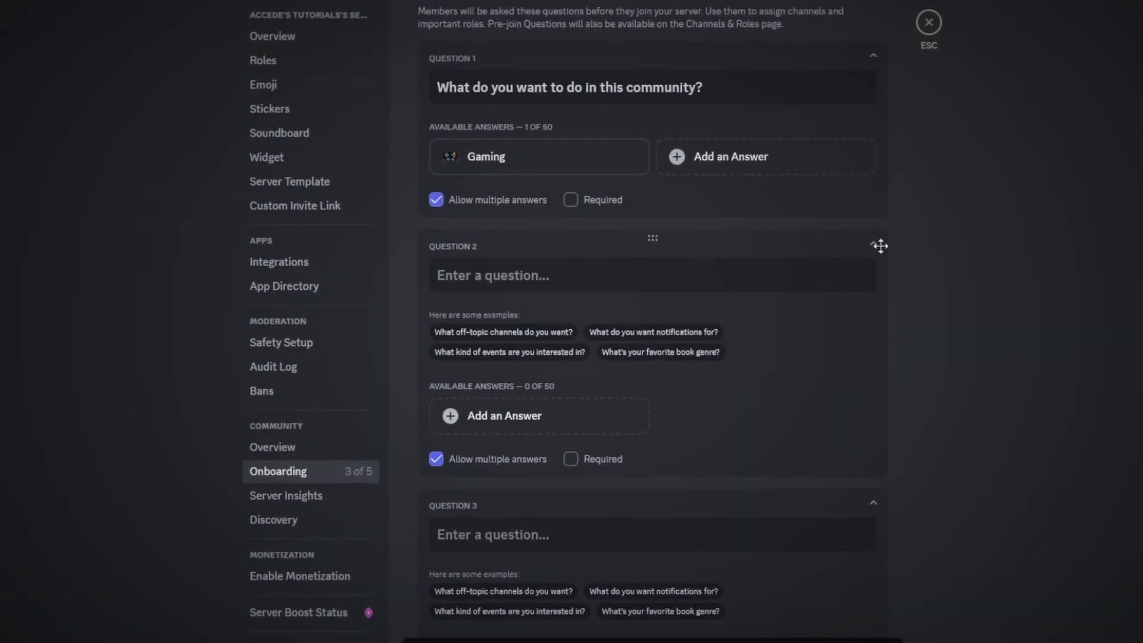
scroll(880, 250, down, 8)
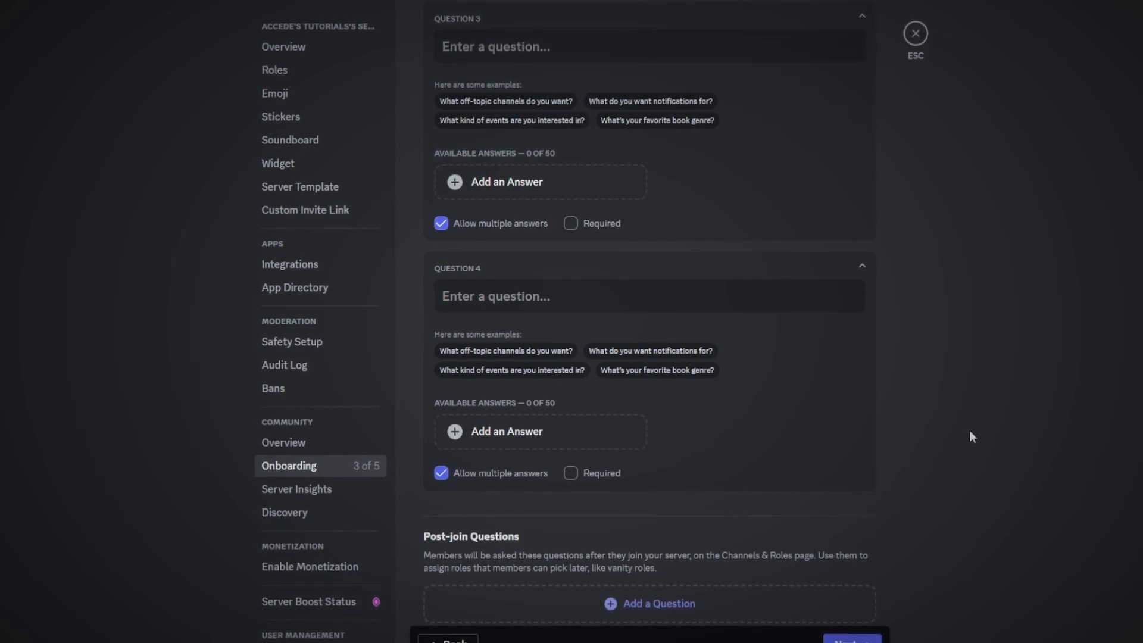
scroll(857, 298, up, 5)
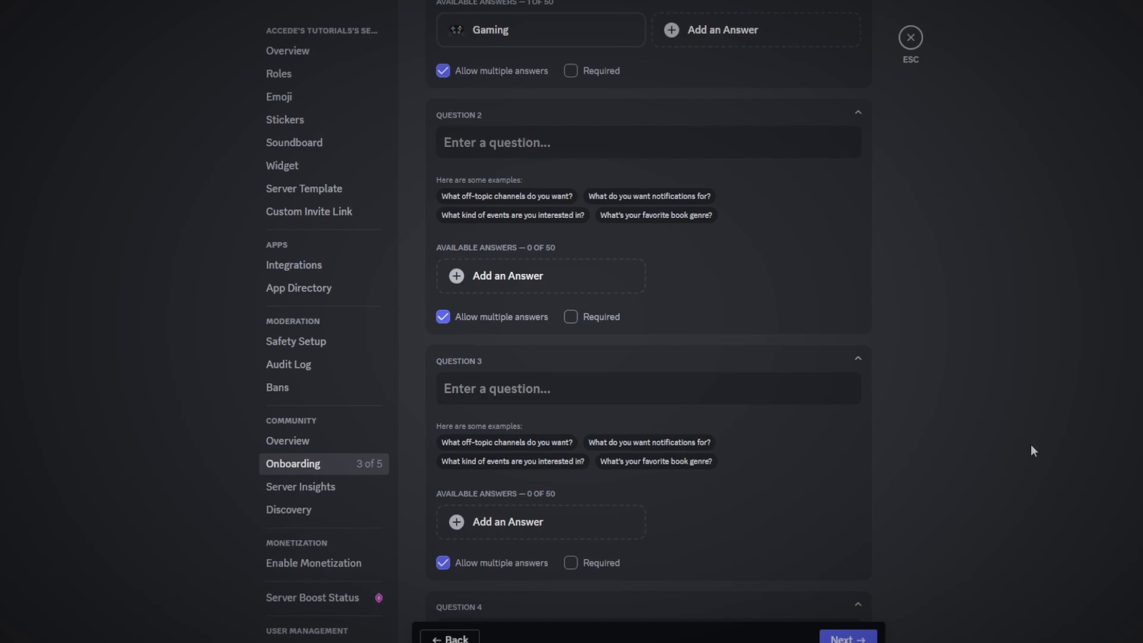
scroll(1069, 407, up, 5)
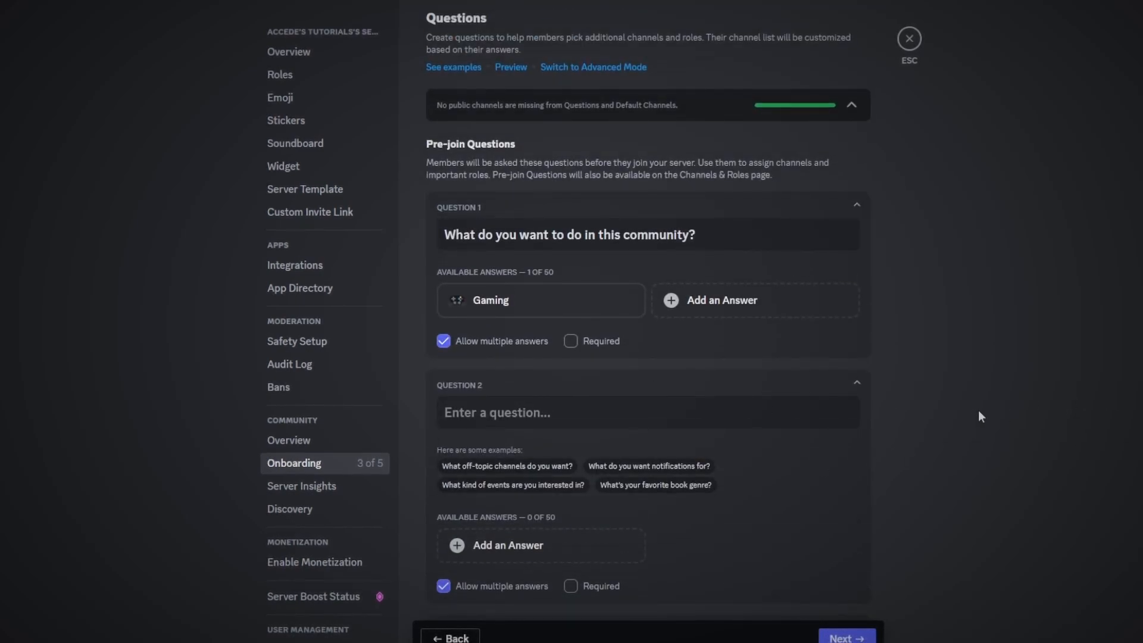
- Collapse the blank pre-join Questions 2, 3 and 4 and delete them
scroll(1015, 427, down, 10)
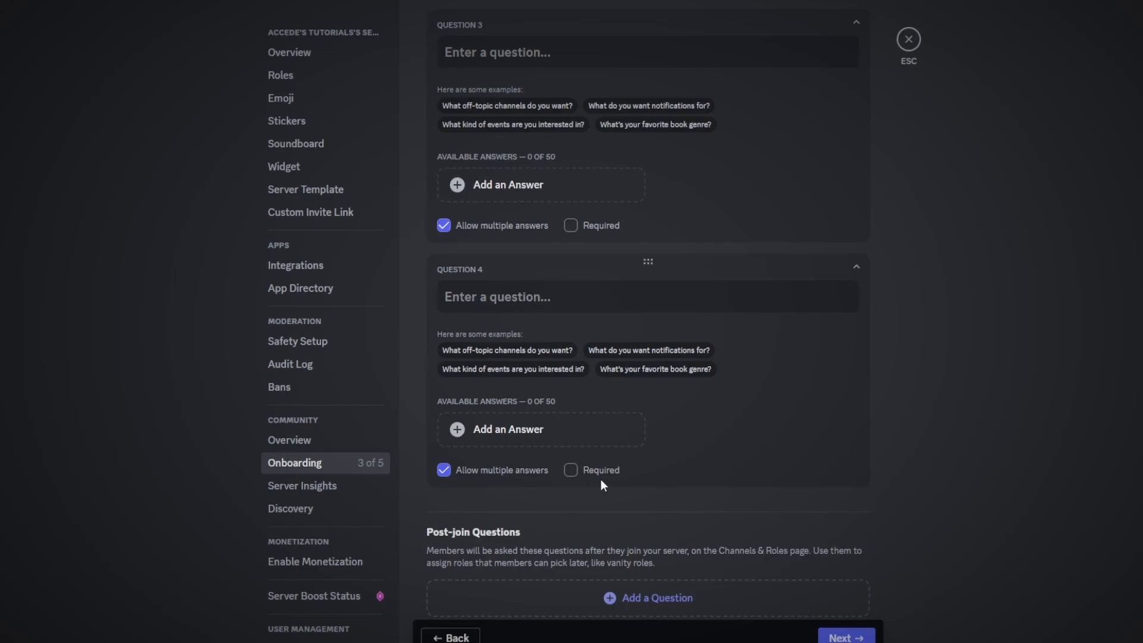
click(856, 271)
click(856, 223)
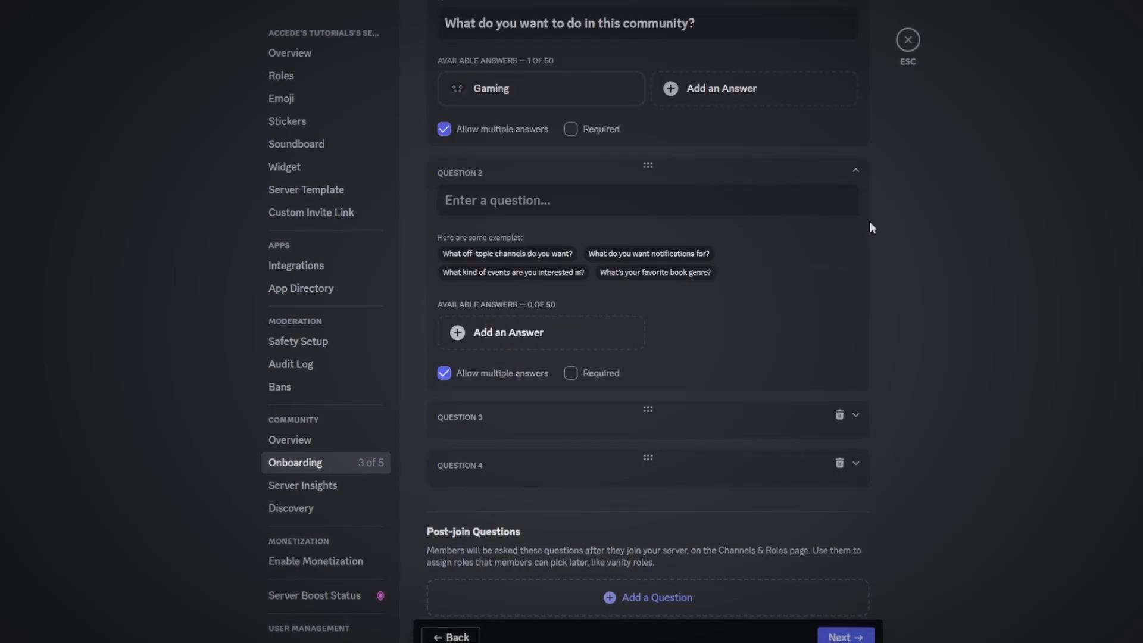
scroll(882, 394, up, 4)
click(855, 371)
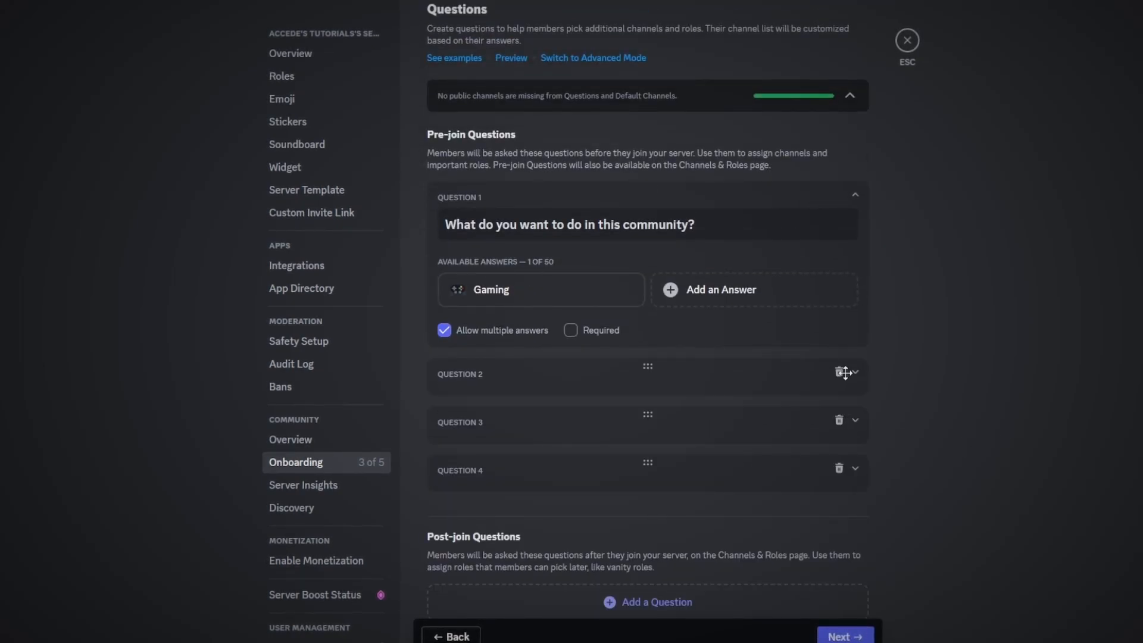
click(840, 373)
click(839, 424)
click(839, 425)
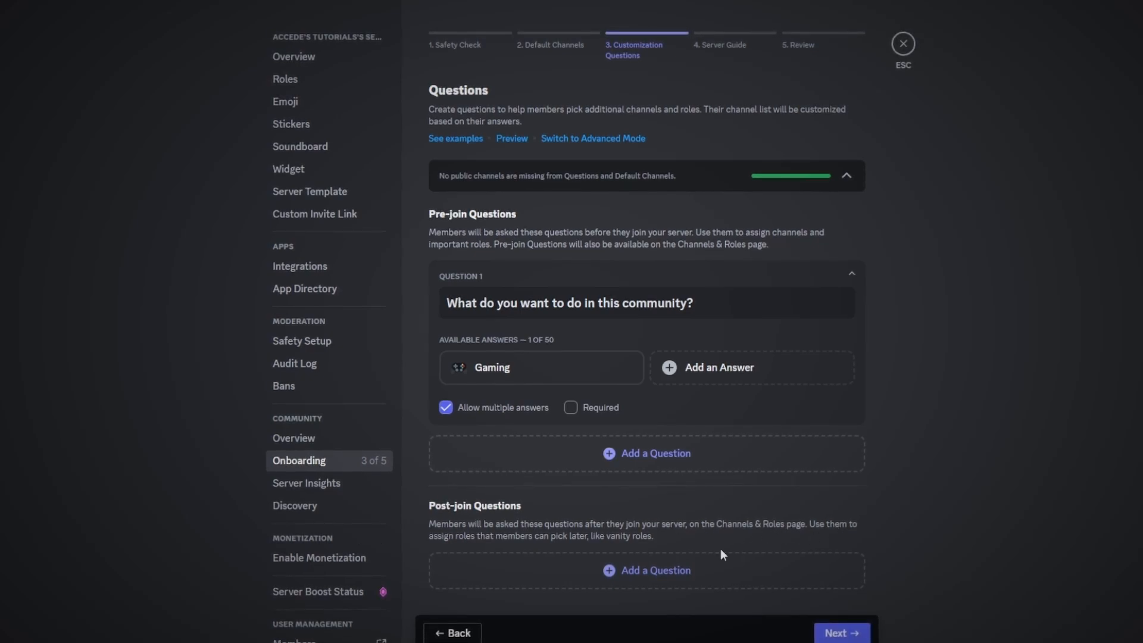
- Add a post-join question reading "What do you want to do in this community?"
click(654, 568)
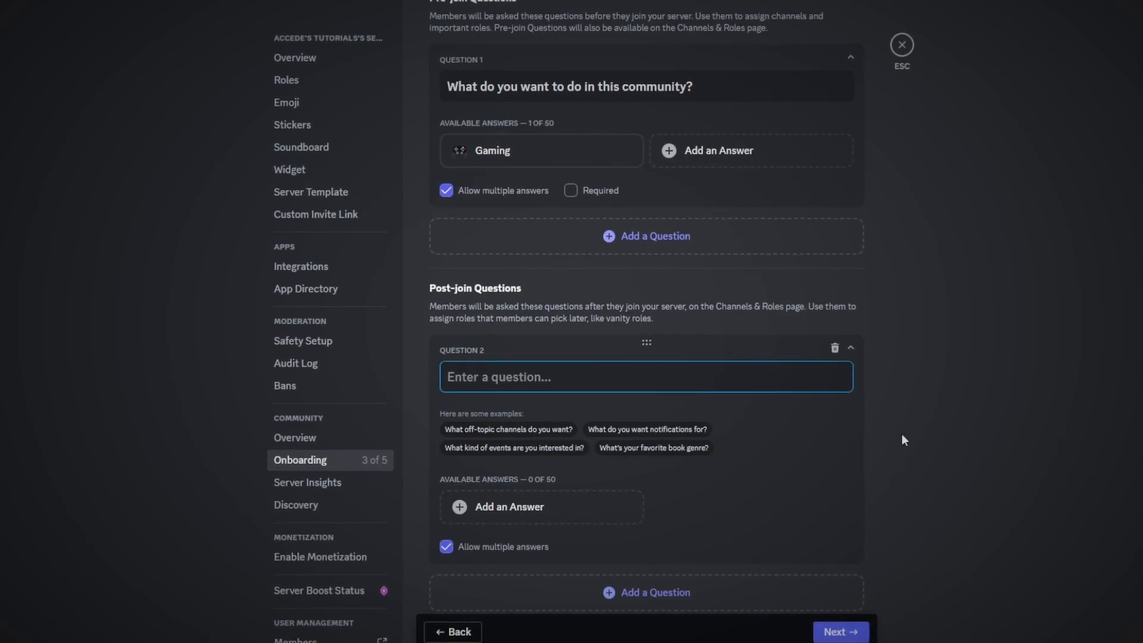
text(What do you )
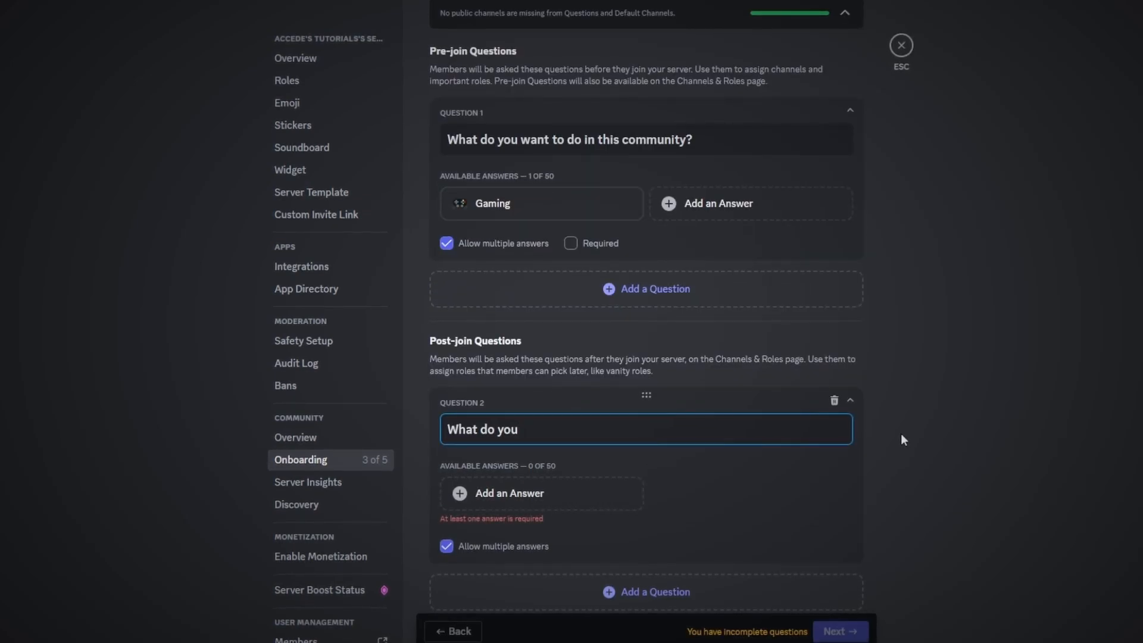
text(want to do in this )
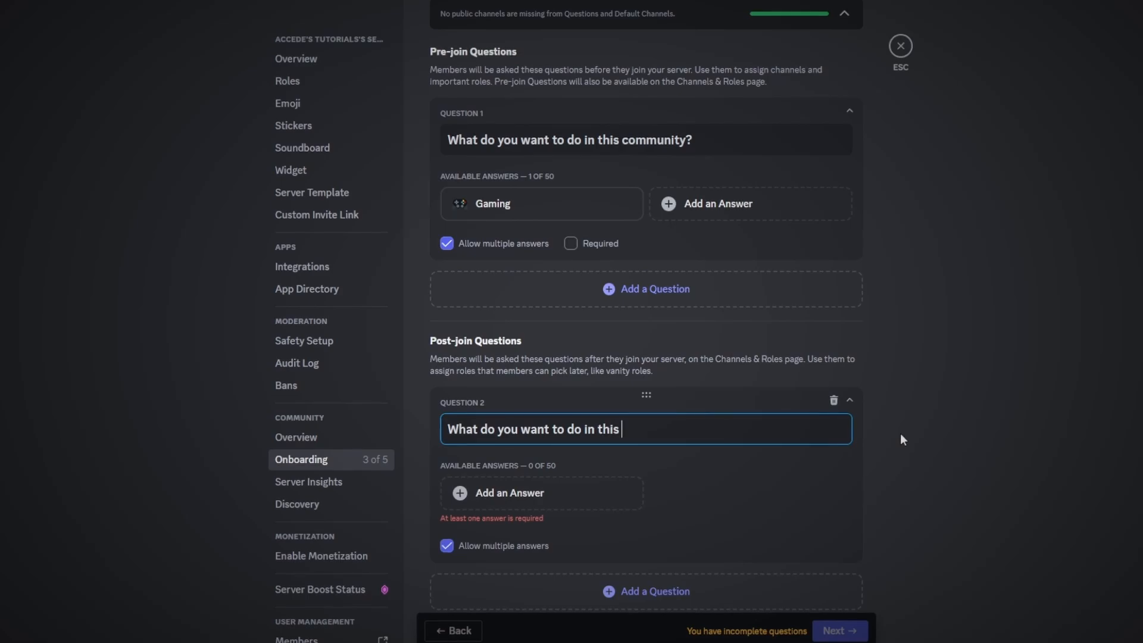
text(community?)
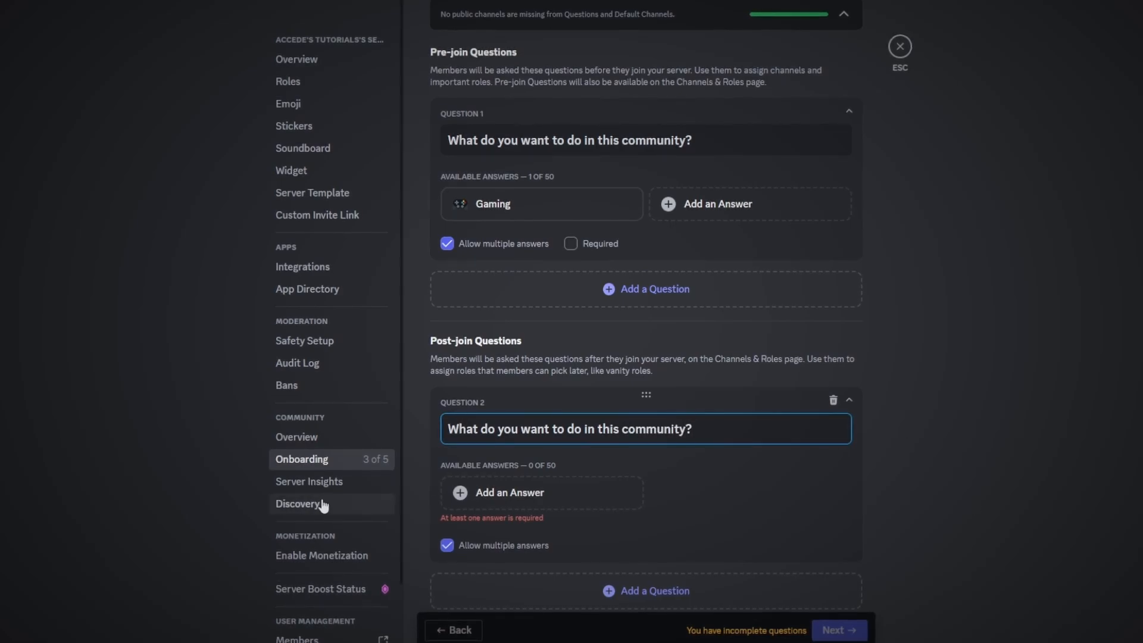
click(512, 492)
text(Gaming)
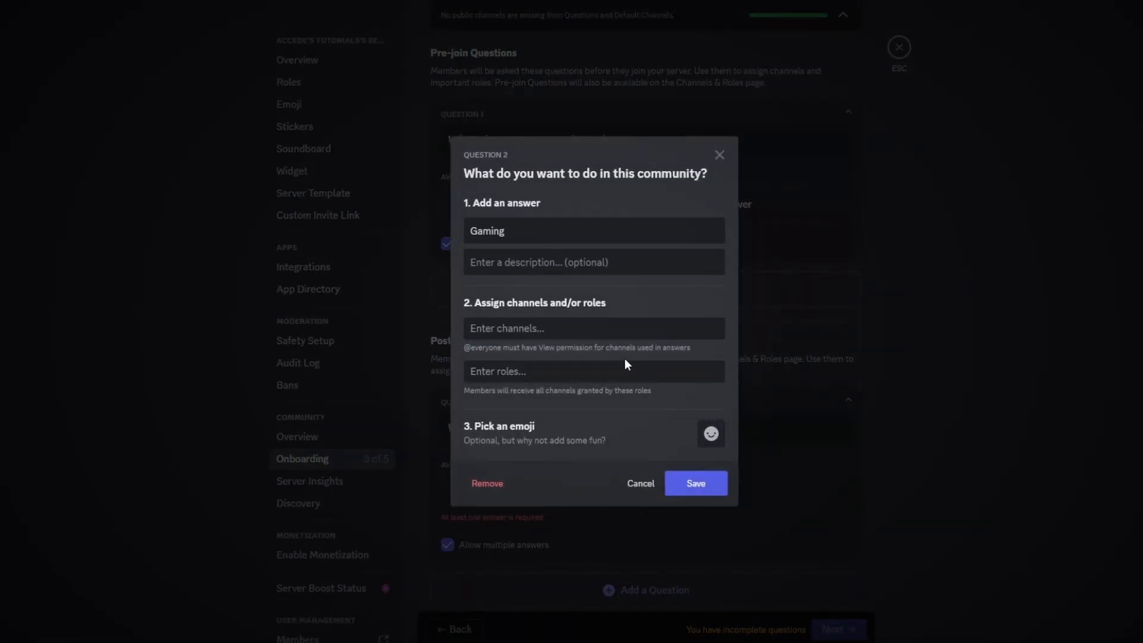
click(625, 328)
scroll(539, 464, down, 3)
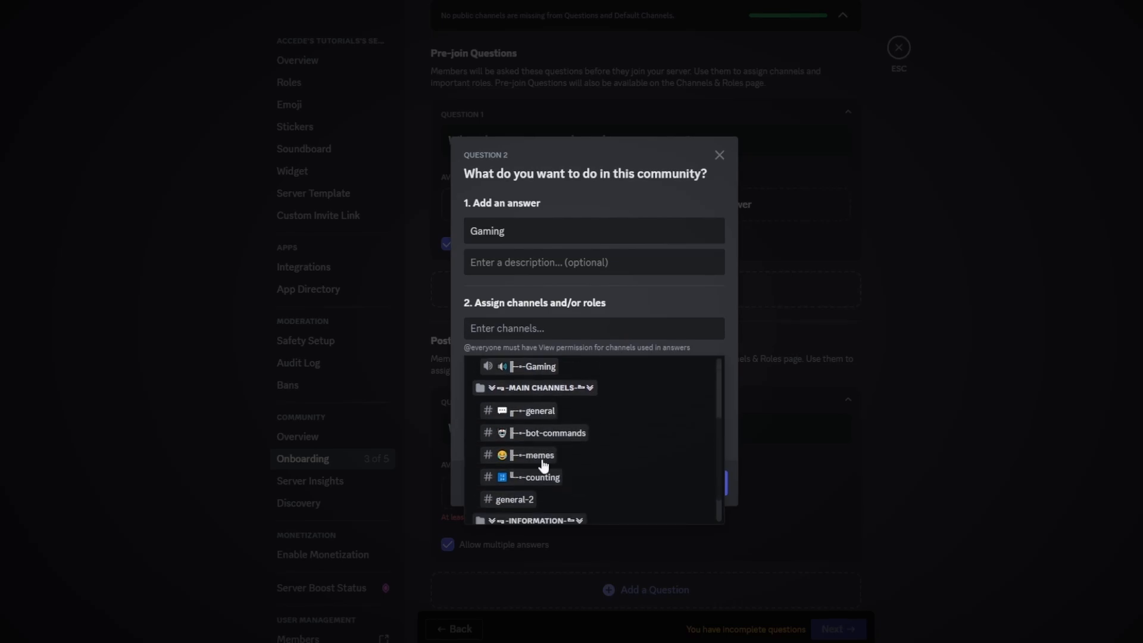
scroll(531, 445, up, 2)
click(509, 410)
click(515, 372)
scroll(527, 464, down, 4)
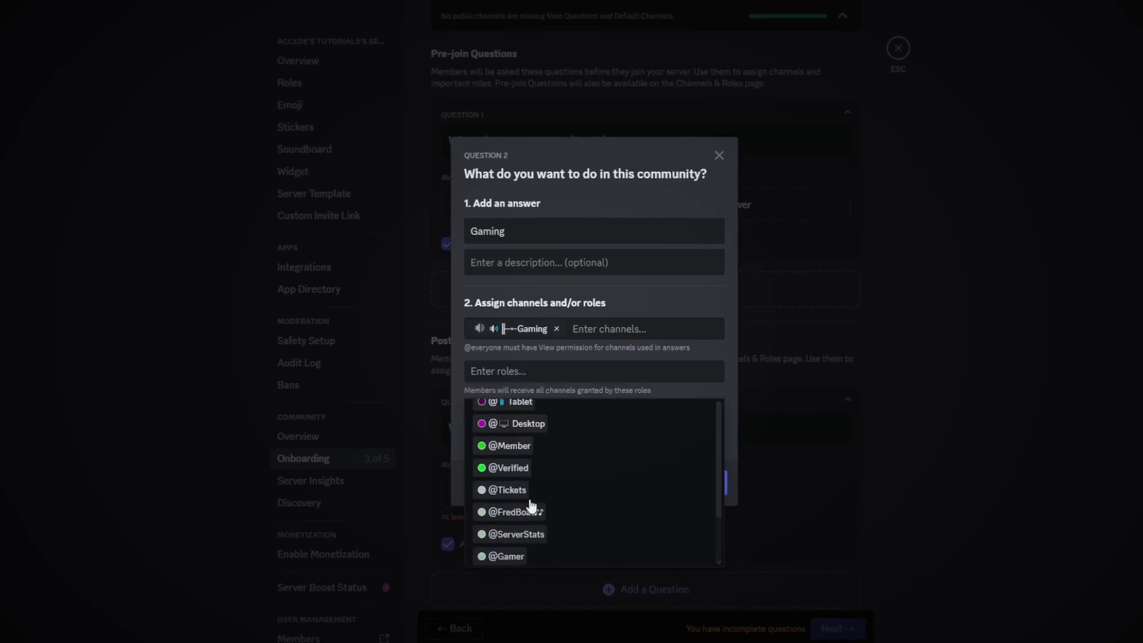
click(515, 547)
- Set the video game controller emoji for the post-join question's Gaming answer and save it
click(710, 432)
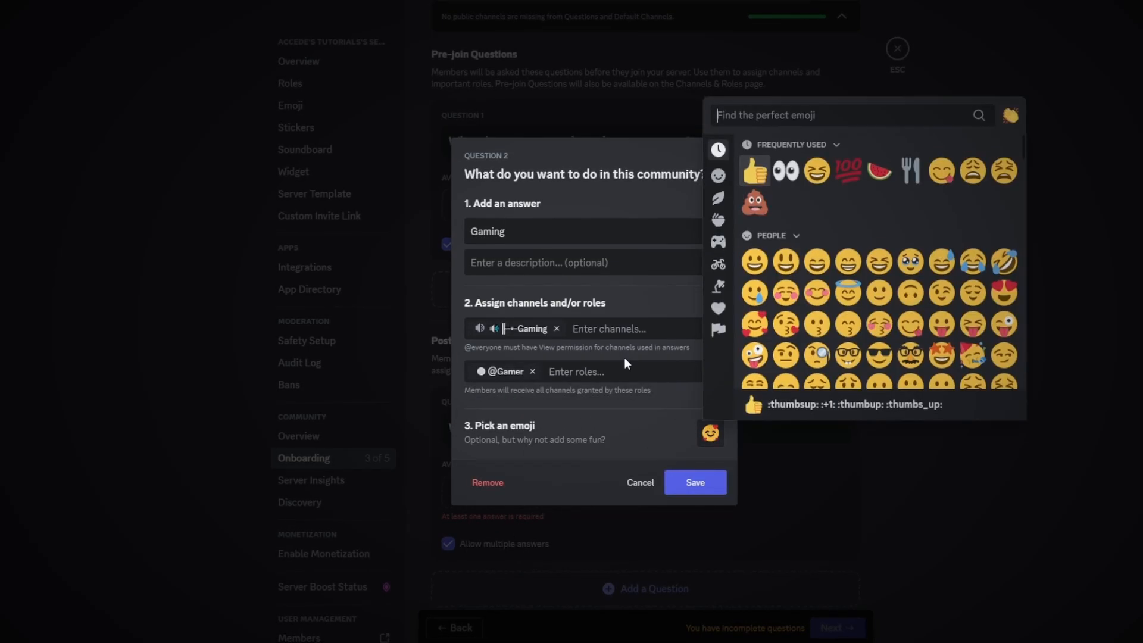
text(con)
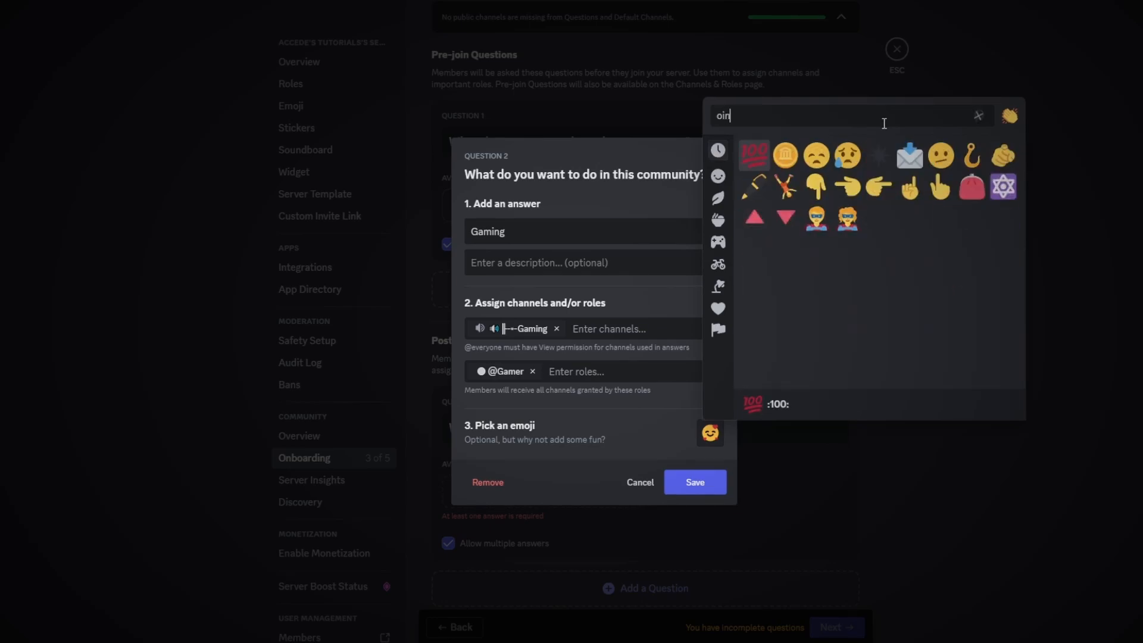
text(troll)
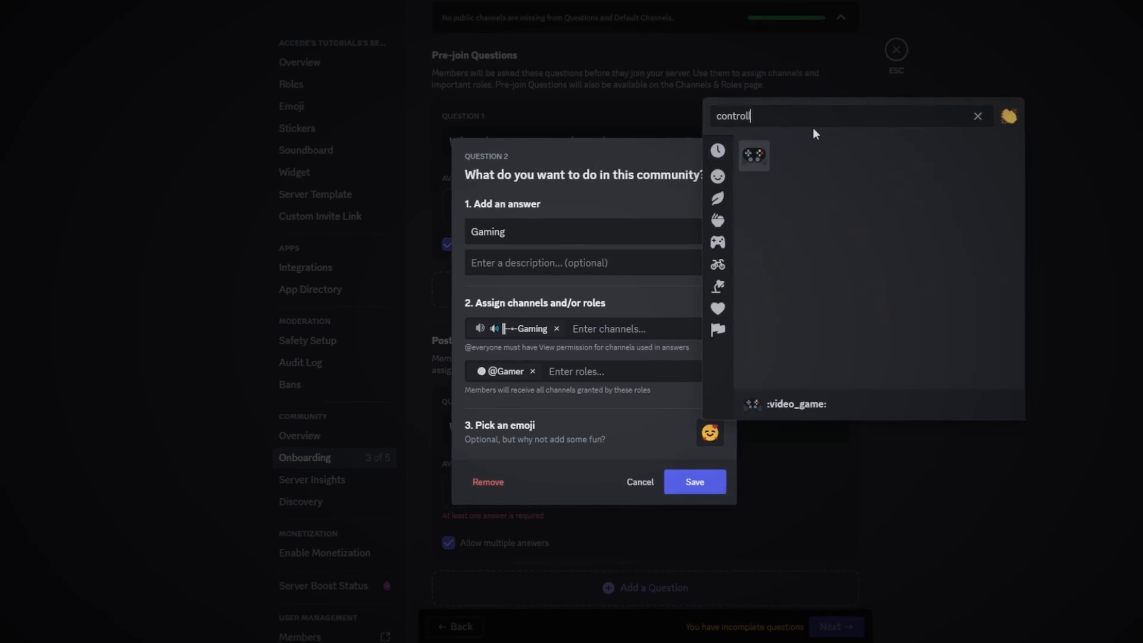
click(753, 155)
click(693, 481)
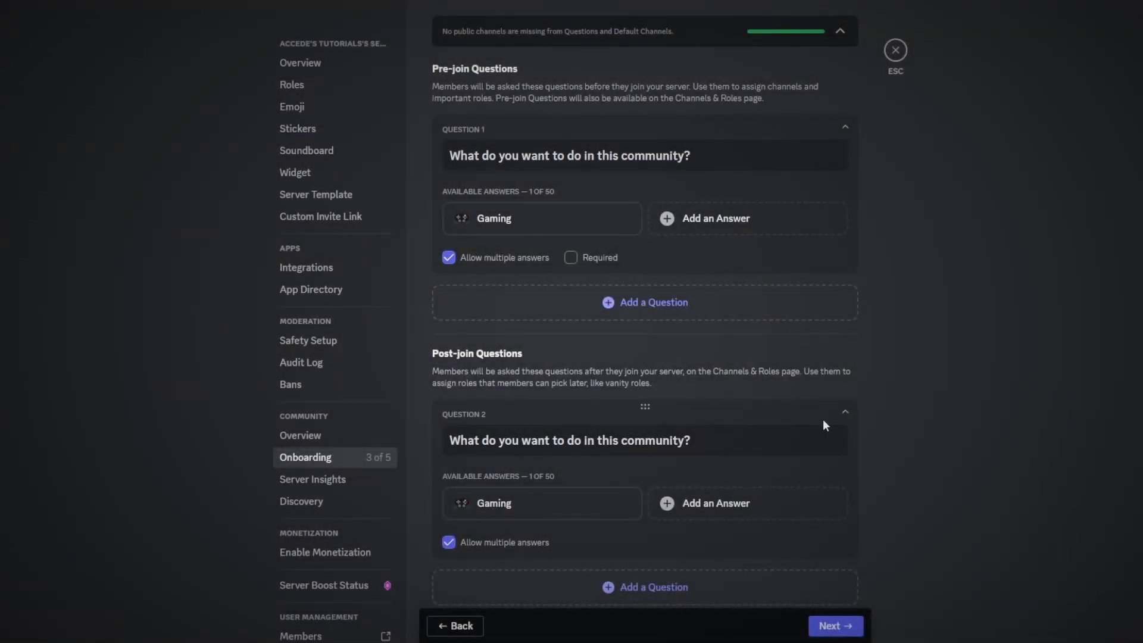
- Proceed from the Customization Questions to the Server Guide stage and dismiss its introduction
scroll(824, 420, up, 3)
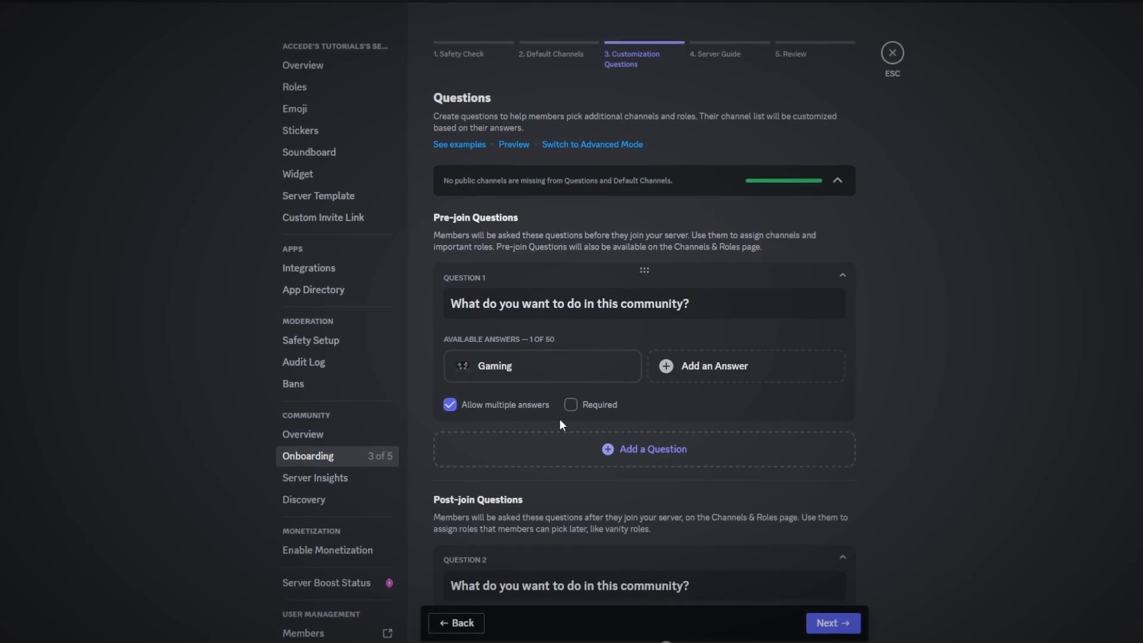
click(829, 622)
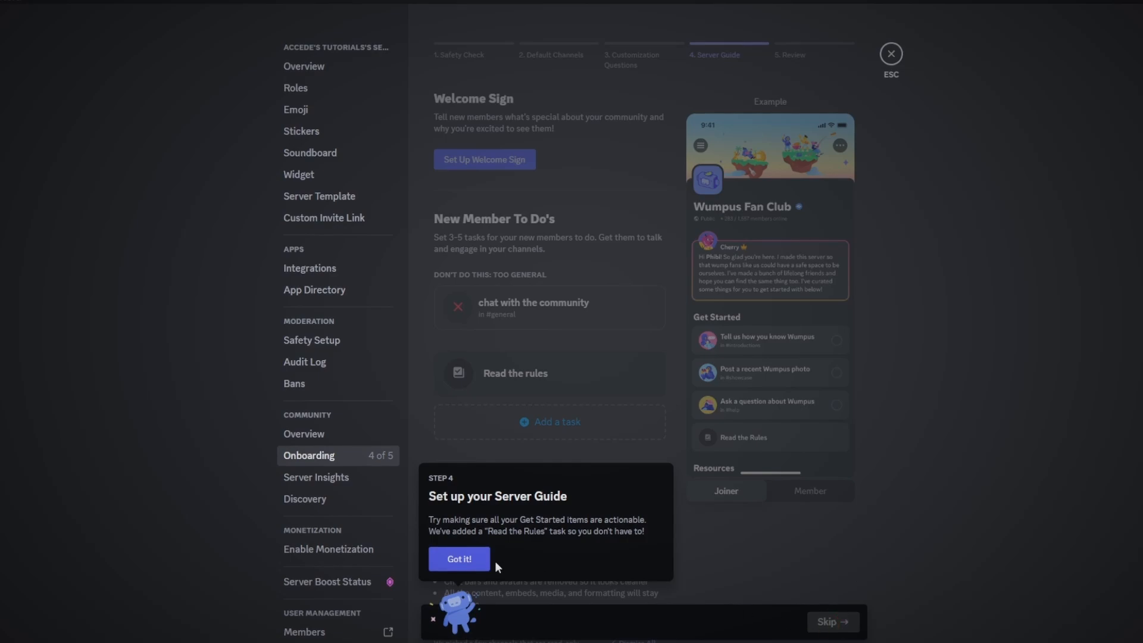
click(477, 560)
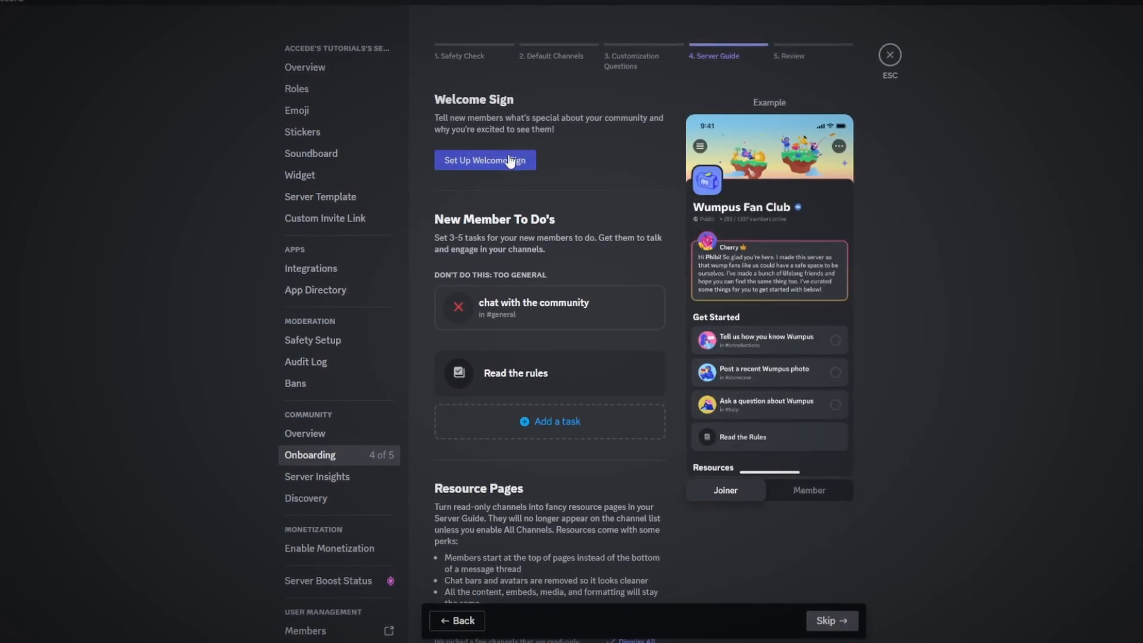
- Set up the Welcome Sign with the server owner as author and the message "Hello welcome to this server!" followed by the filler line "kdfgkdfnjkdfhdfnhjklodf"
click(525, 166)
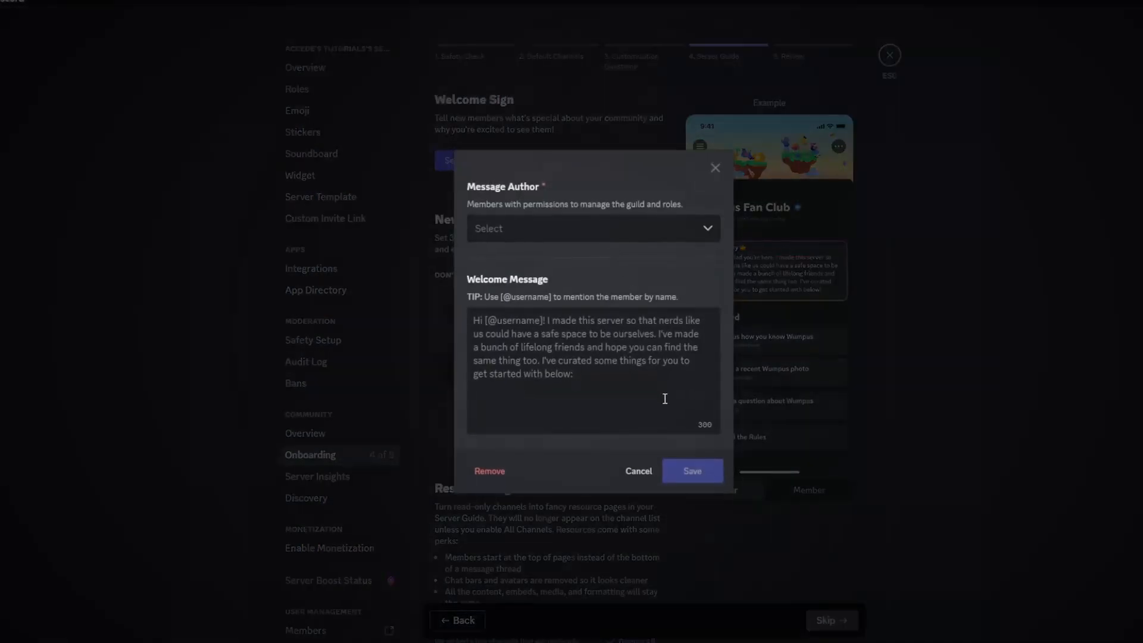
click(580, 240)
click(532, 262)
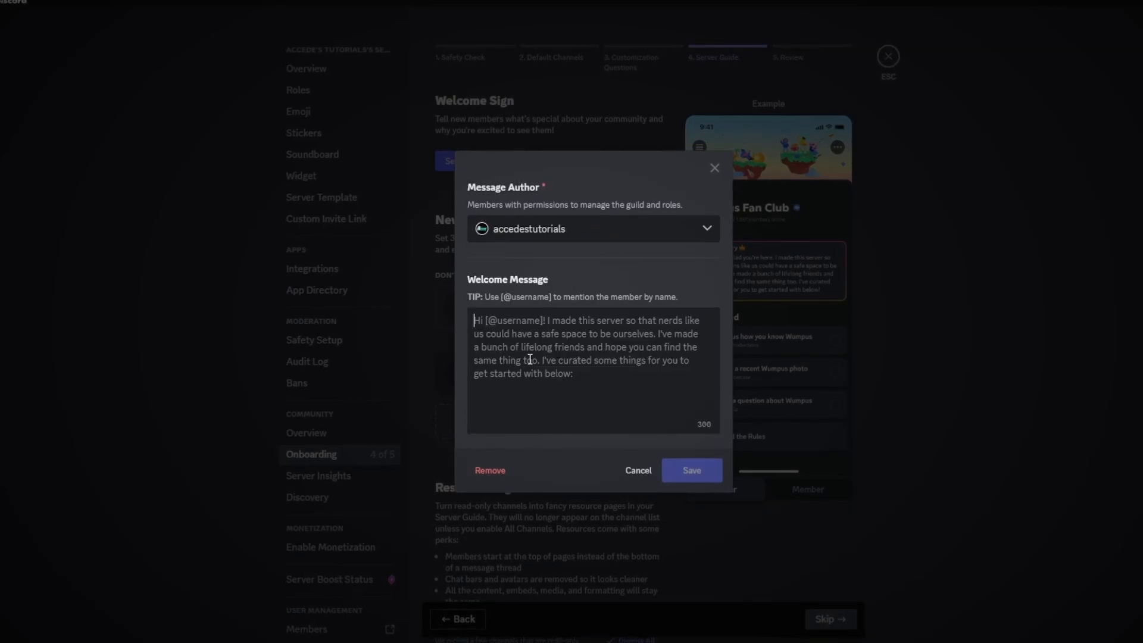
click(571, 343)
text(Hello )
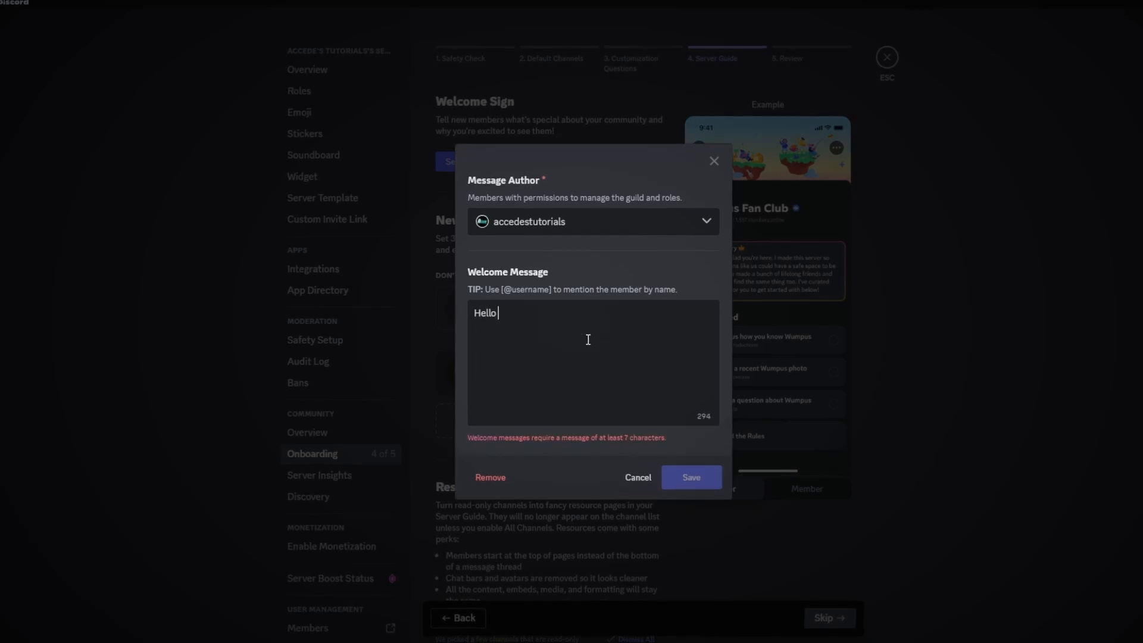
text(welcome to this se)
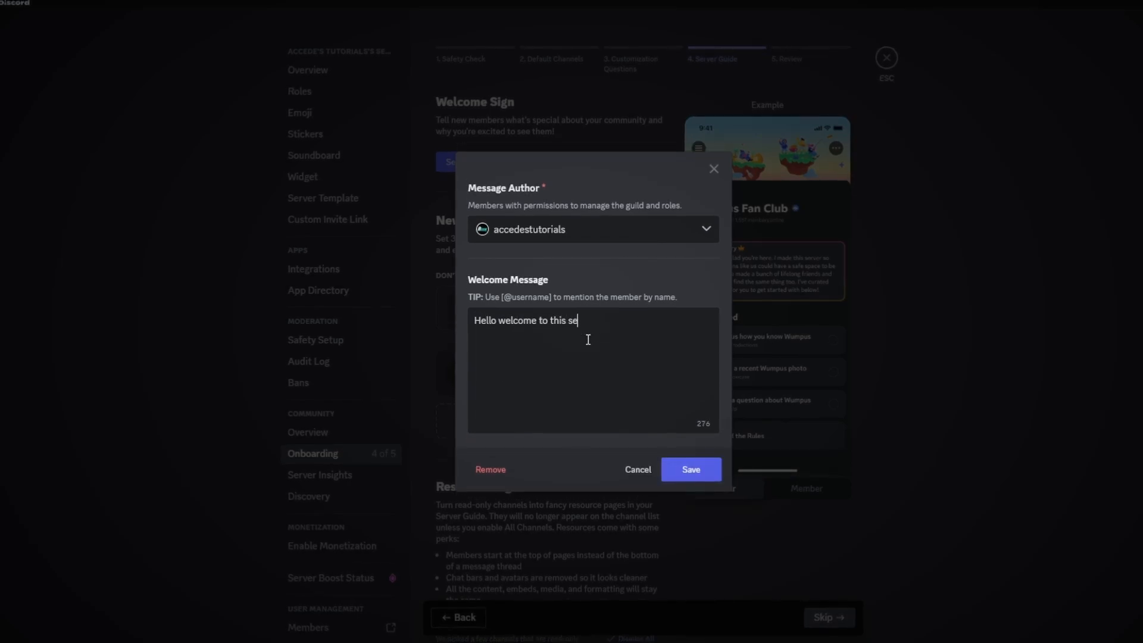
text(rver!~kdfgkdfnjkdfhdfnhjklodf)
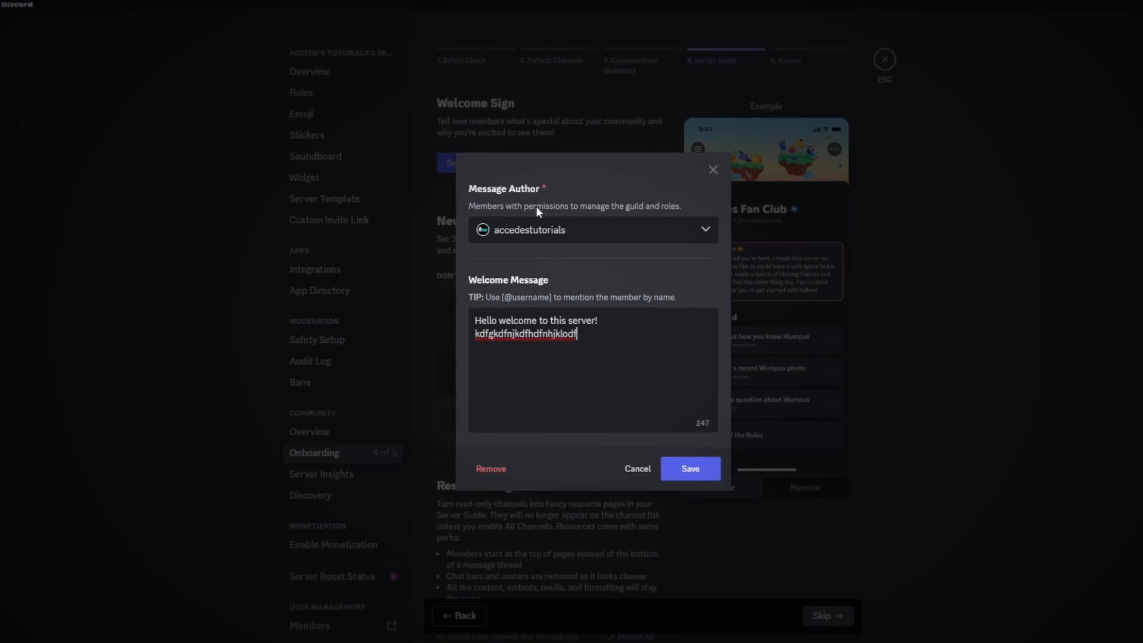
click(689, 470)
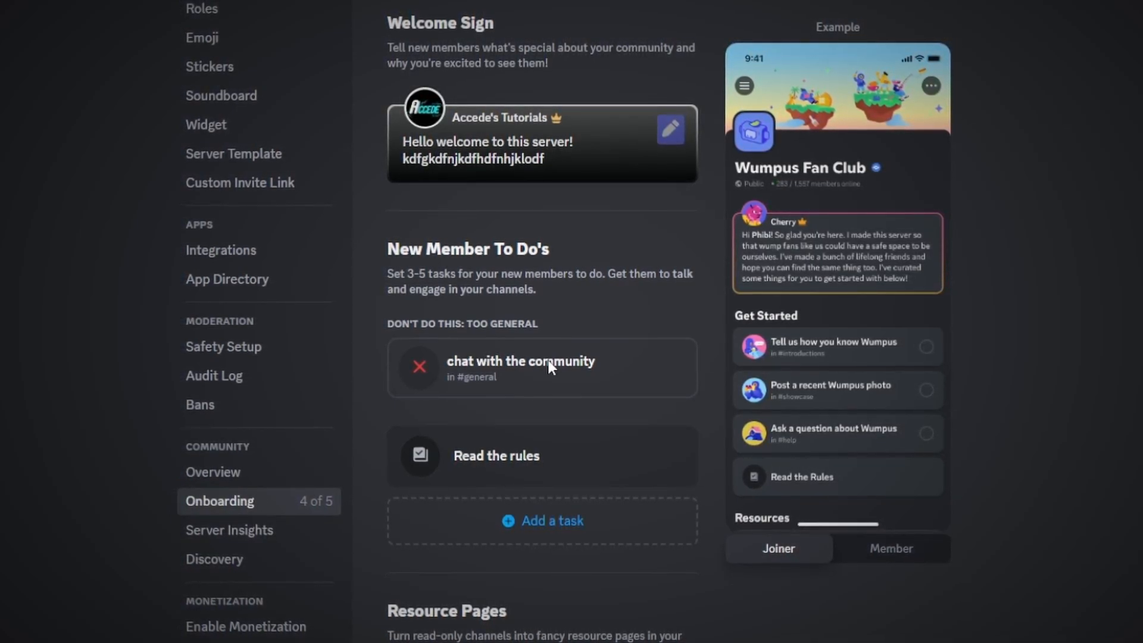
- Add a new-member task "Post a meme" in the memes channel, complete when the member sends a message in the channel
click(539, 532)
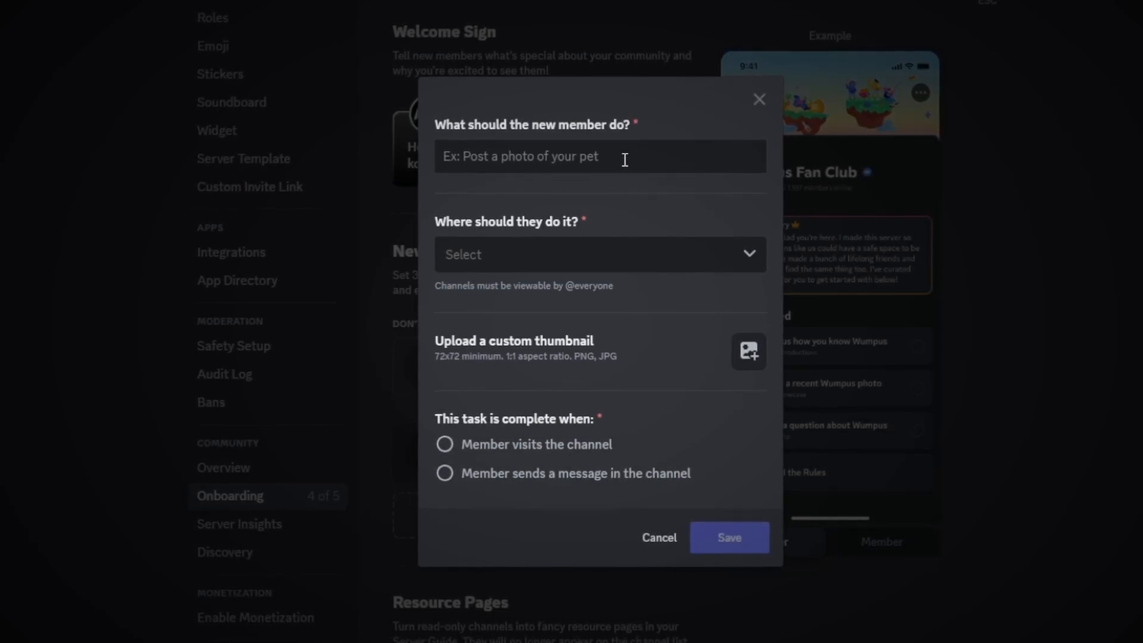
text(Post a meme)
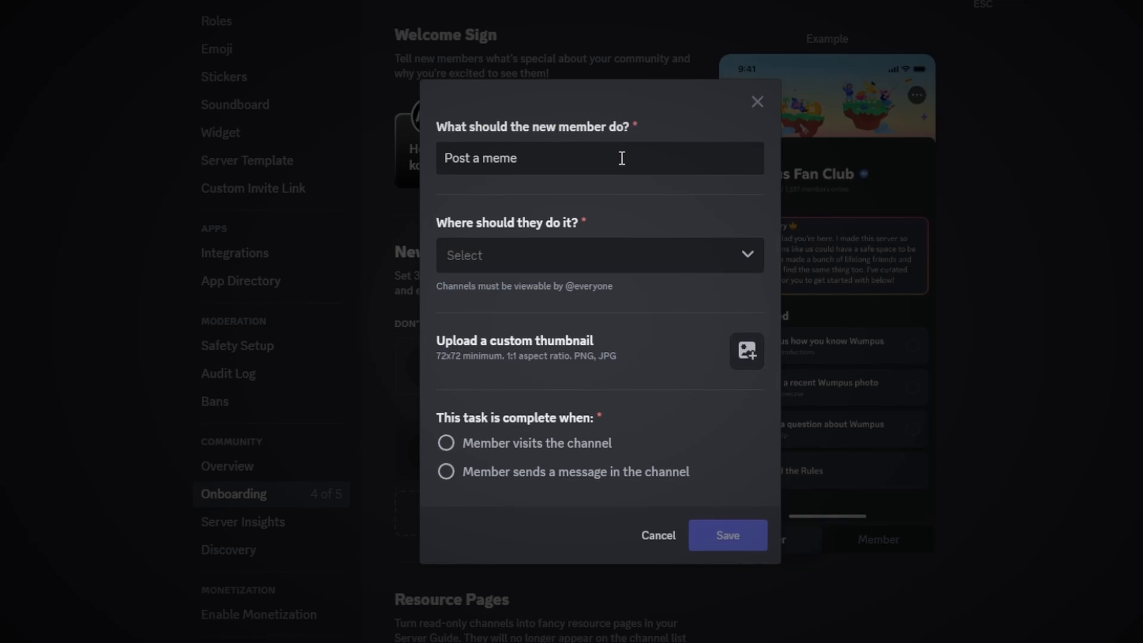
click(608, 266)
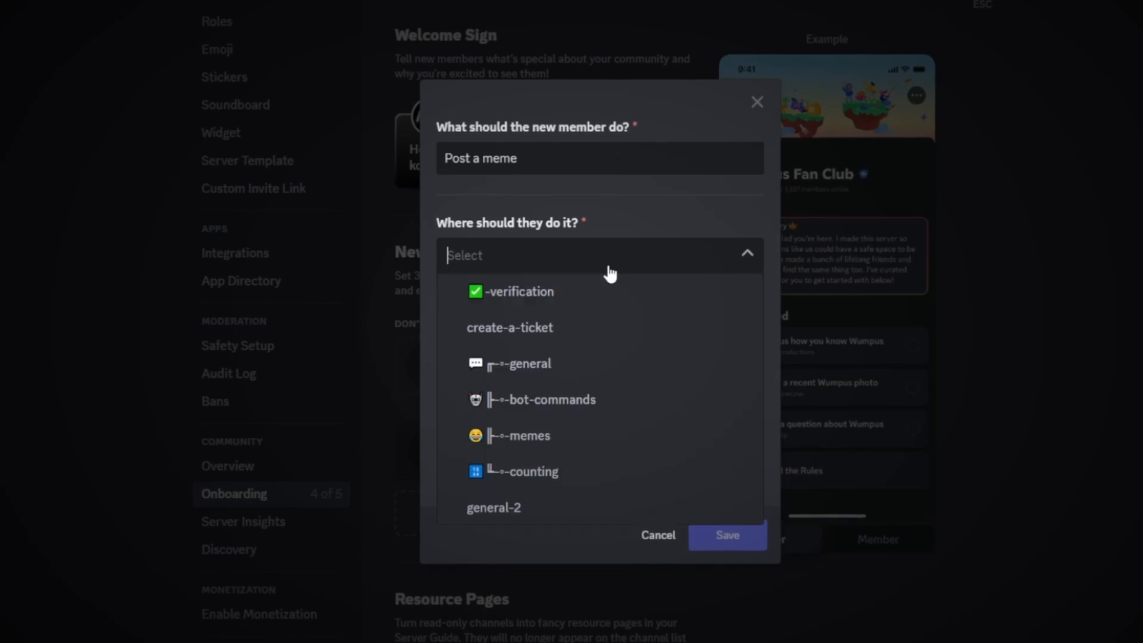
click(512, 438)
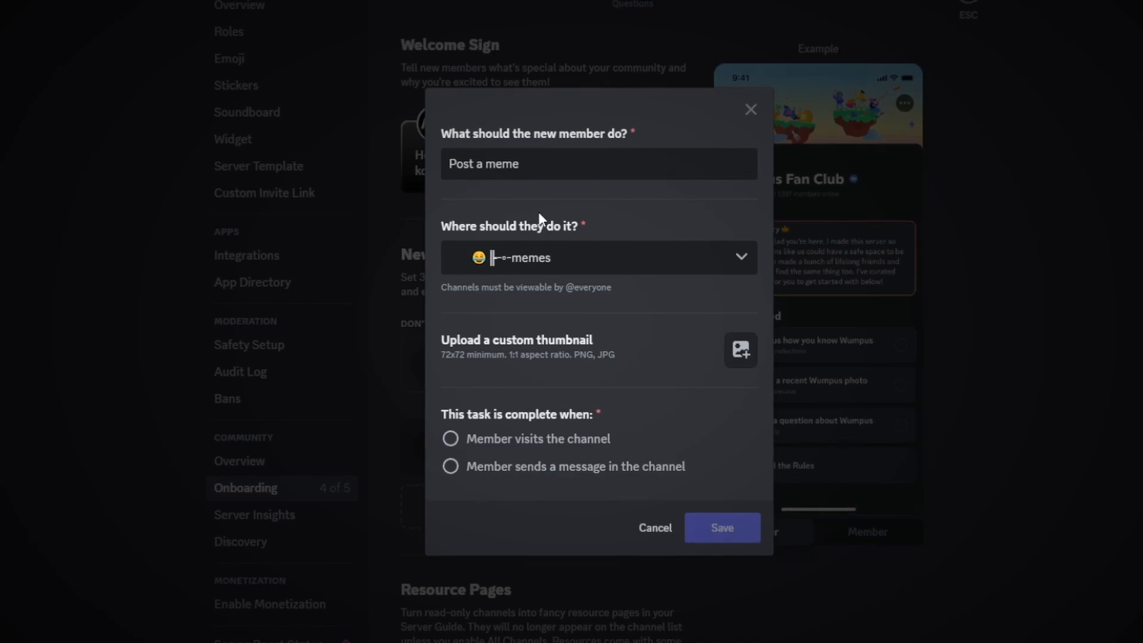
click(464, 471)
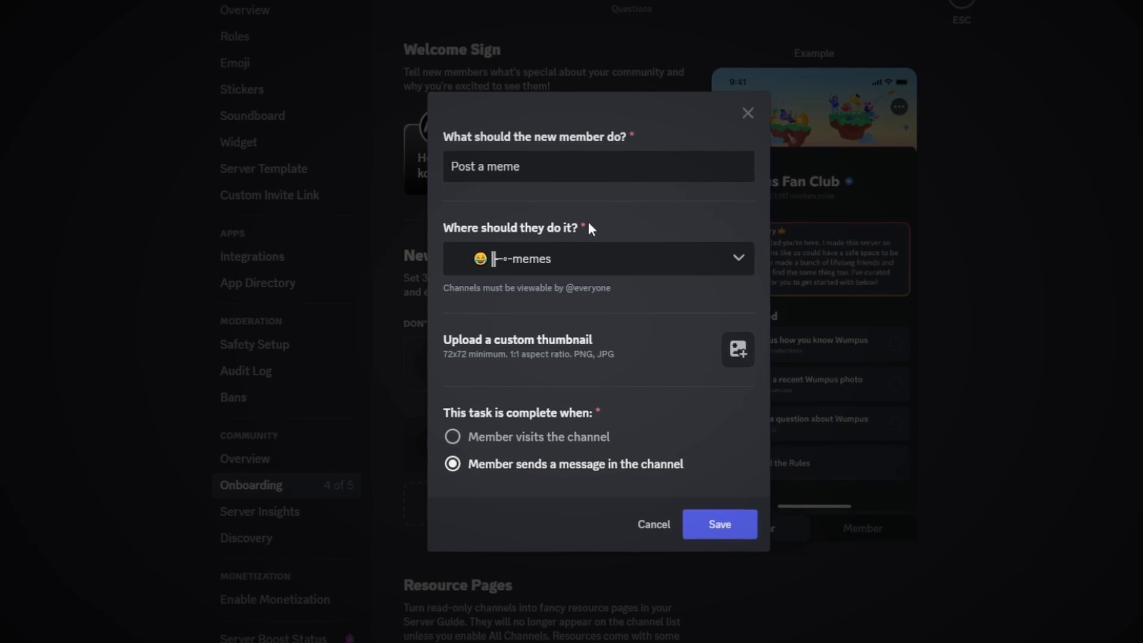
click(459, 436)
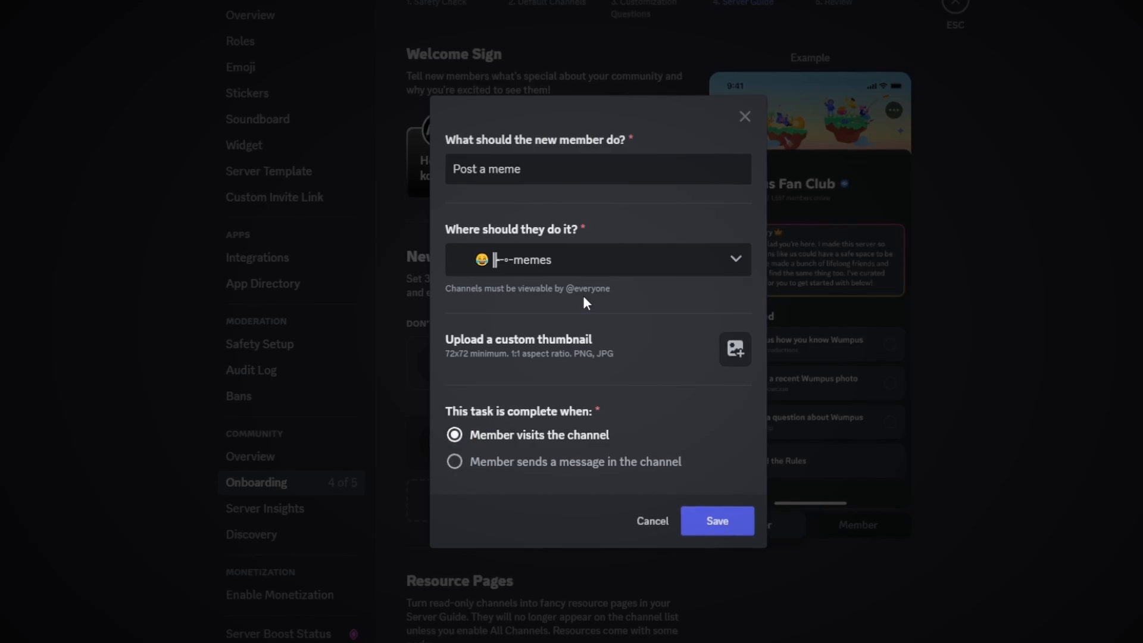
click(538, 464)
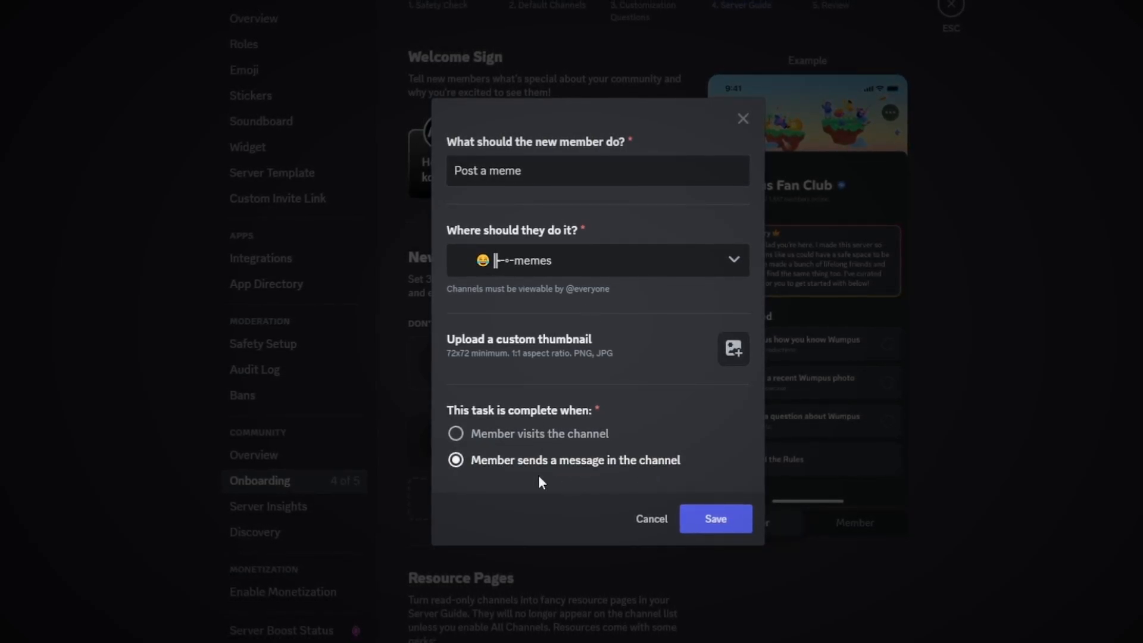
click(702, 520)
- Add a new-member task "Check out our bot commands" in the bot-commands channel, complete when the member visits the channel
scroll(543, 451, down, 3)
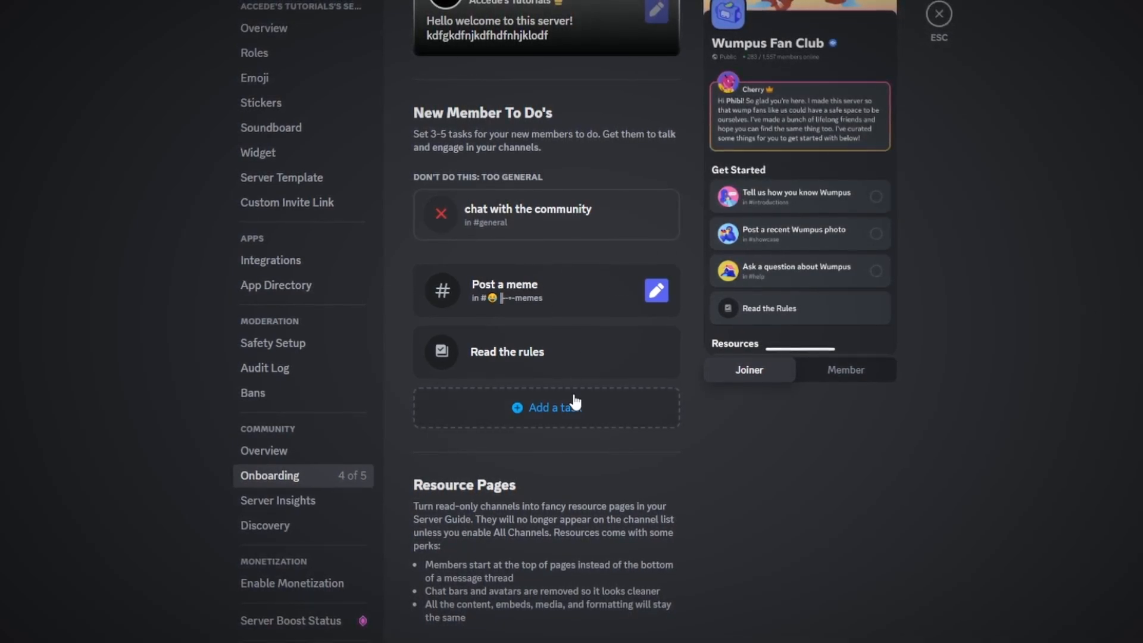
click(570, 412)
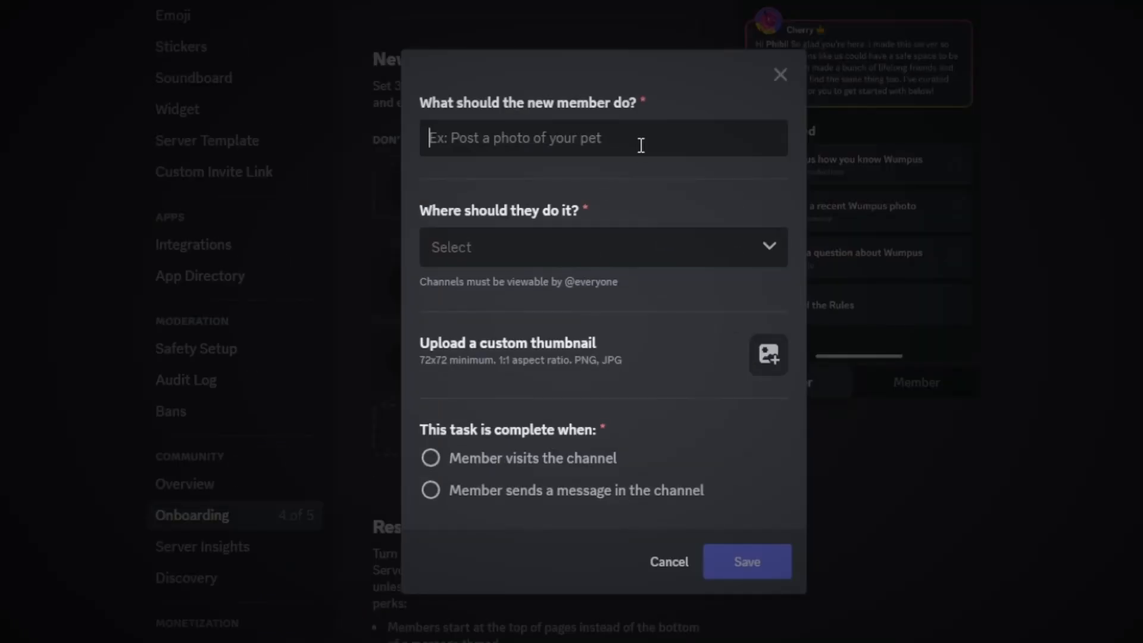
text(Check out )
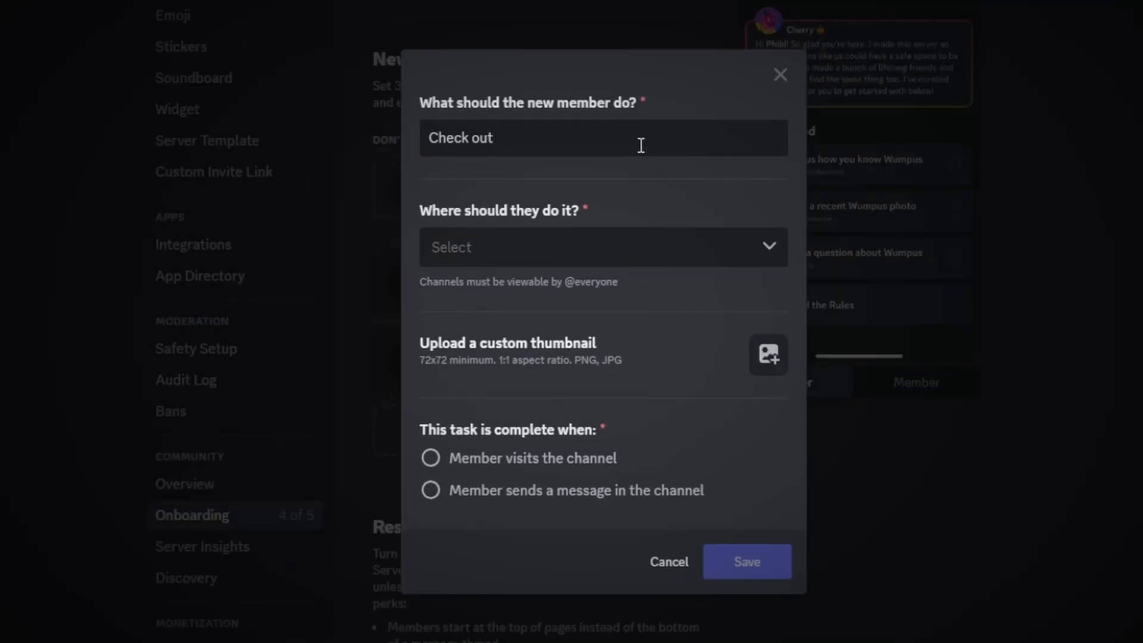
text(our bot commands)
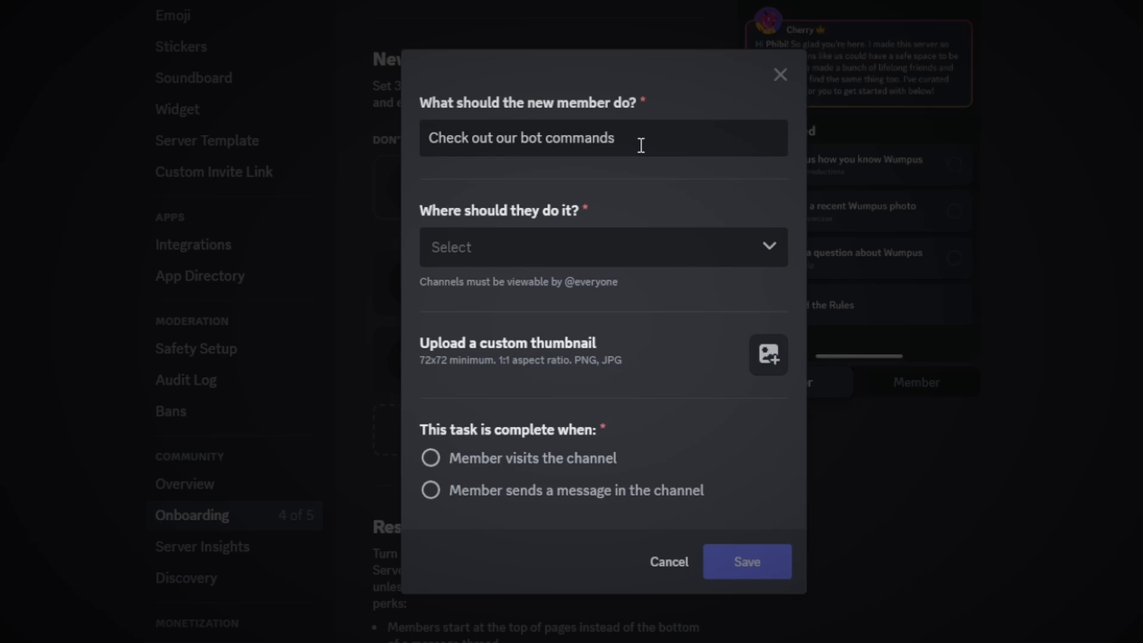
click(650, 246)
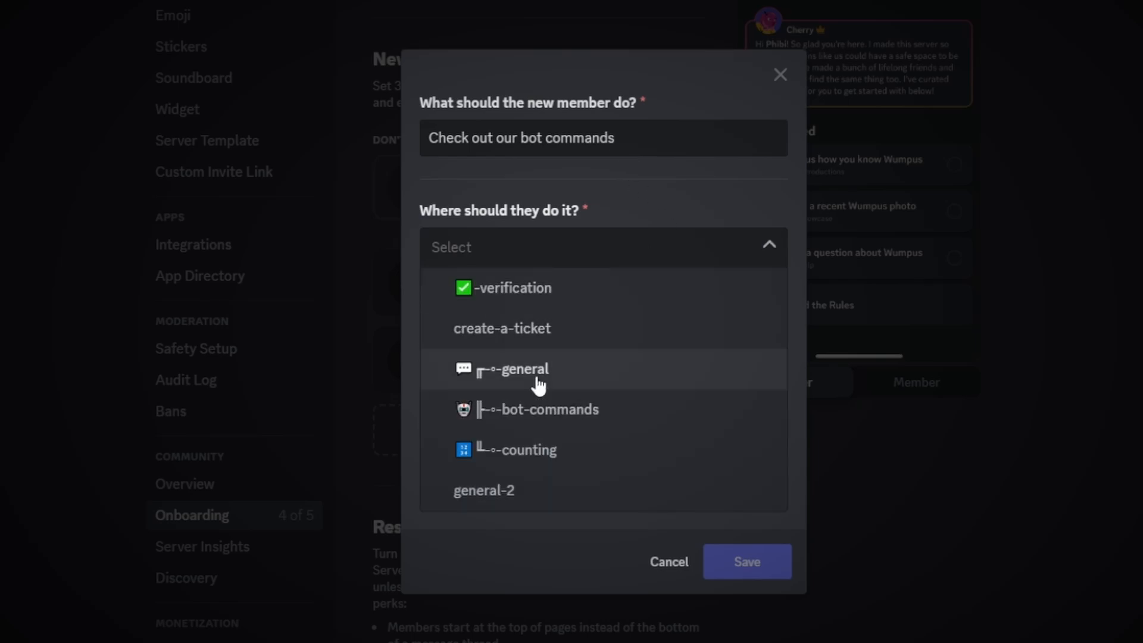
click(603, 413)
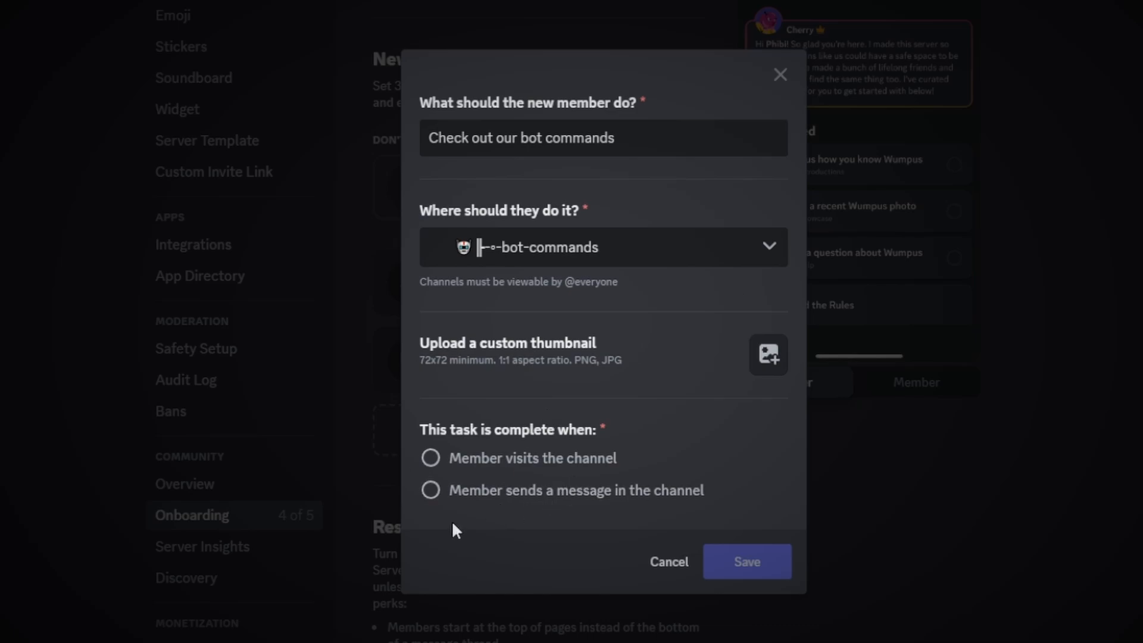
click(488, 470)
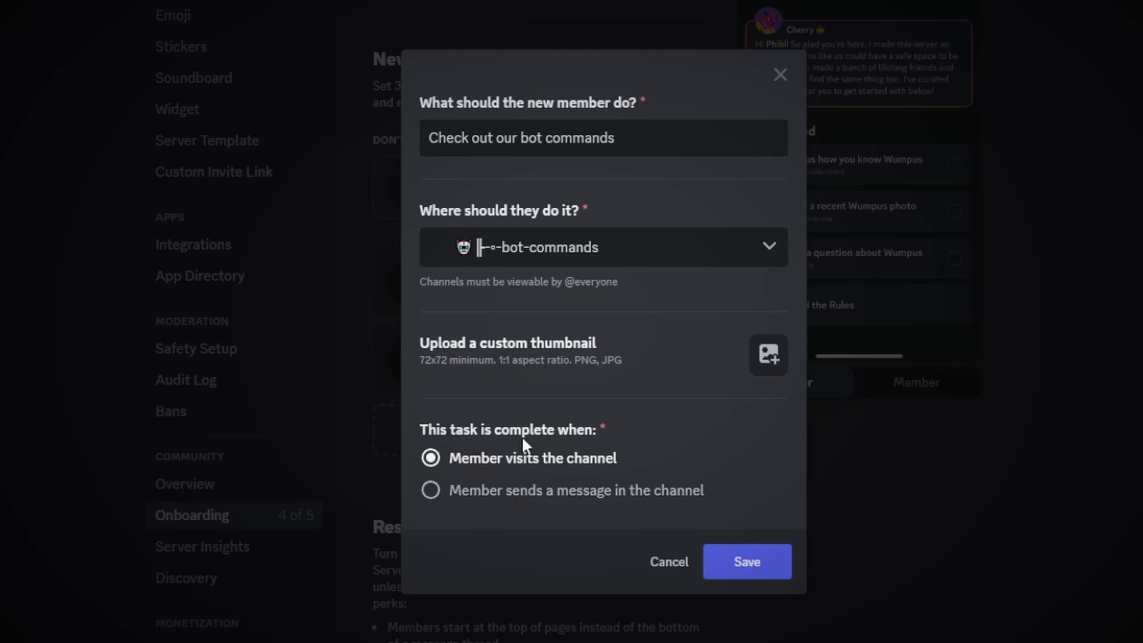
click(751, 565)
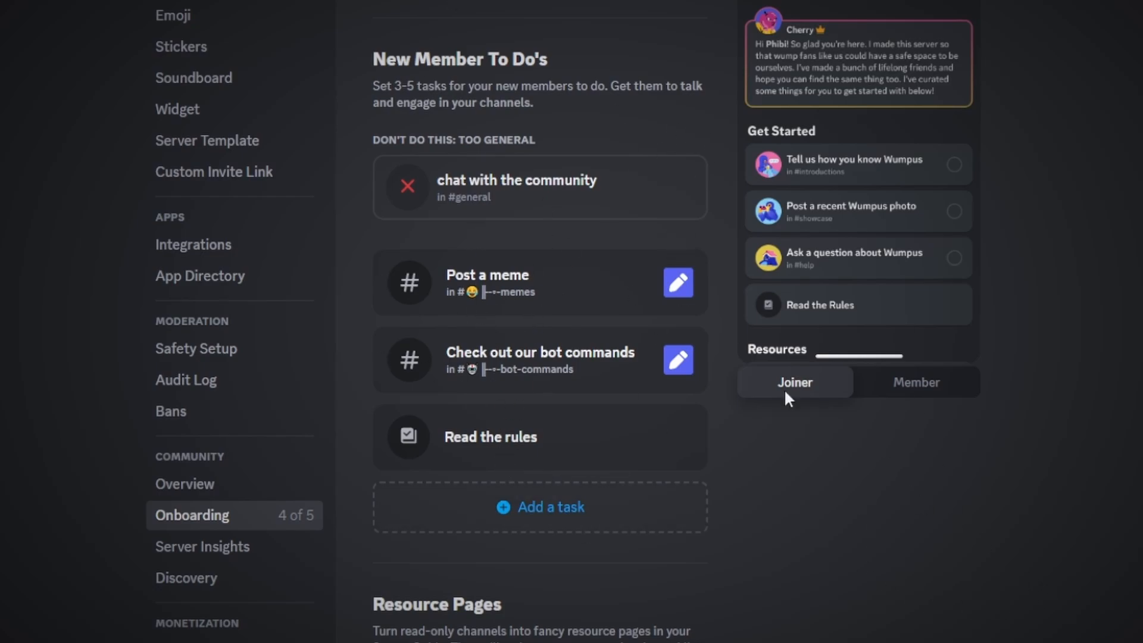
scroll(685, 476, down, 5)
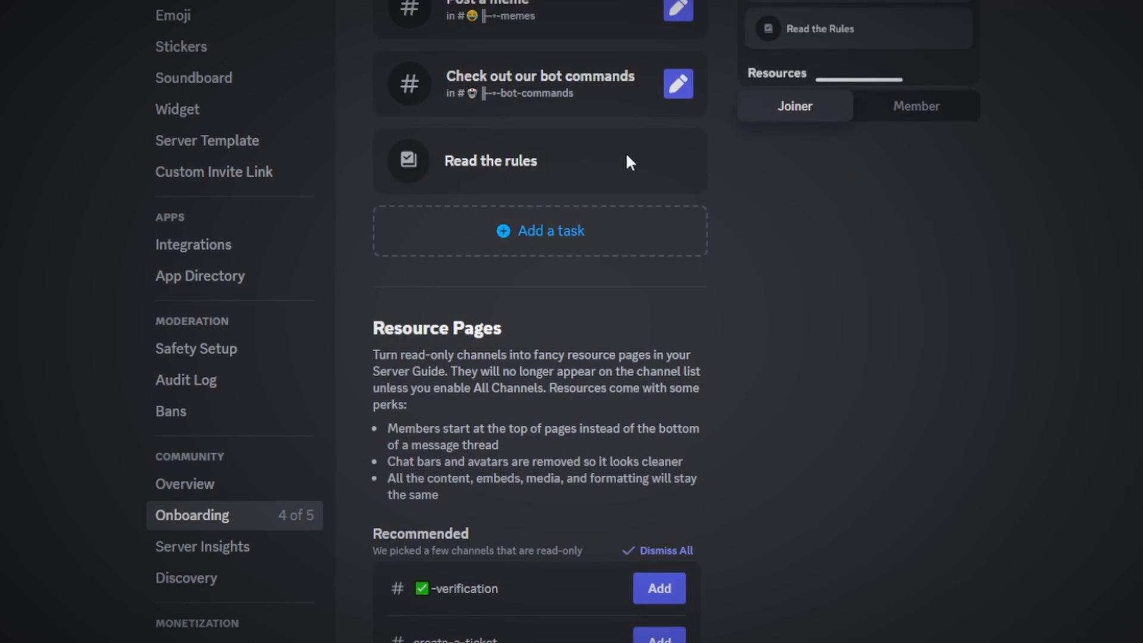
scroll(811, 329, down, 5)
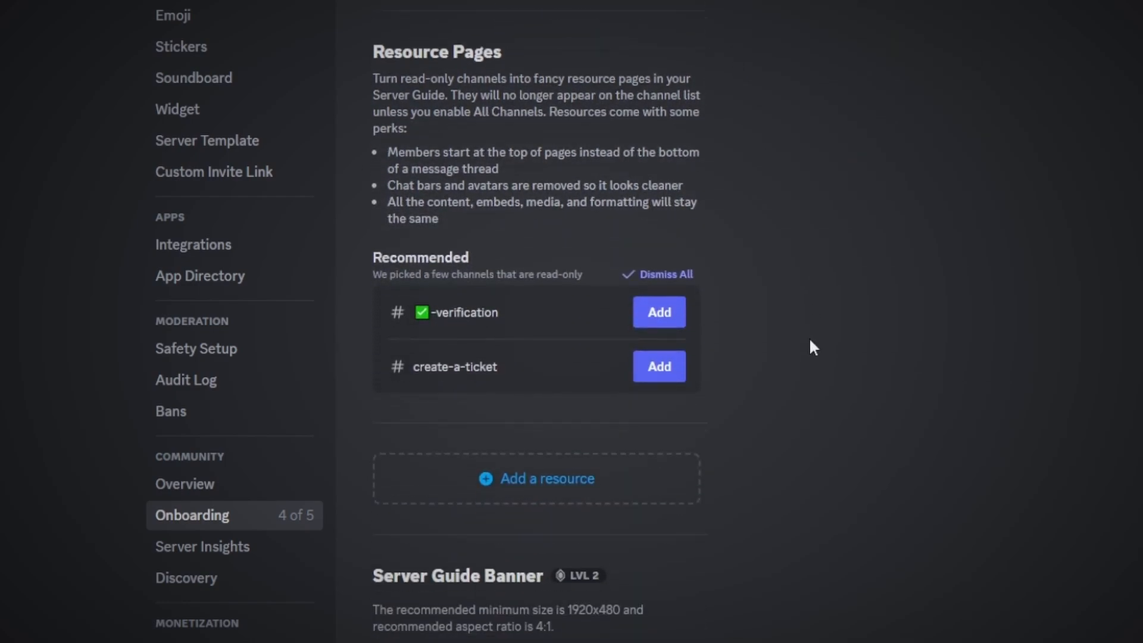
scroll(452, 234, up, 2)
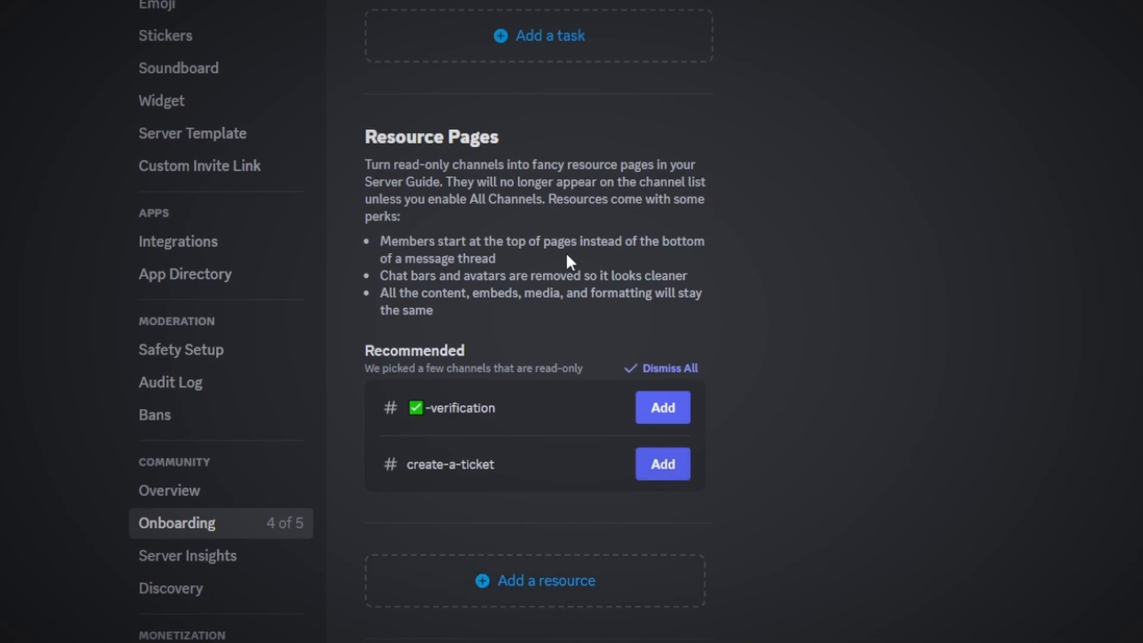
click(572, 580)
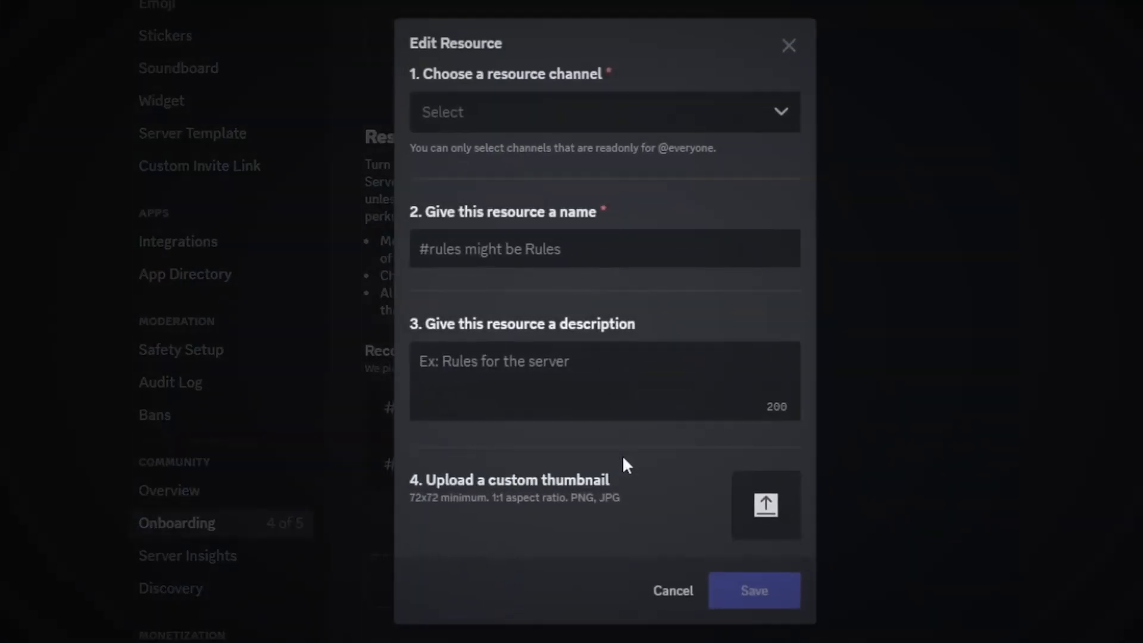
click(622, 117)
click(548, 158)
click(679, 117)
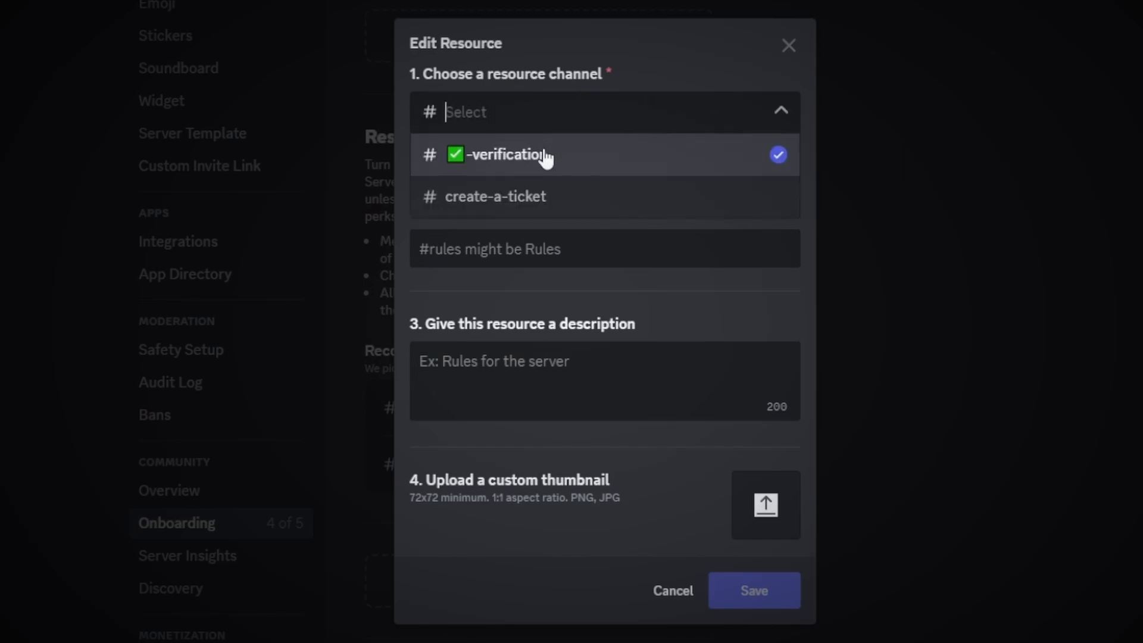
click(575, 156)
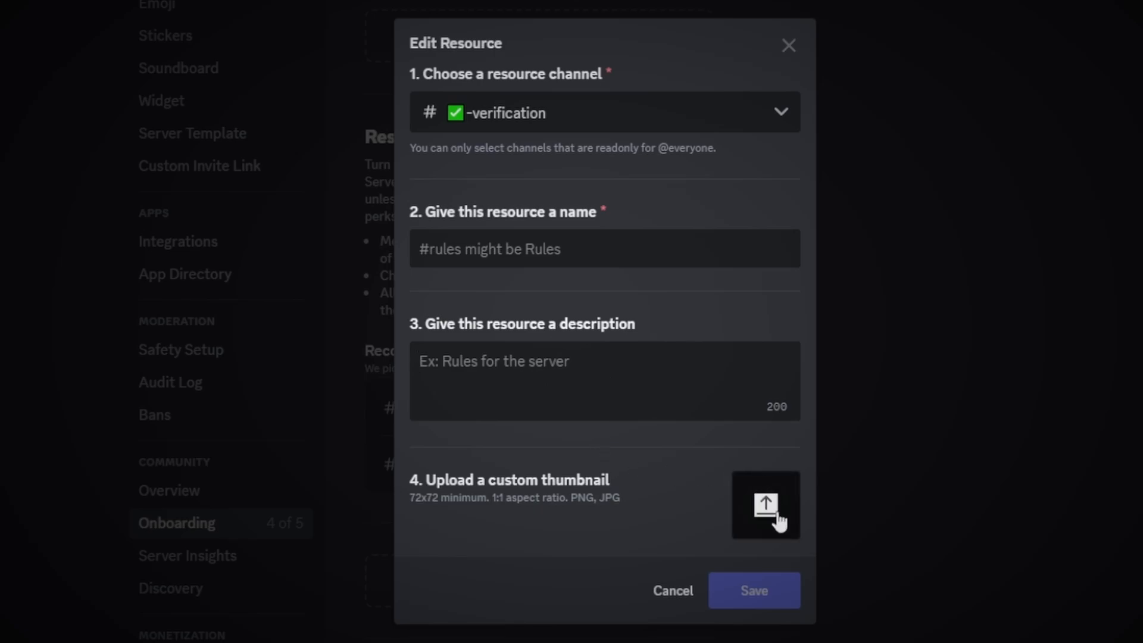
click(666, 597)
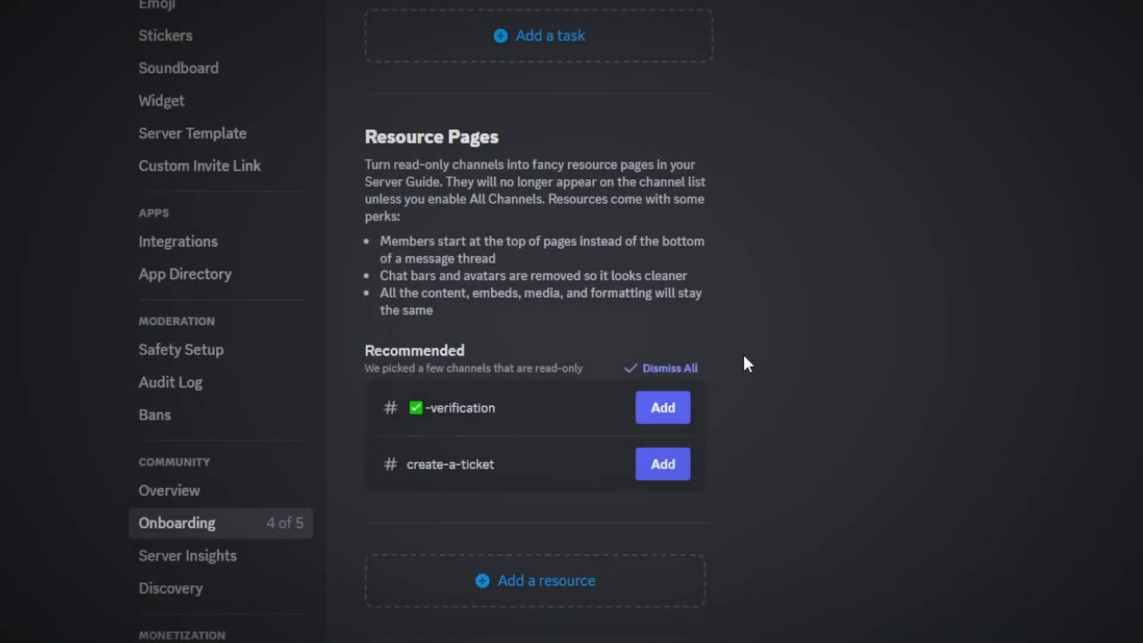
- Review the Server Guide's Resource Pages, banner section, new-member tasks and Welcome Sign
scroll(852, 388, down, 2)
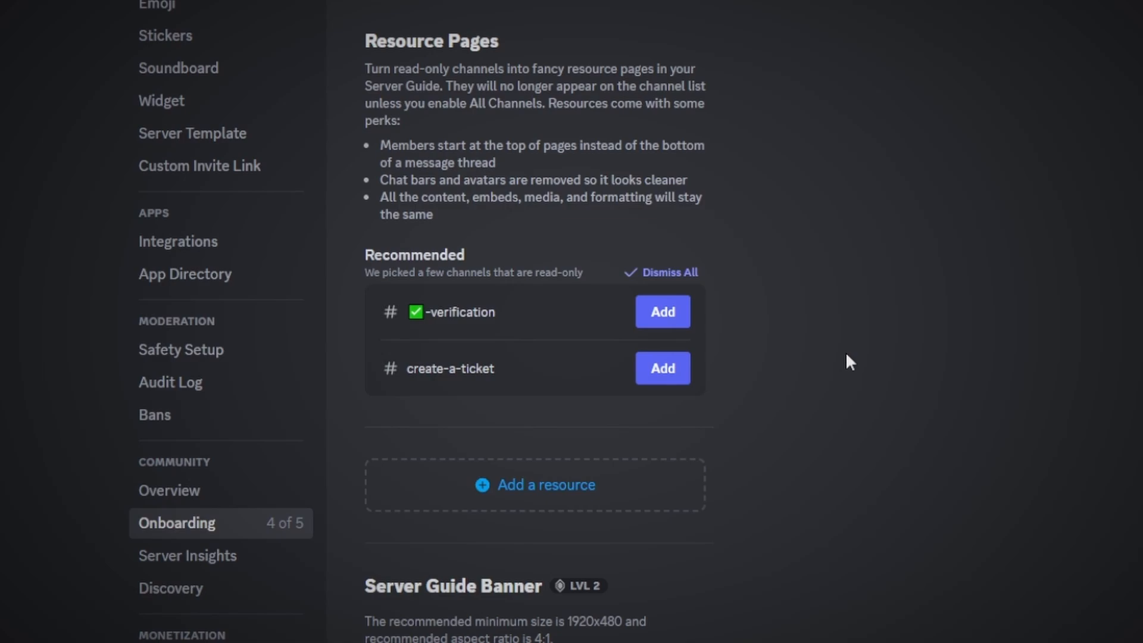
scroll(851, 357, down, 4)
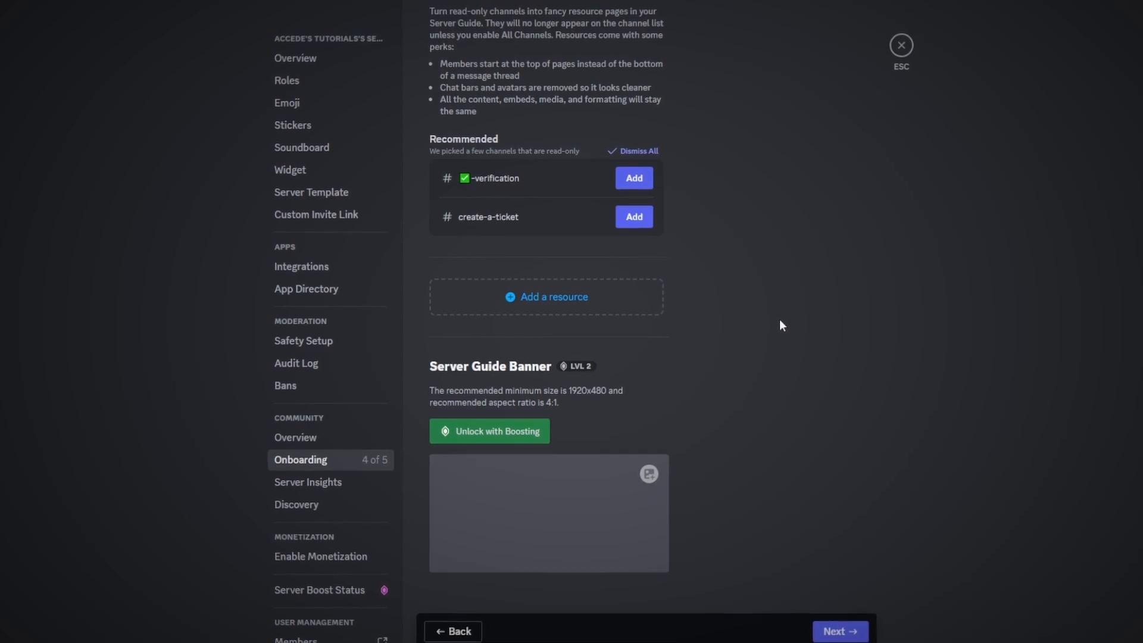
scroll(875, 292, up, 10)
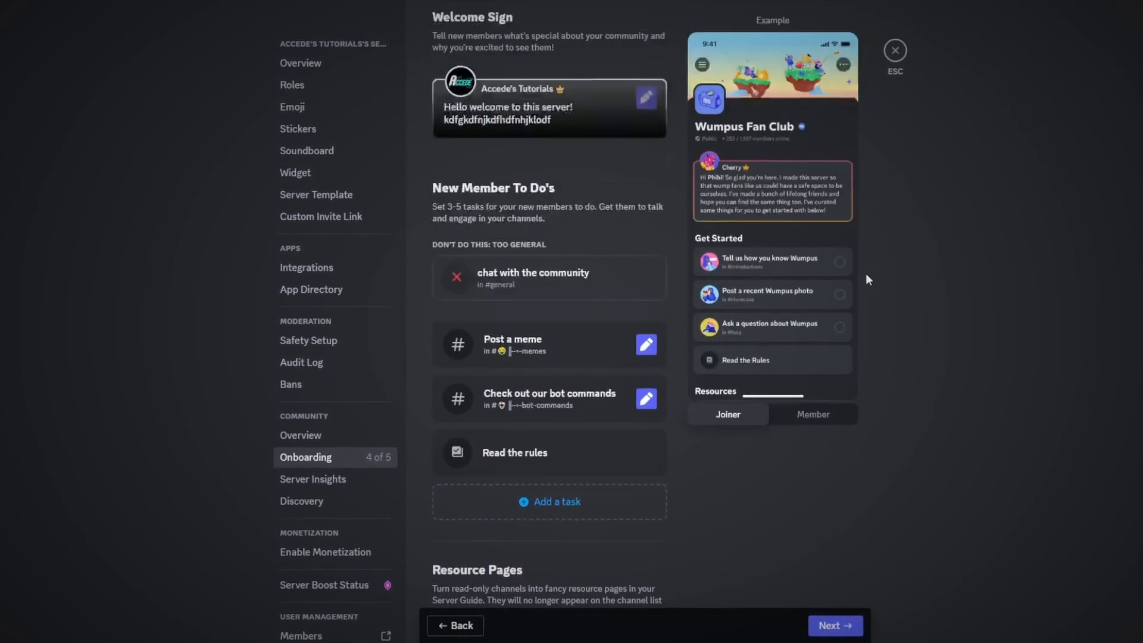
scroll(863, 270, up, 2)
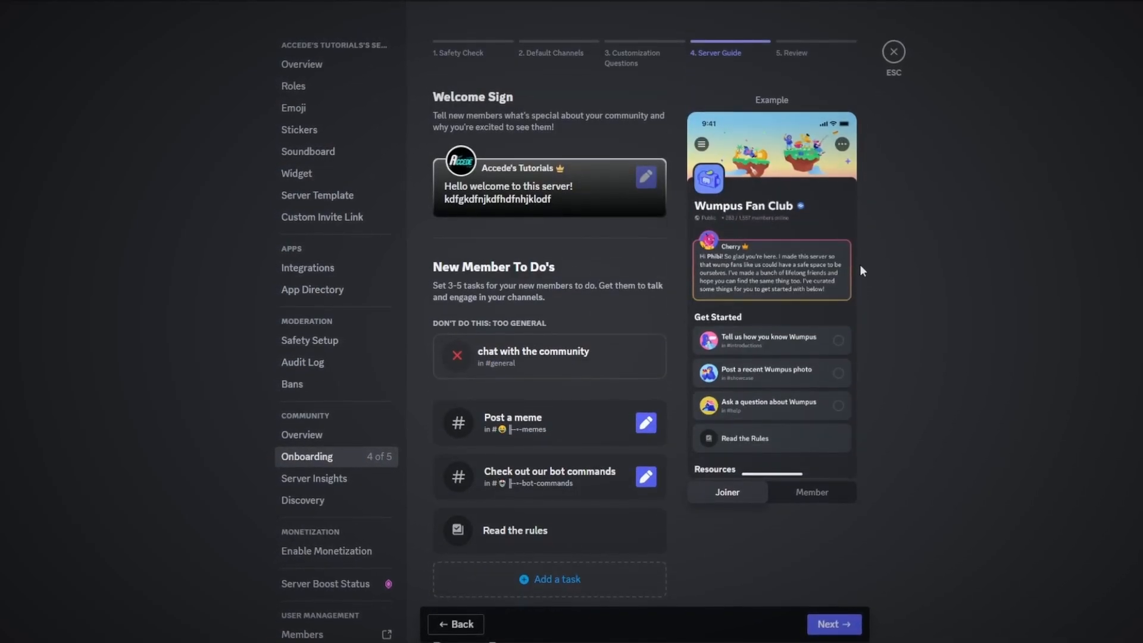
- Check the onboarding review, reopen the Server Guide and start a new-member task titled "Count in the counting channel!"
click(848, 622)
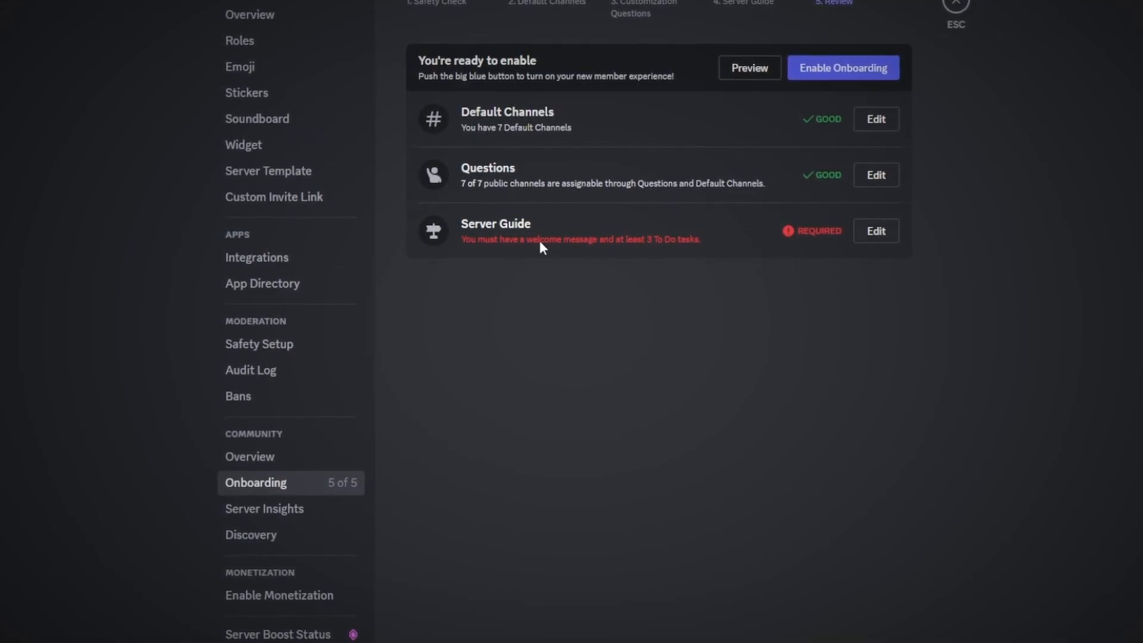
click(877, 233)
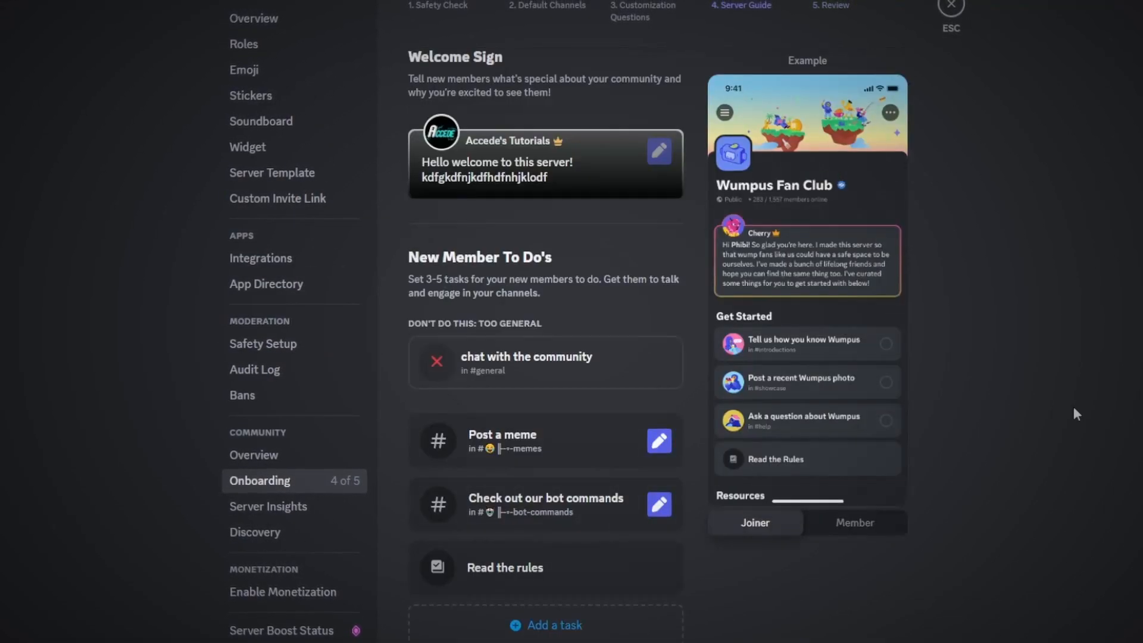
scroll(564, 429, down, 4)
click(554, 395)
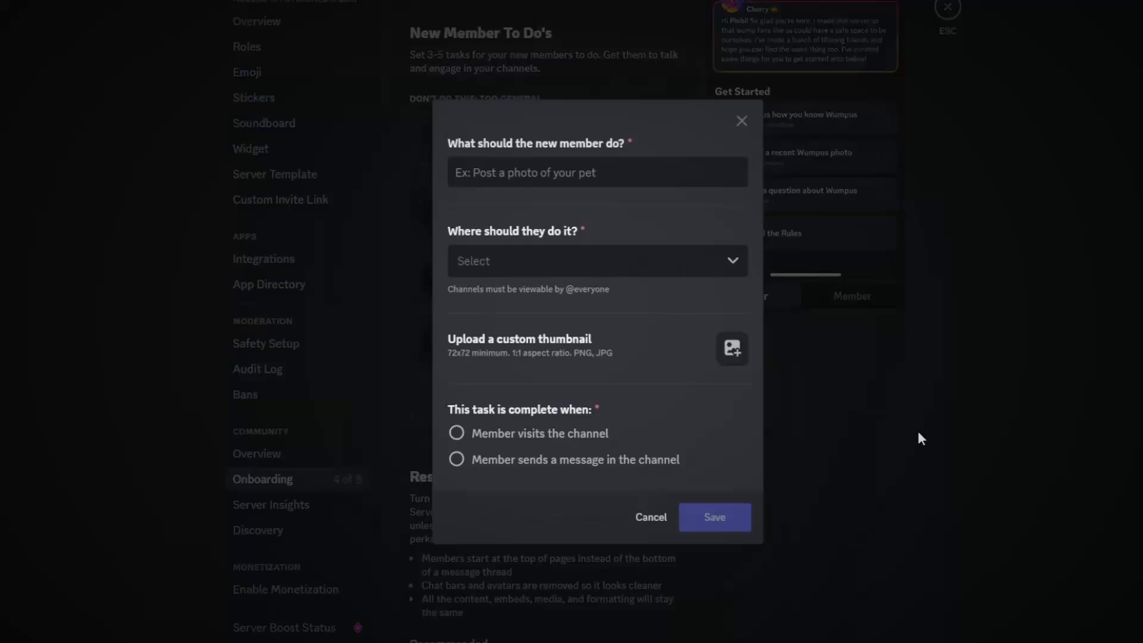
click(693, 274)
click(588, 172)
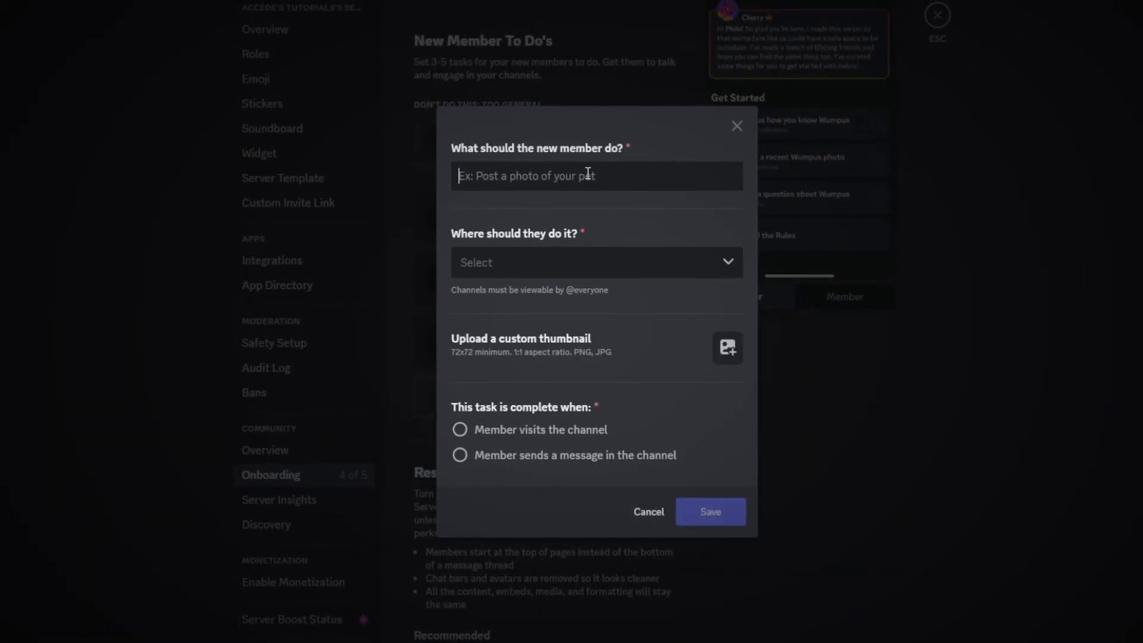
text(Count in the counting)
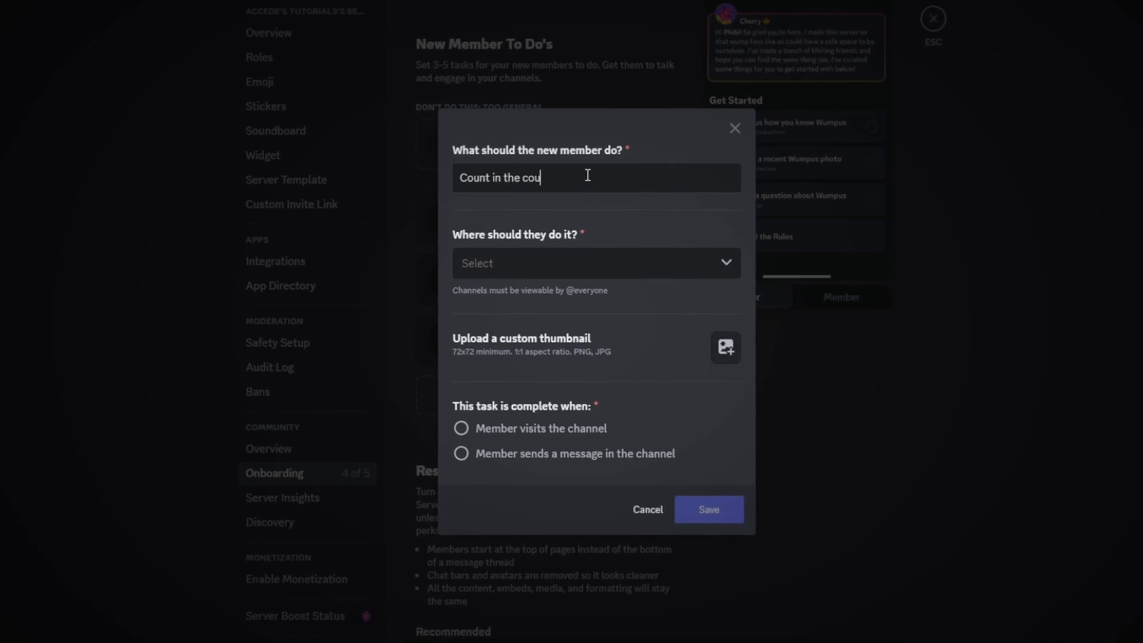
text( cha)
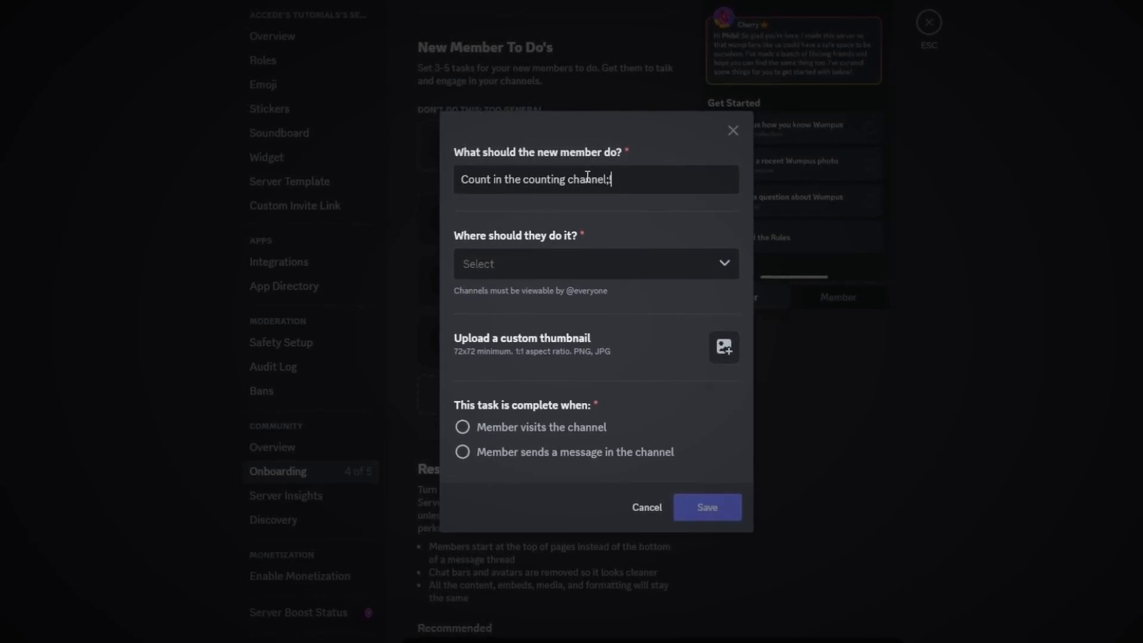
text(nnel;)
key(BackSpace)
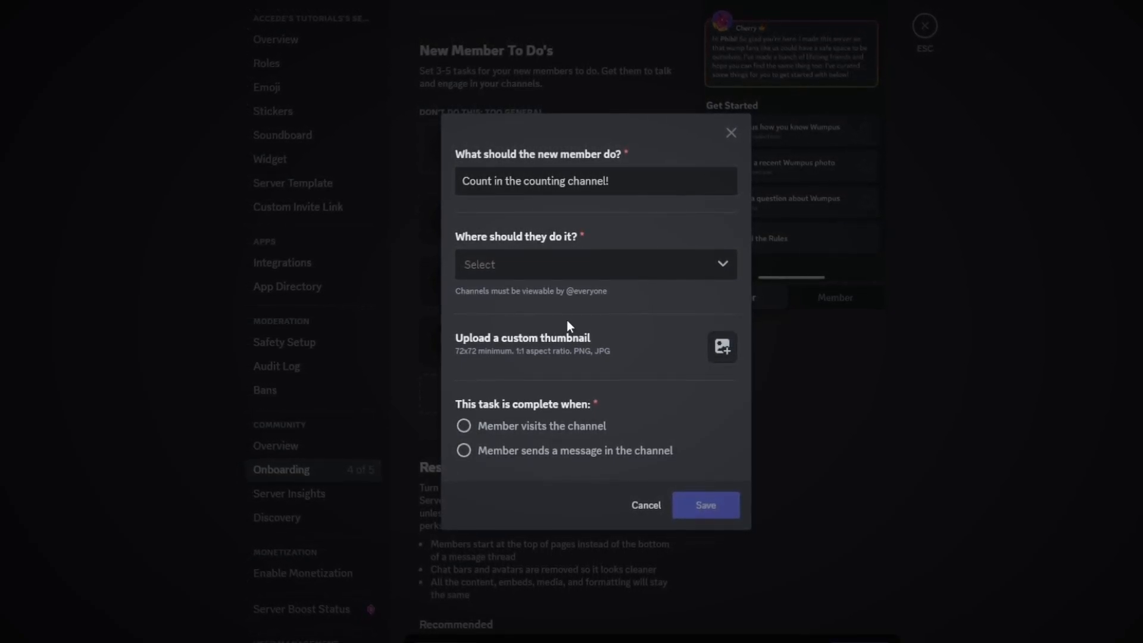
- Assign the new task to the counting channel, complete when the member sends a message in the channel, and save it
click(597, 275)
click(540, 387)
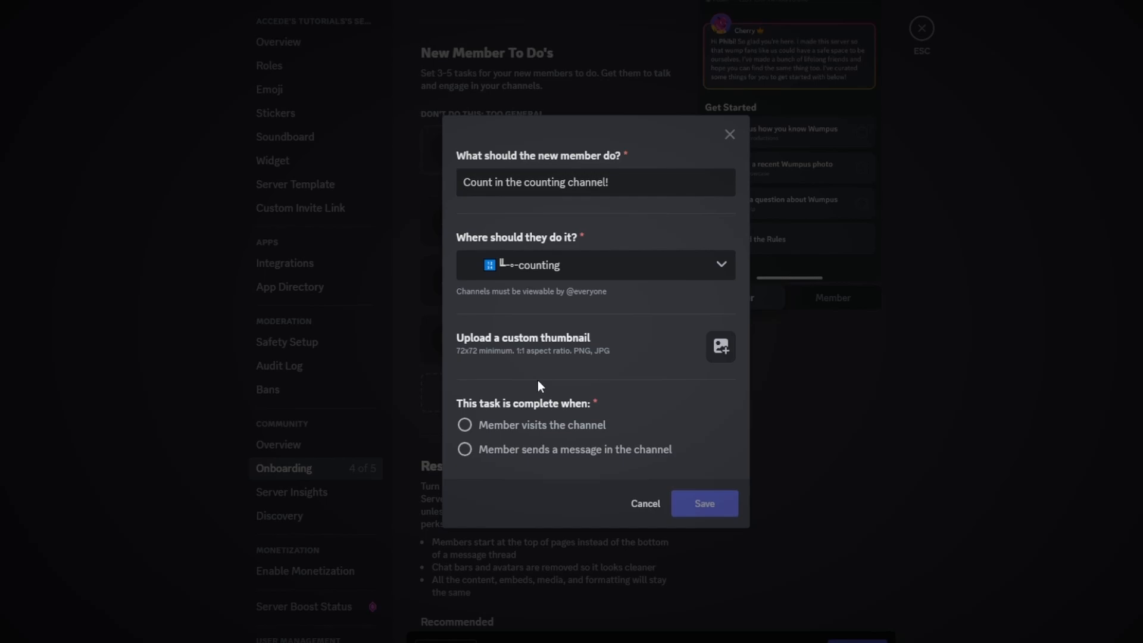
click(474, 452)
click(720, 502)
scroll(981, 266, up, 4)
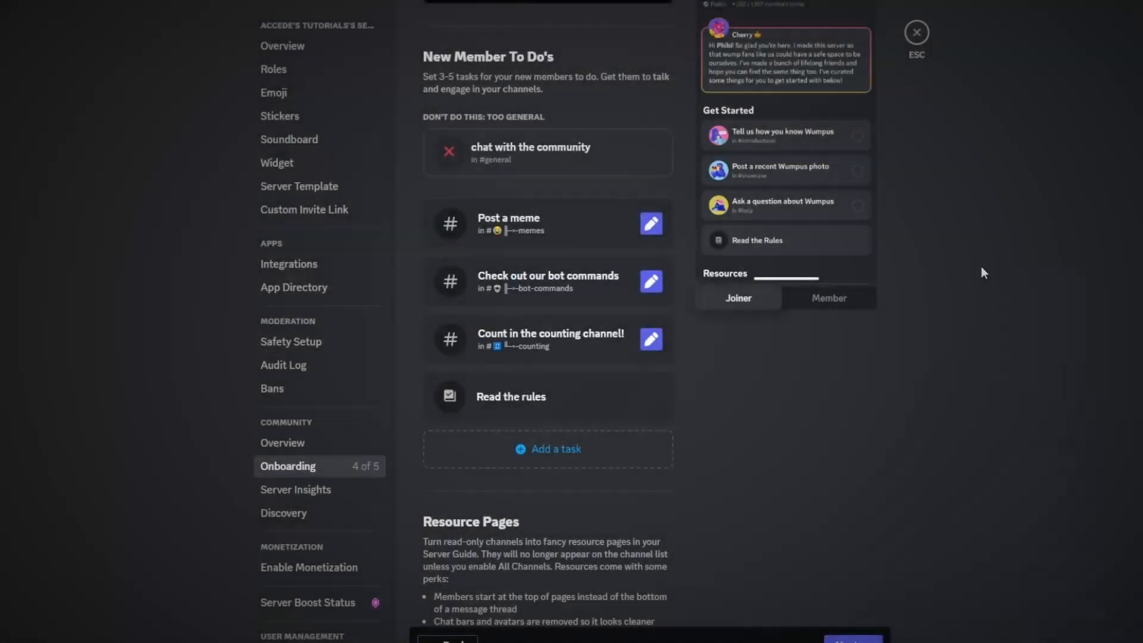
- Preview the Server Guide as a new member, including the "Post a meme" task, and enable Onboarding from the review
click(851, 640)
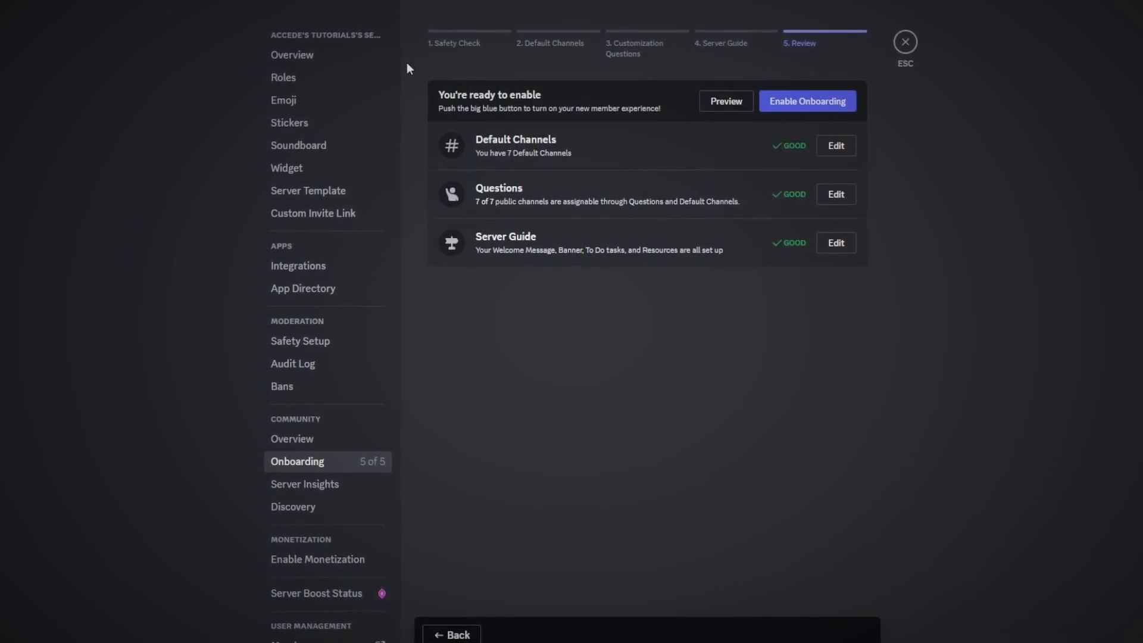
click(714, 104)
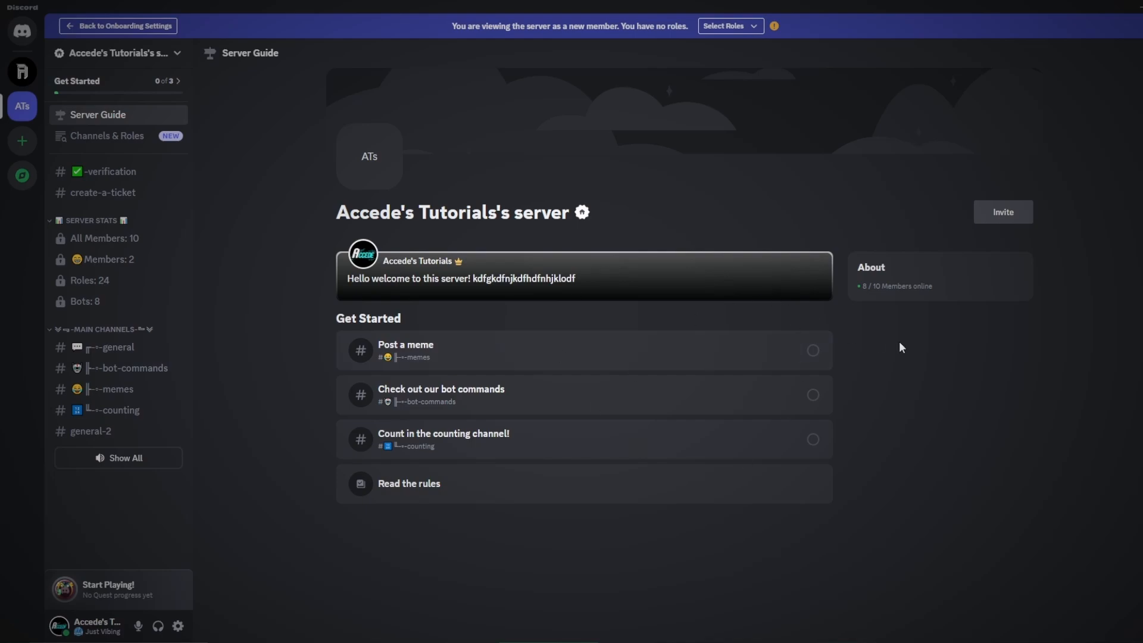
click(801, 344)
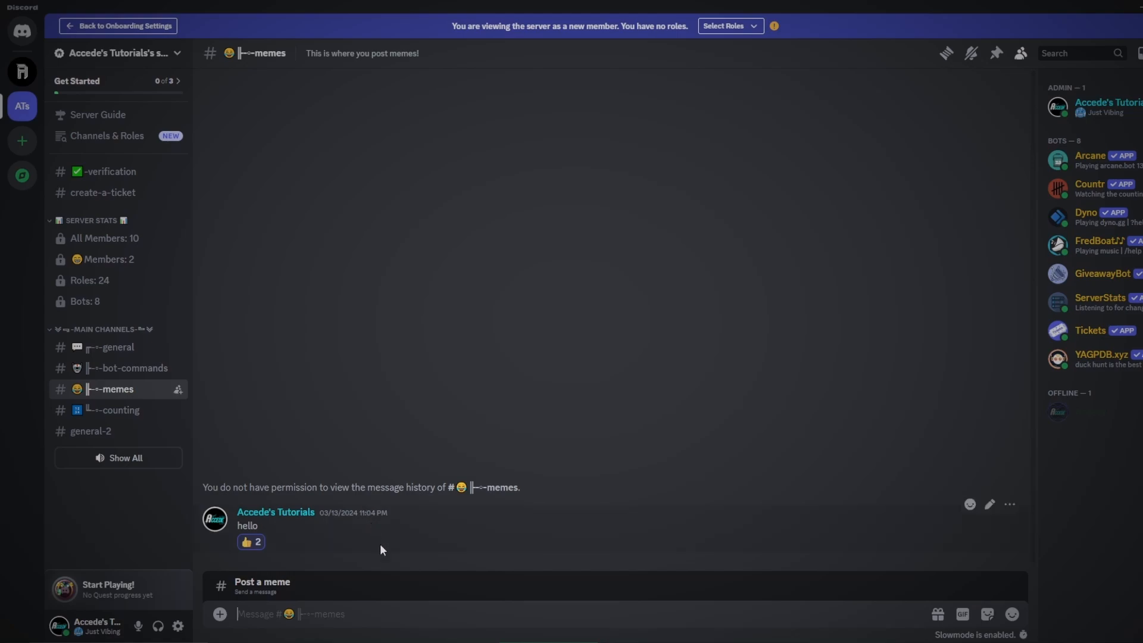
click(118, 94)
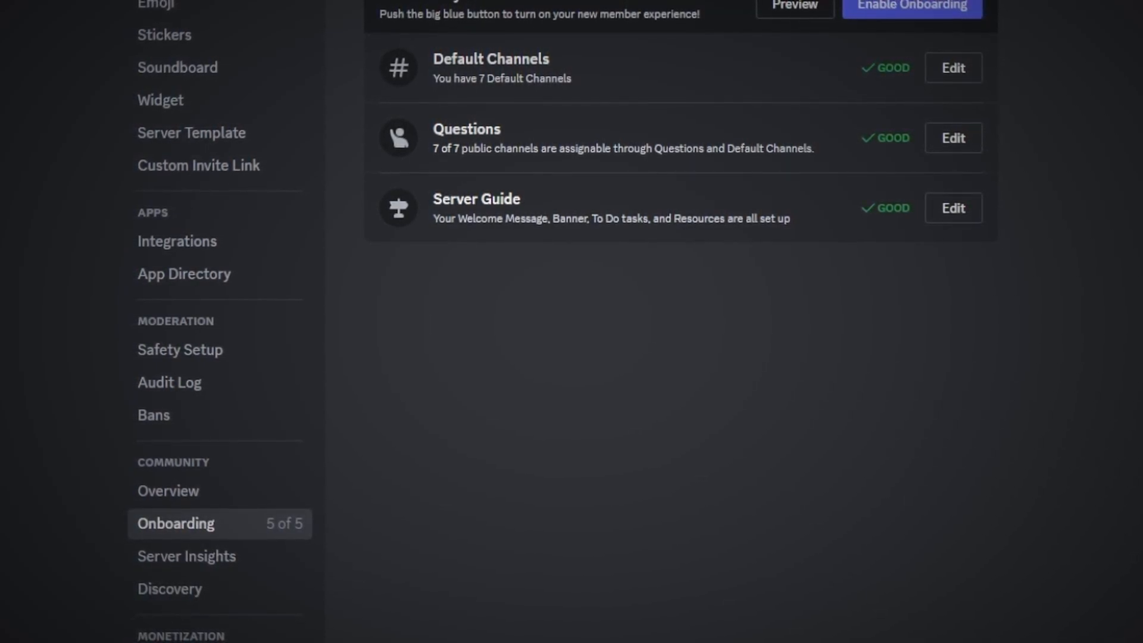
click(910, 11)
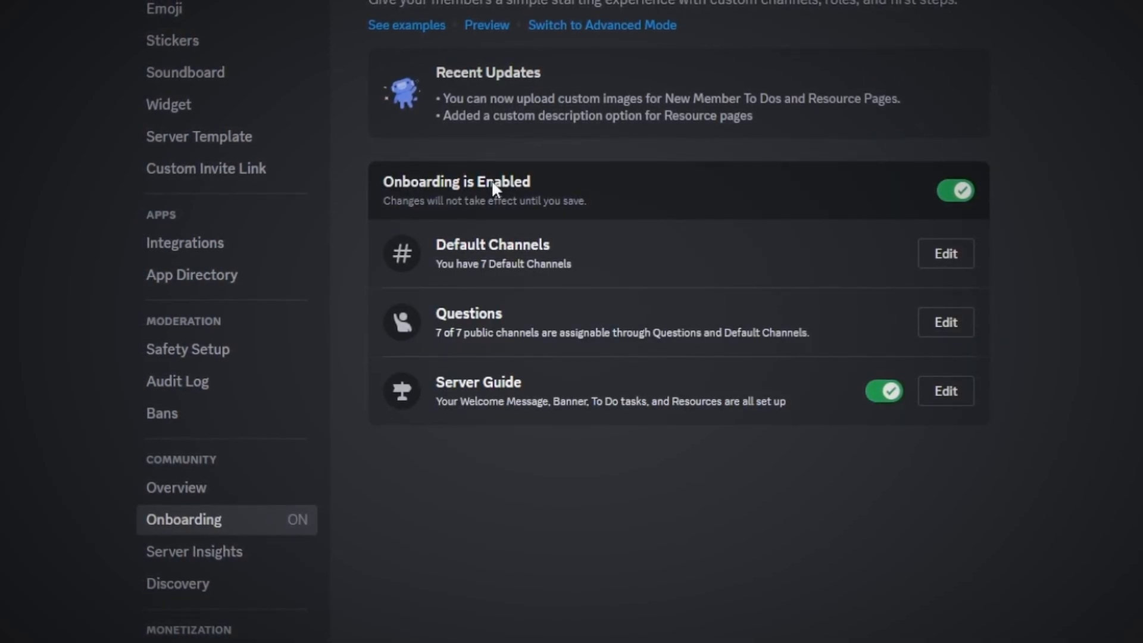
- Preview the live onboarding as a new member, choosing Gaming as the answer and agreeing to the server rules
click(488, 27)
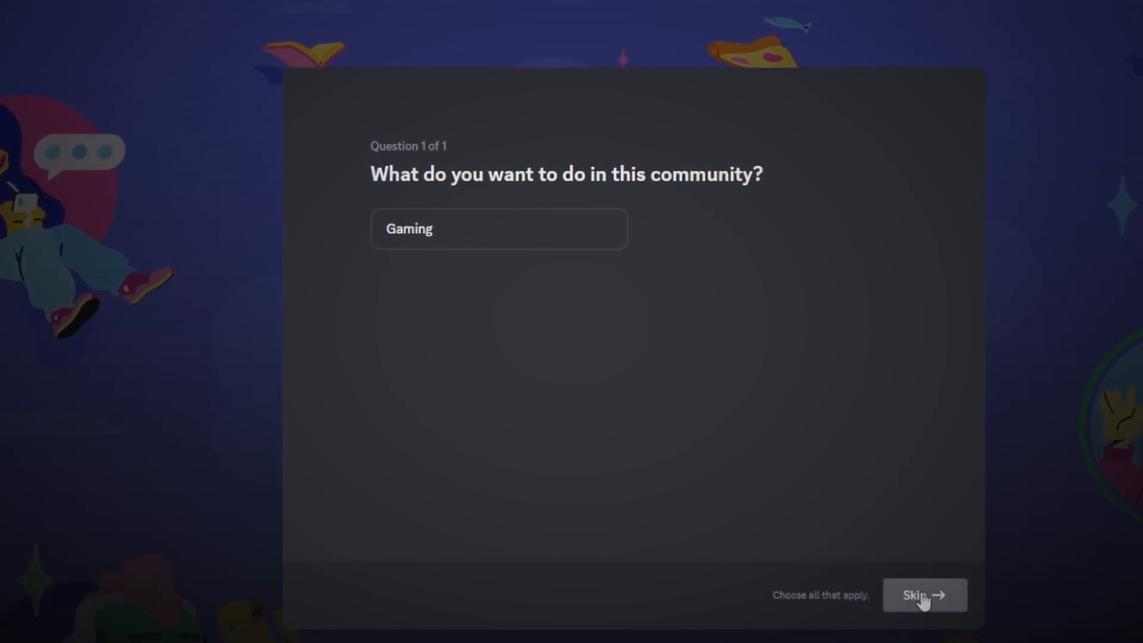
click(531, 242)
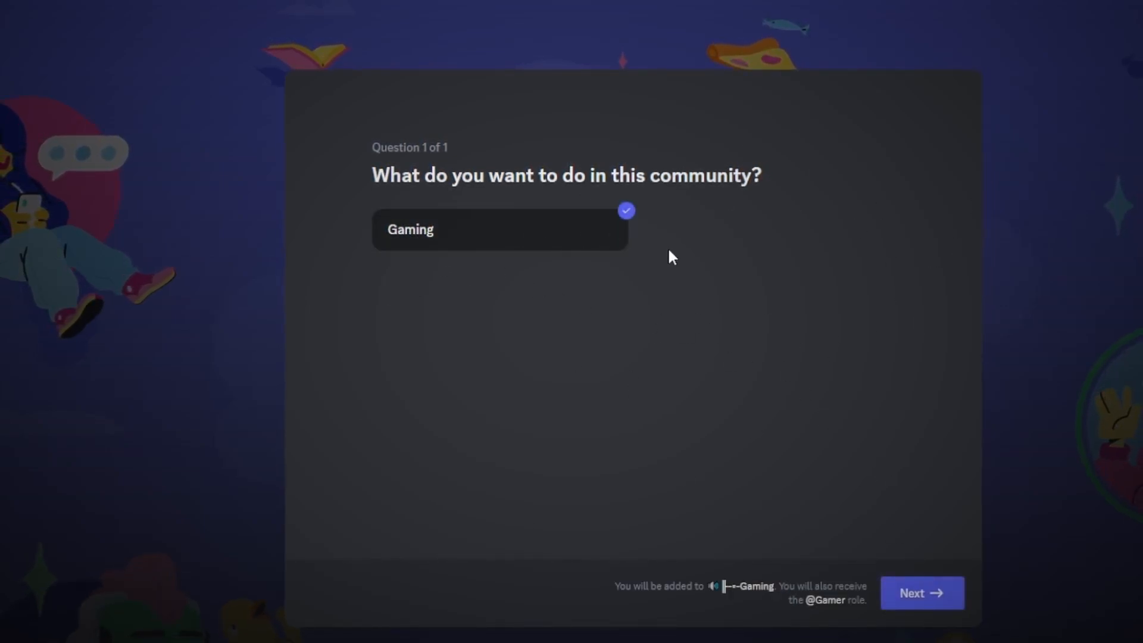
click(942, 602)
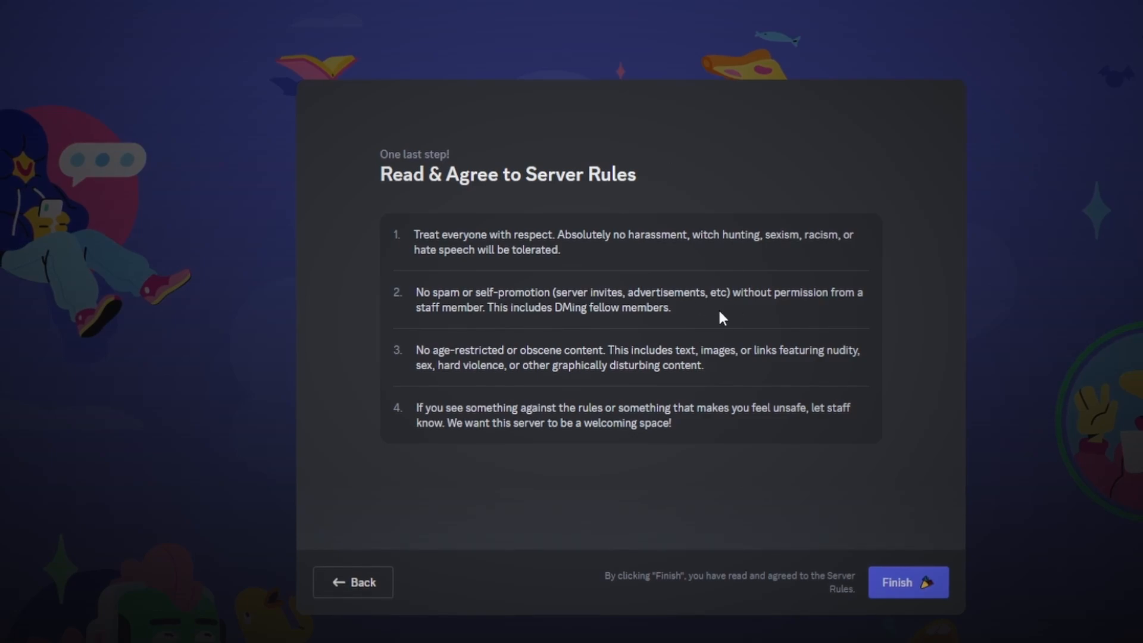
click(920, 592)
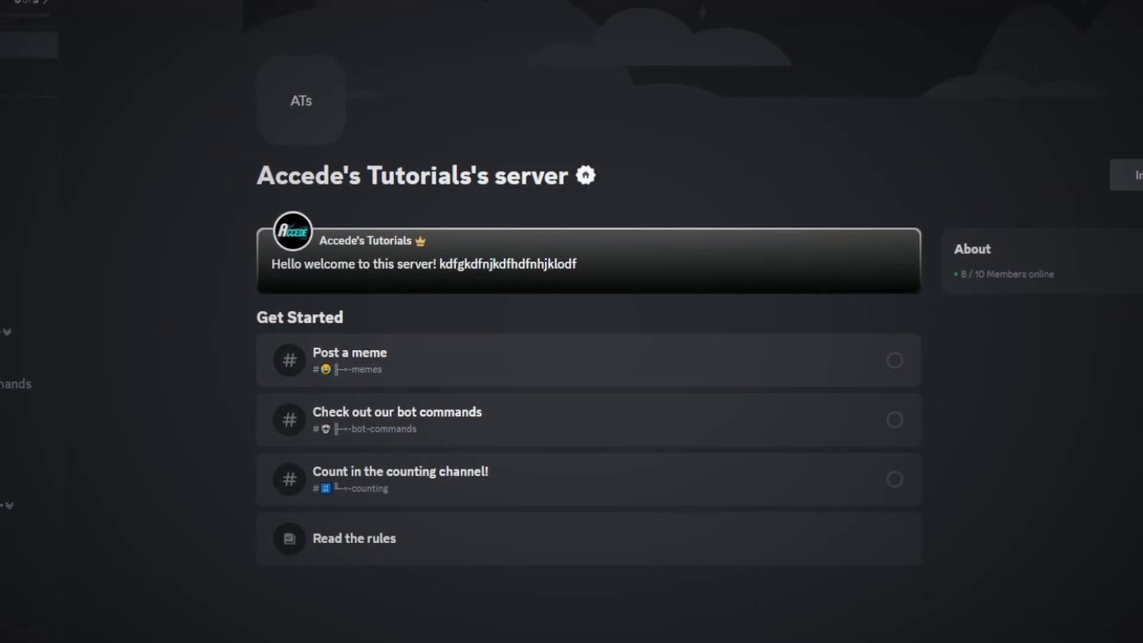
mouse_move(584, 177)
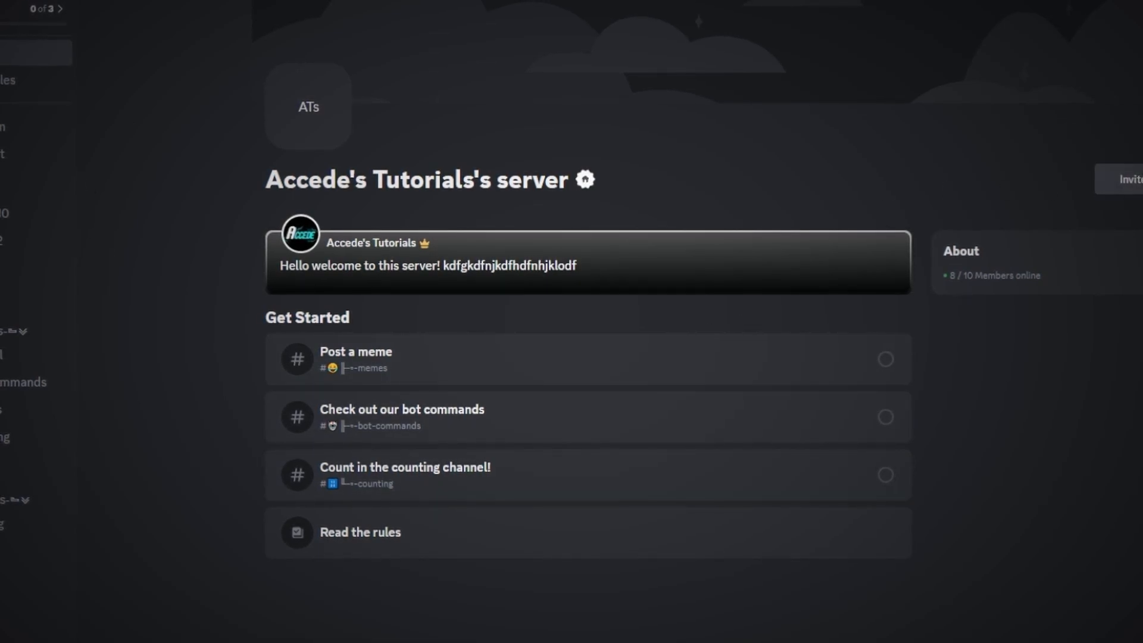
- In the preview's Channels & Roles, test the second question's Gaming answer by switching it on and off
click(37, 86)
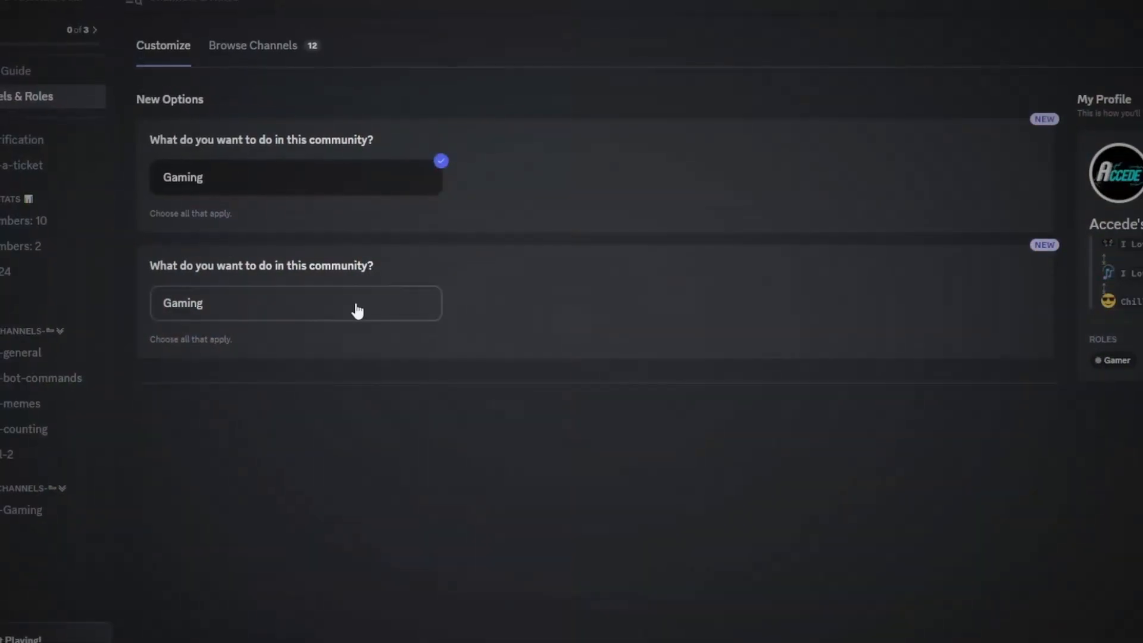
click(356, 307)
click(399, 303)
click(406, 310)
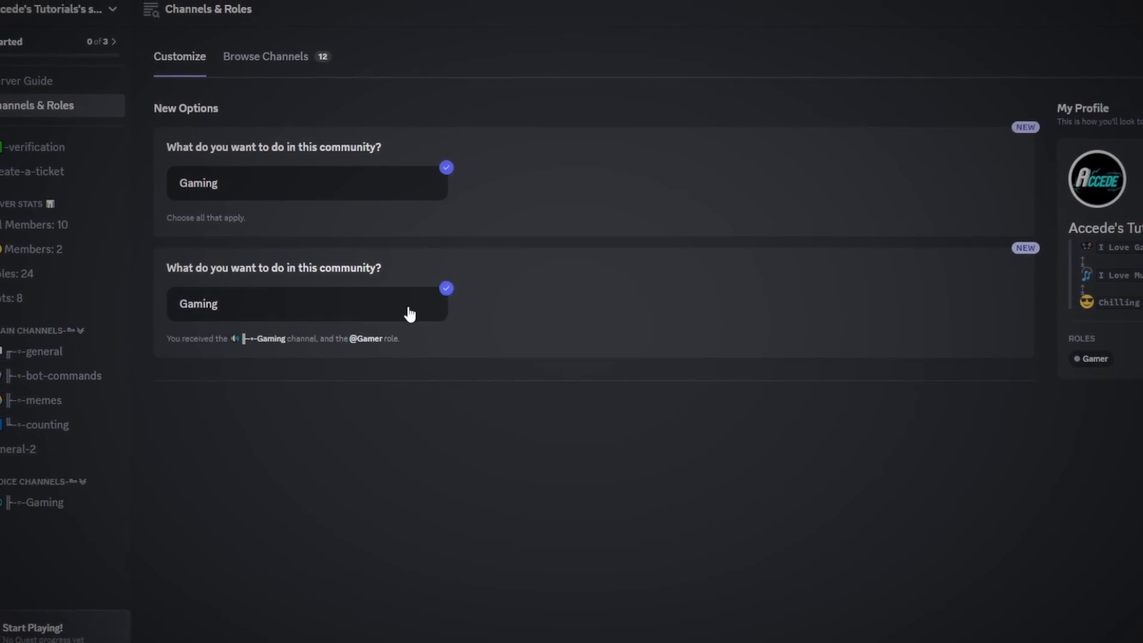
click(364, 310)
click(361, 310)
click(337, 315)
click(335, 316)
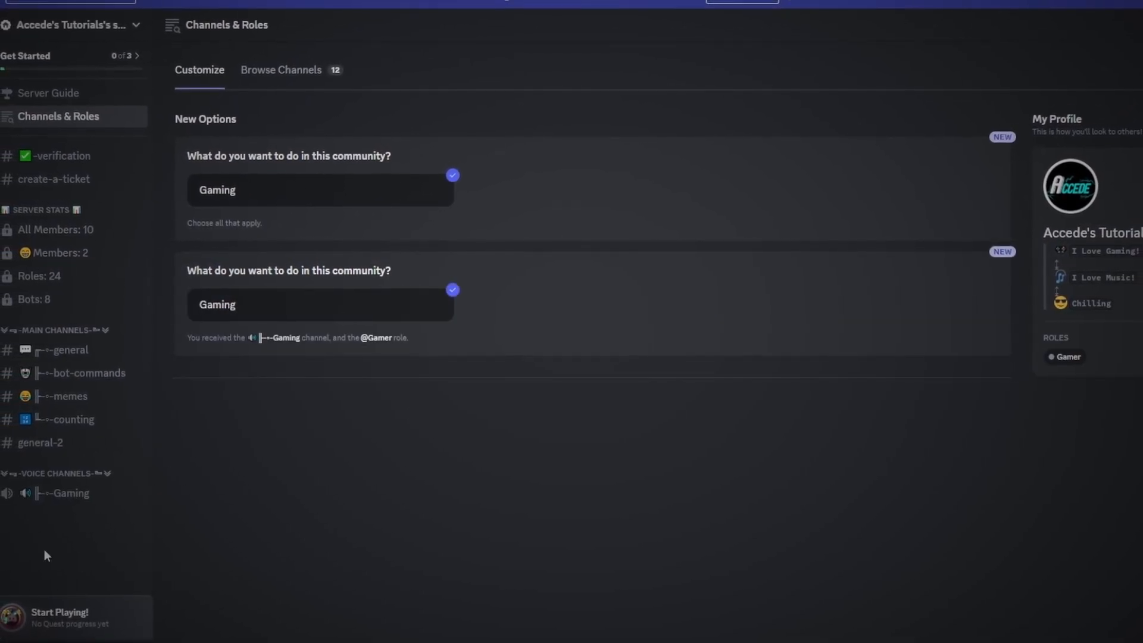
click(283, 318)
click(296, 320)
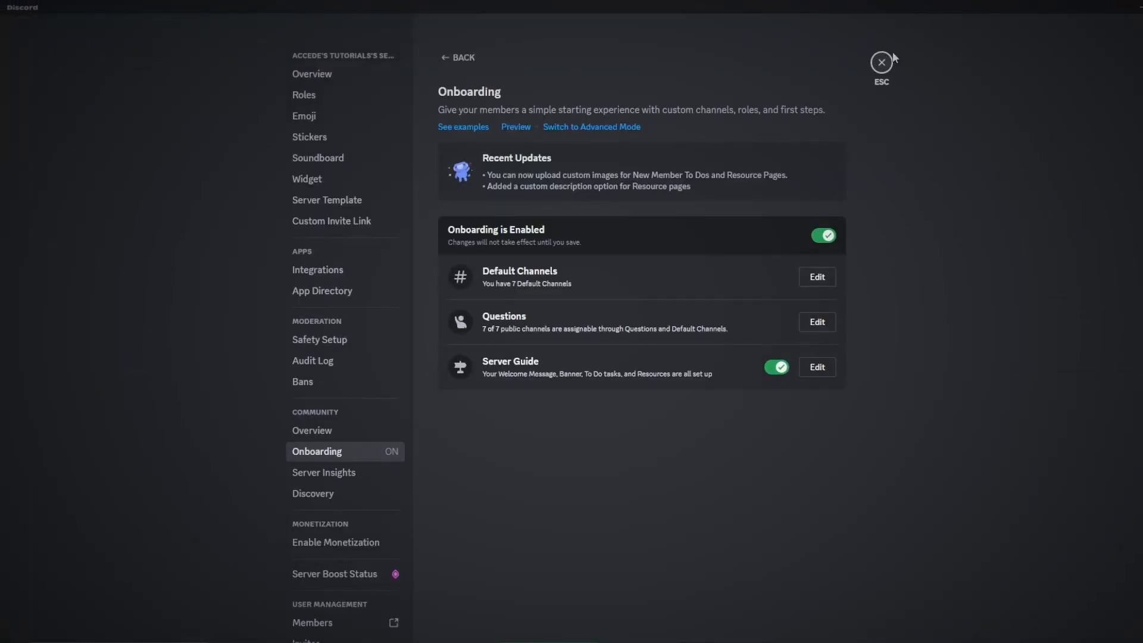
- Leave the server settings and look through the full channel list and the verification channel
click(882, 62)
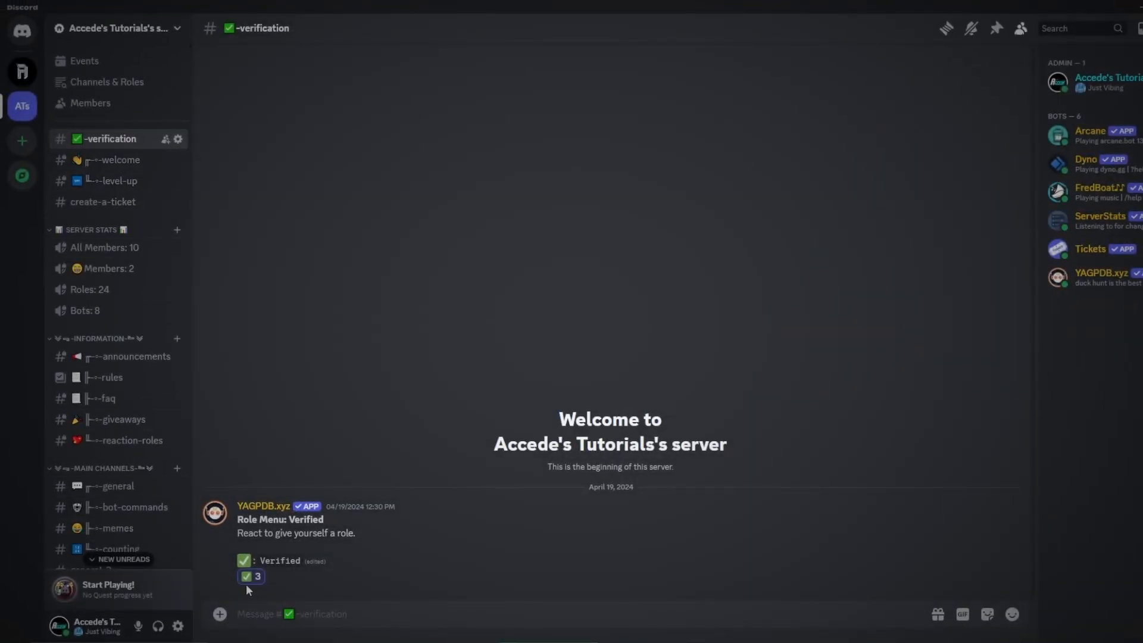
scroll(140, 411, down, 3)
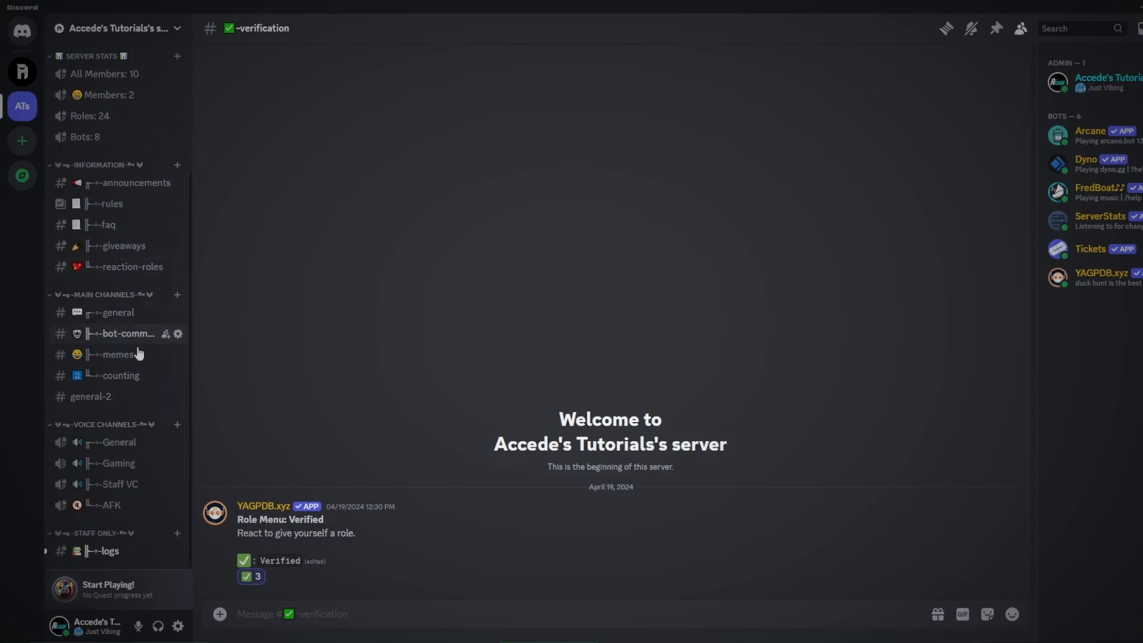
scroll(139, 351, up, 3)
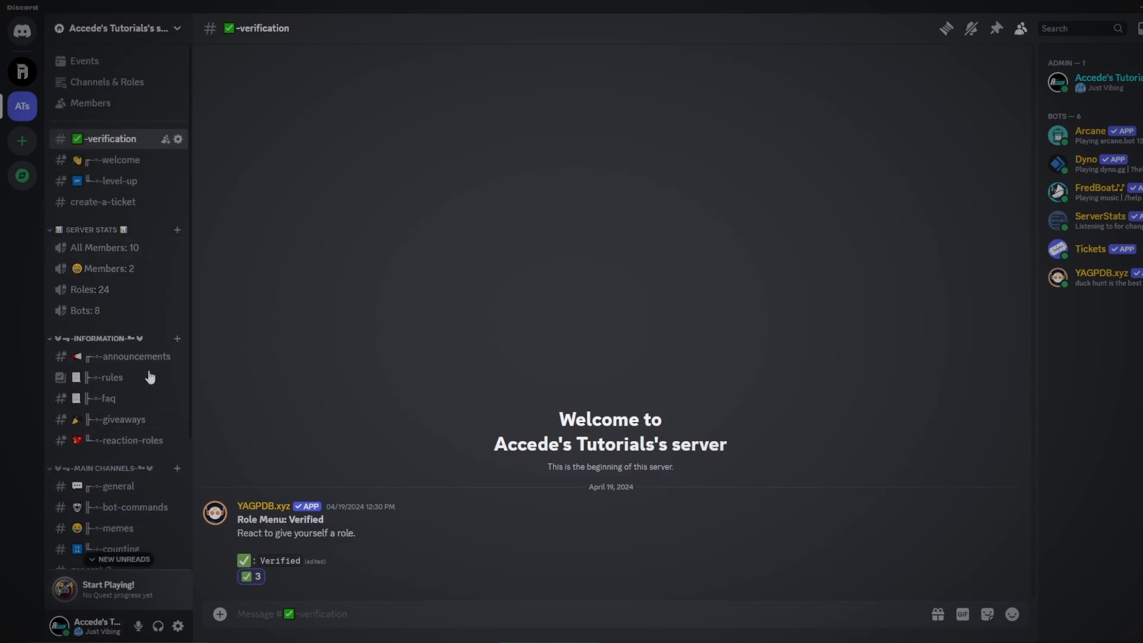
scroll(156, 358, down, 2)
scroll(155, 386, down, 2)
scroll(140, 357, up, 4)
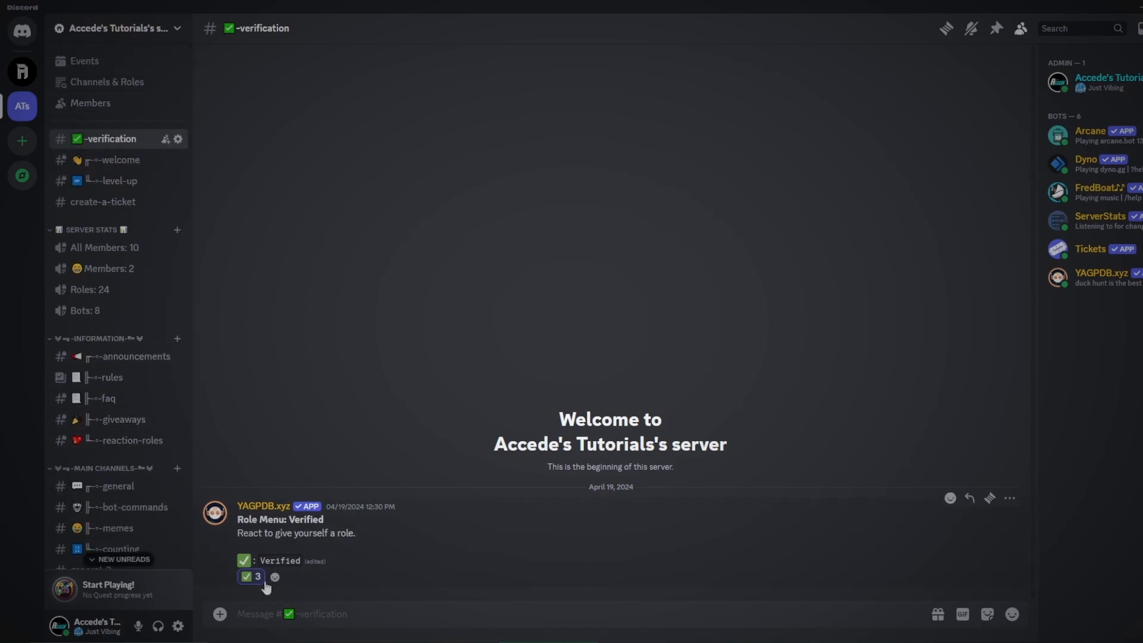
scroll(85, 461, down, 3)
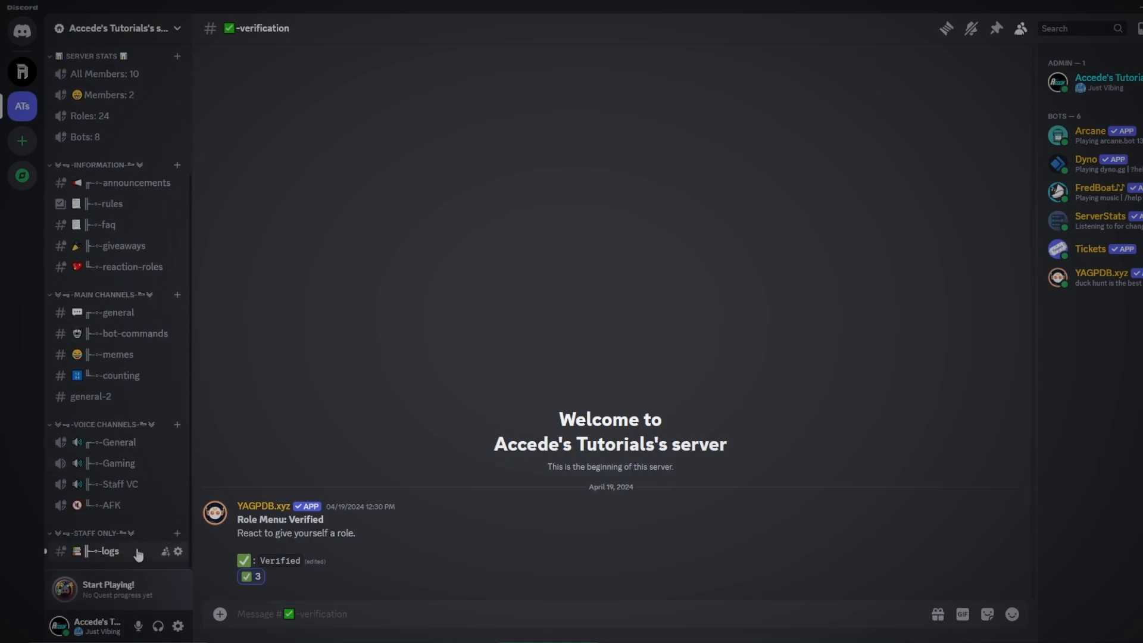
scroll(119, 360, up, 4)
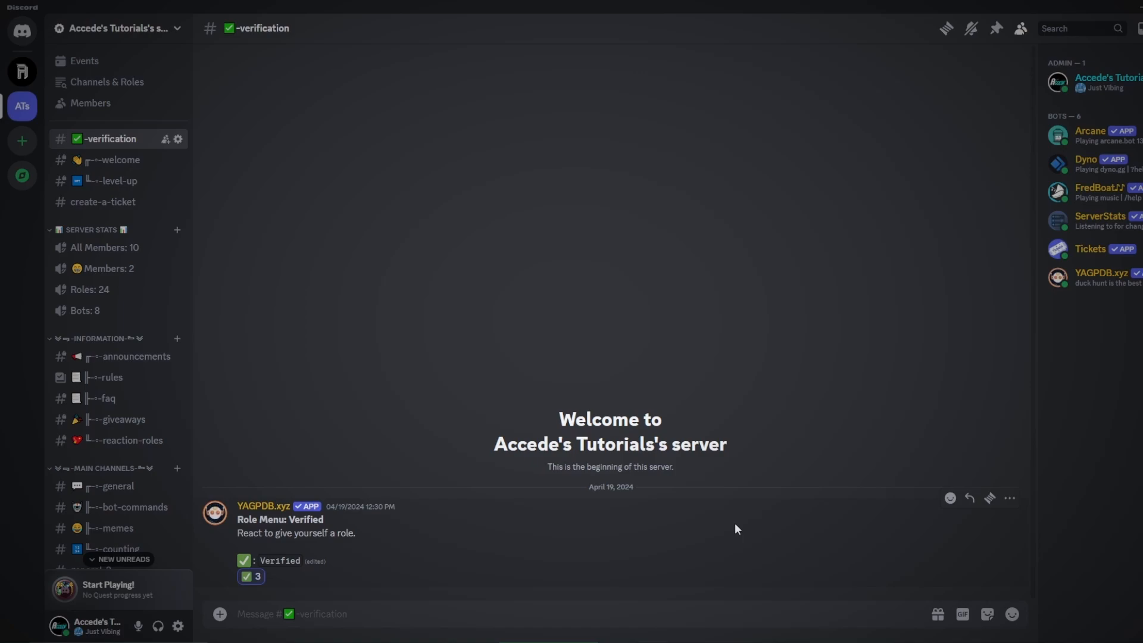
- View the general channel and reopen the Onboarding page in the server settings
click(110, 487)
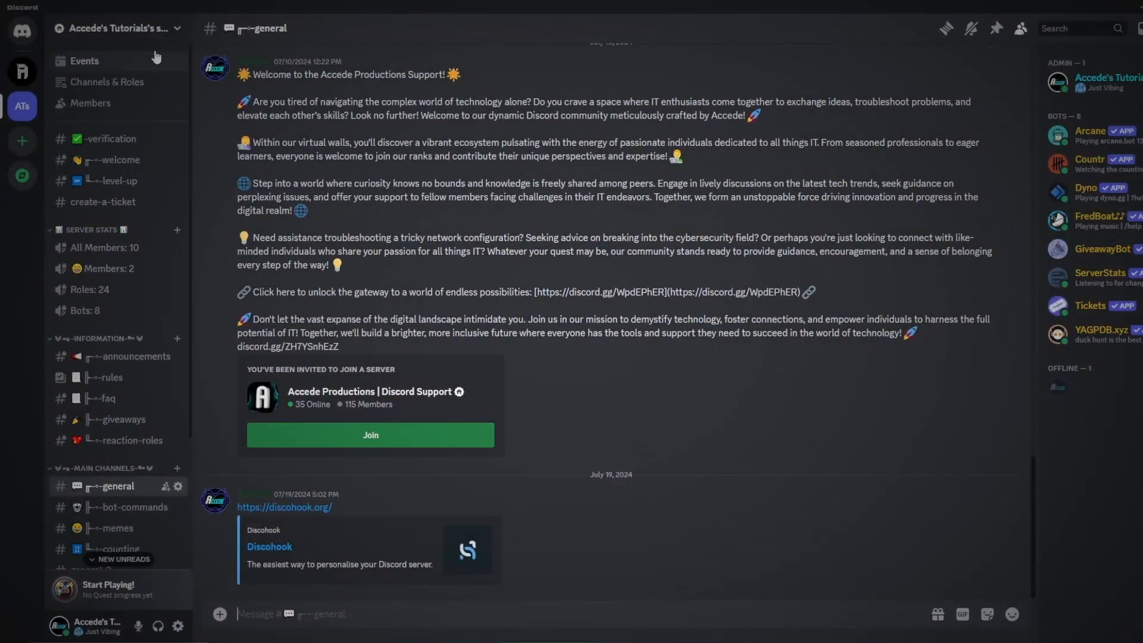
click(119, 28)
click(119, 110)
click(352, 452)
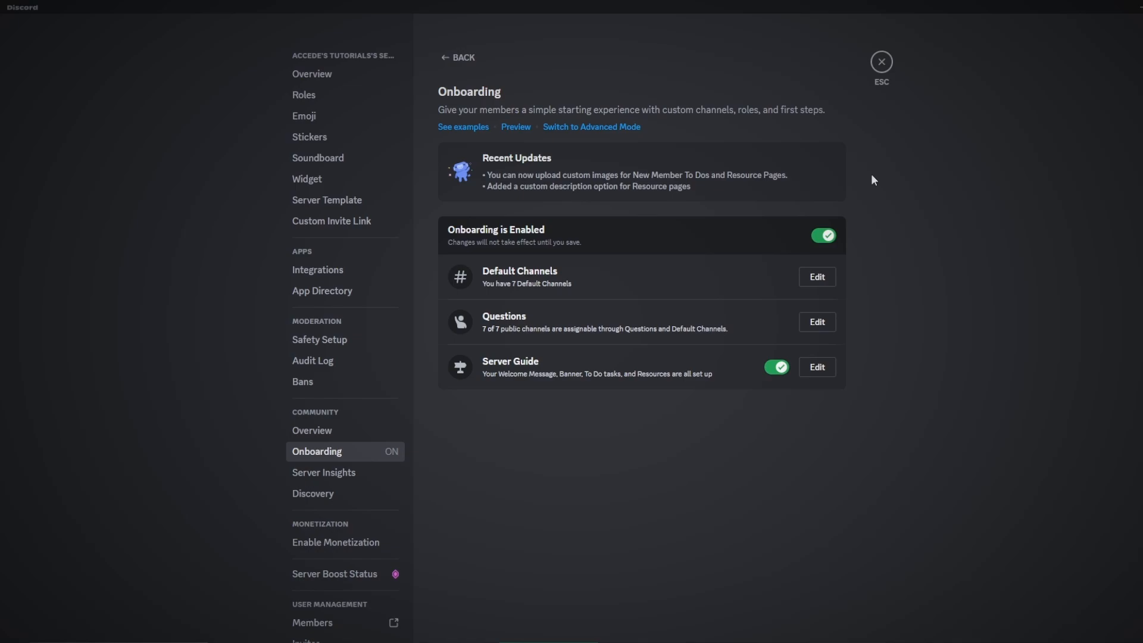
- Review the Community section's Overview, Server Insights and Discovery pages, ending on the Community Overview
click(353, 431)
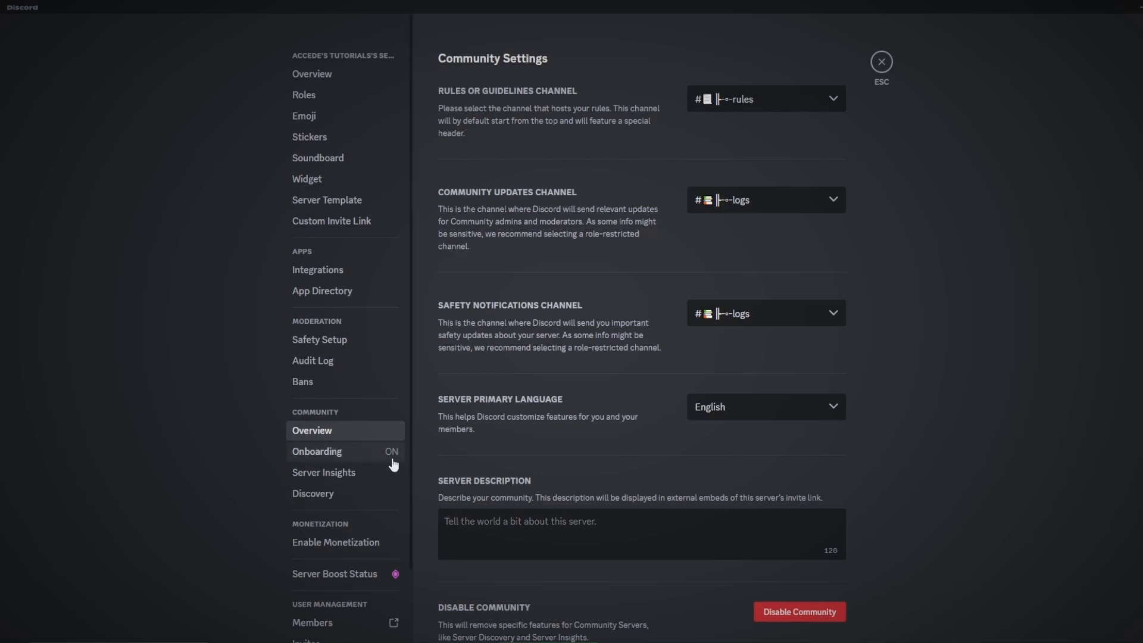
click(333, 452)
click(371, 472)
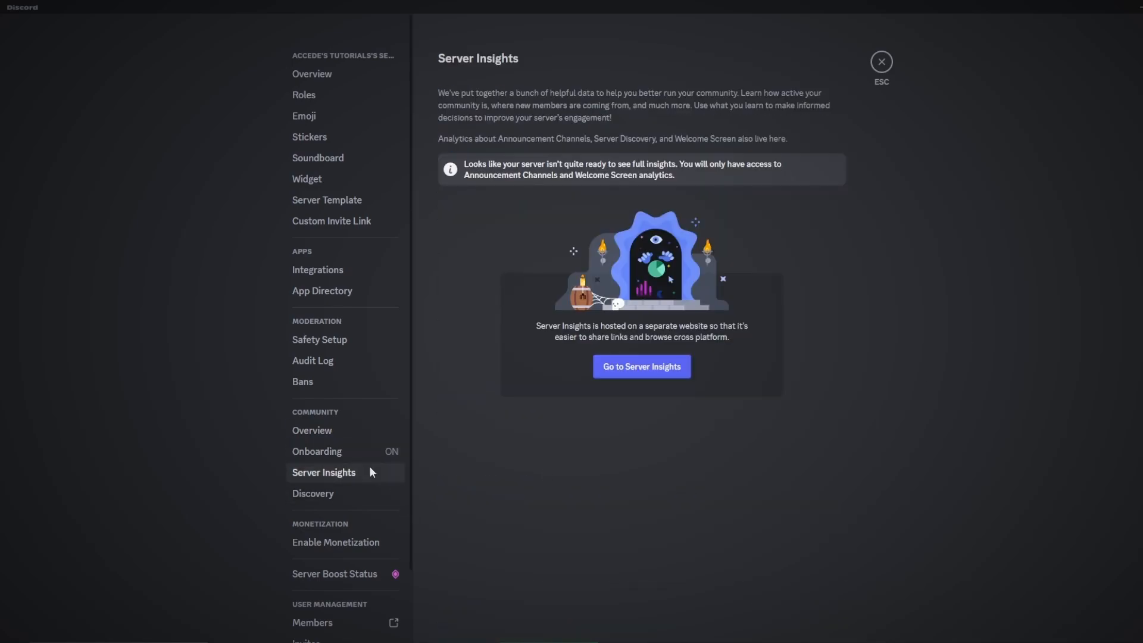
click(333, 493)
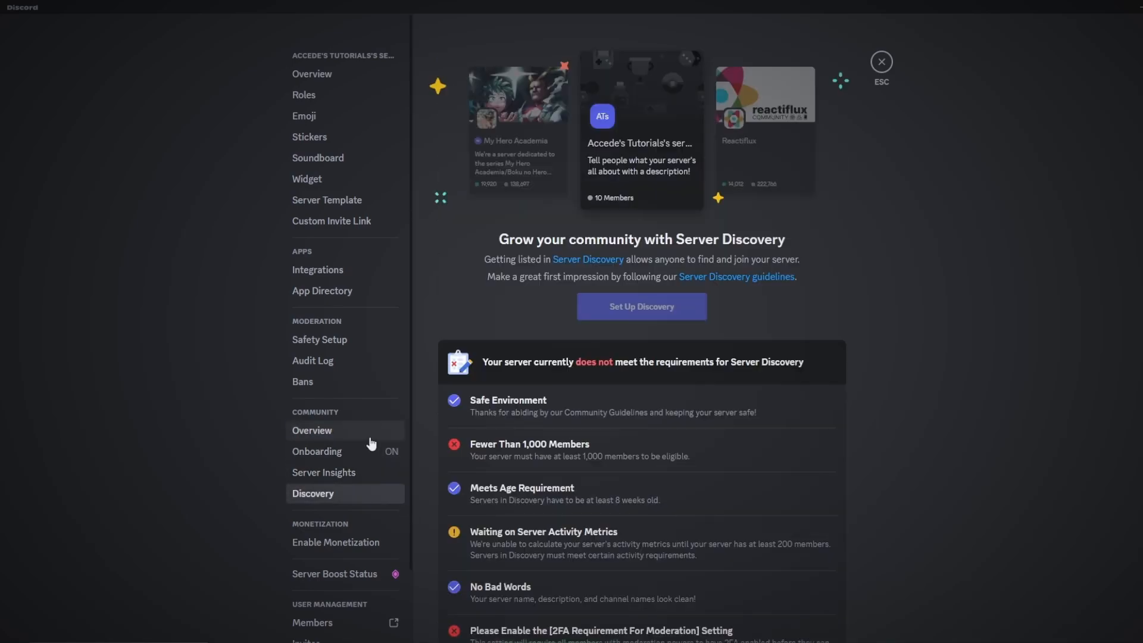
click(369, 447)
click(370, 433)
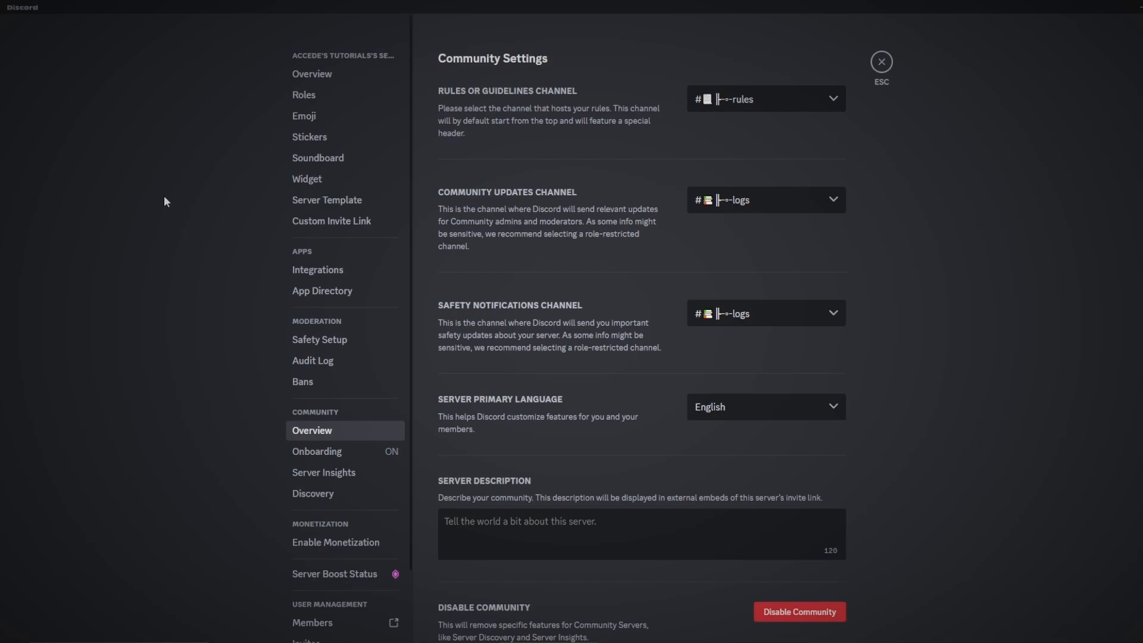
- Check the Onboarding page once more and leave the server settings
click(314, 450)
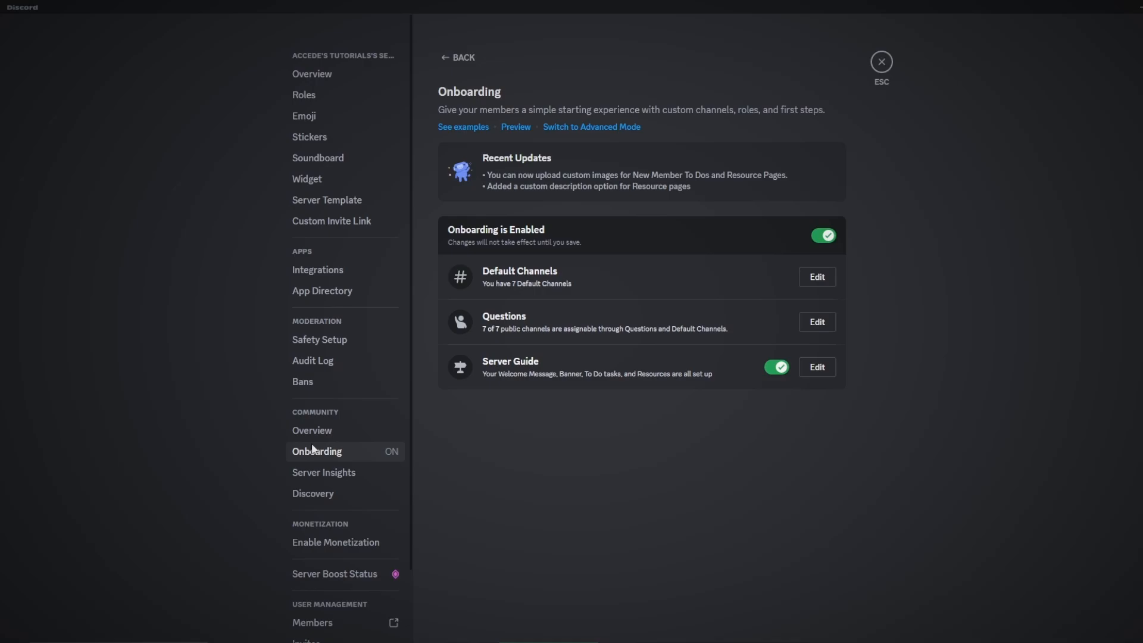
click(874, 67)
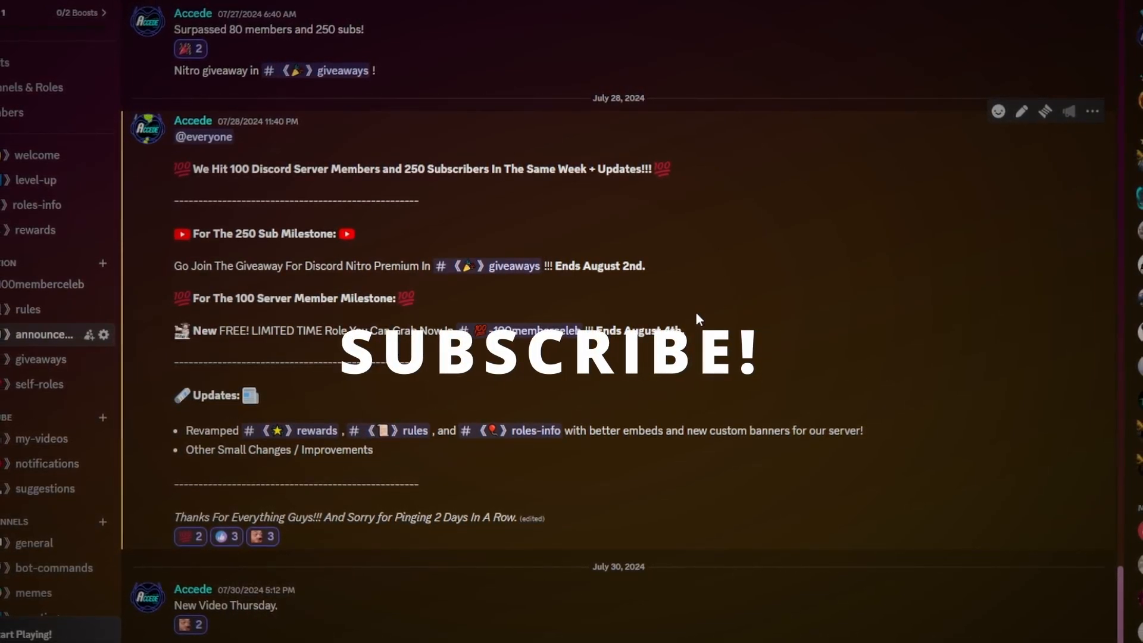
- Switch to the Accede Productions server and read its July 28 milestone announcement, highlighting the giveaway's end date
mouse_move(683, 331)
mouse_down()
mouse_move(595, 331)
mouse_move(686, 334)
mouse_up()
click(595, 332)
click(696, 337)
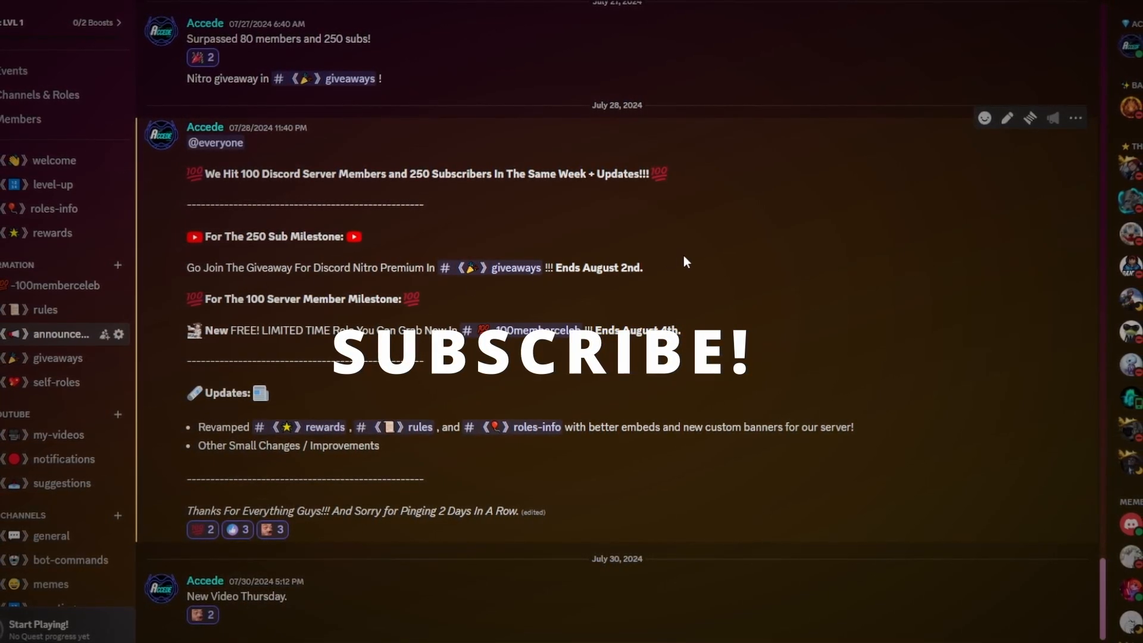
drag(680, 260, 552, 266)
click(553, 265)
drag(694, 266, 564, 275)
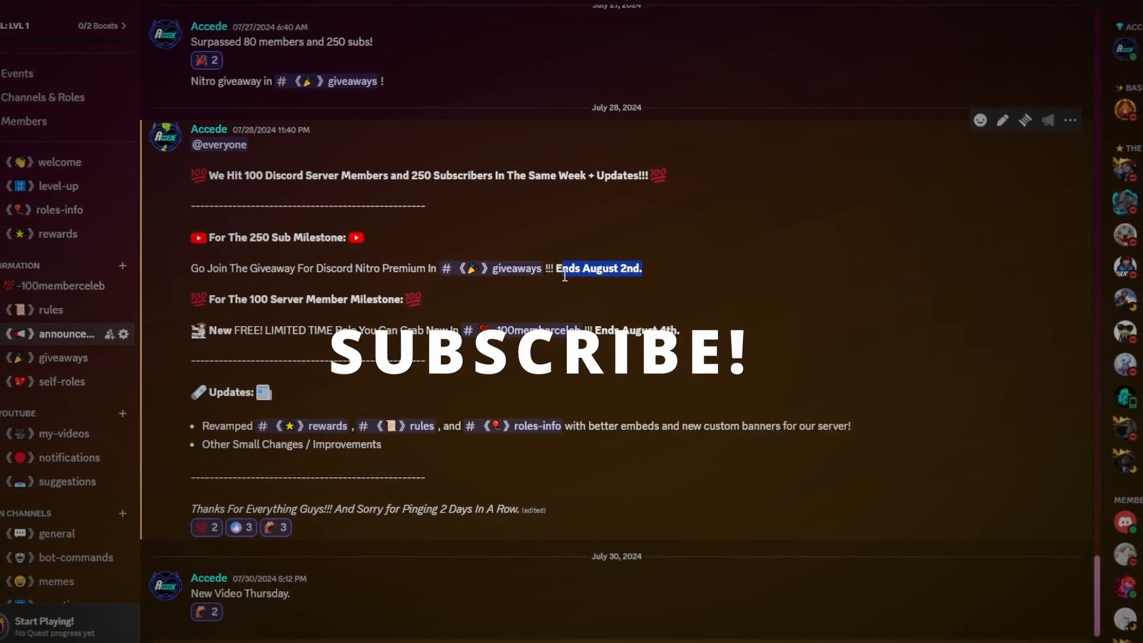
drag(643, 270, 551, 266)
click(622, 284)
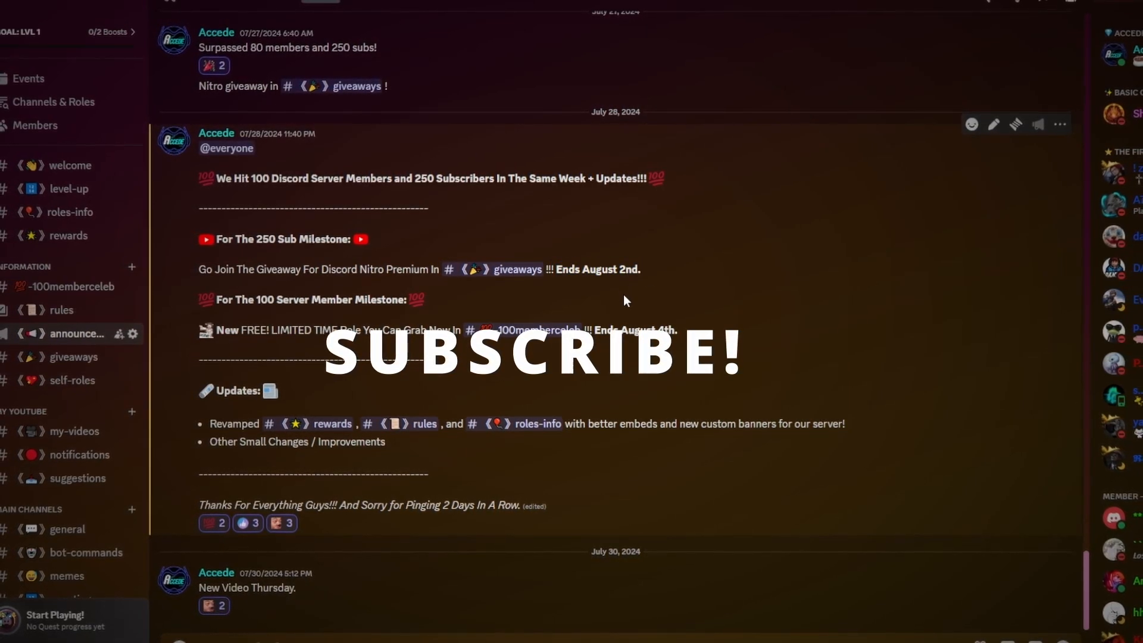
drag(642, 272, 568, 265)
click(566, 263)
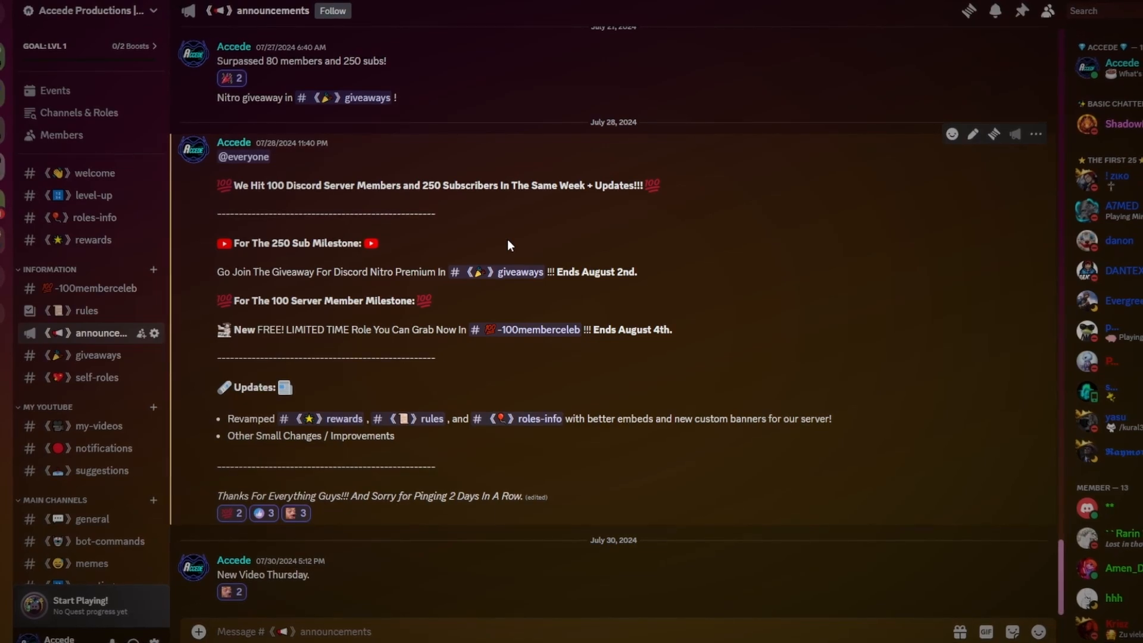
- View the rules channel and return to the announcements channel to examine the July 28 post's formatting
click(93, 311)
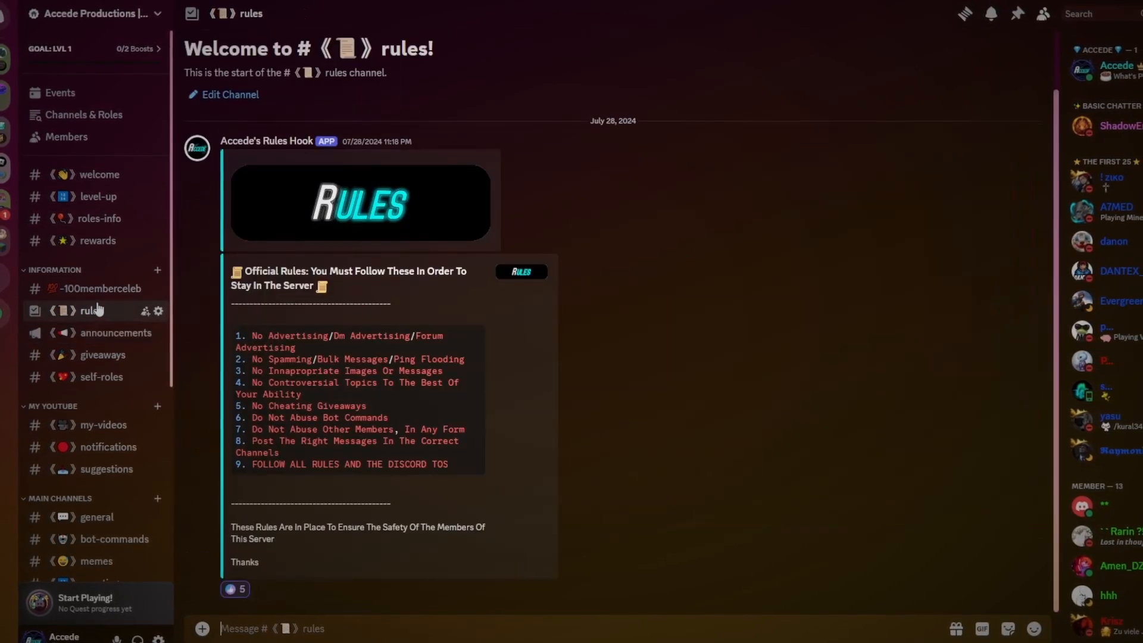
click(109, 333)
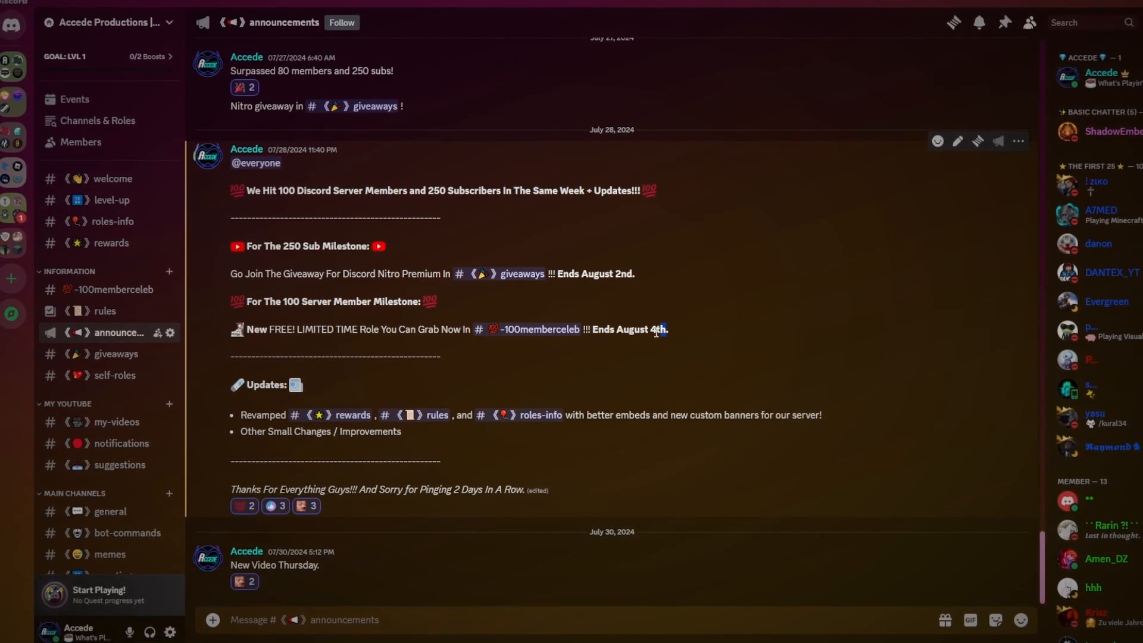
drag(666, 331, 264, 257)
click(274, 265)
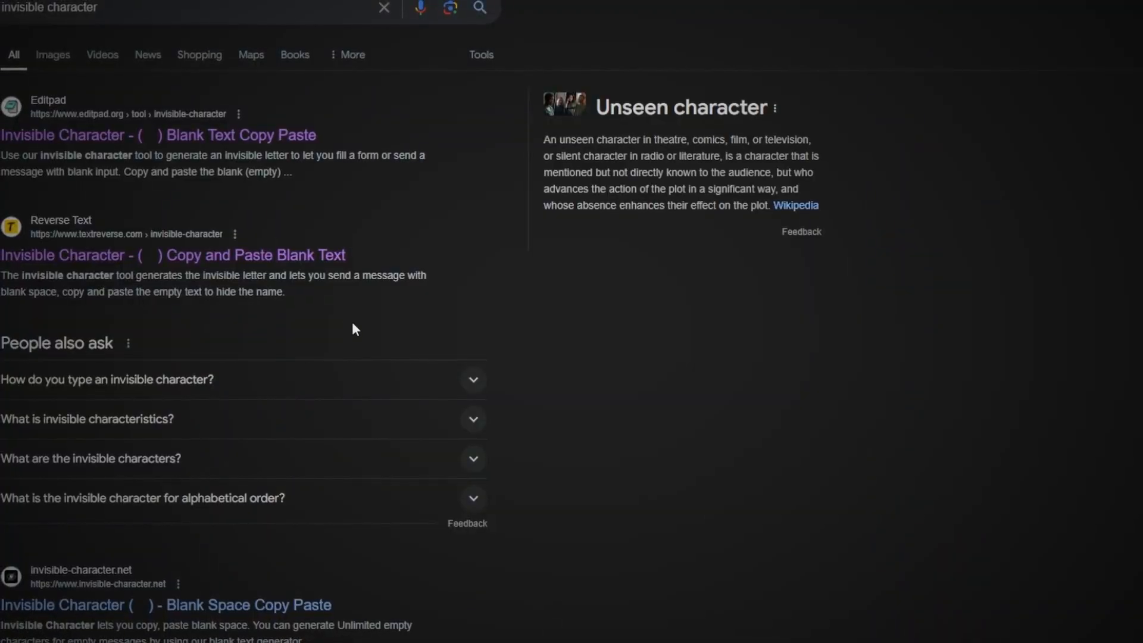
- From the Google results for "invisible character", copy the Reverse Text result's title from the blank between the brackets onward
click(112, 10)
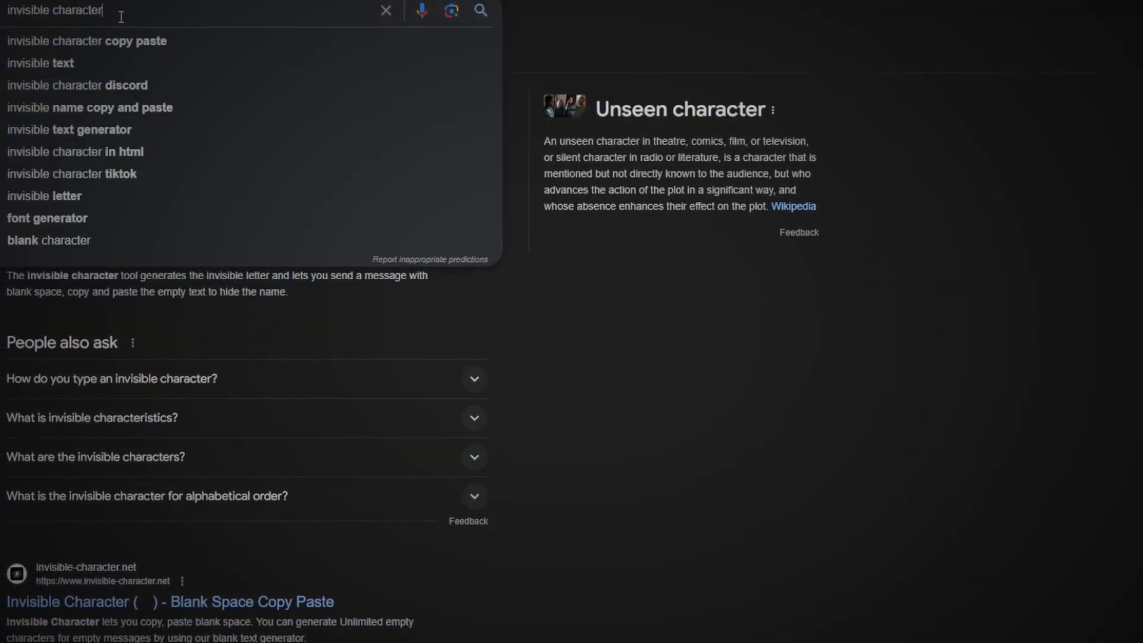
click(536, 297)
drag(401, 256, 156, 257)
key(ctrl+c)
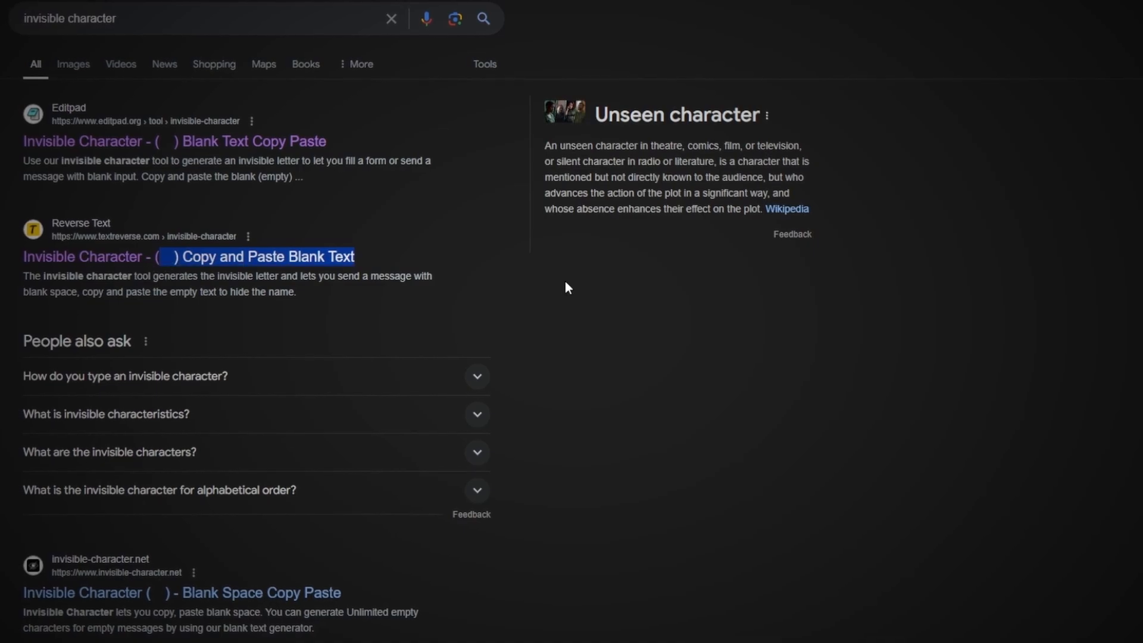
click(566, 283)
click(196, 31)
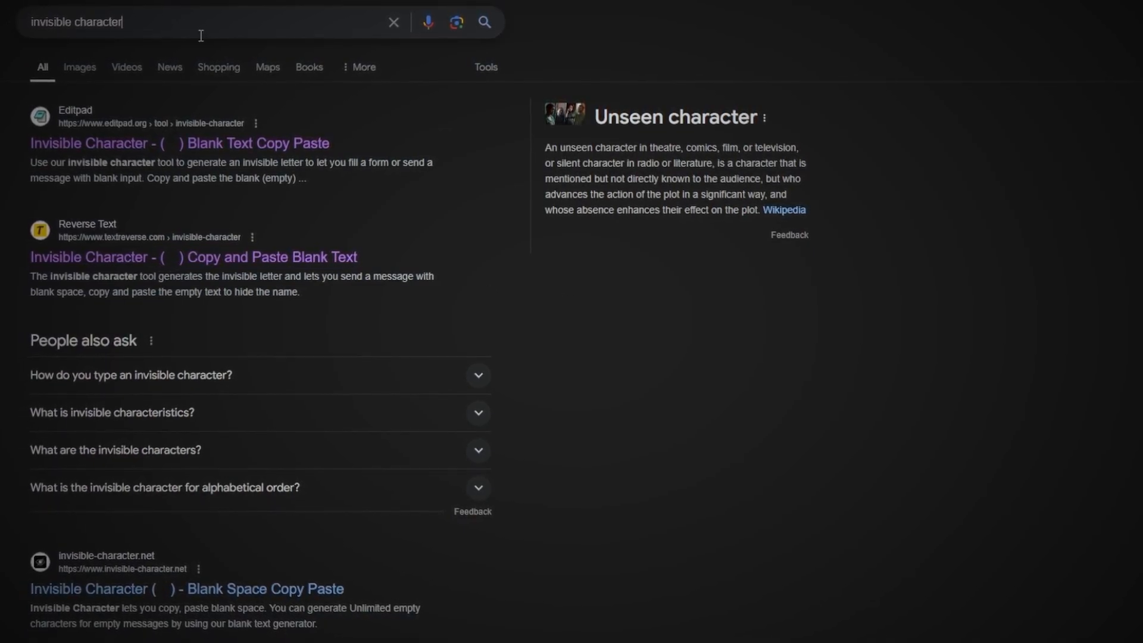
click(381, 310)
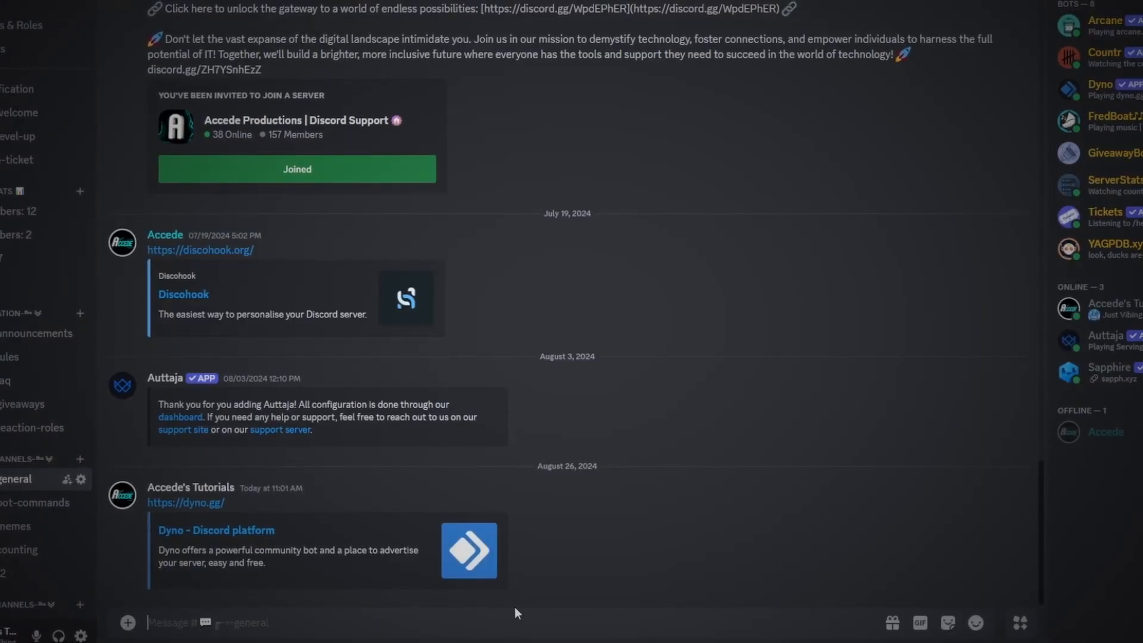
- Back in Discord, paste the copied text into the general channel's message box and isolate the invisible character from the readable text
key(ctrl+v)
drag(291, 621, 188, 612)
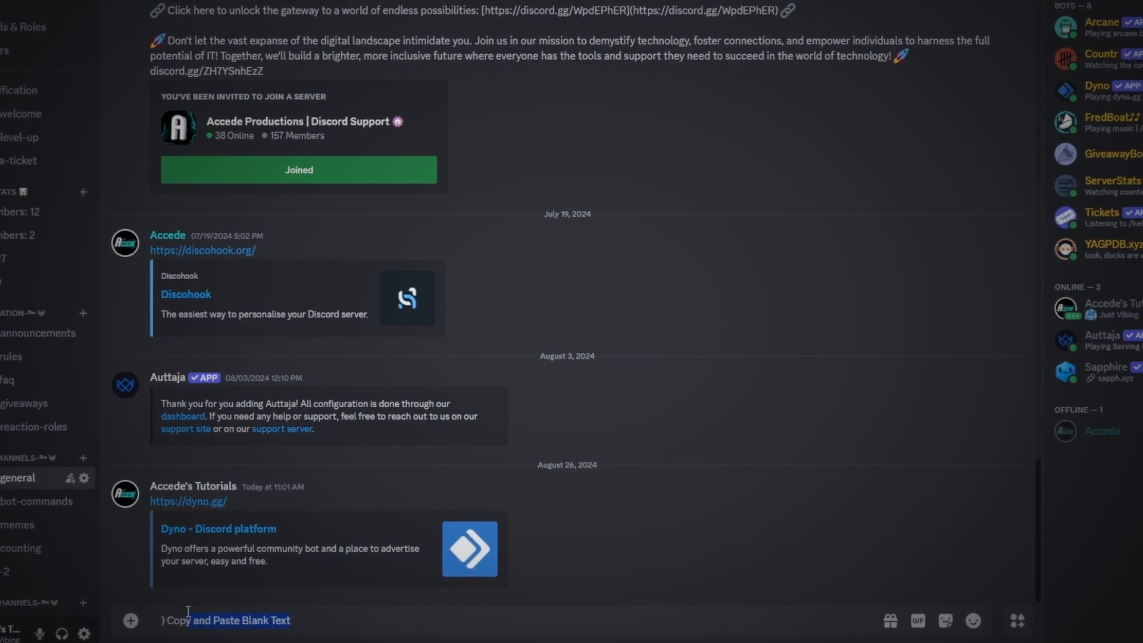
click(316, 617)
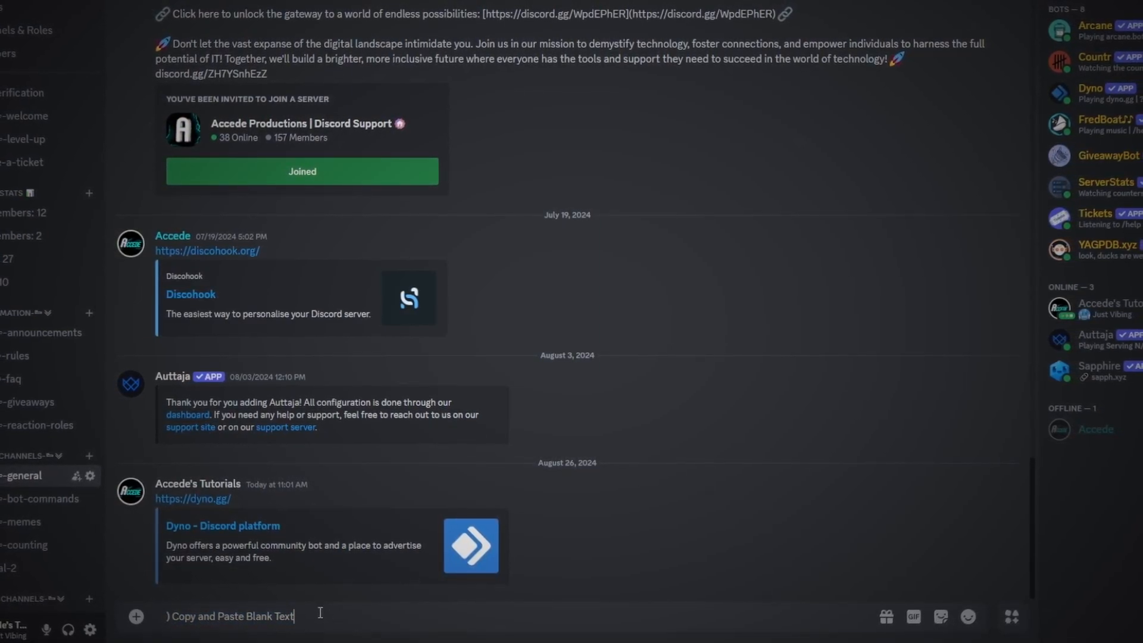
drag(320, 613, 145, 616)
key(BackSpace)
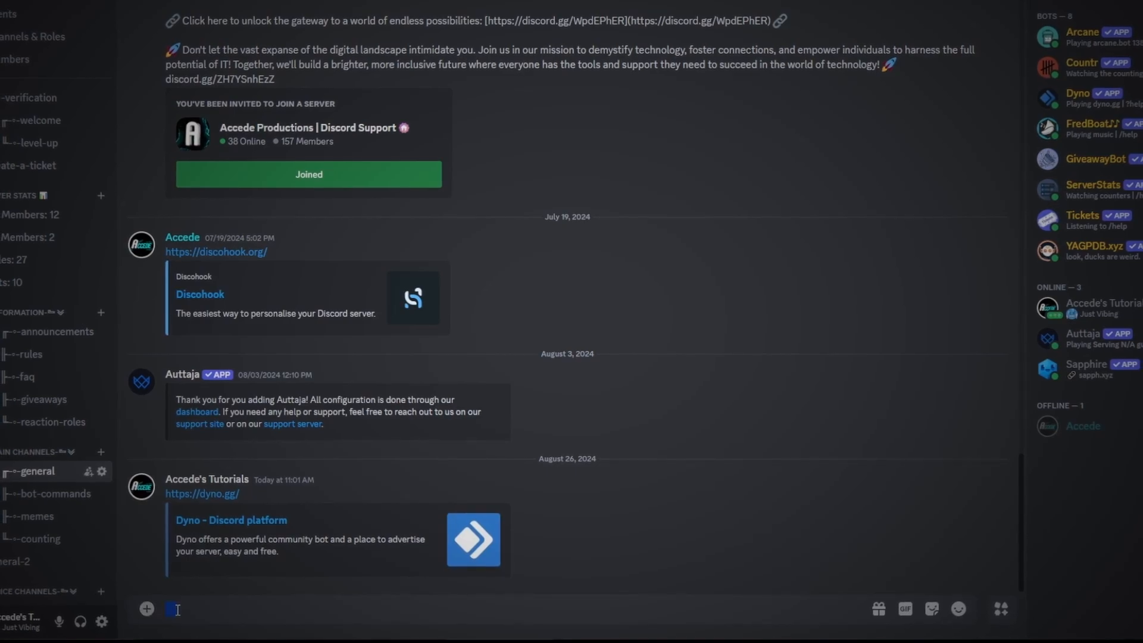
key(BackSpace)
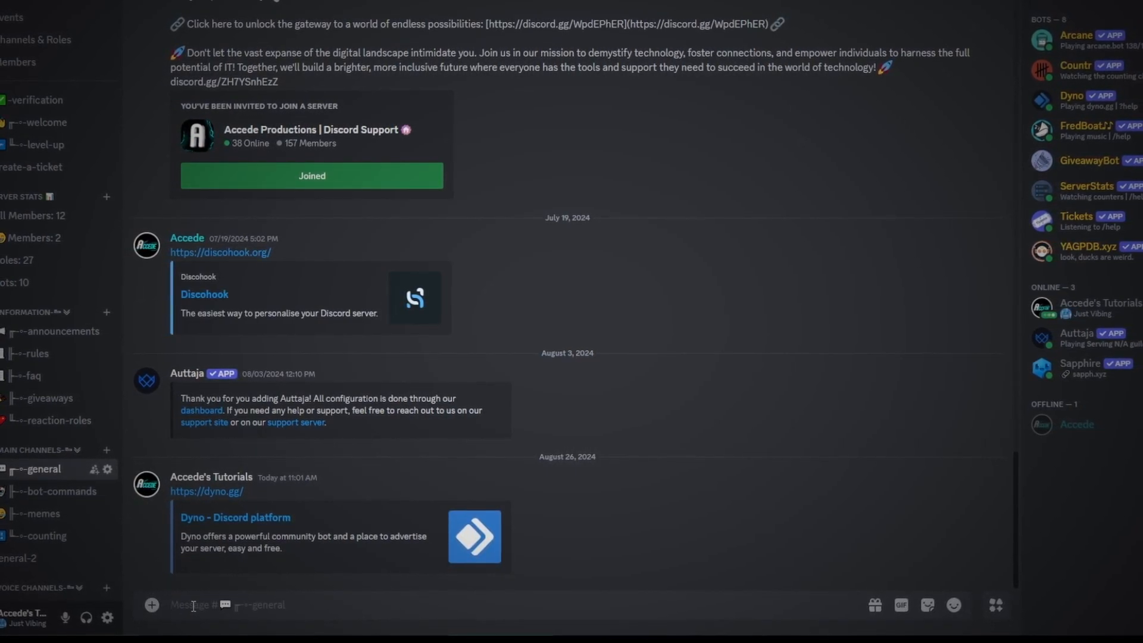
- Test pasting the isolated invisible character in the general channel's message box and clear it without sending
key(ctrl+v)
drag(248, 601, 166, 609)
click(230, 603)
key(BackSpace)
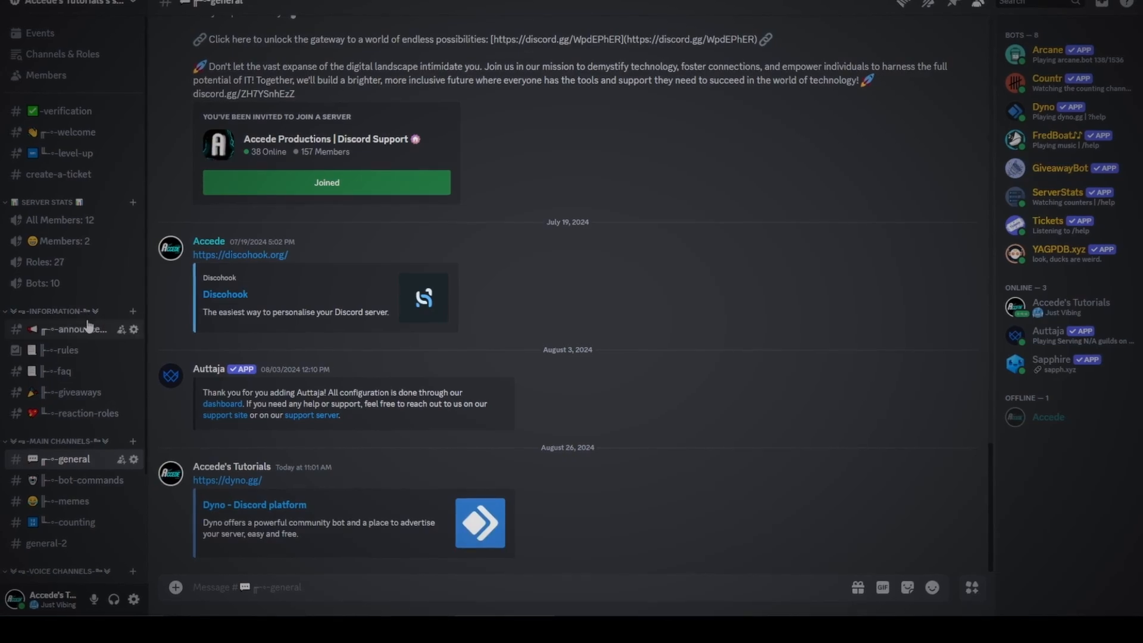
- Open the server's Roles settings and view the Countr and Admin roles
click(49, 20)
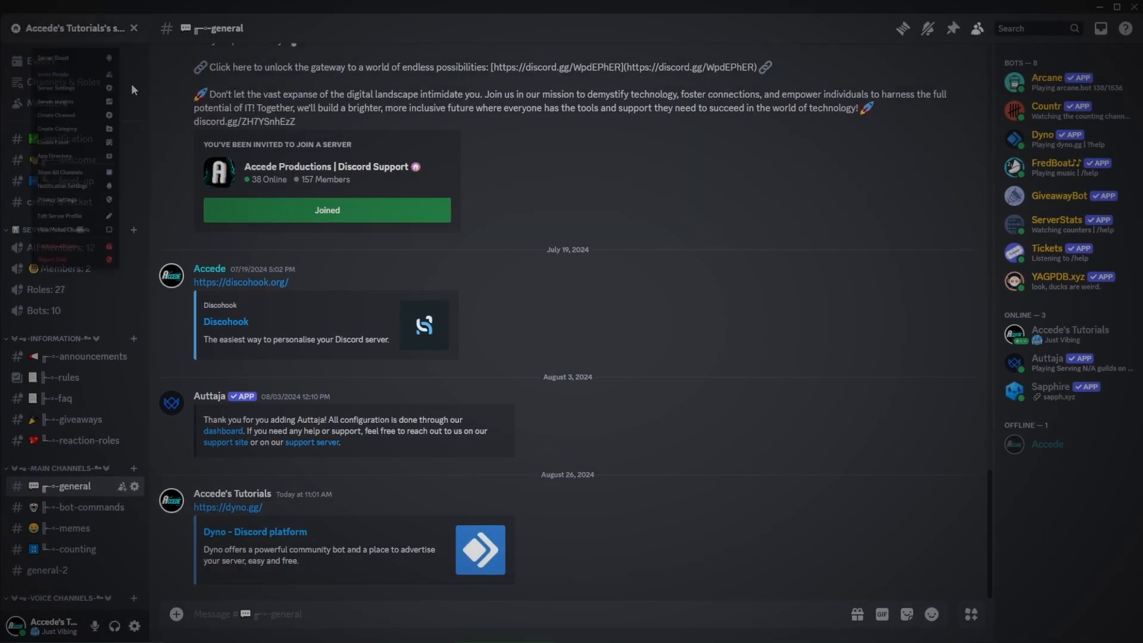
click(104, 105)
click(292, 96)
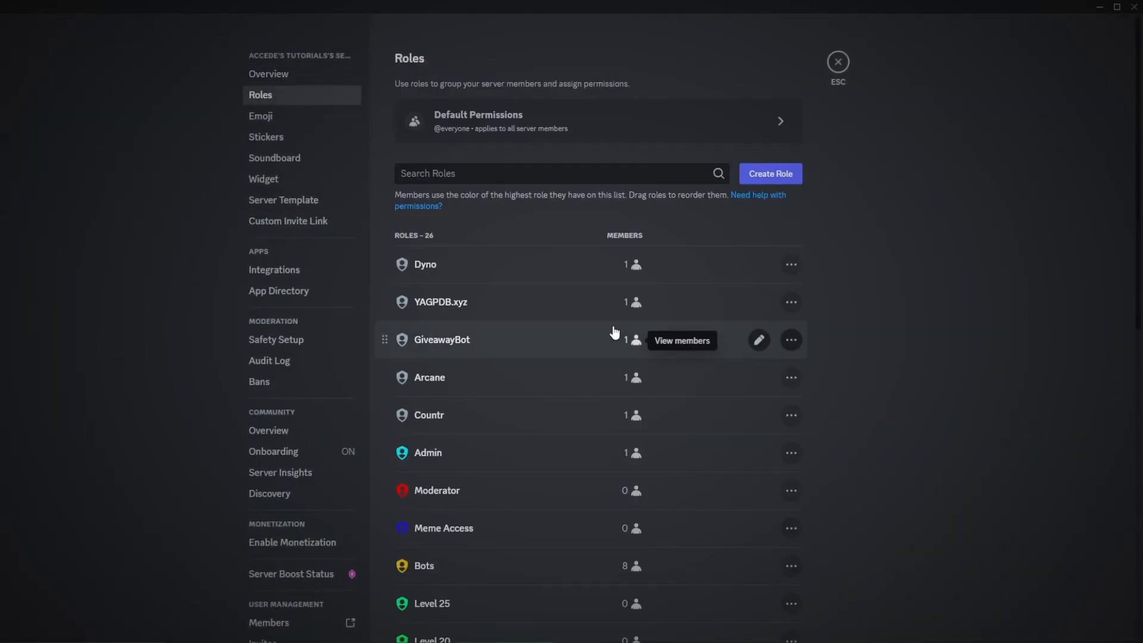
click(539, 417)
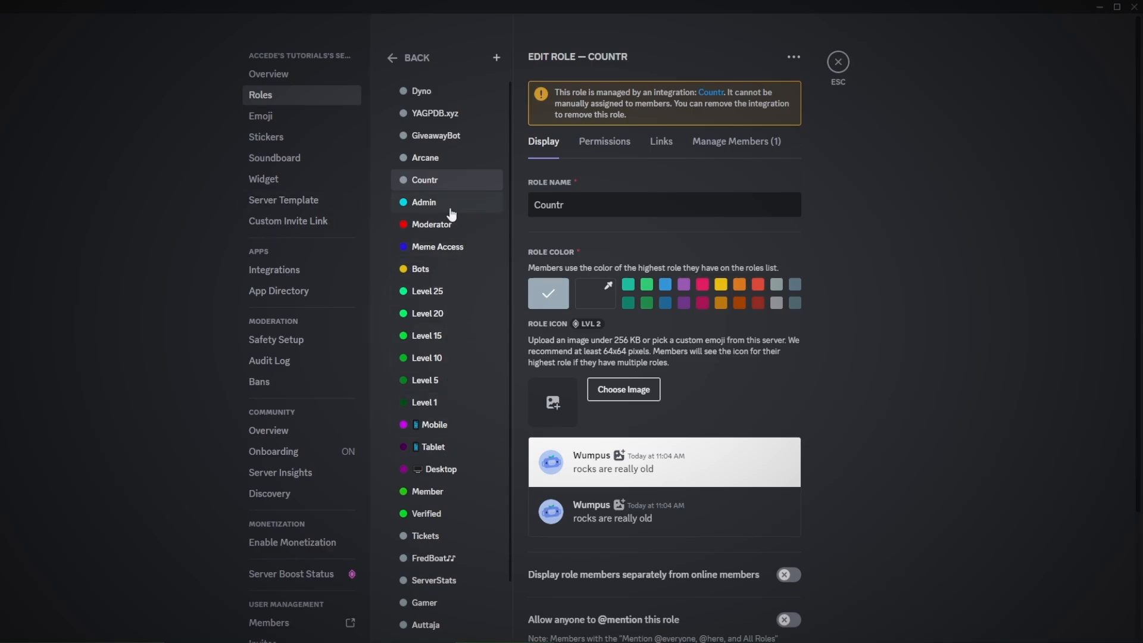
click(424, 202)
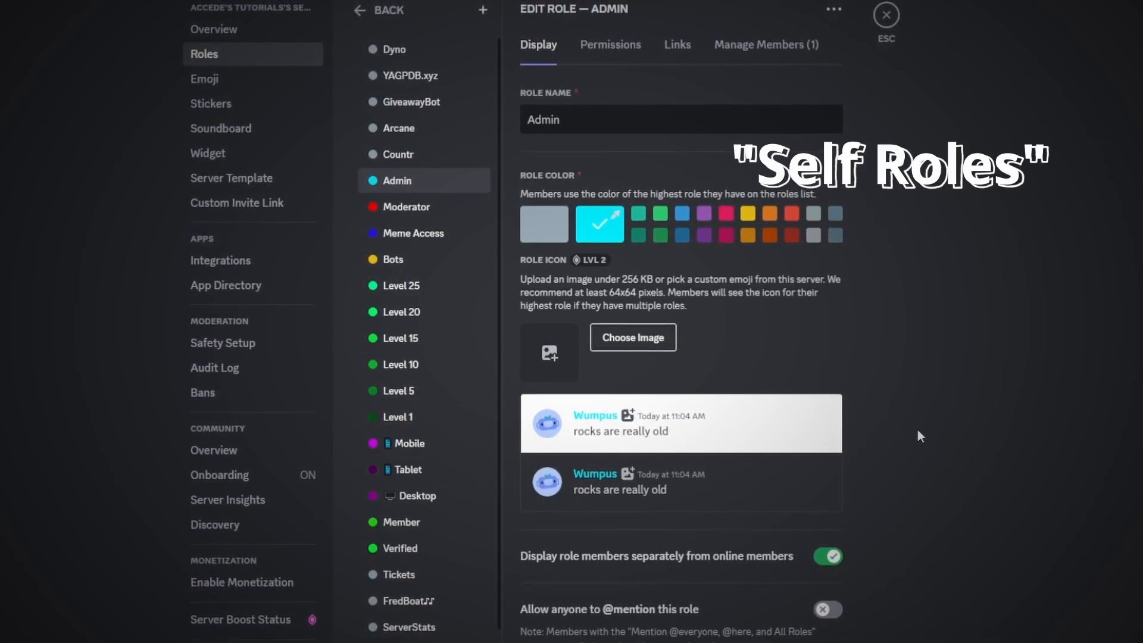
- Create three new roles named Main Roles, Leveling Roles and Self Roles
click(484, 19)
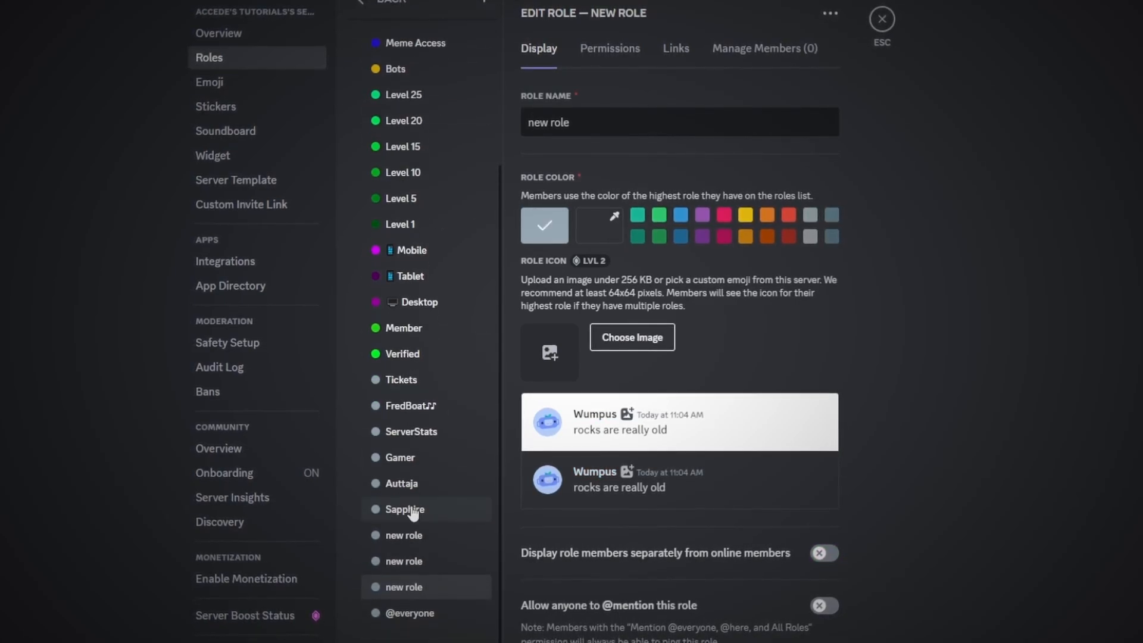
text(Mai)
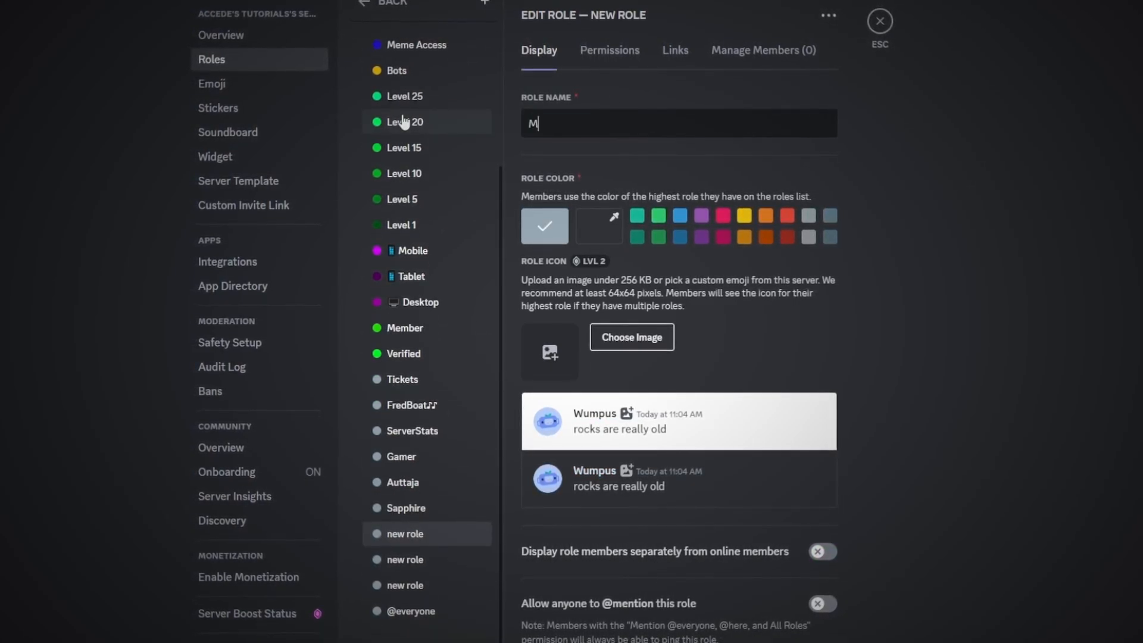
click(416, 562)
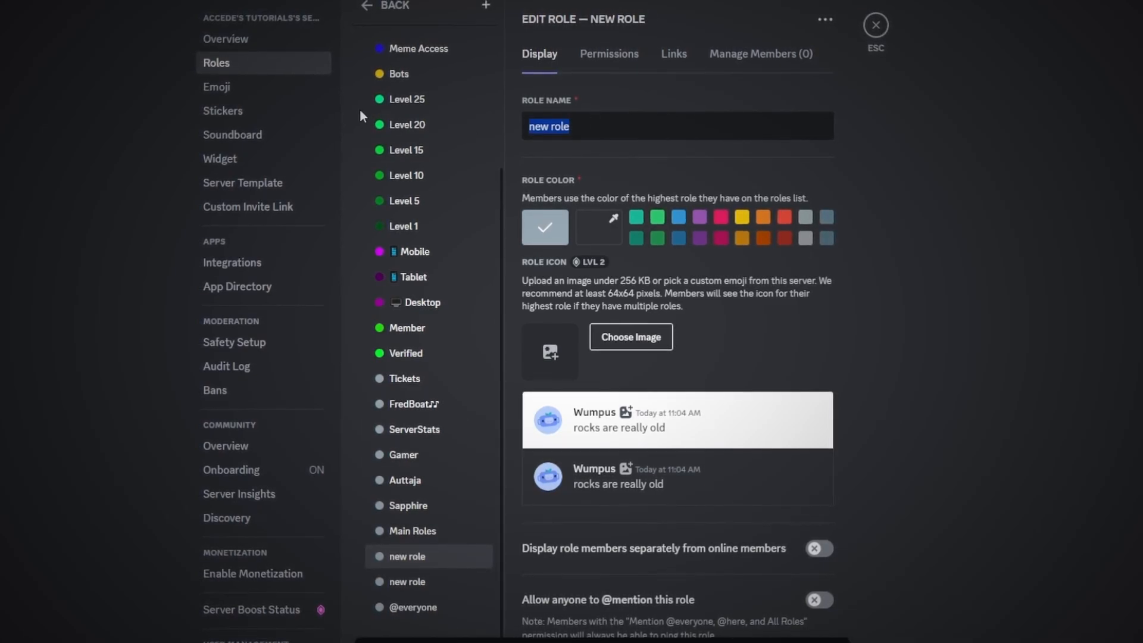
text(Leveling Roles)
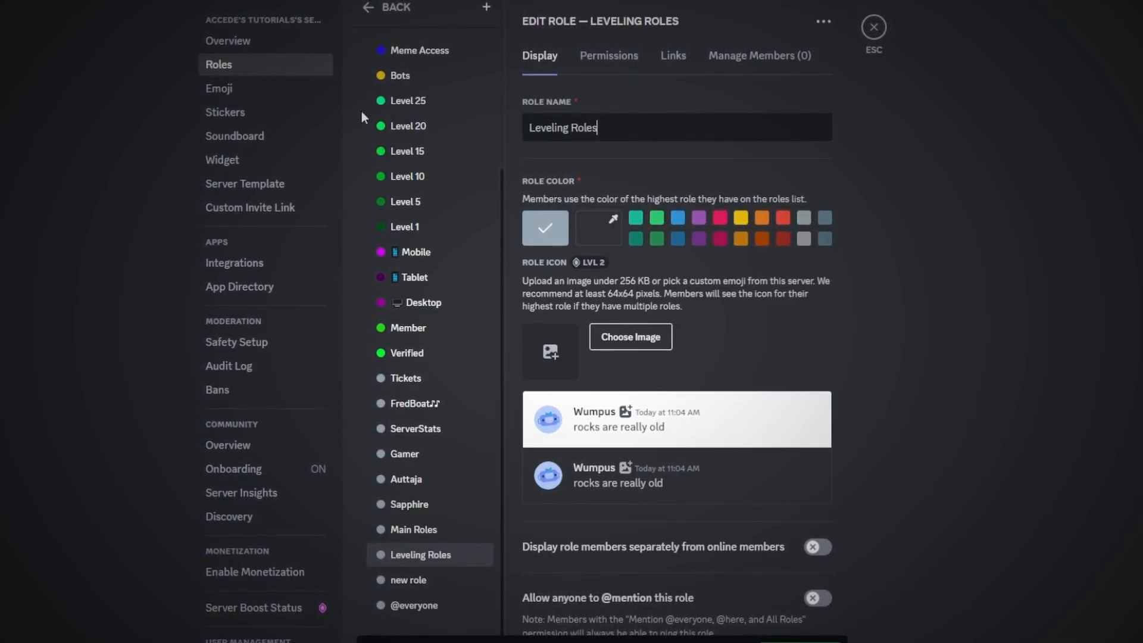
click(408, 580)
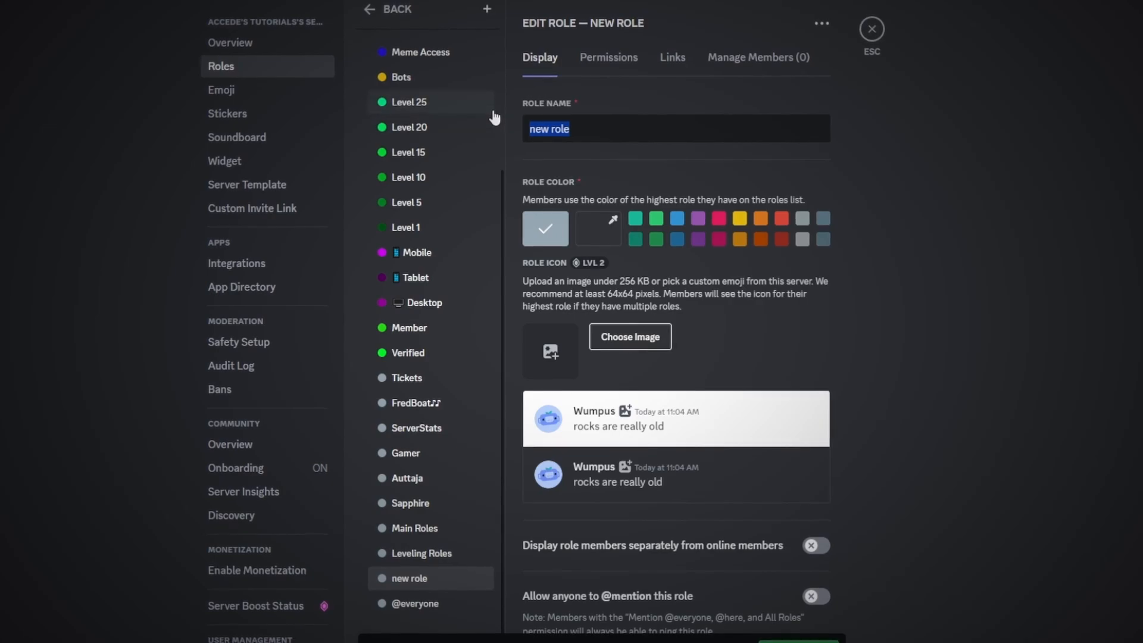
text(Self)
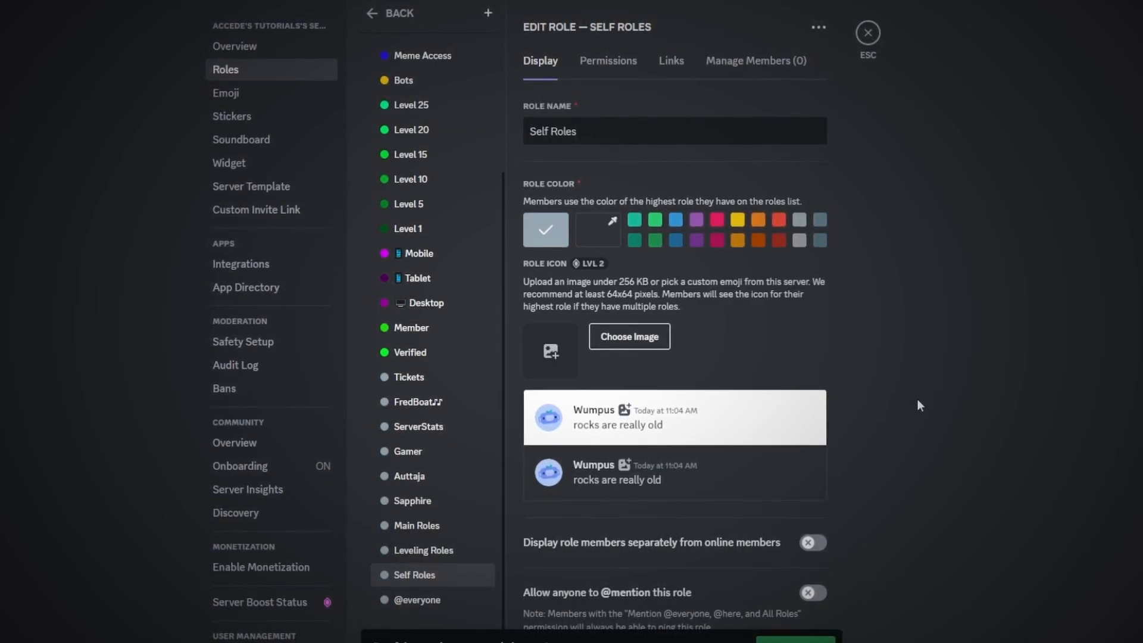
- Pad the start of the Main Roles, Leveling Roles and Self Roles names with invisible characters, saving each role
click(463, 525)
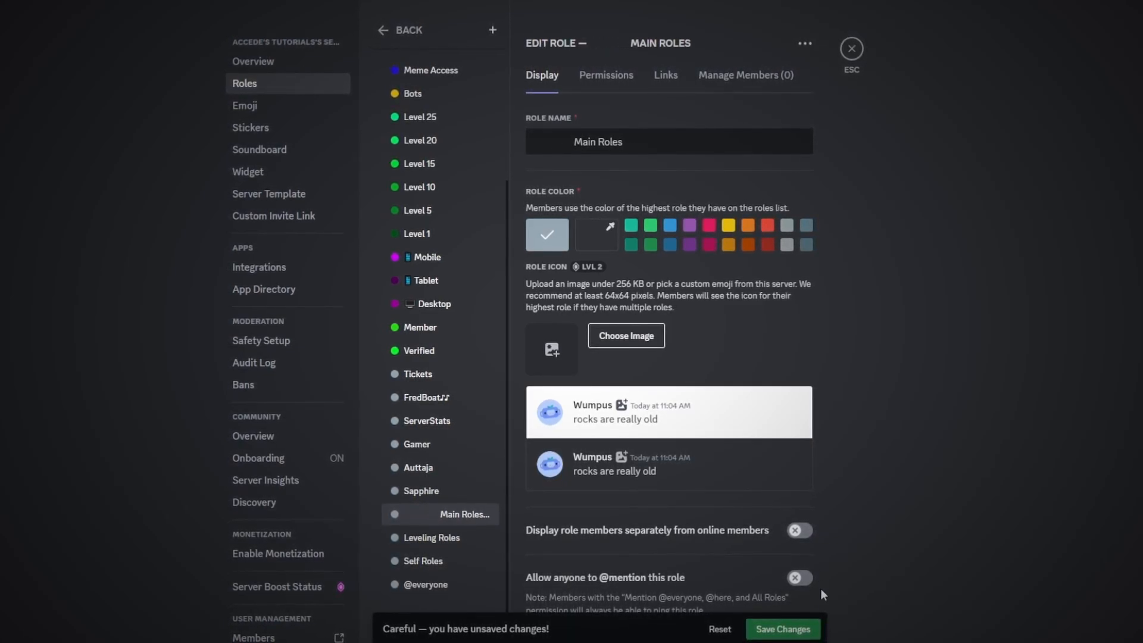
click(791, 629)
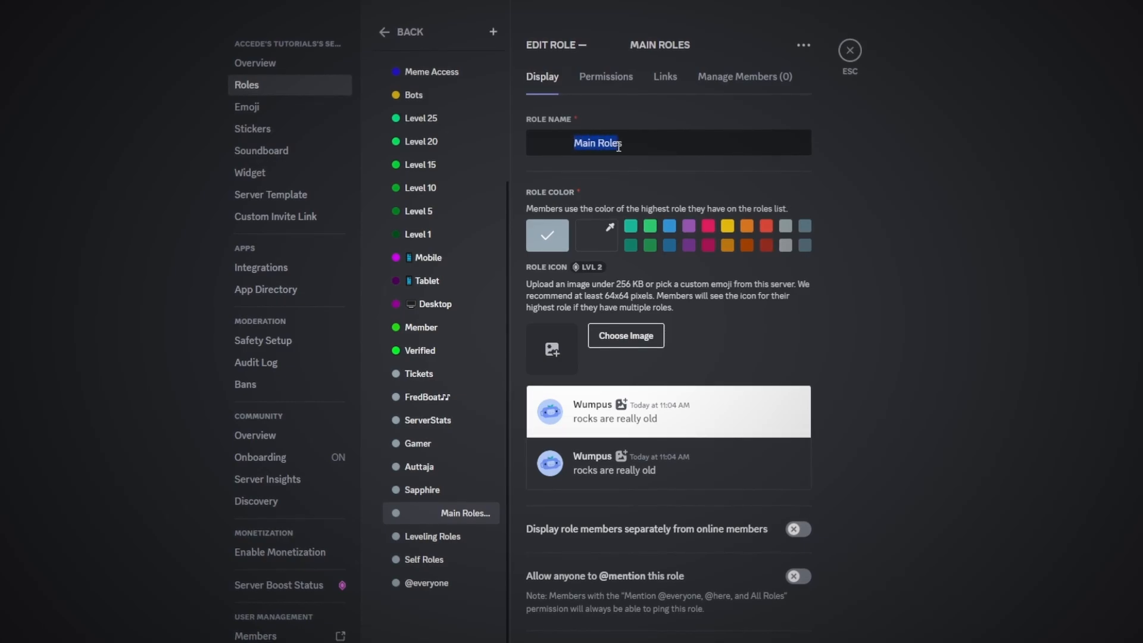
click(436, 536)
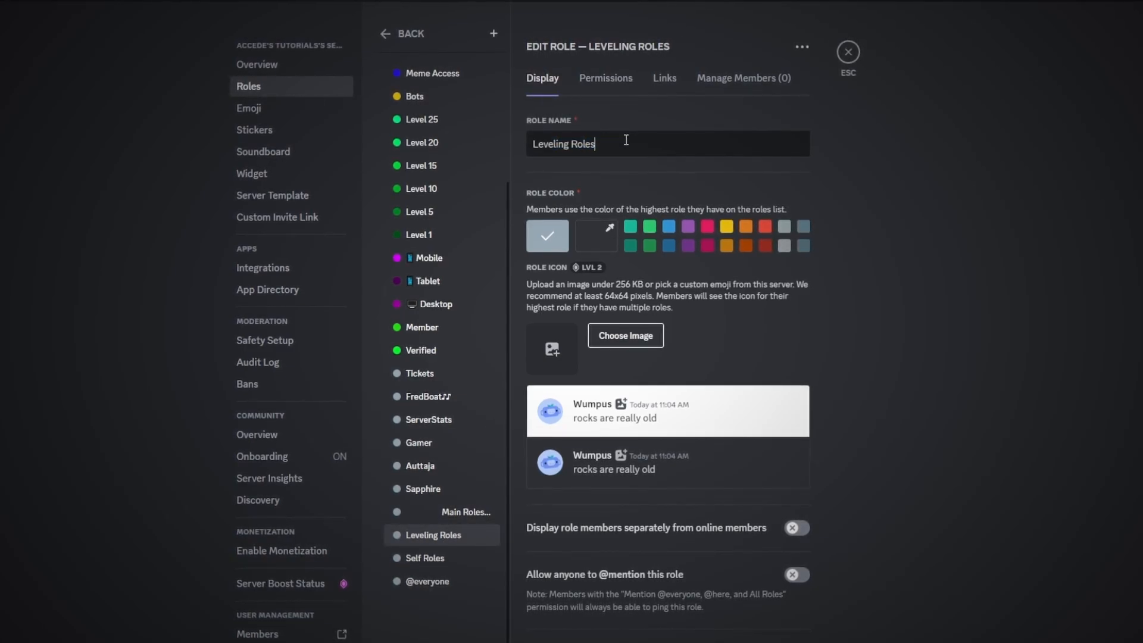
click(528, 144)
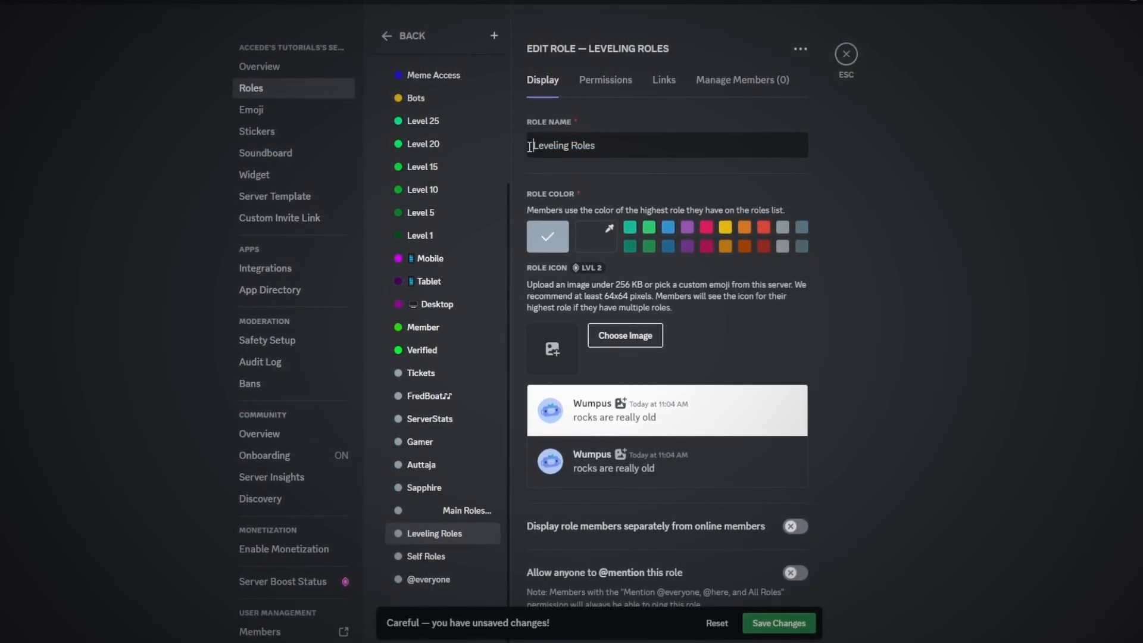
click(771, 619)
click(427, 555)
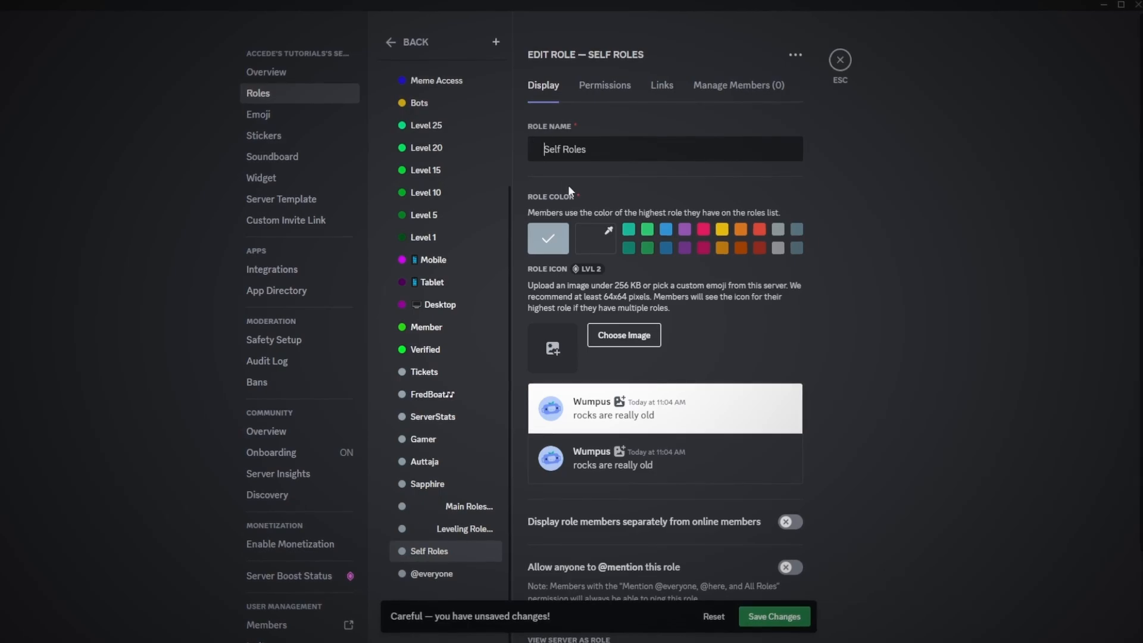
click(774, 617)
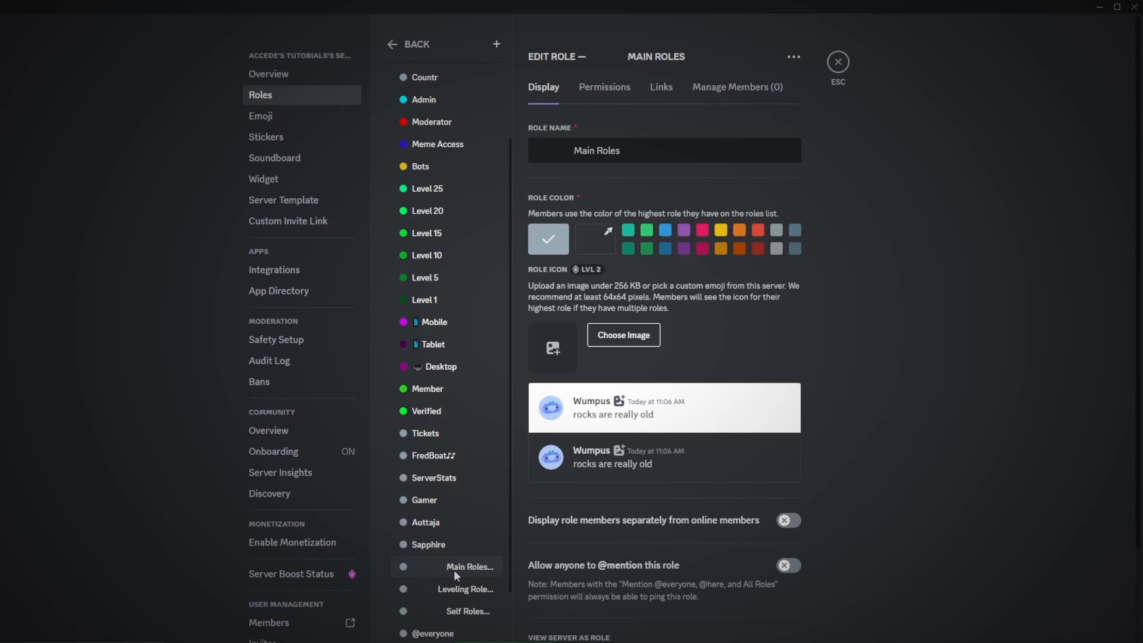
- Reorder the role list to put Main Roles above Admin, Leveling Roles above Level 25 and Self Roles above Mobile
drag(457, 576, 456, 101)
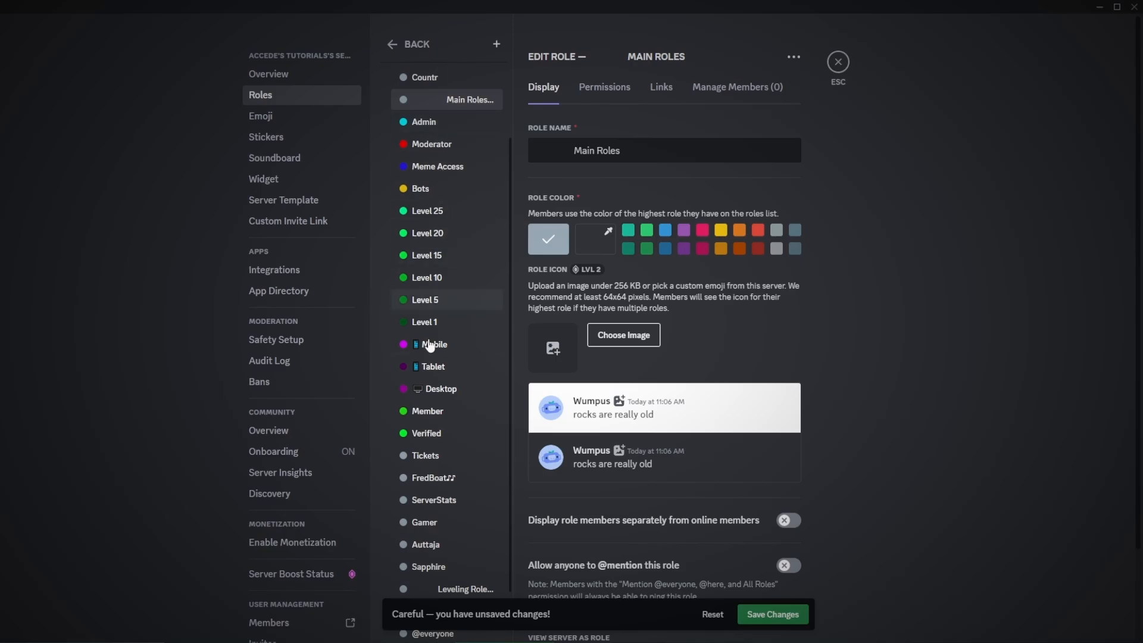
drag(456, 589, 455, 240)
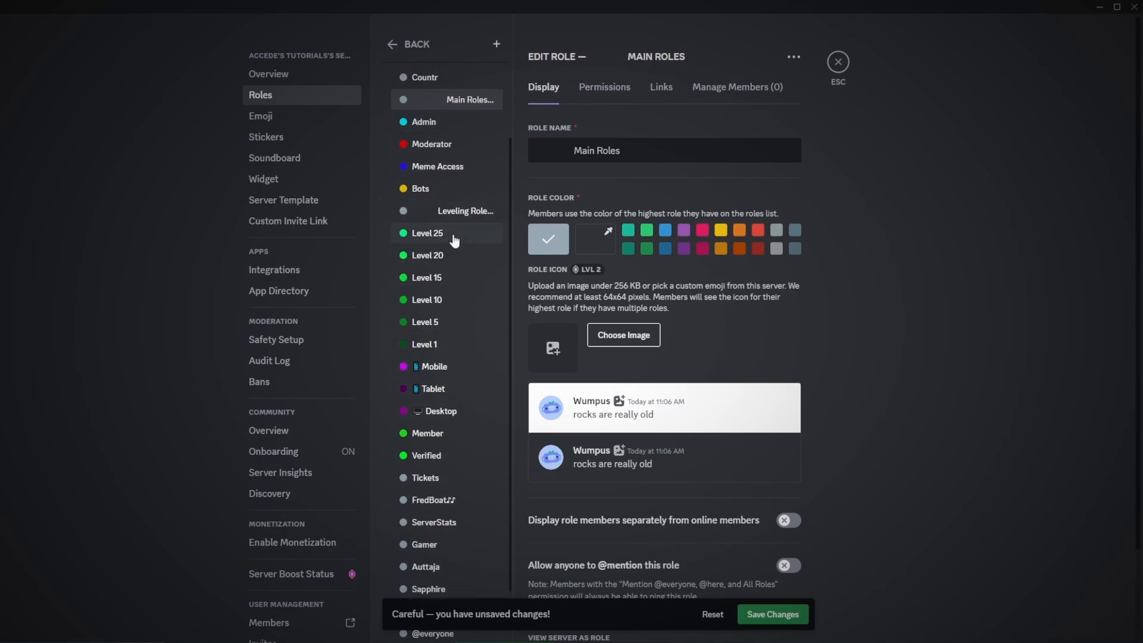
scroll(446, 352, down, 2)
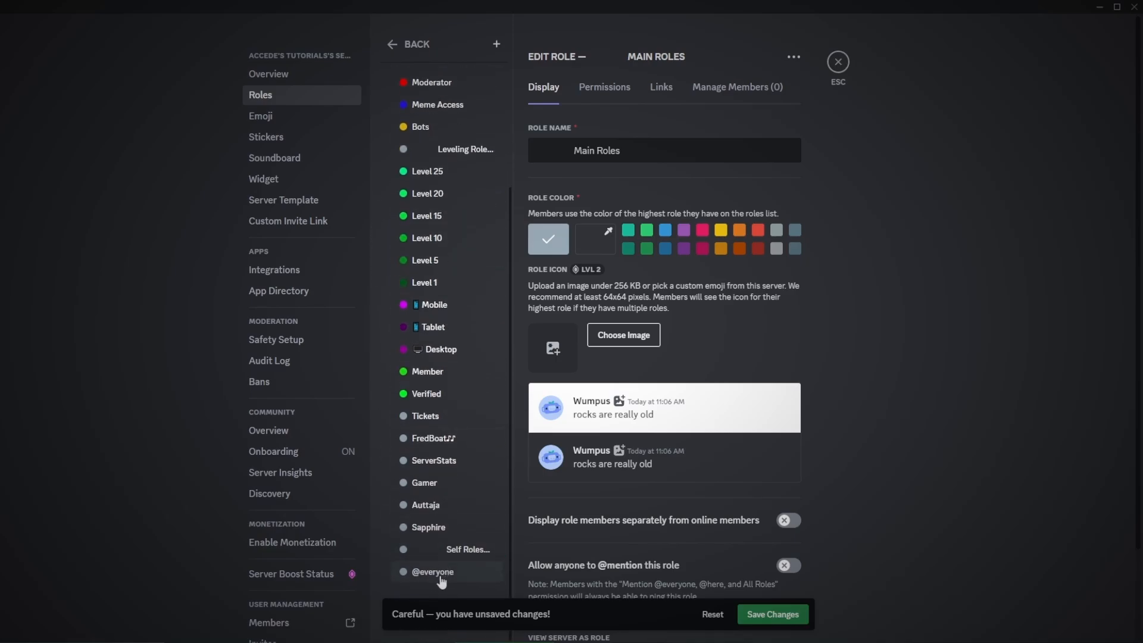
drag(444, 559, 452, 324)
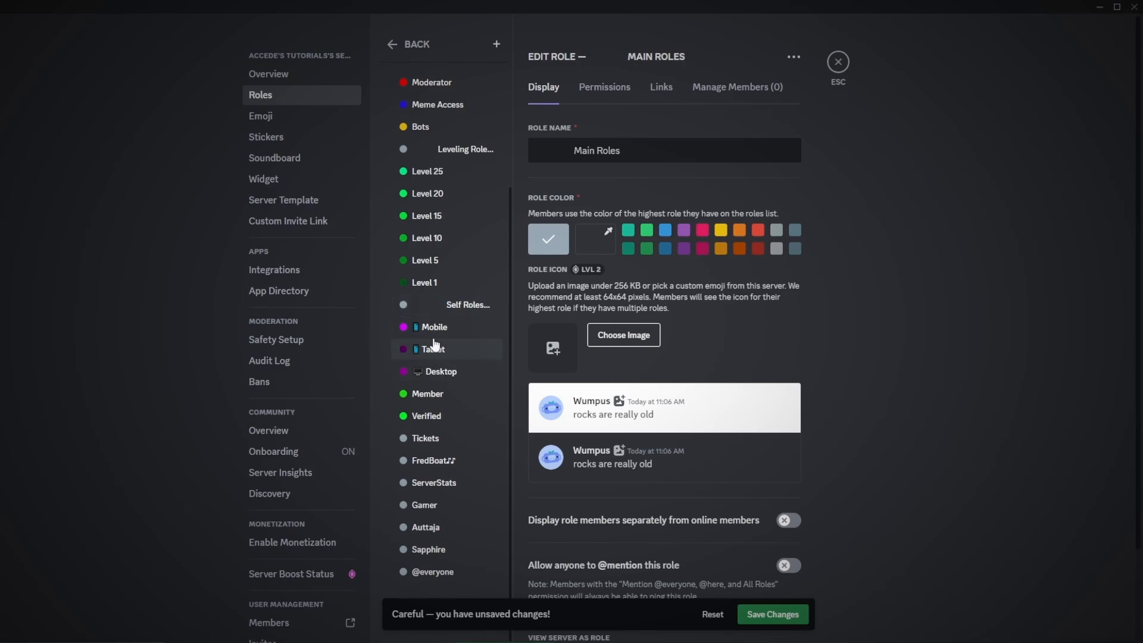
- Place the Member role below Bots, keep Verified below Desktop, and save the new role order
scroll(440, 372, up, 4)
drag(447, 518, 433, 269)
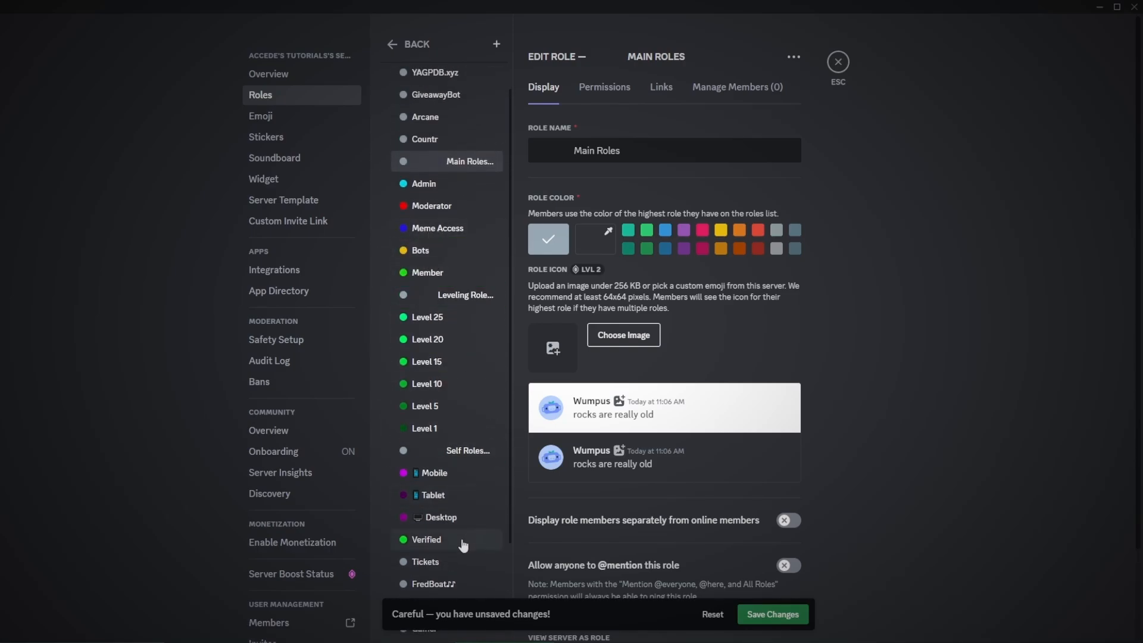
drag(463, 545, 457, 296)
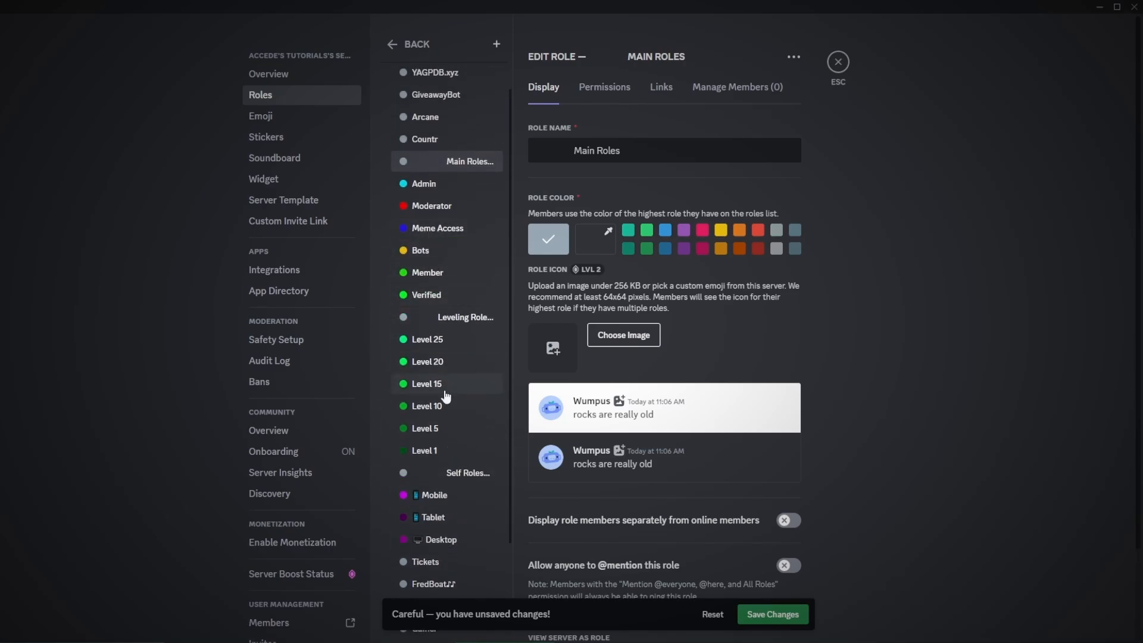
click(773, 614)
drag(435, 307, 436, 540)
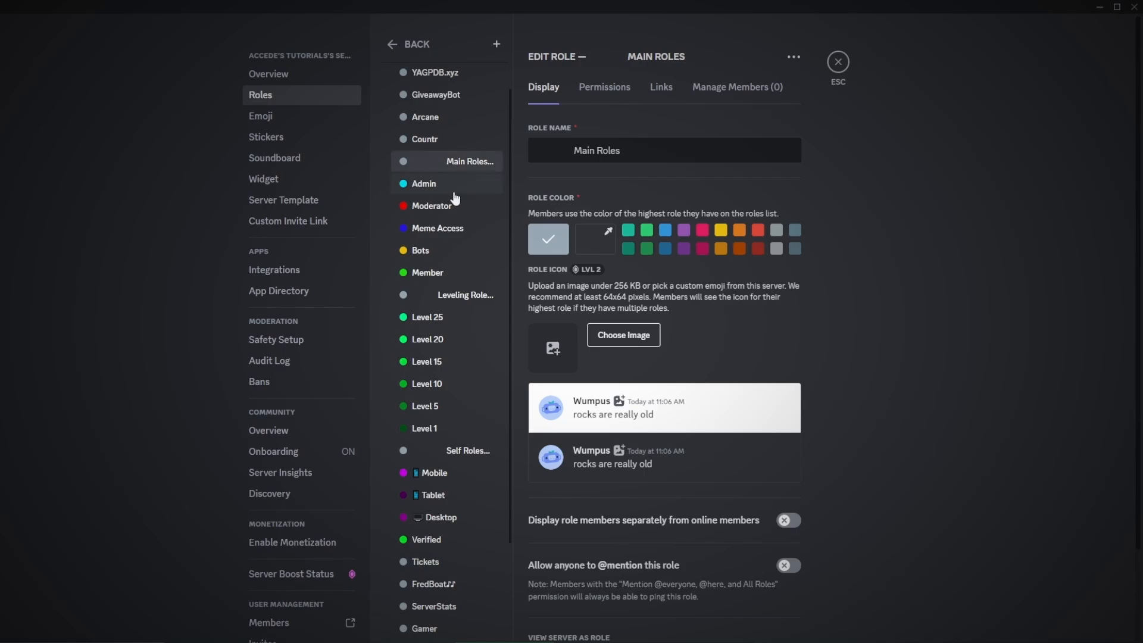
scroll(452, 227, up, 1)
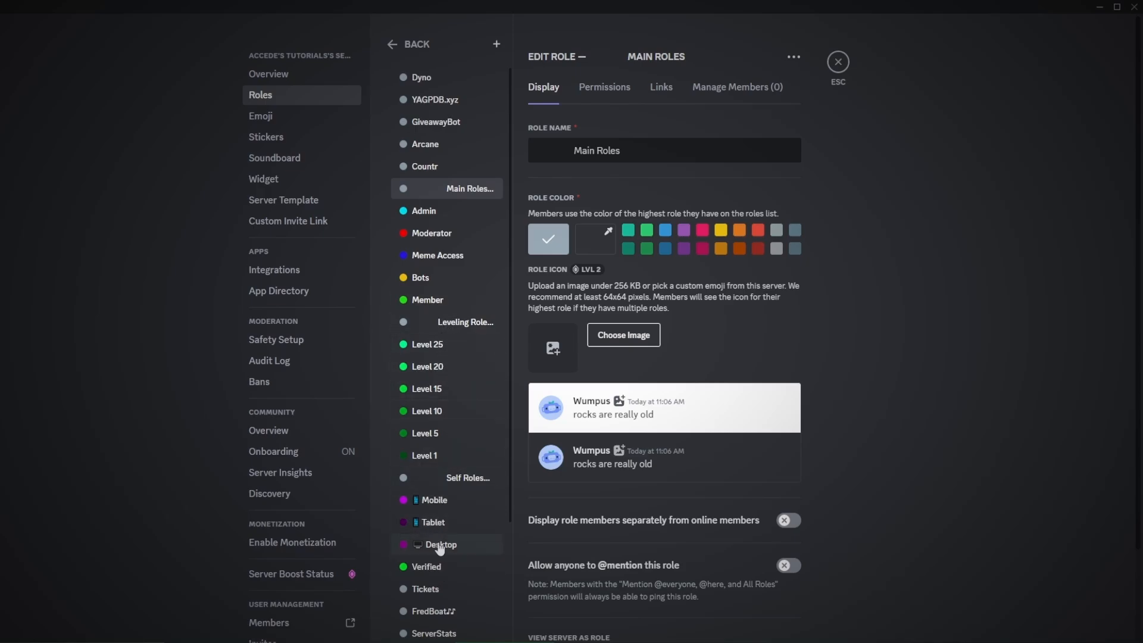
scroll(456, 445, up, 1)
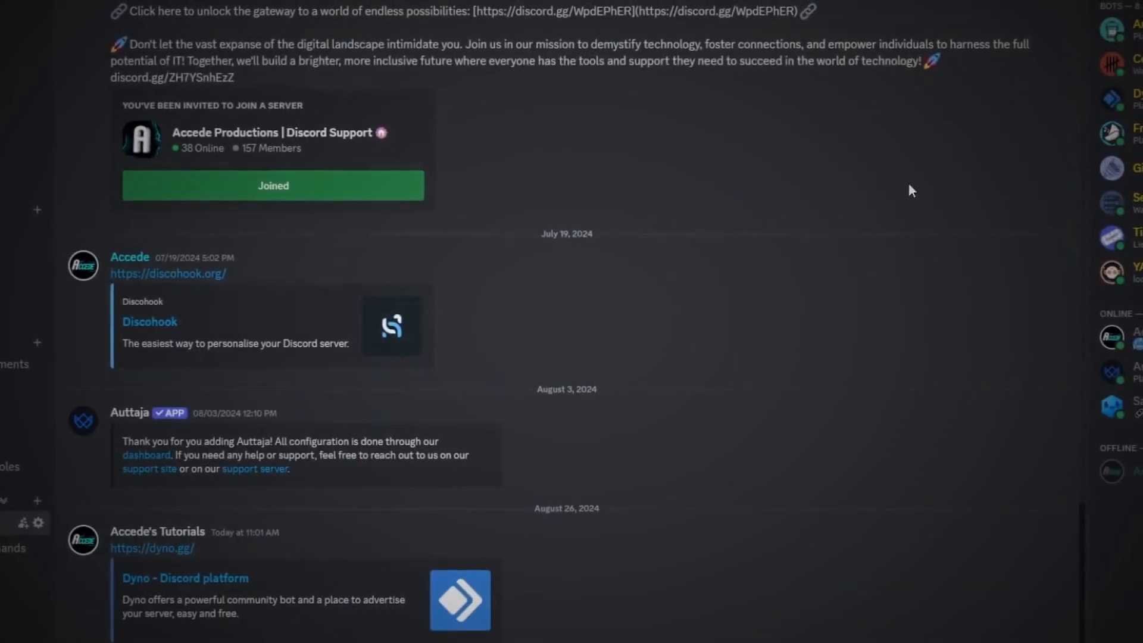
- Assign the Main Roles, Admin, Moderator, Meme Access, Bots and Member roles to the own account from the member list
right_click(1130, 338)
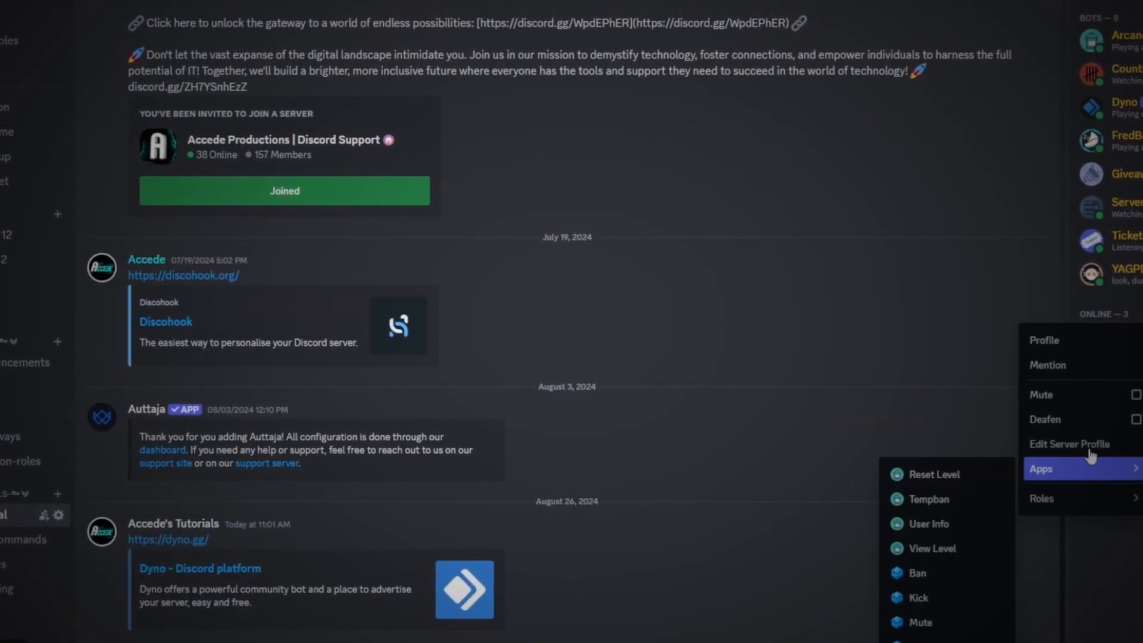
click(1111, 351)
right_click(1110, 348)
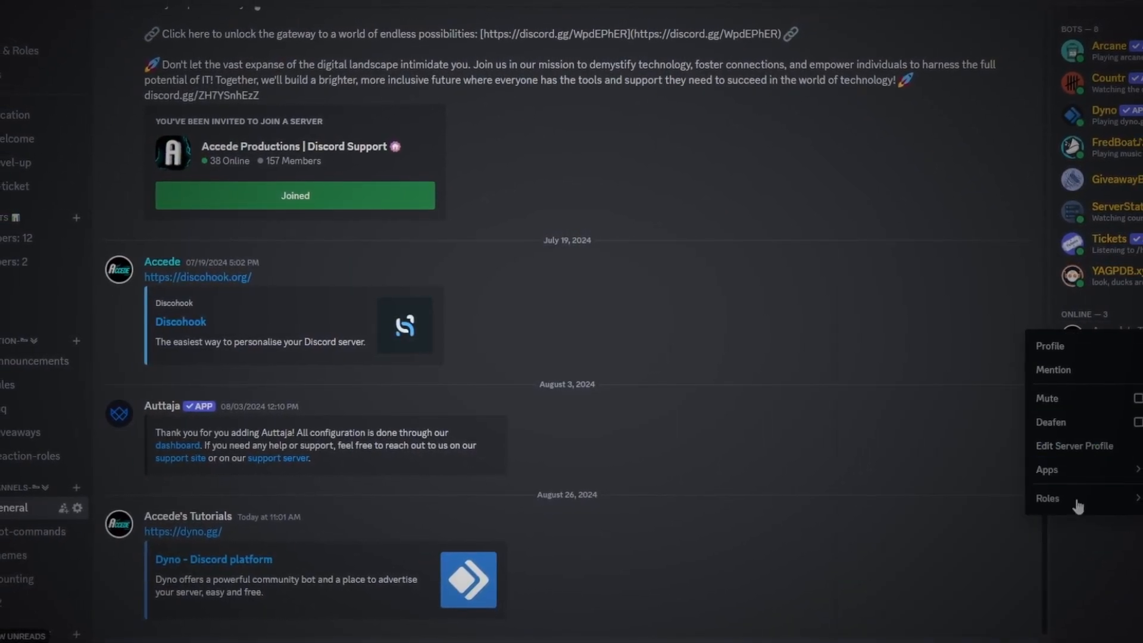
mouse_move(1045, 503)
click(953, 233)
click(952, 280)
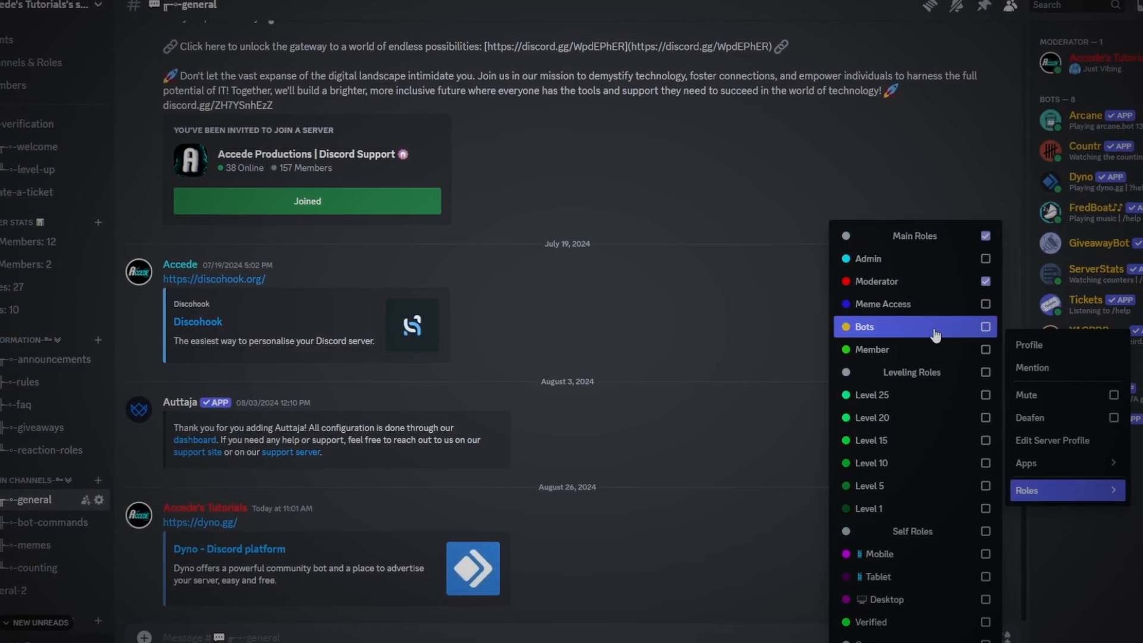
click(936, 306)
click(936, 329)
click(932, 350)
click(933, 260)
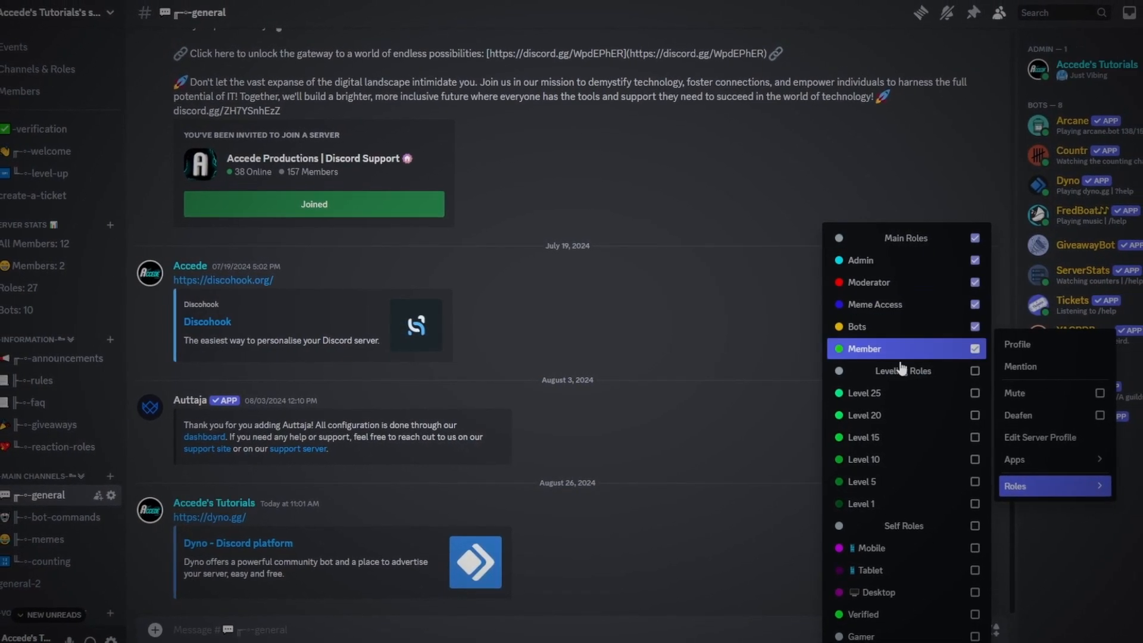
- Assign the Leveling Roles, Level 25 to Level 1, Self Roles, Mobile, Tablet, Desktop and Verified roles, and check them on the account's profile card
click(908, 373)
click(890, 401)
click(887, 414)
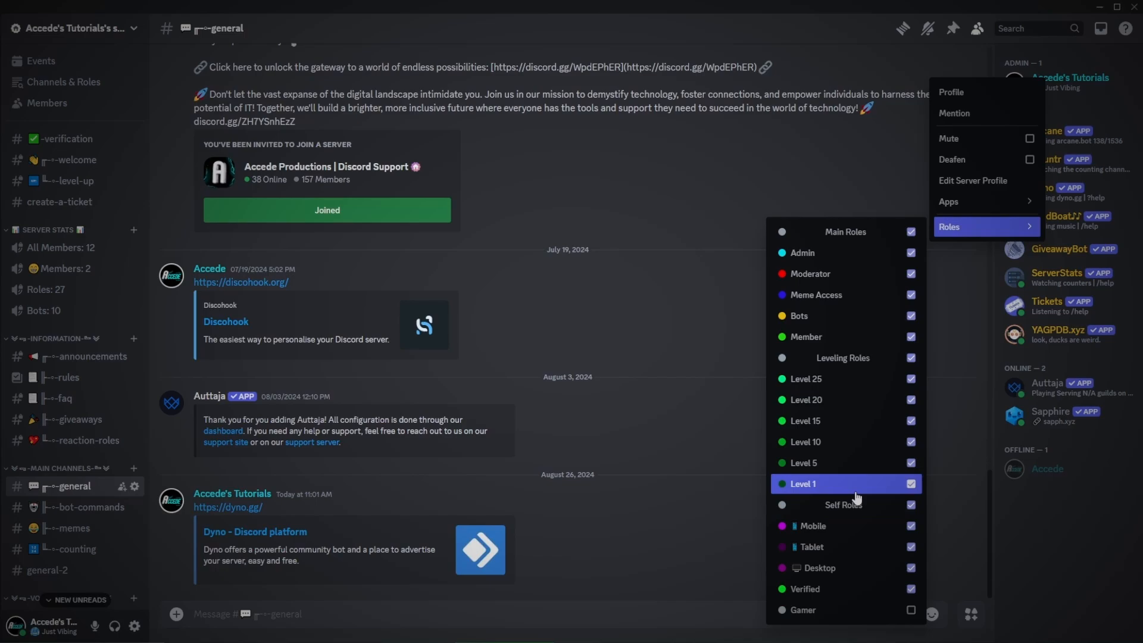
click(783, 154)
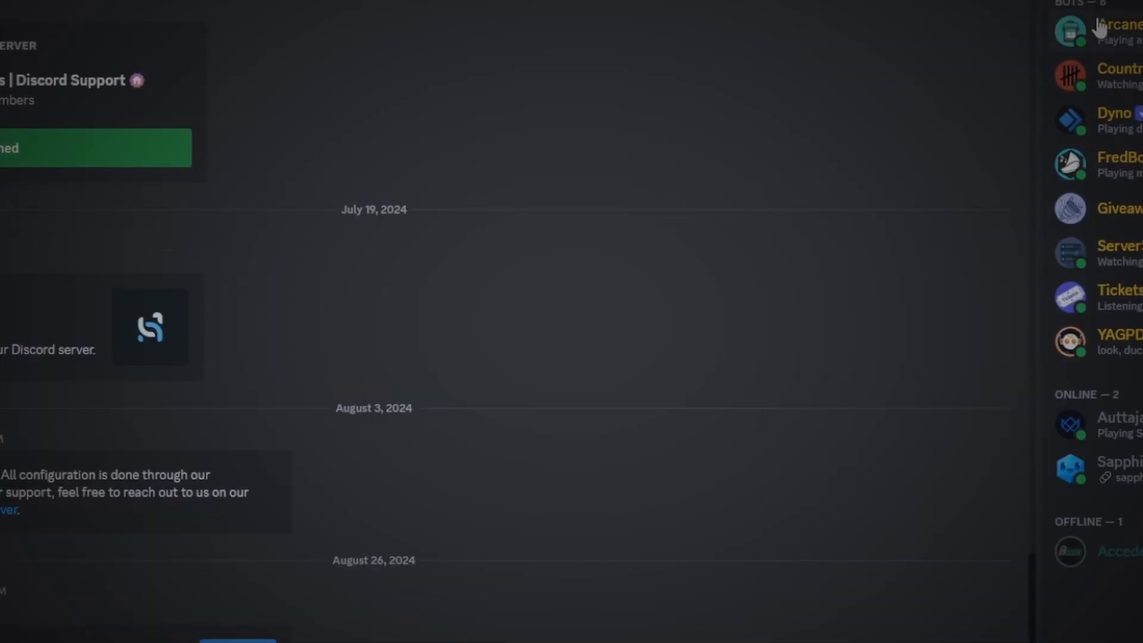
click(951, 284)
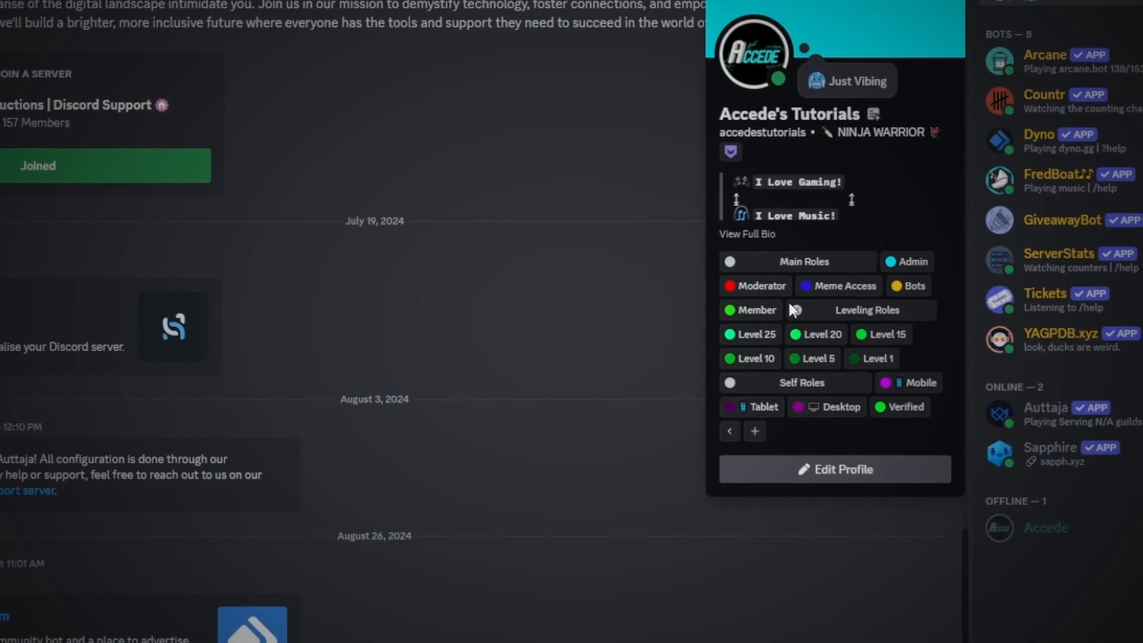
click(633, 288)
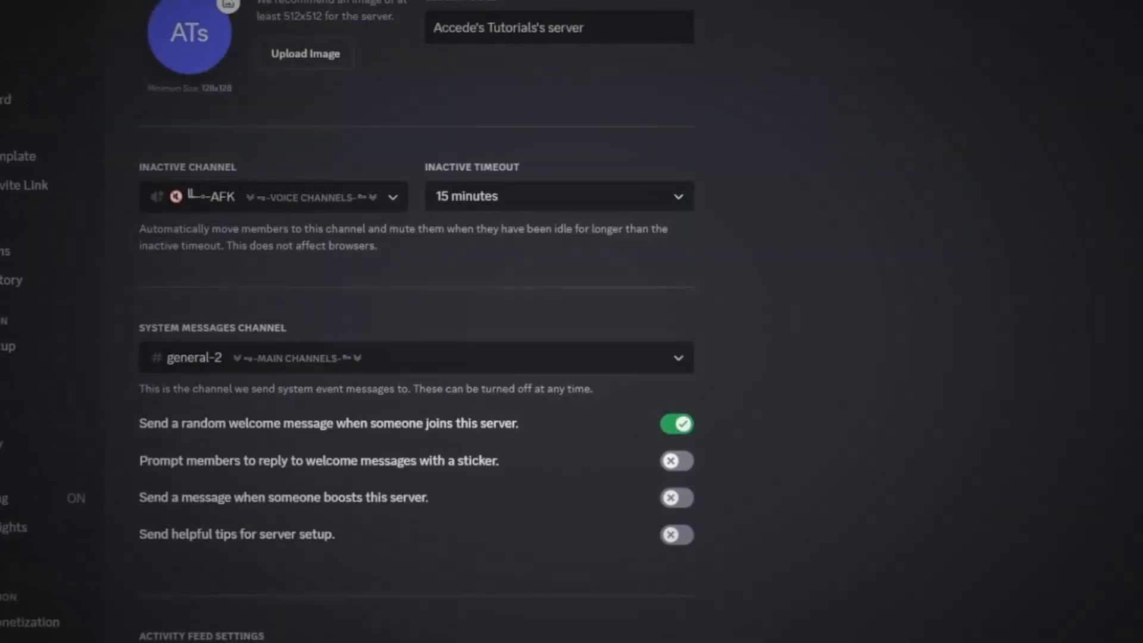
- Add more invisible characters to the Main Roles, Leveling Roles and Self Roles names, and review the roles on the profile card
click(13, 19)
click(339, 497)
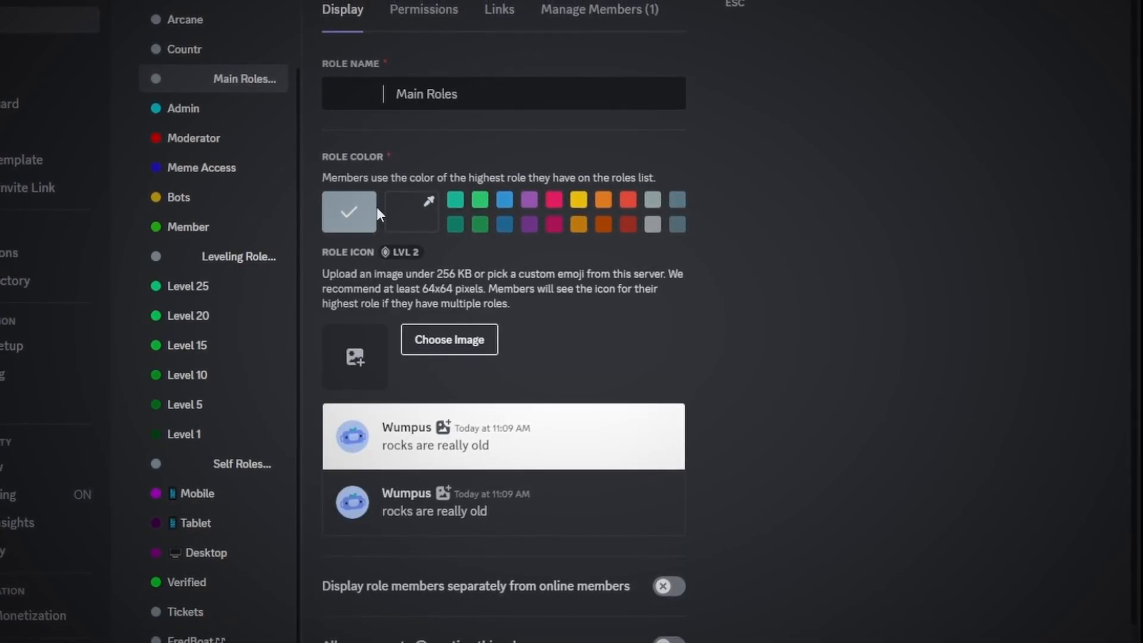
click(203, 257)
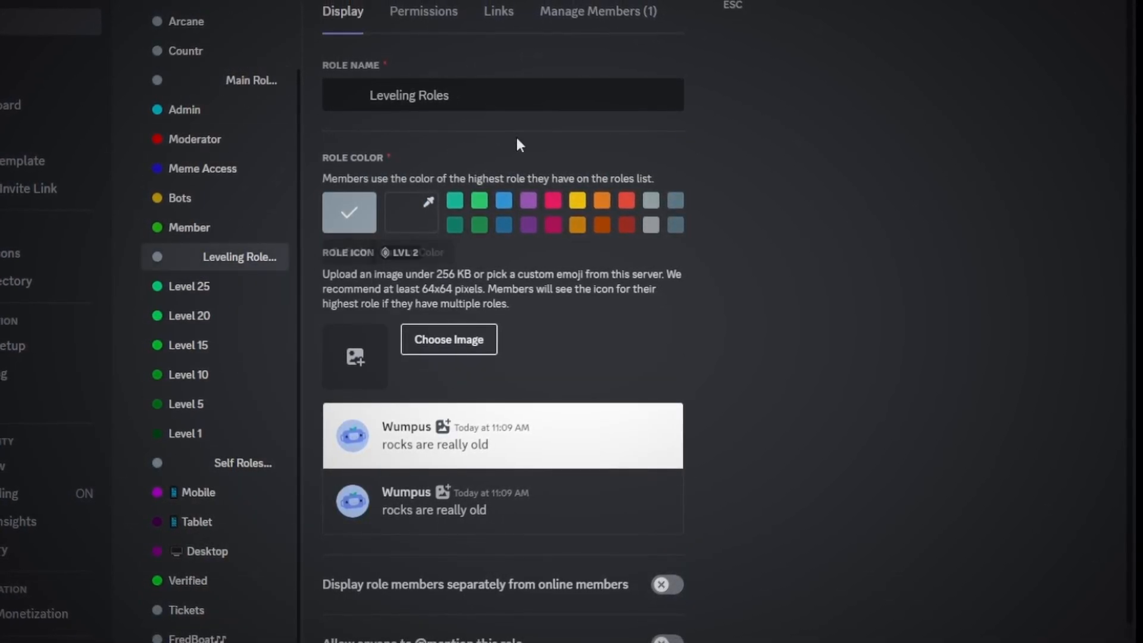
click(349, 97)
click(250, 462)
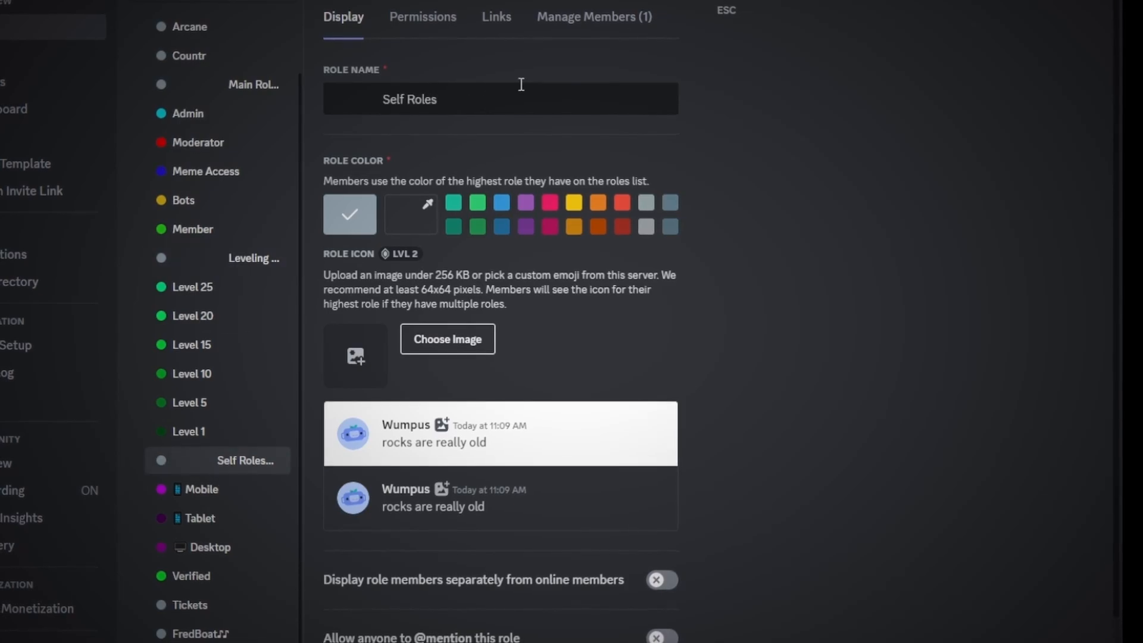
click(521, 86)
click(357, 100)
text(ㅤ)
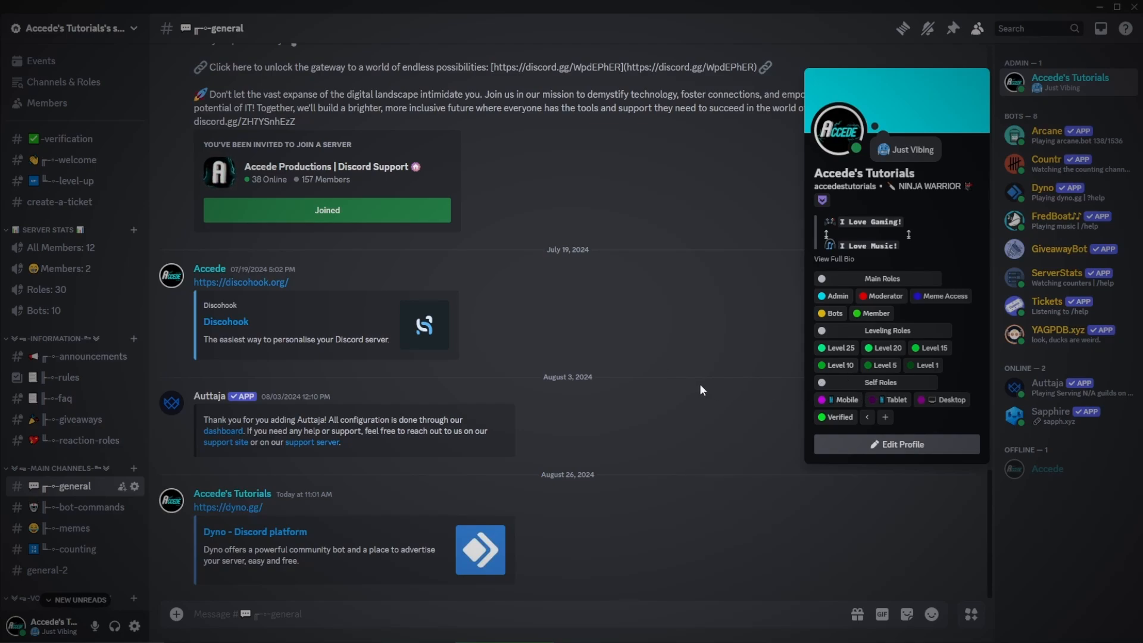
click(680, 382)
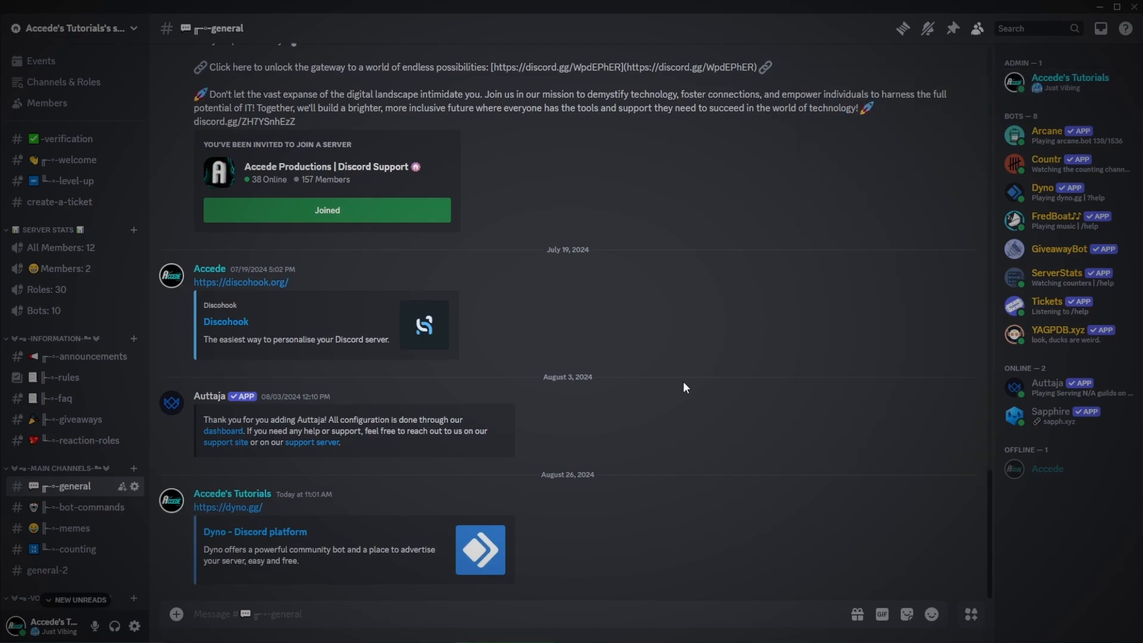
- Switch to Dyno's website through the dyno.gg link in the general channel and authorize its access to the Discord account
click(222, 508)
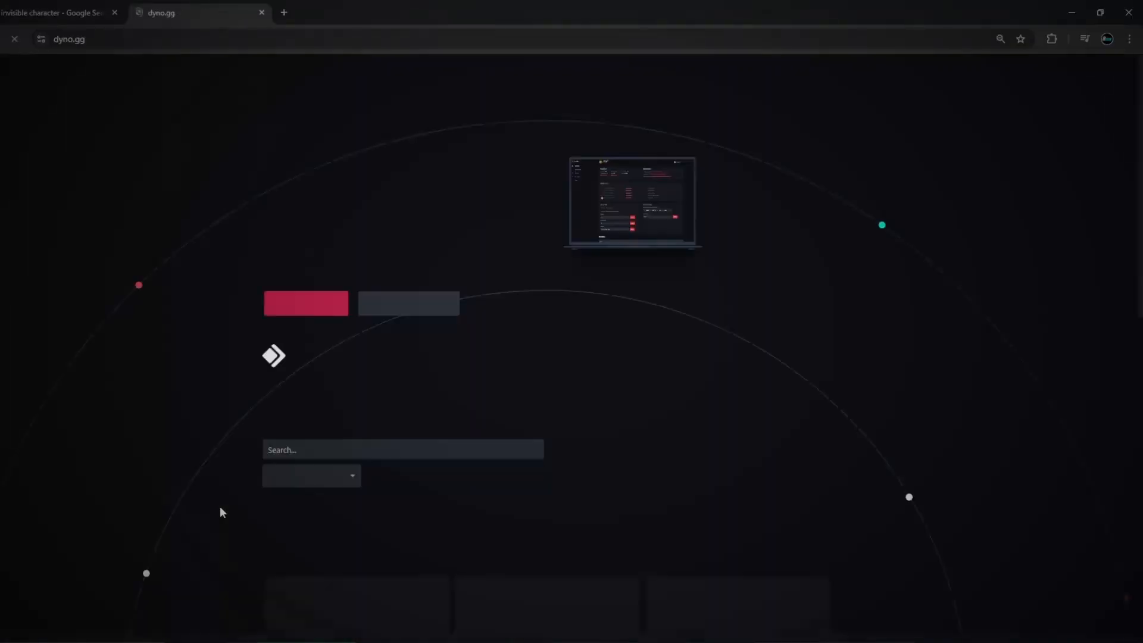
click(1089, 73)
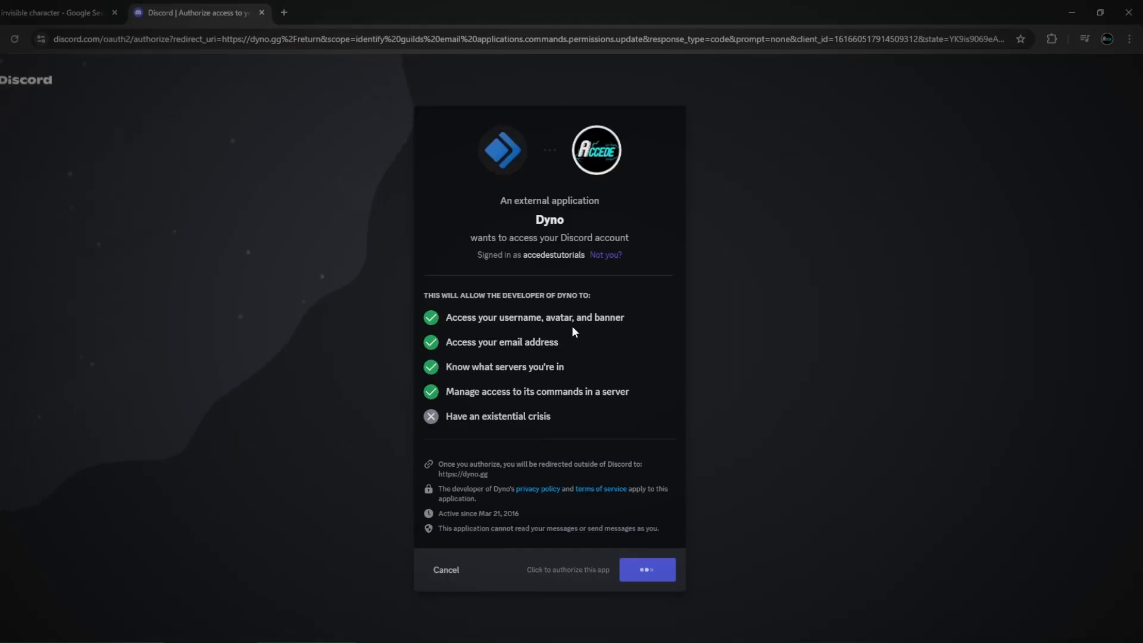
click(655, 568)
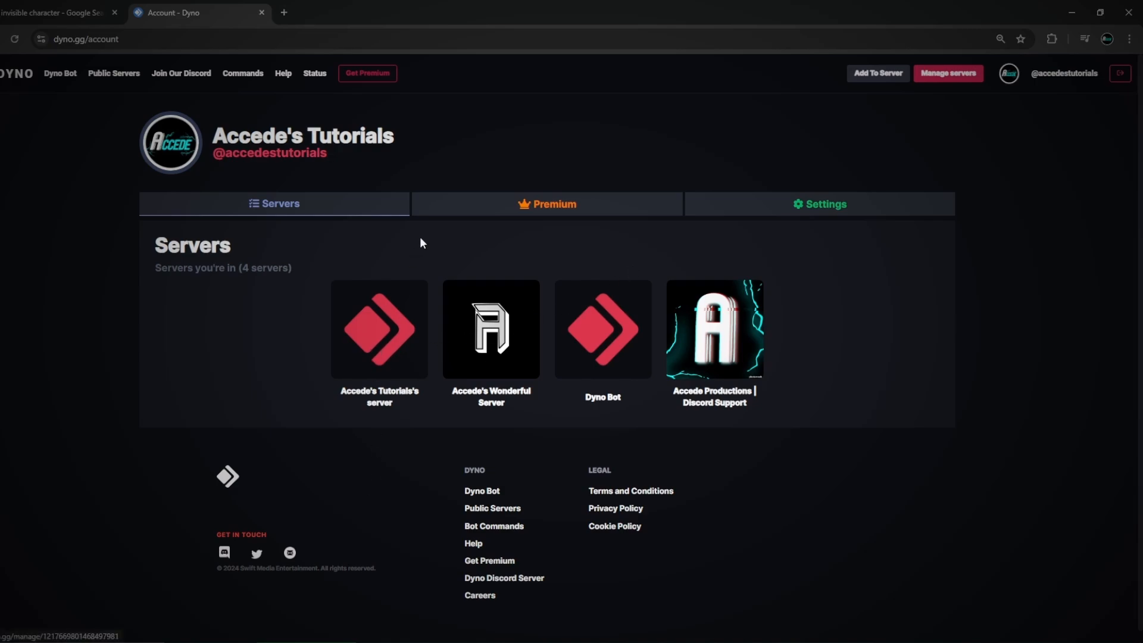
click(395, 346)
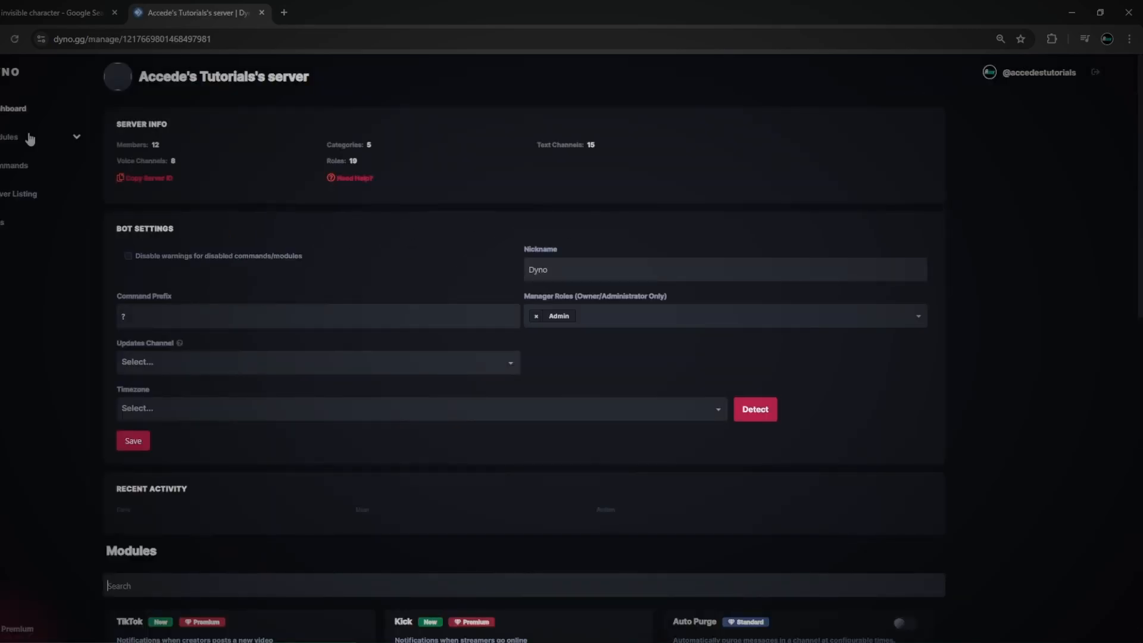
click(24, 139)
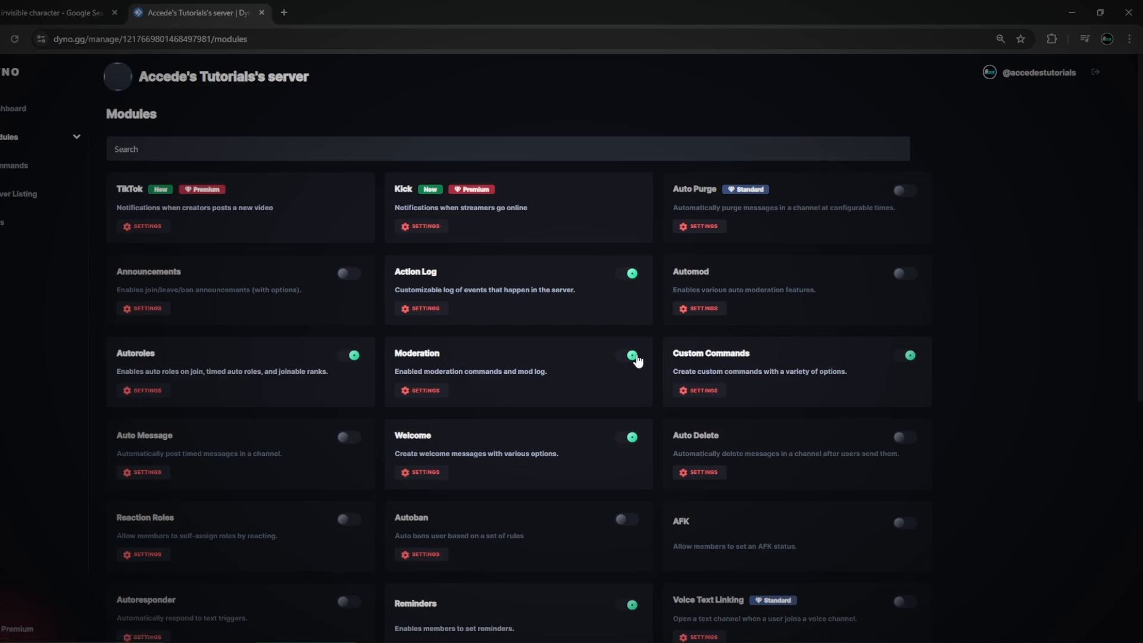
click(143, 391)
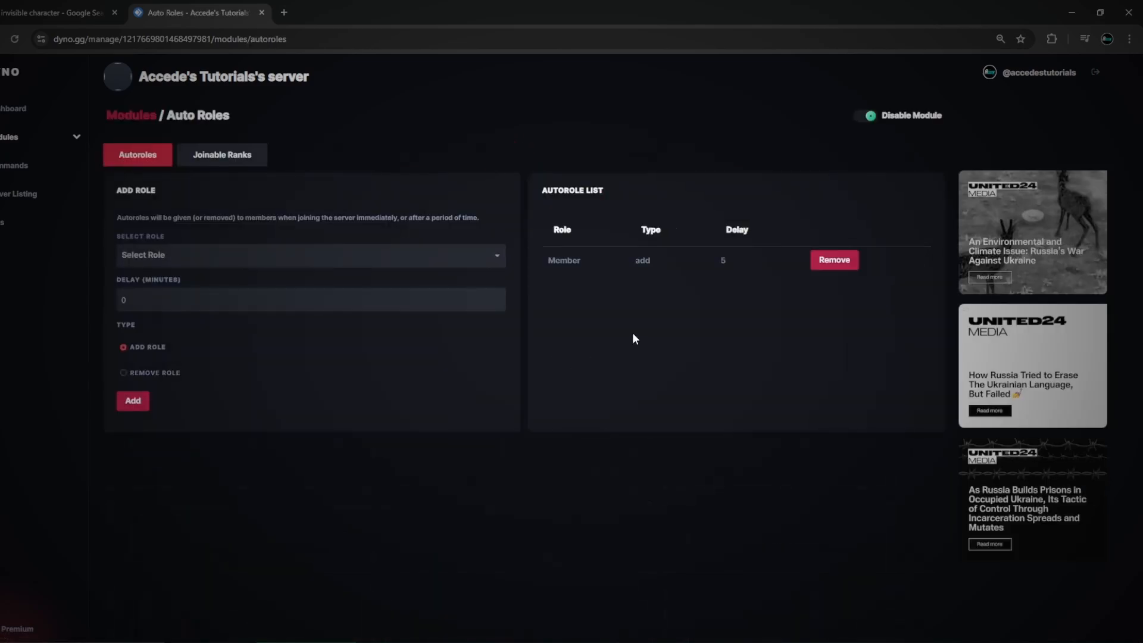
click(238, 171)
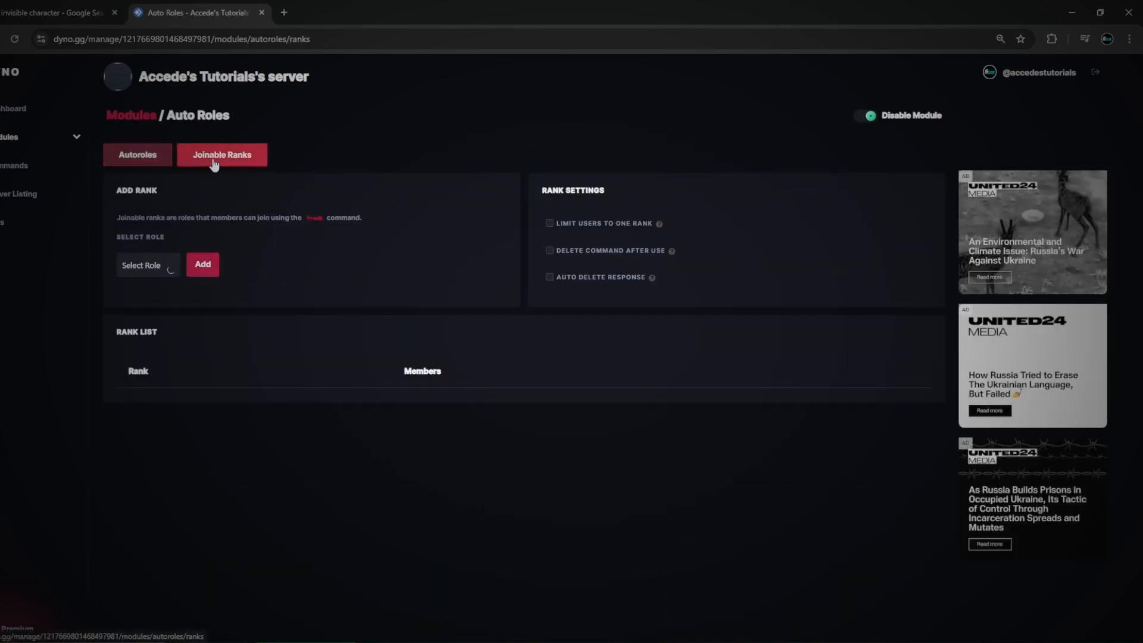
click(157, 159)
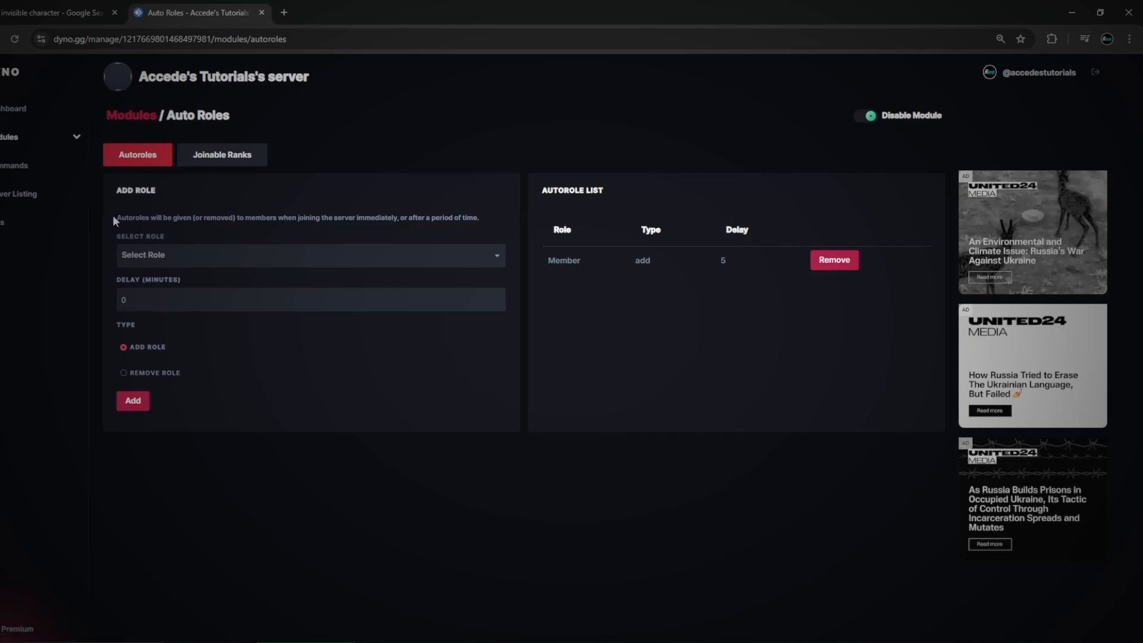
- Add an autorole that gives new members Main Roles with a delay of 0 minutes
drag(114, 216, 322, 218)
click(189, 262)
click(179, 284)
click(202, 256)
scroll(209, 339, down, 5)
click(197, 281)
click(278, 262)
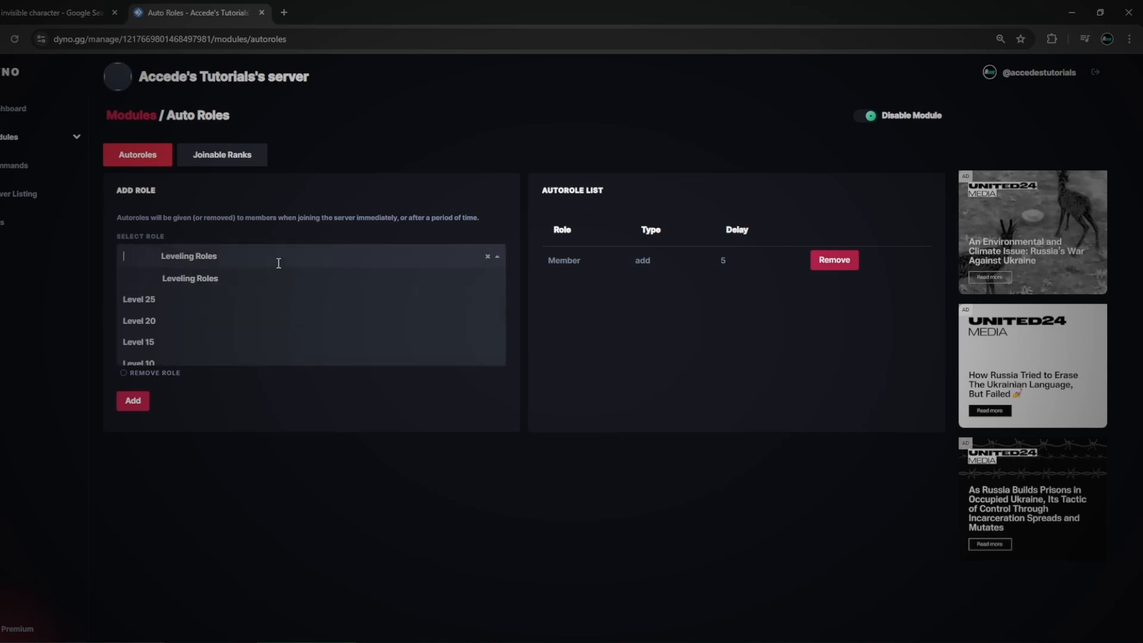
scroll(215, 318, up, 4)
click(222, 282)
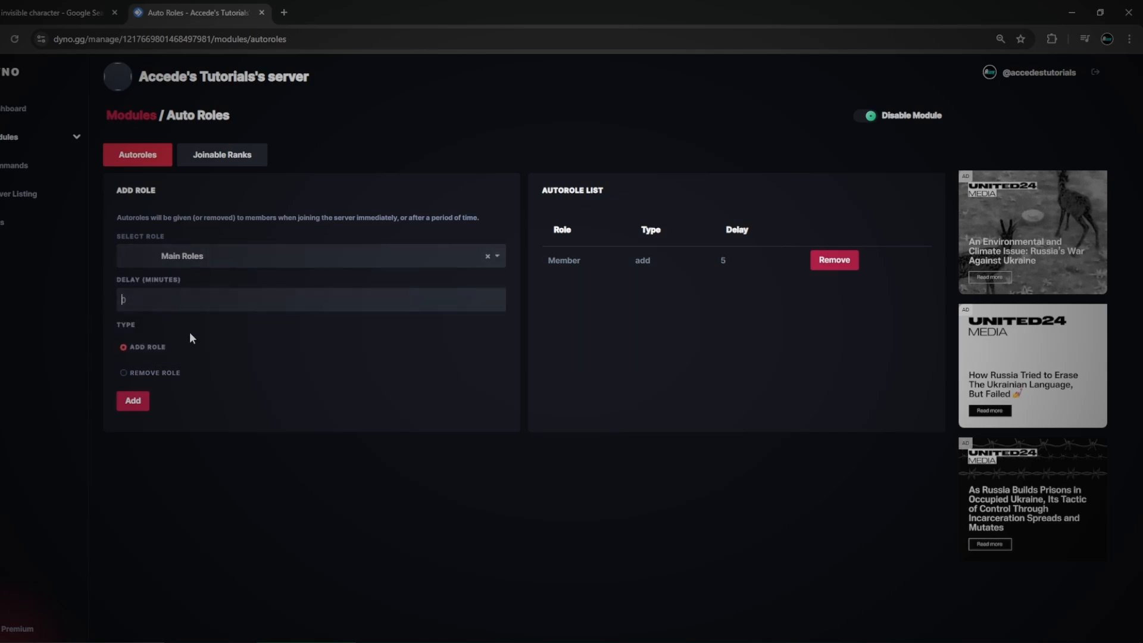
click(133, 401)
- Add an autorole that gives new members Leveling Roles with a delay of 0 minutes
click(275, 257)
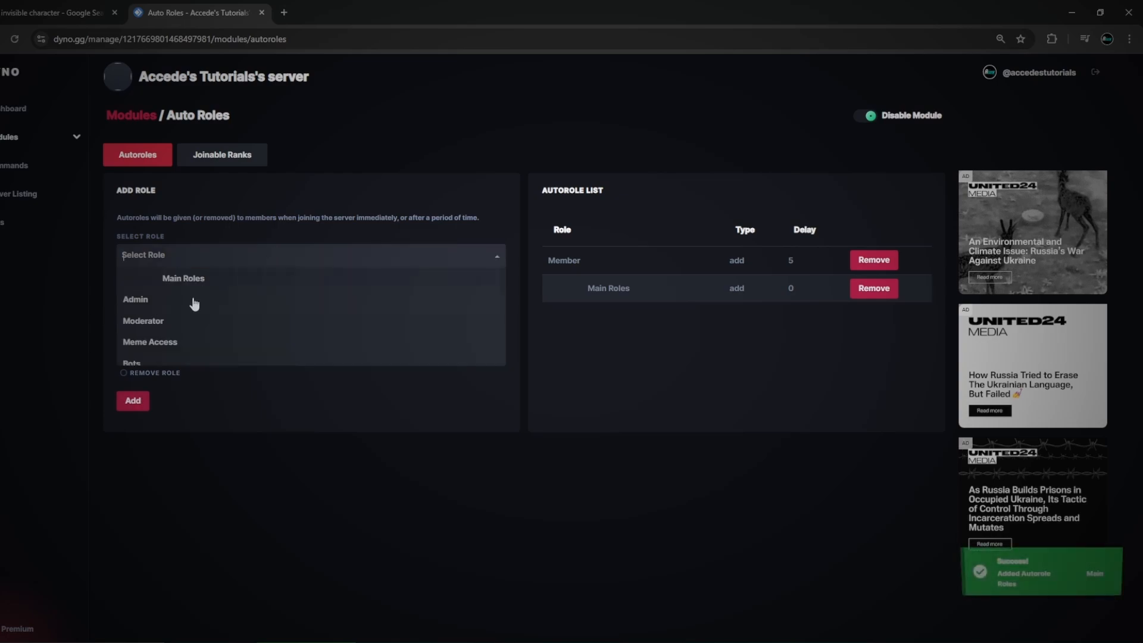
scroll(194, 304, down, 3)
click(192, 340)
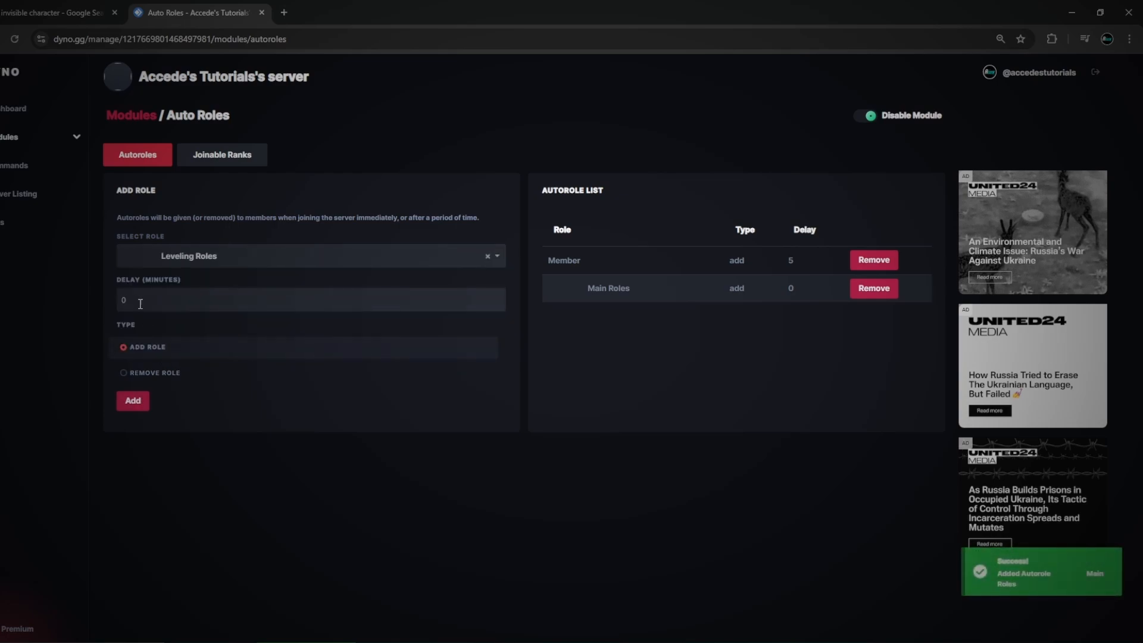
click(133, 400)
- Add an autorole that gives new members Self Roles with a delay of 0 minutes, and remove the Member autorole
click(252, 256)
scroll(215, 321, down, 5)
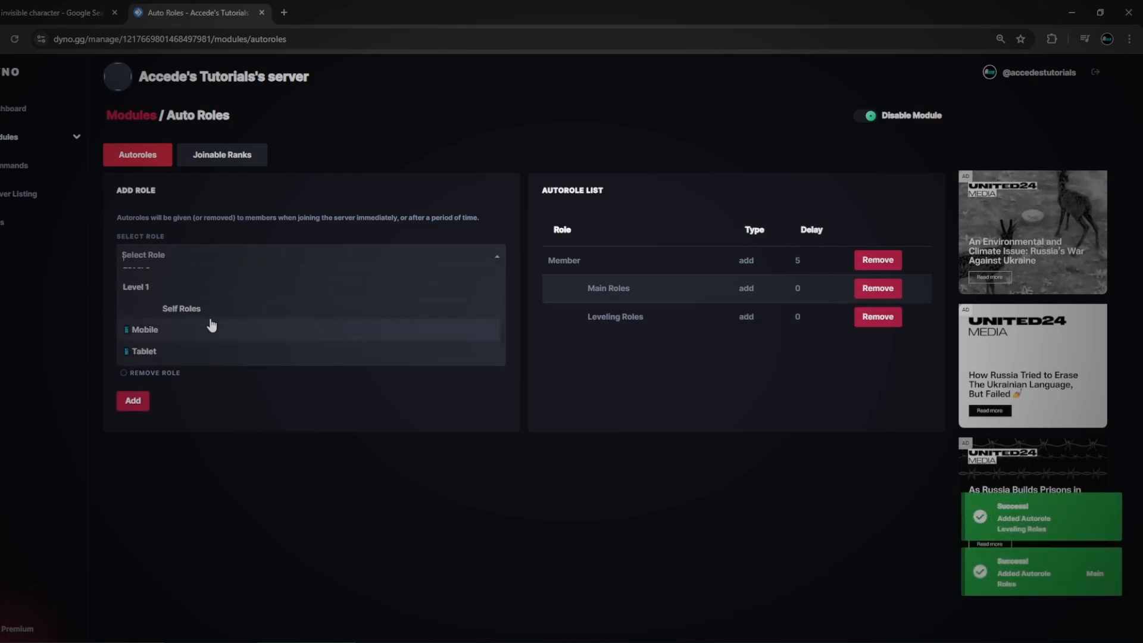
click(182, 309)
click(148, 399)
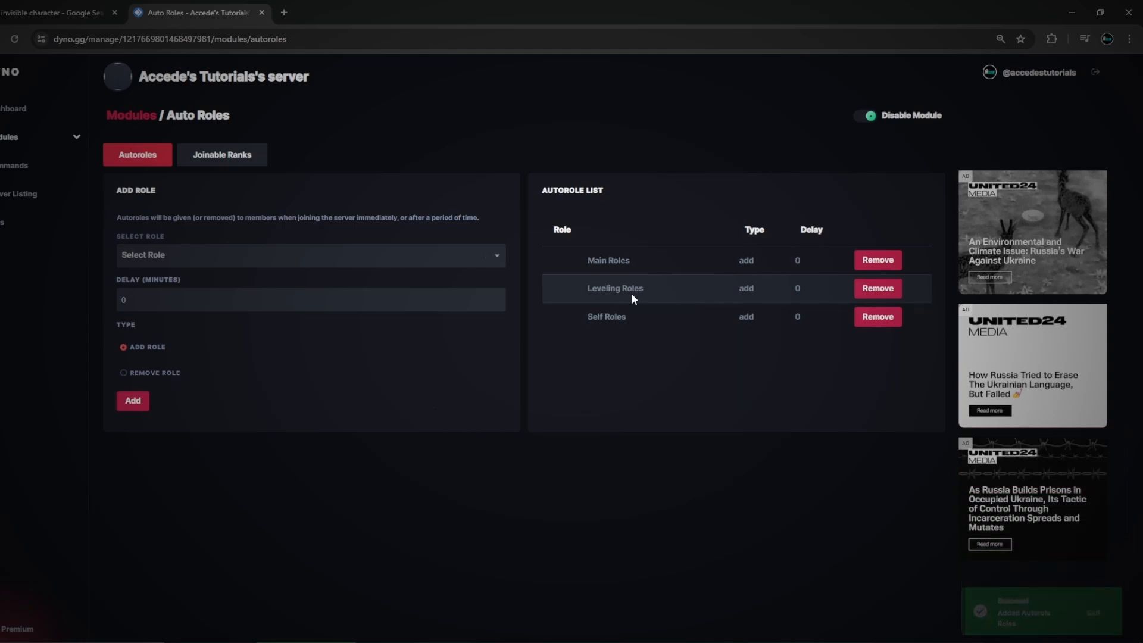
- Review the roles, types and delays of the separator entries in the autorole list
drag(548, 232, 899, 351)
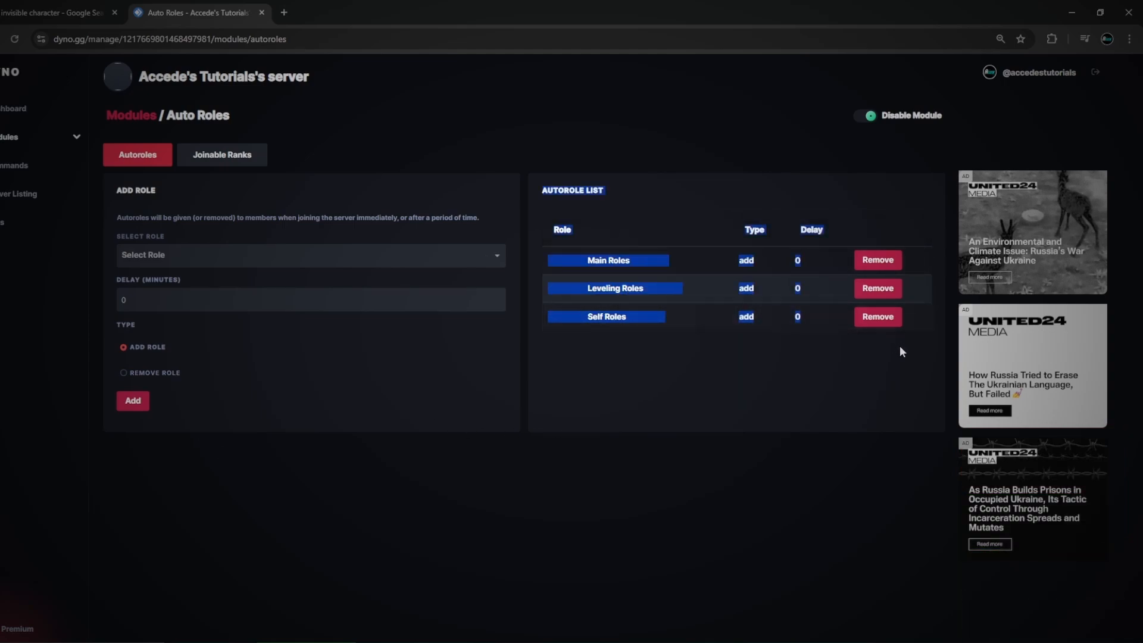
click(900, 352)
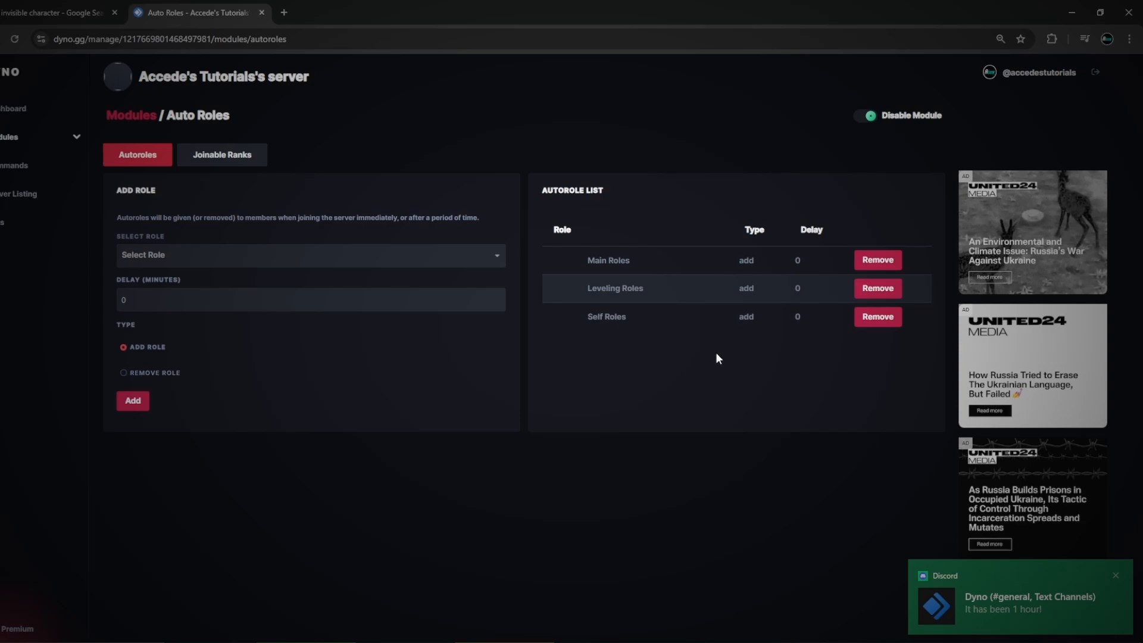
drag(811, 327, 597, 261)
click(599, 261)
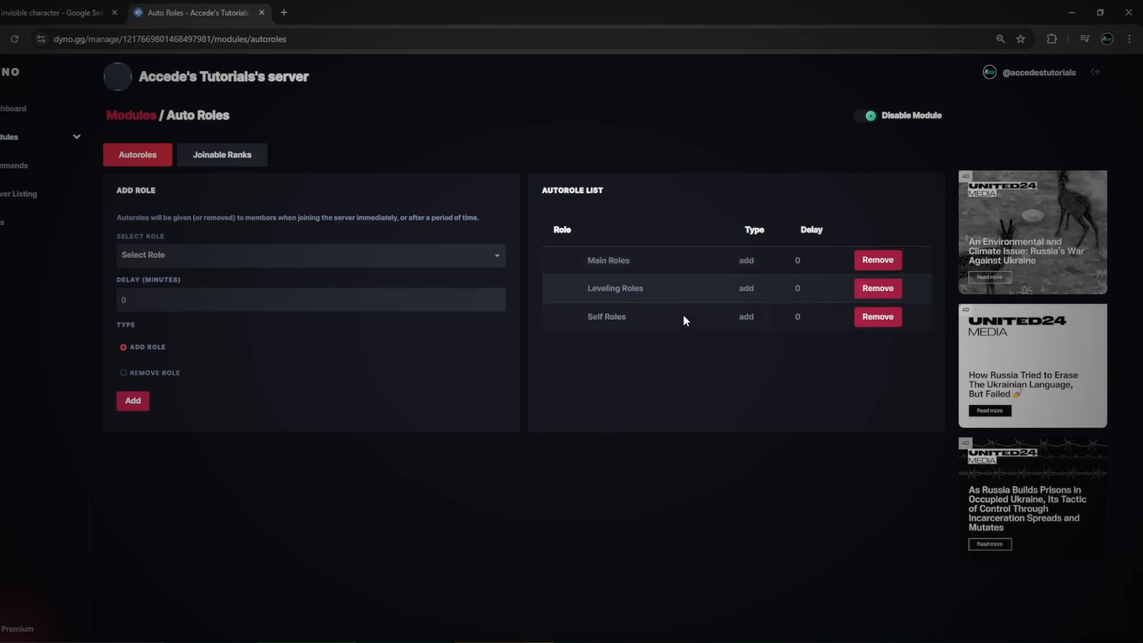
drag(777, 318, 538, 250)
click(615, 258)
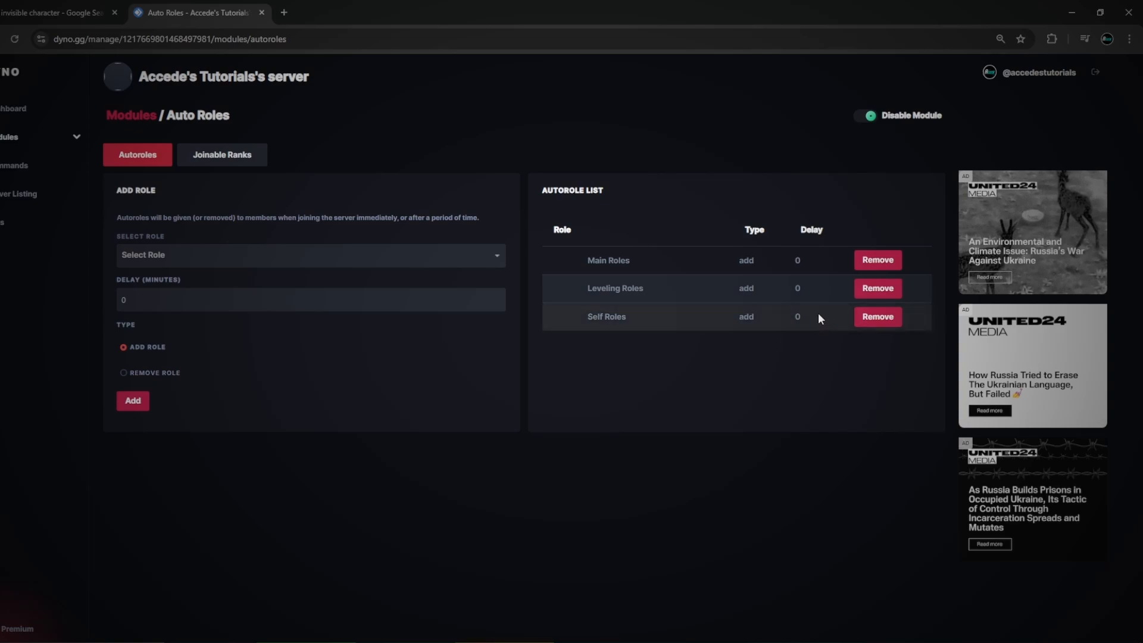
drag(831, 317, 583, 257)
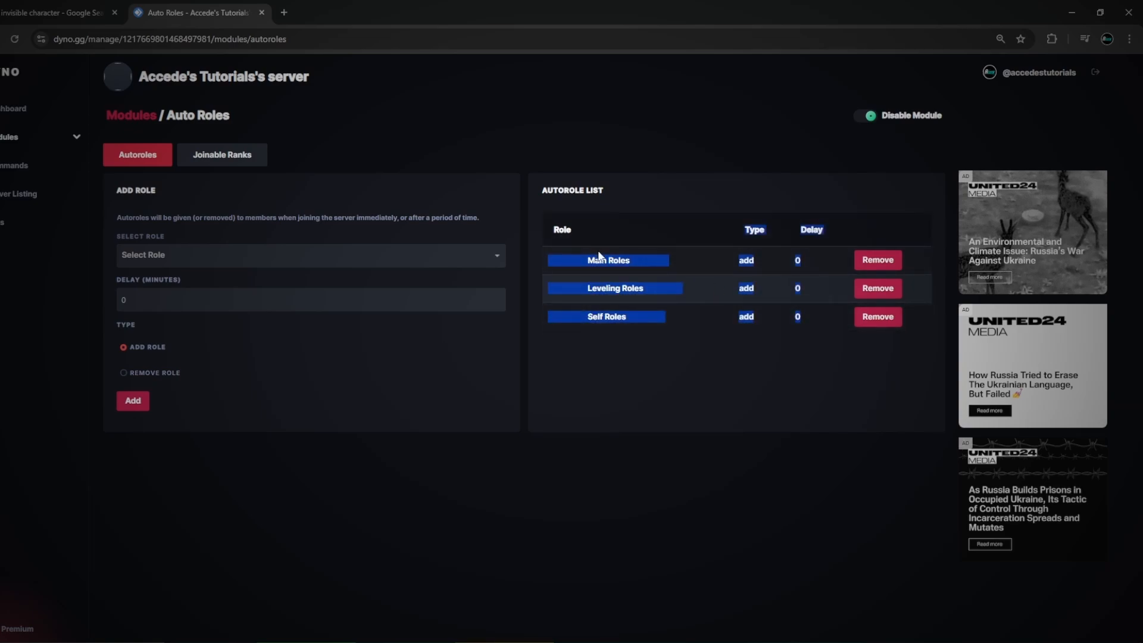
click(630, 266)
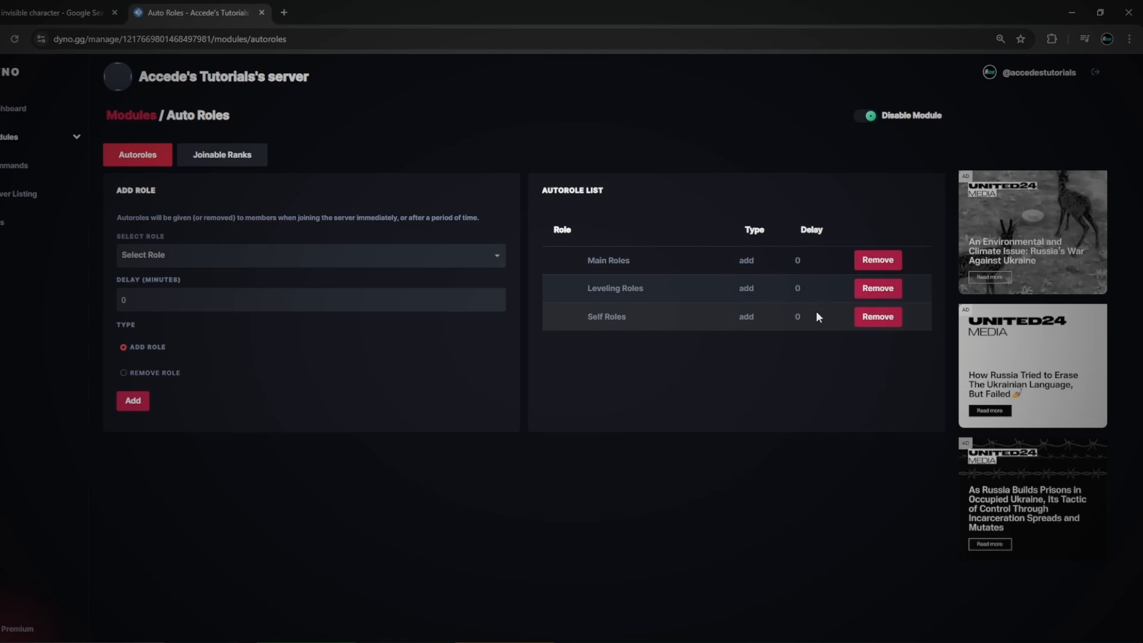
drag(817, 312, 640, 267)
click(640, 267)
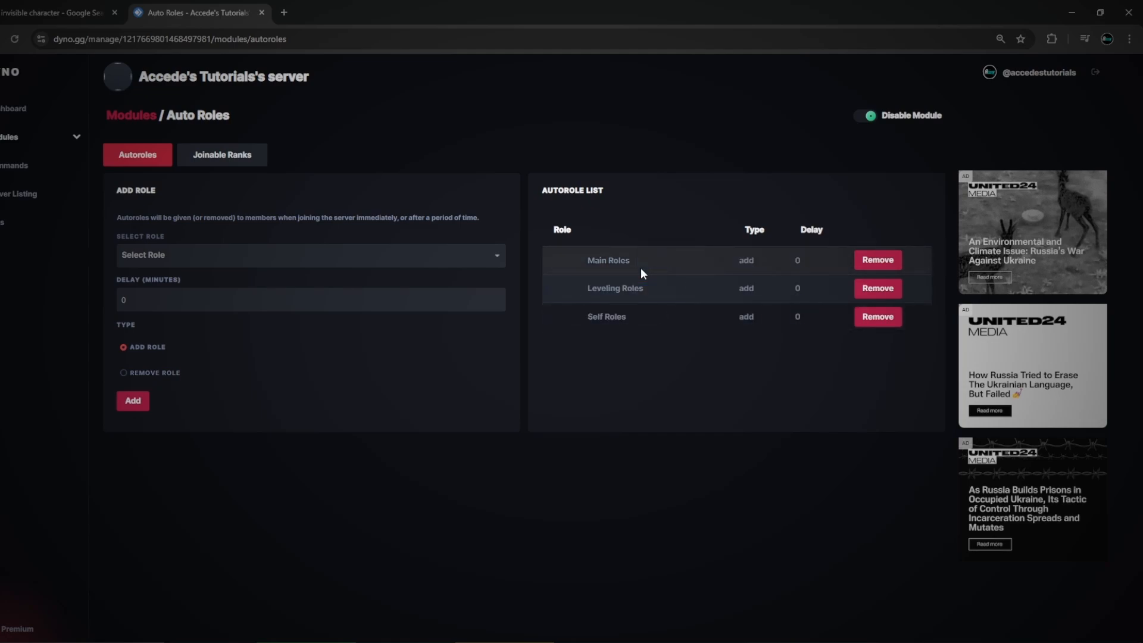
- Switch to Discord, glance at the logs channel, and check the admin member's profile roles from the general channel
click(507, 640)
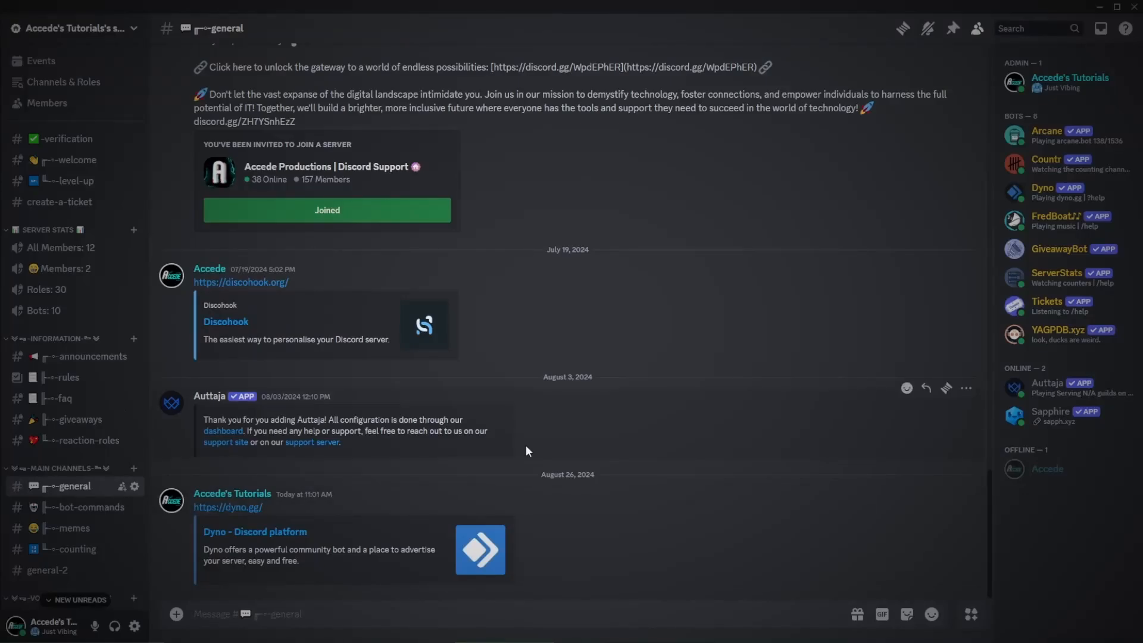
scroll(14, 421, down, 4)
click(65, 592)
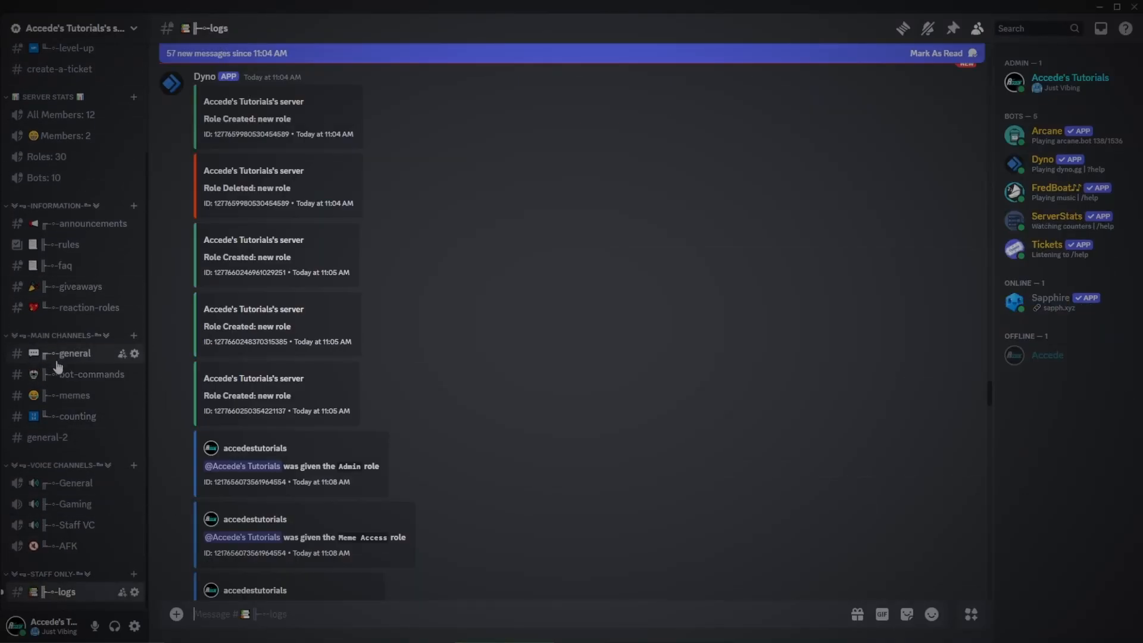
click(64, 357)
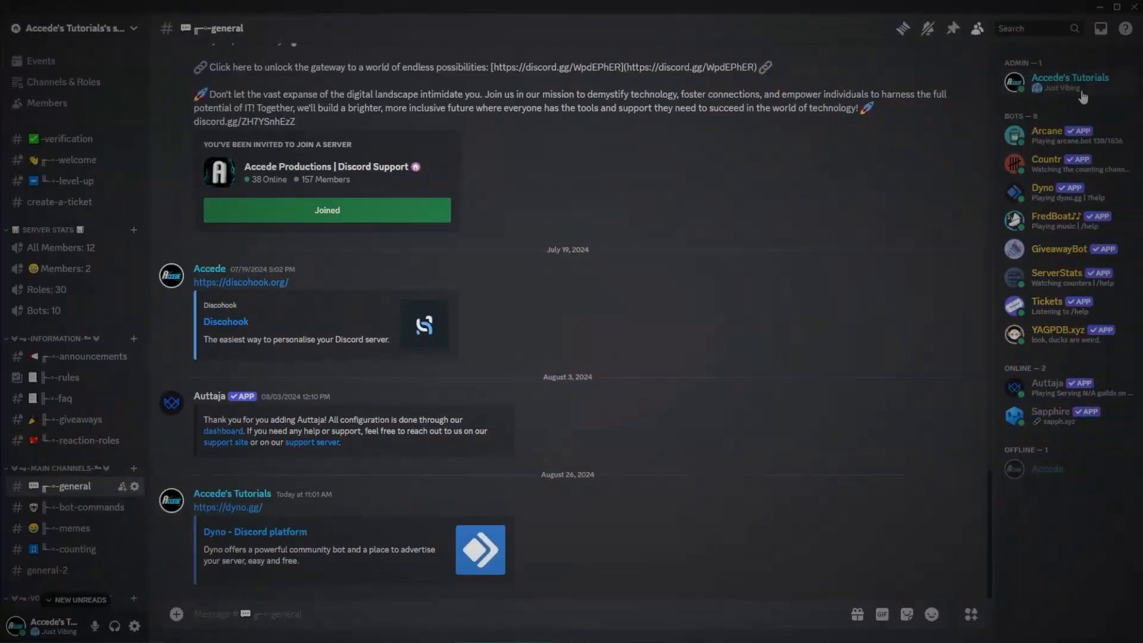
click(1070, 81)
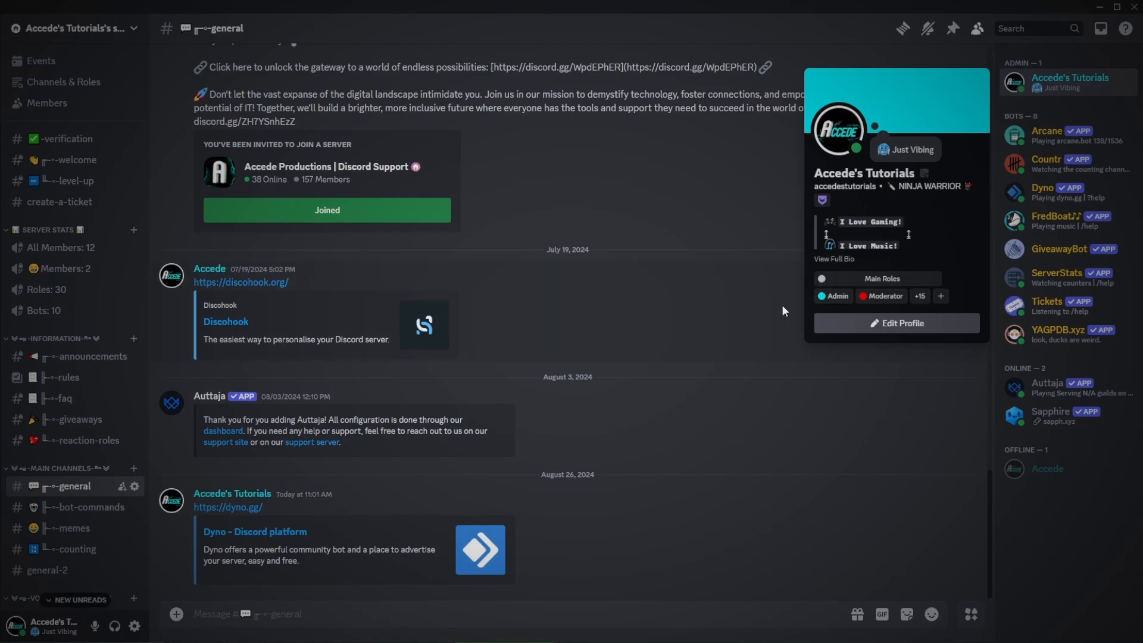
click(616, 344)
- In the server's role settings, give the Main Roles separator the custom colour #232528, copy that code and save the role
click(105, 37)
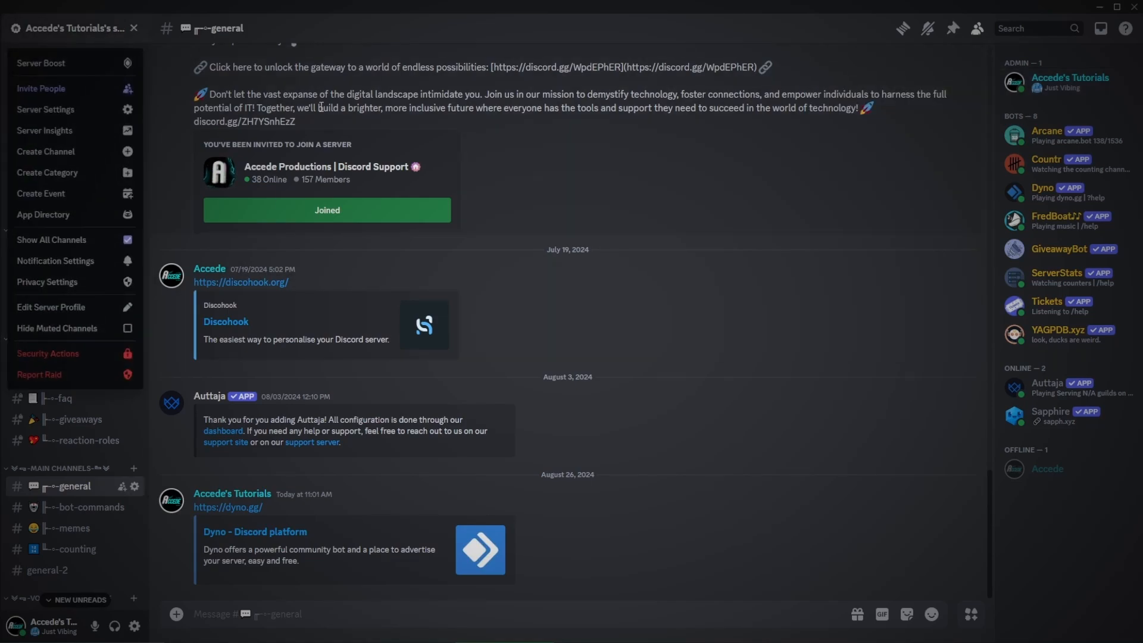
click(60, 109)
click(261, 94)
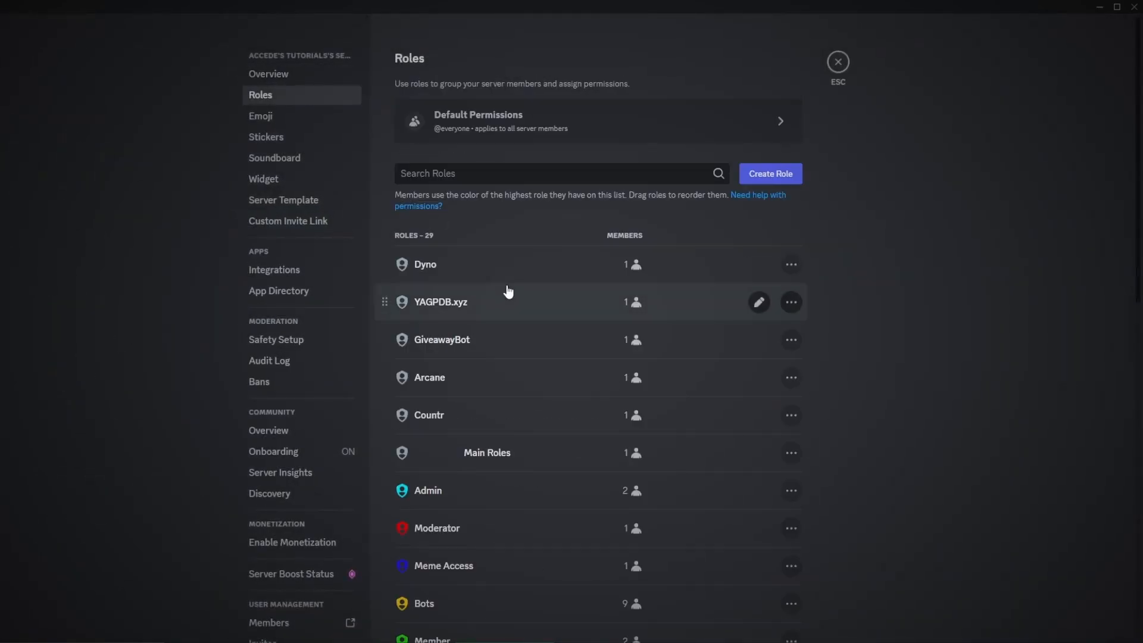
click(527, 455)
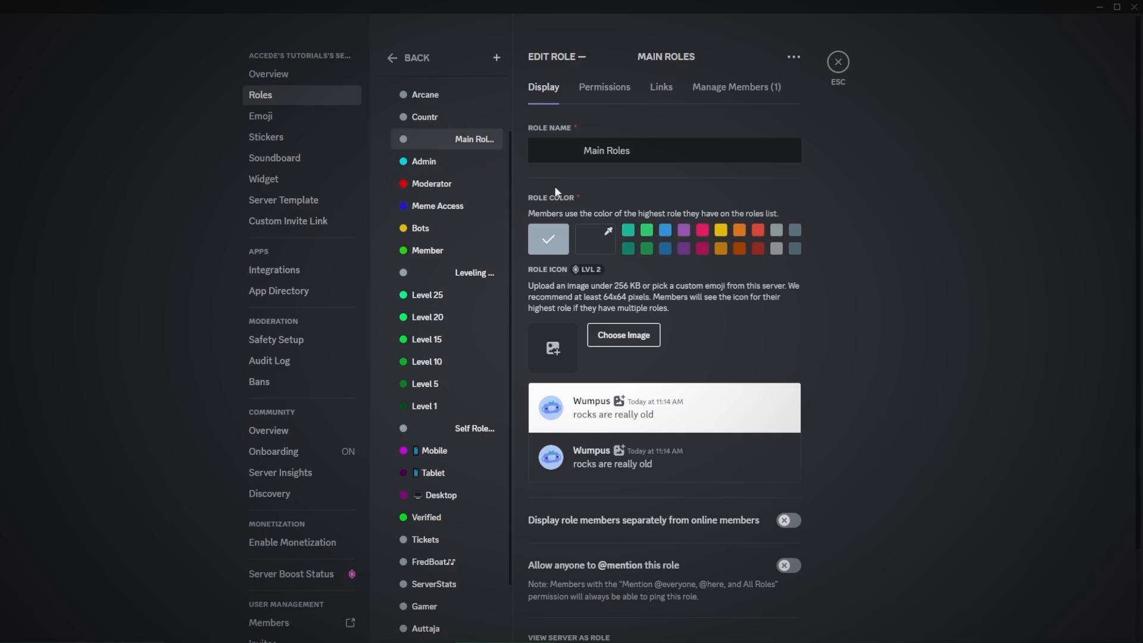
click(596, 239)
triple_click(687, 365)
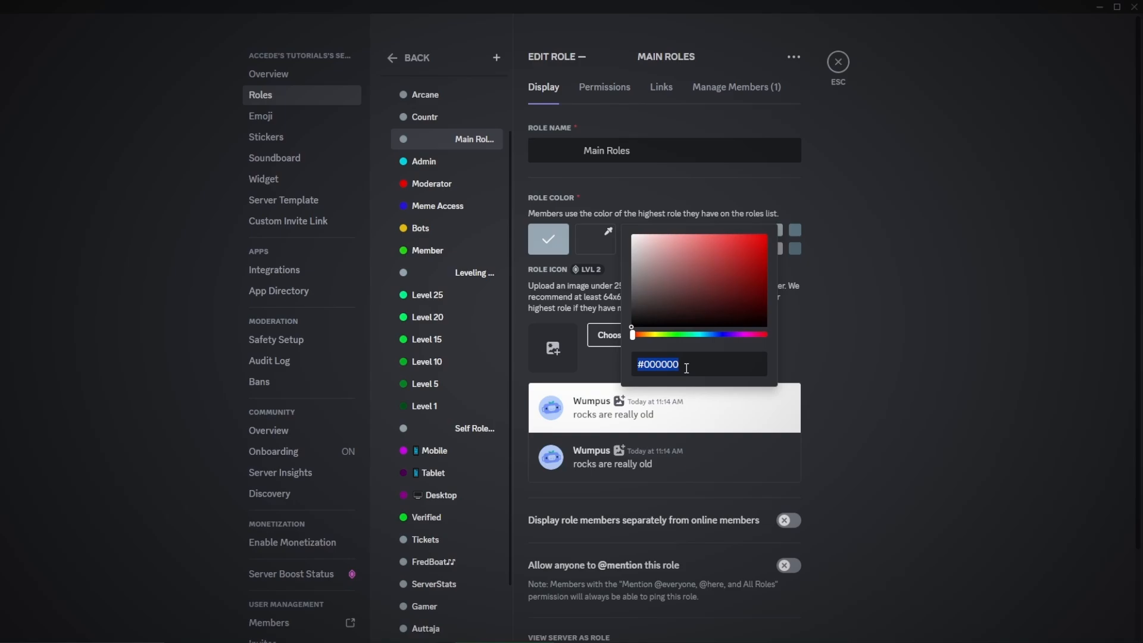
text(#232528)
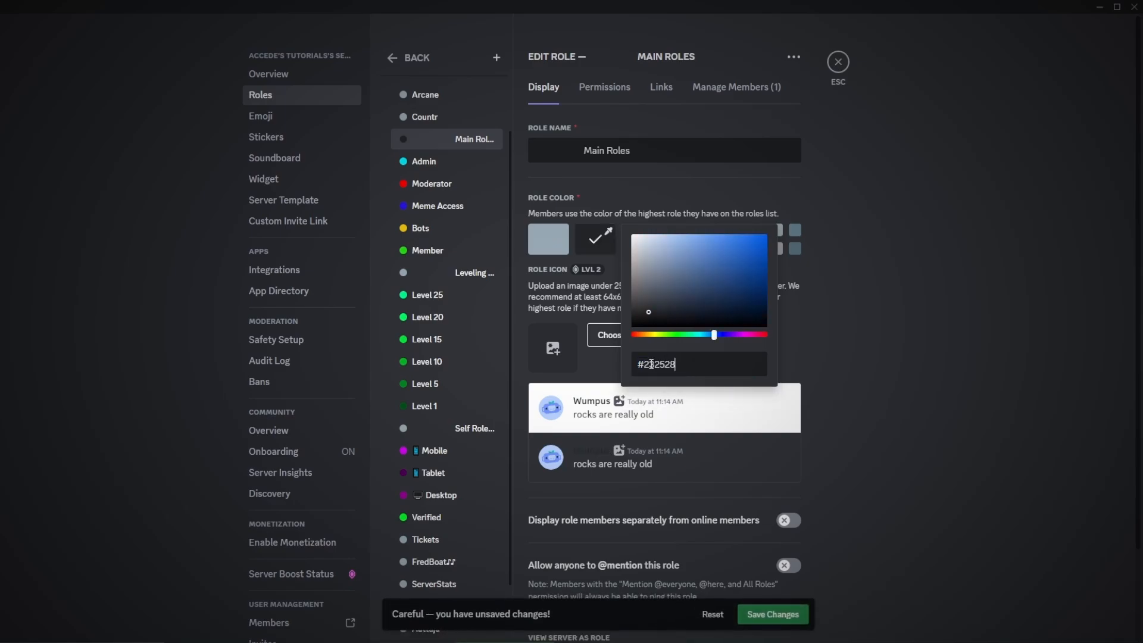
drag(692, 363, 644, 365)
key(ctrl+c)
click(690, 367)
click(774, 615)
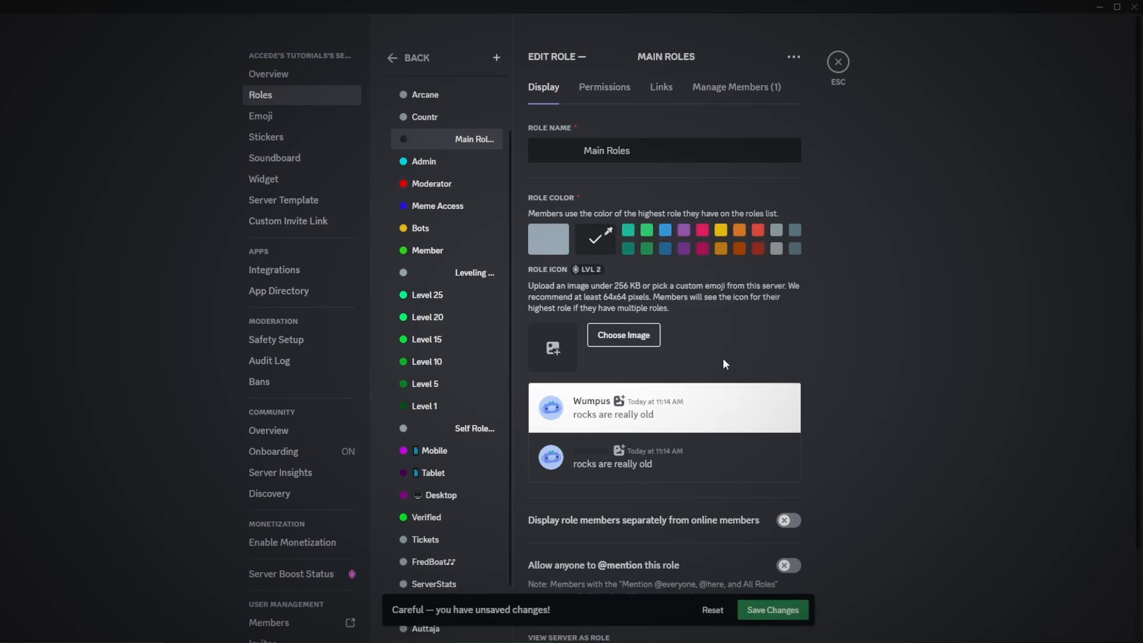
- Set the Leveling Roles separator's custom colour to #232528 and save the role
click(470, 272)
click(598, 243)
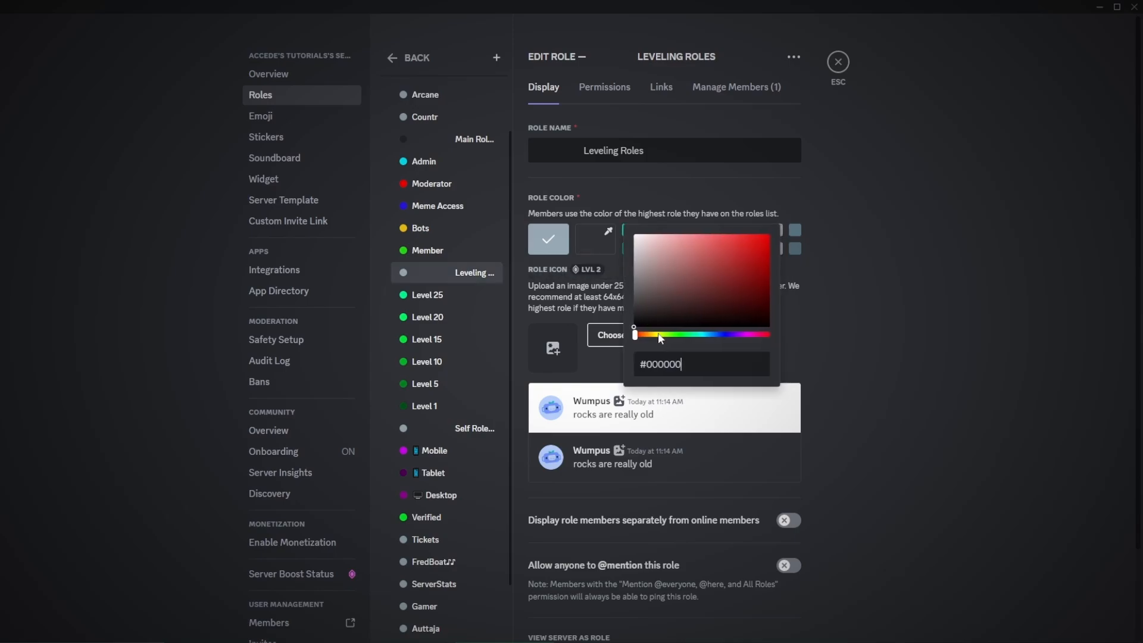
drag(679, 362, 643, 363)
key(ctrl+v)
click(773, 610)
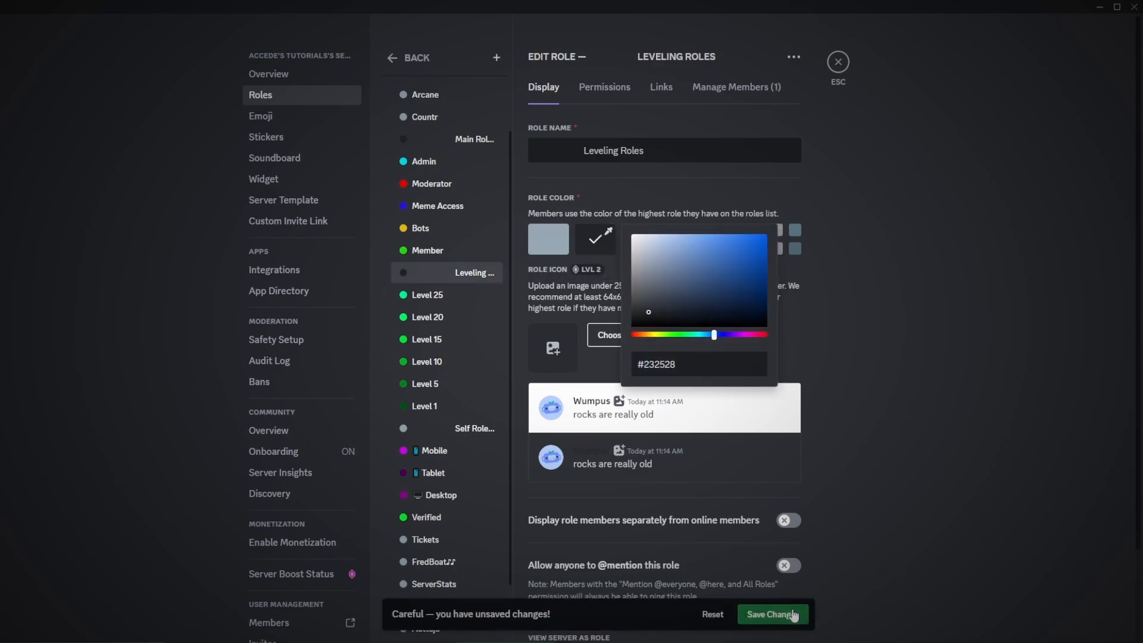
- Set the Self Roles separator's custom colour to #232528, save the role and leave the server settings
click(423, 428)
click(588, 234)
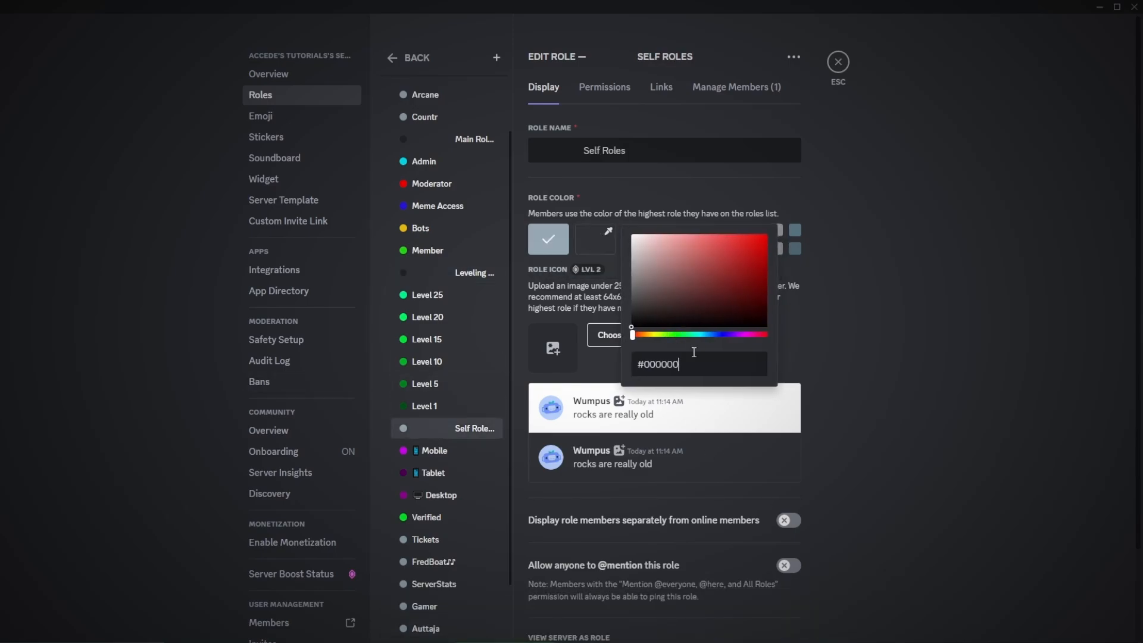
drag(678, 362, 643, 363)
key(ctrl+v)
click(791, 619)
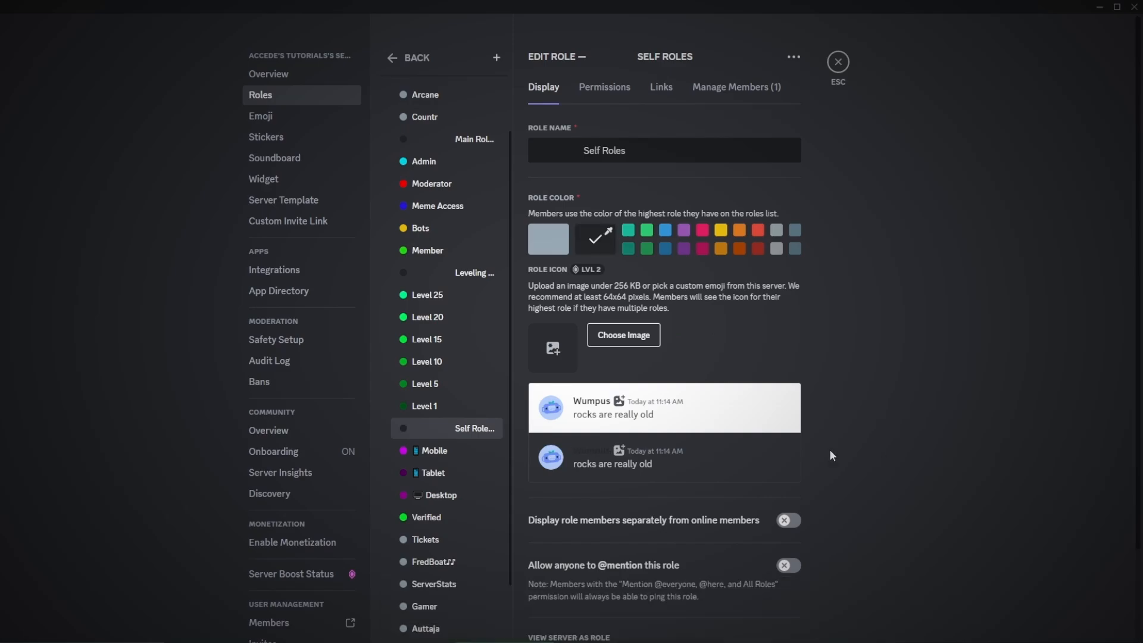
click(838, 62)
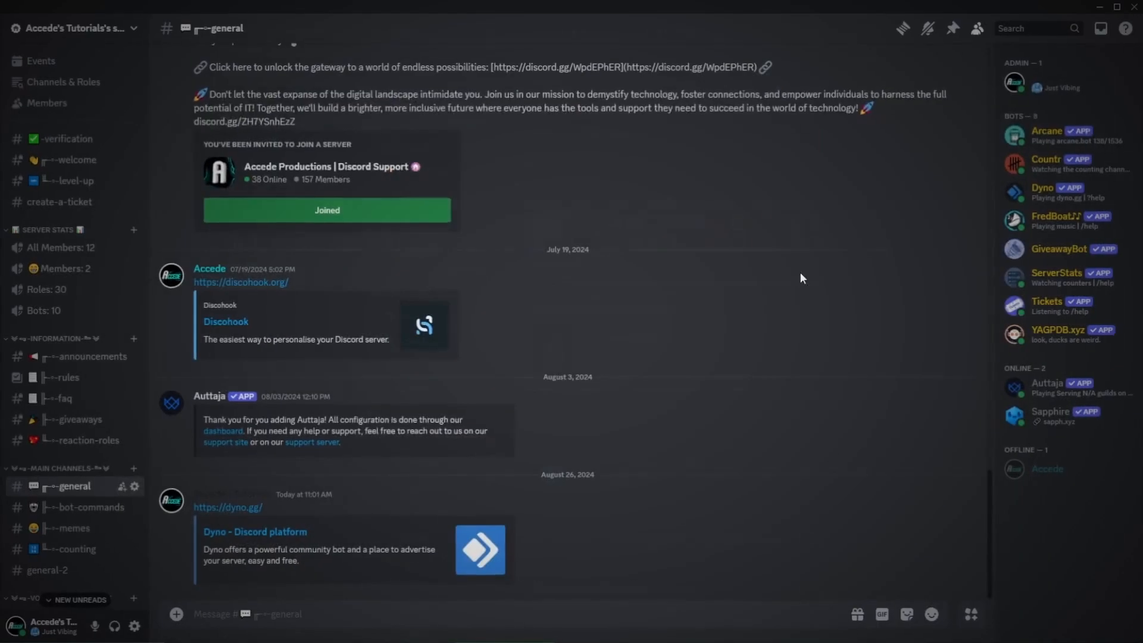
- Examine the collapsed and full role lists on the admin member's profile to see how the separator roles divide them
click(1070, 75)
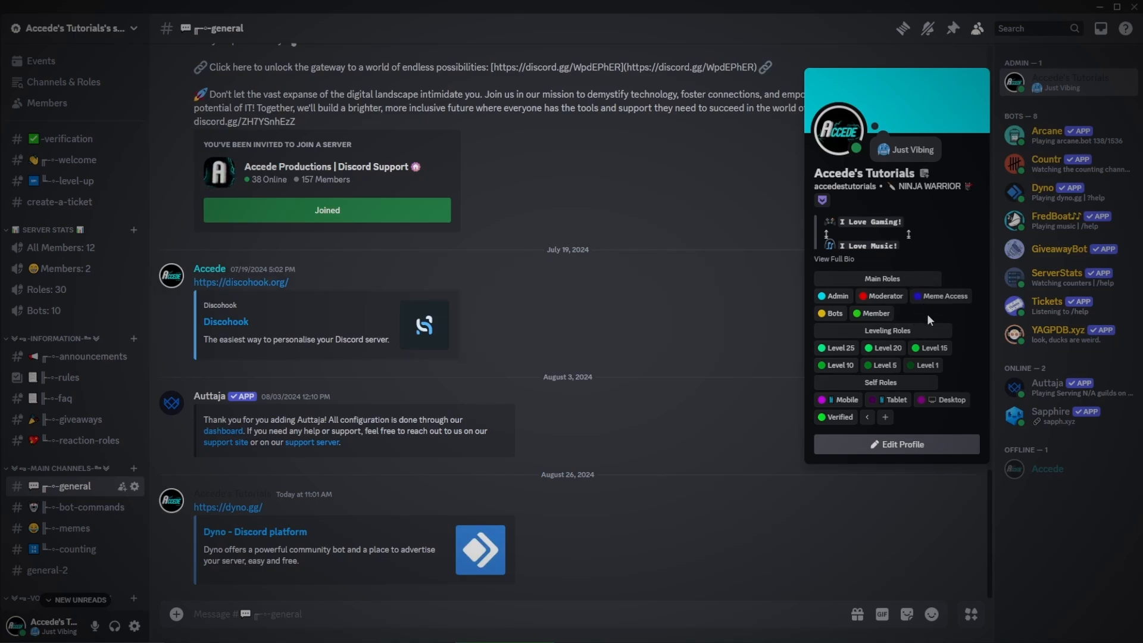
click(731, 263)
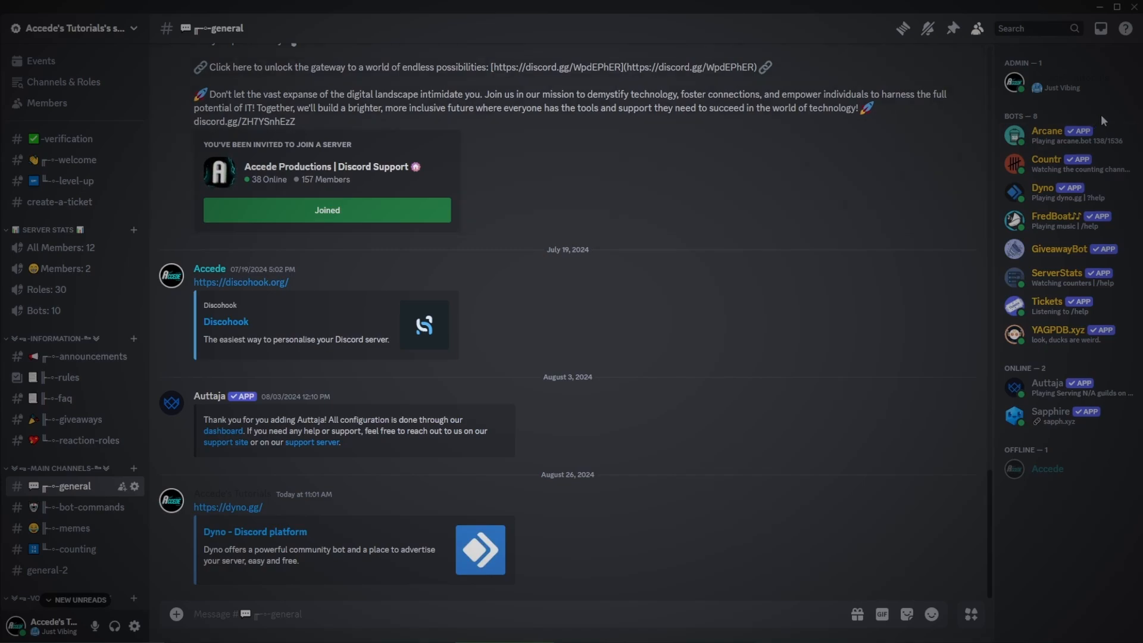
click(1066, 83)
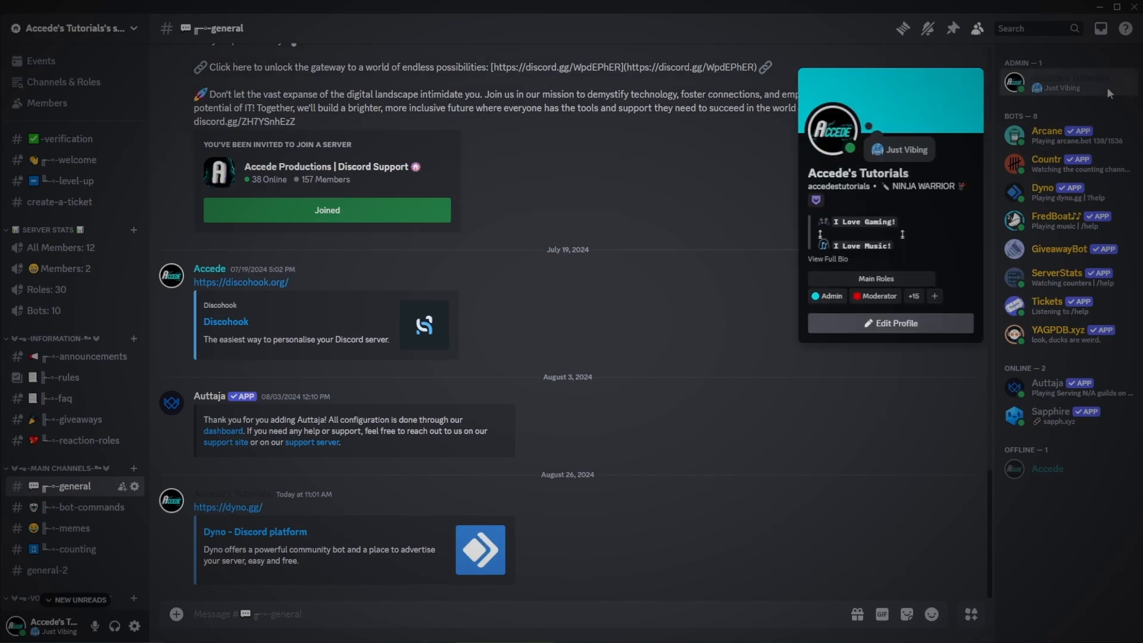
click(920, 295)
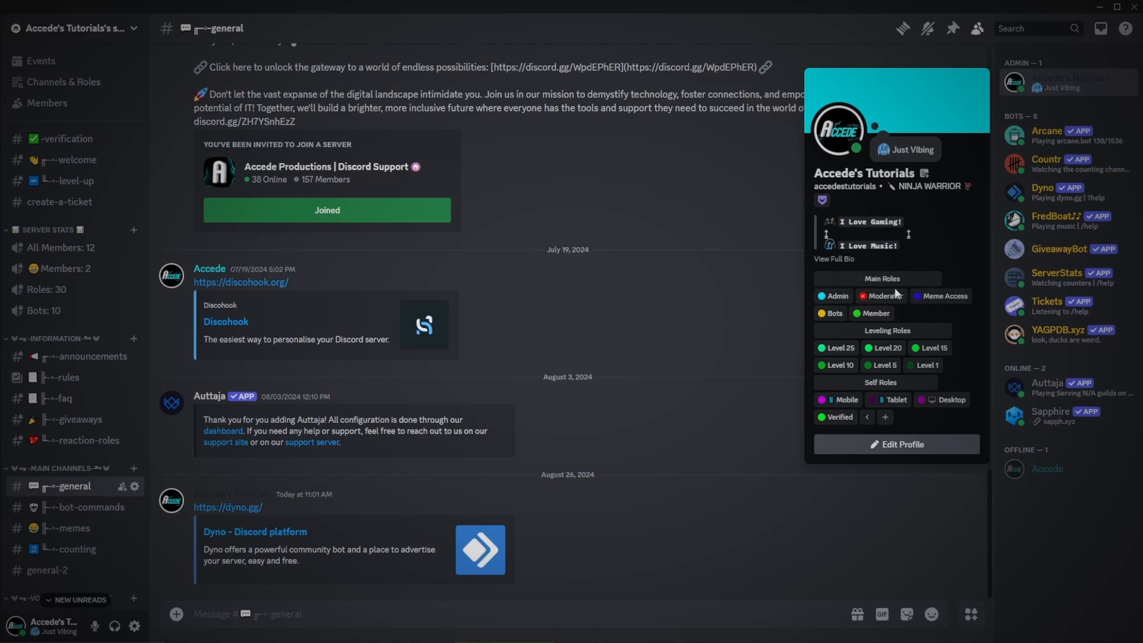
click(781, 135)
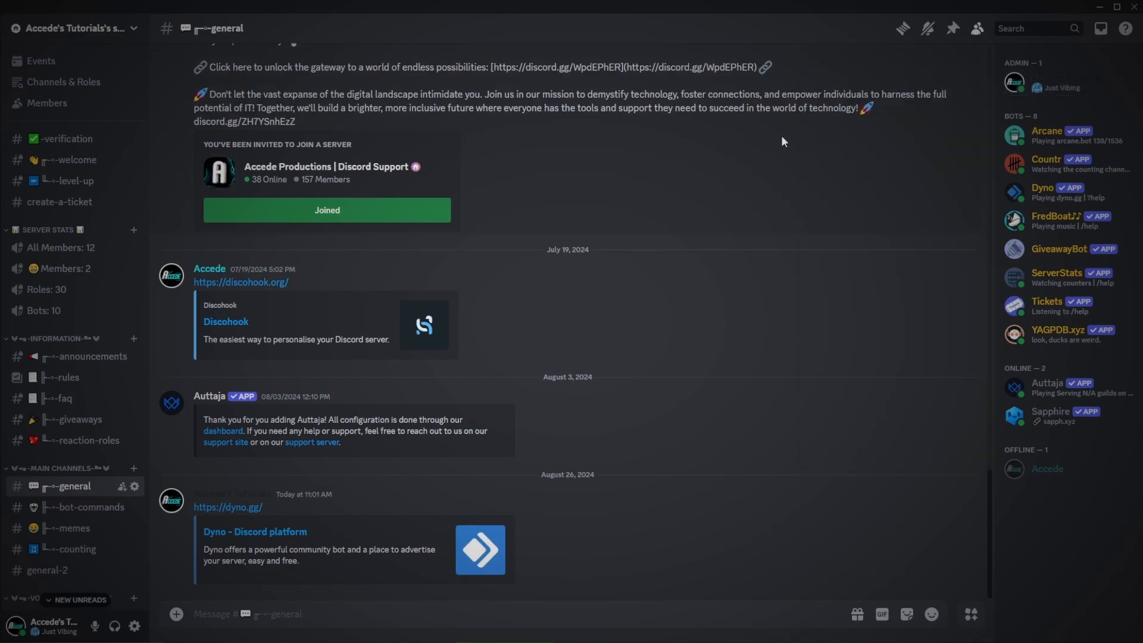
click(1083, 88)
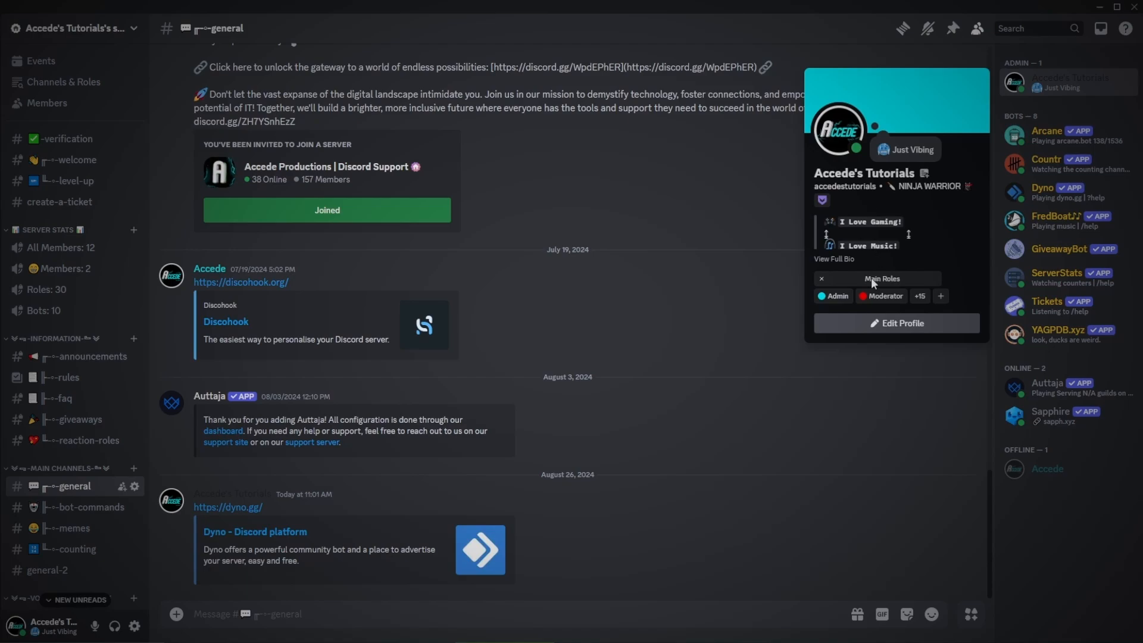
click(769, 274)
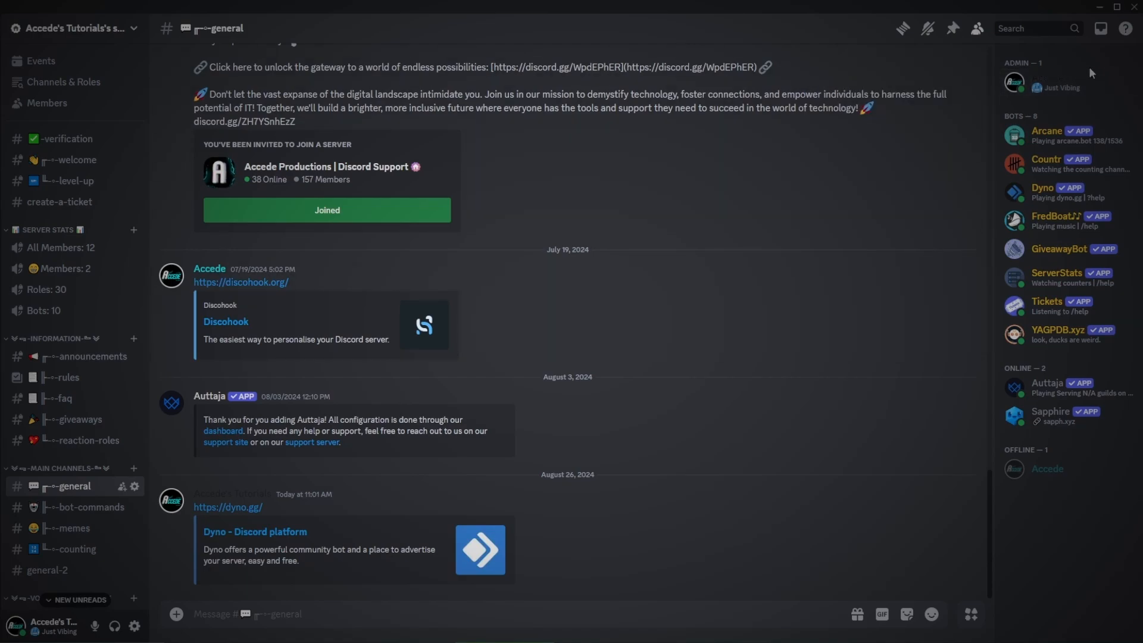
click(1057, 84)
click(916, 296)
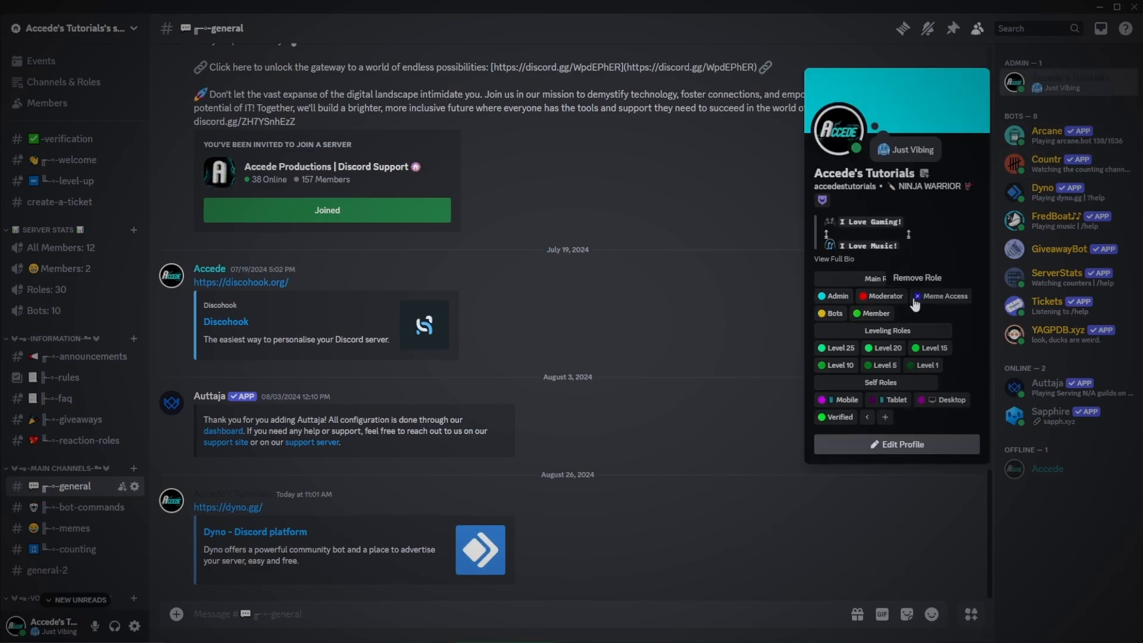
click(726, 331)
click(1071, 89)
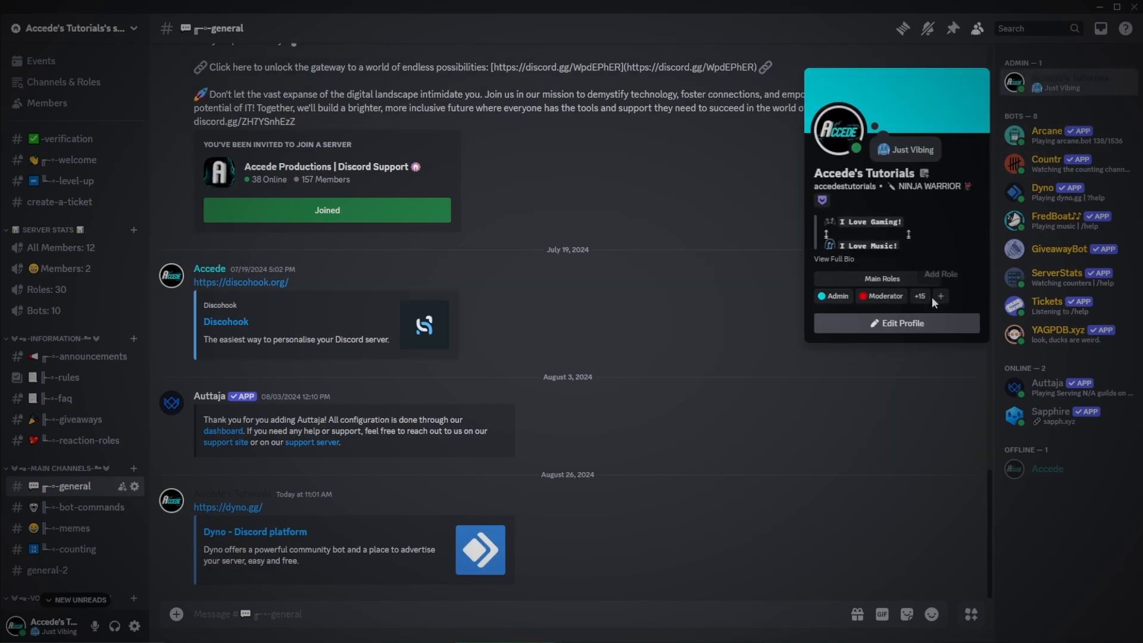
click(929, 296)
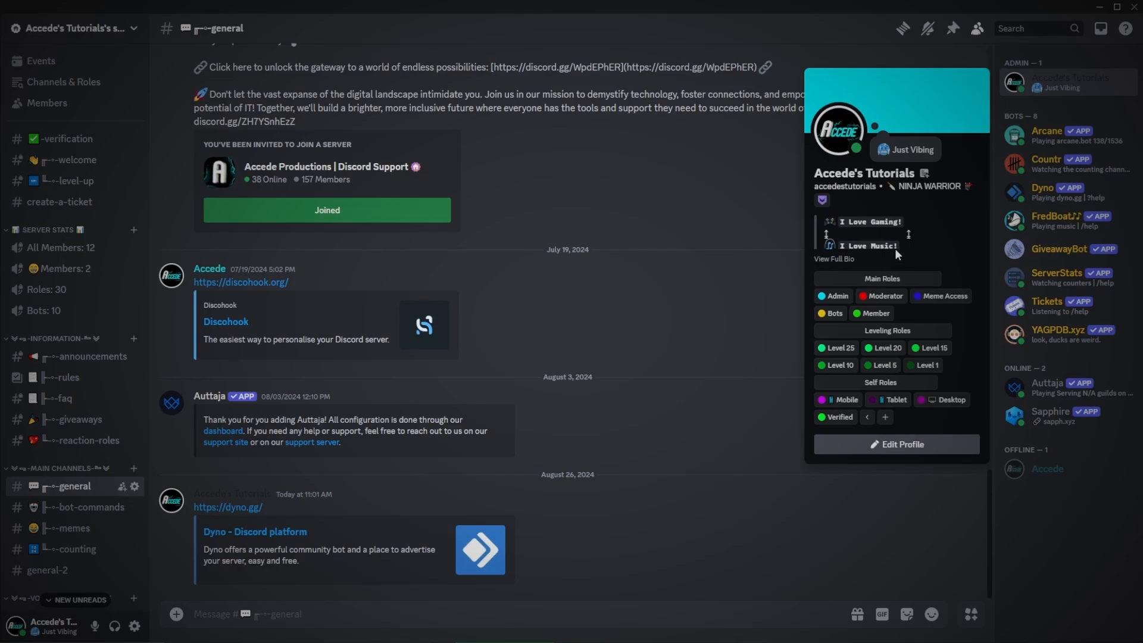
click(1090, 90)
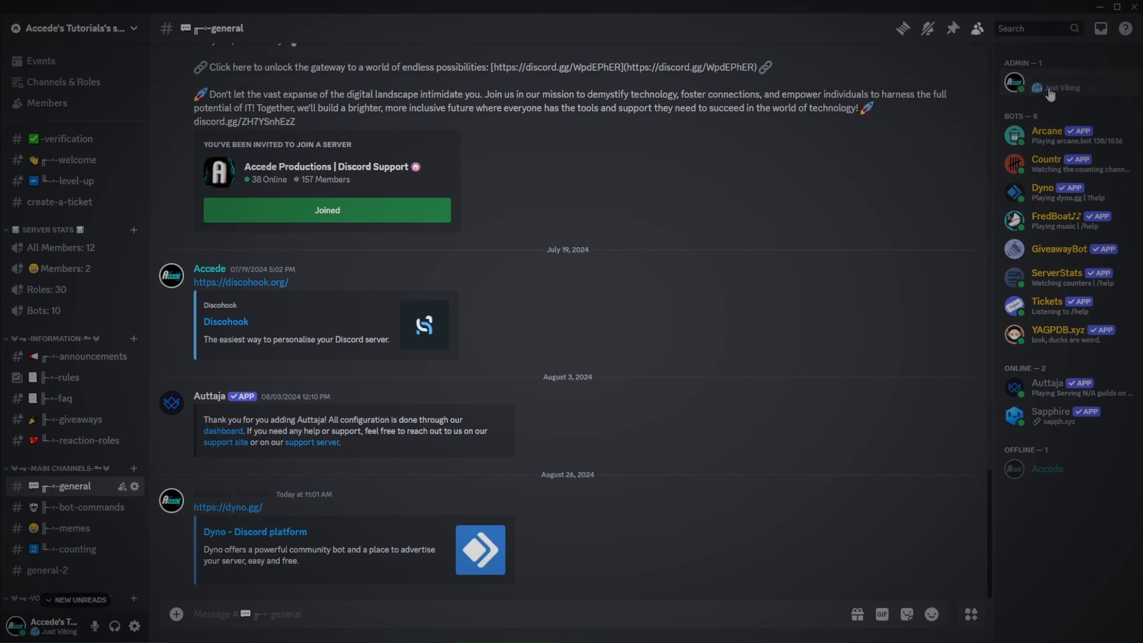
- Create a server role named Red, give it a pure red custom colour and save it
click(1089, 76)
click(756, 242)
click(71, 29)
click(51, 93)
click(260, 94)
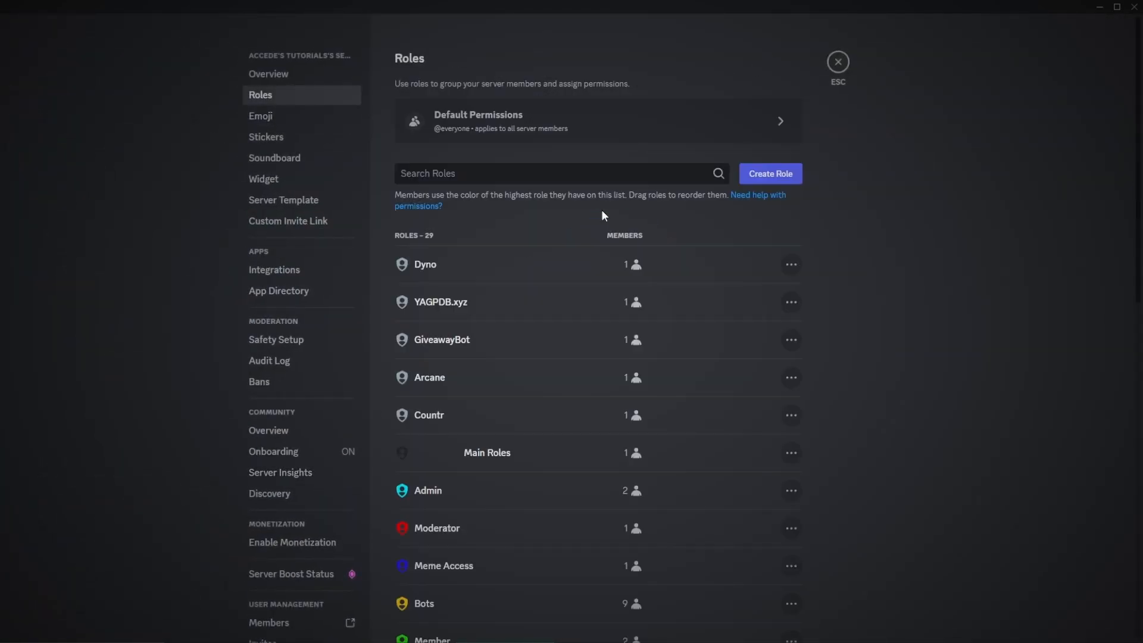
click(771, 173)
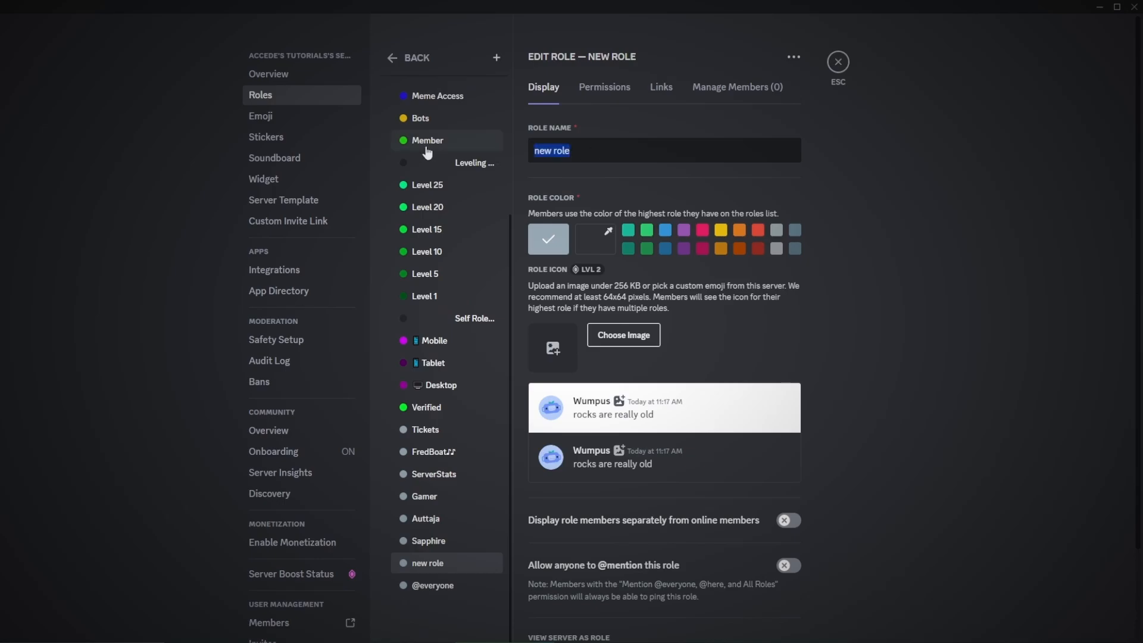
text(Red)
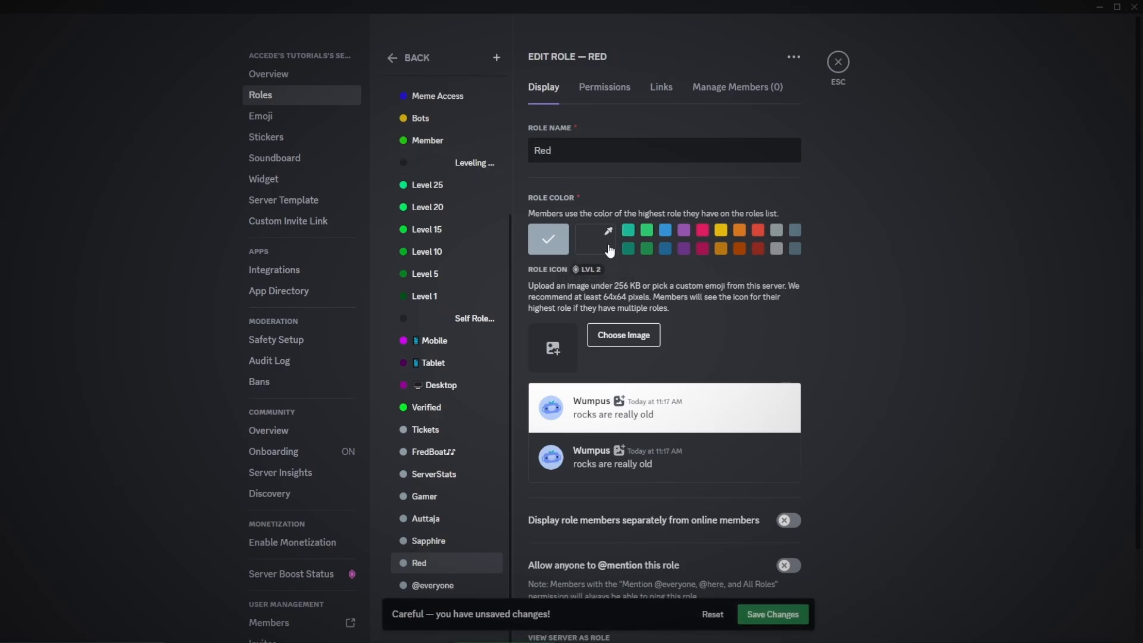
click(609, 250)
drag(741, 262, 770, 232)
click(774, 614)
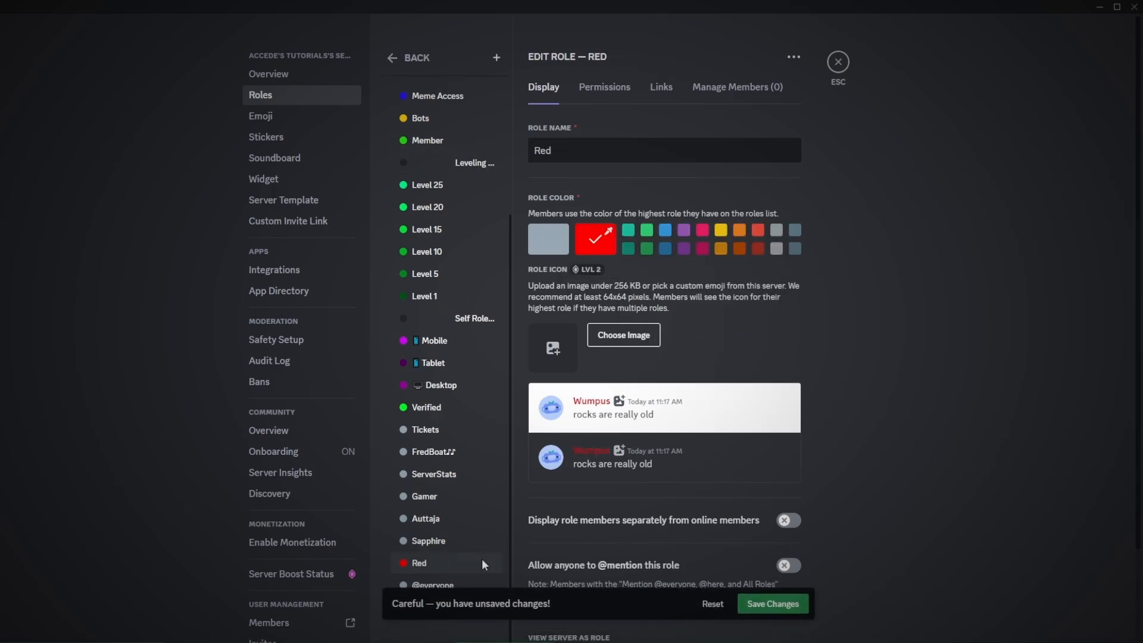
- Move the Red role directly below the Main Roles separator, save the order and leave the server settings
drag(485, 564, 459, 222)
scroll(446, 334, up, 3)
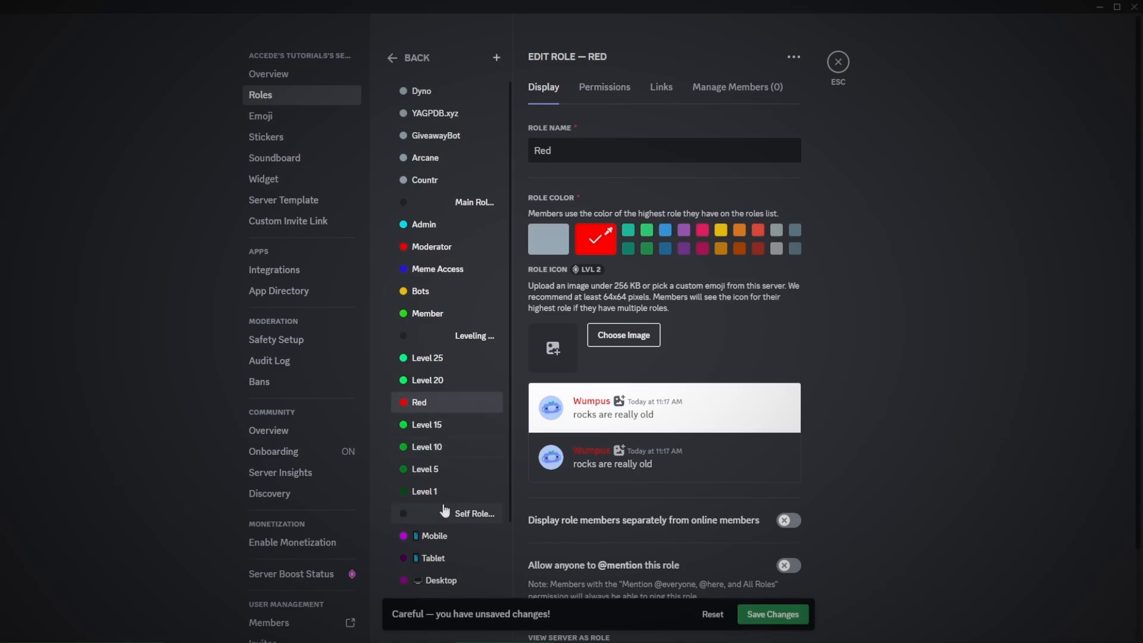
drag(449, 406, 441, 232)
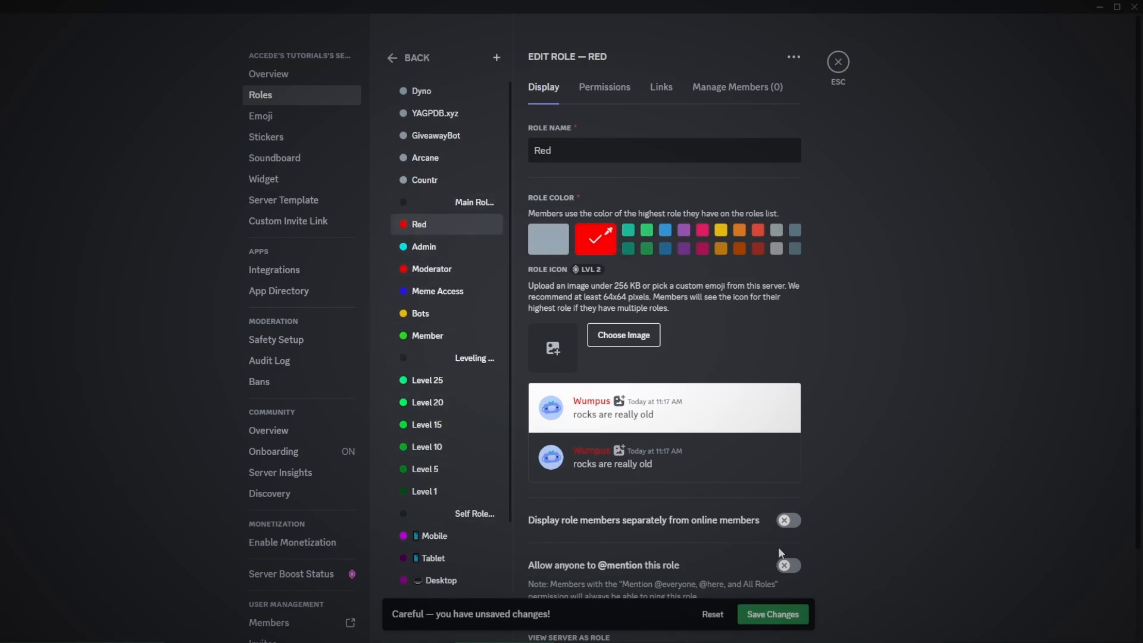
click(773, 614)
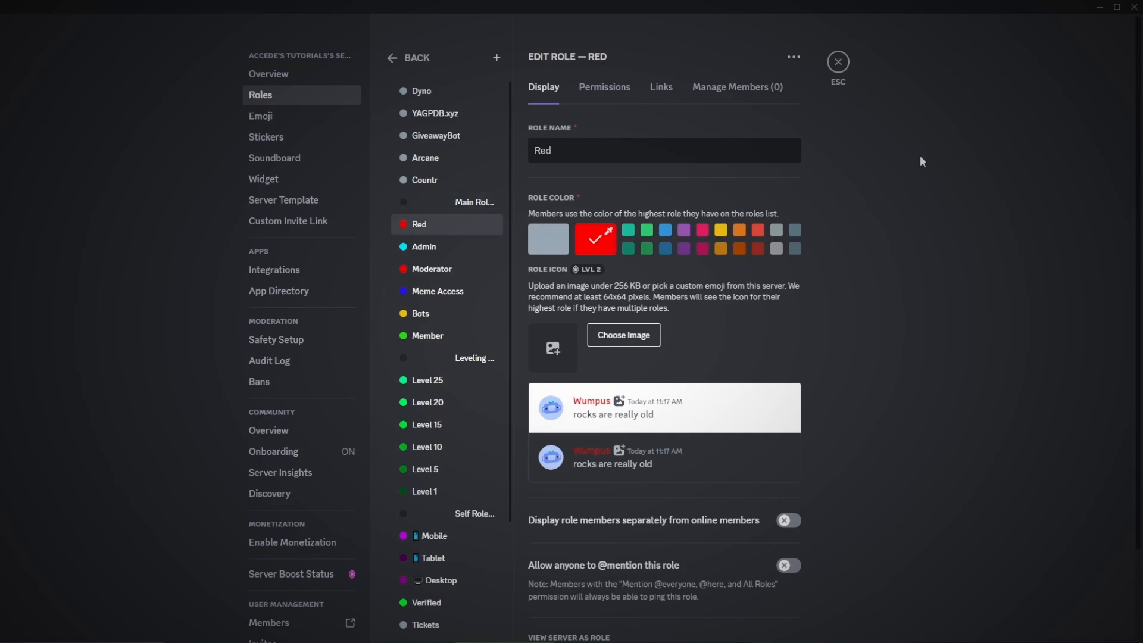
click(838, 61)
- Expand the role list on the admin member's profile and assign the Red role to that member
click(1057, 81)
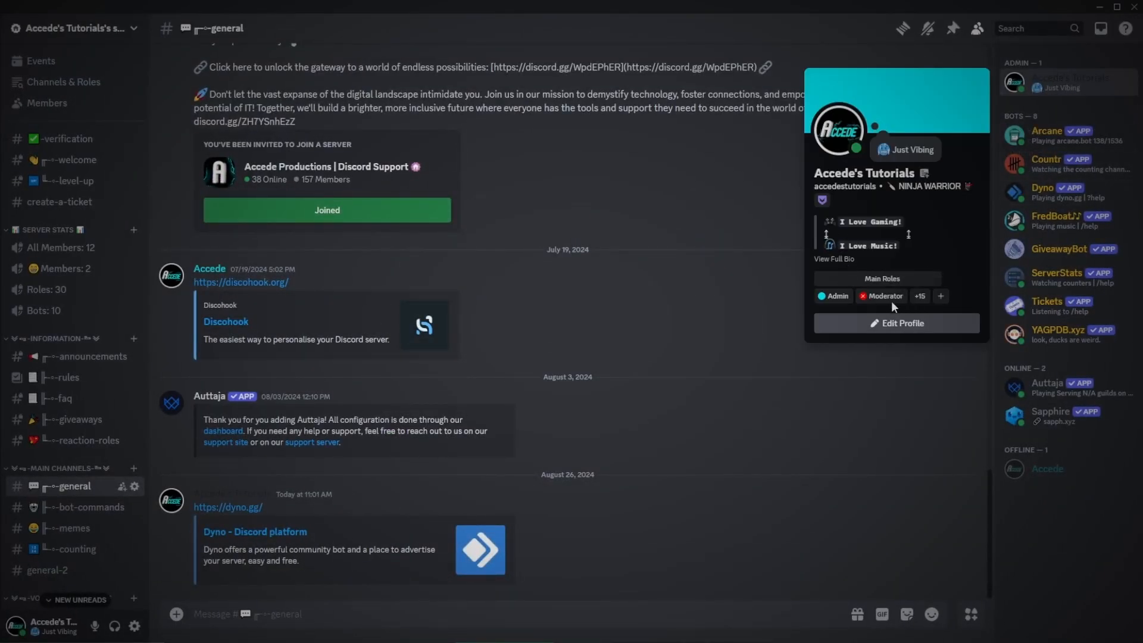
click(920, 296)
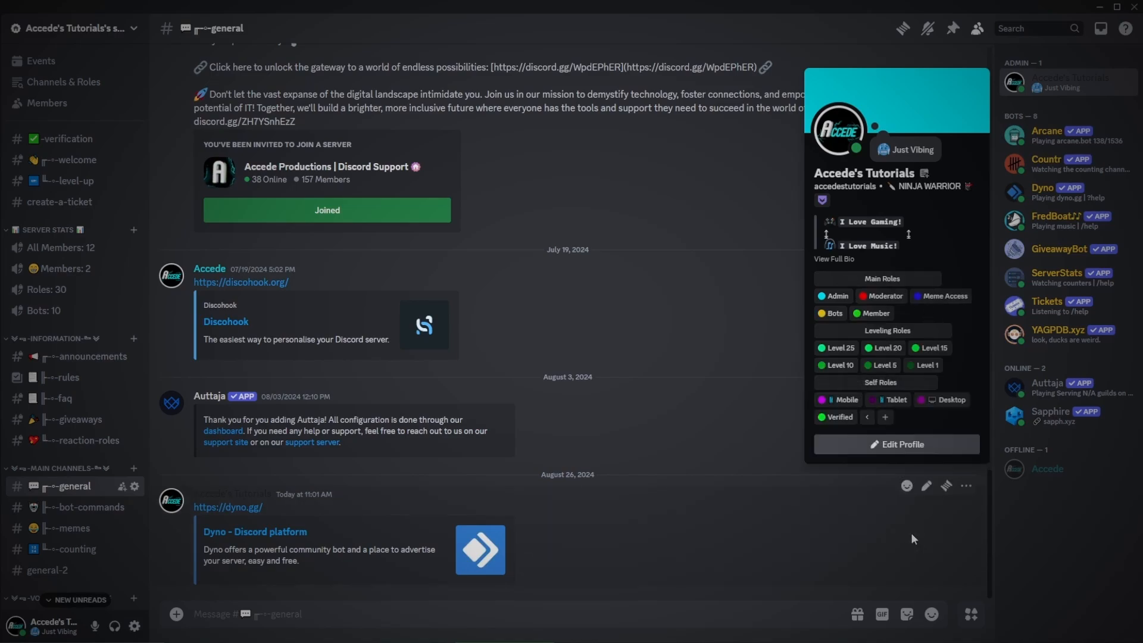
click(887, 418)
click(840, 476)
click(694, 319)
- In the server's role settings, move the Red role directly above the Main Roles separator and save the order
click(71, 28)
click(69, 101)
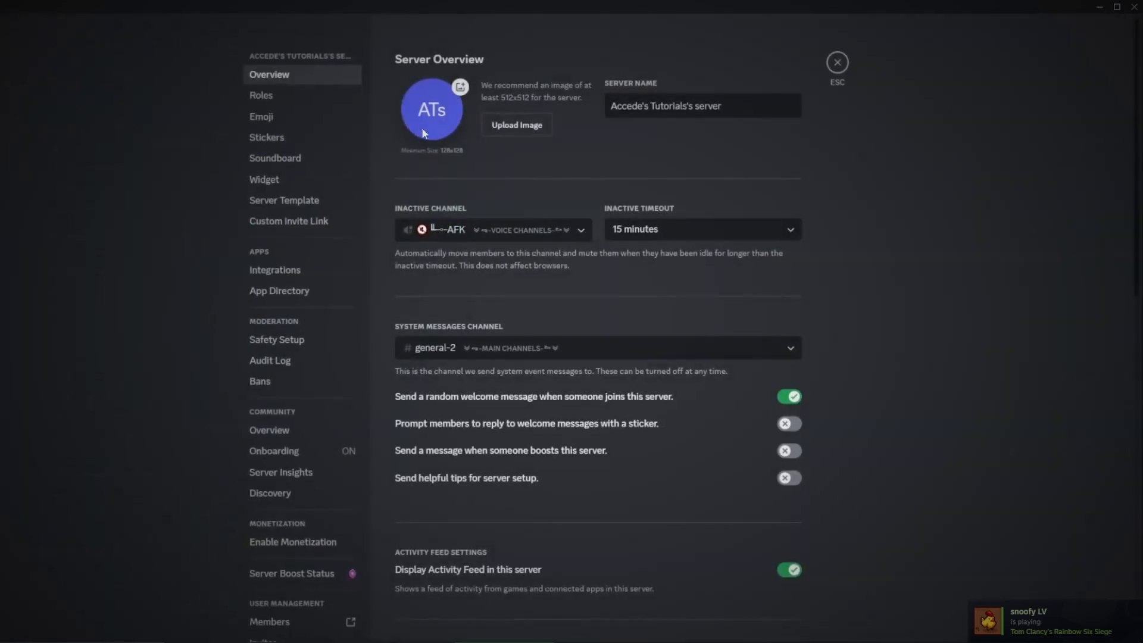
click(324, 113)
click(322, 95)
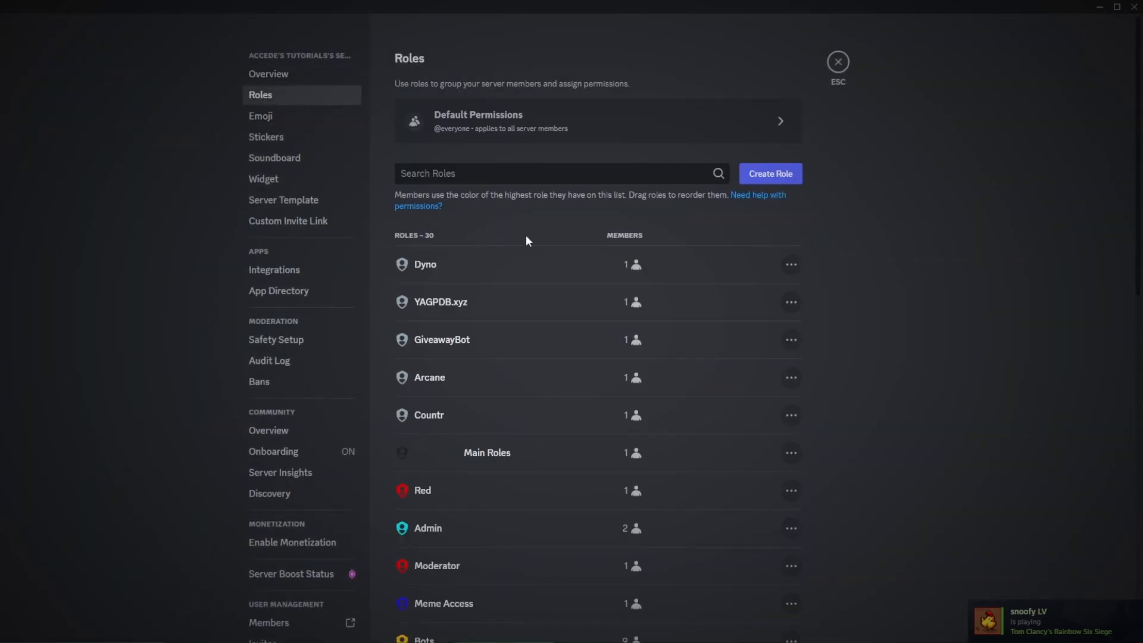
click(464, 497)
drag(436, 141, 438, 118)
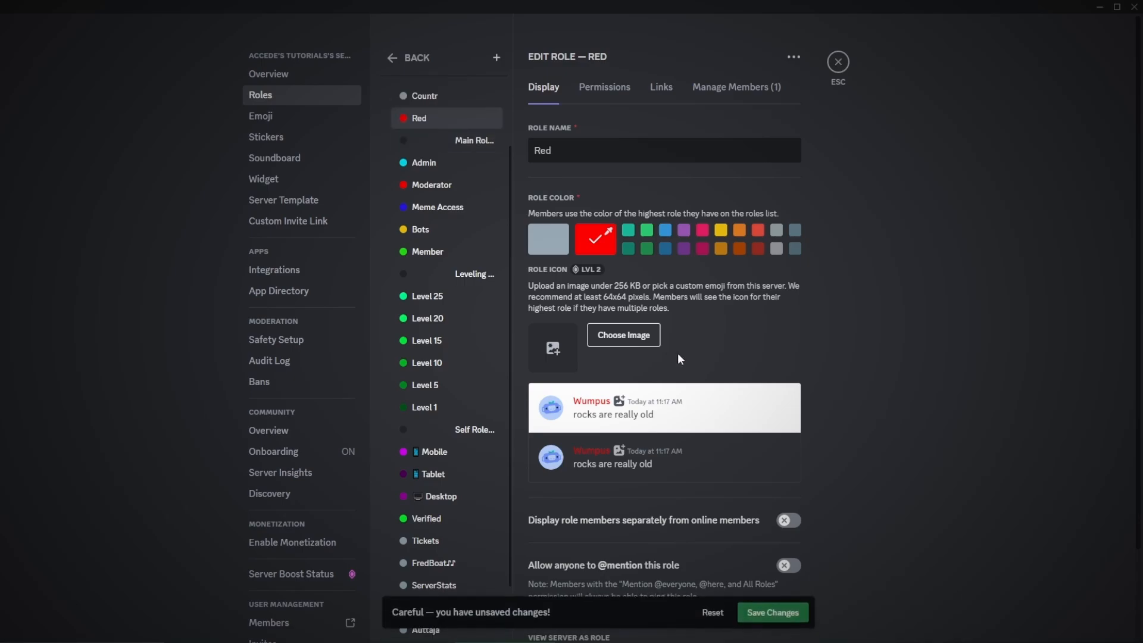
click(772, 614)
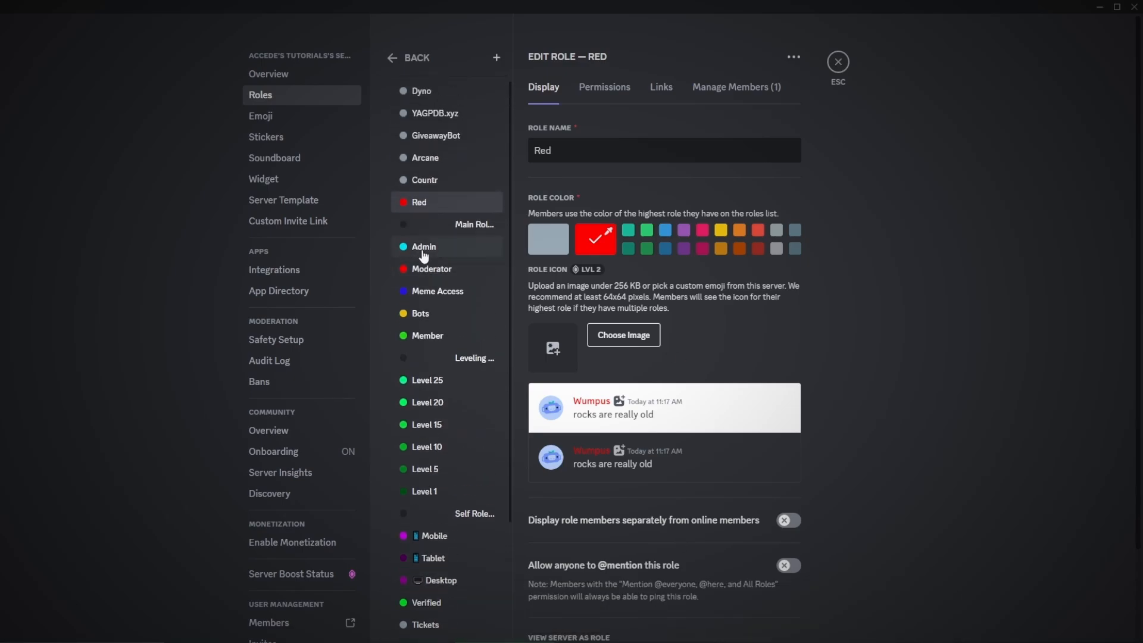
- Move the Admin and Moderator roles above the Red role, save the order and leave the server settings
drag(427, 260, 435, 227)
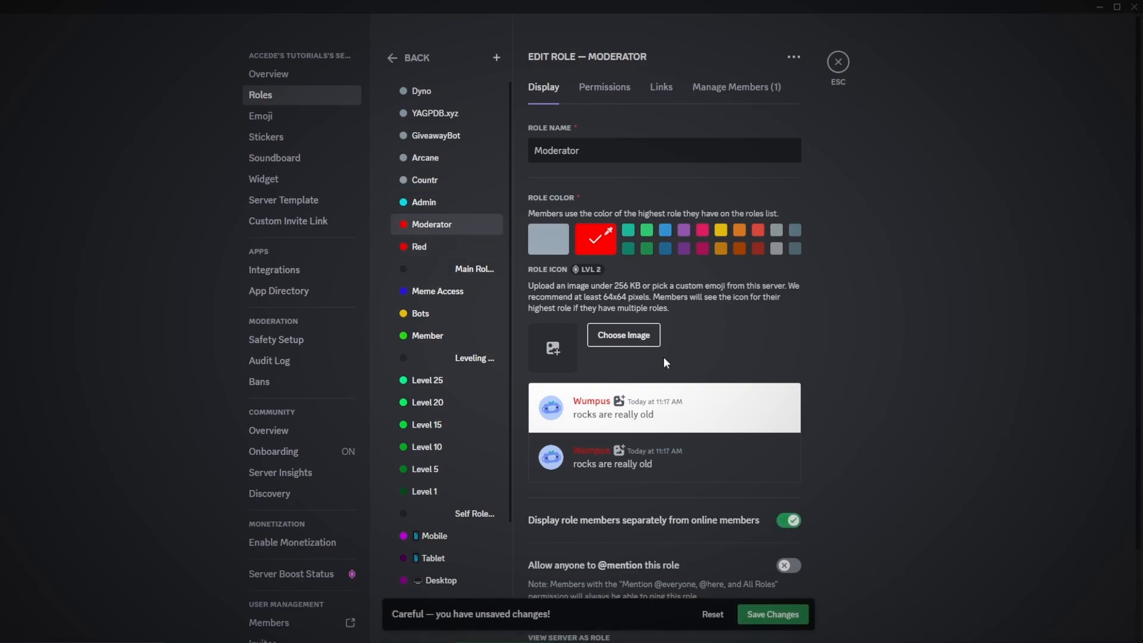
click(779, 611)
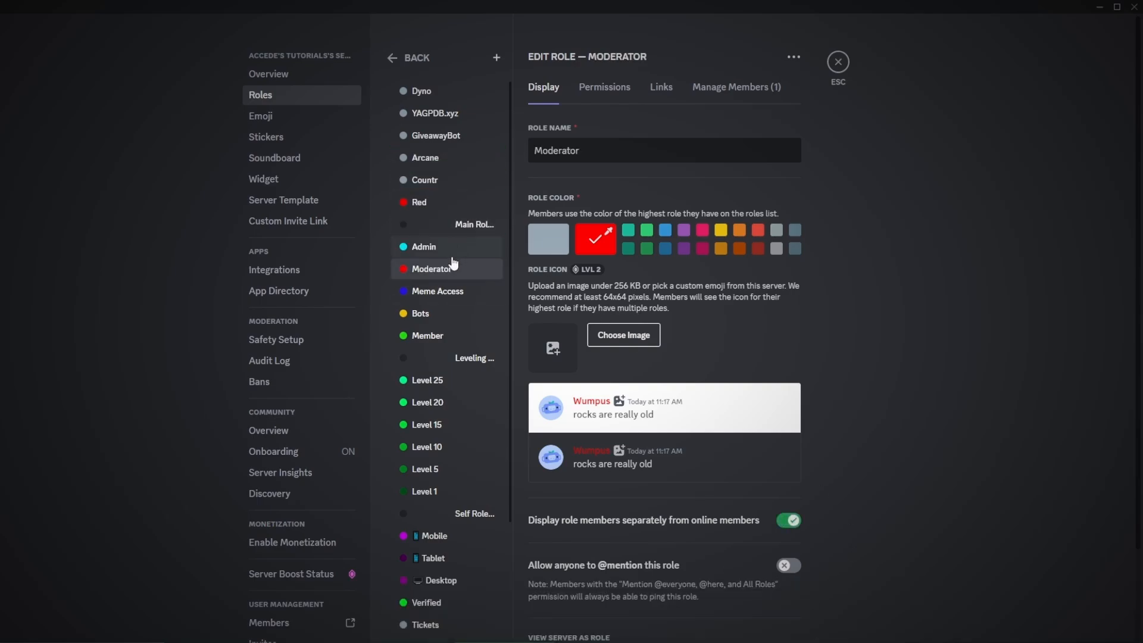
drag(444, 248, 440, 198)
drag(432, 268, 432, 225)
click(754, 612)
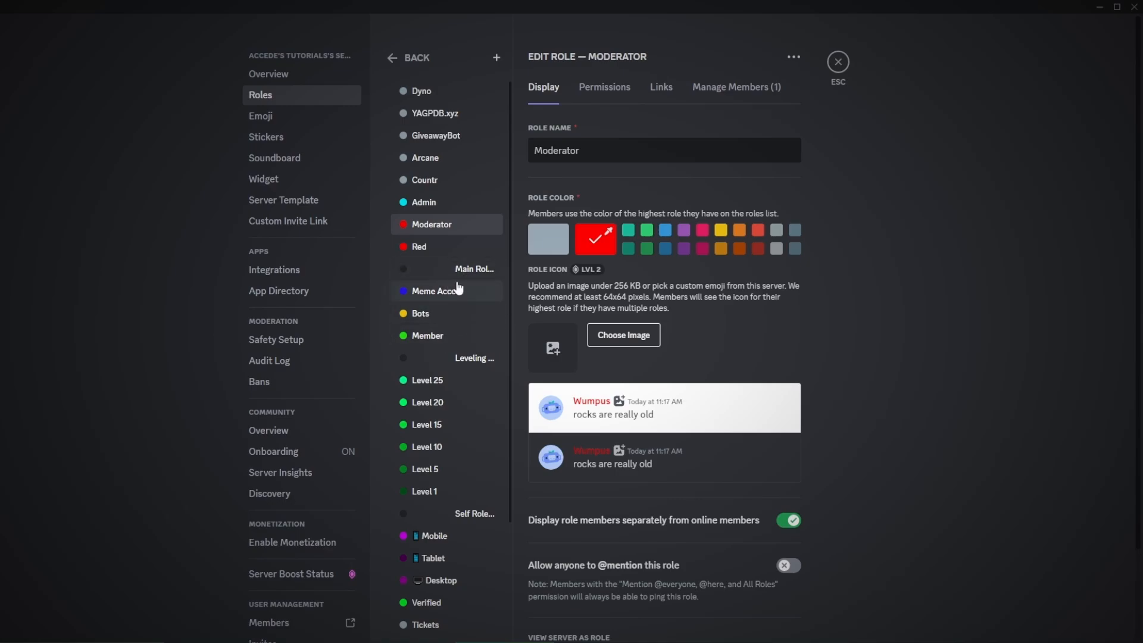
click(448, 246)
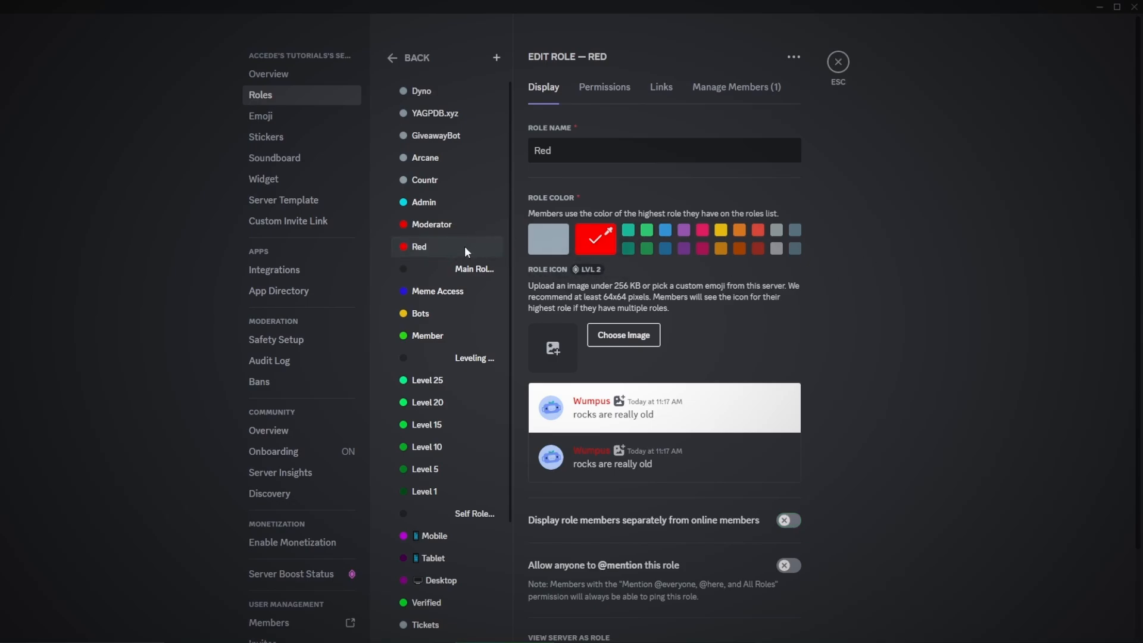
click(838, 61)
- Remove the Admin and Moderator roles from the admin member and check the name colour and profile role list
right_click(1070, 94)
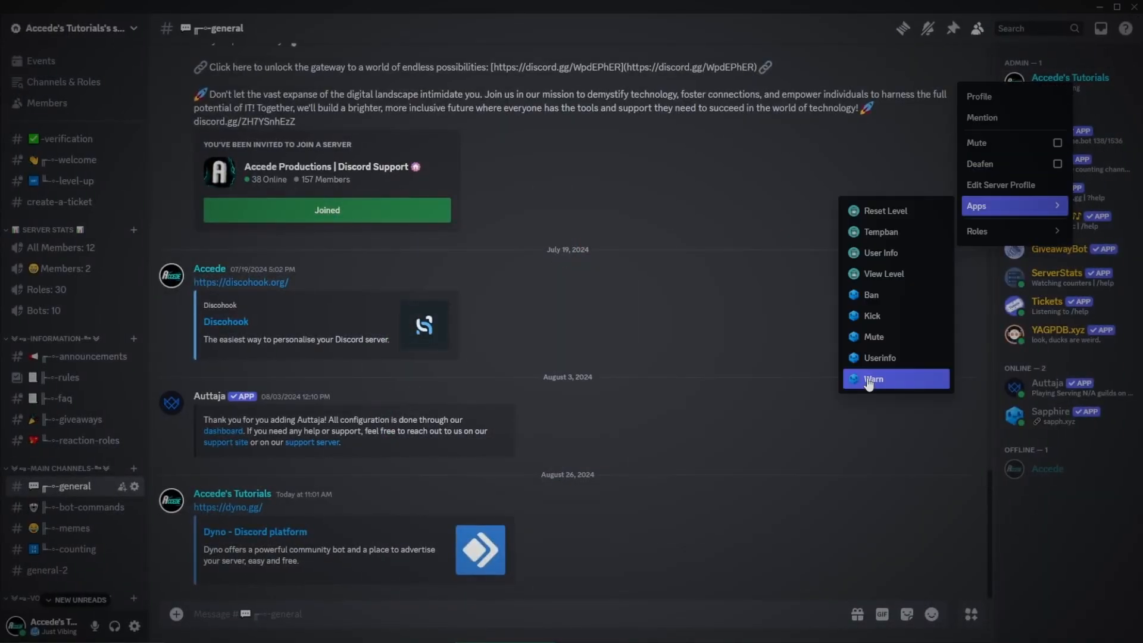
mouse_move(1012, 231)
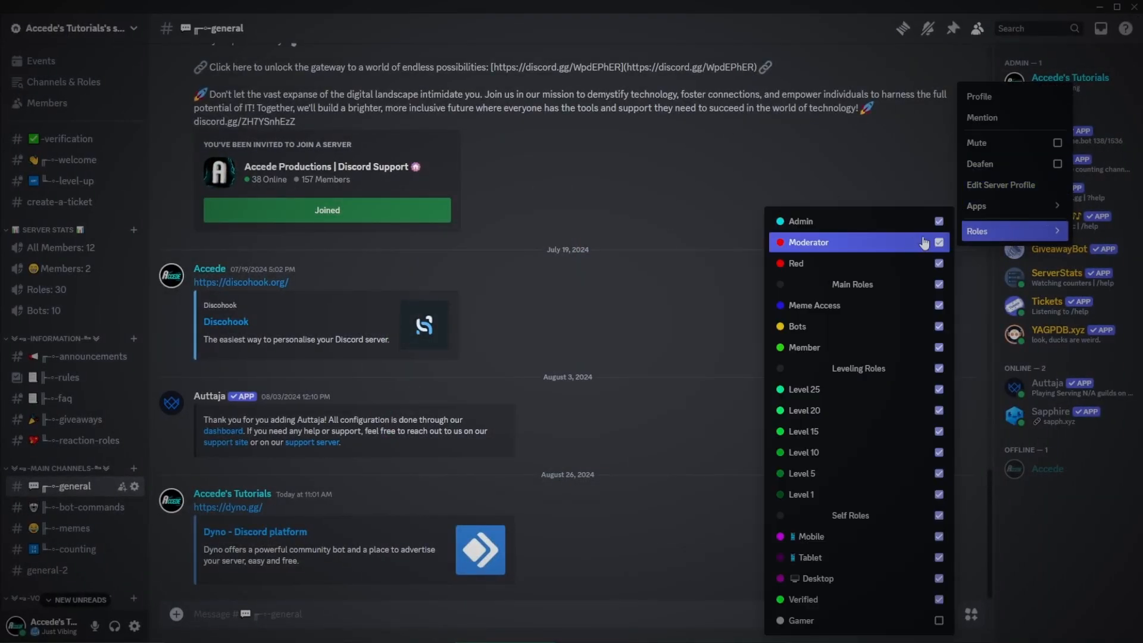
click(880, 225)
key(Escape)
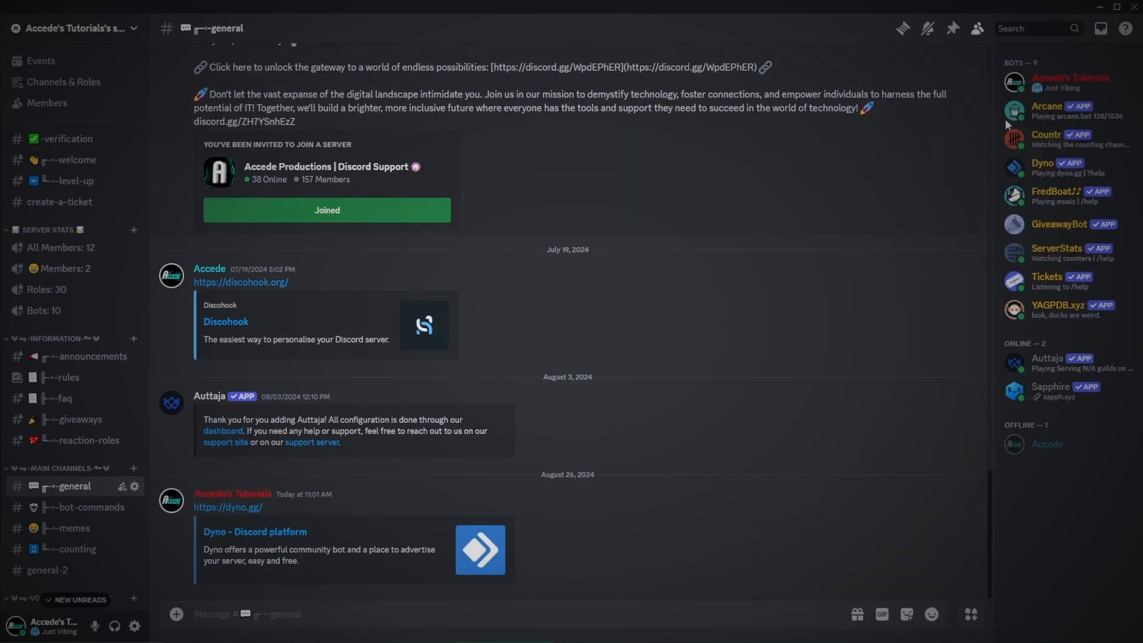
click(1069, 90)
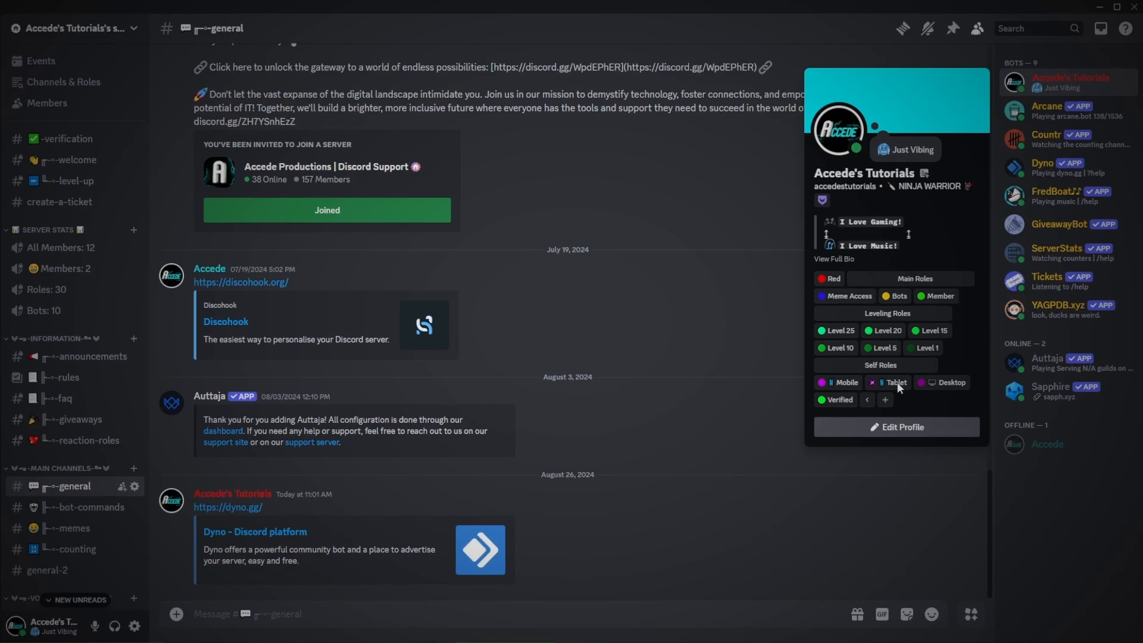
click(667, 242)
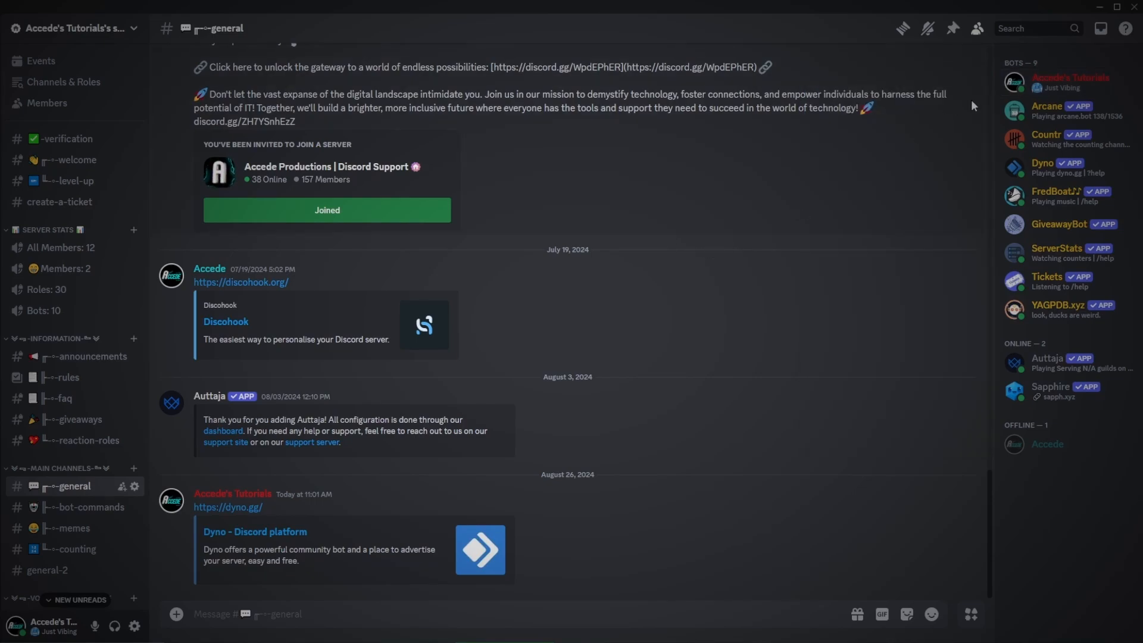
- Give the Moderator and Admin roles back to the member
right_click(1068, 87)
mouse_move(1029, 236)
click(857, 221)
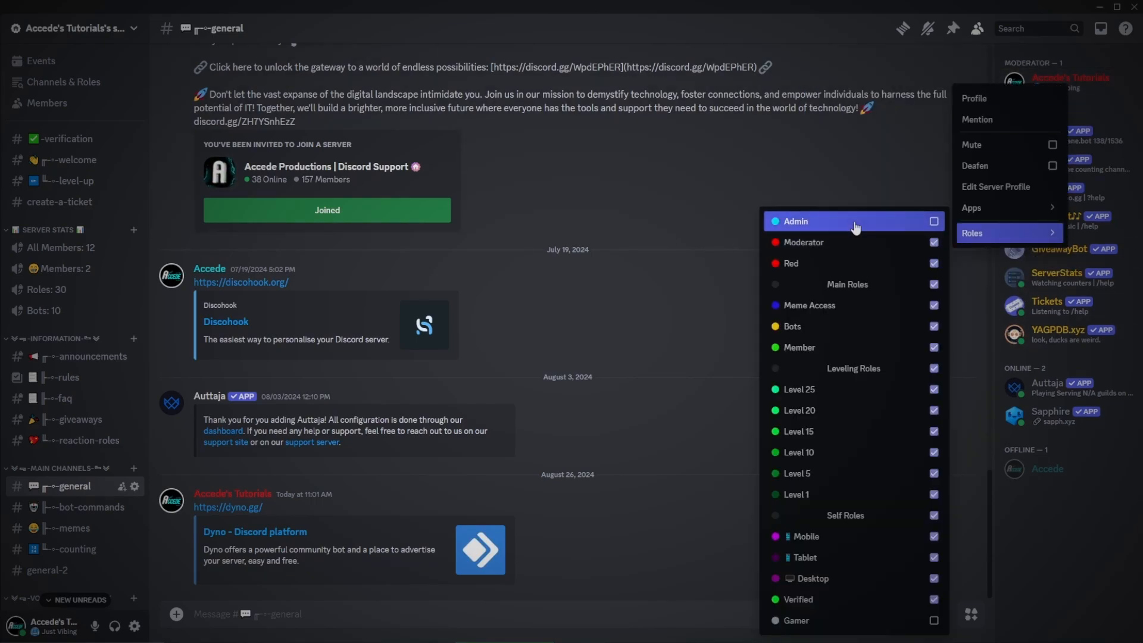
click(636, 249)
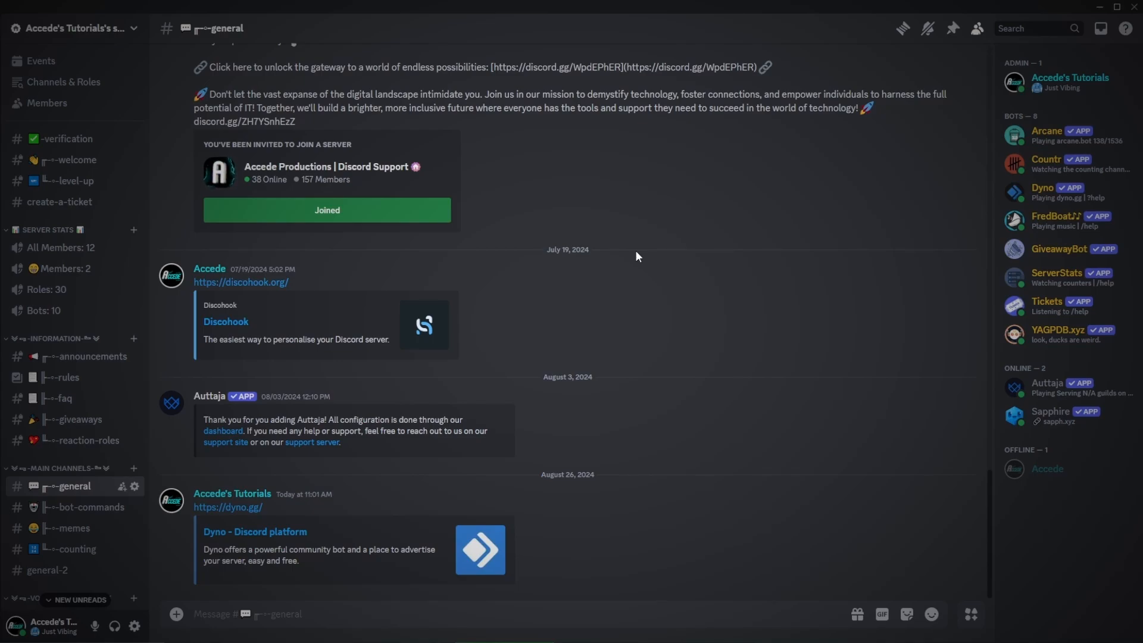
- Examine the collapsed and full role lists on the admin member's profile to compare Red's place with the separators
click(1078, 81)
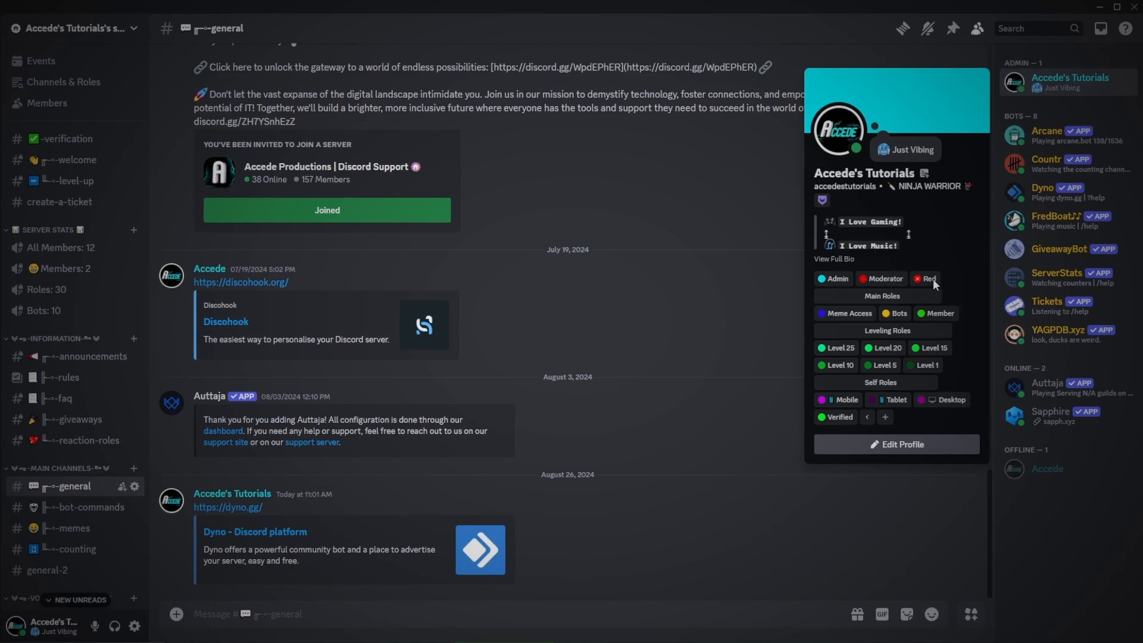
click(678, 241)
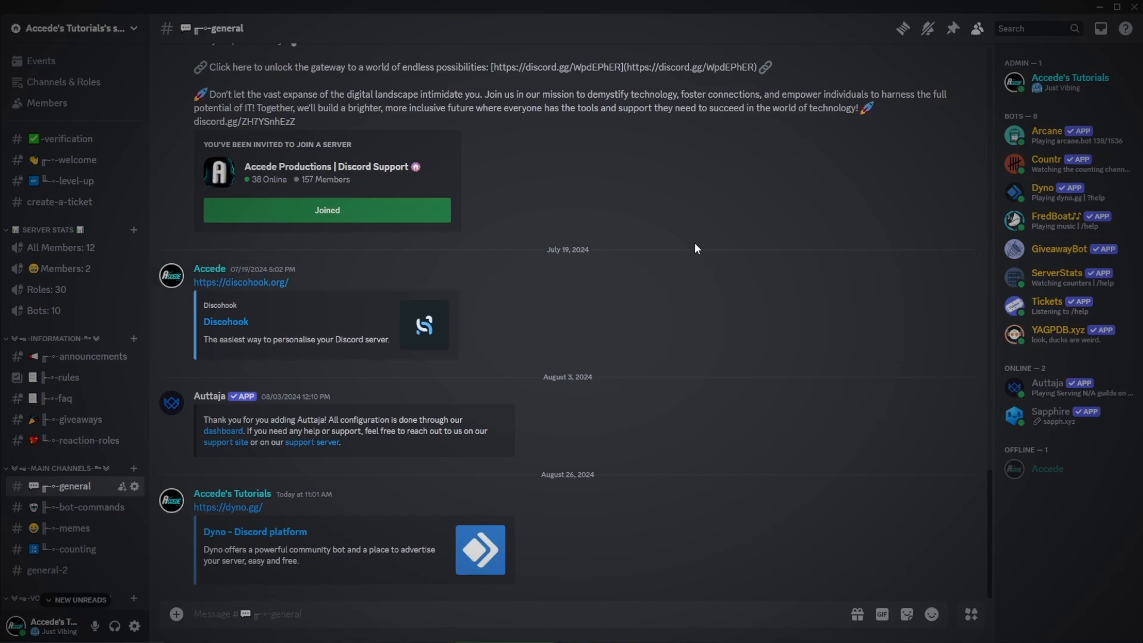
click(1072, 89)
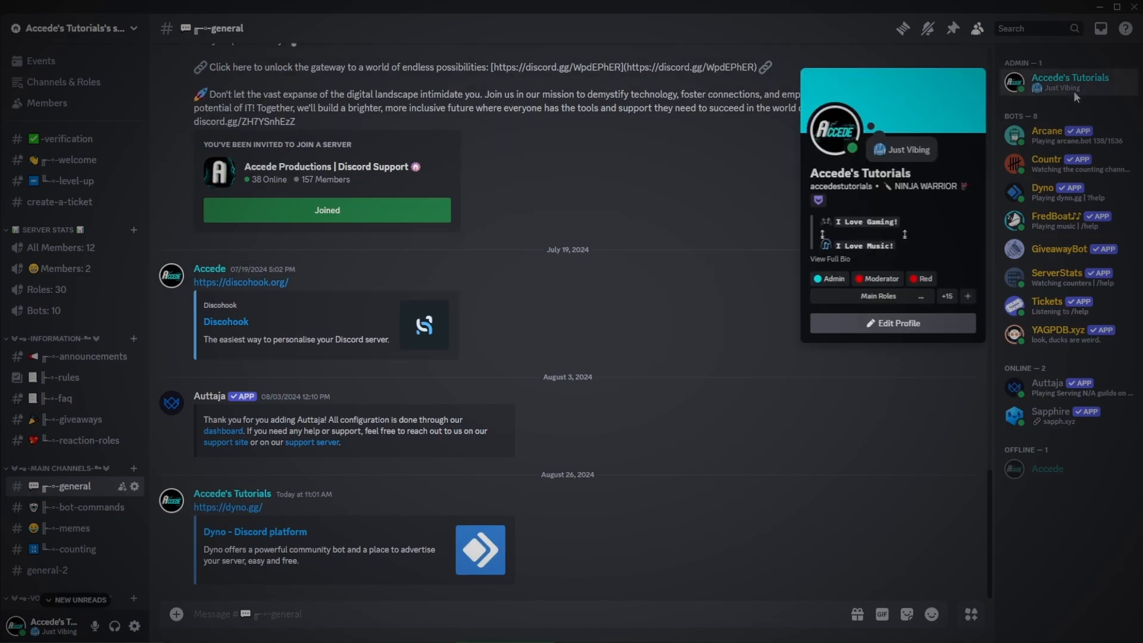
click(951, 296)
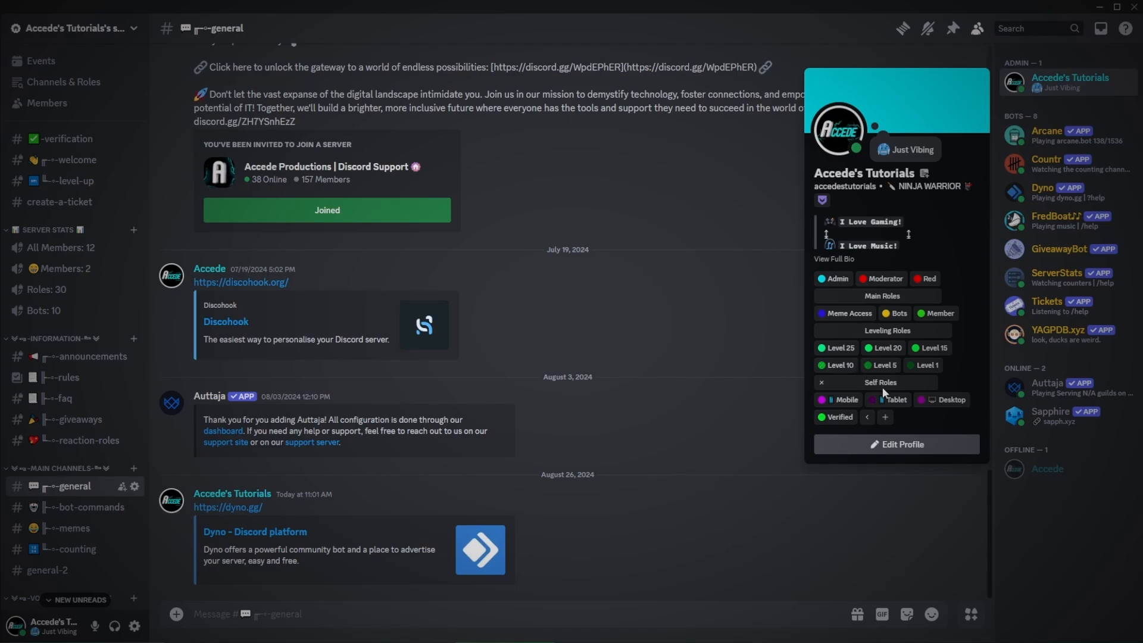
click(734, 351)
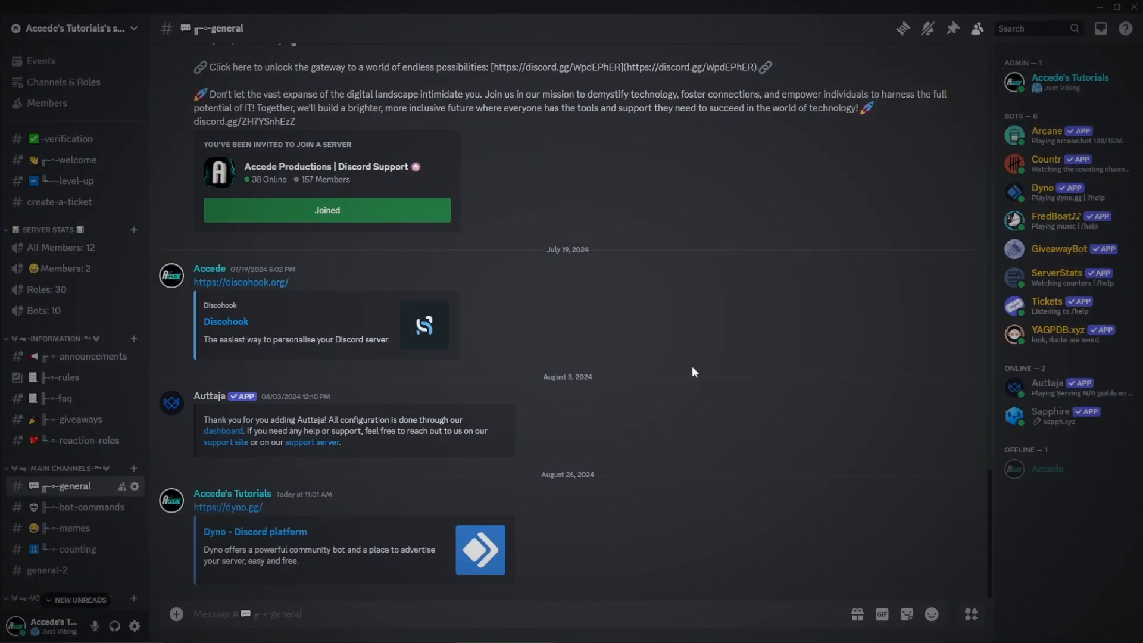